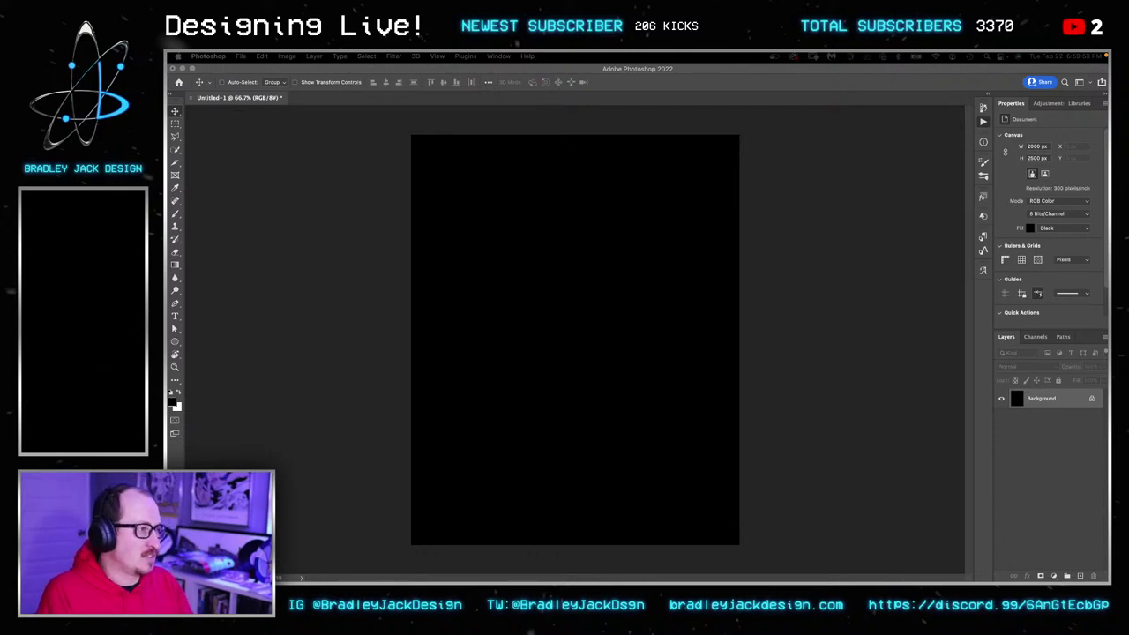
Open the OBI smart object, paint out the stray marks near the top edge on the Layer 0 copy 2 mask, then save and close it.
drag(891, 309, 816, 308)
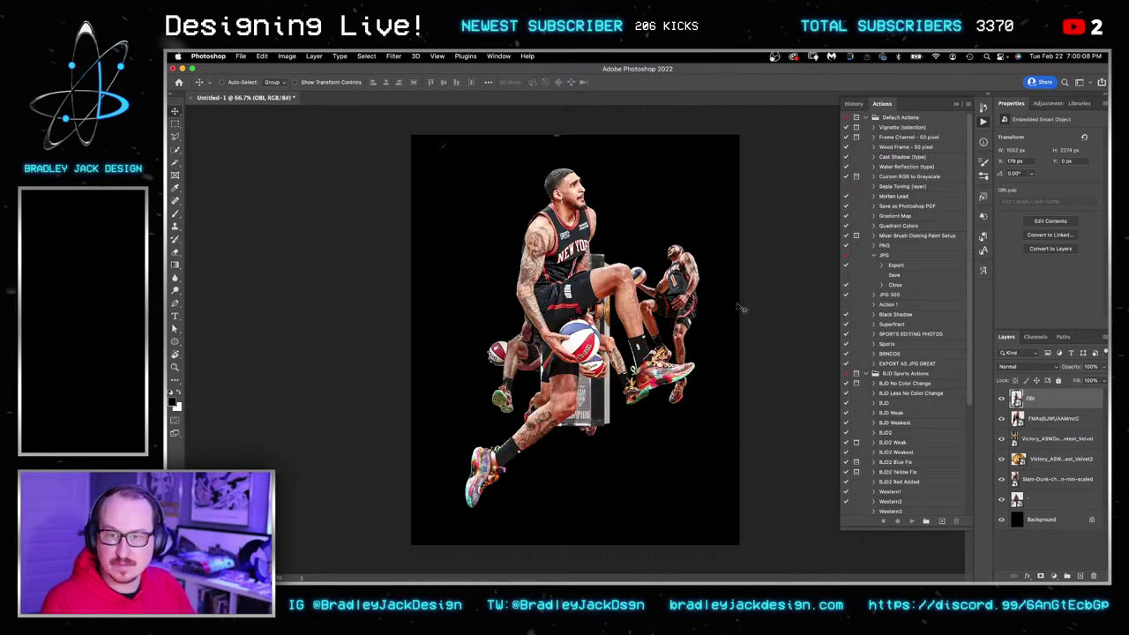
click(1001, 399)
click(1001, 398)
double_click(1016, 399)
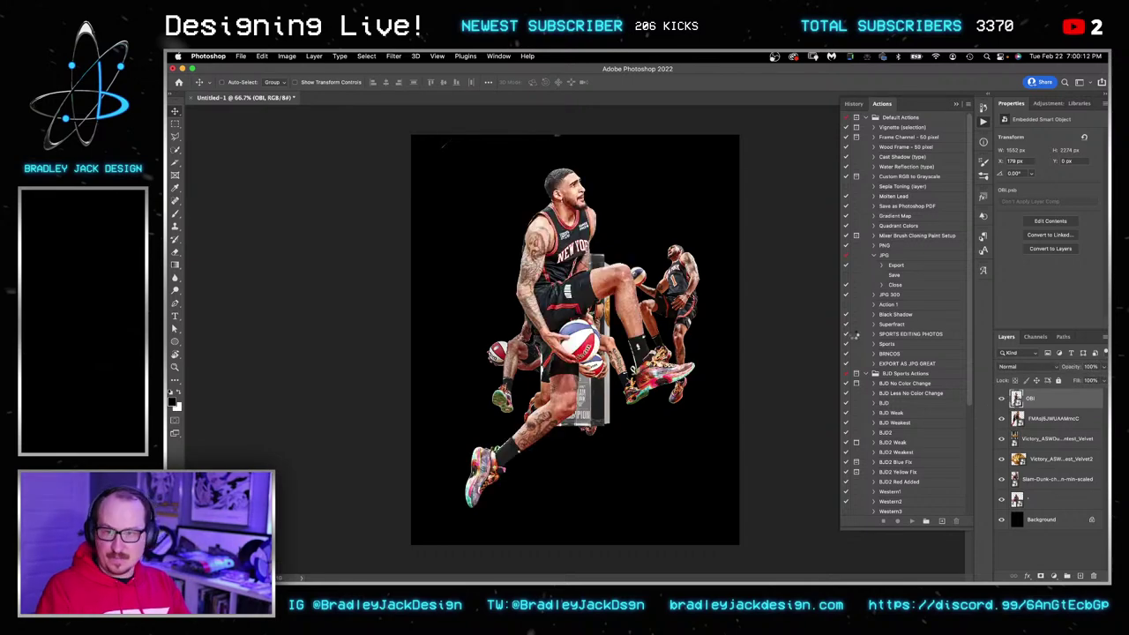
click(1034, 514)
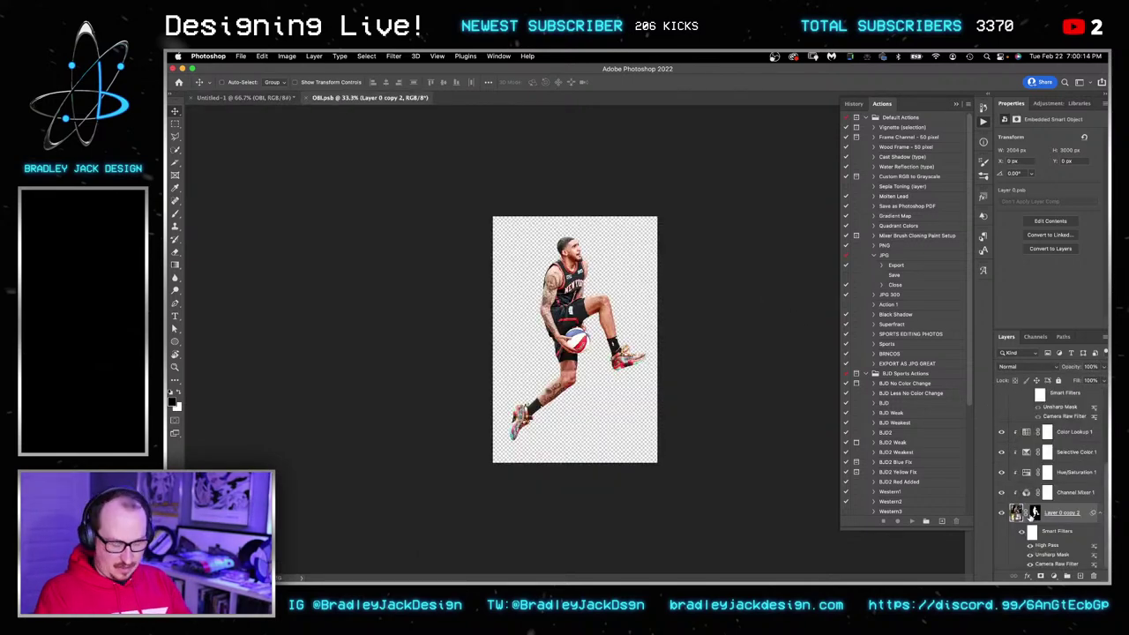
key(b)
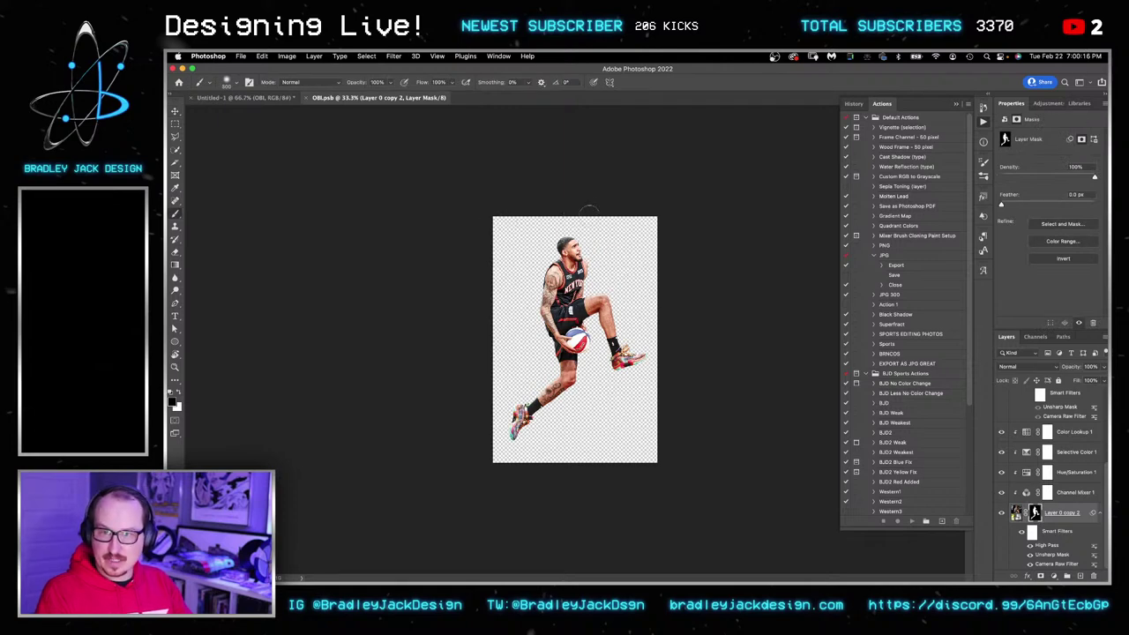
key(ctrl+s)
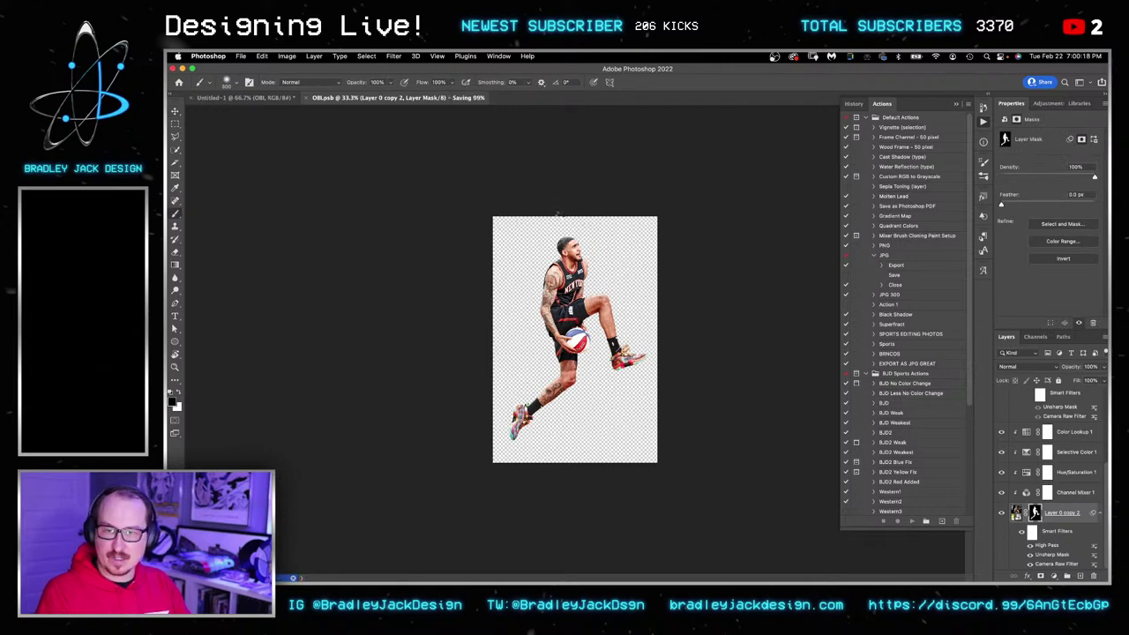
key(super+w)
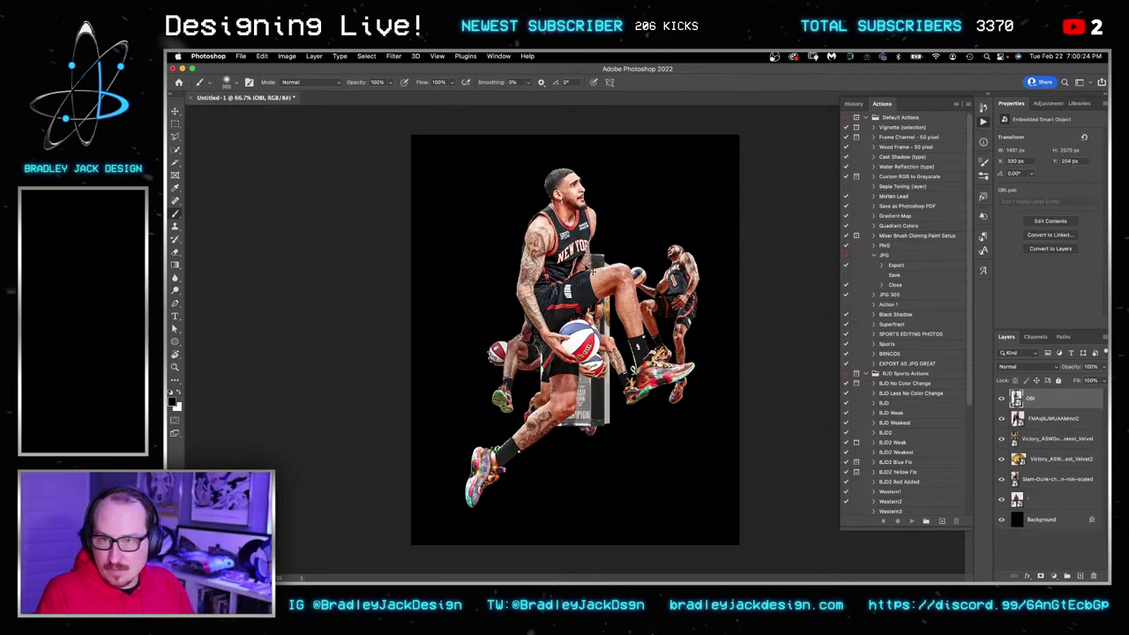
Hide all cut-out layers above the Background except the lowest player layer, and select that layer.
key(v)
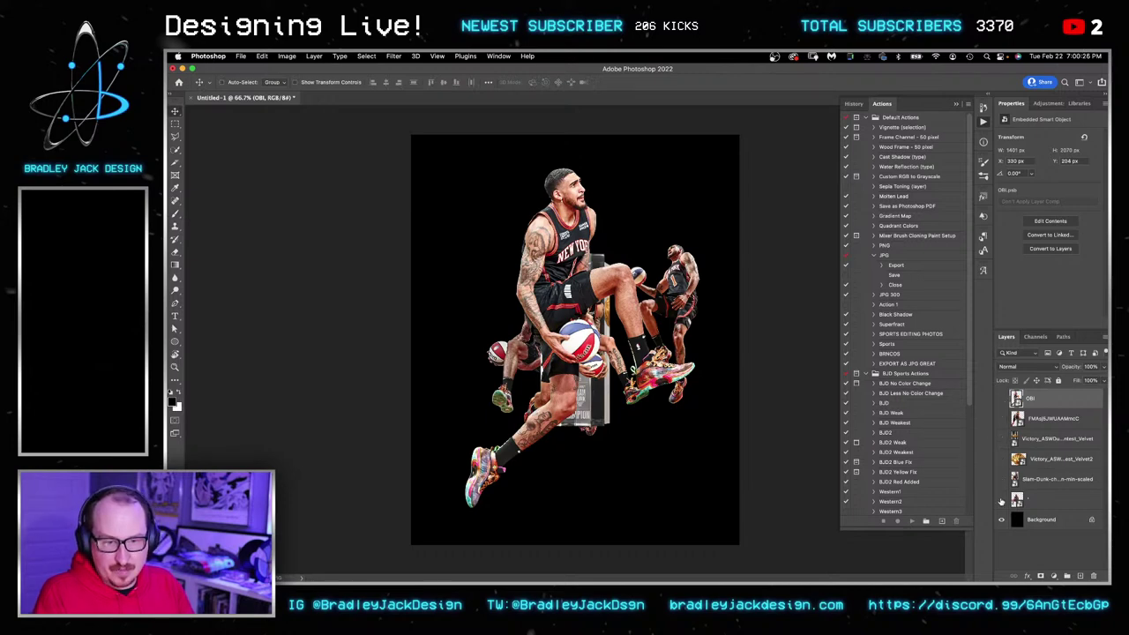
click(1001, 499)
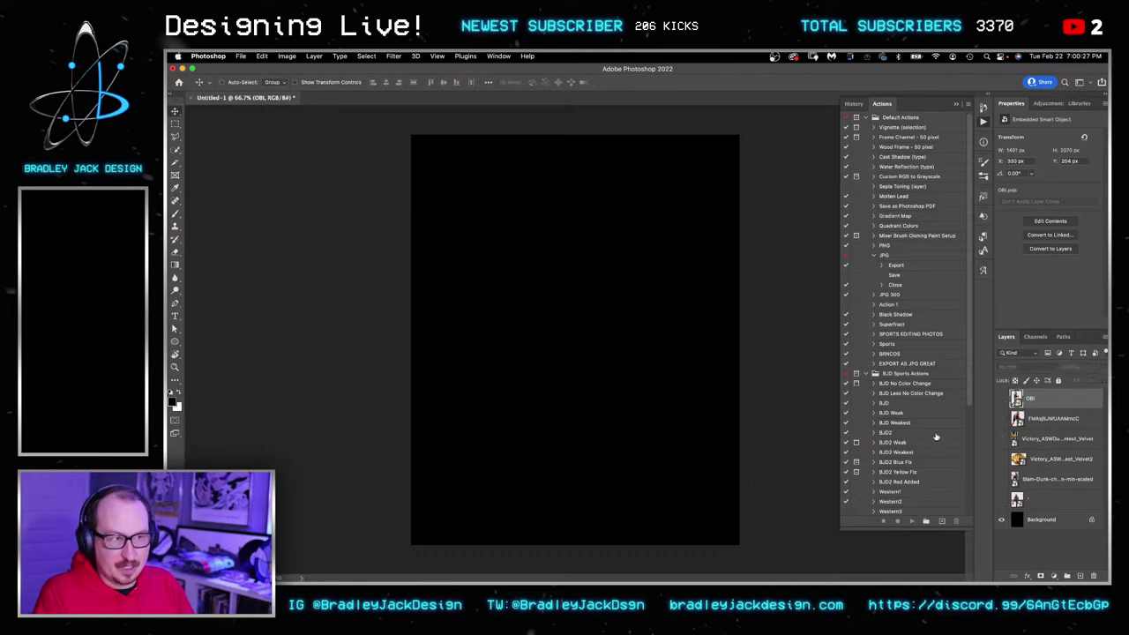
click(1001, 499)
click(1052, 502)
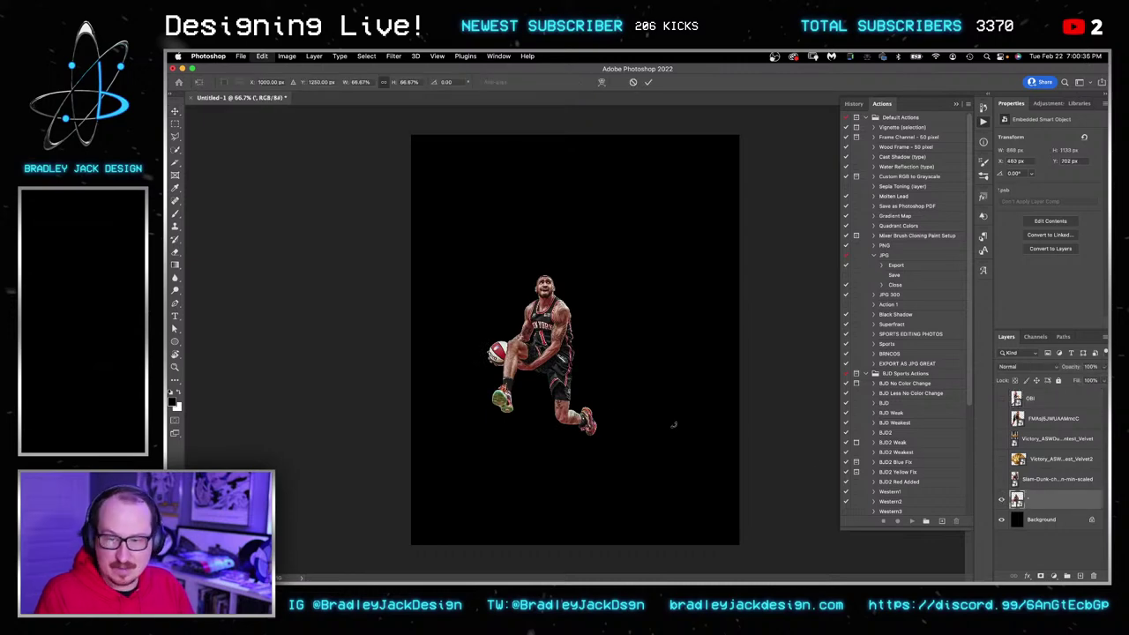
Scale the lowest layer's player down to about 785 × 1025 px and move him toward the lower left of the canvas.
key(super+t)
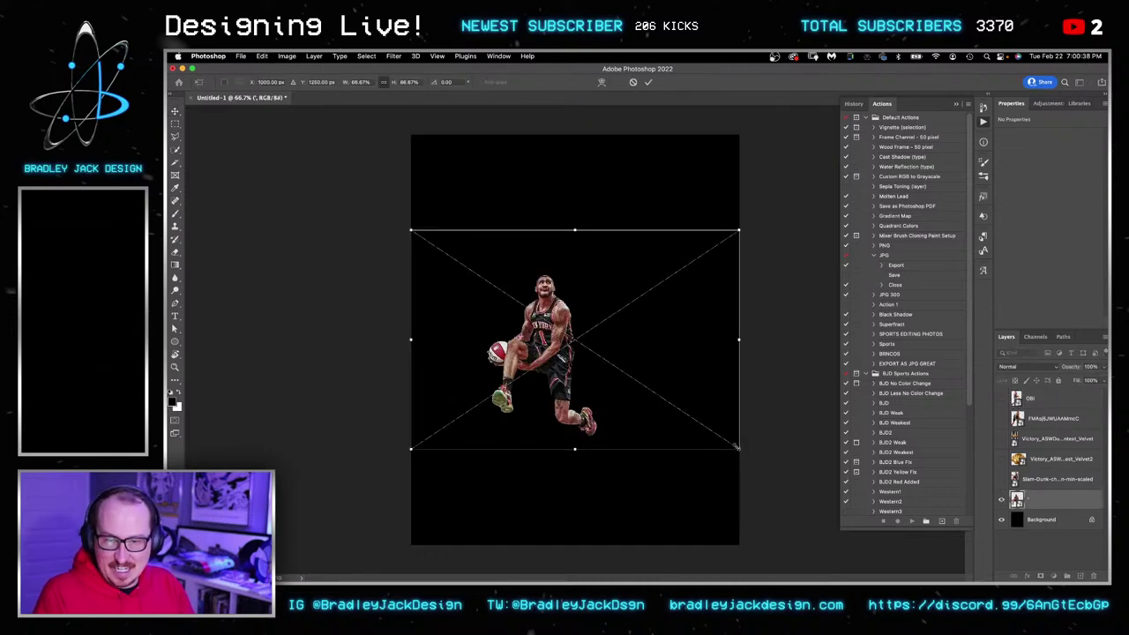
drag(736, 444, 725, 434)
key(Return)
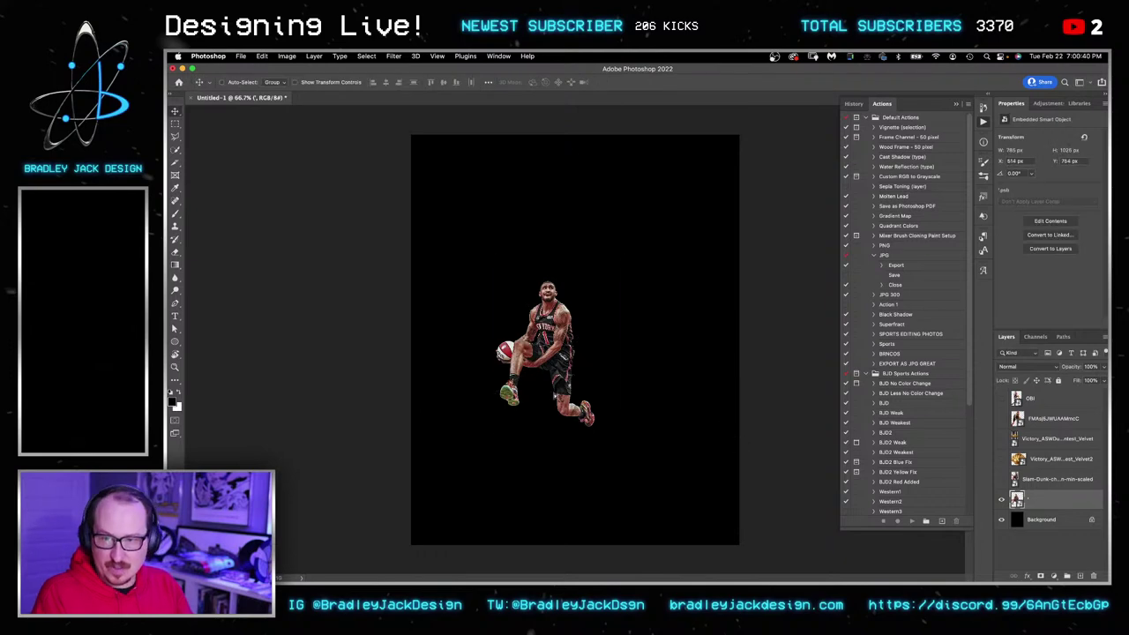
drag(573, 365, 543, 409)
Show the Slam-Dunk player and place him in the upper left, and show the FMAsj5JWUAAMmcC player and place him in the lower right.
click(1001, 479)
click(1015, 480)
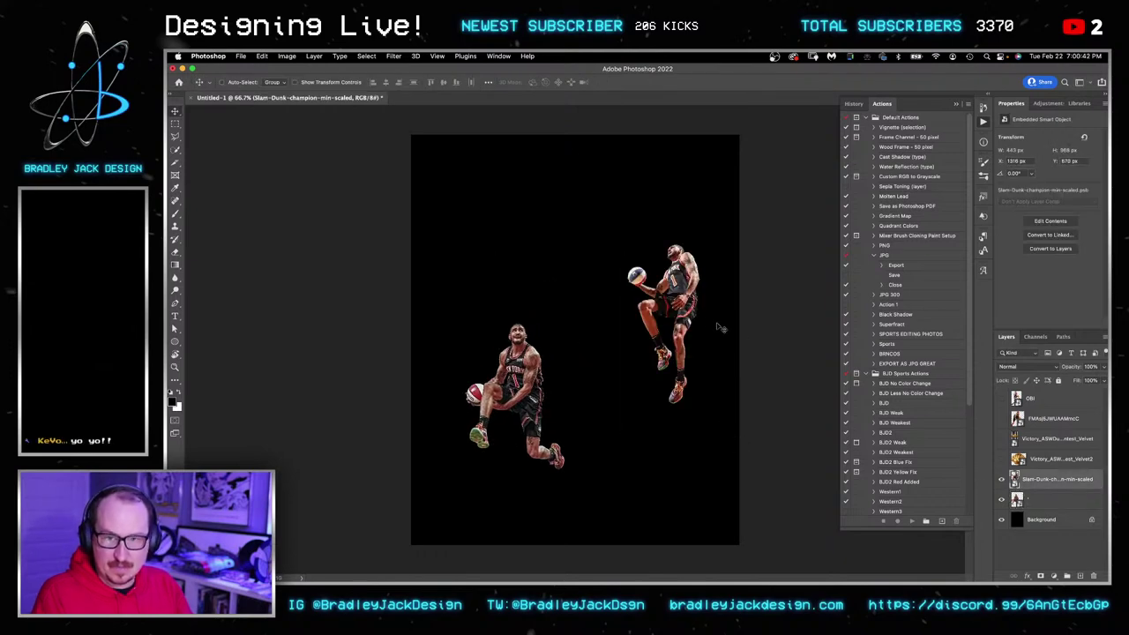
drag(698, 293, 499, 254)
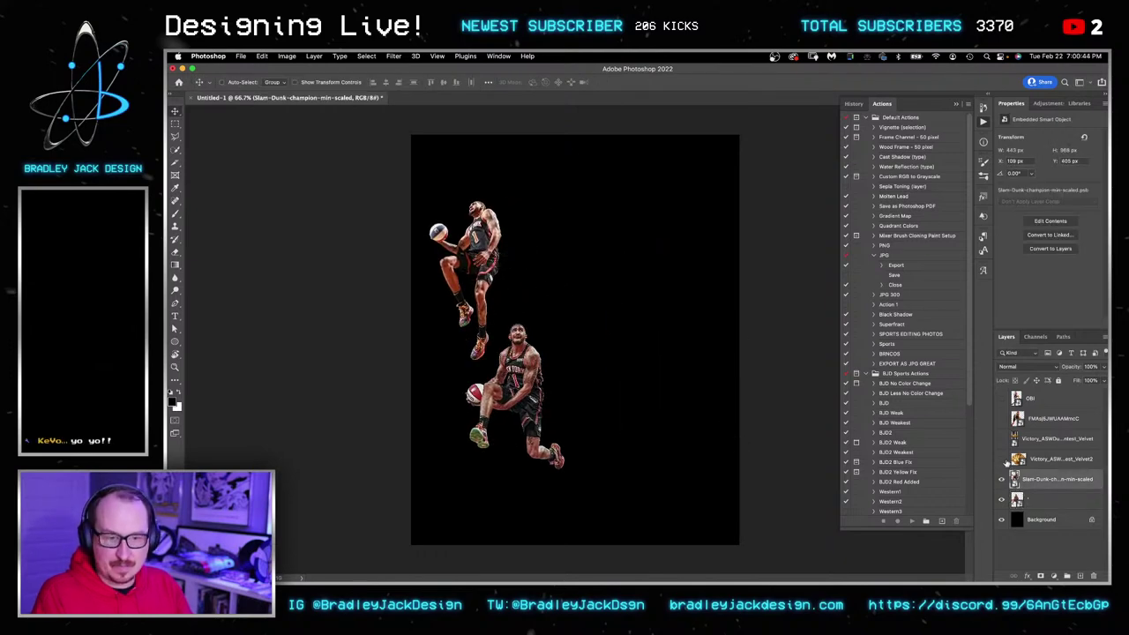
mouse_move(556, 344)
mouse_down()
mouse_move(609, 365)
mouse_move(563, 339)
mouse_up()
click(1037, 421)
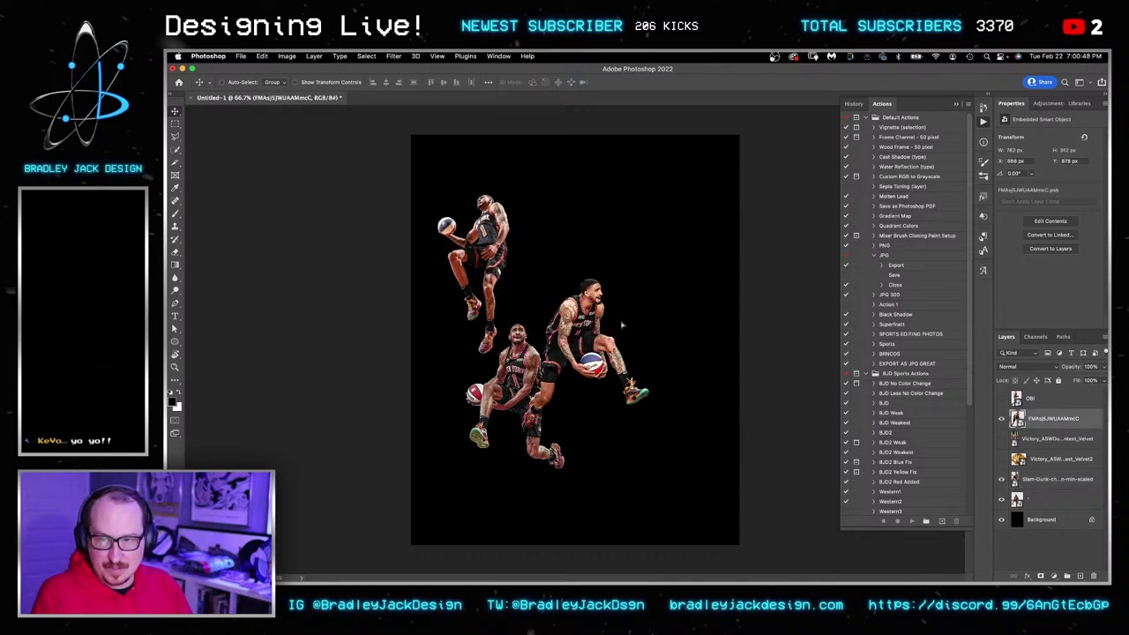
drag(597, 298, 670, 318)
Show the OBI player, scale him down to about 27% and place him at the upper centre between the other players.
click(1002, 400)
click(1036, 401)
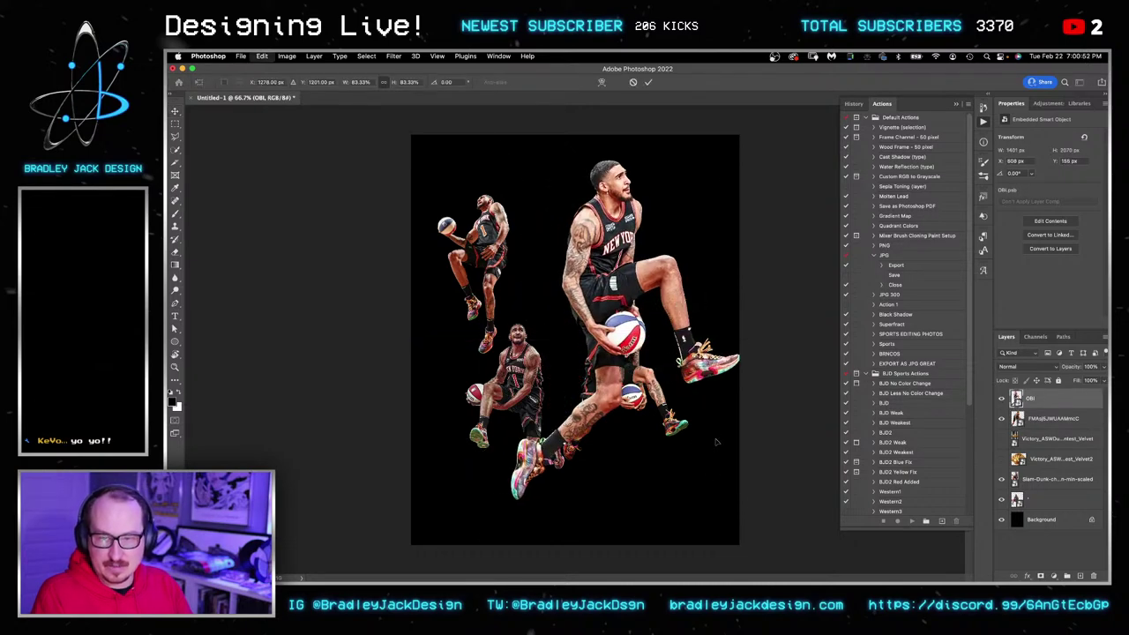
key(ctrl+t)
drag(757, 536, 663, 396)
drag(632, 299, 598, 240)
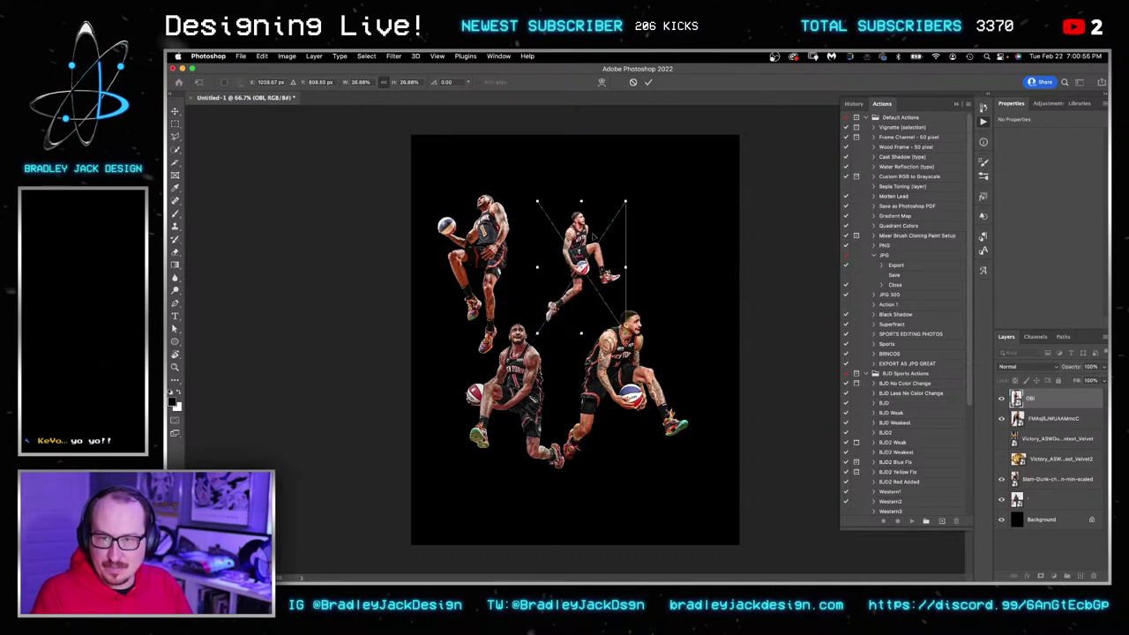
key(Return)
Hide every cut-out except the lowest player layer and move that player to the middle of the canvas.
click(1003, 420)
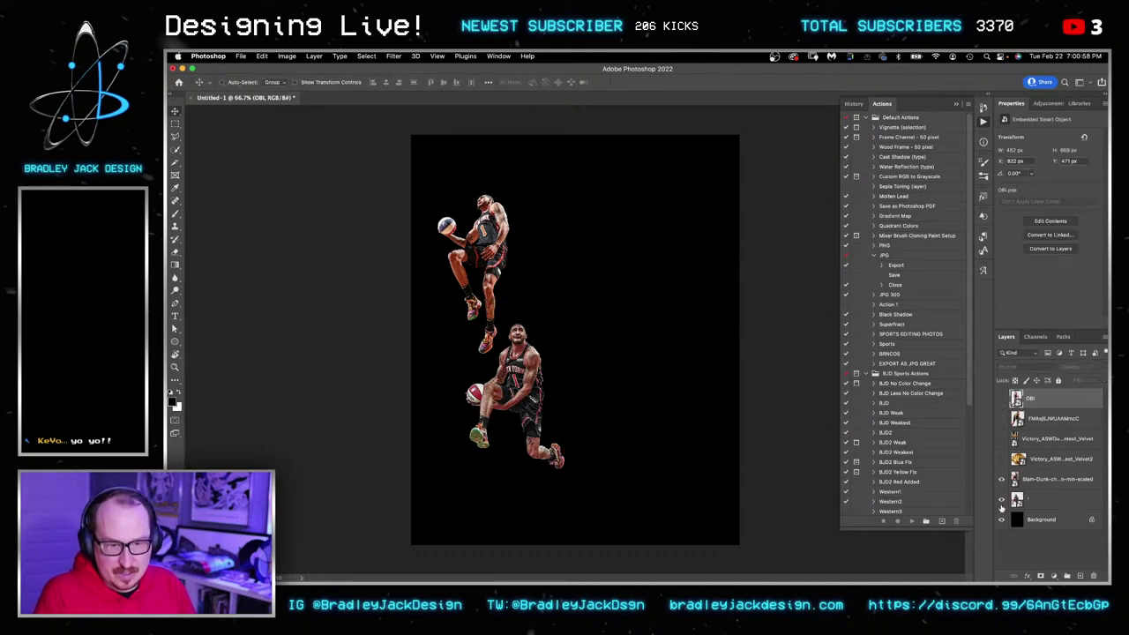
click(1001, 482)
click(1038, 502)
key(super+t)
drag(546, 419, 593, 357)
key(Return)
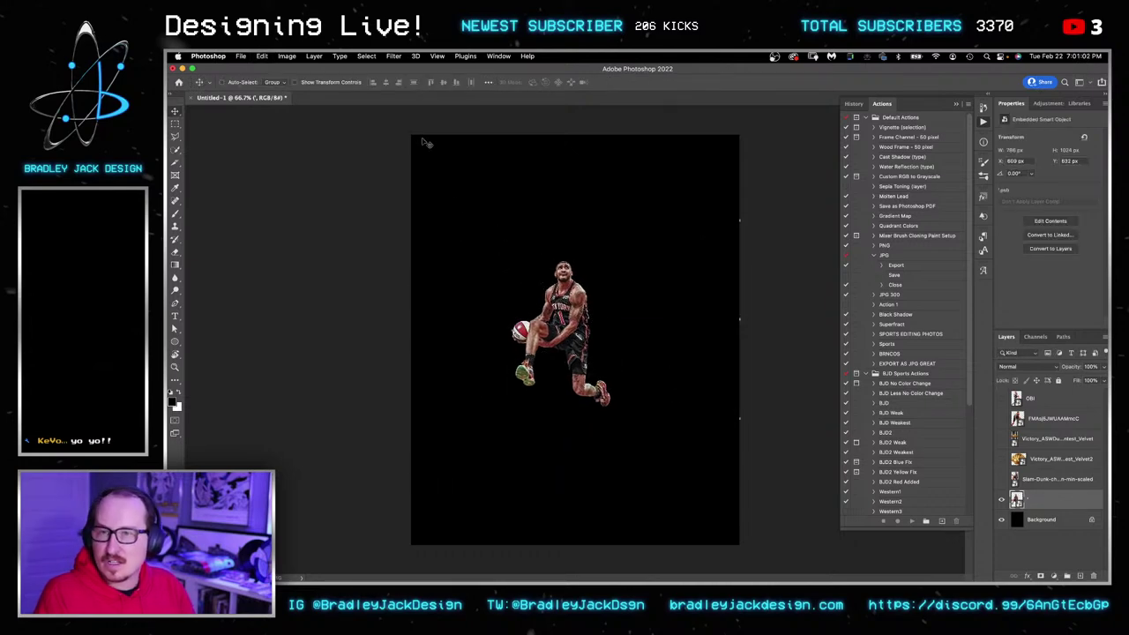
Begin a new guide layout with 2 columns and 2 rows, leaving the column width empty.
click(437, 55)
click(479, 350)
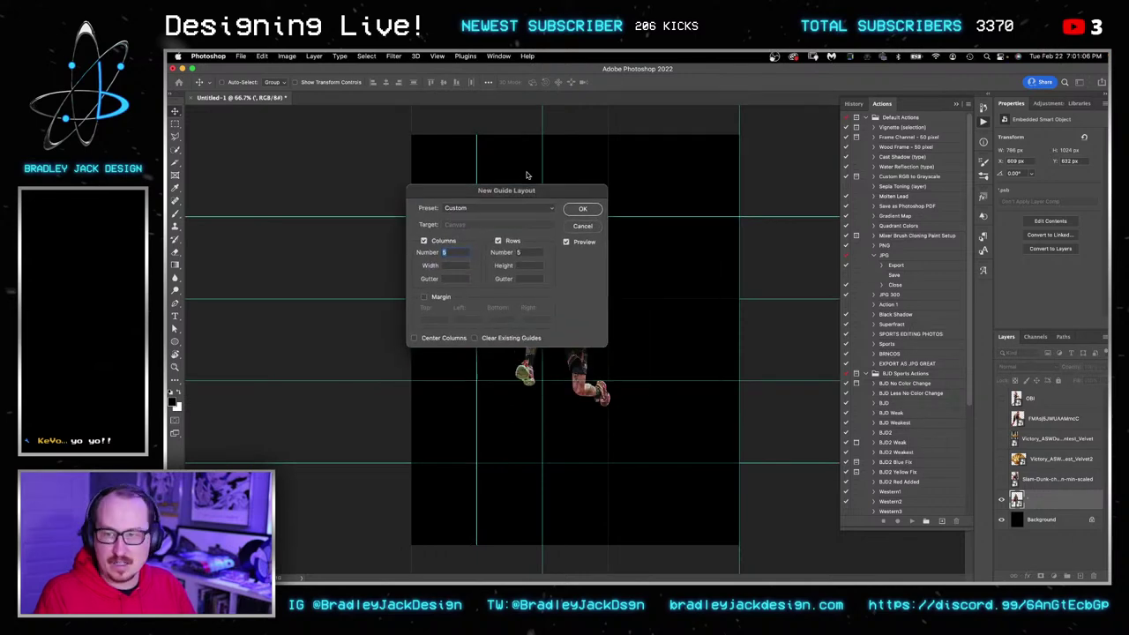
text(2)
key(Tab)
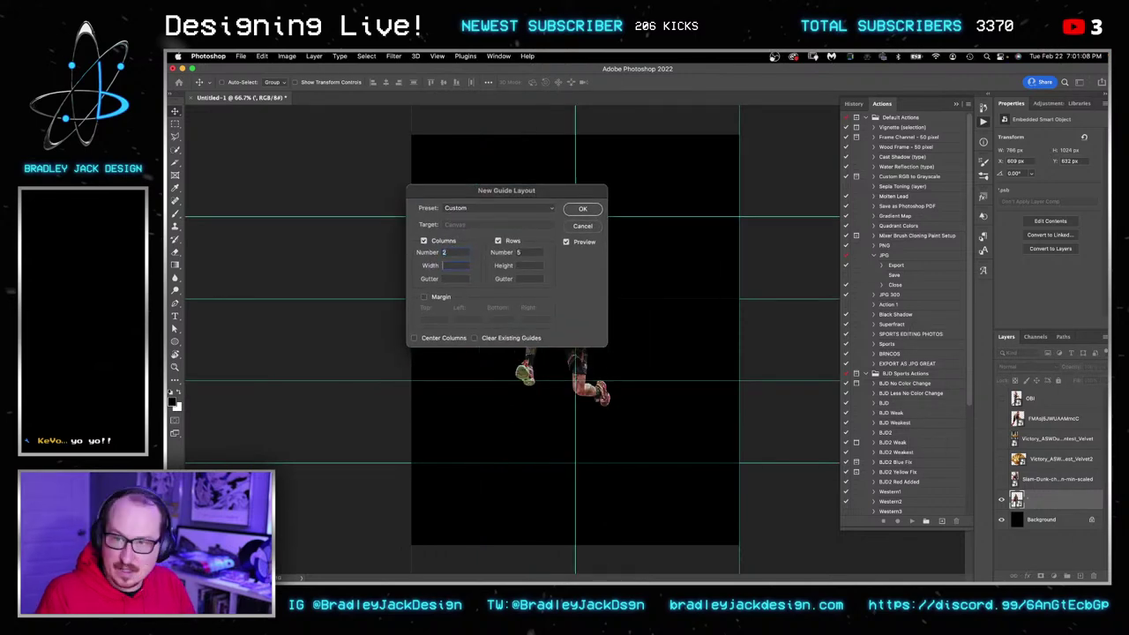
text(2)
key(BackSpace)
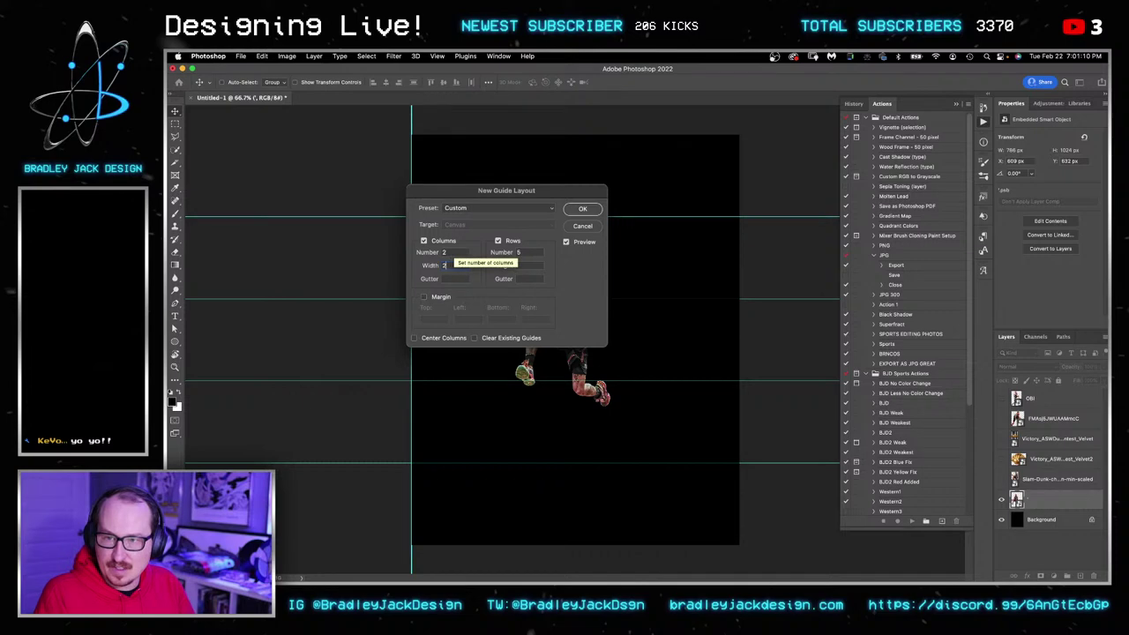
drag(523, 253, 505, 265)
text(2)
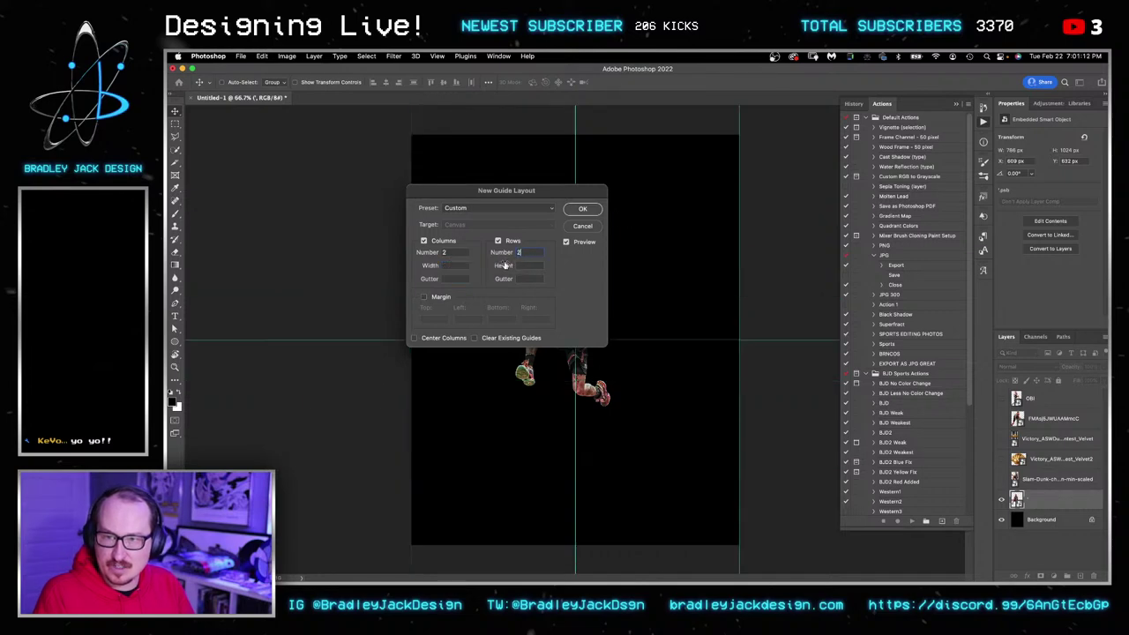
Add 100 px margins on all four sides to the guide layout and create the guides.
click(432, 300)
text(100)
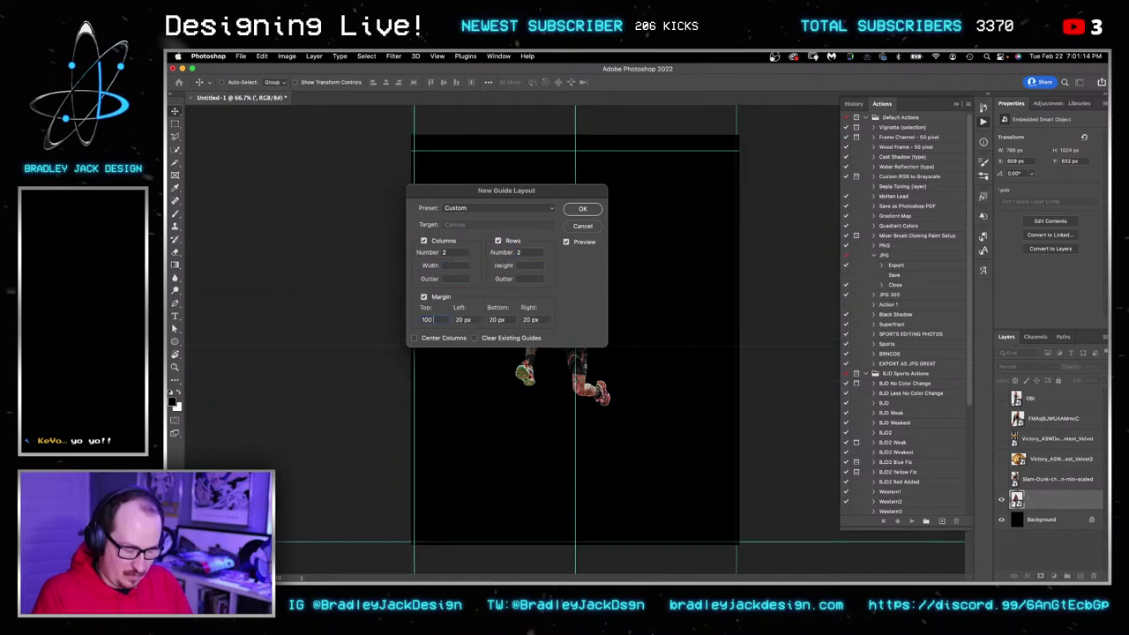
key(Tab)
text(100)
key(Tab)
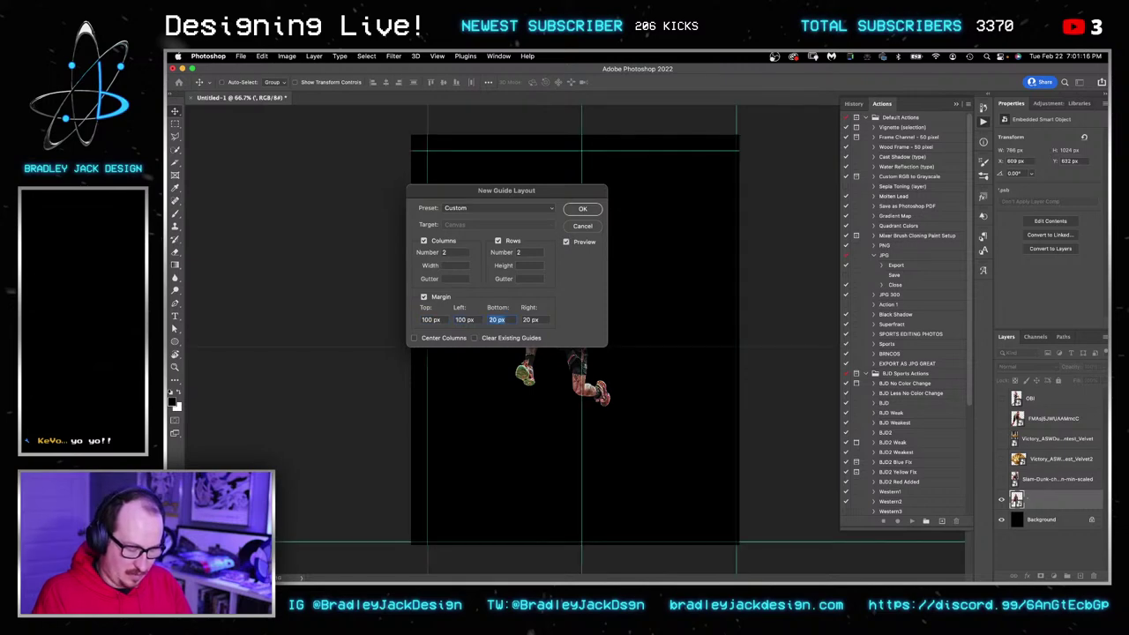
text(100)
key(Tab)
text(100)
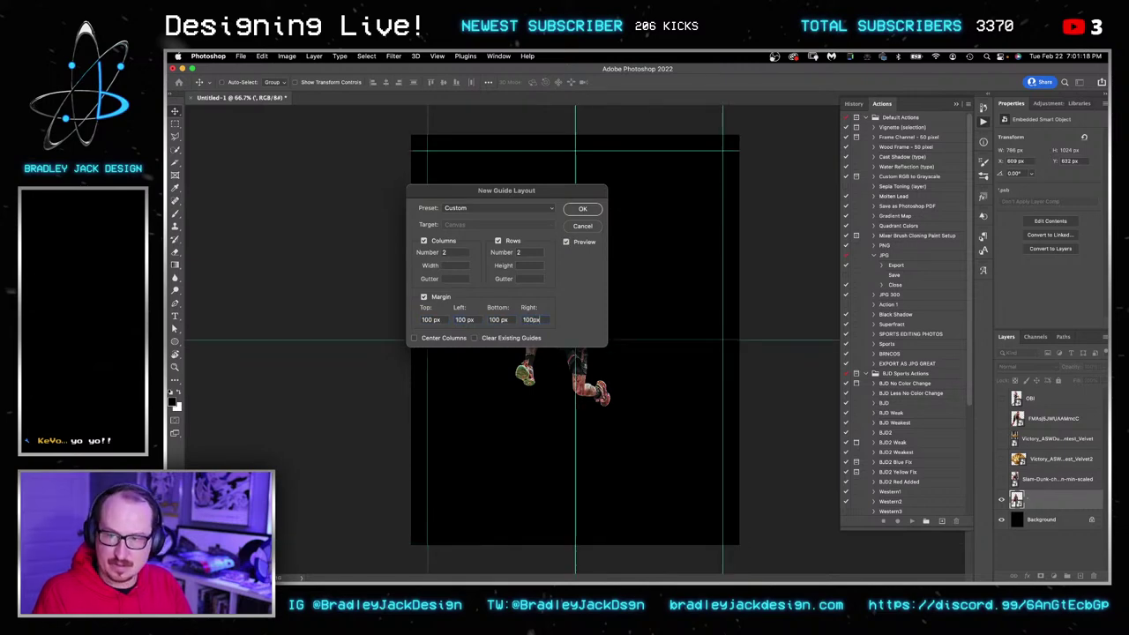
key(Return)
Scale the visible player to 100% and move him right so his head sits on the vertical centre guide.
key(ctrl+t)
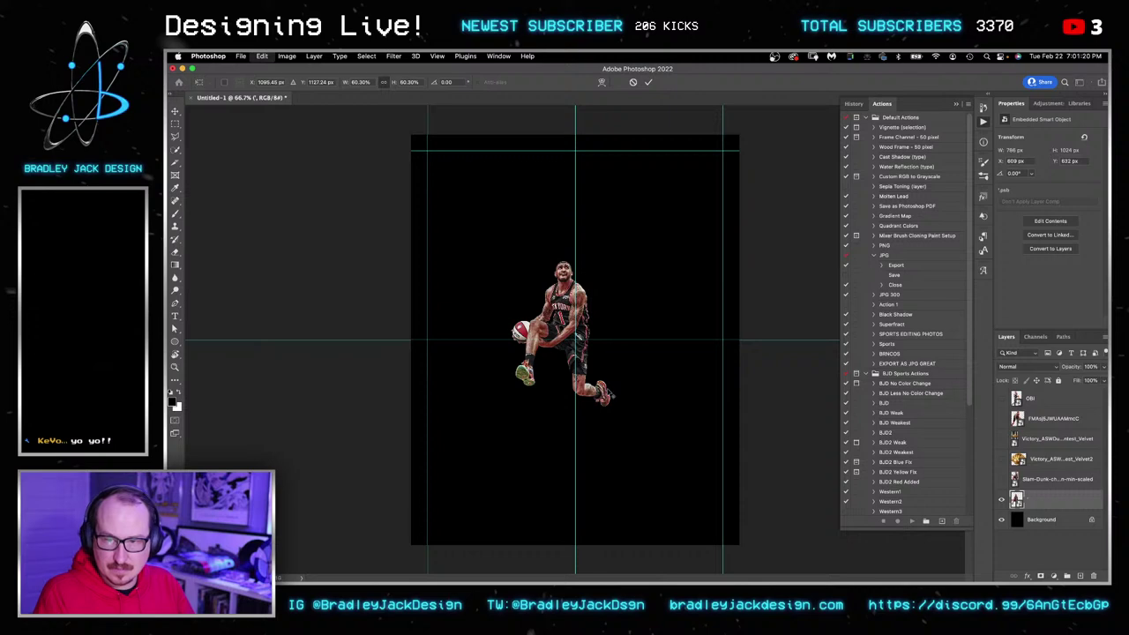
click(356, 82)
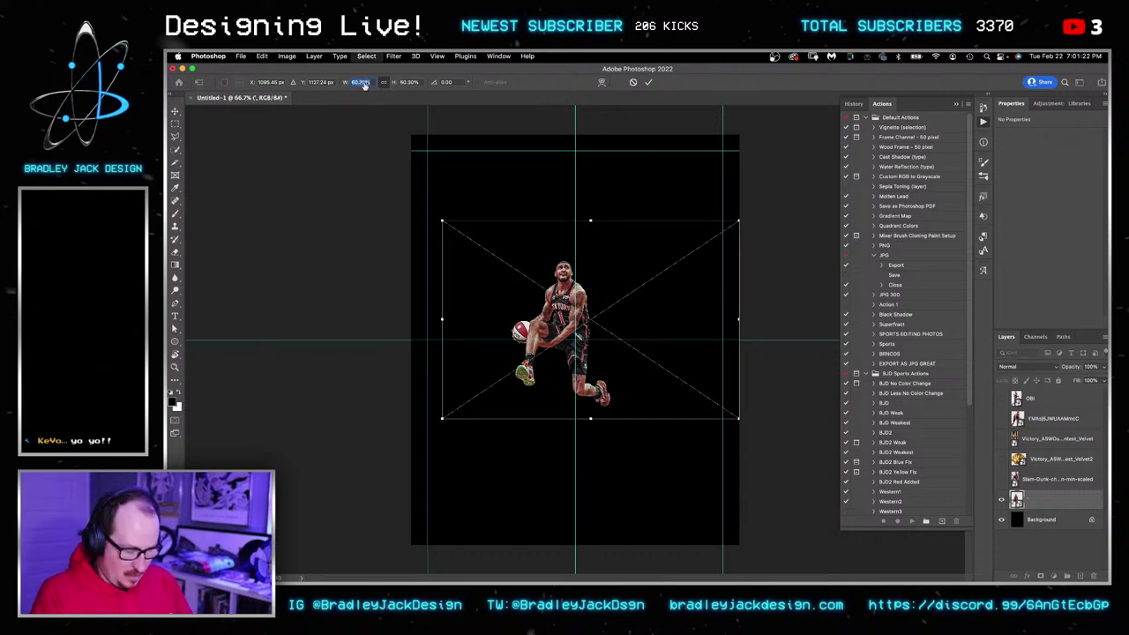
text(100)
key(Return)
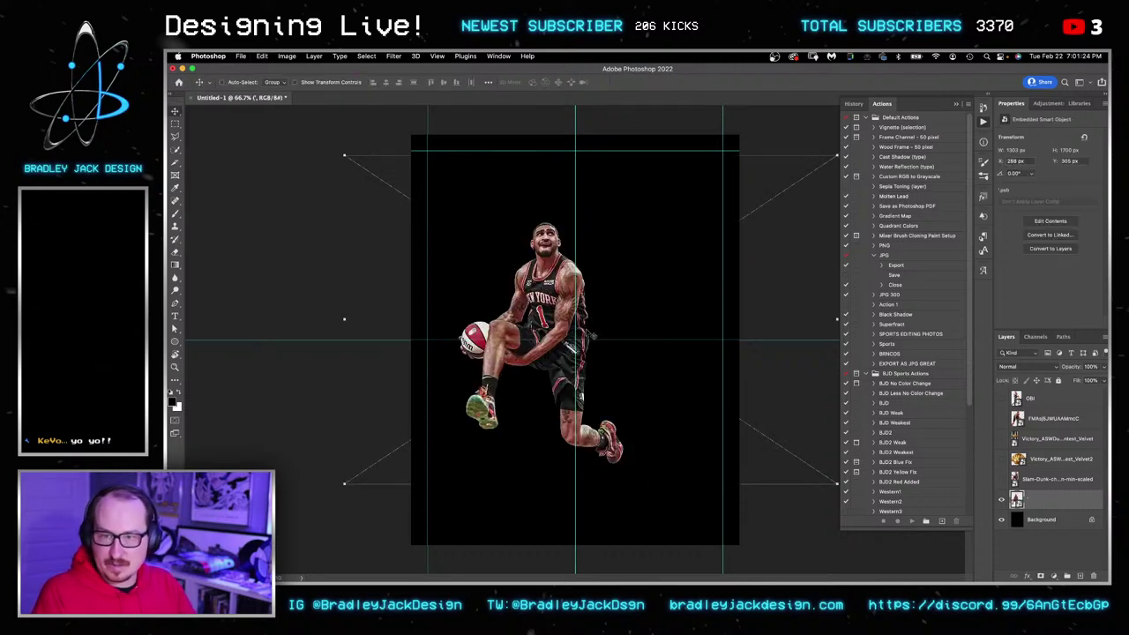
drag(588, 333, 617, 333)
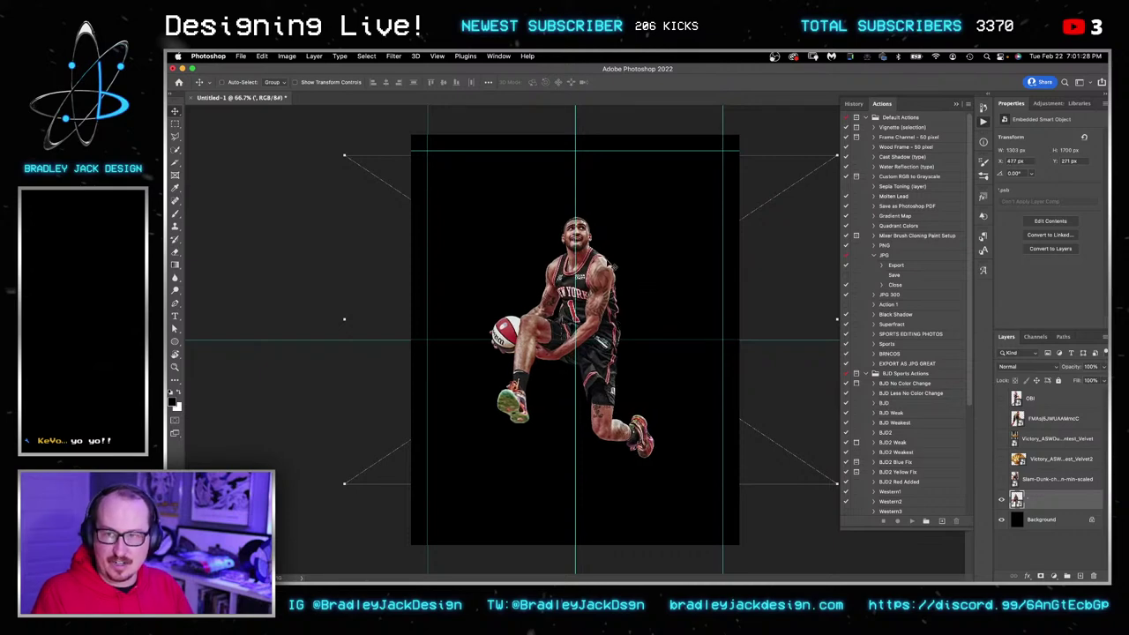
Enlarge the player to about 114%, nudge him right and rotate him to about -0.62°.
key(ctrl+t)
drag(344, 154, 342, 130)
key(Return)
key(shift+Right)
key(shift+Right)
key(shift+Right)
key(shift+Right)
key(shift+Right)
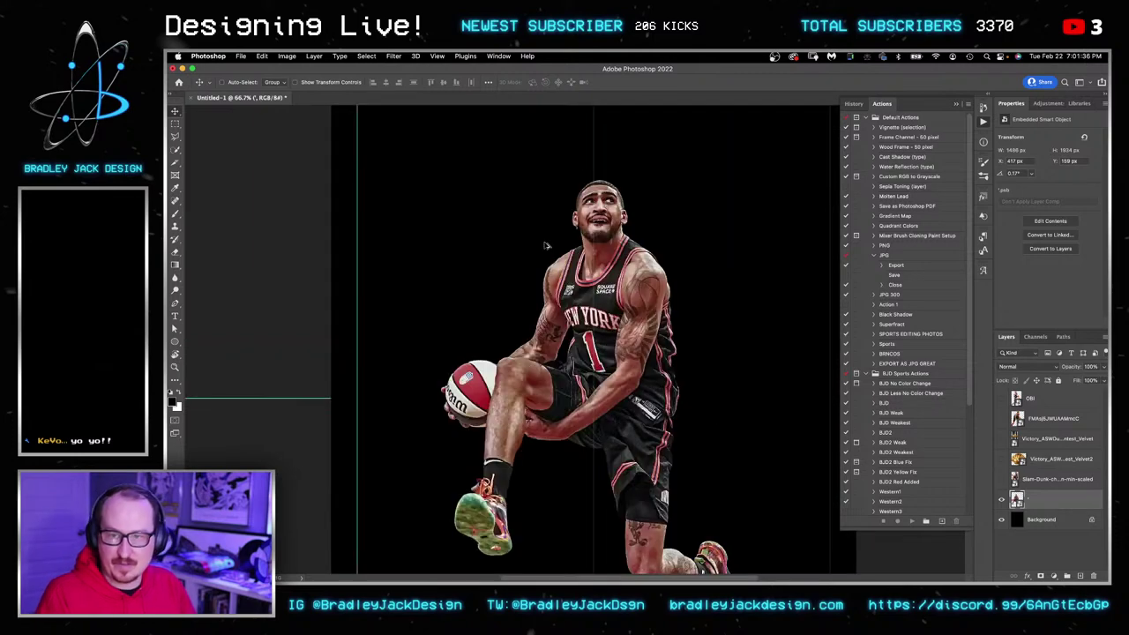
key(super+t)
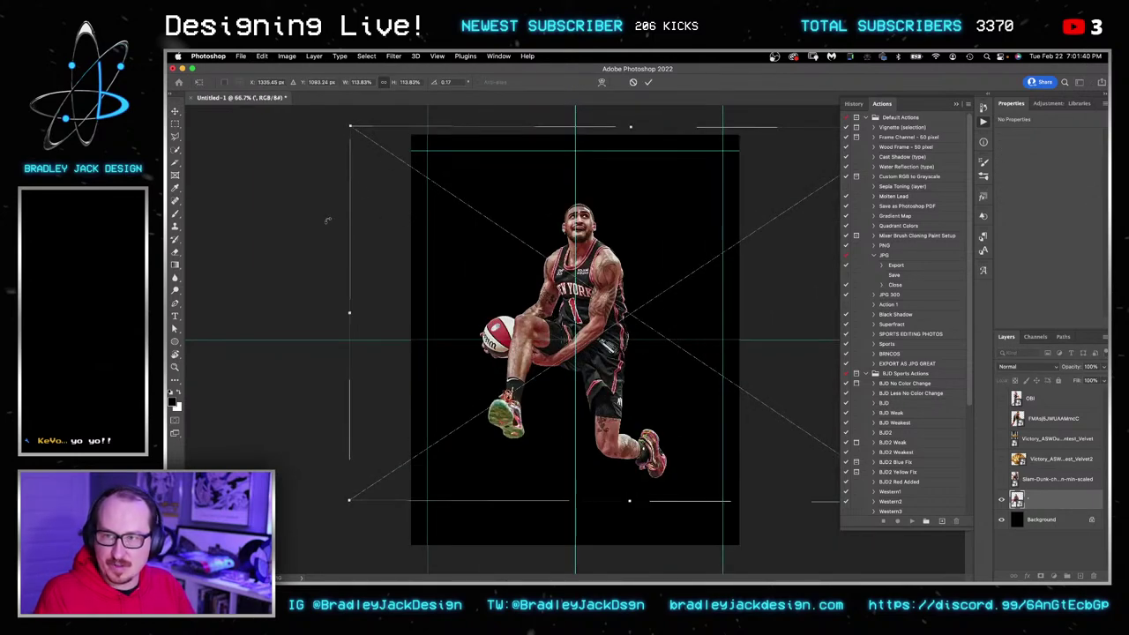
key(Return)
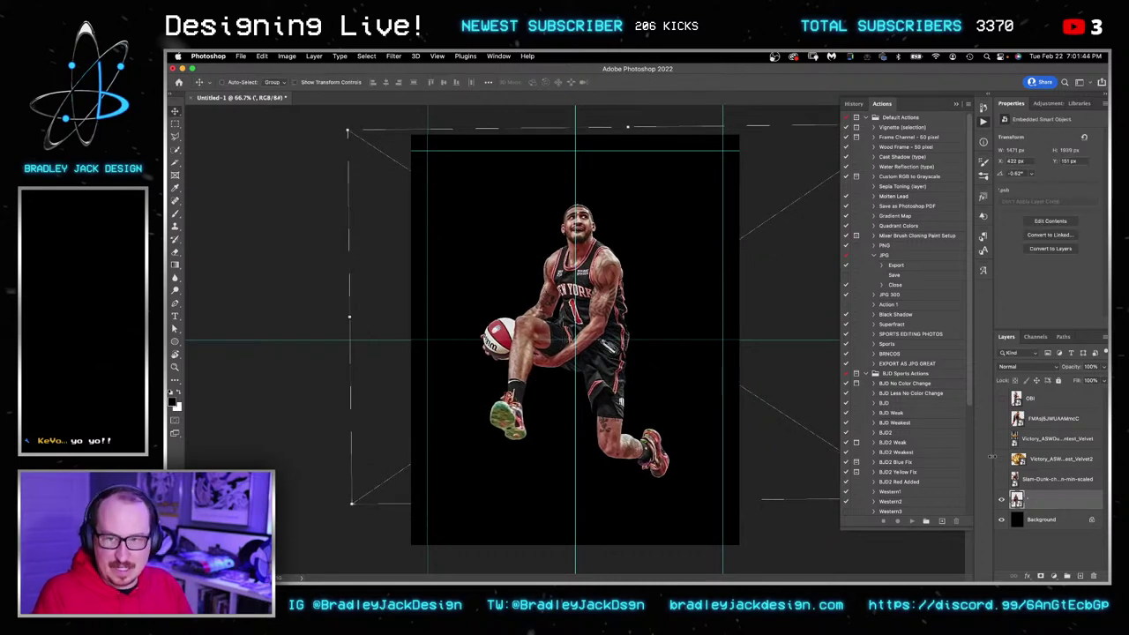
Show the golden dunk-champion ball, scale it to about 91% and move it to the upper-left area beside the player's head.
click(1001, 460)
click(1049, 459)
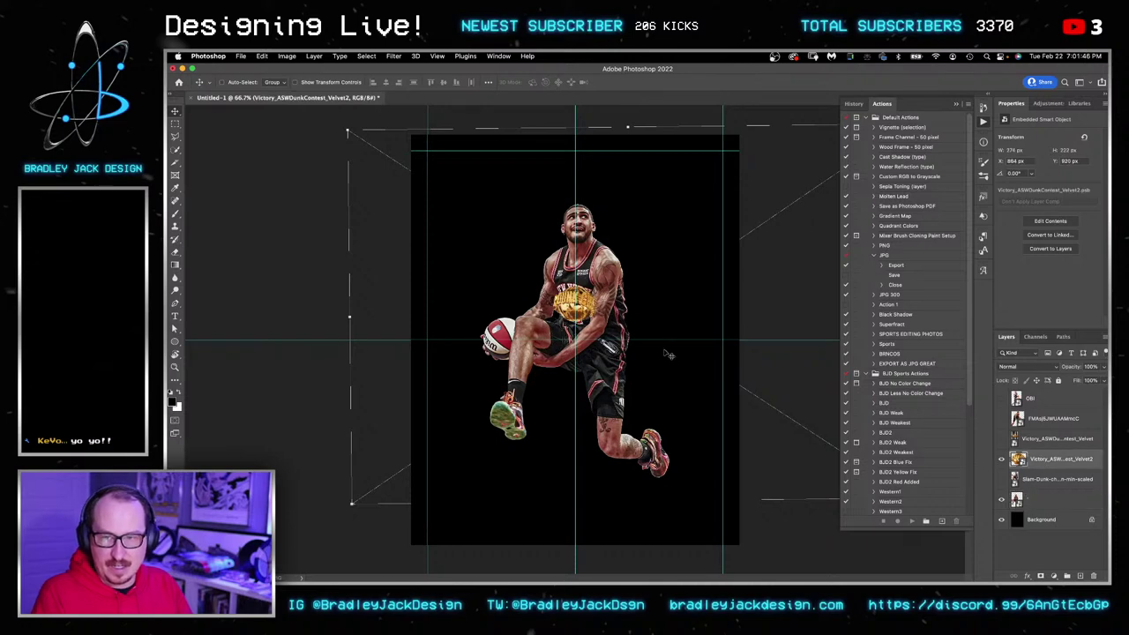
key(ctrl+t)
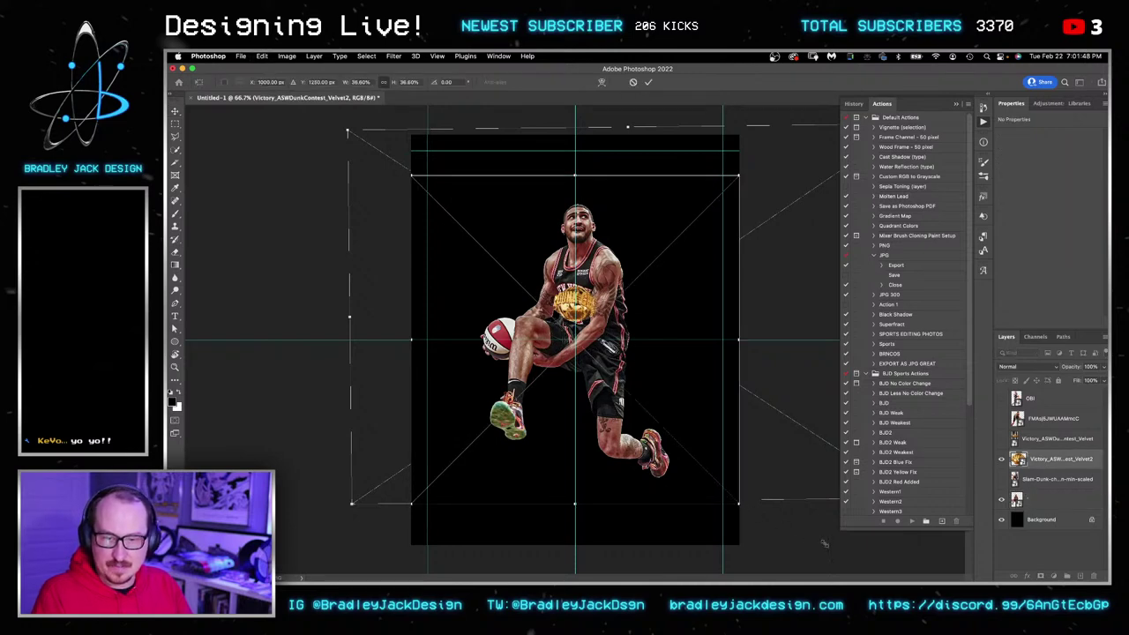
drag(824, 544, 1093, 626)
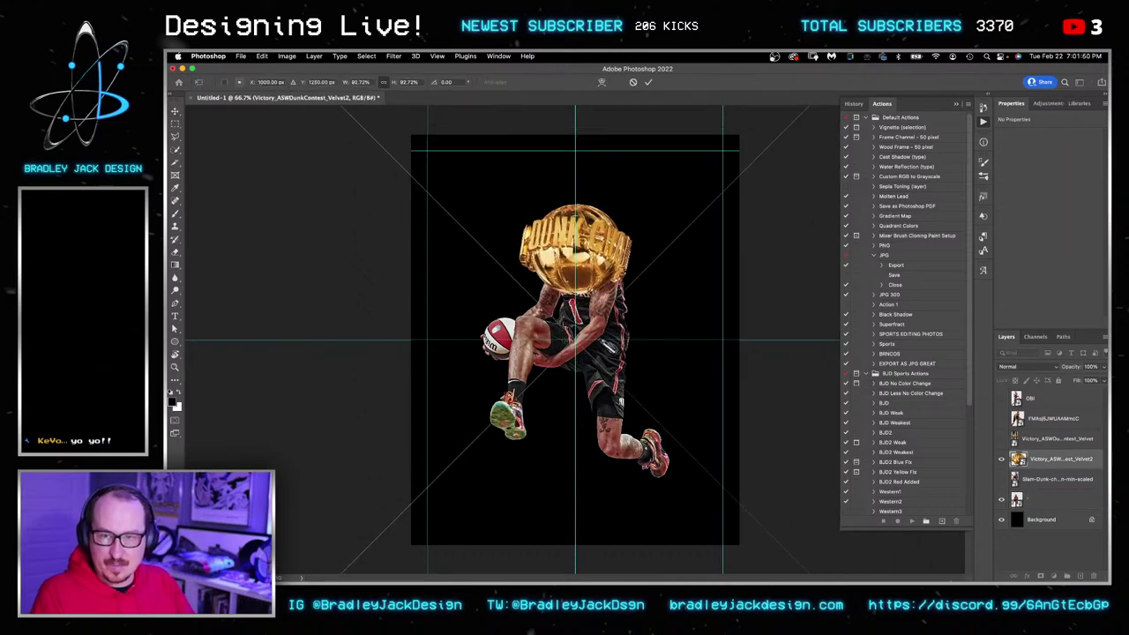
key(Return)
drag(573, 231, 490, 208)
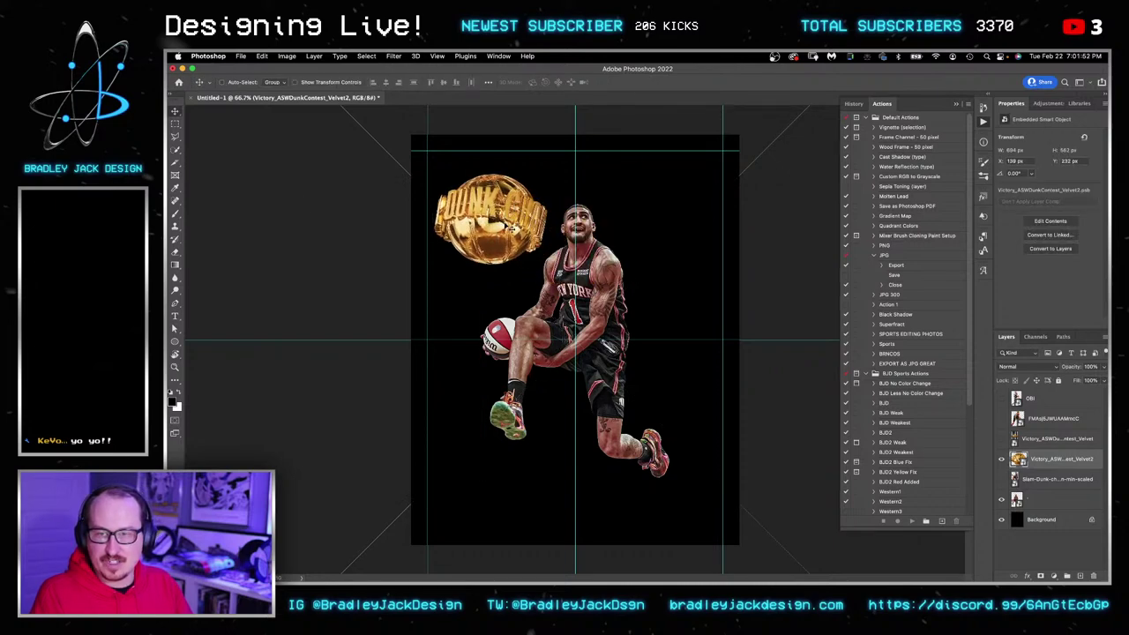
Show the crystal trophy cut-out and move it beside the player on his right-hand side of the canvas.
click(1049, 438)
click(1001, 439)
key(ctrl+t)
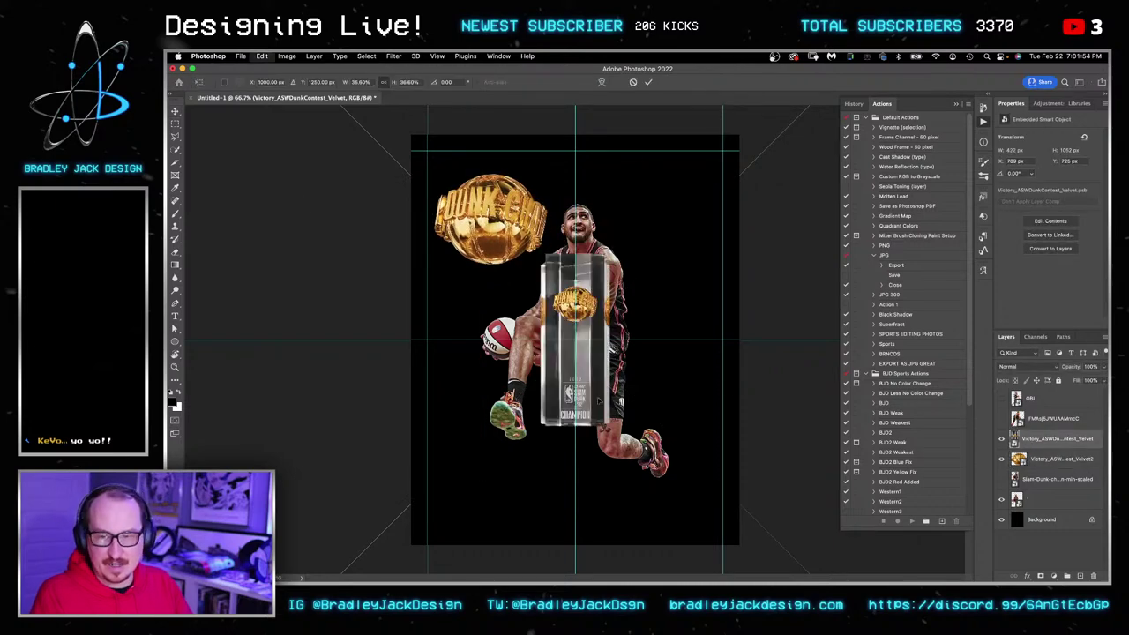
drag(596, 401, 675, 375)
key(Return)
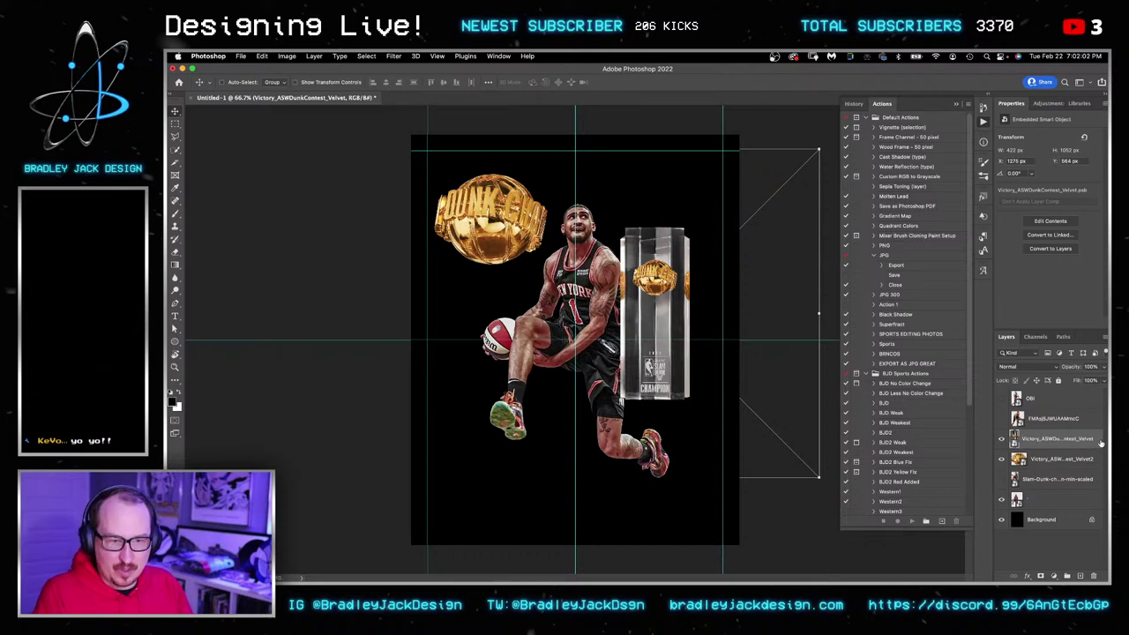
Adjust the crystal trophy's Blend If range so its dark tones turn transparent, and move the trophy over the player.
key(space)
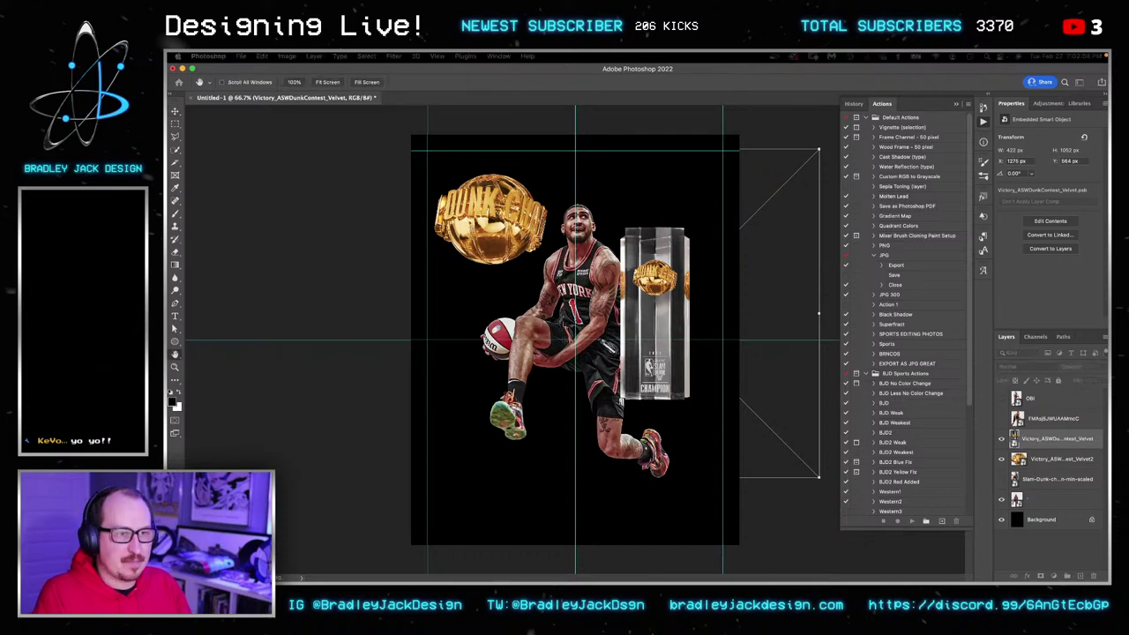
key(ctrl+comma)
key(ctrl+comma)
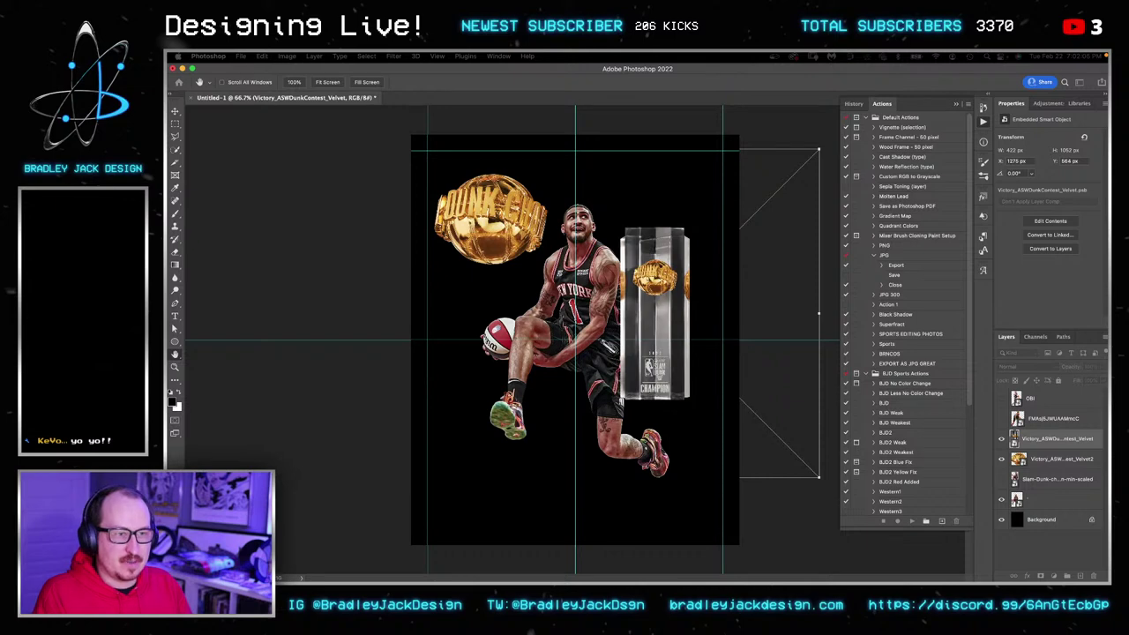
key(ctrl+comma)
key(ctrl+comma)
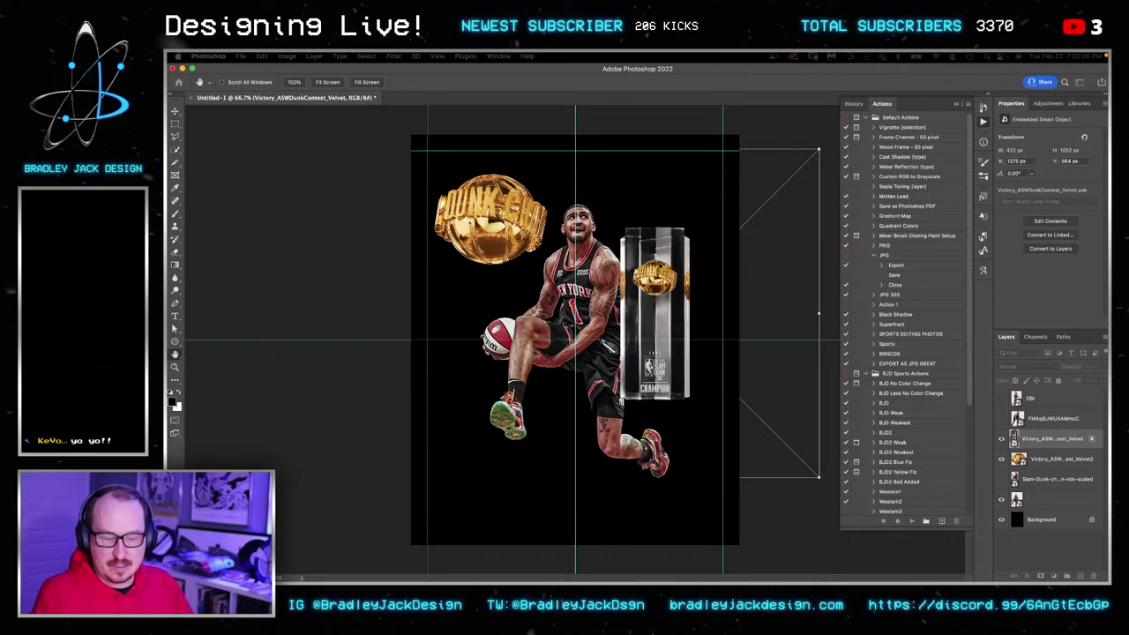
key(Return)
drag(585, 318, 512, 320)
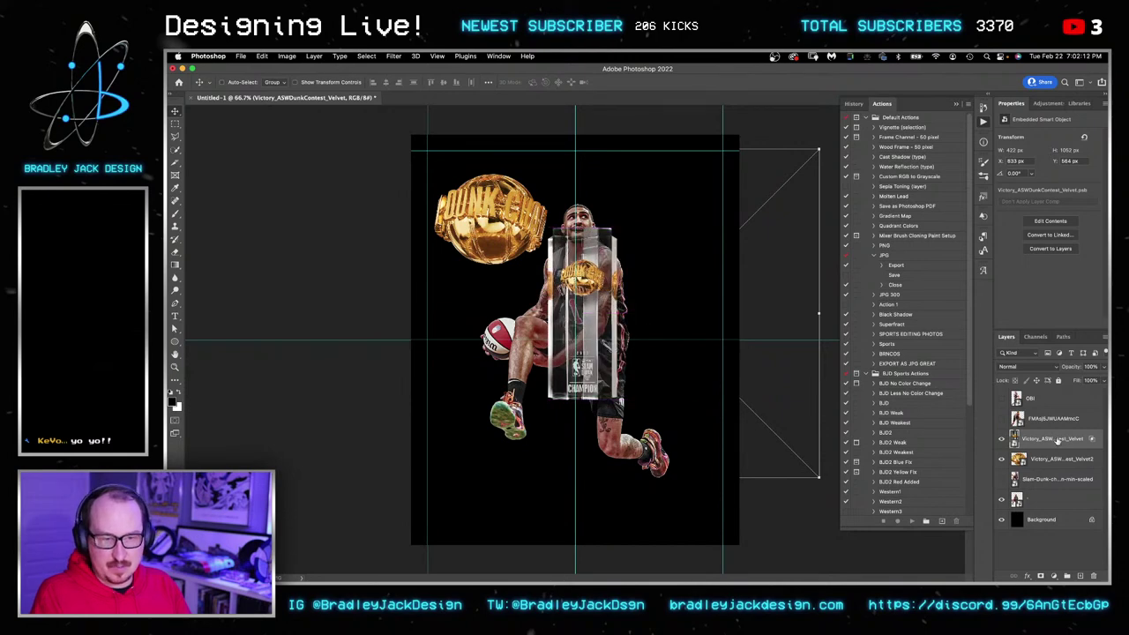
Duplicate the crystal trophy layer and set the copy's blend mode to Screen.
key(super+j)
key(shift+alt+c)
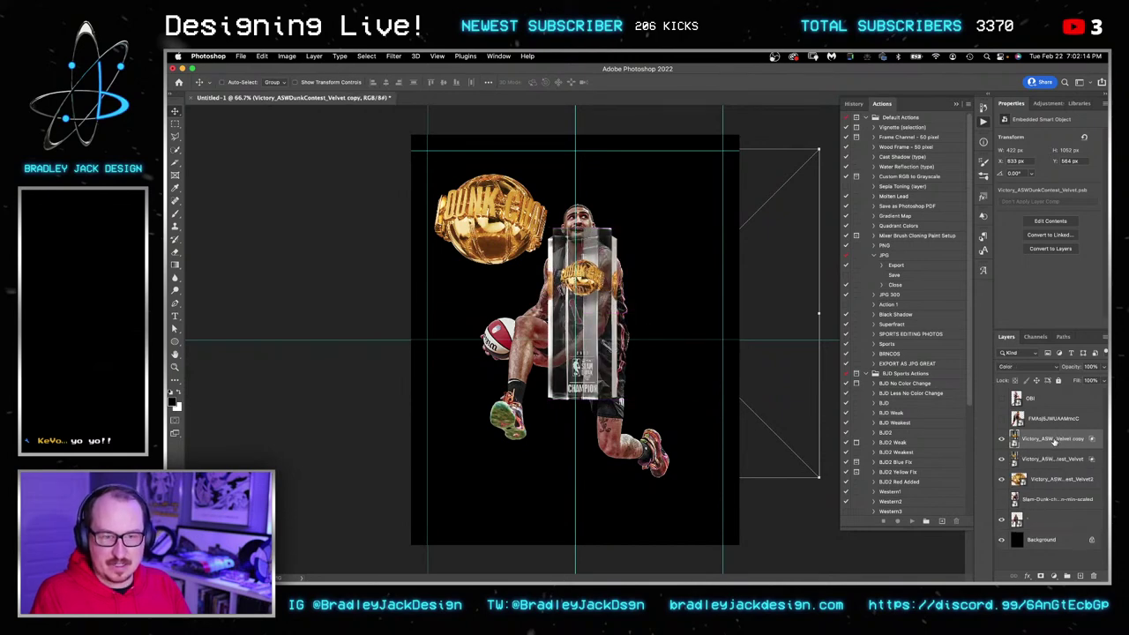
key(shift+alt+s)
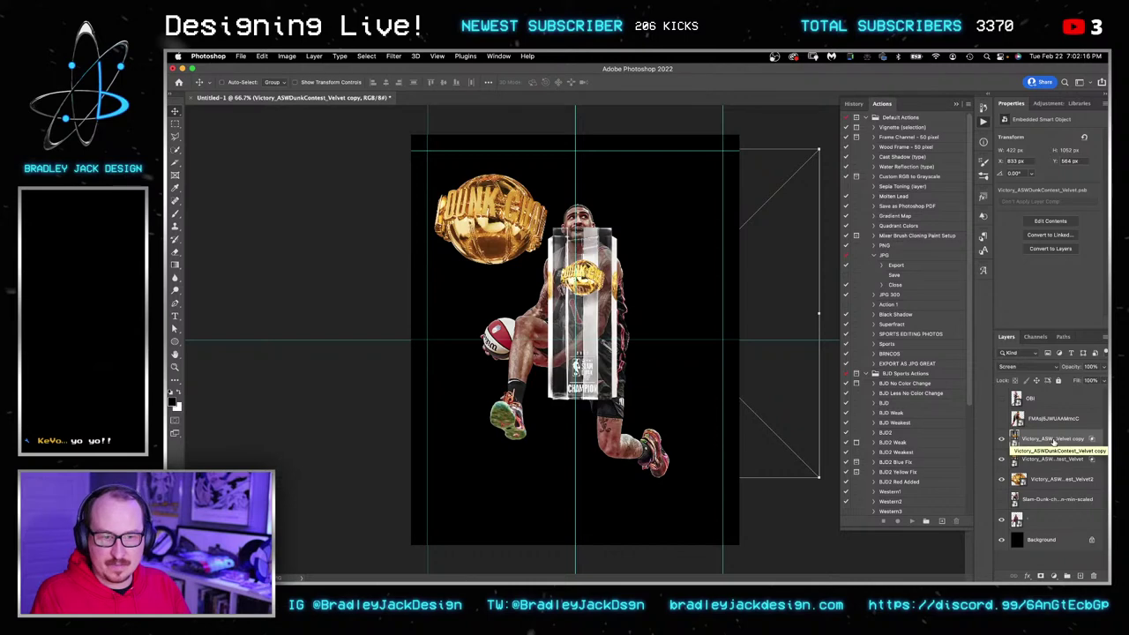
Discard a plain duplicate of the Screen trophy copy and create an independent one with New Smart Object via Copy.
key(super+j)
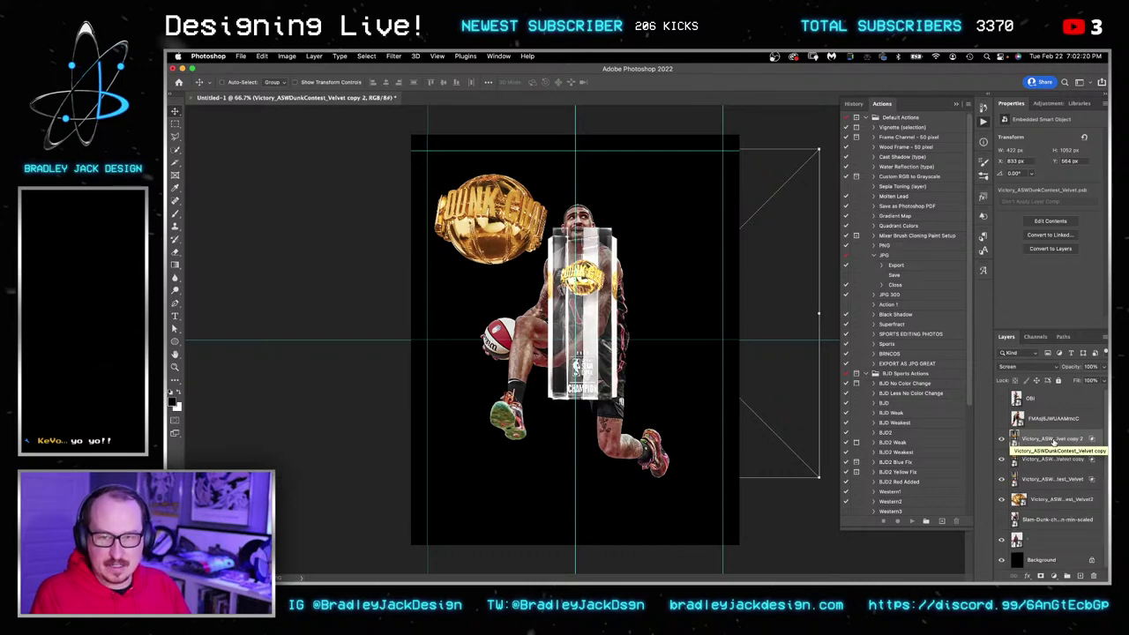
key(BackSpace)
right_click(1052, 441)
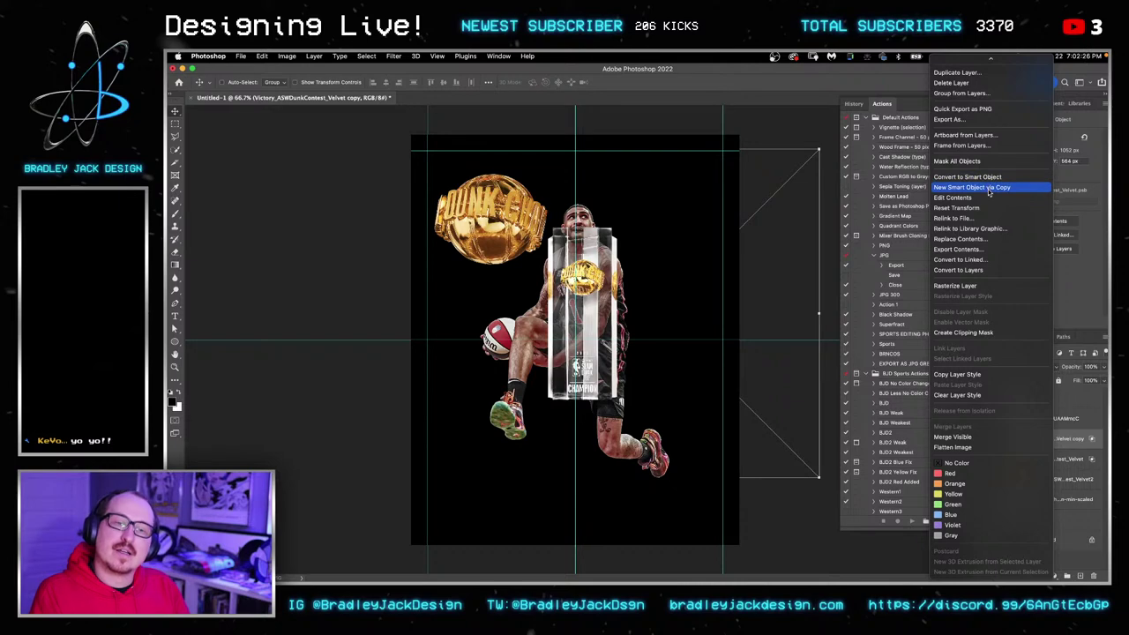
click(988, 188)
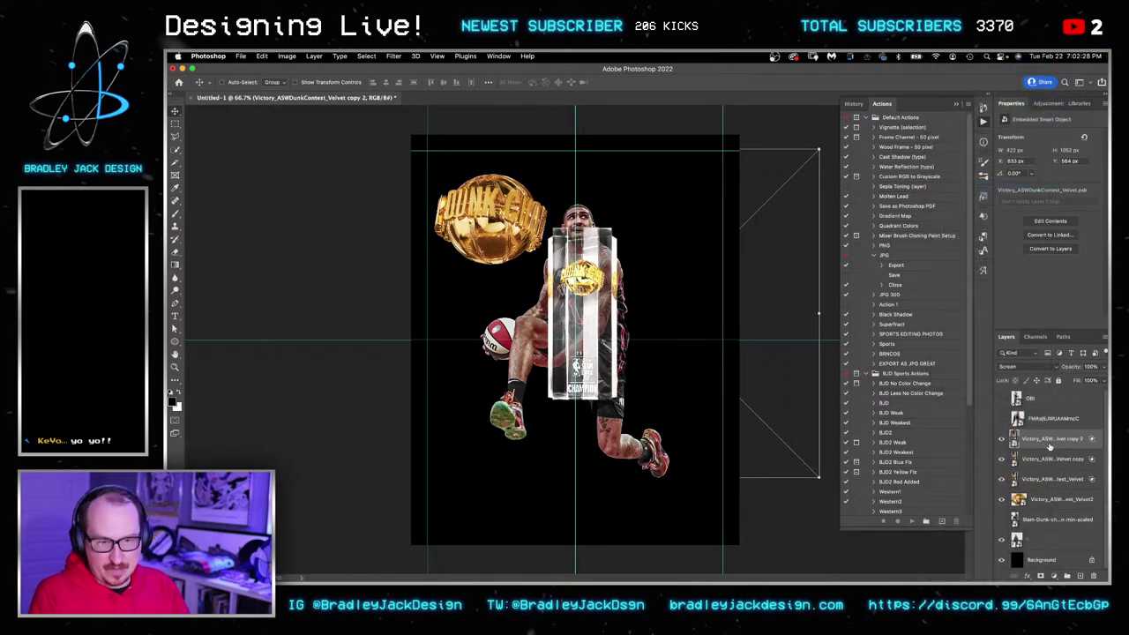
Reset the new smart-object copy's Blend If sliders to the full 0 to 255 range.
key(space)
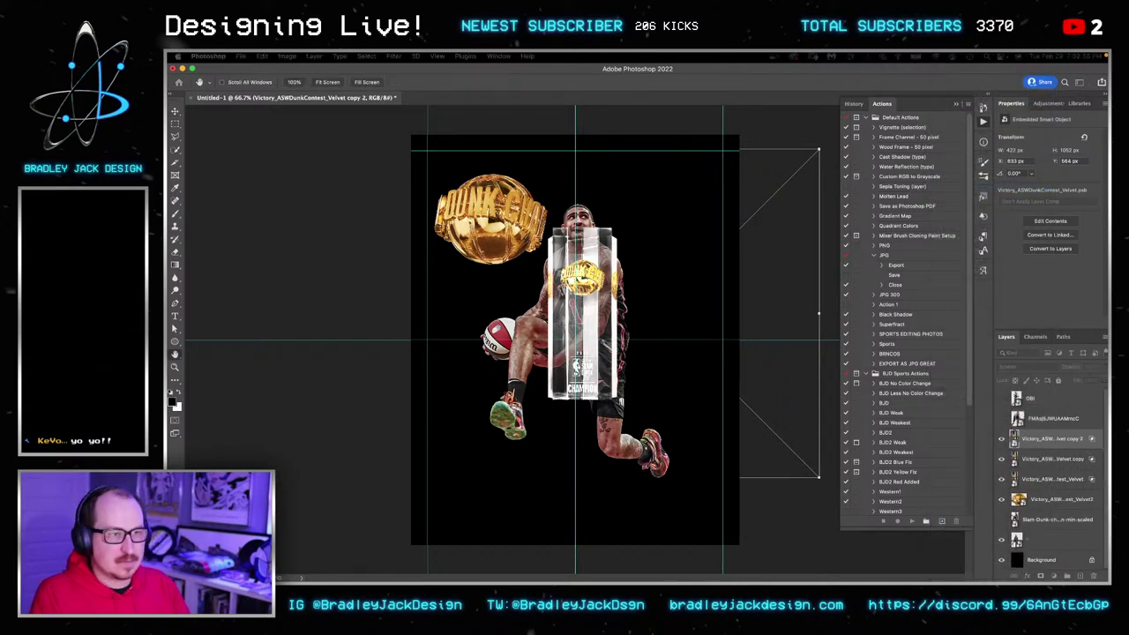
drag(718, 230, 667, 191)
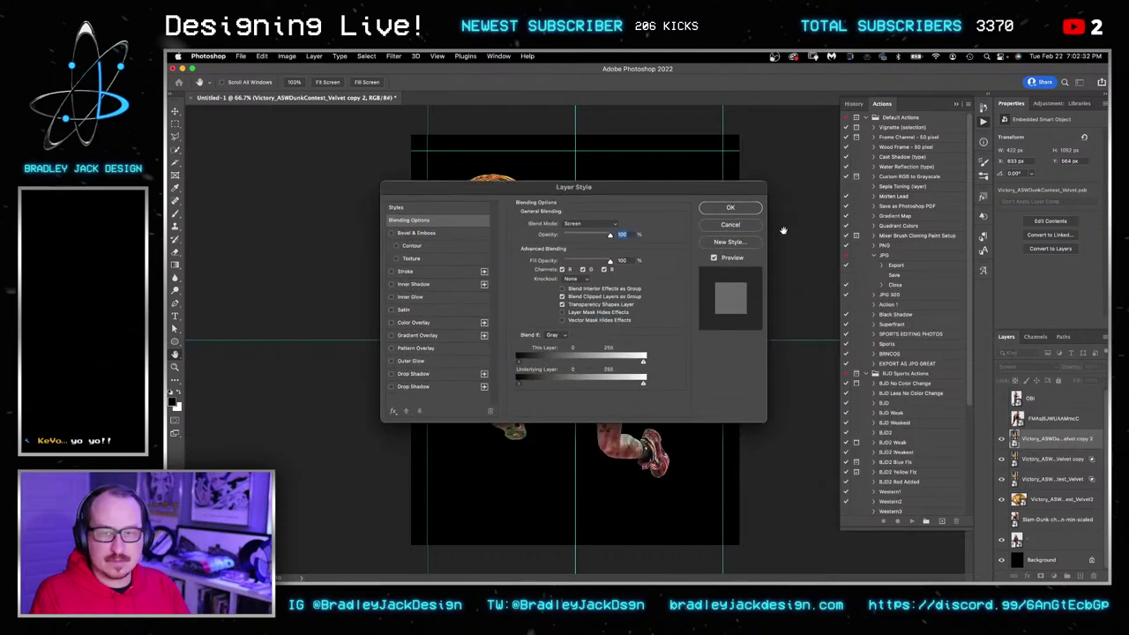
click(738, 211)
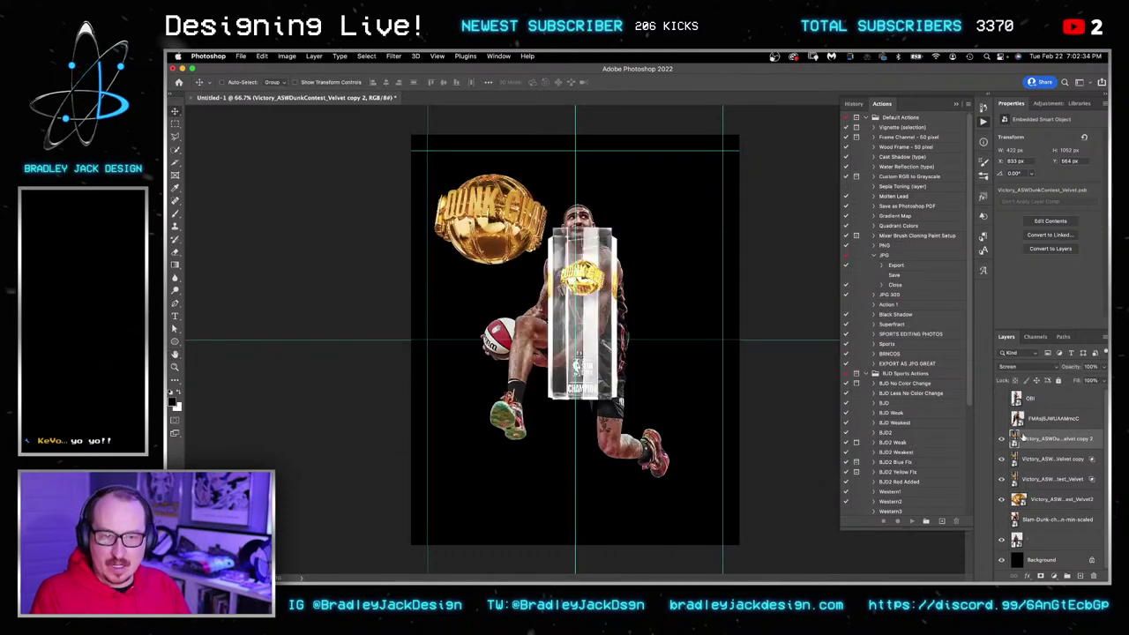
Replace the new smart-object copy's contents with the golden ball cut-out Victory_ASWDunkContest_Velvet2.
double_click(1014, 437)
key(super+w)
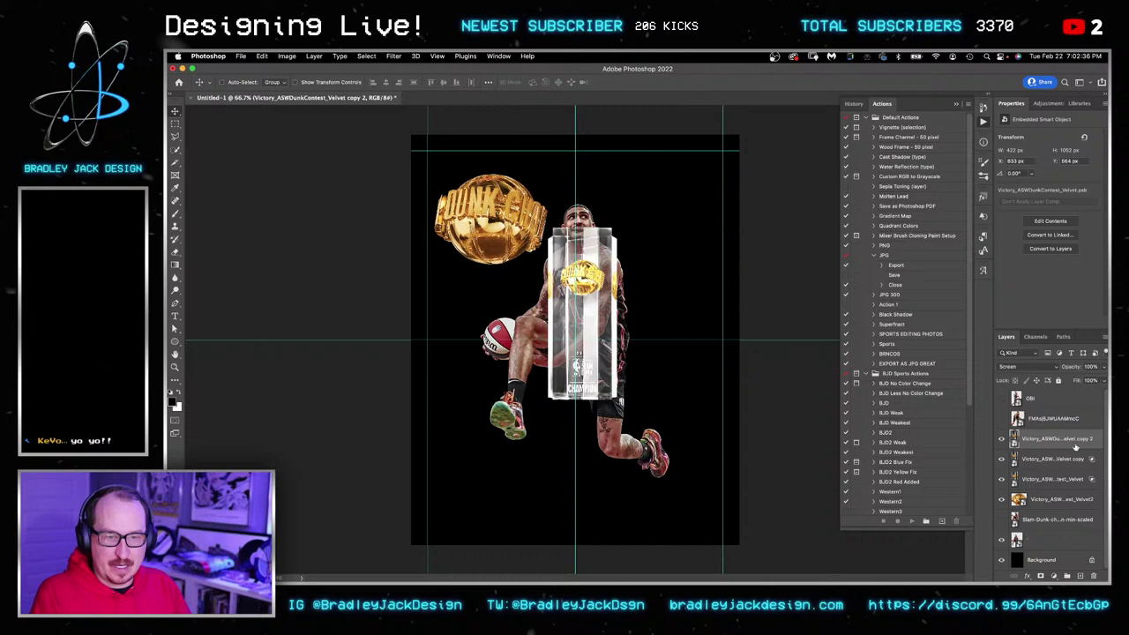
right_click(1053, 441)
scroll(1039, 529, down, 1)
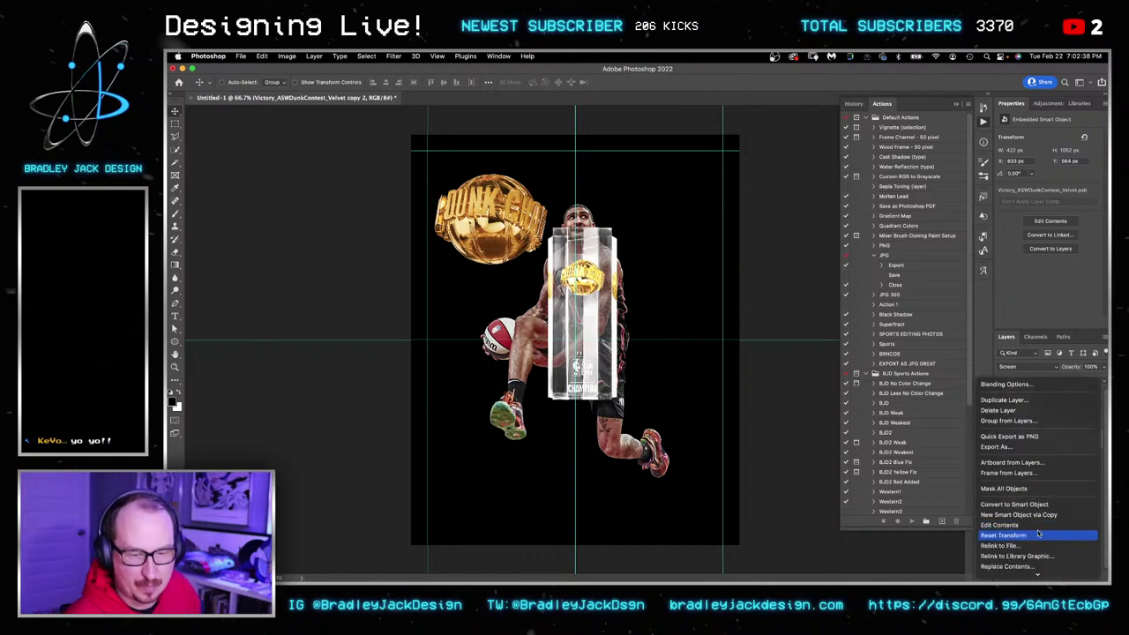
click(1033, 566)
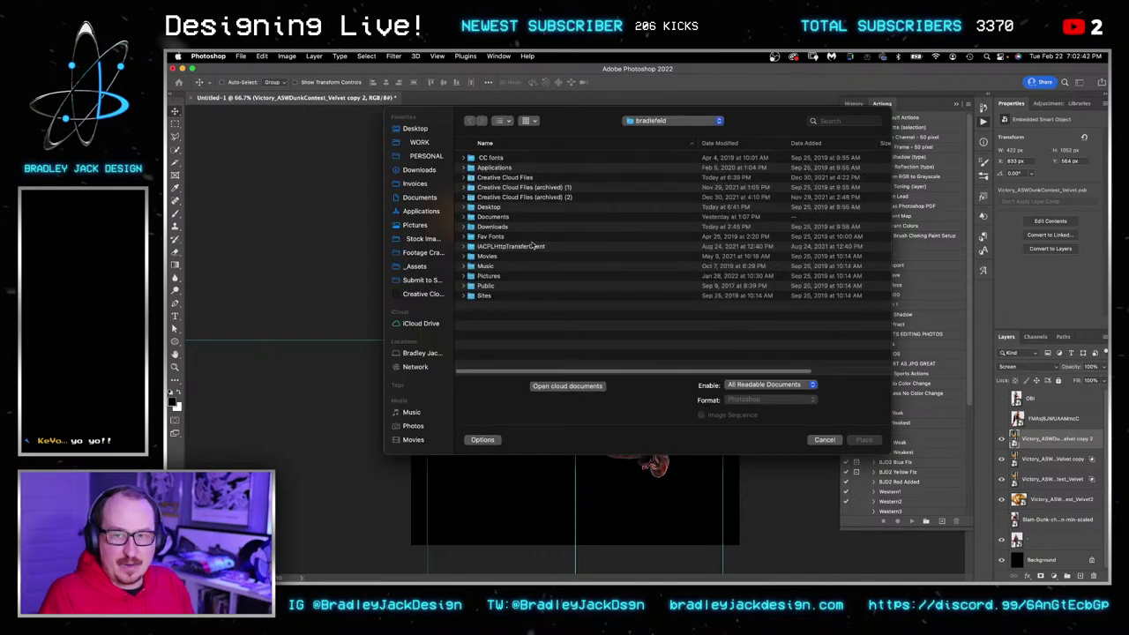
key(Escape)
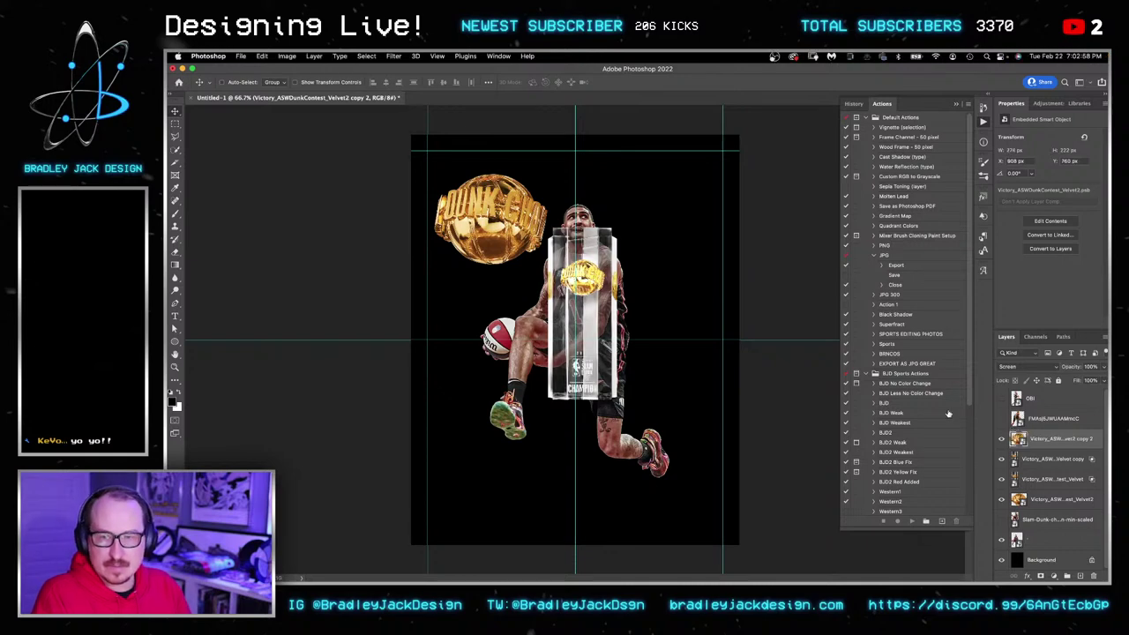
Set the small golden ball's blend mode to Normal and place its layer beneath the Screen trophy copy.
key(alt+shift+n)
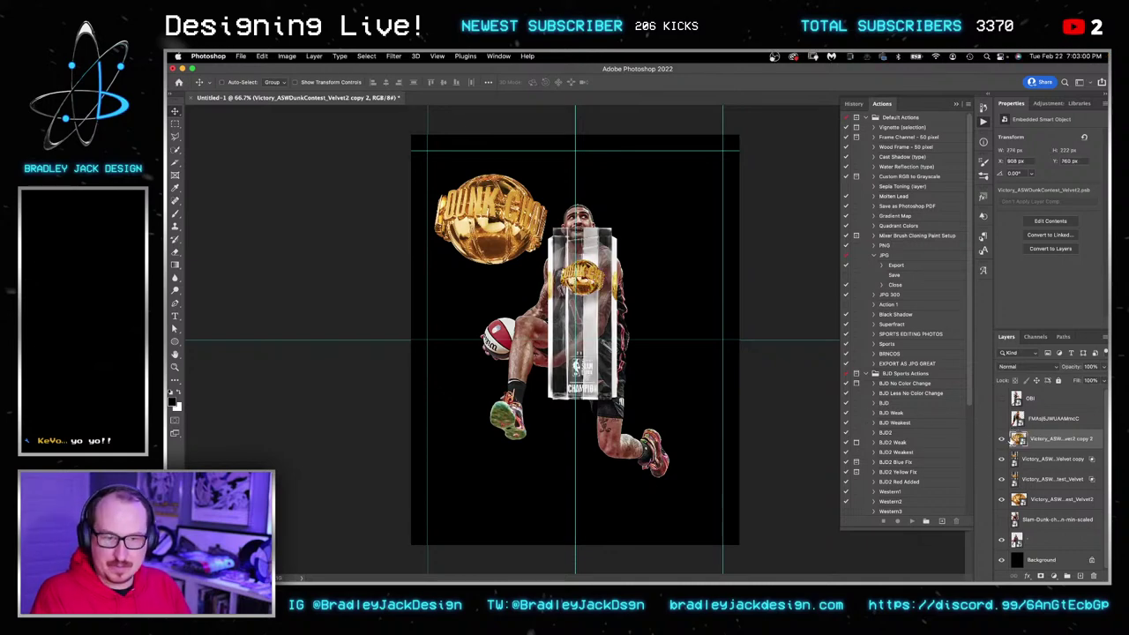
scroll(642, 304, up, 5)
key(super+bracketleft)
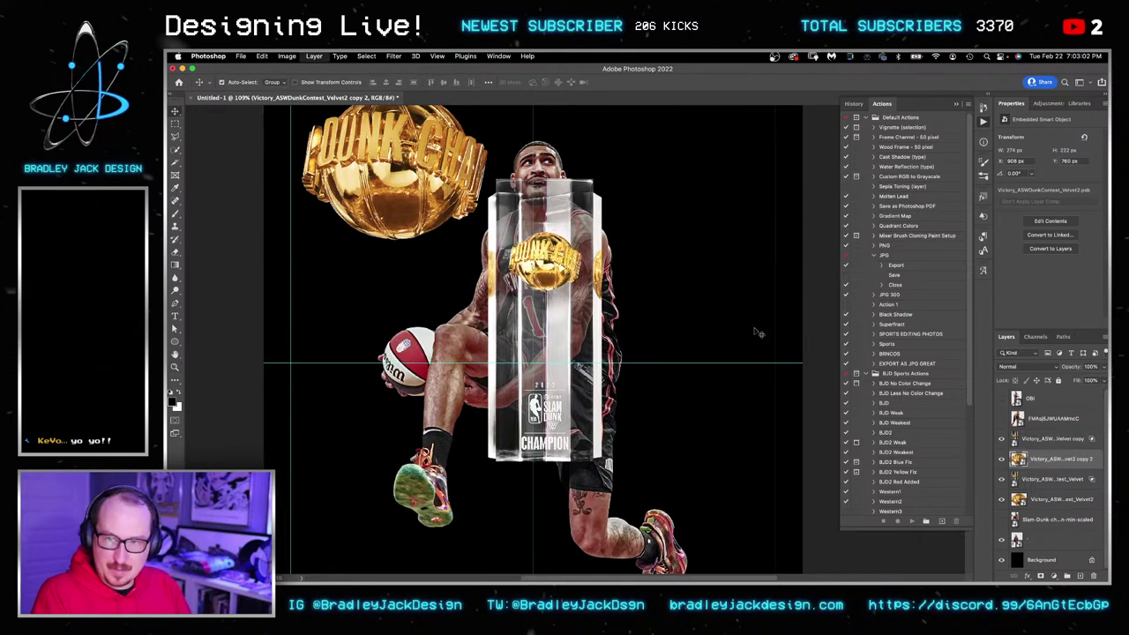
key(super+0)
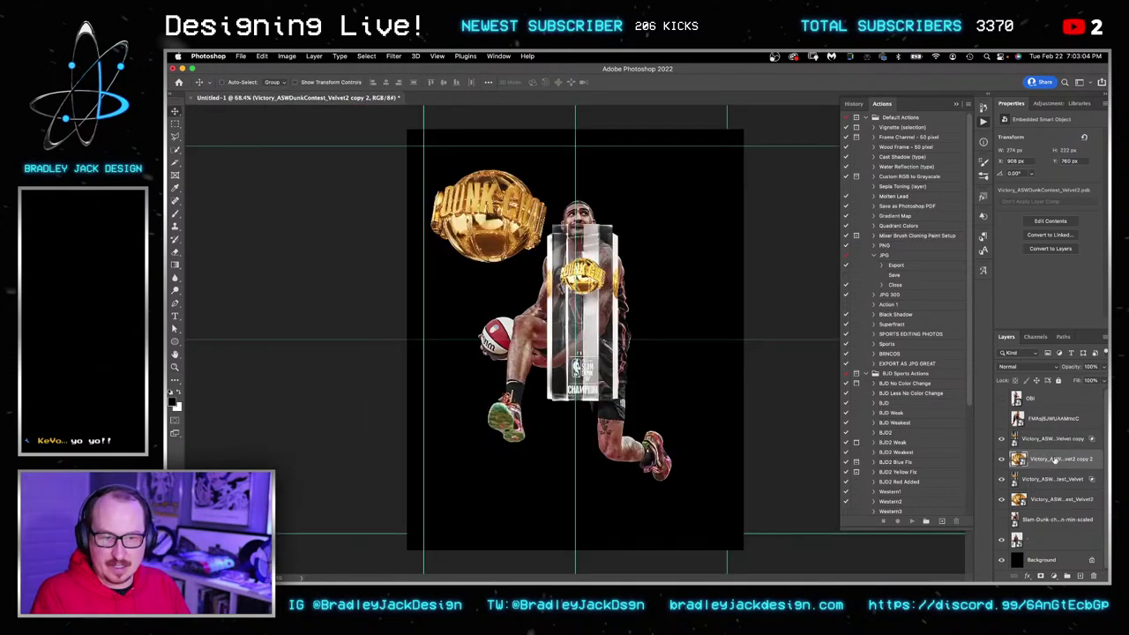
Group the two crystal trophy layers with the small golden ball between them and name the group TROPHY.
click(1054, 441)
shift+click(1054, 480)
key(super+g)
click(1032, 427)
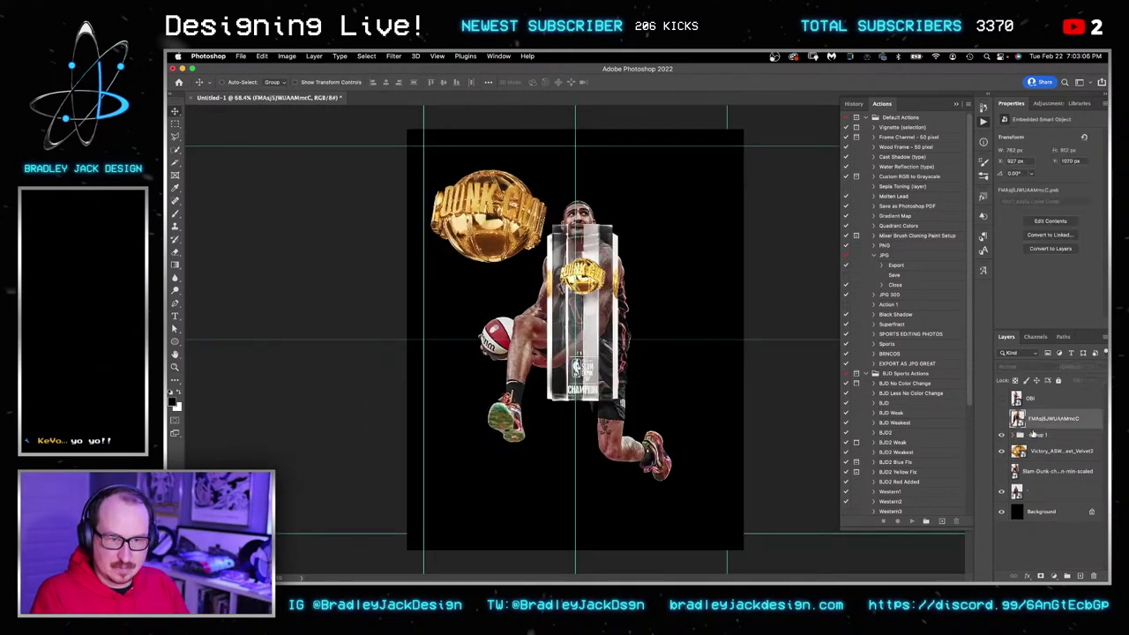
double_click(1033, 434)
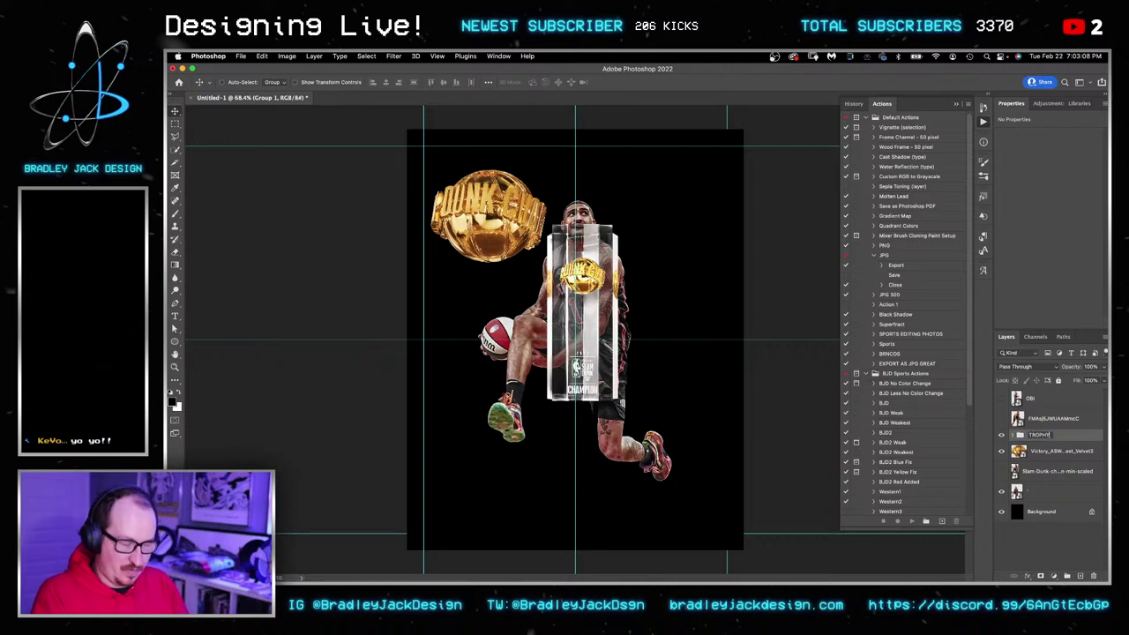
text(TROPHY)
key(Return)
Undo the accidental shift of the horizontal centre guide and lock the guides.
drag(565, 340, 575, 395)
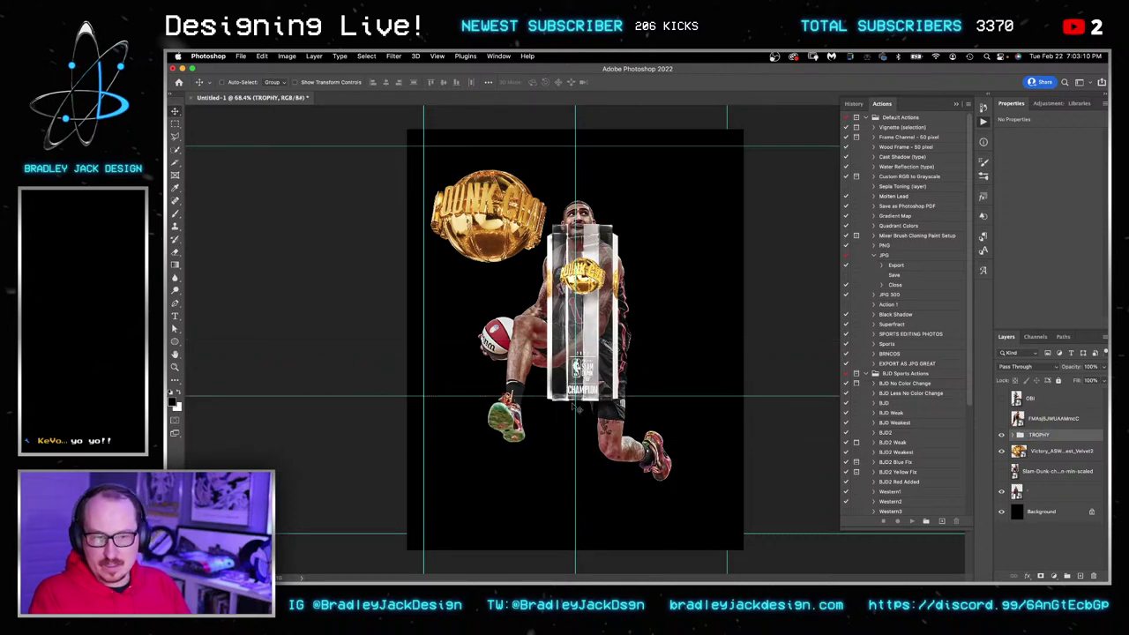
key(super+z)
click(436, 55)
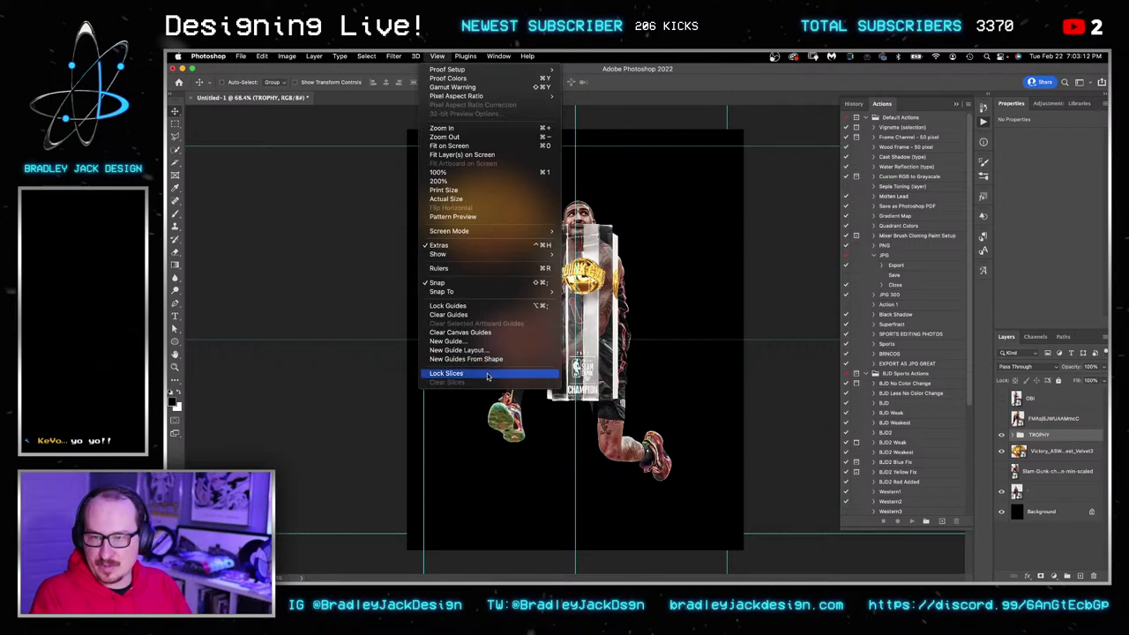
click(483, 305)
Move the TROPHY group below the player and shrink it to about half size, centred on the bottom margin guide.
drag(600, 270, 590, 468)
key(super+t)
key(Return)
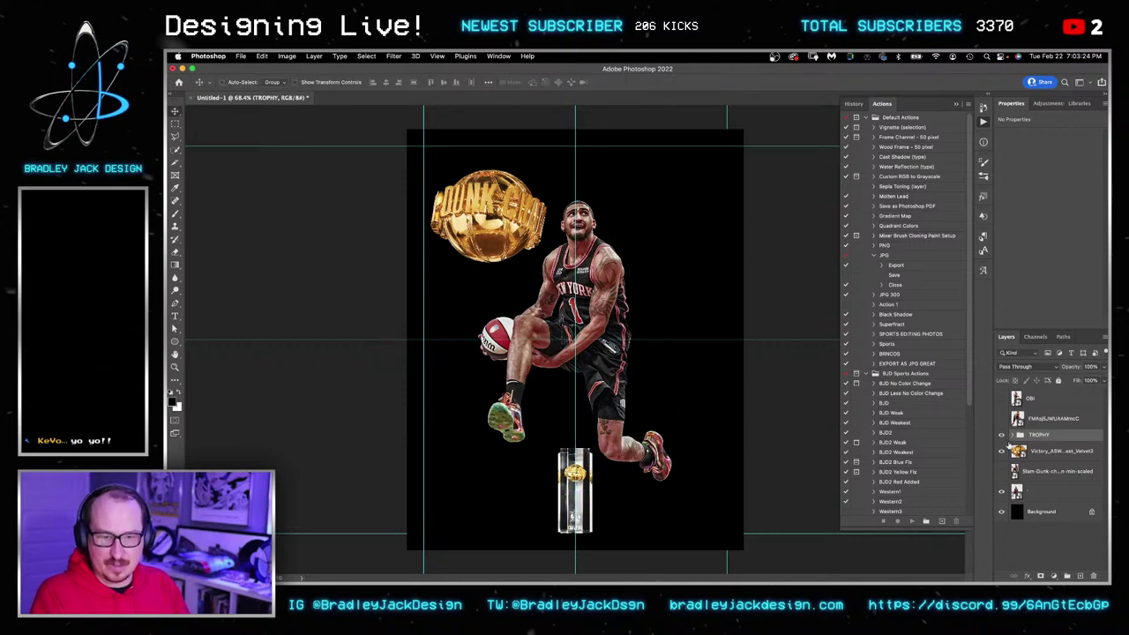
Move the hidden Slam-Dunk champion cut-out up and slightly left, and reselect the visible player's layer.
click(1032, 477)
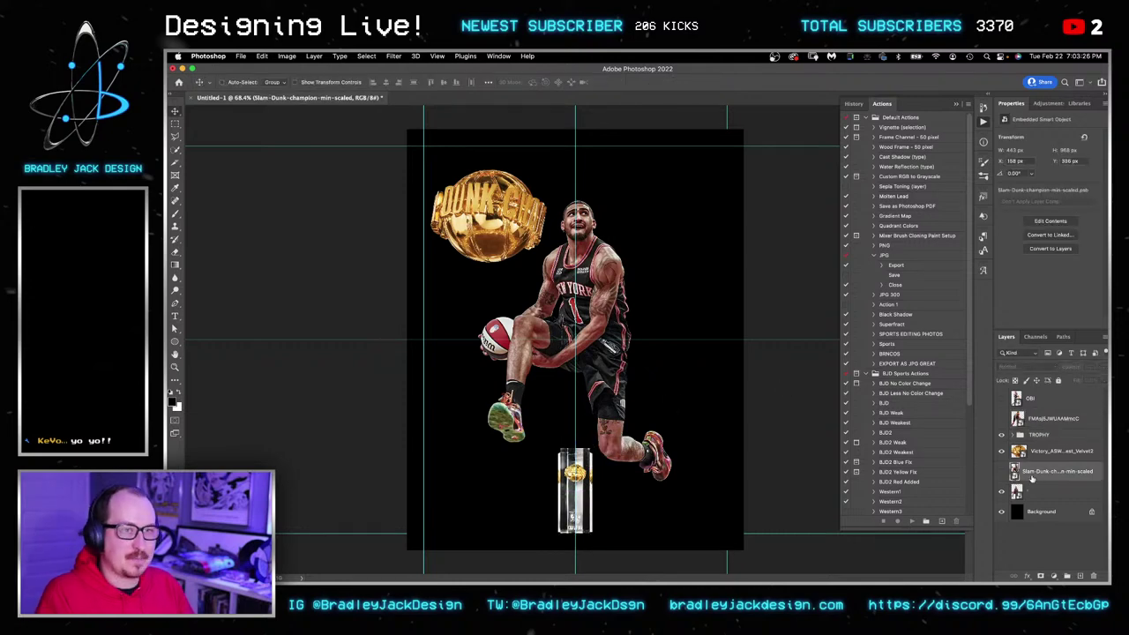
key(shift+Up)
key(shift+Up)
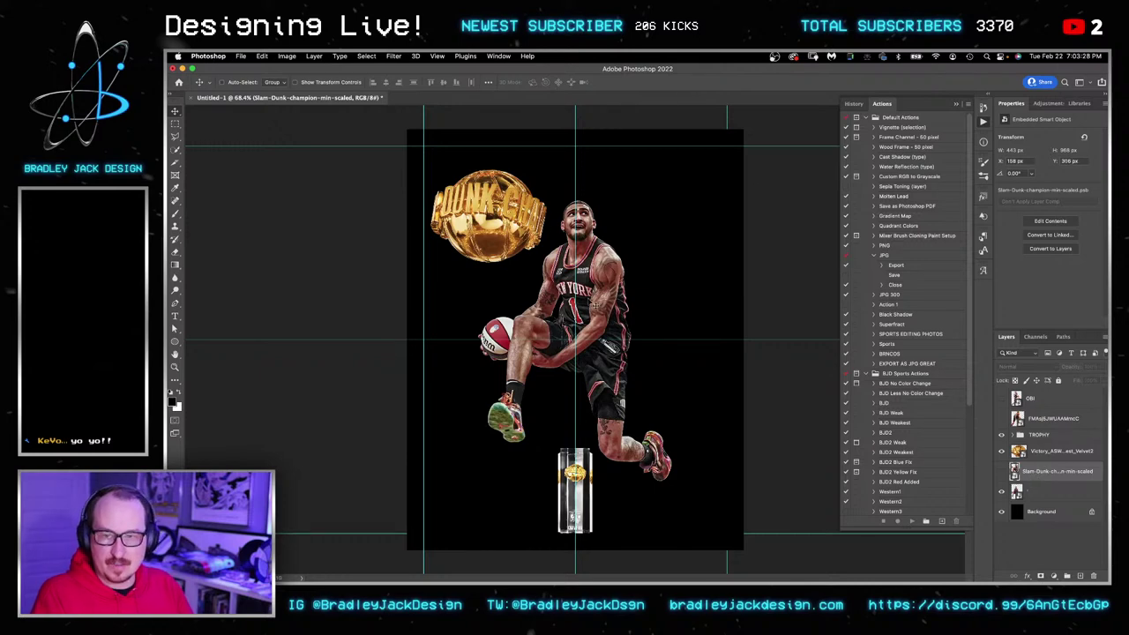
drag(603, 315, 607, 278)
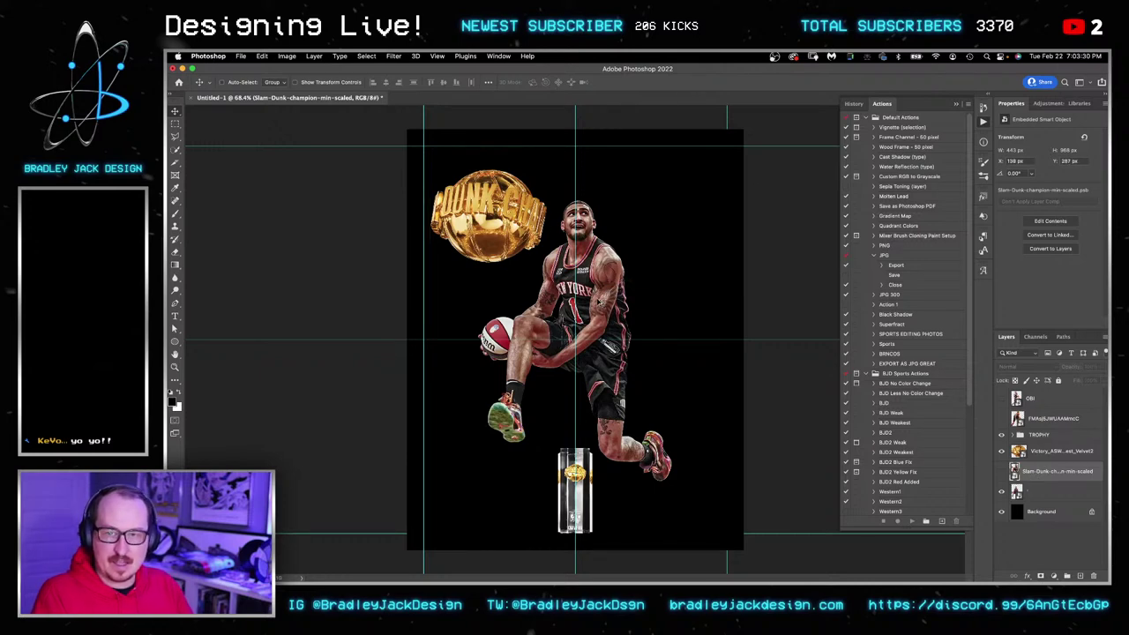
key(super+plus)
key(super+0)
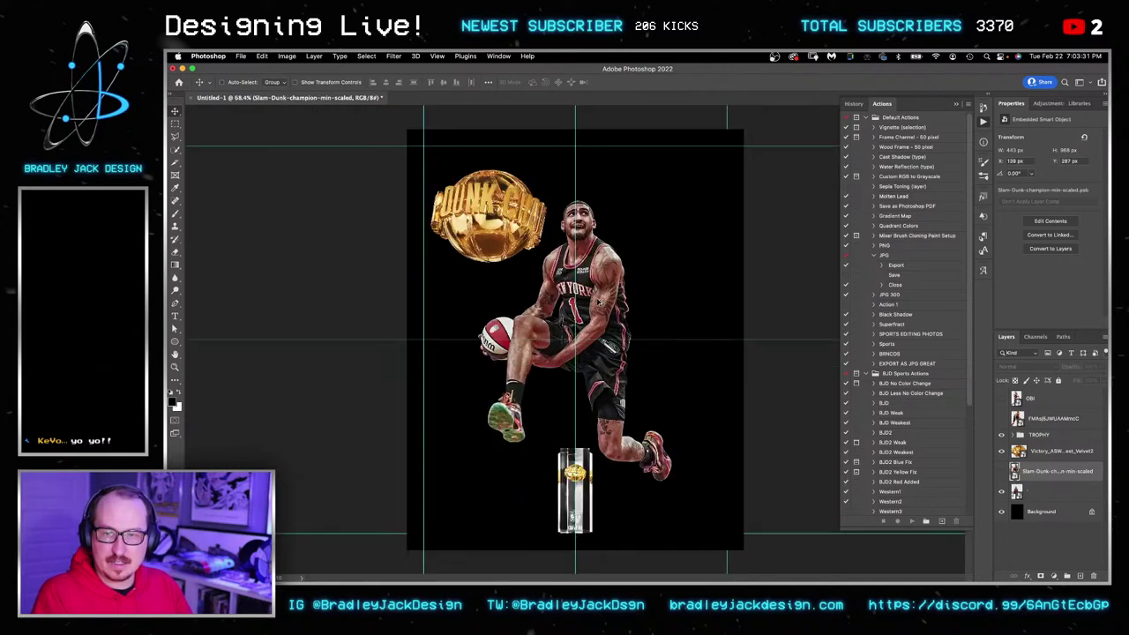
click(1047, 494)
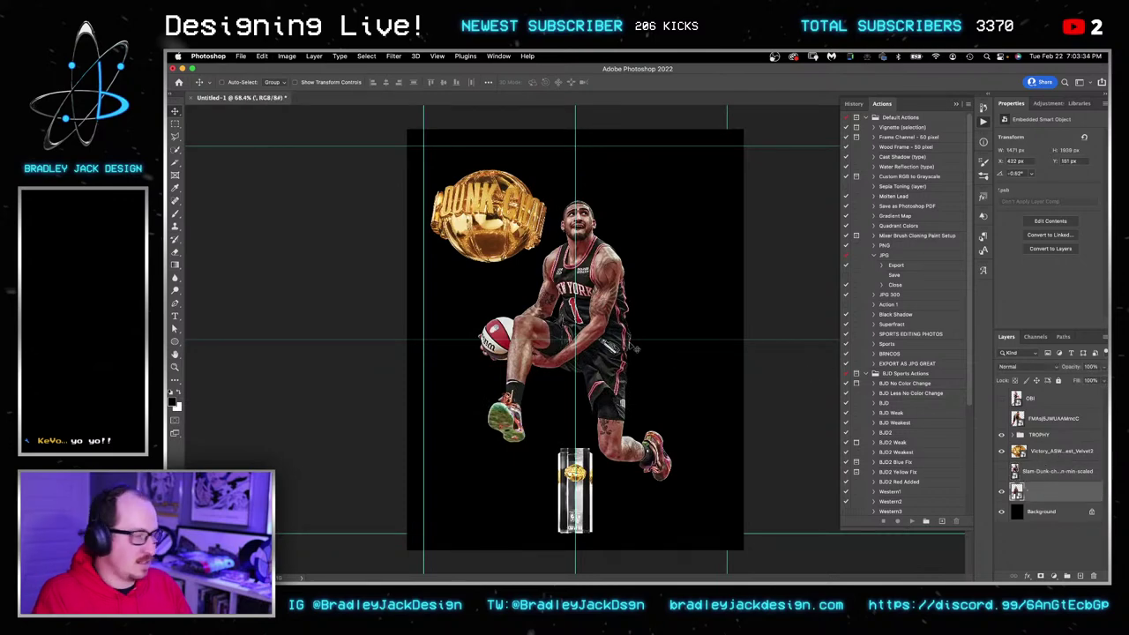
Move the player up slightly and hide the TROPHY group and the large golden ball.
drag(615, 346, 616, 334)
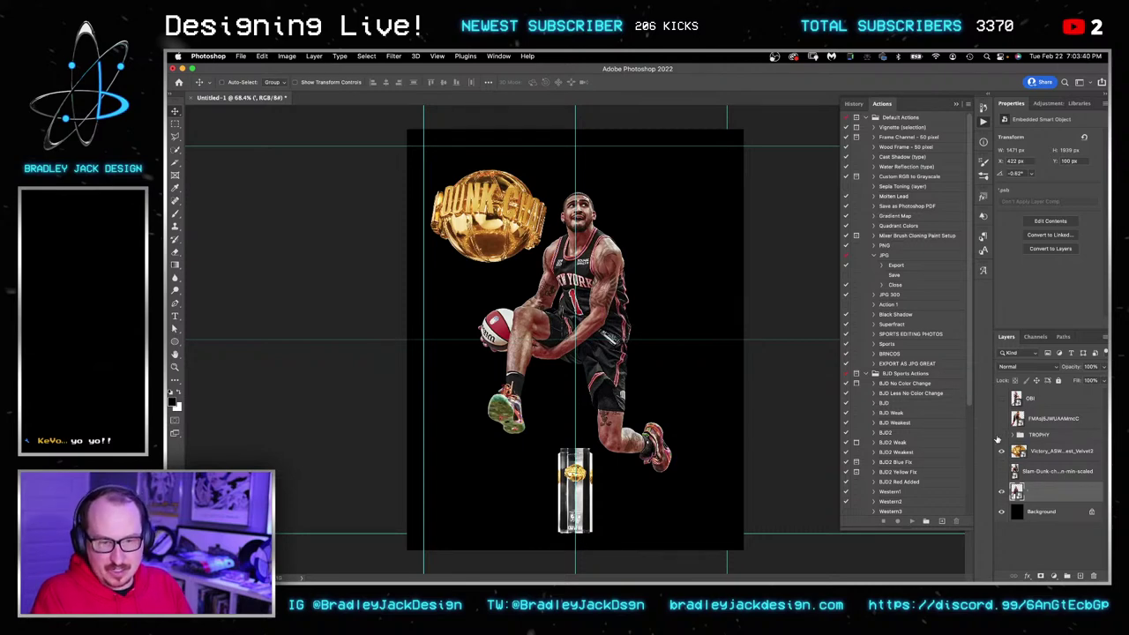
drag(1001, 435, 1001, 452)
Enlarge the player around the canvas centre to about 1952 px wide and convert the layer to a new smart object.
key(ctrl+t)
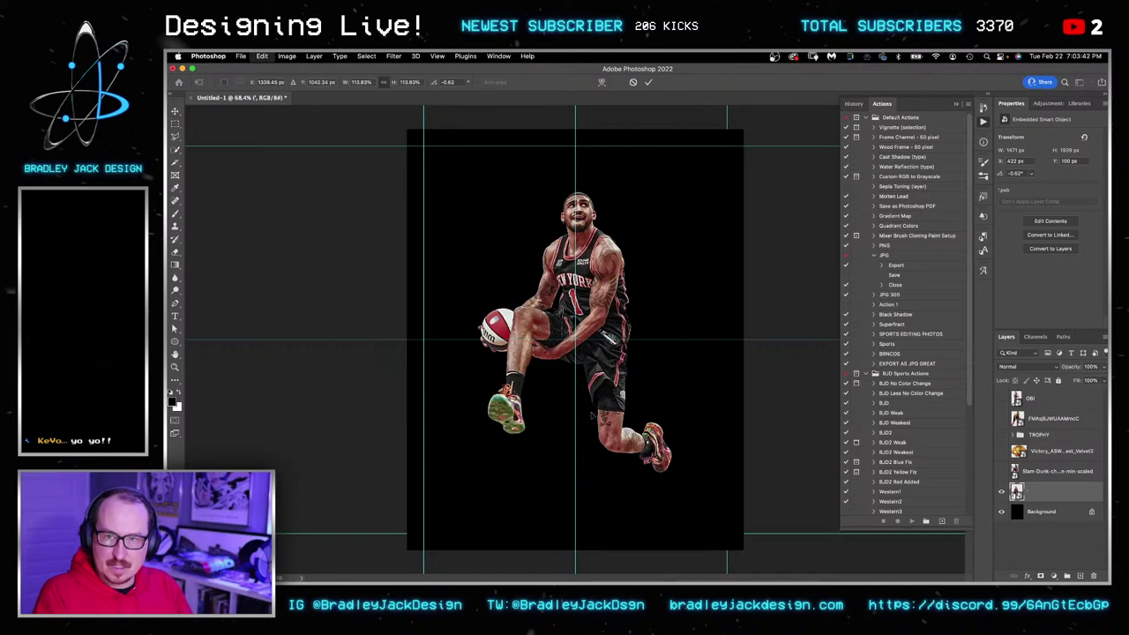
key(ctrl+0)
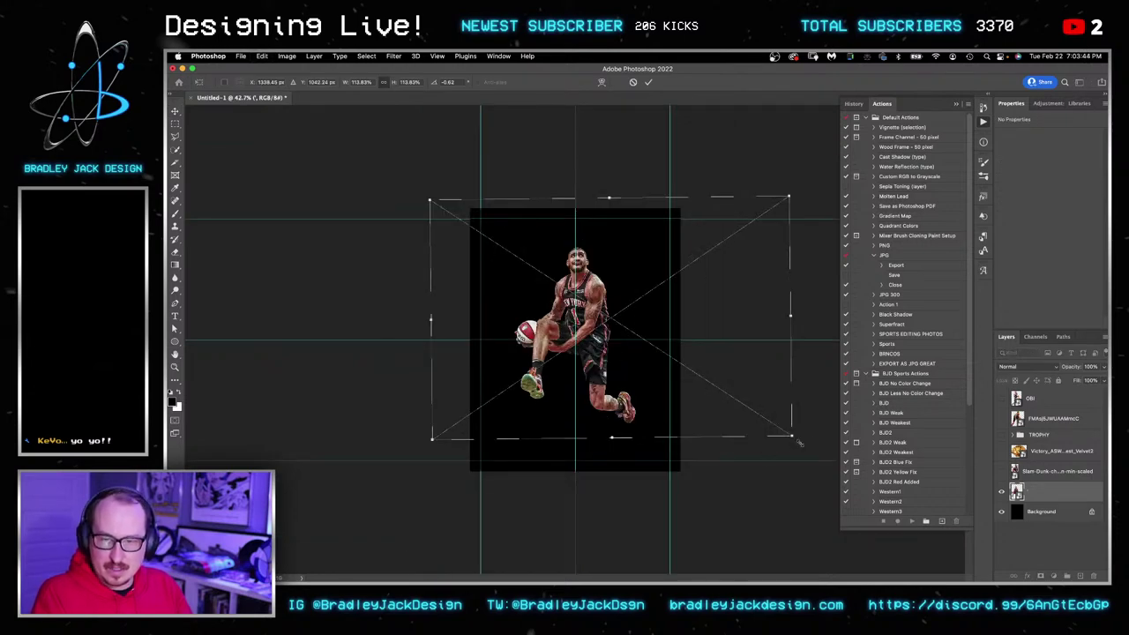
drag(800, 443, 859, 475)
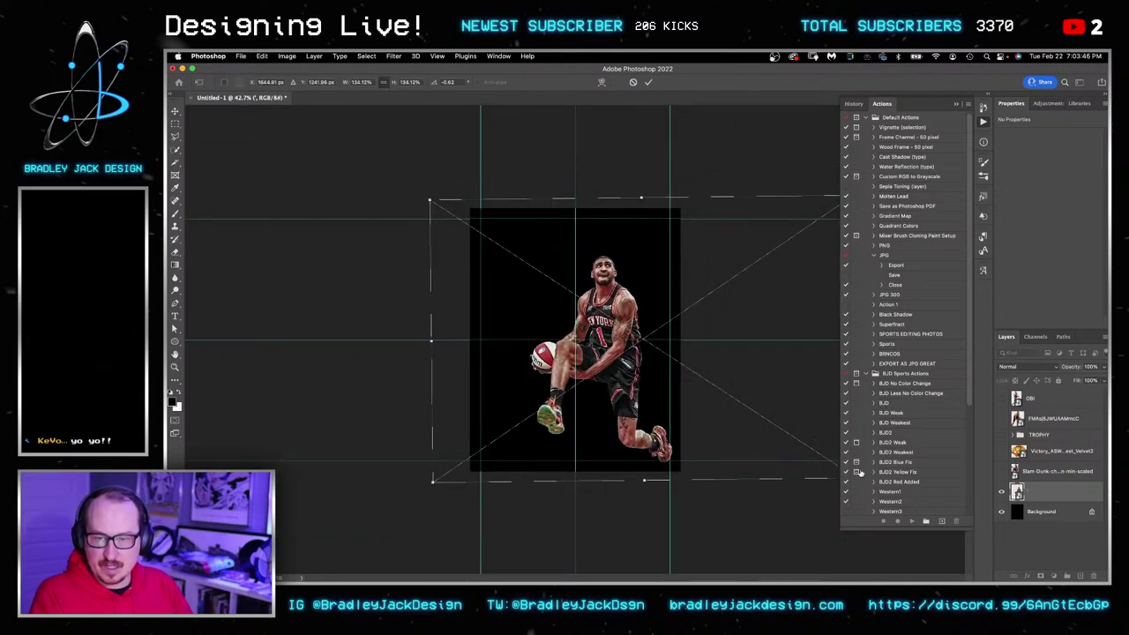
key(Escape)
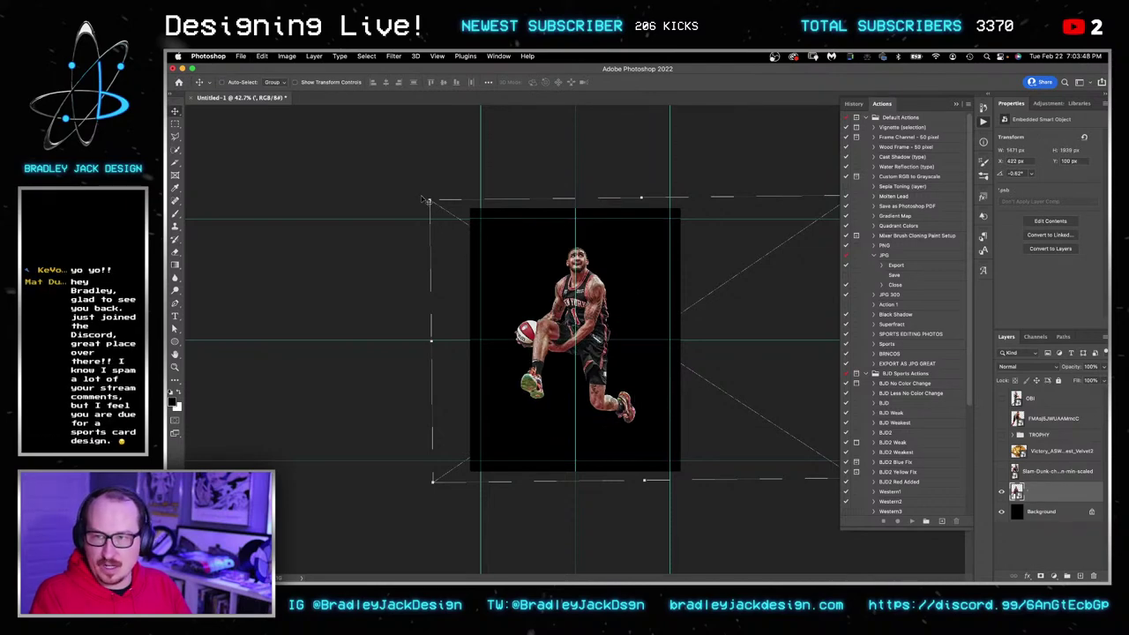
drag(434, 206, 370, 162)
key(Return)
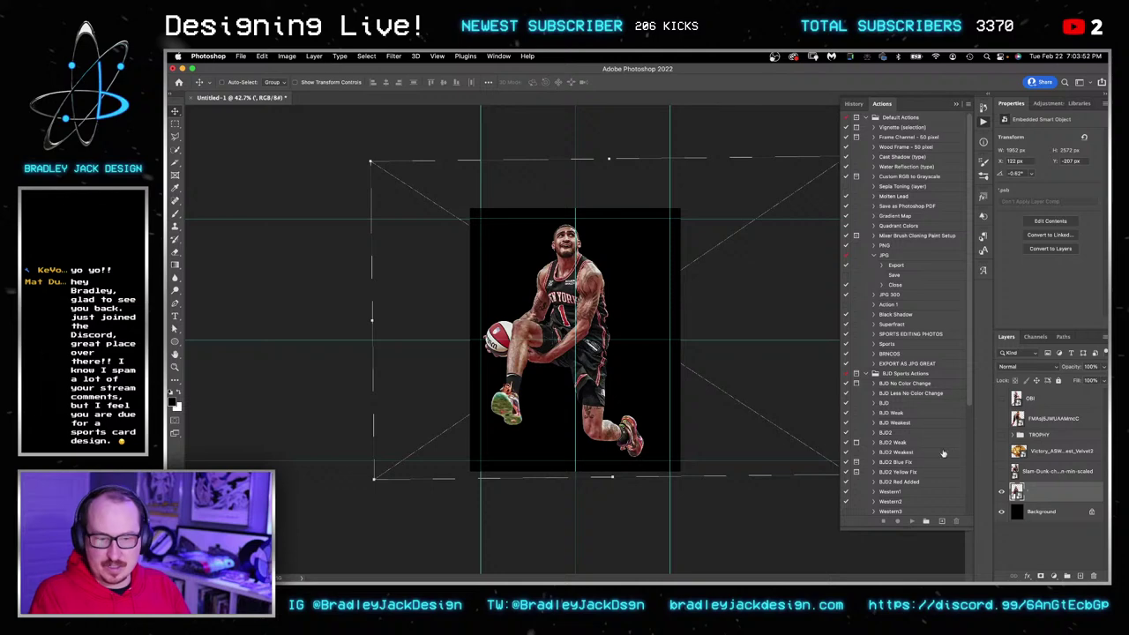
key(super+j)
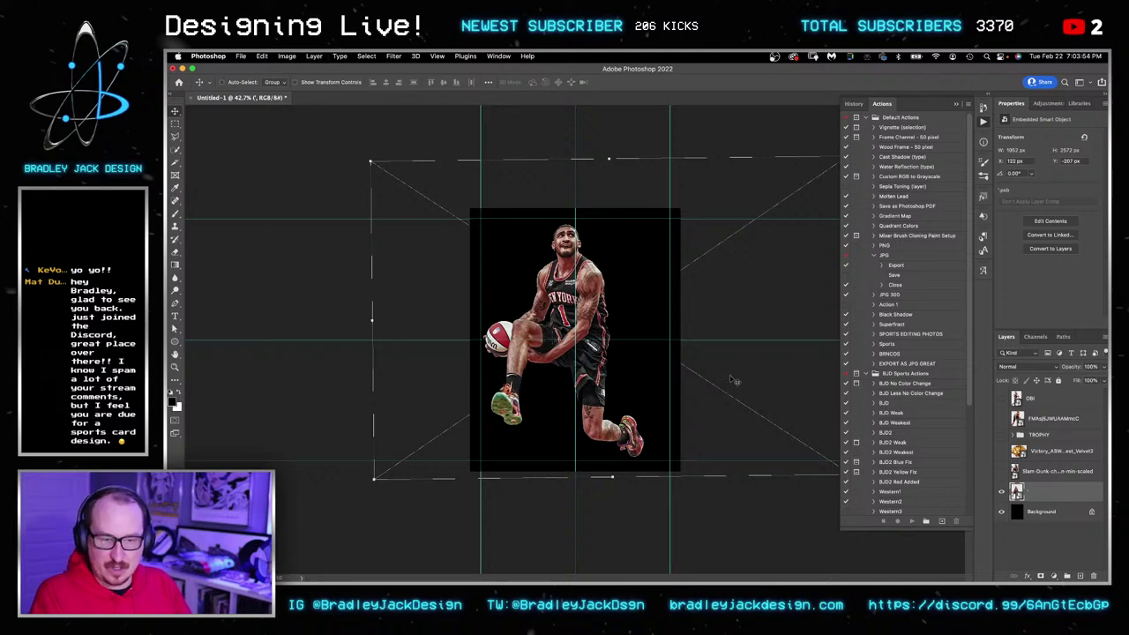
Scale the player down to about 1559 px wide and nudge him to X 369 px, Y 83 px near the centre guide.
key(ctrl+t)
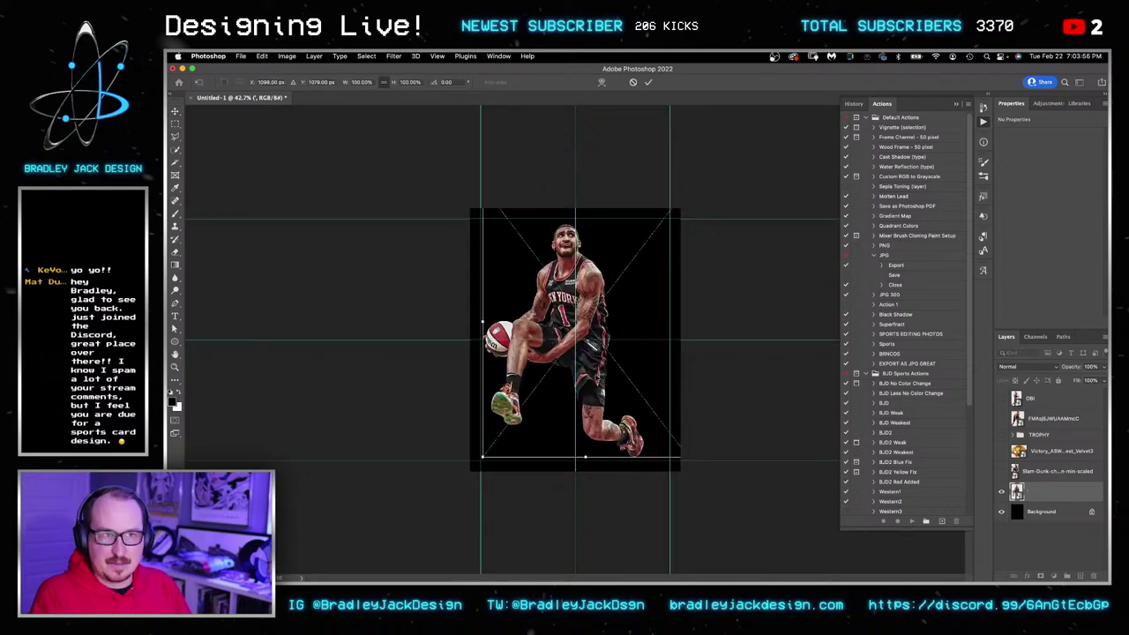
mouse_move(678, 457)
mouse_down()
mouse_move(704, 461)
mouse_move(702, 441)
mouse_move(679, 437)
mouse_up()
key(Return)
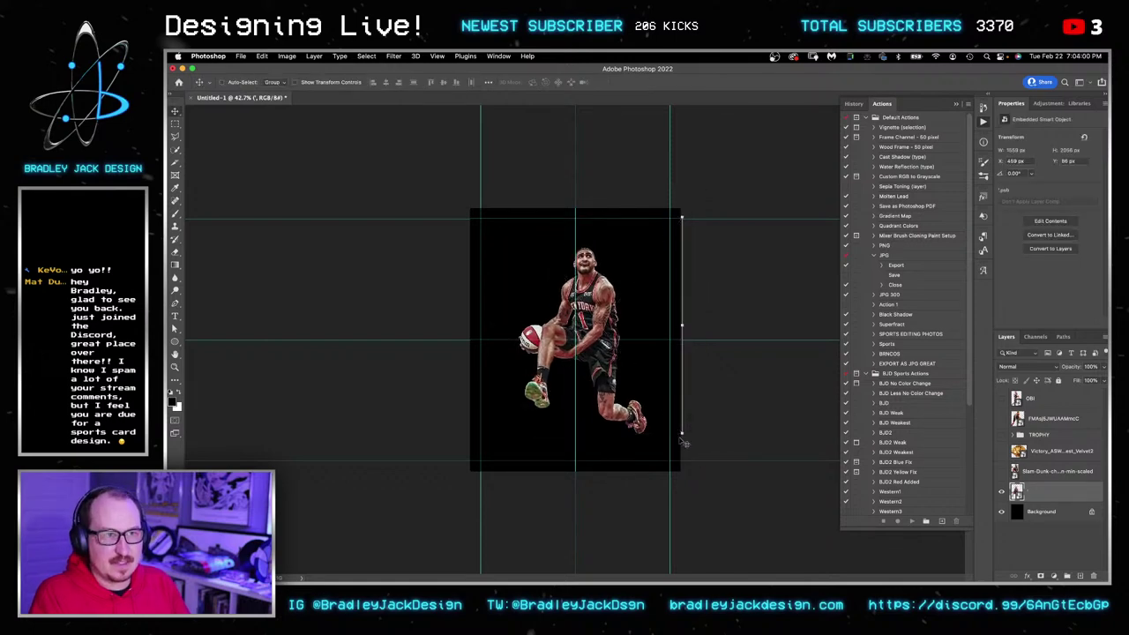
key(shift+Left)
key(shift+Left)
key(shift+Left)
key(shift+Left)
key(shift+Left)
key(shift+Left)
key(shift+Left)
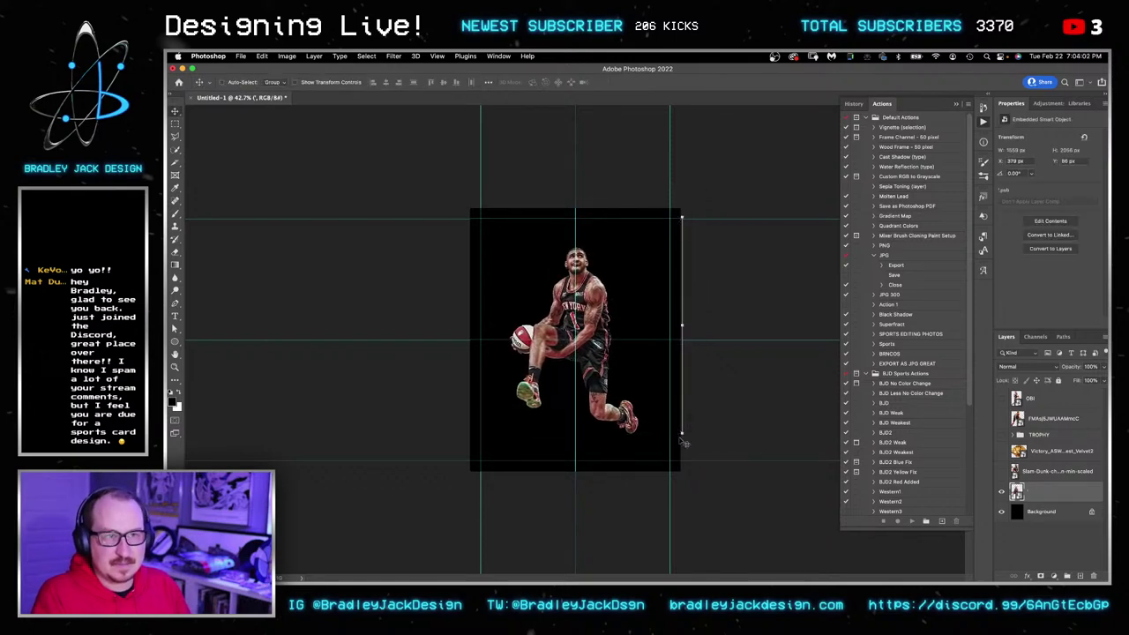
key(shift+Left)
key(shift+Left)
key(shift+Left)
key(shift+Right)
key(shift+Right)
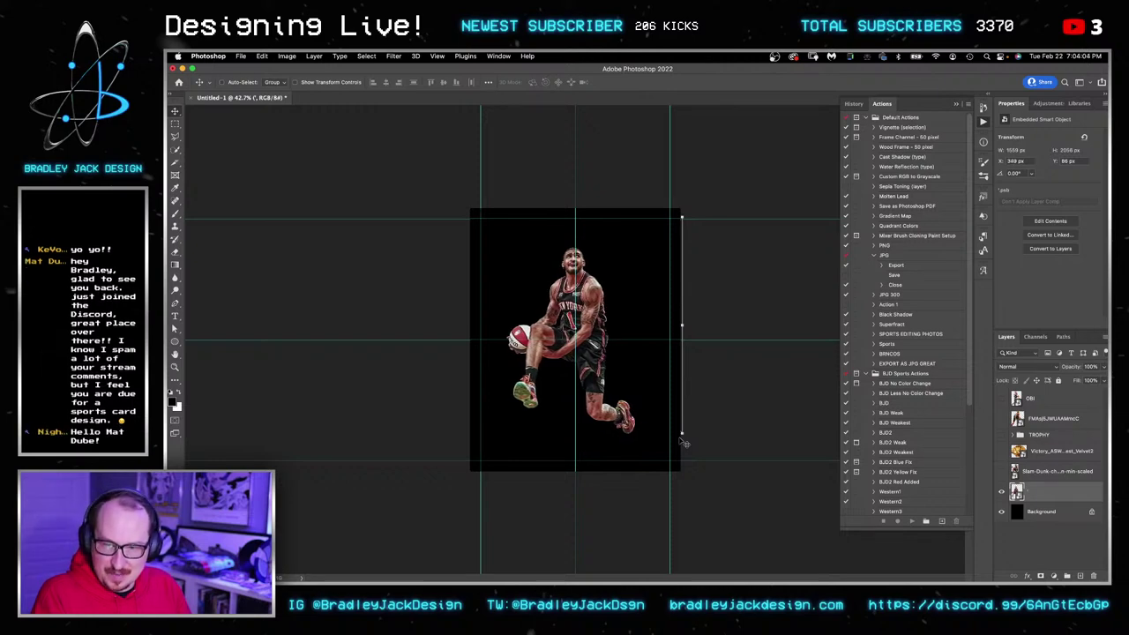
key(Up)
key(Up)
key(Up)
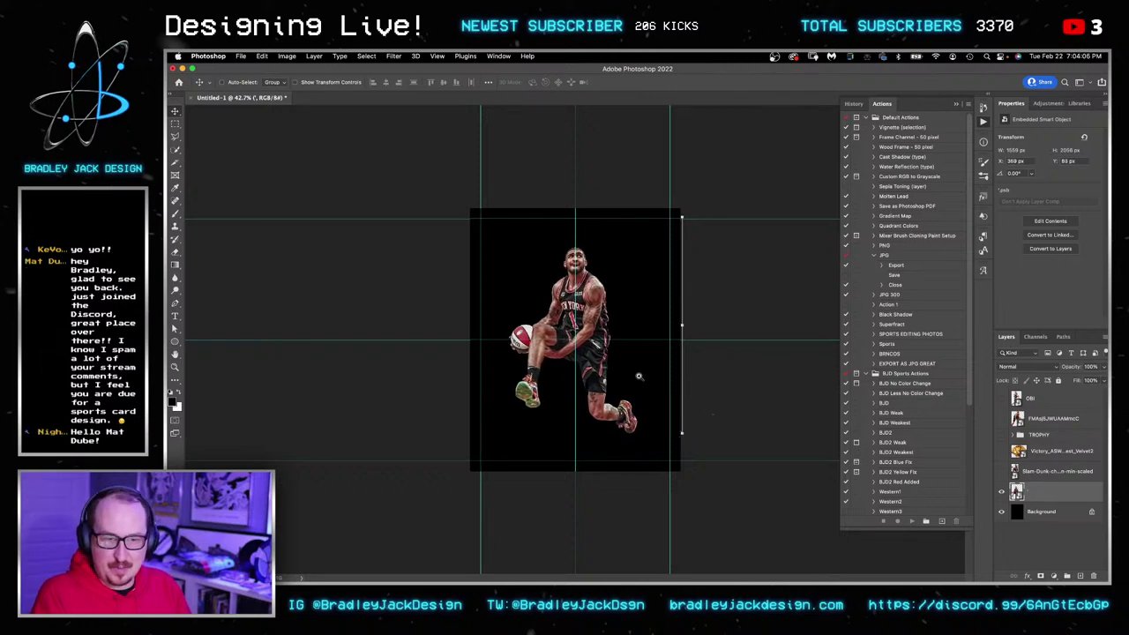
Show the large golden ball, place its layer directly above the player's, and move it over his front foot.
key(z)
click(599, 359)
super+click(642, 363)
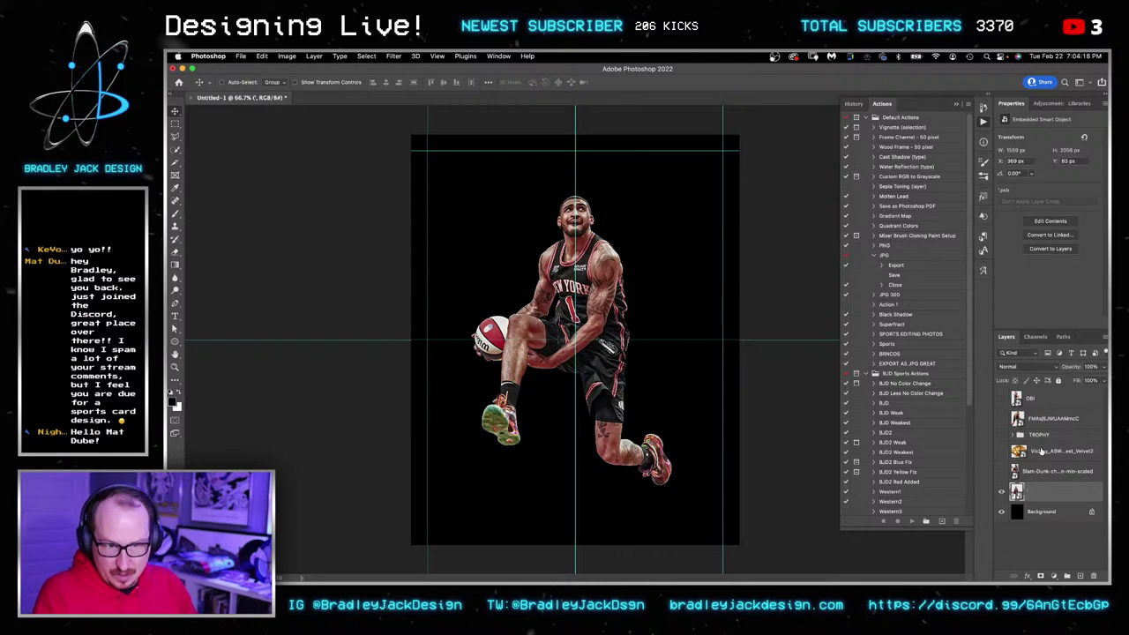
click(1001, 451)
drag(1037, 454, 1040, 484)
drag(535, 223, 566, 435)
Set the large golden ball's scale to 100%.
key(super+t)
key(super+t)
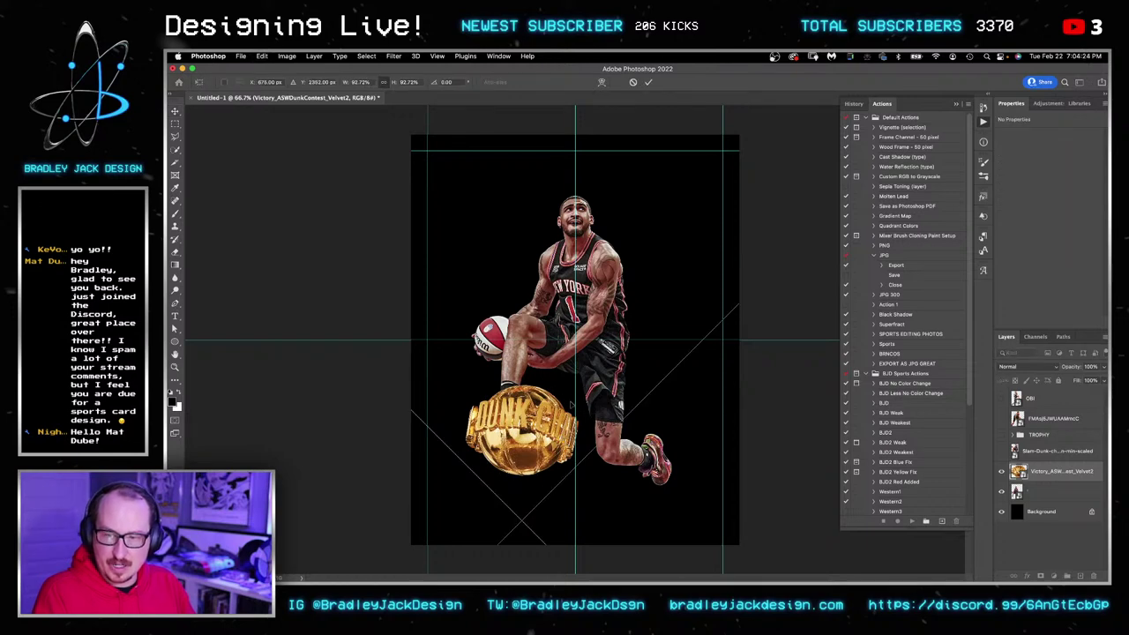
text(100)
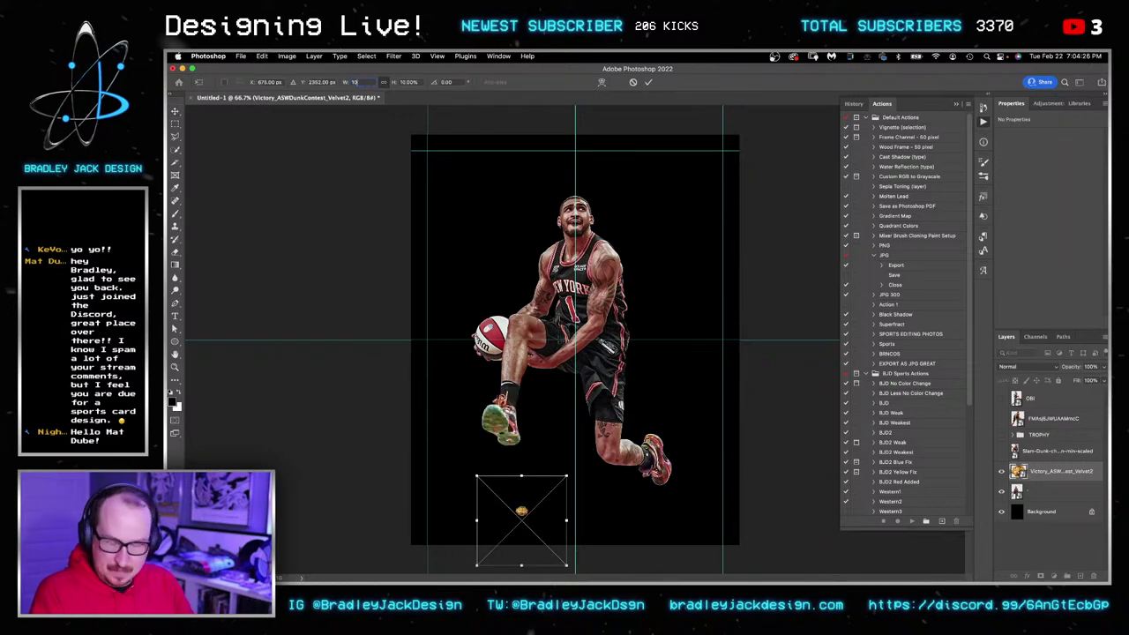
key(Return)
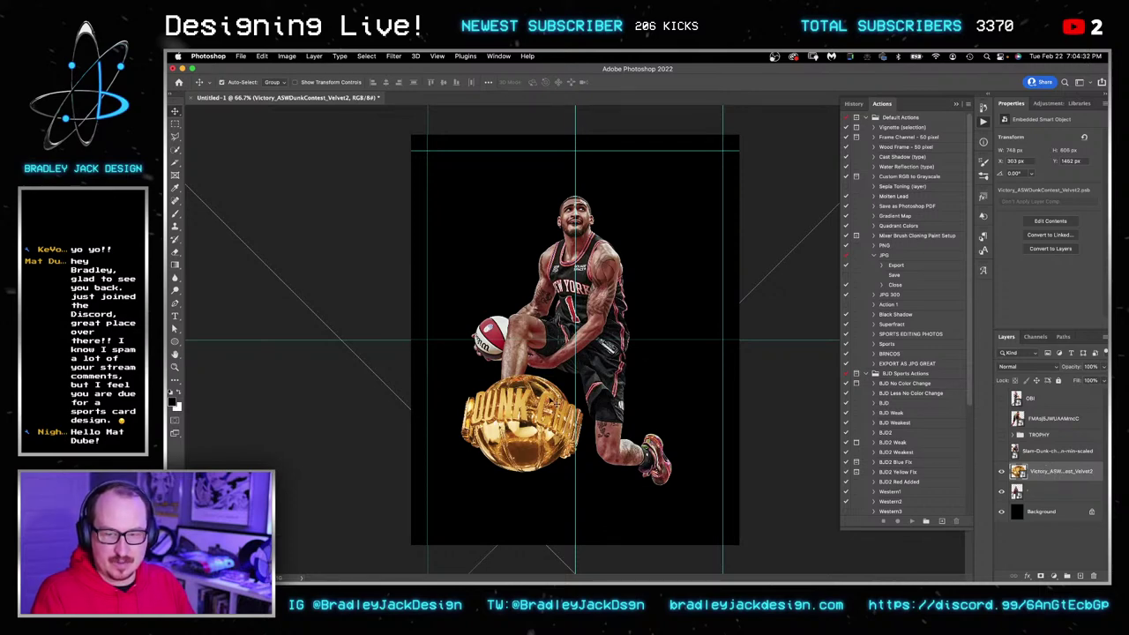
Enlarge the golden ball to about 904 px wide and nudge it down and slightly left beneath the player.
key(ctrl+t)
drag(584, 374, 598, 360)
key(Return)
key(shift+Down)
key(shift+Down)
key(shift+Down)
key(shift+Down)
key(shift+Down)
key(shift+Down)
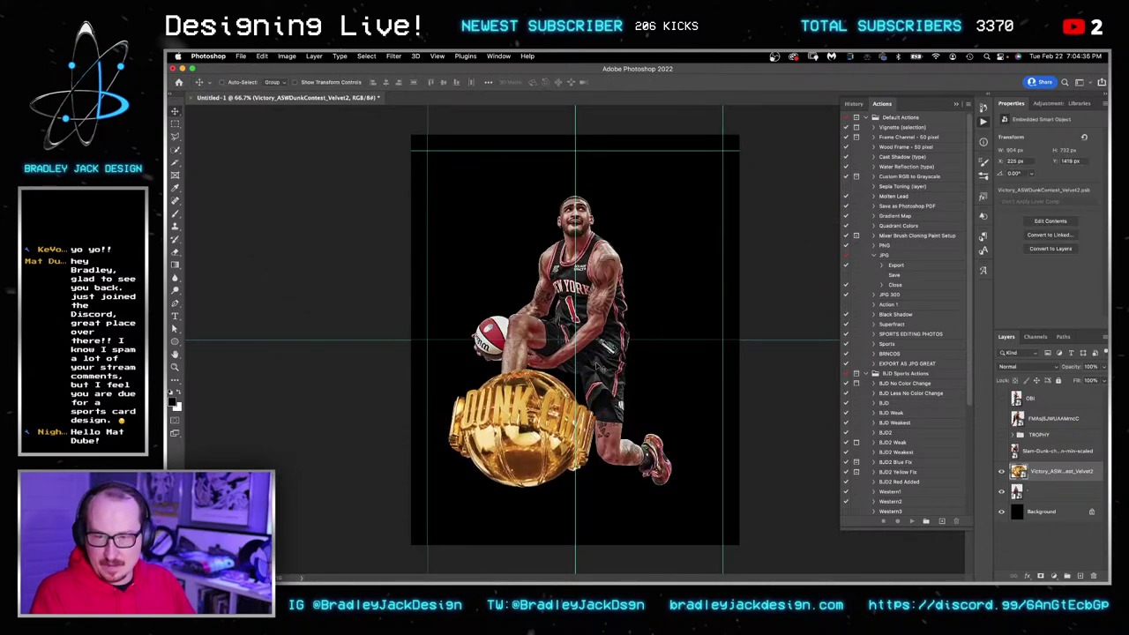
key(shift+Left)
key(Right)
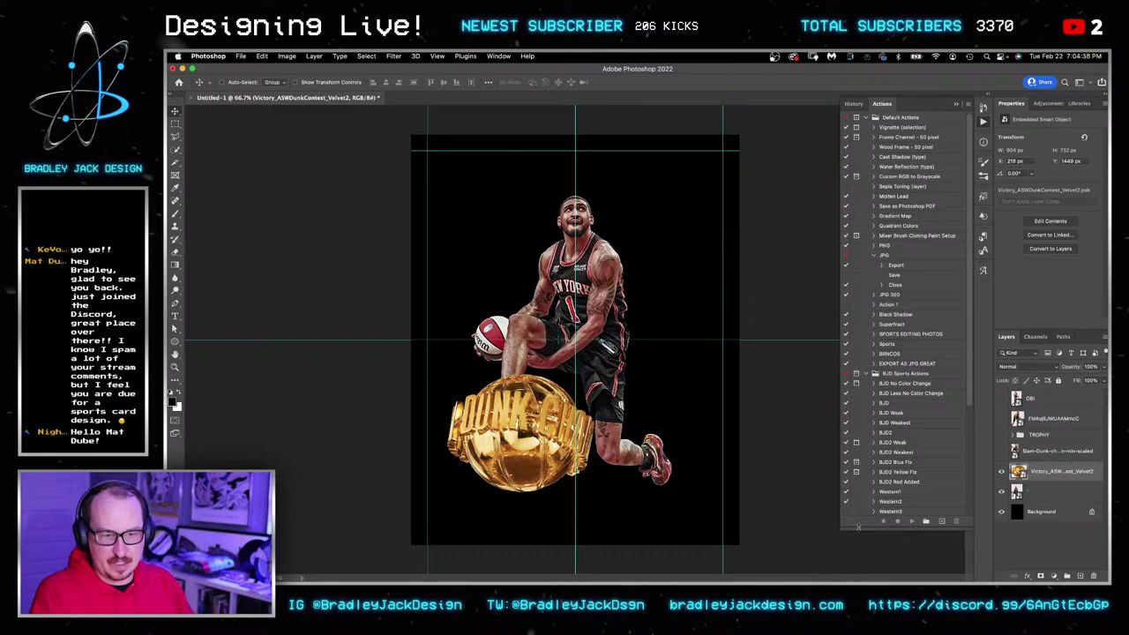
Duplicate the player layer above the golden ball and clip the copy to the ball.
drag(1033, 495, 1027, 472)
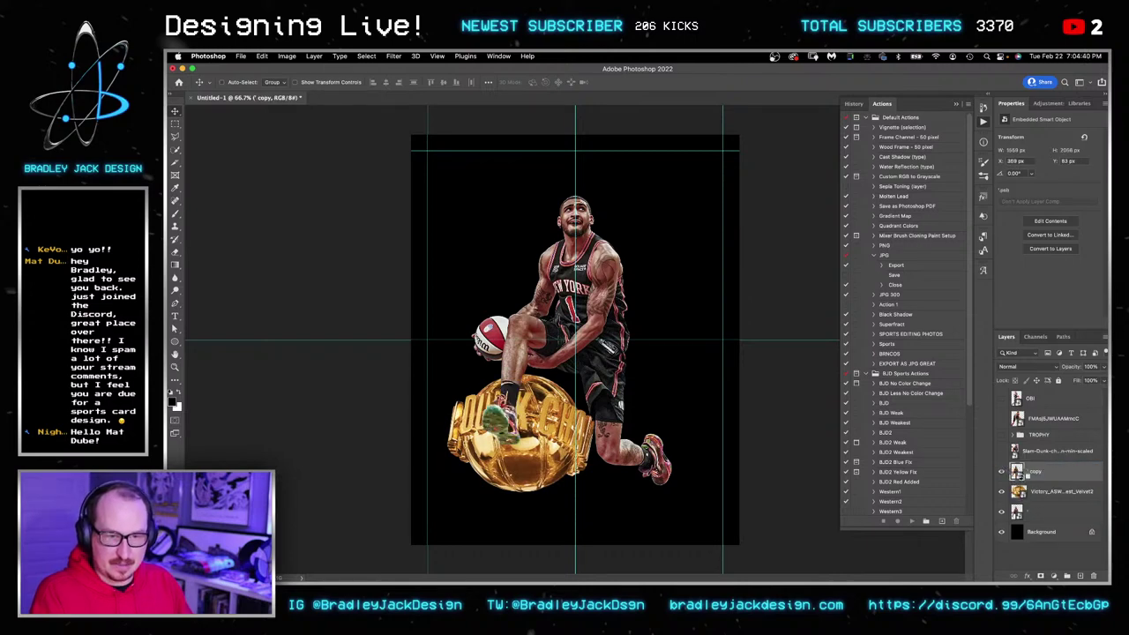
alt+click(1023, 481)
scroll(568, 439, up, 1)
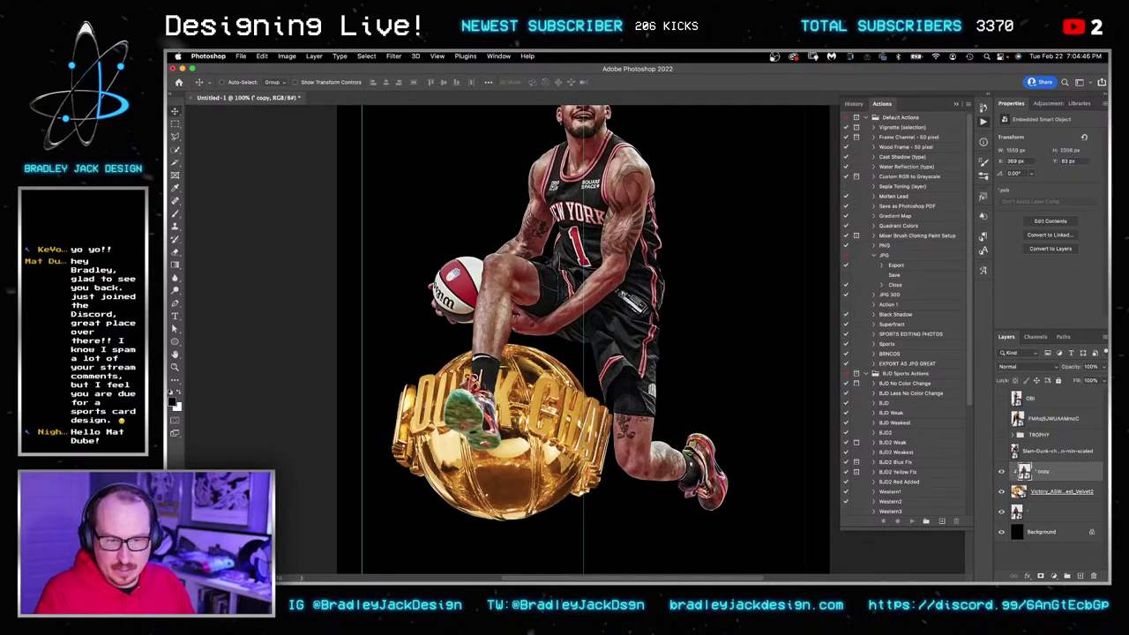
click(1050, 492)
click(1047, 477)
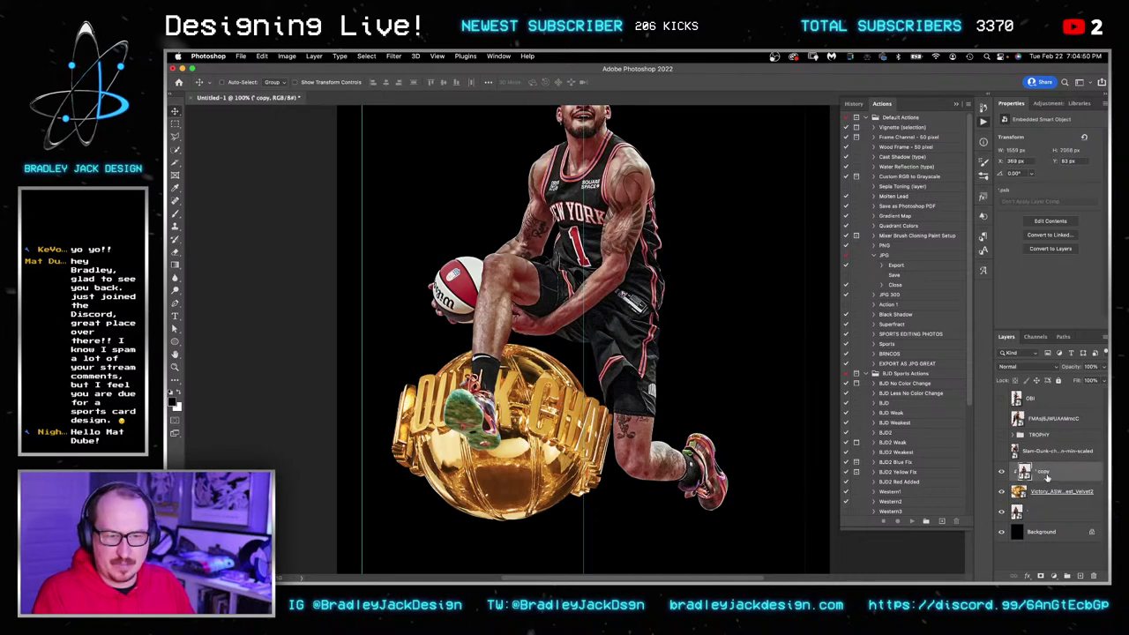
Duplicate the clipped player copy and give the lower copy a dark grey Color Overlay sampled from the area around the canvas.
key(super+j)
click(1039, 492)
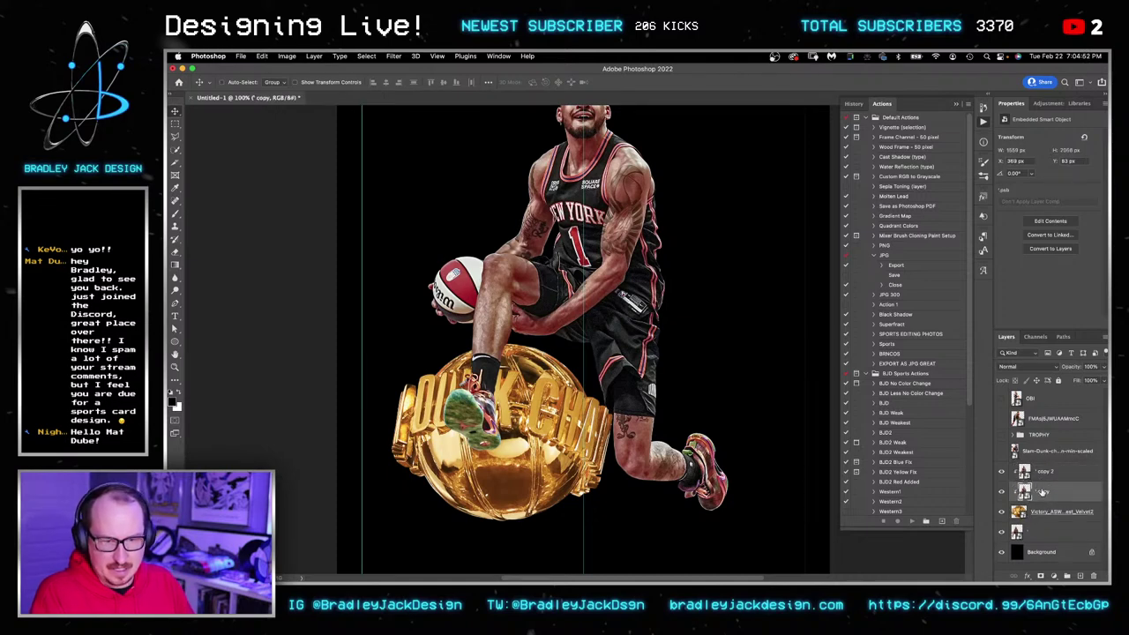
click(1029, 577)
click(1047, 515)
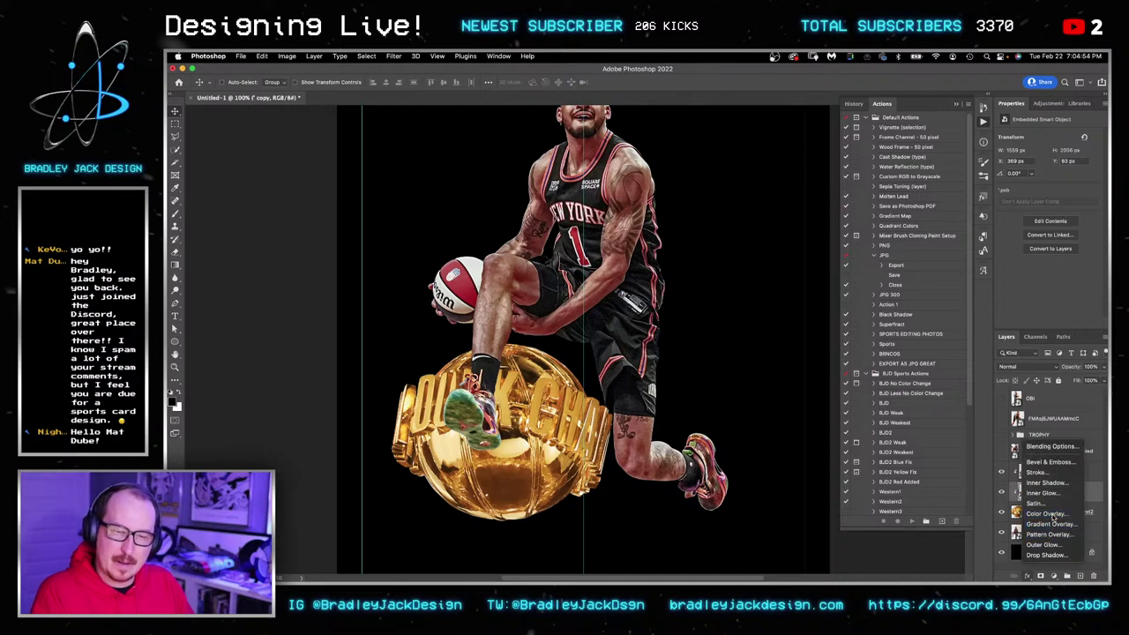
click(615, 228)
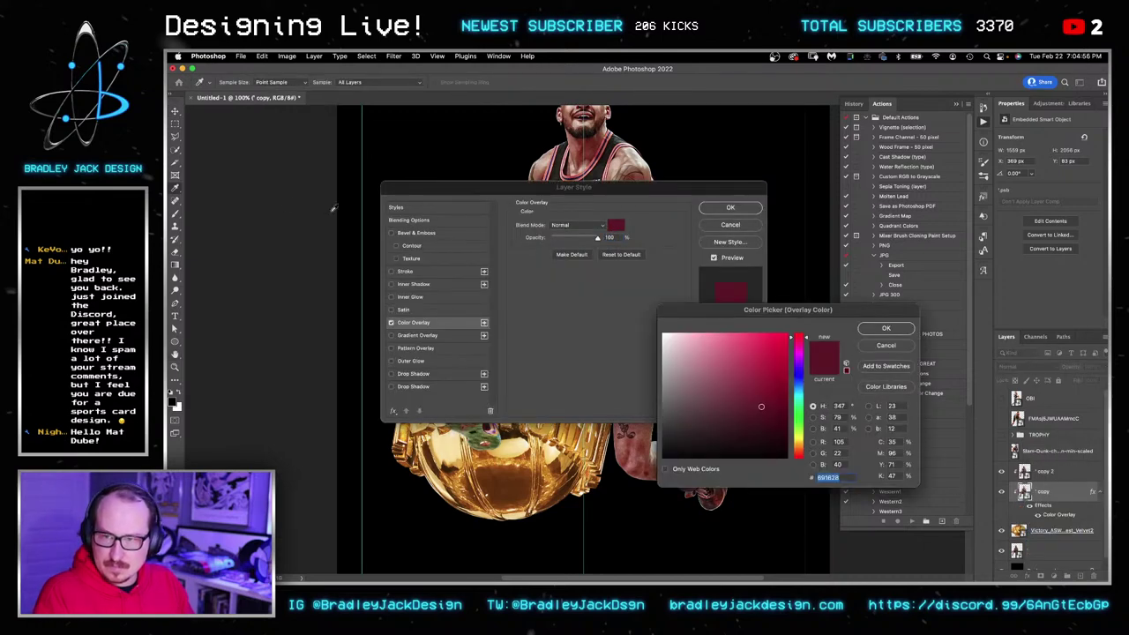
click(272, 207)
key(Return)
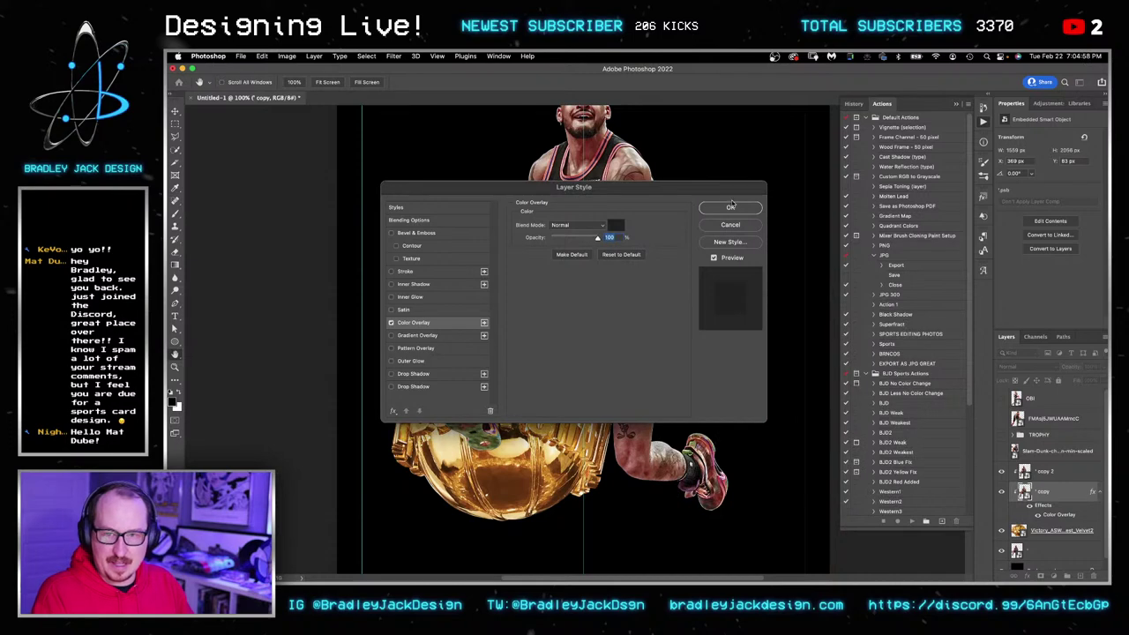
click(731, 206)
Apply a Gaussian Blur to the dark player copy and offset it downward as a shadow on the golden ball.
click(393, 55)
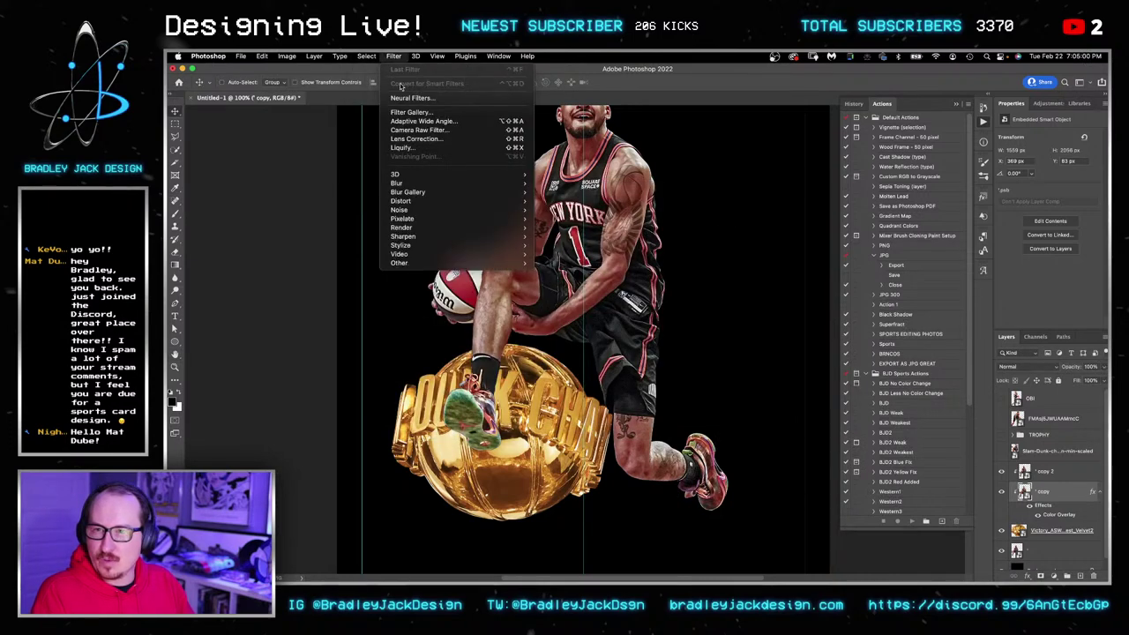
mouse_move(430, 184)
click(577, 217)
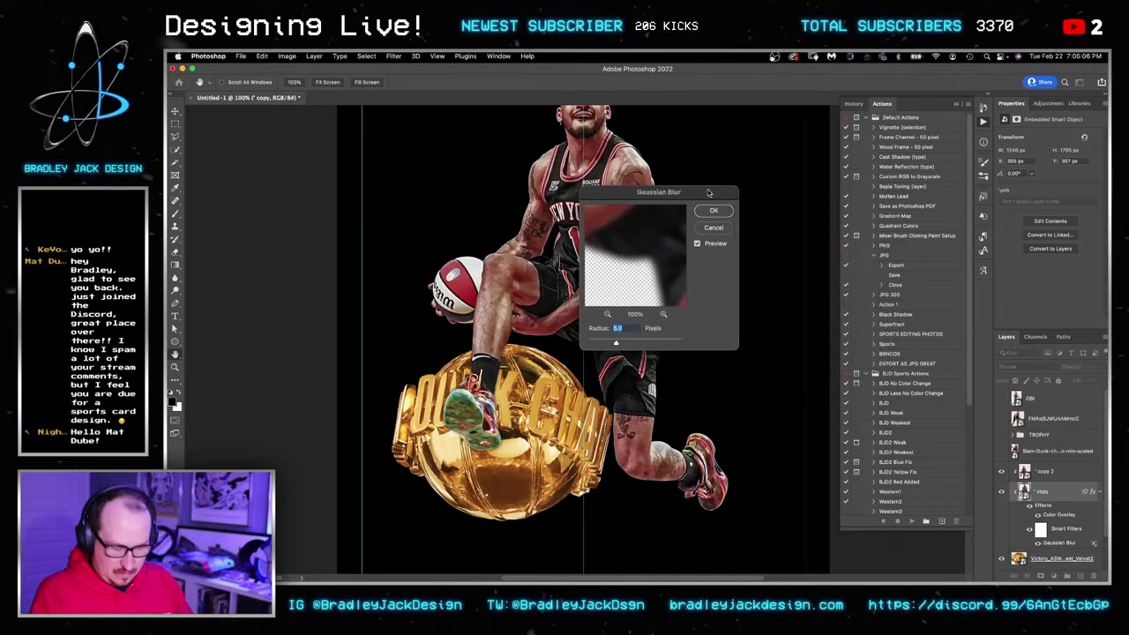
key(Return)
drag(497, 348, 506, 377)
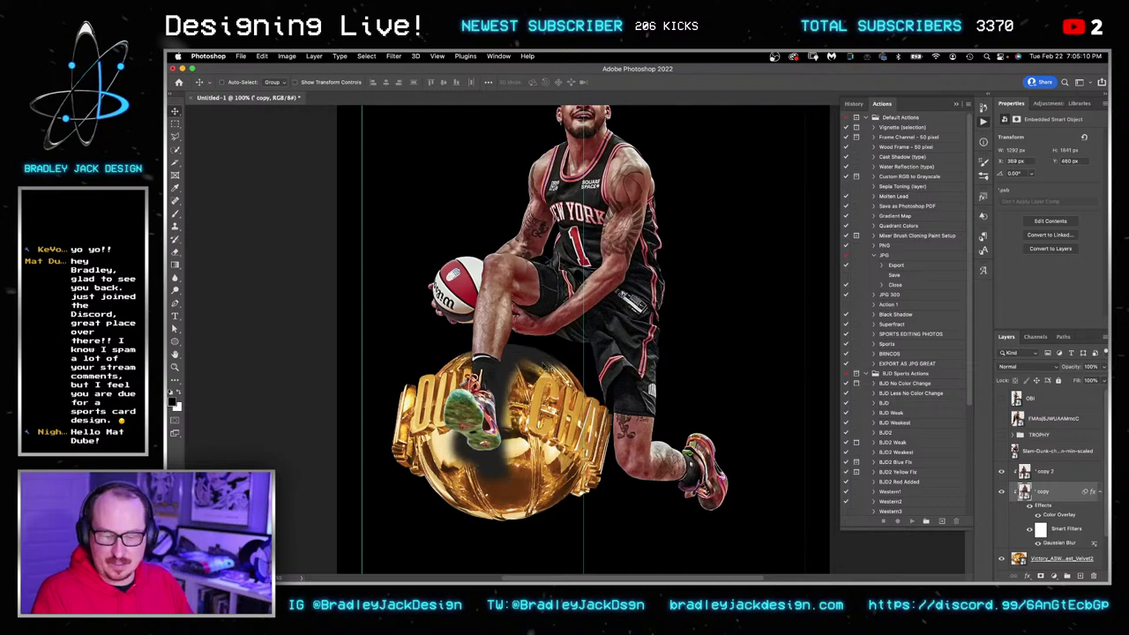
Convert the shadow copy to a smart object and set it to Multiply at 50% opacity.
key(super+alt+s)
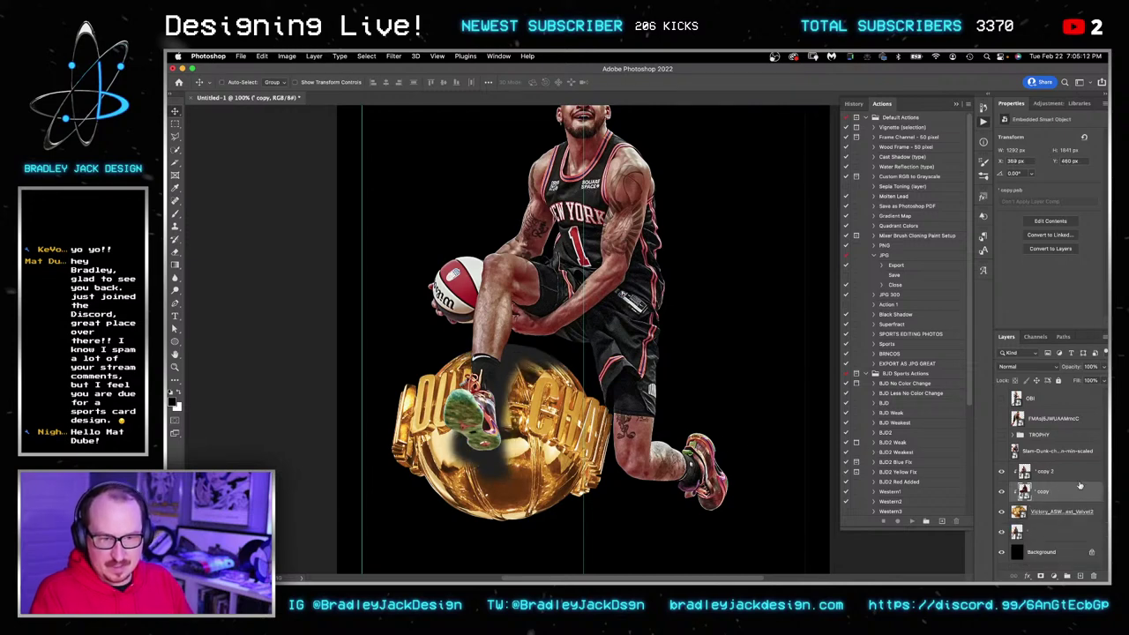
key(shift+alt+m)
key(3)
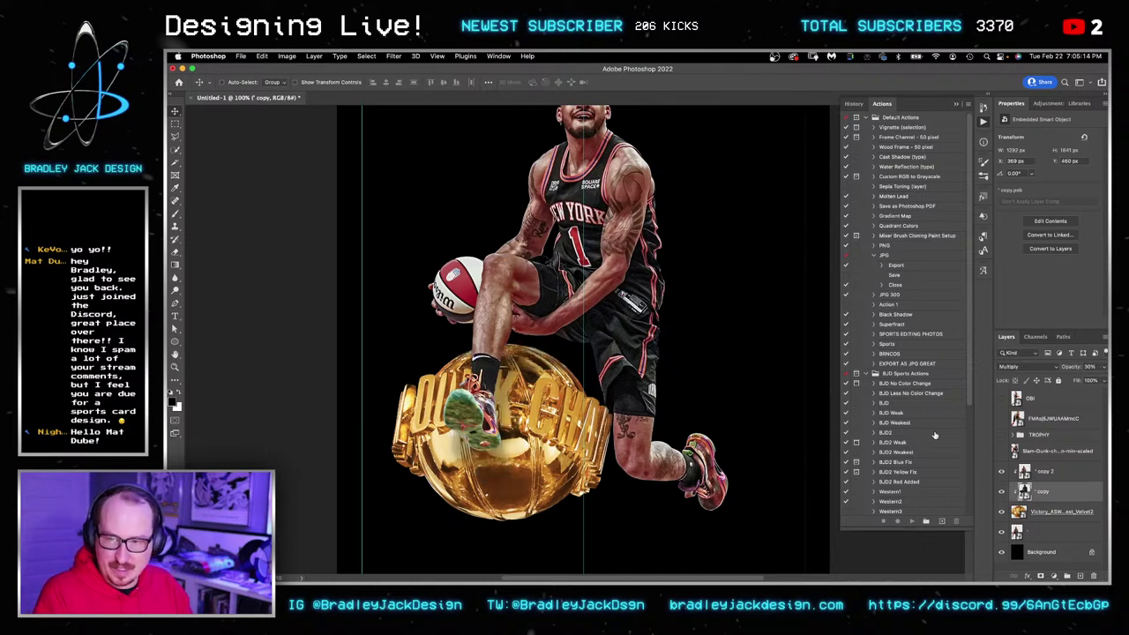
key(4)
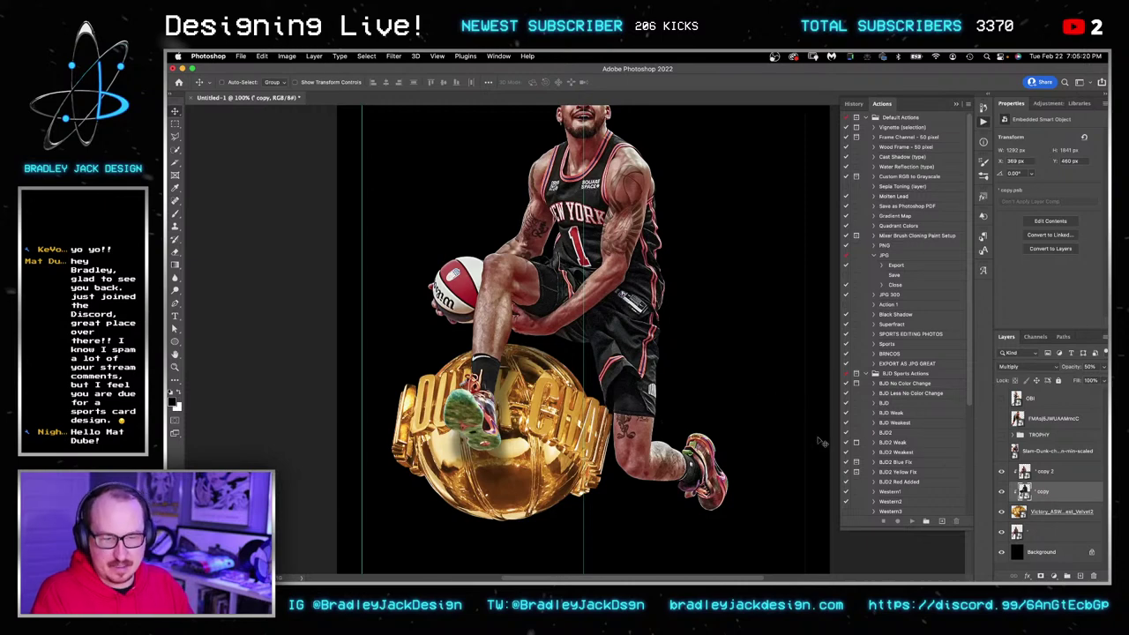
Preview the two hidden player cut-outs at the top of the layer stack one after the other in the full composition.
key(super+0)
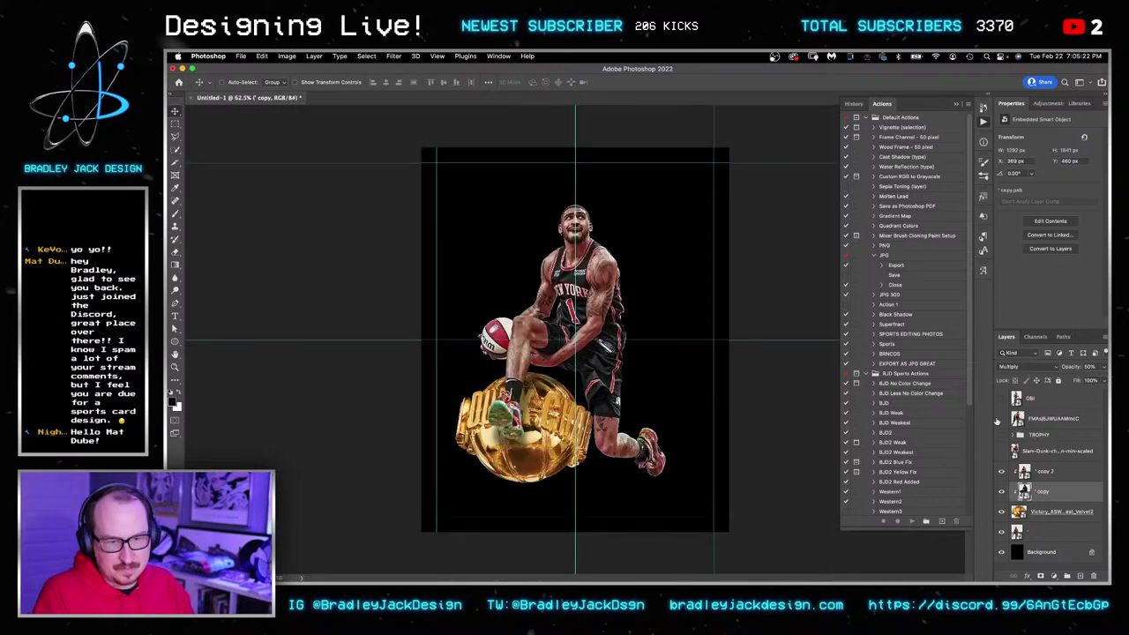
click(1001, 420)
click(1000, 419)
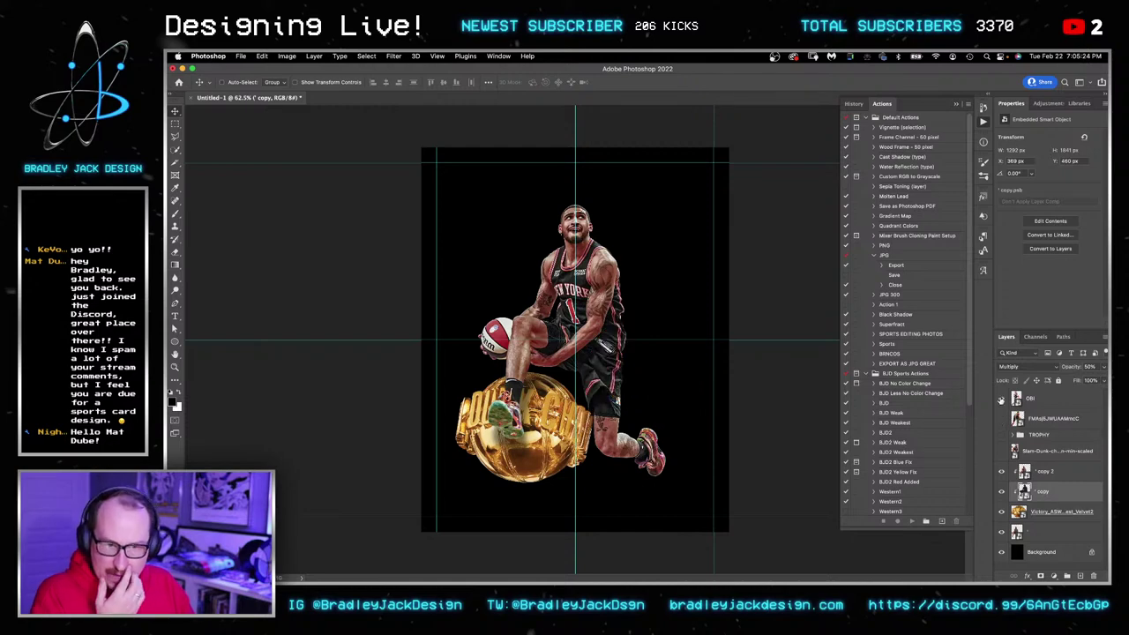
click(1001, 399)
click(1043, 401)
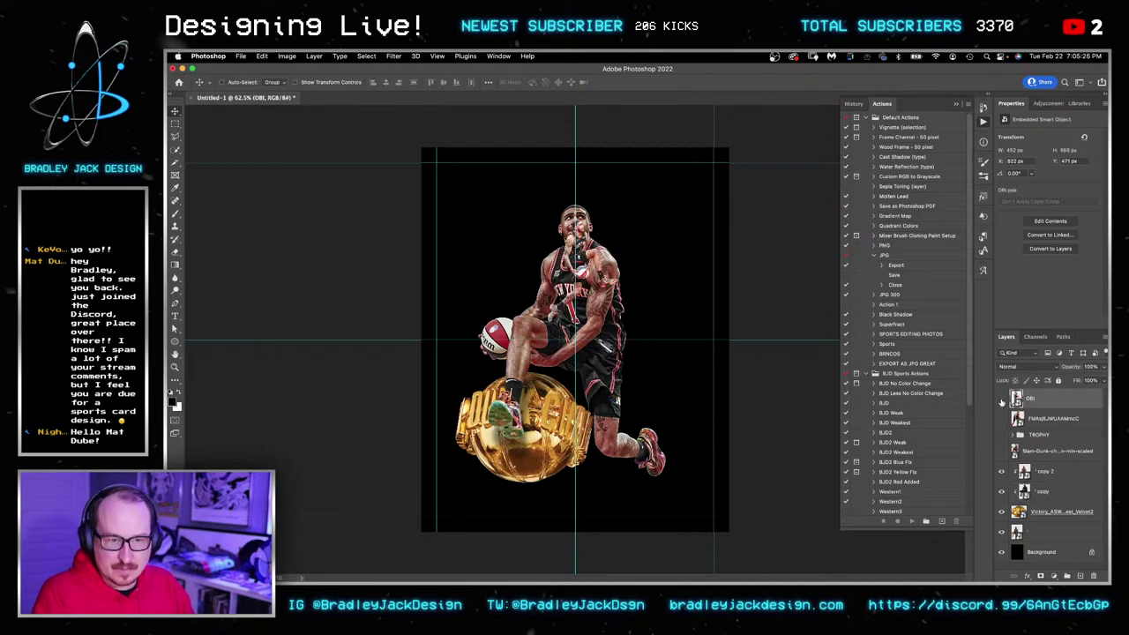
click(1001, 399)
Show the hidden Slam-Dunk-champion cut-out and move it in beside the main player's shoulder, at about X 333, Y 365 px.
click(1001, 451)
click(1049, 450)
key(b)
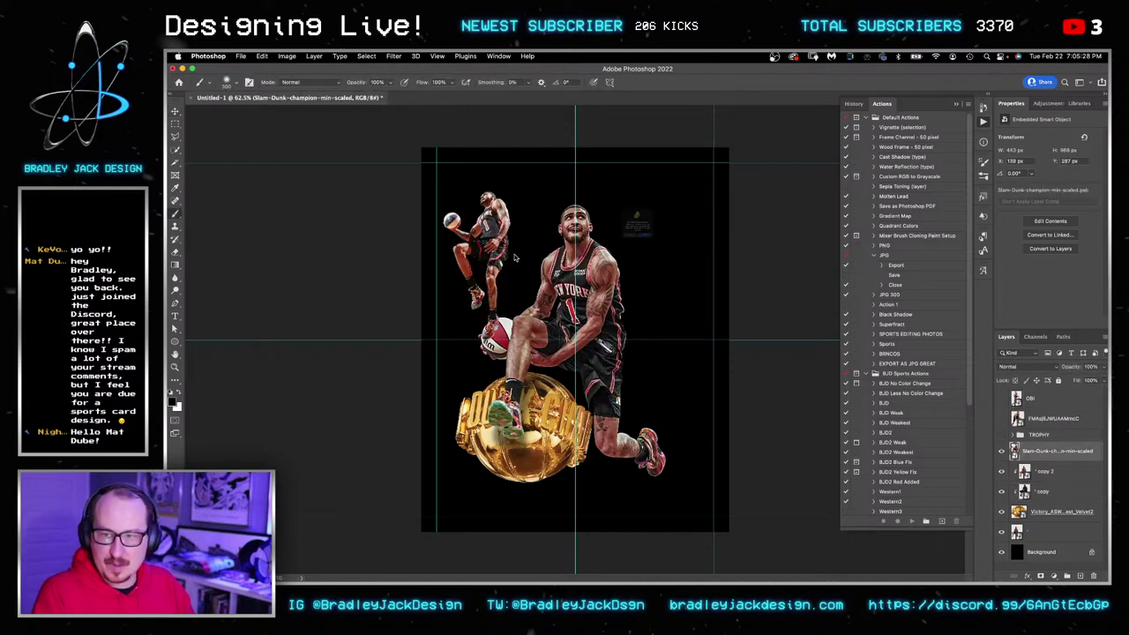
click(516, 257)
key(Return)
key(v)
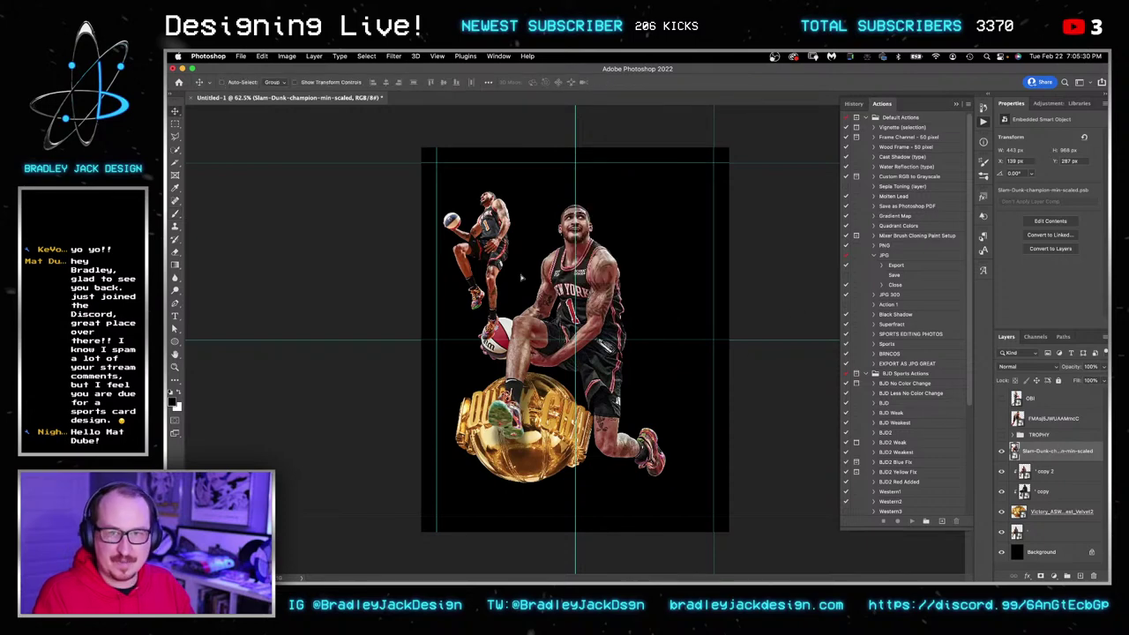
drag(519, 278, 546, 254)
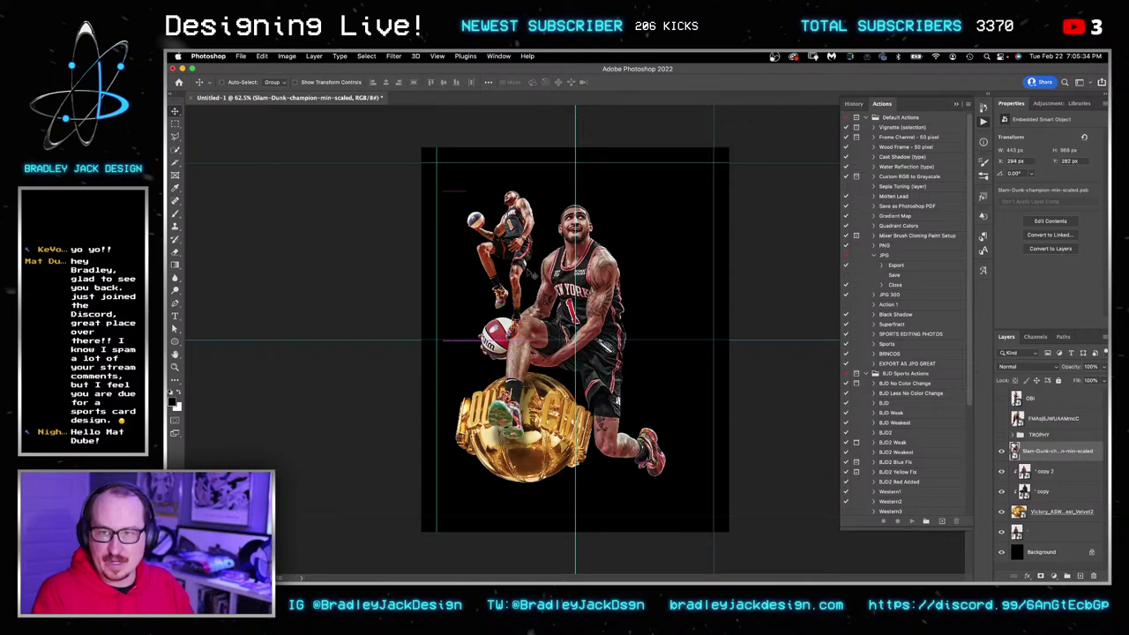
mouse_move(510, 221)
mouse_down()
mouse_move(663, 348)
mouse_move(636, 359)
mouse_move(564, 309)
mouse_move(525, 264)
mouse_move(522, 236)
mouse_up()
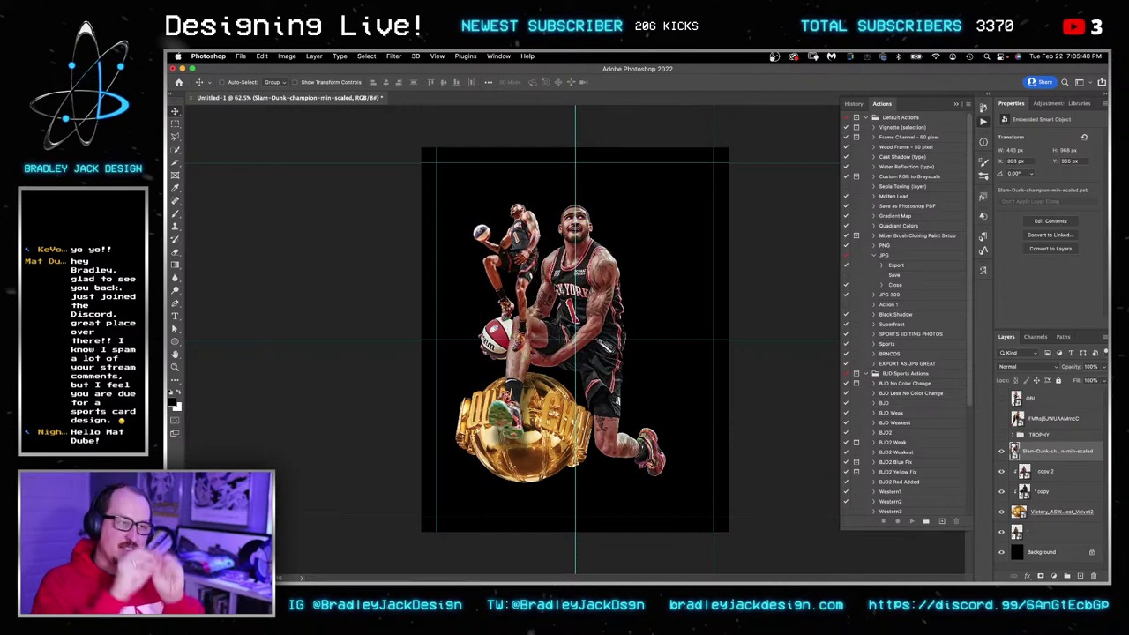
Show the OBI cut-out, enlarge it to about 45% and place it beside the main player's trailing leg.
click(1001, 419)
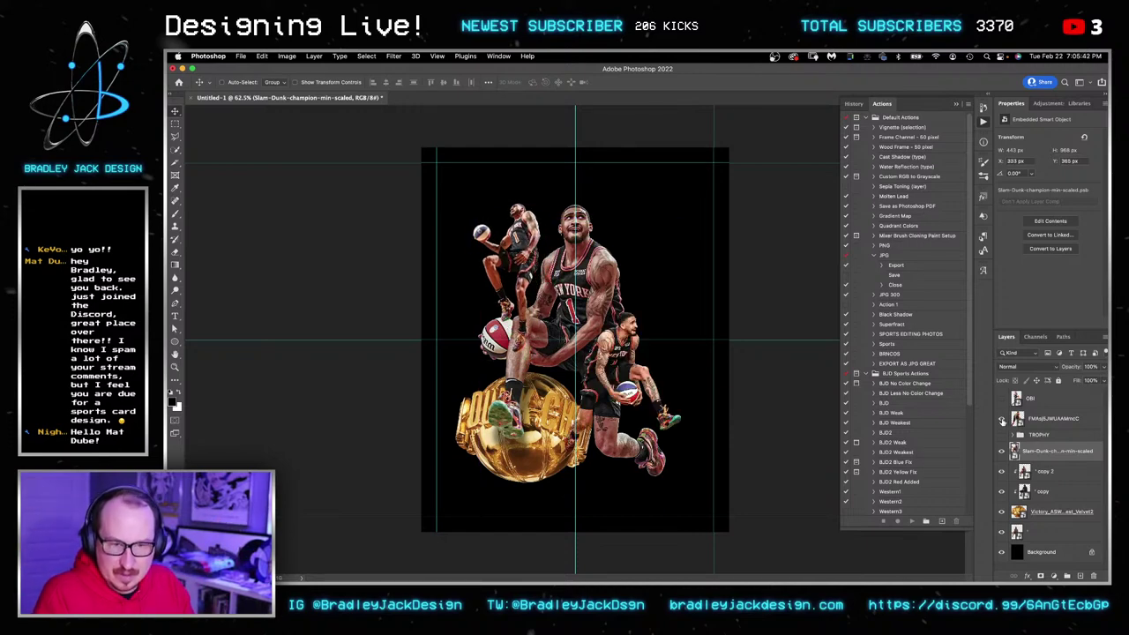
click(1000, 418)
click(1001, 399)
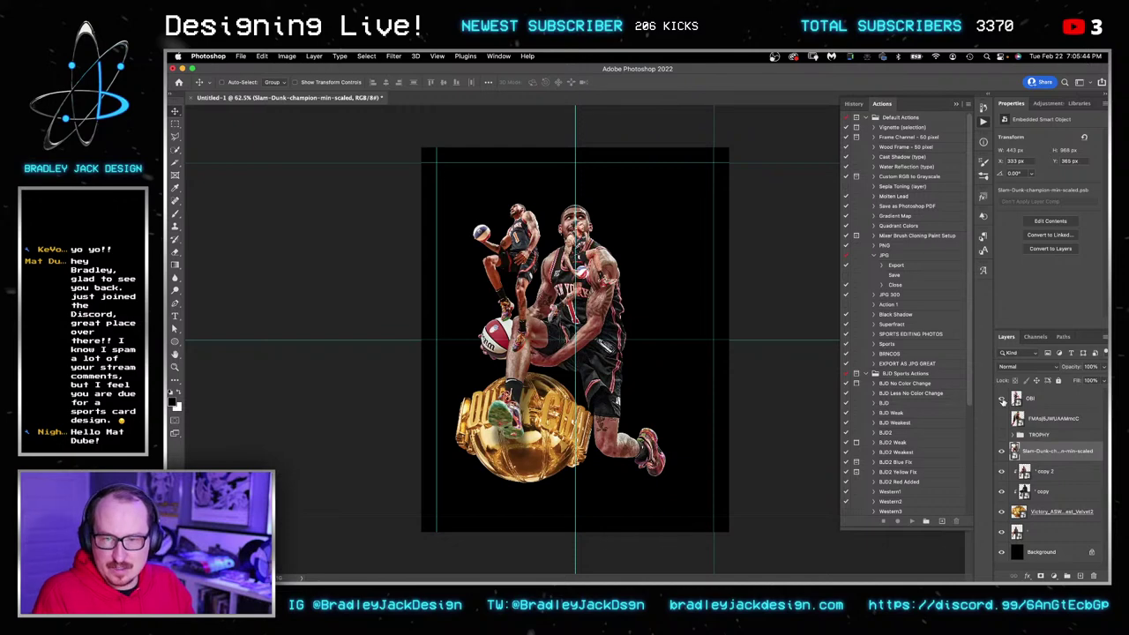
click(1033, 399)
key(ctrl+t)
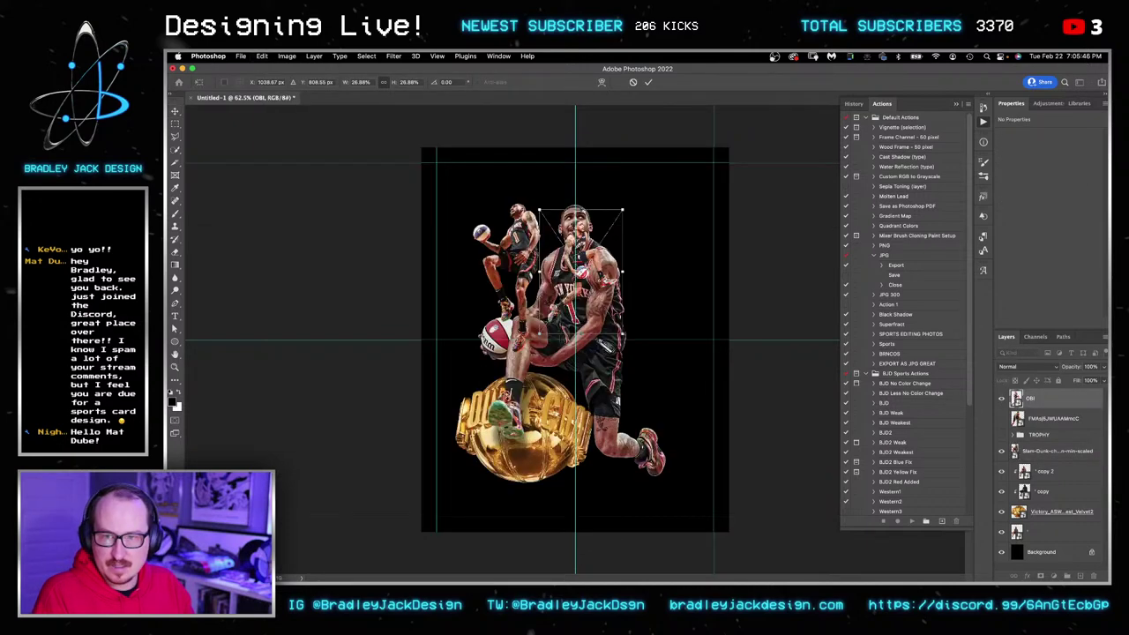
drag(622, 333, 675, 360)
drag(576, 304, 649, 420)
drag(749, 246, 714, 278)
key(Return)
Nudge the OBI cut-out left and down to about X 1100, Y 1050 px.
key(shift+Left)
key(shift+Left)
key(shift+Left)
key(shift+Down)
key(shift+Down)
key(shift+Left)
key(shift+Left)
key(shift+Down)
key(shift+Down)
key(shift+Down)
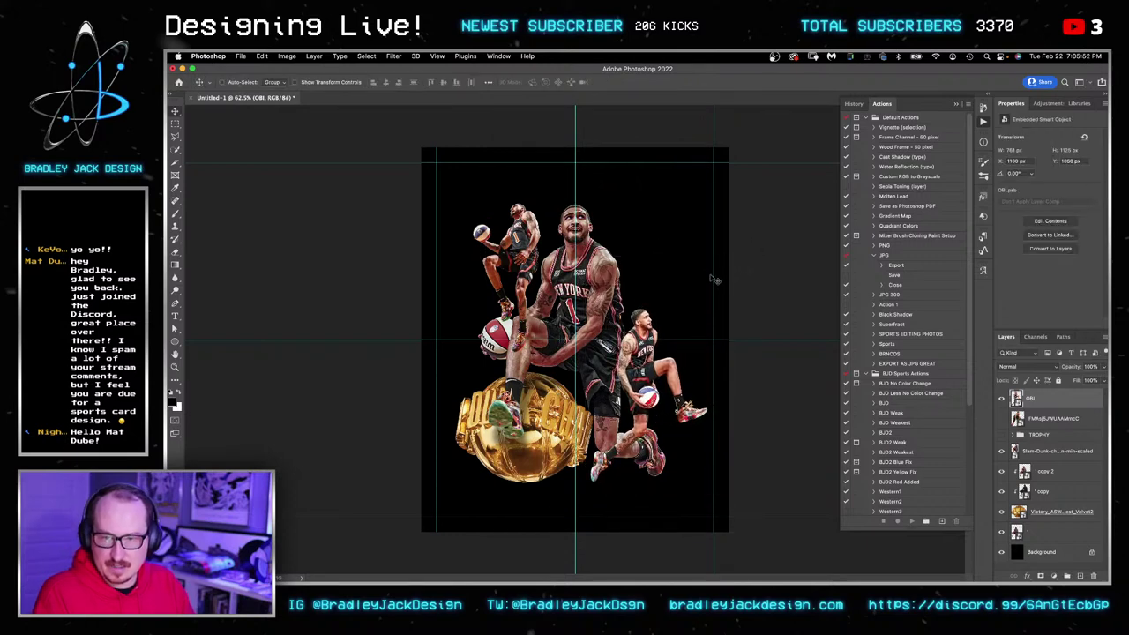
Compare the alternate player cut-out below OBI by moving it to the same spot, then switch back to the OBI cut-out.
click(1001, 403)
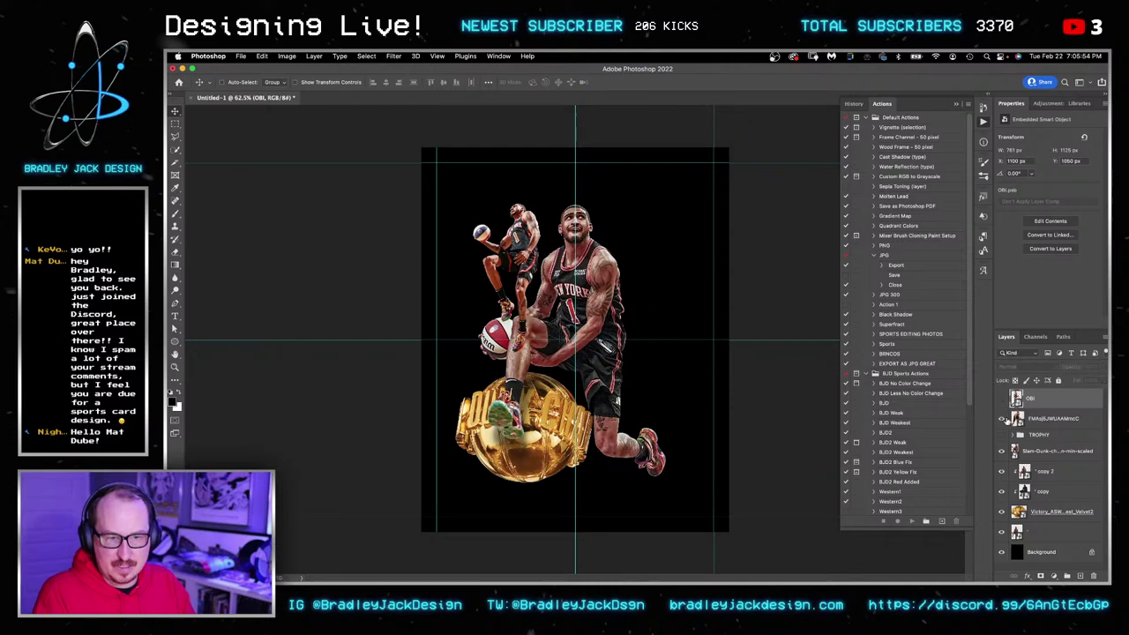
click(1003, 419)
click(1039, 419)
key(super+t)
drag(620, 372, 643, 381)
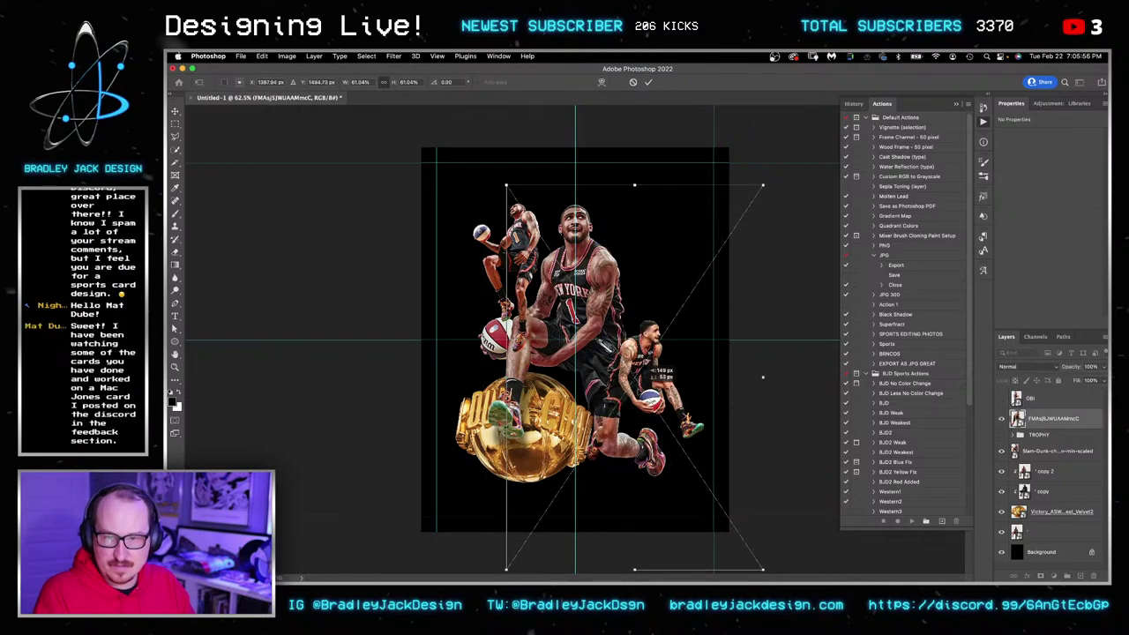
key(Return)
click(1001, 418)
click(1001, 398)
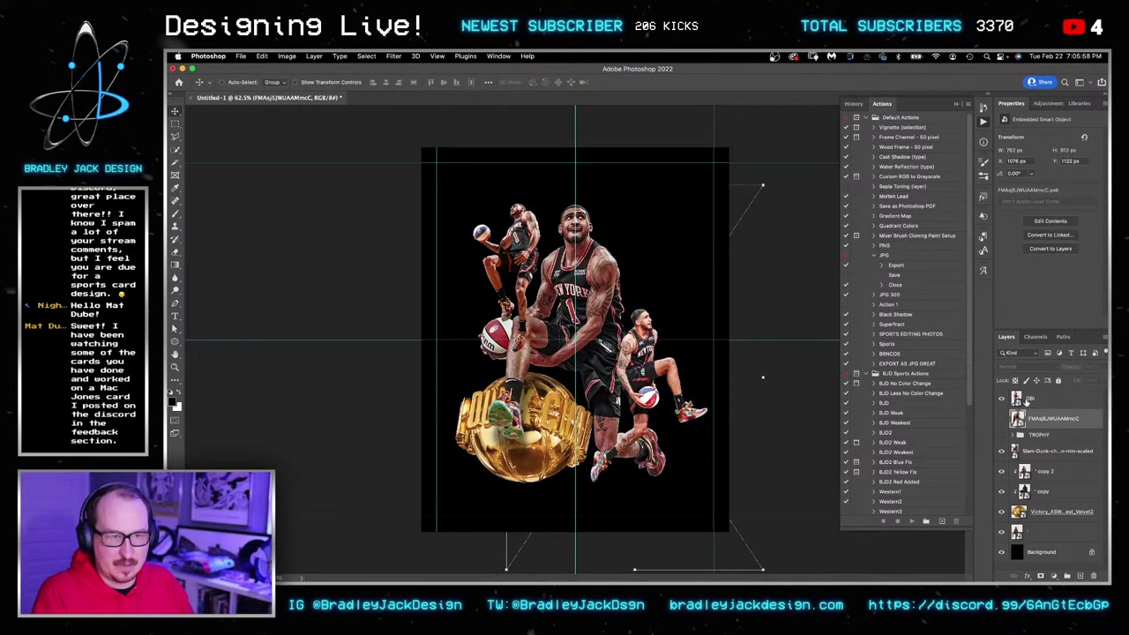
Shift the OBI cut-out slightly down and left to about X 1084, Y 1081 px.
click(1033, 398)
key(super+t)
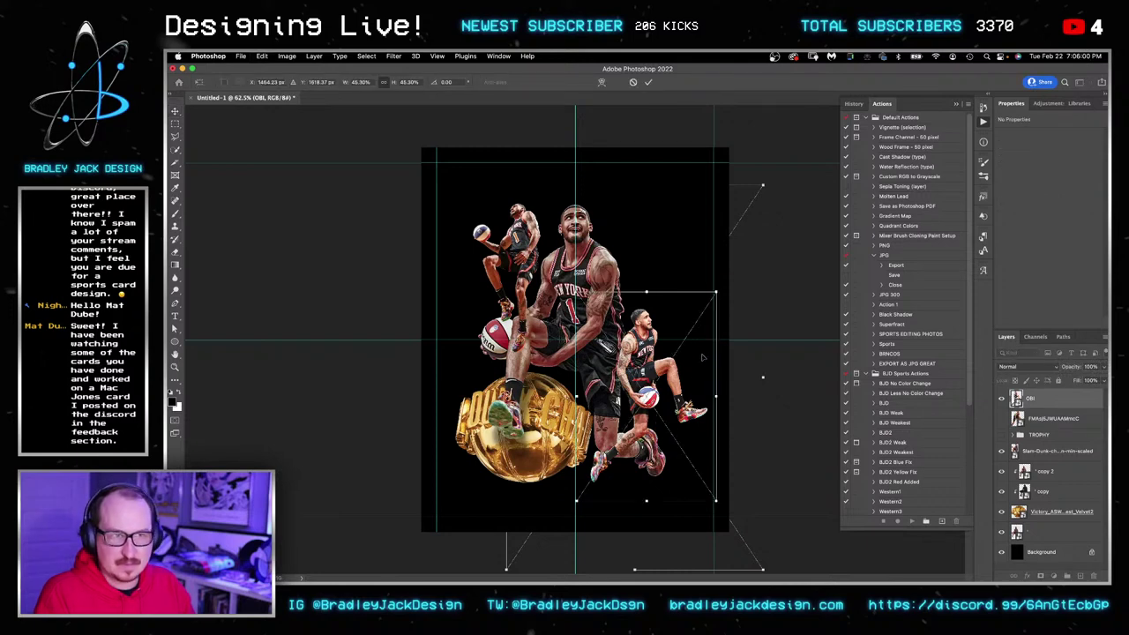
drag(704, 350, 711, 357)
key(Return)
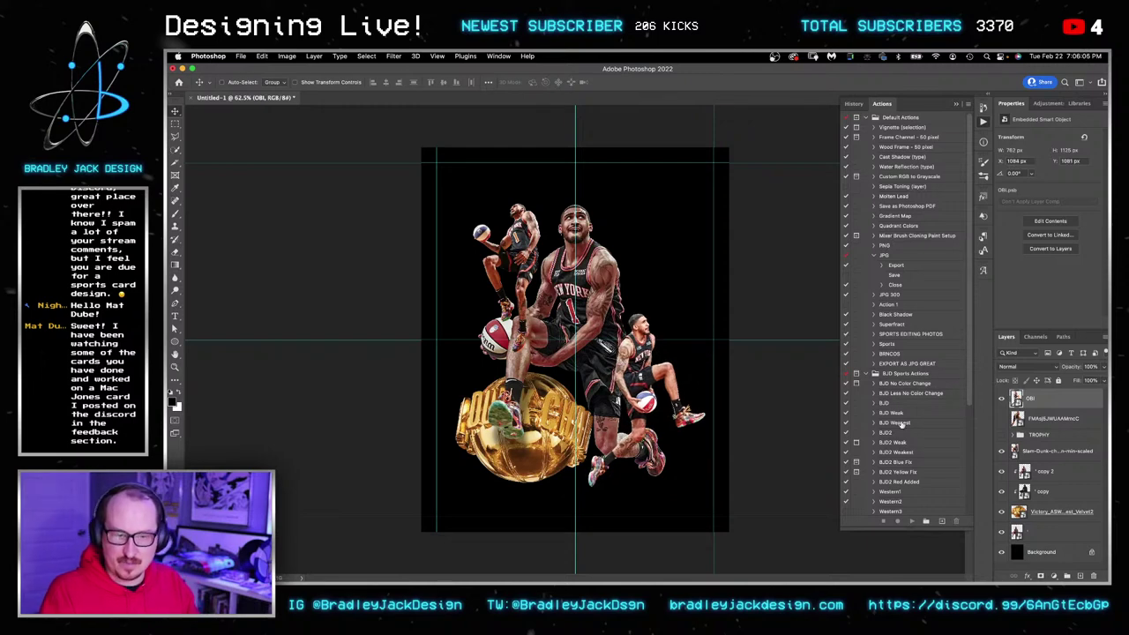
Scale the Slam-Dunk-champion cut-out down to about 372 × 816 px.
click(1031, 455)
key(ctrl+t)
drag(576, 447, 553, 422)
key(Return)
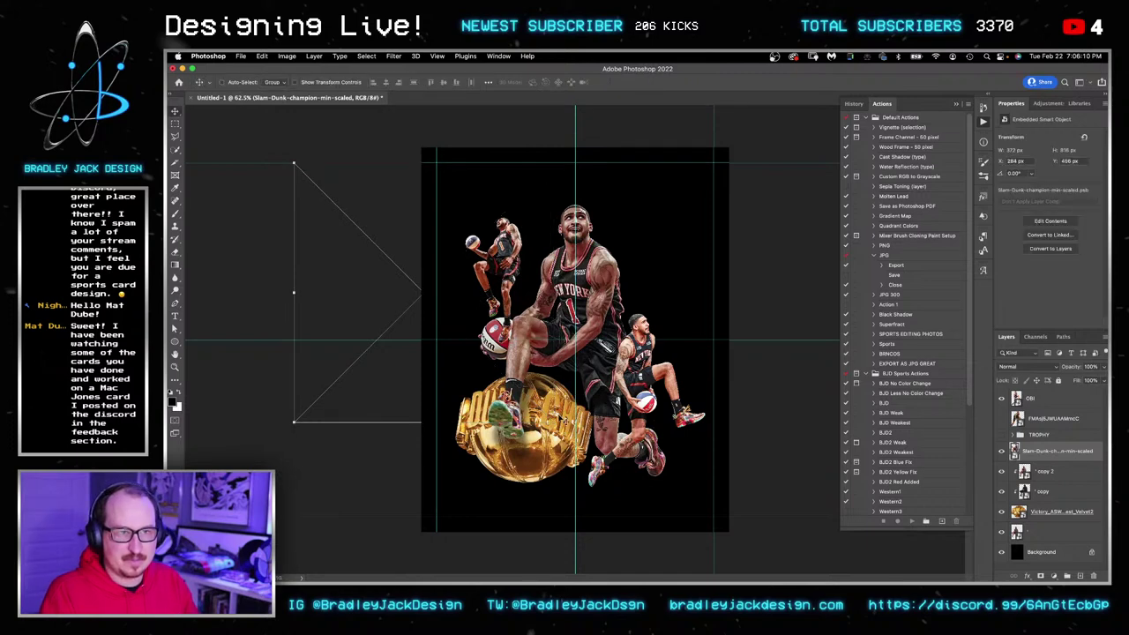
Nudge the Slam-Dunk-champion cut-out right and up, closer to the main player, to about X 384, Y 426 px.
key(shift+Right)
key(shift+Right)
key(shift+Right)
key(shift+Right)
key(shift+Right)
key(shift+Right)
key(shift+Right)
key(shift+Up)
key(shift+Up)
key(shift+Up)
key(shift+Right)
key(shift+Right)
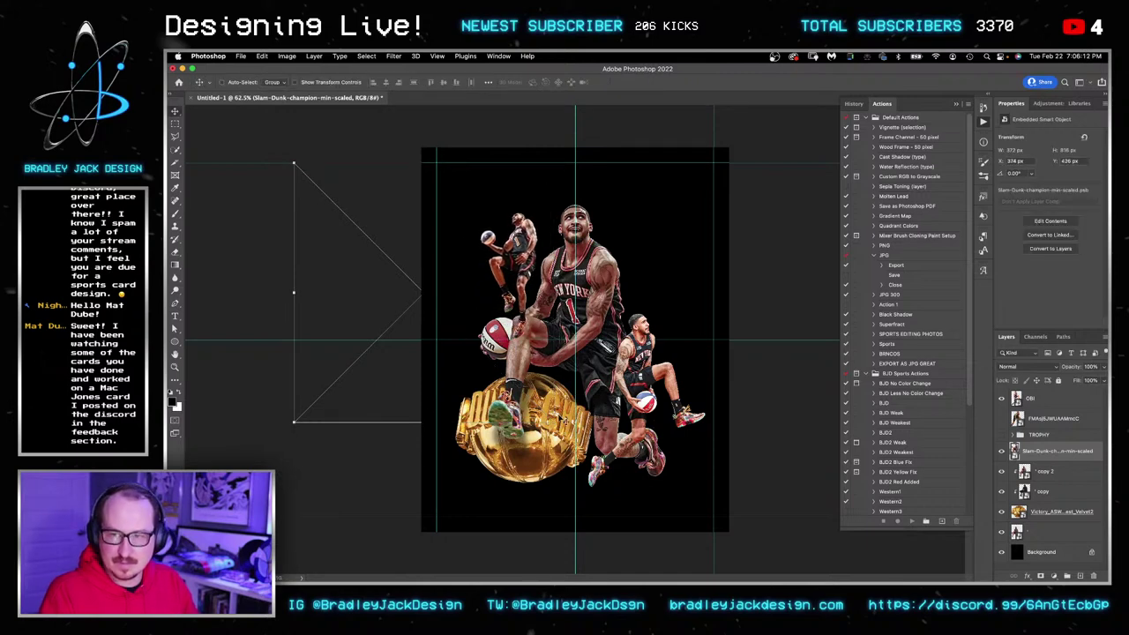
key(shift+Right)
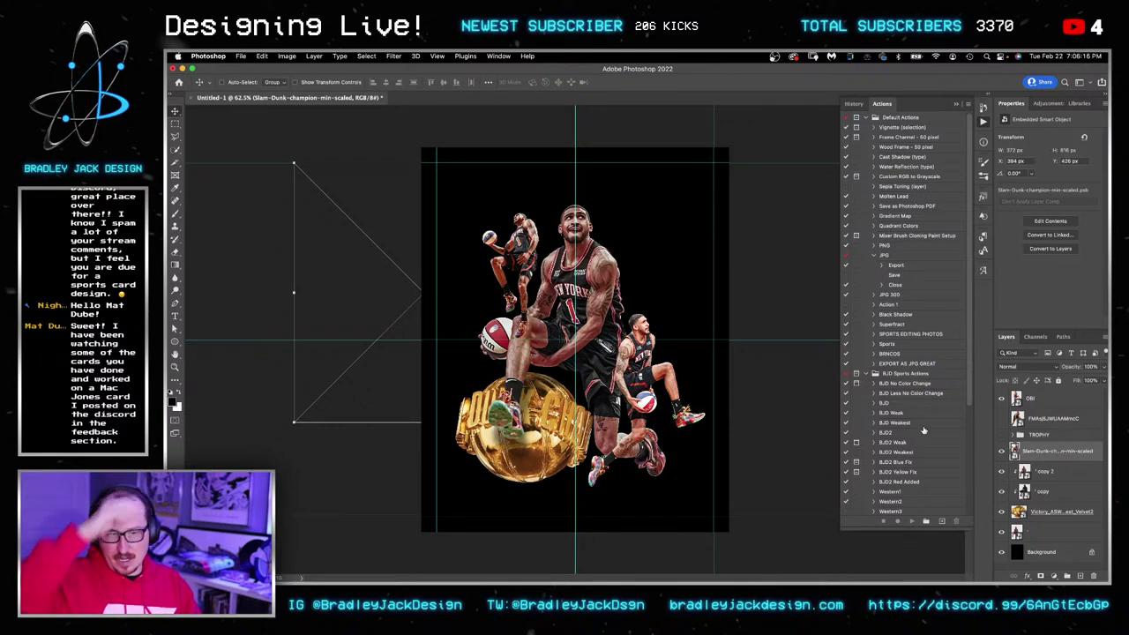
Show the TROPHY group, reorder it beneath the main player layer and move the trophy up beside his shoulder.
click(1035, 436)
click(1001, 435)
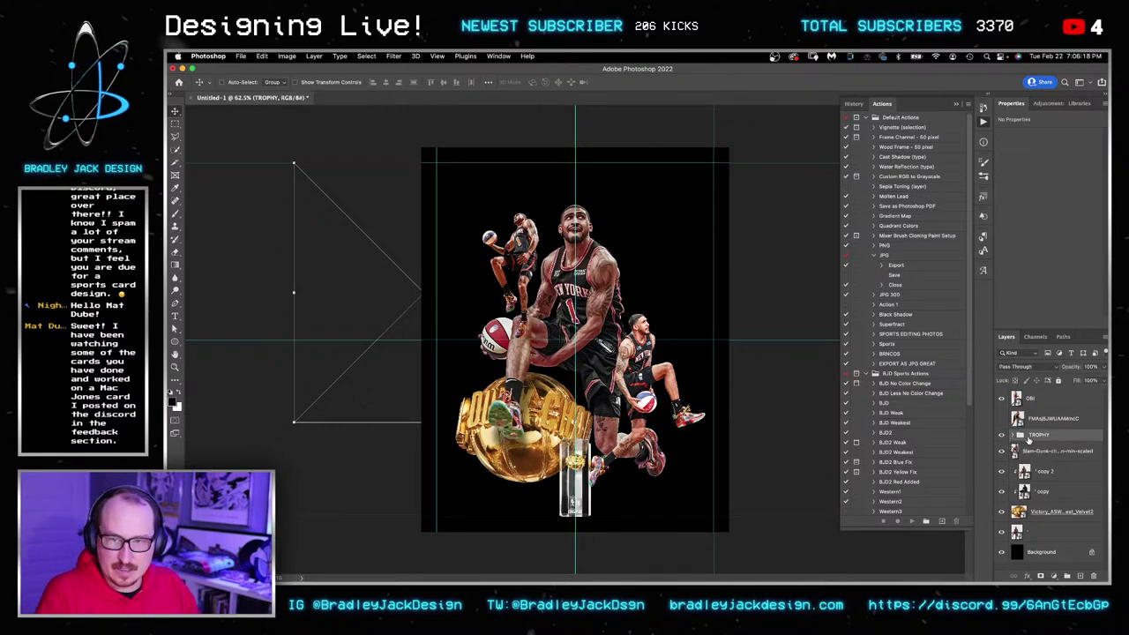
drag(1037, 437, 1040, 519)
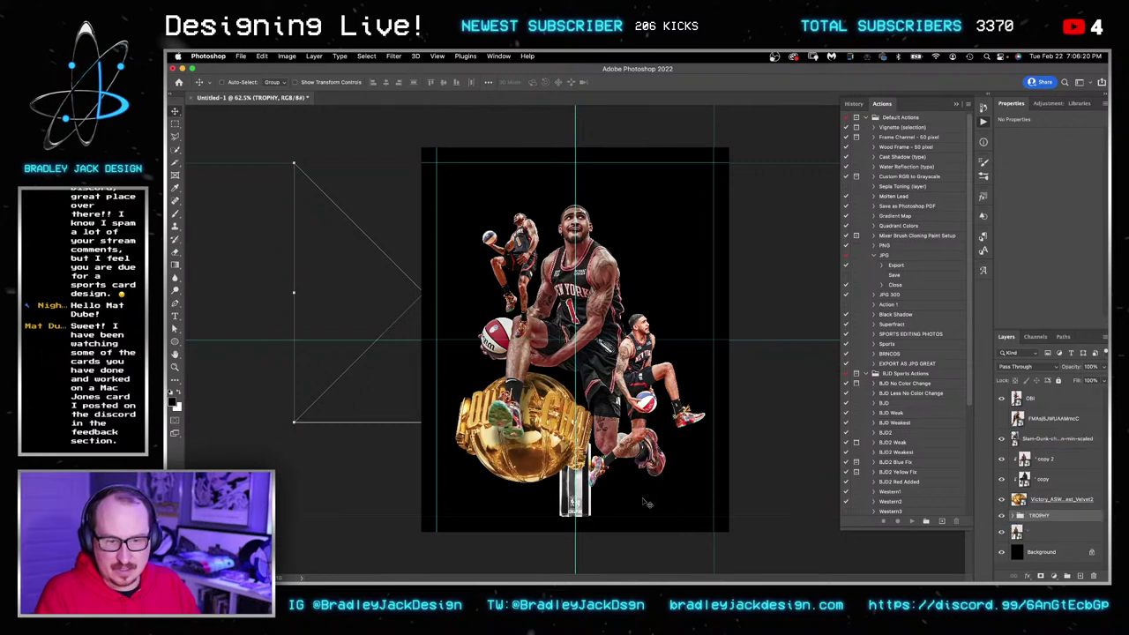
drag(646, 385, 667, 312)
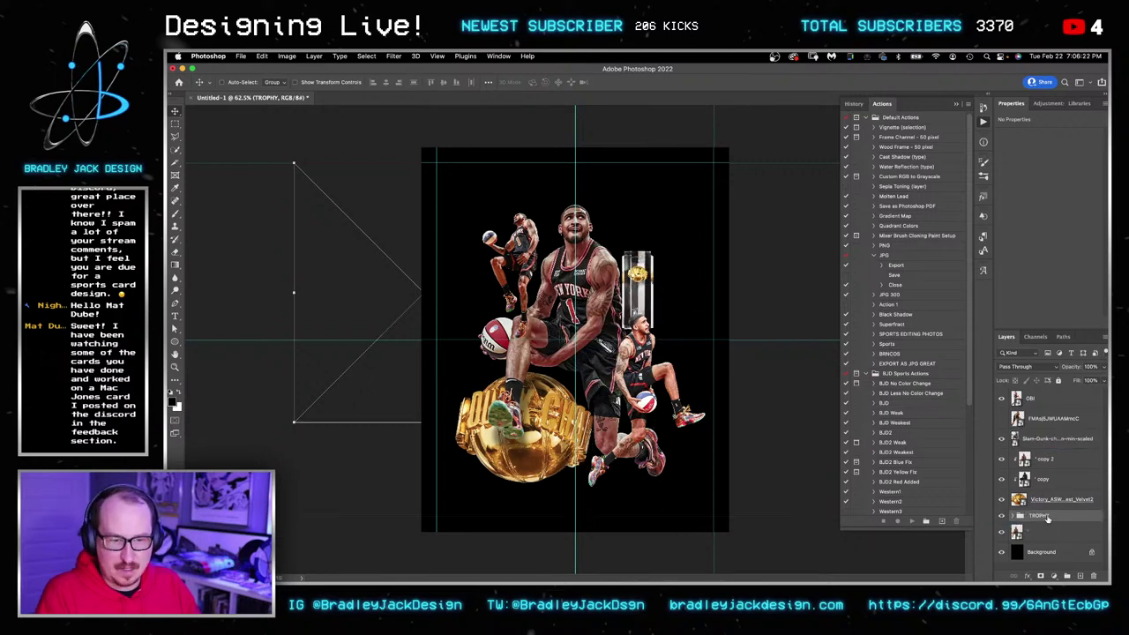
drag(1048, 519, 1043, 537)
Enlarge the crystal trophy and position it behind the main player's shoulder and the OBI cut-out.
key(super+minus)
key(super+t)
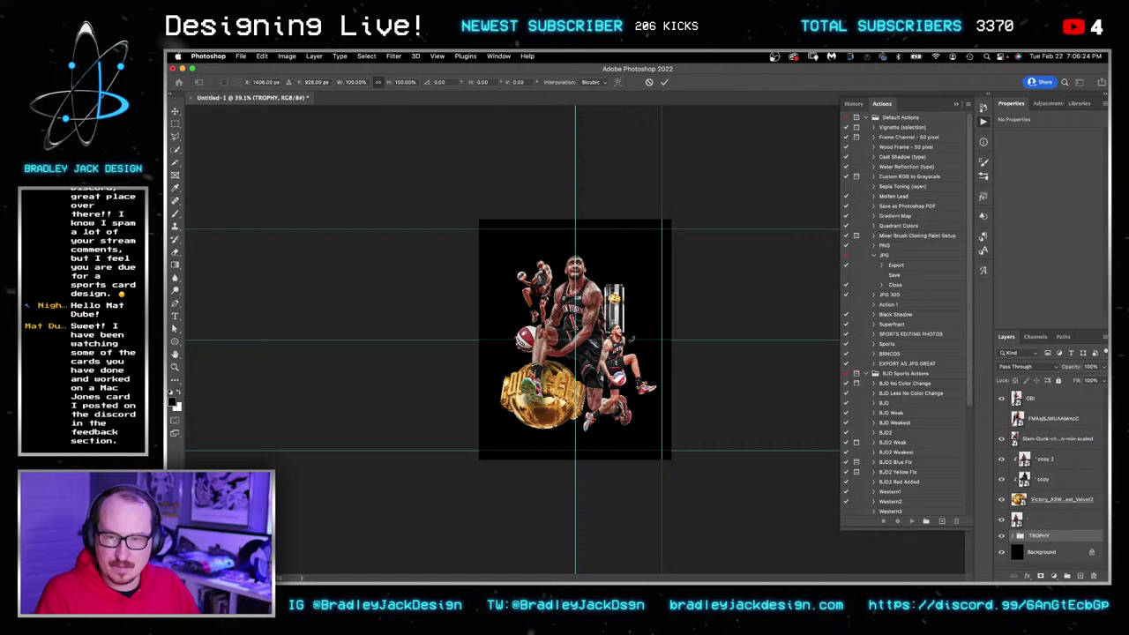
drag(628, 327, 653, 359)
key(Return)
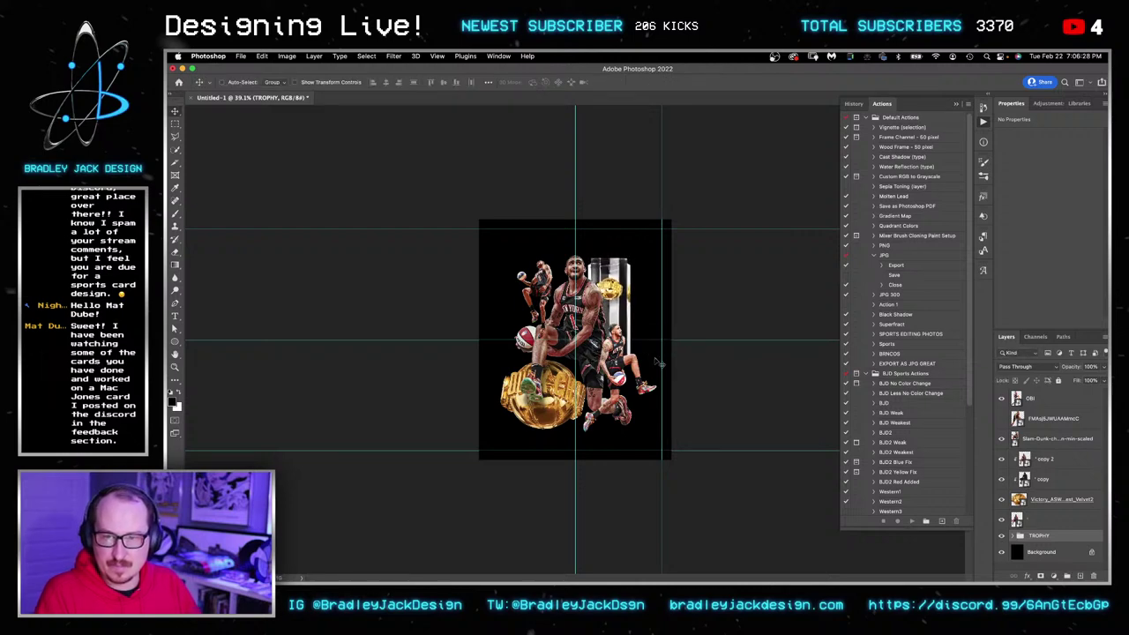
Scale the crystal trophy down to 90.41% about its centre.
key(super+t)
scroll(643, 372, down, 1)
scroll(643, 371, up, 3)
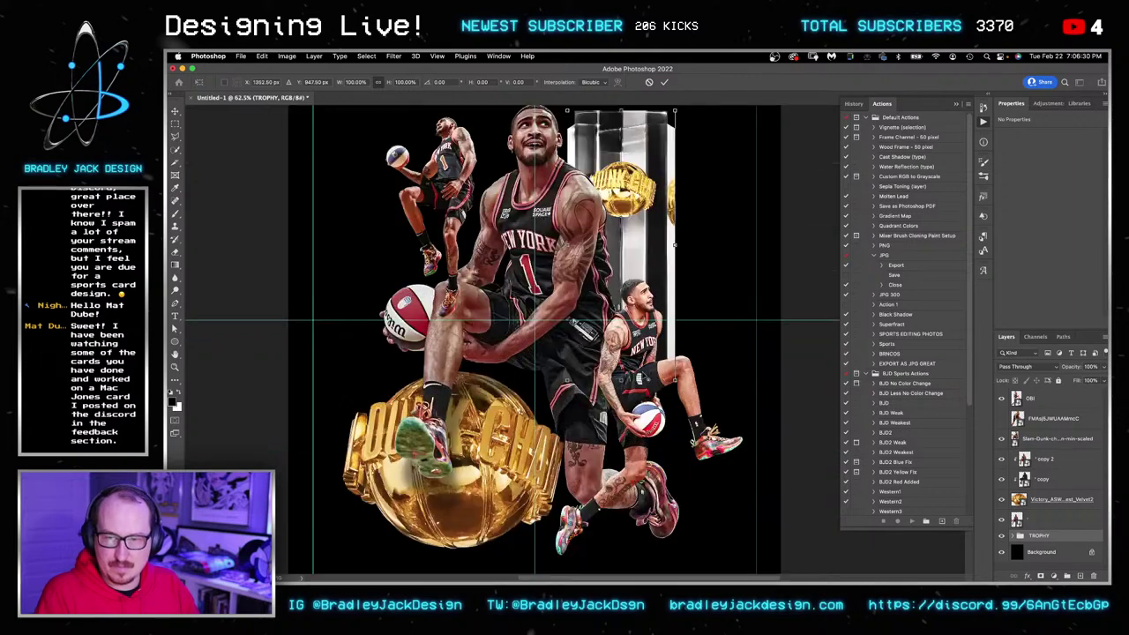
drag(675, 379, 672, 371)
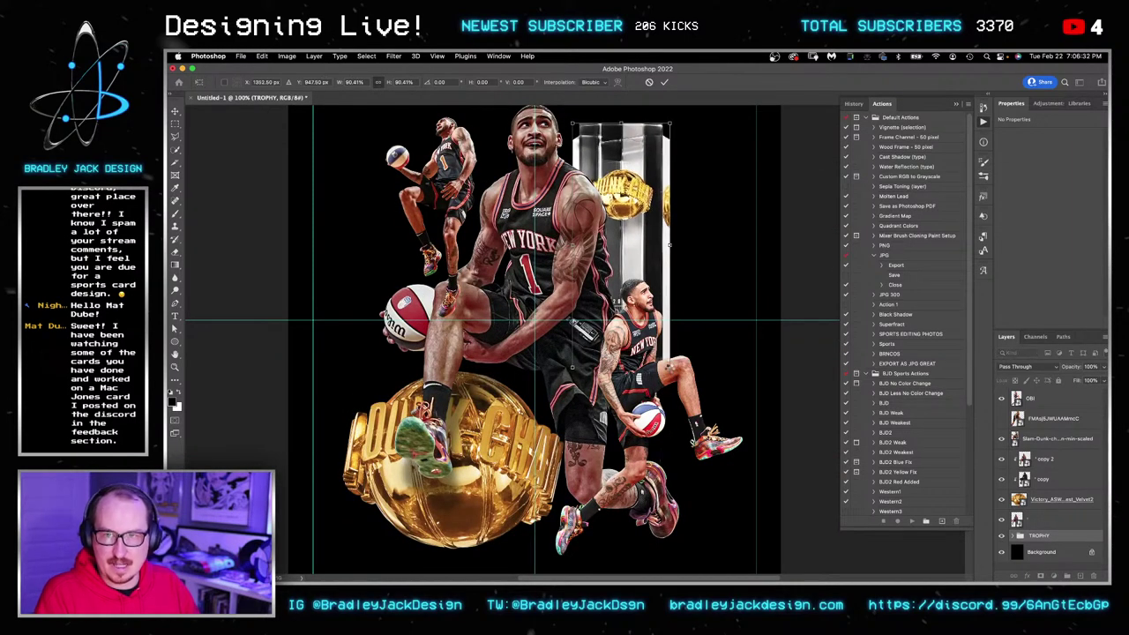
key(Return)
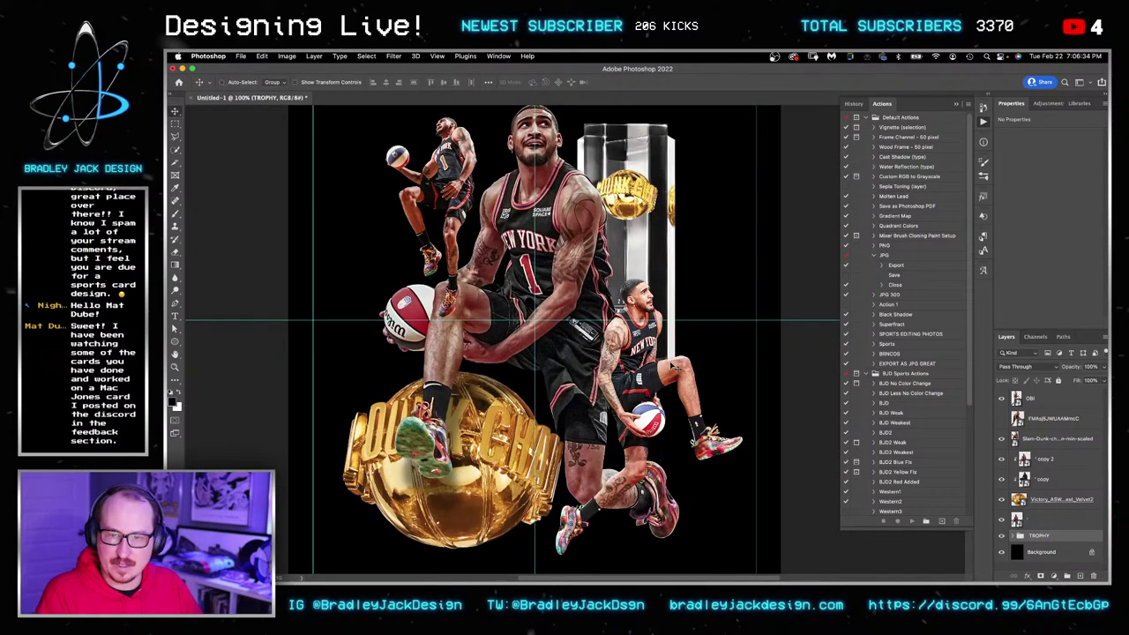
Enlarge the Slam-Dunk-champion cut-out to about 389 × 852 px and nudge it to about X 386, Y 432 px.
key(super+minus)
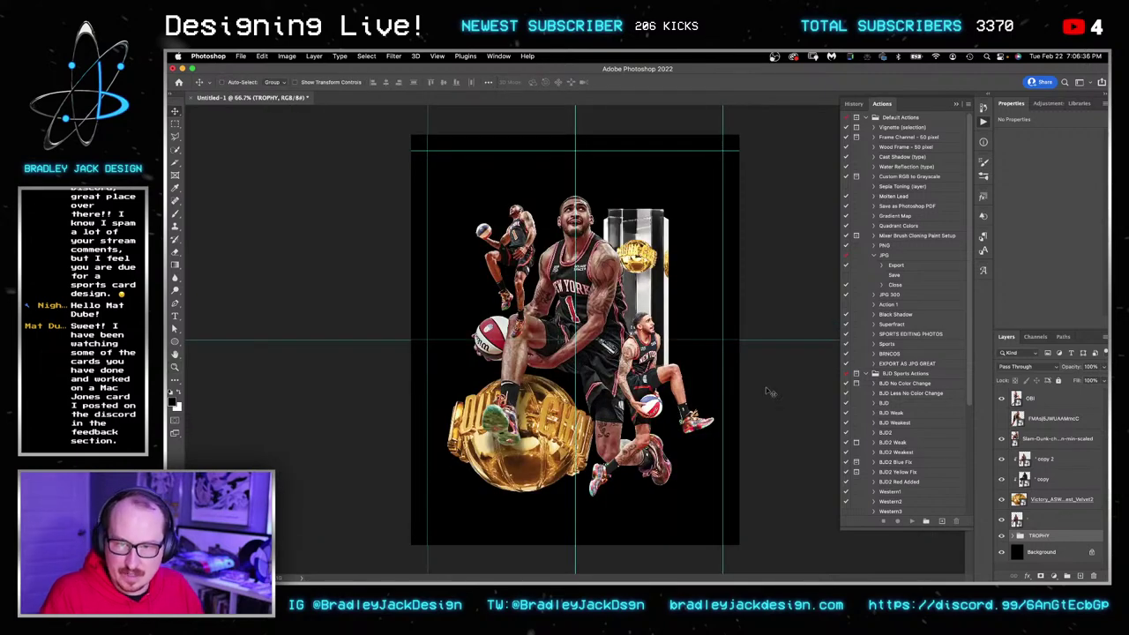
right_click(511, 293)
click(569, 305)
key(super+t)
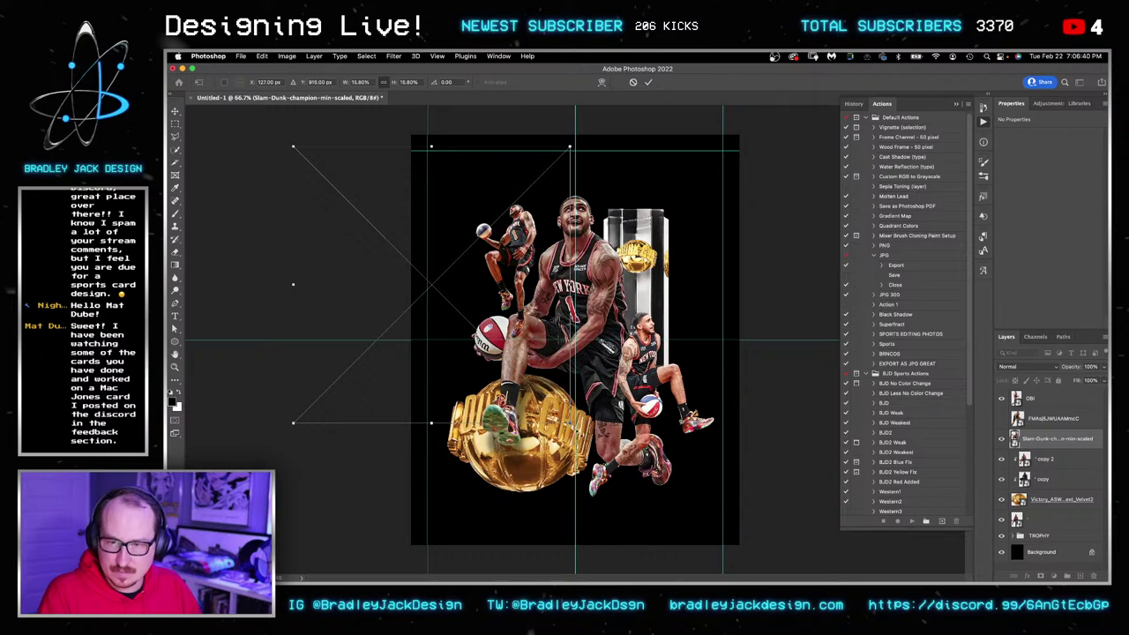
key(Return)
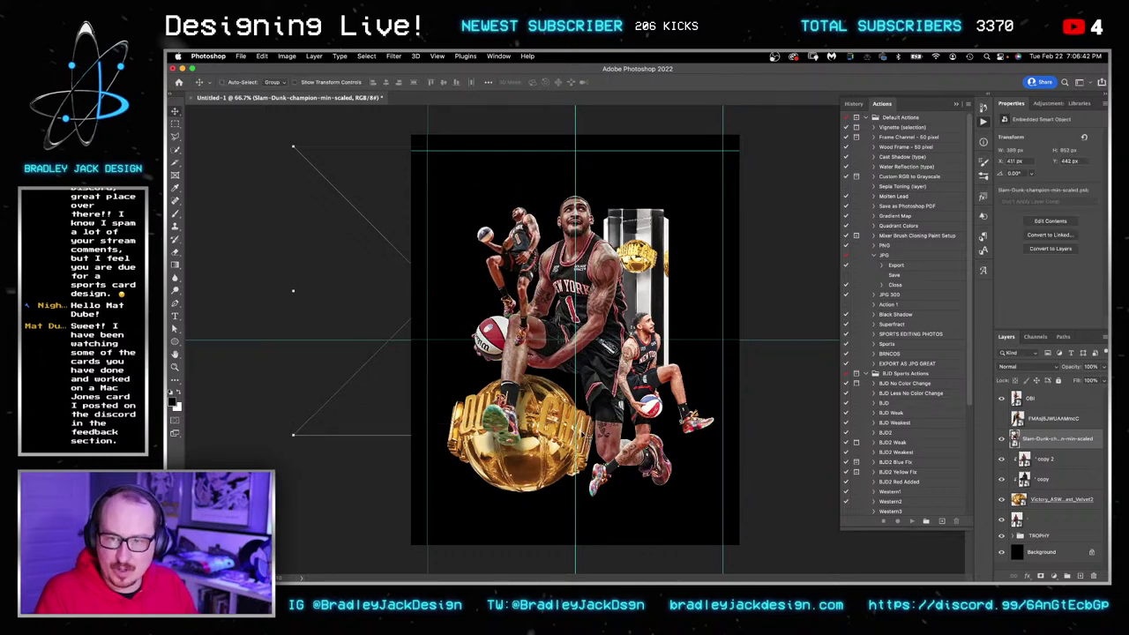
key(shift+Left)
key(shift+Left)
key(shift+Up)
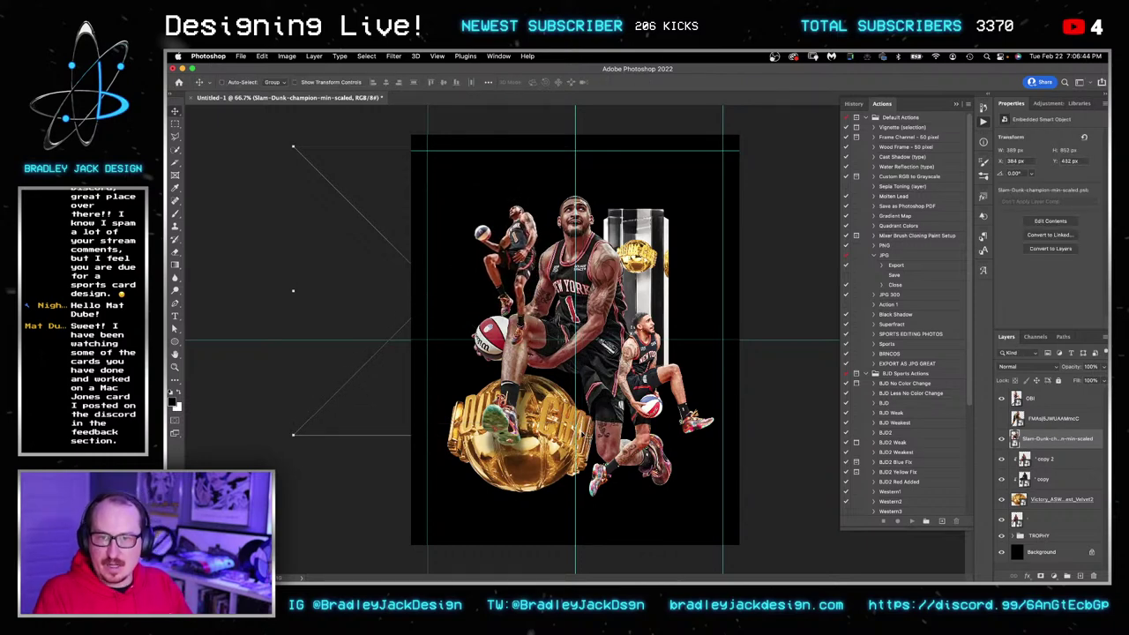
key(Right)
key(Right)
Hide the upper clipped player copy and add a Selective Color adjustment above the main player layer with Reds cyan at -35%.
super+click(580, 331)
drag(650, 322, 611, 335)
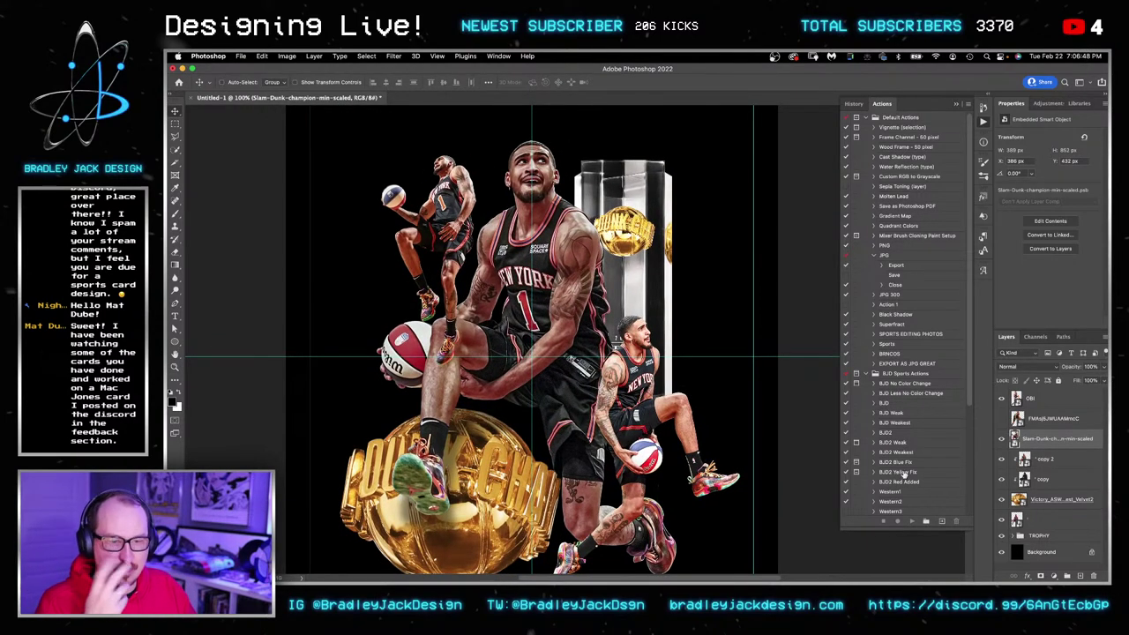
click(1056, 466)
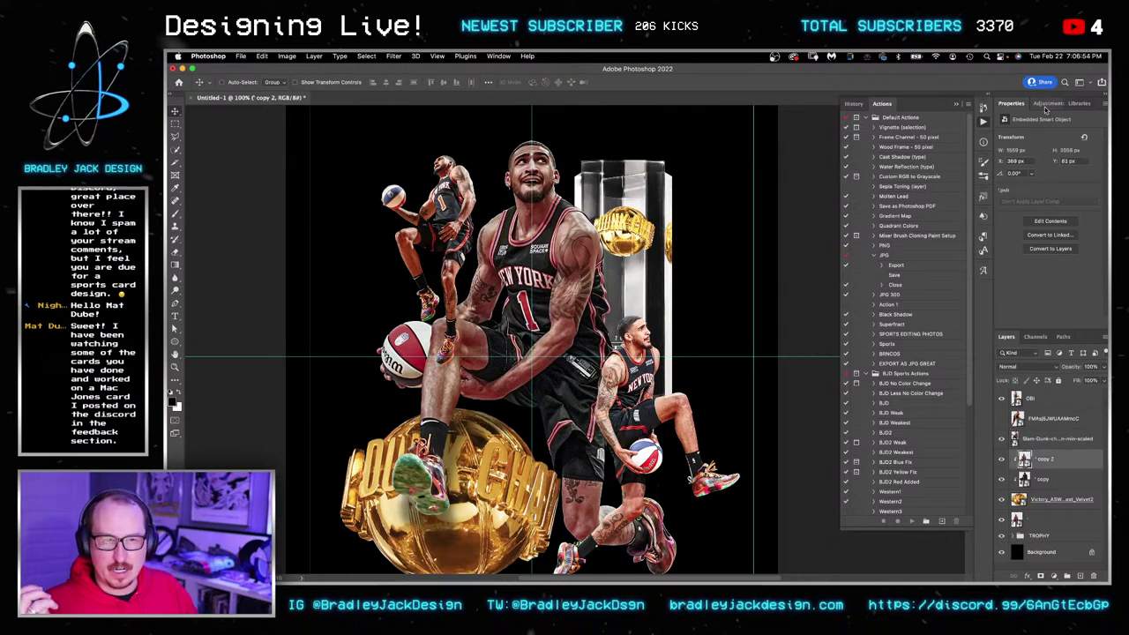
click(1002, 459)
click(1034, 526)
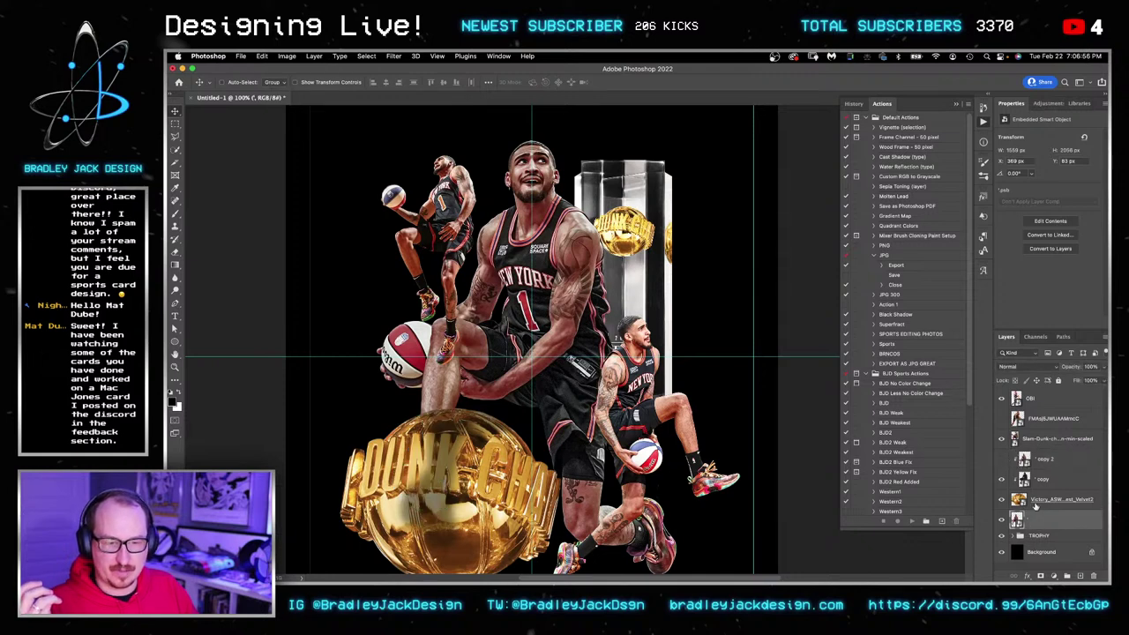
click(1040, 103)
click(1057, 152)
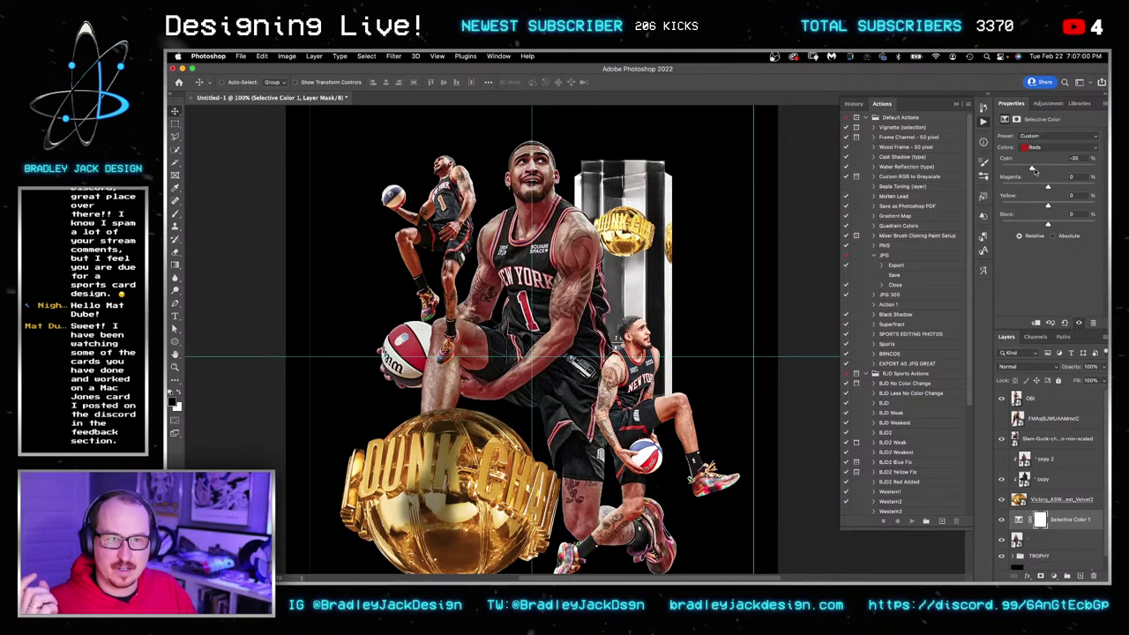
Set the cyan of the Yellows to -25% in the Selective Color adjustment.
click(1037, 148)
click(1038, 156)
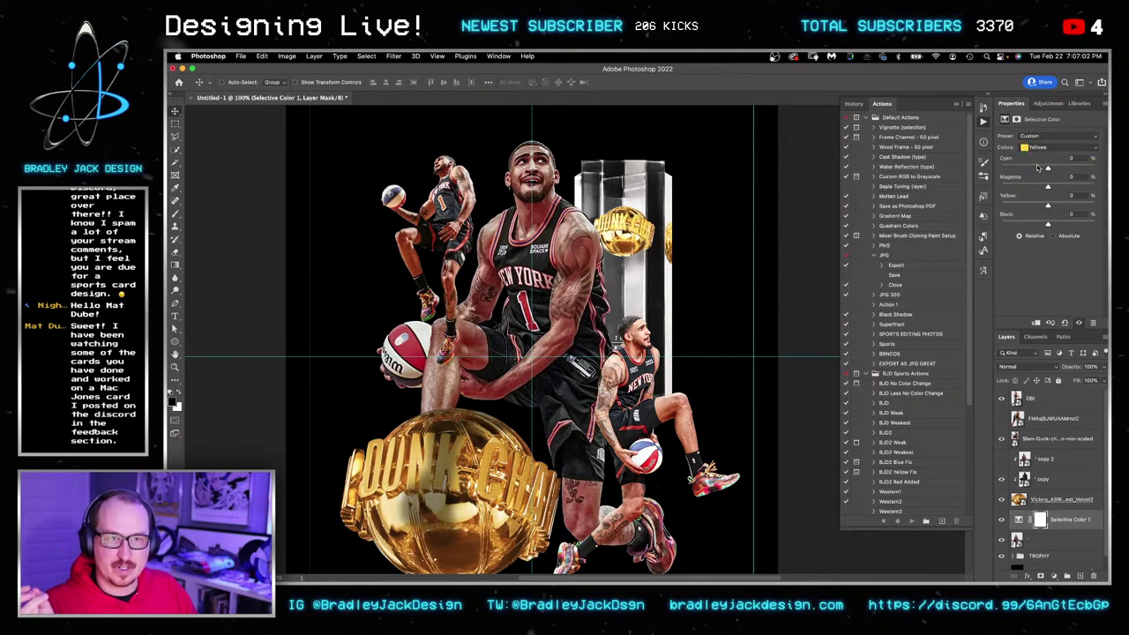
click(1037, 168)
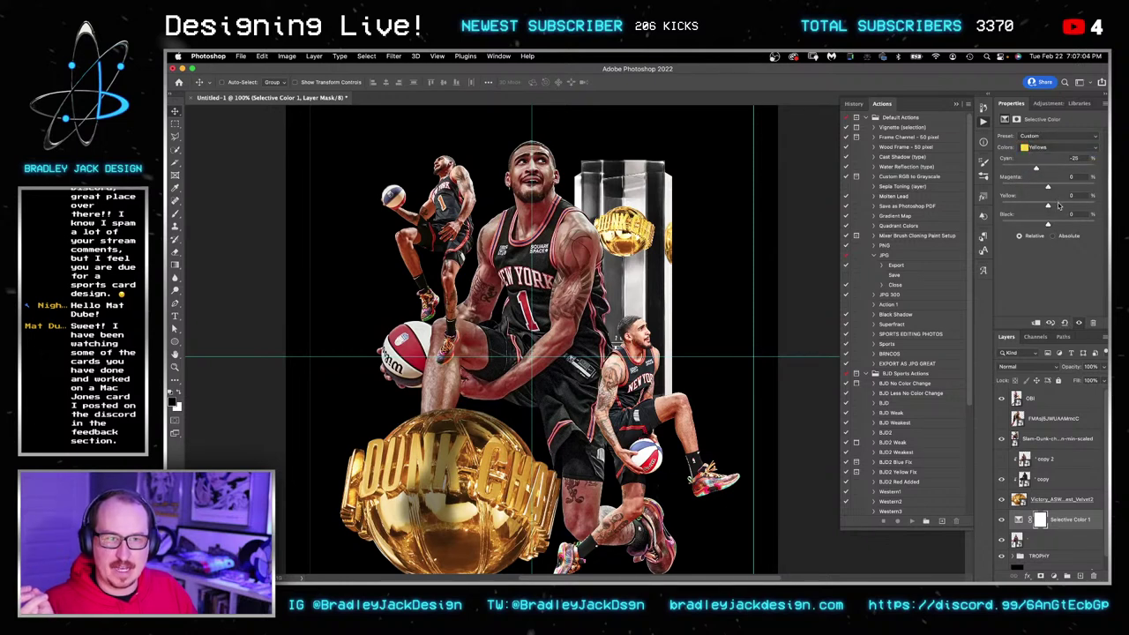
Set the Reds in the Selective Color adjustment to yellow +31% and black -6%.
click(1039, 148)
click(1038, 148)
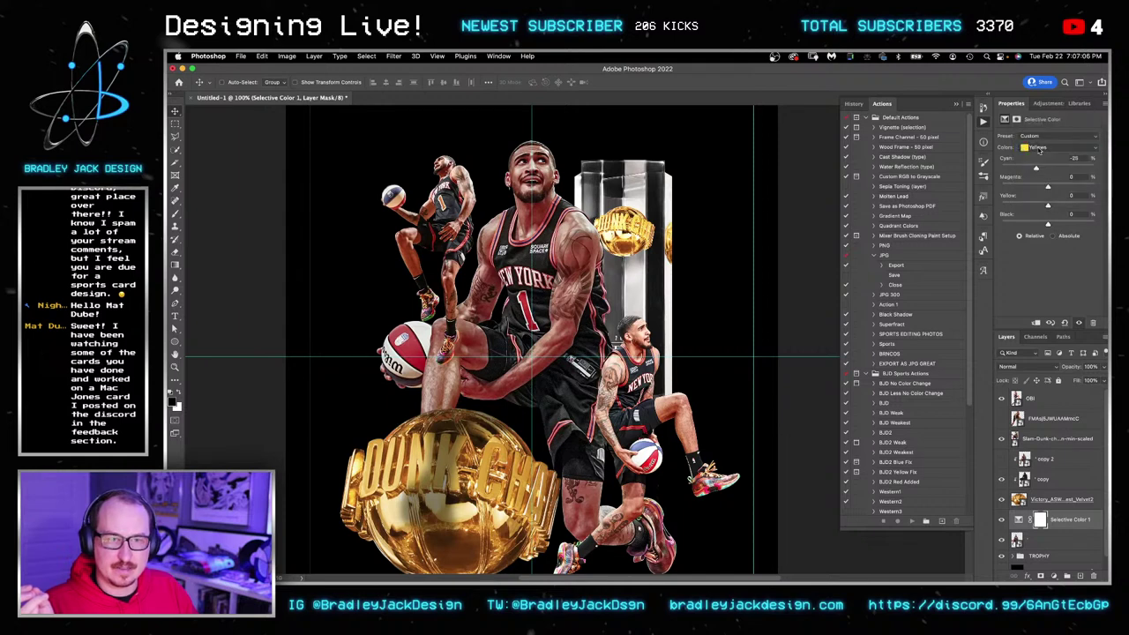
click(1039, 148)
click(1040, 138)
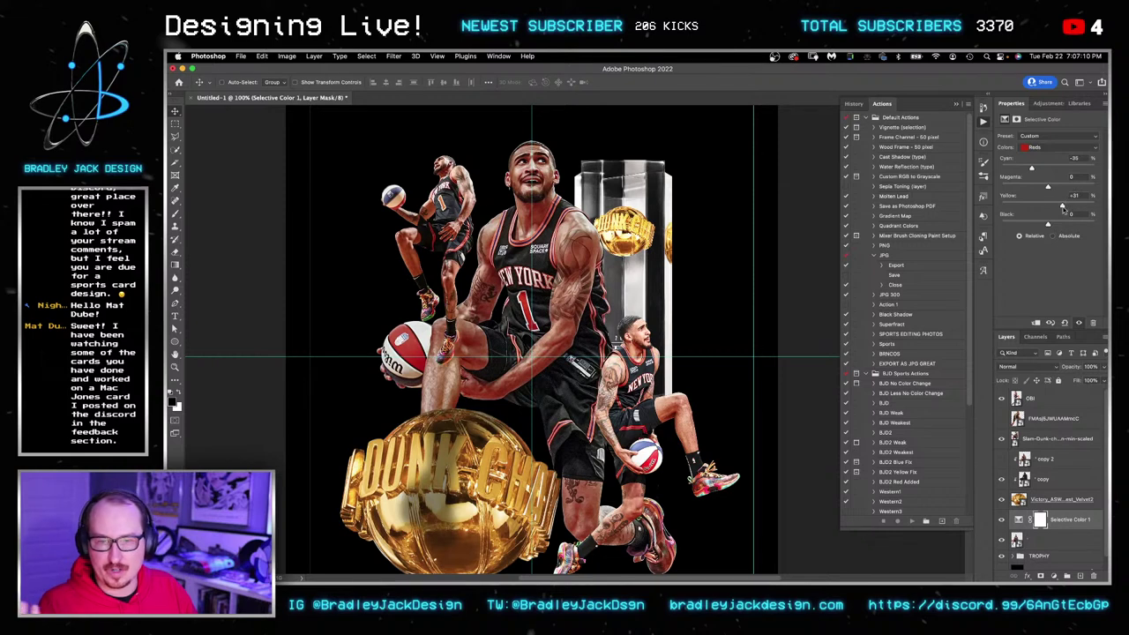
drag(1048, 224, 1045, 225)
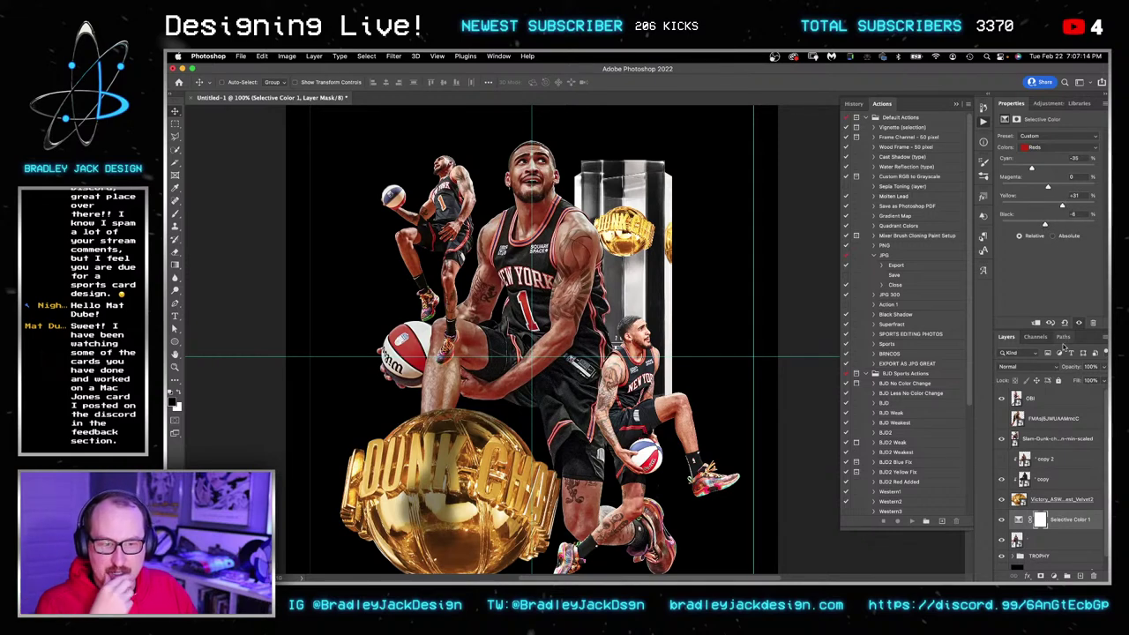
Add a Curves adjustment lifting the midtones to about input 98, output 134, and clip it and Selective Color to the main player.
click(1046, 104)
click(1045, 125)
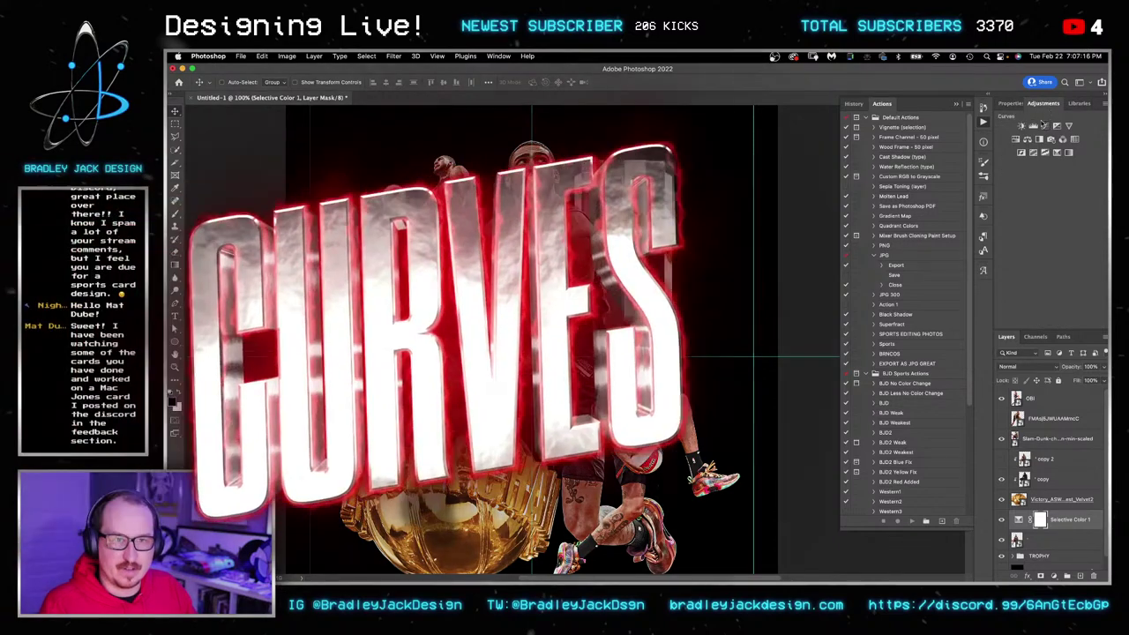
drag(1049, 198, 1049, 194)
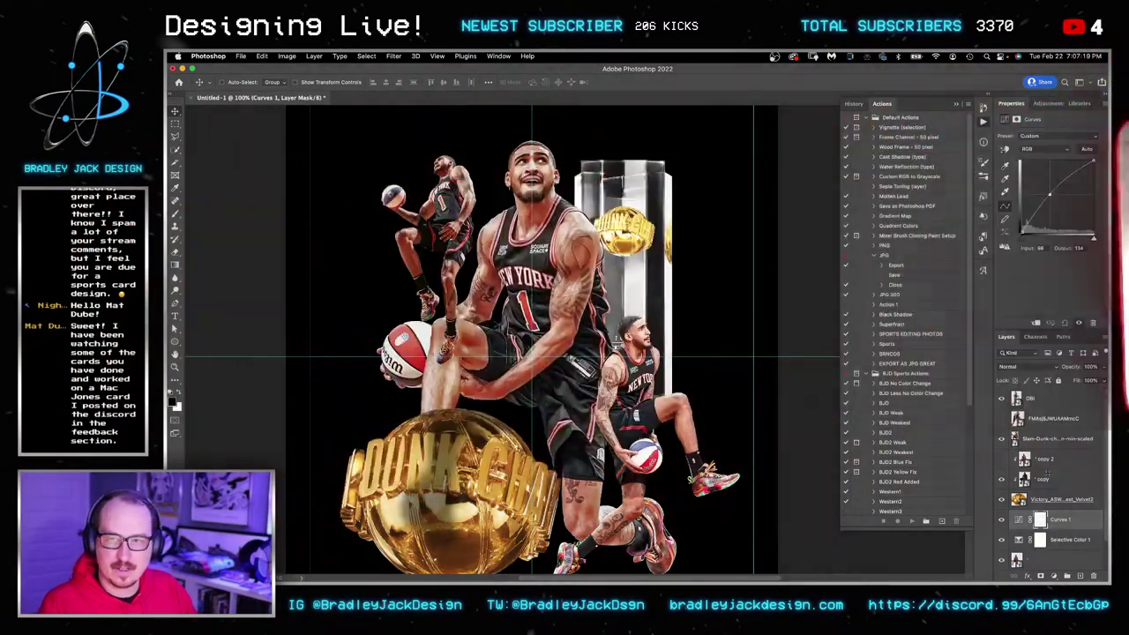
click(1049, 538)
key(super+0)
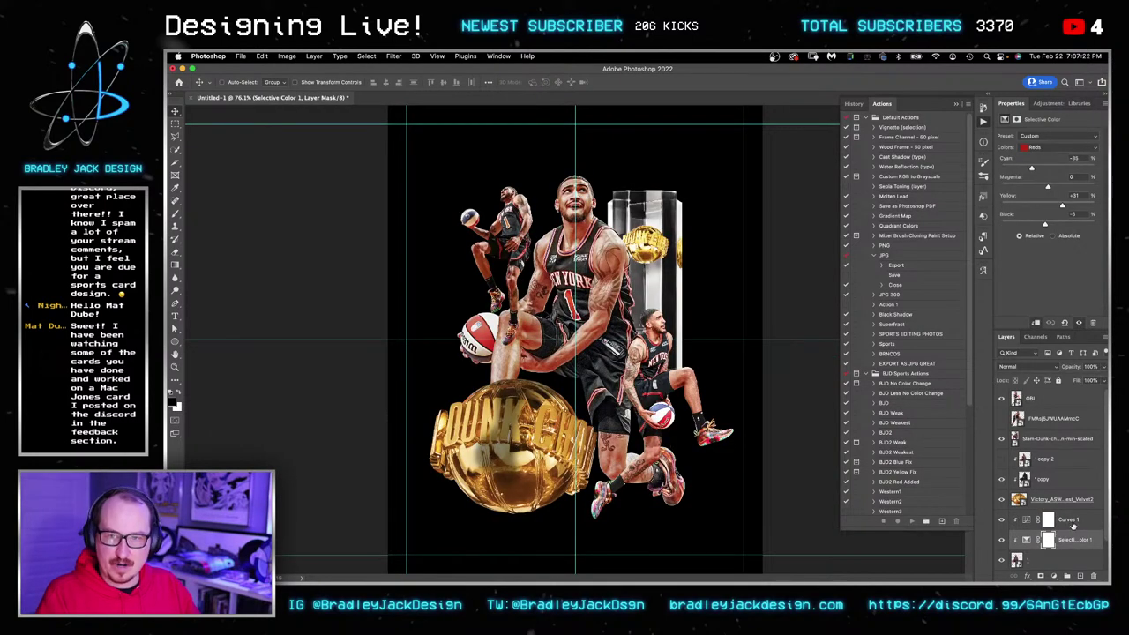
Split the underlying-layer Blend If highlight point of the Curves adjustment to 5 / 255.
double_click(1076, 522)
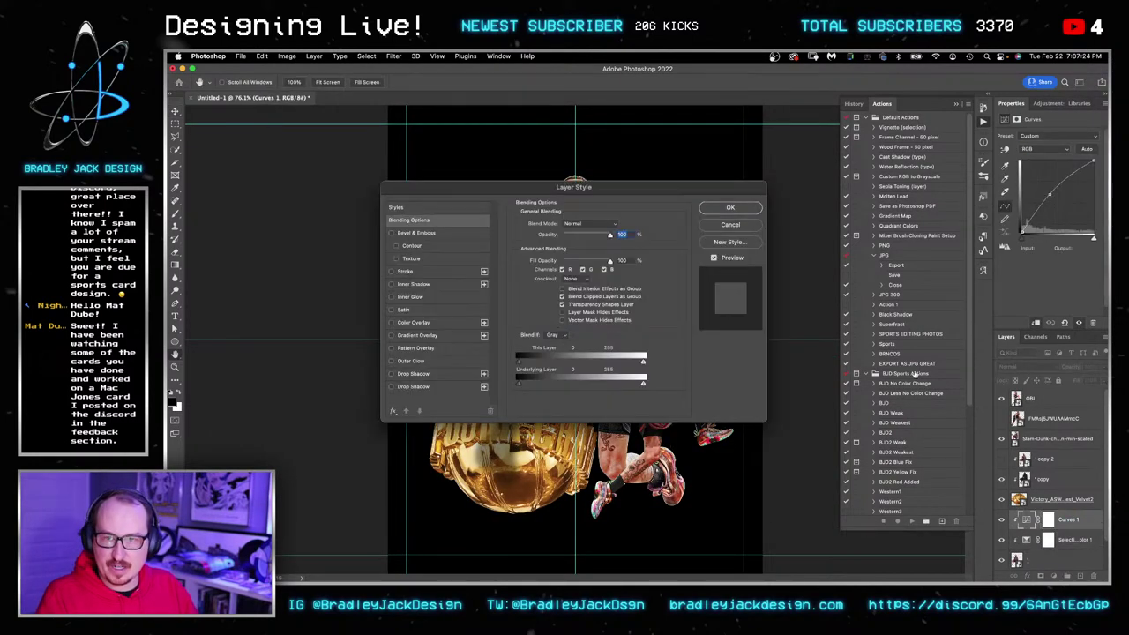
drag(643, 385, 623, 384)
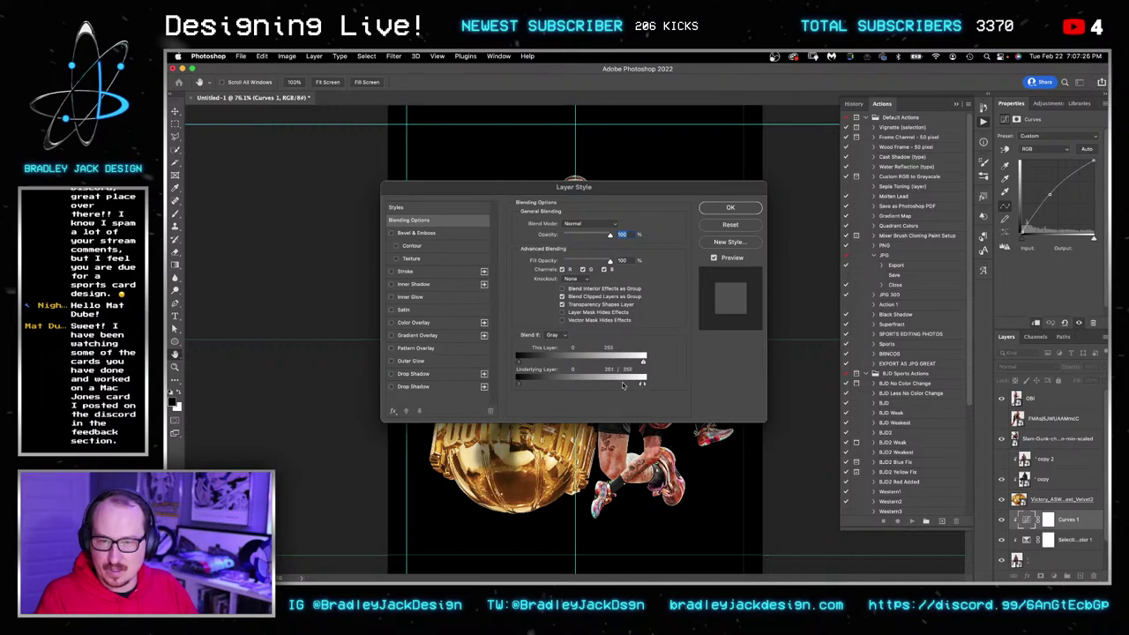
click(711, 210)
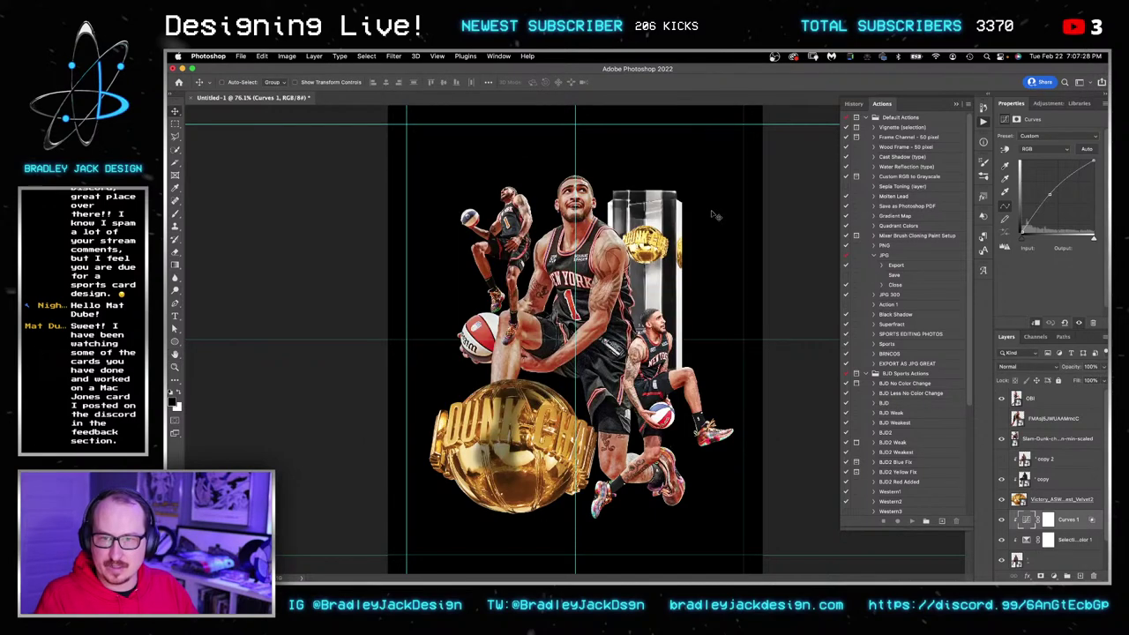
double_click(1078, 528)
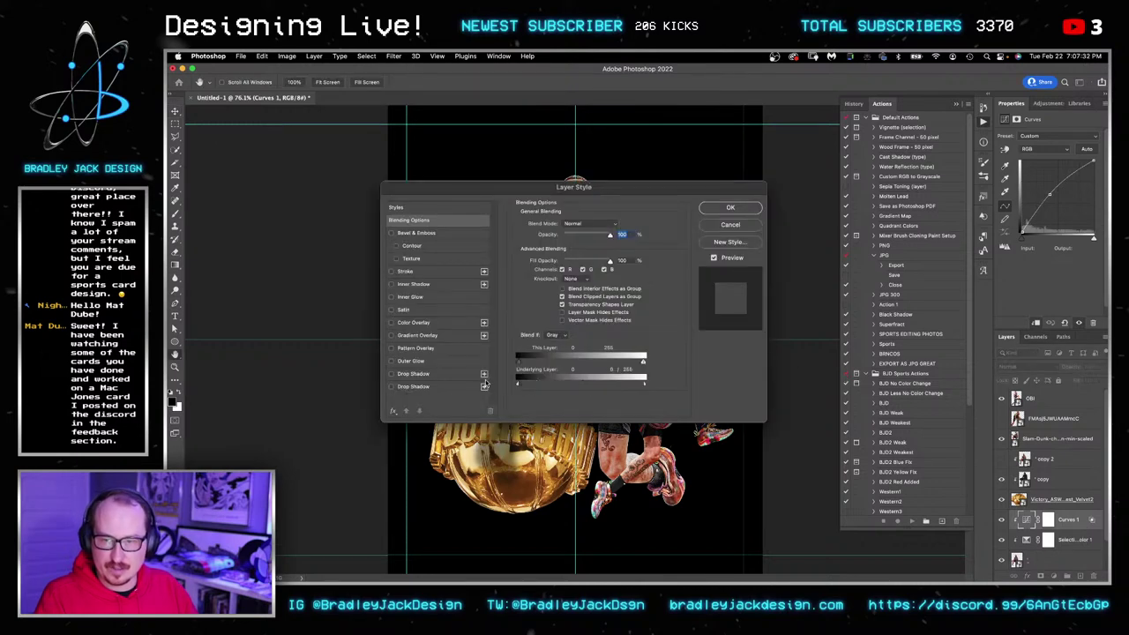
key(Escape)
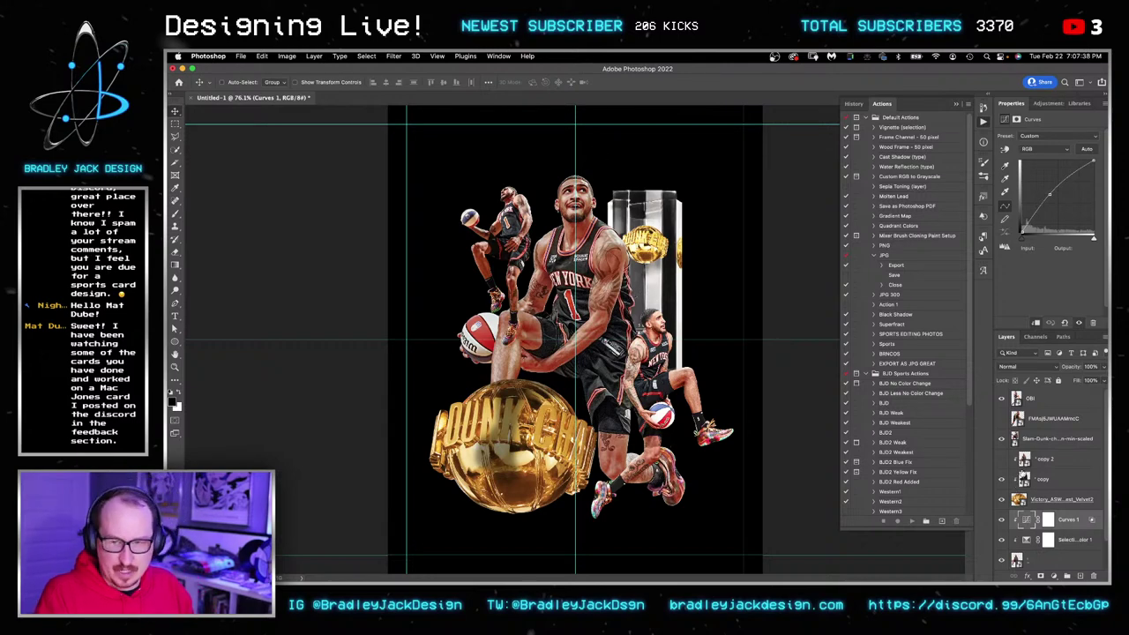
Compare the player with Curves 1 off and on, and adjust its curve point to about input 102, output 130.
click(1002, 519)
click(1001, 519)
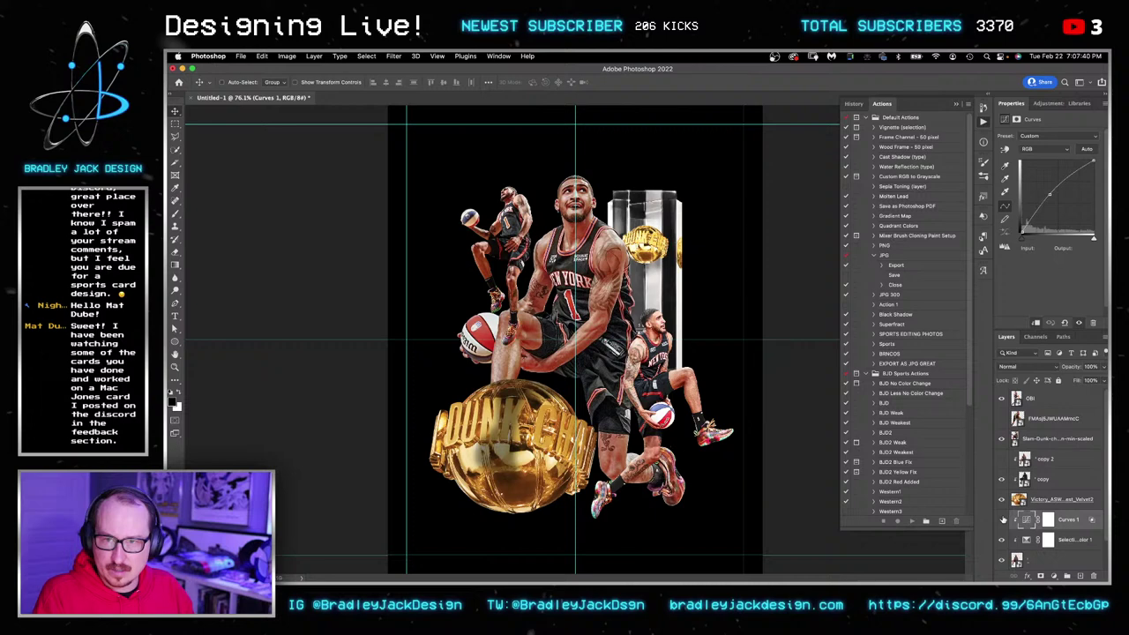
click(1001, 519)
click(1002, 519)
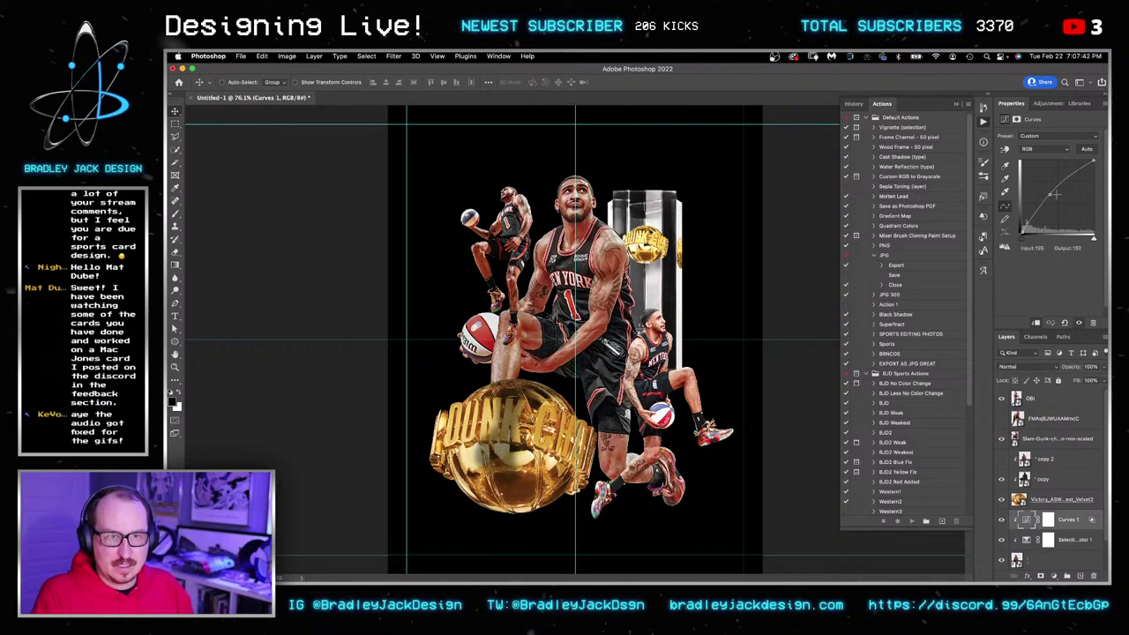
drag(1050, 195, 1050, 196)
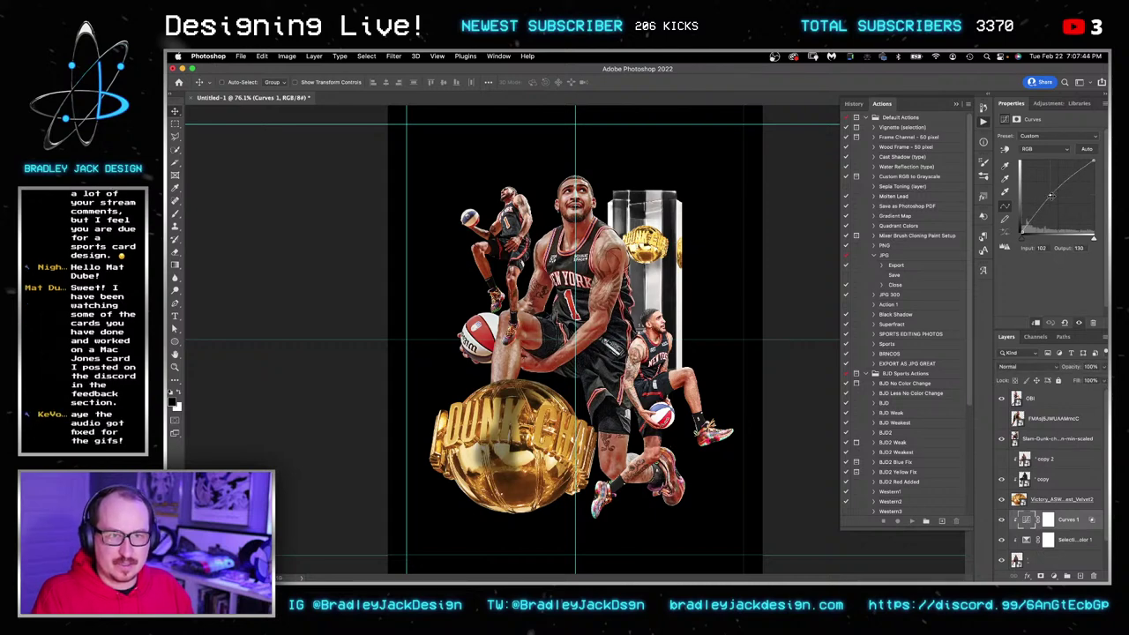
Set the underlying-layer Blend If highlights of Curves 1 to 5 / 169 and the Selective Color Reds cyan to -7%.
double_click(1069, 521)
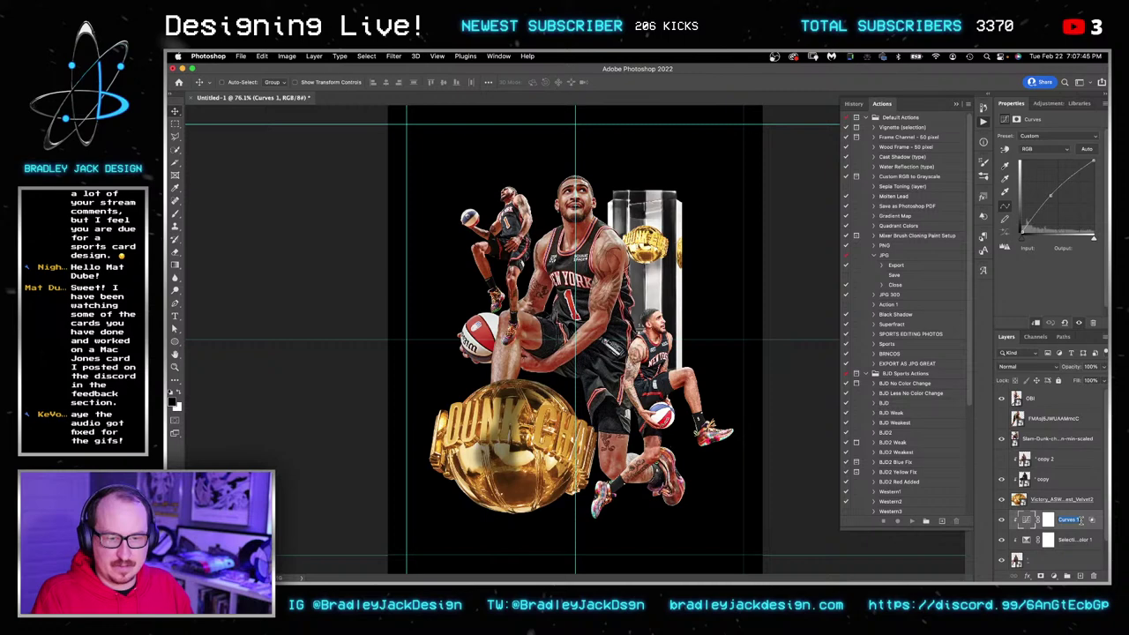
double_click(1084, 526)
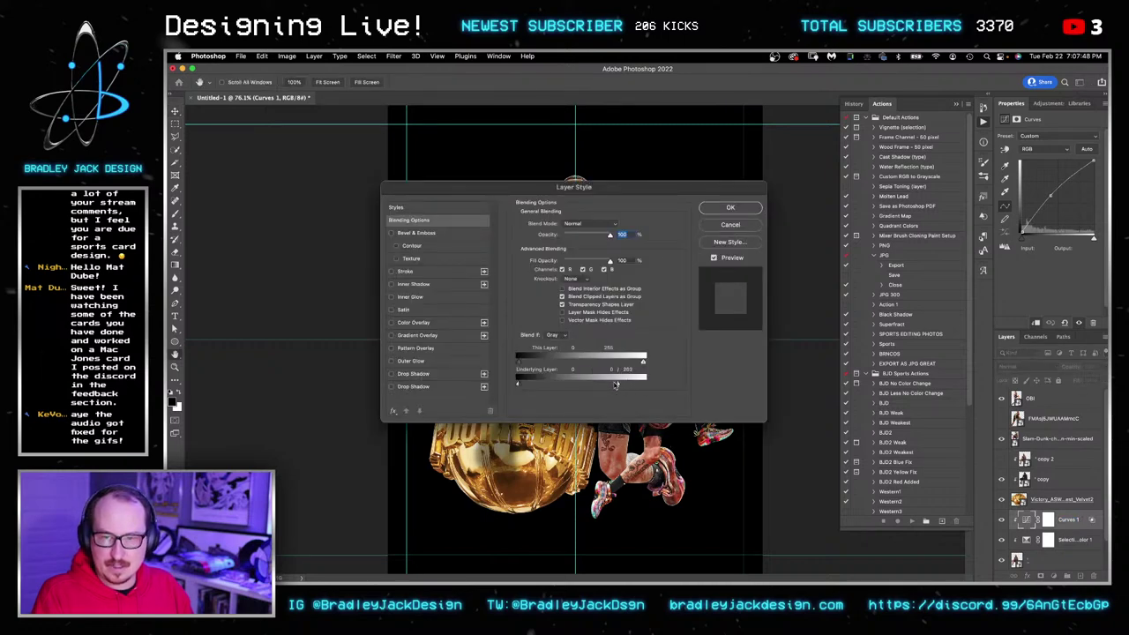
click(719, 210)
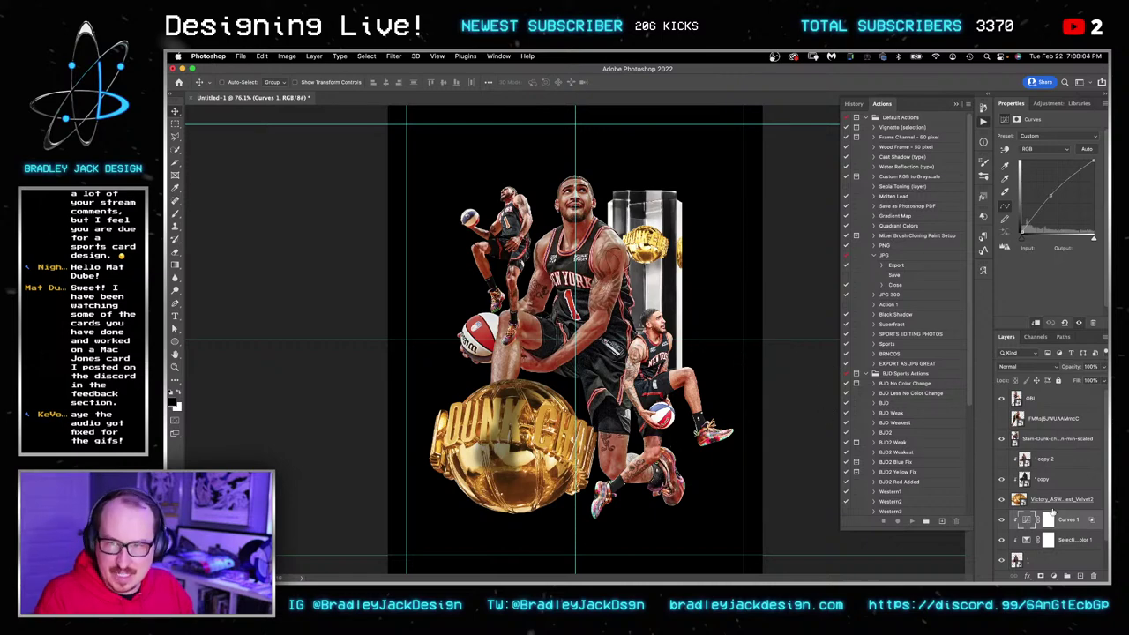
click(1069, 541)
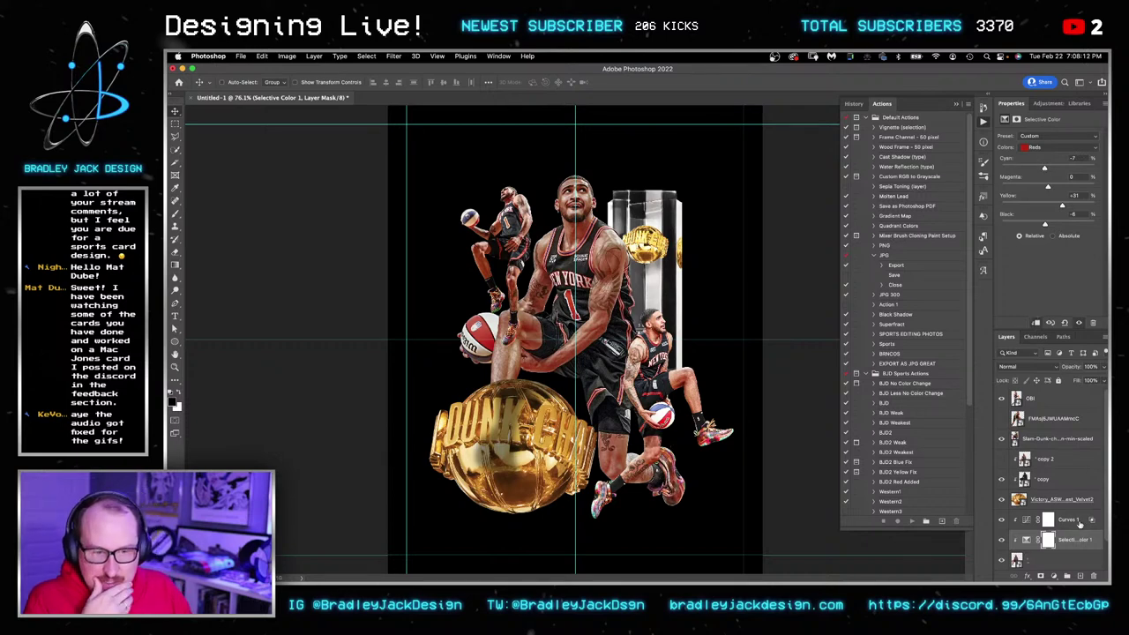
Duplicate Curves 1 and restore the copy's underlying-layer Blend If range to the full 0 to 255.
click(1080, 522)
key(super+j)
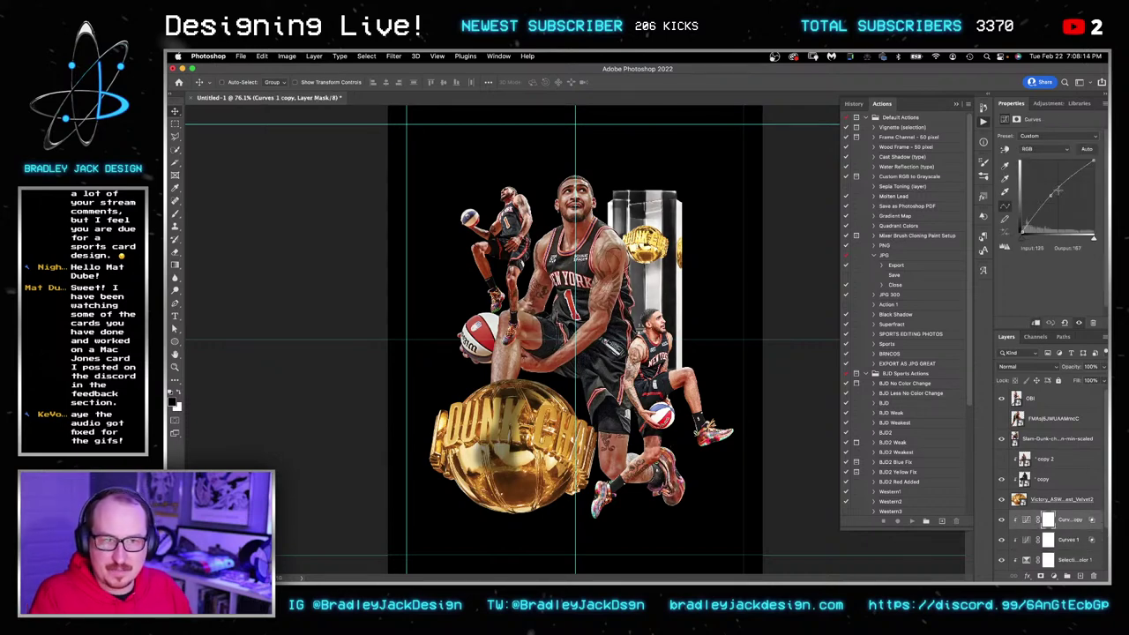
double_click(1080, 526)
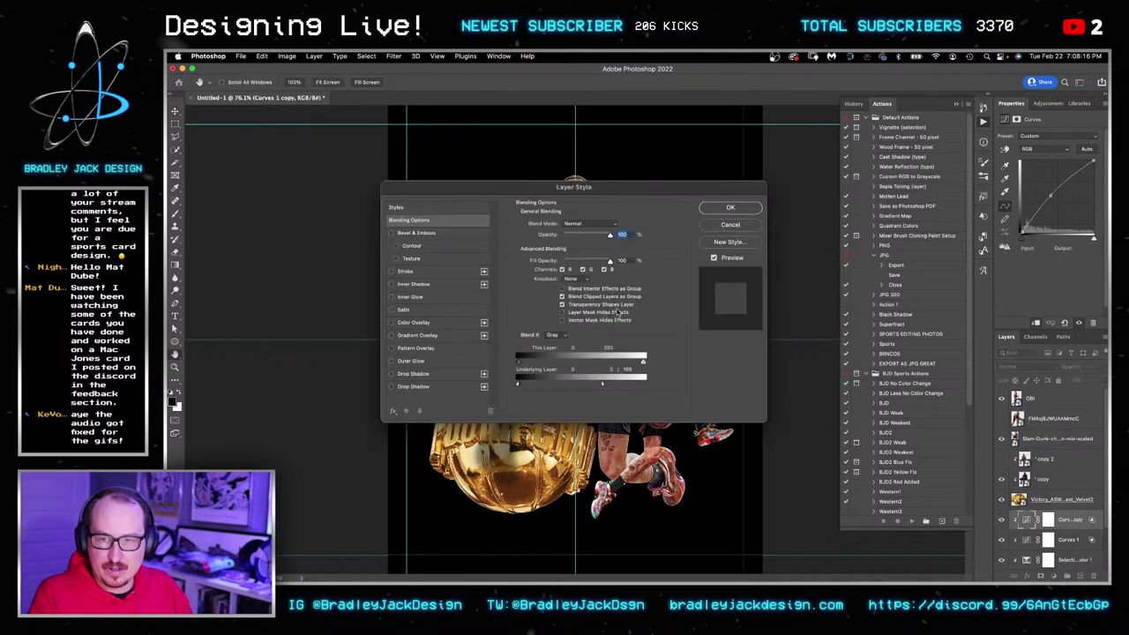
drag(540, 386, 754, 396)
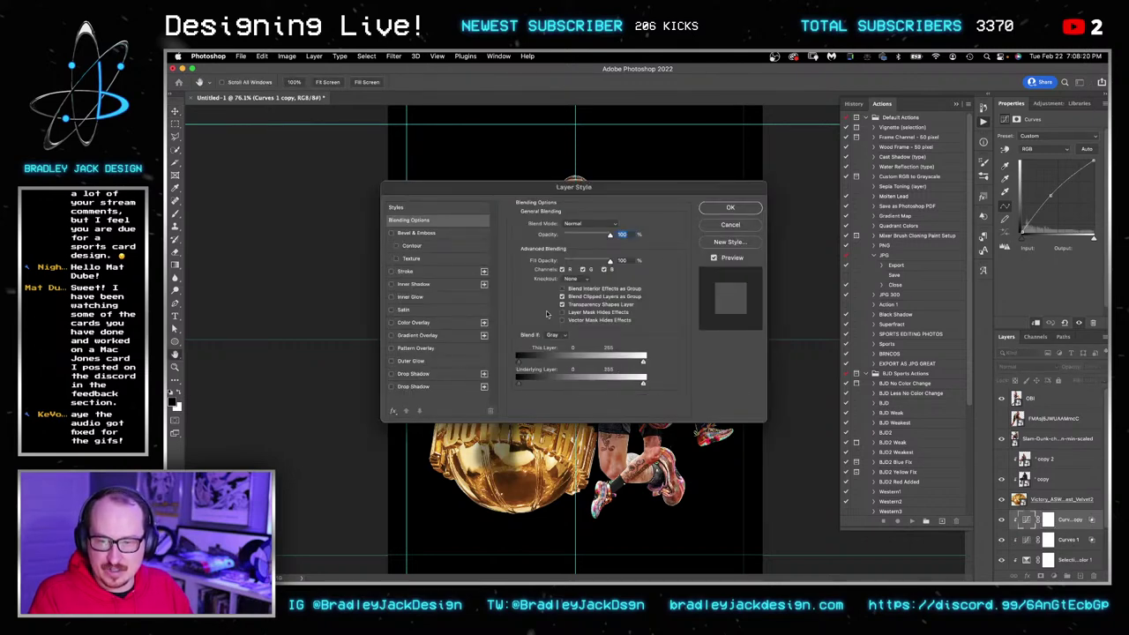
click(731, 208)
Compare the main player closely with Curves 1 off and on, and set that layer's opacity to 50%.
key(z)
click(651, 281)
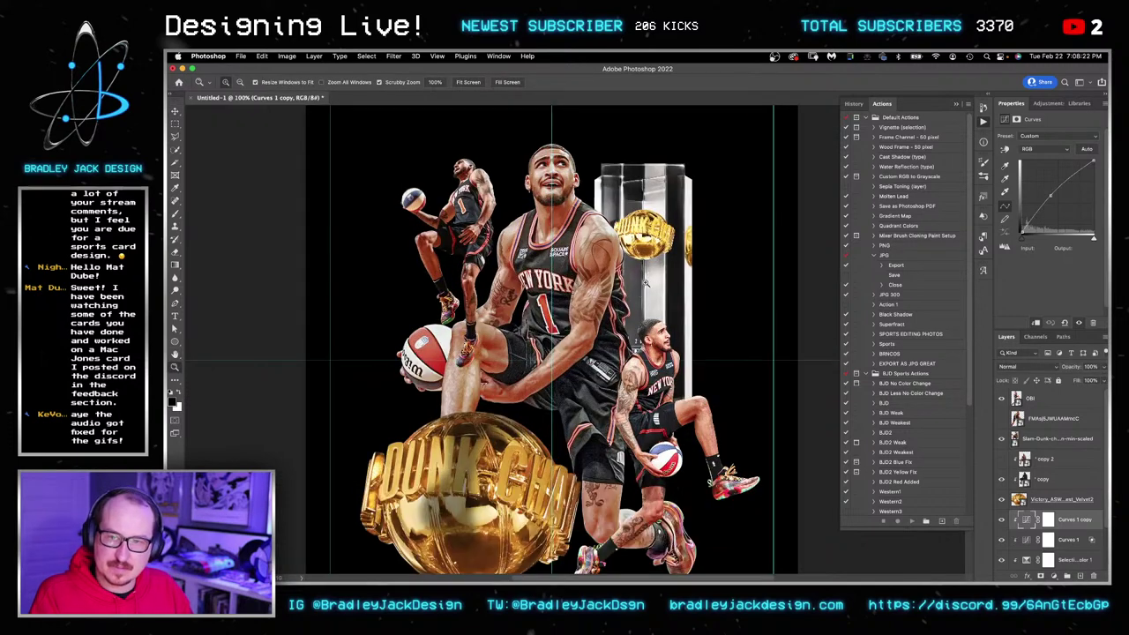
key(z)
click(642, 299)
key(v)
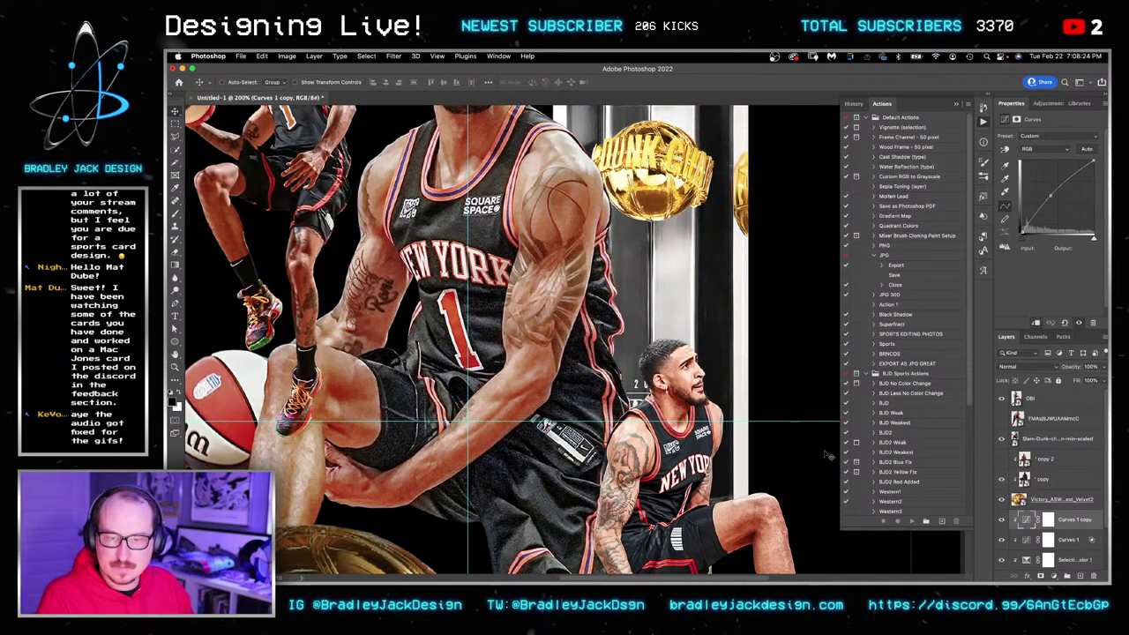
click(1001, 540)
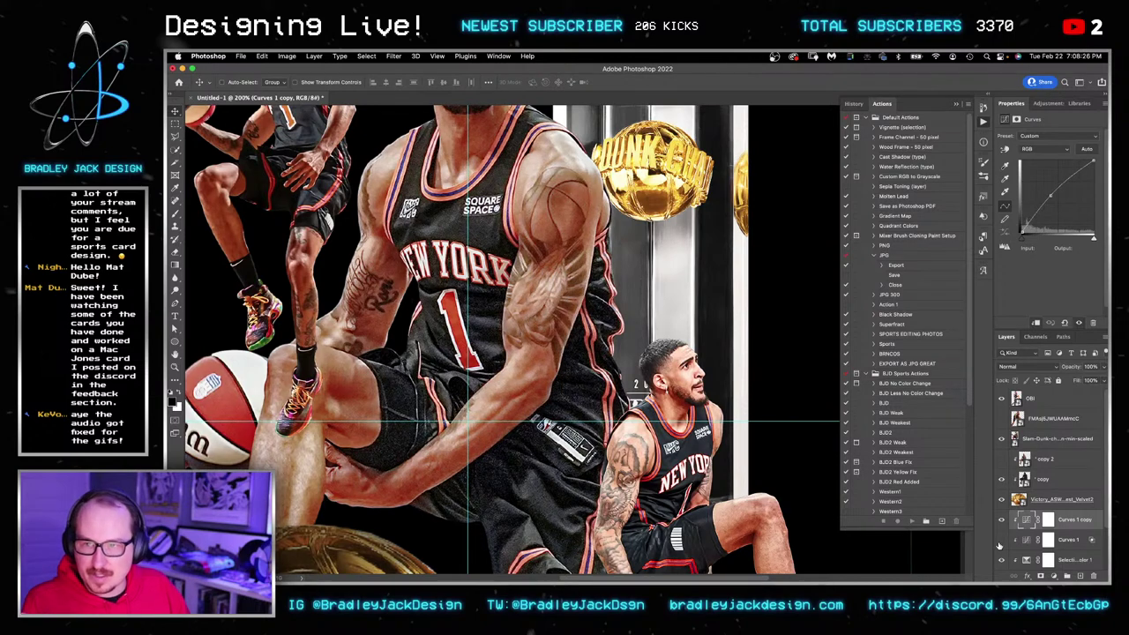
click(1001, 540)
click(1001, 540)
click(1001, 541)
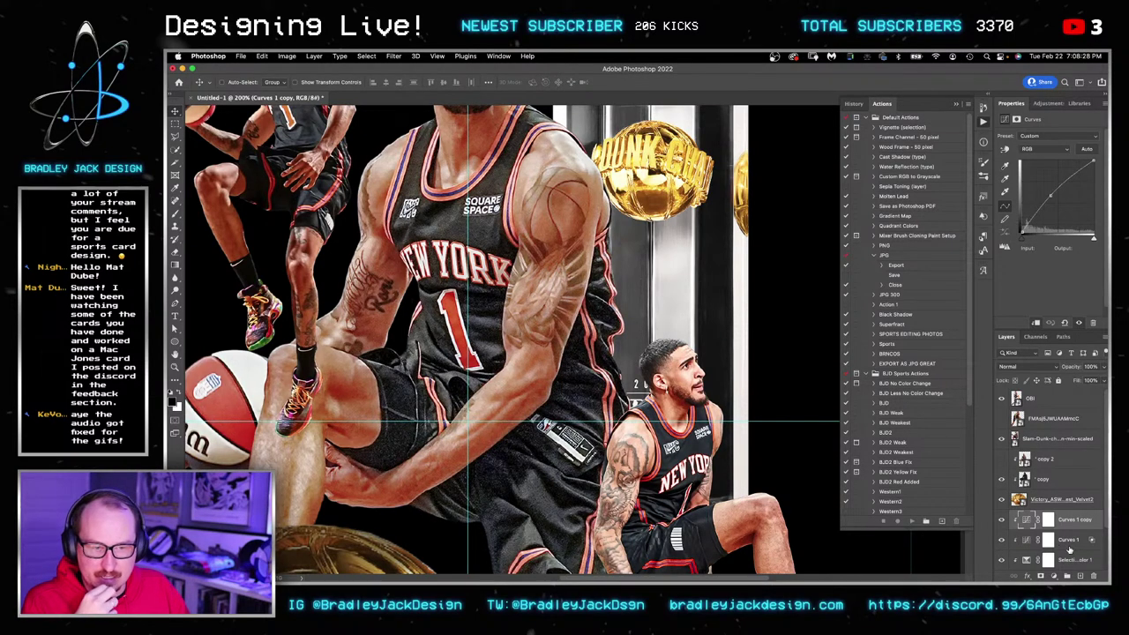
click(1070, 545)
key(5)
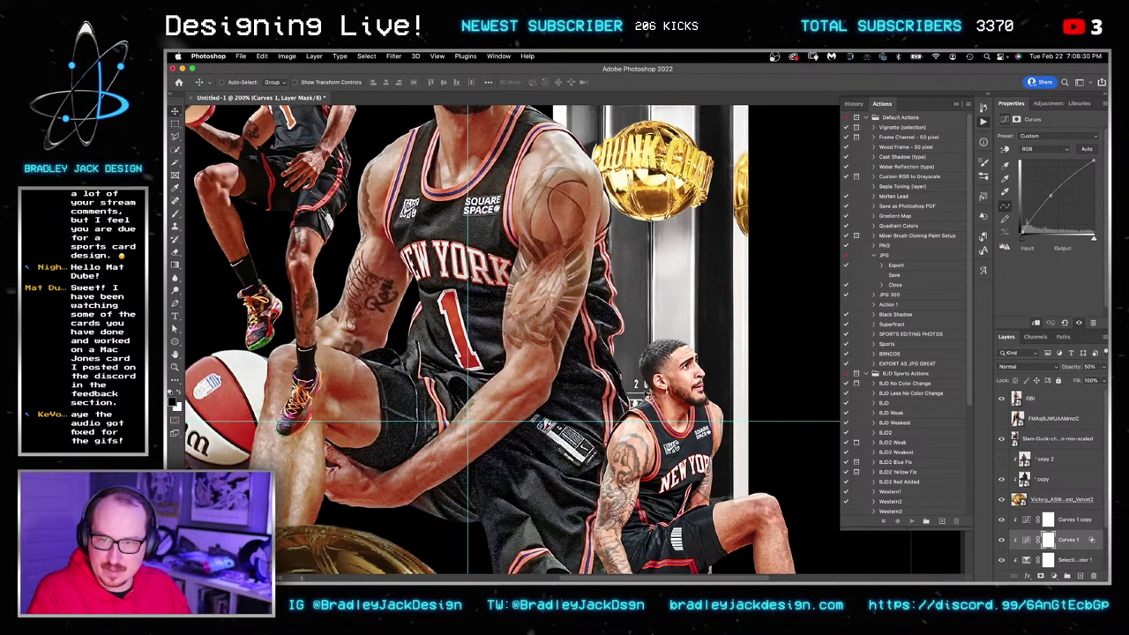
Hide the guides and check the corrected main player against the rest of the composition.
key(z)
alt+click(601, 369)
drag(623, 374, 595, 333)
key(super+;)
key(v)
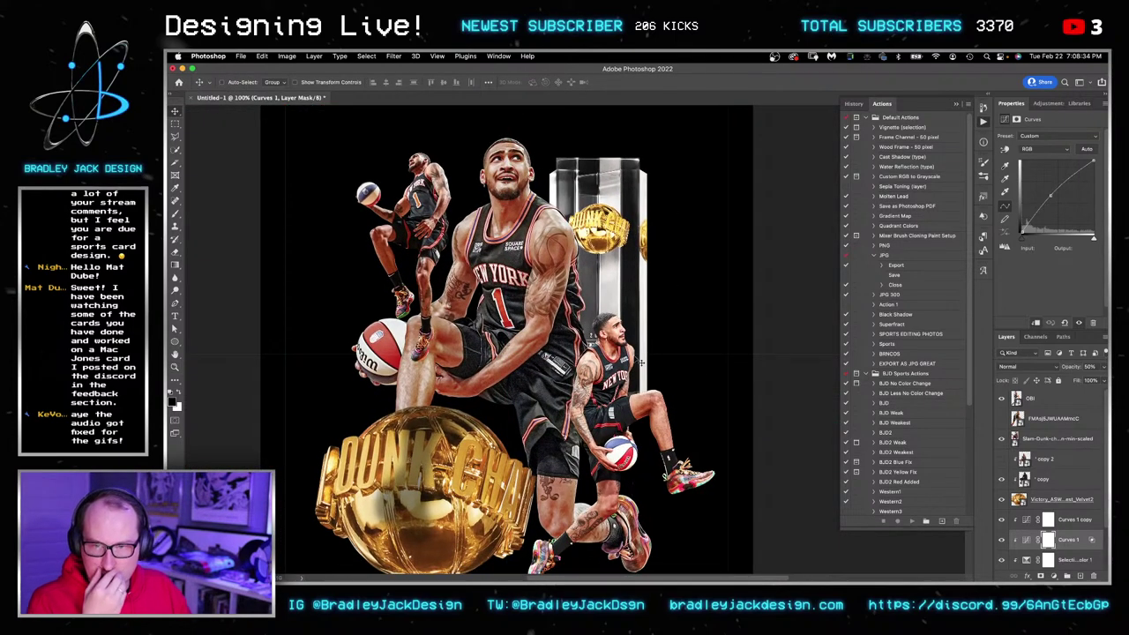
Select the OBI cut-out layer and show the guides over the whole poster.
key(super+Tab)
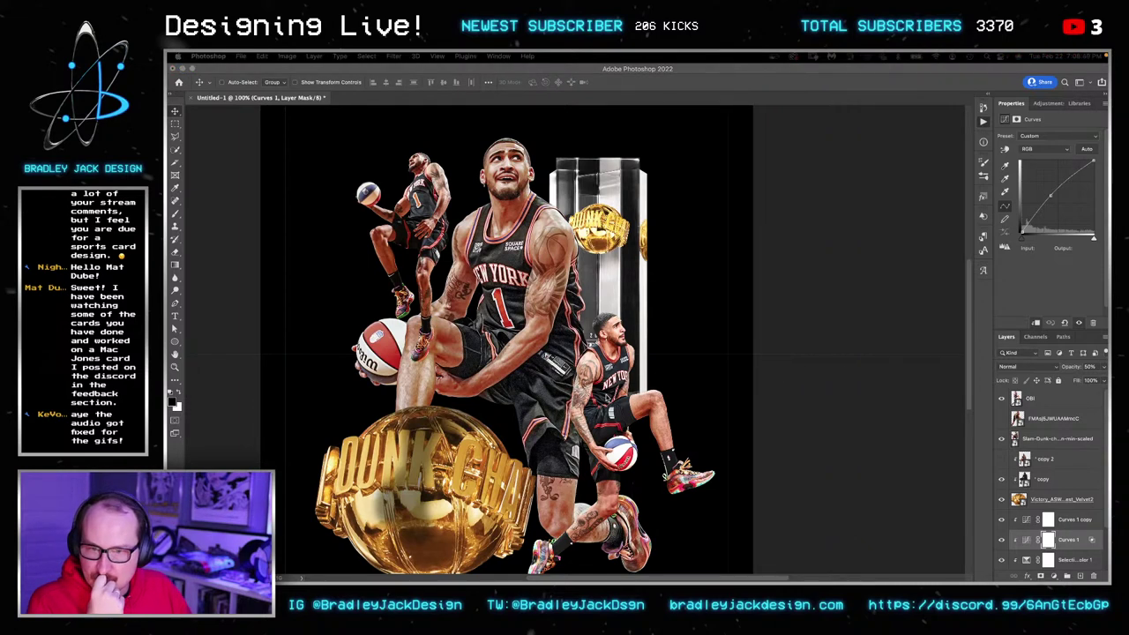
right_click(603, 392)
click(711, 408)
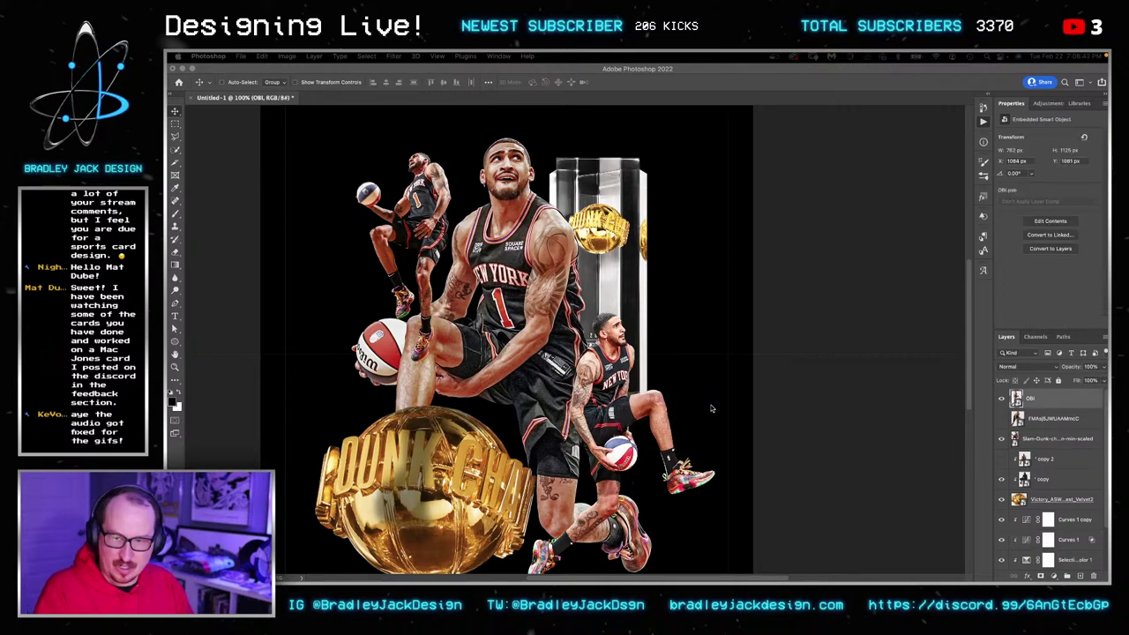
click(684, 396)
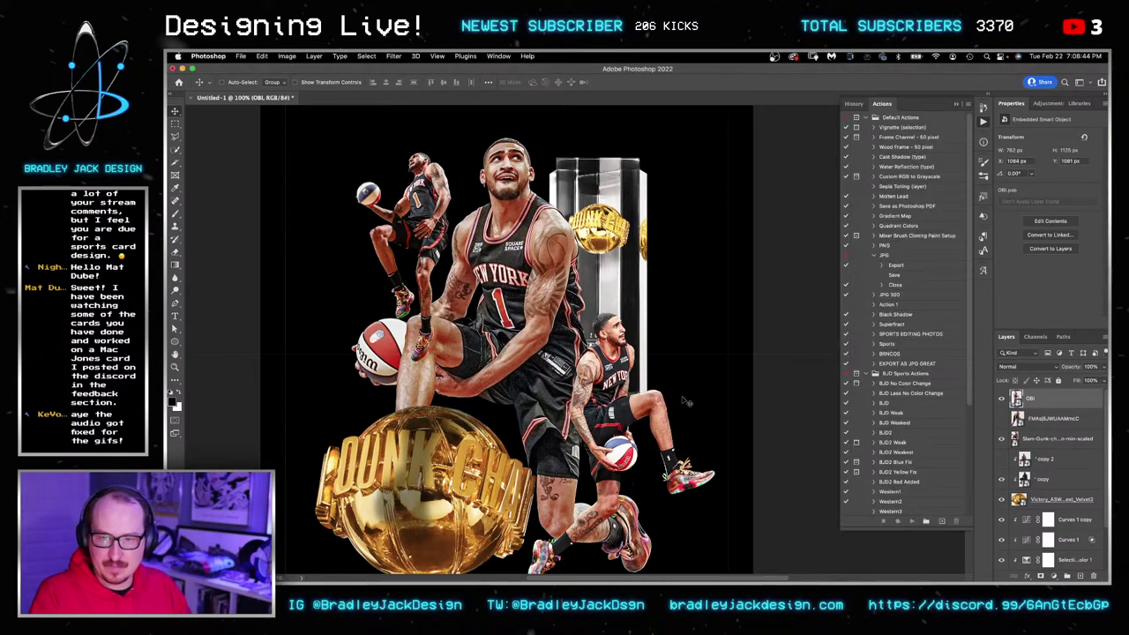
key(super+Tab)
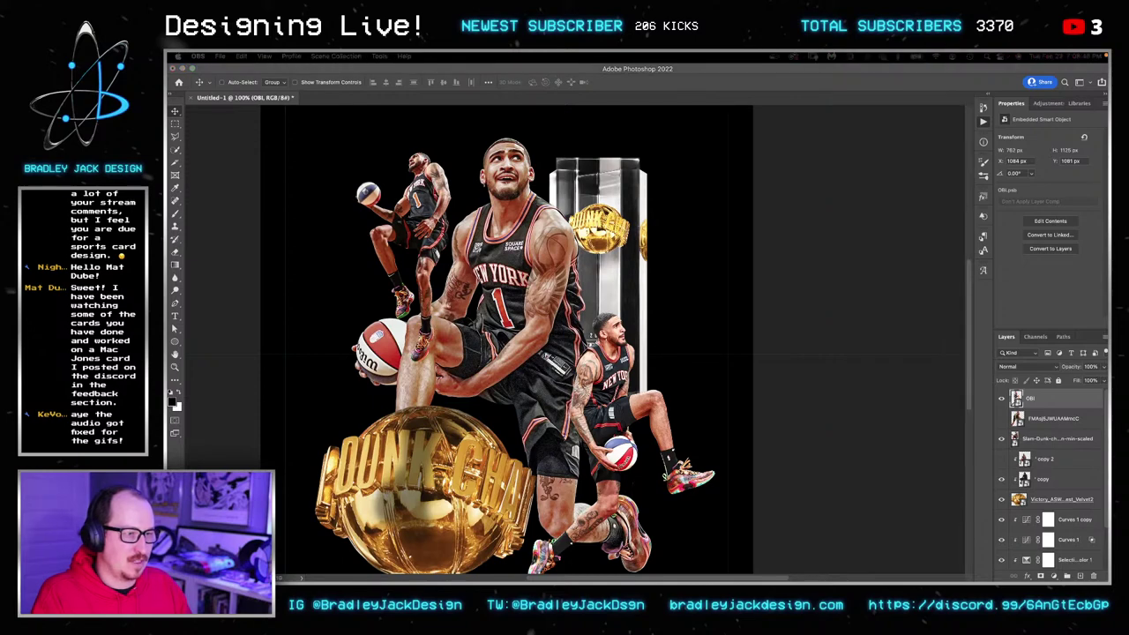
click(646, 431)
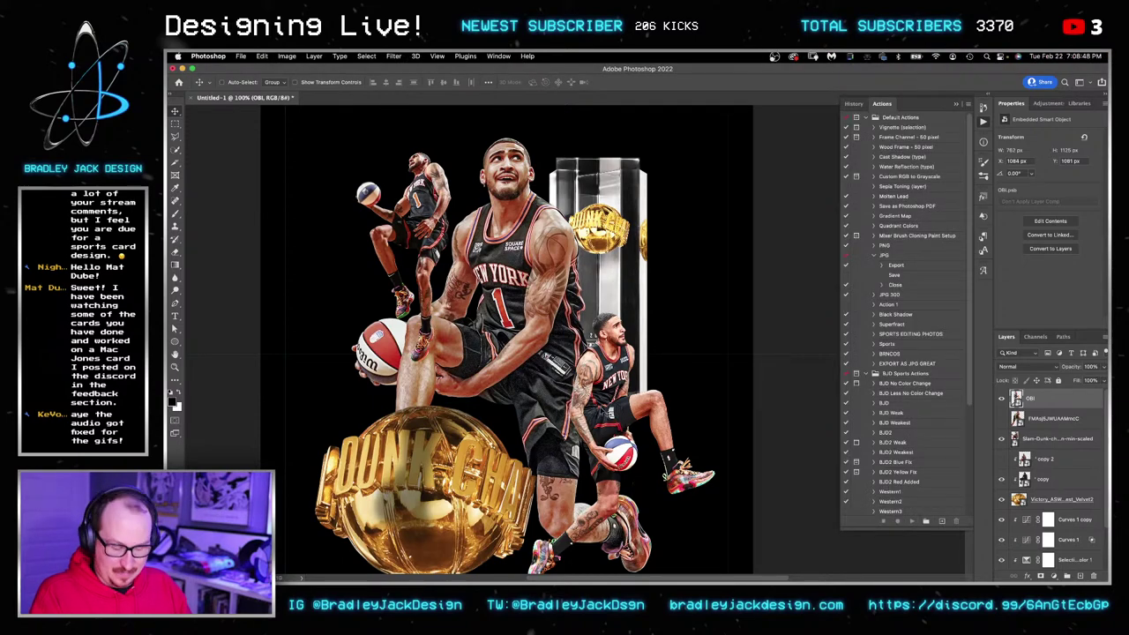
alt+super+click(596, 400)
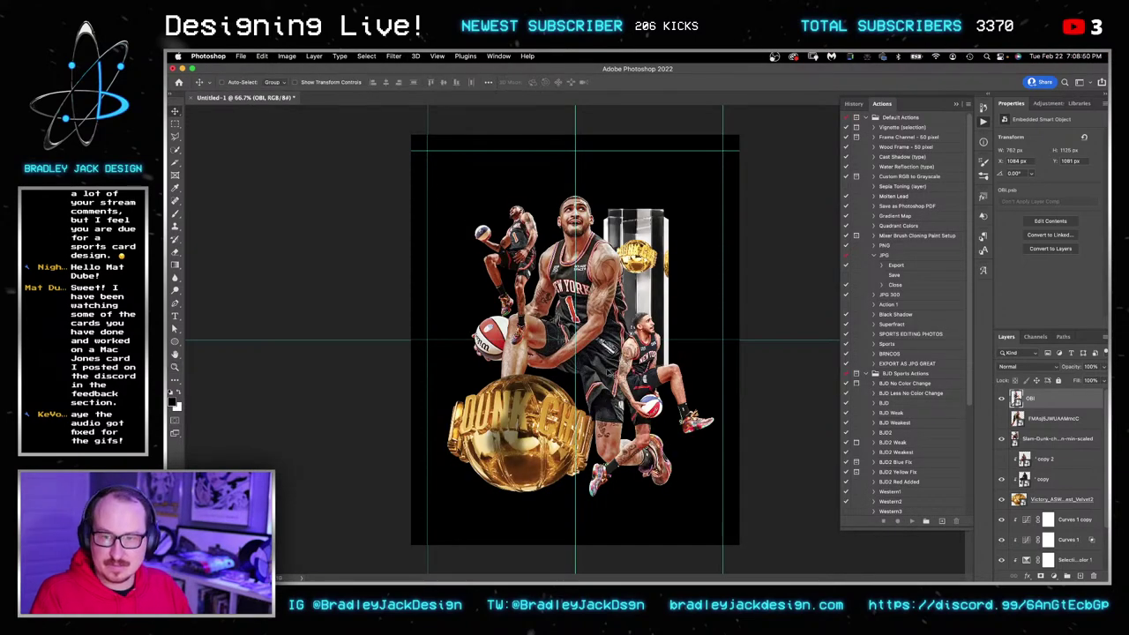
Nudge the small OBI player cut-out beside the crystal trophy left to X 1064 px.
key(super+plus)
key(super+minus)
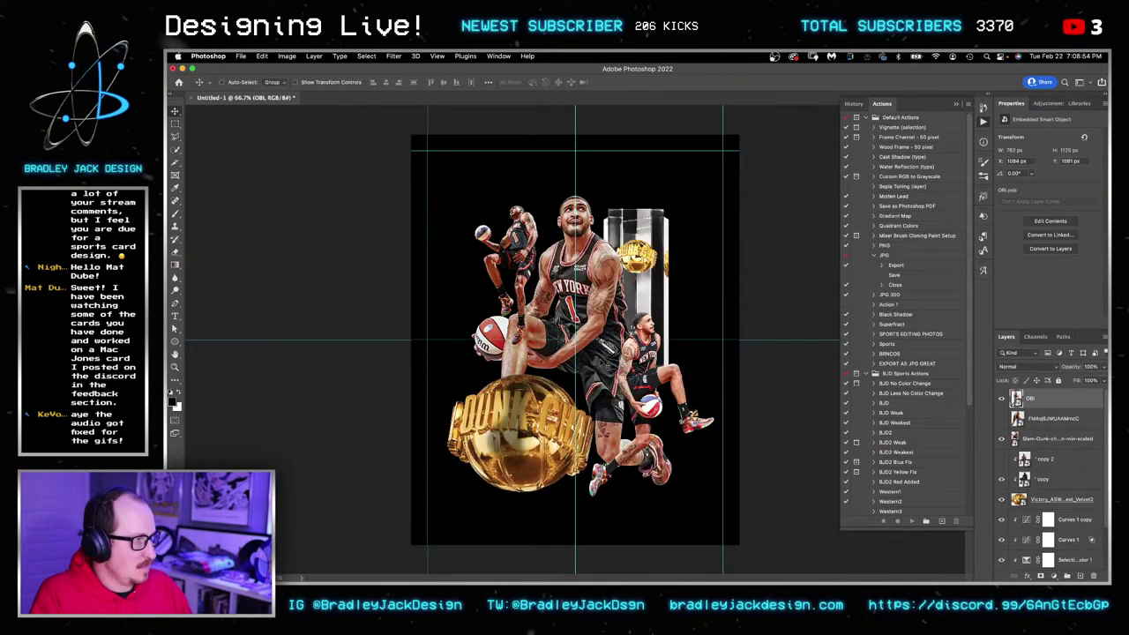
right_click(636, 354)
click(642, 360)
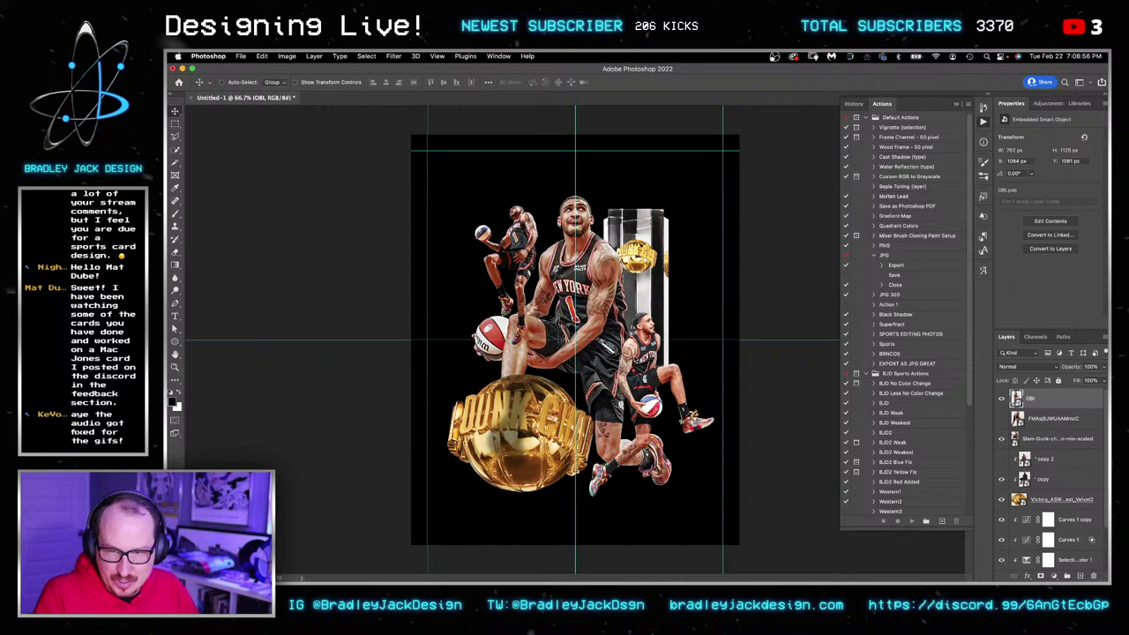
key(shift+Left)
key(shift+Left)
key(shift+Left)
key(shift+Down)
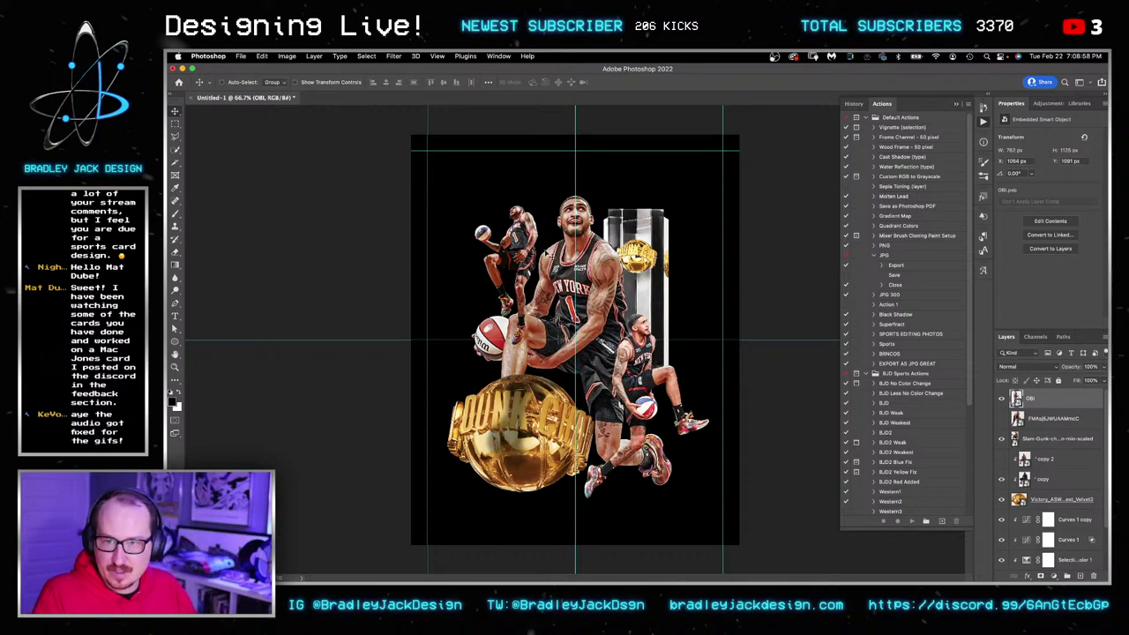
Add a Curves adjustment clipped to the Slam-Dunk player cut-out and raise its midtones to brighten him.
right_click(522, 238)
click(529, 244)
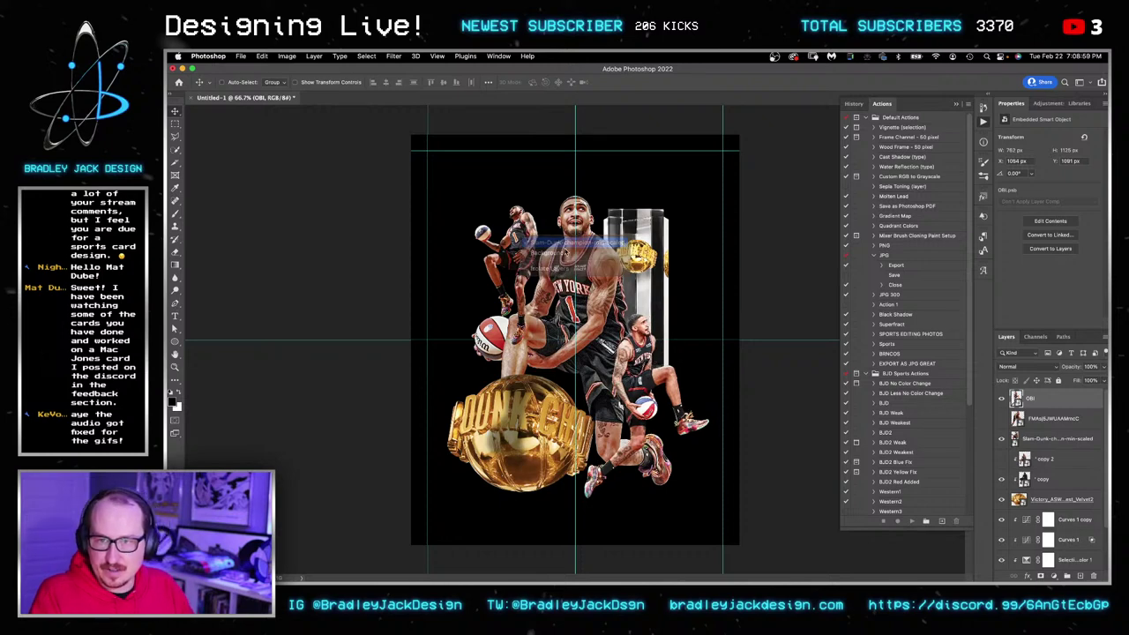
click(1049, 103)
click(1045, 129)
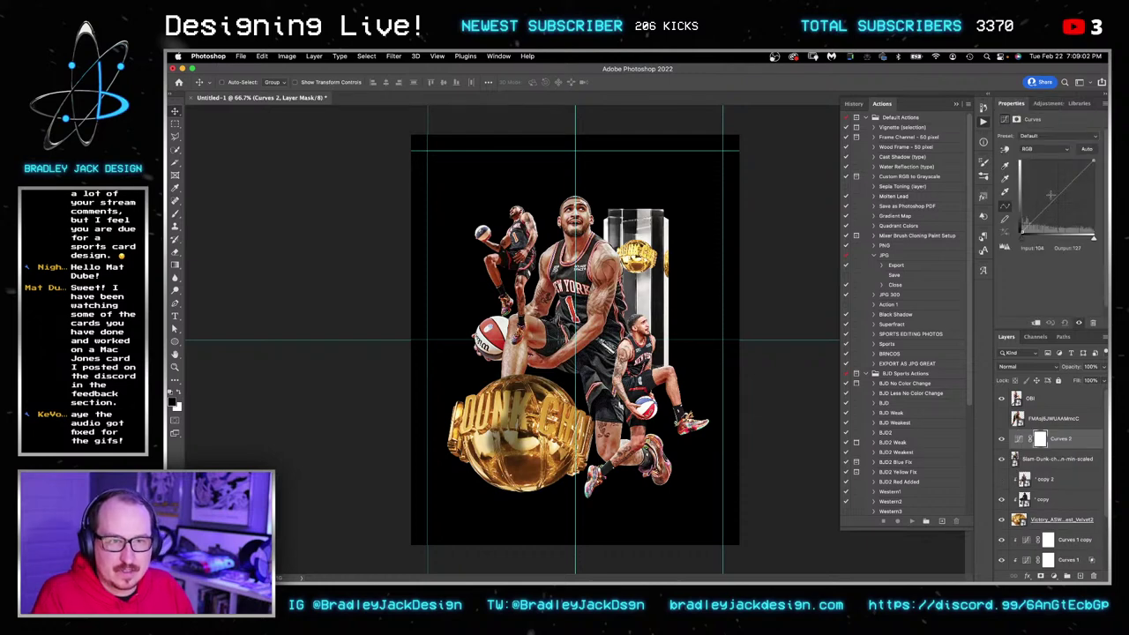
drag(1050, 195, 1048, 191)
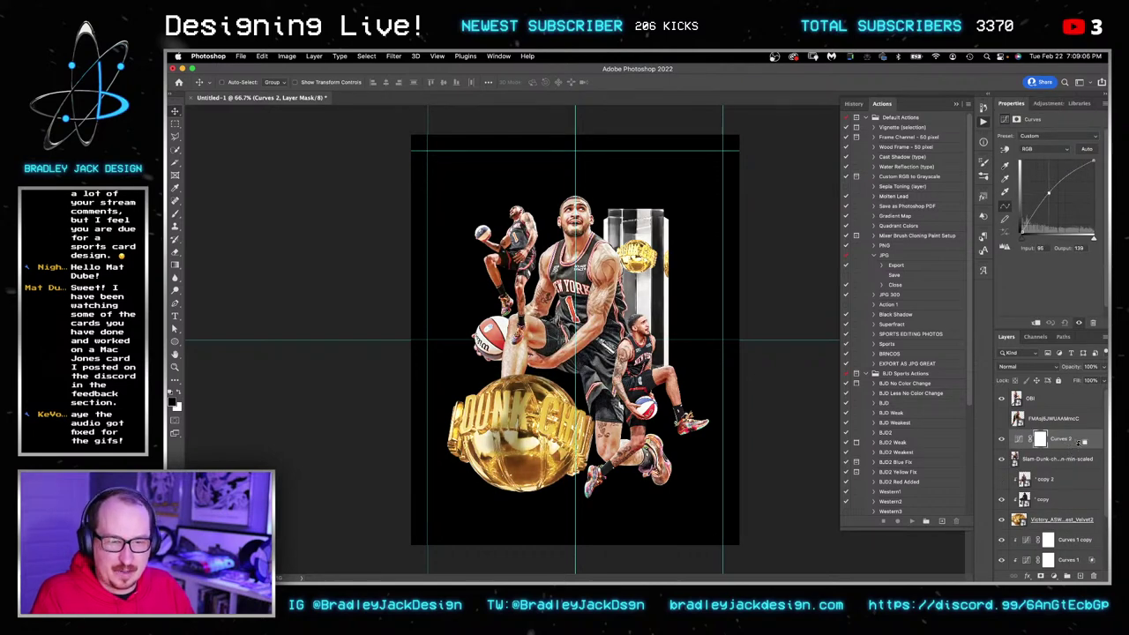
alt+click(1068, 449)
Split the Curves 2 underlying-layer Blend If white slider from 0 to about 45 to limit the brightening to the shadows.
double_click(1090, 442)
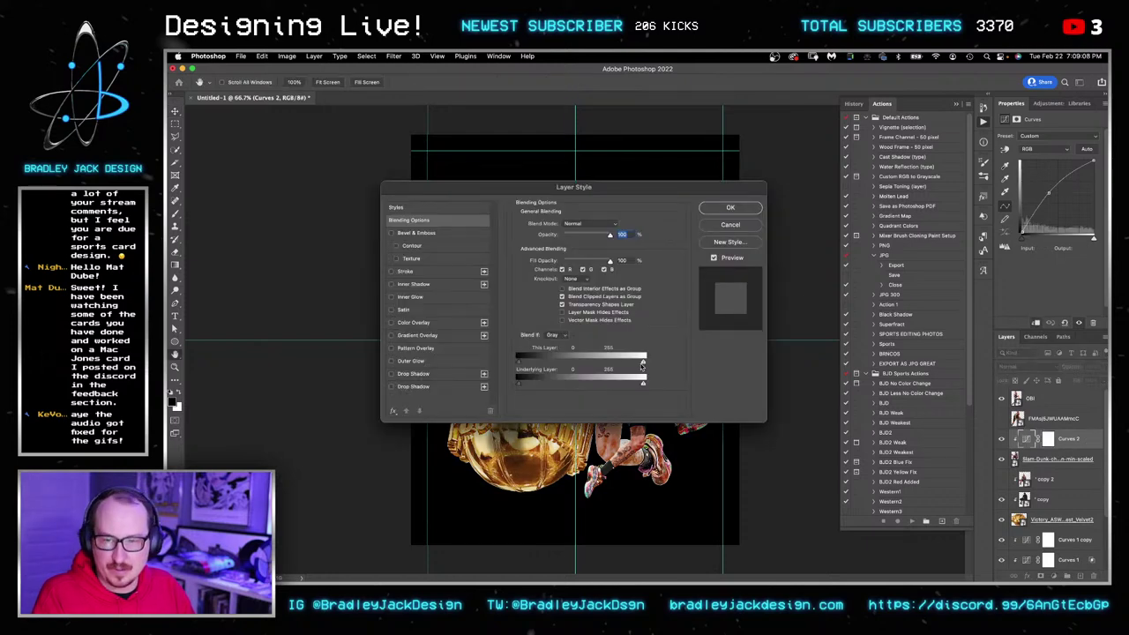
drag(643, 383, 520, 386)
drag(643, 385, 599, 386)
drag(575, 187, 853, 248)
drag(879, 449, 941, 445)
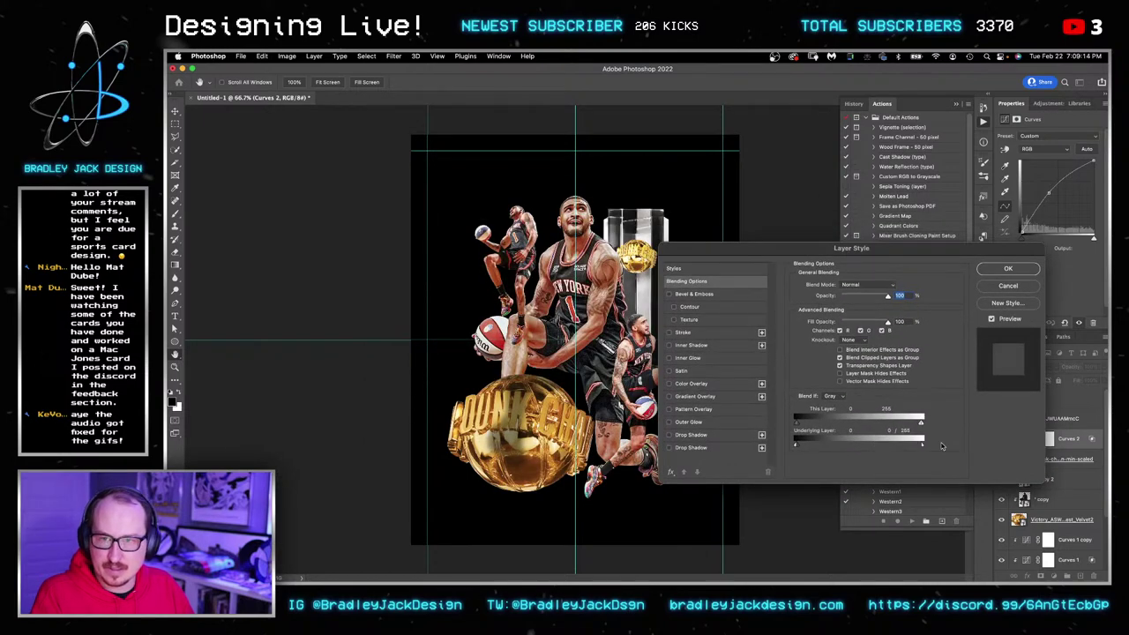
drag(870, 445, 937, 442)
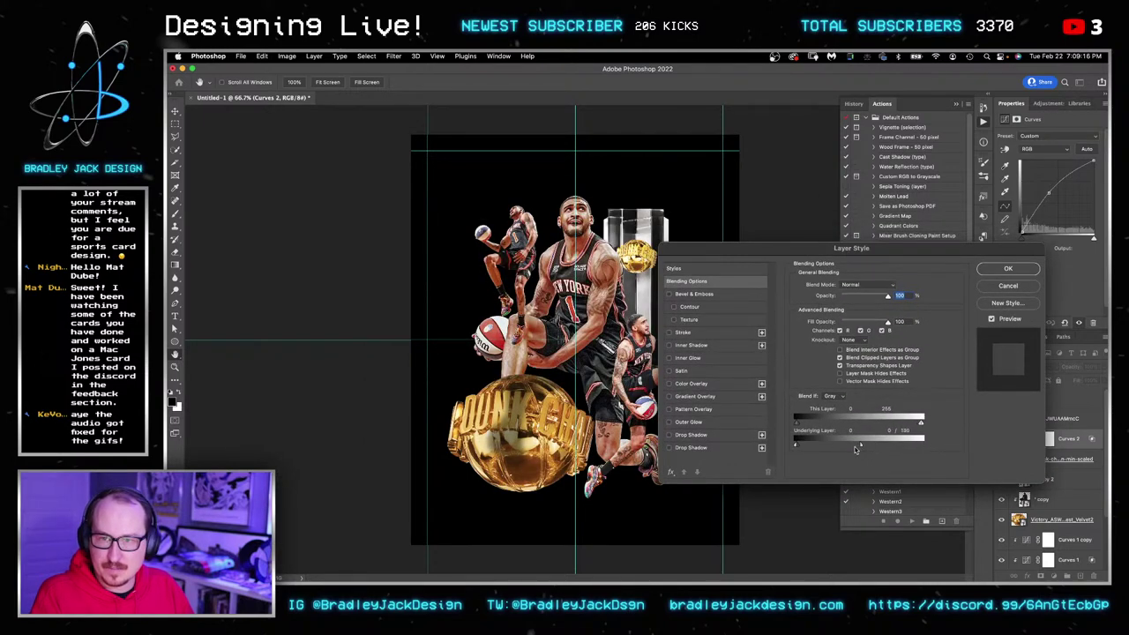
drag(855, 448, 815, 445)
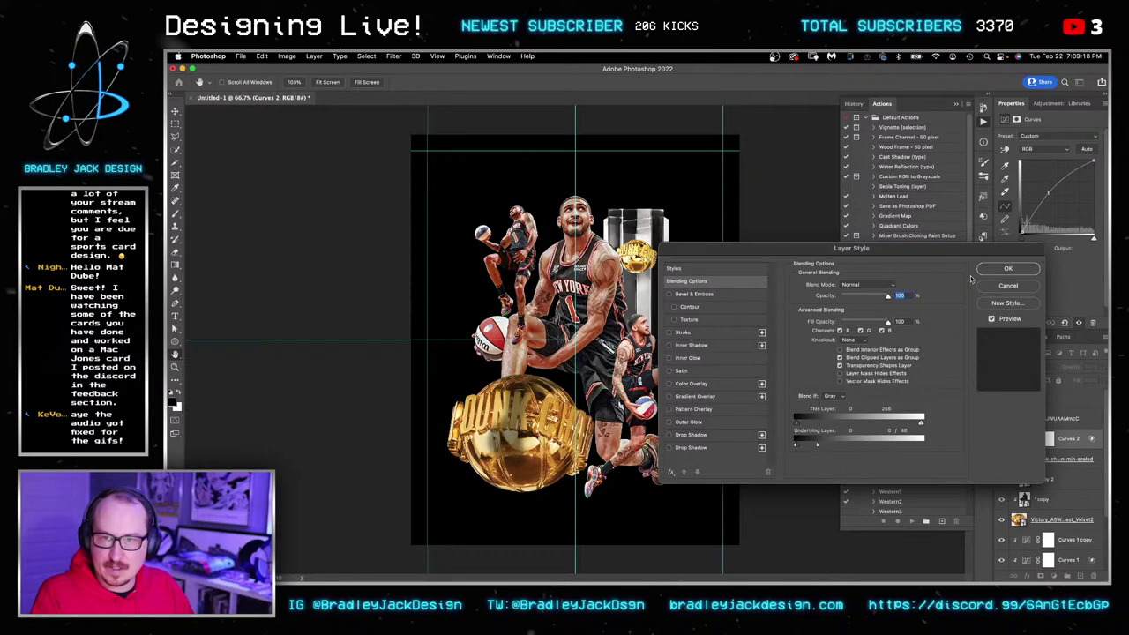
click(1007, 268)
Tighten the Curves 1 underlying-layer Blend If white split to run from 0 to about 40.
scroll(1062, 504, down, 3)
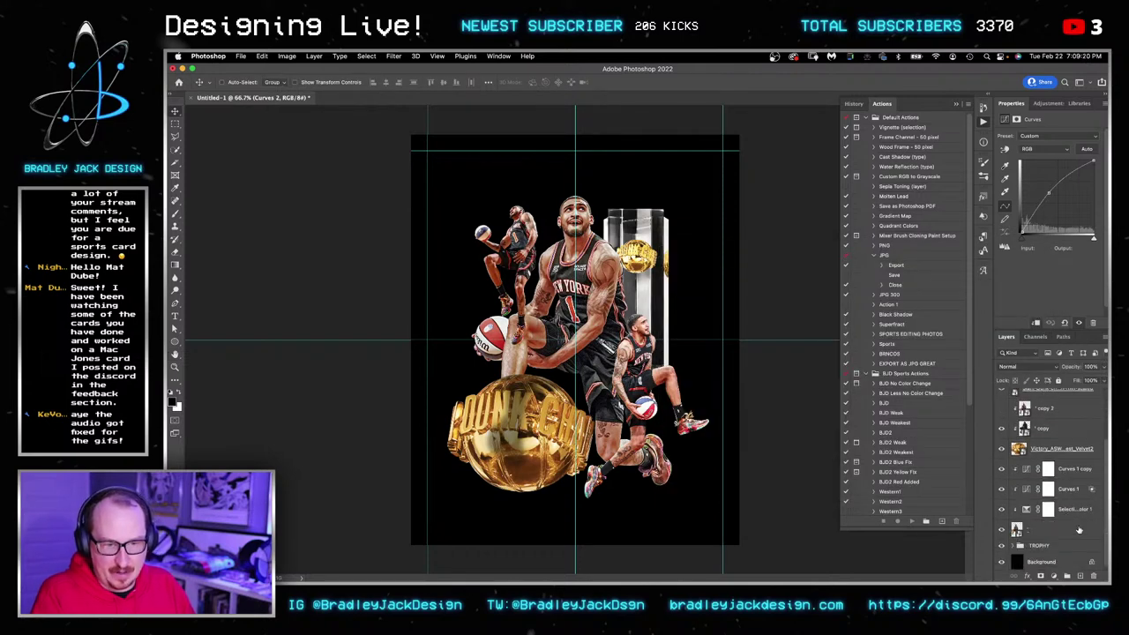
double_click(1085, 494)
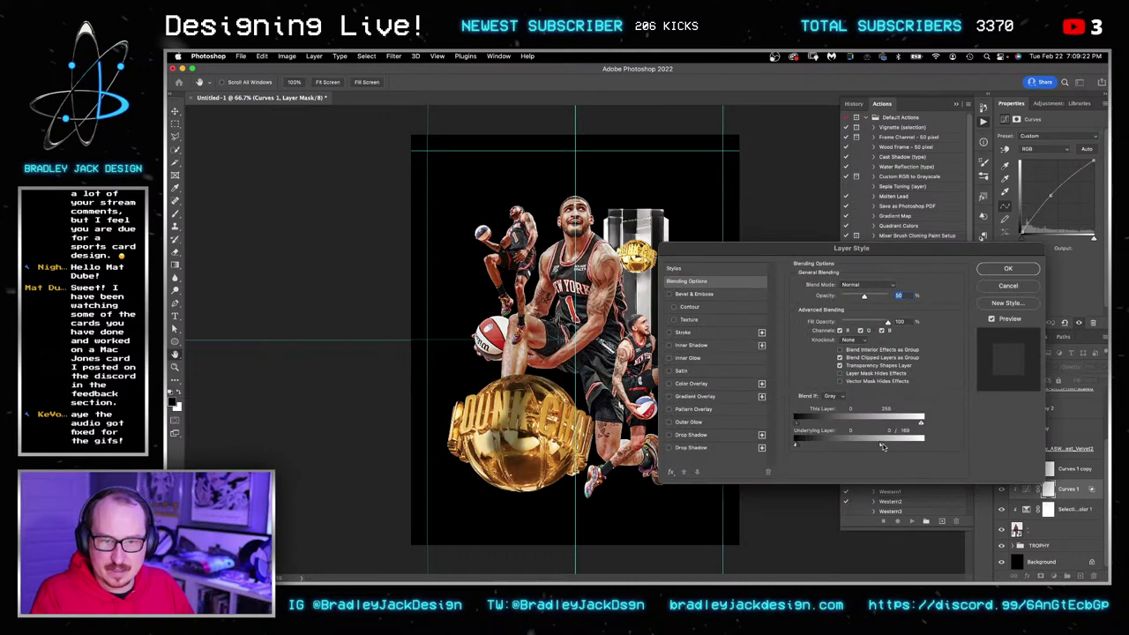
drag(838, 447, 816, 447)
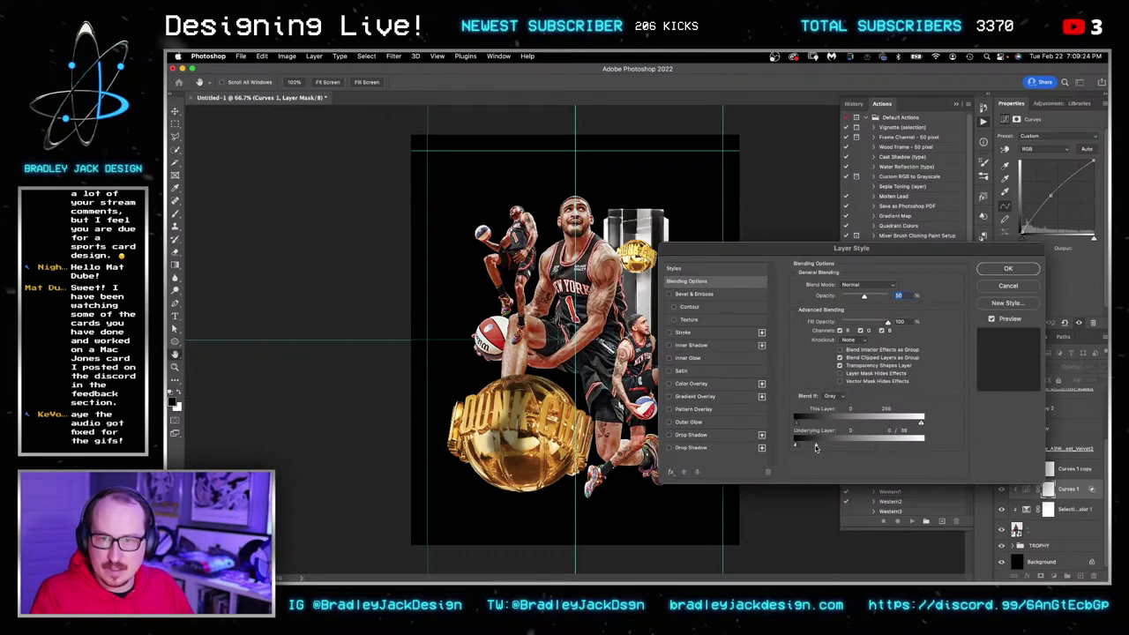
click(1007, 268)
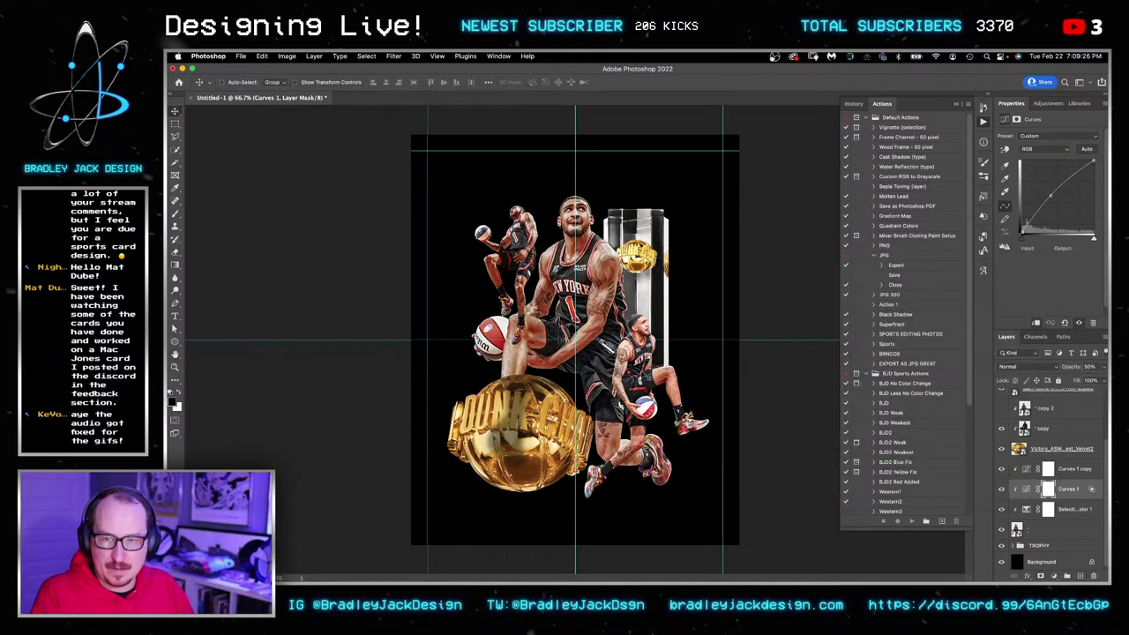
Combine the main player cut-out and its Selective Color and Curves adjustments into one smart object.
click(1050, 533)
shift+click(1064, 470)
key(super+alt+s)
Duplicate the merged main player into the golden ball's clipping group and delete the old hidden copy there.
drag(1040, 529, 1042, 477)
click(1044, 468)
key(Delete)
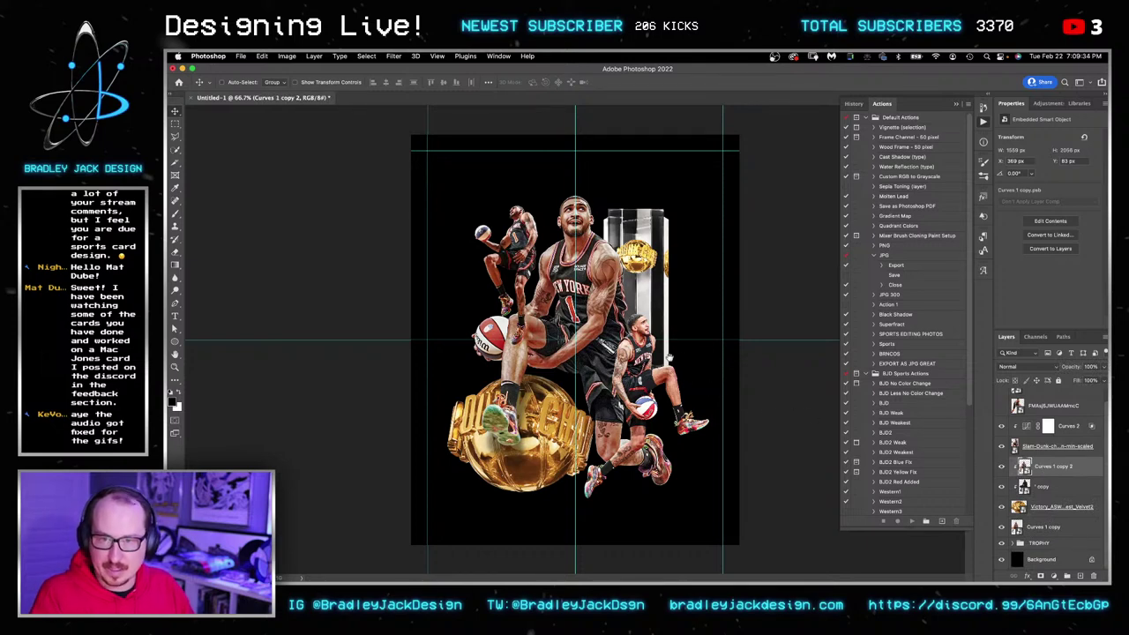
Switch to full-screen view, collapse the list of actions, and center the poster in the workspace.
drag(659, 364, 663, 368)
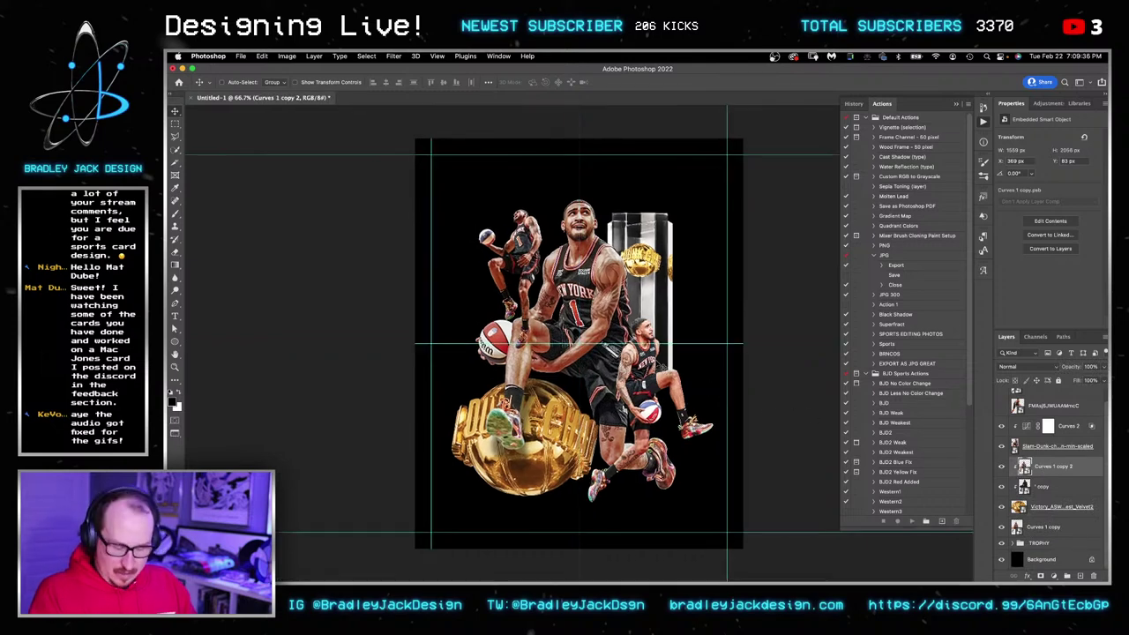
key(f)
click(957, 96)
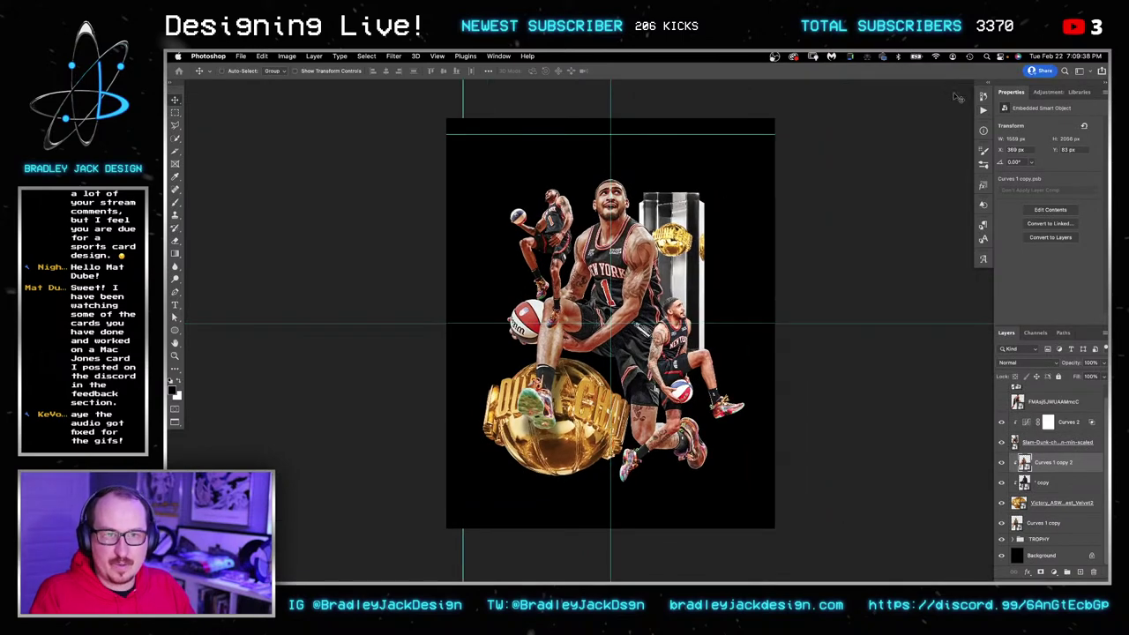
drag(672, 266, 646, 254)
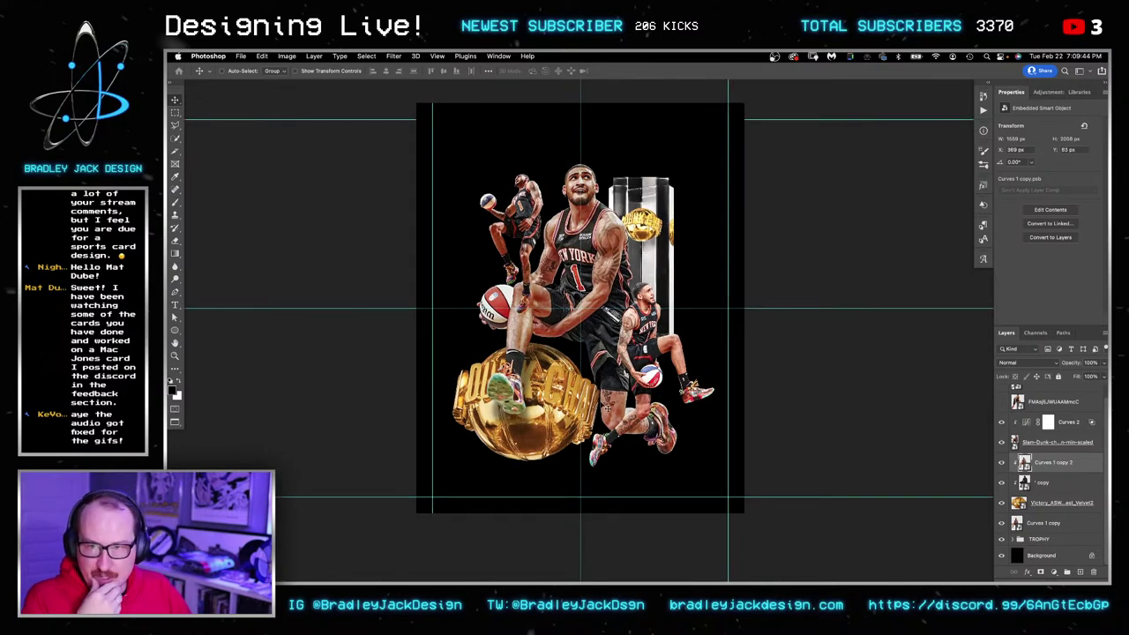
Move the small OBI player cut-out slightly right to X 1074 px, Y 1097 px.
right_click(645, 332)
click(647, 336)
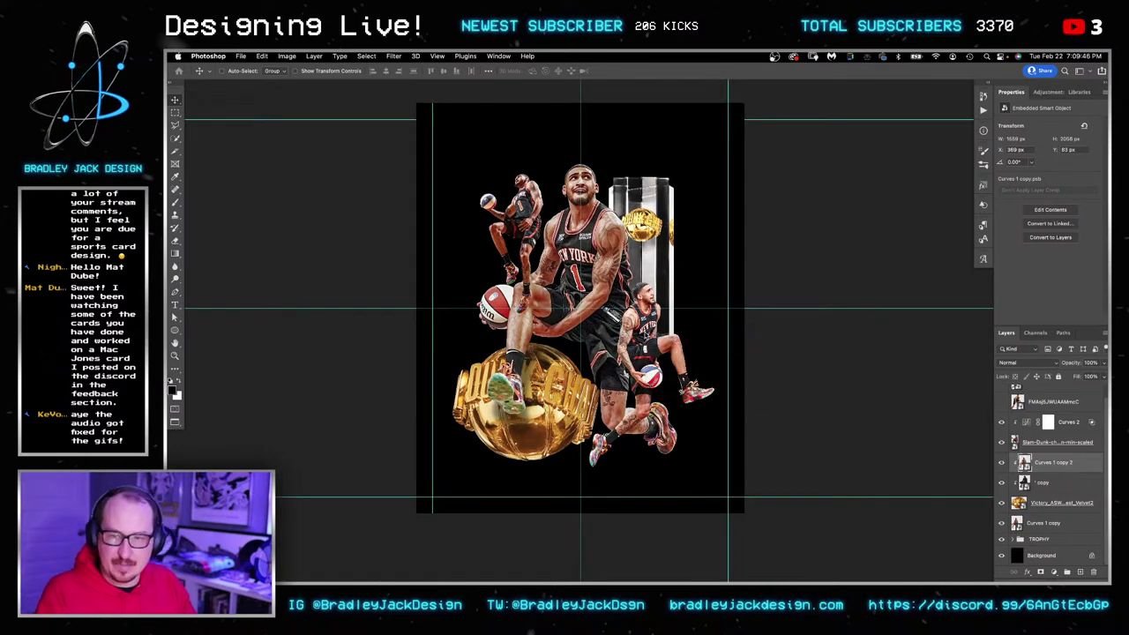
drag(646, 336, 650, 337)
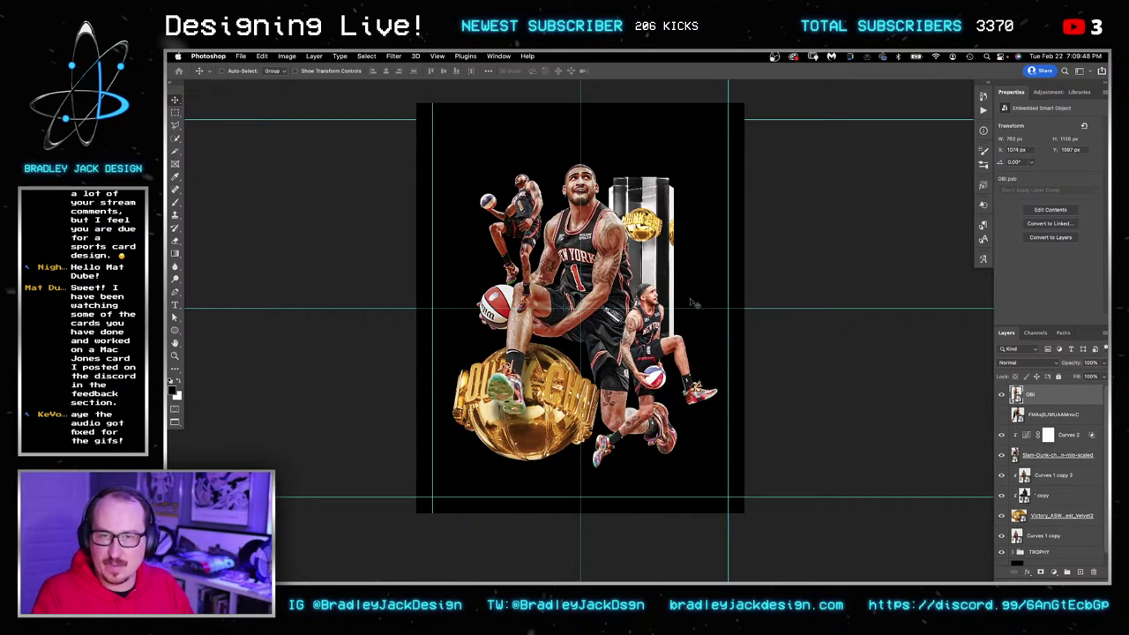
Scale the Slam-Dunk player cut-out up slightly, keeping its proportions.
right_click(531, 229)
click(565, 234)
key(ctrl+t)
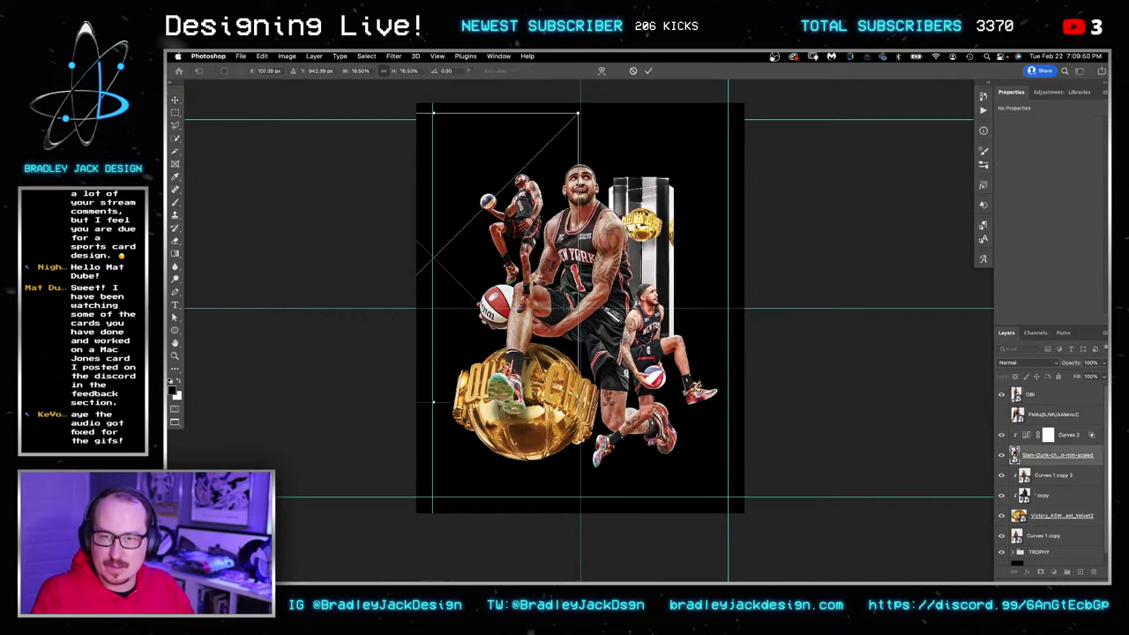
scroll(533, 279, down, 3)
scroll(533, 279, up, 3)
drag(579, 402, 589, 412)
key(Return)
Nudge the Slam-Dunk player cut-out up and left, away from the main player's shoulder.
key(shift+Up)
key(shift+Up)
key(shift+Up)
key(shift+Left)
key(shift+Left)
key(shift+Left)
key(shift+Left)
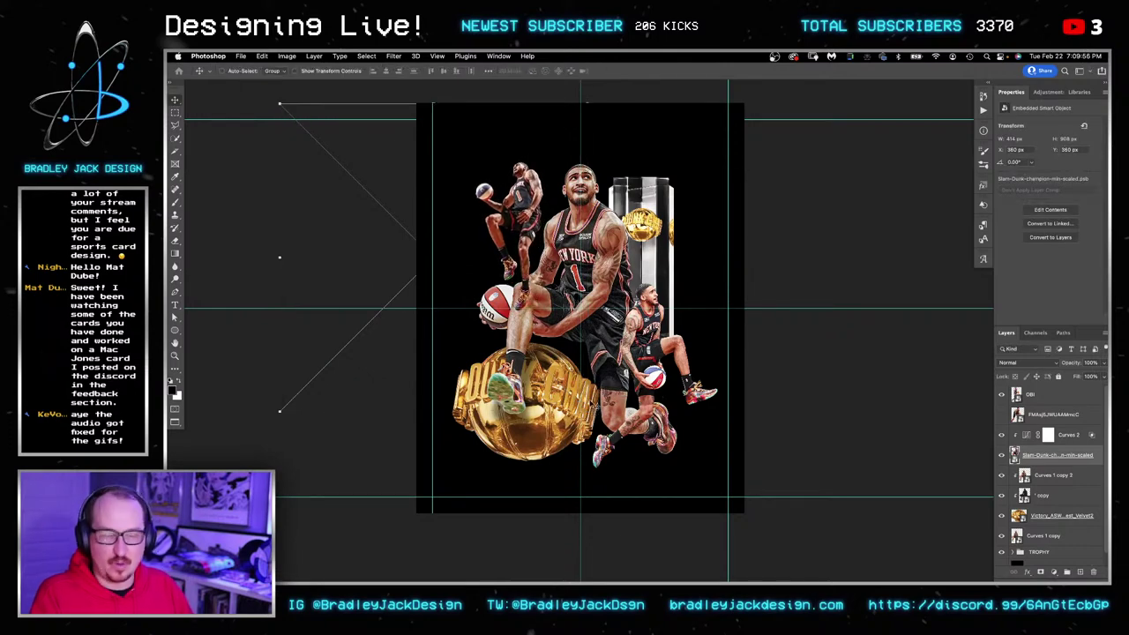
Switch to Safari and browse Pinterest's 90s trapper keeper results for style references, viewing the animal-pattern binder pin up close.
key(Tab)
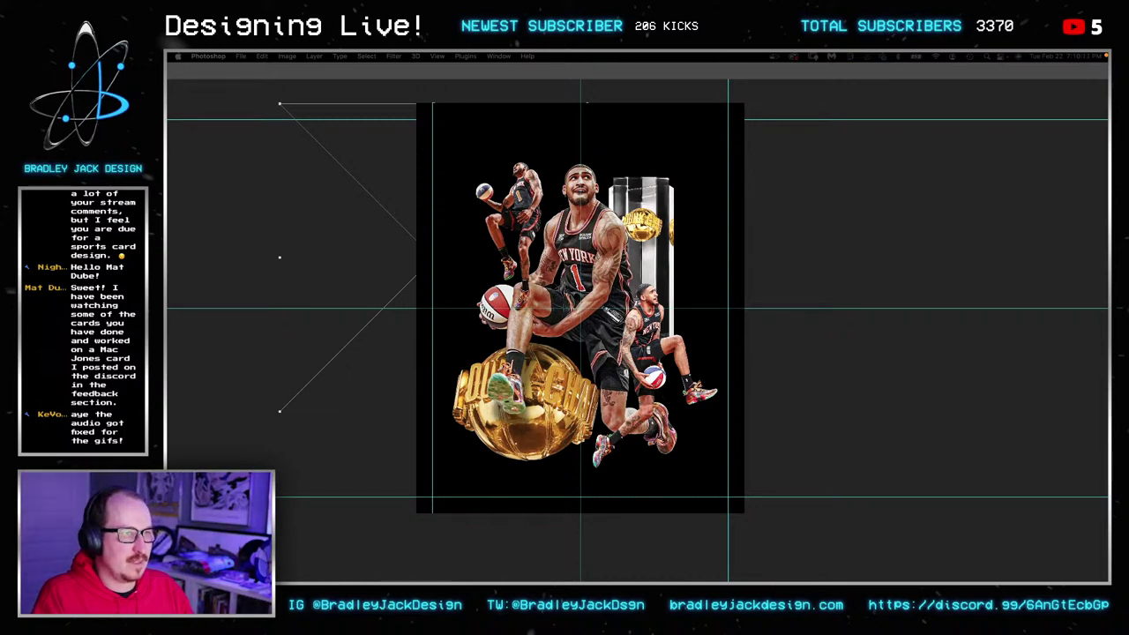
drag(1108, 76, 931, 76)
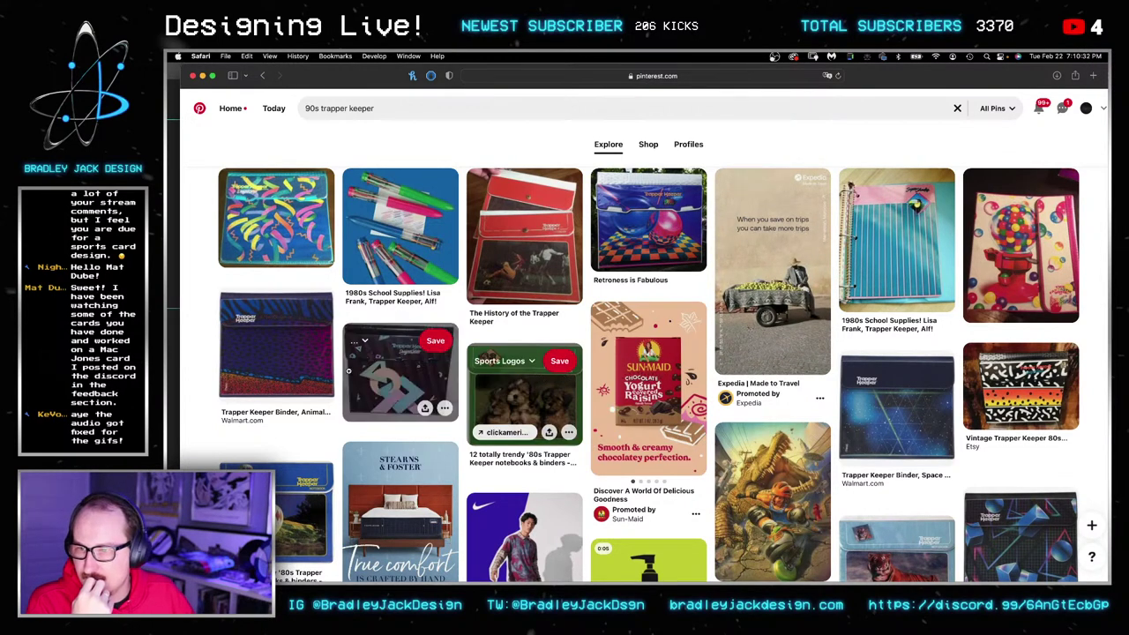
click(263, 365)
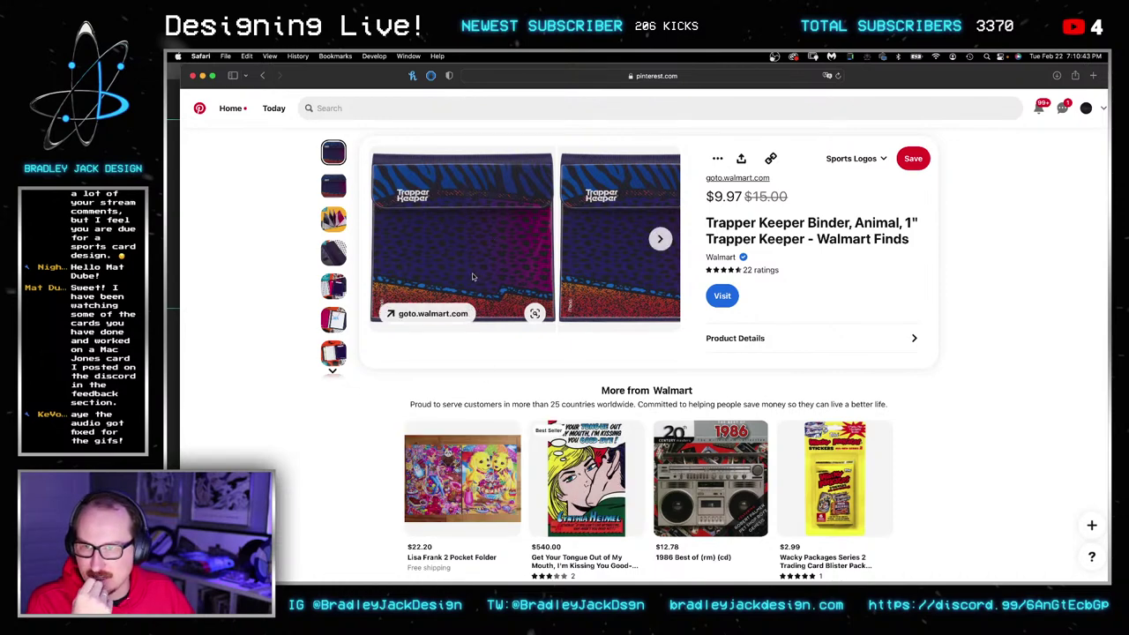
click(261, 76)
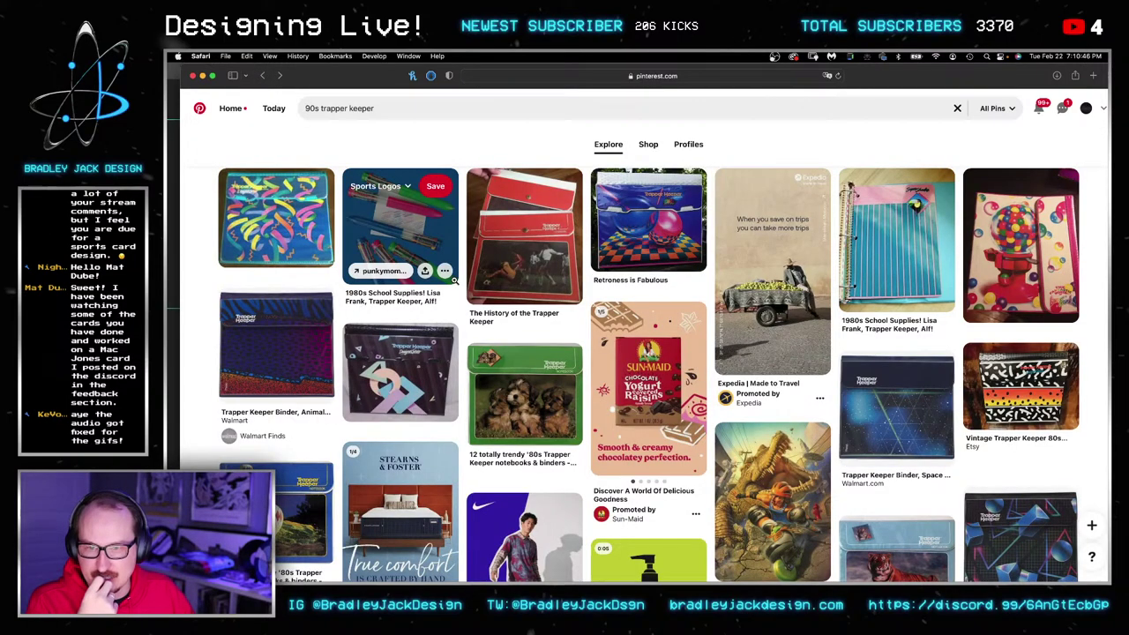
scroll(454, 280, down, 3)
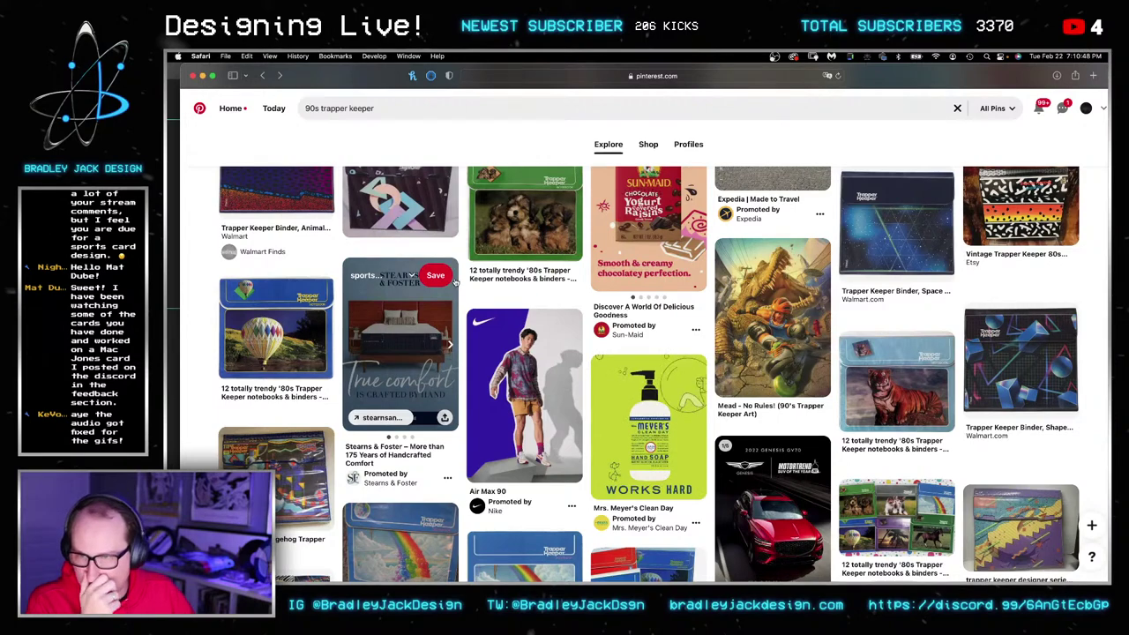
scroll(454, 280, down, 3)
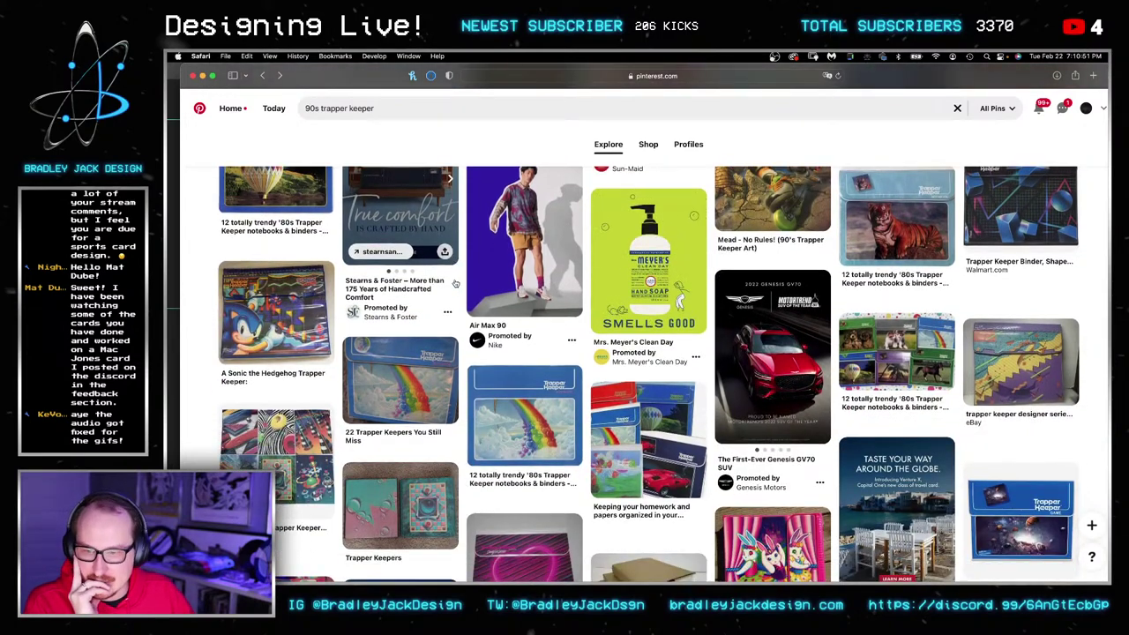
Open envato.com in a new browser tab and go to Envato Elements.
key(super+t)
text(envato.com)
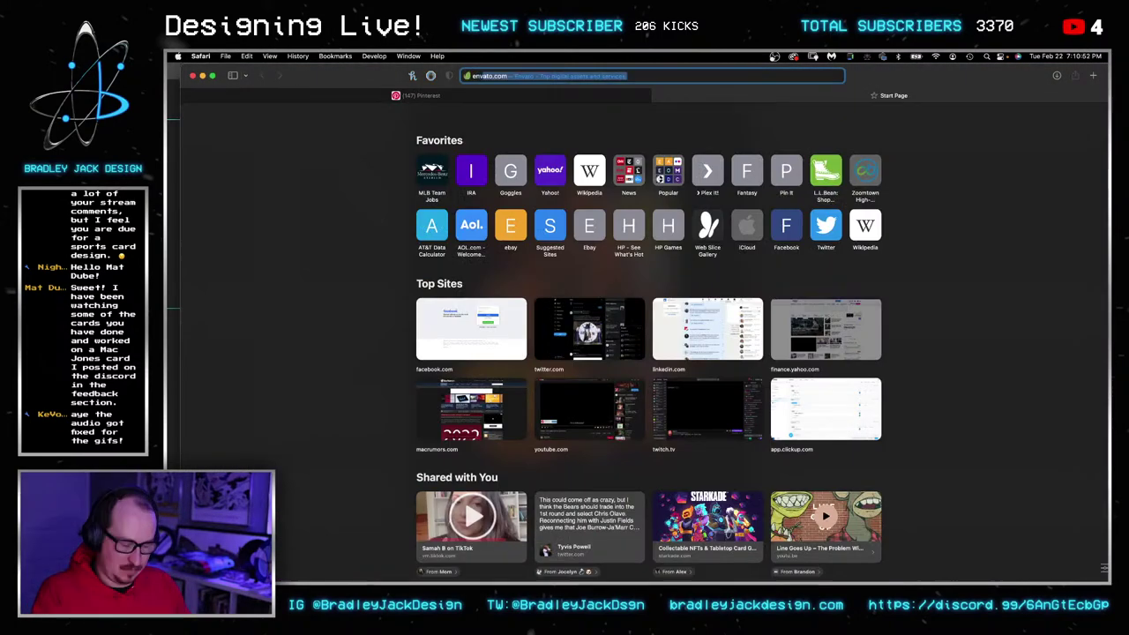
key(Return)
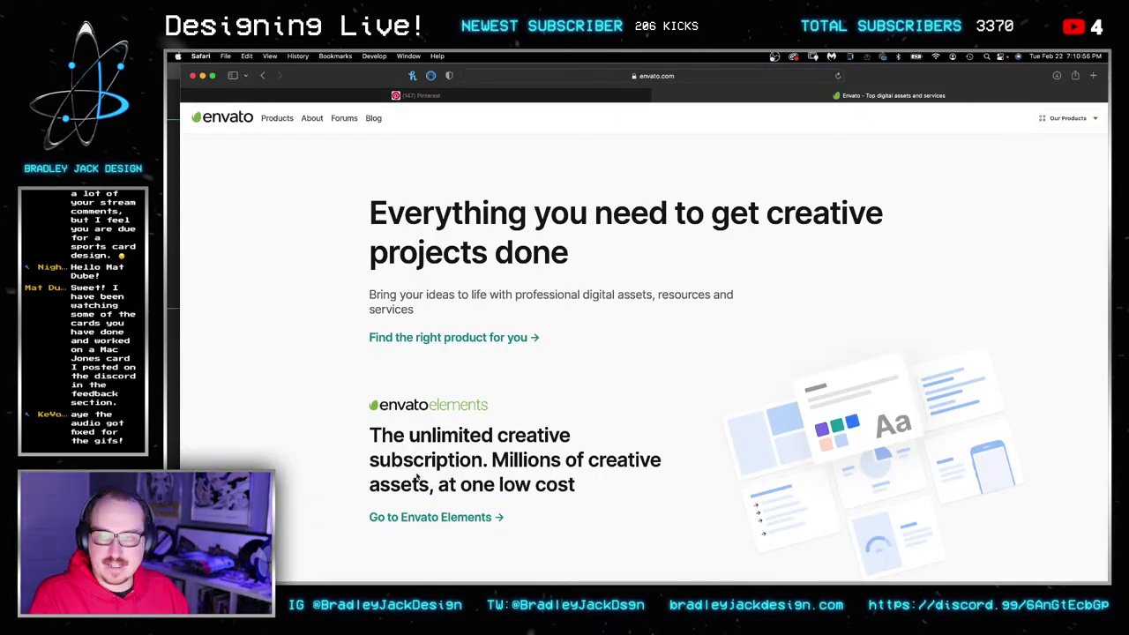
click(420, 525)
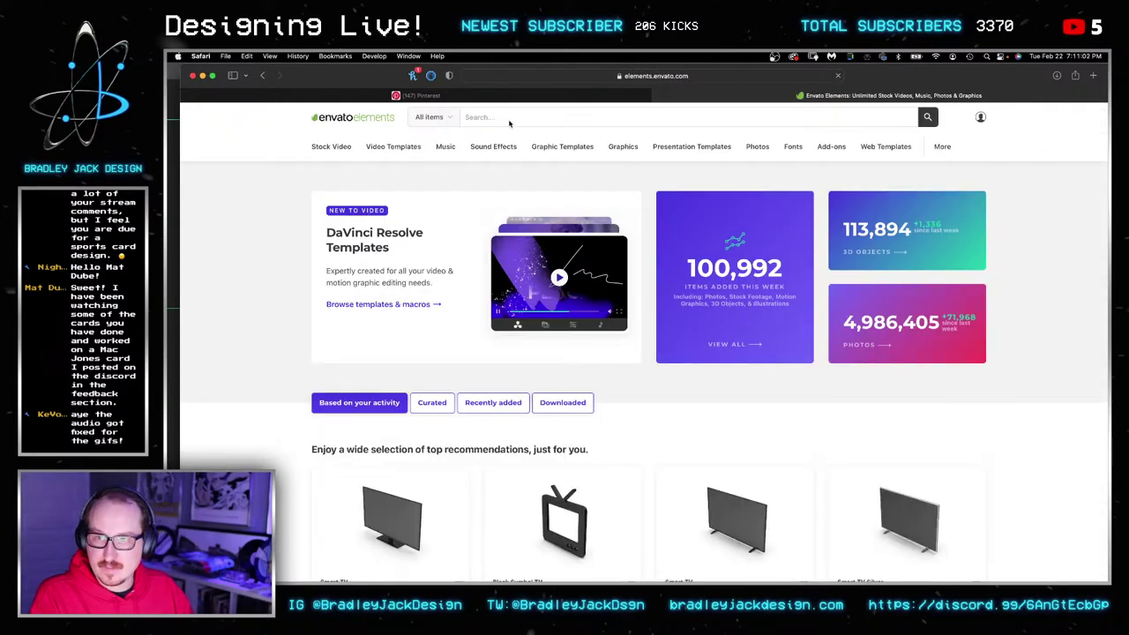
Search Envato Elements for "trapper keeper", dismiss the rewards pop-up, and look through the results by category.
text(trapper keeper)
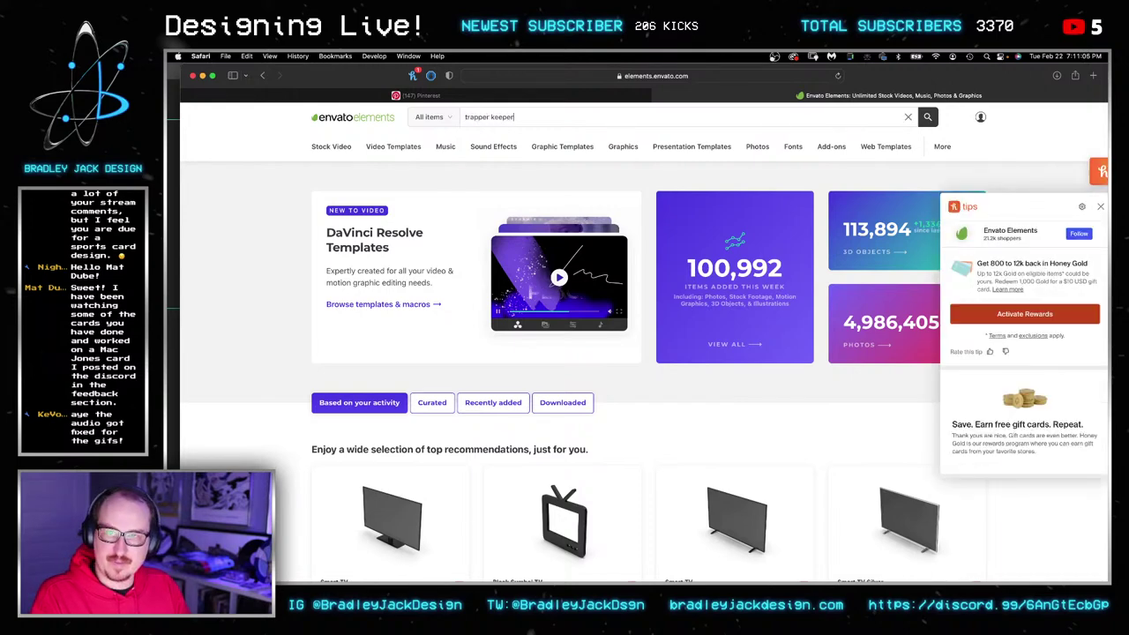
key(Return)
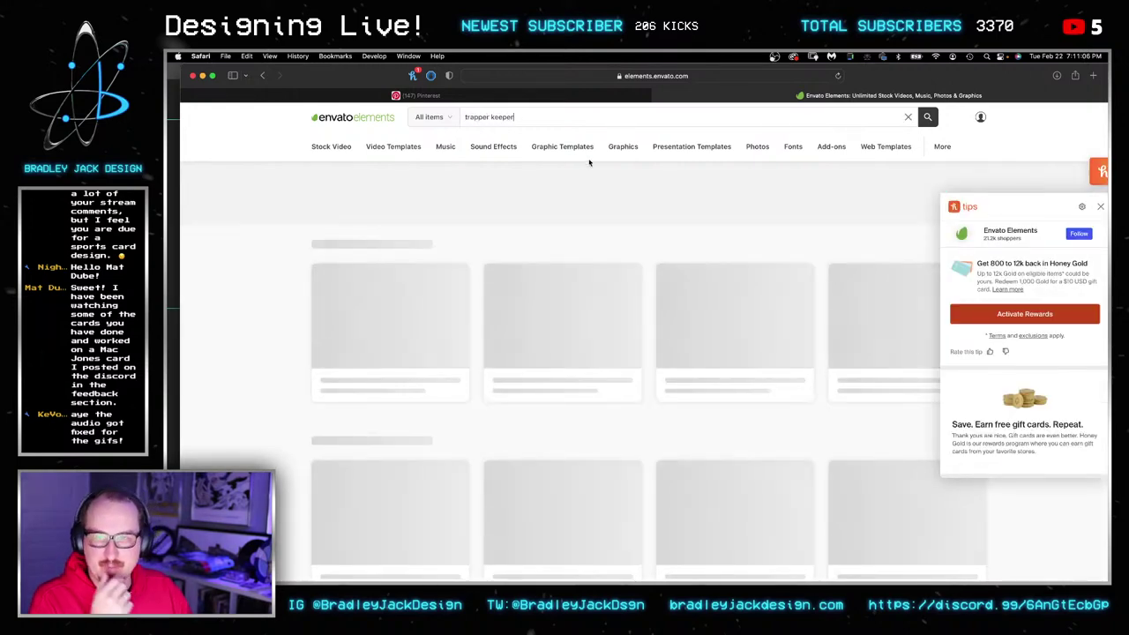
click(1102, 207)
scroll(494, 218, down, 5)
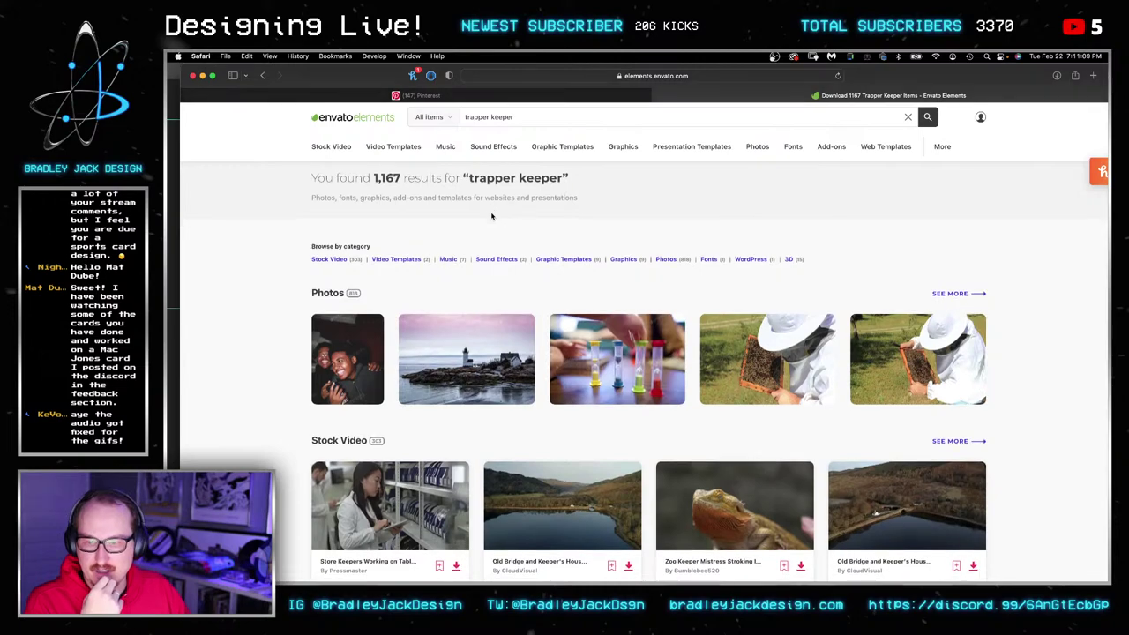
scroll(491, 216, down, 10)
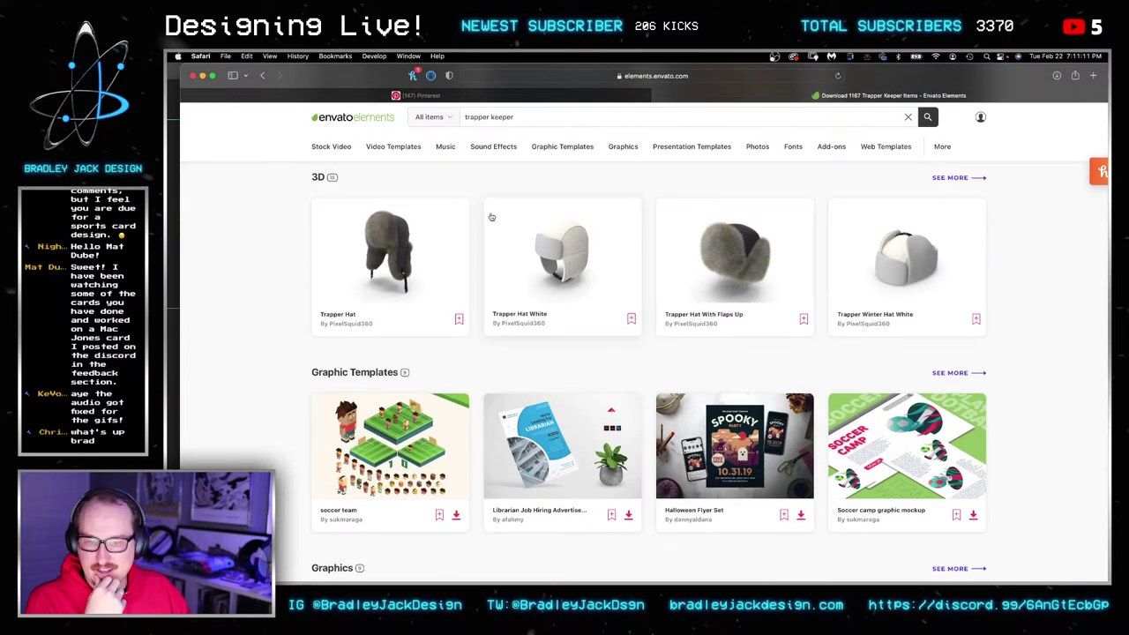
Skim the remaining Envato results, return to Pinterest, and view the Lot 6 Vintage Trapper Keeper portfolio folders pin up close.
scroll(492, 217, down, 5)
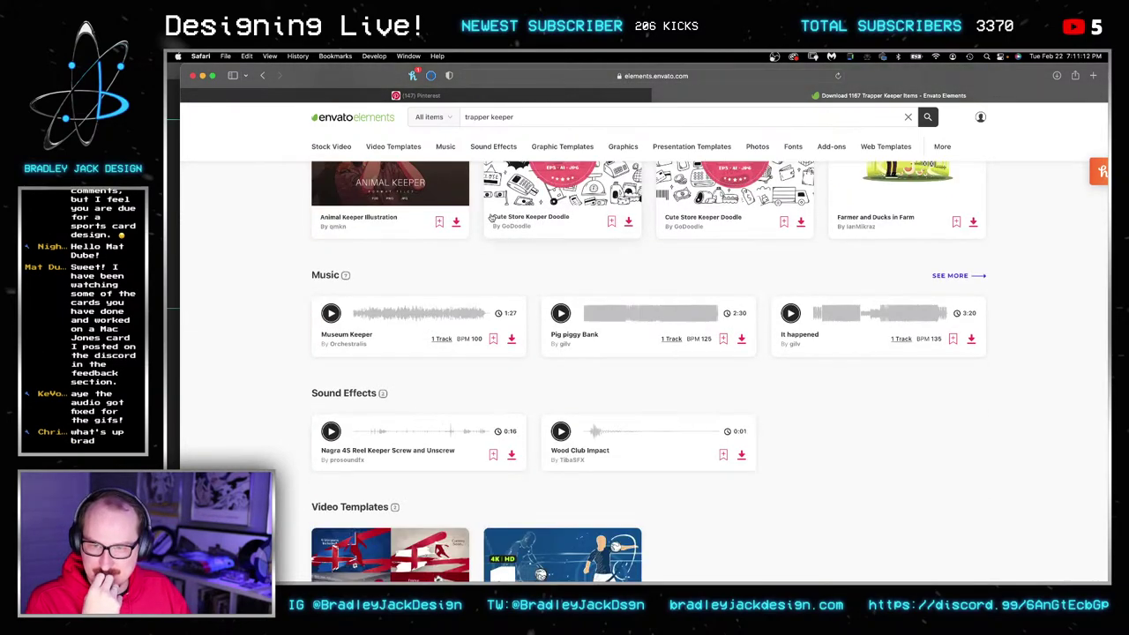
scroll(488, 214, up, 20)
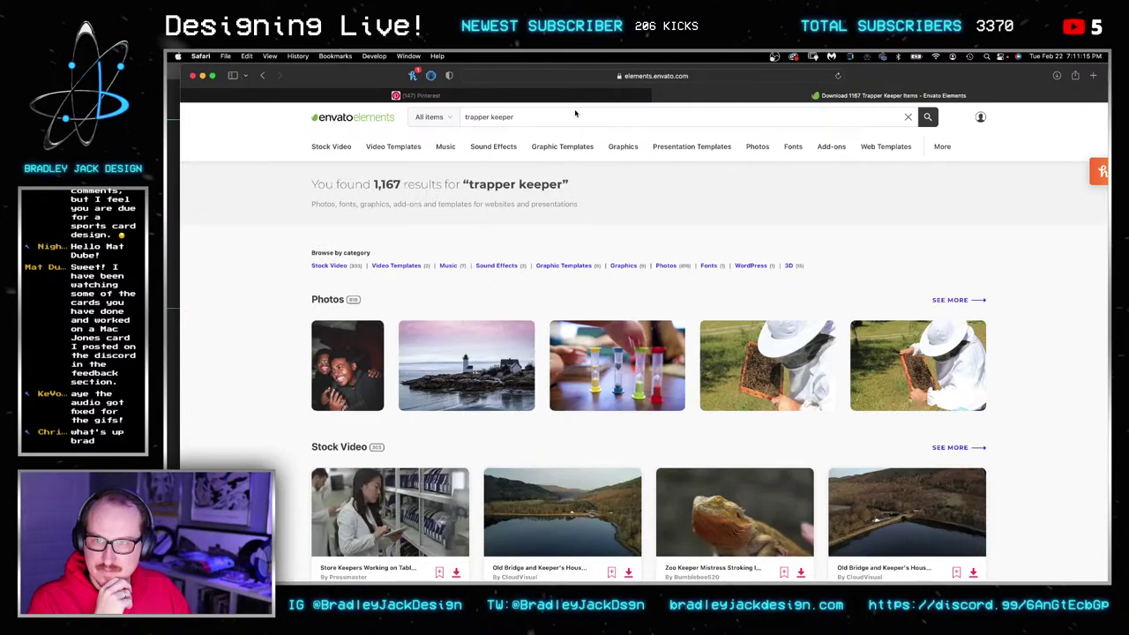
click(635, 95)
scroll(561, 231, down, 3)
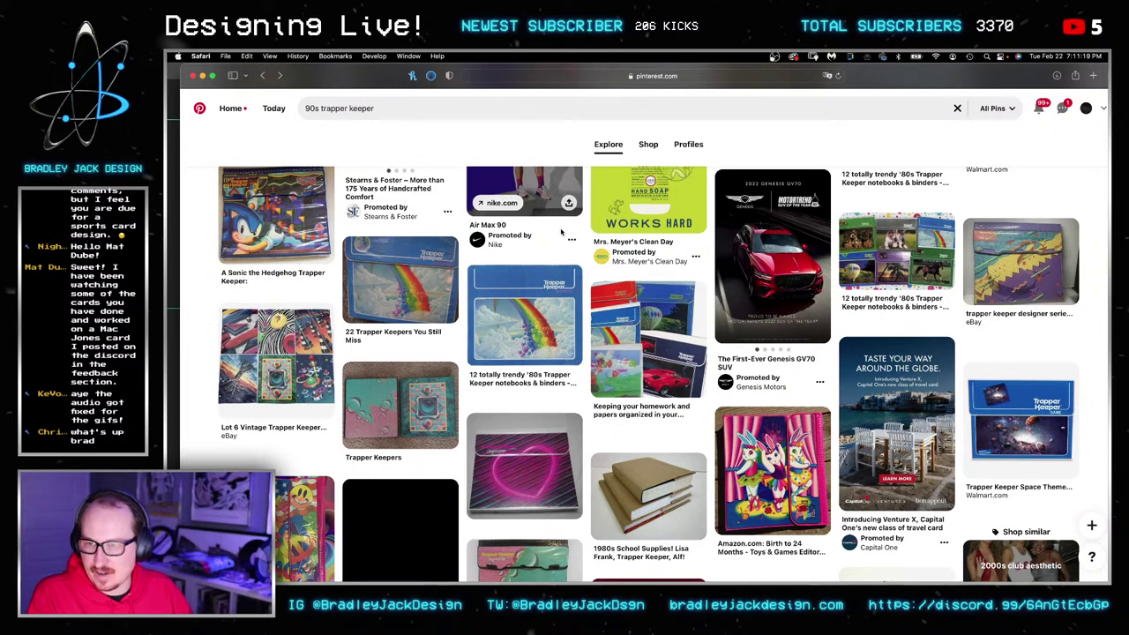
scroll(560, 231, down, 1)
click(263, 325)
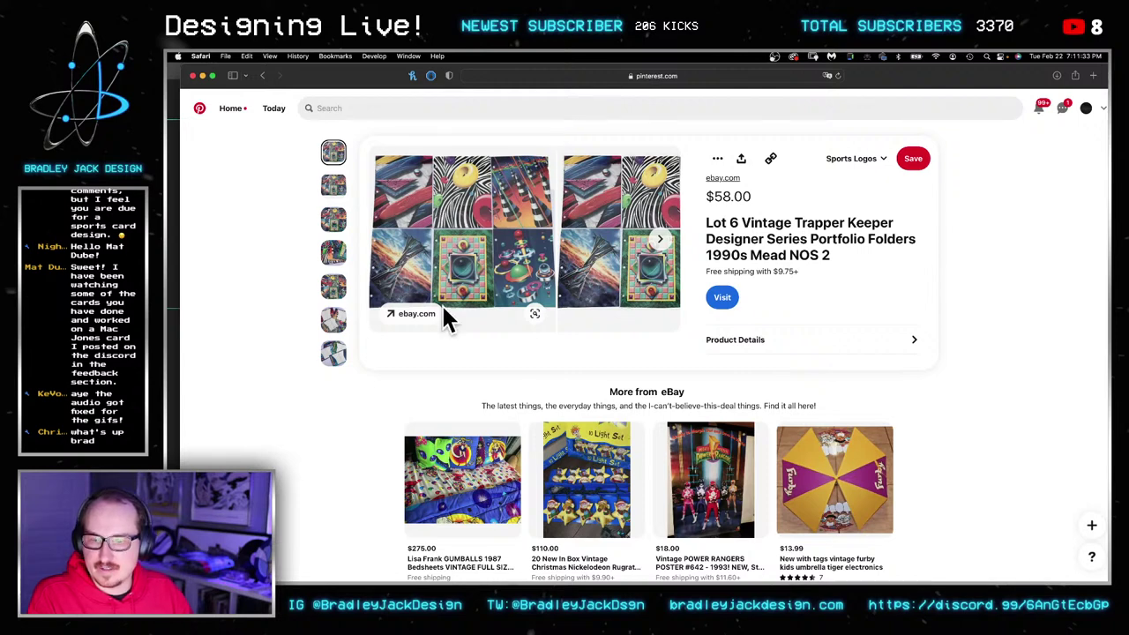
click(334, 274)
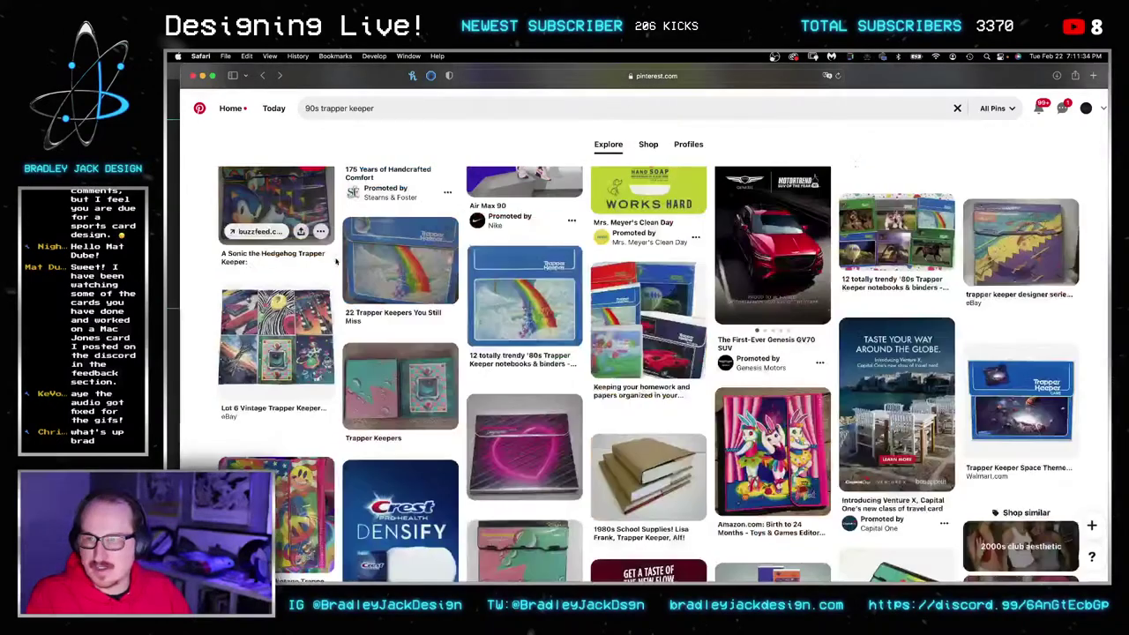
Browse further through the Pinterest results and open the "33 Sounds '90s Kids Will Never Forget" binder pin.
scroll(337, 263, down, 5)
scroll(436, 287, down, 4)
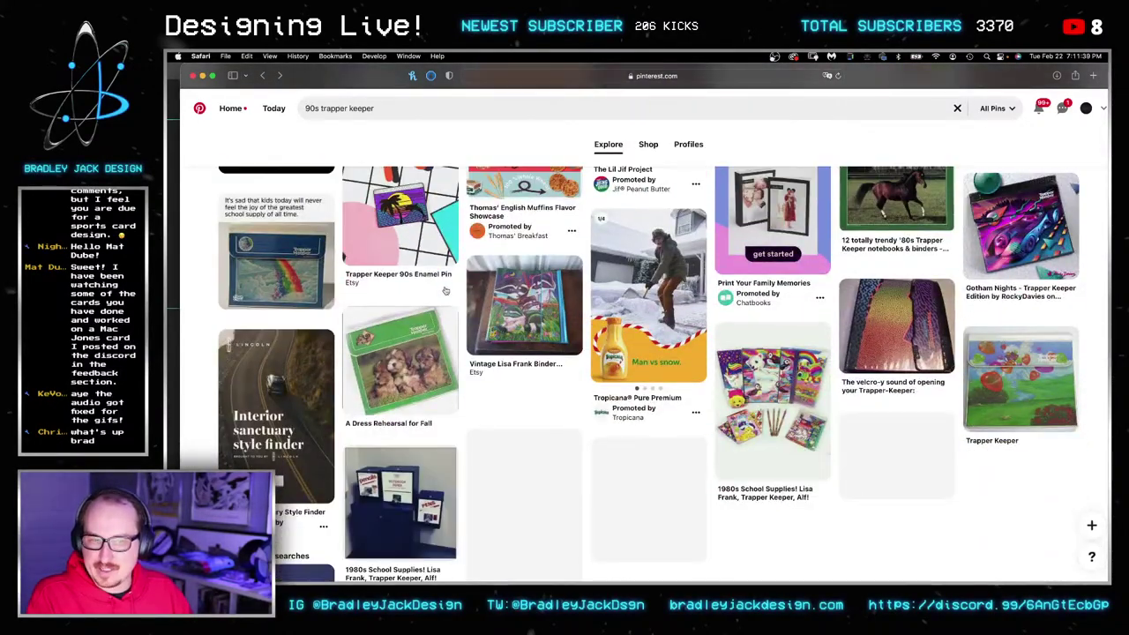
click(885, 302)
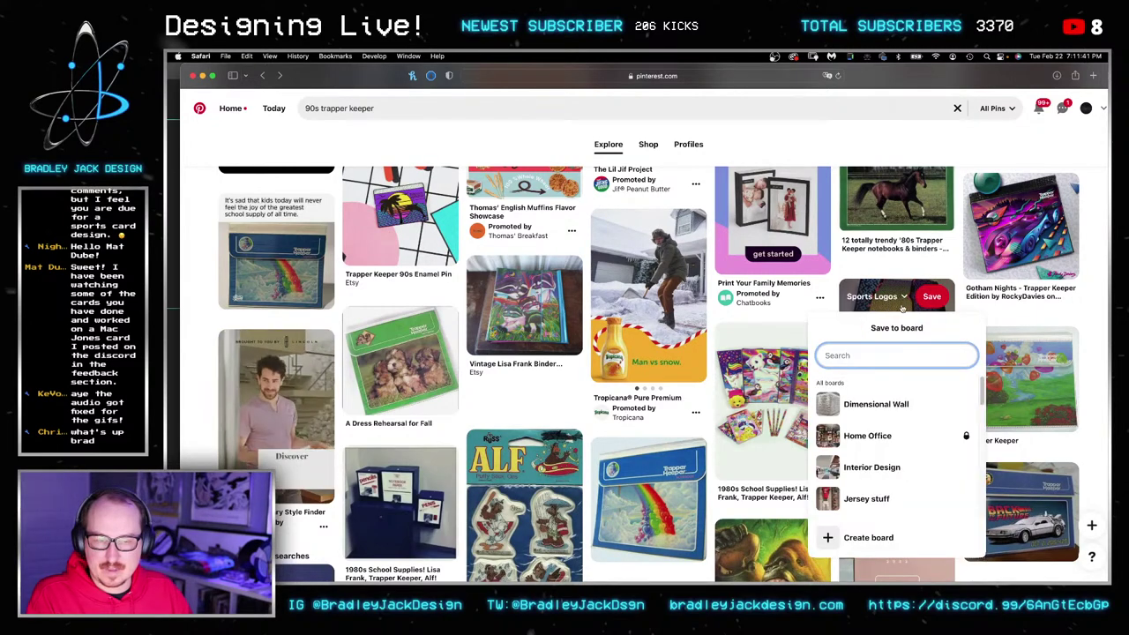
click(895, 353)
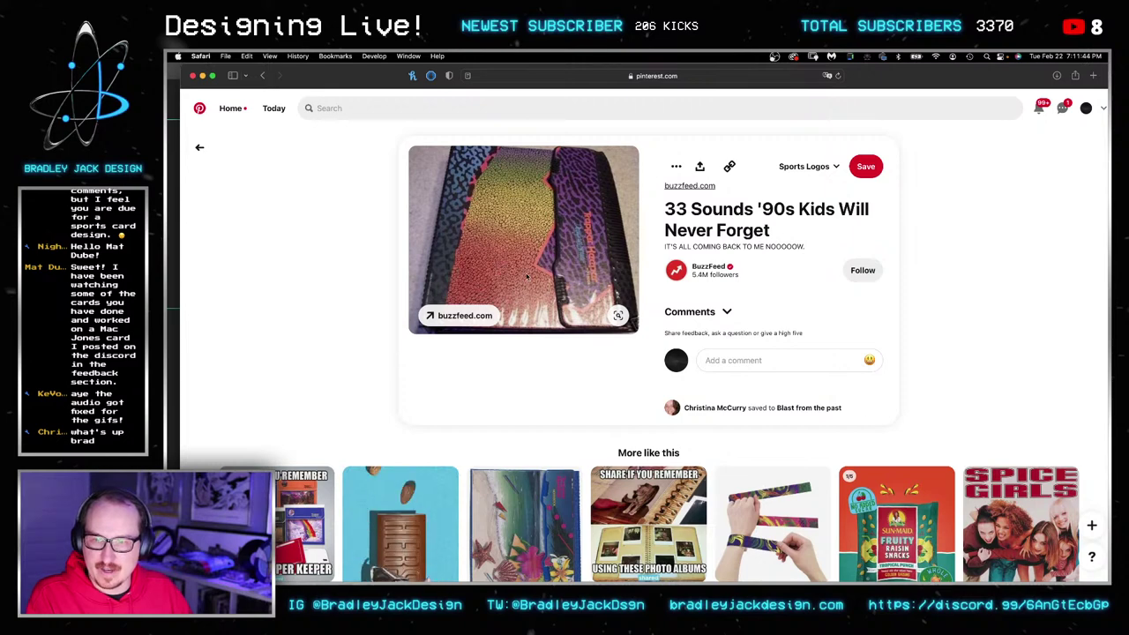
Switch to Photoshop, place the New York Knicks logo on the poster, scale it to about 169%, and bring it to the front.
key(super+Tab)
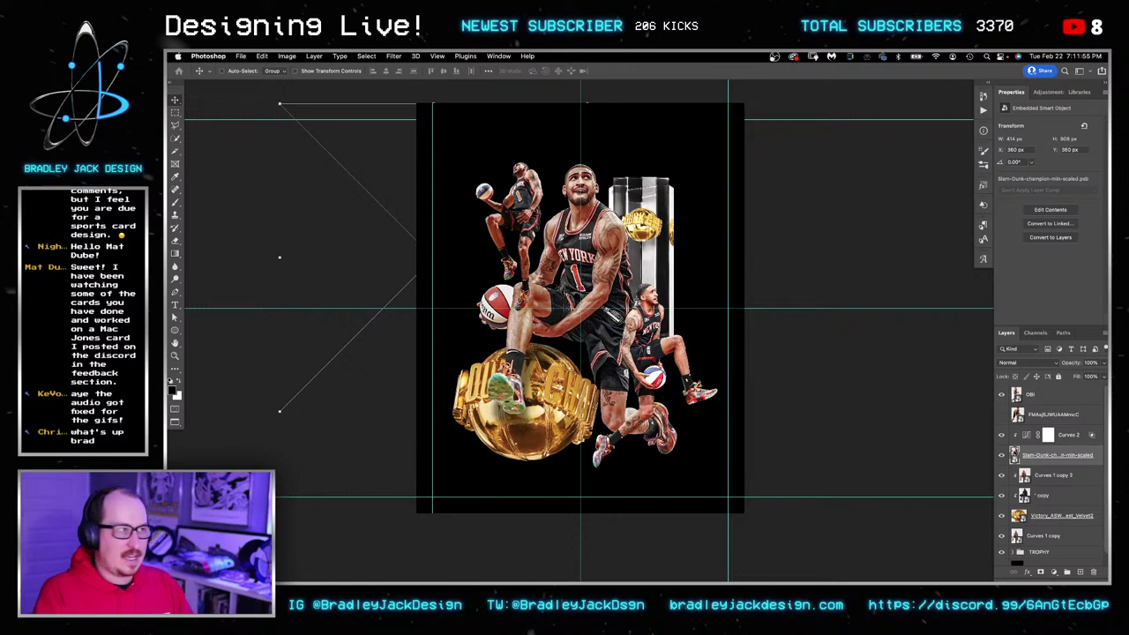
key(f)
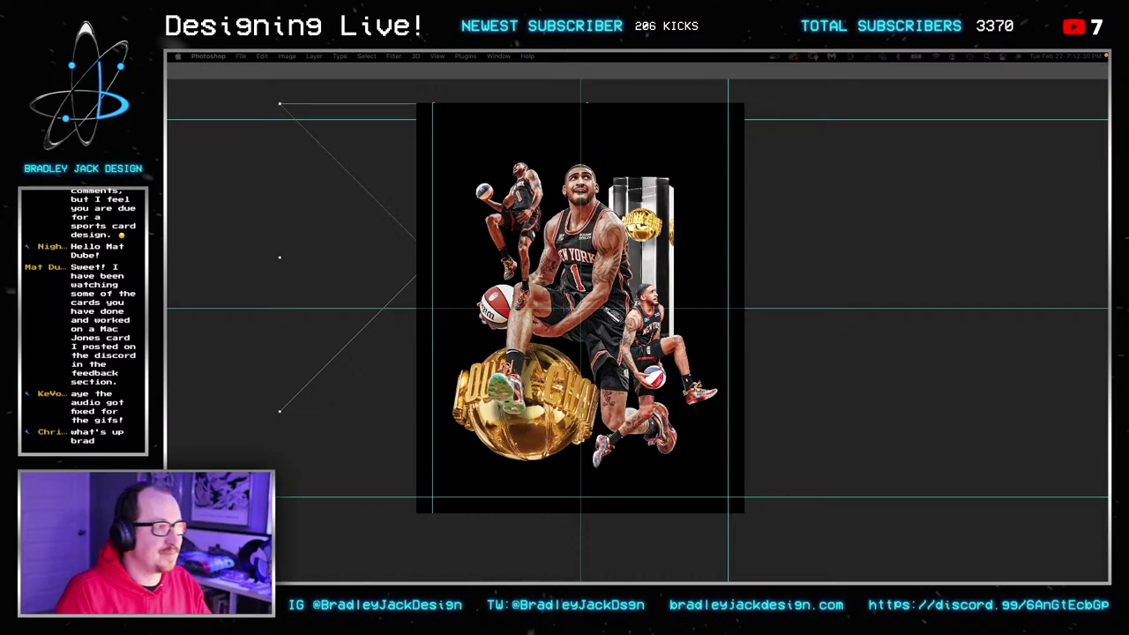
drag(1108, 303, 748, 296)
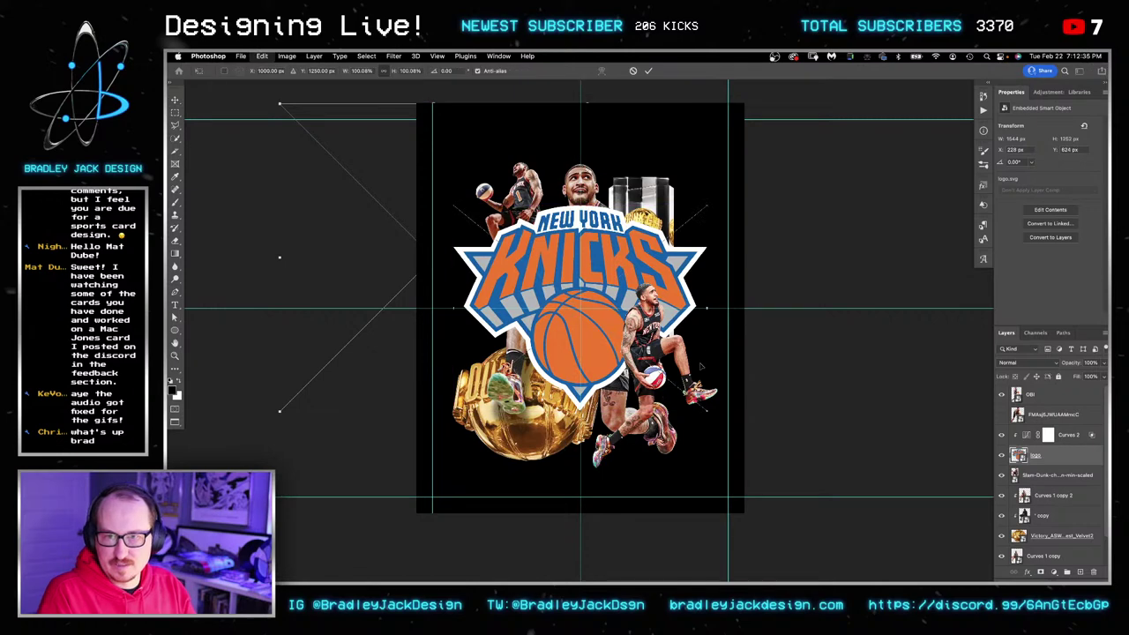
drag(711, 416, 808, 467)
key(Return)
key(super+shift+])
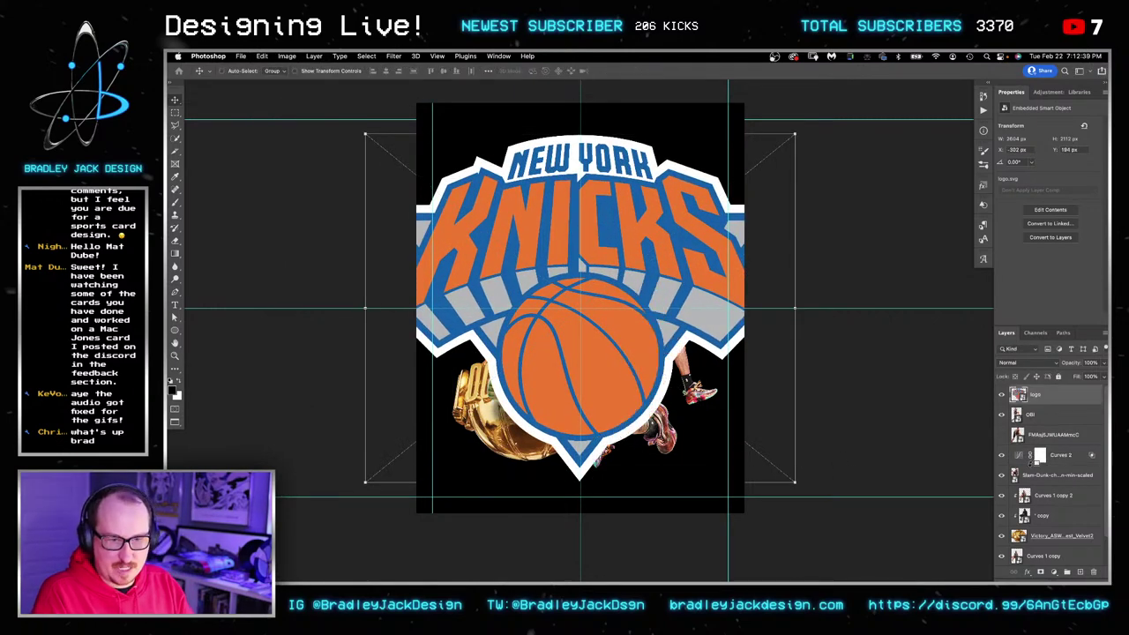
Delete the hidden photo layer below OBI, and gather the player, ball and trophy layers into one hidden group.
click(1034, 435)
key(BackSpace)
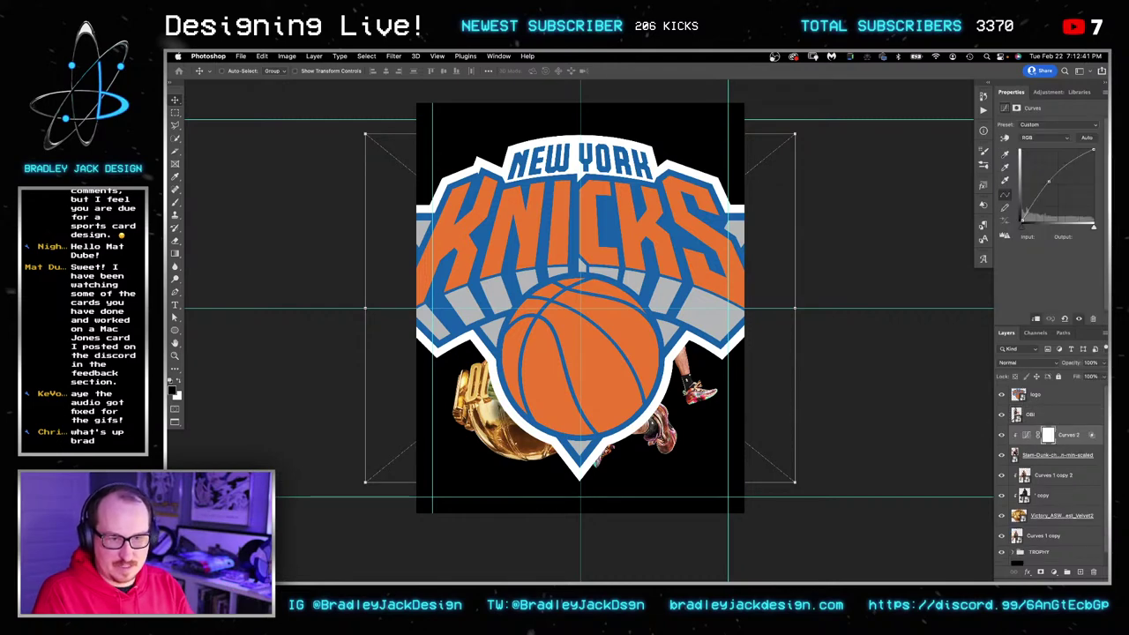
click(1031, 419)
scroll(1033, 420, down, 1)
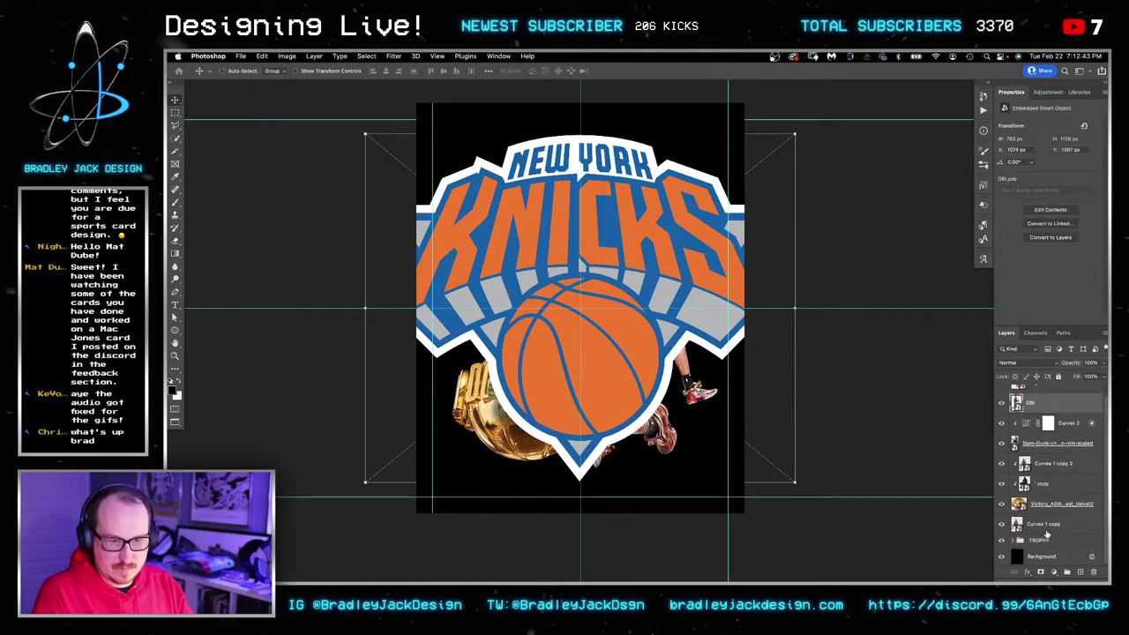
shift+click(1047, 543)
key(super+g)
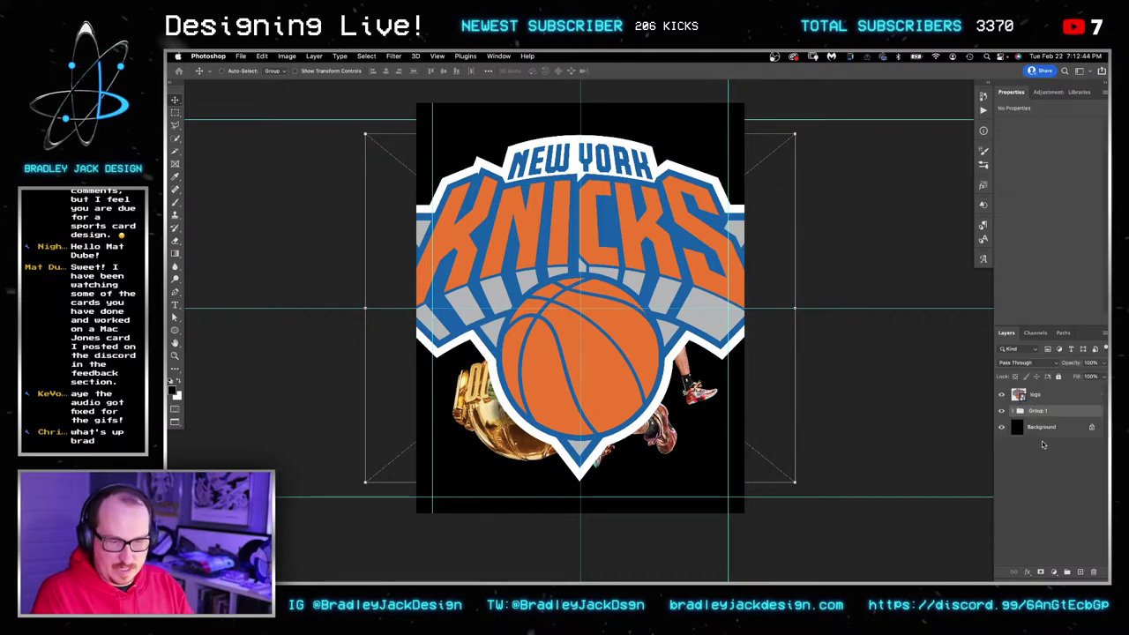
click(1001, 411)
Move the logo layer beneath the hidden group and enlarge the logo to about 208%.
double_click(1048, 397)
key(Escape)
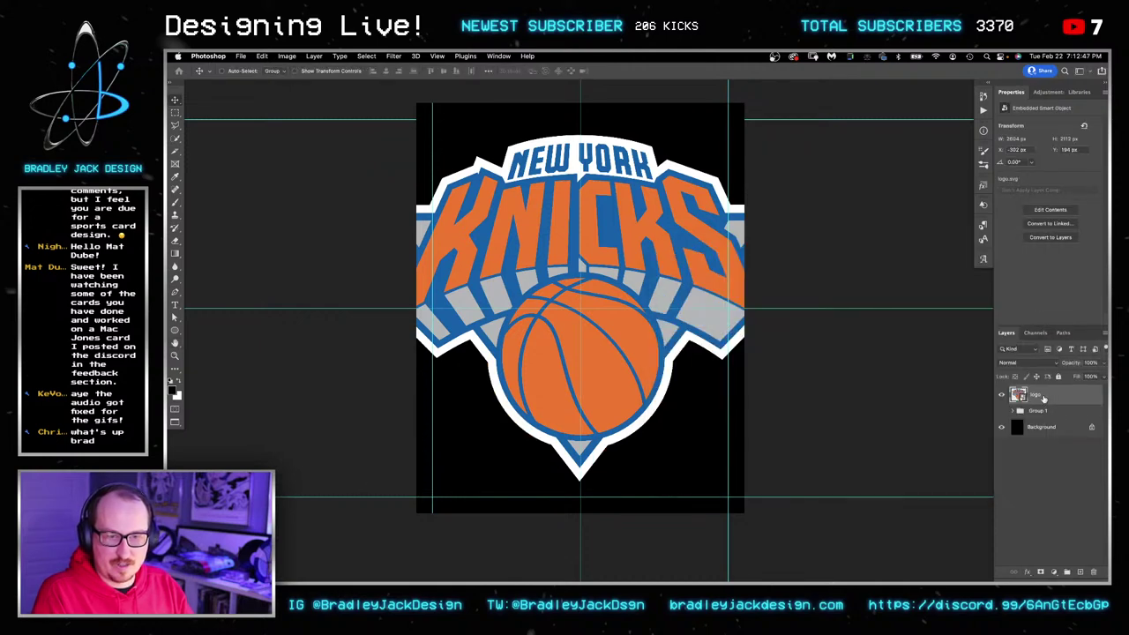
drag(1046, 420, 1047, 419)
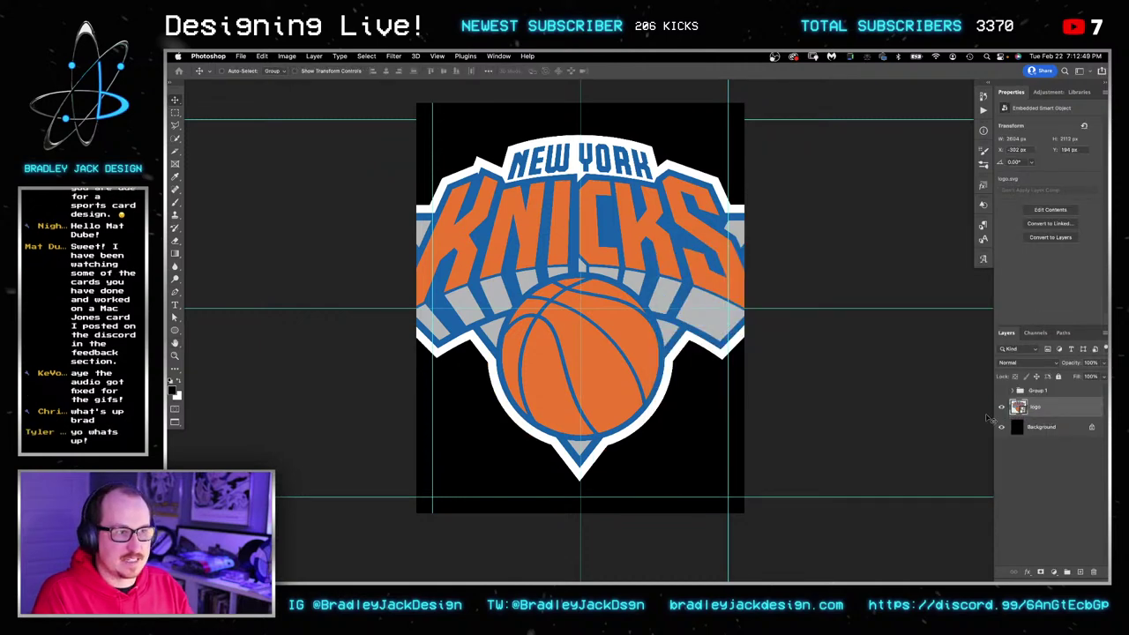
key(super+t)
scroll(676, 388, down, 2)
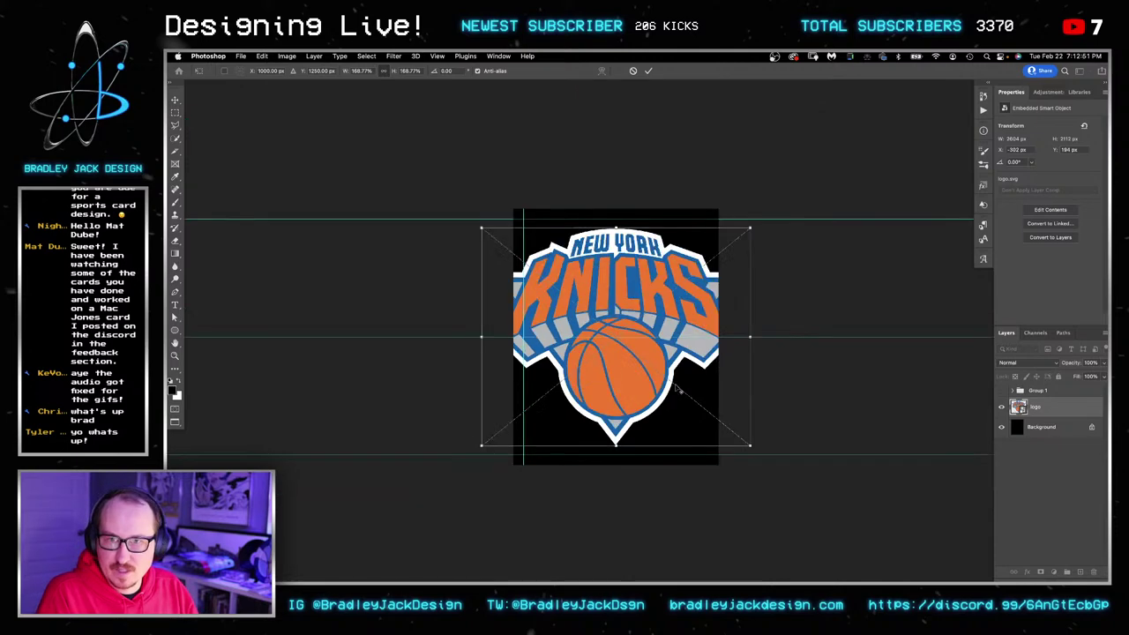
drag(750, 449, 782, 473)
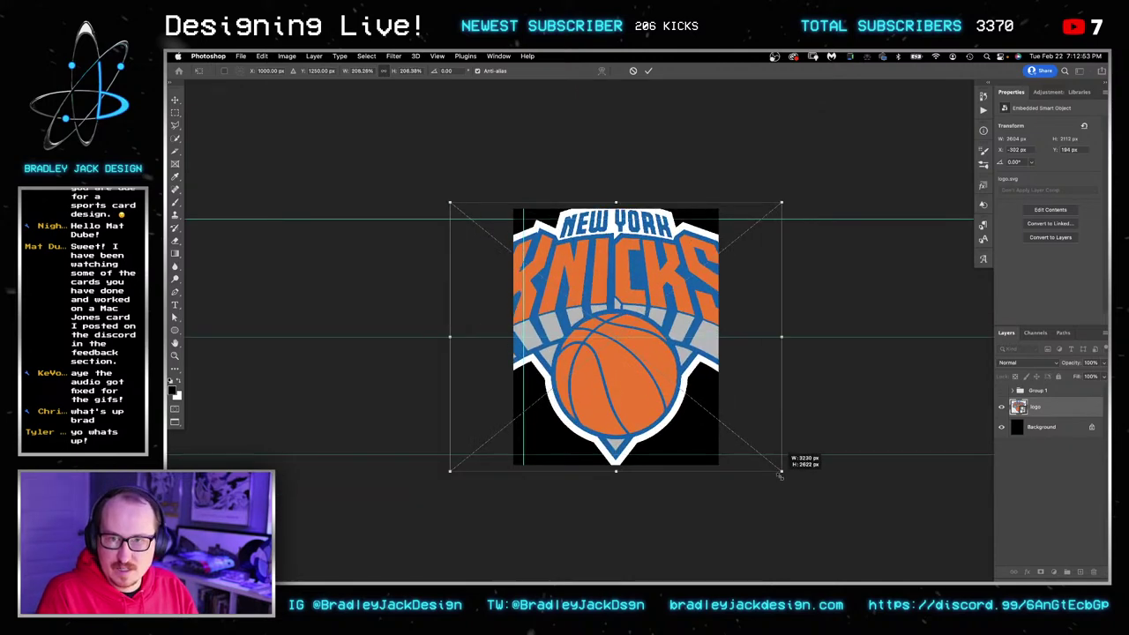
key(Return)
Shift the logo left so only its right half covers the canvas, enlarge it to about 273%, and move it up.
drag(670, 344, 564, 354)
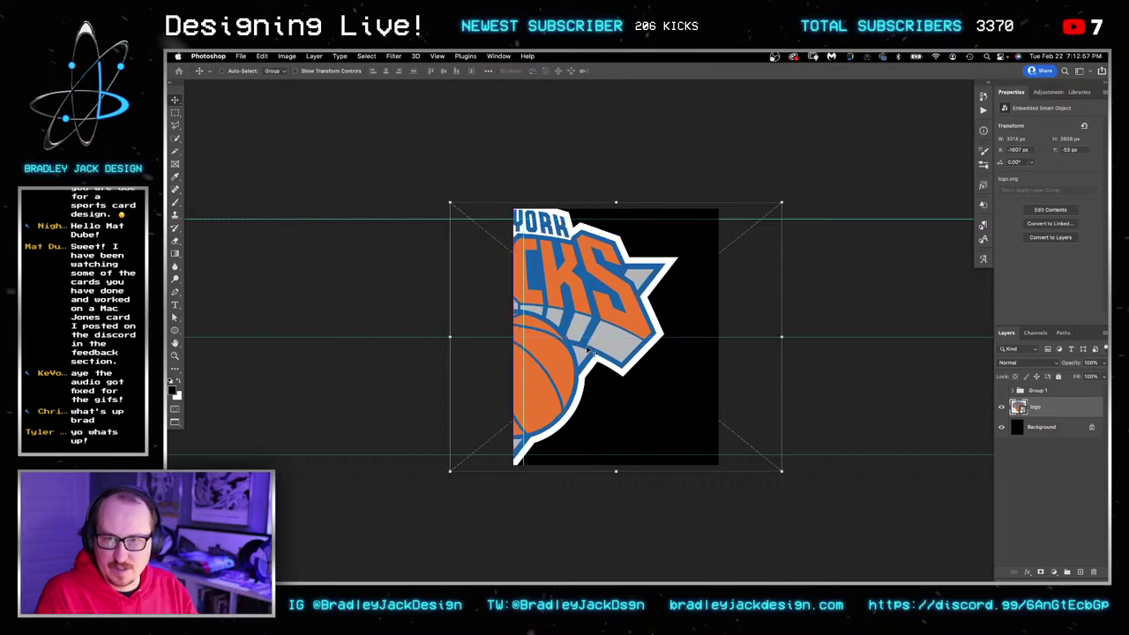
key(super+t)
key(super+equal)
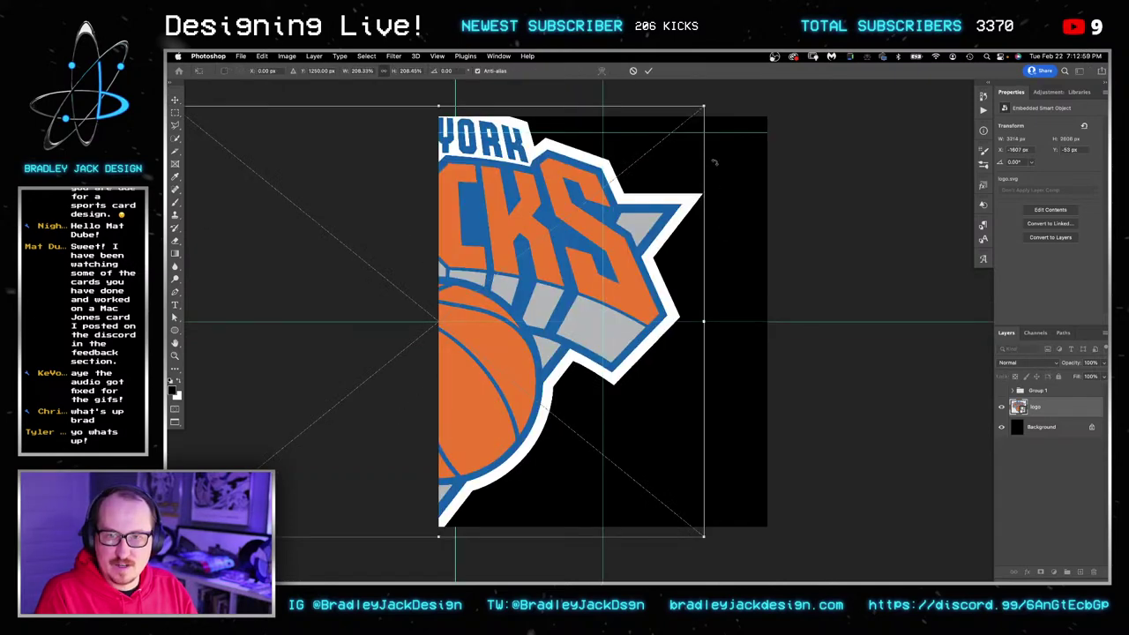
key(super+minus)
drag(708, 132, 835, 84)
drag(706, 231, 658, 226)
drag(754, 400, 763, 404)
key(Return)
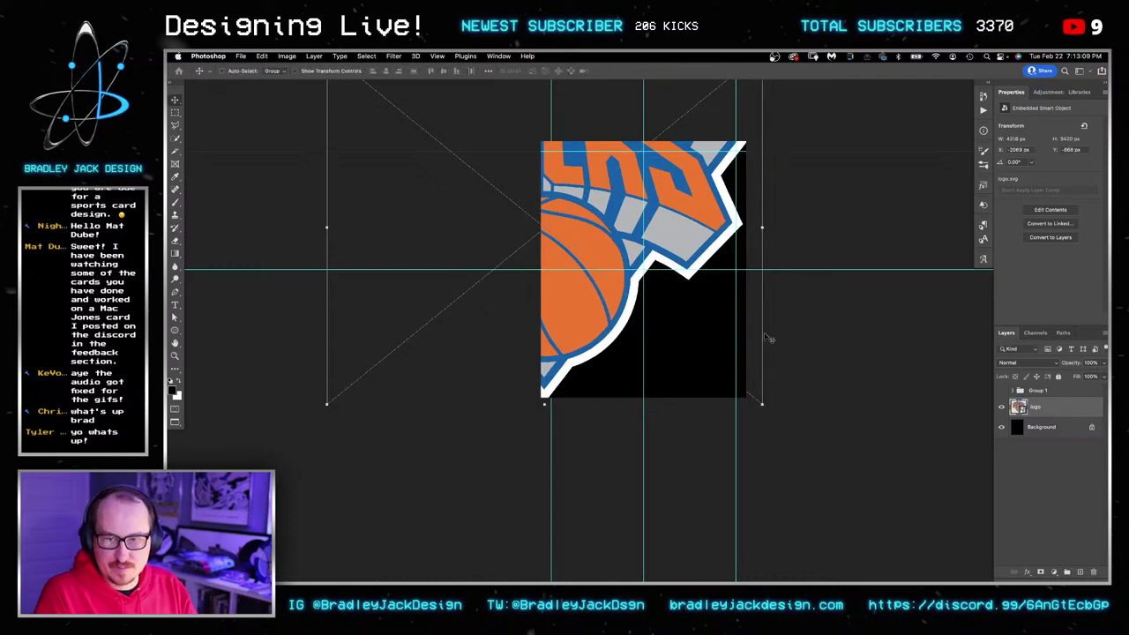
Reposition the enlarged logo at about X -2207 px, Y -722 px, with its pointed tip near the canvas's upper-right corner.
key(shift+Left)
key(shift+Left)
key(shift+Left)
key(shift+Left)
key(shift+Up)
key(shift+Up)
key(shift+Up)
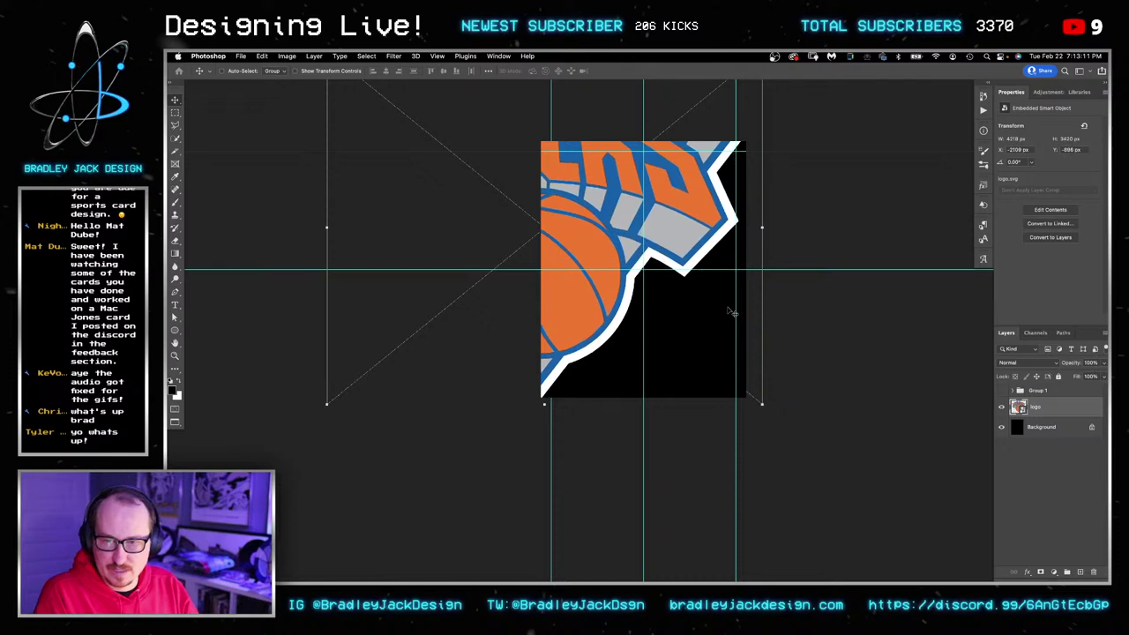
key(super+t)
drag(745, 186, 743, 205)
key(Return)
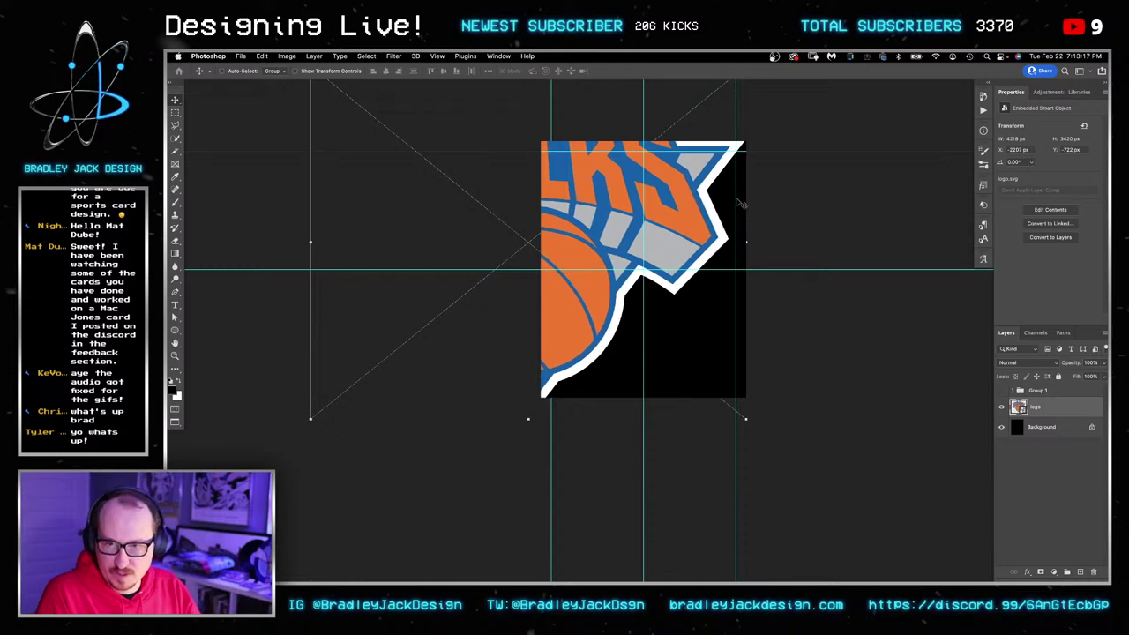
Skew the logo slightly so its outline runs from the canvas's lower-left corner to the upper-right corner.
key(super+t)
drag(529, 422, 525, 423)
key(Return)
key(super+t)
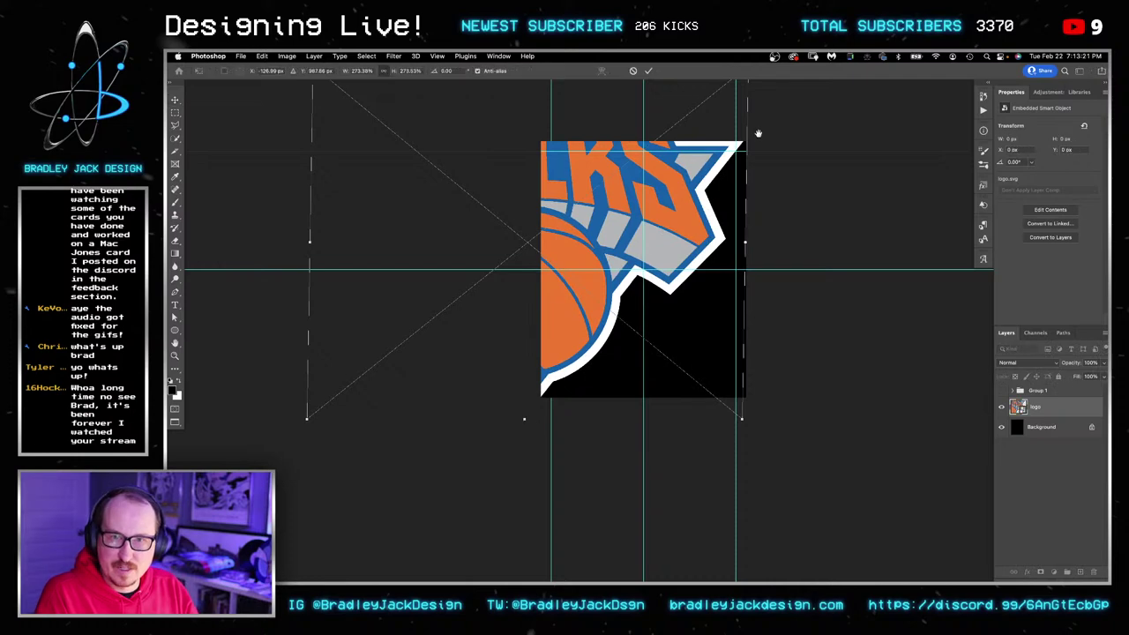
scroll(753, 132, up, 5)
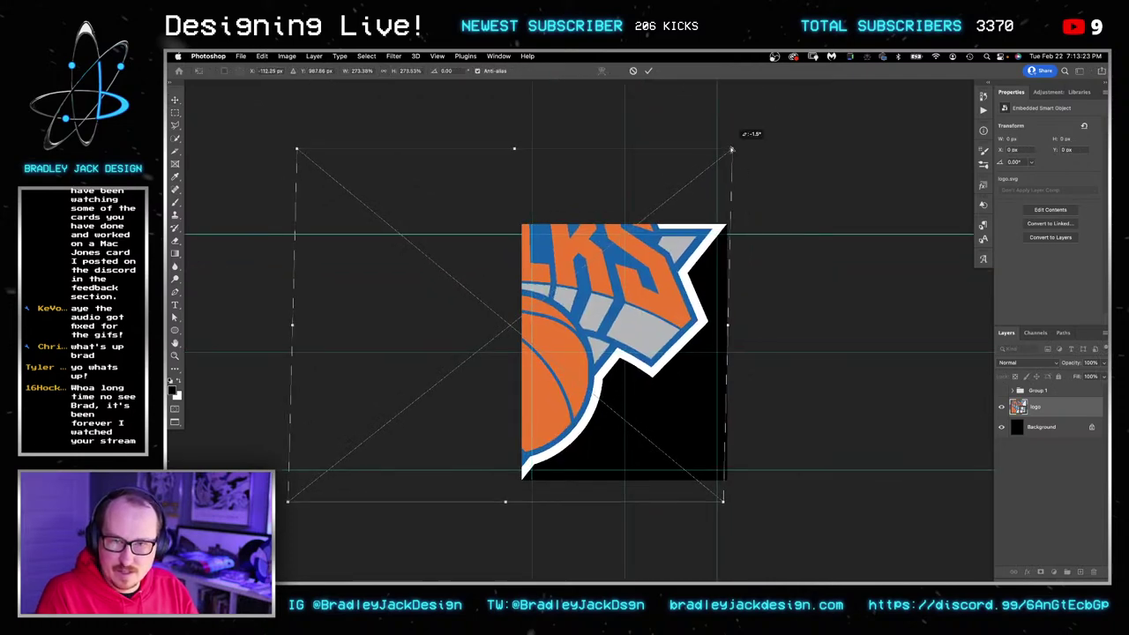
key(Return)
Add a new layer above the Background and fill it with white.
click(1042, 429)
key(super+shift+alt+n)
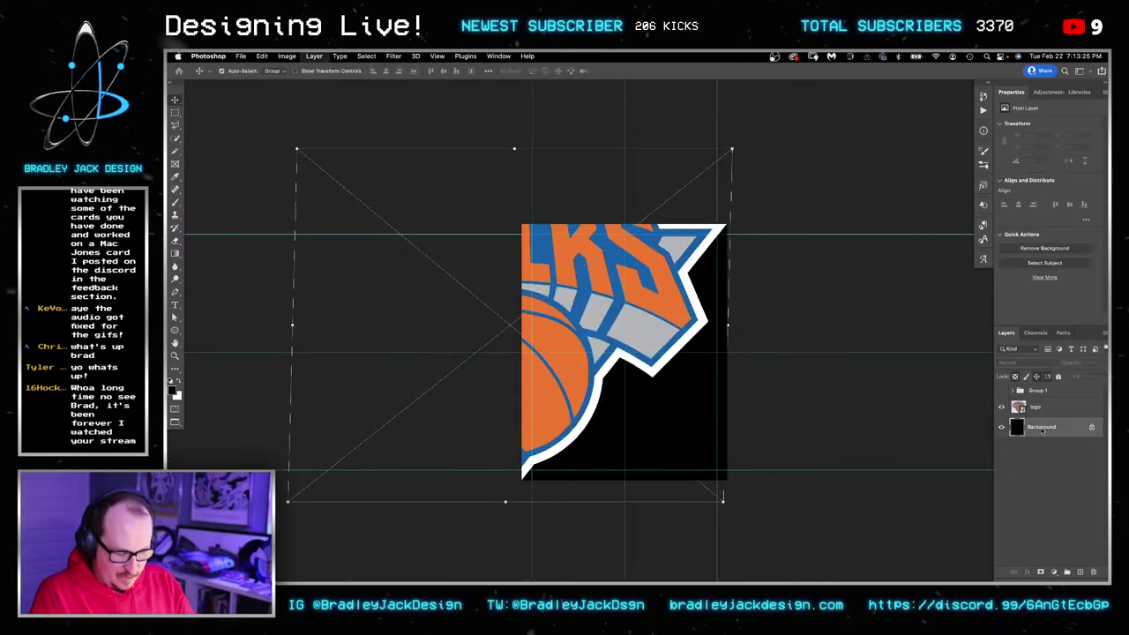
key(g)
drag(768, 413, 878, 413)
key(v)
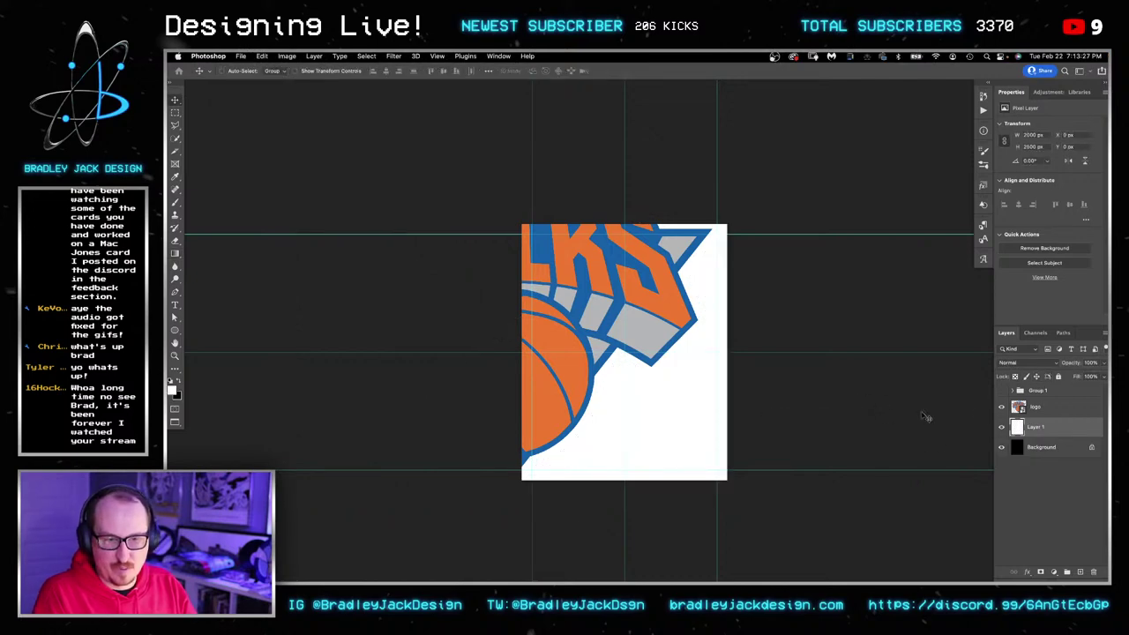
Group the white layer, mask the group with the inverted outline of the logo, and check the masked shape without the logo.
super+click(1019, 408)
key(super+shift+i)
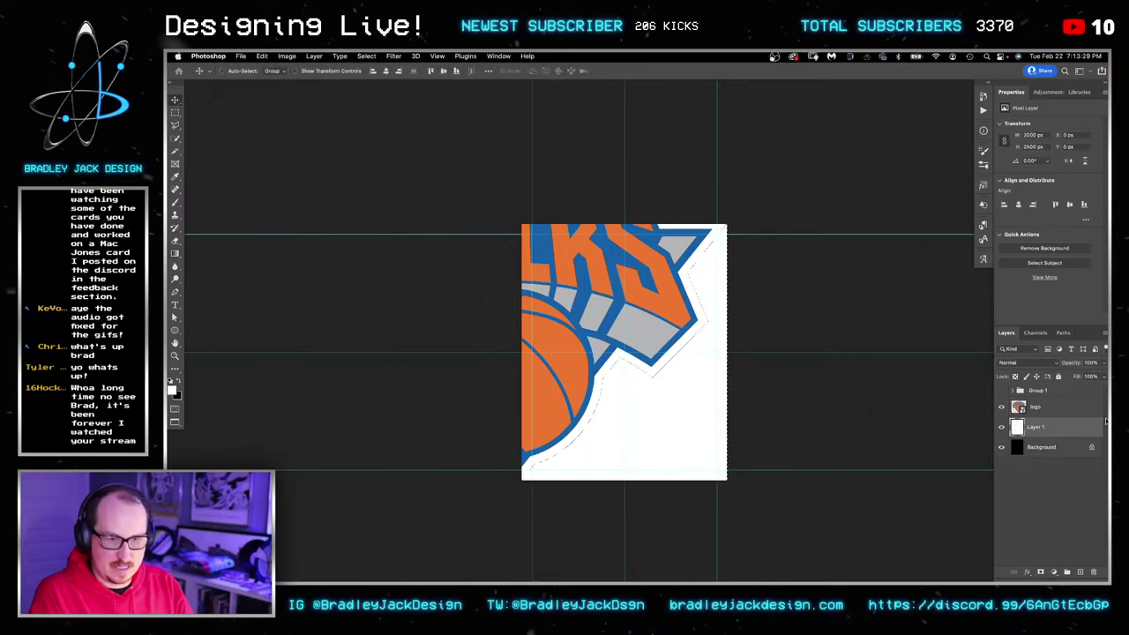
key(super+g)
click(1040, 573)
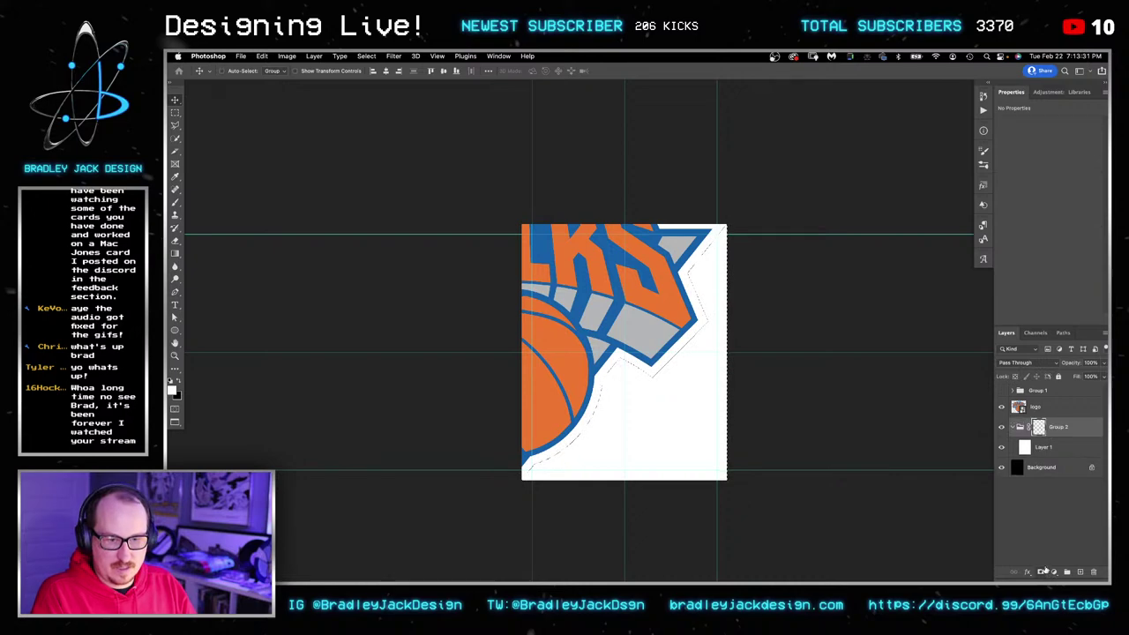
click(1000, 427)
click(1001, 427)
click(1001, 407)
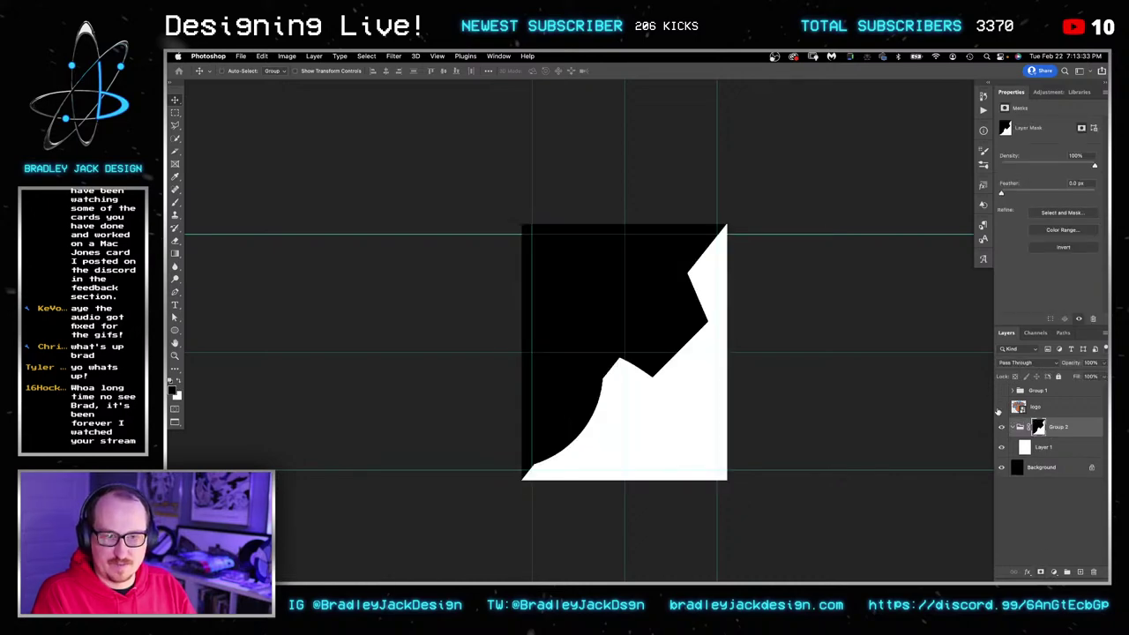
click(1000, 406)
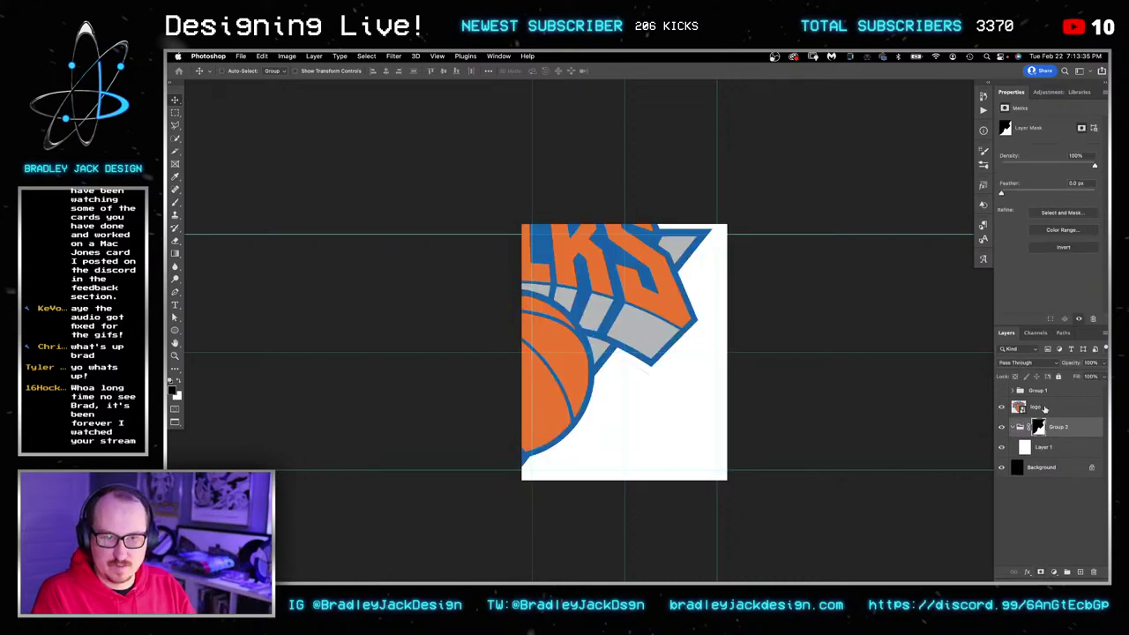
Move the logo right until its left half covers the canvas, with its left edge at about X -49 px.
click(1039, 407)
drag(509, 338, 721, 344)
key(shift+Left)
key(shift+Left)
key(shift+Left)
key(shift+Left)
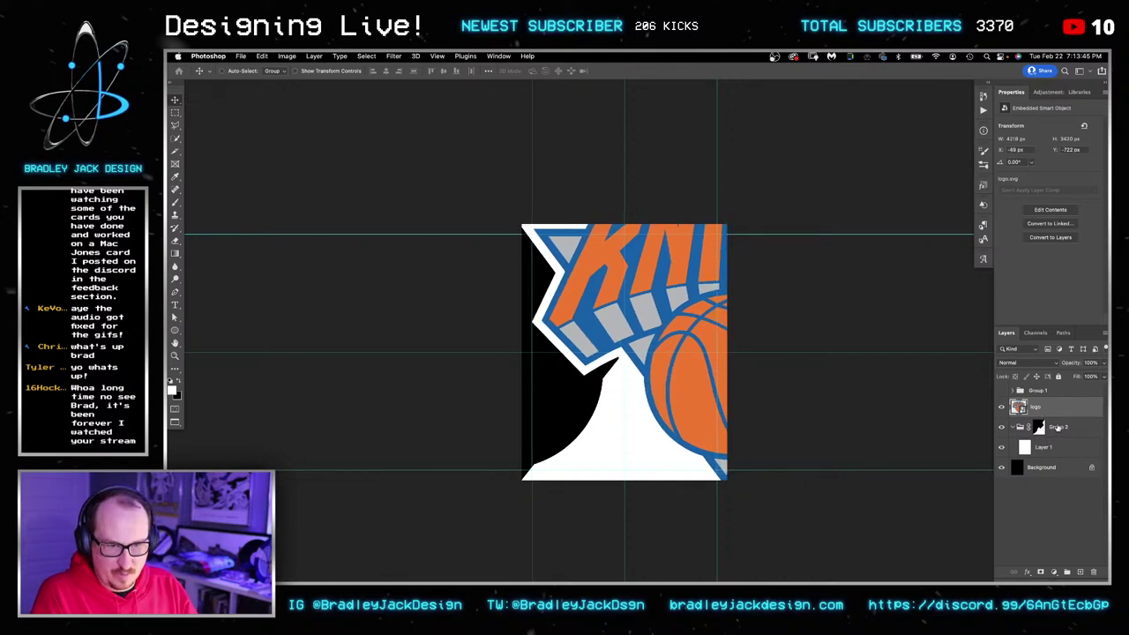
Add a new layer, group it, mask the group with the logo's inverted outline, and place it above the white layer's group.
click(1057, 428)
key(super+alt+shift+n)
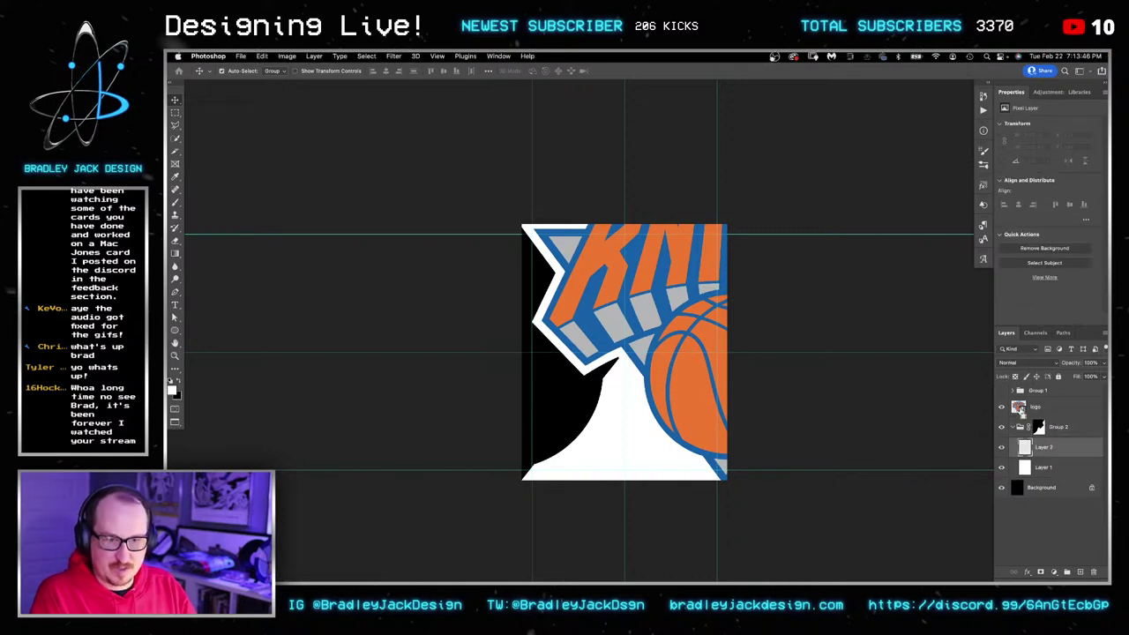
super+click(1018, 407)
key(super+g)
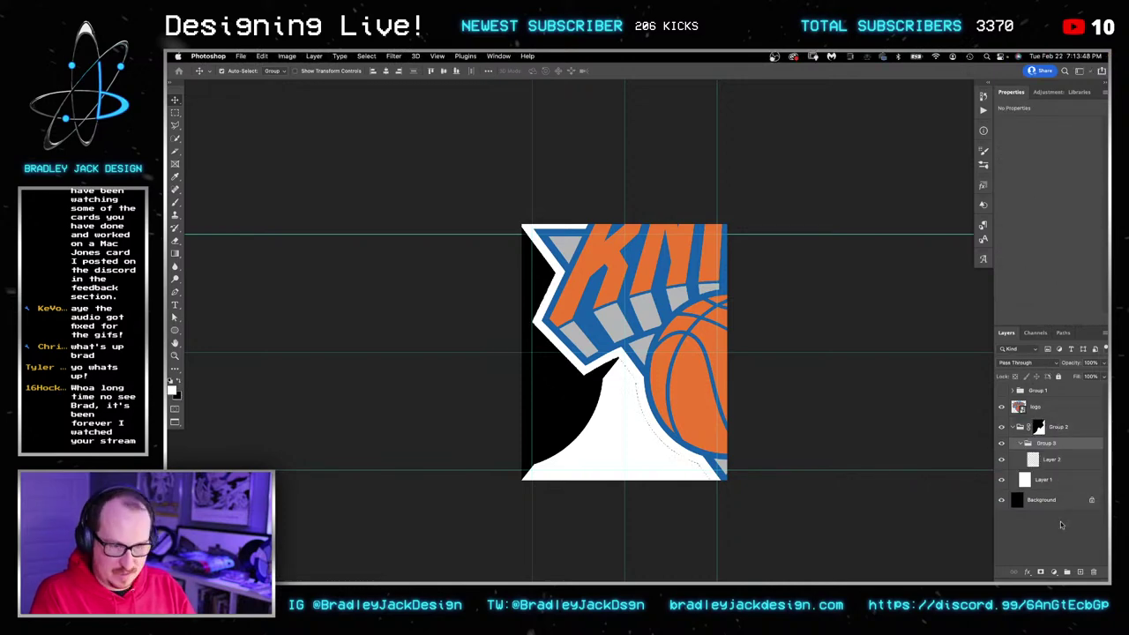
click(1041, 573)
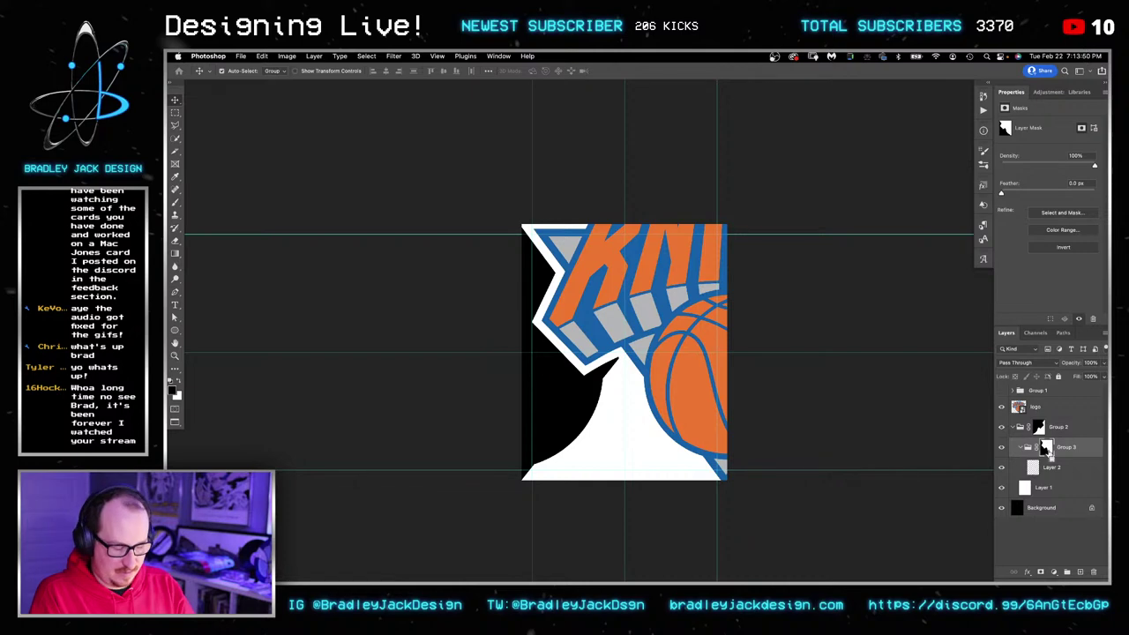
drag(1046, 447, 1059, 418)
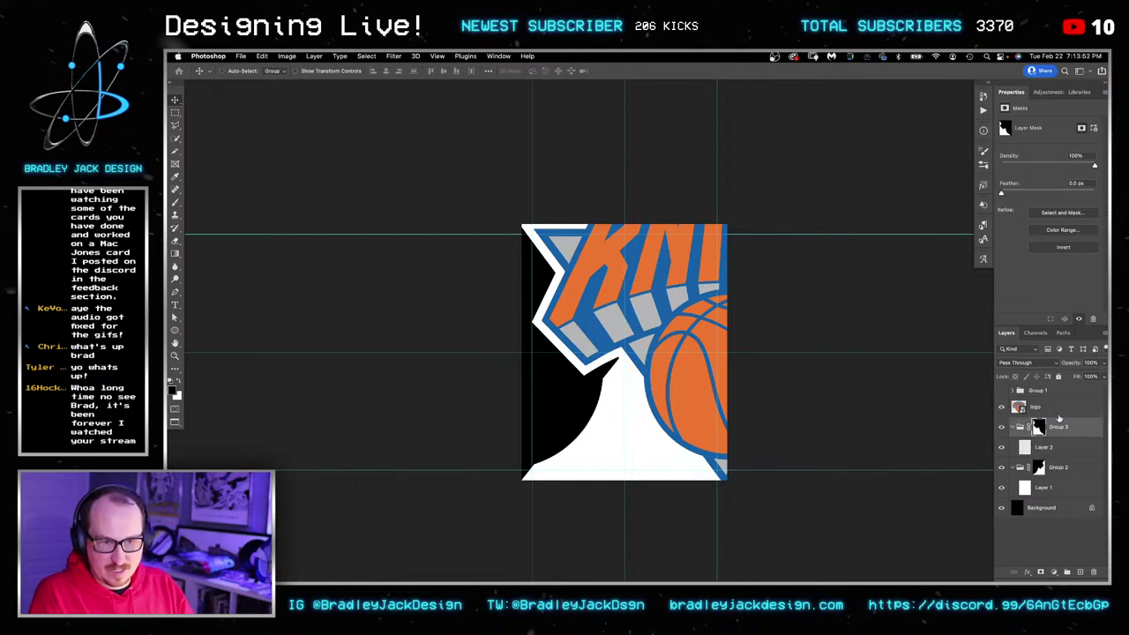
Fill the new group's layer with the orange sampled from the logo's basketball.
click(1023, 449)
key(g)
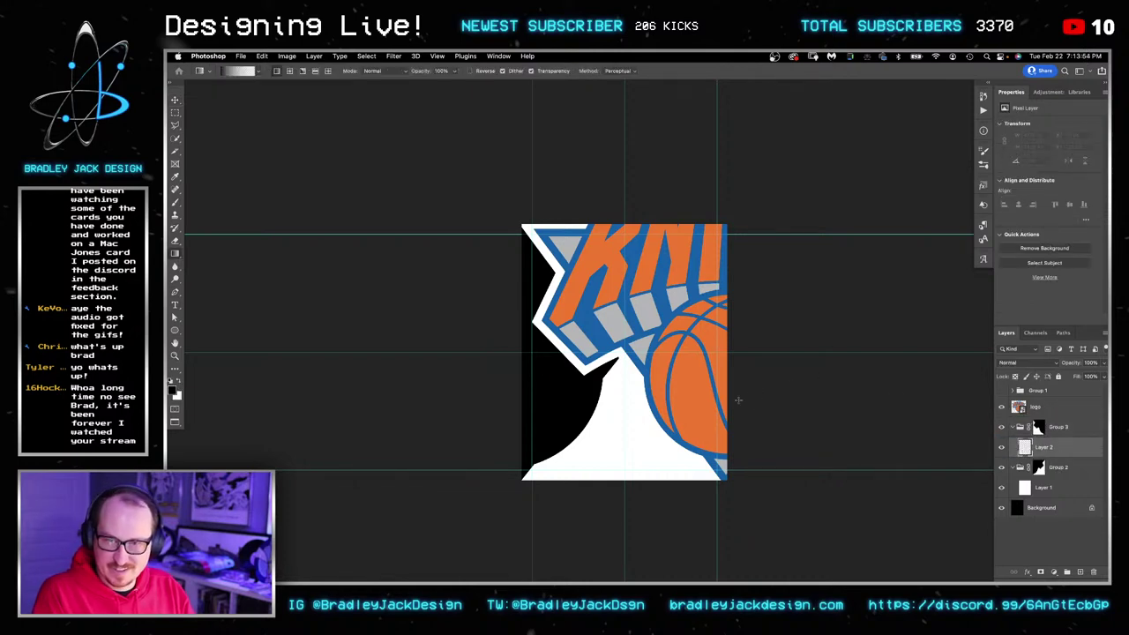
key(i)
click(701, 396)
key(g)
drag(811, 407, 938, 406)
Place the orange group beneath the white group, hide the logo, and shift the orange group's mask upward independently of its fill.
click(1063, 428)
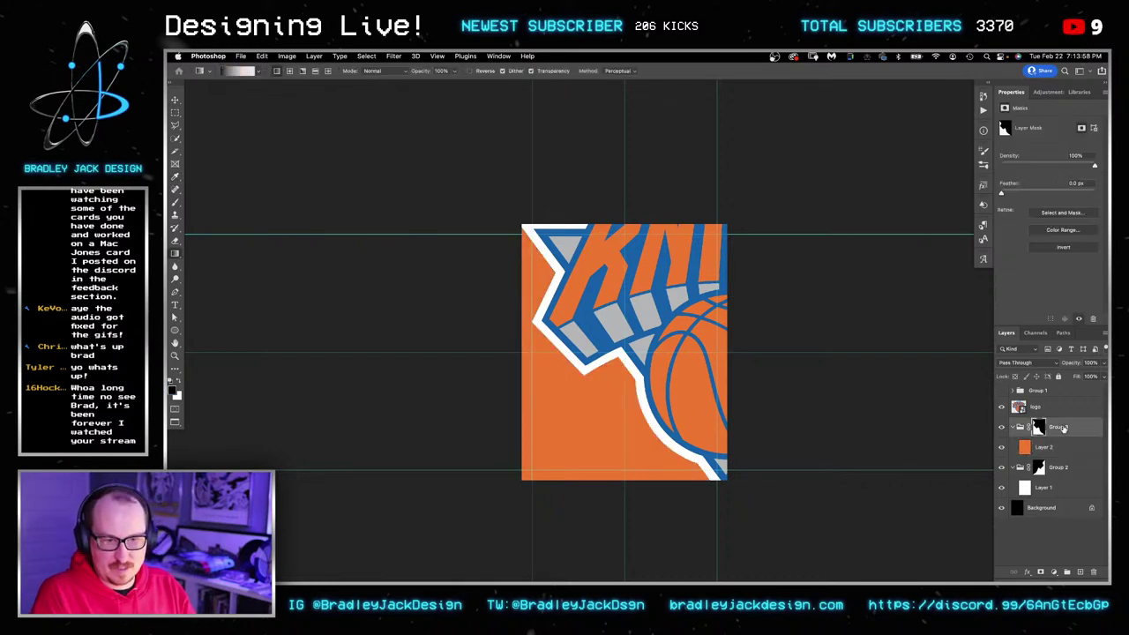
key(super+bracketleft)
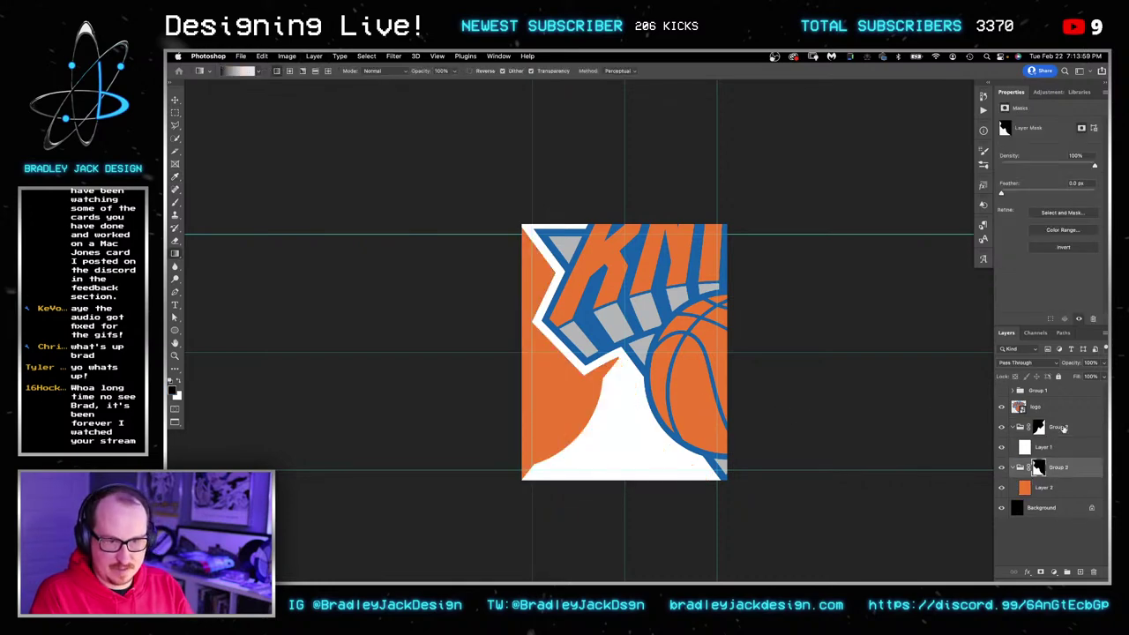
click(1002, 407)
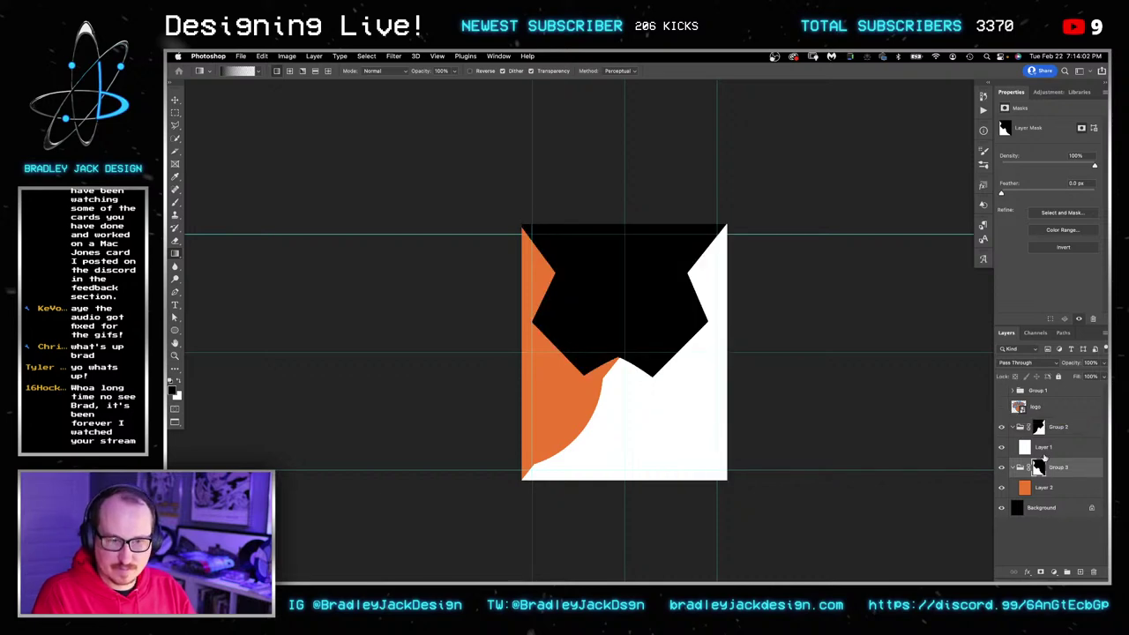
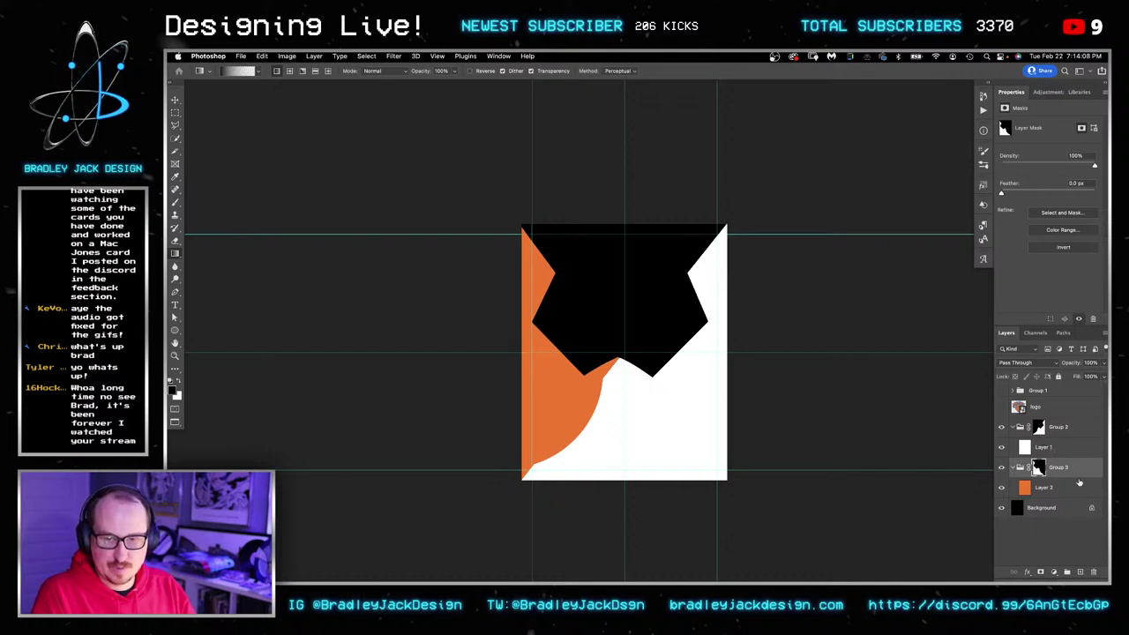
key(v)
drag(762, 434, 769, 361)
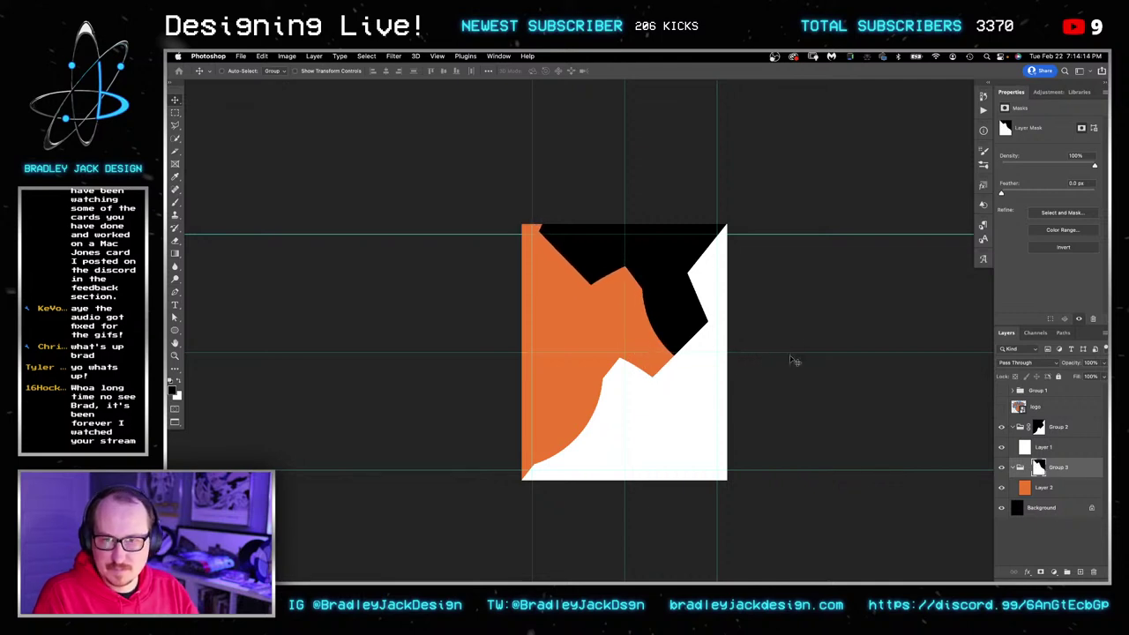
Show the logo again and move it down, roughly centred across the canvas, with its top edge at about Y 900 px.
click(1051, 407)
click(1000, 407)
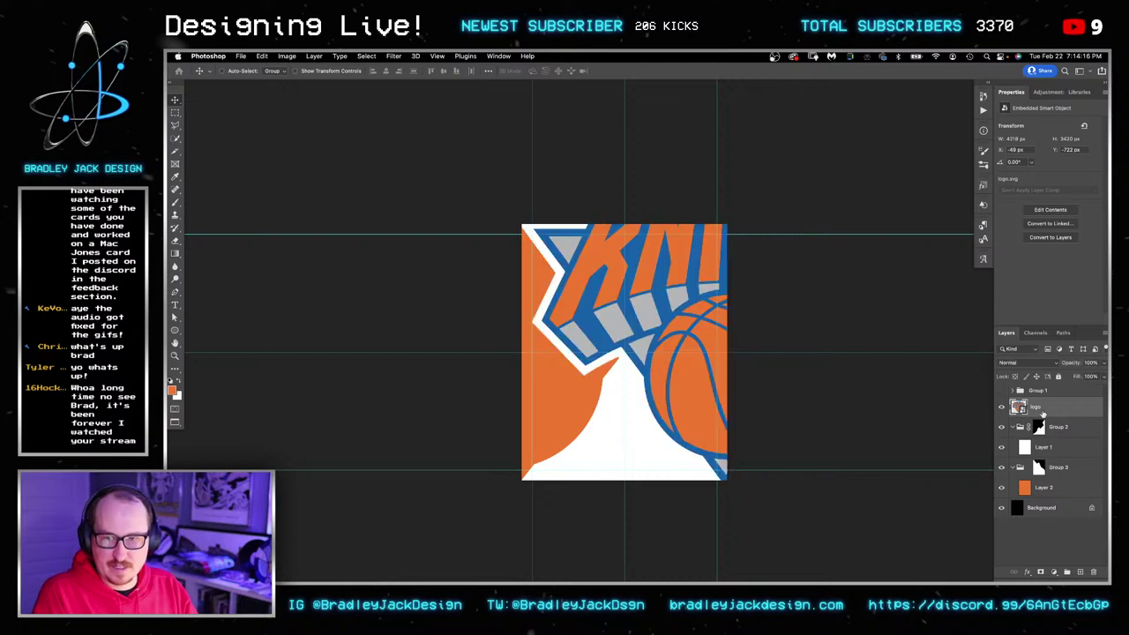
drag(680, 298, 573, 451)
key(shift+Down)
key(shift+Down)
key(shift+Down)
key(shift+Down)
key(shift+Down)
key(shift+Down)
key(shift+Down)
key(shift+Down)
key(shift+Down)
key(shift+Down)
key(shift+Down)
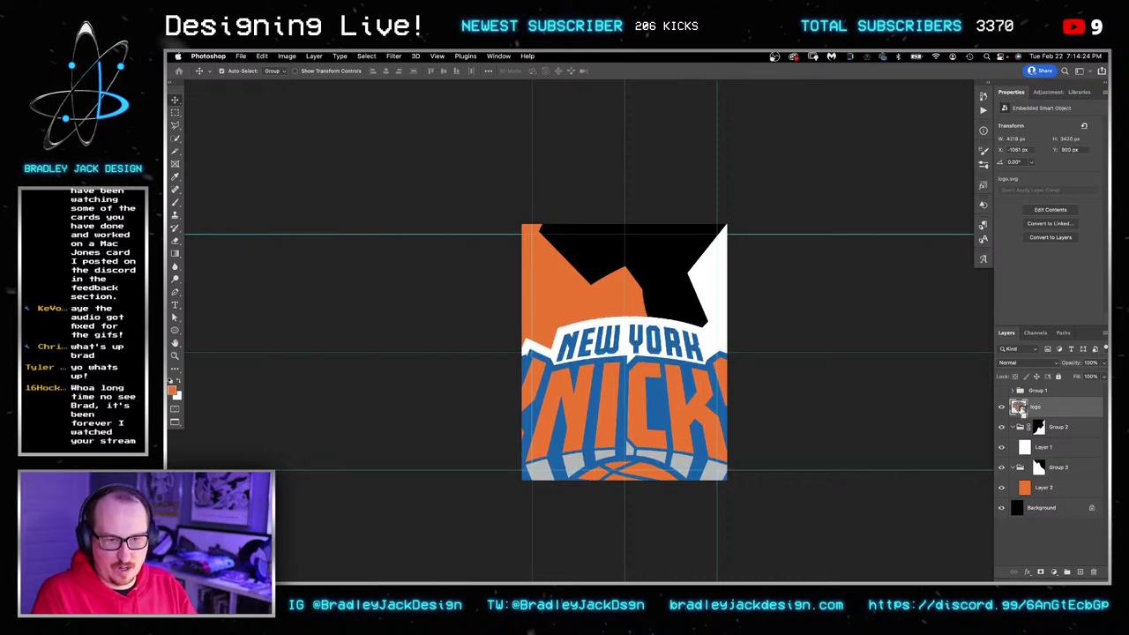
Add a layer above the white one and fill the logo's outline on it with the logo's blue.
click(1075, 429)
key(super+shift+alt+n)
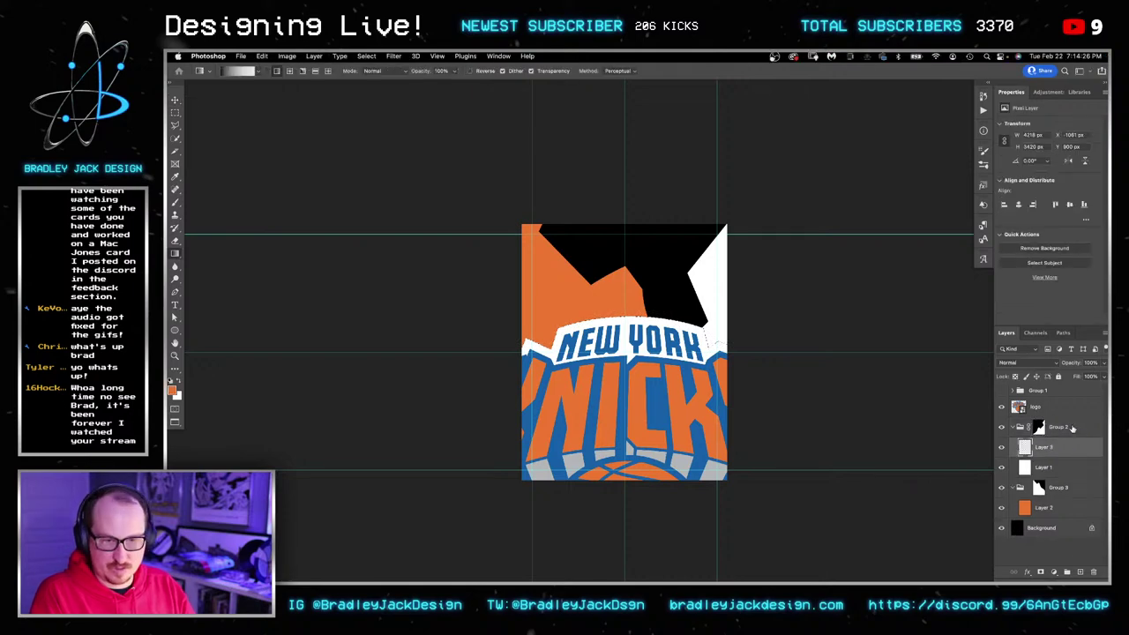
key(g)
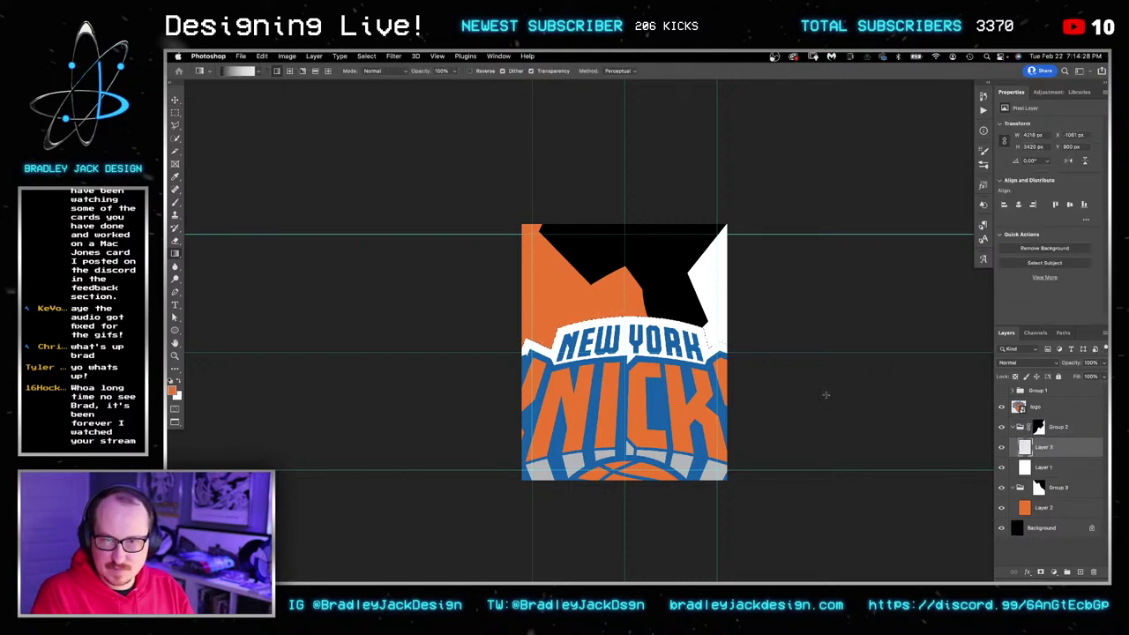
alt+click(661, 381)
key(alt+BackSpace)
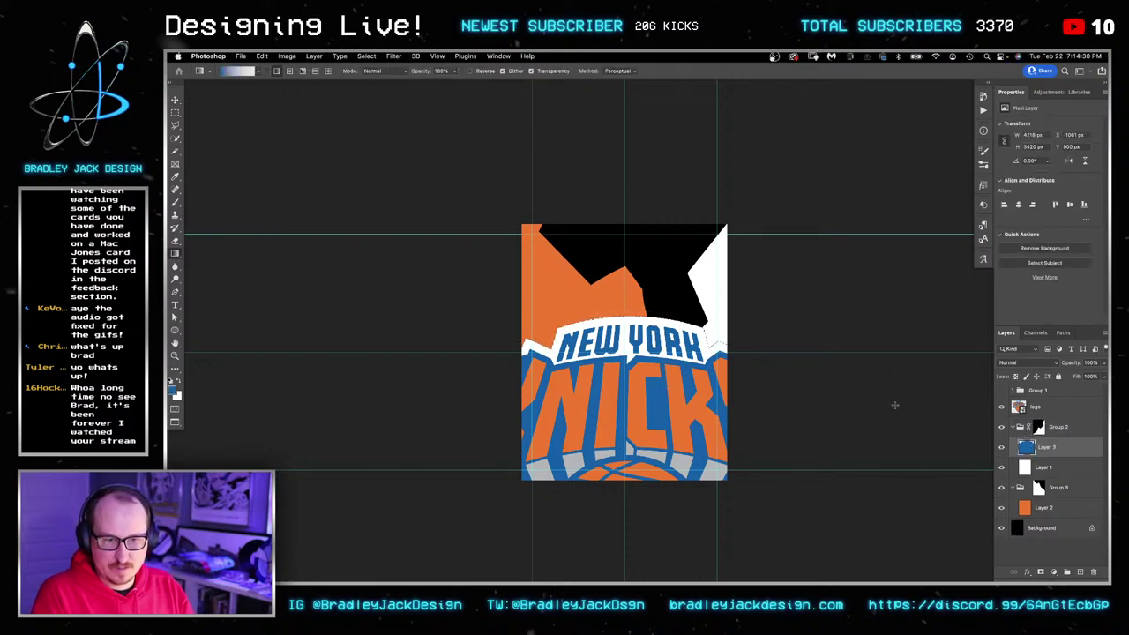
Move the blue layer out above the white group, put it in its own group, and mask that group with the logo's outline.
drag(1047, 450, 1045, 424)
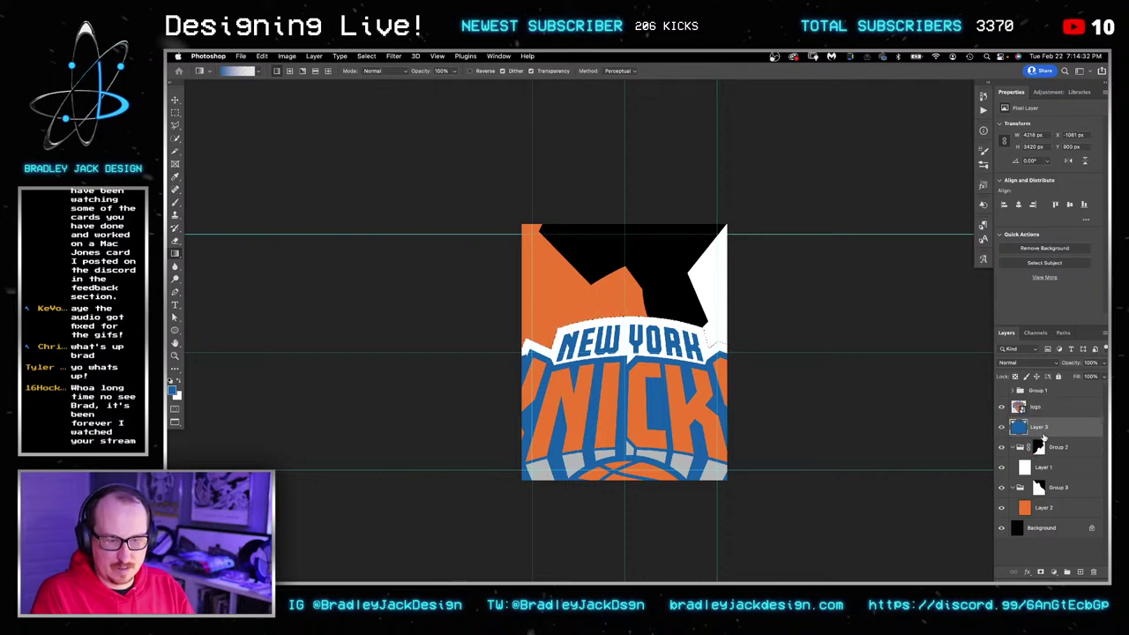
key(super+g)
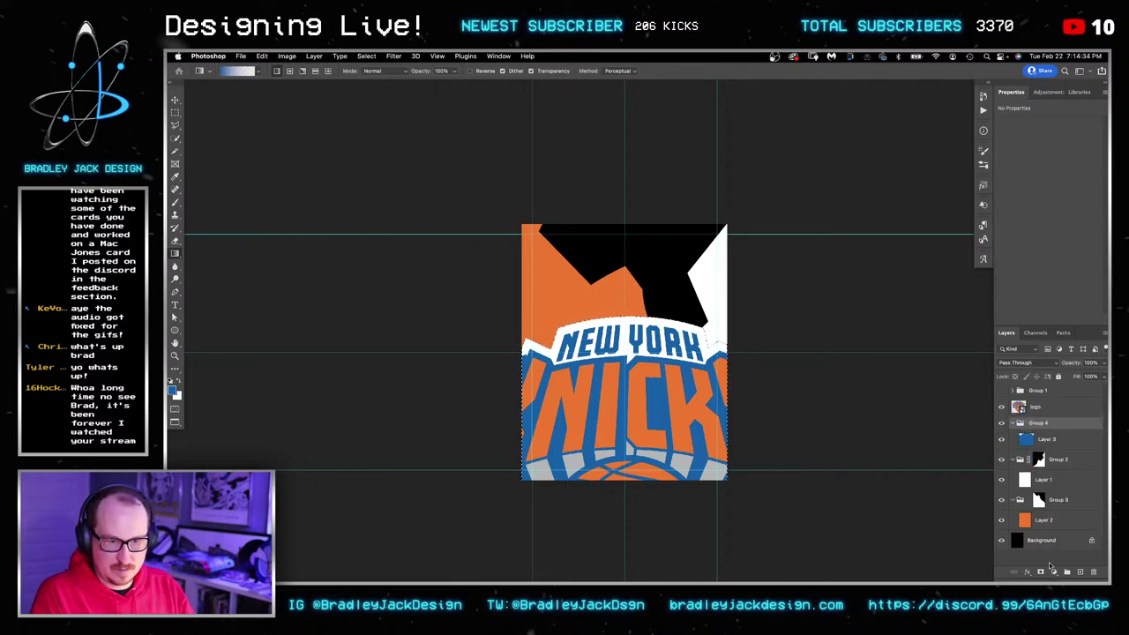
click(1040, 571)
Extend the blue fill over the whole layer inside the masked group and hide the logo.
click(1026, 452)
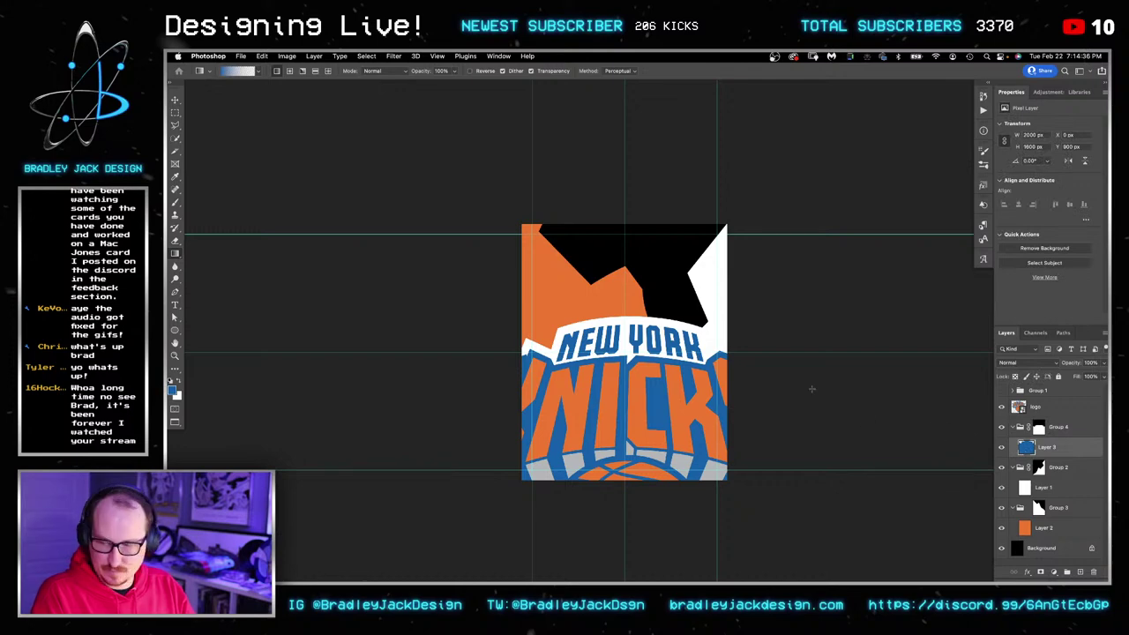
key(v)
click(1001, 408)
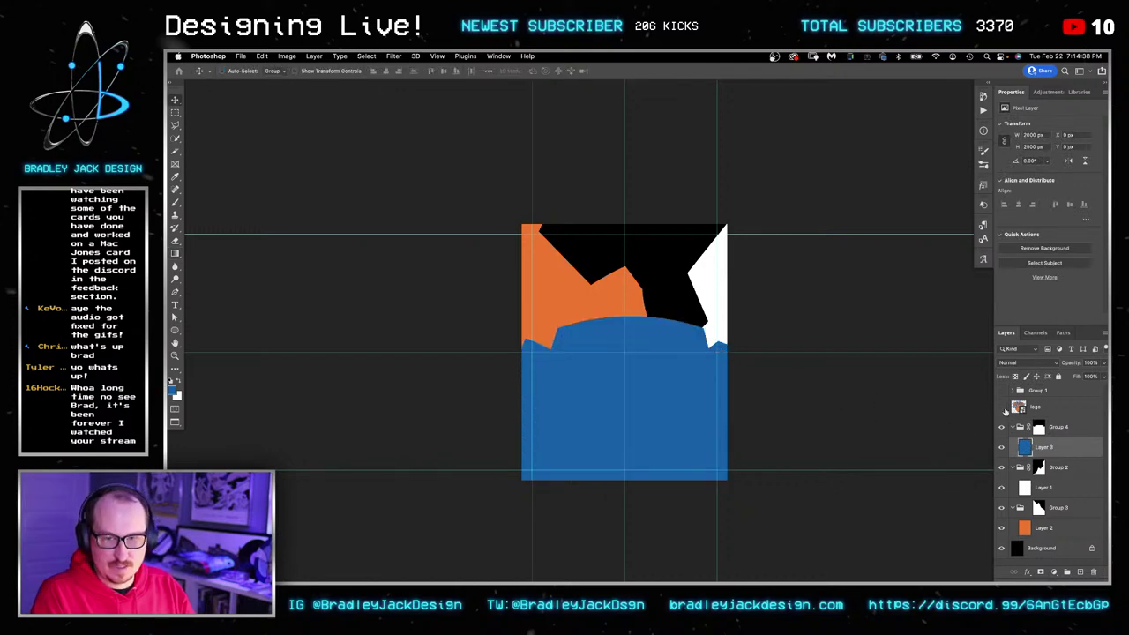
Place the blue group between the white and orange groups, and preview the background briefly with the player cut-outs shown.
drag(1061, 431, 1061, 499)
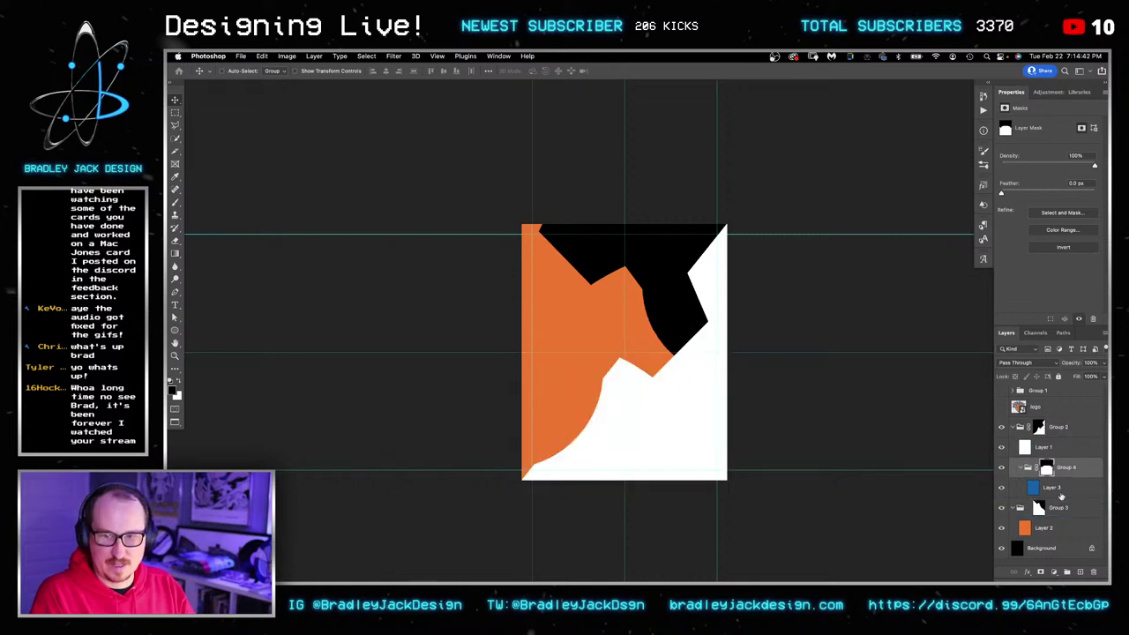
key(super+z)
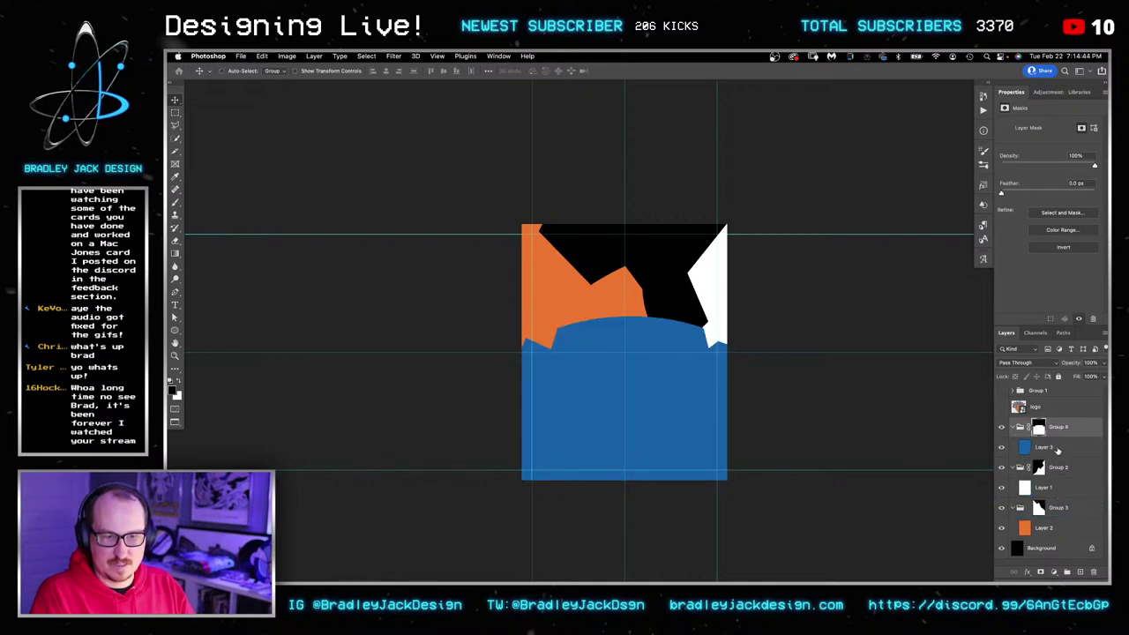
drag(1061, 431, 1069, 501)
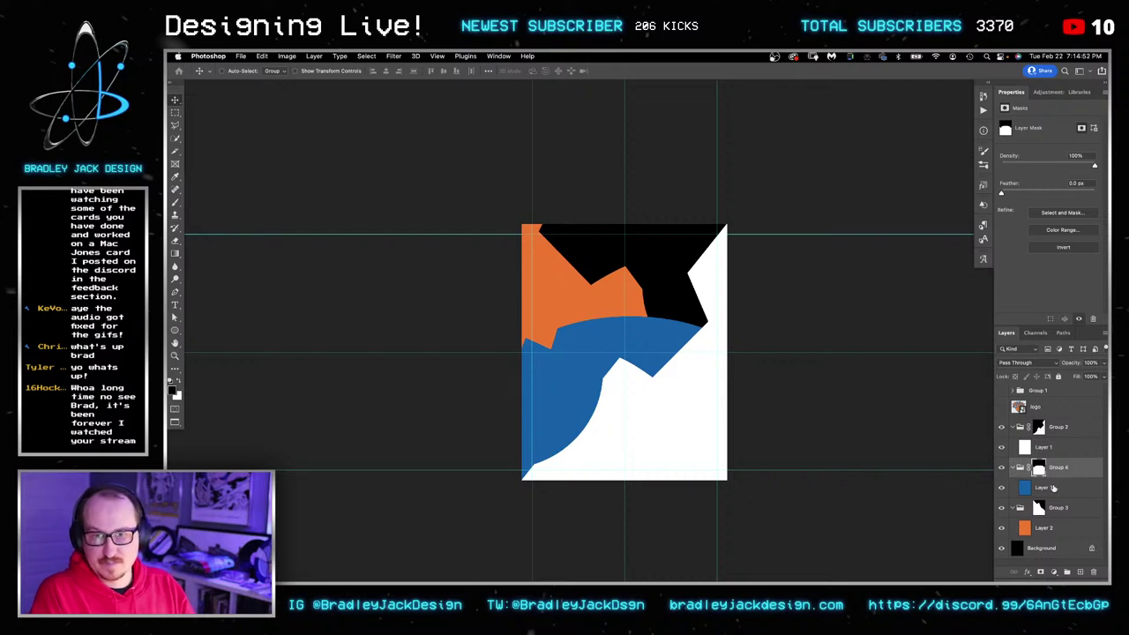
click(1001, 391)
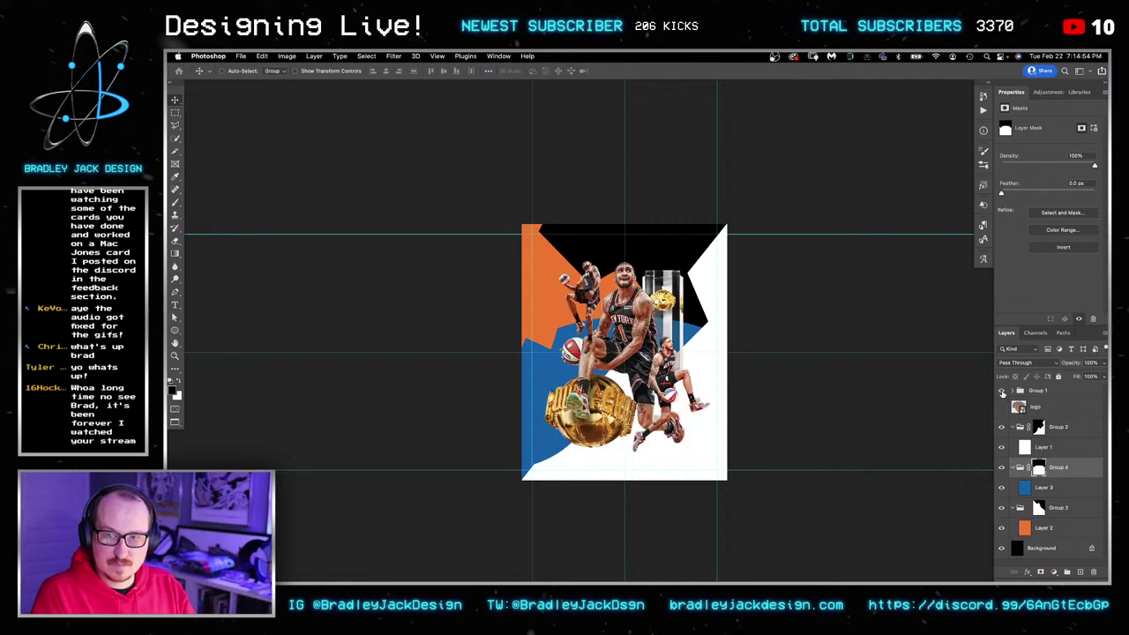
click(1001, 391)
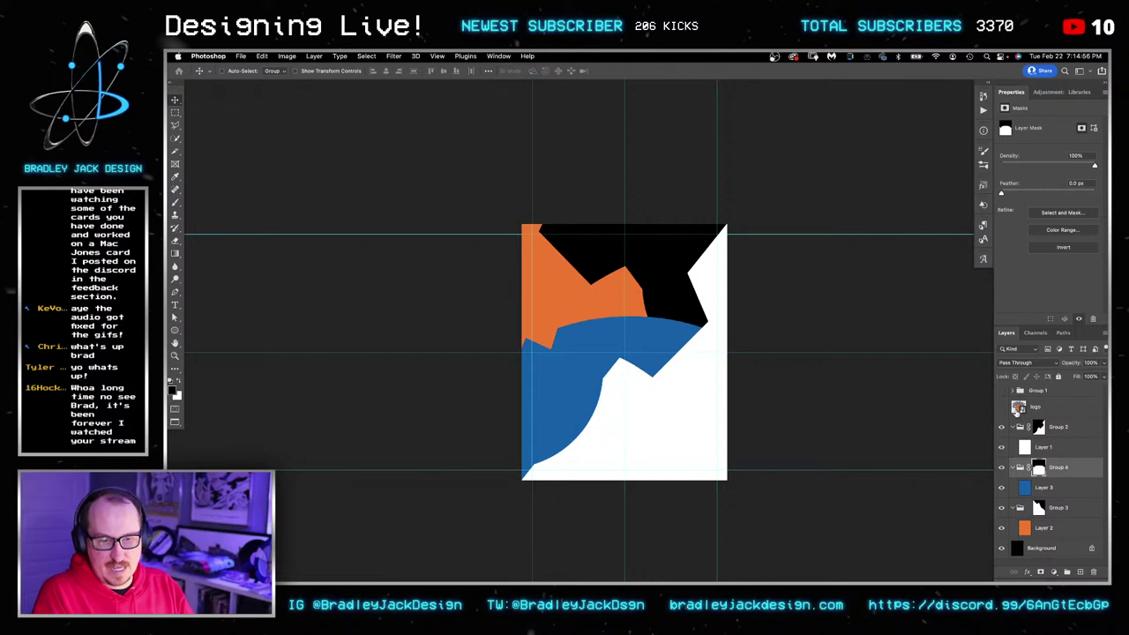
Switch to Safari and open envato.com in a new tab.
key(Tab)
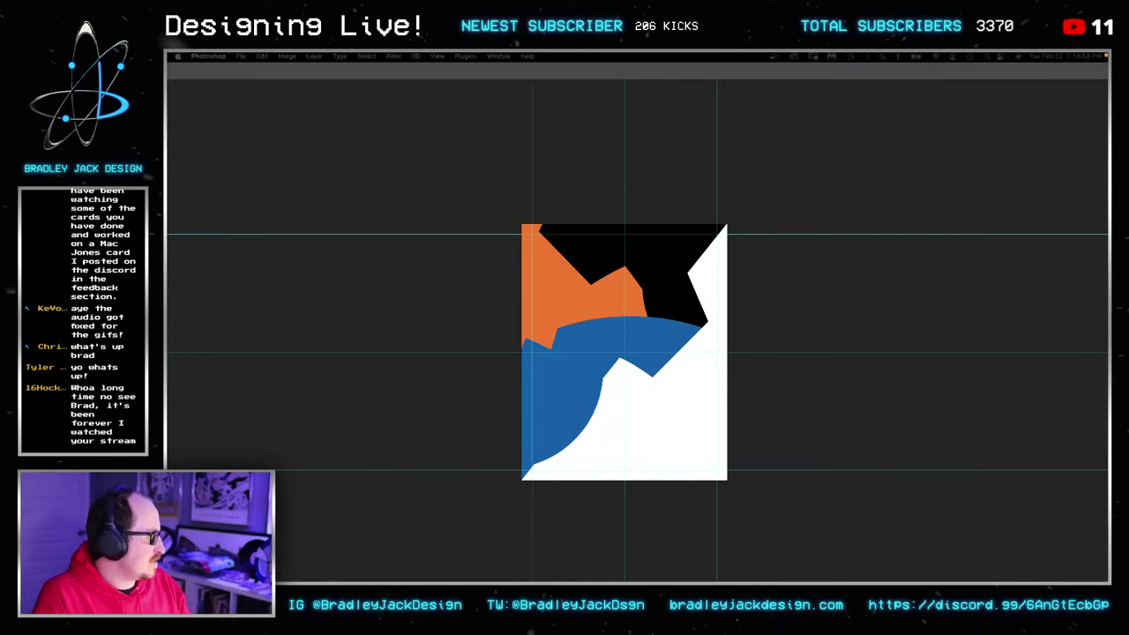
key(super+Tab)
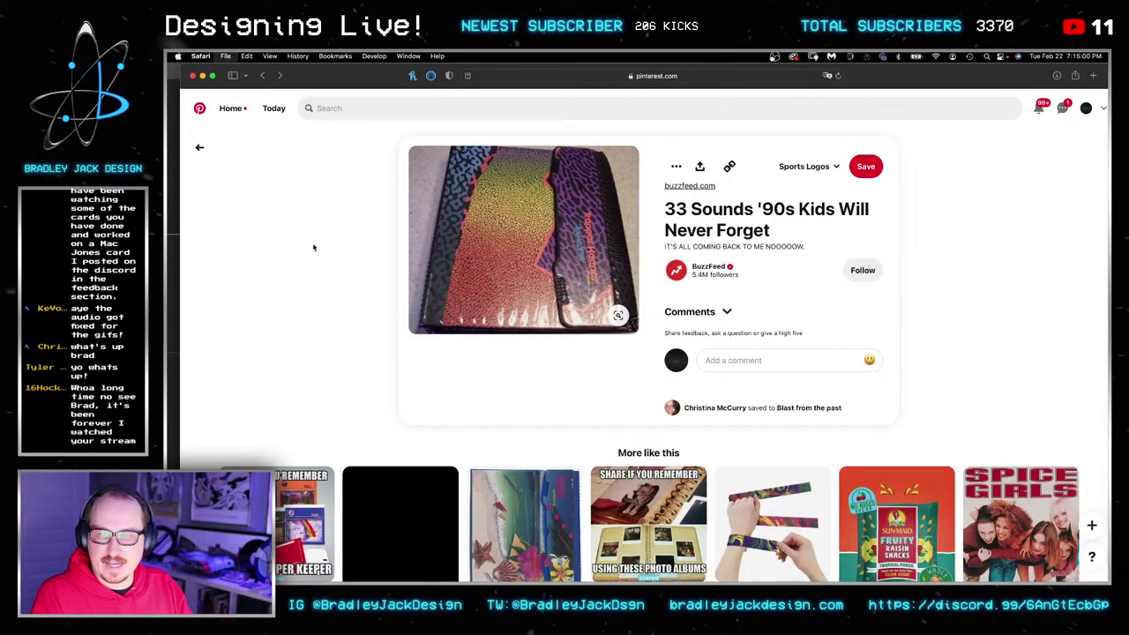
key(super+t)
text(envato.com)
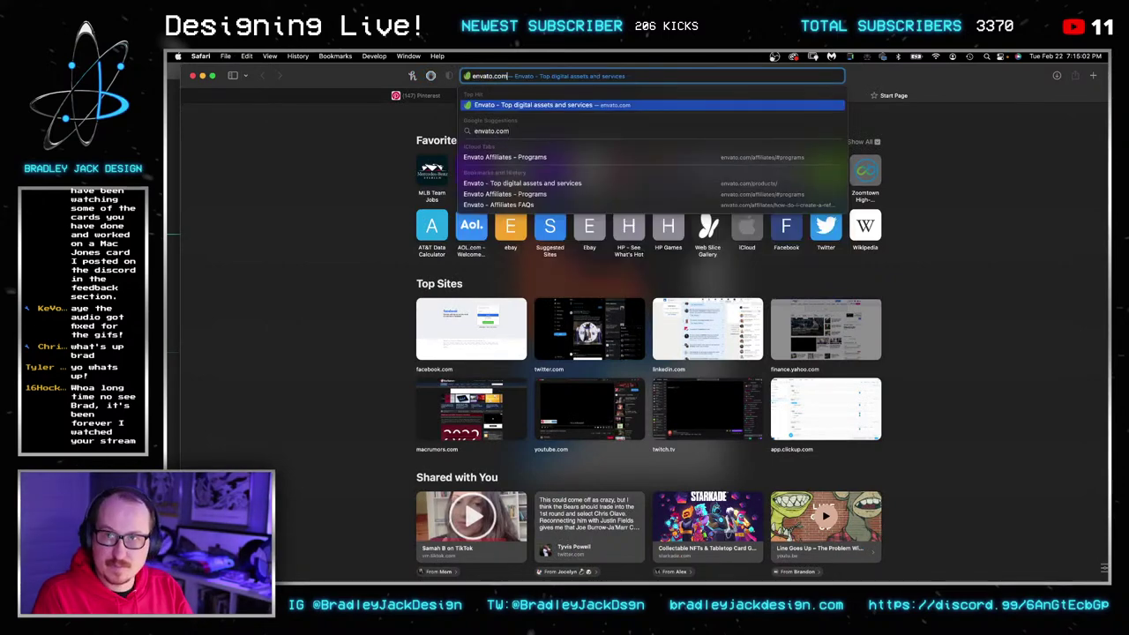
key(Return)
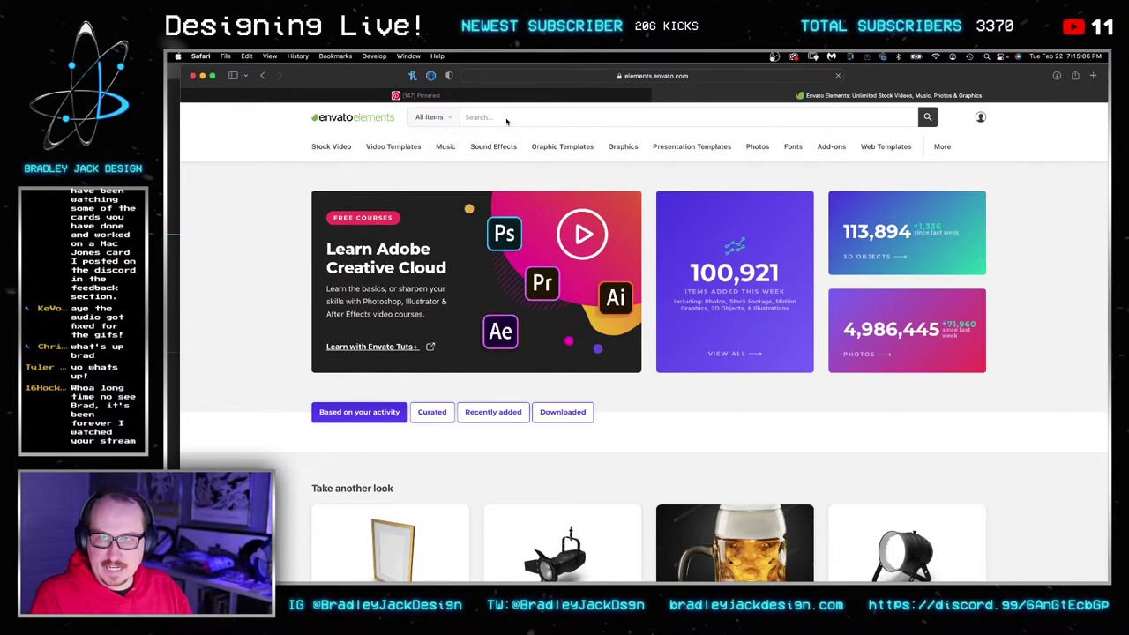
Search Envato Elements for "animal print".
click(505, 117)
text(aniumal)
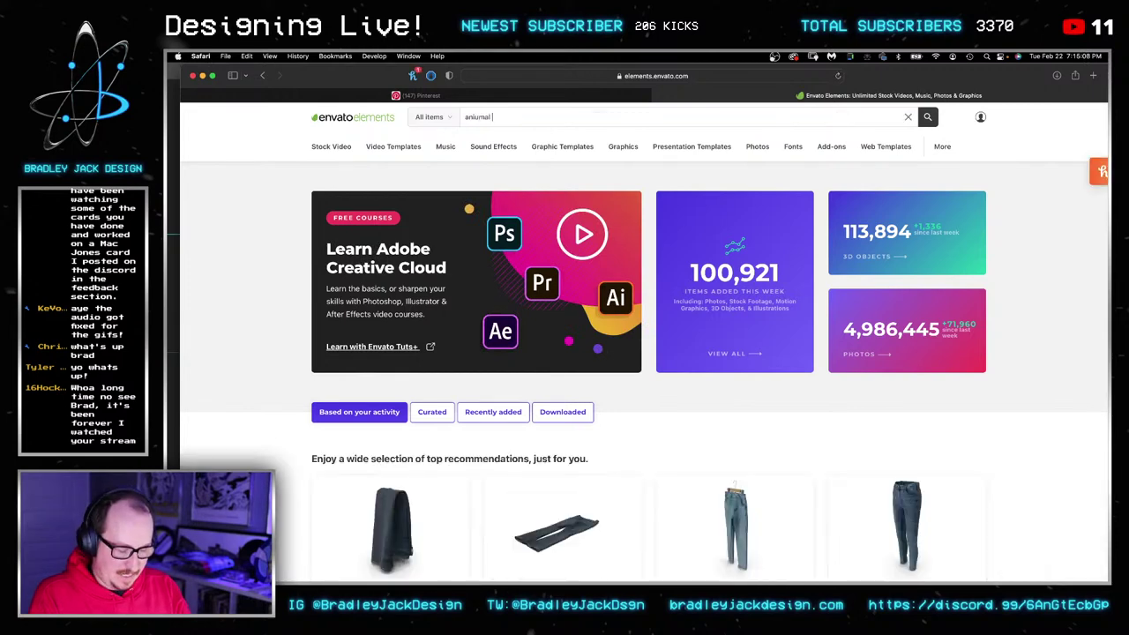
text( print)
key(super+a)
text(animal print)
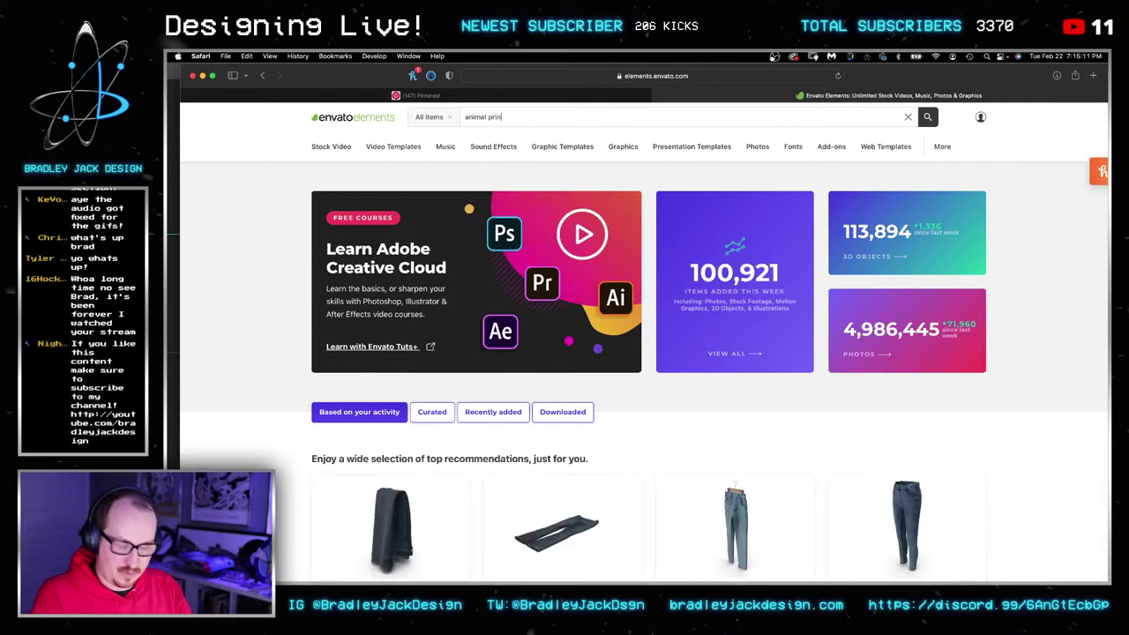
key(Return)
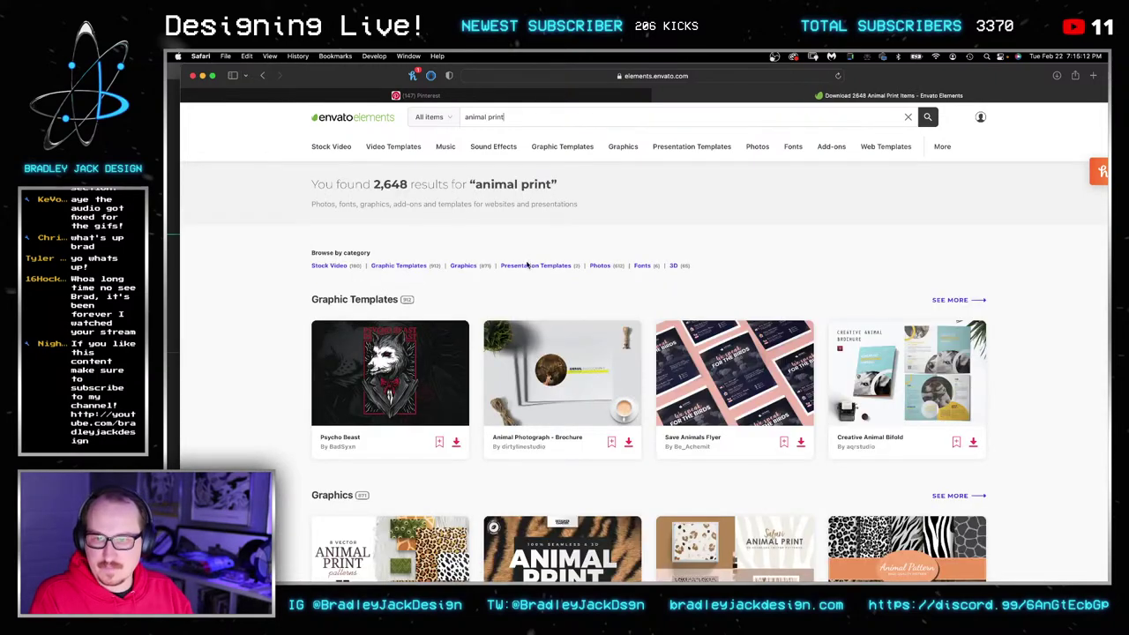
Look through the animal print results by category and open the Graphics category.
scroll(518, 262, down, 8)
scroll(518, 262, down, 5)
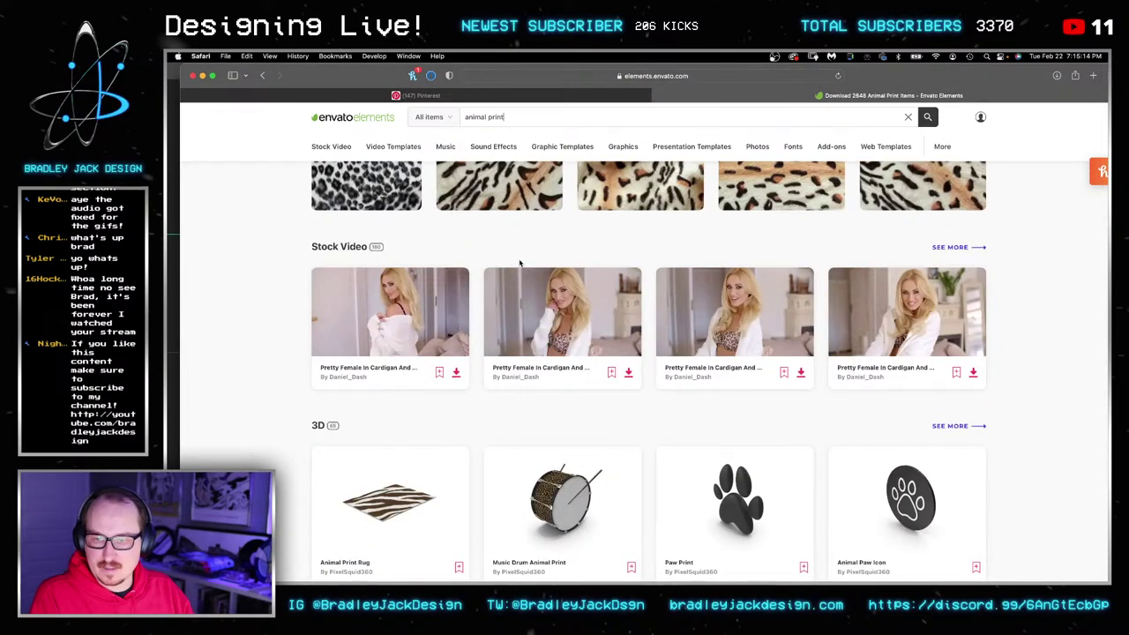
scroll(506, 257, down, 3)
scroll(460, 247, down, 5)
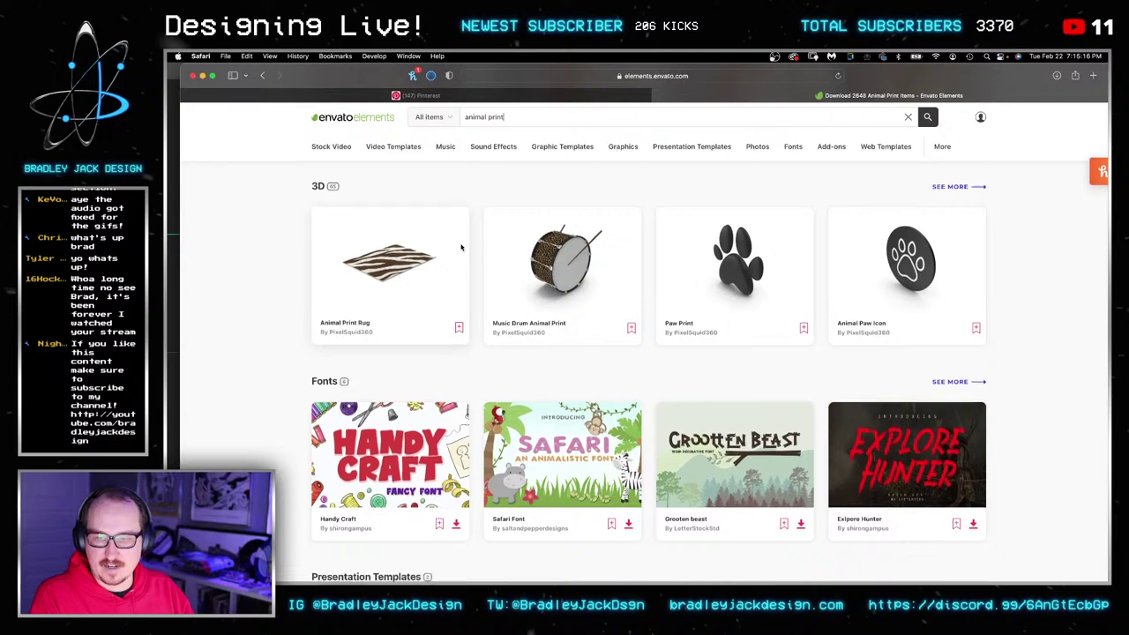
scroll(460, 246, down, 2)
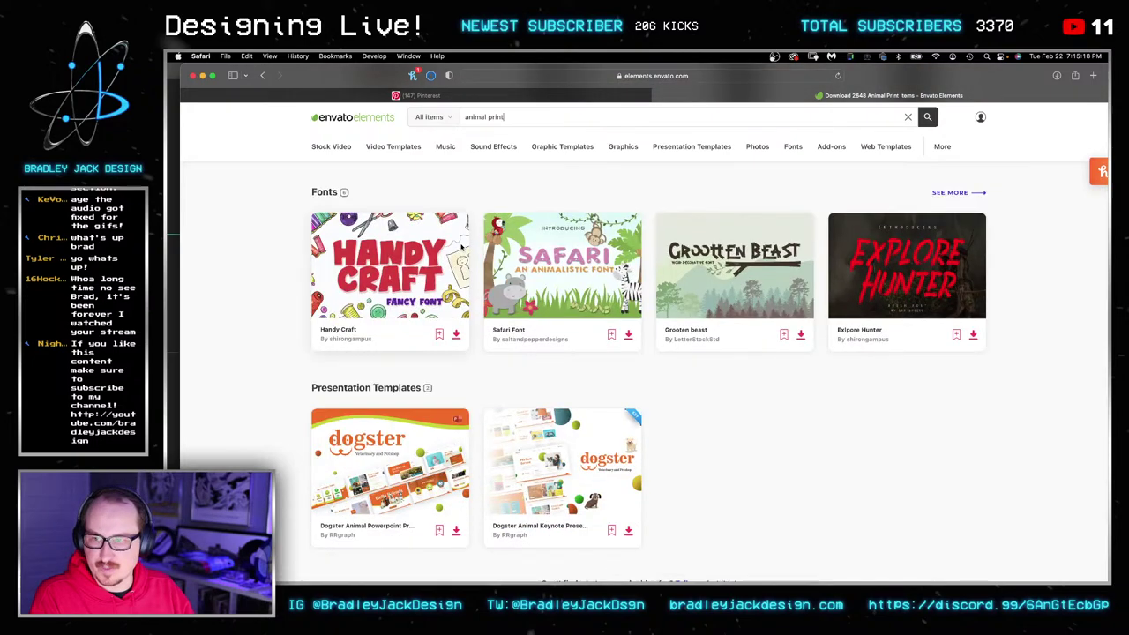
scroll(459, 256, up, 5)
scroll(459, 256, up, 5)
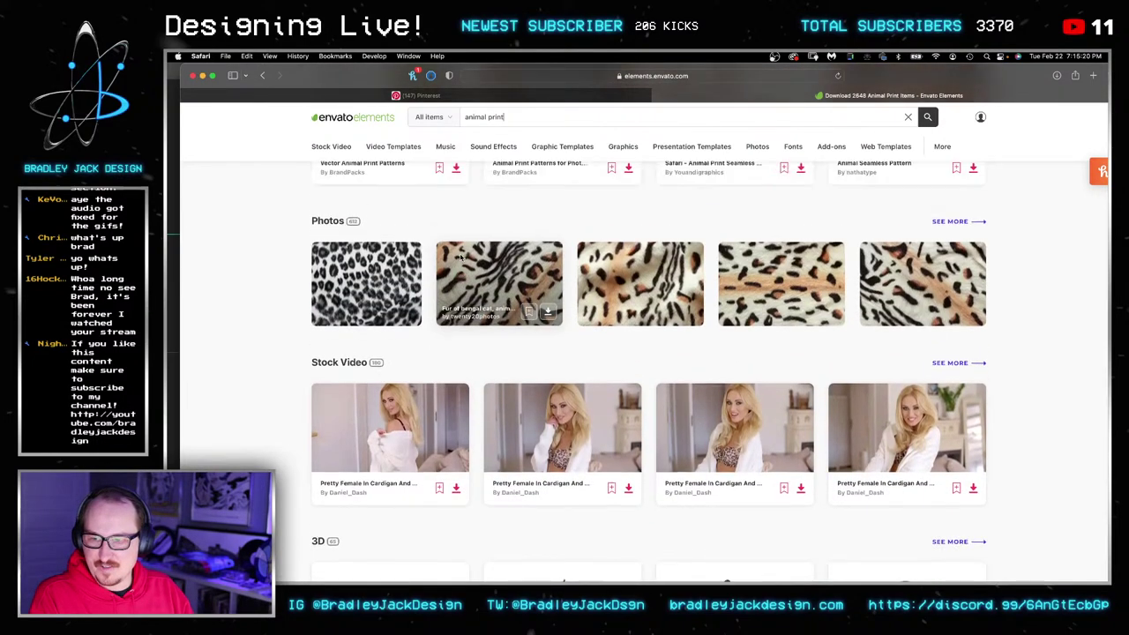
scroll(402, 291, up, 3)
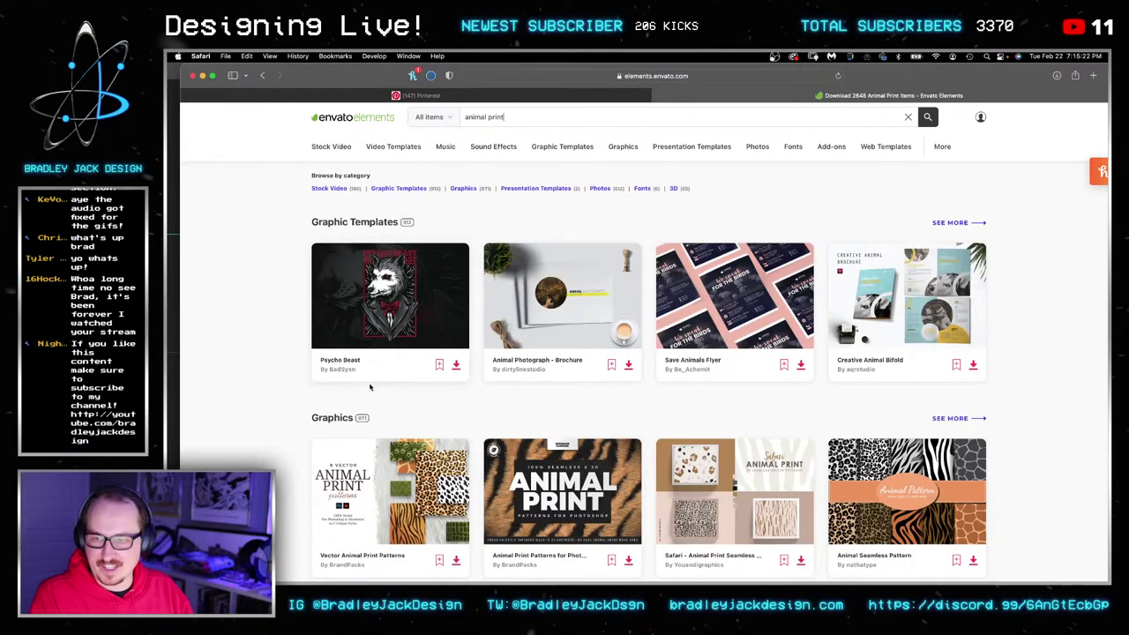
click(331, 418)
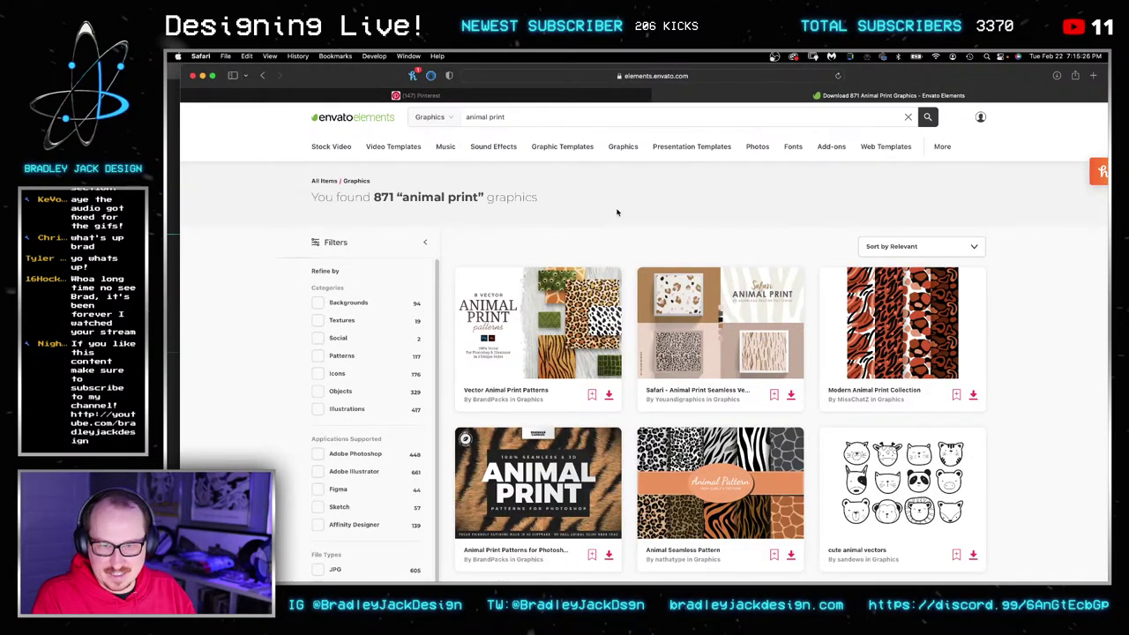
Refine the Graphics search to "90s animal print".
click(466, 117)
text(90)
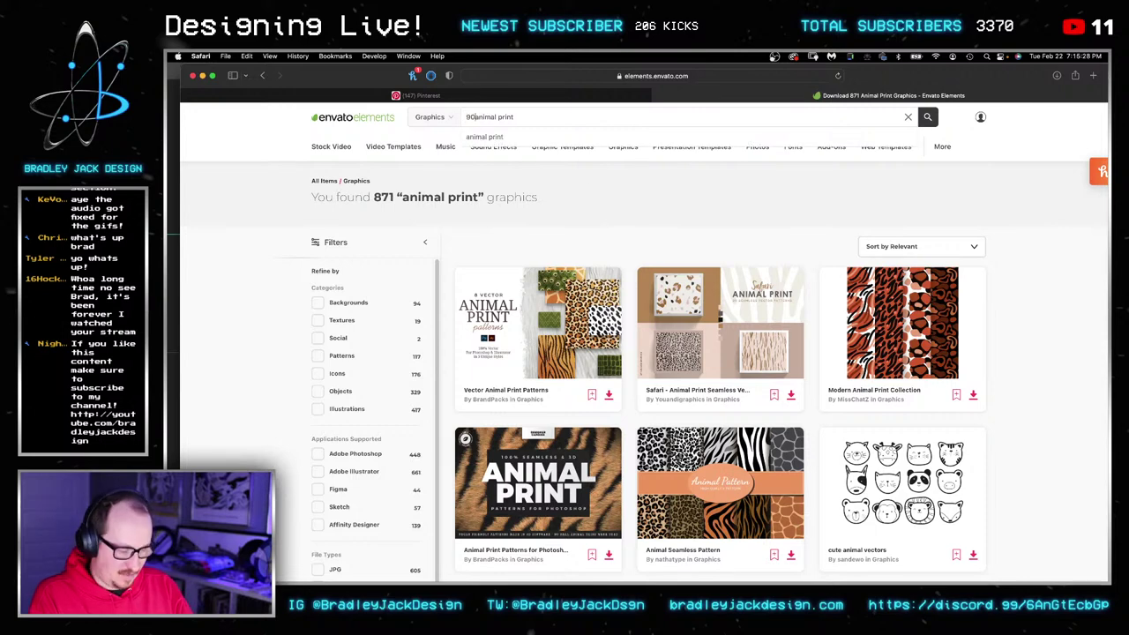
text(s)
key(Return)
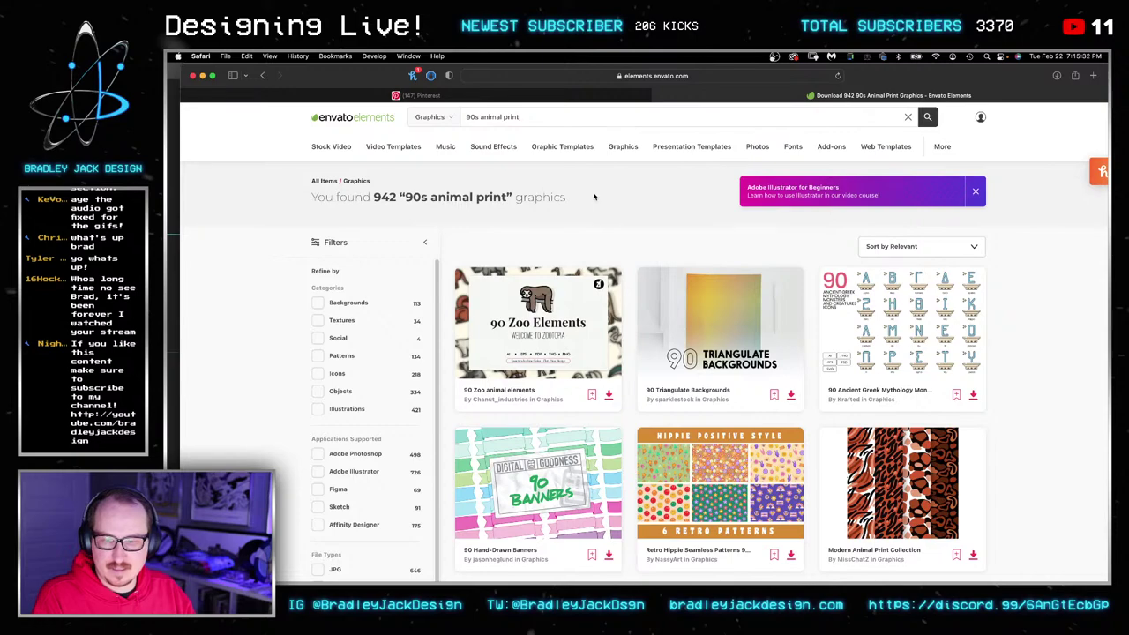
Download the Vector Animal Print Patterns pack without a license.
scroll(562, 194, down, 3)
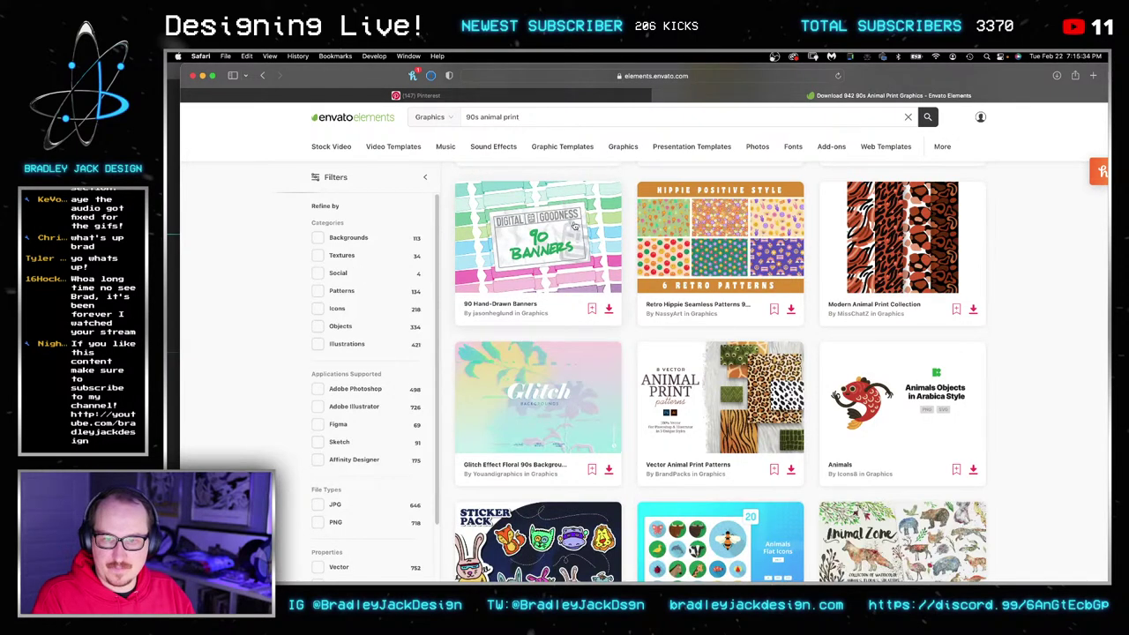
click(790, 470)
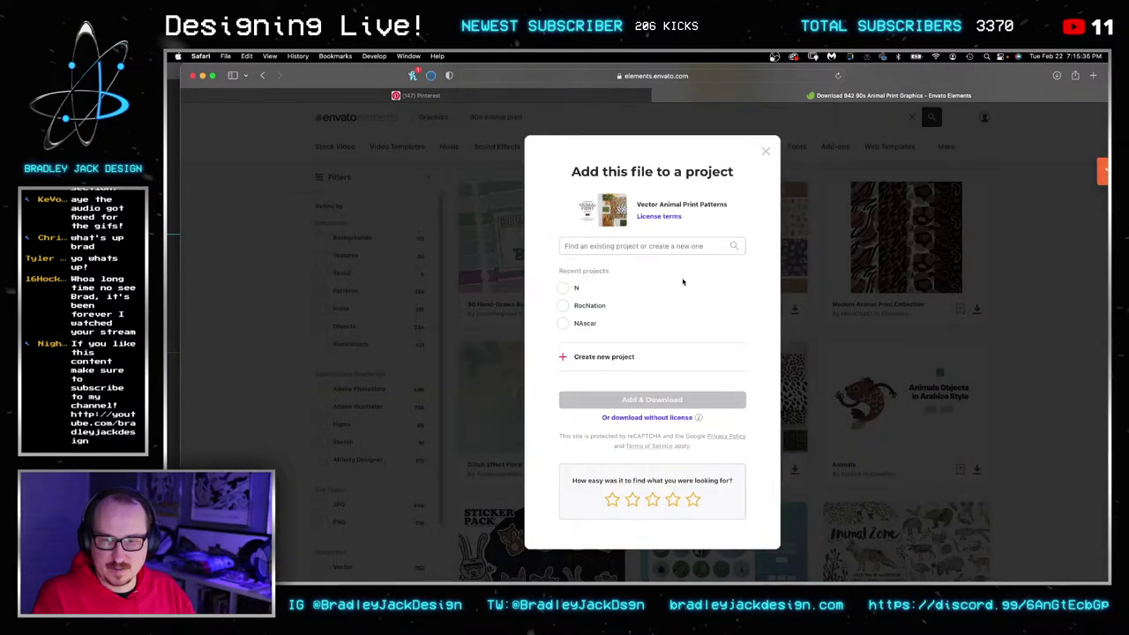
click(649, 418)
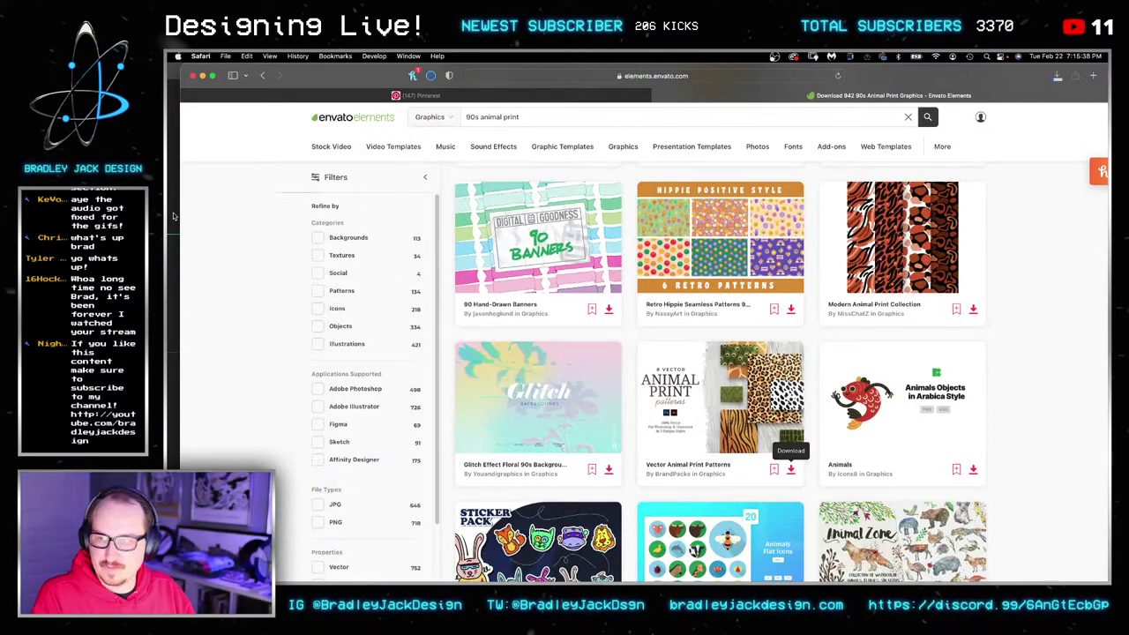
Switch to Photoshop and convert the masked group holding the white shape into a smart object.
key(super+Tab)
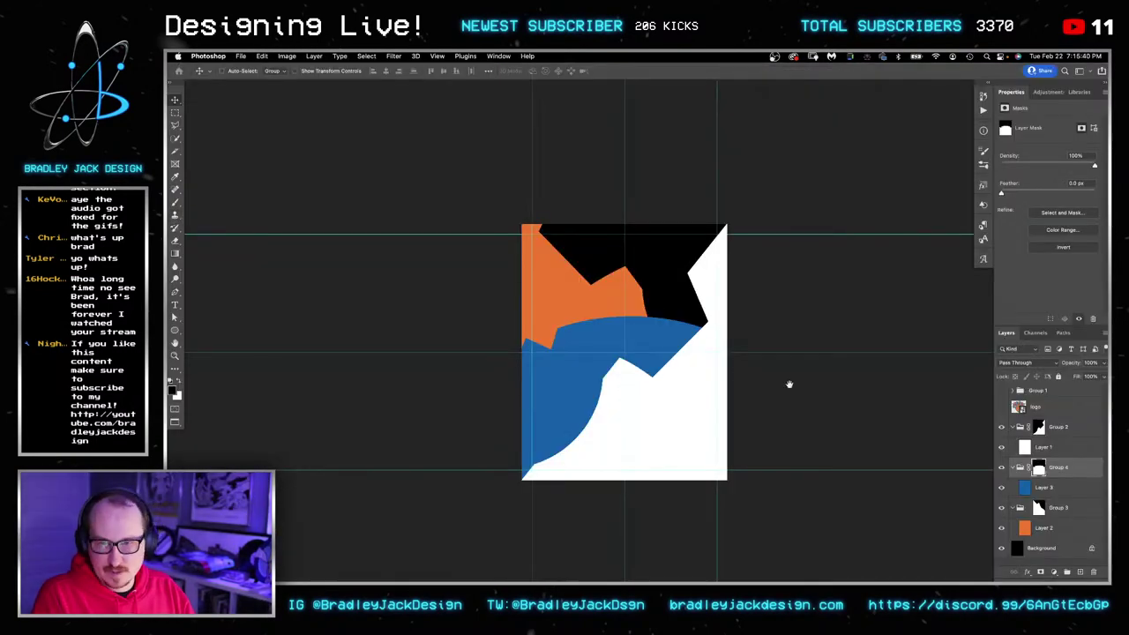
drag(790, 385, 731, 341)
drag(608, 352, 621, 358)
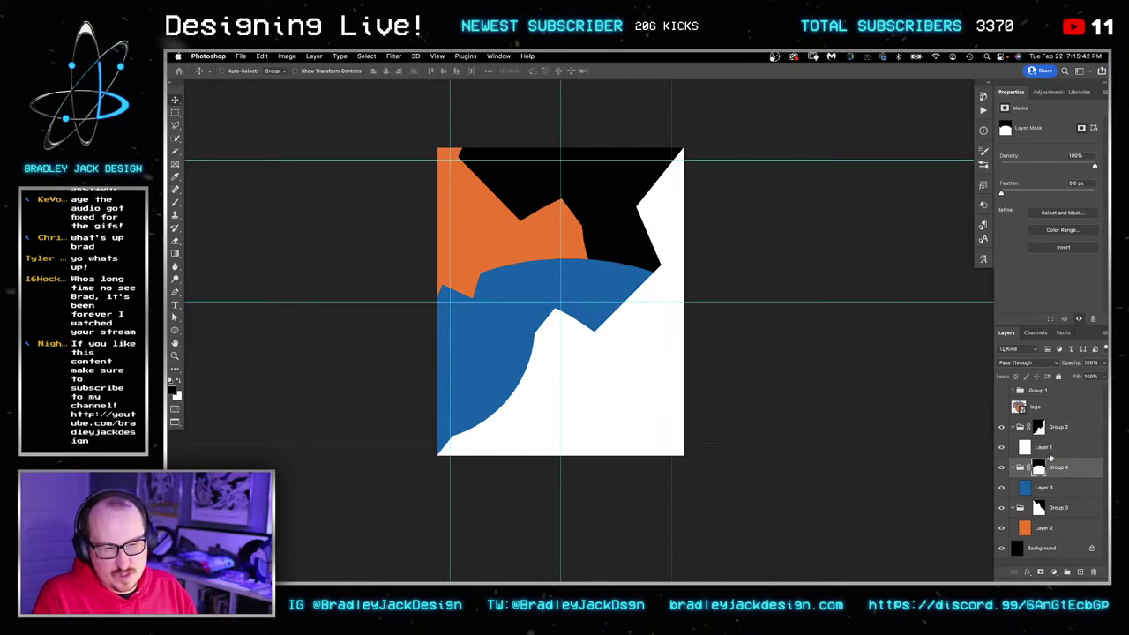
click(1049, 448)
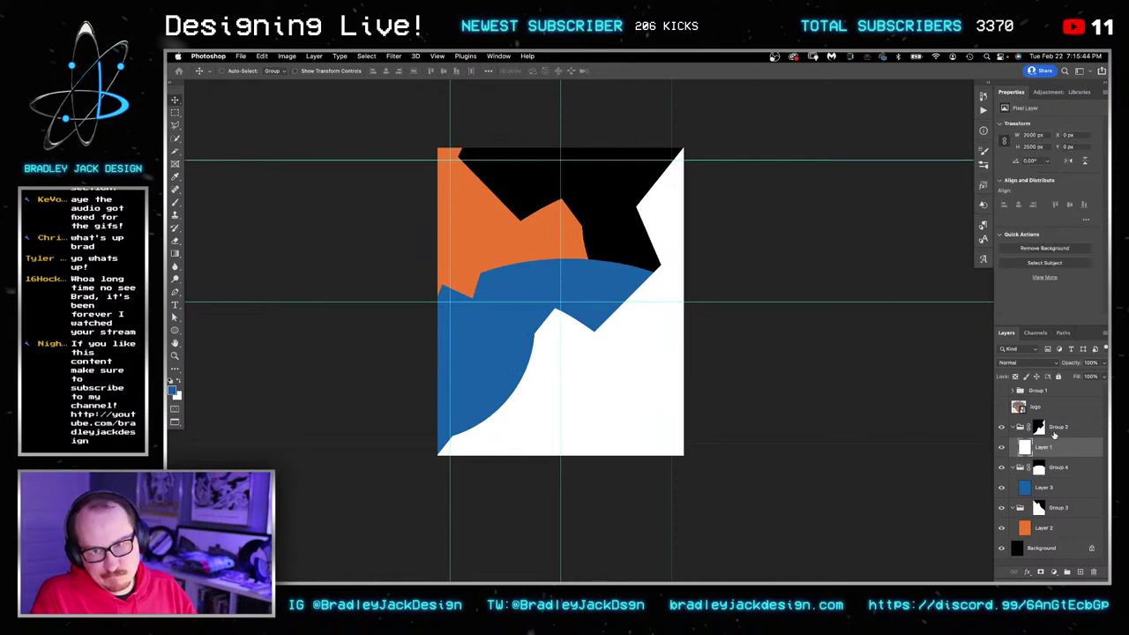
click(1055, 432)
key(super+alt+s)
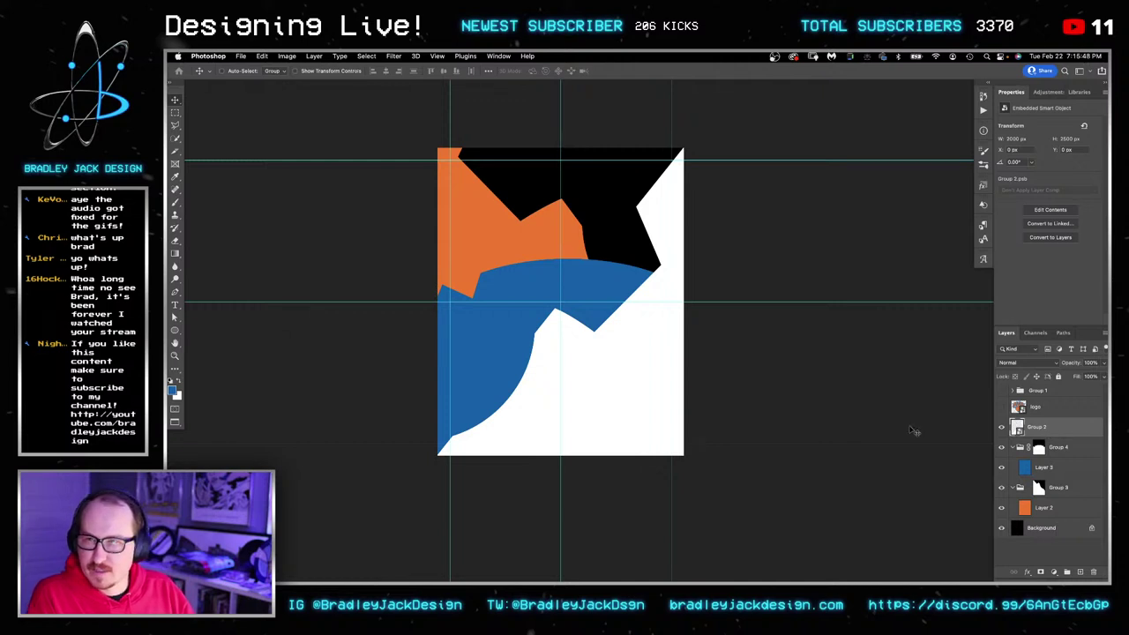
Load the white shape's outline as a selection and contract it inward.
ctrl+click(1018, 428)
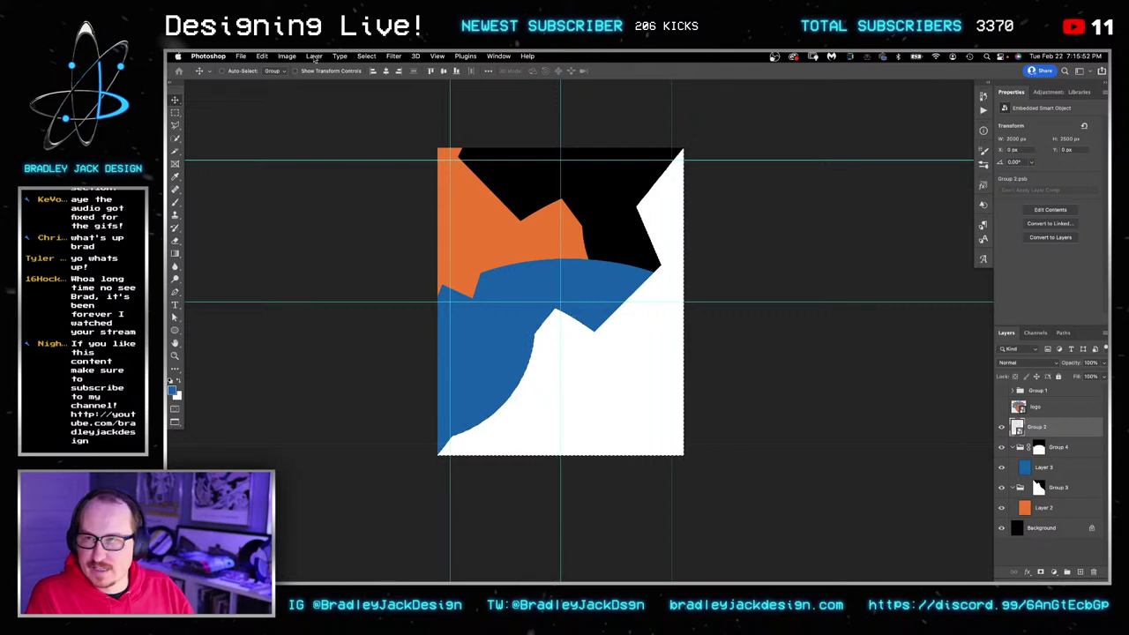
click(366, 55)
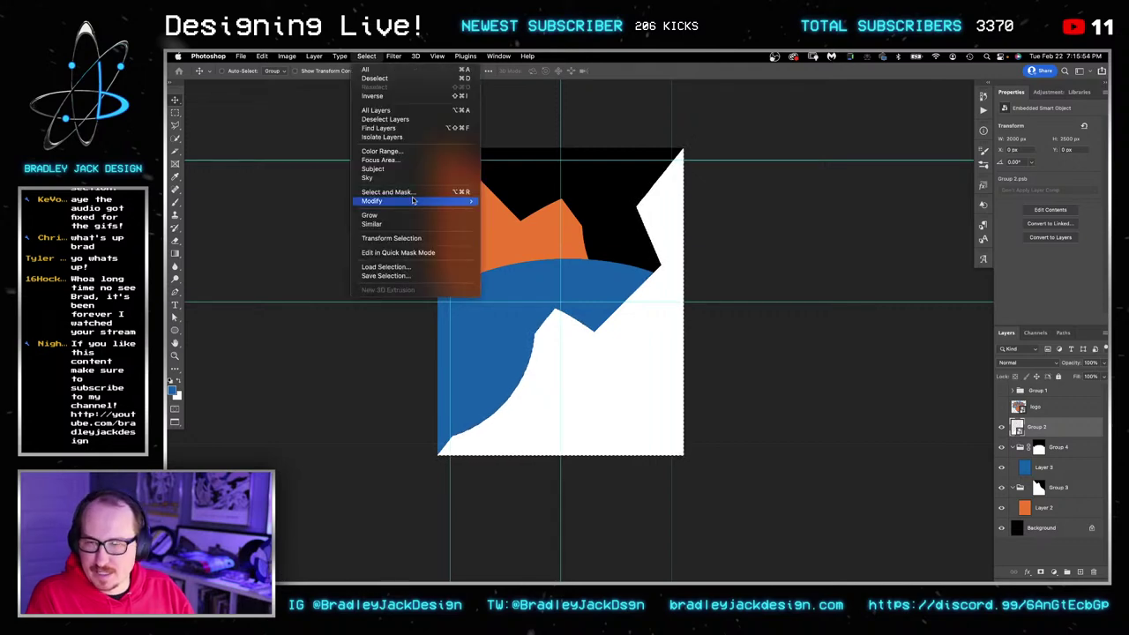
mouse_move(467, 201)
click(510, 229)
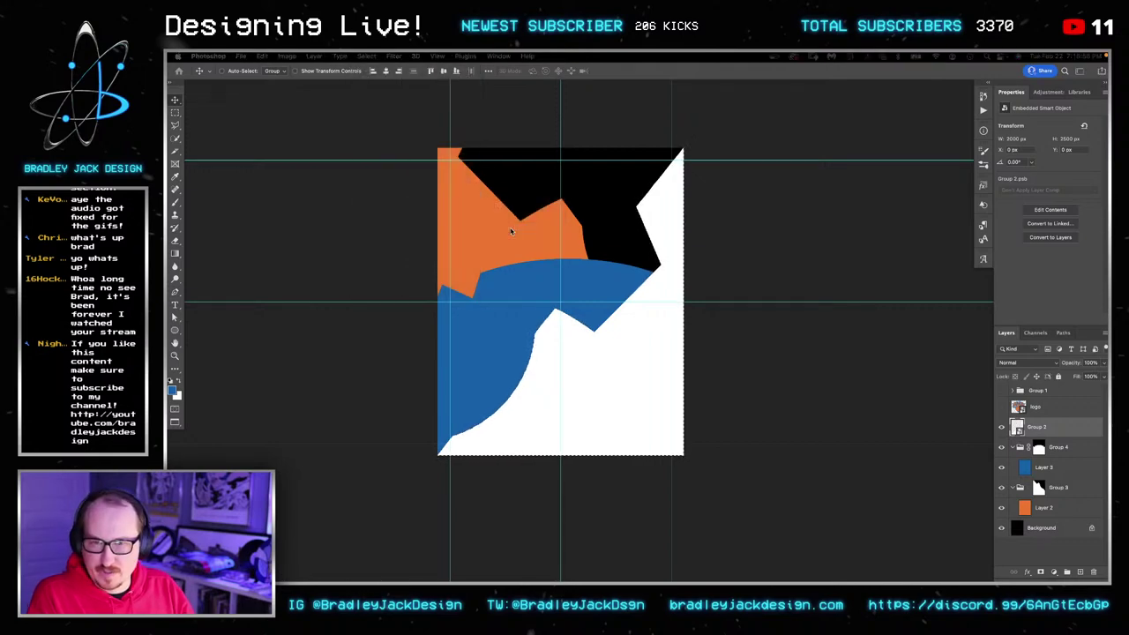
key(Return)
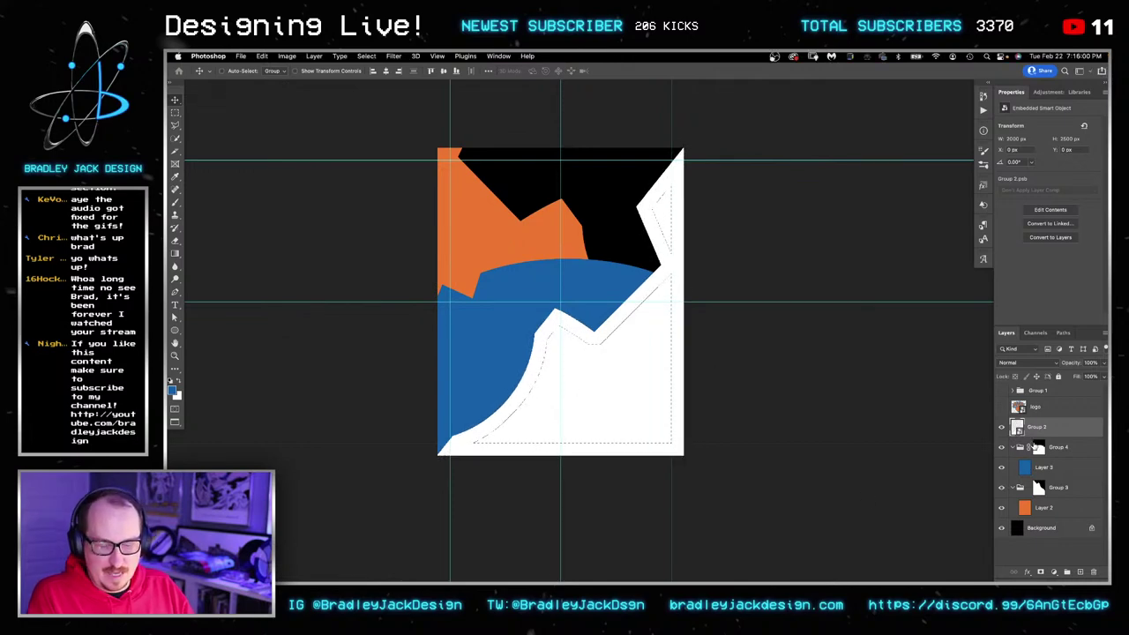
Fill the contracted selection with the blue foreground colour on a new layer above the white shape.
click(1080, 572)
key(g)
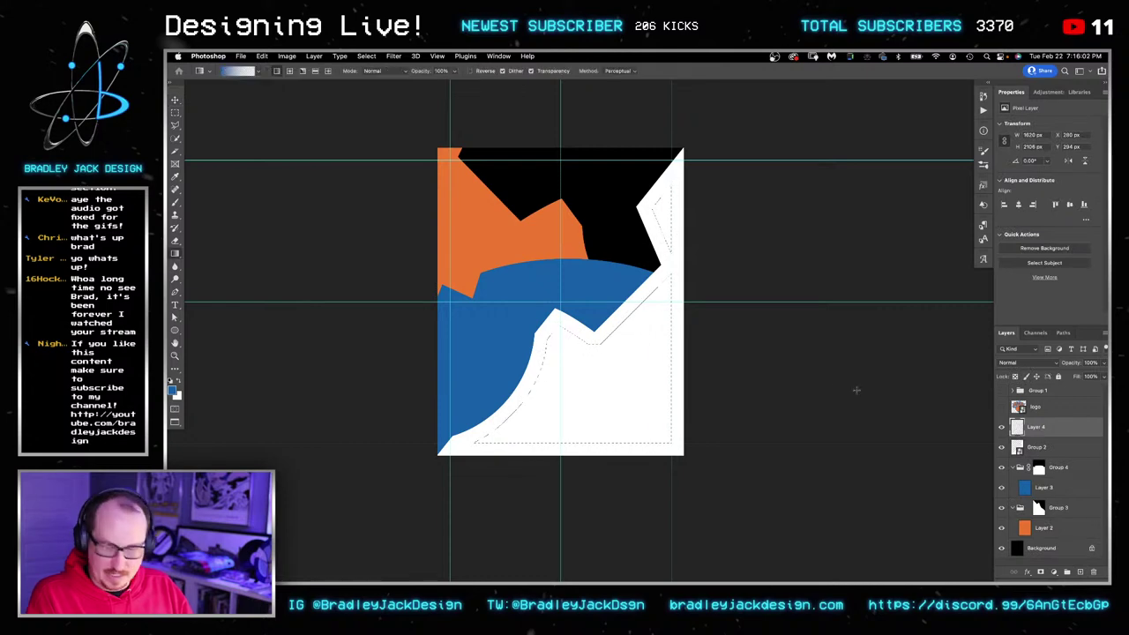
drag(827, 383, 967, 392)
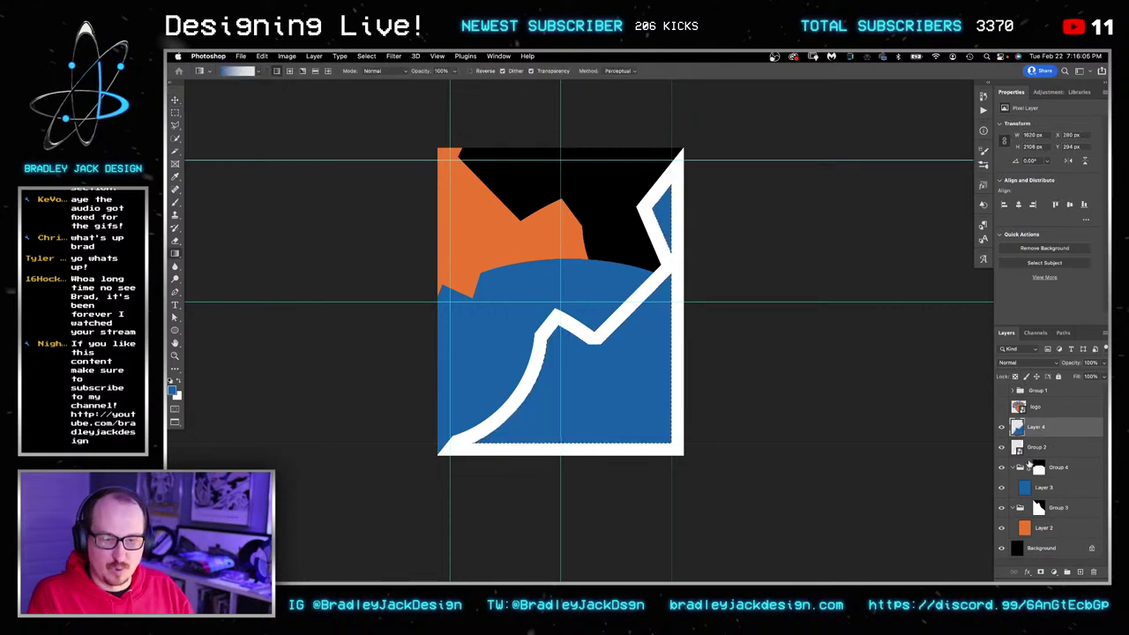
Select the area from the small upper blue triangle's slanted edges out past the canvas's right edge with the Polygonal Lasso.
key(z)
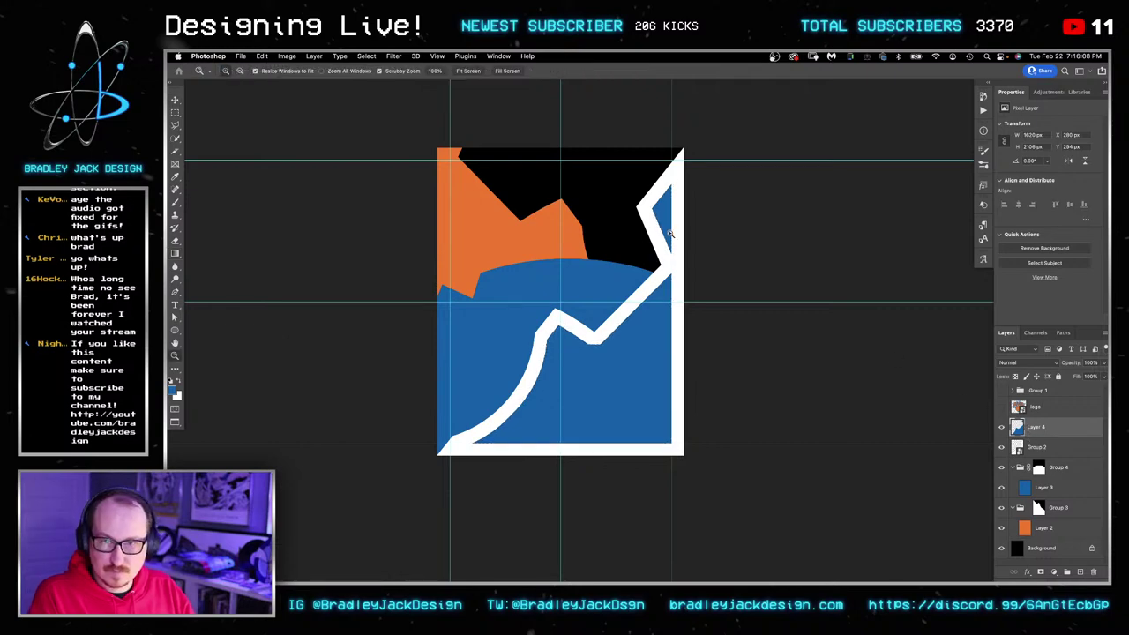
drag(673, 236, 662, 246)
click(175, 123)
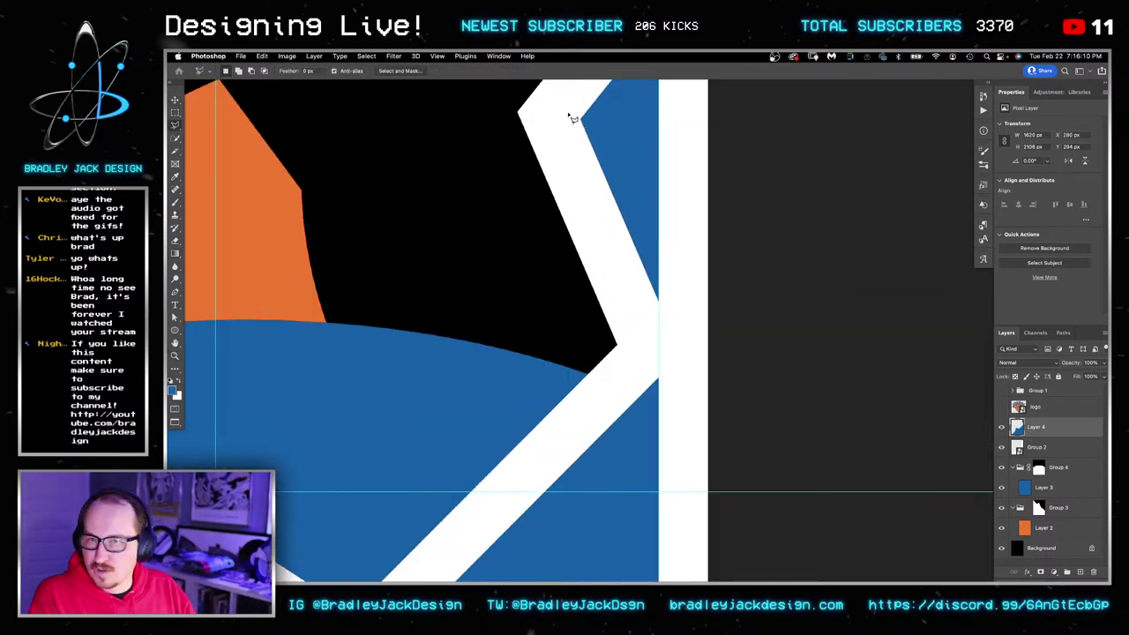
click(658, 299)
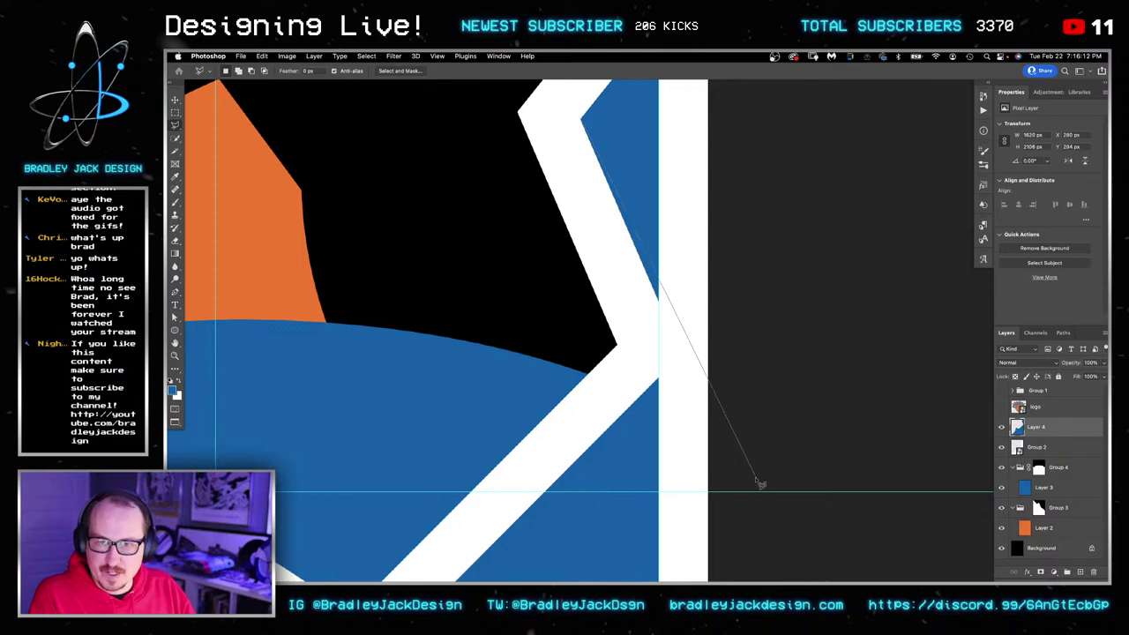
click(811, 445)
scroll(776, 352, up, 5)
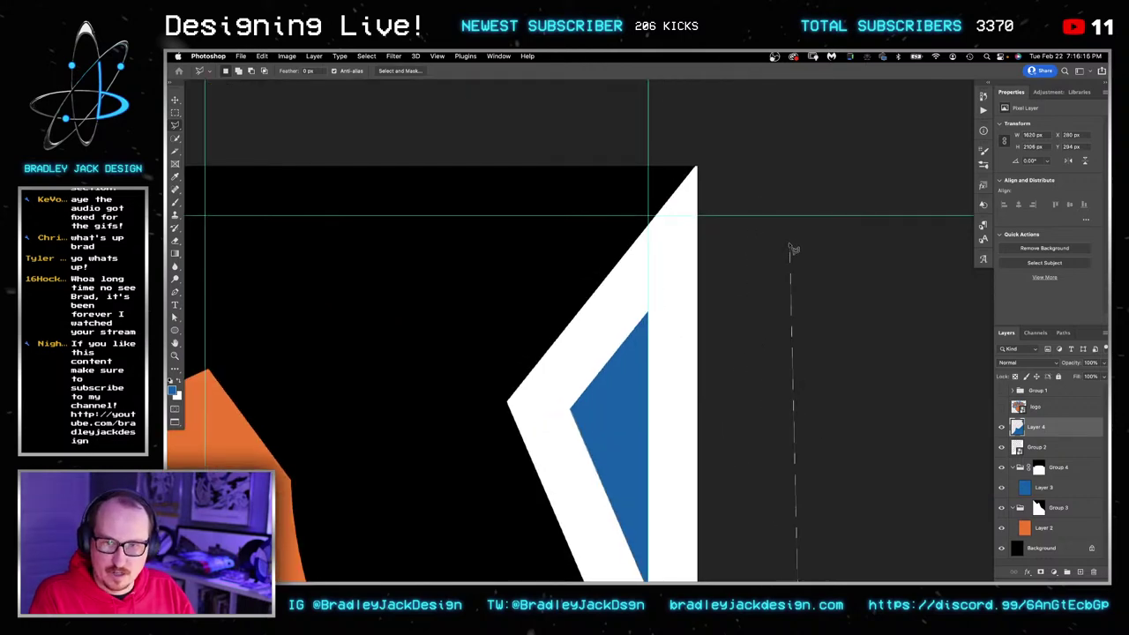
click(774, 111)
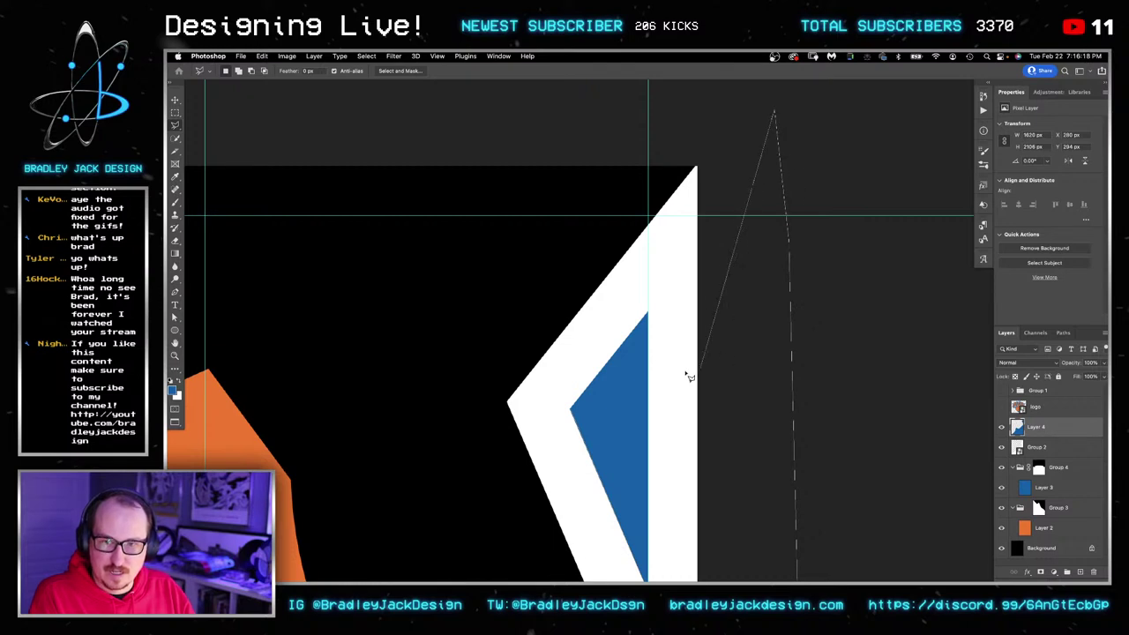
double_click(574, 412)
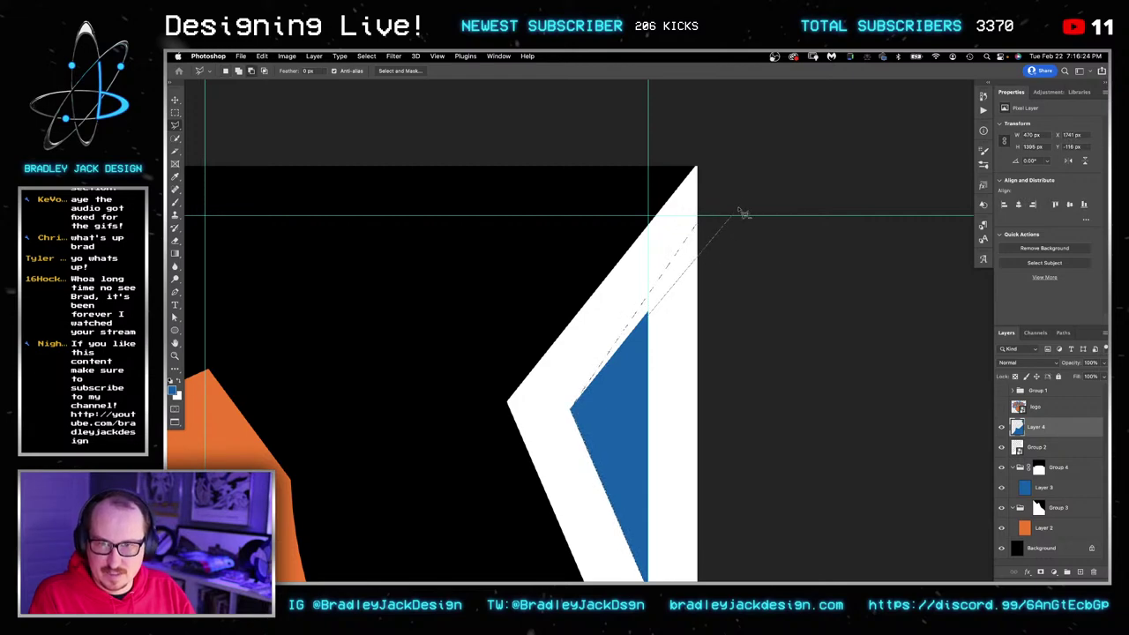
Subtract the area above the blue triangle's upper slanted edge from the lasso selection.
click(760, 166)
click(723, 116)
click(514, 183)
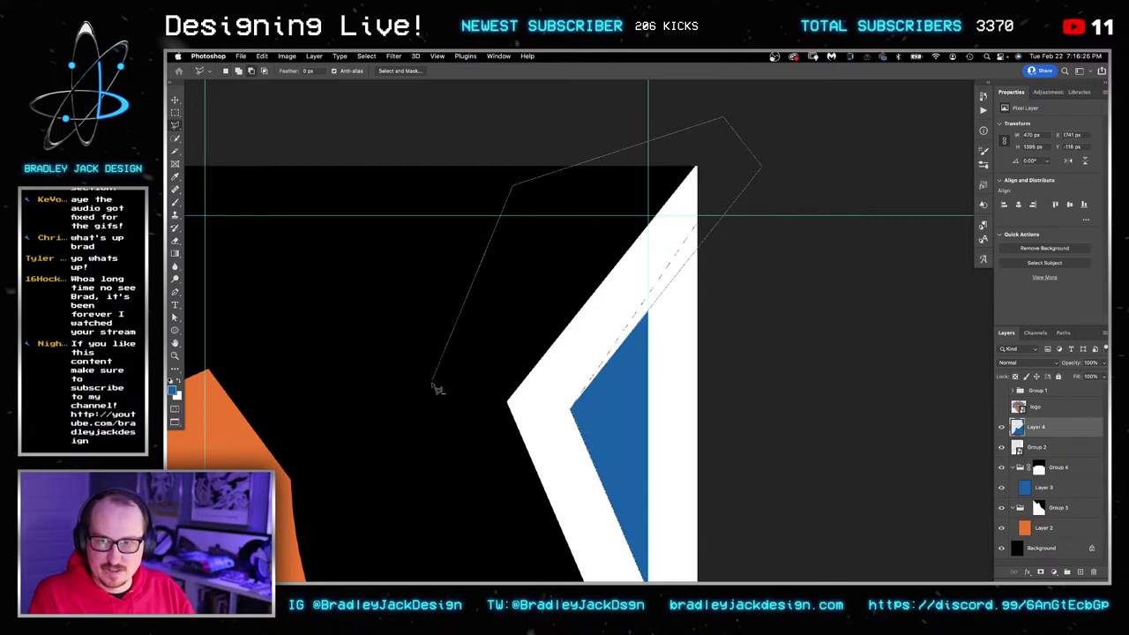
double_click(434, 386)
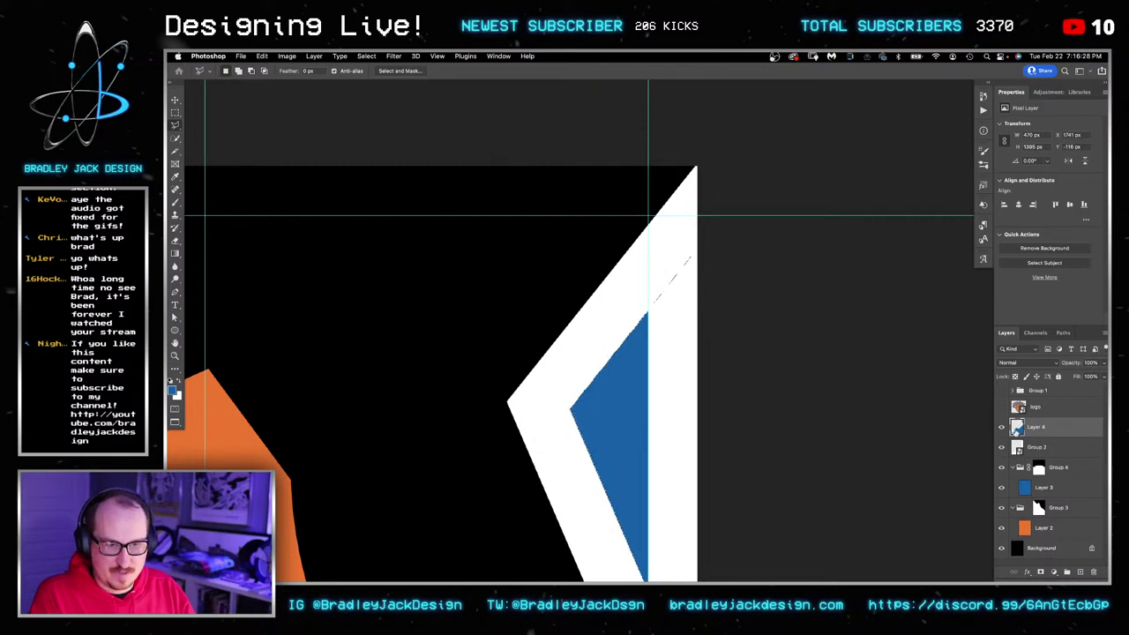
Fill the selection with blue so the triangle reaches the canvas edge, and deselect.
key(g)
key(alt+BackSpace)
key(super+d)
key(super+minus)
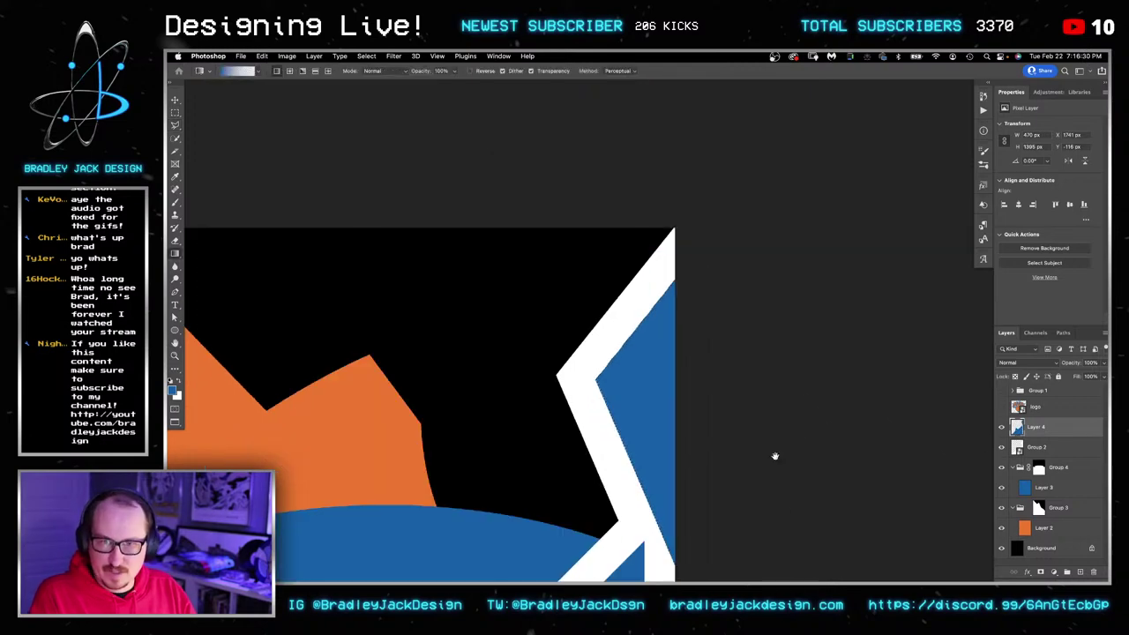
Lasso the lower blue area with the Polygonal Lasso, including the white strips along the canvas's right and bottom edges.
drag(775, 458, 750, 281)
key(p)
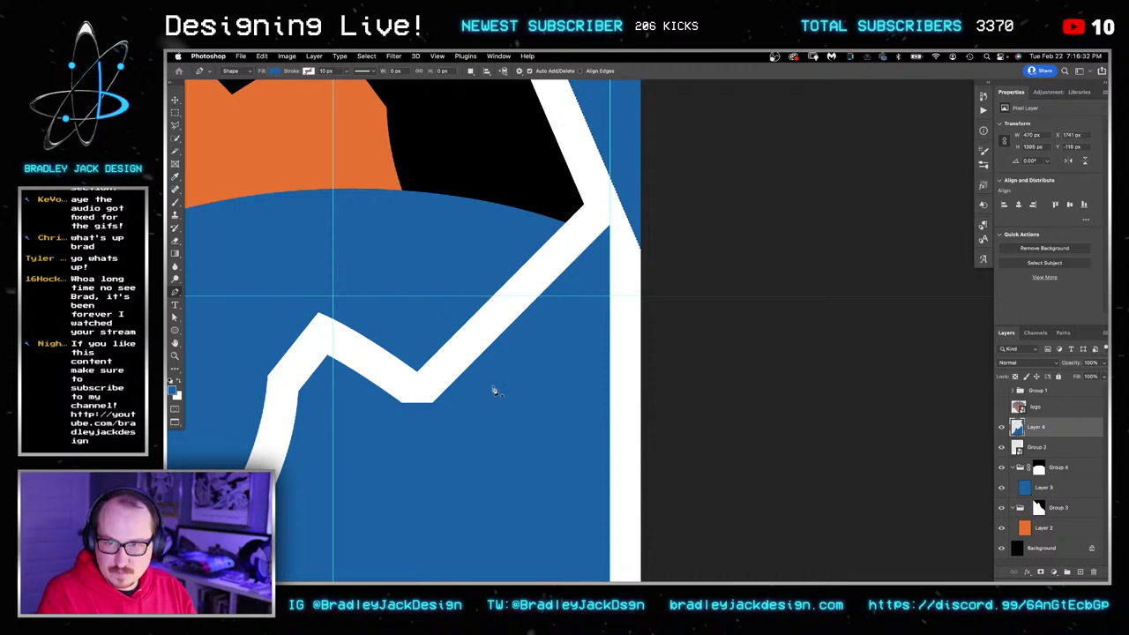
click(174, 126)
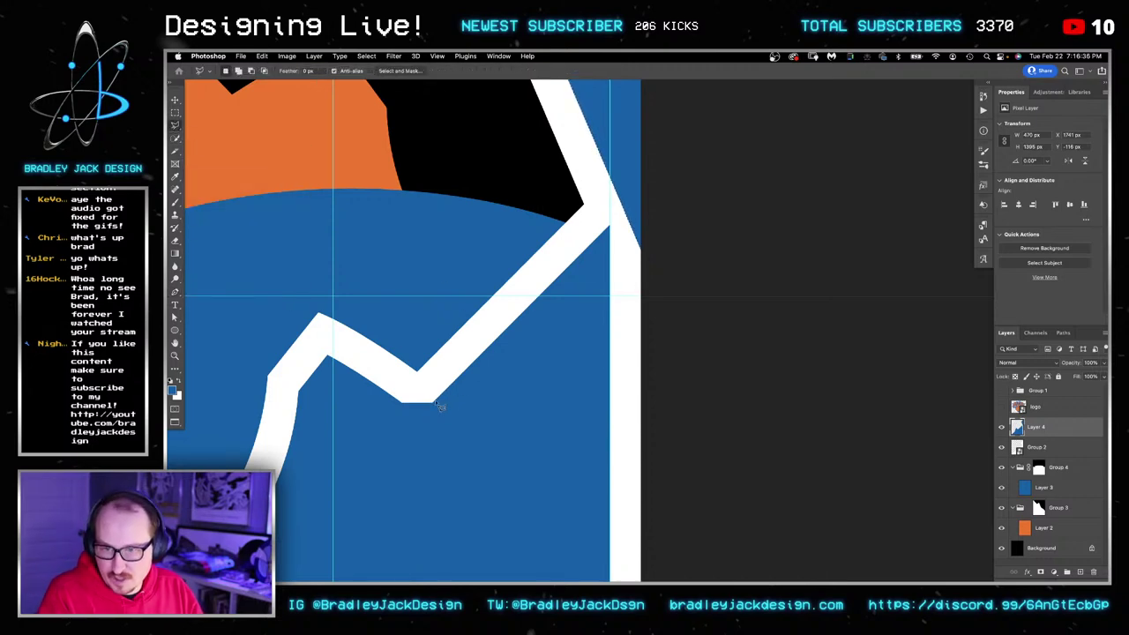
click(448, 390)
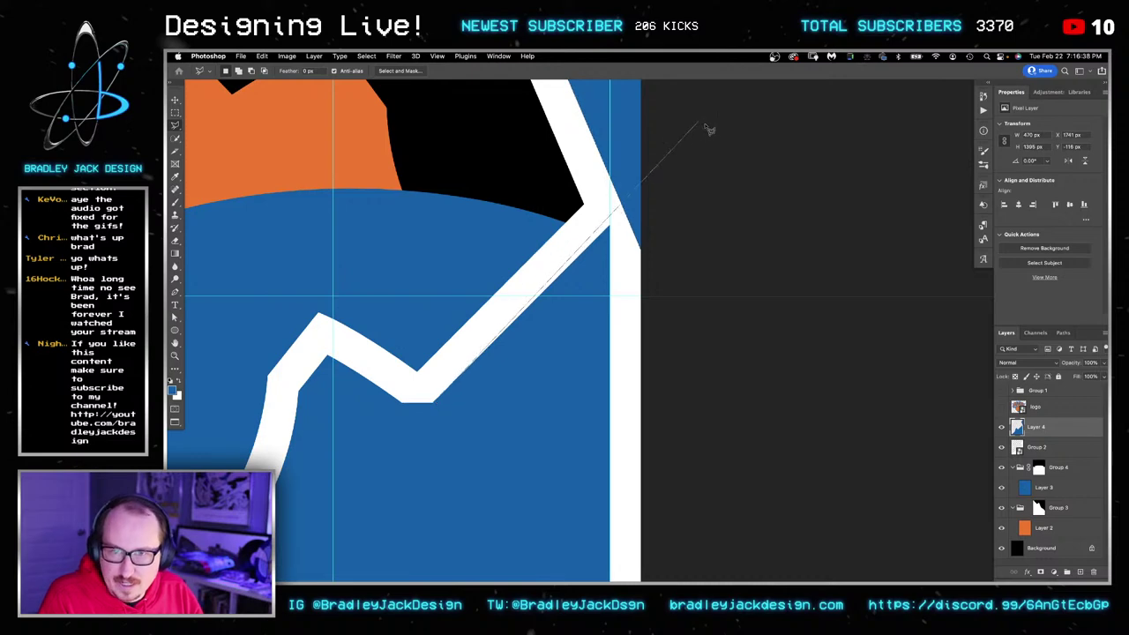
click(716, 132)
key(super+minus)
key(super+minus)
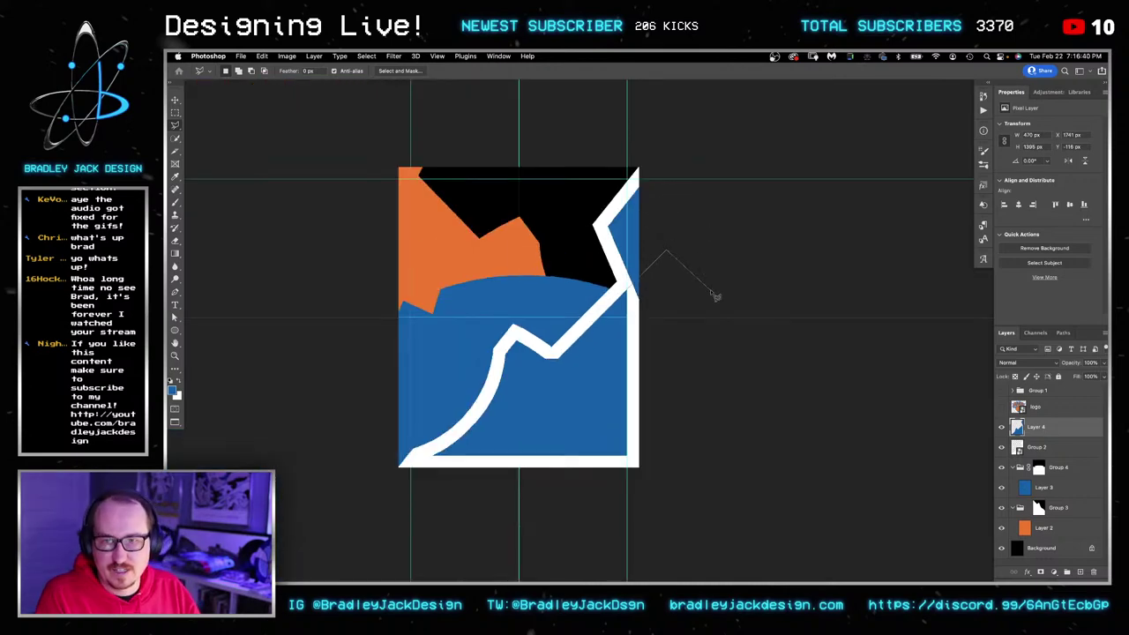
click(711, 291)
click(712, 507)
click(447, 547)
click(392, 518)
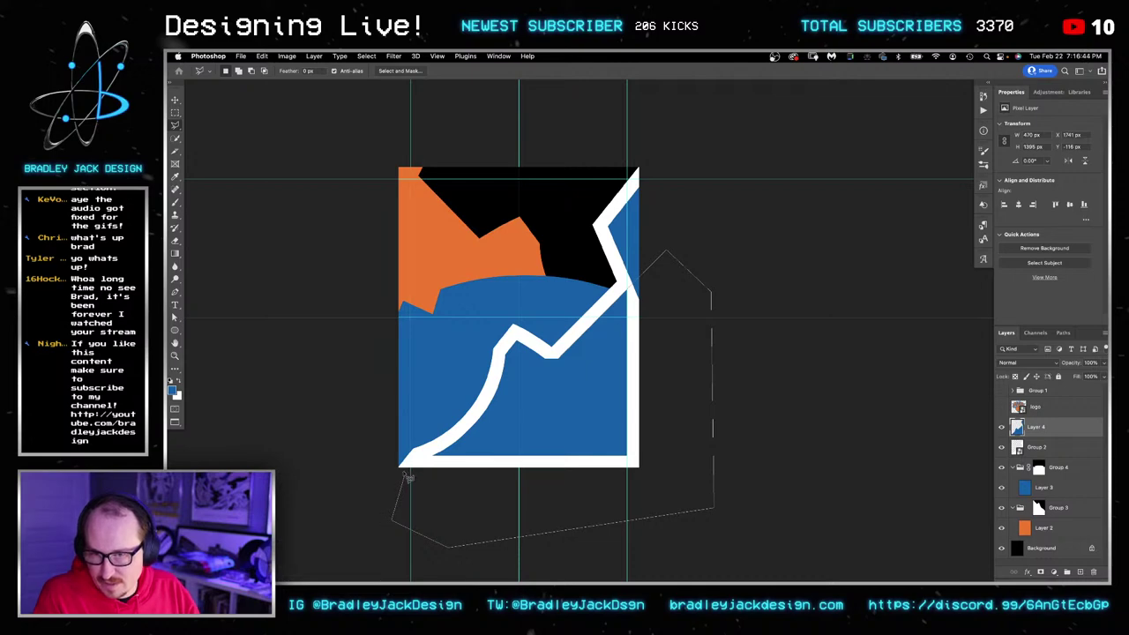
click(407, 476)
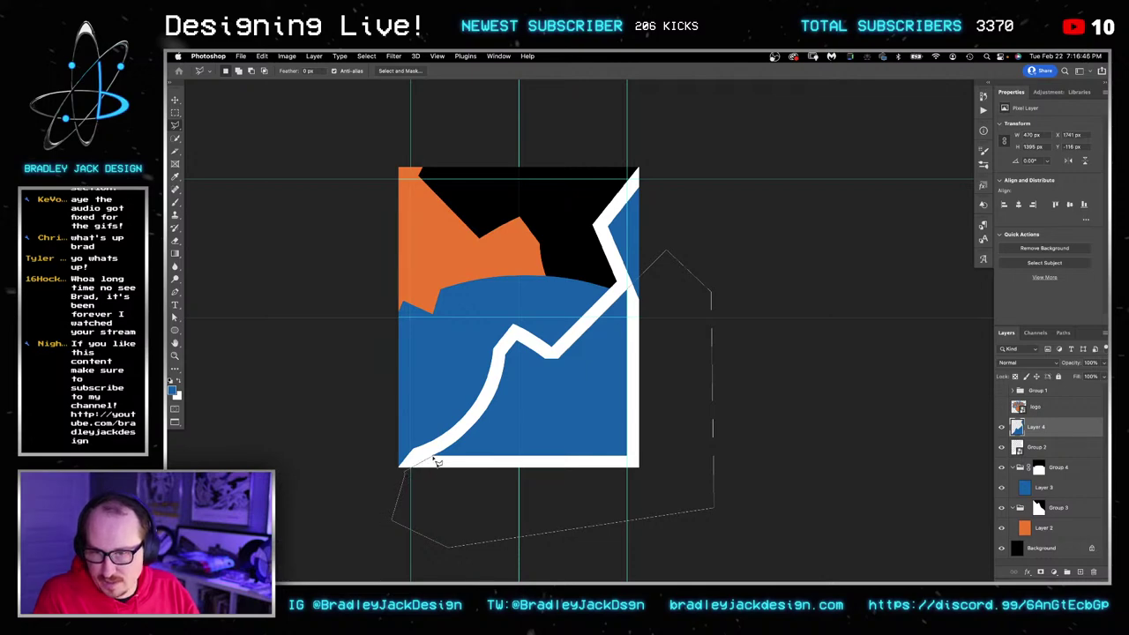
click(605, 367)
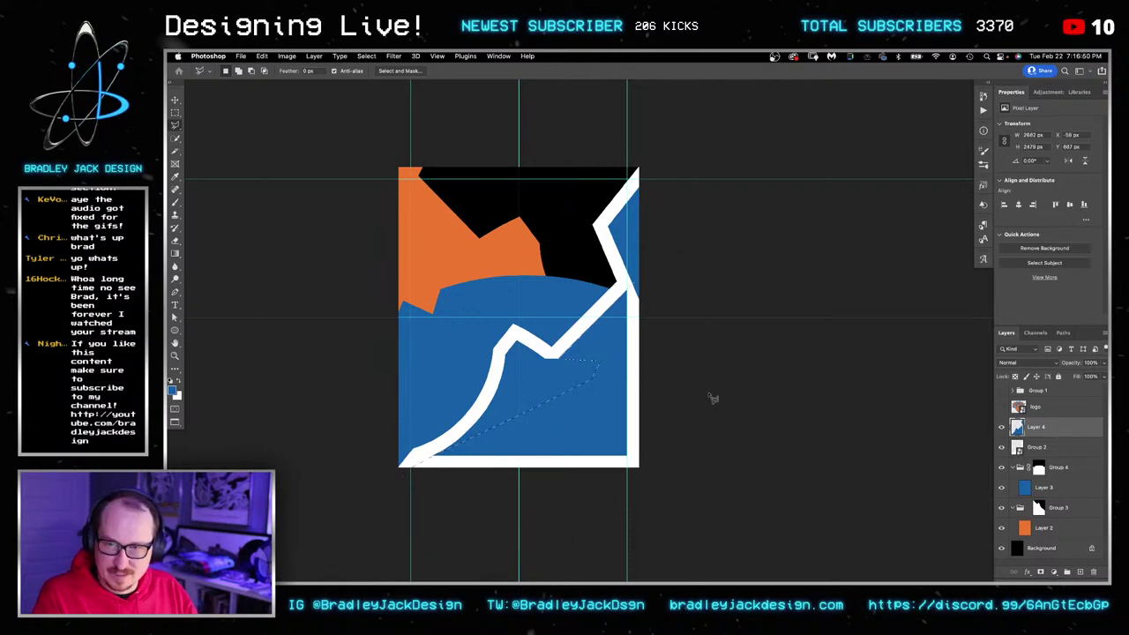
Fill the selection with blue so the shape reaches the canvas's right and bottom edges, and deselect.
key(g)
drag(812, 370, 983, 360)
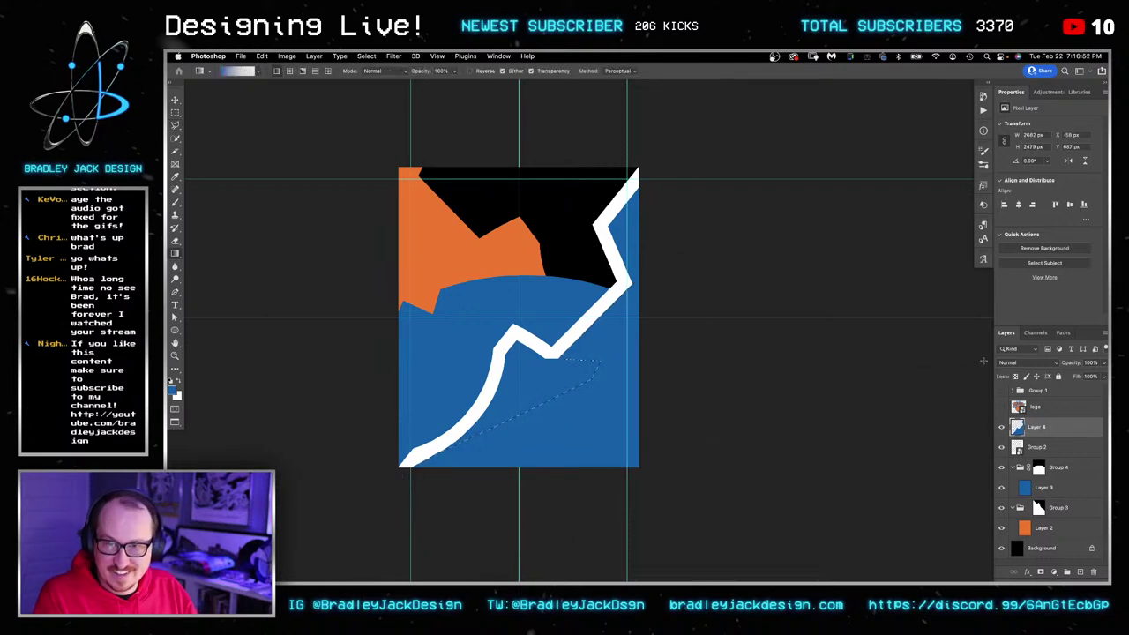
key(ctrl+d)
key(v)
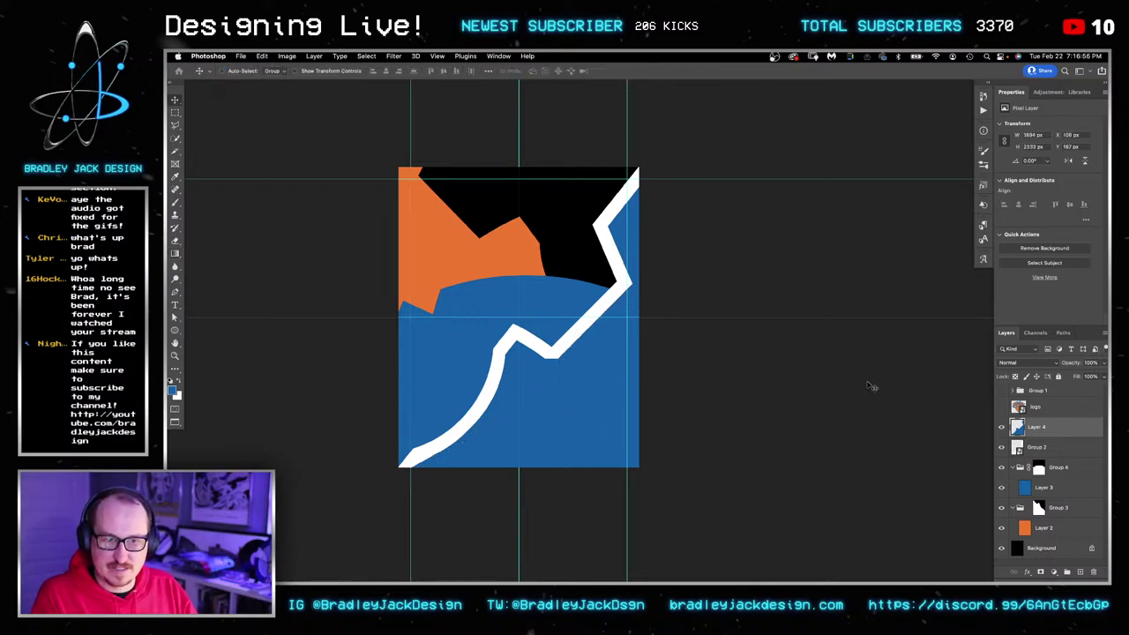
Switch to Safari, open the patterned binder pin among Pinterest's 90s trapper keeper results for reference, and return to Photoshop.
click(466, 549)
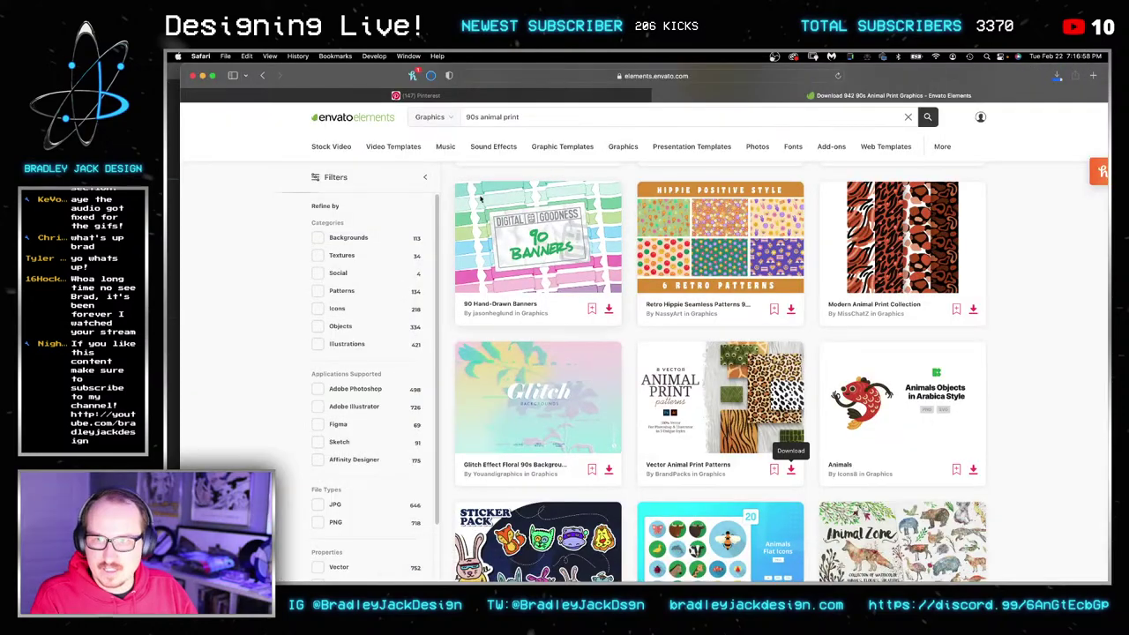
click(446, 97)
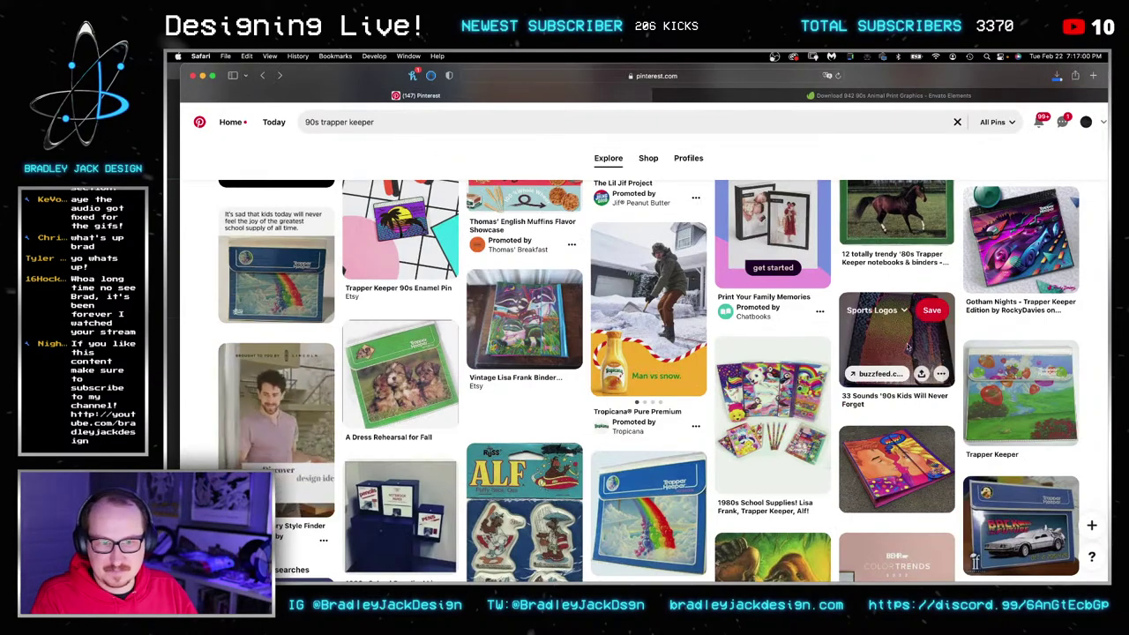
click(898, 336)
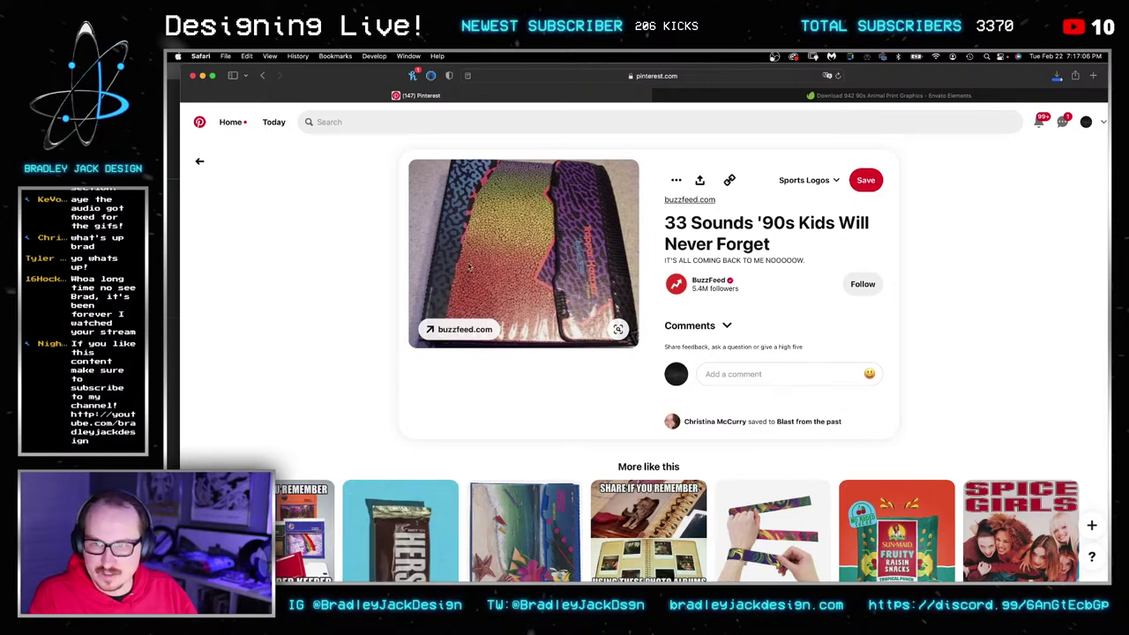
key(super+Tab)
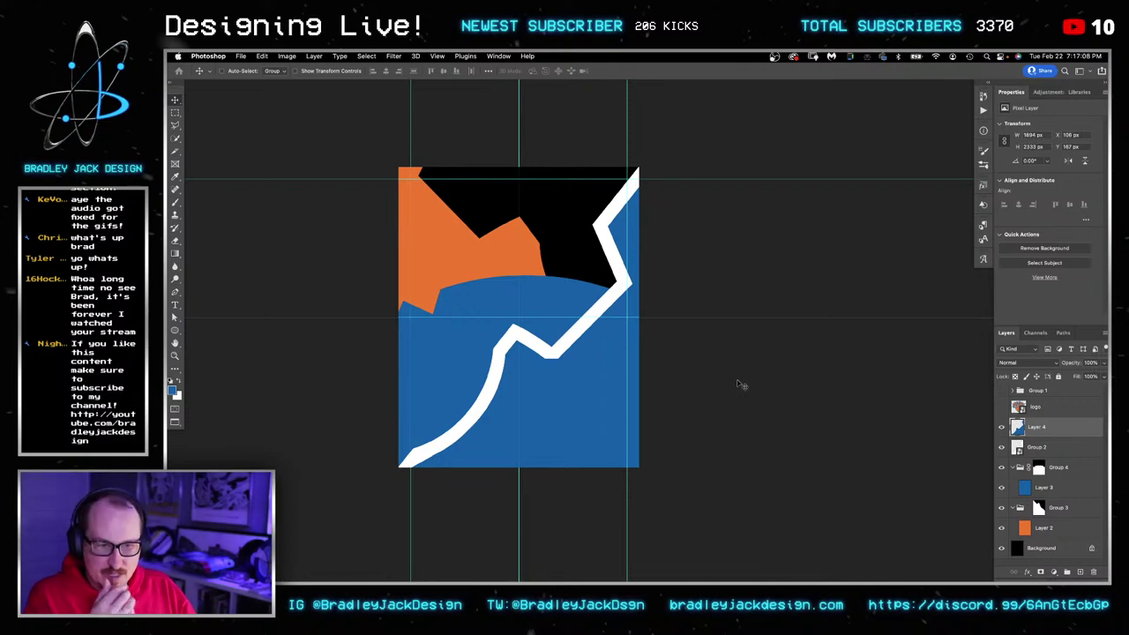
Convert the orange shape's masked group into a smart object.
mouse_move(739, 579)
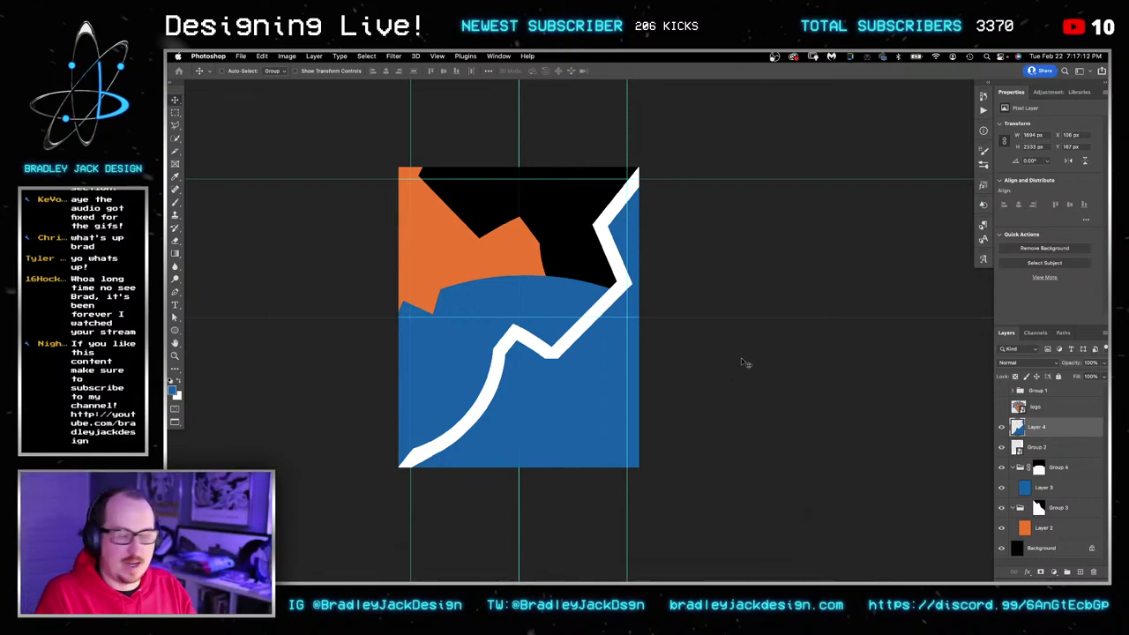
right_click(479, 256)
click(482, 258)
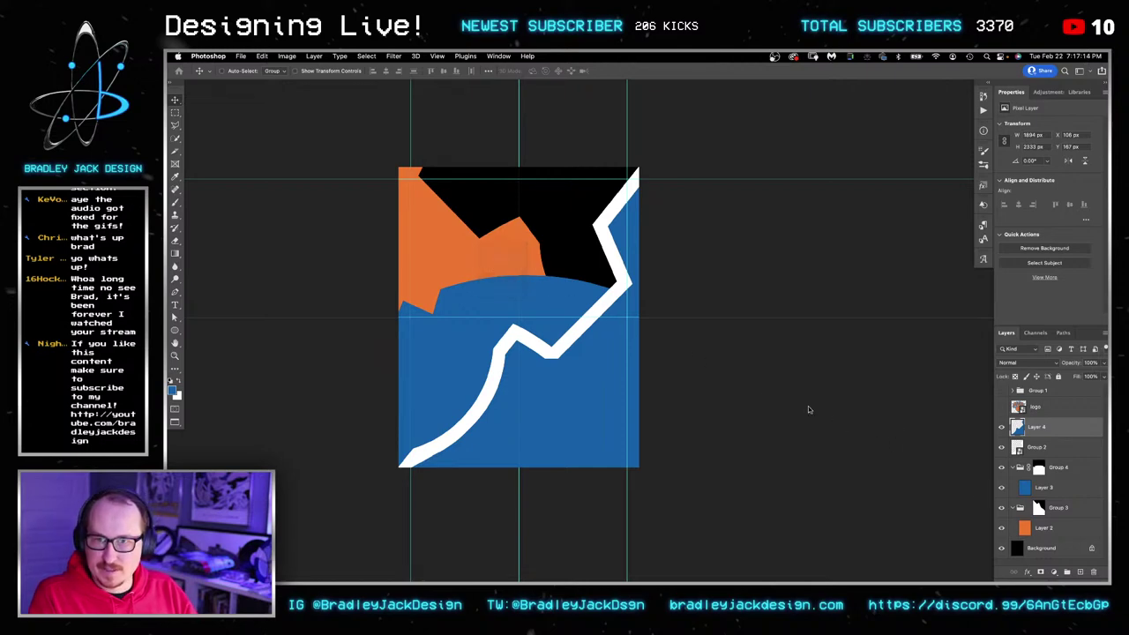
click(1052, 512)
key(super+shift+o)
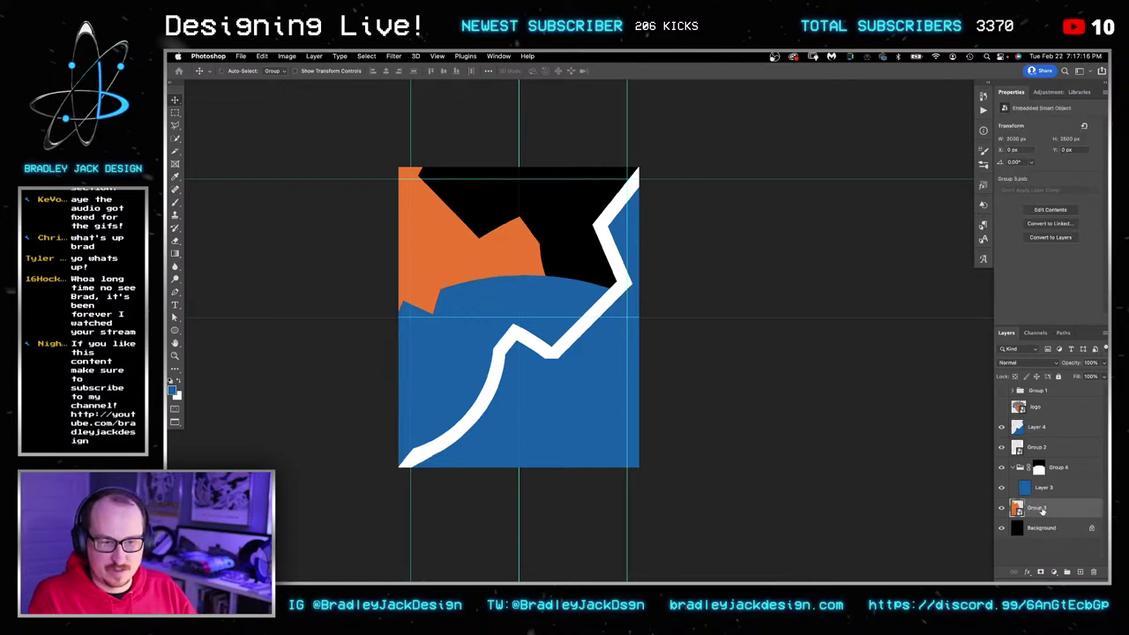
Load the orange shape's outline as a selection and contract it.
super+click(1017, 509)
click(366, 56)
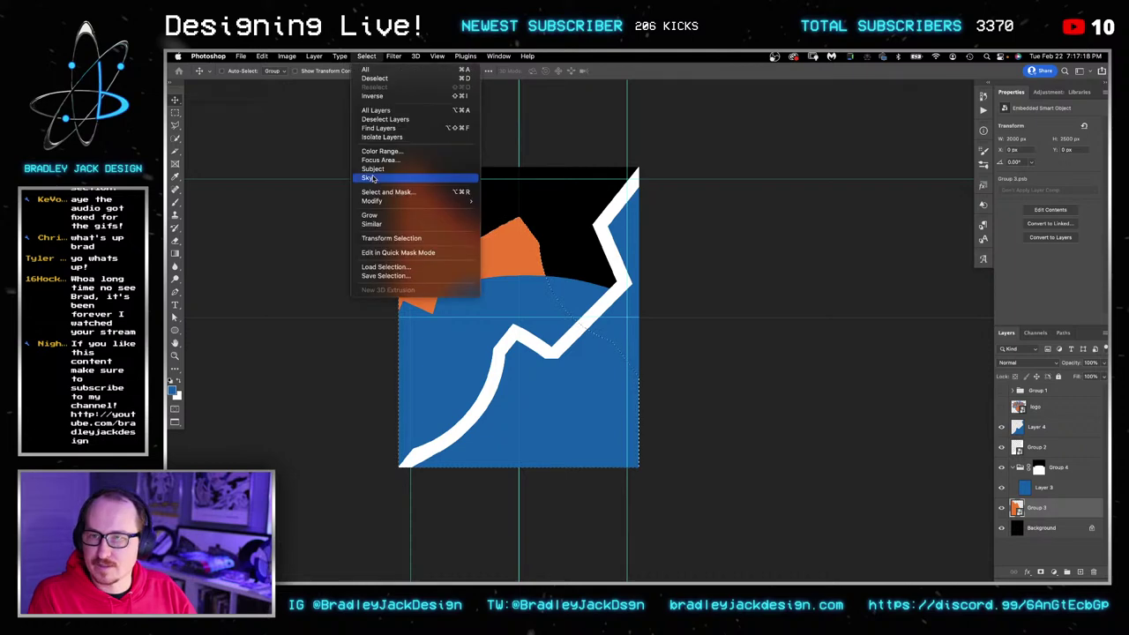
mouse_move(375, 201)
click(494, 228)
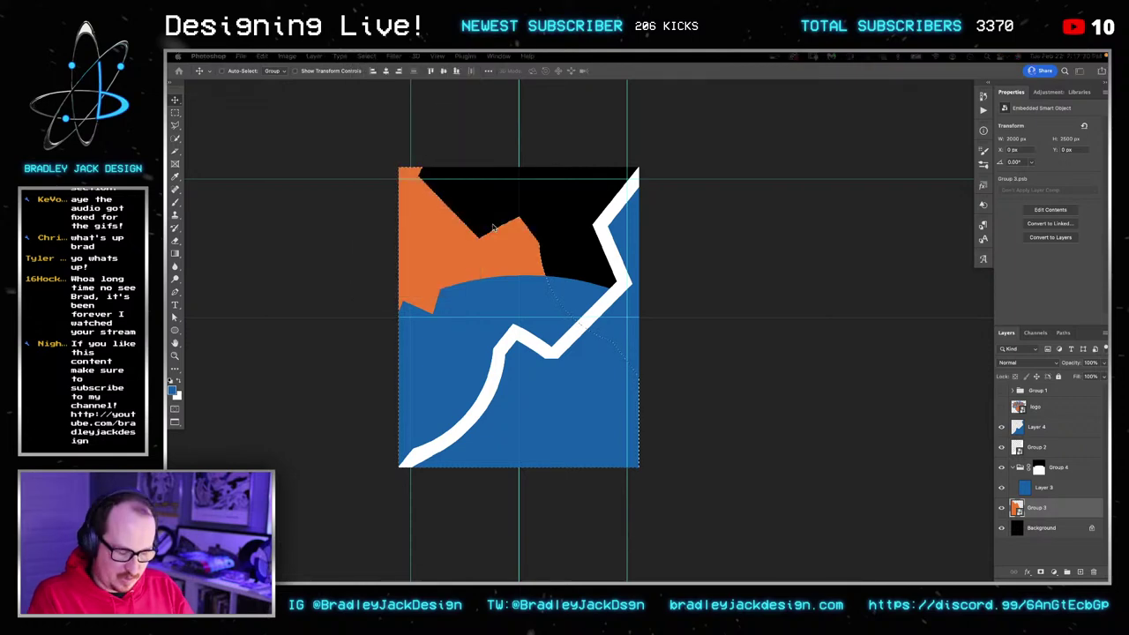
key(Return)
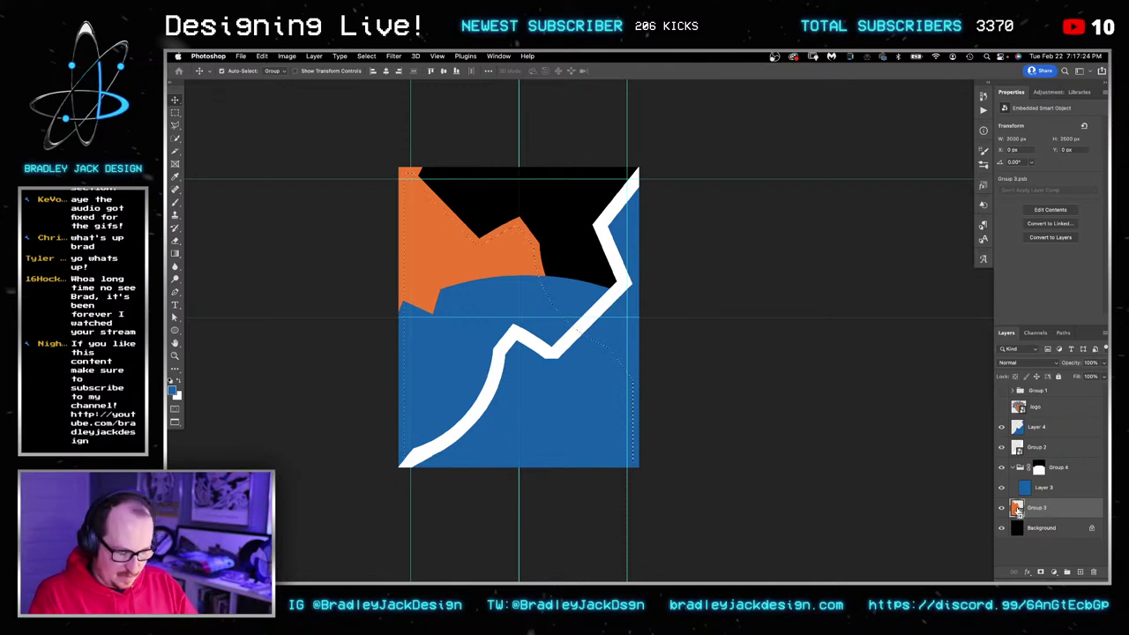
Fill the contracted selection with white on a new layer above the orange shape.
key(alt+shift+super+n)
key(g)
key(x)
key(alt+BackSpace)
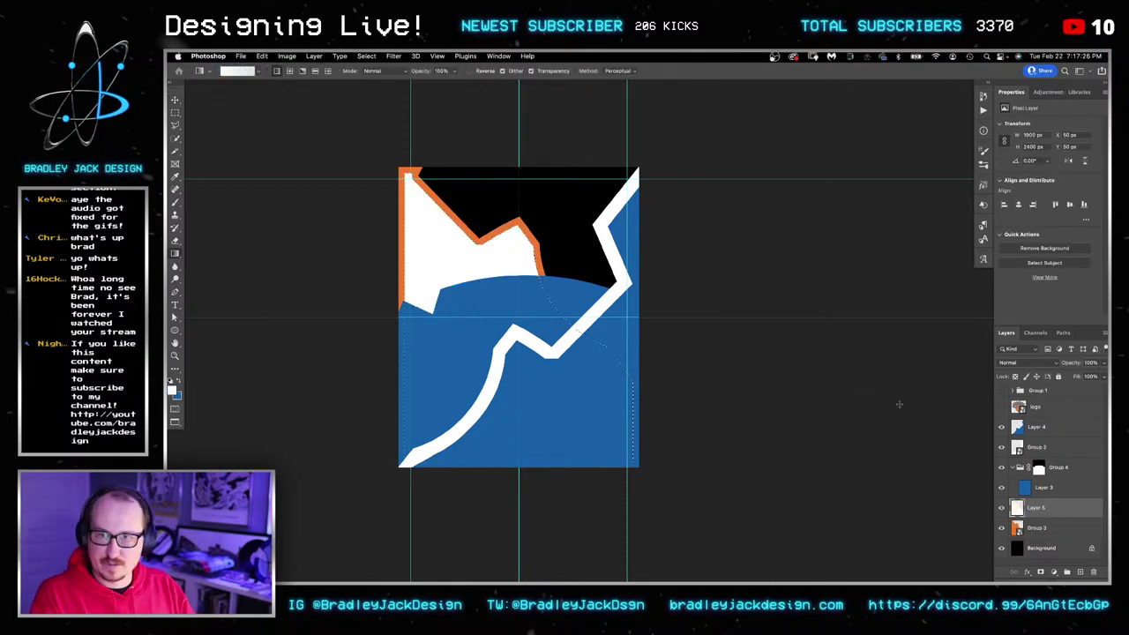
Select the orange strips along the canvas's left and upper edges with the Polygonal Lasso, extending the selection past the canvas.
key(z)
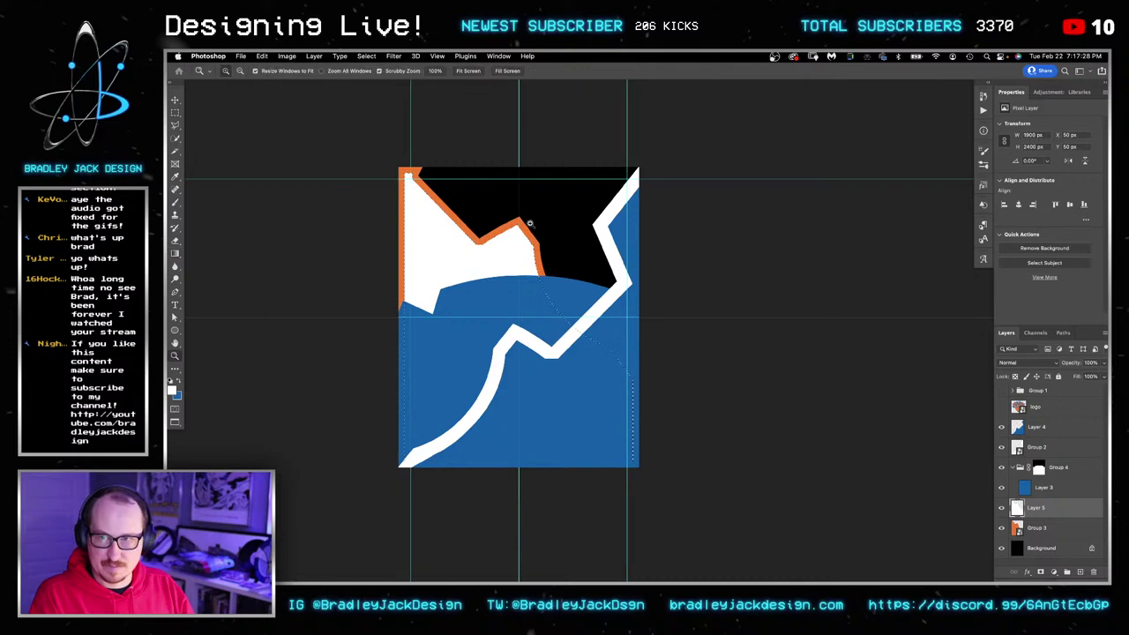
click(448, 178)
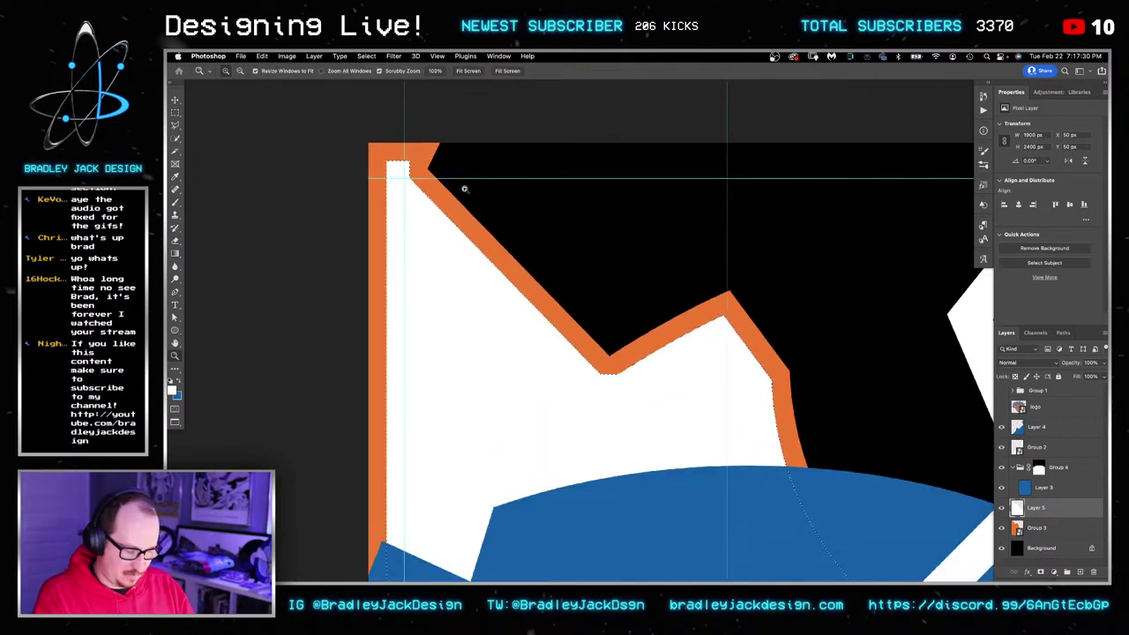
key(m)
click(393, 201)
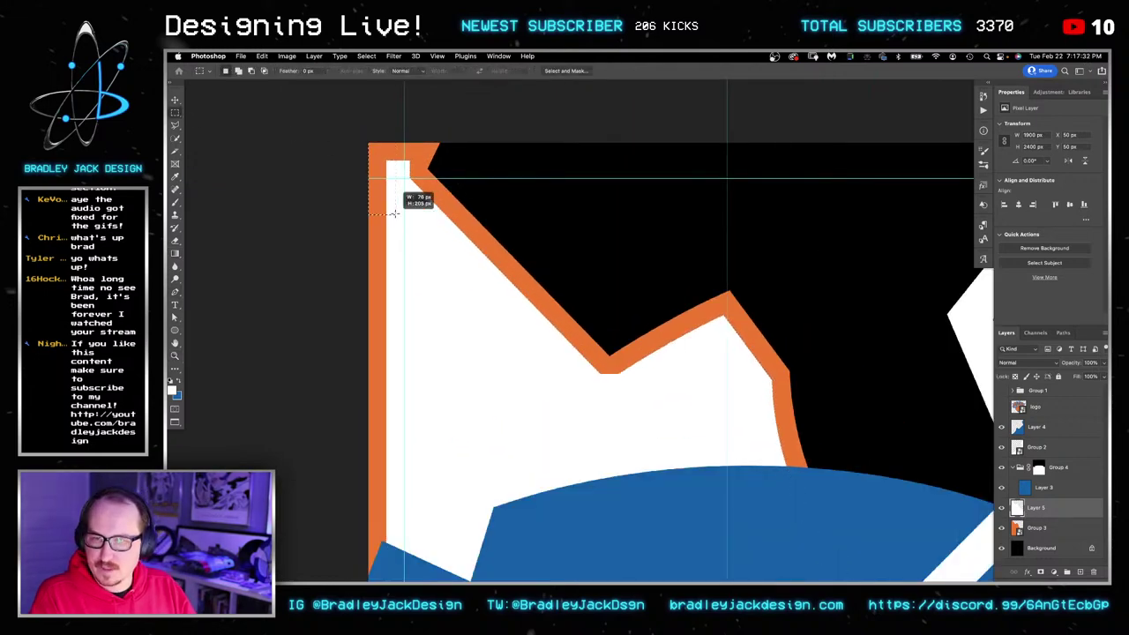
key(l)
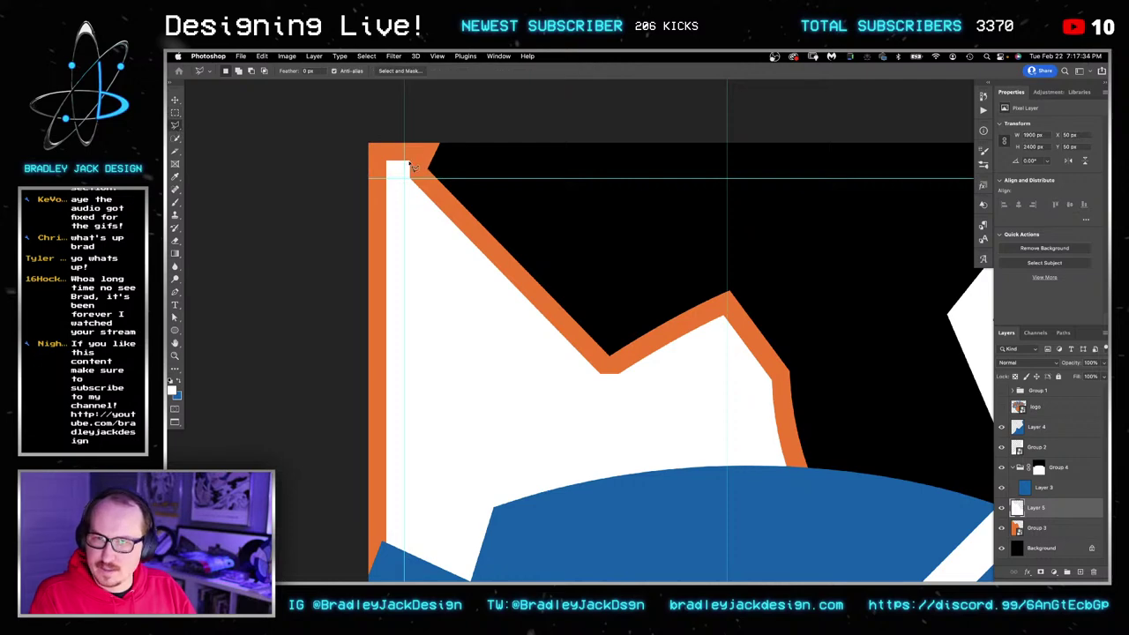
mouse_move(432, 123)
mouse_down()
mouse_move(314, 123)
mouse_move(303, 476)
mouse_move(319, 547)
mouse_move(349, 572)
mouse_move(430, 569)
mouse_move(447, 440)
mouse_move(404, 190)
mouse_up()
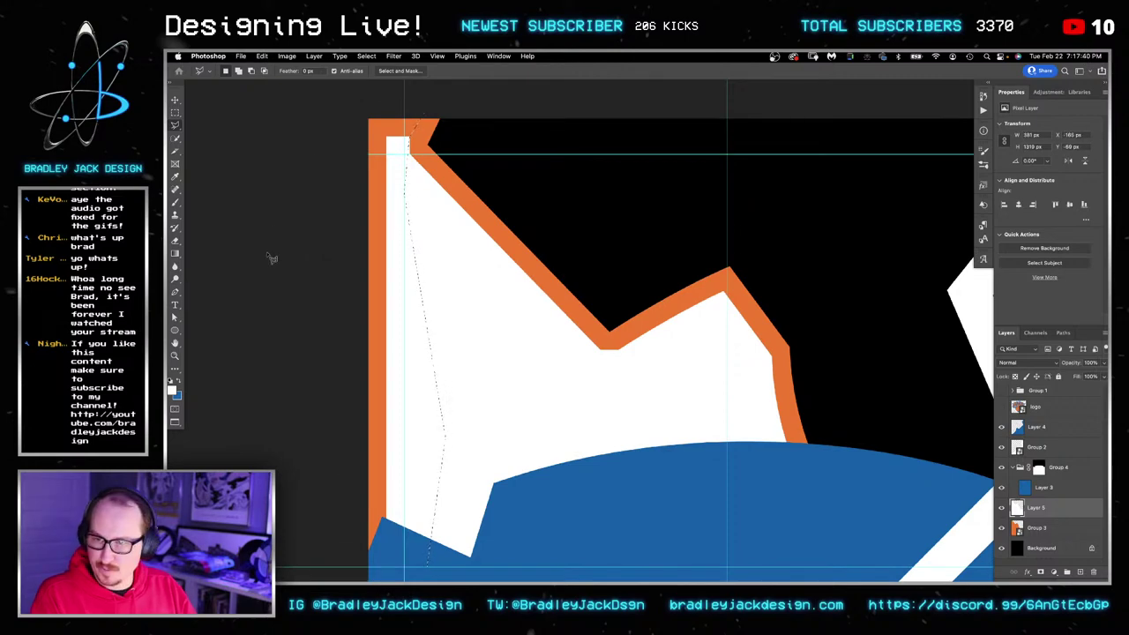
Fill the selection with white so the inner shape reaches the canvas's left and upper edges, and deselect.
key(g)
drag(273, 253, 206, 252)
key(z)
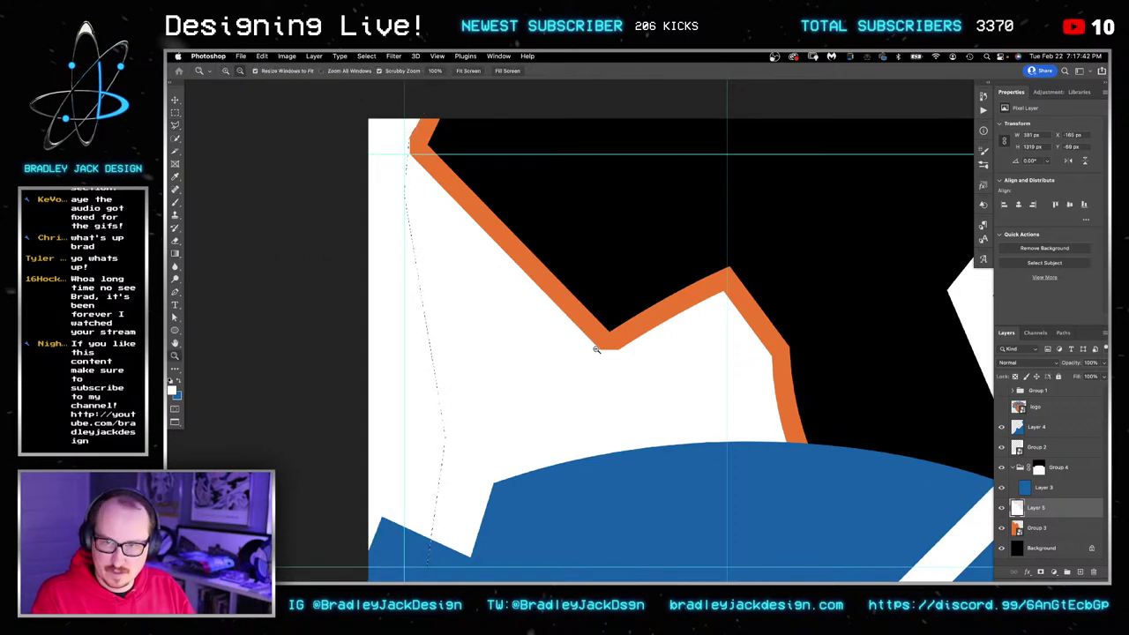
alt+click(599, 350)
alt+click(598, 349)
key(ctrl+d)
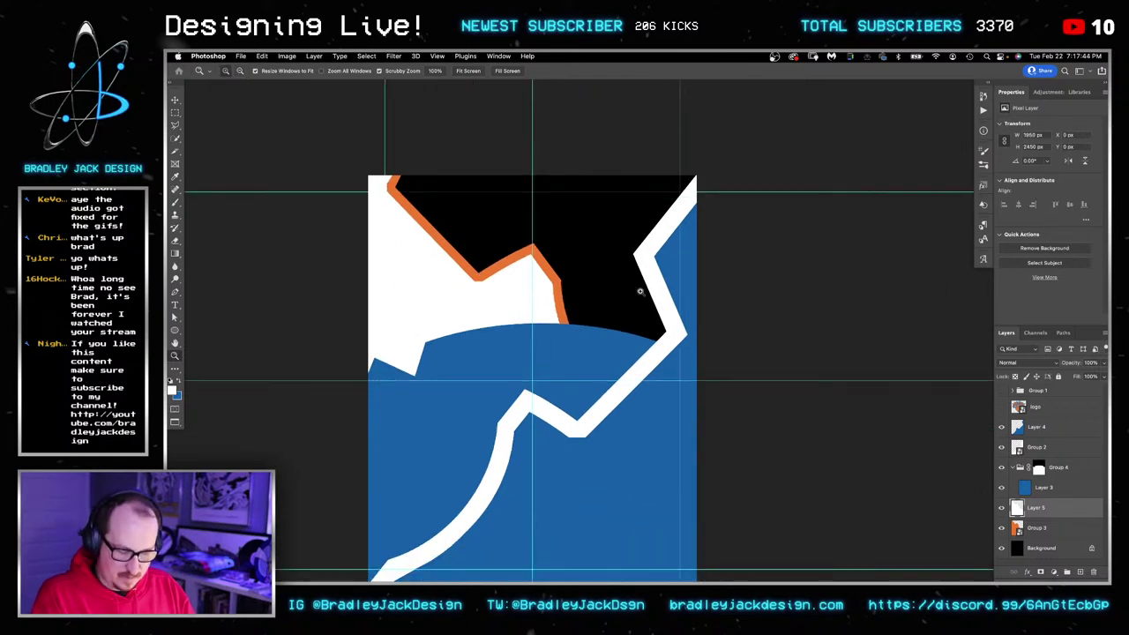
Convert the masked group of the large blue arched shape into a smart object.
key(v)
click(1049, 429)
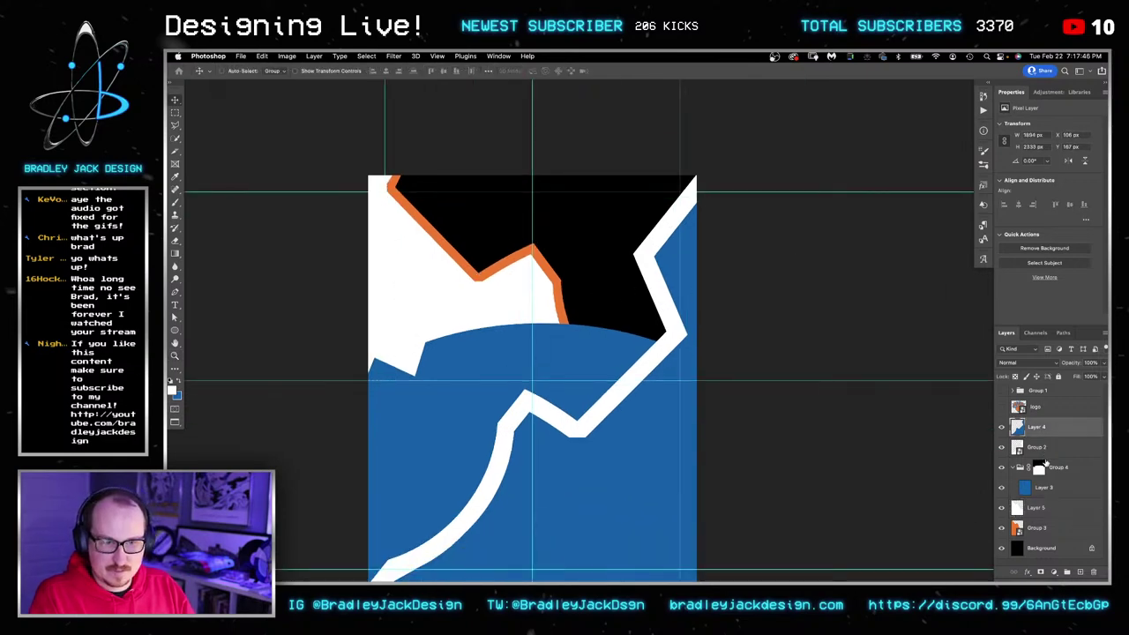
click(1059, 467)
key(super+alt+s)
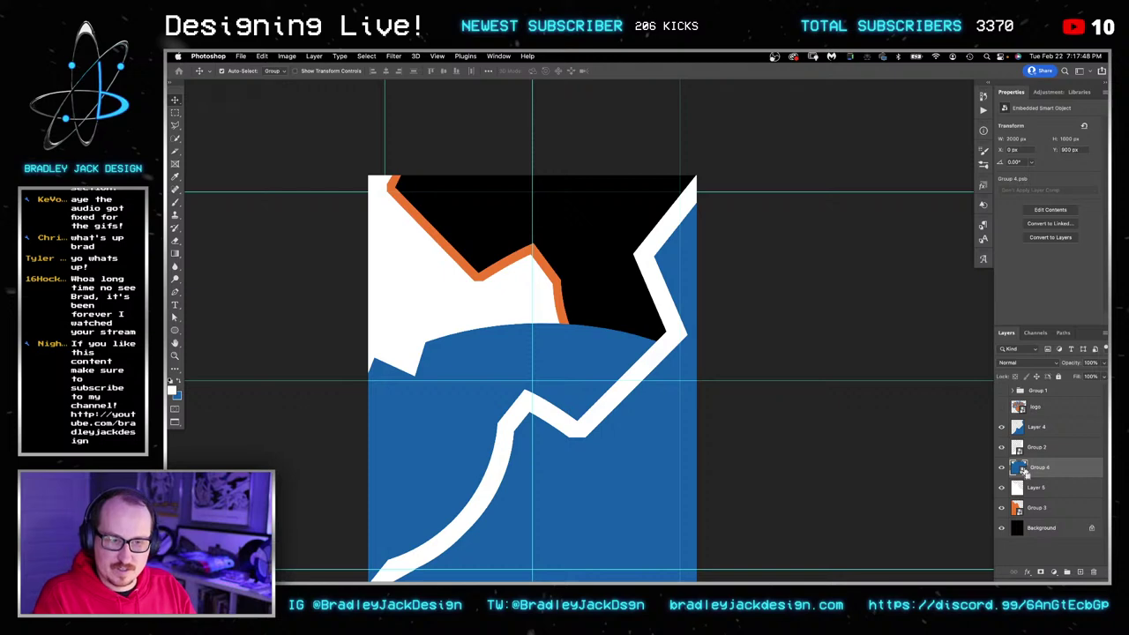
Load the blue arched shape's outline as a selection and contract it.
super+click(1024, 472)
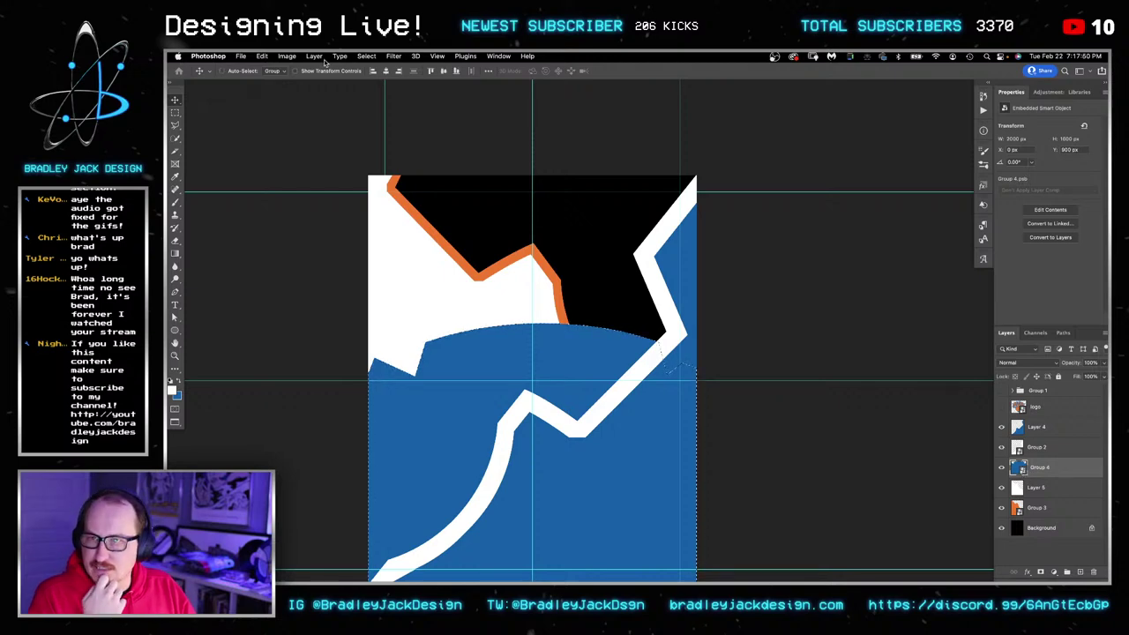
click(393, 57)
mouse_move(366, 56)
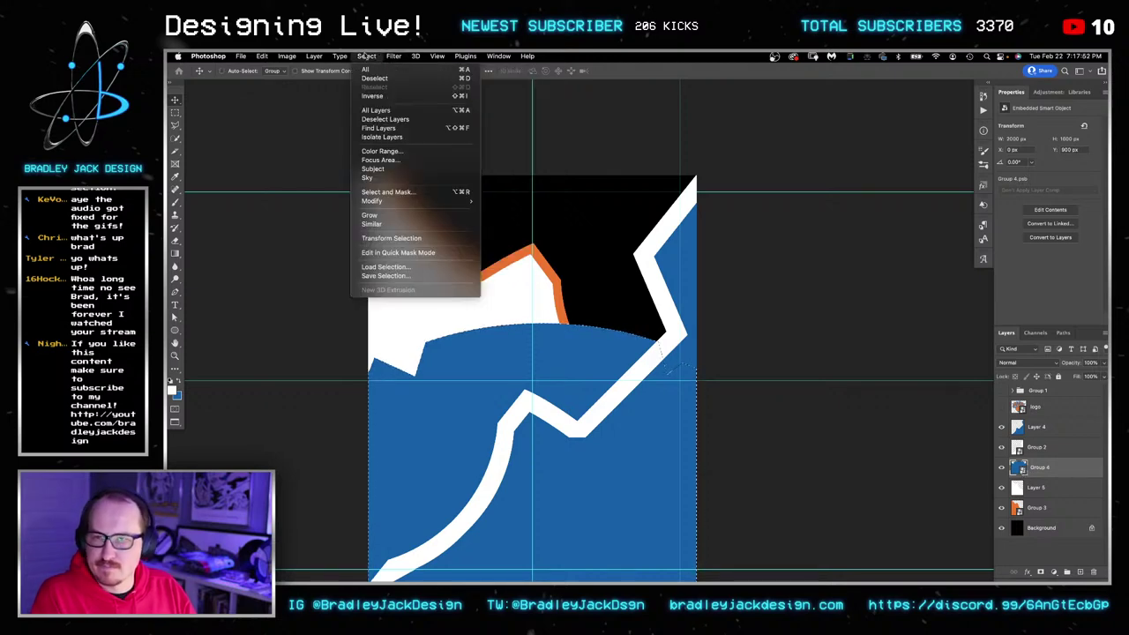
mouse_move(397, 201)
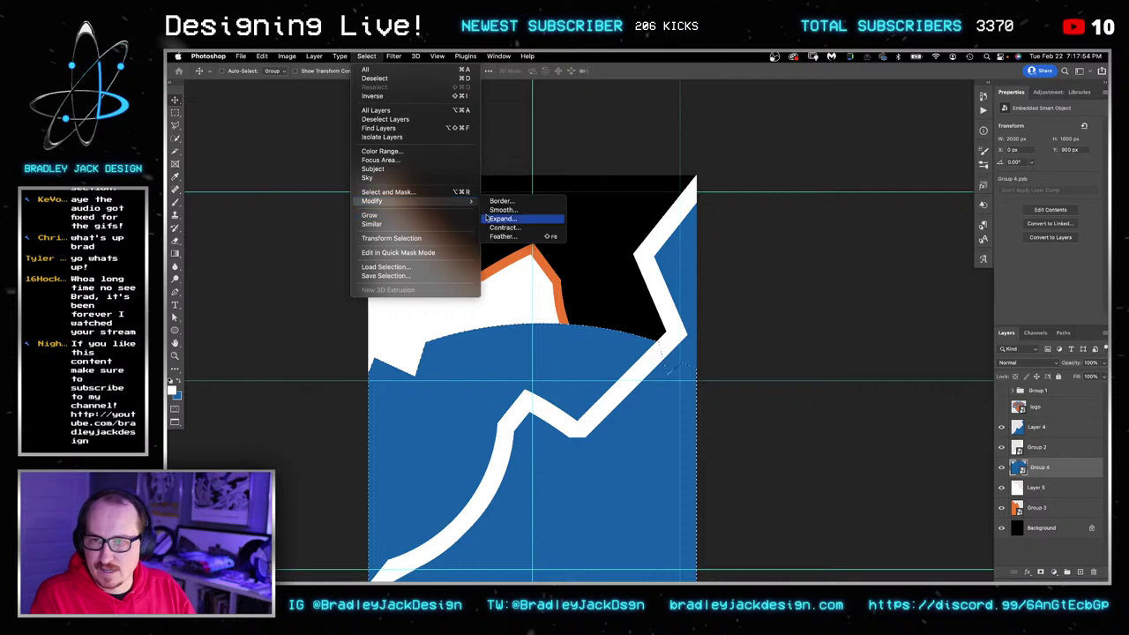
click(507, 231)
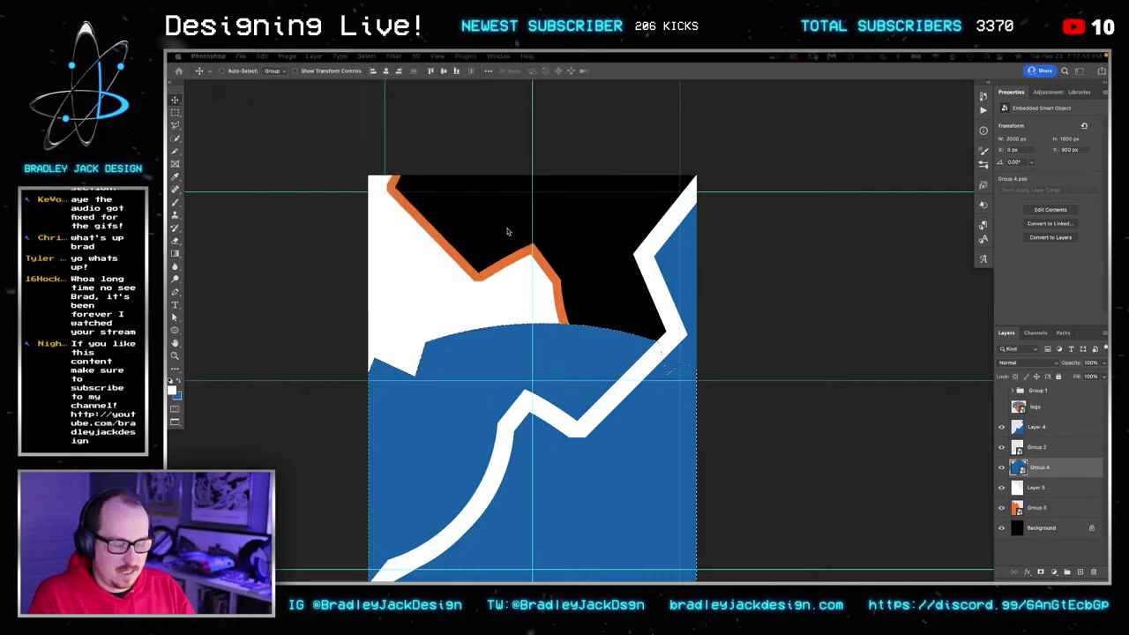
key(Return)
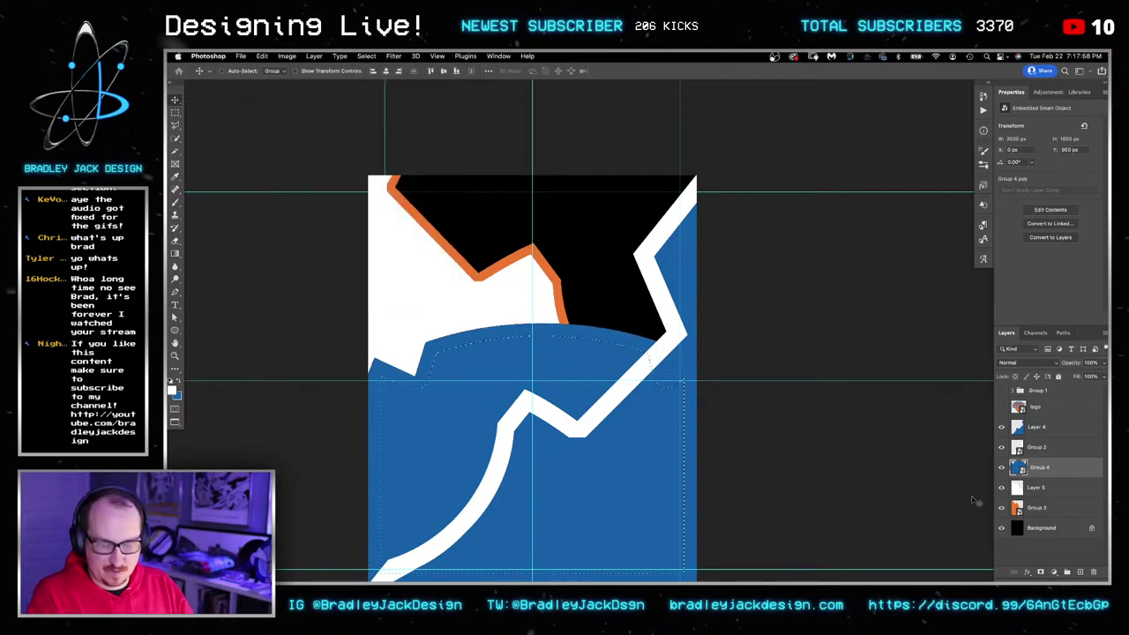
Fill the contracted selection with the outline's orange on a new layer above the blue arched shape, and deselect.
key(g)
alt+click(557, 269)
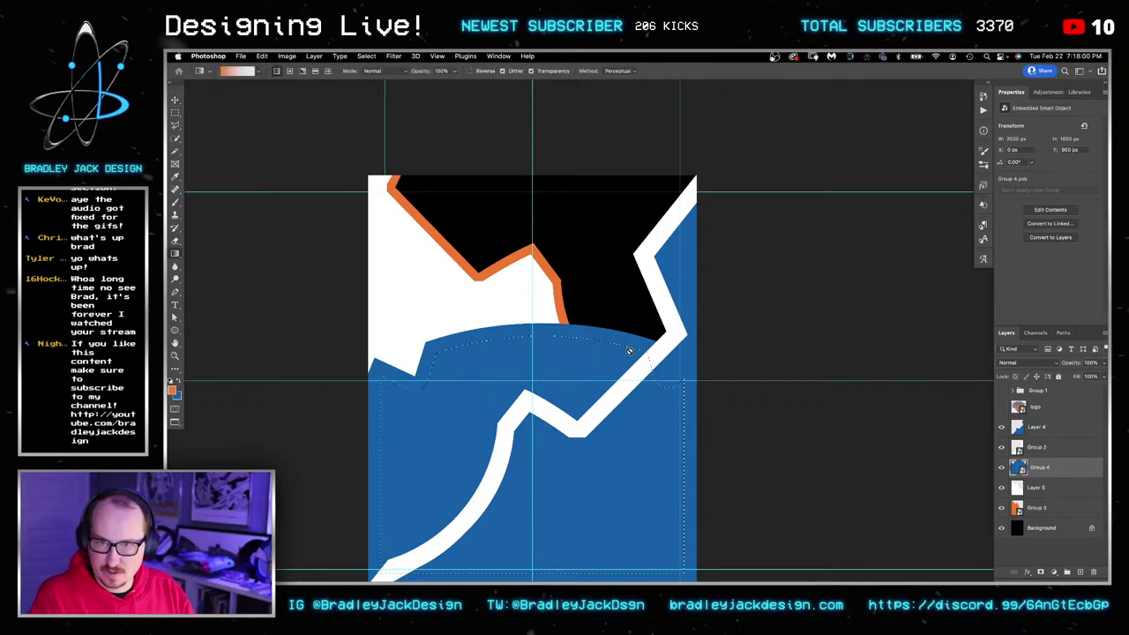
key(super+shift+alt+n)
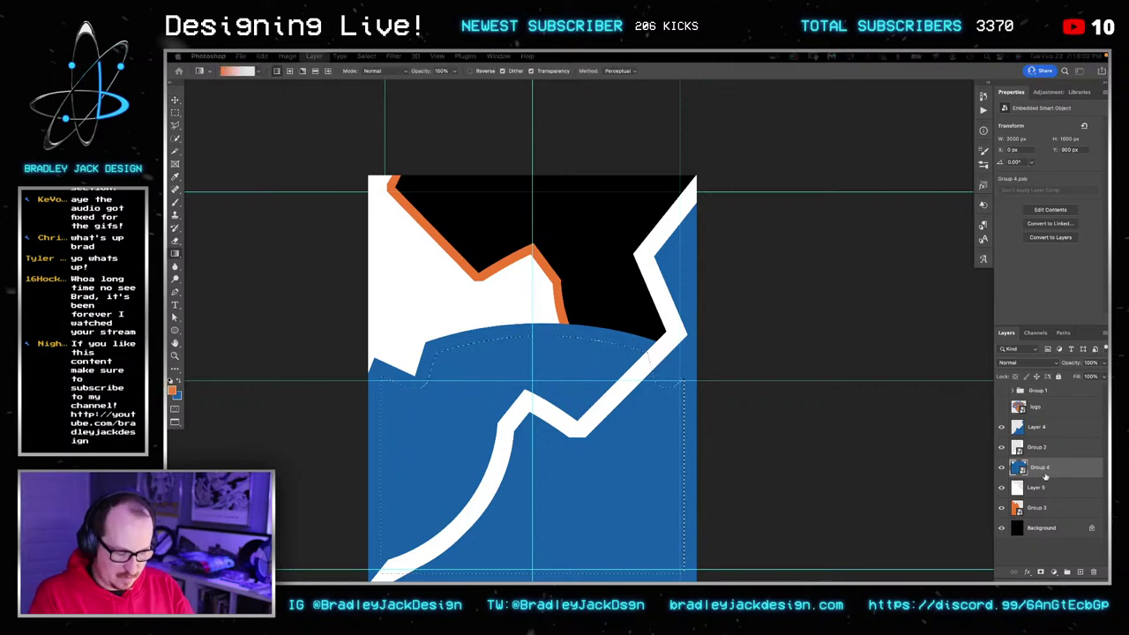
key(alt+BackSpace)
key(z)
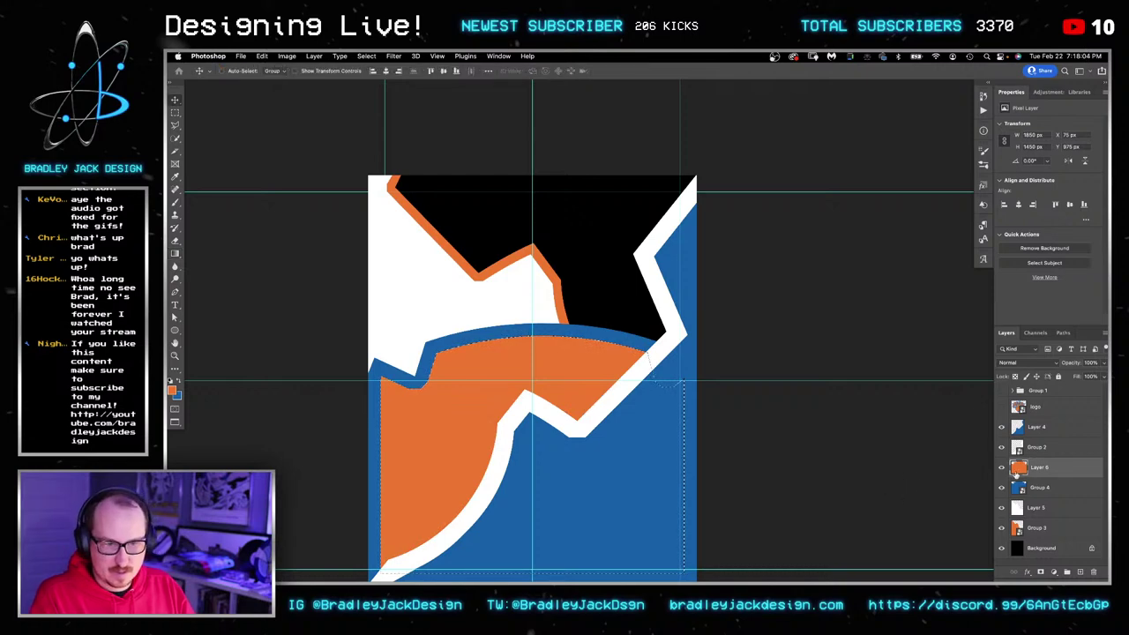
click(376, 384)
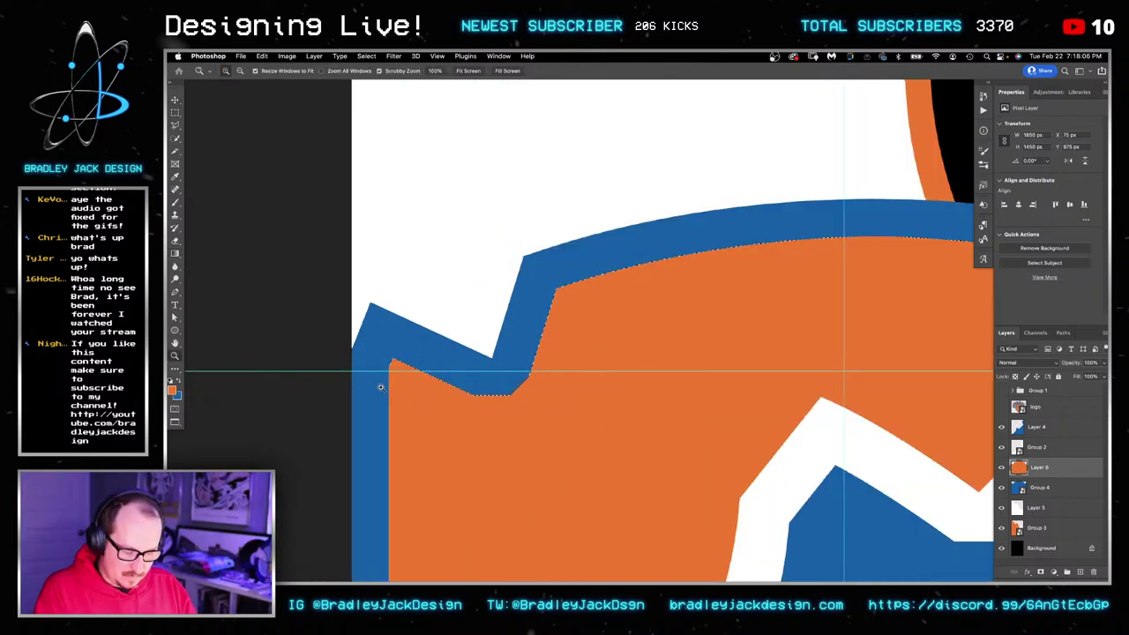
key(super+d)
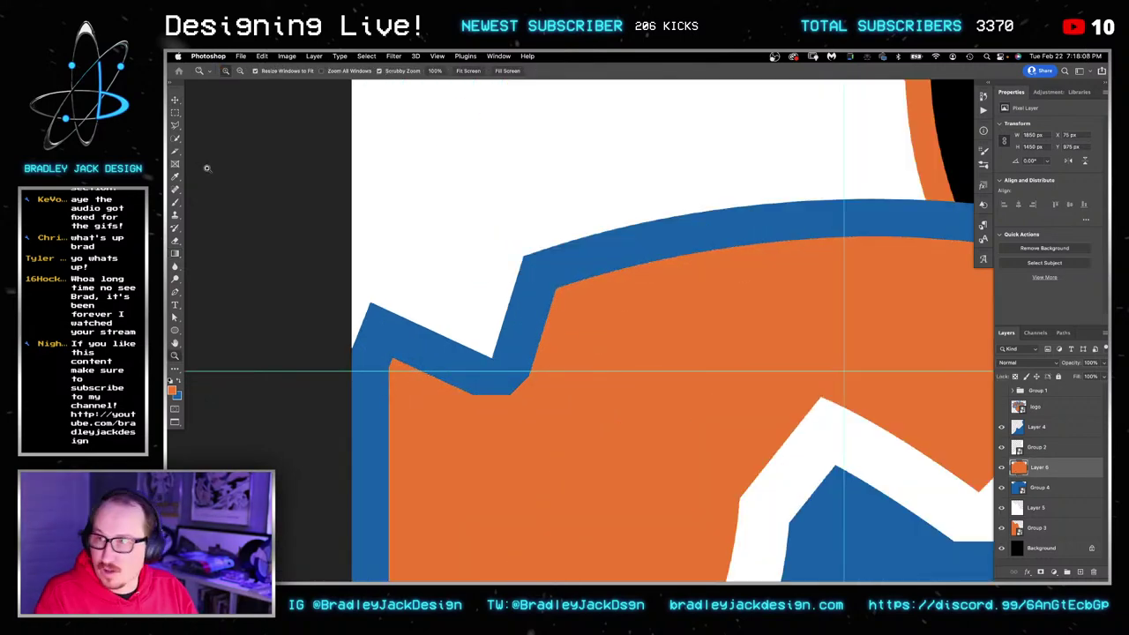
Select the blue strips along the canvas's left and lower edges with the Polygonal Lasso, extending the selection past the canvas.
click(175, 125)
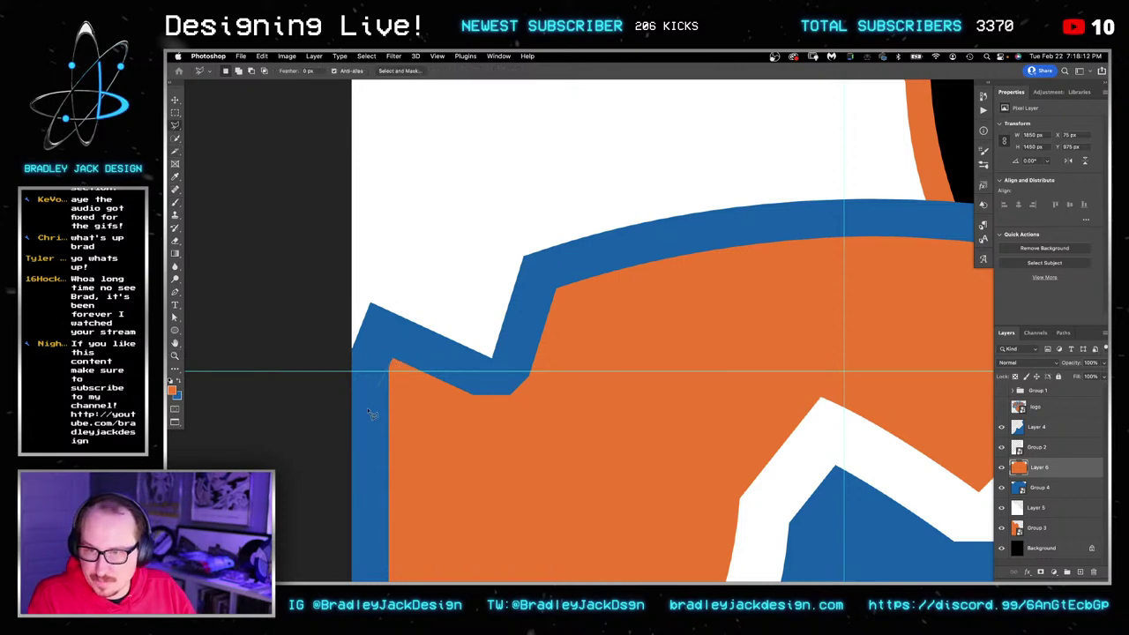
click(328, 496)
key(super+minus)
key(super+minus)
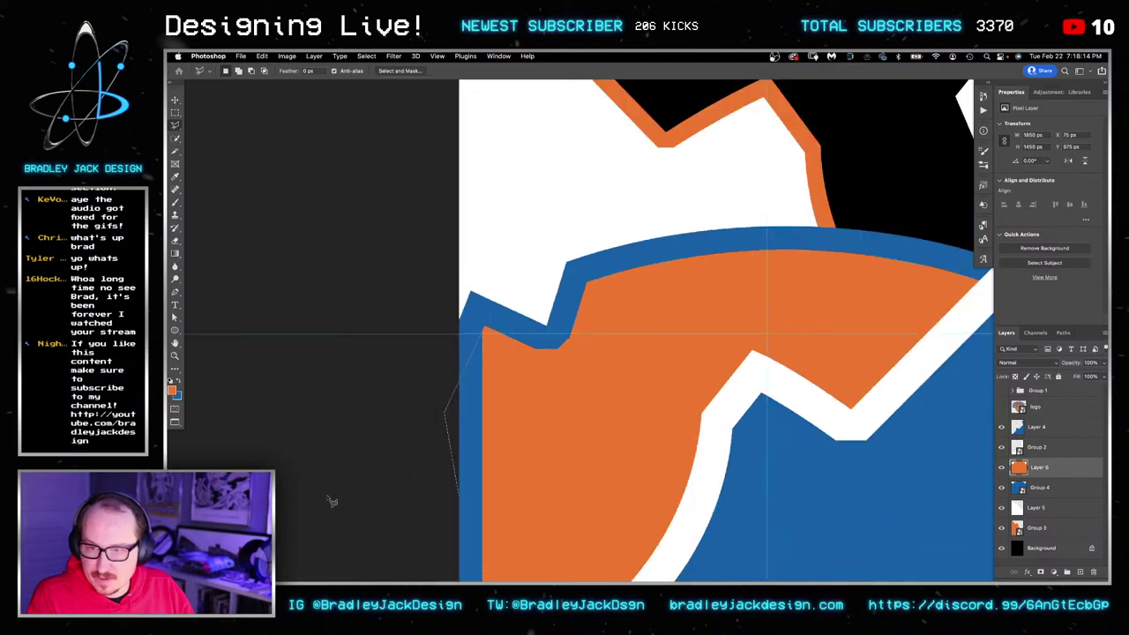
key(super+minus)
drag(333, 358, 323, 225)
click(497, 532)
click(696, 511)
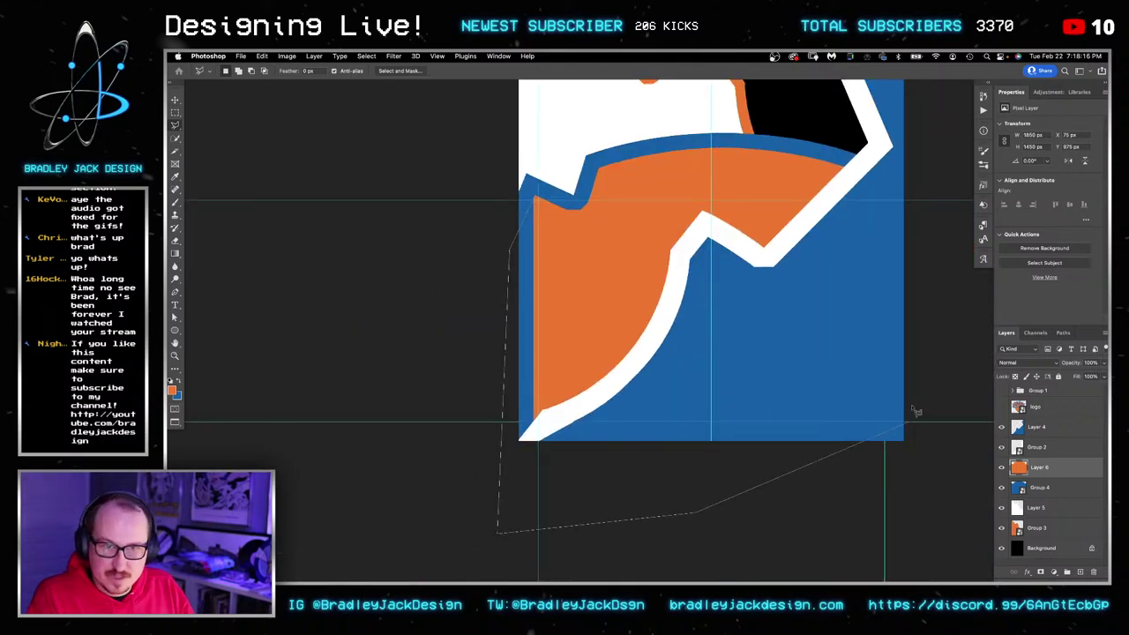
mouse_move(917, 411)
mouse_down()
mouse_move(788, 232)
mouse_move(593, 261)
mouse_move(567, 246)
mouse_up()
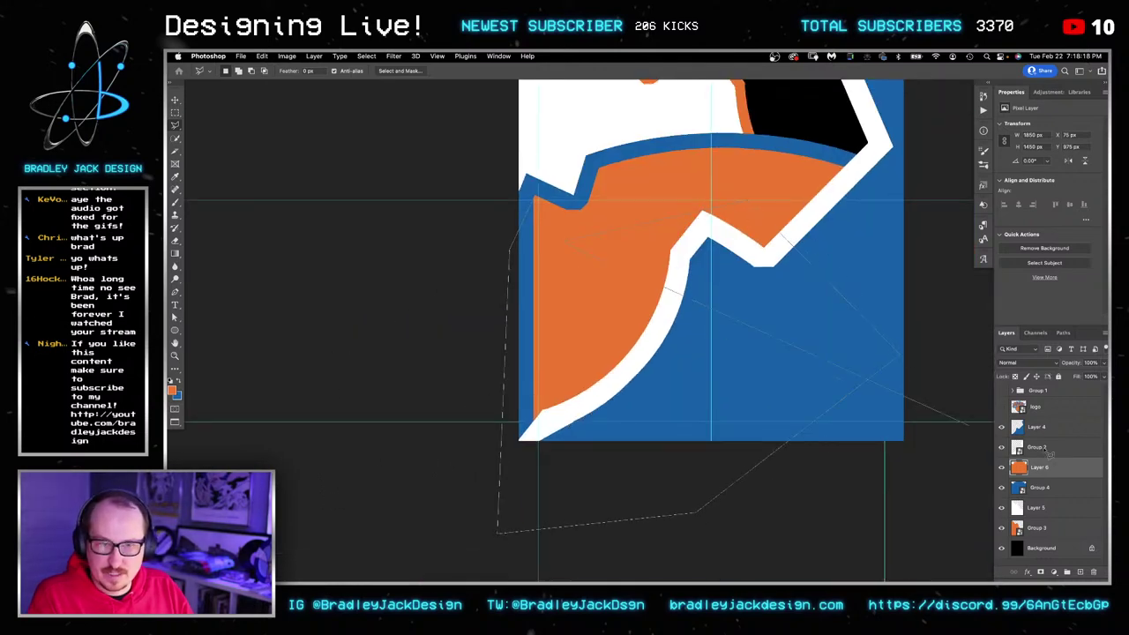
Fill the selection with orange so the inner shape reaches the canvas's left and lower edges, and deselect.
key(g)
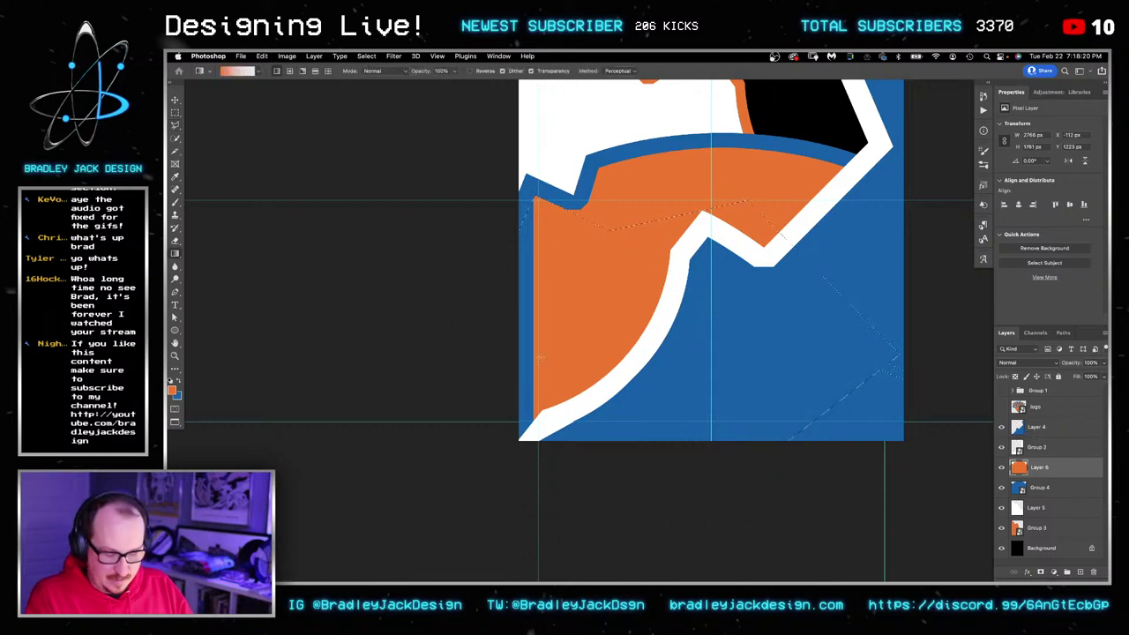
drag(404, 302, 282, 290)
key(super+d)
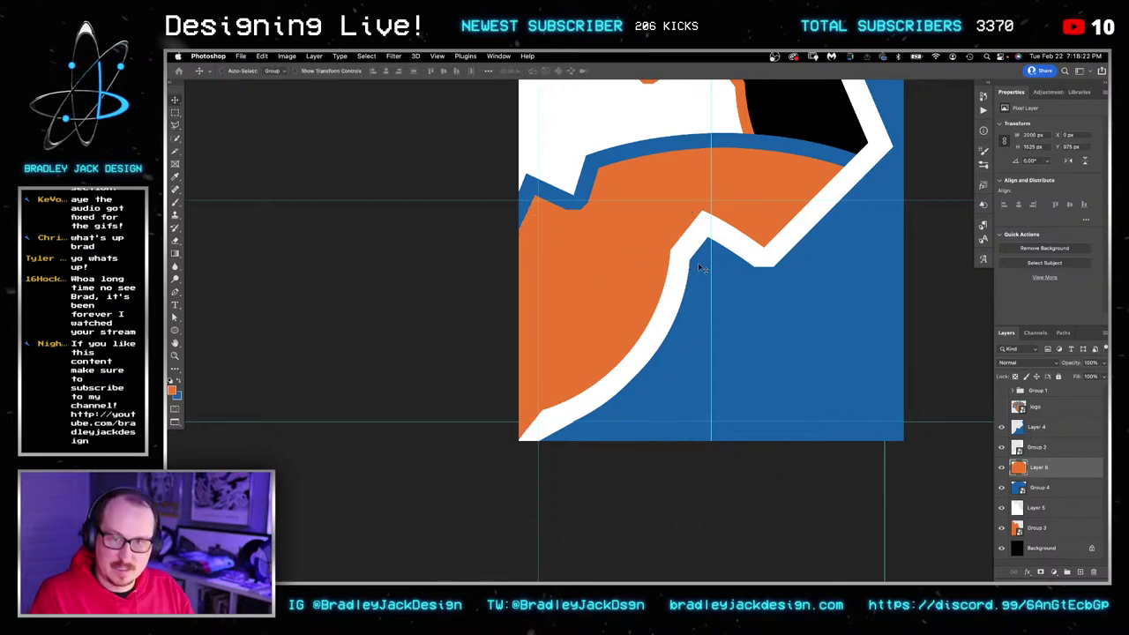
key(z)
drag(735, 247, 639, 363)
key(v)
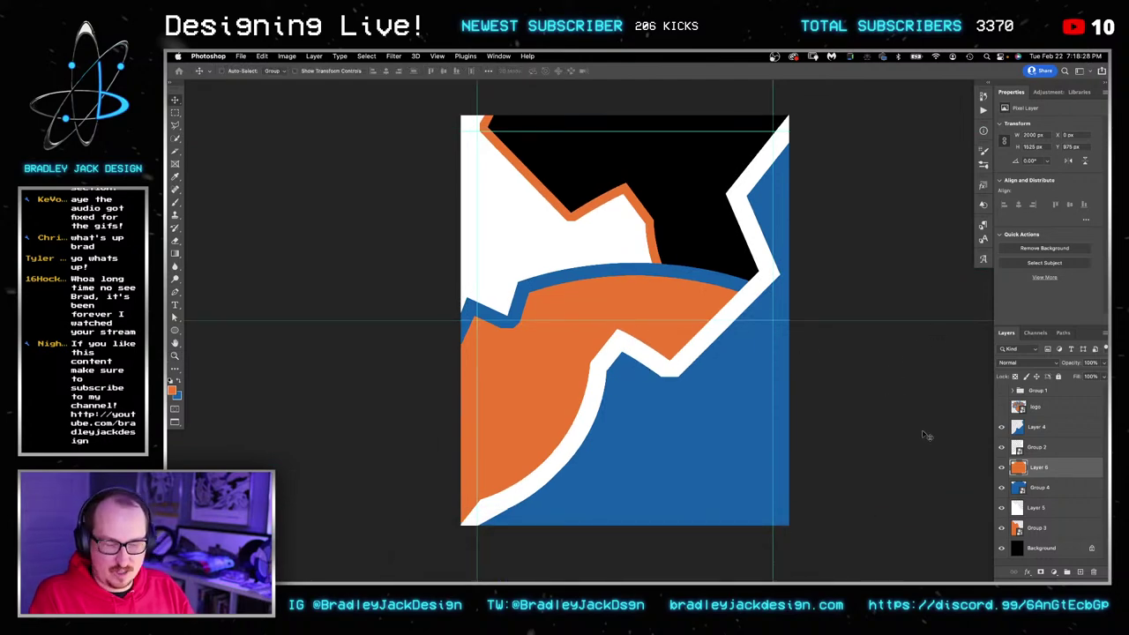
Move the orange fill layer about 13 px right and 33 px up, and select Layer 4 with the white-outlined blue shape.
key(z)
click(491, 523)
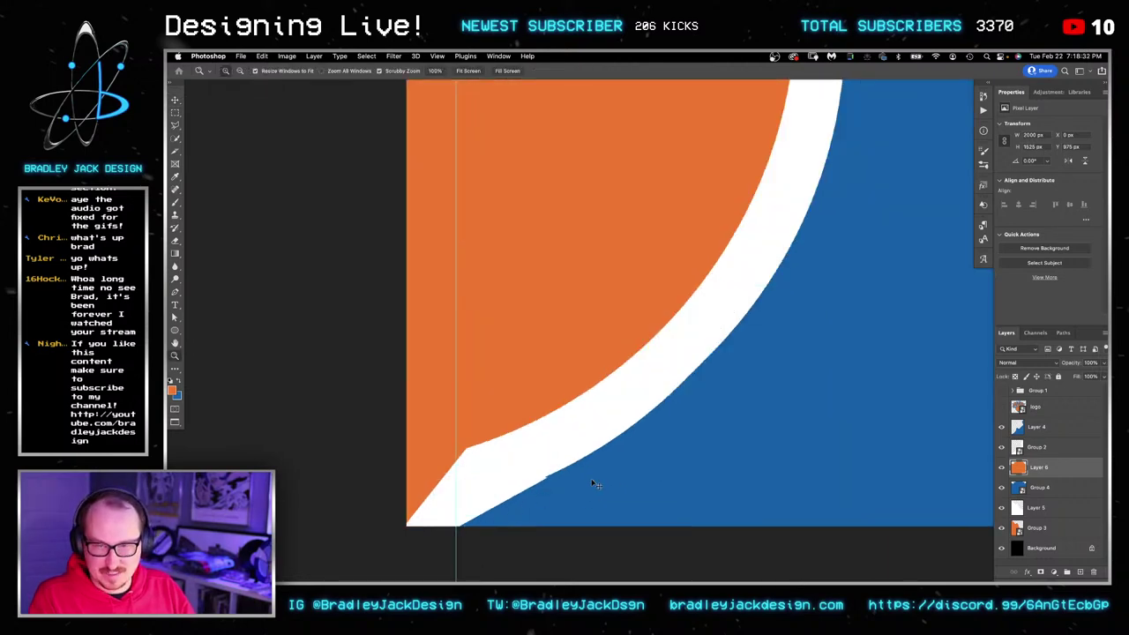
key(v)
drag(596, 483, 597, 416)
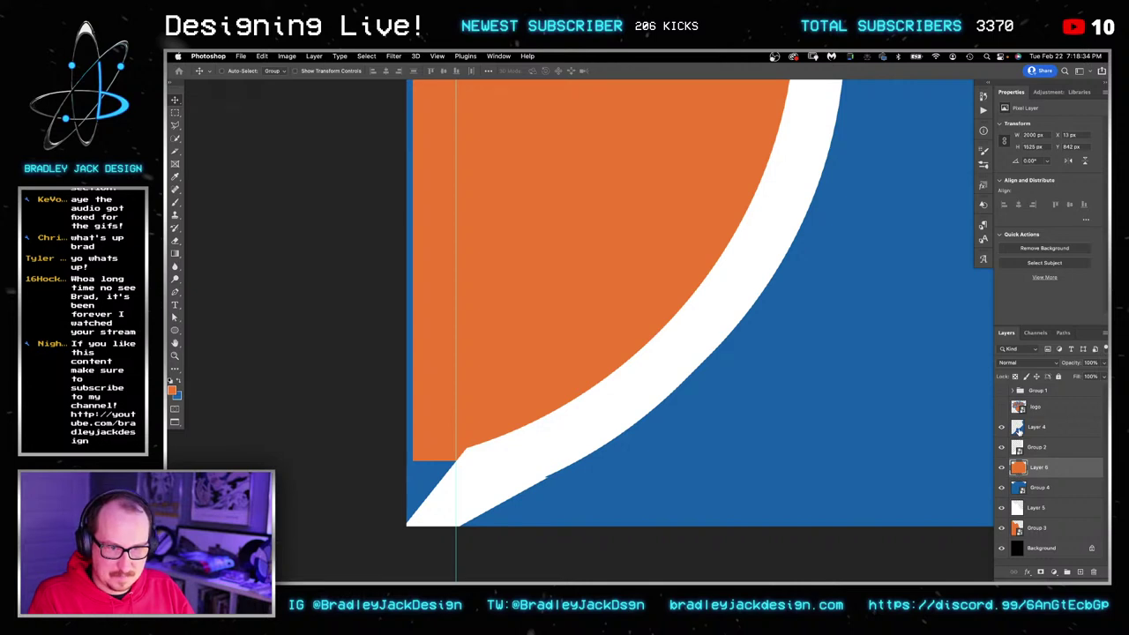
click(1018, 431)
click(1002, 427)
click(1002, 428)
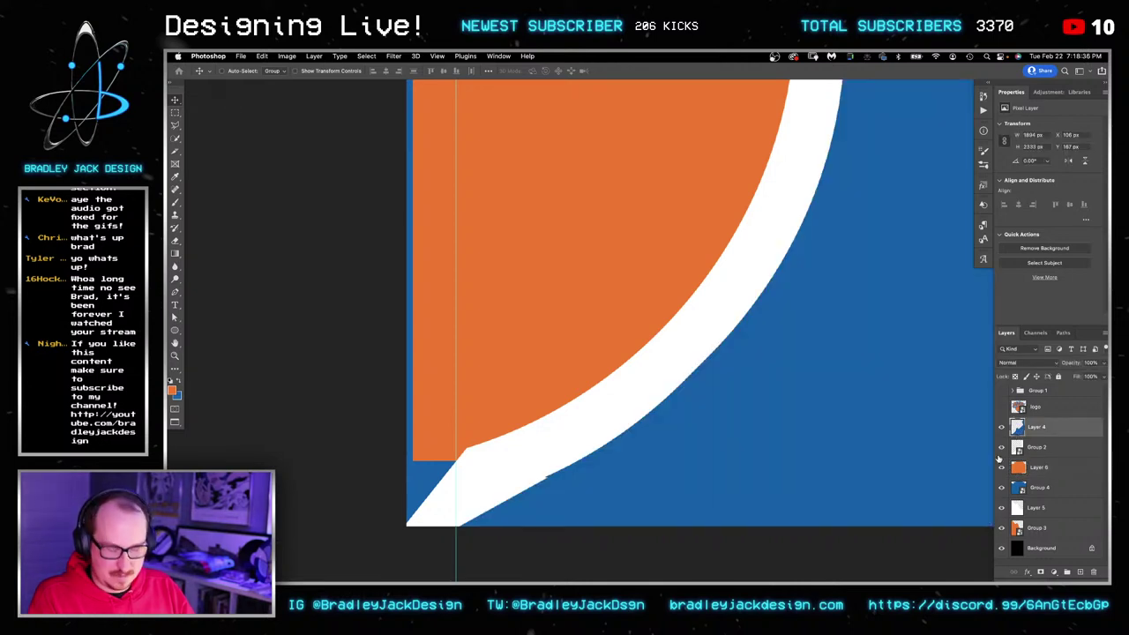
Try to paint out the small notch on the white outline's lower outer edge with a hard blue brush, and undo the strokes.
key(e)
key(z)
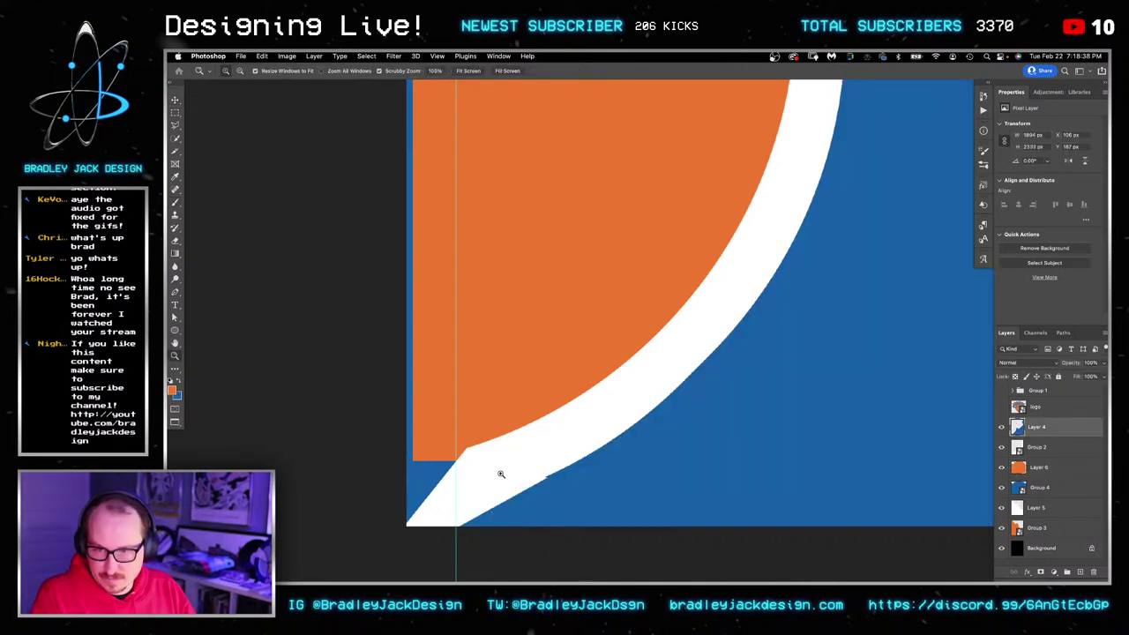
key(b)
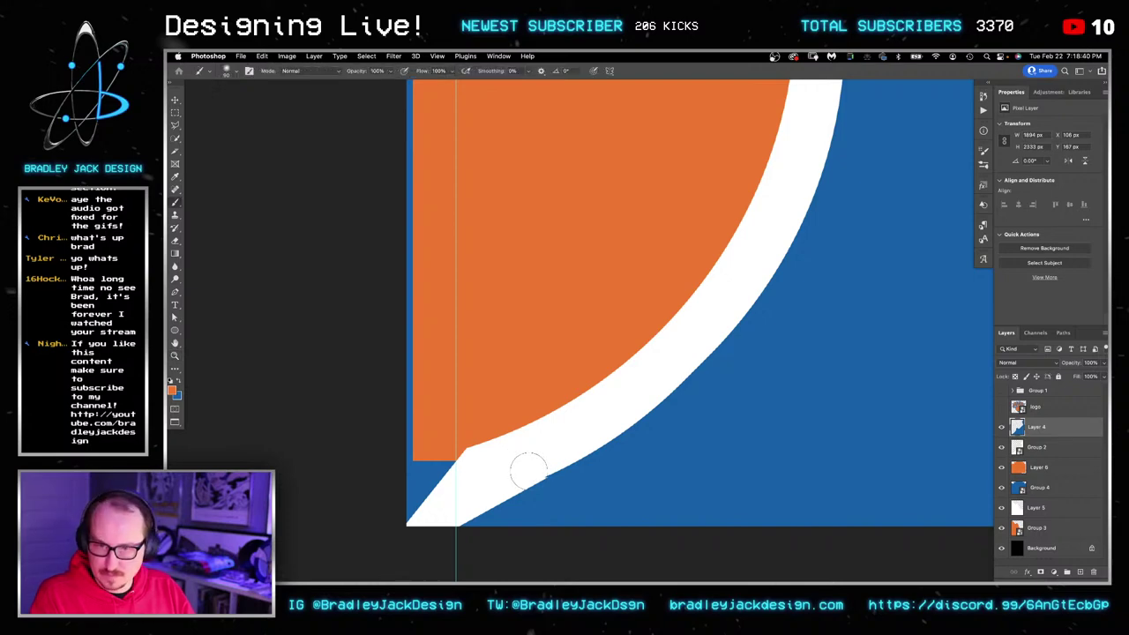
drag(606, 474, 592, 541)
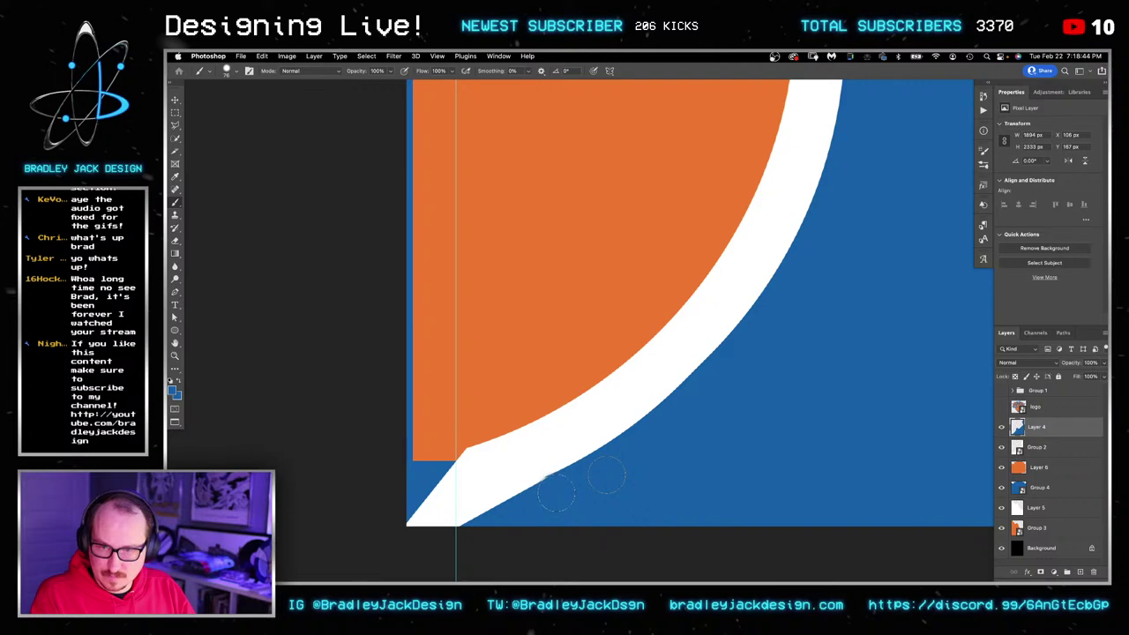
mouse_move(566, 484)
mouse_down()
mouse_move(576, 550)
mouse_move(580, 495)
mouse_up()
drag(579, 417, 575, 528)
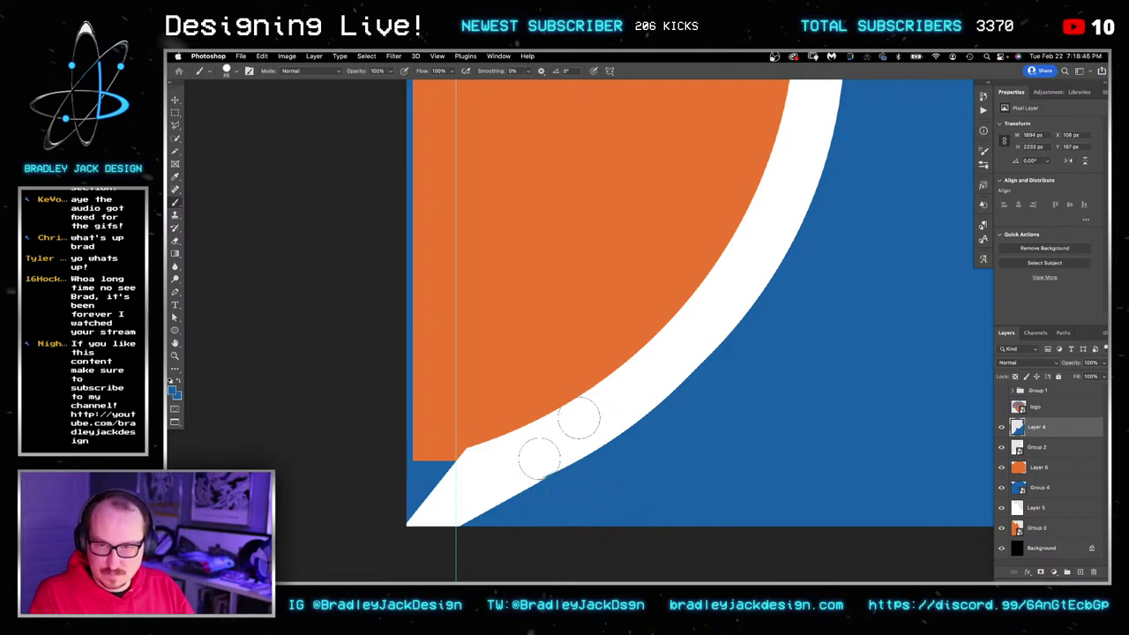
click(539, 455)
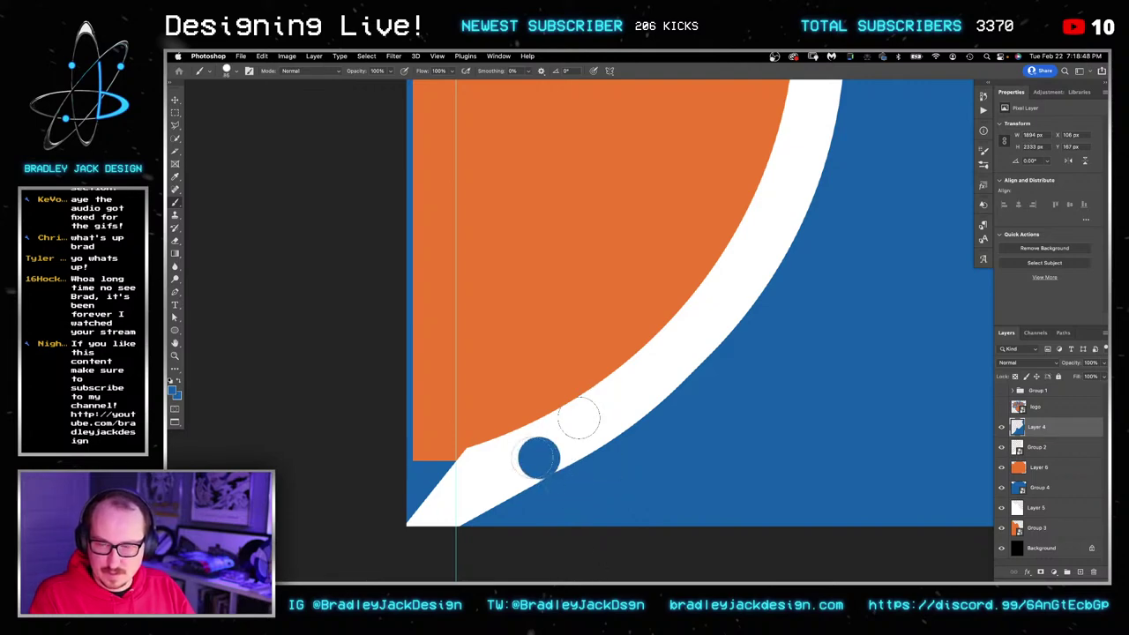
key(super+z)
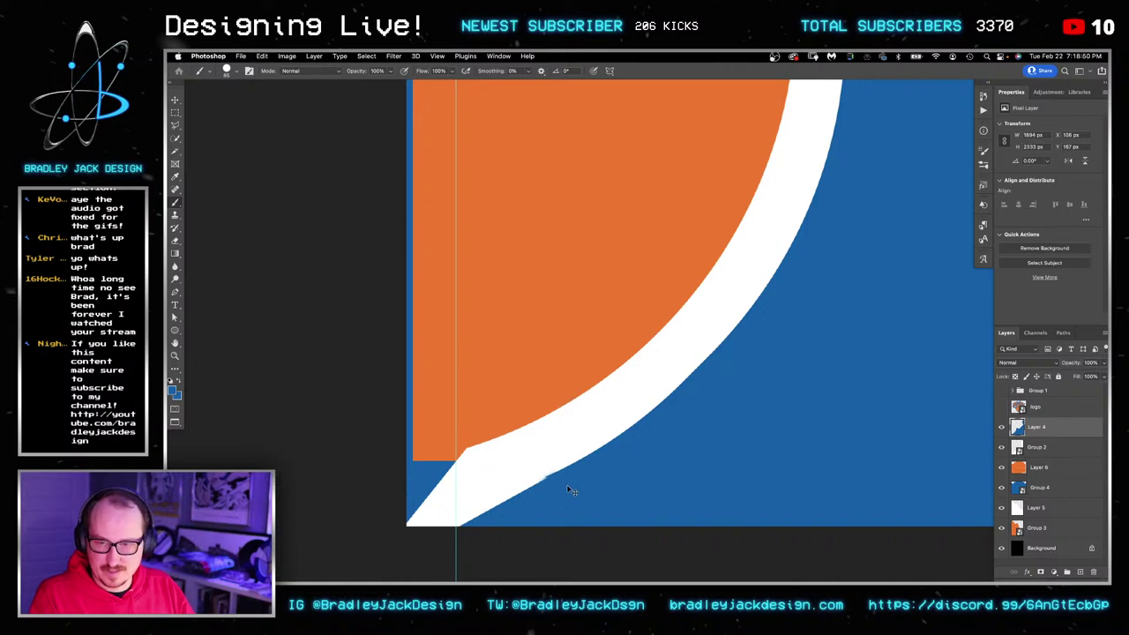
key(super+z)
key(super+z)
key(super+z)
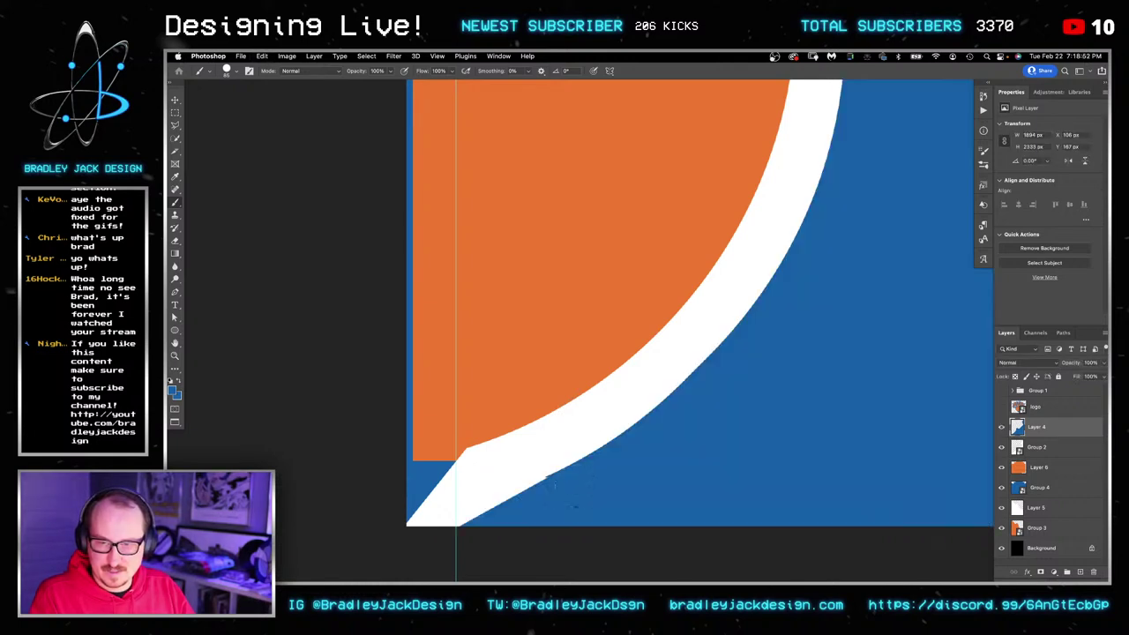
Set the brush diameter to about 86 px and change the Snap To setting.
drag(629, 323, 642, 477)
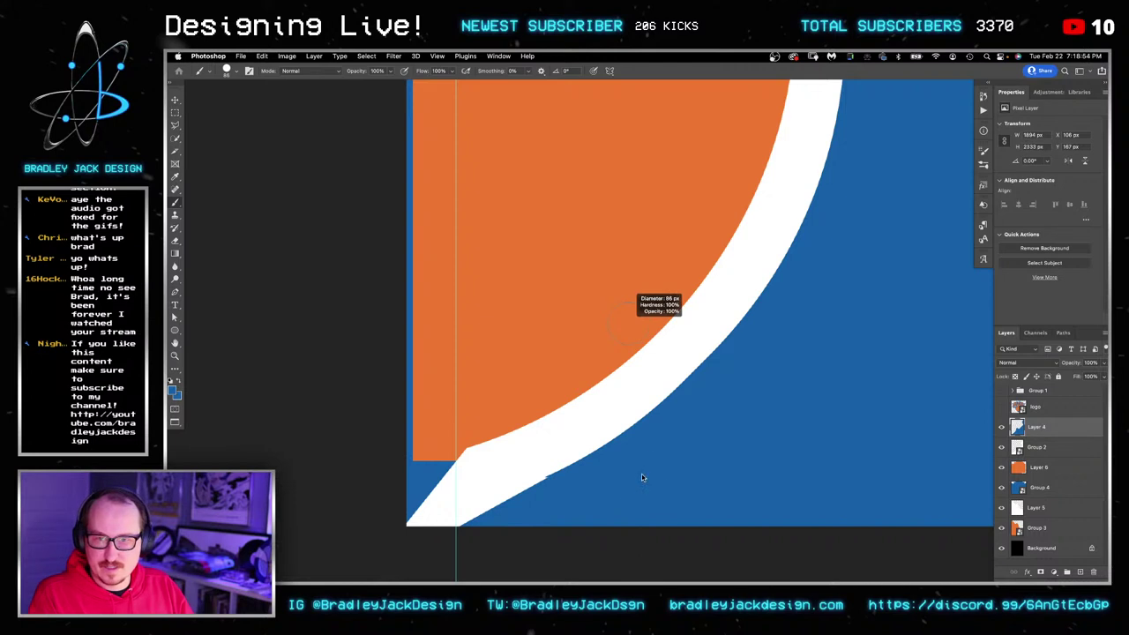
click(436, 56)
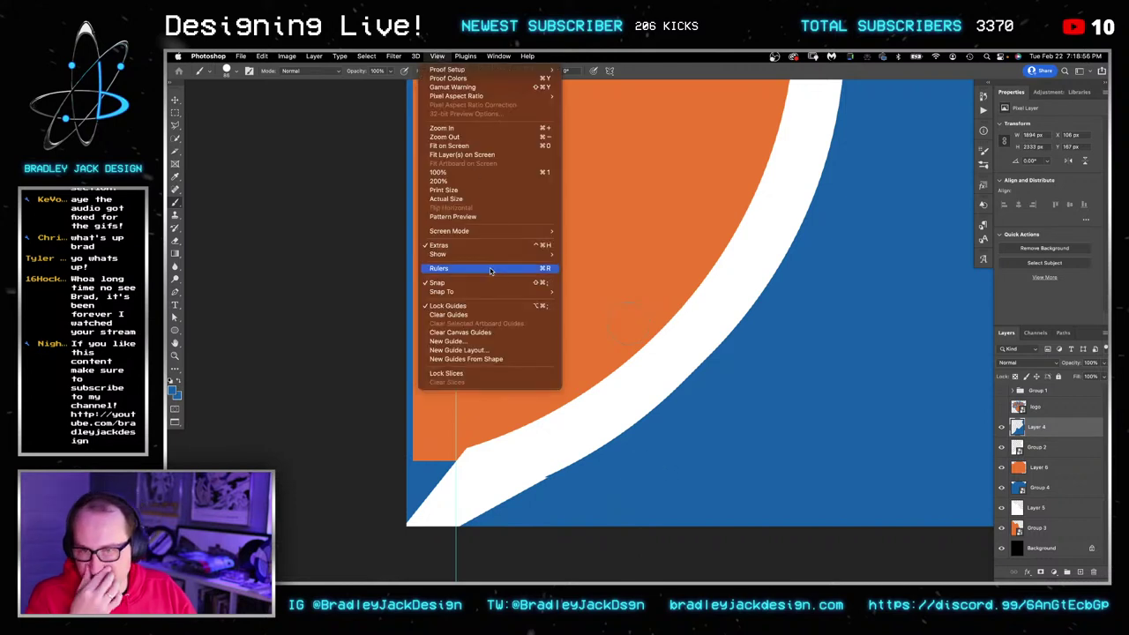
mouse_move(508, 291)
click(575, 292)
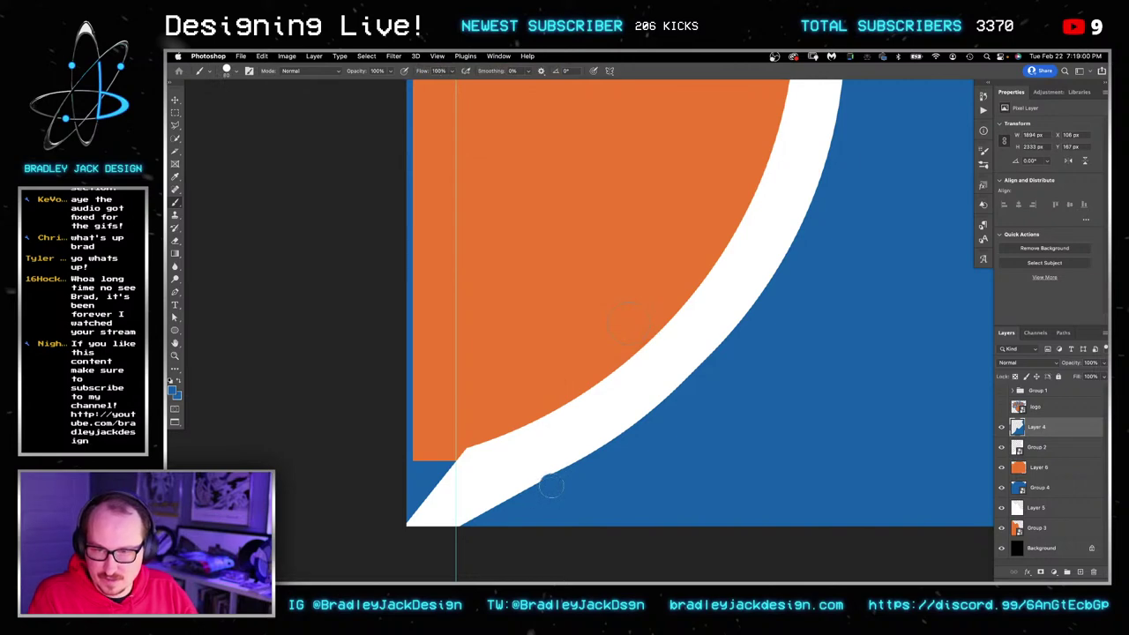
Clear the blue from Layer 4 inside a polygonal lasso area around the lower-left kink of the white band.
key(l)
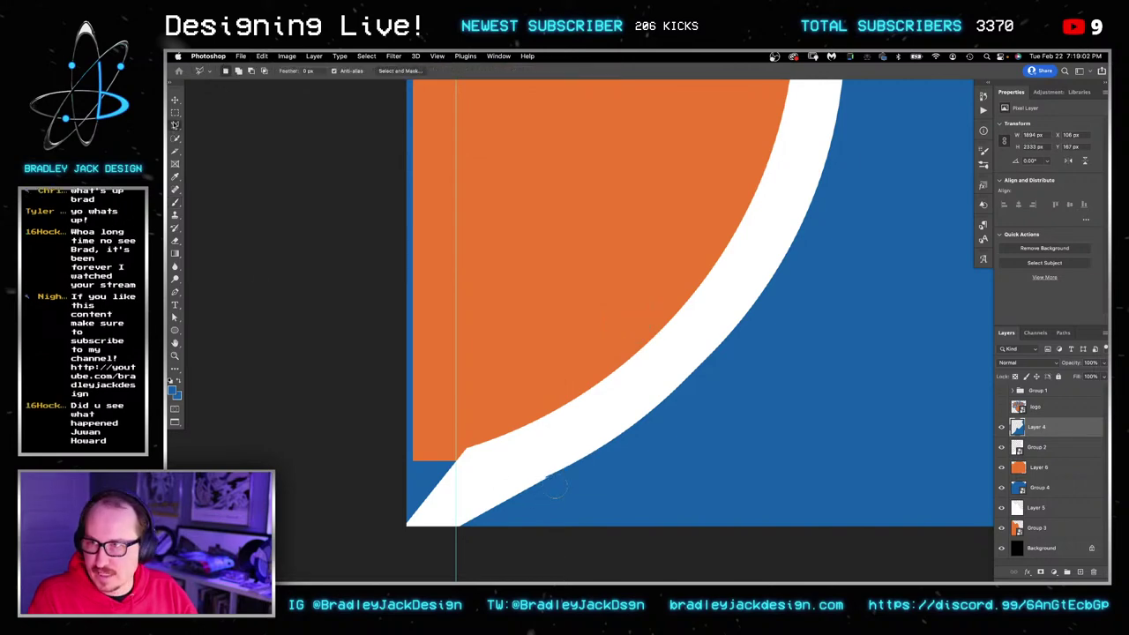
scroll(557, 479, up, 2)
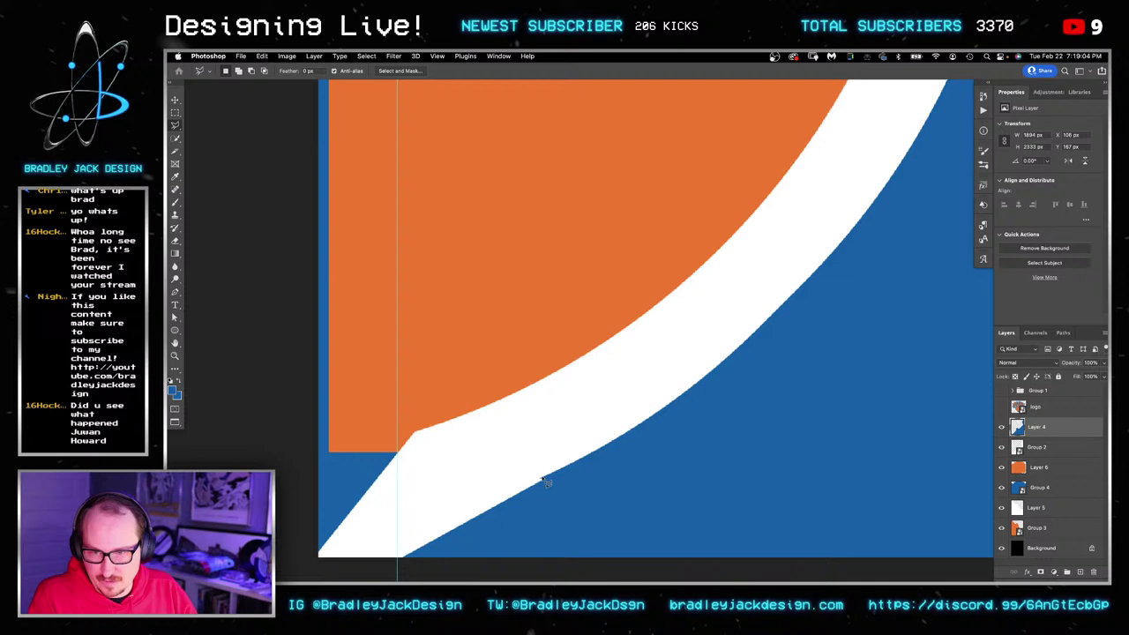
mouse_move(533, 485)
mouse_down()
mouse_move(404, 549)
mouse_move(483, 500)
mouse_up()
mouse_move(464, 561)
mouse_down()
mouse_move(448, 574)
mouse_move(454, 551)
mouse_move(350, 542)
mouse_move(472, 408)
mouse_move(551, 403)
mouse_up()
Invert the selection, paint blue along the lower edge of the white band to sharpen its corner, and deselect.
key(ctrl+shift+i)
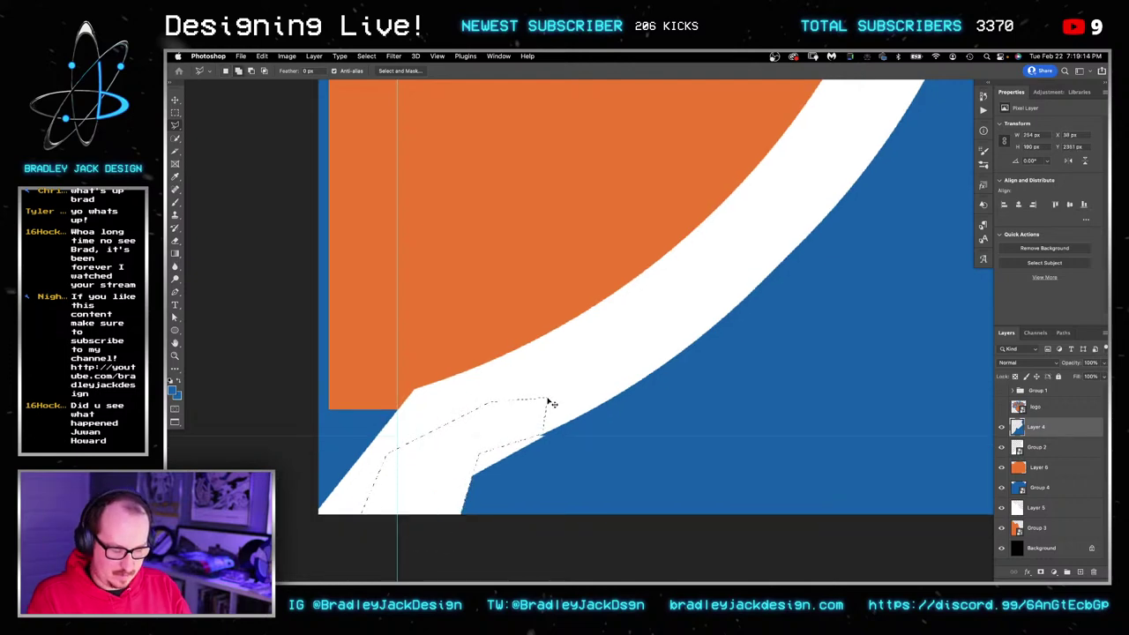
key(b)
drag(472, 467, 528, 437)
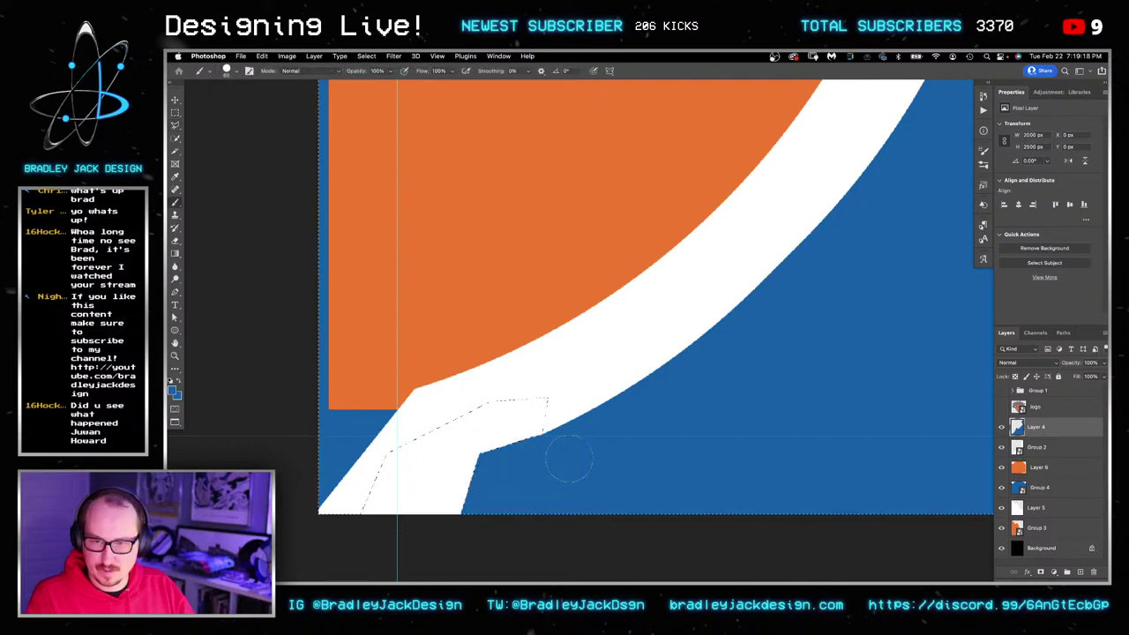
key(ctrl+d)
key(v)
Move the orange shape on Layer 6 to X -13 px, Y 959 px so it fills the canvas's left edge.
scroll(663, 390, down, 2)
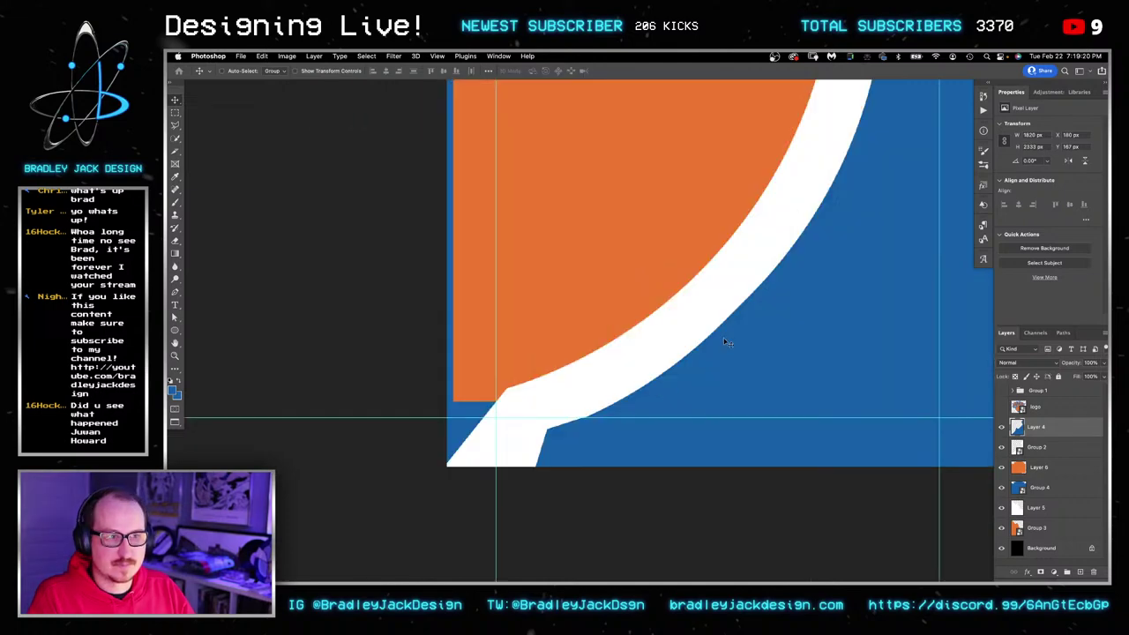
drag(716, 324, 643, 366)
scroll(652, 363, down, 3)
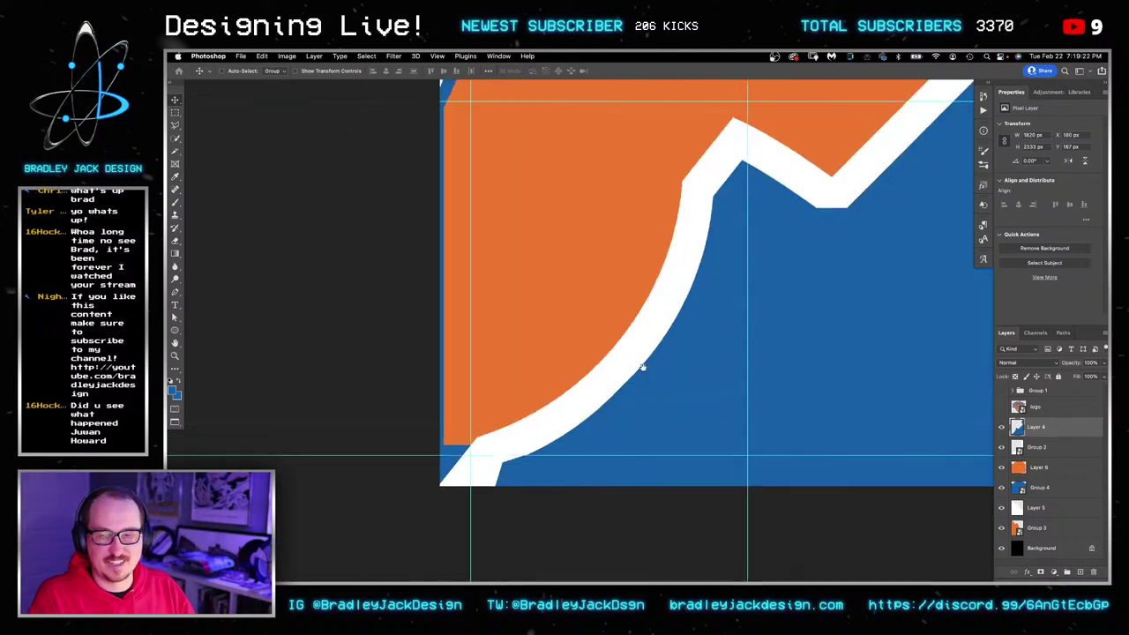
scroll(642, 367, down, 3)
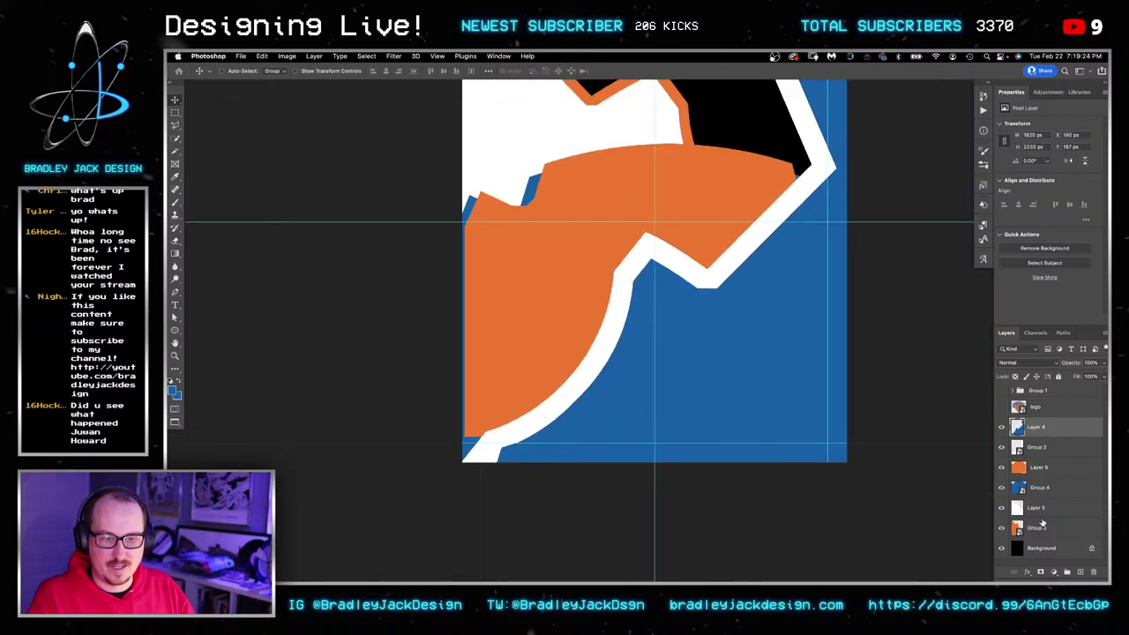
click(1045, 467)
drag(662, 298, 653, 319)
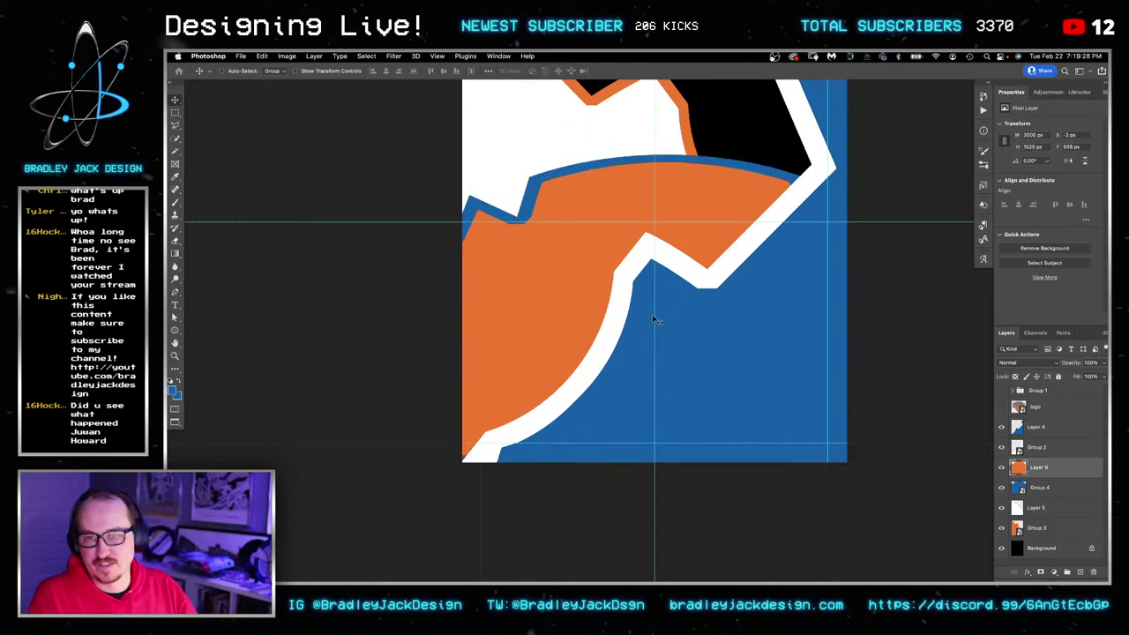
key(shift+Left)
key(Left)
key(Left)
key(shift+Down)
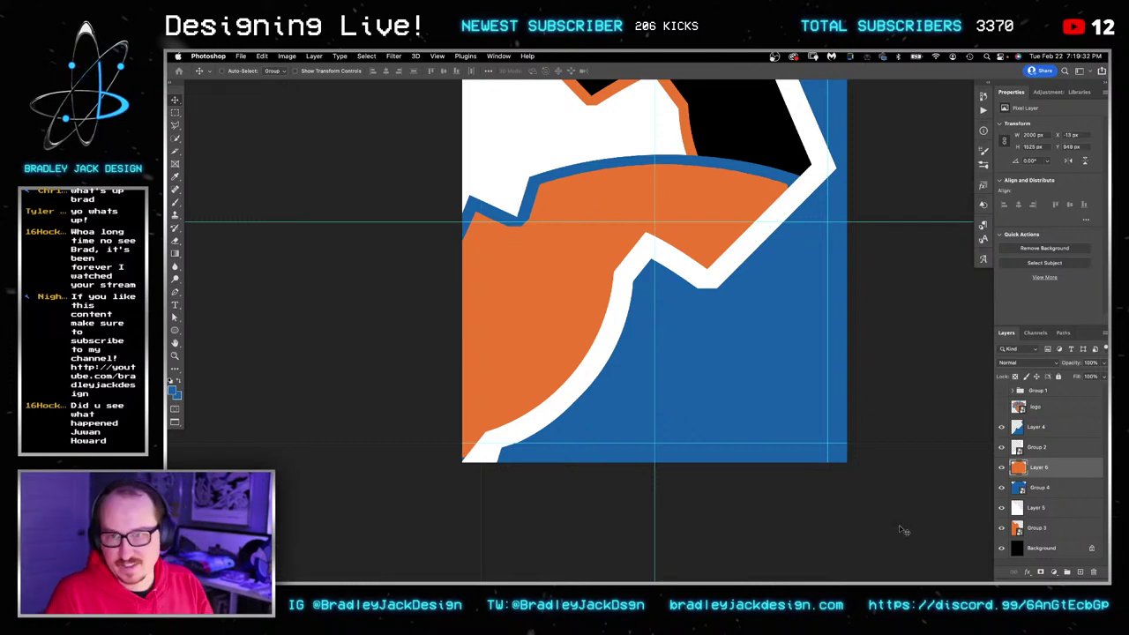
key(shift+Down)
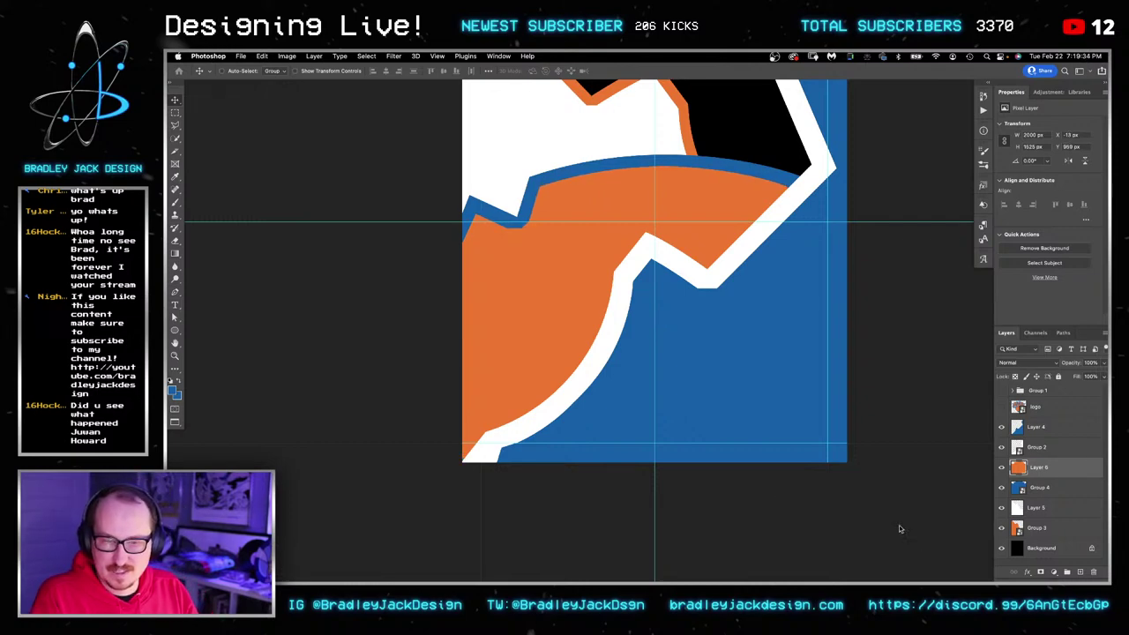
Convert Layer 4, Layer 6 and Layer 5 each into its own smart object.
key(b)
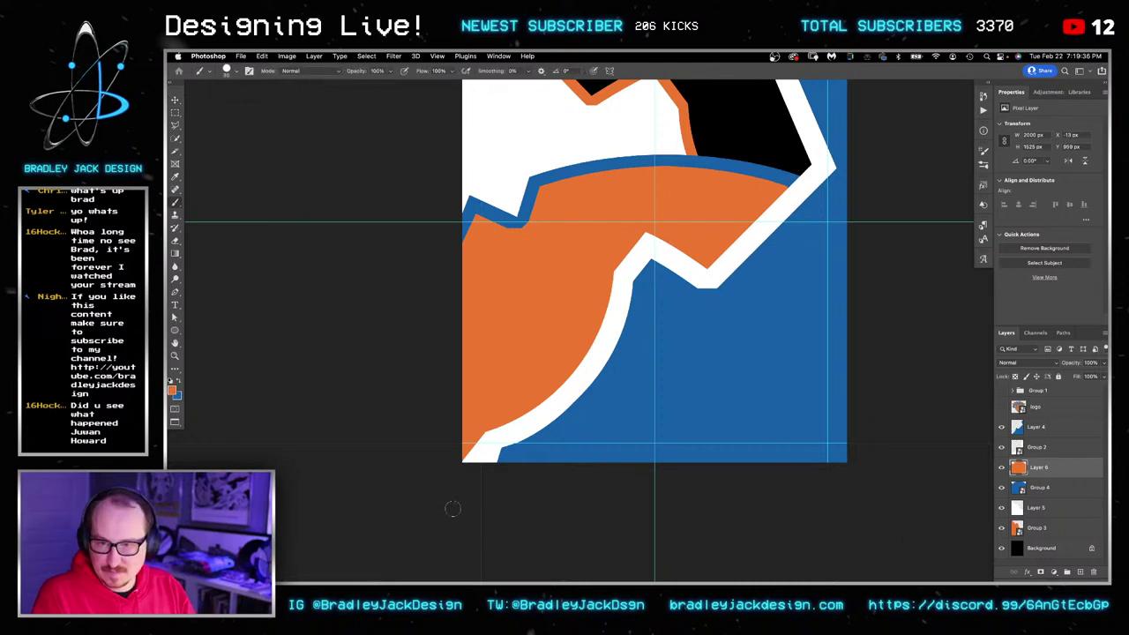
key(v)
click(1038, 432)
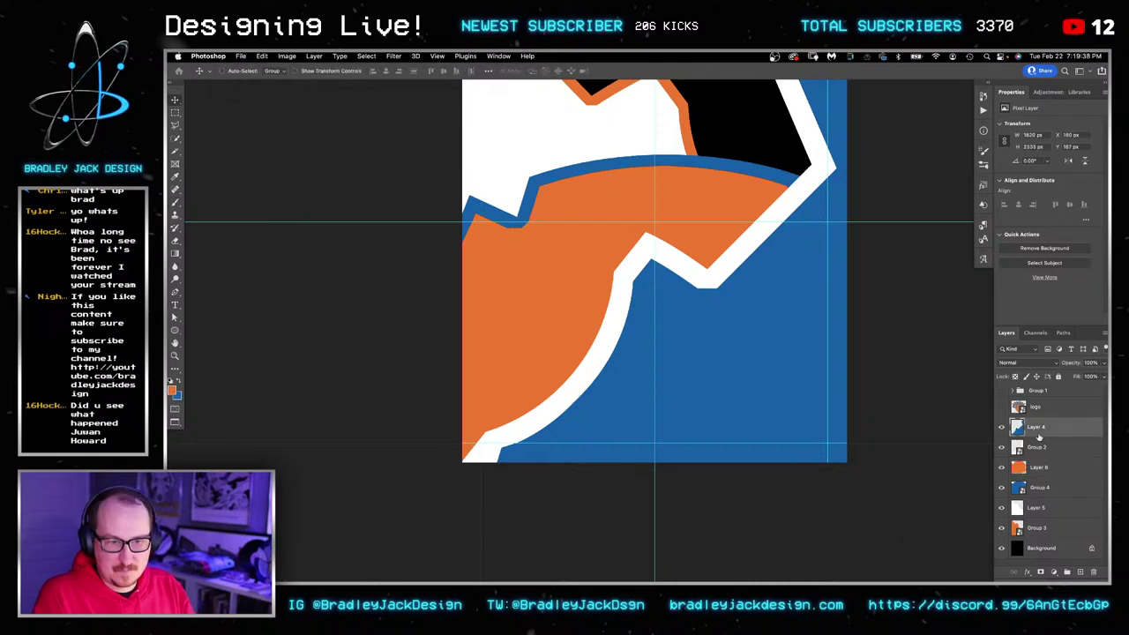
key(super+shift+o)
click(1036, 469)
key(super+shift+o)
click(1040, 507)
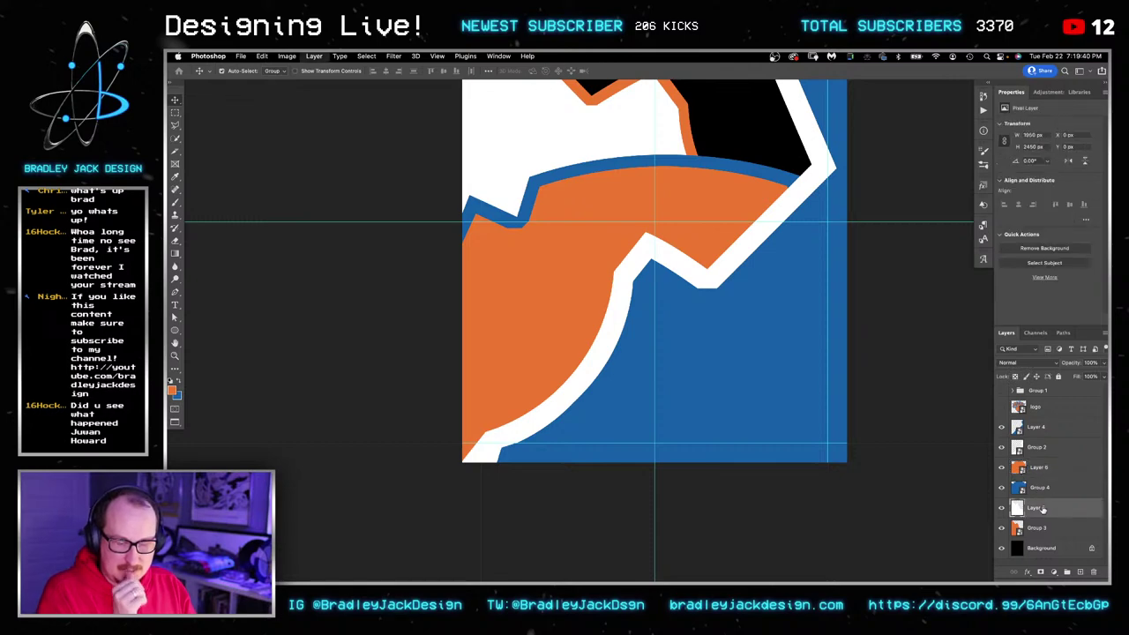
With Layer 4 active, outline a polygonal lasso selection from the white band's lower-left corner across the canvas's bottom edge into the blue.
scroll(867, 420, up, 5)
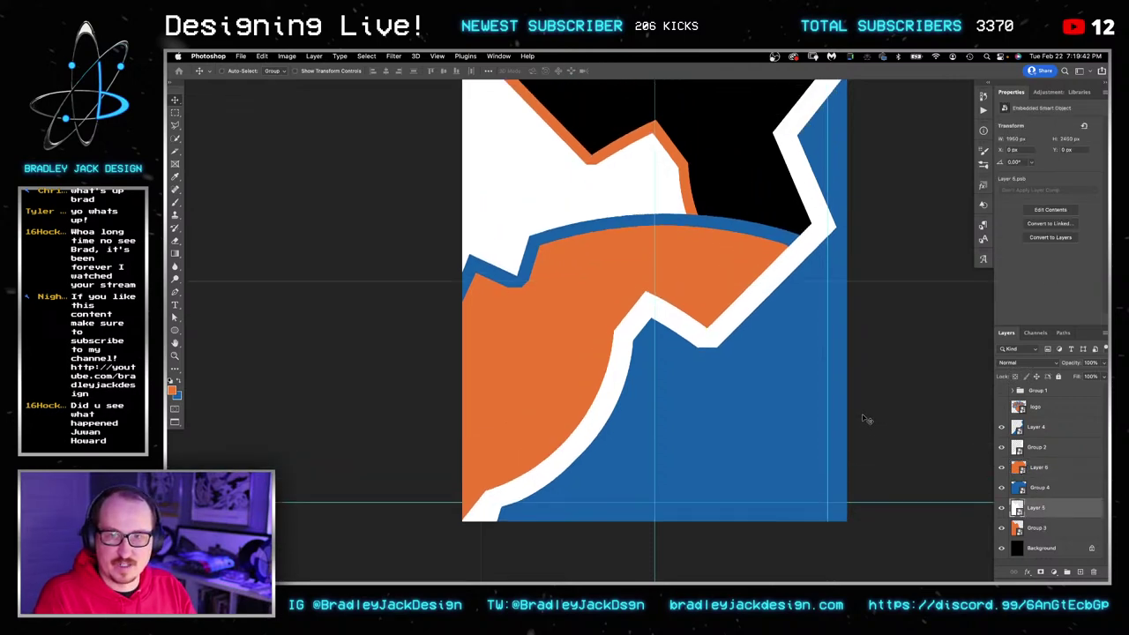
alt+super+click(776, 366)
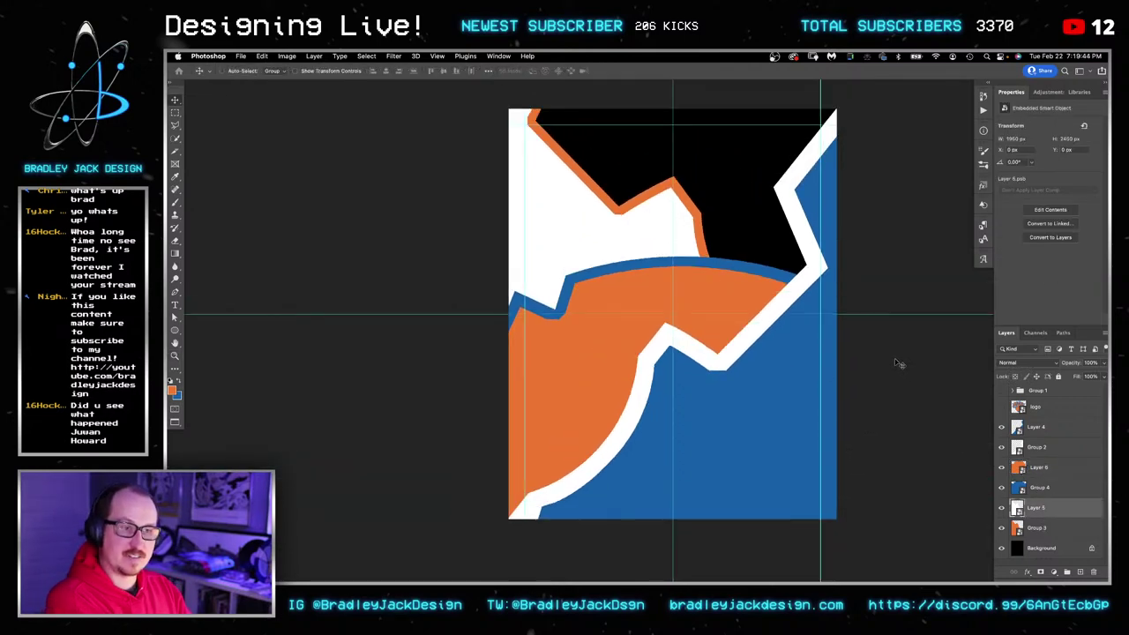
mouse_move(894, 578)
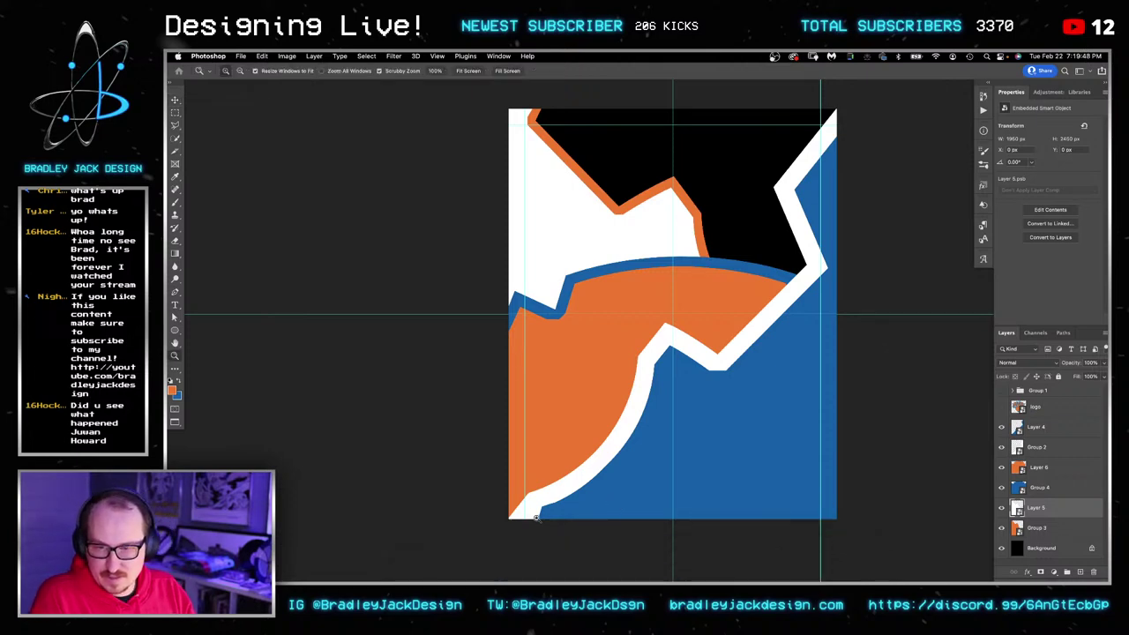
scroll(535, 511, up, 5)
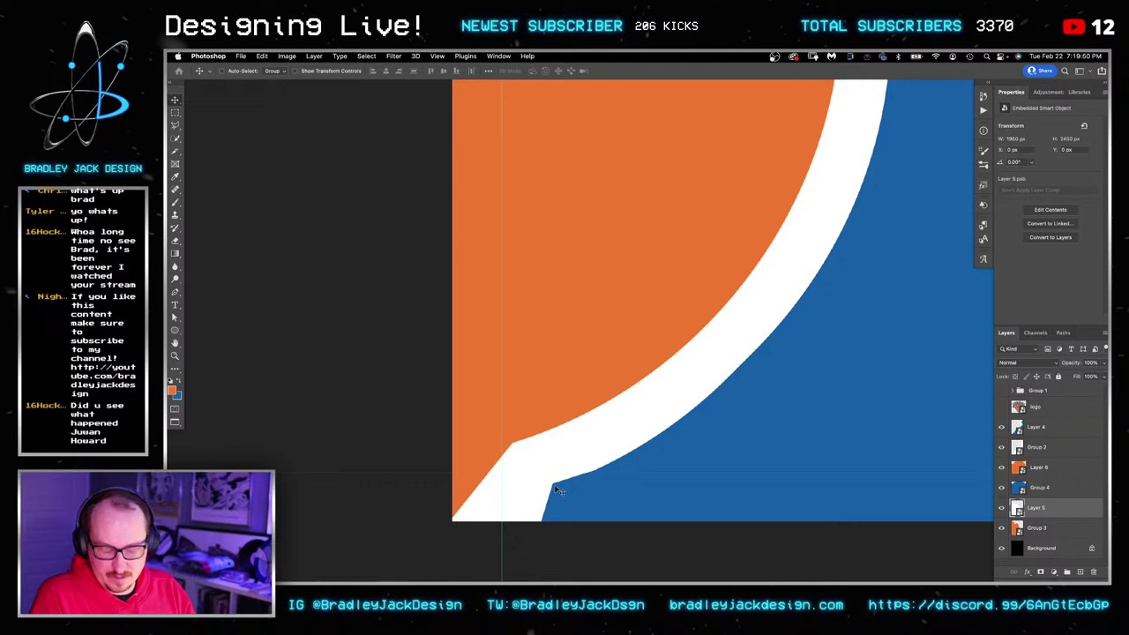
click(1018, 491)
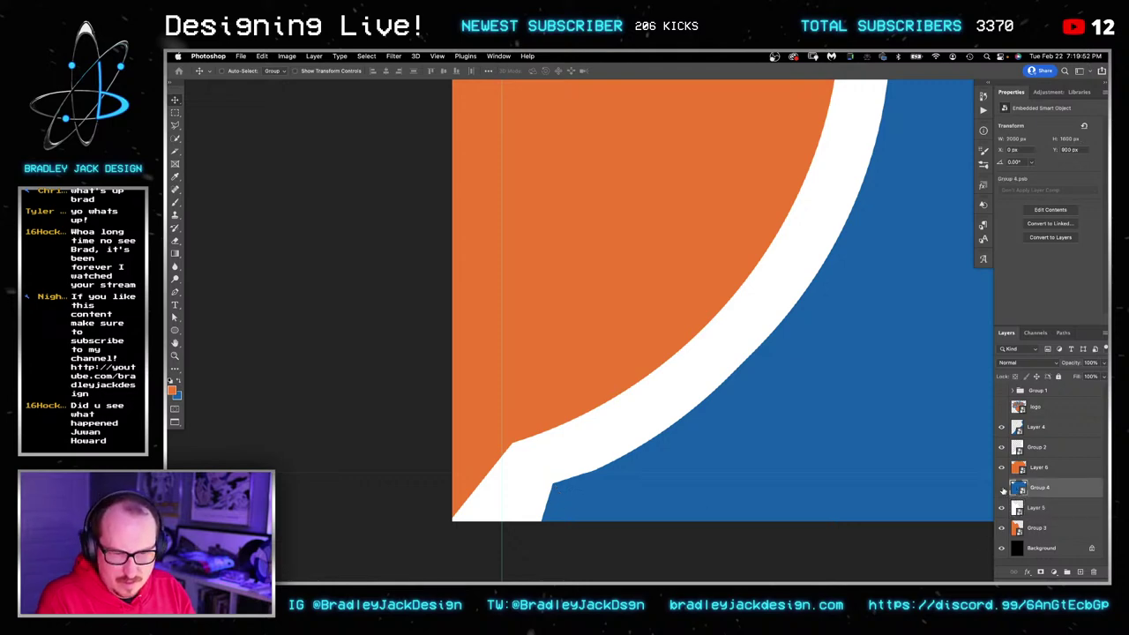
click(1032, 427)
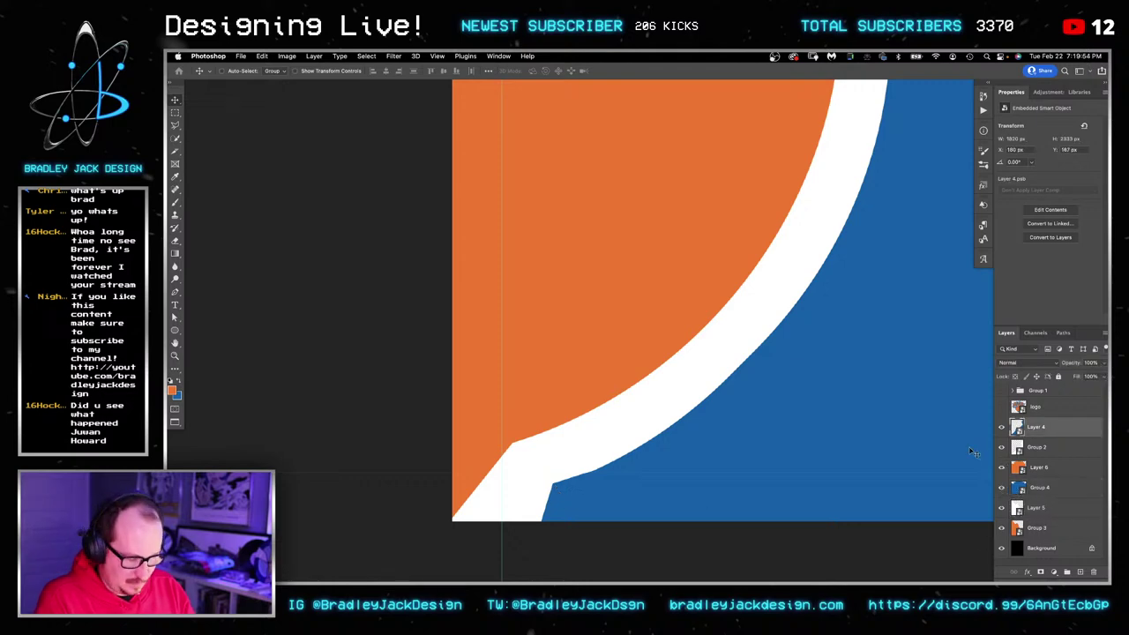
key(p)
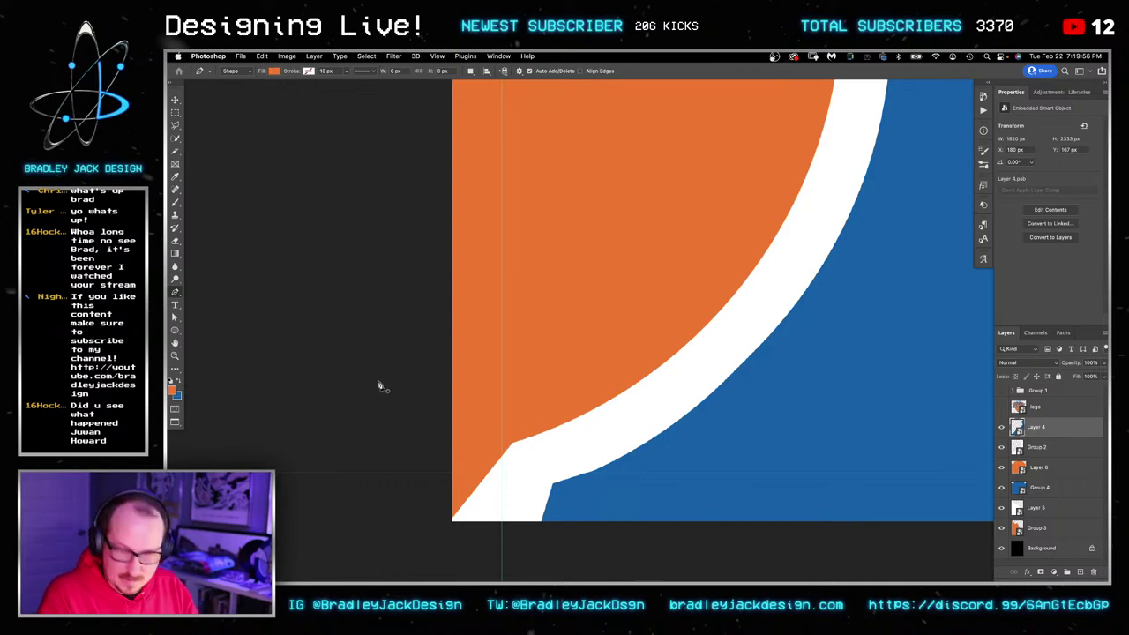
click(176, 125)
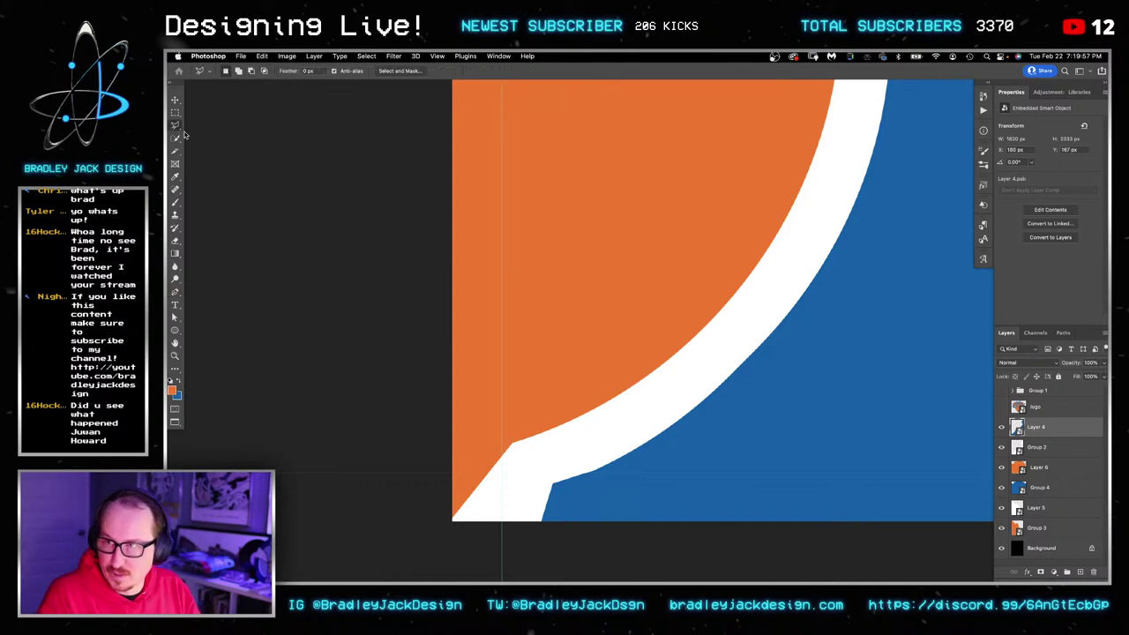
click(552, 484)
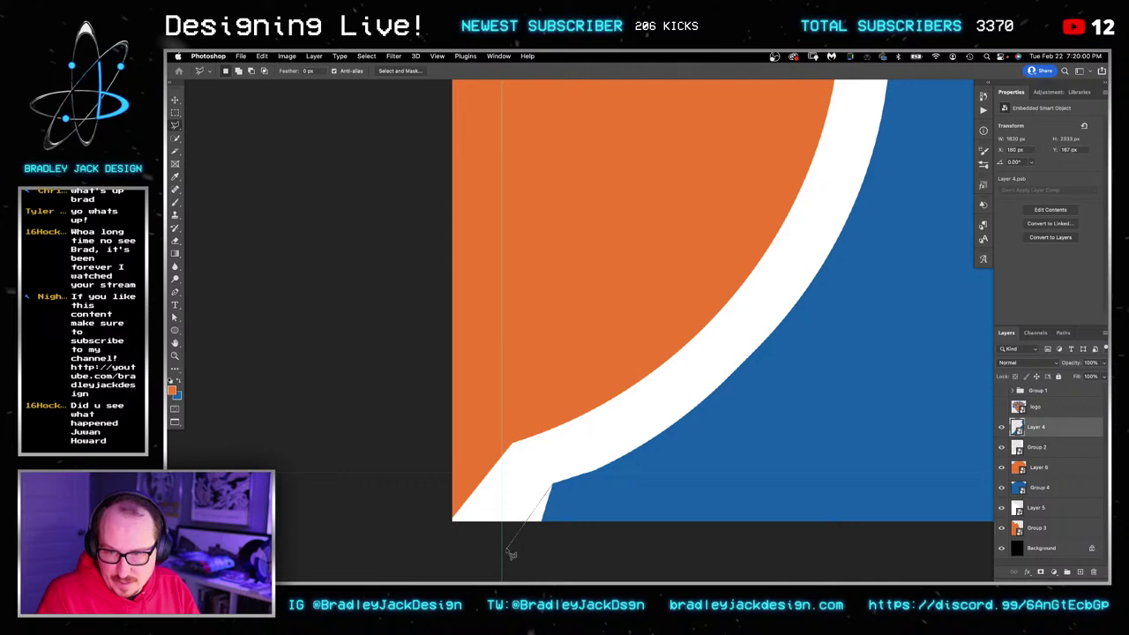
click(508, 548)
click(589, 550)
double_click(600, 504)
Fill the selection with solid blue on a new layer using the Gradient tool.
key(g)
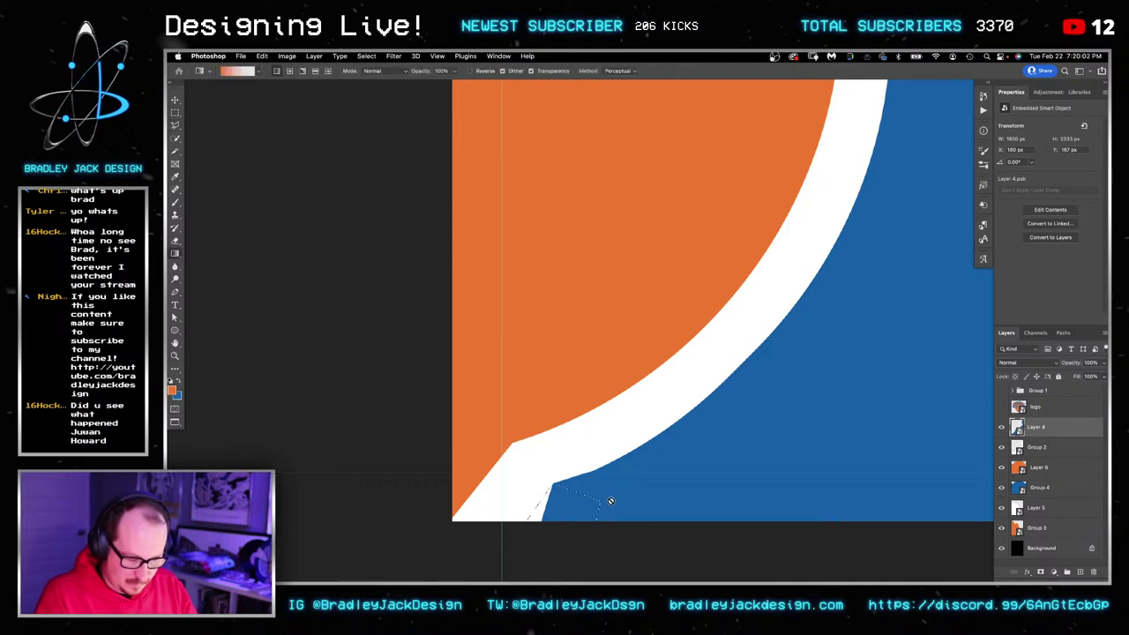
key(x)
click(781, 482)
key(Return)
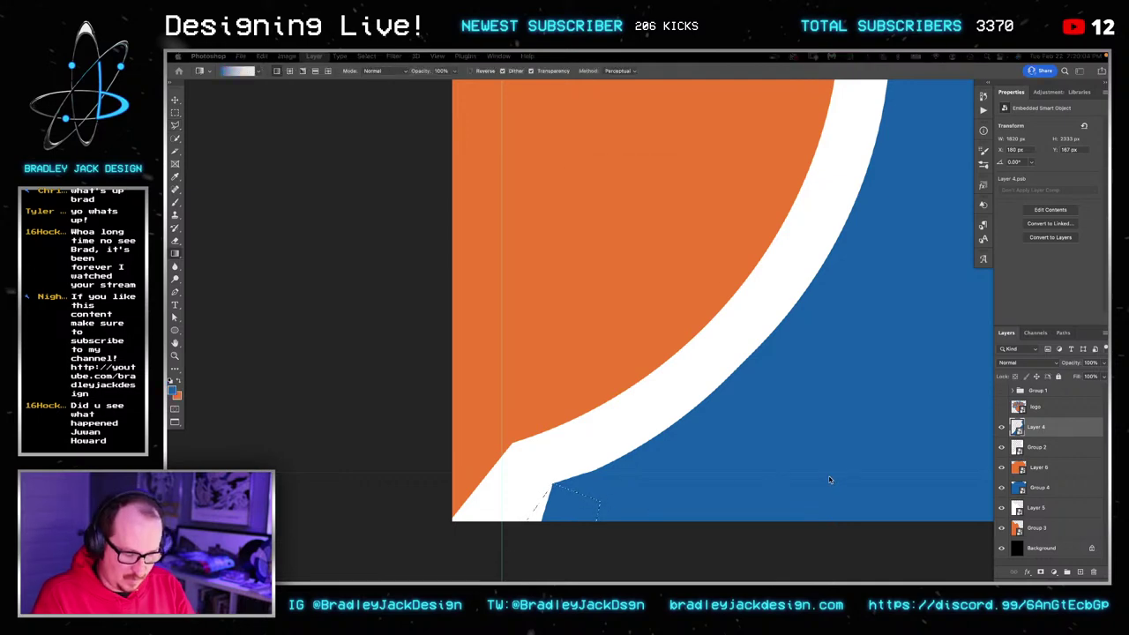
key(ctrl+shift+alt+n)
drag(772, 477, 873, 476)
Combine the new blue corner patch and Layer 4 into a single smart object.
key(v)
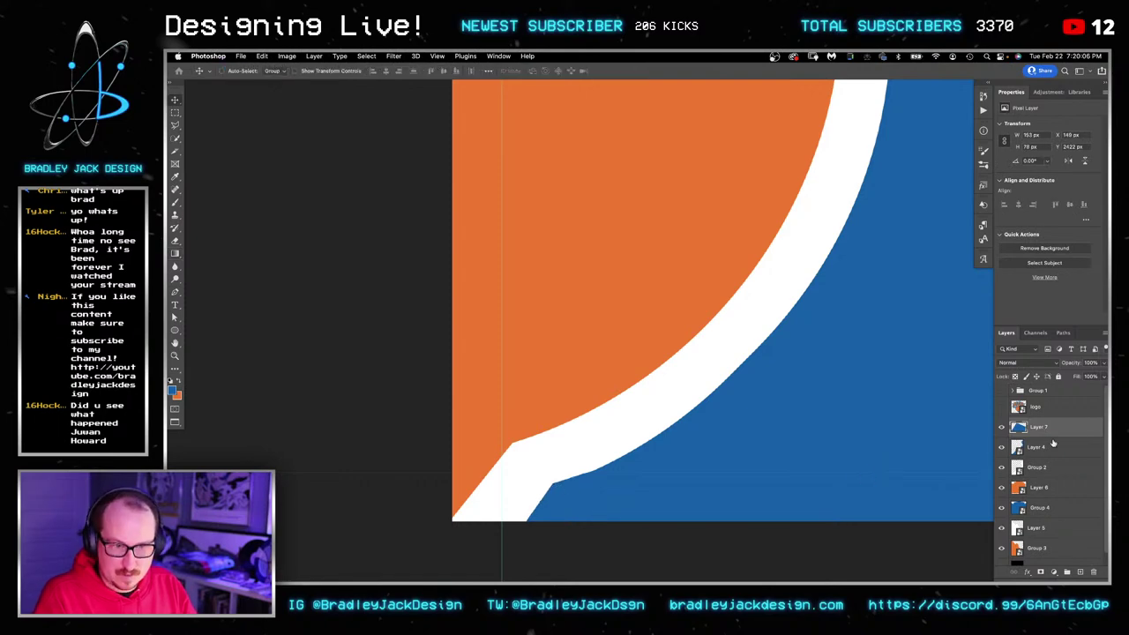
shift+click(1047, 448)
key(super+shift+o)
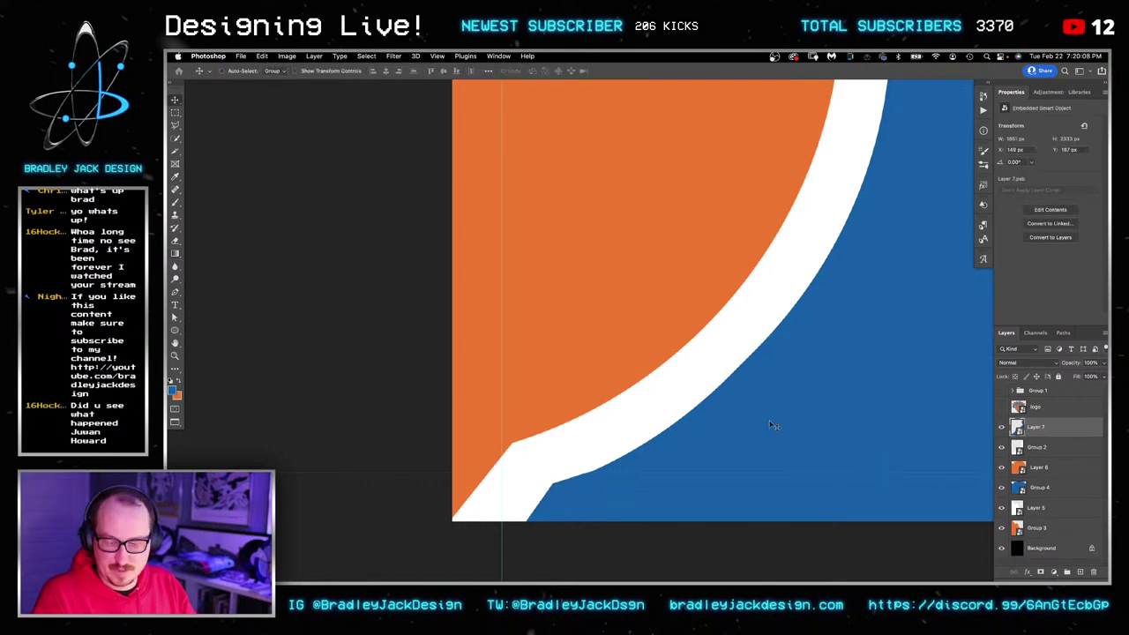
Save the document in Photoshop format as OBIDESIGNBESTDUNKEREVER.psd in New Folder With Items.
key(ctrl+shift+s)
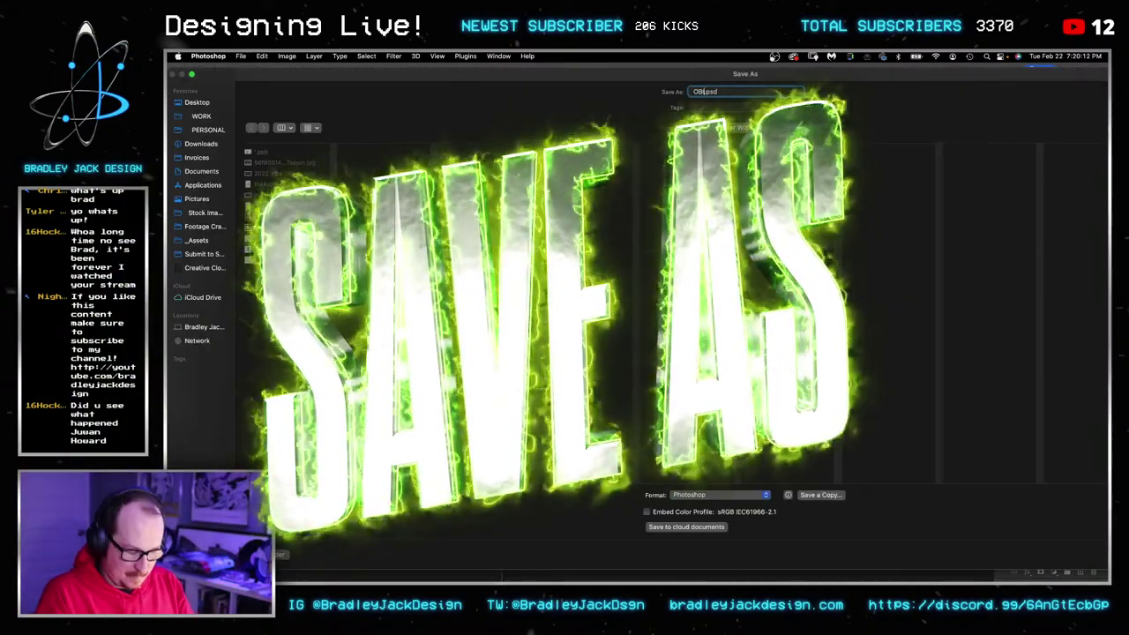
text(OBIDESIGNBESTDUNKEREVER)
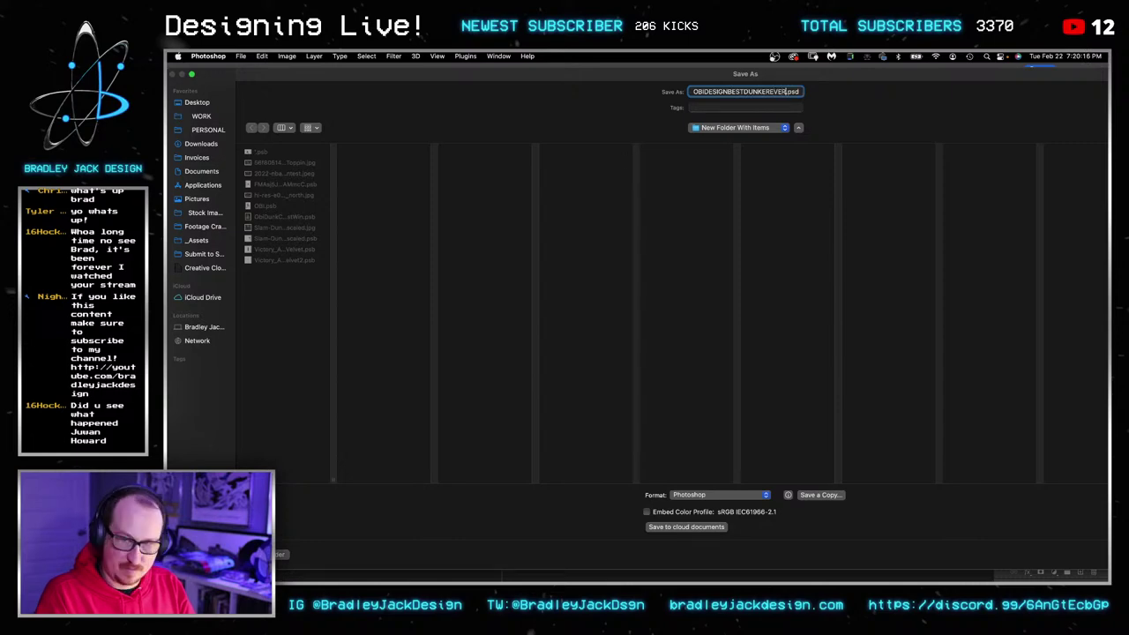
key(Return)
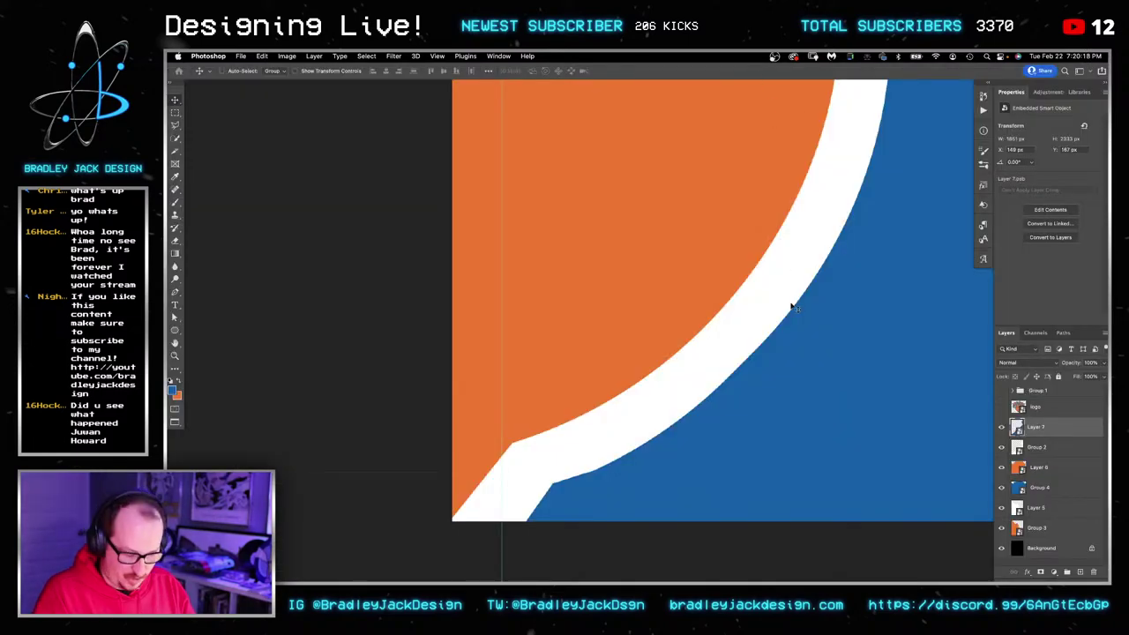
Fit the artwork in view, open the Downloads folder in Finder, and bring the Finder window over the canvas.
key(super+0)
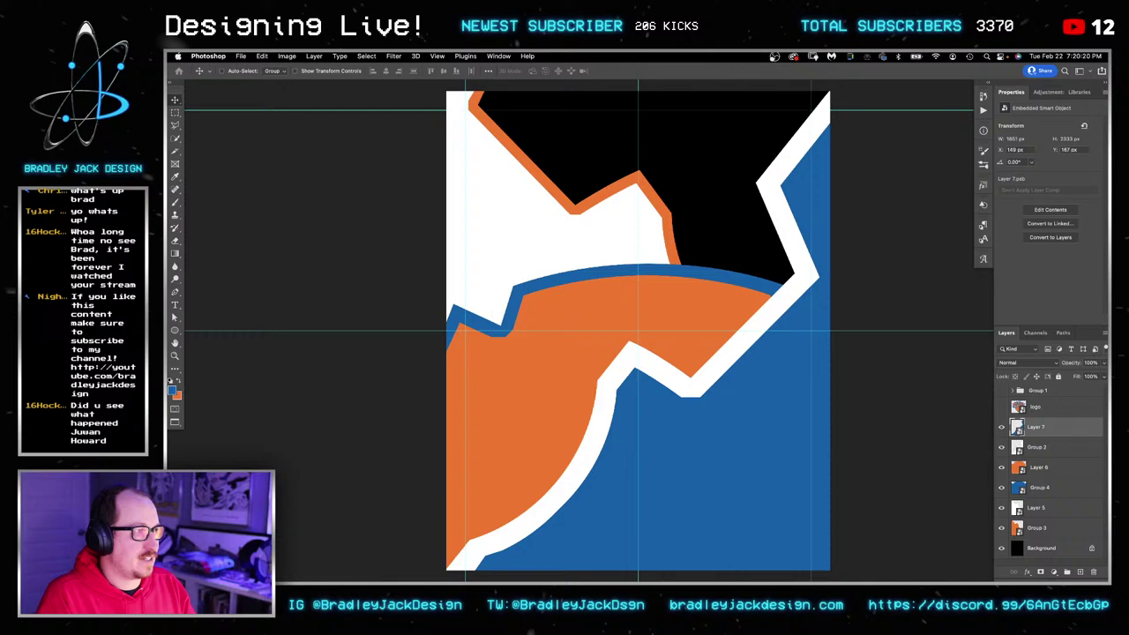
key(Tab)
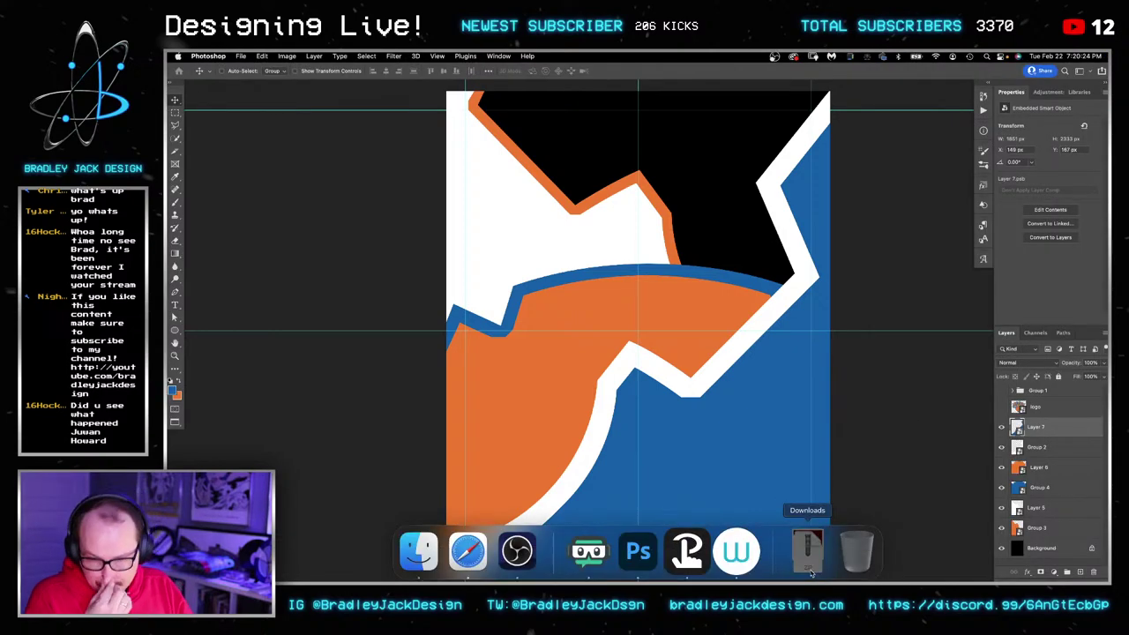
click(807, 551)
click(574, 173)
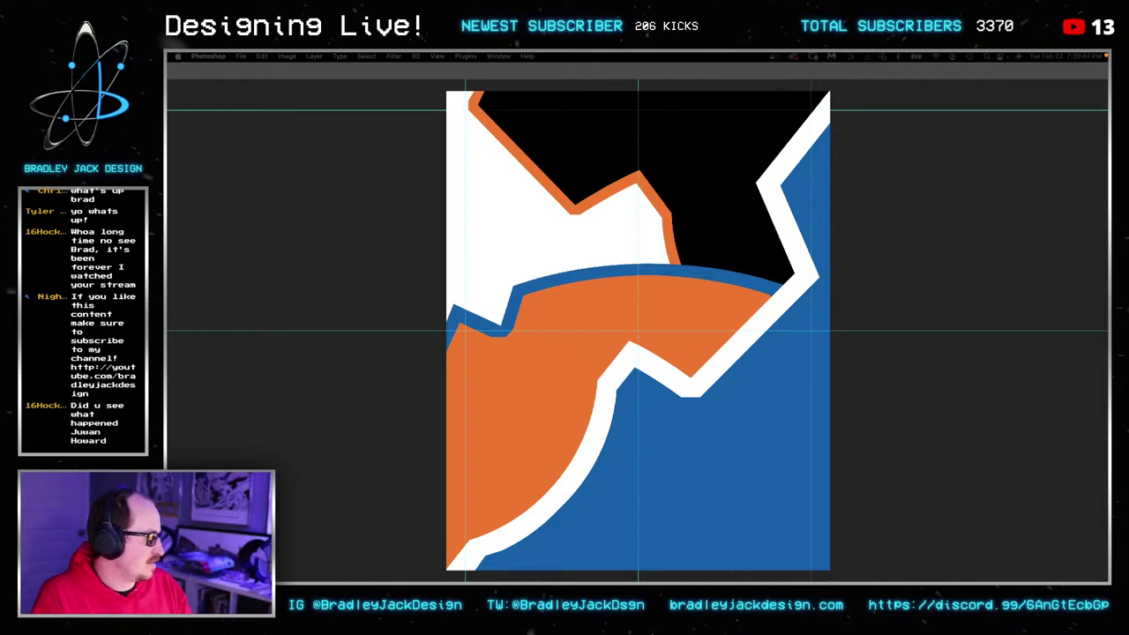
drag(1106, 181, 718, 158)
Preview the animal print PSD files in the Original [Transparent BG] folder to compare their patterns.
key(space)
key(space)
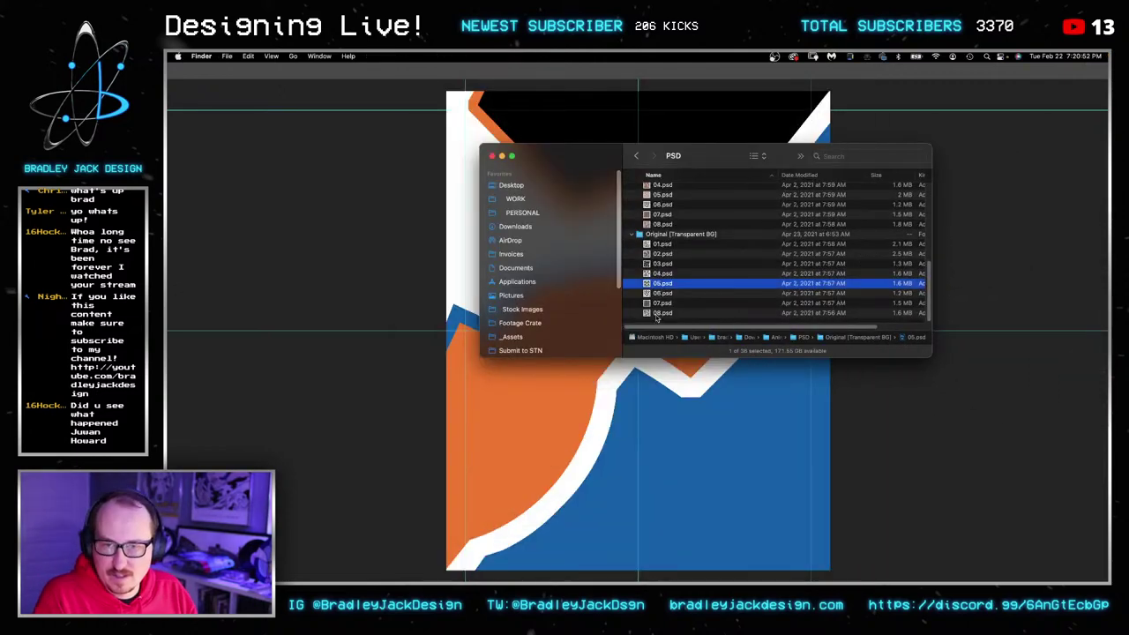
key(space)
key(Down)
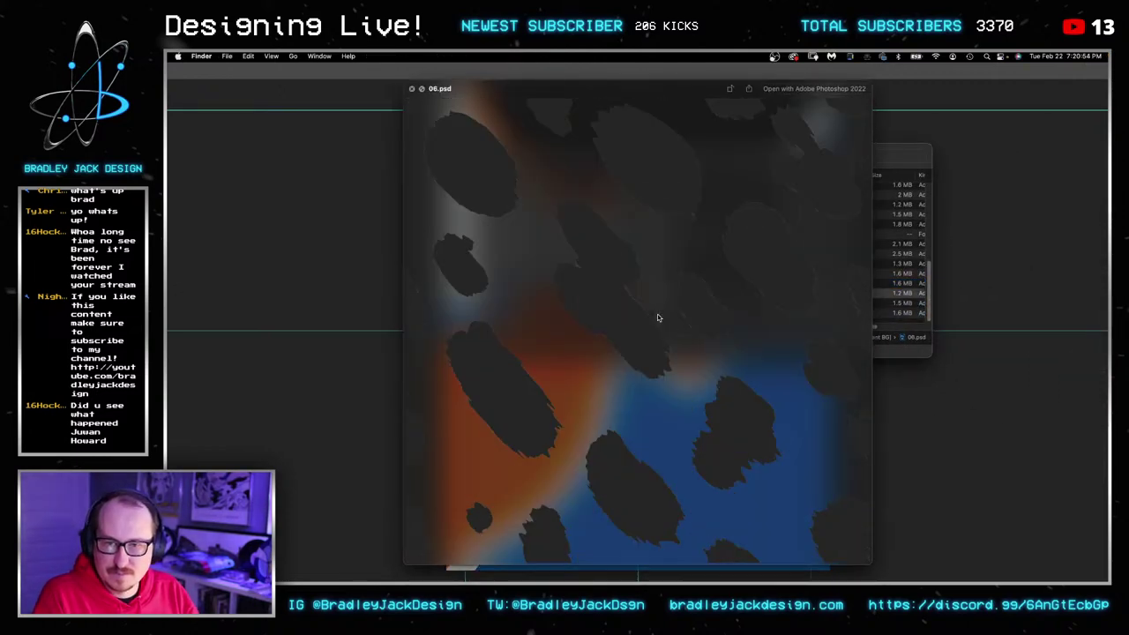
key(Up)
key(Down)
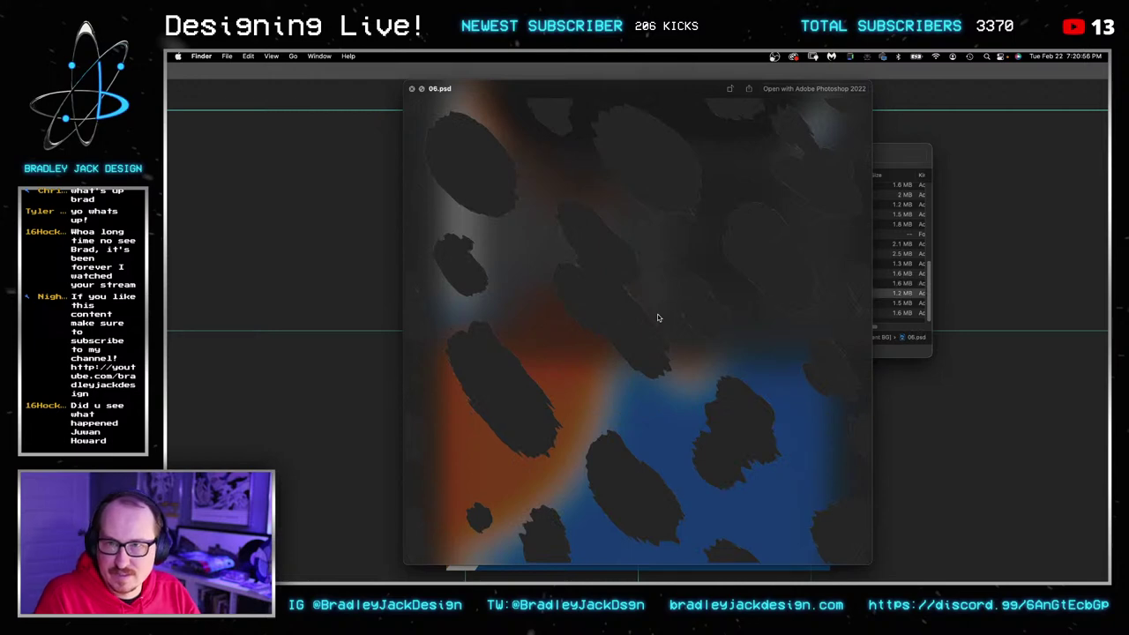
key(Up)
key(Up)
key(Up)
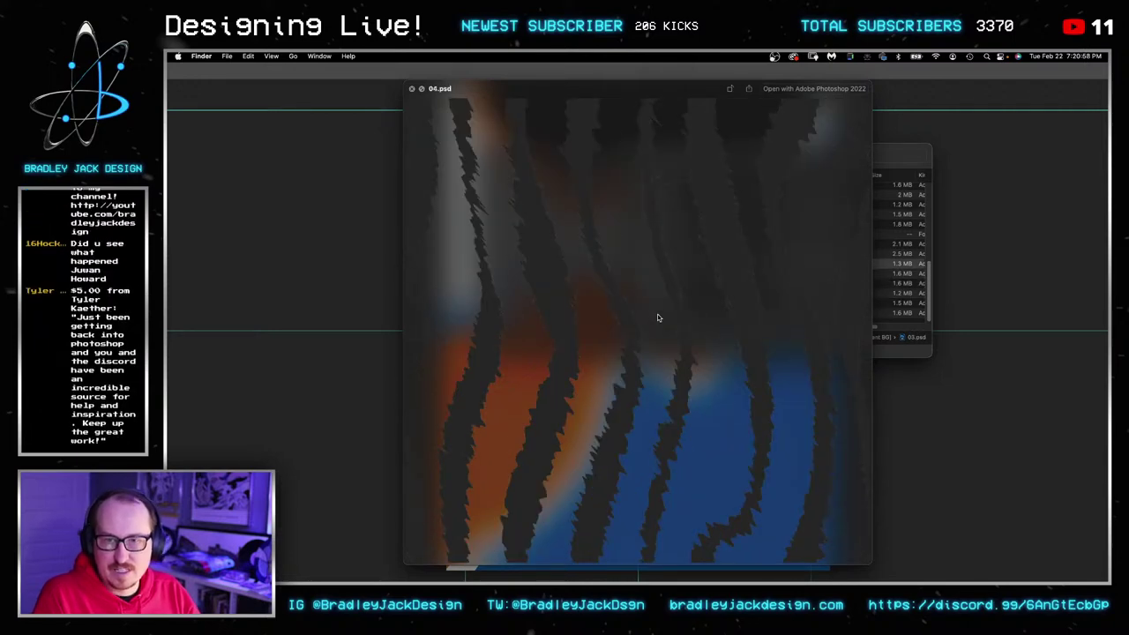
key(Up)
key(Down)
key(Up)
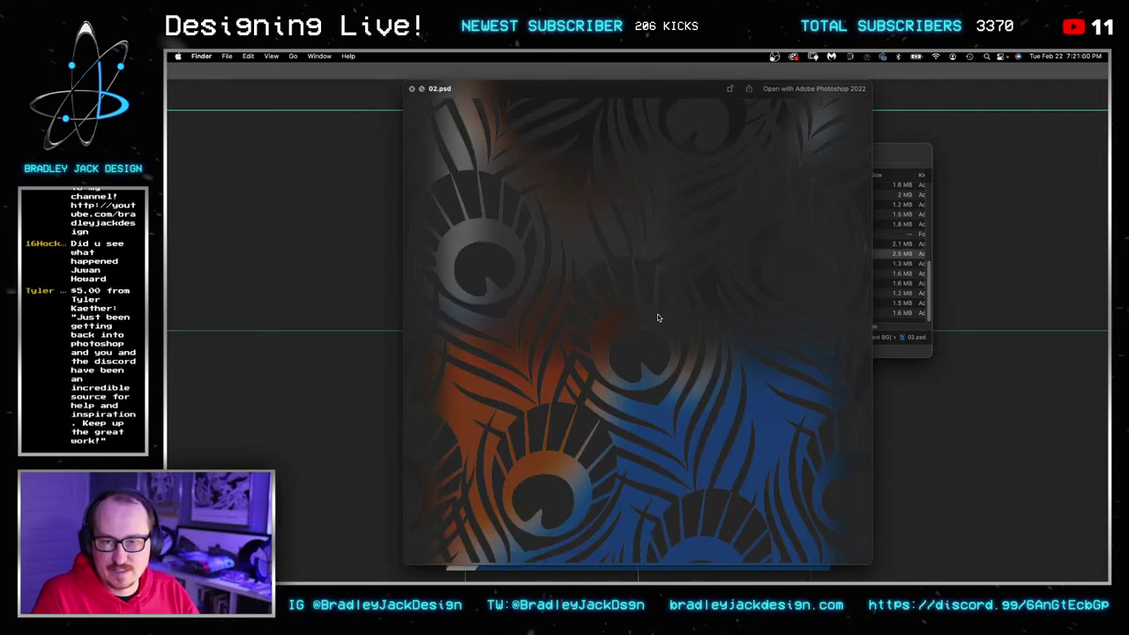
key(Up)
key(Up)
key(Up)
key(Down)
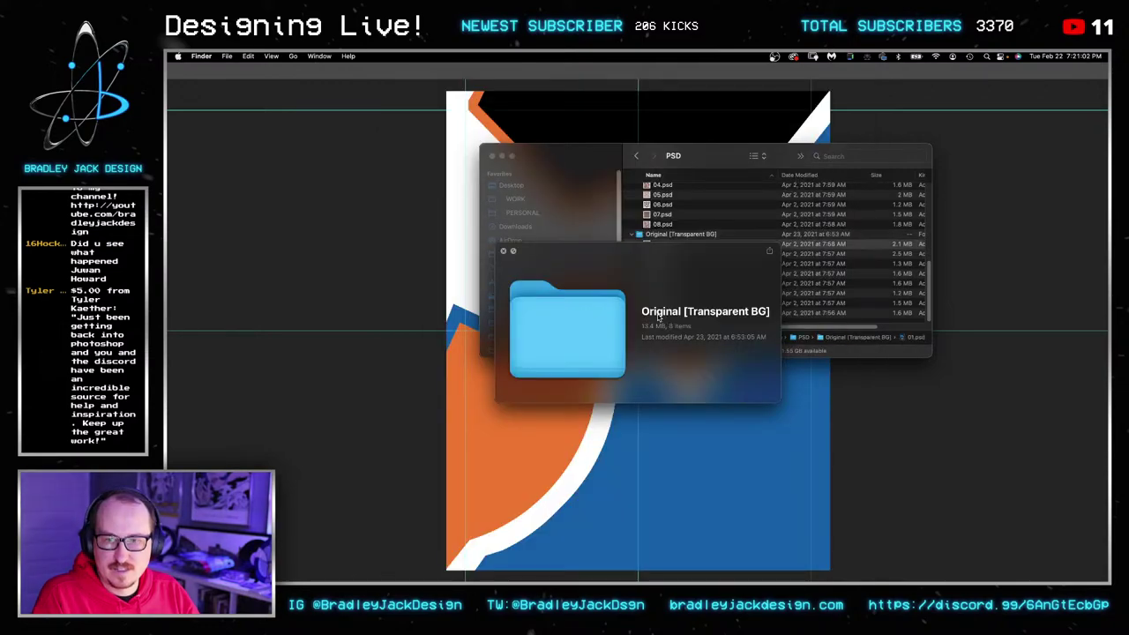
key(Down)
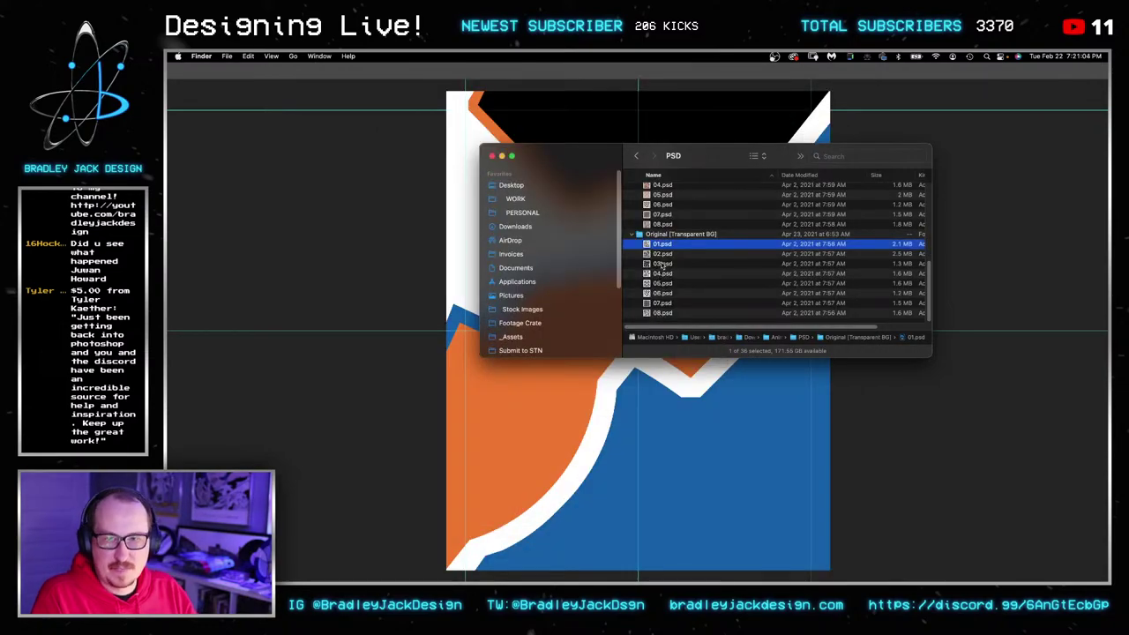
Place the 01.psd tiger stripes over the orange shape and set a duplicate directly beside them.
drag(661, 247, 338, 286)
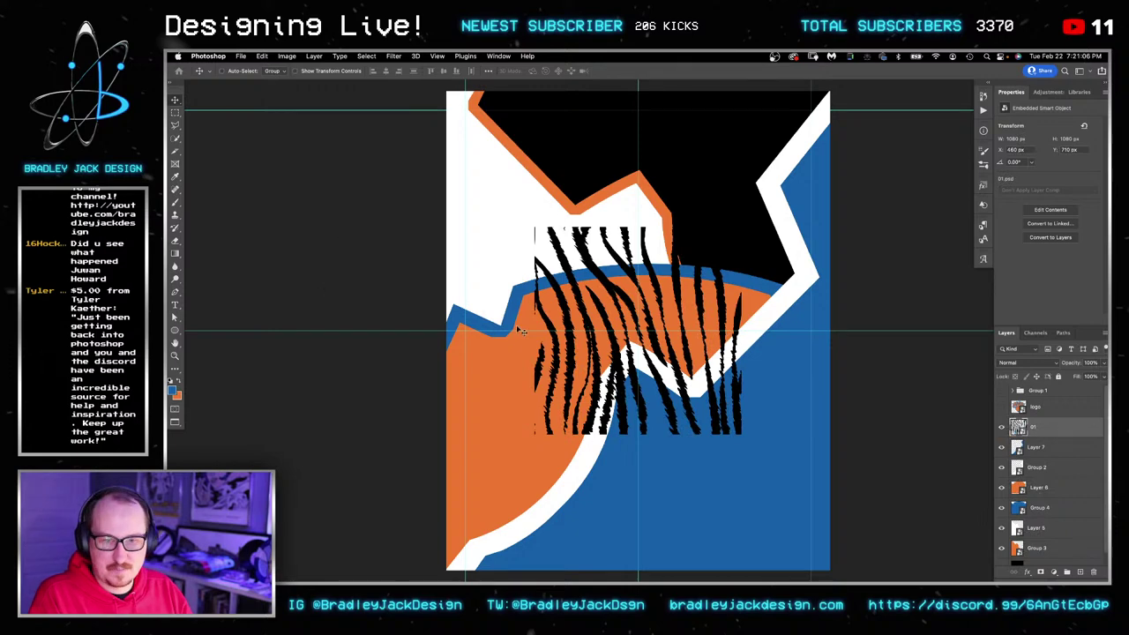
drag(578, 333, 703, 393)
key(super+z)
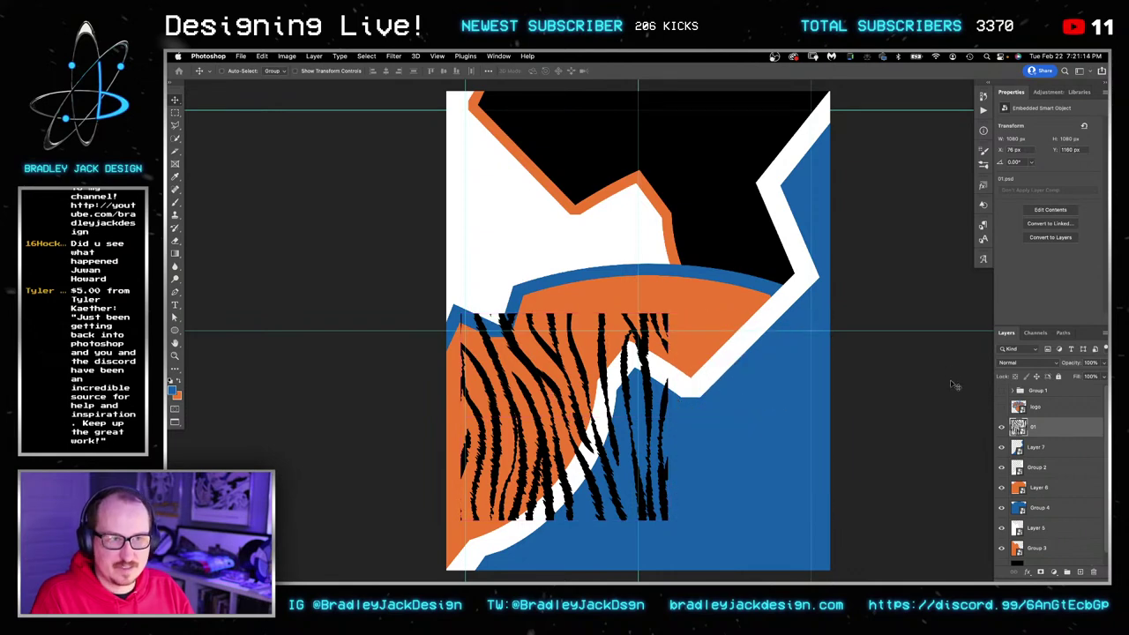
key(super+j)
drag(497, 366, 693, 370)
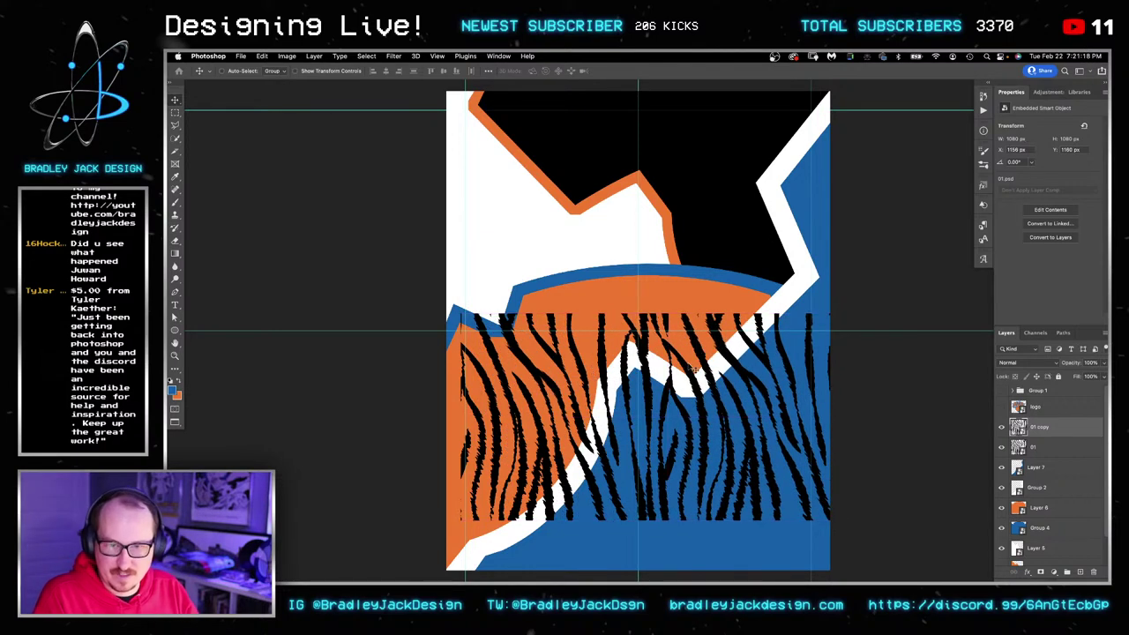
Scale both stripe layers together to about 123% width and 133% height, rotate them about -20°, and position them over the orange shape.
shift+click(1044, 447)
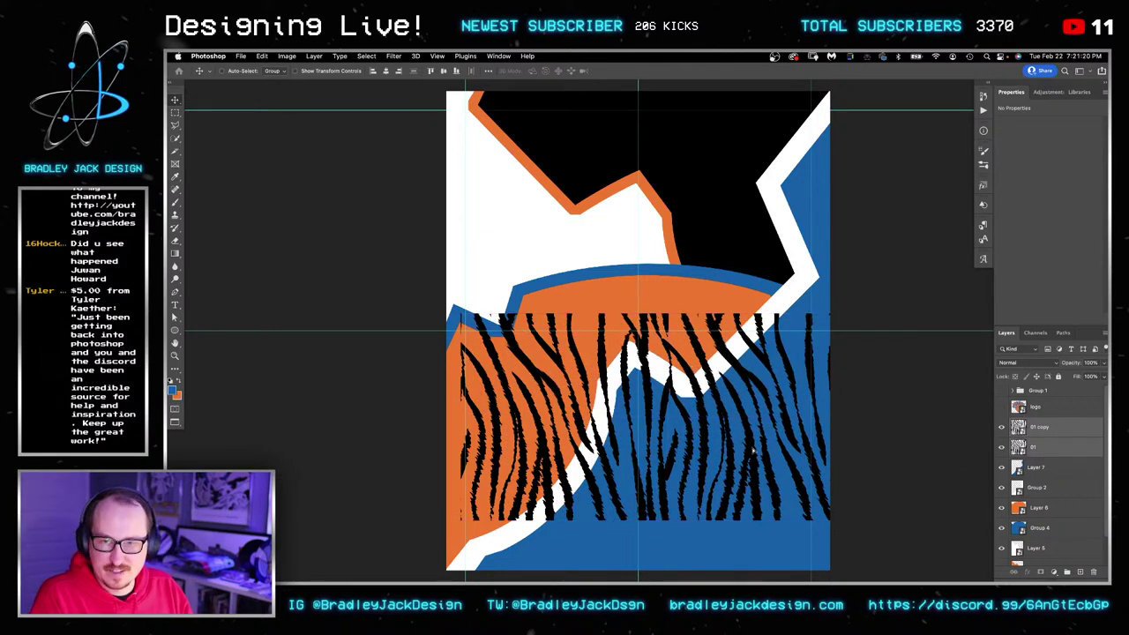
drag(803, 453, 672, 522)
key(super+t)
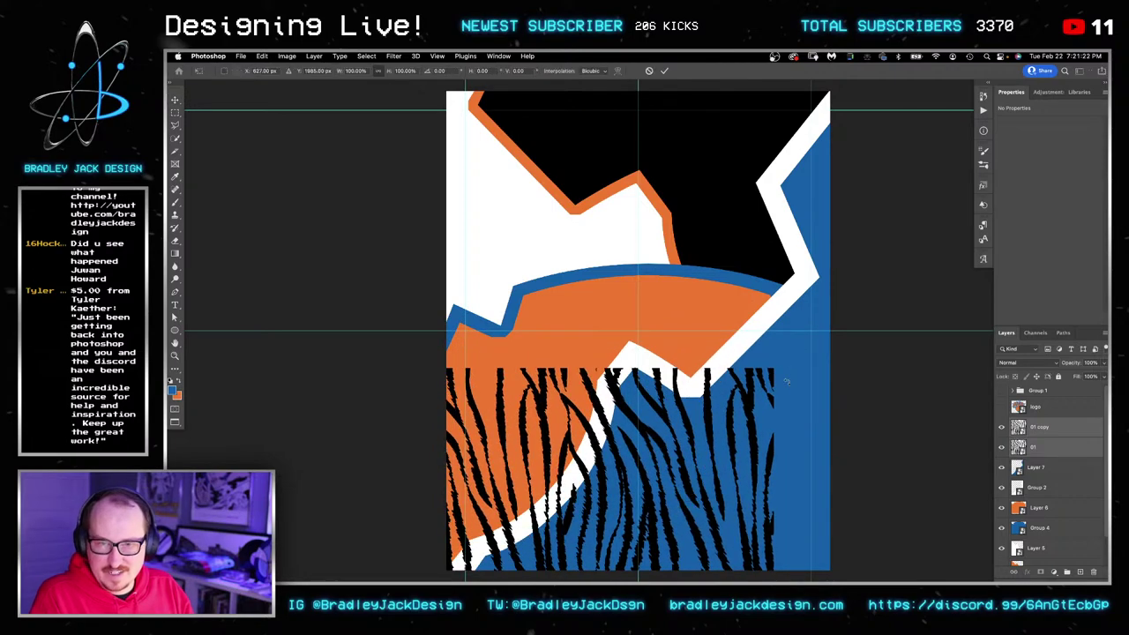
drag(774, 370, 868, 300)
drag(730, 414, 736, 389)
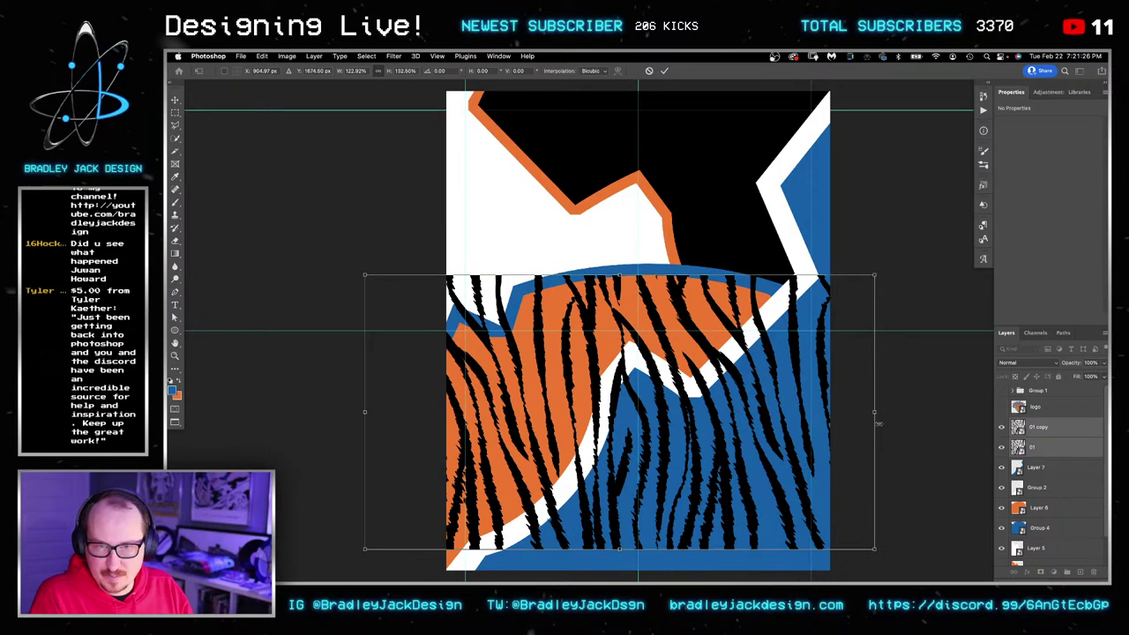
drag(914, 395, 877, 333)
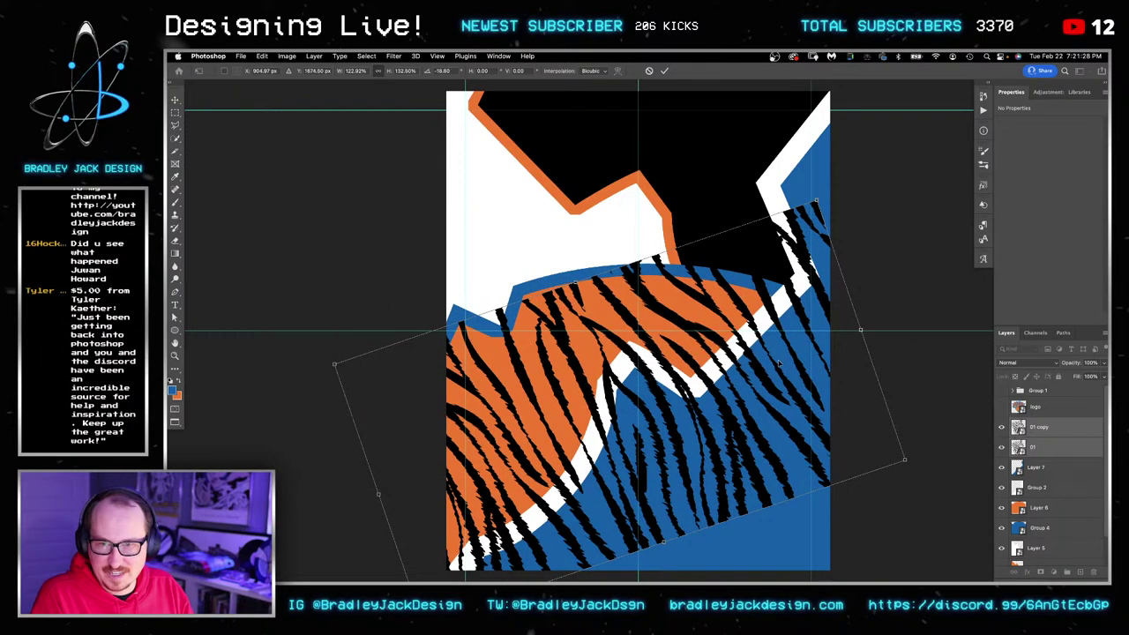
drag(787, 366, 777, 361)
key(Return)
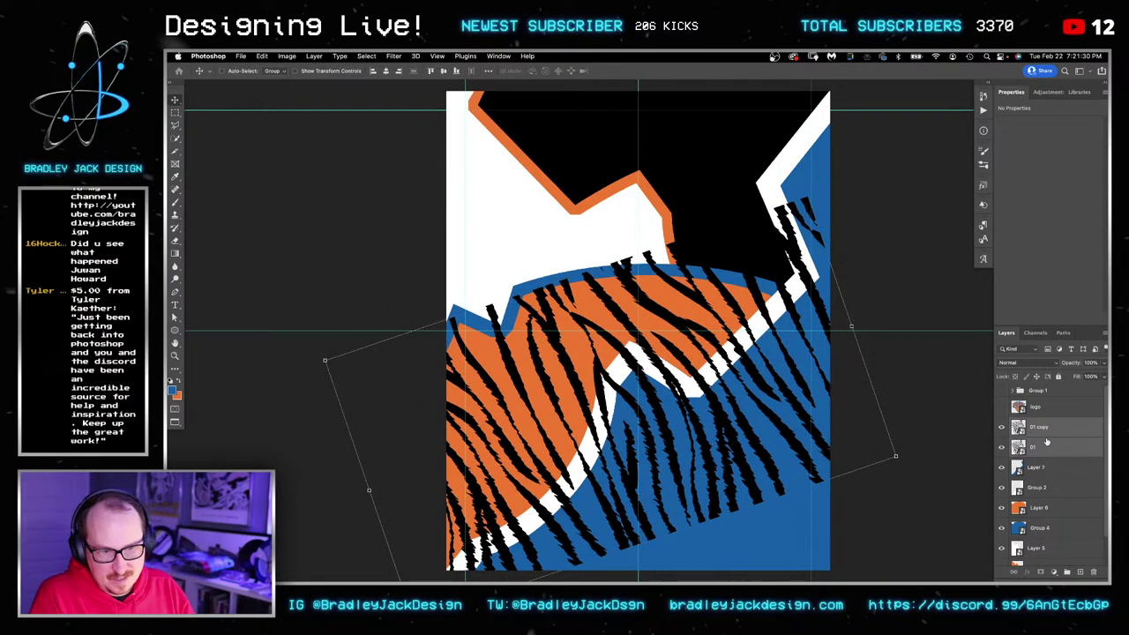
Combine the two stripe layers into one smart object, place it directly above Layer 6, and clip it to that orange layer.
key(ctrl+e)
drag(1046, 439, 1032, 480)
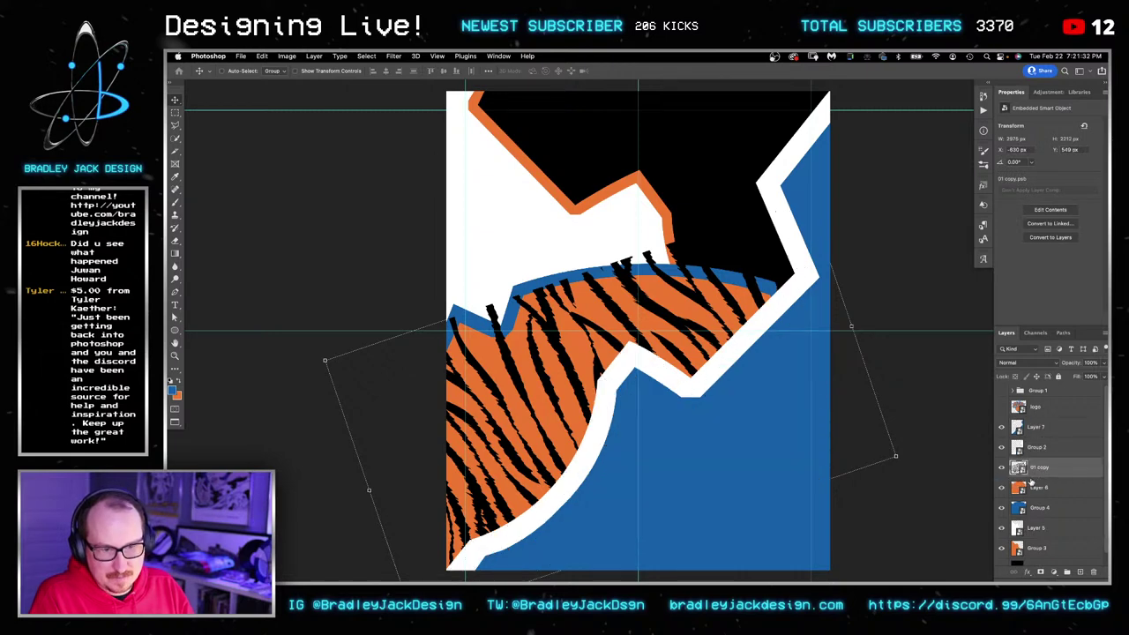
alt+click(1031, 477)
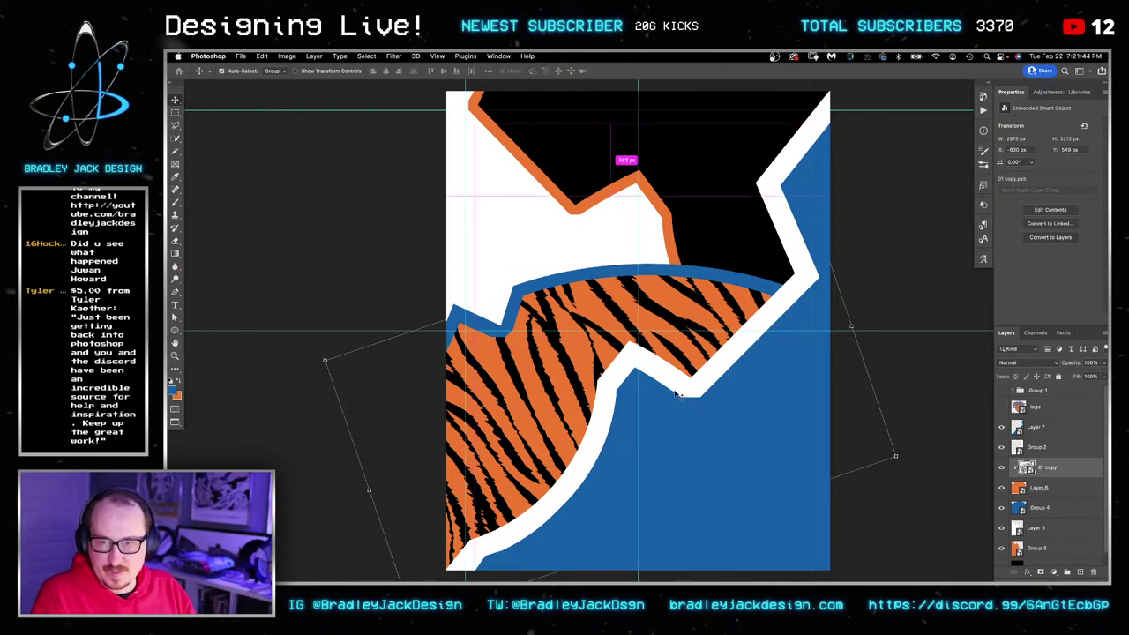
Switch to Safari to check the '90s binder reference on Pinterest, and return to Photoshop.
key(super+Tab)
key(super+Tab)
key(super+Tab)
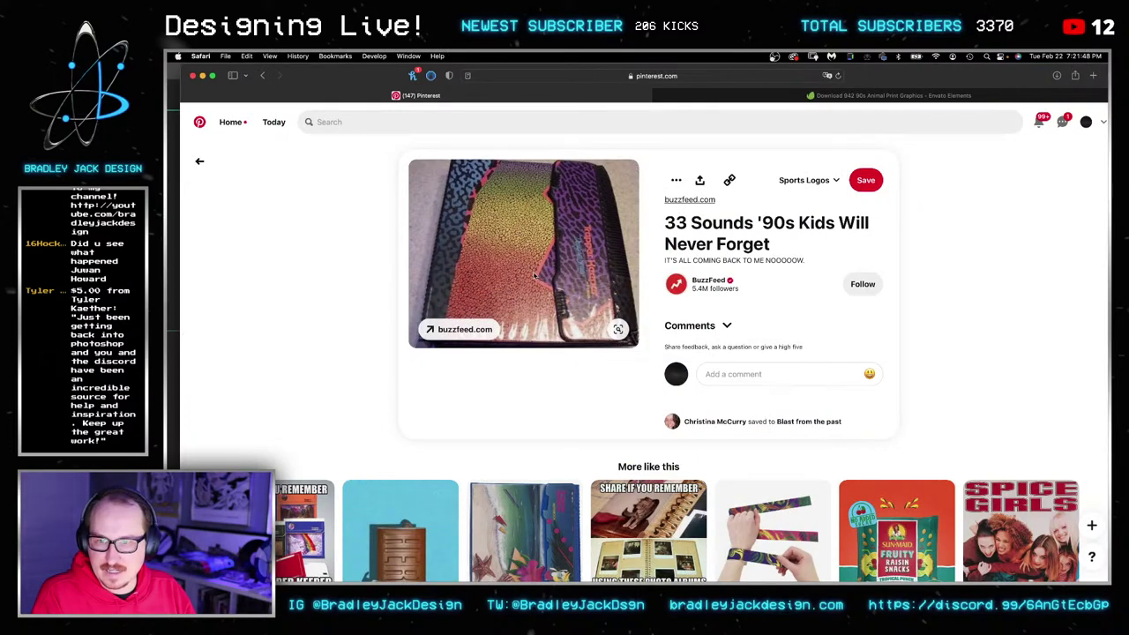
key(super+Tab)
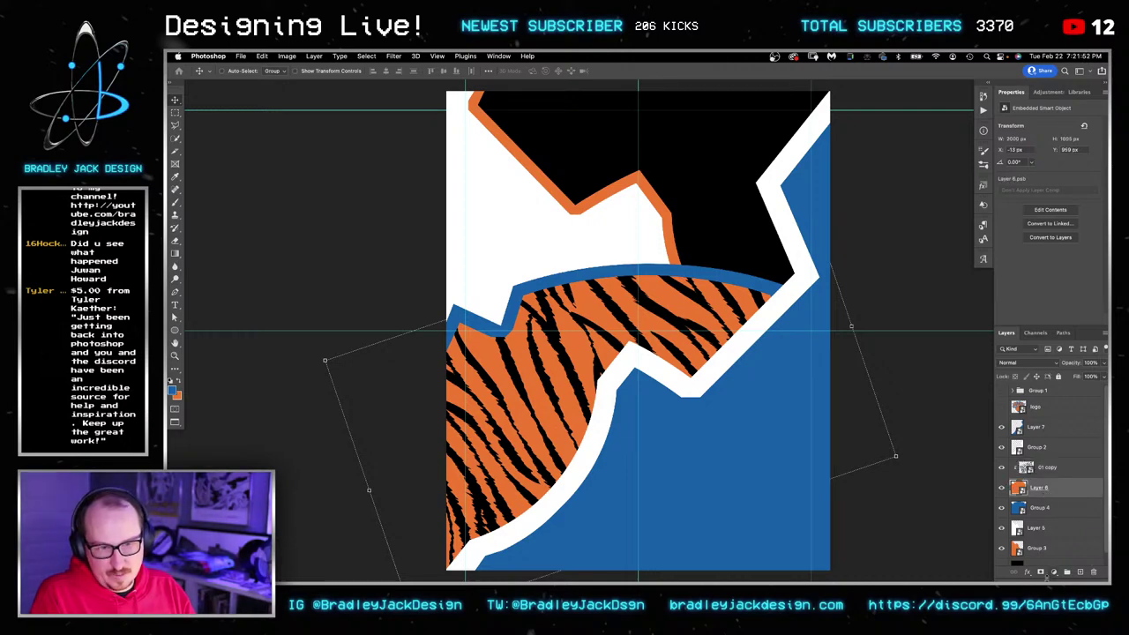
Add a gold Gradient Overlay in Overlay mode to Layer 6, with 100% opacity and a 45° angle.
click(1028, 572)
click(1055, 520)
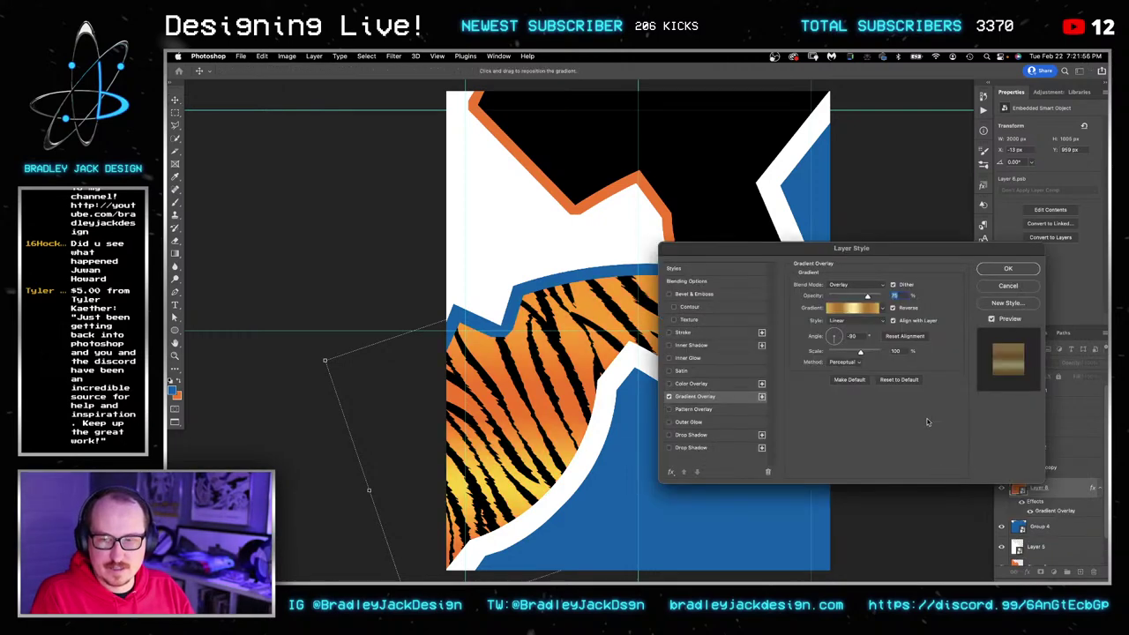
text(100)
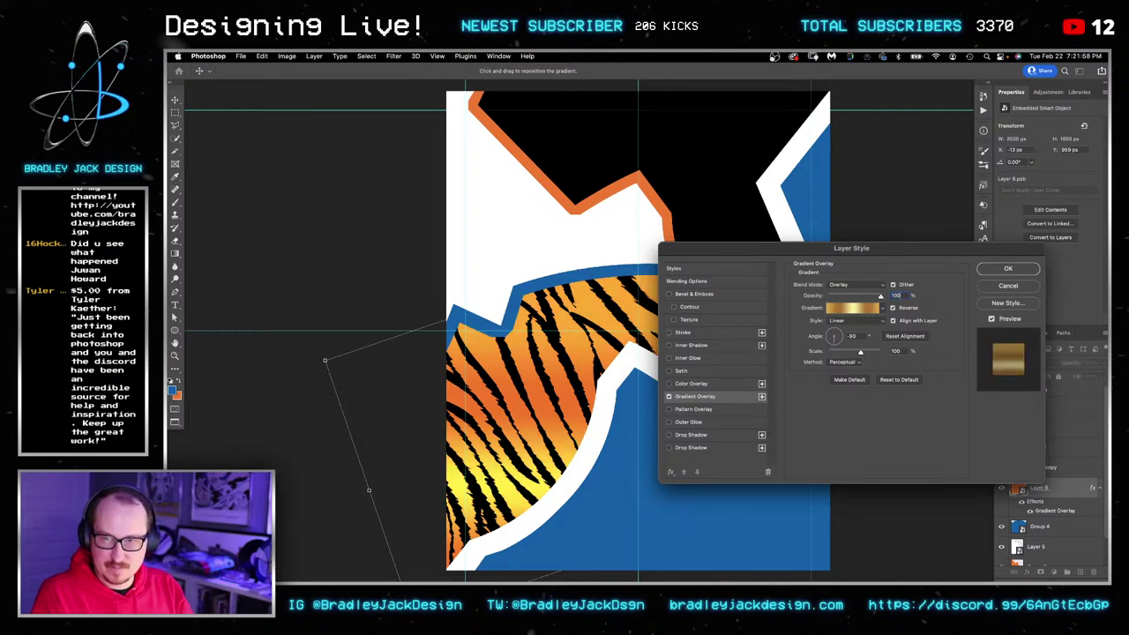
key(Tab)
key(Tab)
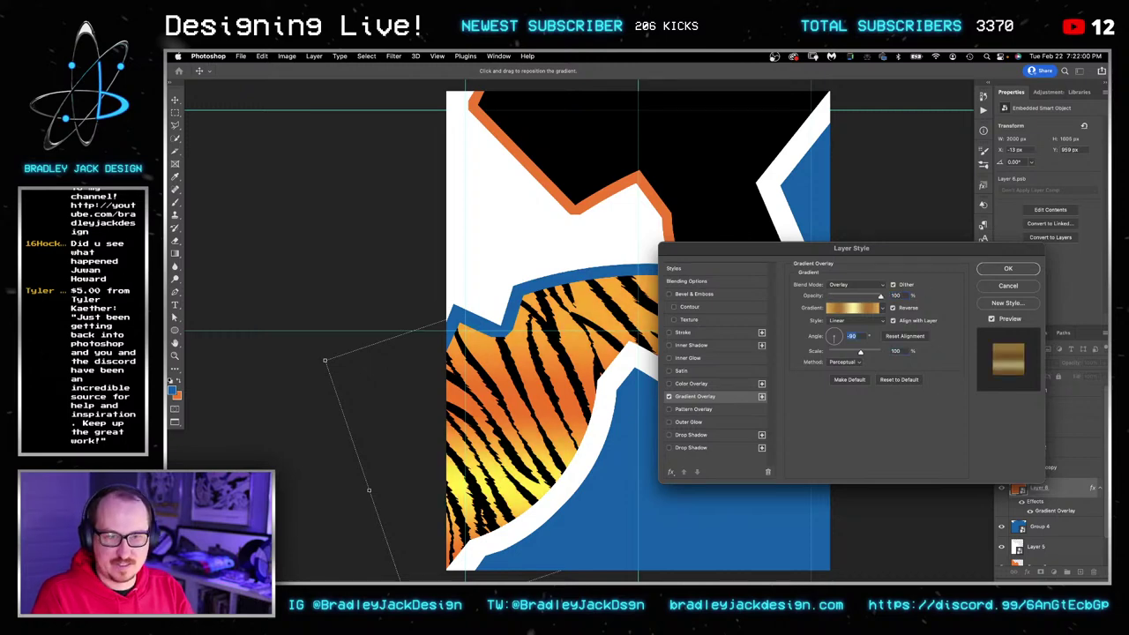
text(45)
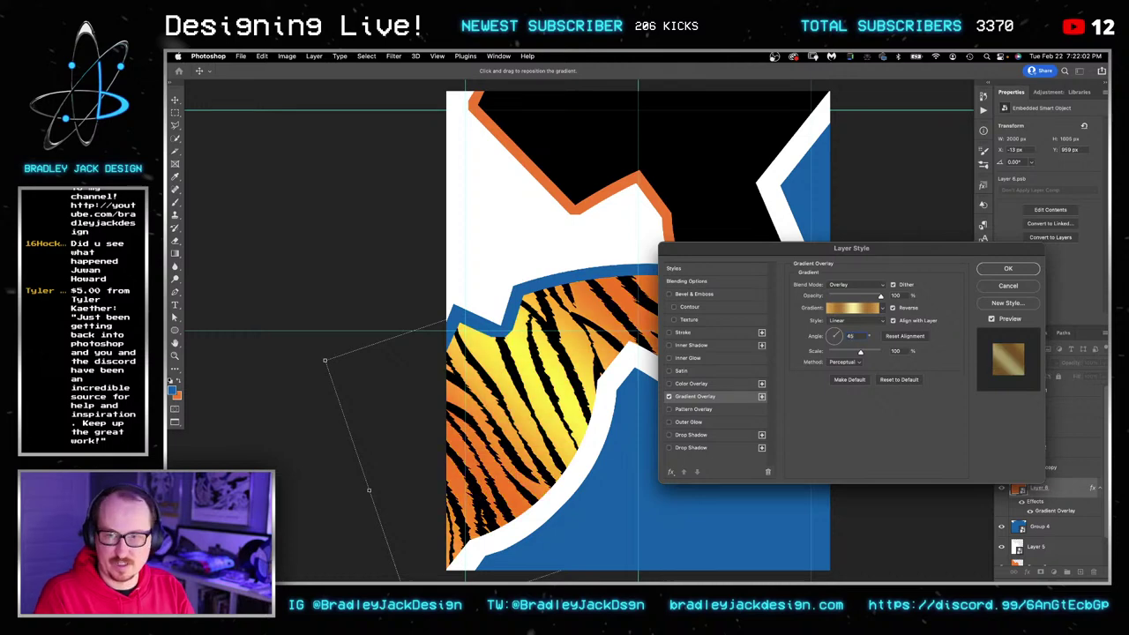
key(Return)
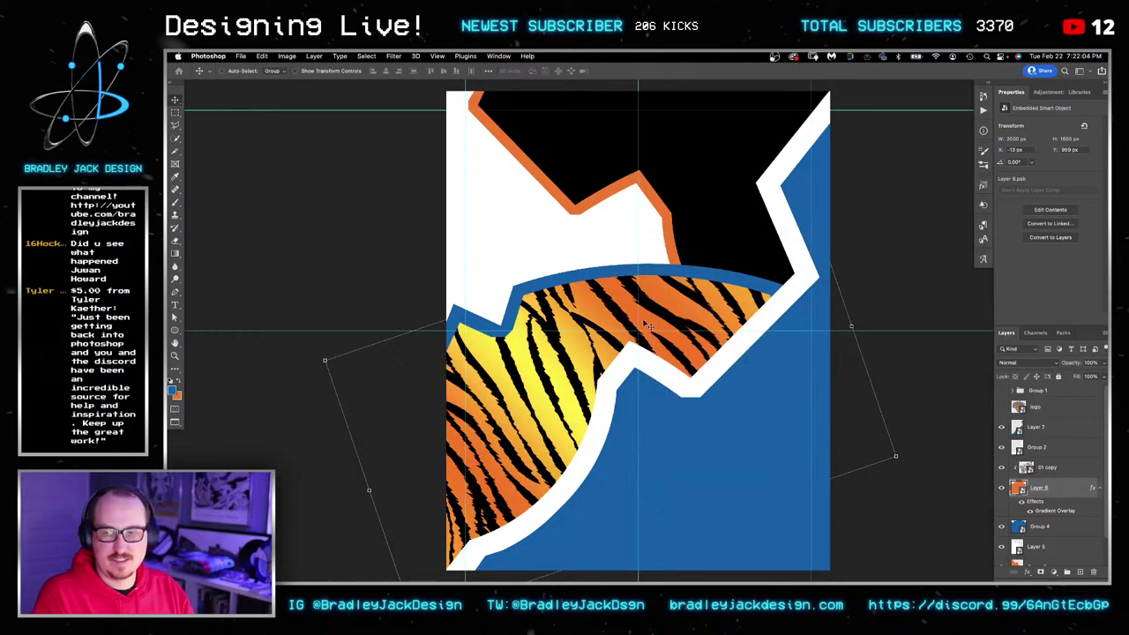
Copy the Gradient Overlay effect from Layer 6 to the blue outline layer Group 4.
click(1050, 471)
click(1038, 528)
drag(1040, 512, 1042, 530)
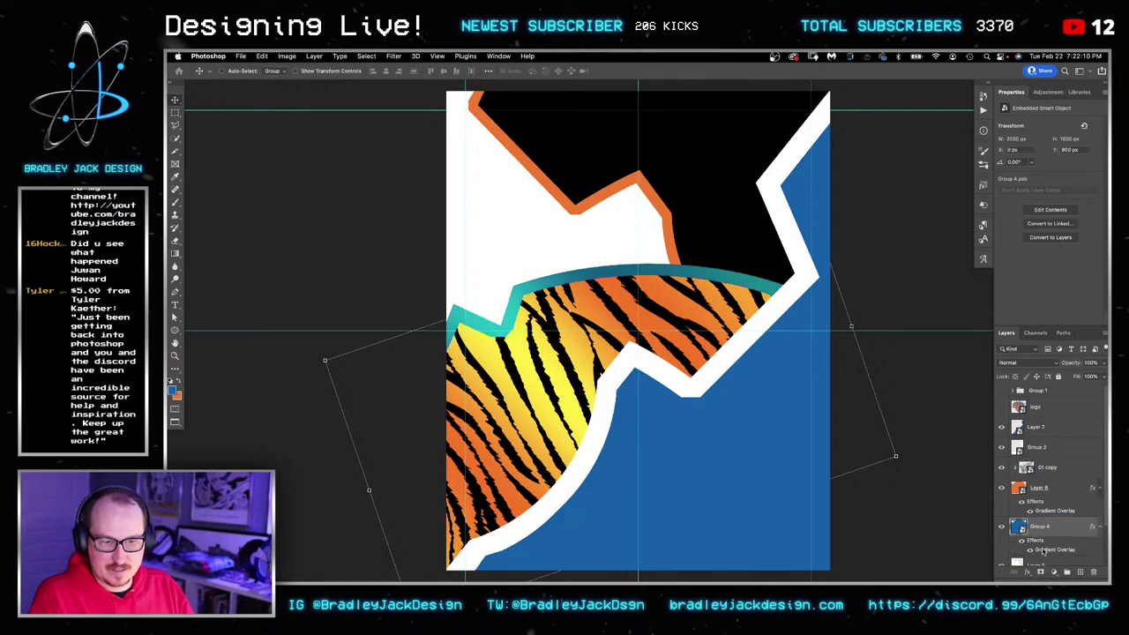
Set Group 4's Gradient Overlay to Multiply blending with the silver preset gradient.
double_click(1043, 550)
click(843, 285)
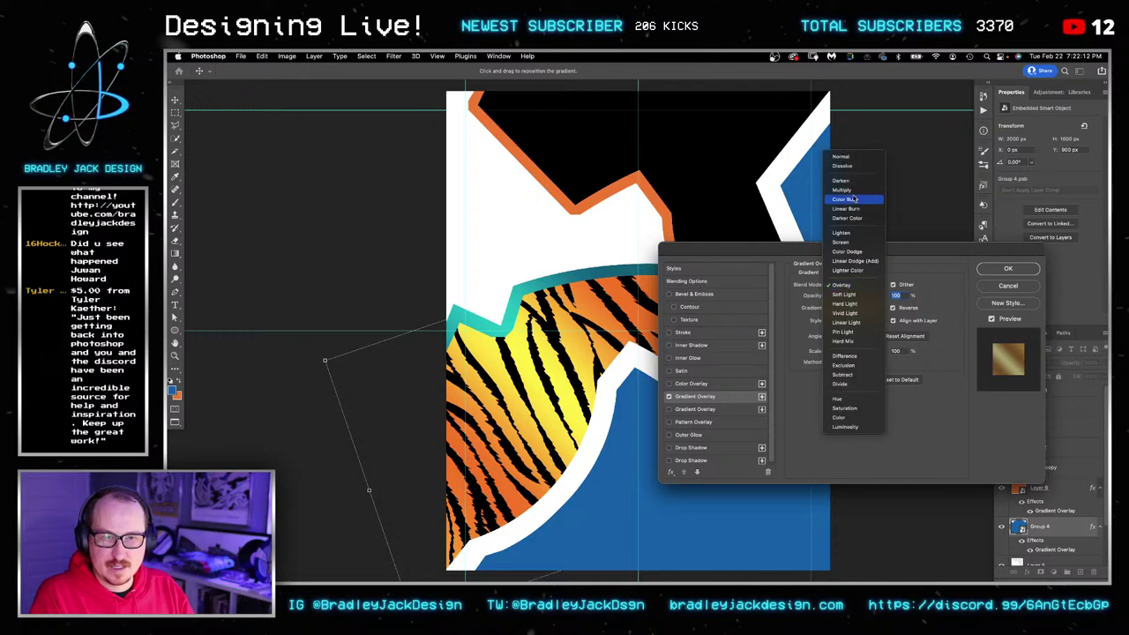
click(842, 189)
click(858, 308)
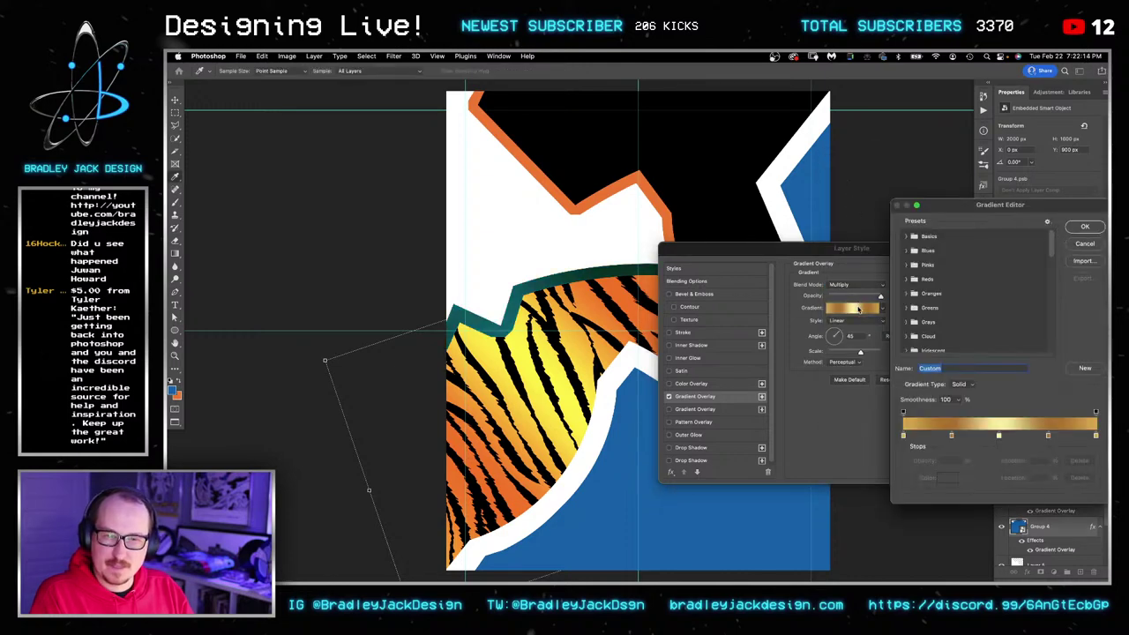
scroll(917, 317, down, 5)
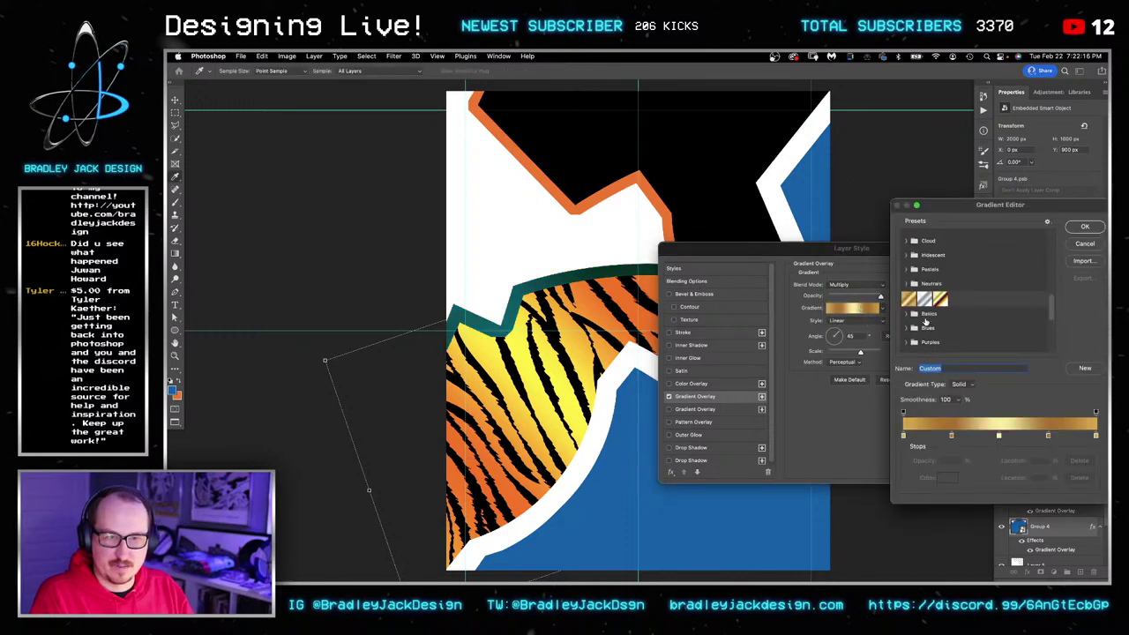
click(925, 298)
click(1084, 227)
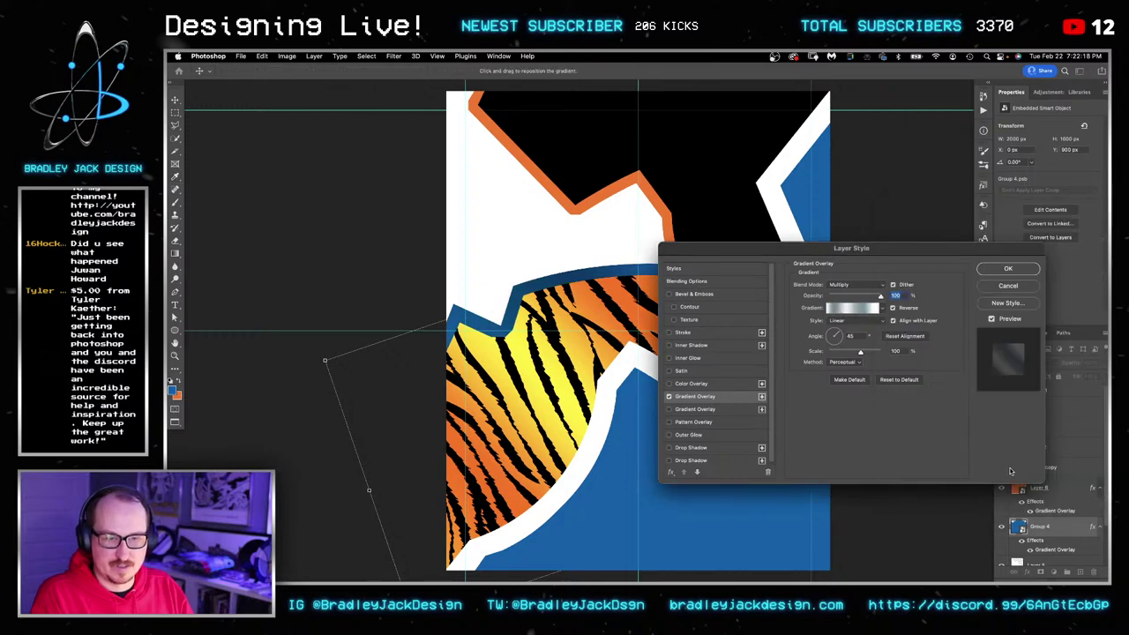
click(1008, 269)
Switch to Finder, preview 07.psd and 08.psd, and place the 08.psd leopard pattern into the poster.
mouse_move(807, 569)
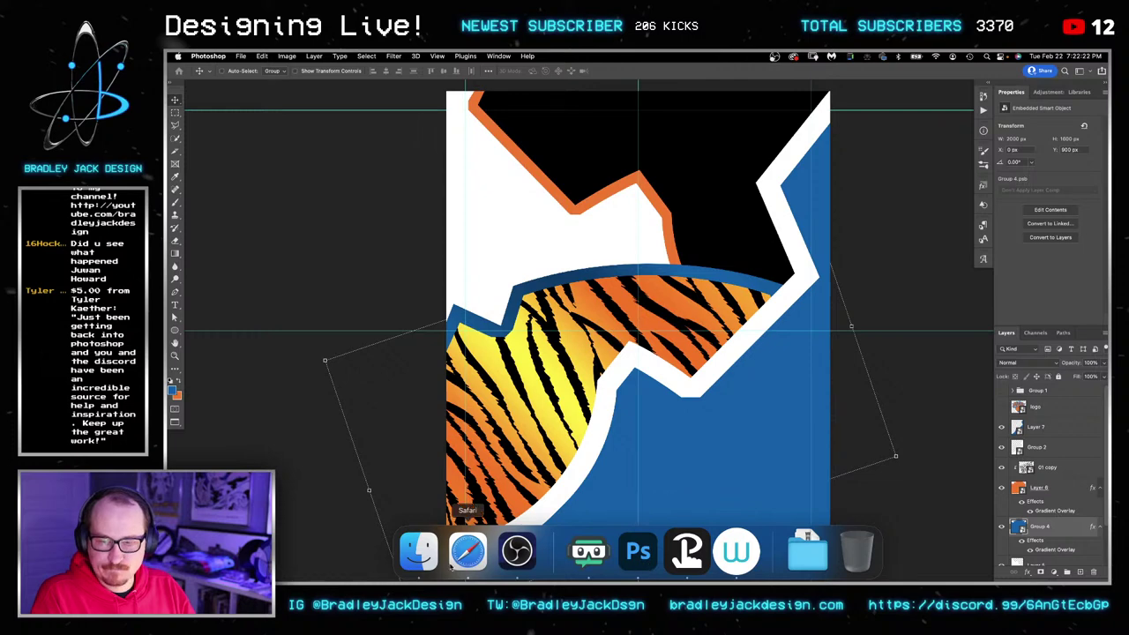
click(418, 551)
click(667, 303)
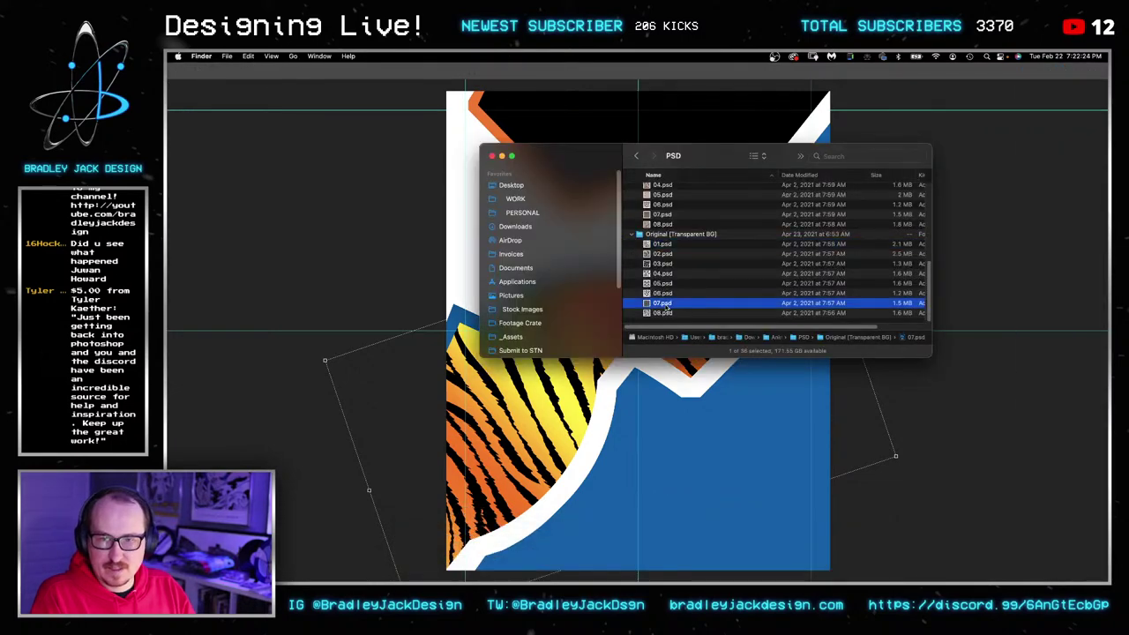
key(space)
key(space)
click(663, 313)
key(space)
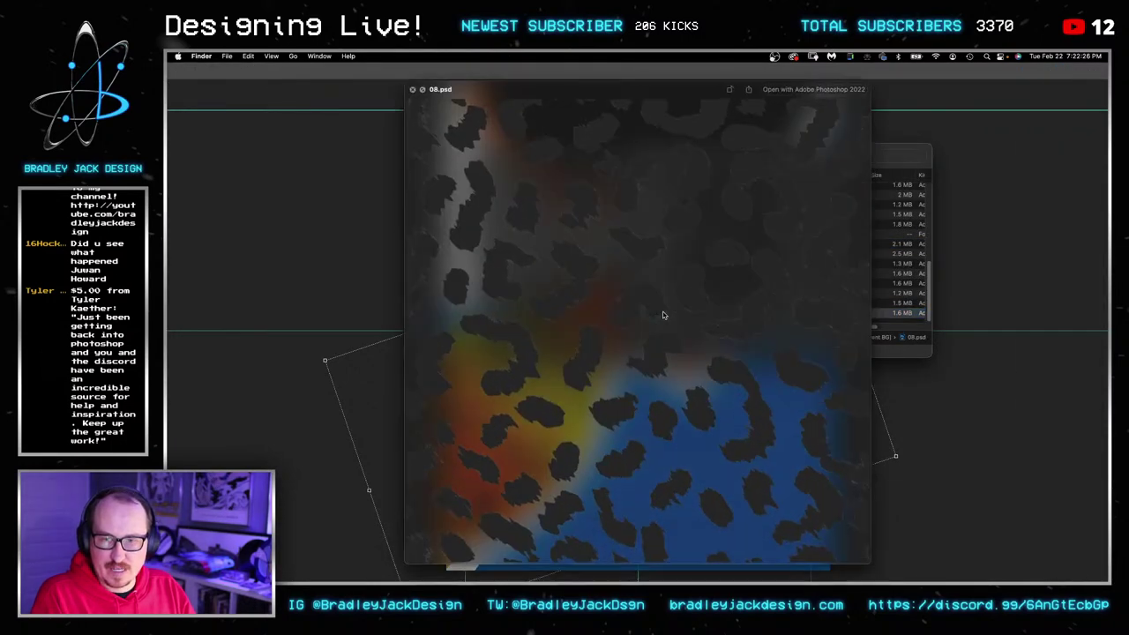
key(space)
drag(663, 313, 797, 388)
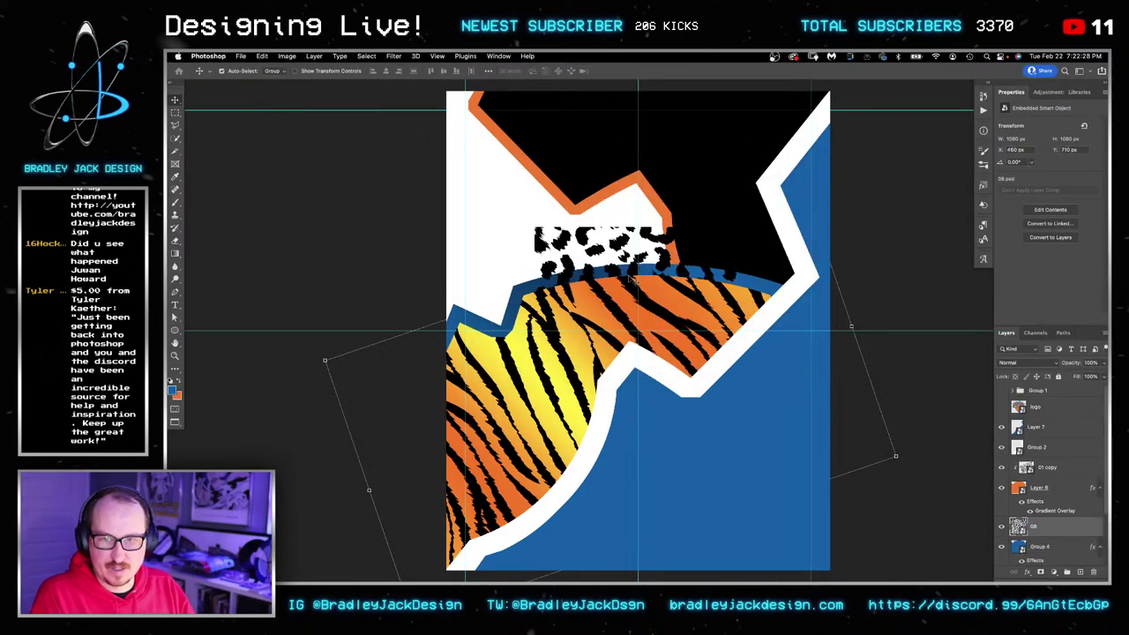
key(super+t)
key(Return)
Bring the leopard pattern to the front, tile copies of it across the poster's full width, and combine them into one smart object.
key(alt+super+g)
key(ctrl+shift+bracketright)
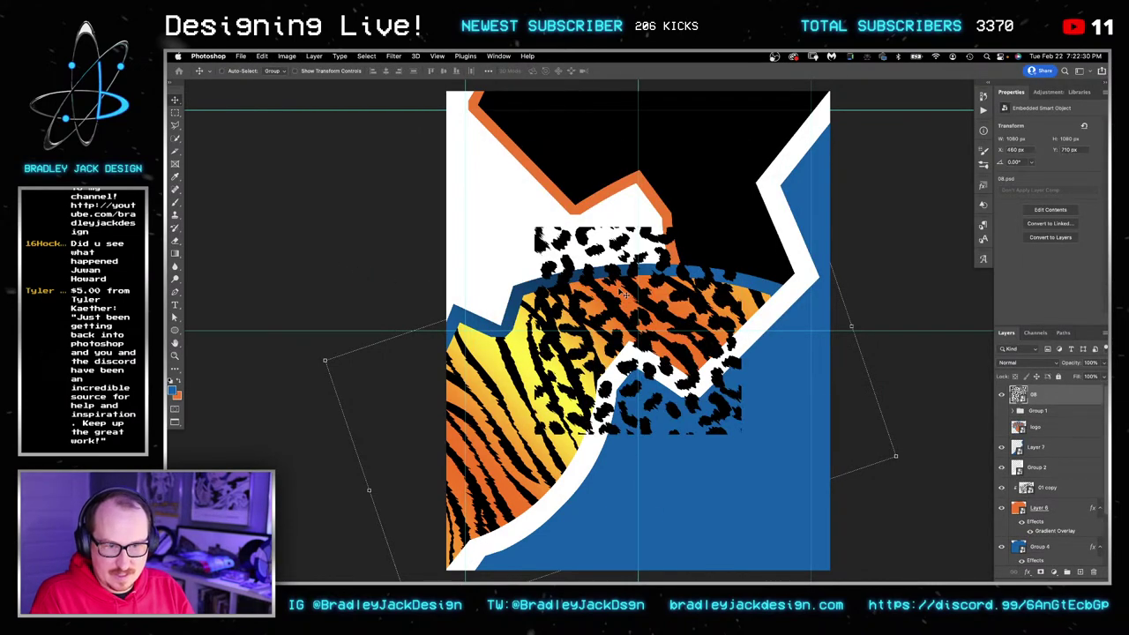
key(ctrl+t)
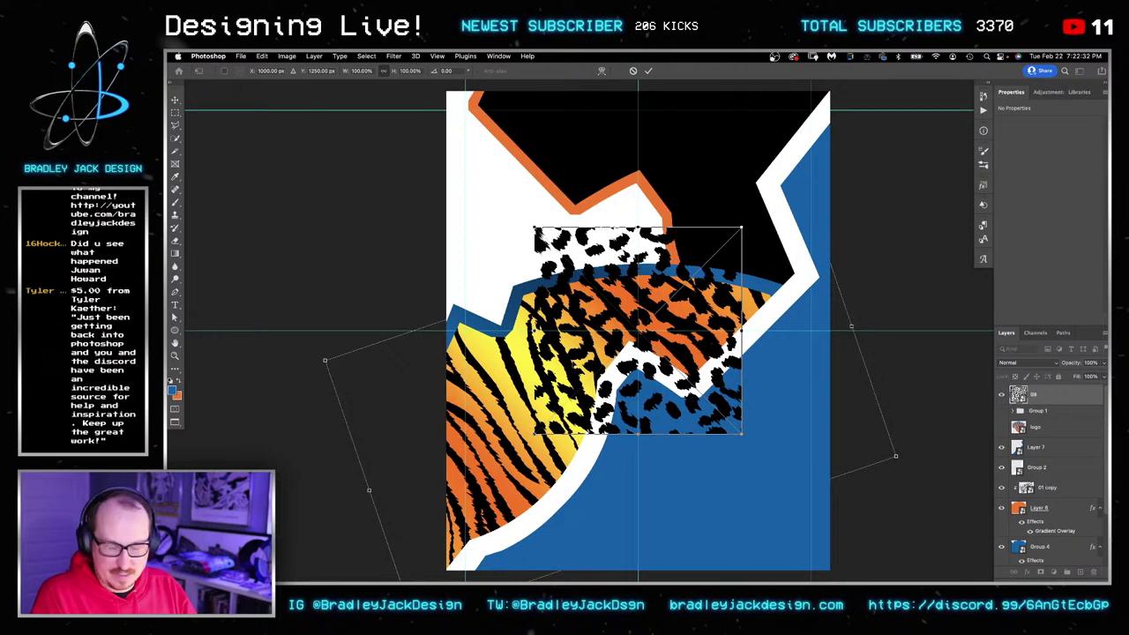
key(Return)
drag(581, 351, 693, 363)
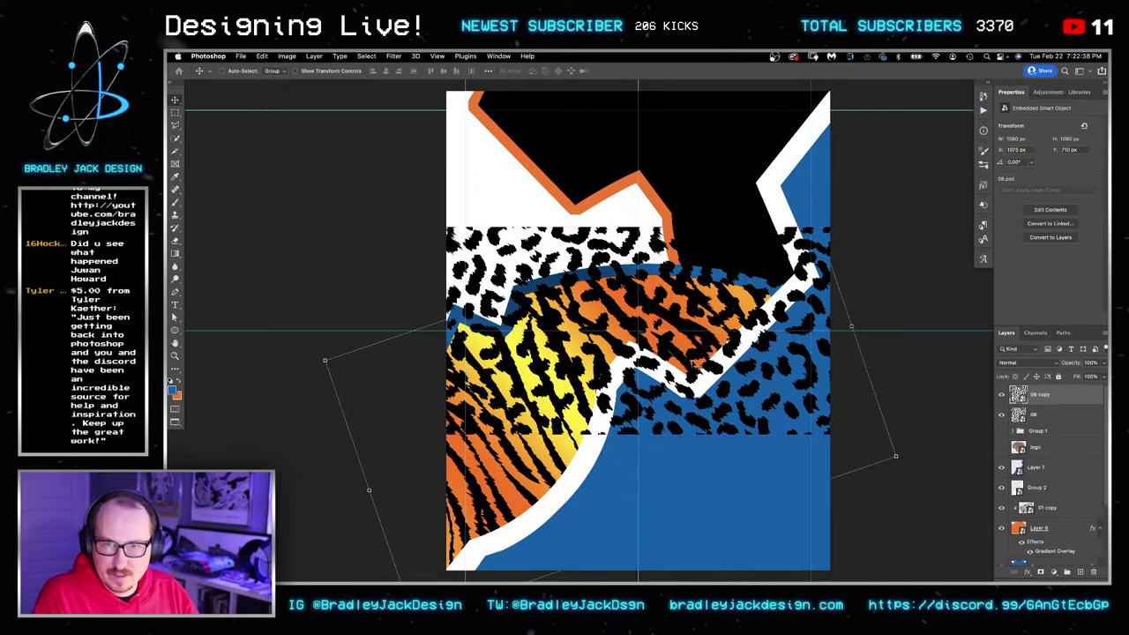
shift+click(1050, 419)
key(super+e)
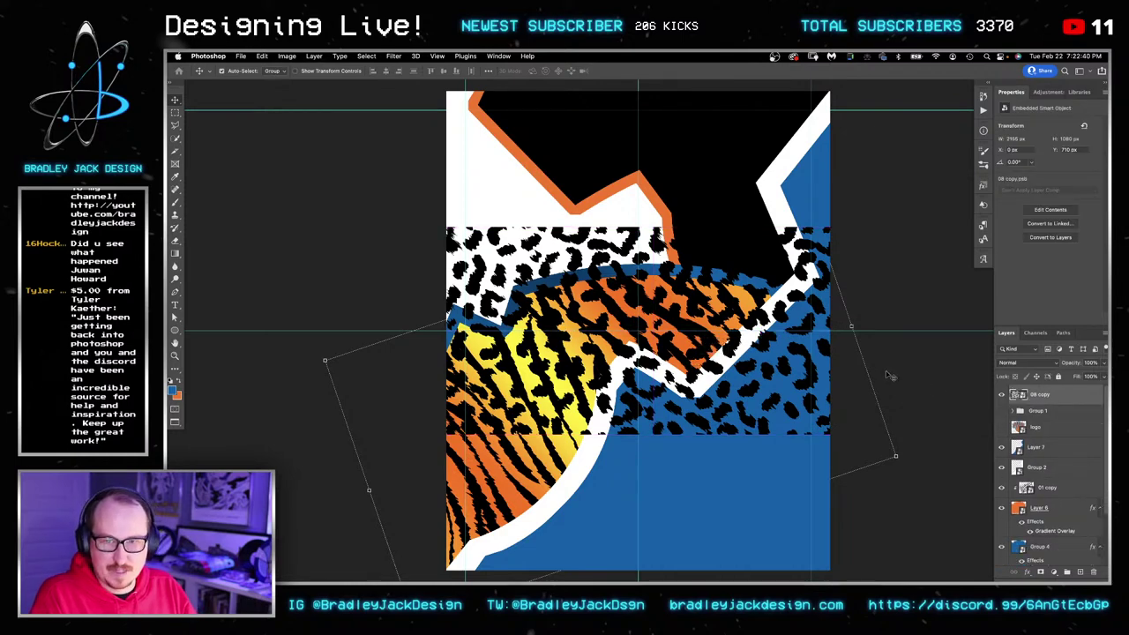
Enlarge the leopard pattern, rotate it -7.24°, and clip it to the blue outline layer Group 4 beneath Layer 6.
key(super+t)
drag(908, 453, 830, 366)
key(Return)
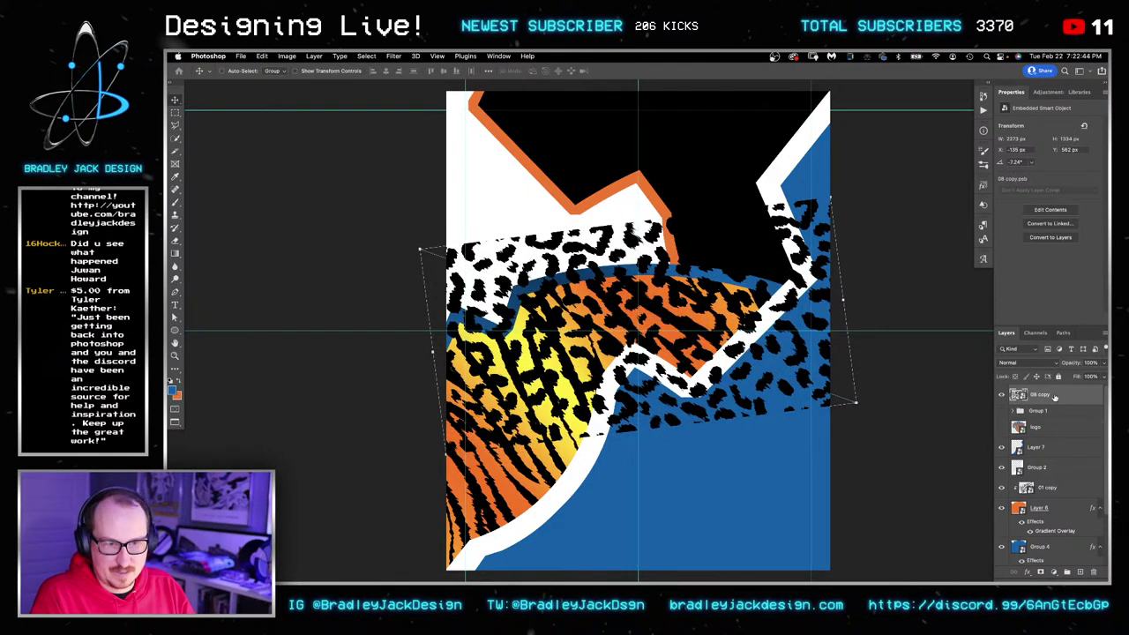
drag(1058, 510, 1066, 536)
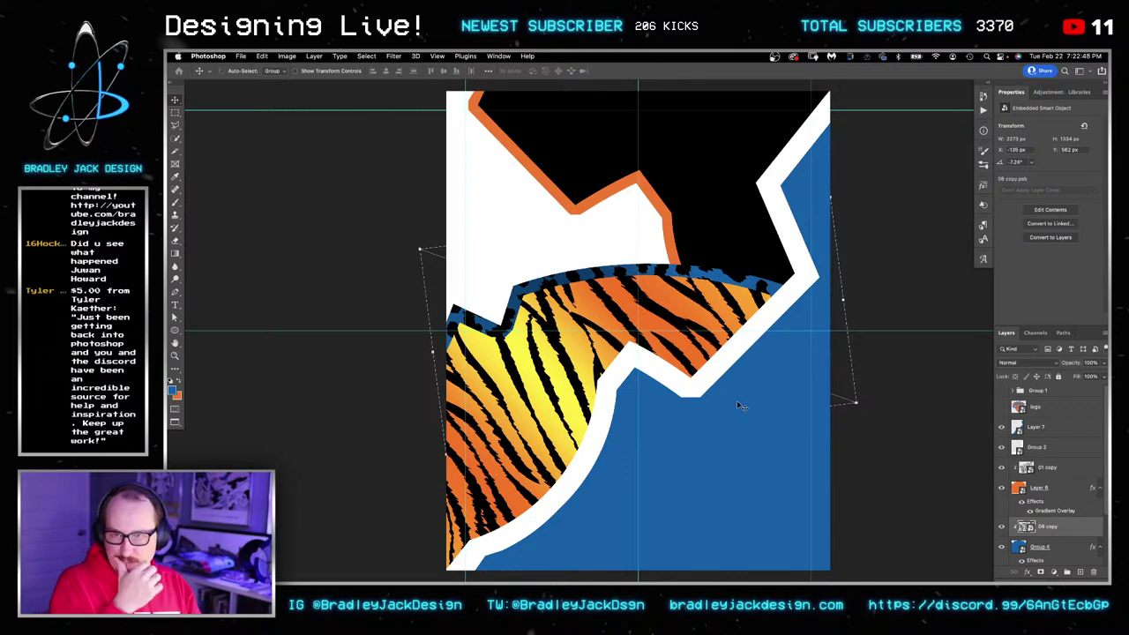
key(super+Tab)
key(super+Tab)
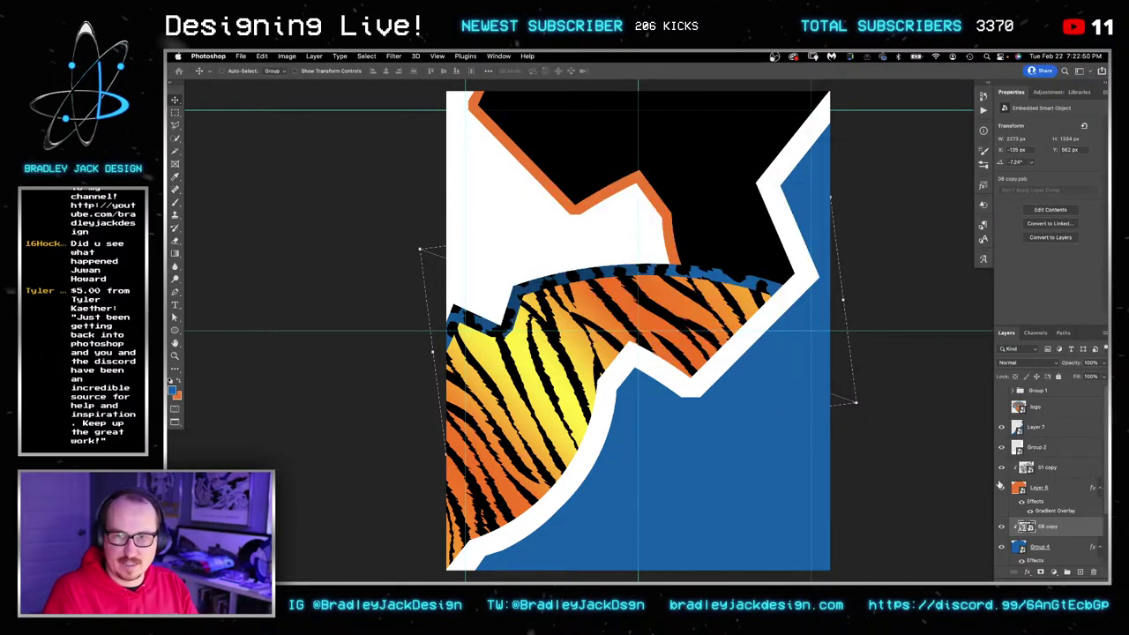
Group the layers from 01 copy through Group 4 and add a Drop Shadow effect to the group.
click(1049, 475)
scroll(1054, 503, down, 1)
shift+click(1061, 537)
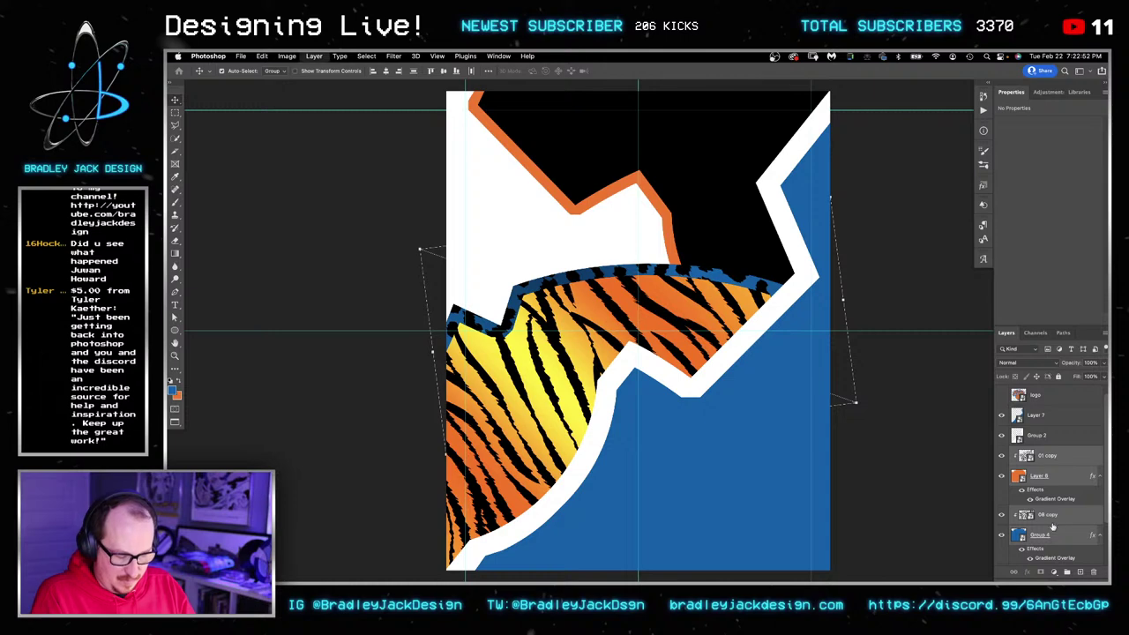
key(super+g)
click(1028, 574)
click(1038, 553)
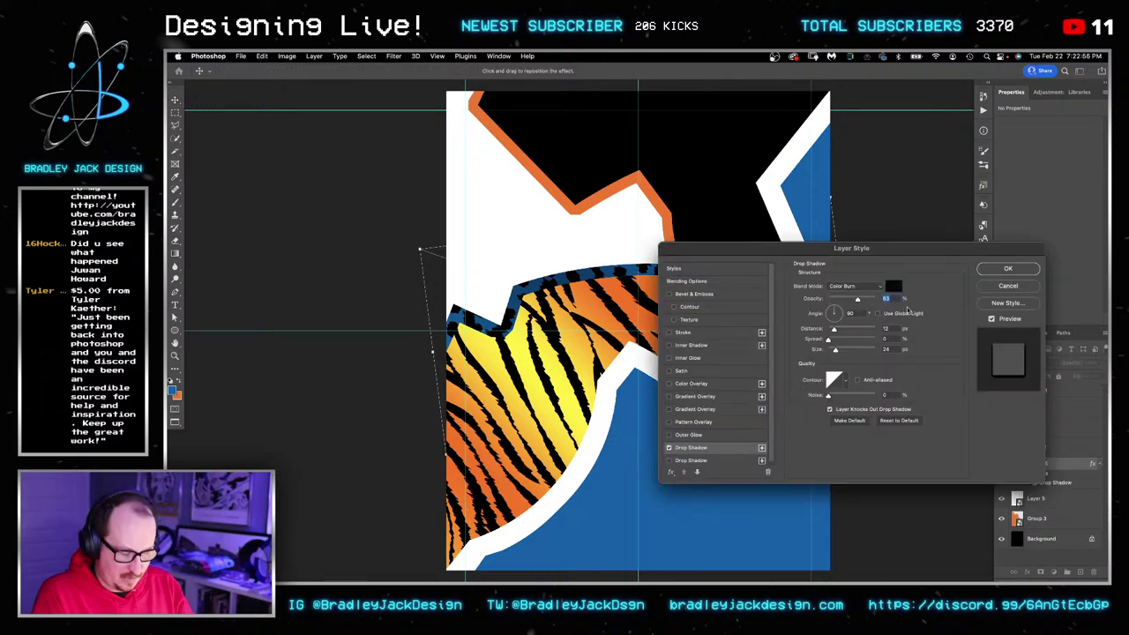
Set the drop shadow to Multiply with 100% opacity and zero distance, spread and size.
click(869, 287)
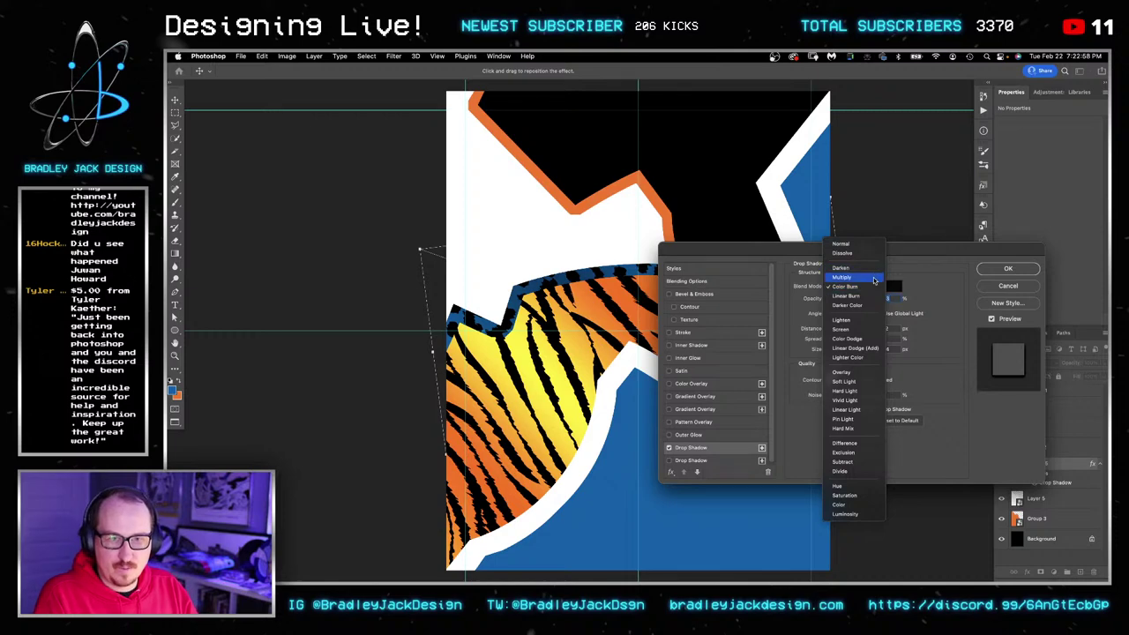
click(873, 277)
key(super+Tab)
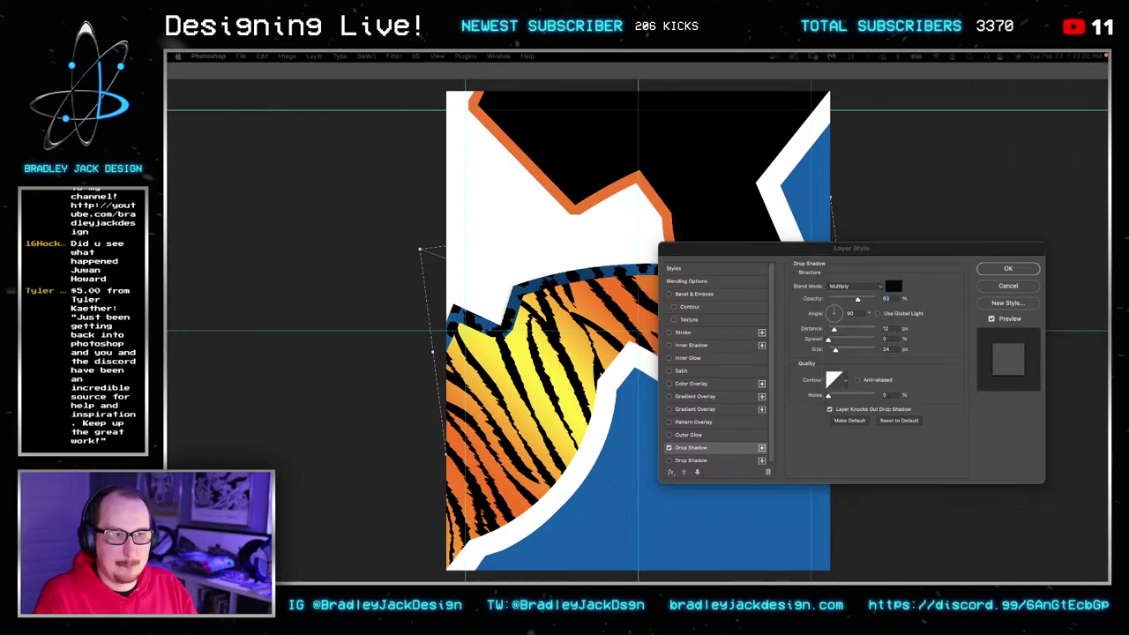
key(super+Tab)
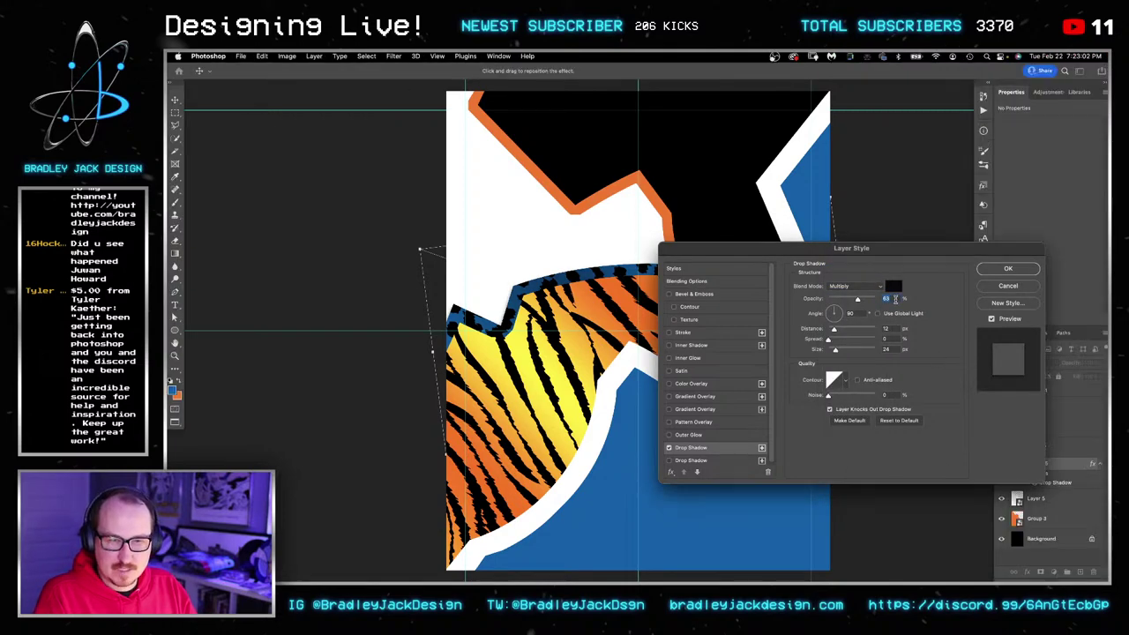
text(100)
key(Tab)
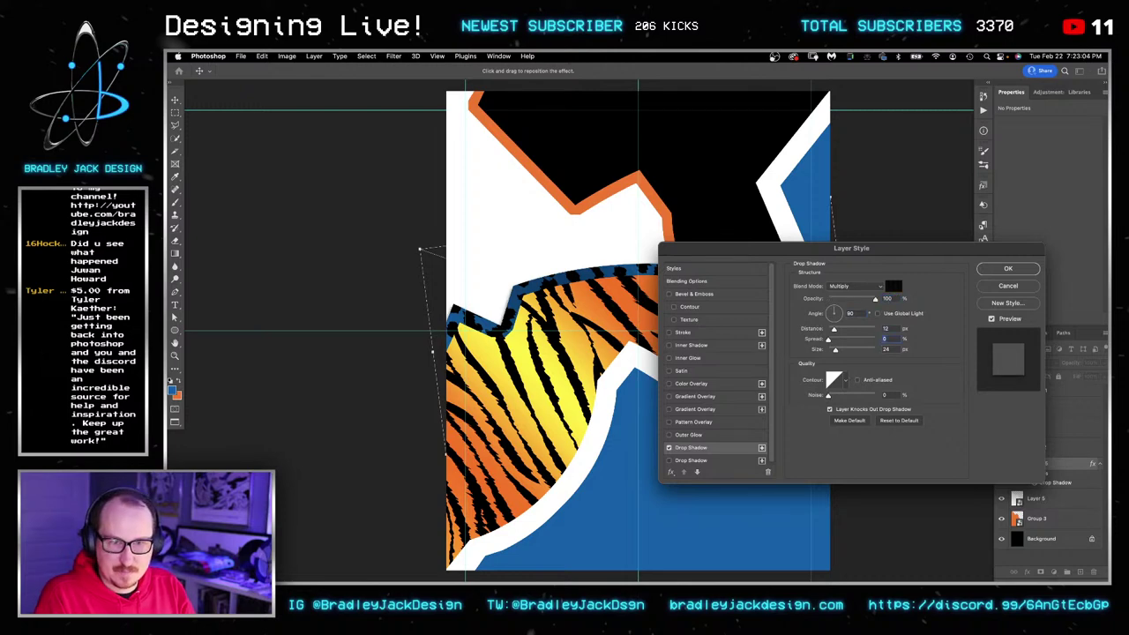
text(00)
key(Tab)
key(Tab)
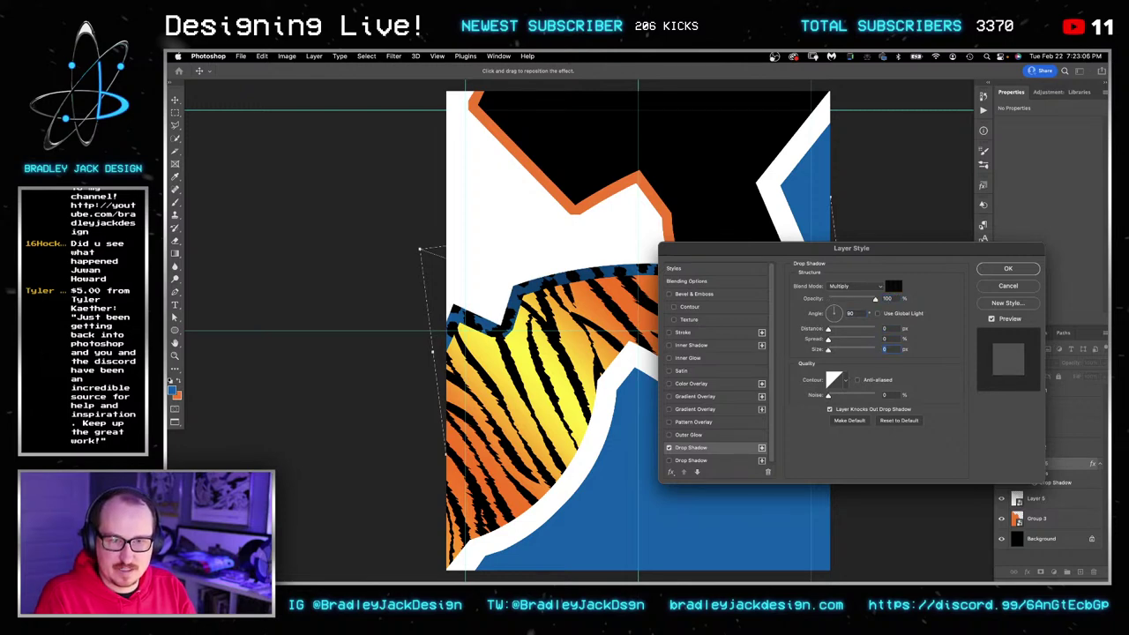
Increase the drop shadow's size to 170 px.
key(shift+Up)
key(shift+Up)
key(shift+Up)
key(shift+Up)
key(shift+Up)
key(shift+Up)
key(shift+Up)
key(shift+Up)
key(shift+Up)
key(shift+Up)
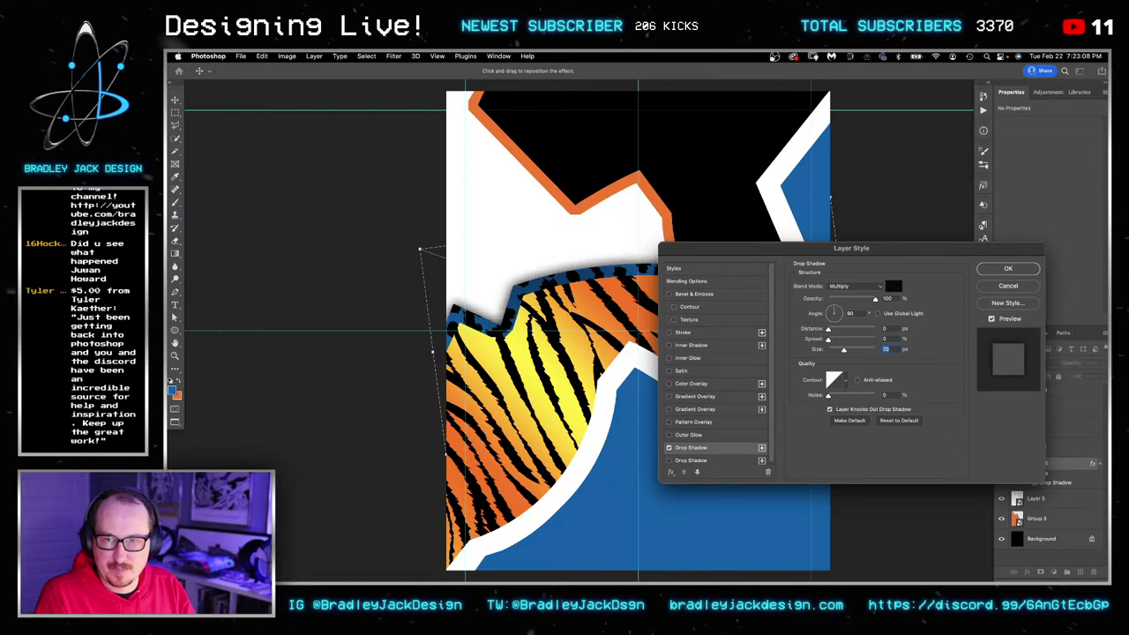
key(shift+Up)
key(shift+Up)
key(shift+Up)
key(shift+Up)
key(shift+Up)
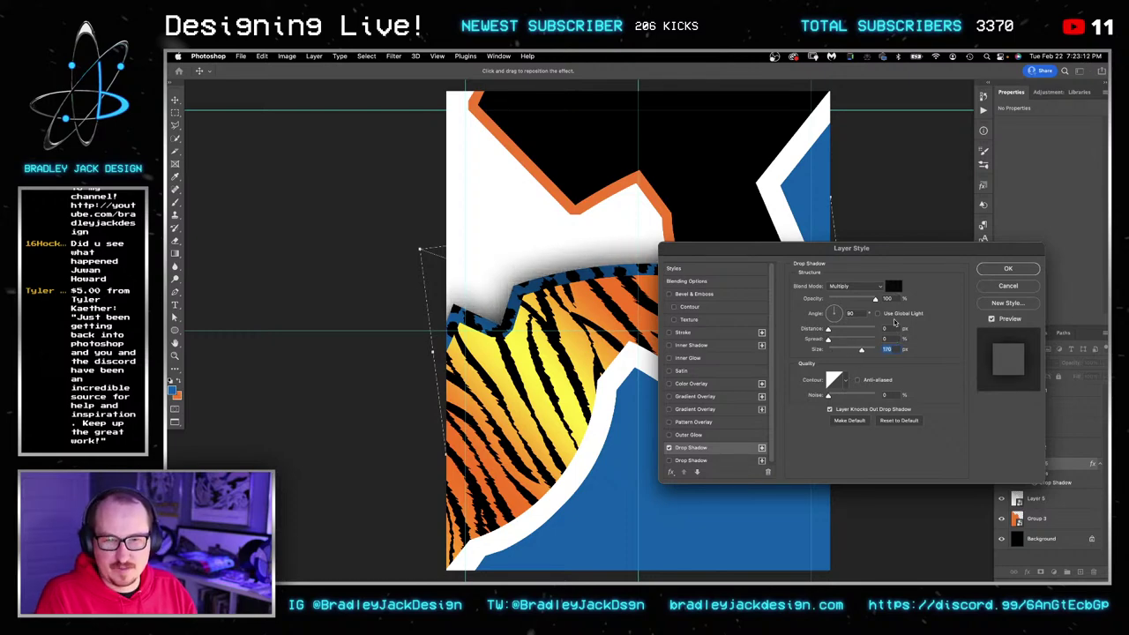
Apply the drop shadow with 66% opacity, 20% spread and a size of 80 px.
click(892, 299)
text(66)
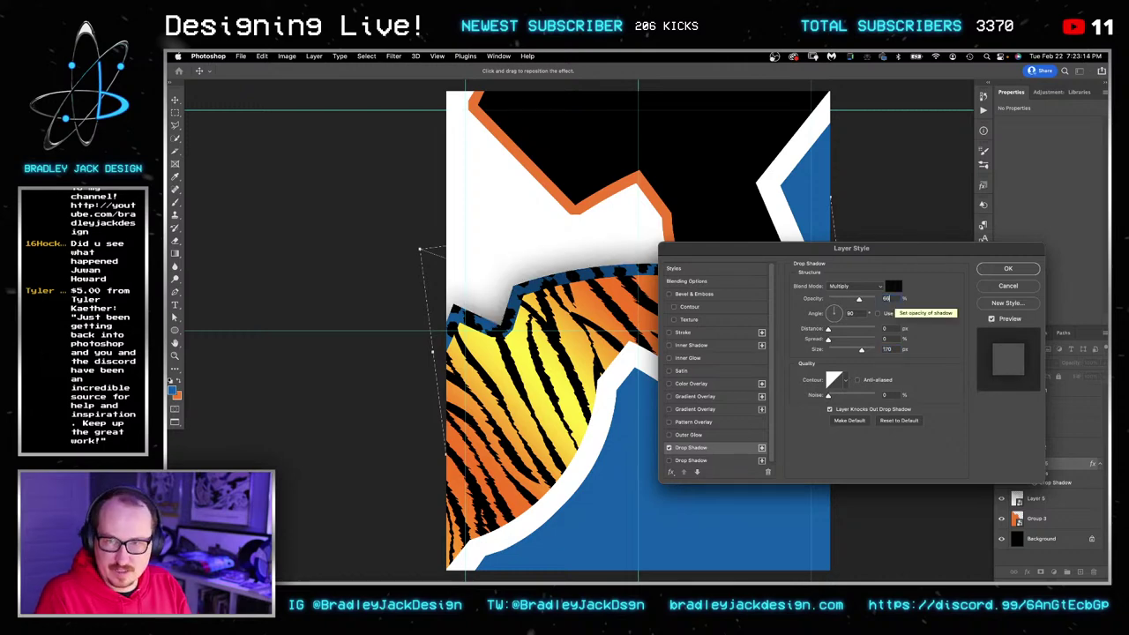
key(Tab)
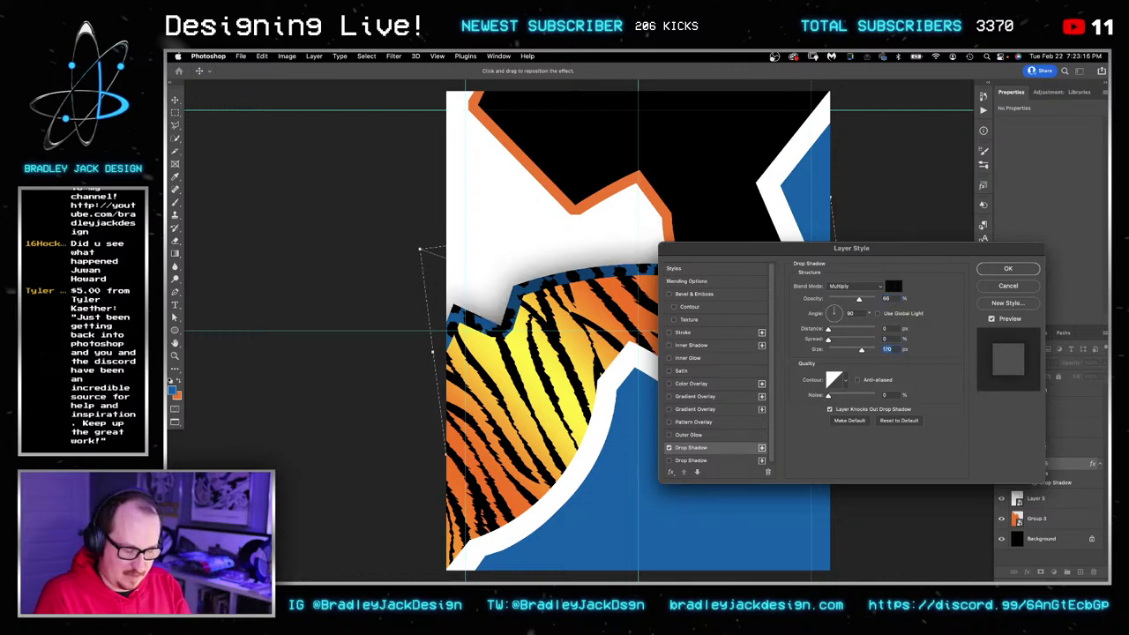
key(shift+Down)
key(shift+Down)
key(shift+Down)
key(shift+Down)
key(shift+Down)
key(shift+Down)
key(shift+Down)
key(shift+Down)
key(shift+Down)
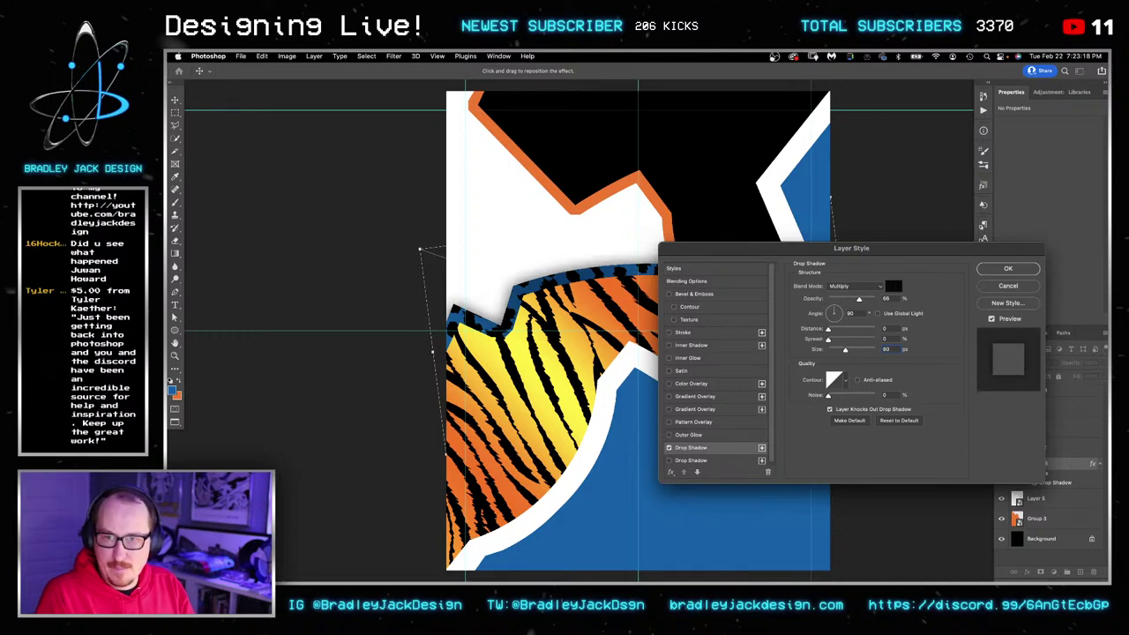
key(shift+Up)
key(shift+Up)
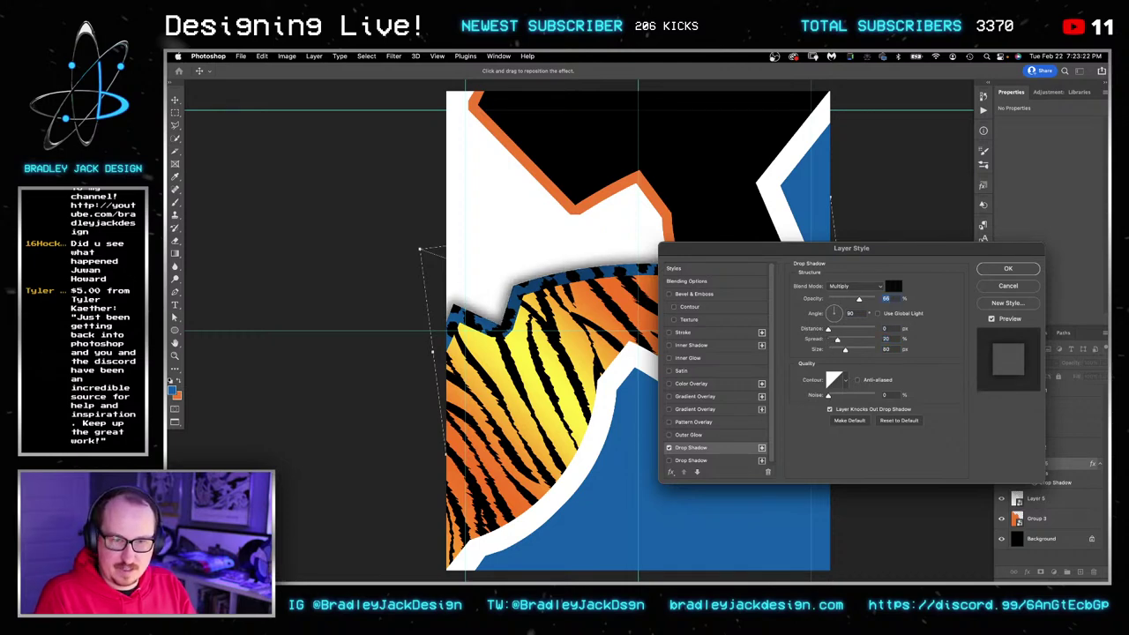
key(Return)
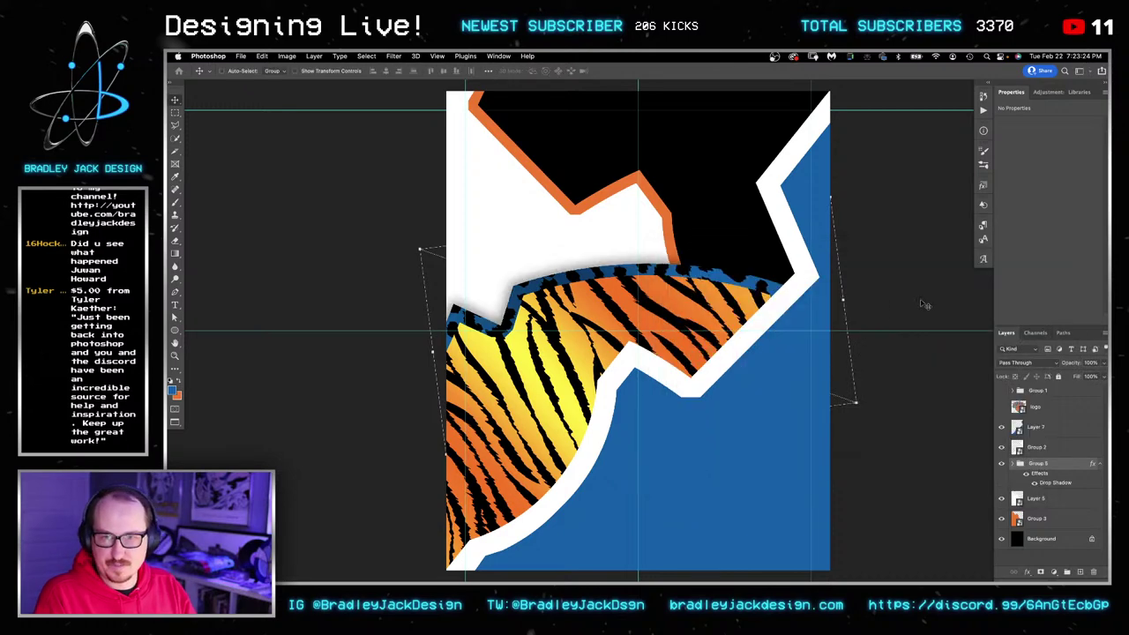
Group Layer 7 with Group 2 and copy Group 5's Drop Shadow to the new group.
click(1039, 447)
shift+click(1041, 429)
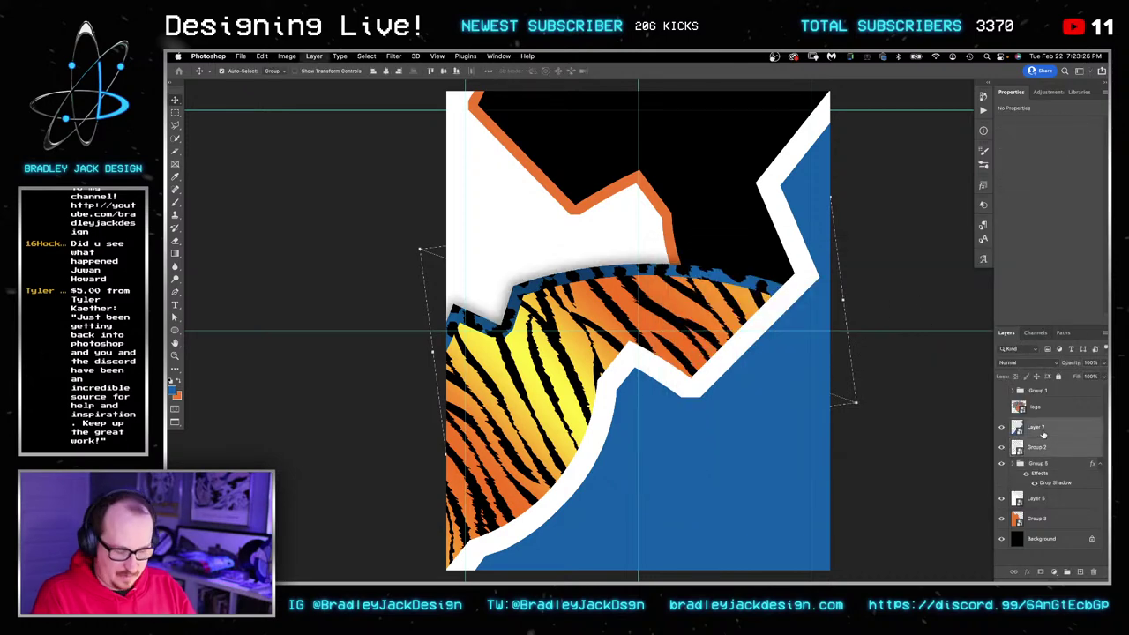
key(super+g)
drag(1036, 456, 1042, 429)
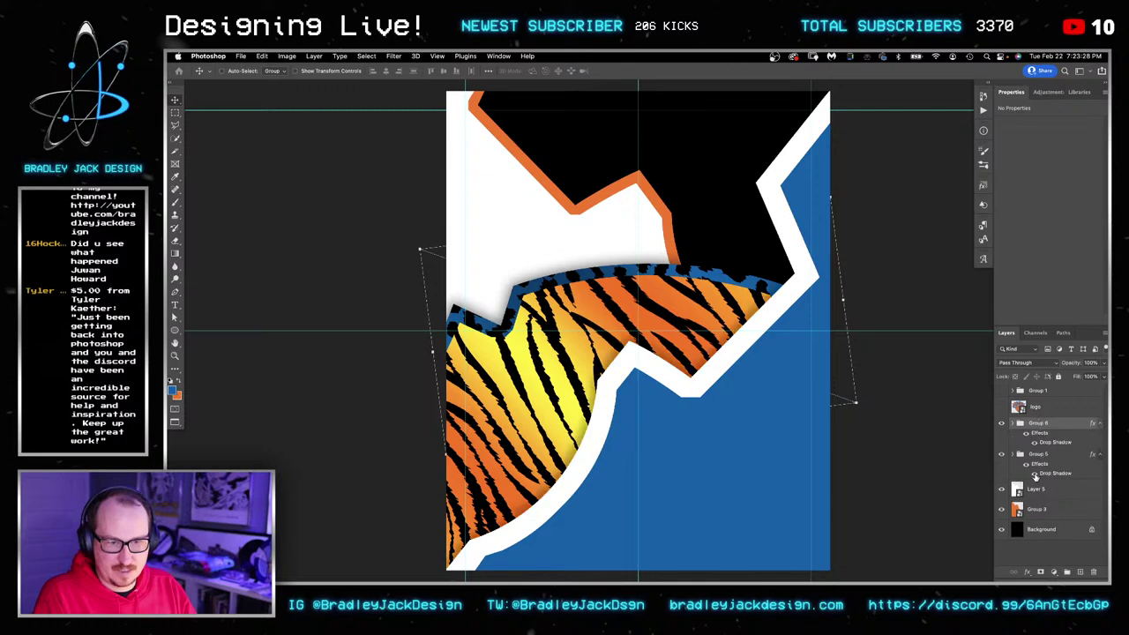
Group Layer 5 with Group 3 and copy Group 5's Drop Shadow to that new group.
click(1035, 489)
shift+click(1036, 511)
key(super+g)
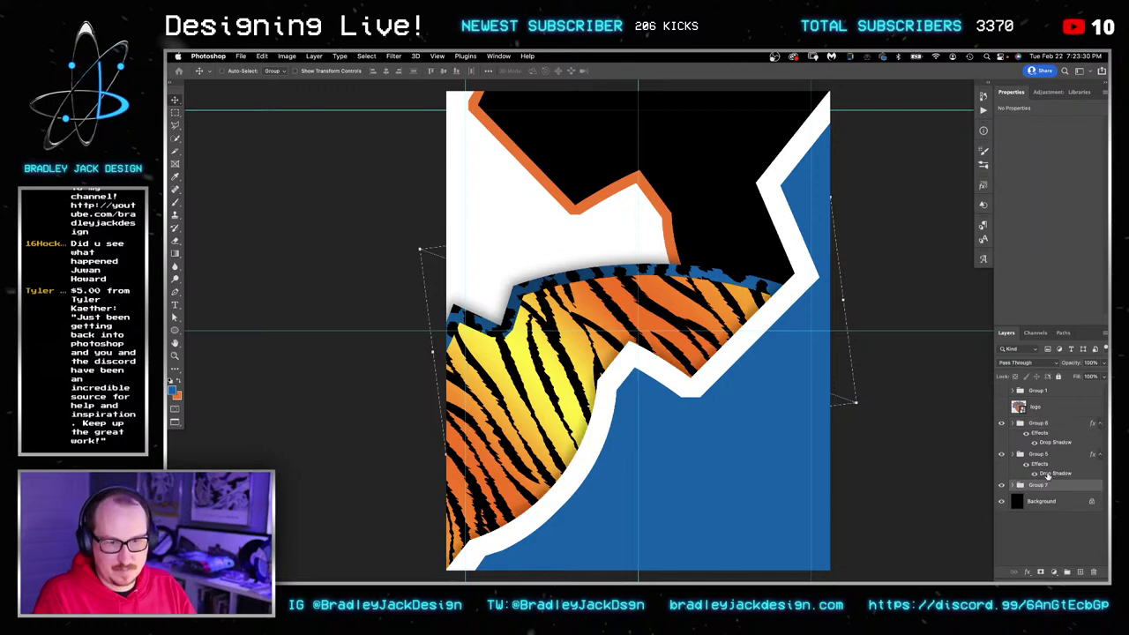
drag(1046, 475, 1049, 490)
Fill the Background layer using the current silver gradient.
click(1044, 520)
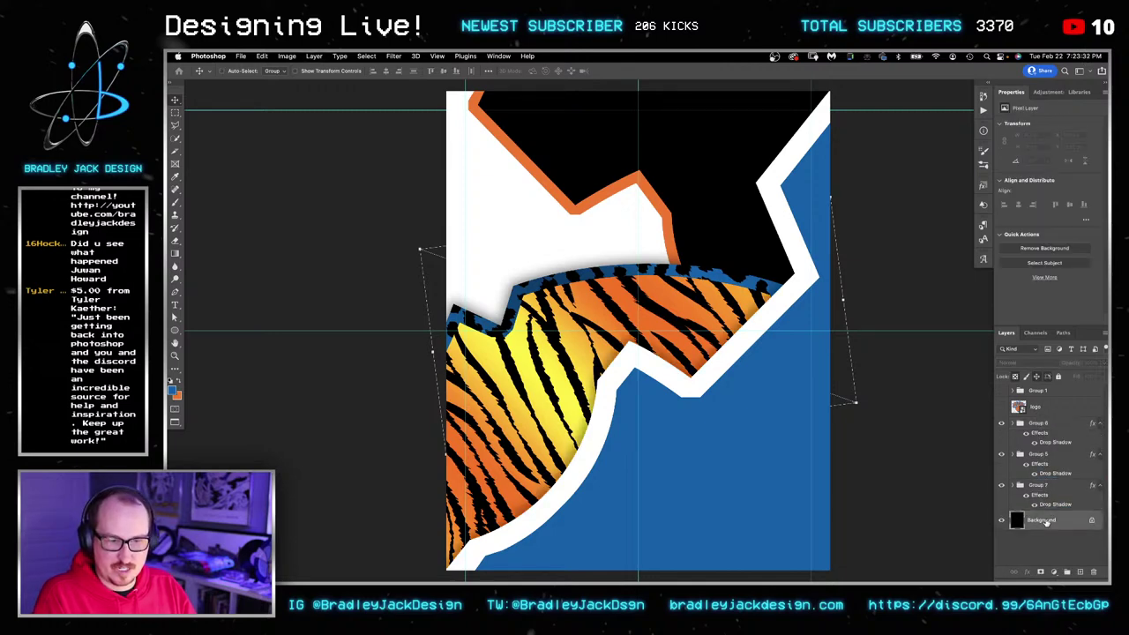
key(g)
drag(863, 459, 952, 458)
key(v)
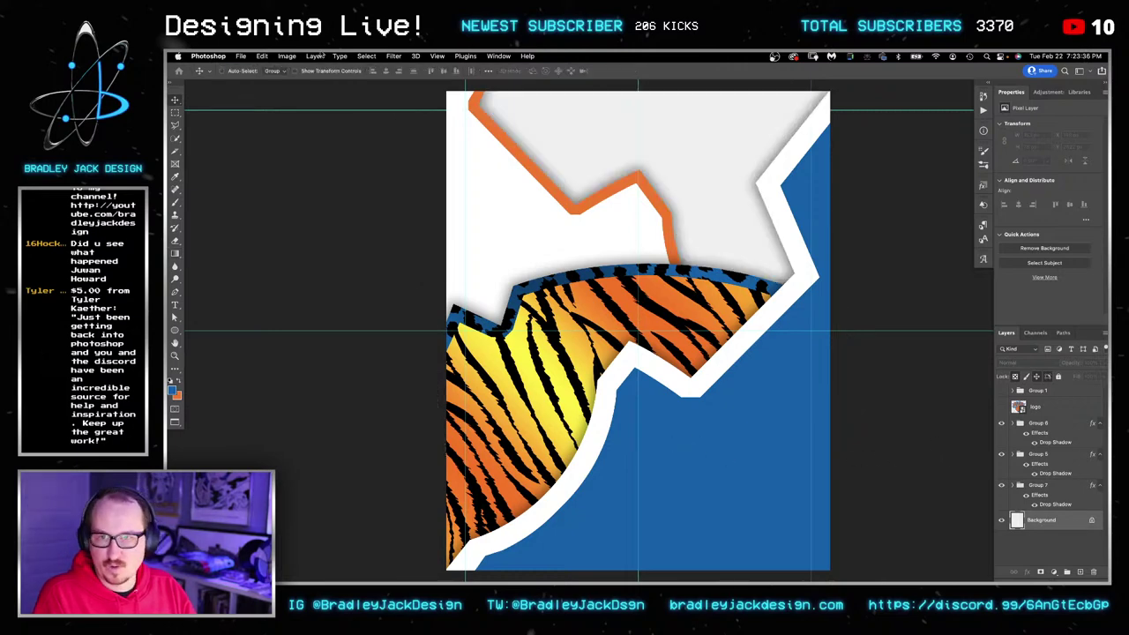
Fill the Background layer with the blue foreground colour using the foreground-to-transparent preset from the Basics gradients.
key(g)
click(255, 75)
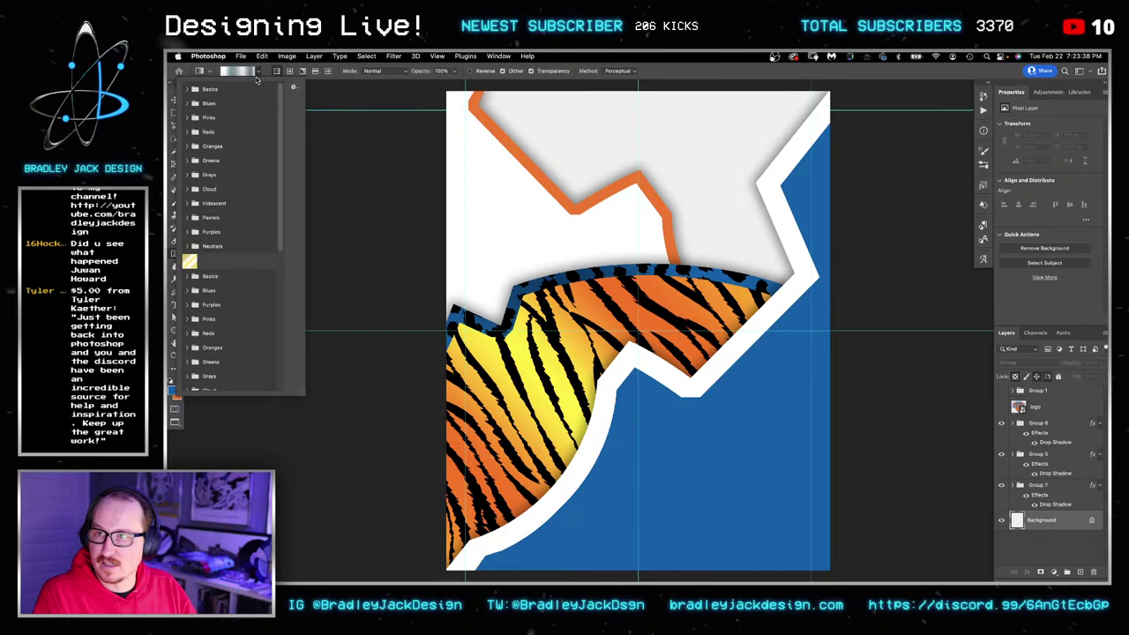
click(185, 89)
click(212, 108)
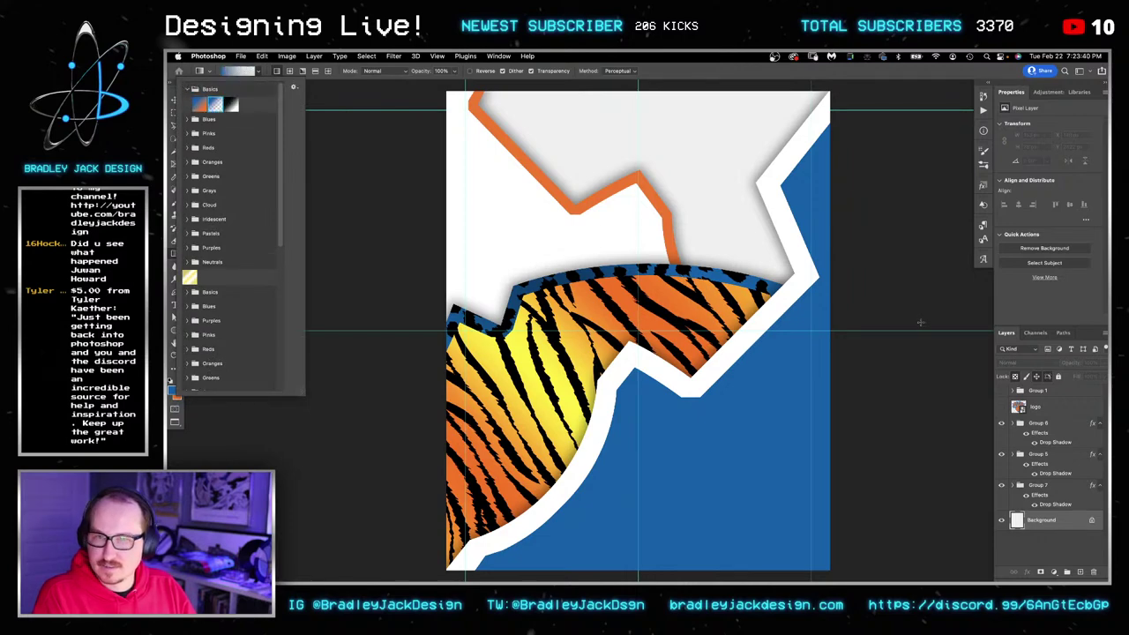
drag(922, 323, 956, 323)
key(v)
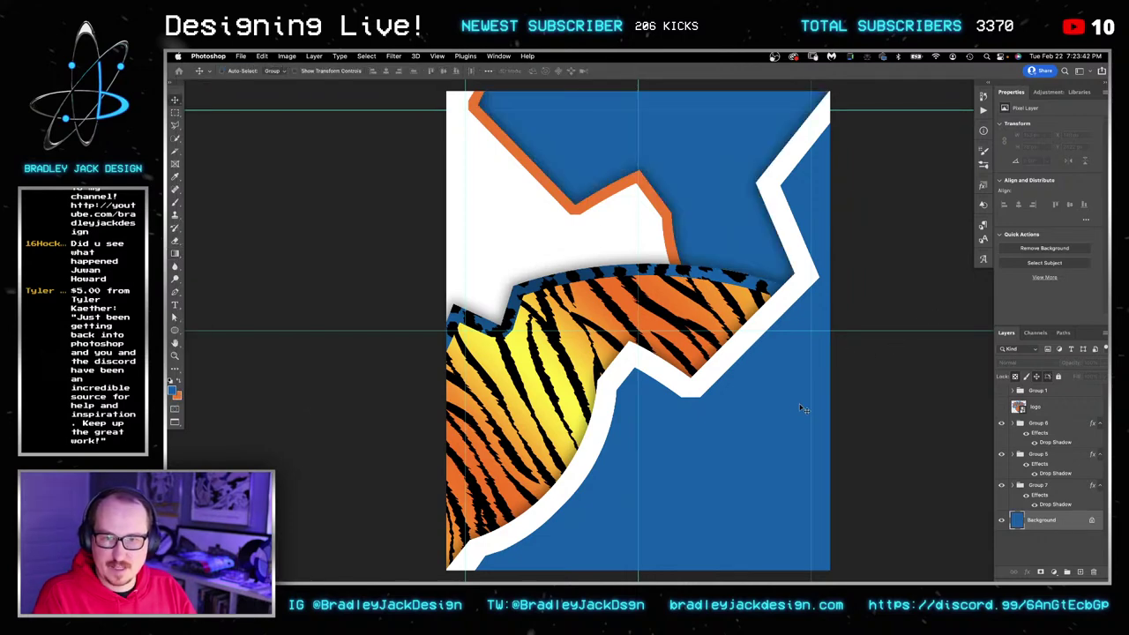
Select Layer 5 inside Group 7 and check the '90s notebook photo in Safari for colour reference.
right_click(520, 267)
click(517, 265)
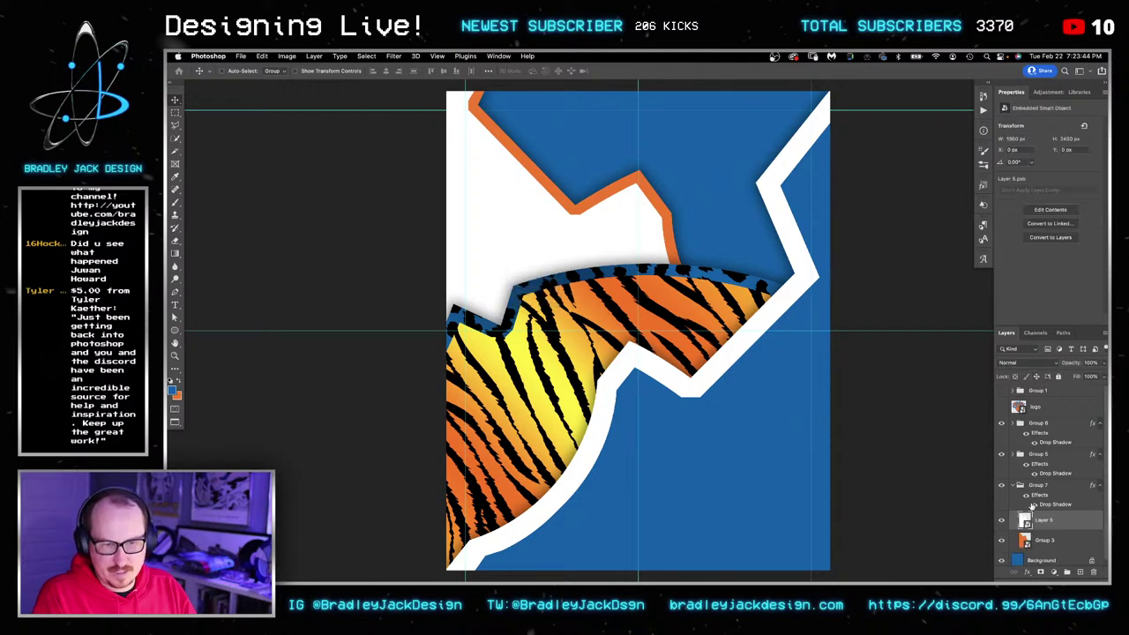
key(super+Tab)
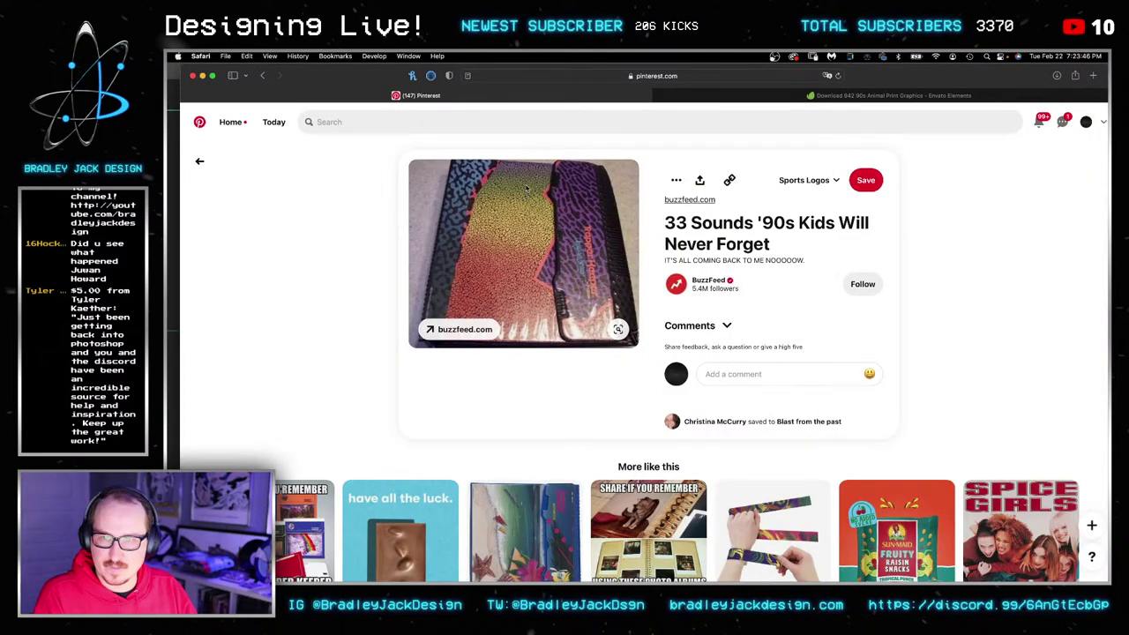
key(super+Tab)
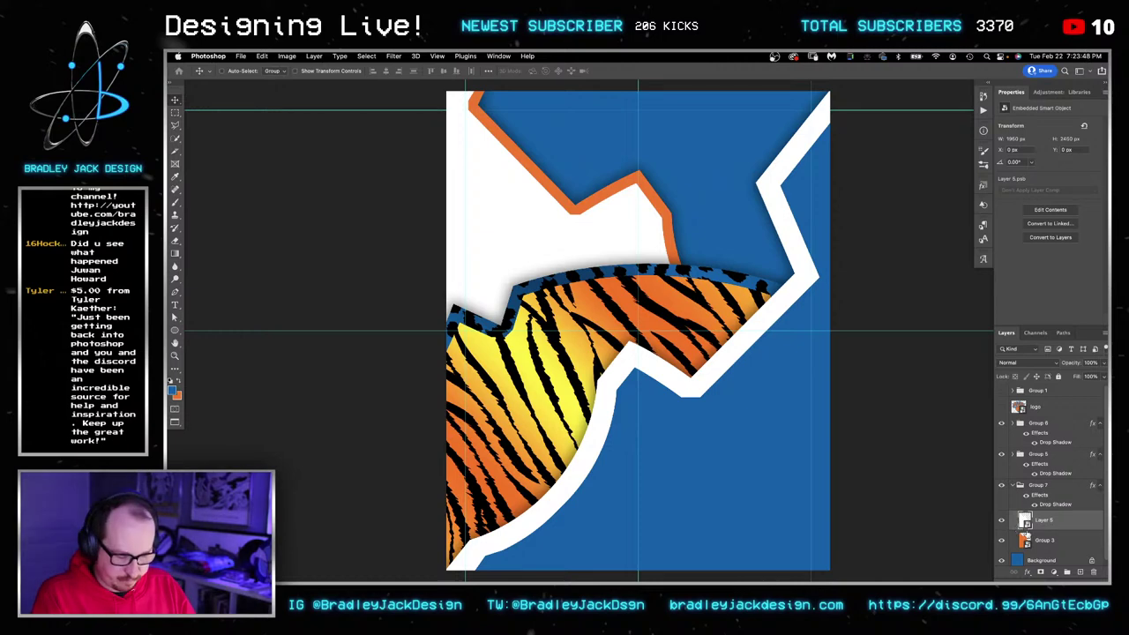
Try a Gradient Overlay on Layer 5 using the rainbow preset with red-to-violet colour stops.
click(1028, 572)
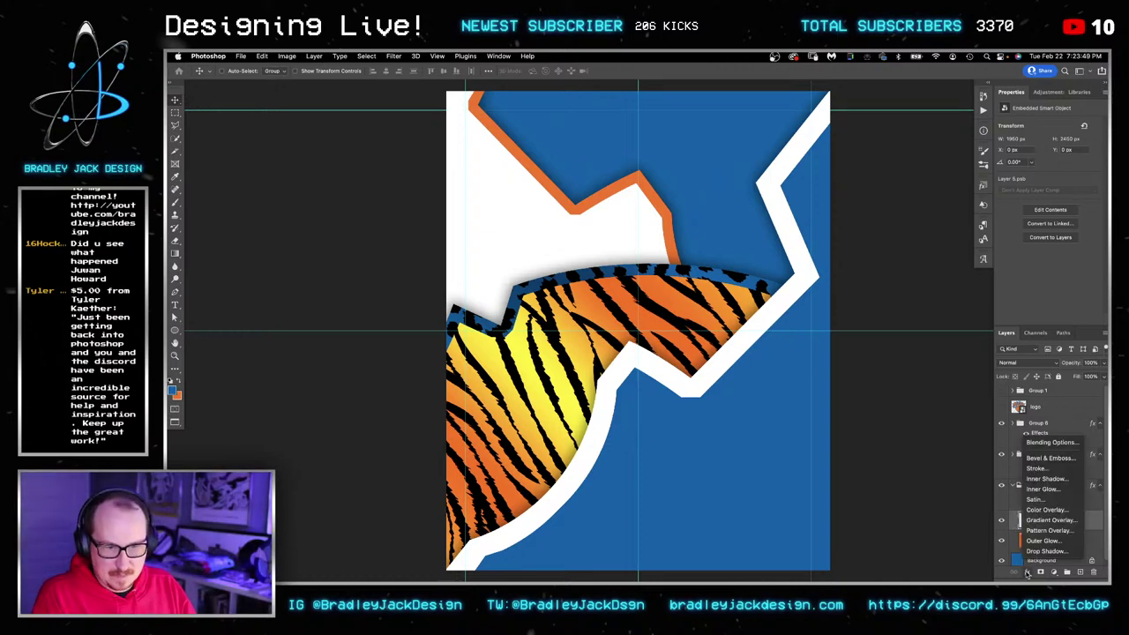
click(1060, 520)
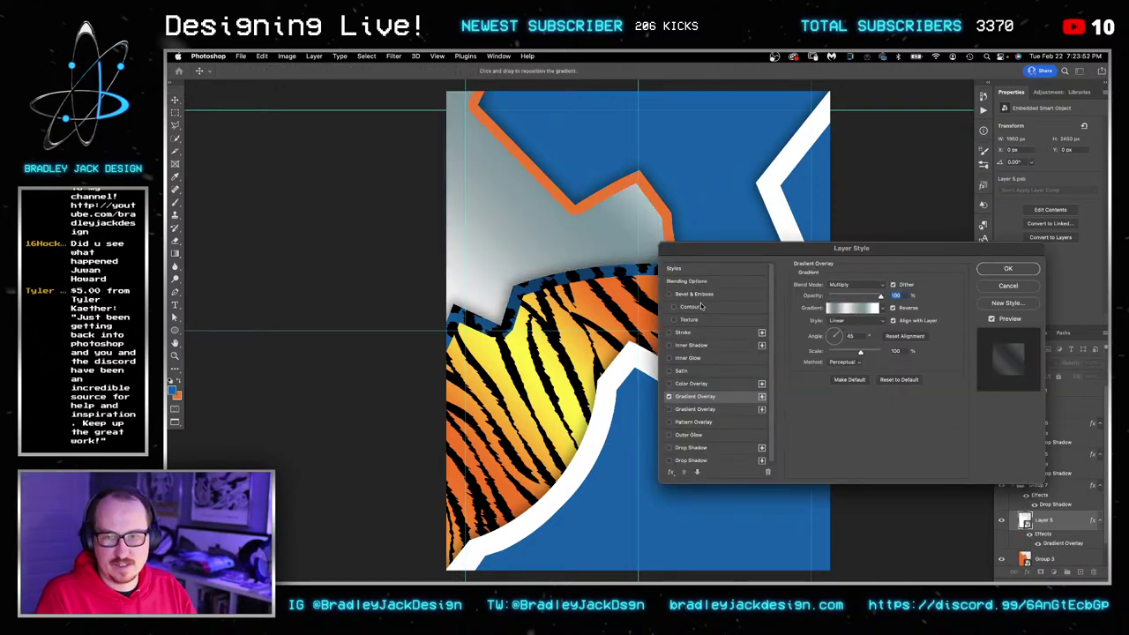
click(854, 307)
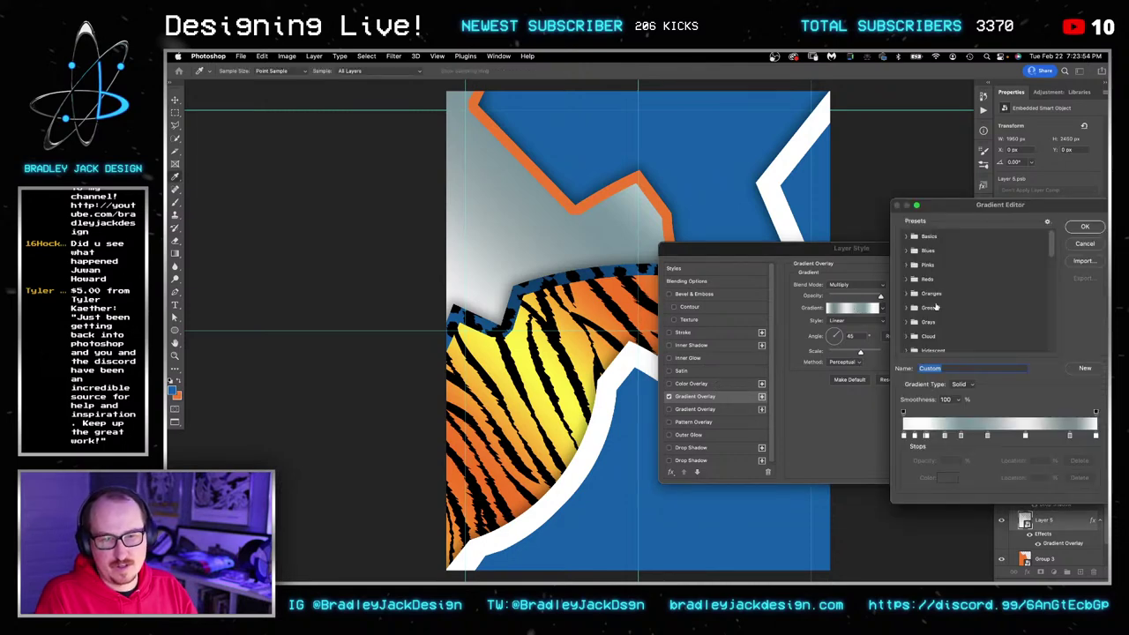
scroll(937, 307, down, 5)
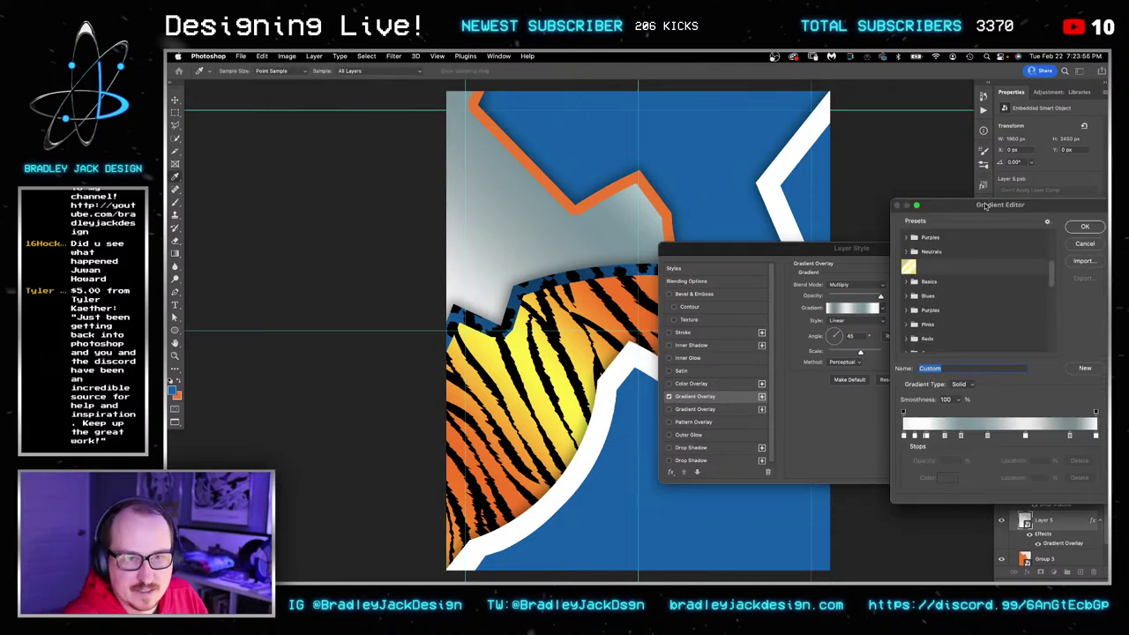
drag(985, 207, 356, 94)
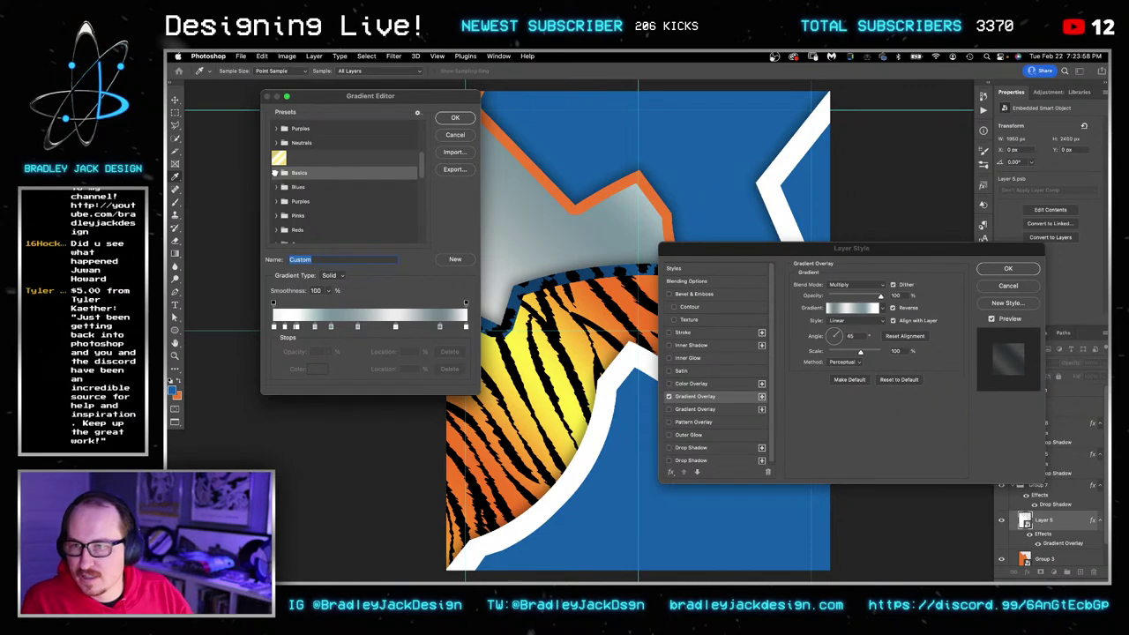
scroll(275, 173, down, 5)
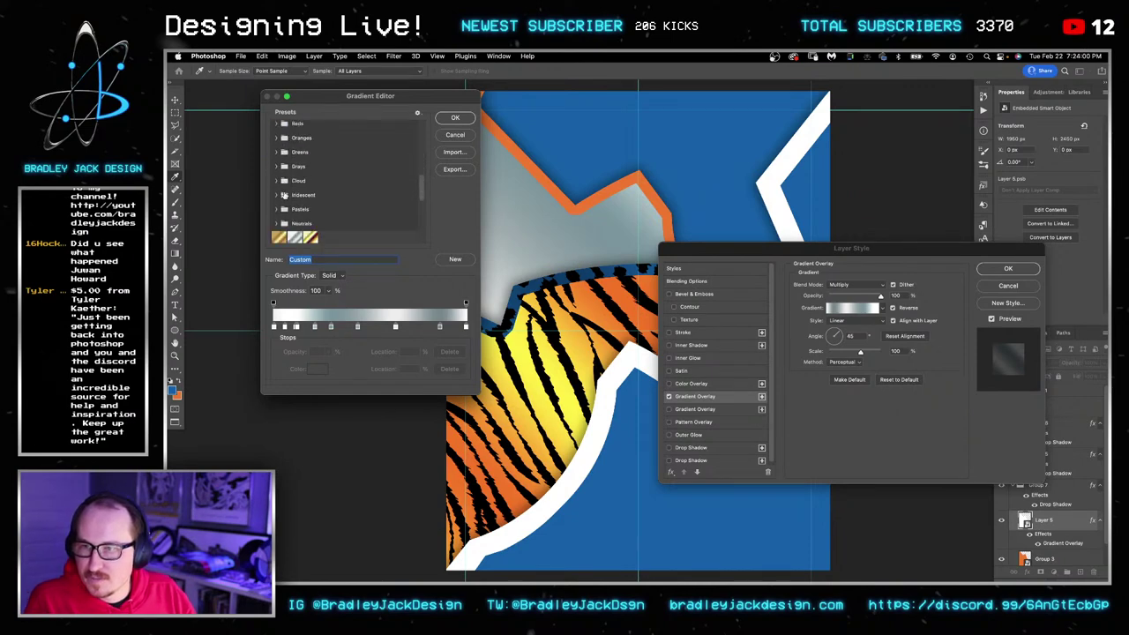
scroll(283, 195, up, 5)
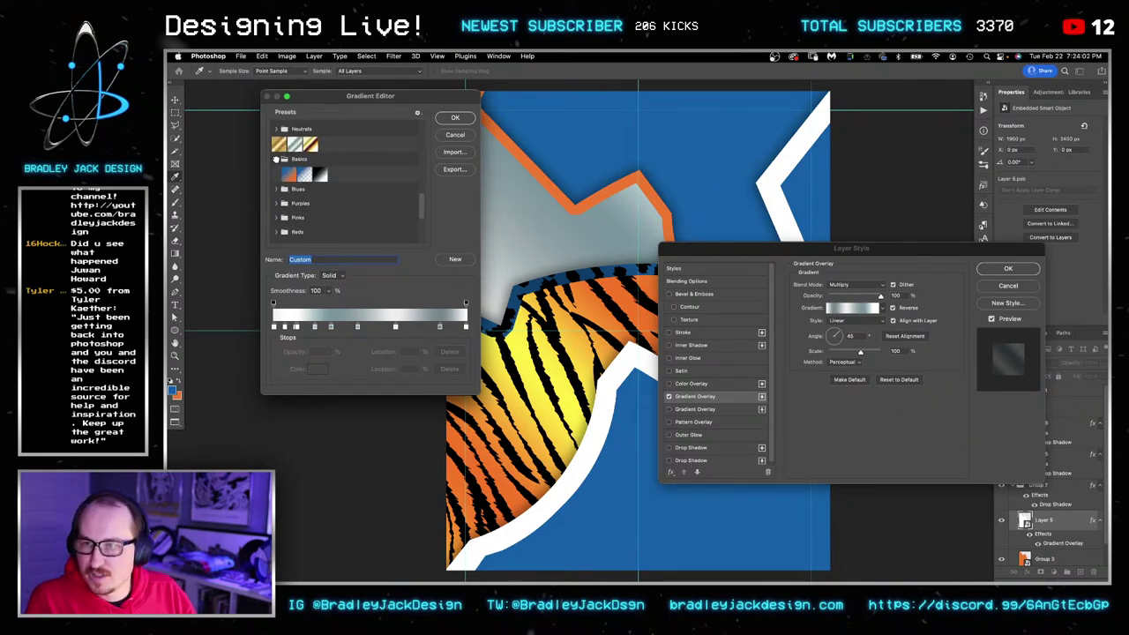
scroll(278, 178, down, 5)
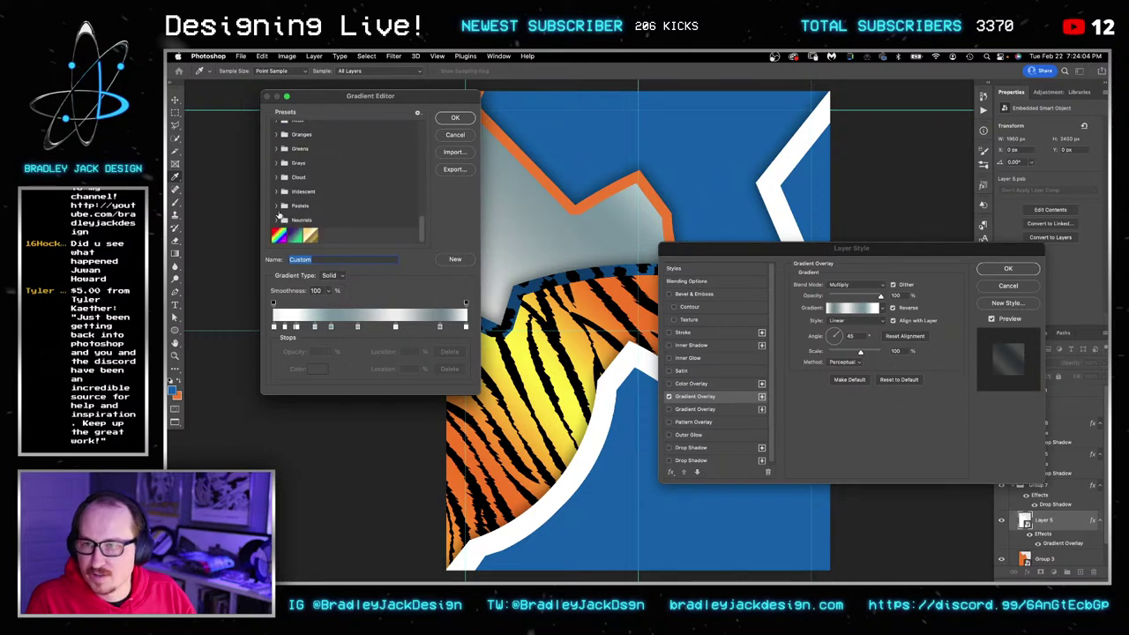
click(278, 234)
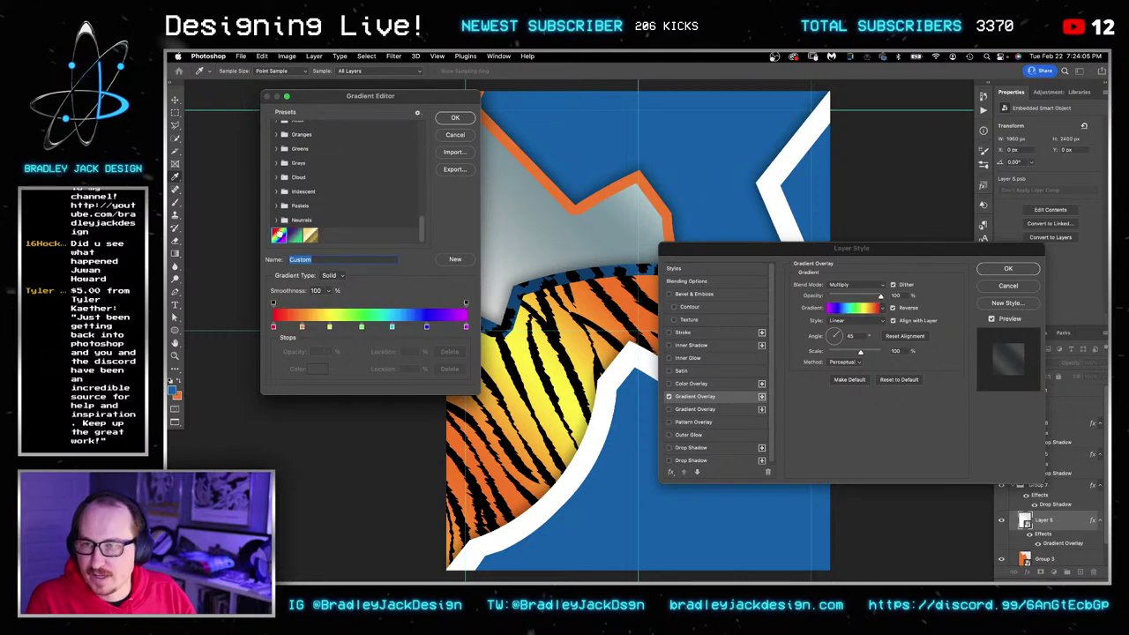
click(454, 117)
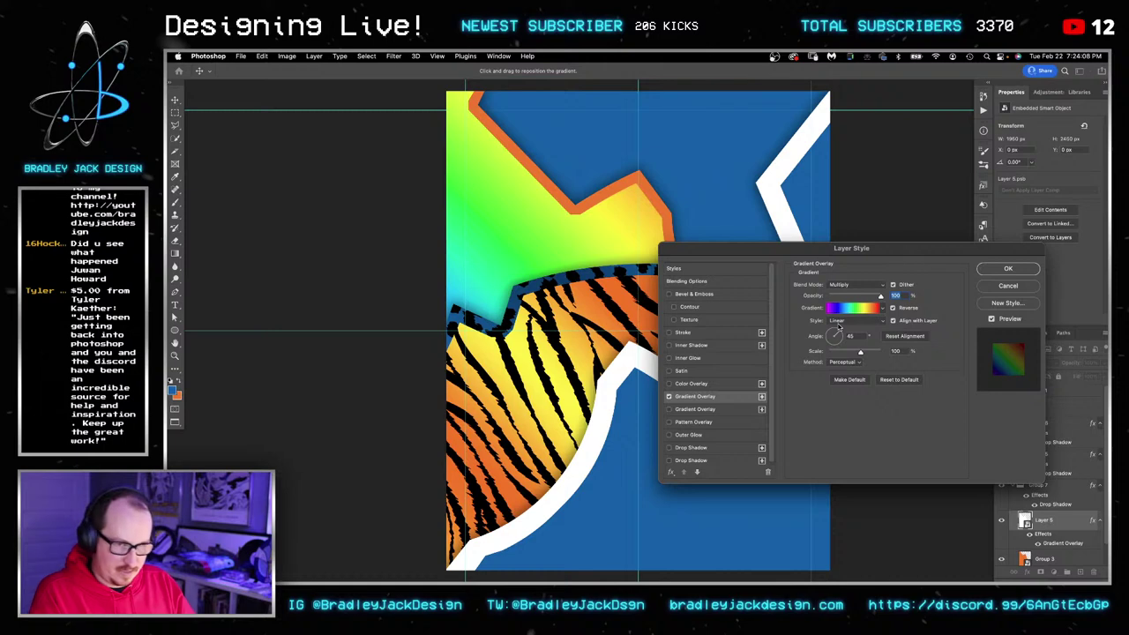
Try the rainbow overlay at an angle of 90°, and set the angle to -90°.
drag(857, 335, 822, 333)
text(900)
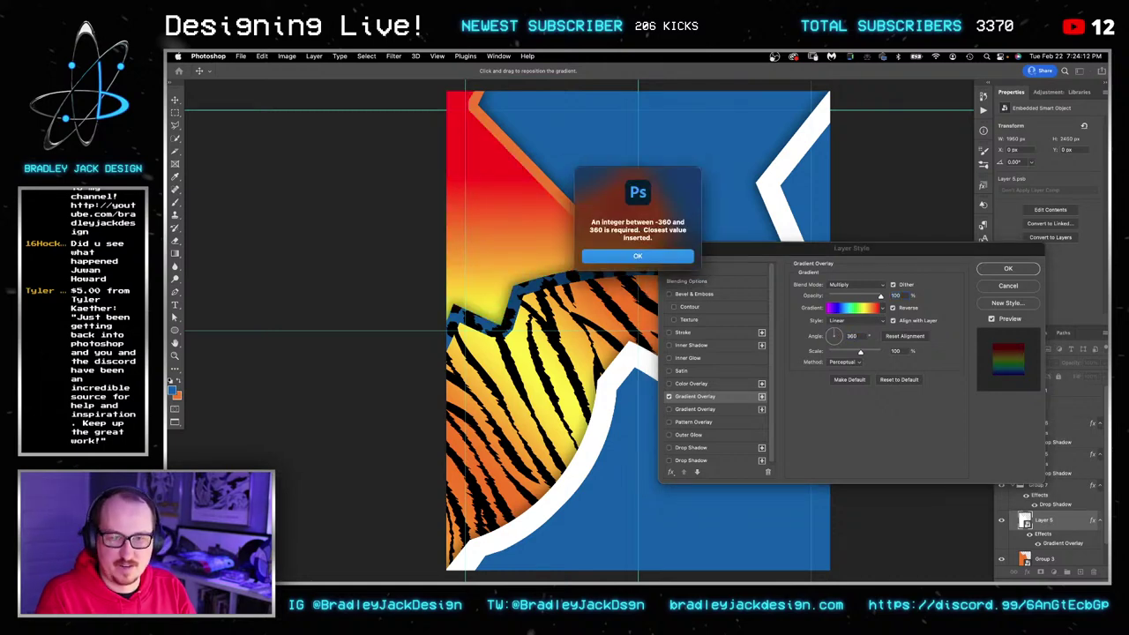
key(Return)
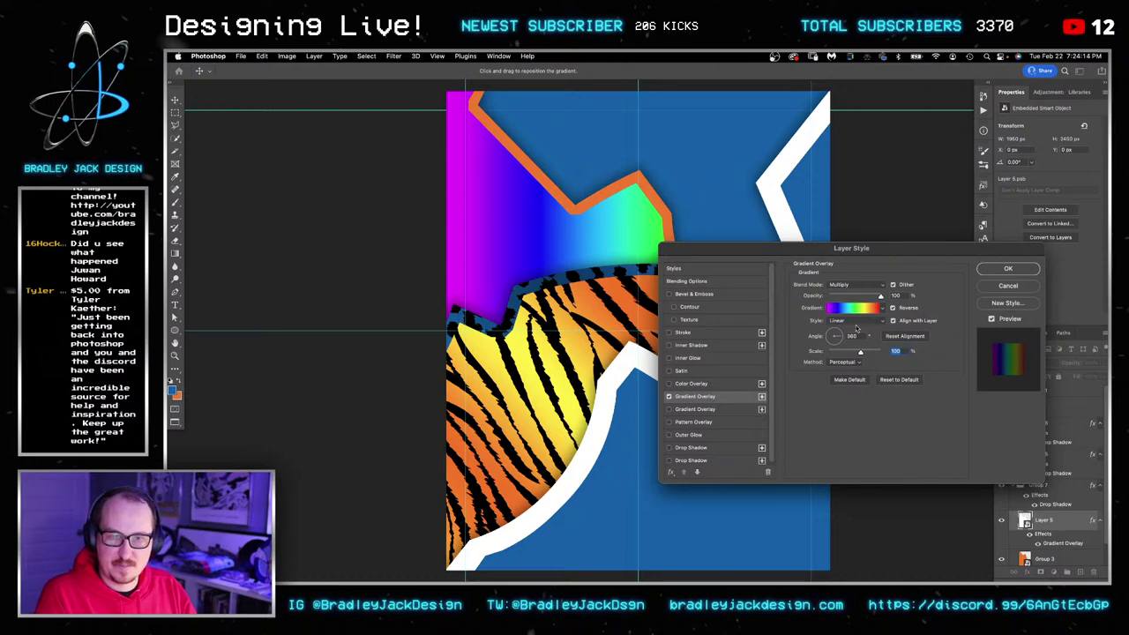
click(856, 312)
key(Escape)
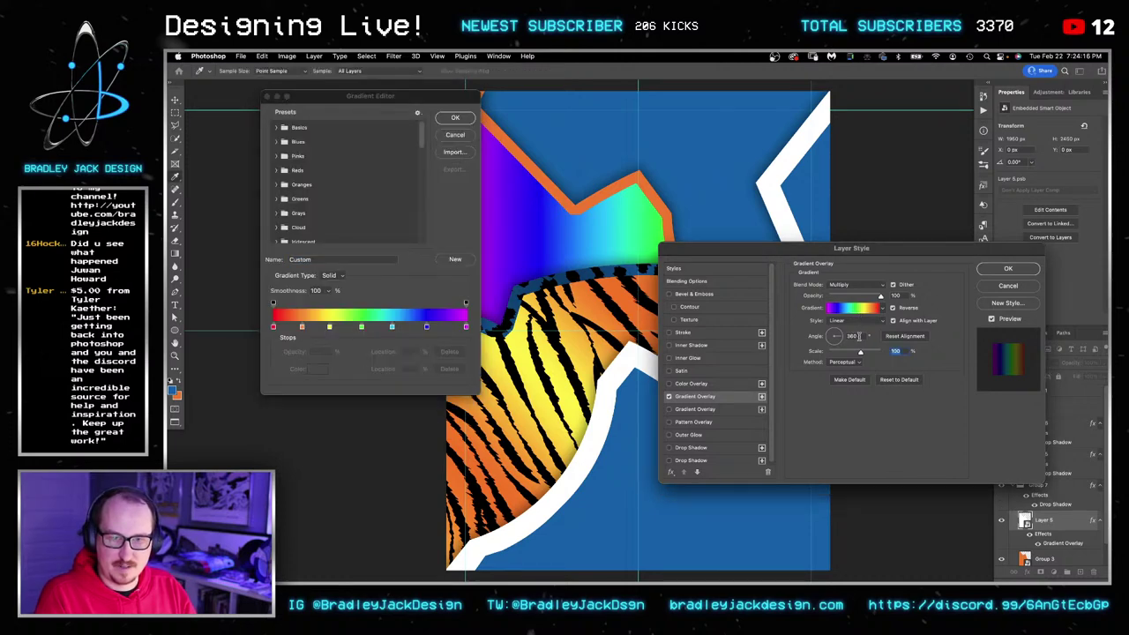
drag(859, 336, 841, 335)
text(9)
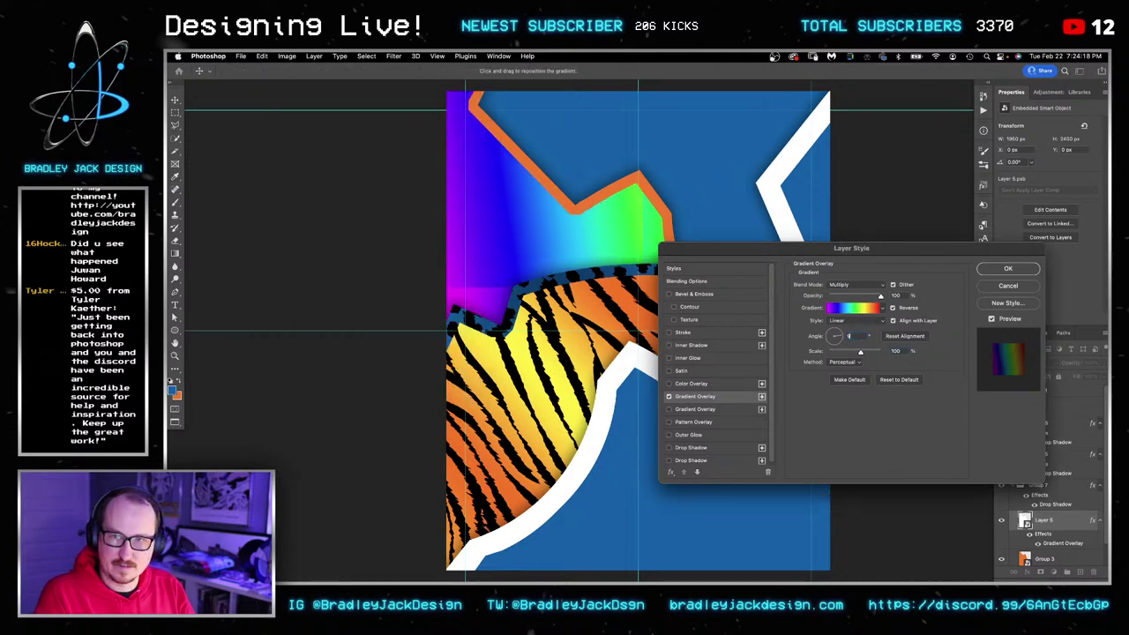
text(0)
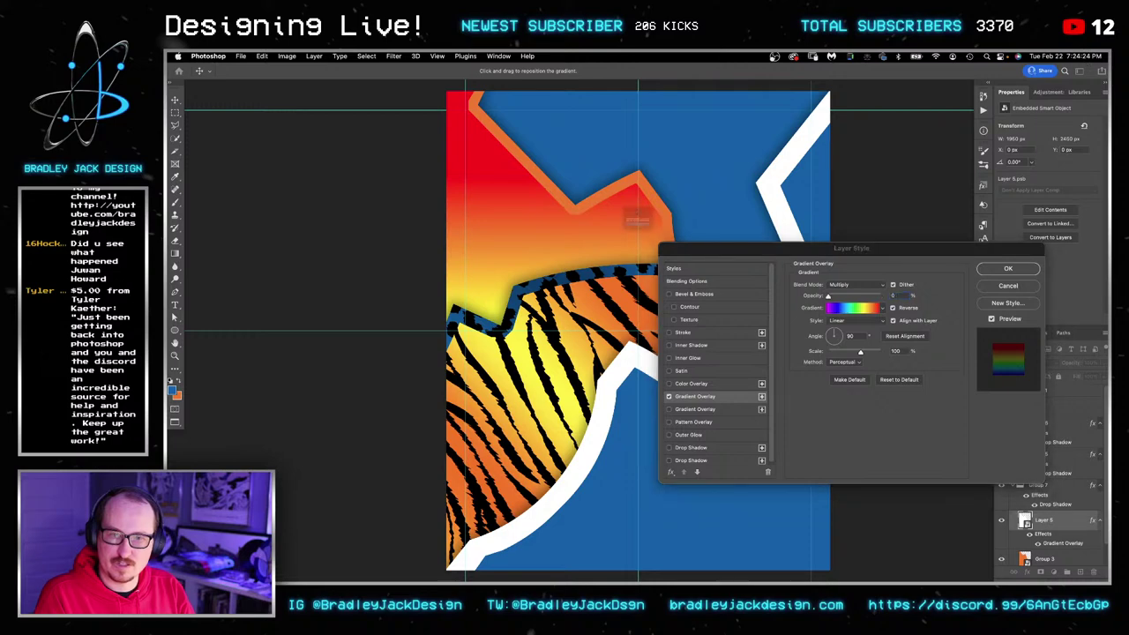
key(Return)
double_click(853, 337)
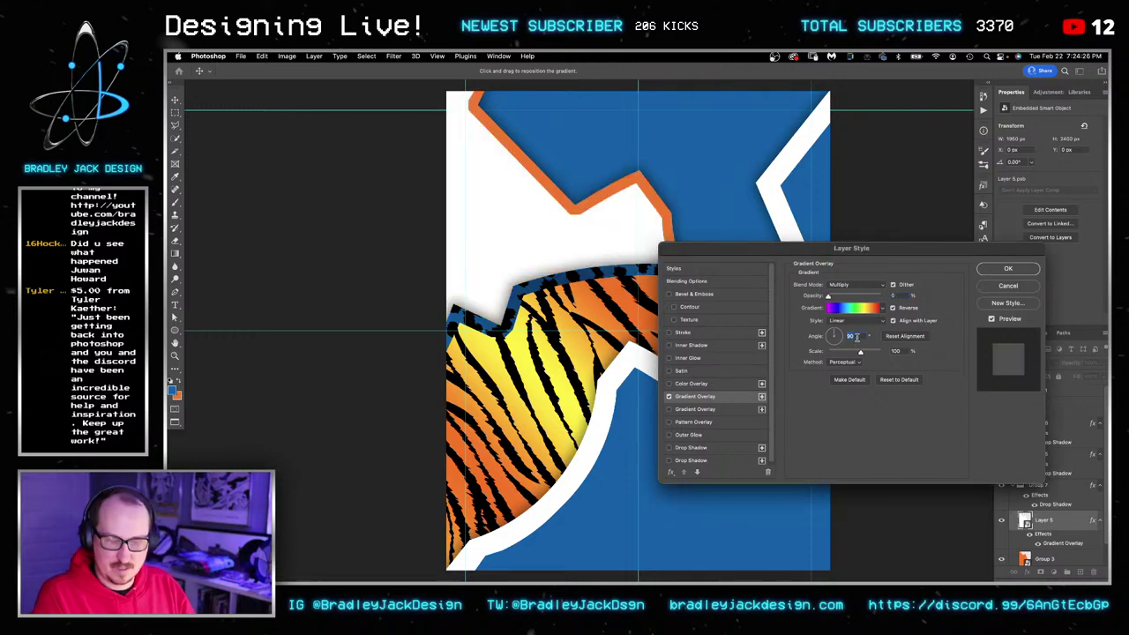
text(-90)
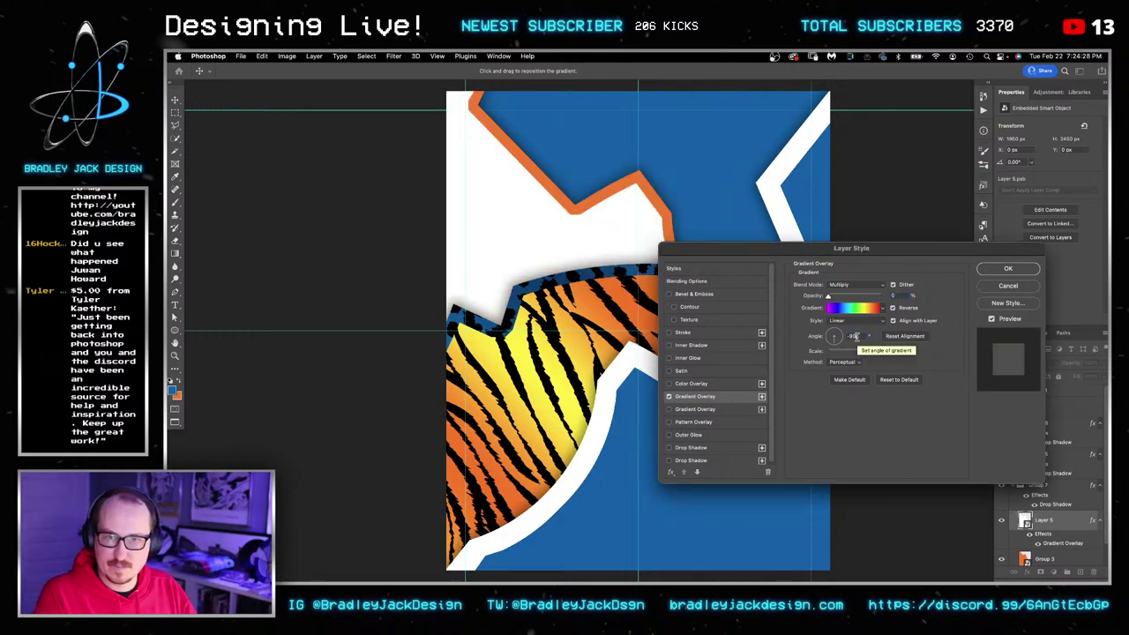
key(Tab)
Set the gradient overlay's blend mode to Normal and its opacity to 100%.
click(856, 286)
click(846, 257)
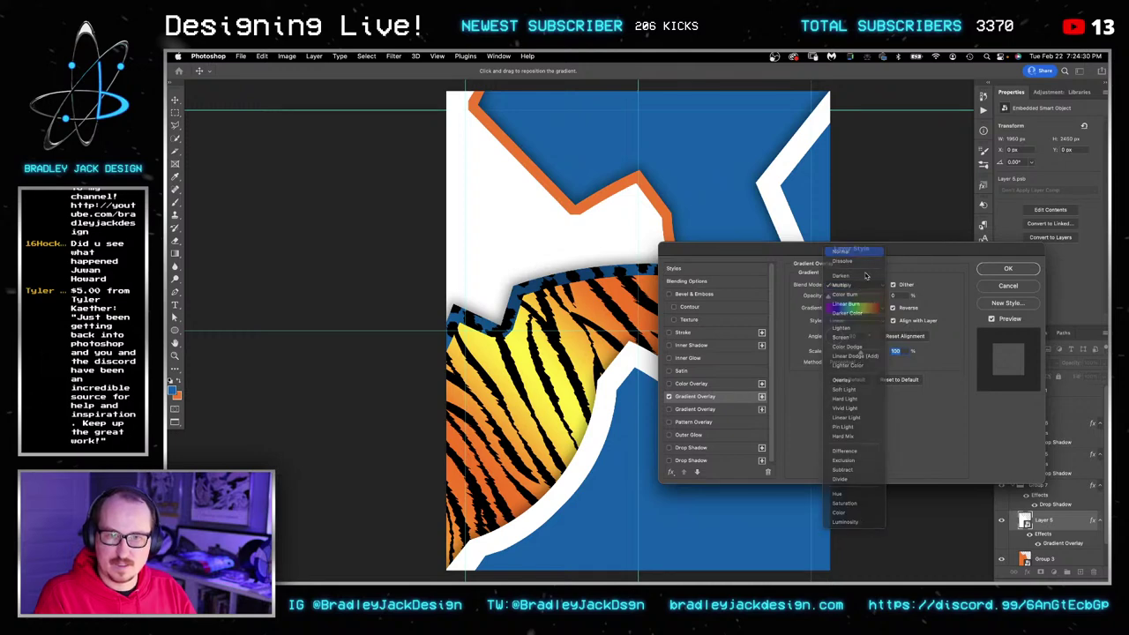
drag(827, 296, 832, 297)
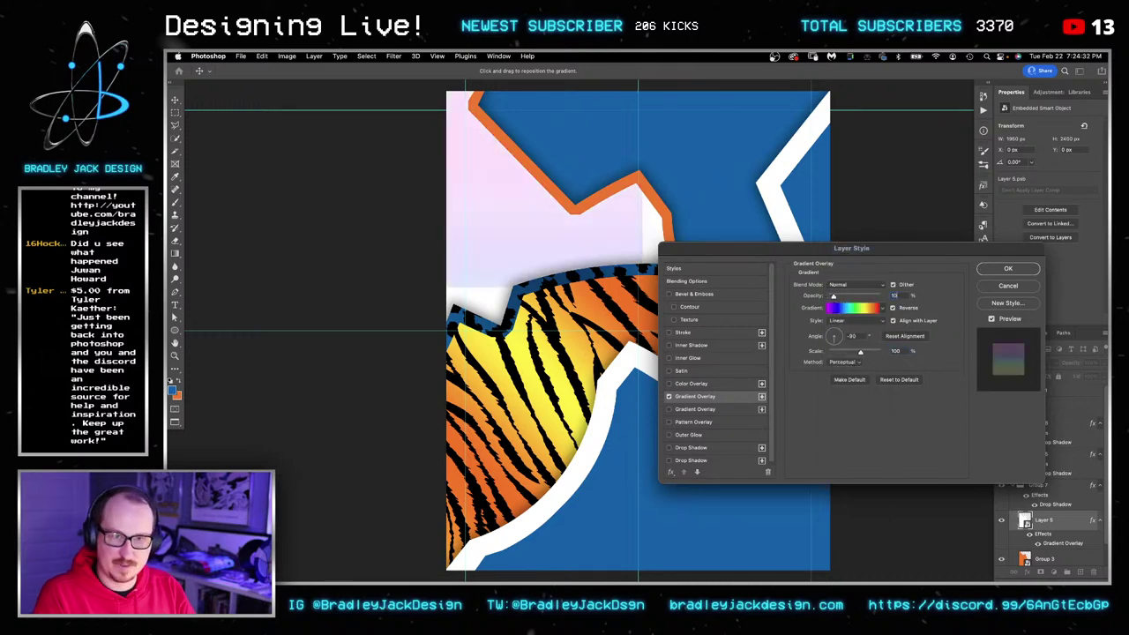
text(0)
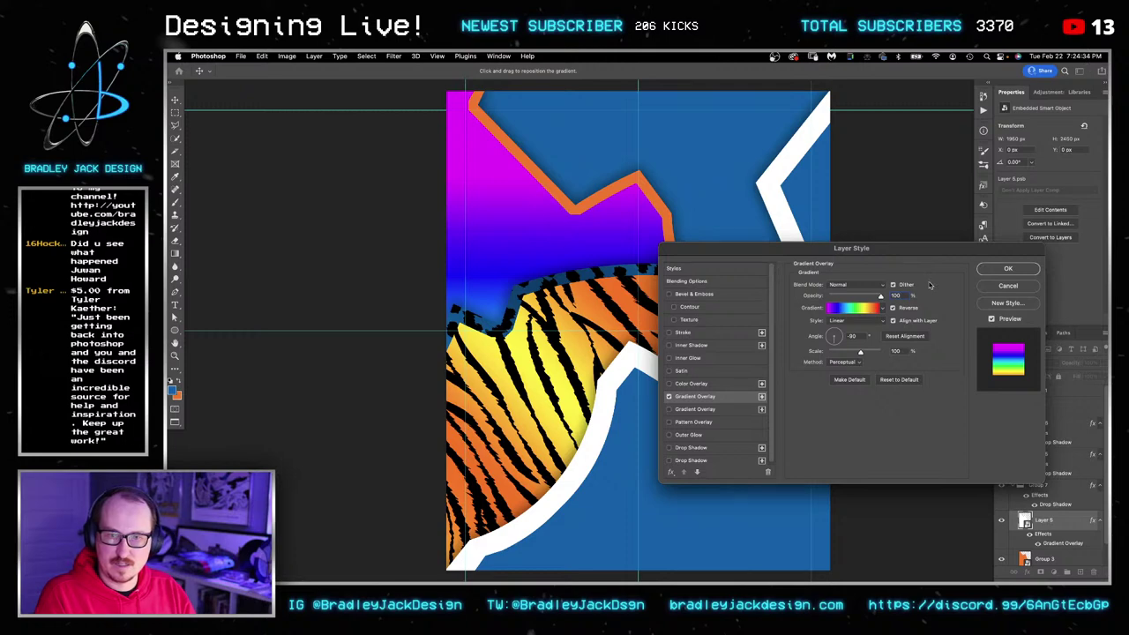
Try the rainbow overlay at a range of angles in 10° increments, and discard the overlay.
key(shift+Up)
key(shift+Up)
key(shift+Up)
key(shift+Up)
key(shift+Up)
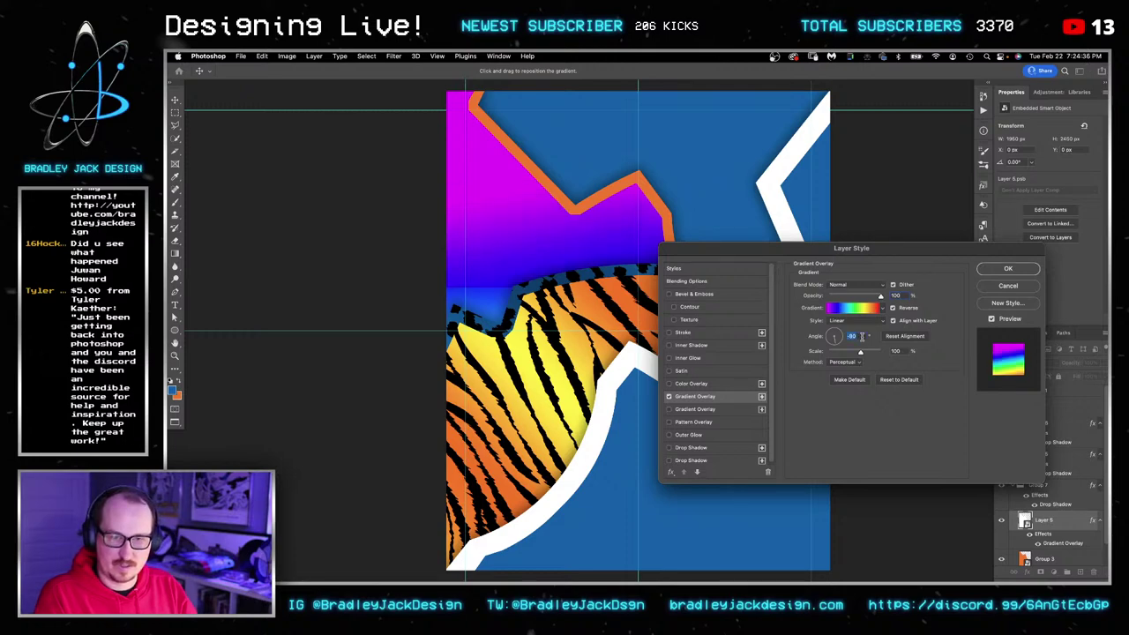
key(shift+Up)
key(shift+Up)
key(shift+Up)
key(shift+Up)
key(shift+Up)
key(shift+Up)
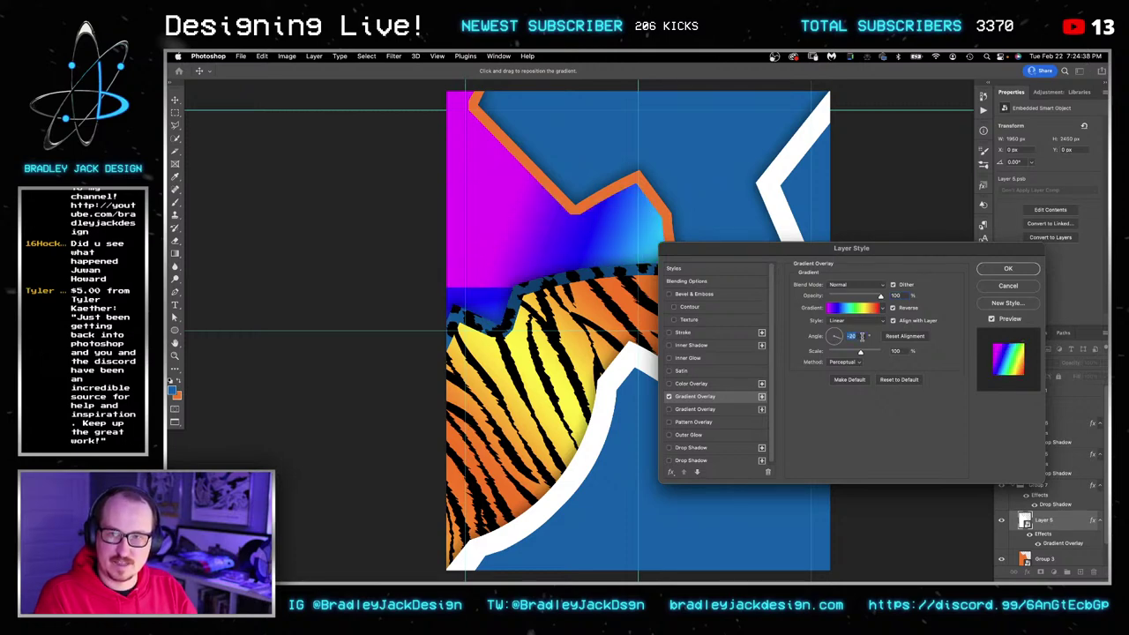
key(shift+Up)
key(shift+Up)
key(shift+Up)
key(shift+Up)
key(shift+Up)
key(shift+Up)
key(shift+Up)
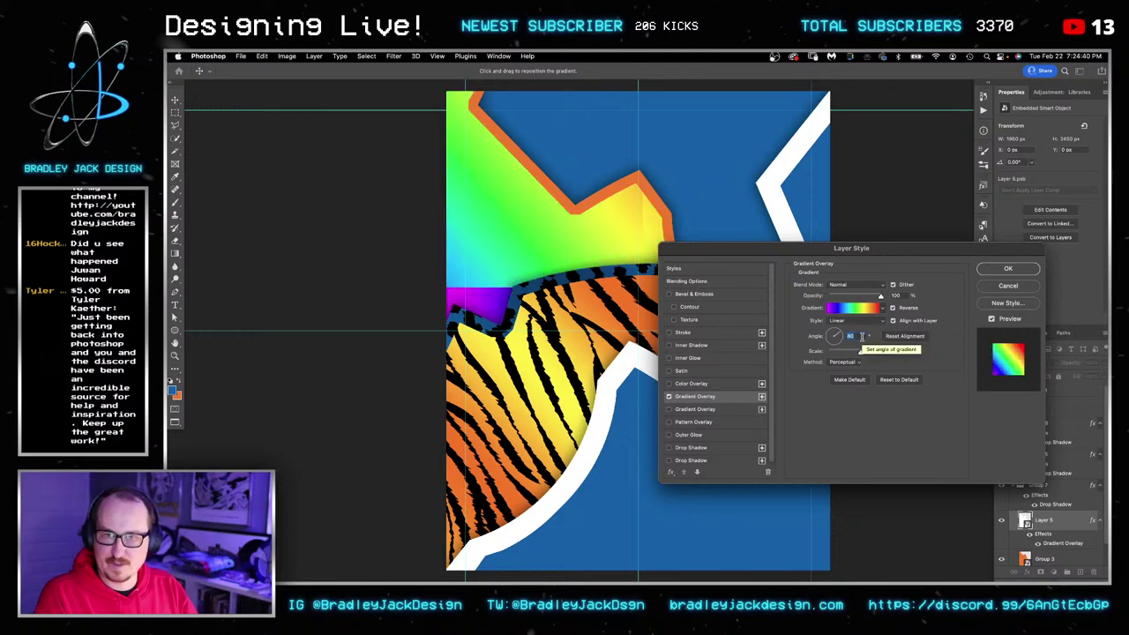
key(shift+Up)
key(shift+Up)
key(shift+Up)
key(shift+Up)
key(shift+Up)
key(shift+Up)
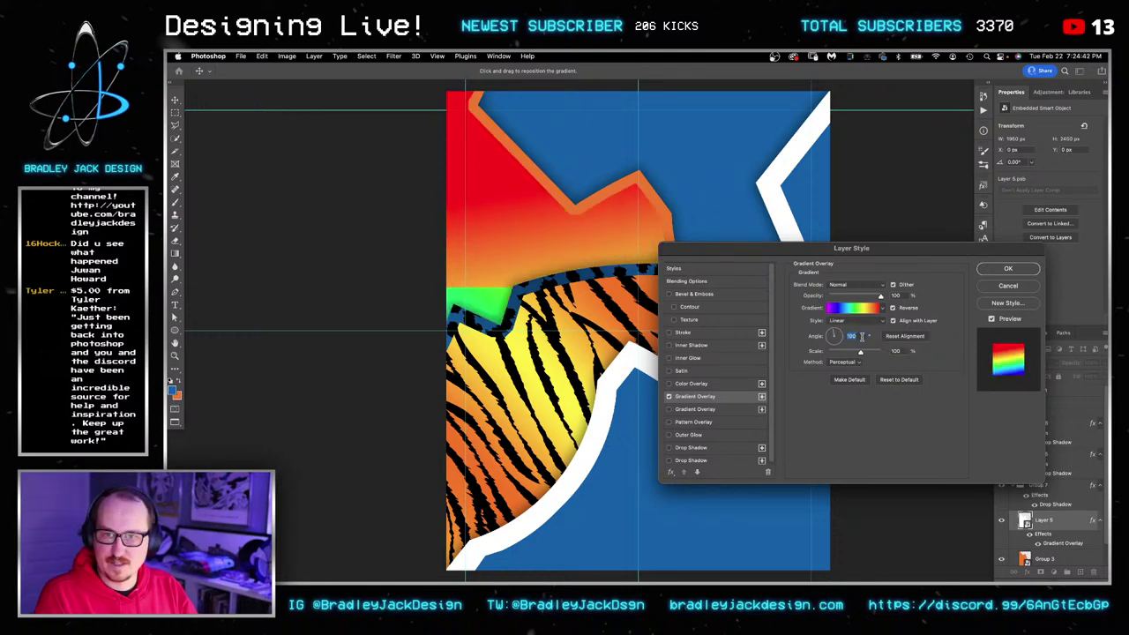
key(shift+Up)
key(shift+Up)
key(shift+Up)
key(shift+Up)
key(shift+Up)
key(shift+Up)
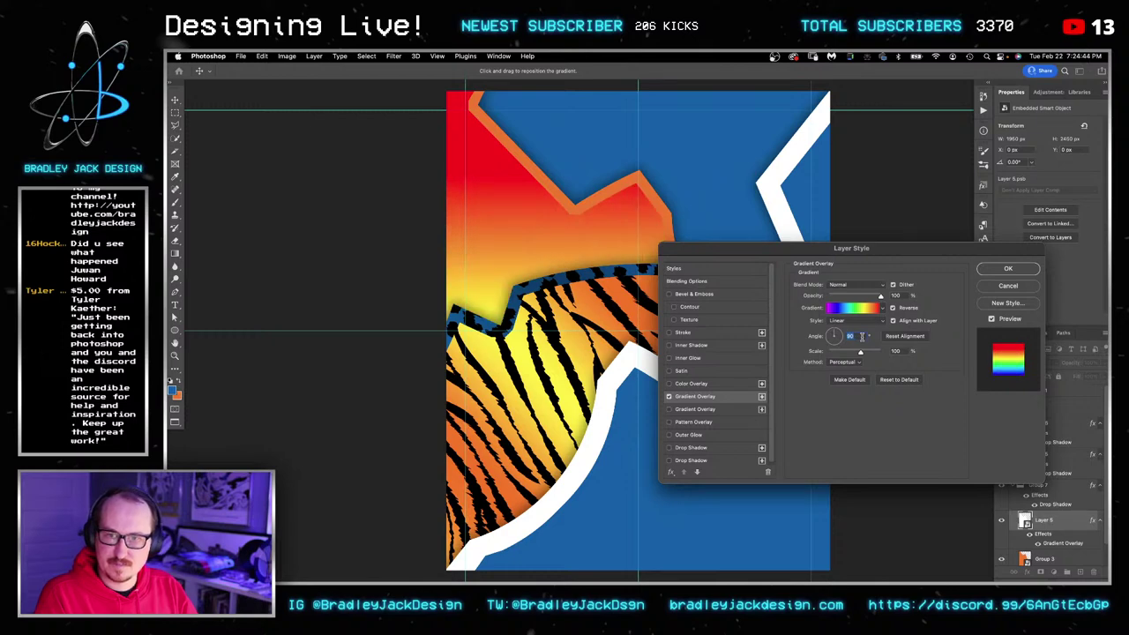
key(shift+Up)
key(shift+Up)
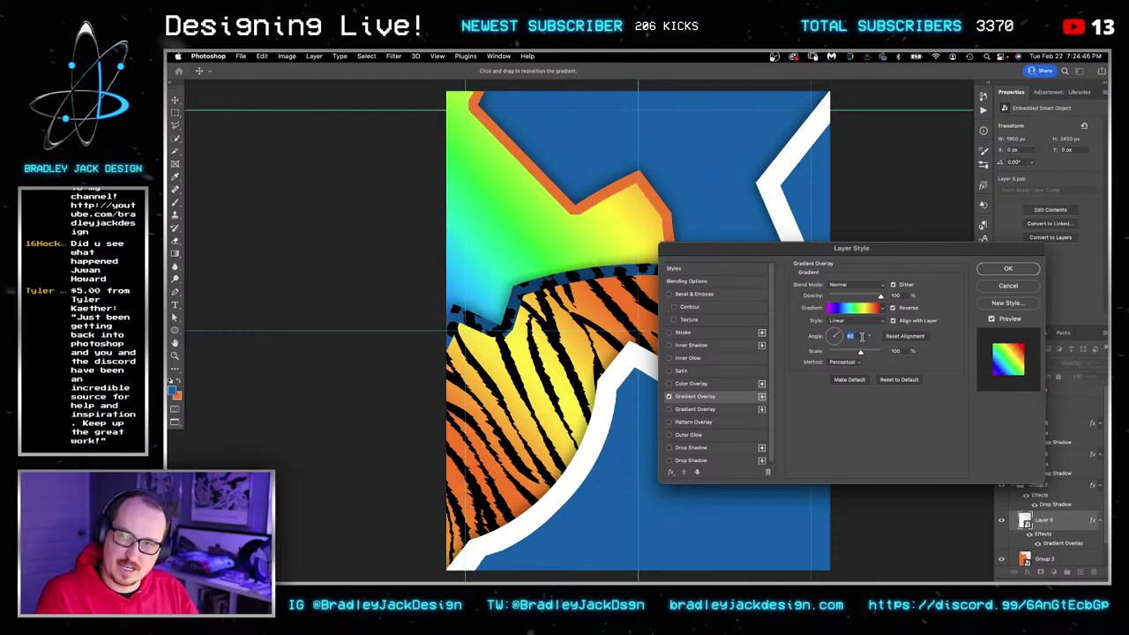
click(1028, 287)
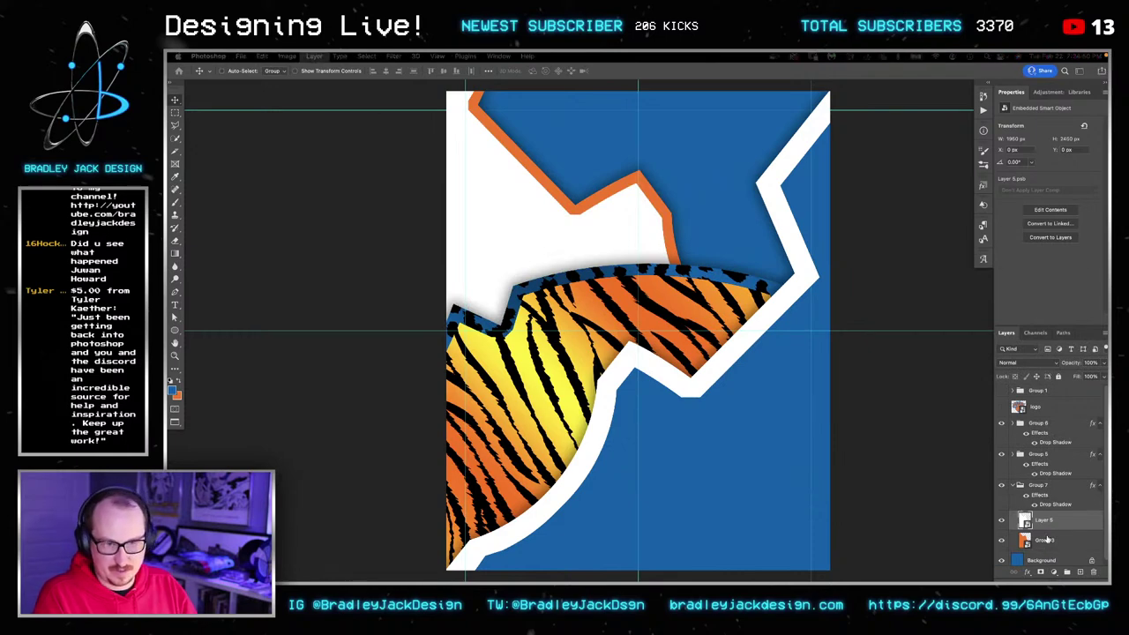
Create a new layer clipped to Layer 5 and draw a diagonal rainbow gradient across the white shape from lower left to upper right.
key(alt+shift+super+n)
key(g)
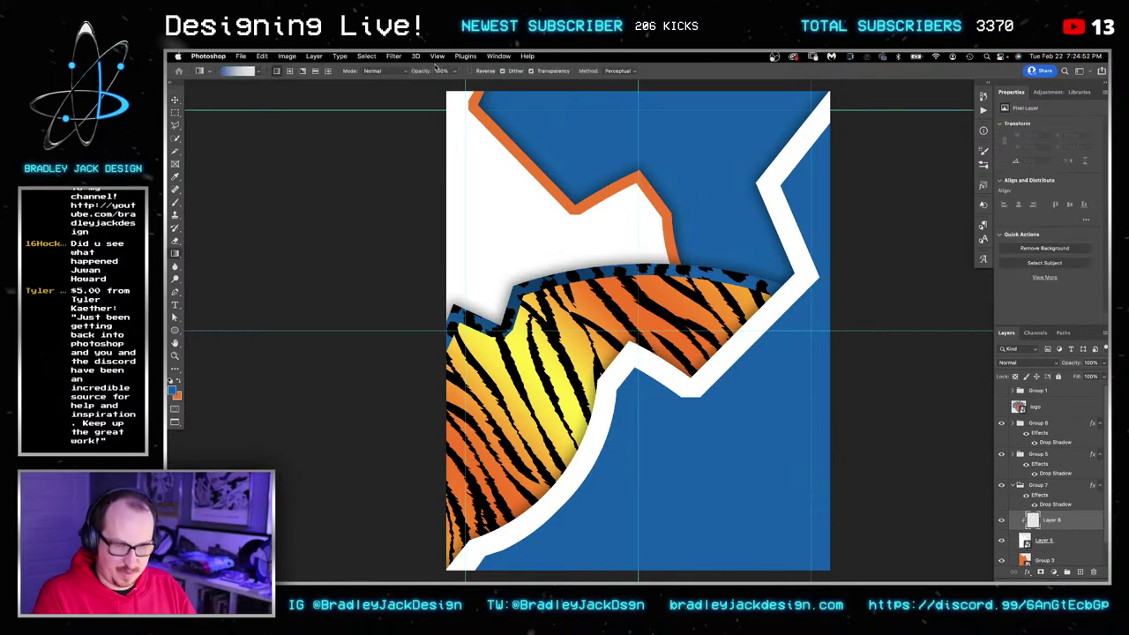
click(265, 72)
scroll(227, 393, down, 10)
click(189, 382)
scroll(548, 304, up, 15)
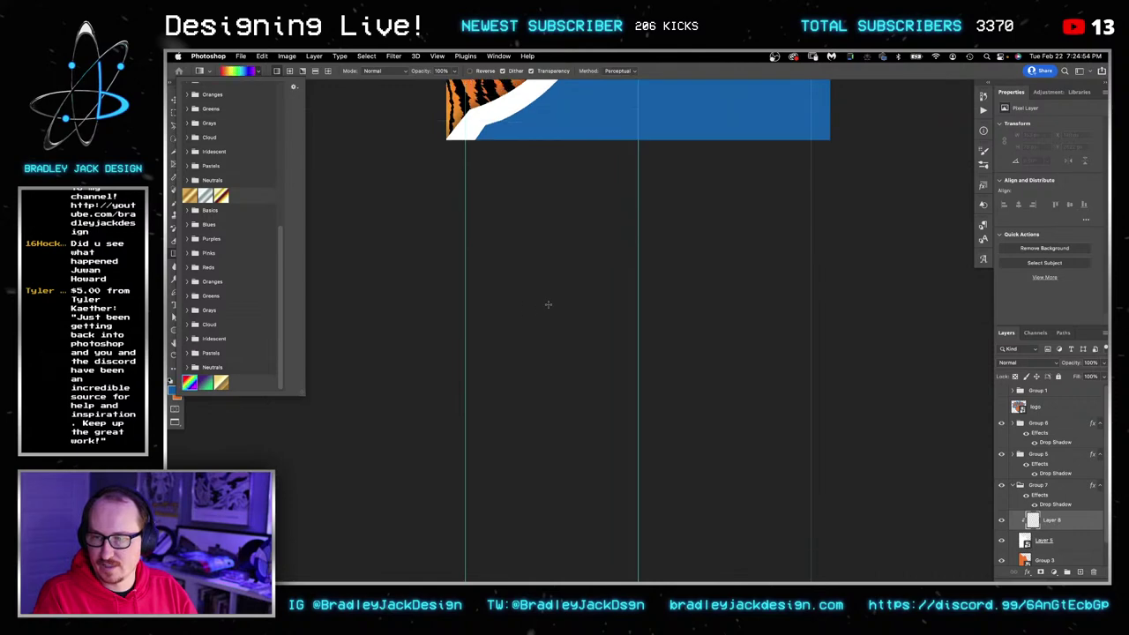
scroll(538, 303, down, 2)
scroll(538, 302, down, 5)
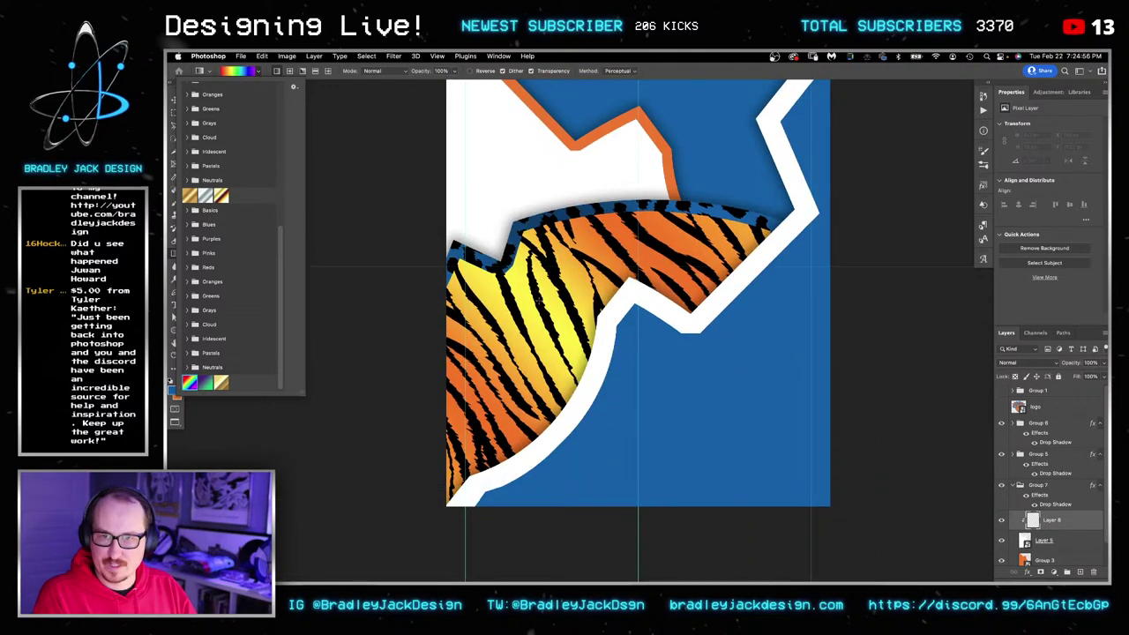
scroll(538, 302, up, 1)
mouse_move(436, 378)
mouse_down()
mouse_move(560, 280)
mouse_move(643, 185)
mouse_up()
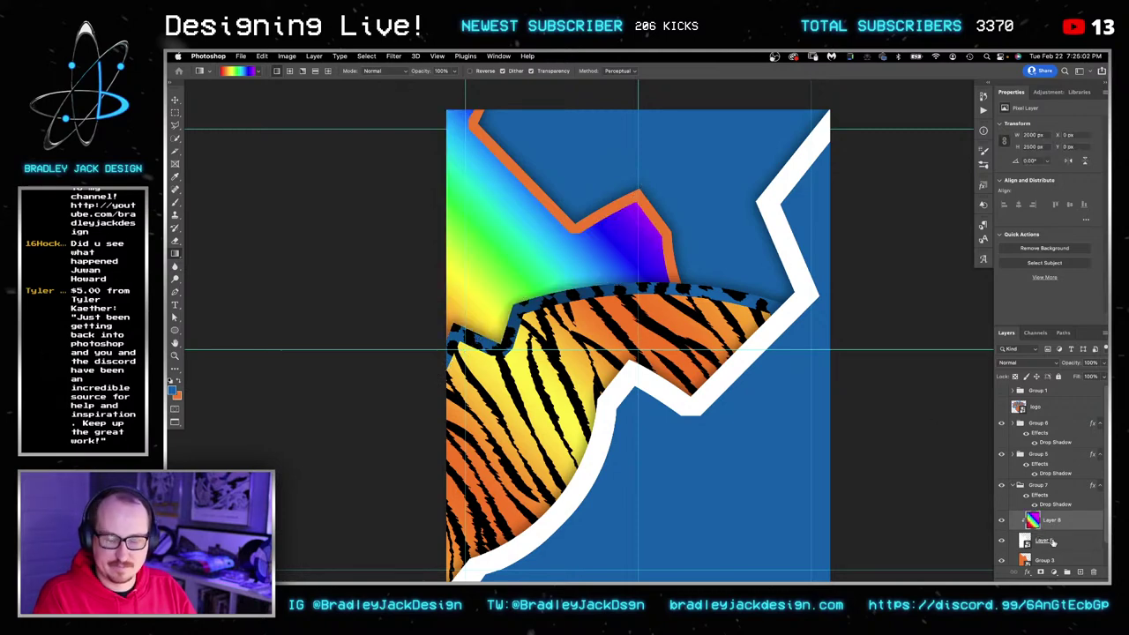
Compare the rainbow gradient with the '90s notebook photo in Safari.
key(super+Tab)
key(super+Tab)
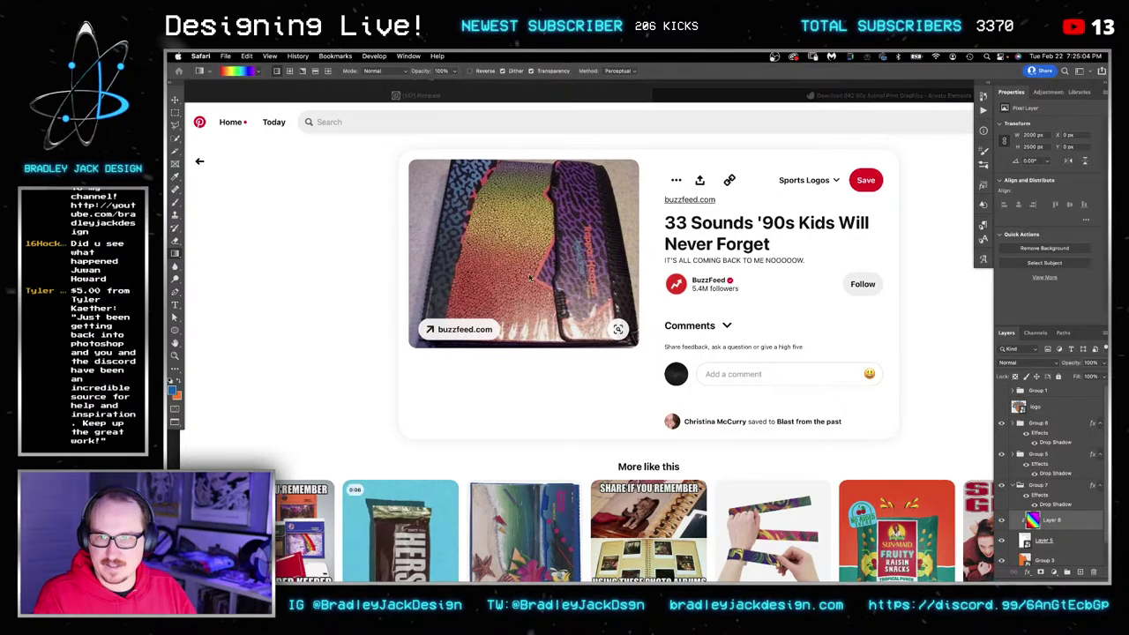
Switch to Finder, preview the transparent-background animal print files, and place 03.psd into the poster above the rainbow gradient layer.
key(super+Tab)
click(418, 571)
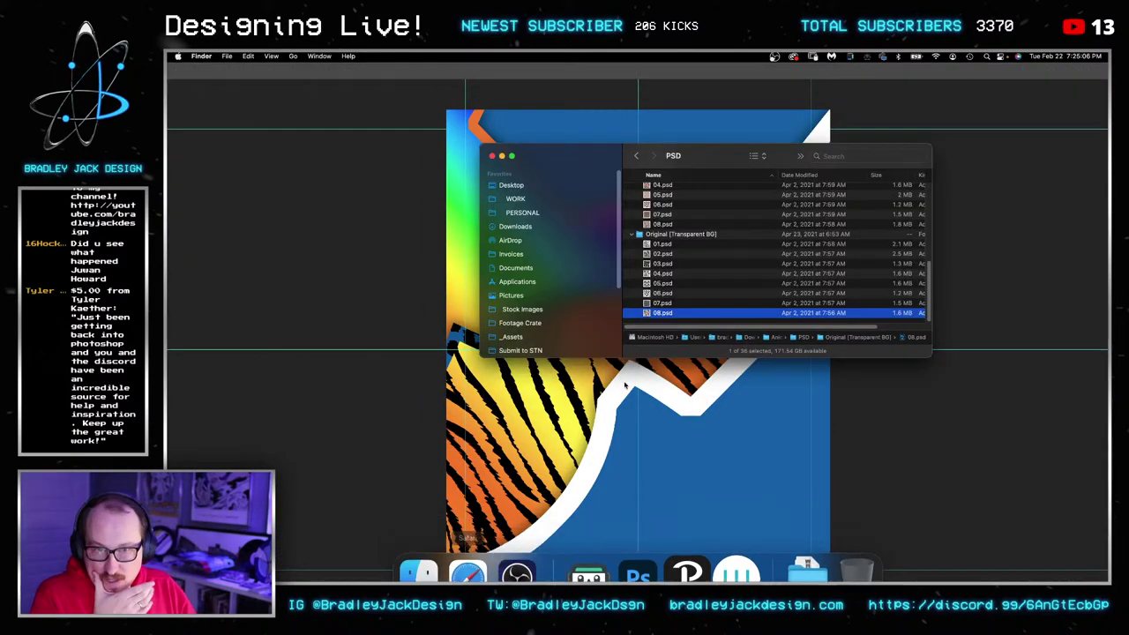
key(space)
key(Up)
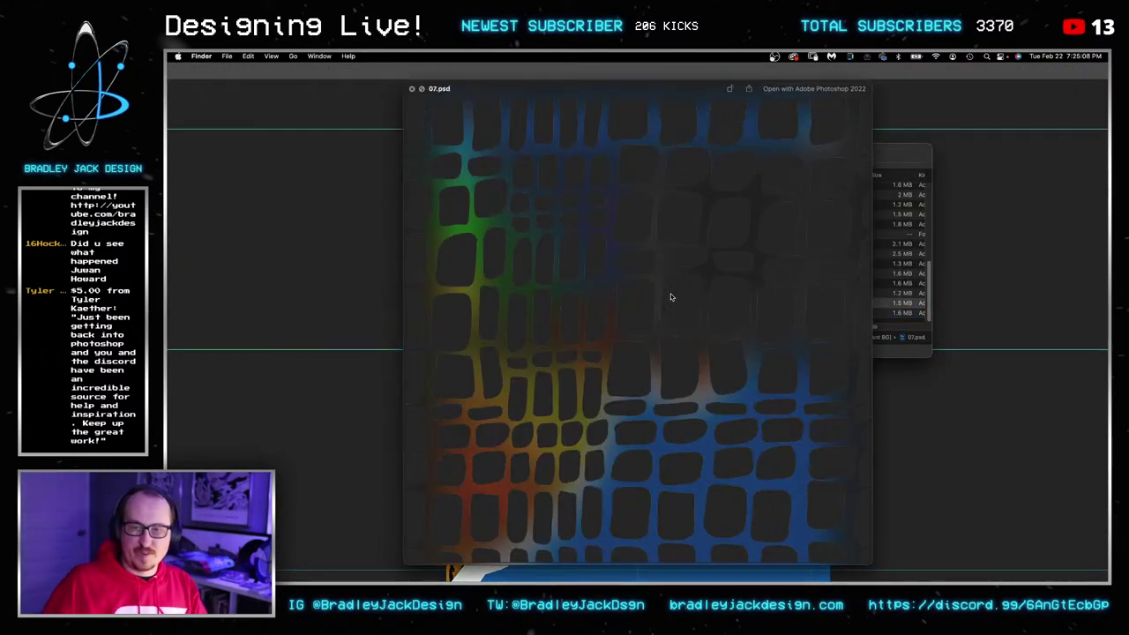
key(Up)
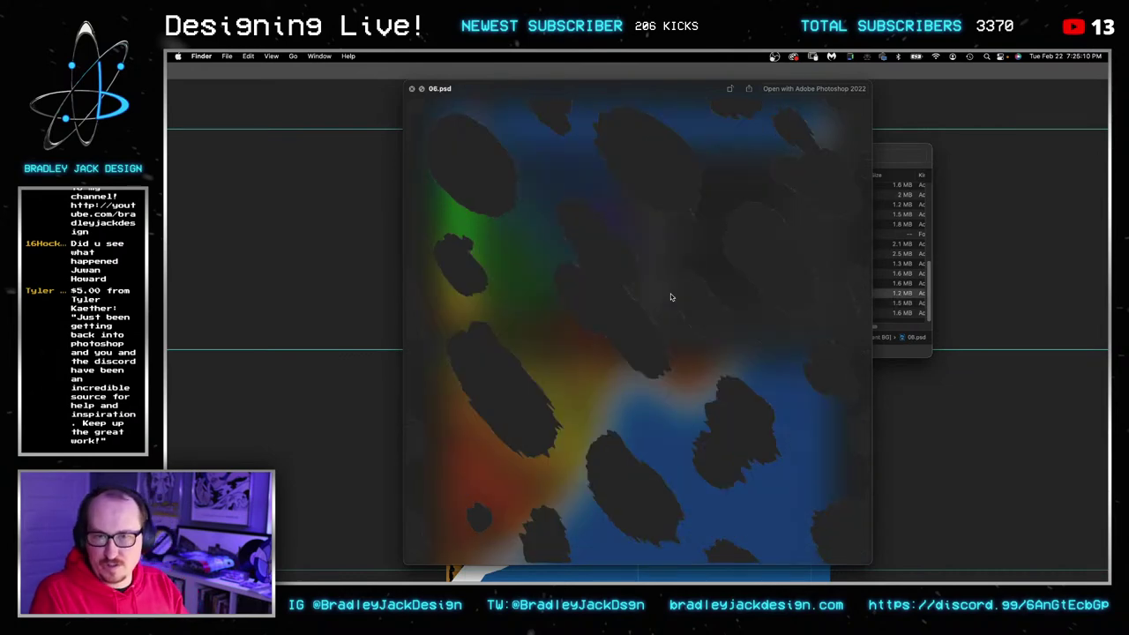
key(Up)
key(Up)
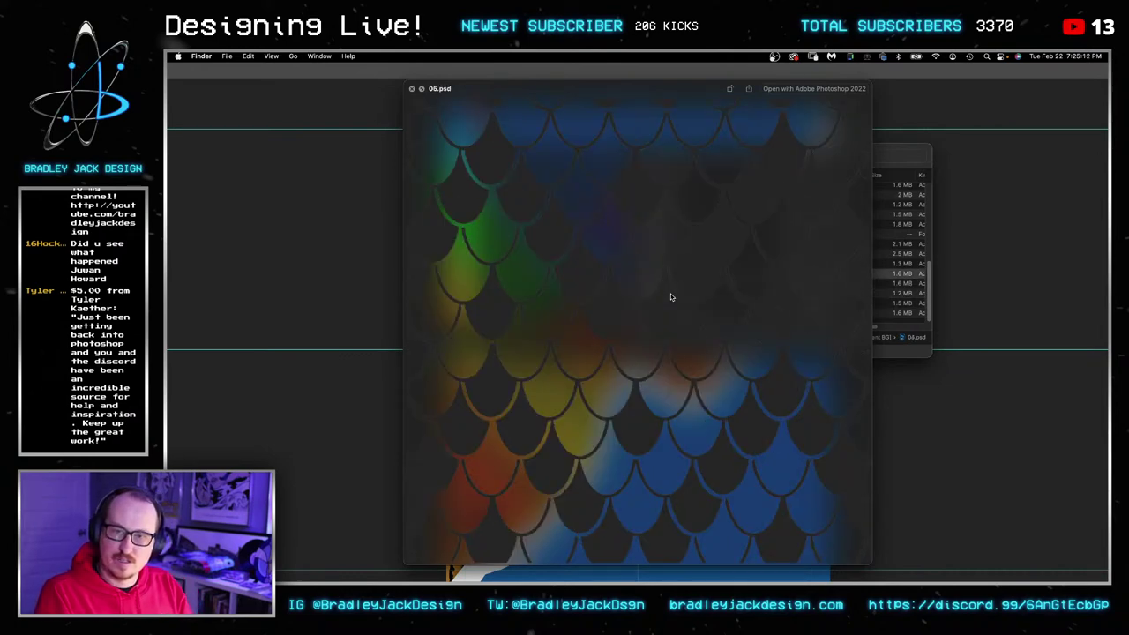
key(Up)
key(space)
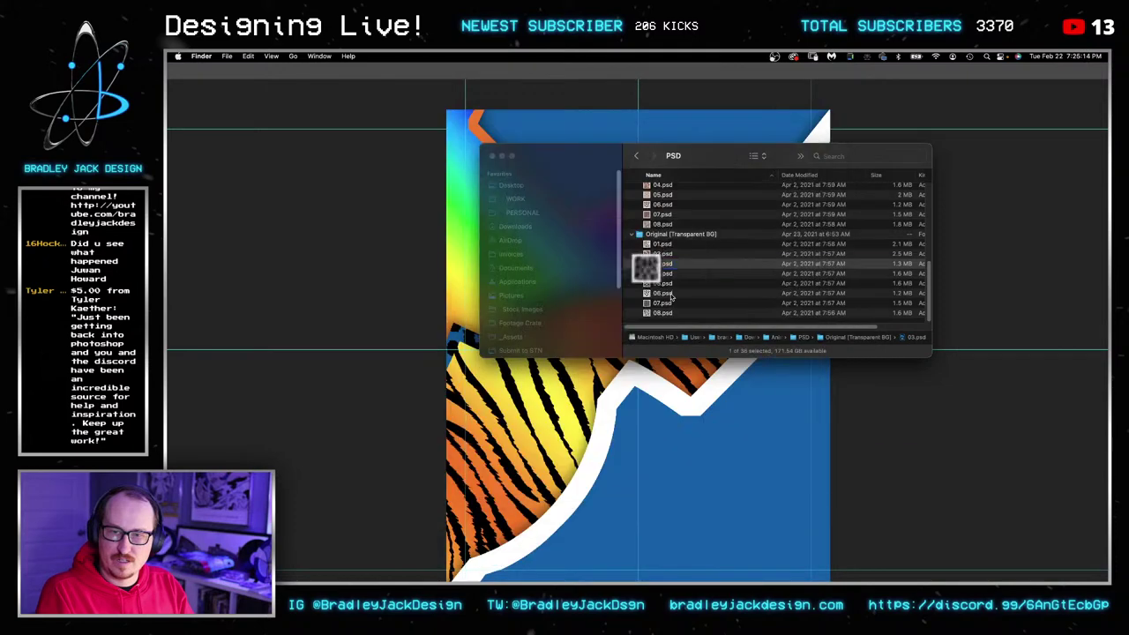
drag(672, 298, 409, 249)
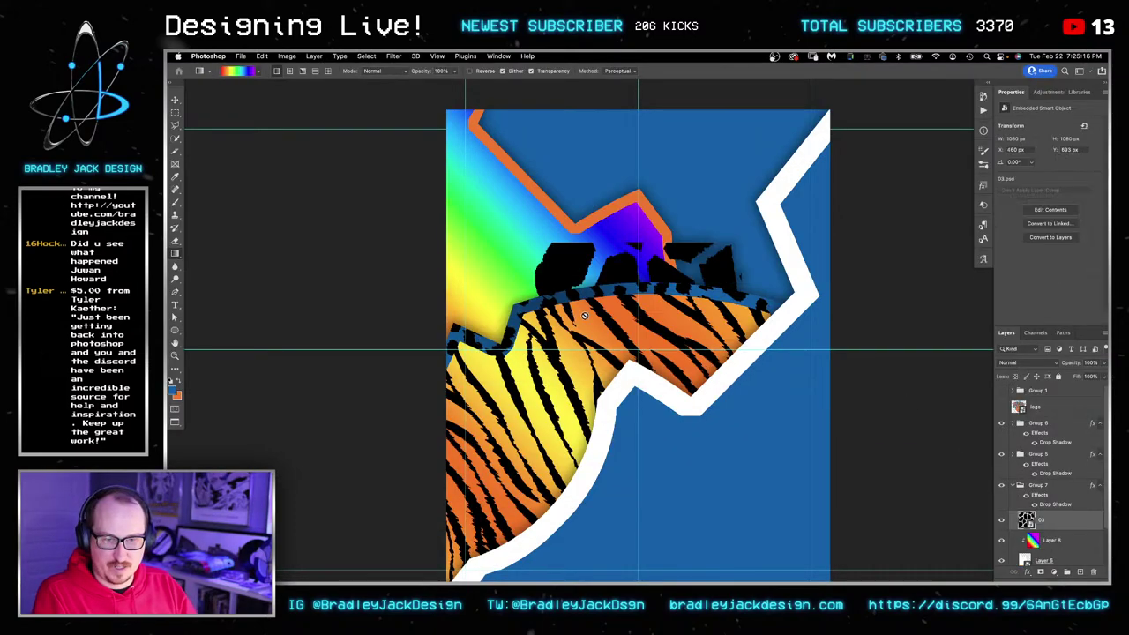
Scale the placed 03 print down to about 118 by 117 px and try defining a pattern from the poster document.
key(super+t)
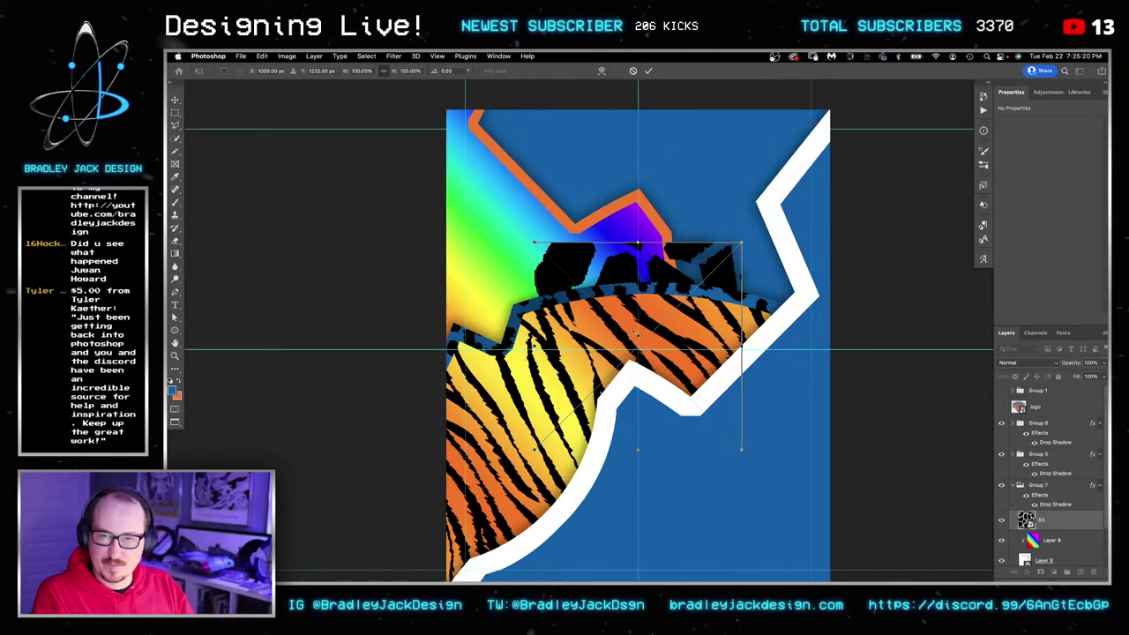
drag(741, 449, 629, 294)
drag(634, 332, 561, 265)
key(Return)
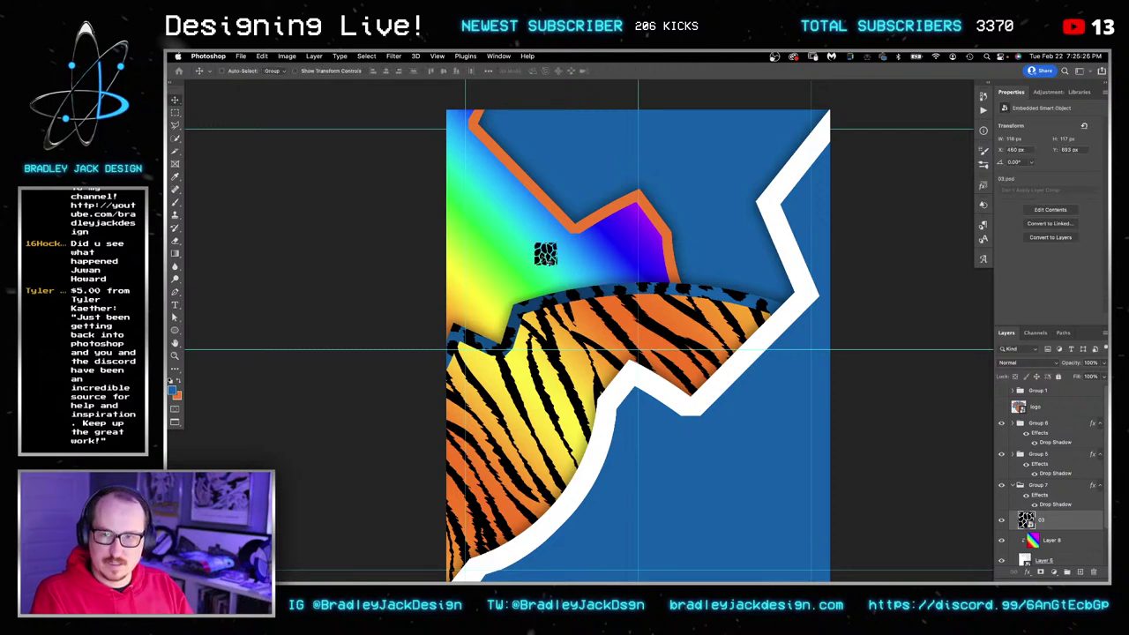
click(287, 57)
mouse_move(262, 57)
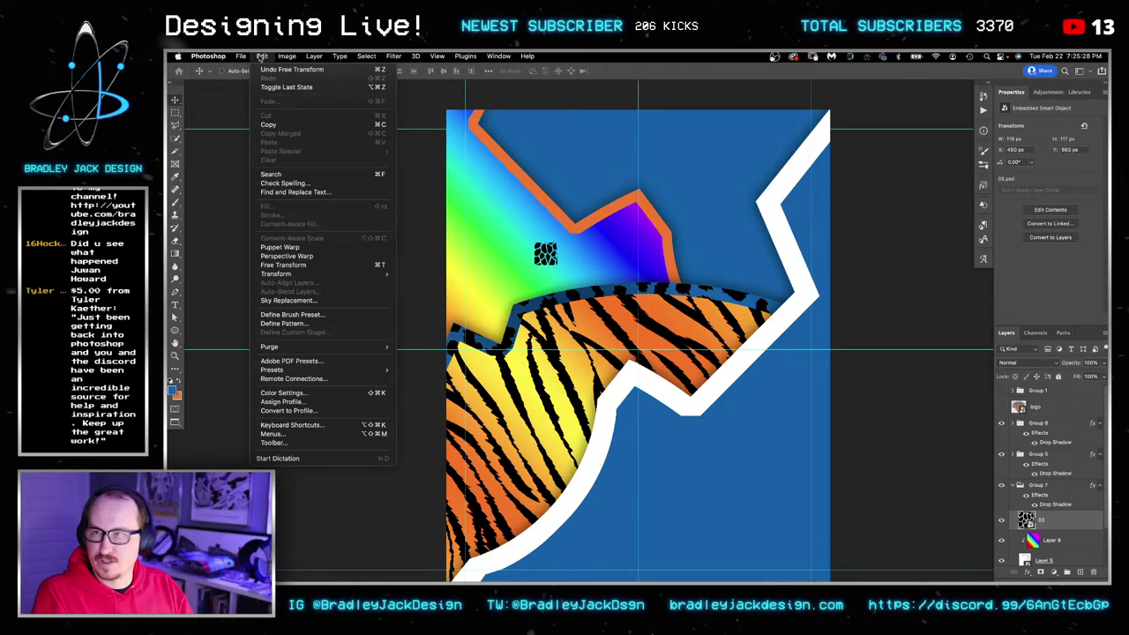
click(319, 324)
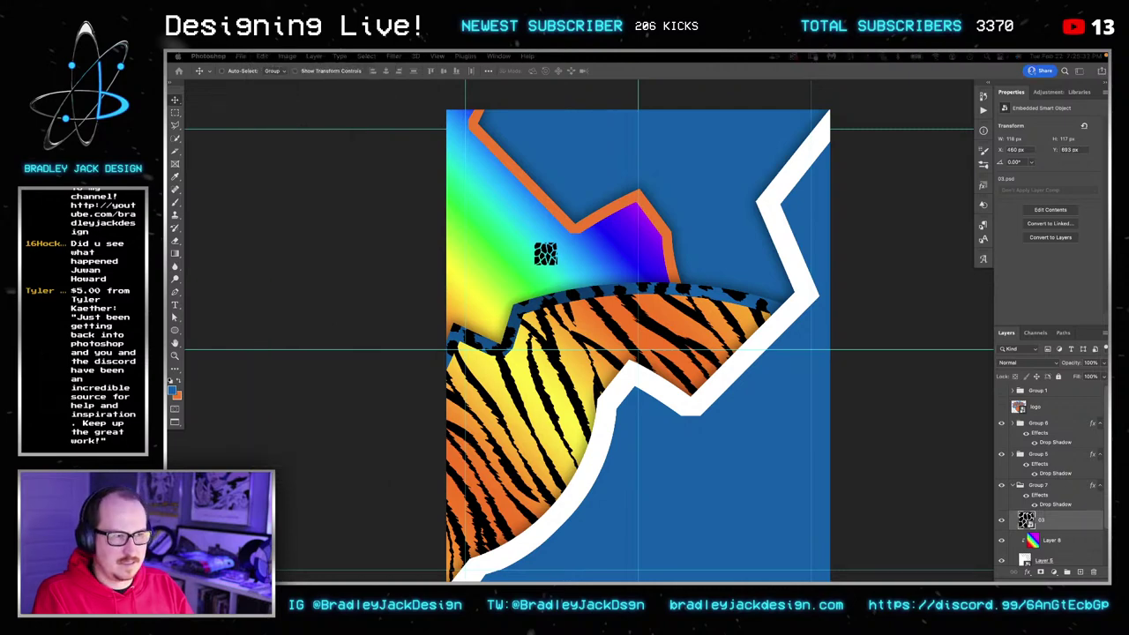
key(Return)
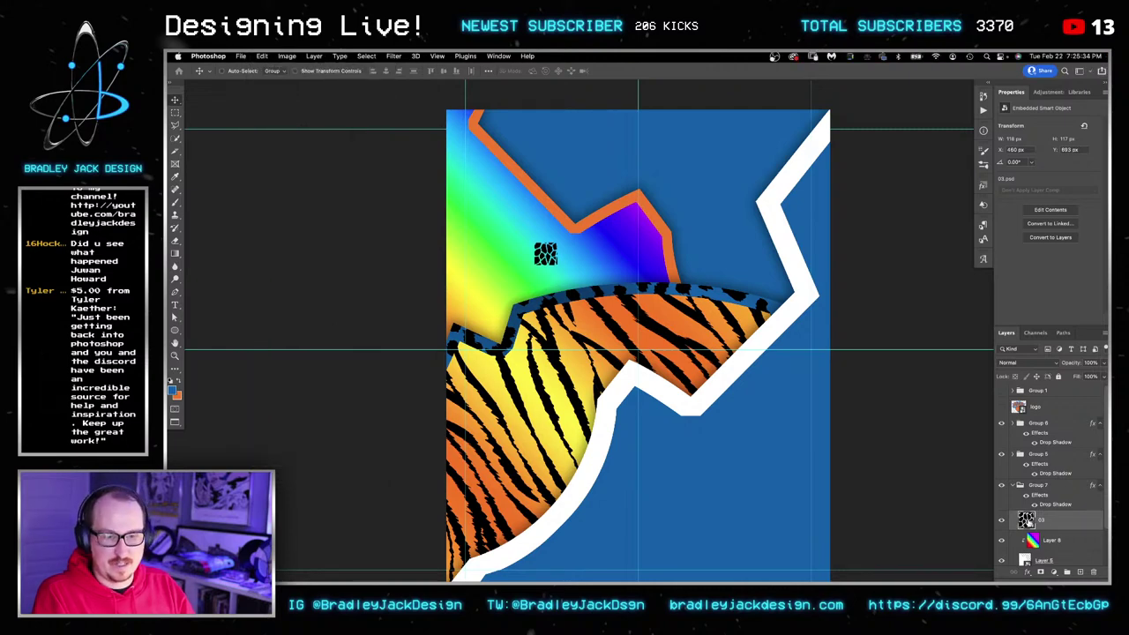
Open the contents of the 03 smart object, define its full-size print as a pattern, and return to the poster.
double_click(1027, 520)
click(287, 56)
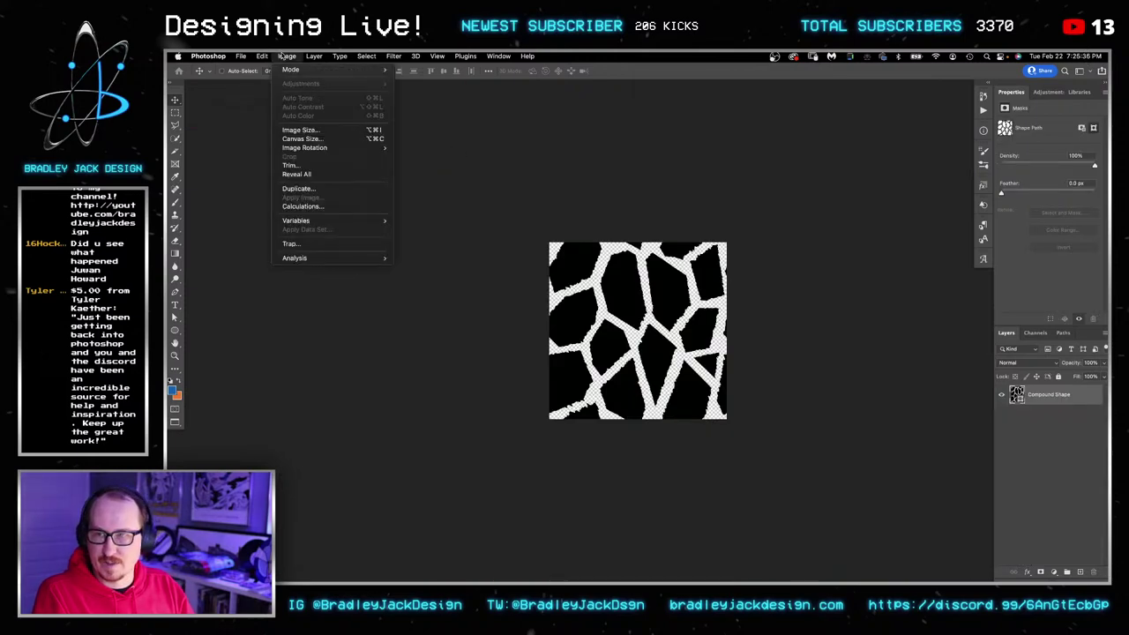
mouse_move(265, 59)
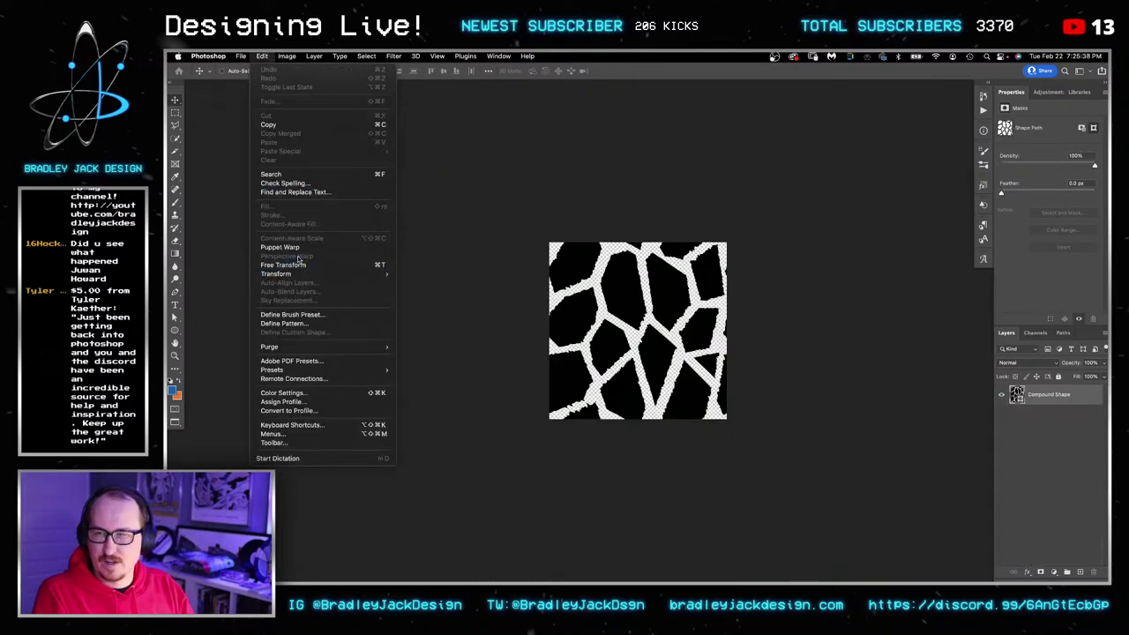
click(303, 322)
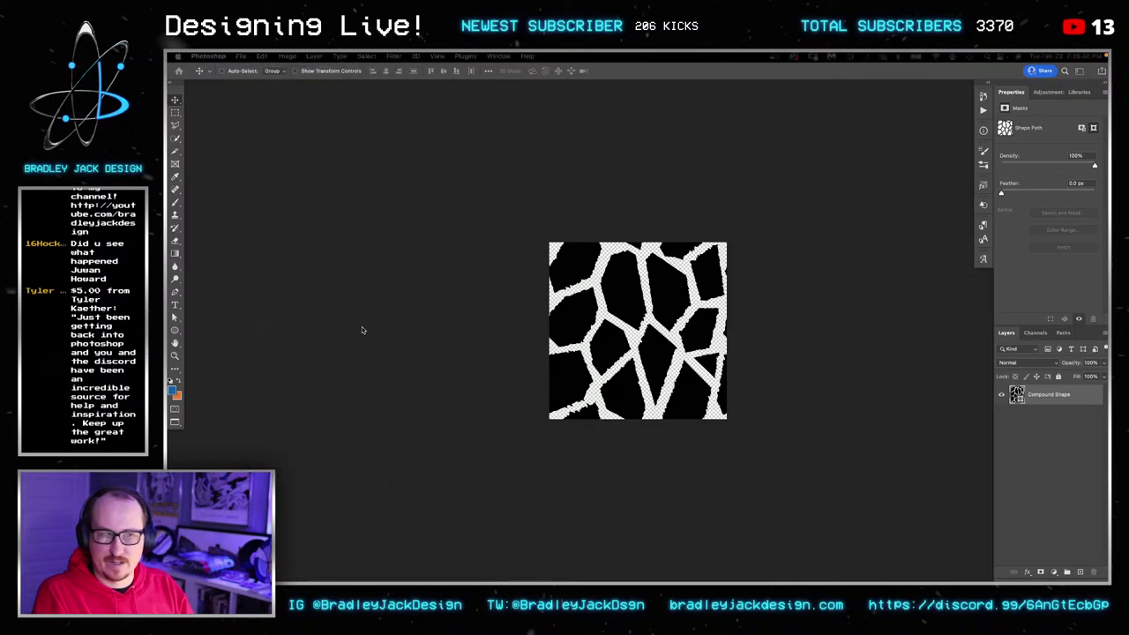
key(Return)
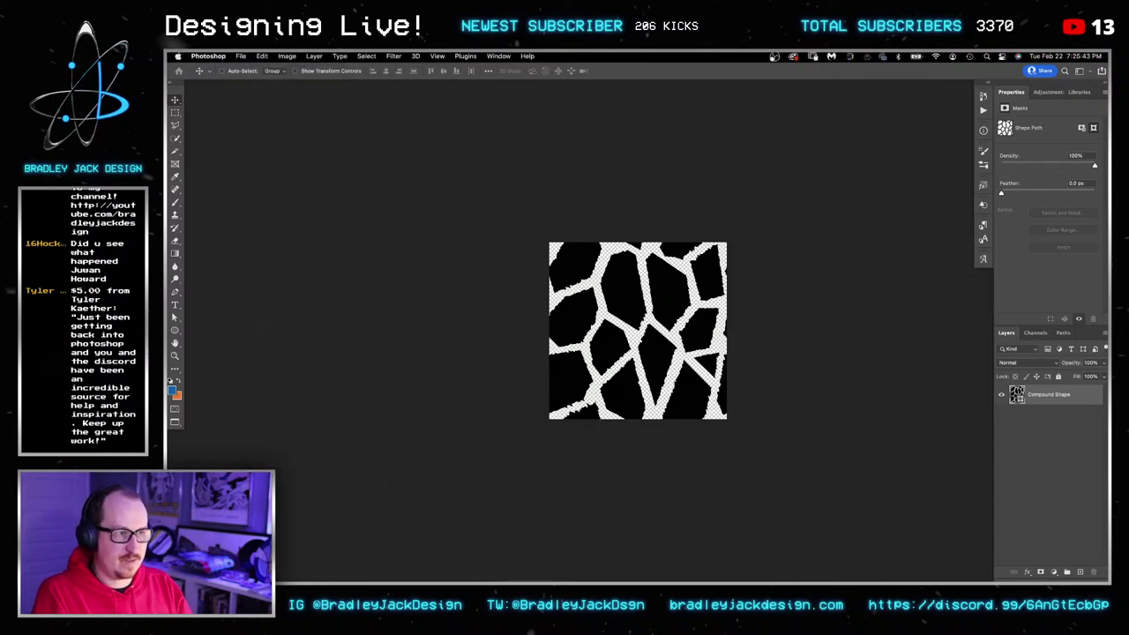
key(super+w)
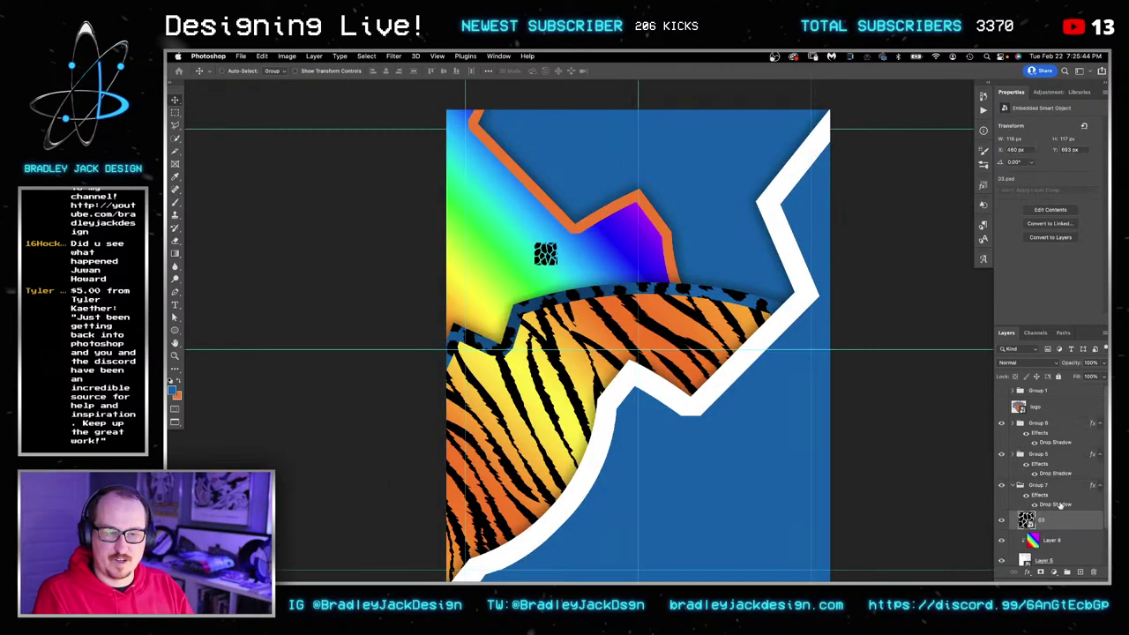
Hide the 03 layer and convert the rainbow gradient and its clipping base shape, Layer 5, into one smart object.
click(1002, 521)
scroll(1049, 534, down, 1)
click(1054, 545)
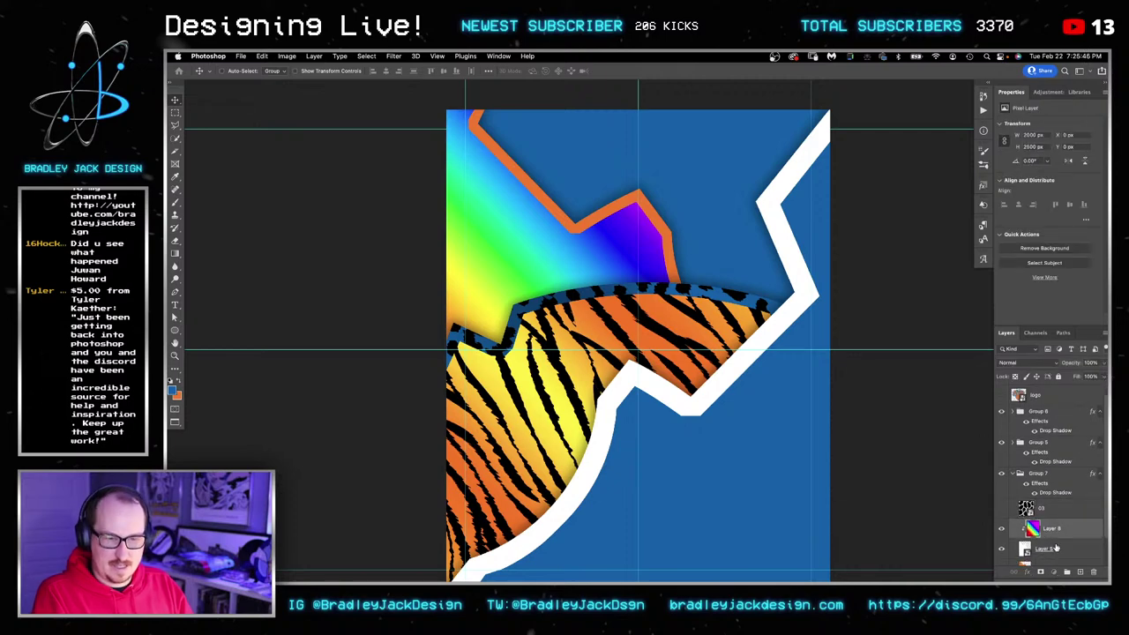
key(super+alt+s)
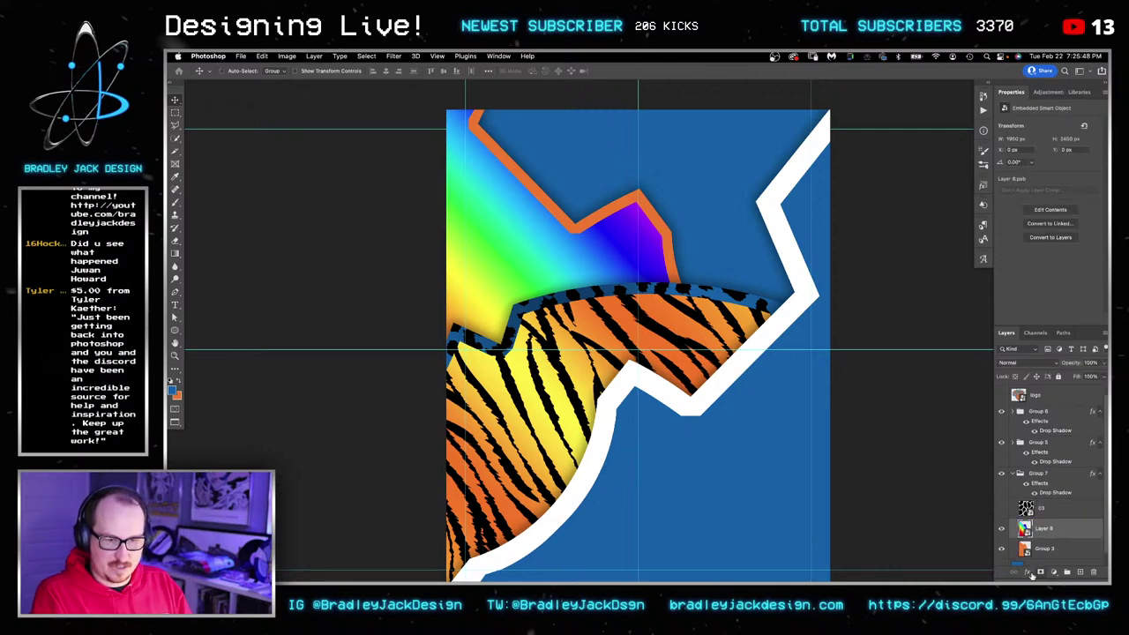
Add a Pattern Overlay to the rainbow smart object using the newly defined black cell print.
click(1031, 574)
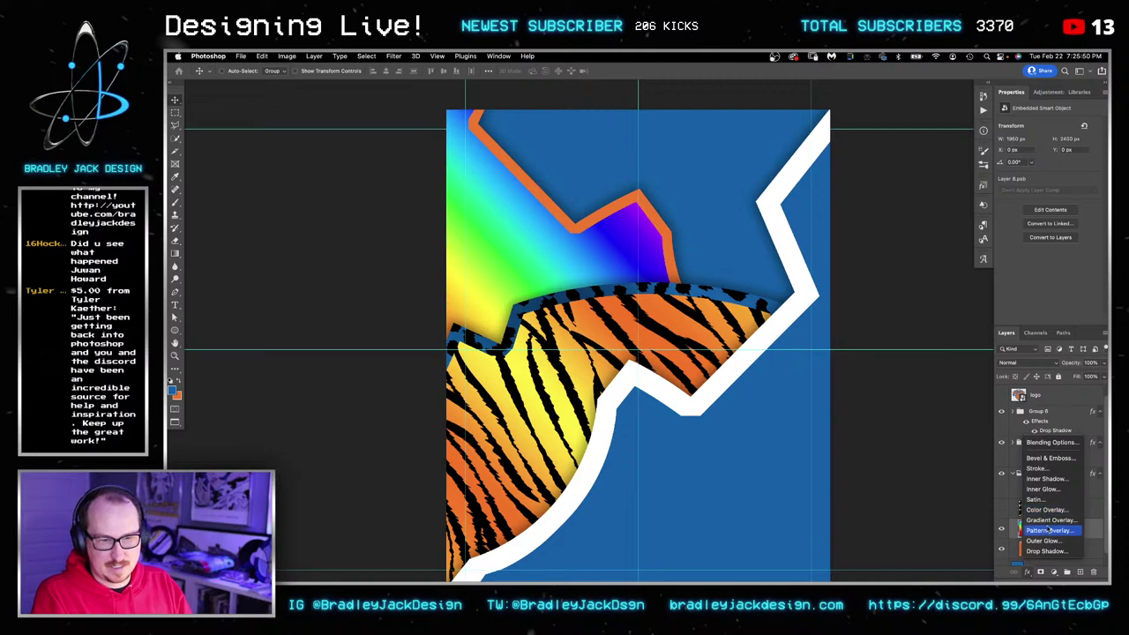
click(1049, 530)
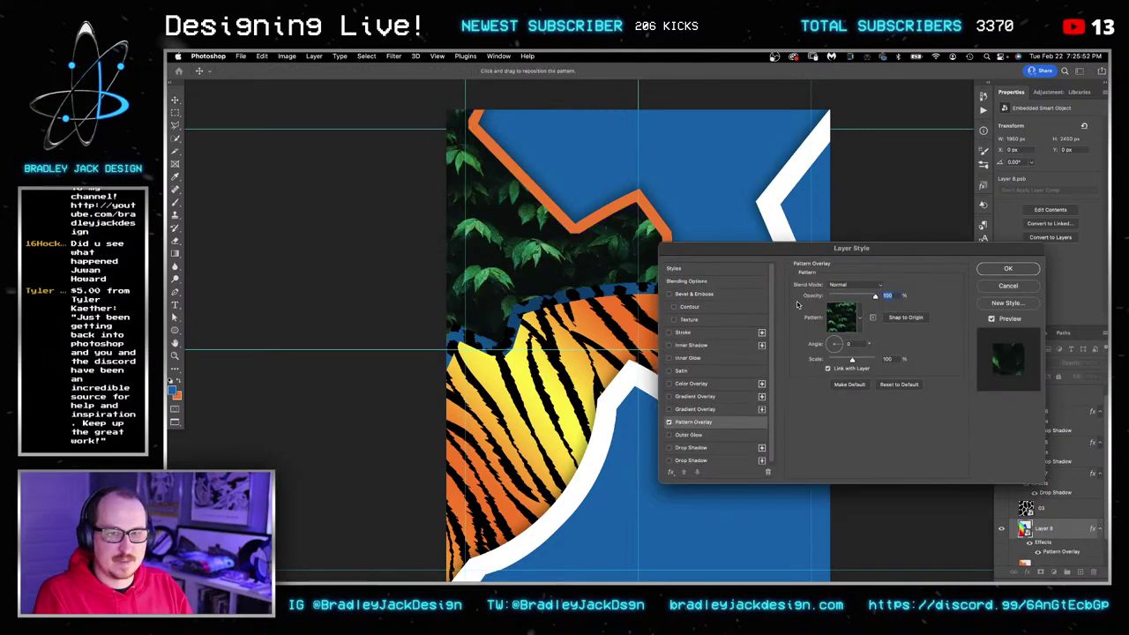
click(857, 316)
scroll(832, 380, down, 3)
click(792, 393)
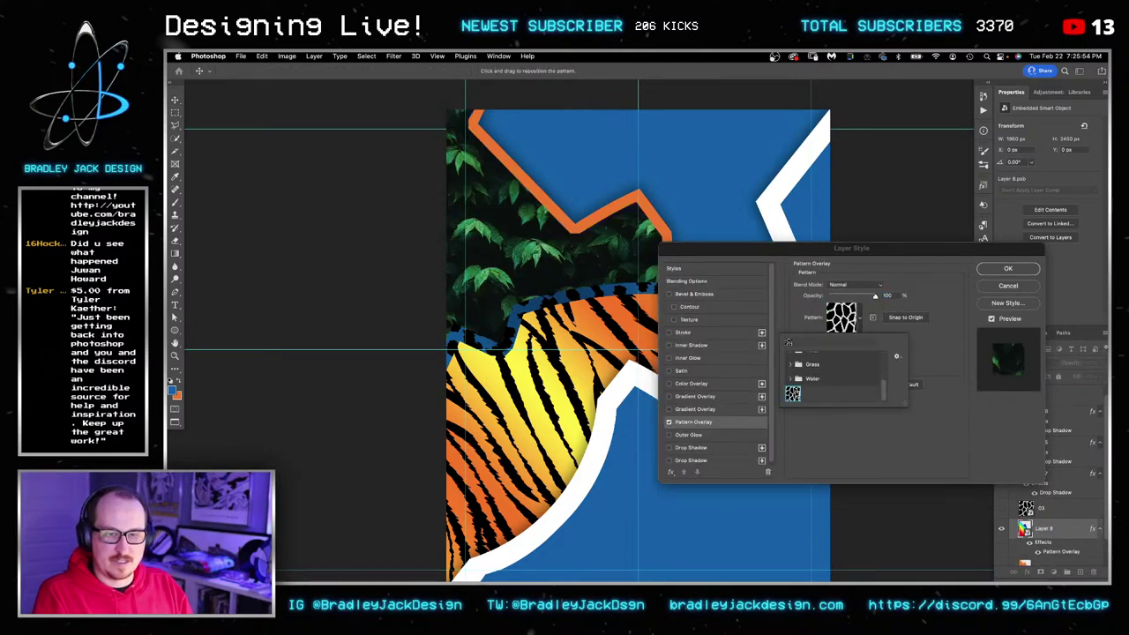
click(923, 307)
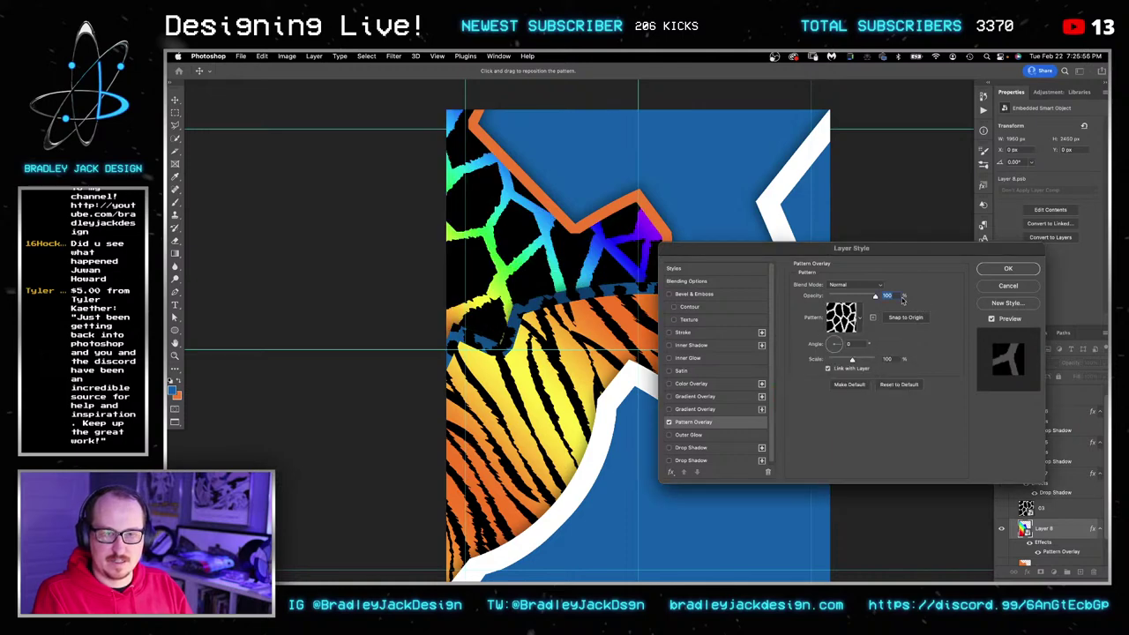
Try different scales for the pattern overlay, set it to about 35%, and apply the layer style.
key(shift+Down)
key(shift+Down)
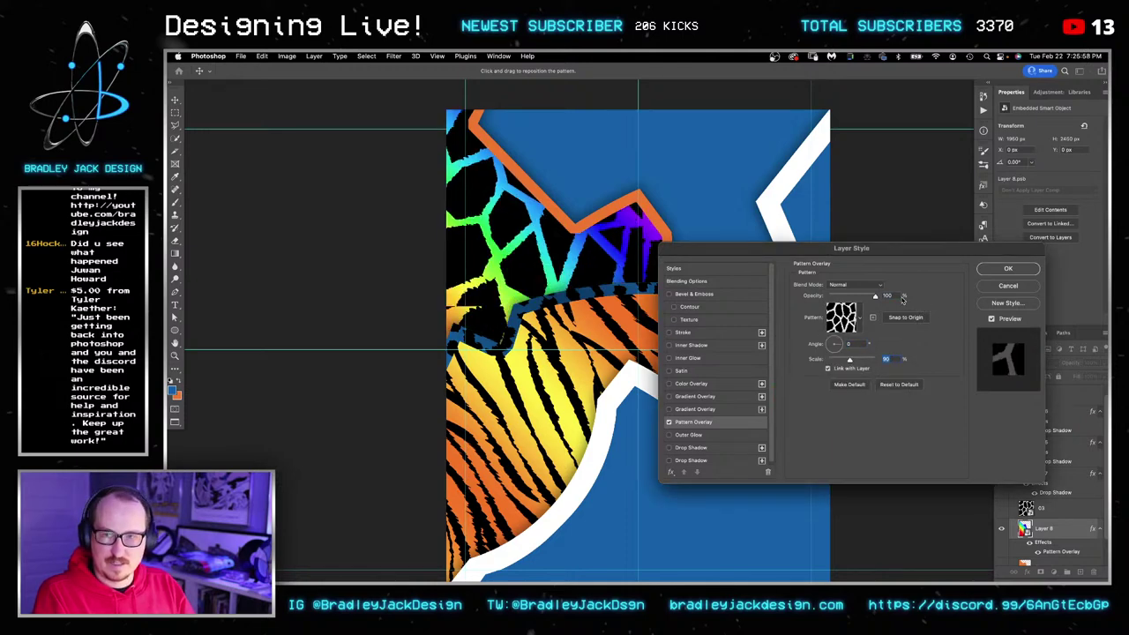
key(shift+Down)
key(shift+Down)
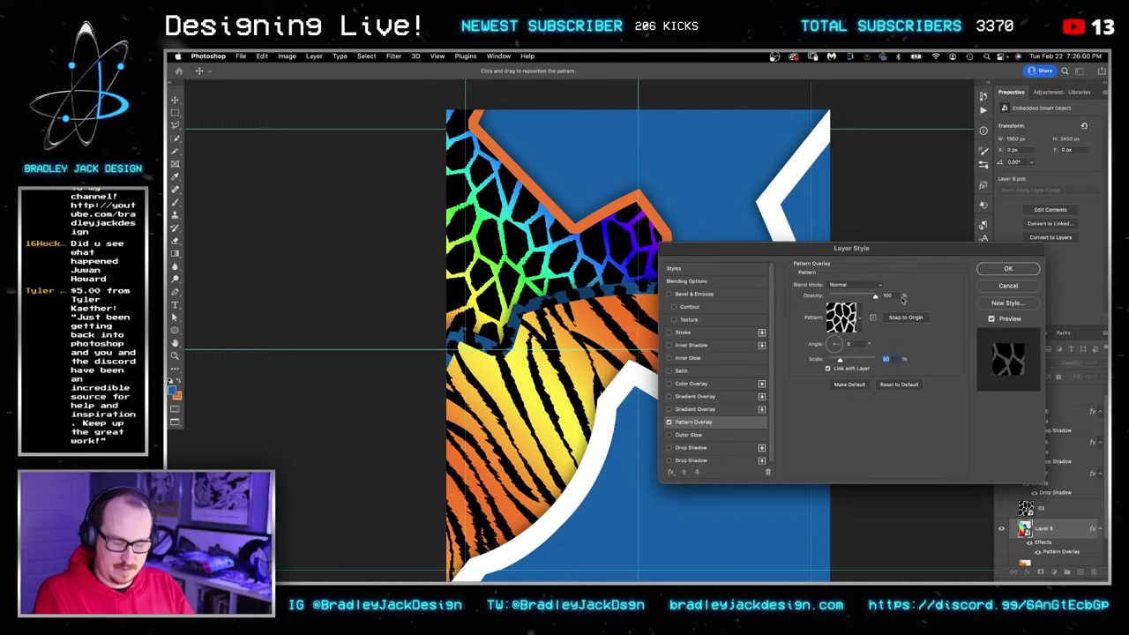
key(shift+Down)
key(shift+Down)
key(shift+Down)
key(shift+Down)
key(shift+Down)
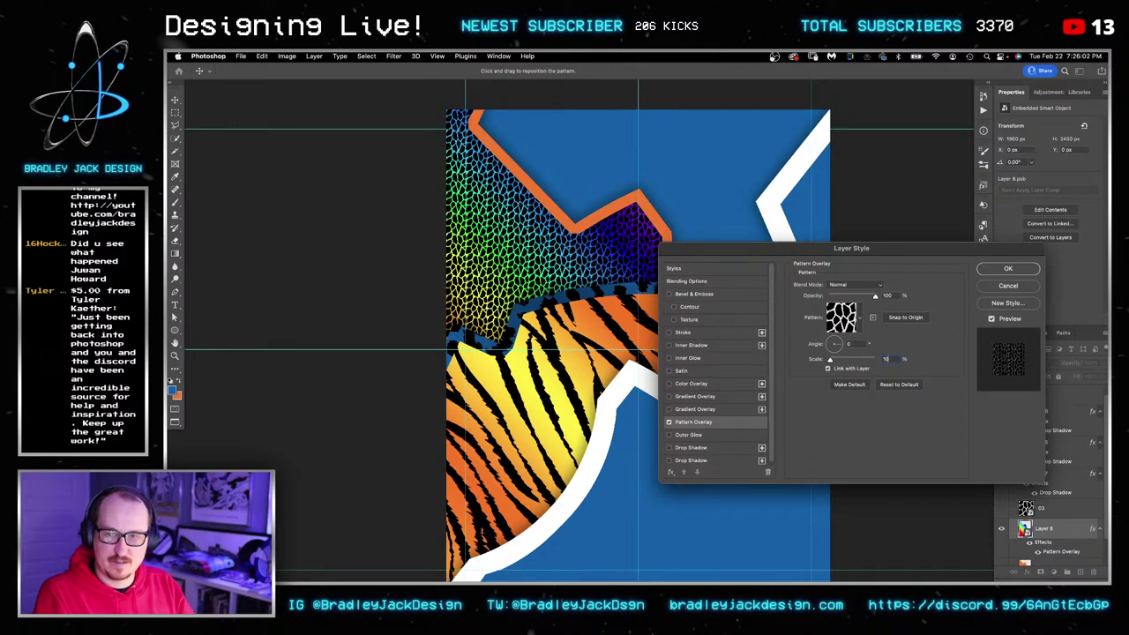
key(shift+Up)
key(shift+Up)
key(shift+Up)
key(shift+Up)
key(shift+Up)
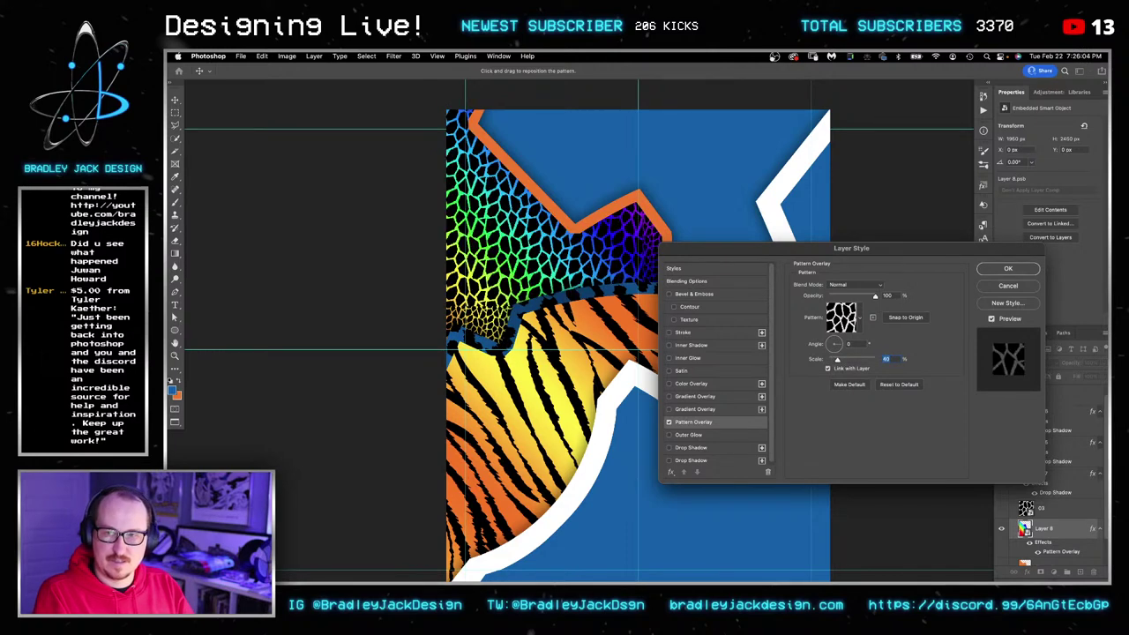
key(shift+Down)
key(shift+Down)
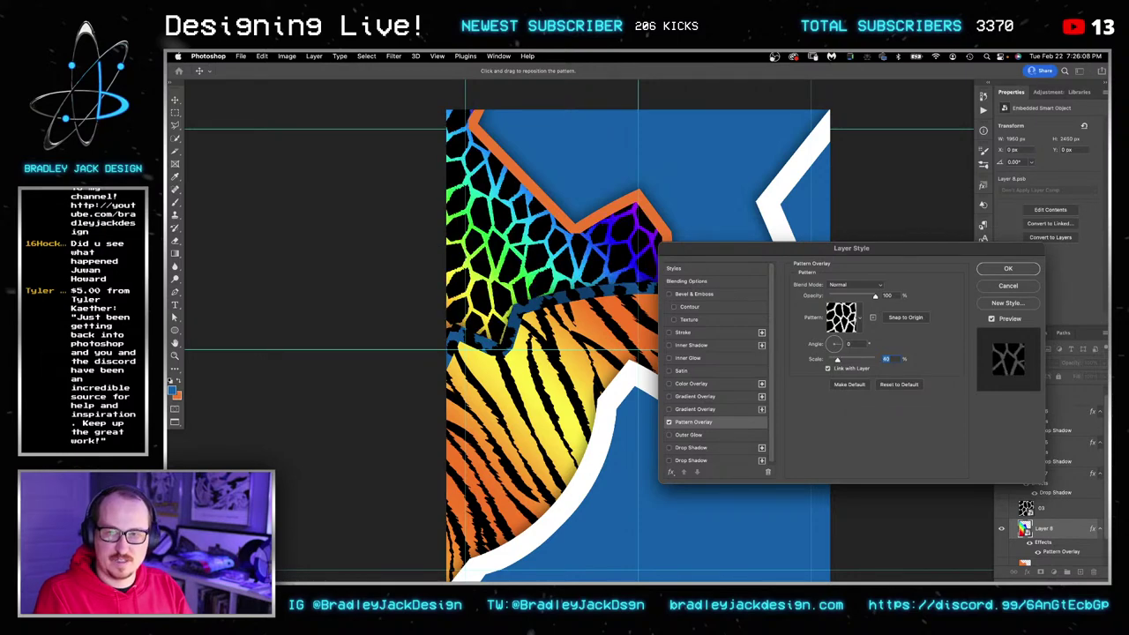
key(shift+Down)
key(shift+Down)
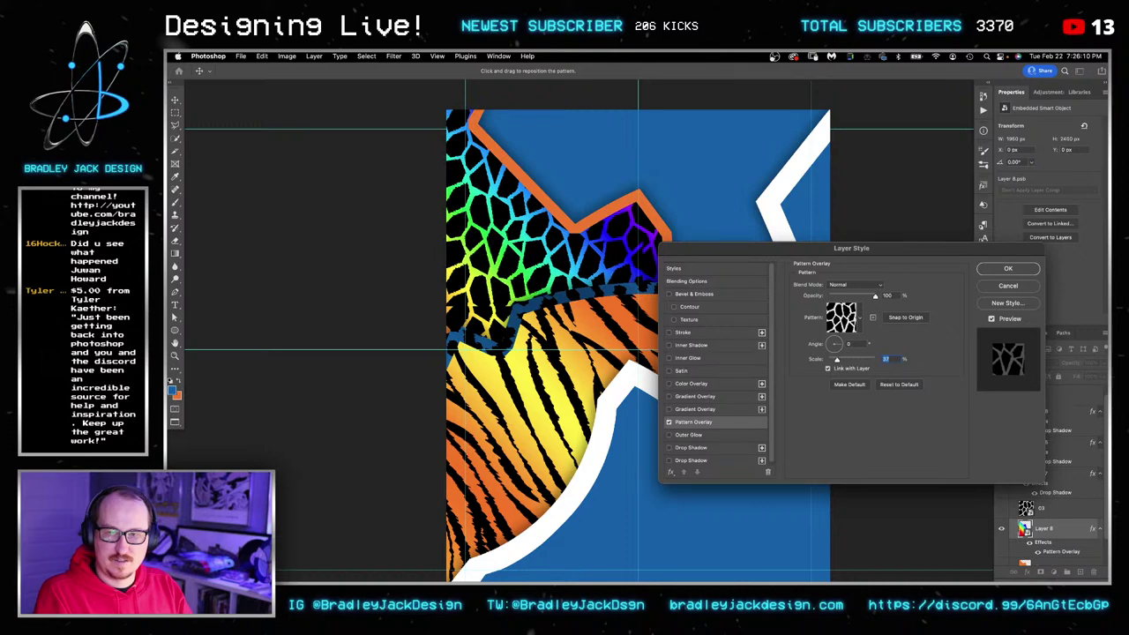
key(shift+Up)
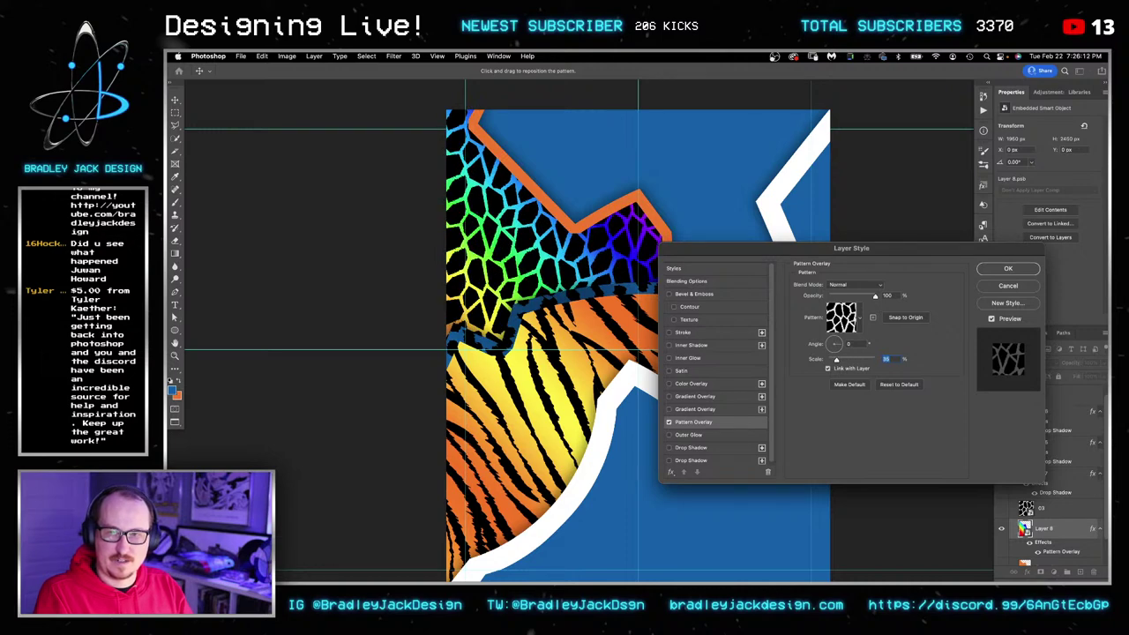
key(Return)
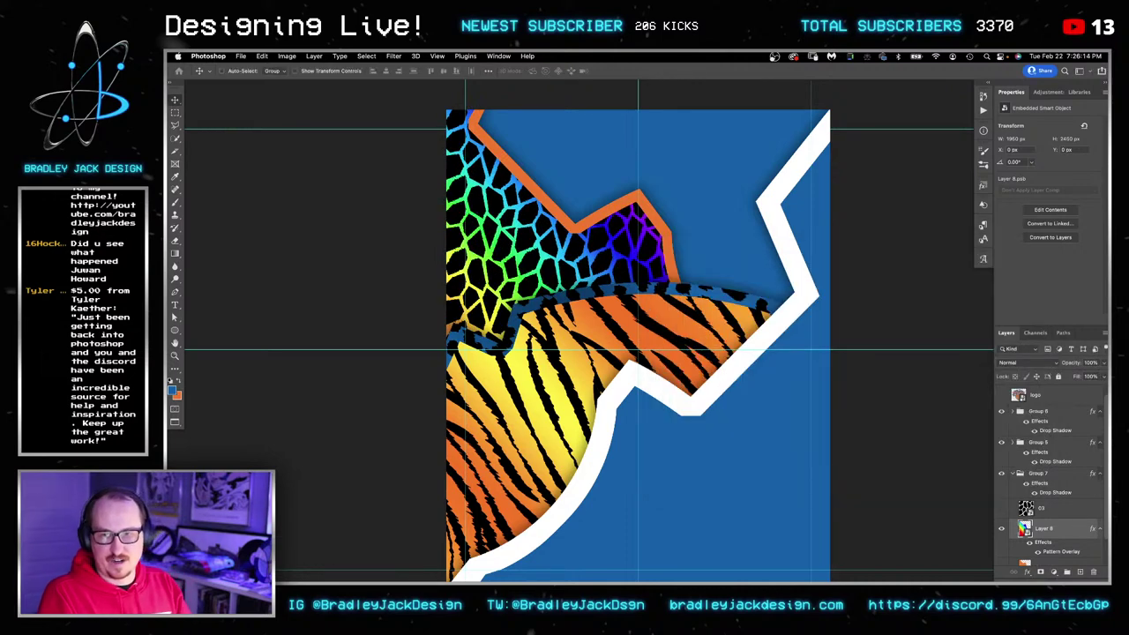
Delete the hidden 03 print layer from Group 7.
key(super+Tab)
key(super+Tab)
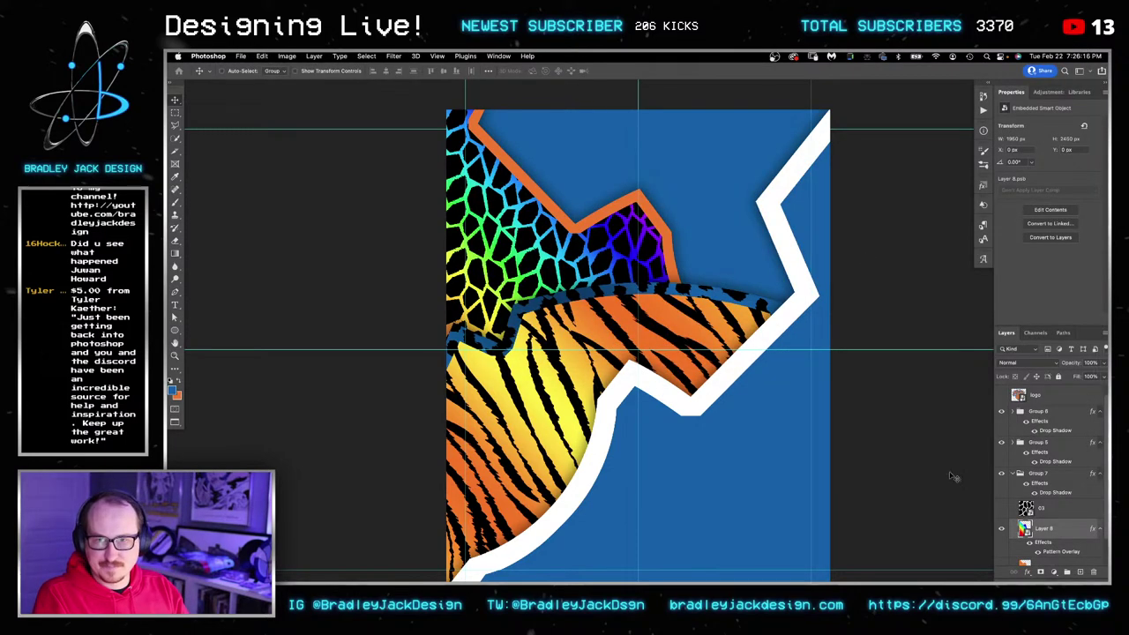
scroll(1022, 507, down, 2)
click(1042, 482)
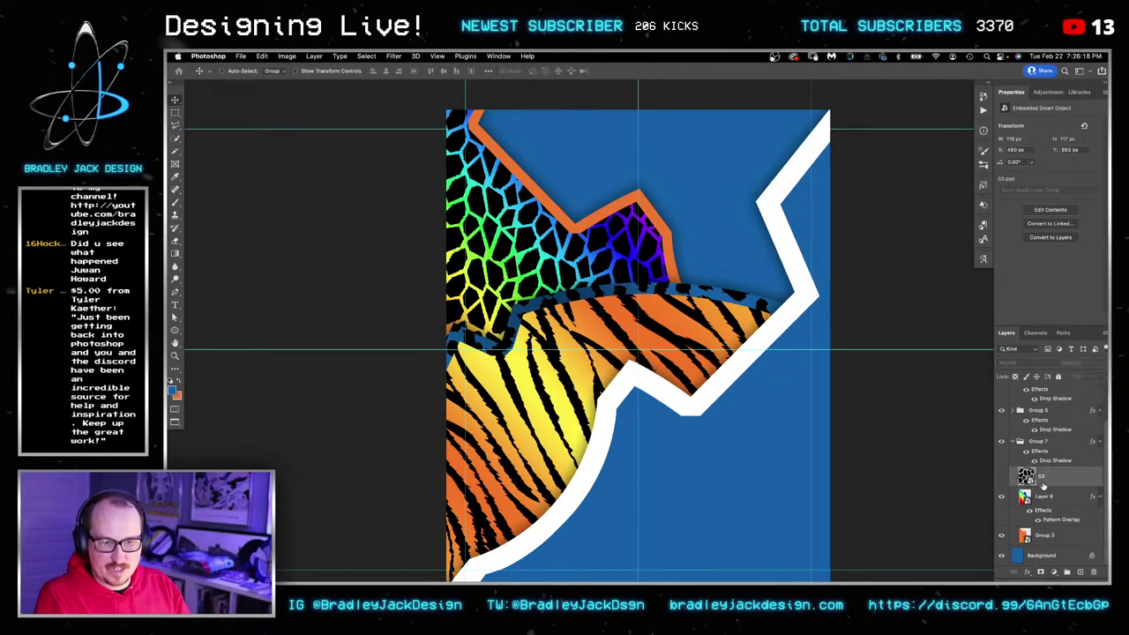
key(Delete)
Delete the rainbow smart object layer with its pattern overlay and undo that deletion.
key(Delete)
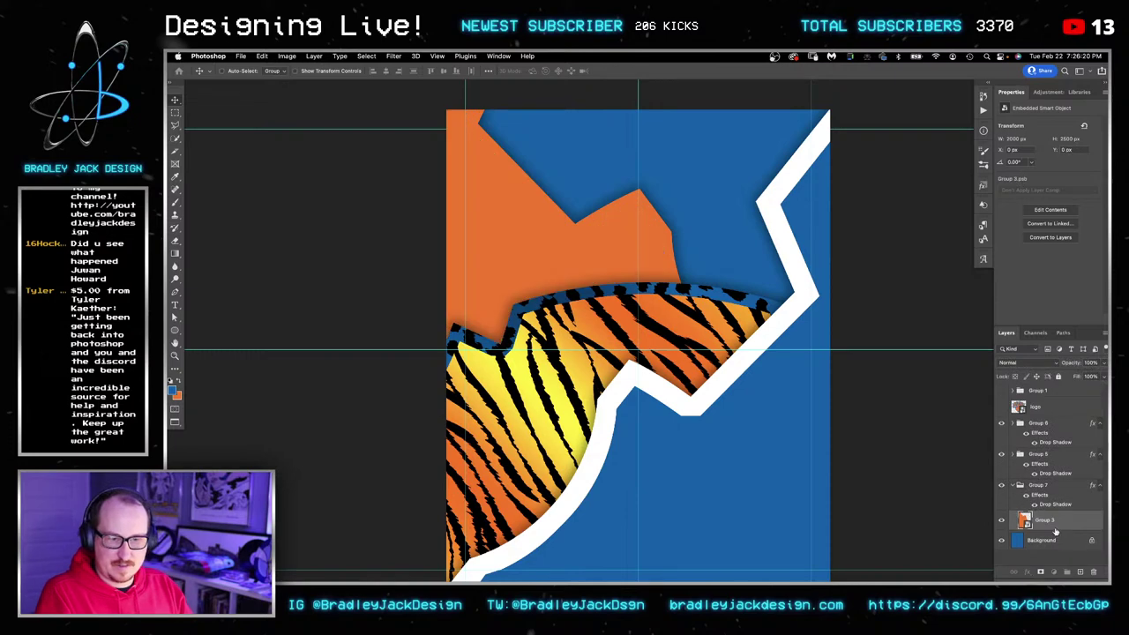
key(super+Tab)
key(super+Tab)
key(super+z)
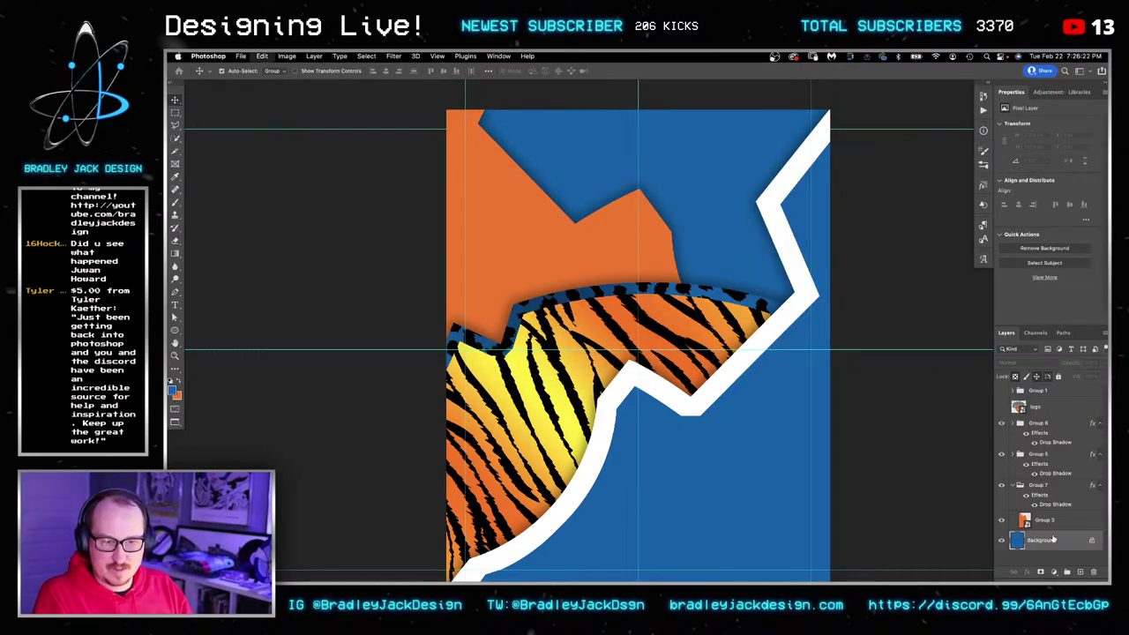
key(super+Tab)
key(super+Tab)
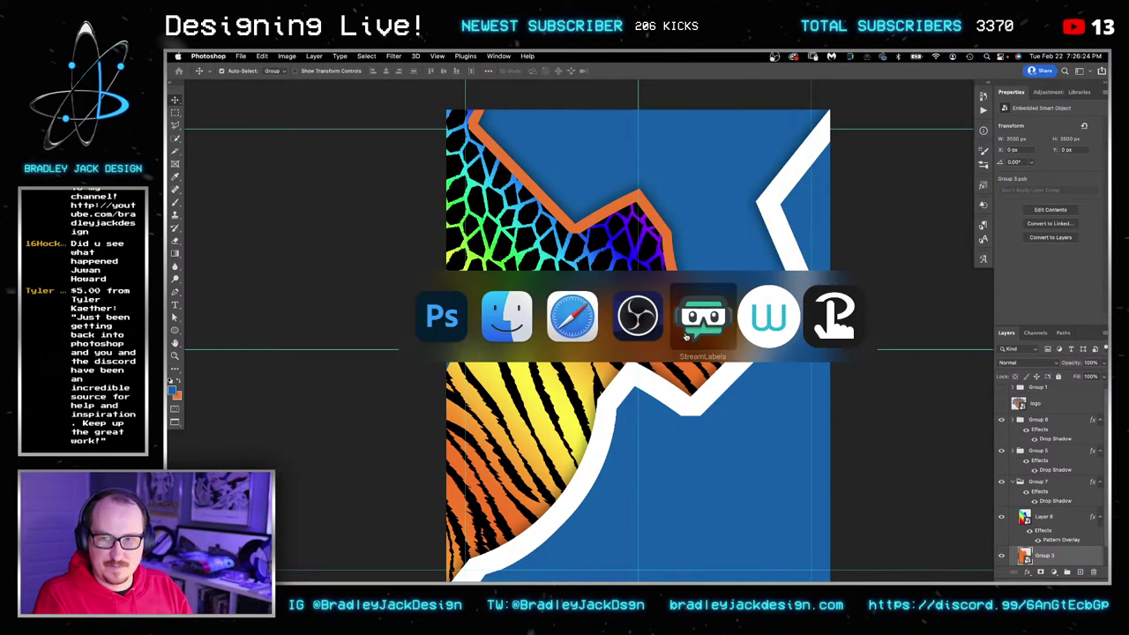
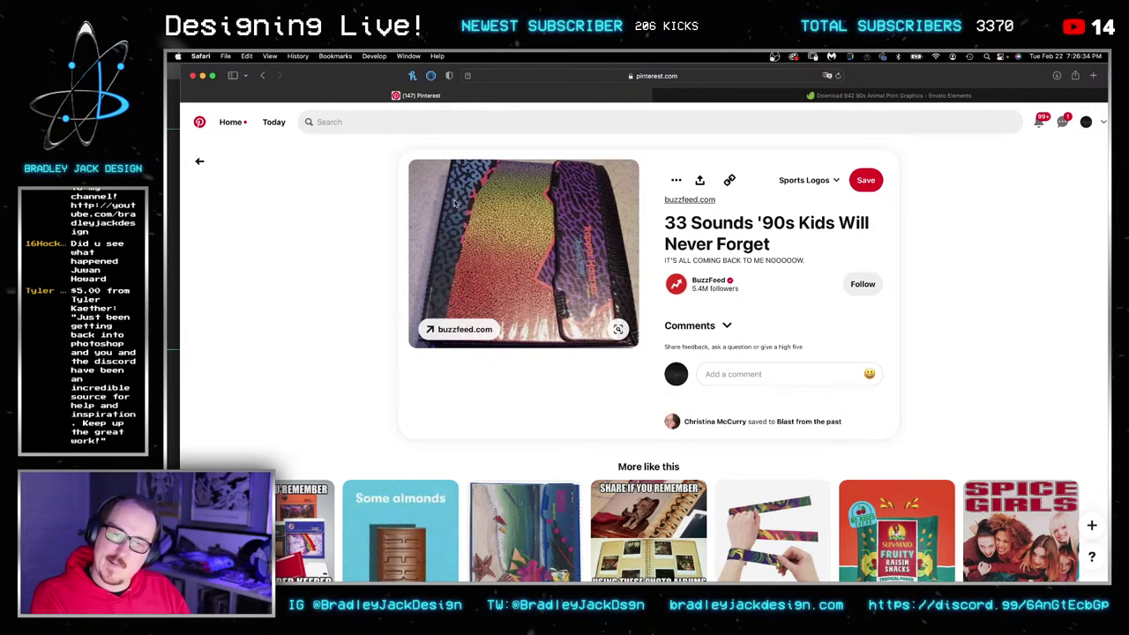
Switch back to Photoshop and create a new 2000 × 2500 px document at 300 ppi with a white background.
key(super+Tab)
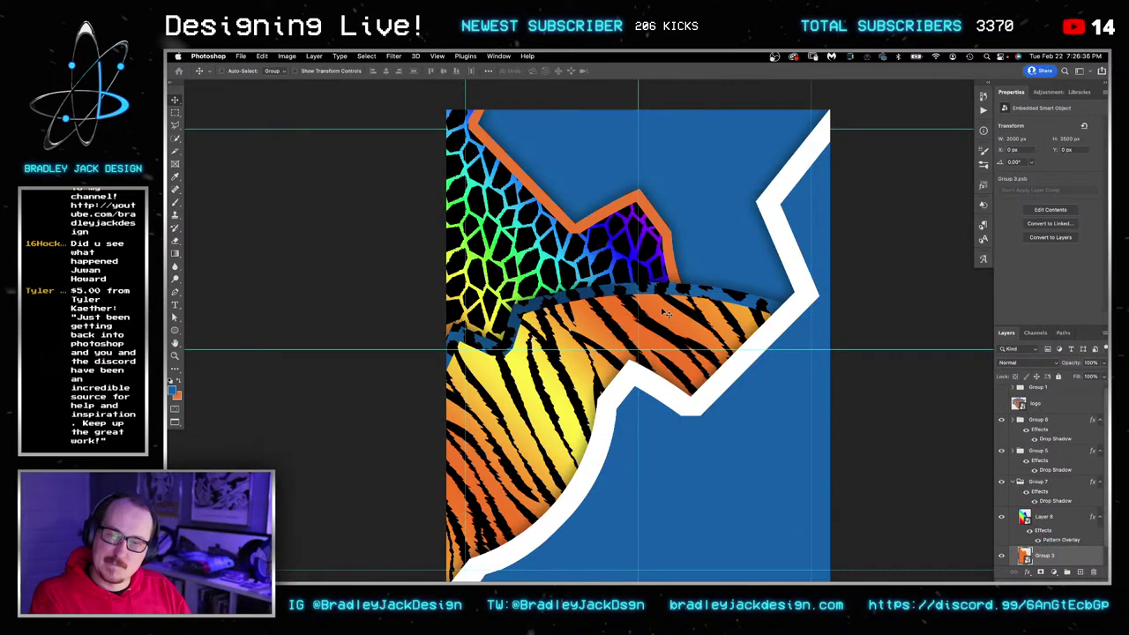
key(super+Tab)
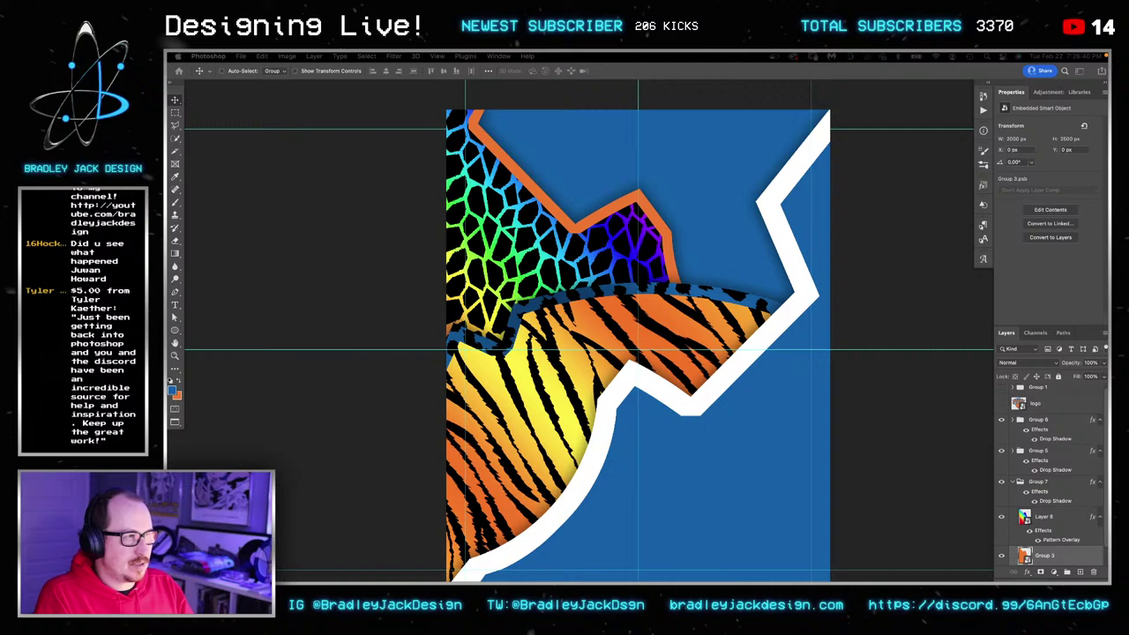
key(Return)
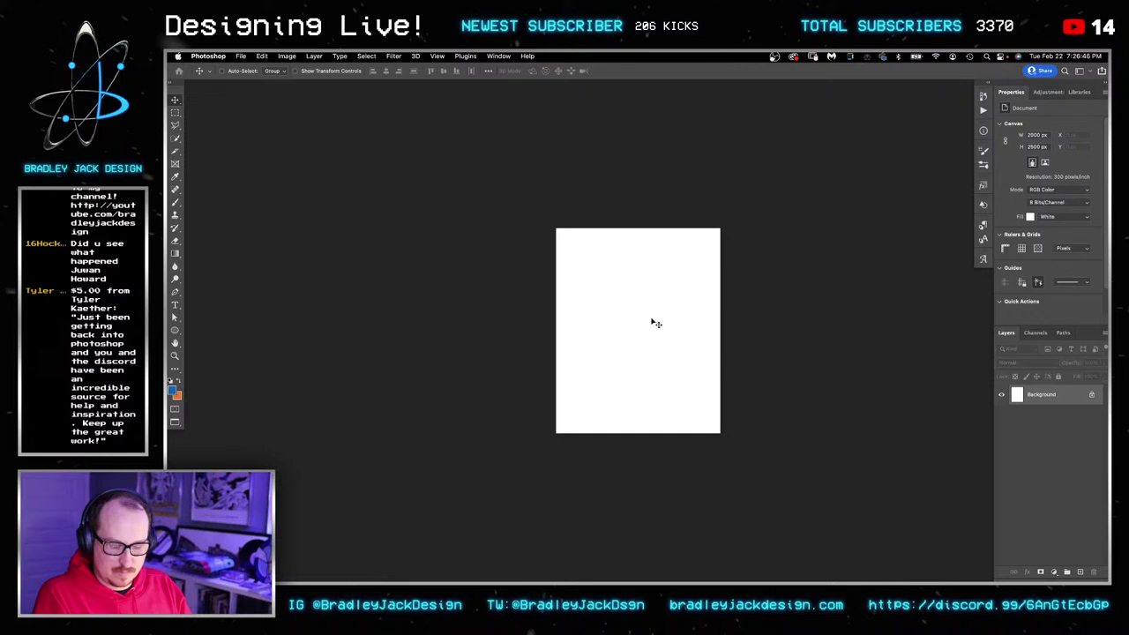
Create a paragraph text box covering the whole canvas, enter OBI TOPPIN and set the font size to 74 pt.
key(t)
drag(556, 228, 722, 432)
key(BackSpace)
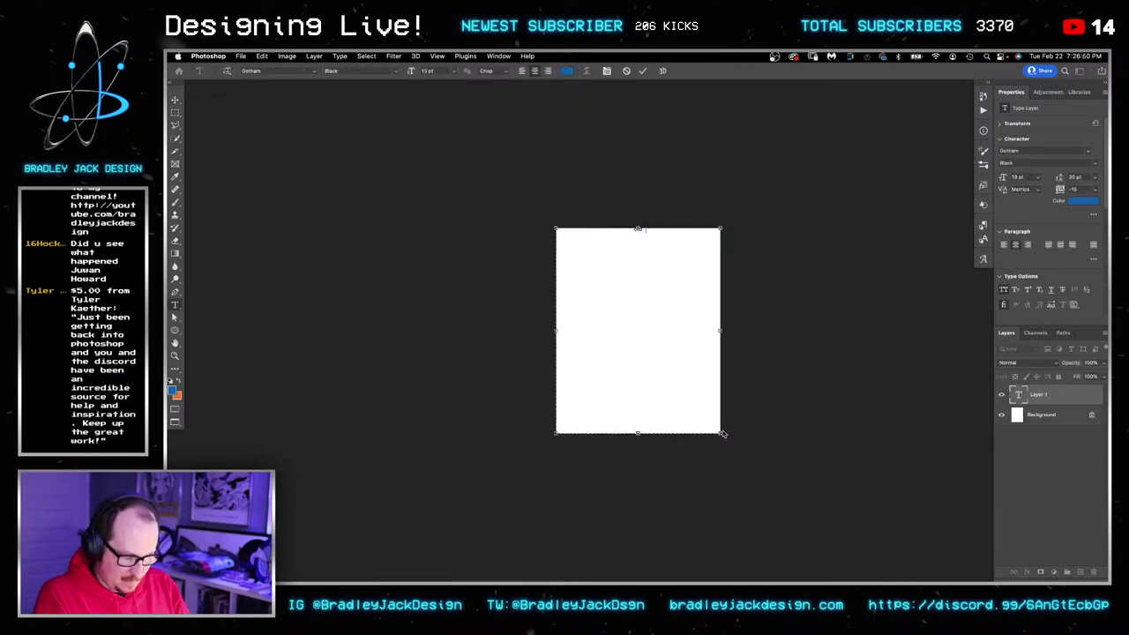
click(1018, 177)
text(33)
key(Return)
text(74)
key(Return)
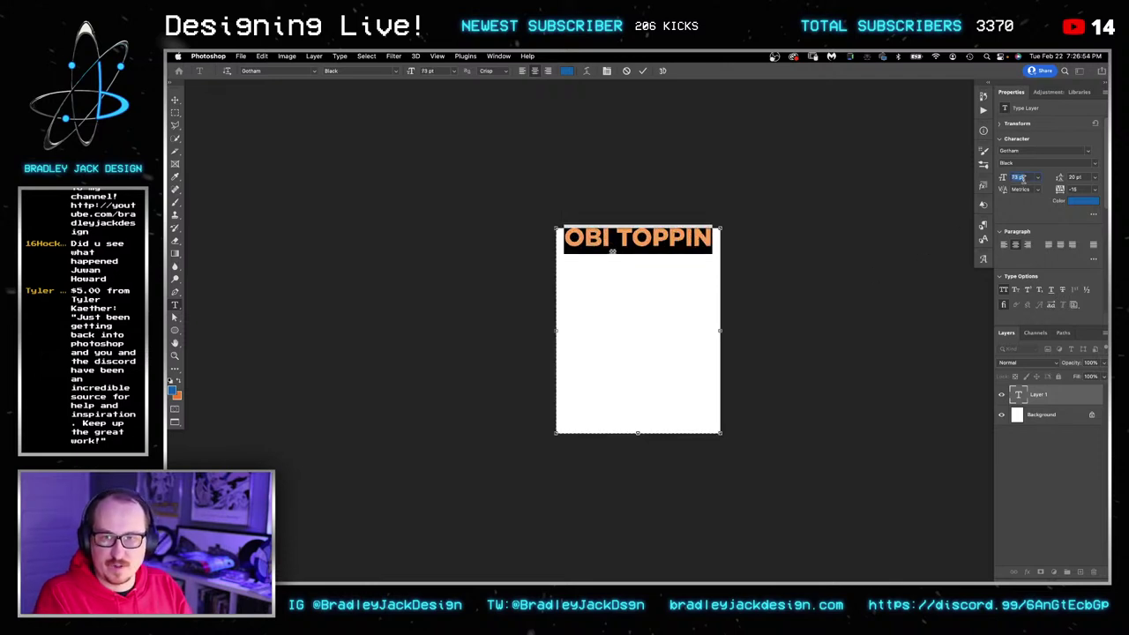
Try the DIN Next LT Pro font in Black Condensed on the OBI TOPPIN text.
click(1032, 150)
key(super+a)
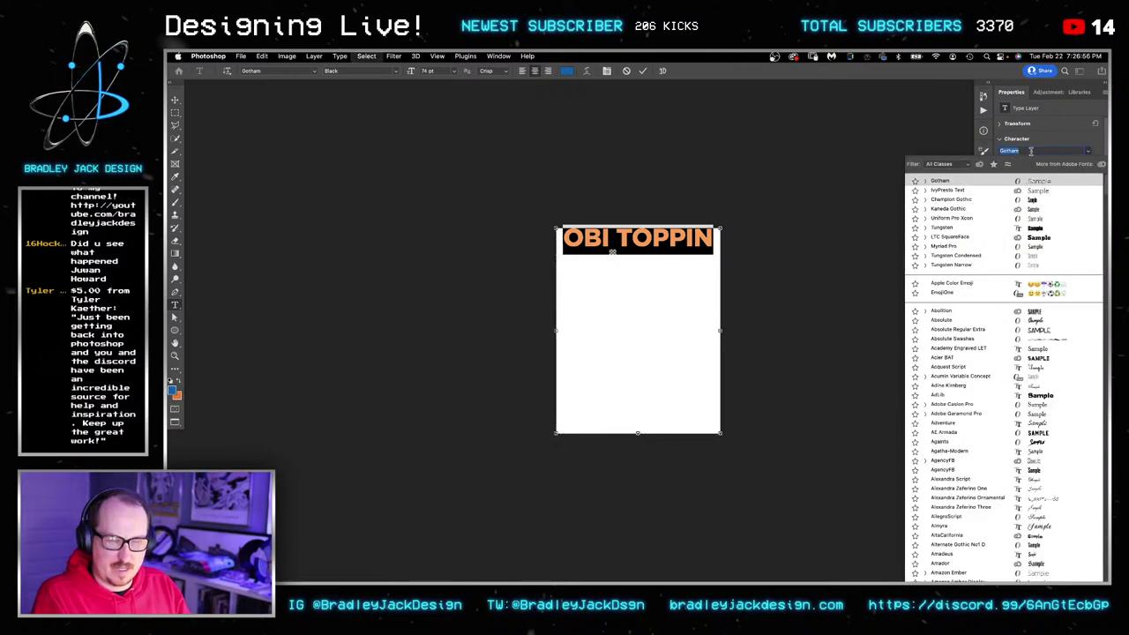
text(c)
key(super+a)
text(dha)
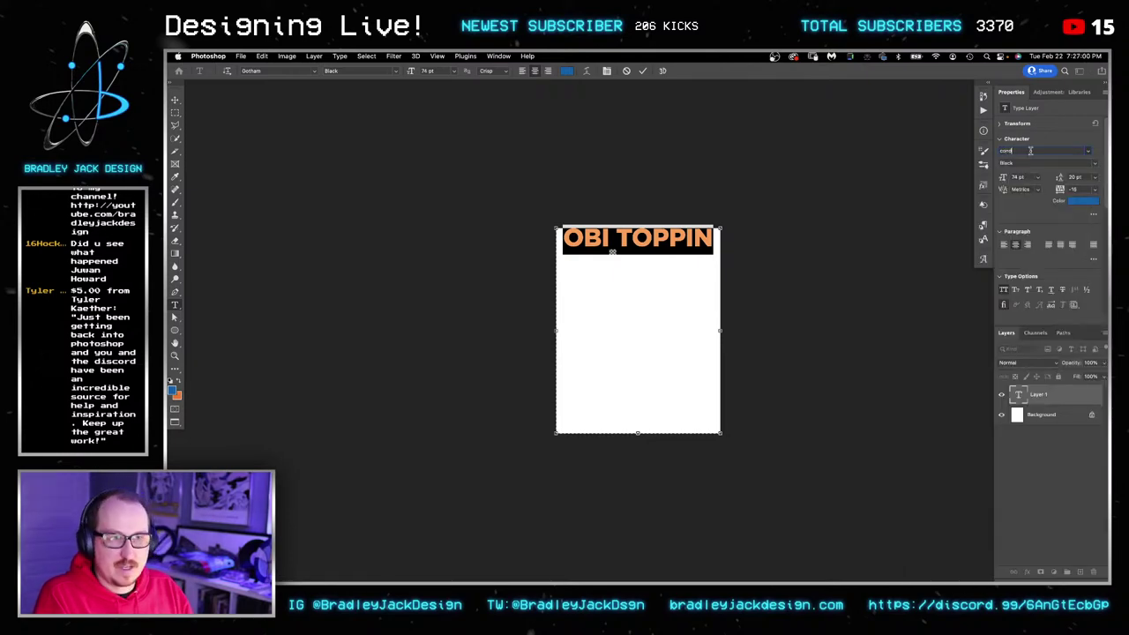
key(Return)
key(Up)
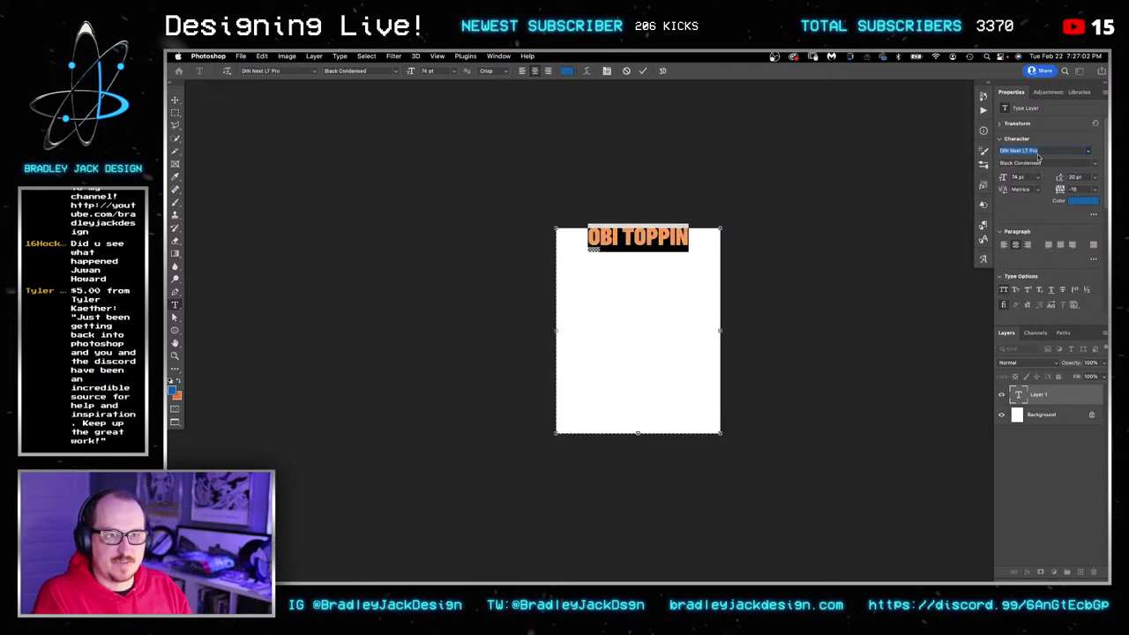
Change the text's font to Dharma Gothic E in ExBold.
click(1038, 153)
key(super+a)
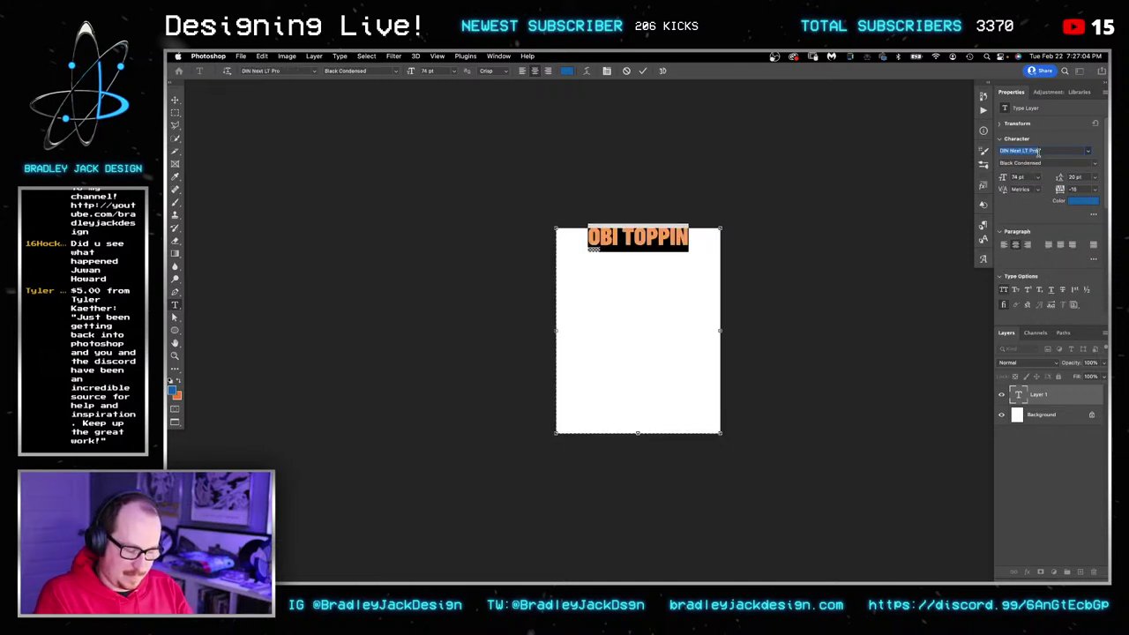
text(dharm)
key(Down)
key(Down)
key(Down)
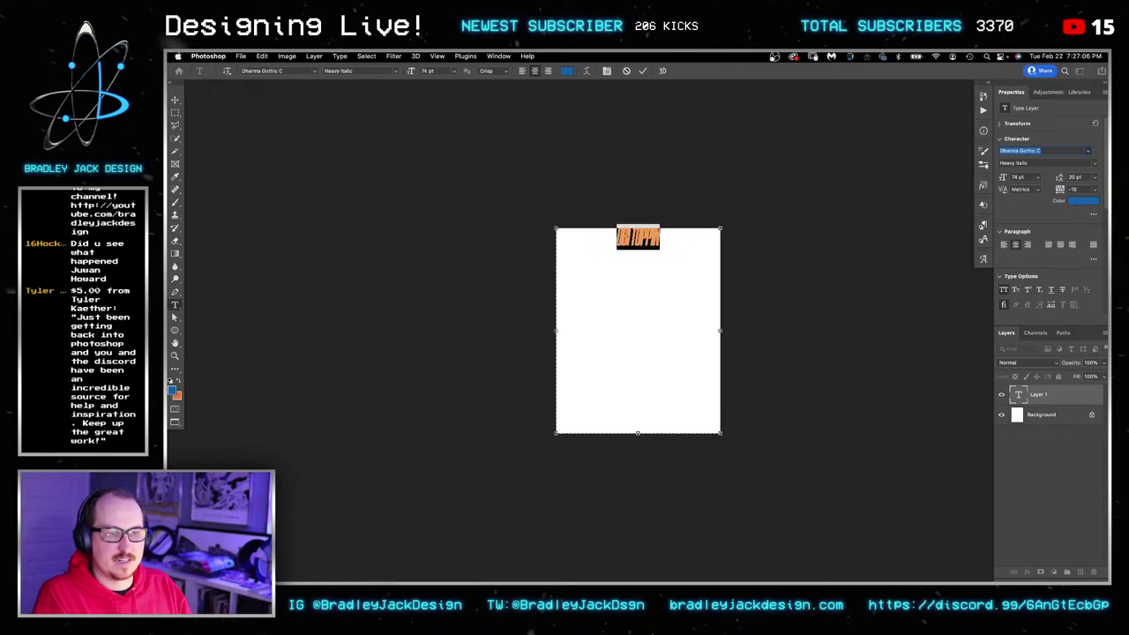
key(Down)
key(Down)
key(Down)
key(Down)
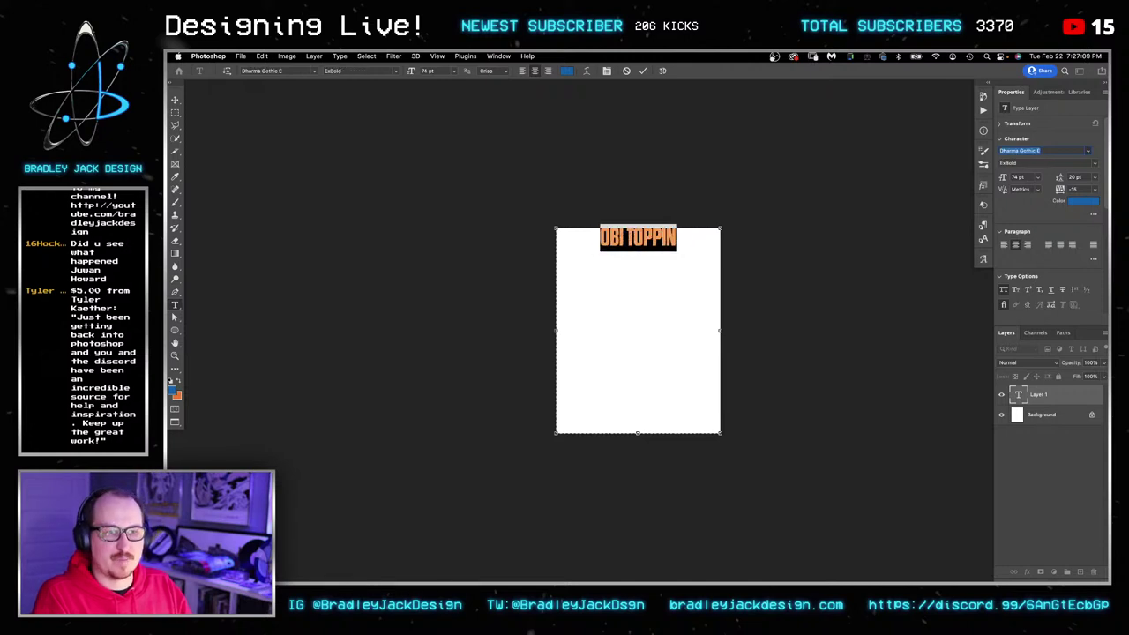
Try font sizes from 300 pt downward, settle on 140 pt so the name fits on one line, and commit the text.
click(1023, 177)
text(300)
key(Tab)
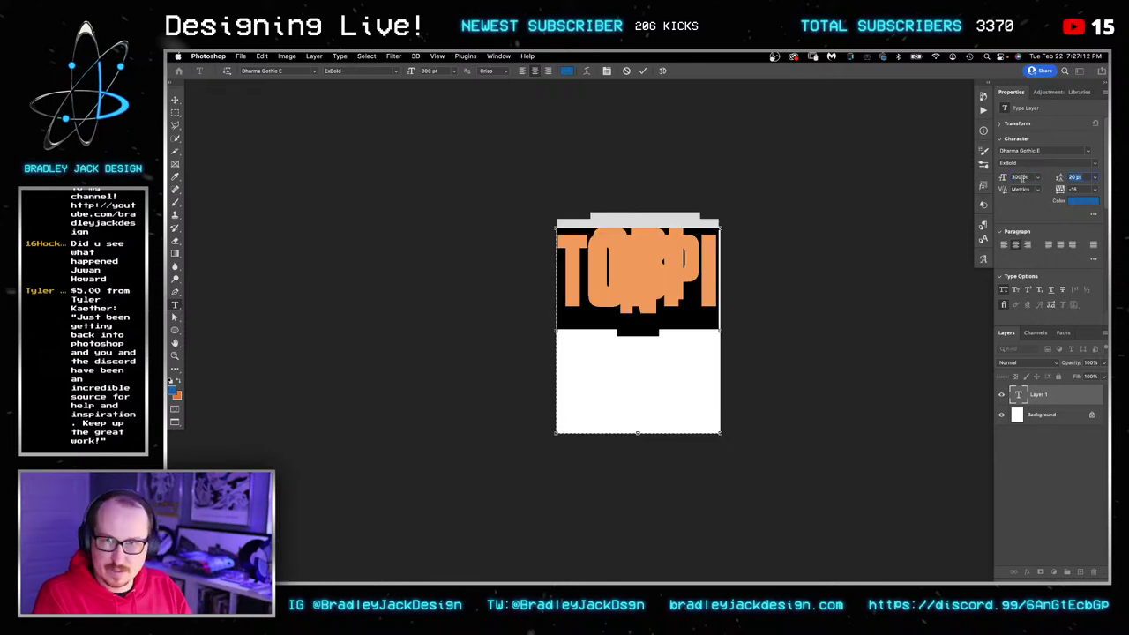
key(shift+Down)
key(shift+Down)
key(shift+Down)
key(shift+Down)
key(shift+Down)
key(shift+Down)
key(shift+Down)
key(shift+Down)
key(shift+Down)
key(shift+Down)
key(shift+Down)
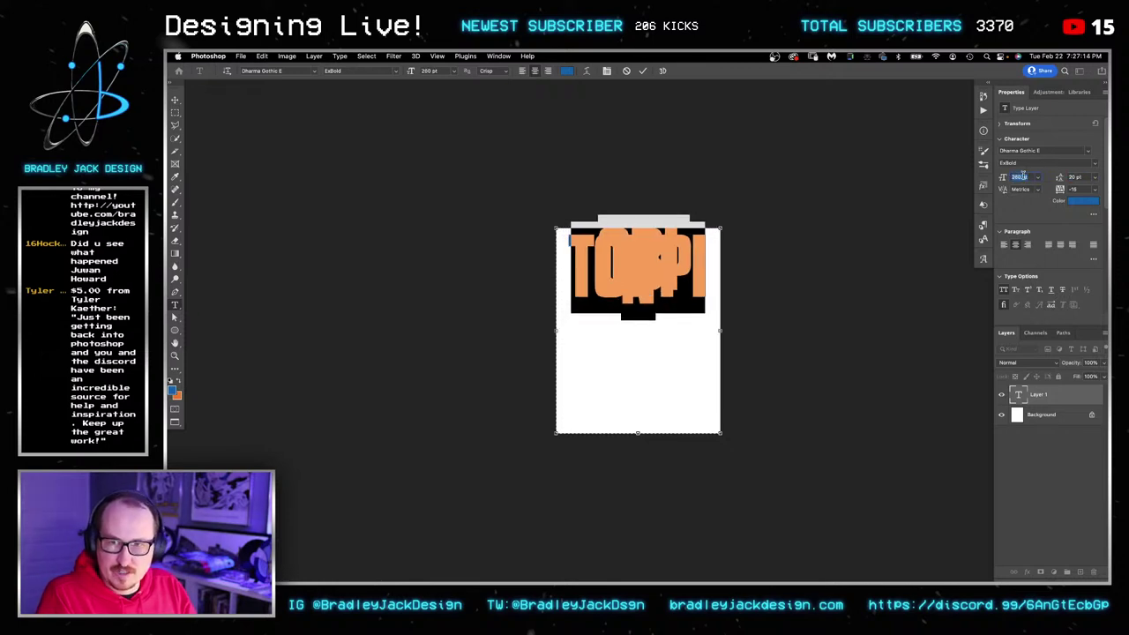
scroll(1021, 177, down, 2)
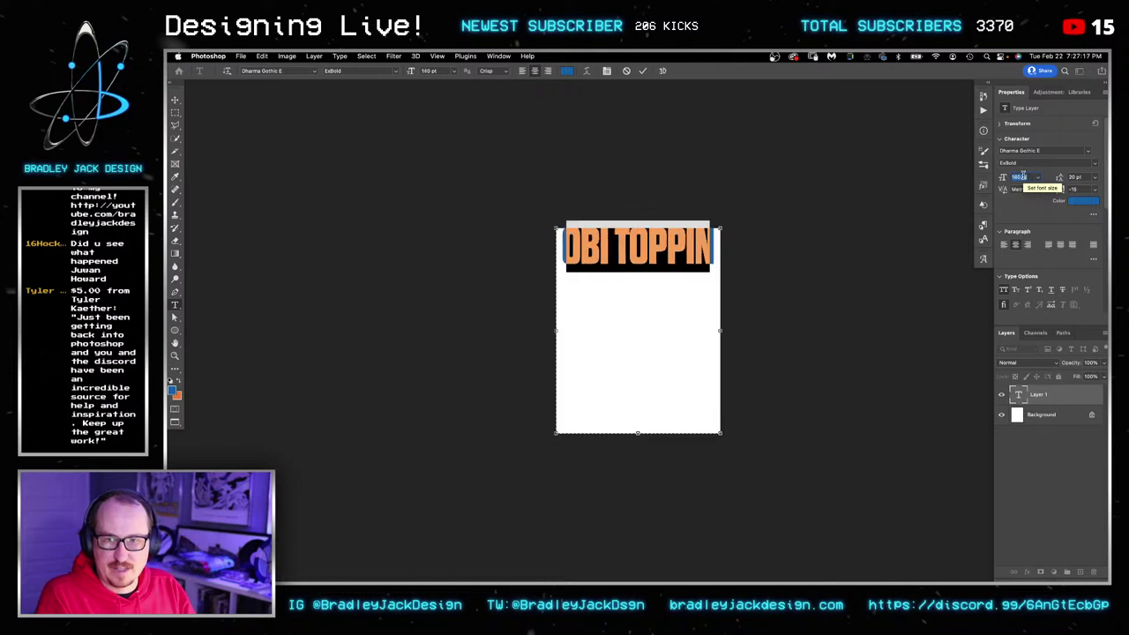
click(177, 103)
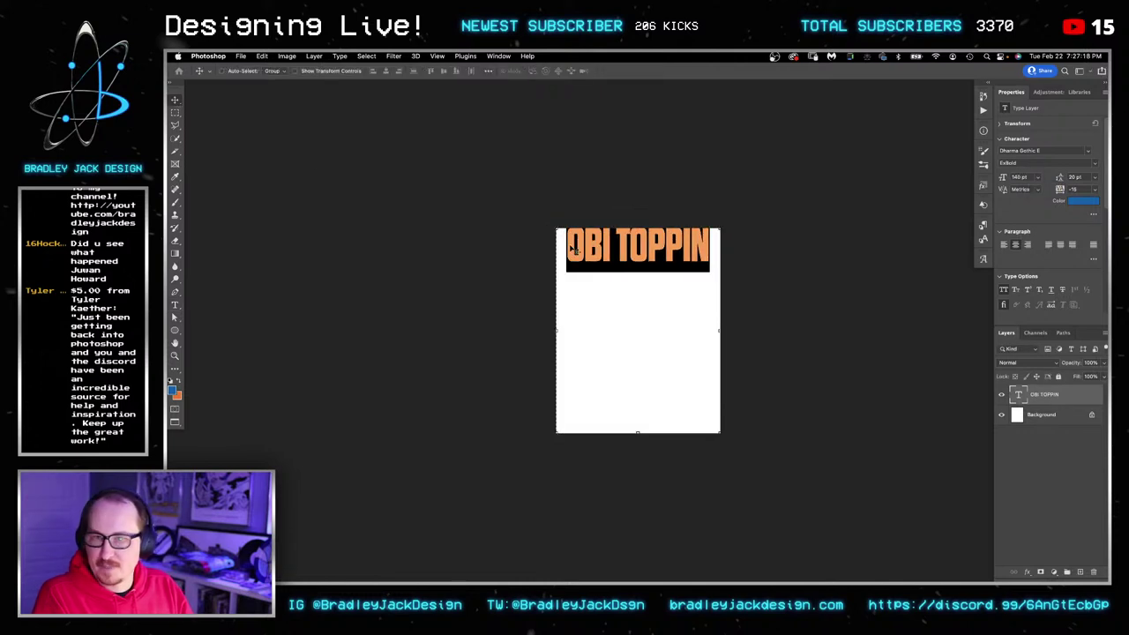
Colour the text black and move it down slightly so it clears the canvas's upper edge.
double_click(175, 305)
click(170, 382)
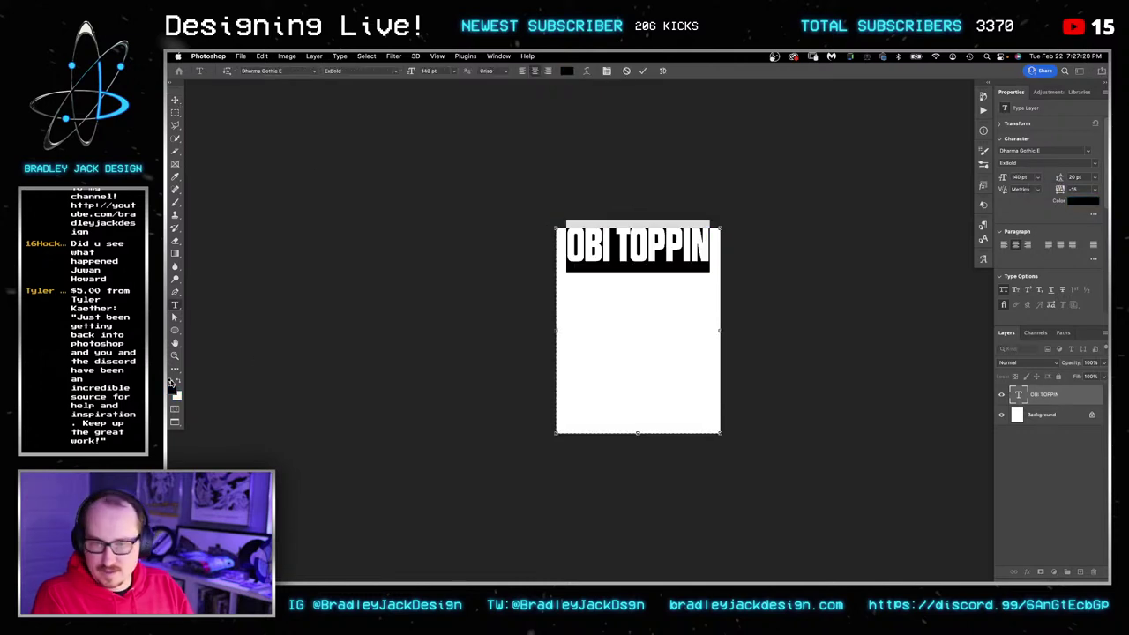
key(super+Return)
key(super+0)
key(v)
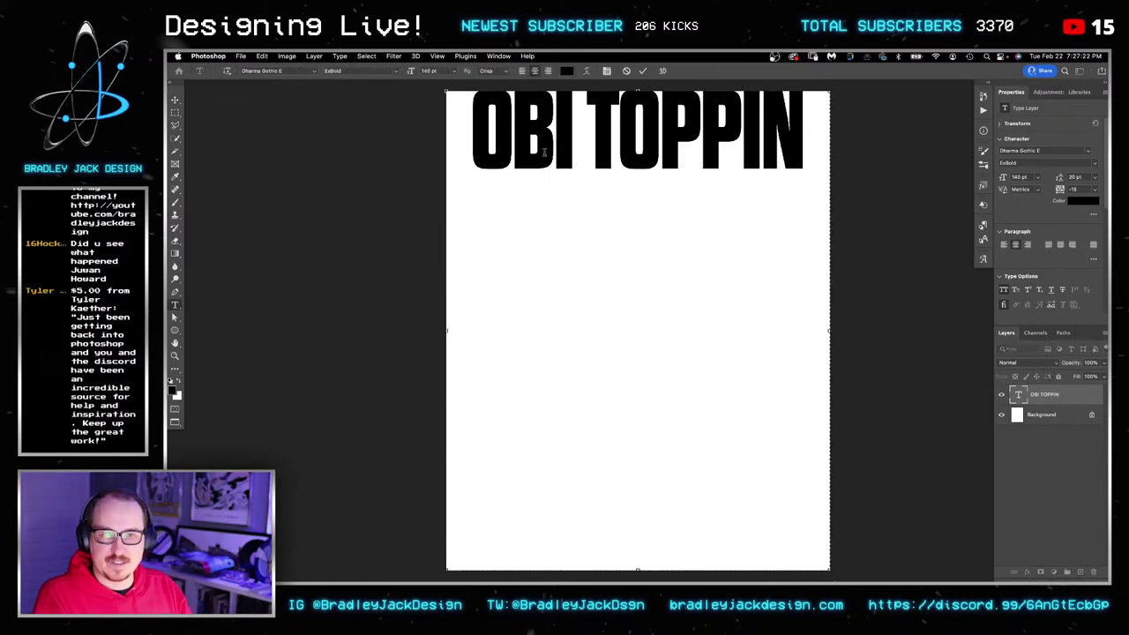
drag(557, 141, 558, 165)
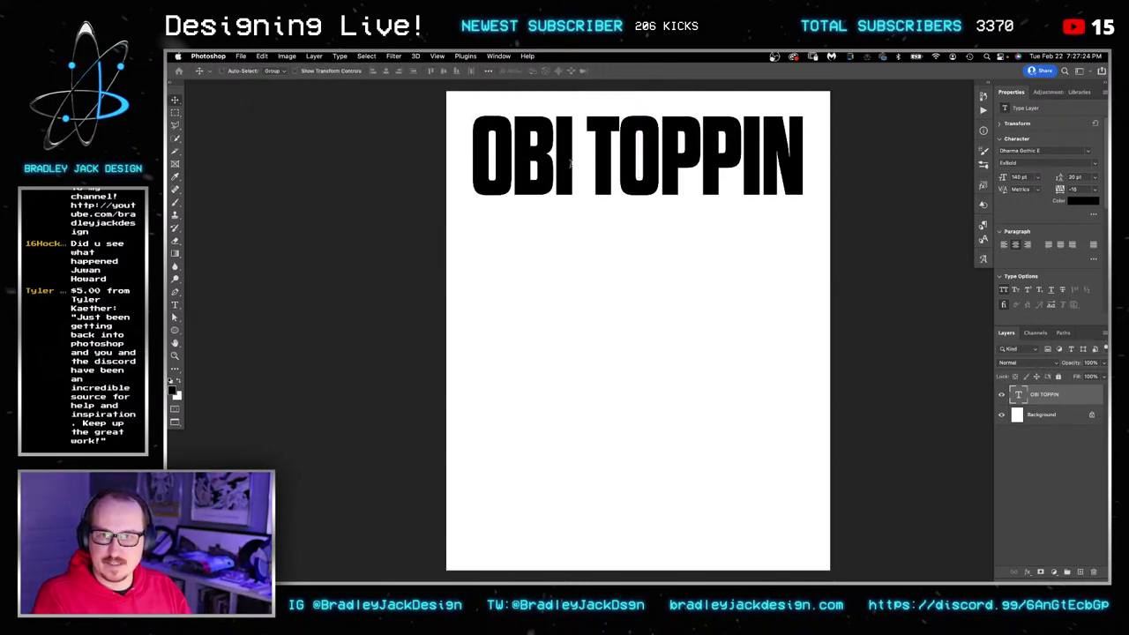
Select and copy the OBI TOPPIN line and repeat it on new lines down the text box.
key(t)
click(574, 162)
key(super+a)
key(Right)
key(Return)
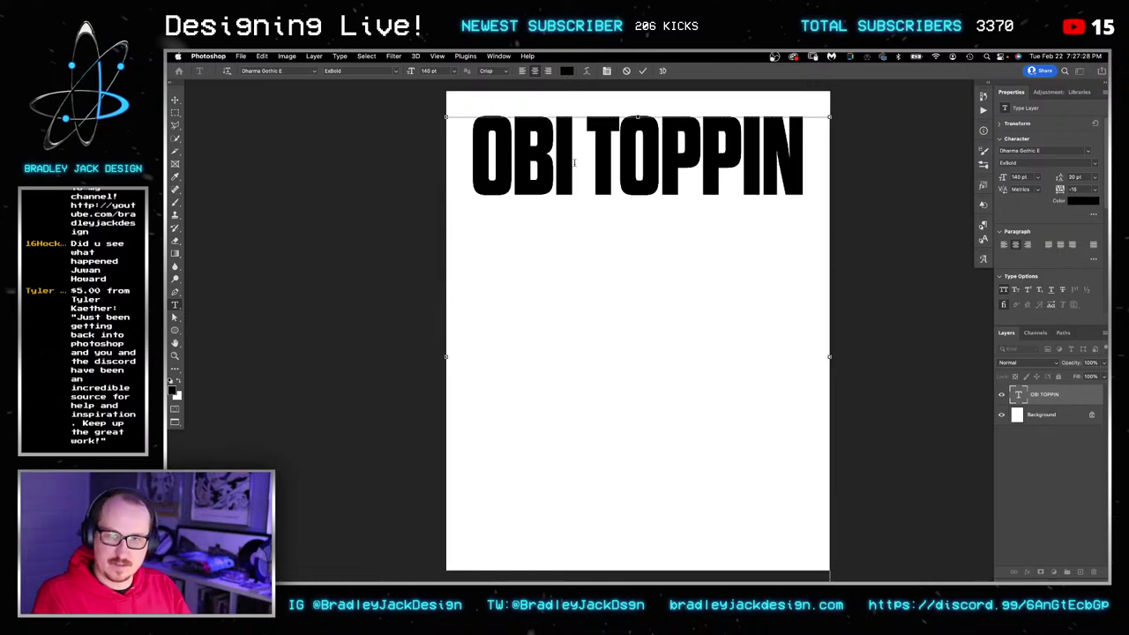
Set the leading of all the text lines to 109 pt and commit the text.
key(super+a)
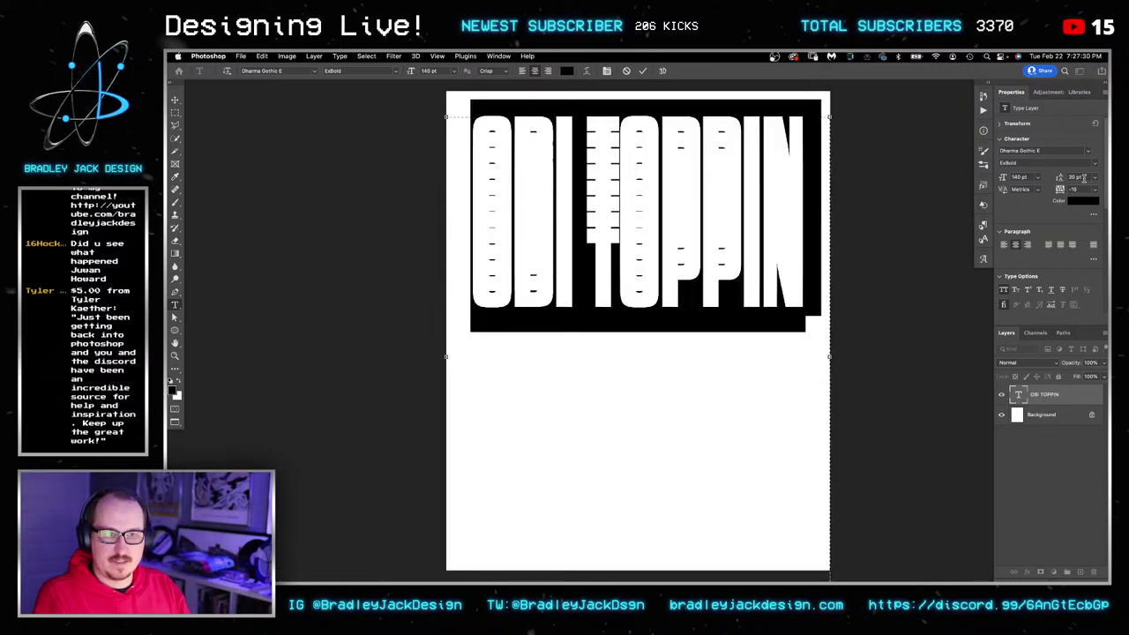
text(140)
key(Tab)
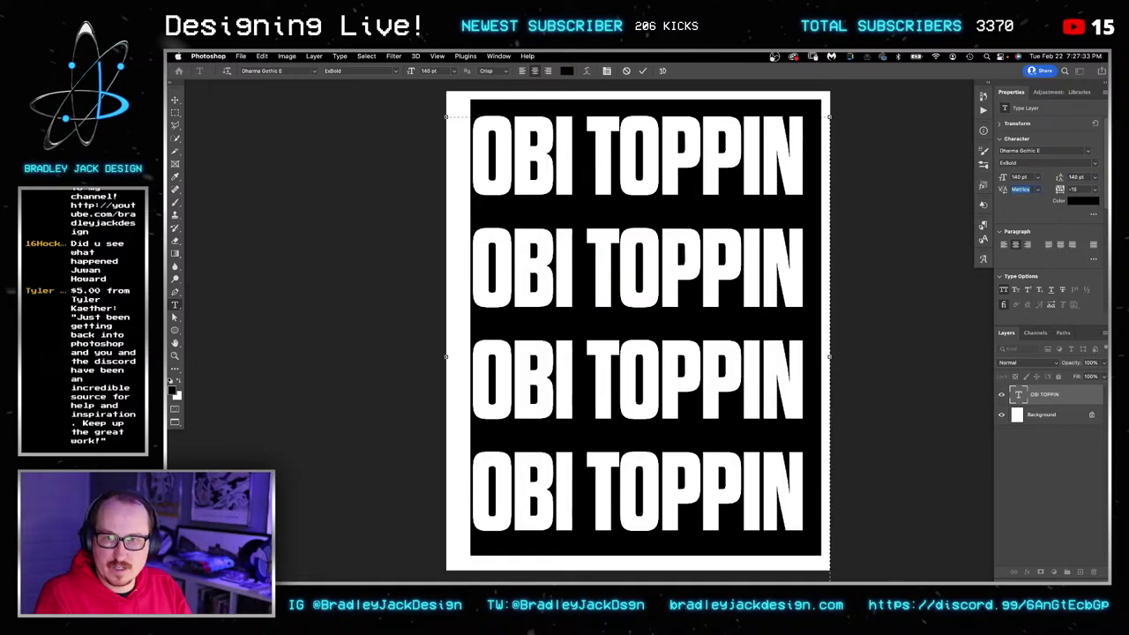
key(shift+Down)
key(shift+Down)
key(shift+Down)
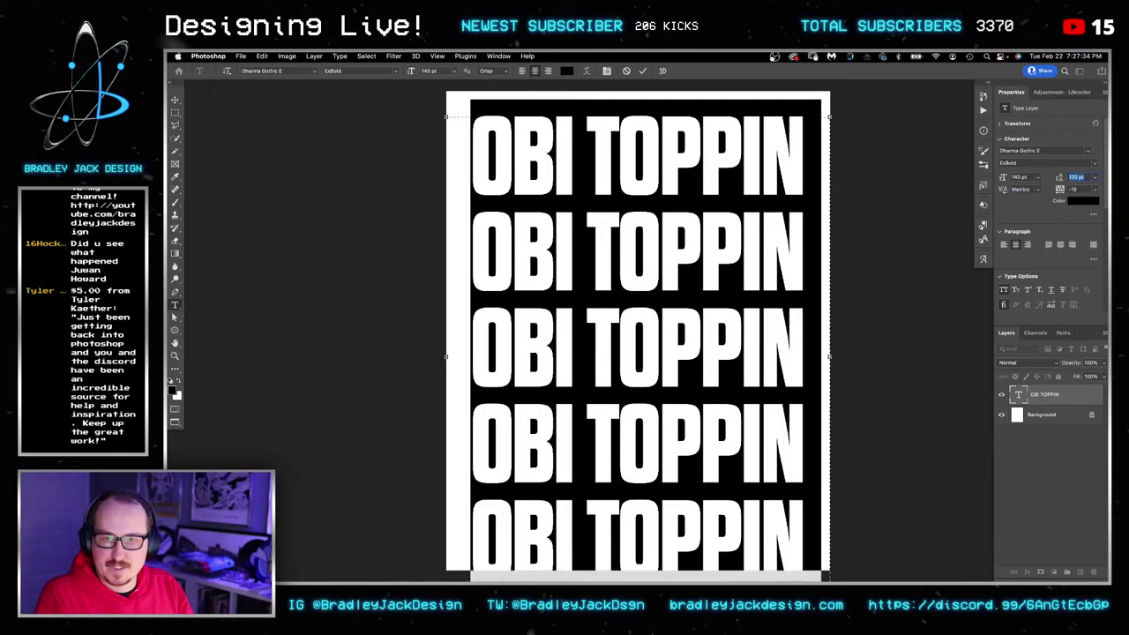
key(Down)
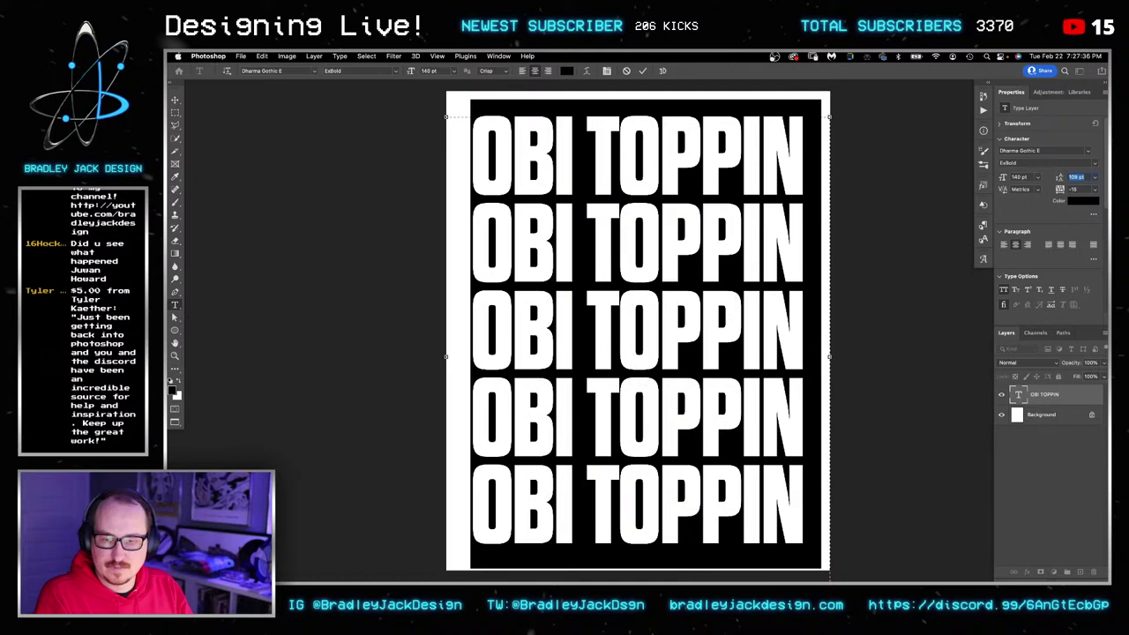
click(175, 99)
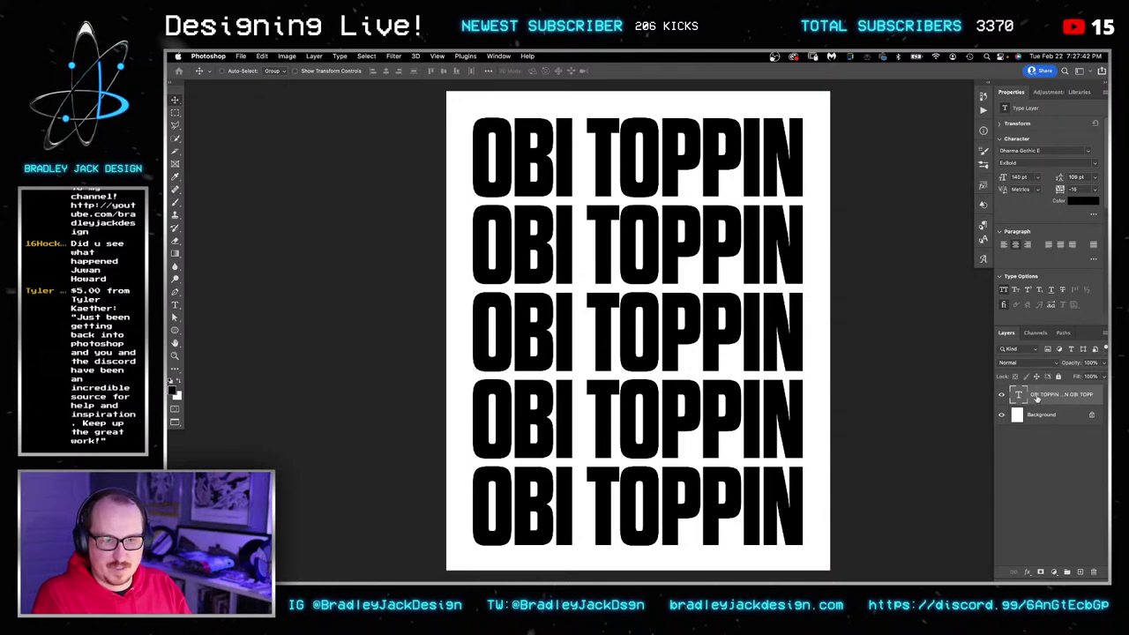
Convert the repeated OBI TOPPIN text layer to a smart object.
right_click(1037, 397)
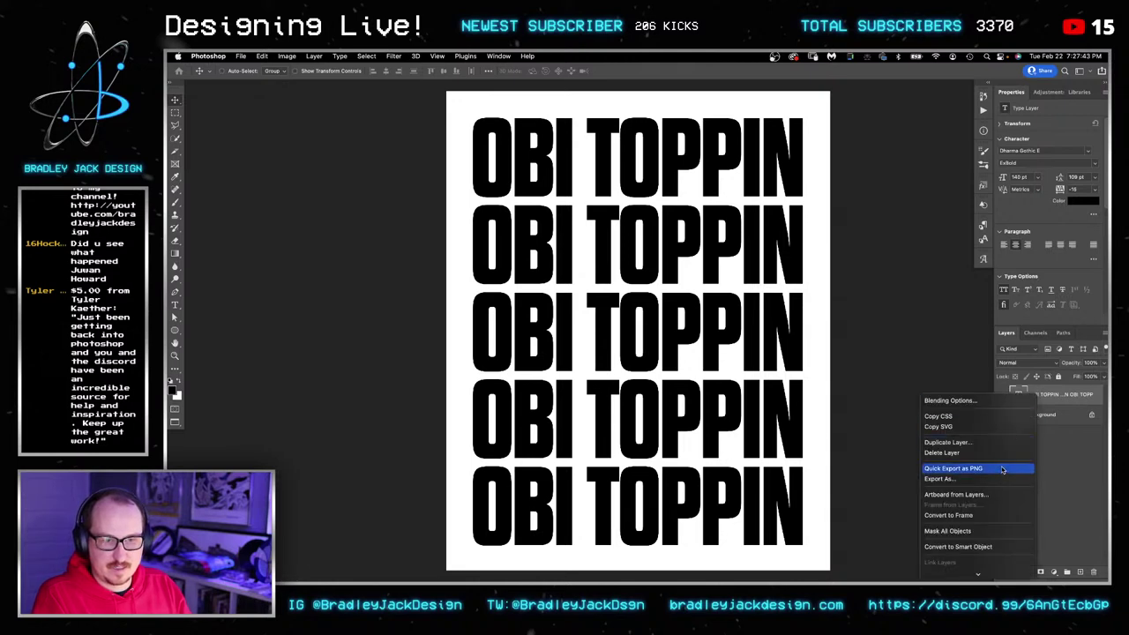
click(995, 546)
key(Tab)
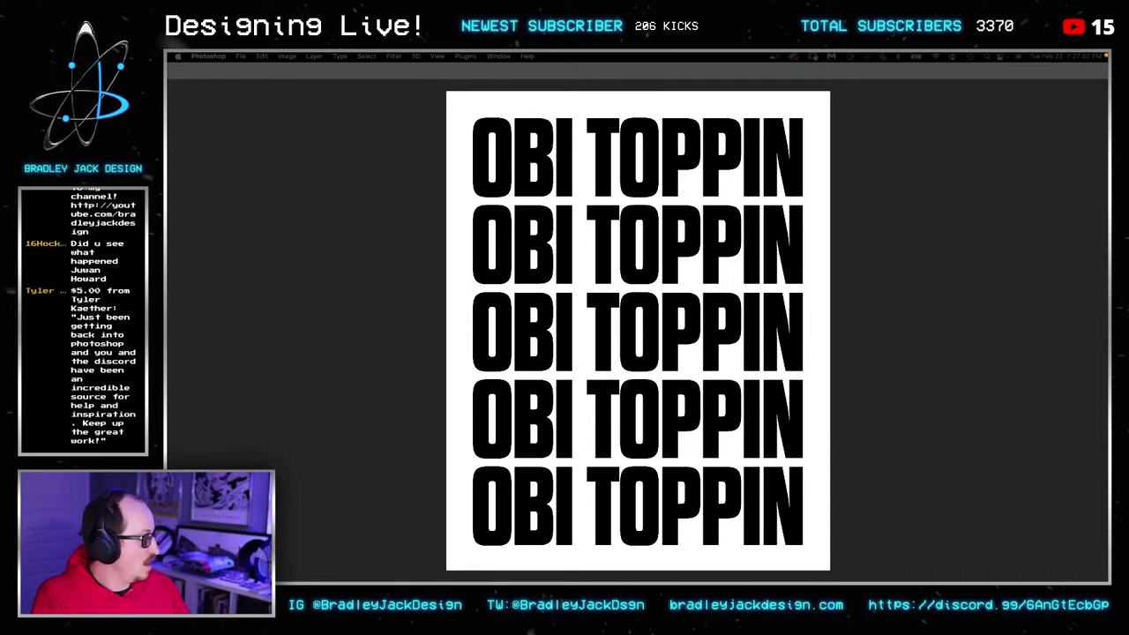
Switch to Safari and search Unsplash for water.
key(super+Tab)
key(super+w)
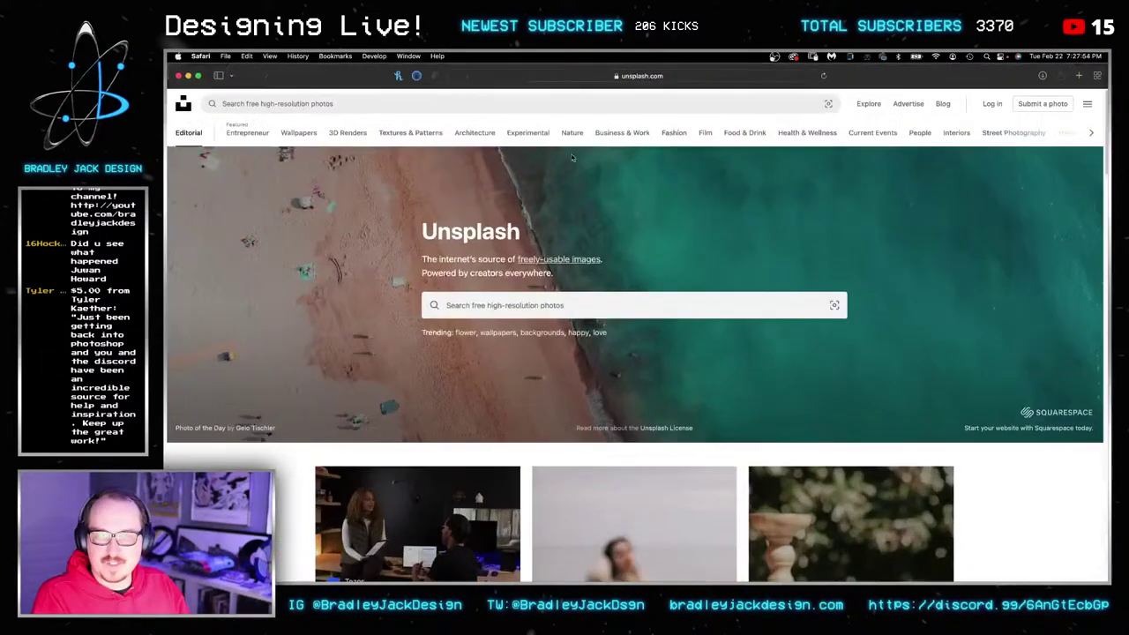
click(413, 105)
text(water)
key(Return)
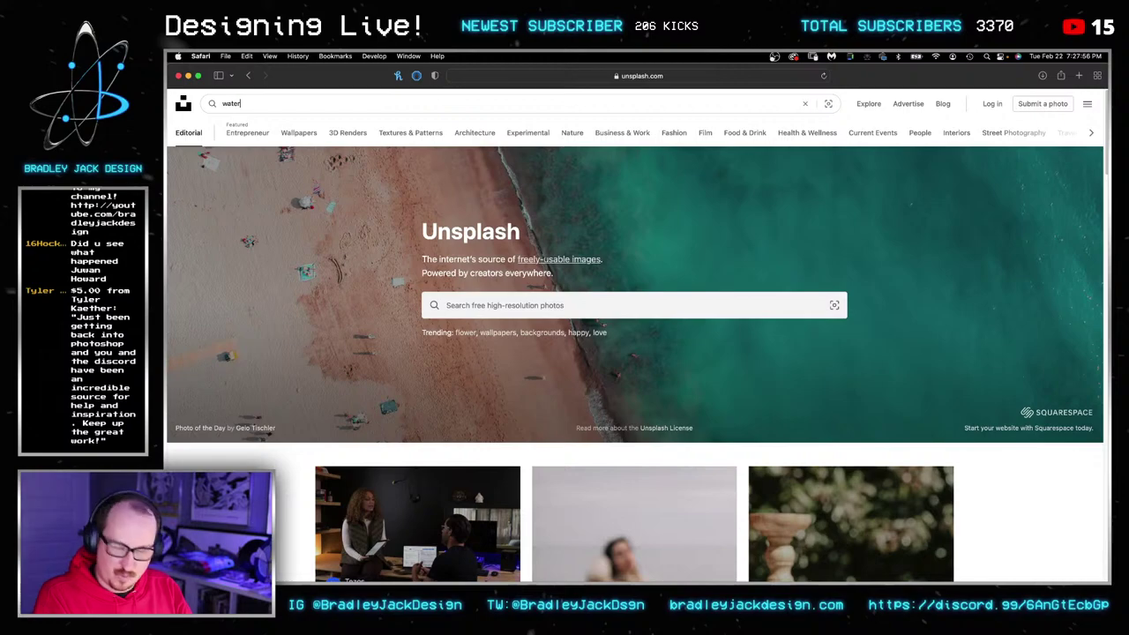
Browse the water photos and download the light-blue rippling pool water image with the abstract pattern.
scroll(481, 202, down, 5)
scroll(481, 202, down, 10)
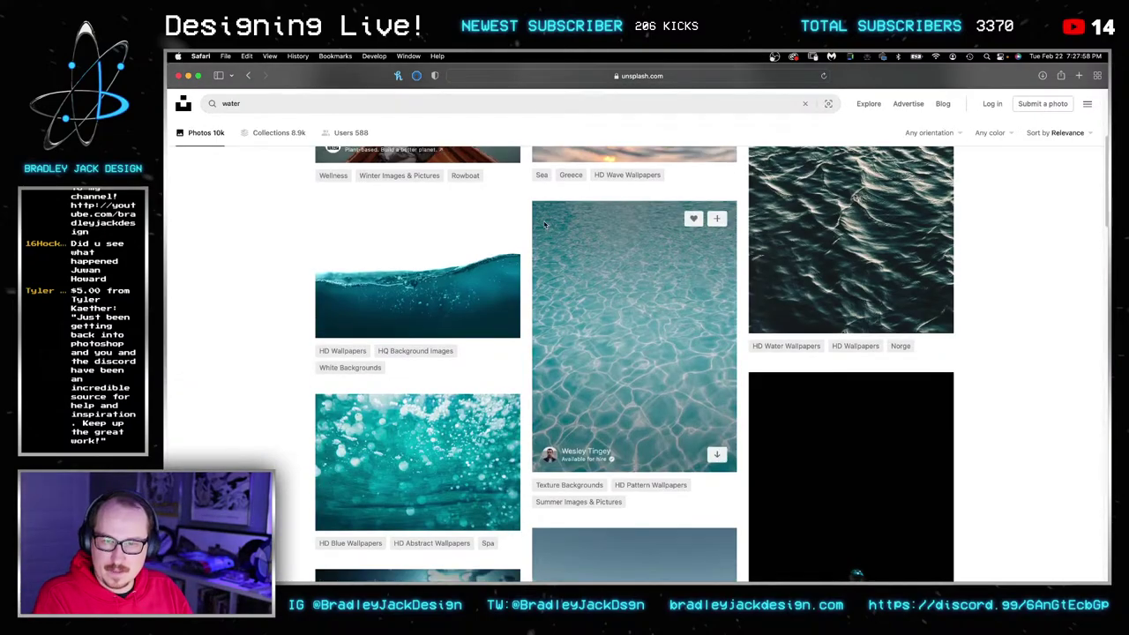
scroll(528, 219, down, 5)
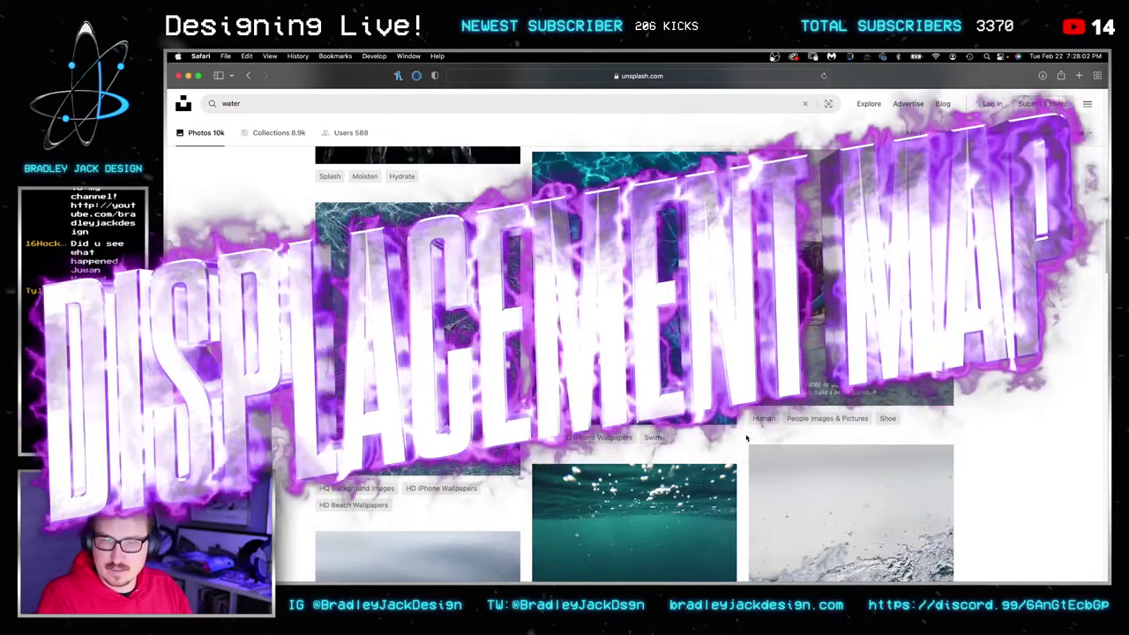
scroll(620, 296, down, 10)
scroll(621, 296, down, 12)
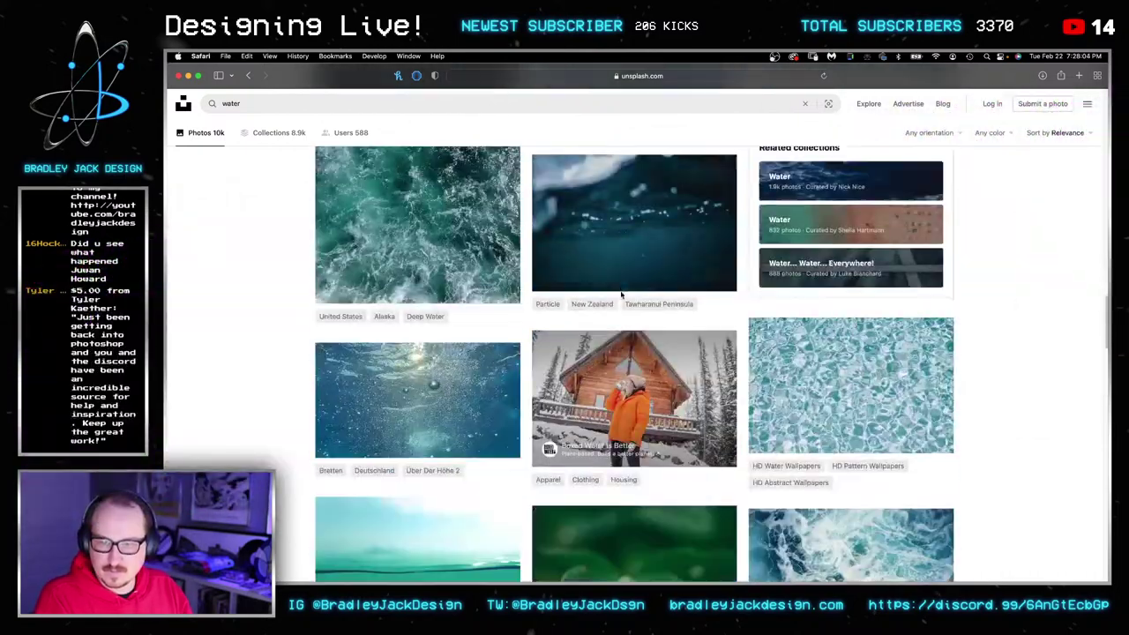
scroll(926, 339, up, 2)
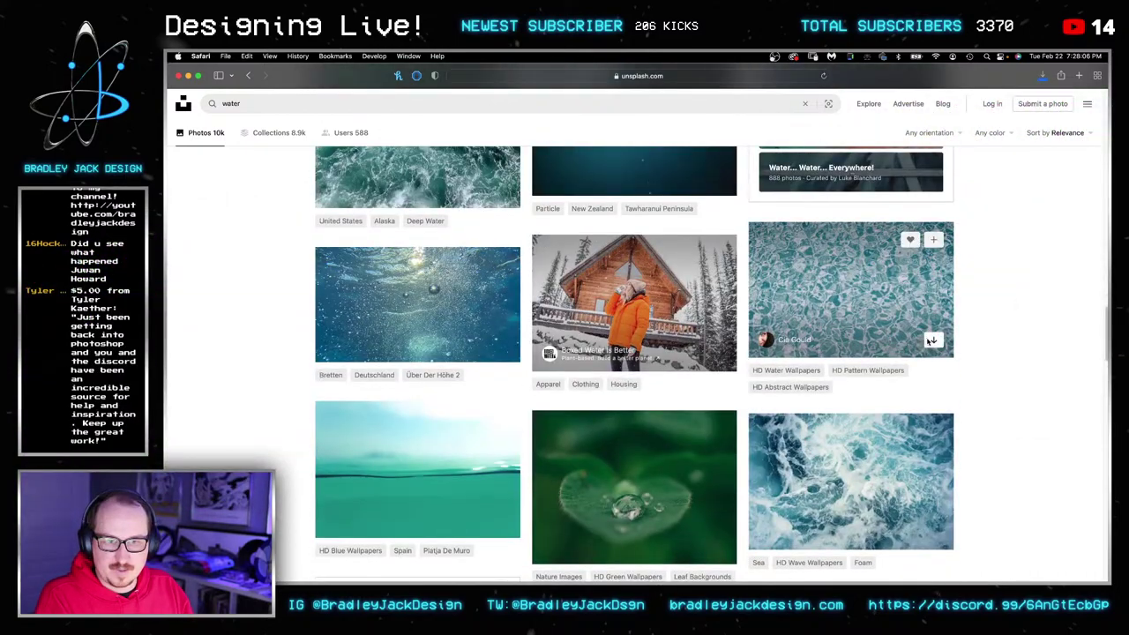
click(930, 340)
Return to Photoshop, place the downloaded water photo in the poster, rotate it 90 degrees and enlarge it to cover the canvas.
key(super+Tab)
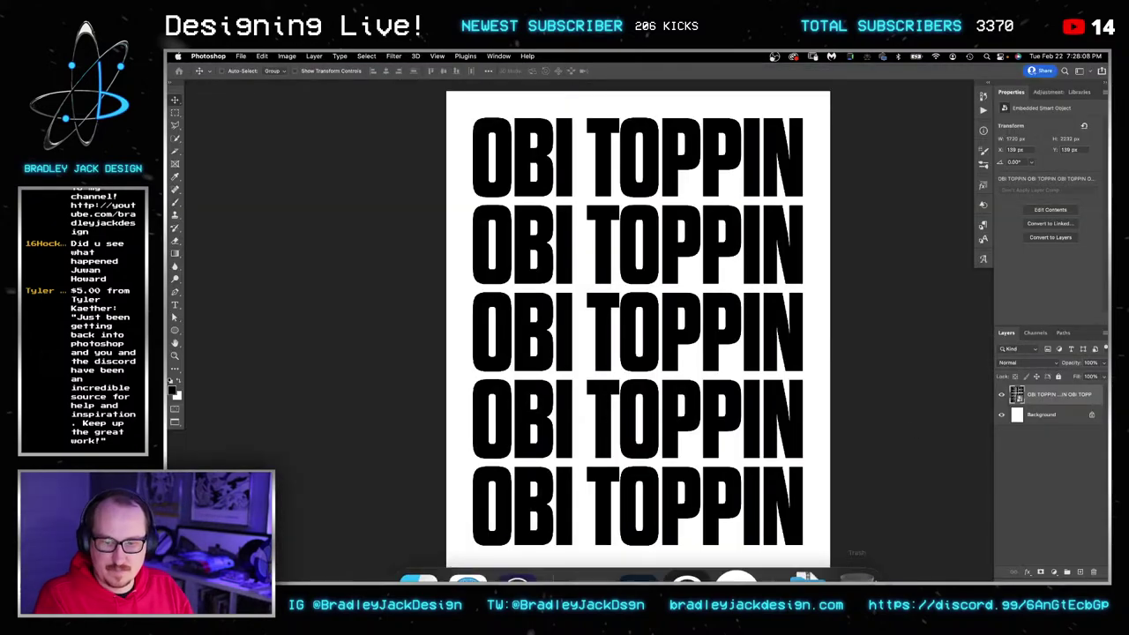
click(806, 548)
click(806, 548)
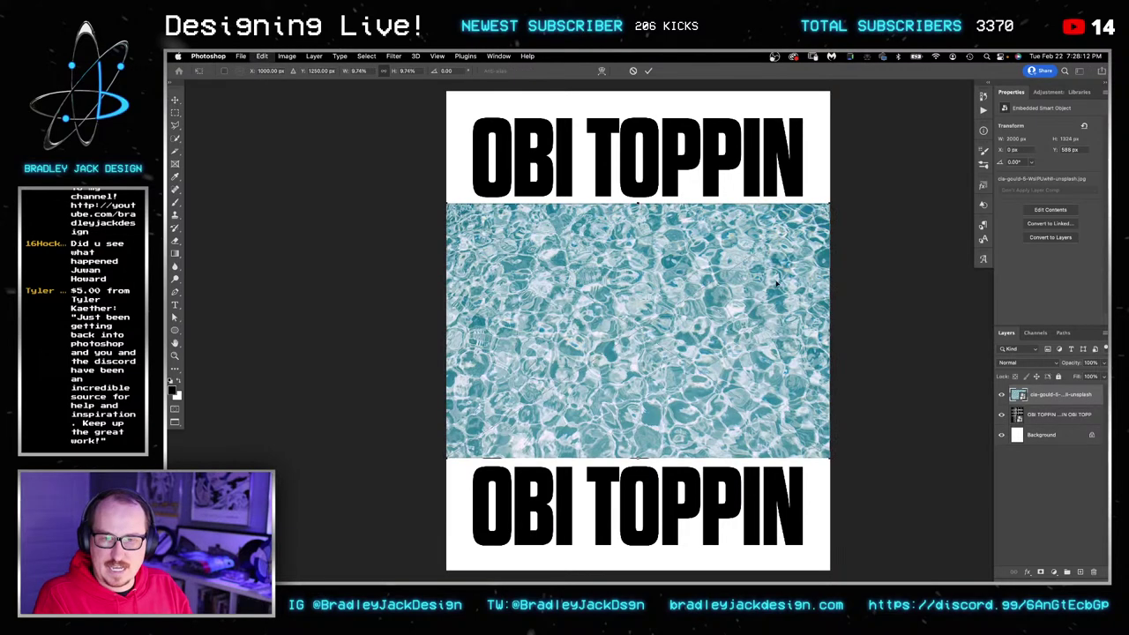
drag(852, 209, 778, 469)
drag(766, 523, 899, 579)
key(Return)
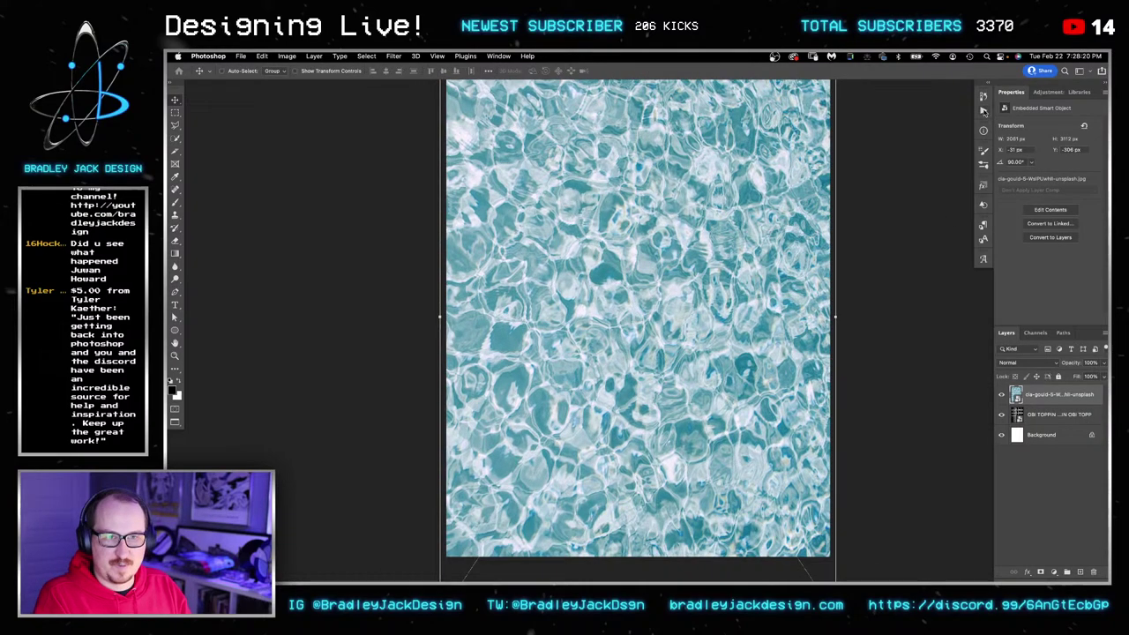
click(983, 109)
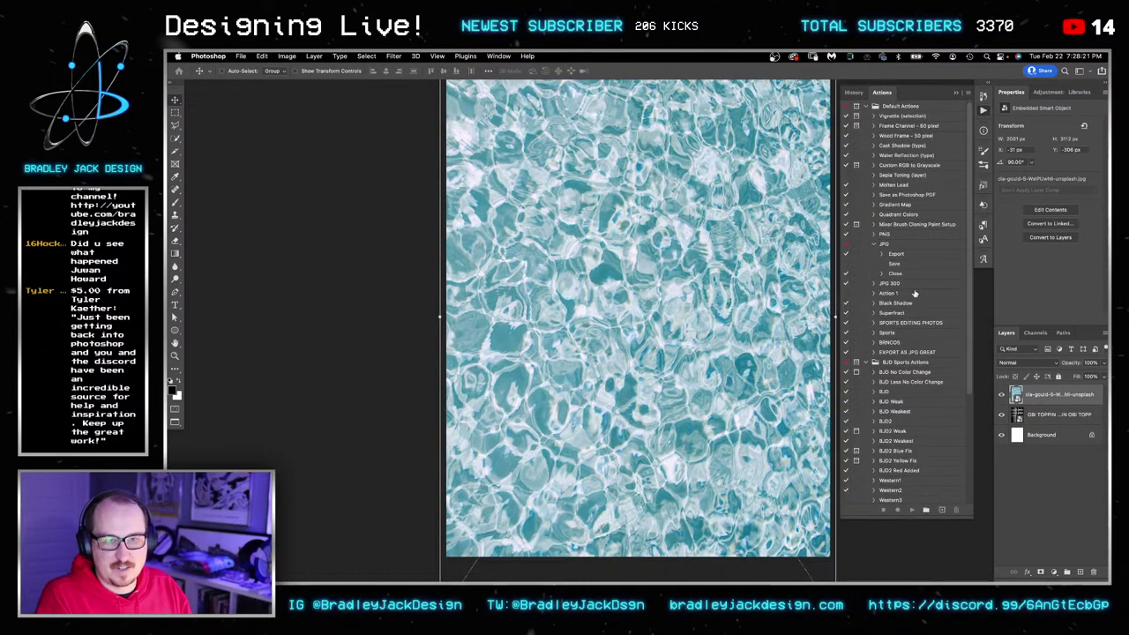
click(873, 244)
scroll(943, 348, down, 5)
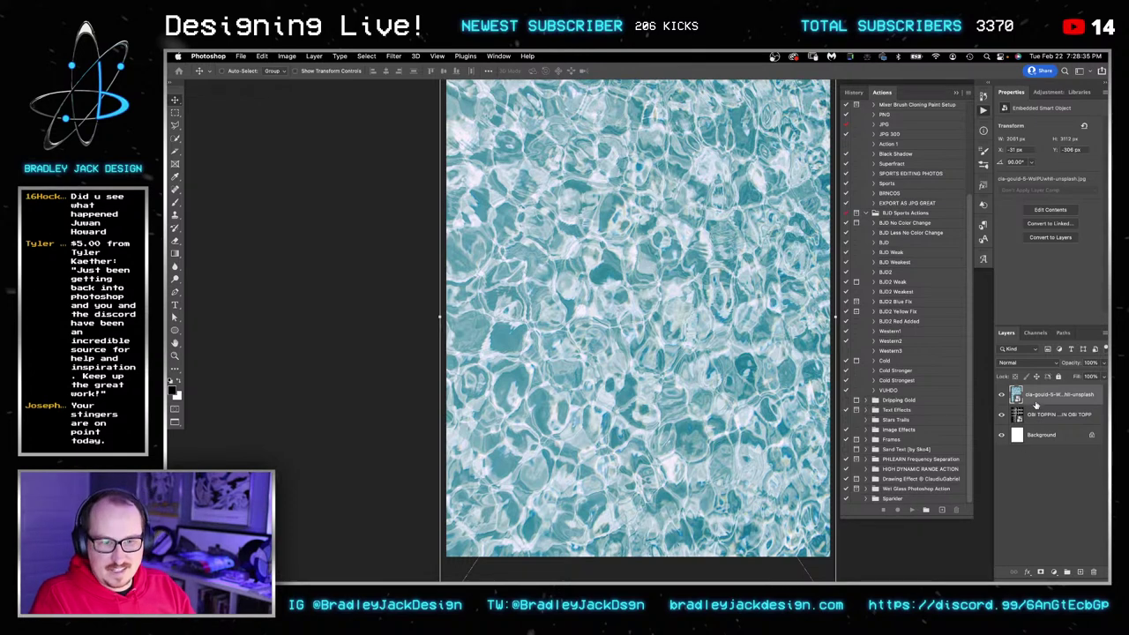
Add a layer mask to the water photo layer and convert the layer to a smart object.
click(1041, 571)
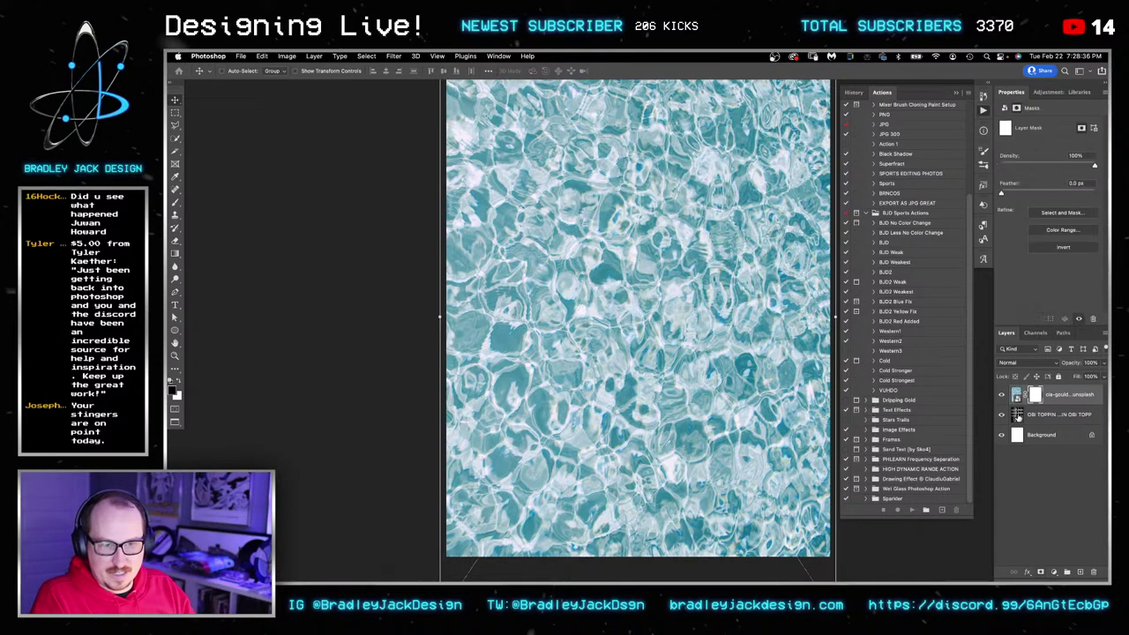
right_click(1058, 400)
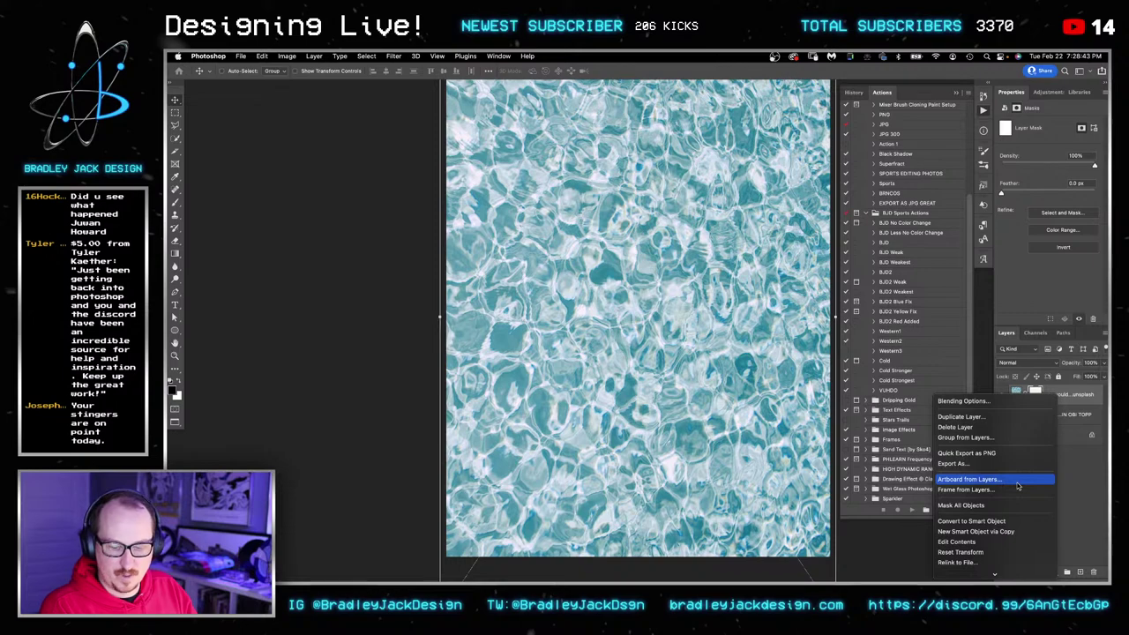
scroll(1007, 536, down, 5)
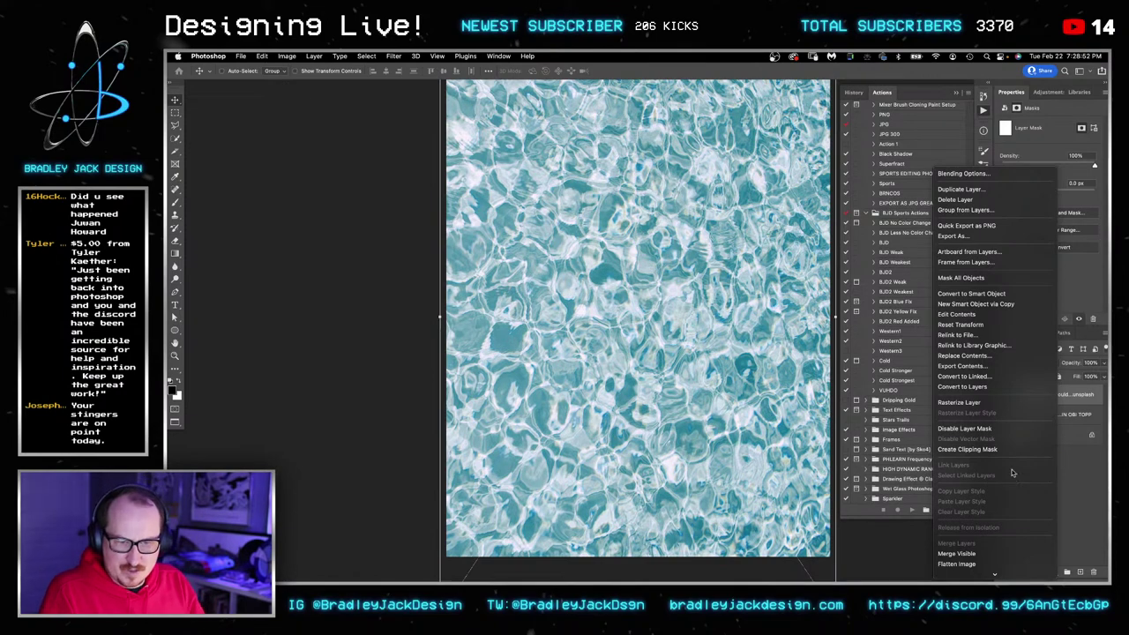
key(Escape)
right_click(1052, 398)
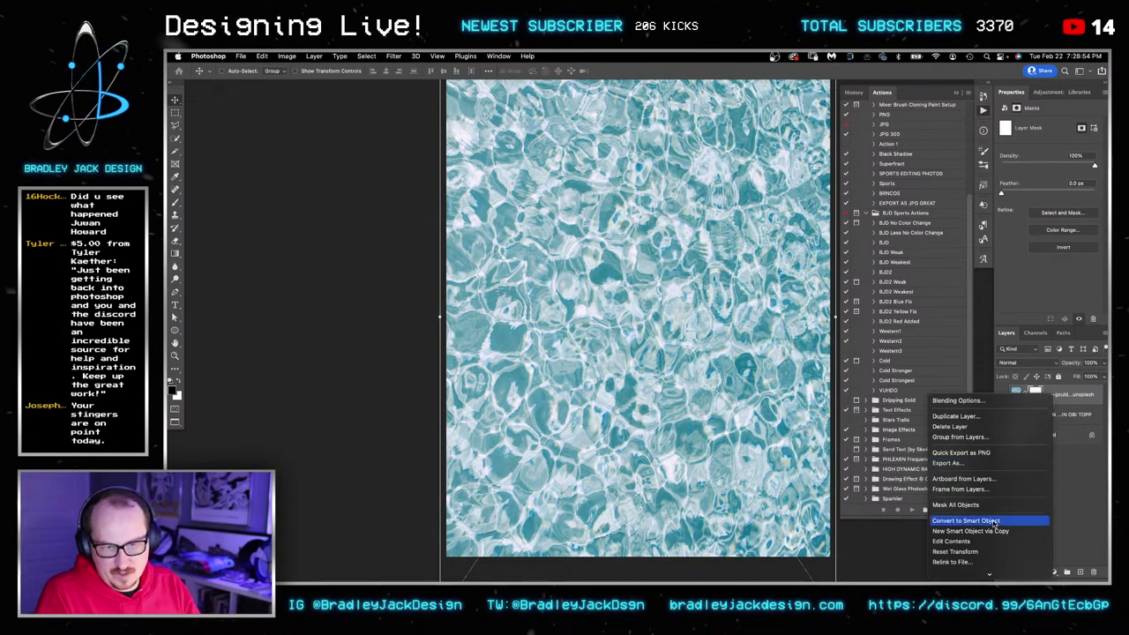
click(970, 520)
In the water smart object's contents, add a Gradient Map with the black stop at 40% and white at 81%, and merge it with the photo.
double_click(1016, 396)
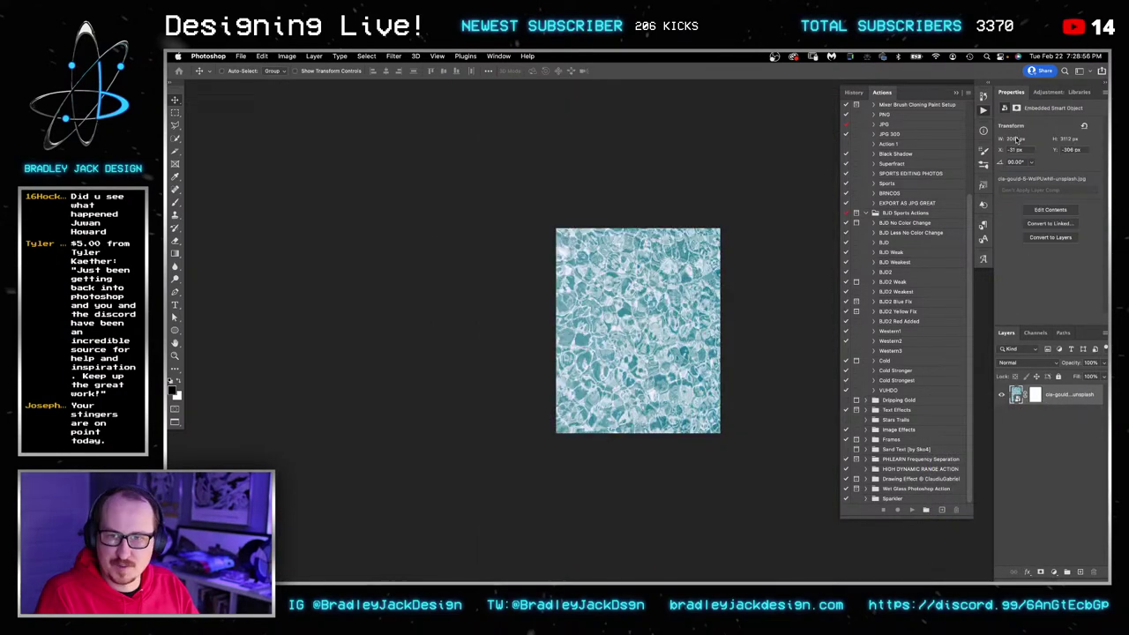
click(1043, 94)
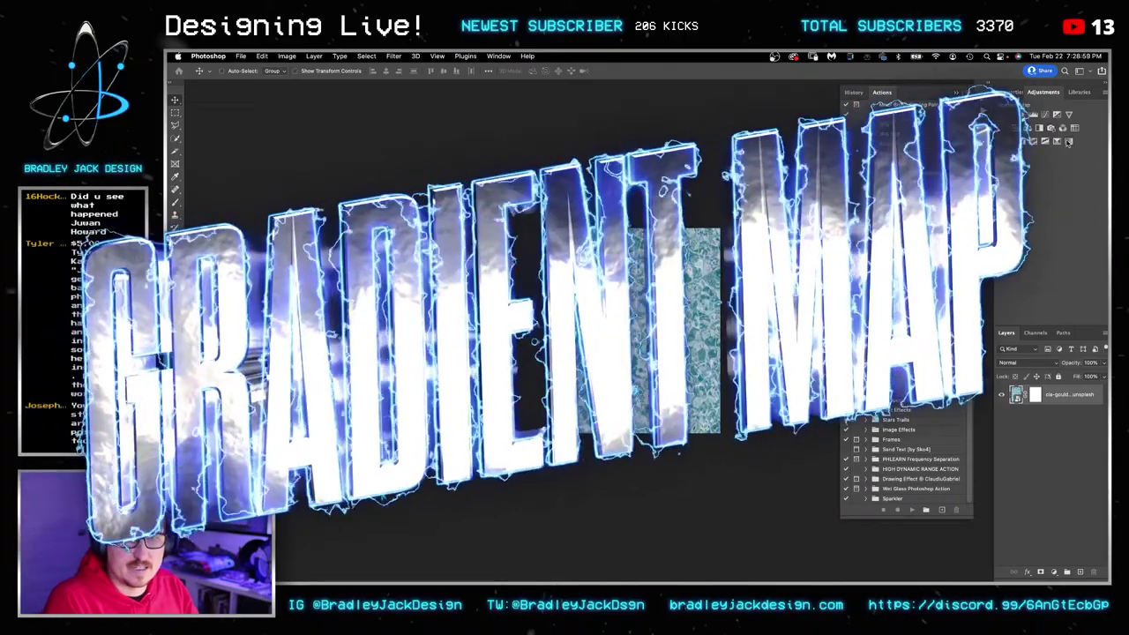
click(1056, 141)
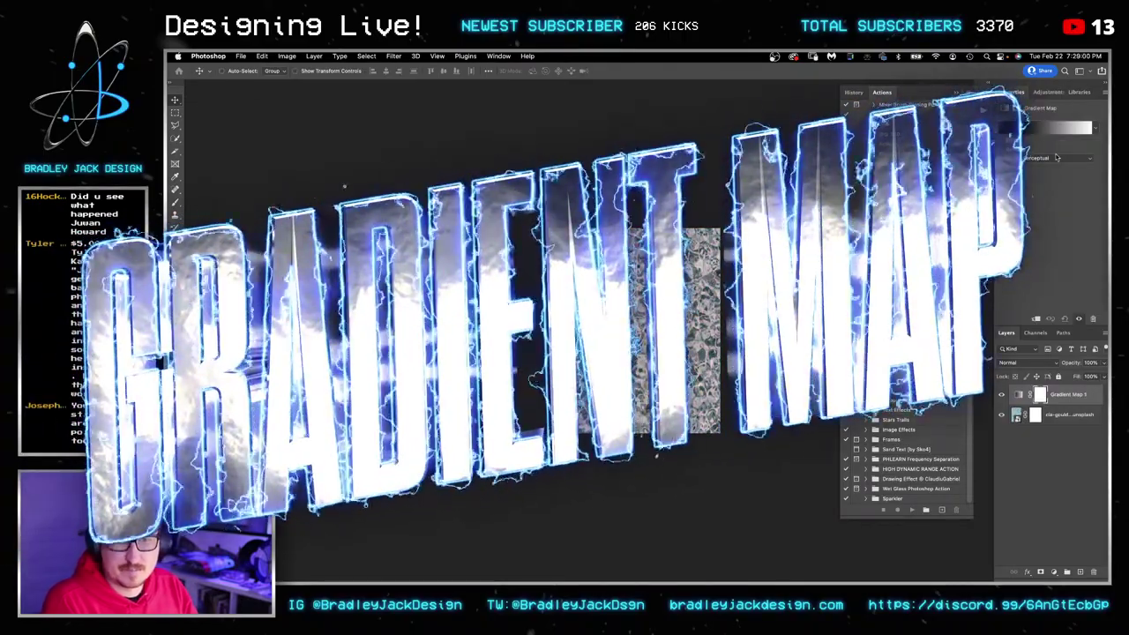
click(1045, 128)
drag(272, 328, 351, 328)
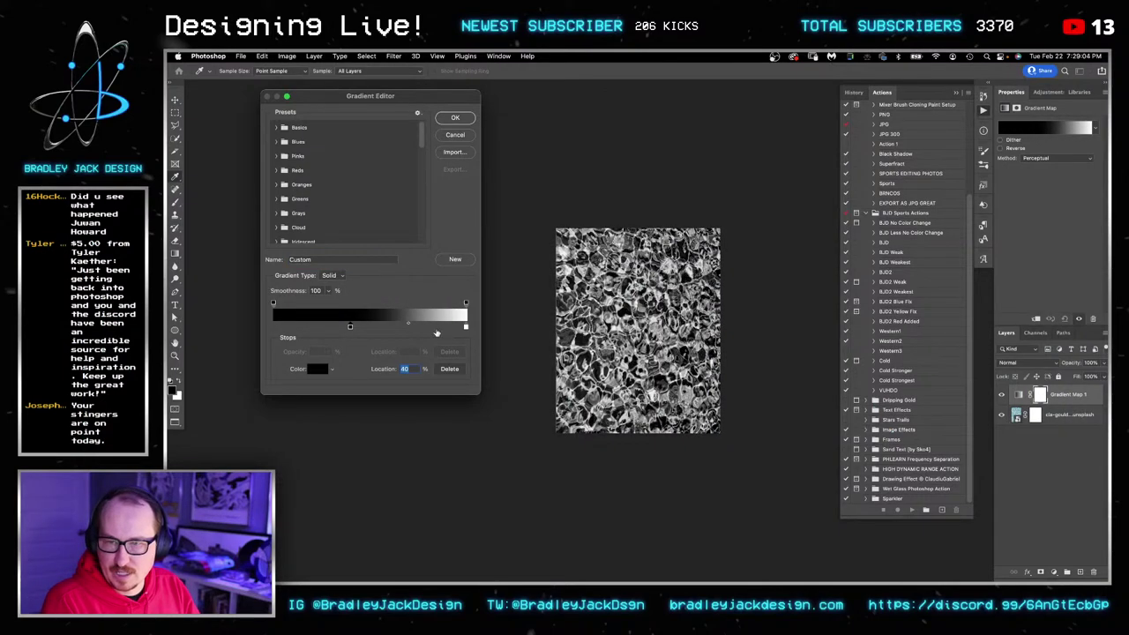
drag(466, 327, 429, 327)
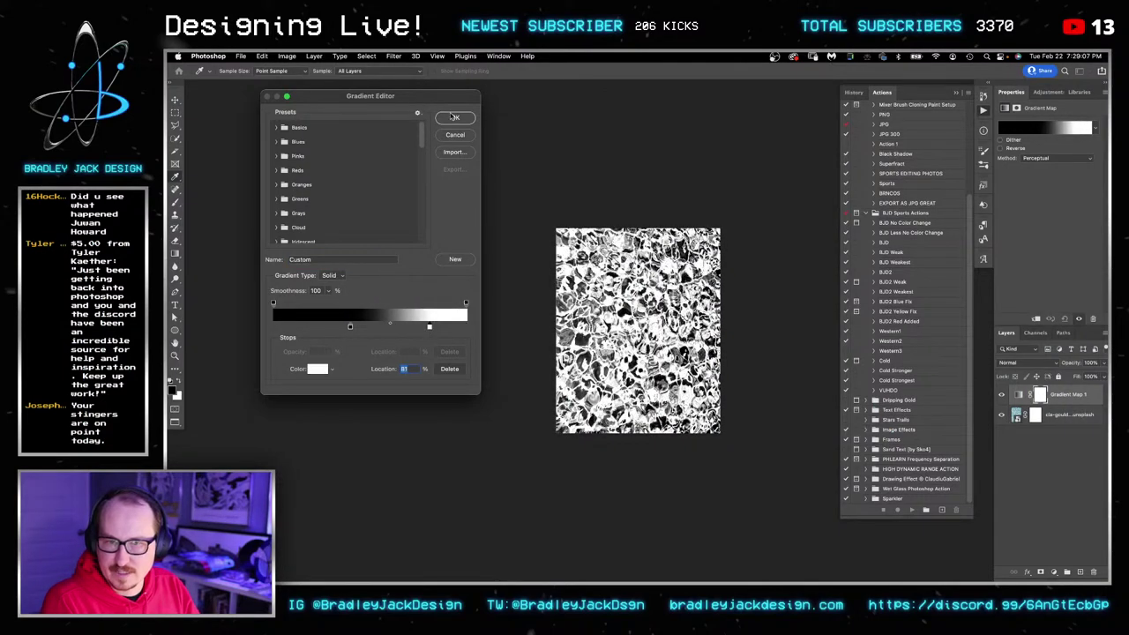
click(455, 118)
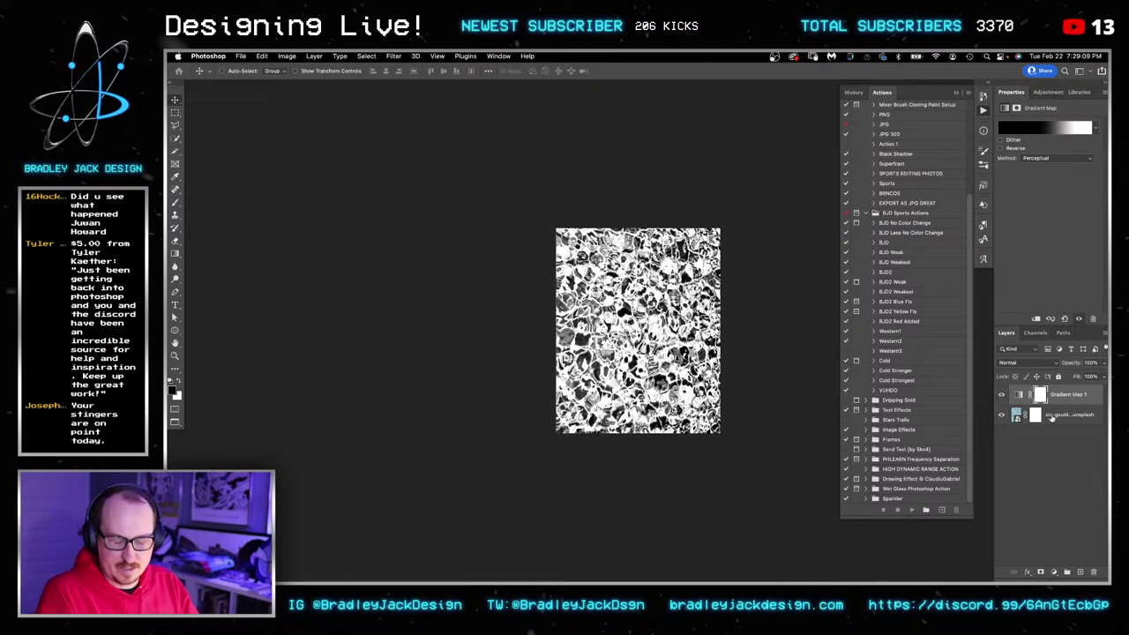
key(ctrl+e)
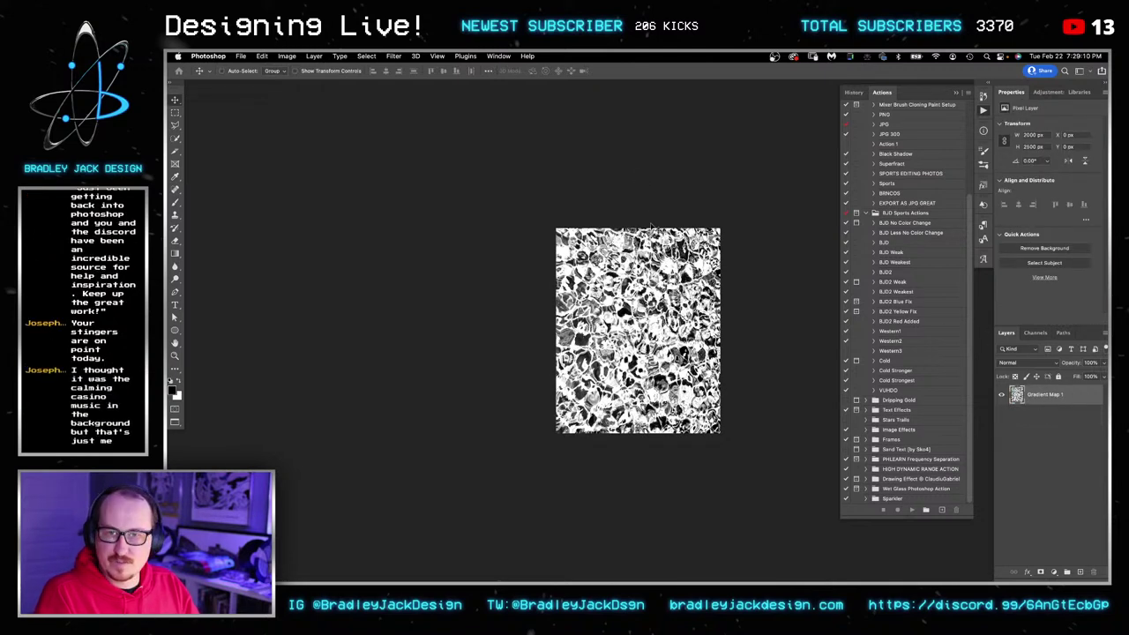
Convert the merged layer for Smart Filters and apply a Gaussian Blur with a radius of 3 pixels.
click(393, 56)
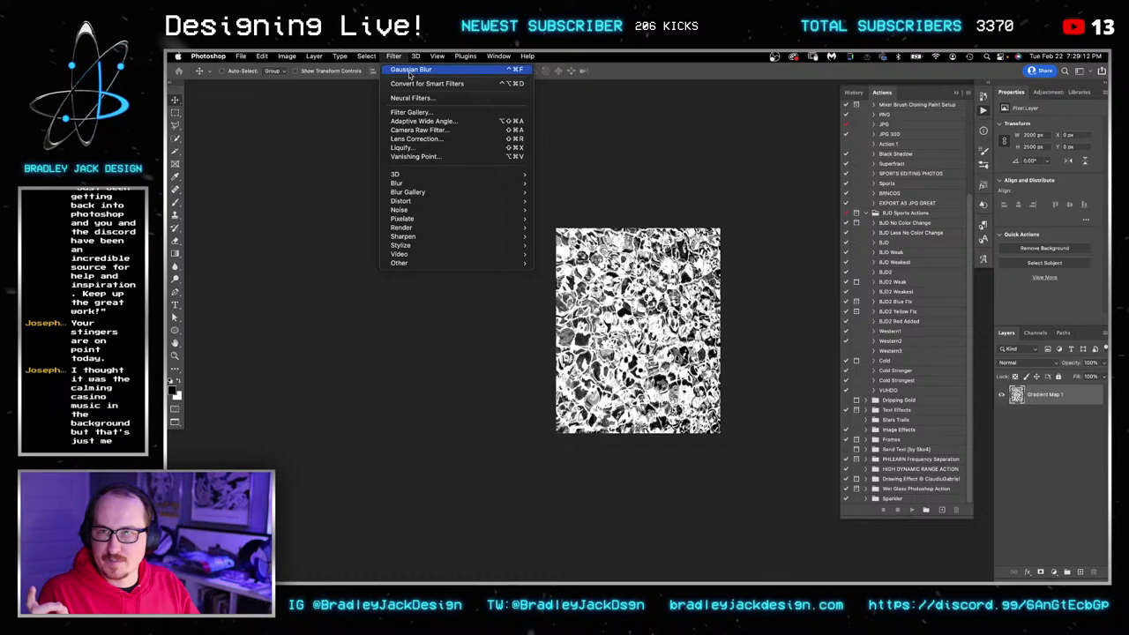
click(409, 72)
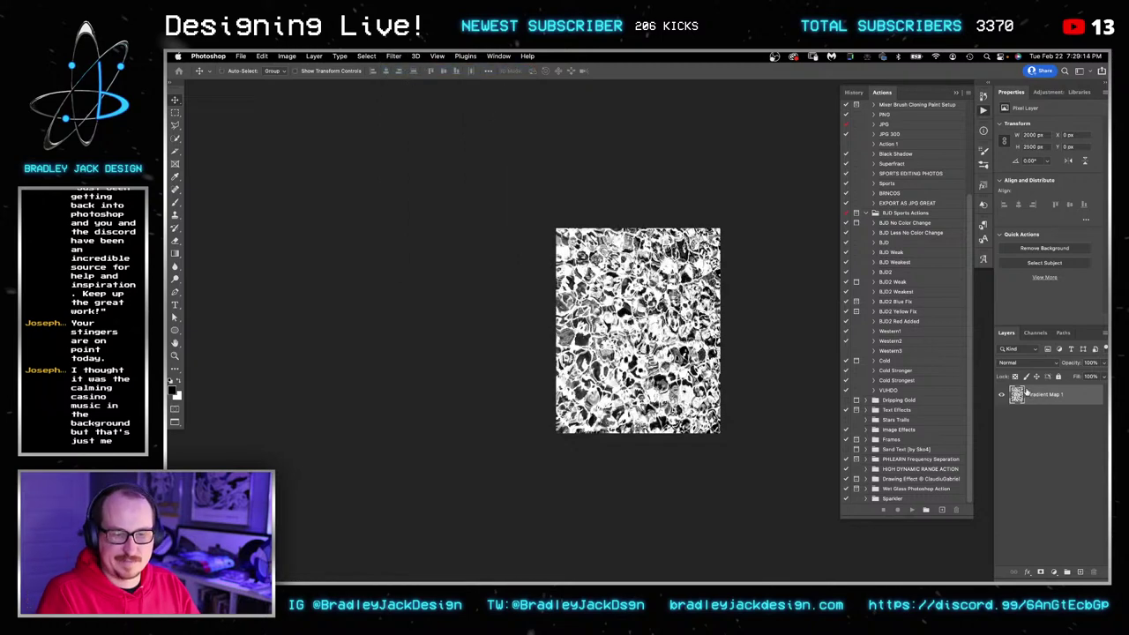
click(393, 56)
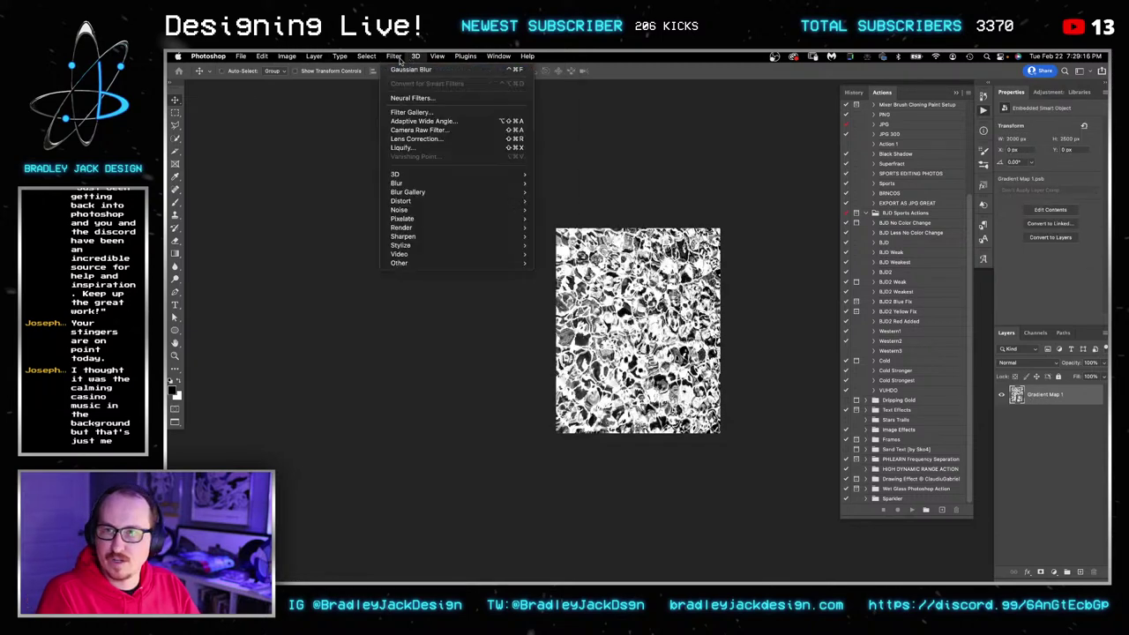
click(399, 72)
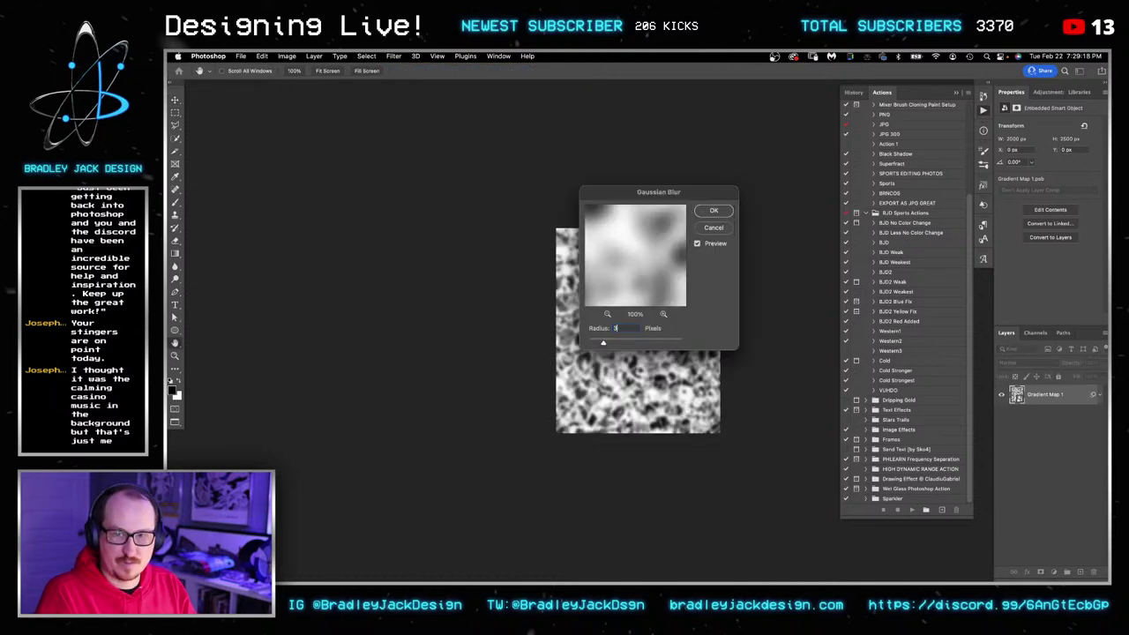
key(Return)
Save the black-and-white water image to the Desktop in Photoshop format.
key(super+shift+s)
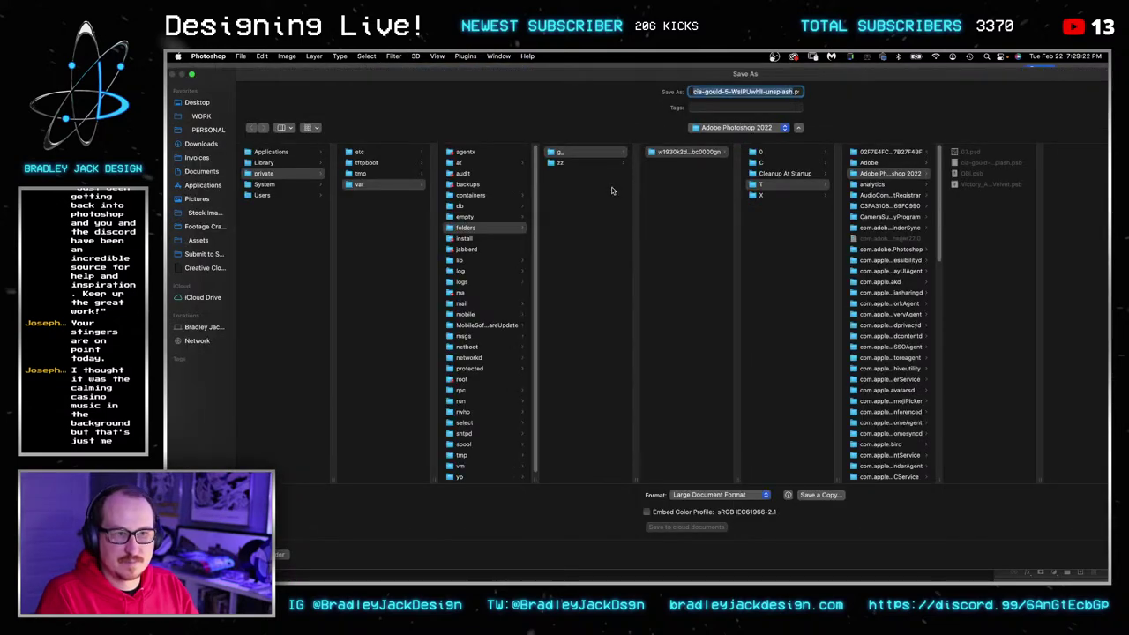
click(198, 102)
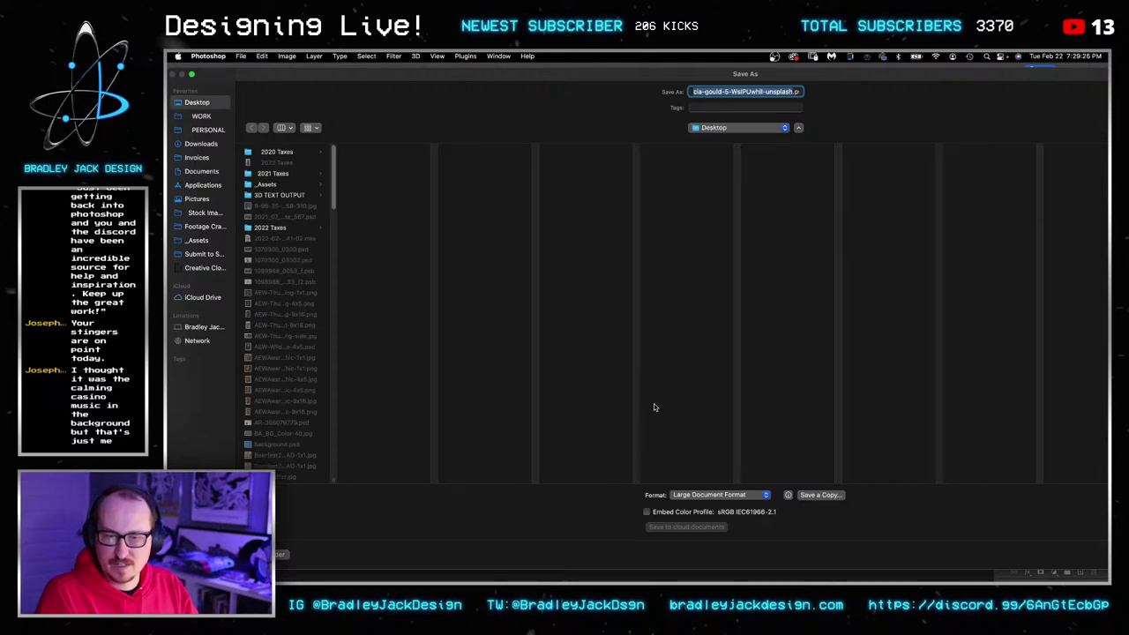
click(738, 496)
click(741, 484)
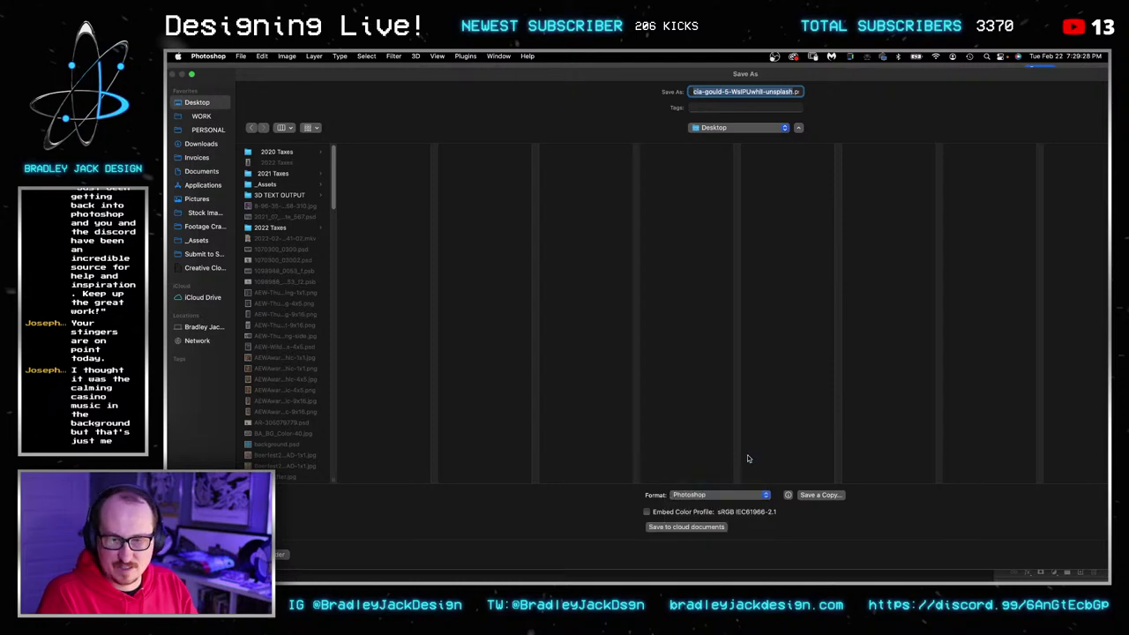
key(Return)
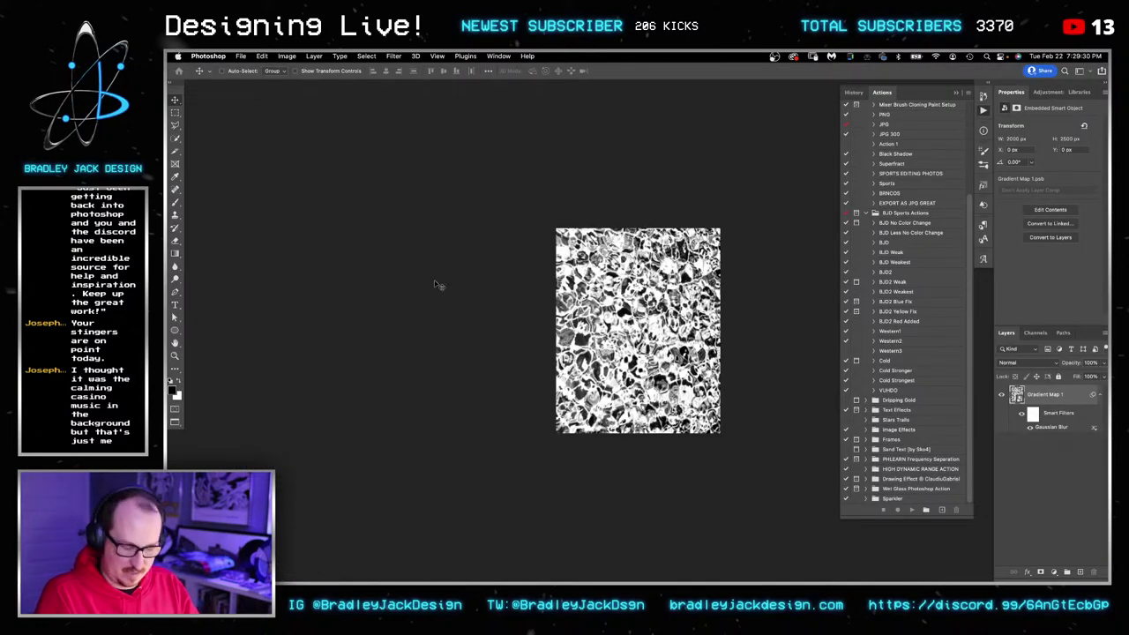
Switch back to the standard screen mode and collapse the Actions panel.
key(f)
key(f)
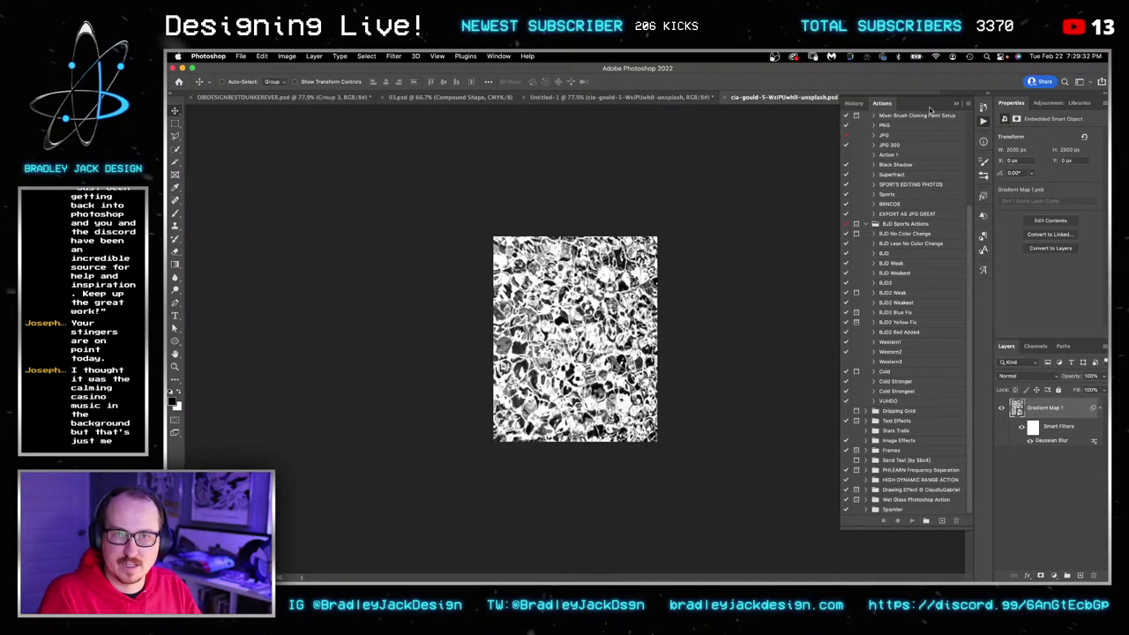
click(954, 104)
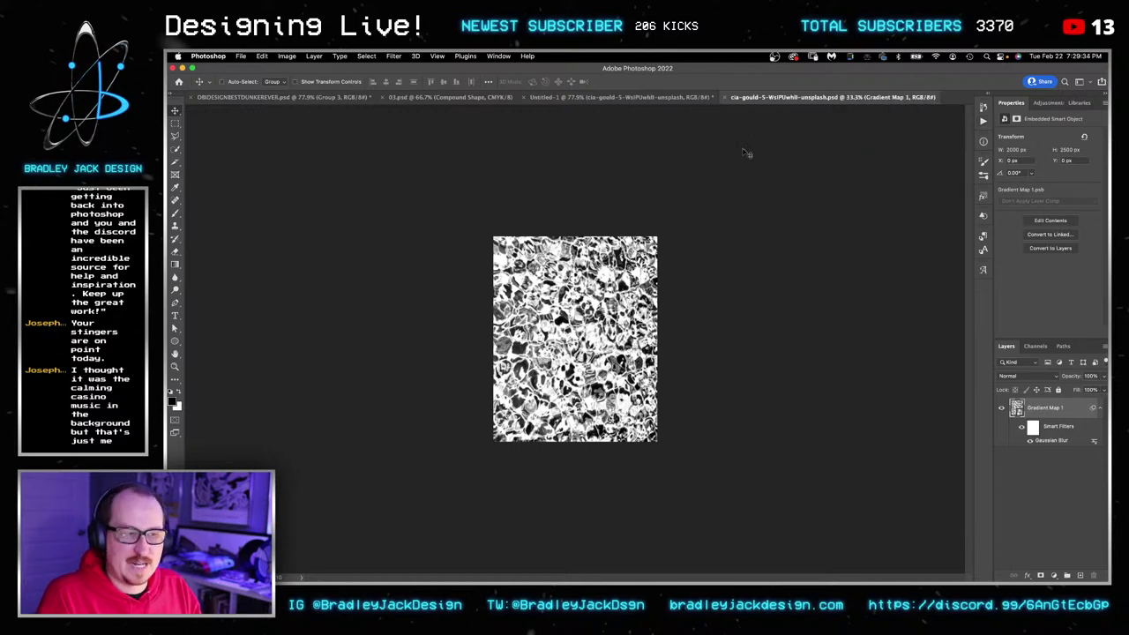
Check the color mode and bit depth of the black-and-white water document.
click(289, 56)
mouse_move(294, 70)
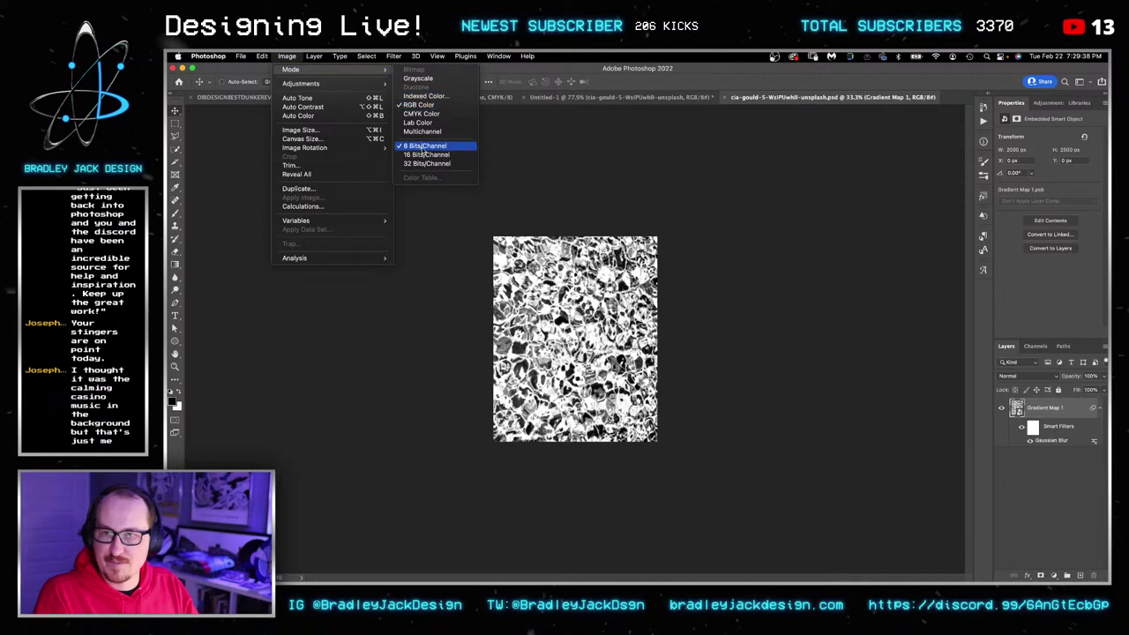
click(657, 189)
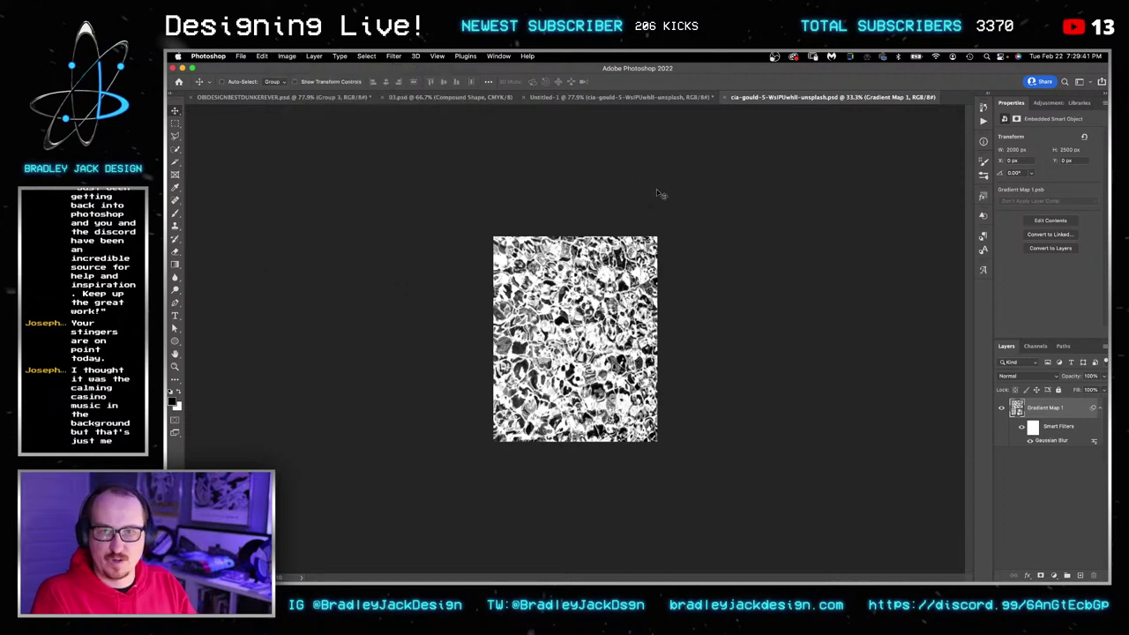
In Untitled-1, delete the water layer and enlarge the OBI TOPPIN smart object to about 2044 px wide, filling the canvas.
key(ctrl+shift+Tab)
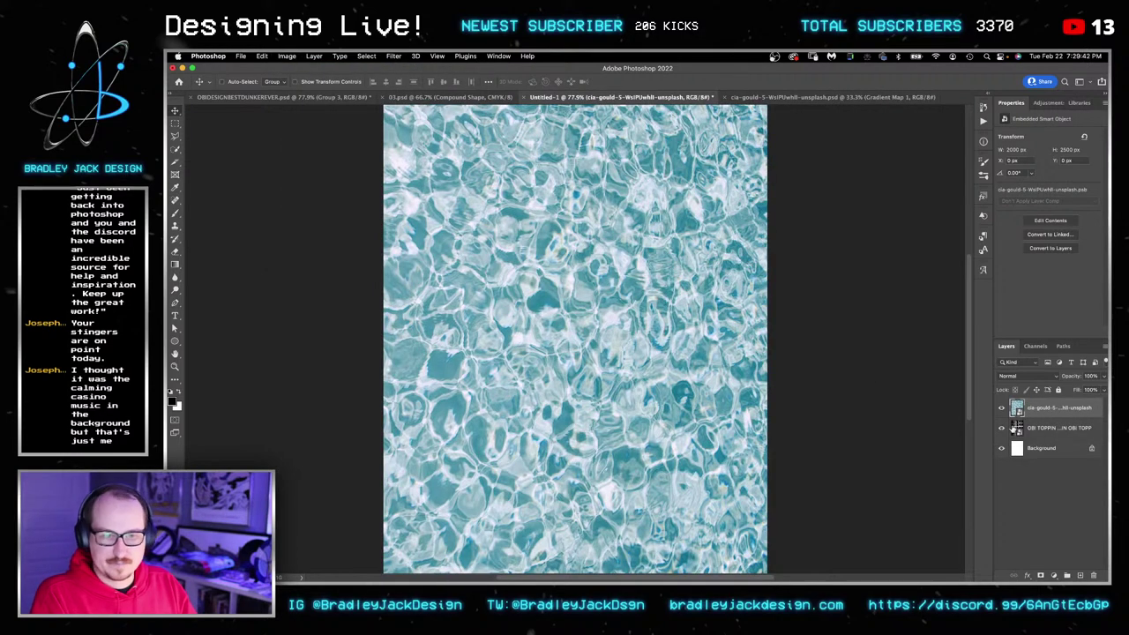
key(Delete)
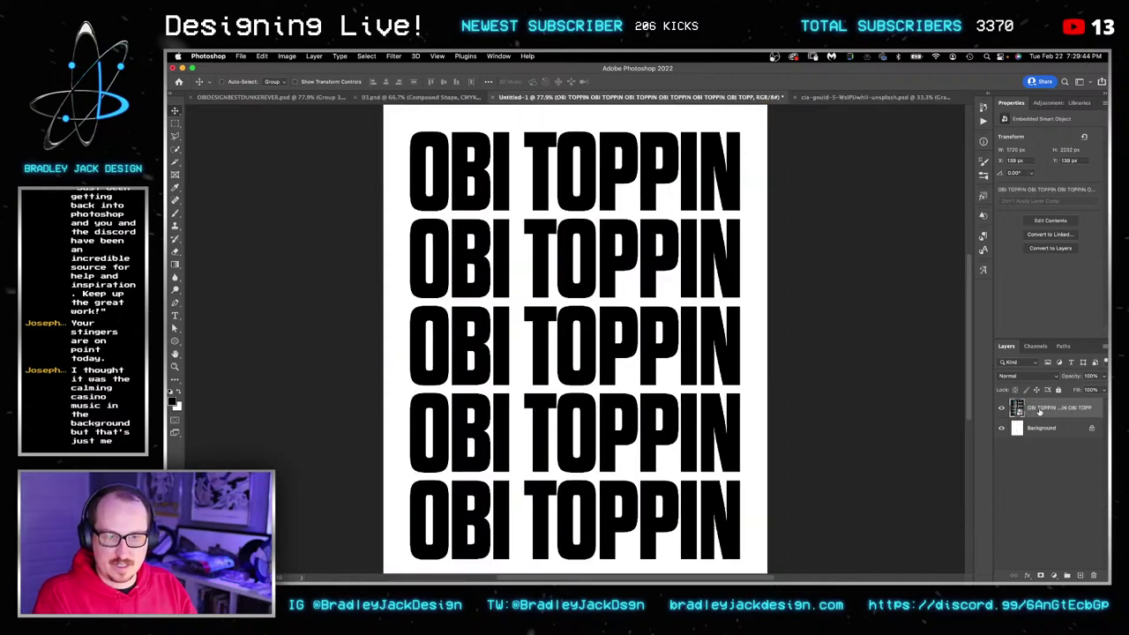
scroll(487, 207, down, 5)
key(super+t)
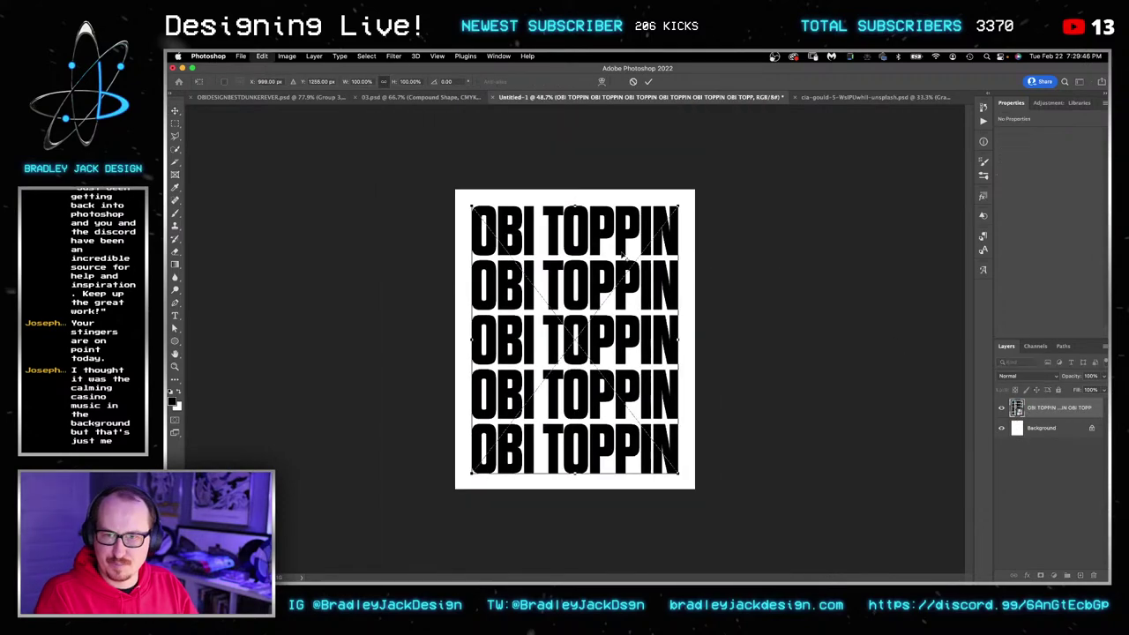
mouse_move(645, 250)
mouse_down()
mouse_move(663, 228)
mouse_move(661, 242)
mouse_up()
key(Return)
Apply the Displace filter to the OBI TOPPIN smart object, using the black-and-white water PSD on the Desktop as the displacement map.
click(394, 56)
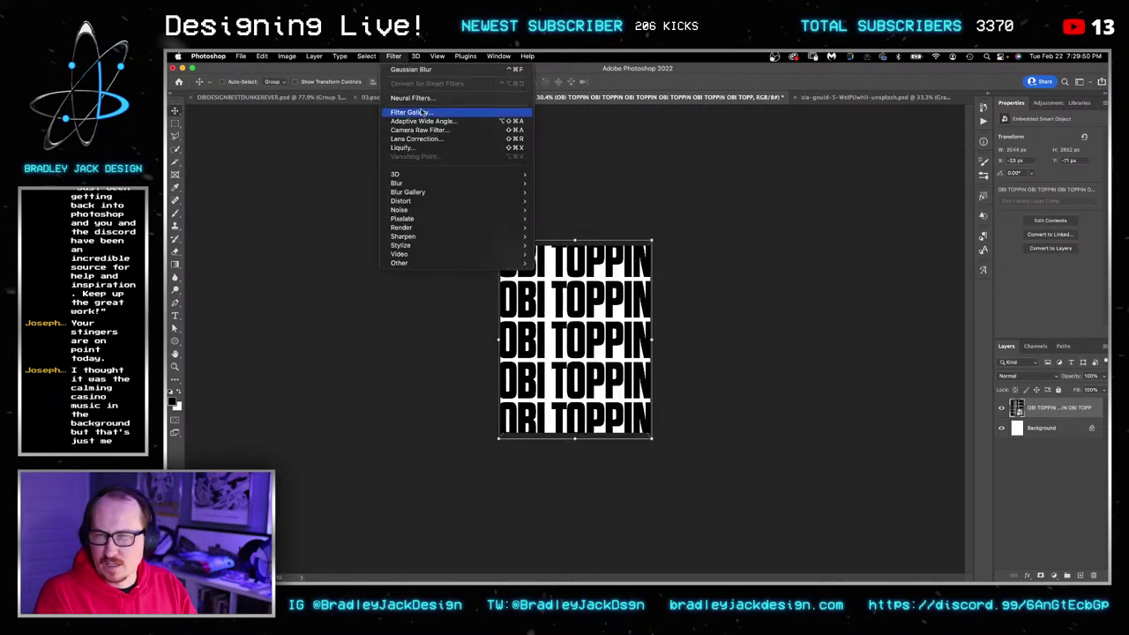
mouse_move(440, 183)
mouse_move(505, 212)
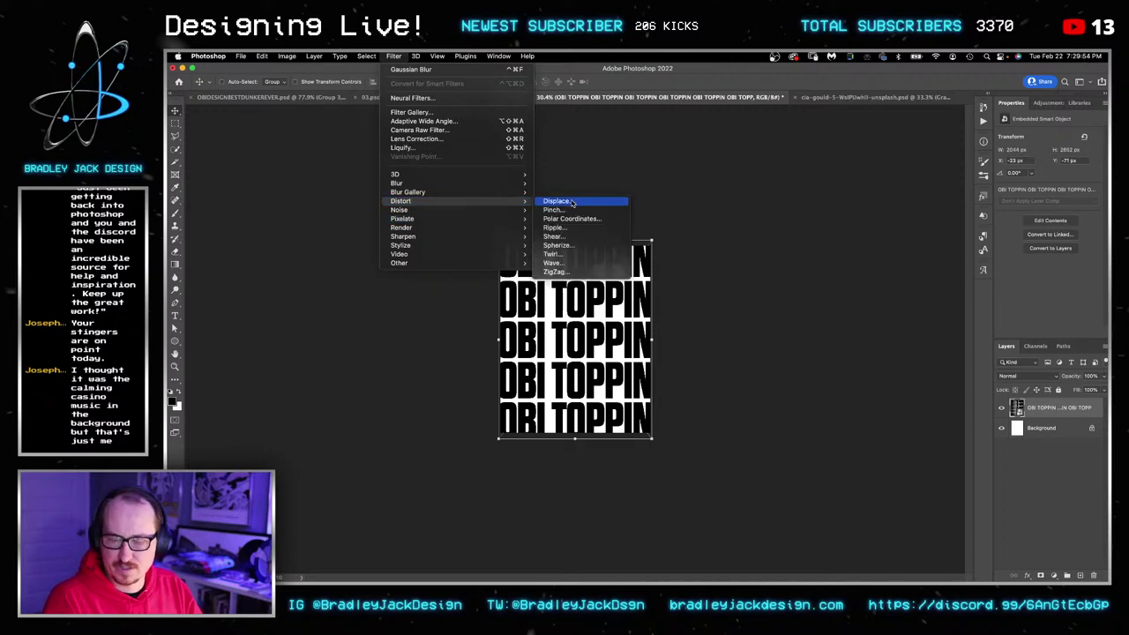
click(572, 202)
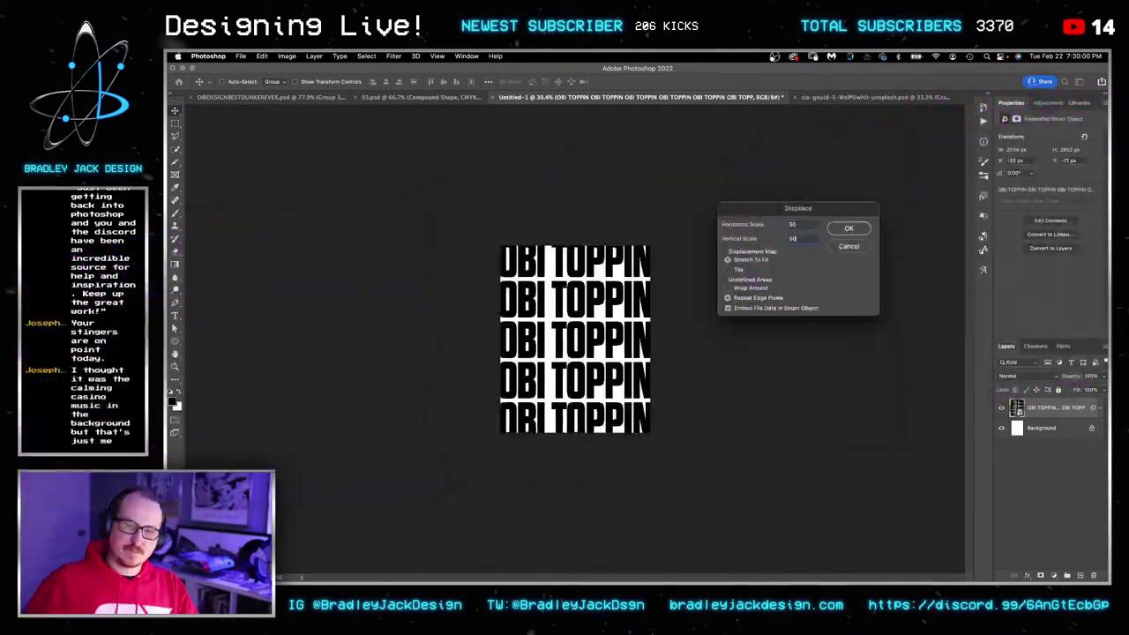
key(Return)
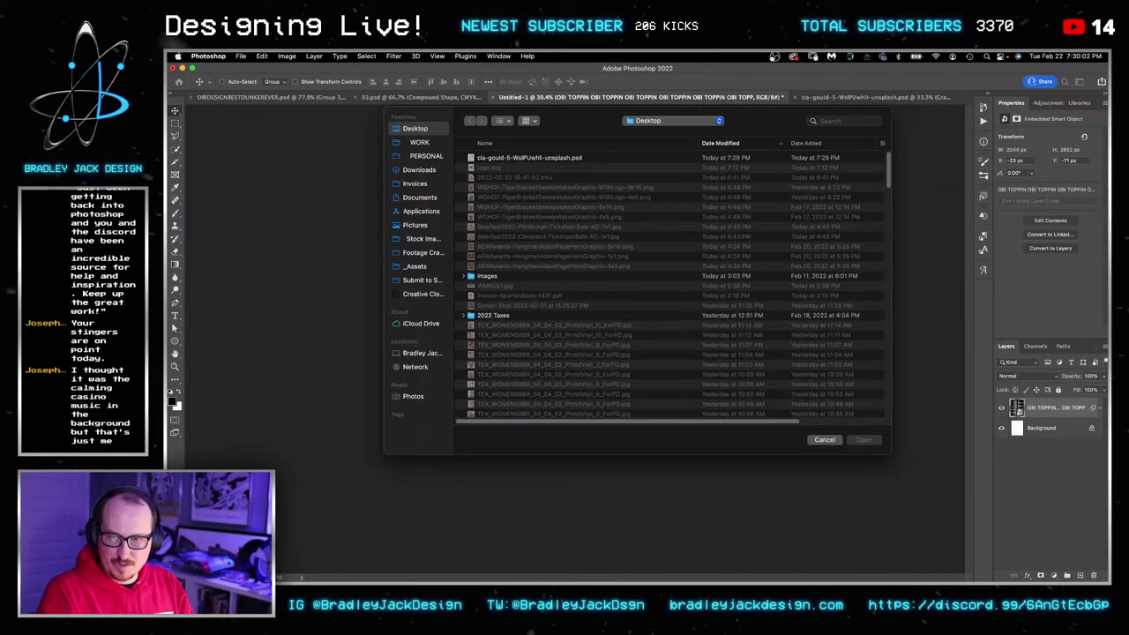
double_click(536, 158)
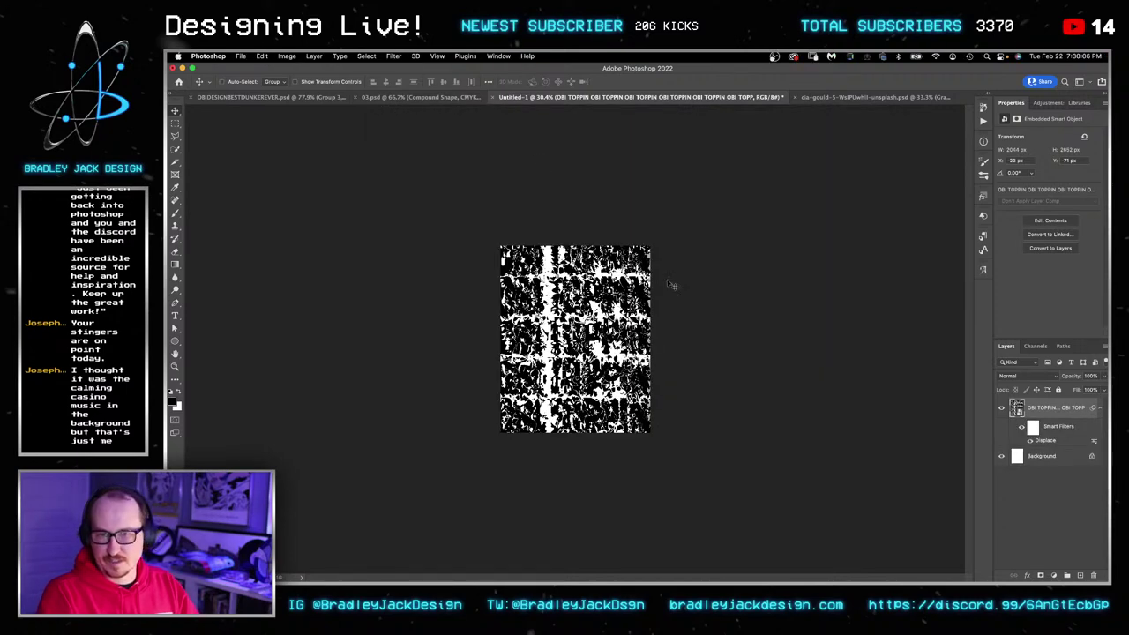
Open the displaced smart object's contents and remove the space between OBI and TOPPIN in the first three lines.
double_click(1018, 408)
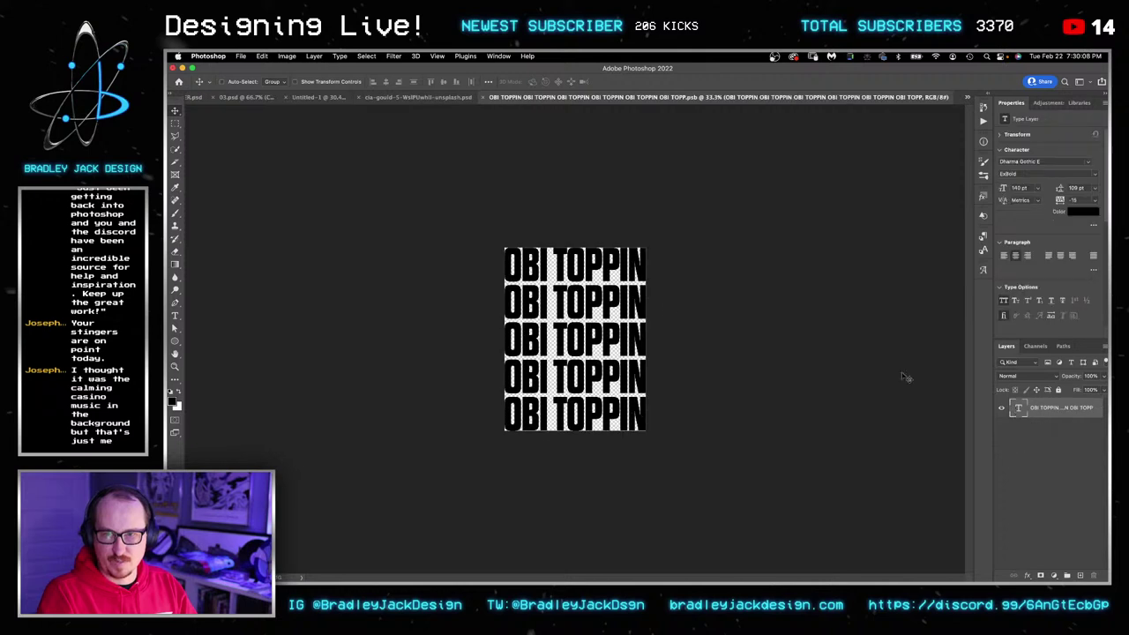
key(t)
click(556, 261)
key(BackSpace)
key(Down)
key(BackSpace)
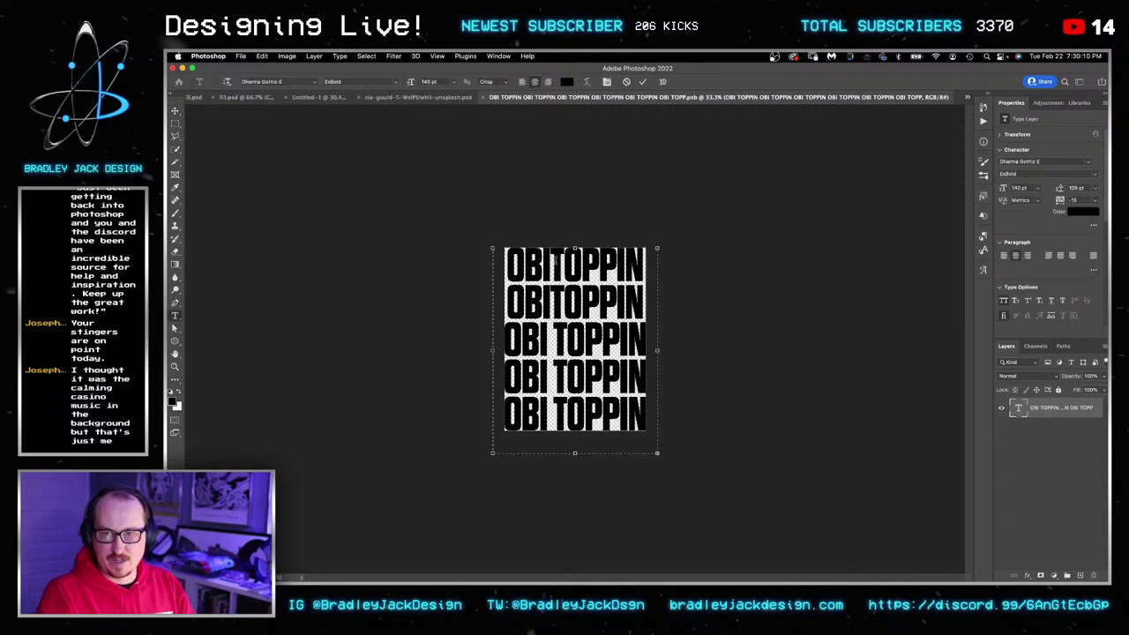
key(Down)
key(Delete)
Replace all the text with OBITOPPINISTHEBESTDAMNDUNKERINTHELEAGUEANDHEWONTHECONTEST, save the smart object contents and return to Untitled-1.
key(ctrl+a)
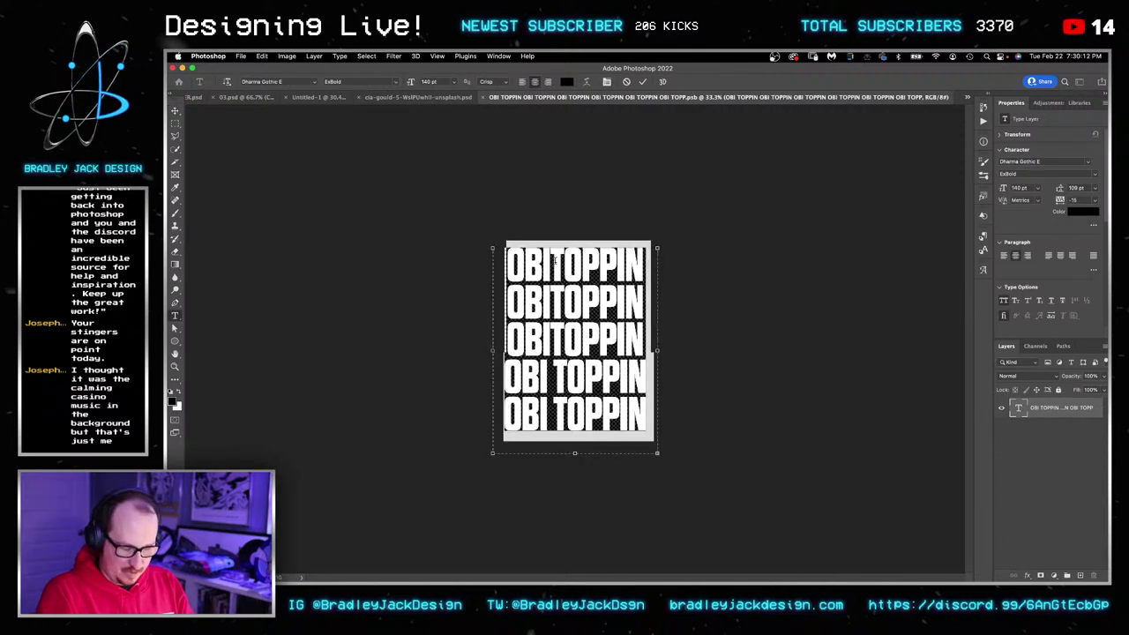
text(OBITOPPINIS)
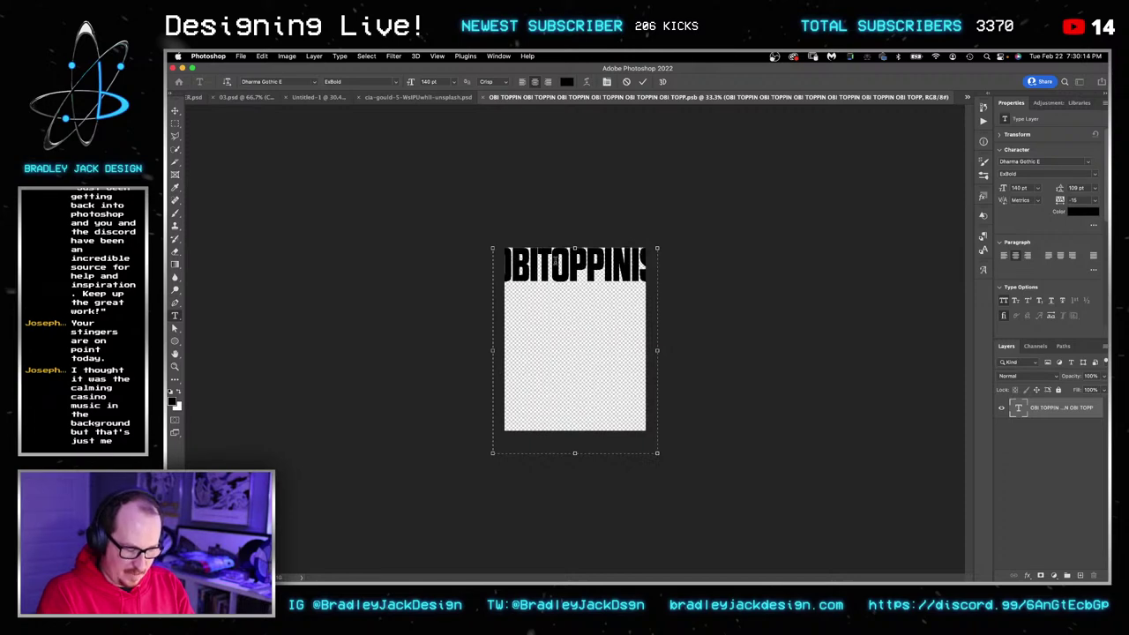
key(Return)
text(THEBESTDAMNDUNKE)
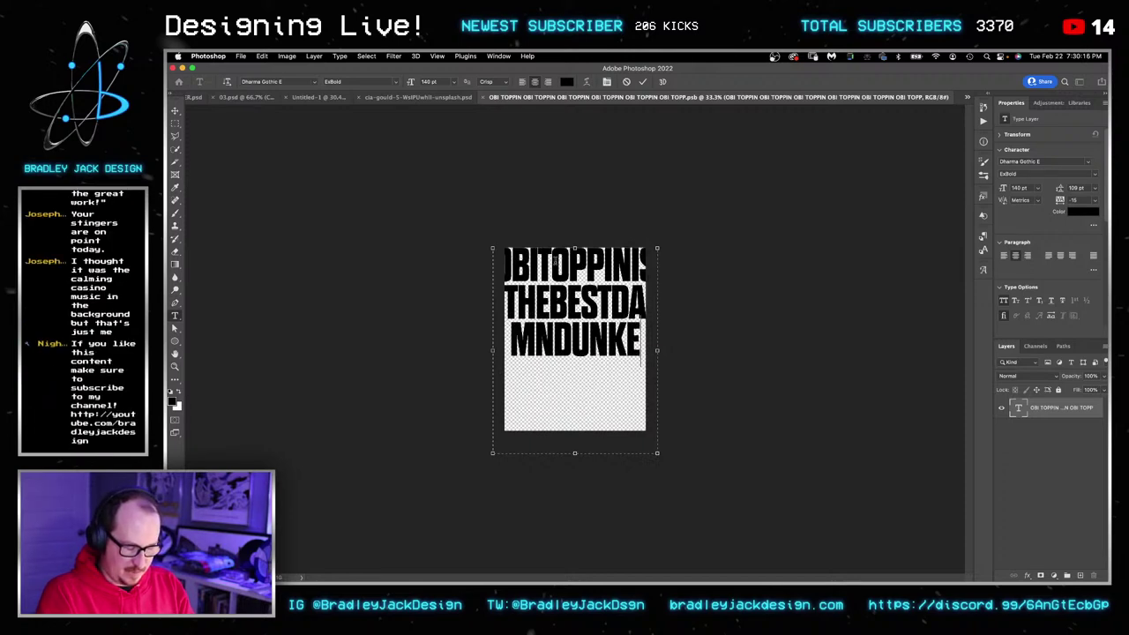
text(RINTHELEAGU)
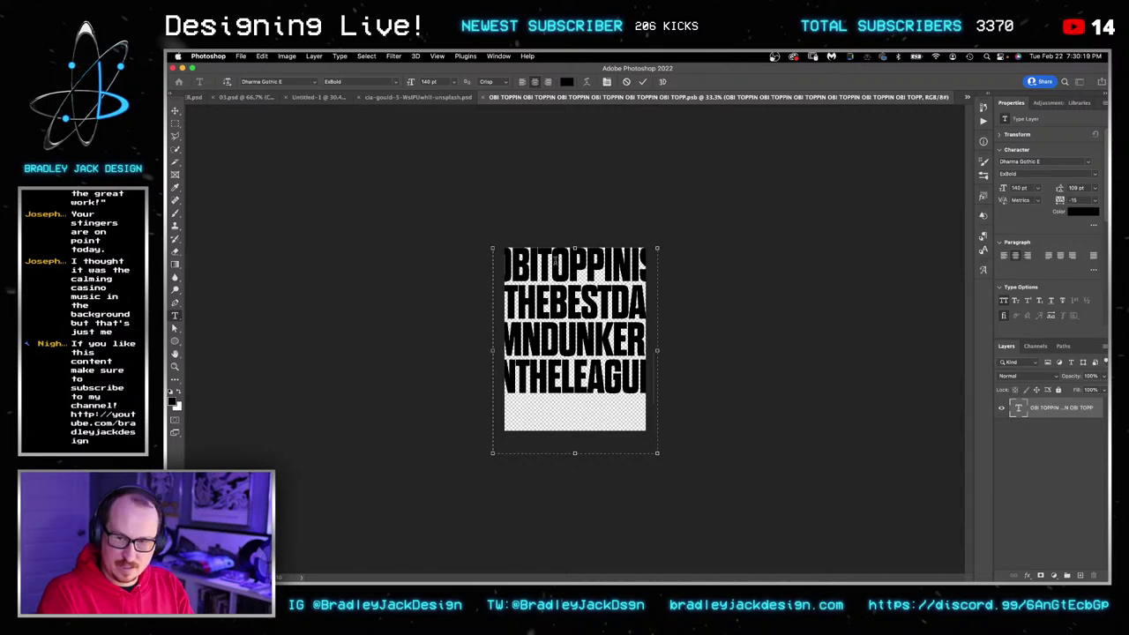
text(EANDHEWONT)
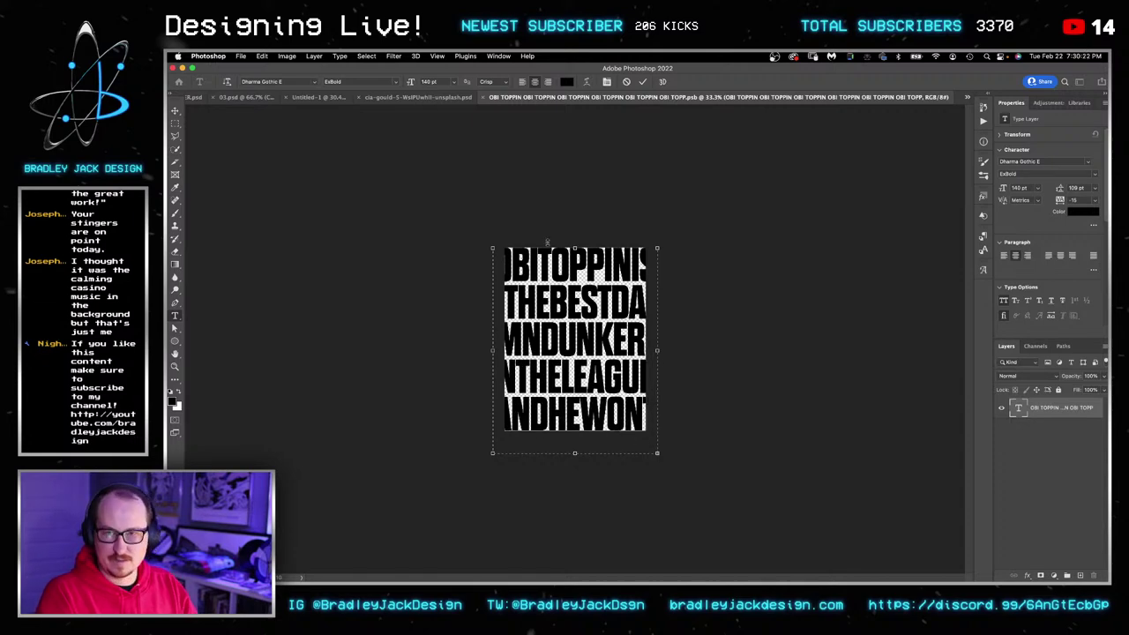
click(547, 242)
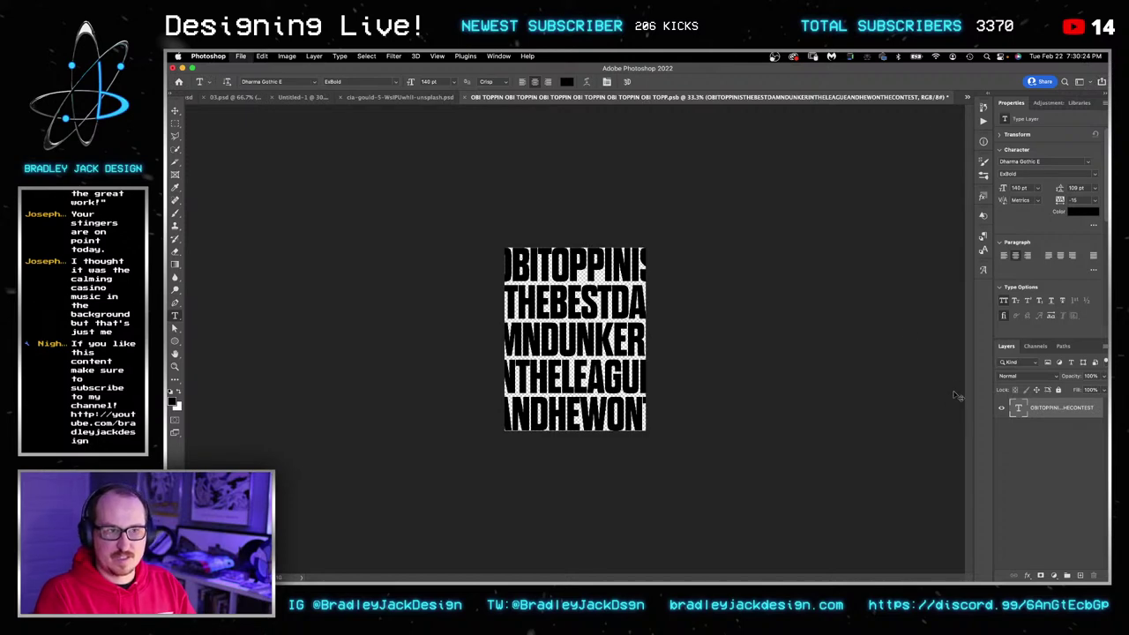
key(ctrl+shift+Tab)
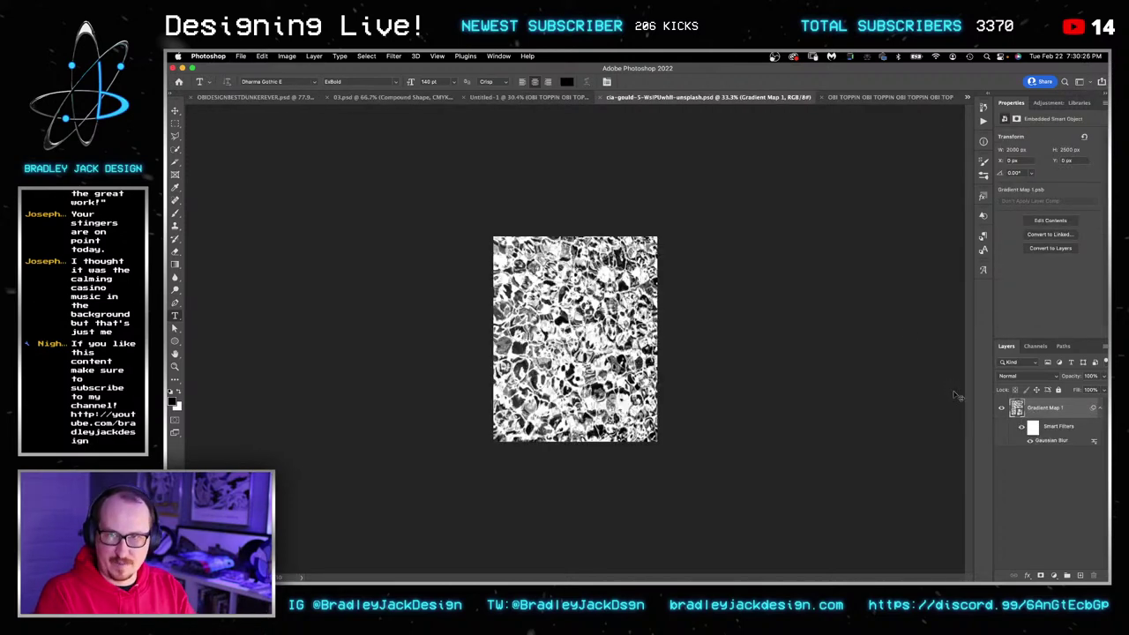
key(ctrl+shift+Tab)
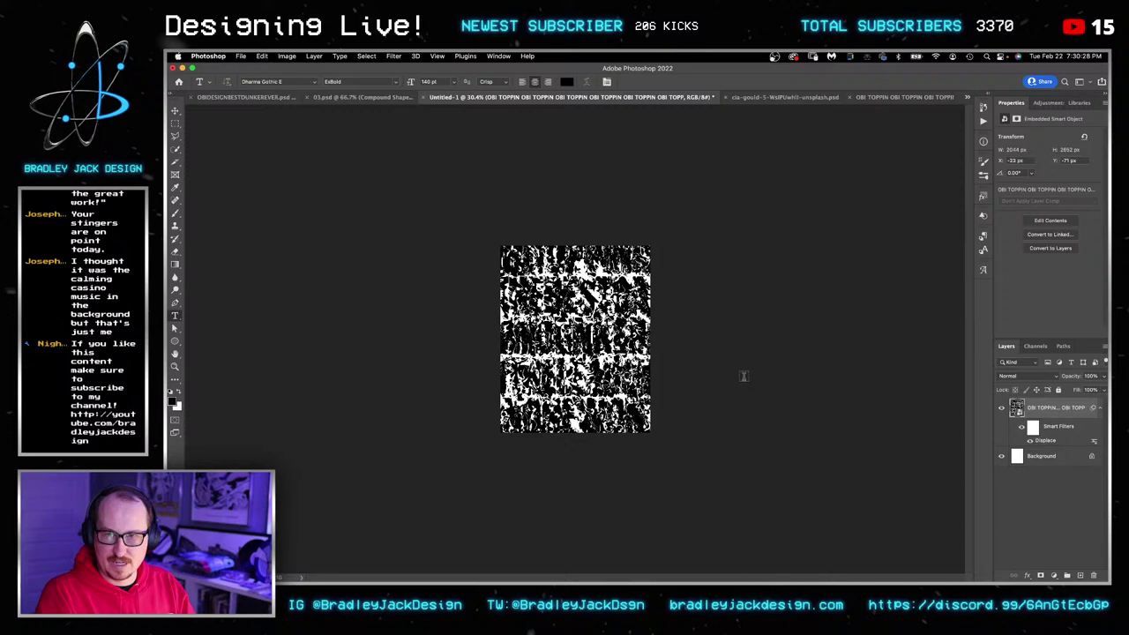
Go back to the smart object's contents and set the font style of all the text to Regular Italic.
key(ctrl+Tab)
key(ctrl+Tab)
click(615, 343)
key(super+a)
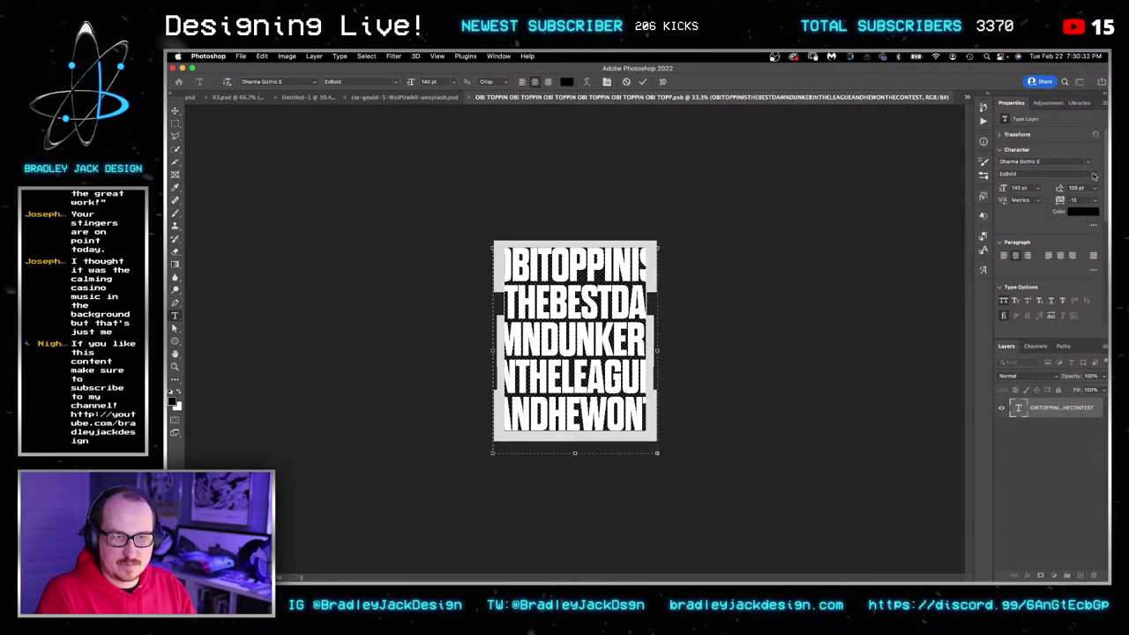
click(1093, 175)
click(1063, 214)
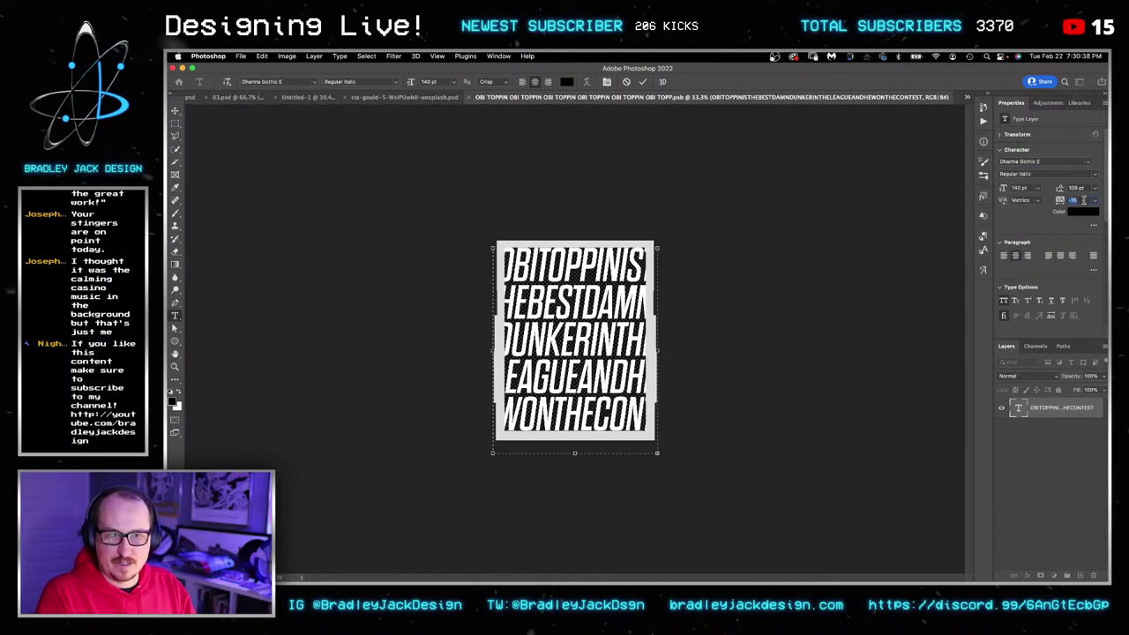
Set the tracking of the whole text block to 20 and commit the text edit.
key(Tab)
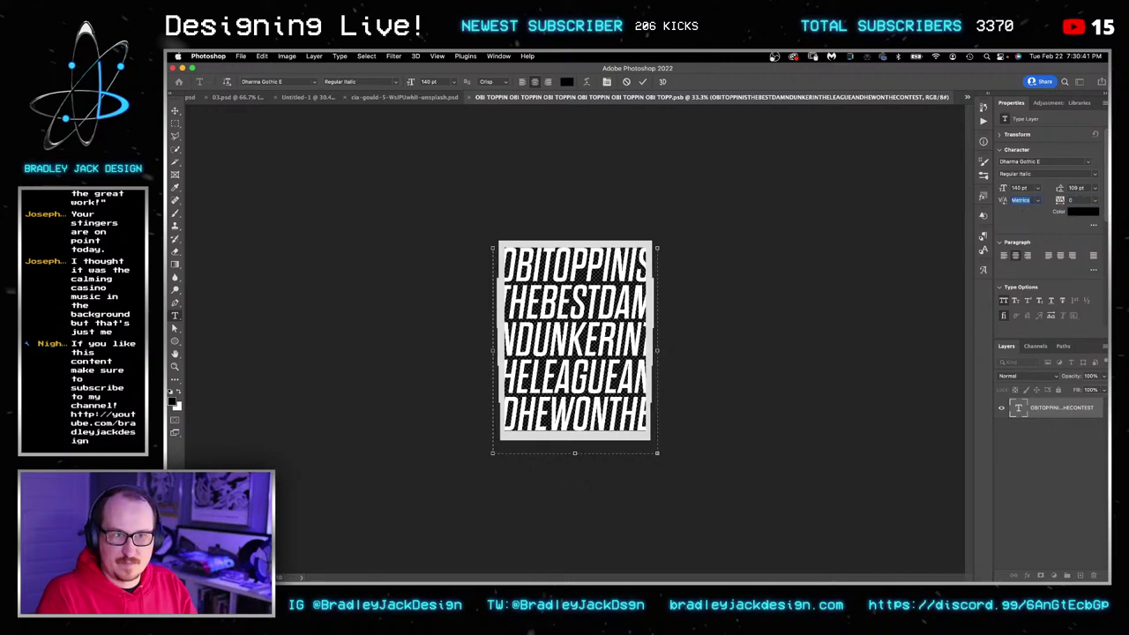
text(40)
key(Return)
text(0)
key(Return)
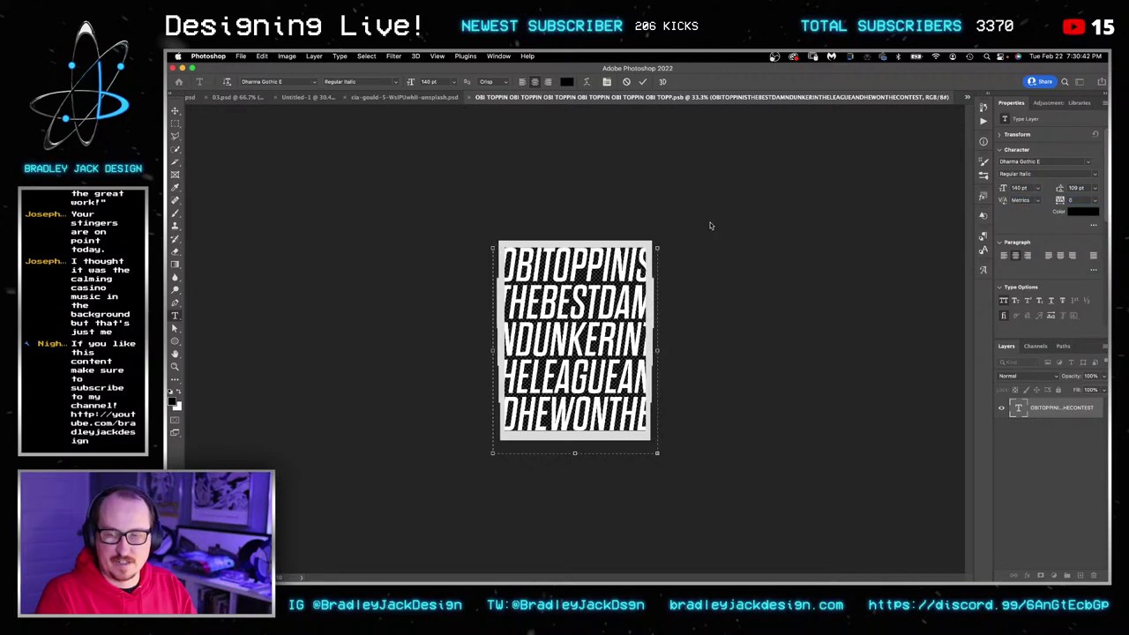
text(20)
key(Return)
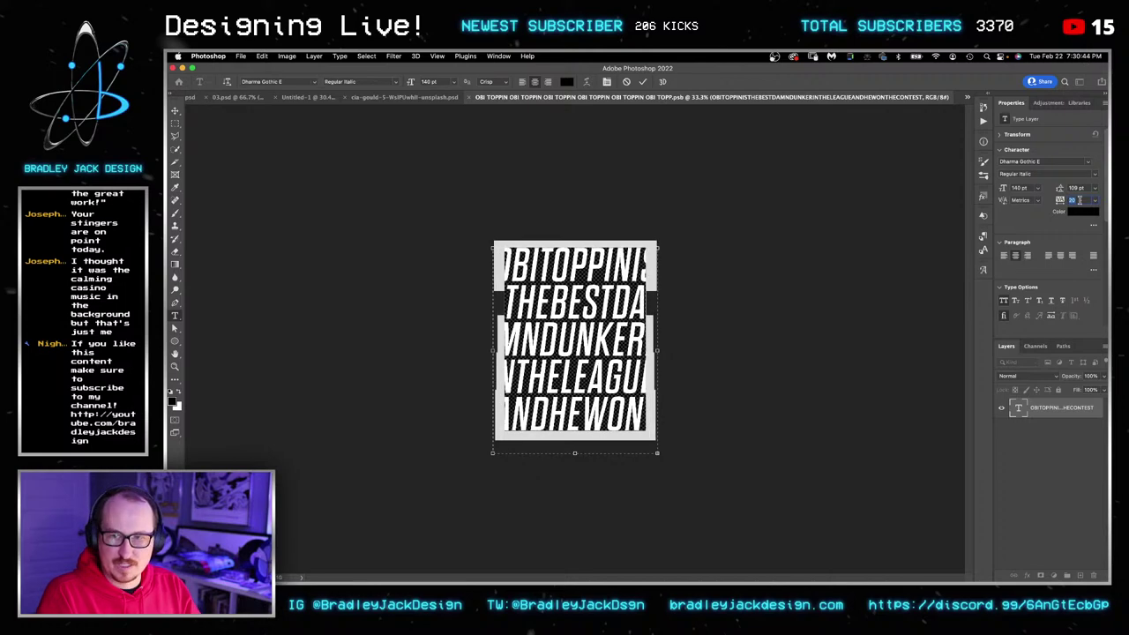
click(764, 476)
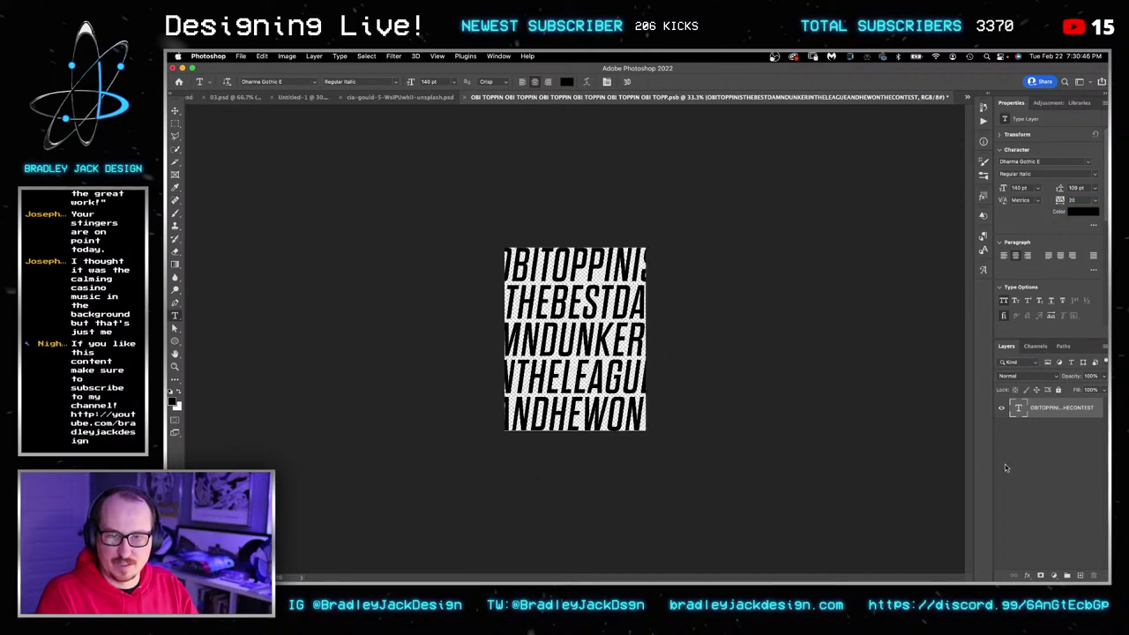
Save the edited text contents, return to Untitled-1 and convert the displaced layer to a new smart object.
key(super+s)
key(super+w)
key(super+s)
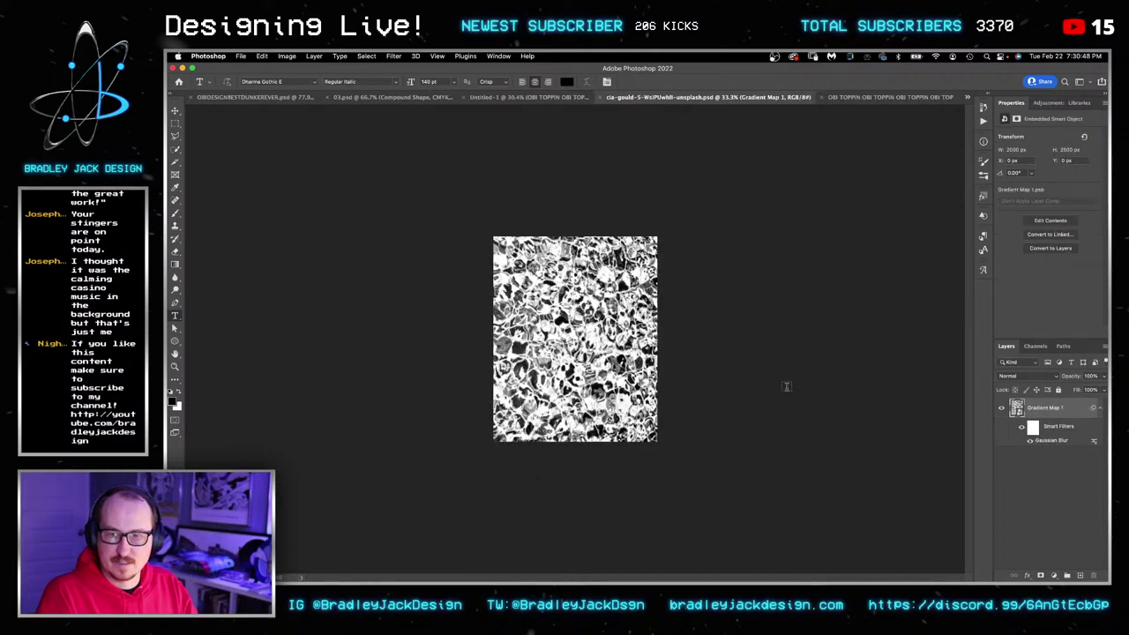
key(super+w)
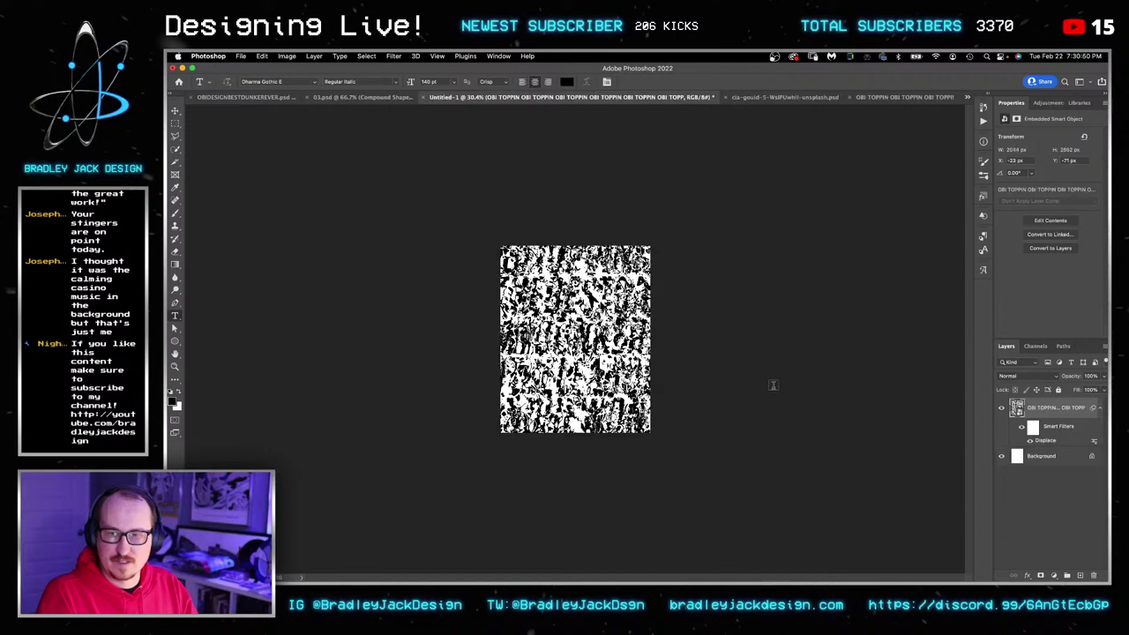
right_click(1047, 414)
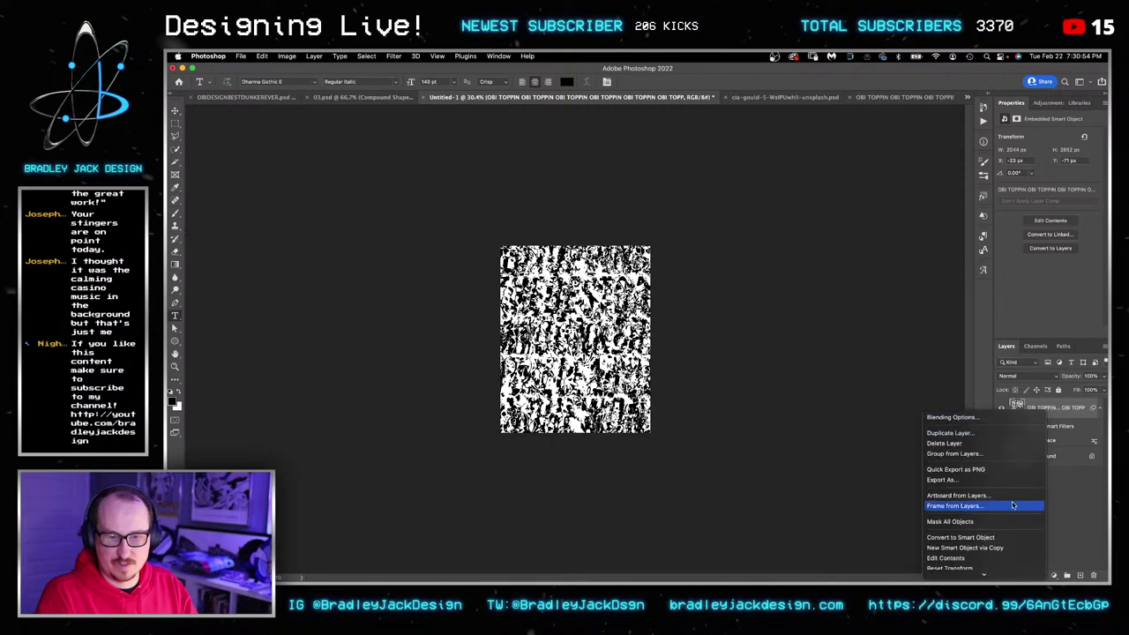
click(1011, 537)
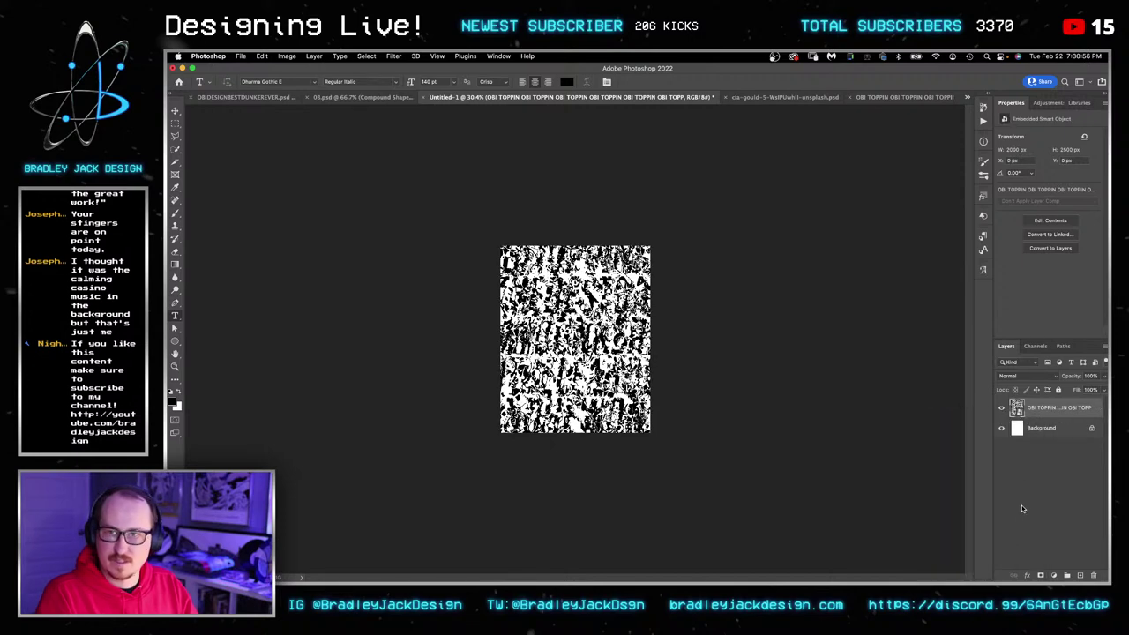
Paste the displaced texture into OBIDESIGNBESTDUNKEREVER.psd directly above Group 3 and clip it to Group 3.
key(ctrl+shift+Tab)
key(ctrl+shift+Tab)
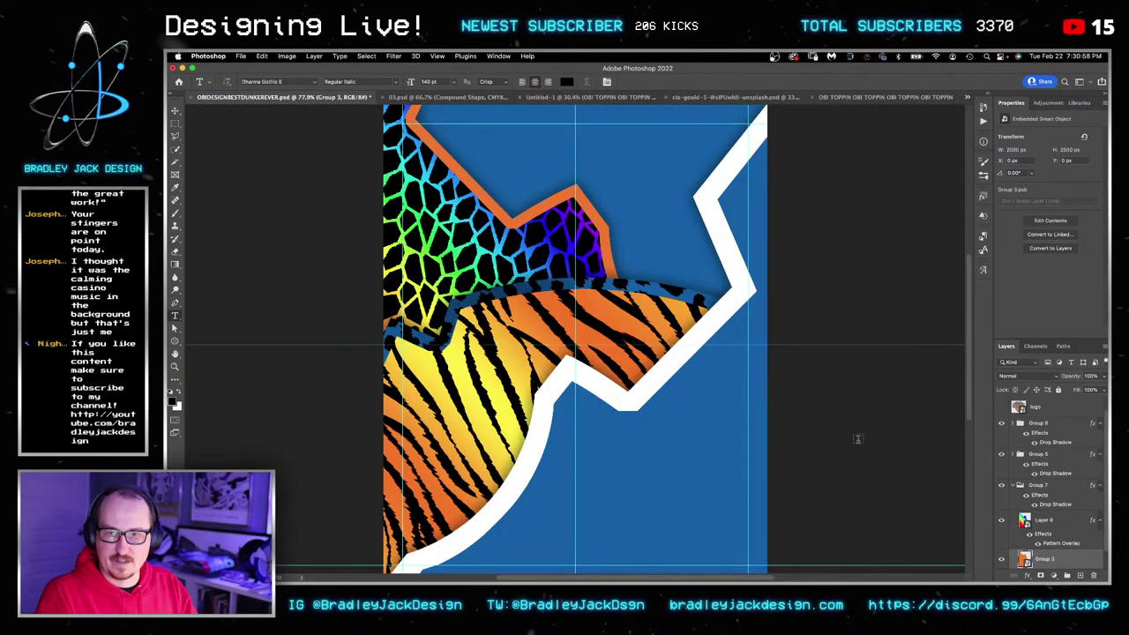
click(1058, 542)
key(ctrl+v)
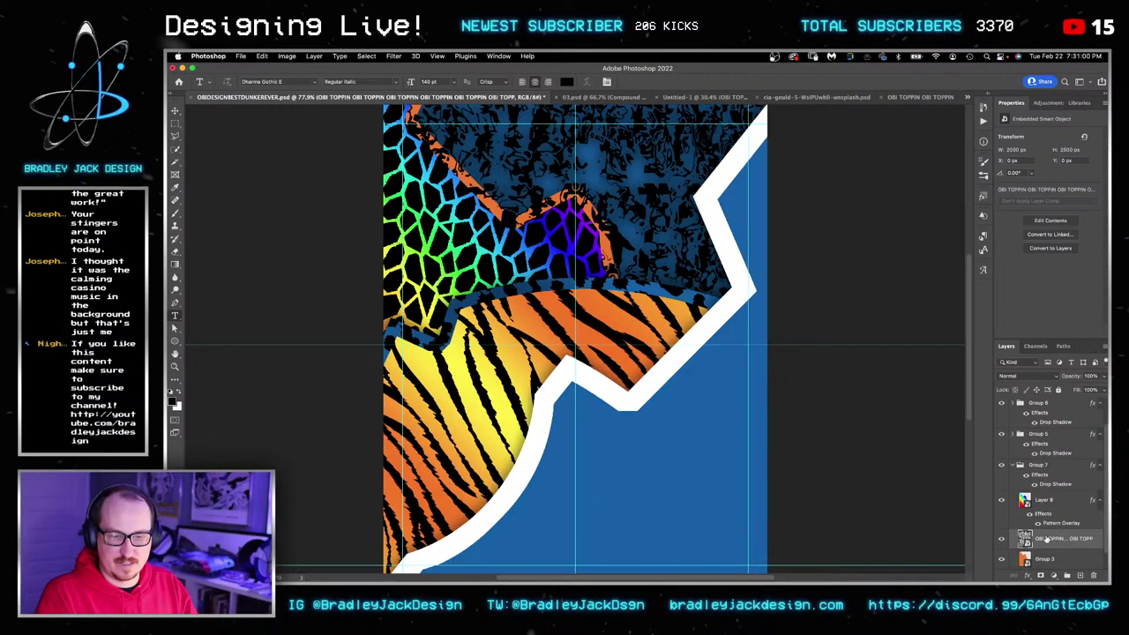
key(alt+super+g)
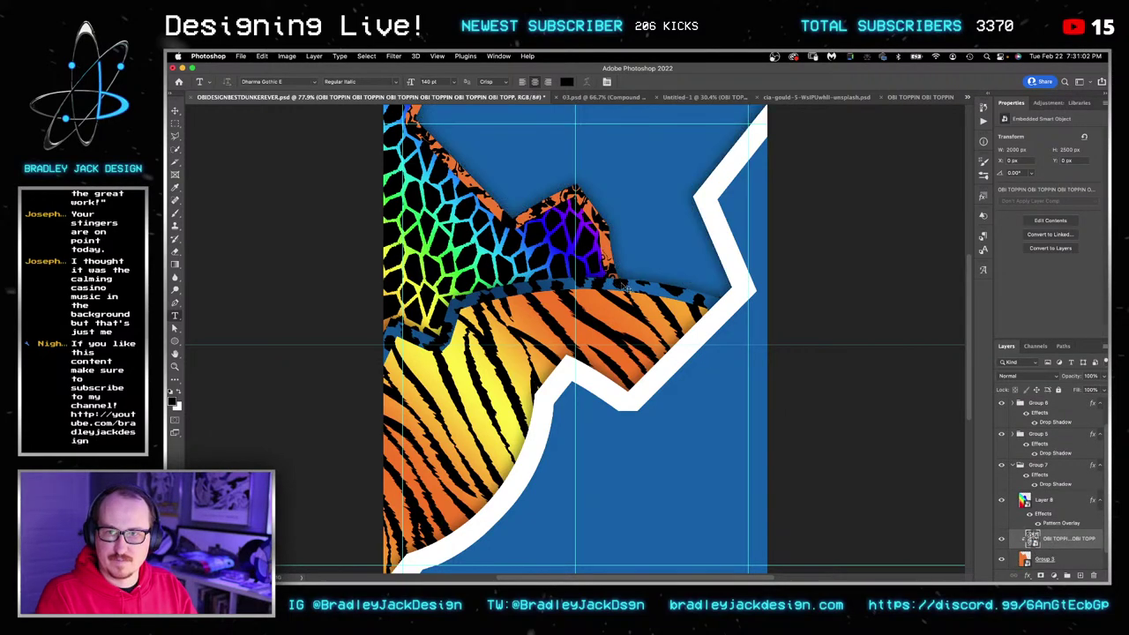
key(v)
key(super+minus)
scroll(540, 245, up, 3)
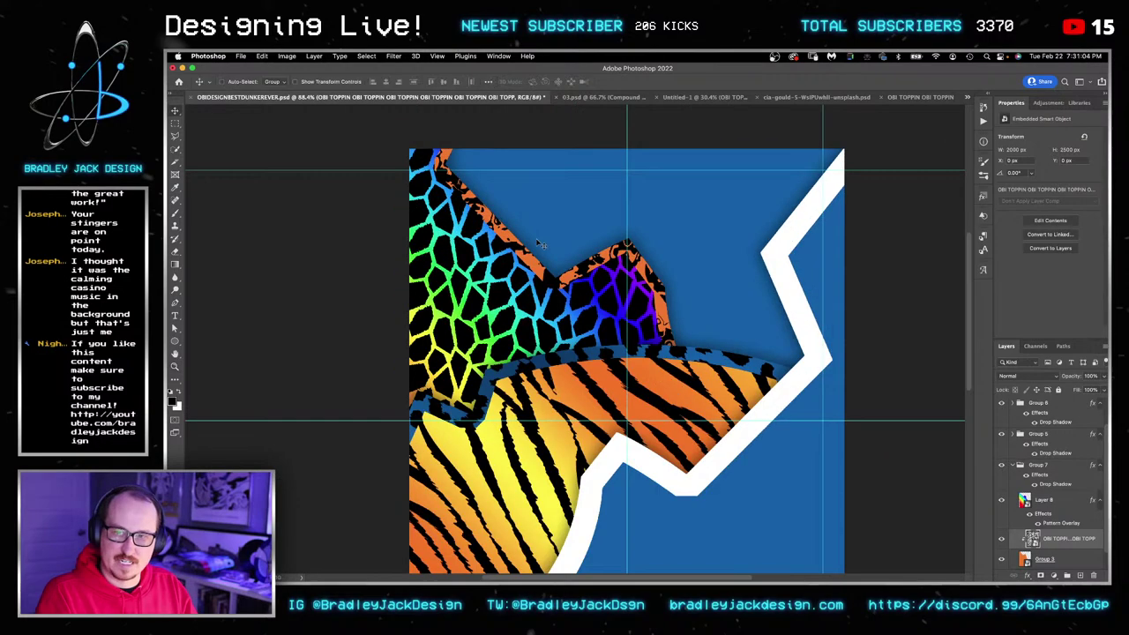
key(super+Tab)
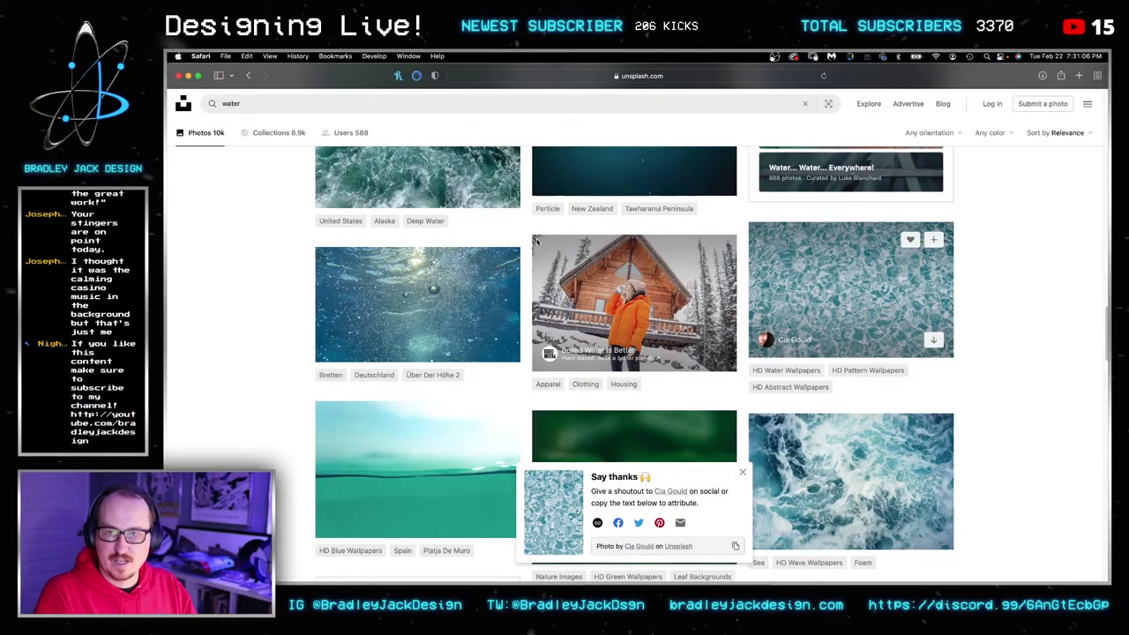
key(super+Tab)
scroll(646, 320, down, 3)
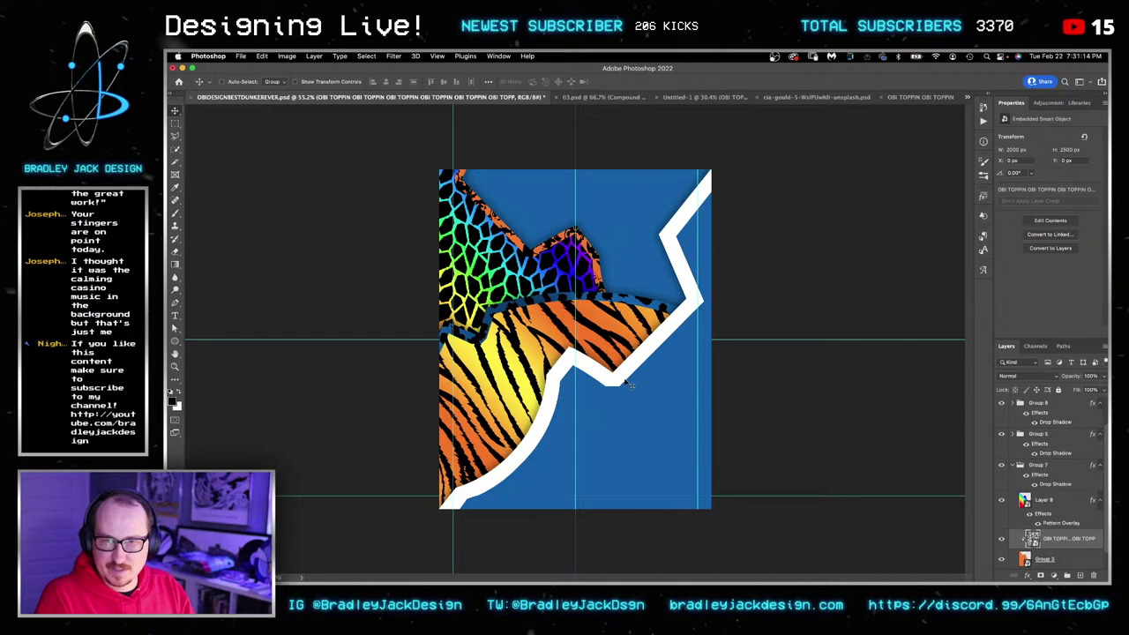
key(super+Tab)
key(super+Tab)
Expand Group 6 and add a Gradient Overlay effect to its Layer 7.
scroll(1069, 535, down, 1)
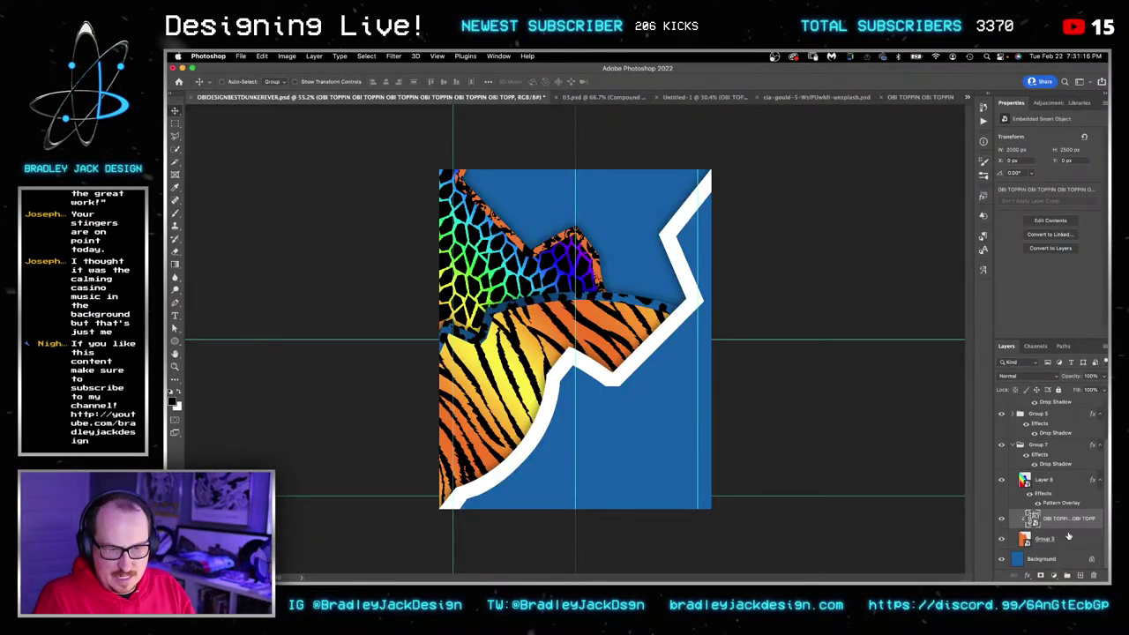
scroll(1042, 557, up, 2)
click(1029, 439)
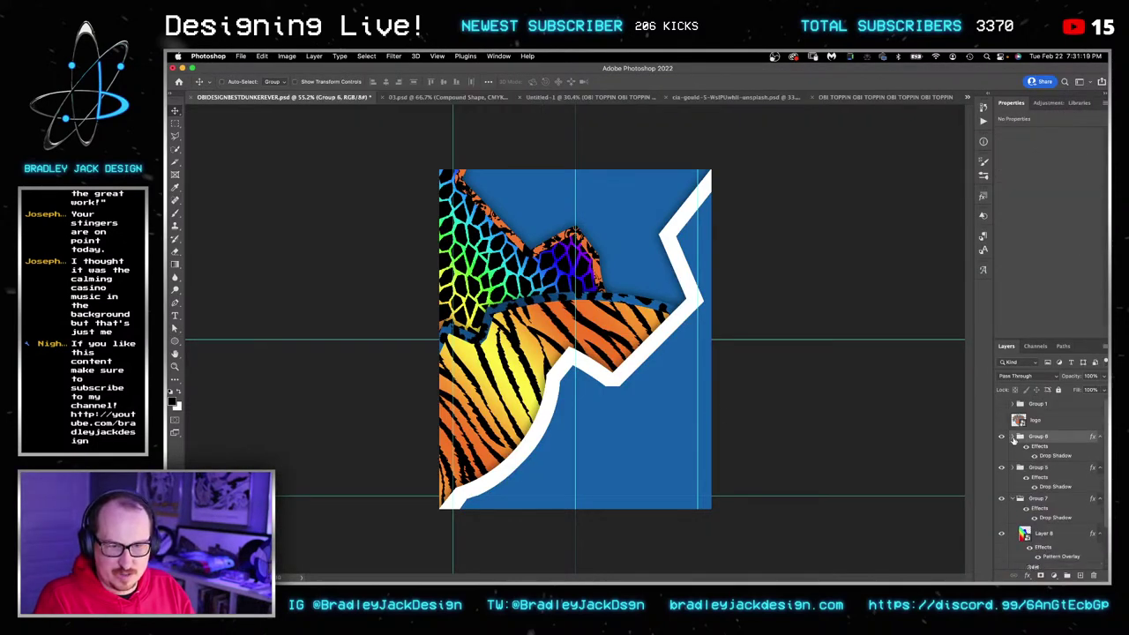
click(1012, 436)
click(1056, 477)
click(1051, 491)
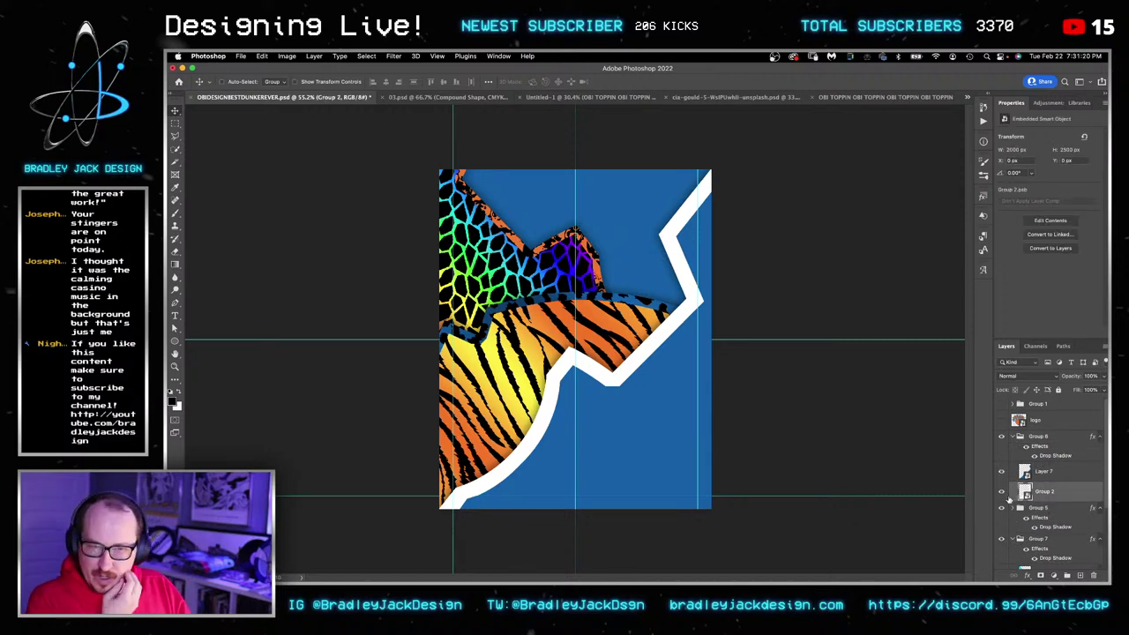
click(1043, 474)
click(1027, 577)
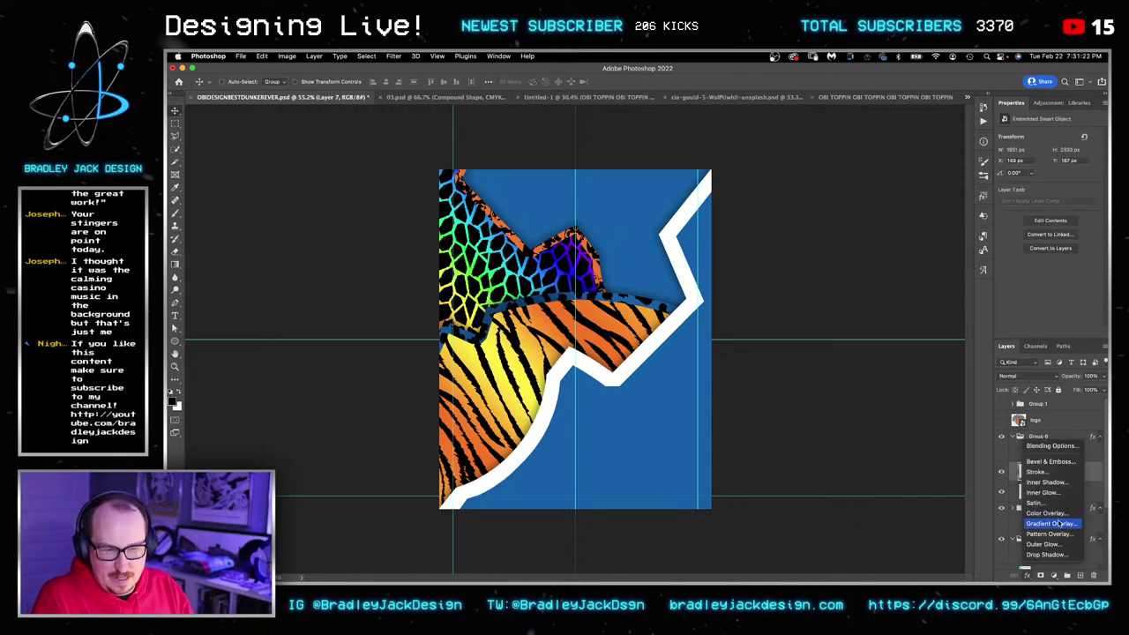
click(1059, 524)
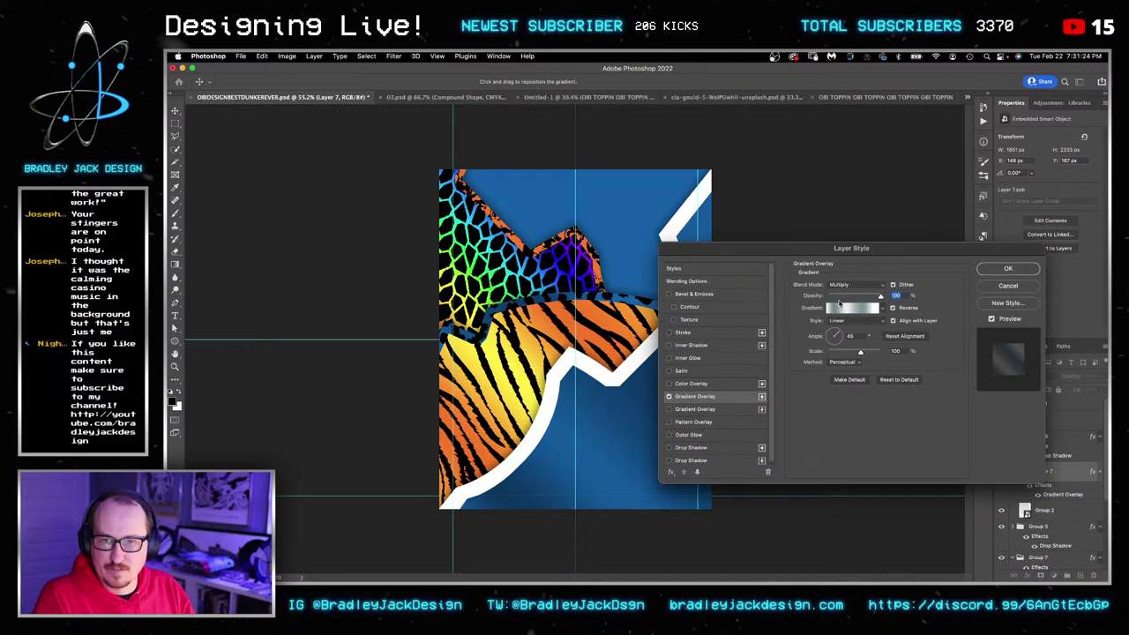
Replace the overlay's custom gradient with the black-and-white gradient from the Basics presets.
click(848, 285)
click(848, 284)
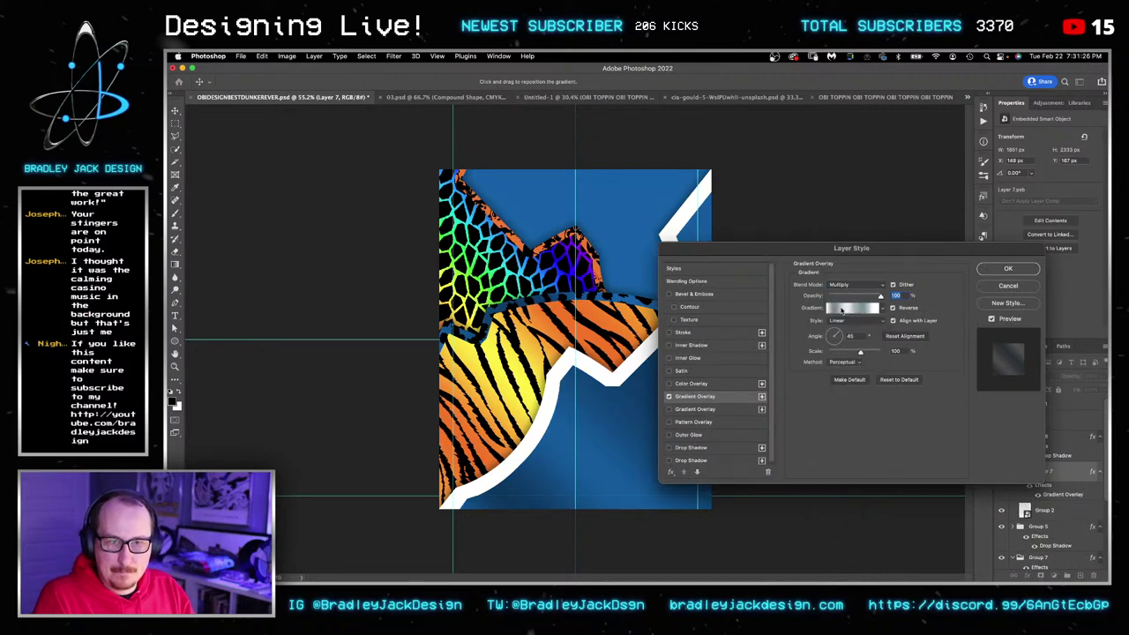
click(851, 307)
click(279, 127)
click(279, 127)
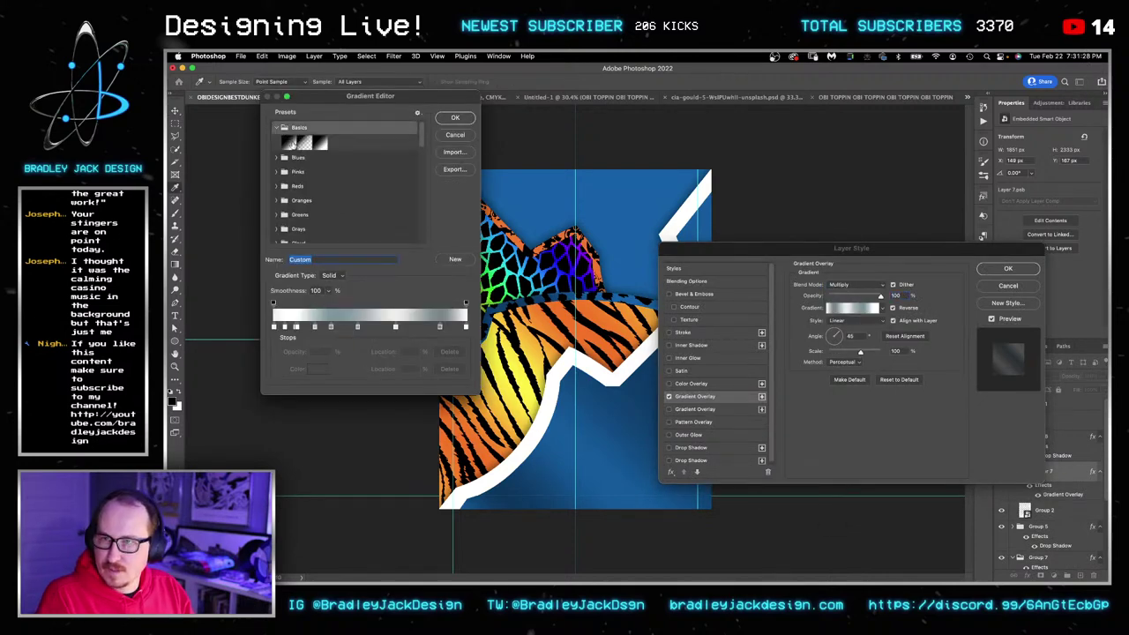
click(293, 146)
click(455, 117)
Set the angle of Layer 7's gradient overlay to -90°.
click(859, 335)
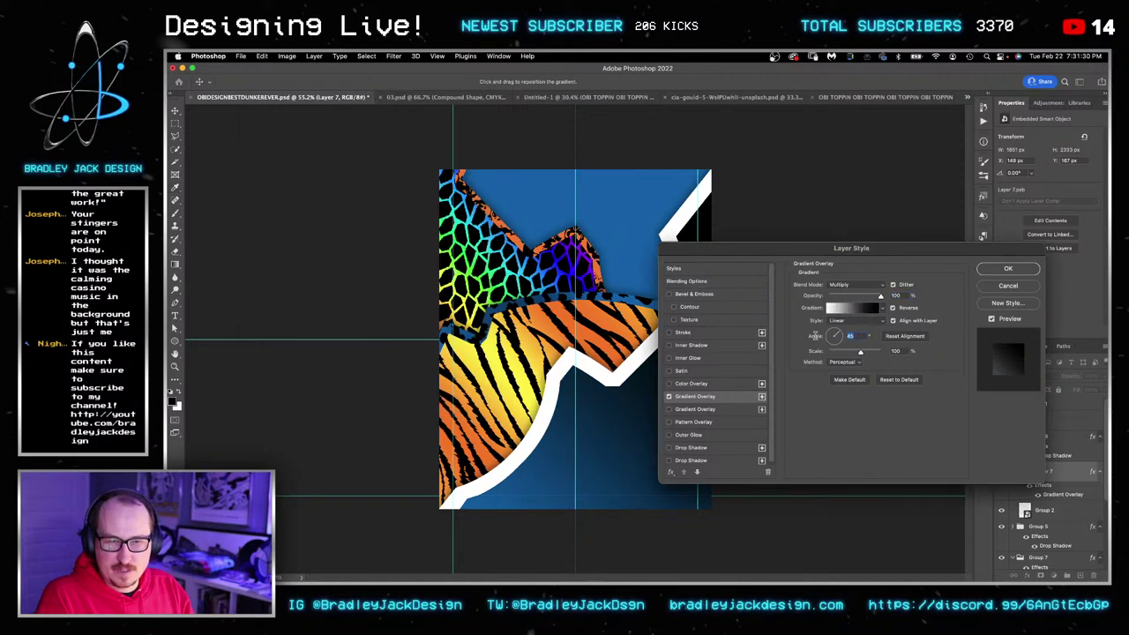
text(90)
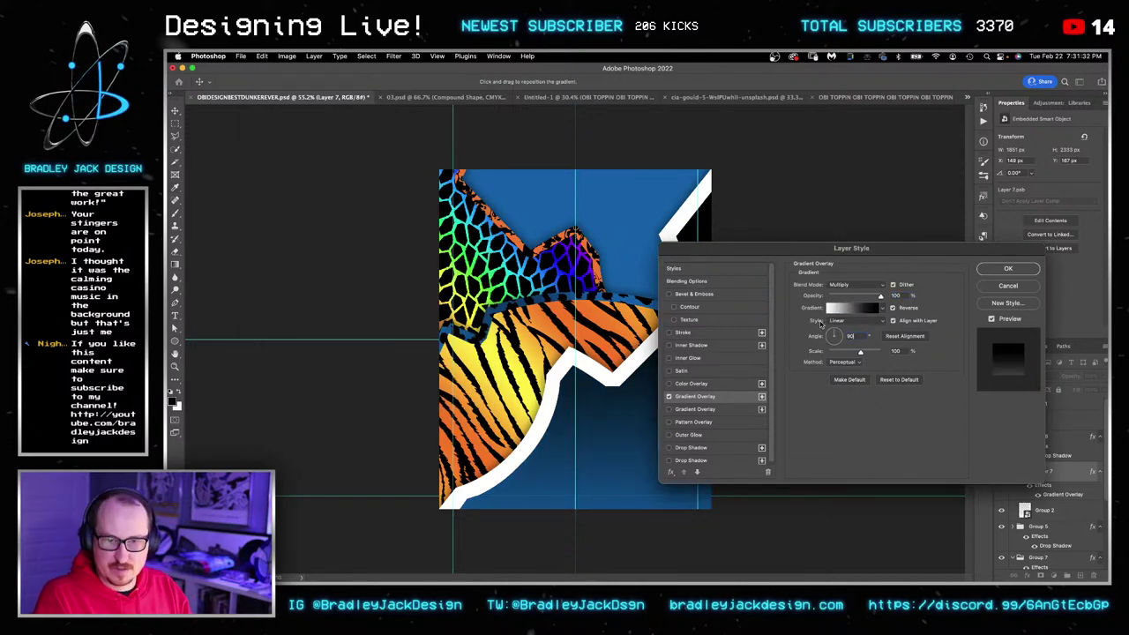
text(-)
key(super+a)
text(-)
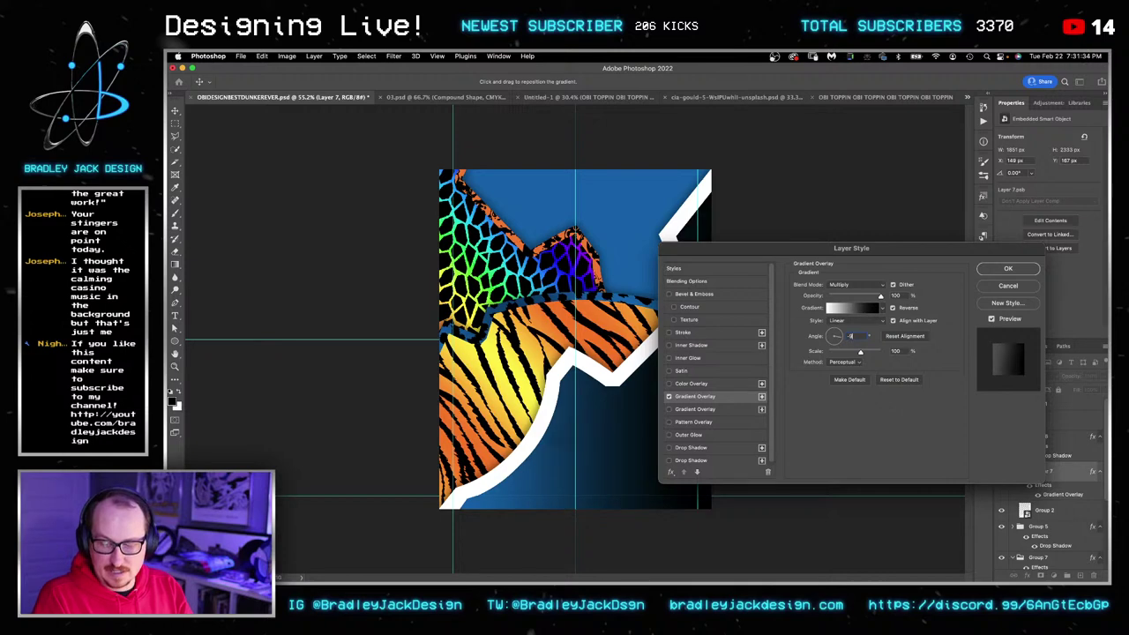
text(-90)
key(Tab)
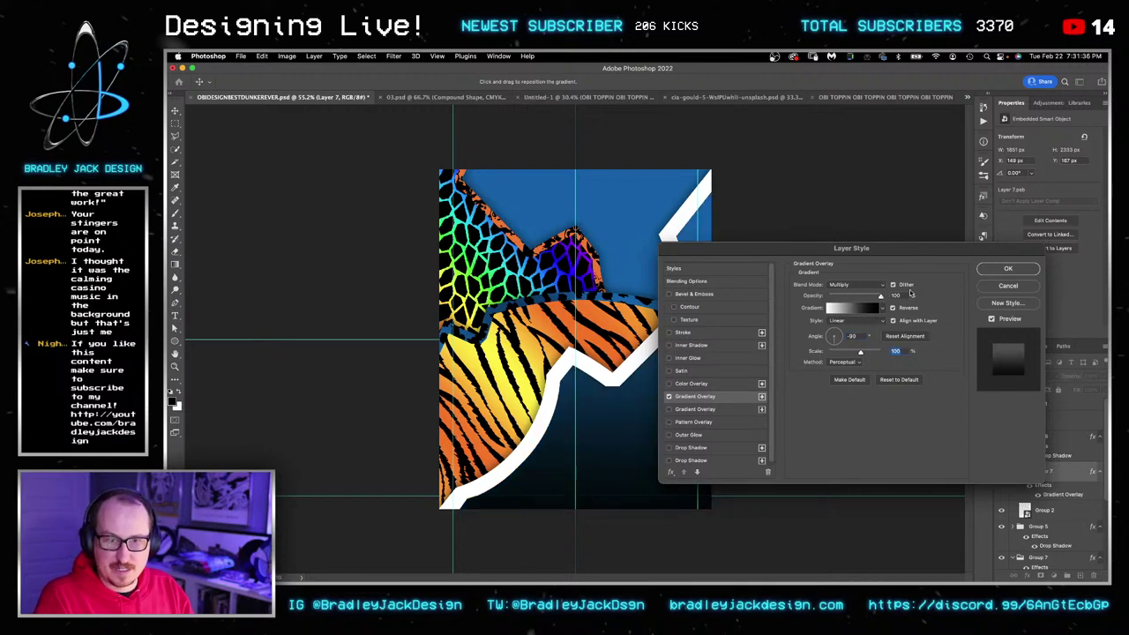
Set the gradient overlay's blend mode to Overlay and its opacity to 50%, apply the style and save the poster.
click(854, 284)
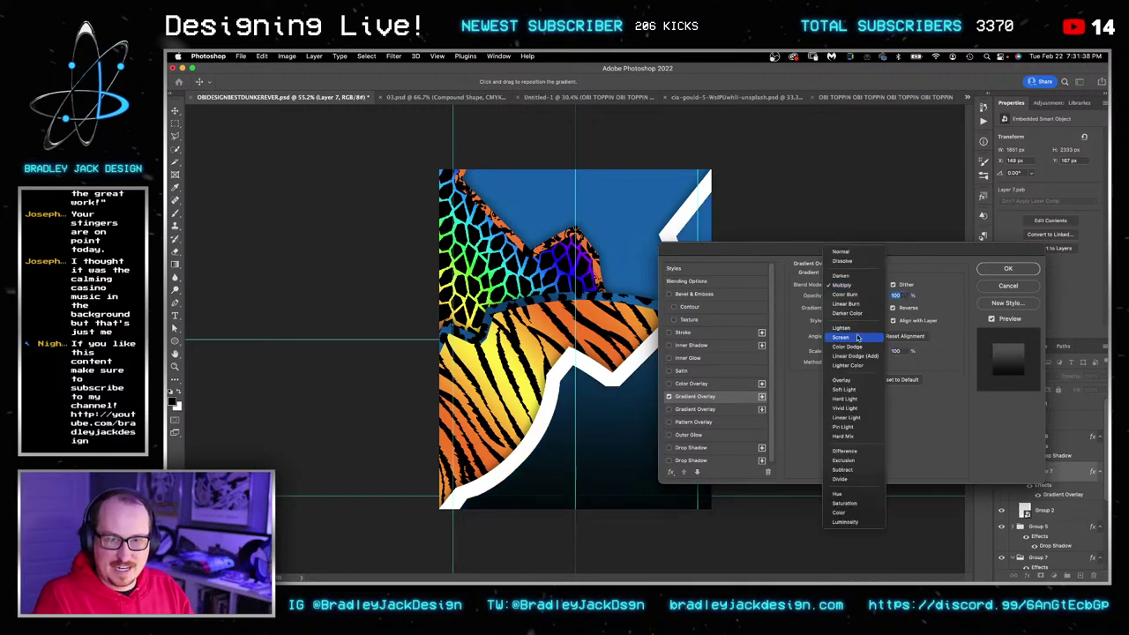
click(847, 373)
drag(834, 267, 929, 252)
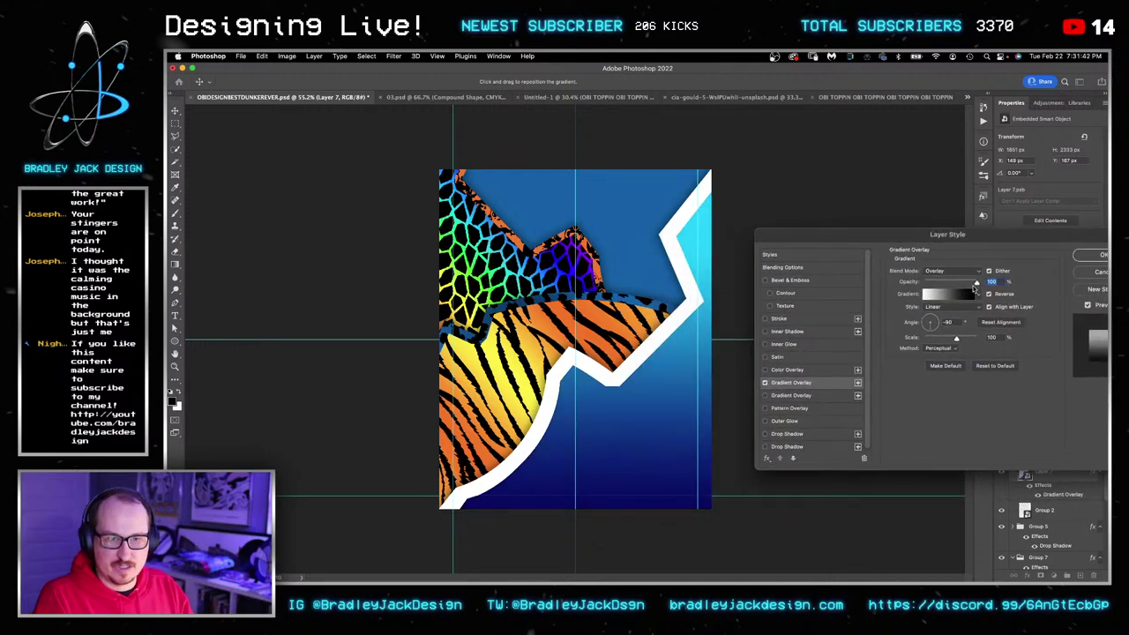
drag(975, 289, 950, 283)
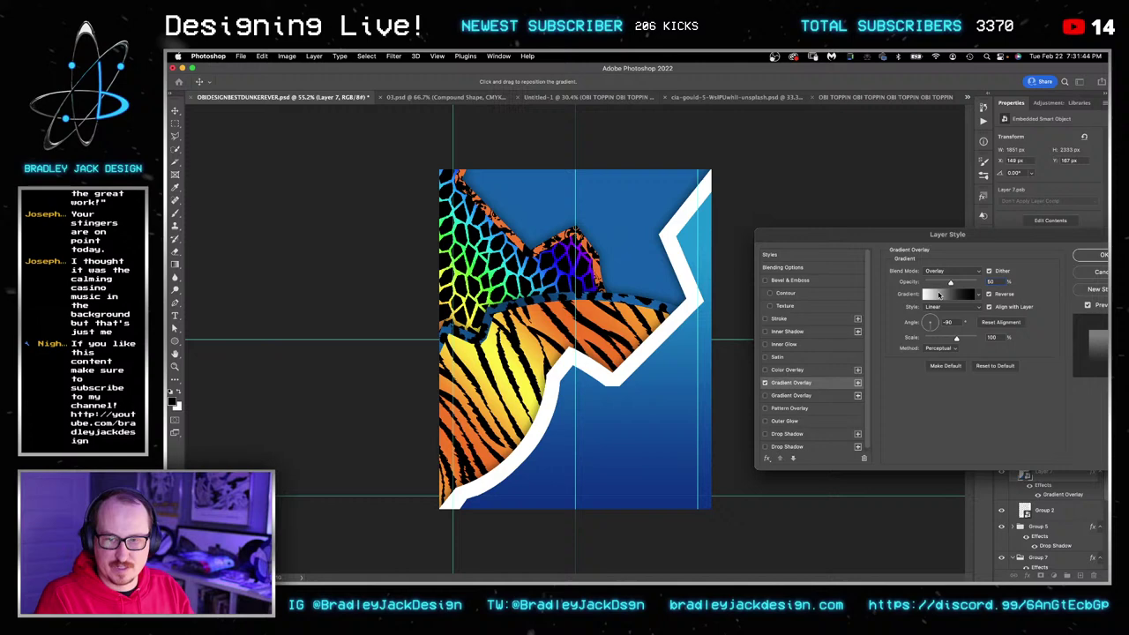
click(1093, 255)
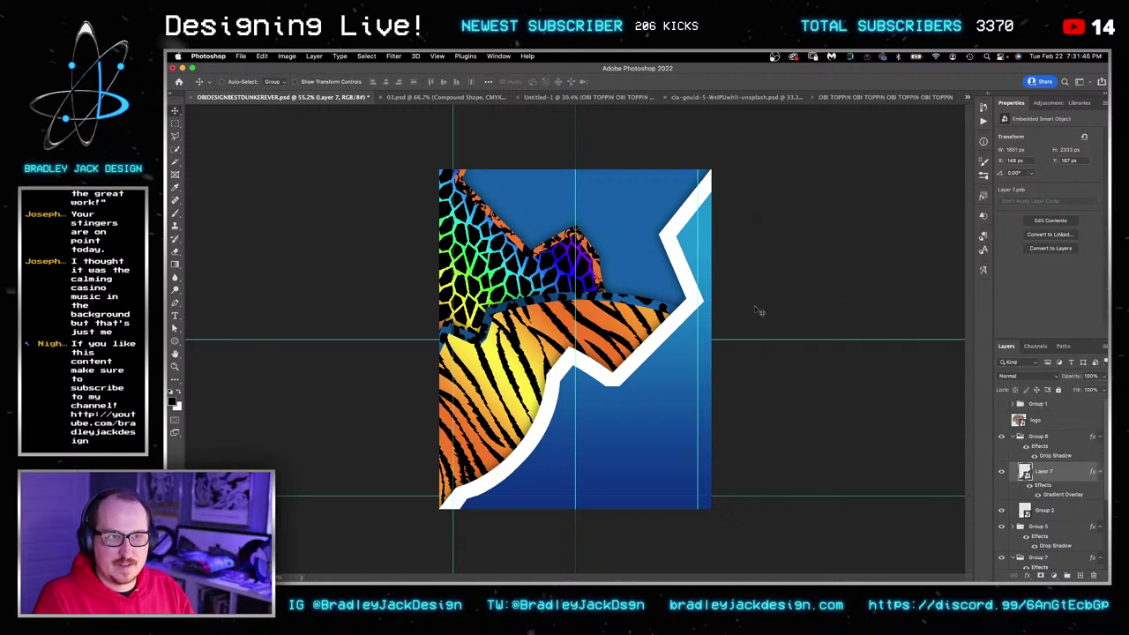
key(super+s)
Switch to Finder and preview the animal print files from 04.psd to 06.psd in the Original [Transparent BG] folder.
mouse_move(742, 578)
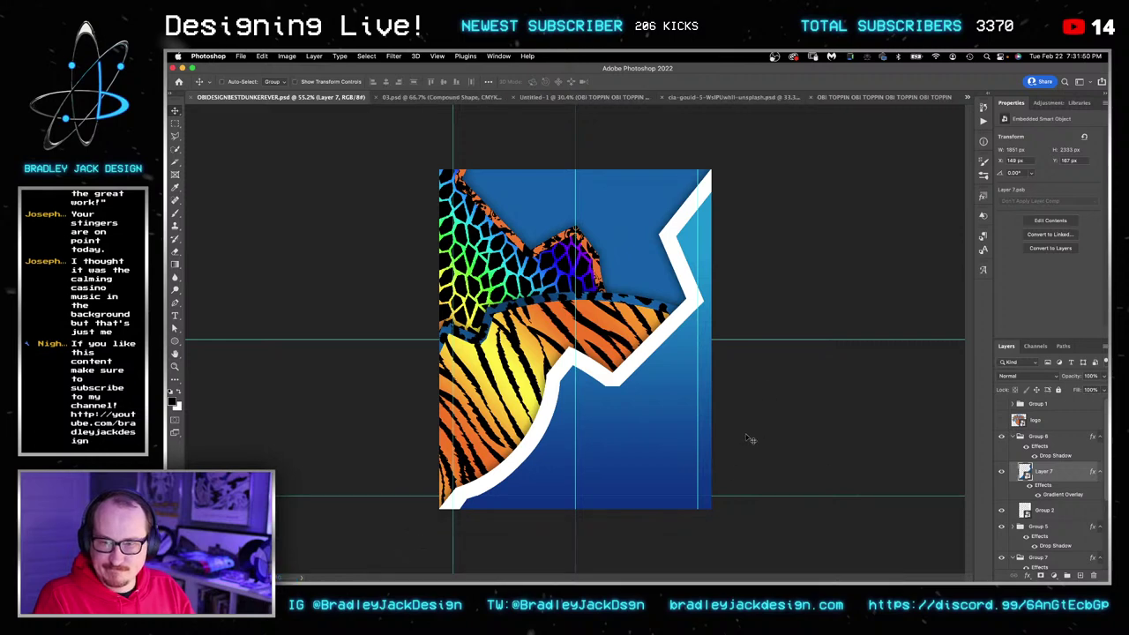
click(423, 550)
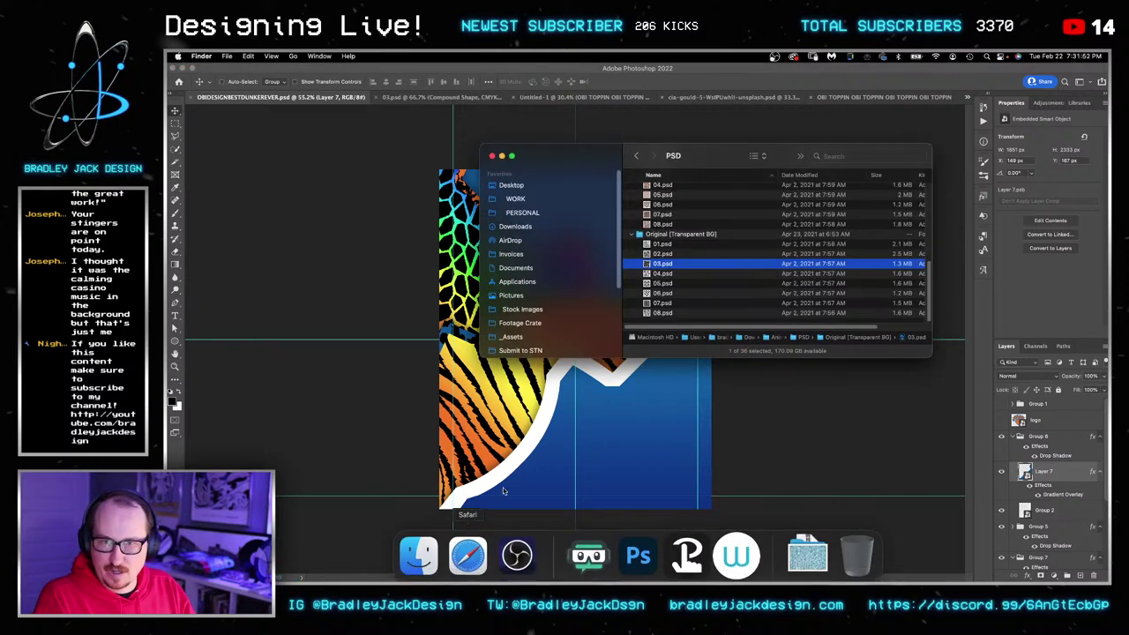
click(658, 275)
key(space)
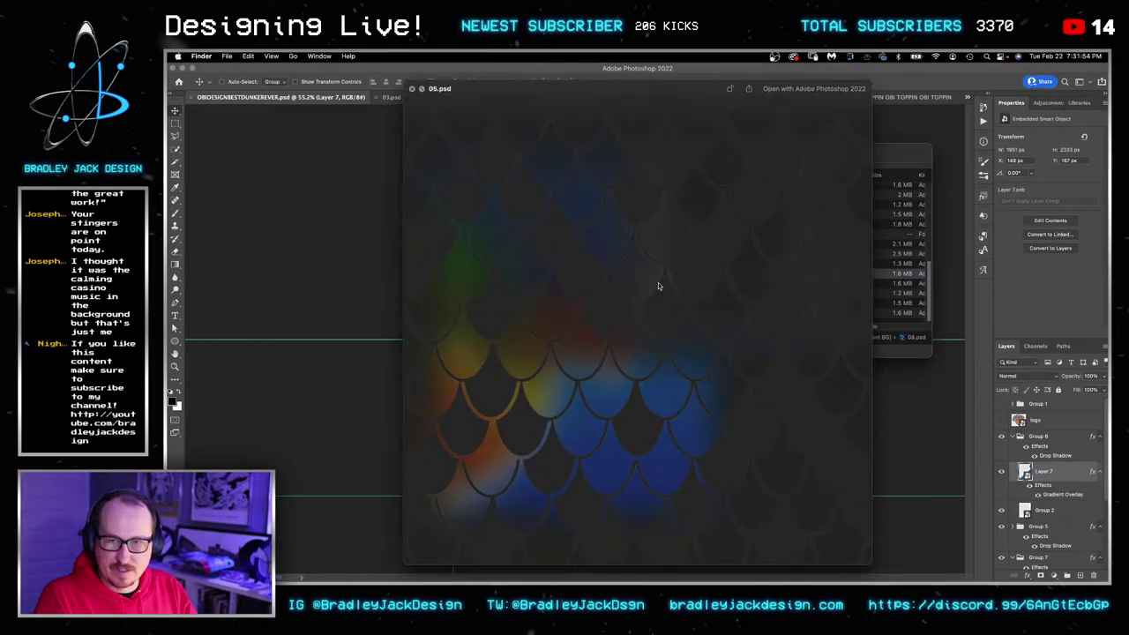
key(space)
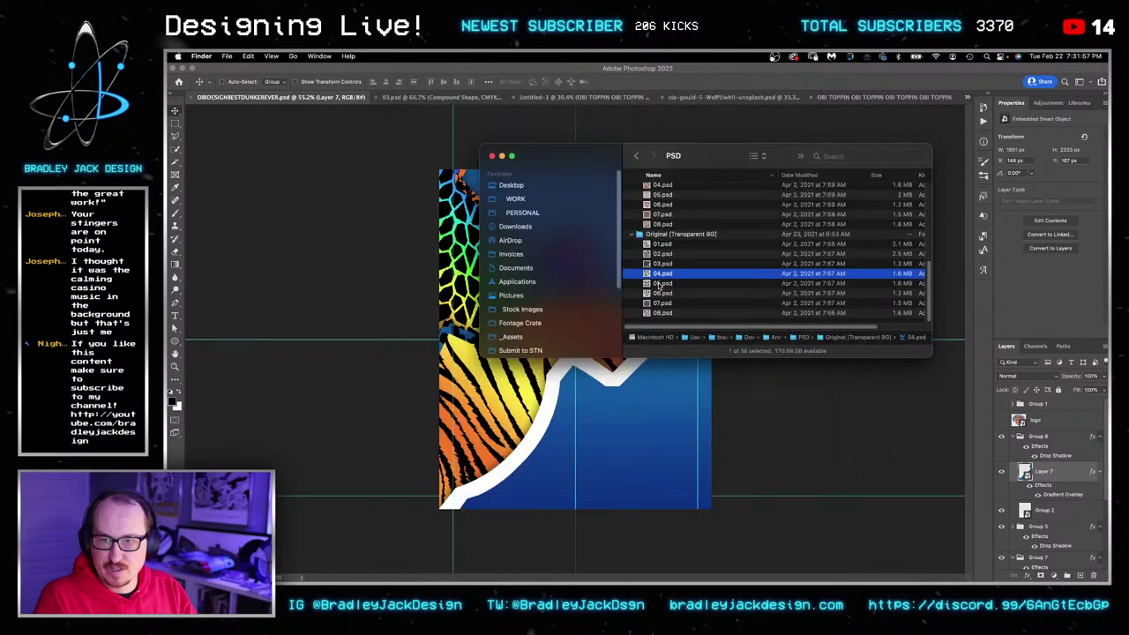
key(Down)
key(Down)
key(space)
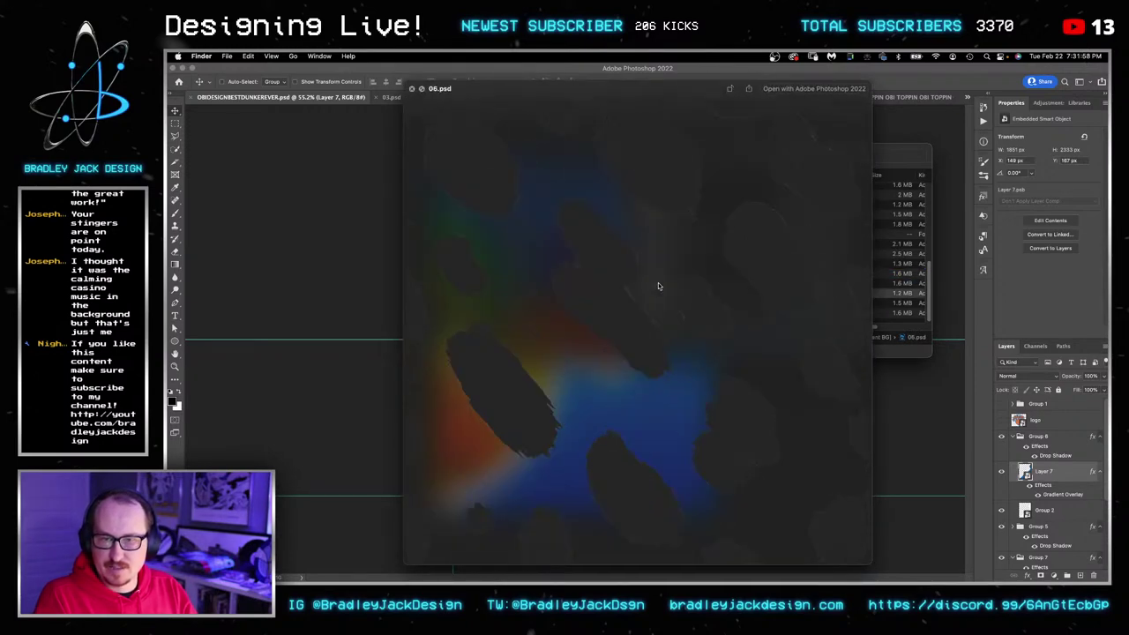
key(space)
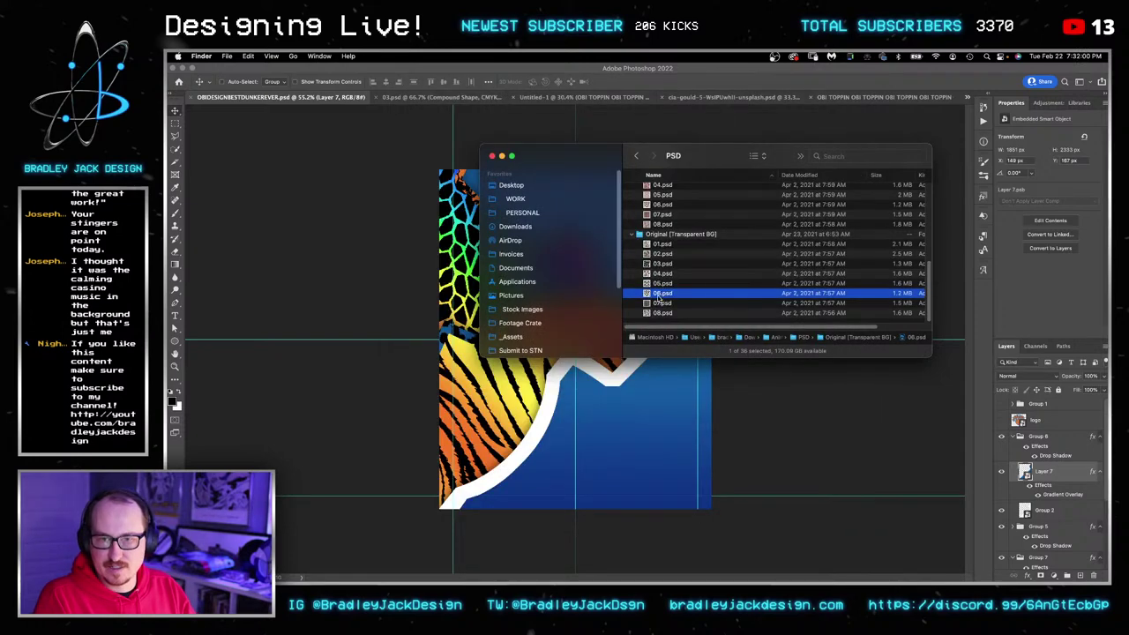
Place 06.psd into the poster, bring its layer to the top of the stack and move it over the tiger-print area.
drag(659, 298, 609, 375)
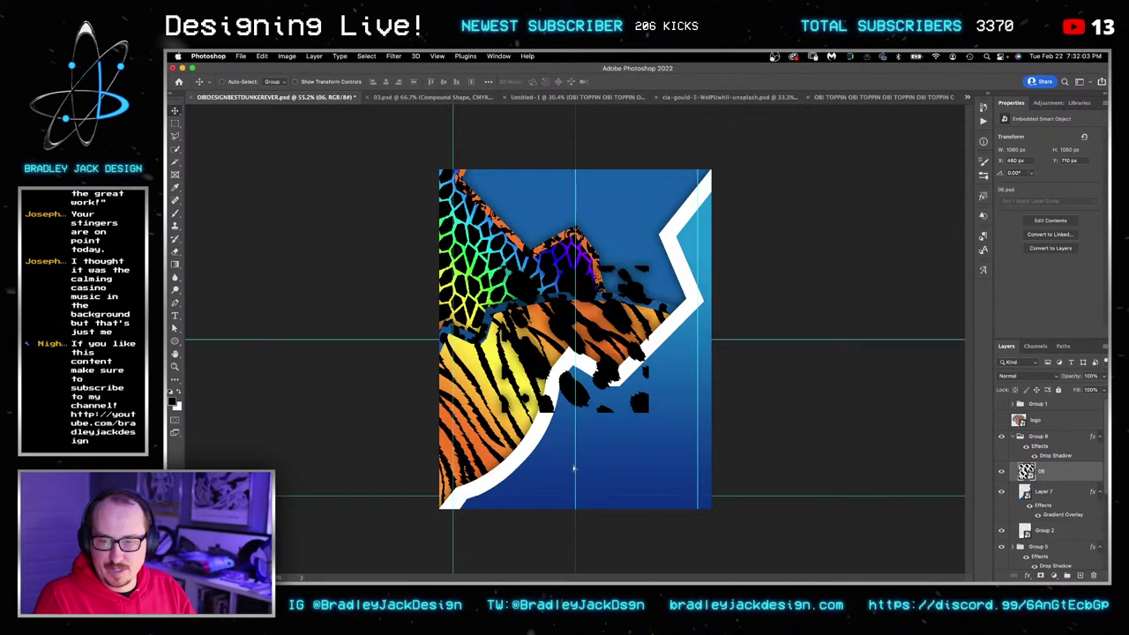
drag(574, 469, 554, 480)
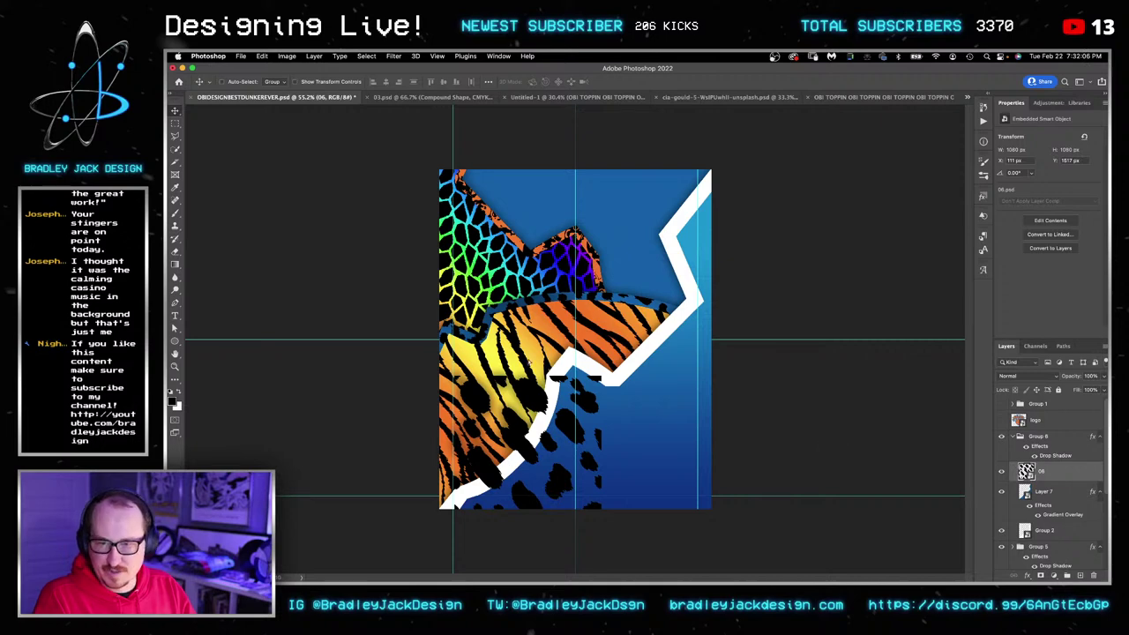
drag(520, 441, 530, 358)
key(super+shift+bracketright)
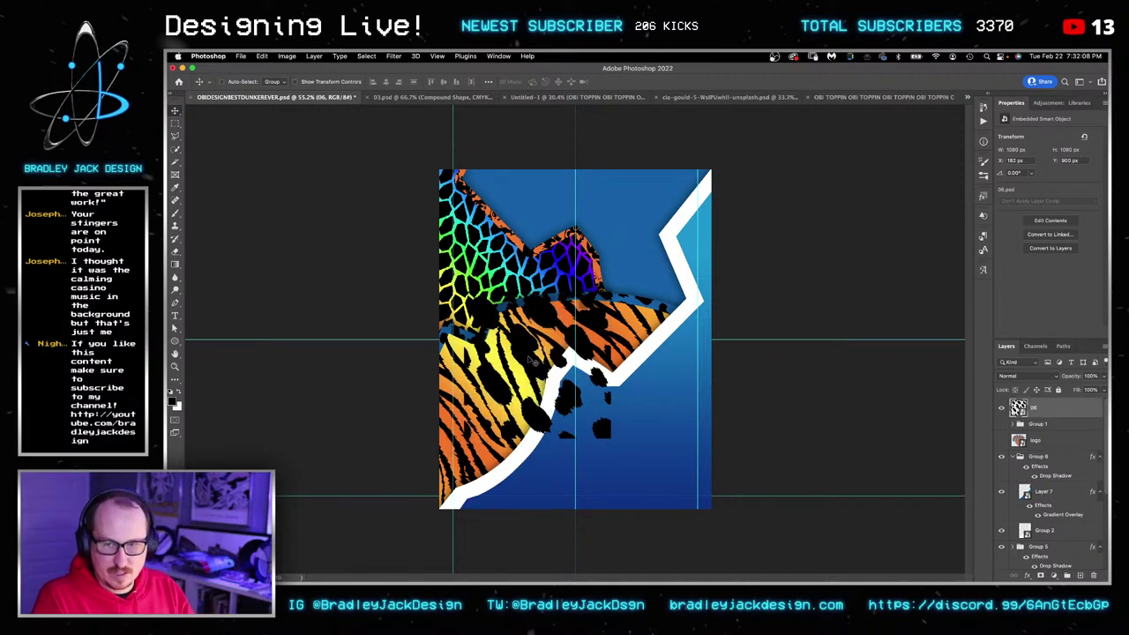
drag(535, 380, 541, 380)
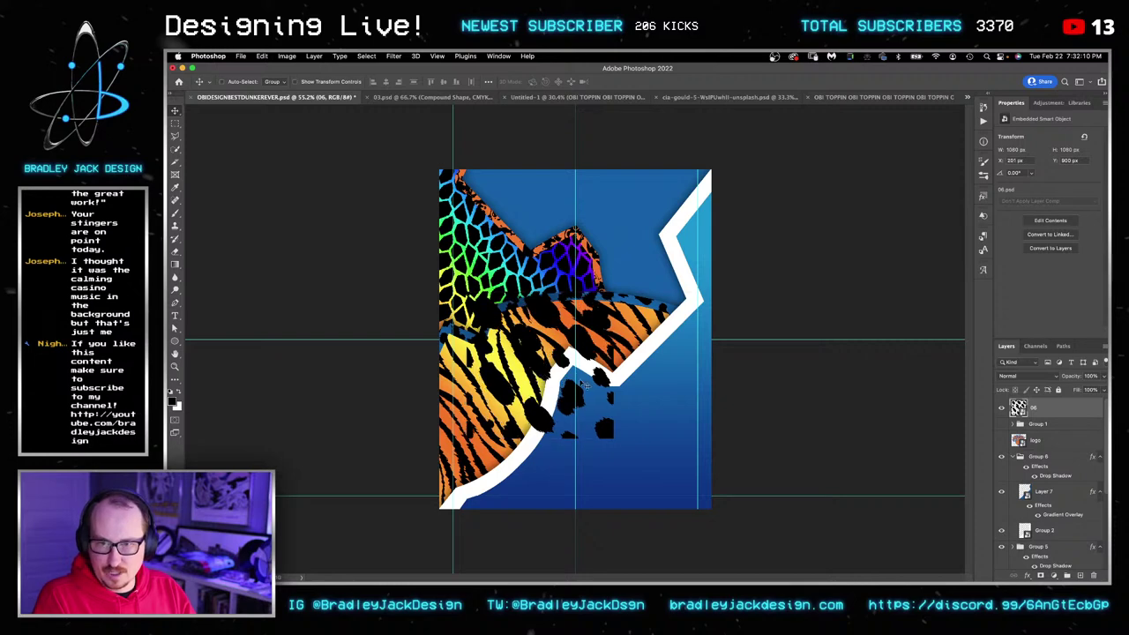
Define a pattern from the contents of the 06 smart object, close its file and delete the 06 layer from the poster.
double_click(1017, 408)
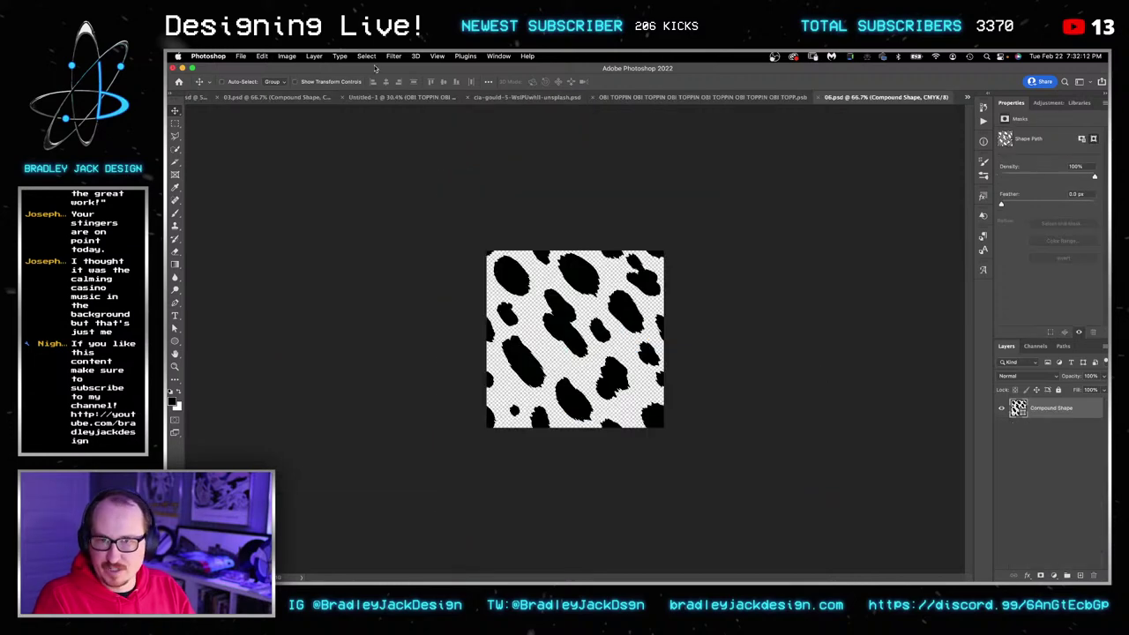
click(286, 56)
mouse_move(262, 55)
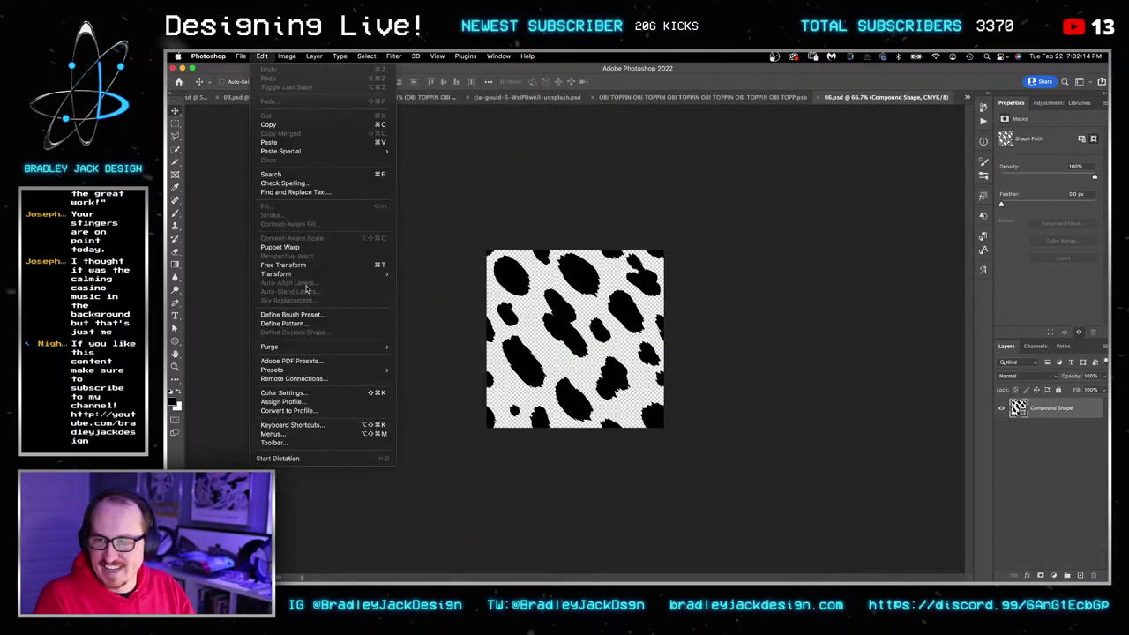
click(306, 324)
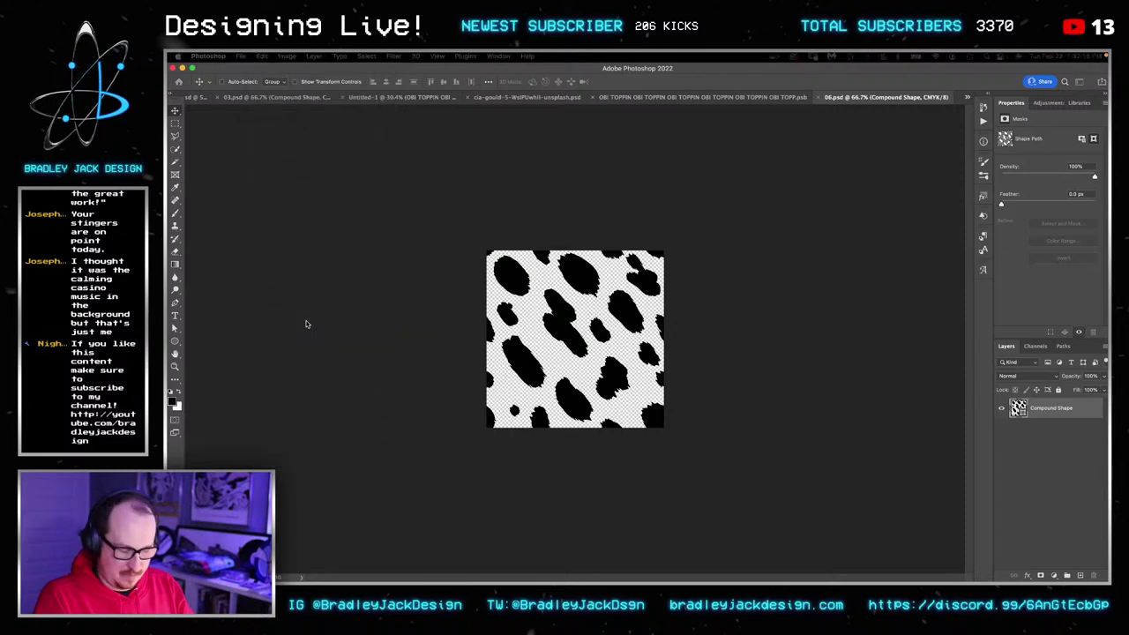
key(Return)
key(super+w)
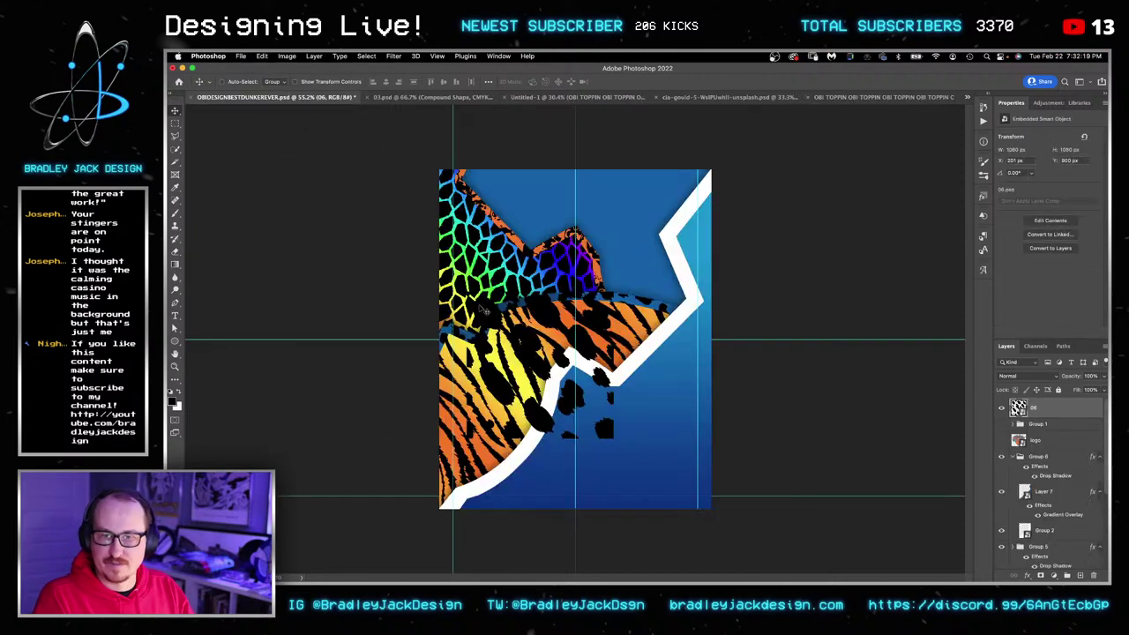
key(Delete)
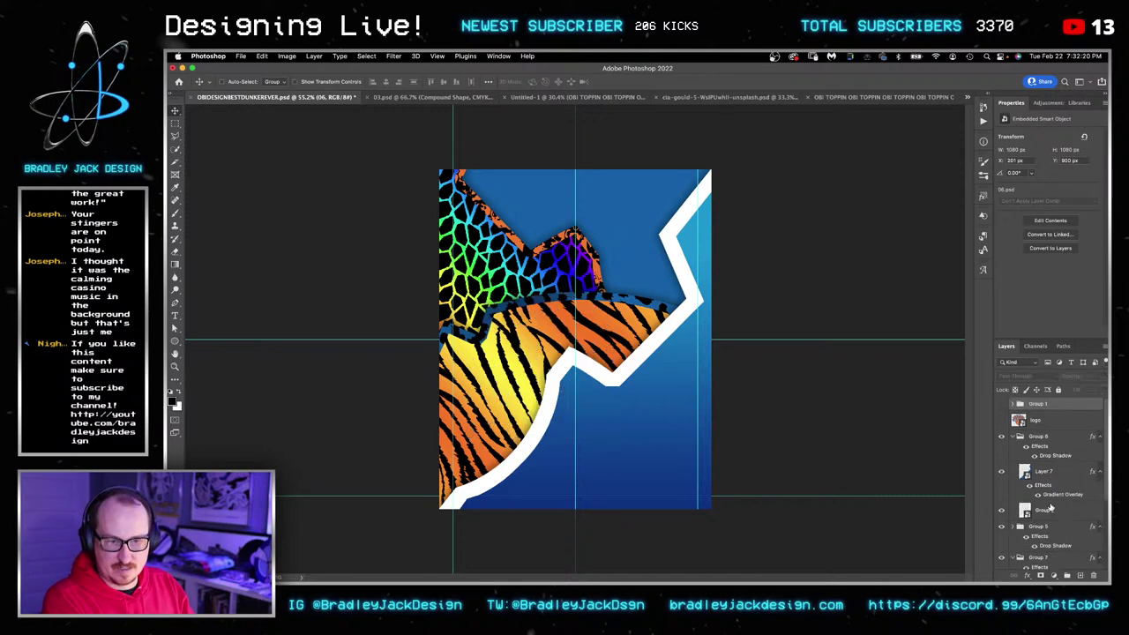
Add a Pattern Overlay with the spotted animal print to Layer 7 in Group 8 and save the poster.
scroll(1052, 516, down, 5)
scroll(1050, 522, up, 5)
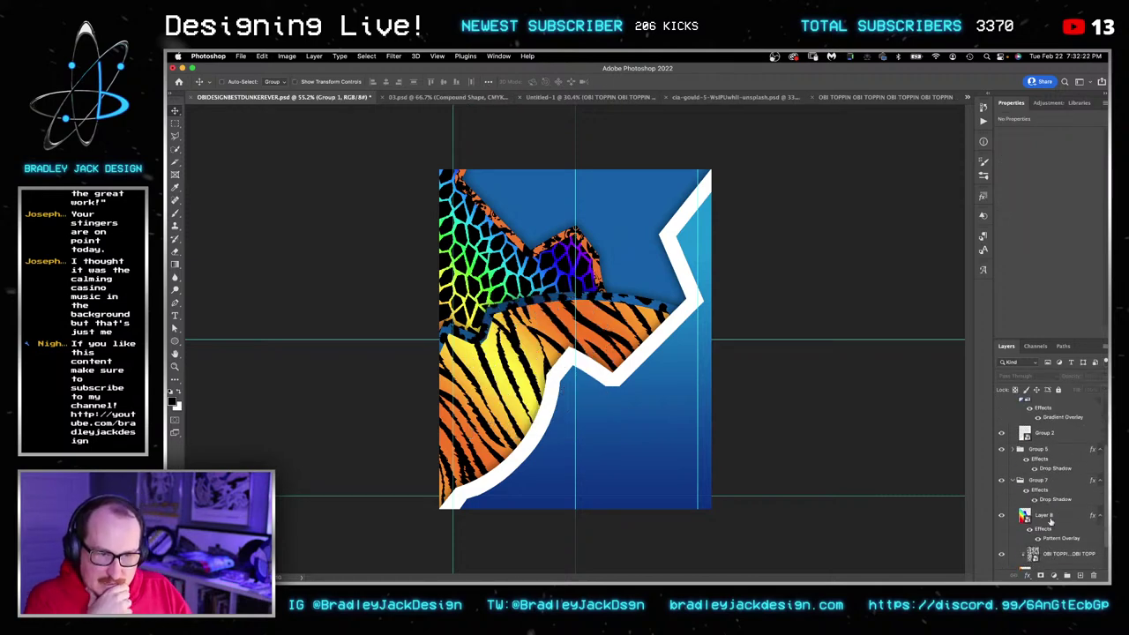
click(1047, 489)
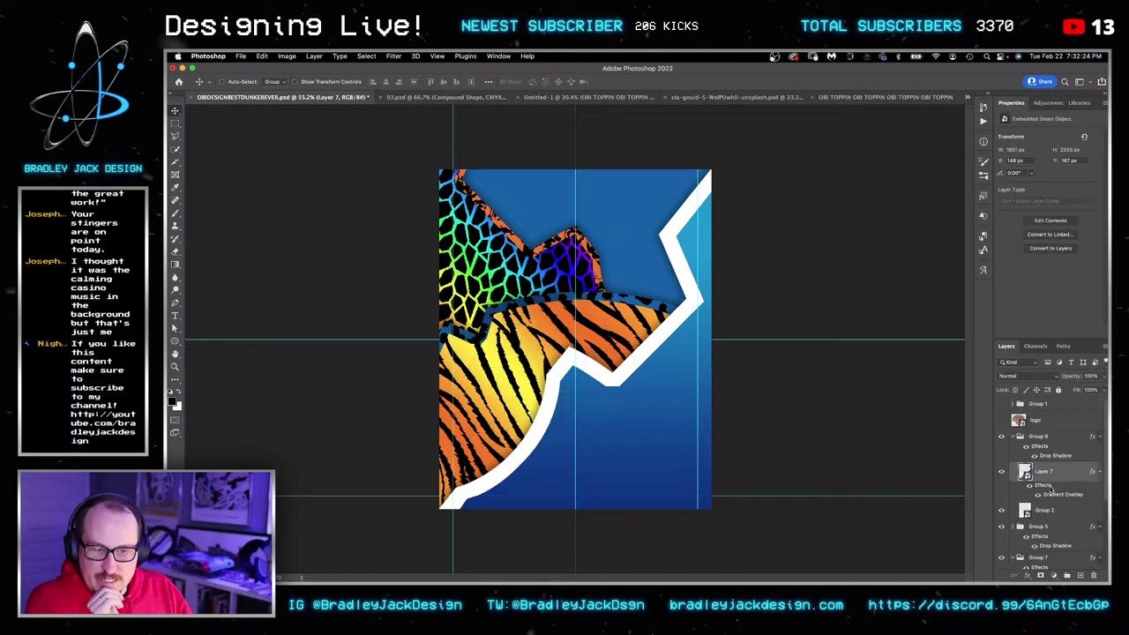
double_click(1049, 487)
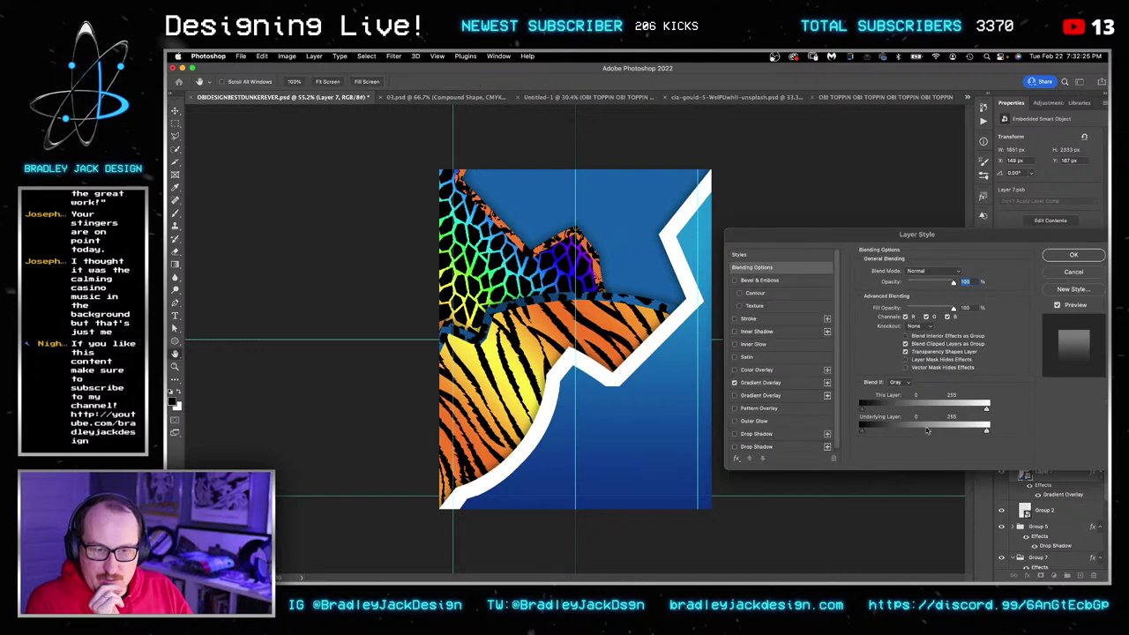
click(758, 408)
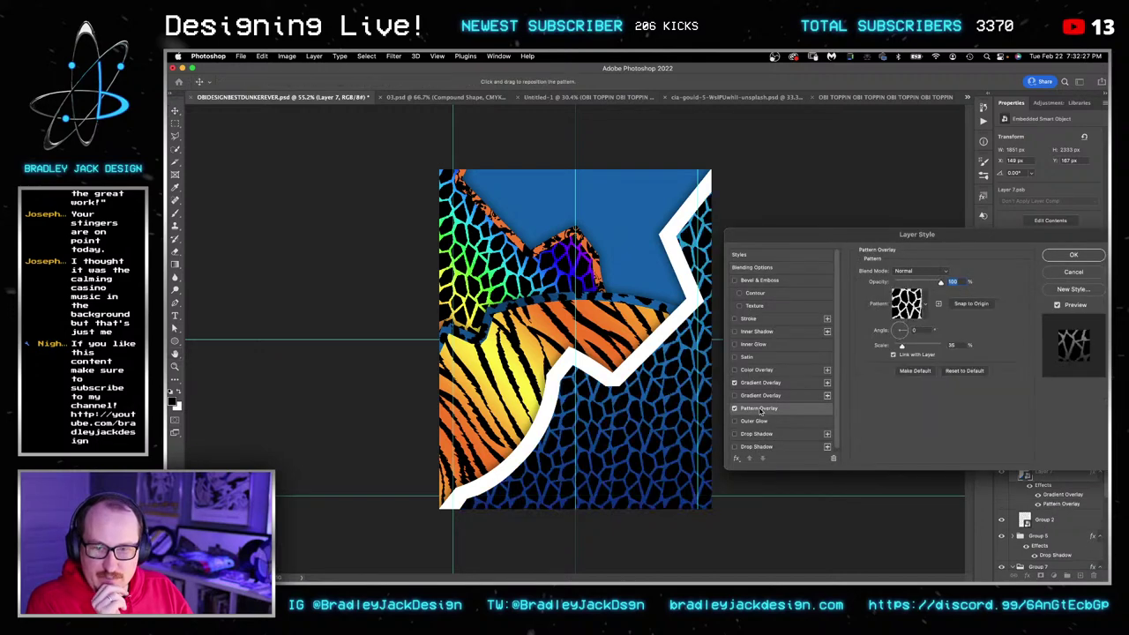
click(925, 306)
click(870, 383)
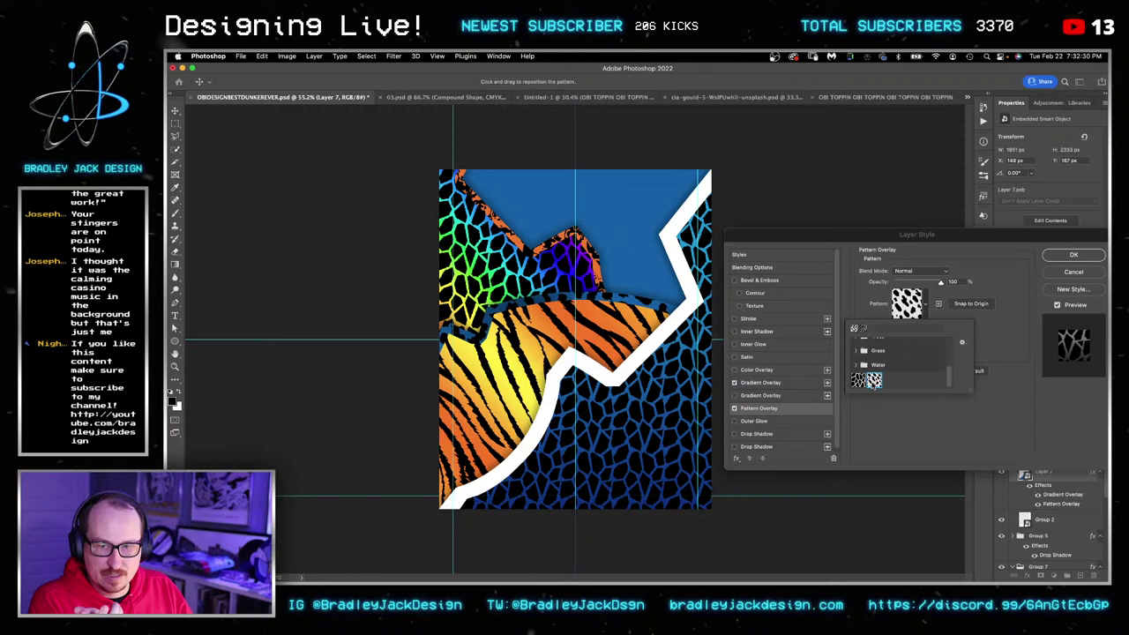
click(988, 285)
click(1067, 257)
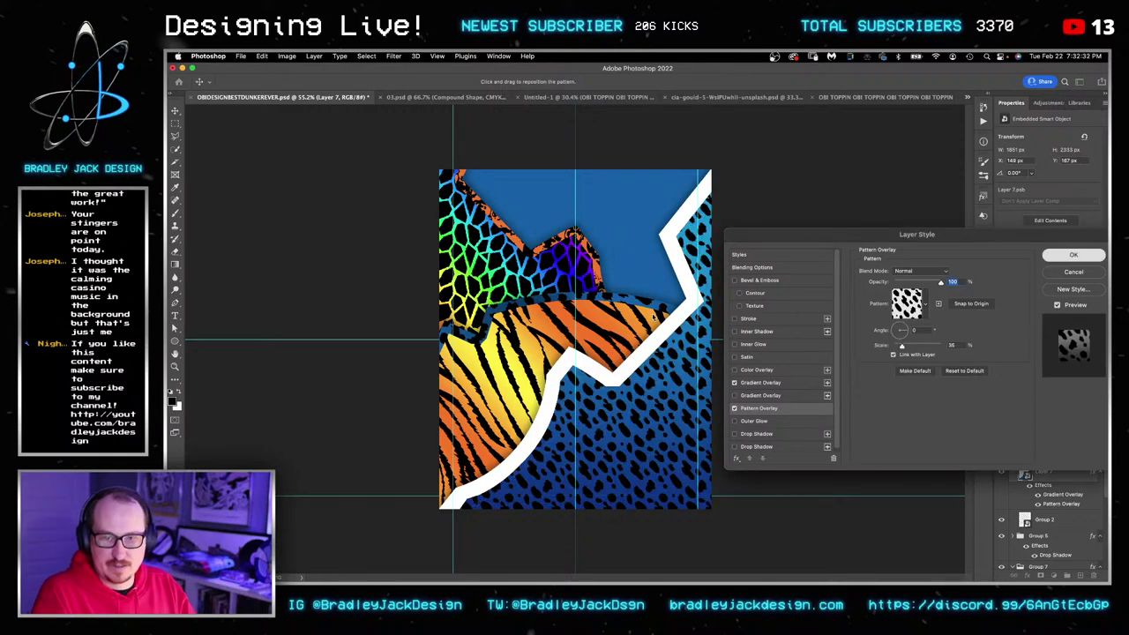
key(ctrl+s)
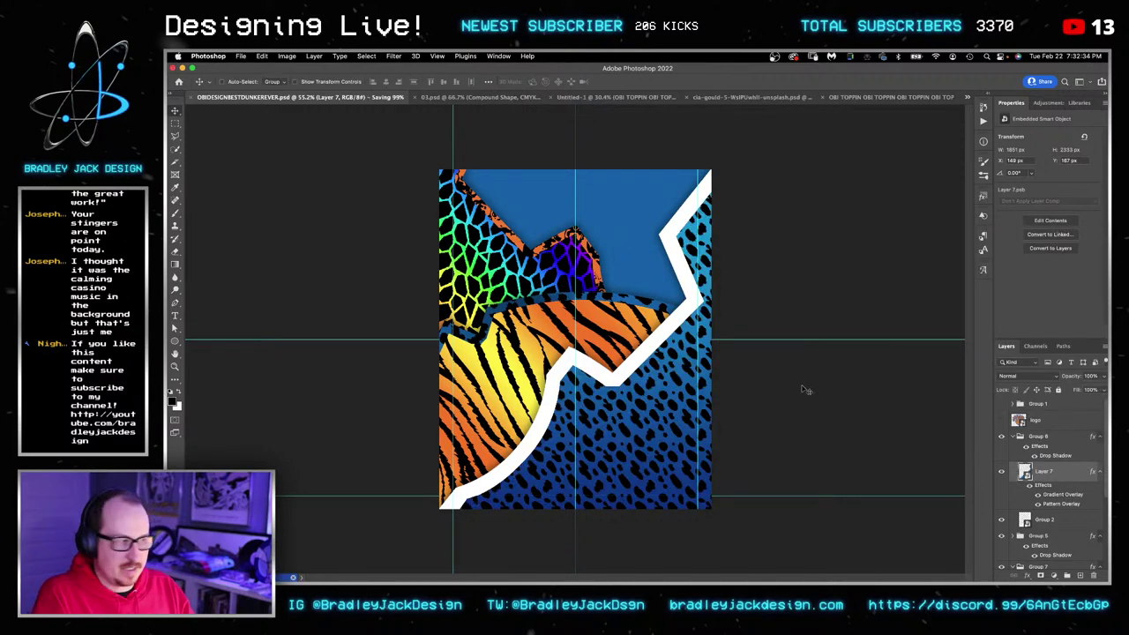
mouse_move(737, 579)
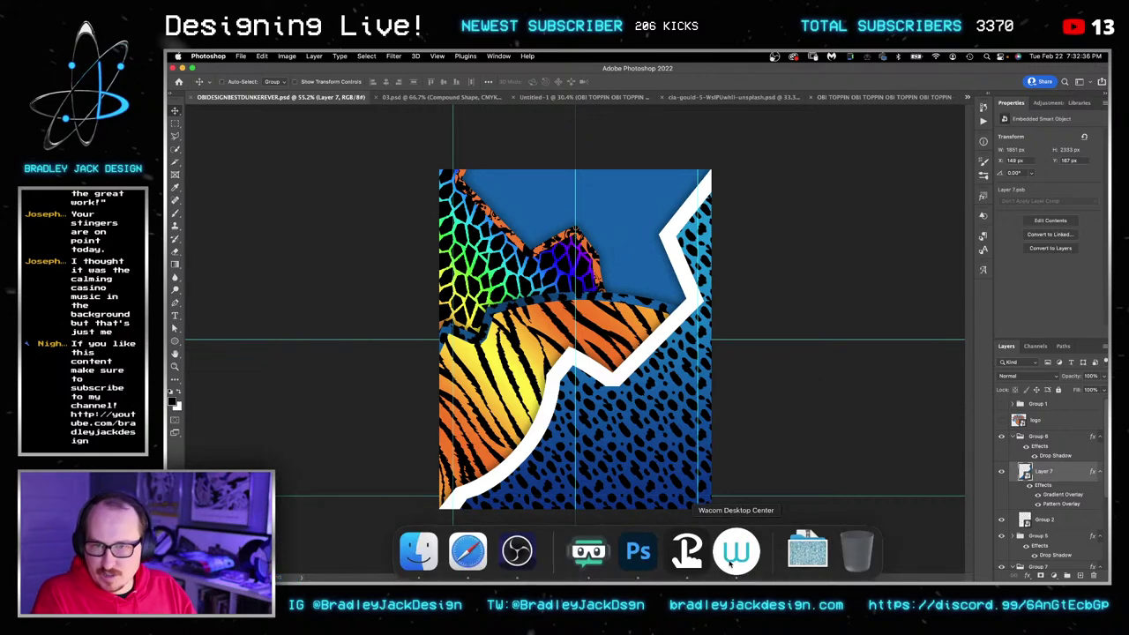
key(super+Tab)
click(702, 510)
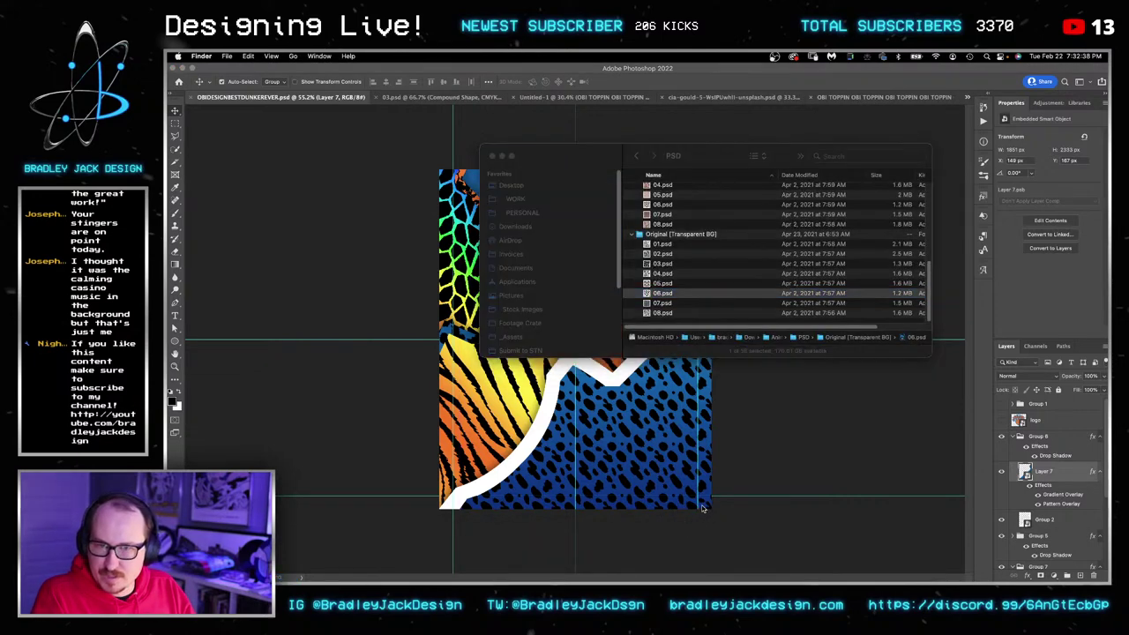
mouse_move(567, 576)
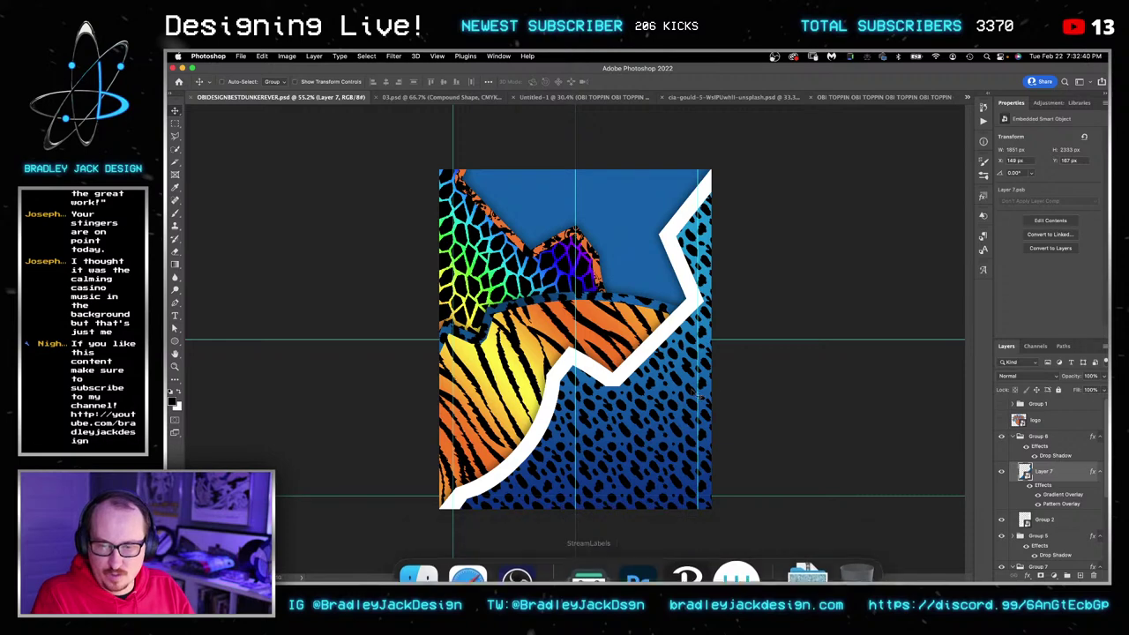
key(super+Tab)
key(super+Tab)
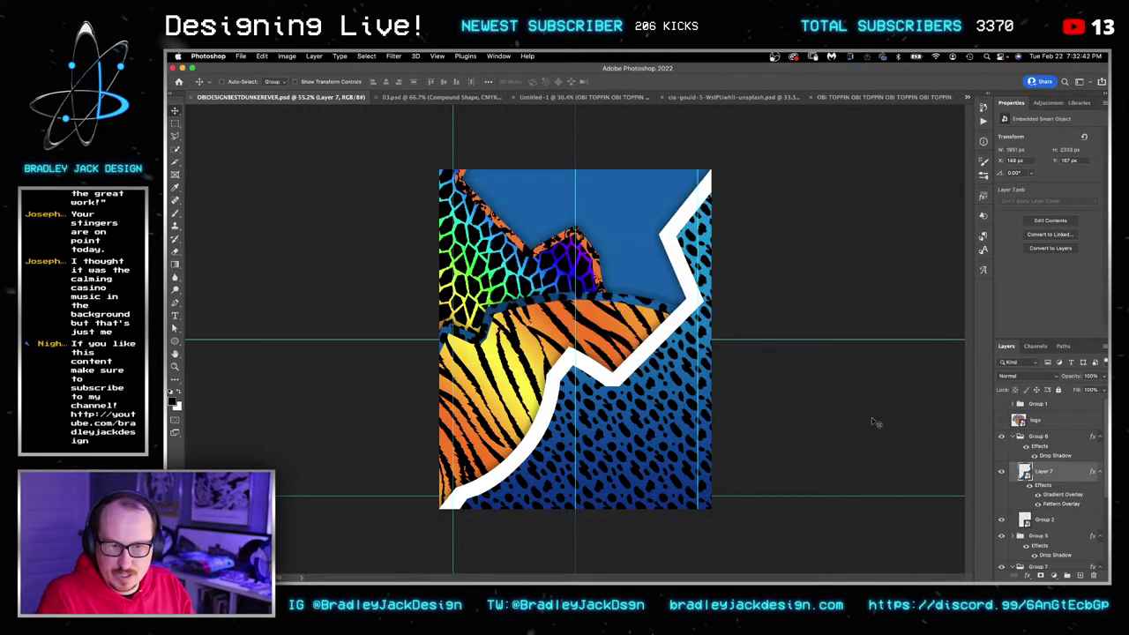
Switch to Safari and search Unsplash for "trapper keeper", looking through the photos.
key(super+Tab)
key(super+Tab)
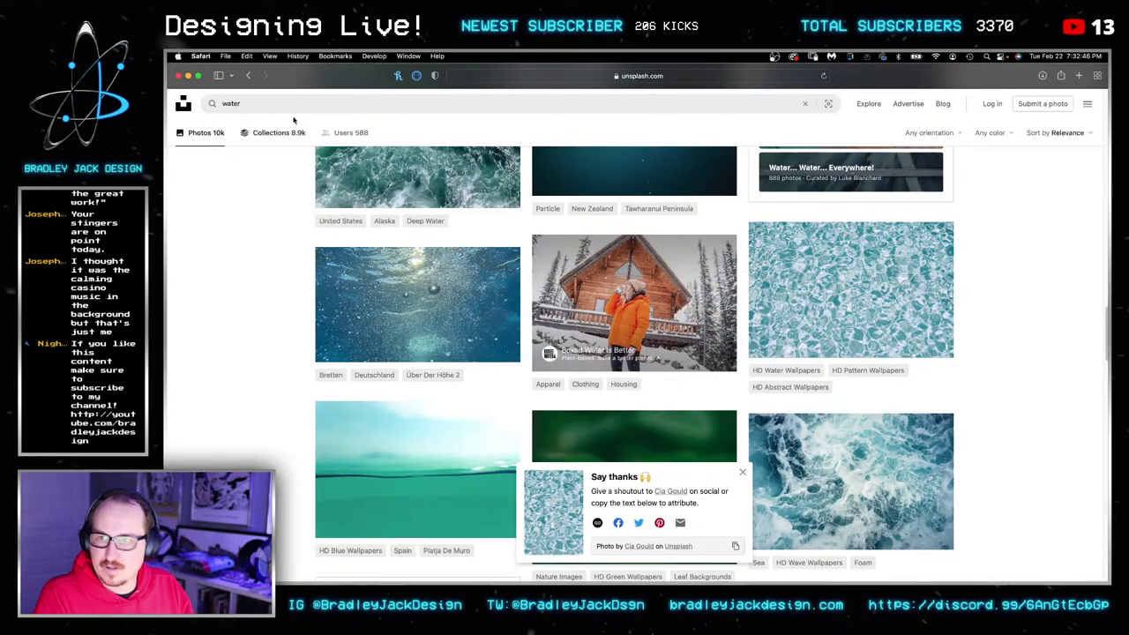
click(295, 107)
key(super+a)
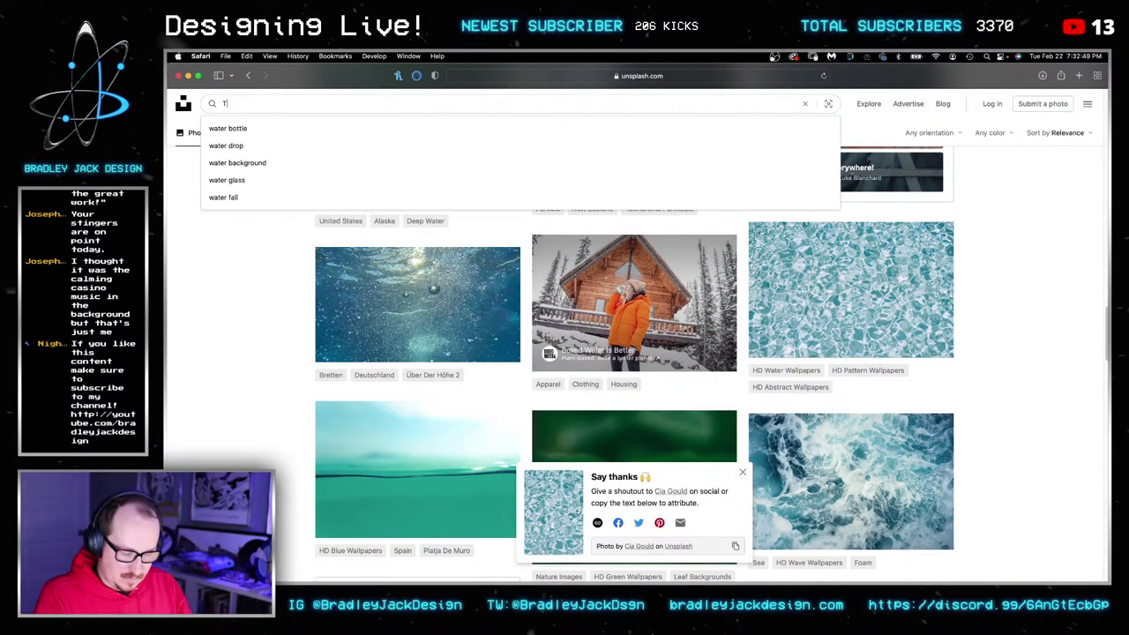
text(TRAPPER KEEPER)
key(Return)
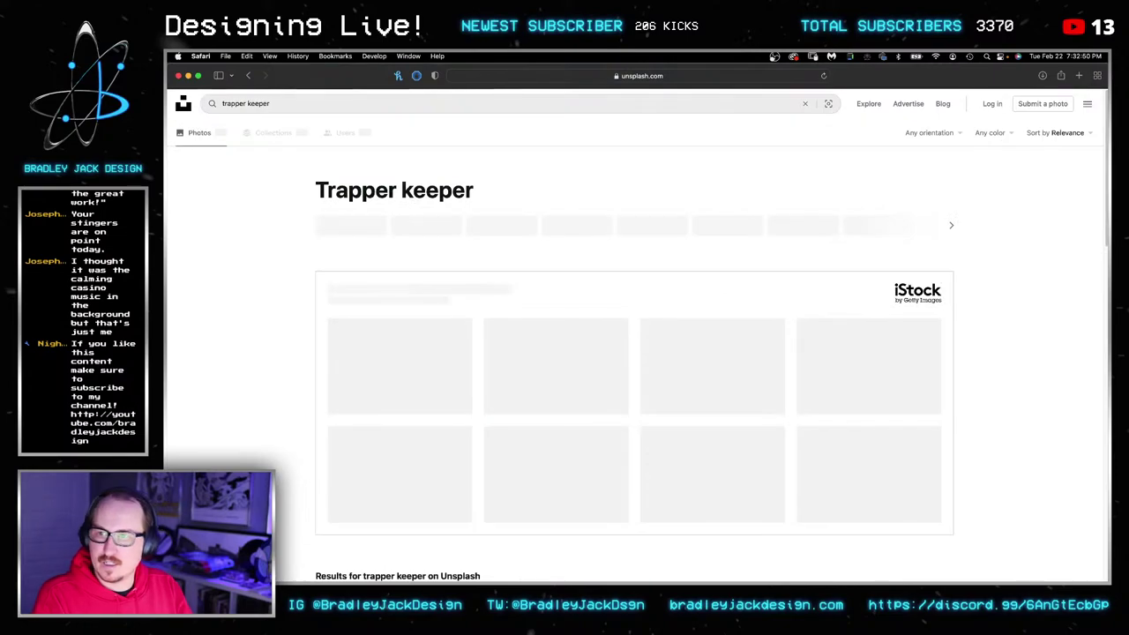
scroll(443, 212, down, 3)
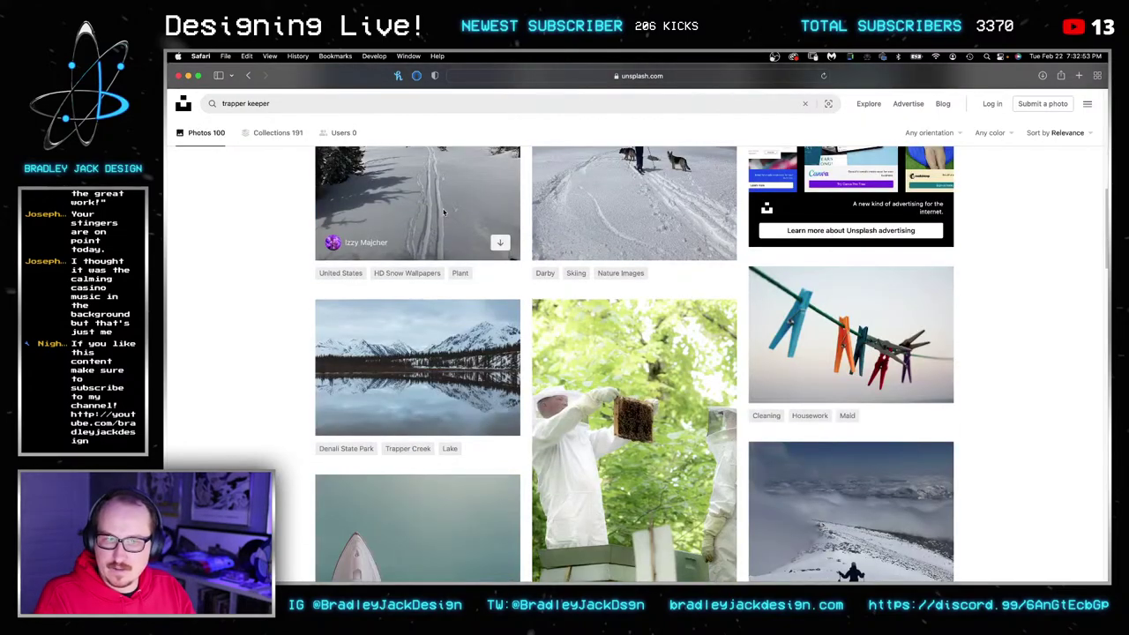
Close the Unsplash window, search Pinterest for "trapper keeper" and examine the binder designs for pattern ideas.
key(super+w)
click(405, 147)
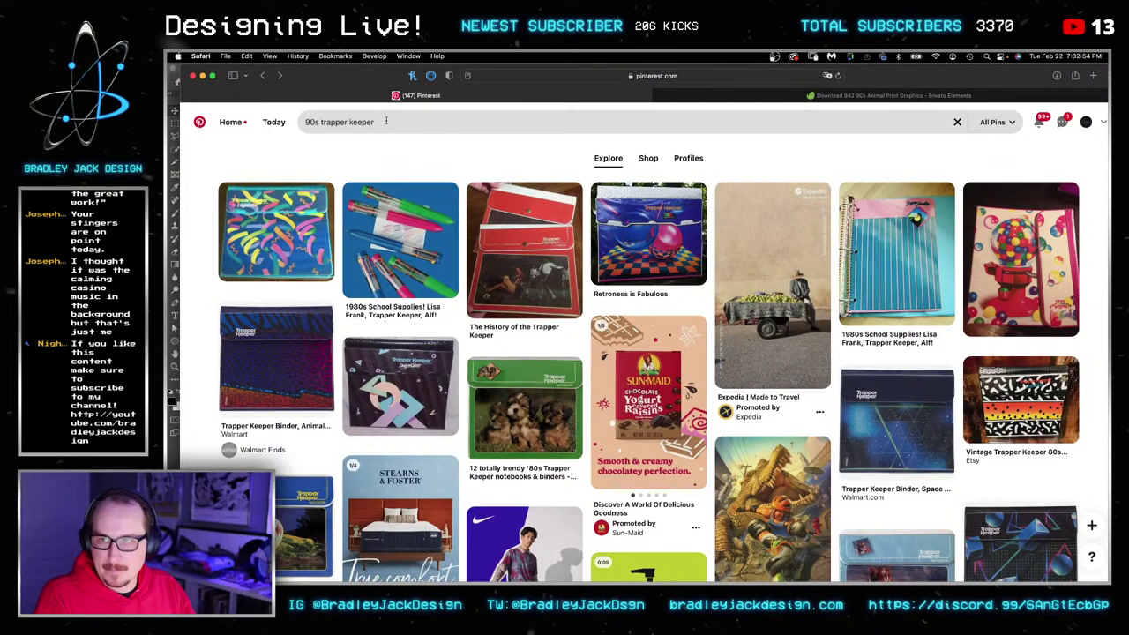
click(385, 122)
key(super+a)
text(trapper keeper)
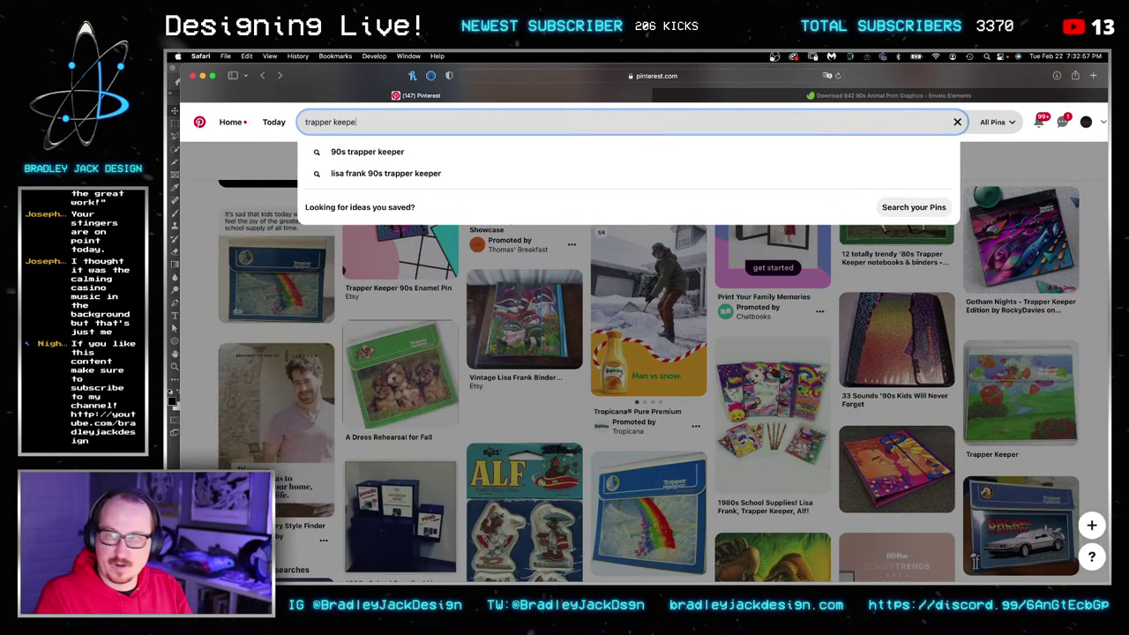
key(Return)
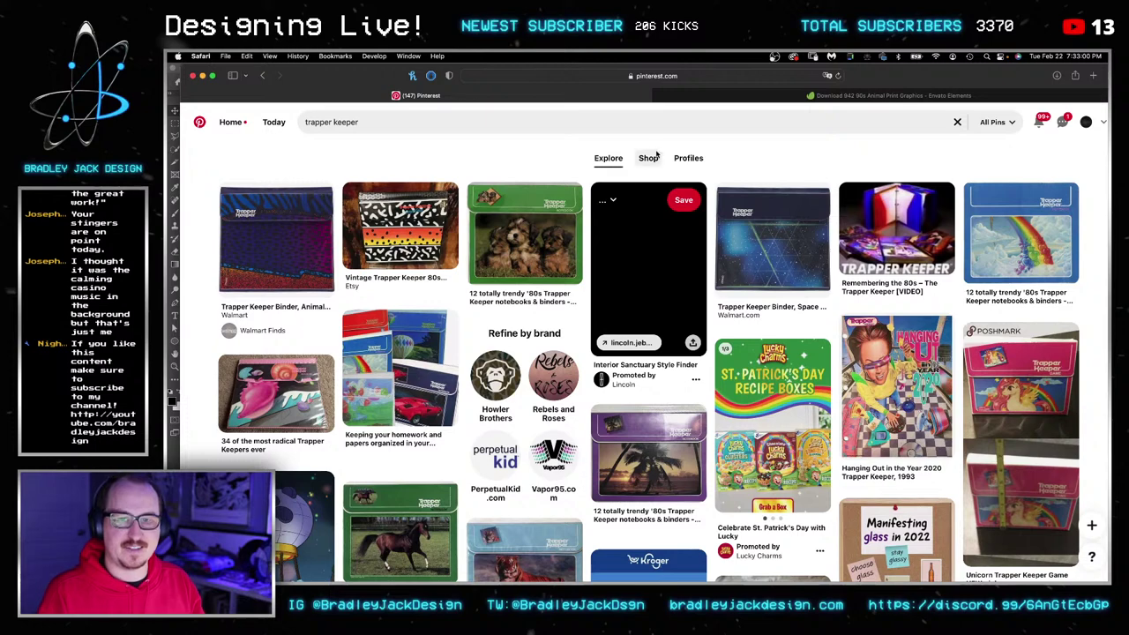
mouse_move(578, 184)
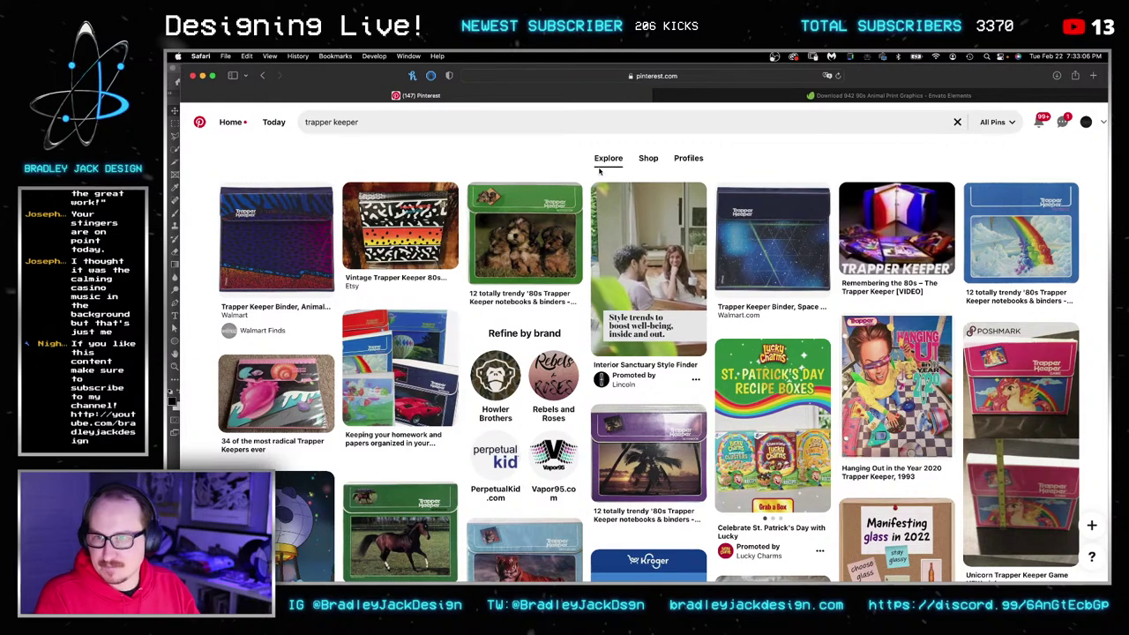
mouse_move(385, 216)
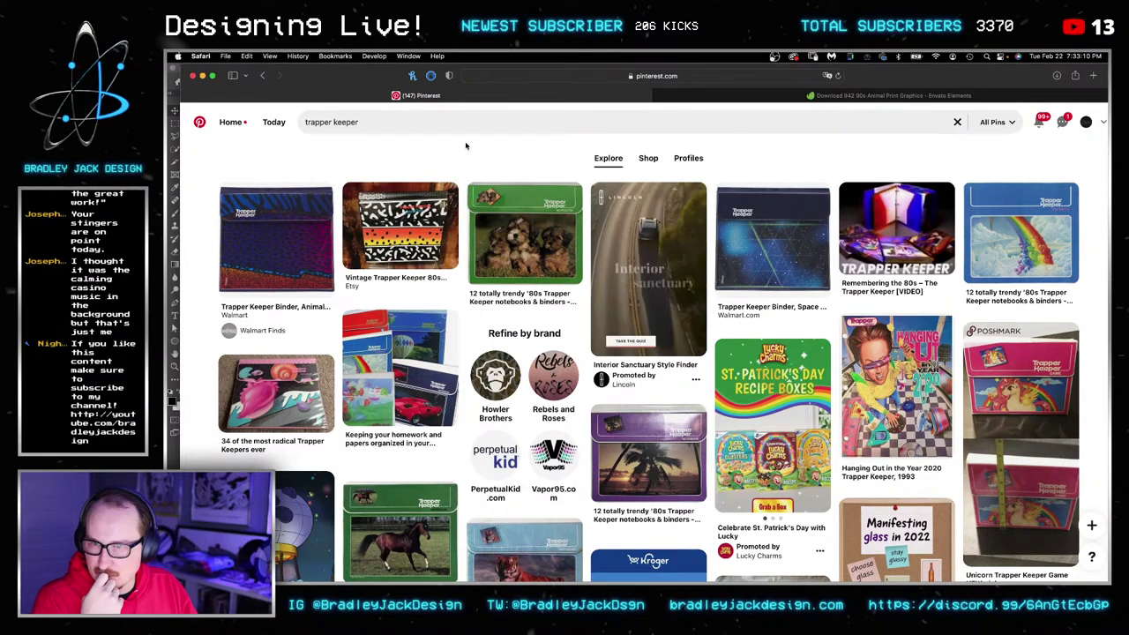
mouse_move(261, 269)
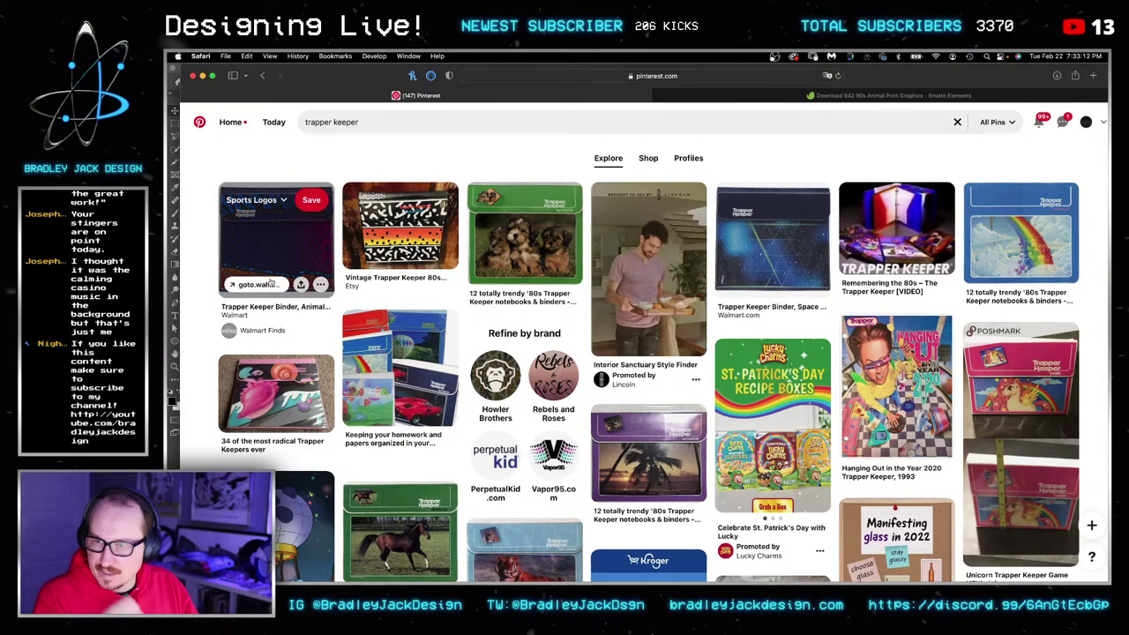
mouse_move(659, 205)
Return to Photoshop and add a Pattern Overlay with the giraffe-style cracked print to the Group 2 smart object forming the white border.
key(super+Tab)
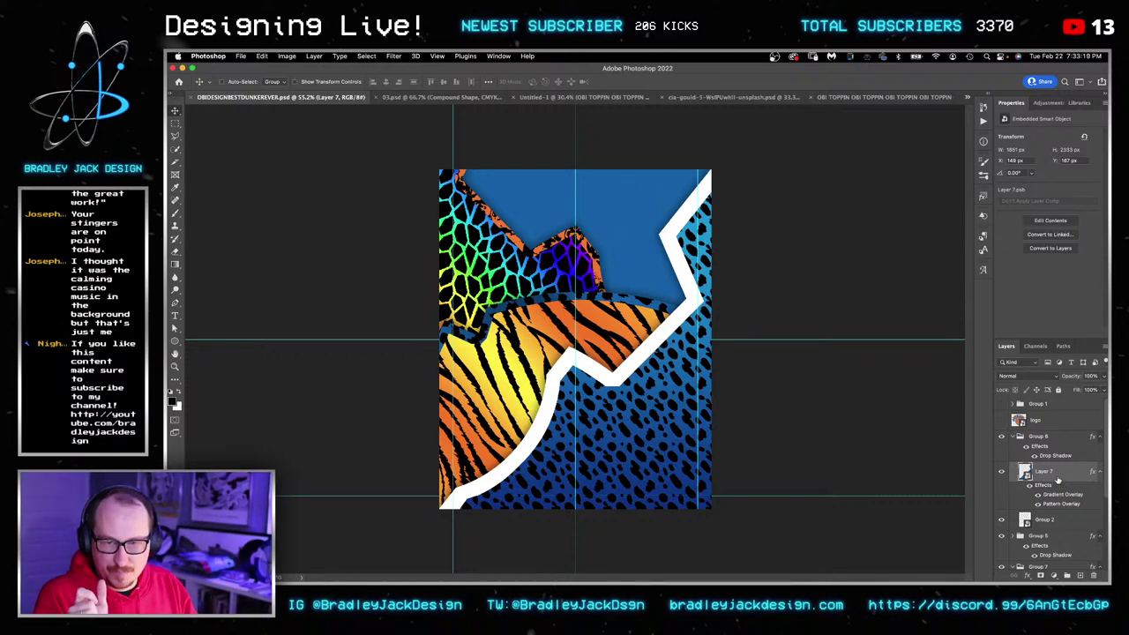
click(1043, 521)
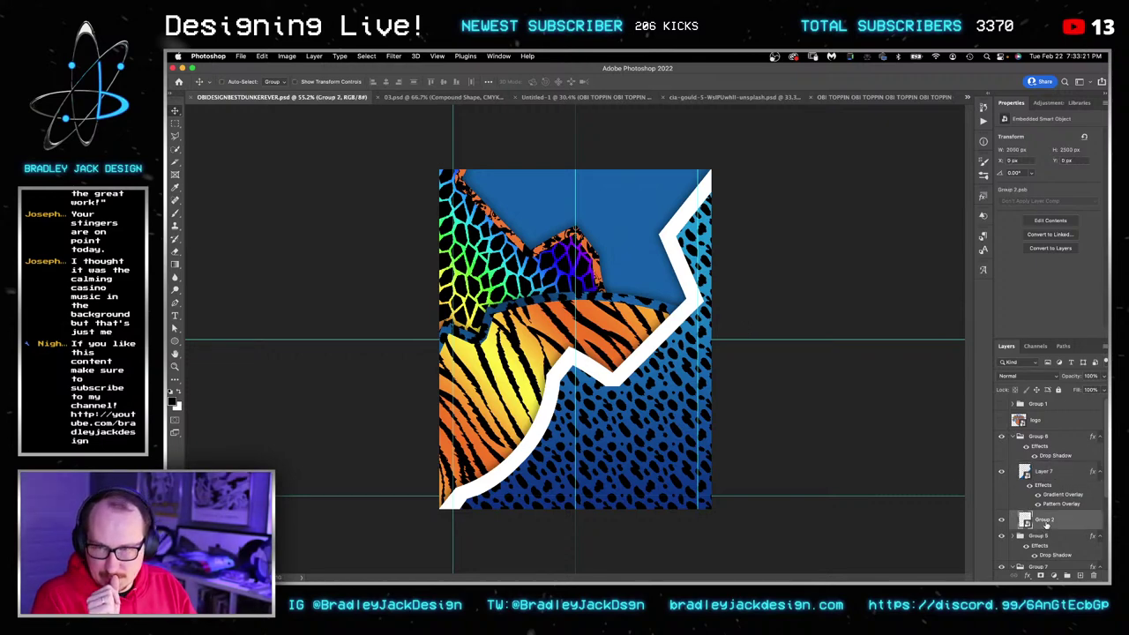
click(1028, 576)
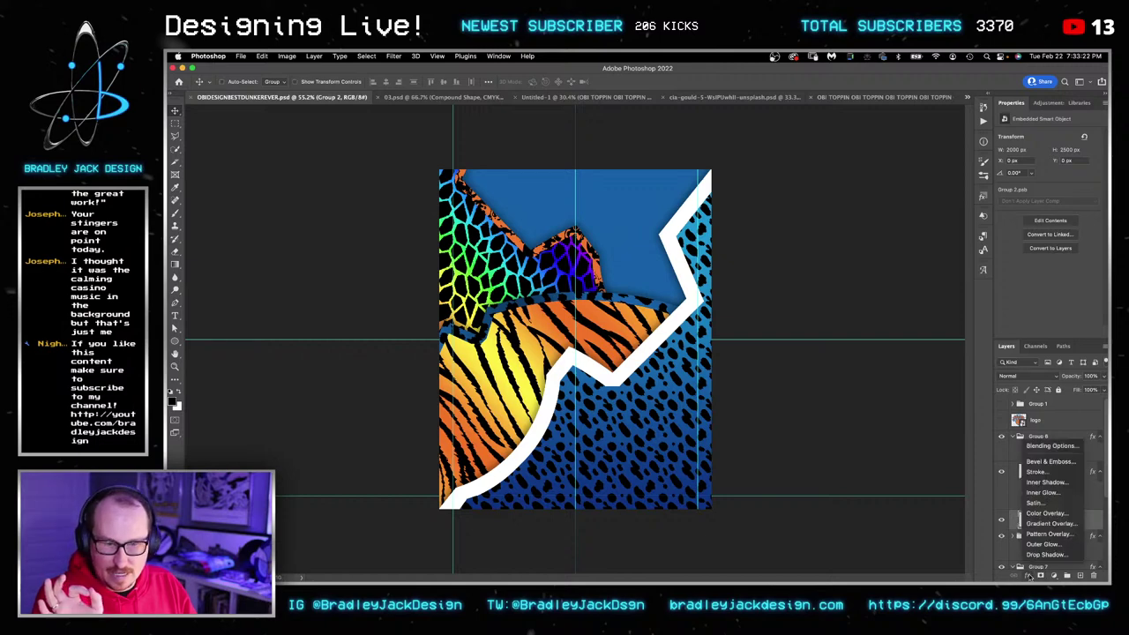
click(997, 507)
click(1029, 575)
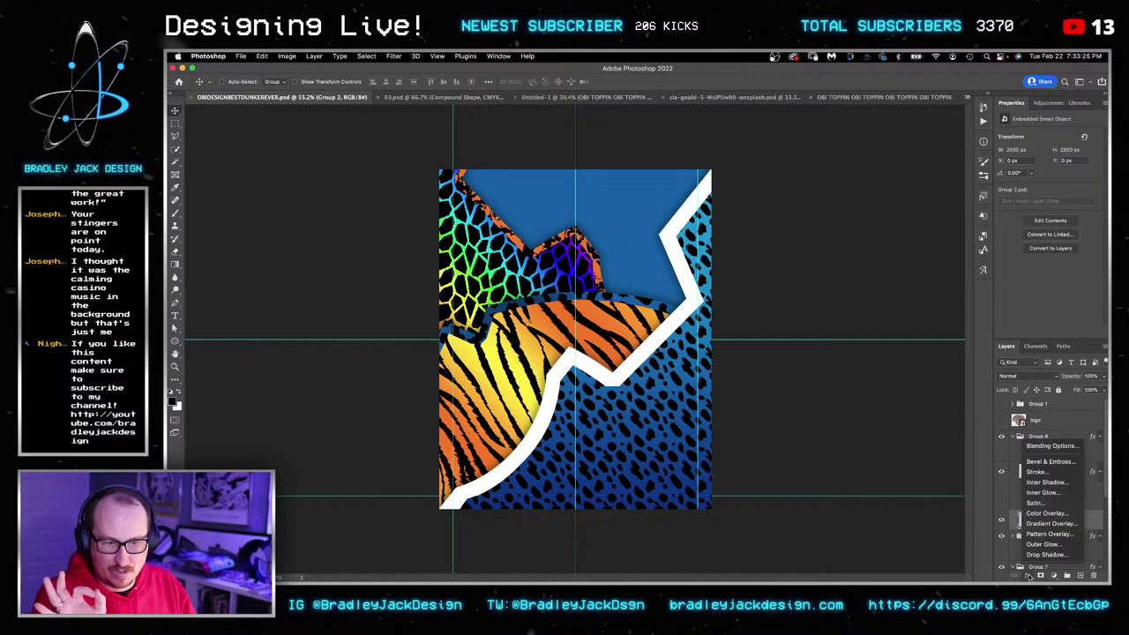
click(1050, 533)
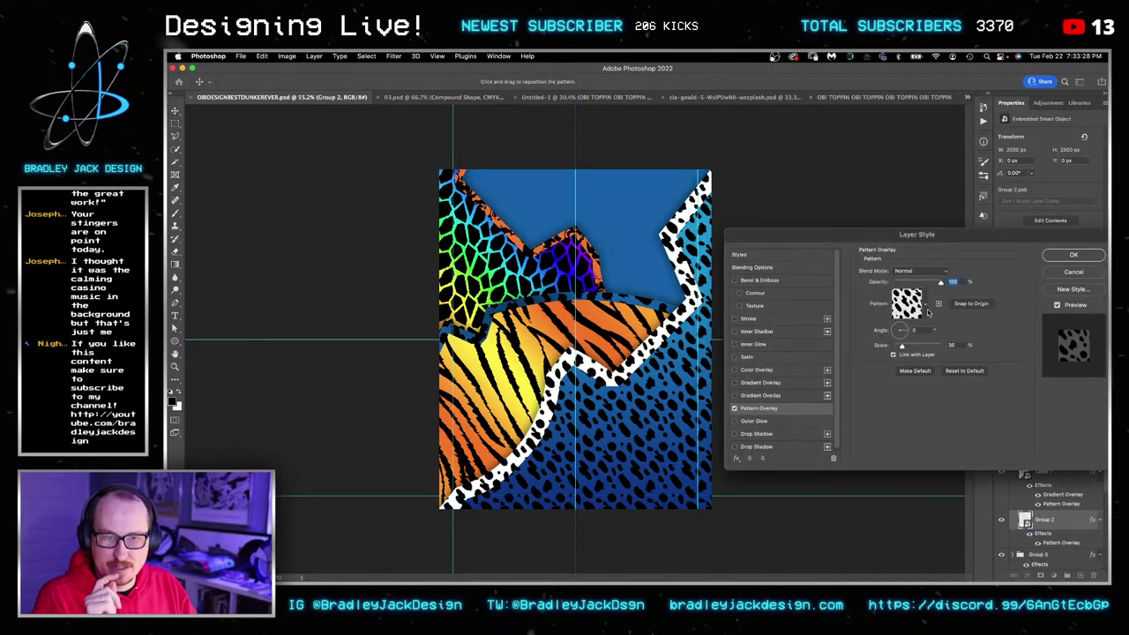
click(926, 308)
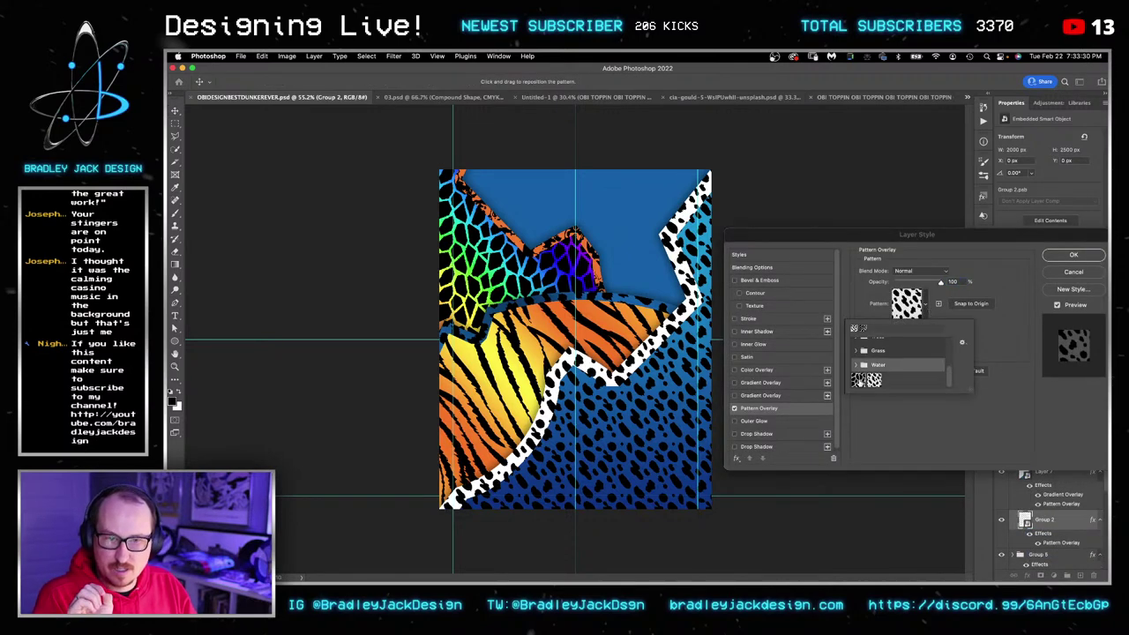
click(859, 380)
click(995, 337)
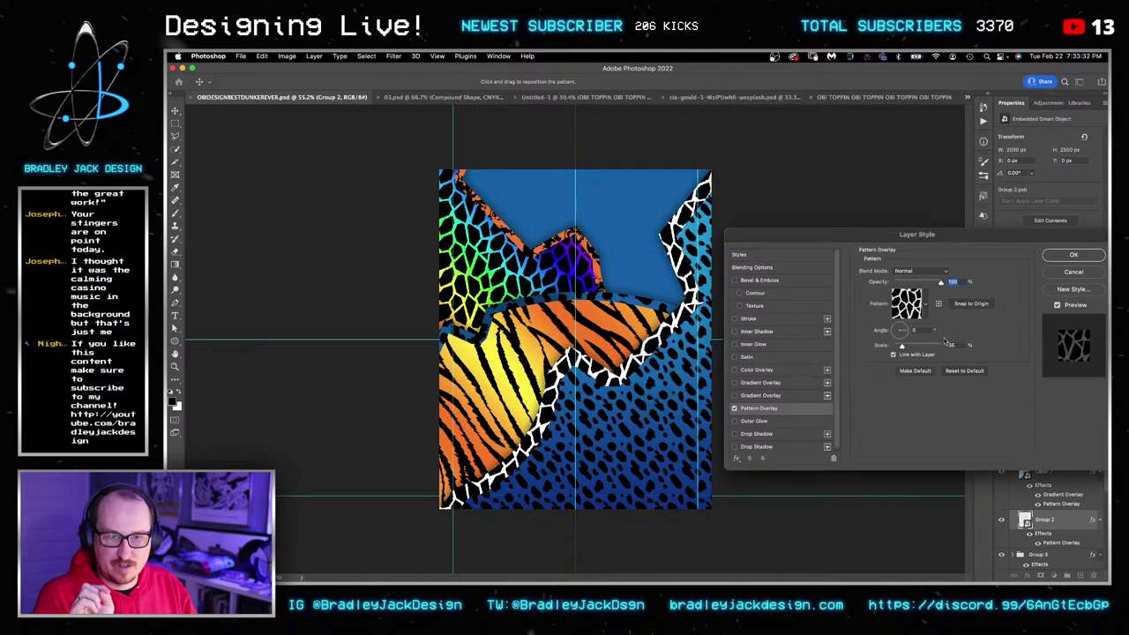
Set the border's pattern overlay scale to 10% and apply the layer style.
click(947, 345)
text(10)
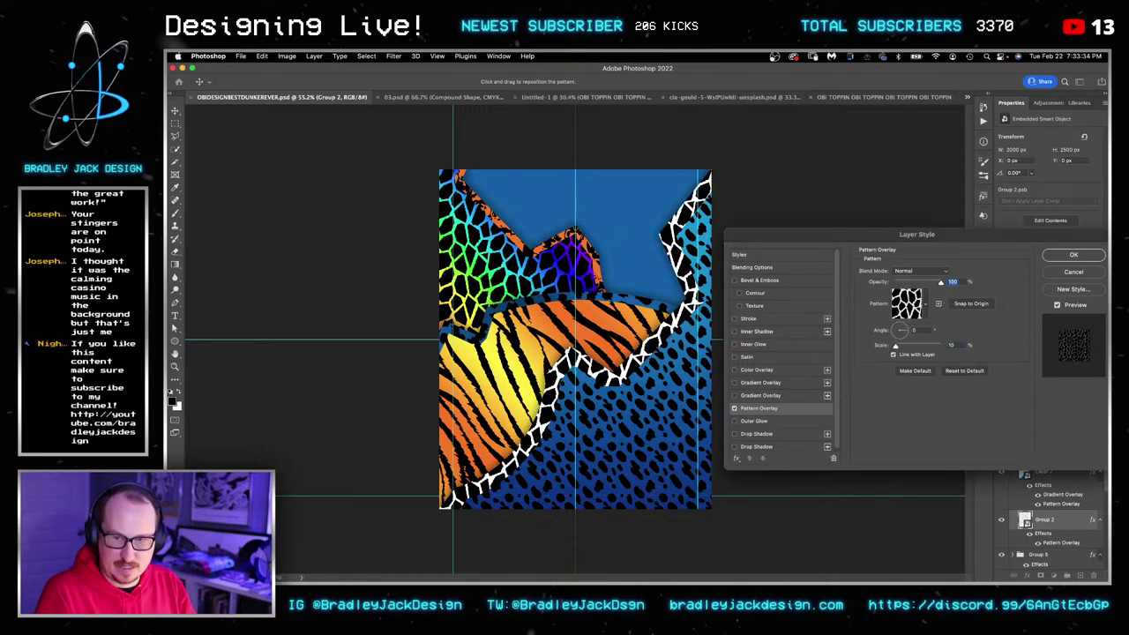
key(Tab)
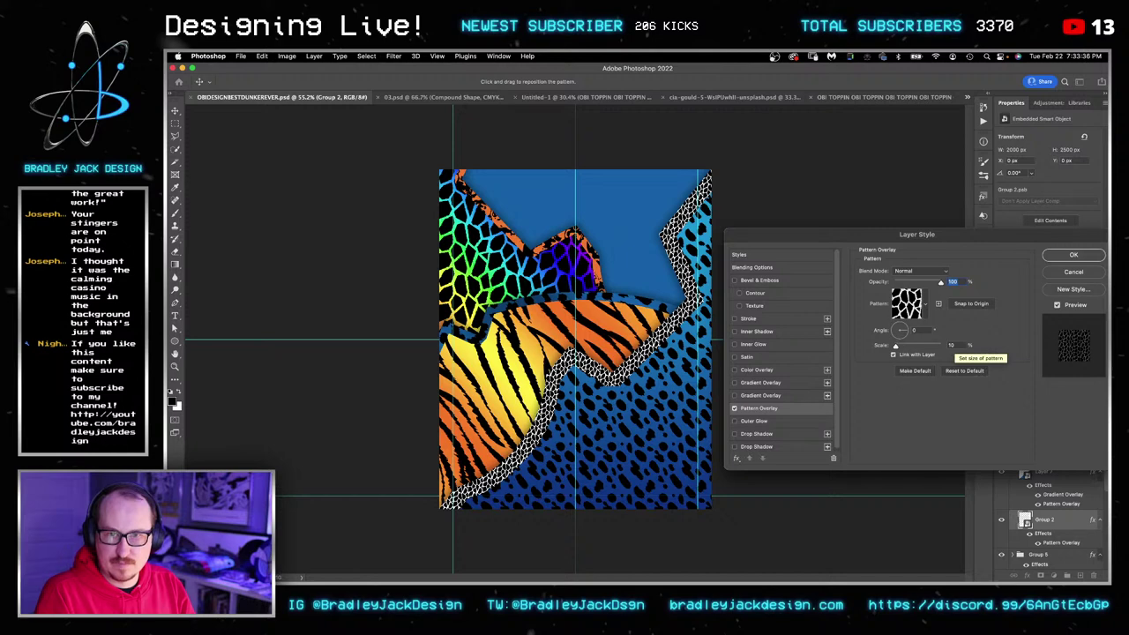
key(Return)
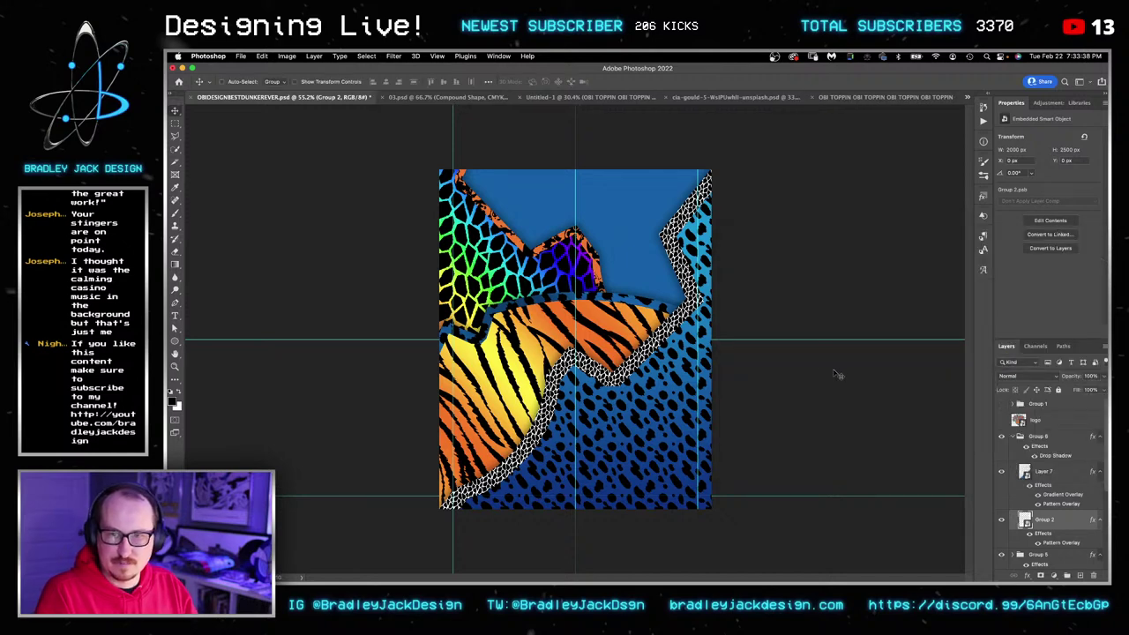
Review the border's pattern overlay settings, then open the Group 2 smart object's contents, inspect its Layer 1 and close the file.
double_click(1057, 543)
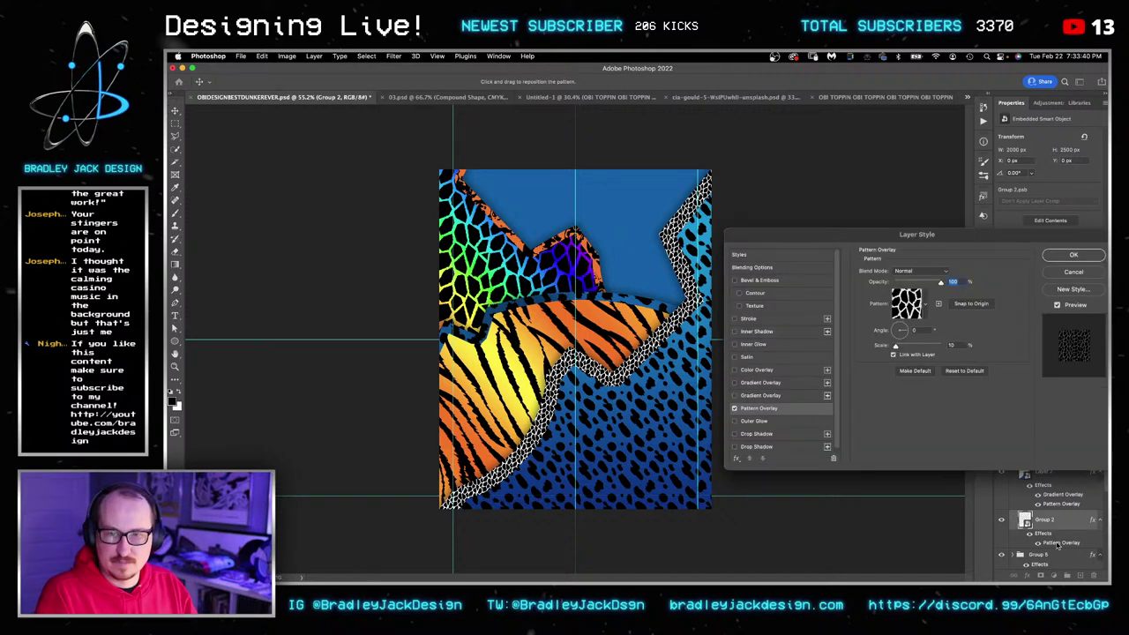
double_click(1024, 520)
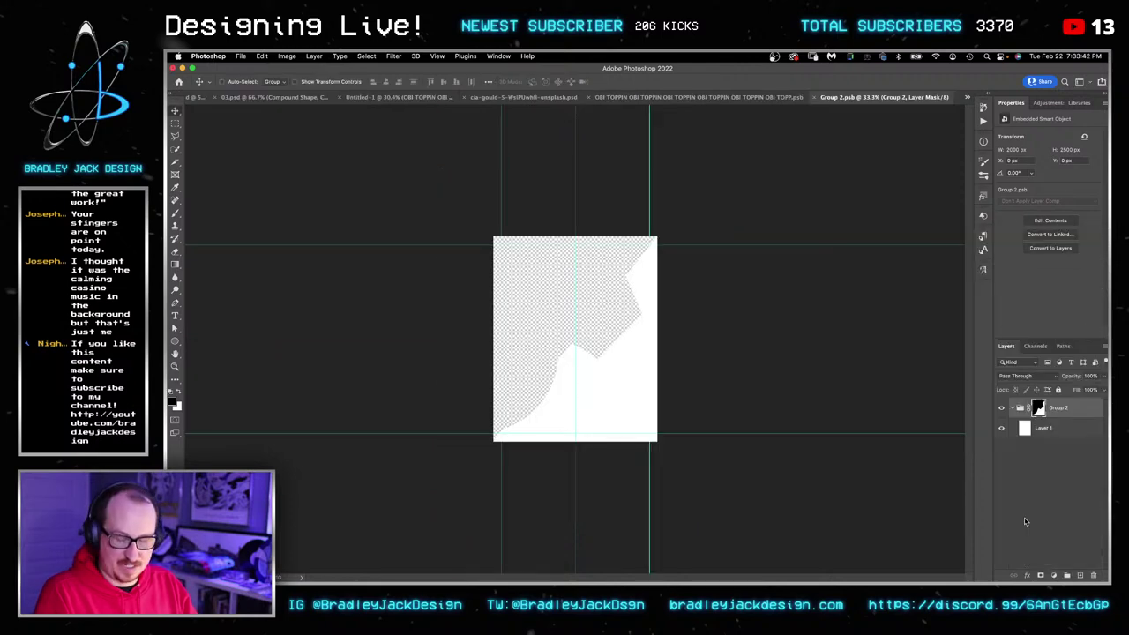
click(1023, 429)
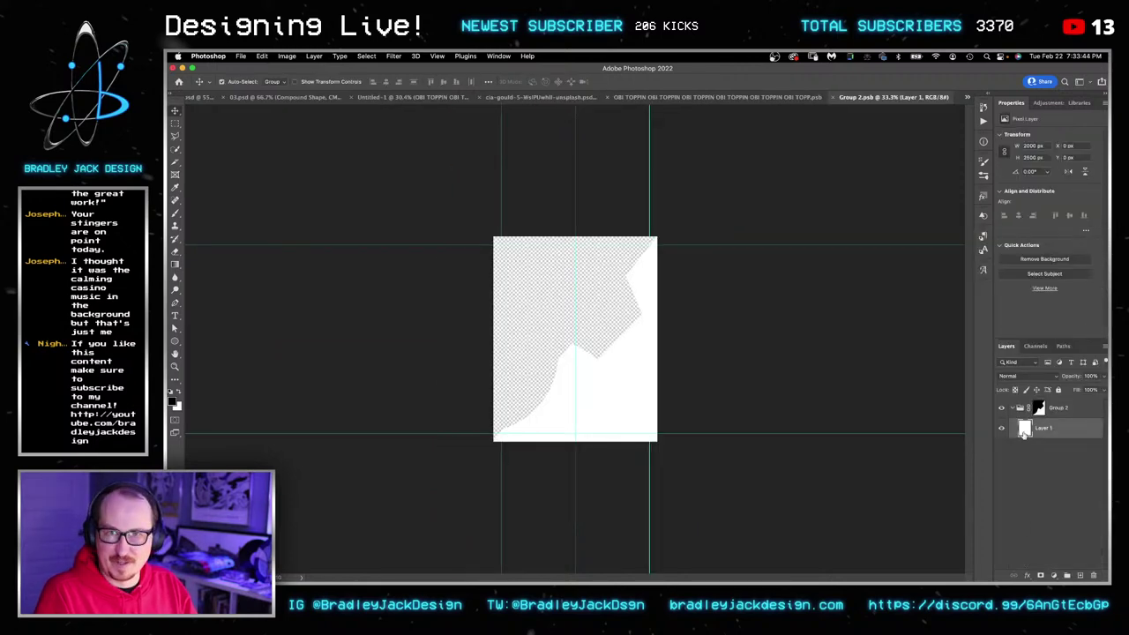
key(super+w)
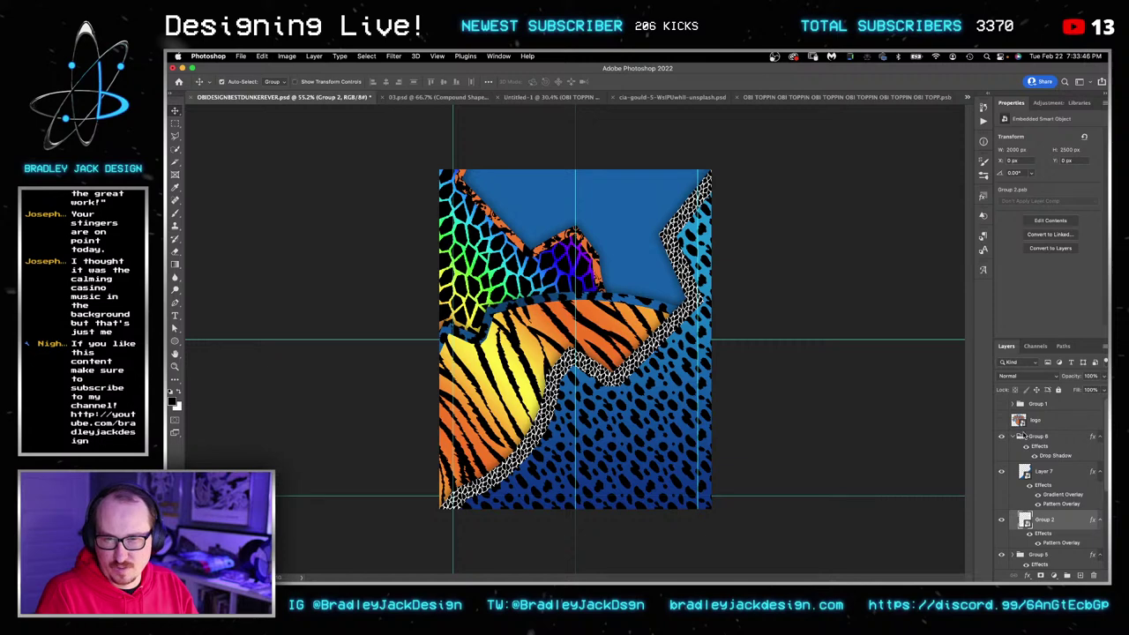
Reopen the Group 2 smart object's contents and enable a Gradient Overlay on its masked group, leaving Color Overlay off.
key(ctrl+shift+Tab)
key(u)
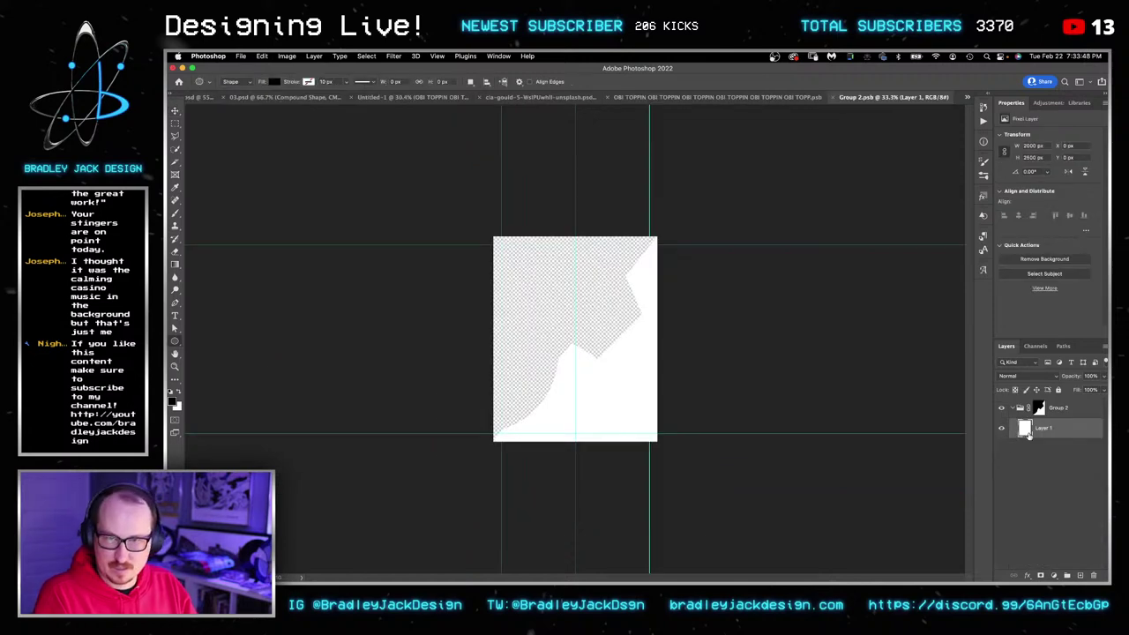
click(1050, 409)
click(1026, 575)
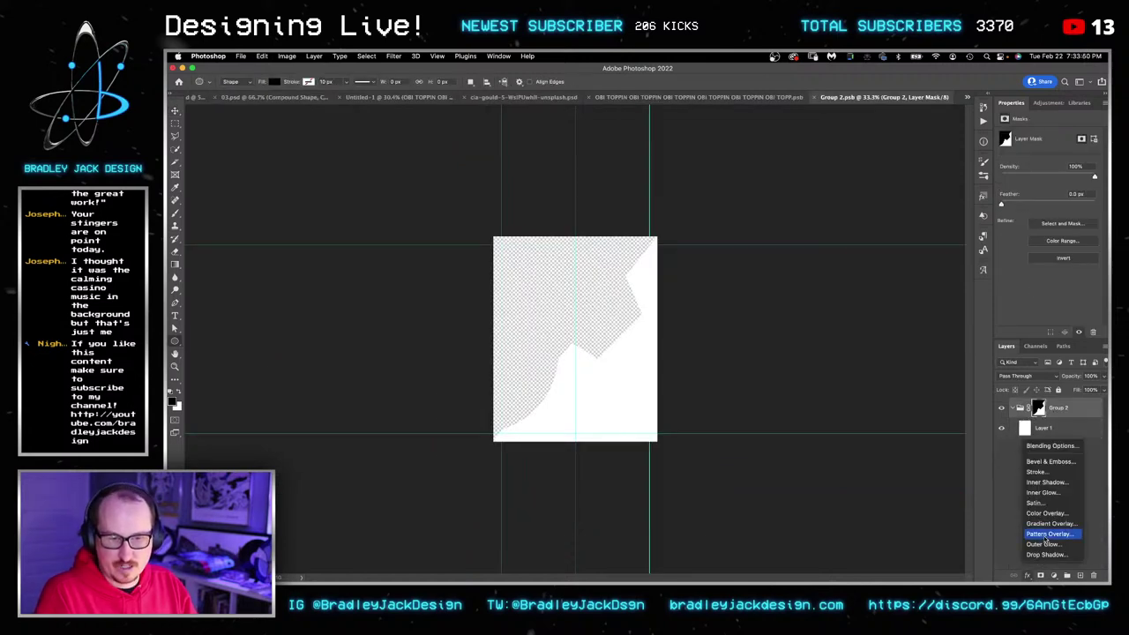
click(1047, 517)
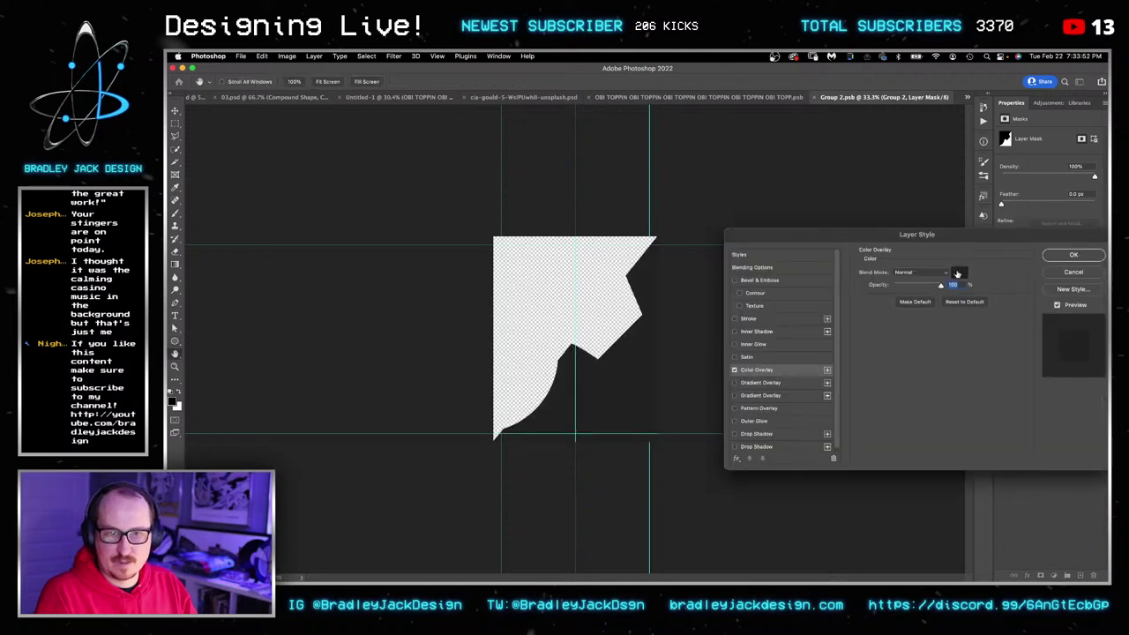
click(956, 274)
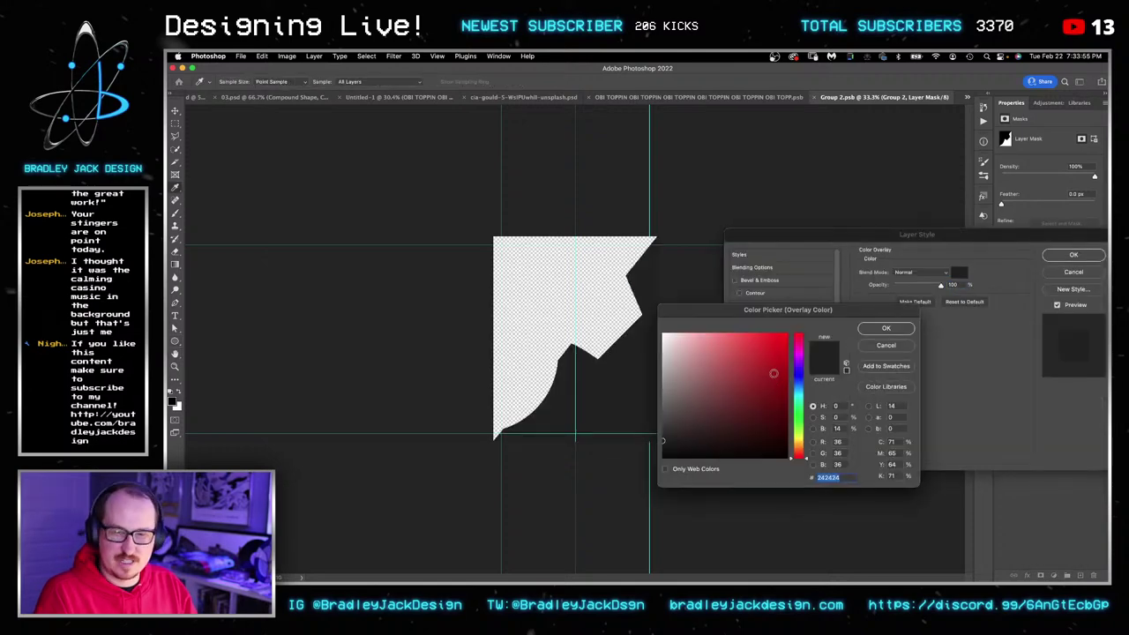
click(880, 346)
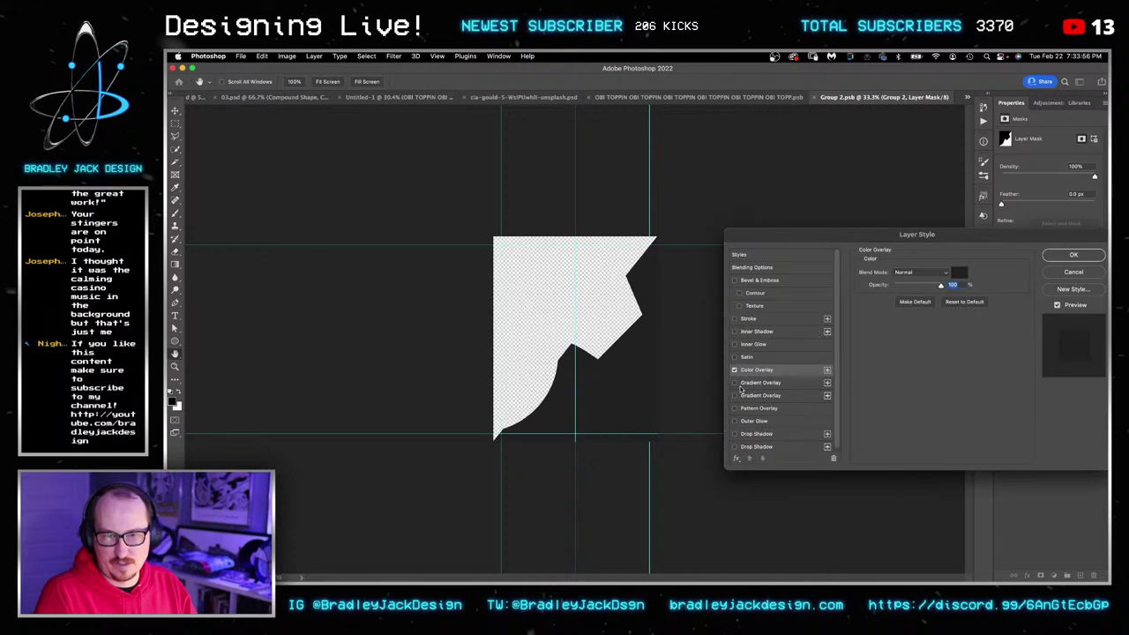
click(733, 382)
click(733, 369)
Set the gradient overlay's blend mode to Normal and choose the rainbow preset gradient.
click(922, 270)
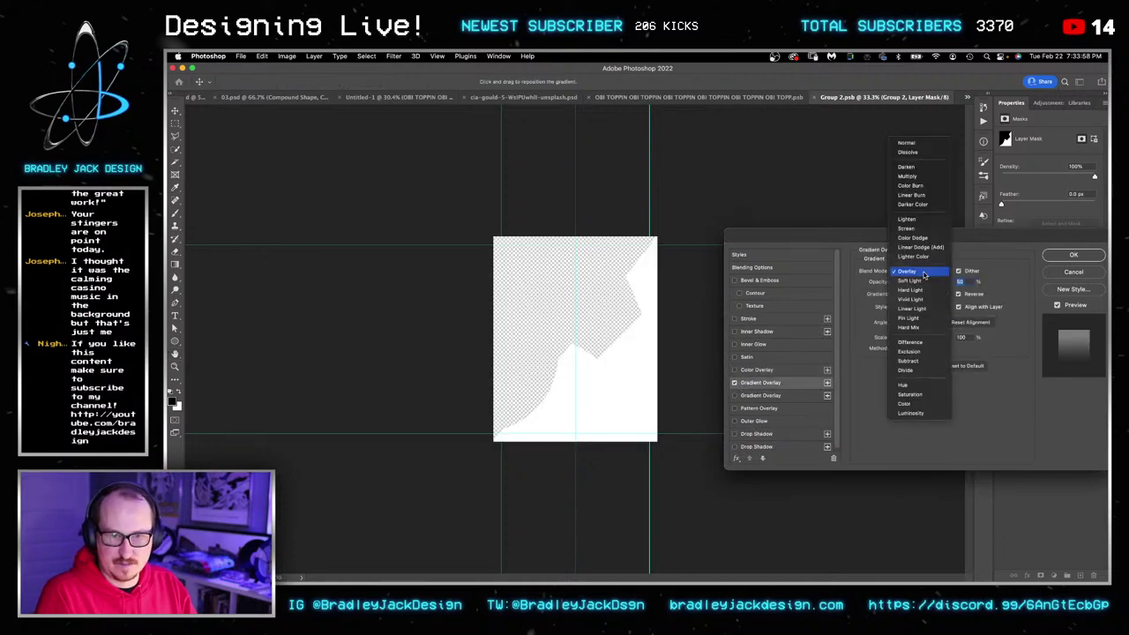
click(917, 143)
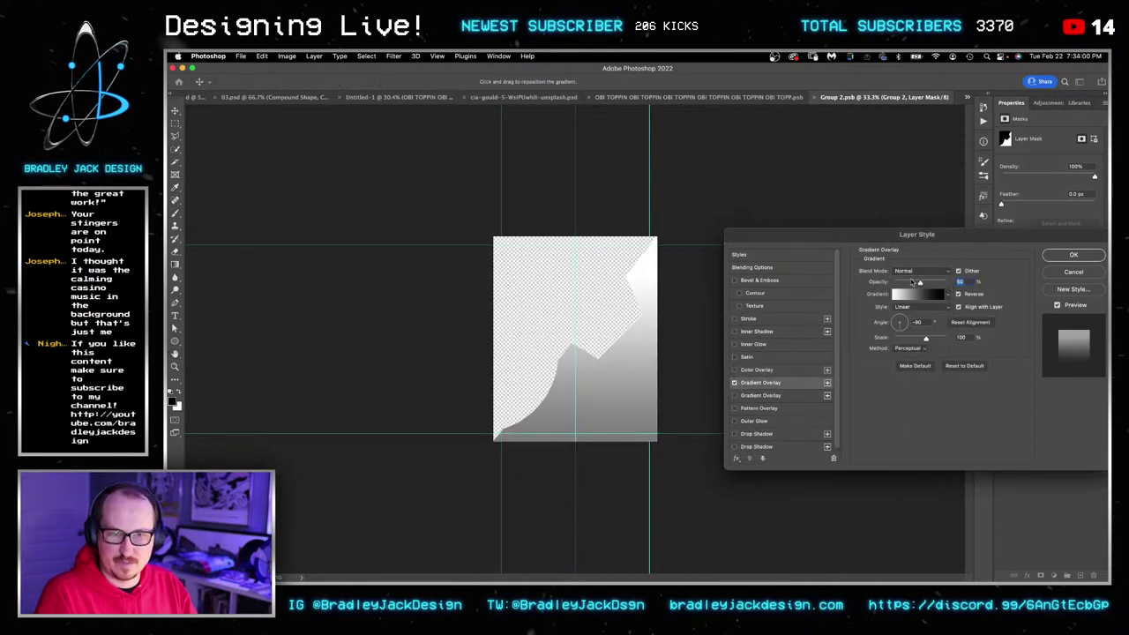
click(914, 270)
click(915, 270)
click(917, 294)
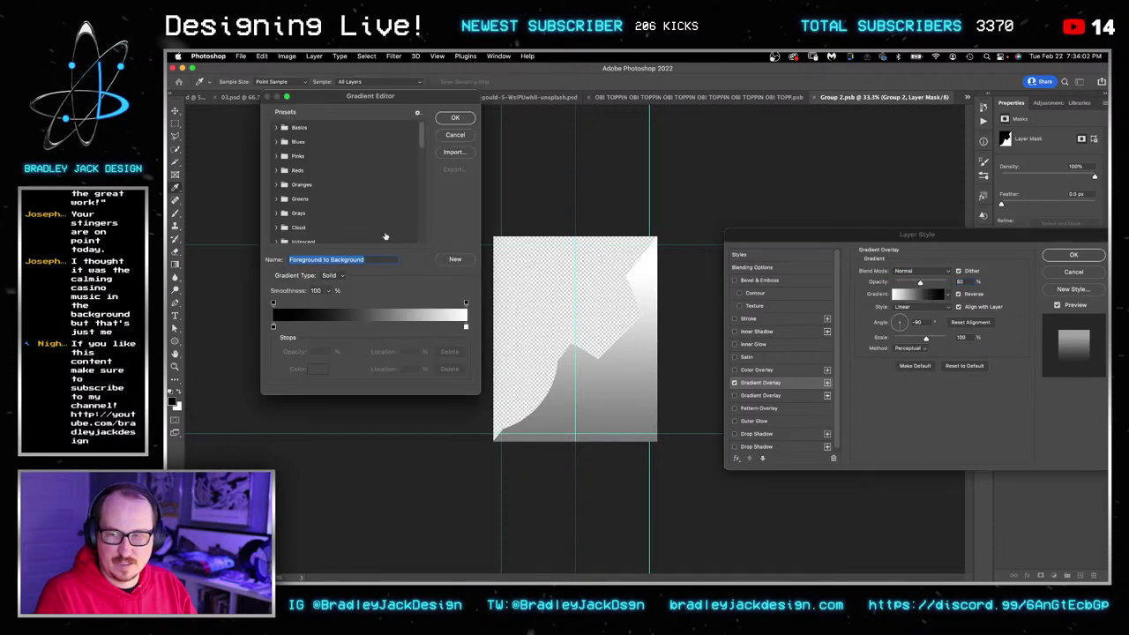
scroll(384, 236, down, 3)
click(279, 235)
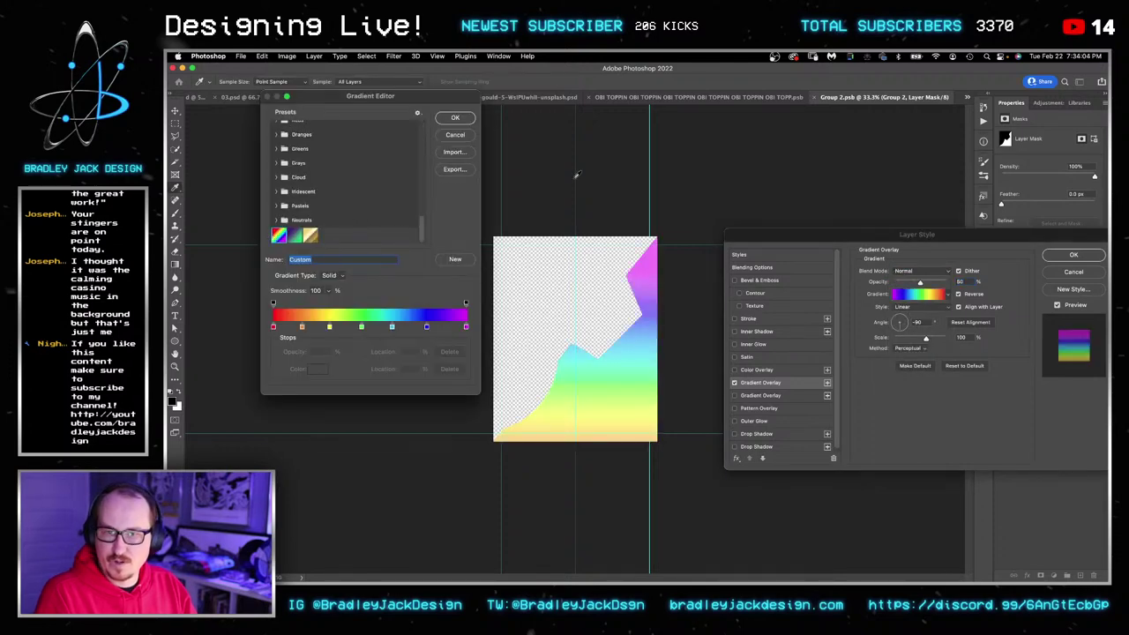
click(455, 118)
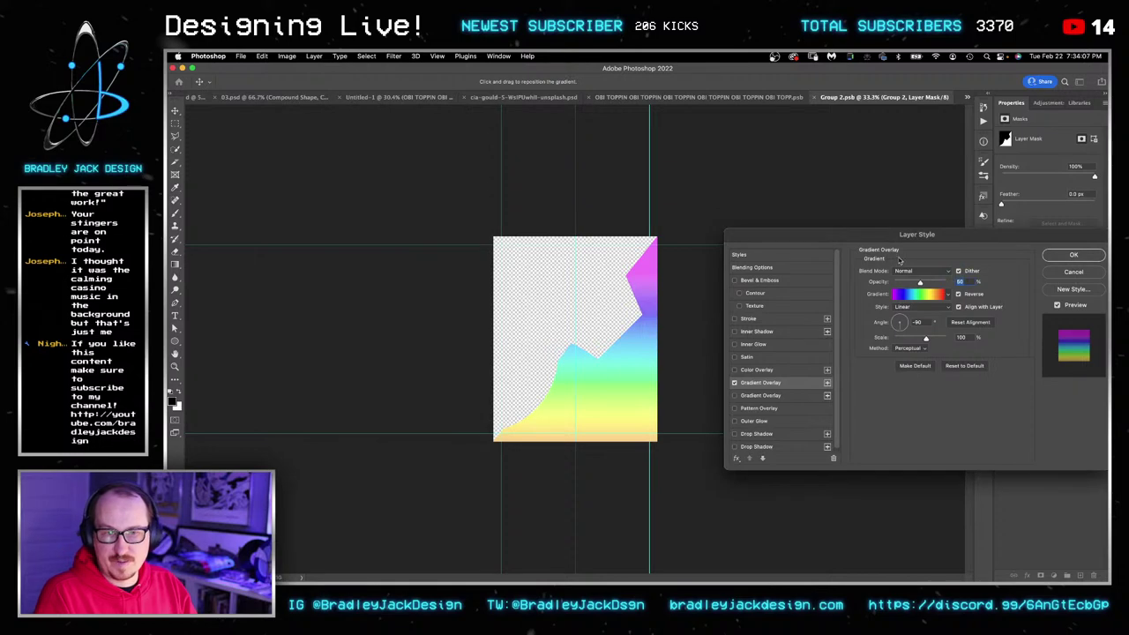
Angle the rainbow gradient diagonally from red at the upper right to purple at the lower left, apply it, then save and close the file.
click(917, 321)
drag(905, 317, 901, 323)
key(Return)
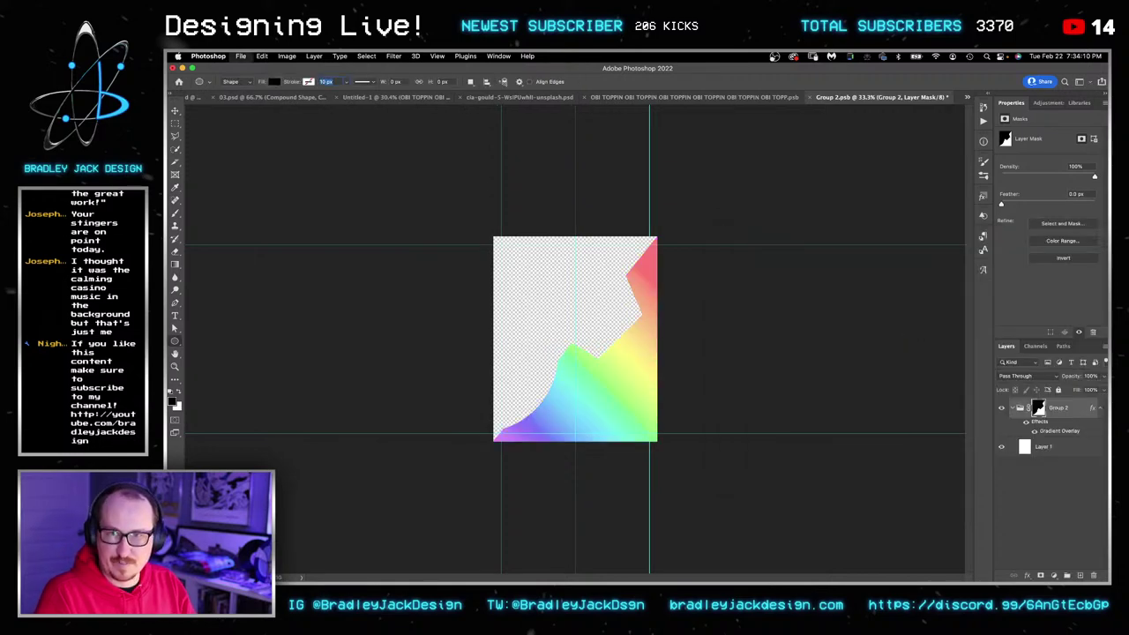
key(ctrl+s)
key(ctrl+w)
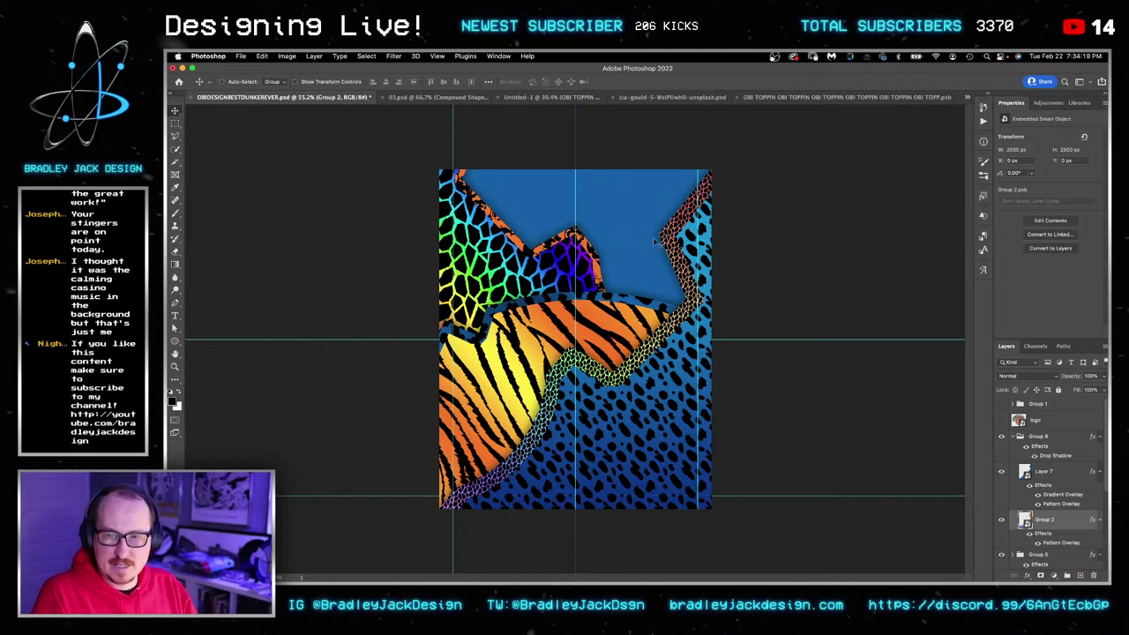
scroll(1028, 520, down, 4)
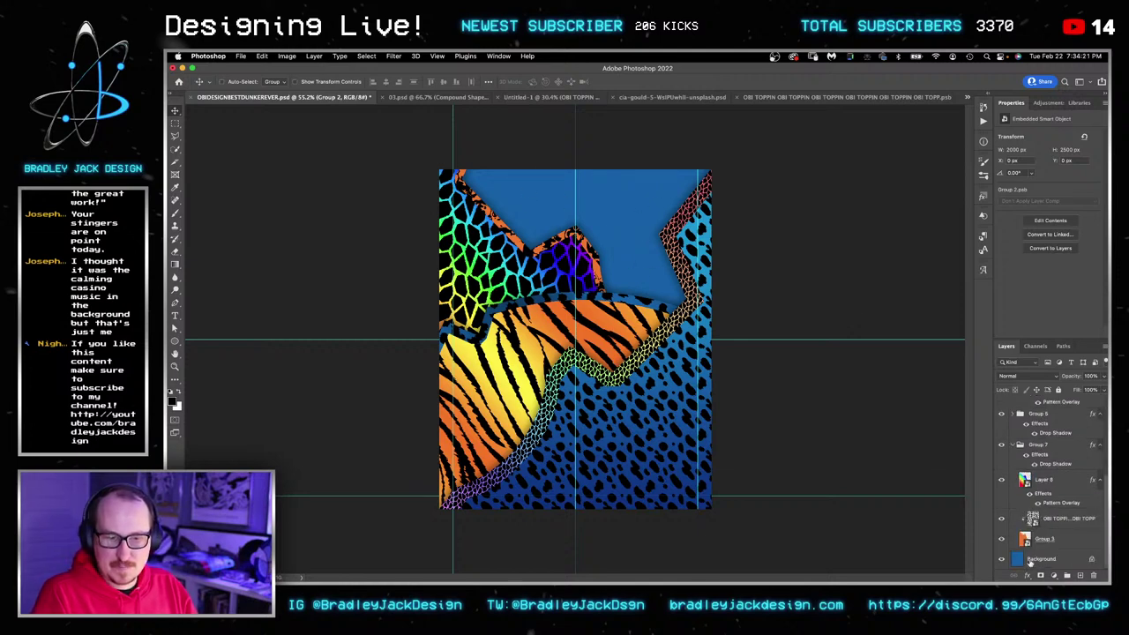
click(1041, 561)
key(g)
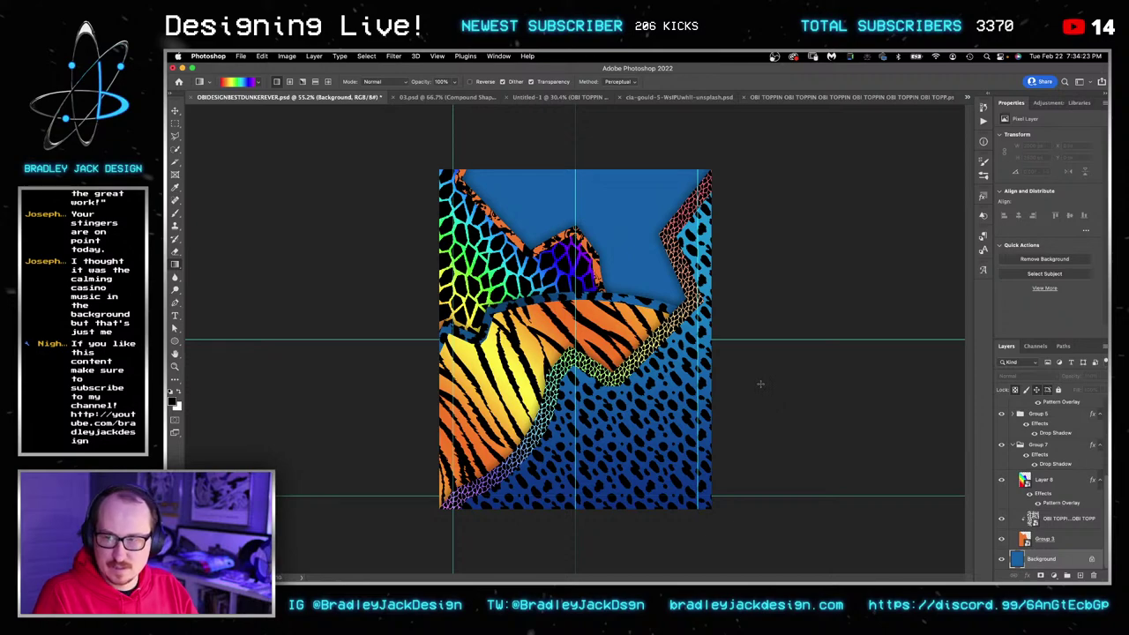
key(v)
key(super+Tab)
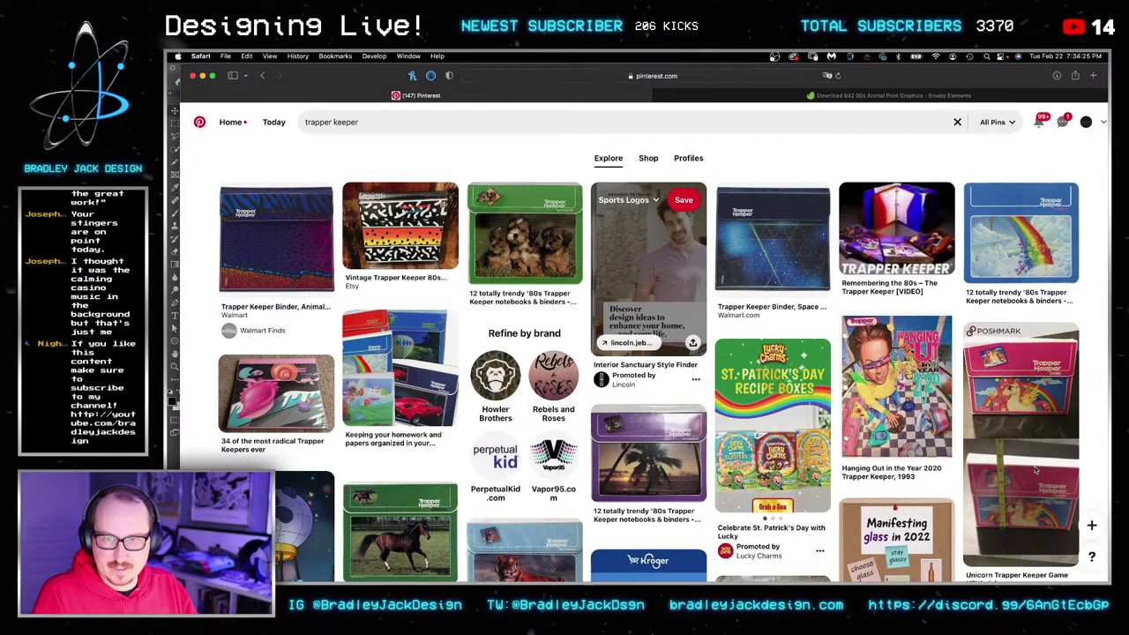
key(super+Tab)
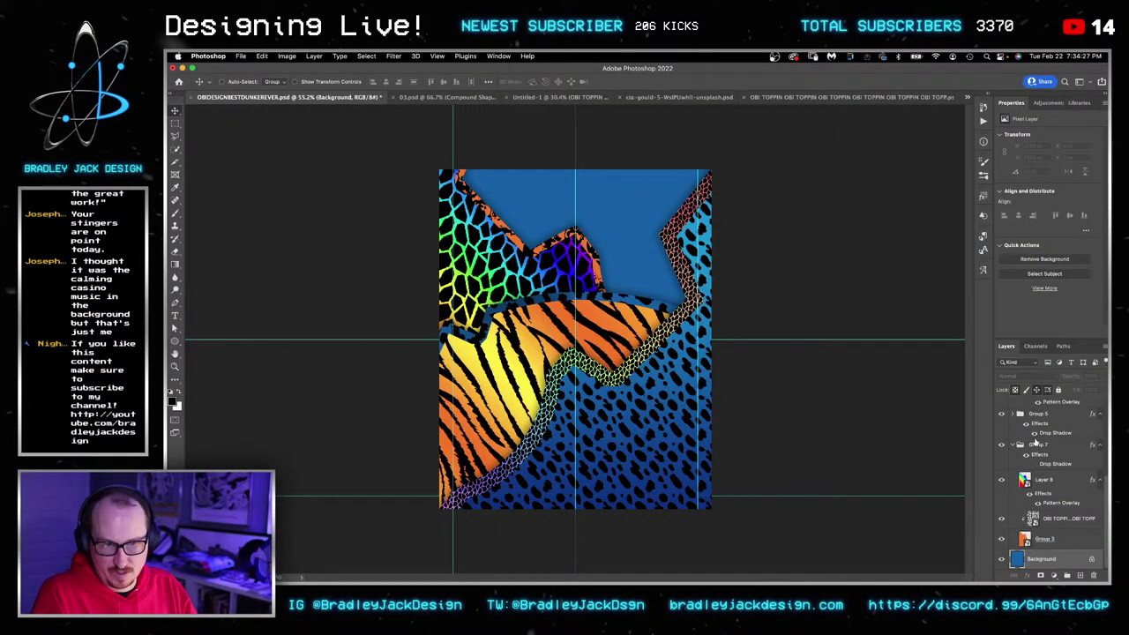
Add a Stroke effect to the spotted blue Layer 7 in Group 6 and set its position to Outside.
scroll(1037, 443, up, 3)
scroll(1038, 444, up, 4)
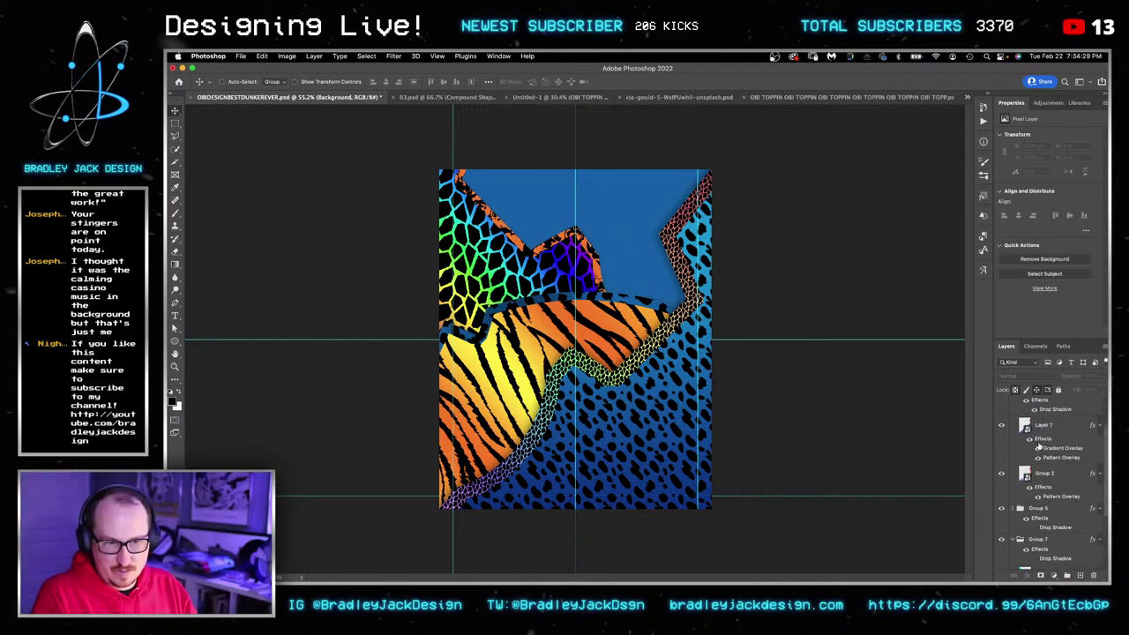
click(1012, 436)
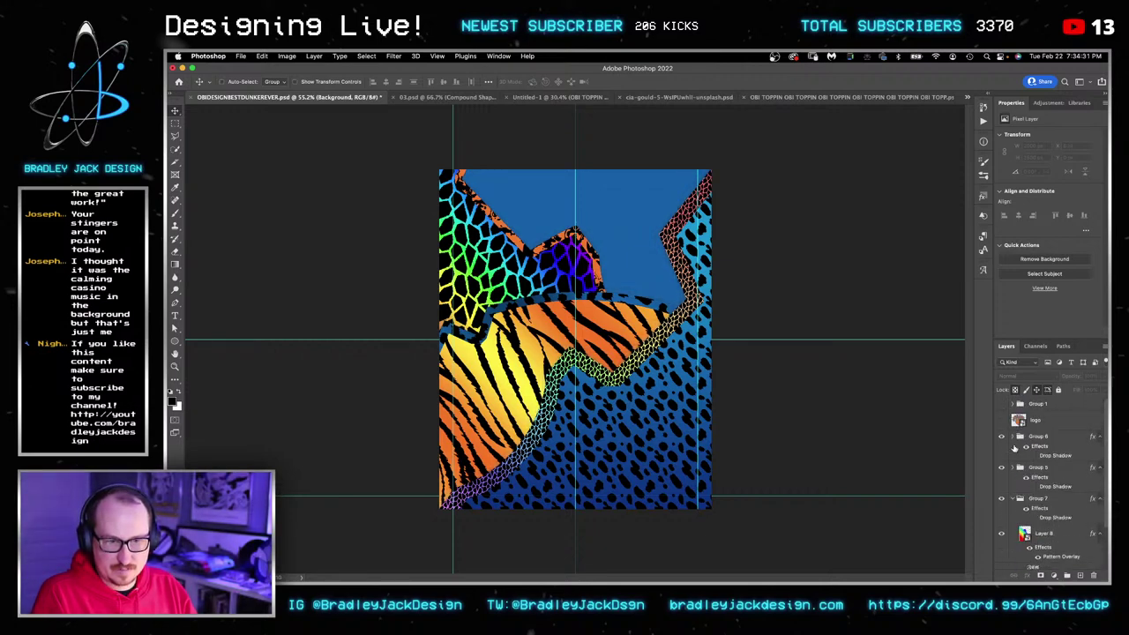
click(1011, 437)
scroll(1051, 453, down, 1)
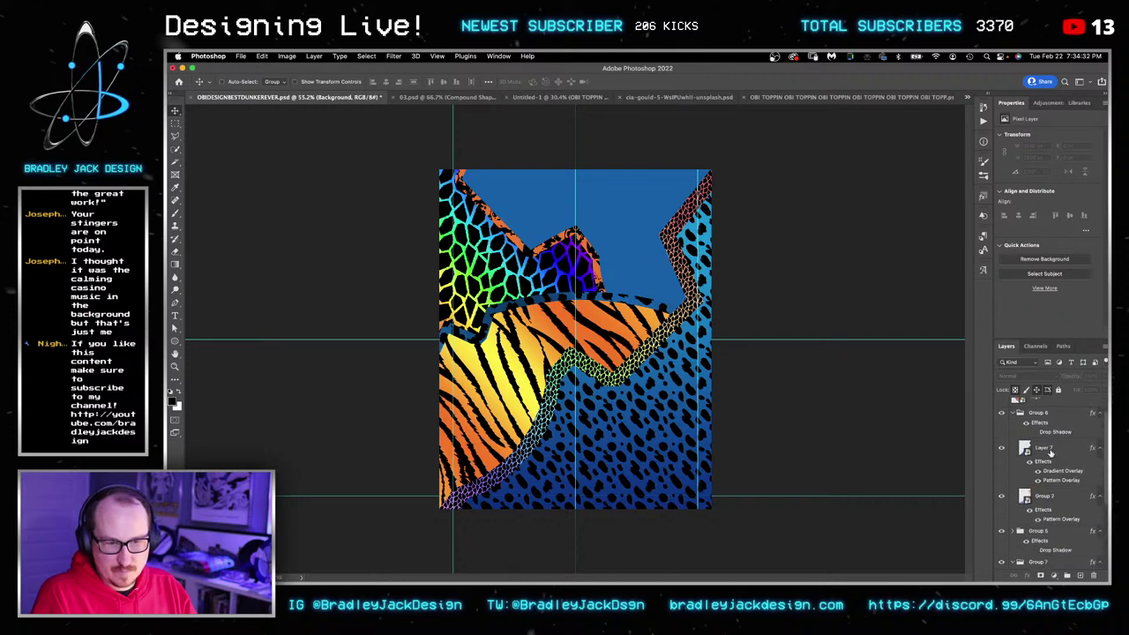
click(1051, 453)
click(1026, 575)
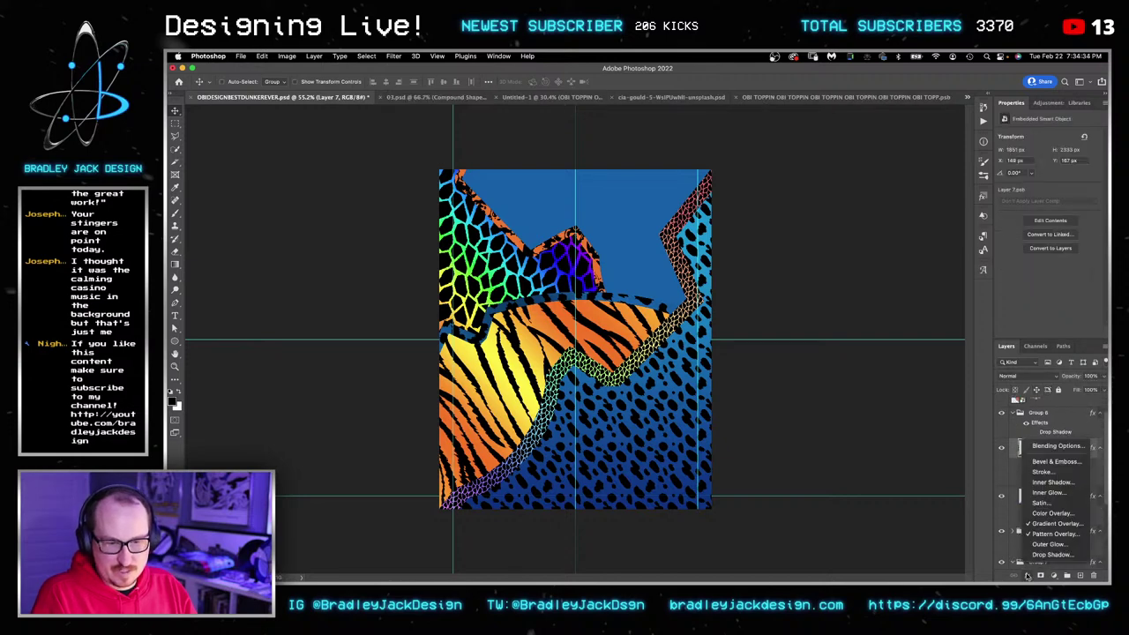
click(1041, 471)
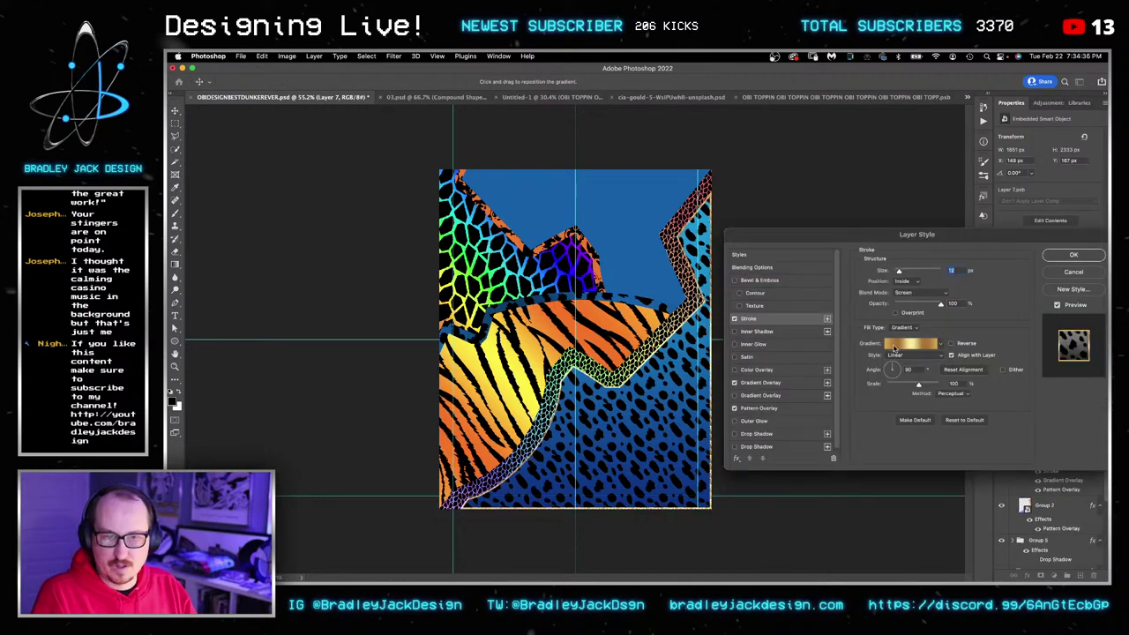
click(904, 282)
click(904, 271)
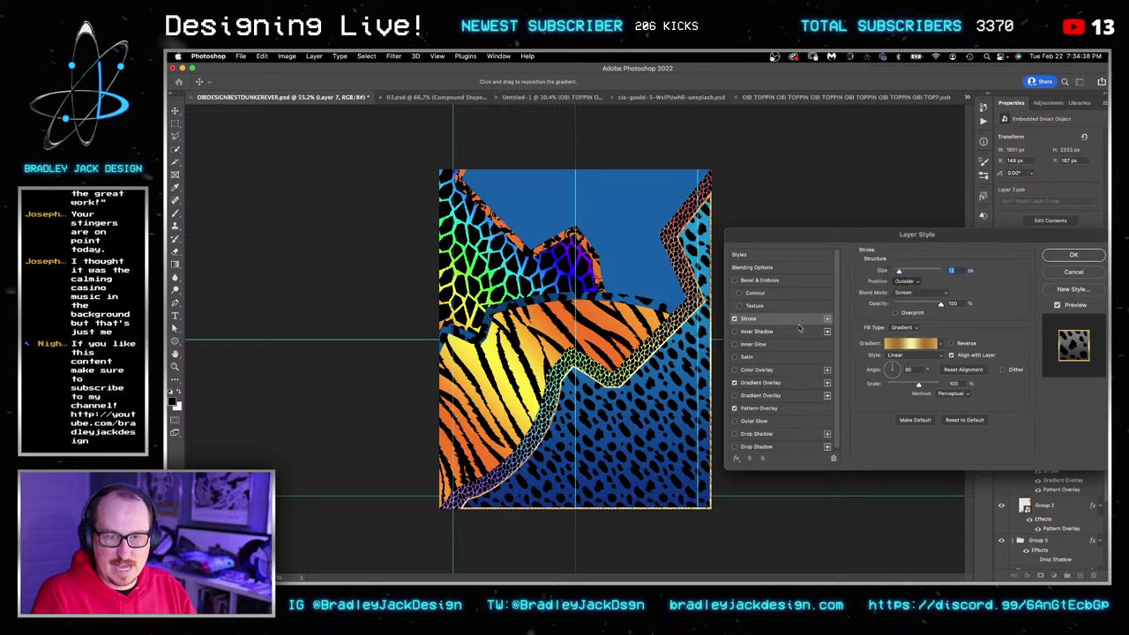
Change the stroke to a solid black (#000000) color fill with Normal blend mode.
click(910, 328)
click(903, 316)
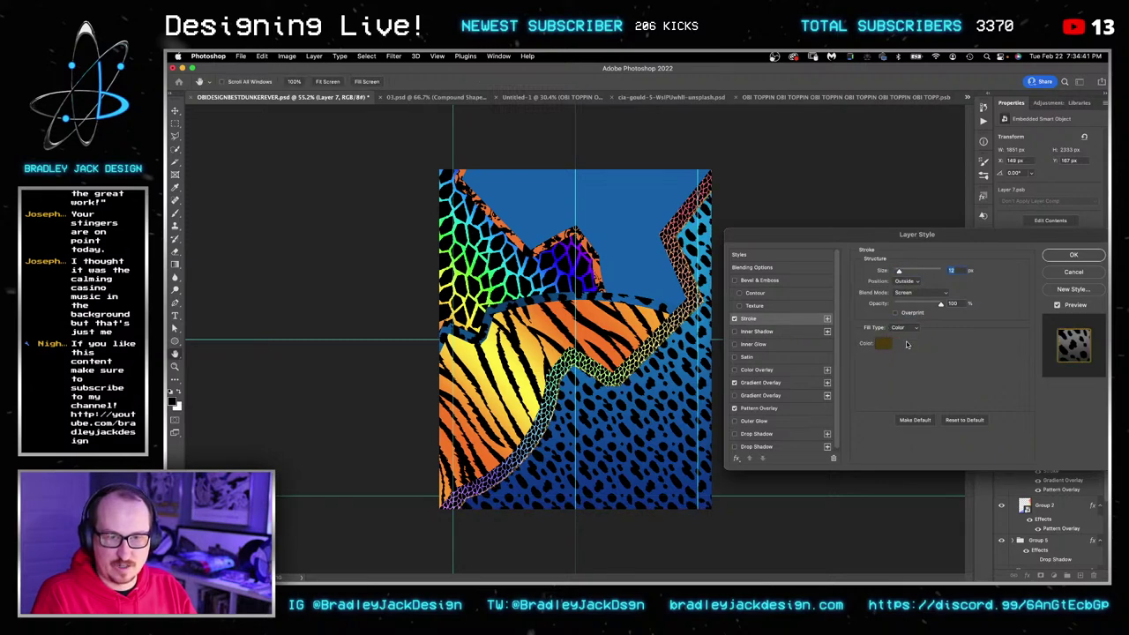
click(885, 344)
drag(702, 370, 756, 460)
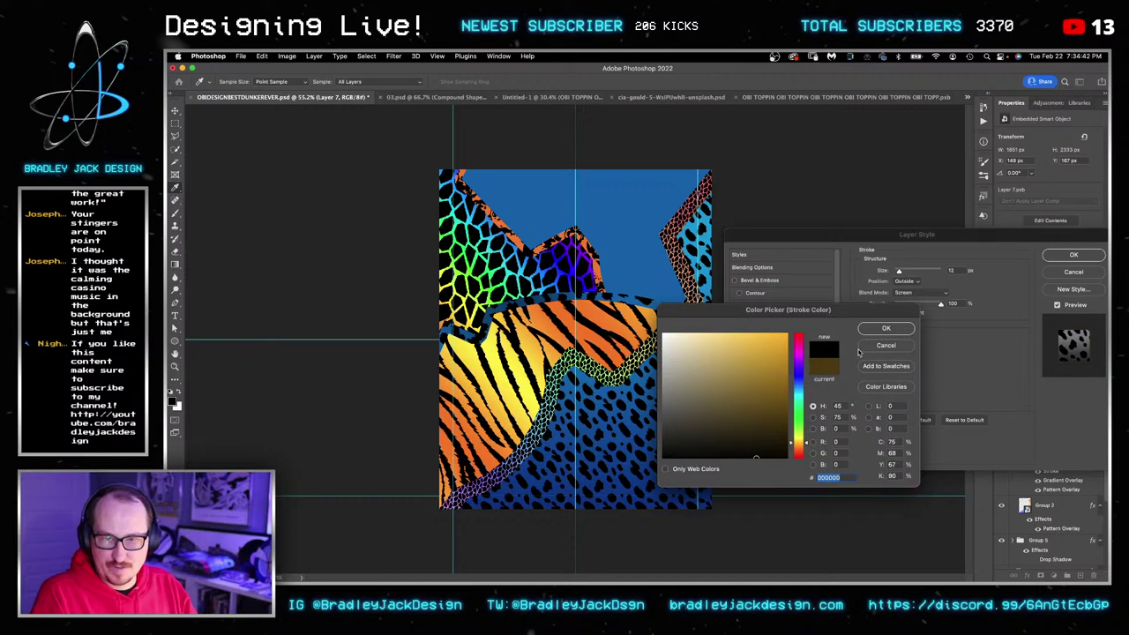
click(886, 328)
click(926, 292)
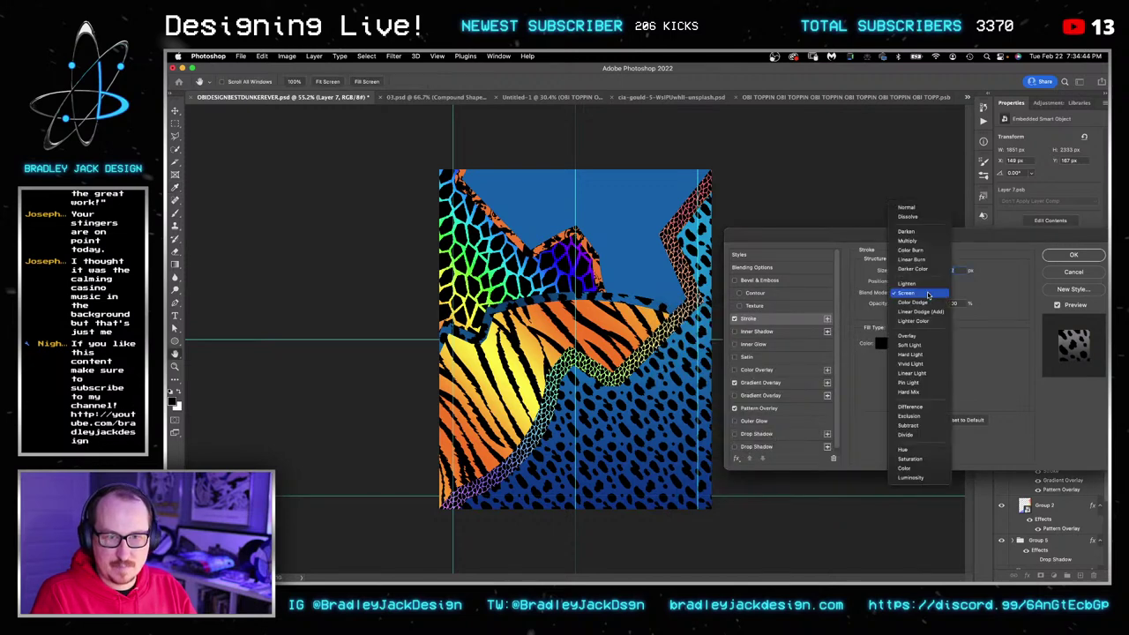
click(916, 215)
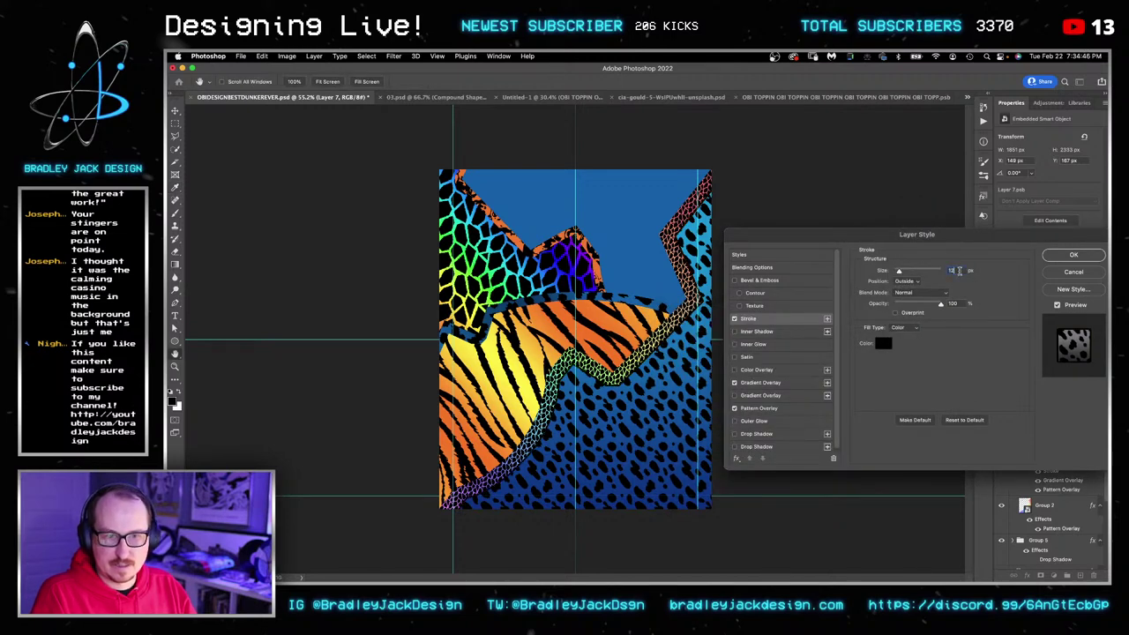
Set the stroke size to 25 px and apply the layer style.
drag(959, 271, 939, 275)
text(25)
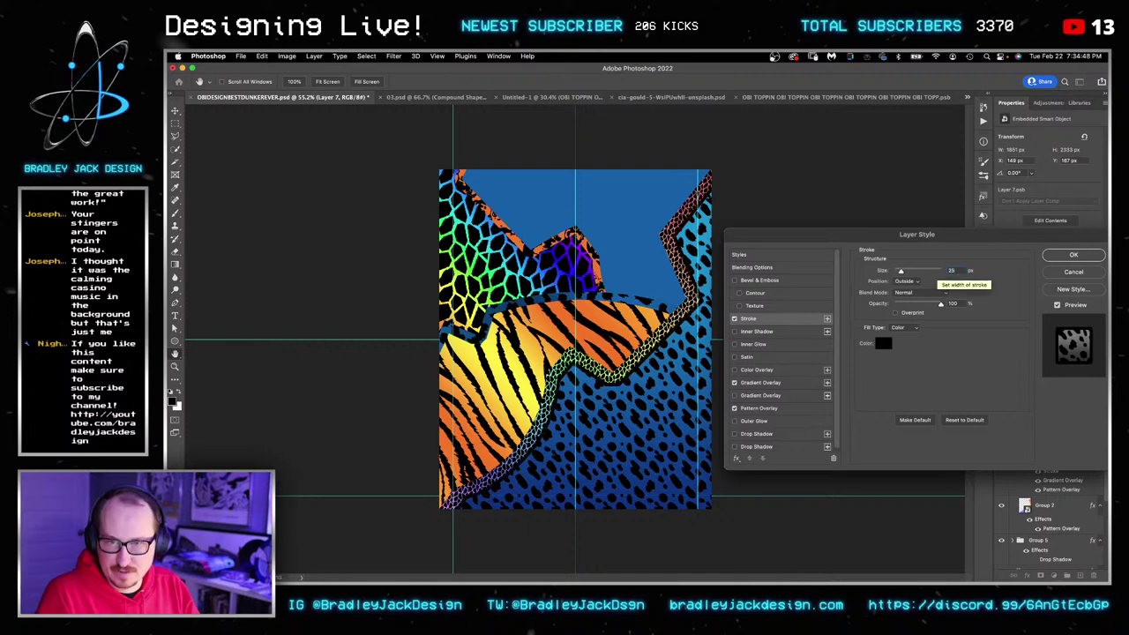
key(Return)
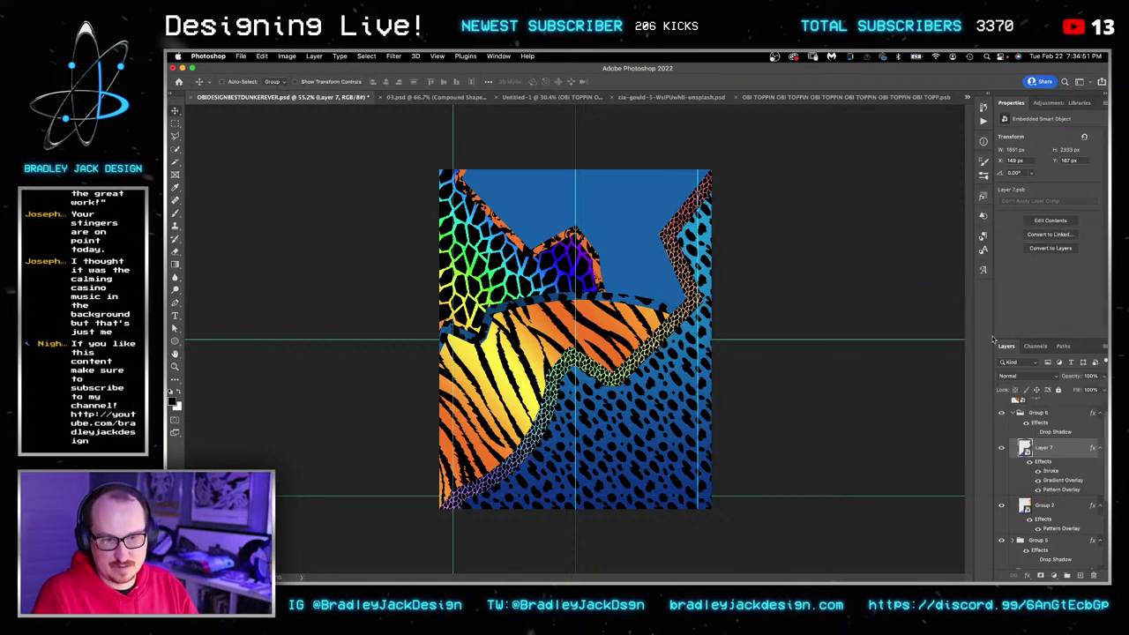
Switch to Pinterest, examine the animal print Trapper Keeper binder pin for border ideas, and return to Photoshop.
key(super+Tab)
click(282, 240)
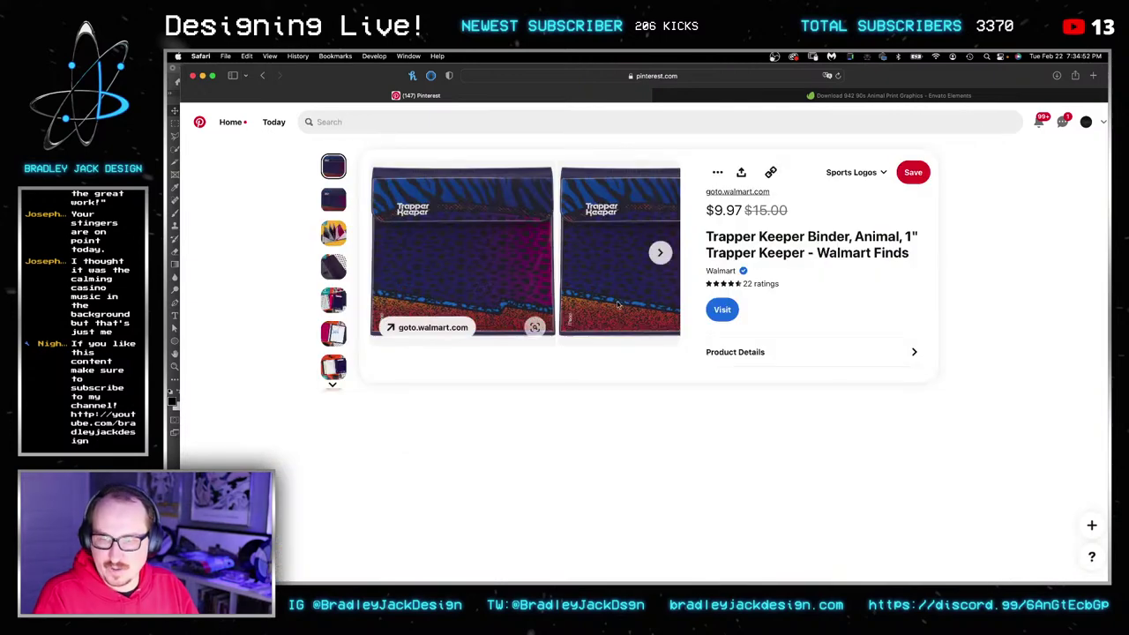
key(super+Tab)
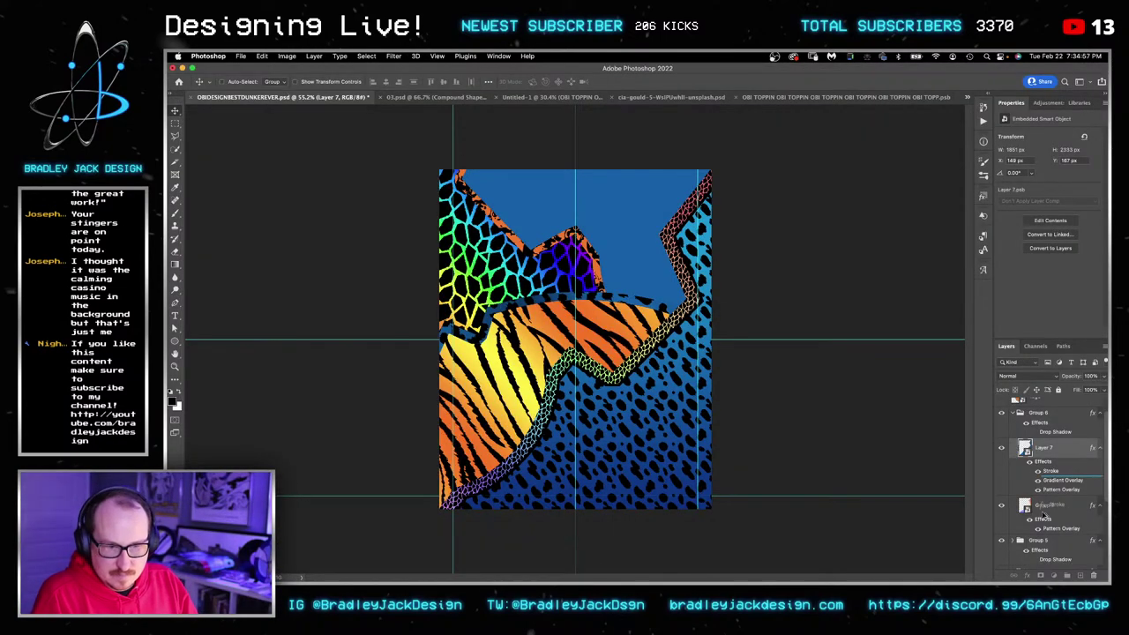
Copy Layer 7's stroke effect to the Group 2 border and to the rainbow giraffe-print layer in Group 7.
scroll(1049, 503, up, 1)
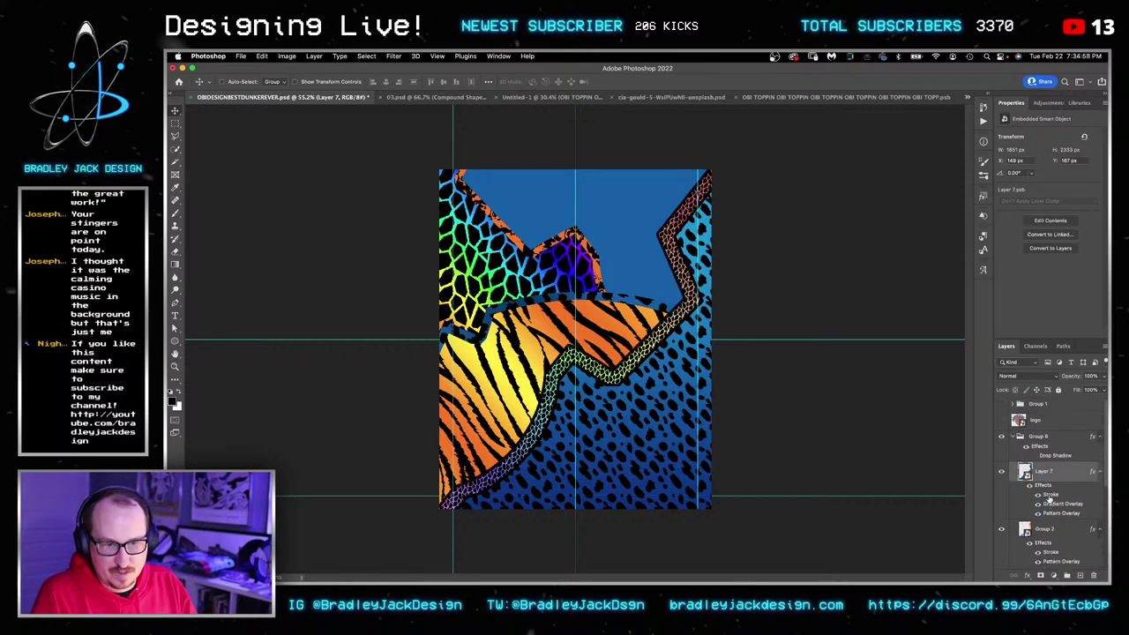
mouse_move(1049, 498)
mouse_down()
mouse_move(1045, 456)
mouse_move(1061, 495)
mouse_move(1047, 529)
mouse_move(1063, 536)
mouse_move(1056, 510)
mouse_up()
scroll(1062, 495, down, 3)
scroll(1049, 512, down, 2)
scroll(1055, 508, down, 3)
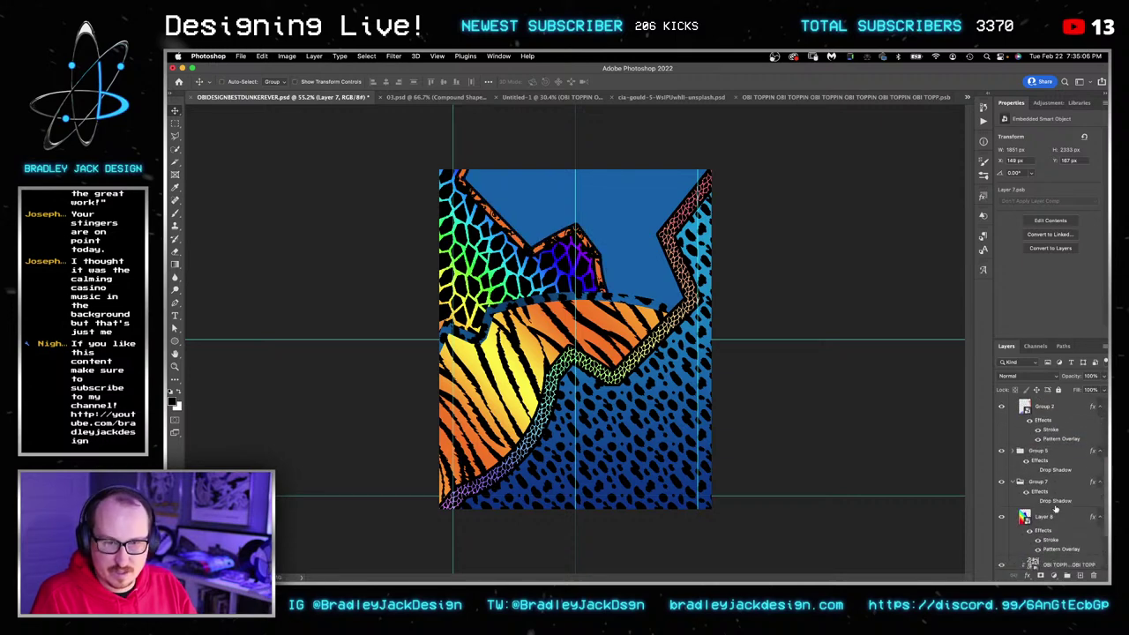
Copy the black stroke effect to Group 5 and expand that group to show its layers.
scroll(1056, 504, down, 1)
scroll(1064, 480, down, 4)
mouse_move(1050, 418)
mouse_down()
mouse_move(1066, 524)
mouse_move(1062, 455)
mouse_move(1040, 437)
mouse_move(1014, 447)
mouse_up()
scroll(1064, 513, up, 4)
scroll(1013, 455, up, 5)
scroll(1013, 513, down, 4)
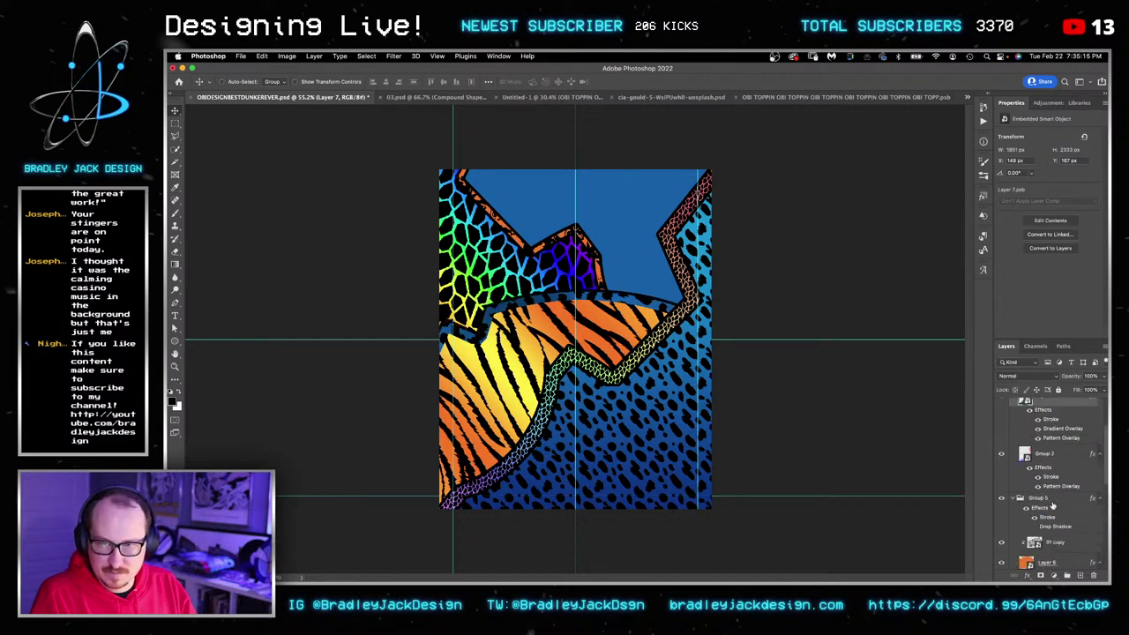
Take the Stroke effect off Group 5, copy Layer 6's Stroke onto Group 4, and save the document.
drag(1046, 471, 1067, 520)
scroll(1063, 517, down, 2)
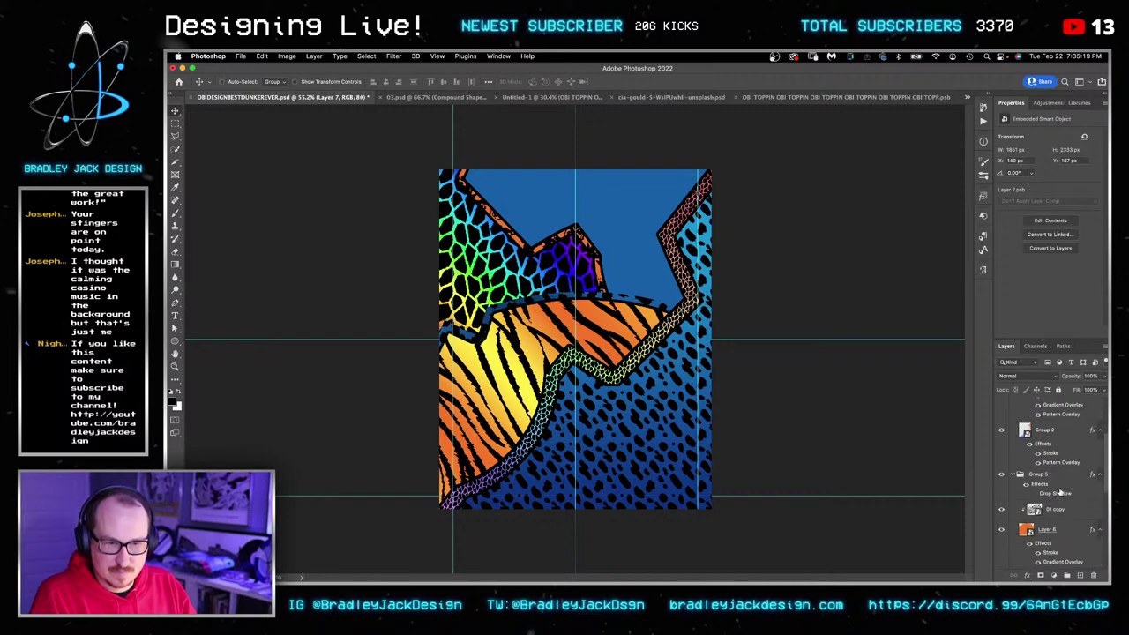
drag(1048, 338, 1047, 242)
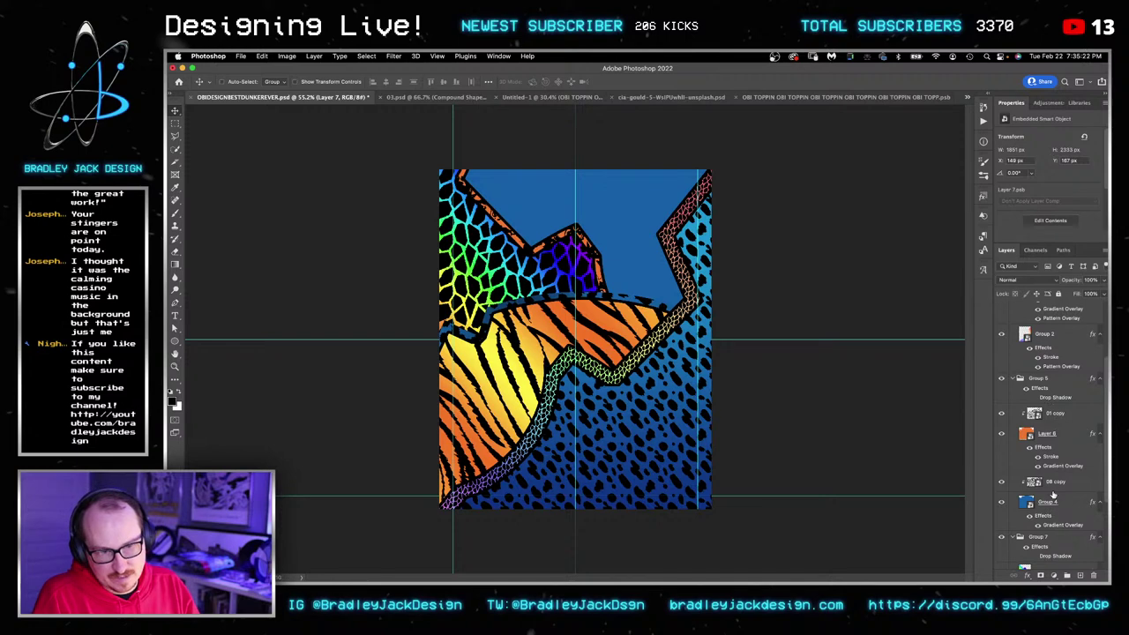
drag(1047, 460, 1052, 503)
key(super+s)
key(c)
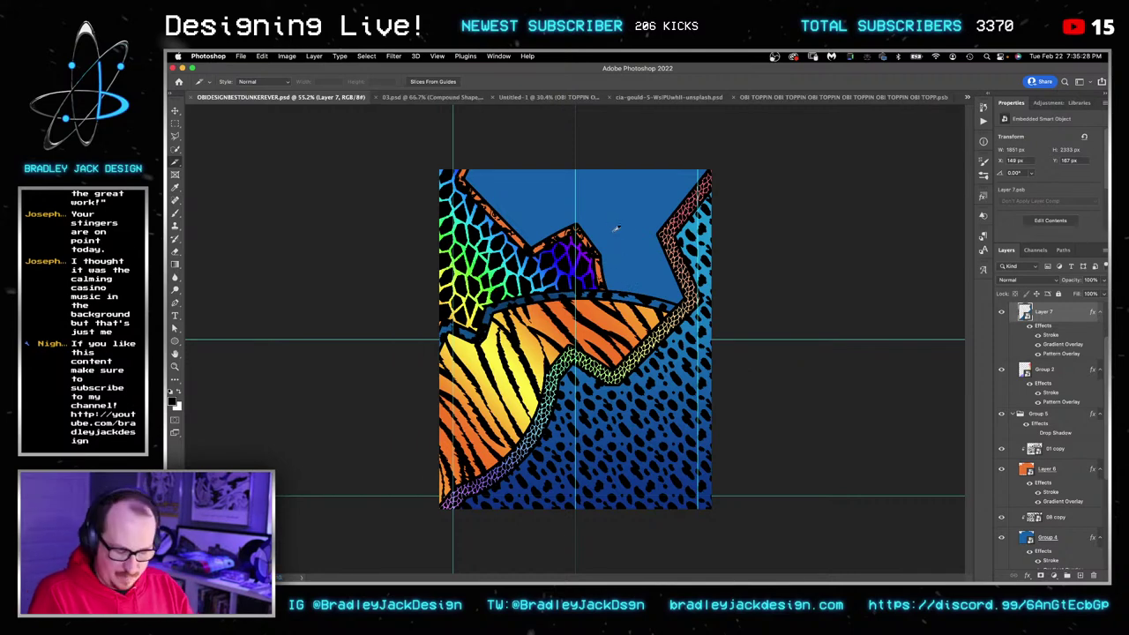
key(v)
Show Group 1 with the player cutouts and scale it proportionally to 110%.
scroll(1023, 351, up, 3)
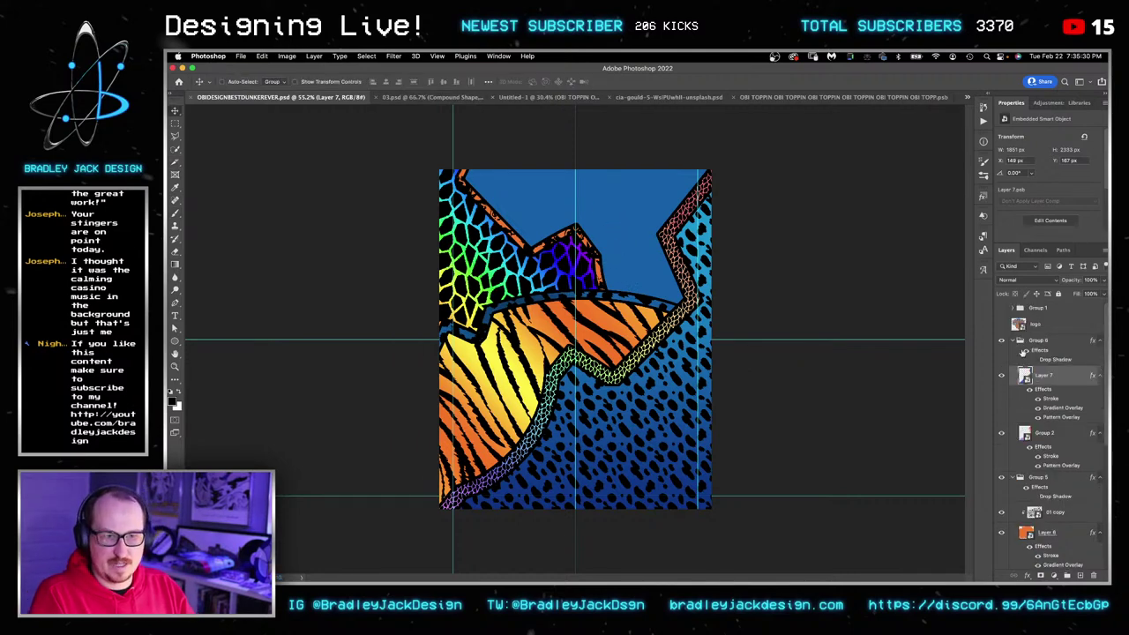
click(1001, 308)
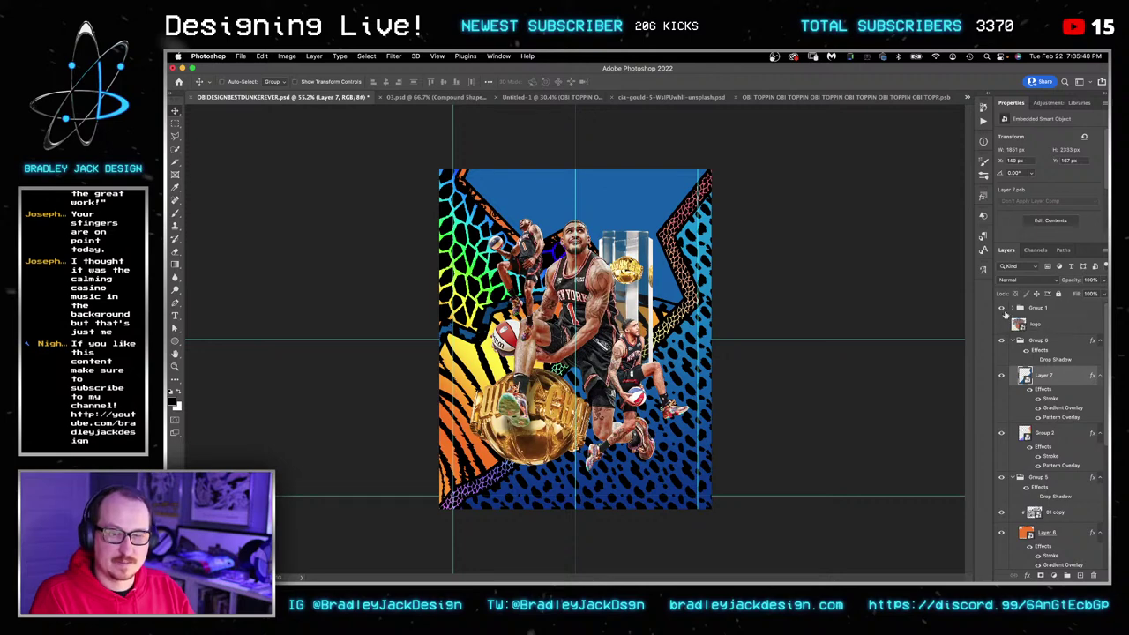
click(1021, 311)
key(ctrl+t)
click(358, 81)
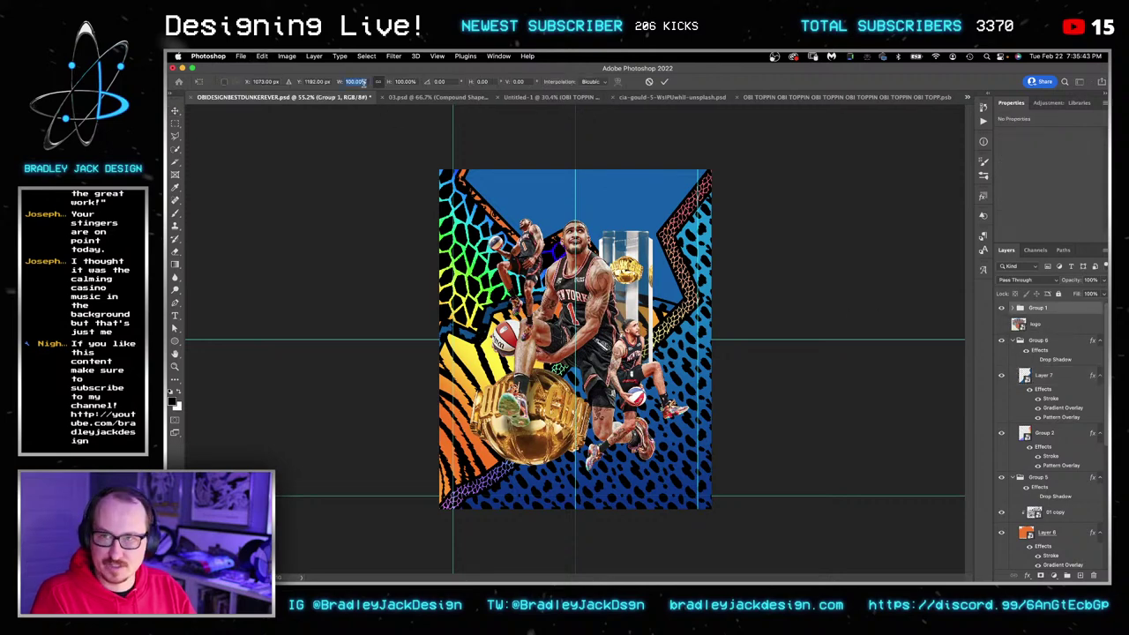
text(110)
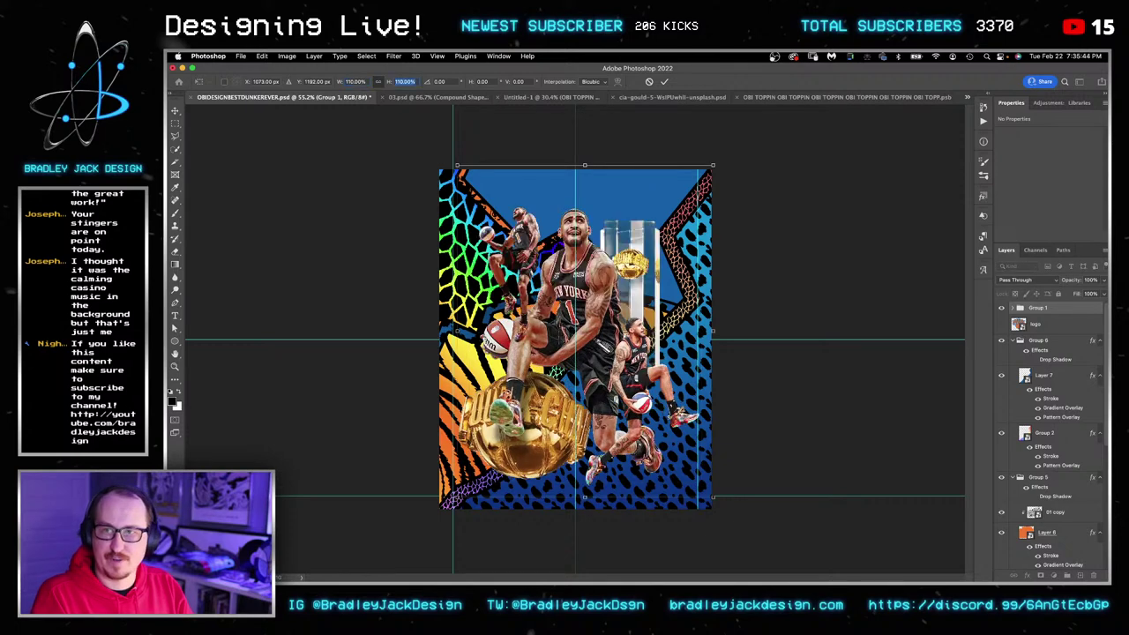
key(Return)
key(Return)
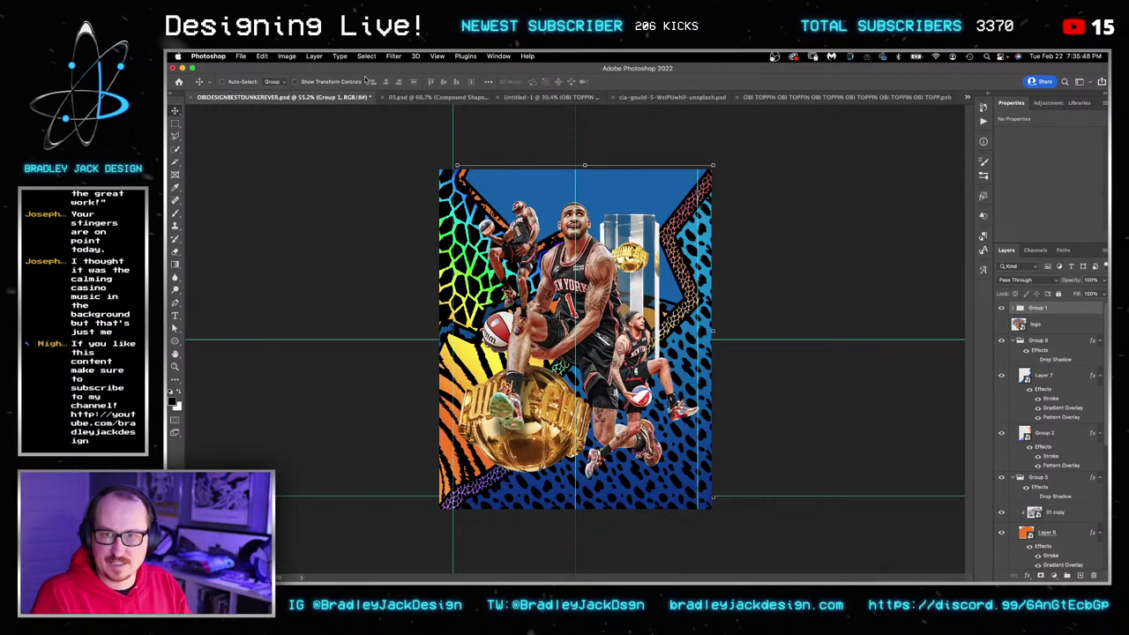
Hide Group 1 and save the document, with a brief look at the Trapper Keeper reference in Safari.
click(1002, 309)
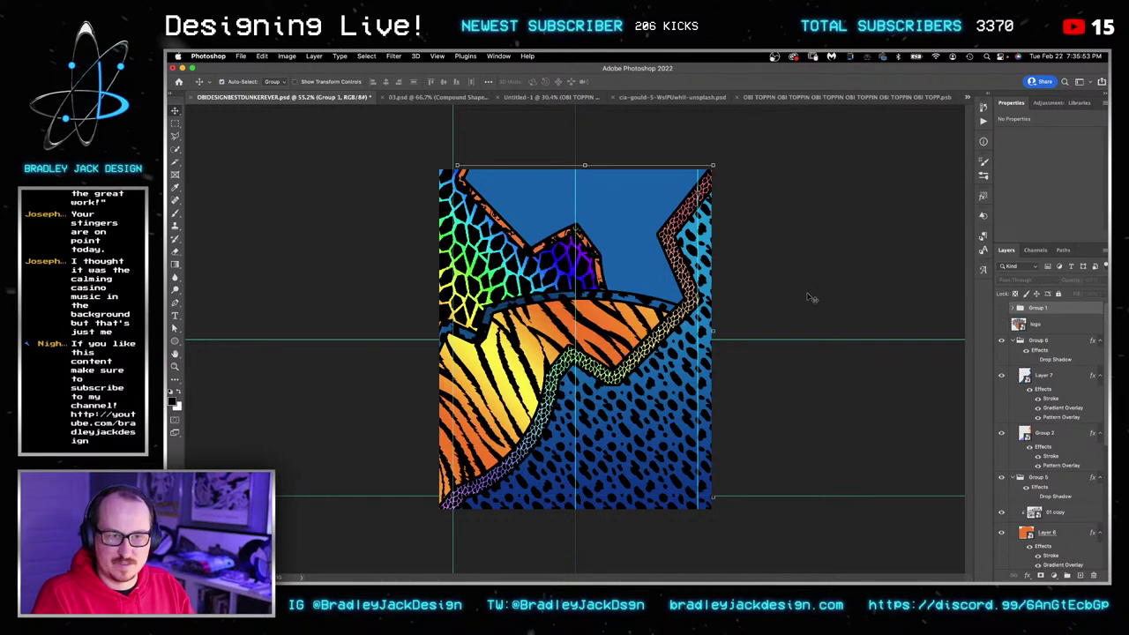
key(super+s)
key(super+Tab)
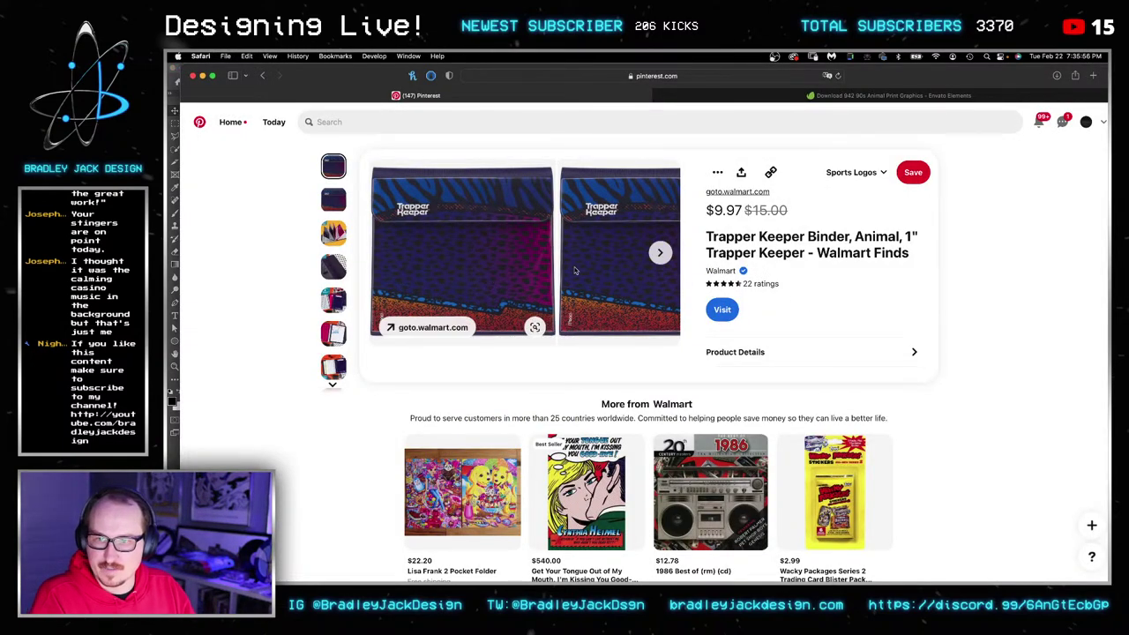
key(super+Tab)
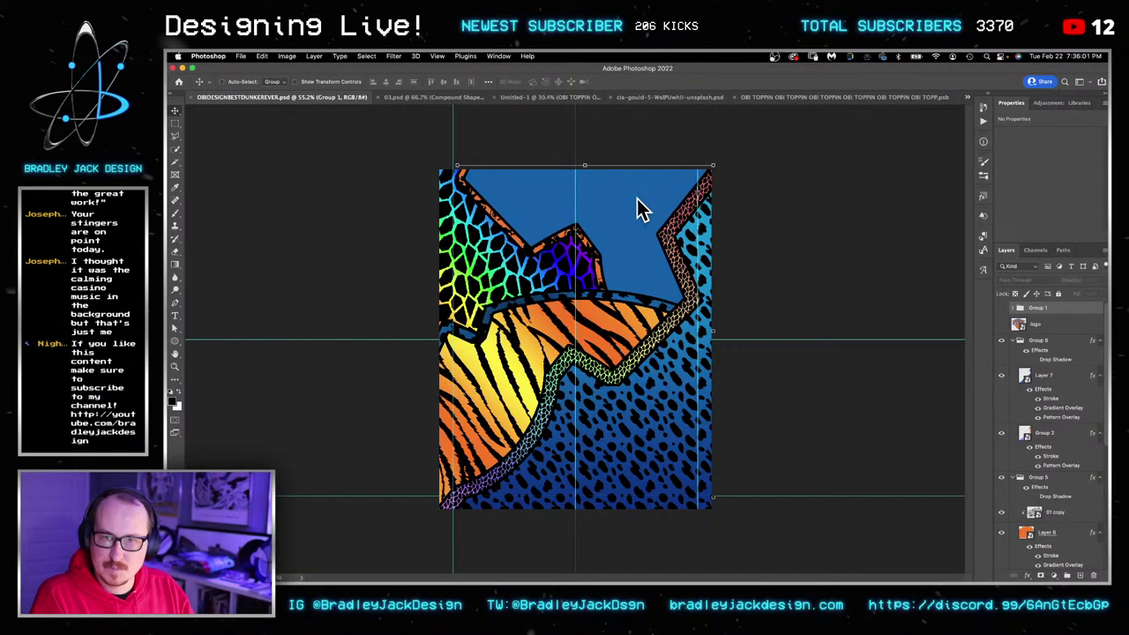
Add a new layer directly above the Background and set the foreground color to a dark purple.
scroll(1061, 514, down, 5)
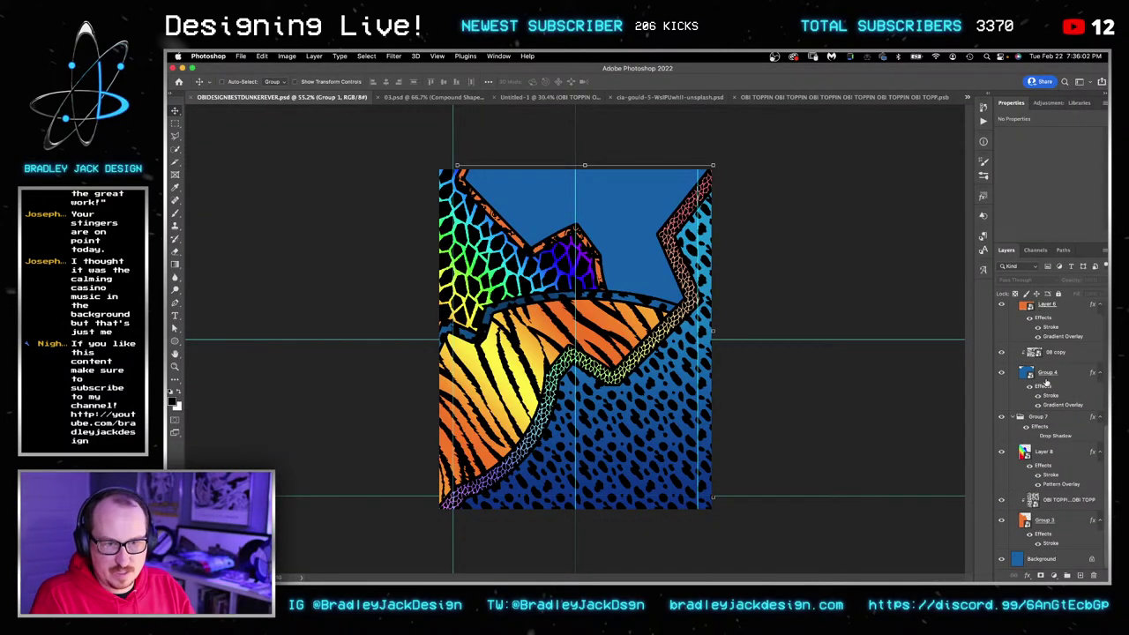
click(1040, 559)
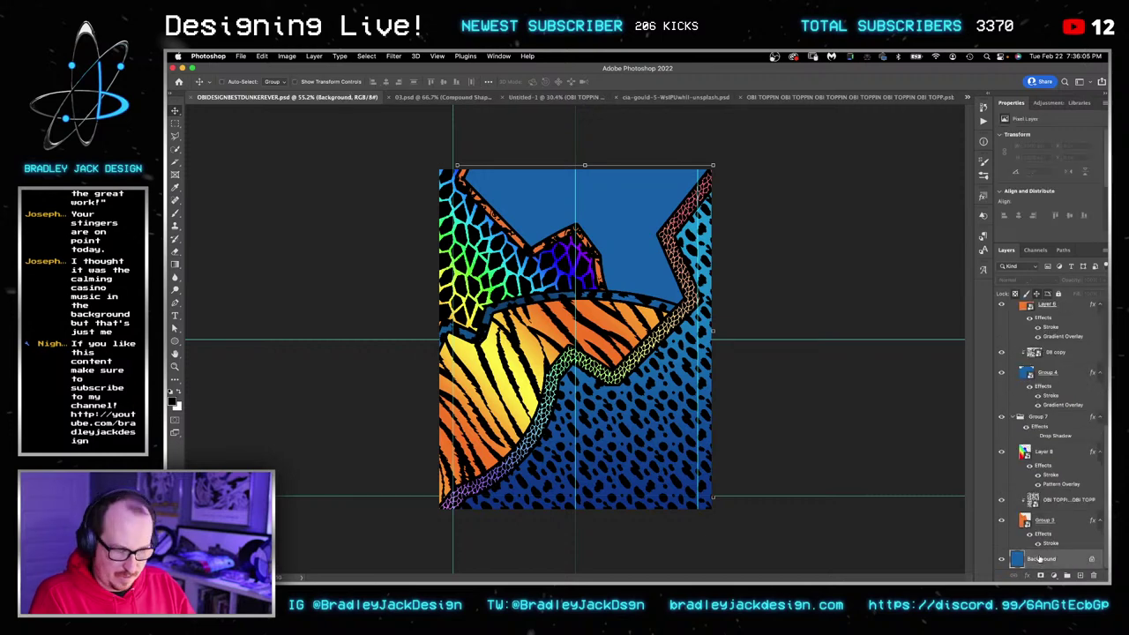
key(super+alt+shift+n)
key(g)
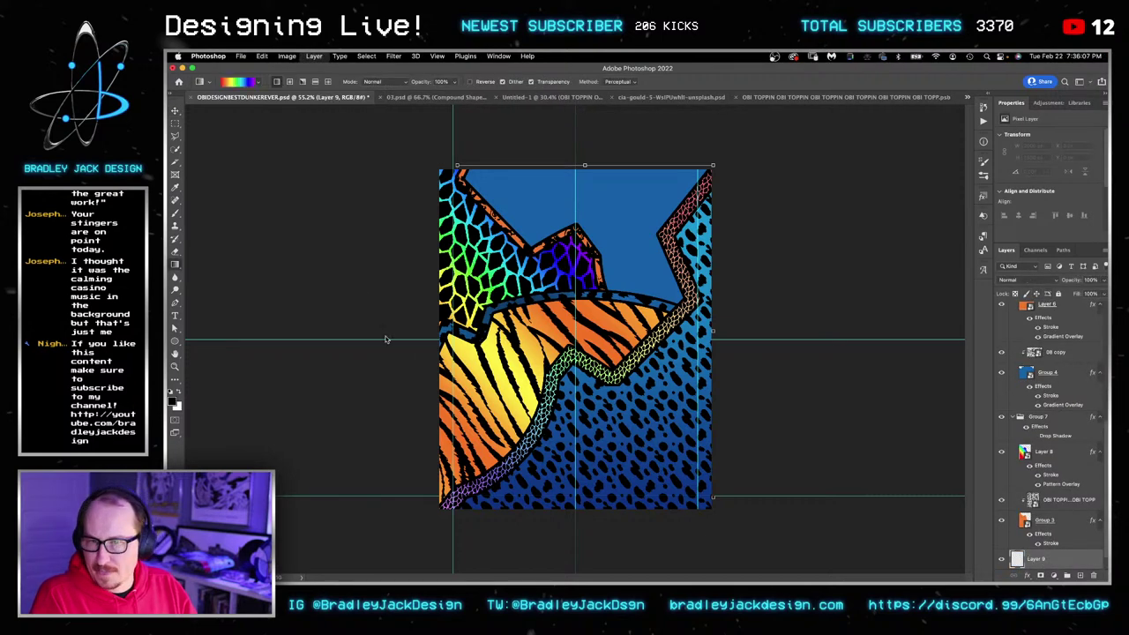
click(171, 401)
click(800, 360)
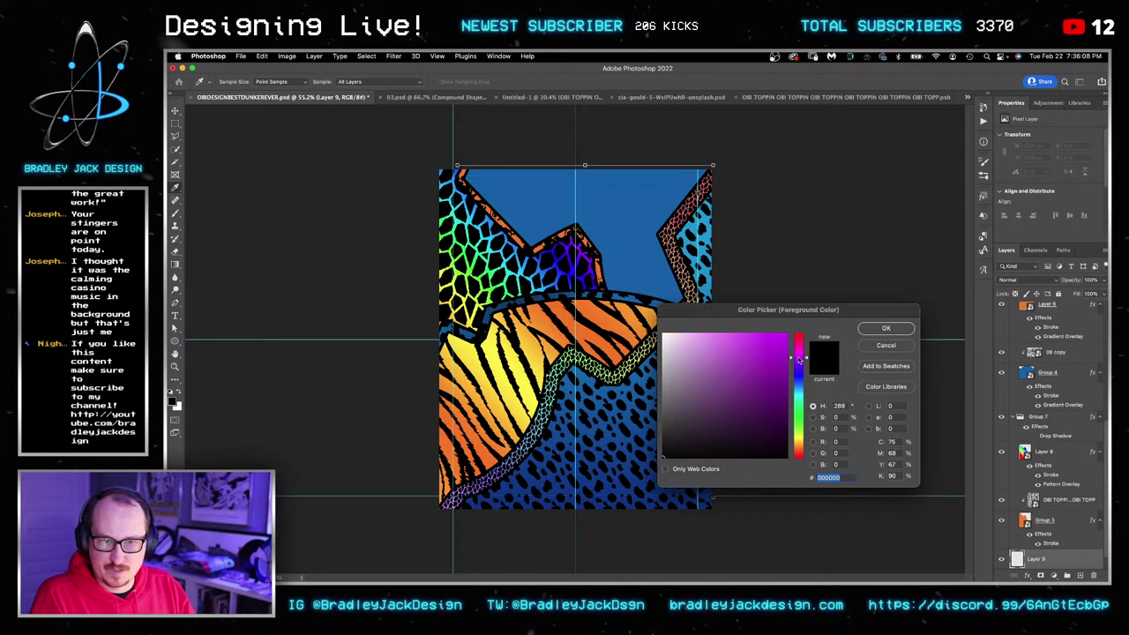
click(787, 379)
click(886, 328)
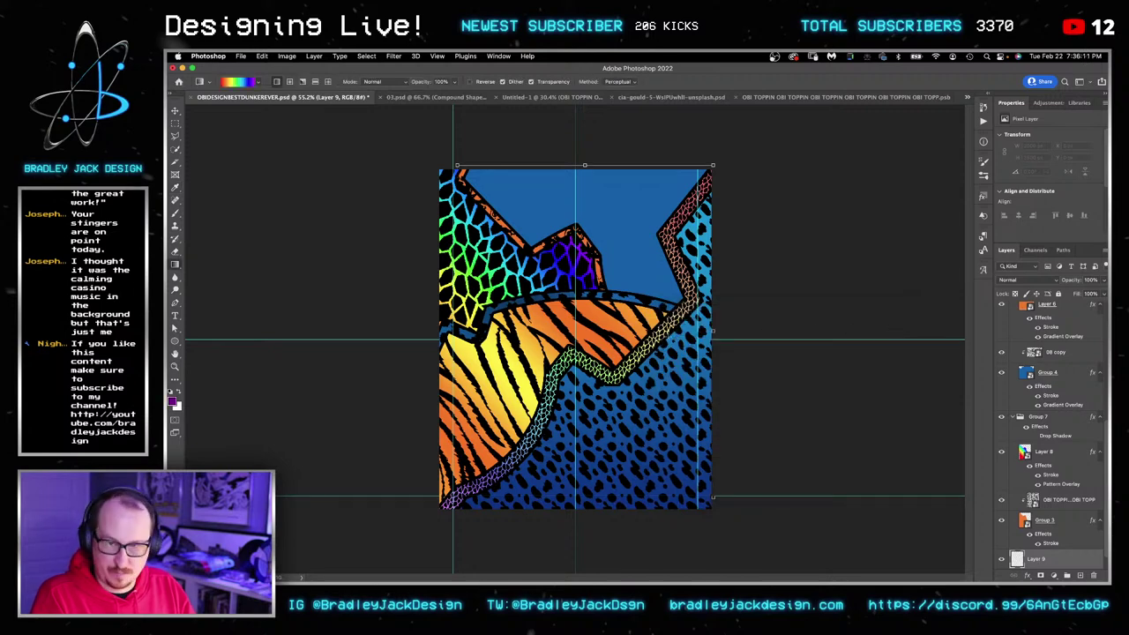
Choose the foreground-to-transparent gradient, draw it vertically from mid-canvas to above the top edge on Layer 9, and save.
click(256, 82)
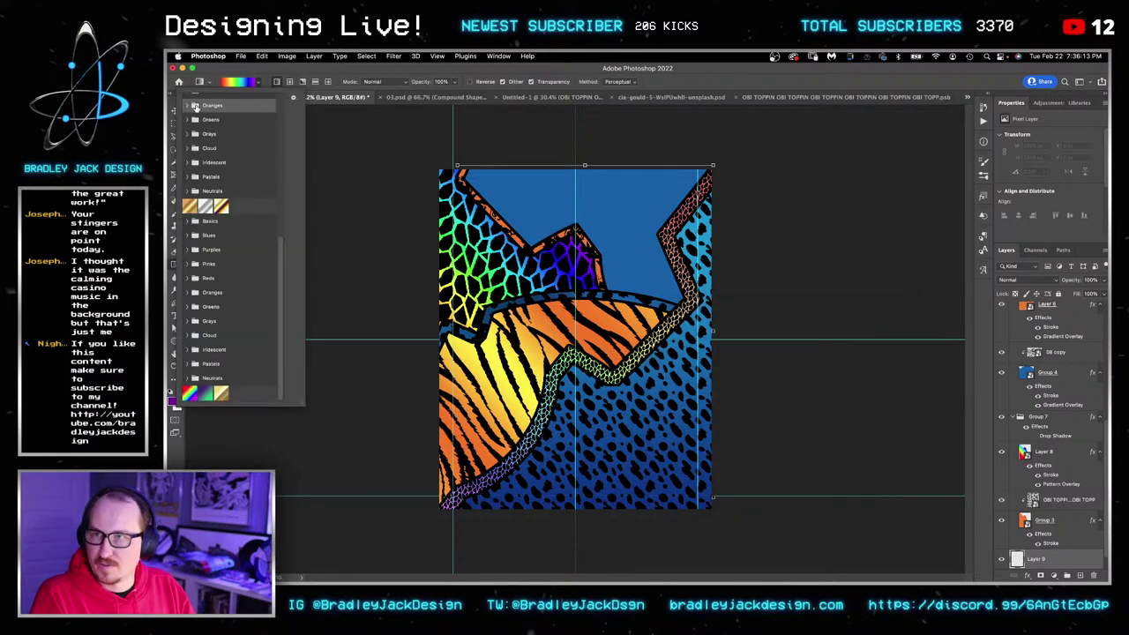
click(214, 116)
drag(650, 337, 633, 143)
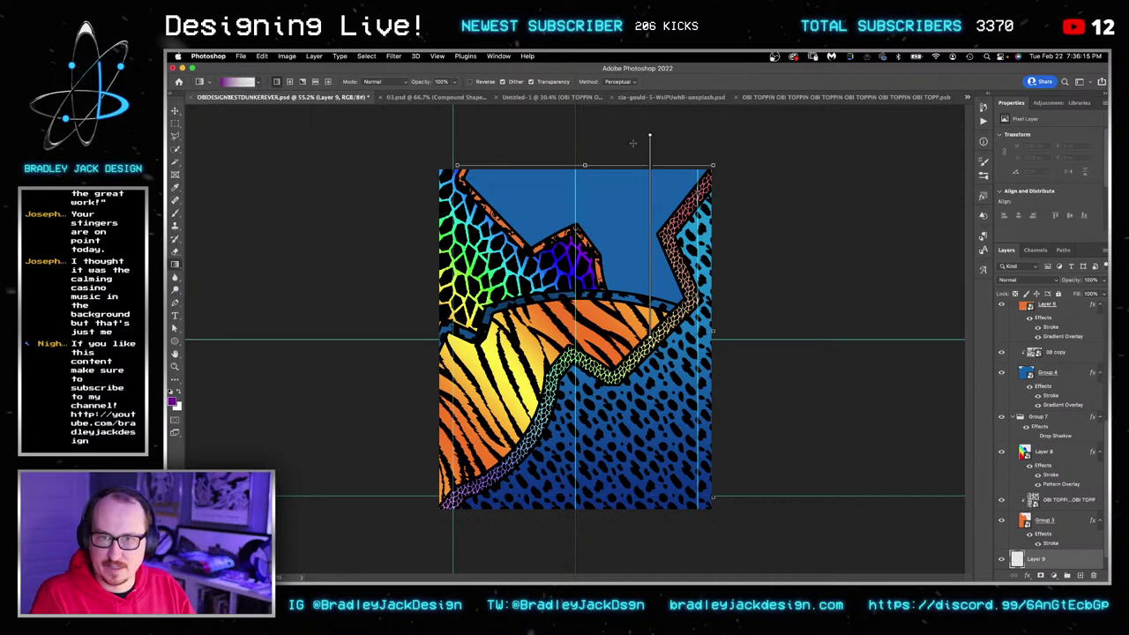
drag(716, 289, 741, 279)
key(super+s)
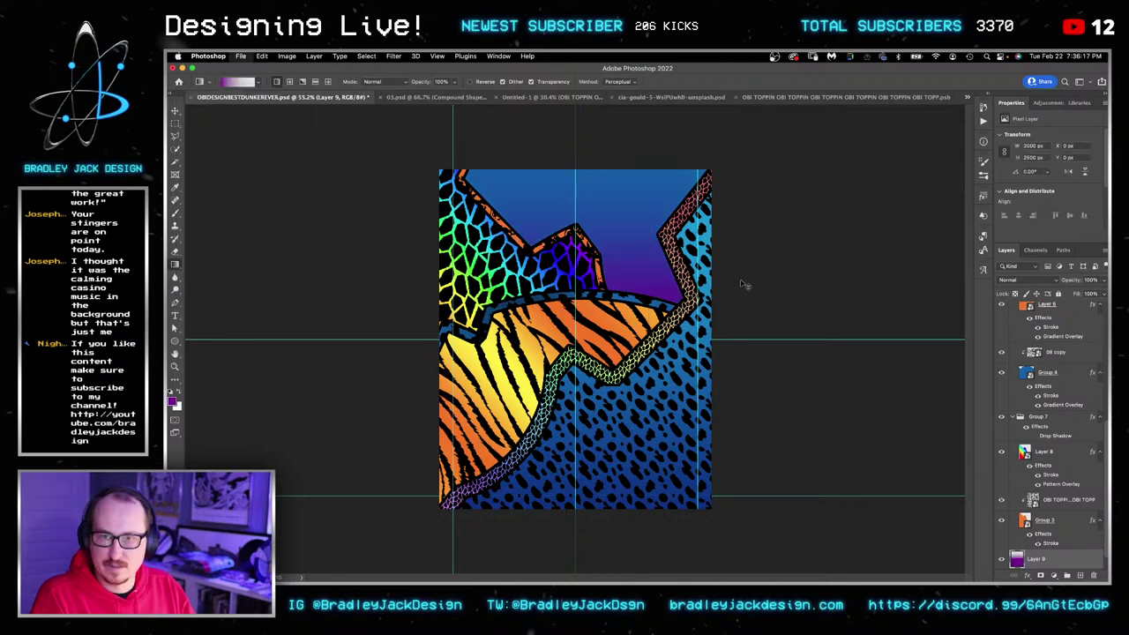
key(v)
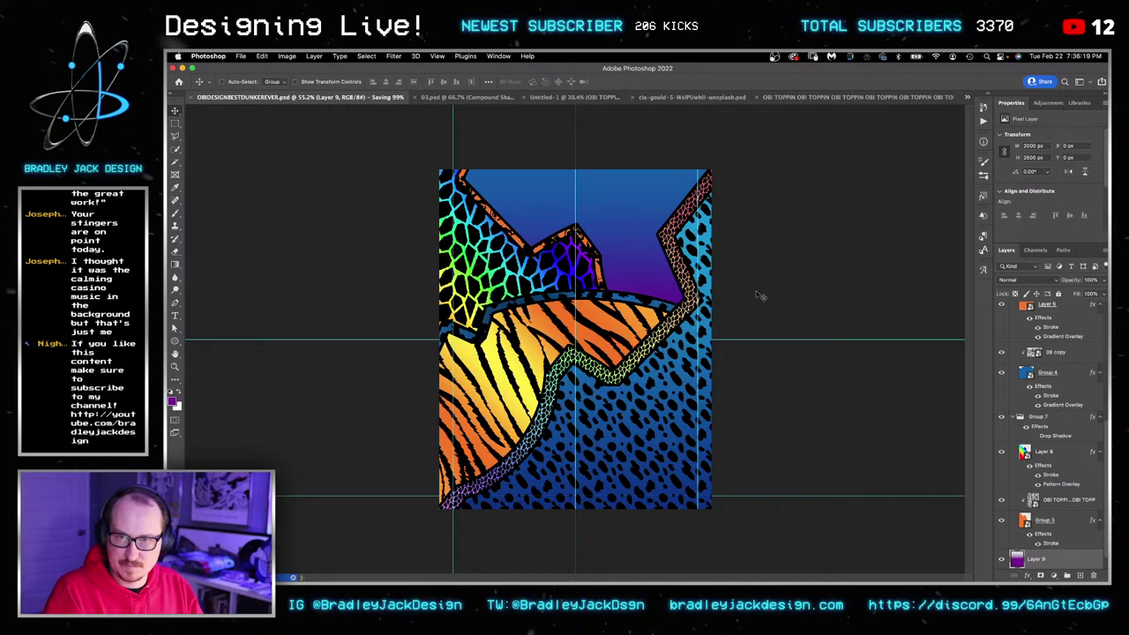
Look through the other open documents, including the 03.psd pattern and the repeated text artwork.
key(super+t)
key(ctrl+Tab)
key(ctrl+Tab)
key(ctrl+Tab)
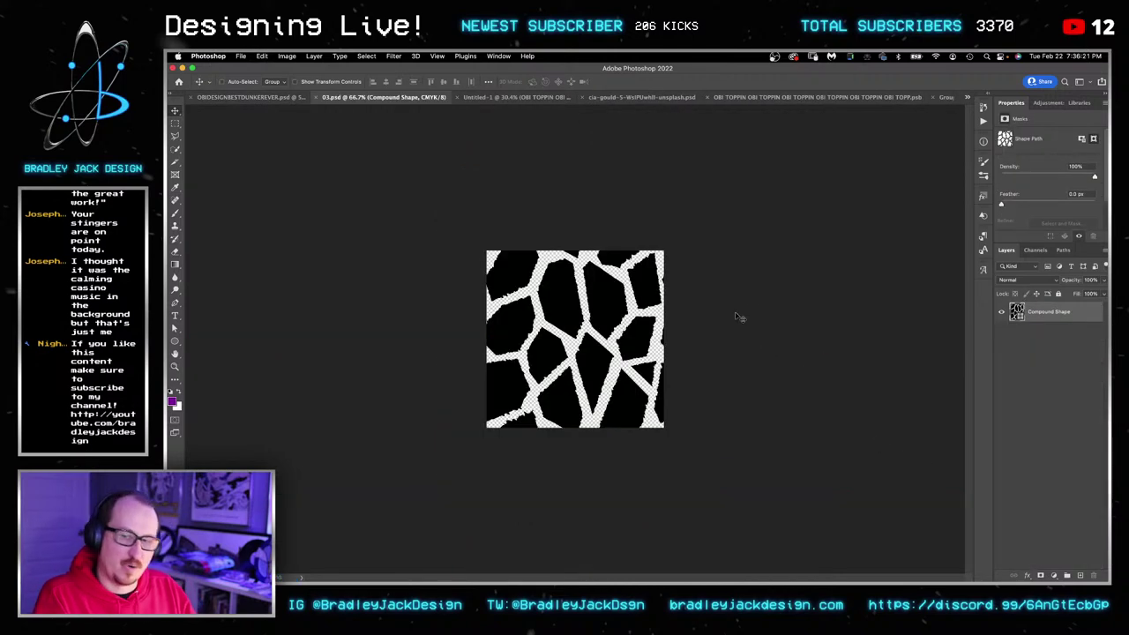
key(ctrl+Tab)
key(ctrl+Tab)
key(ctrl+Tab)
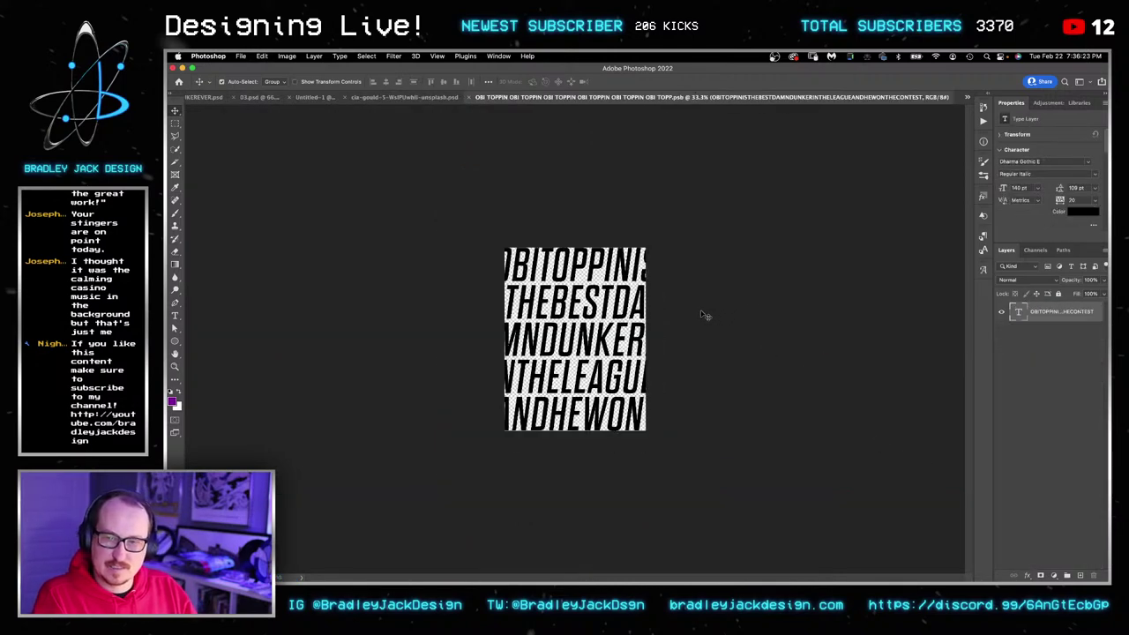
Show the logo layer and sample the orange of its lettering as the foreground color for the gradient.
scroll(1021, 325, up, 5)
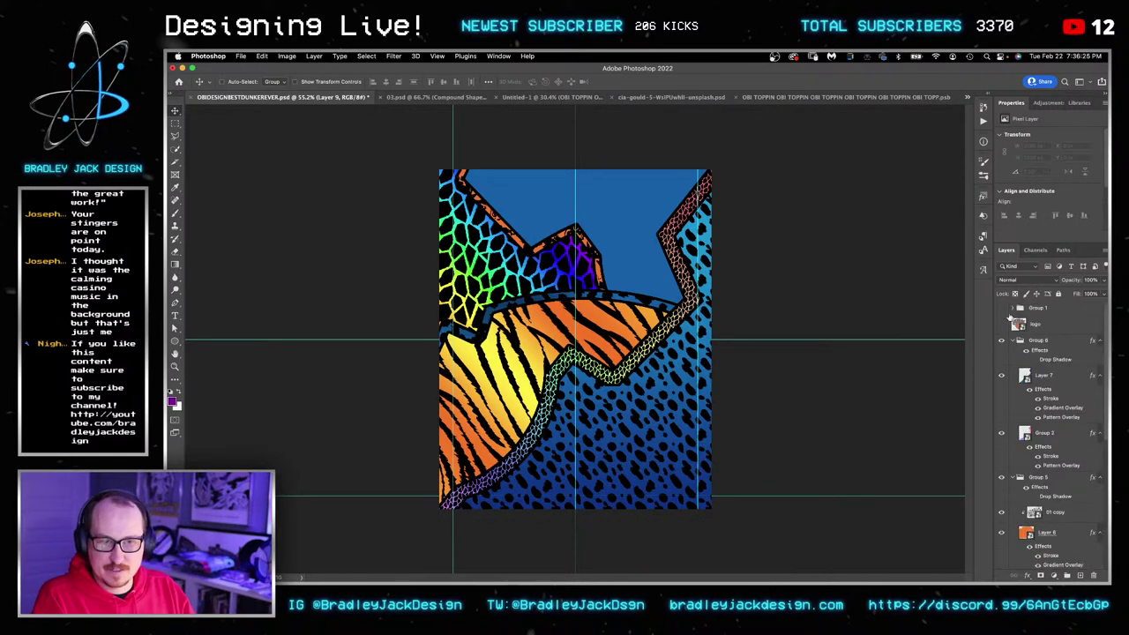
click(1002, 324)
key(i)
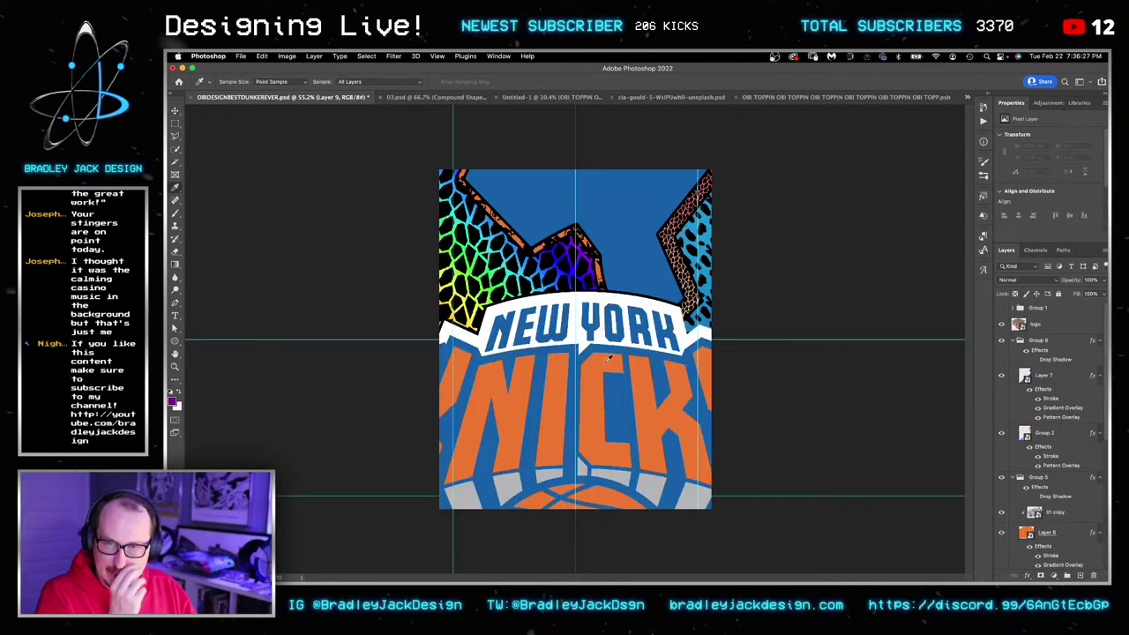
click(609, 357)
scroll(1049, 441, down, 5)
key(g)
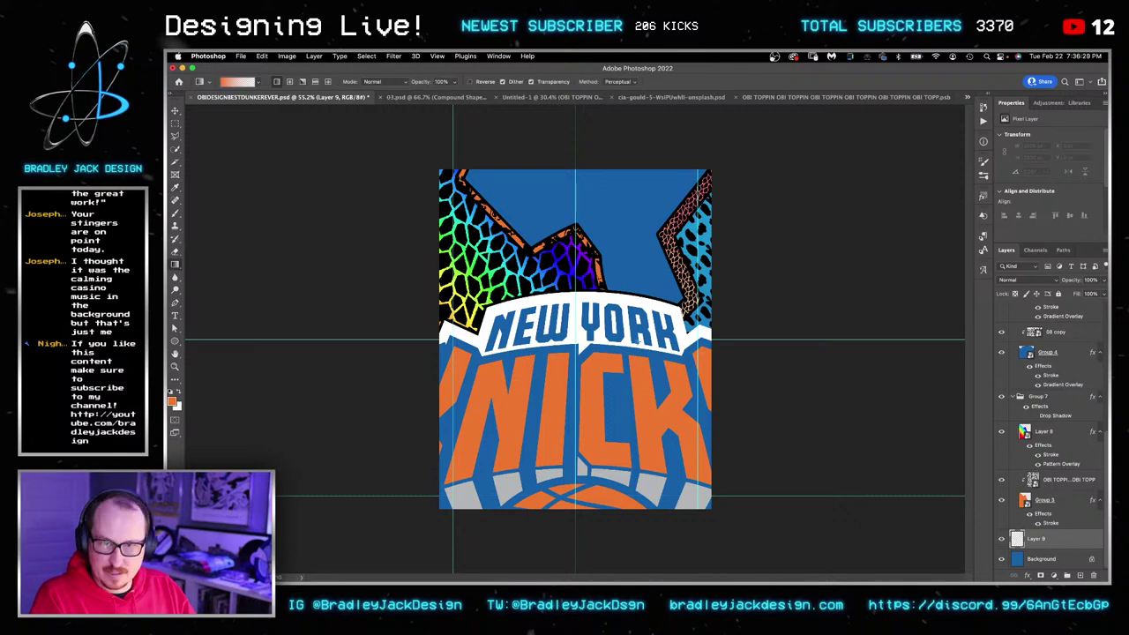
Try an orange gradient fading upward from mid-canvas on Layer 9, and undo it.
drag(641, 344, 641, 176)
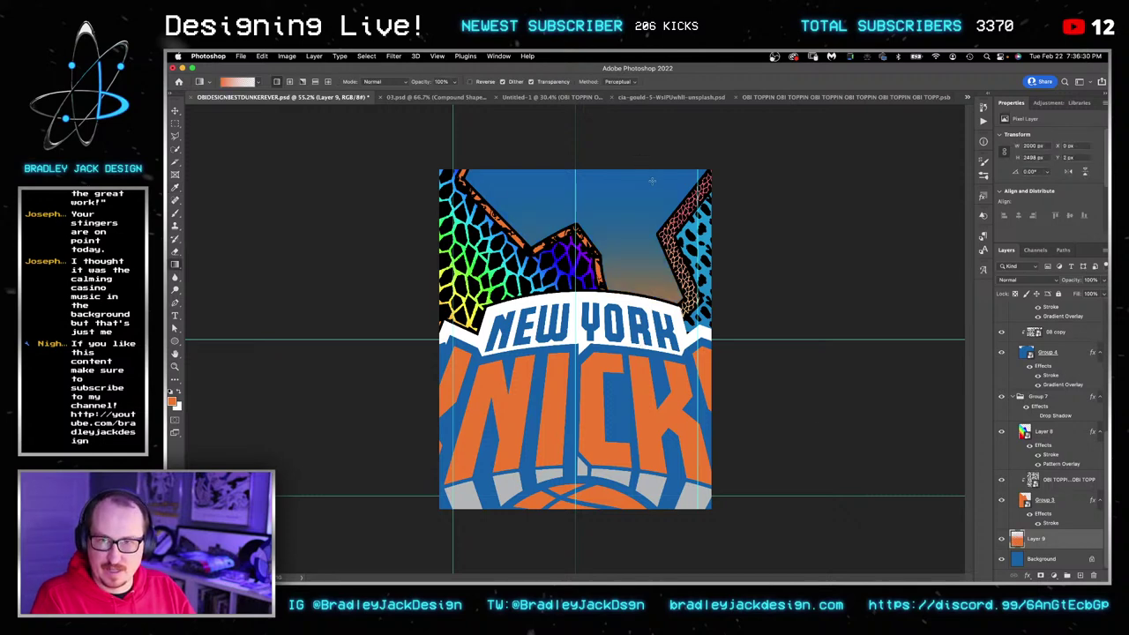
drag(641, 354, 641, 153)
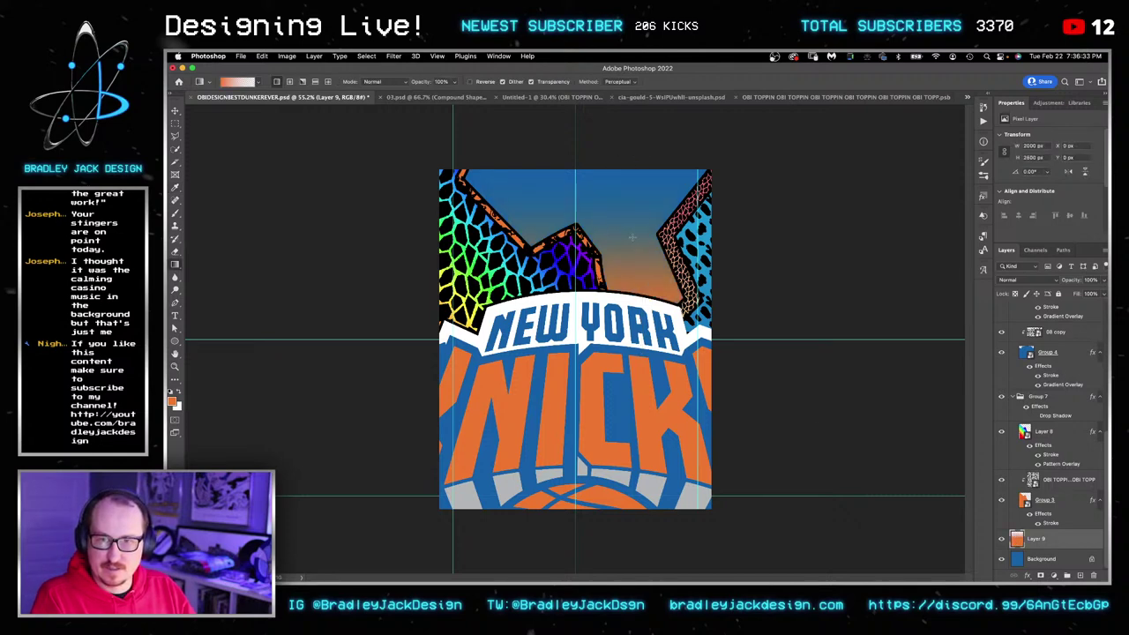
key(super+z)
key(super+z)
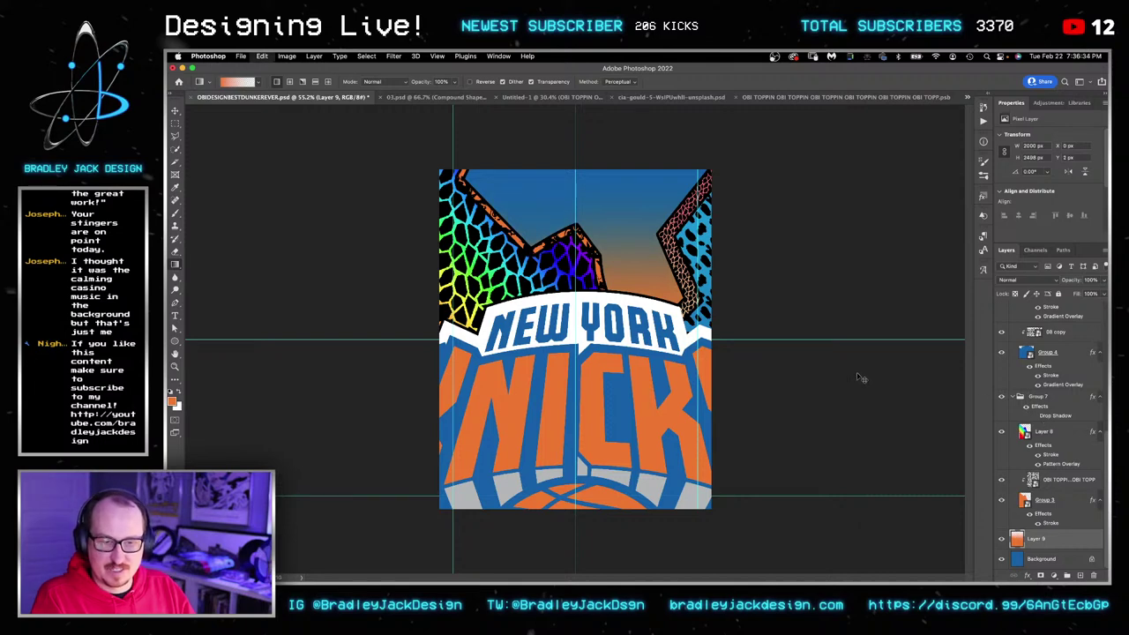
key(super+z)
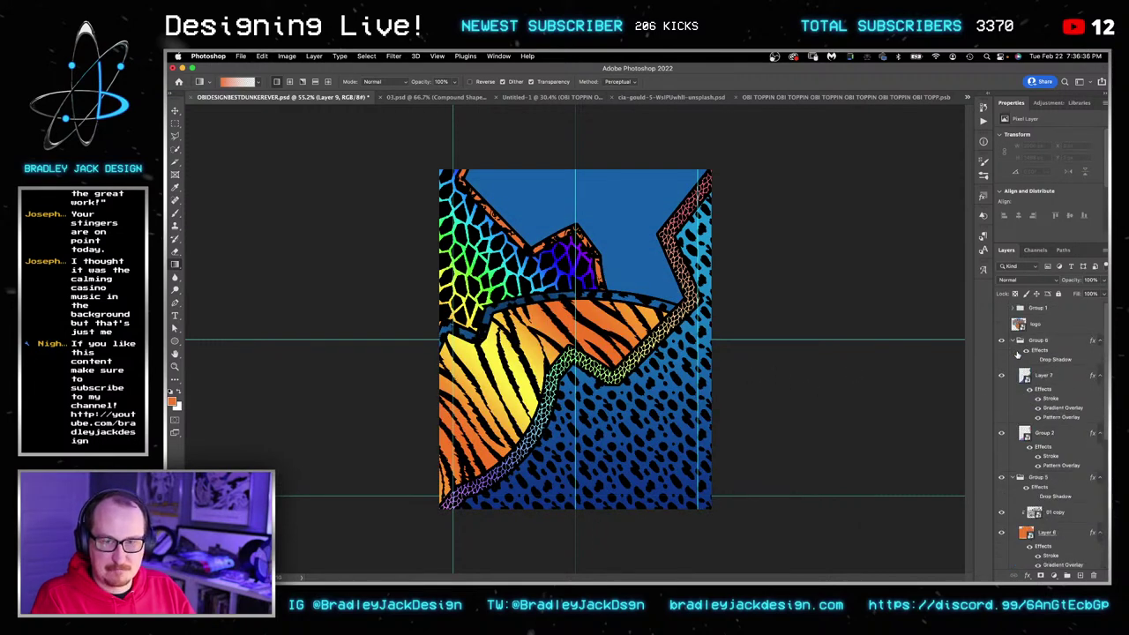
Set the foreground color to bright purple ac23f3.
scroll(1014, 443, down, 5)
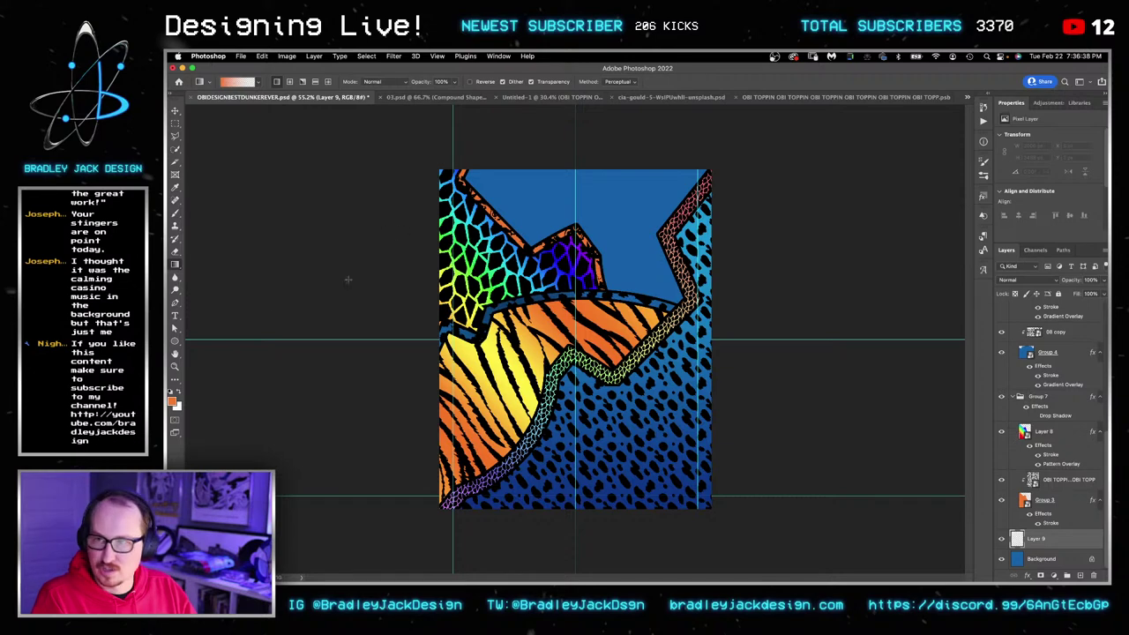
click(174, 401)
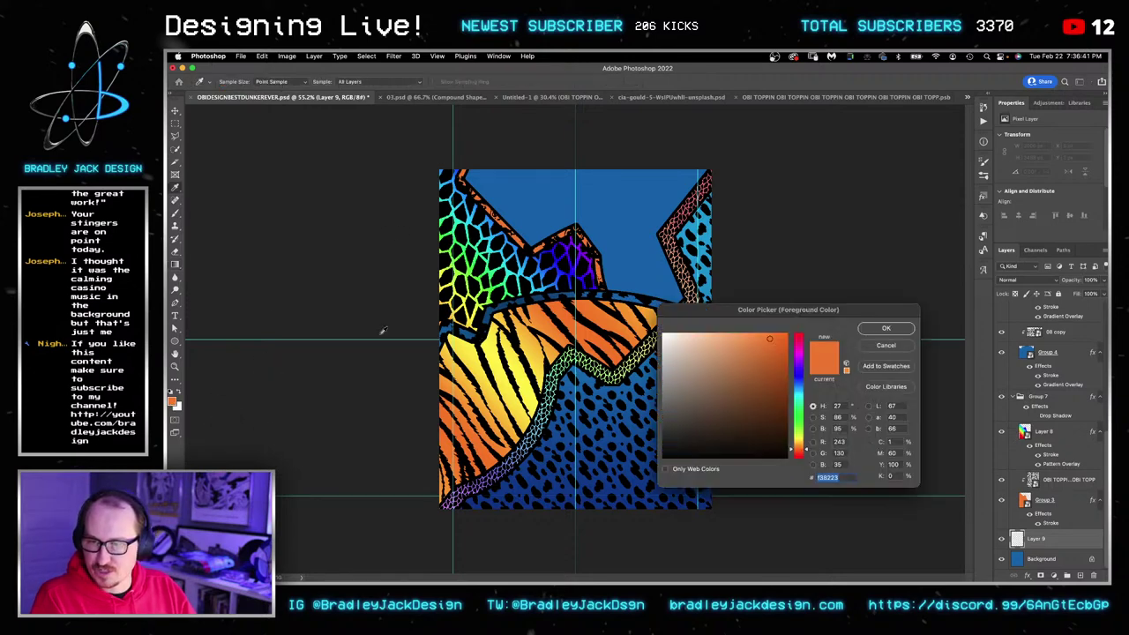
drag(799, 368, 803, 362)
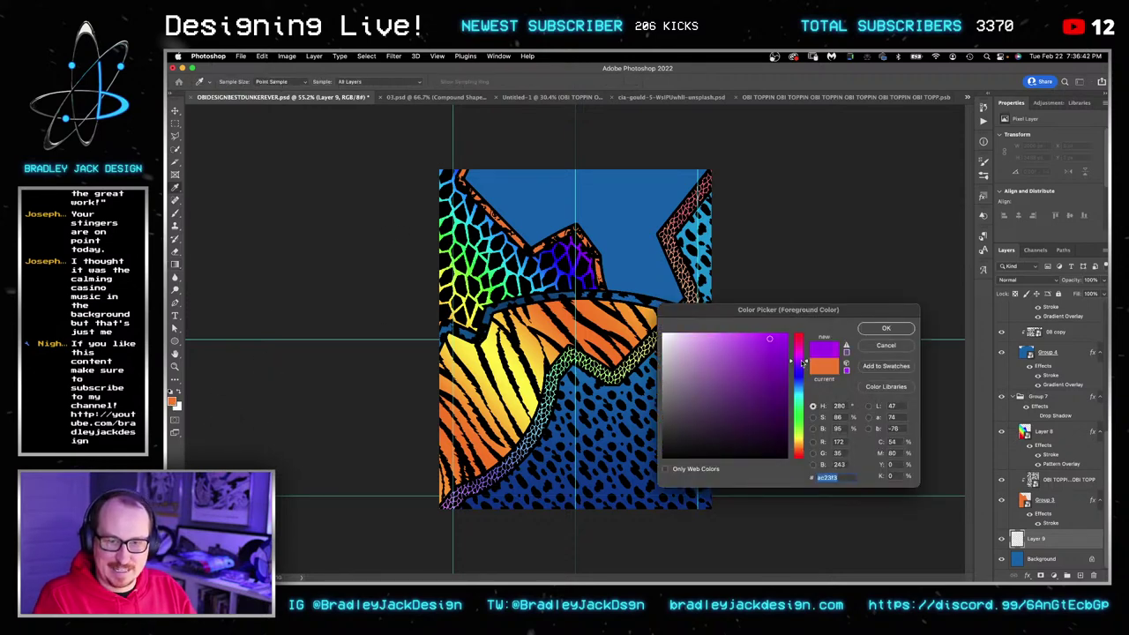
click(882, 329)
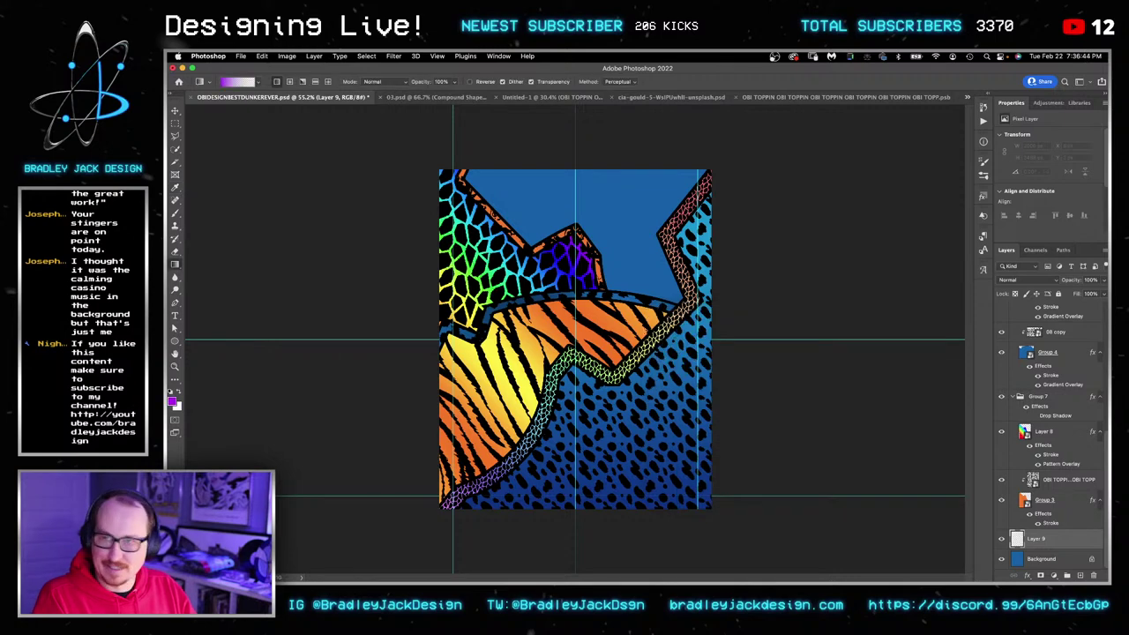
Draw a vertical purple gradient on Layer 9, fading from mid-canvas to above the top edge, and save the document.
drag(642, 340, 643, 202)
drag(643, 162, 640, 149)
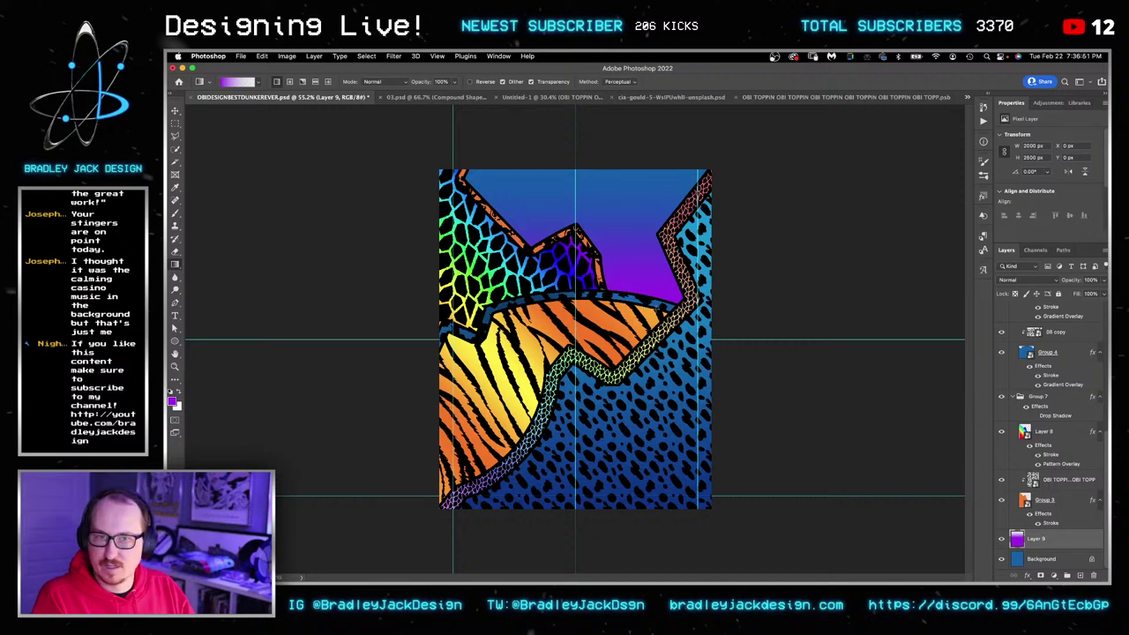
key(v)
key(super+s)
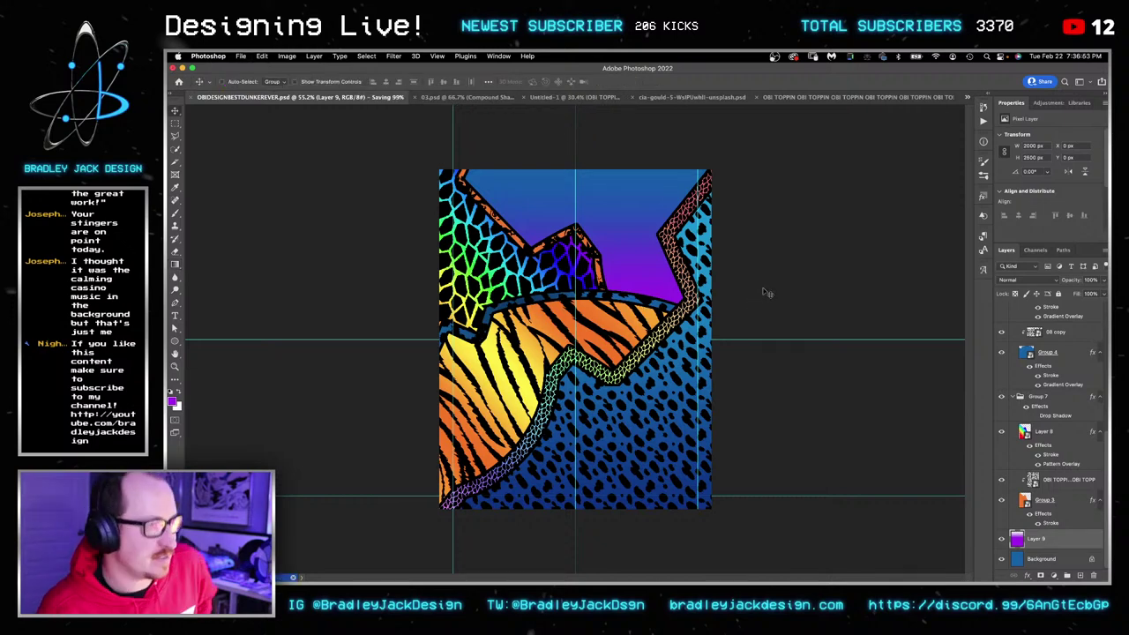
Add a Color Lookup adjustment layer above Layer 7 in Group 6, using the Kodak 5218 Kodak 2395 (by Adobe).cube 3D LUT.
scroll(1036, 379, up, 5)
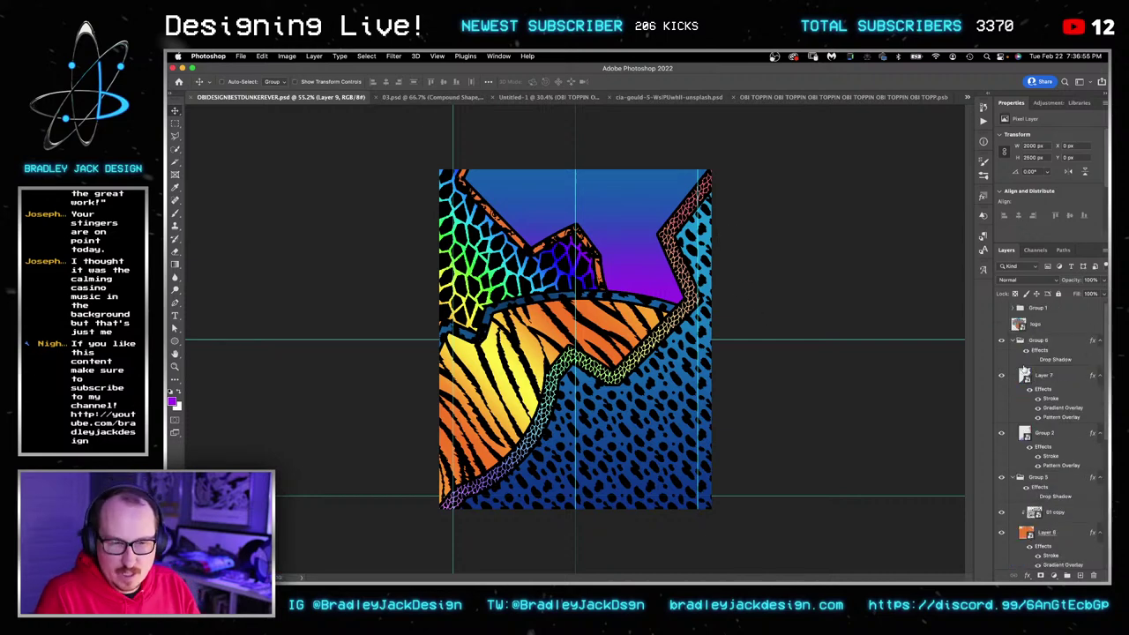
click(1037, 341)
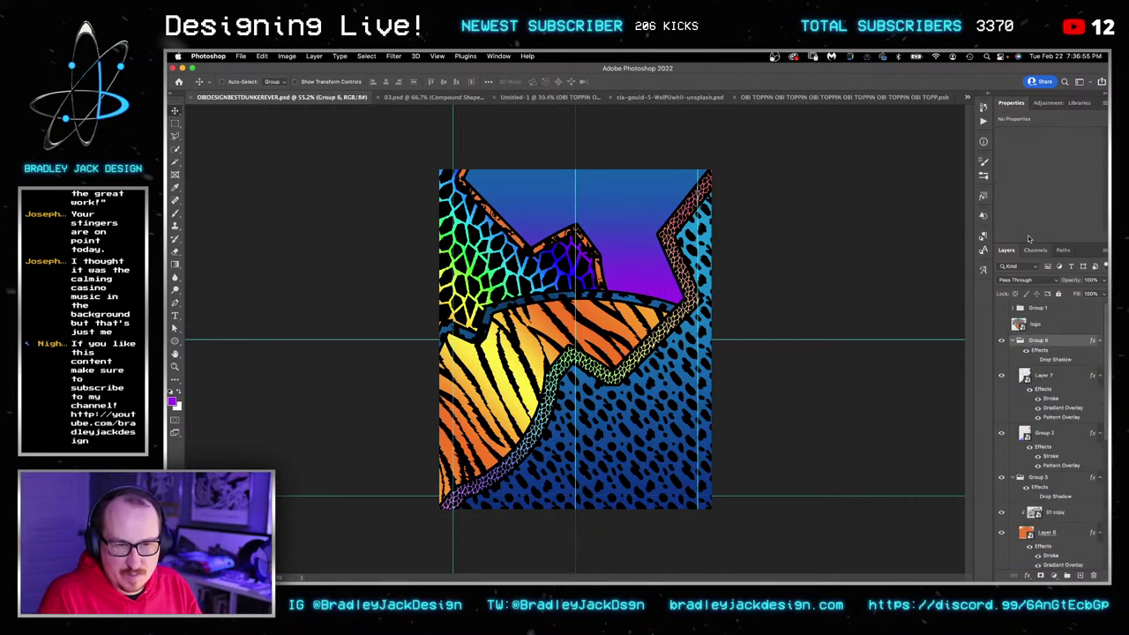
click(1048, 104)
click(1062, 138)
click(1069, 135)
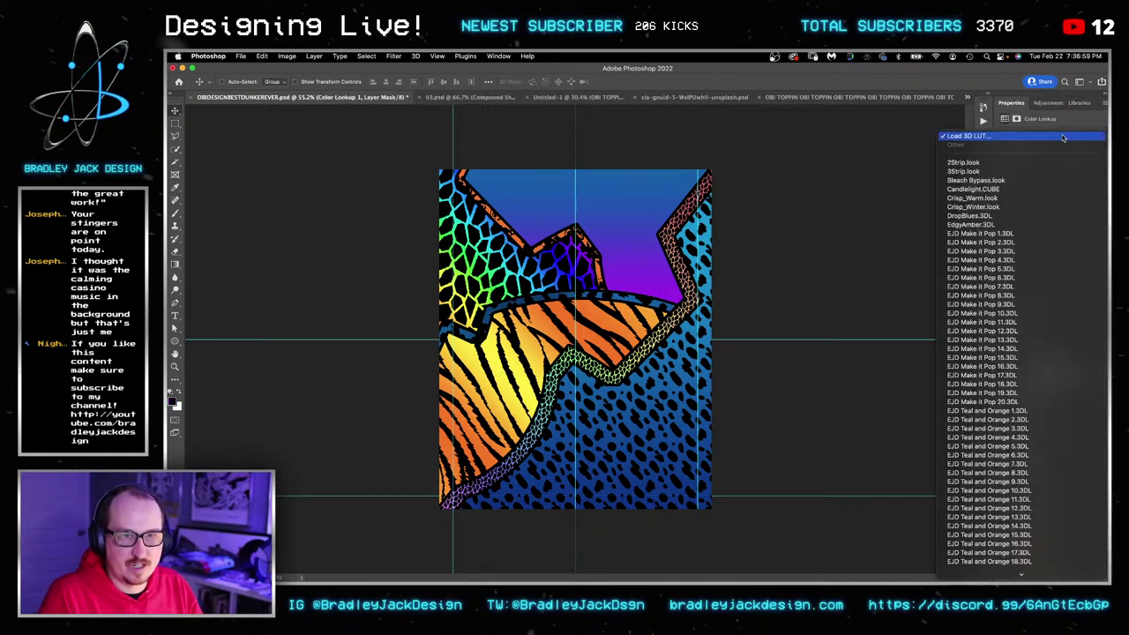
scroll(1087, 553, down, 3)
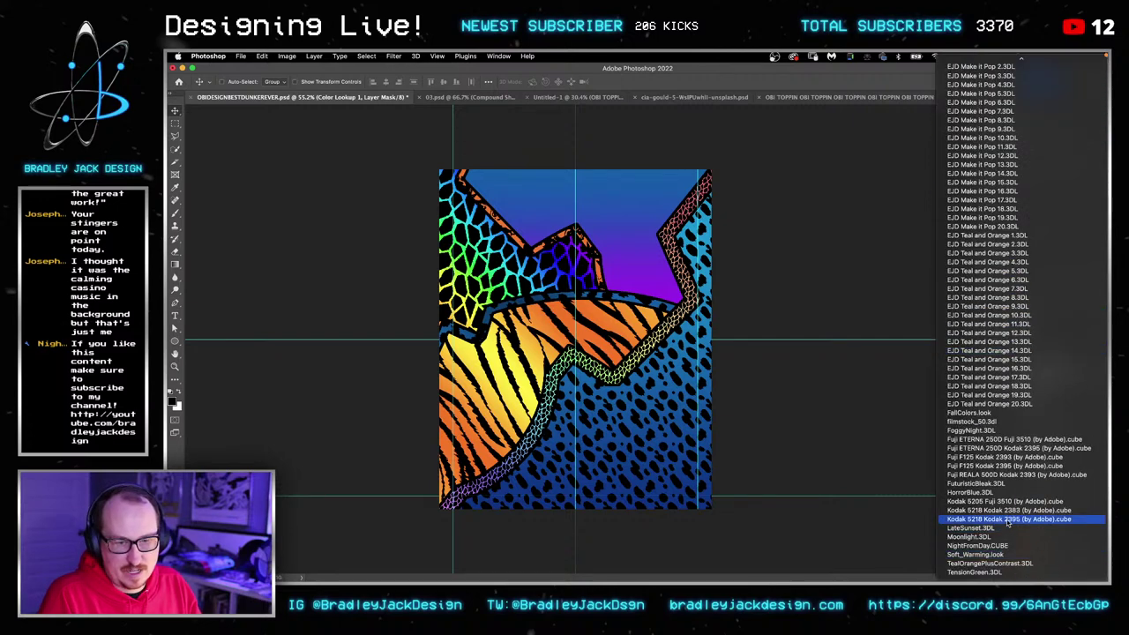
click(1011, 520)
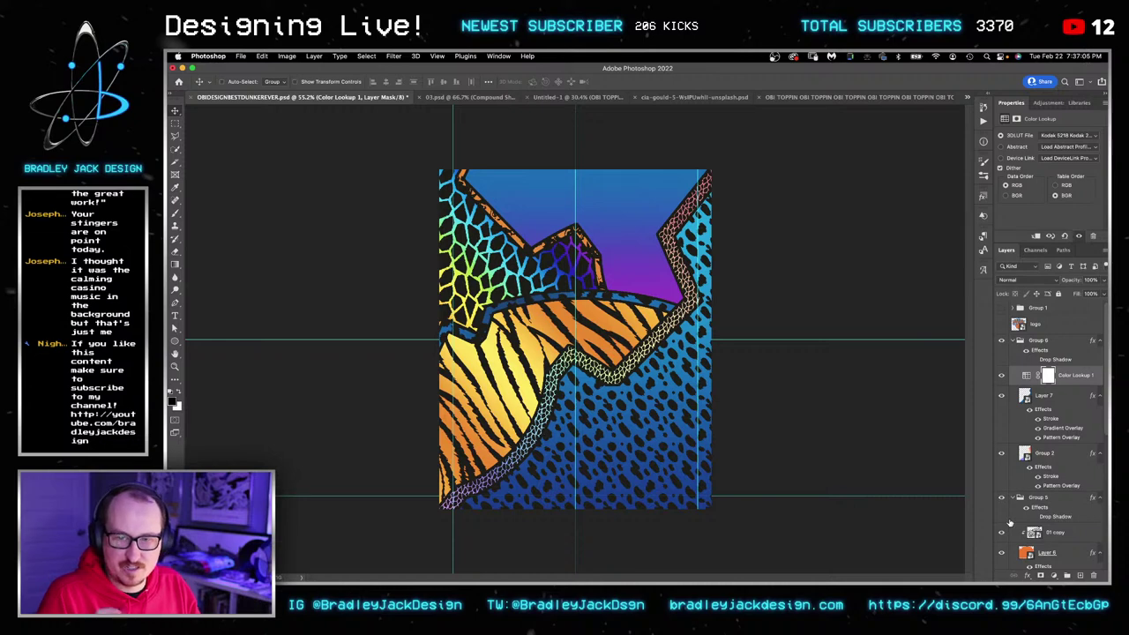
Move the Color Lookup 1 layer out of Group 6 to directly above it, and collapse Groups 6, 5 and 7.
drag(1072, 379, 1022, 352)
click(1013, 361)
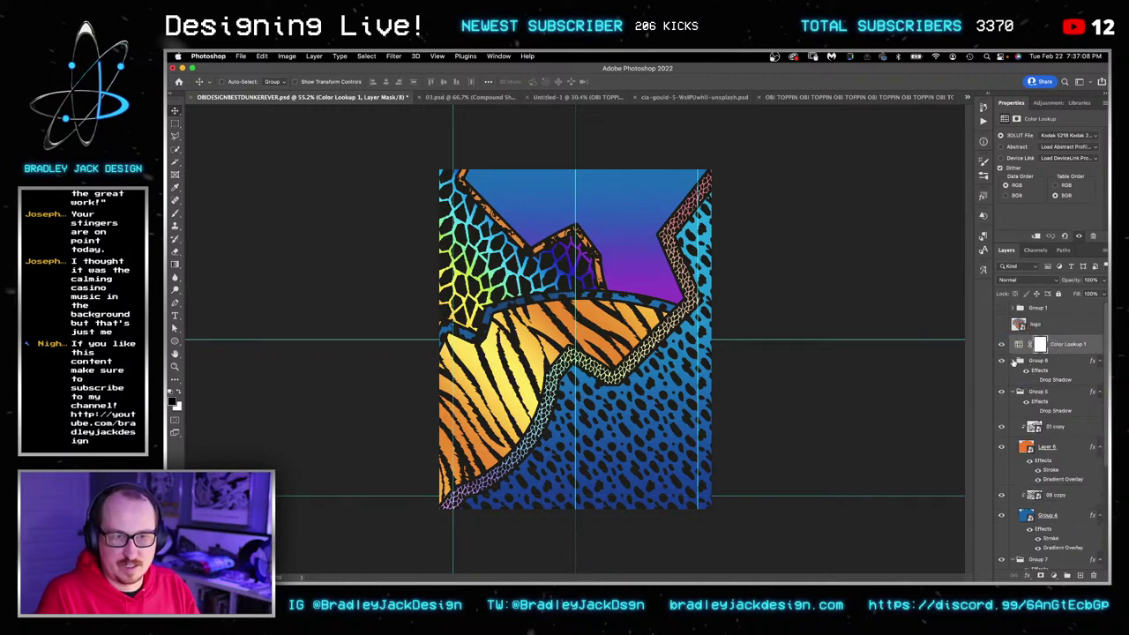
click(1013, 392)
click(1014, 423)
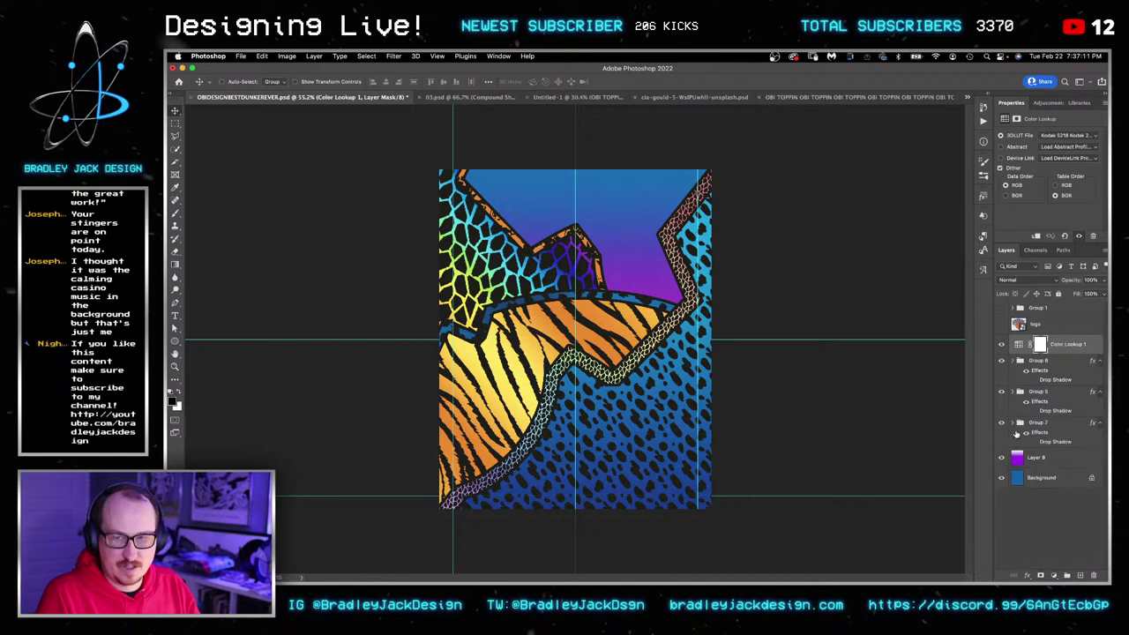
Show Group 1 and the logo layer, and move the logo layer between Group 7 and Layer 9.
click(1001, 309)
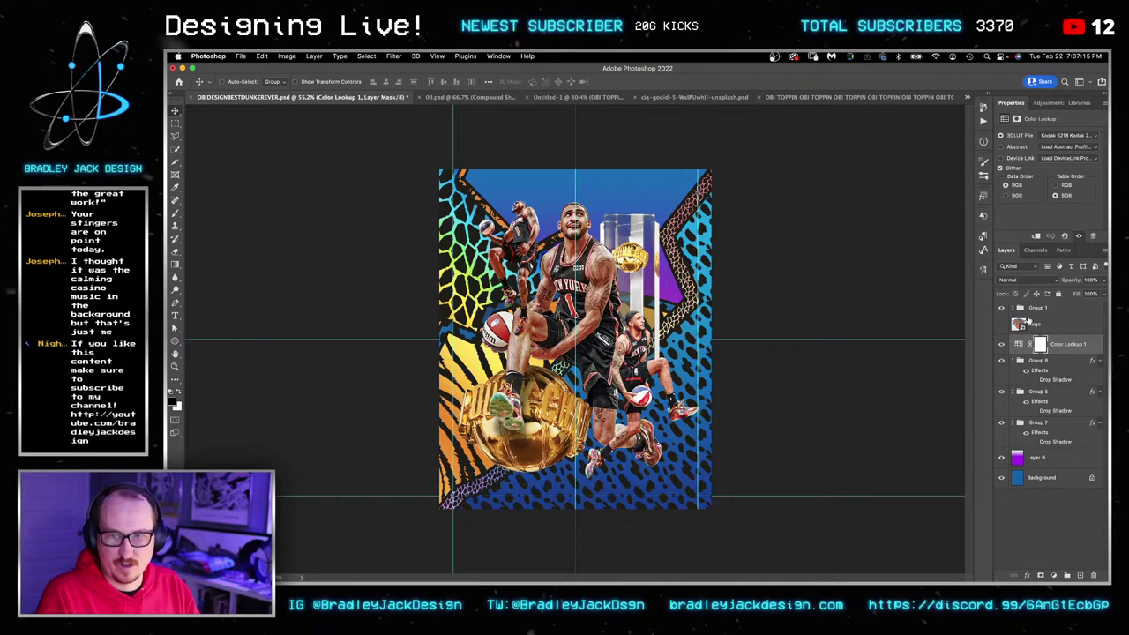
click(1037, 311)
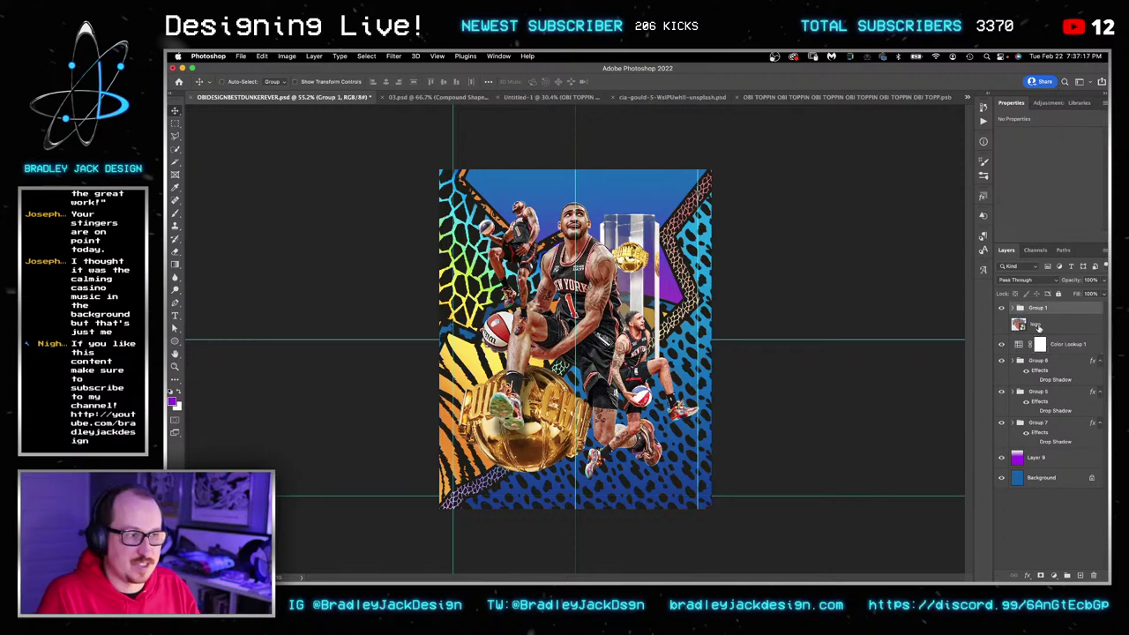
click(1039, 324)
click(1002, 325)
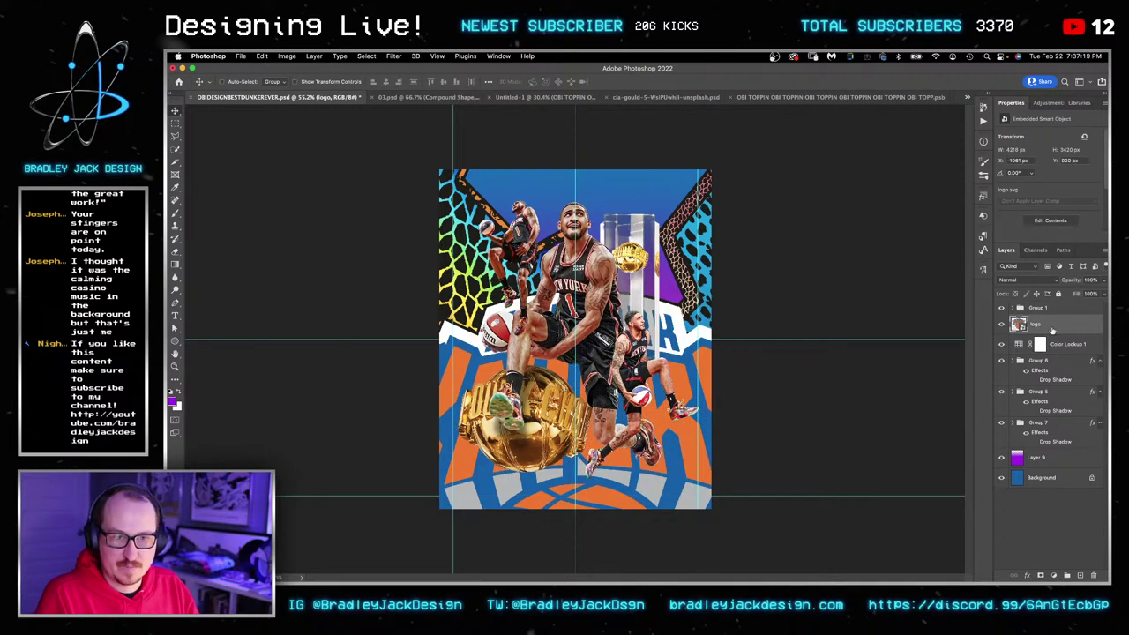
drag(1041, 327, 1053, 448)
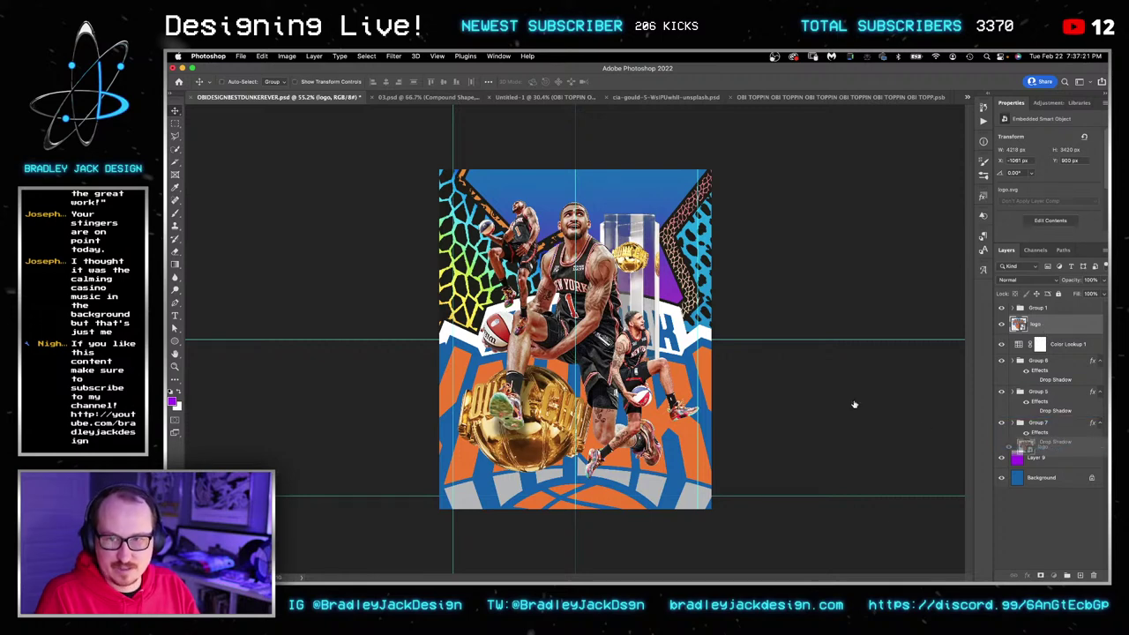
Move the Knicks logo to the poster's upper area and scale it down to about 1648 px wide, behind the players.
drag(662, 316, 652, 280)
key(ctrl+t)
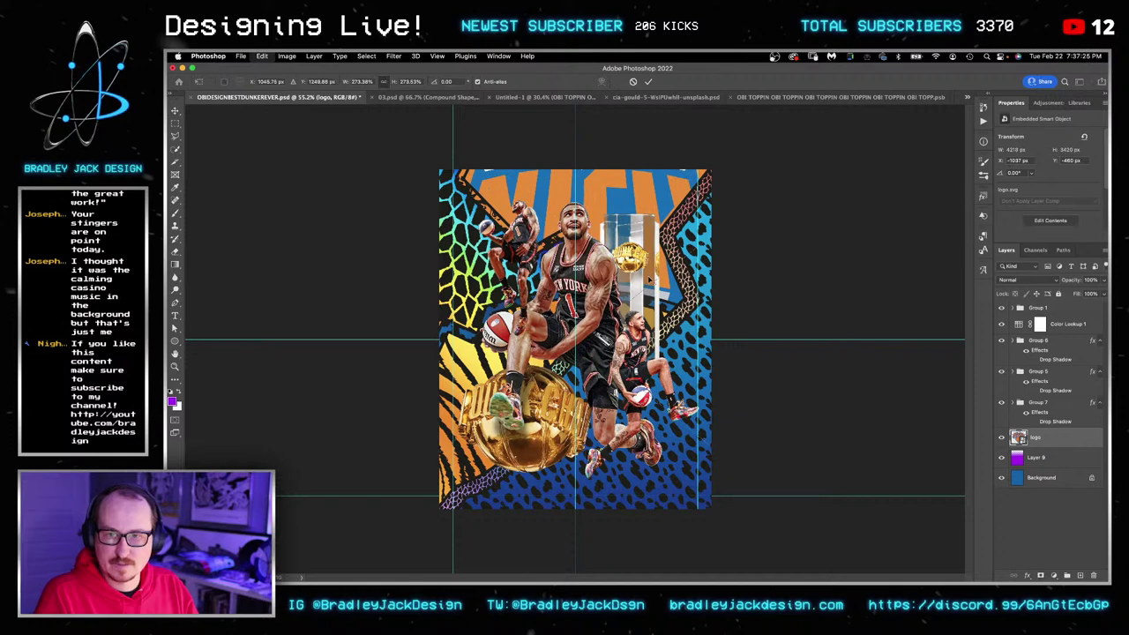
key(ctrl+0)
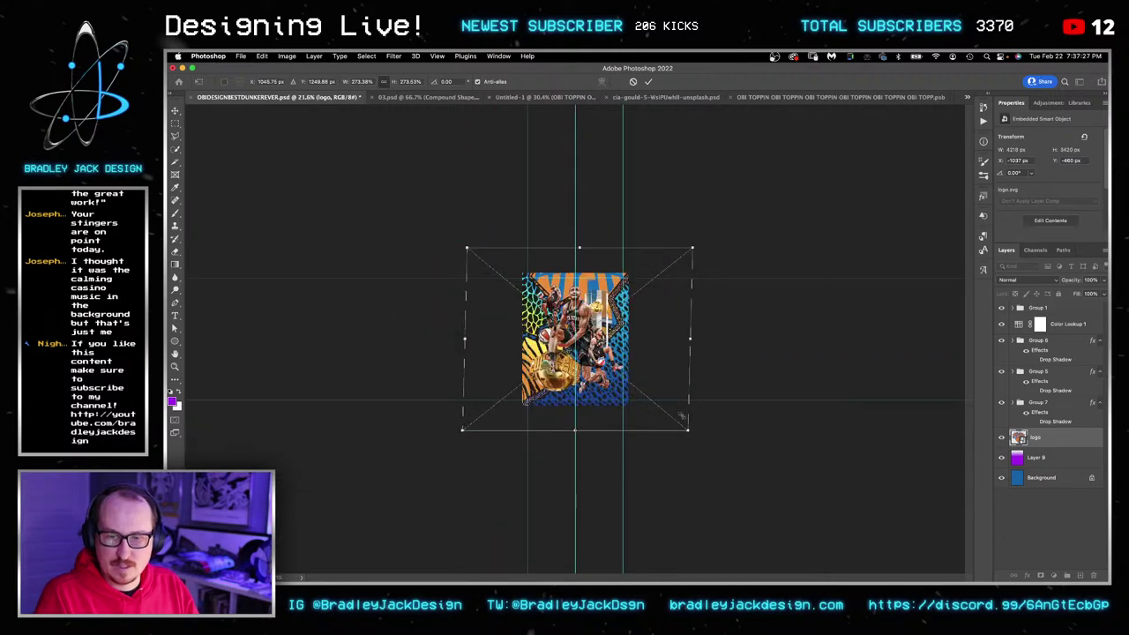
drag(680, 416, 638, 340)
key(Return)
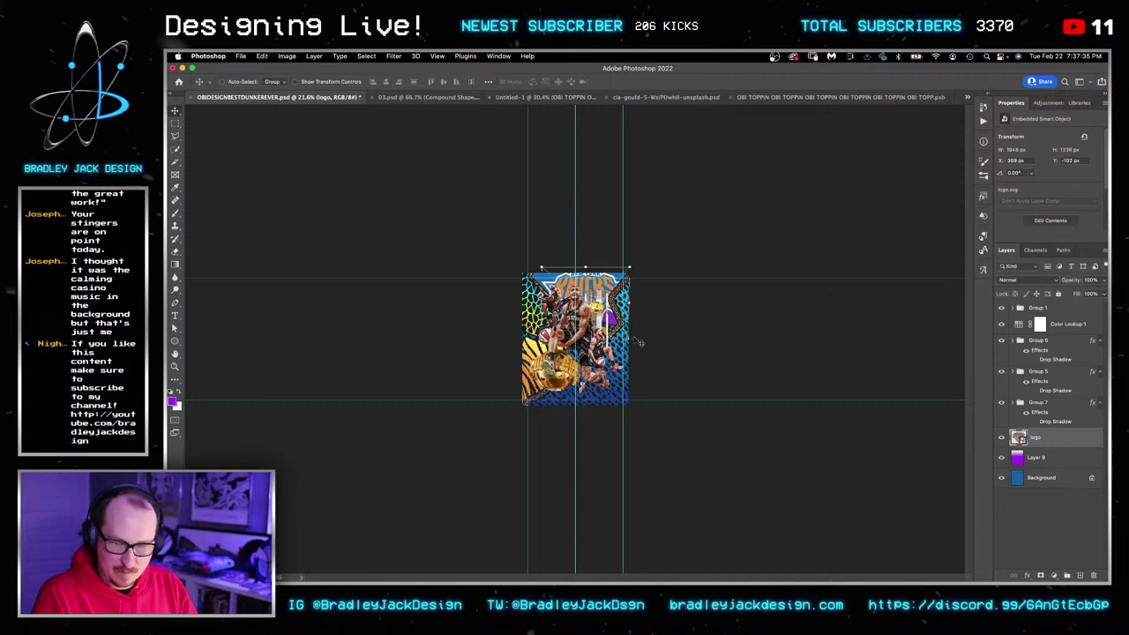
Nudge the Knicks logo about 16 px down, to a Y position of -86 px.
key(z)
key(super+plus)
key(super+plus)
key(super+plus)
key(v)
key(shift+Down)
key(shift+Down)
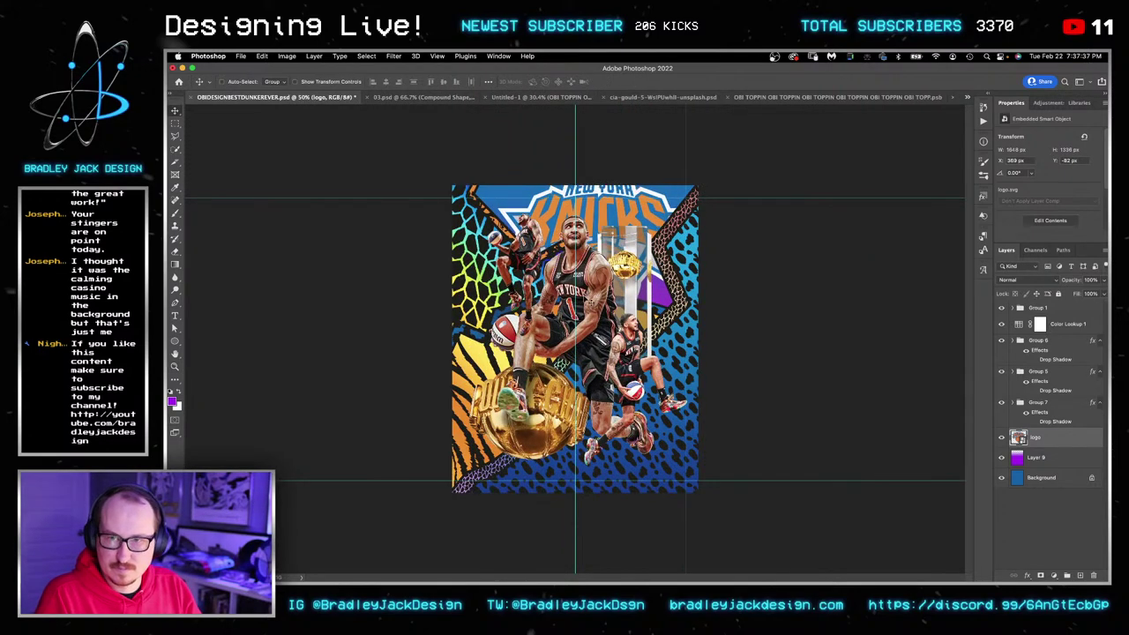
key(Up)
key(Up)
key(Up)
key(Up)
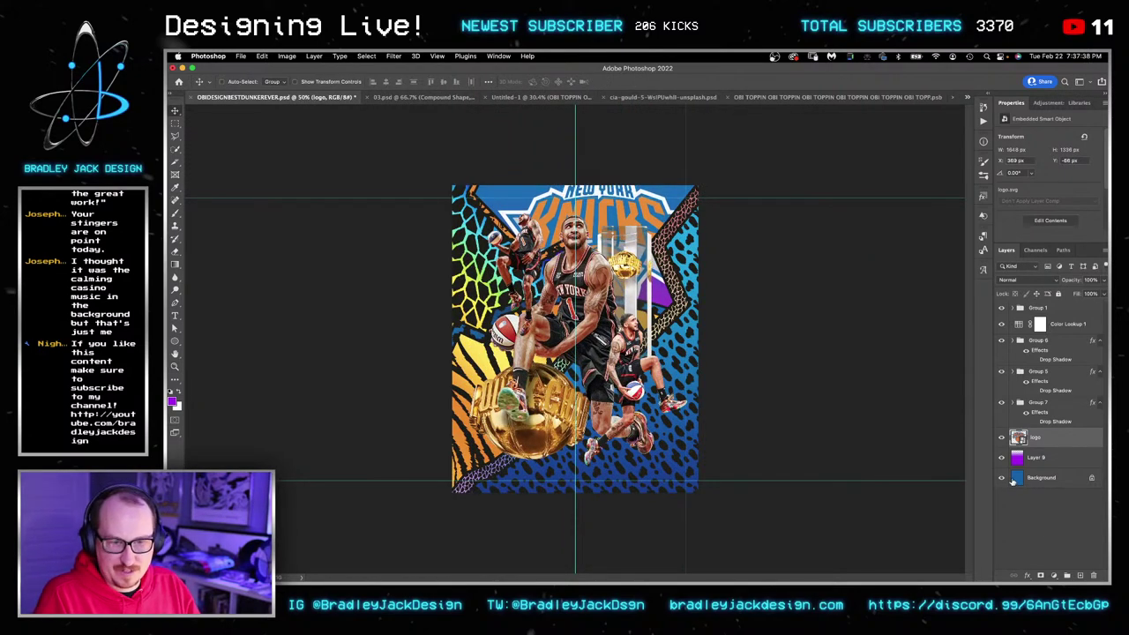
Hide Layer 9 and draw a vertical black gradient, fading upward, on a new layer directly above the logo layer.
click(1040, 457)
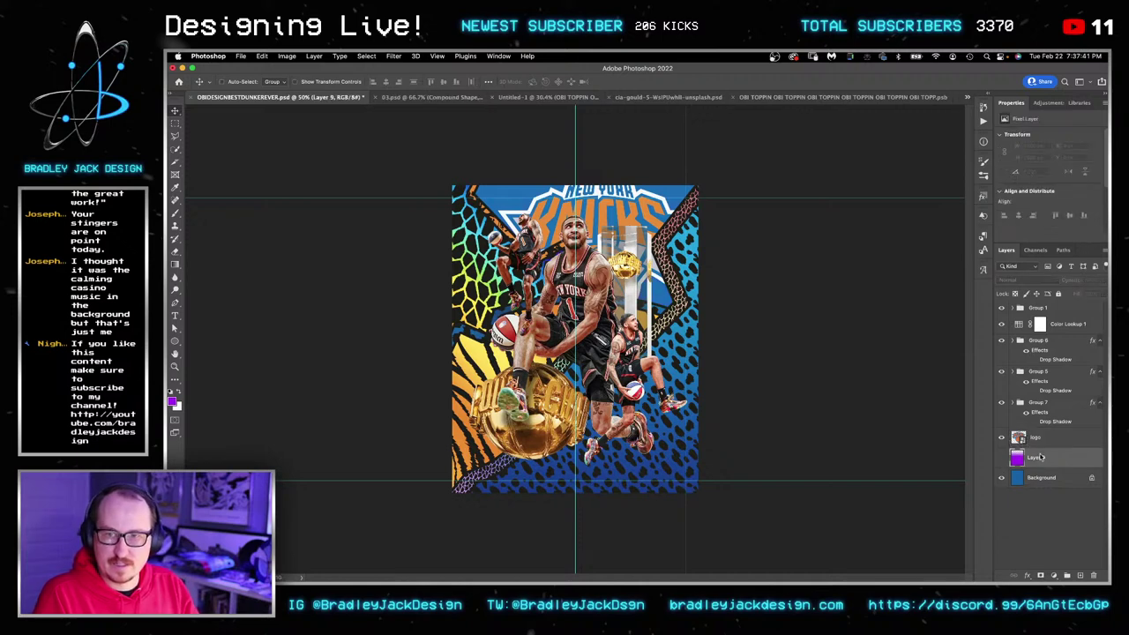
click(1041, 442)
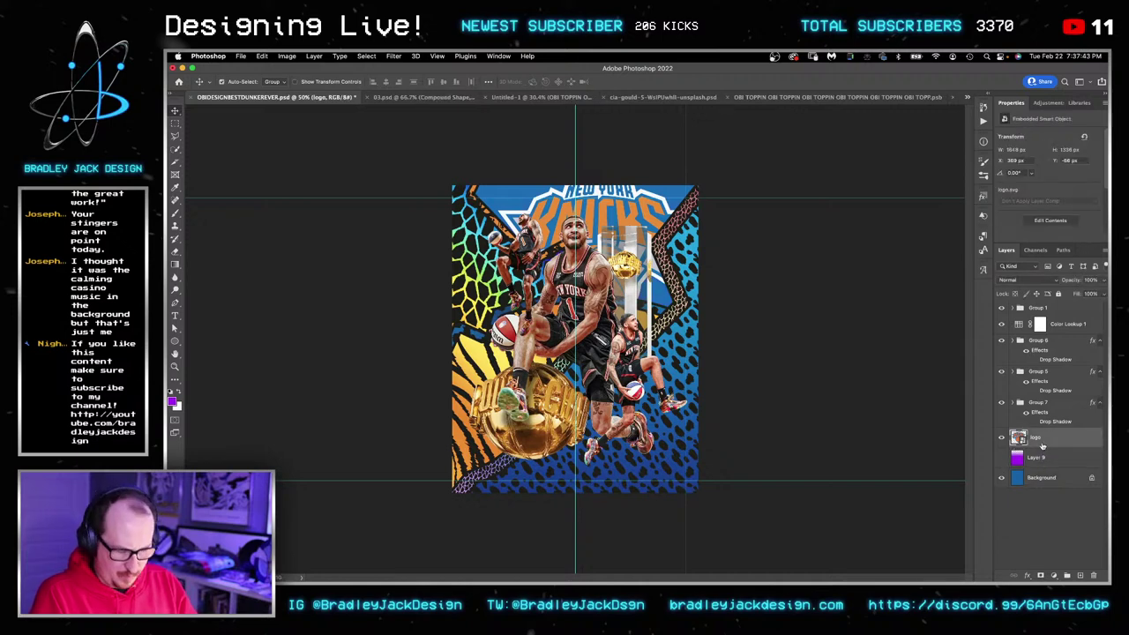
key(alt+shift+super+n)
key(d)
key(g)
drag(656, 380, 593, 170)
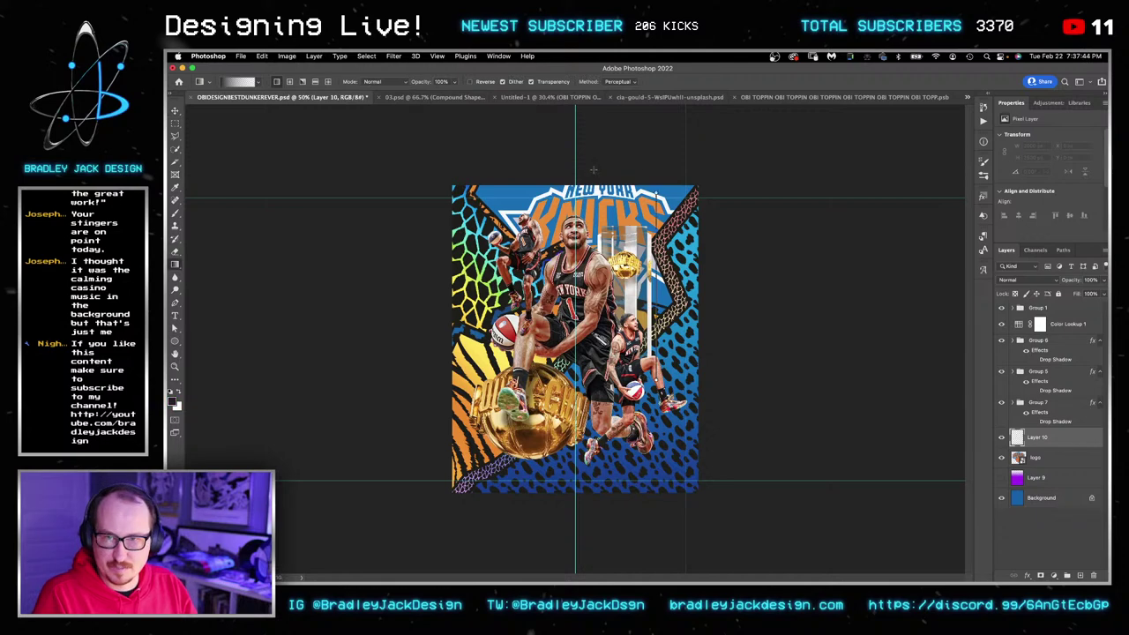
drag(639, 109, 639, 346)
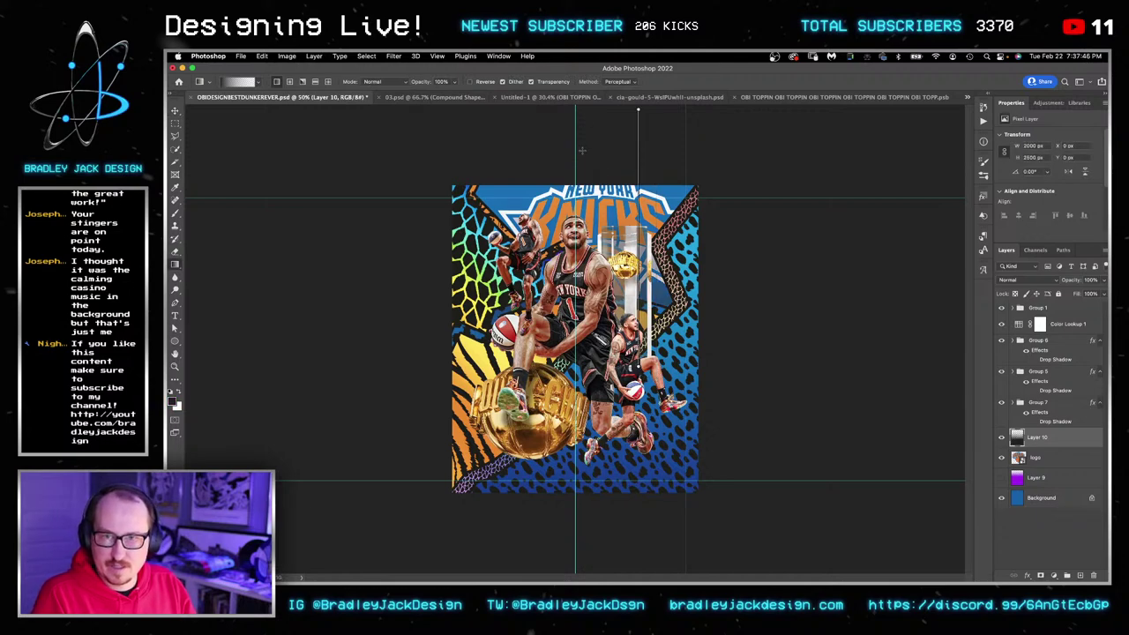
Set Layer 10's blend mode to Overlay after comparing it with Multiply, and save the document.
key(v)
key(shift+alt+o)
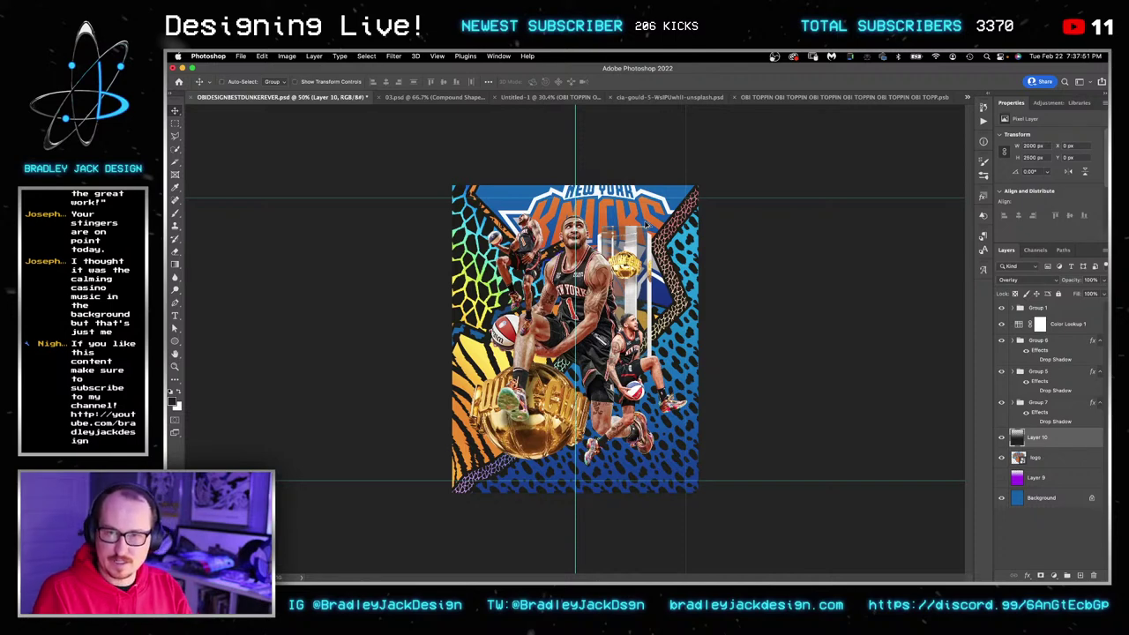
key(shift+alt+m)
key(shift+alt+o)
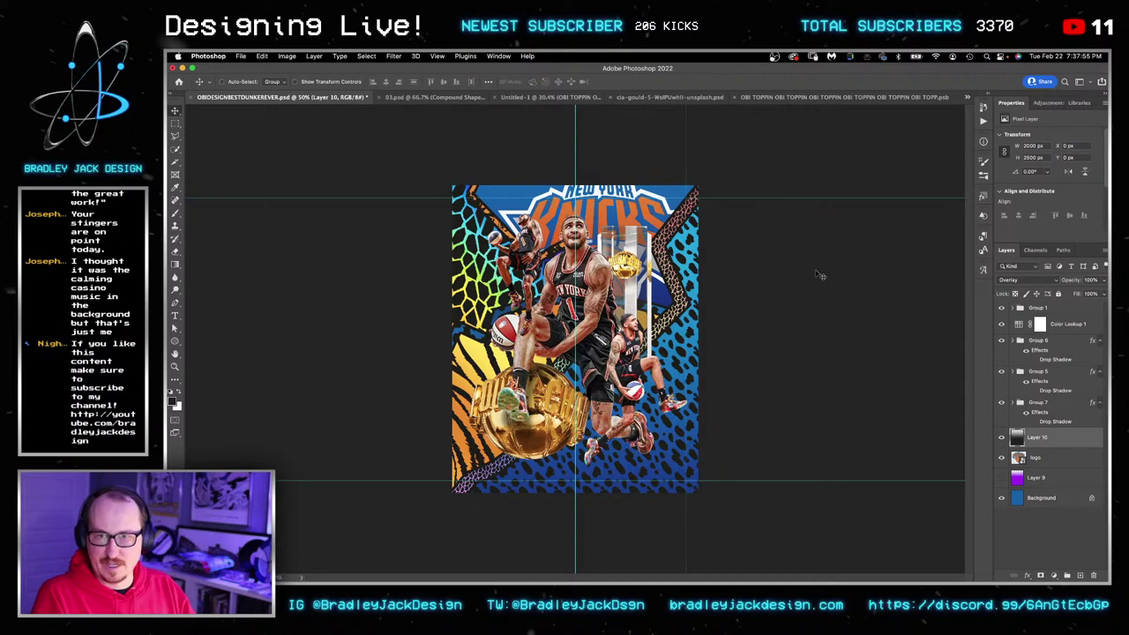
key(super+s)
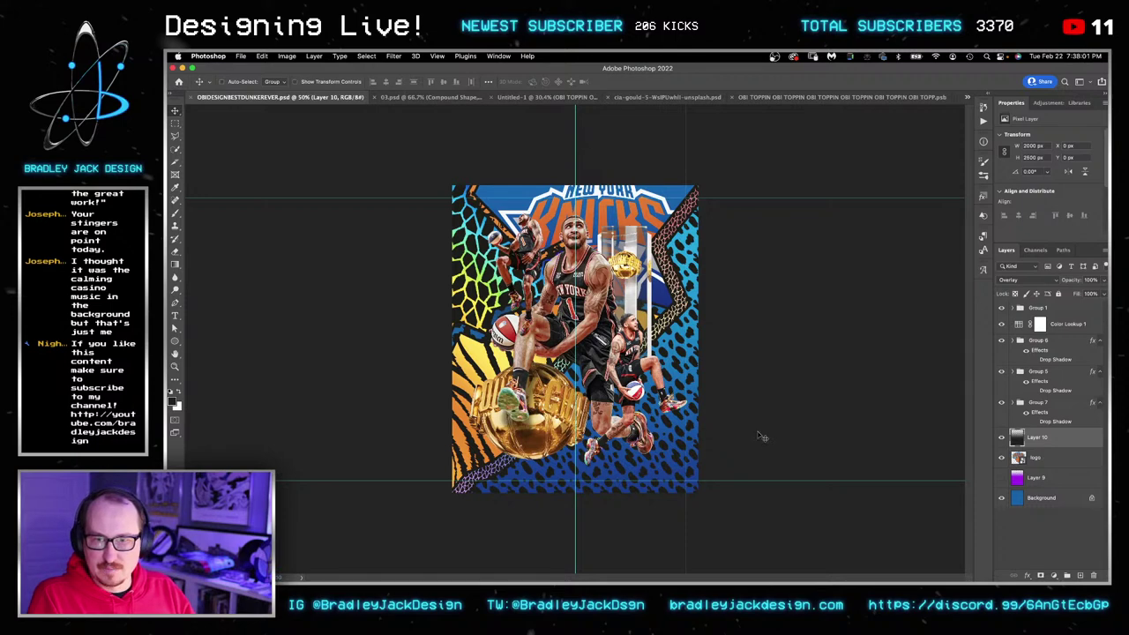
Switch to Safari and search Google for "trapper keeper logo" in a new tab.
click(467, 544)
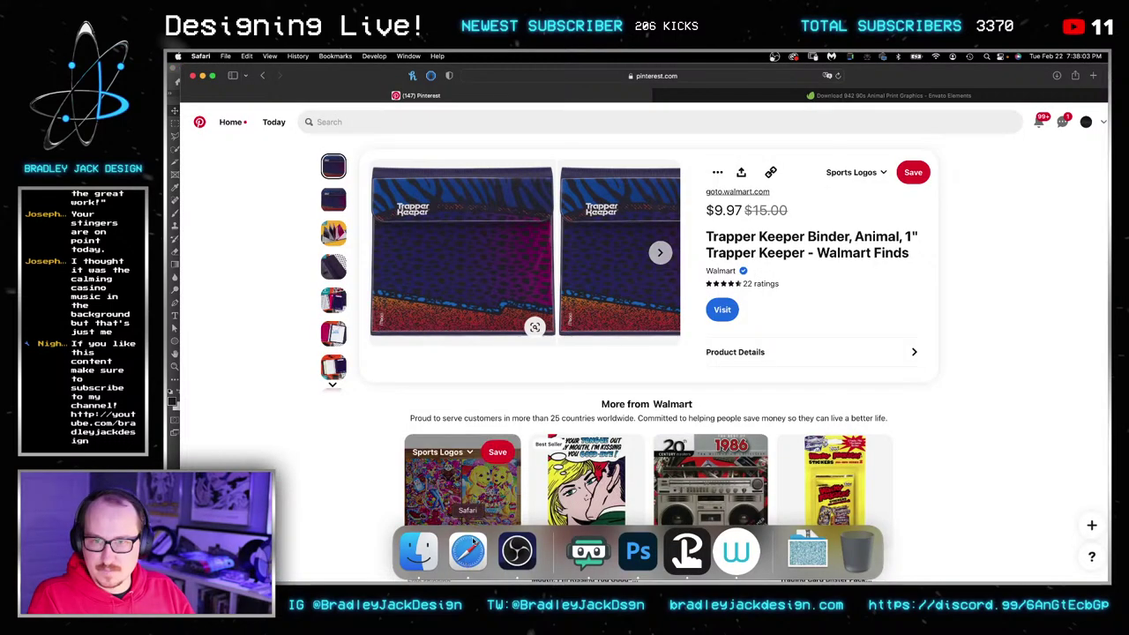
key(super+t)
text(tr)
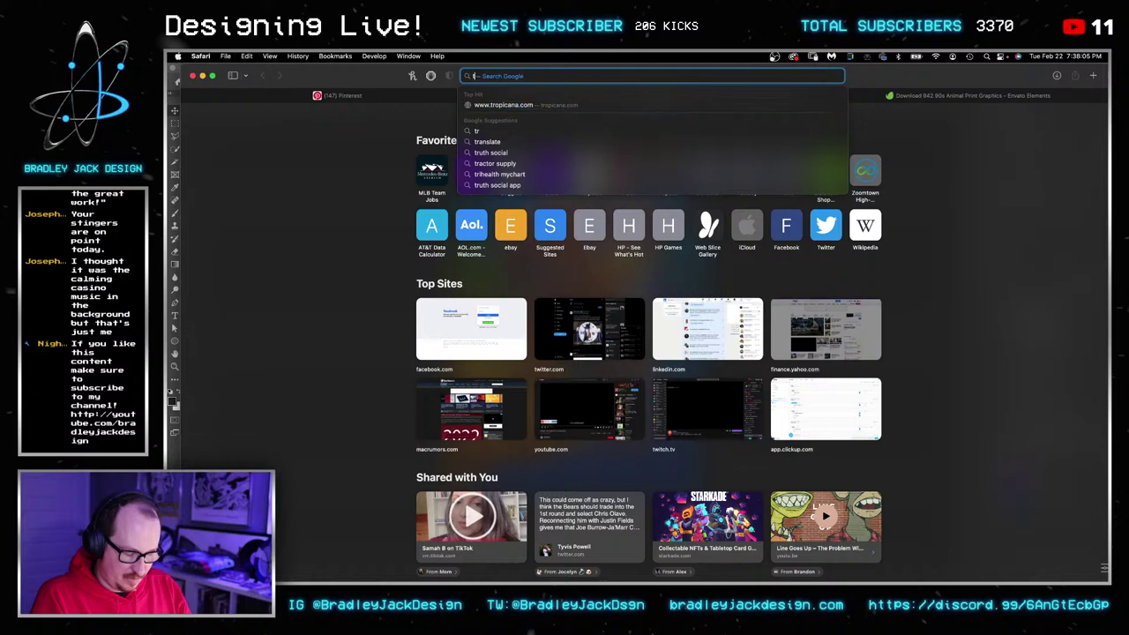
text(apper keepe)
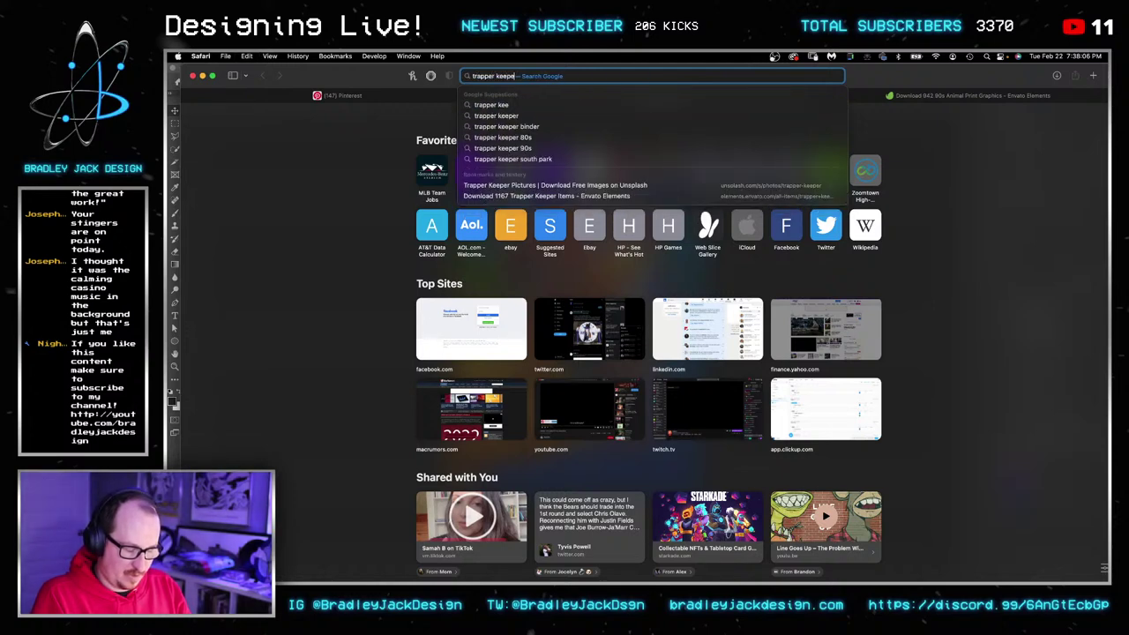
text(r logo)
key(Return)
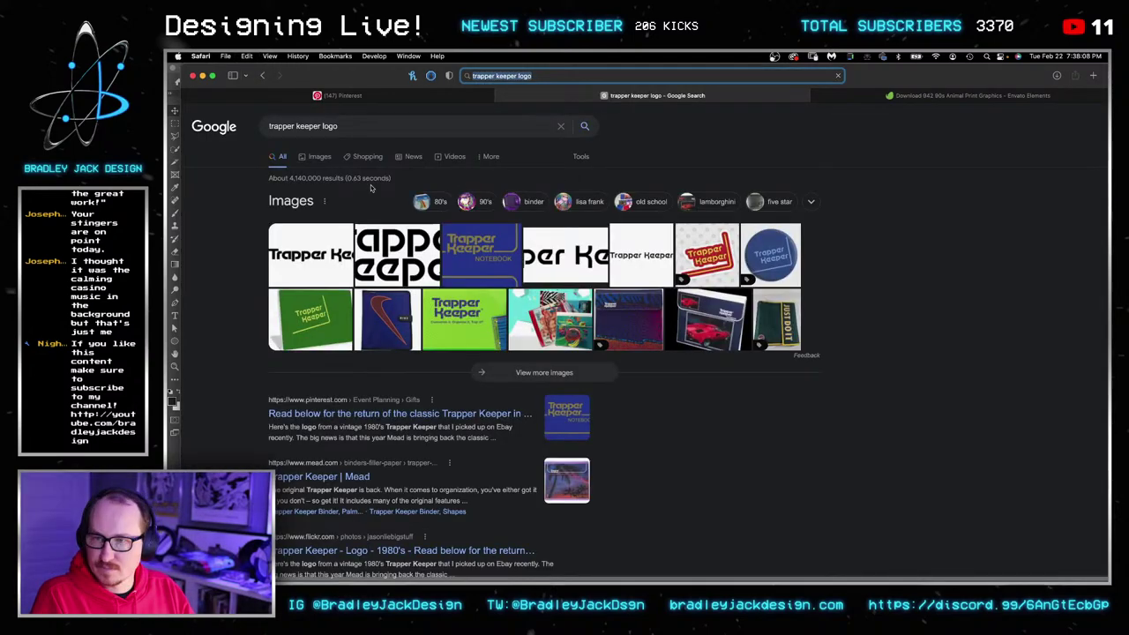
Open the black two-line Trapper Keeper logo from seeklogo in the image results and save it to Downloads.
click(441, 259)
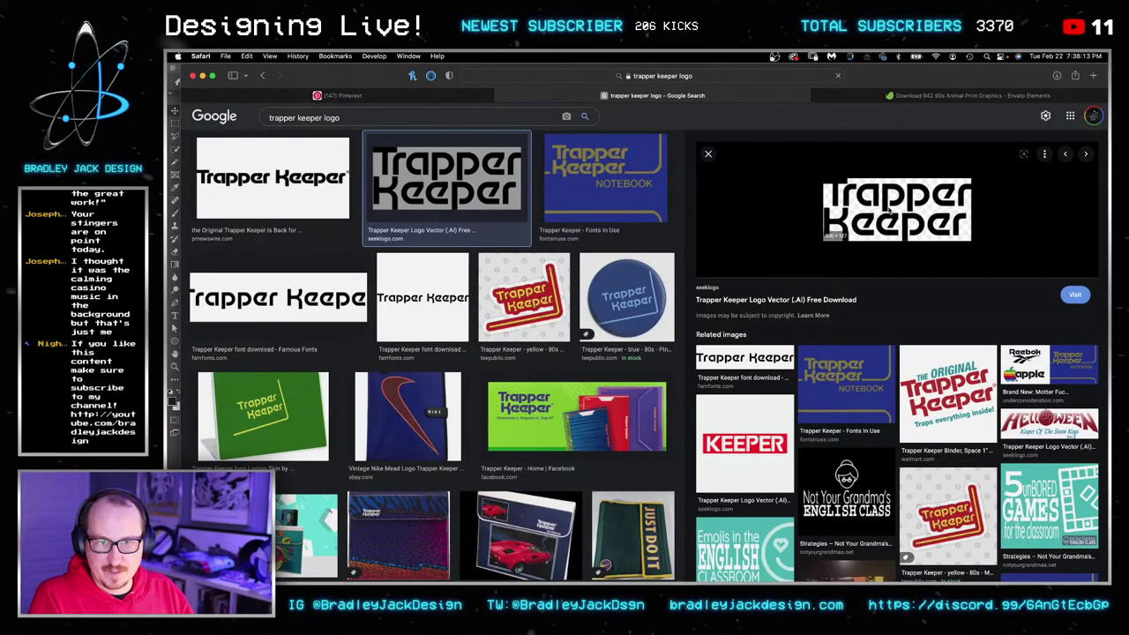
right_click(898, 202)
click(950, 338)
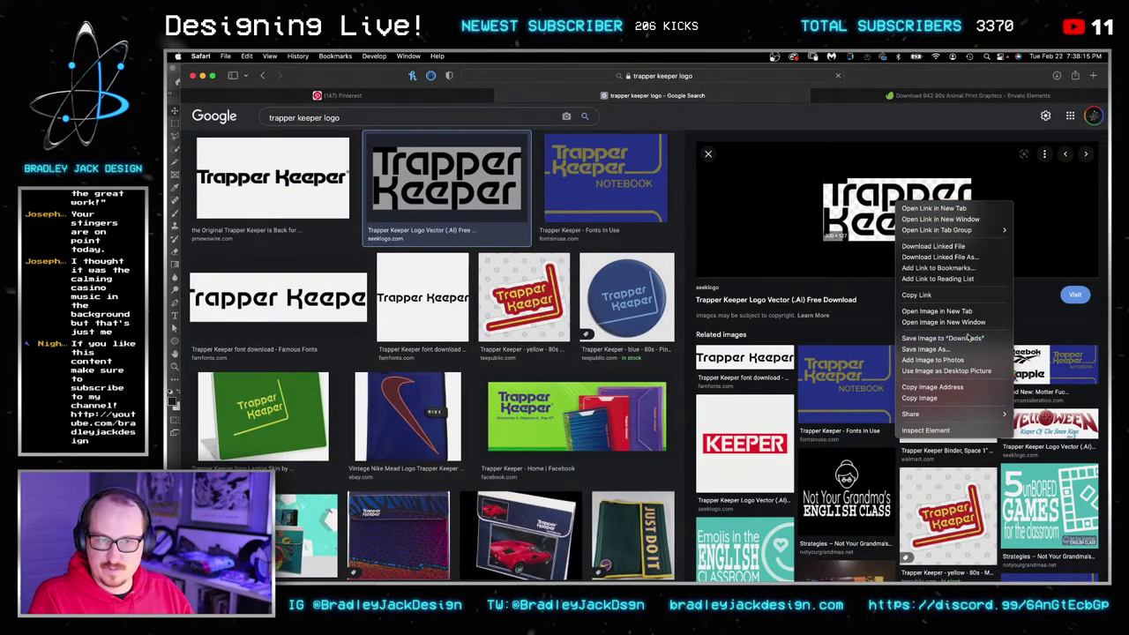
Switch back to Photoshop, place the downloaded Trapper Keeper logo in the poster, and bring its layer to the front.
key(super+Tab)
click(806, 551)
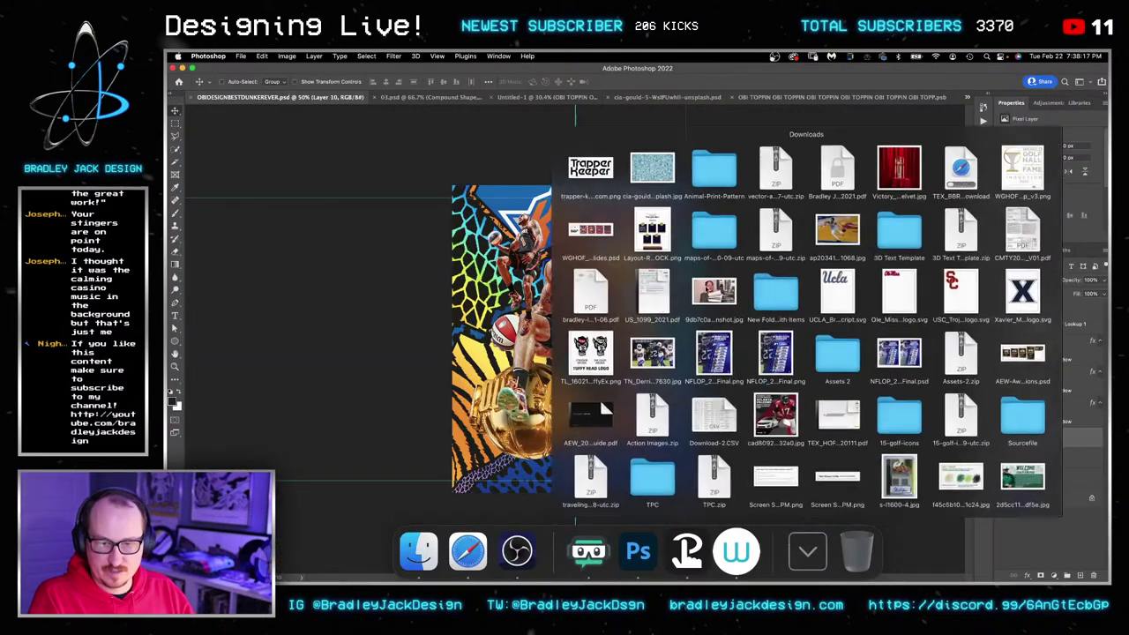
drag(588, 172, 651, 448)
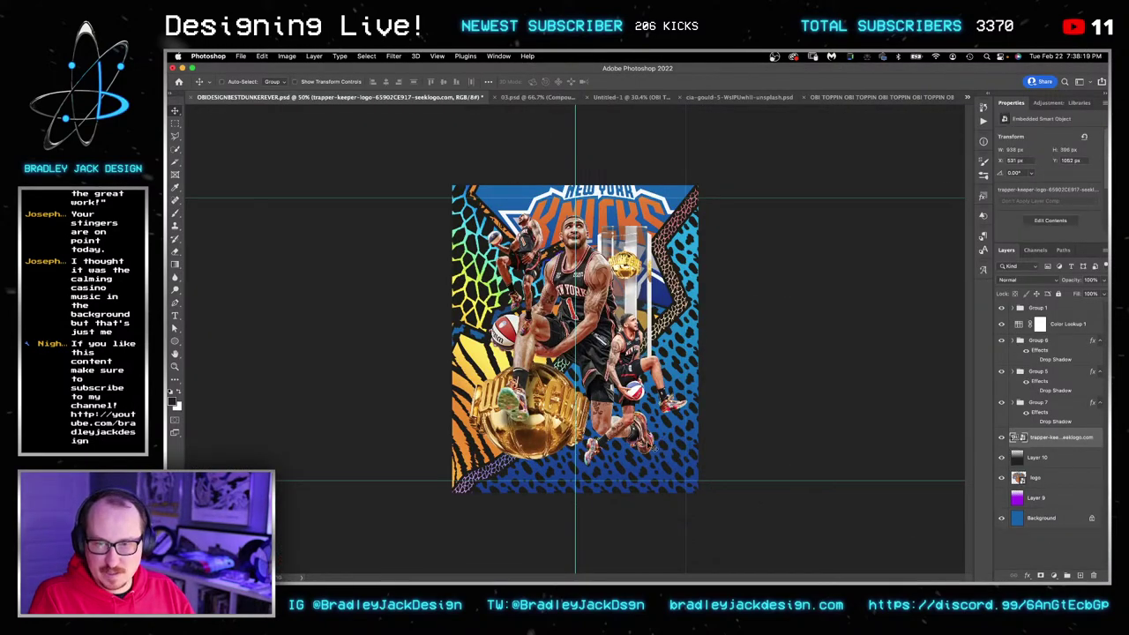
key(super+shift+])
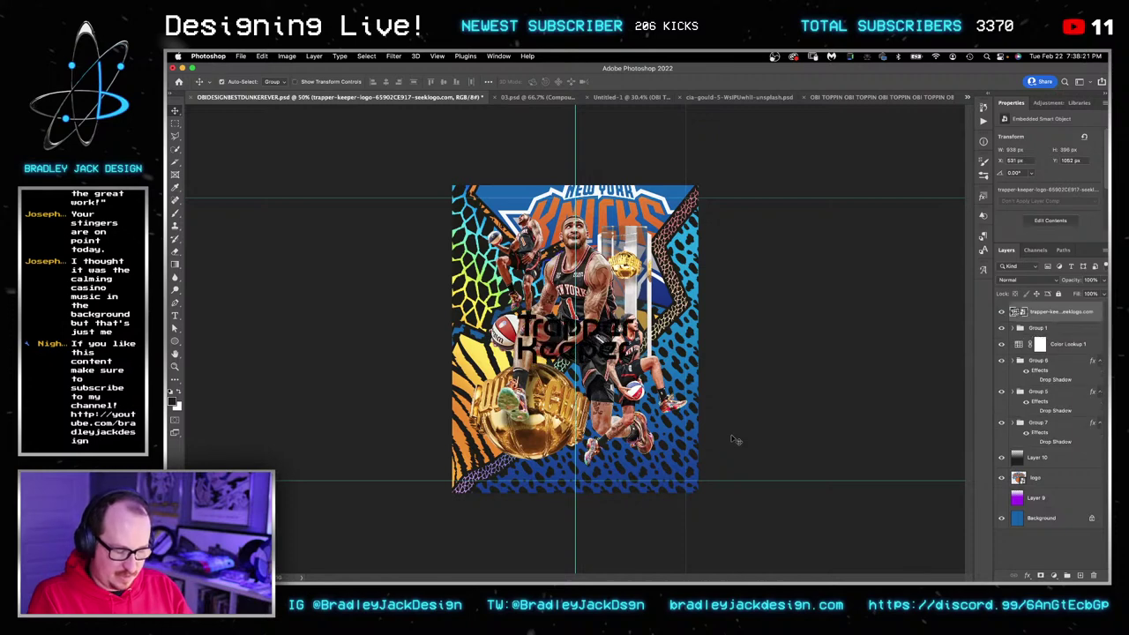
Invert the Trapper Keeper logo to white and scale it down to about 348 px wide in the poster's lower-right corner.
key(super+i)
key(super+t)
drag(595, 352, 640, 432)
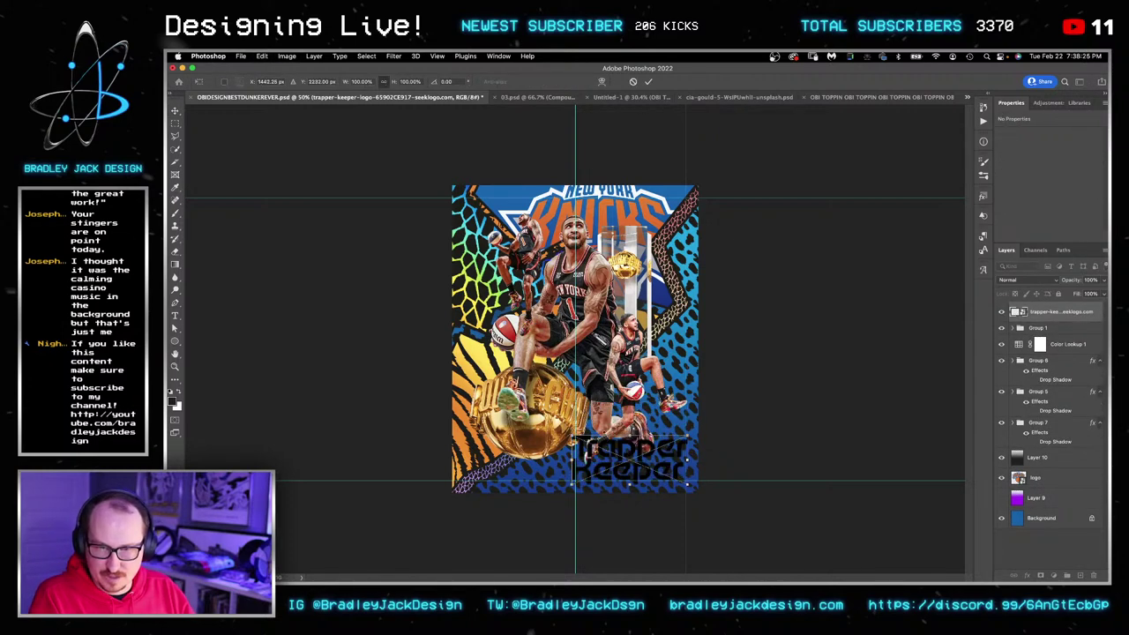
drag(571, 434, 643, 466)
key(Return)
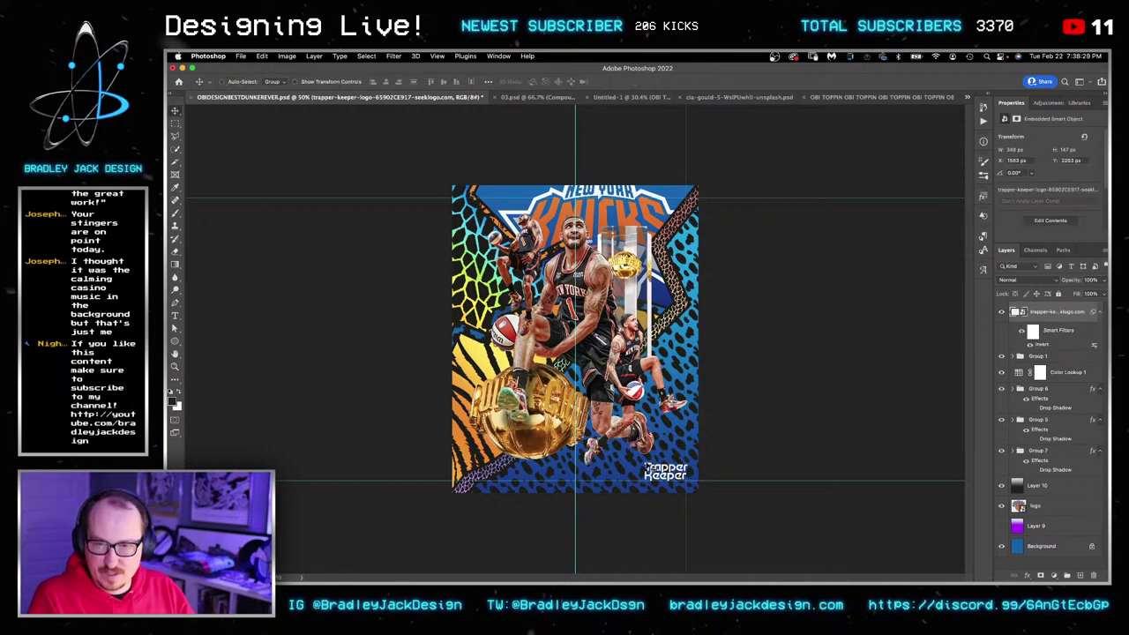
Nudge the Trapper Keeper logo 10 px down and 8 px left in the corner.
key(shift+Down)
key(shift+Left)
key(Right)
key(Right)
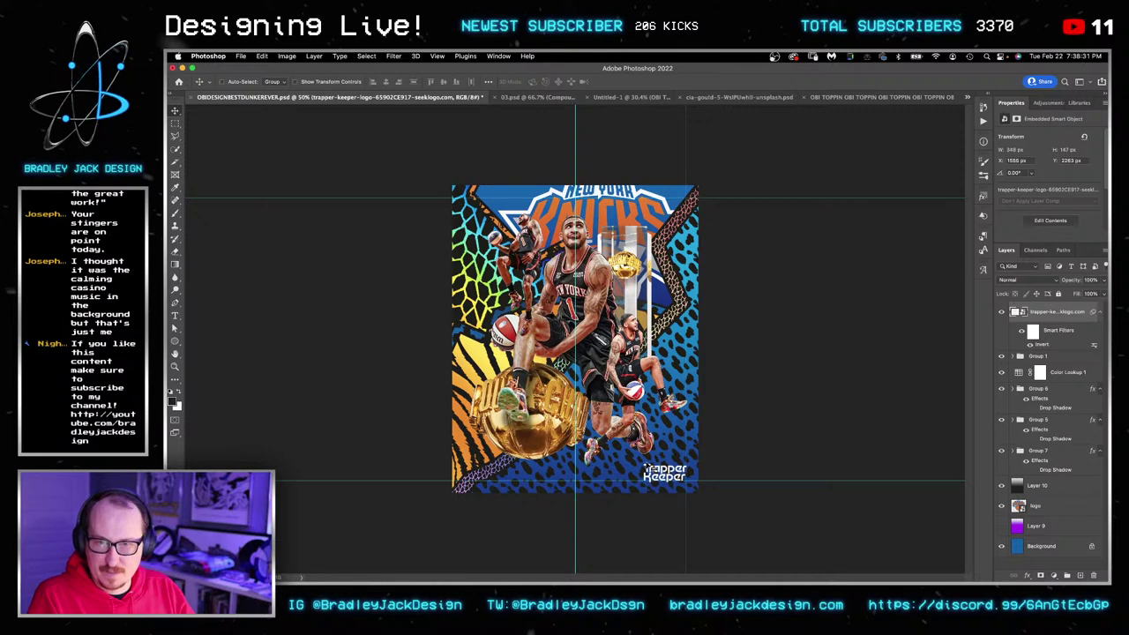
Save the poster and group the large gold ball image together with its clipped layers.
key(ctrl+s)
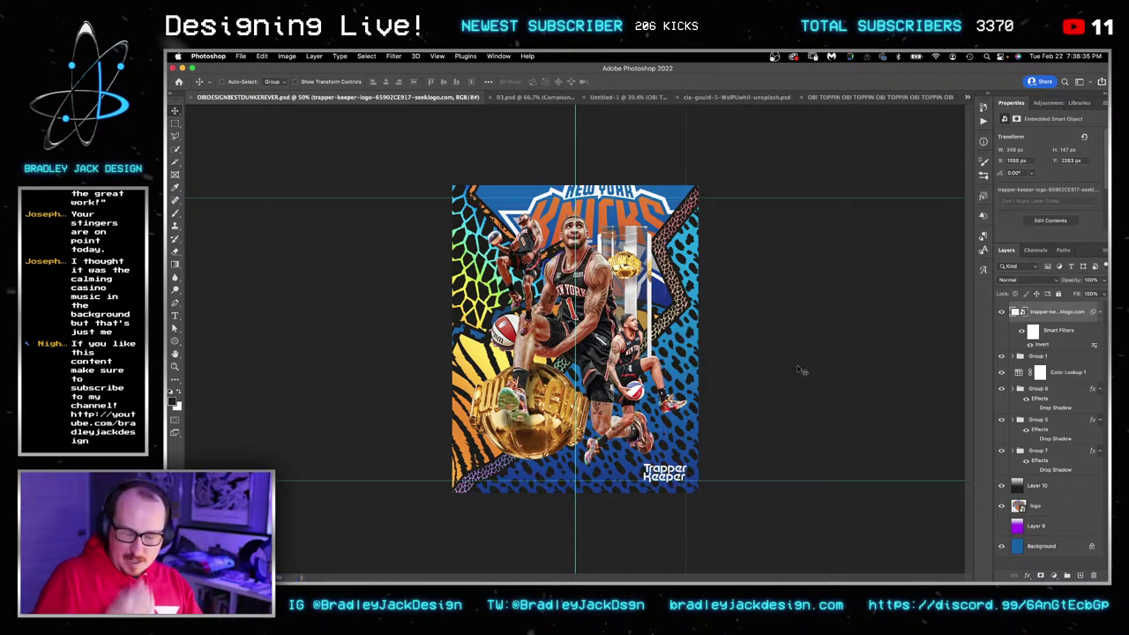
right_click(551, 408)
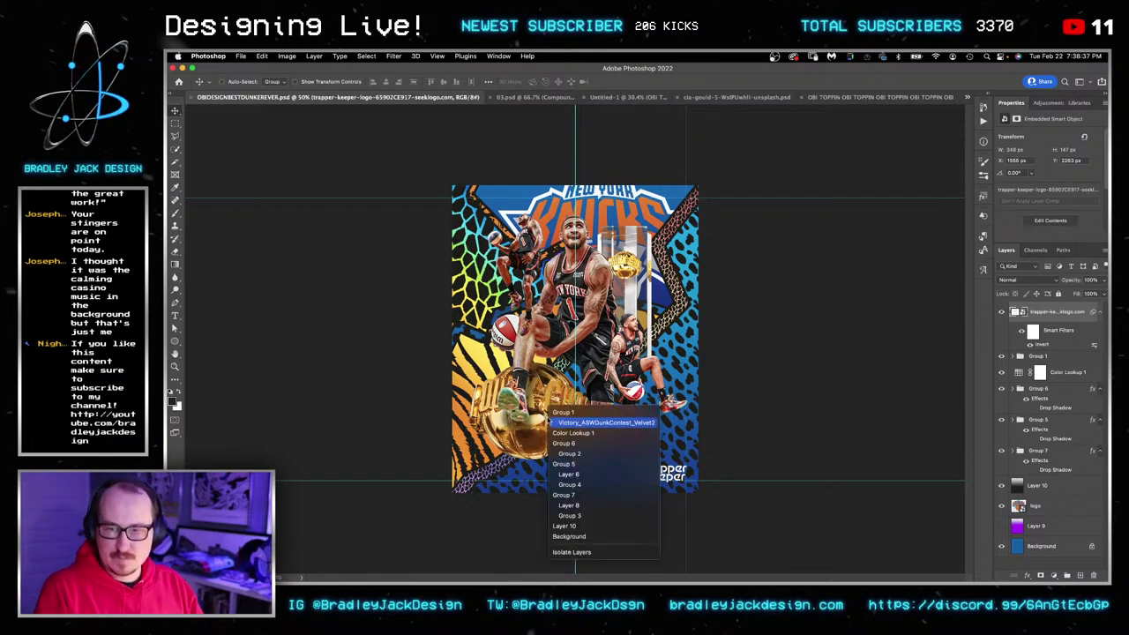
click(551, 423)
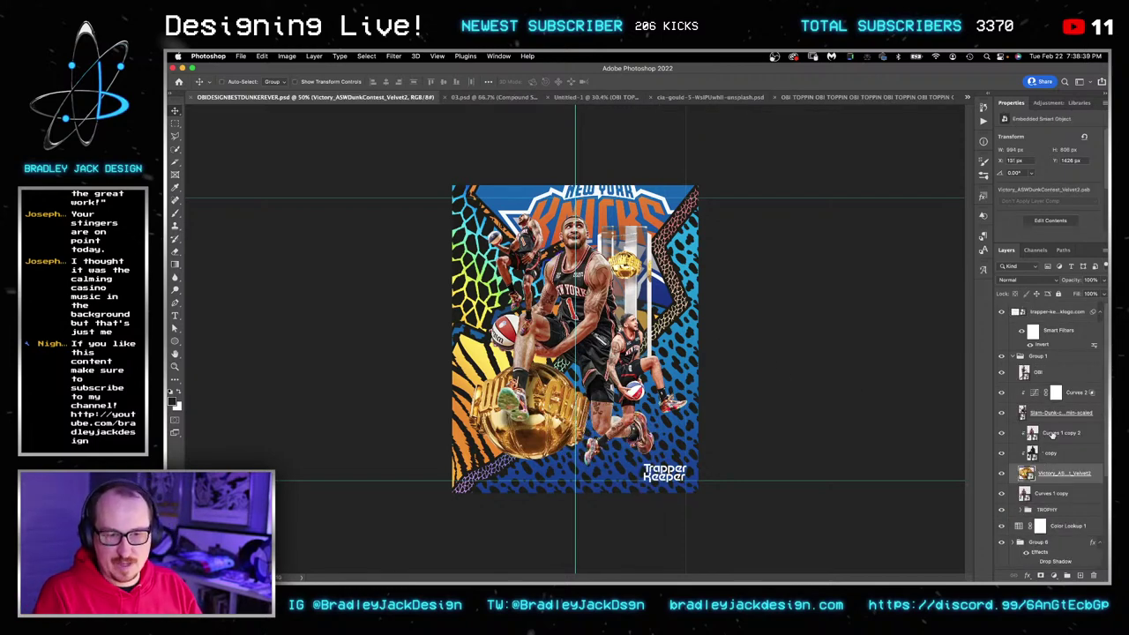
key(super+g)
key(z)
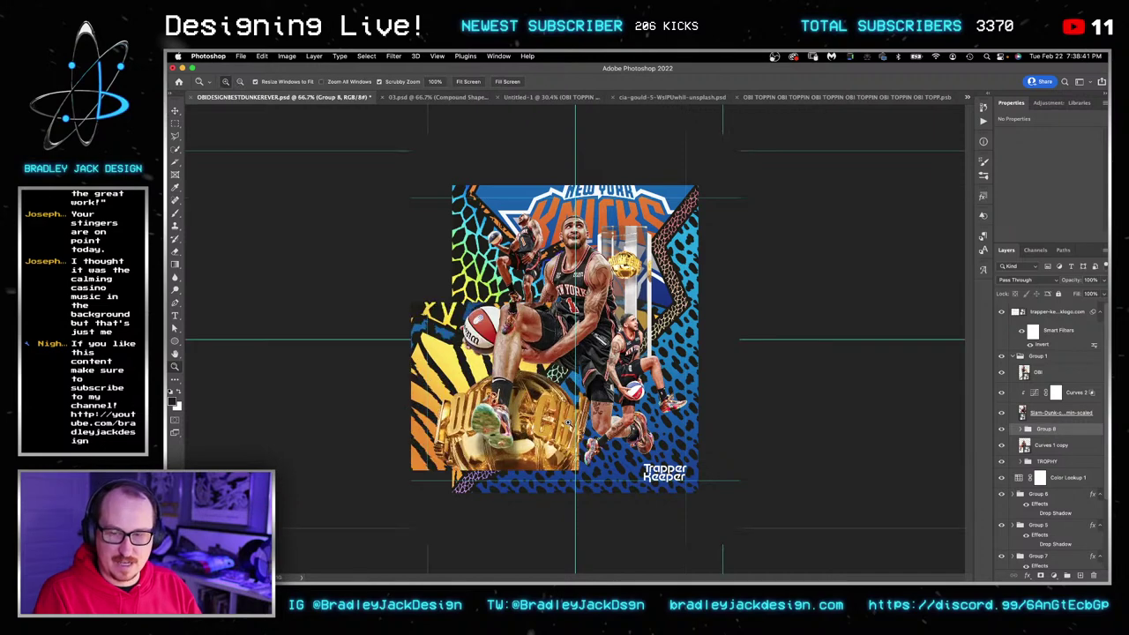
click(564, 420)
key(v)
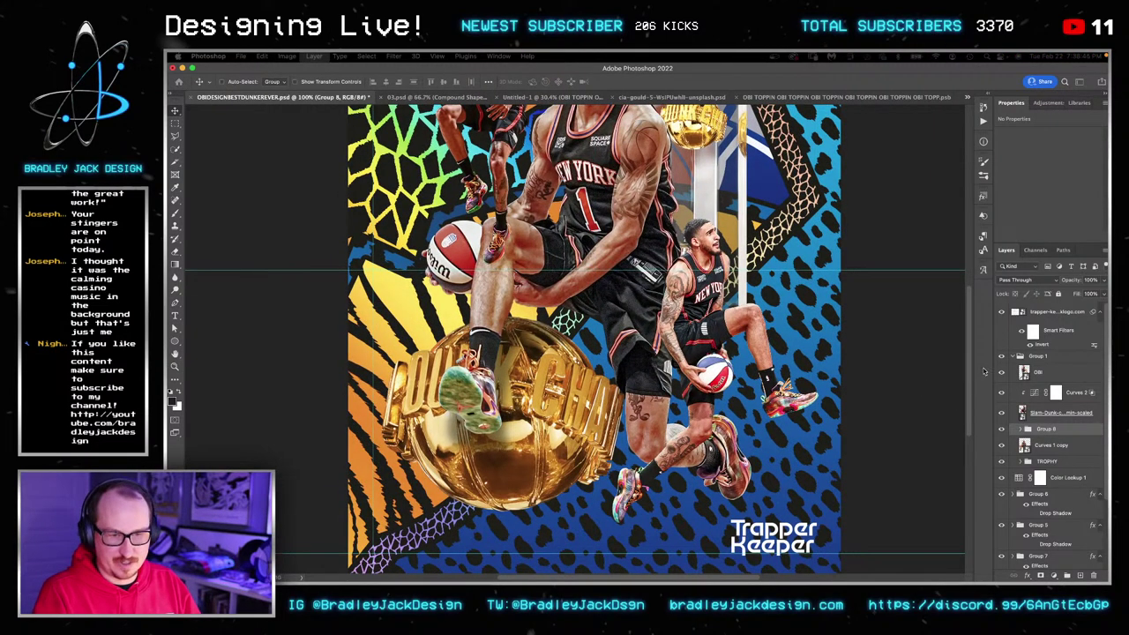
Add two new layers above the gold ball group, filling the lower one with black and the upper one with white.
key(super+alt+shift+n)
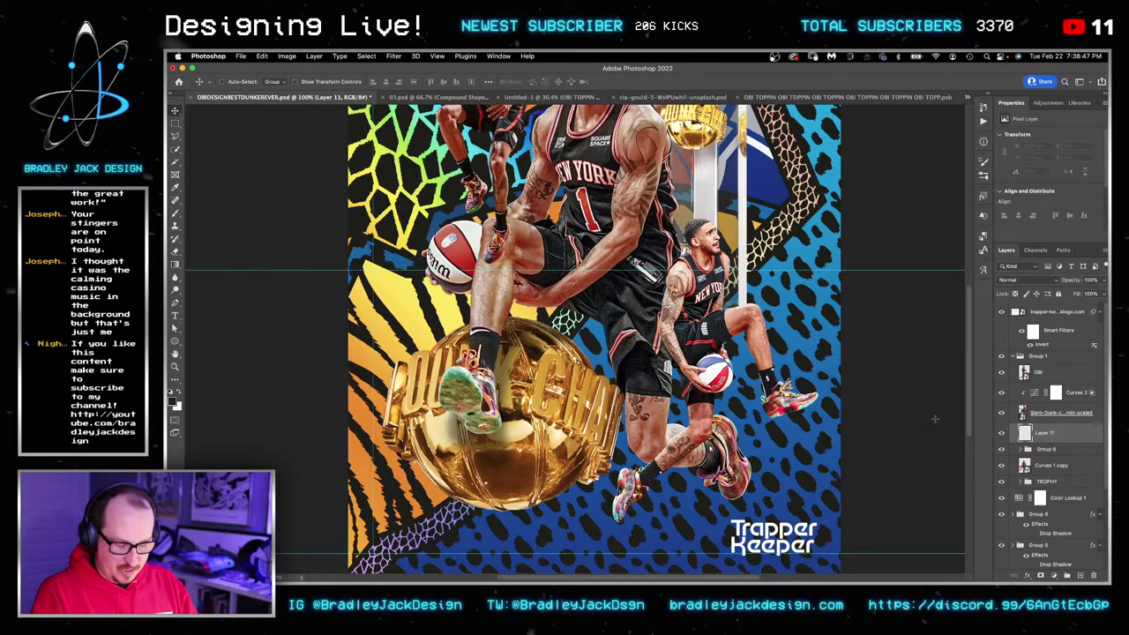
key(g)
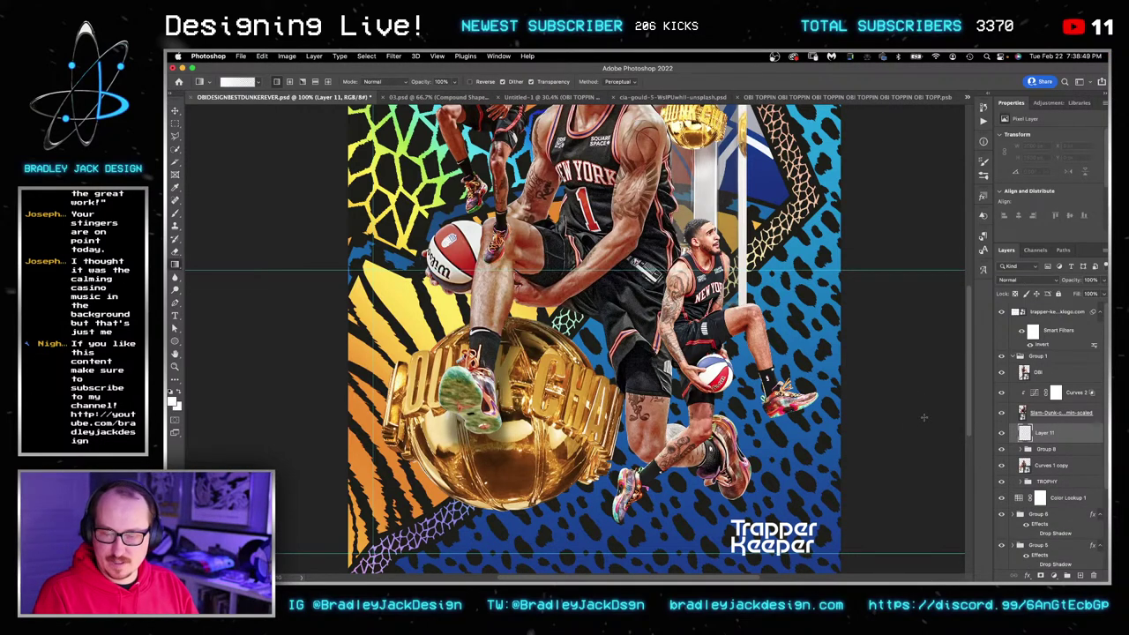
drag(911, 417, 964, 417)
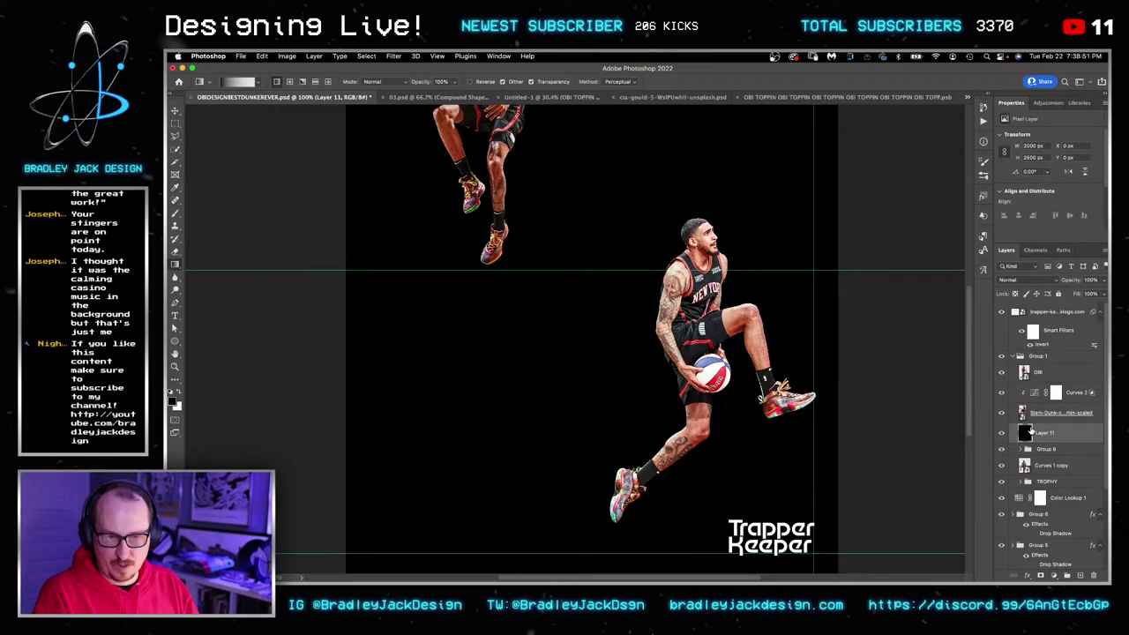
key(super+alt+shift+n)
key(x)
drag(891, 413, 959, 412)
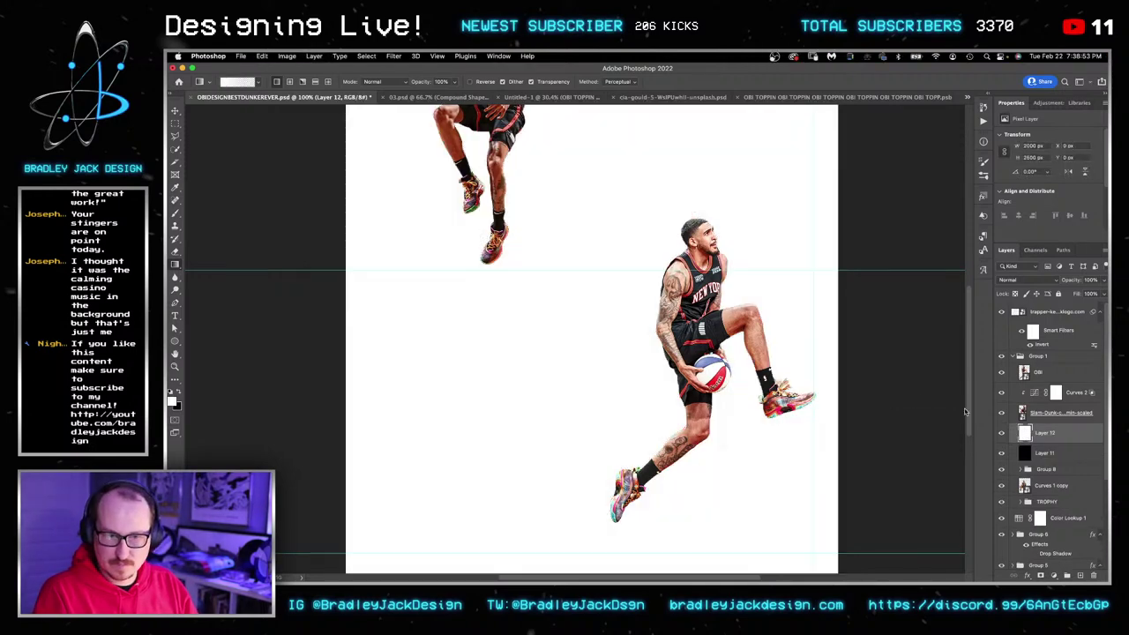
Clip the black and white layers to the gold ball group and hide the white layer.
alt+click(1022, 460)
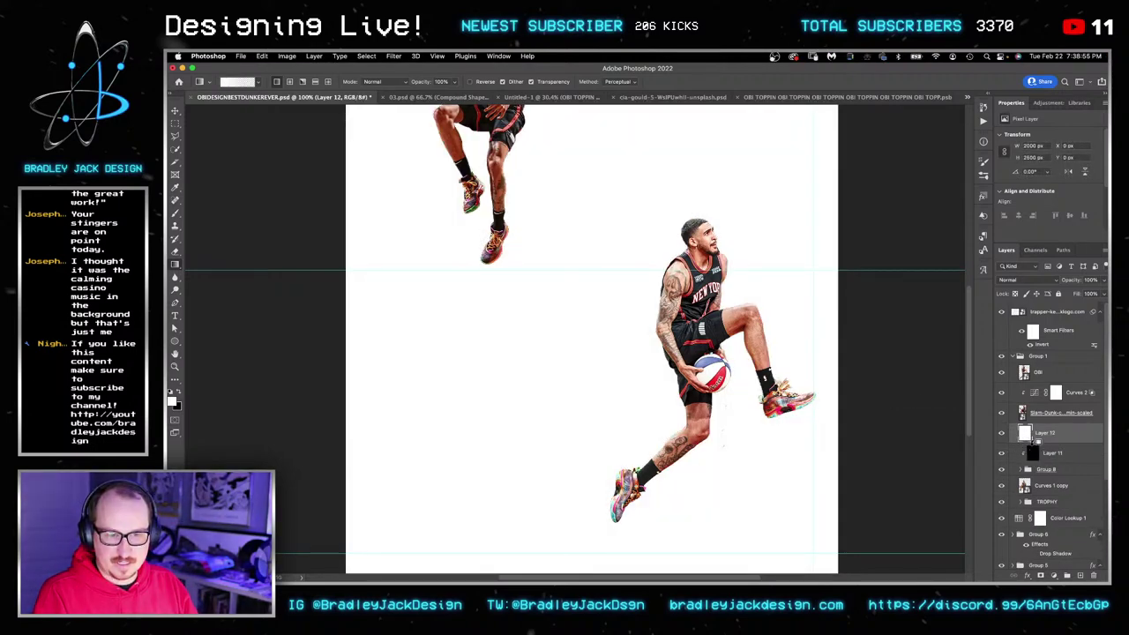
alt+click(1028, 443)
drag(1002, 433, 1002, 453)
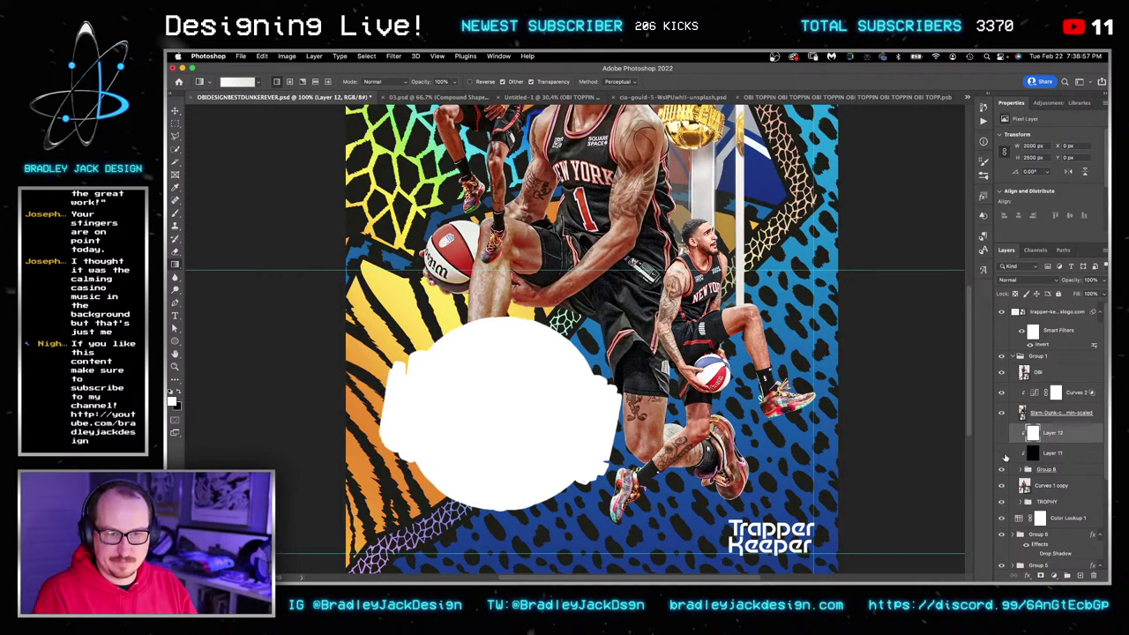
Restrict the black layer to the gold ball's shadows by lowering its Blend If underlying white limit to about 112.
double_click(1067, 455)
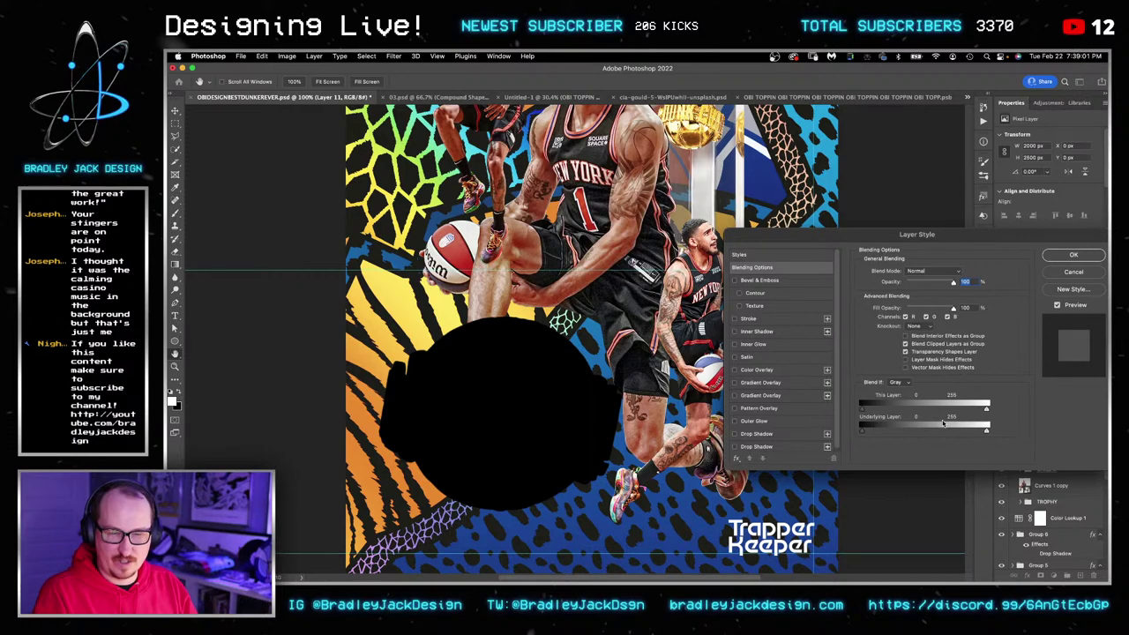
drag(986, 431, 948, 433)
mouse_move(864, 432)
mouse_down()
mouse_move(1021, 435)
mouse_move(858, 432)
mouse_up()
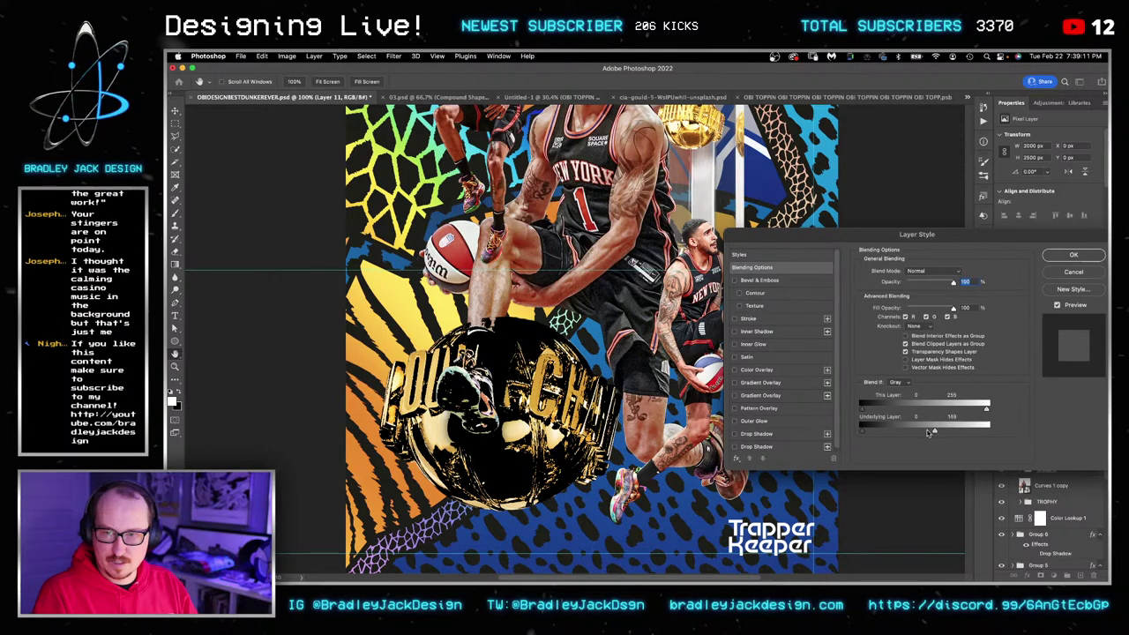
drag(940, 433, 916, 431)
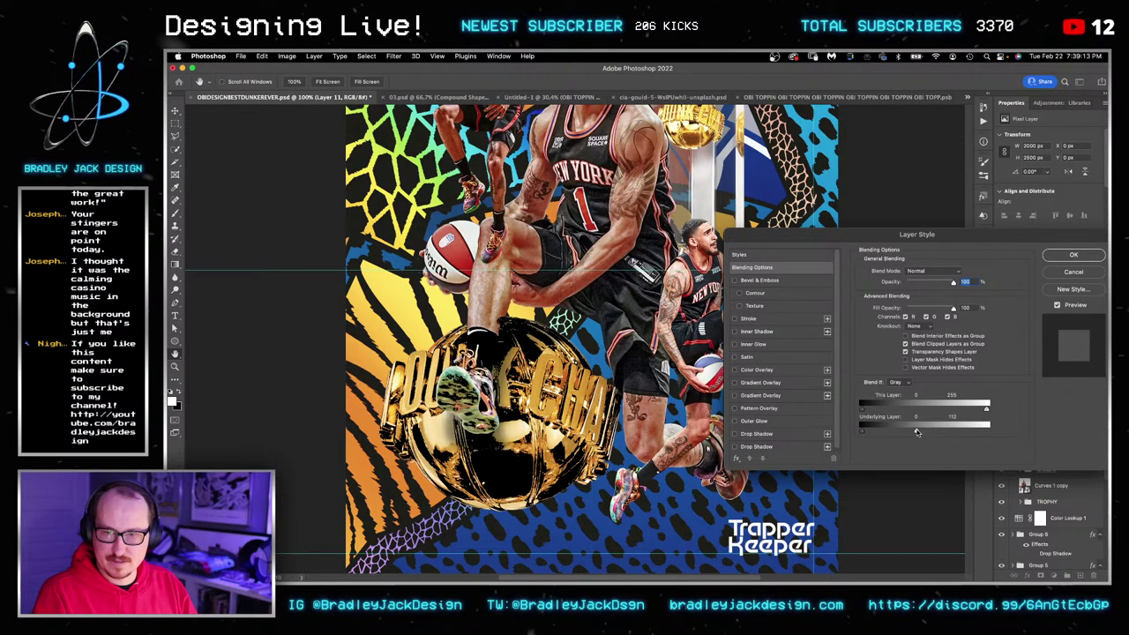
click(1089, 256)
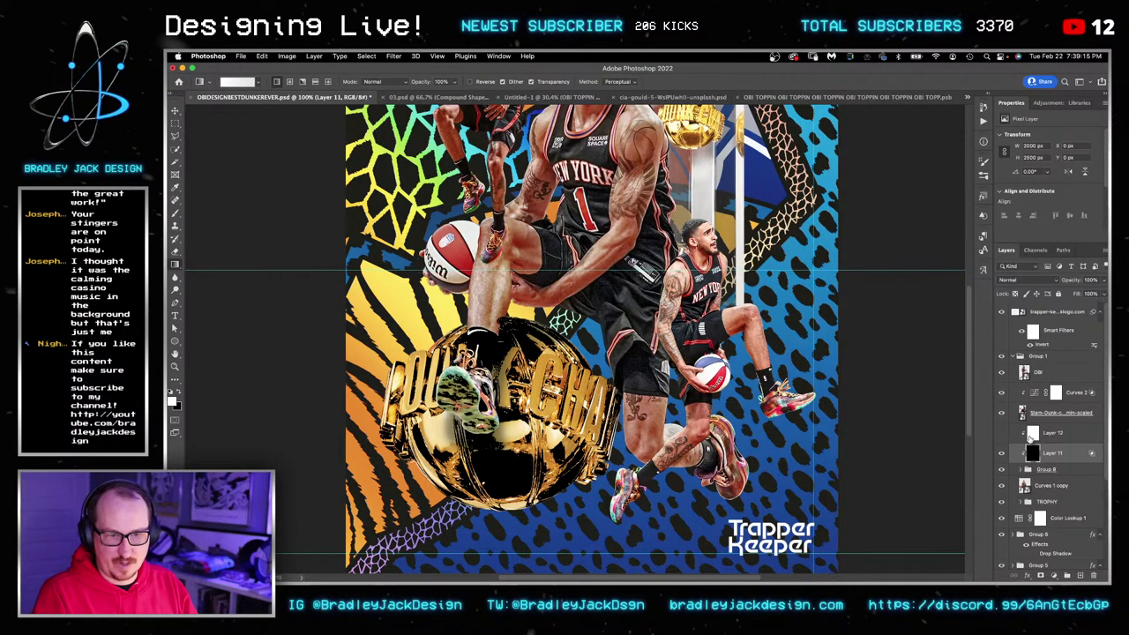
Show the white layer and restrict it to the gold ball's highlights by raising its Blend If underlying black limit.
click(1003, 433)
double_click(1075, 437)
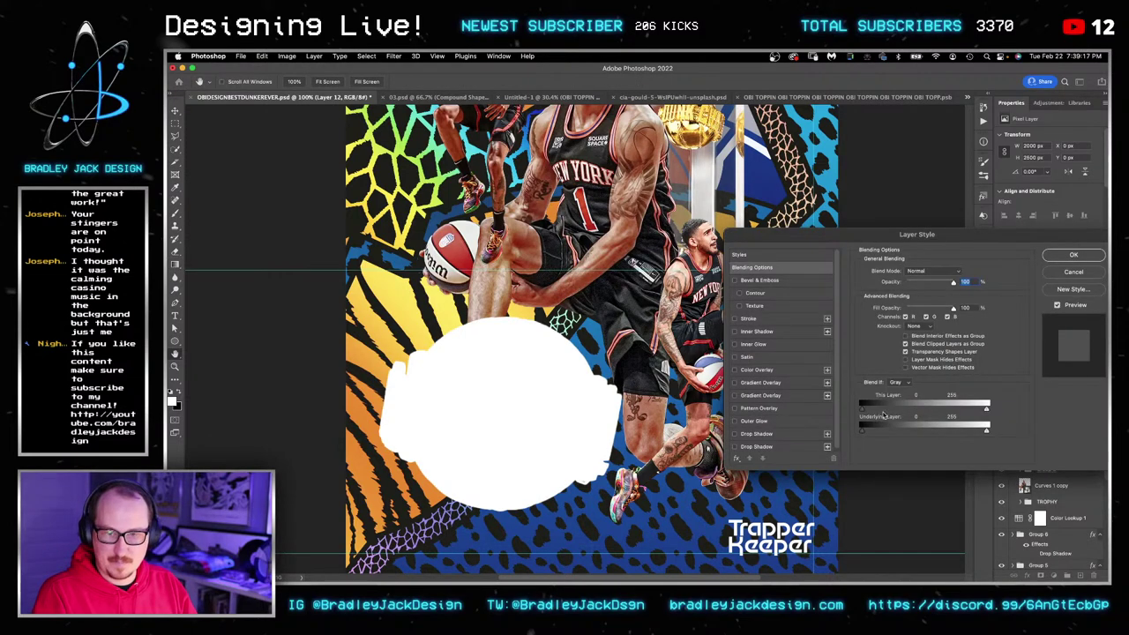
drag(862, 430, 952, 430)
key(Return)
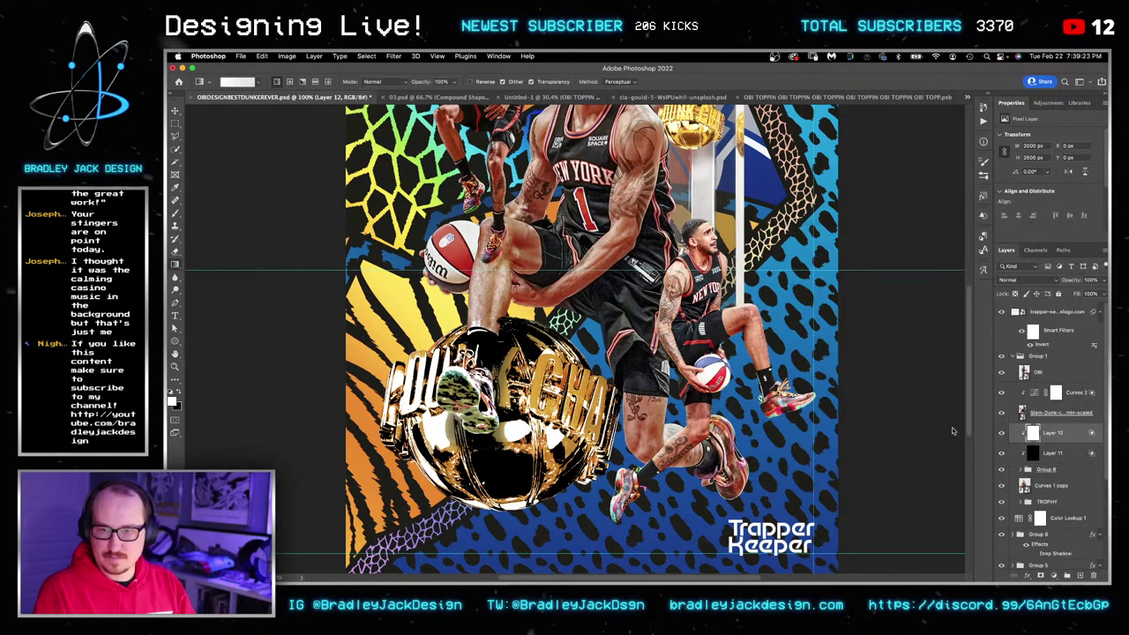
key(ctrl+0)
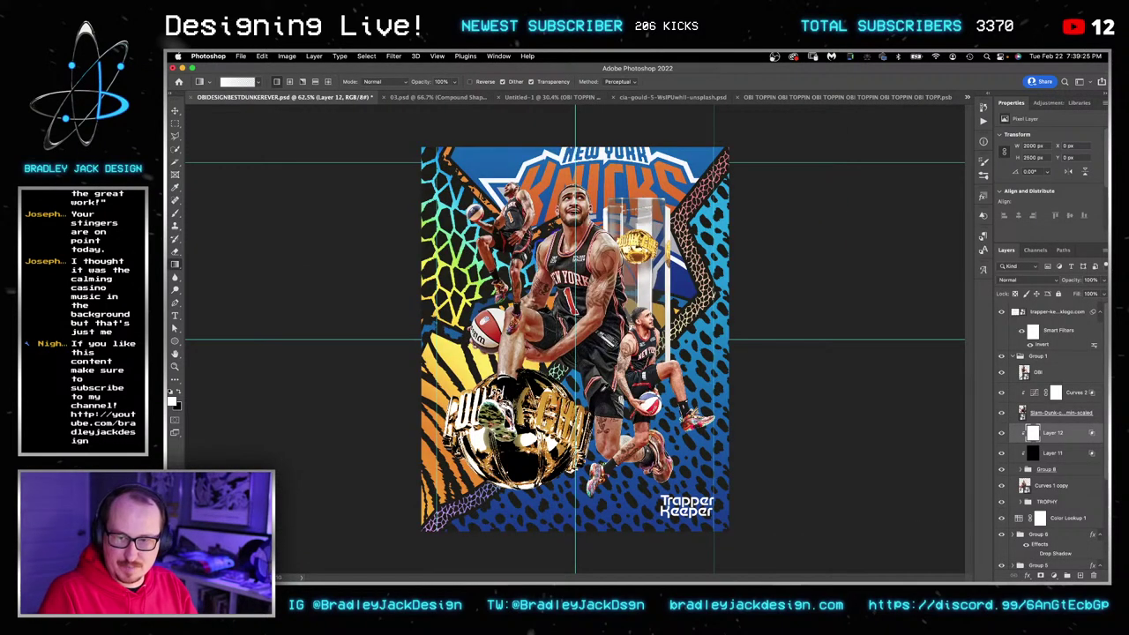
key(v)
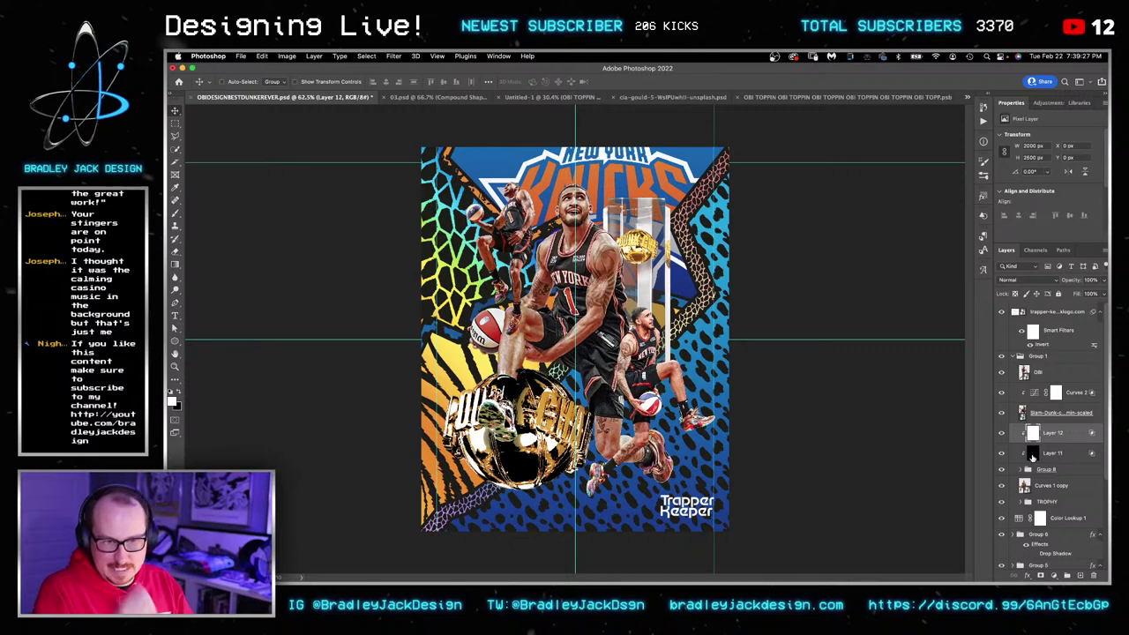
Refill the black shadow layer over the gold ball with a very dark gray.
click(1035, 454)
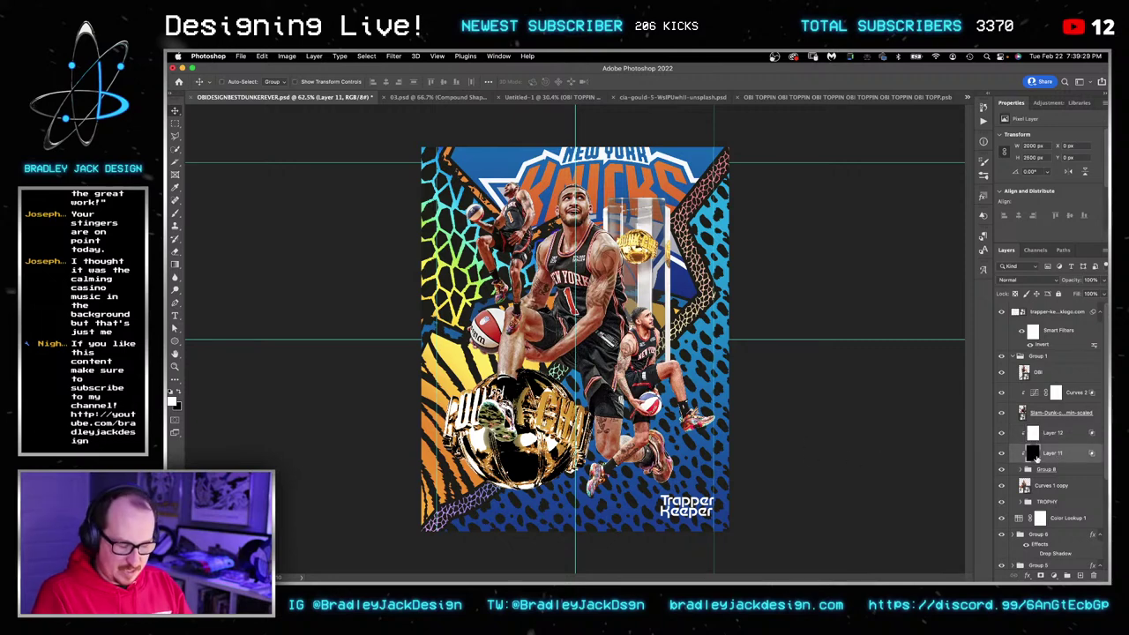
key(i)
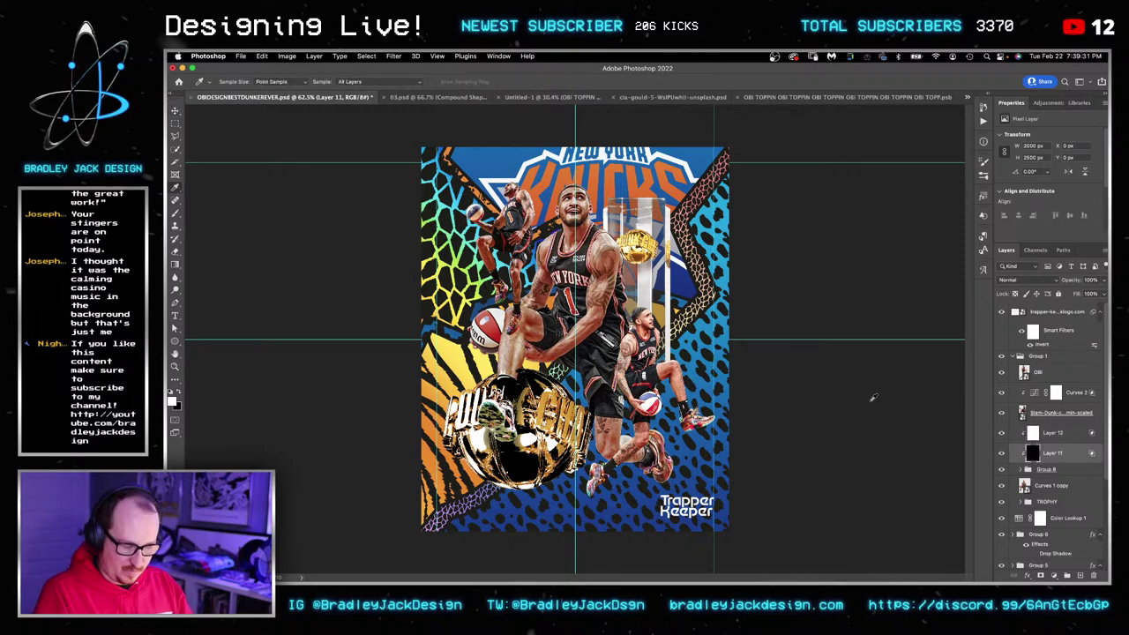
key(x)
key(g)
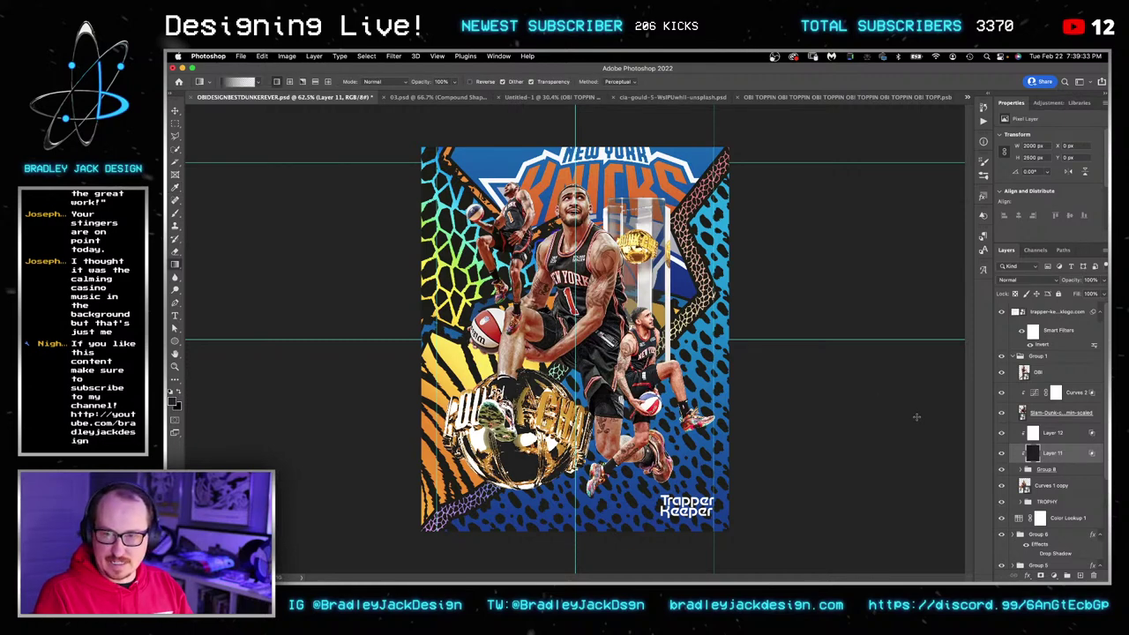
key(v)
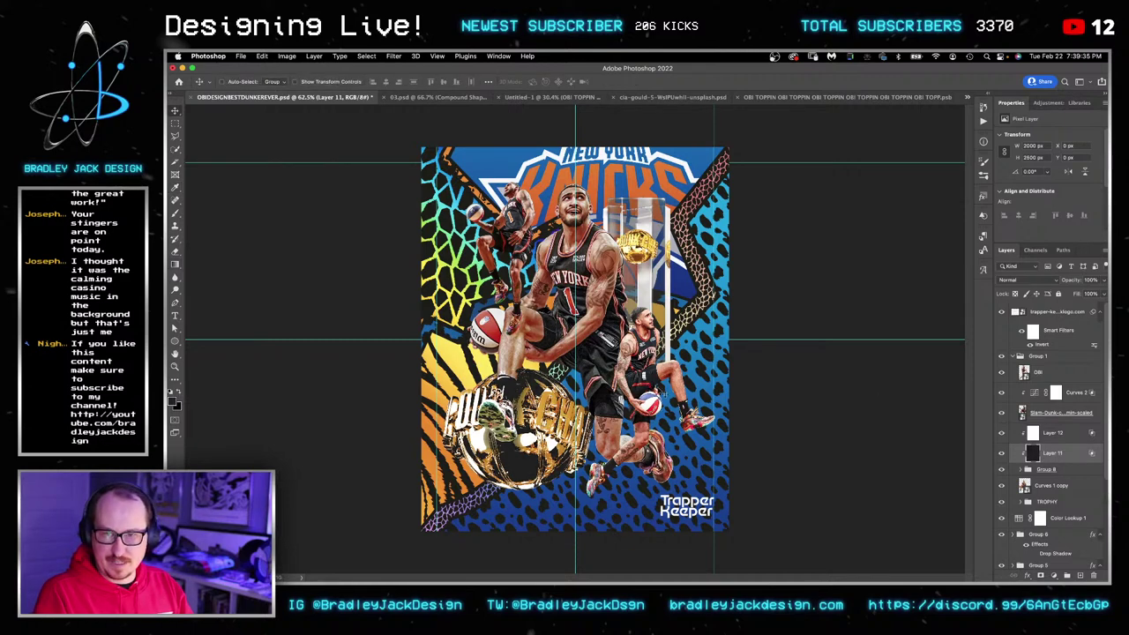
Try the white and dark contrast layers on all the artwork by moving both above Group 1 and clipping them to it.
shift+click(1053, 433)
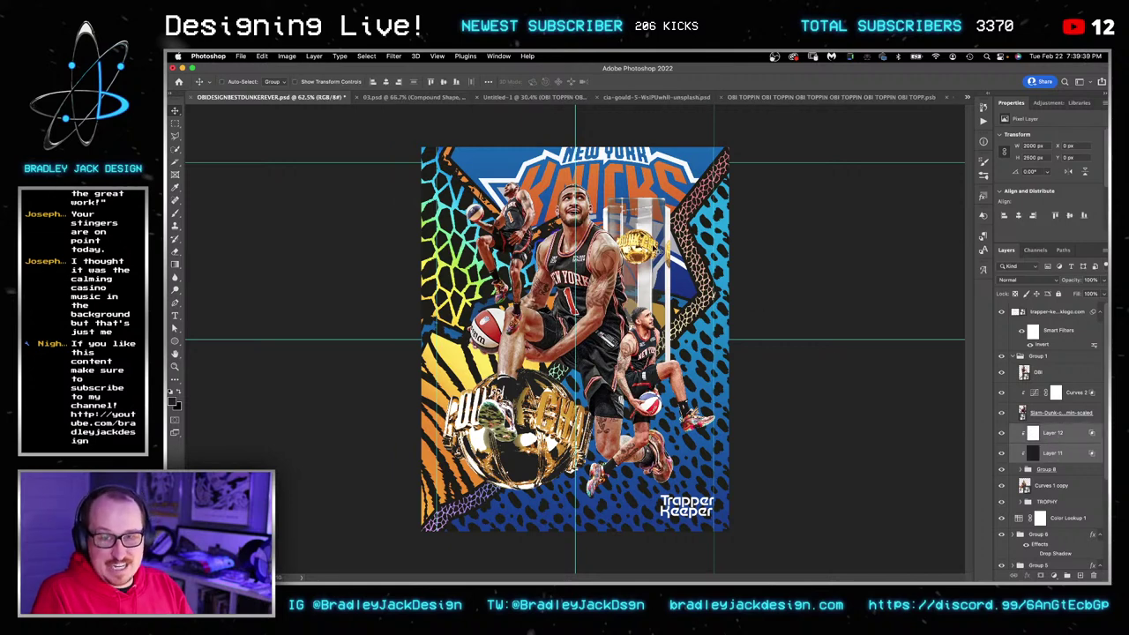
right_click(647, 221)
click(663, 236)
click(1065, 436)
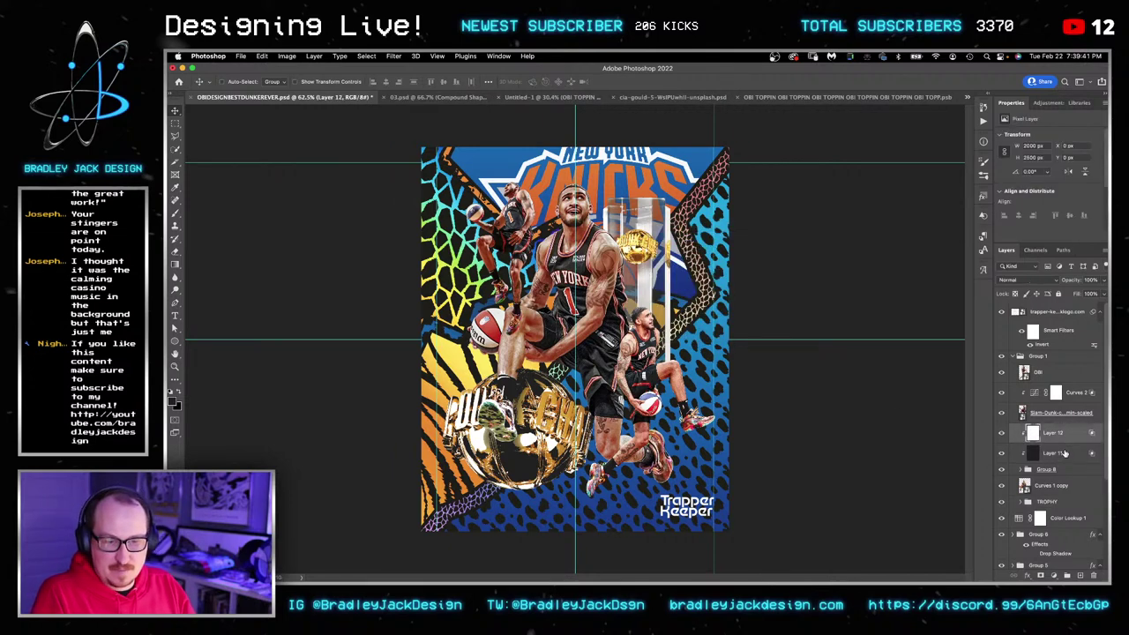
shift+click(1064, 453)
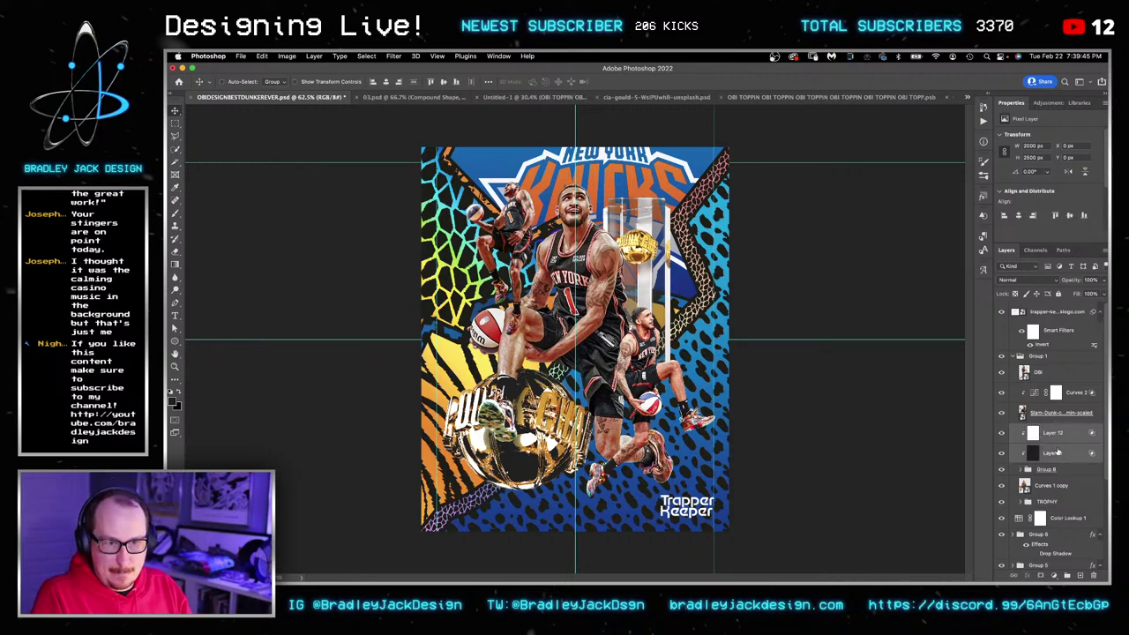
drag(1055, 435, 1037, 381)
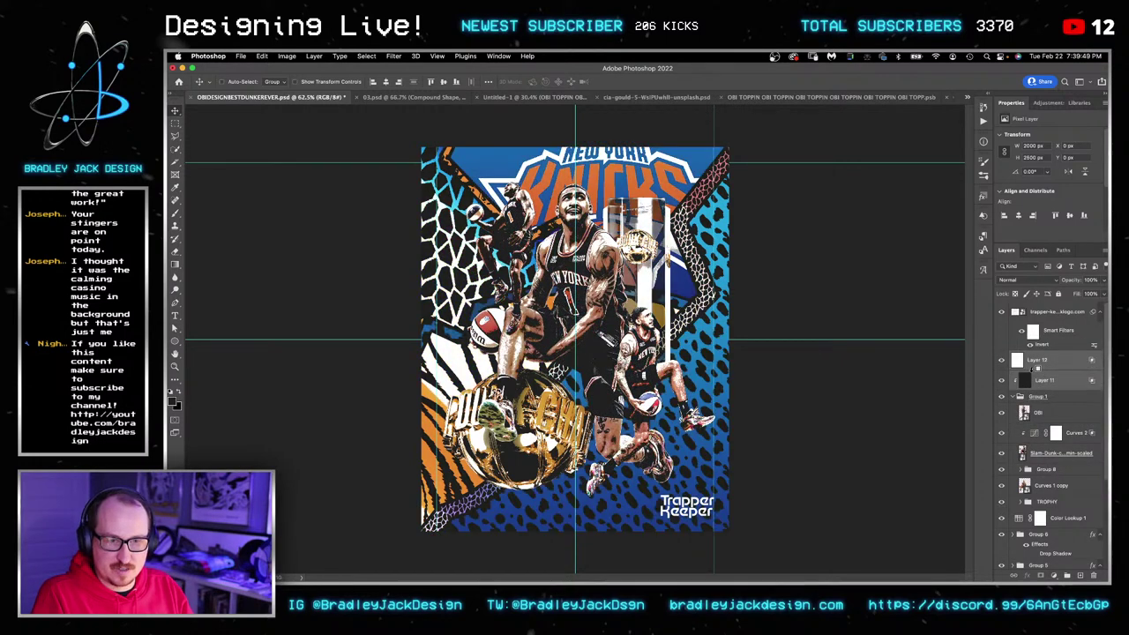
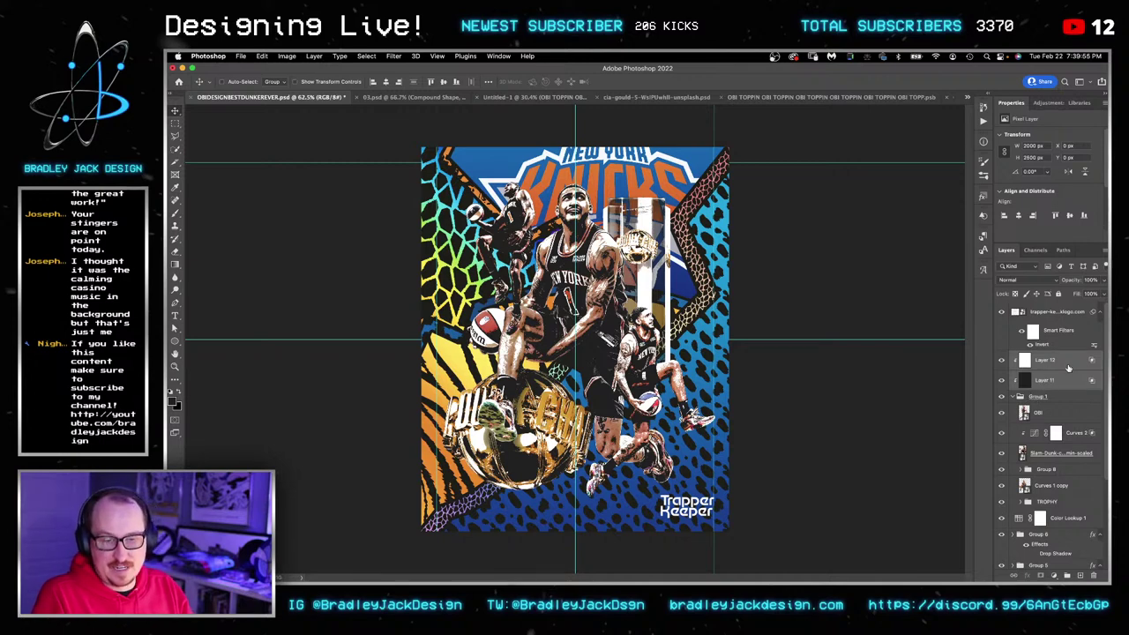
Move the white and dark contrast layers directly above the TROPHY group and clip both to it.
drag(1061, 382, 1065, 491)
alt+click(1063, 479)
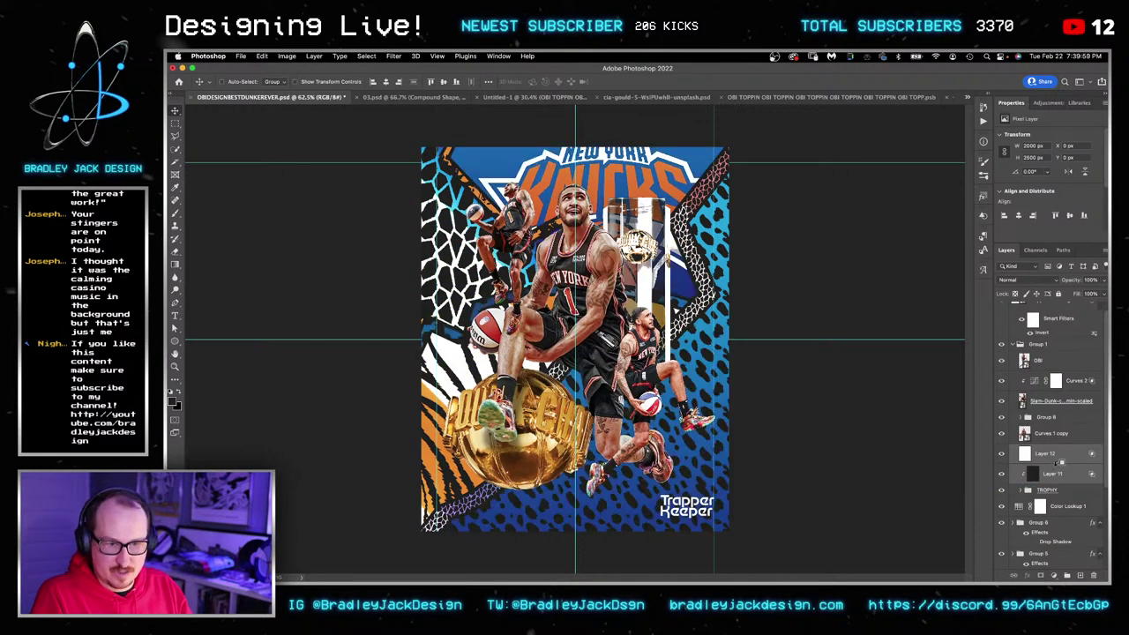
alt+click(1058, 463)
scroll(1055, 463, down, 2)
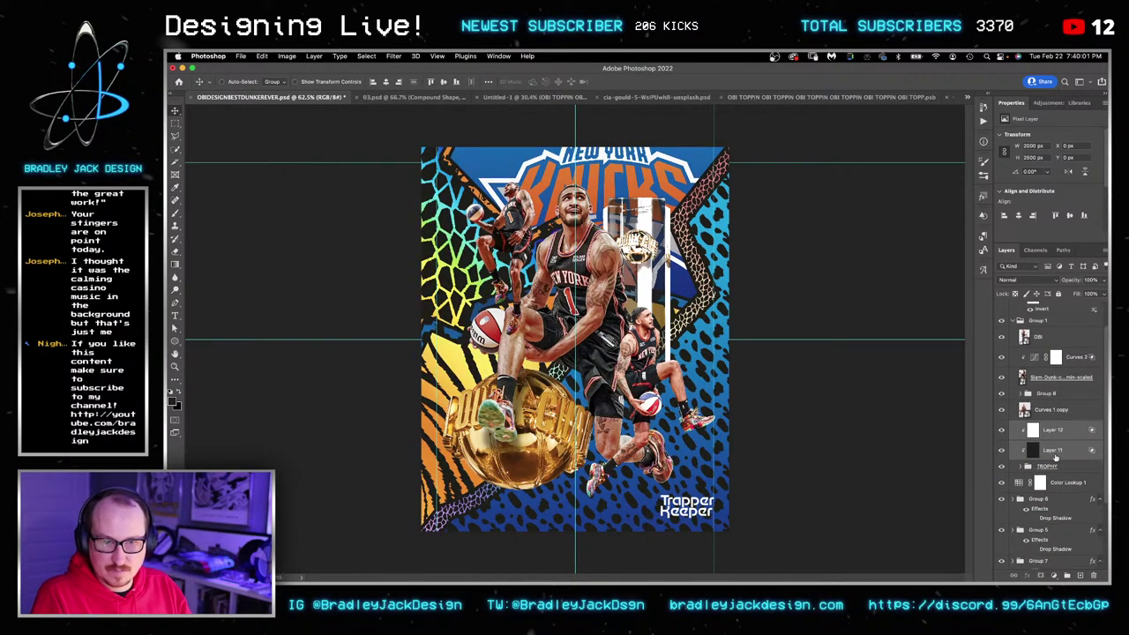
scroll(1054, 456, down, 3)
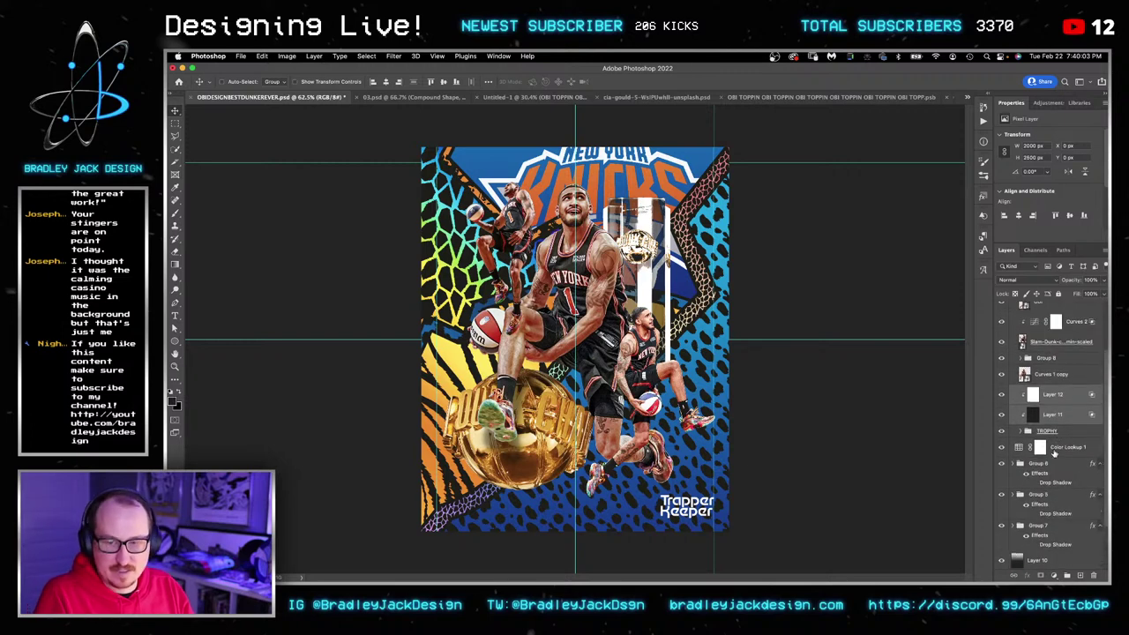
scroll(1024, 446, up, 1)
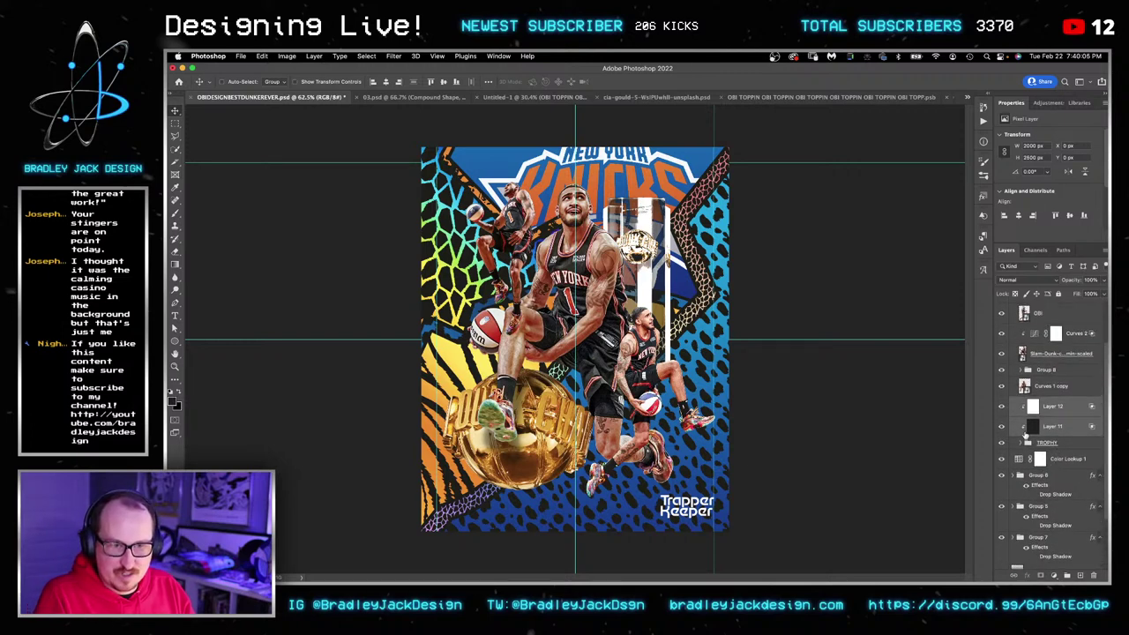
Identify the gold ball's group by toggling its visibility and rename it GOLD BALL.
click(1001, 371)
click(1001, 370)
double_click(1049, 370)
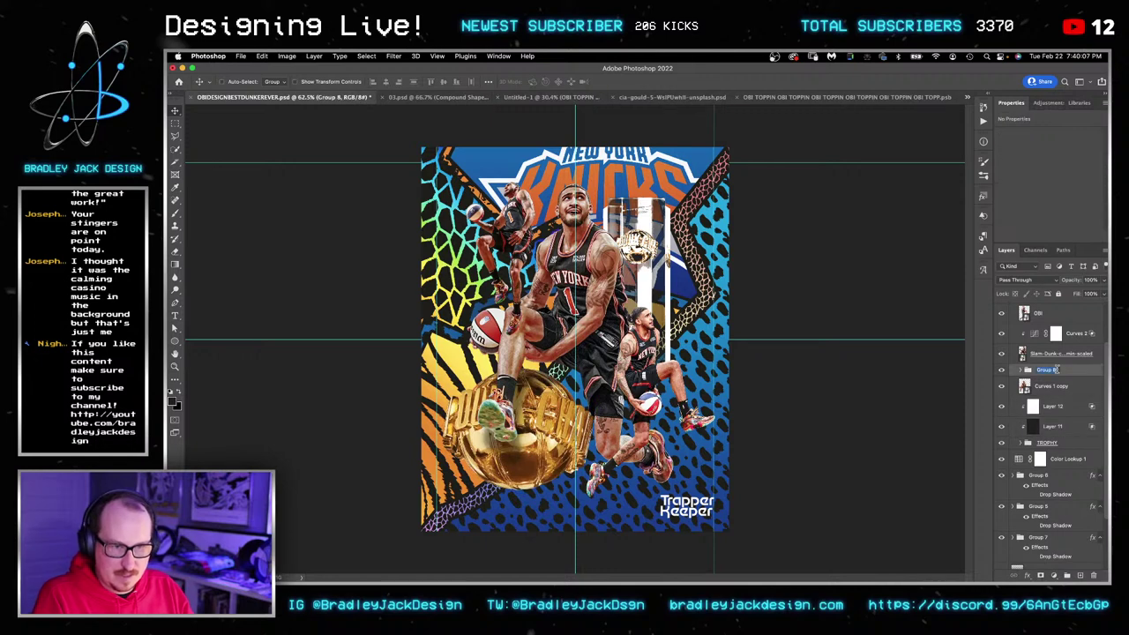
text(GOLD)
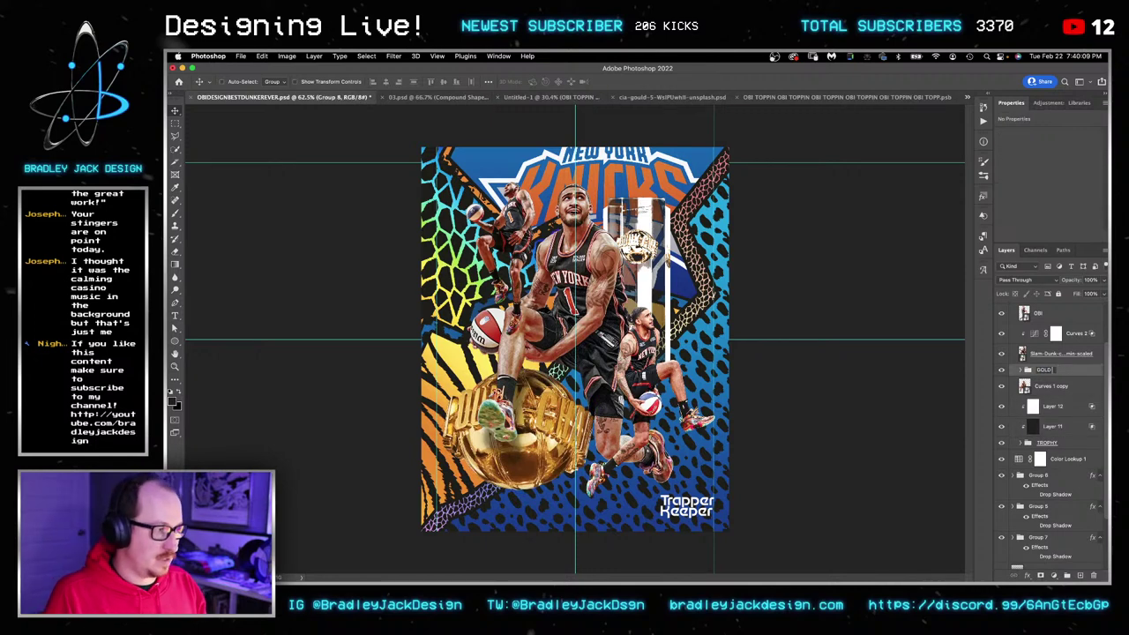
text( BALL)
key(Return)
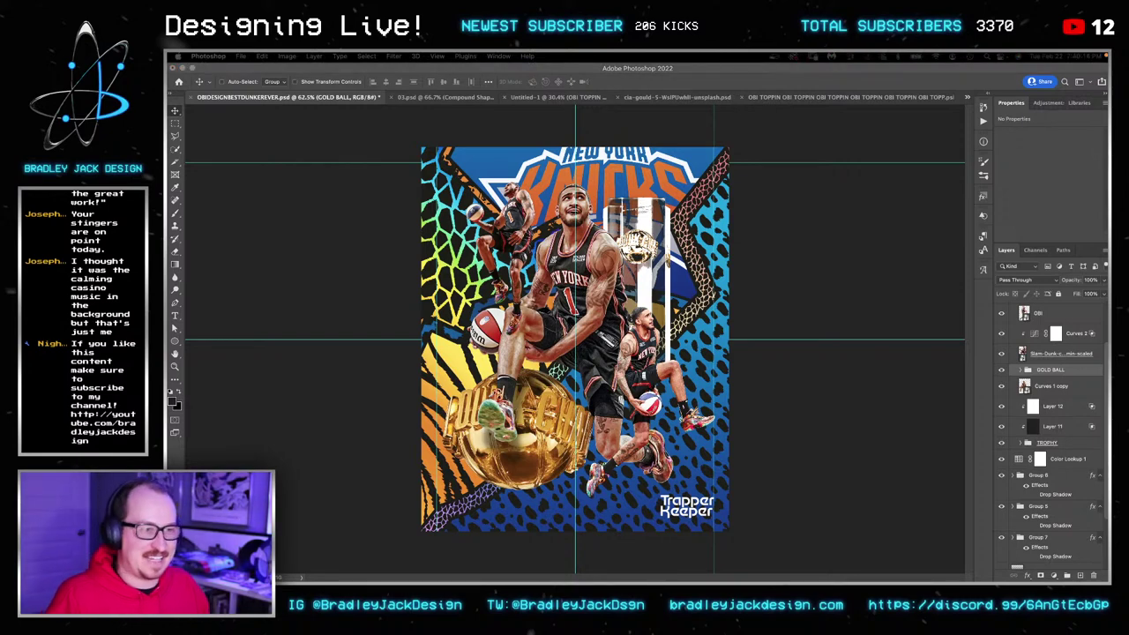
Duplicate the white and dark contrast layers, Layer 12 and Layer 11, directly above the GOLD BALL group and clip both copies to it.
click(890, 454)
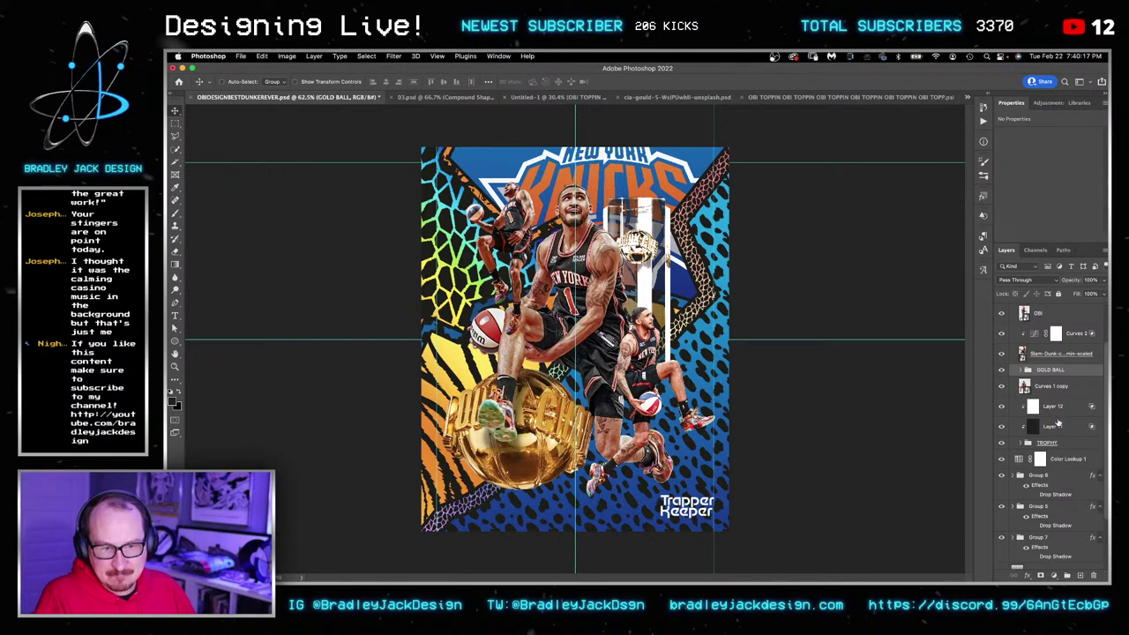
click(1060, 413)
shift+click(1061, 431)
drag(1067, 415, 1057, 364)
alt+click(1058, 401)
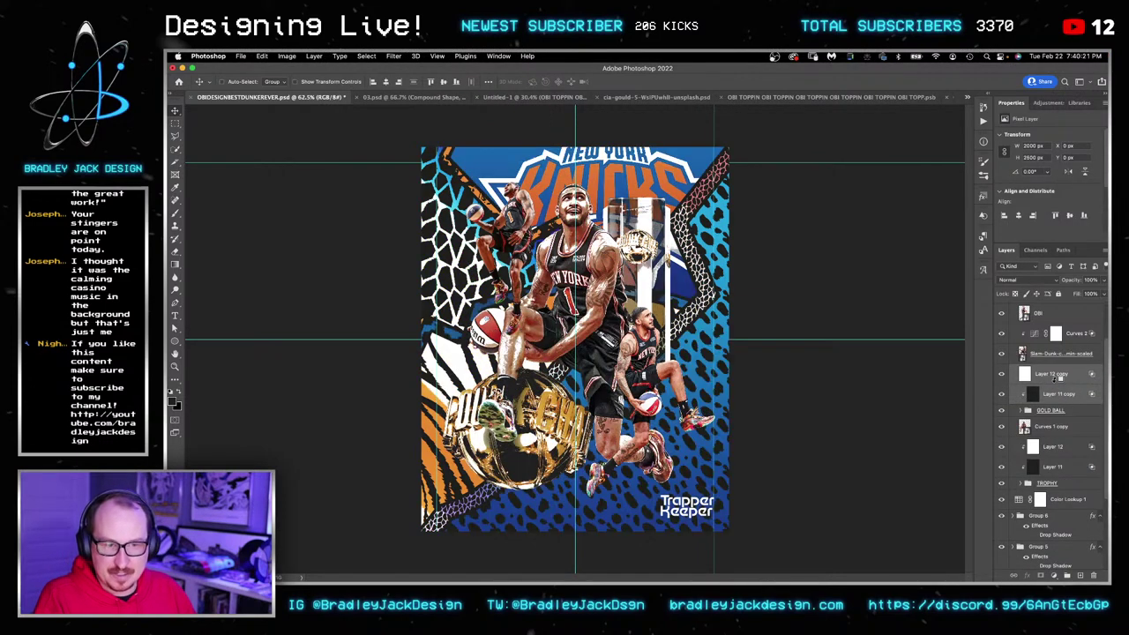
alt+click(1056, 383)
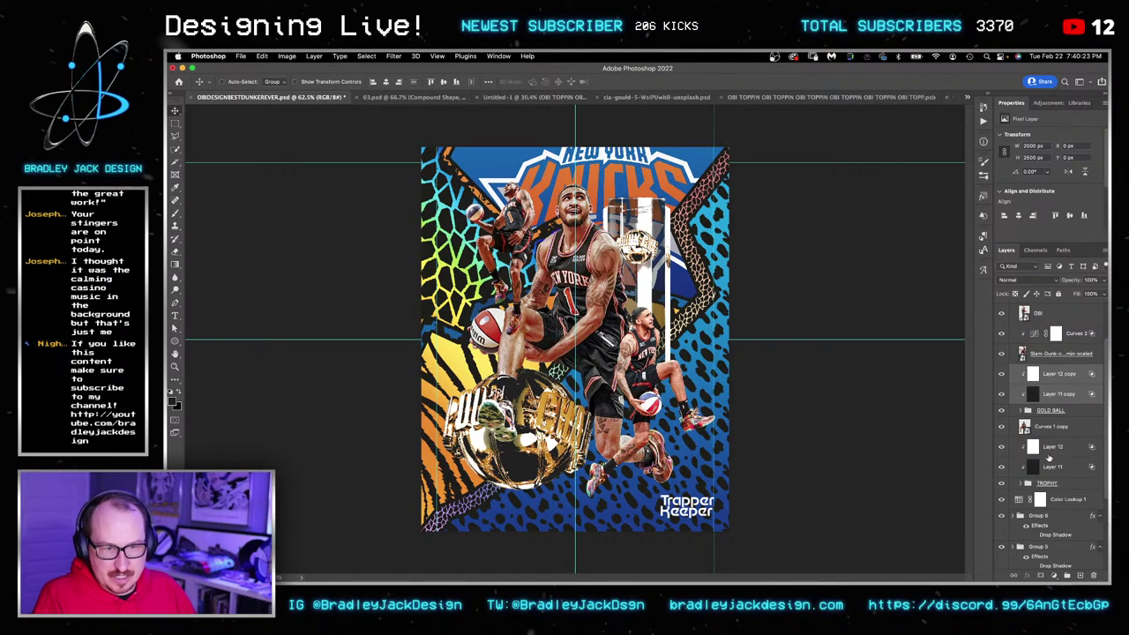
Set the trophy contrast layers' Underlying Layer Blend If limits: black end at 218 for white Layer 12, white end at 152 for dark Layer 11.
double_click(1051, 446)
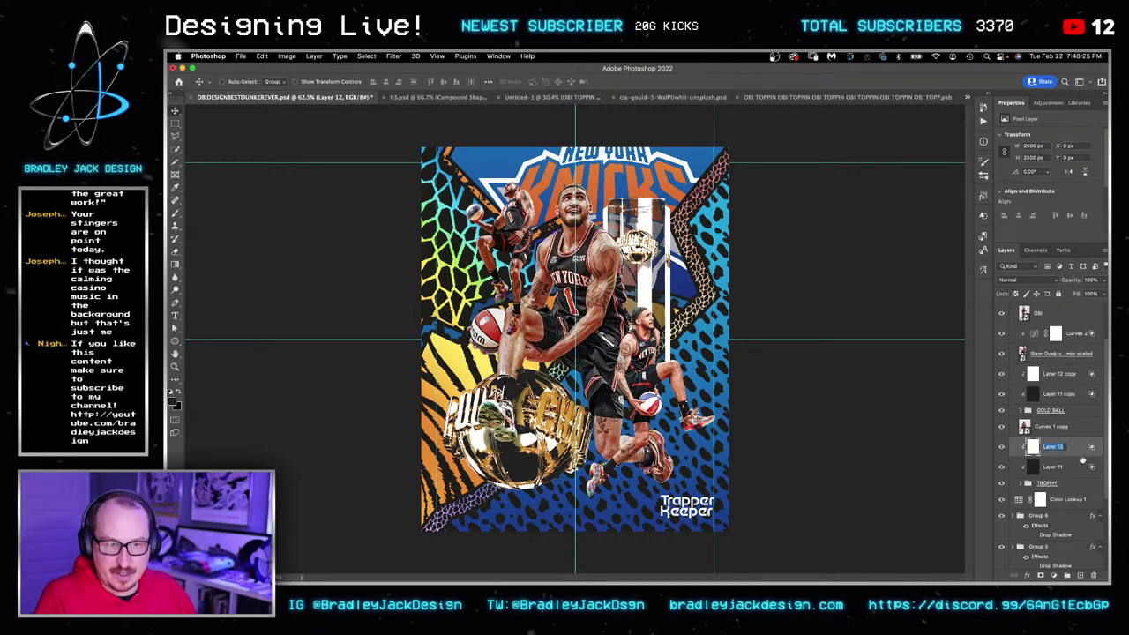
double_click(1072, 451)
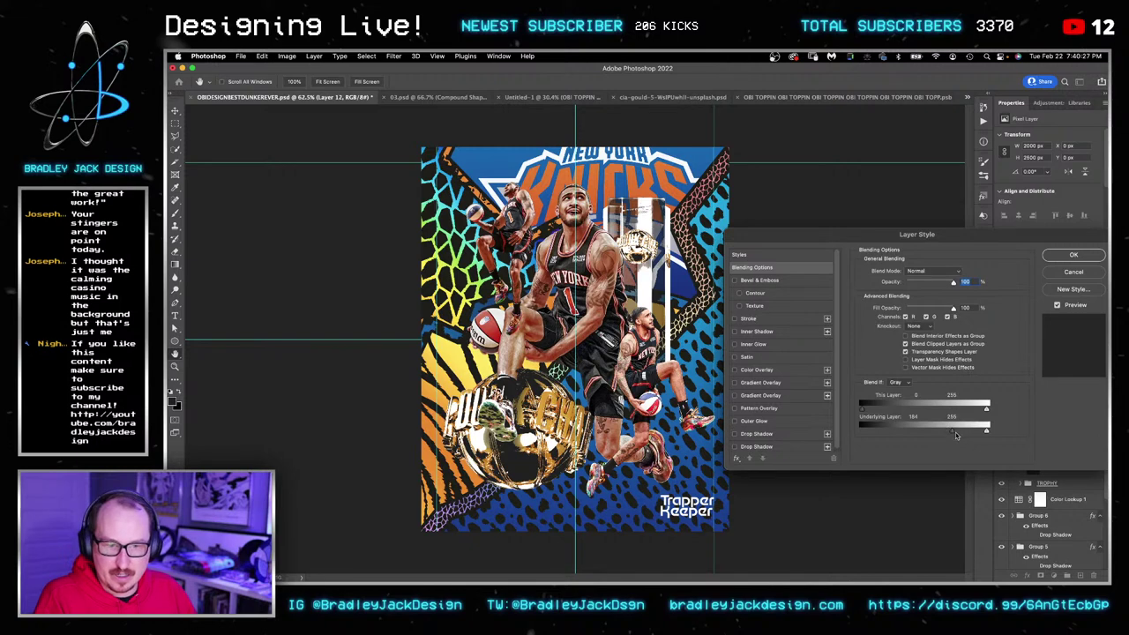
drag(963, 434, 968, 434)
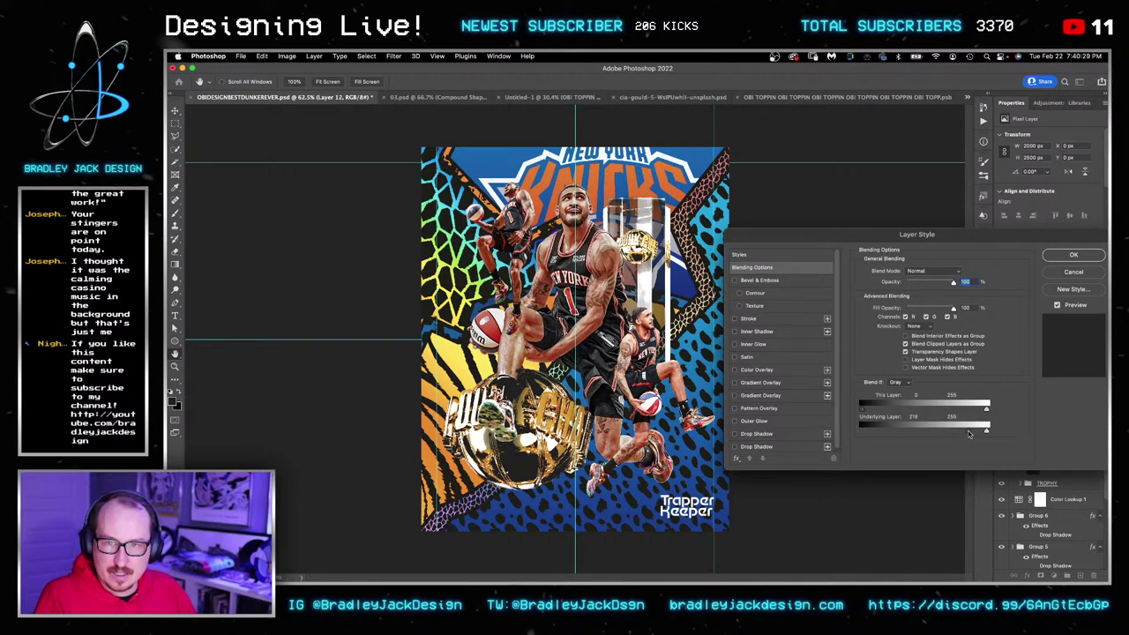
click(1097, 255)
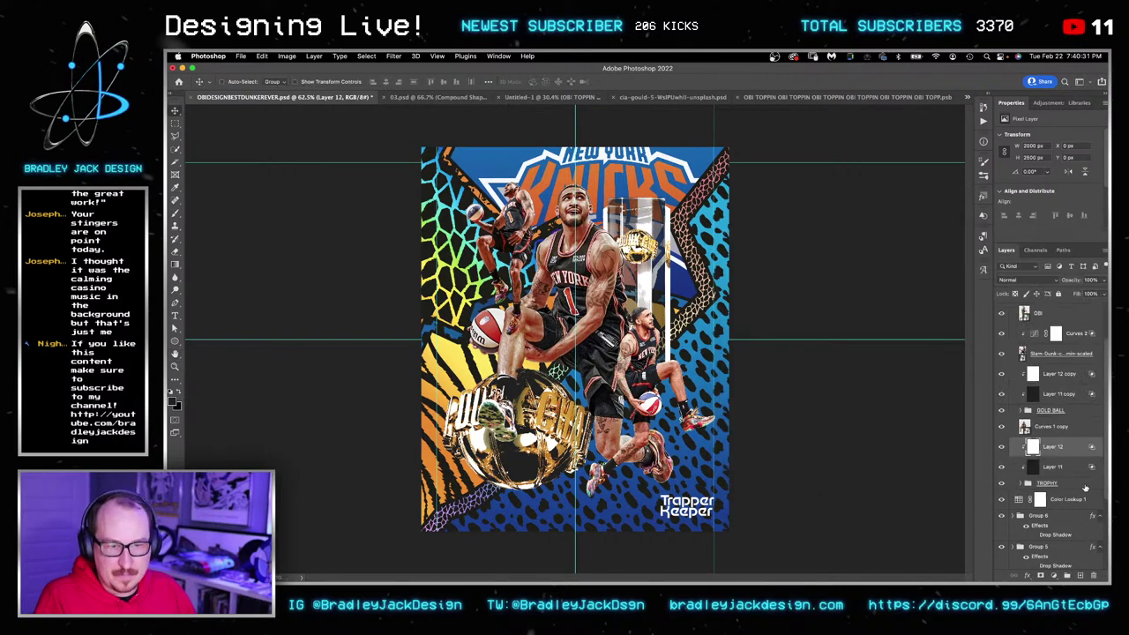
double_click(1076, 468)
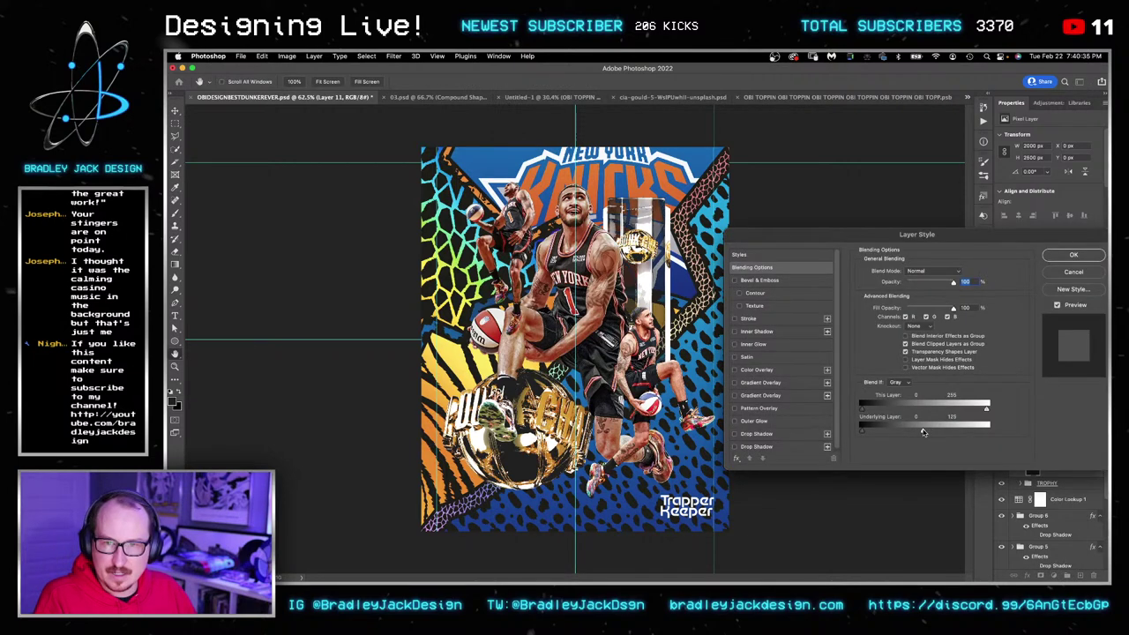
drag(923, 431, 936, 432)
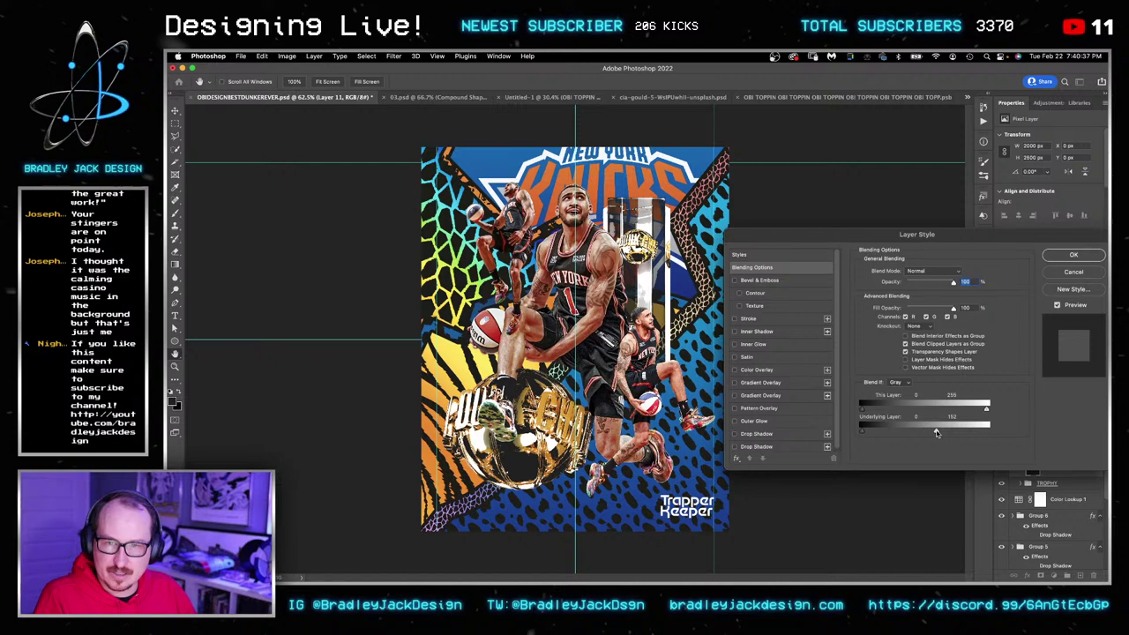
click(1071, 256)
Copy the gold ball's white and dark contrast layers above Curves 2 and clip both to the Slam-Dunk player layer.
shift+click(1055, 393)
shift+click(1049, 381)
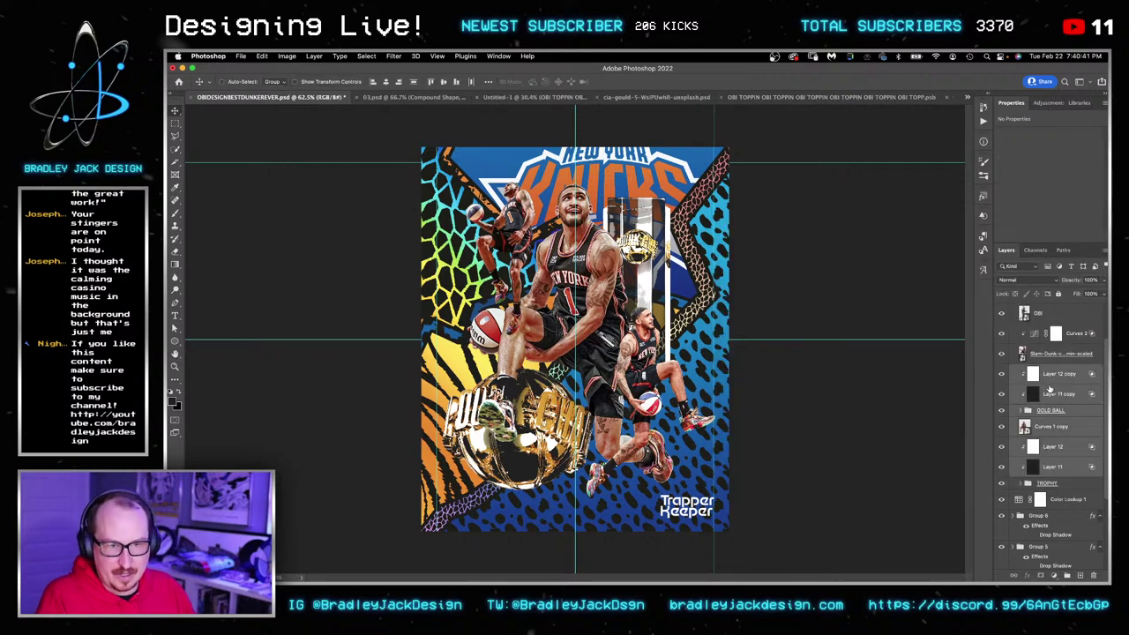
click(1062, 426)
click(1052, 393)
shift+click(1053, 379)
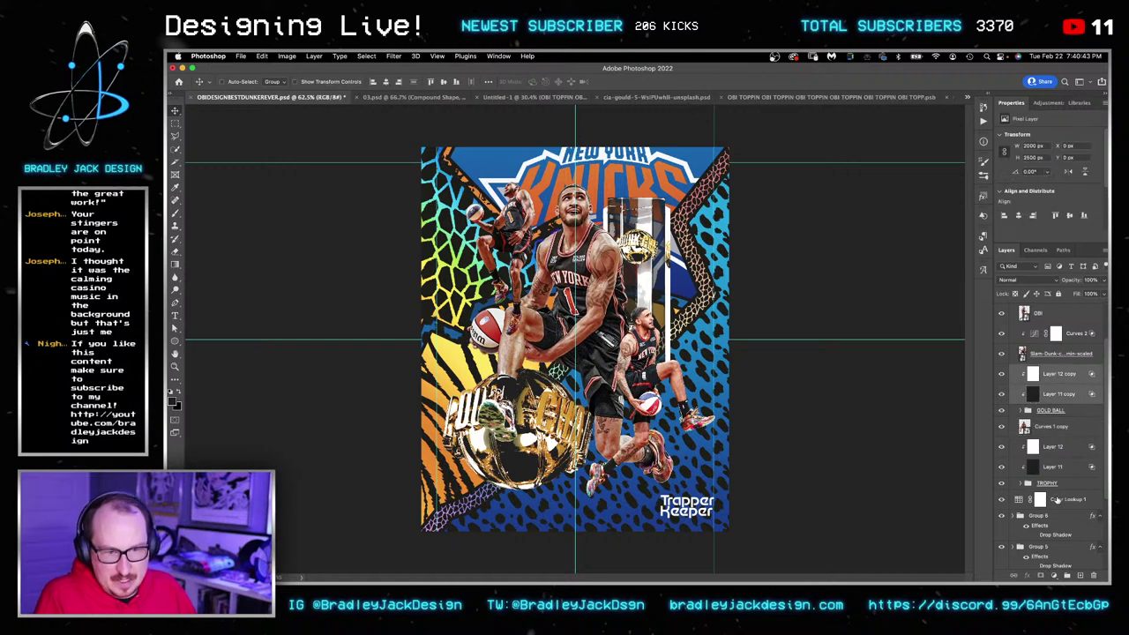
scroll(1057, 441, up, 2)
click(1076, 372)
key(super+v)
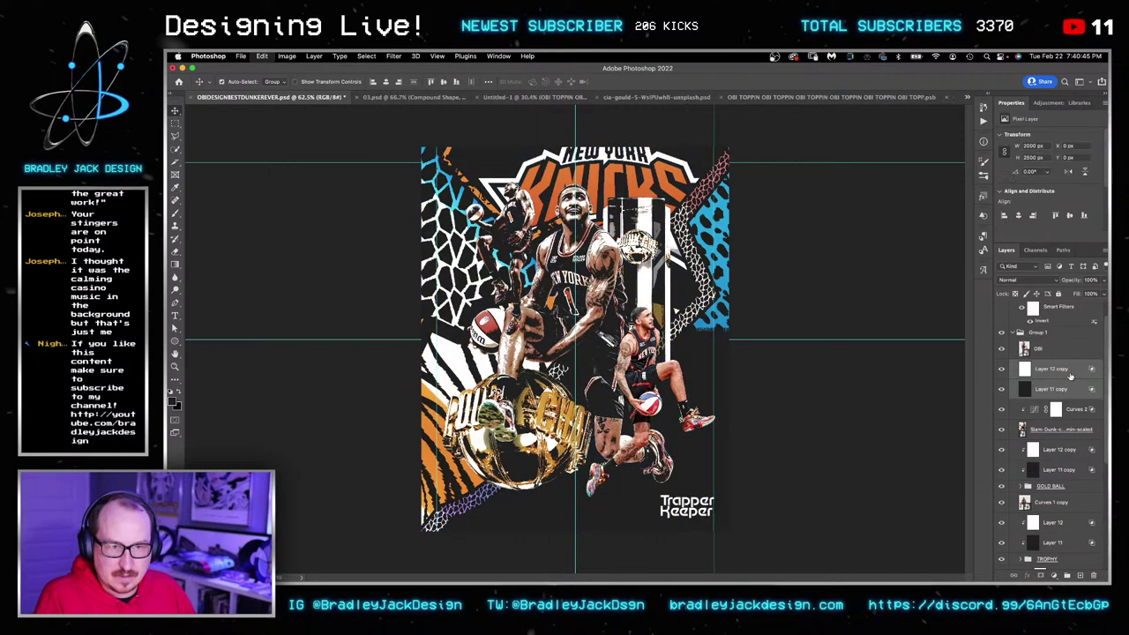
alt+click(1055, 399)
alt+click(1055, 381)
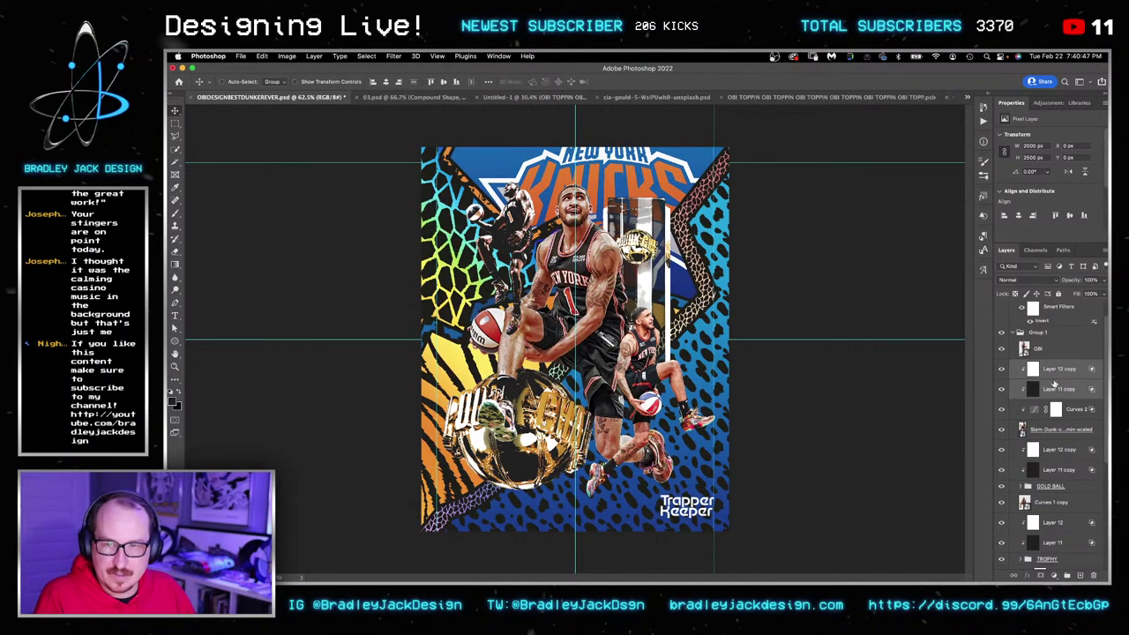
With the dunking player's dark contrast layer hidden, split the white layer's Underlying Layer black limit to 206 / 226.
scroll(1055, 383, up, 1)
key(z)
drag(527, 210, 585, 211)
click(1059, 364)
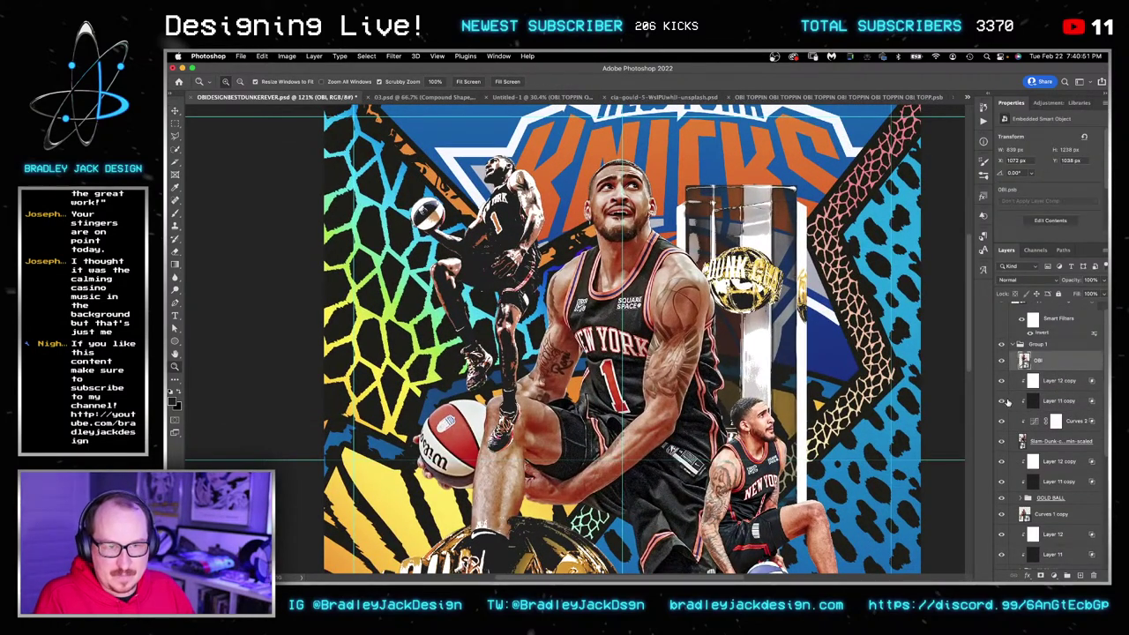
click(1002, 402)
click(1080, 388)
double_click(1081, 389)
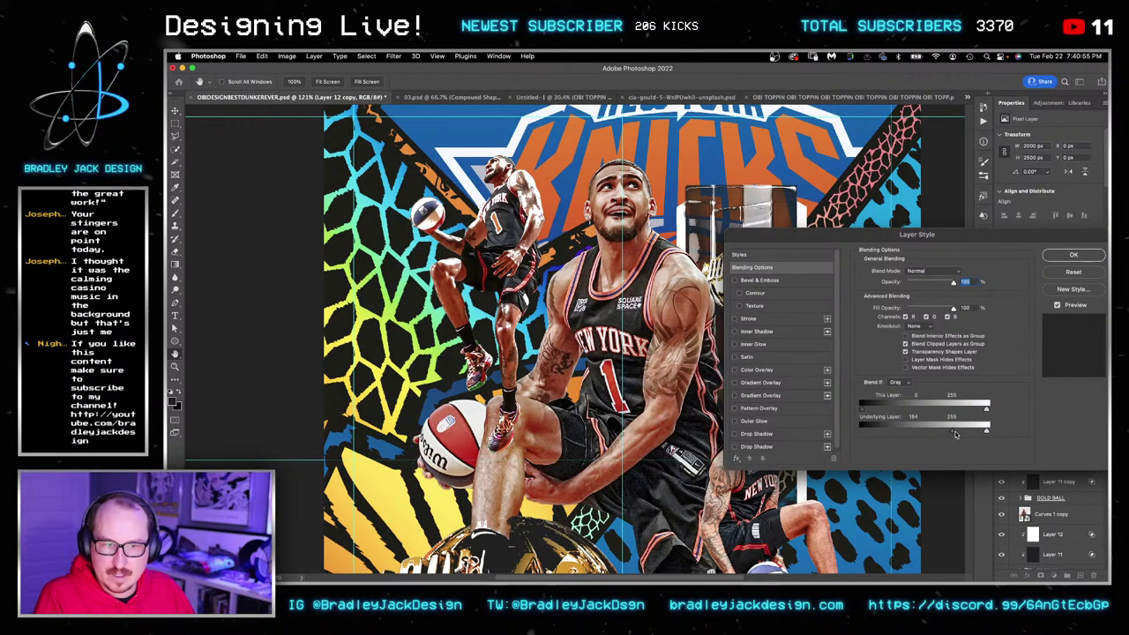
drag(952, 433, 972, 435)
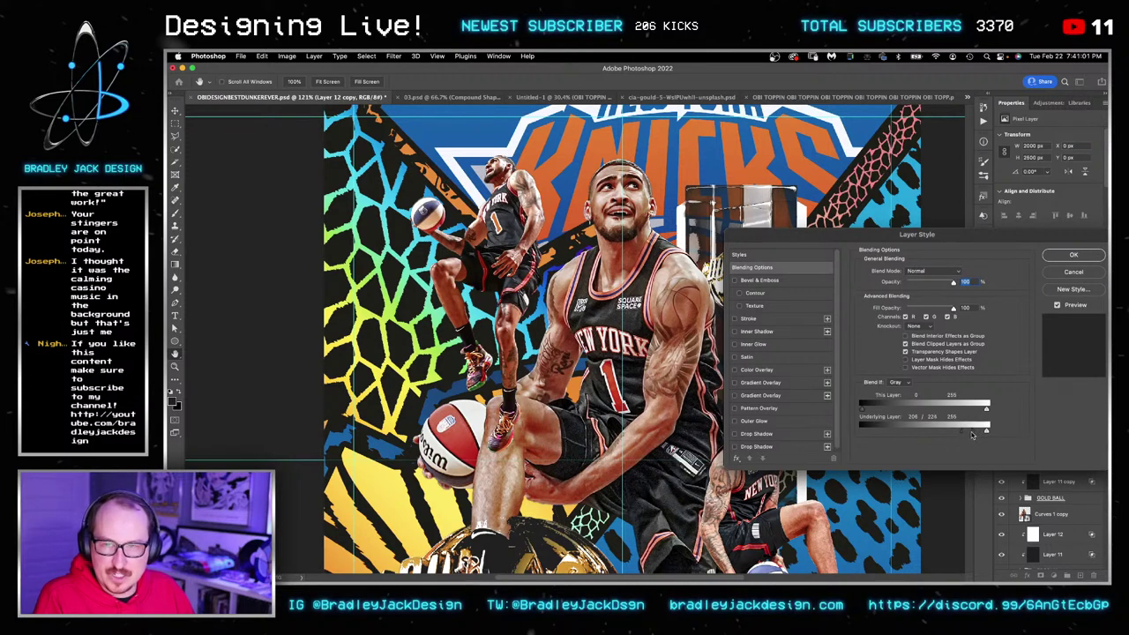
click(1073, 255)
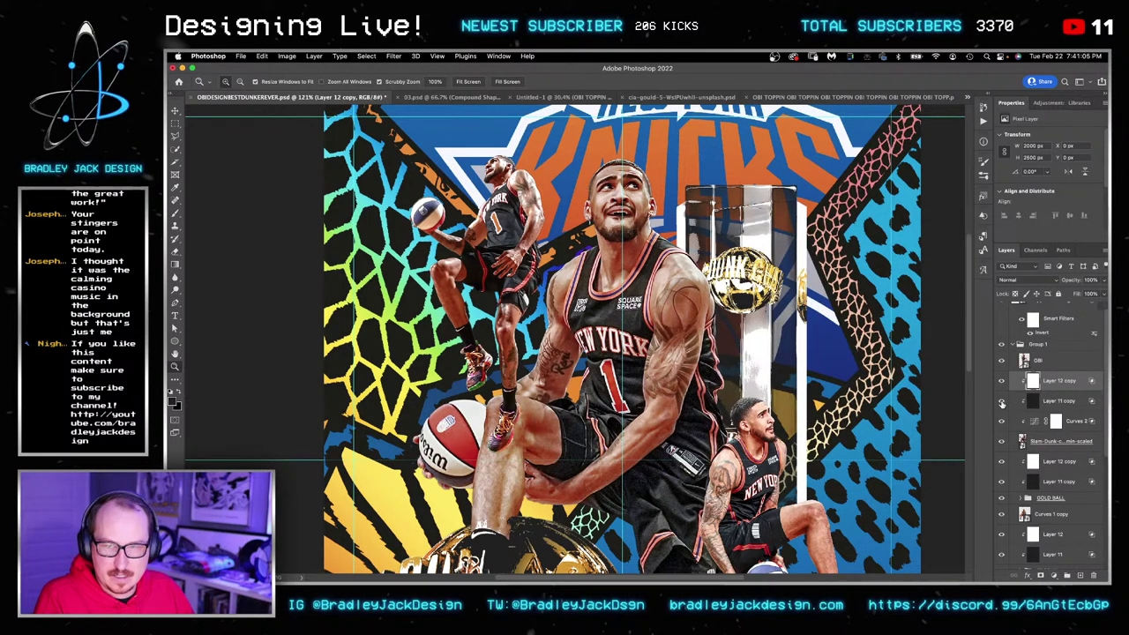
Show the dunking player's dark contrast layer again and split its Underlying Layer white limit to 66 / 92.
click(1002, 402)
double_click(1085, 402)
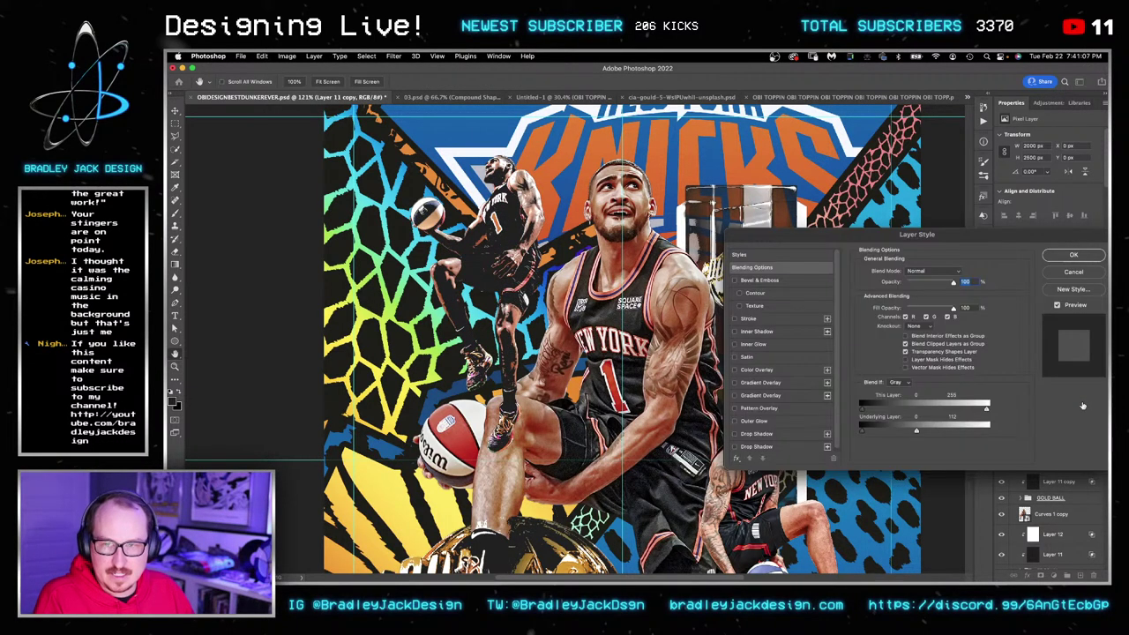
mouse_move(916, 432)
mouse_down()
mouse_move(890, 432)
mouse_move(920, 432)
mouse_move(901, 431)
mouse_up()
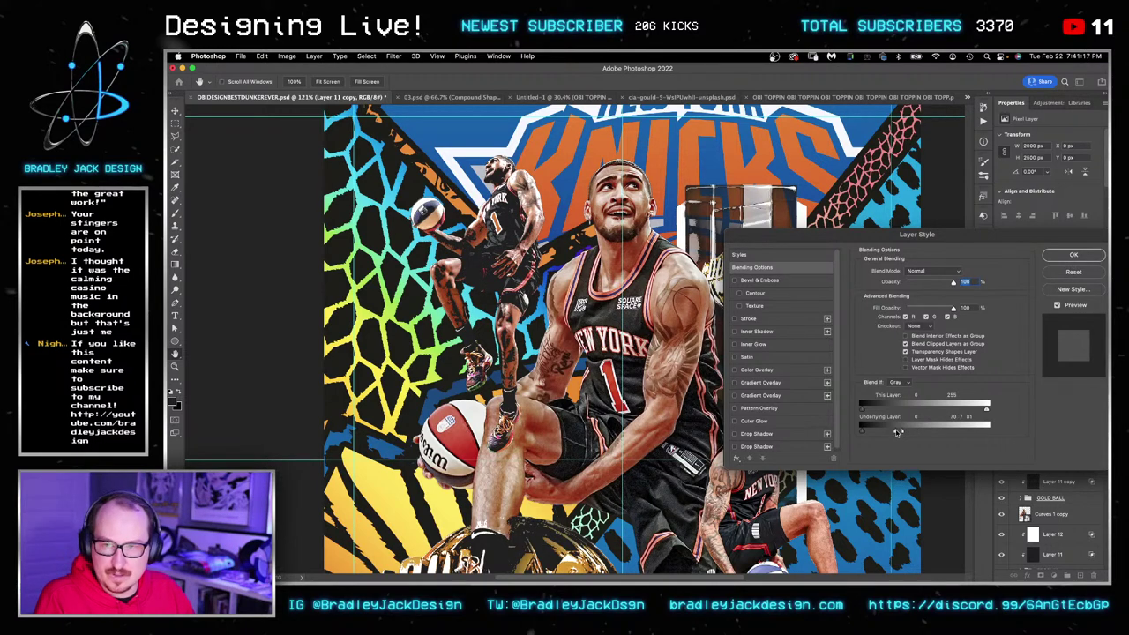
drag(898, 432, 904, 433)
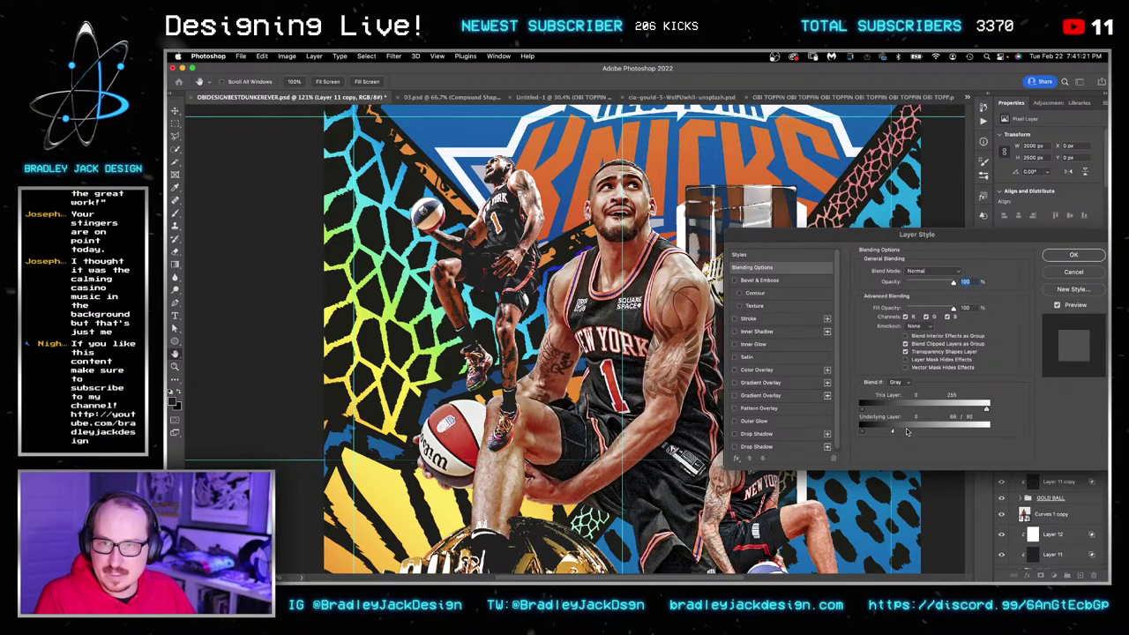
key(Return)
Add a black outside Stroke to the Slam-Dunk player layer, trying sizes of 5 and 3 px before setting 2 px.
click(1055, 441)
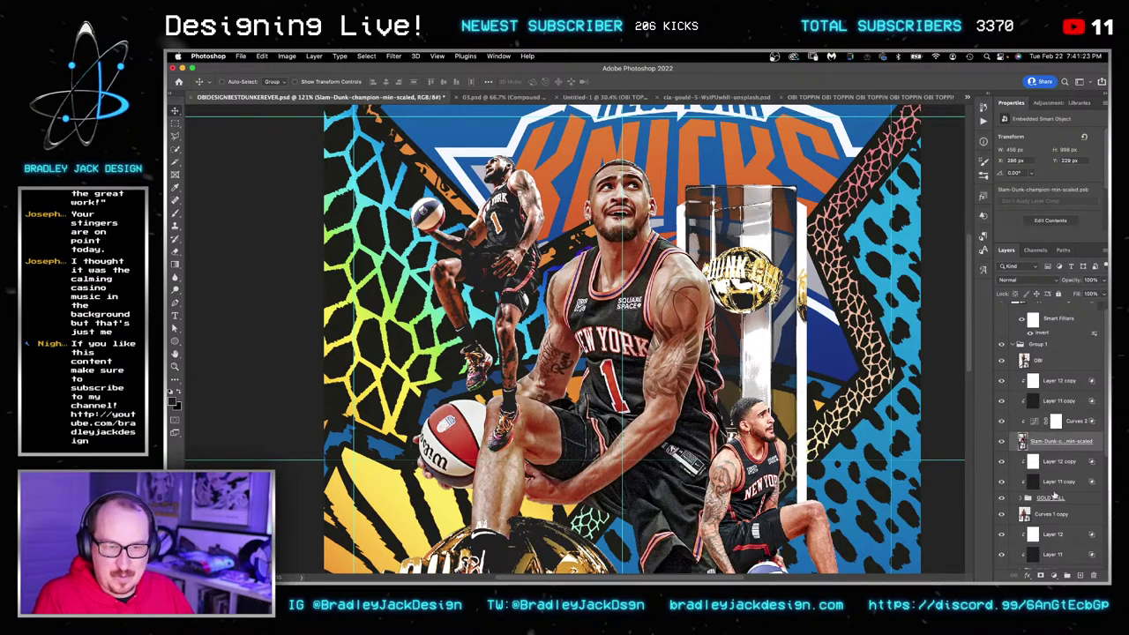
click(1027, 575)
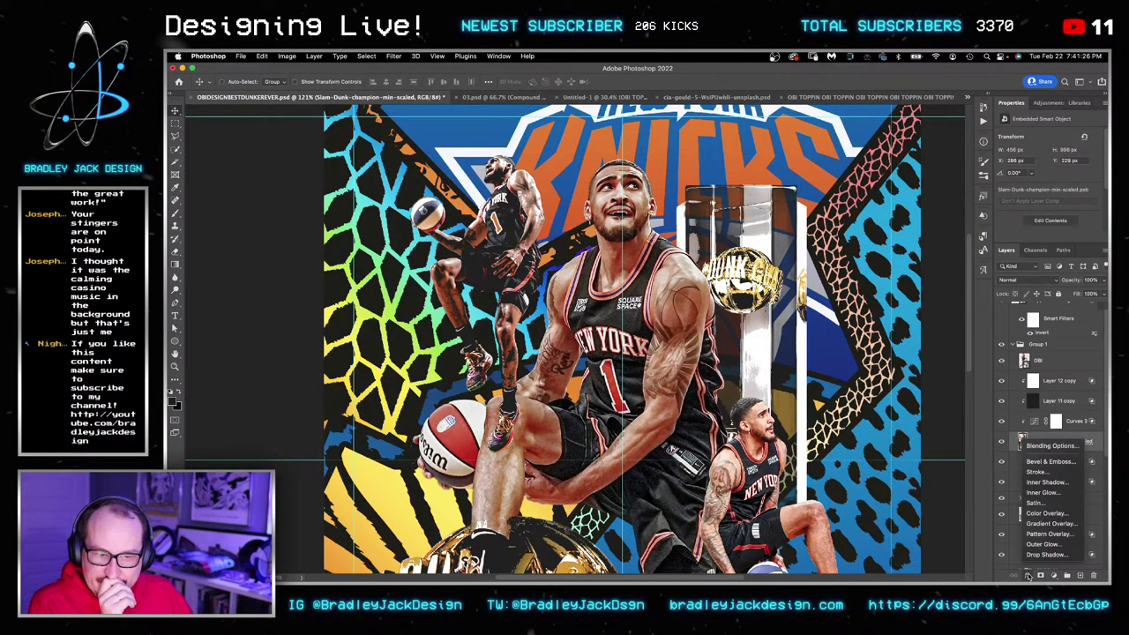
click(1047, 473)
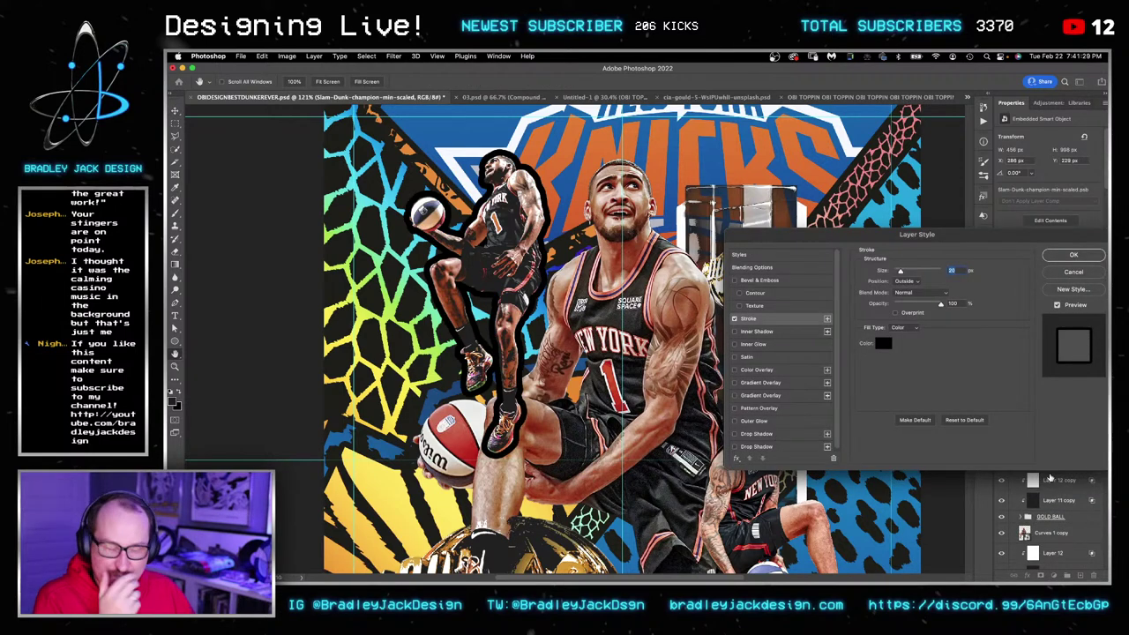
text(5)
key(super+a)
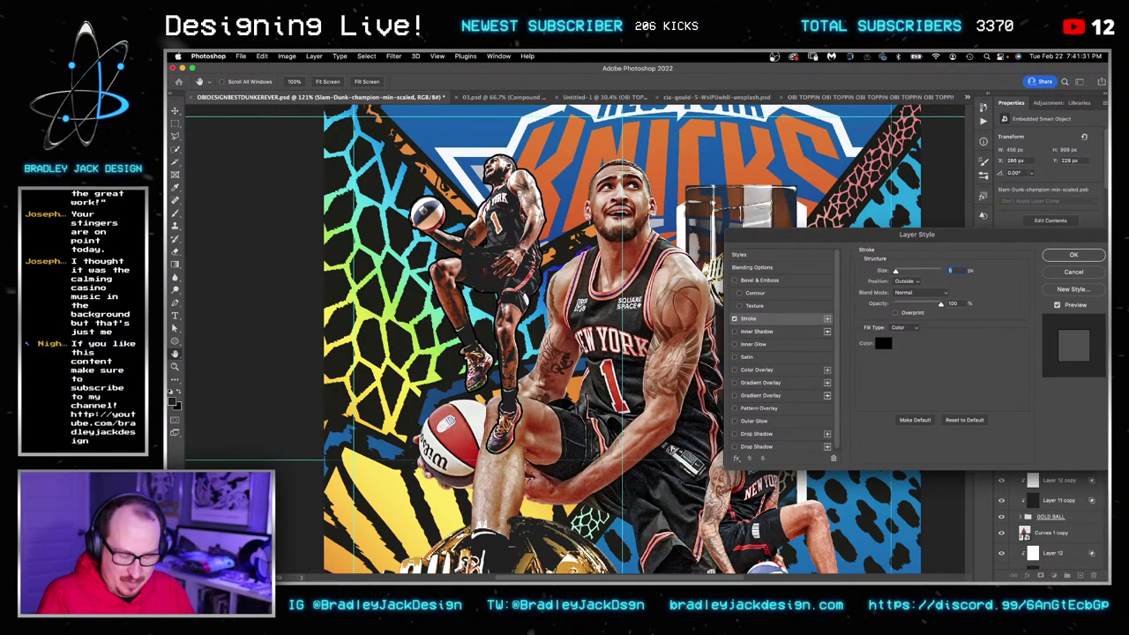
text(3)
key(super+a)
text(2)
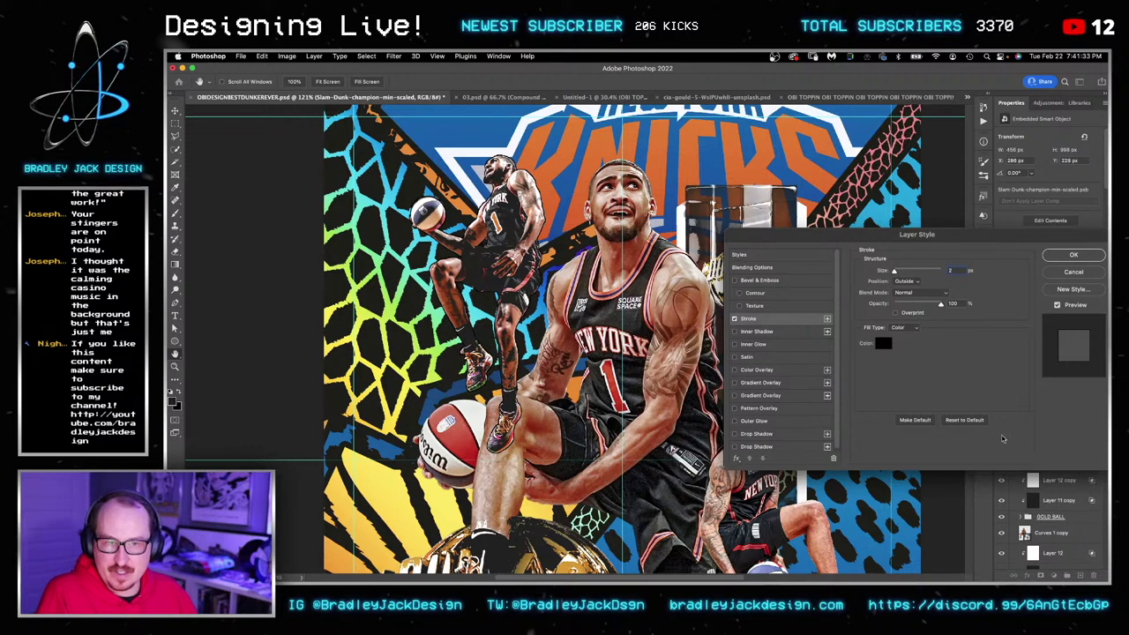
Recolor the Slam-Dunk player's stroke with the near-black sampled from the background pattern and set its size to 1 px.
click(881, 343)
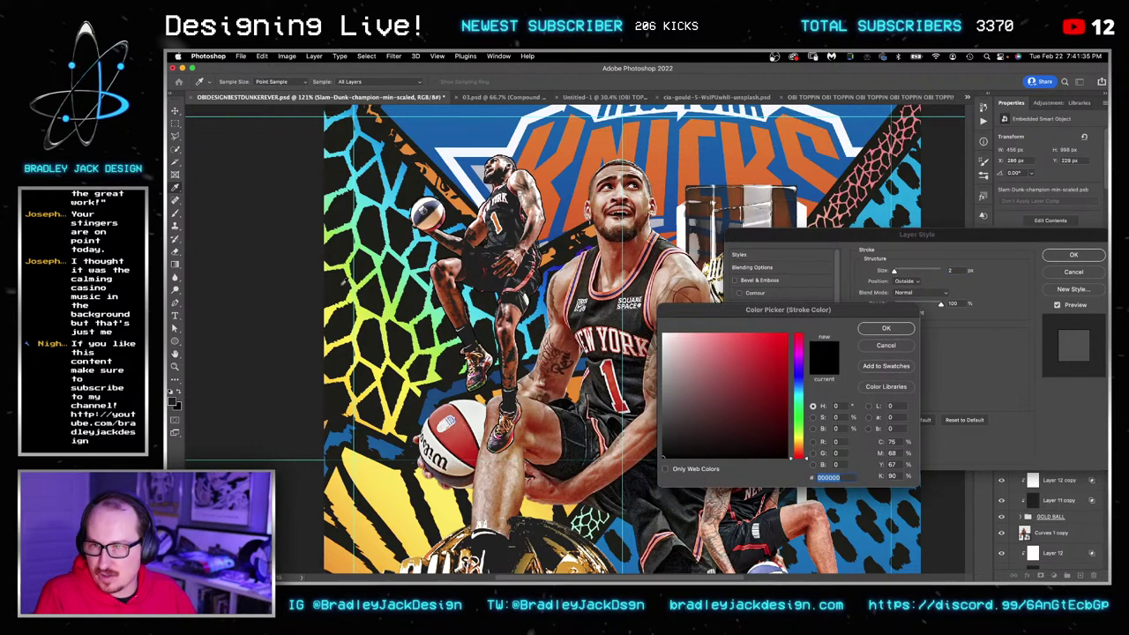
click(343, 282)
click(887, 328)
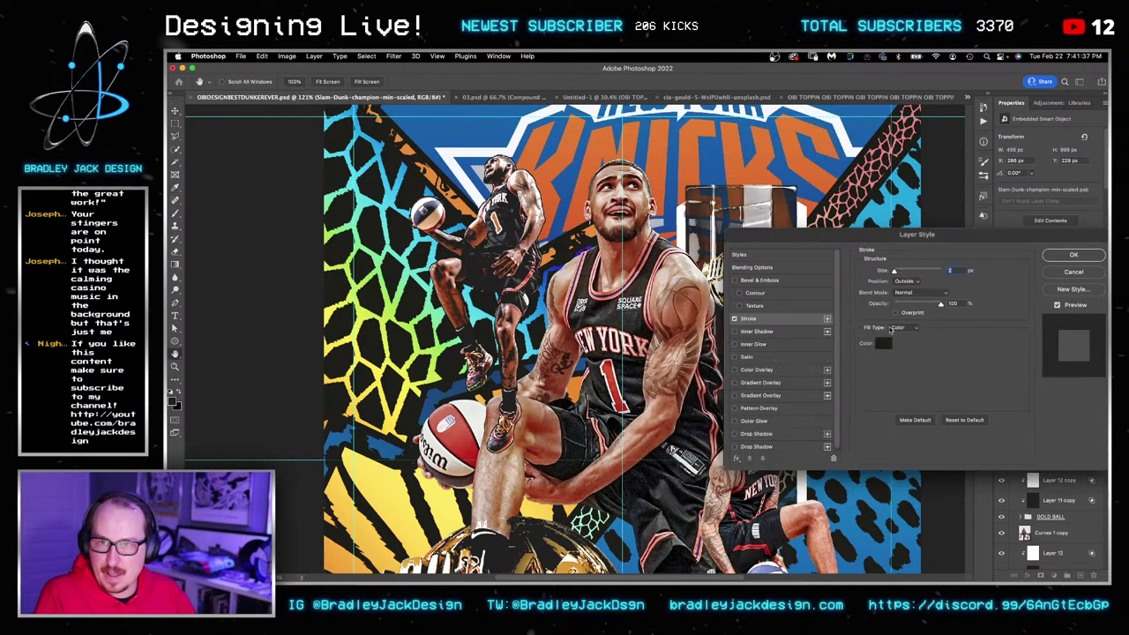
click(907, 282)
click(951, 286)
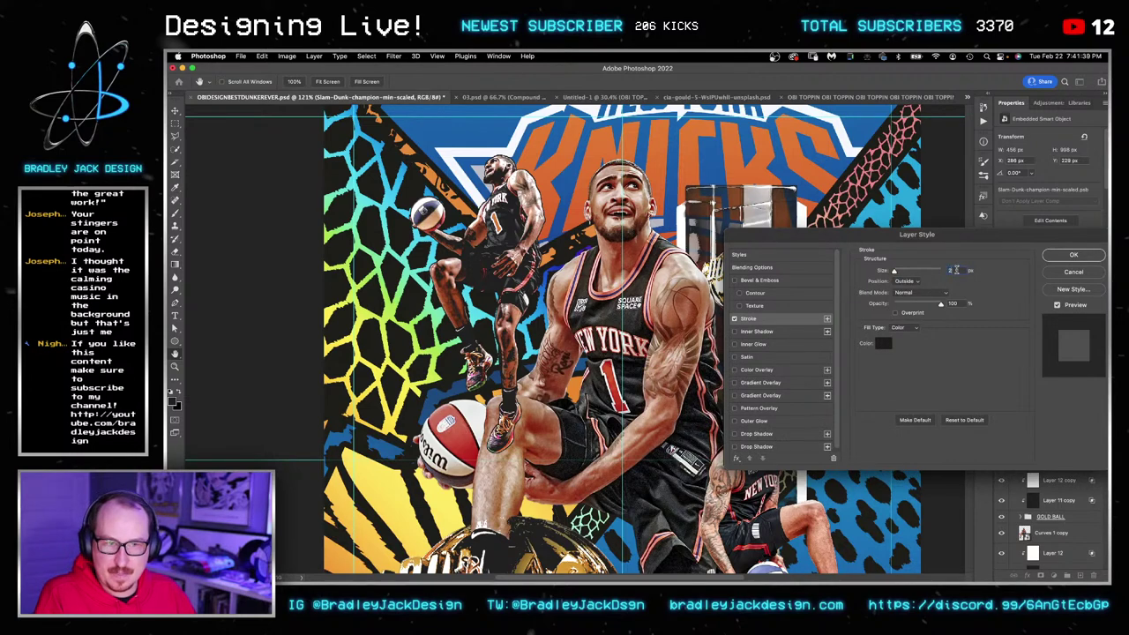
text(1)
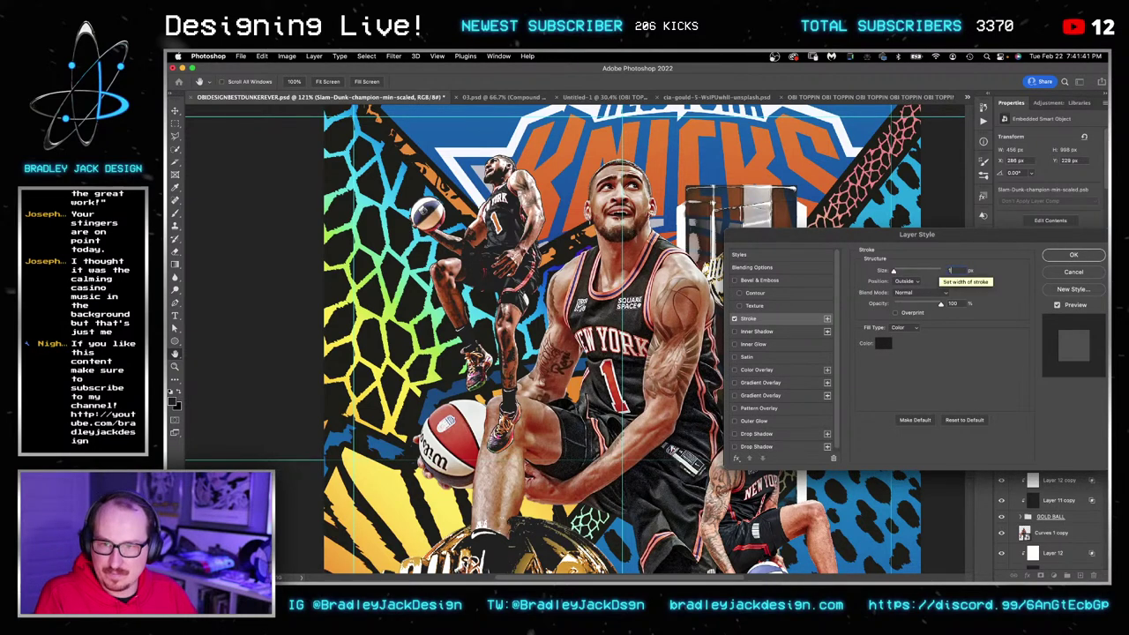
key(Return)
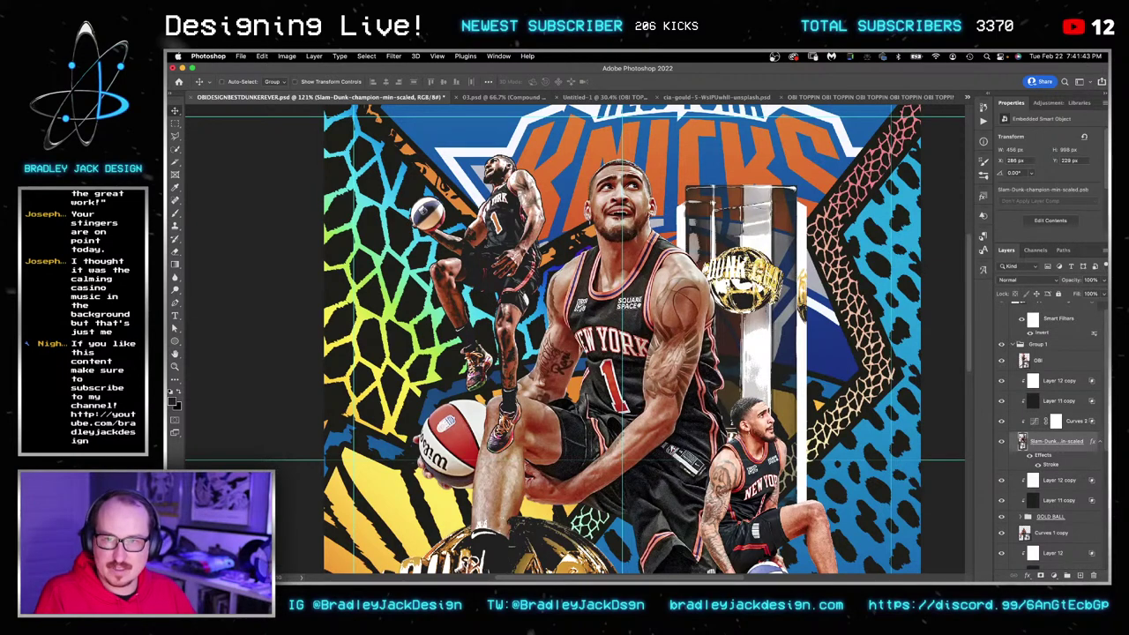
Copy the 1 px Stroke effect to the OBI layer, then duplicate the white and dark contrast layers above it and clip them to it.
scroll(1051, 448, down, 2)
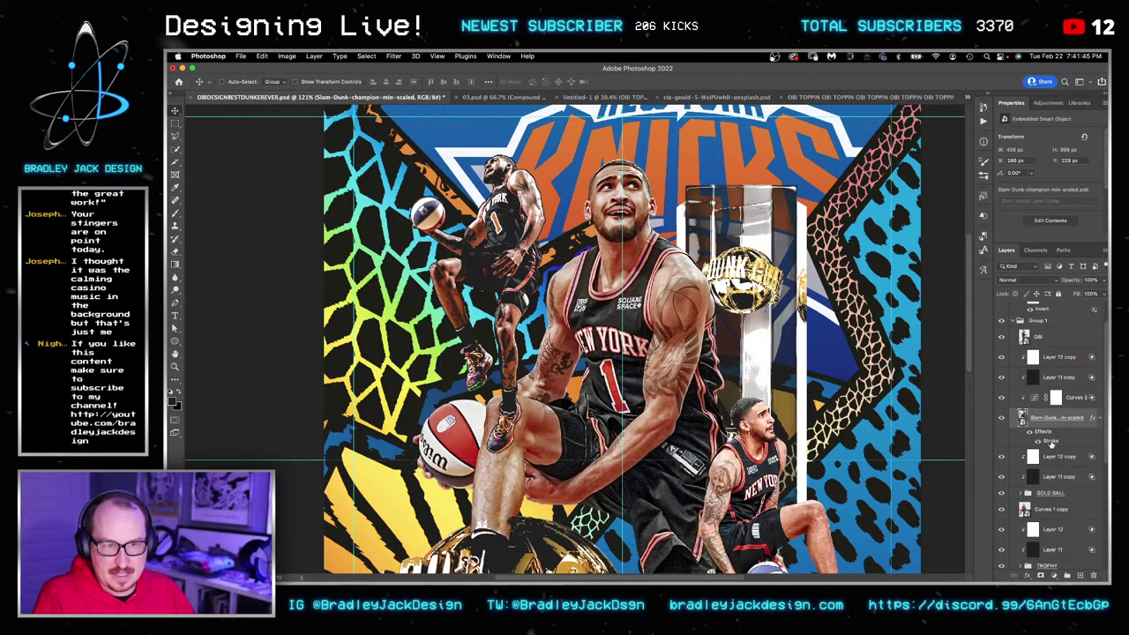
drag(1051, 448, 1040, 340)
click(1055, 380)
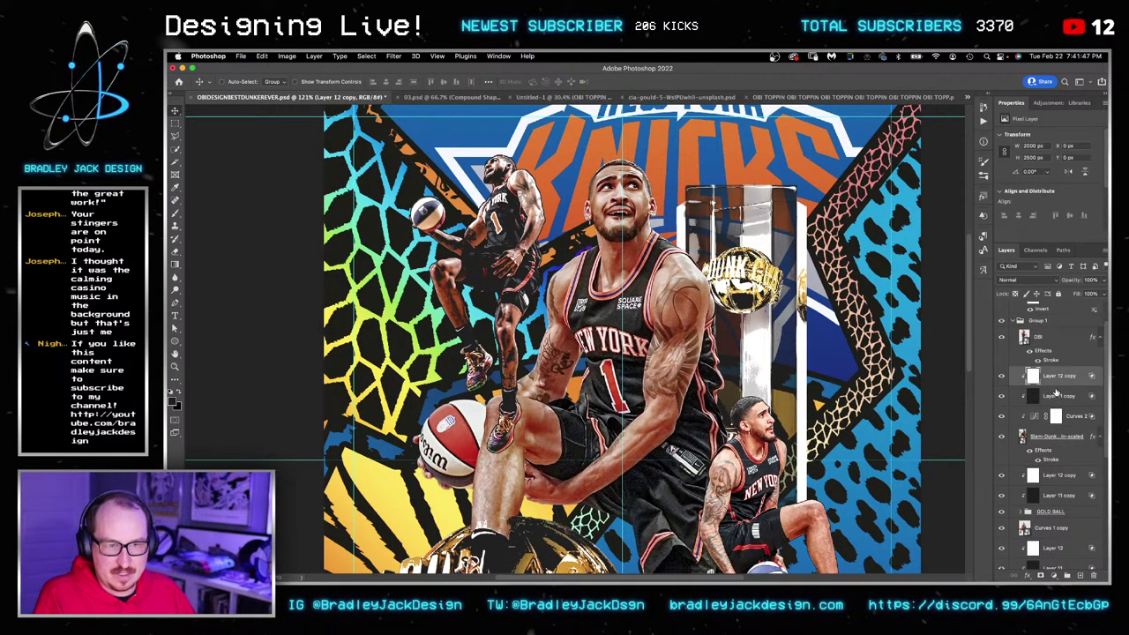
shift+click(1058, 393)
drag(1056, 379, 1042, 349)
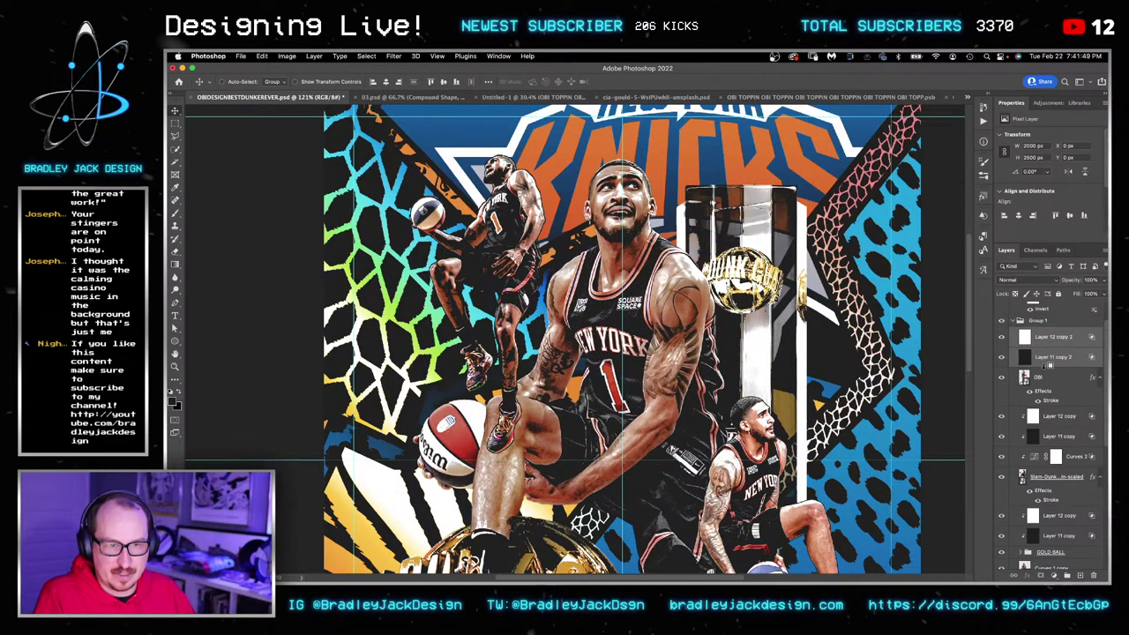
scroll(707, 285, down, 3)
scroll(707, 285, down, 5)
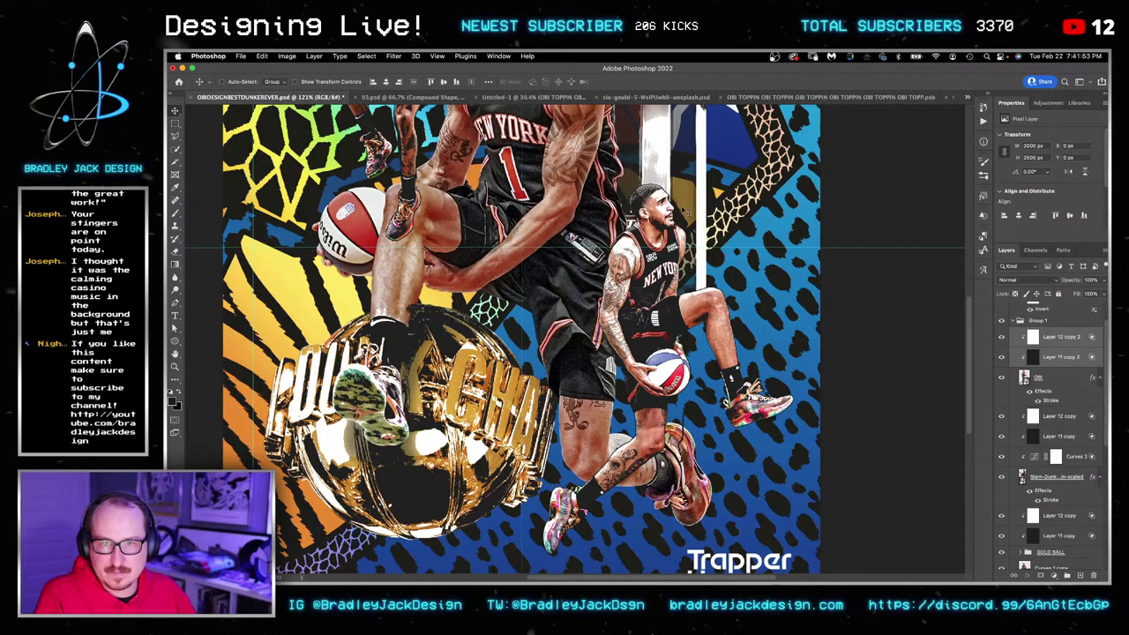
key(super+0)
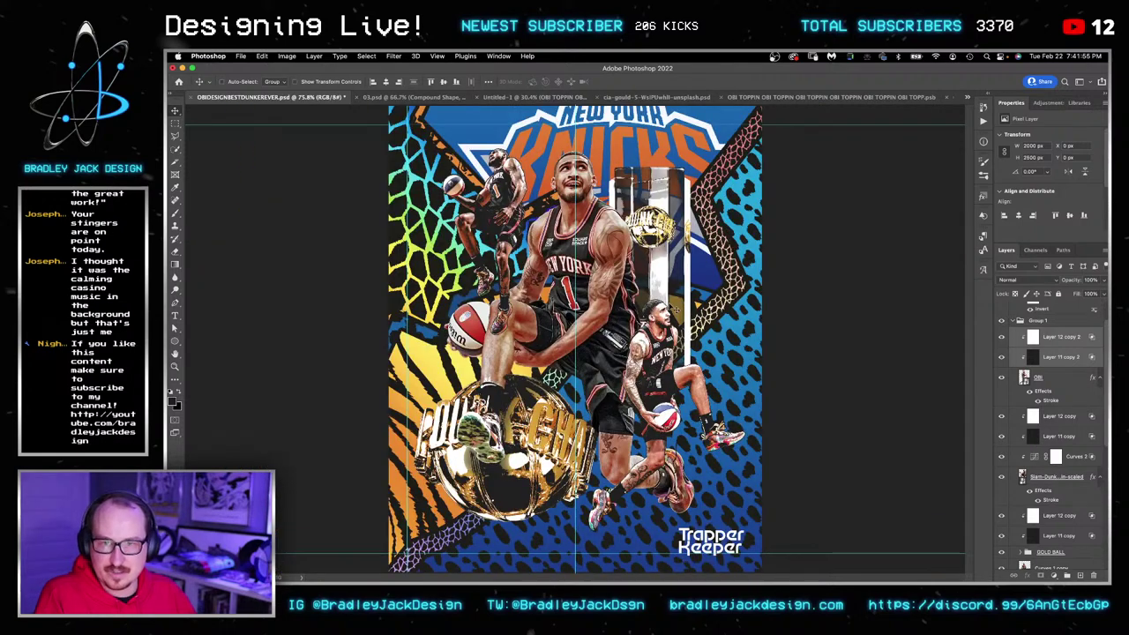
Duplicate the white and dark contrast layers above the Curves 1 copy player, copy the 1 px Stroke effect to it, and save.
drag(1052, 360, 1056, 513)
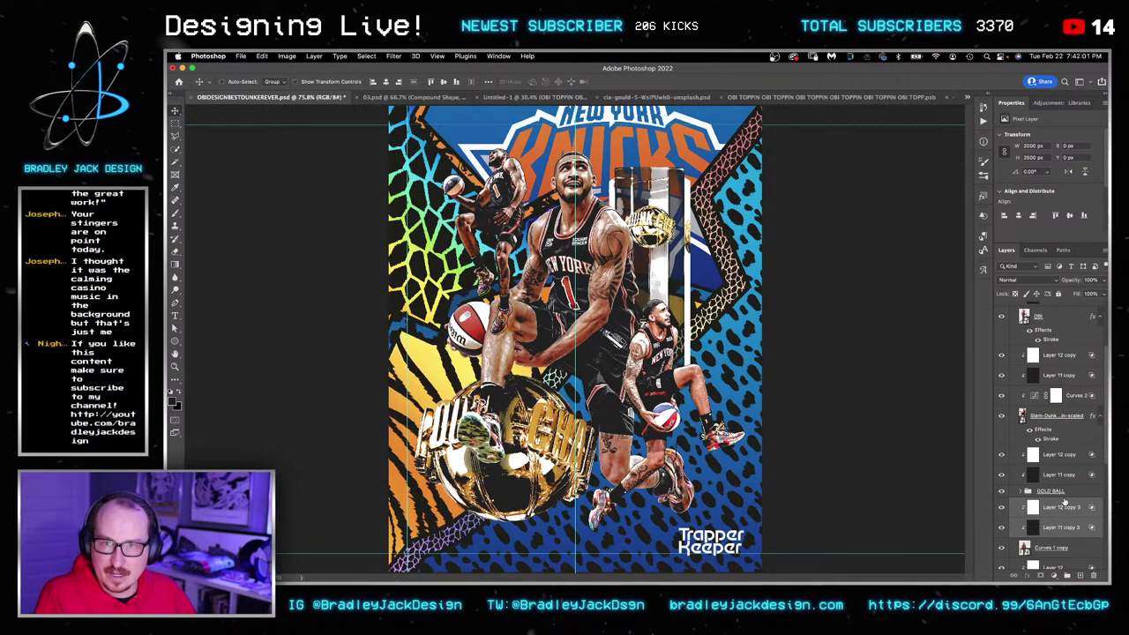
scroll(1058, 515, down, 2)
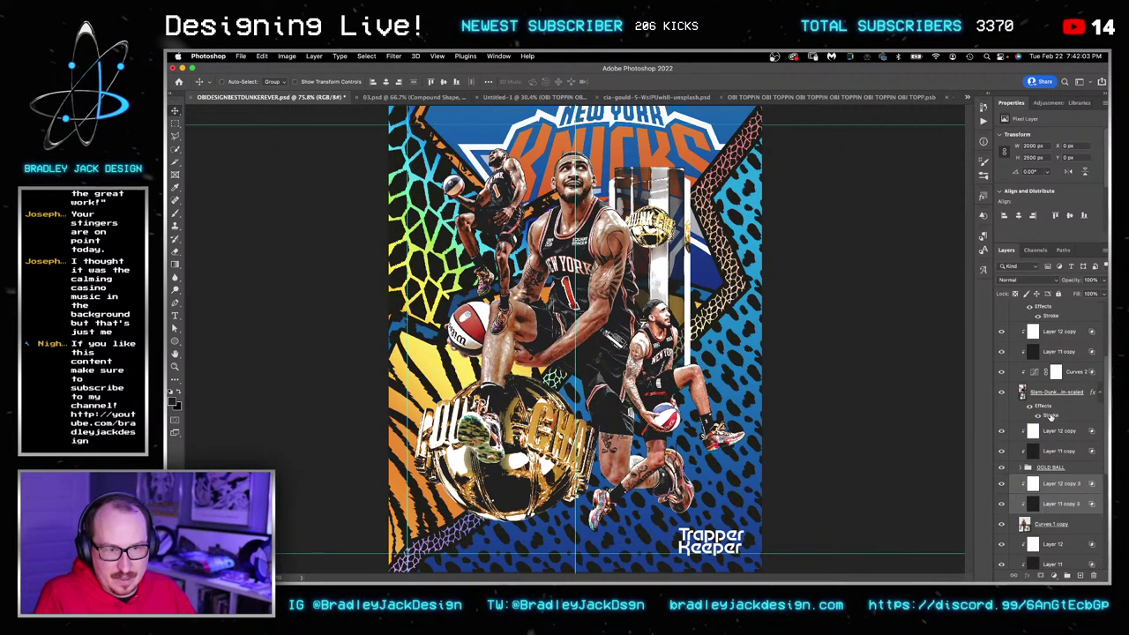
drag(1051, 421, 1058, 524)
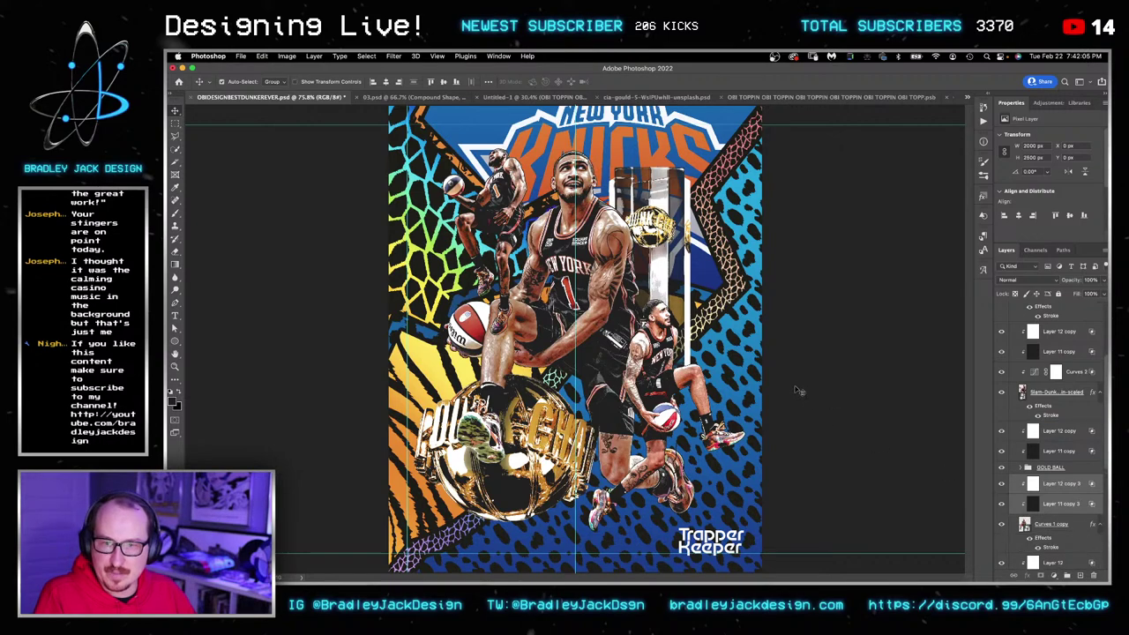
key(super+s)
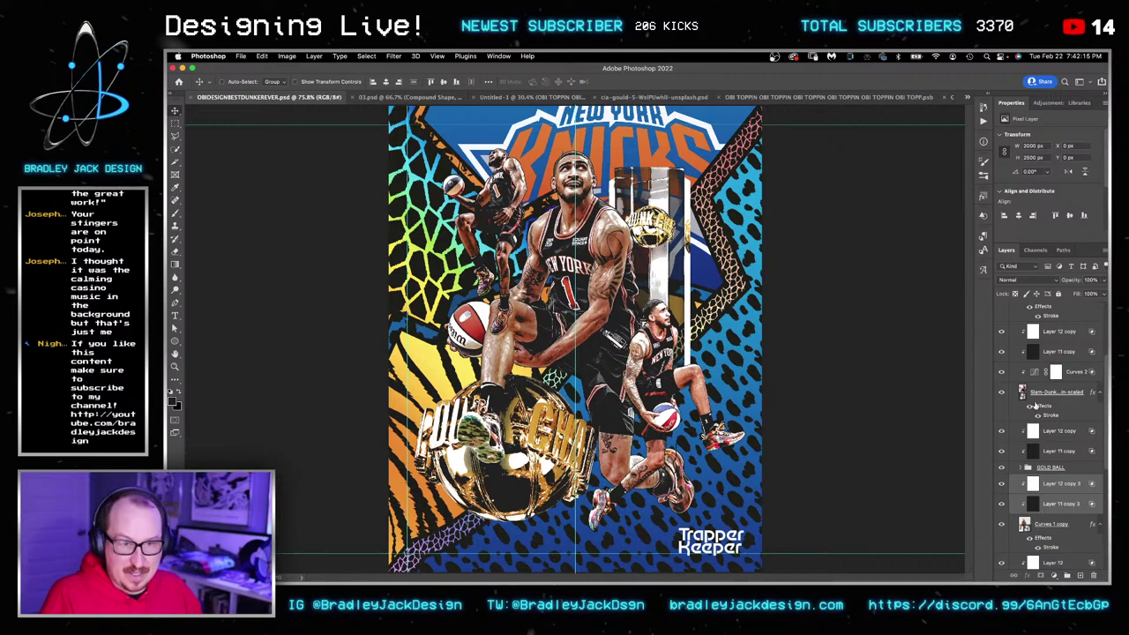
Select the Trapper Keeper logo layer, then switch to Adobe Bridge and browse the Paper folder in Stock Images.
scroll(1022, 380, down, 2)
scroll(1022, 381, up, 6)
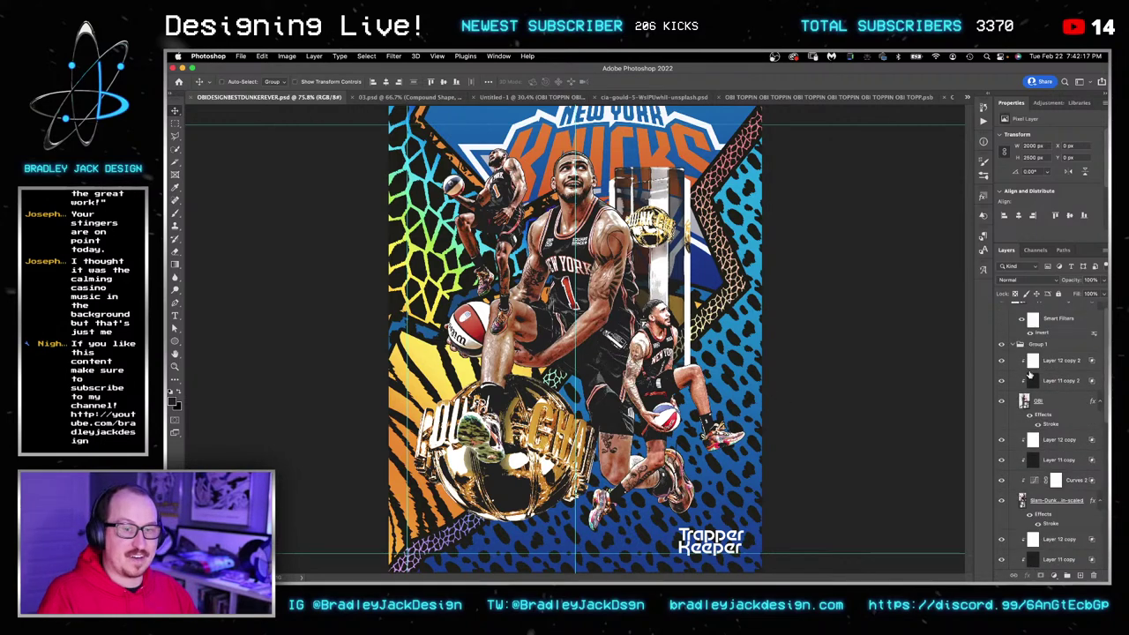
click(1041, 321)
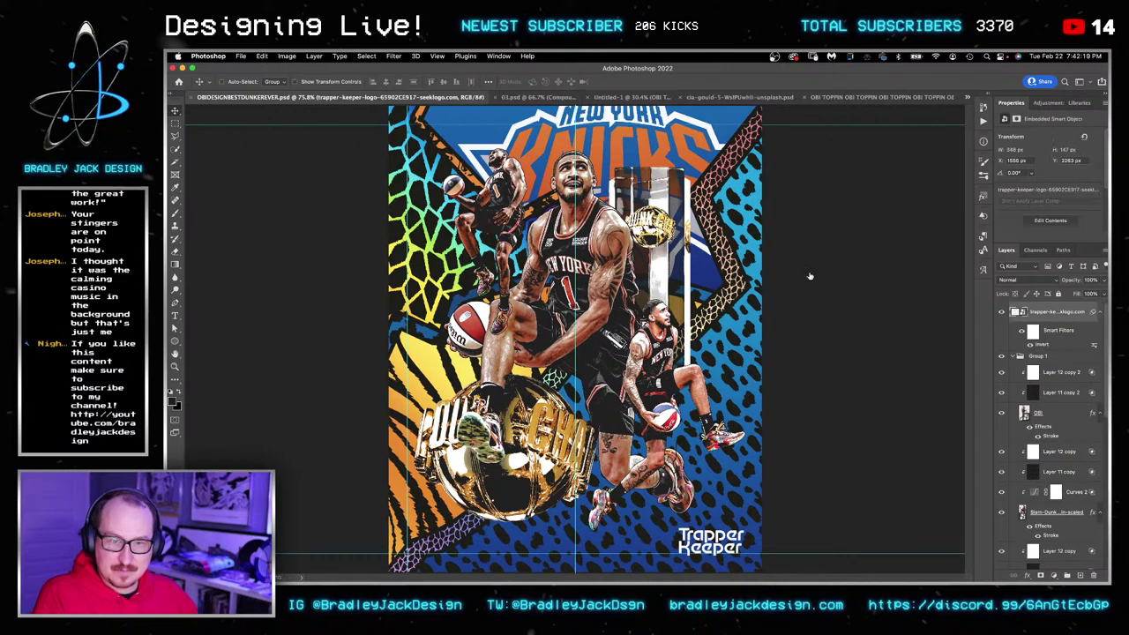
key(super+space)
text(bridge)
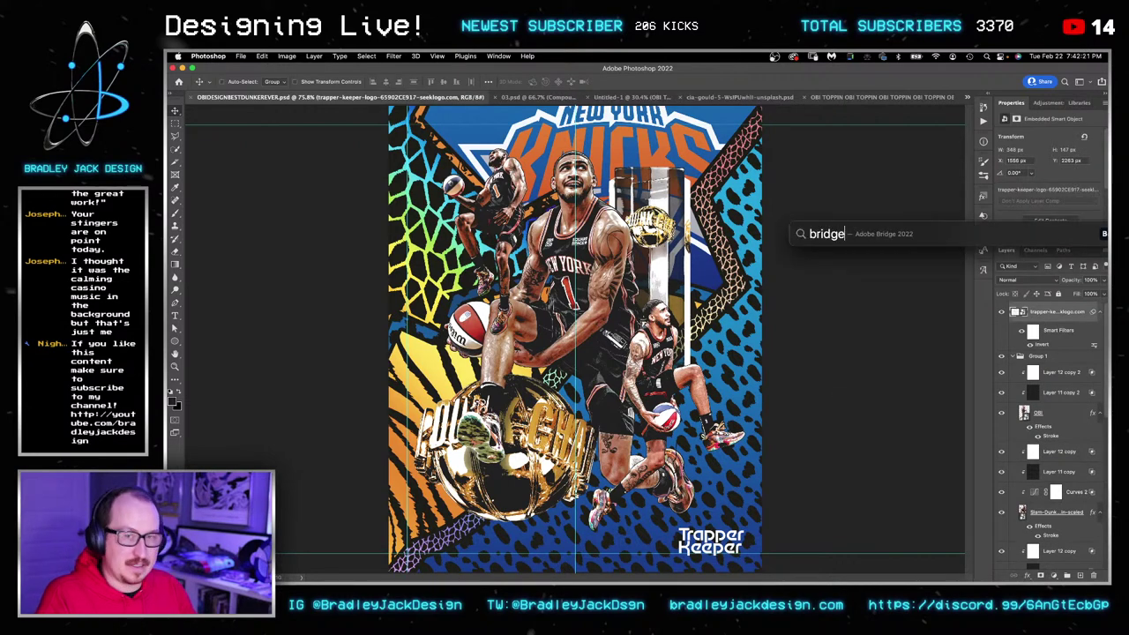
key(Return)
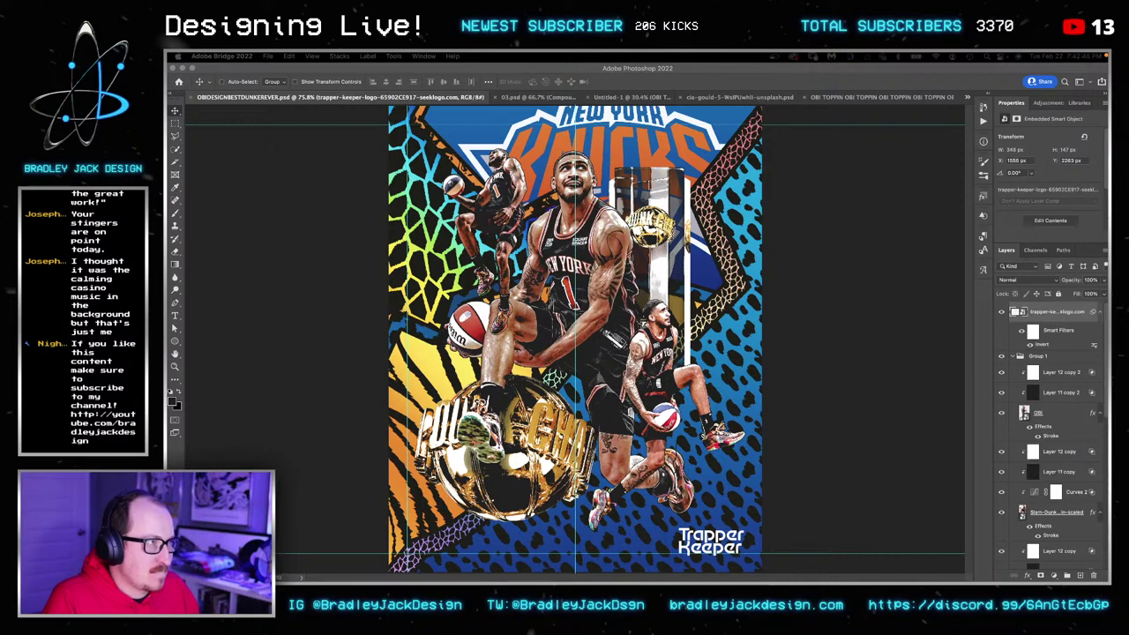
drag(1107, 65, 660, 55)
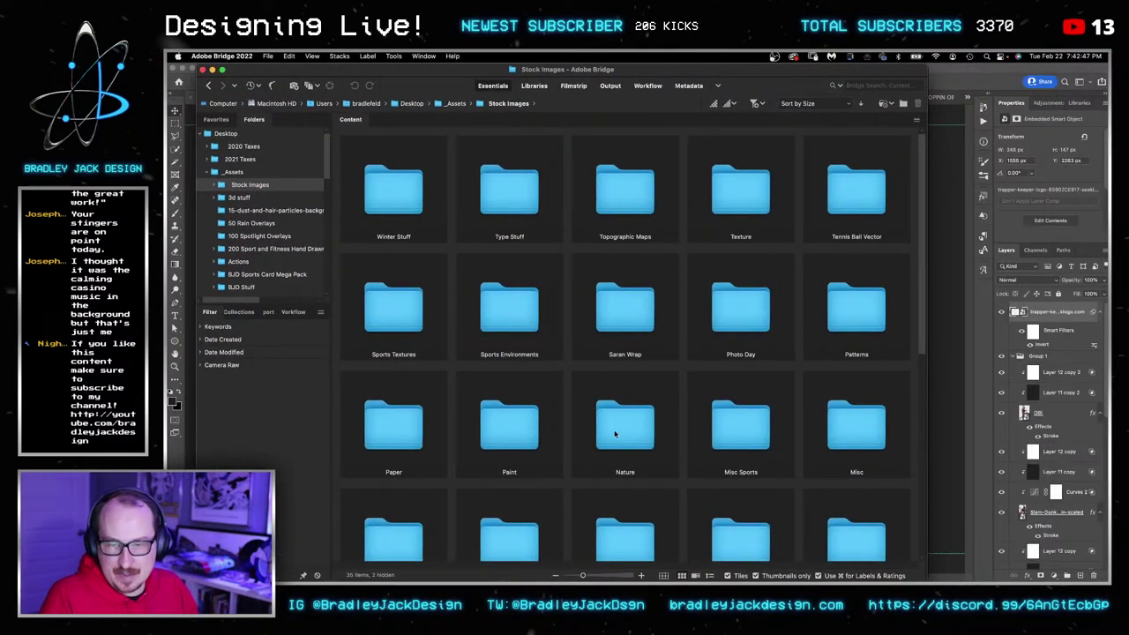
double_click(430, 429)
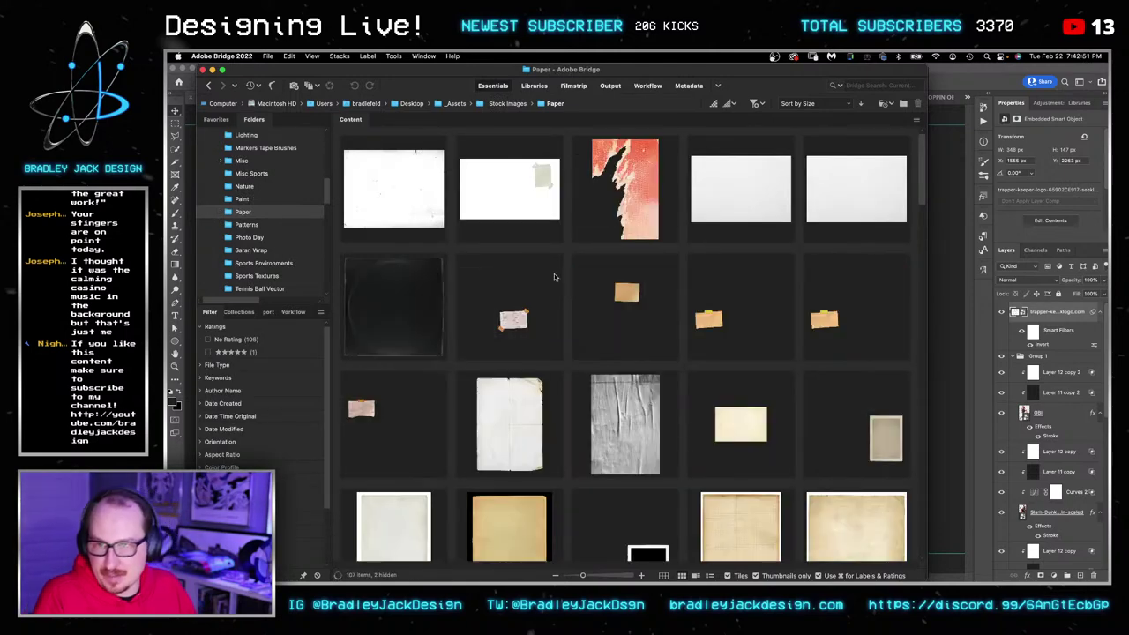
Switch to Safari and view the Trapper Keeper animal binder reference on Pinterest.
key(super+Tab)
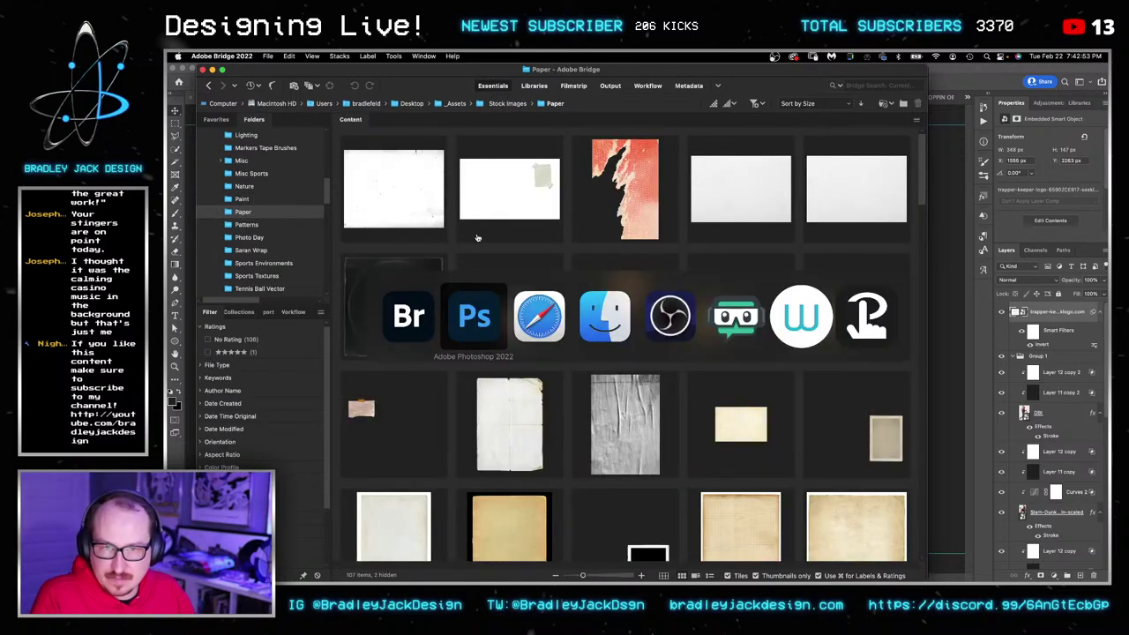
key(super+Tab)
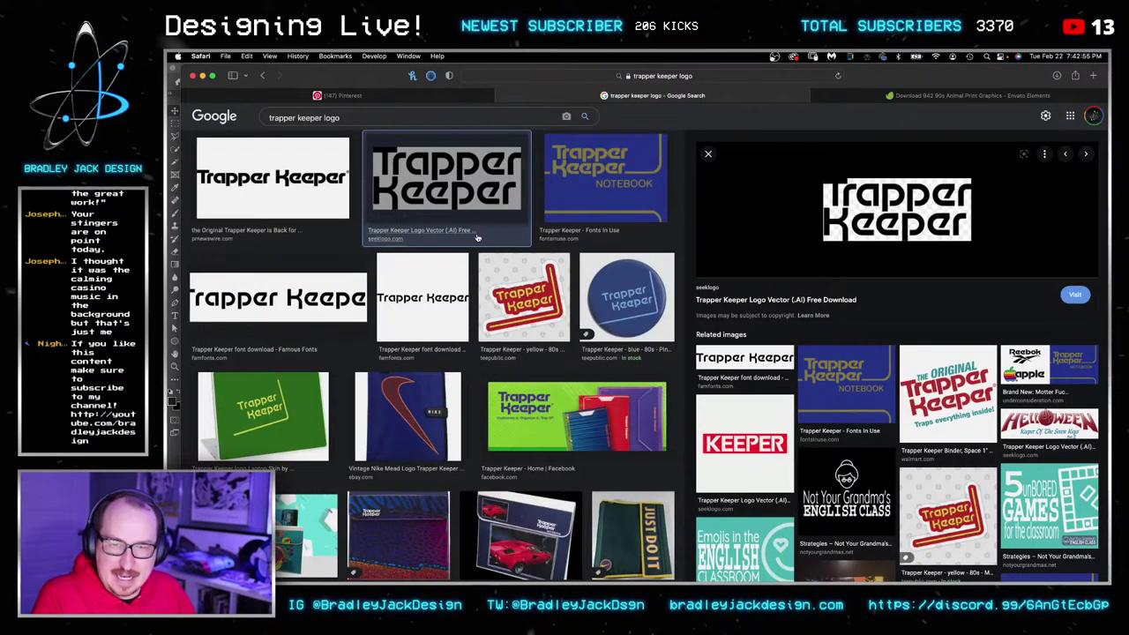
click(435, 95)
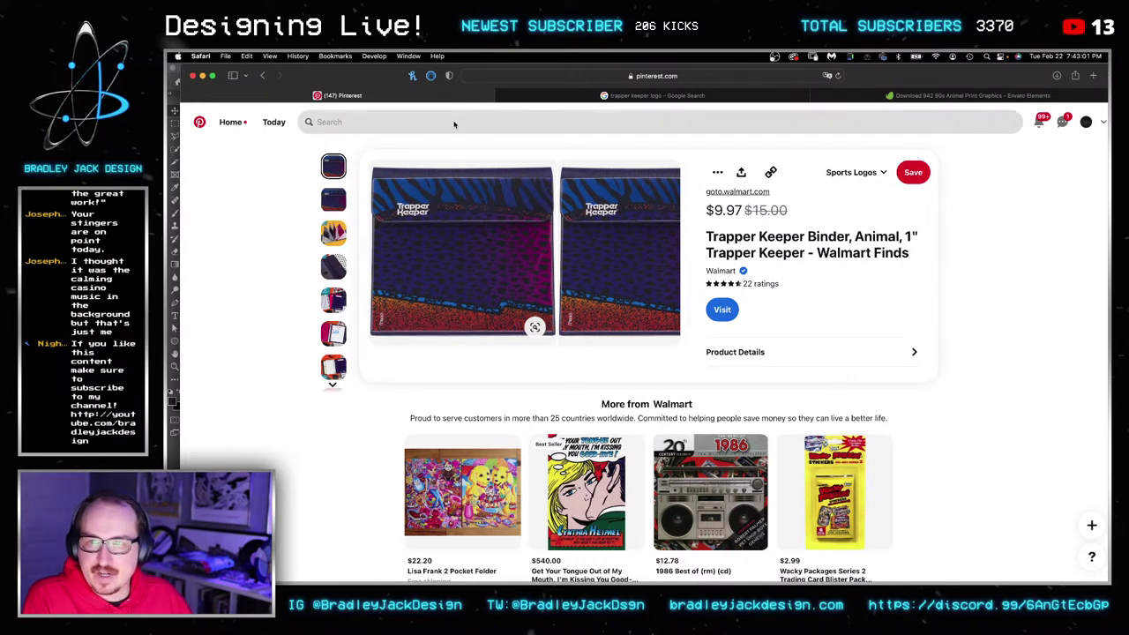
Run a Google Advanced Image Search for "trapper keeper" limited to images larger than 4 MP.
key(super+t)
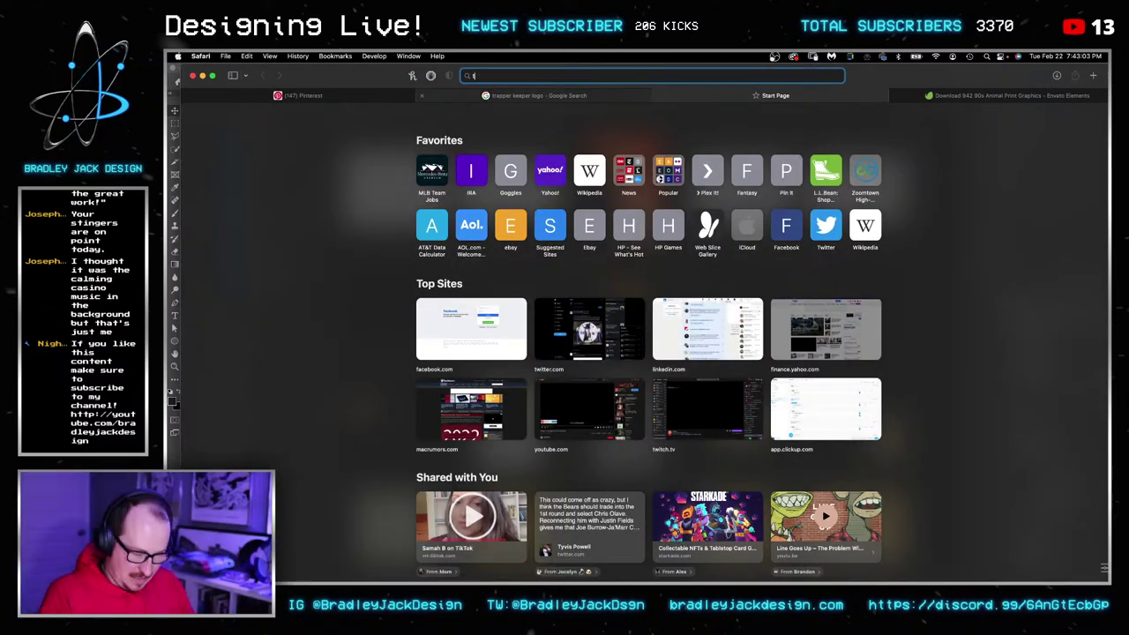
text(trapper keep)
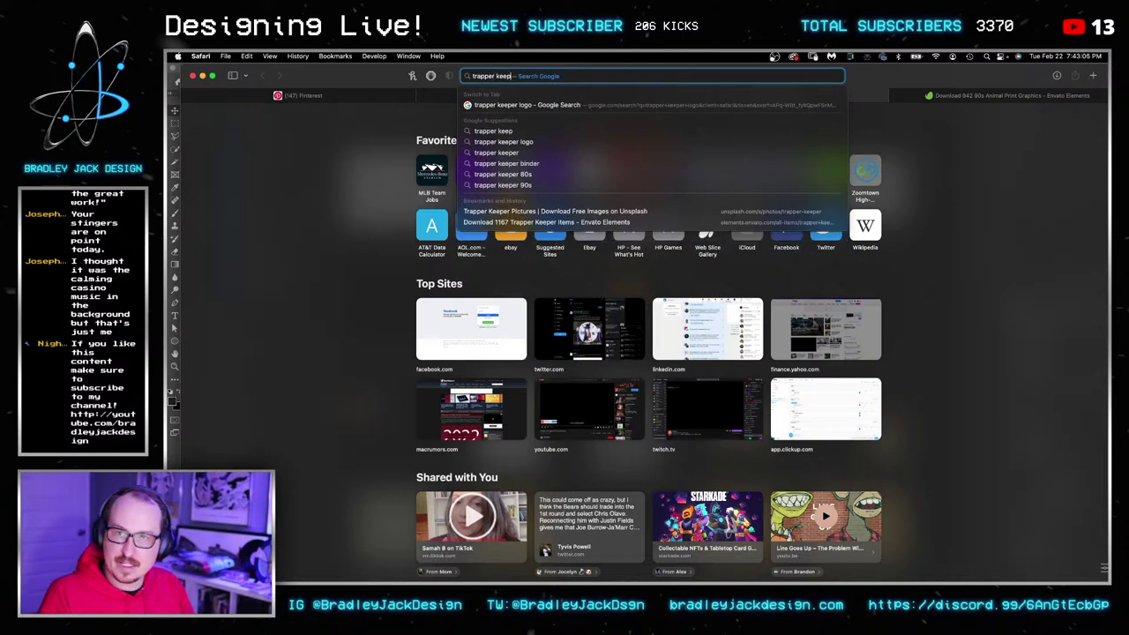
text(er)
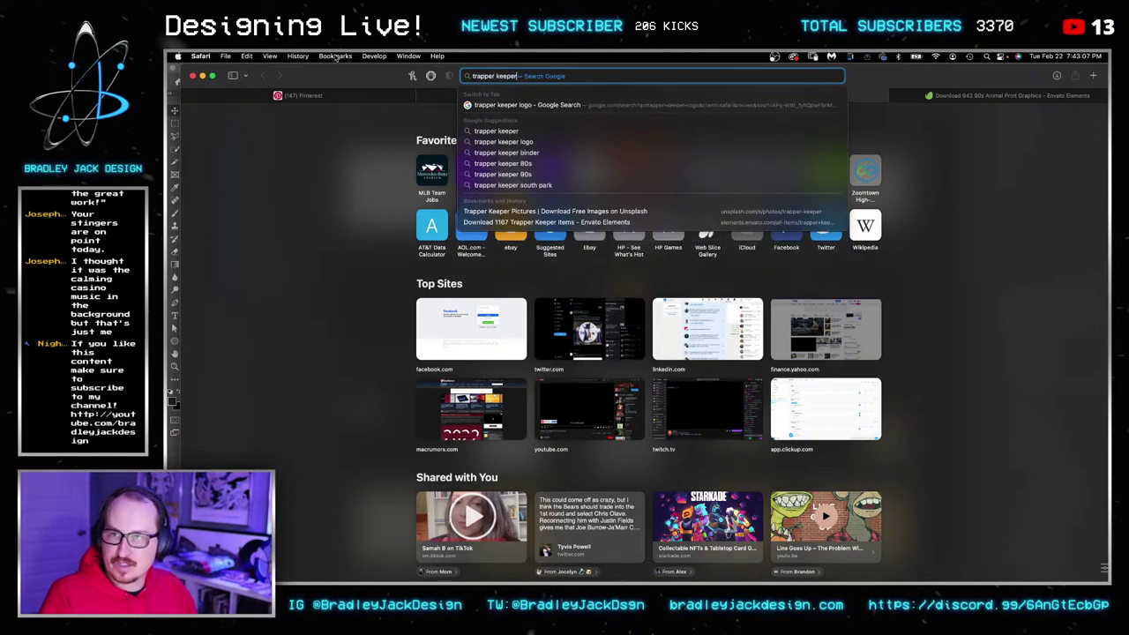
click(335, 56)
click(485, 227)
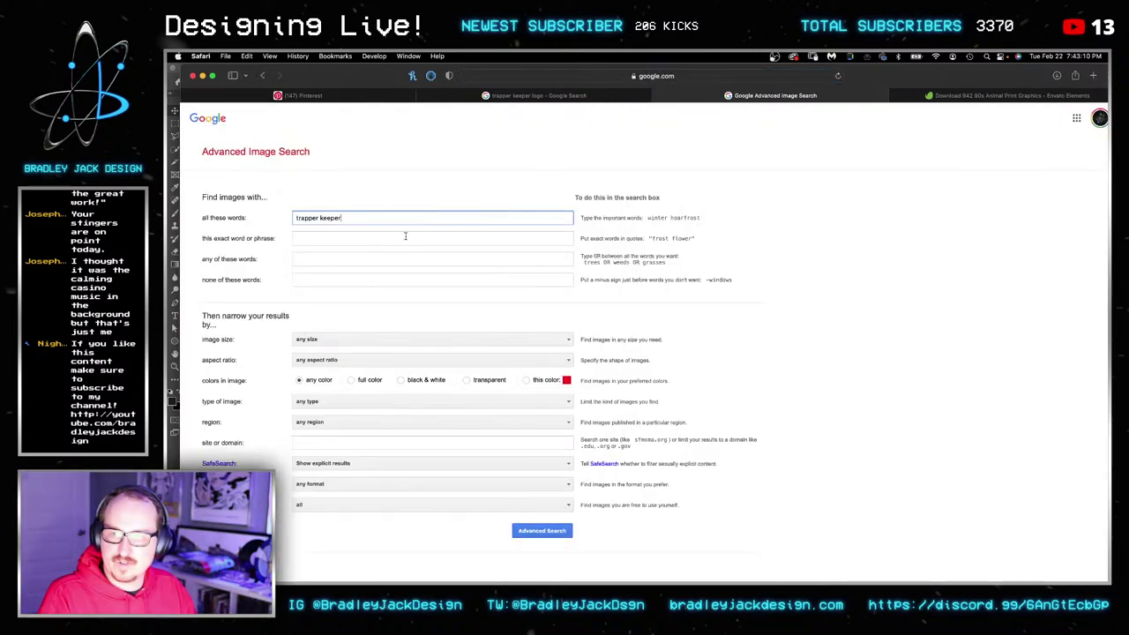
click(433, 339)
scroll(371, 371, down, 2)
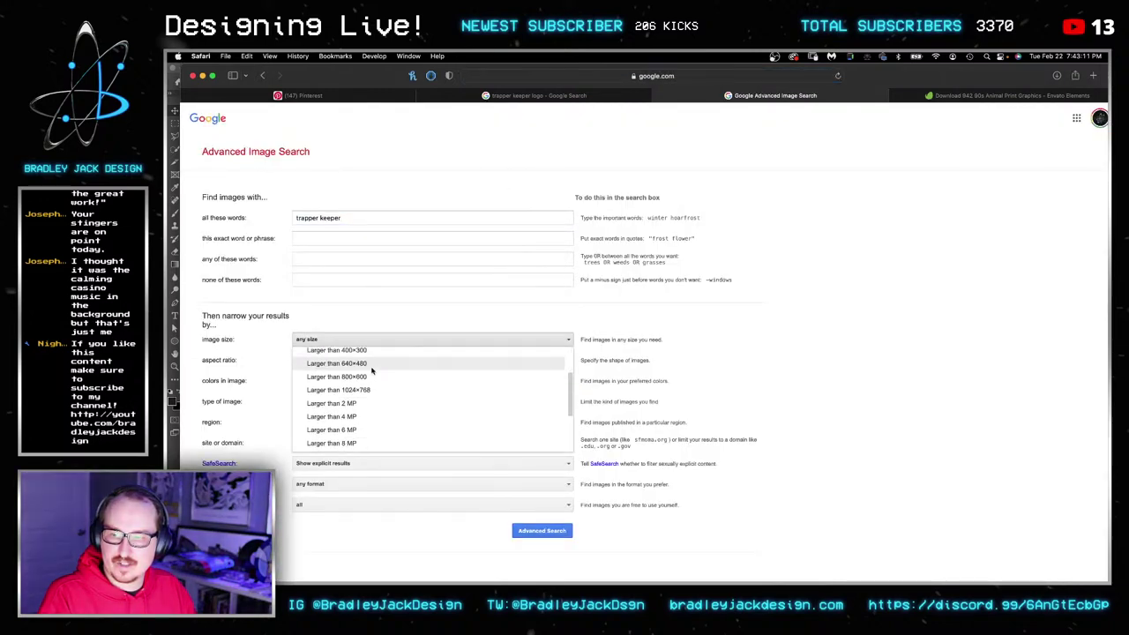
click(372, 416)
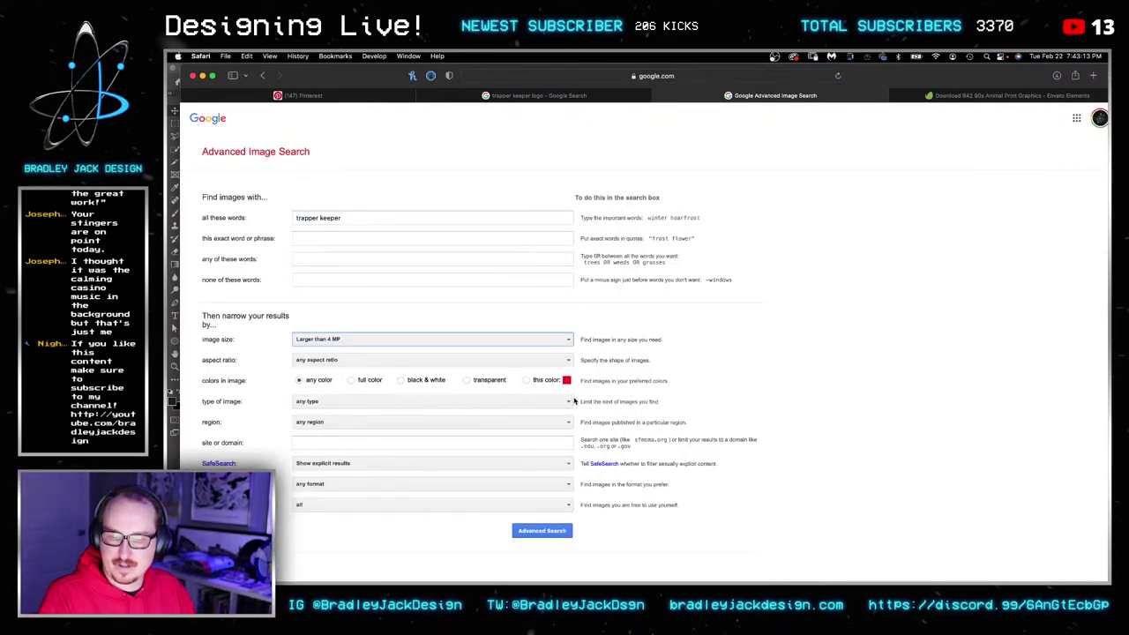
scroll(574, 401, down, 1)
click(543, 516)
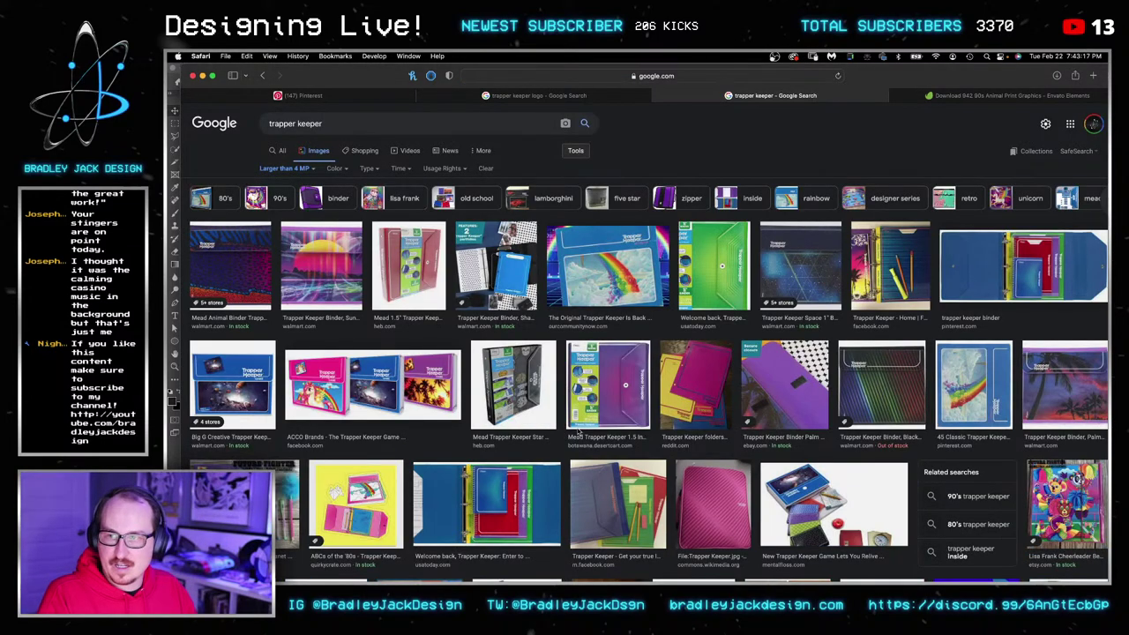
Open the Mead Animal Binder Trapper Keeper image at full size, save it to Downloads and close its page.
click(239, 286)
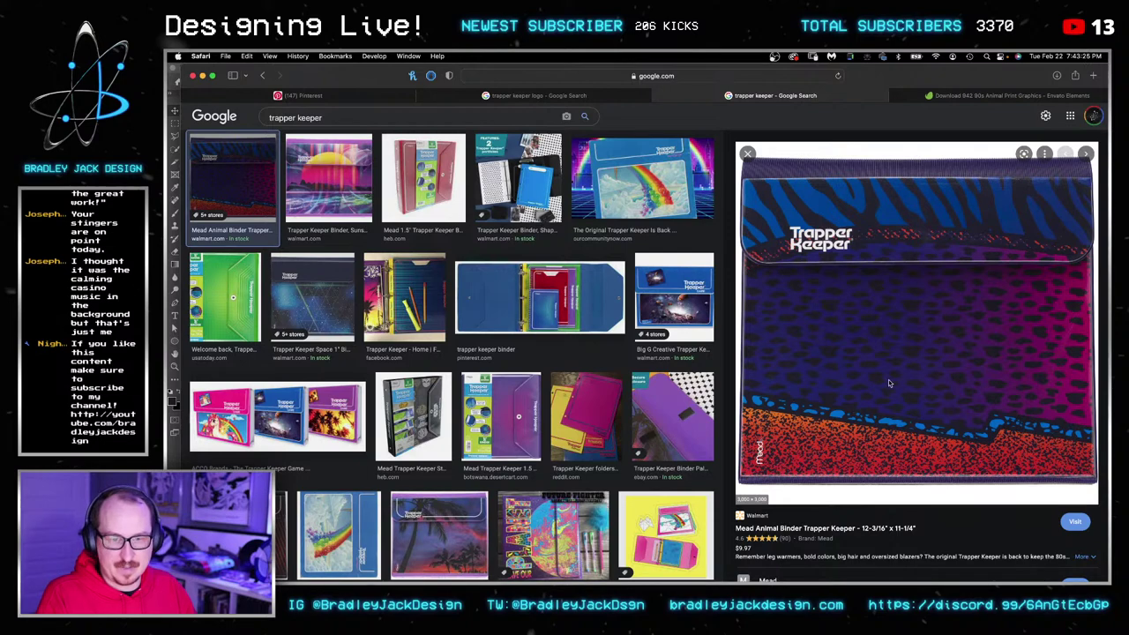
right_click(885, 384)
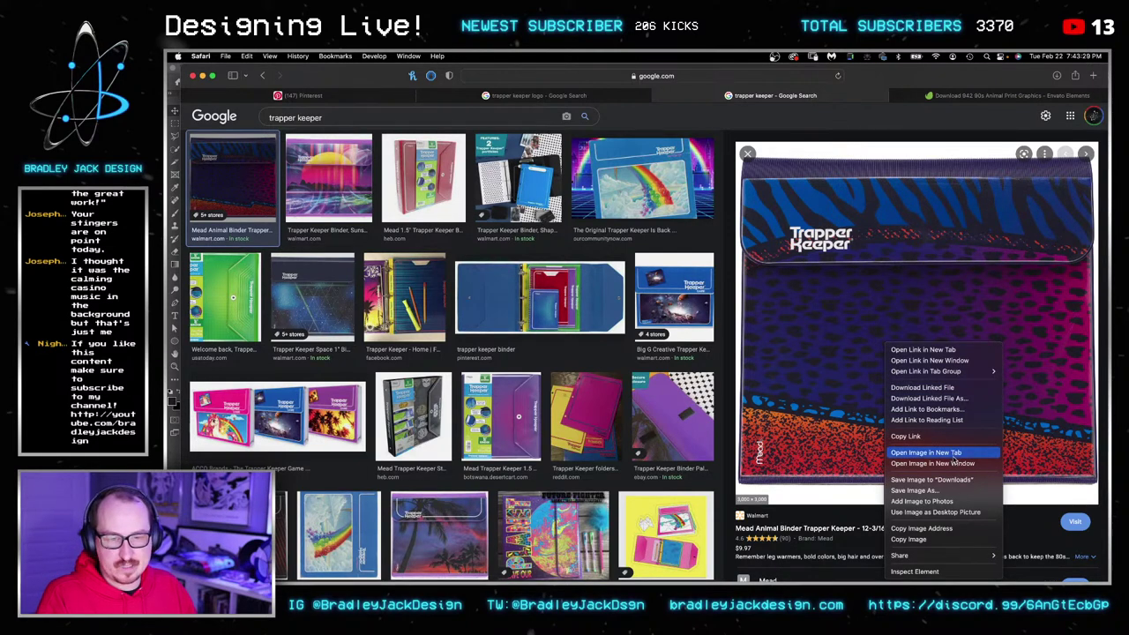
click(935, 452)
click(876, 94)
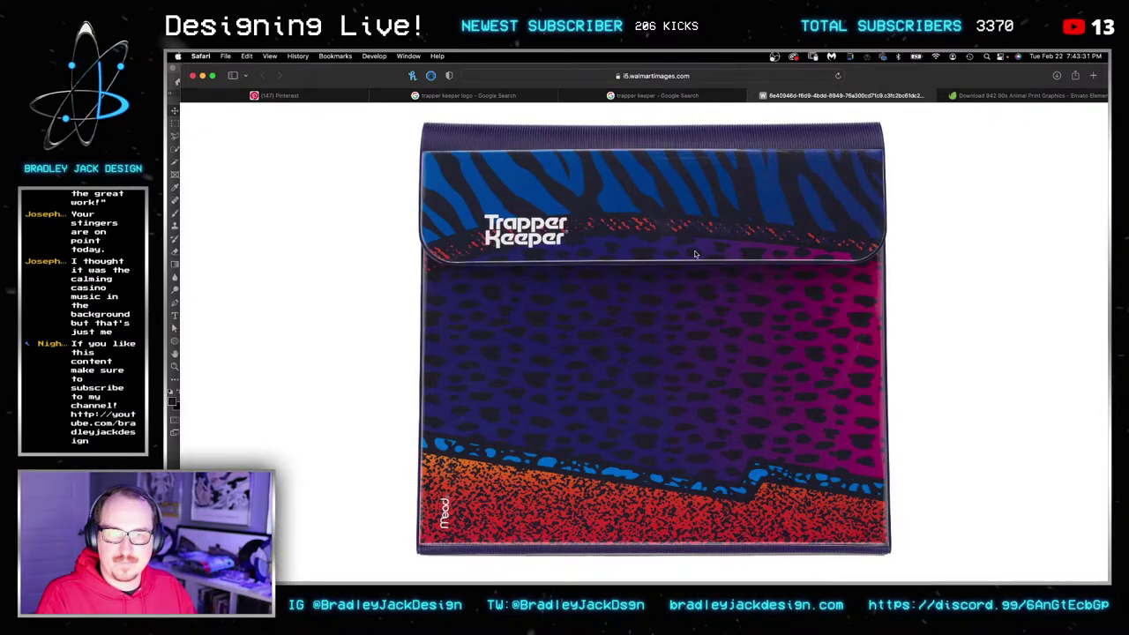
click(690, 255)
right_click(690, 256)
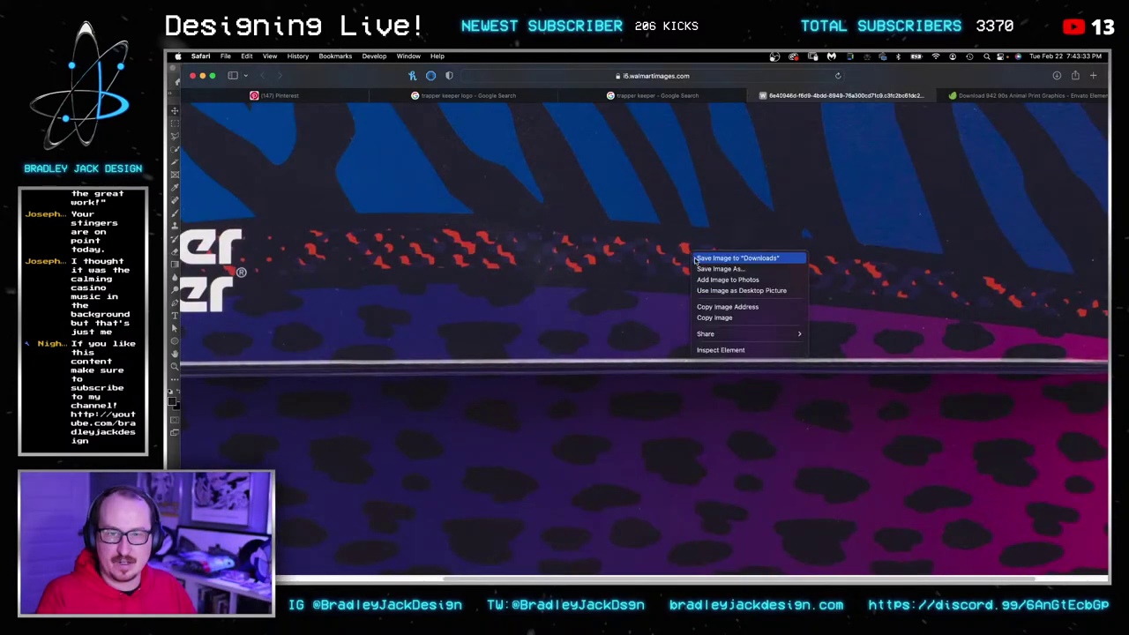
click(699, 257)
key(super+w)
Switch to Photoshop, convert the Background to a regular layer, and group all layers up to the Trapper Keeper logo.
key(super+Tab)
key(super+Tab)
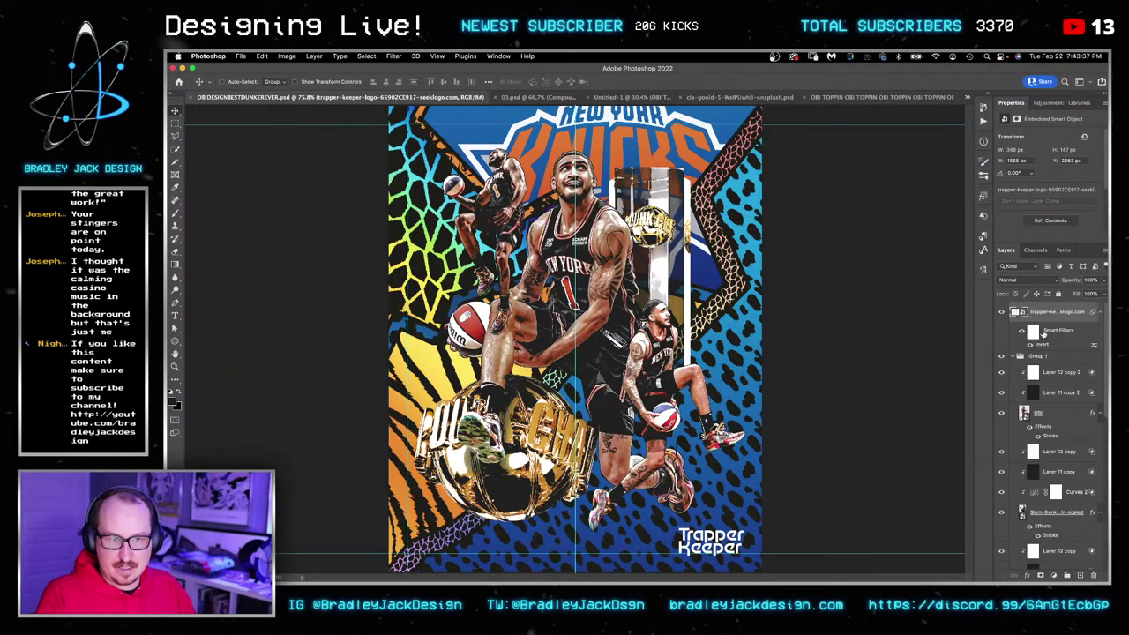
scroll(1048, 511, down, 10)
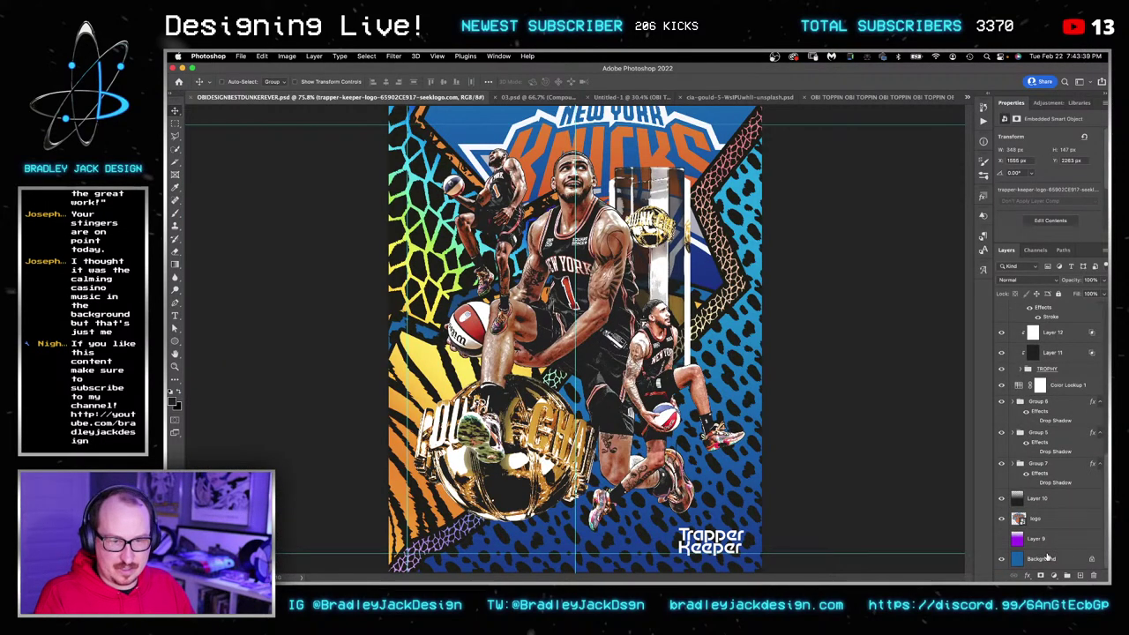
click(1046, 558)
key(Return)
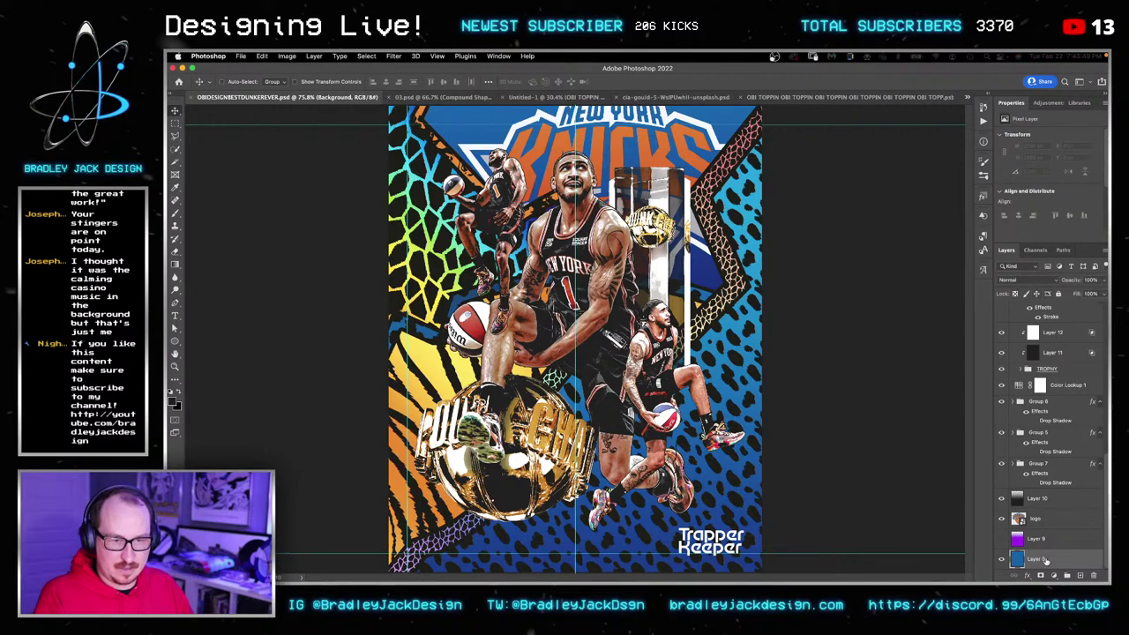
scroll(1047, 560, up, 8)
shift+click(1047, 315)
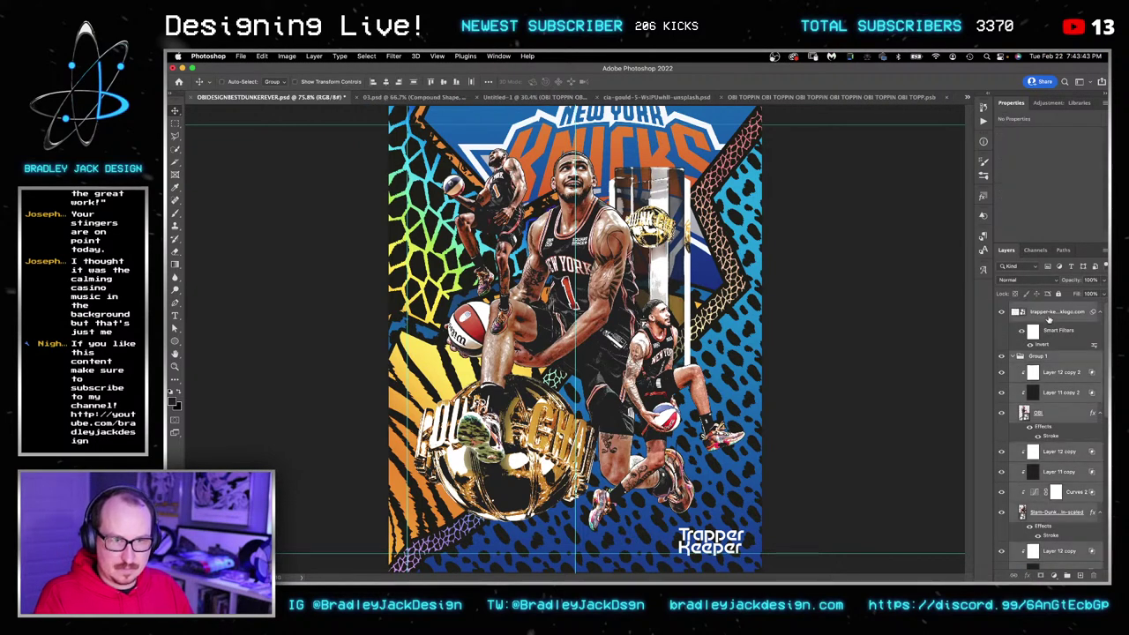
key(super+g)
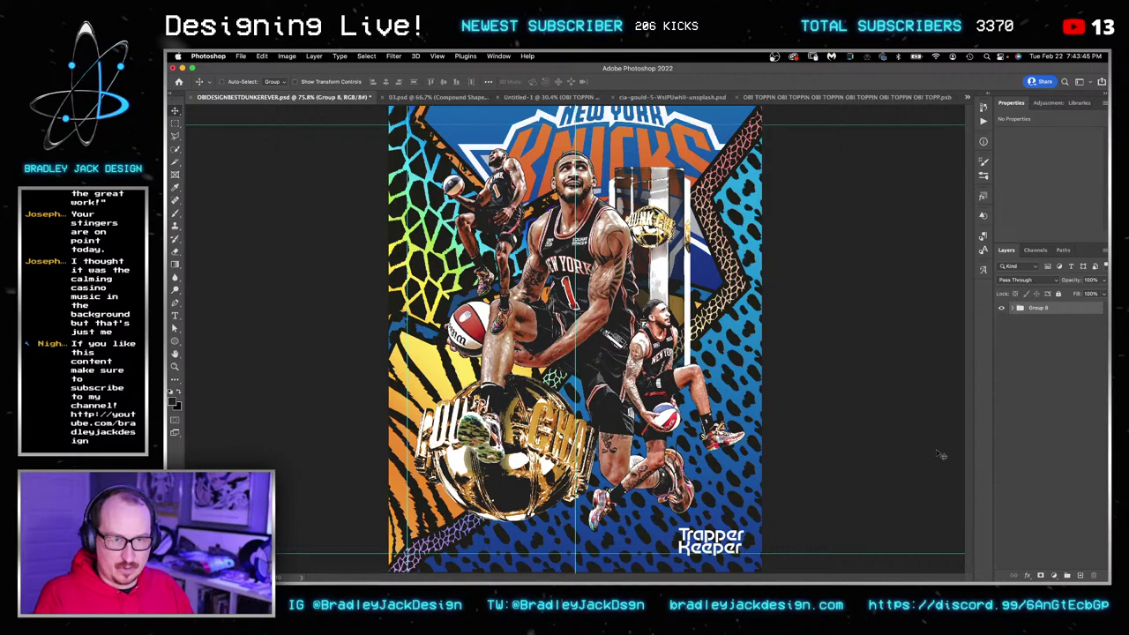
Return to Safari and save the Mead Animal Binder image to Downloads again from the search preview.
click(828, 548)
click(825, 553)
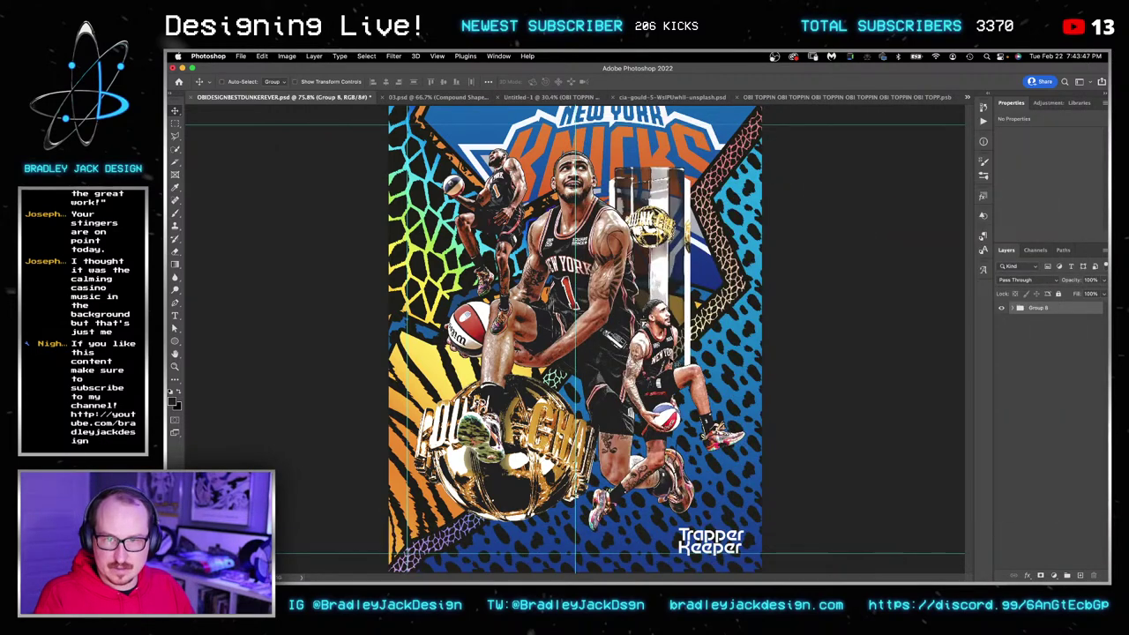
key(super+Tab)
key(super+Tab)
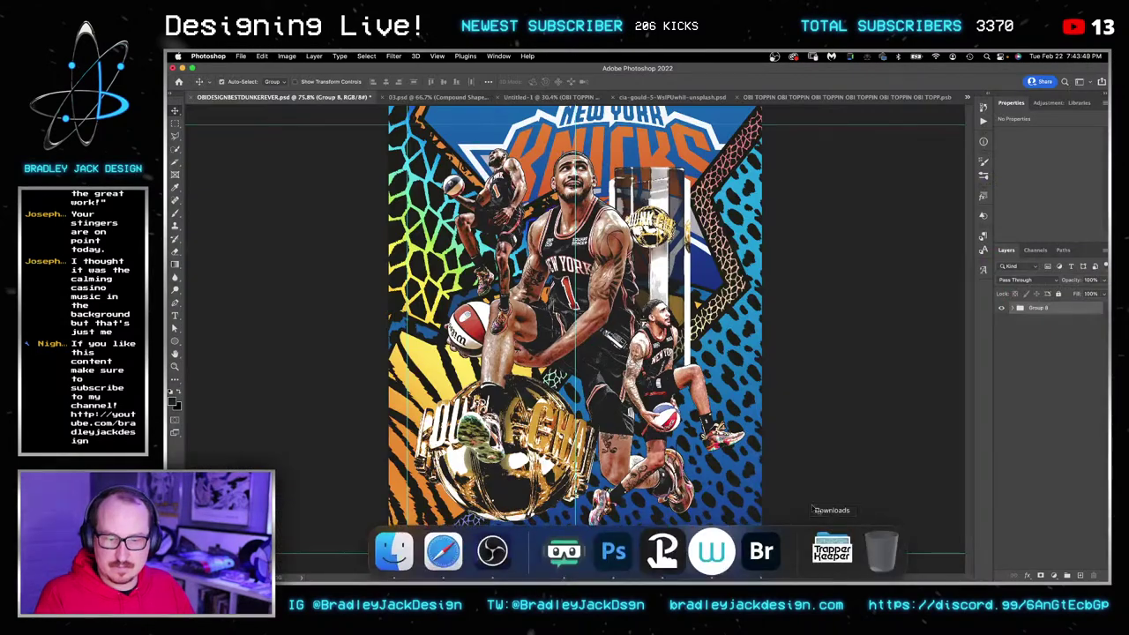
key(super+Tab)
right_click(819, 326)
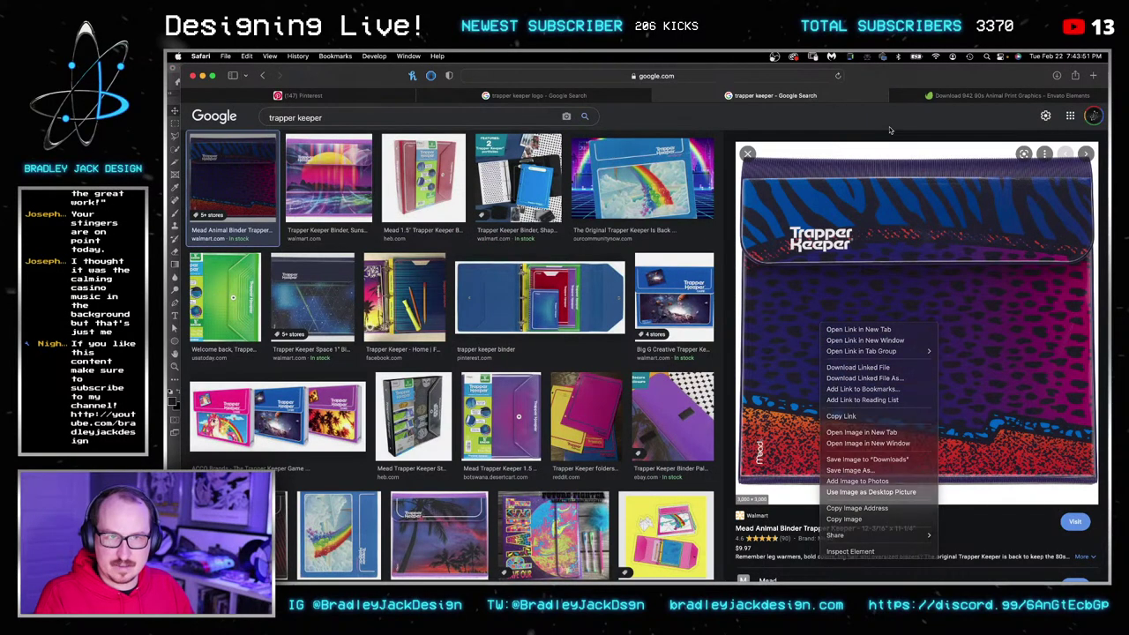
click(875, 365)
right_click(873, 342)
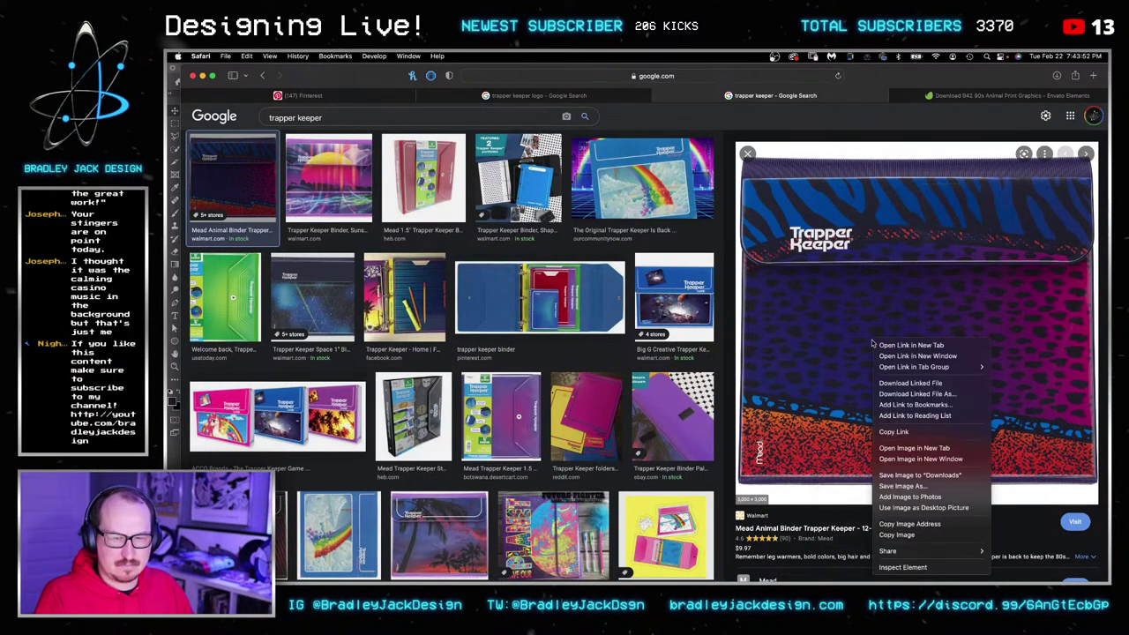
click(908, 475)
Switch to Photoshop, place the Trapper Keeper binder image from Downloads into the poster document, and hide Group 8.
key(super+Tab)
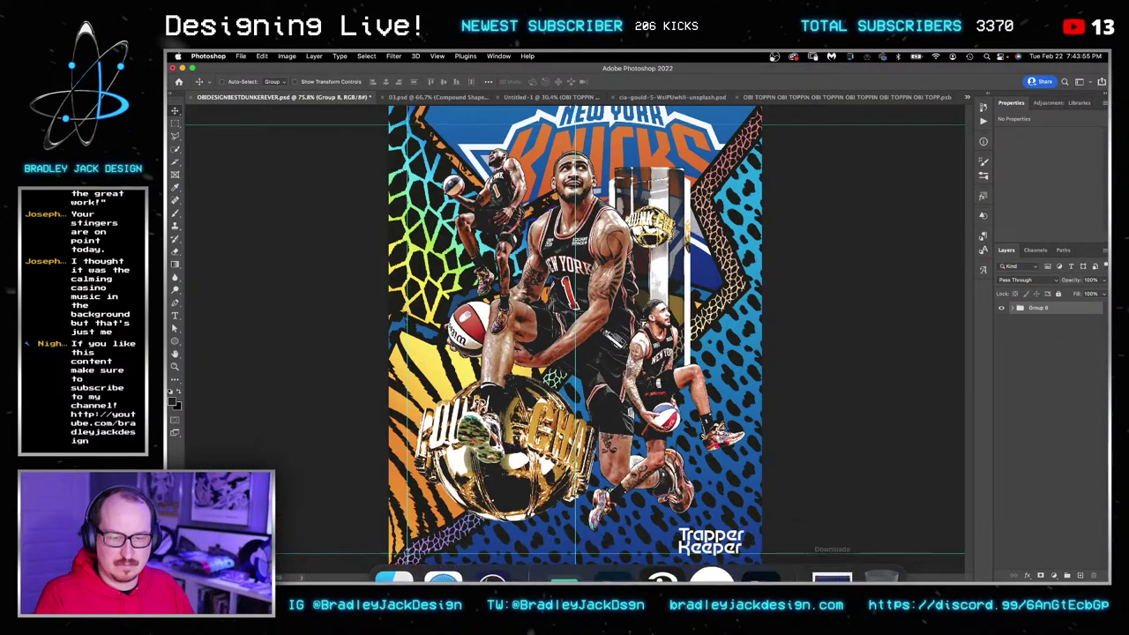
click(832, 553)
drag(610, 168, 560, 339)
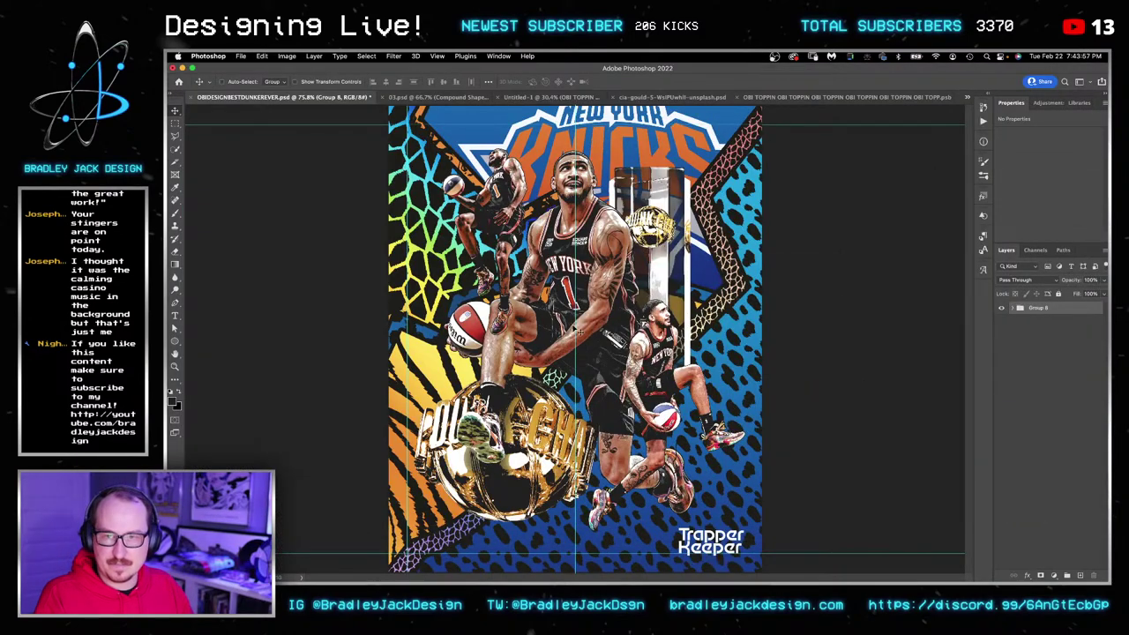
click(1001, 328)
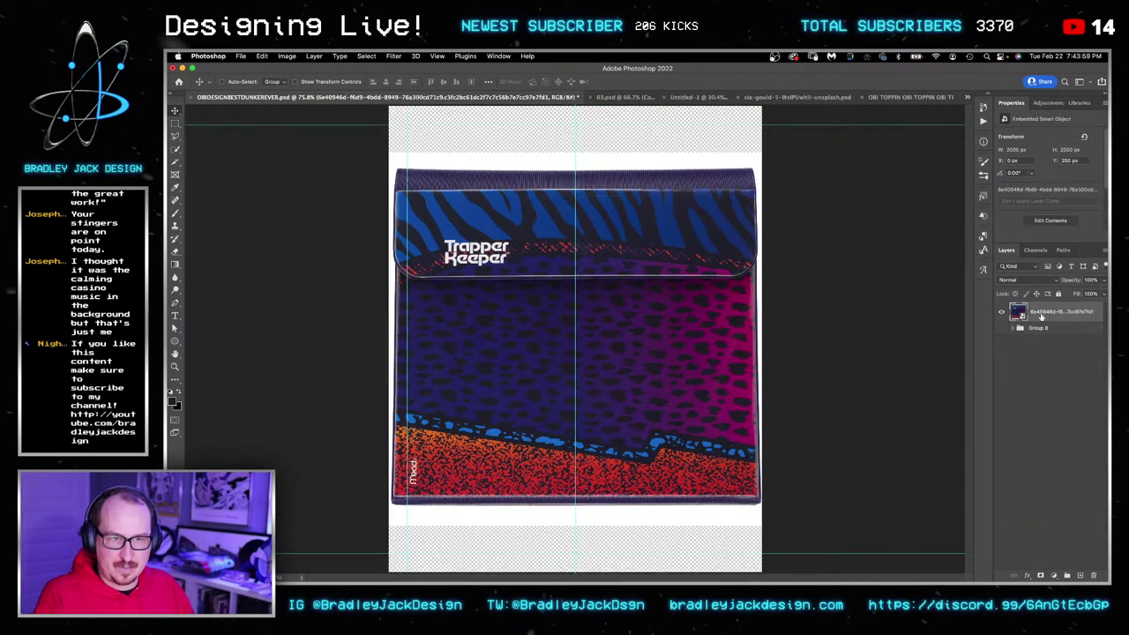
Rotate the placed binder image 90° clockwise and widen the canvas to 2500 px.
key(super+t)
drag(782, 137, 721, 469)
key(Return)
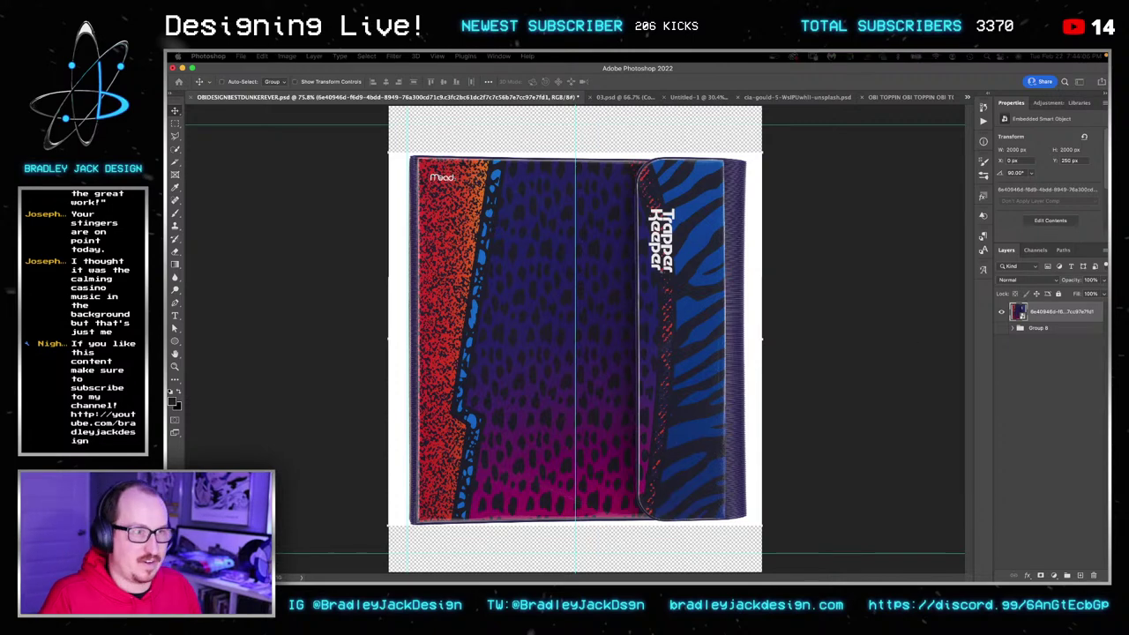
key(Return)
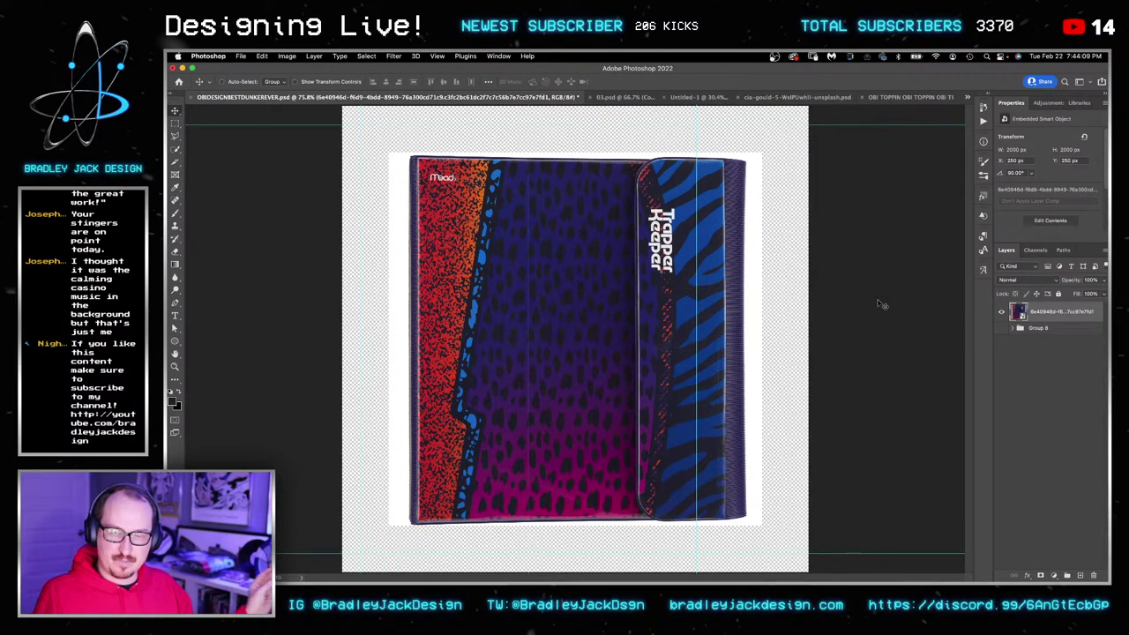
Add a new layer above the binder image and fill it with white using the Gradient tool.
click(1063, 357)
key(Return)
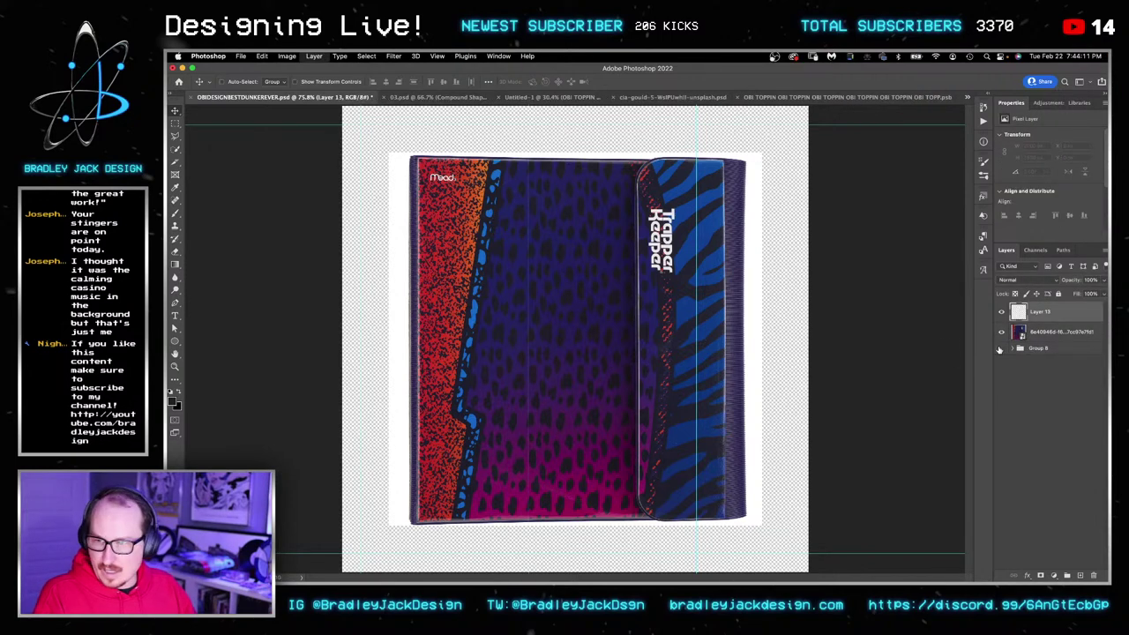
key(g)
key(x)
key(x)
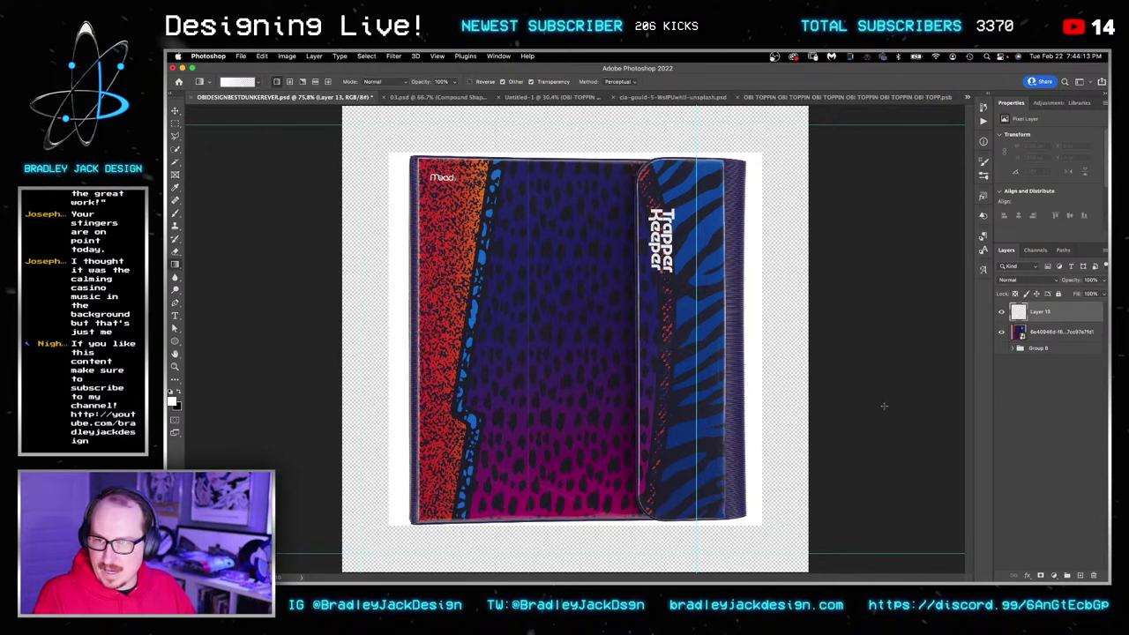
drag(936, 403, 935, 404)
key(v)
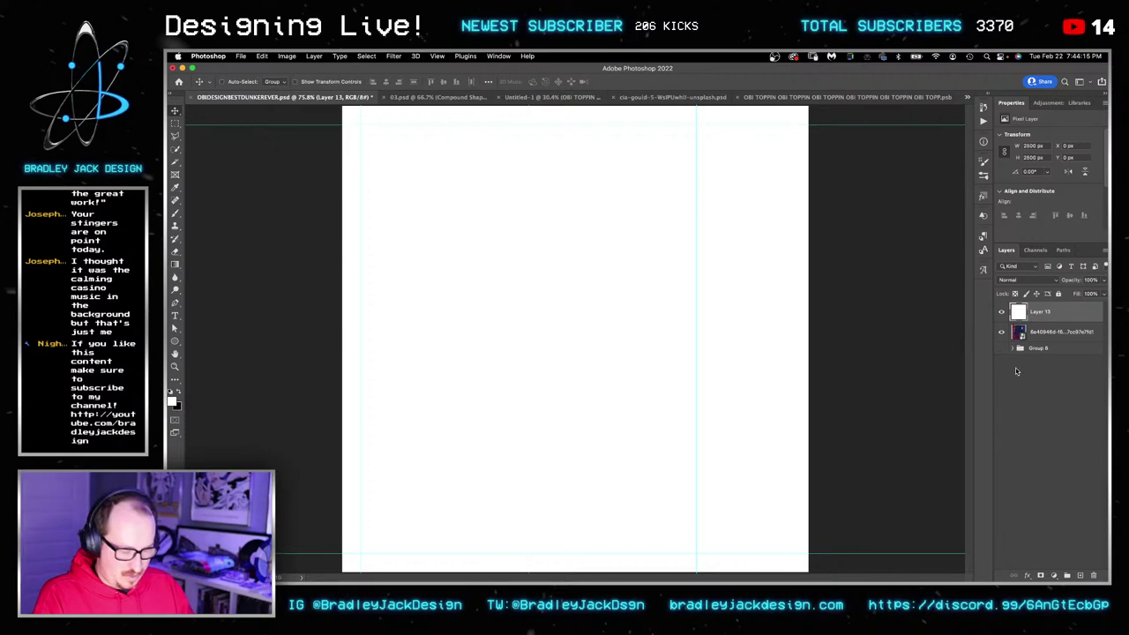
Fill the new layer with black and move the binder image above it in the layer order.
key(x)
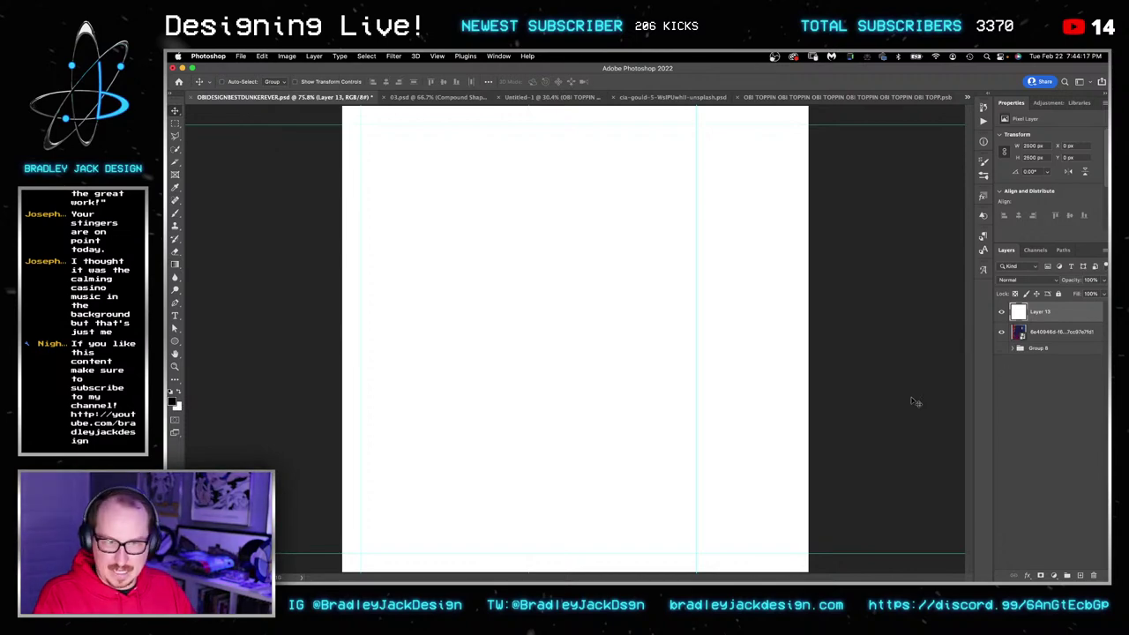
key(g)
drag(894, 391, 961, 394)
click(1051, 337)
key(v)
key(super+bracketright)
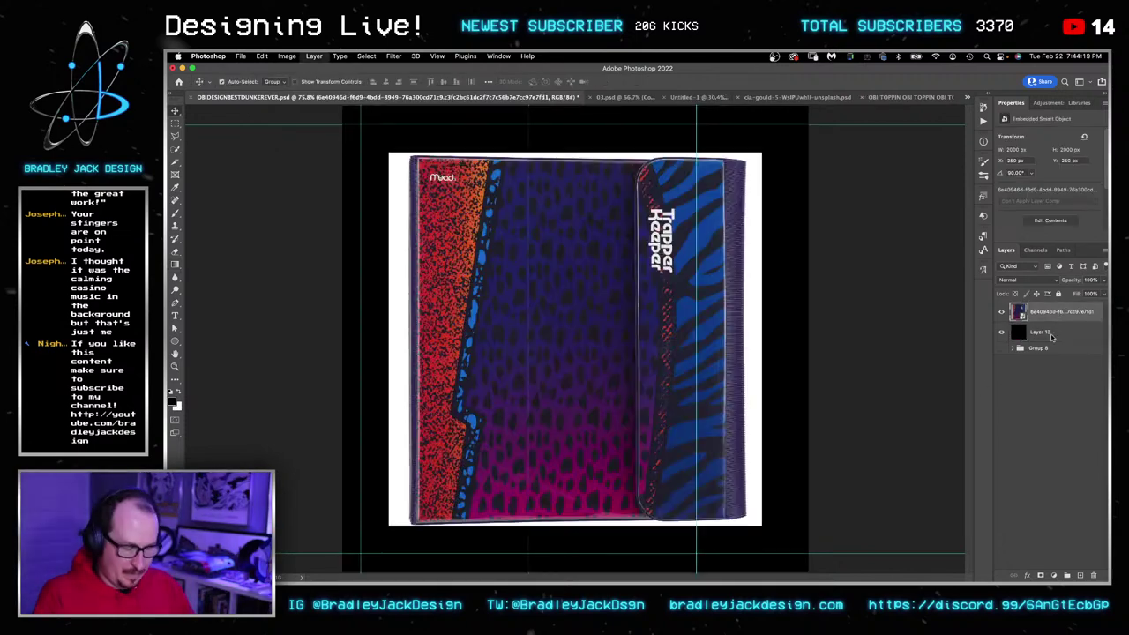
Open the binder smart object's contents and try isolating the binder through Select and Mask with the Quick Selection tool.
double_click(1018, 310)
key(w)
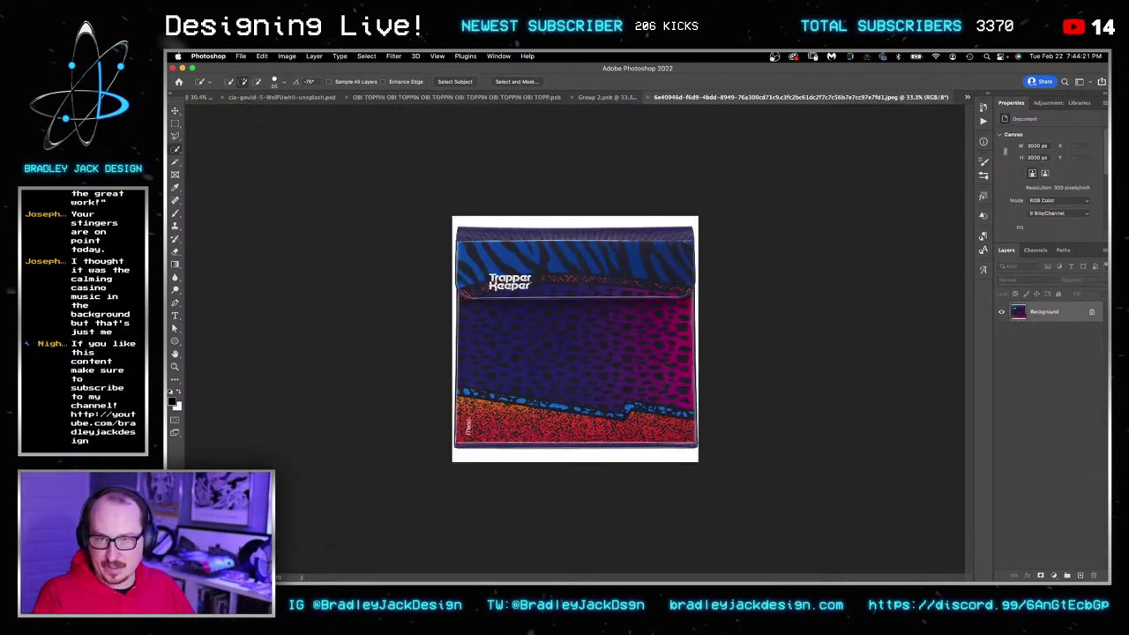
click(501, 82)
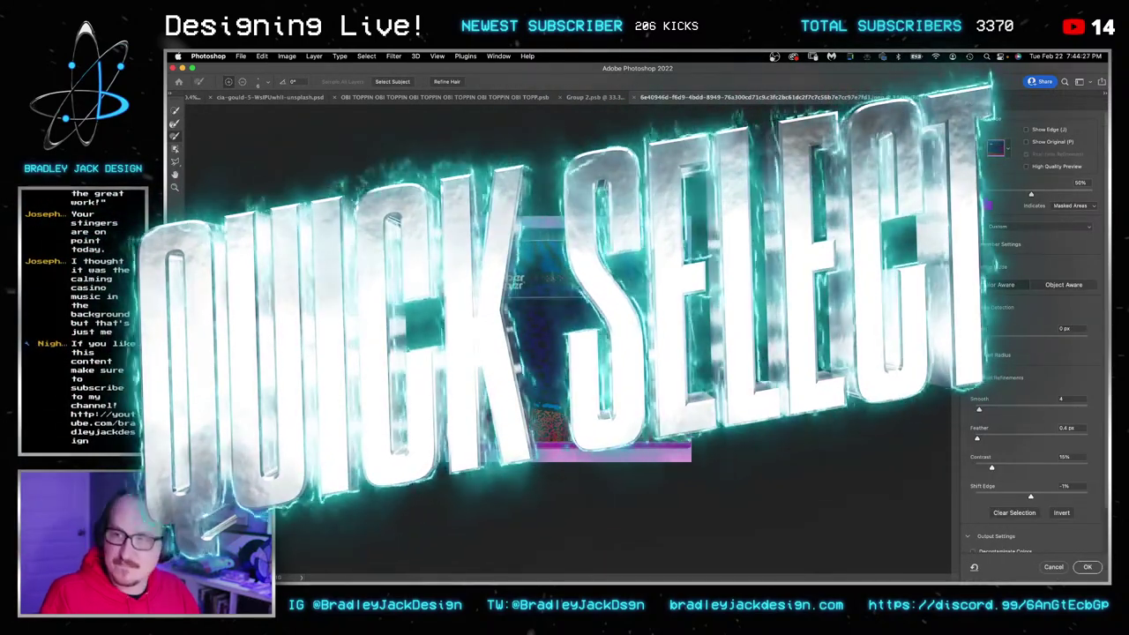
key(Escape)
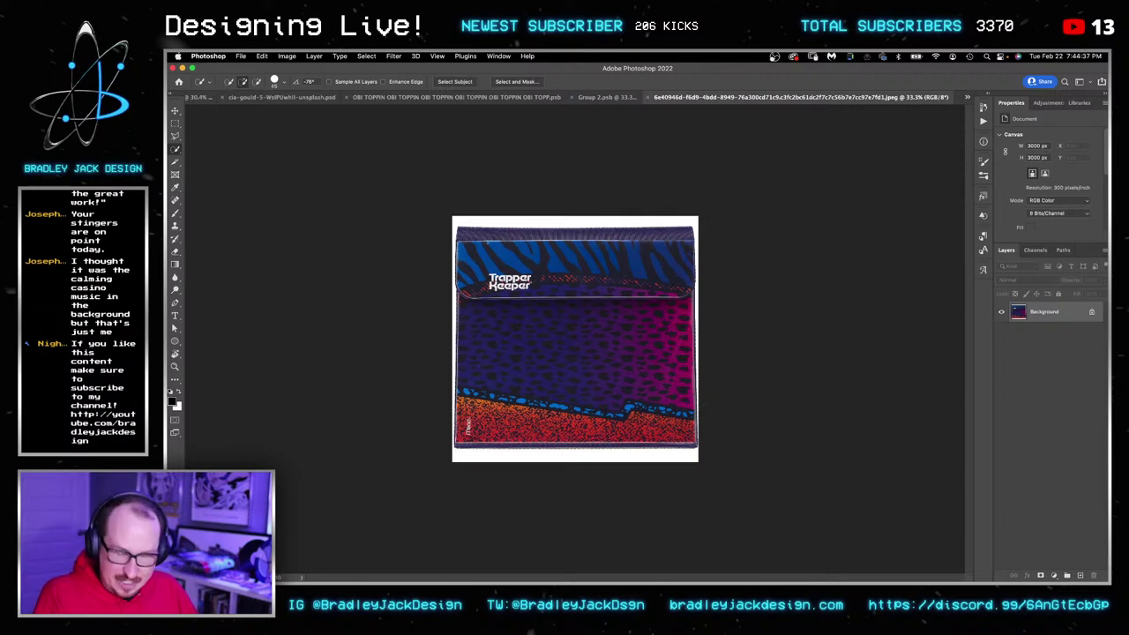
Select the white background with the Magic Wand, invert to the binder, and enter Select and Mask.
click(173, 152)
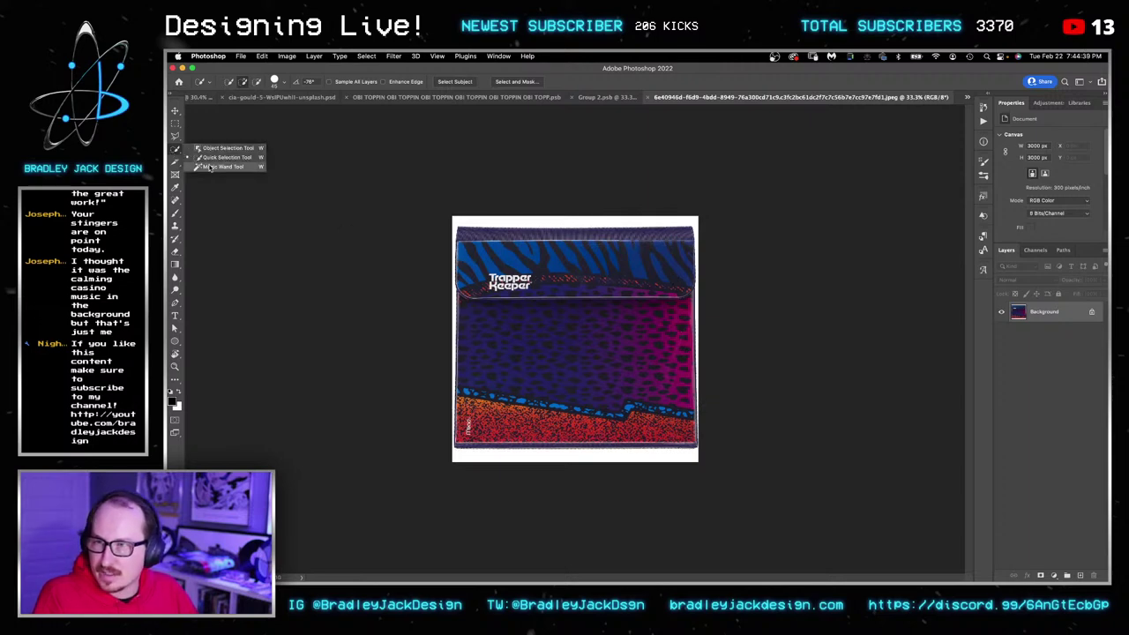
click(220, 167)
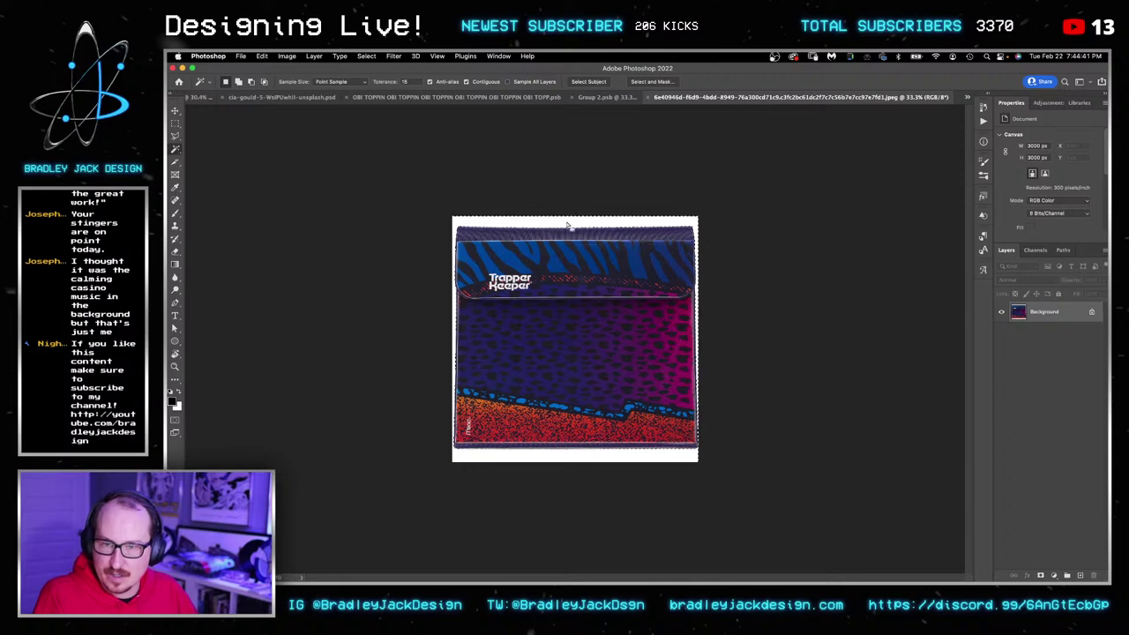
click(626, 227)
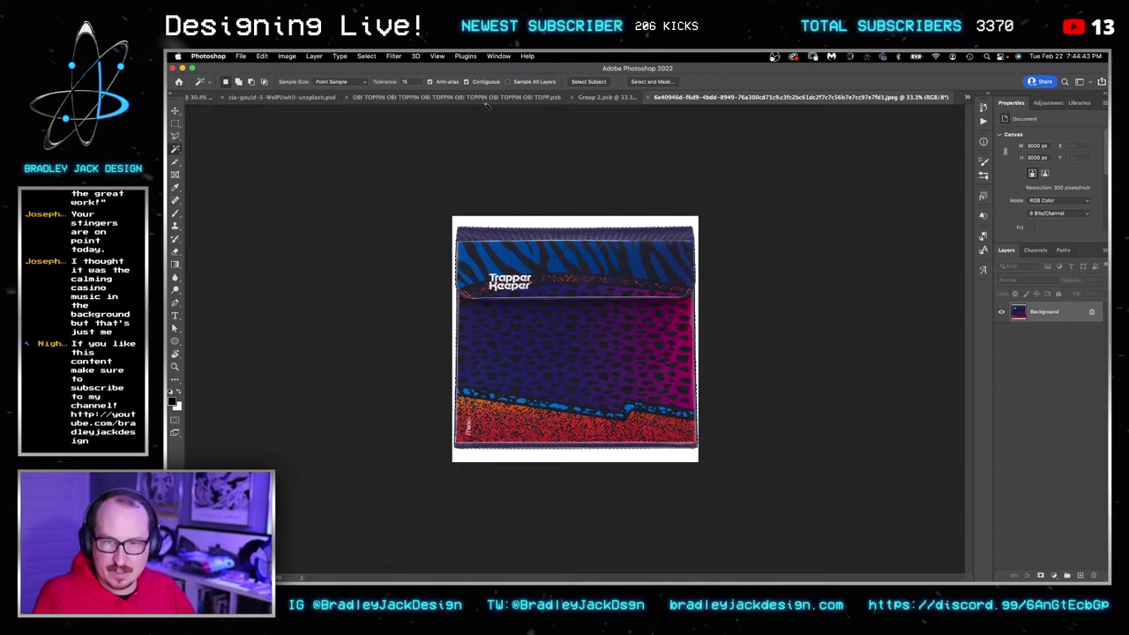
click(650, 82)
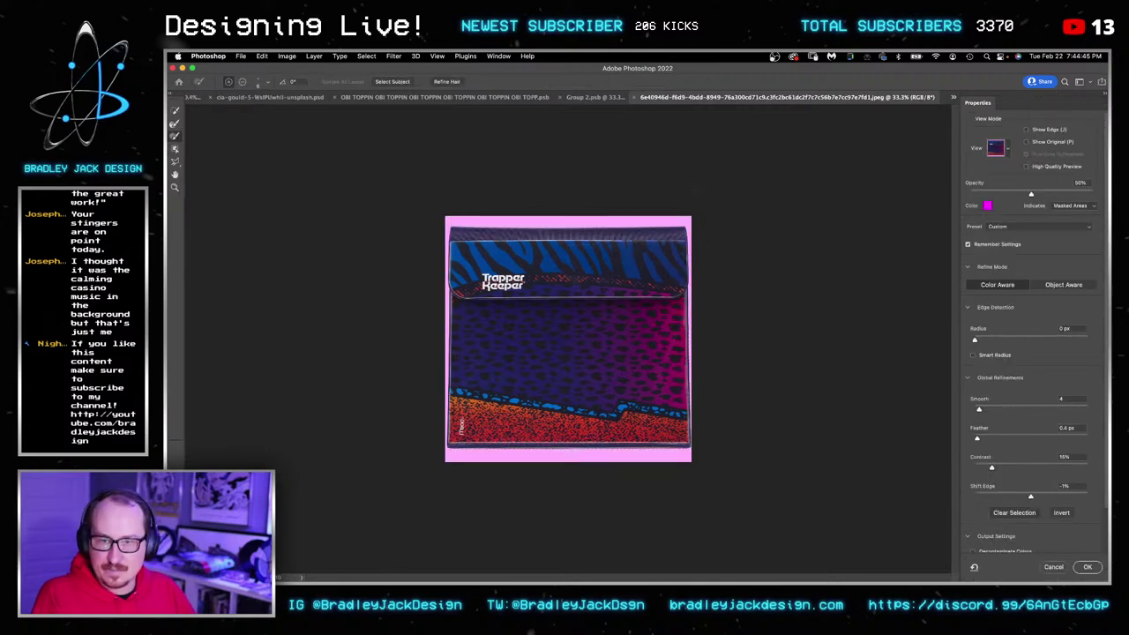
Try refining the selection along the binder's bottom edge with the Refine Edge Brush.
scroll(430, 453, up, 3)
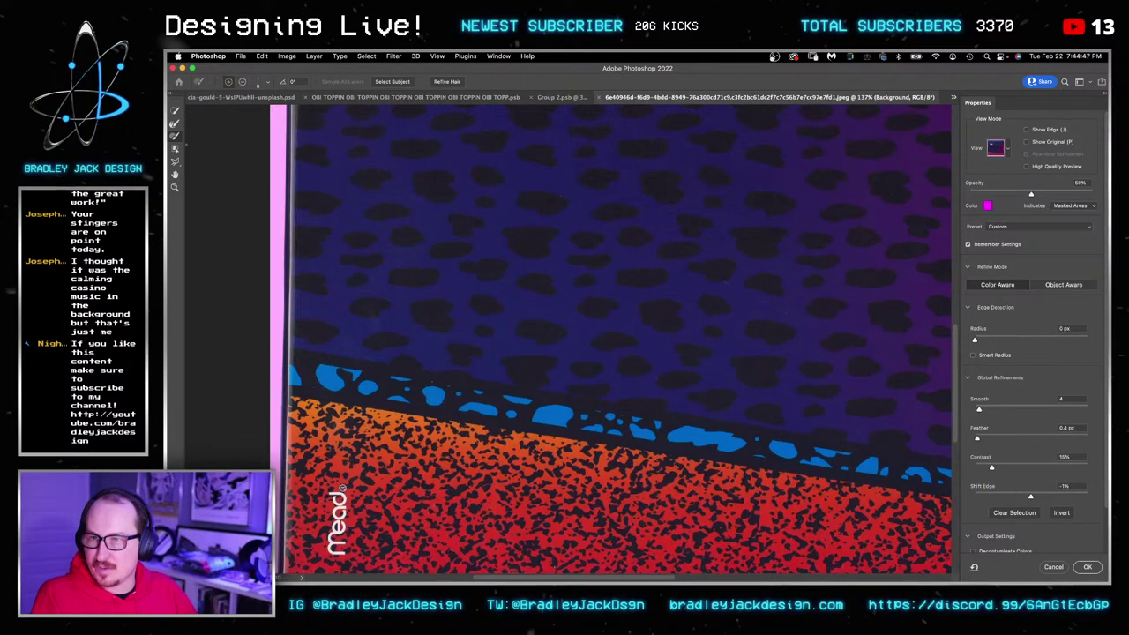
click(173, 125)
scroll(482, 237, down, 10)
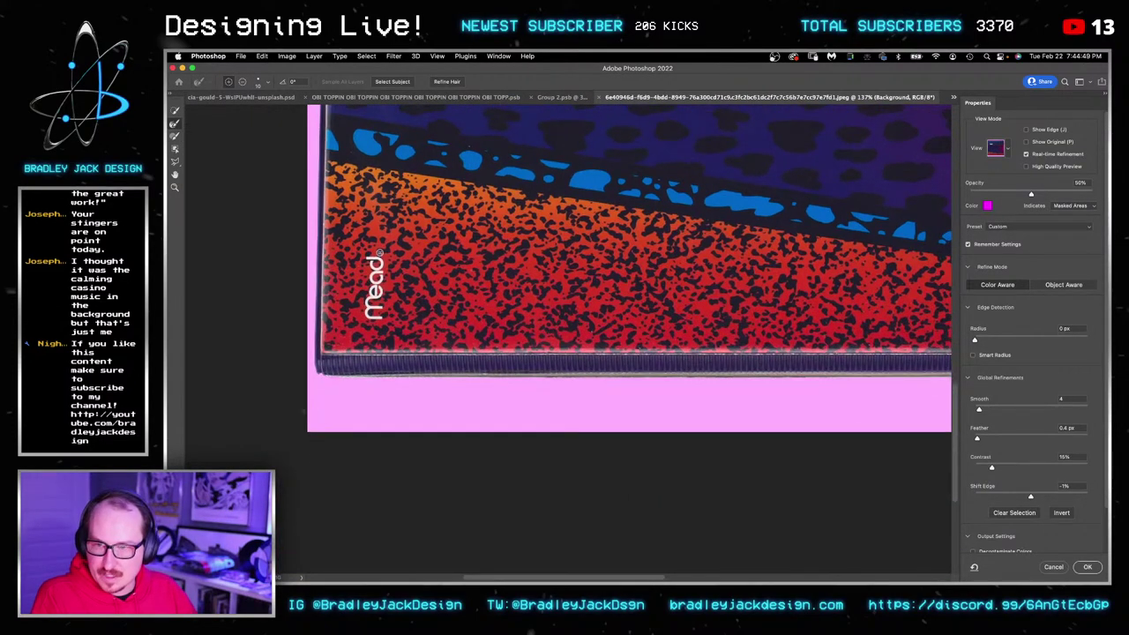
scroll(333, 382, up, 6)
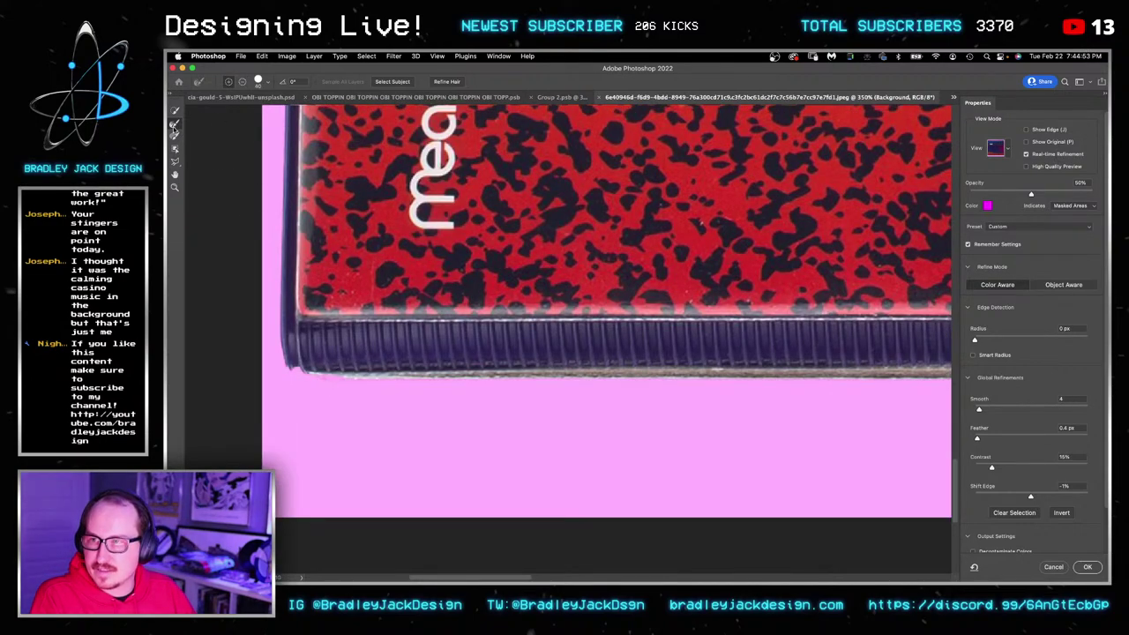
drag(371, 385, 741, 391)
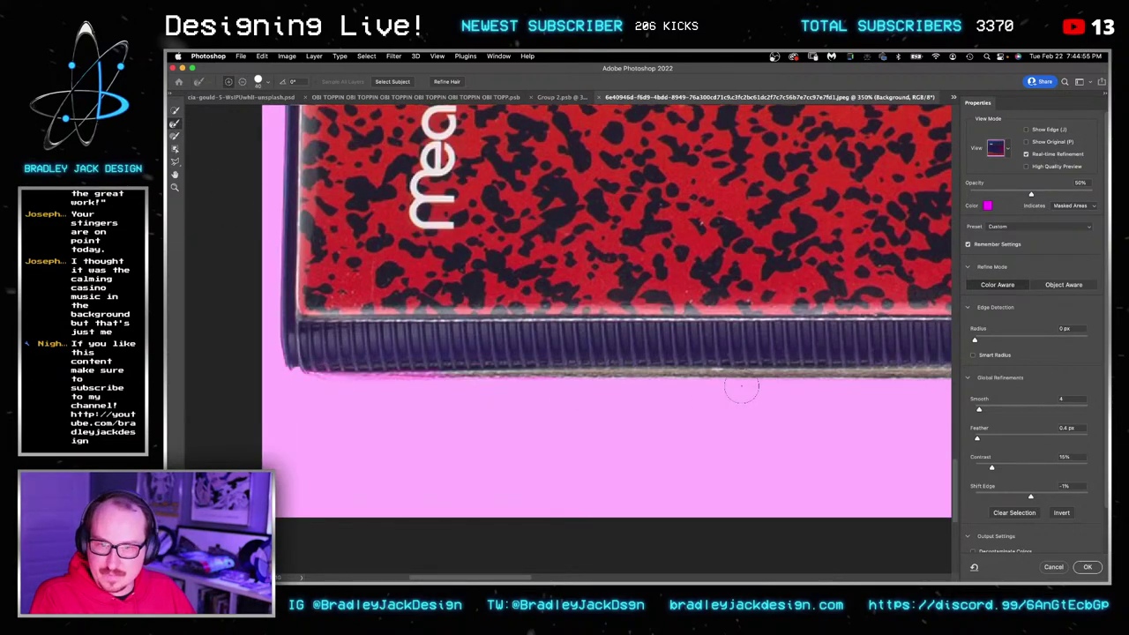
Brush the binder's bottom edge back into the selection and subtract the white spill beneath it.
click(174, 137)
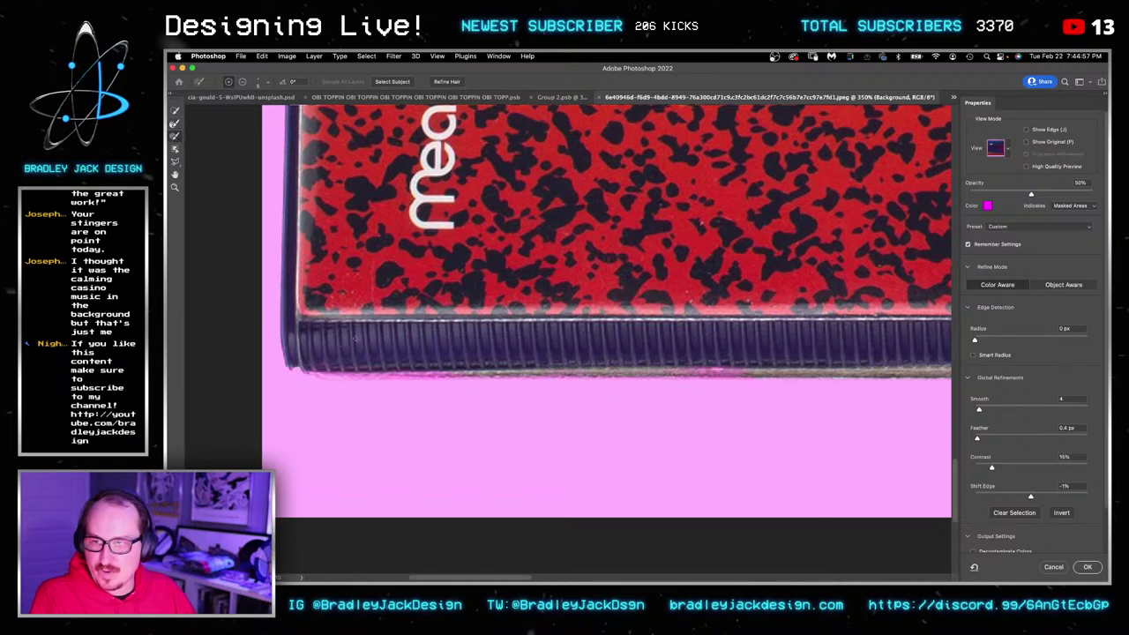
mouse_move(336, 344)
mouse_down()
mouse_move(364, 349)
mouse_move(328, 352)
mouse_move(564, 354)
mouse_up()
drag(725, 352, 875, 353)
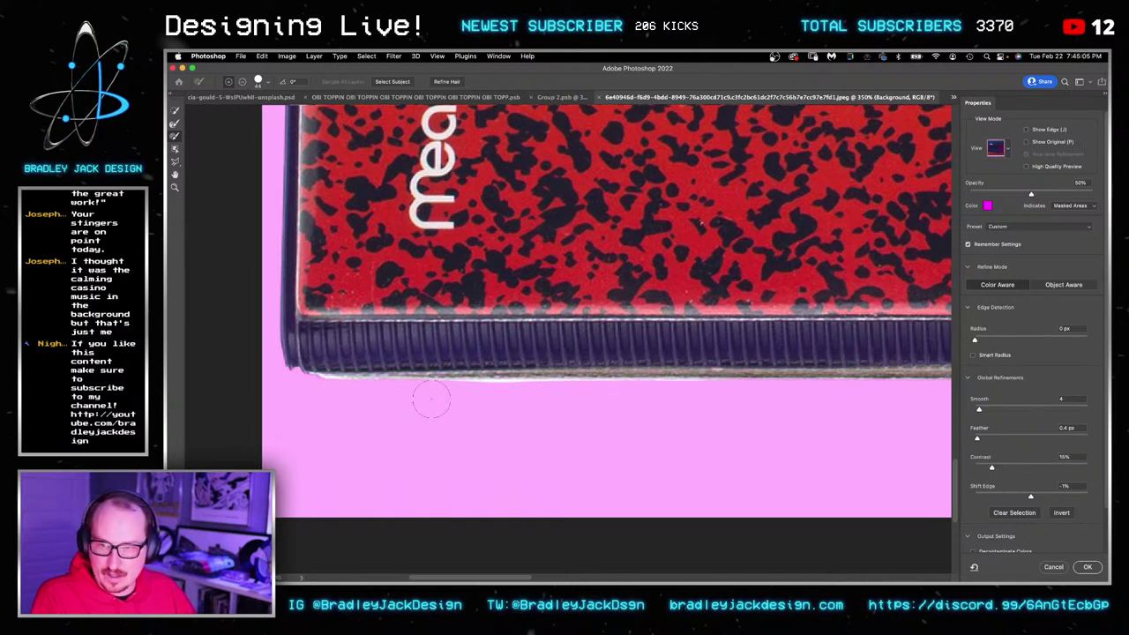
mouse_move(429, 398)
mouse_down()
mouse_move(468, 397)
mouse_move(448, 395)
mouse_up()
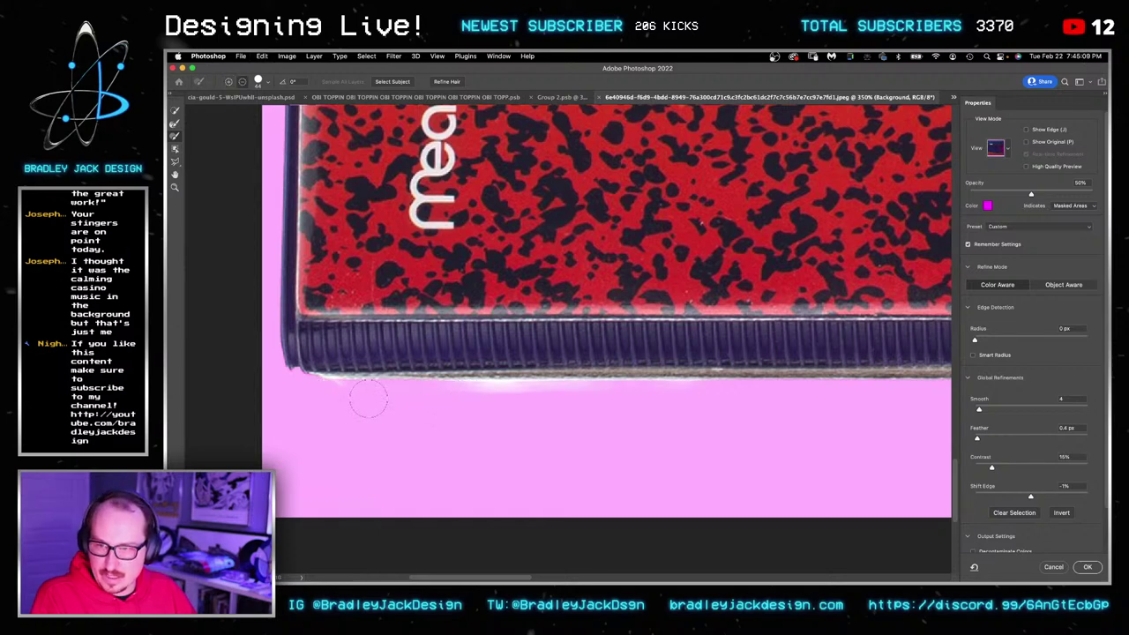
mouse_move(532, 399)
mouse_down()
mouse_move(751, 398)
mouse_move(572, 380)
mouse_move(265, 393)
mouse_up()
Set the selection's Smooth value to 23, accept the refinement, and mask the binder layer with it.
scroll(738, 380, right, 15)
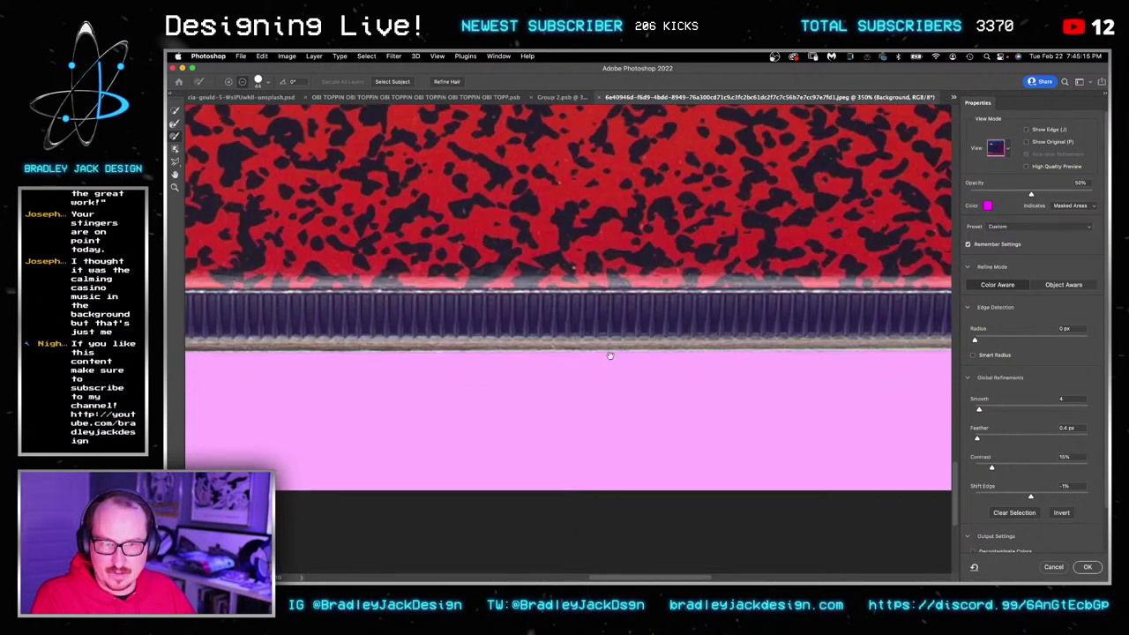
scroll(613, 351, right, 10)
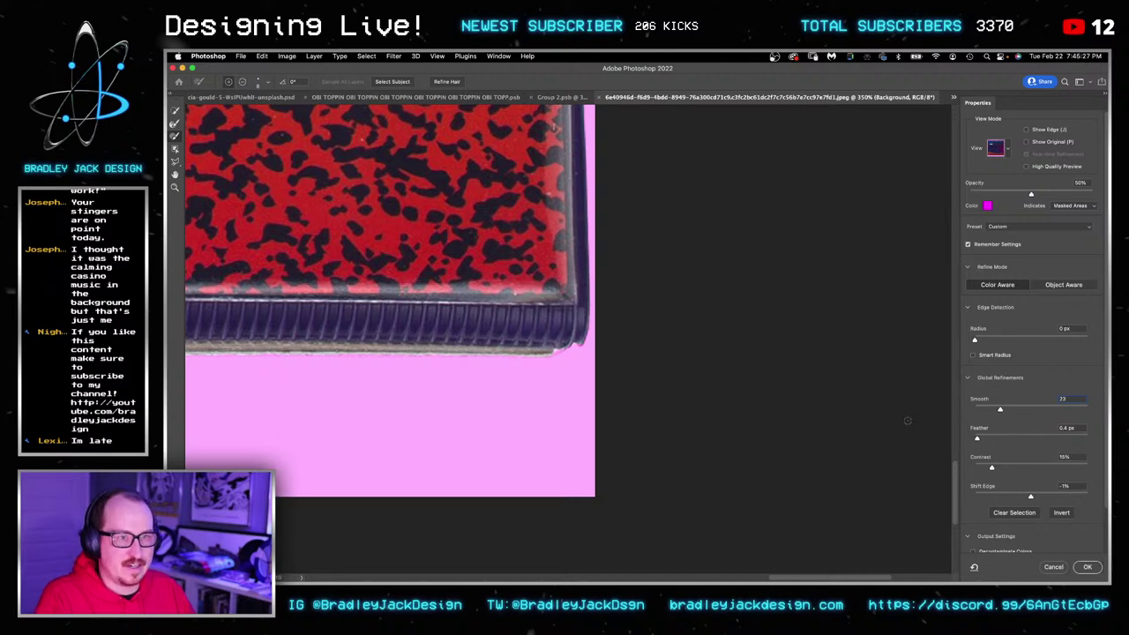
click(1087, 566)
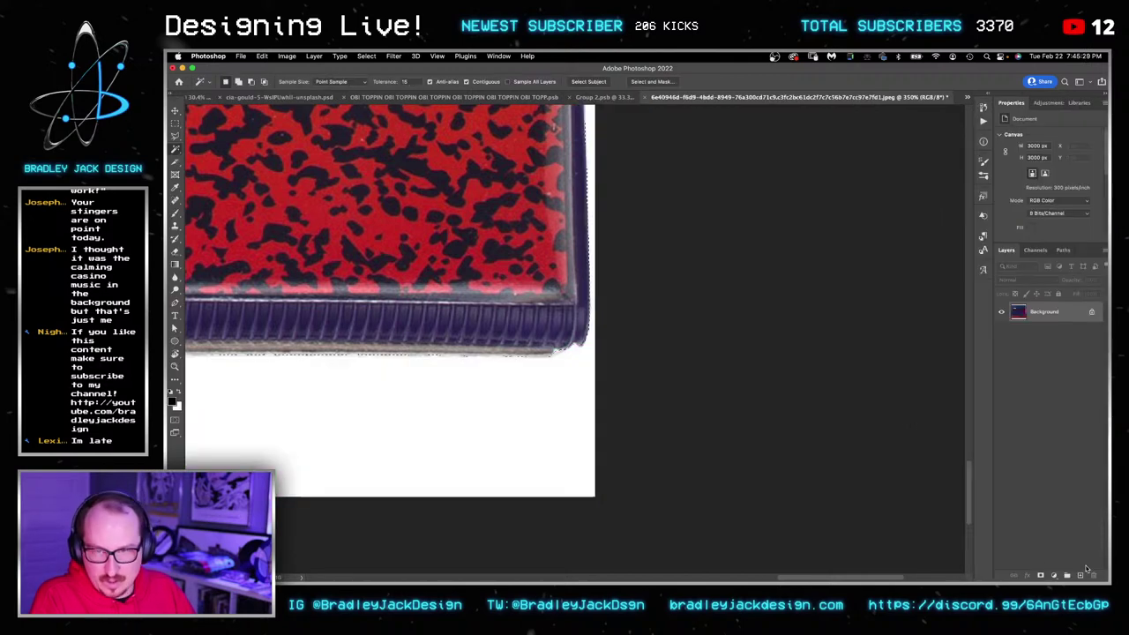
click(1042, 575)
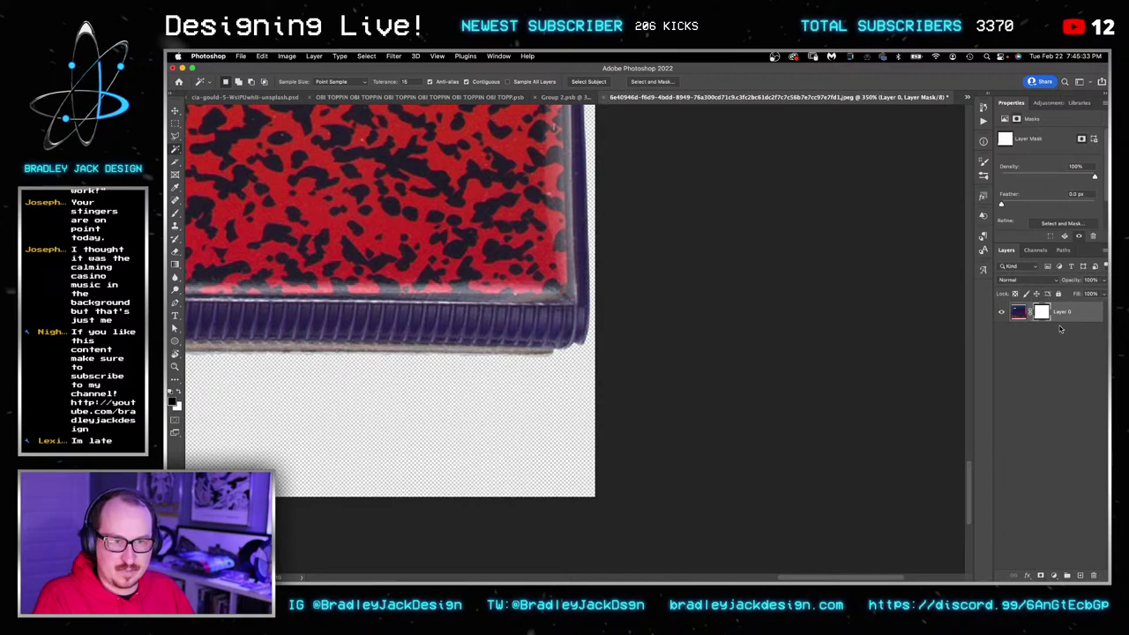
Convert the masked binder to a smart object, copy it, and return to the OBIDESIGNBESTDUNKEREVER.psd document.
key(super+alt+s)
key(super+c)
key(ctrl+shift+Tab)
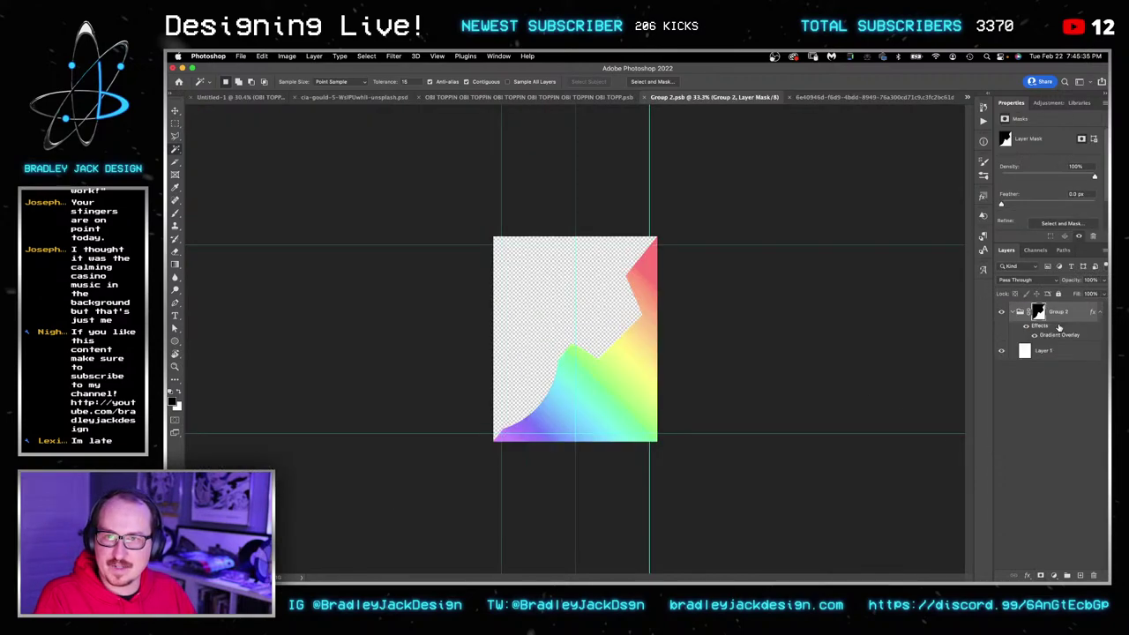
key(ctrl+shift+Tab)
key(ctrl+shift+Tab)
key(ctrl+shift+Tab)
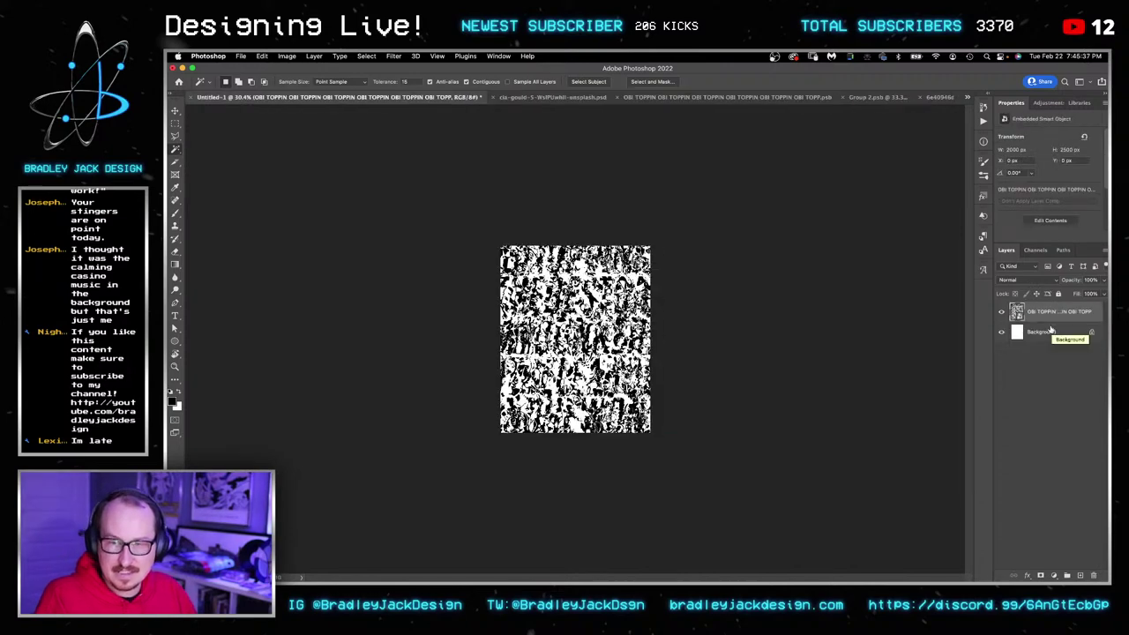
key(ctrl+shift+Tab)
key(ctrl+shift+Tab)
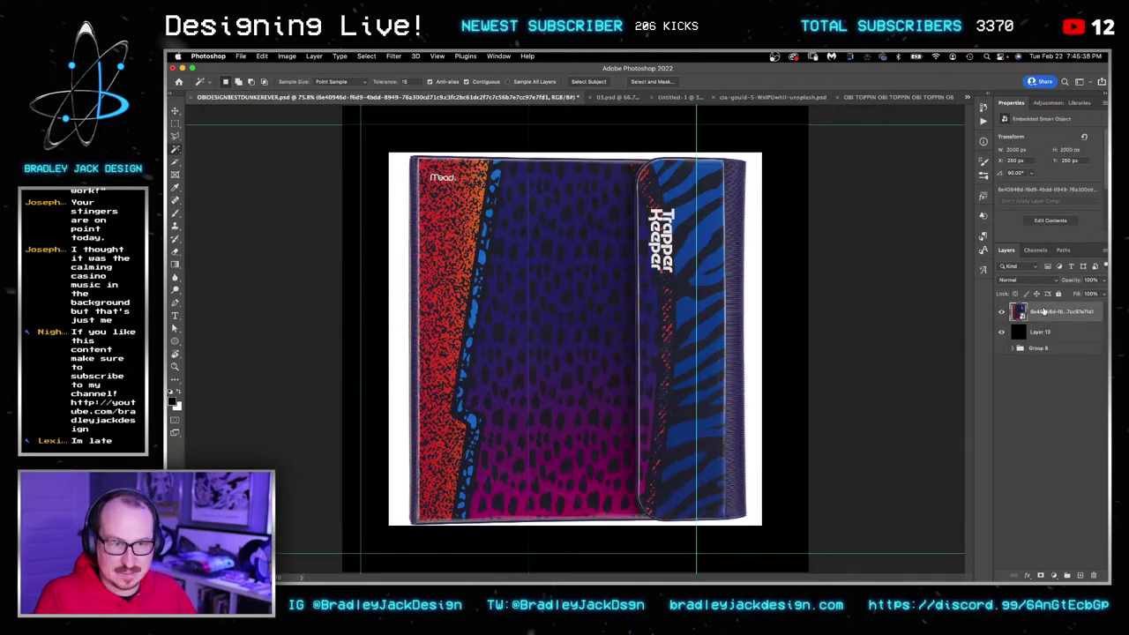
Delete the rotated binder layer and paste the cut-out binder above the black layer.
key(Delete)
key(super+v)
key(v)
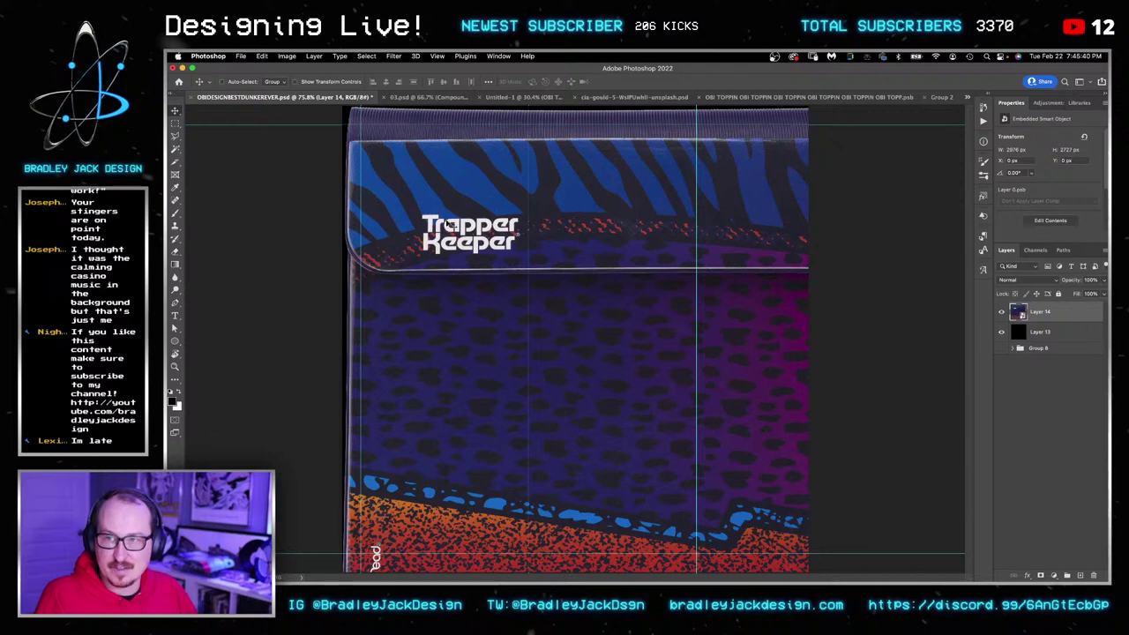
Center the pasted binder cutout vertically and horizontally, aligned to the canvas.
key(super+t)
key(Escape)
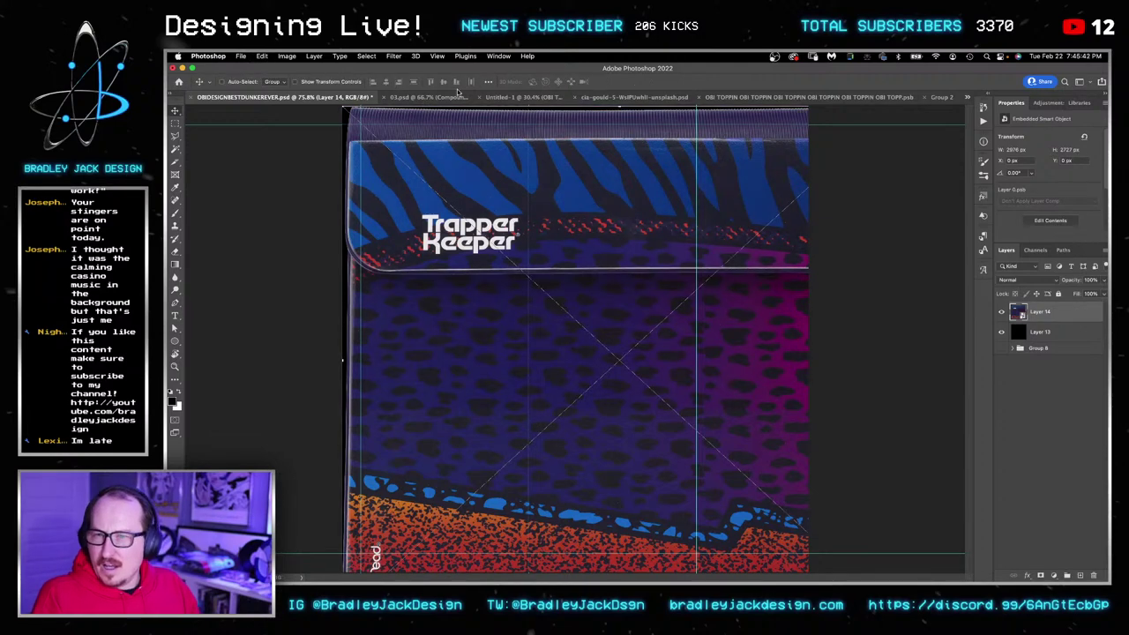
click(487, 81)
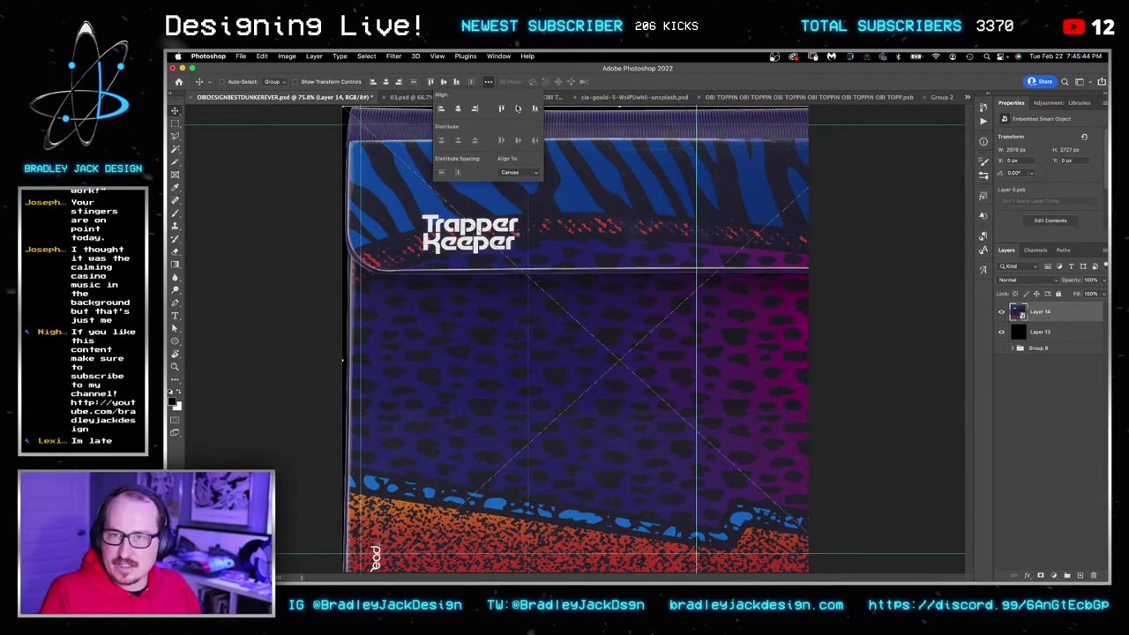
click(517, 108)
click(458, 108)
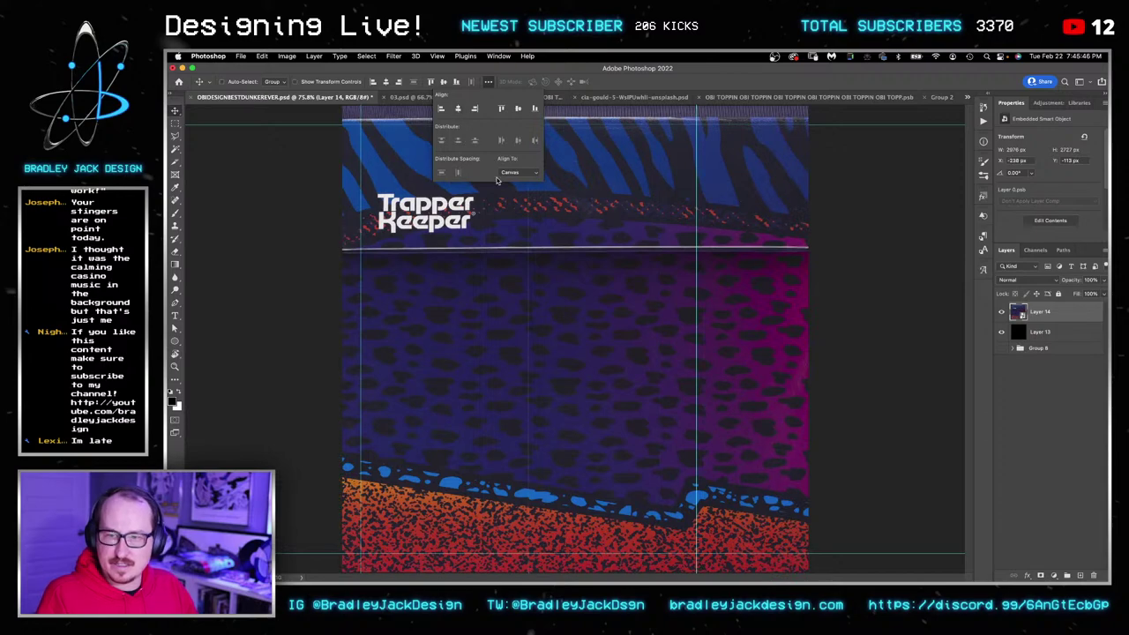
Rotate the binder cutout 90° clockwise and scale it down to fit inside the canvas.
key(super+minus)
key(super+minus)
key(super+t)
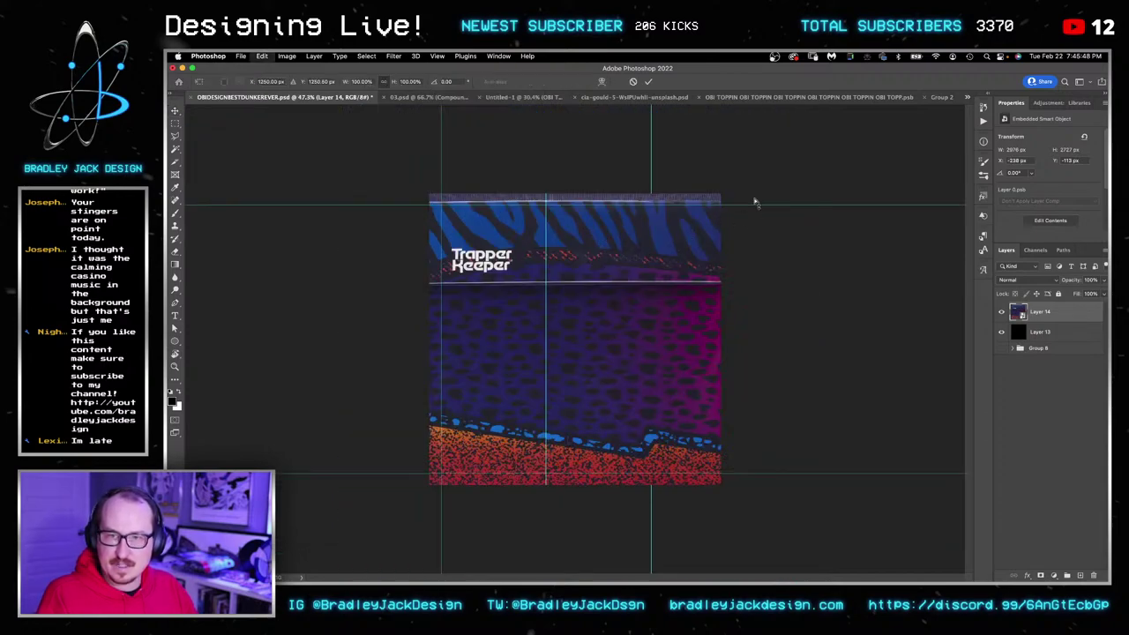
drag(754, 202, 707, 461)
key(Return)
key(super+t)
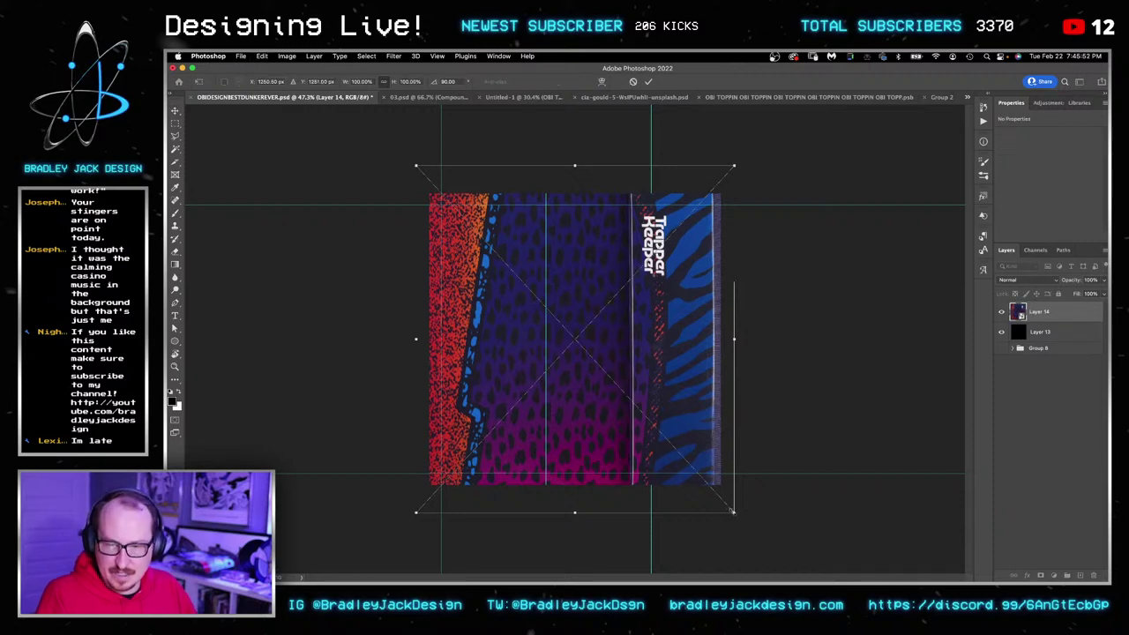
drag(732, 511, 700, 470)
key(Return)
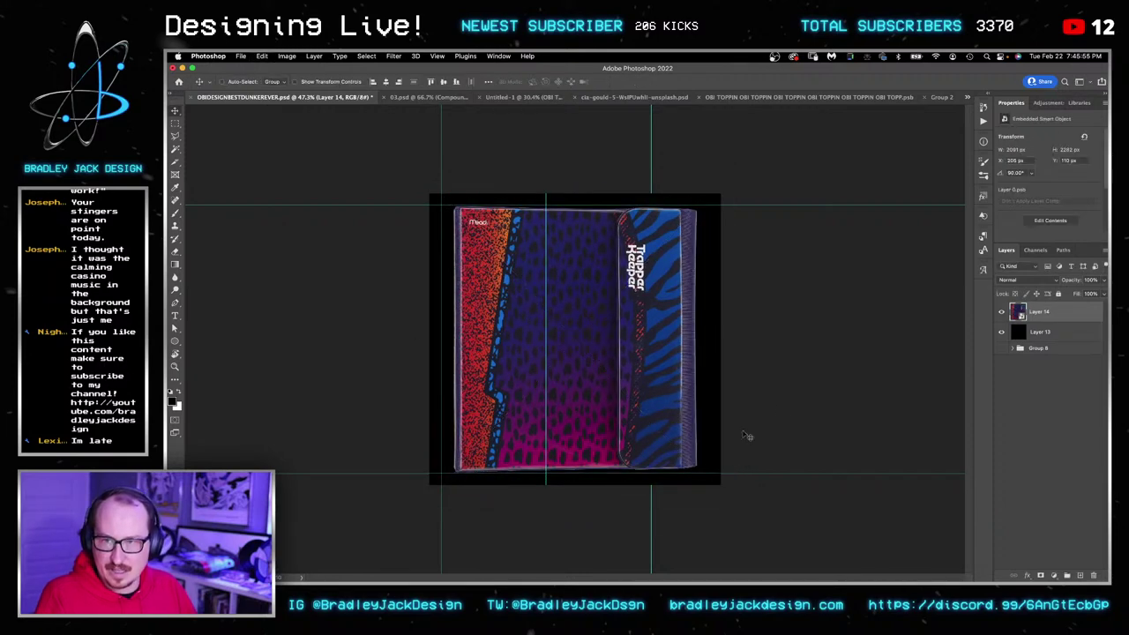
Fill the black layer beneath the binder with white, then reselect the binder layer.
click(1018, 333)
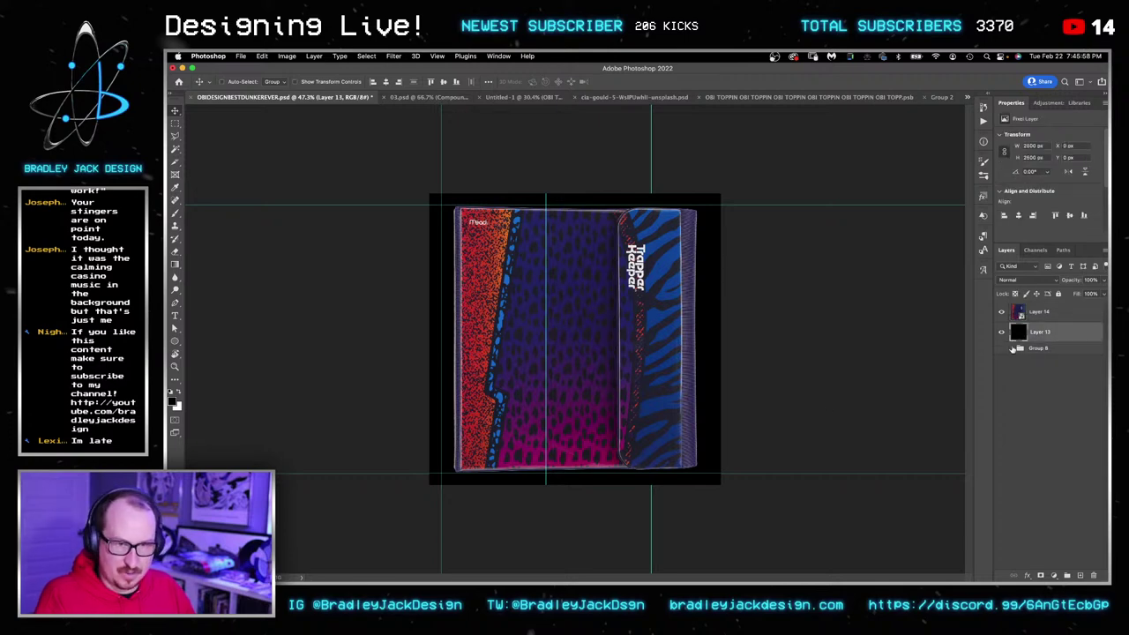
key(x)
key(alt+BackSpace)
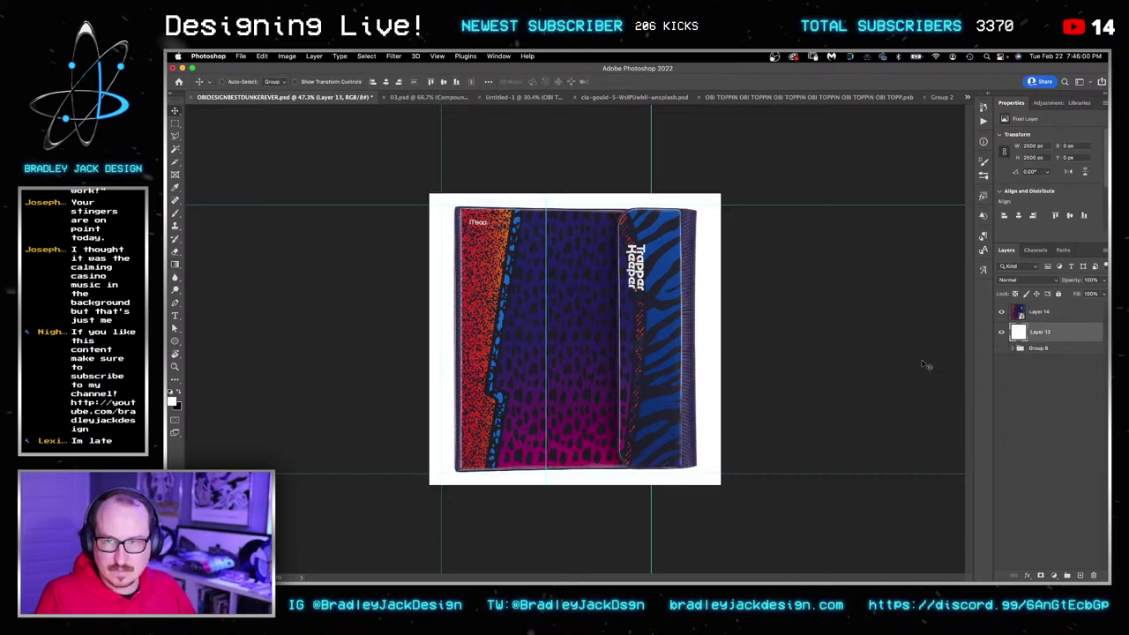
key(alt+bracketright)
click(1028, 575)
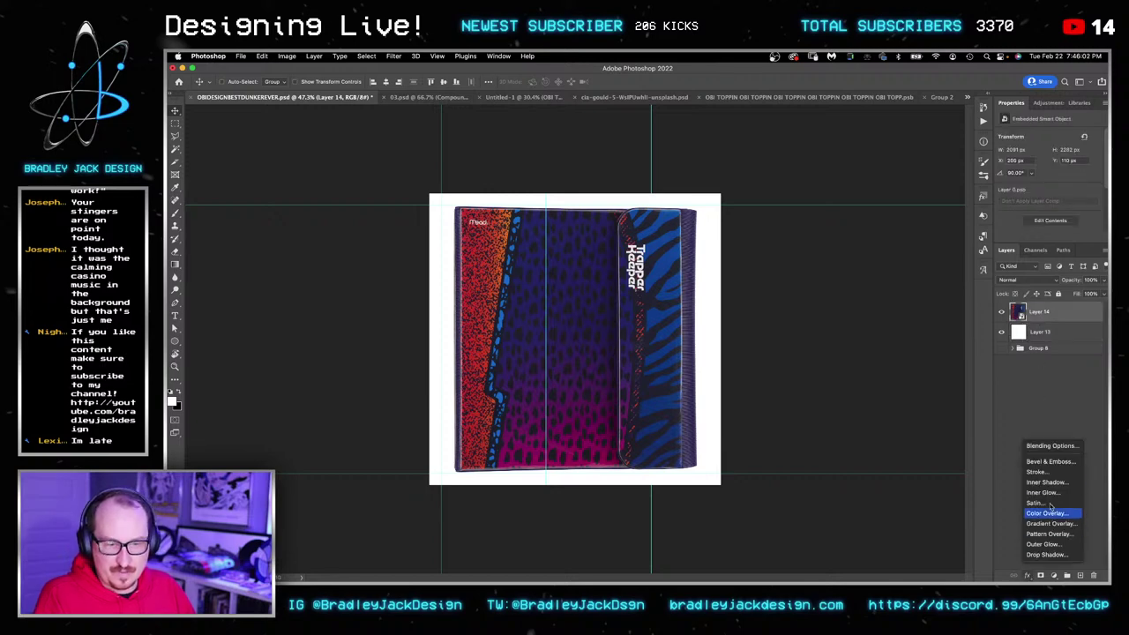
click(954, 440)
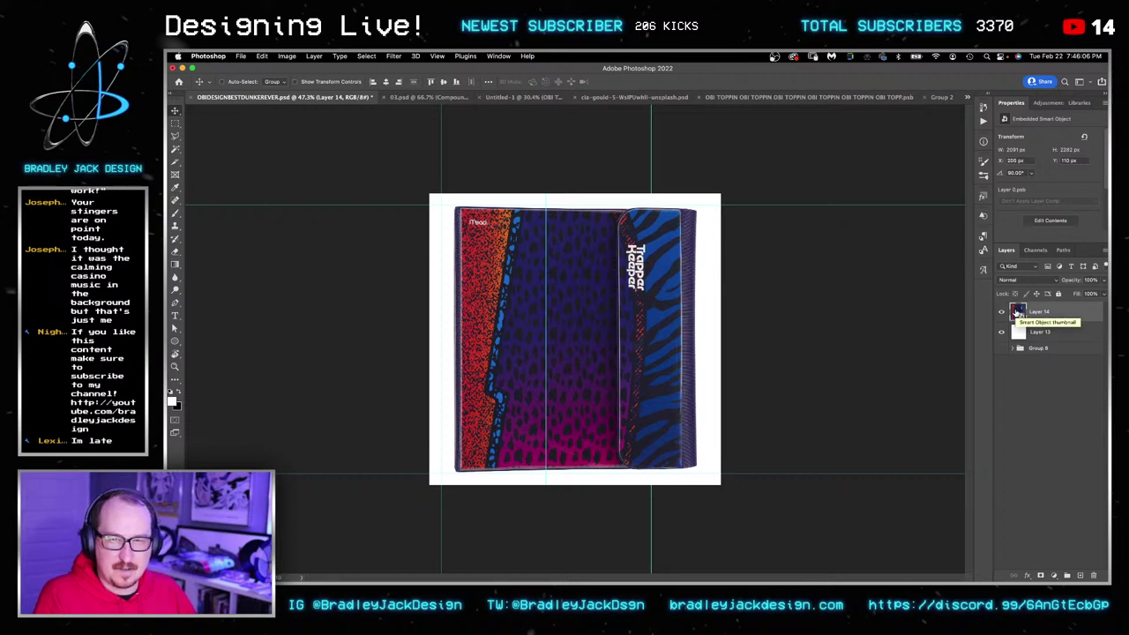
click(1051, 578)
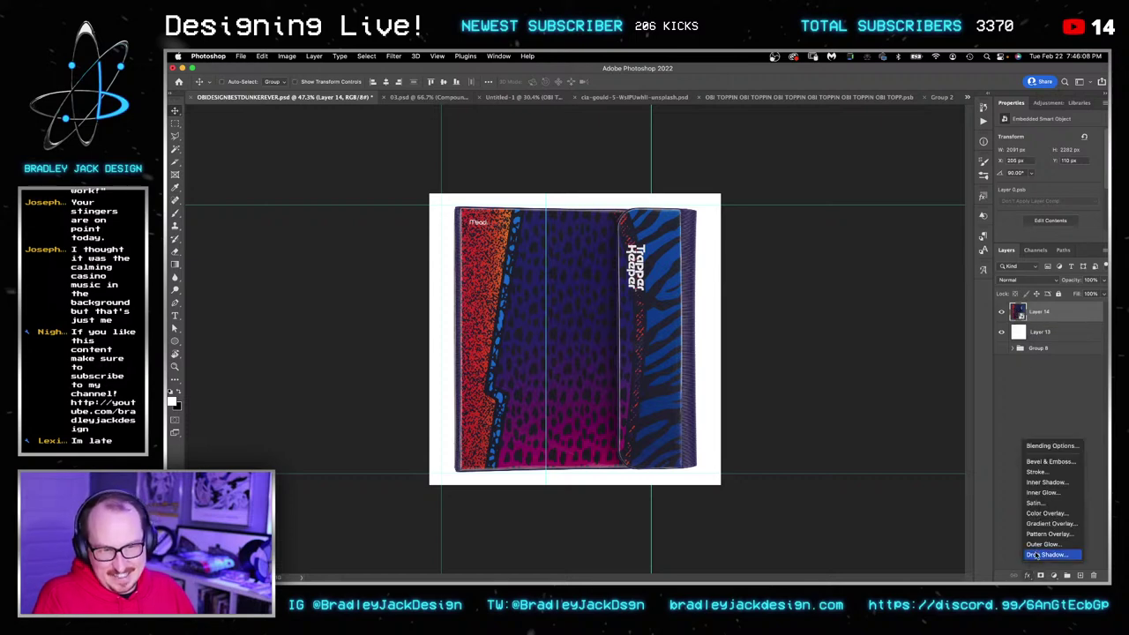
key(Escape)
Duplicate the binder layer and apply a Color Overlay effect to the lower copy.
key(super+j)
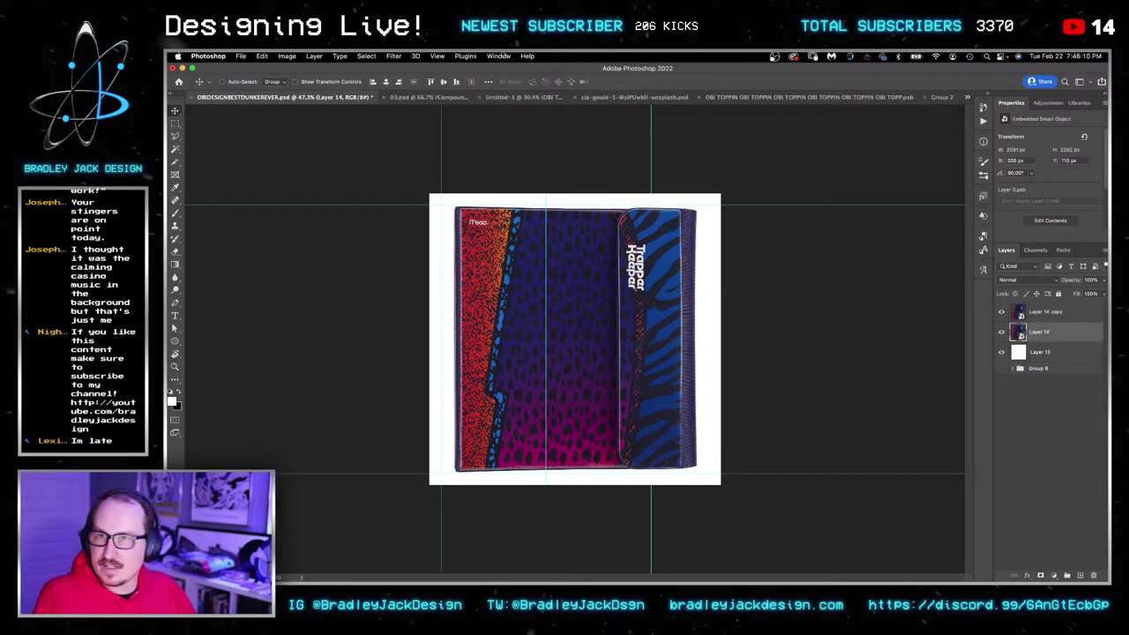
click(1026, 577)
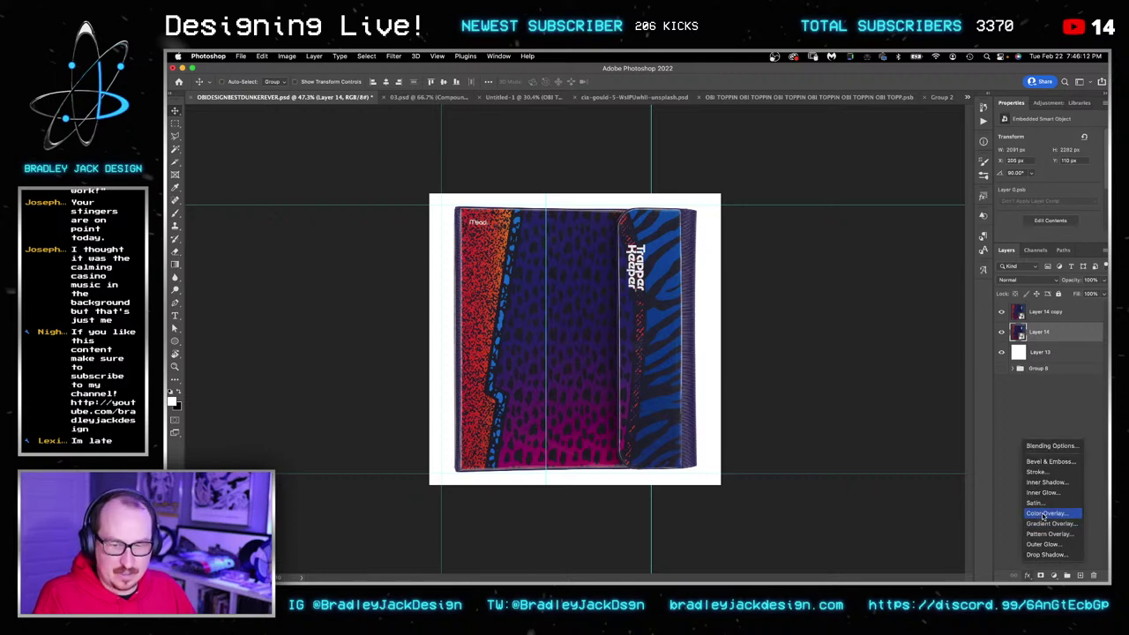
click(1041, 514)
click(1073, 255)
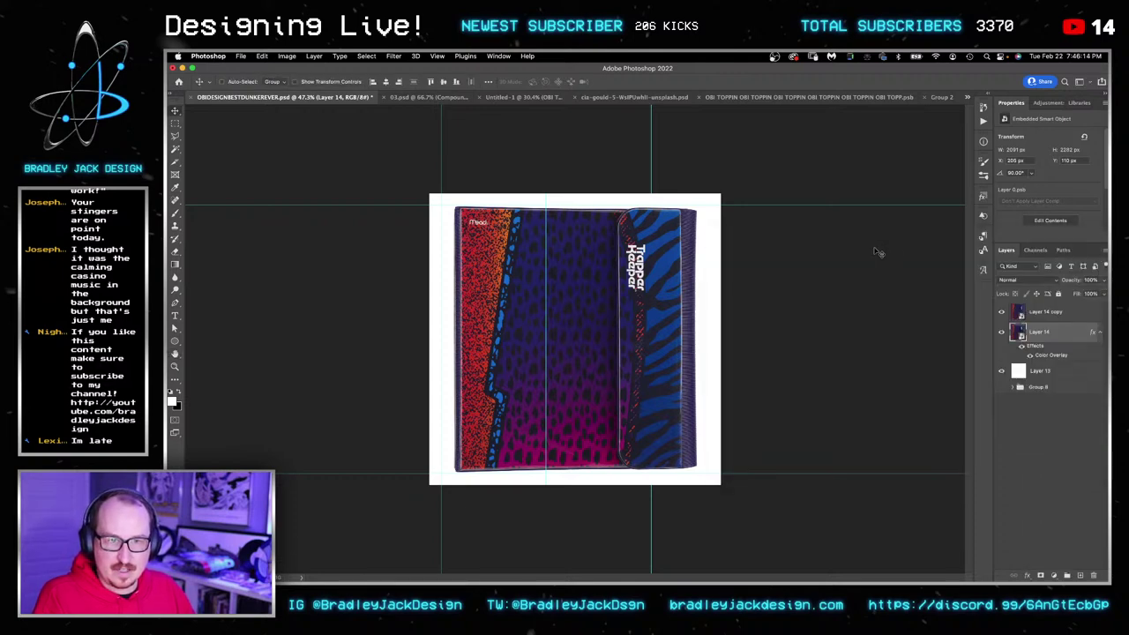
Convert the overlaid lower copy to a smart object and run the Black Shadow action, entering Motion Blur distances of 30 and 60 pixels.
key(super+shift+o)
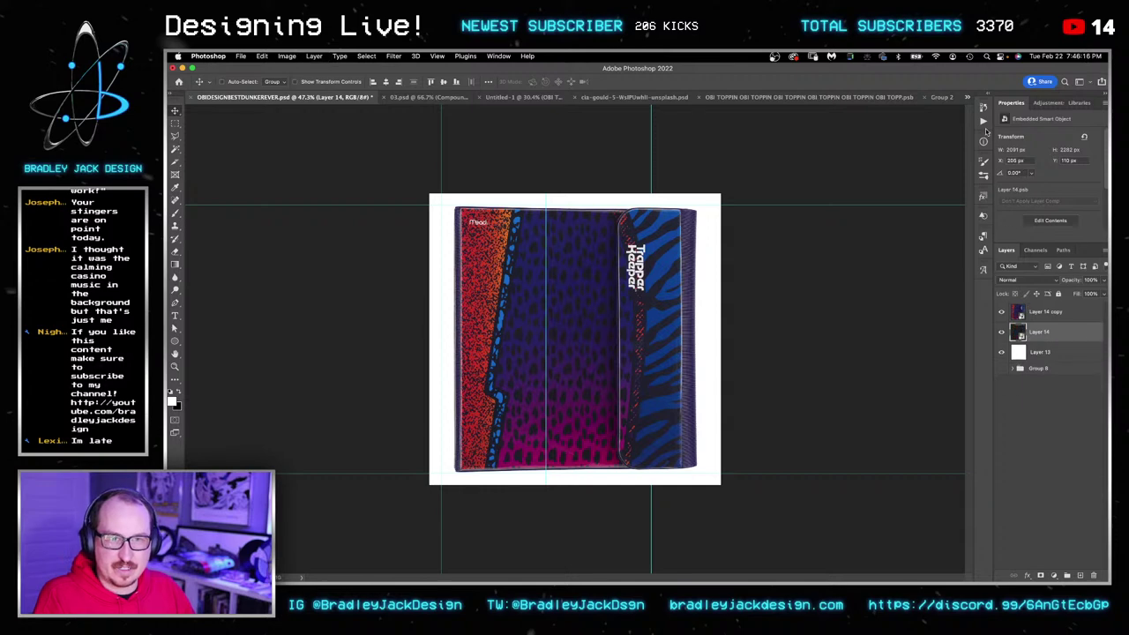
click(984, 123)
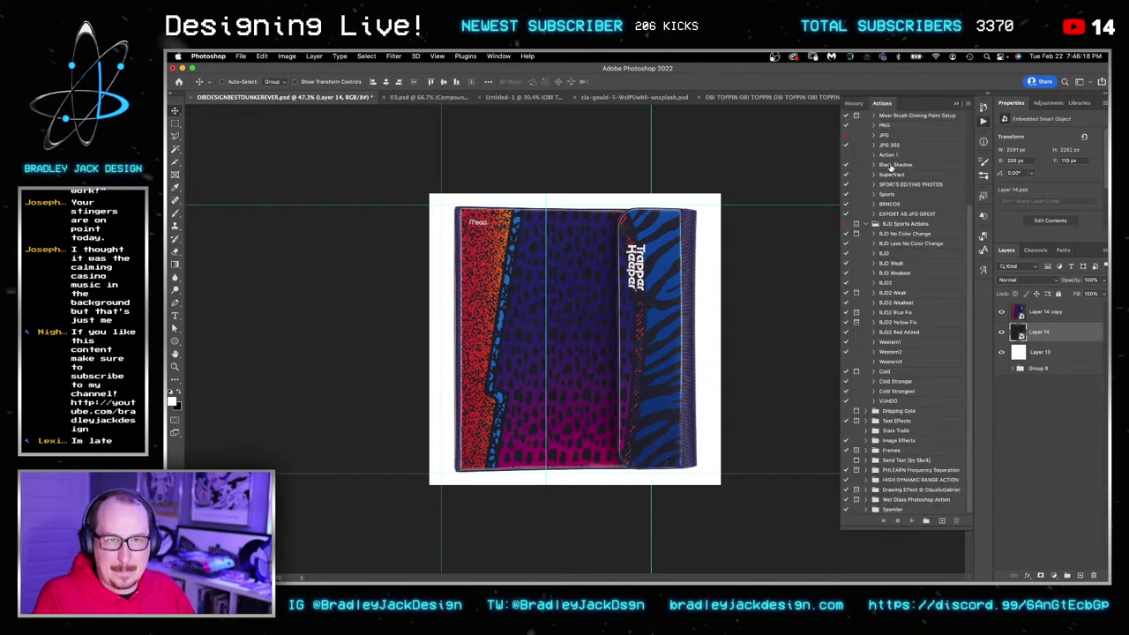
click(893, 165)
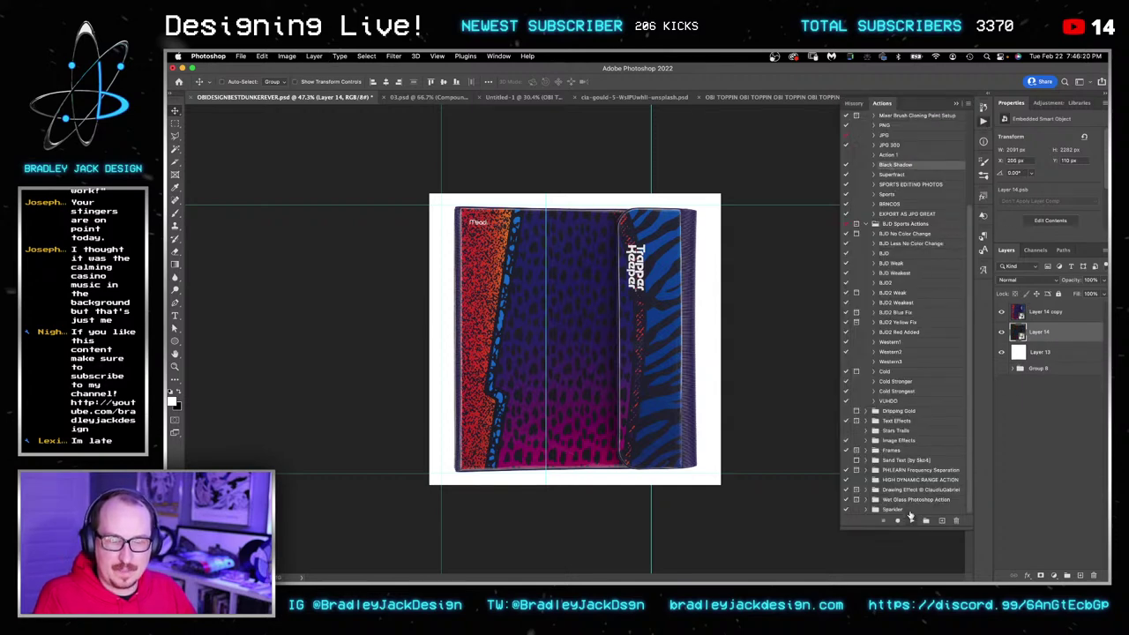
click(910, 519)
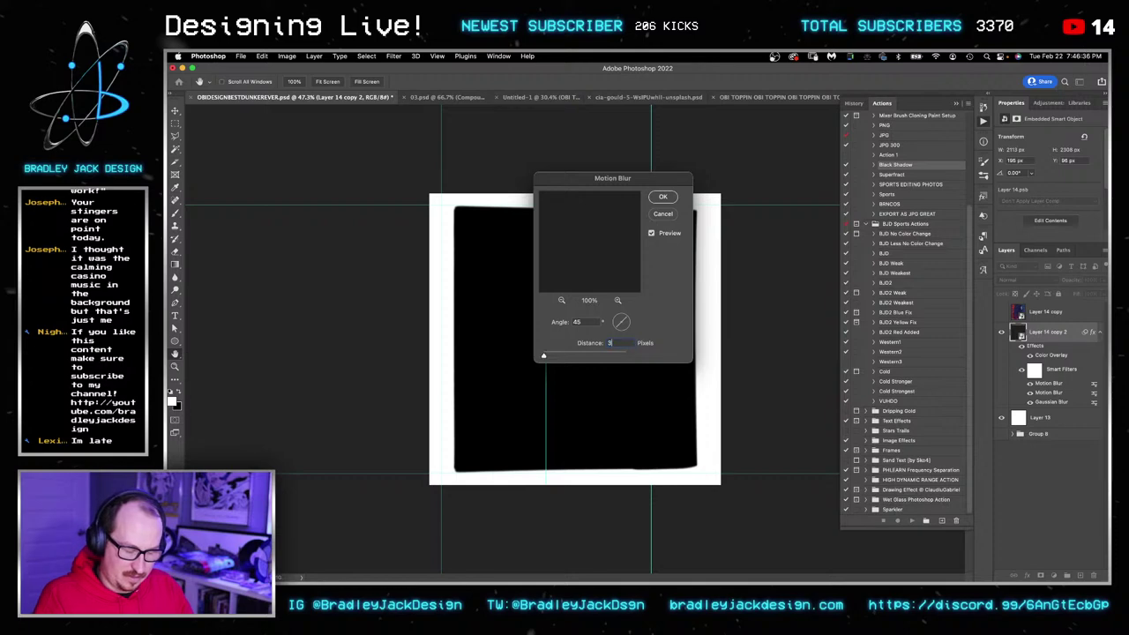
key(Return)
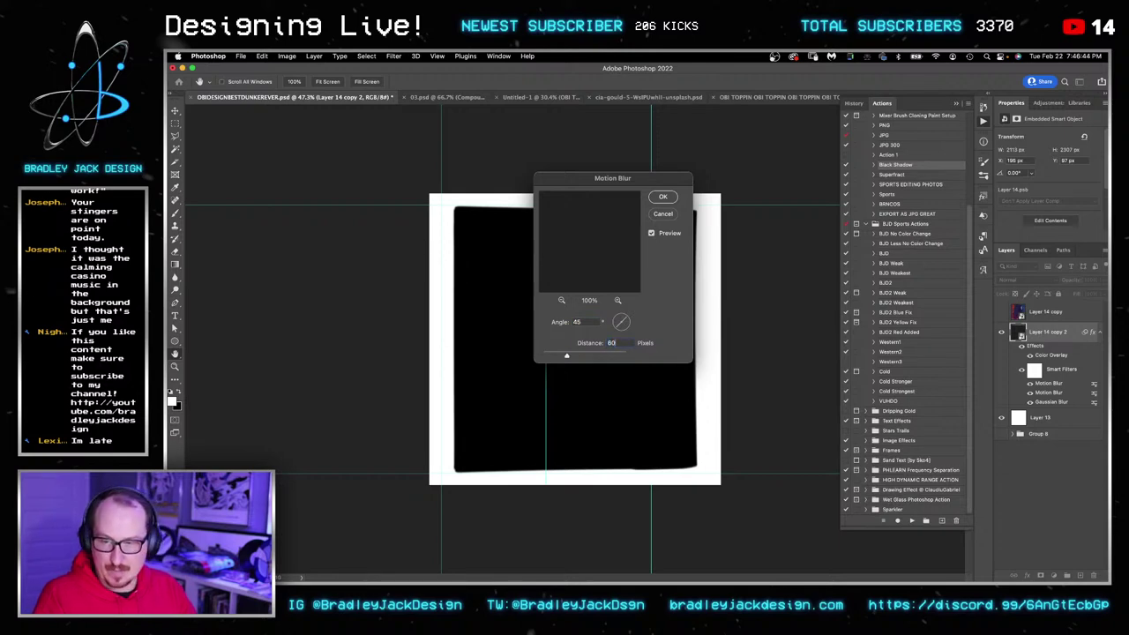
key(Return)
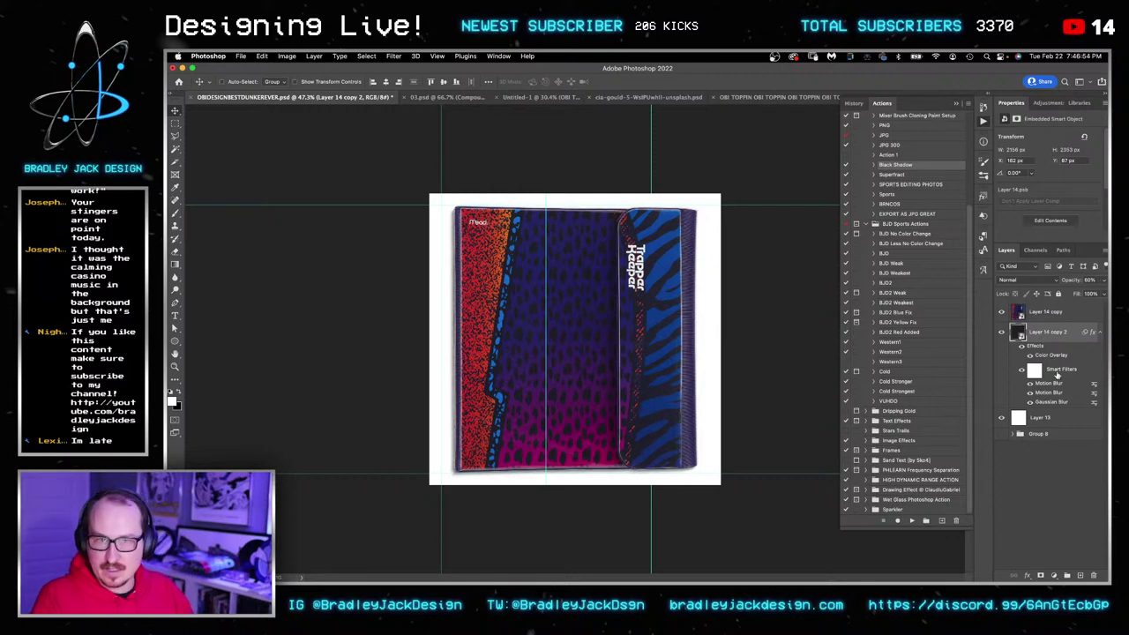
Set the distance of the shadow layer's upper Motion Blur smart filter to 100 pixels.
double_click(1050, 384)
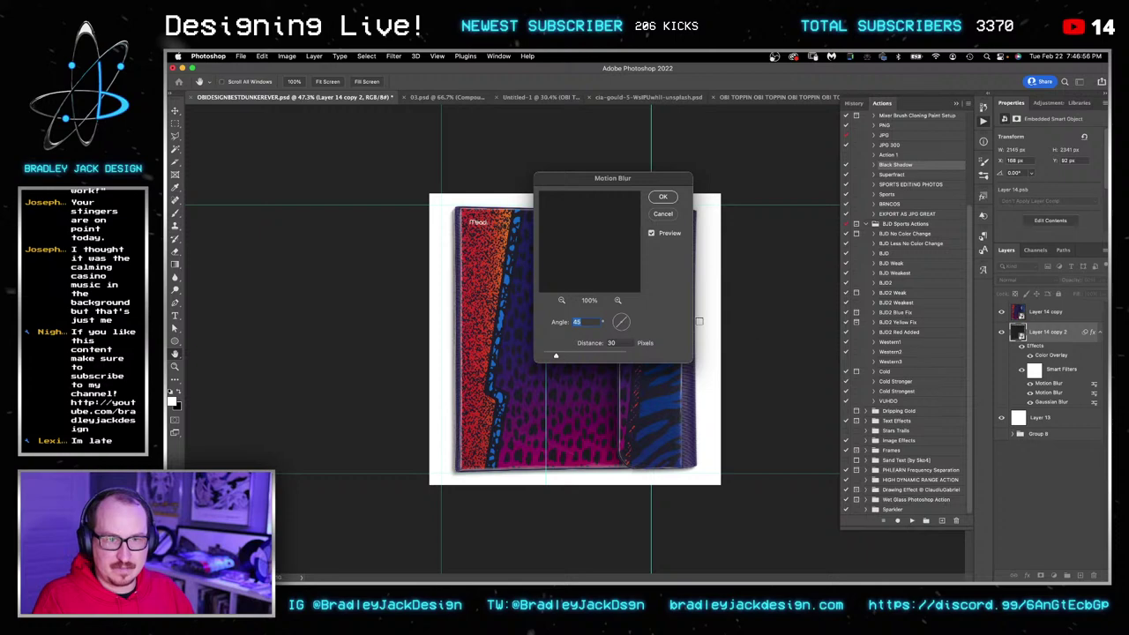
key(Tab)
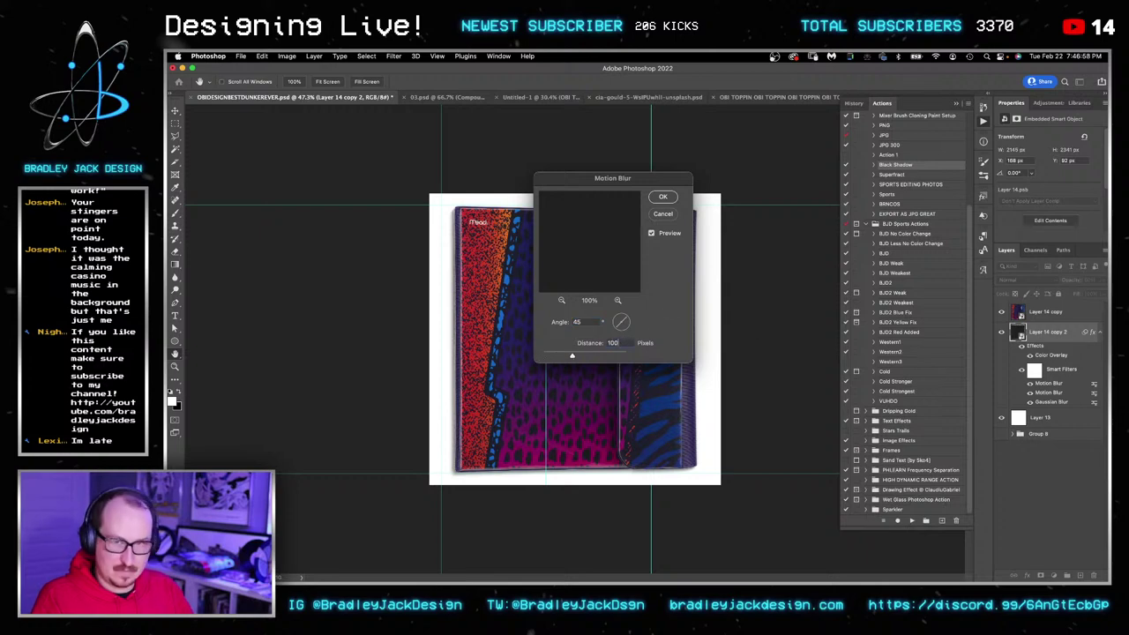
text(100)
key(Return)
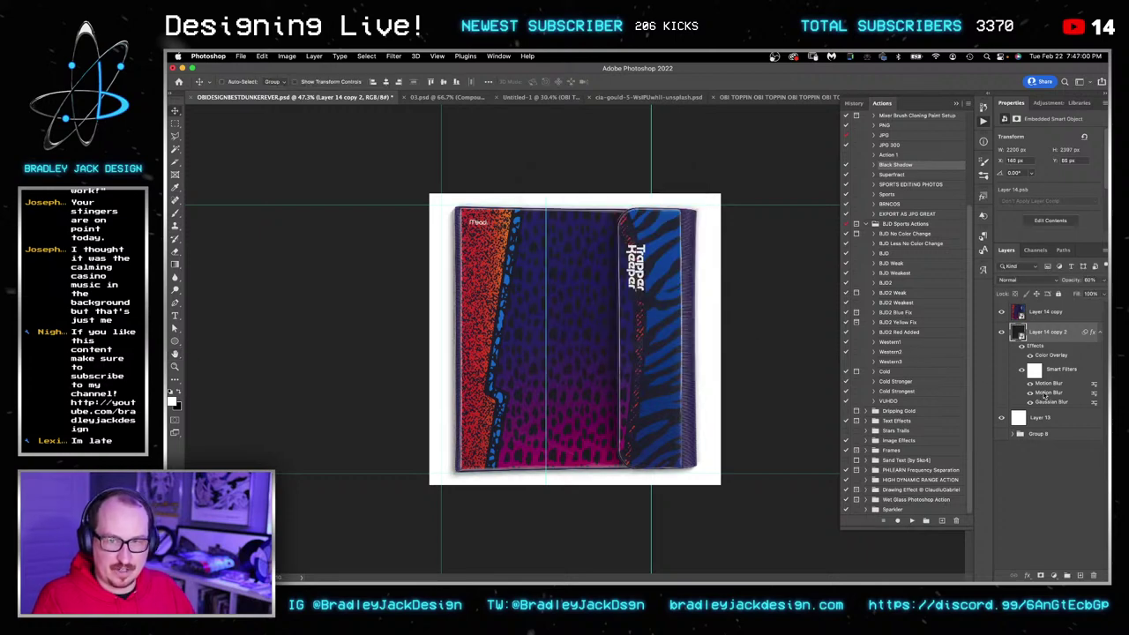
Set the shadow layer's second Motion Blur smart filter to a distance of 200 pixels and keep the upper one as is.
double_click(1047, 393)
key(Tab)
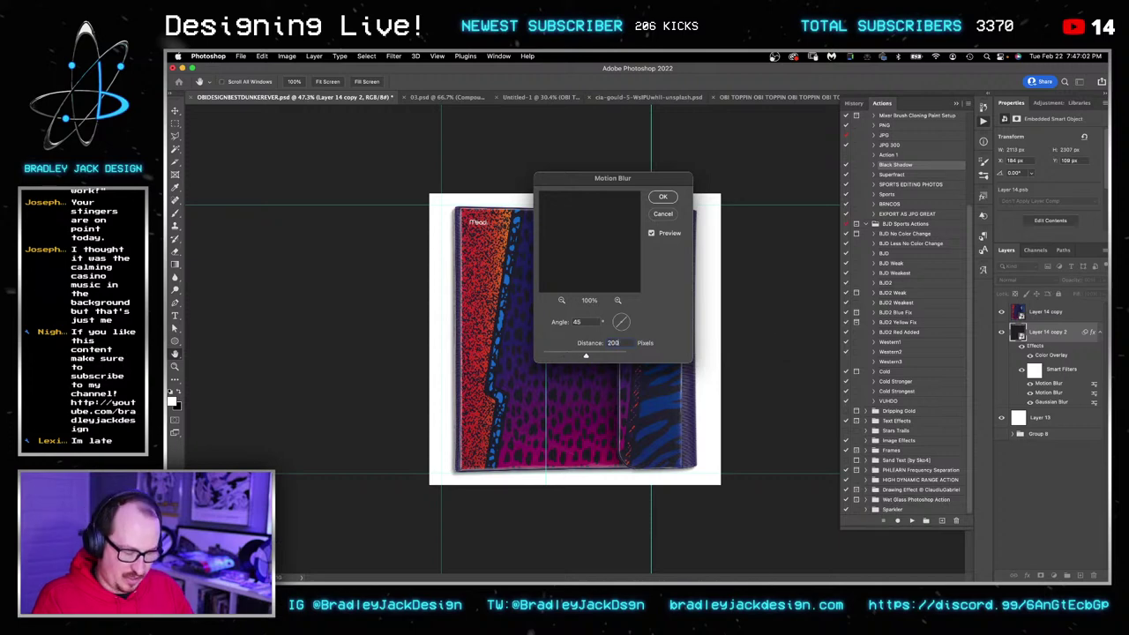
key(BackSpace)
key(Return)
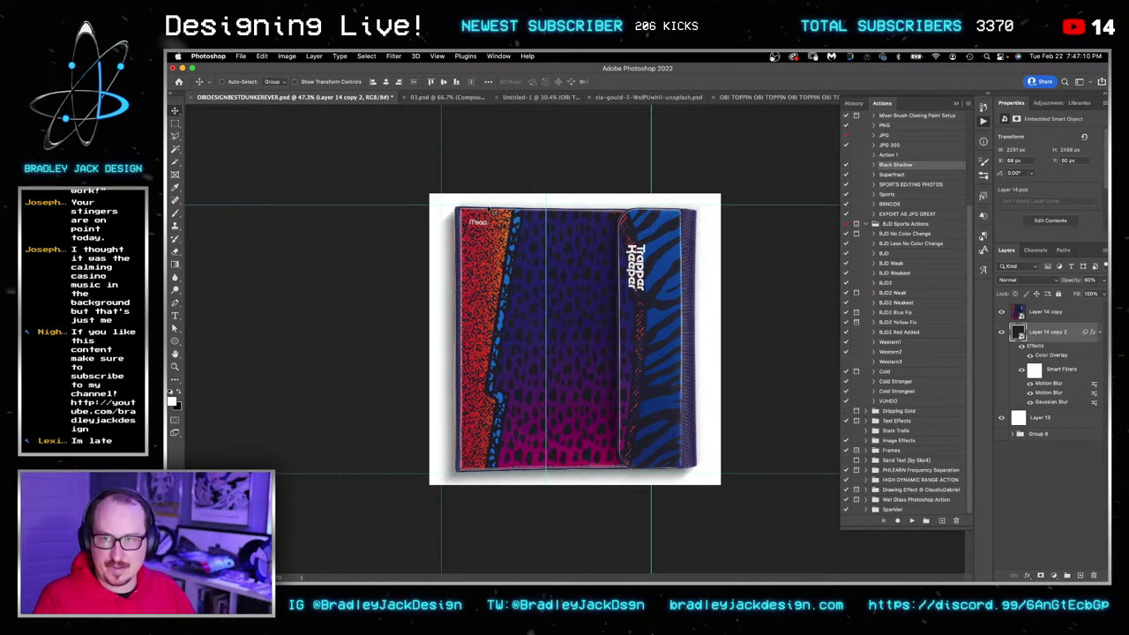
double_click(1038, 381)
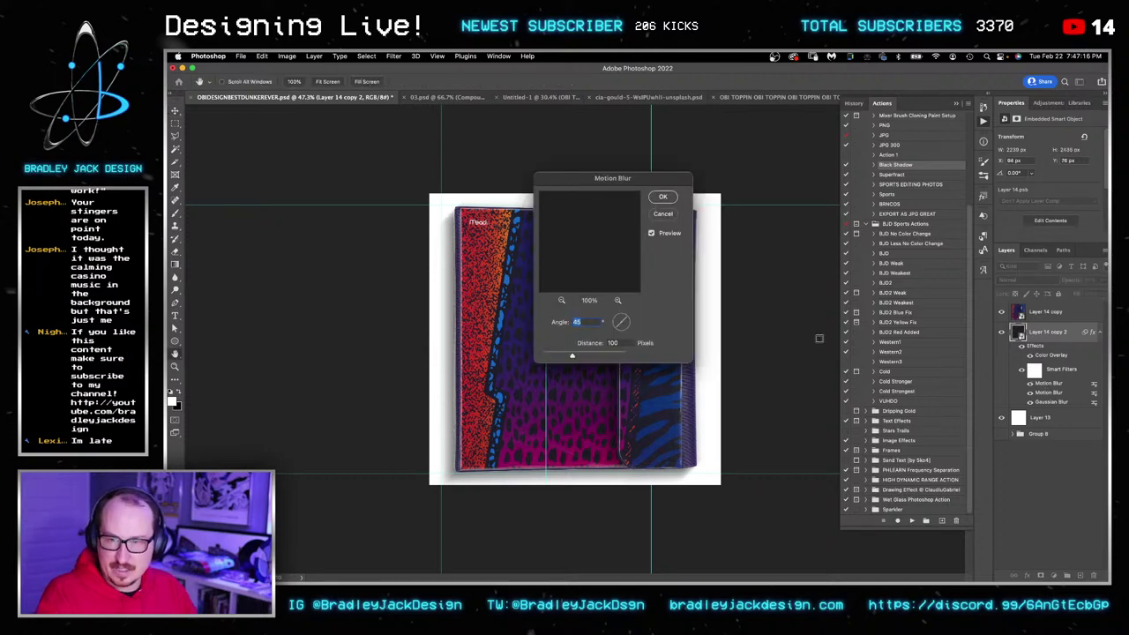
key(Return)
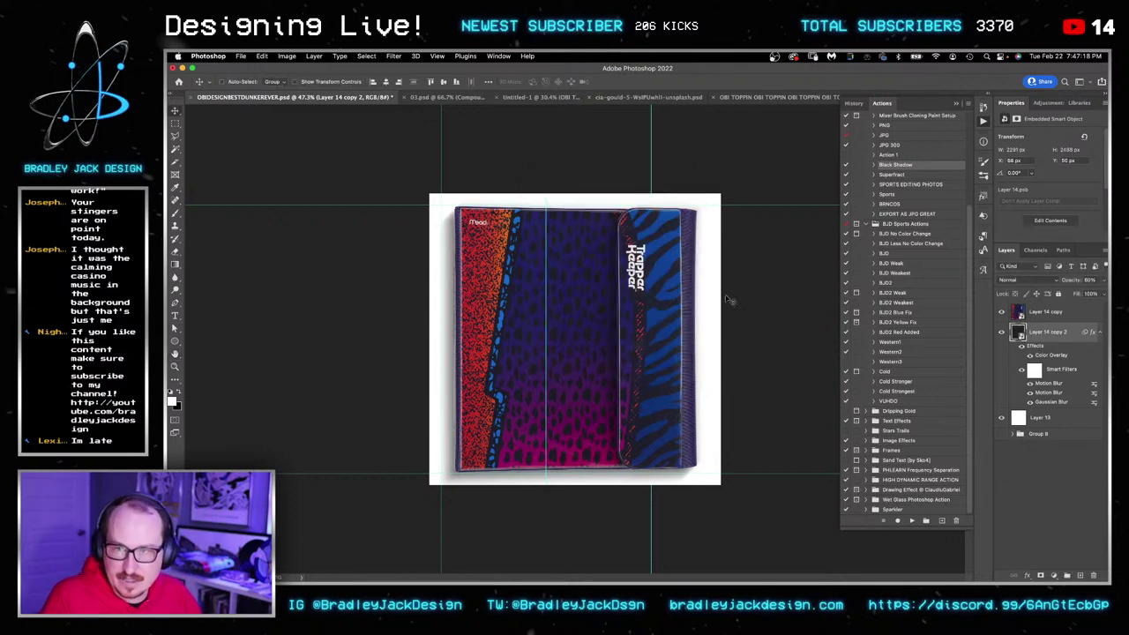
Scale the binder and its shadow layer down together slightly within the canvas.
click(1051, 316)
key(super+t)
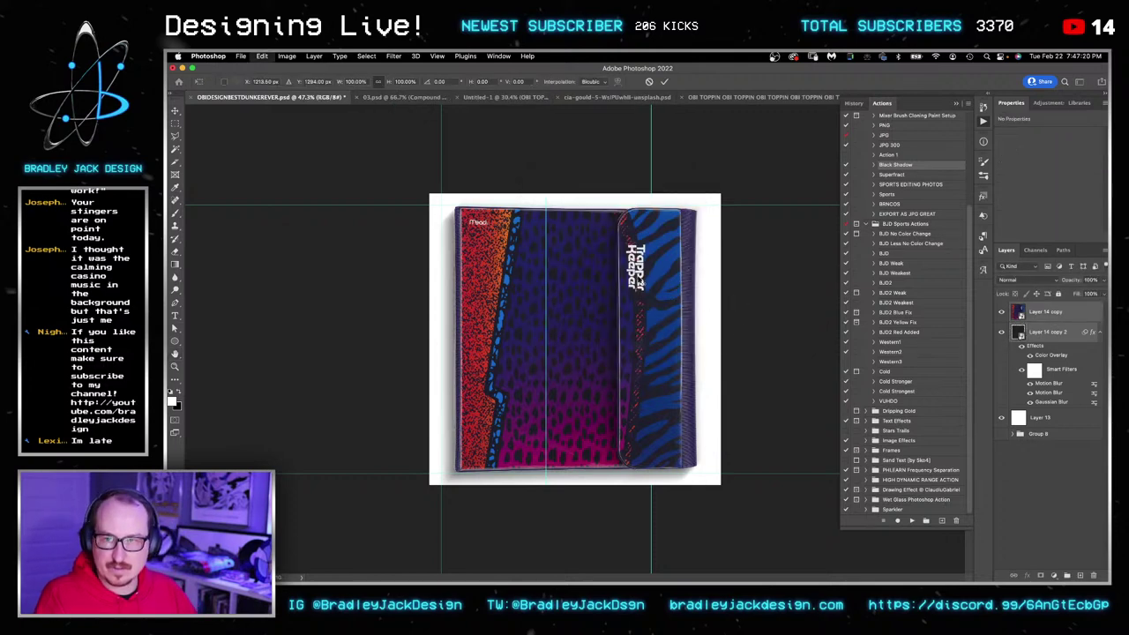
drag(704, 198, 692, 204)
key(Return)
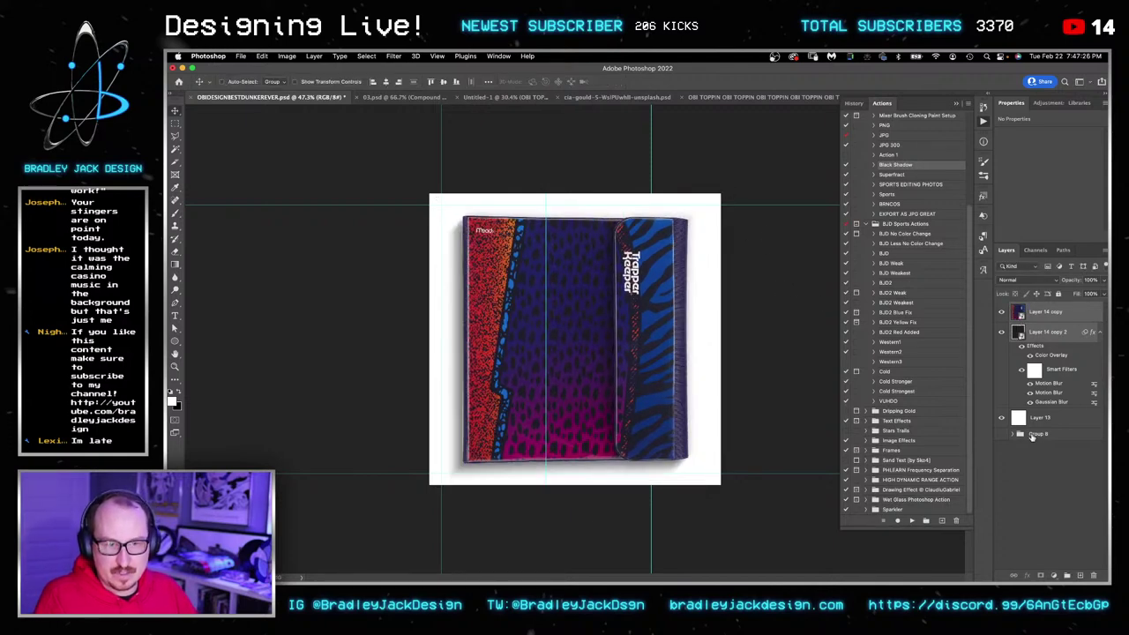
Move the hidden Group 8 above the binder and shadow layers in the layer stack.
drag(1032, 437, 1022, 322)
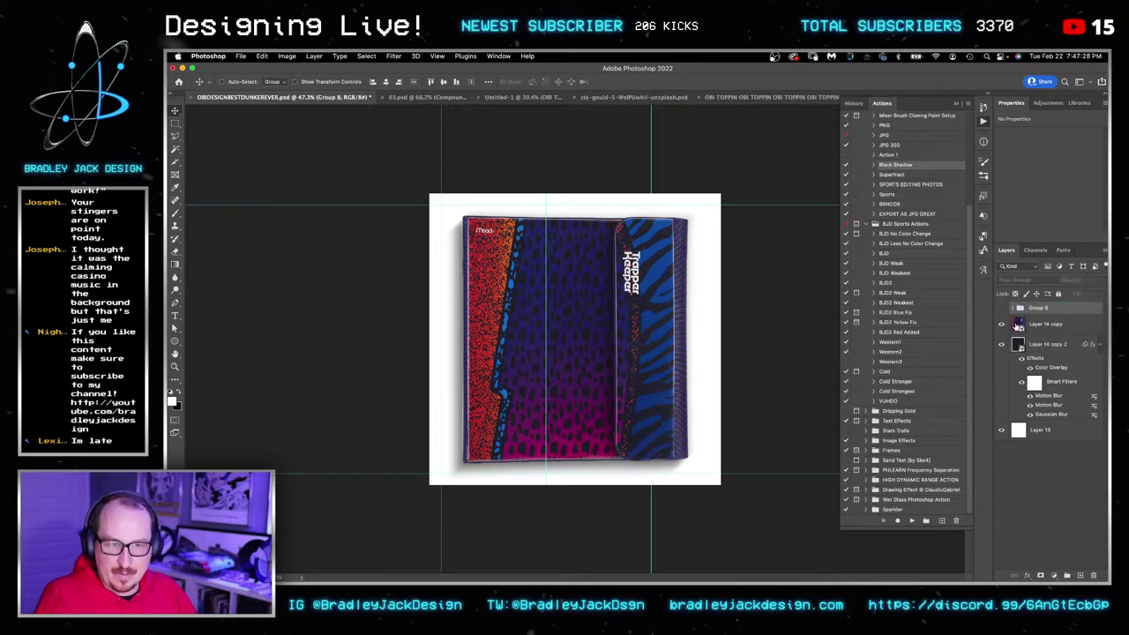
key(z)
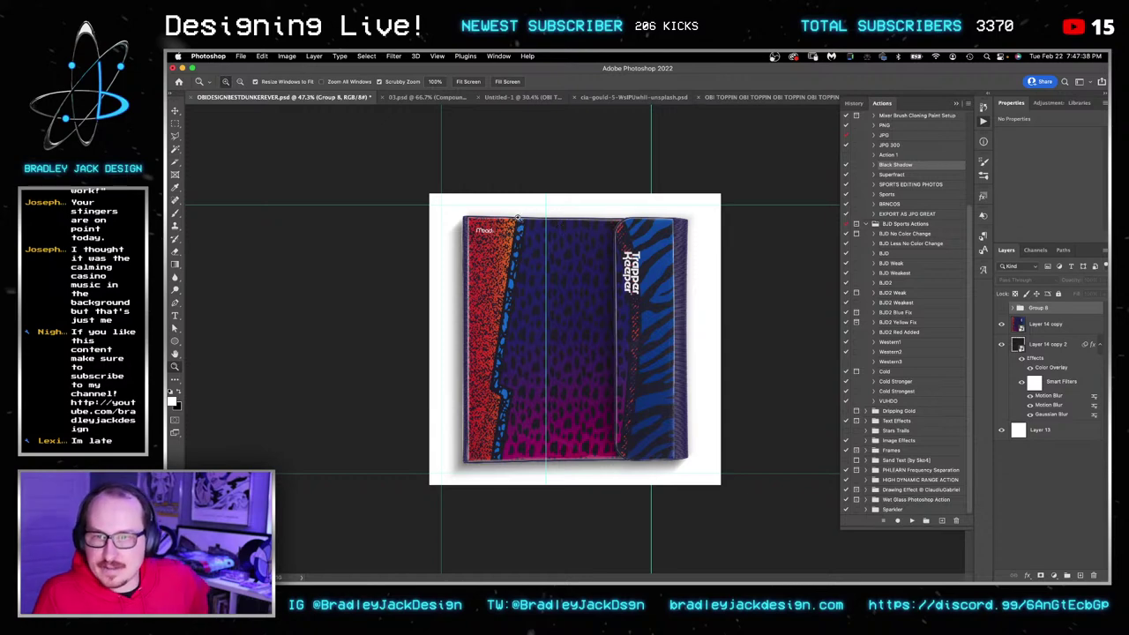
key(v)
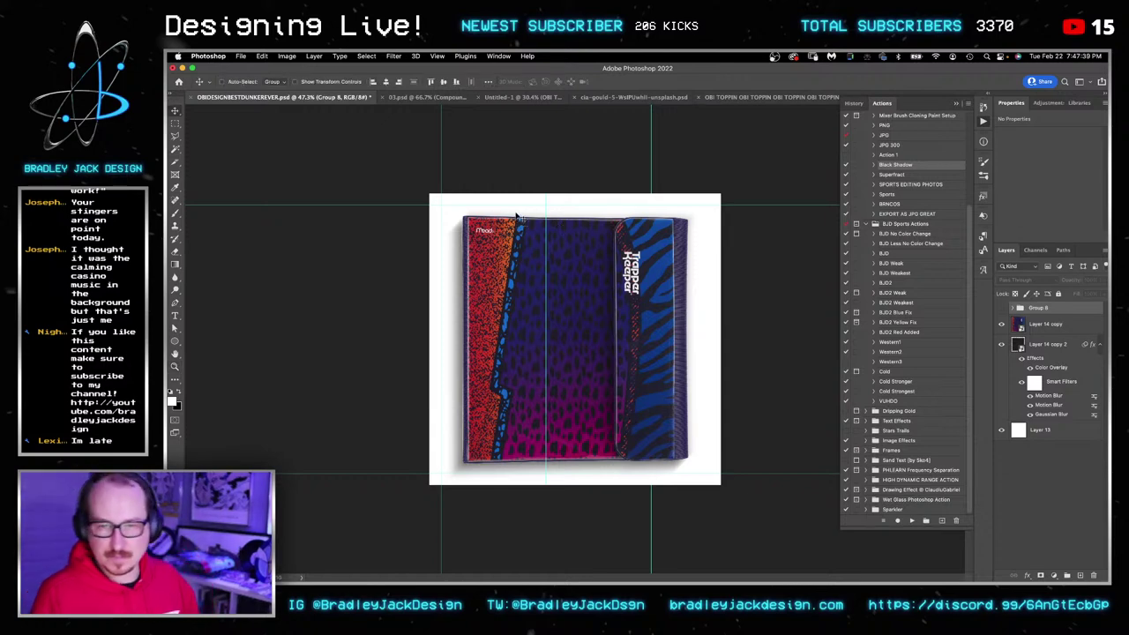
Duplicate the binder layer, hide the original, and add a Gradient Map adjustment layer above the copy.
click(1036, 326)
key(ctrl+j)
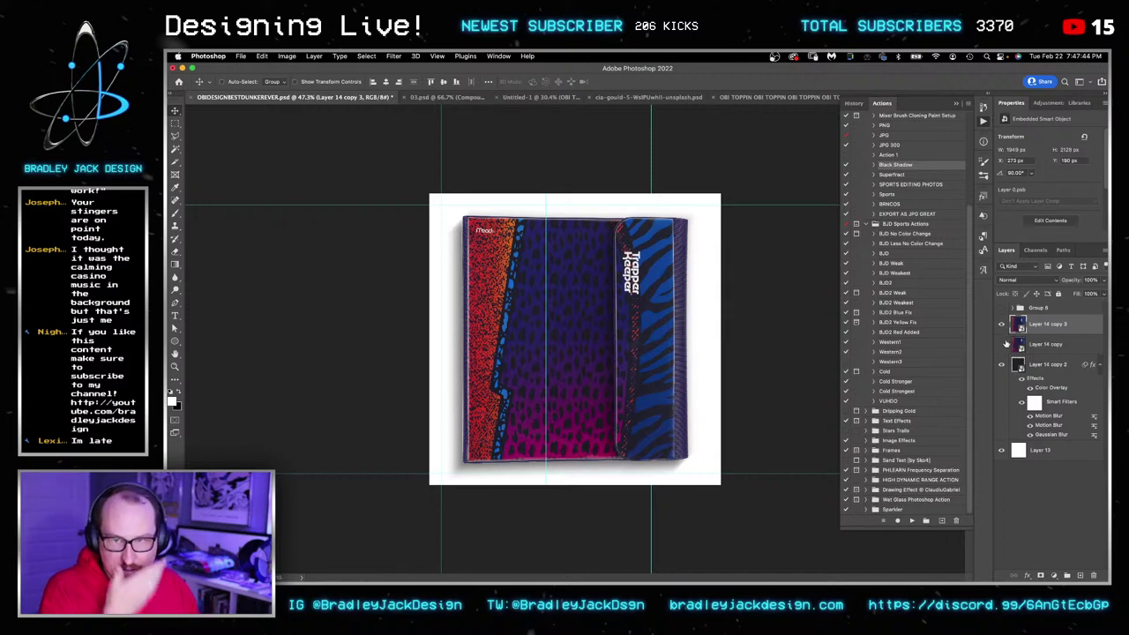
click(1043, 103)
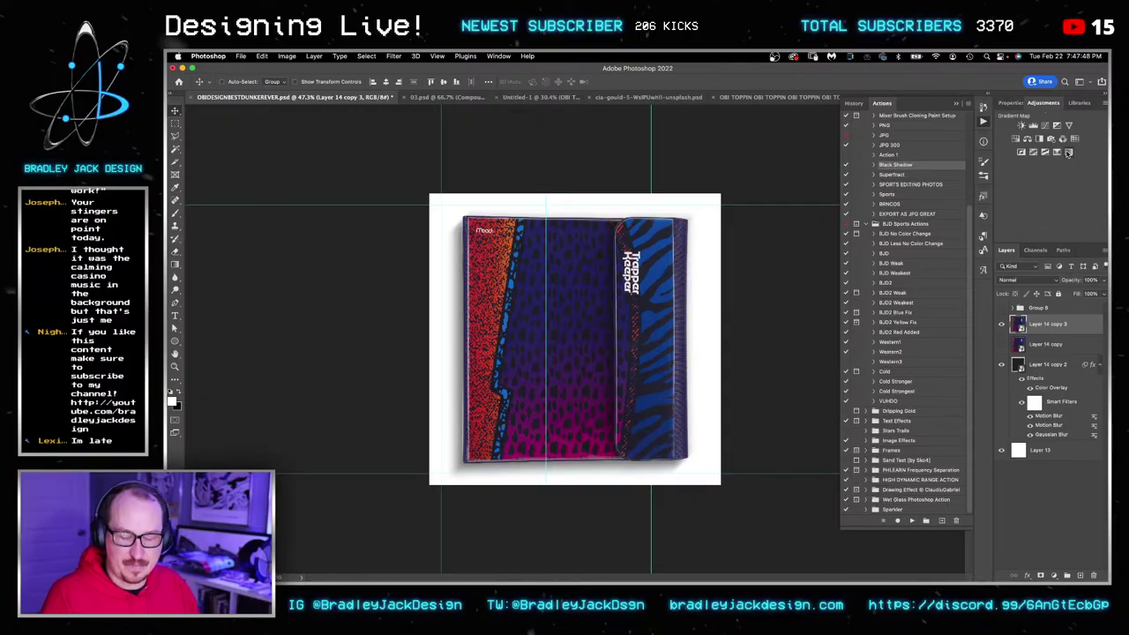
click(1068, 151)
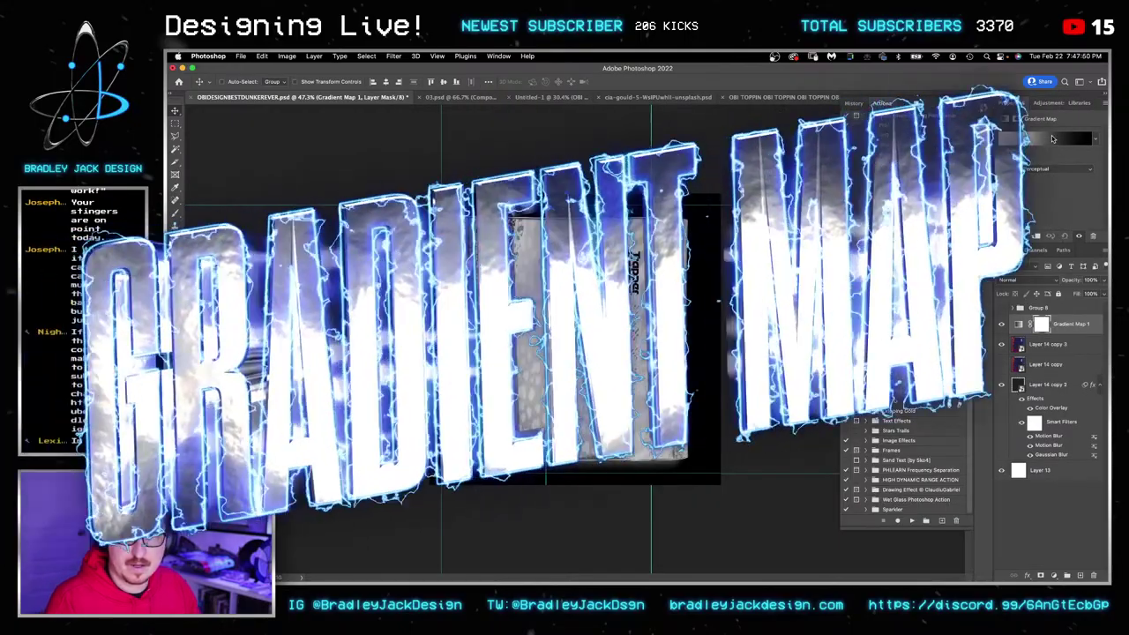
Edit the Gradient Map's gradient to run from black to white, with the black stop at location 24%.
click(1049, 139)
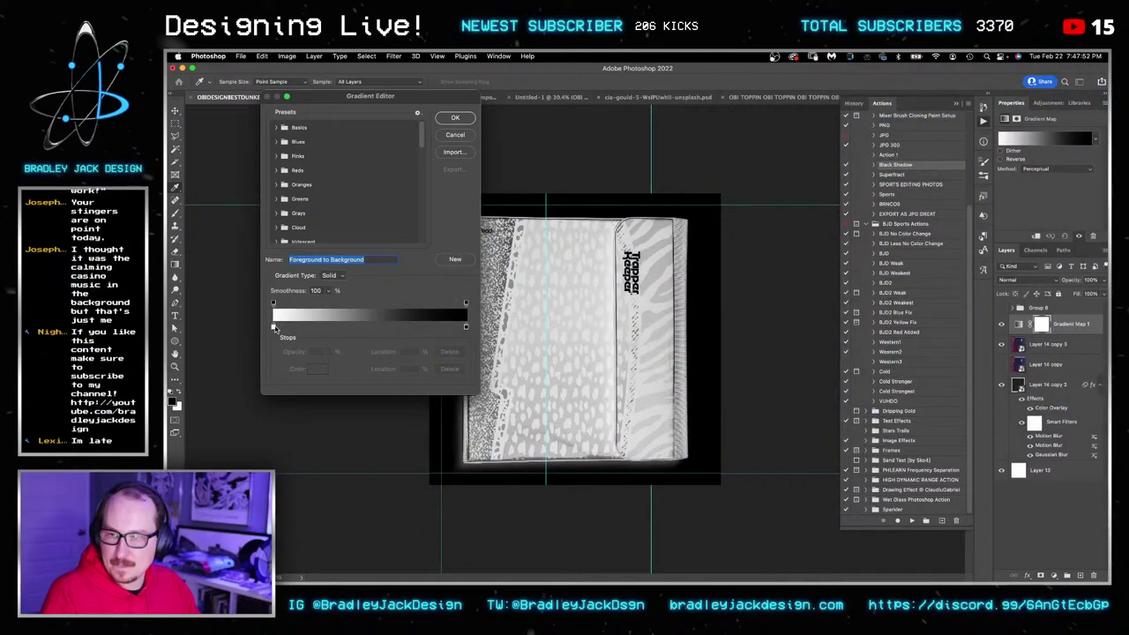
mouse_move(274, 327)
mouse_down()
mouse_move(404, 329)
mouse_move(271, 331)
mouse_up()
click(444, 328)
drag(405, 329, 496, 332)
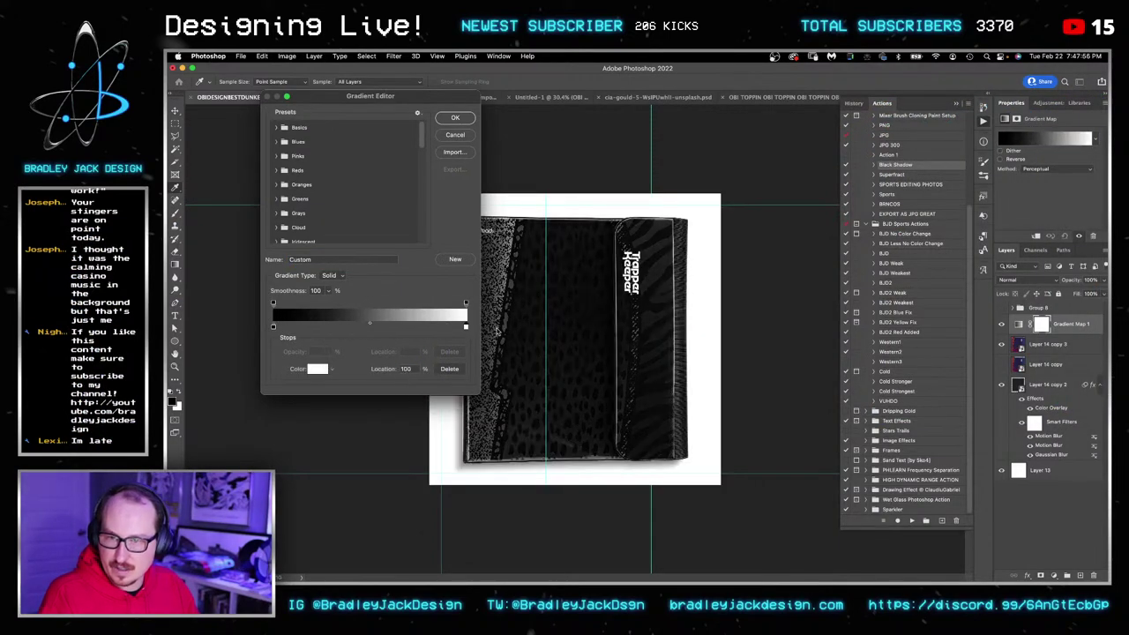
drag(277, 327, 303, 328)
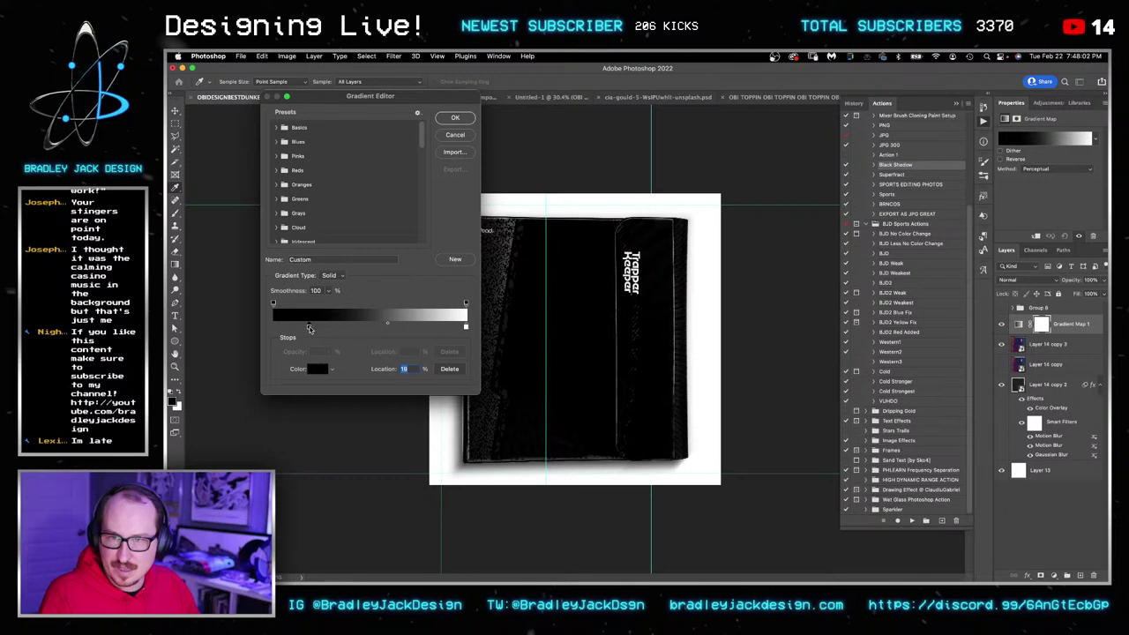
drag(309, 328, 316, 328)
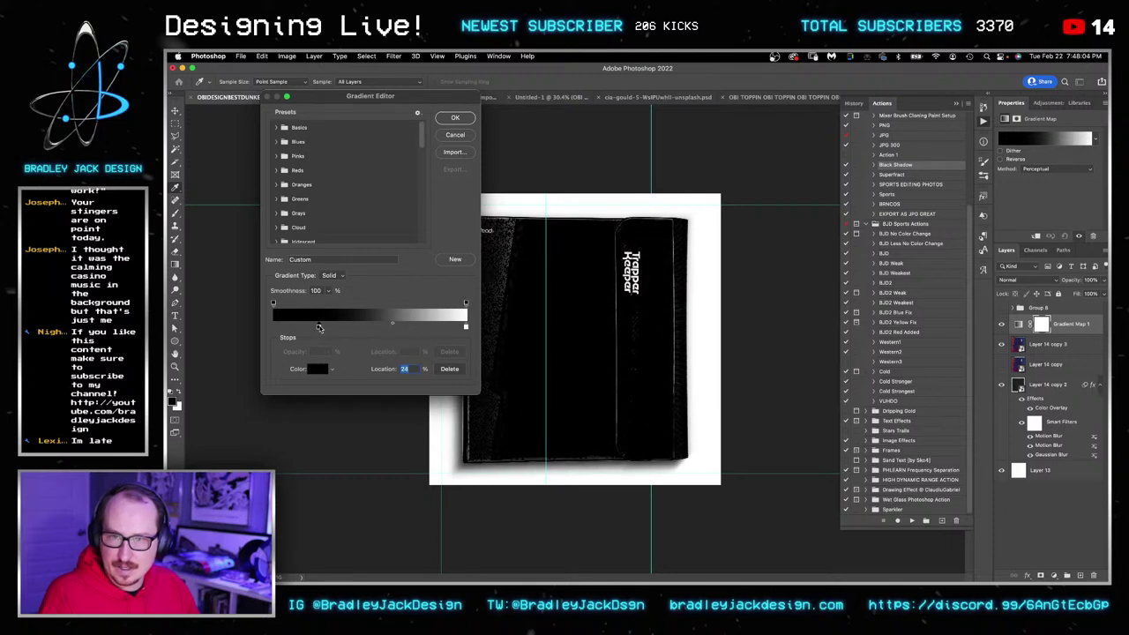
click(455, 119)
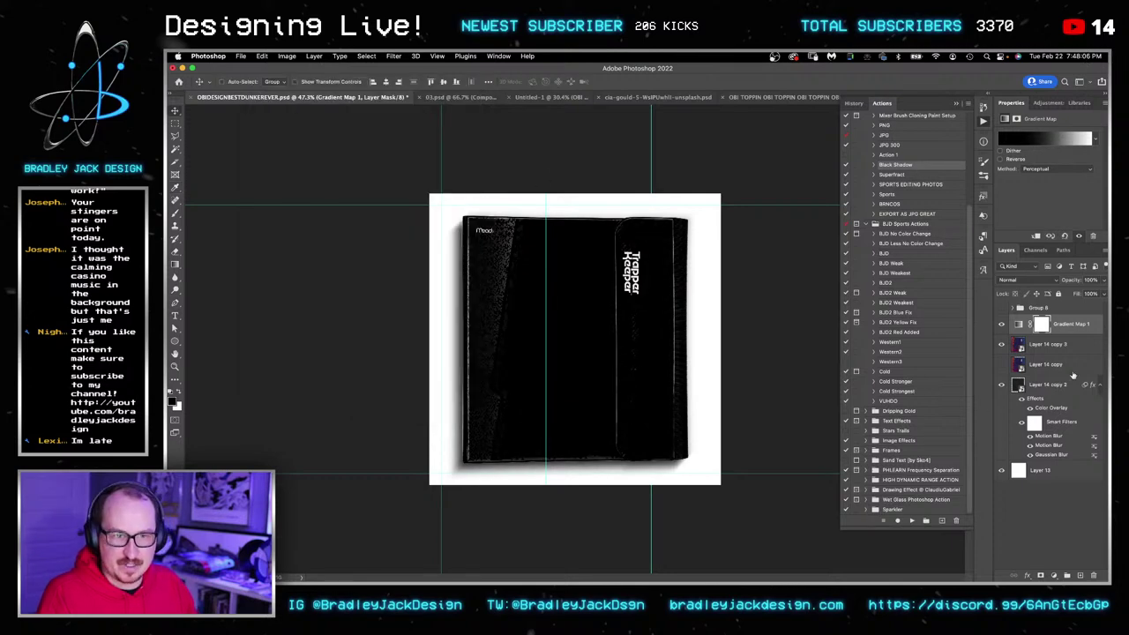
Combine the Gradient Map and Layer 14 copy 3 into one smart object and open its contents for editing.
shift+click(1051, 347)
key(super+shift+o)
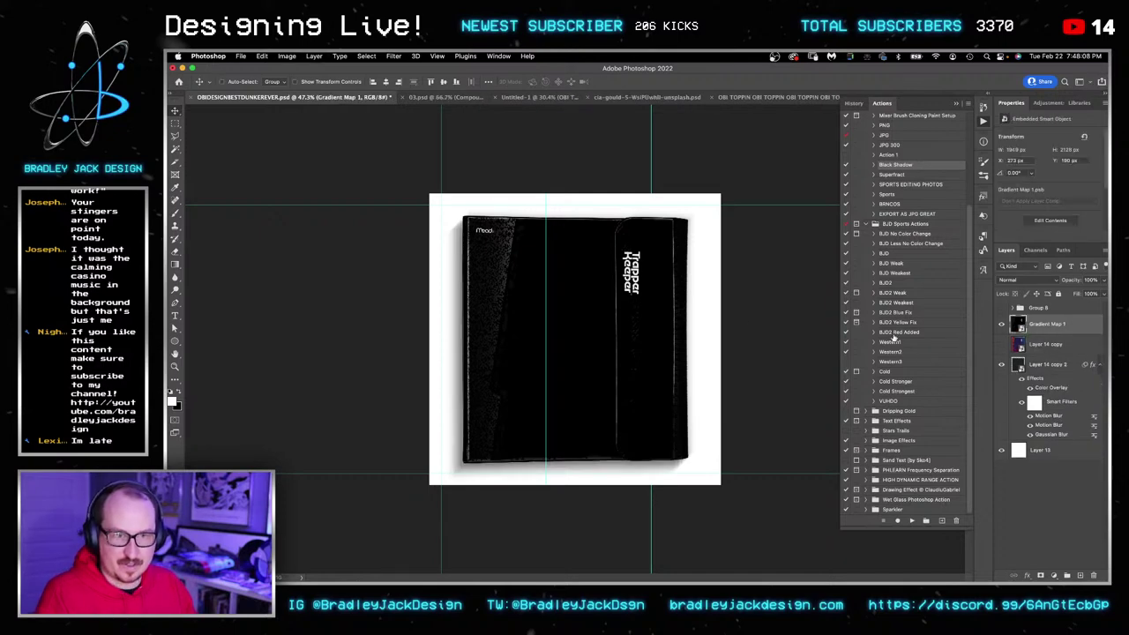
key(z)
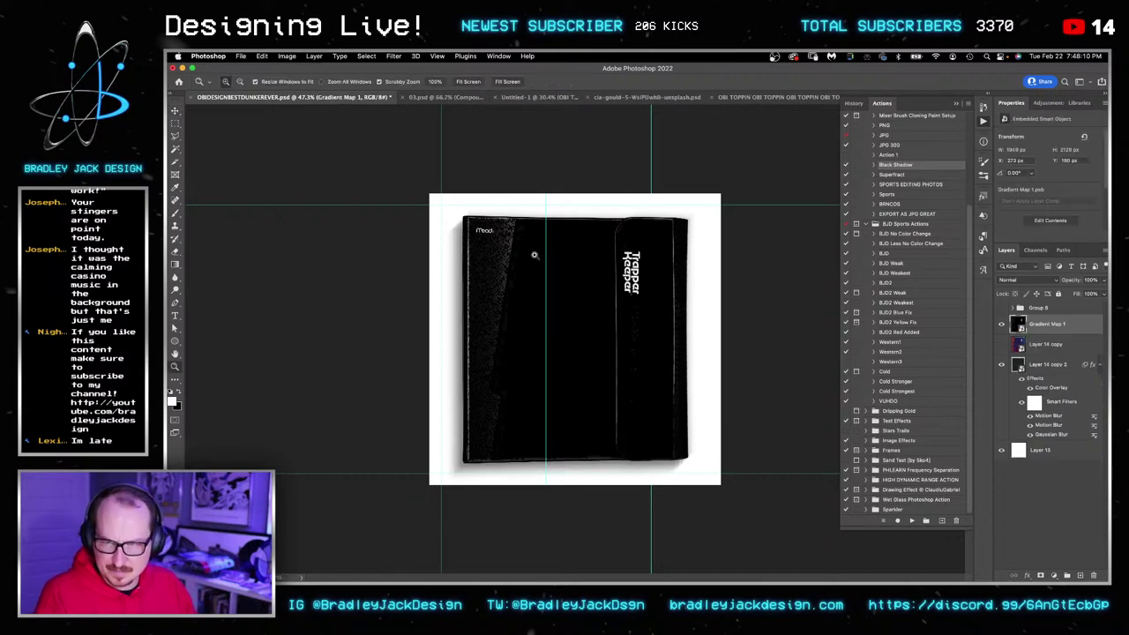
click(650, 343)
key(b)
double_click(1018, 325)
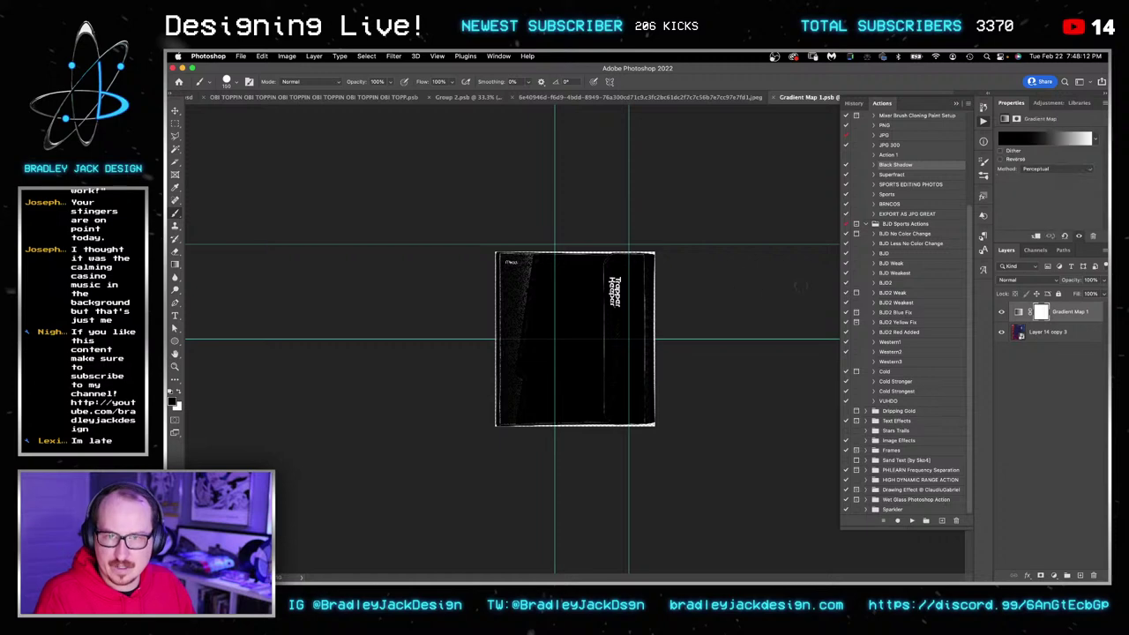
scroll(617, 321, up, 5)
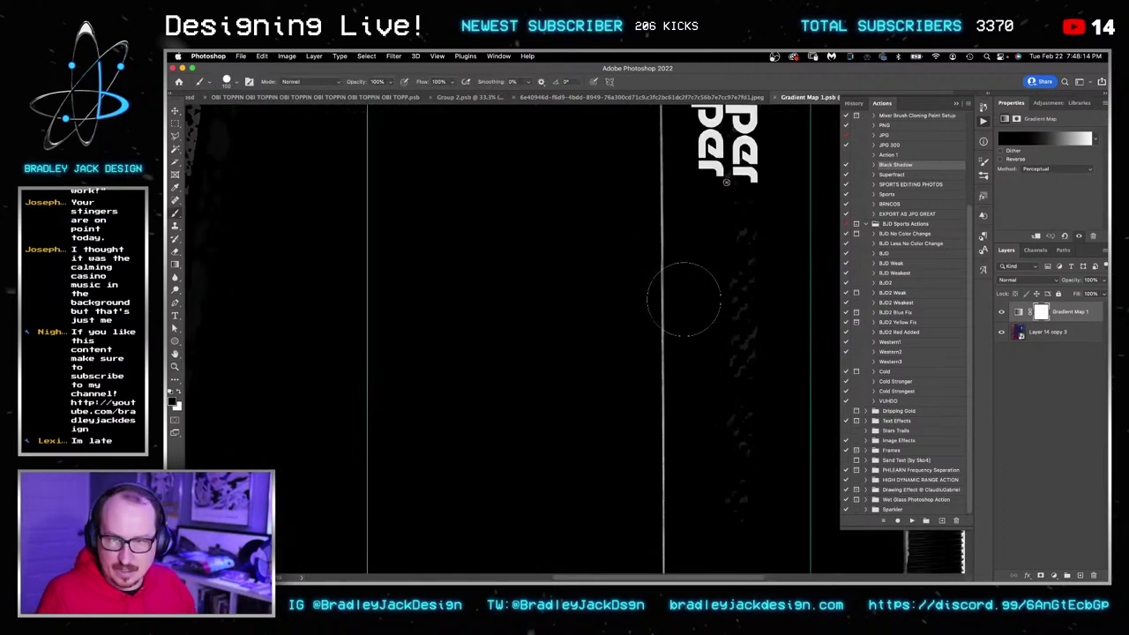
click(744, 231)
key(super+z)
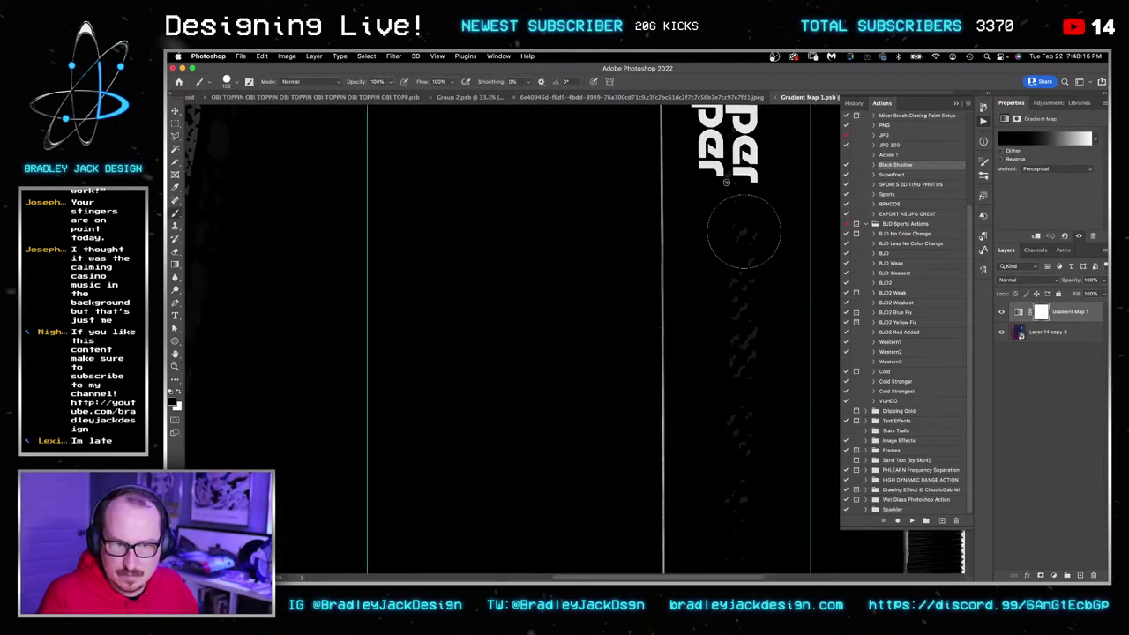
Add a new layer above Layer 14 copy 3 and paint black over the spots just below the Trapper Keeper logo.
click(1037, 331)
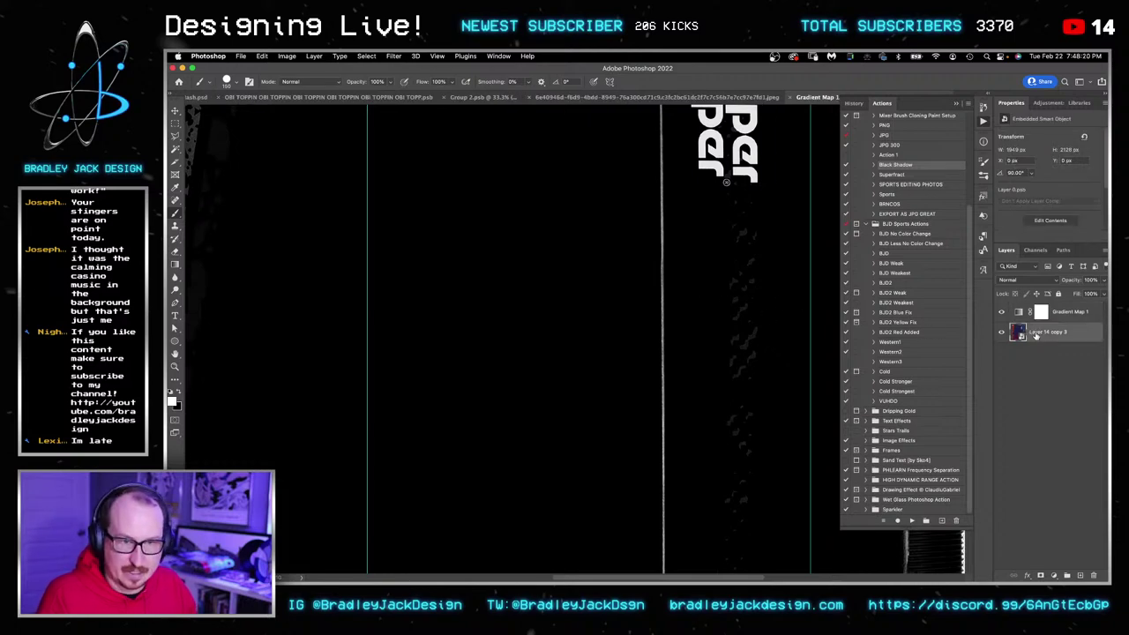
key(super+alt+shift+n)
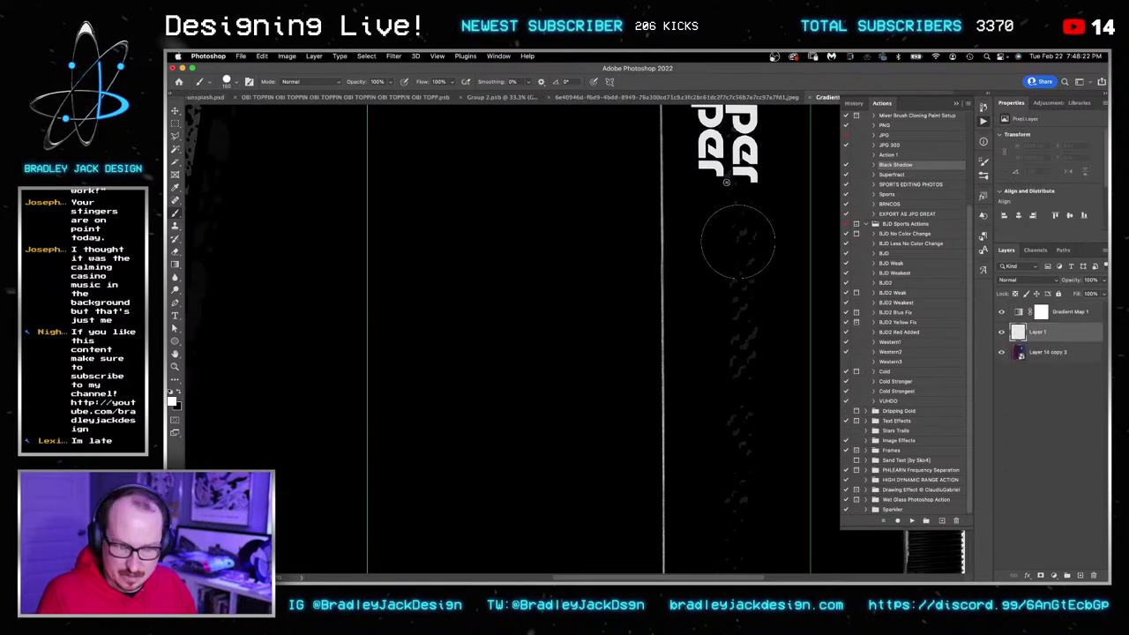
key(x)
click(743, 231)
drag(726, 264, 687, 380)
Paint black with a smaller brush over the Trapper Keeper logo and the stray spots near the flap's upper corner.
key(bracketleft)
key(bracketleft)
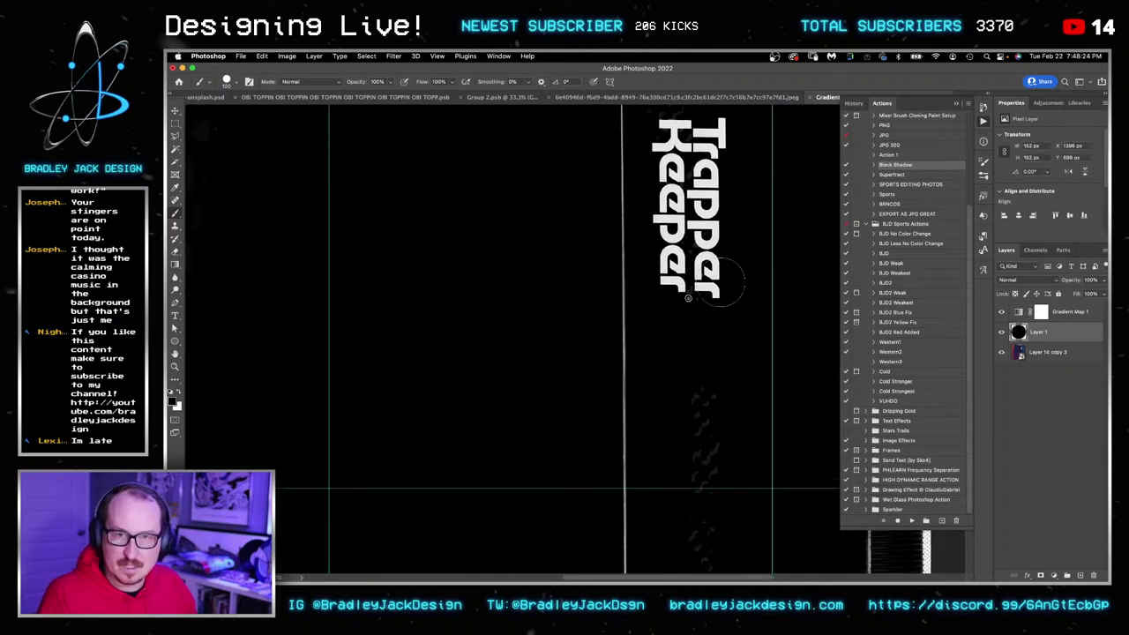
scroll(671, 212, up, 4)
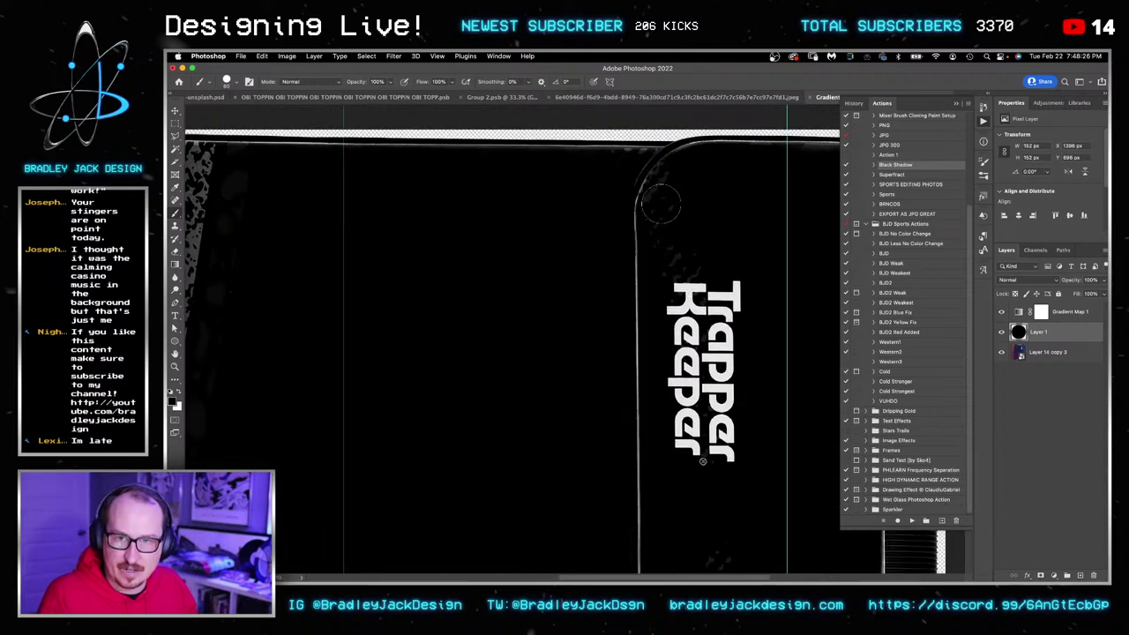
mouse_move(661, 204)
mouse_down()
mouse_move(668, 191)
mouse_move(676, 250)
mouse_up()
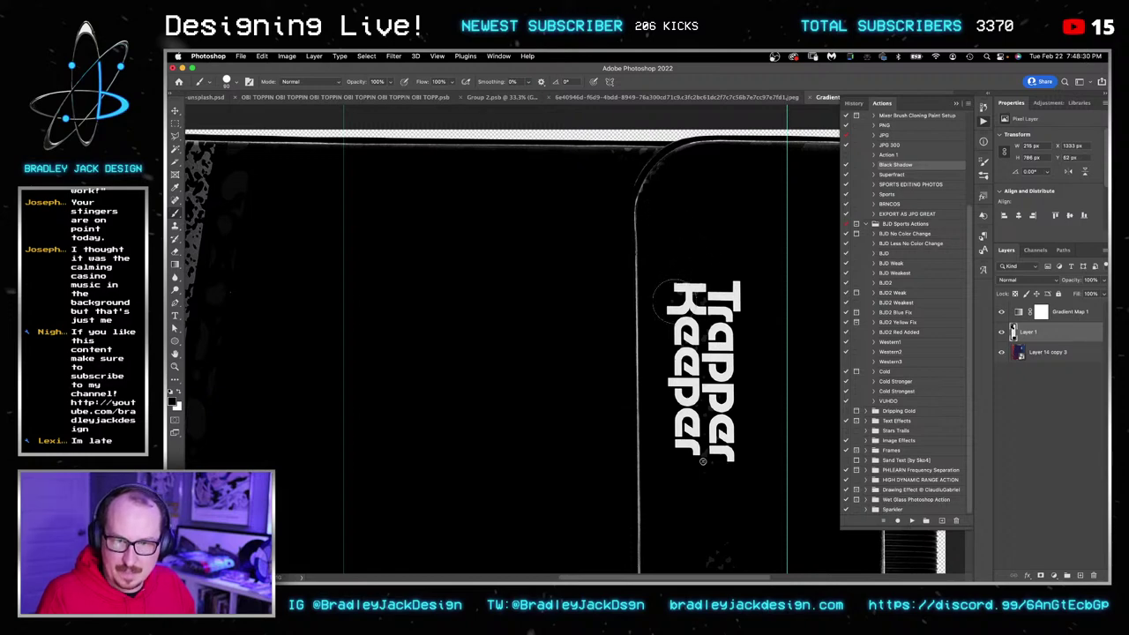
mouse_move(668, 295)
mouse_down()
mouse_move(694, 224)
mouse_move(707, 463)
mouse_move(731, 272)
mouse_up()
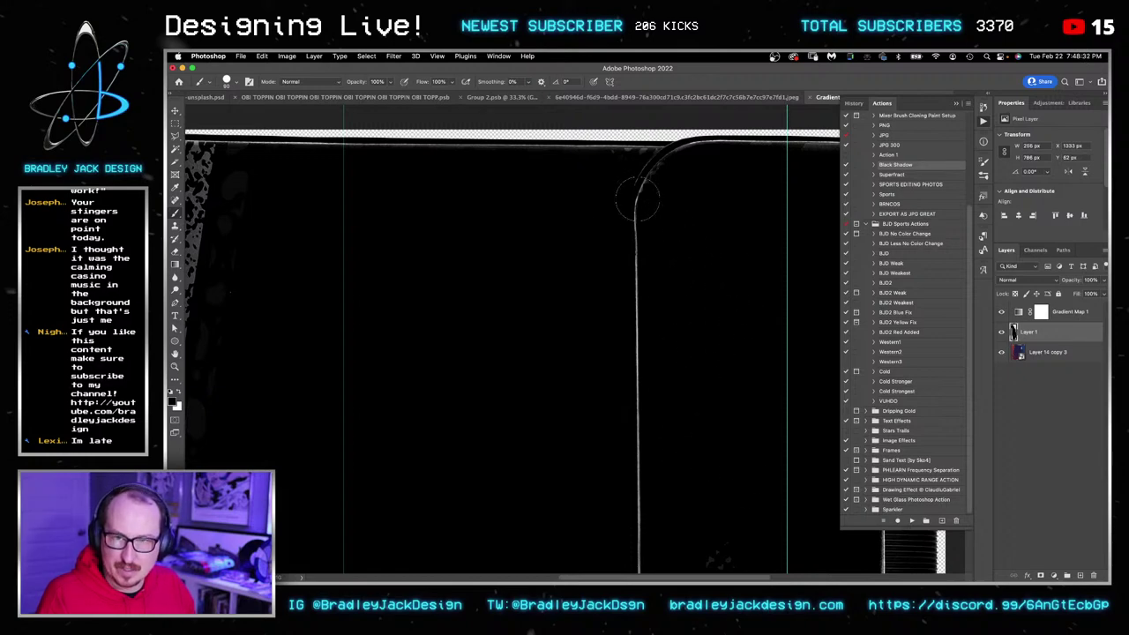
mouse_move(638, 198)
mouse_down()
mouse_move(840, 245)
mouse_move(979, 183)
mouse_up()
key(])
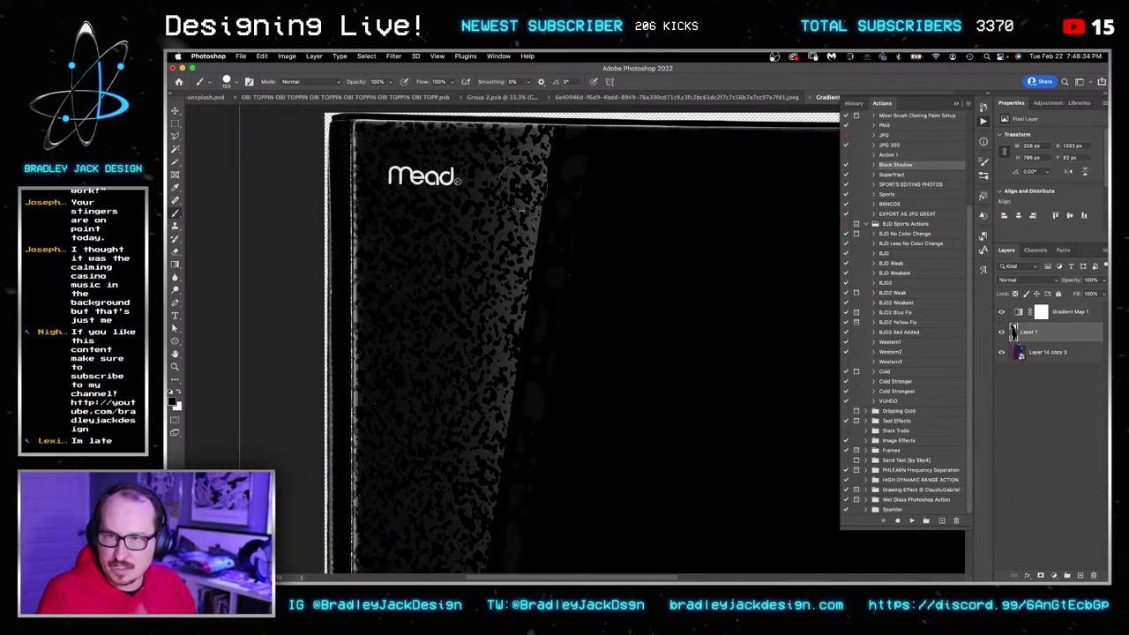
drag(520, 185, 516, 242)
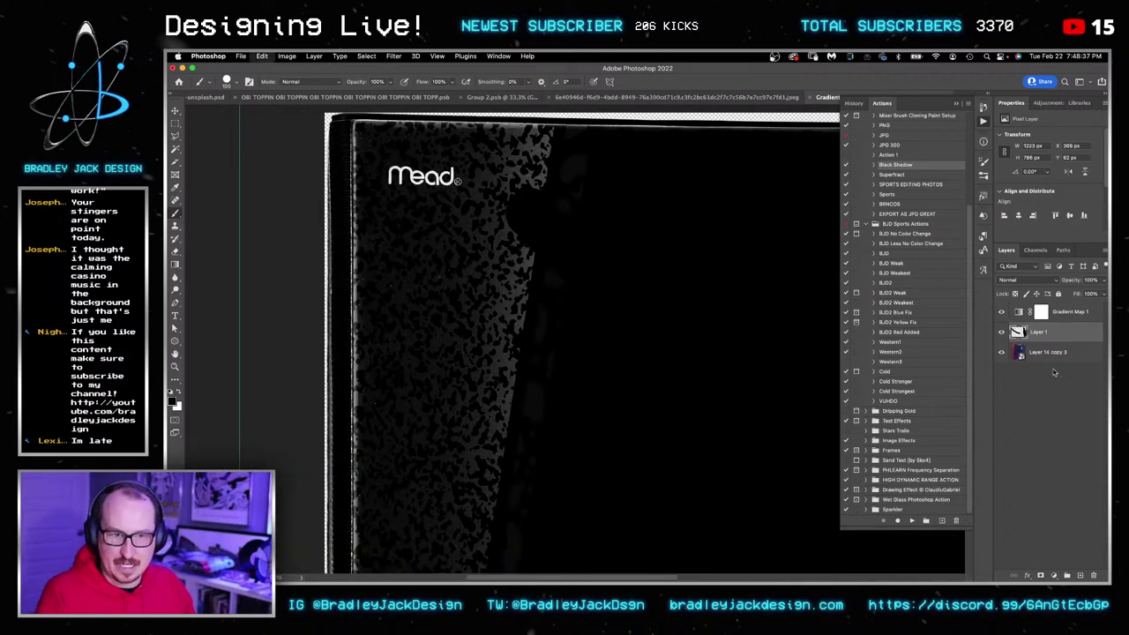
key(ctrl+z)
Add a second Gradient Map adjustment above Layer 1 and move its white stop to location 81%.
click(1047, 103)
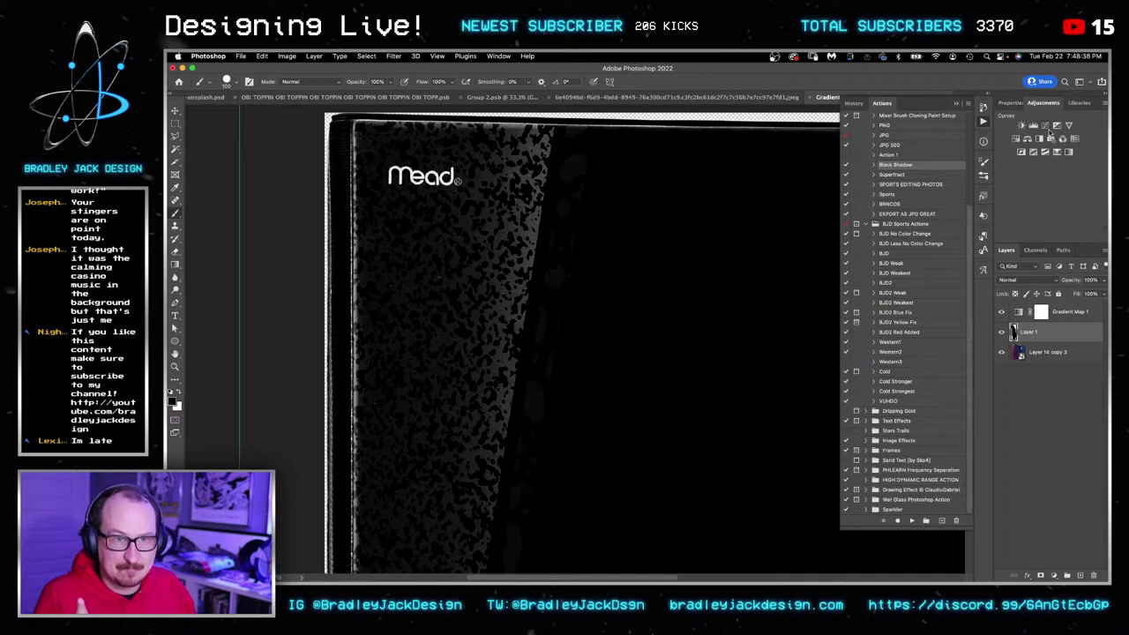
click(1069, 153)
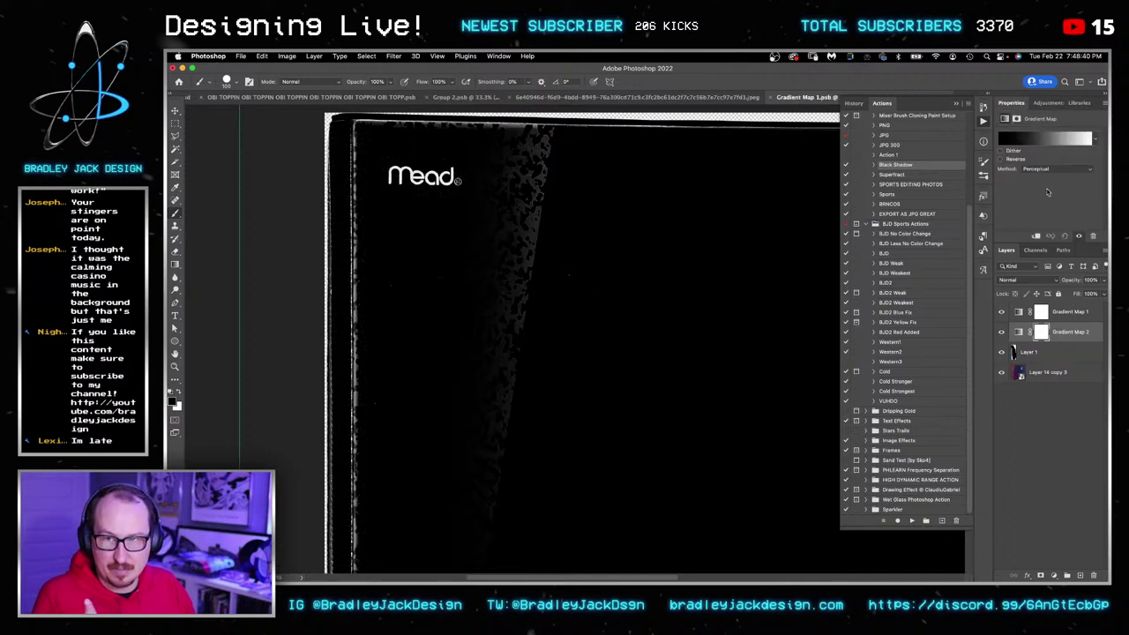
click(1045, 138)
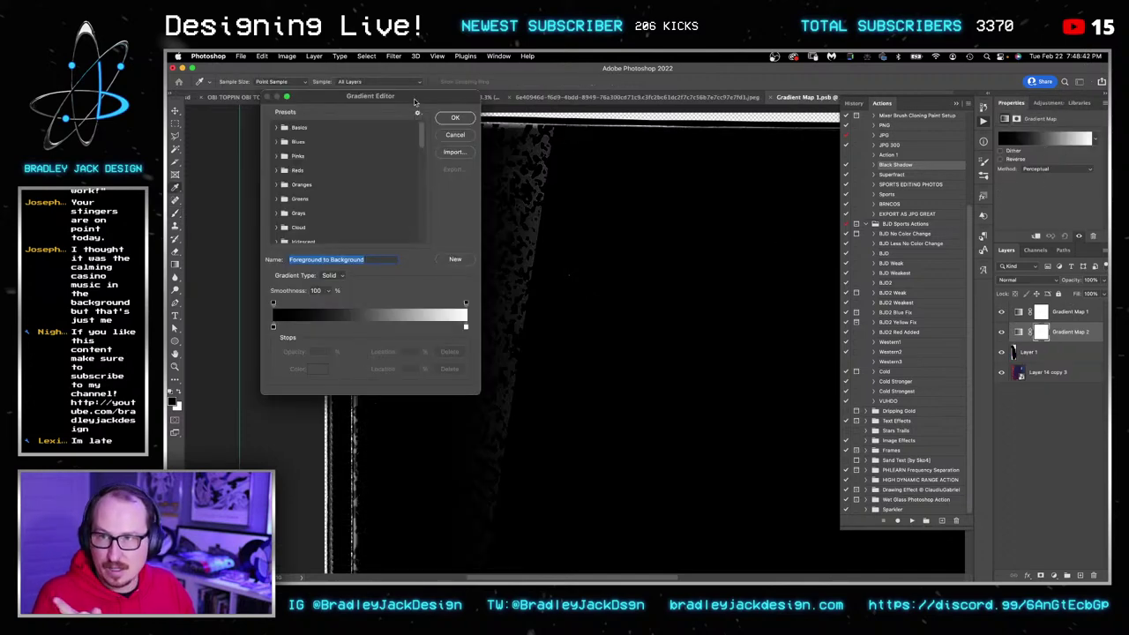
drag(415, 102, 751, 217)
drag(801, 444, 765, 443)
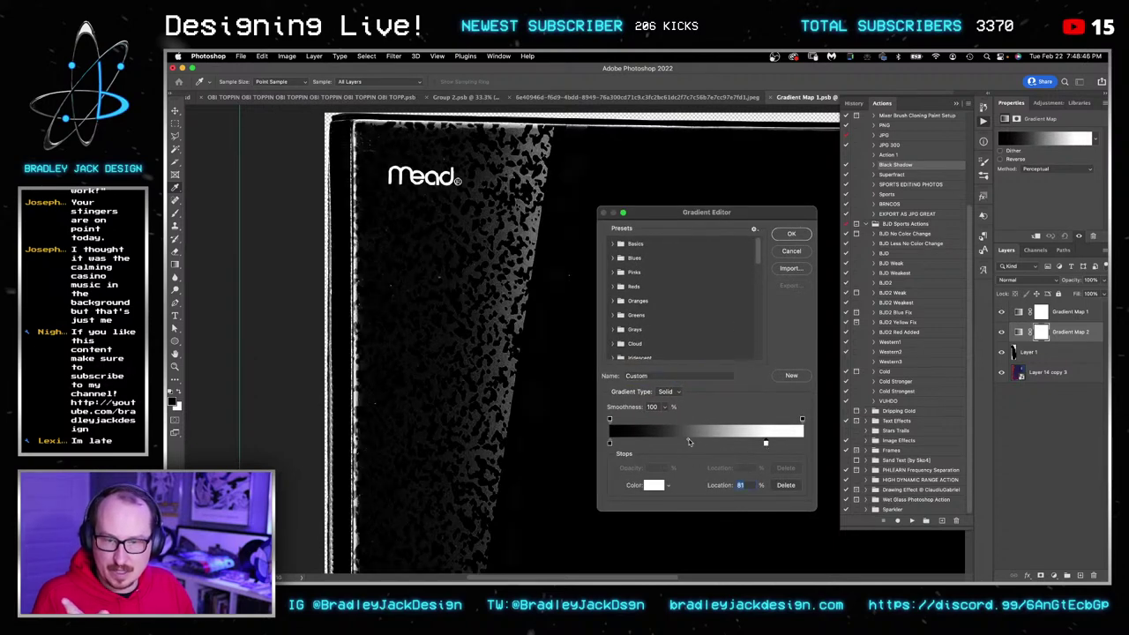
Add a black color stop at location 35% to the second Gradient Map's gradient and accept it.
click(675, 443)
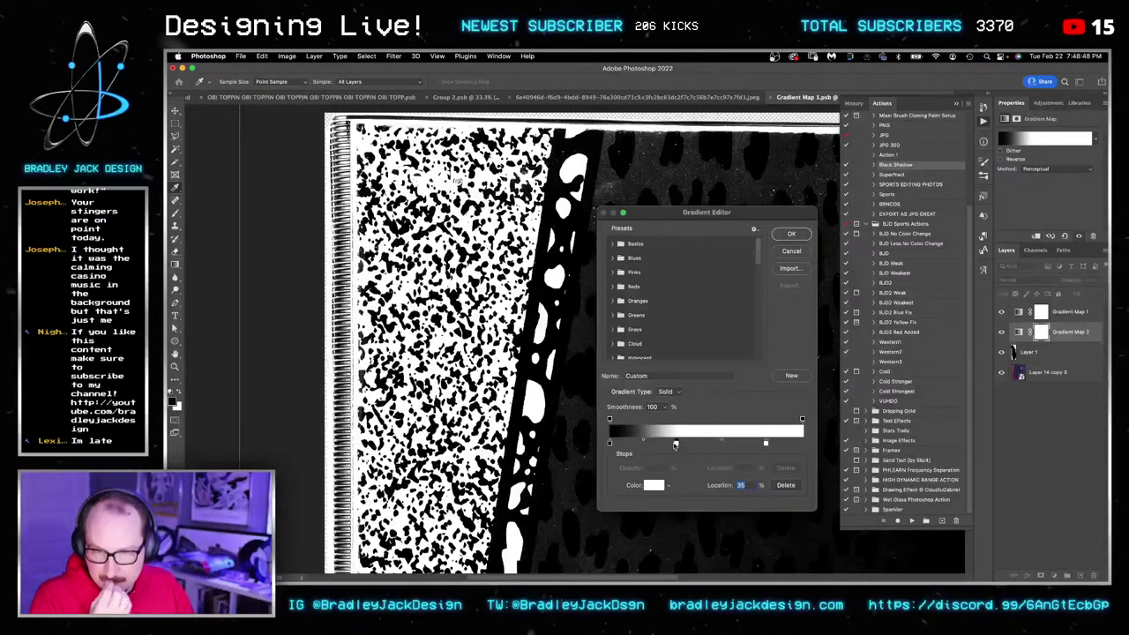
click(649, 485)
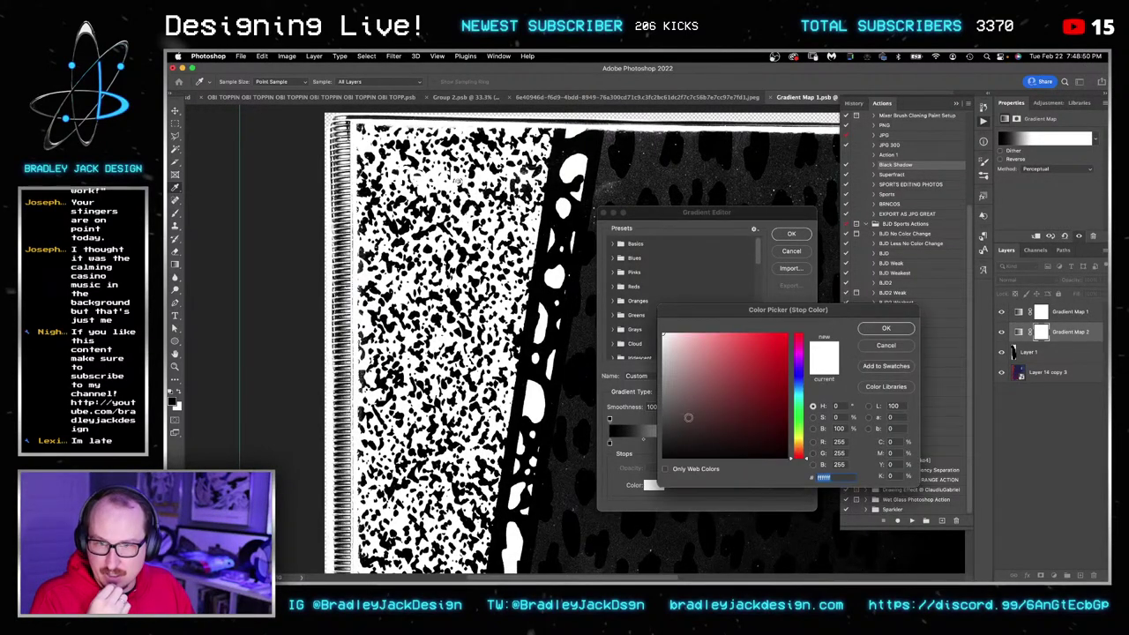
click(465, 257)
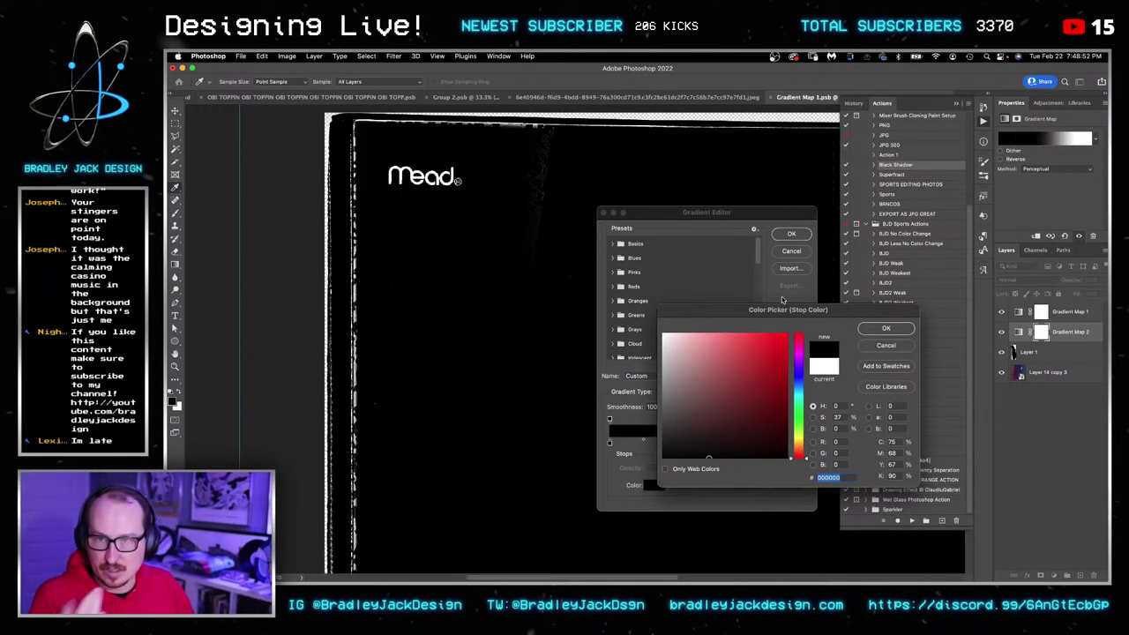
click(885, 329)
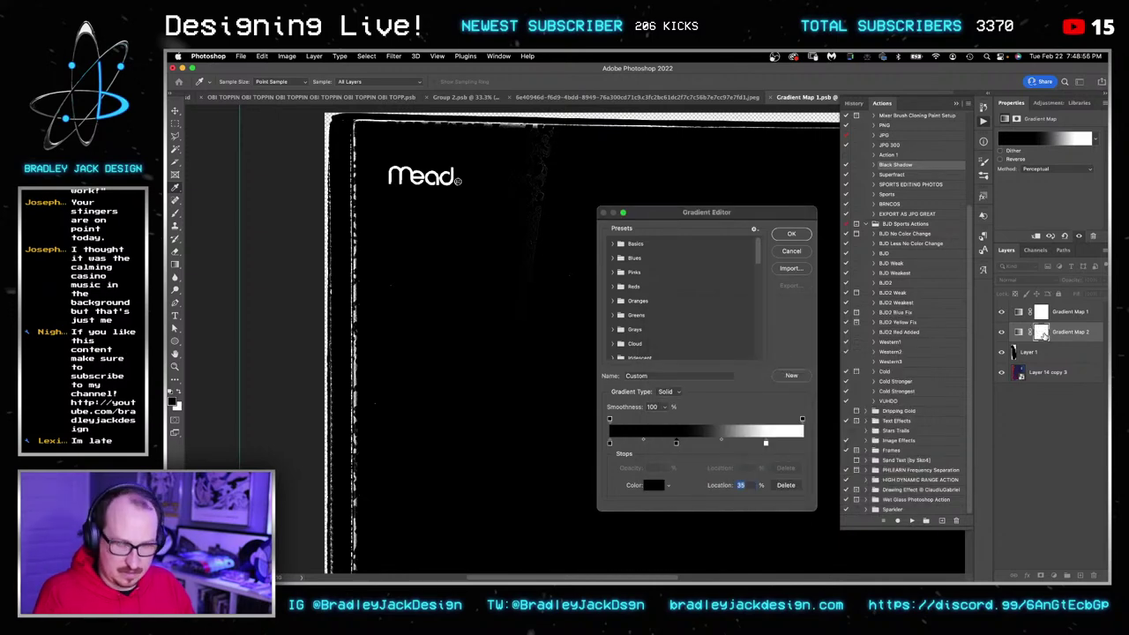
key(Return)
Invert the second Gradient Map's mask and paint white at 40% brush opacity over the speckled strip along the binder's side.
key(super+i)
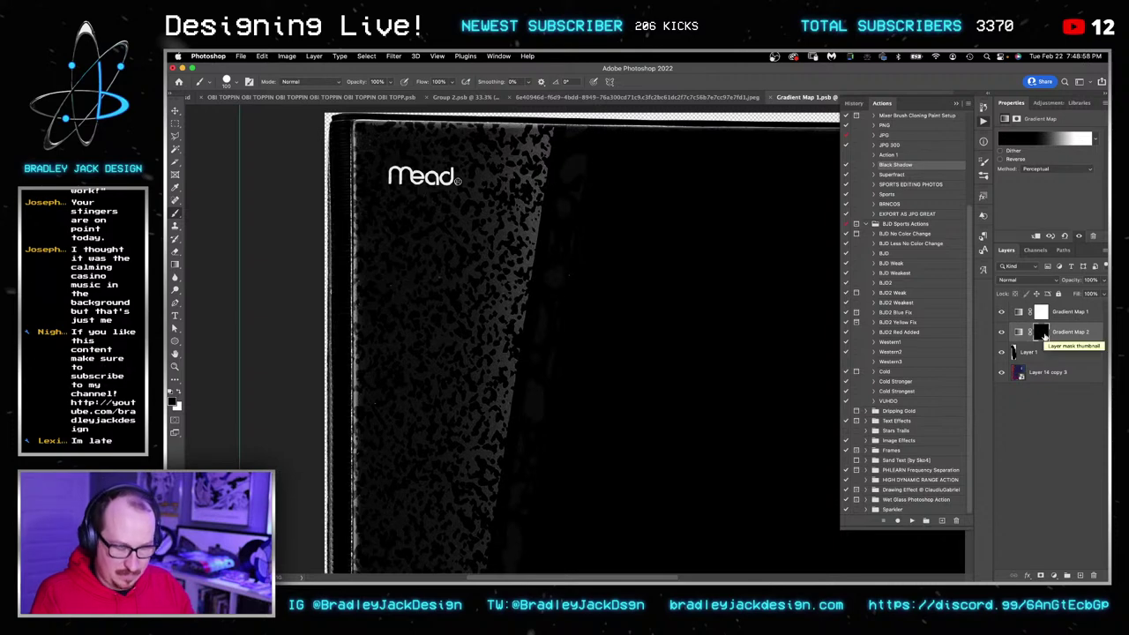
click(1042, 334)
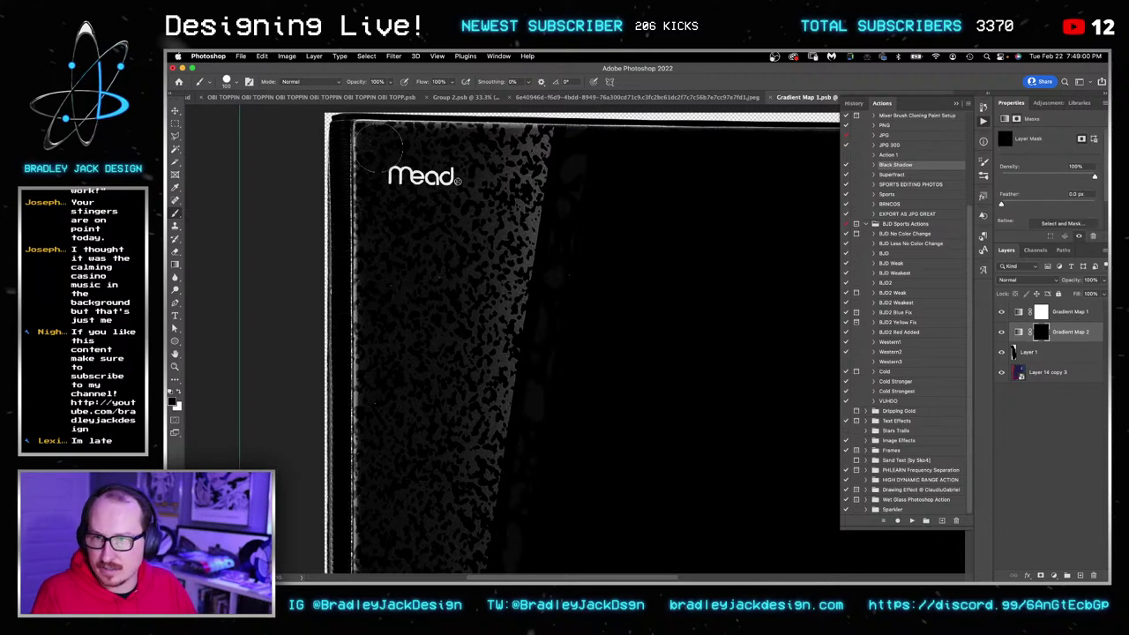
mouse_move(412, 180)
mouse_down()
mouse_move(412, 142)
mouse_move(397, 143)
mouse_move(397, 158)
mouse_up()
key(4)
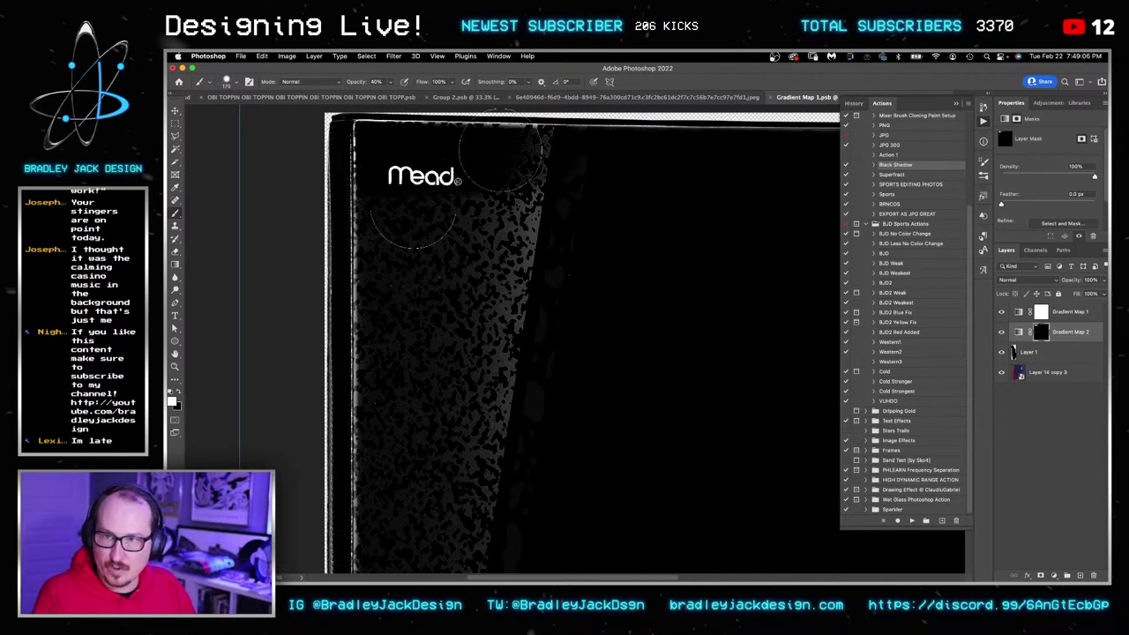
mouse_move(501, 150)
mouse_down()
mouse_move(522, 183)
mouse_move(415, 227)
mouse_move(408, 341)
mouse_move(378, 353)
mouse_move(416, 365)
mouse_move(559, 232)
mouse_move(485, 416)
mouse_move(487, 137)
mouse_up()
mouse_move(430, 330)
mouse_down()
mouse_move(415, 351)
mouse_move(458, 348)
mouse_move(475, 361)
mouse_move(471, 126)
mouse_up()
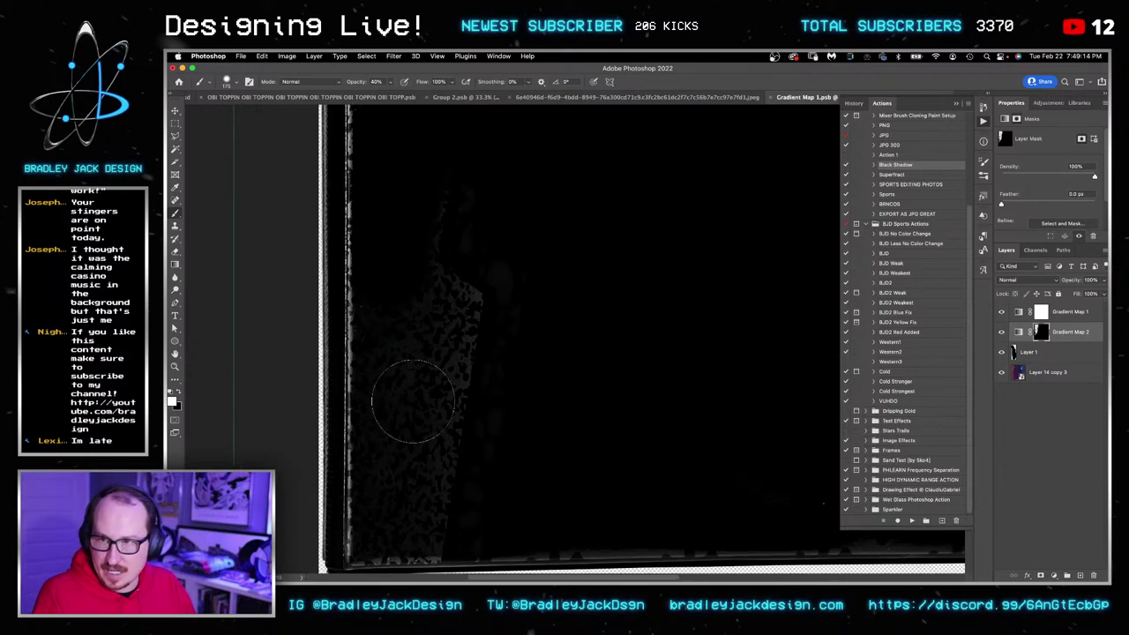
mouse_move(412, 401)
mouse_down()
mouse_move(460, 351)
mouse_move(464, 251)
mouse_move(461, 447)
mouse_move(380, 417)
mouse_move(382, 530)
mouse_move(425, 532)
mouse_move(438, 493)
mouse_move(478, 518)
mouse_move(633, 524)
mouse_up()
Reduce the brush to 70 px and paint white on the mask over the specks at the flap's lower corner.
mouse_move(568, 453)
mouse_down()
mouse_move(530, 342)
mouse_move(499, 338)
mouse_move(495, 314)
mouse_move(613, 336)
mouse_up()
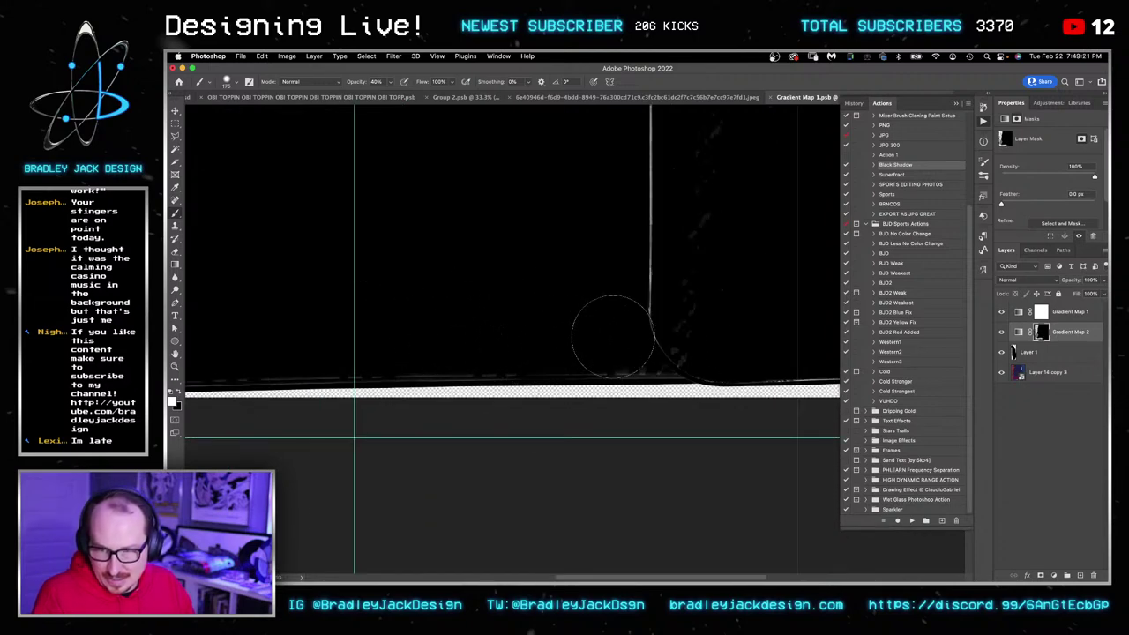
key(bracketleft)
key(bracketleft)
key(bracketleft)
key(bracketleft)
key(bracketleft)
key(bracketleft)
drag(667, 366, 600, 365)
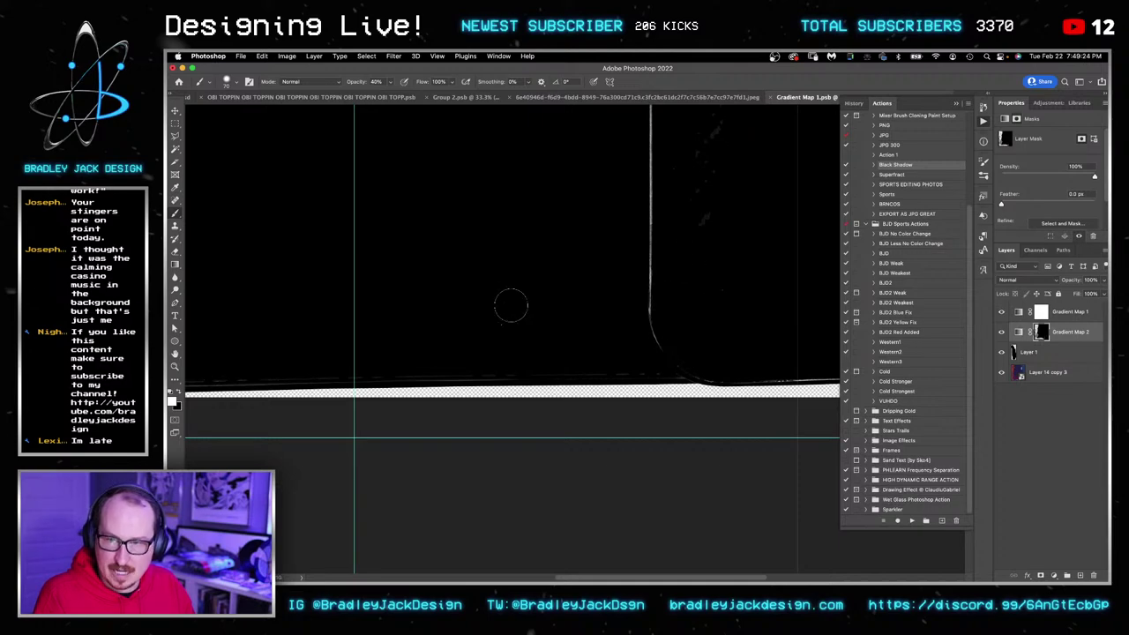
Paint white on the mask with a 125 px brush down the flap to darken its remaining specks.
scroll(750, 237, down, 5)
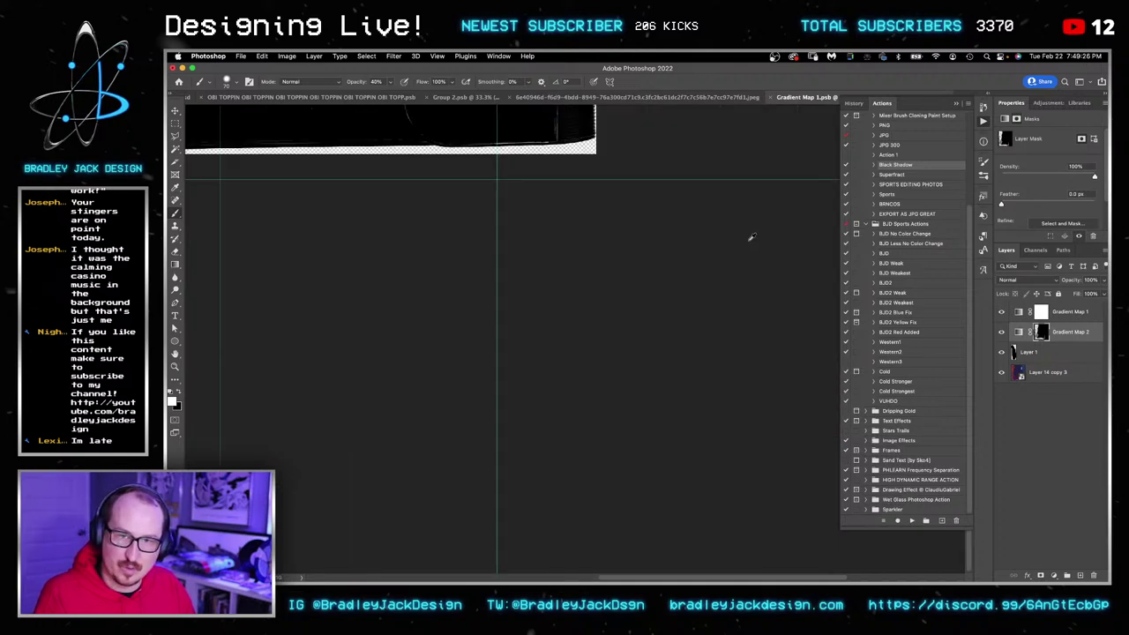
scroll(750, 236, up, 5)
scroll(750, 237, left, 3)
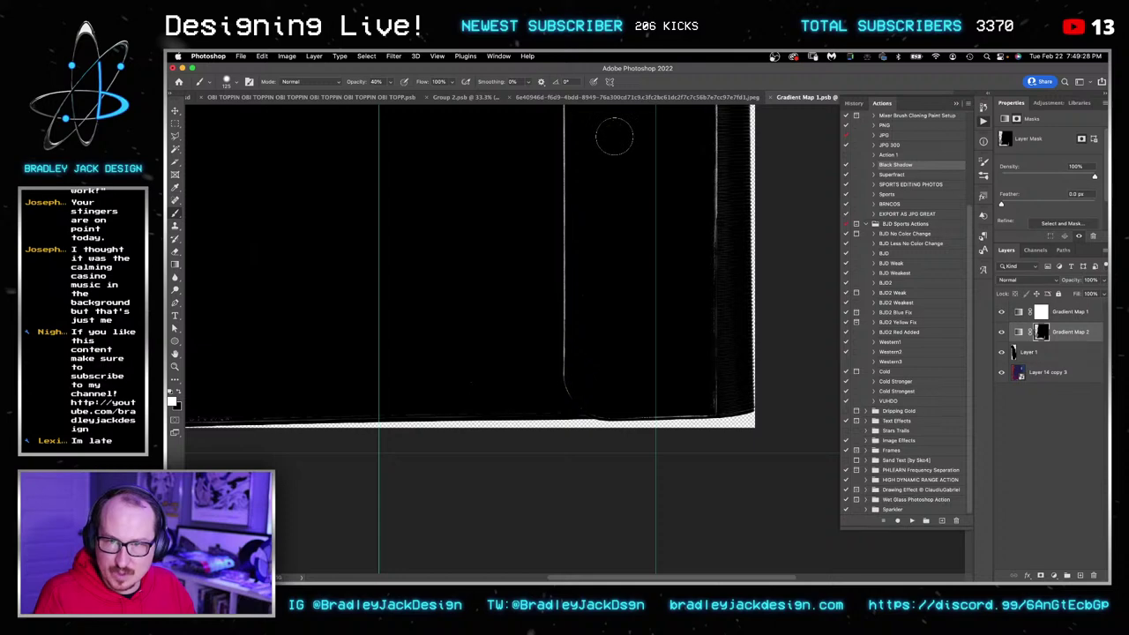
drag(611, 191, 617, 380)
scroll(621, 285, down, 5)
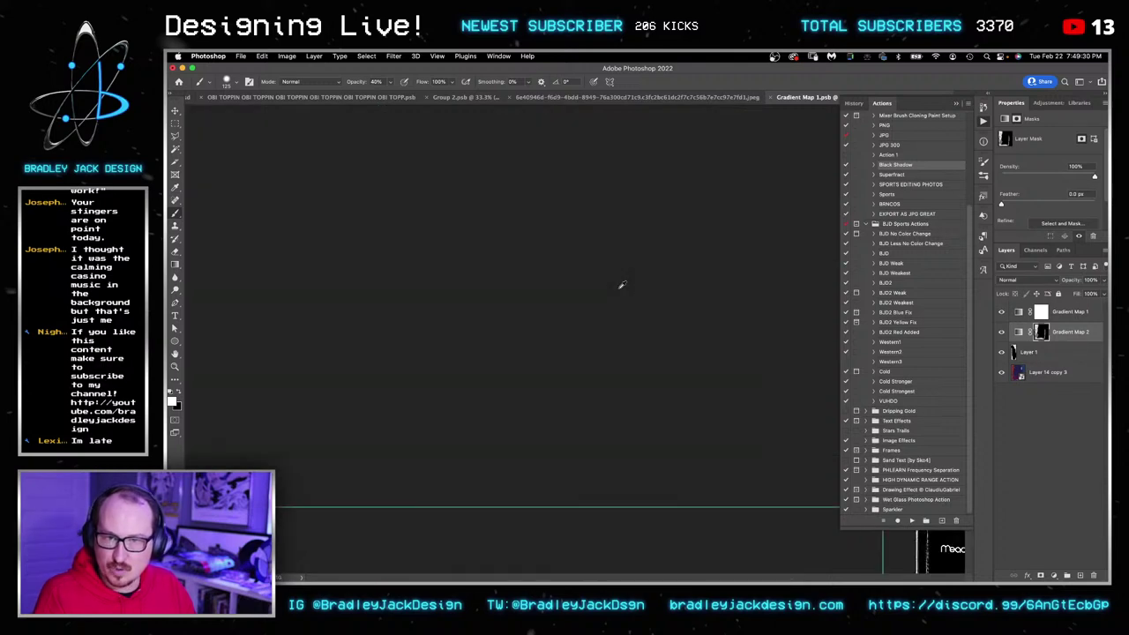
Move Layer 1 above Gradient Map 2 and paint black over the remaining specks on the binder's front.
key(super+0)
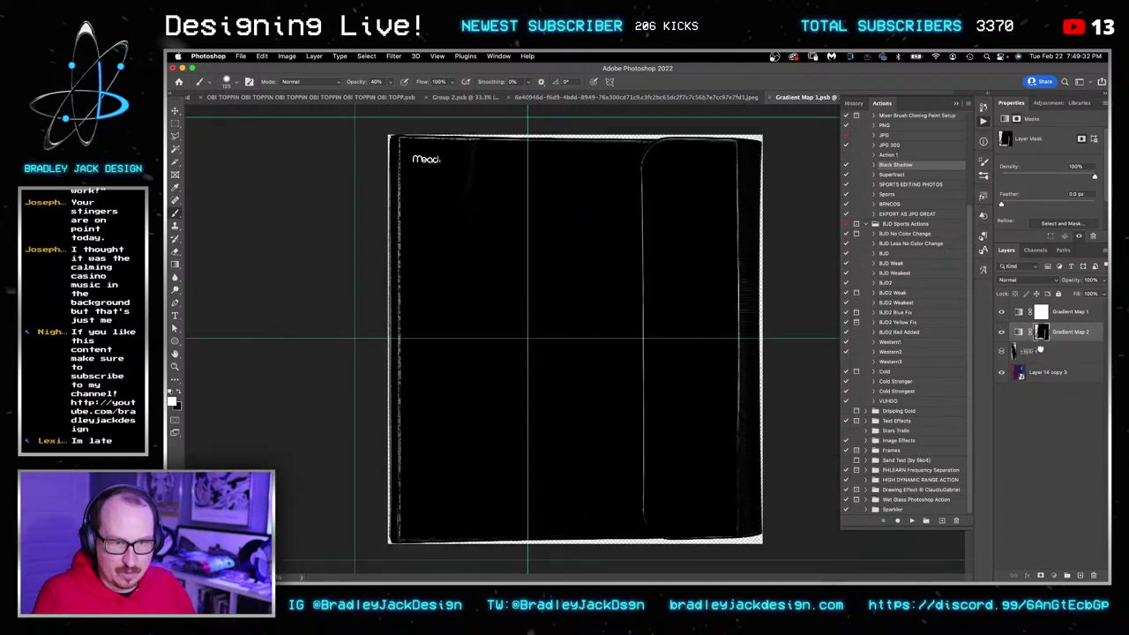
mouse_move(1018, 353)
mouse_down()
mouse_move(1023, 322)
mouse_move(1021, 338)
mouse_up()
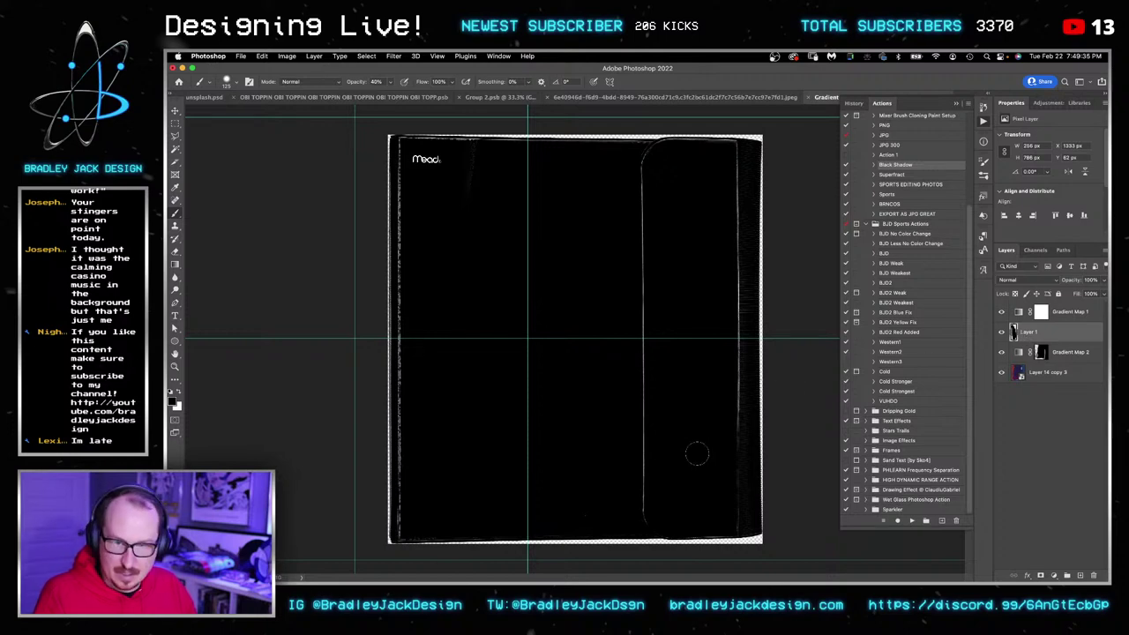
drag(592, 521, 583, 511)
drag(464, 223, 471, 156)
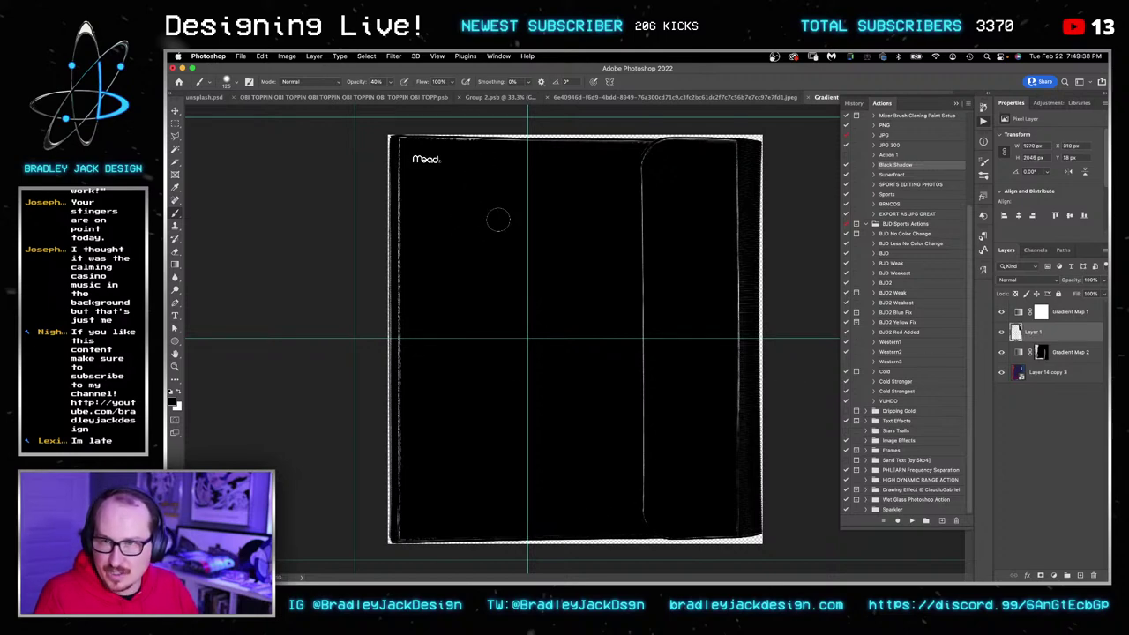
mouse_move(486, 211)
mouse_down()
mouse_move(494, 334)
mouse_move(425, 283)
mouse_up()
click(416, 247)
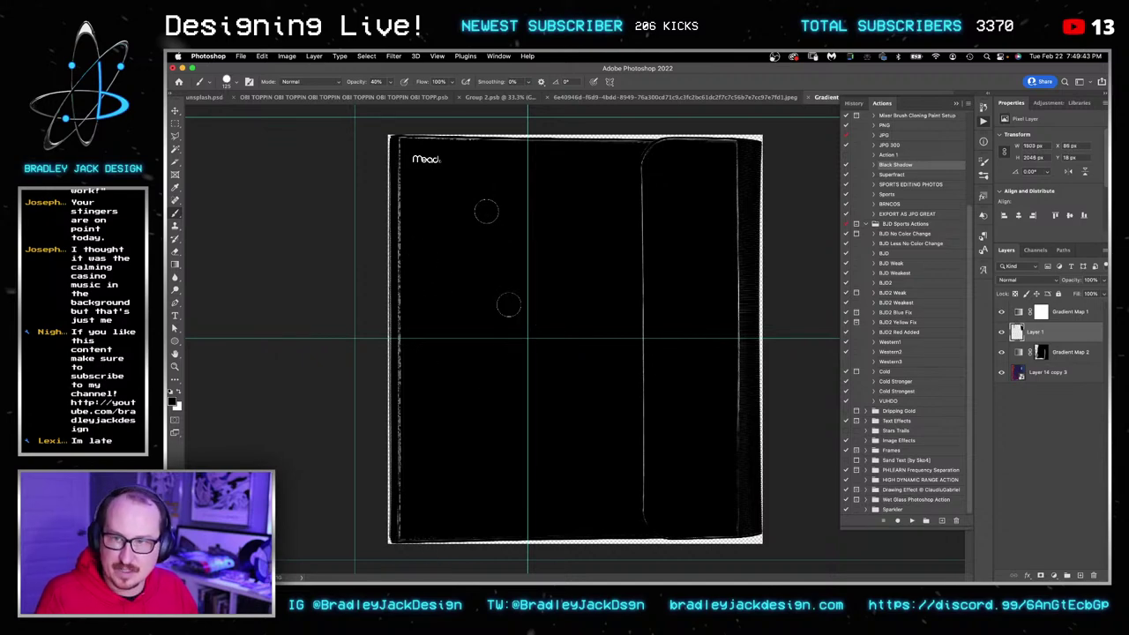
Paint black over the Mead logo on Layer 1, and save and close the smart object.
key(v)
key(b)
mouse_move(427, 161)
mouse_down()
mouse_move(418, 156)
mouse_move(436, 161)
mouse_up()
key(v)
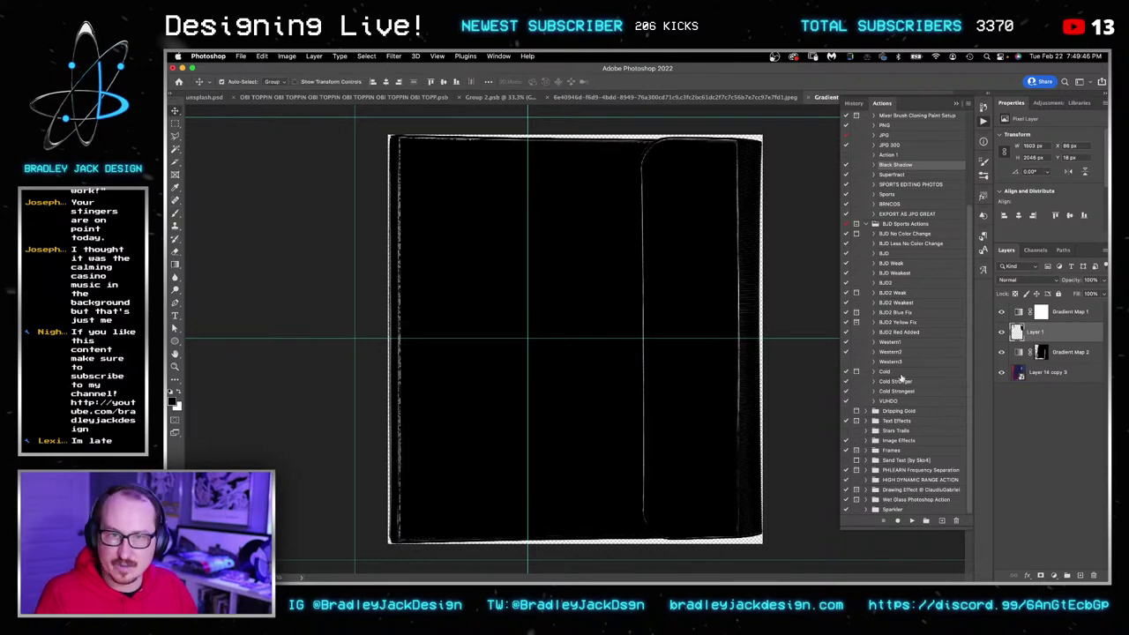
key(super+s)
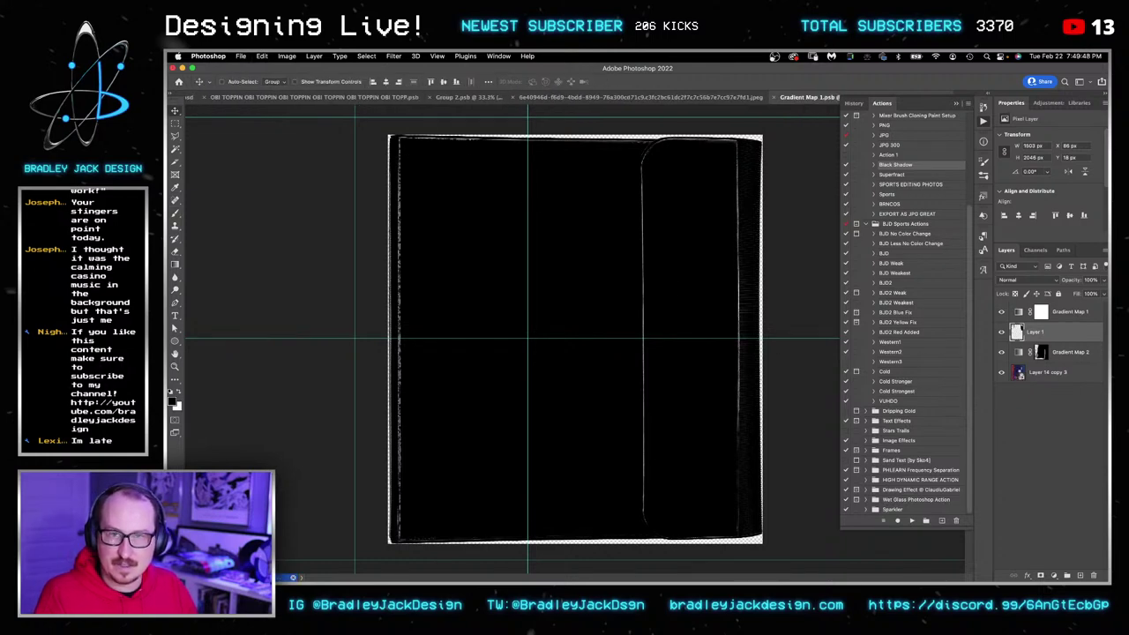
key(ctrl+w)
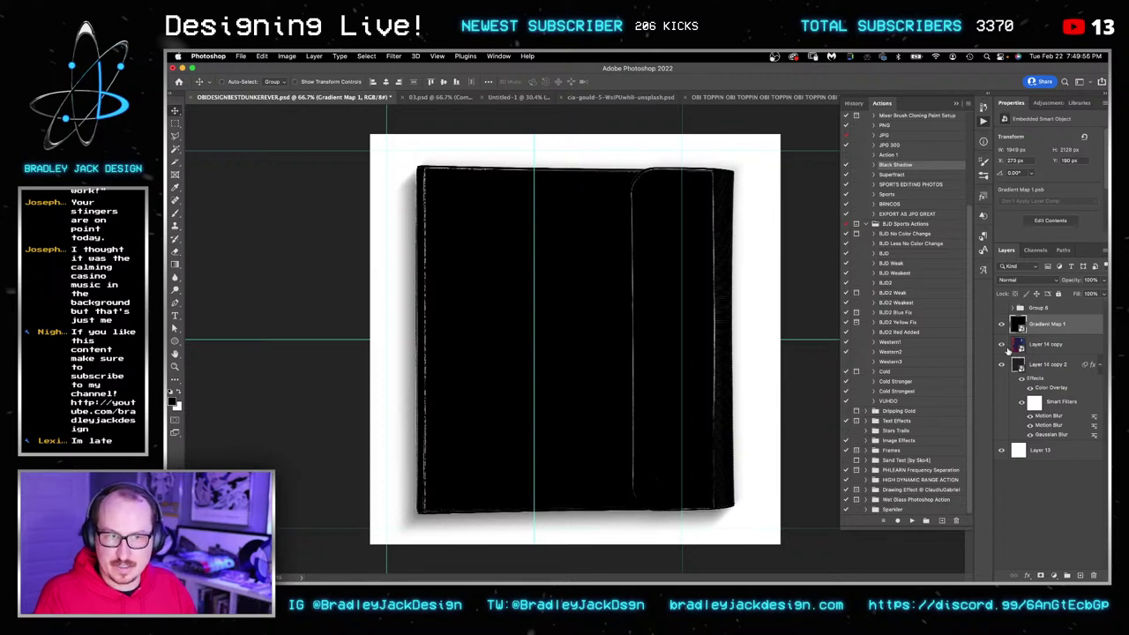
Try Screen blending on the Gradient Map 1 smart object against the binder artwork, and hide Layer 14 copy.
key(shift+alt+s)
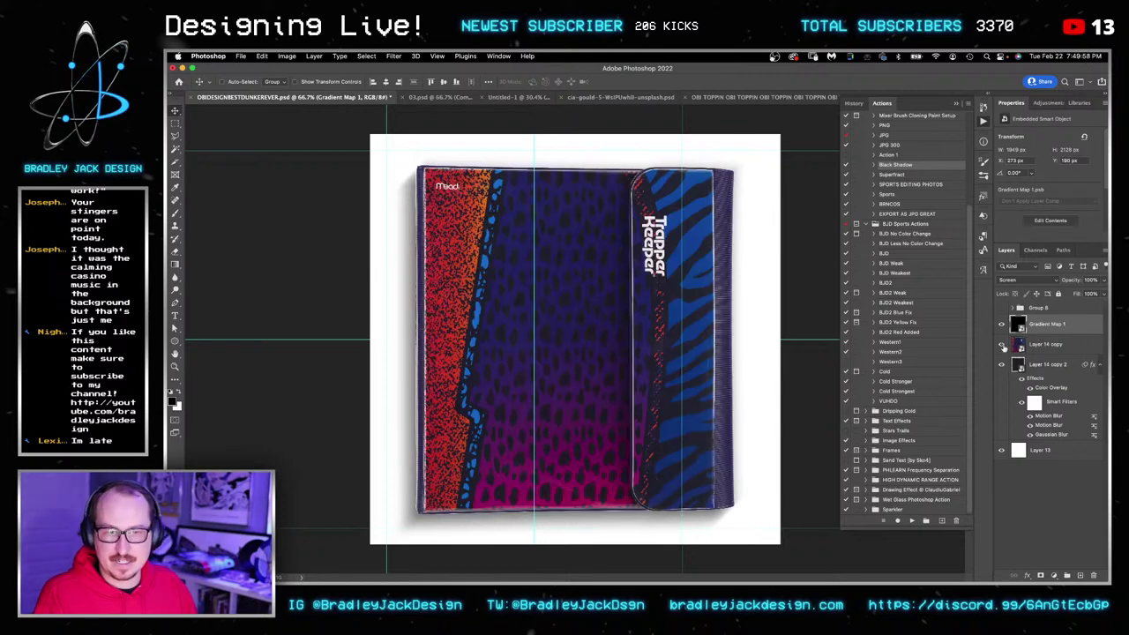
click(1001, 344)
click(1002, 345)
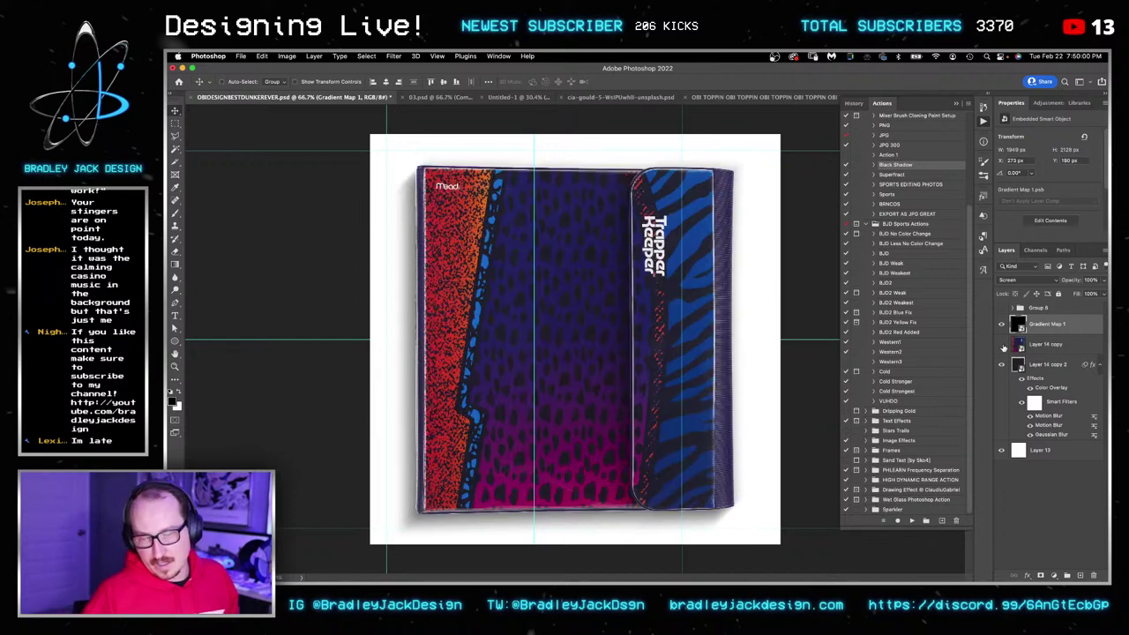
click(1001, 326)
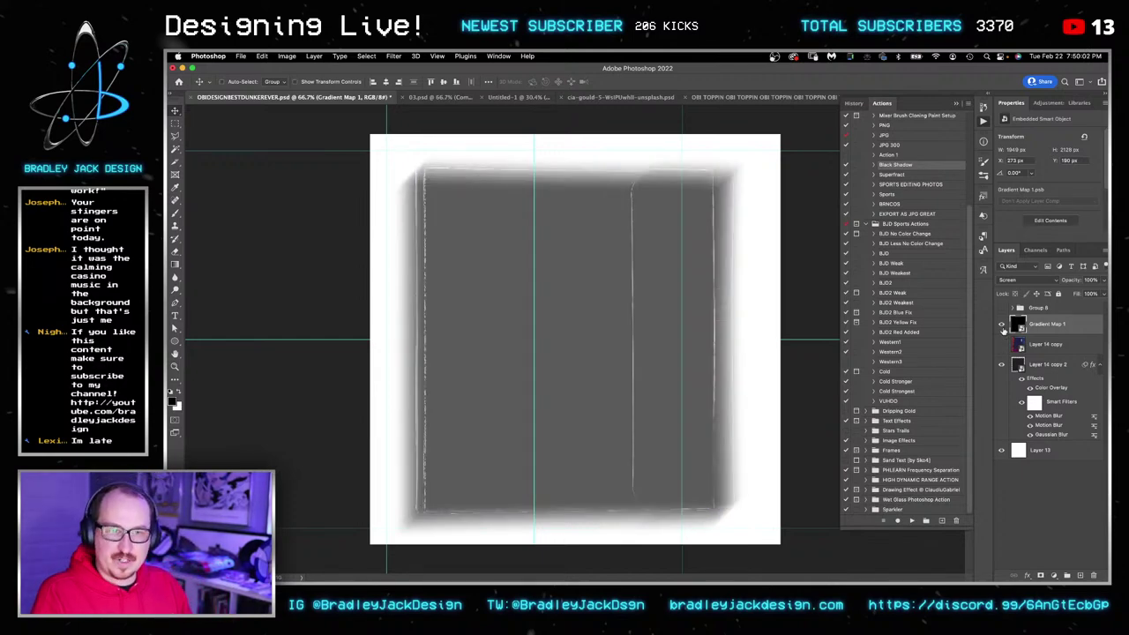
click(1016, 325)
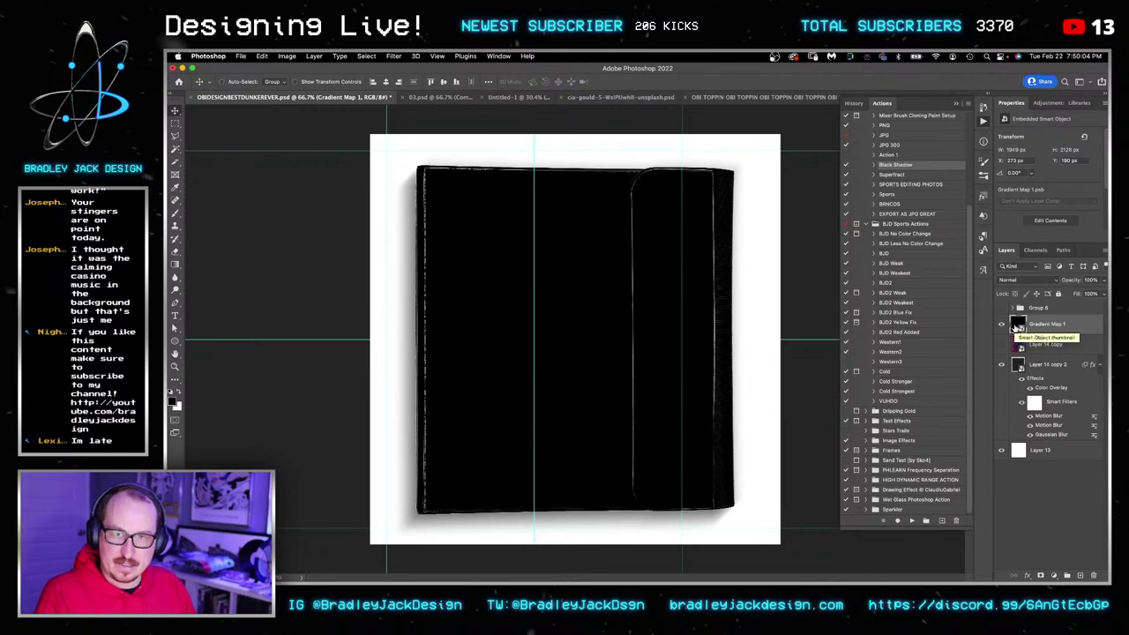
Create an independent smart object copy of Gradient Map 1 and hide the copy.
right_click(1024, 325)
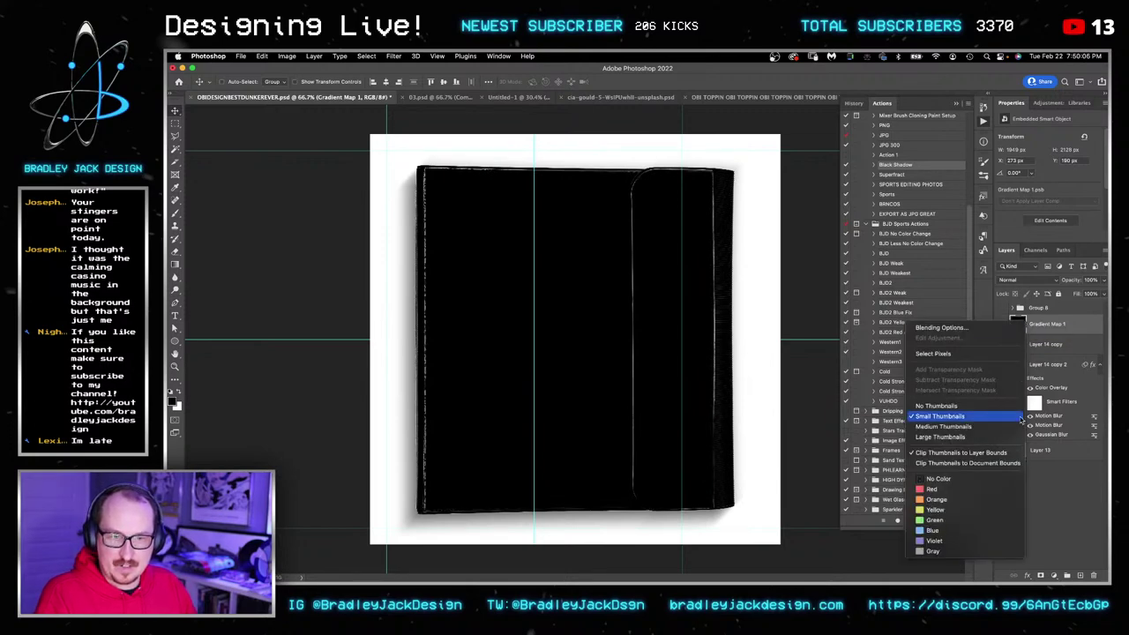
click(1078, 326)
right_click(1079, 326)
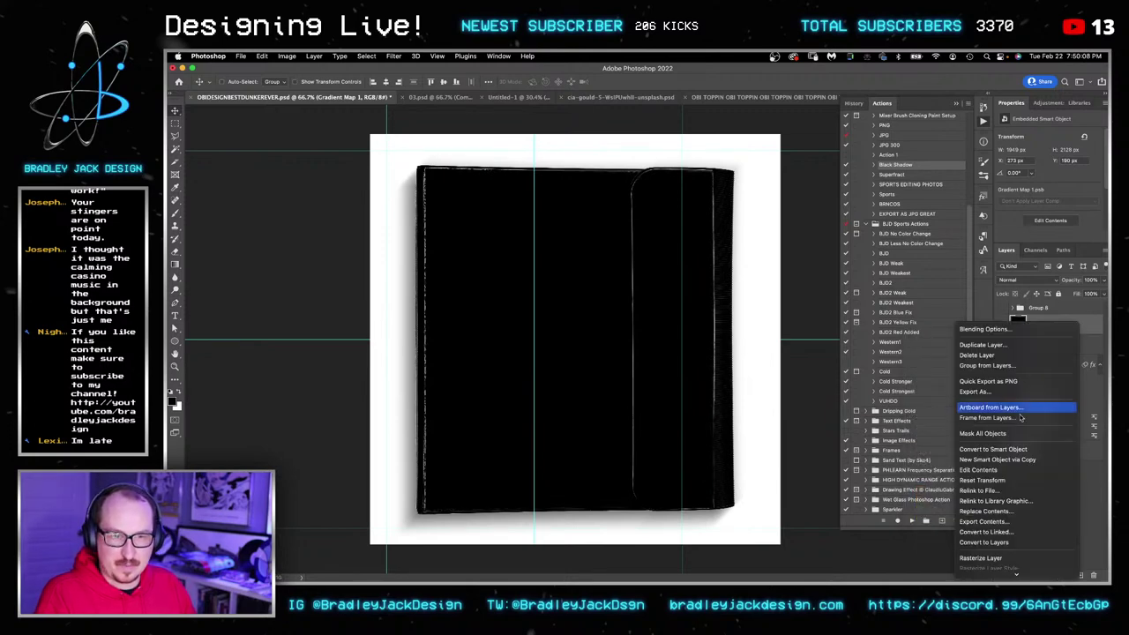
click(1024, 460)
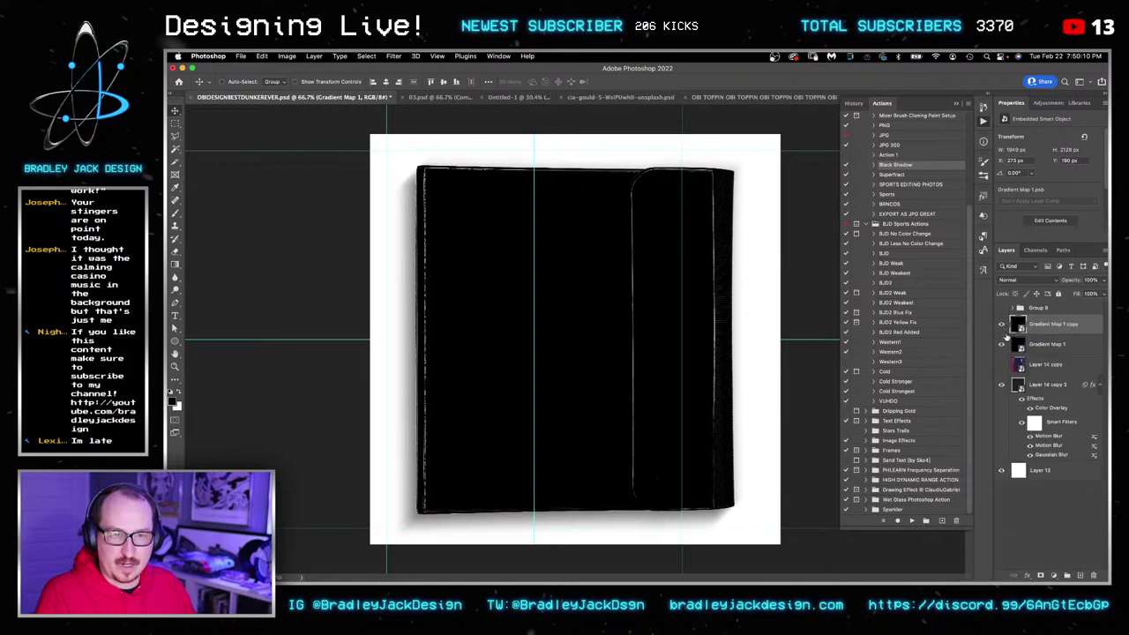
click(1018, 346)
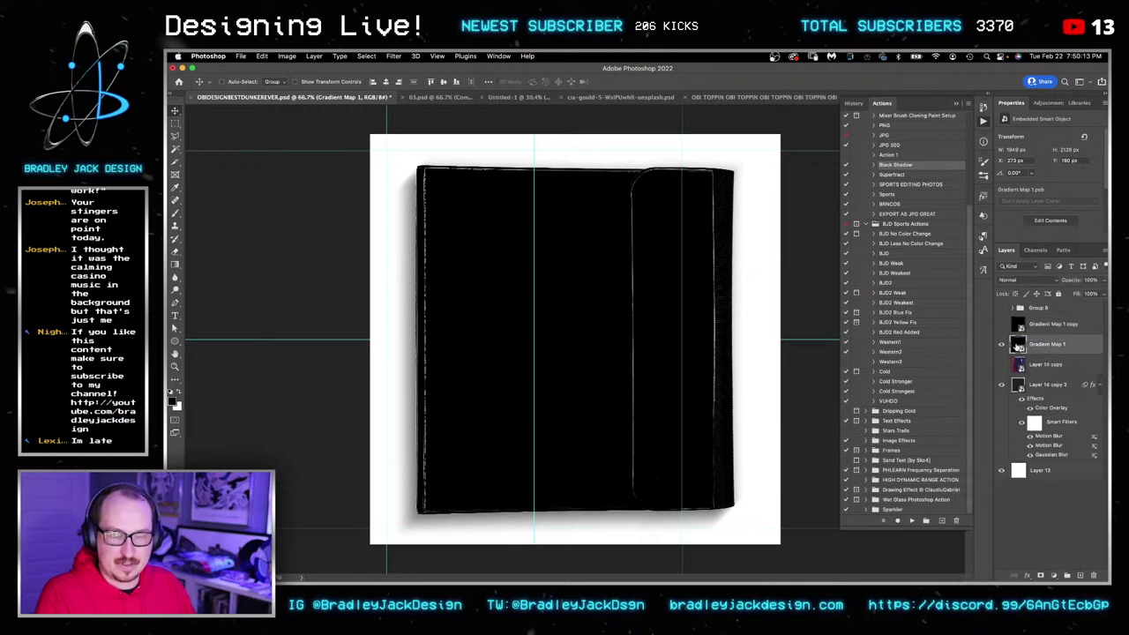
Open the original Gradient Map 1 smart object's contents and compare the binder with its upper layers hidden and shown.
double_click(1019, 347)
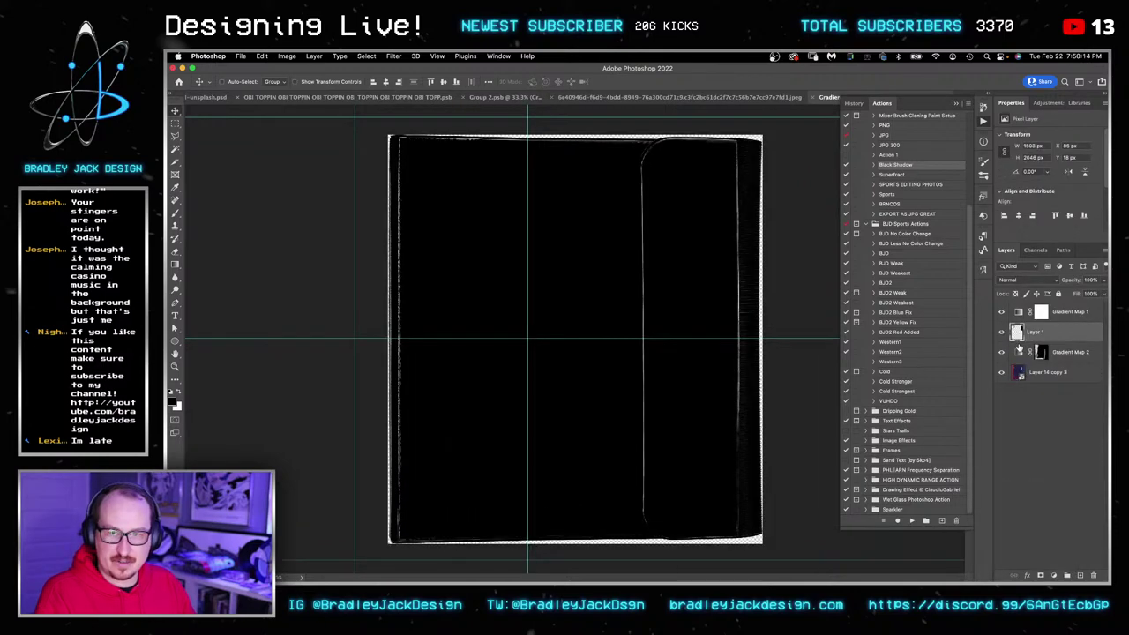
click(1056, 315)
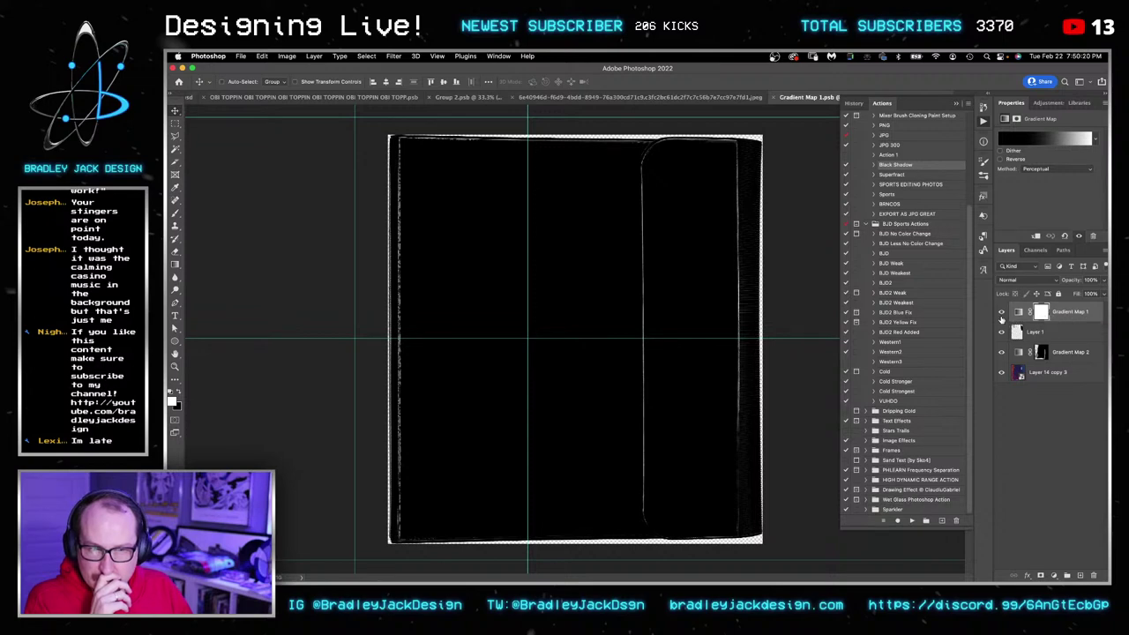
click(1003, 352)
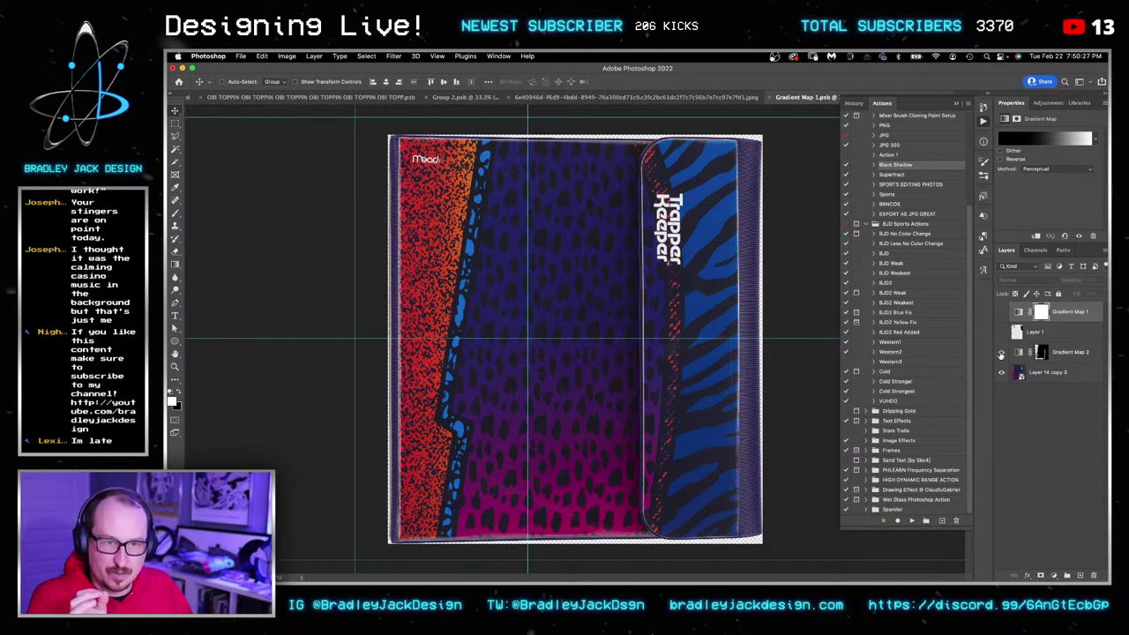
click(1001, 353)
click(1001, 353)
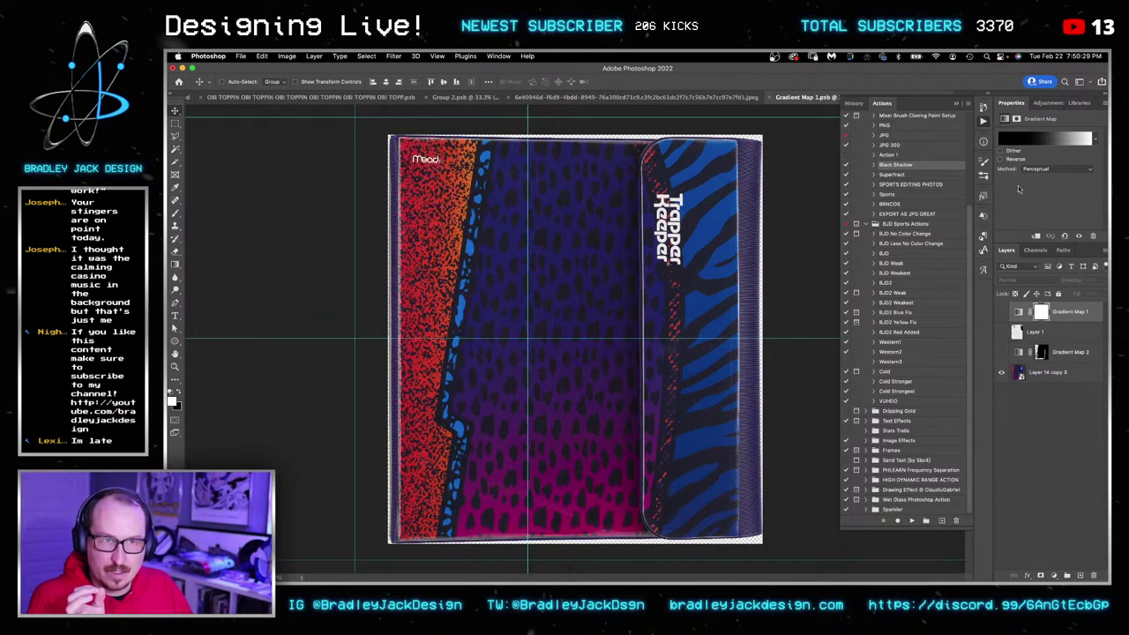
drag(1001, 352, 999, 337)
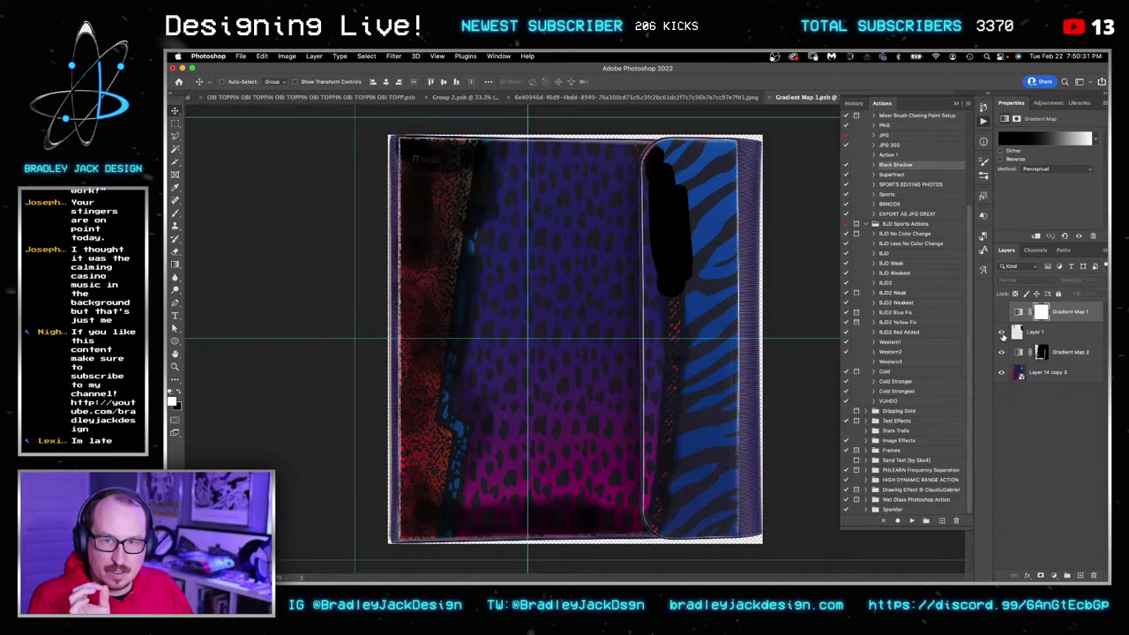
click(1001, 313)
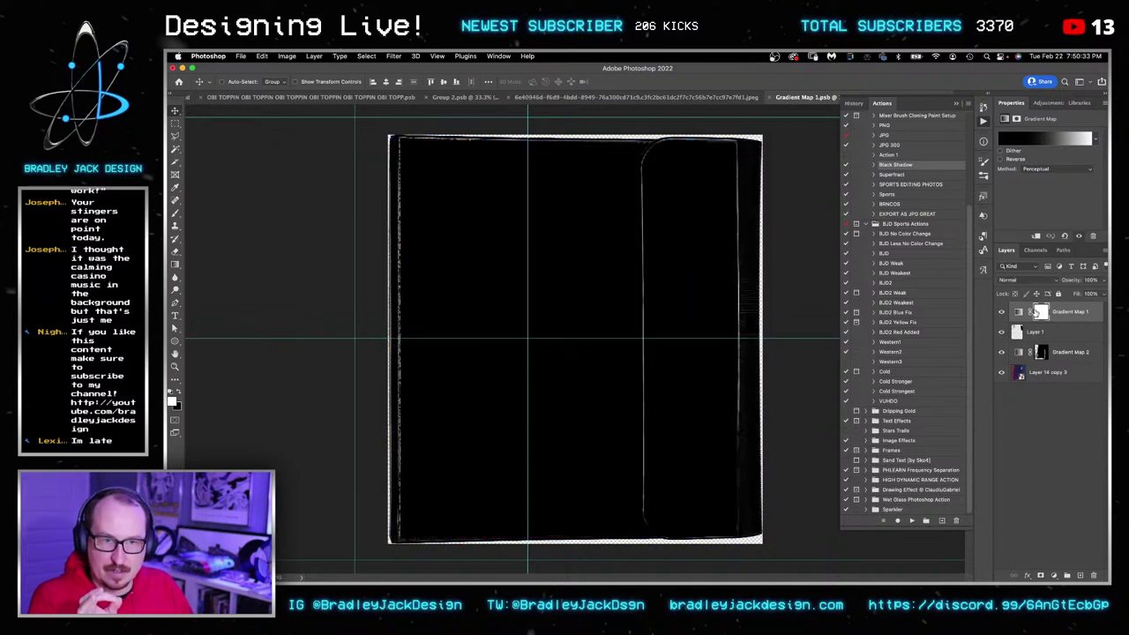
Move the black stop of the Gradient Map 1 adjustment to location 0%, shift the midpoint toward black and accept.
click(1053, 138)
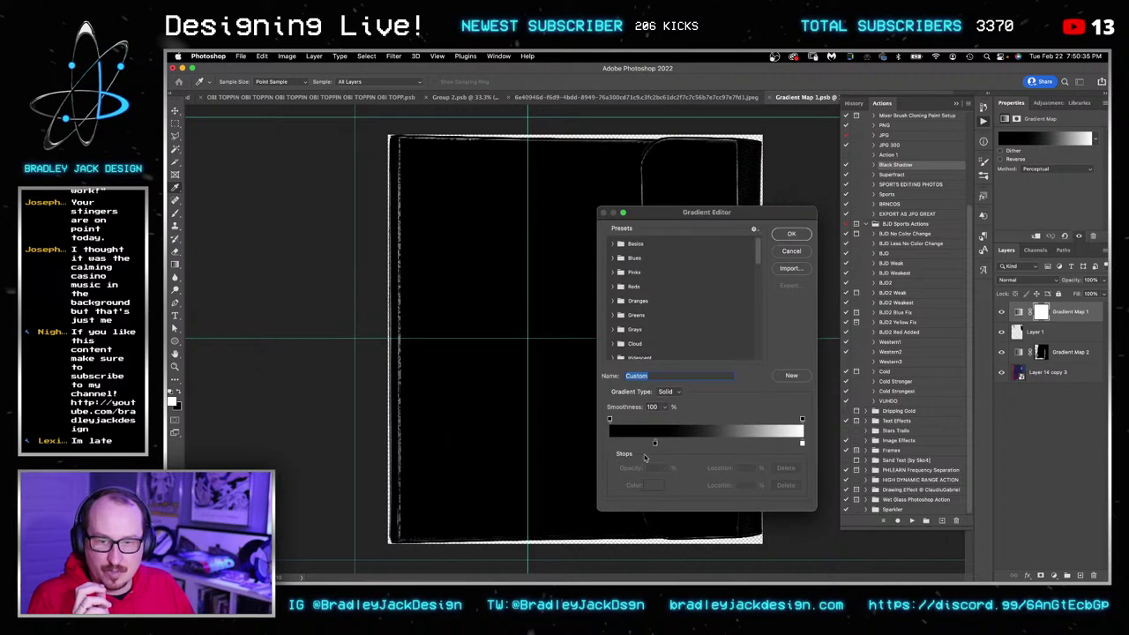
click(608, 442)
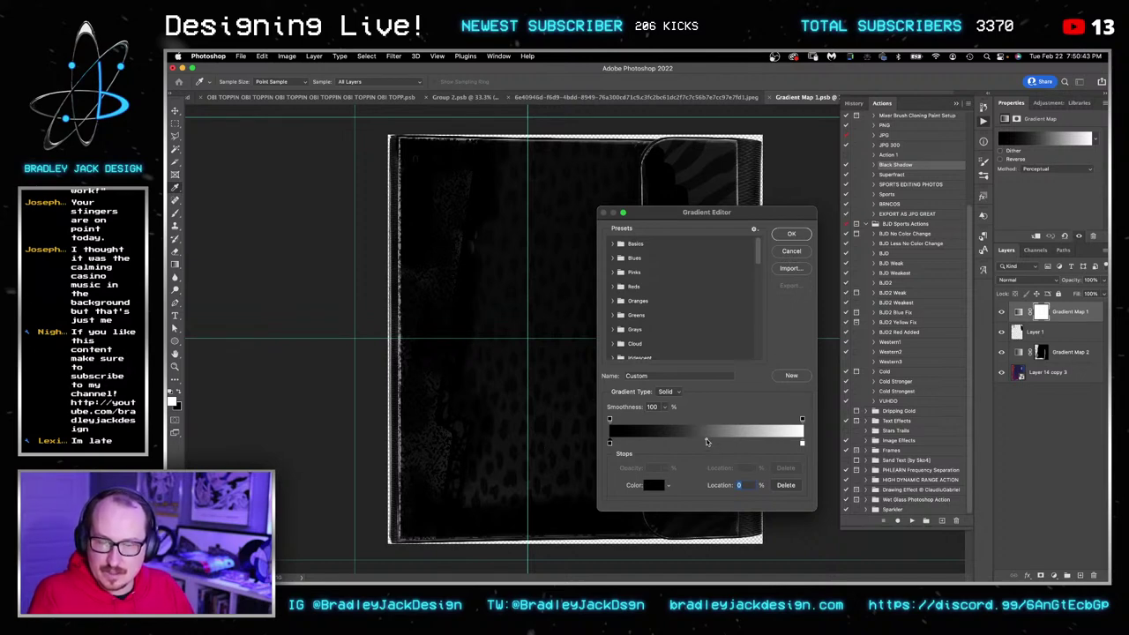
drag(707, 441, 684, 481)
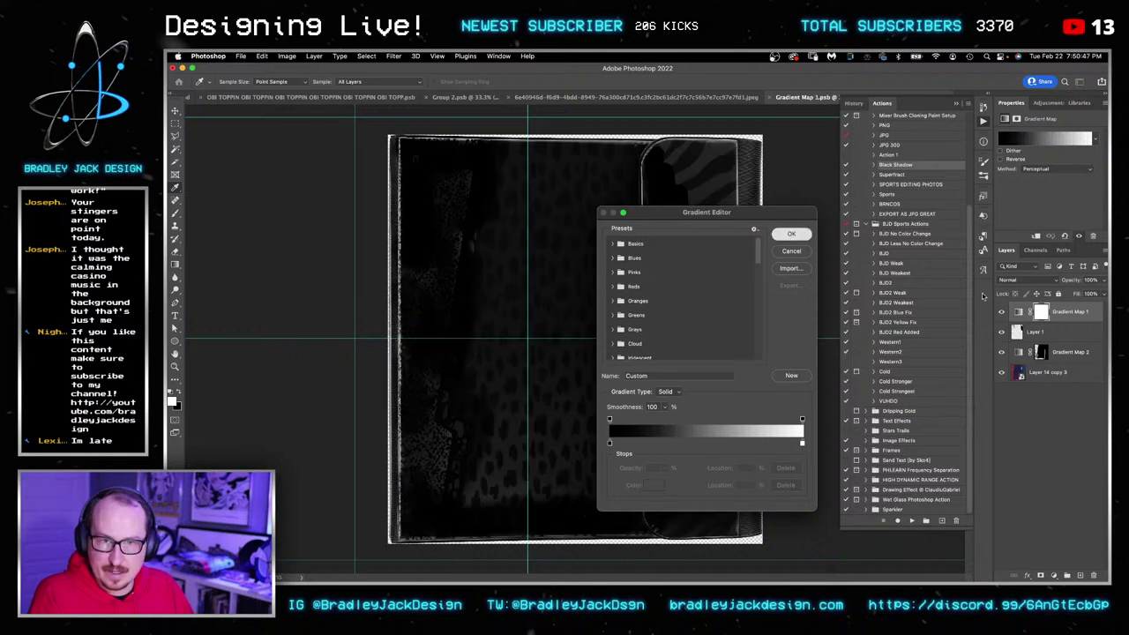
key(Return)
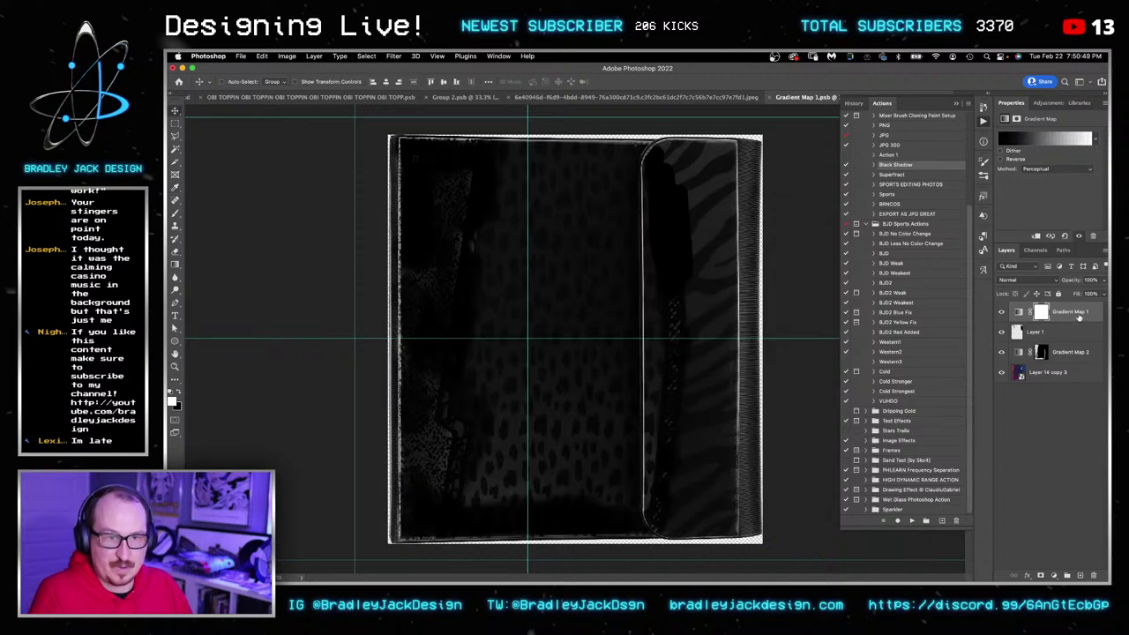
Add another Gradient Map adjustment above Gradient Map 1 using the black-to-white preset from Basics.
click(1047, 103)
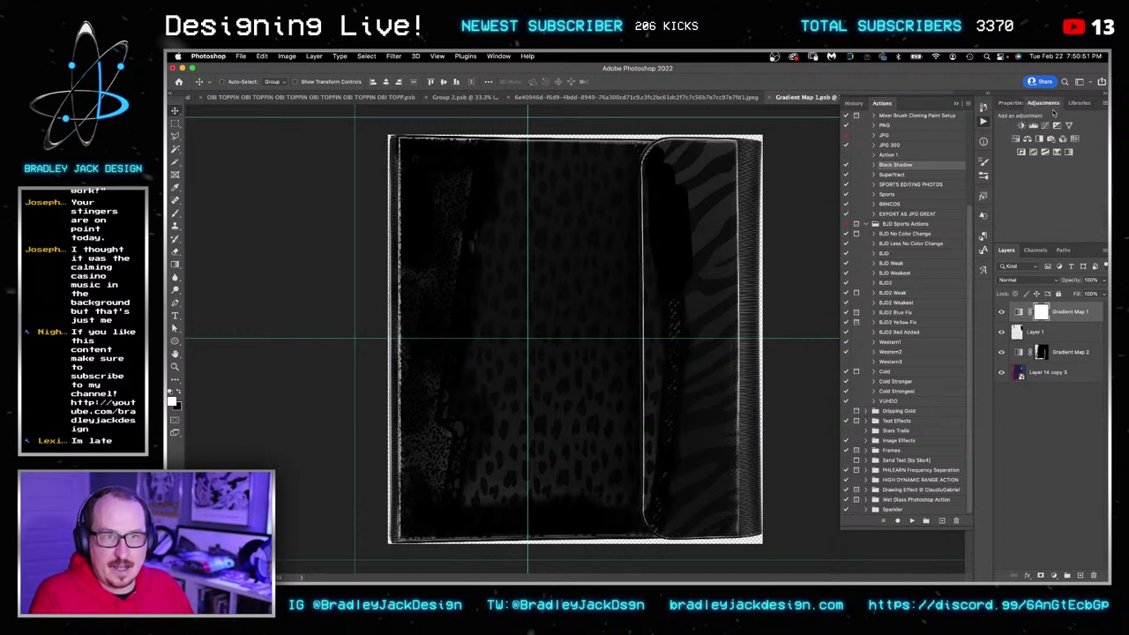
click(1070, 154)
click(1058, 139)
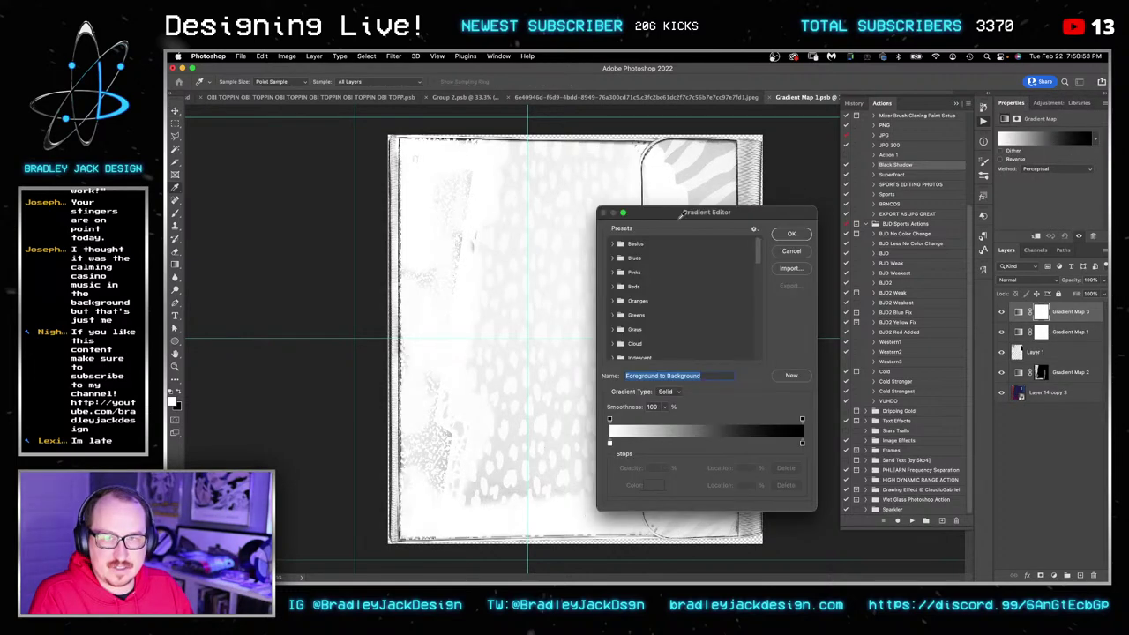
click(615, 246)
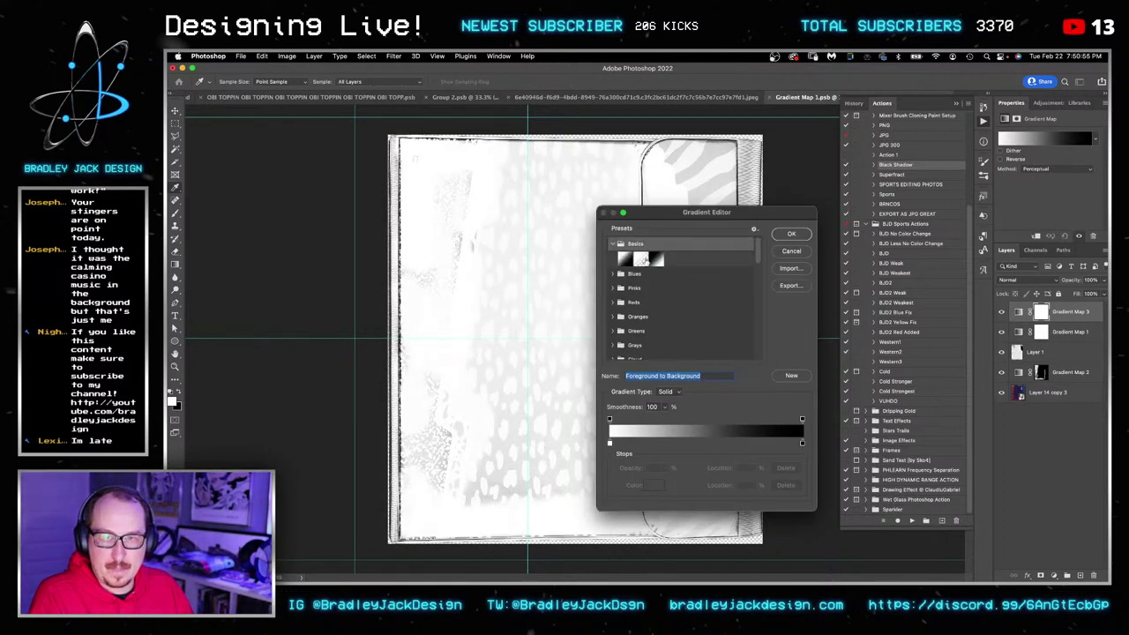
click(657, 259)
Set the new Gradient Map's dark stop to 000000 at location 21%, accept the gradient and select the adjustment's mask.
click(609, 443)
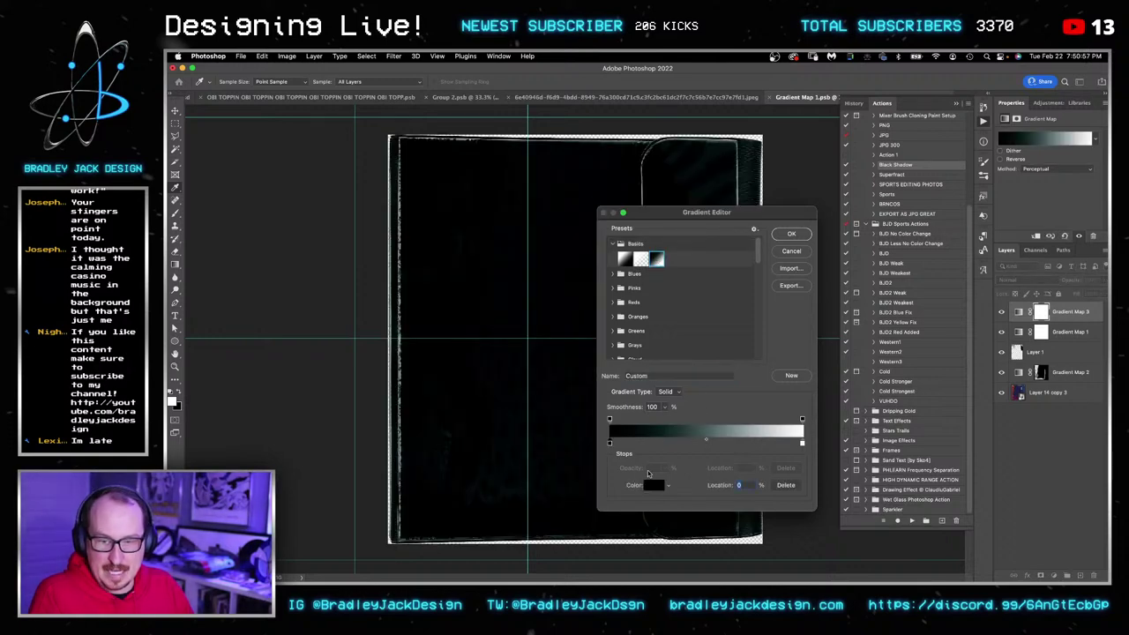
click(653, 485)
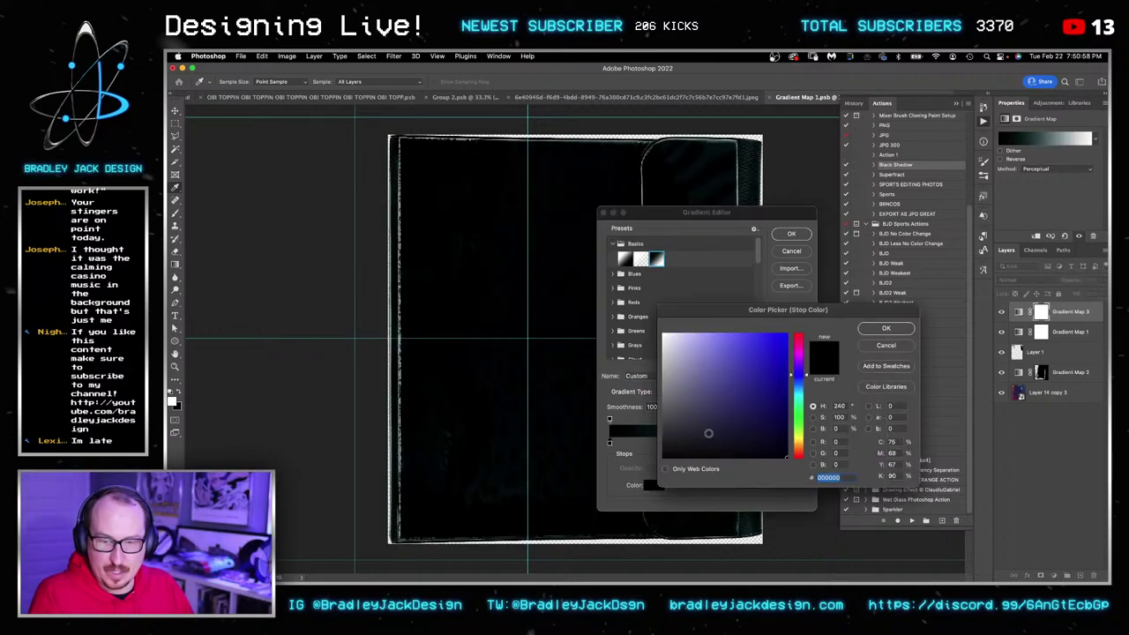
click(885, 328)
click(706, 438)
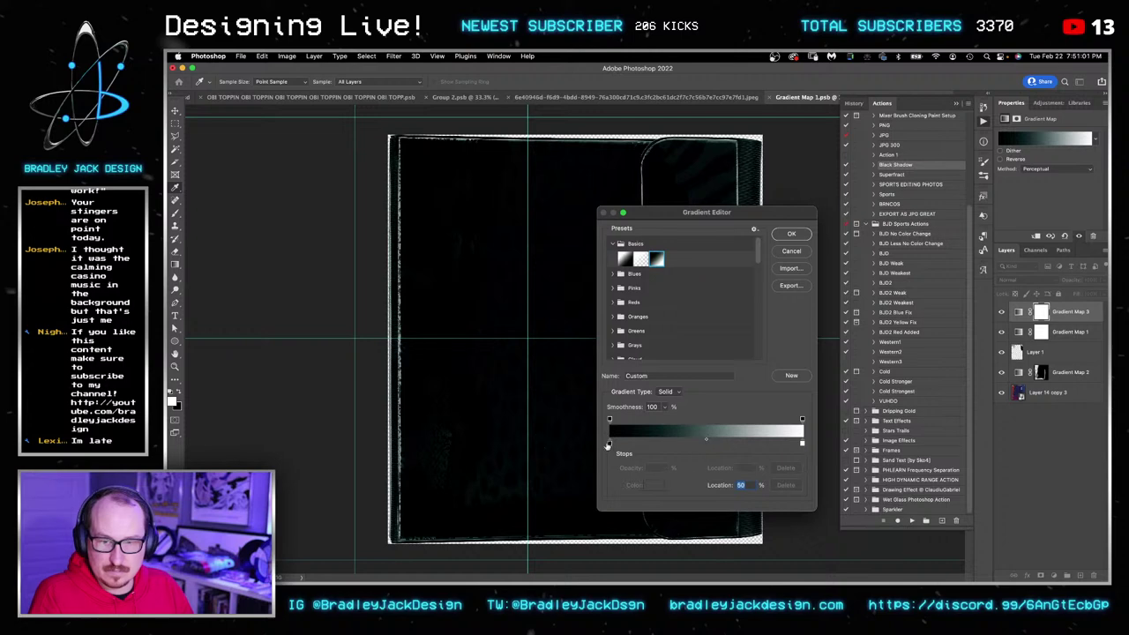
double_click(609, 444)
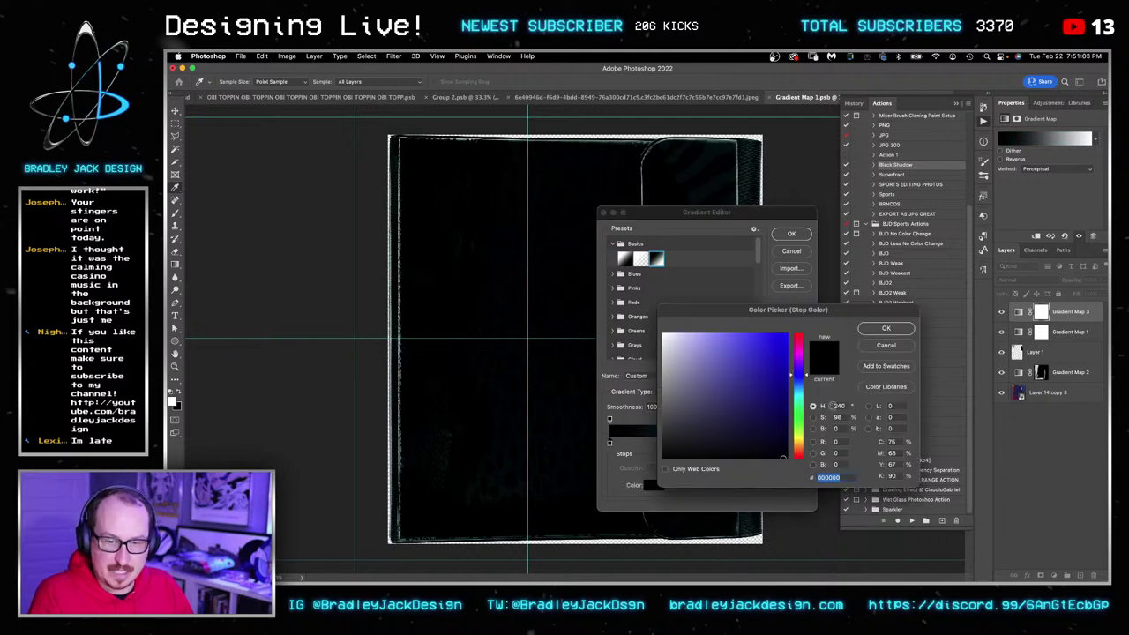
click(890, 328)
drag(610, 443, 650, 442)
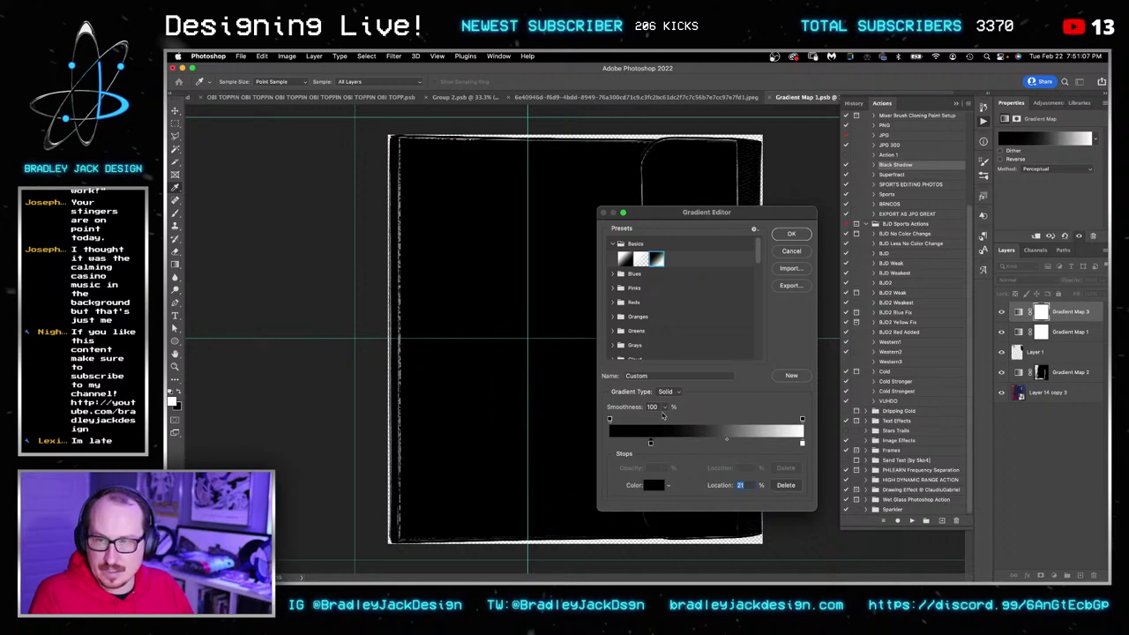
click(791, 233)
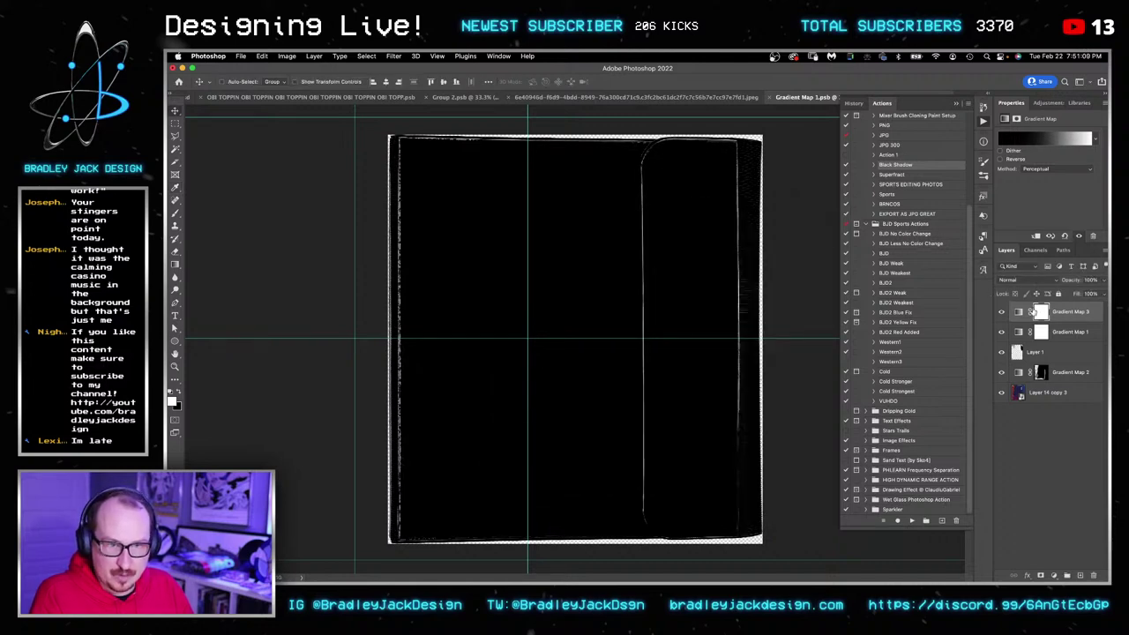
click(1040, 311)
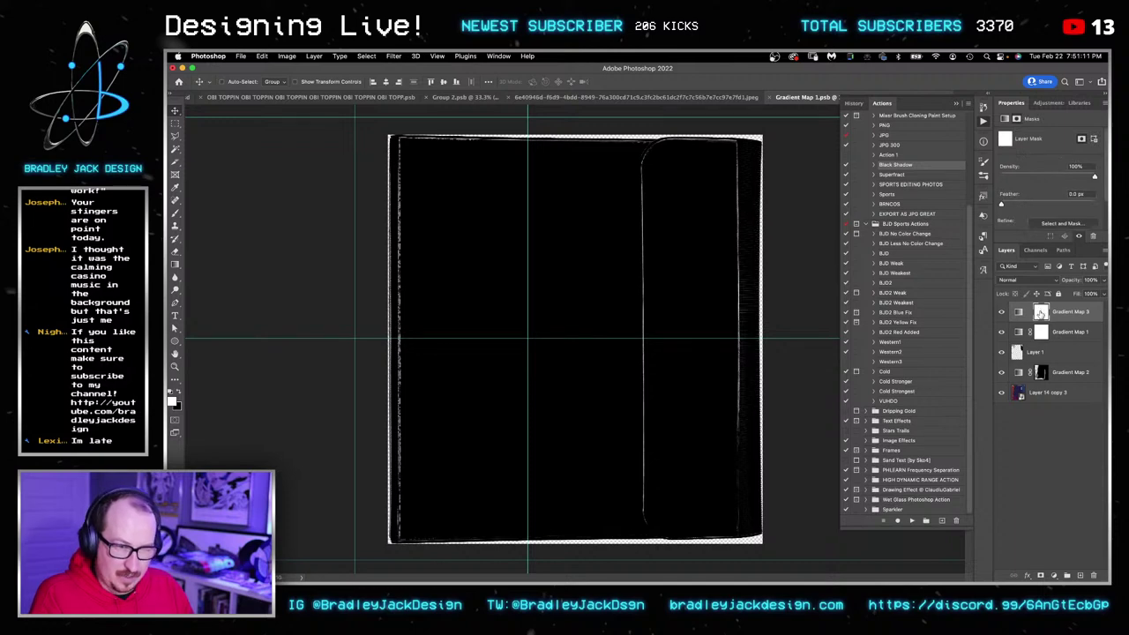
Paint black at 40% opacity on the Gradient Map 3 mask along the binder's right edge to bring back its texture.
key(b)
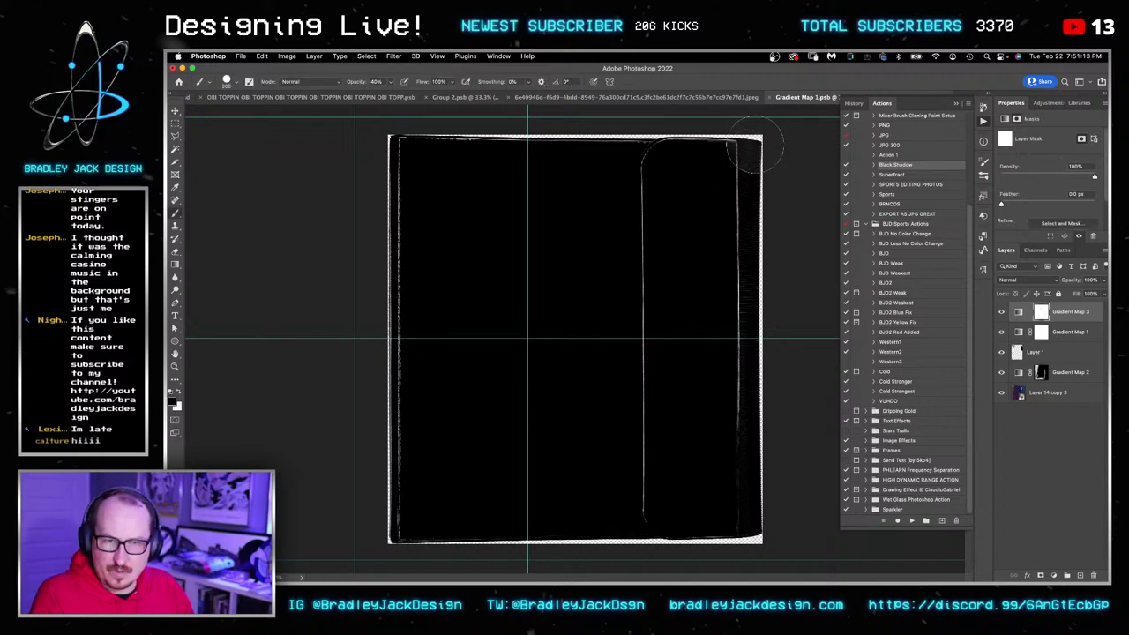
mouse_move(754, 150)
mouse_down()
mouse_move(768, 523)
mouse_move(760, 454)
mouse_up()
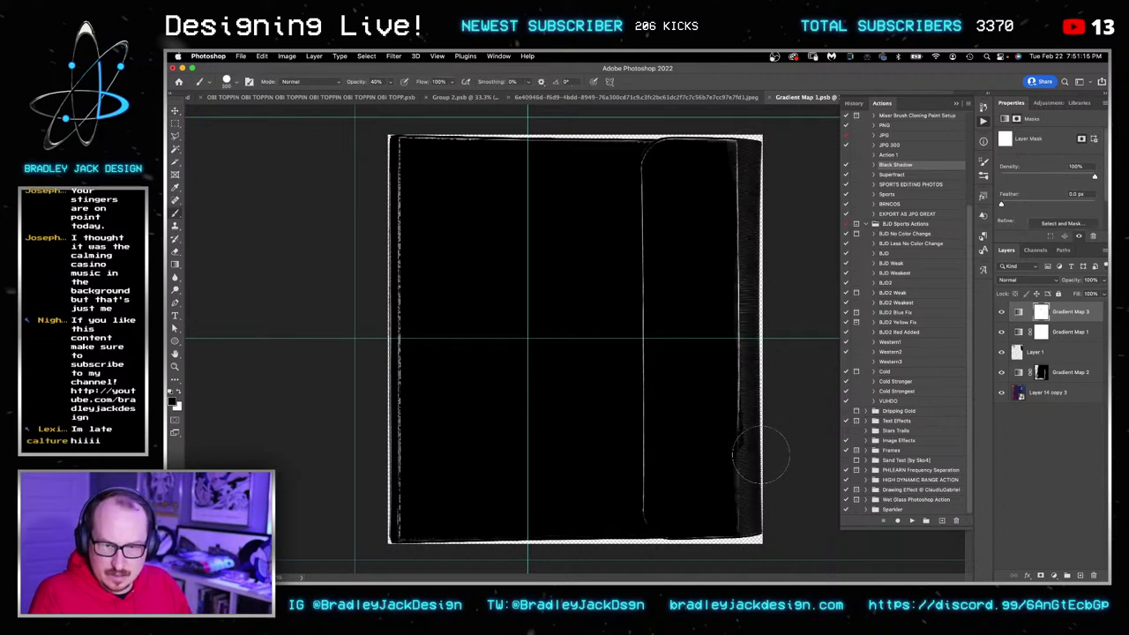
key(x)
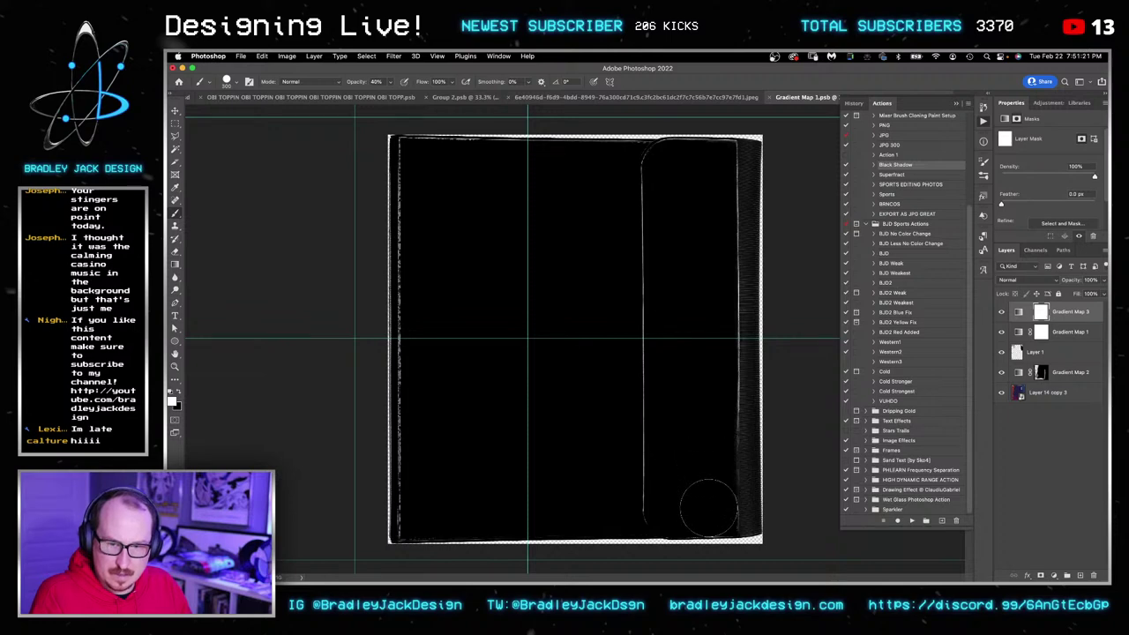
key(x)
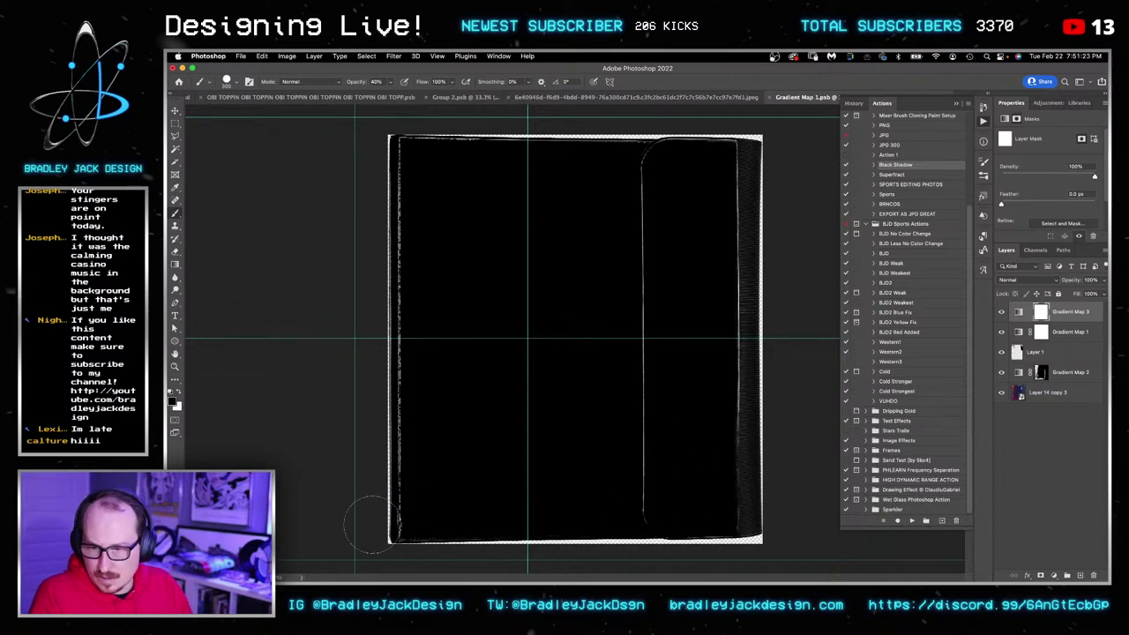
Shrink the brush and paint black on the Gradient Map 3 mask at the binder's lower-left corner.
key(bracketleft)
key(bracketleft)
key(bracketleft)
key(bracketleft)
key(bracketleft)
key(bracketleft)
key(bracketleft)
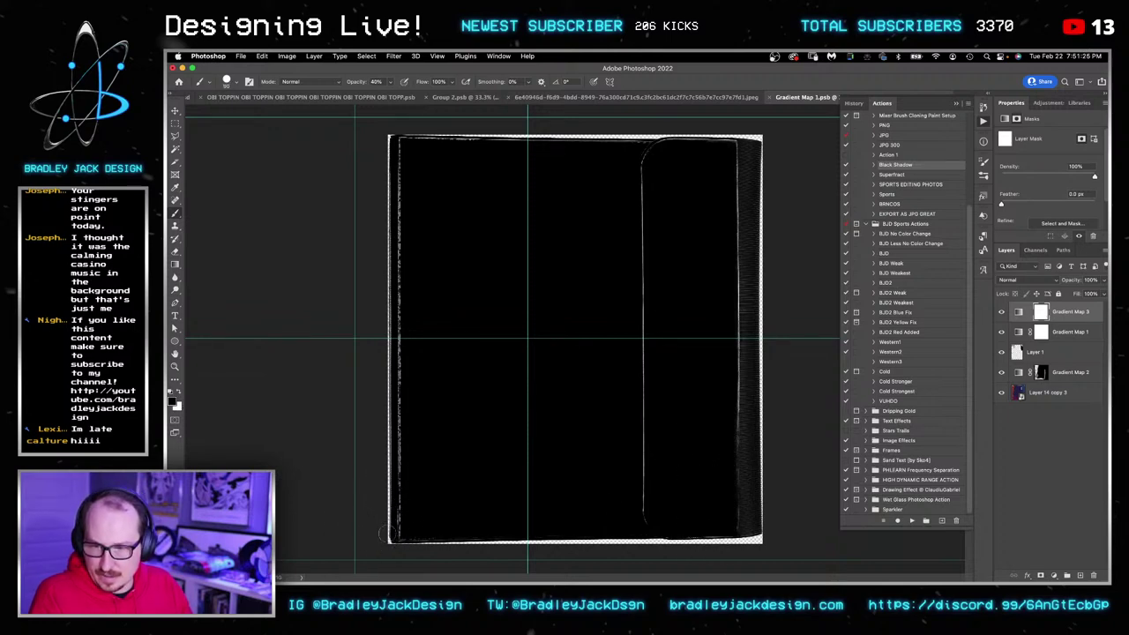
mouse_move(385, 533)
mouse_down()
mouse_move(380, 119)
mouse_move(392, 306)
mouse_move(386, 565)
mouse_up()
key(v)
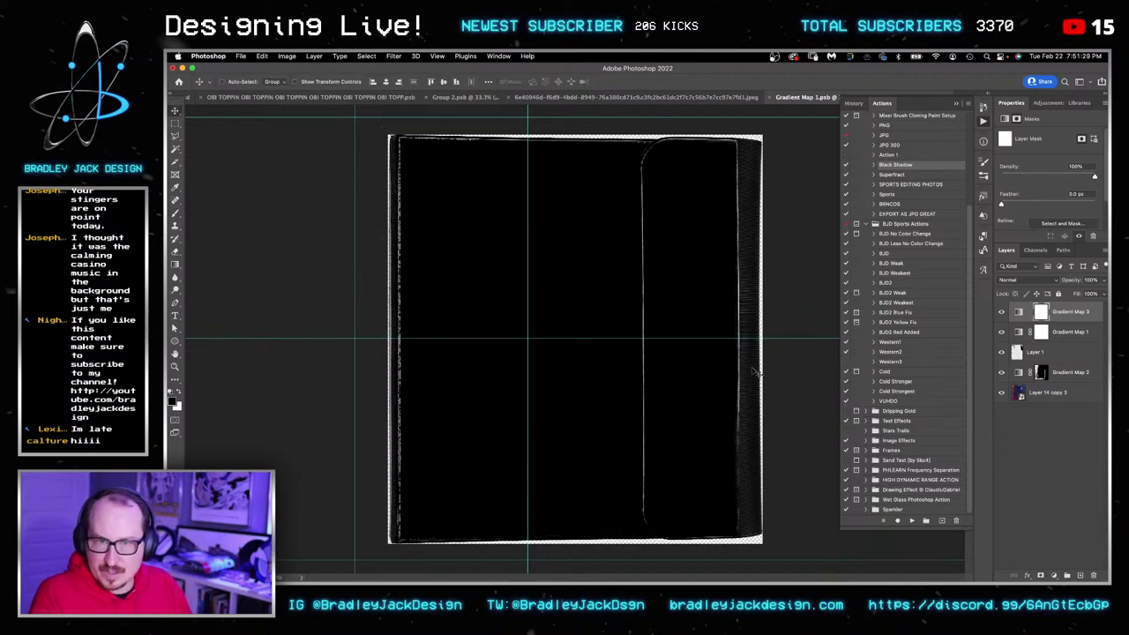
Add another Gradient Map adjustment above Gradient Map 3.
click(1047, 105)
click(1069, 154)
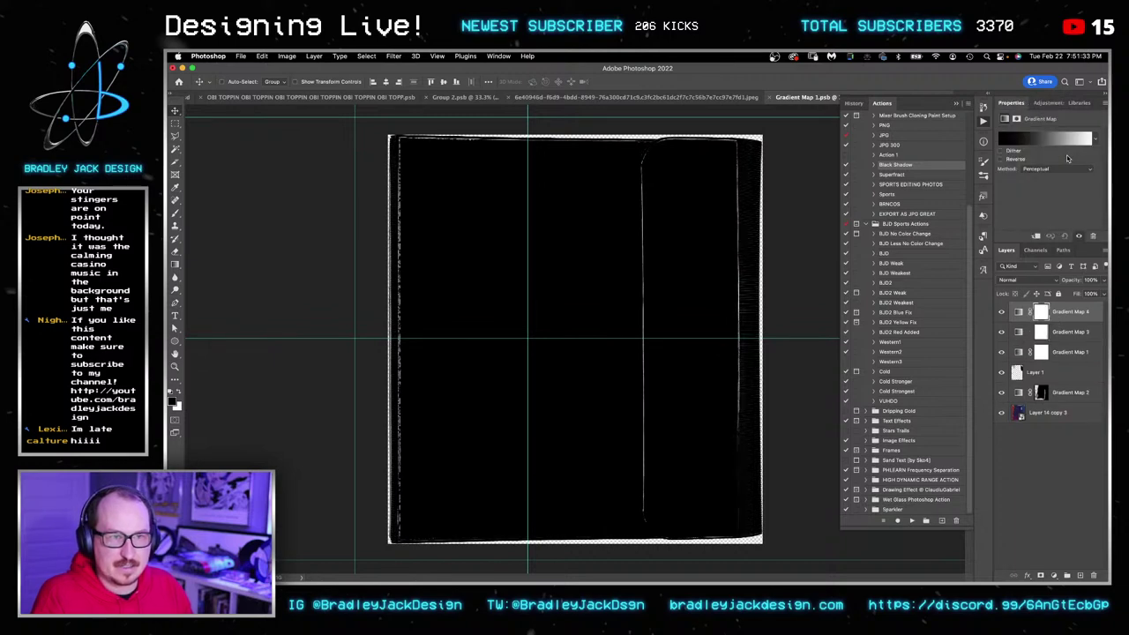
click(1054, 143)
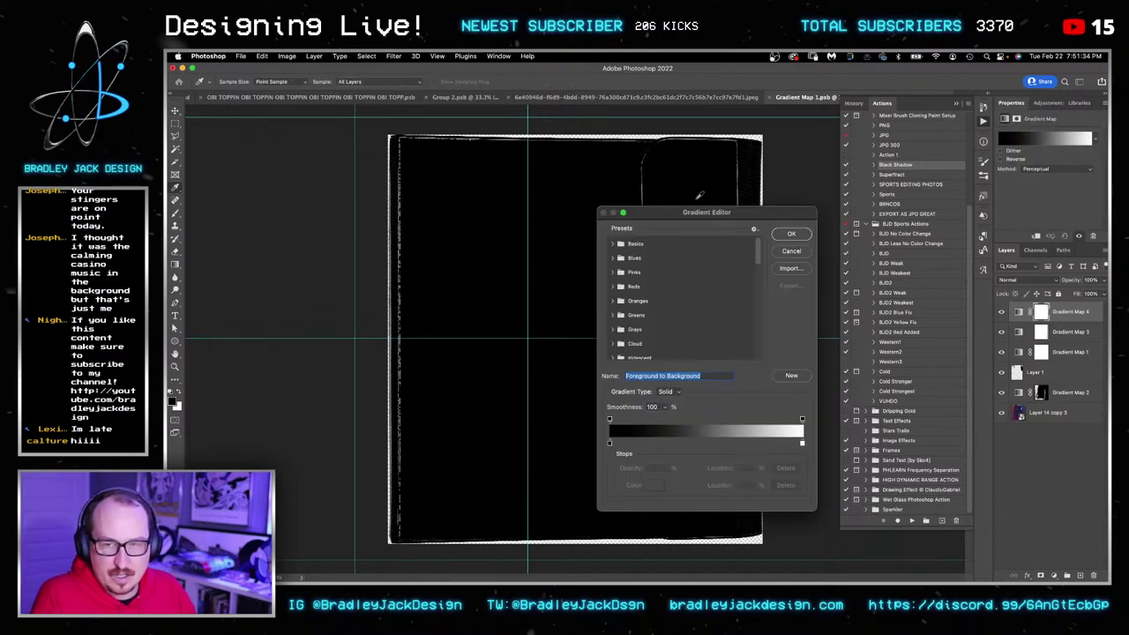
click(609, 442)
click(655, 484)
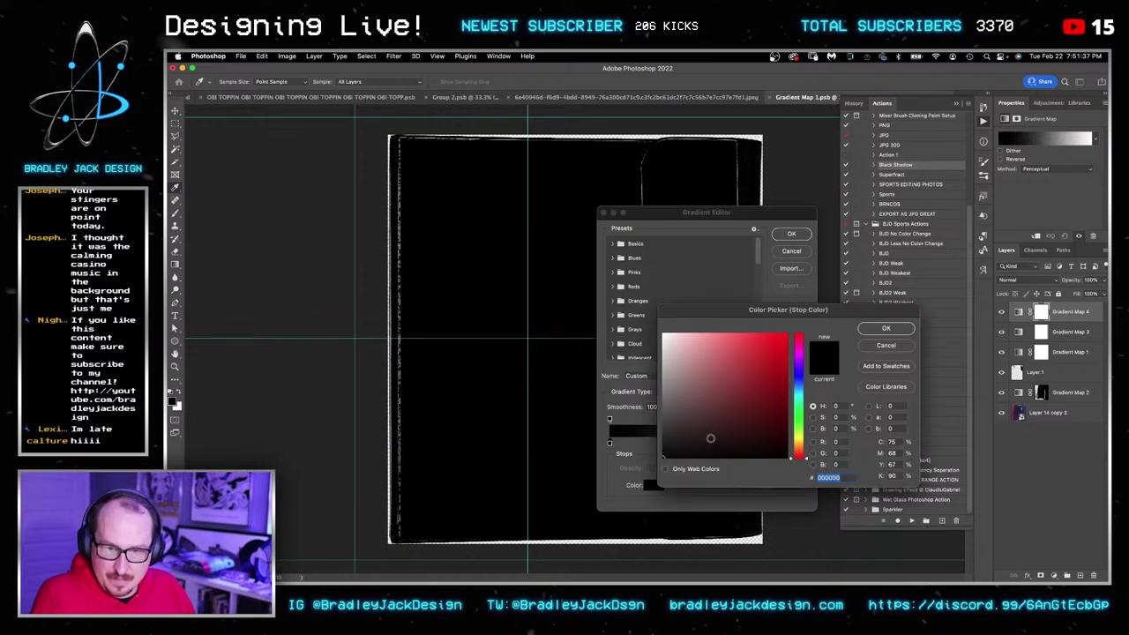
key(Escape)
click(691, 443)
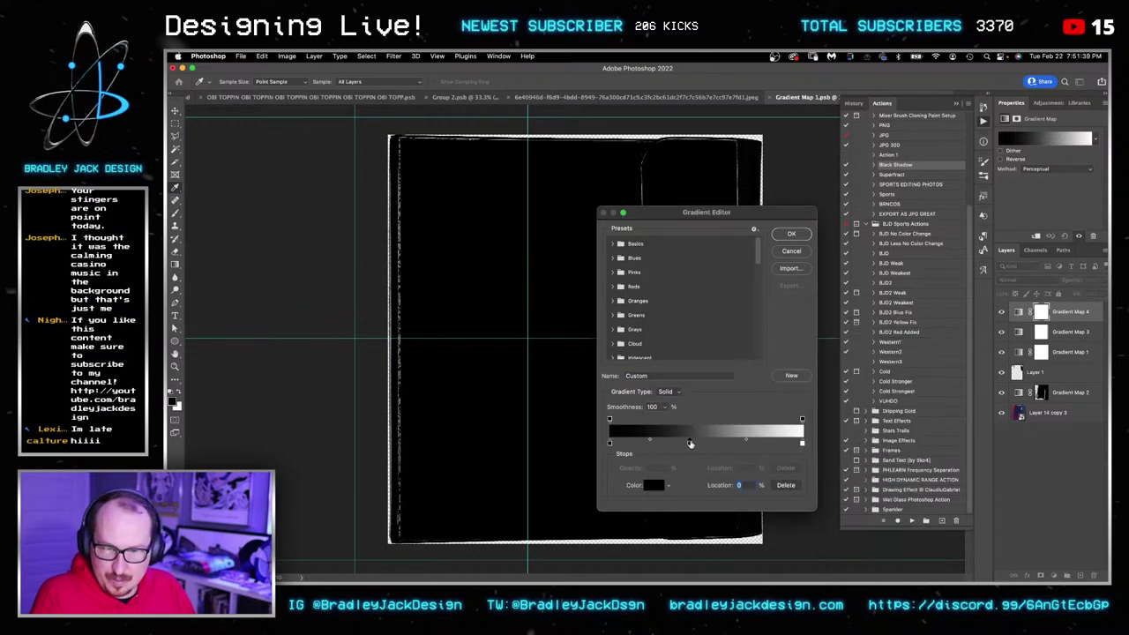
click(653, 484)
drag(660, 413, 645, 397)
drag(842, 427, 822, 425)
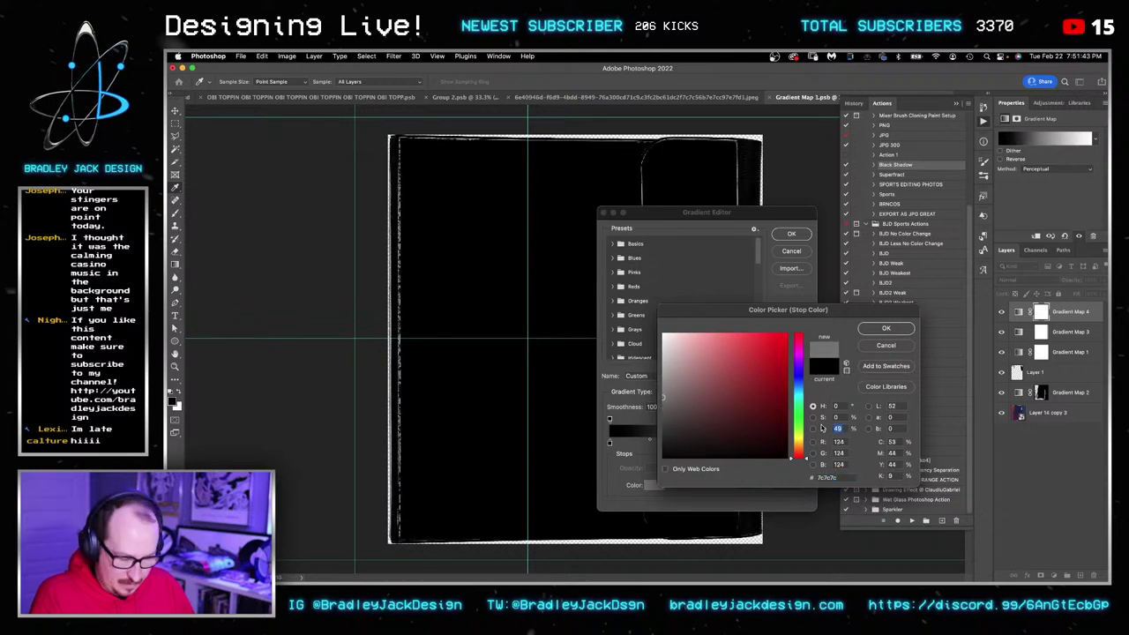
key(Return)
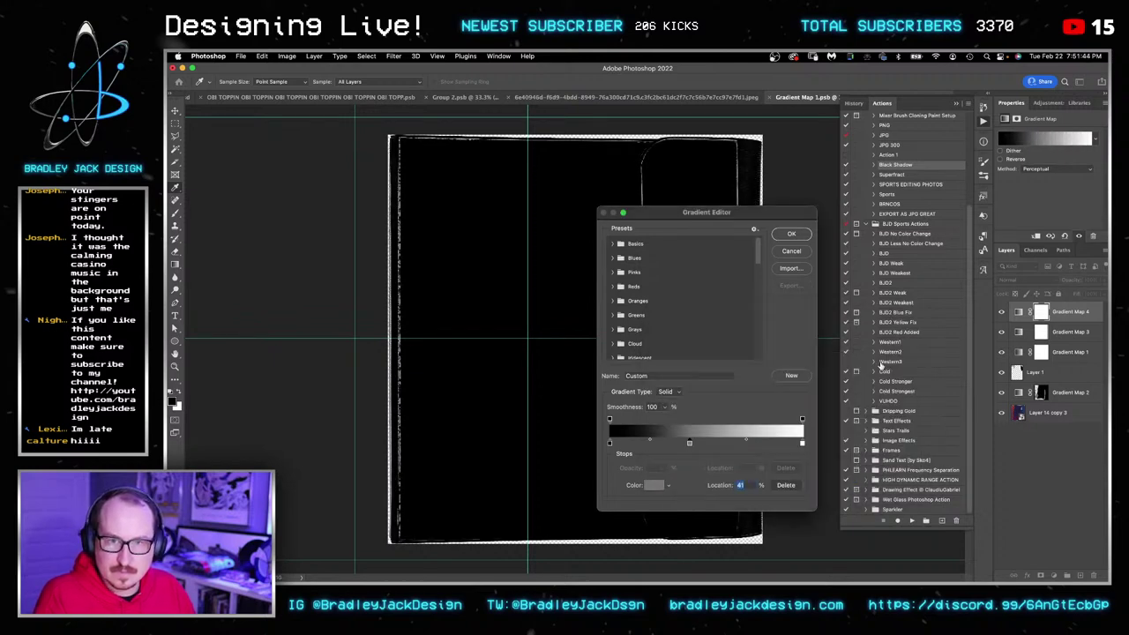
click(793, 252)
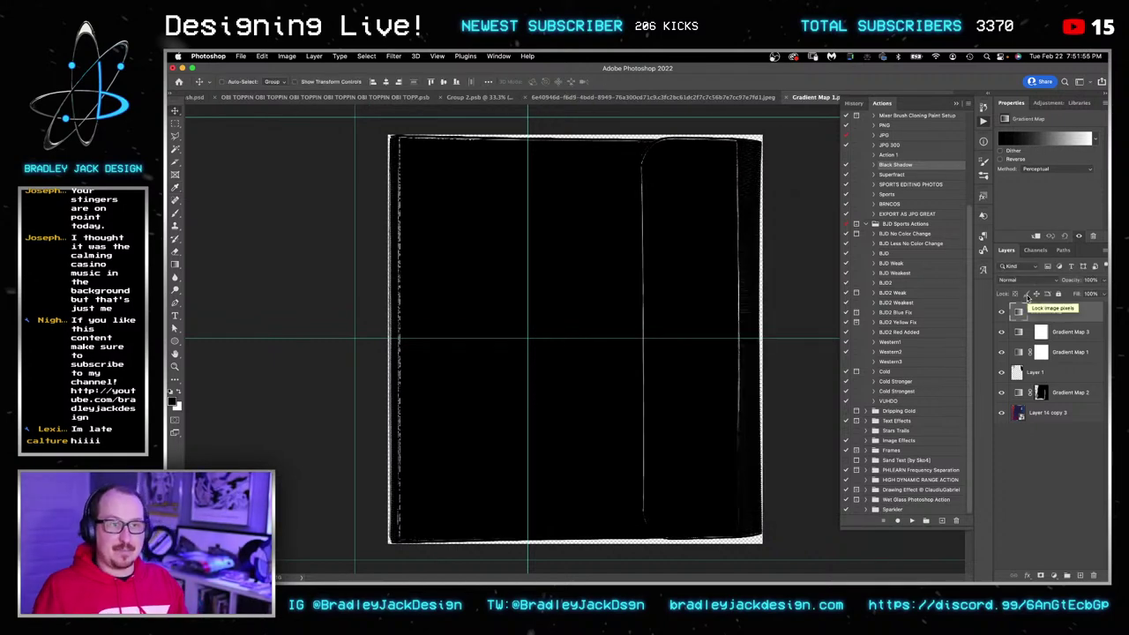
Add a new layer above Gradient Map 4, hide Gradient Map 4 and fill the new layer with dark gray.
key(alt+shift+super+n)
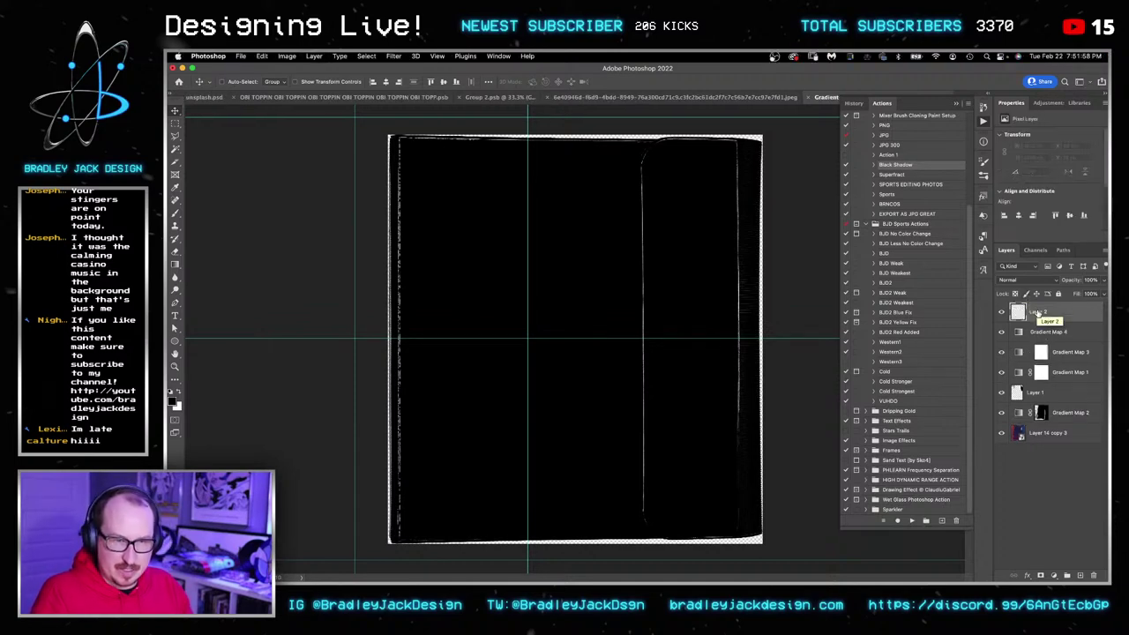
click(1027, 332)
click(1002, 332)
click(1016, 318)
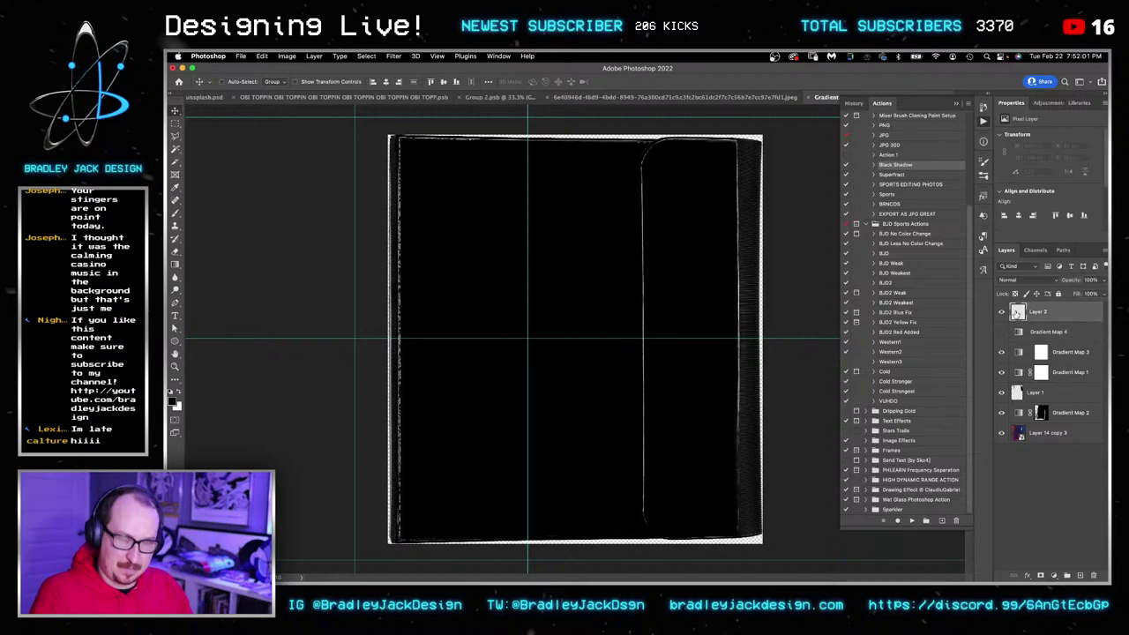
key(g)
drag(798, 317, 850, 316)
Group the layers from Gradient Map 4 down to Layer 14 copy 3 and clip the dark gray layer to the group.
click(1041, 338)
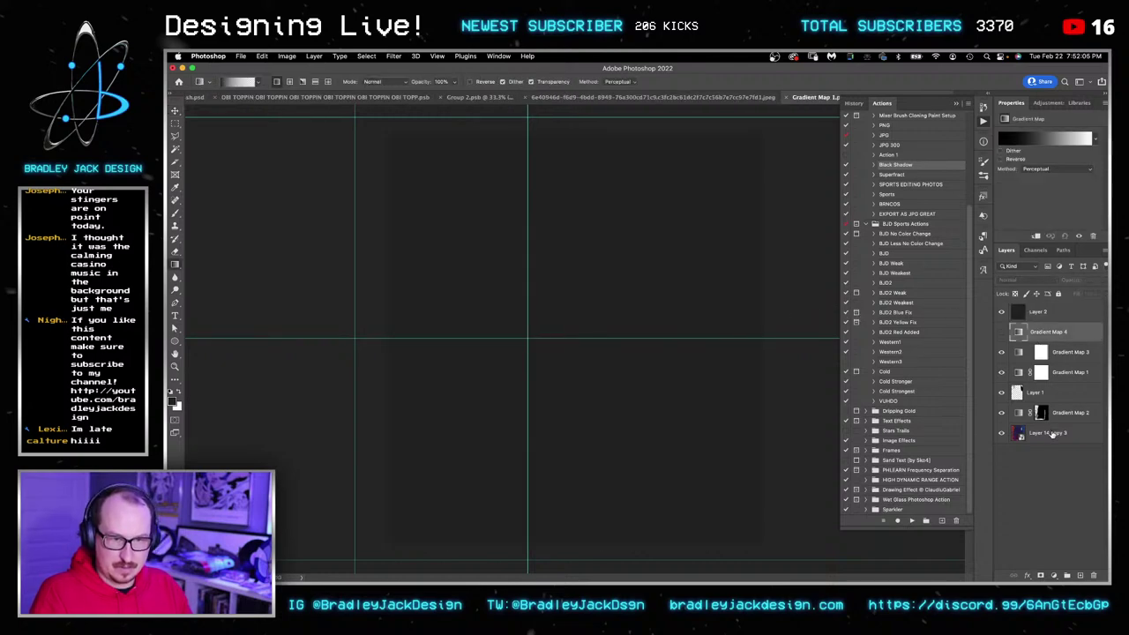
shift+click(1051, 434)
key(super+g)
alt+click(1023, 317)
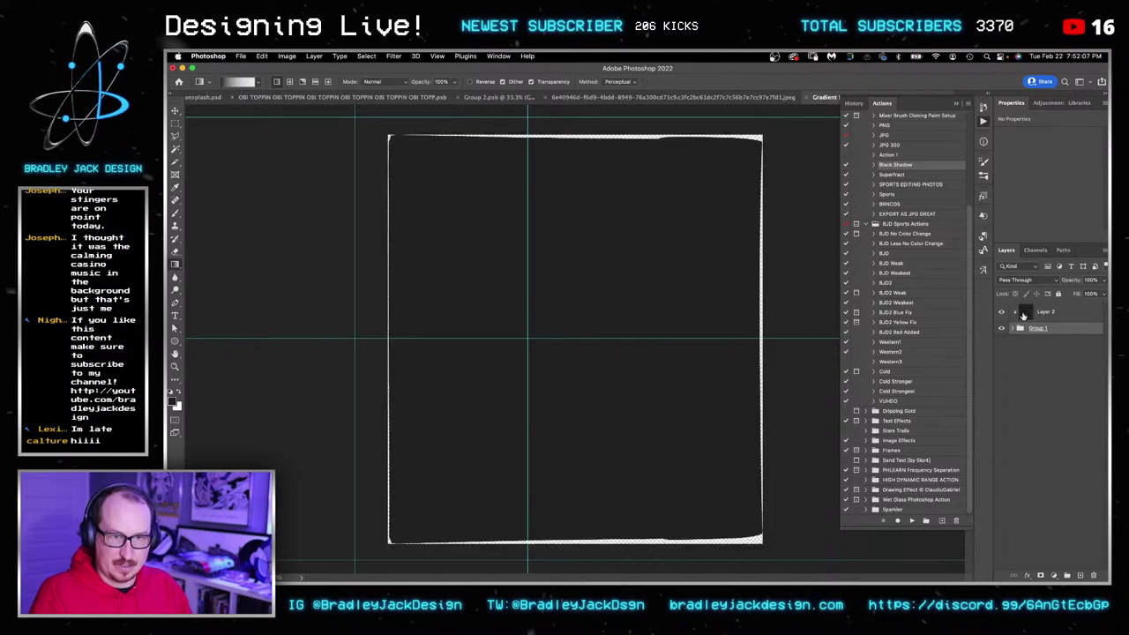
Set the dark gray layer's blend mode to Screen and close the smart object with its changes saved.
click(1022, 315)
key(v)
key(alt+shift+s)
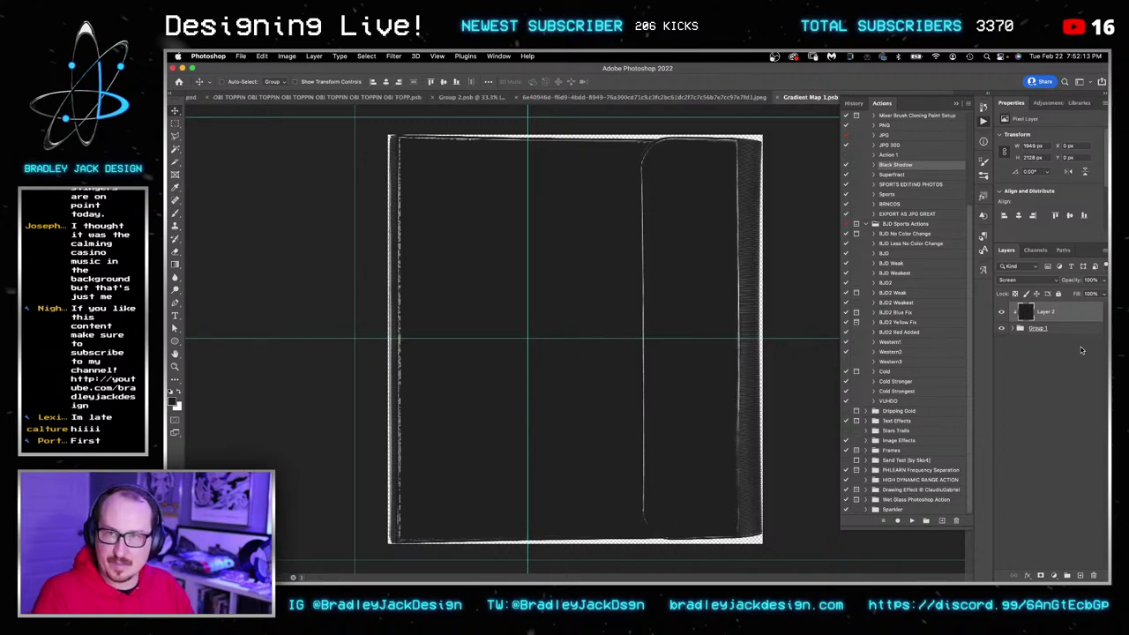
key(super+w)
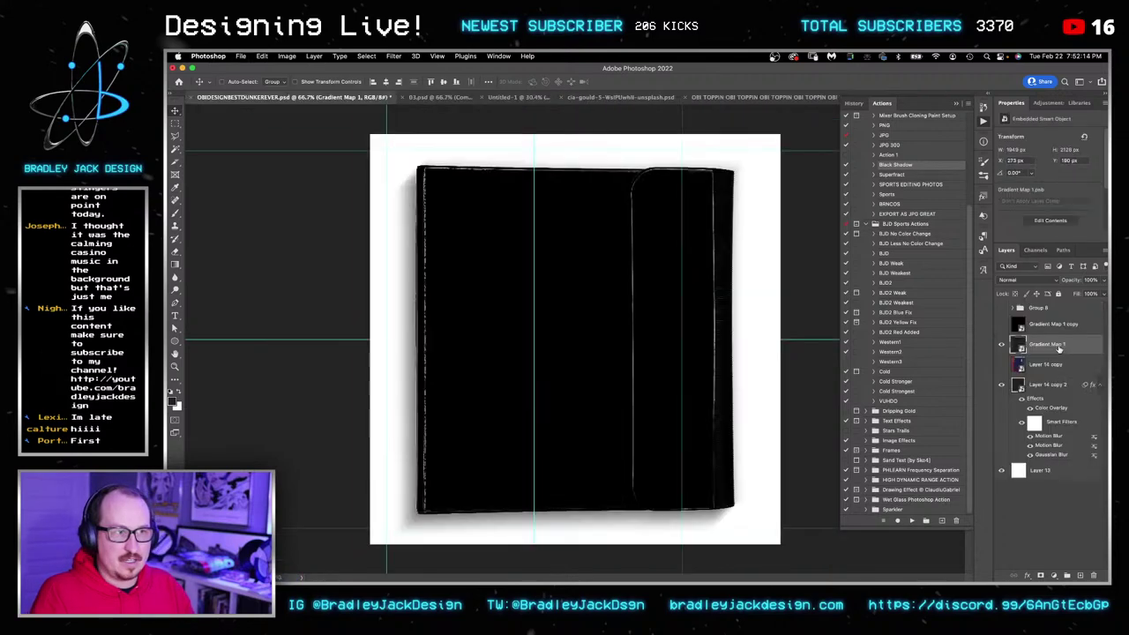
Show the Gradient Map 1 copy layer and set its blend mode to Screen.
click(1020, 329)
click(1000, 324)
key(alt+shift+s)
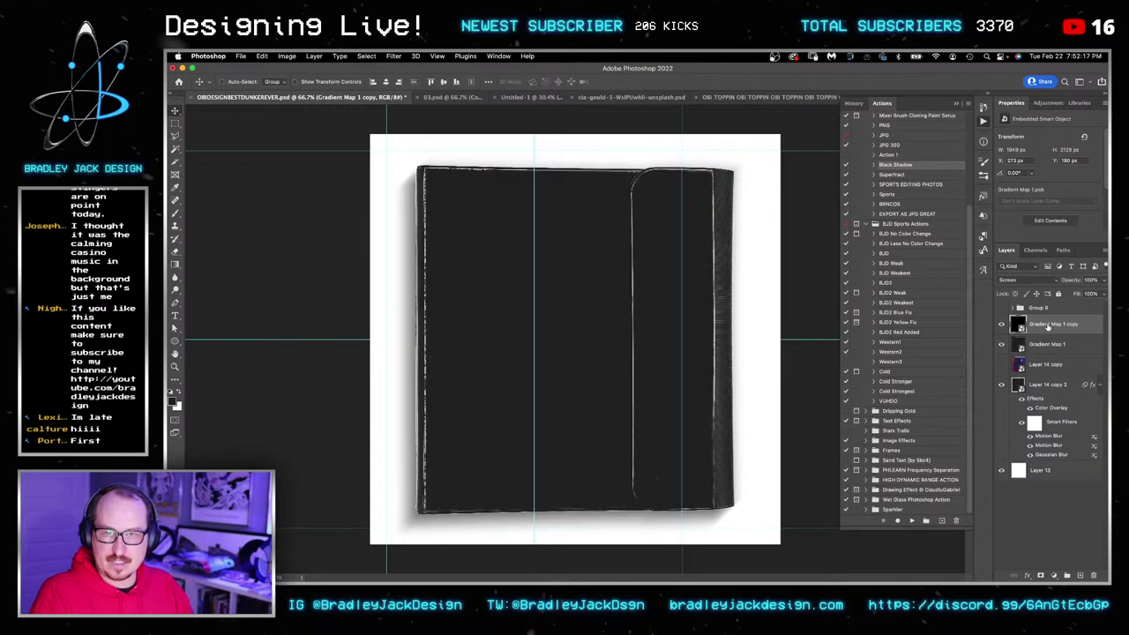
Show the poster artwork group, Group 8, place it below Gradient Map 1 copy and set its blend mode to Screen.
click(1001, 309)
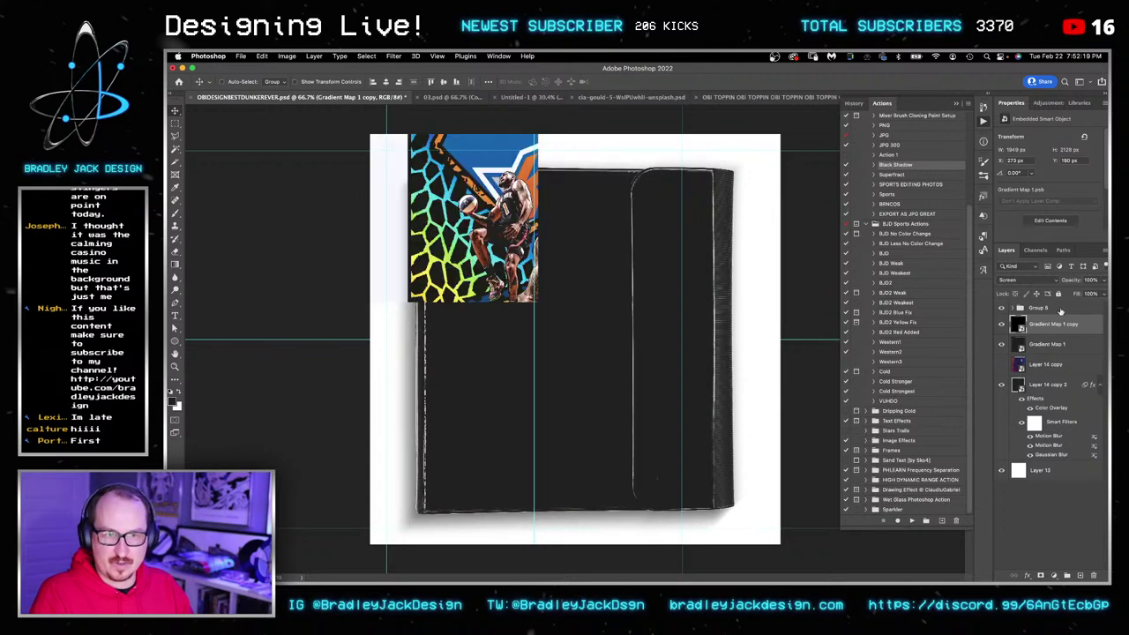
drag(1044, 313, 1046, 336)
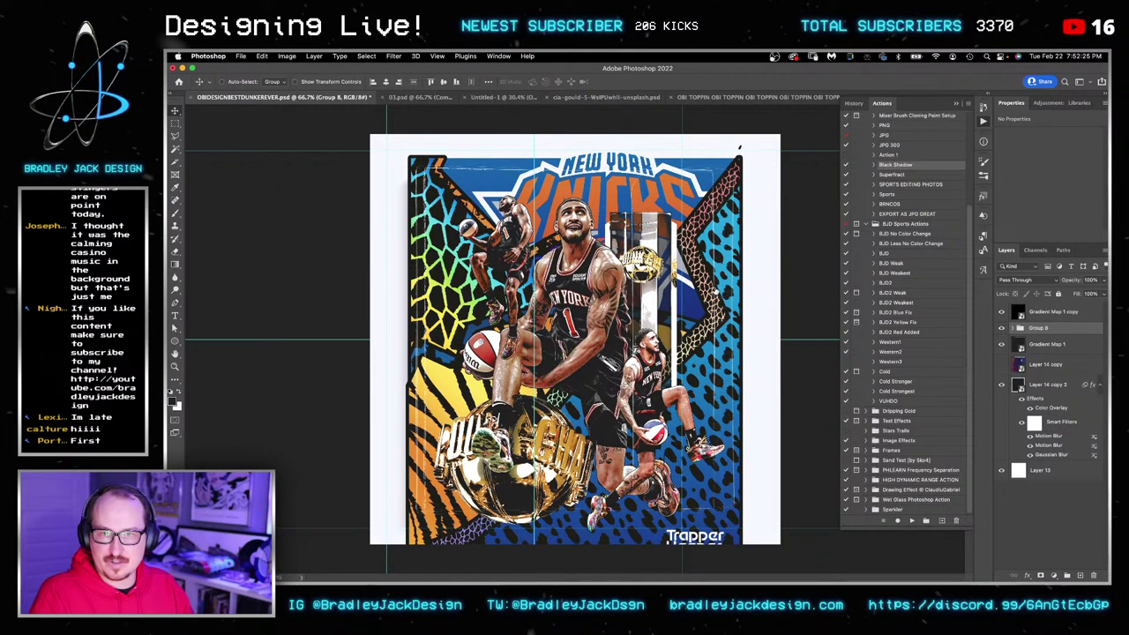
key(alt+shift+s)
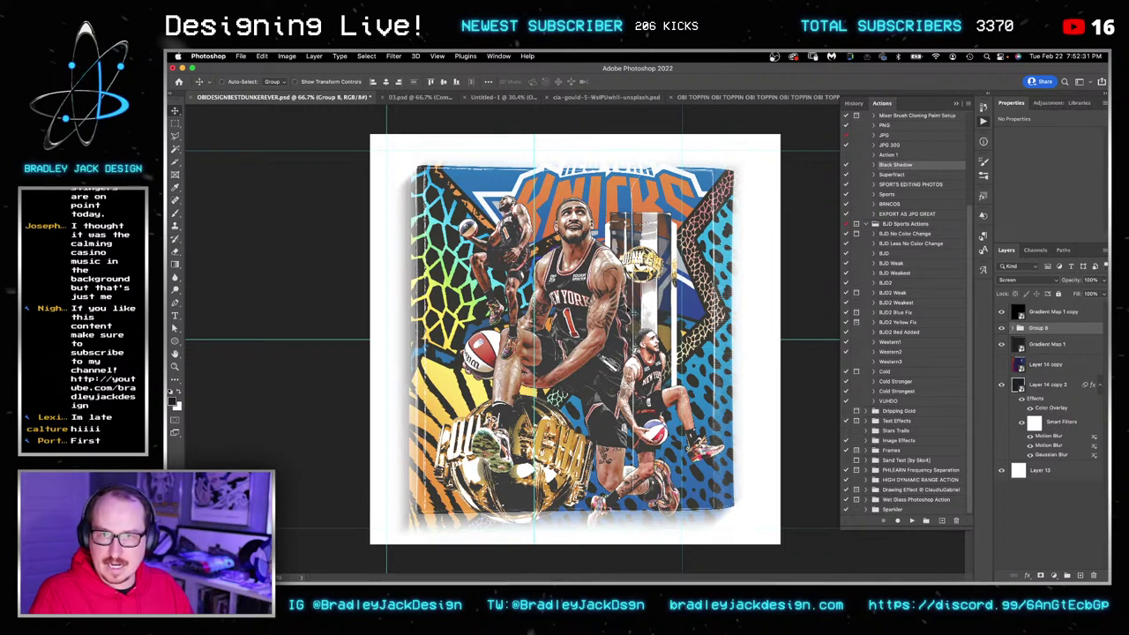
Undo the mask added to Gradient Map 1 and mask Group 8 with the binder-shaped selection.
click(1034, 347)
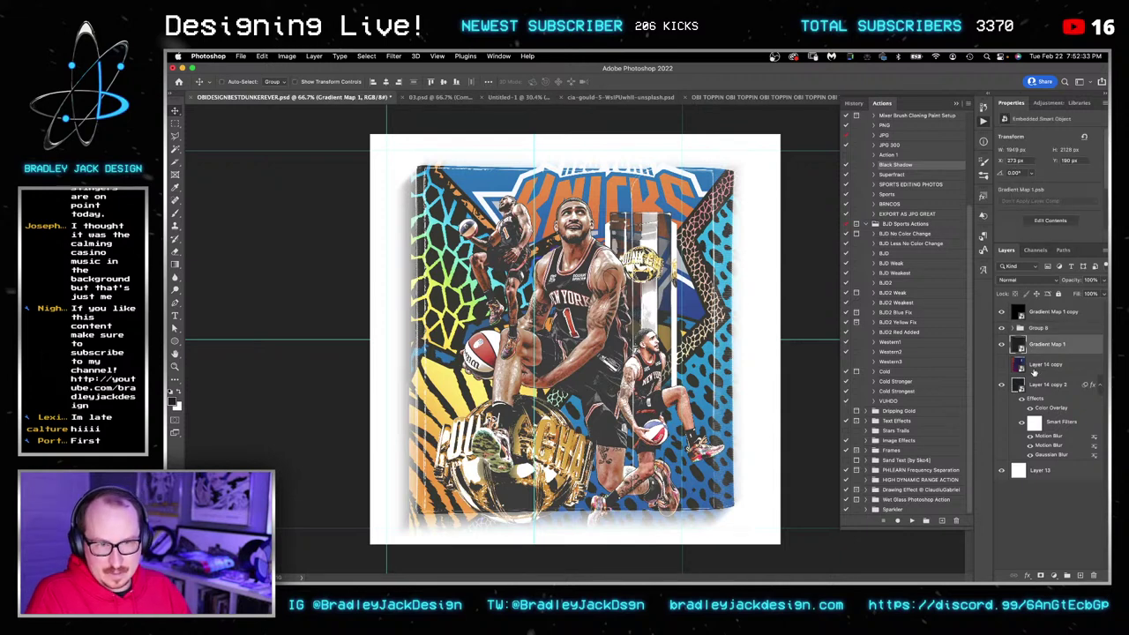
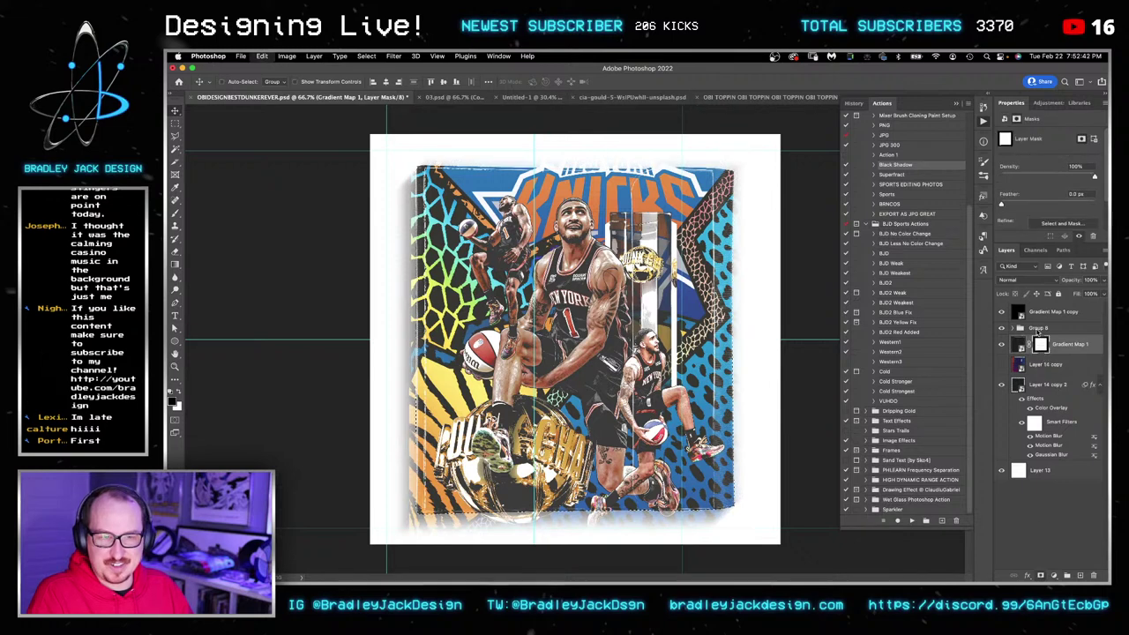
key(super+z)
click(1037, 330)
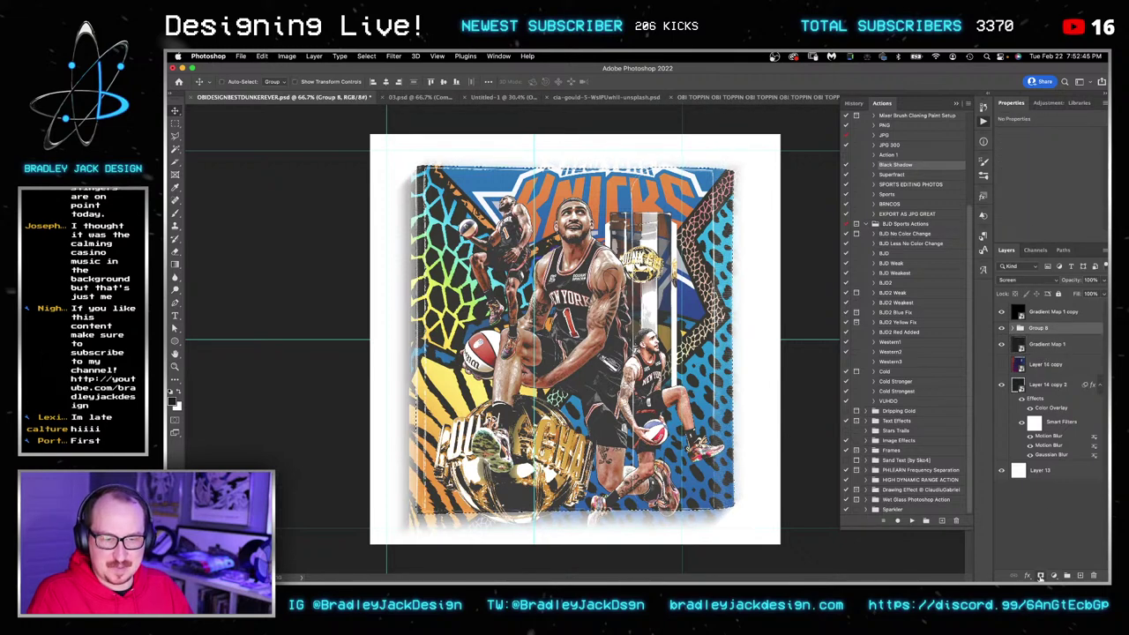
Select all layers inside Group 8, from the Trapper Keeper logo to the blue background, and scale them to 80%.
click(1012, 329)
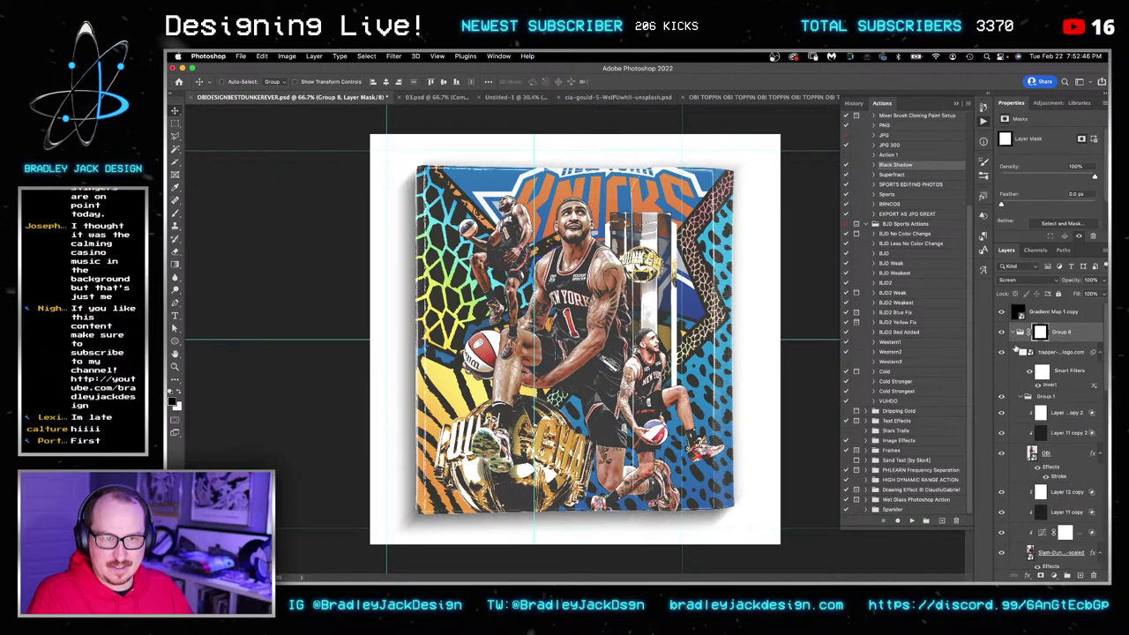
click(1053, 353)
scroll(1049, 354, down, 8)
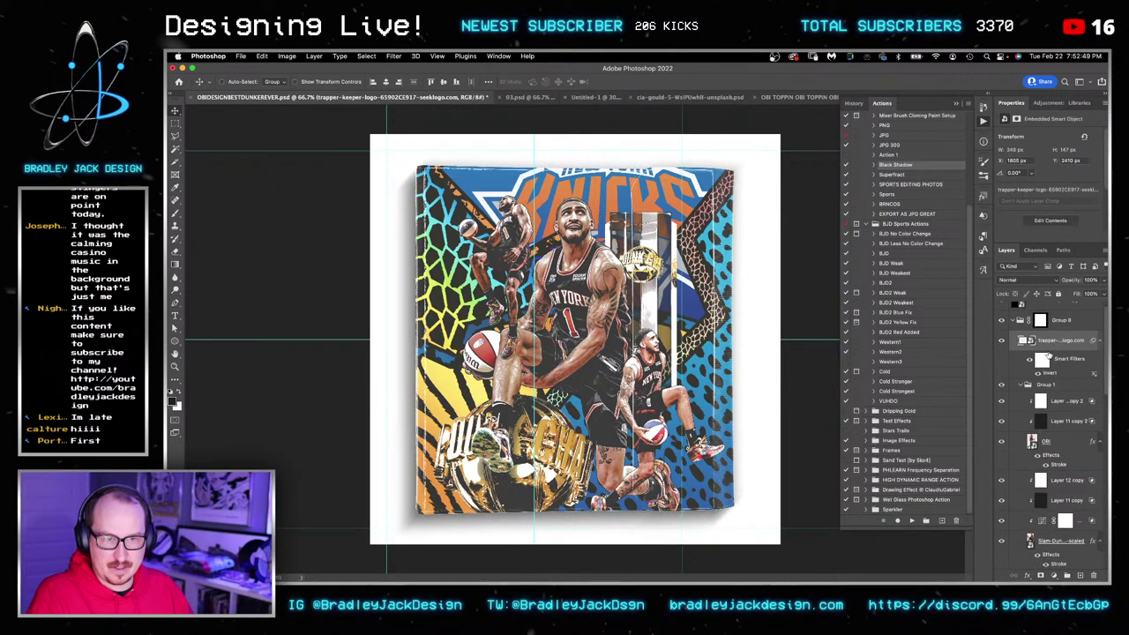
shift+click(1047, 489)
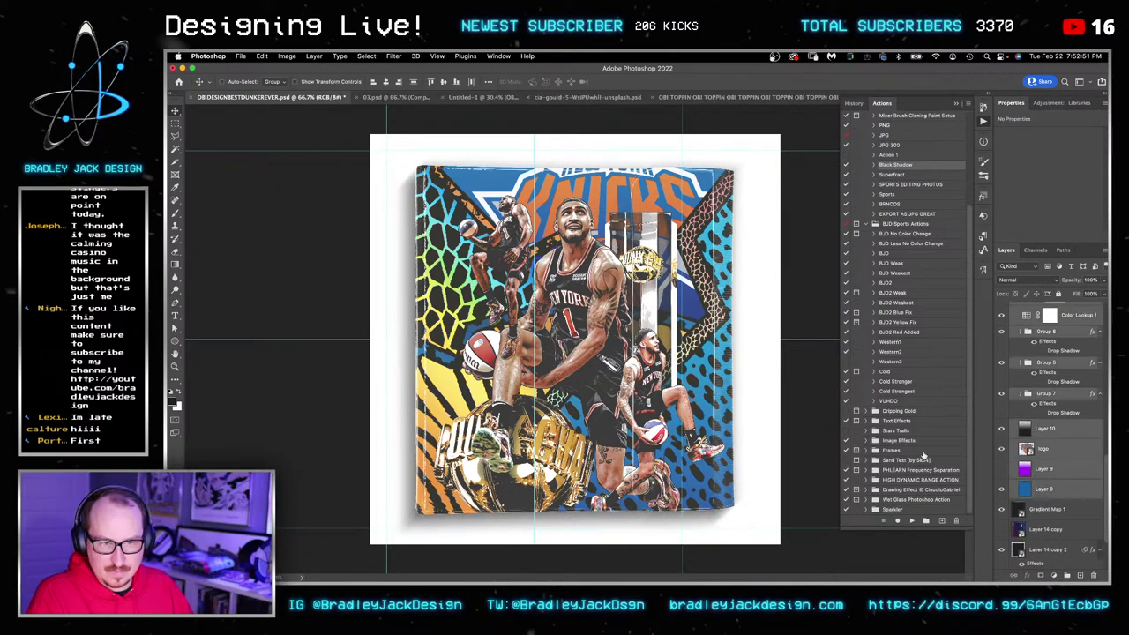
key(ctrl+t)
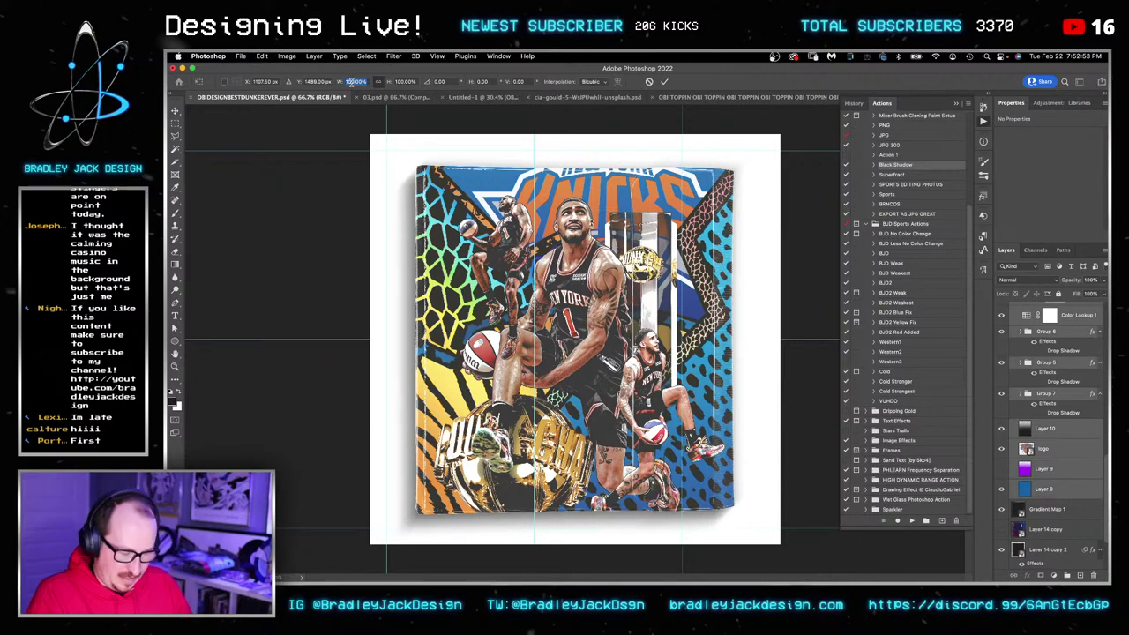
text(8)
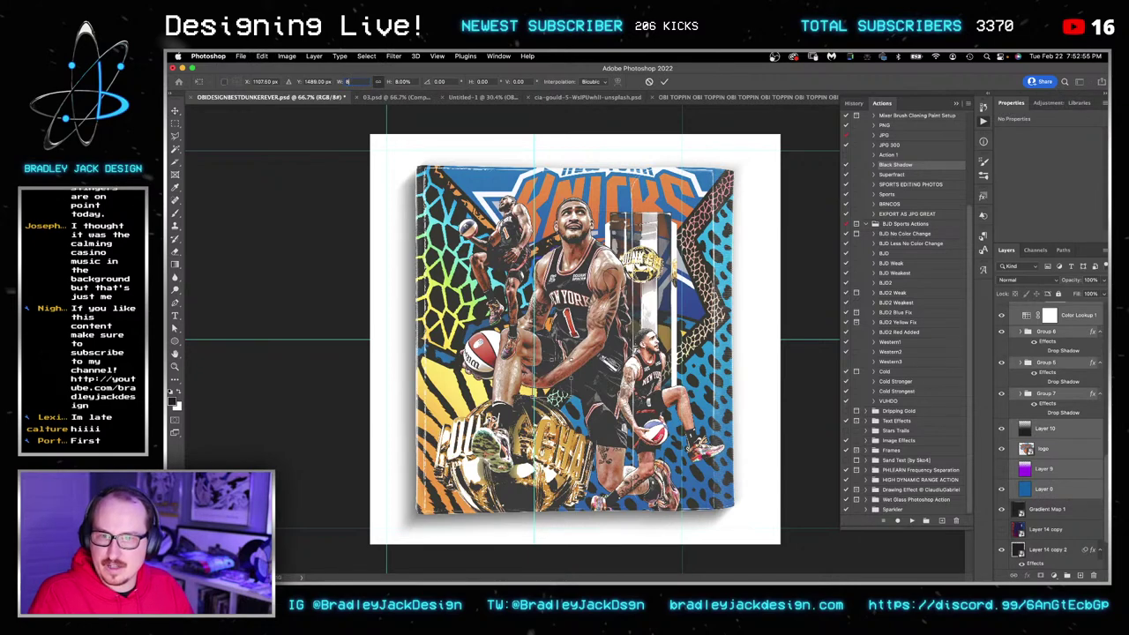
text(0)
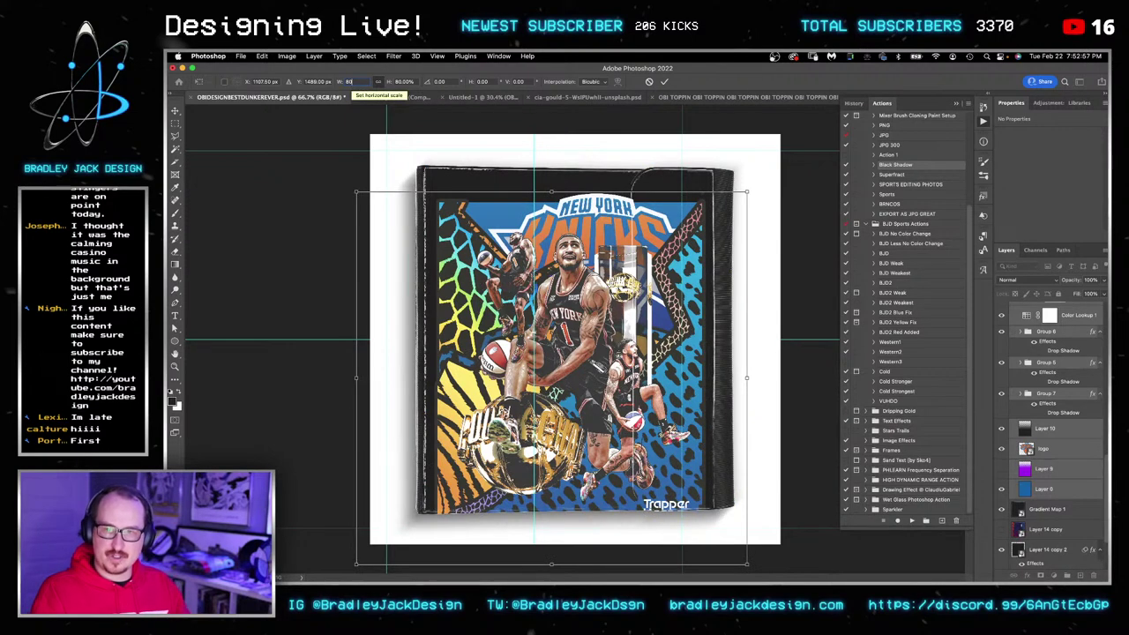
key(Return)
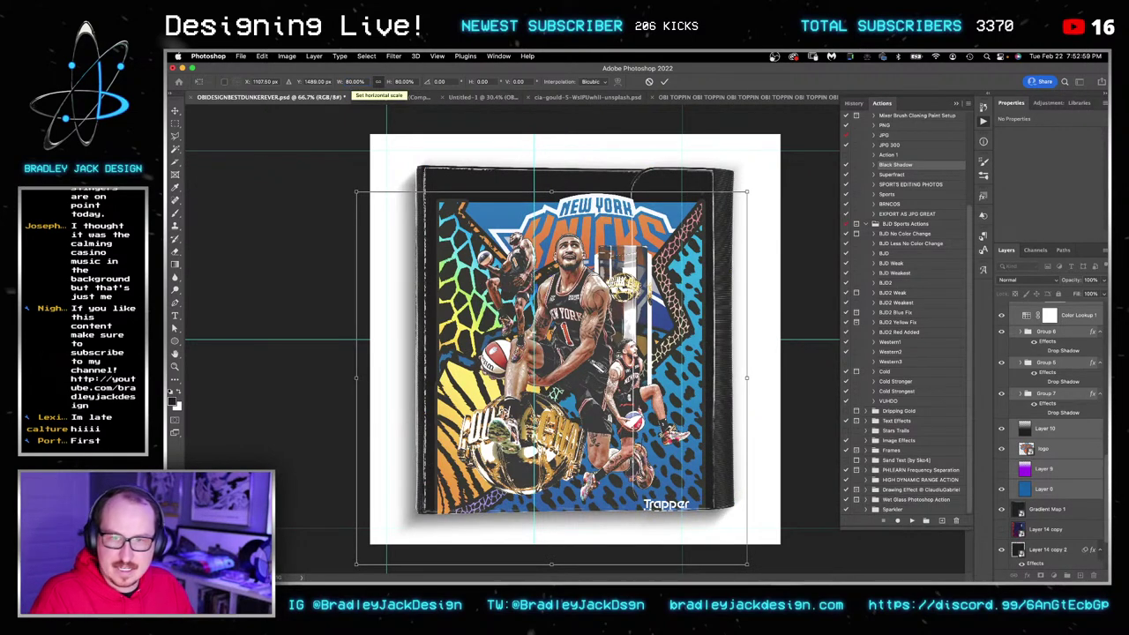
Move the scaled poster artwork about 60 px up and 30 px left on the binder cover.
key(shift+Up)
key(shift+Up)
key(shift+Up)
key(shift+Up)
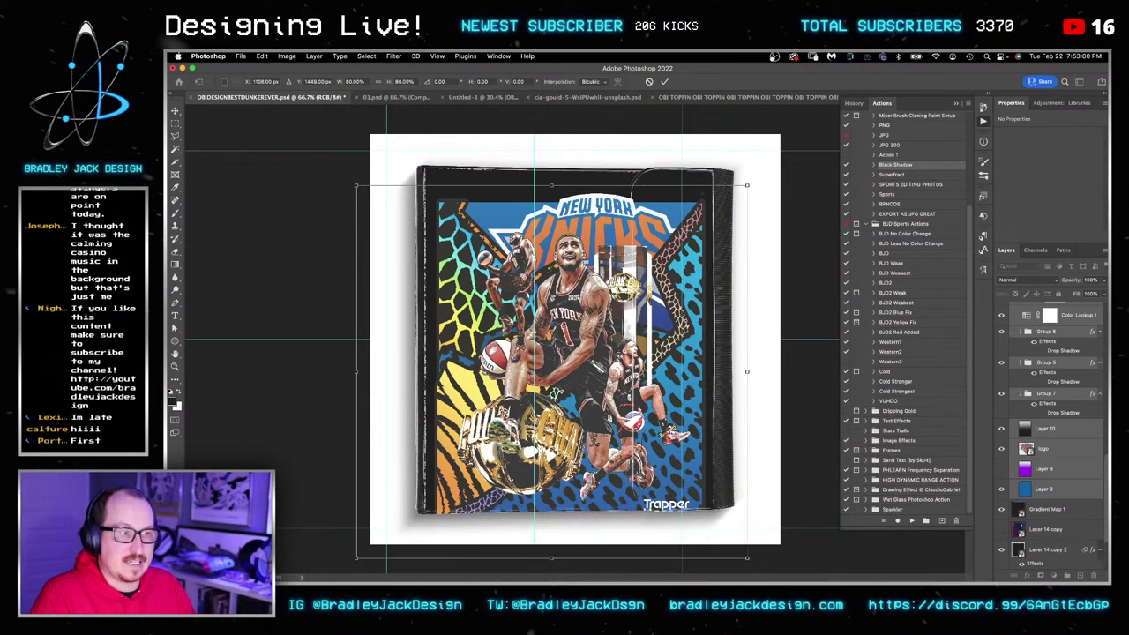
key(shift+Up)
key(shift+Up)
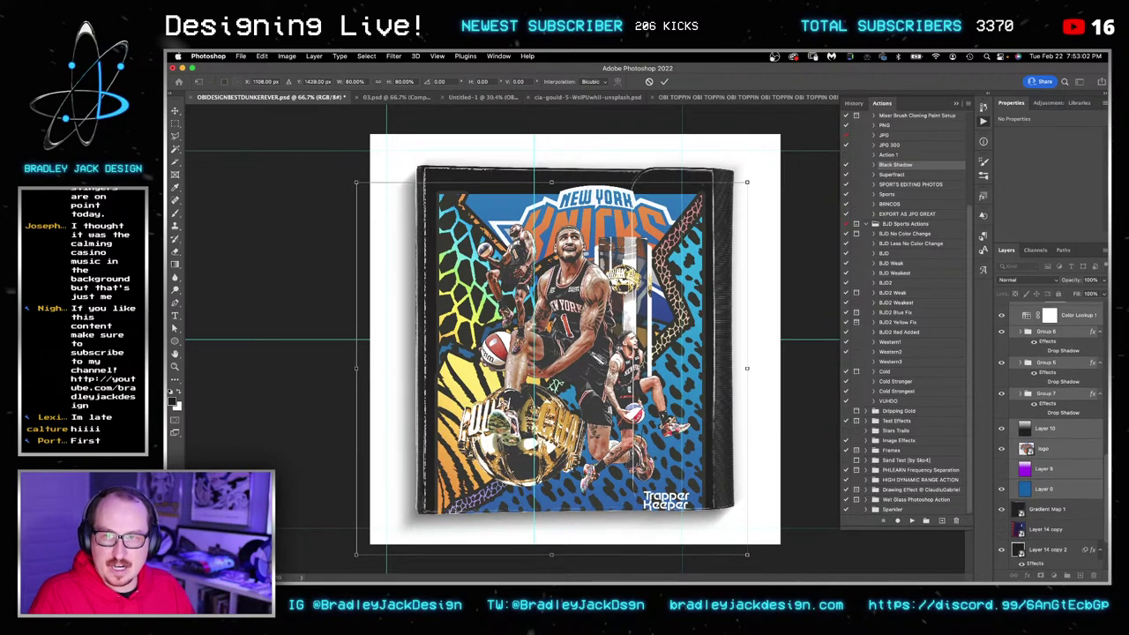
key(shift+Left)
key(shift+Left)
key(shift+Left)
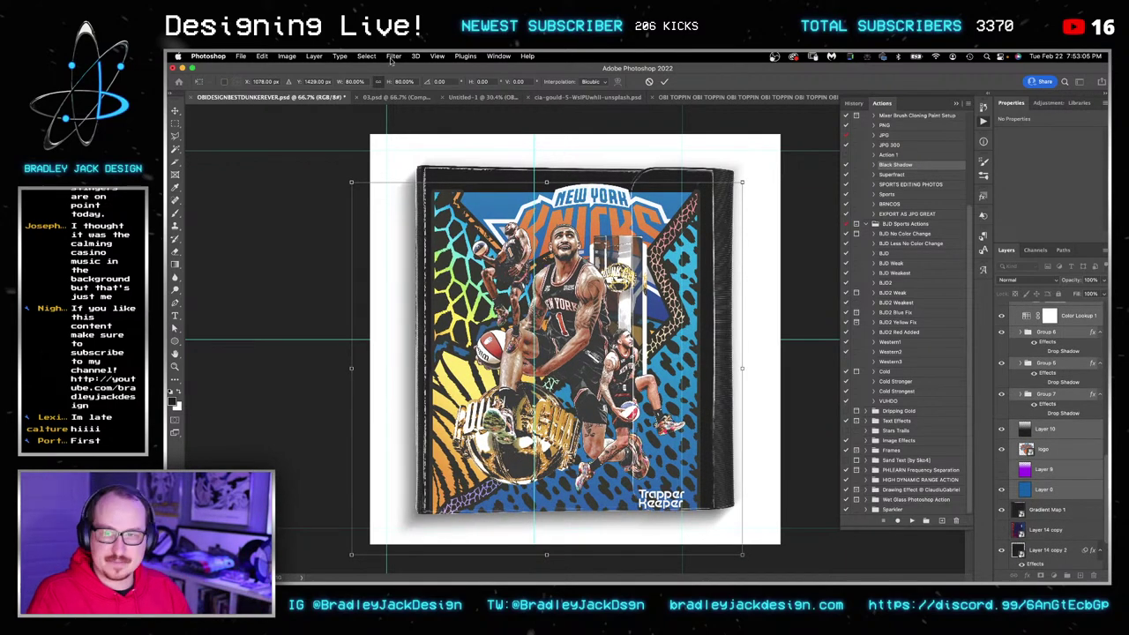
Shift the artwork farther up and left to fit the binder's upper-left edges, at about X 929 px, Y 1325 px, and apply the transform.
drag(568, 238, 560, 231)
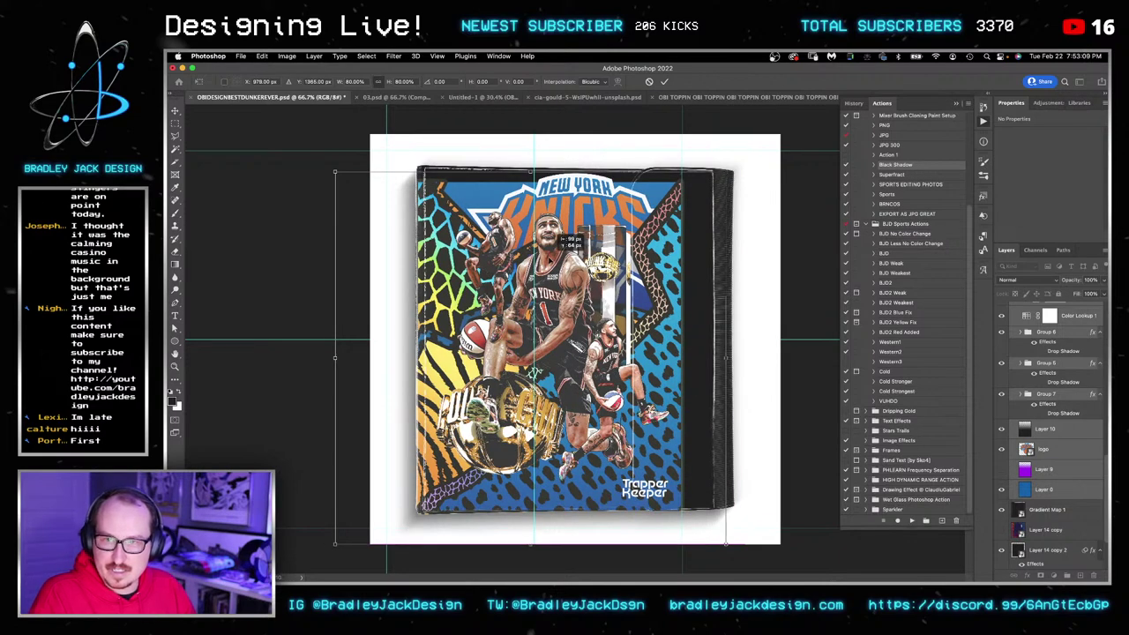
key(shift+Up)
key(shift+Up)
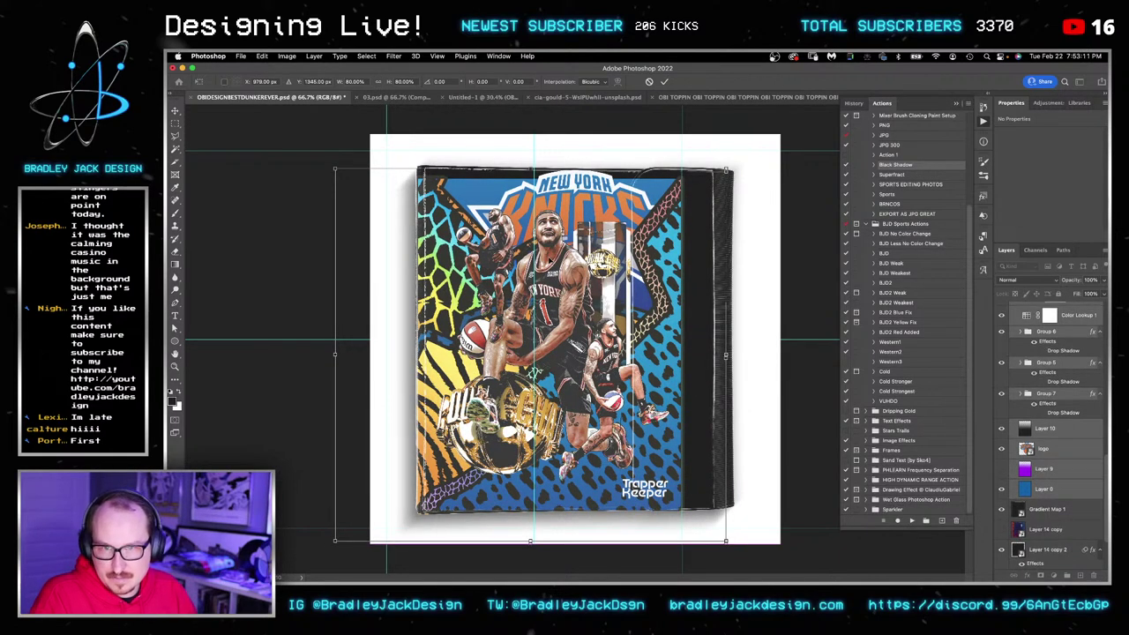
key(shift+Up)
key(shift+Up)
key(shift+Left)
key(shift+Left)
key(shift+Left)
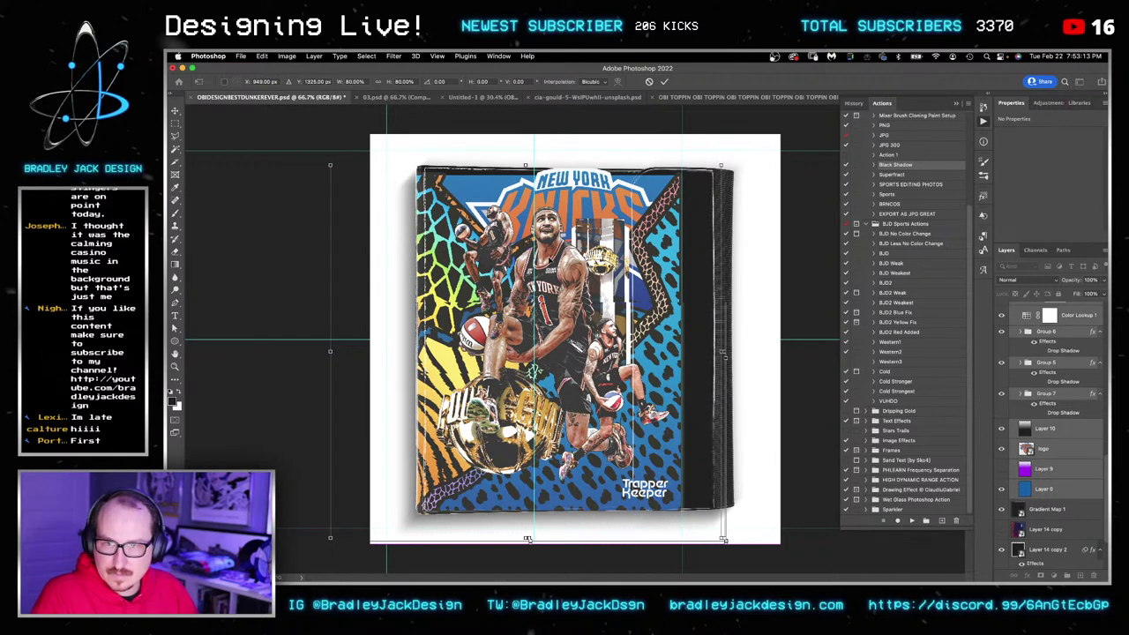
drag(527, 539, 523, 538)
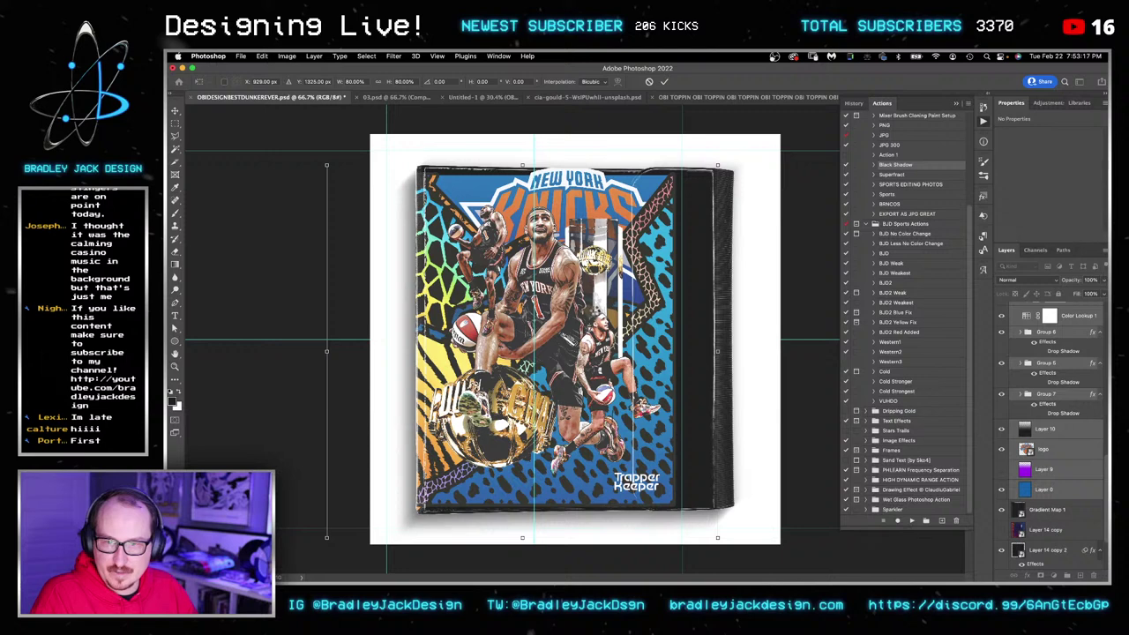
key(Return)
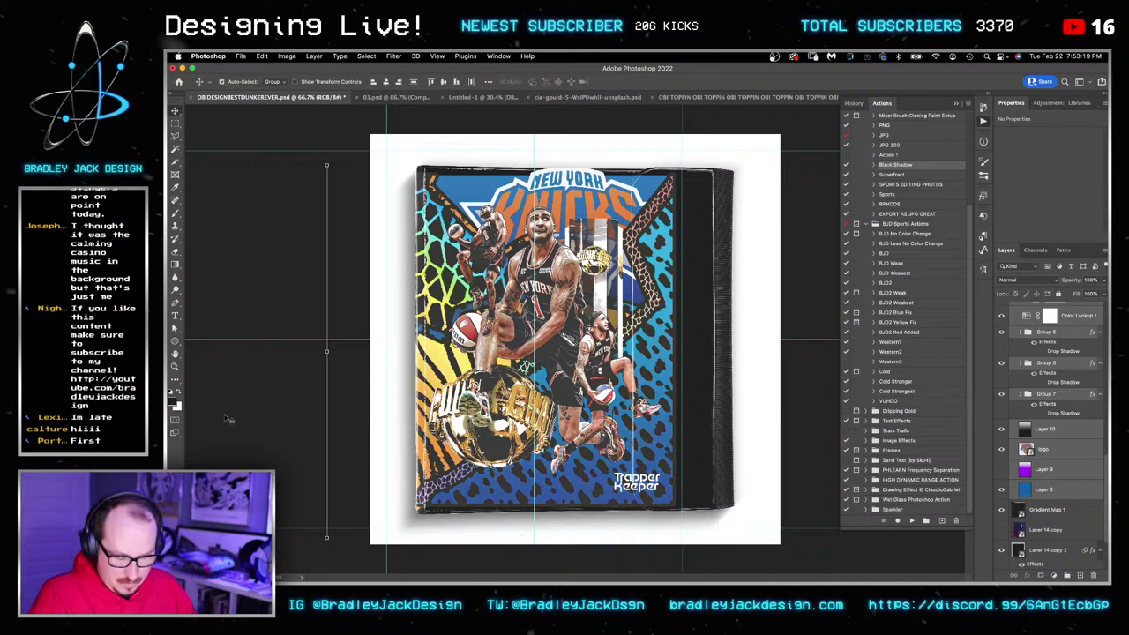
Show the rulers and place a vertical guide through the right-hand player on the artwork.
key(super+r)
drag(188, 427, 635, 294)
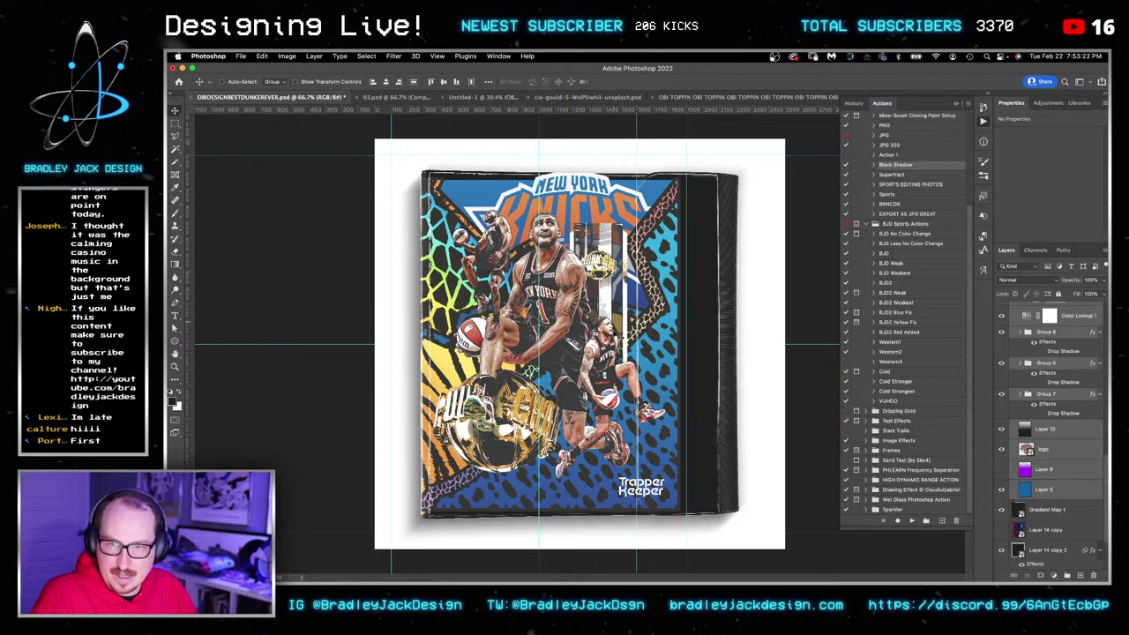
Select Group 7, toggle its visibility off and on to identify its artwork, and look through the layers above it.
right_click(603, 360)
click(690, 356)
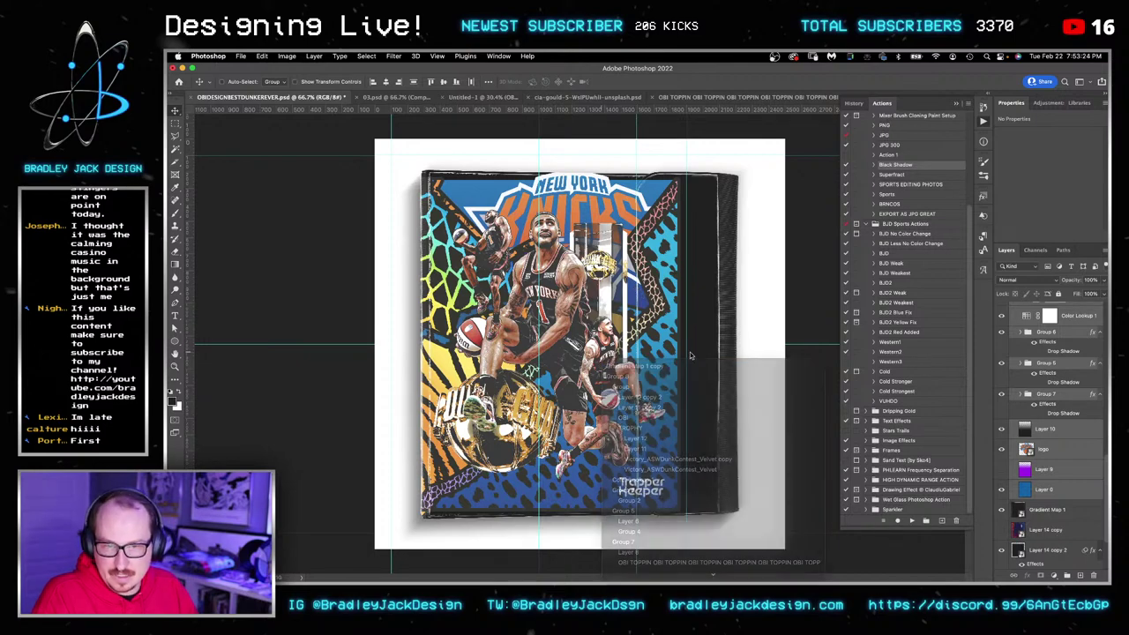
click(1040, 395)
click(1003, 397)
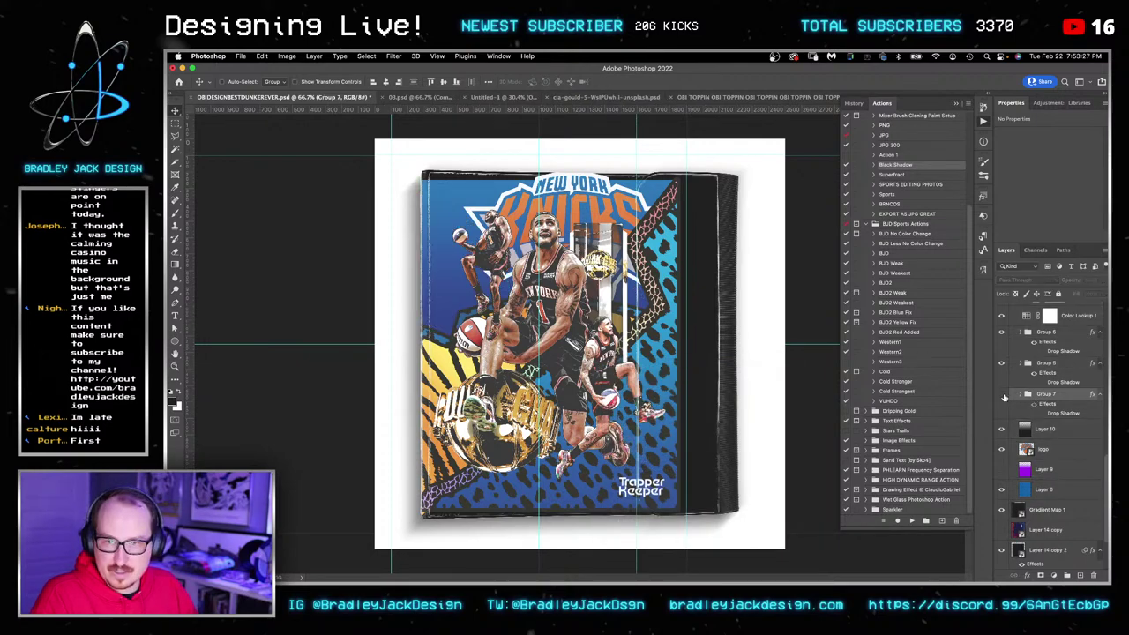
scroll(1041, 396, up, 3)
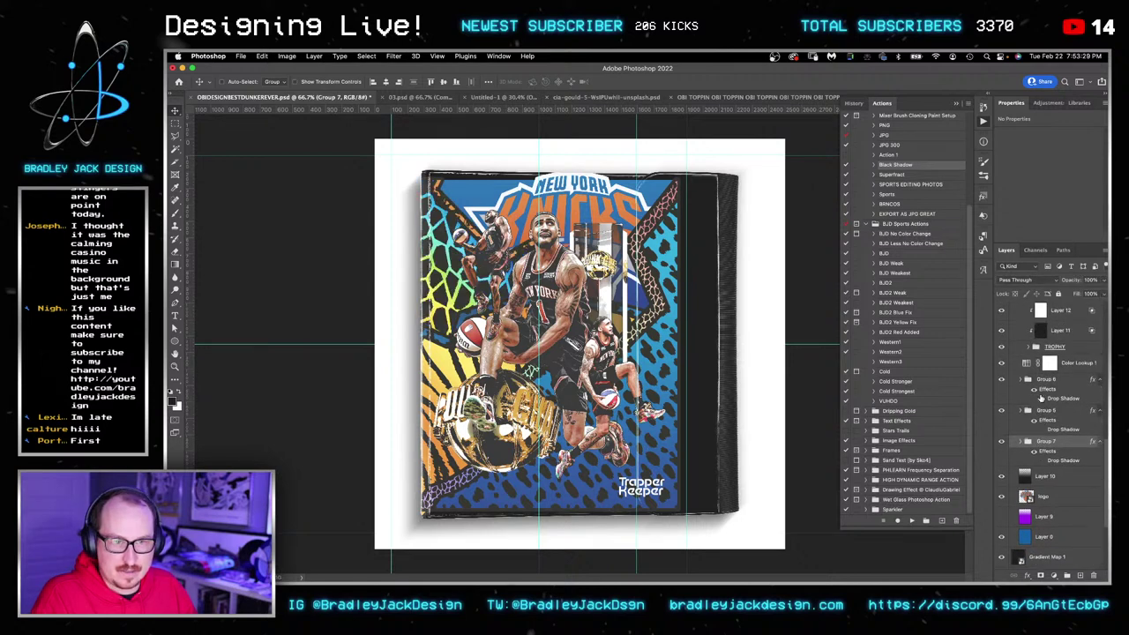
scroll(1041, 396, up, 2)
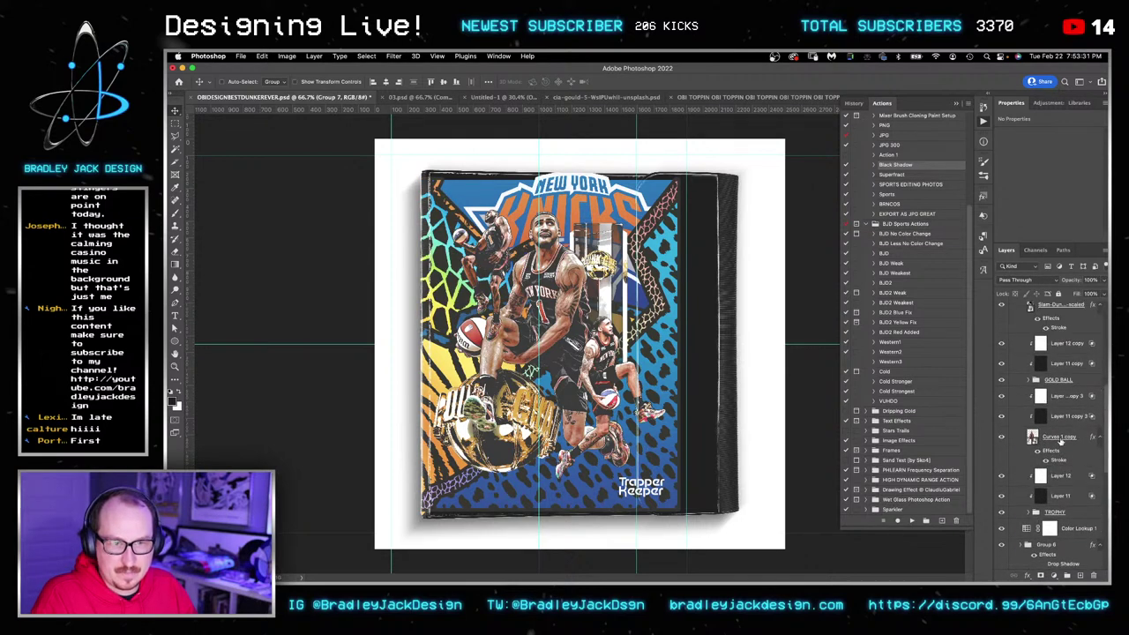
Group the Curves 1 copy player layer with its two clipped layers and name the group BIG OBI.
click(1064, 398)
key(super+g)
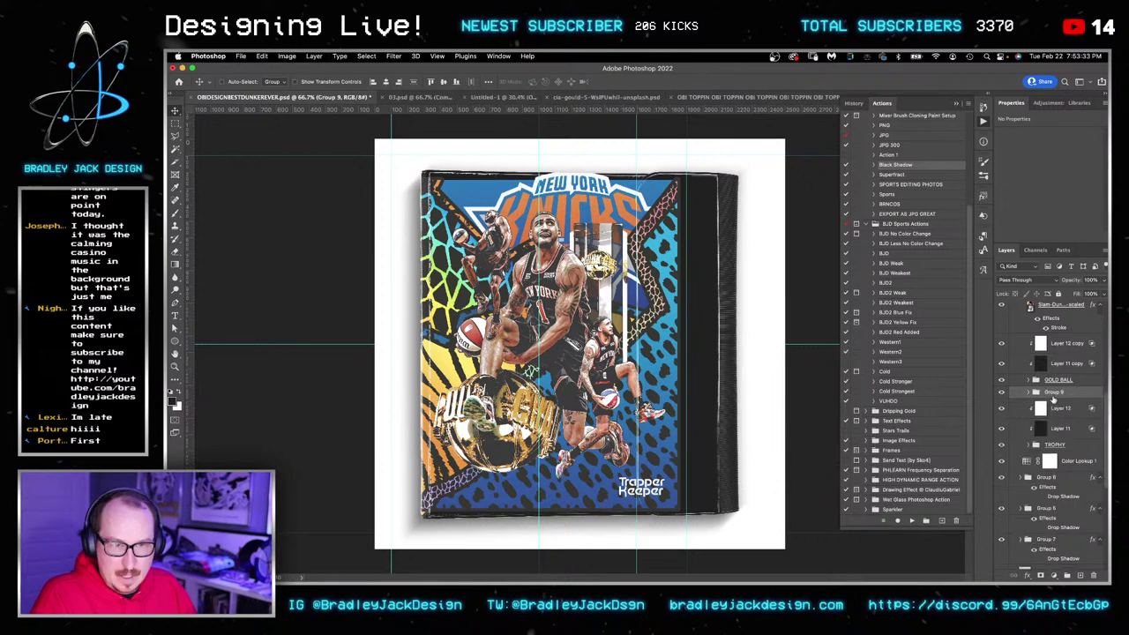
text(NBIG OBI)
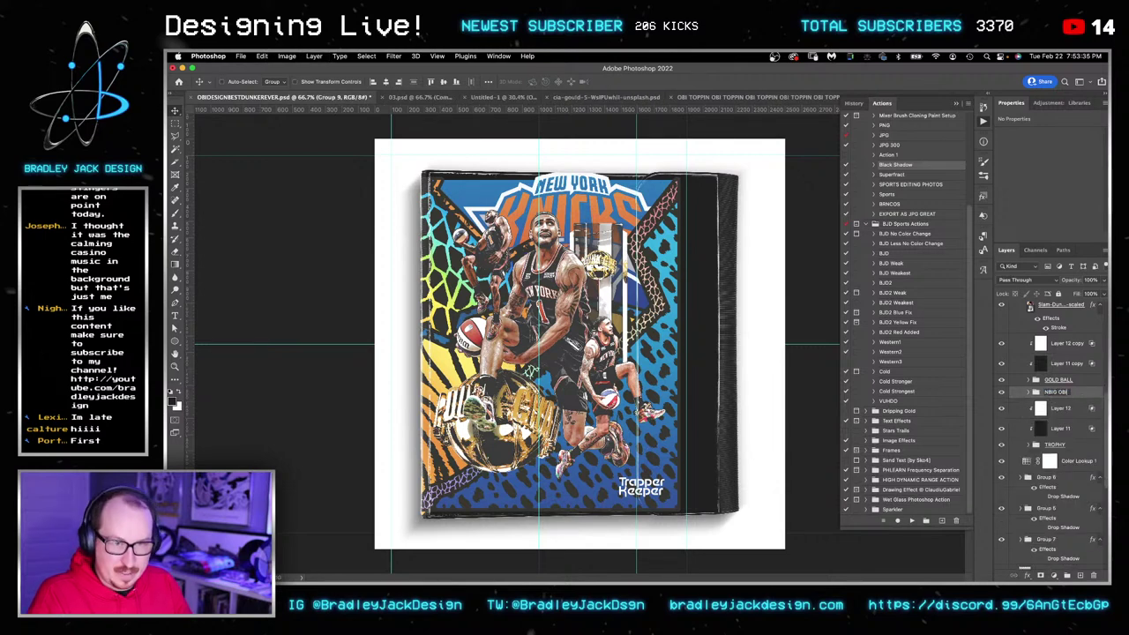
key(super+a)
text(B)
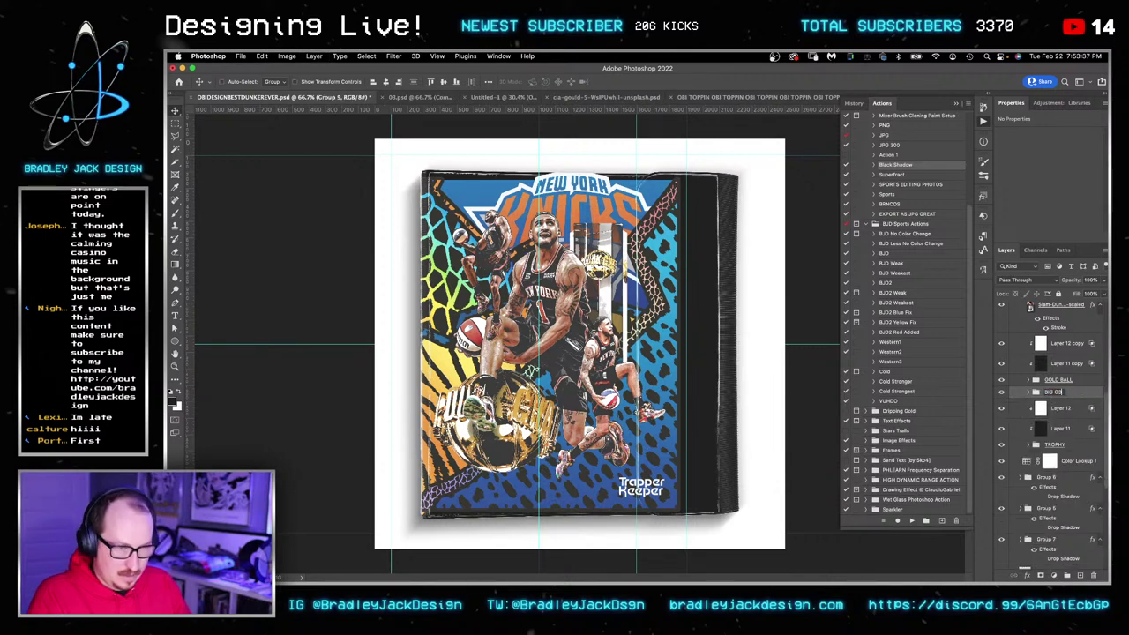
key(Return)
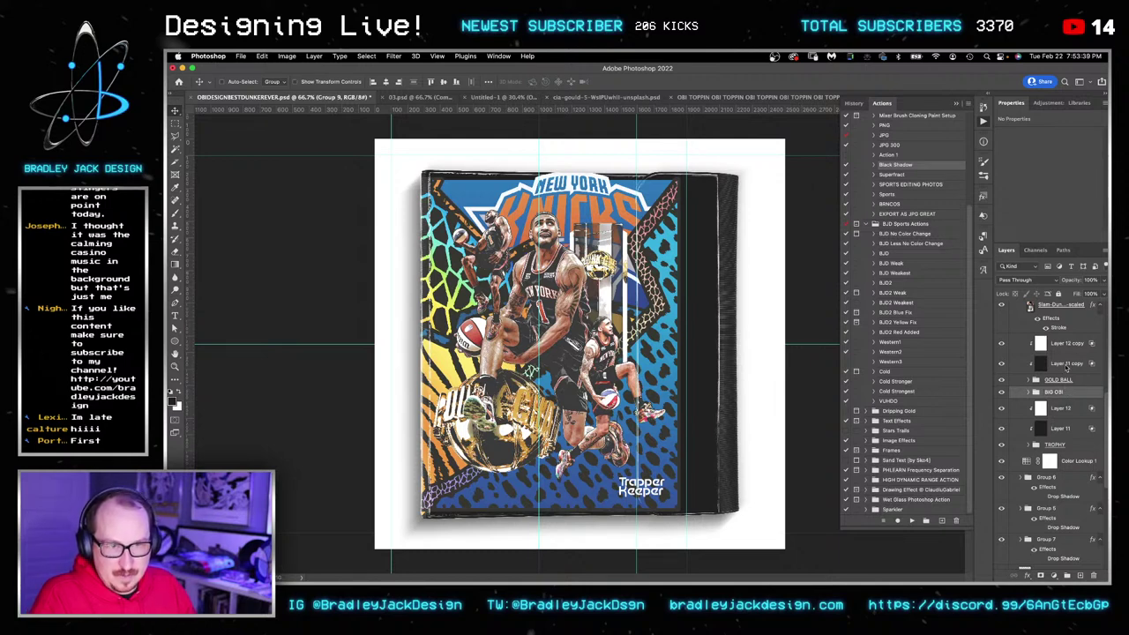
Group the Slam-Dunk champion layer with its clipped adjustment layers and name the group TOP LEFT.
scroll(1063, 362, up, 3)
click(1063, 364)
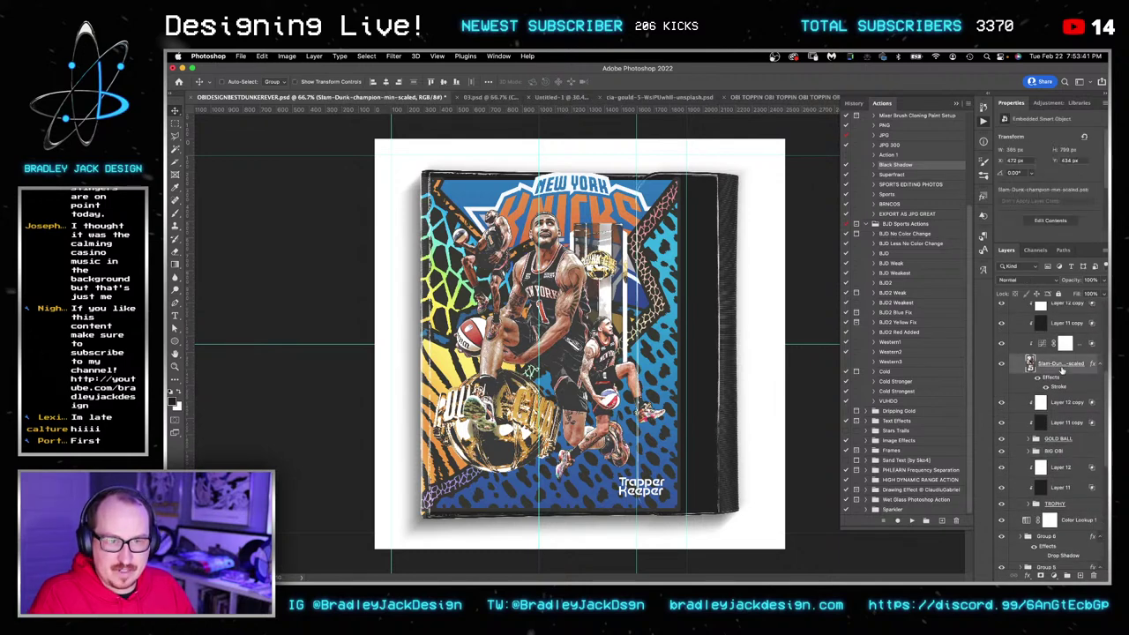
scroll(1063, 368, up, 2)
scroll(1062, 371, up, 1)
shift+click(1062, 363)
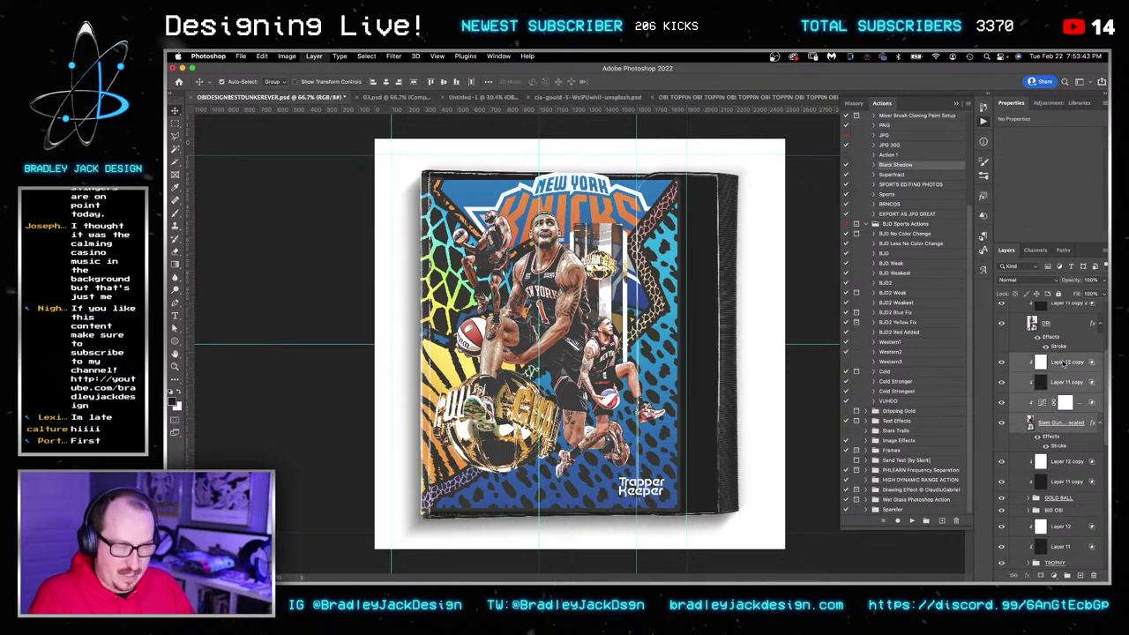
key(super+g)
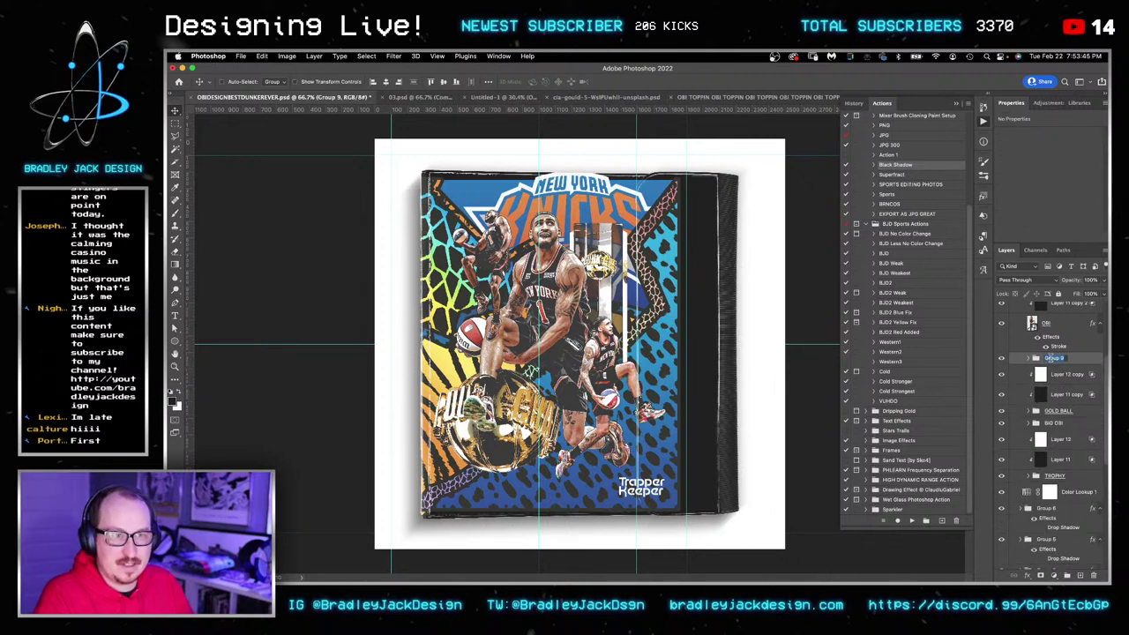
text(TOP)
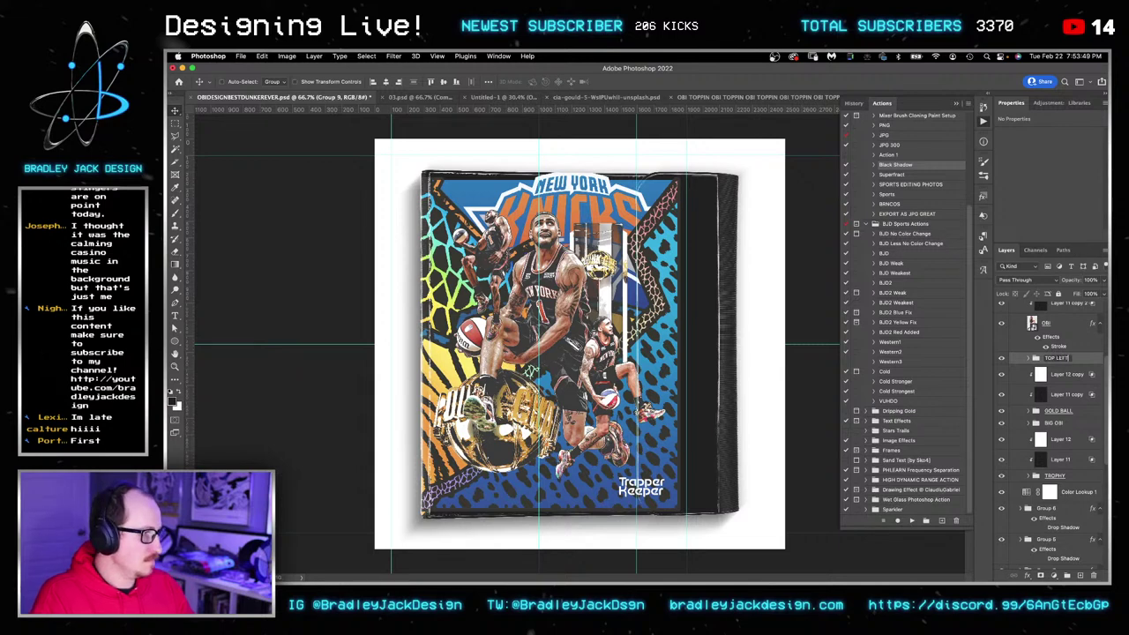
text( LEFT)
key(Return)
Group the OBI layer with its two clipped layers and name the group BOTTOMR RIGHT OBI.
scroll(1067, 362, up, 2)
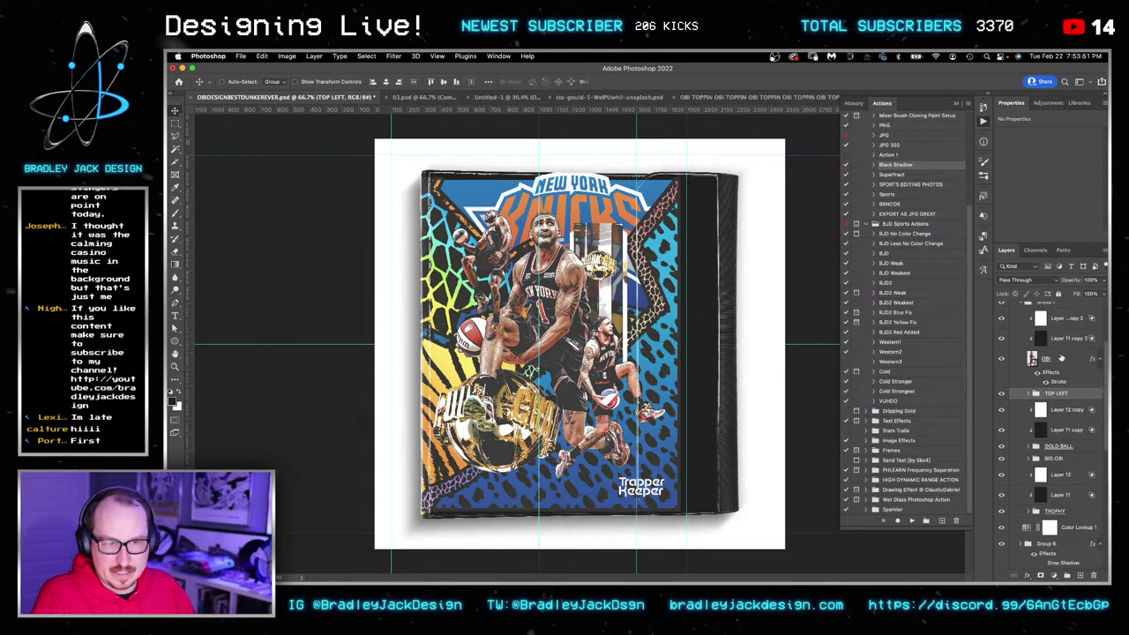
click(1066, 362)
scroll(1067, 363, up, 1)
shift+click(1064, 346)
key(super+g)
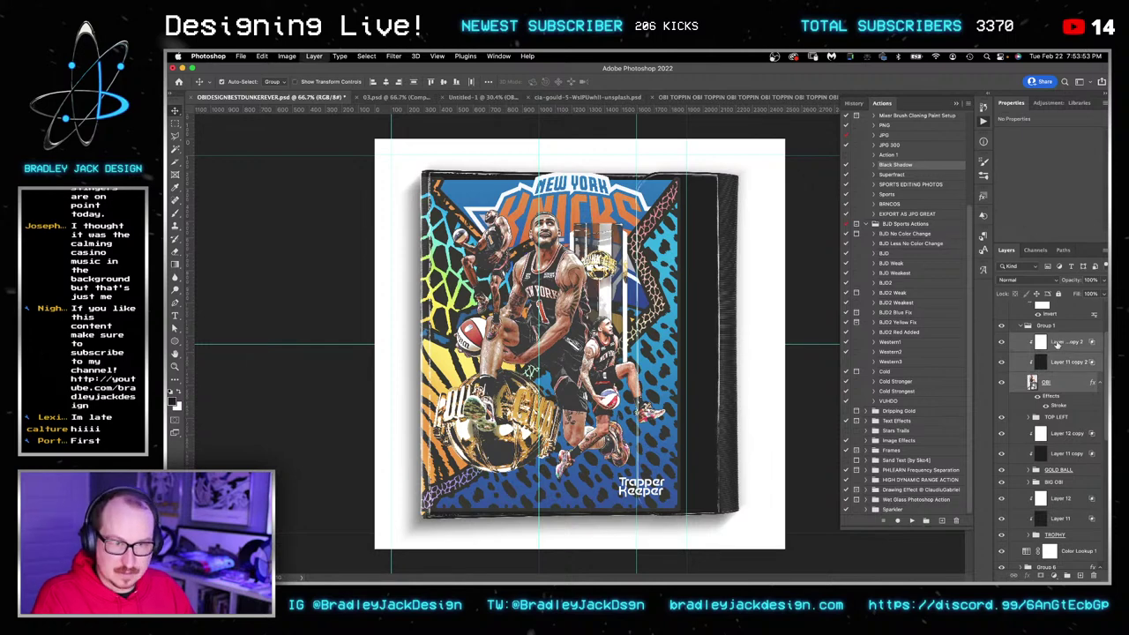
key(super+g)
text(BOTTOM RIGHT OBI)
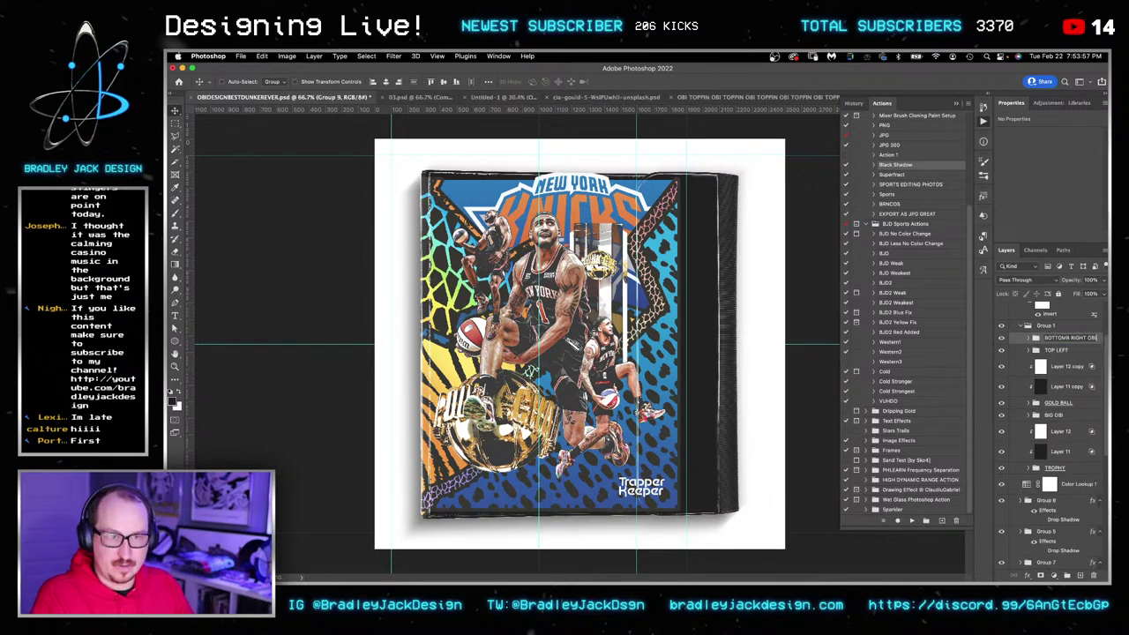
key(Return)
key(b)
click(619, 398)
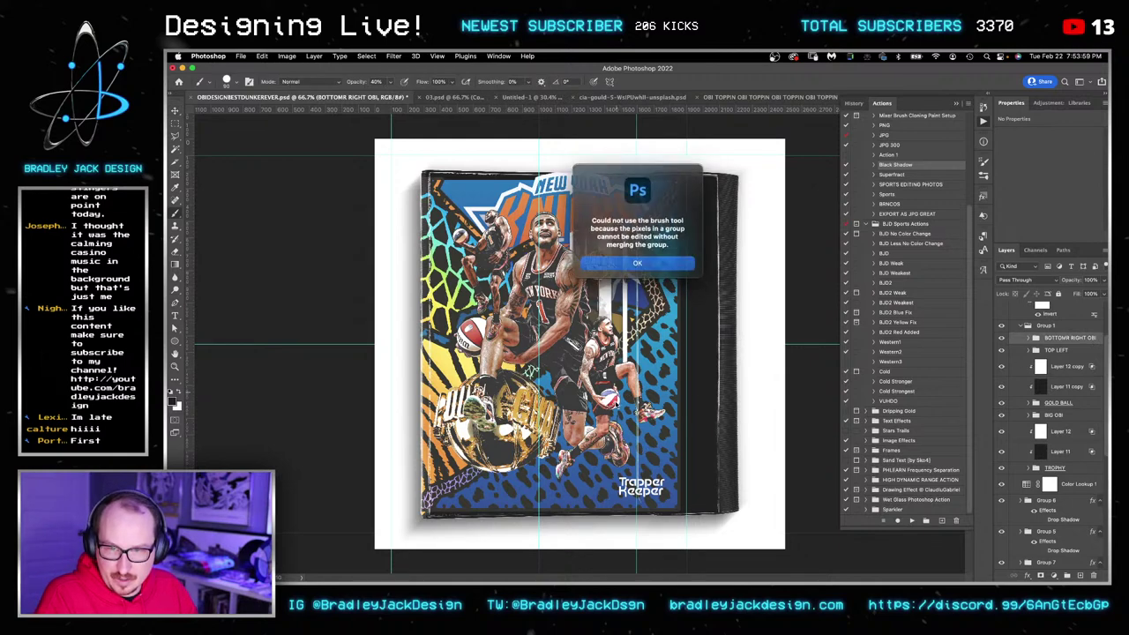
key(Return)
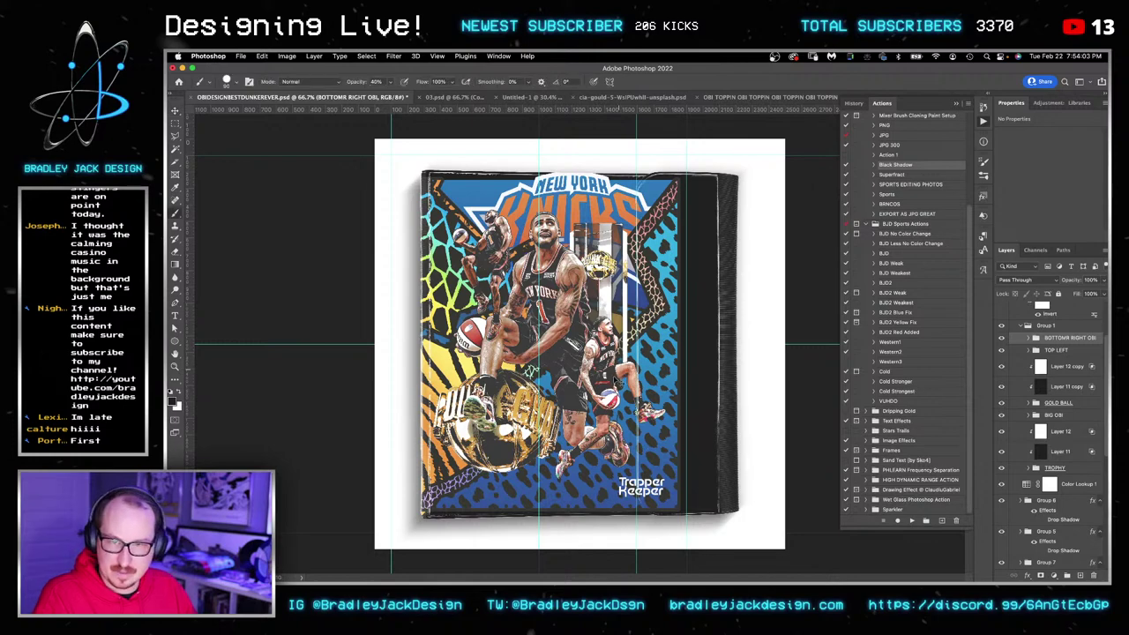
Nudge the bottom-right player group down and to the left beside the gold ball, and undo the last few nudges.
key(v)
drag(610, 372, 609, 365)
scroll(606, 397, up, 3)
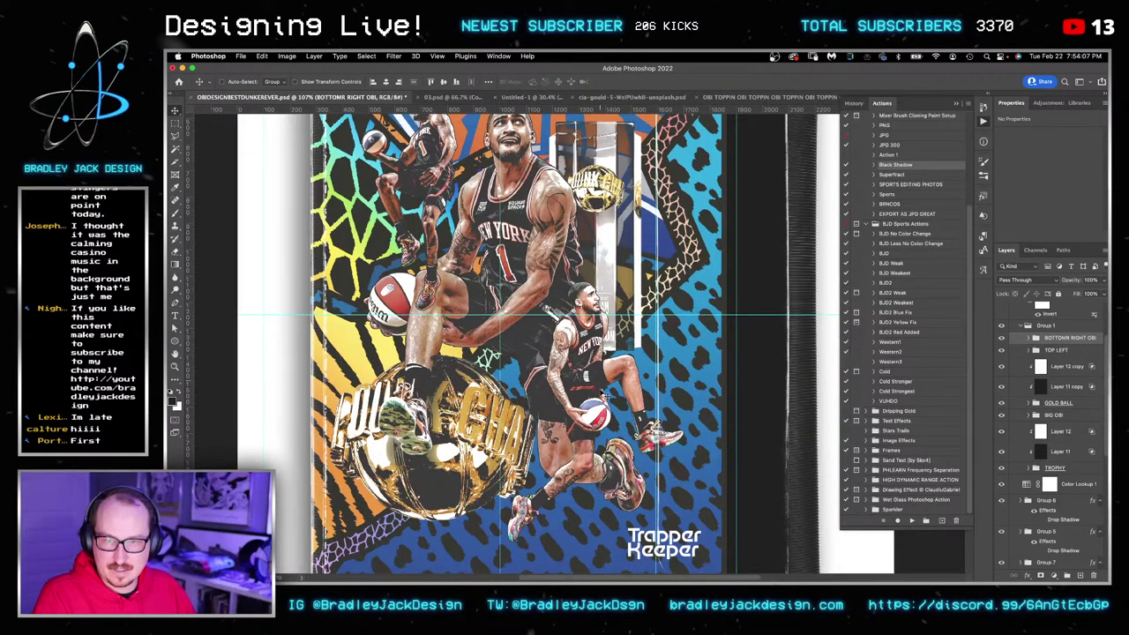
key(shift+Left)
key(shift+Down)
key(shift+Left)
key(shift+Left)
key(shift+Left)
key(shift+Down)
key(shift+Down)
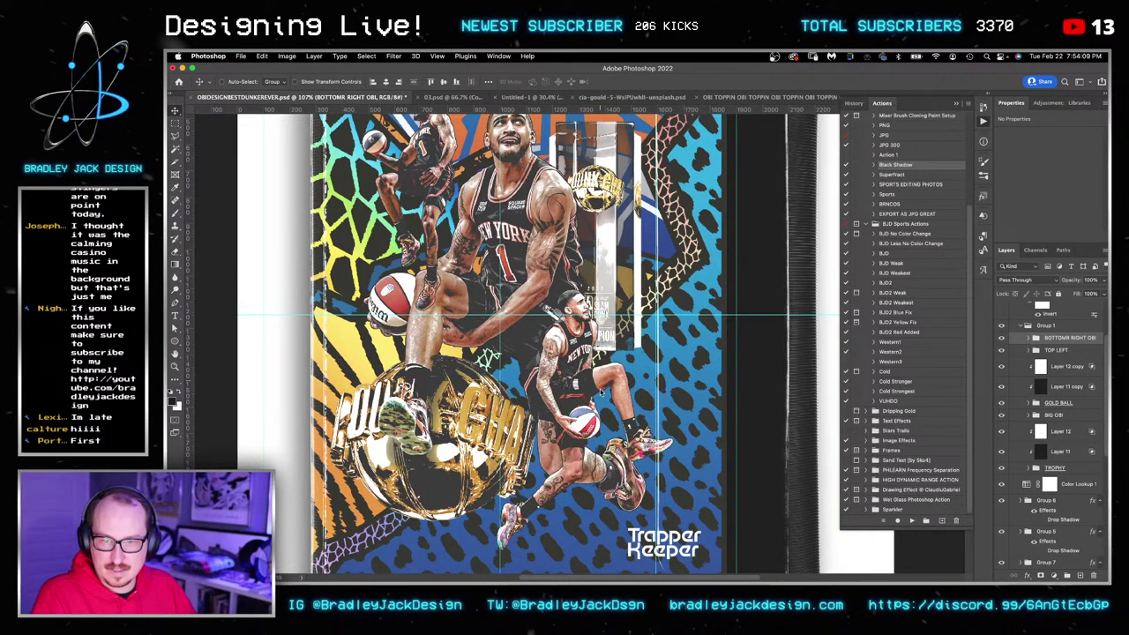
key(shift+Left)
key(shift+Left)
key(shift+Left)
key(shift+Down)
key(shift+Down)
key(shift+Down)
key(super+z)
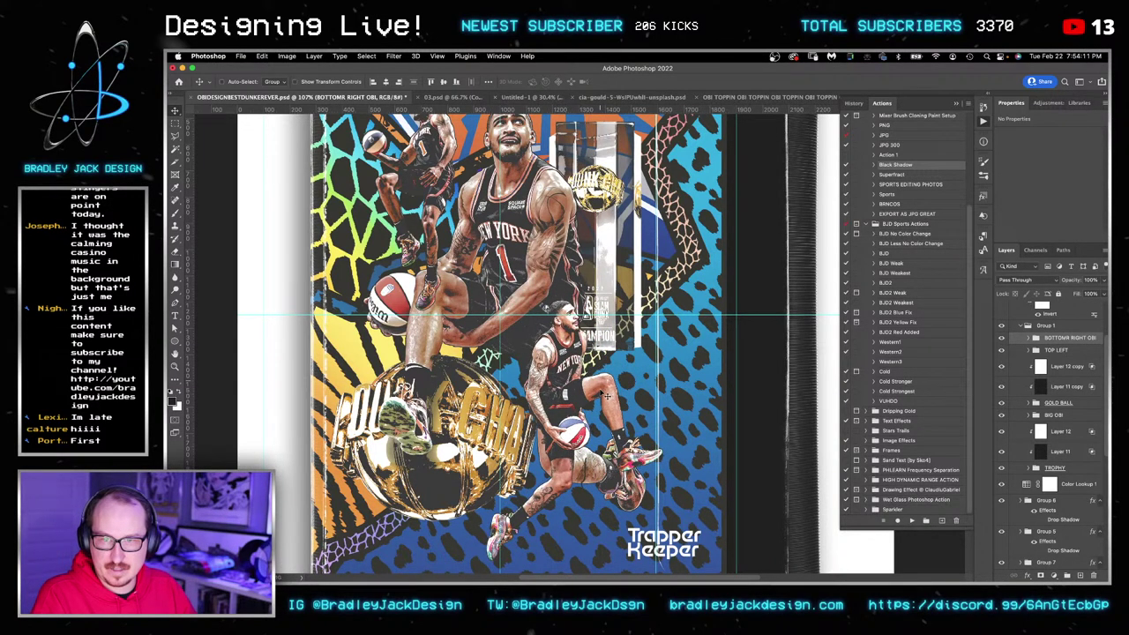
key(super+z)
key(super+z)
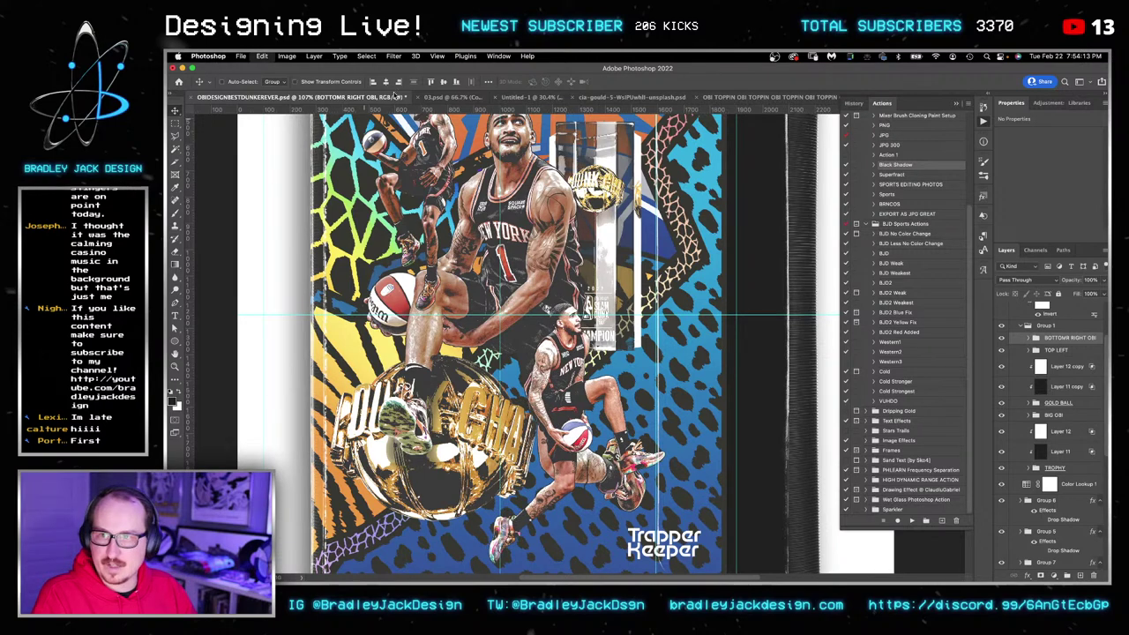
Scale the bottom-right player group to 90% in width and height.
key(super+t)
text(90)
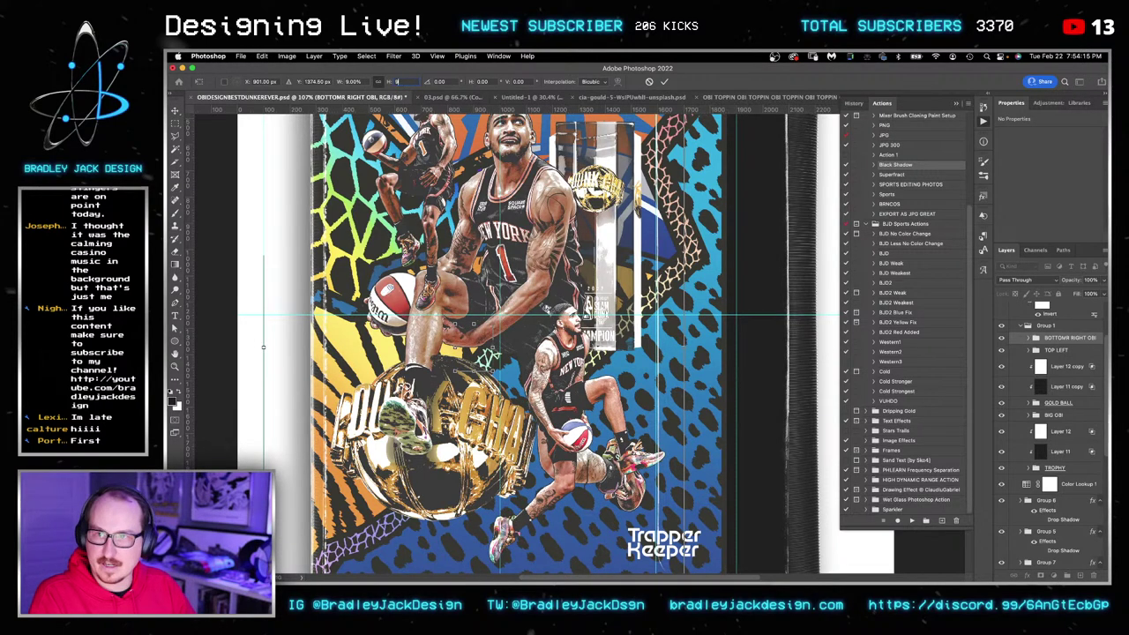
key(Return)
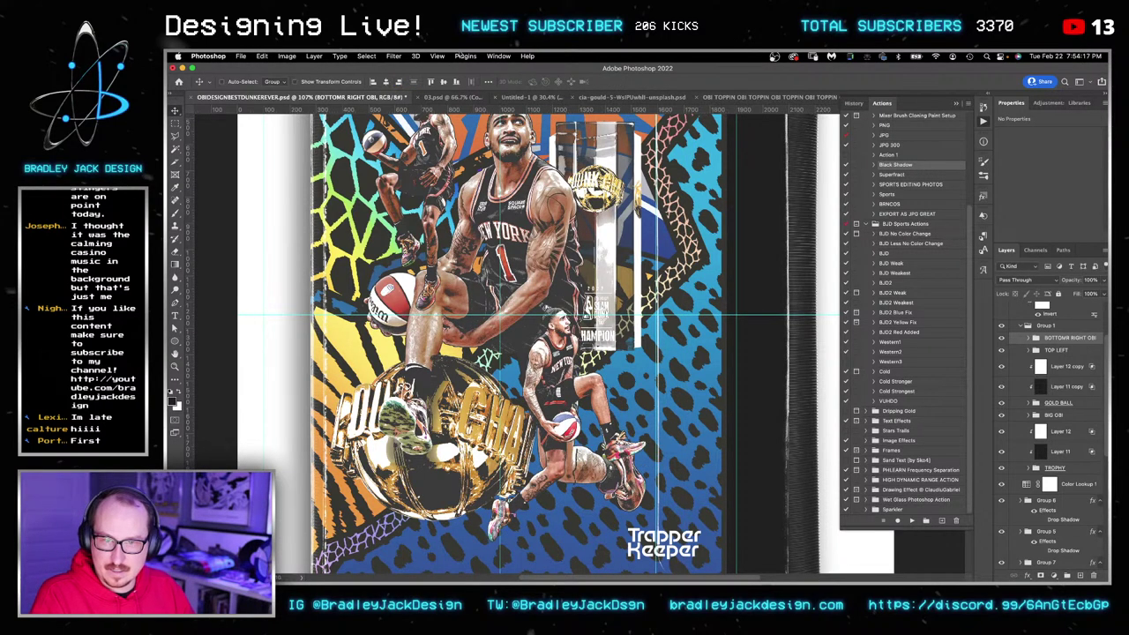
key(Return)
Nudge the bottom-right player group slightly to the right and down.
key(shift+Right)
key(shift+Right)
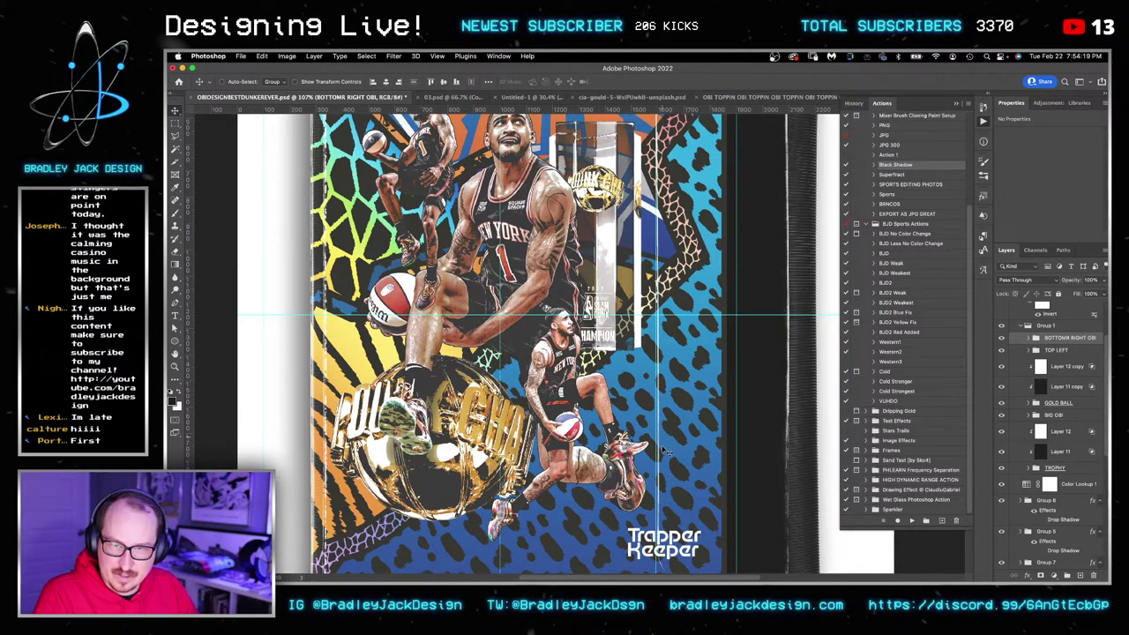
key(shift+Right)
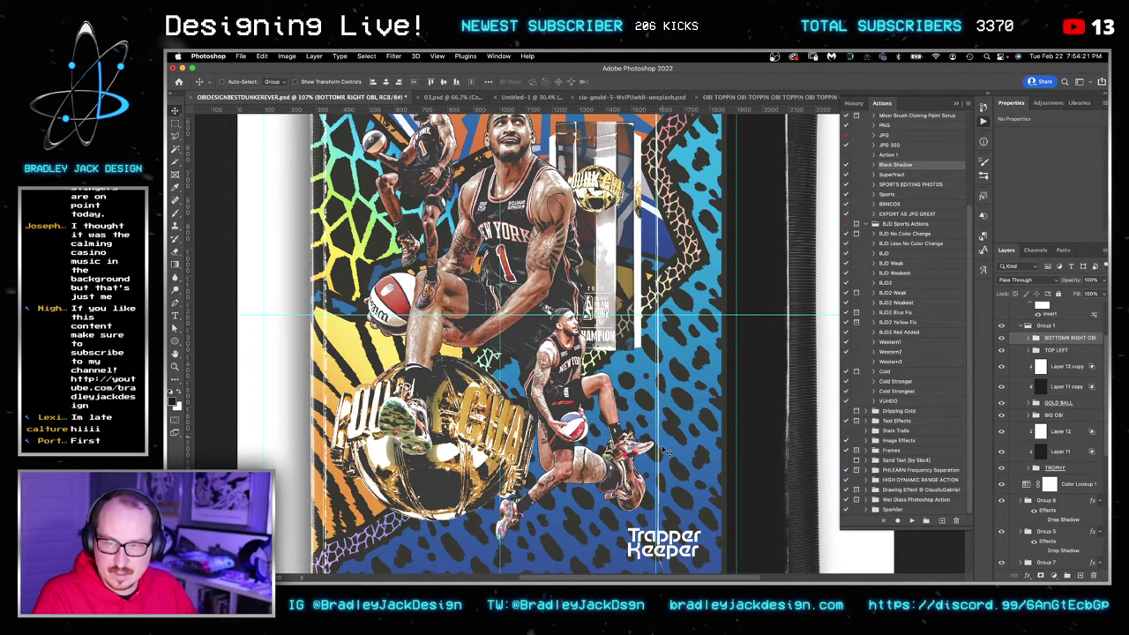
key(shift+Down)
key(shift+Down)
key(shift+Down)
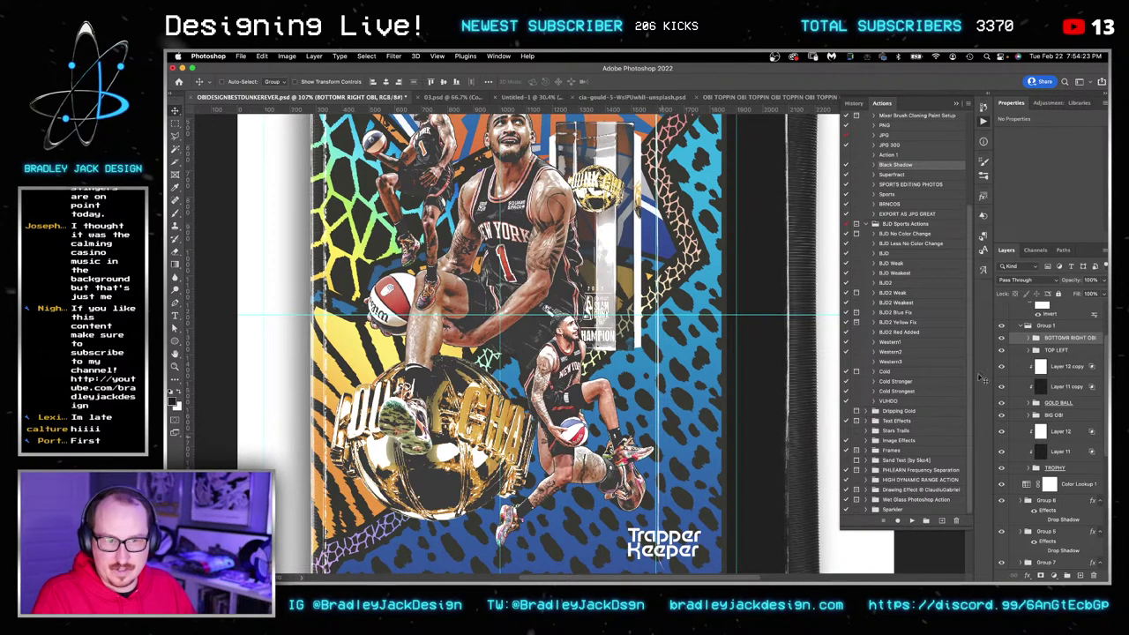
Rotate the Trapper Keeper logo to 90° and place it vertically near the upper right edge of the cover.
scroll(1056, 423, up, 3)
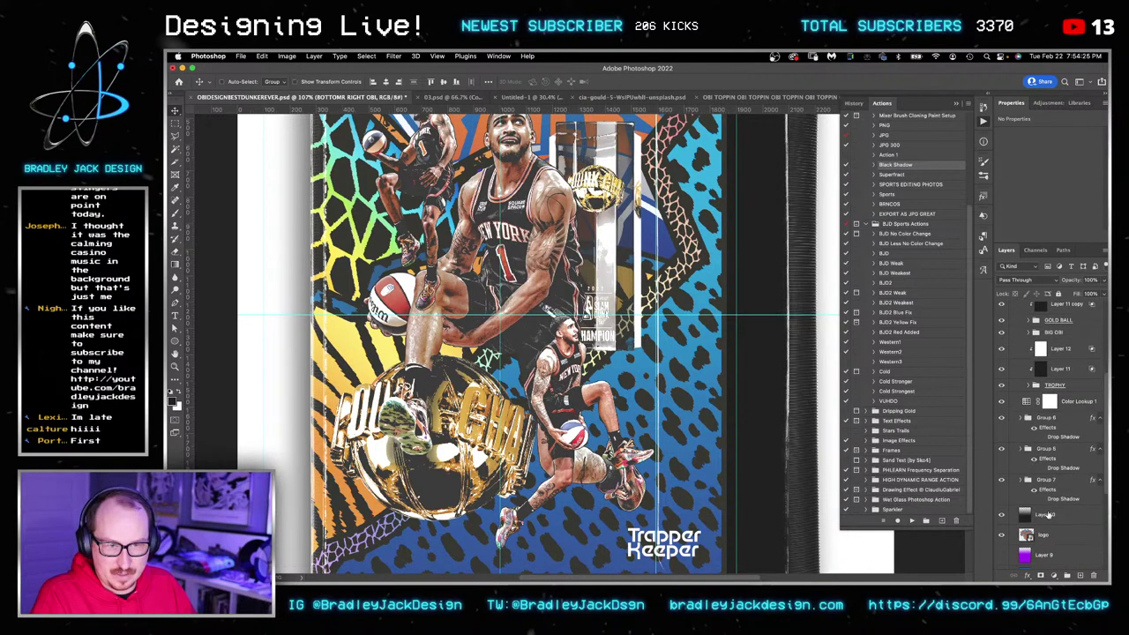
click(1058, 353)
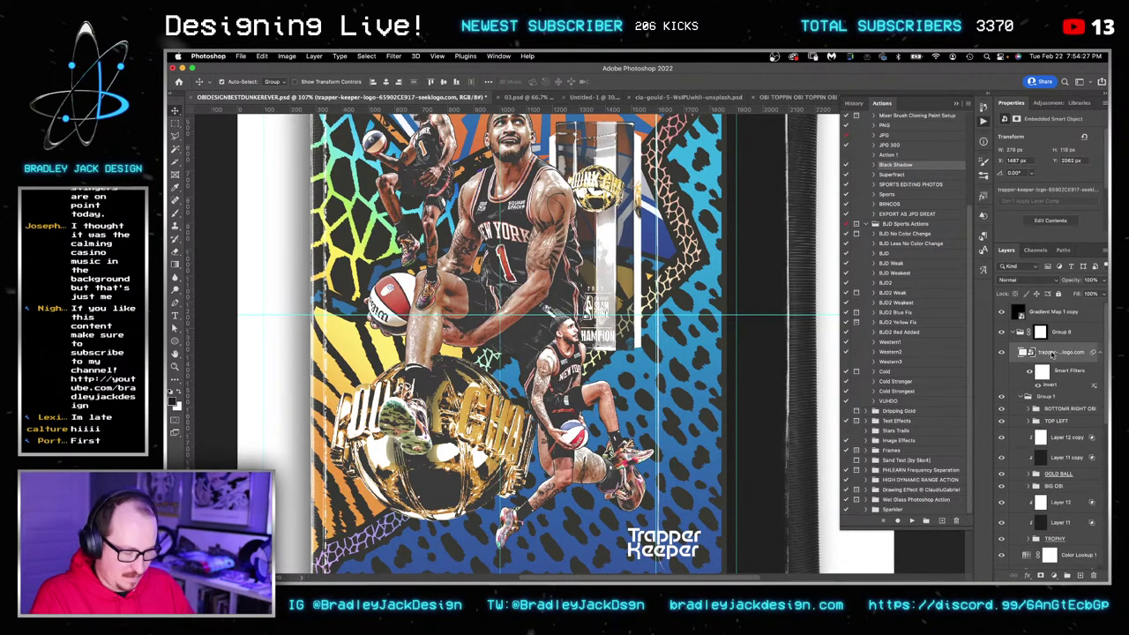
key(super+minus)
key(super+minus)
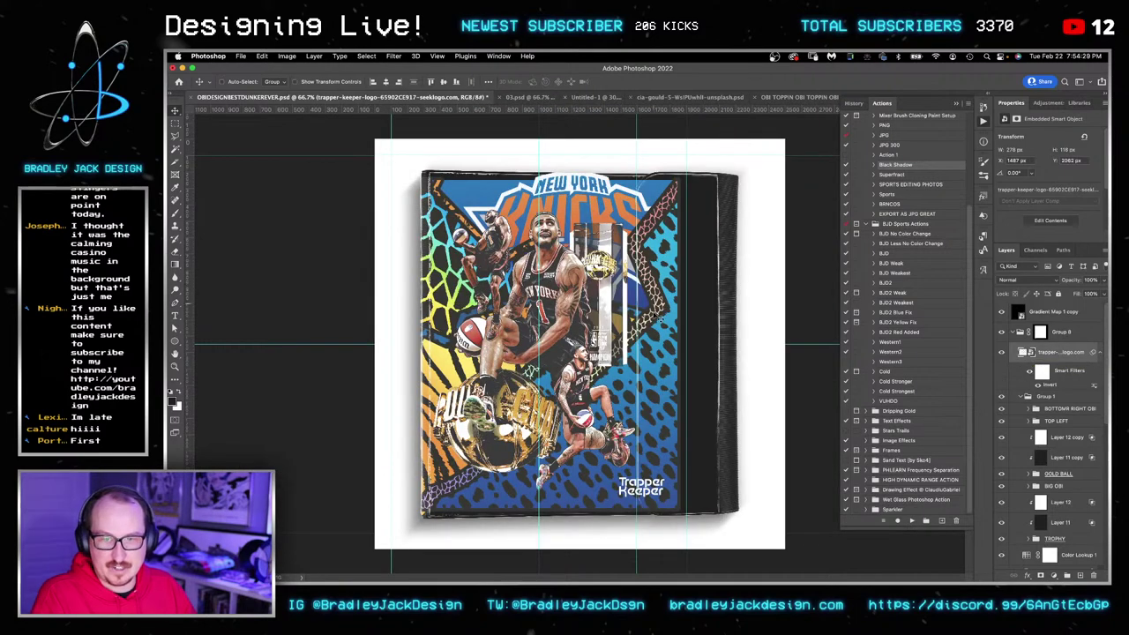
key(super+t)
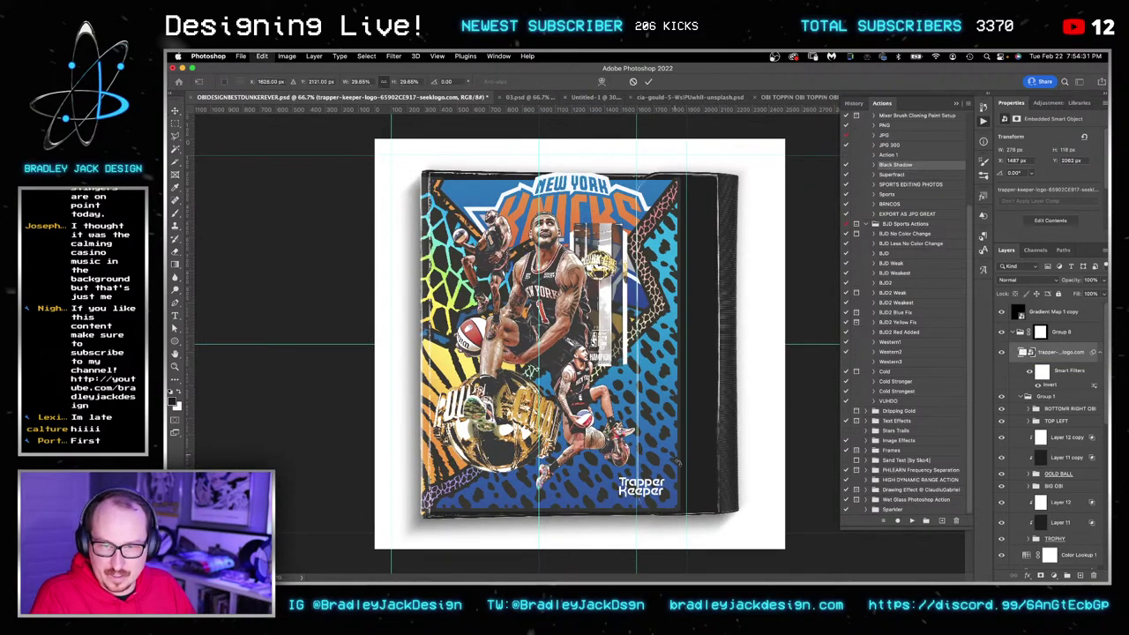
drag(657, 526, 657, 528)
key(Return)
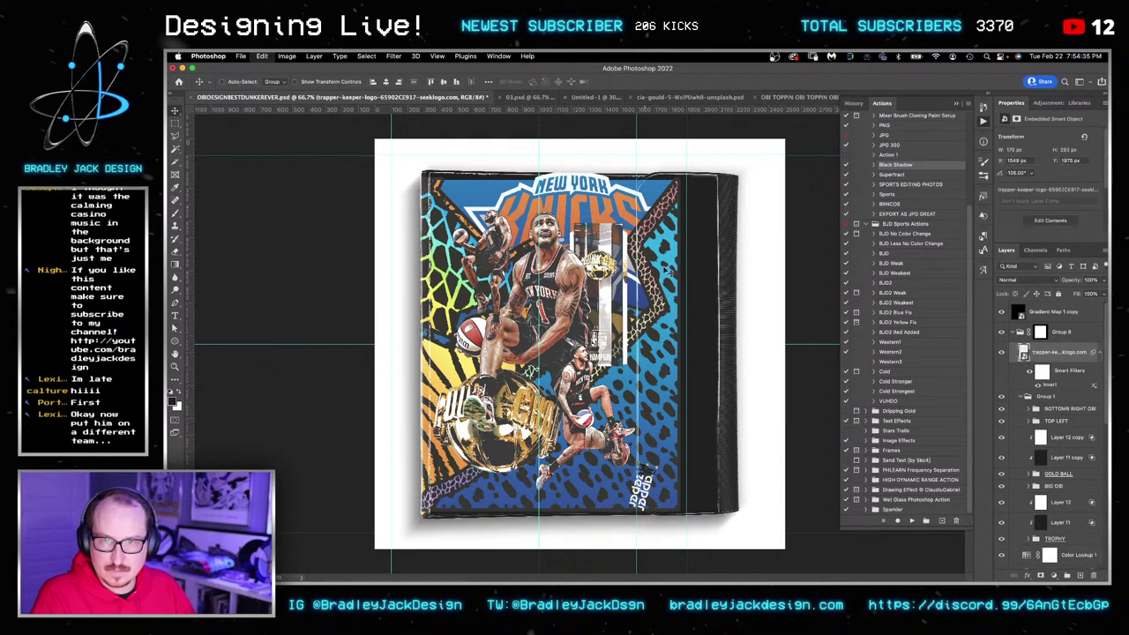
key(super+t)
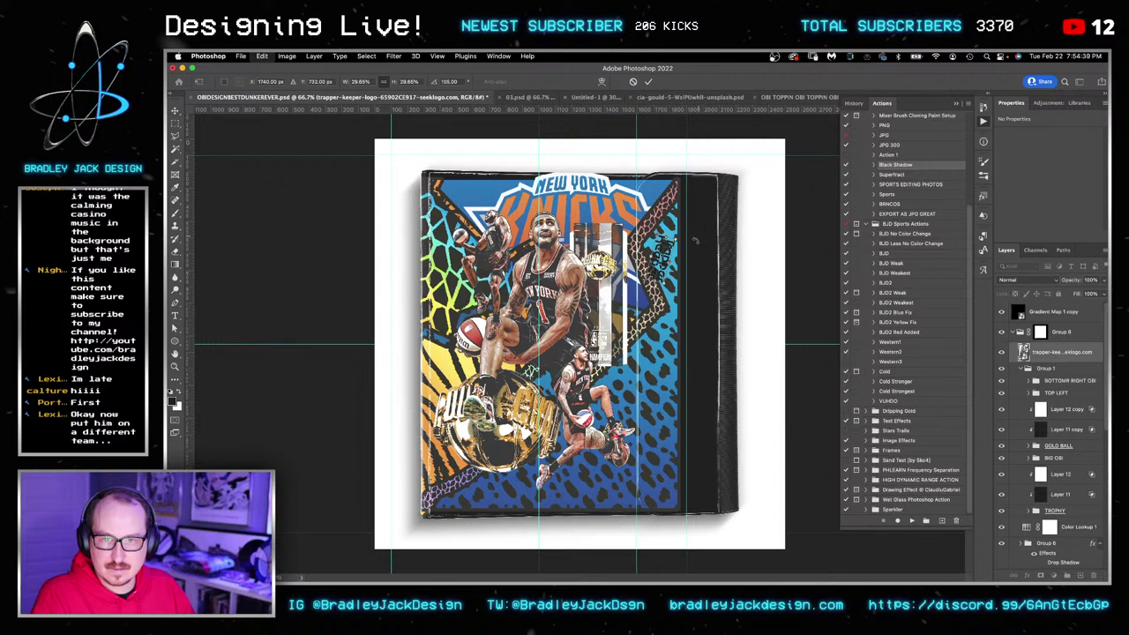
drag(694, 240, 698, 248)
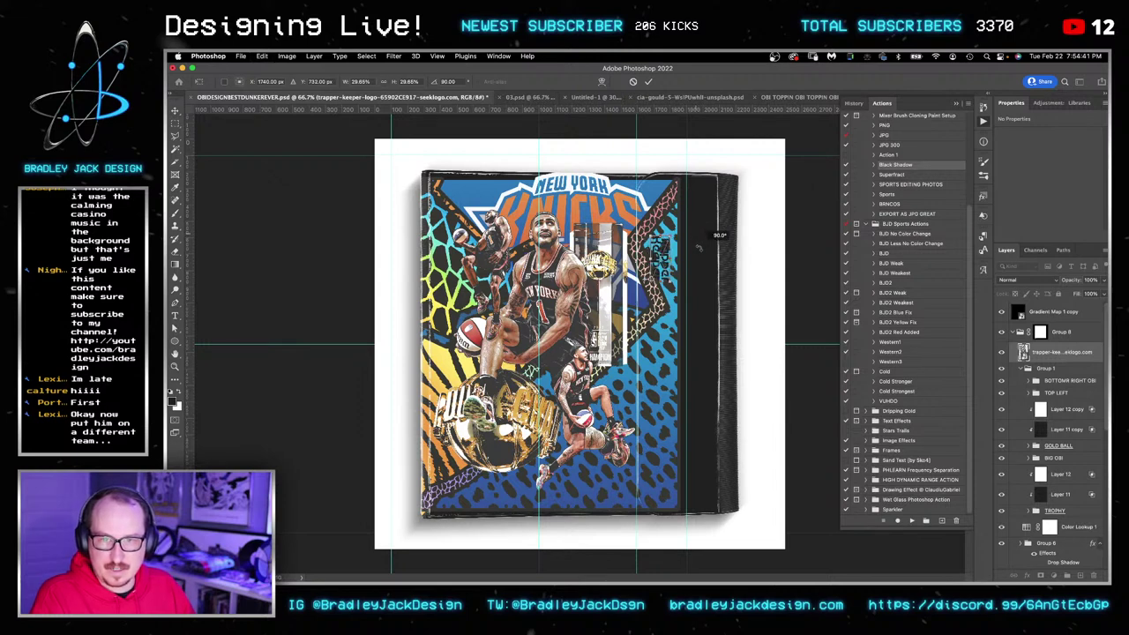
key(Return)
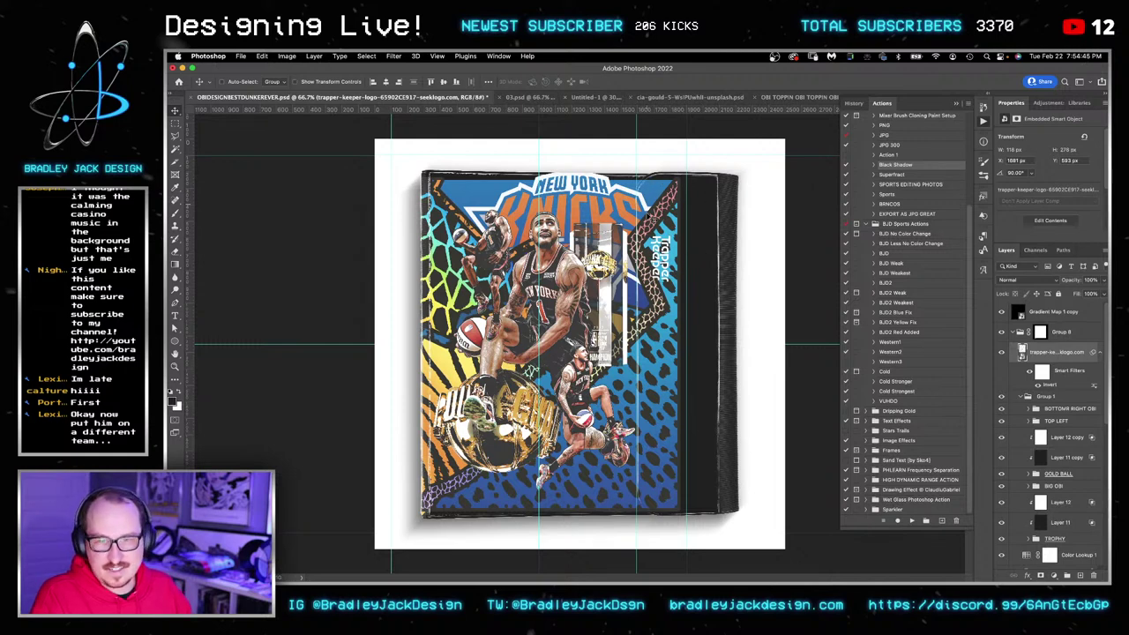
drag(664, 248, 677, 229)
Group the background layers from Layer 0 up to Group 6 into one new group.
scroll(1032, 429, down, 3)
click(1044, 414)
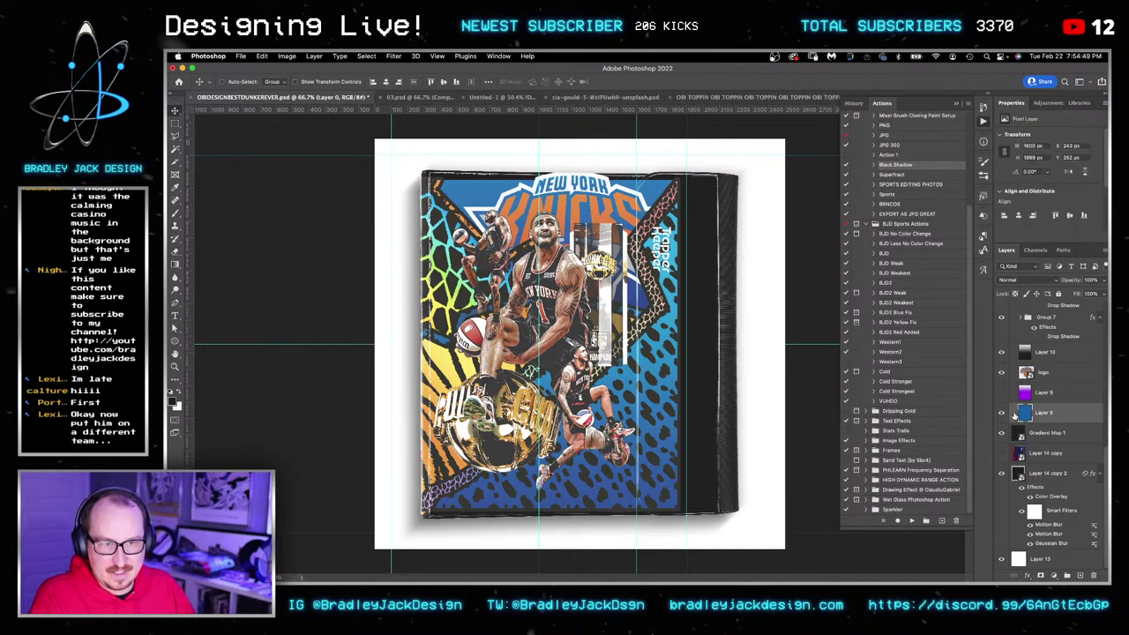
key(super+t)
key(Return)
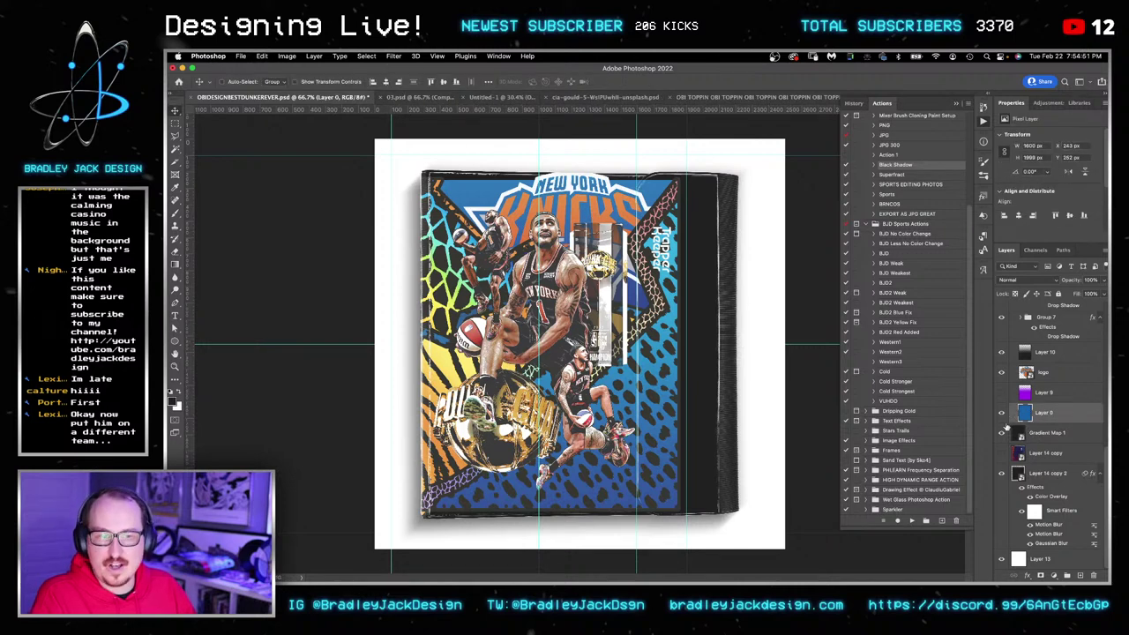
scroll(1050, 416, up, 5)
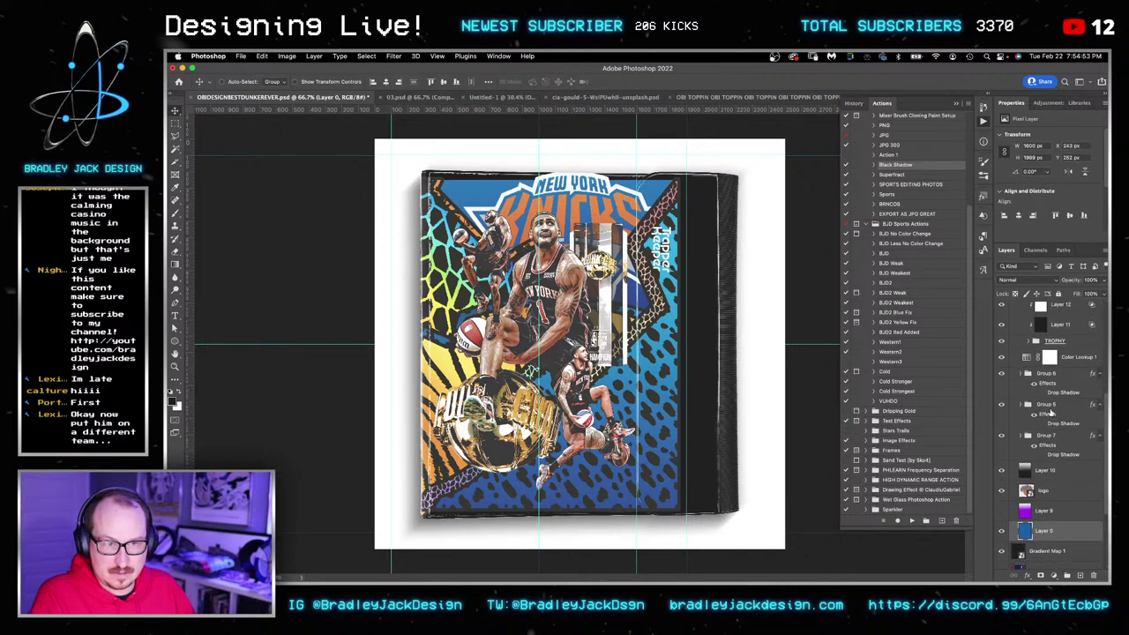
click(1058, 398)
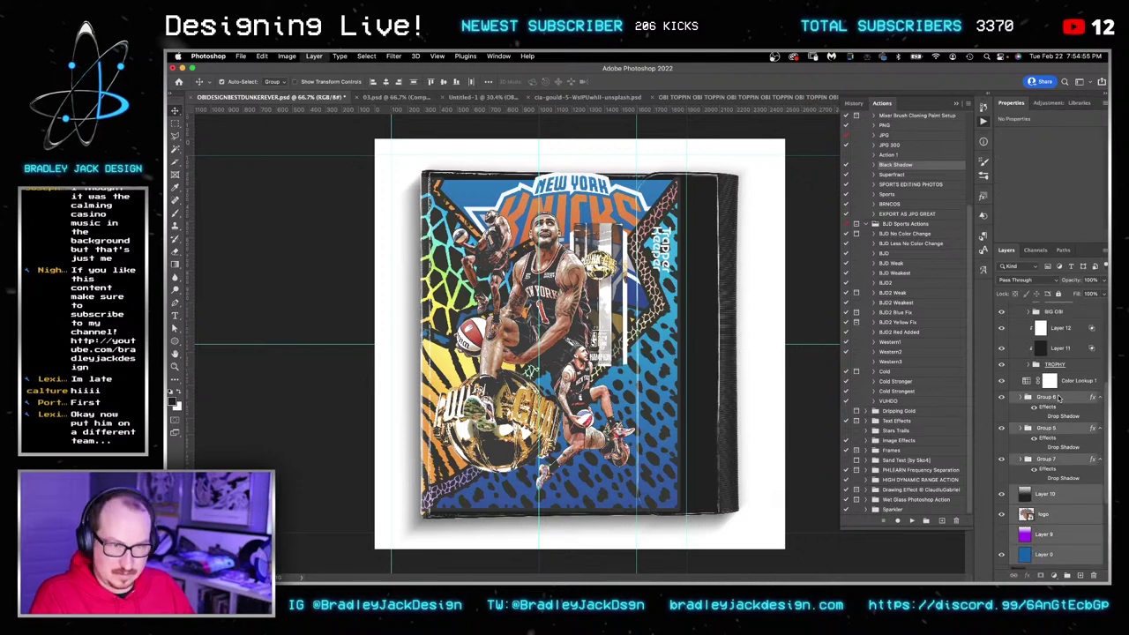
key(super+g)
Scale the new background group to 110% in width and height.
key(super+t)
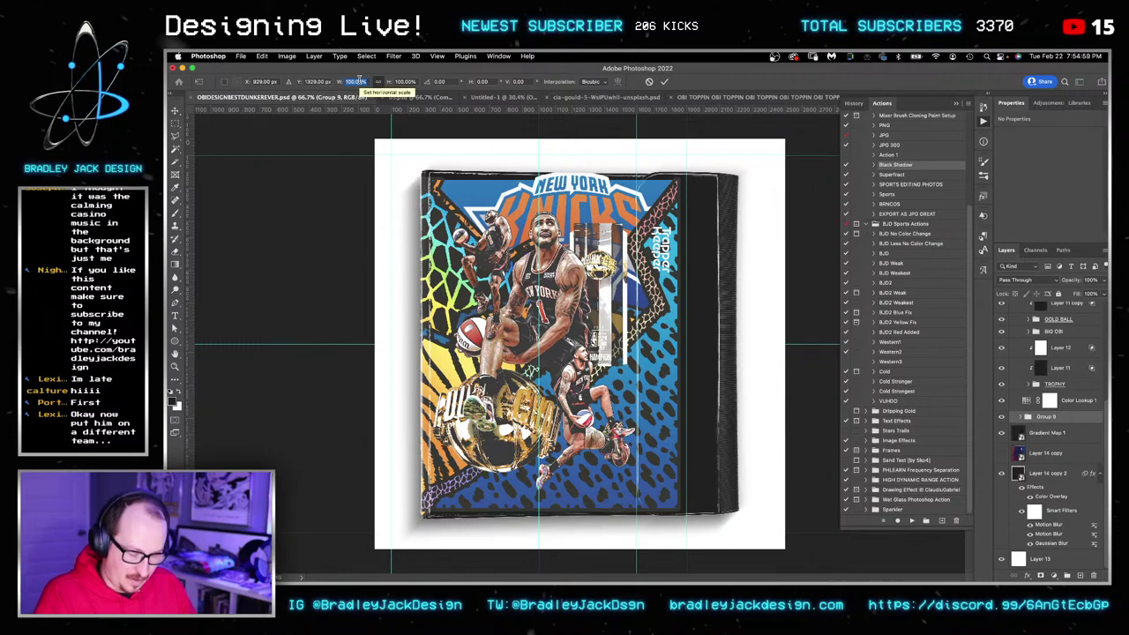
text(110)
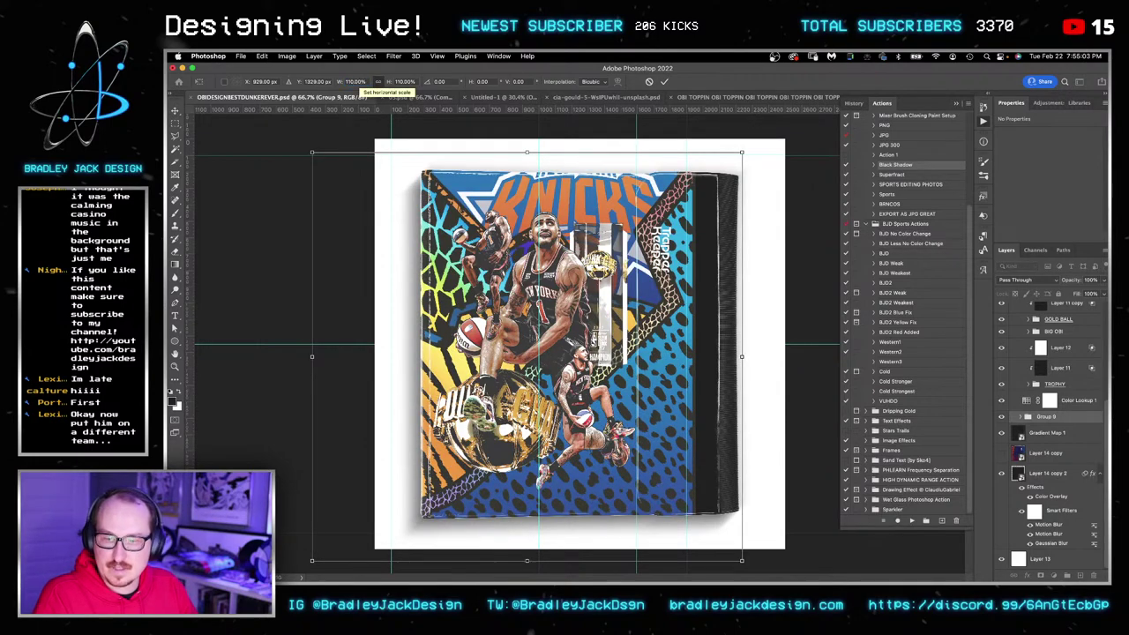
key(Return)
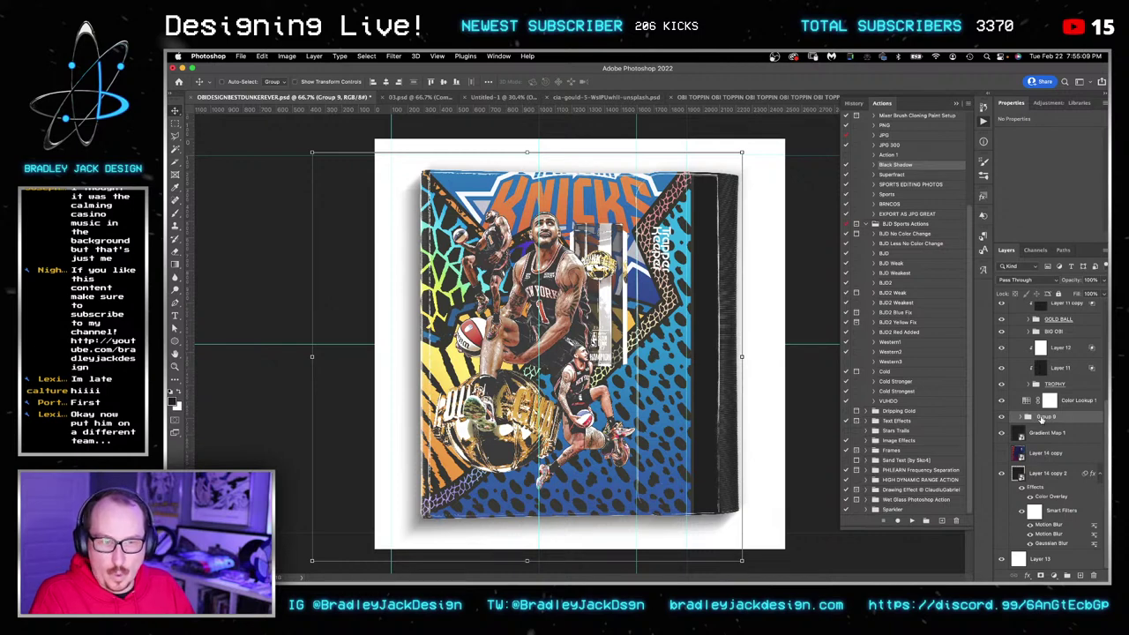
Add a layer mask to the background group and paint out the artwork over the right-hand flap with a large brush at 100% opacity.
click(1040, 574)
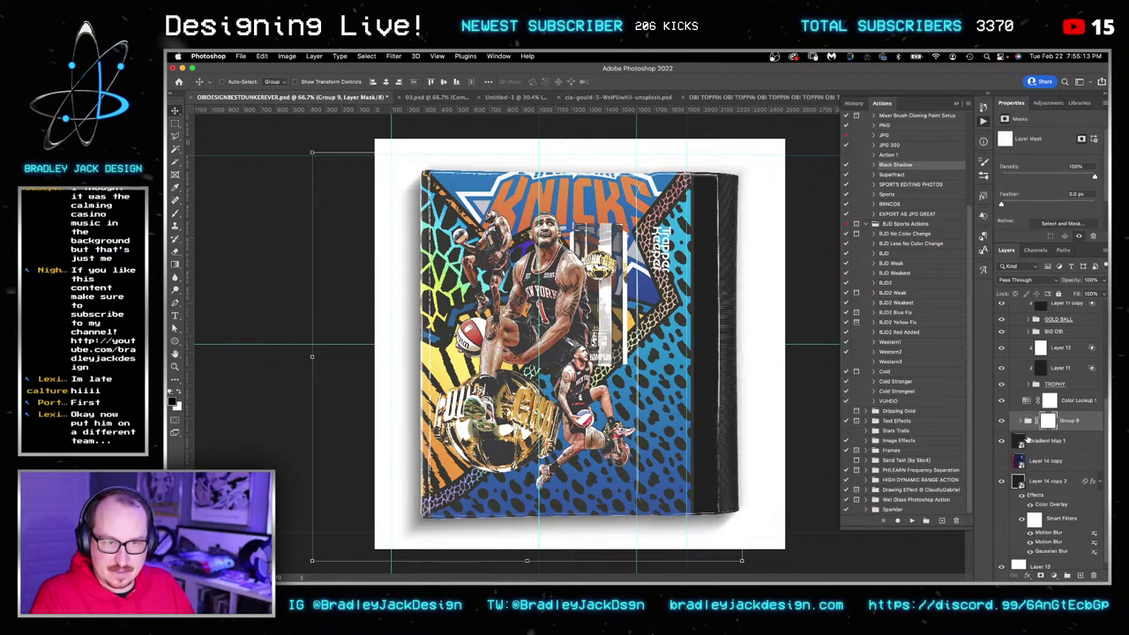
key(b)
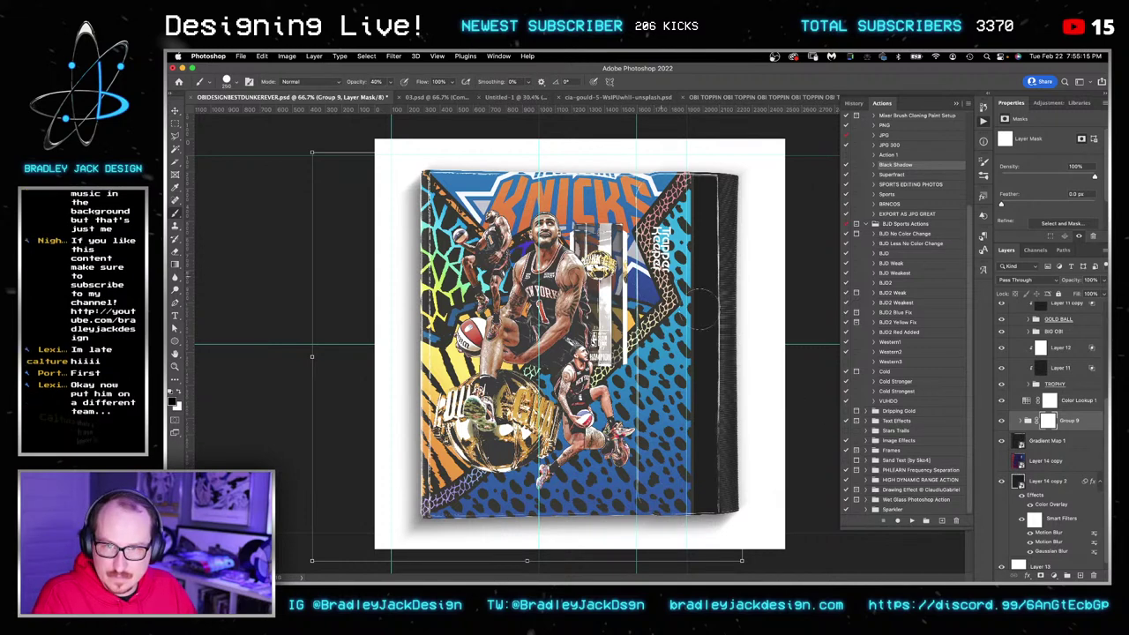
drag(653, 275, 667, 275)
drag(677, 196, 684, 196)
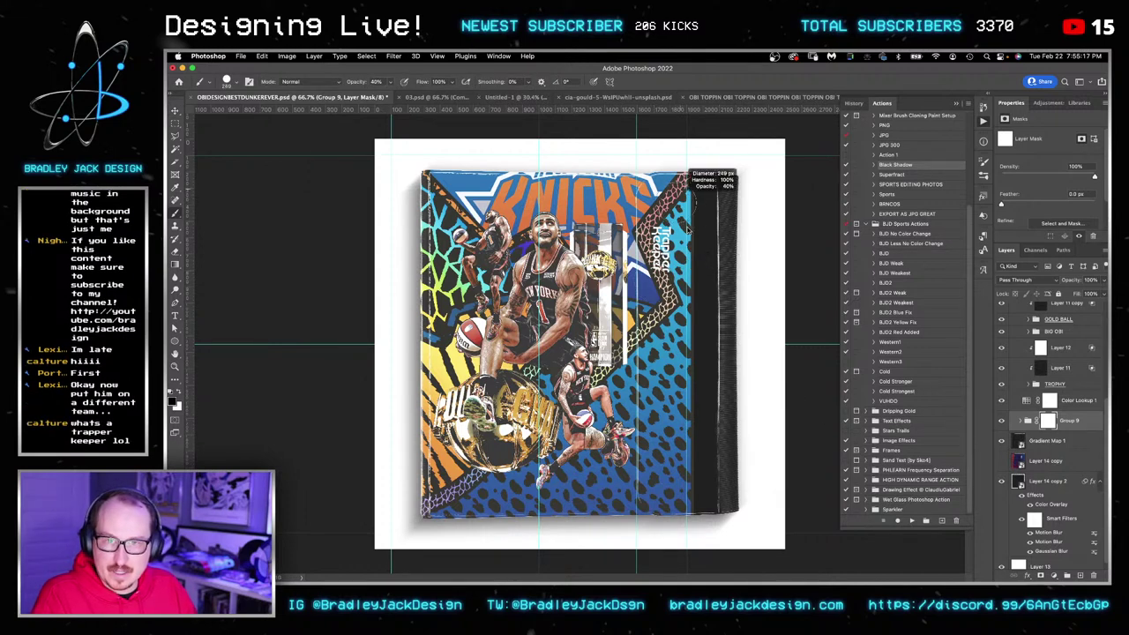
key(])
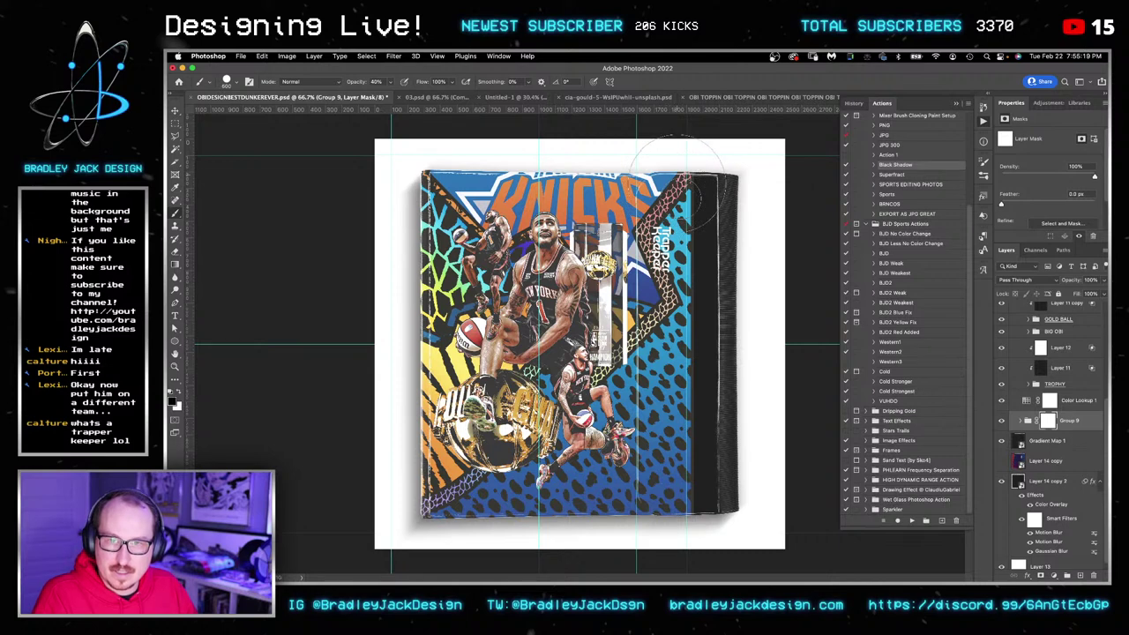
drag(678, 188, 713, 460)
key(0)
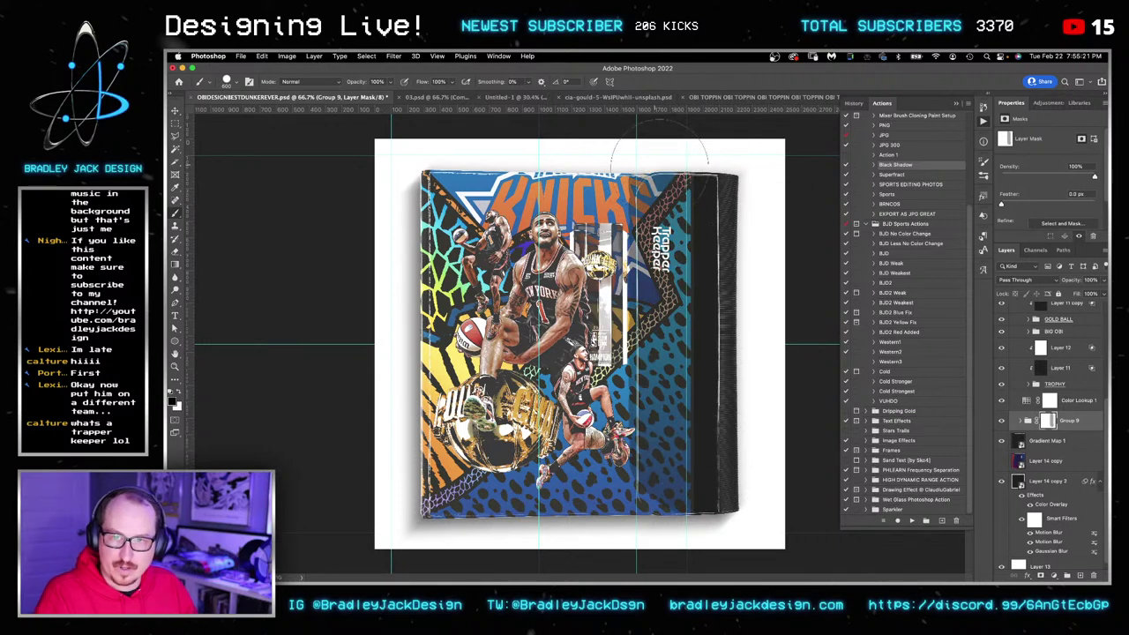
drag(662, 141, 663, 516)
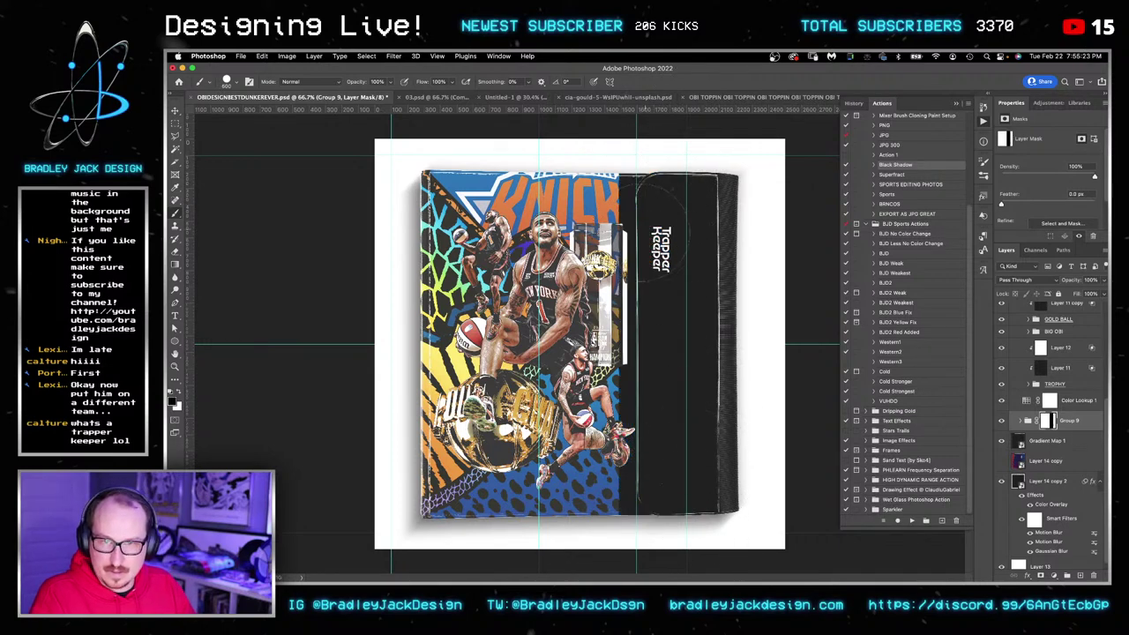
Paint white on the group's mask with a smaller brush to restore the artwork beside the flap's upper corner.
scroll(626, 199, up, 5)
key([)
key([)
key([)
key([)
key([)
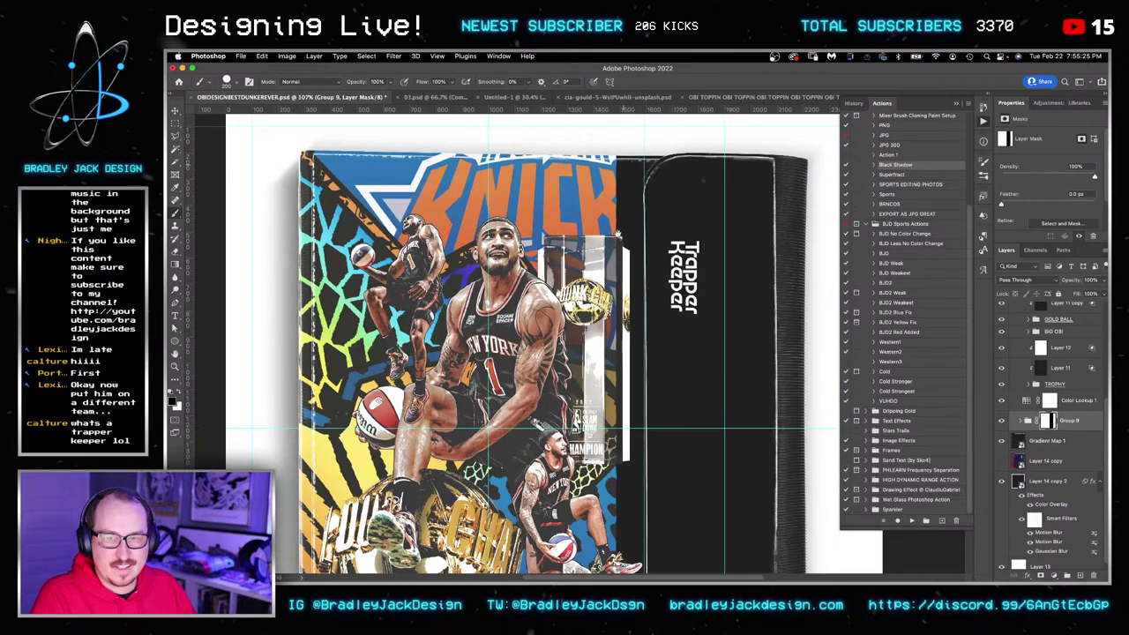
scroll(630, 185, up, 3)
scroll(631, 183, up, 3)
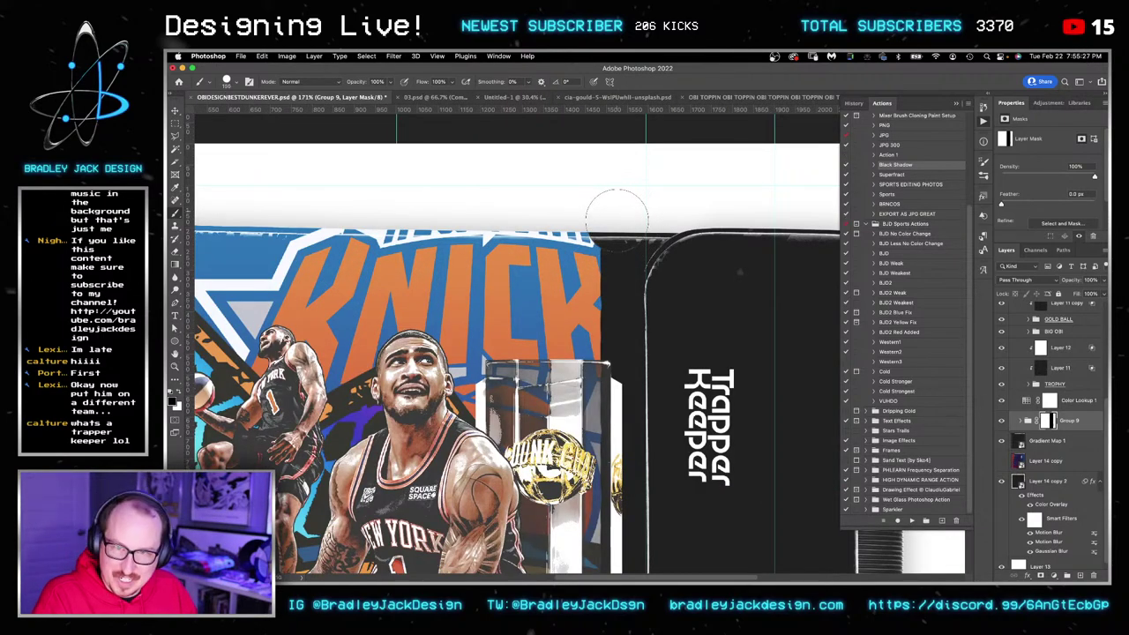
scroll(655, 202, up, 2)
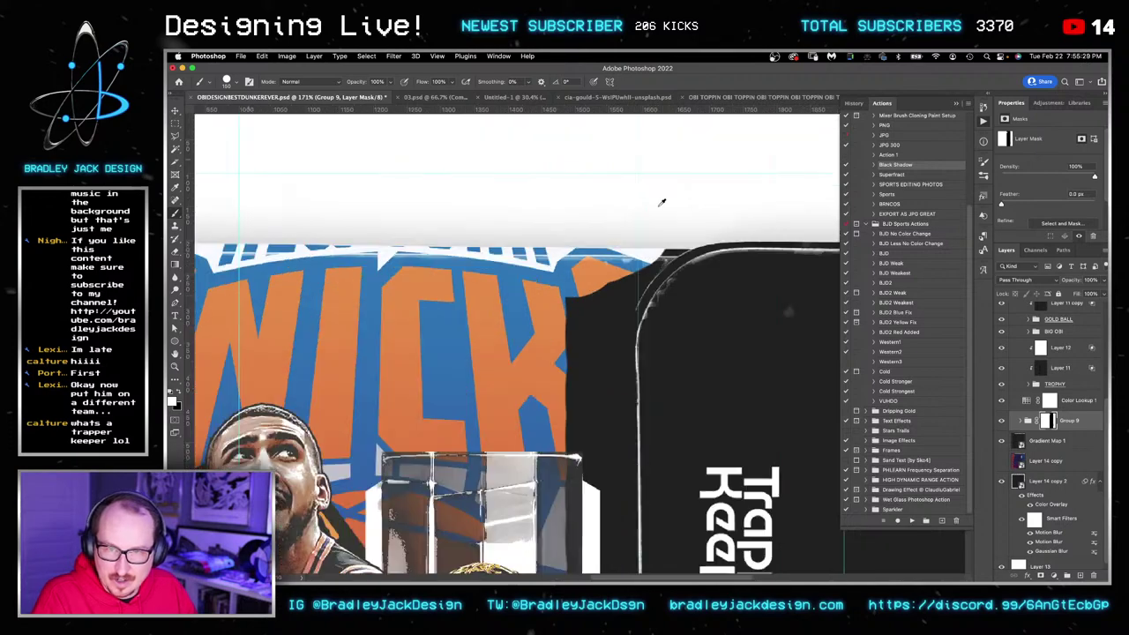
click(658, 209)
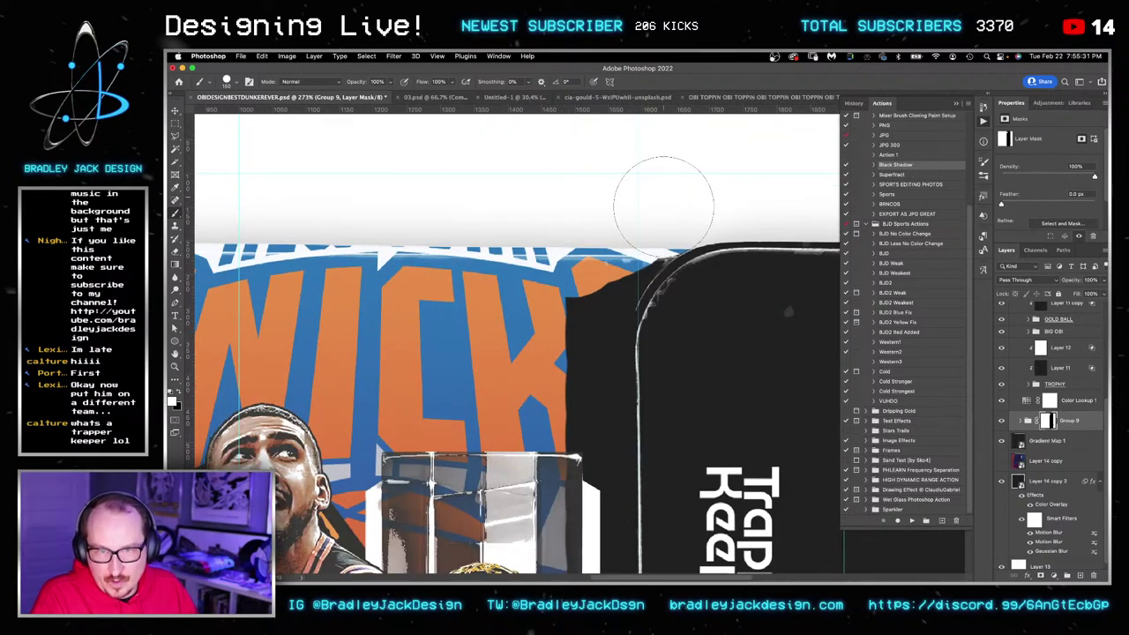
Switch to Safari and examine Trapper Keeper reference images, including the Lisa Frank Cheerleader Bears and Mead Animal Binder covers.
key(super+Tab)
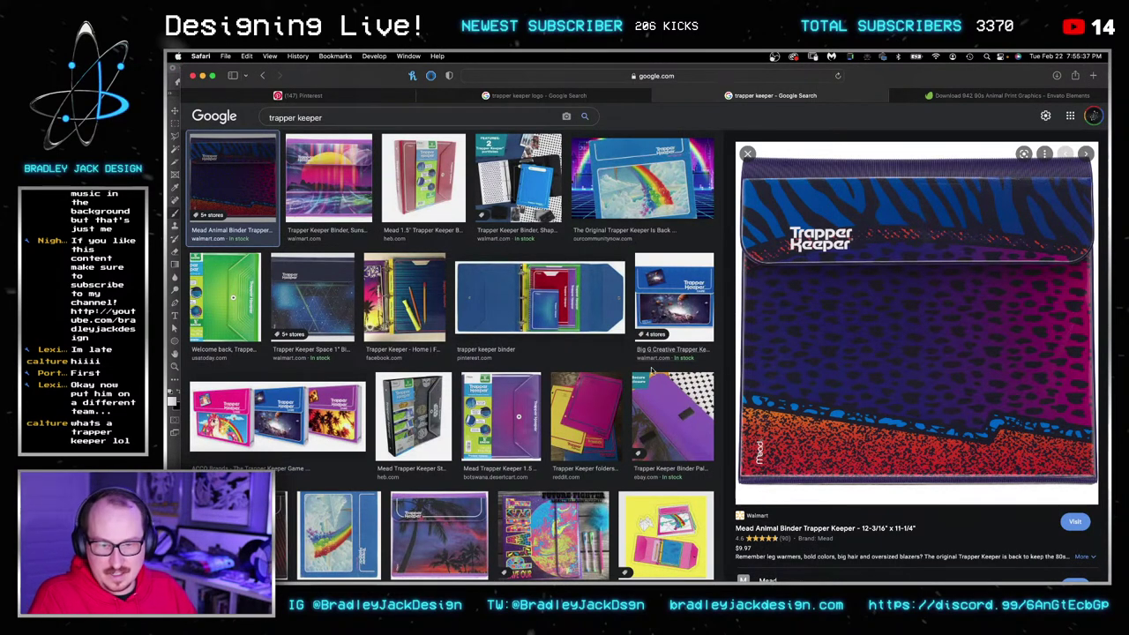
scroll(500, 350, down, 5)
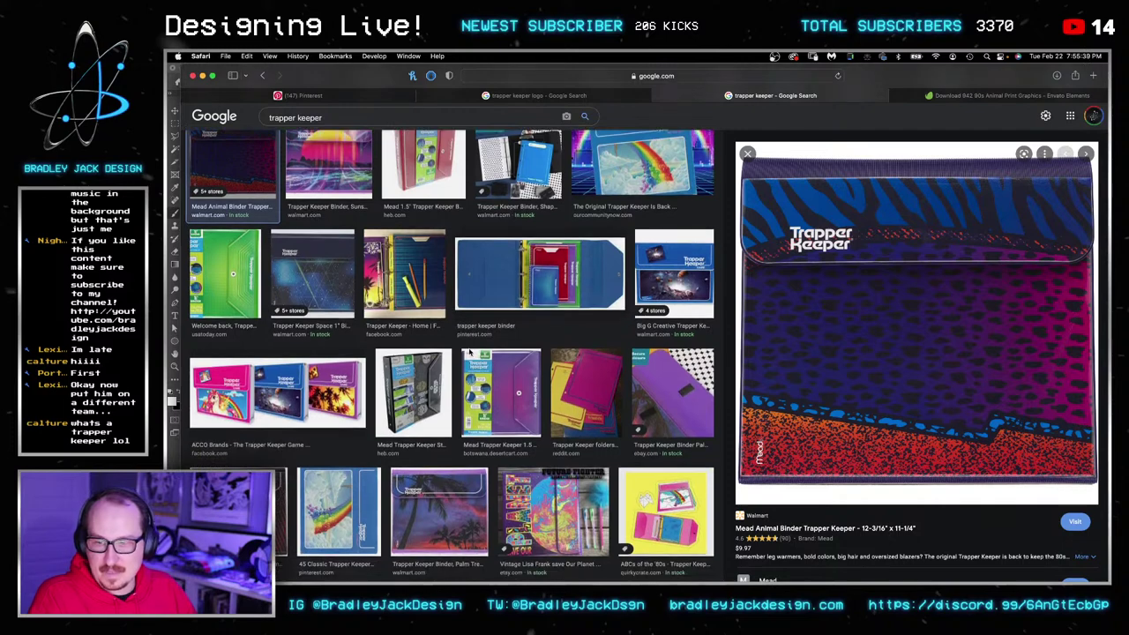
scroll(467, 351, down, 1)
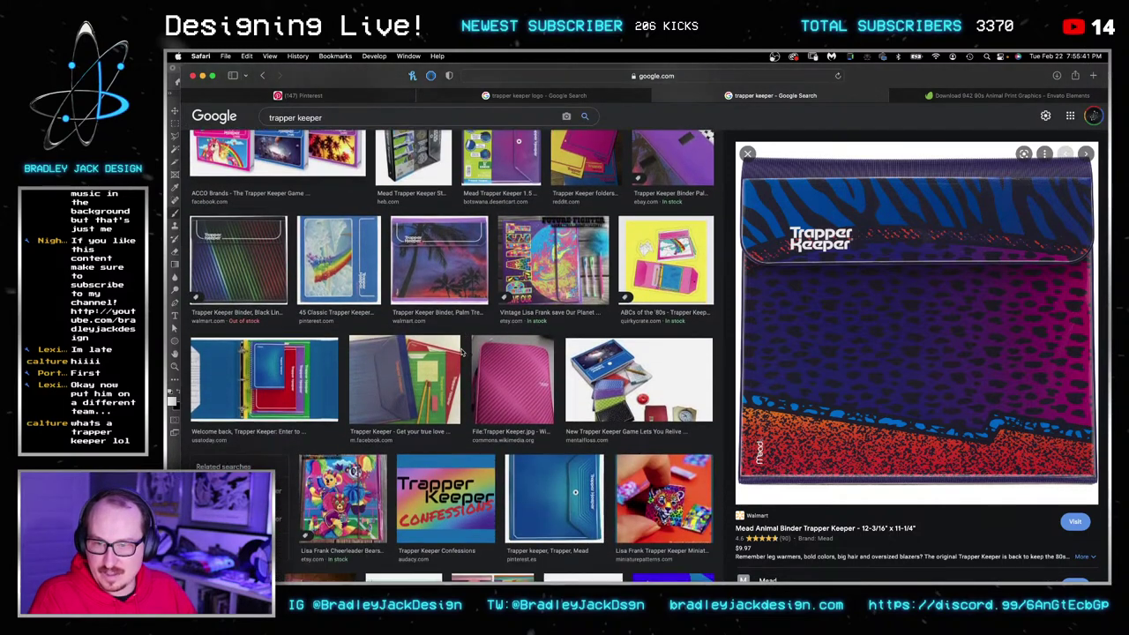
click(257, 377)
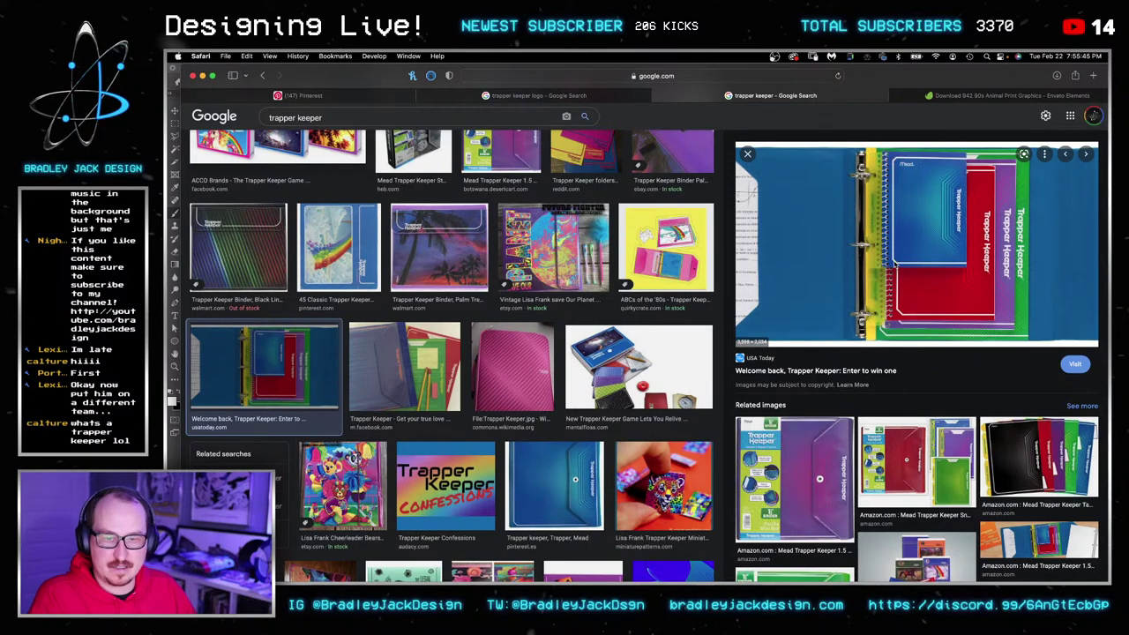
scroll(642, 365, down, 3)
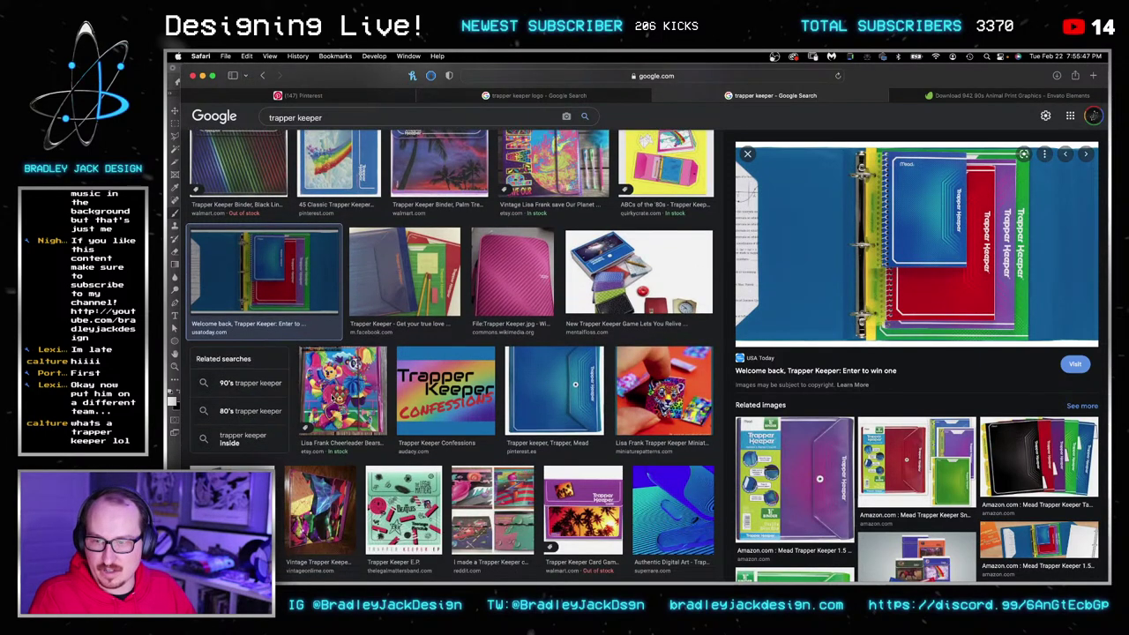
click(342, 392)
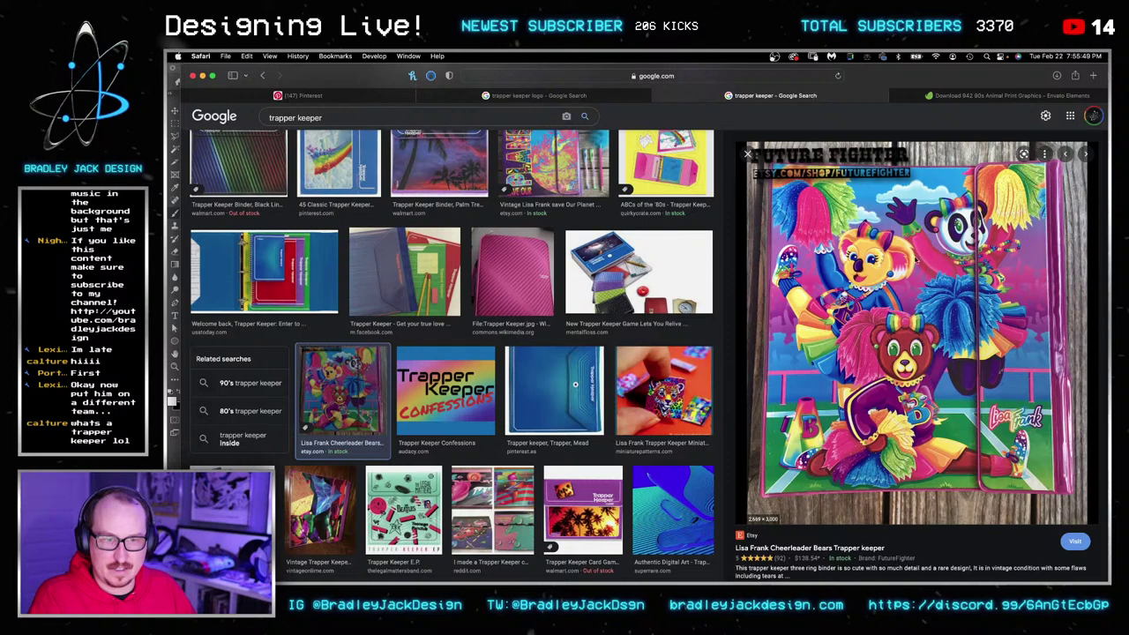
scroll(404, 341, down, 7)
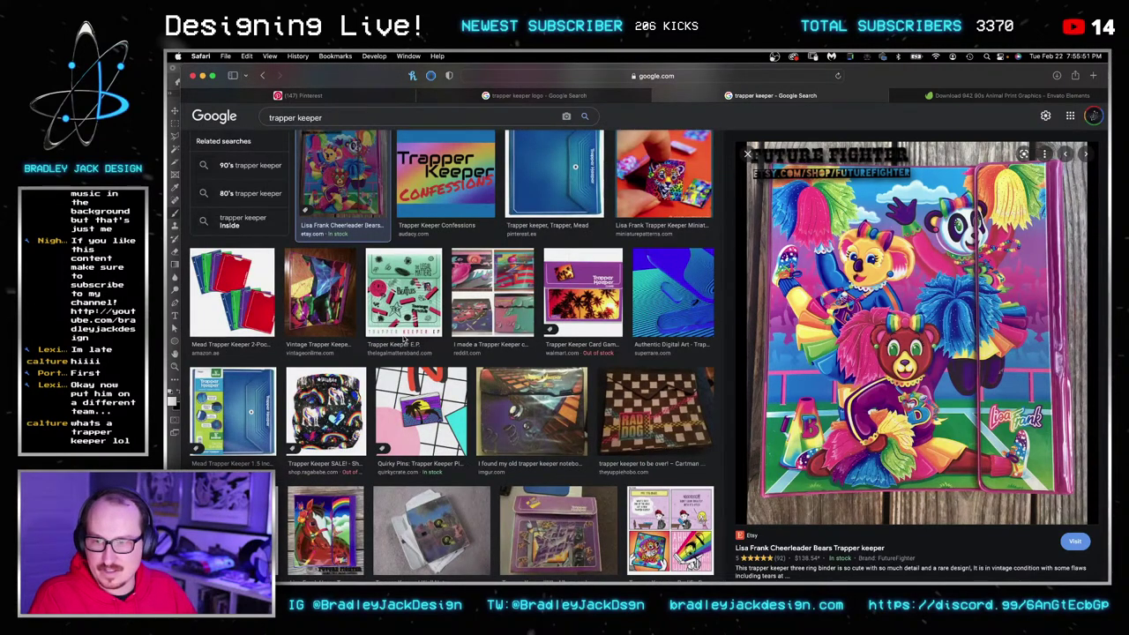
scroll(631, 302, up, 8)
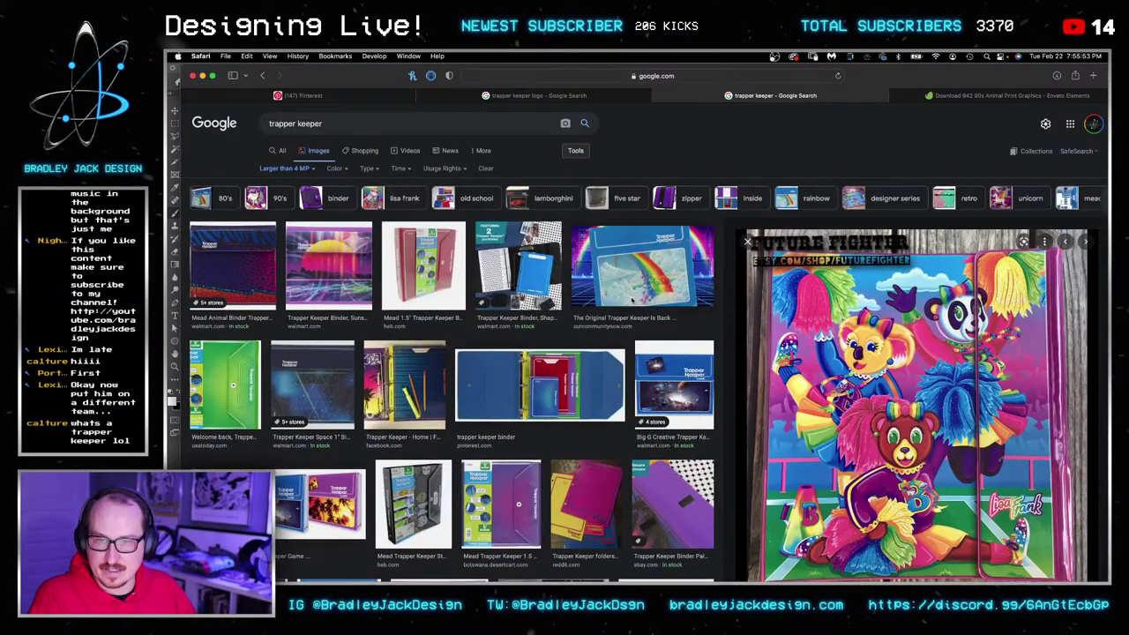
click(234, 256)
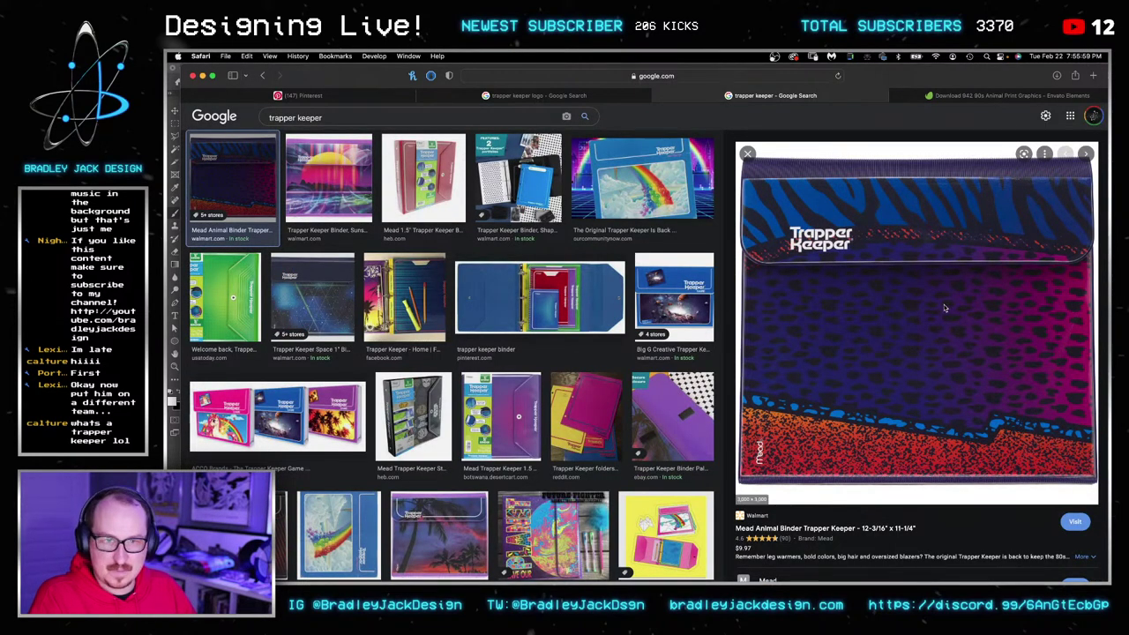
Switch back to Photoshop and restore the Knicks artwork on the mask around the flap's rounded upper corner.
key(super+Tab)
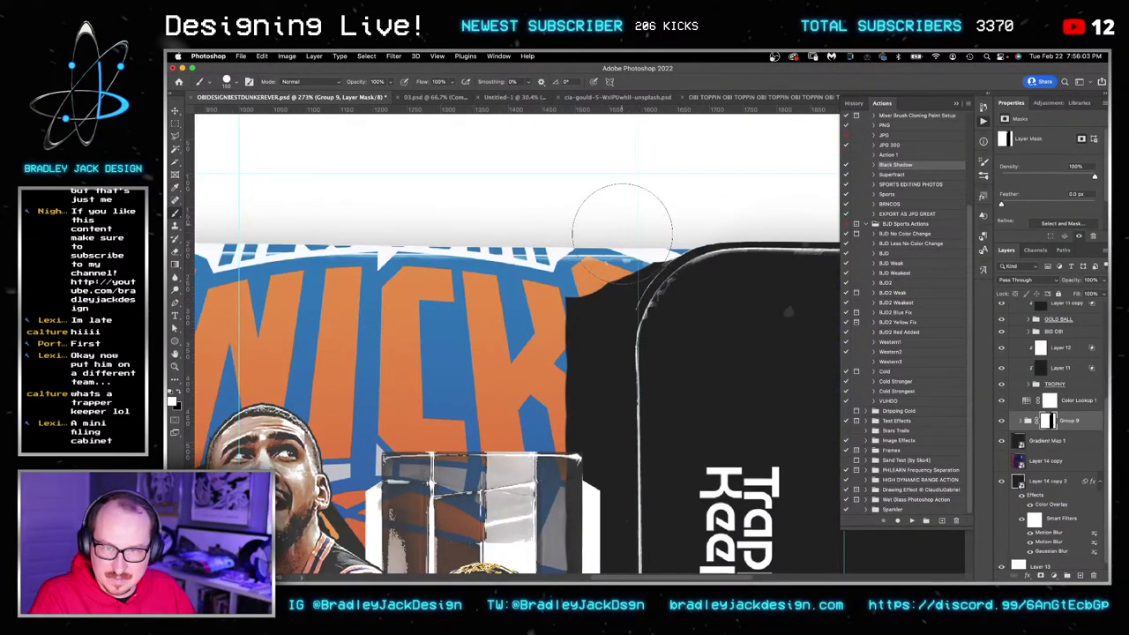
drag(621, 234, 625, 235)
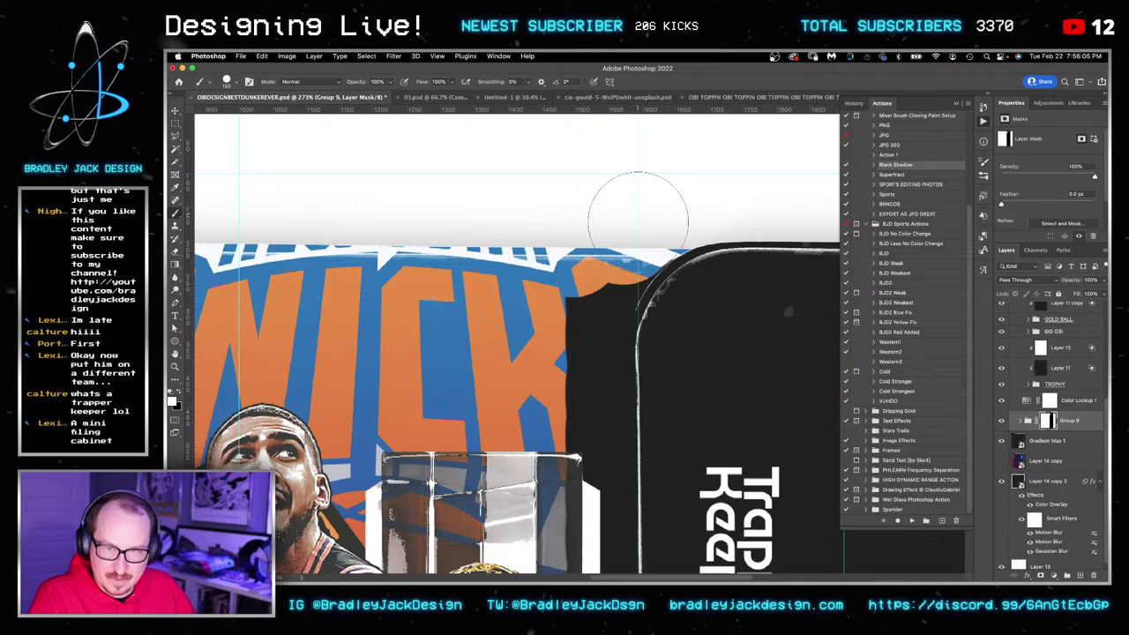
mouse_move(540, 344)
mouse_down()
mouse_move(564, 291)
mouse_move(543, 256)
mouse_move(573, 260)
mouse_move(575, 273)
mouse_move(584, 263)
mouse_up()
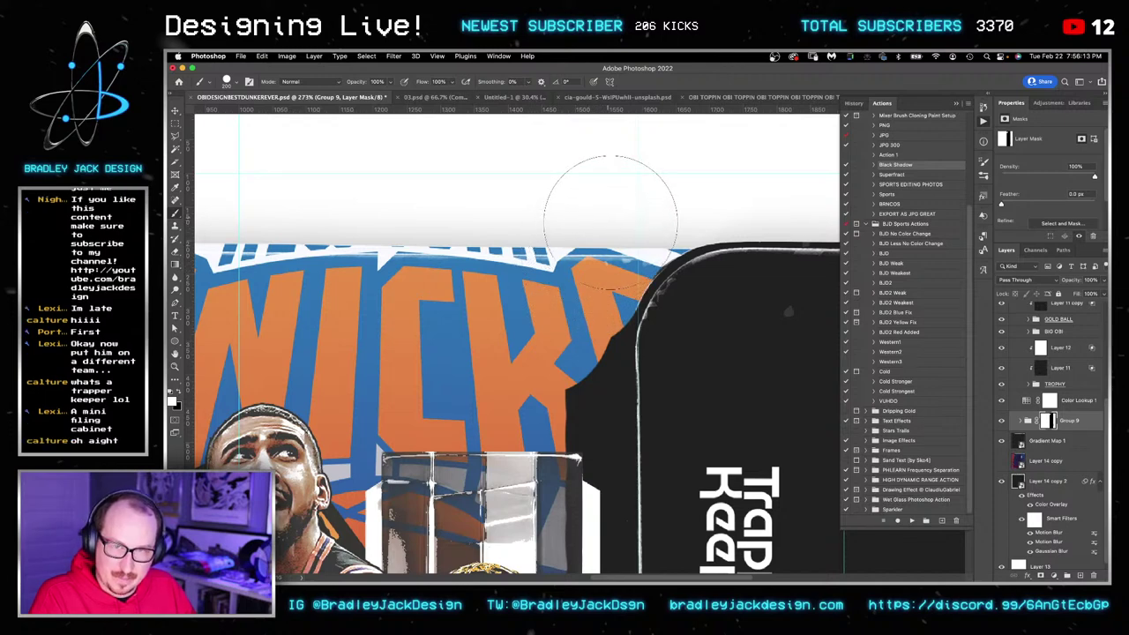
drag(677, 319, 625, 255)
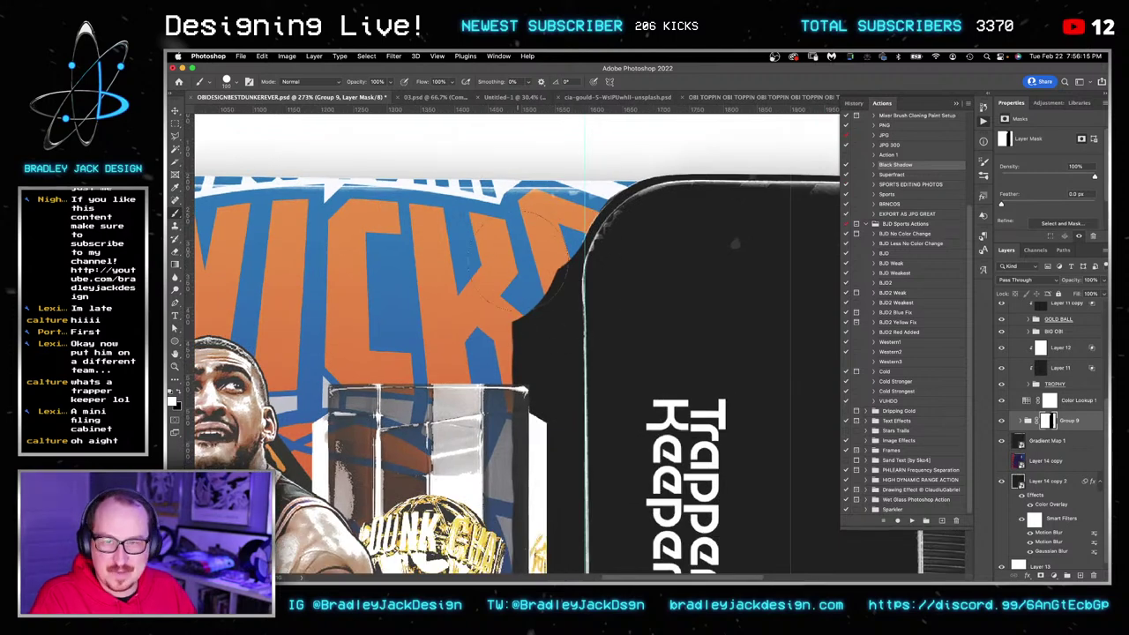
mouse_move(555, 270)
mouse_down()
mouse_move(563, 264)
mouse_move(533, 492)
mouse_up()
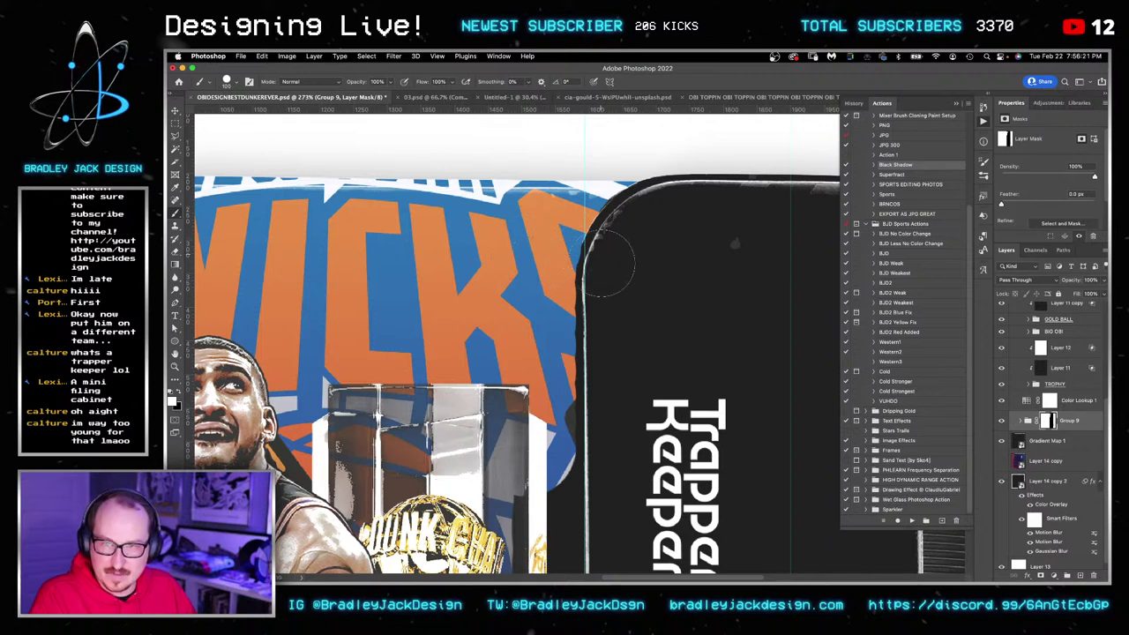
Paint white on Group 9's mask to restore the background artwork along the flap's straight edge, down past the trophy.
key(x)
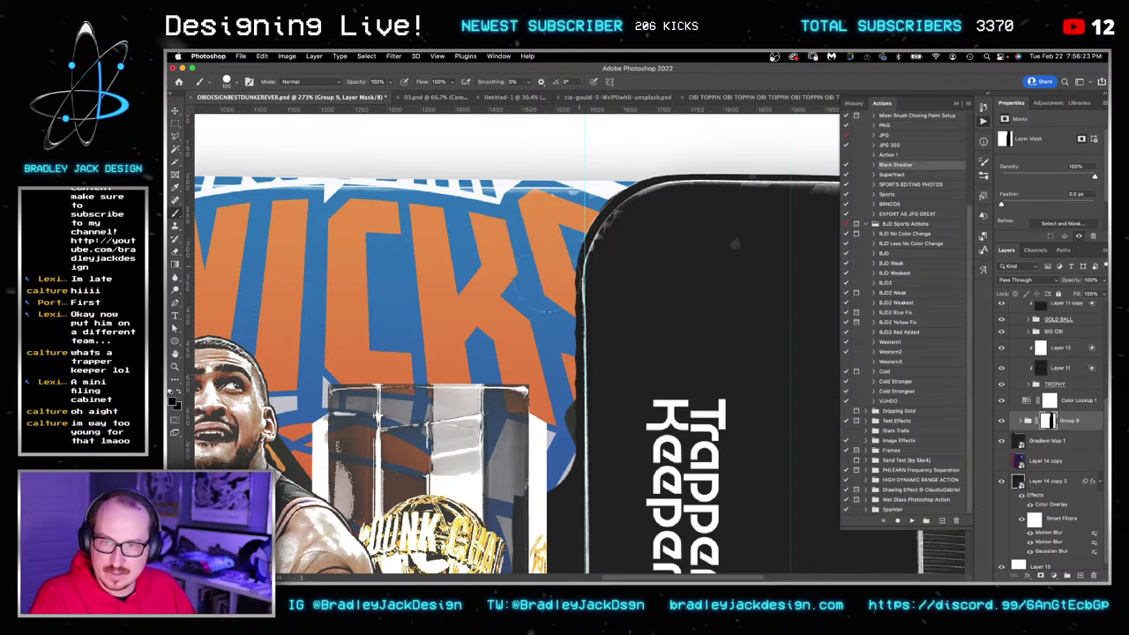
key(x)
mouse_move(560, 463)
mouse_down()
mouse_move(561, 546)
mouse_move(538, 543)
mouse_move(556, 564)
mouse_up()
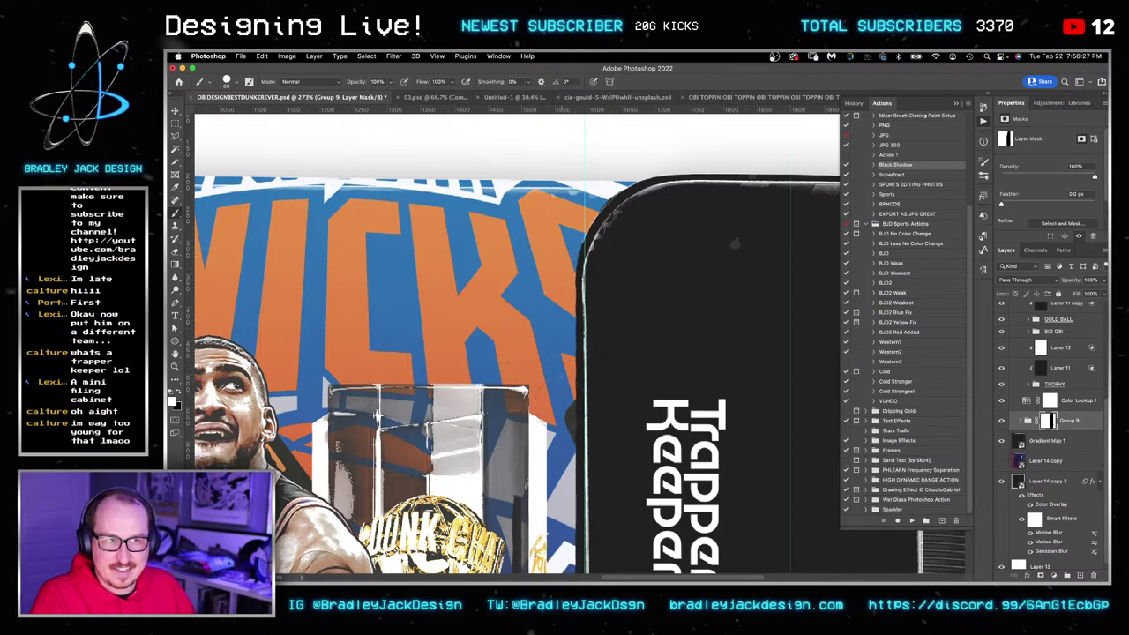
scroll(564, 408, down, 5)
mouse_move(594, 483)
mouse_down()
mouse_move(552, 324)
mouse_move(516, 355)
mouse_move(521, 534)
mouse_up()
scroll(520, 553, down, 1)
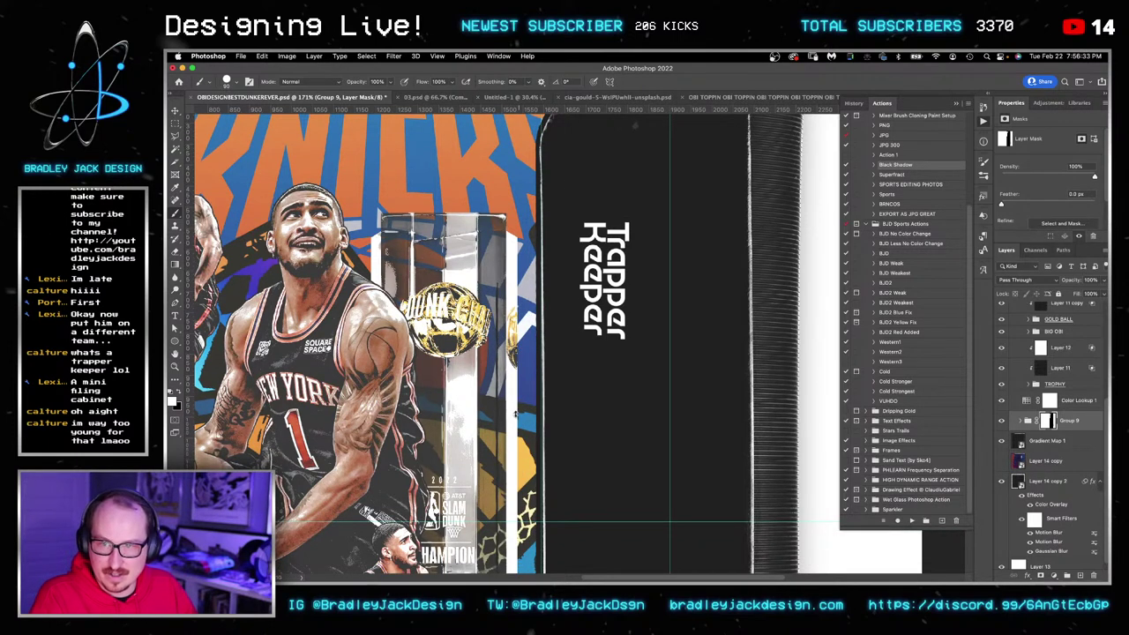
drag(511, 295, 509, 454)
scroll(523, 239, down, 5)
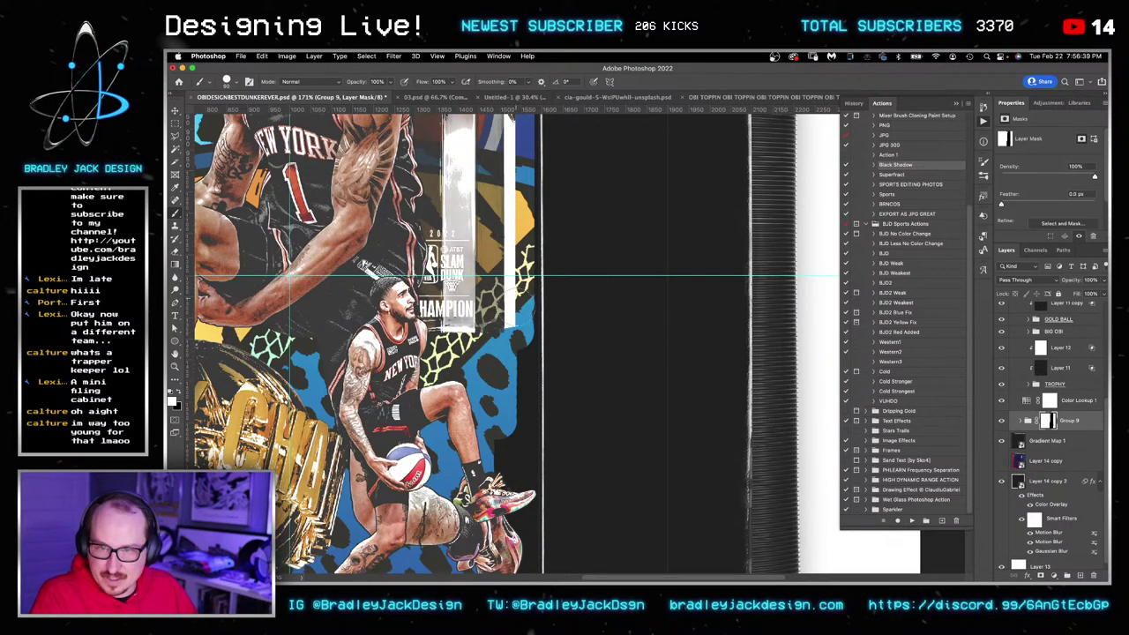
Restore the spotted artwork at the flap's lower corner with an enlarged brush, and mask out the overlap inside the rounded corner in black.
scroll(544, 458, down, 5)
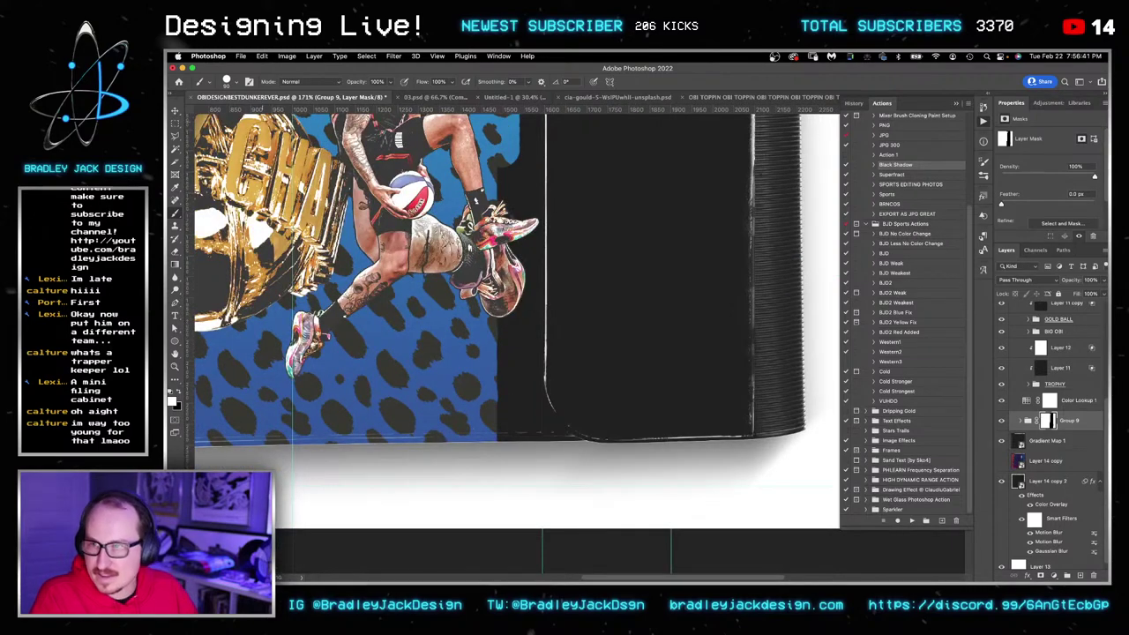
key(bracketright)
key(bracketright)
key(bracketright)
click(564, 425)
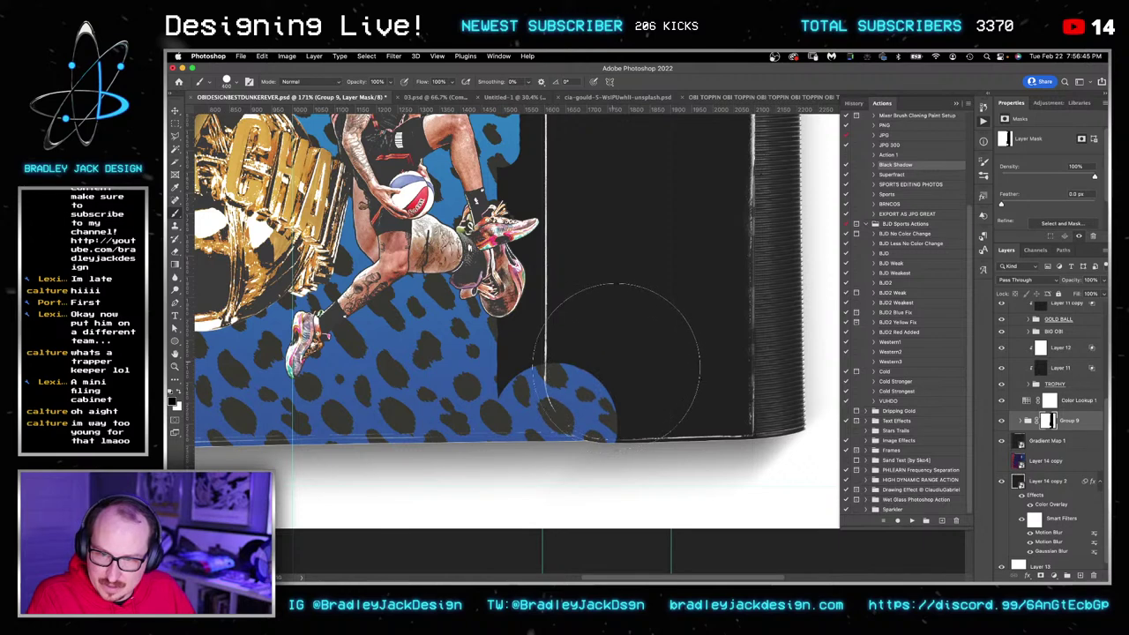
click(607, 375)
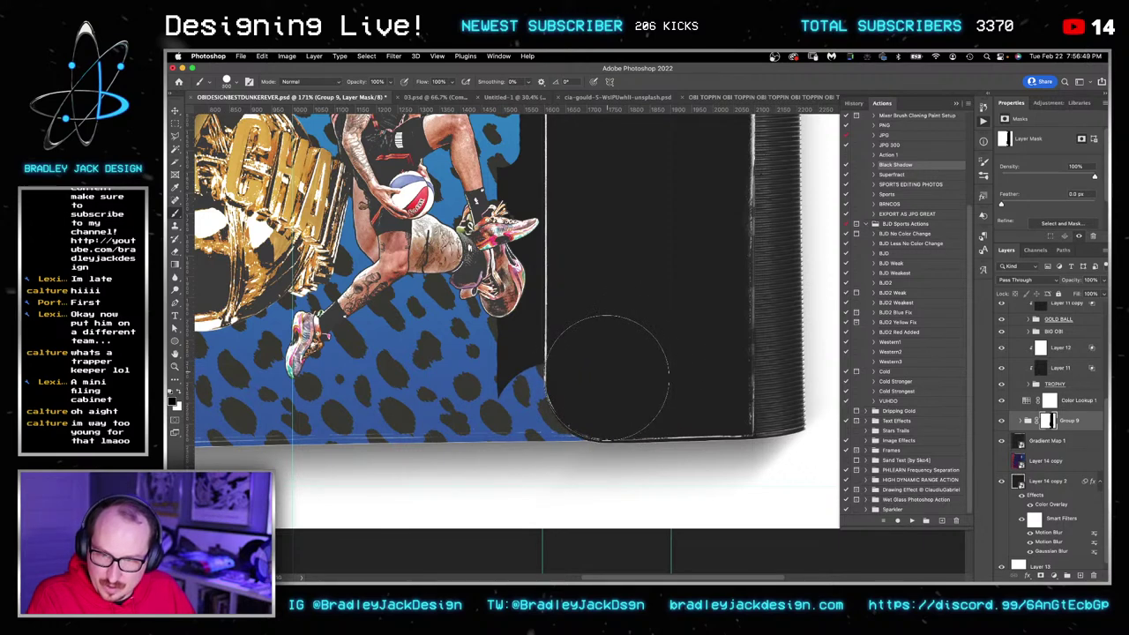
Lasso the missing strip along the flap's straight edge and fill it on Group 9's mask to restore the artwork there.
click(175, 135)
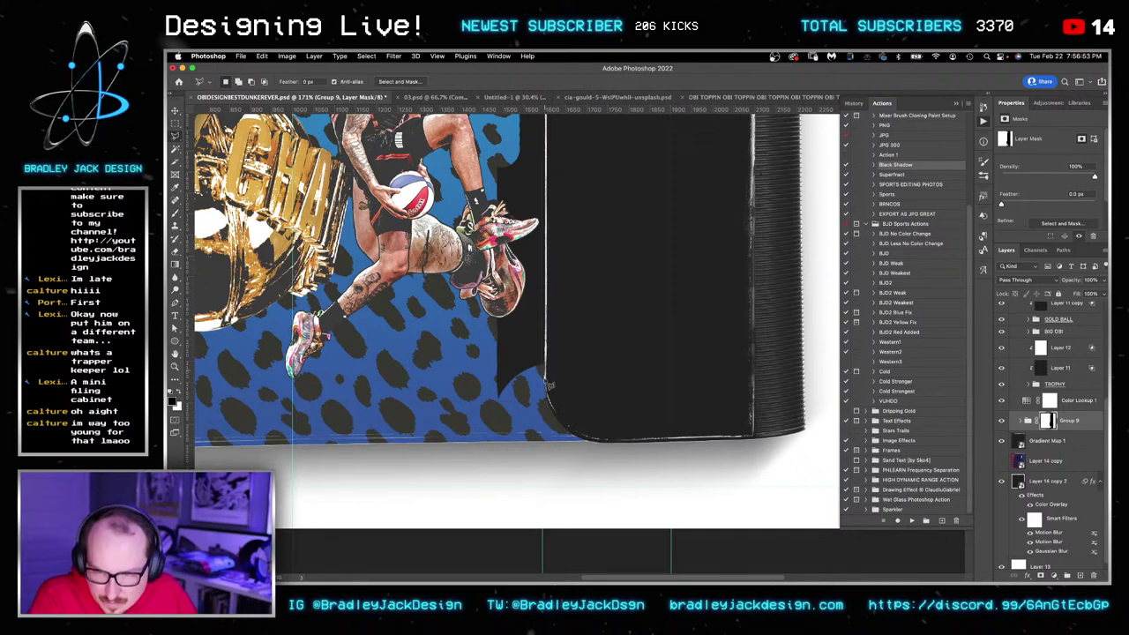
scroll(556, 157, up, 2)
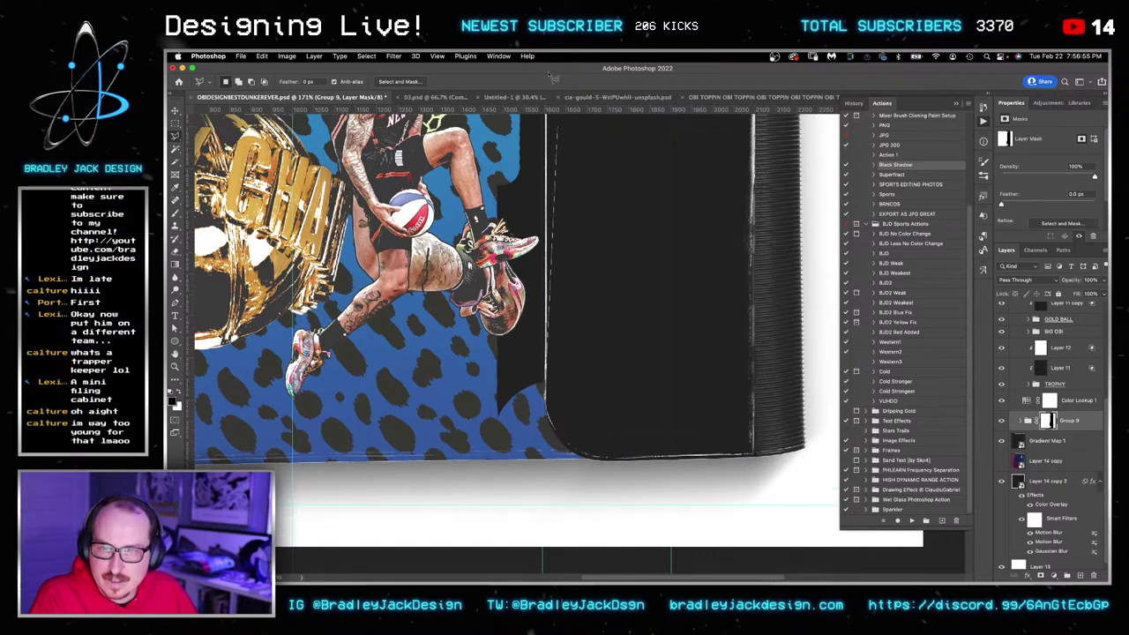
scroll(554, 160, up, 5)
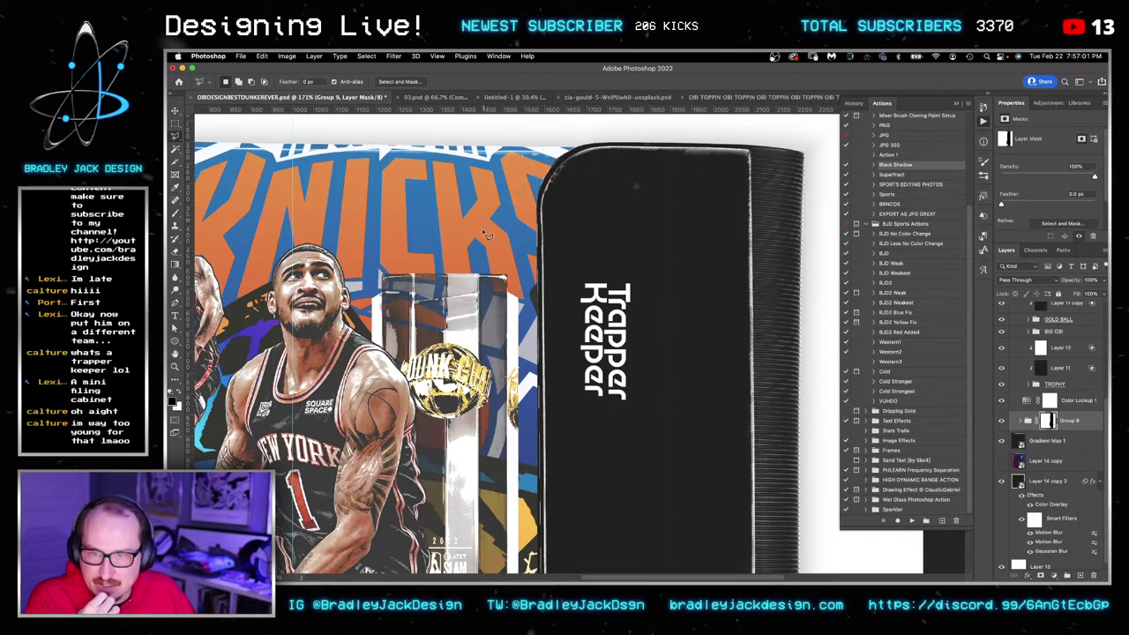
scroll(485, 234, down, 1)
scroll(483, 235, down, 10)
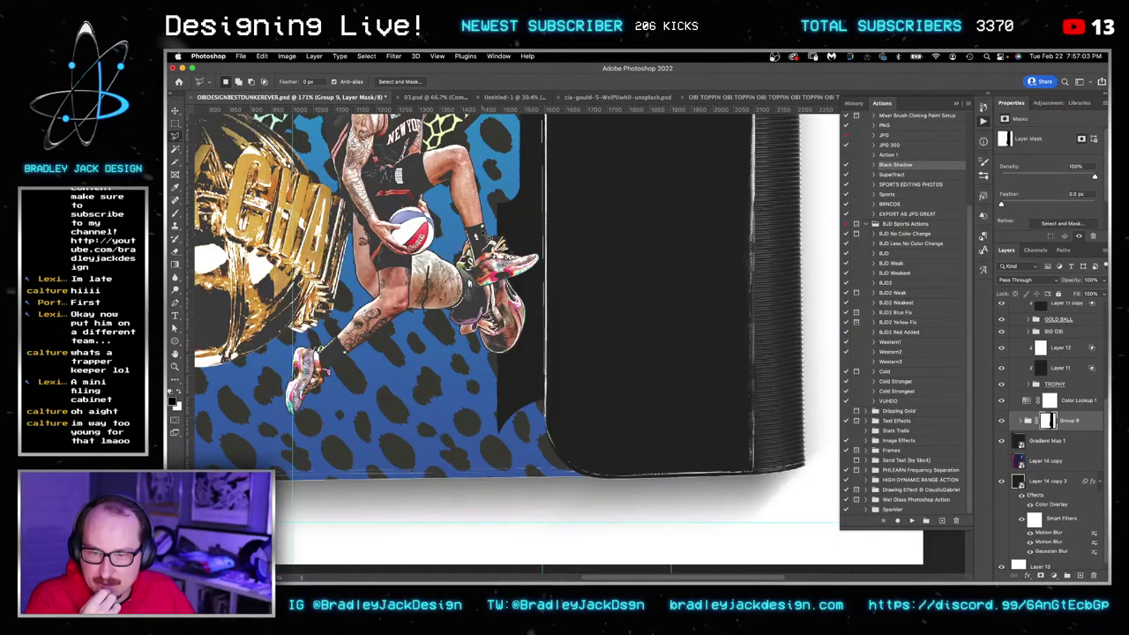
drag(472, 410, 532, 409)
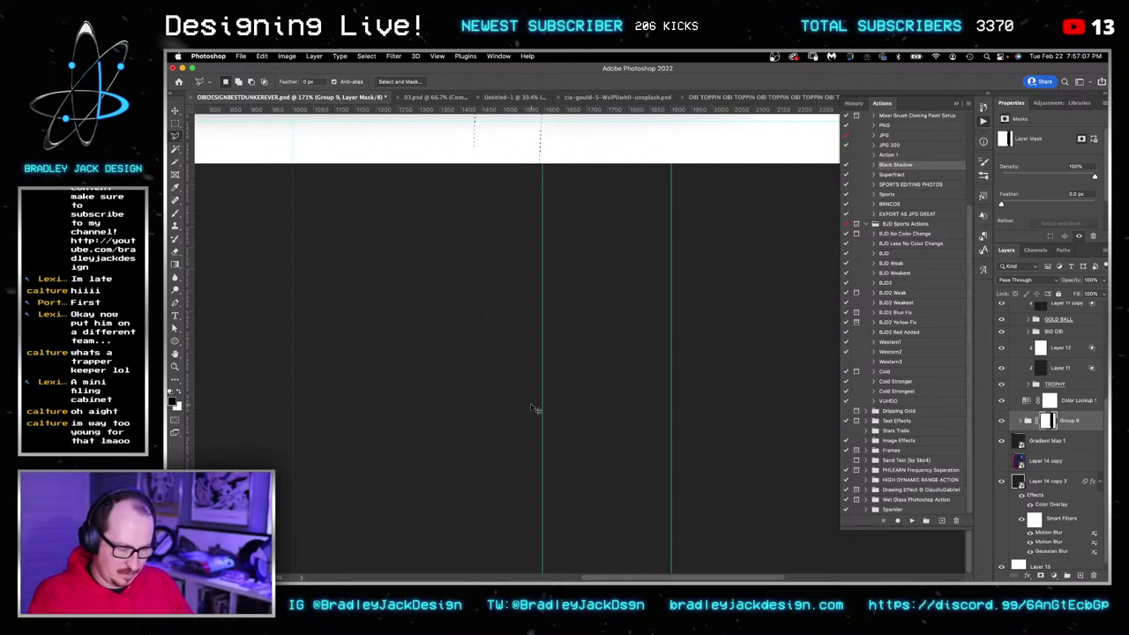
key(super+0)
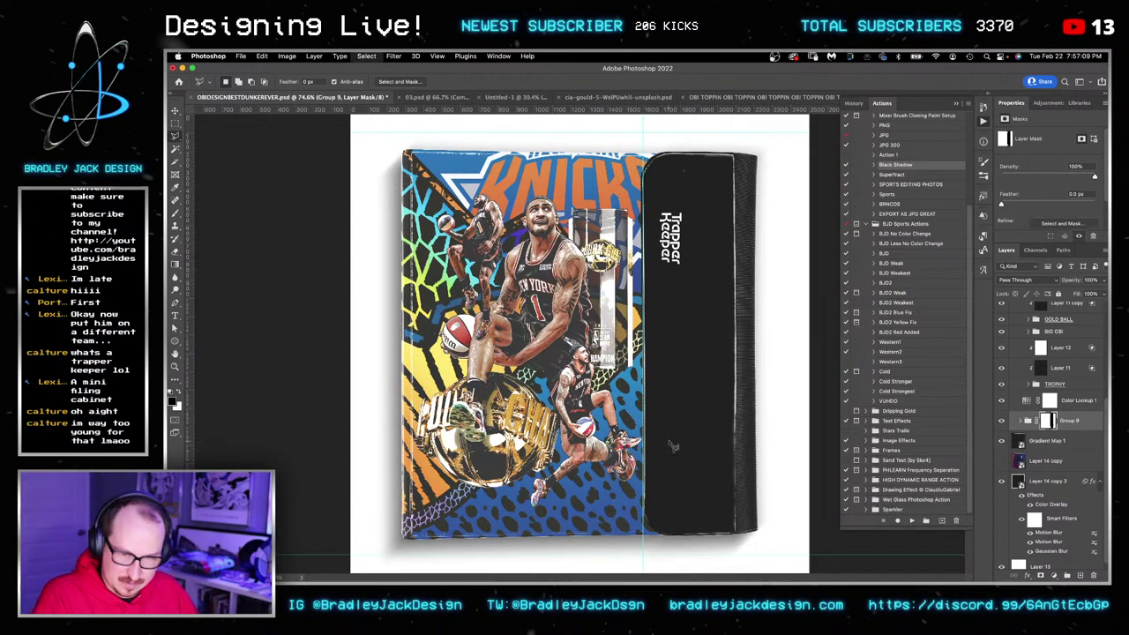
Inspect the masked artwork edge up close at the flap's lower rounded corner.
key(z)
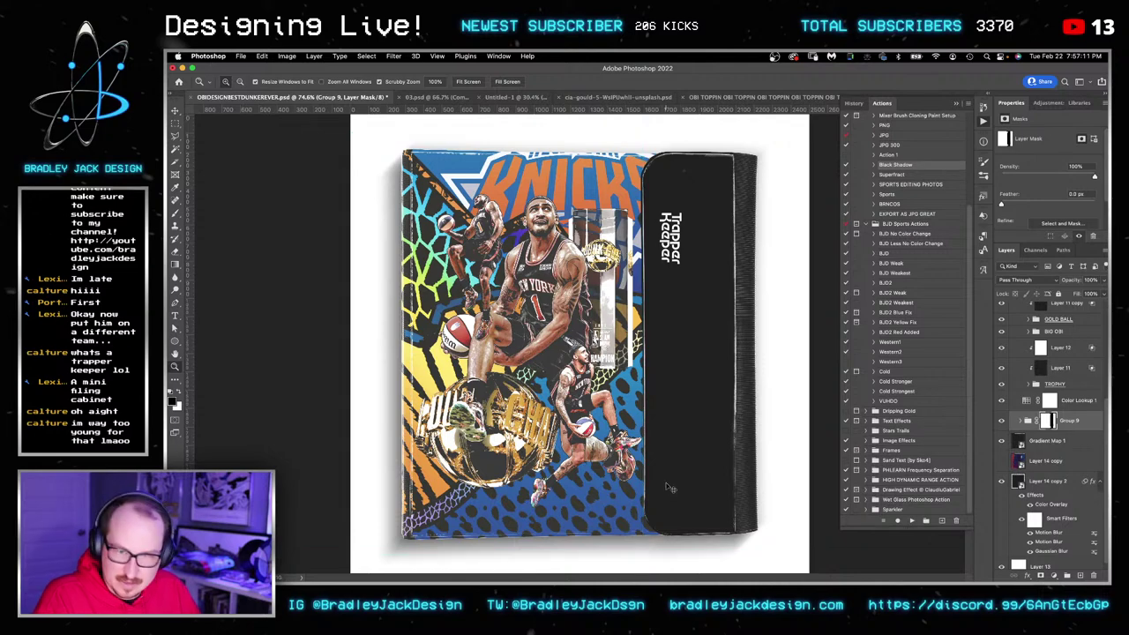
click(650, 441)
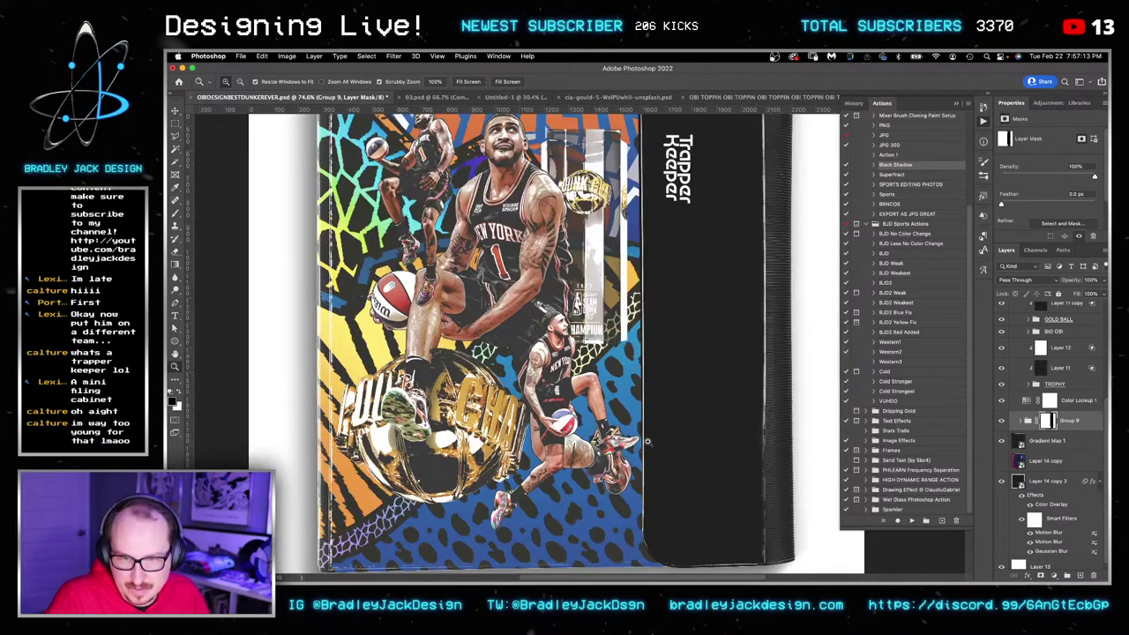
click(661, 526)
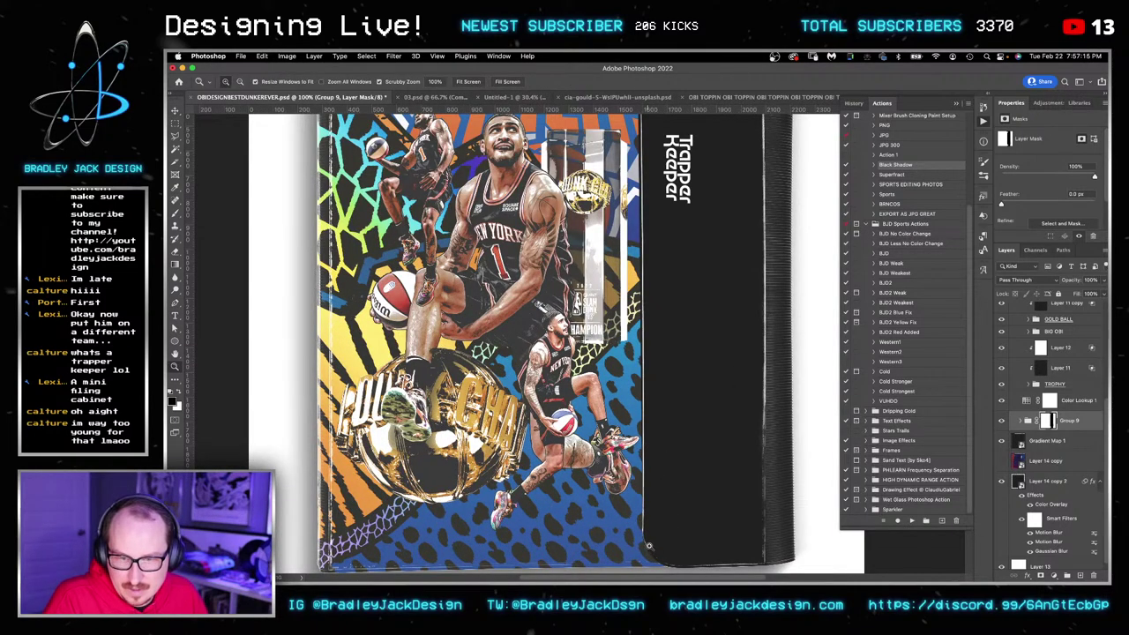
click(672, 529)
key(b)
drag(676, 519, 585, 377)
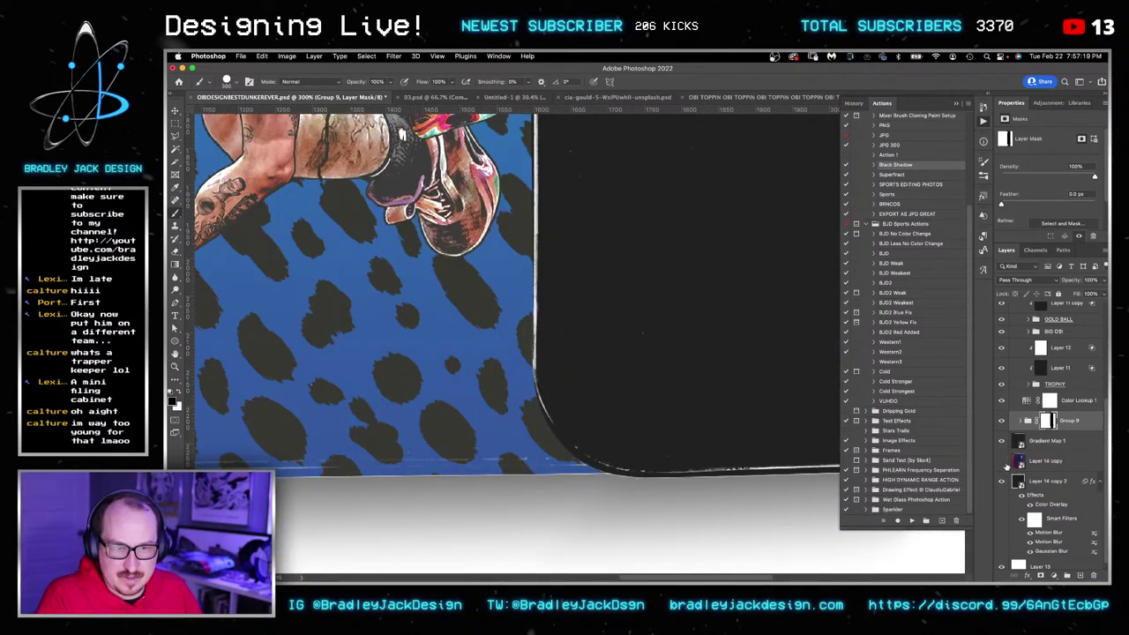
Bring Layer 14 copy to the top of the layer stack for a comparison with the original cover, and hide it.
click(1067, 459)
key(v)
key(shift+super+bracketright)
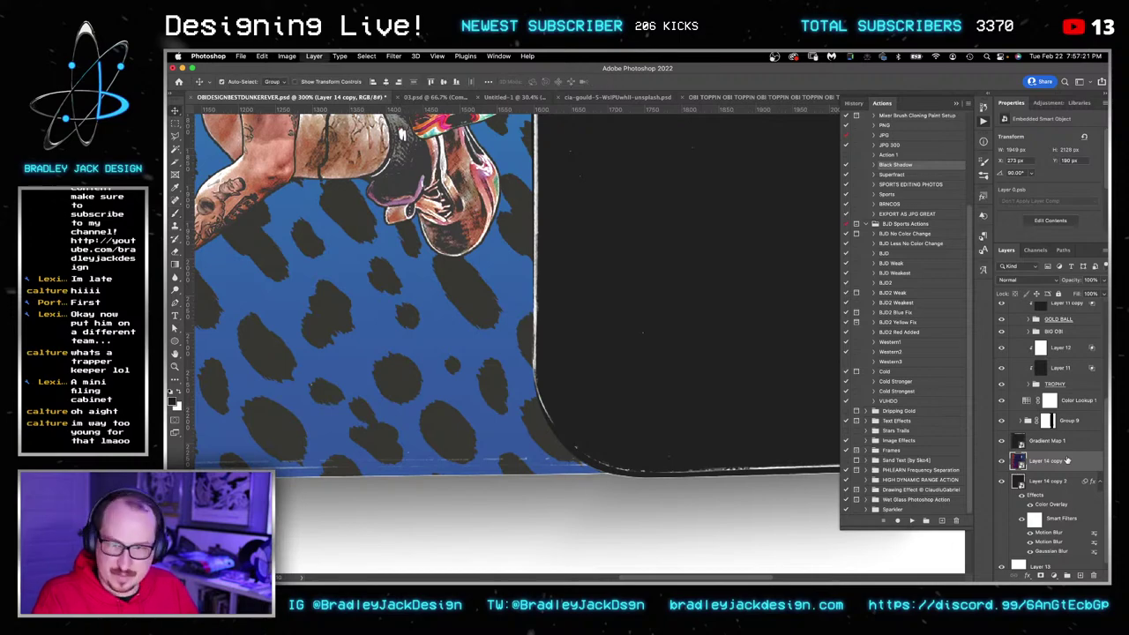
scroll(608, 285, down, 5)
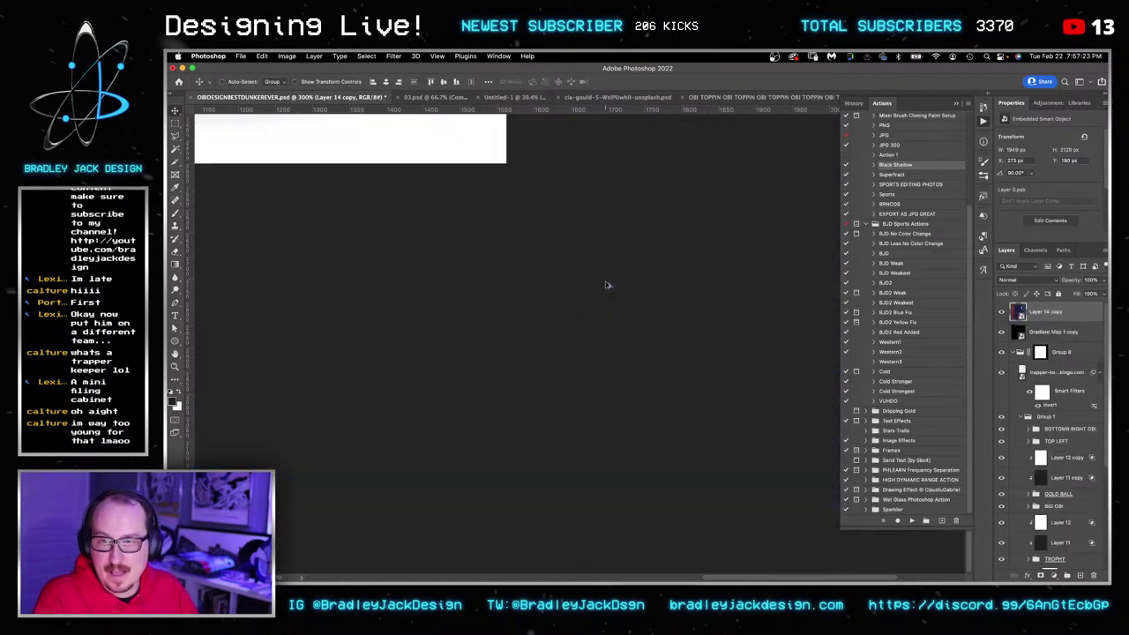
key(ctrl+0)
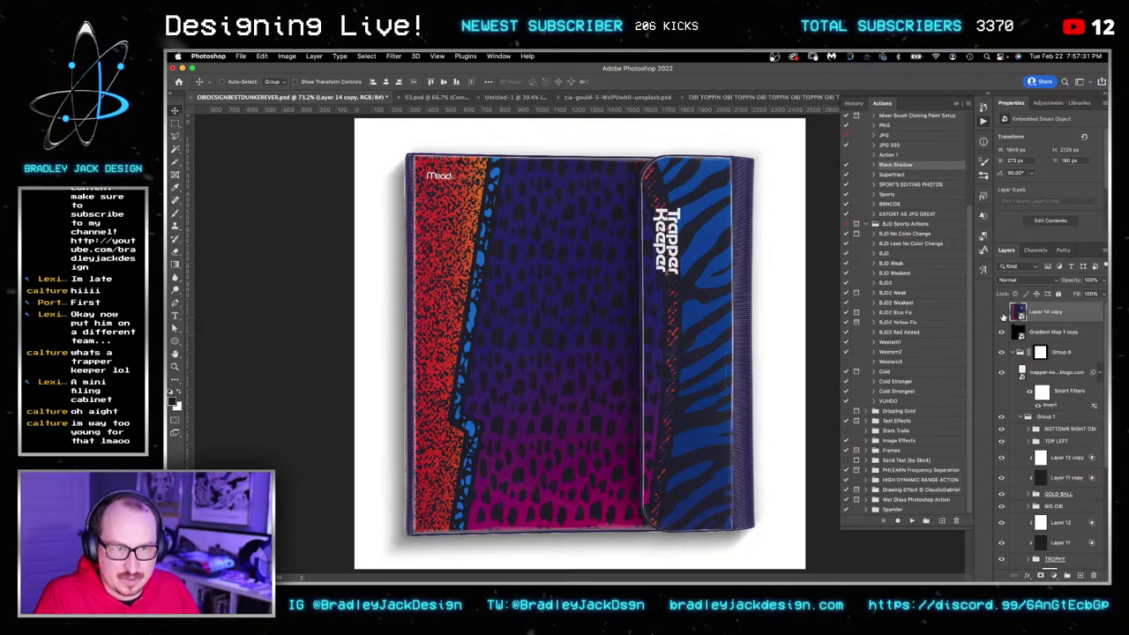
click(1002, 313)
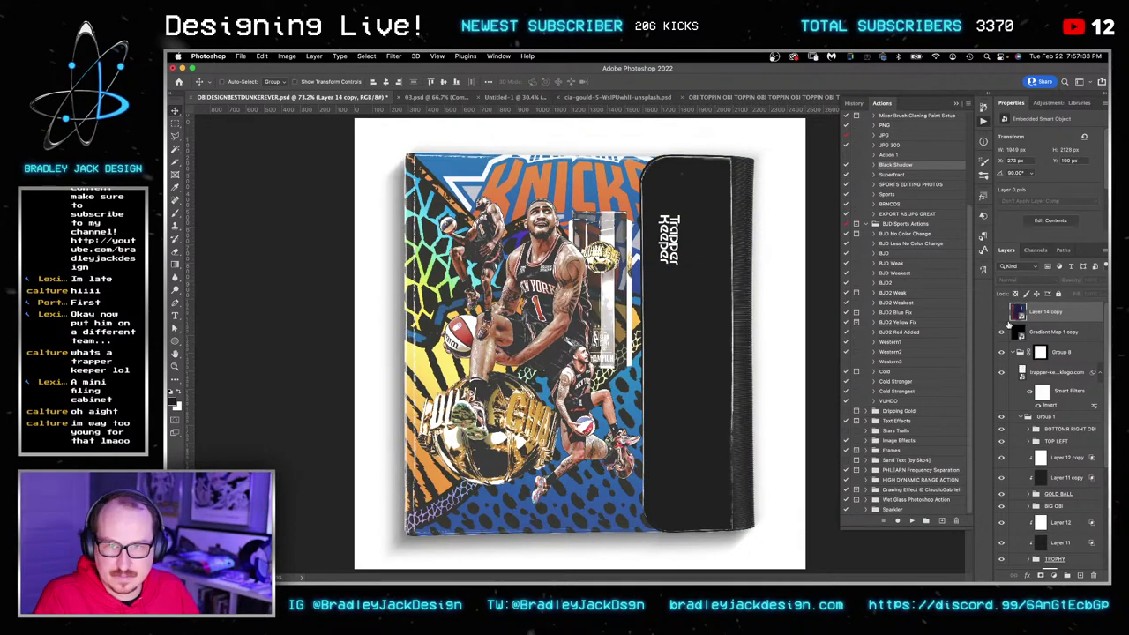
Toggle the visibility of Gradient Map 1 copy to compare its effect on the cover.
click(1051, 333)
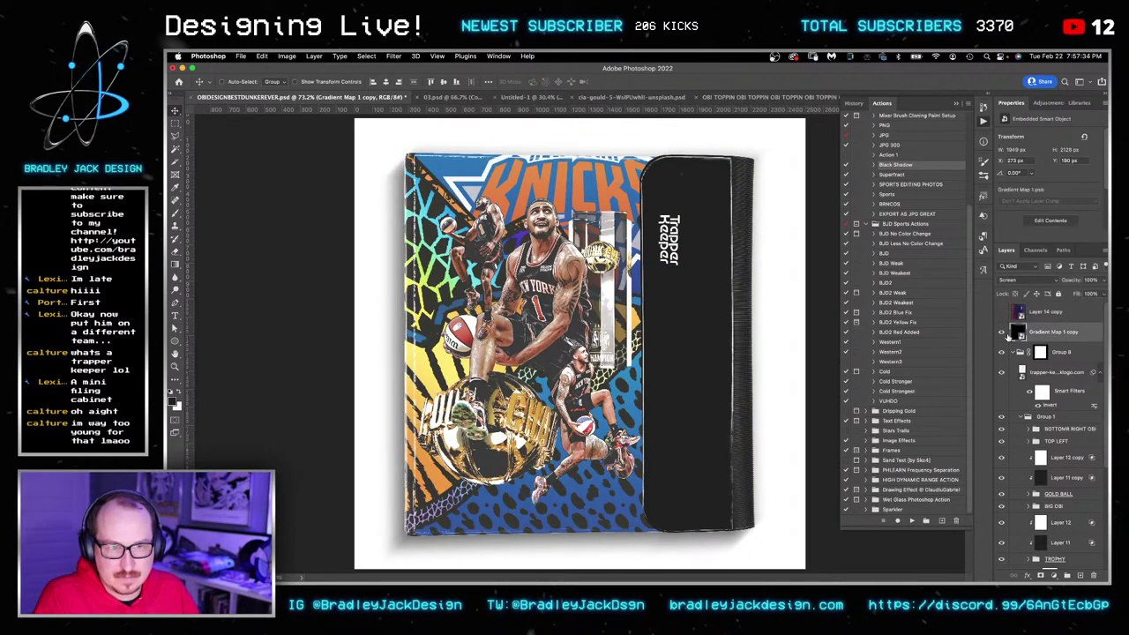
click(1001, 333)
click(1002, 333)
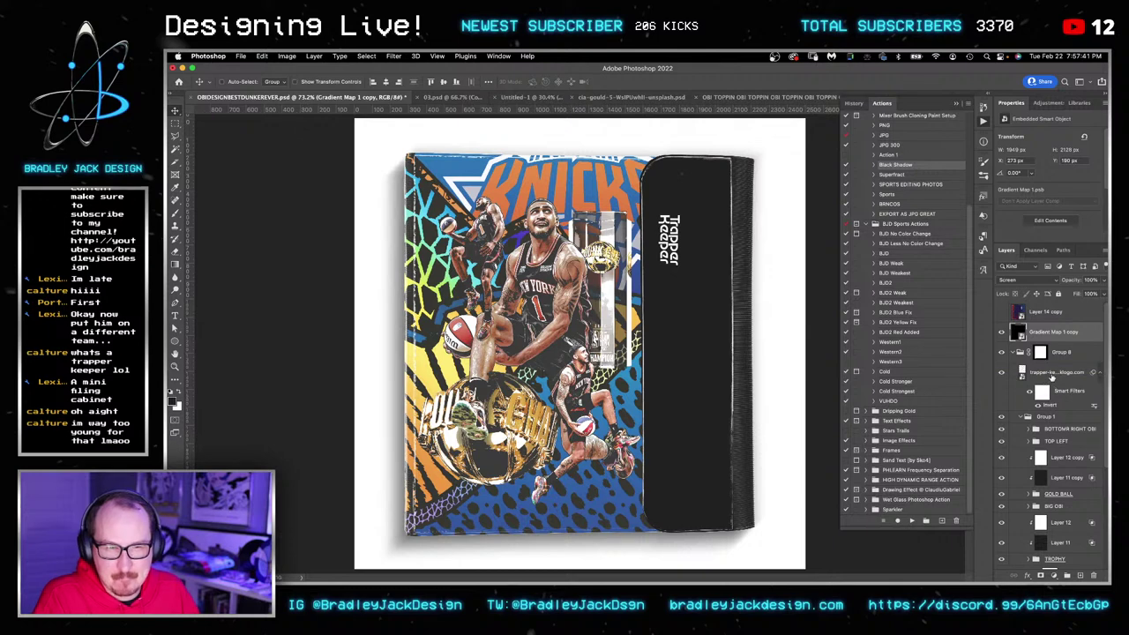
Try the Normal blend mode on Group 8 to compare how its artwork blends with the cover.
click(1014, 352)
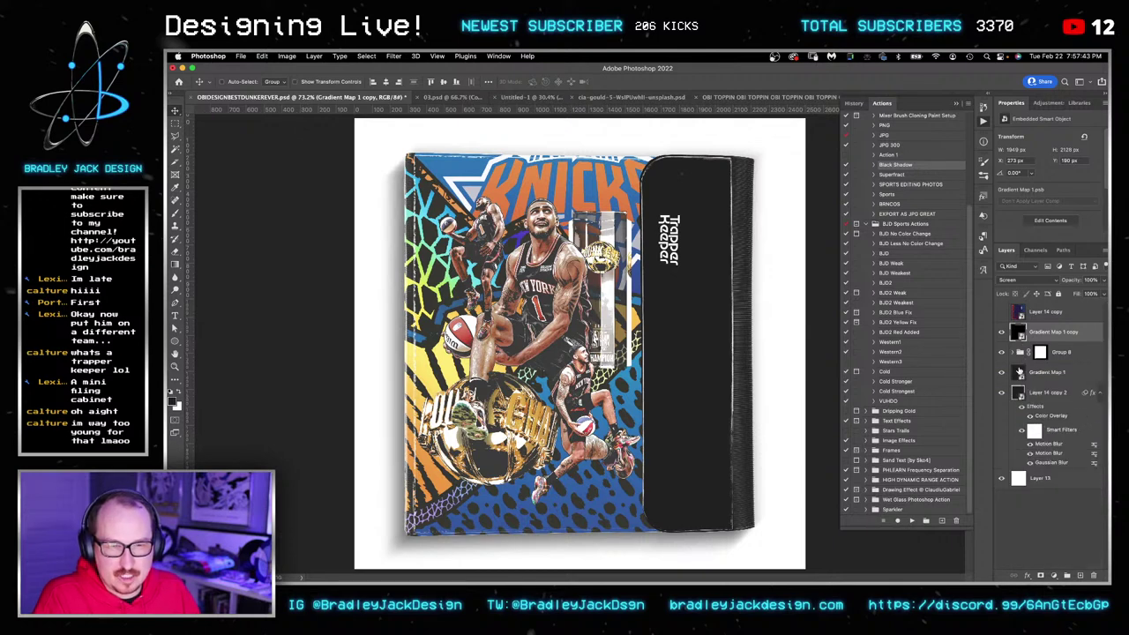
click(1068, 353)
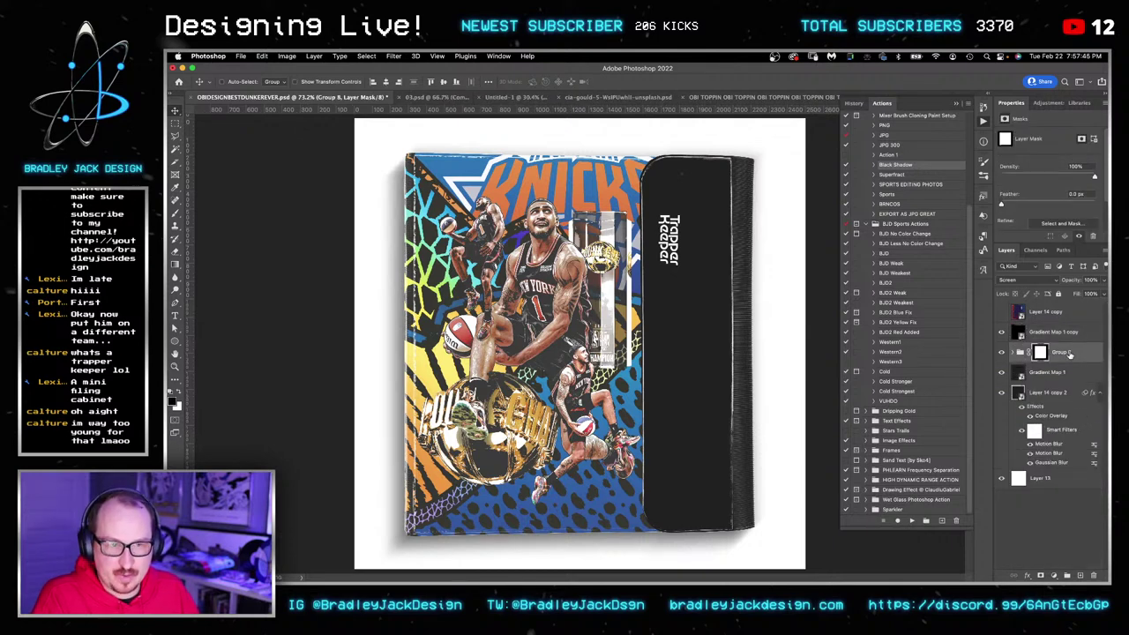
key(alt+shift+n)
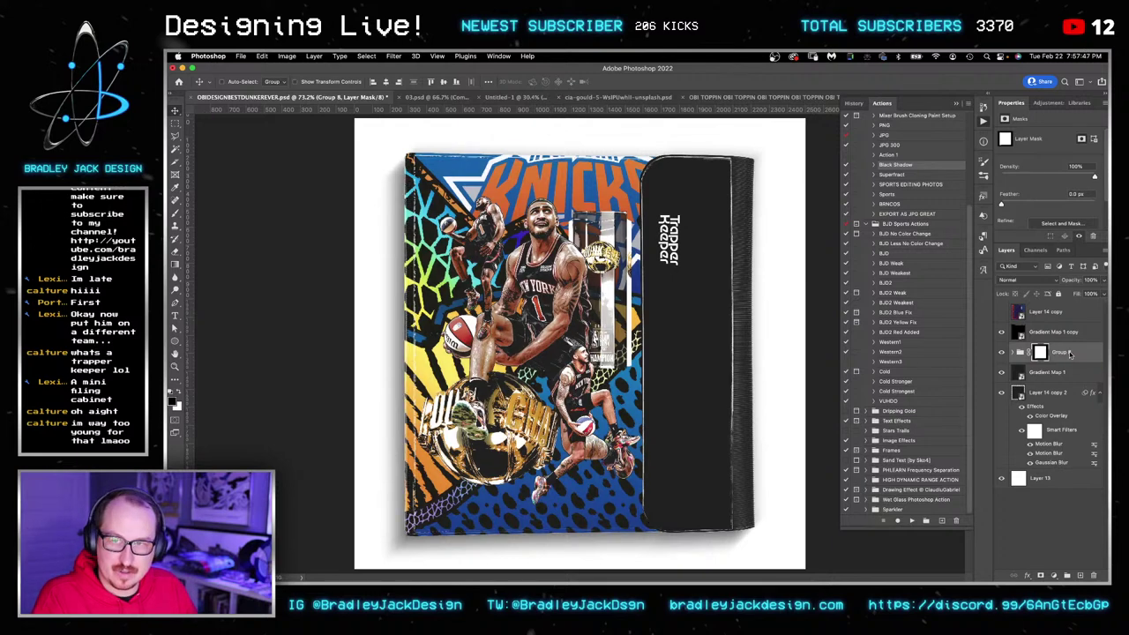
click(1020, 352)
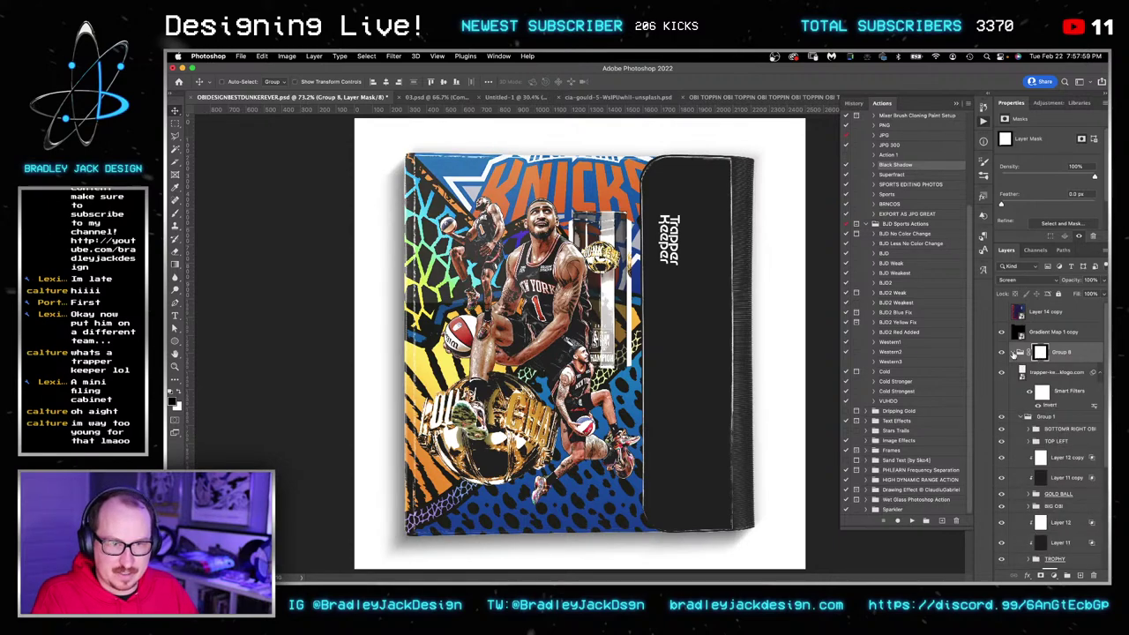
Open the Gradient Map 1 smart object and fill its Layer 2 with a darker grey, about #1e1e1e.
double_click(1020, 371)
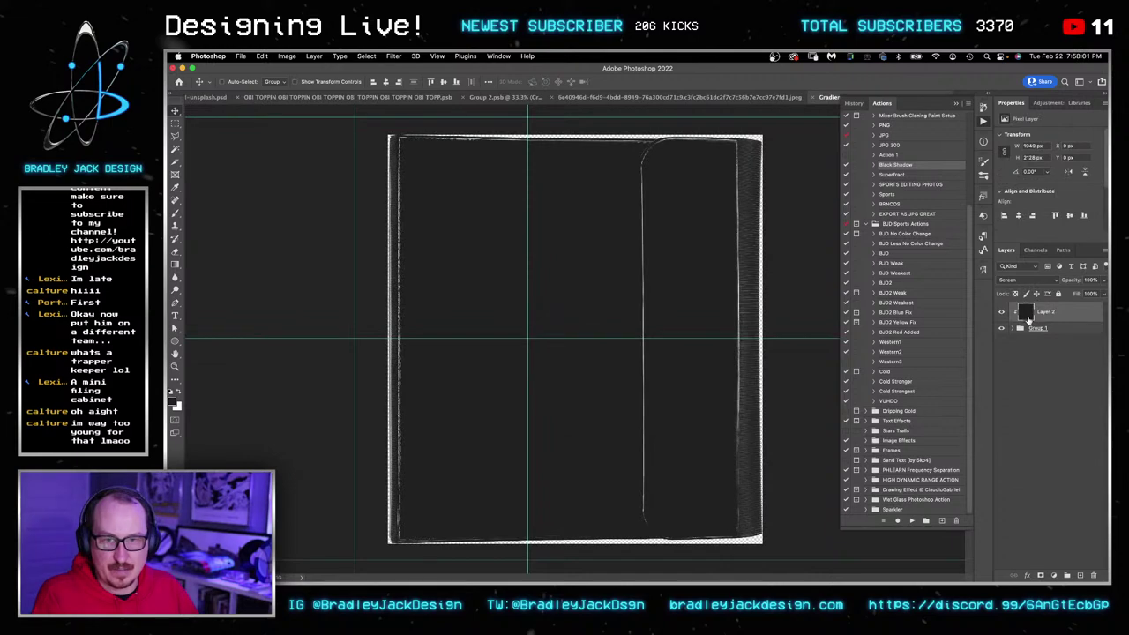
click(173, 402)
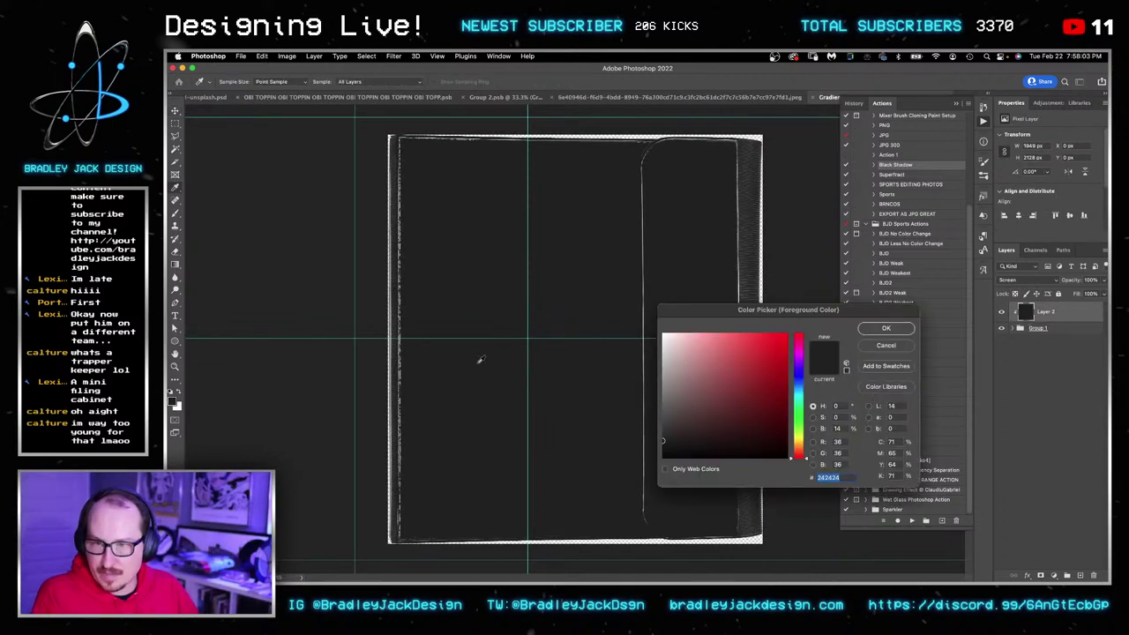
drag(669, 437, 655, 443)
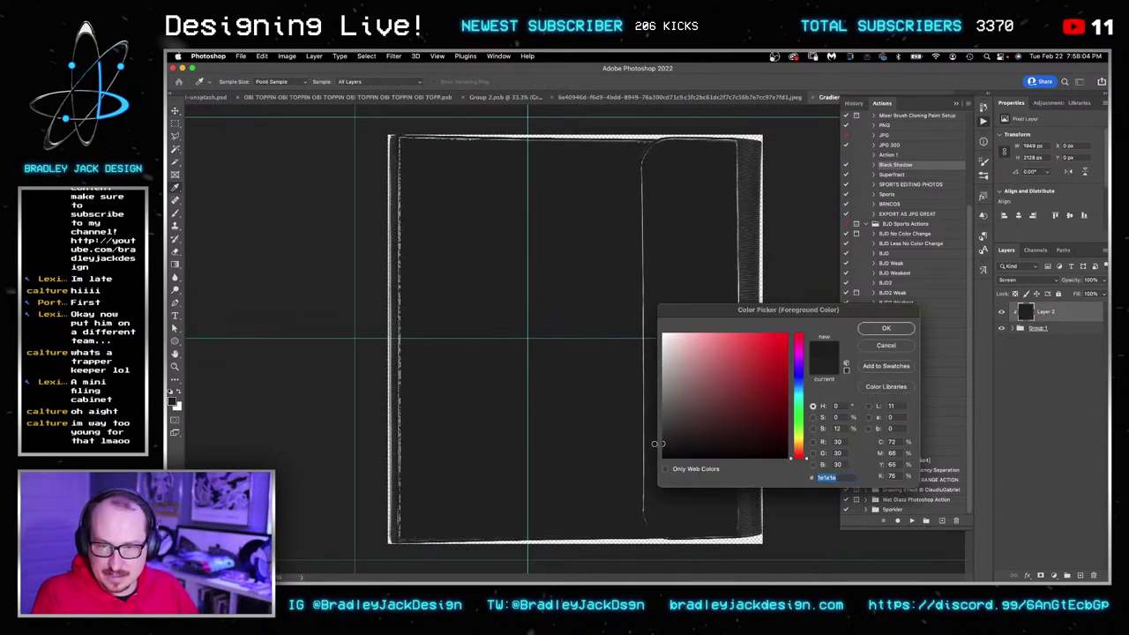
click(860, 331)
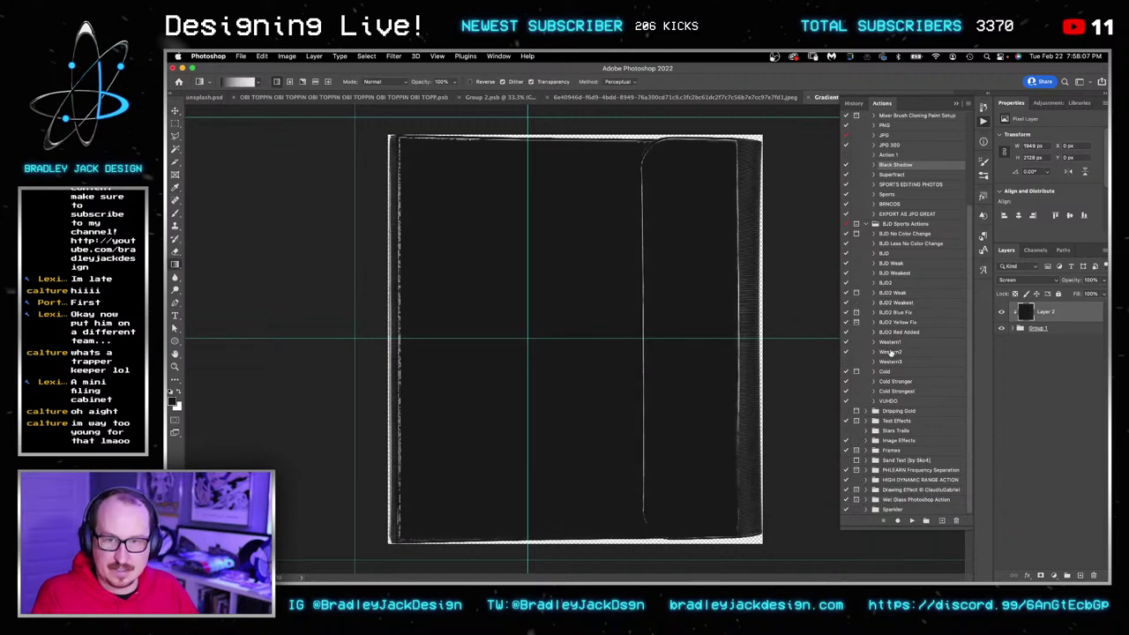
key(v)
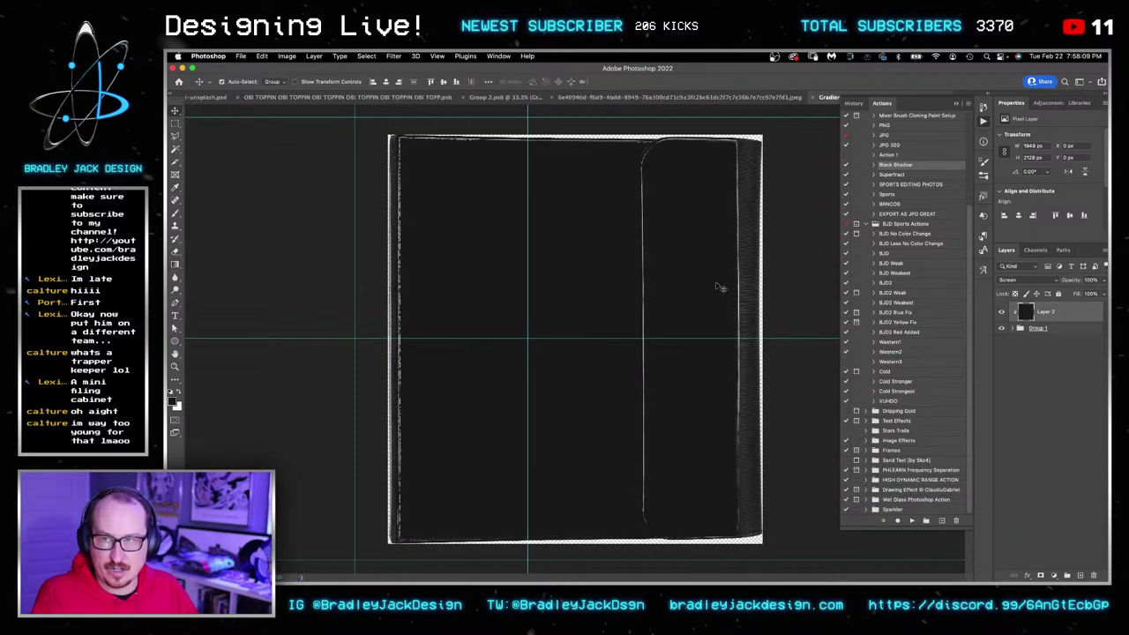
Save the edited smart object and return to OBIDESIGNBESTDUNKEREVER.psd.
key(ctrl+Tab)
key(ctrl+Tab)
key(ctrl+shift+Tab)
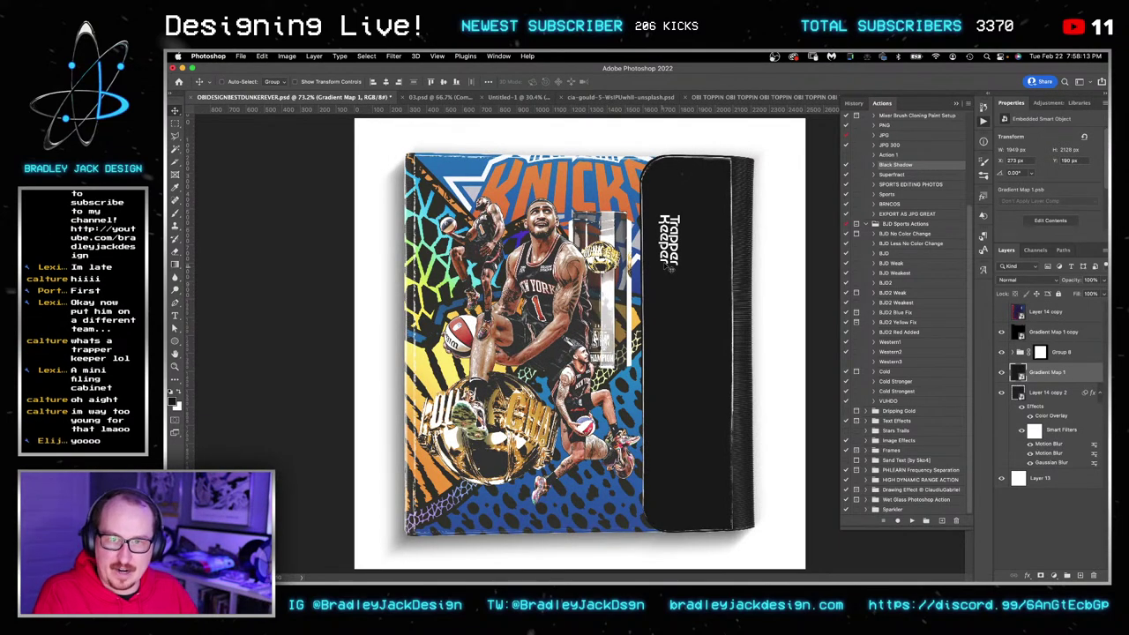
Toggle Group 8's visibility to compare the darkened cover with and without its artwork.
click(1040, 353)
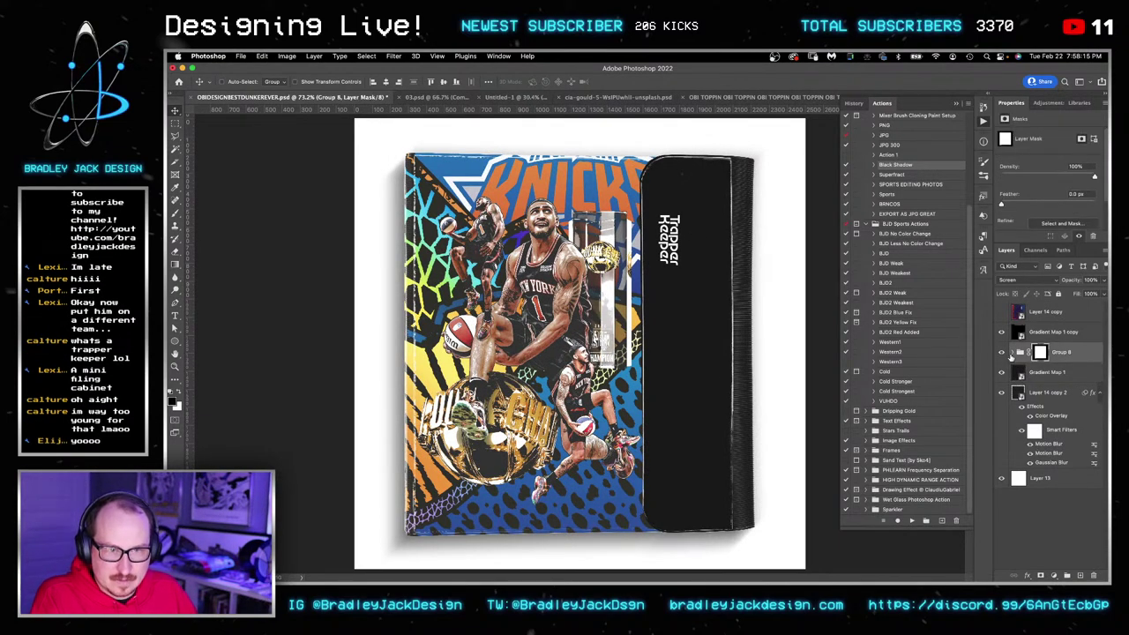
click(1002, 354)
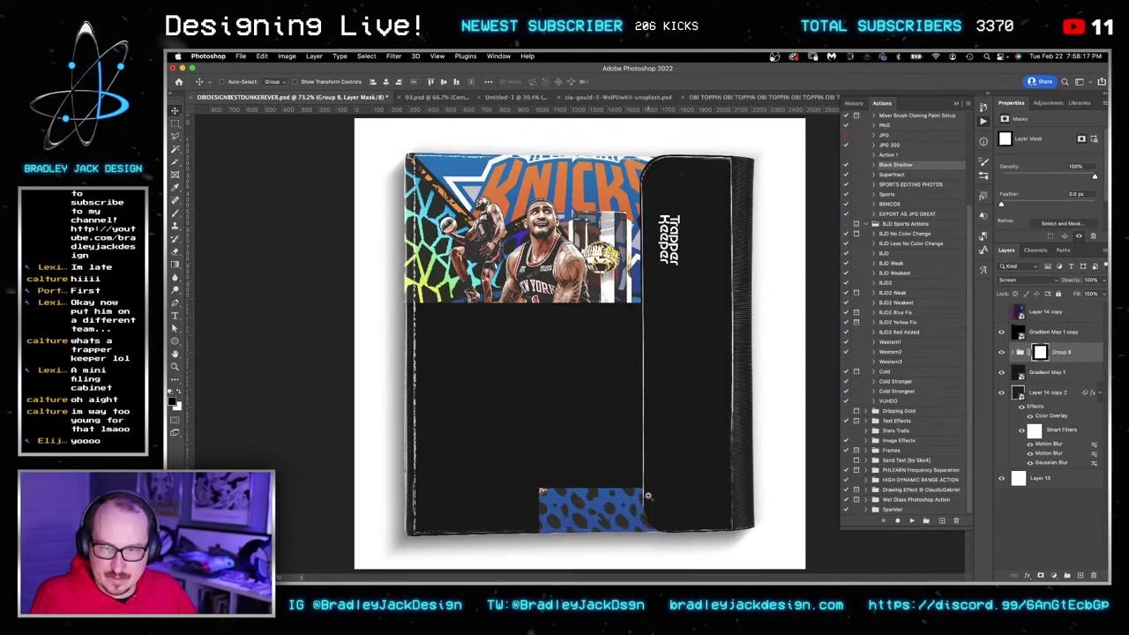
Paint Group 8's mask along the flap's rounded lower corner with a large round brush to hide overlapping artwork.
key(z)
click(648, 497)
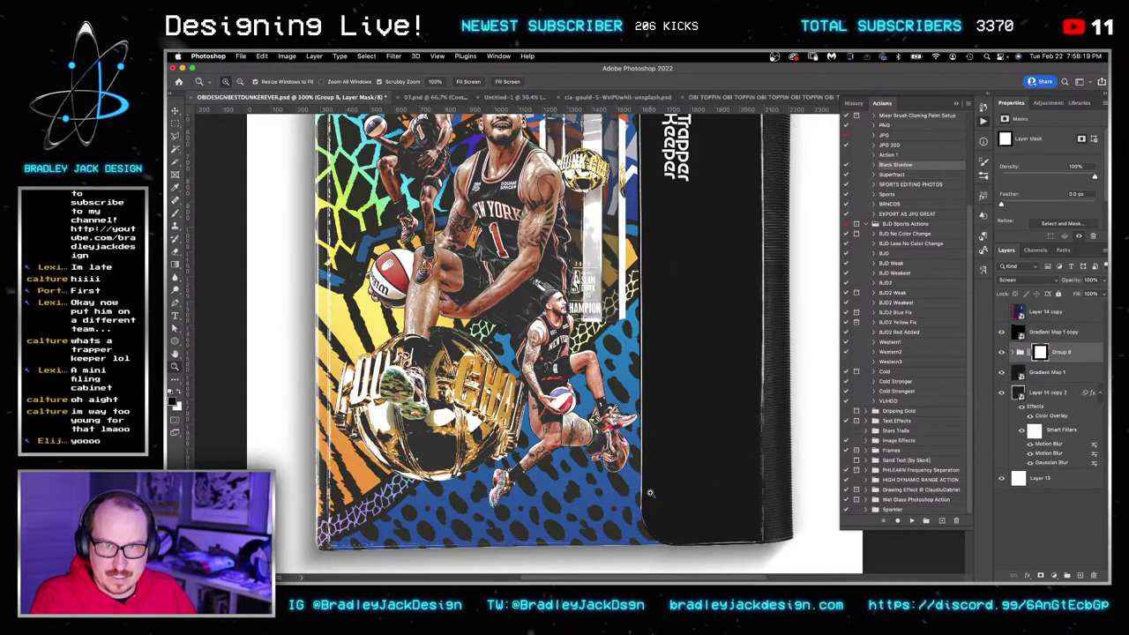
click(649, 496)
click(651, 481)
drag(650, 476, 632, 418)
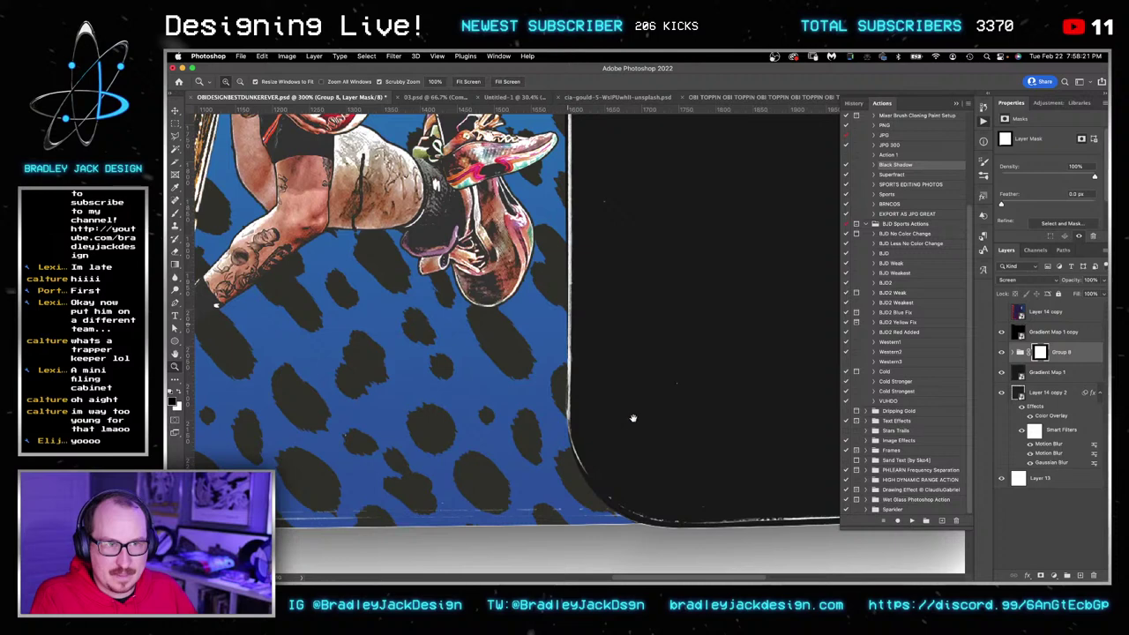
key(b)
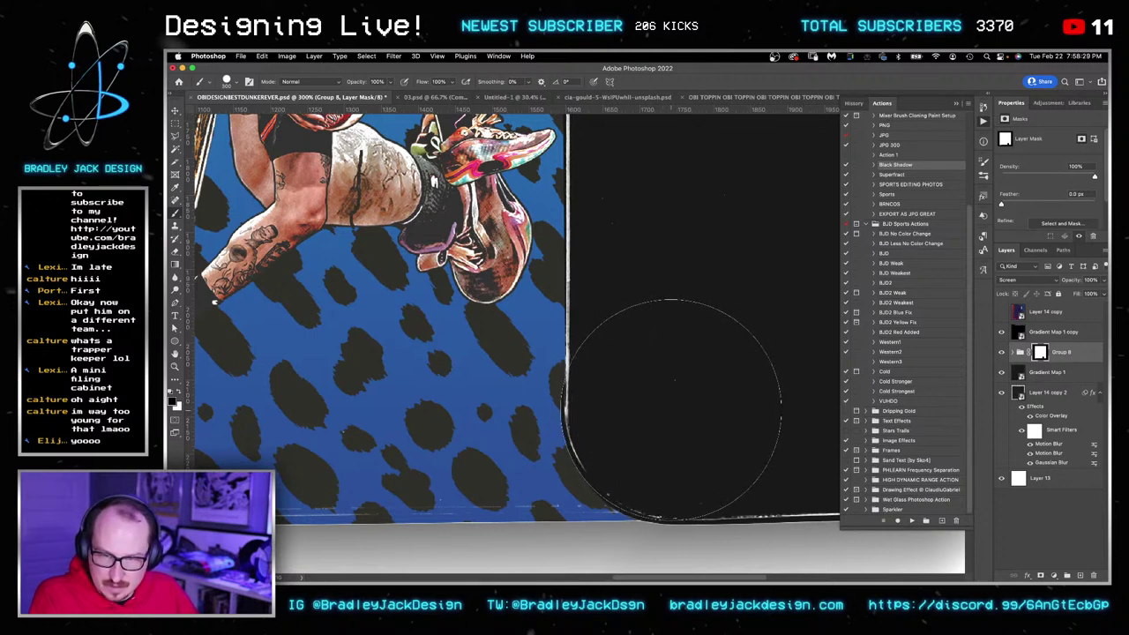
Select a narrow strip along the flap's long straight edge with the Polygonal Lasso and fill it with black on Group 8's mask.
click(176, 137)
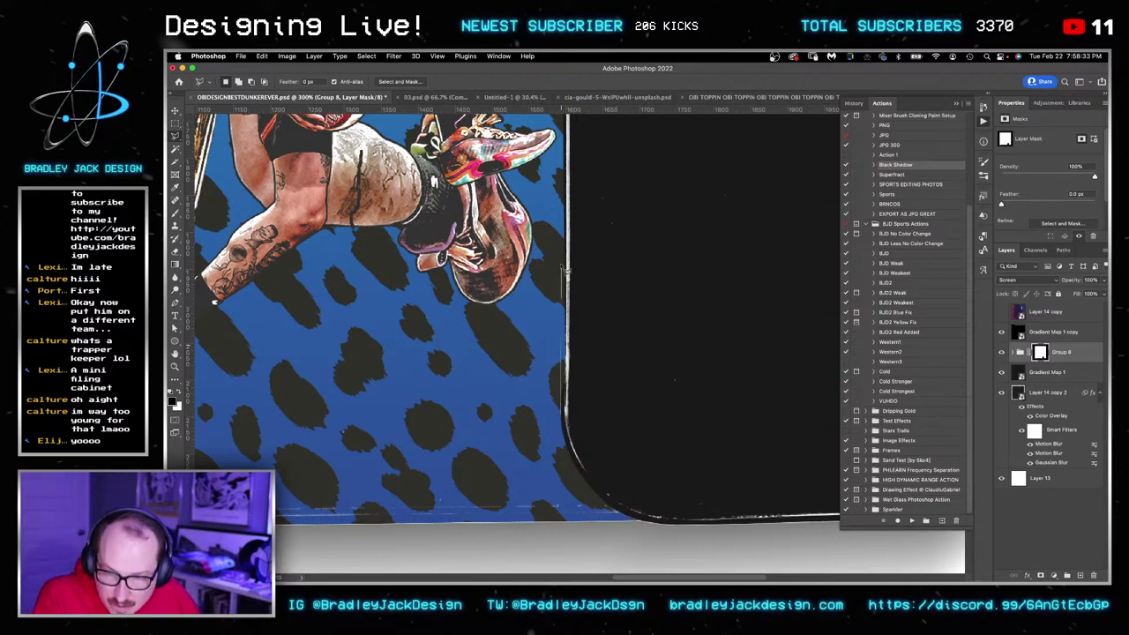
scroll(564, 123, up, 3)
scroll(570, 123, up, 15)
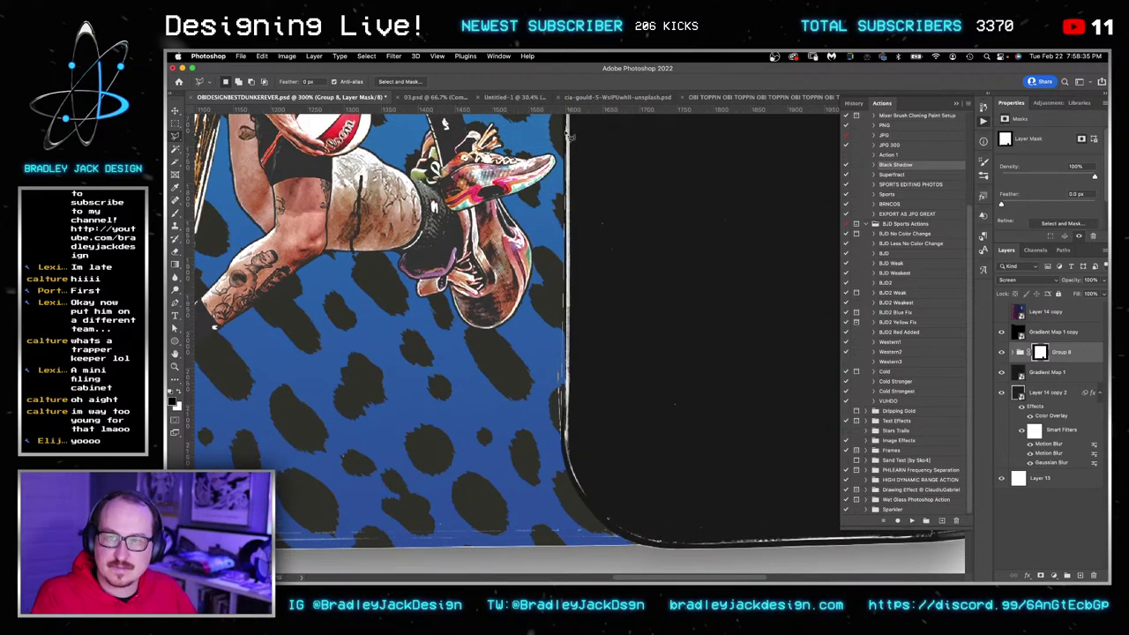
scroll(568, 135, up, 8)
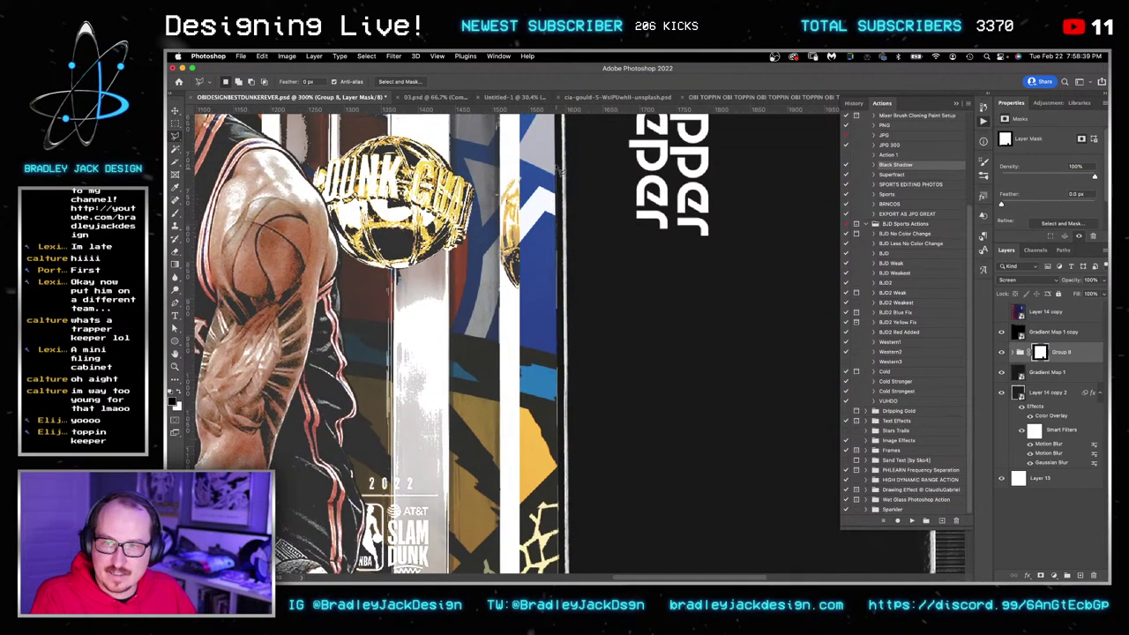
scroll(591, 177, down, 2)
scroll(593, 176, down, 20)
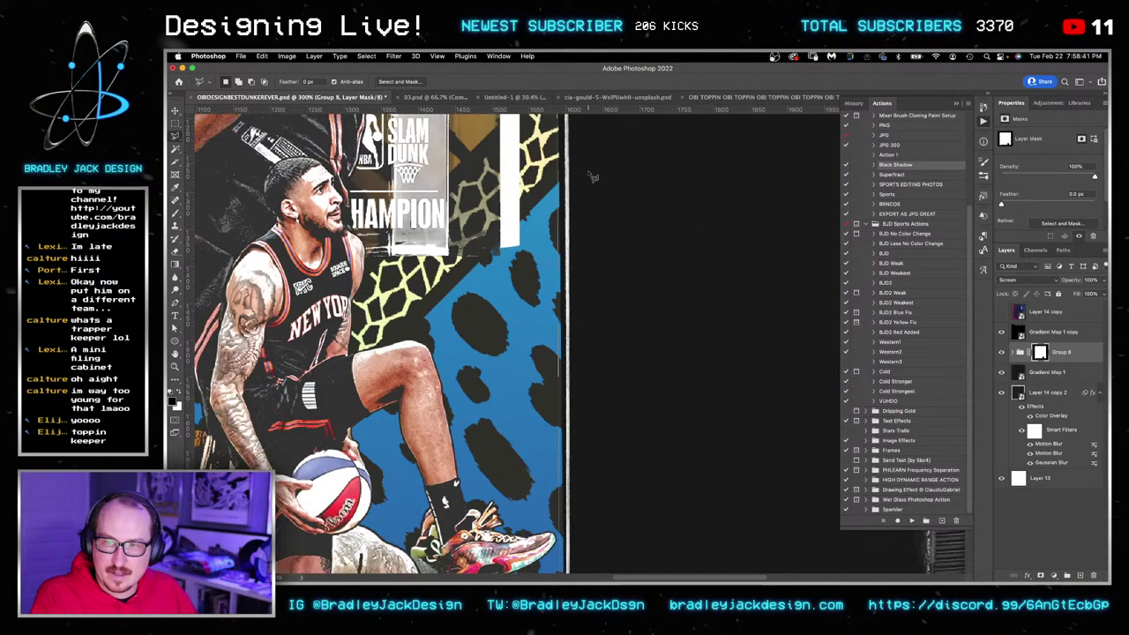
scroll(628, 314, down, 20)
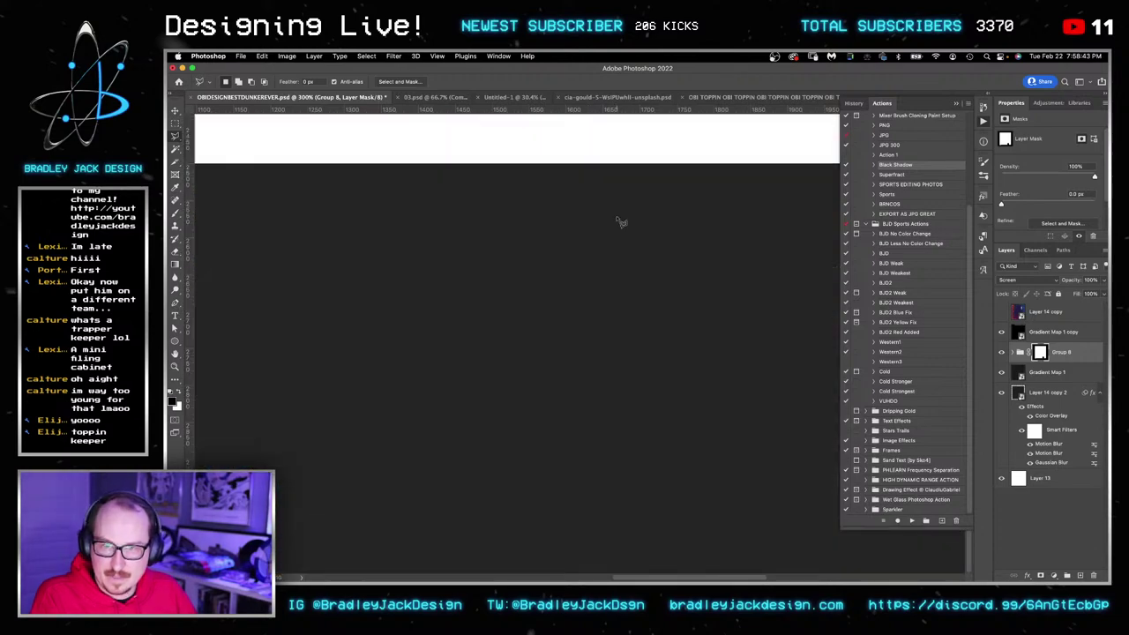
scroll(622, 216, up, 20)
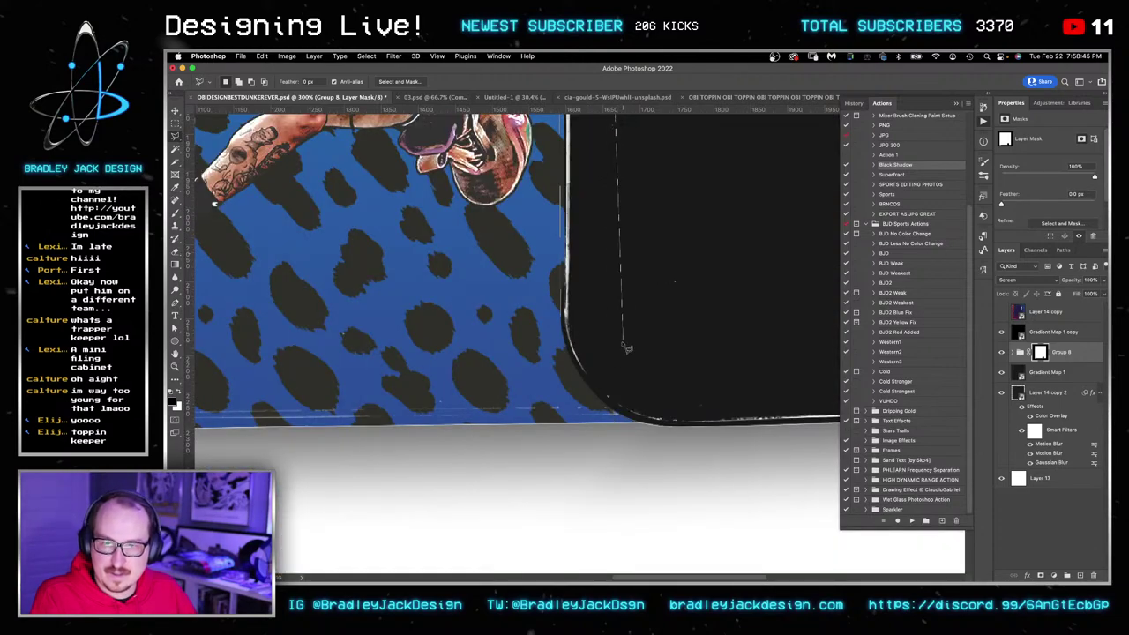
double_click(611, 357)
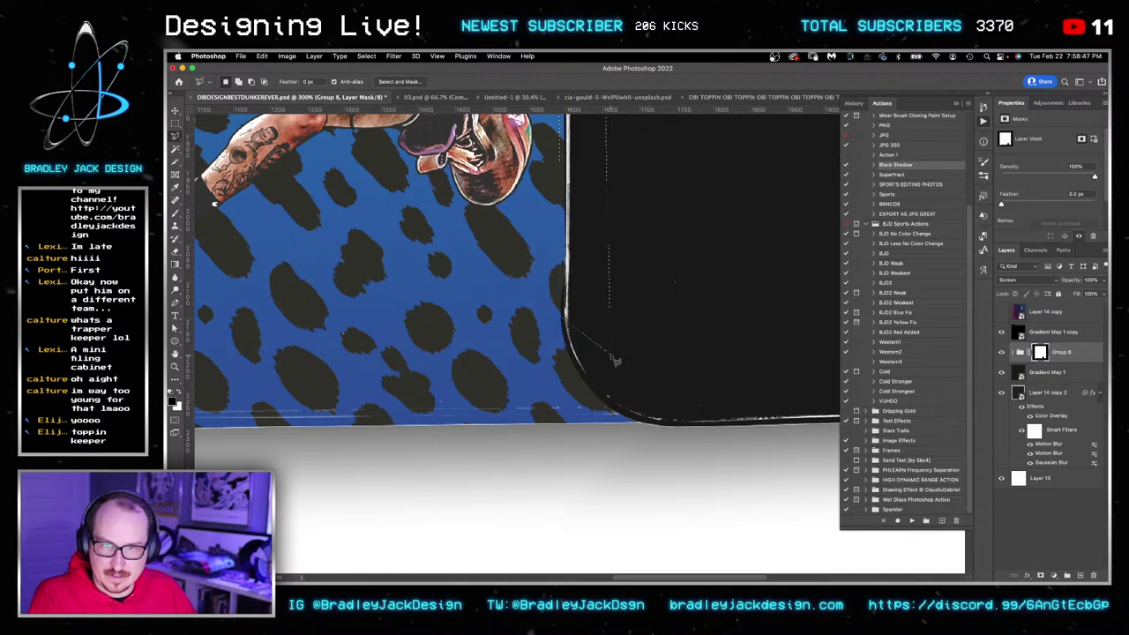
key(x)
key(Delete)
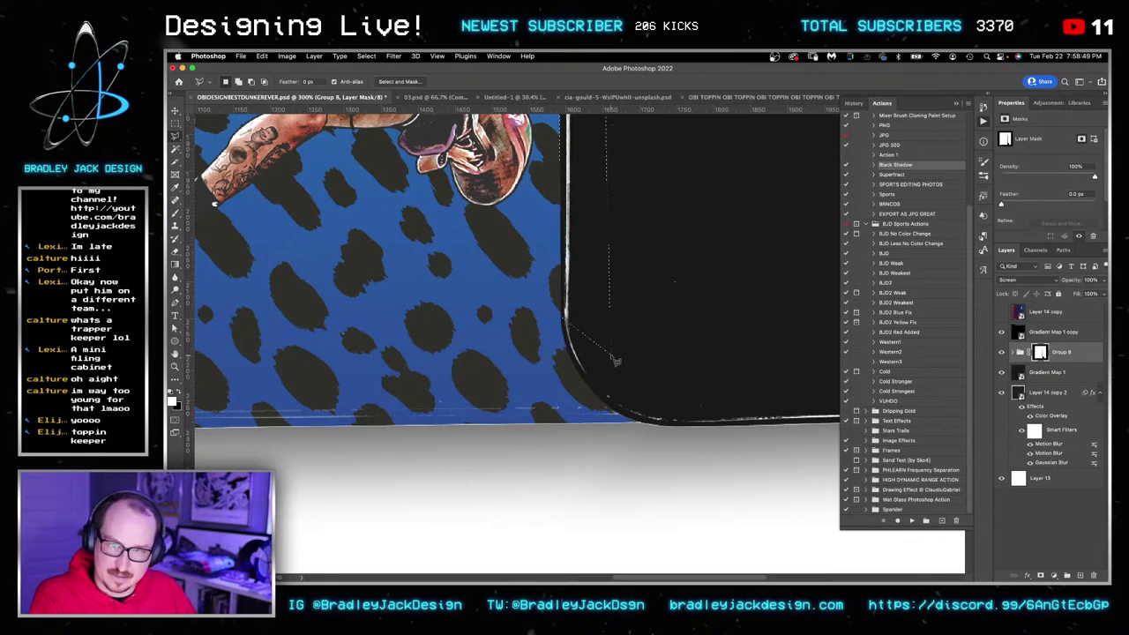
key(super+d)
key(super+0)
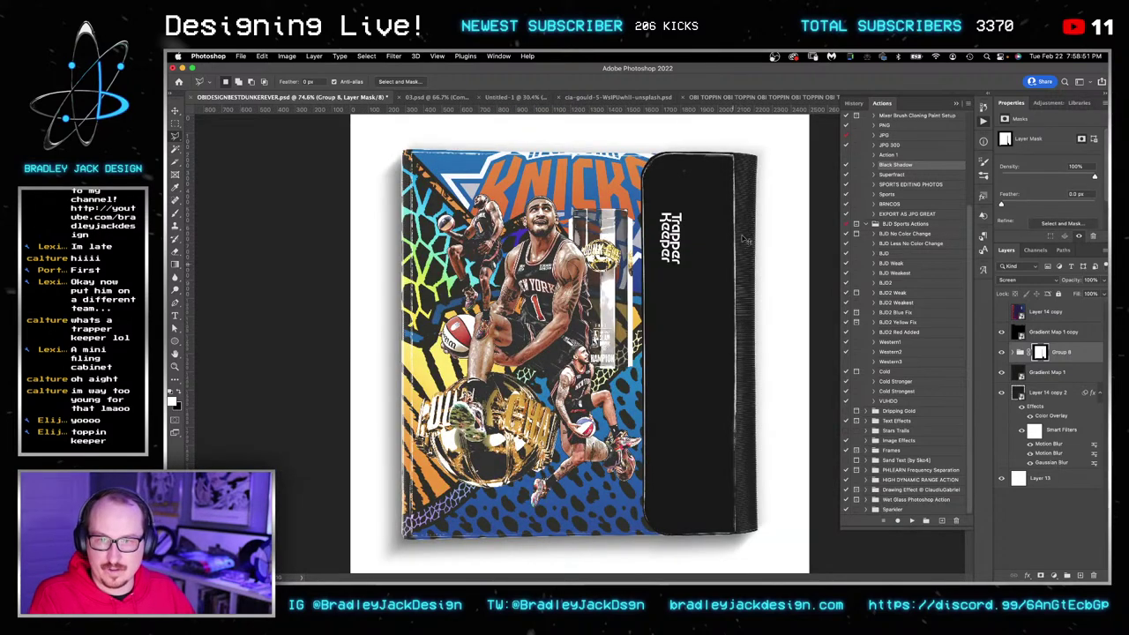
Save the cover design as OBIDESIGNBESTDUNKEREVER.psd in Photoshop format.
key(super+shift+s)
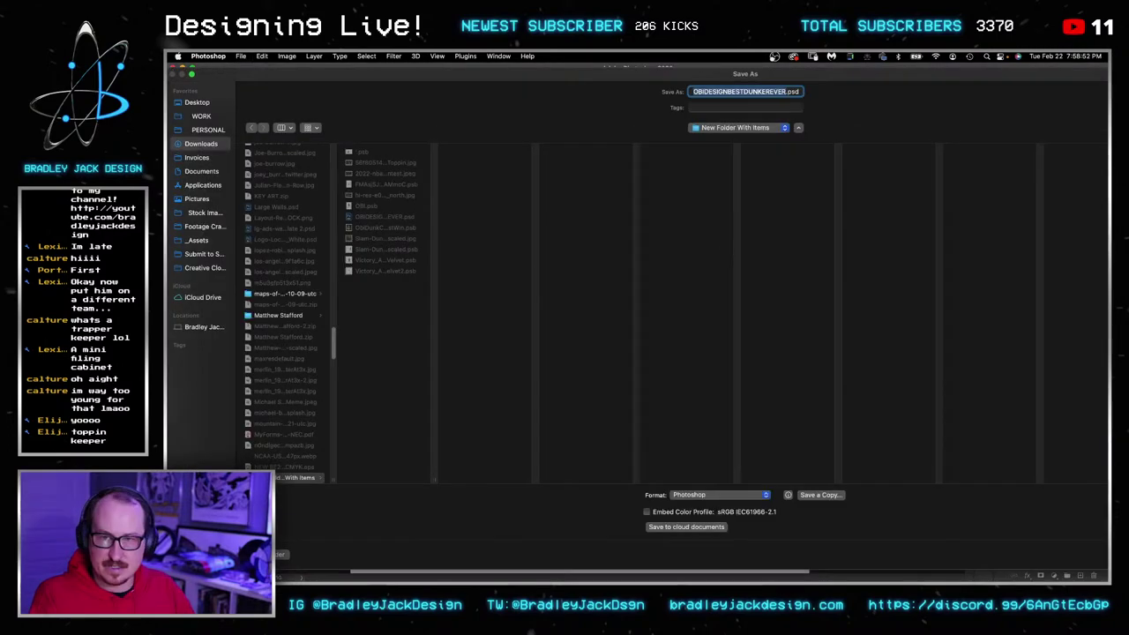
key(Return)
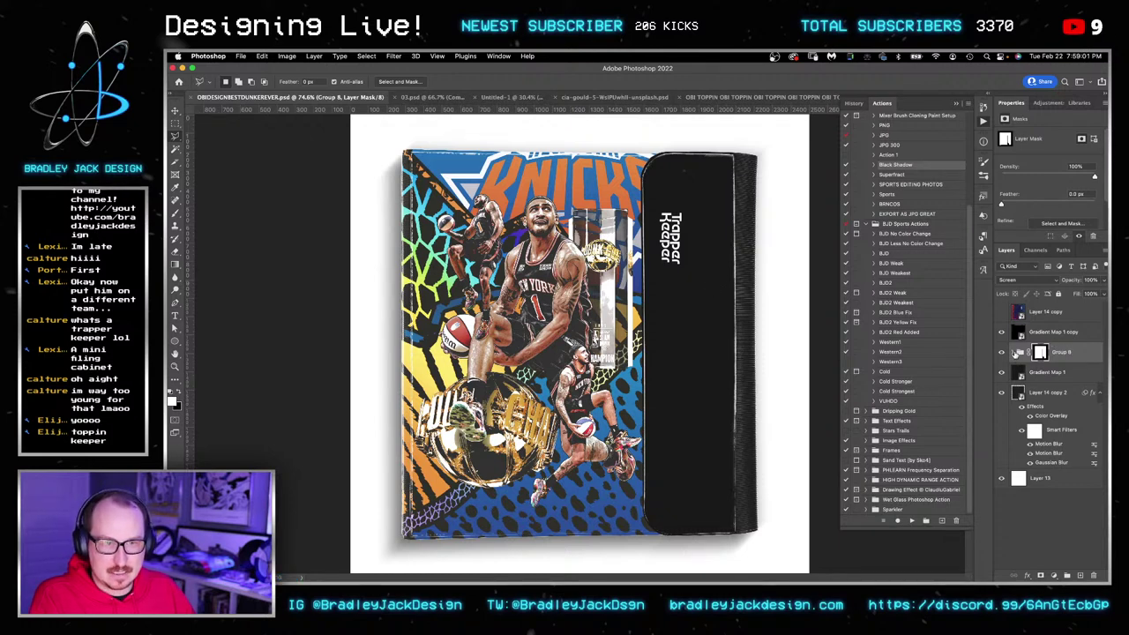
Open the contents of the Trapper Keeper logo smart object.
click(1013, 352)
mouse_move(1051, 373)
mouse_down()
mouse_move(1052, 341)
mouse_move(1053, 353)
mouse_up()
key(v)
double_click(1014, 351)
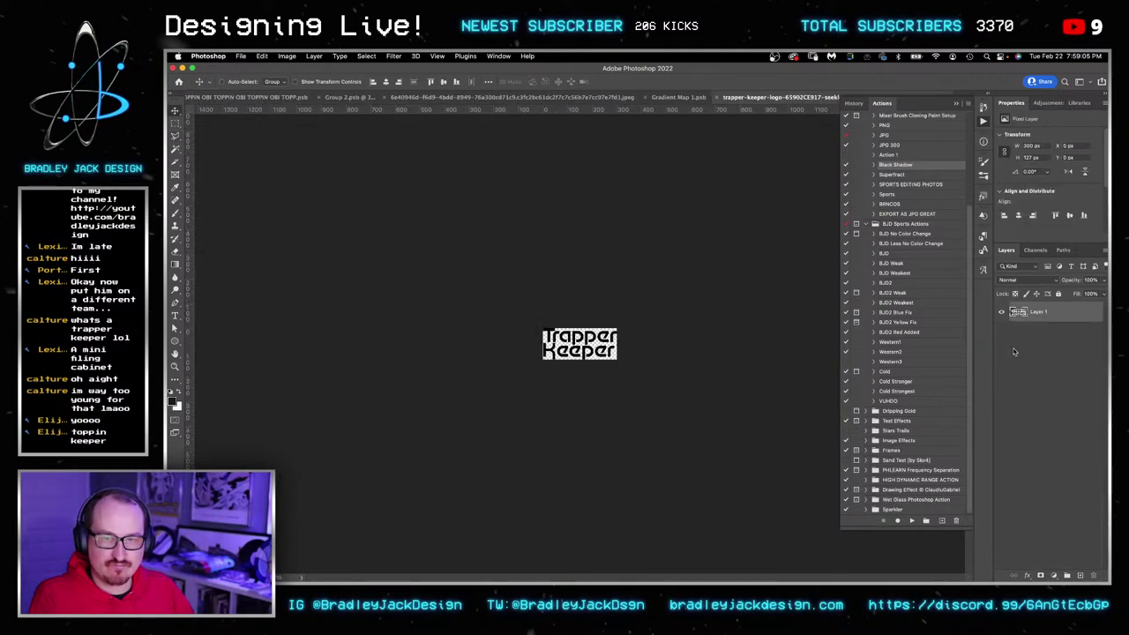
key(z)
drag(613, 343, 656, 333)
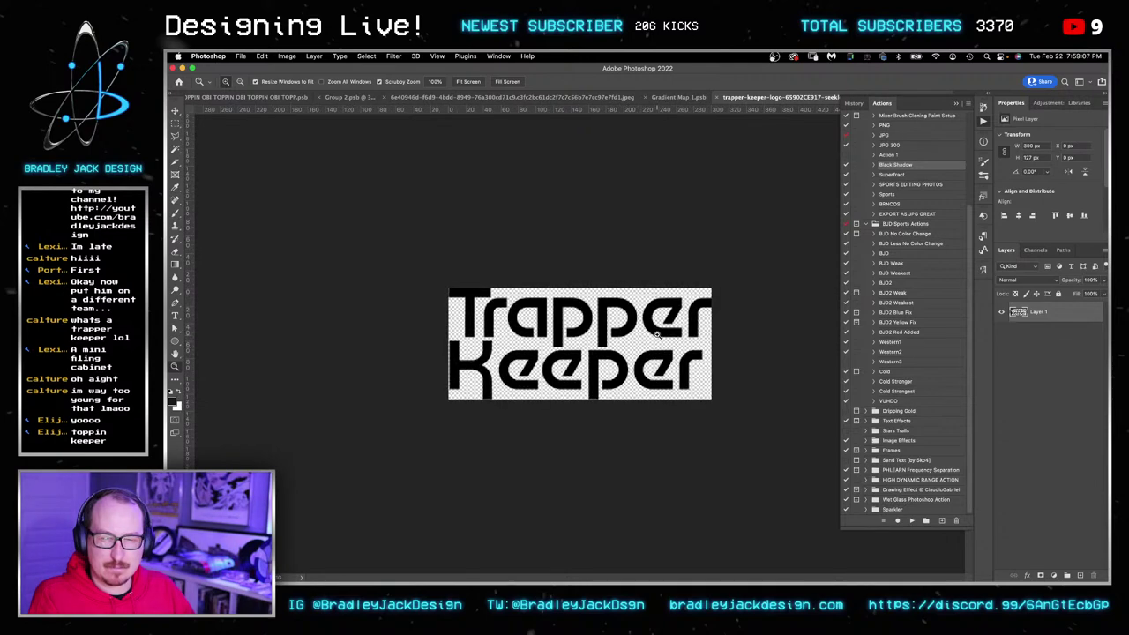
Enlarge the logo document's canvas on all sides of the lettering and convert Layer 1 to a smart object.
key(super+Tab)
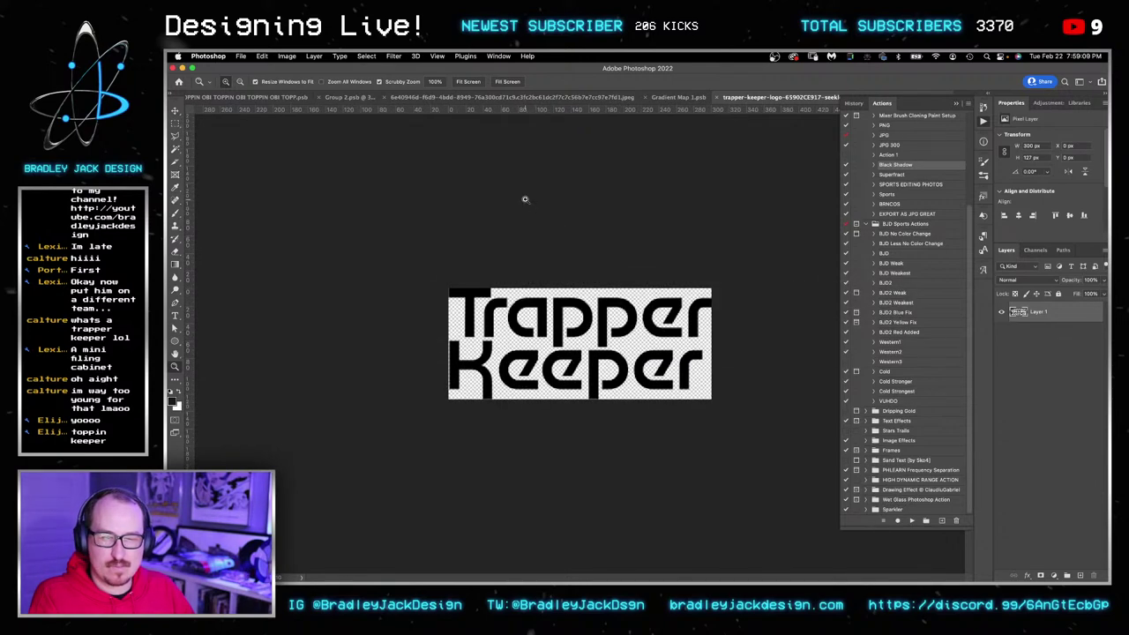
key(v)
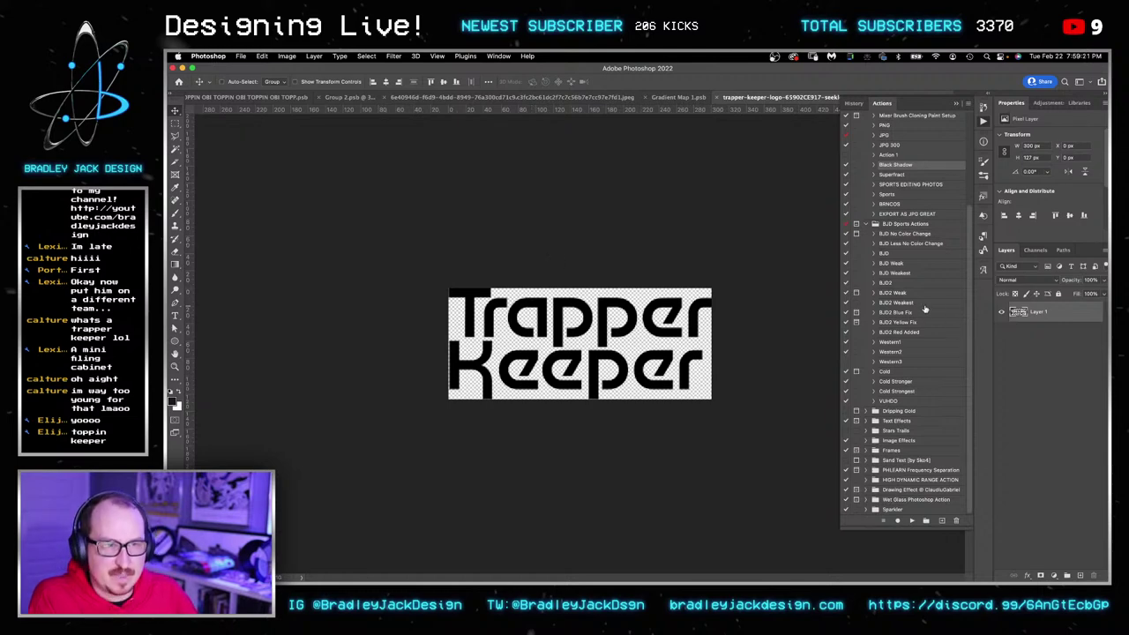
key(super+alt+i)
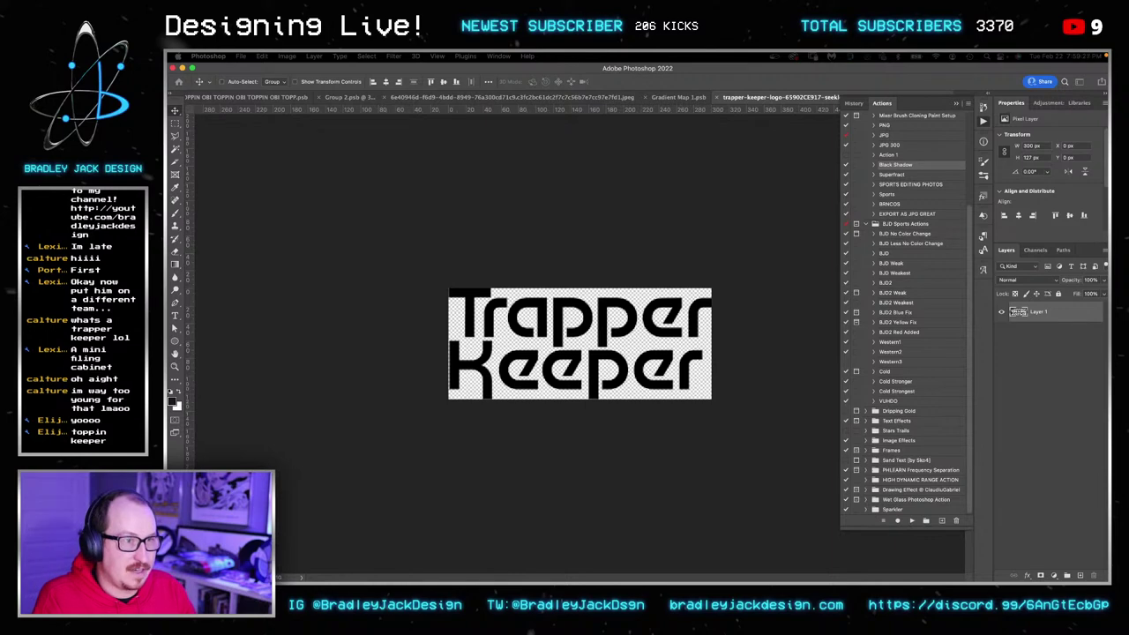
key(Return)
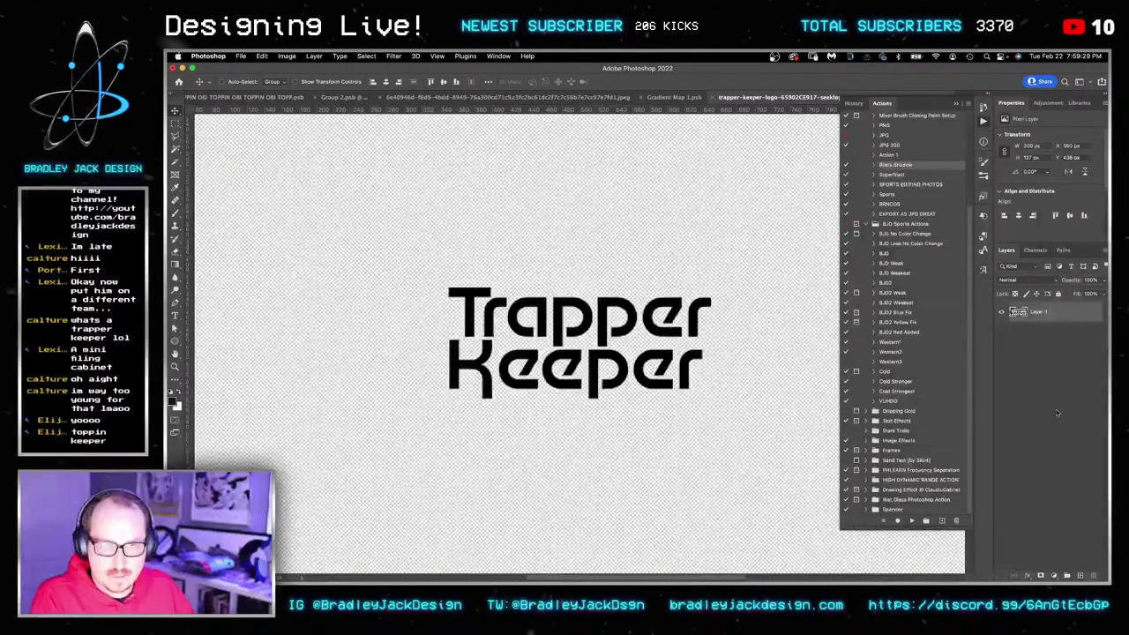
key(super+shift+o)
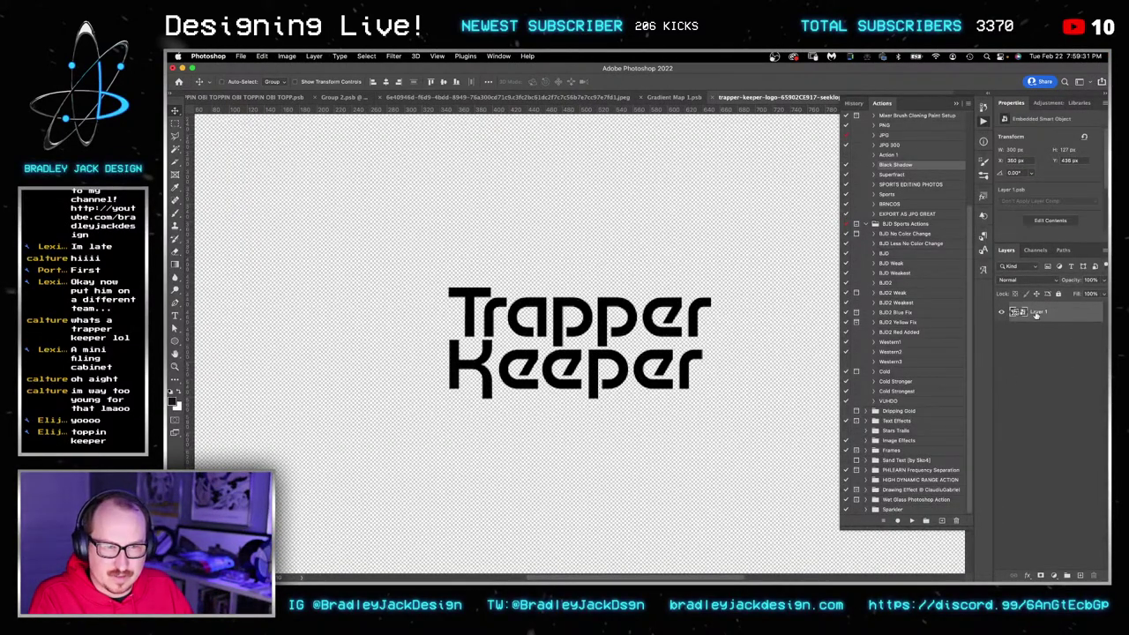
Copy the letter T from Trapper to its own smart object layer named T and move it above the wordmark.
key(s)
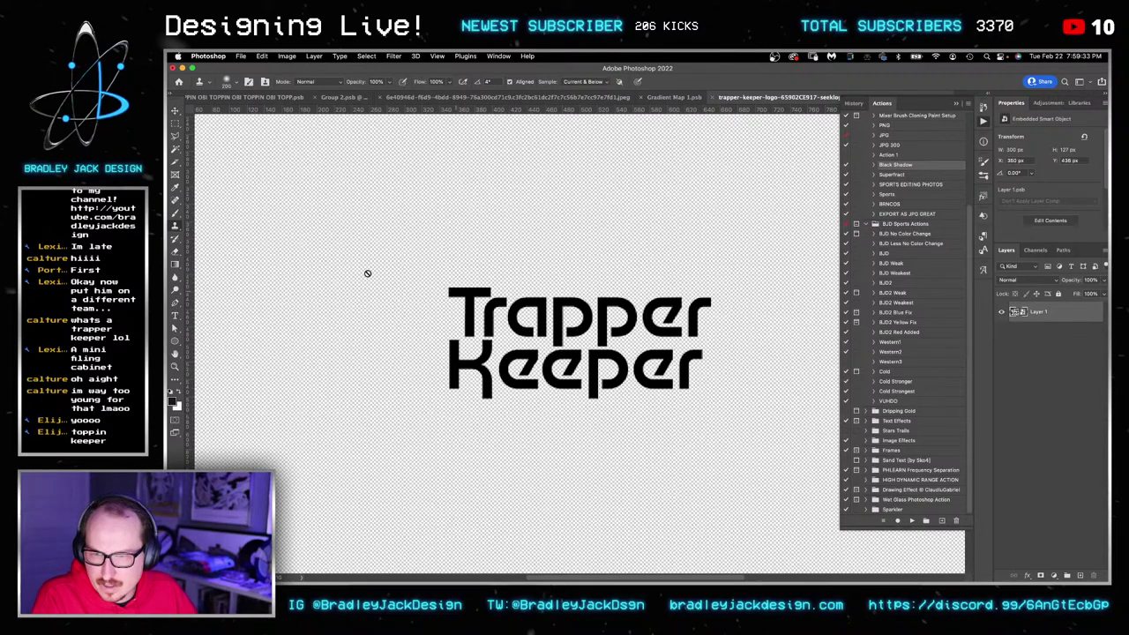
key(l)
scroll(444, 292, up, 3)
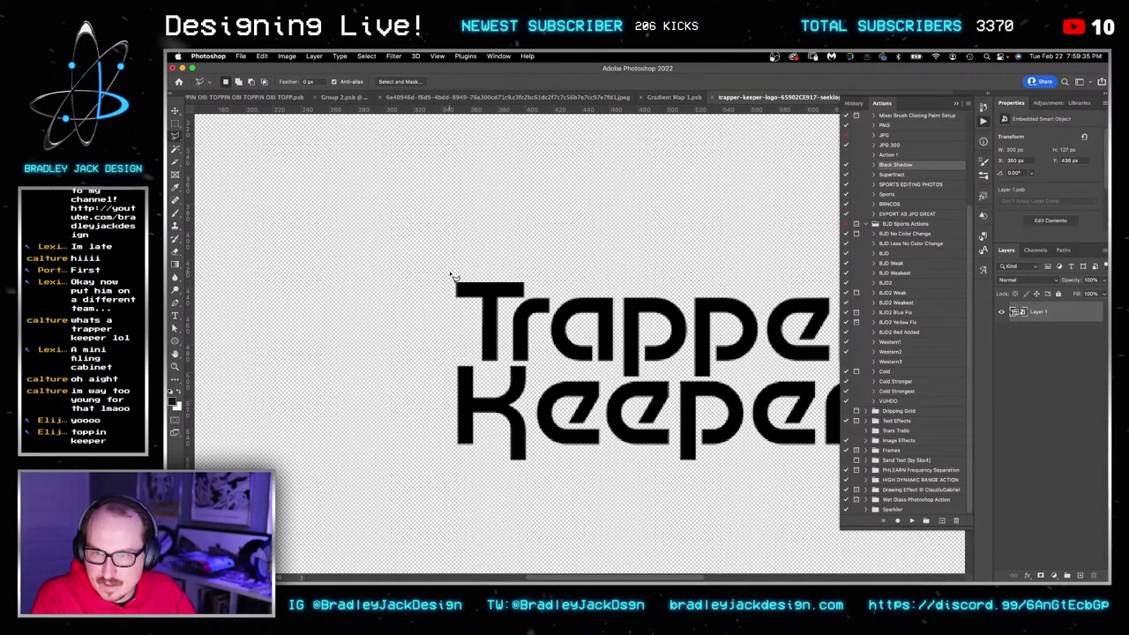
mouse_move(451, 275)
mouse_down()
mouse_move(448, 311)
mouse_move(476, 308)
mouse_move(477, 363)
mouse_move(503, 367)
mouse_move(502, 305)
mouse_move(537, 296)
mouse_move(545, 260)
mouse_move(507, 271)
mouse_up()
key(super+j)
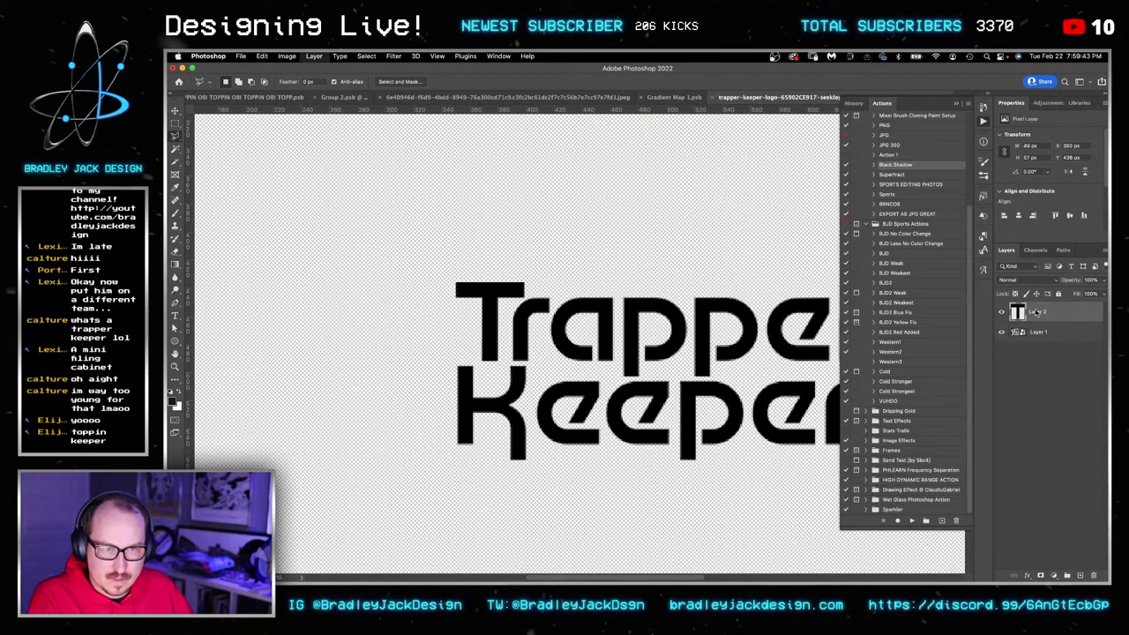
key(v)
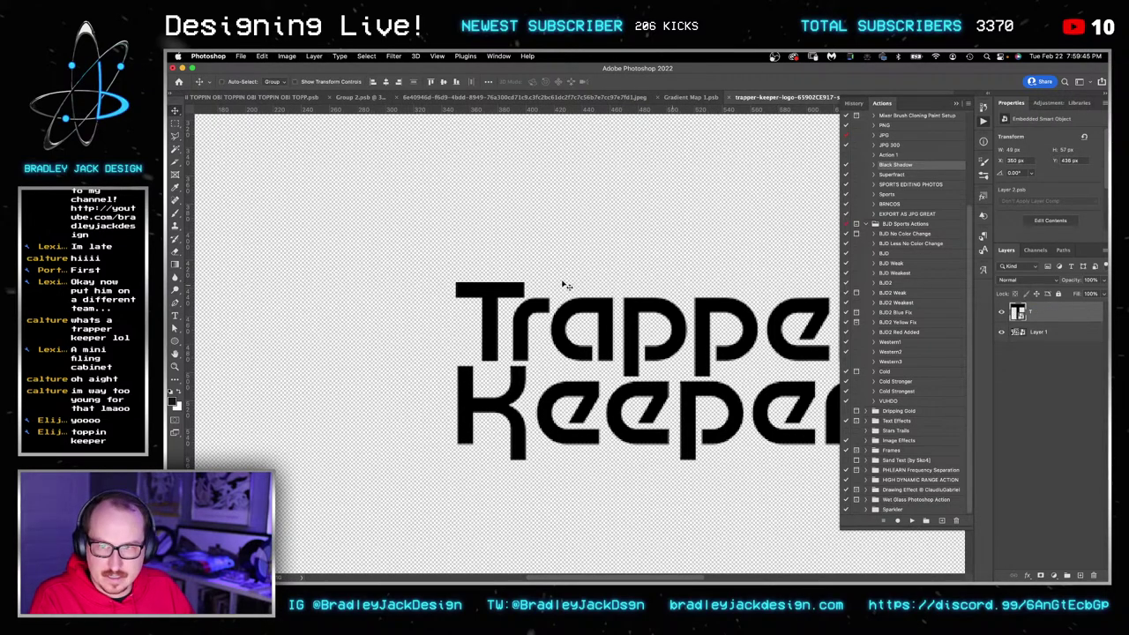
mouse_move(481, 299)
mouse_down()
mouse_move(497, 192)
mouse_move(482, 201)
mouse_up()
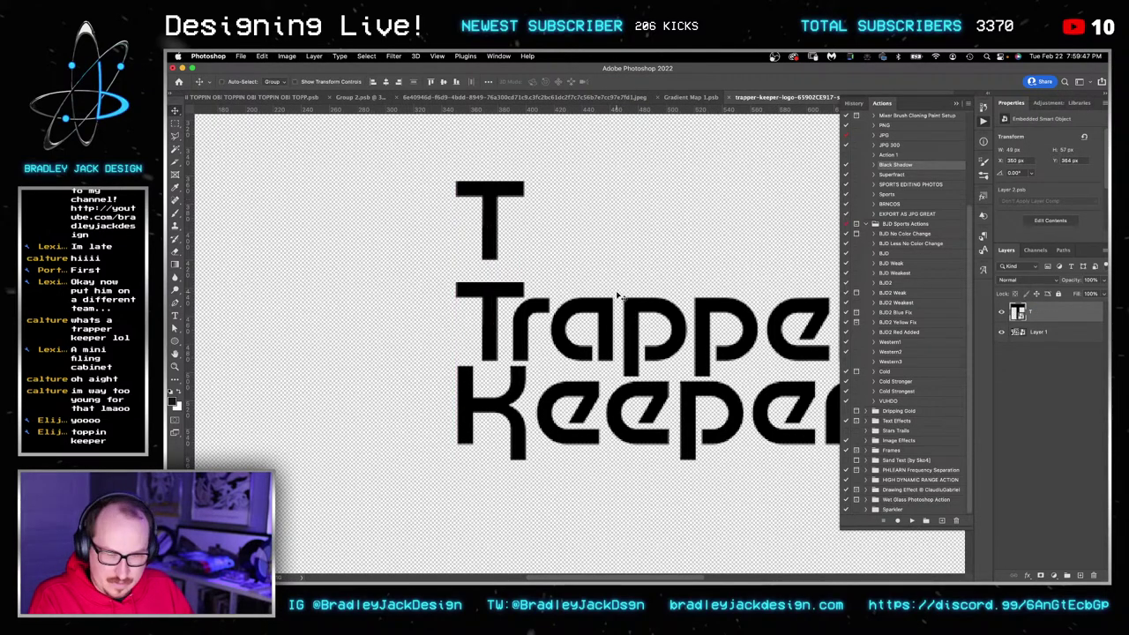
key(i)
click(1034, 333)
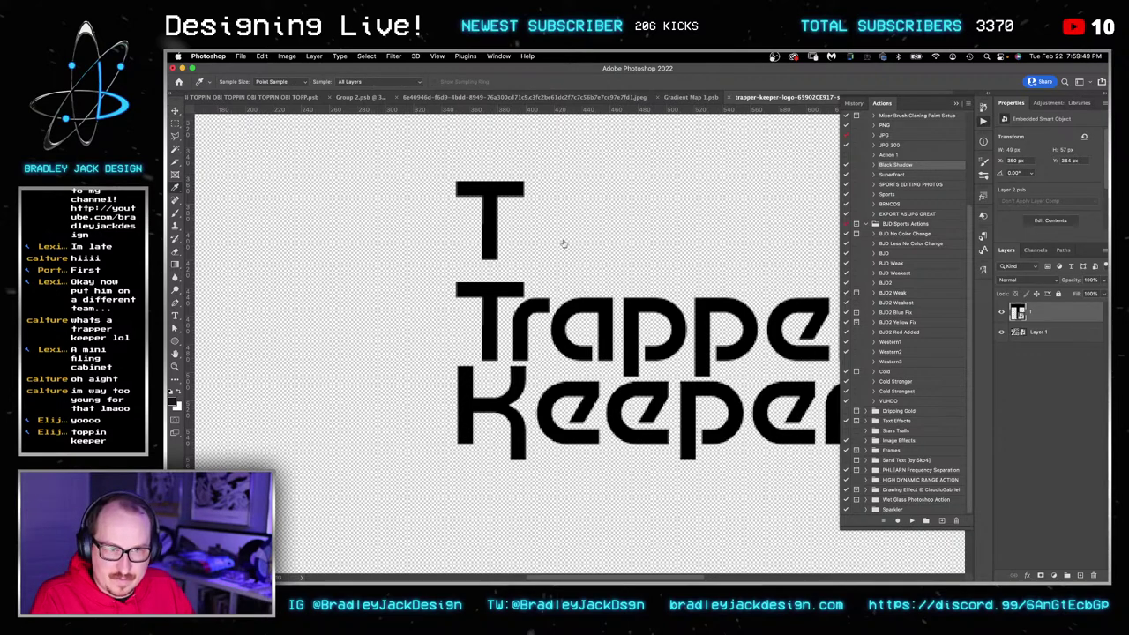
click(175, 136)
mouse_move(620, 300)
mouse_down()
mouse_move(621, 382)
mouse_move(651, 384)
mouse_move(685, 361)
mouse_move(692, 305)
mouse_move(658, 289)
mouse_move(696, 279)
mouse_up()
drag(617, 310, 619, 300)
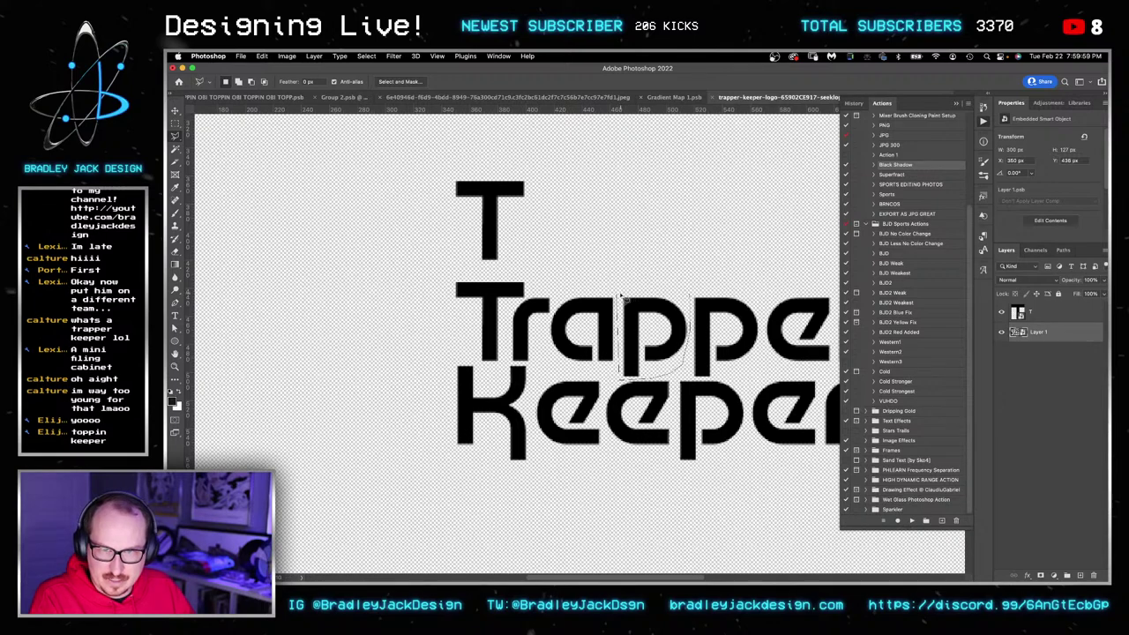
key(Delete)
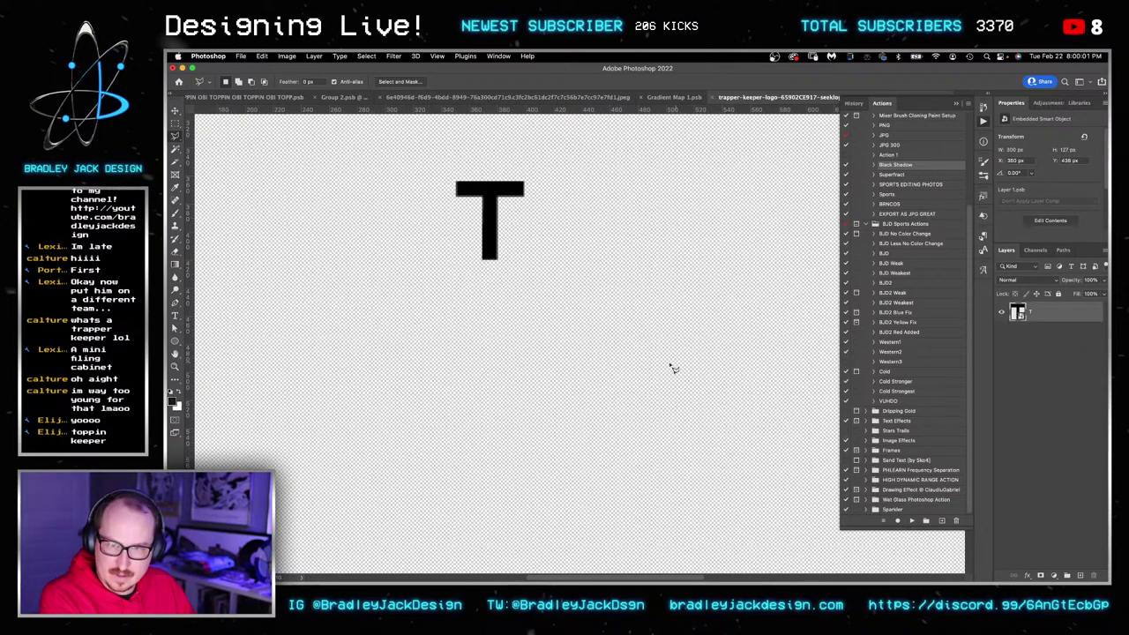
key(super+z)
Copy the letters "app" from Trapper on Layer 1 to a new smart object layer and align them beside the separate T.
mouse_move(620, 299)
mouse_down()
mouse_move(759, 293)
mouse_move(765, 380)
mouse_move(552, 379)
mouse_move(543, 334)
mouse_move(560, 295)
mouse_move(623, 294)
mouse_up()
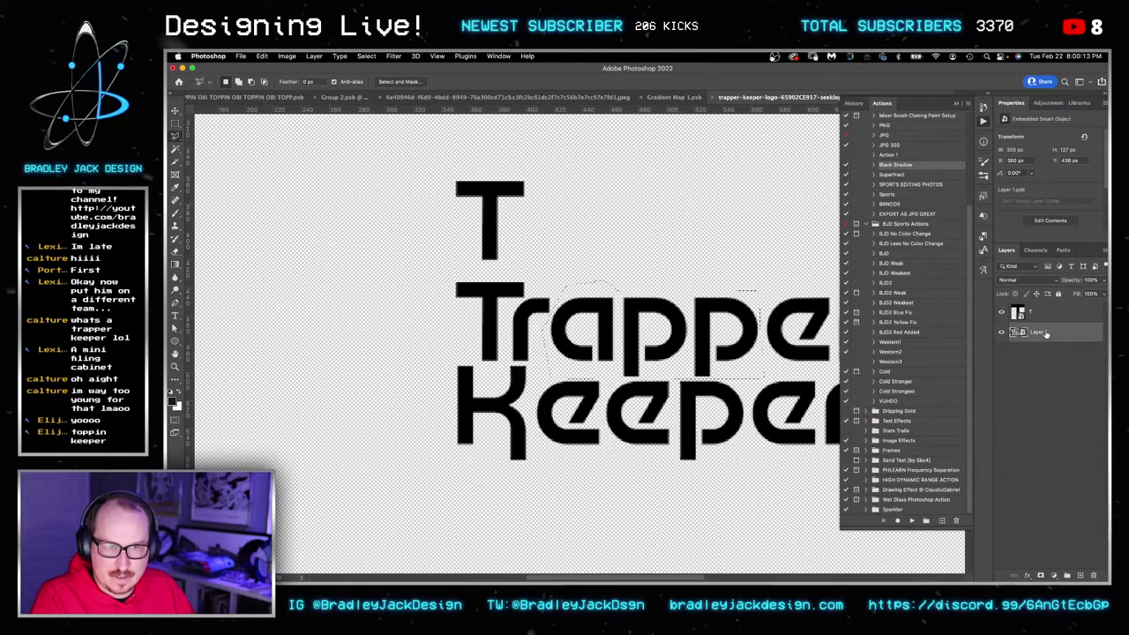
key(super+j)
key(v)
mouse_move(713, 331)
mouse_down()
mouse_move(700, 248)
mouse_move(667, 239)
mouse_up()
key(super+z)
key(shift+Left)
key(shift+Left)
key(shift+Left)
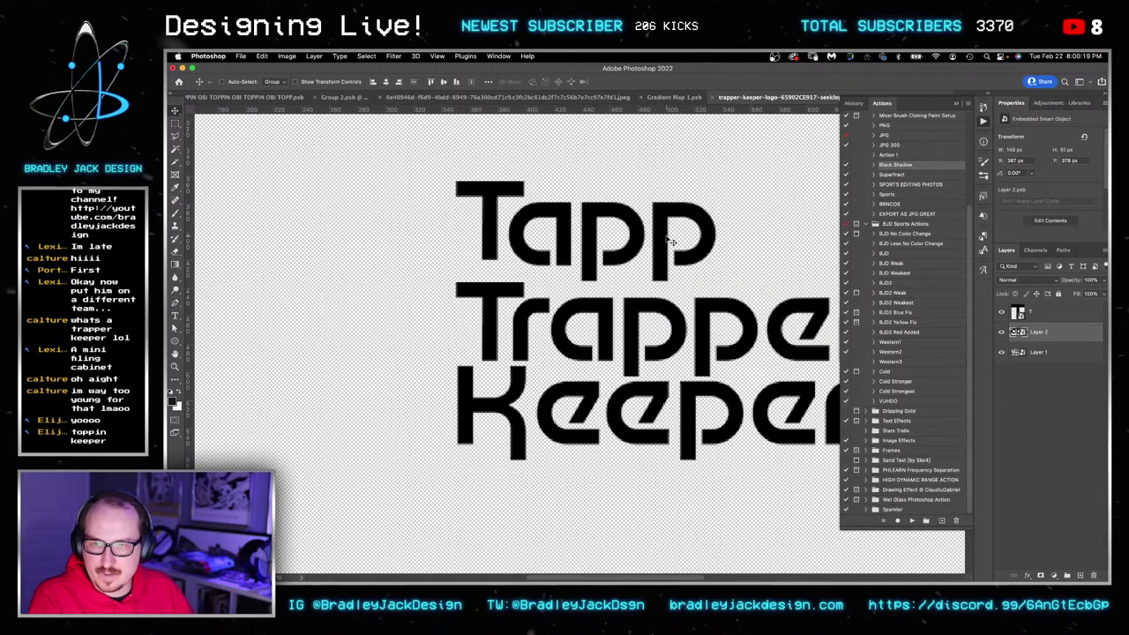
key(Up)
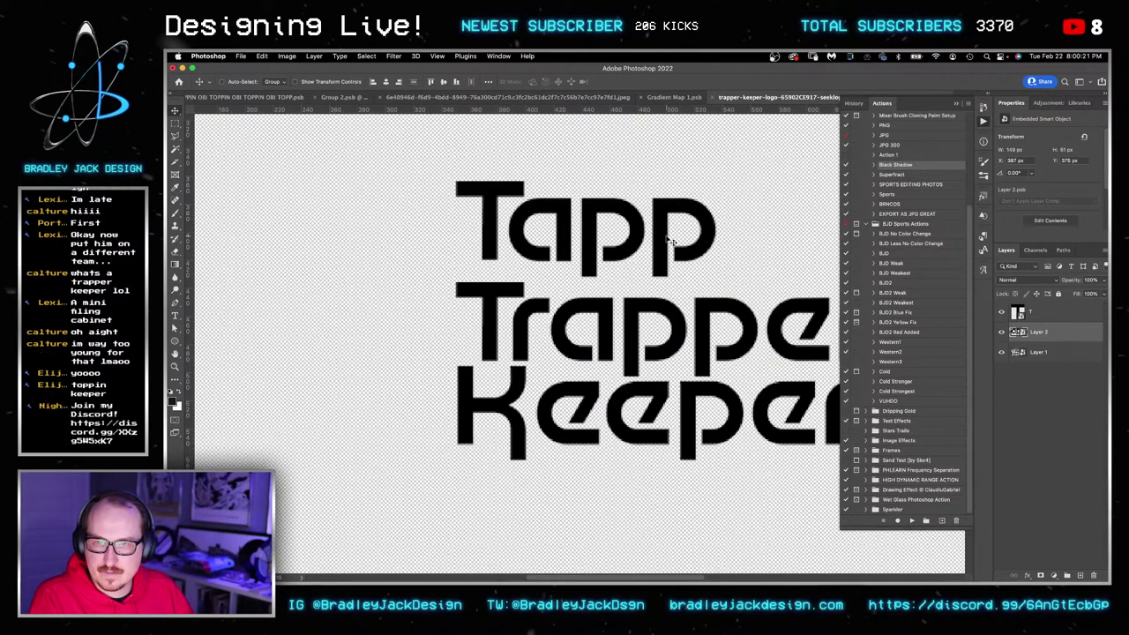
Open the "app" smart object on Layer 2 and copy its letter a to a new layer.
double_click(1015, 332)
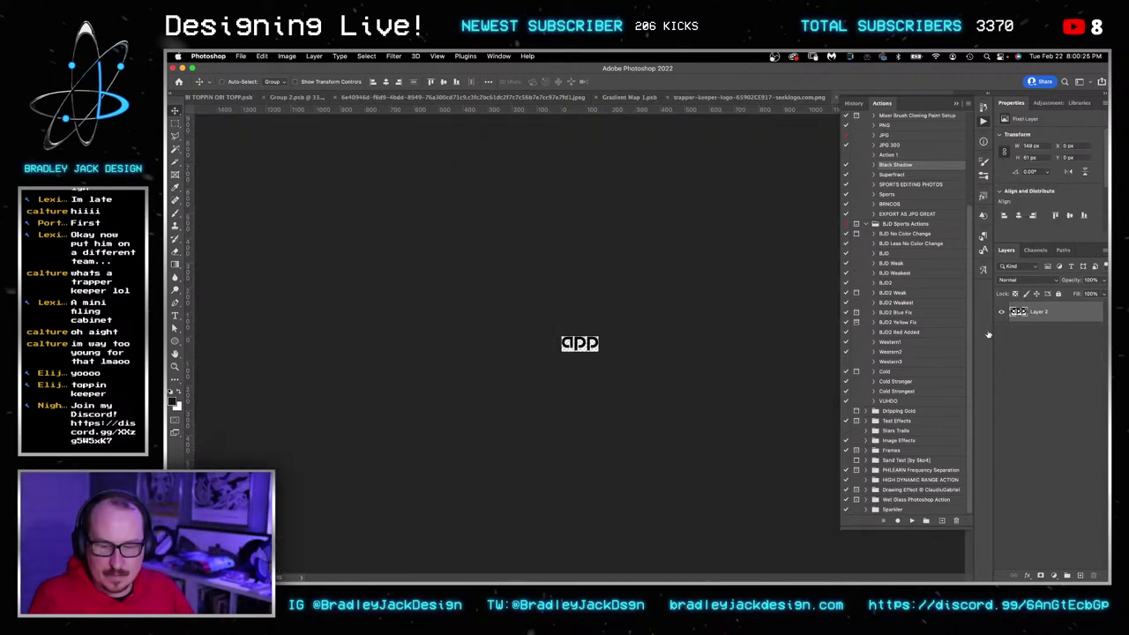
key(z)
click(573, 349)
click(572, 348)
click(571, 347)
click(571, 345)
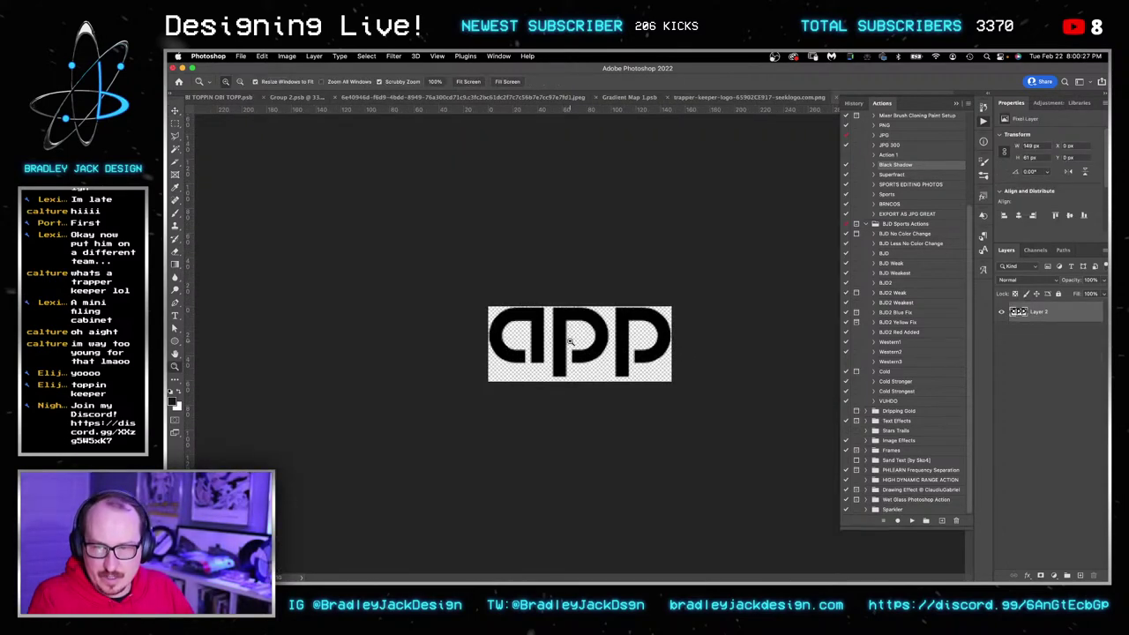
click(569, 345)
click(566, 348)
key(m)
drag(452, 276, 535, 388)
key(ctrl+j)
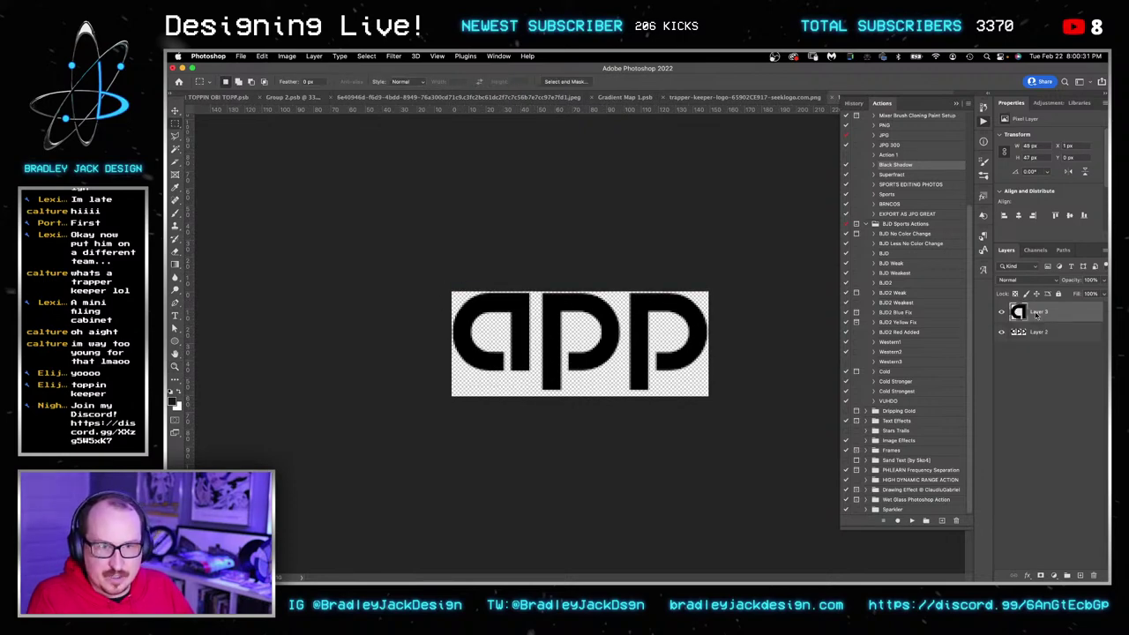
Rotate the copied letter a on Layer 3 by 180 degrees and convert the layer to a smart object.
key(ctrl+t)
drag(556, 270, 415, 406)
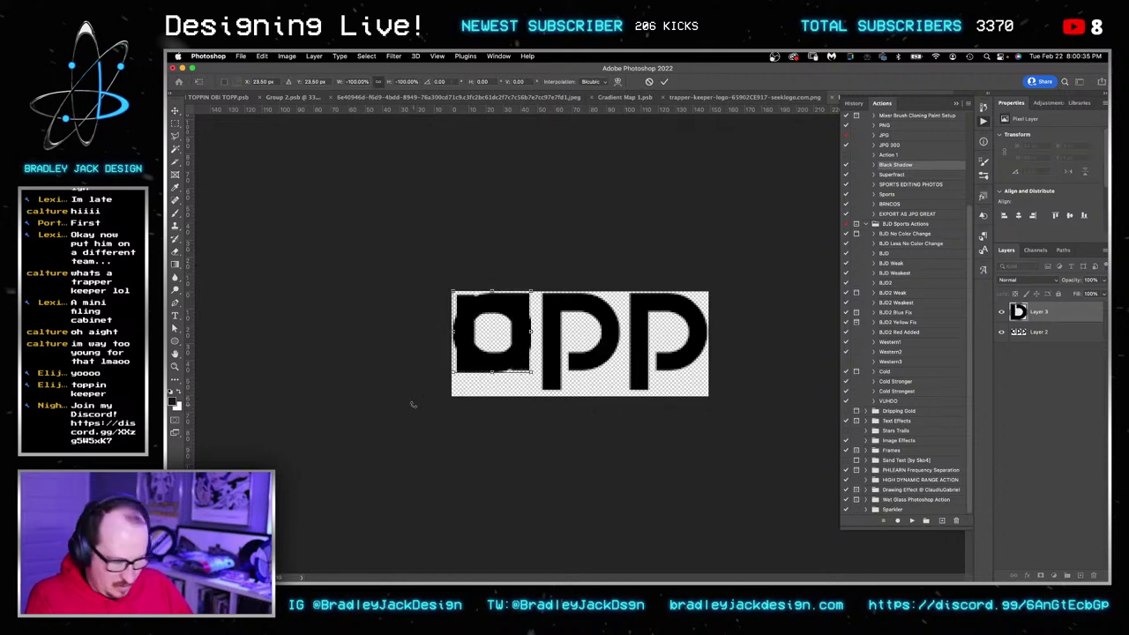
key(Return)
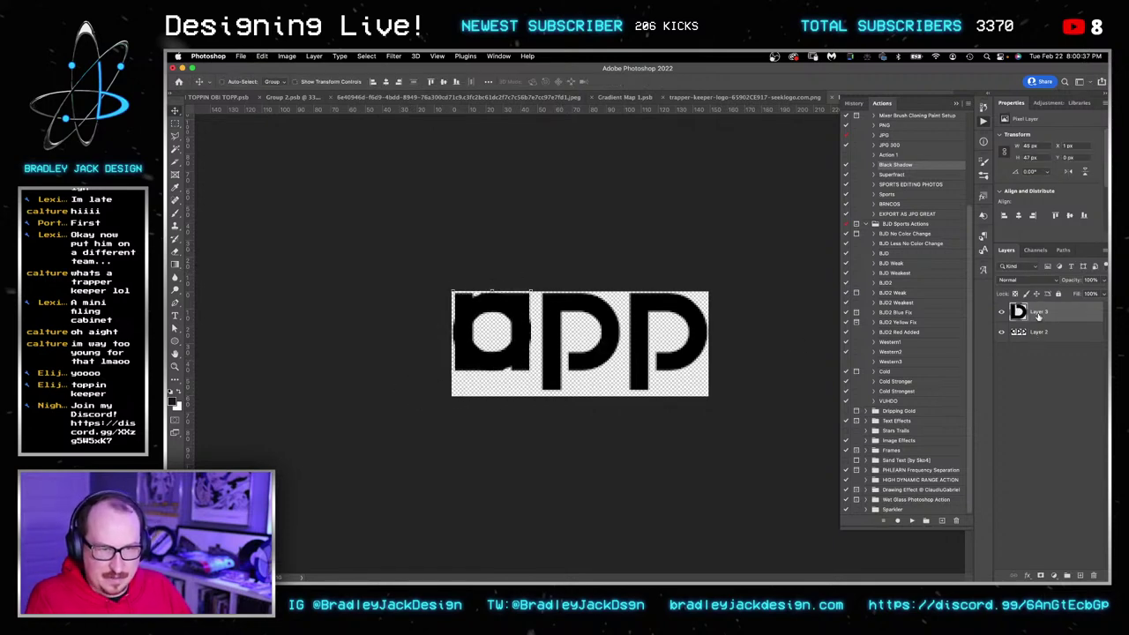
key(ctrl+alt+s)
Add a layer mask to Layer 2 and to Layer 3, toggling Layer 3's visibility to compare the overlapping letter shapes.
key(b)
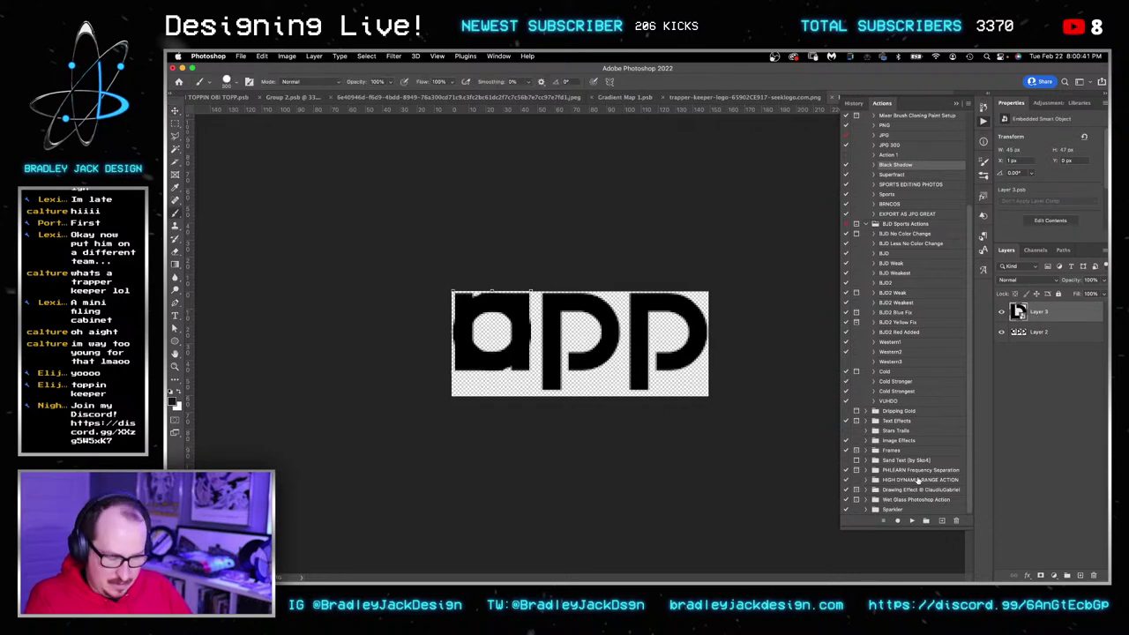
click(1035, 338)
click(1041, 575)
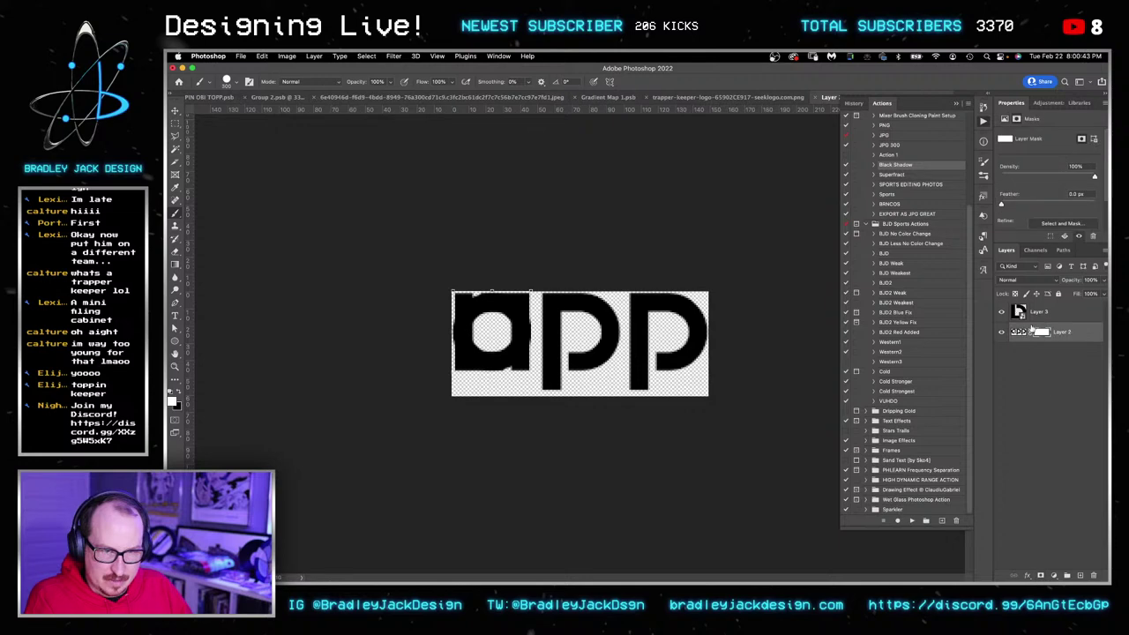
click(1035, 314)
click(1041, 575)
click(1002, 311)
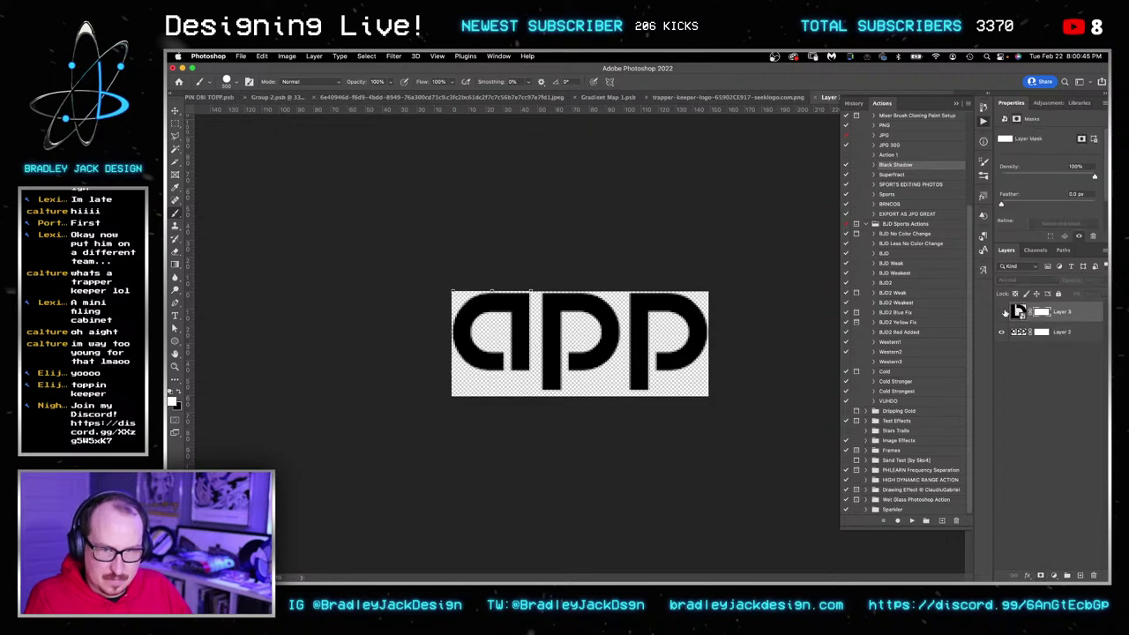
click(1001, 311)
click(1001, 311)
click(1001, 311)
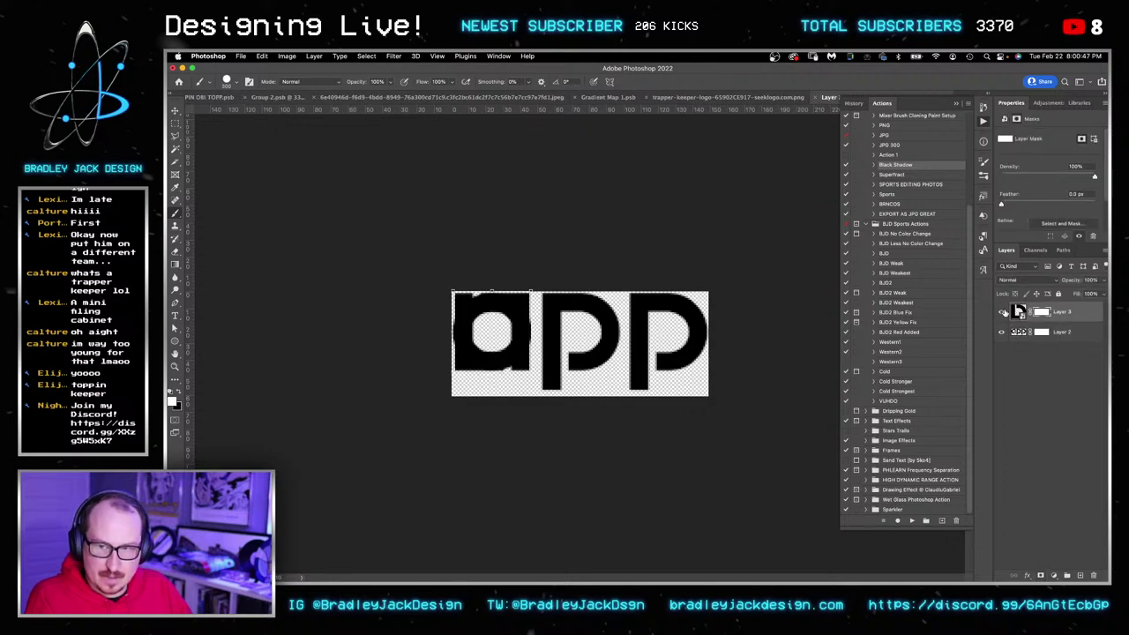
click(1002, 312)
click(1001, 311)
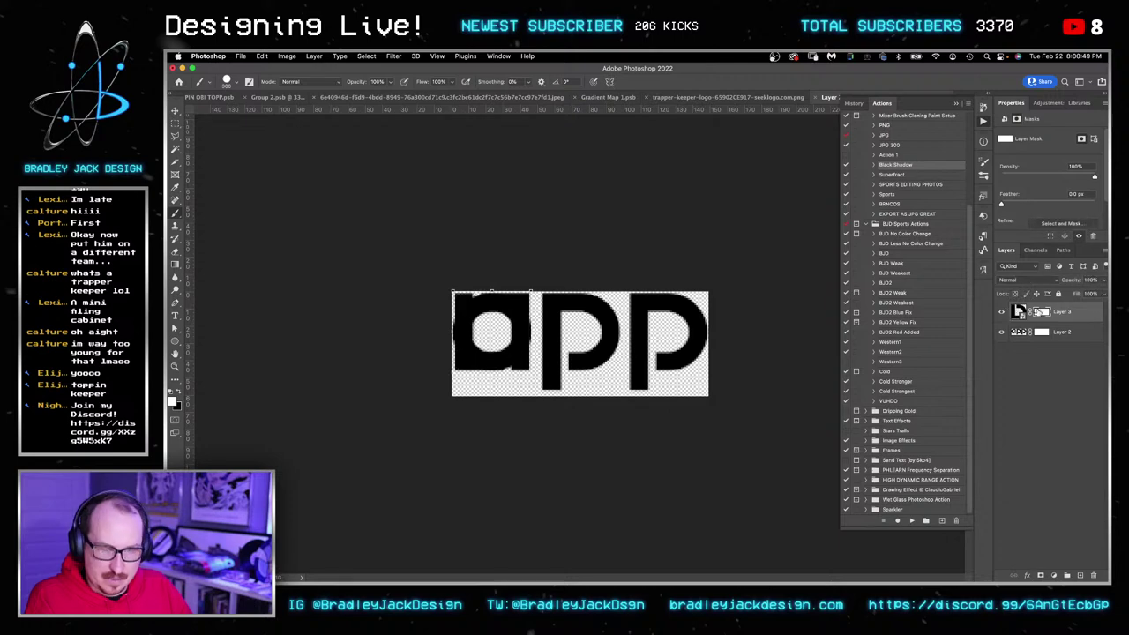
Mask out the square left side of the rotated a on Layer 3 with a hard 30 px brush.
right_click(516, 319)
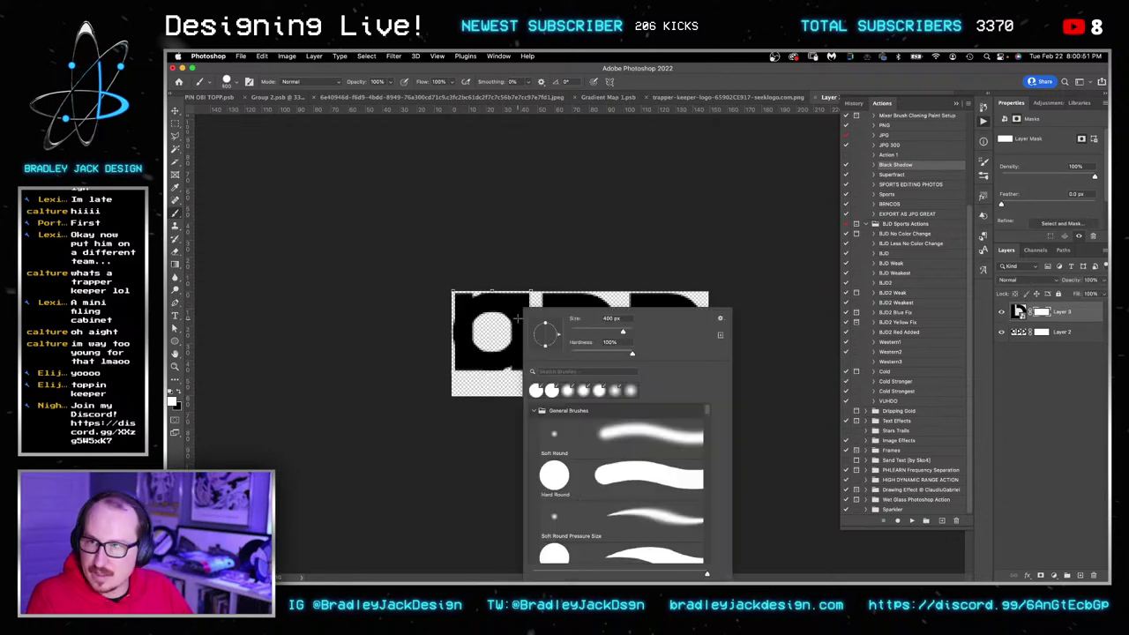
click(593, 353)
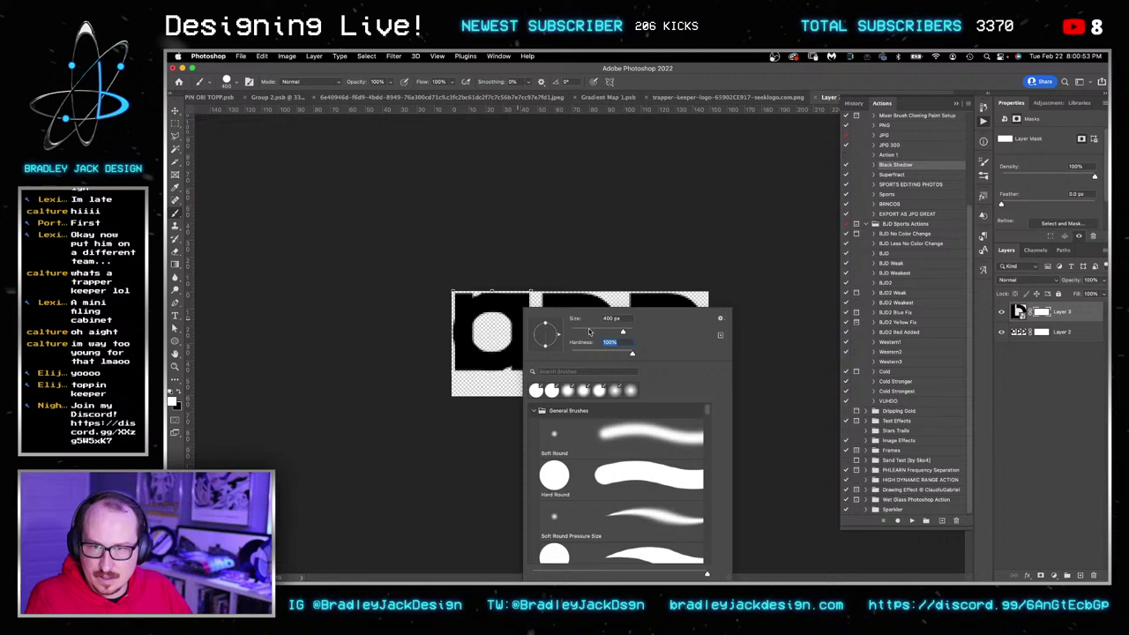
click(584, 330)
key(Return)
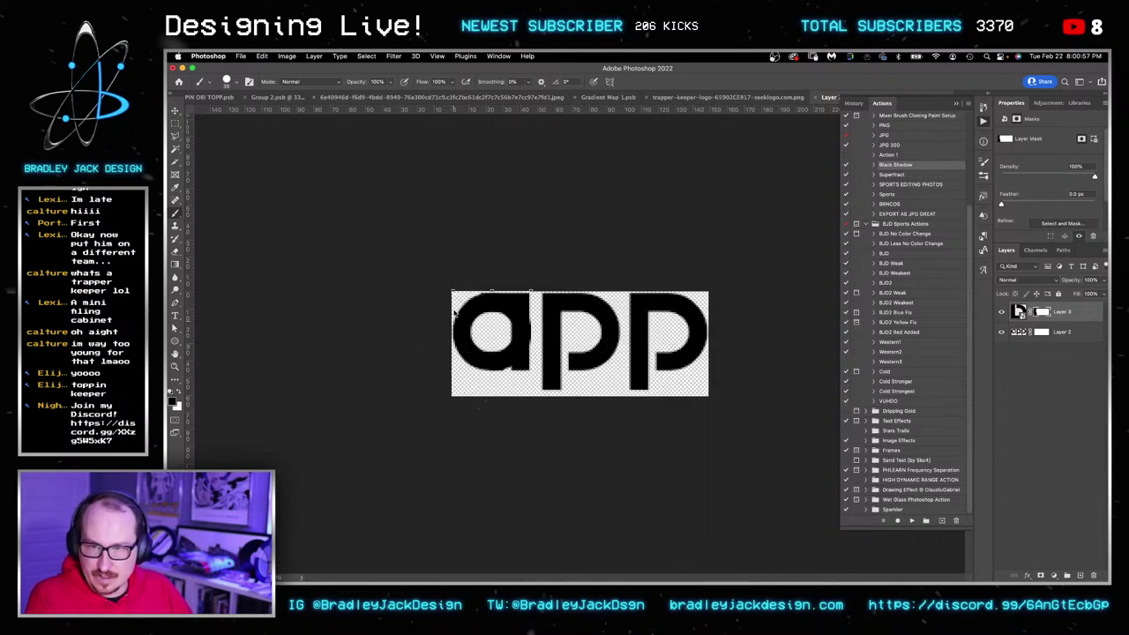
Hide the a's straight stem on Layer 2's mask to form an o, restoring the adjacent p wherever the brush covers it.
click(1037, 334)
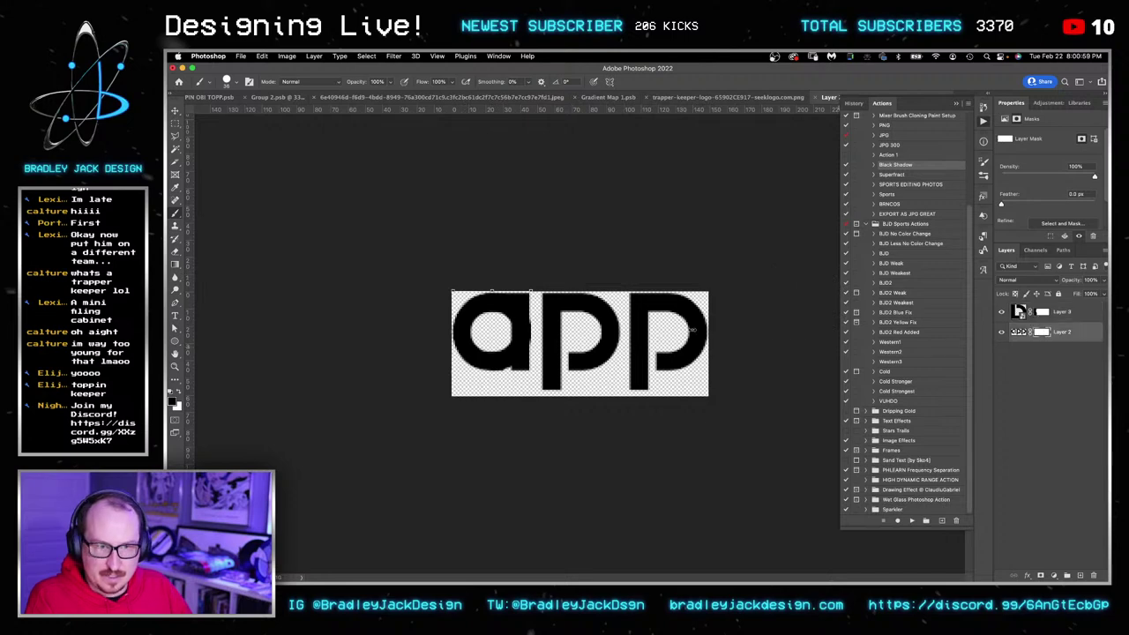
click(534, 300)
mouse_move(529, 307)
mouse_down()
mouse_move(538, 343)
mouse_move(521, 361)
mouse_up()
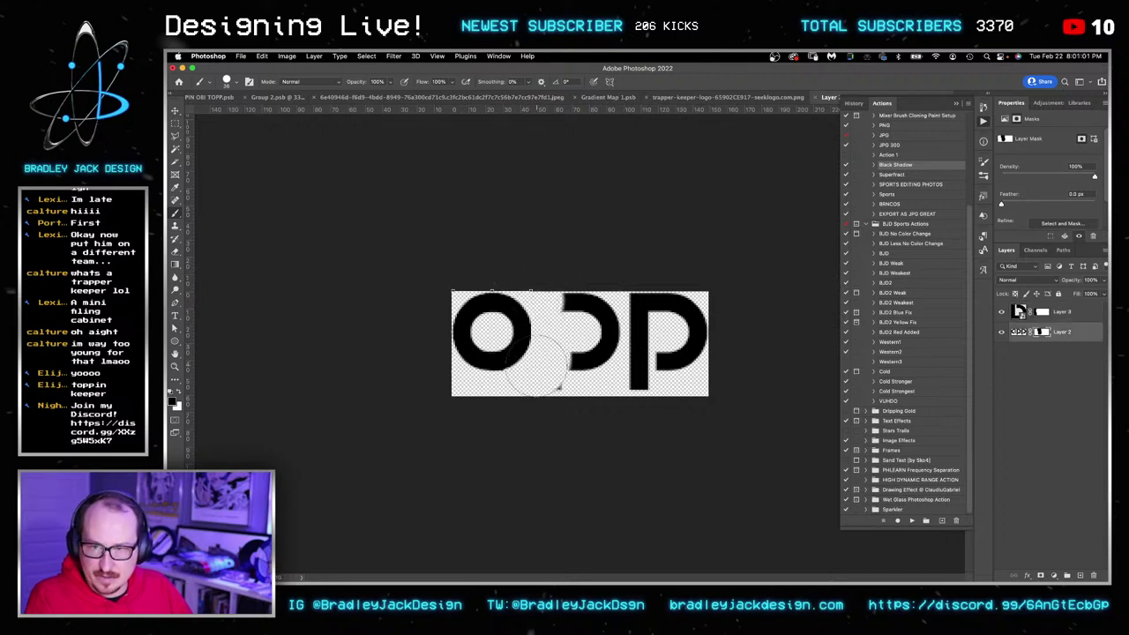
key(x)
drag(567, 316, 565, 381)
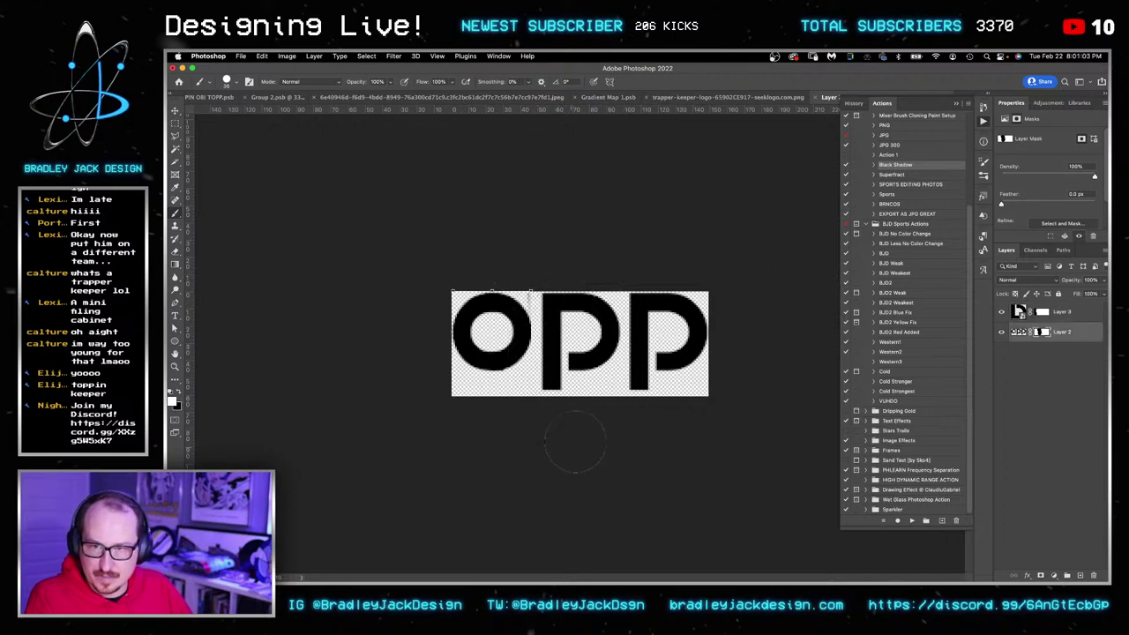
key(bracketleft)
key(x)
click(550, 298)
key(x)
drag(559, 304, 569, 379)
key(v)
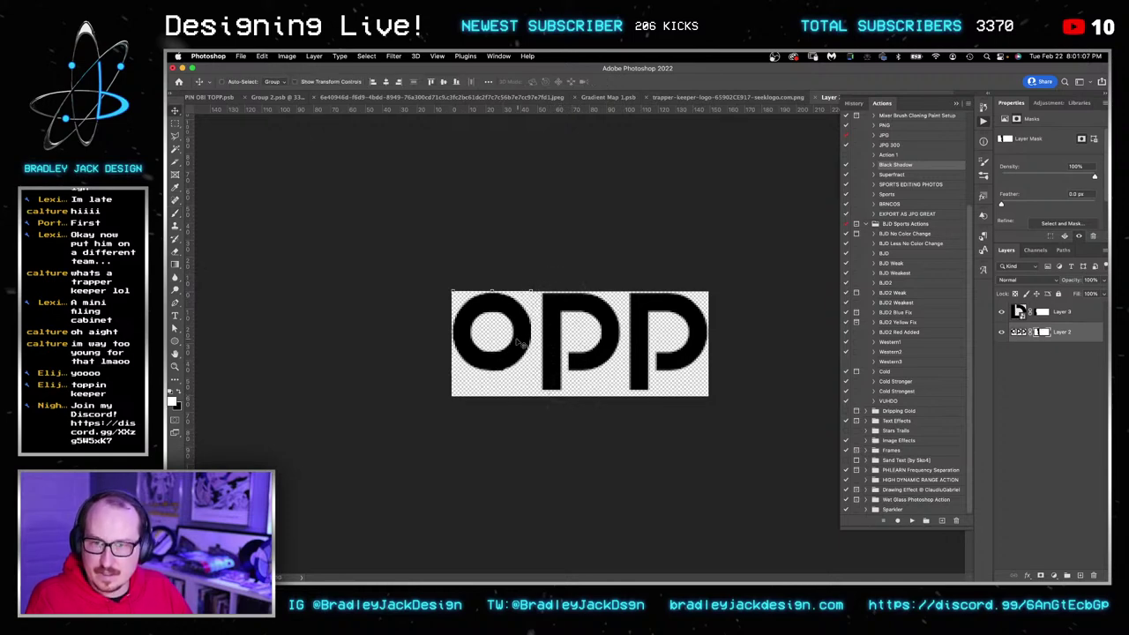
Clean up the o's edges on both layer masks with a 25 px brush, and save and close the smart object.
key(b)
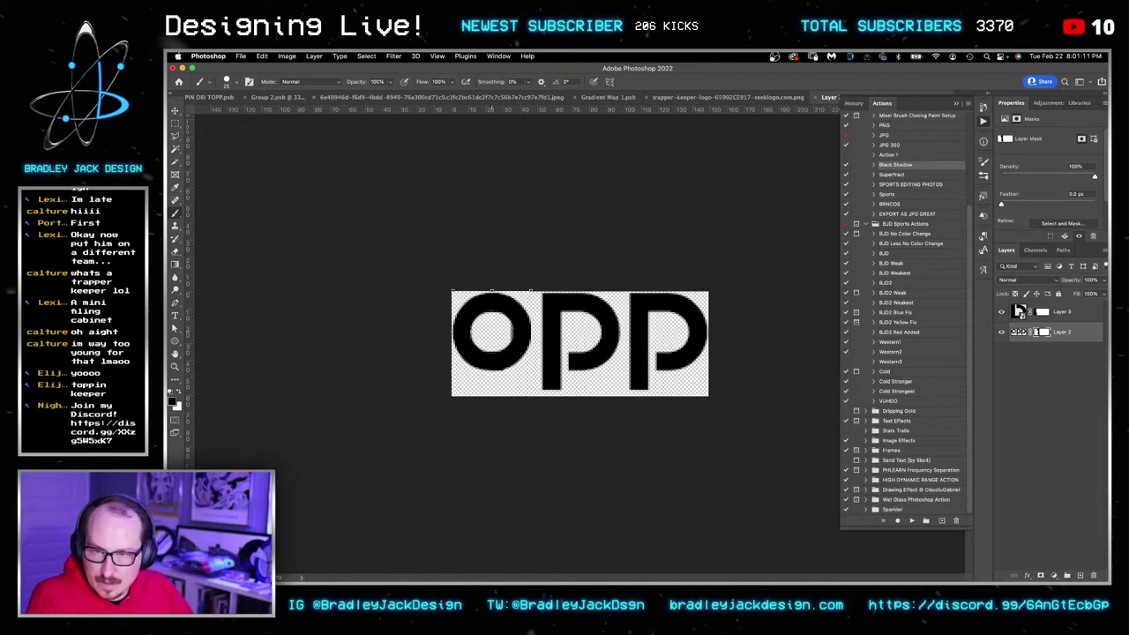
click(1042, 313)
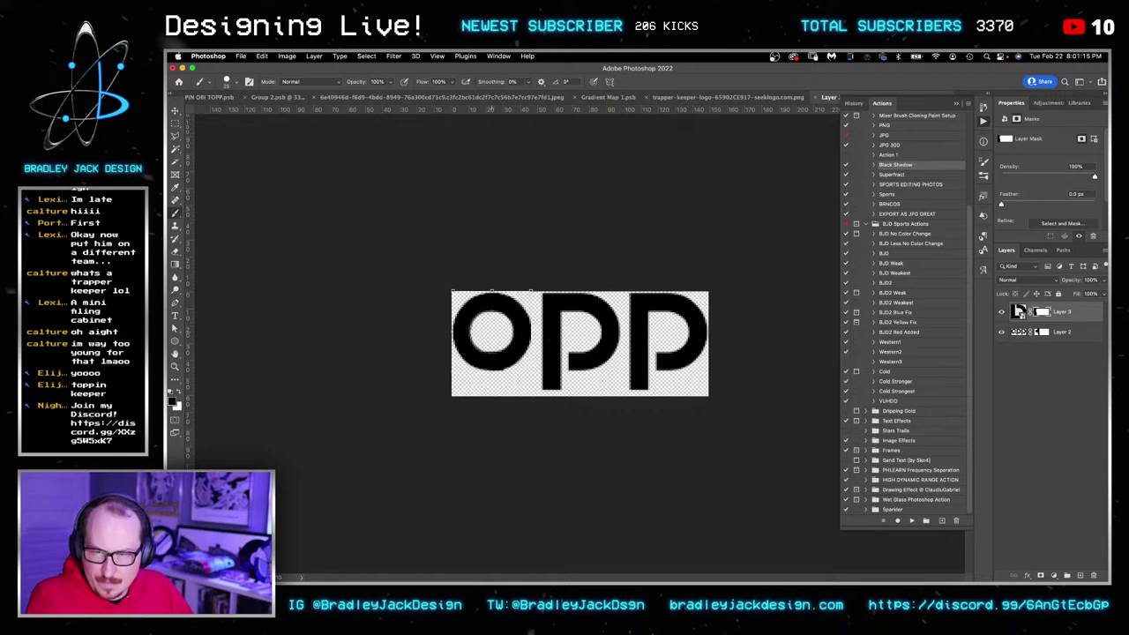
key(v)
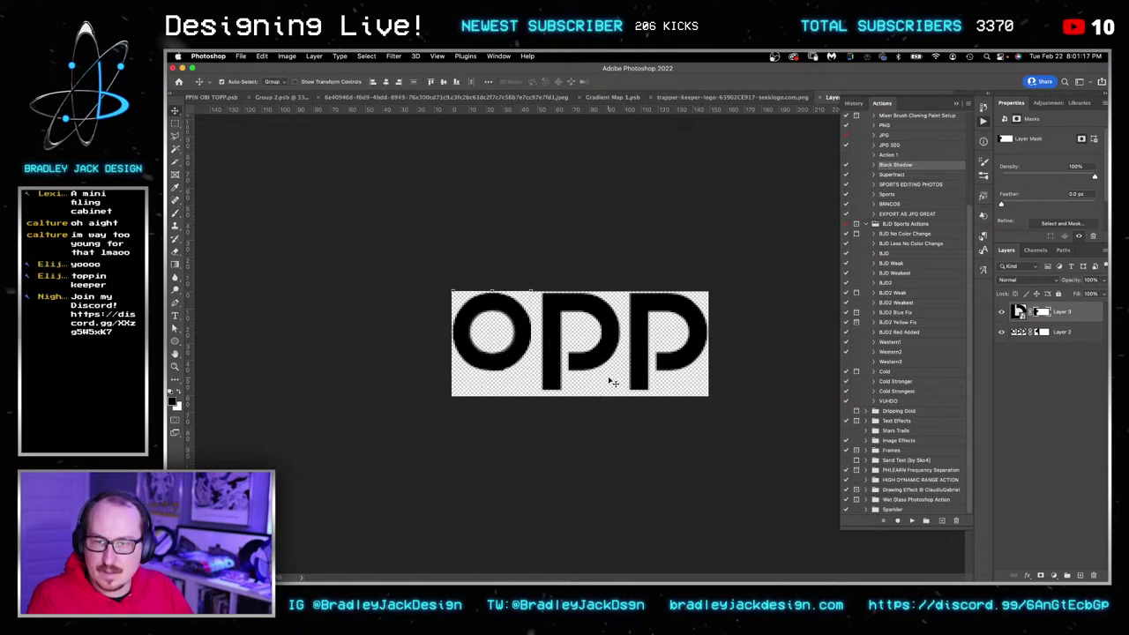
key(super+w)
drag(672, 329, 470, 334)
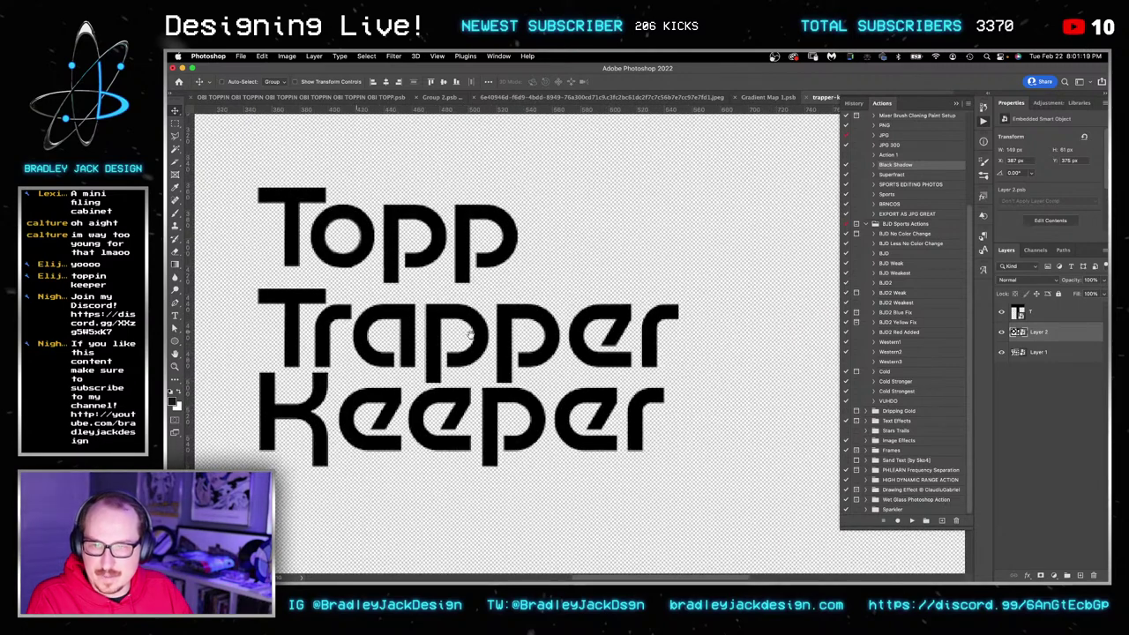
Copy the letter e from Trapper on Layer 1 to a new layer and convert it to a smart object.
click(1047, 354)
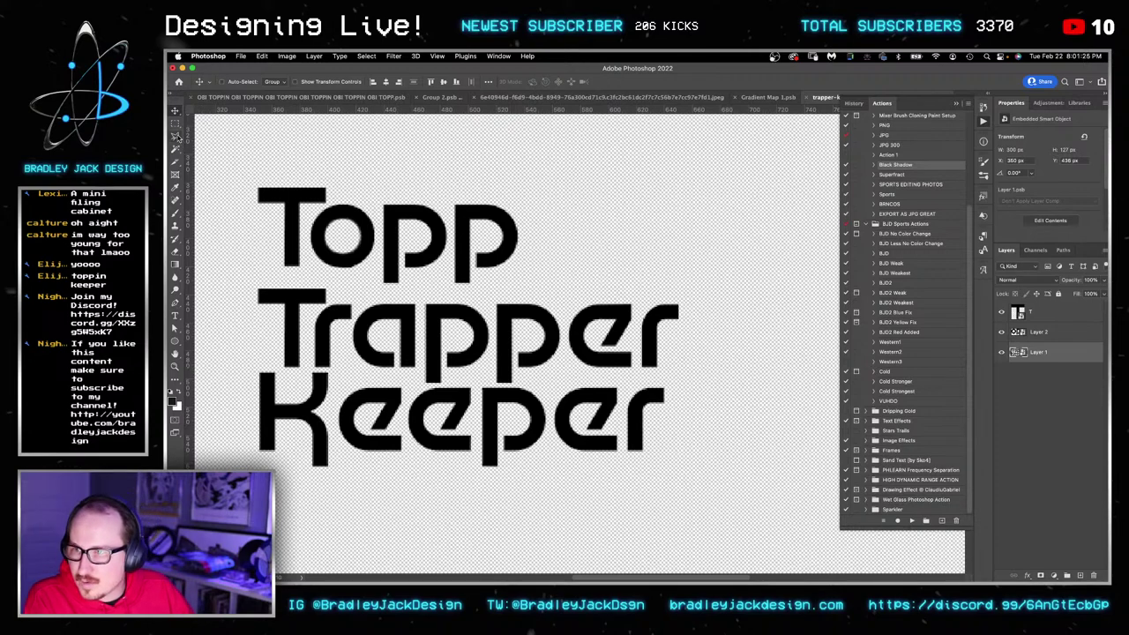
click(175, 135)
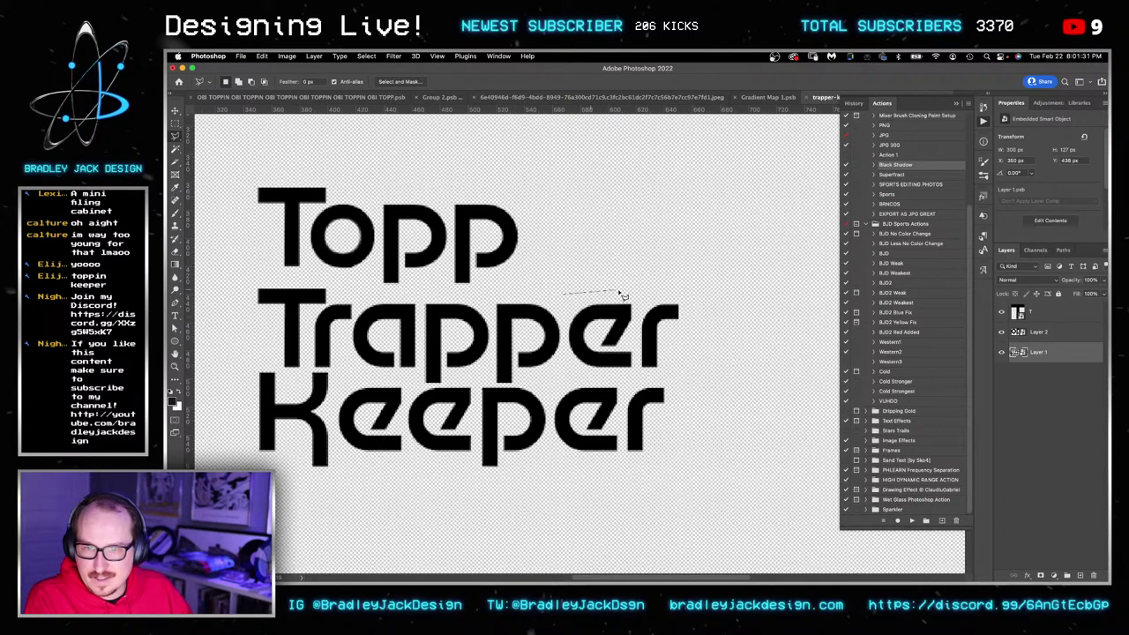
click(636, 294)
mouse_move(640, 377)
mouse_down()
mouse_move(566, 372)
mouse_move(566, 303)
mouse_up()
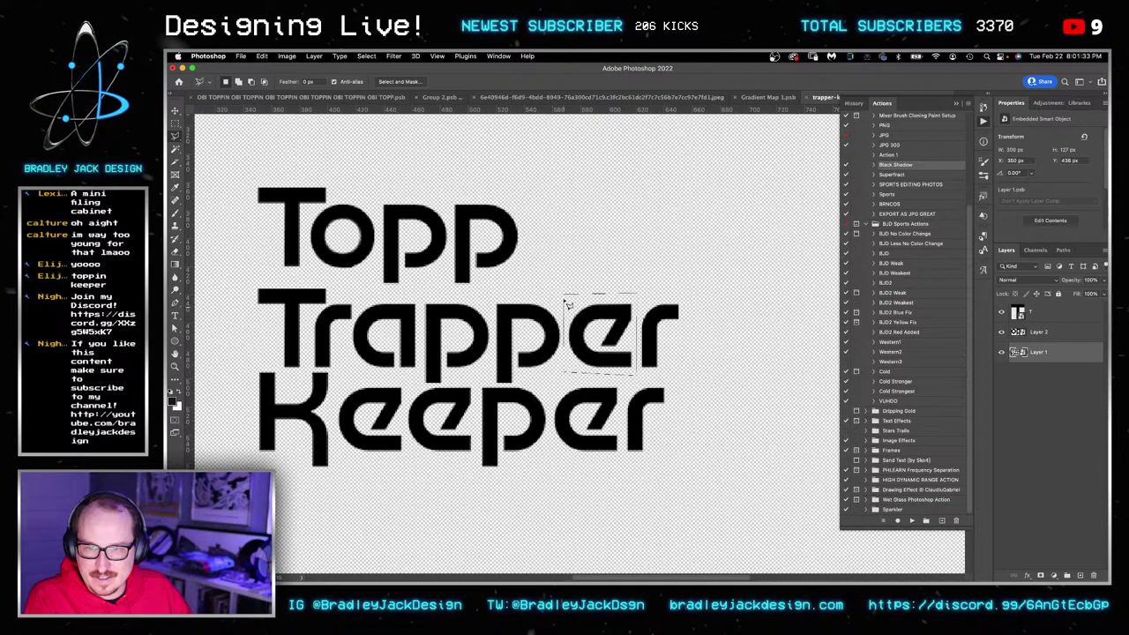
key(super+j)
right_click(1038, 355)
click(1042, 355)
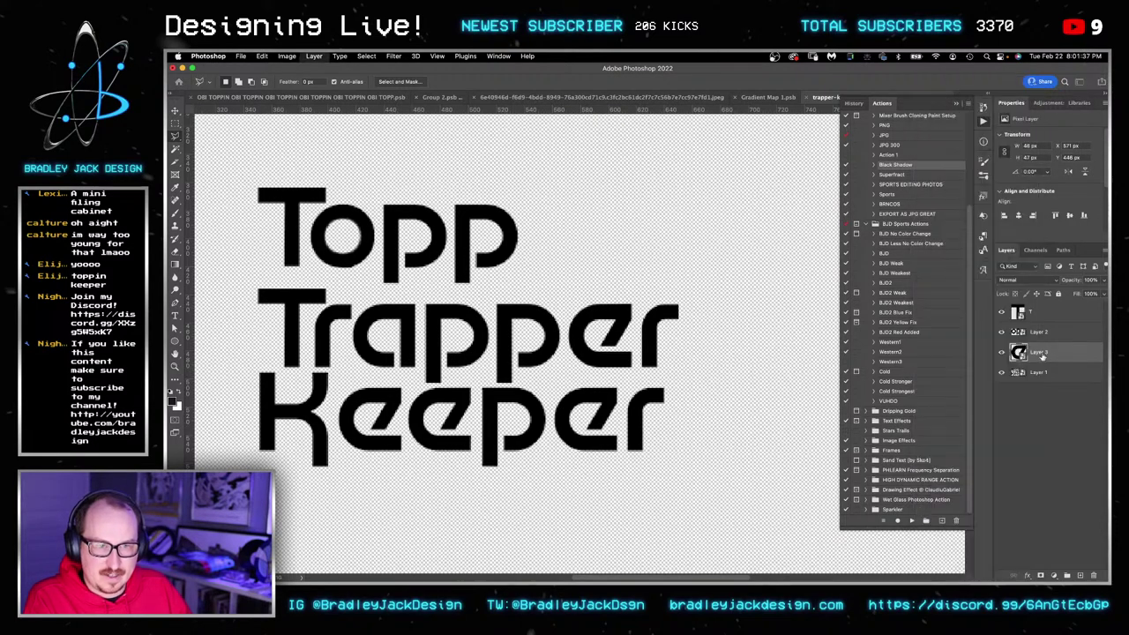
Move the copied e up onto the Topp line, leaving a gap after the last p.
key(v)
drag(645, 319, 644, 245)
key(ctrl+z)
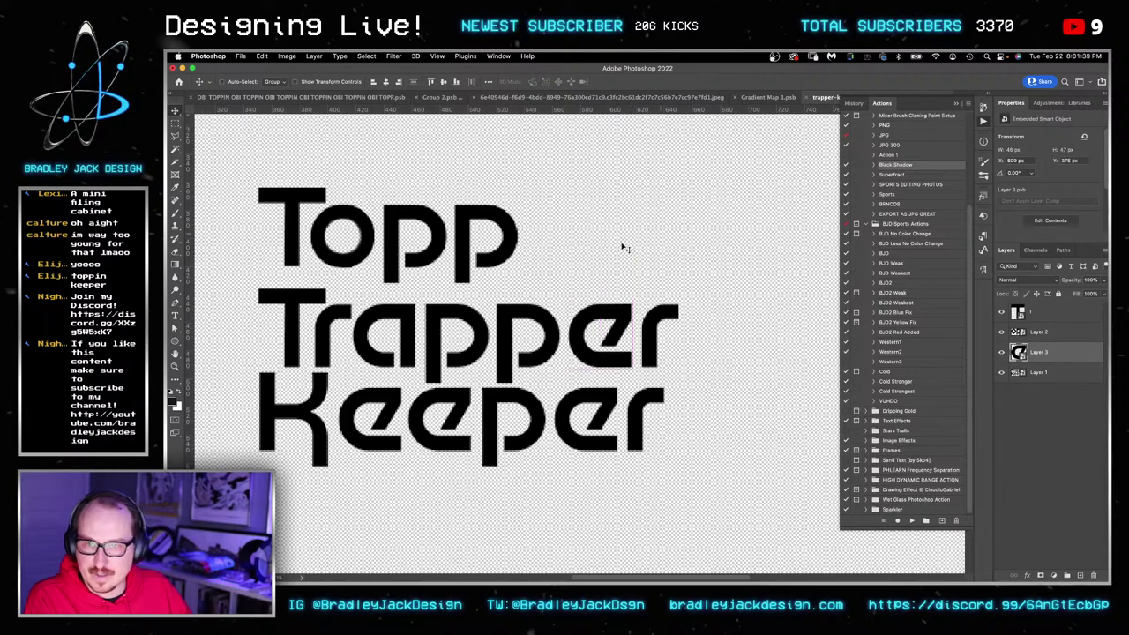
key(ctrl+shift+z)
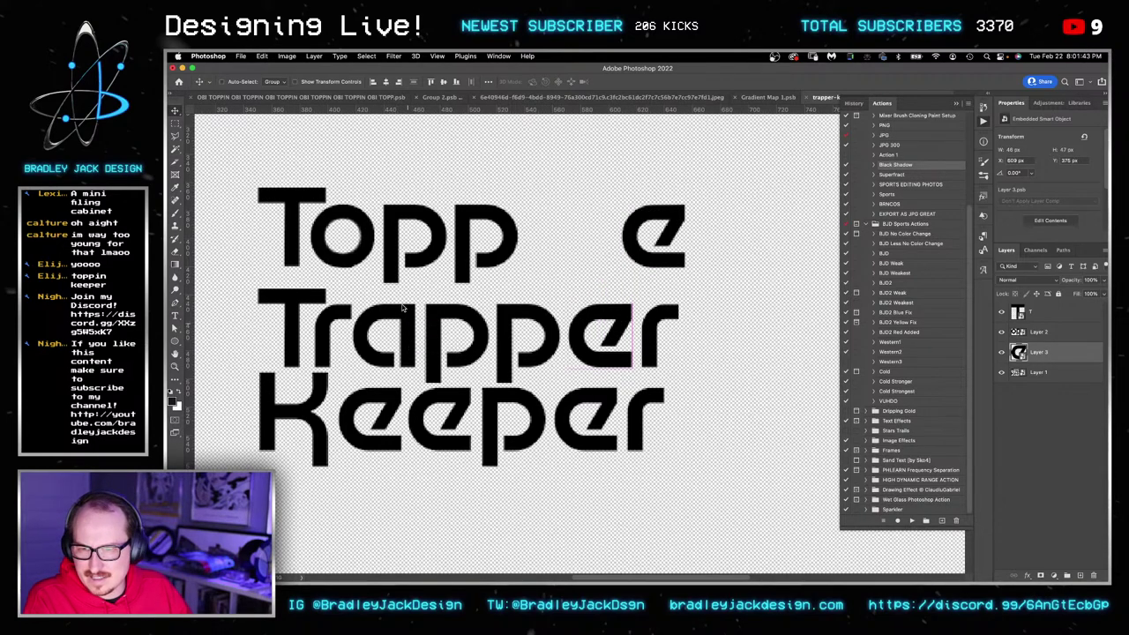
Copy the straight stem of the a in Trapper to a new smart object layer and move it up over the o in Topp.
key(m)
drag(394, 291, 428, 351)
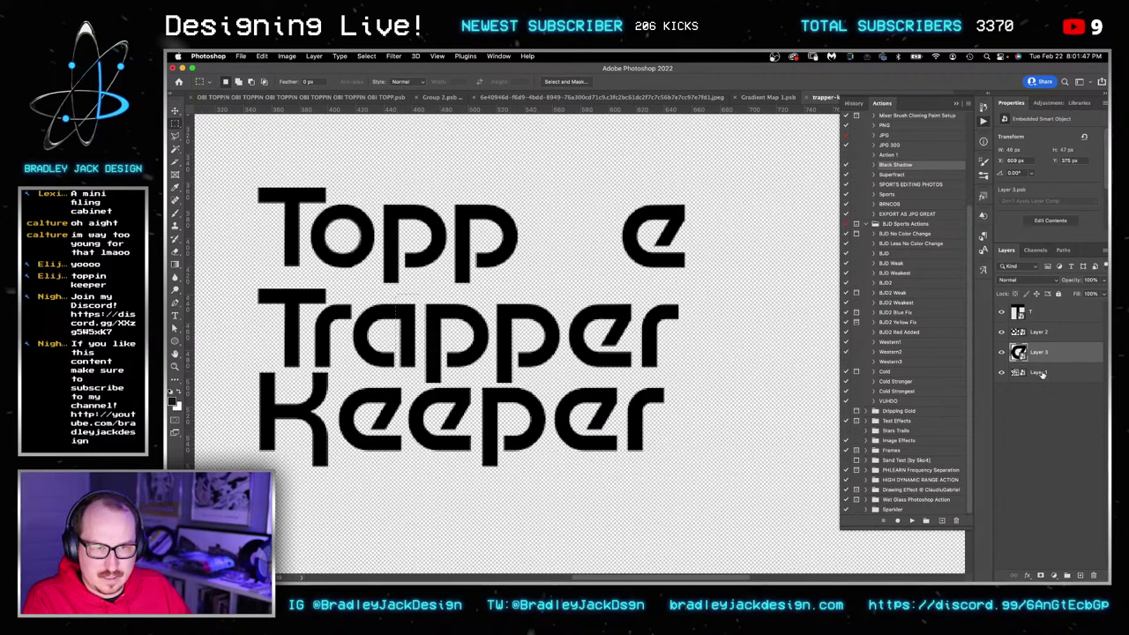
key(ctrl+j)
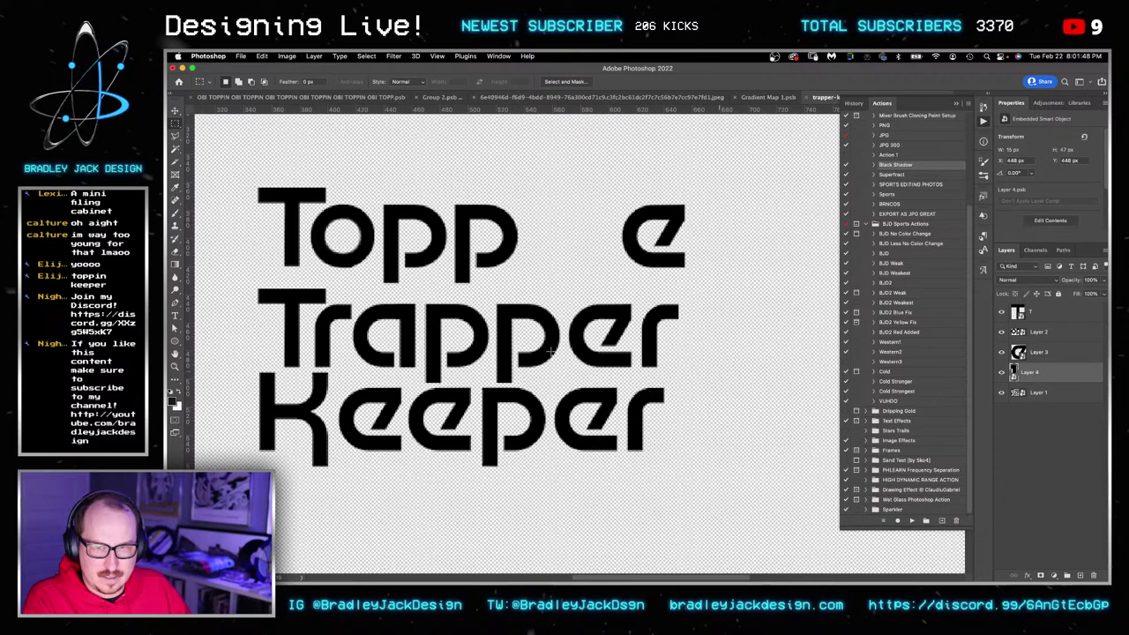
key(v)
drag(407, 339, 351, 251)
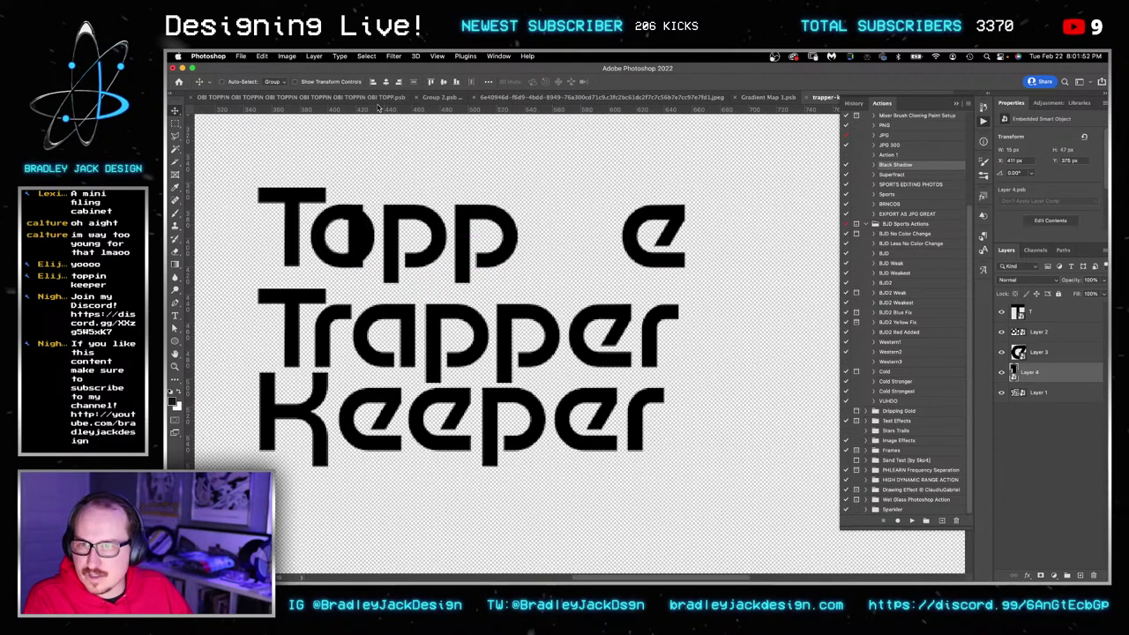
drag(379, 109, 359, 262)
scroll(308, 264, up, 3)
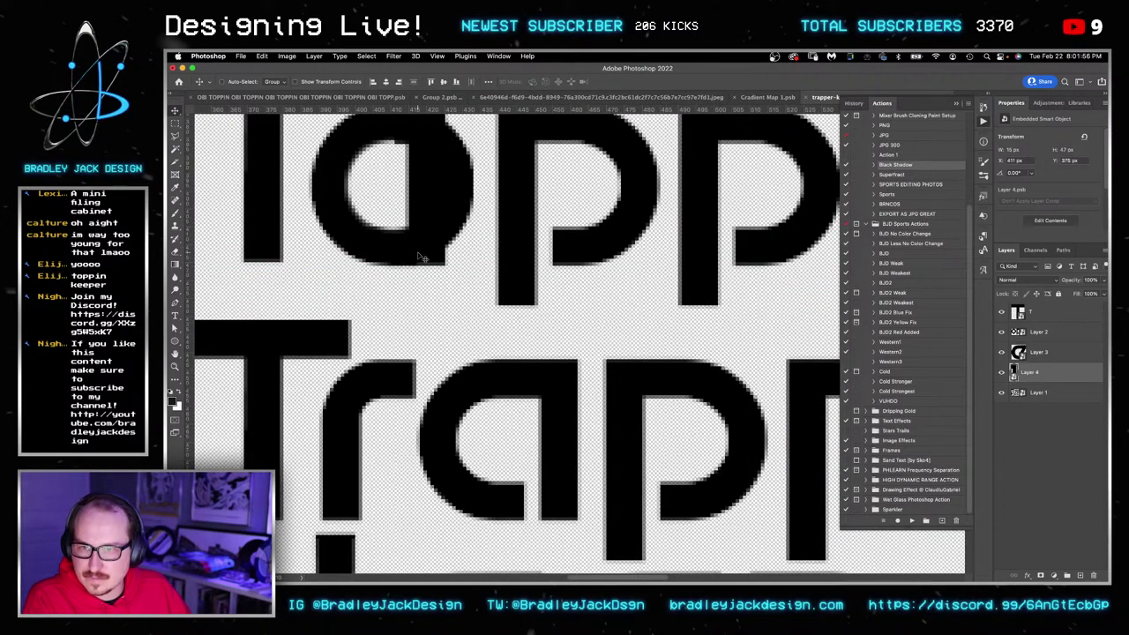
Nudge the opp letters on Layer 2 down to Y 376 px.
click(1040, 312)
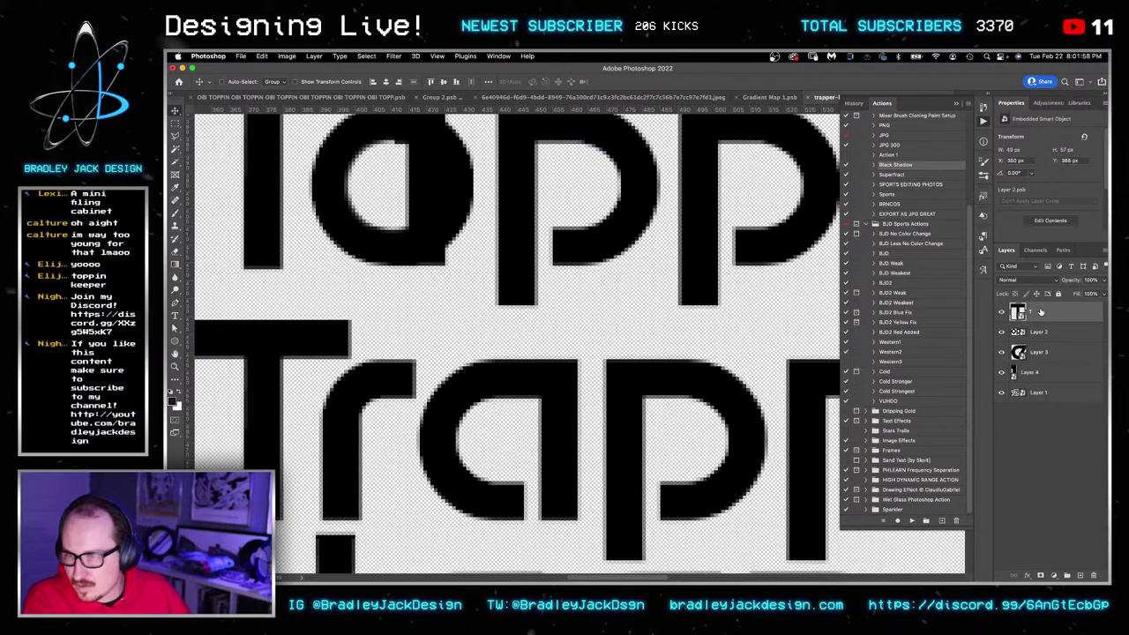
click(1046, 336)
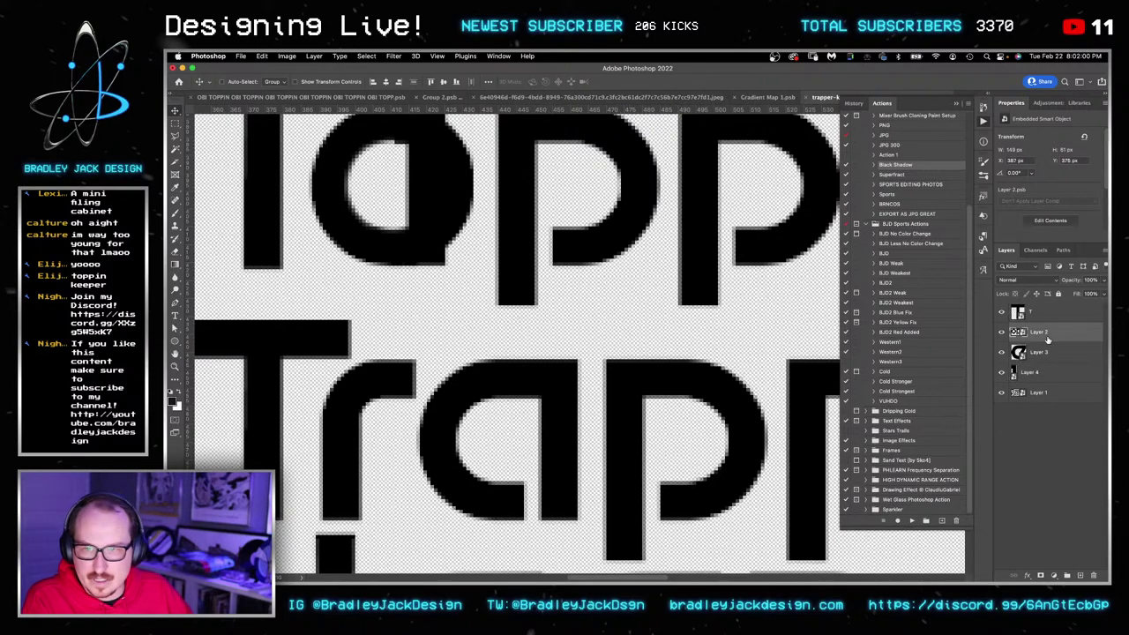
click(1046, 360)
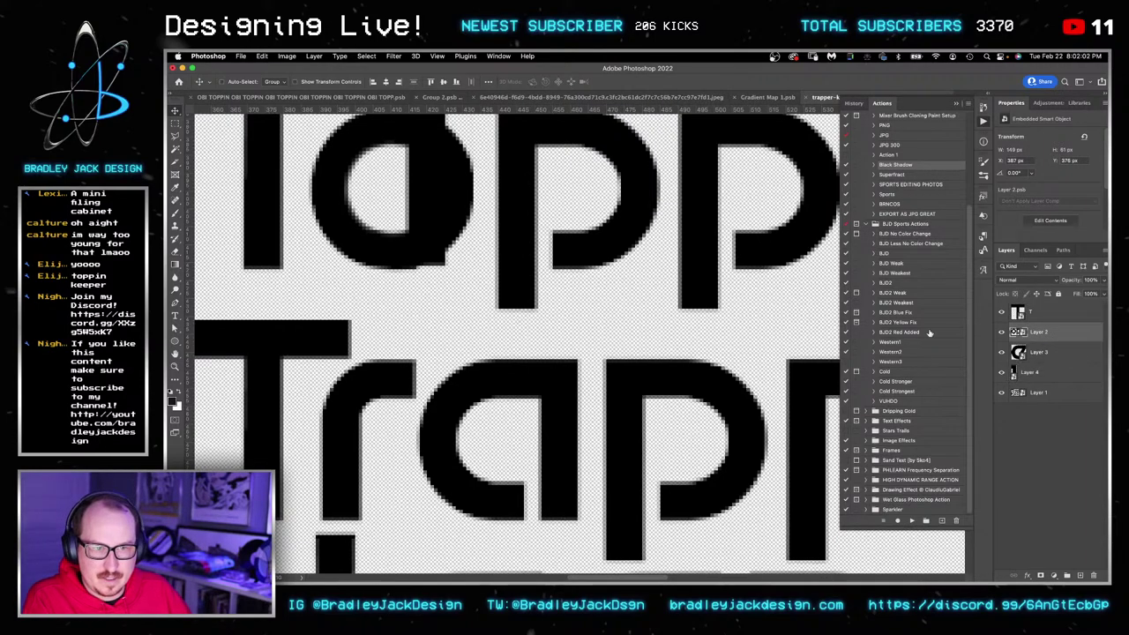
drag(783, 296, 596, 315)
Place the copied stem on Layer 4 just after Topp as the letter i, at X 541 px and Y 376 px.
click(1030, 373)
scroll(529, 291, down, 2)
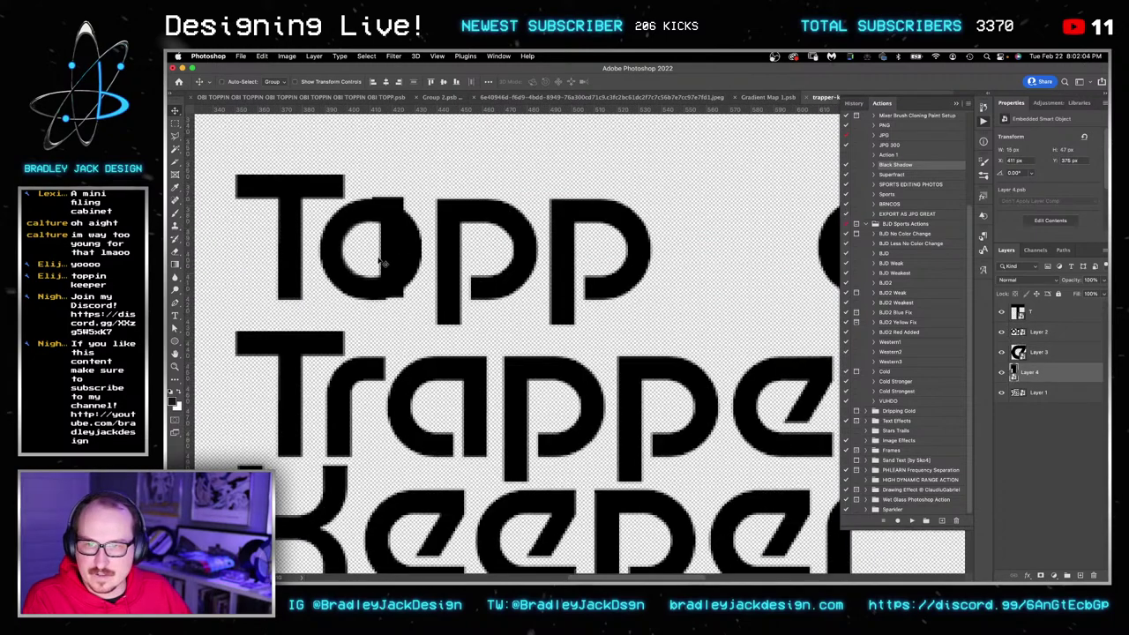
drag(383, 254, 681, 267)
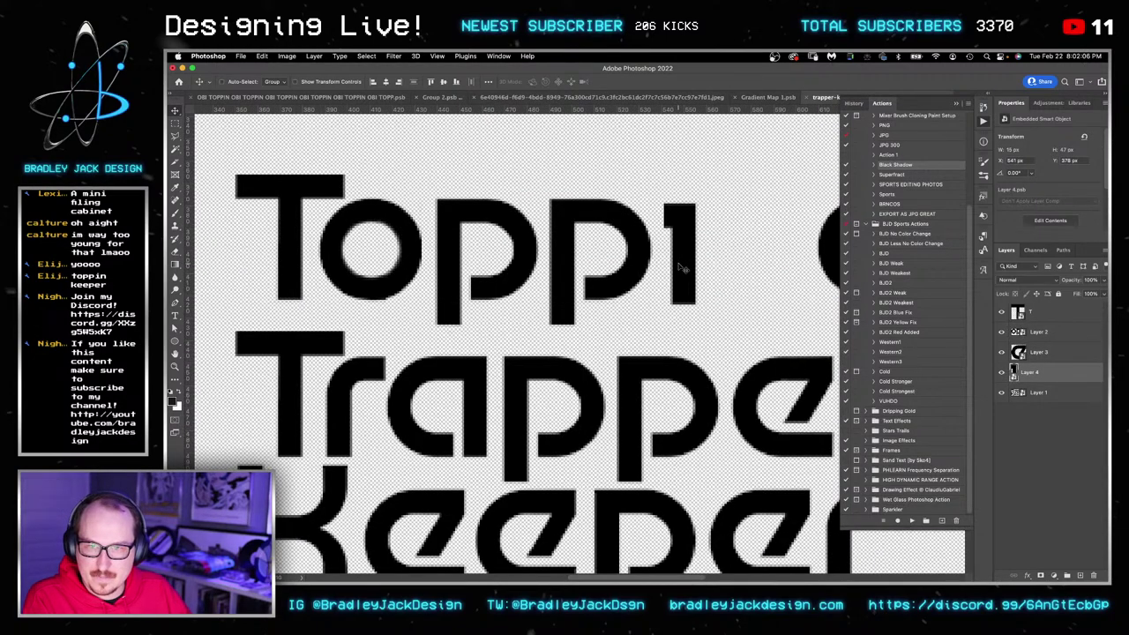
key(Up)
key(Up)
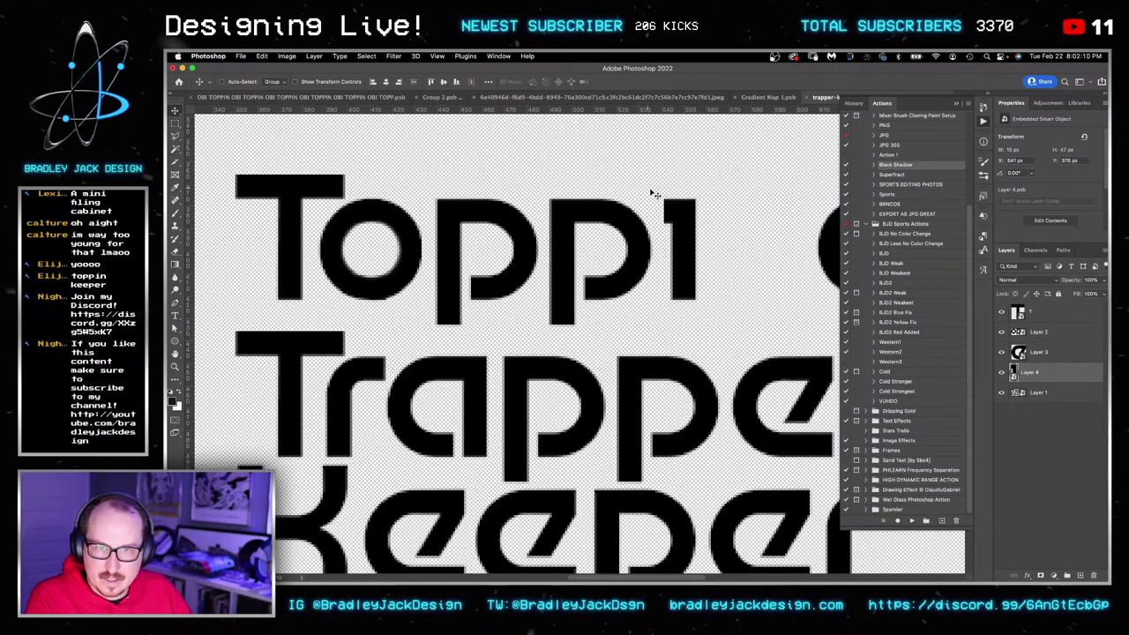
Mask out the leftover sliver beside the i stem on Layer 4.
key(m)
drag(684, 189, 639, 305)
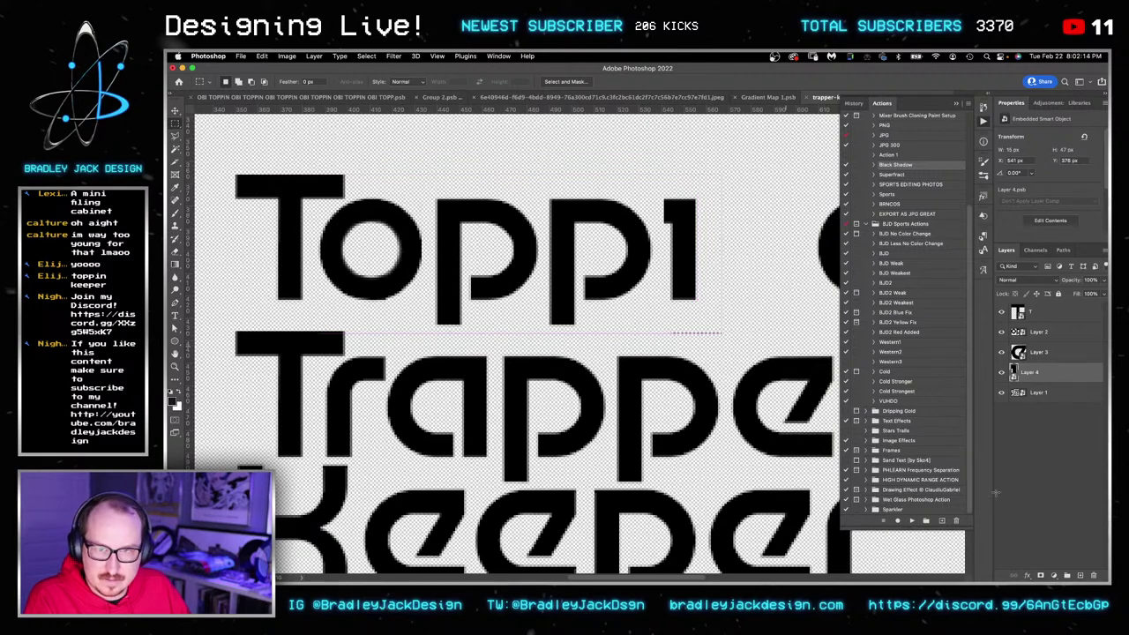
alt+click(1042, 576)
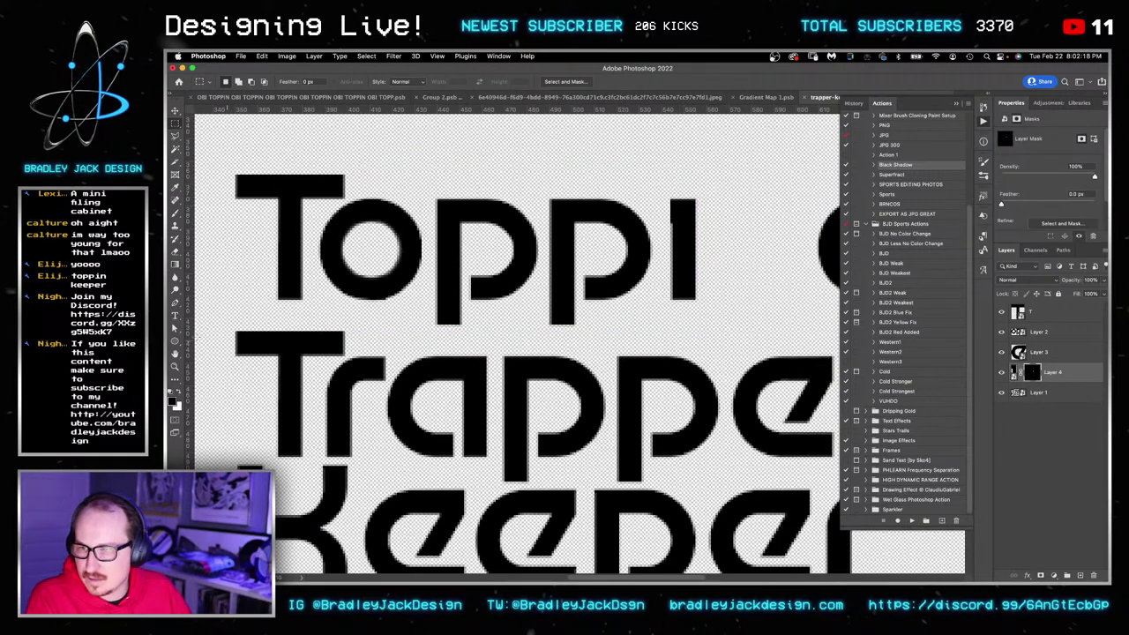
Draw a black rectangle about 11 by 45 px over the i stem and delete the copied stem on Layer 4.
click(176, 341)
click(215, 342)
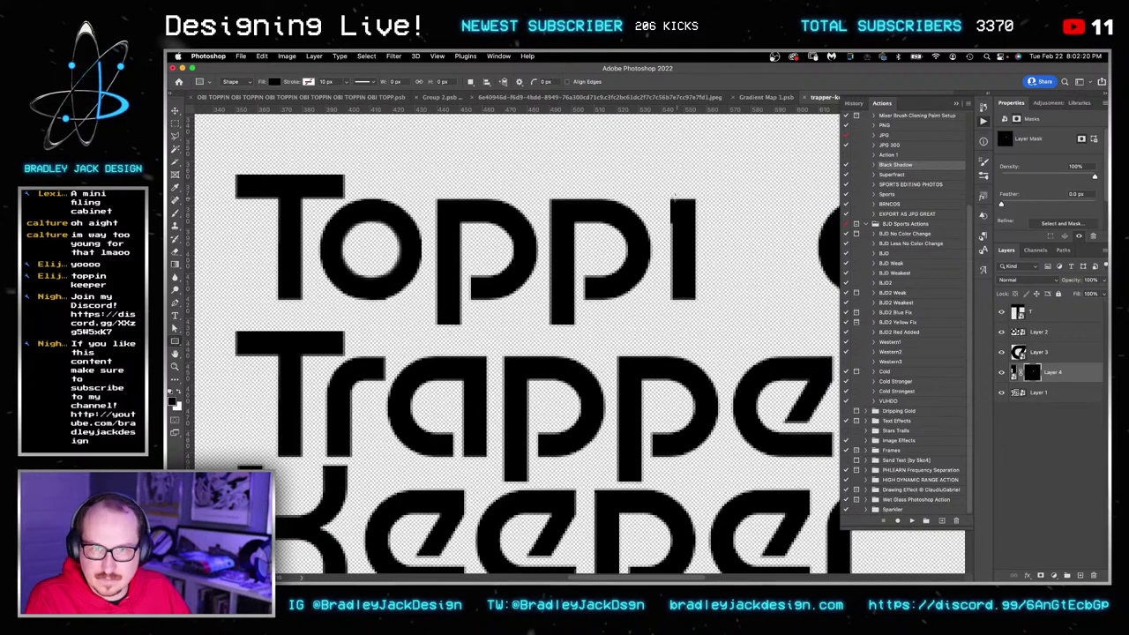
drag(670, 196, 692, 296)
click(1052, 395)
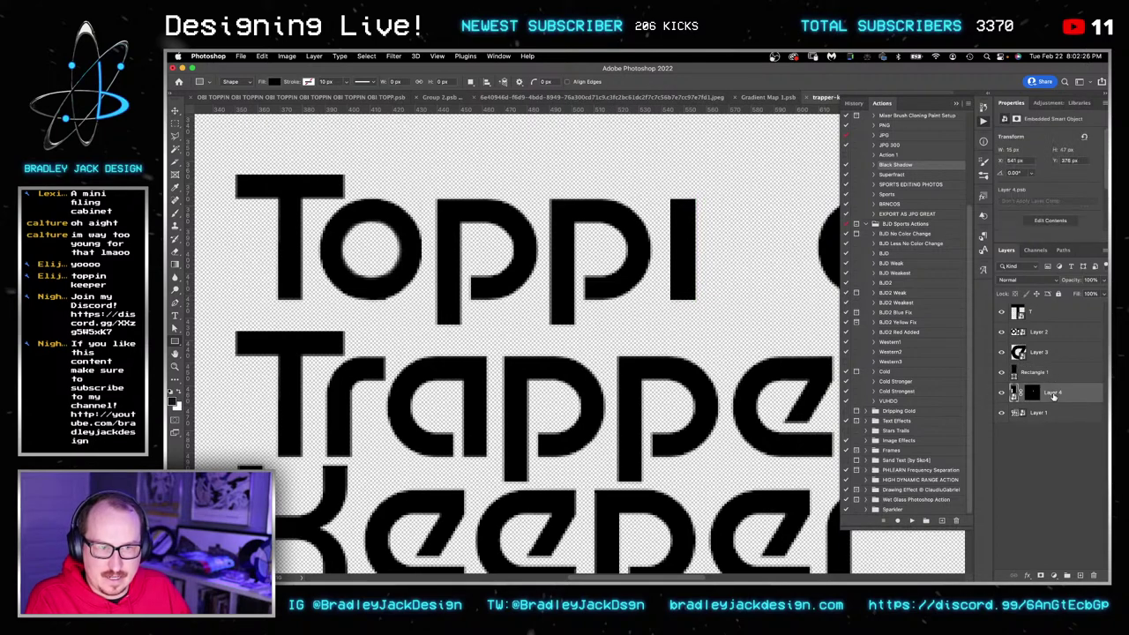
key(BackSpace)
Duplicate the i rectangle and move the copy over the o beside the T's crossbar, at X 396 px and Y 368 px.
key(v)
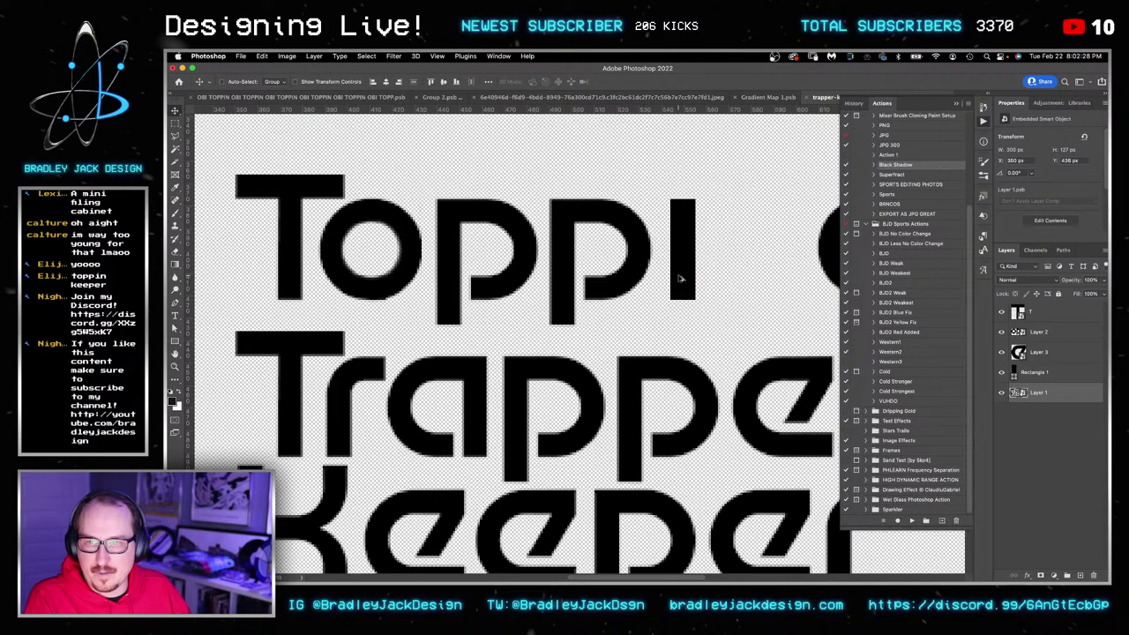
alt+drag(620, 259, 374, 210)
key(super+z)
click(1041, 375)
key(ctrl+j)
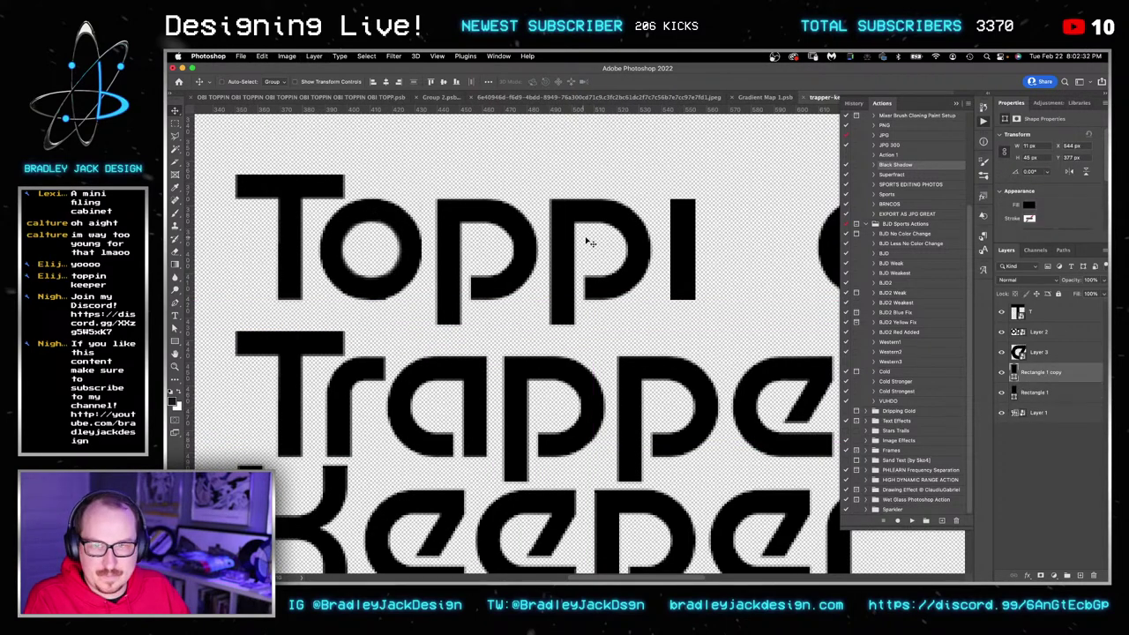
drag(679, 245, 350, 214)
key(super+t)
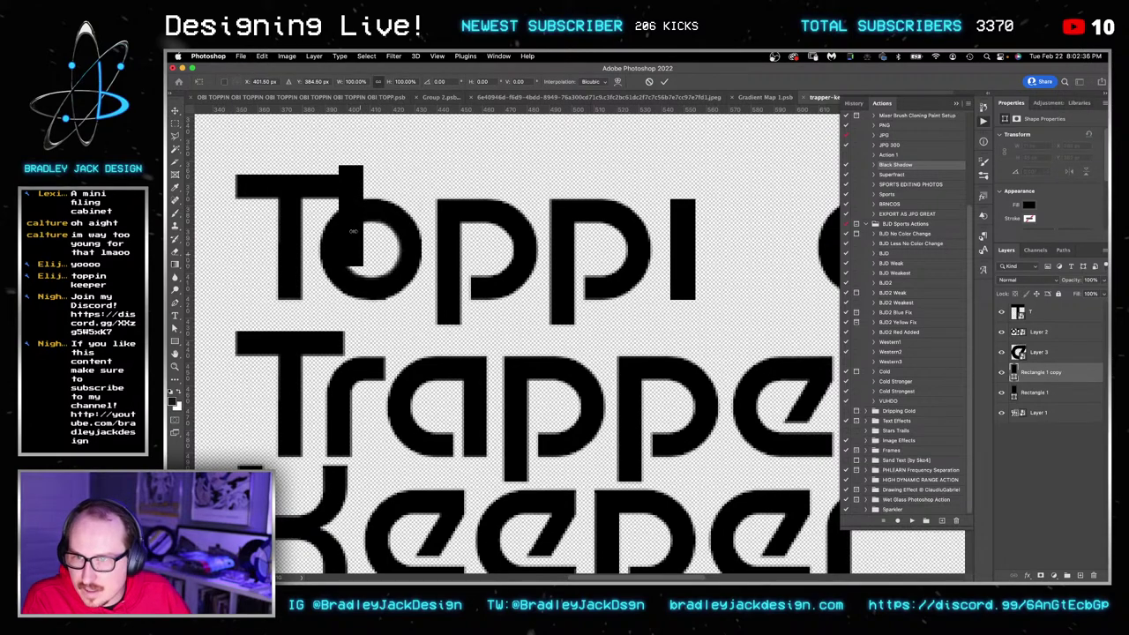
key(Return)
key(shift+Down)
key(Up)
key(Up)
key(Up)
key(Up)
key(Up)
key(Up)
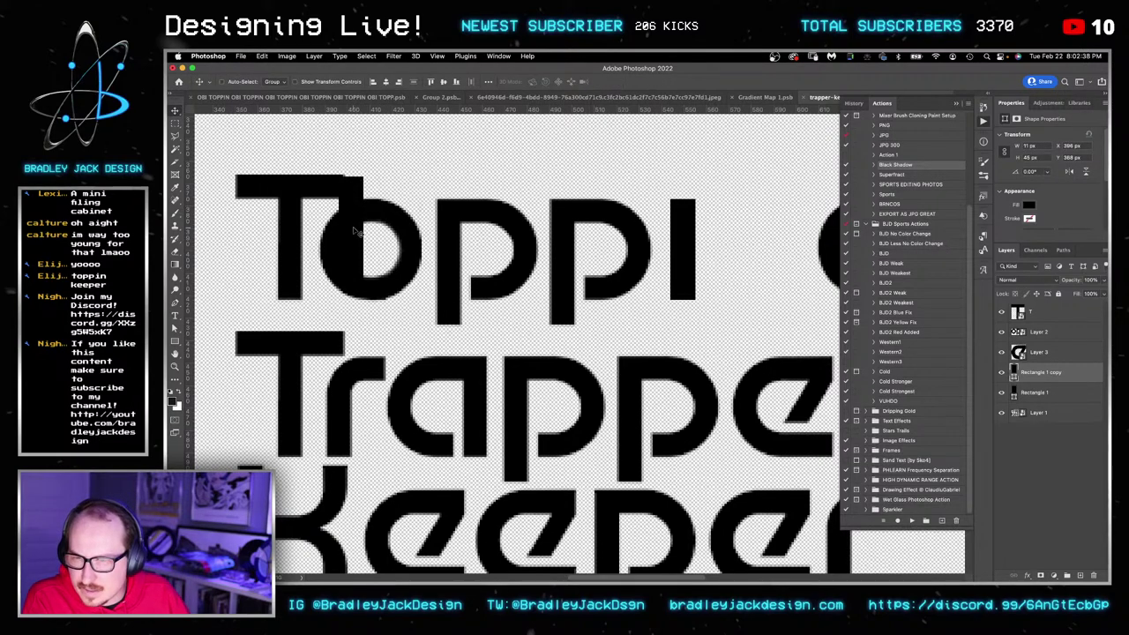
Shrink the rectangle copy to an 11 px square and place it above the i stem at X 544 px and Y 366 px.
key(ctrl+t)
drag(353, 278, 686, 186)
key(Return)
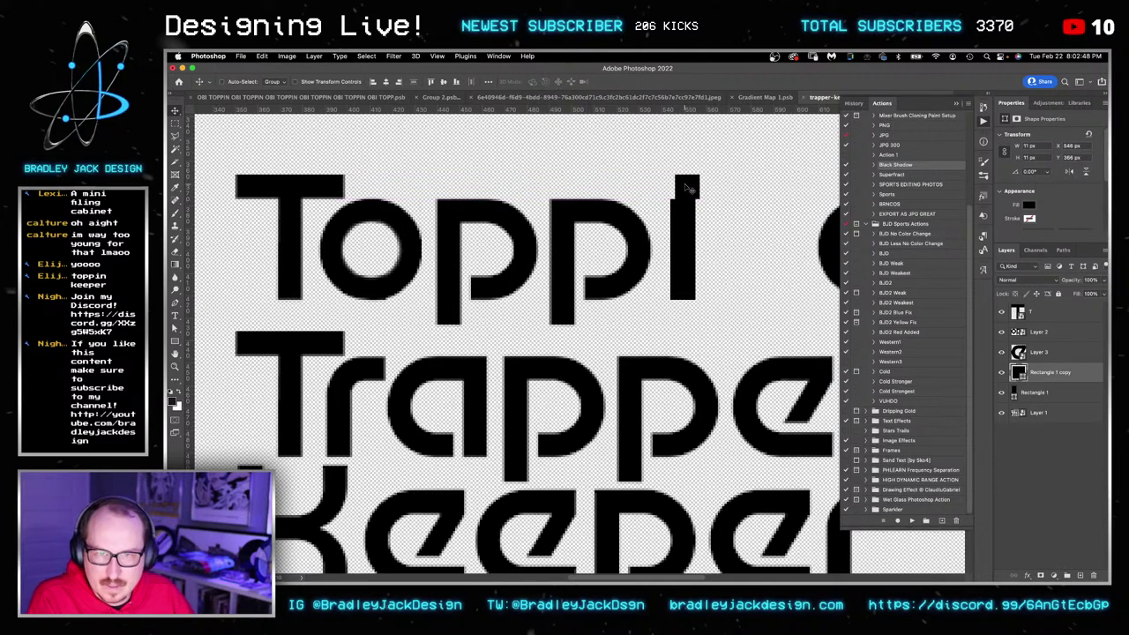
key(shift+Left)
key(Right)
key(Right)
key(Right)
key(Right)
key(Right)
key(Right)
key(Right)
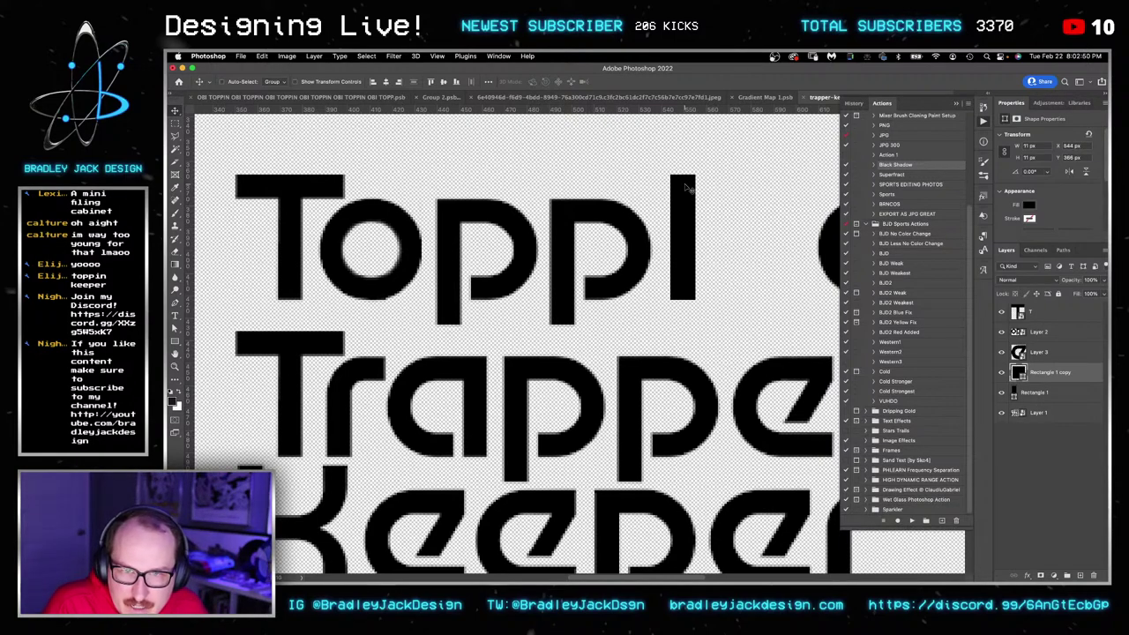
Lower the top edge of the i stem to a height of about 41 px, leaving a gap beneath the dot.
key(a)
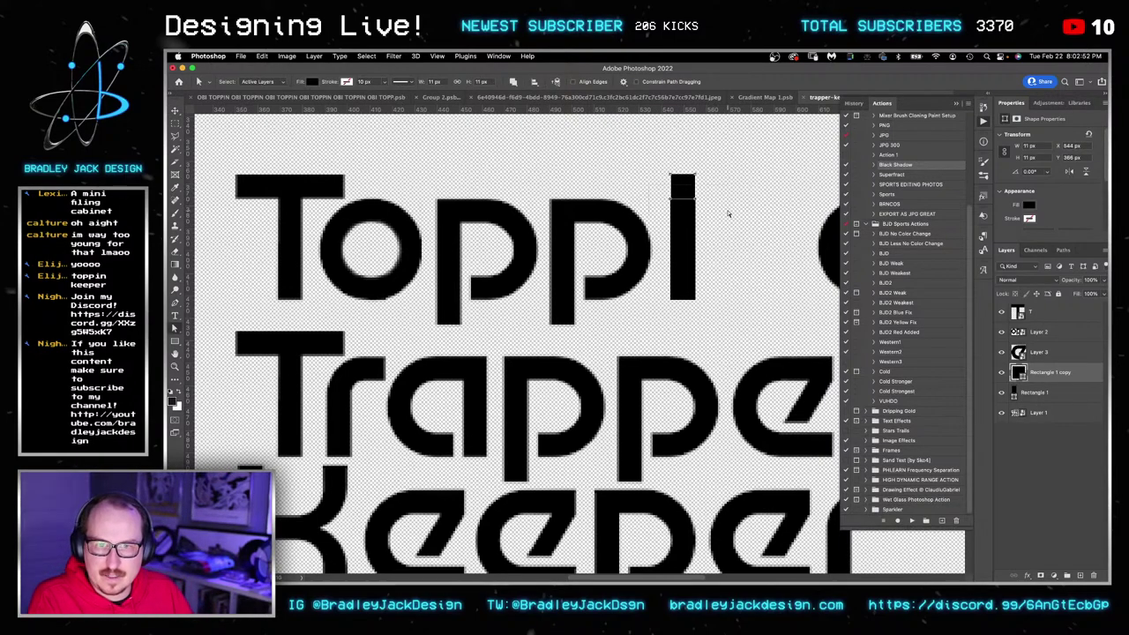
click(1037, 394)
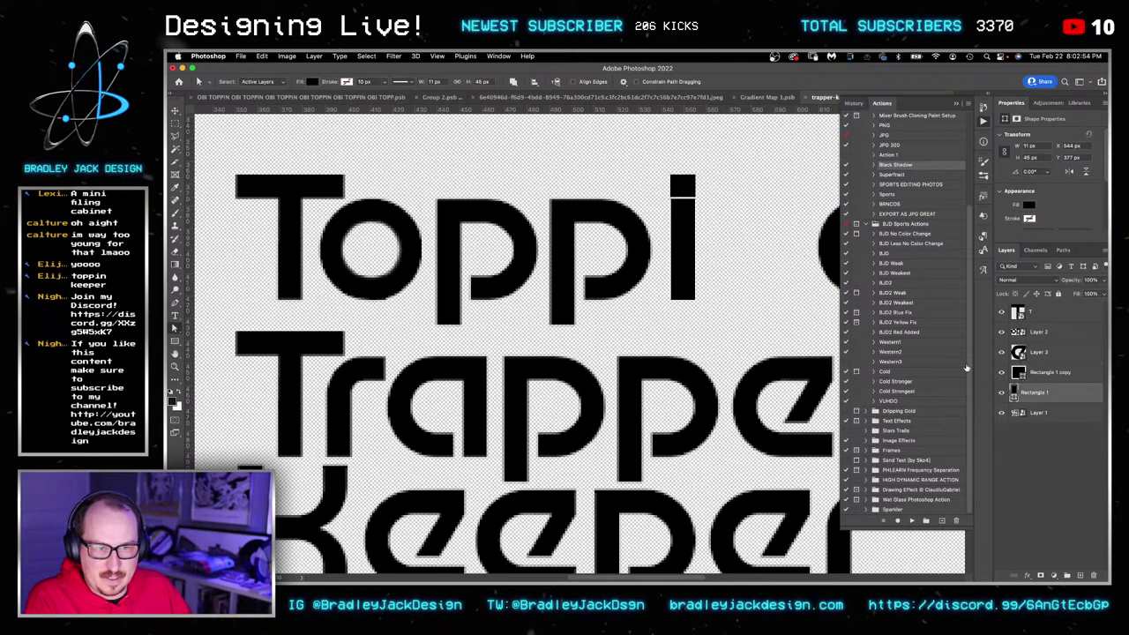
key(Down)
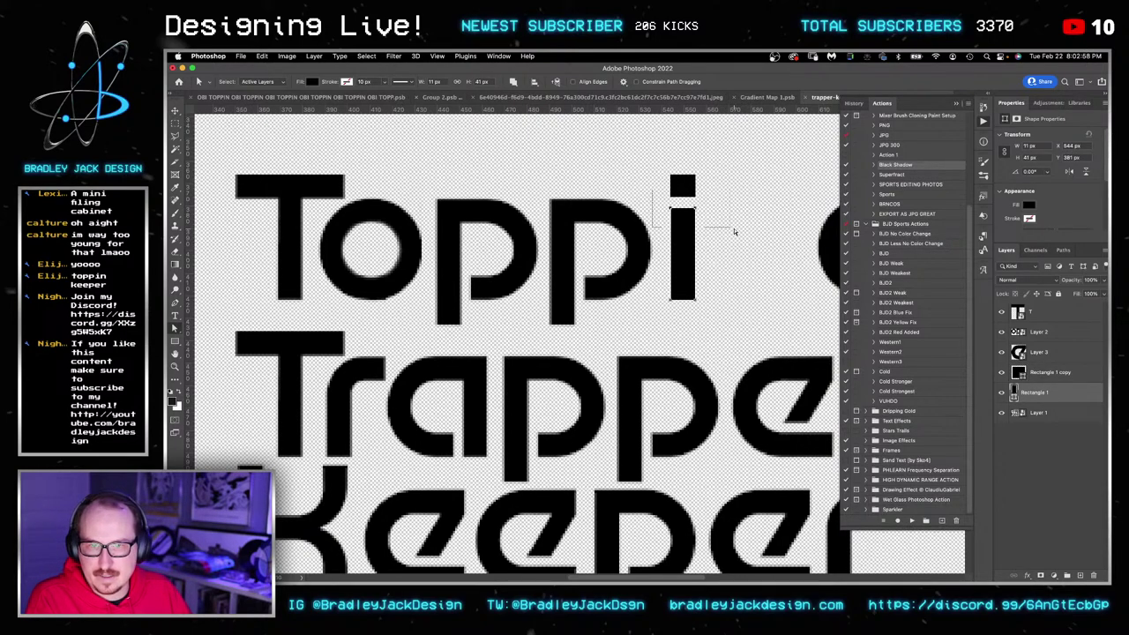
click(1058, 496)
Rotate the copied e on Layer 3 by 90 degrees and place it just after the i, level with the other letters.
click(1040, 354)
key(super+t)
drag(825, 255, 597, 249)
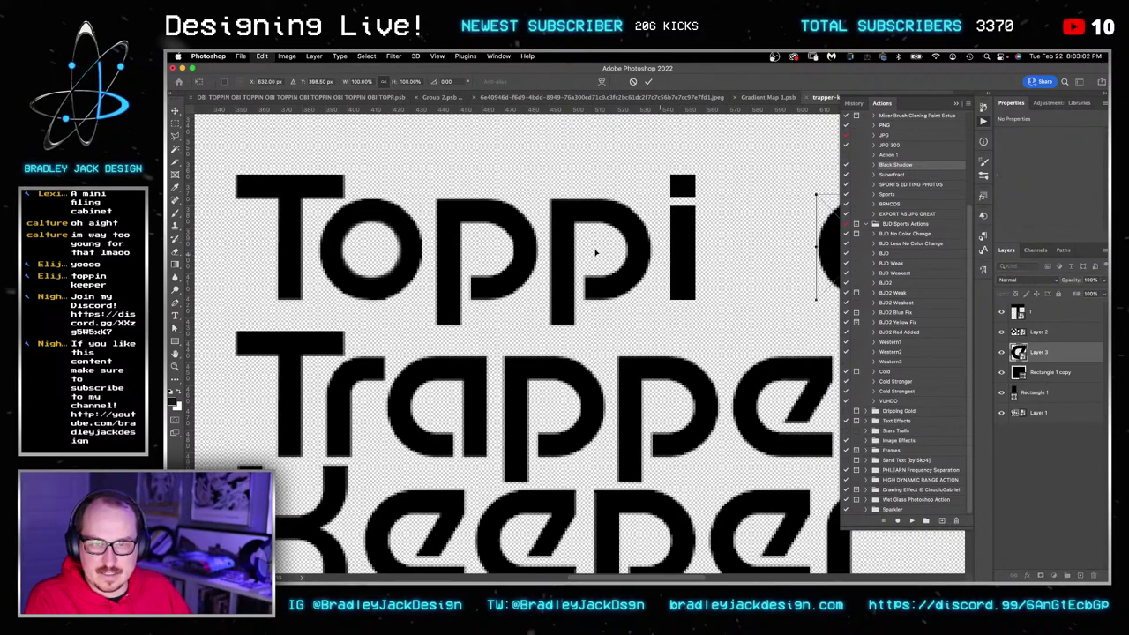
drag(760, 294, 733, 334)
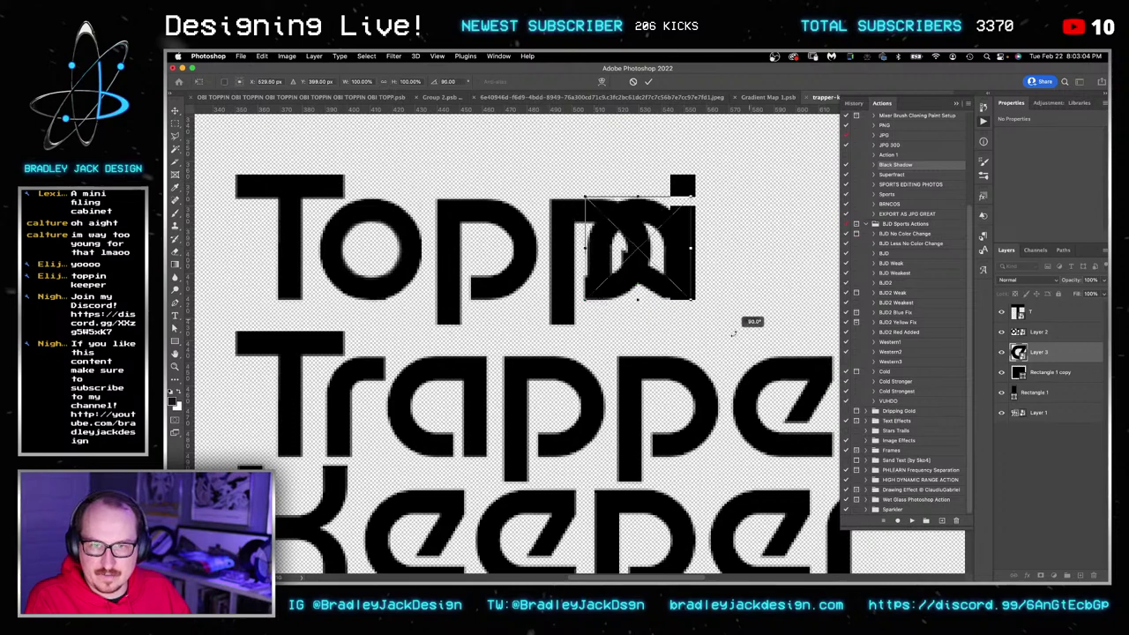
drag(636, 280, 763, 284)
key(Down)
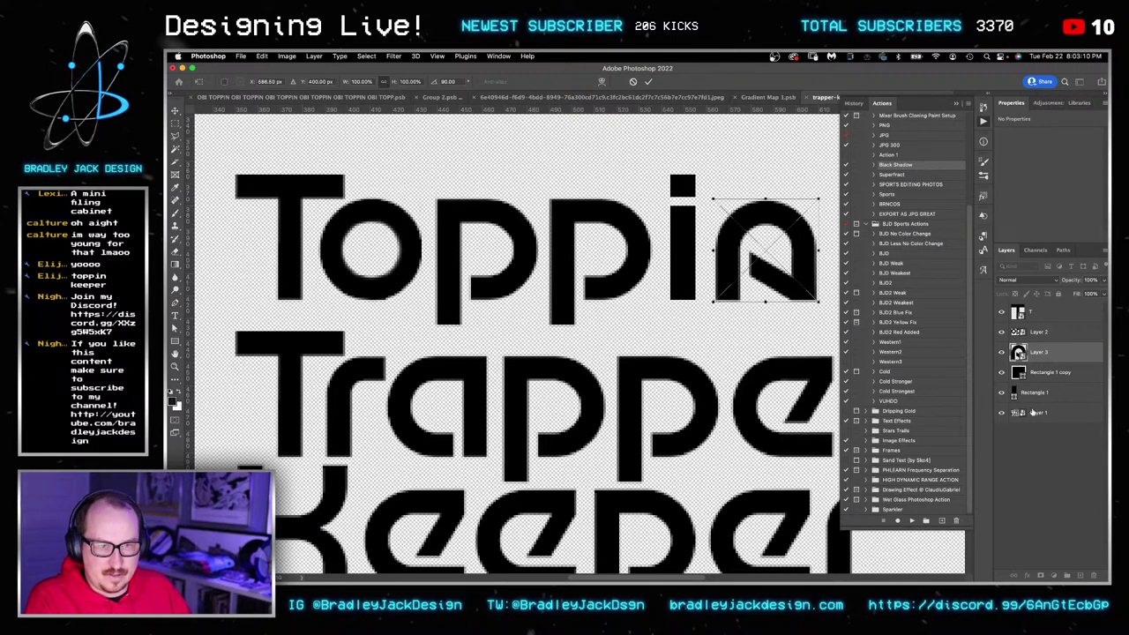
key(Return)
Add a layer mask to Layer 3 and hide the diagonal piece inside the rotated e so it forms an n.
click(1040, 575)
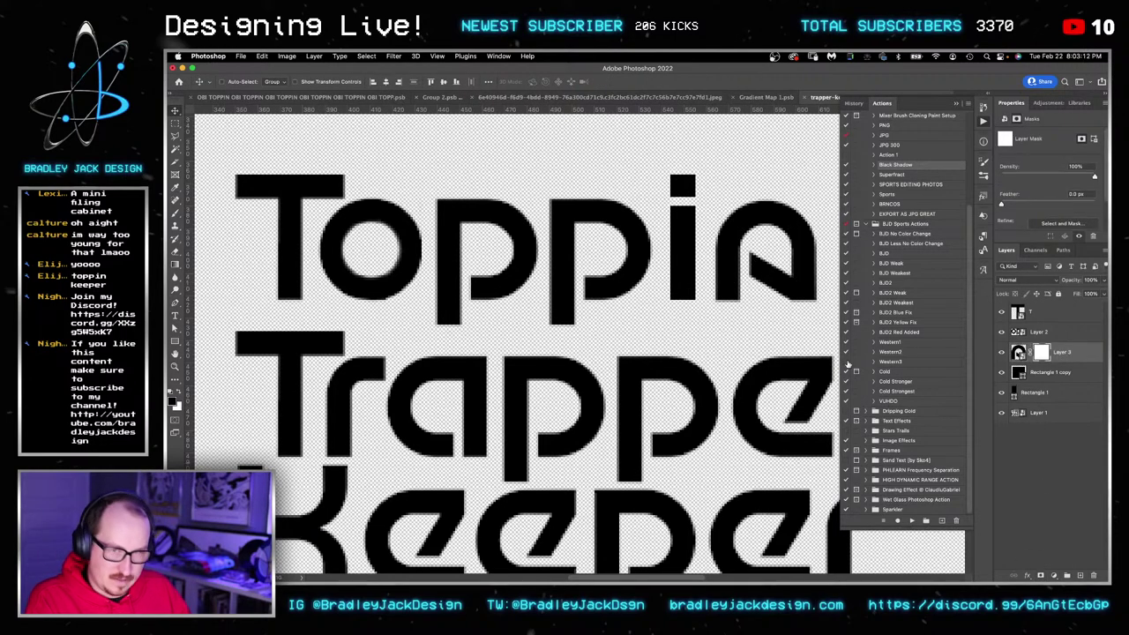
key(m)
drag(745, 247, 790, 329)
key(x)
key(Delete)
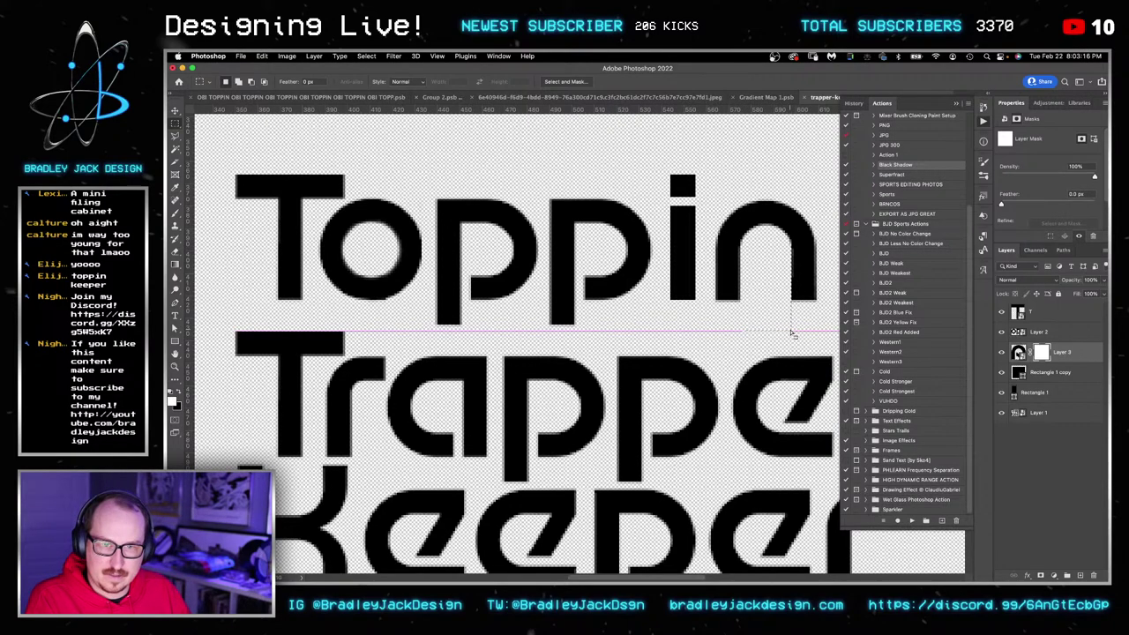
key(super+d)
Combine all the Toppin letter layers into a single smart object.
scroll(722, 284, down, 3)
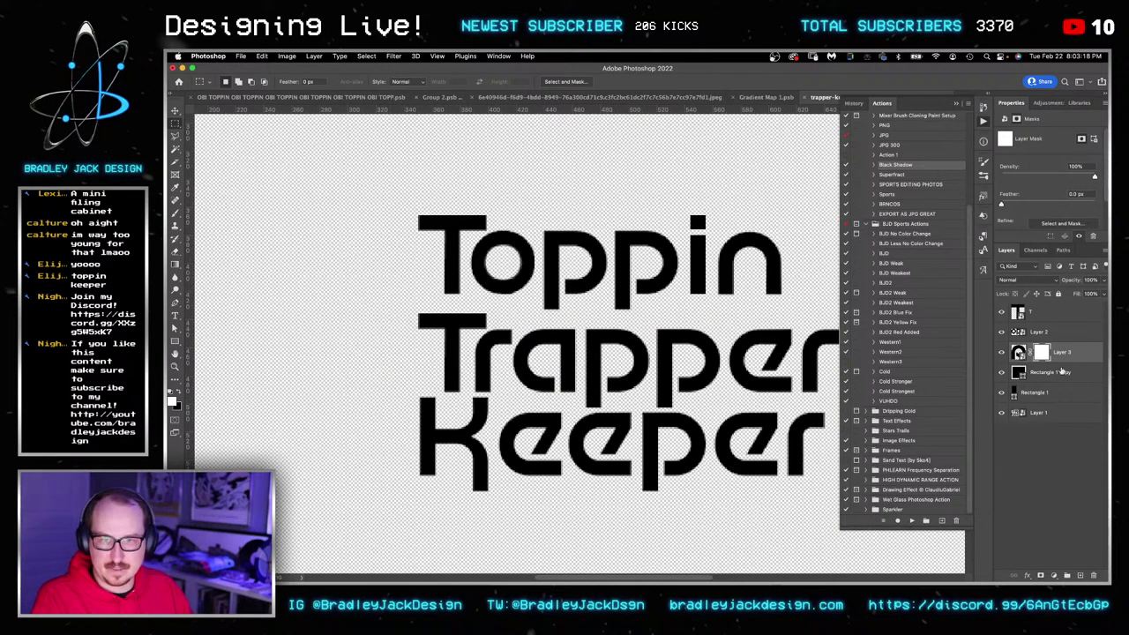
click(1053, 392)
shift+click(1035, 316)
key(super+alt+s)
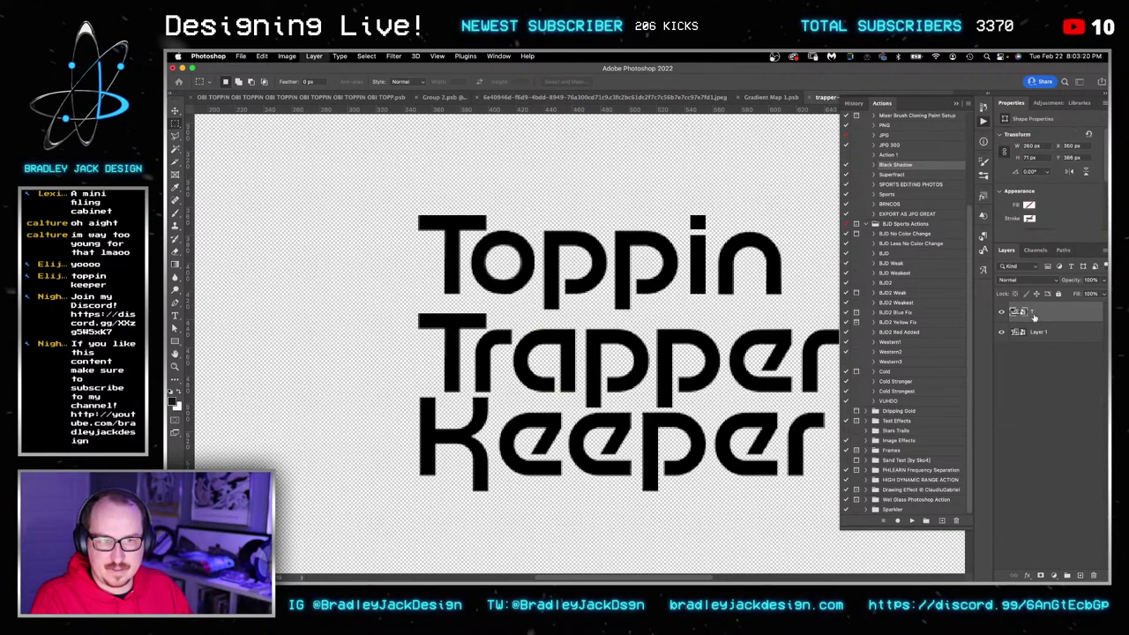
Outline the word Trapper on Layer 1 with the Polygonal Lasso and hide it with an inverted layer mask.
click(1036, 333)
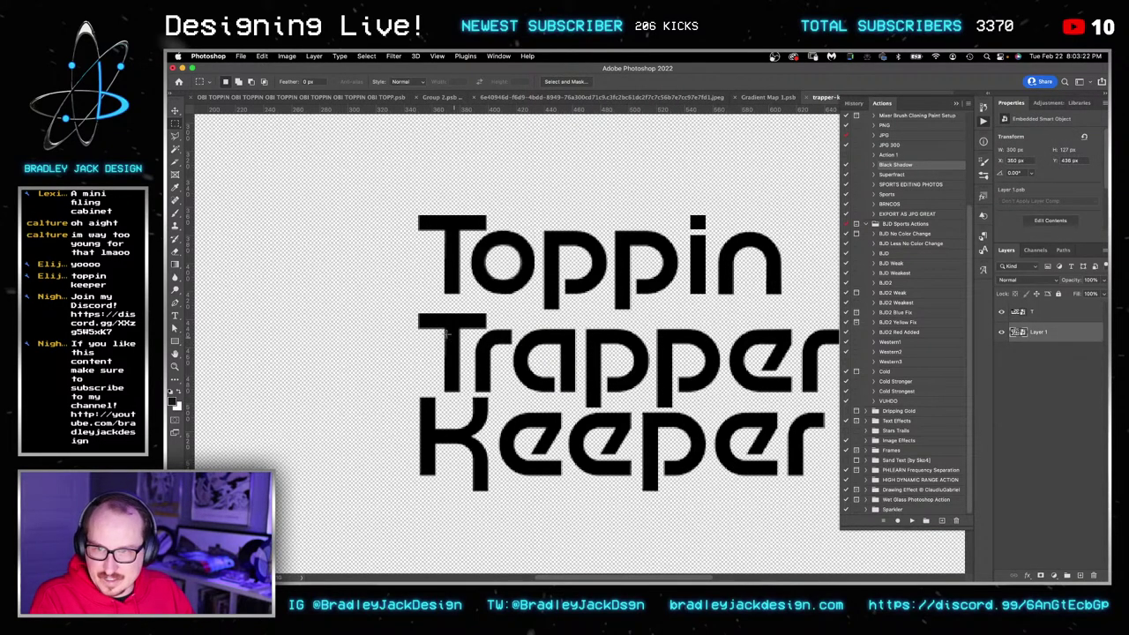
drag(500, 336, 421, 308)
click(175, 138)
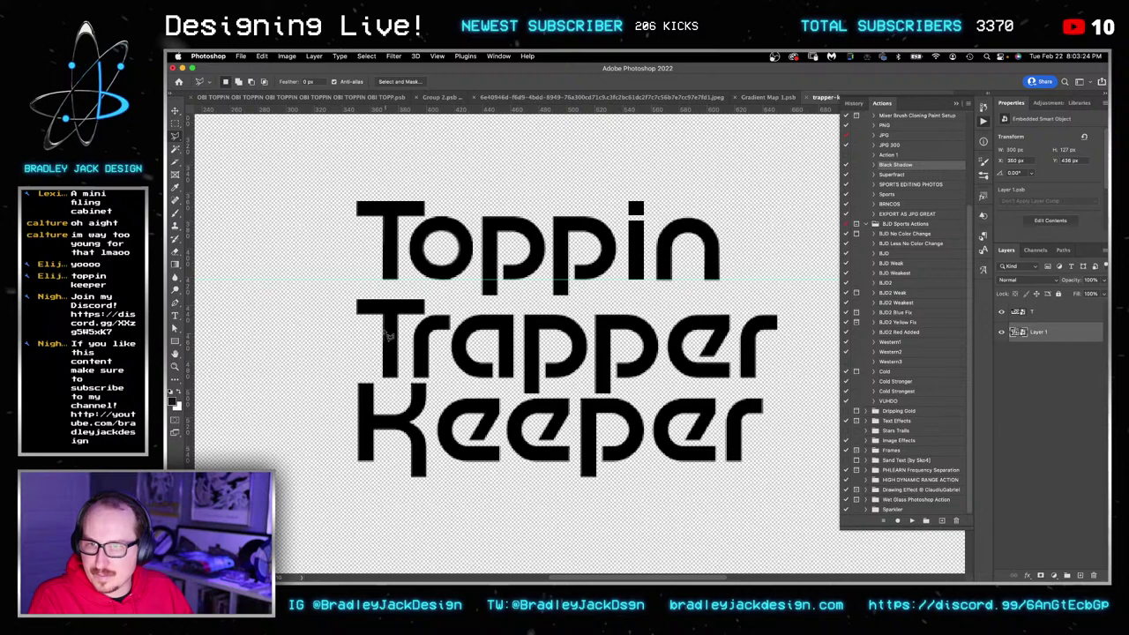
click(361, 287)
click(322, 294)
click(339, 352)
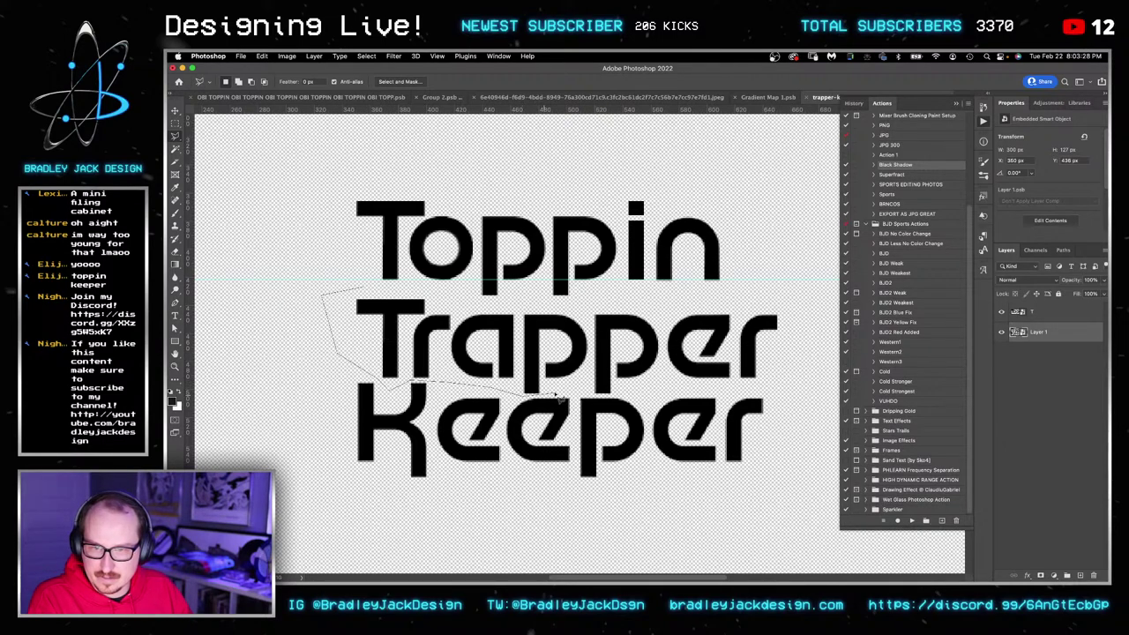
click(810, 380)
click(811, 291)
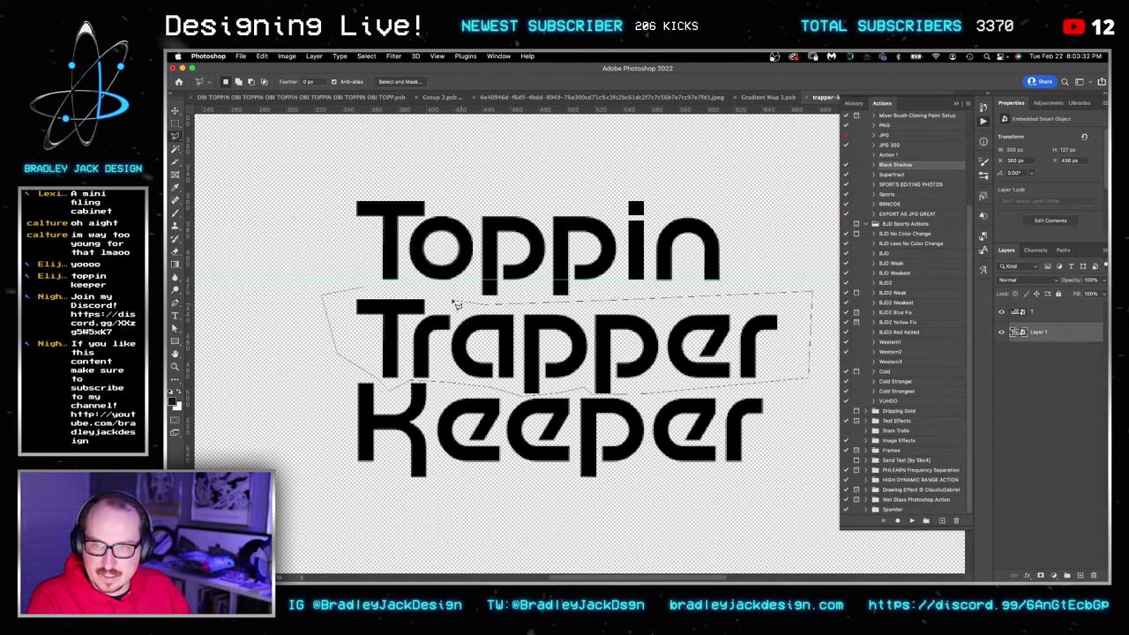
double_click(367, 289)
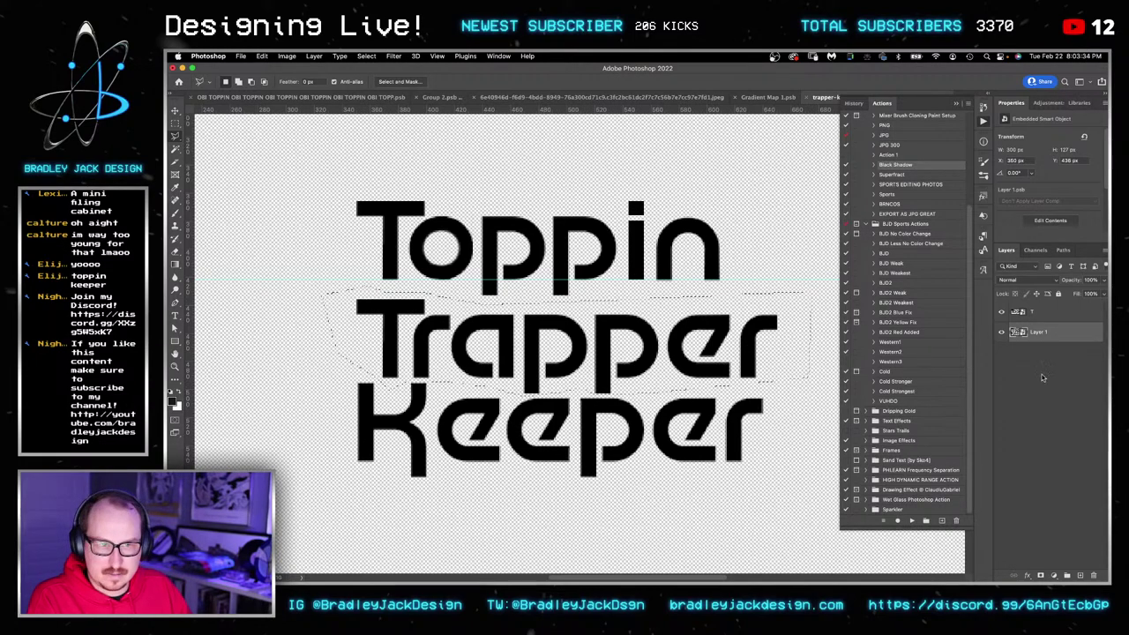
click(1040, 575)
key(super+i)
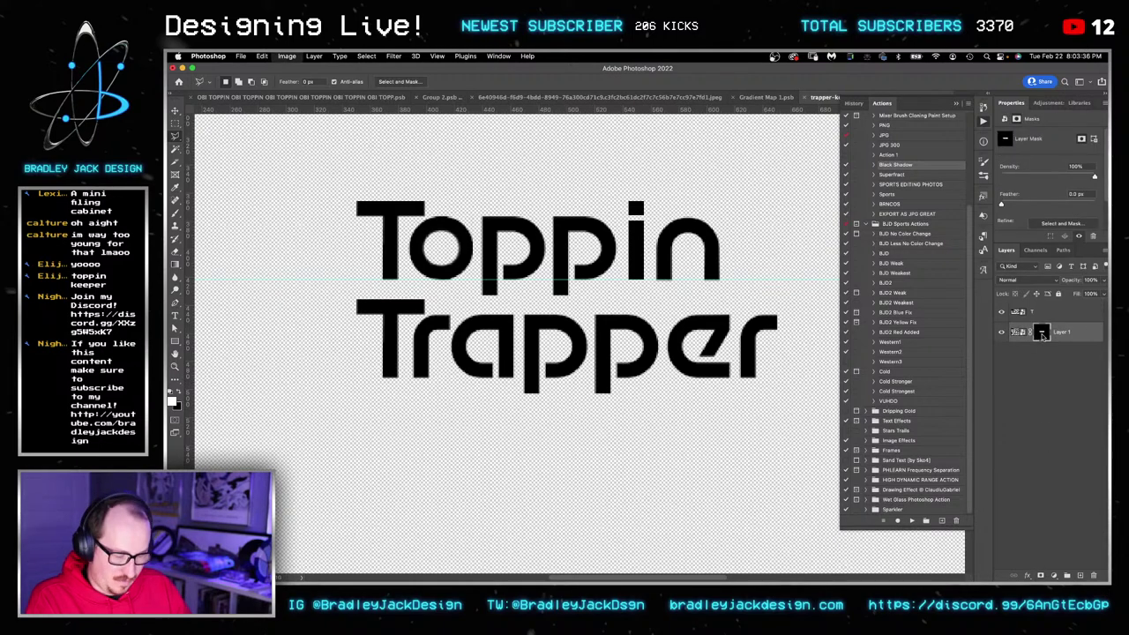
Move the Toppin smart object down just above Keeper, to Y 432 px.
key(v)
click(1032, 313)
drag(550, 249, 526, 339)
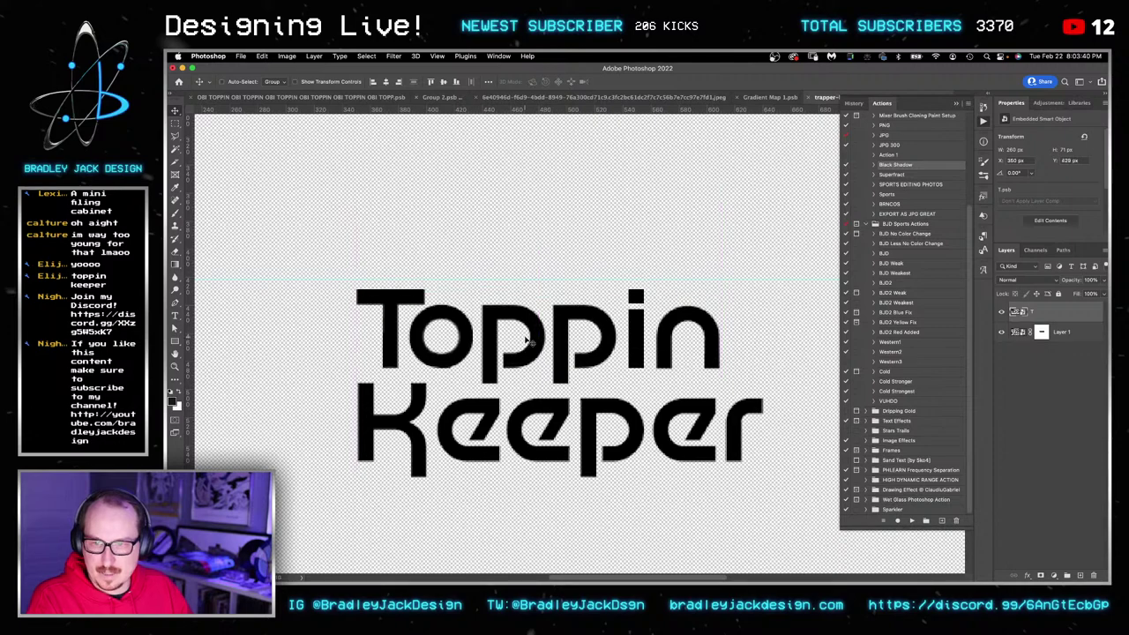
key(shift+Down)
key(shift+Up)
key(Down)
key(Down)
key(Down)
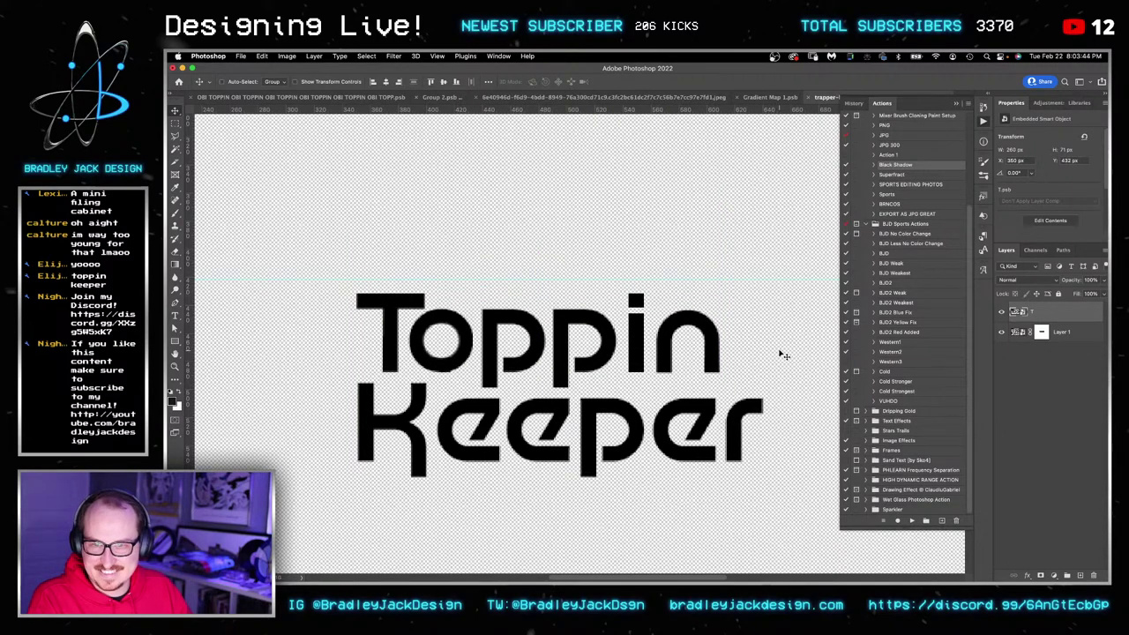
Inside the Toppin smart object, shift the letters oppin about 6 px right, away from the T, and save the change.
double_click(1015, 313)
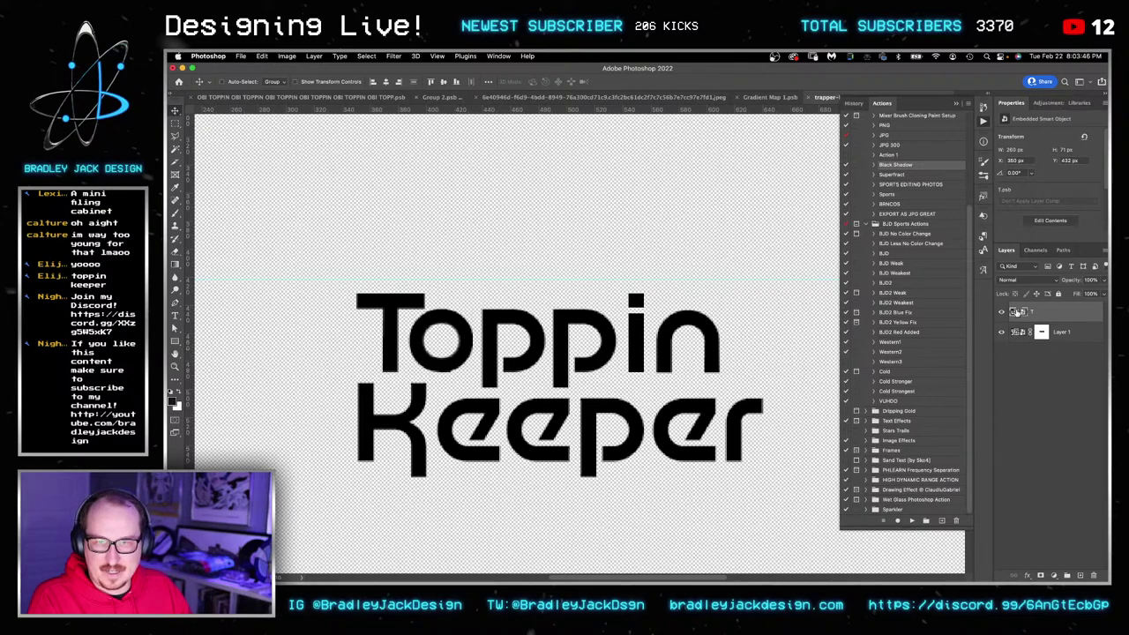
click(1028, 334)
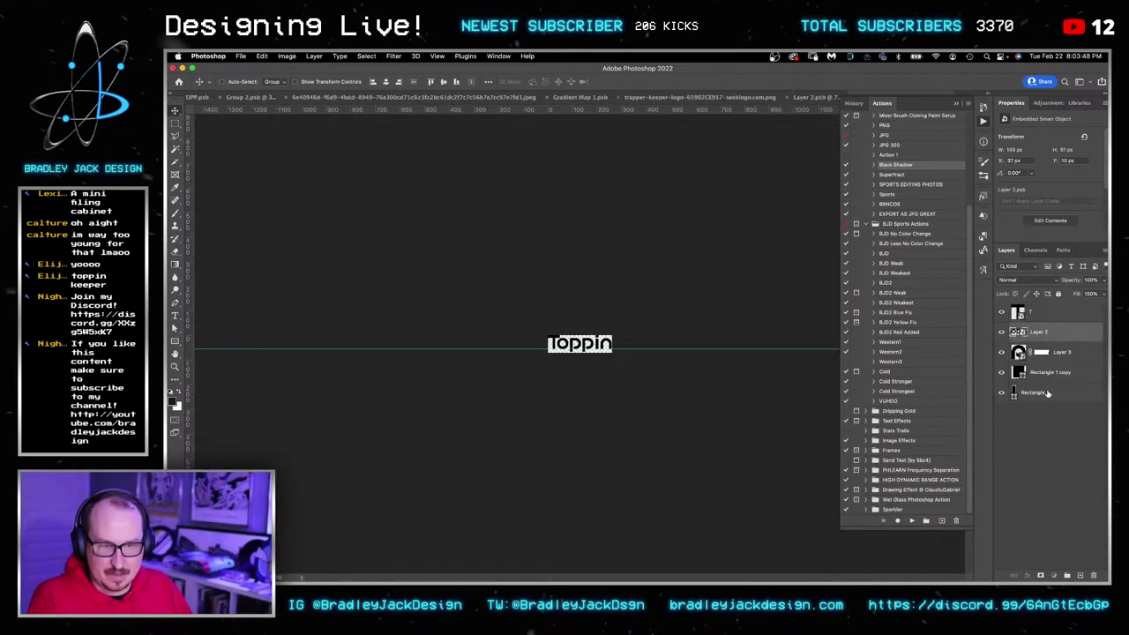
click(1048, 393)
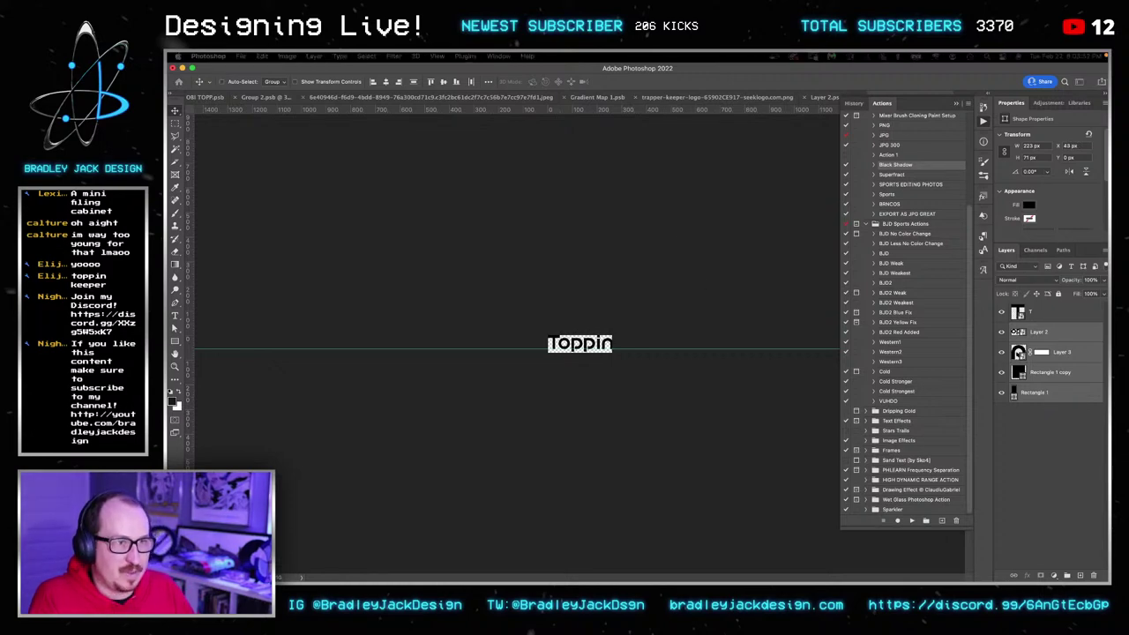
key(ctrl+Tab)
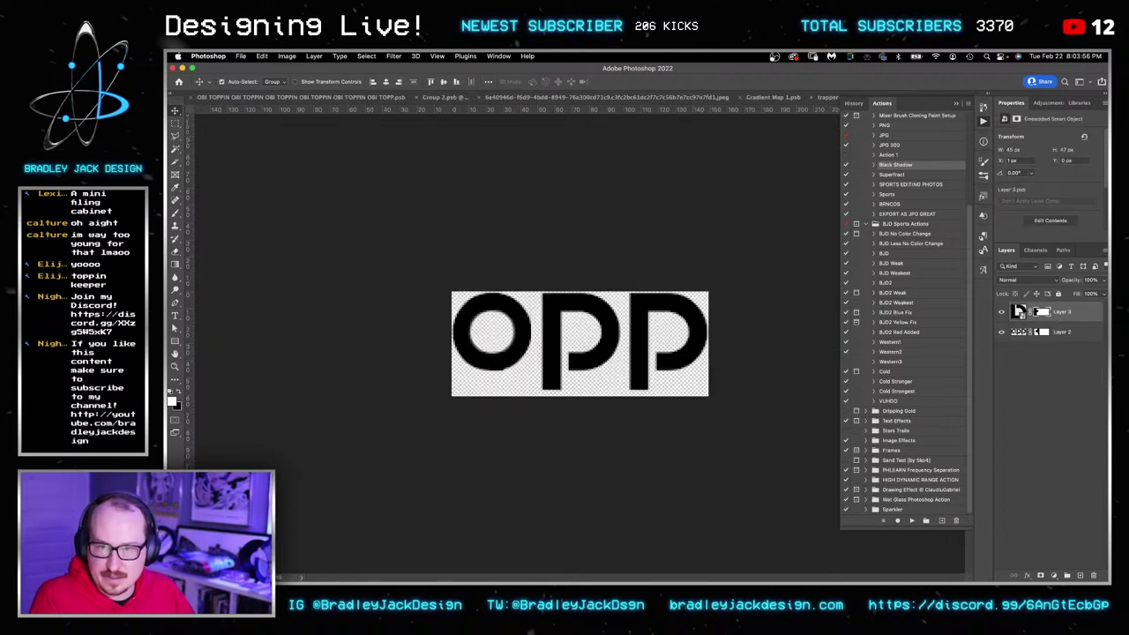
double_click(1019, 310)
key(ctrl+s)
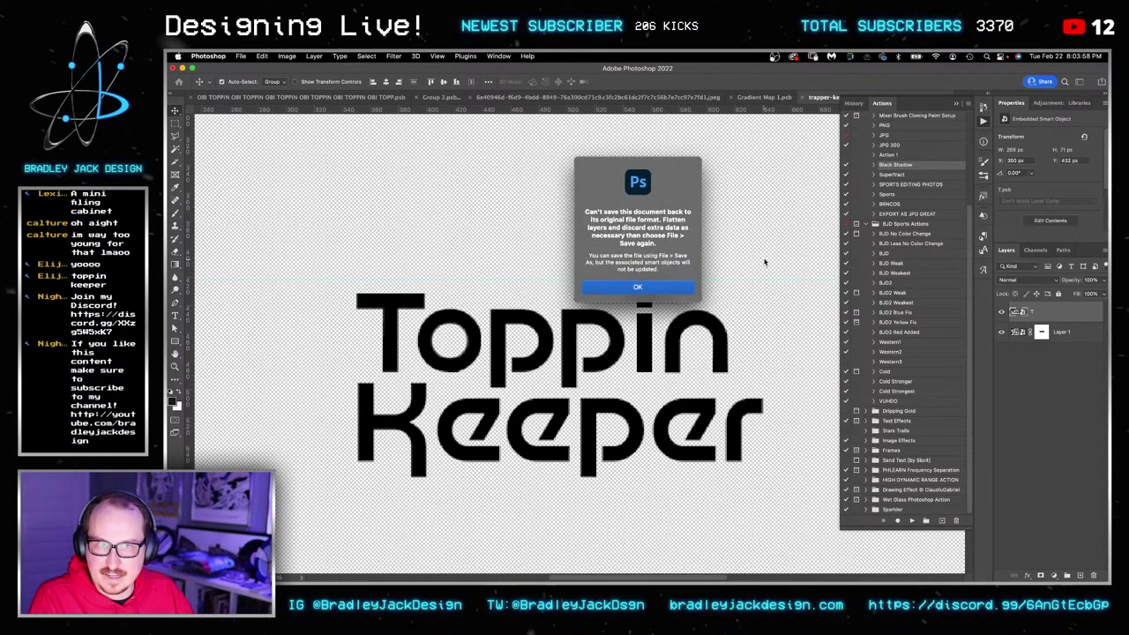
key(Return)
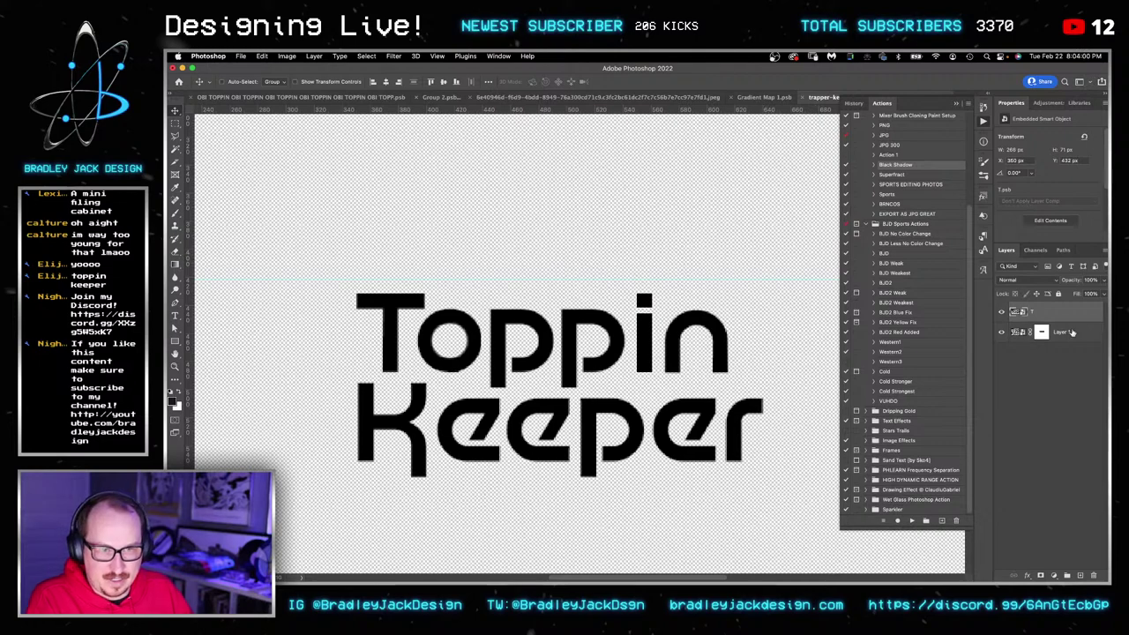
Combine the Toppin and Keeper layers into one smart object and replace the Trapper Keeper logo in the cover document with it.
shift+click(1072, 332)
key(super+shift+s)
key(super+c)
key(ctrl+Tab)
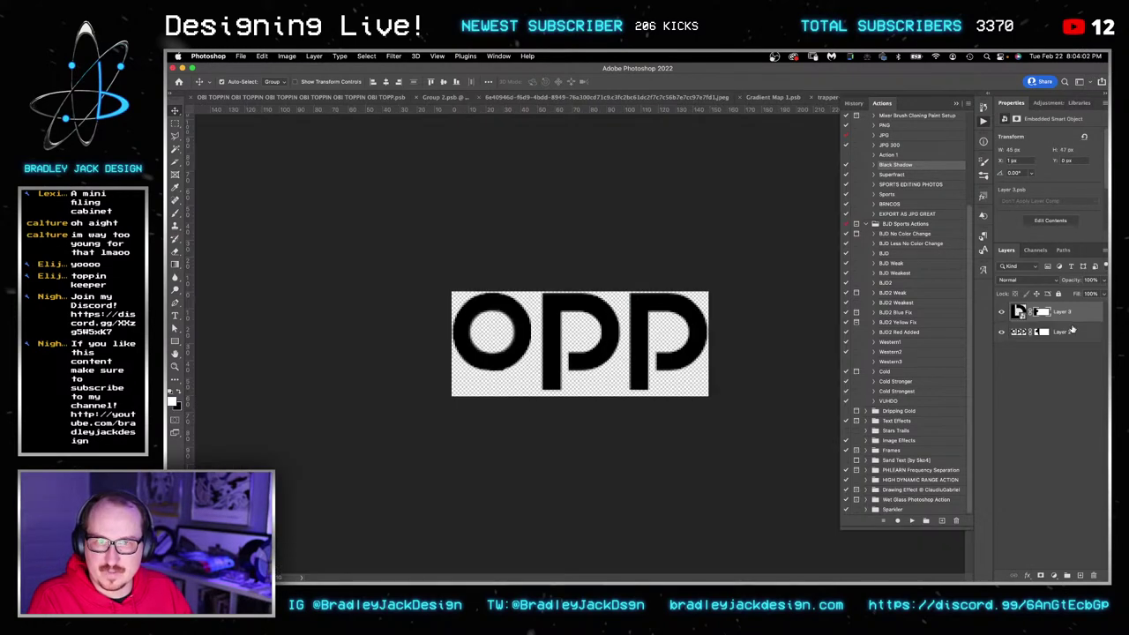
key(ctrl+Tab)
key(ctrl+Tab)
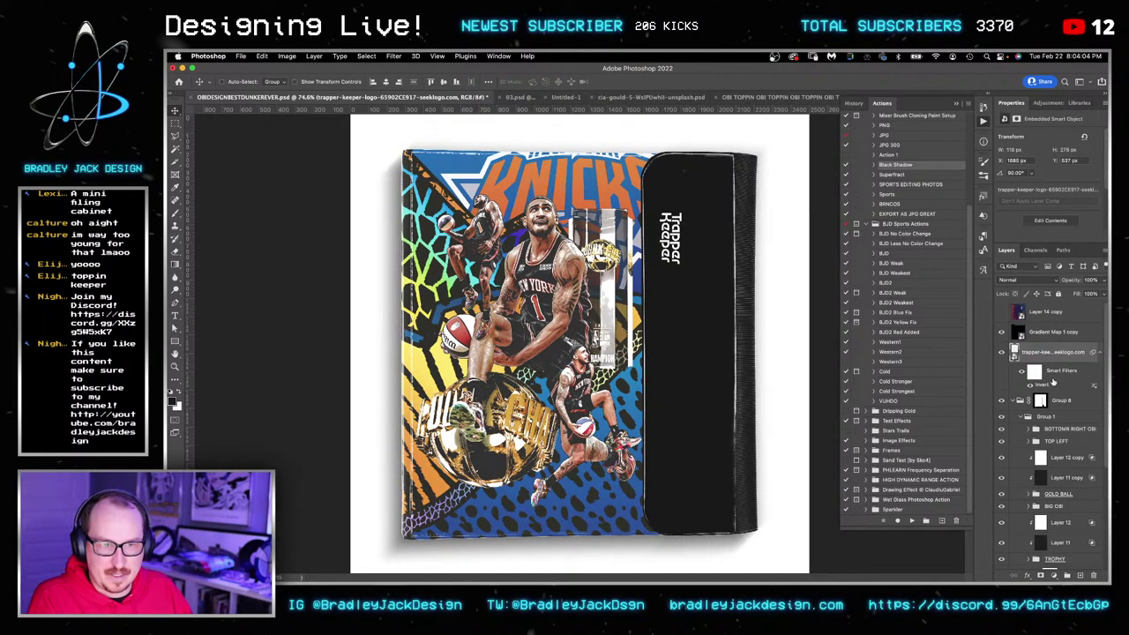
key(Delete)
key(super+v)
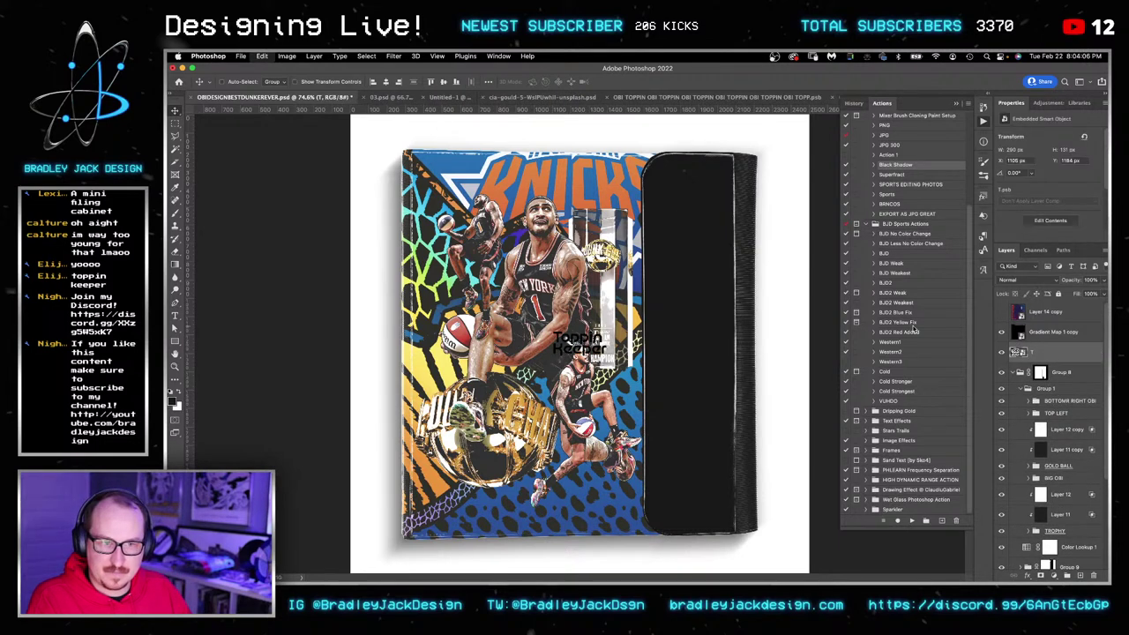
Invert the pasted Toppin Keeper wordmark and rotate it 90° clockwise.
key(super+i)
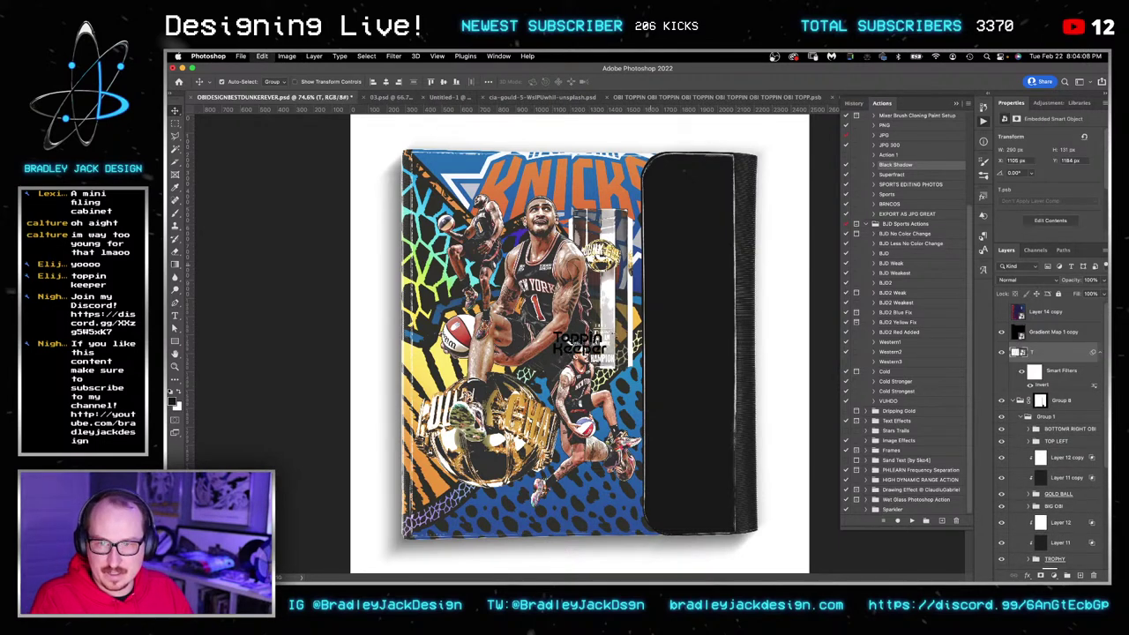
key(ctrl+t)
drag(614, 333, 603, 401)
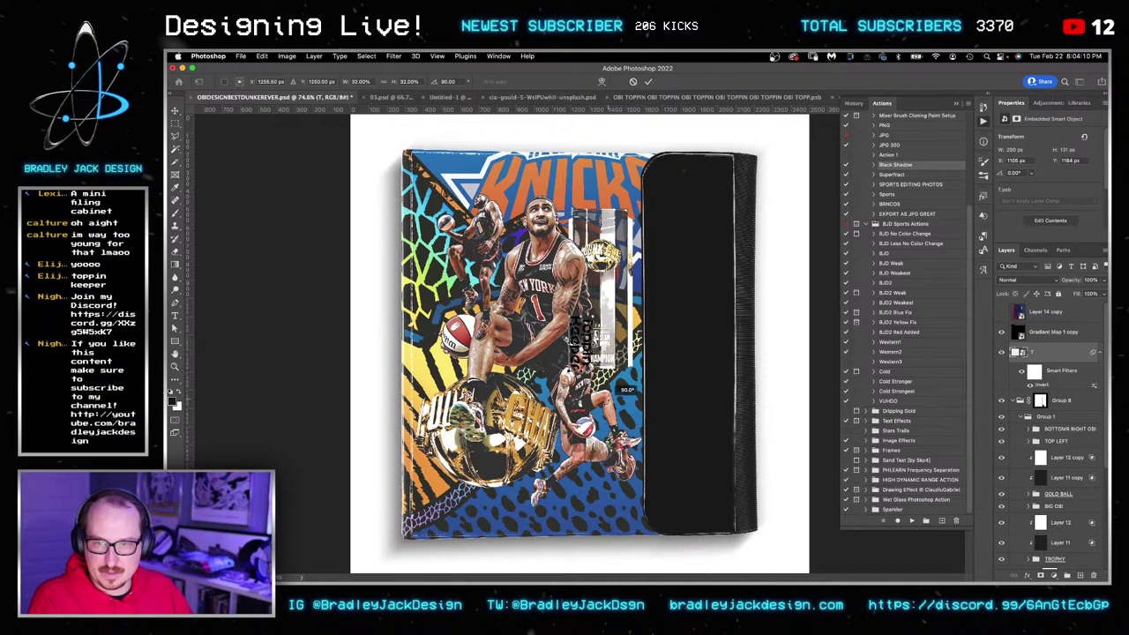
key(Return)
Move the rotated wordmark onto the upper part of the black flap, at X 1673 px and Y 403 px.
drag(593, 360, 682, 221)
key(shift+Down)
key(shift+Down)
key(shift+Left)
key(shift+Down)
key(shift+Down)
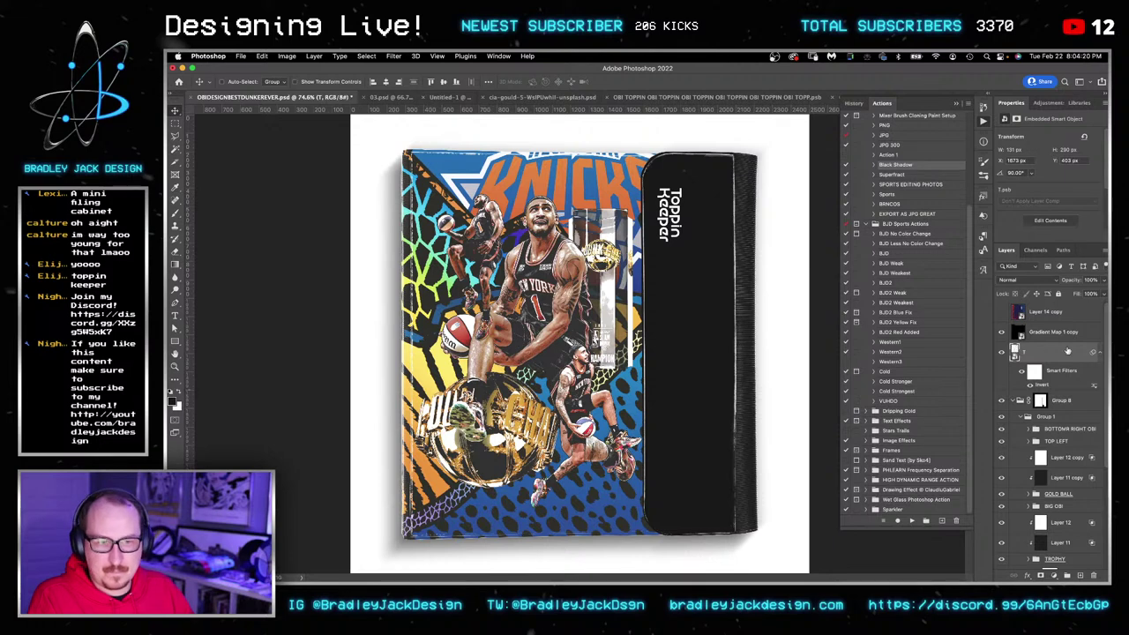
Nudge the TOP LEFT player group about 50 px up and 40 px left.
click(1061, 442)
key(shift+Up)
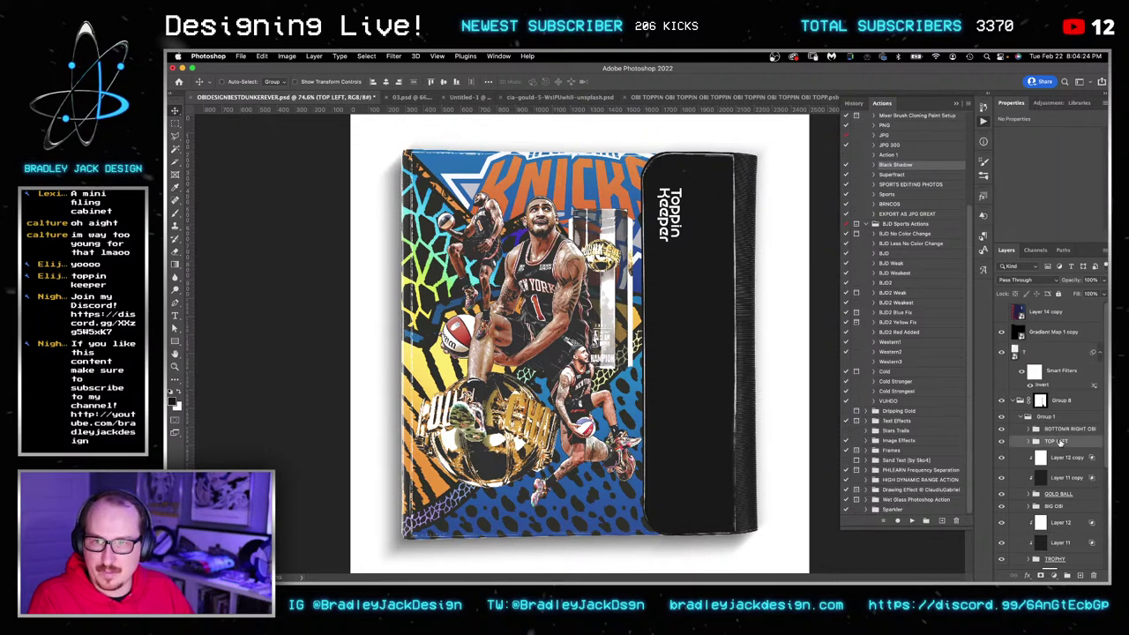
key(Up)
key(shift+Up)
key(shift+Up)
key(shift+Up)
key(shift+Up)
key(shift+Left)
key(shift+Left)
key(shift+Left)
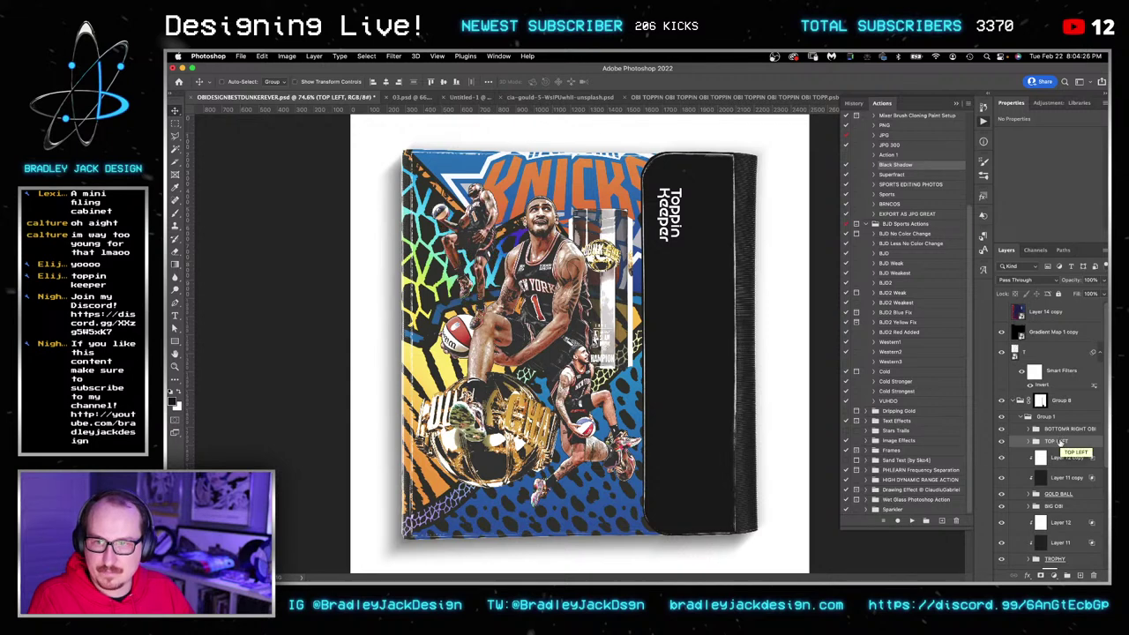
key(shift+Left)
key(Left)
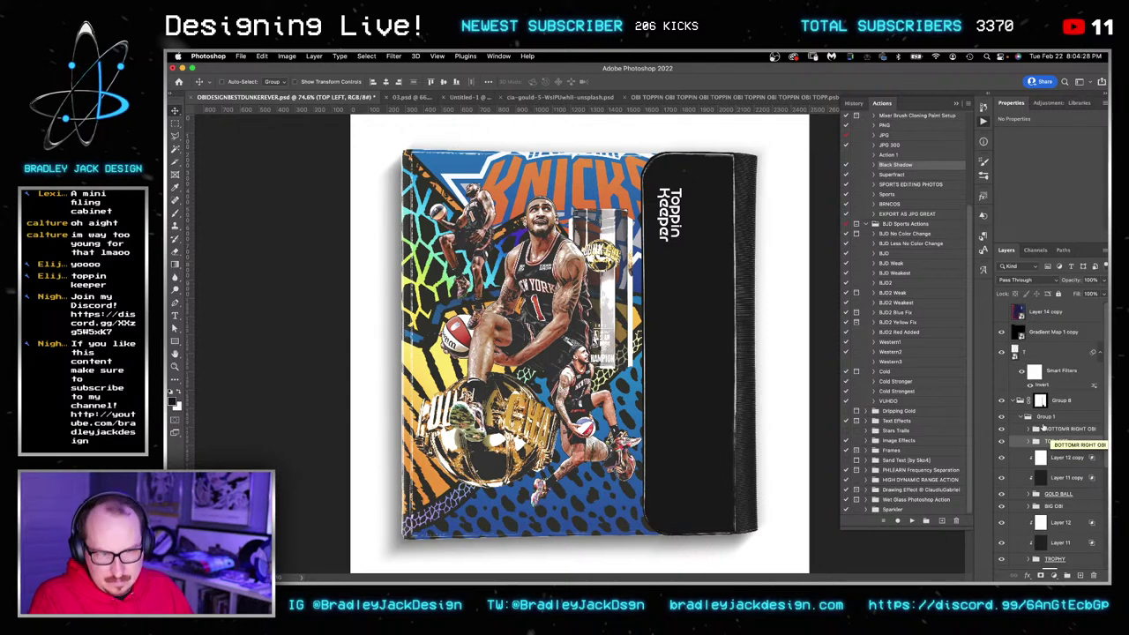
Nudge the BIG OBI and GOLD BALL groups, together with the Layer 12 copy and Layer 11 copy adjustments, slightly left.
click(1063, 458)
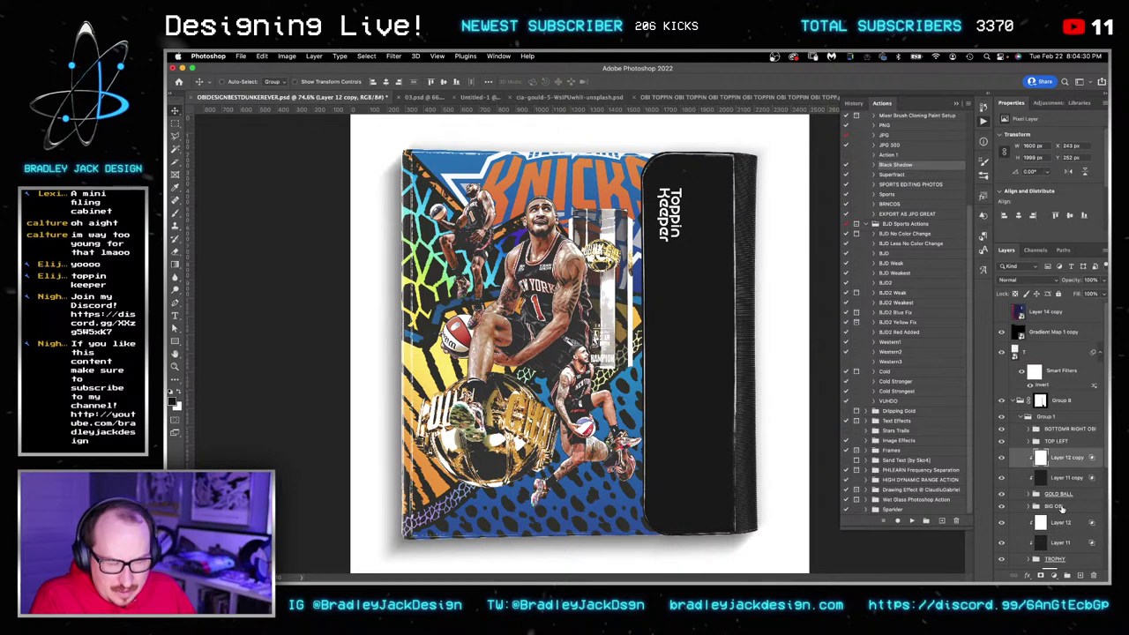
key(alt+shift+bracketleft)
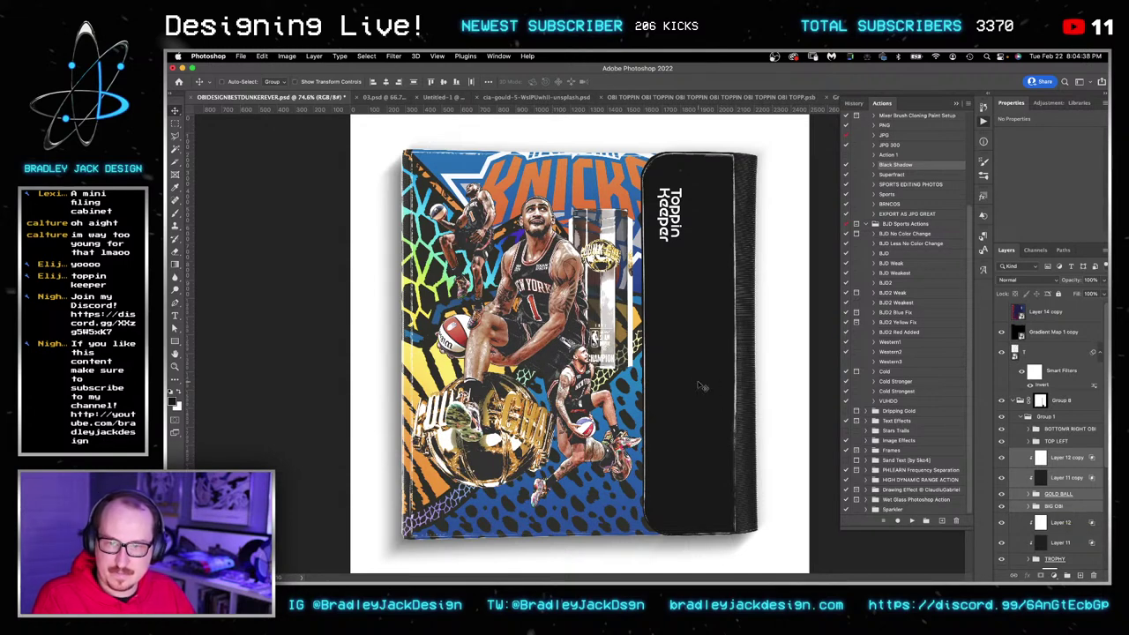
Move the bottom-right player group about 20 px left and 60 px down.
right_click(572, 403)
click(616, 436)
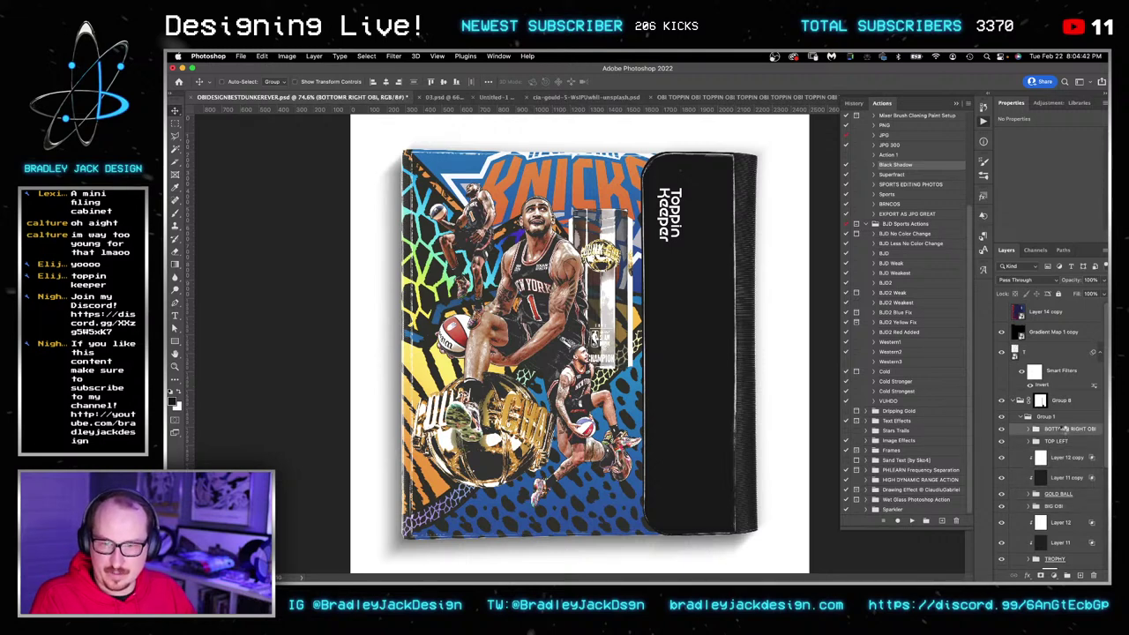
key(shift+Left)
key(shift+Left)
key(shift+Down)
key(shift+Down)
key(shift+Down)
key(shift+Down)
key(shift+Down)
key(shift+Down)
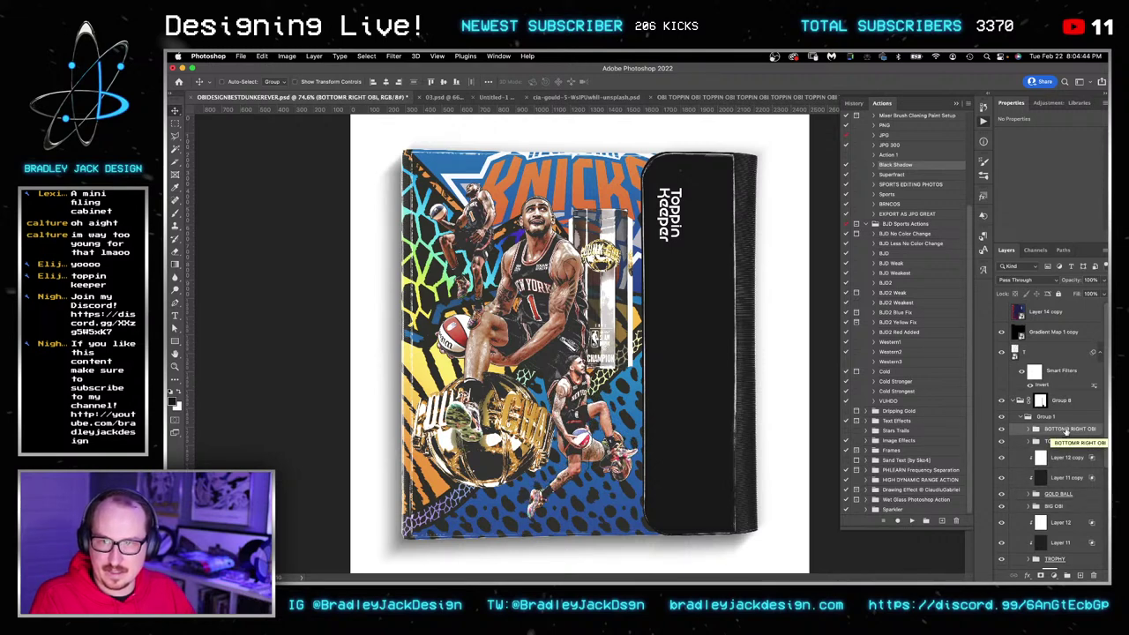
Scale the TOP LEFT player group to 115% in width and height.
scroll(1059, 504, down, 2)
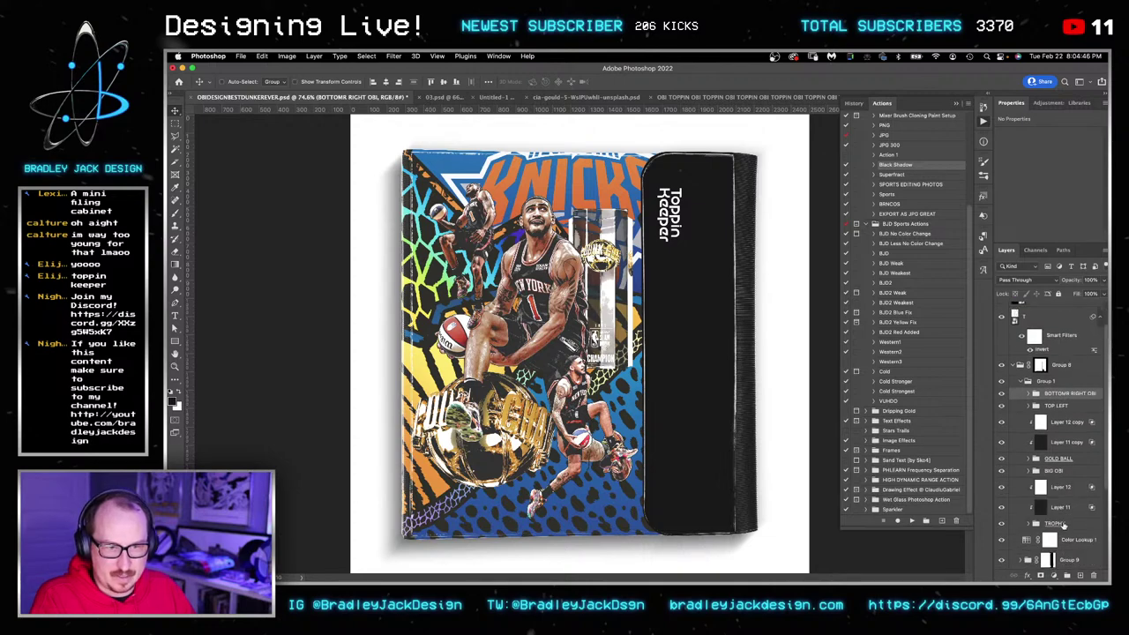
scroll(1063, 526, down, 2)
click(1058, 370)
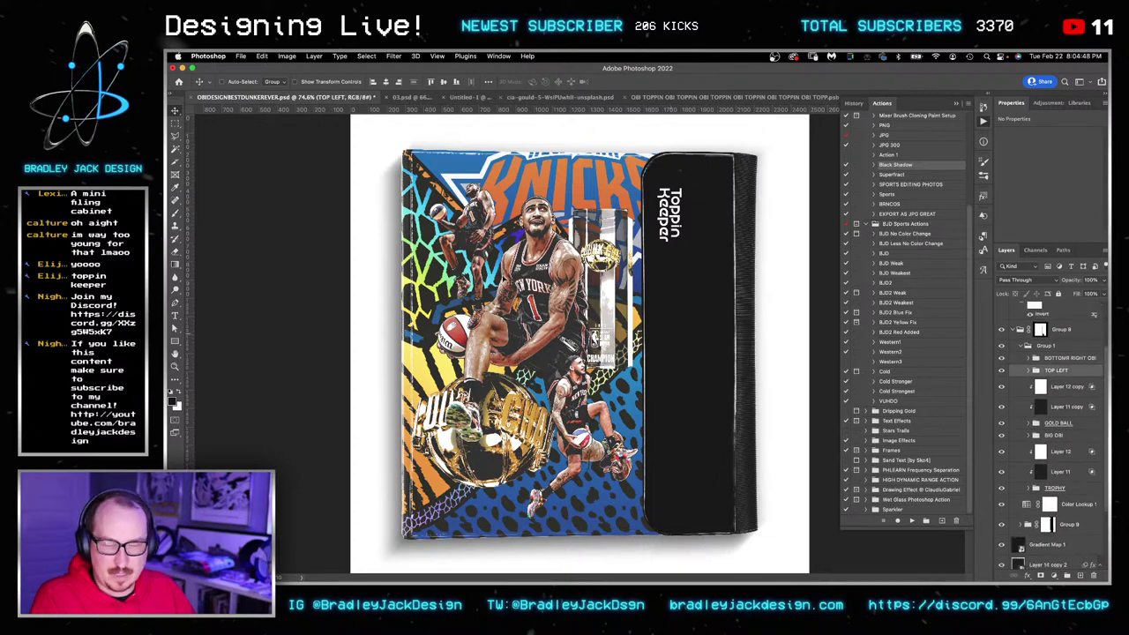
key(ctrl+t)
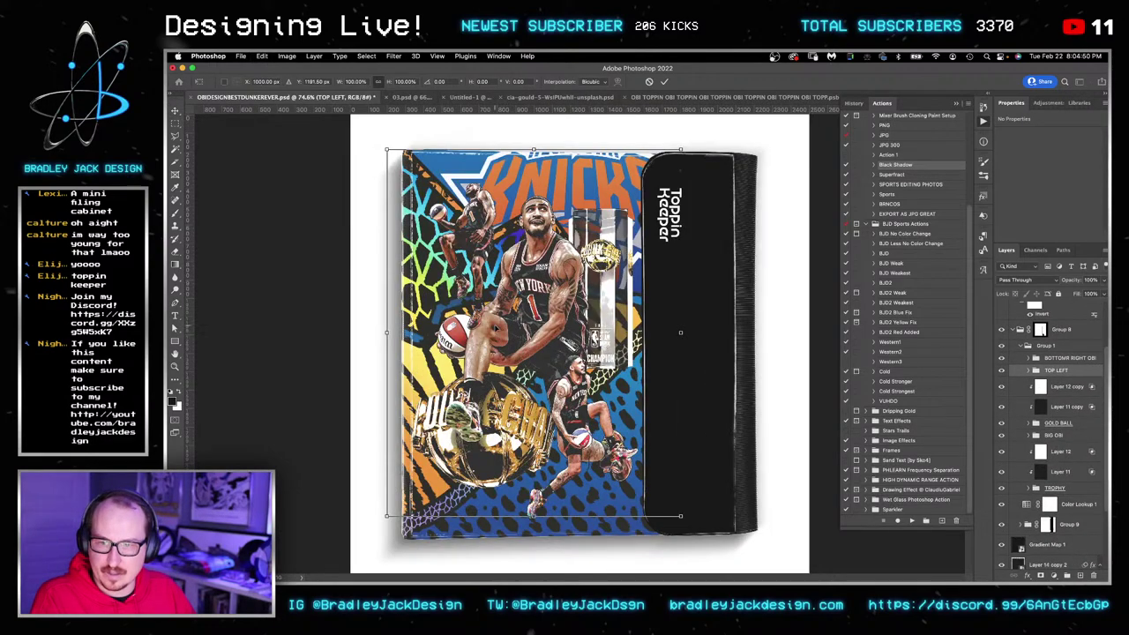
click(356, 81)
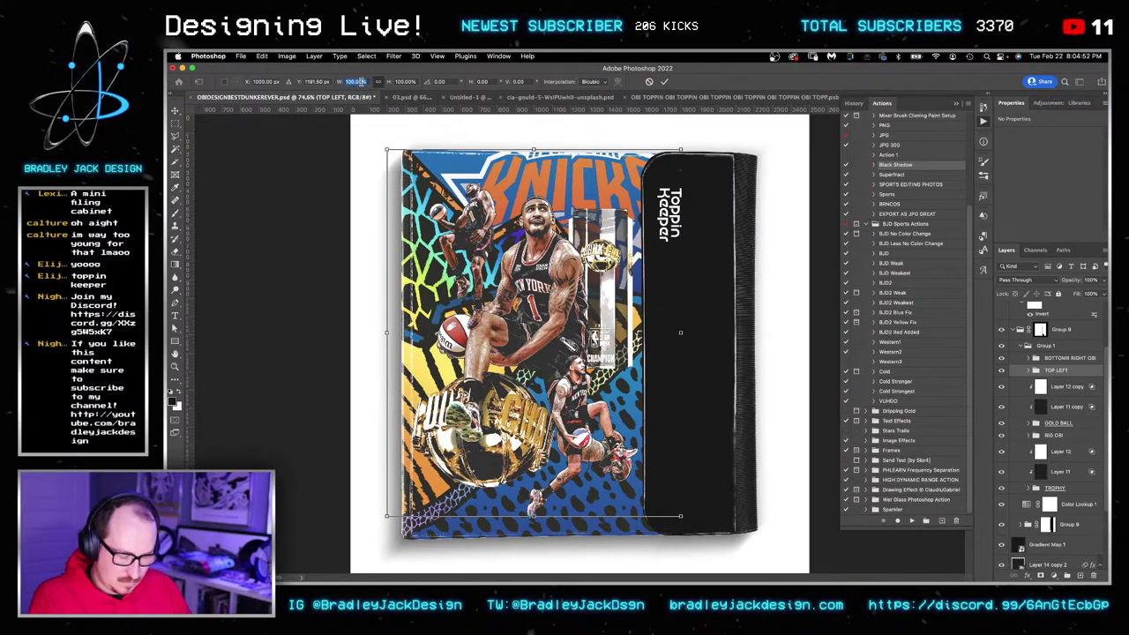
text(115)
key(Return)
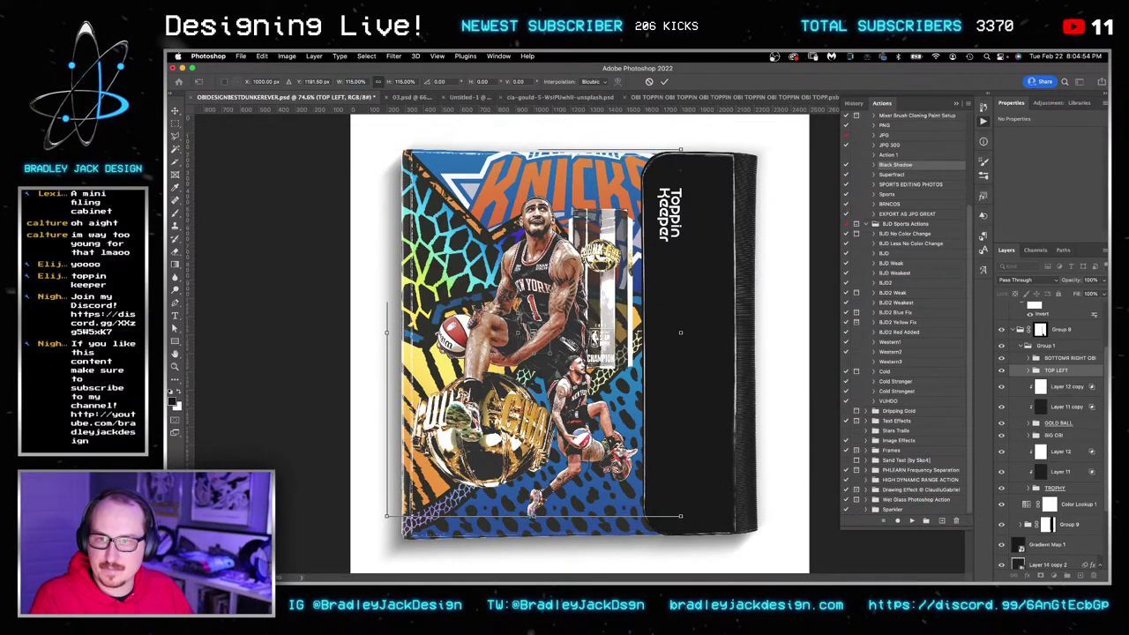
key(Return)
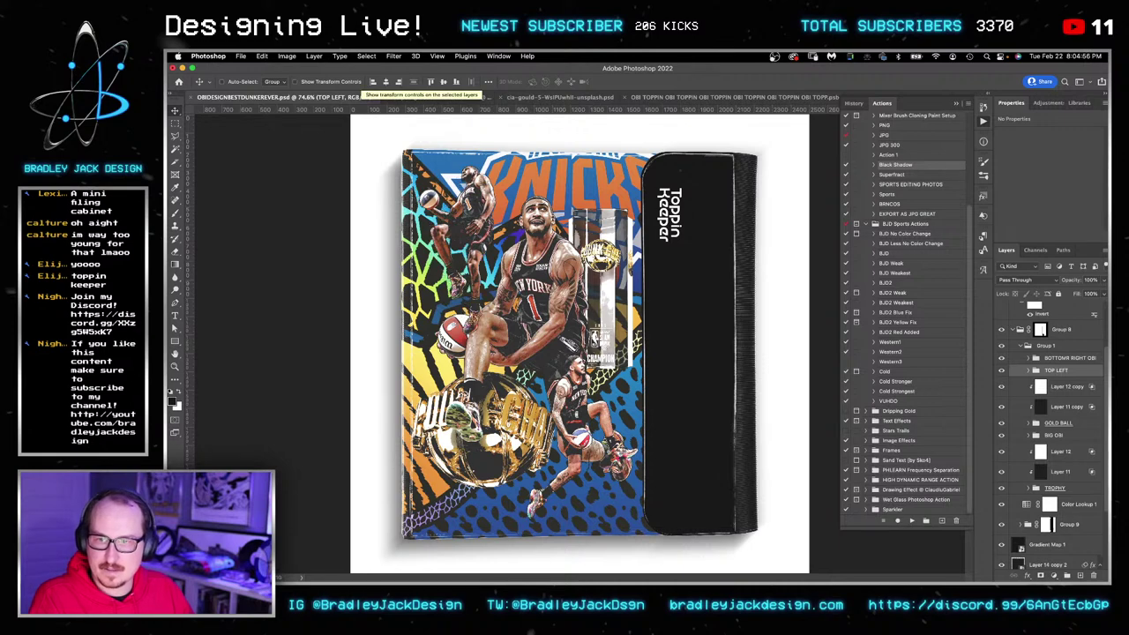
Nudge the enlarged TOP LEFT player group right and down, closer to the central player.
key(super+z)
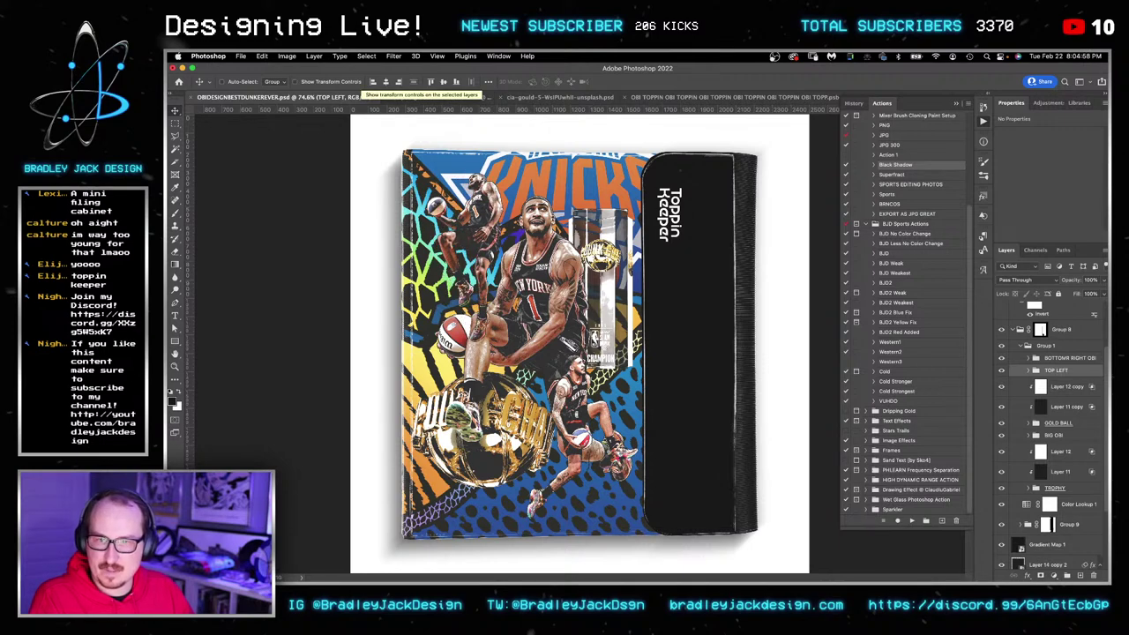
key(shift+Down)
key(shift+Down)
key(shift+Down)
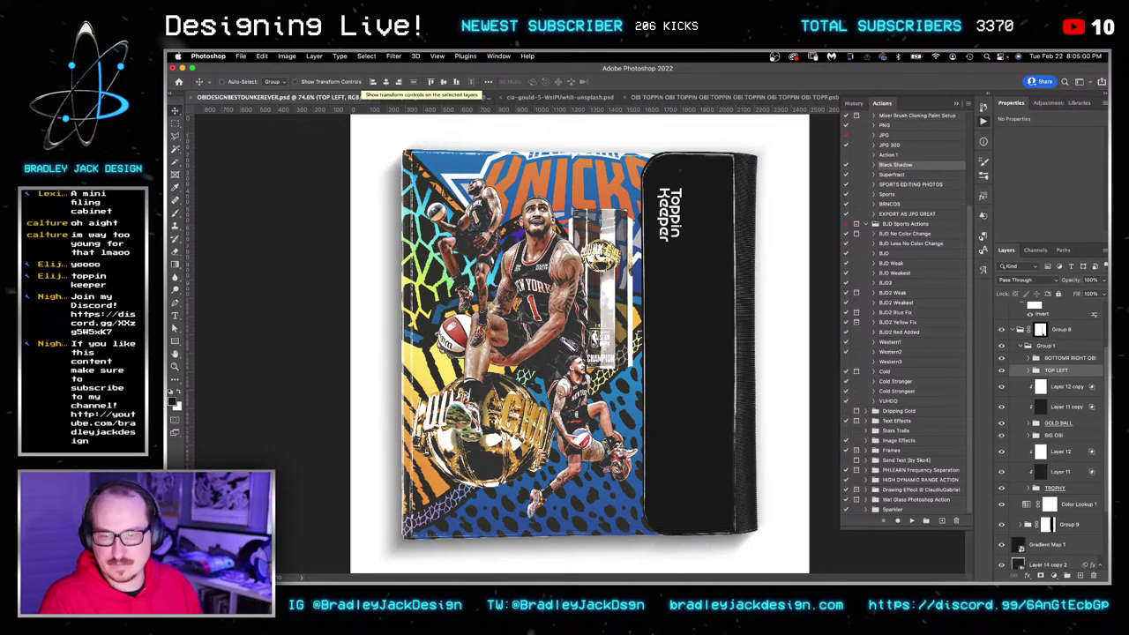
Save the cover document and collapse the Actions panel.
key(ctrl+s)
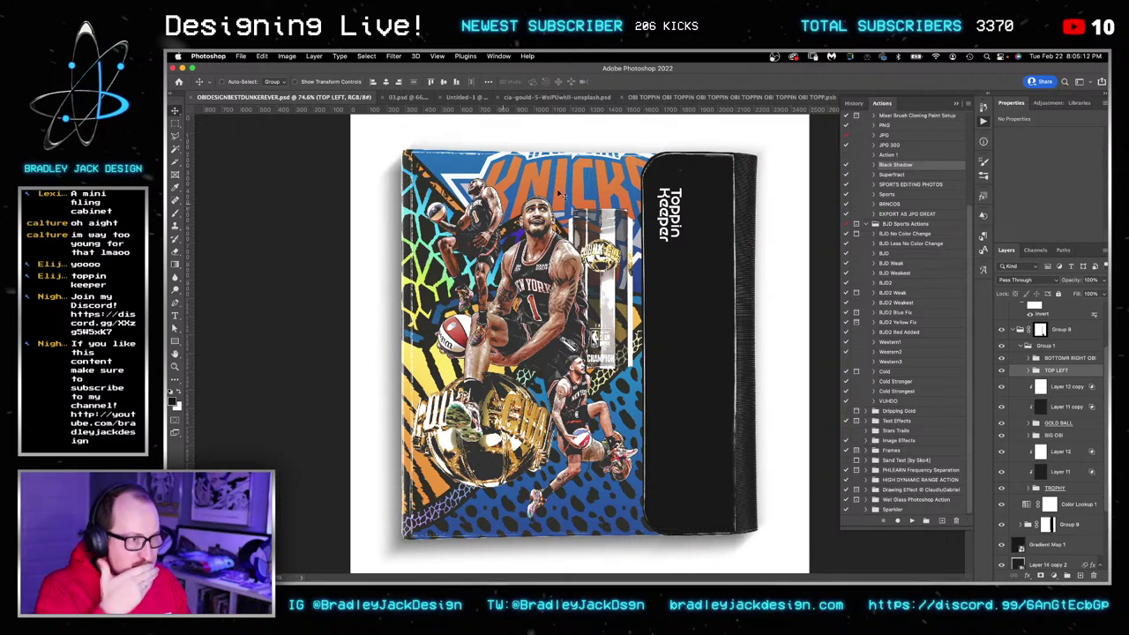
key(alt+F9)
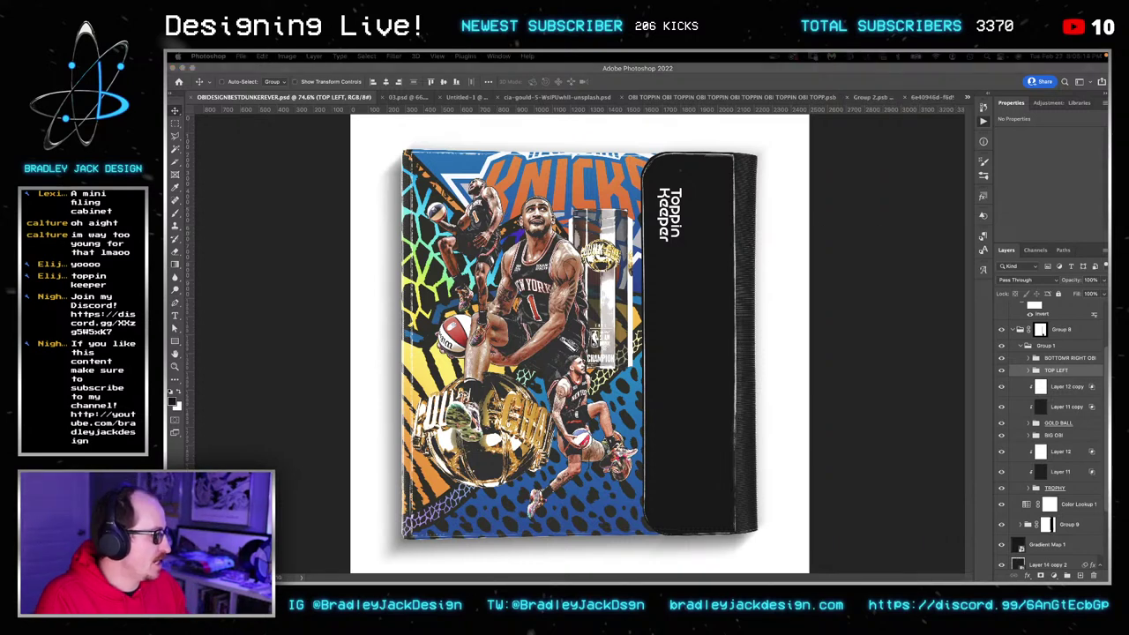
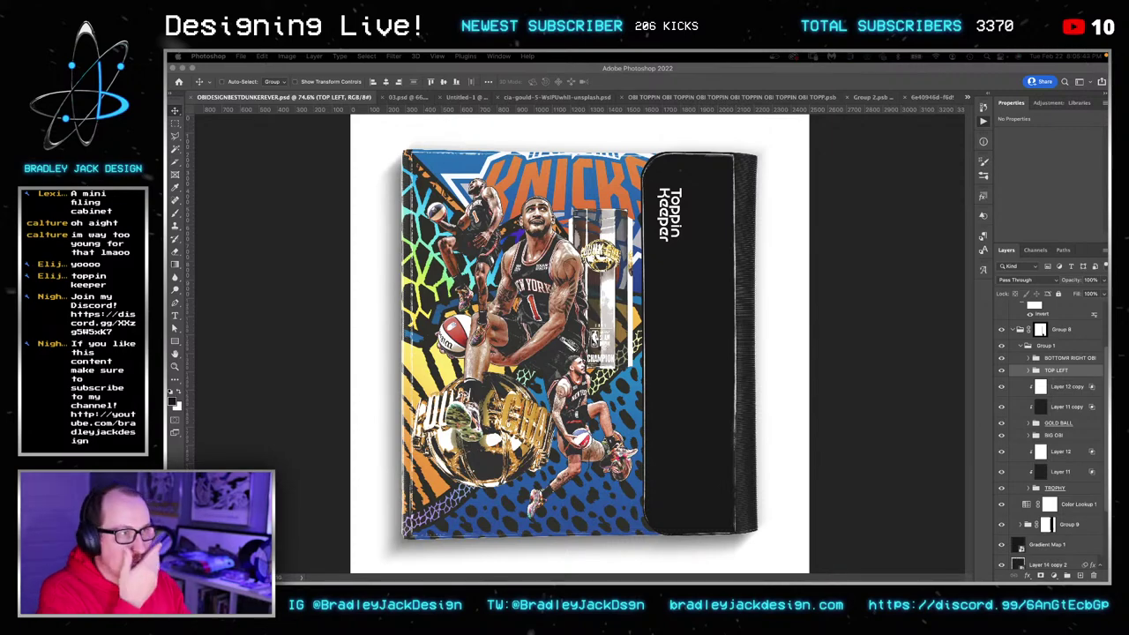
Switch to Safari, search Google for "90s formica" and look through the results.
key(super+Tab)
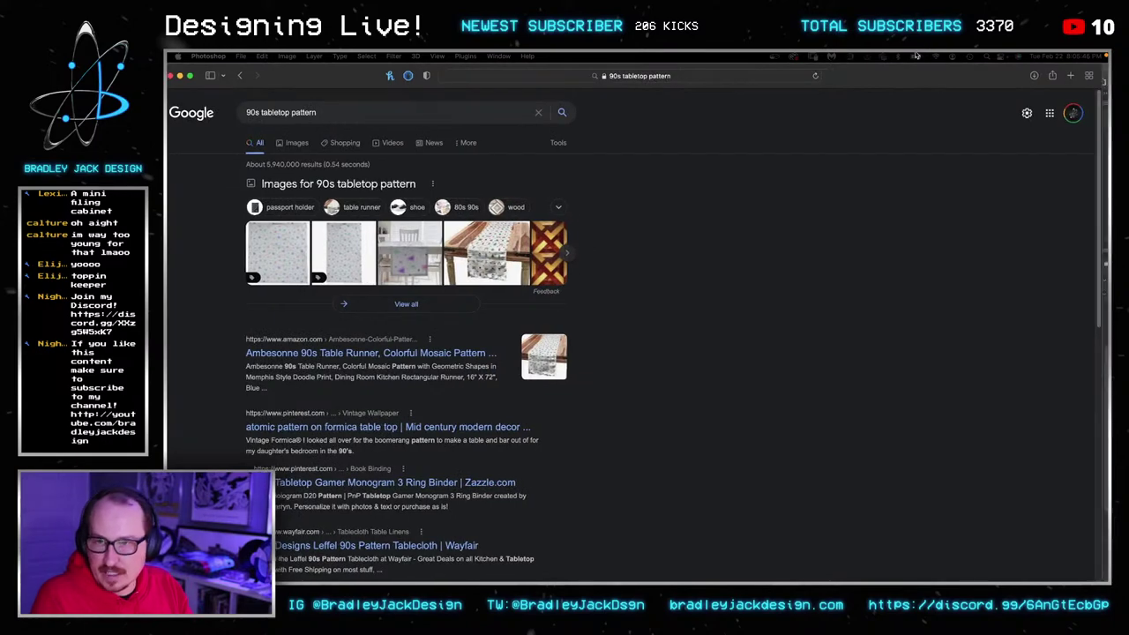
click(293, 114)
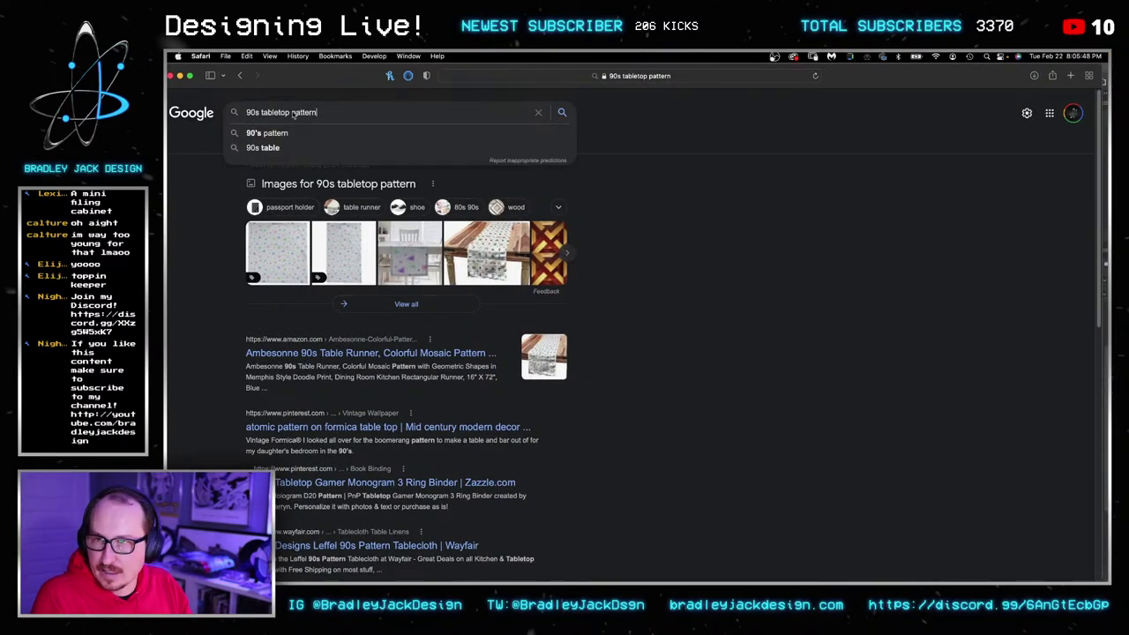
drag(260, 115, 451, 120)
text(formica)
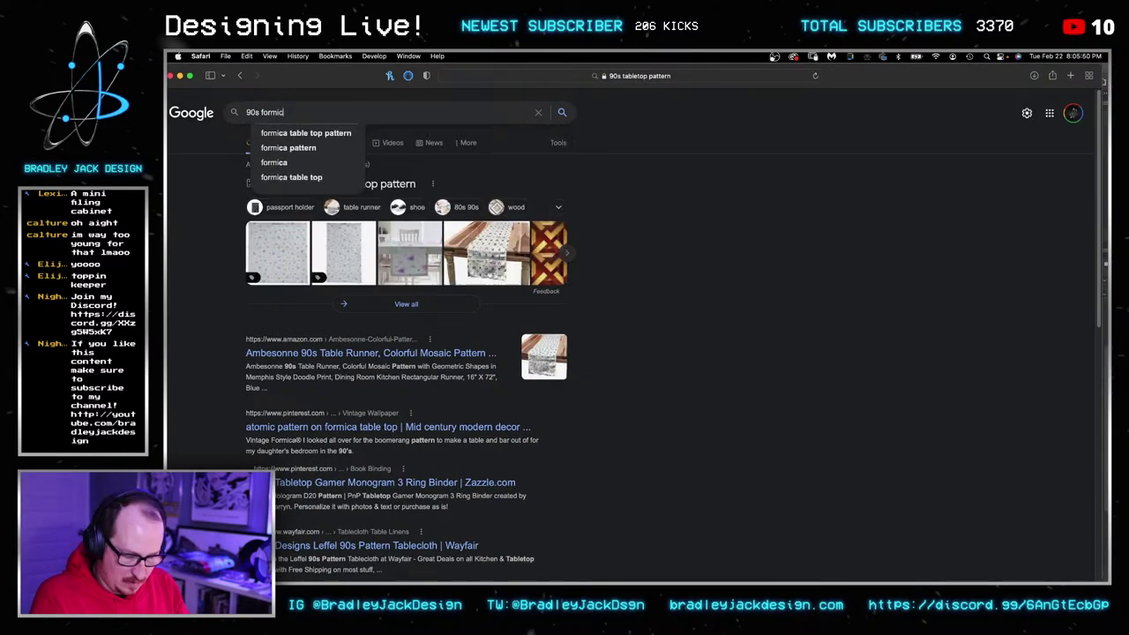
key(Return)
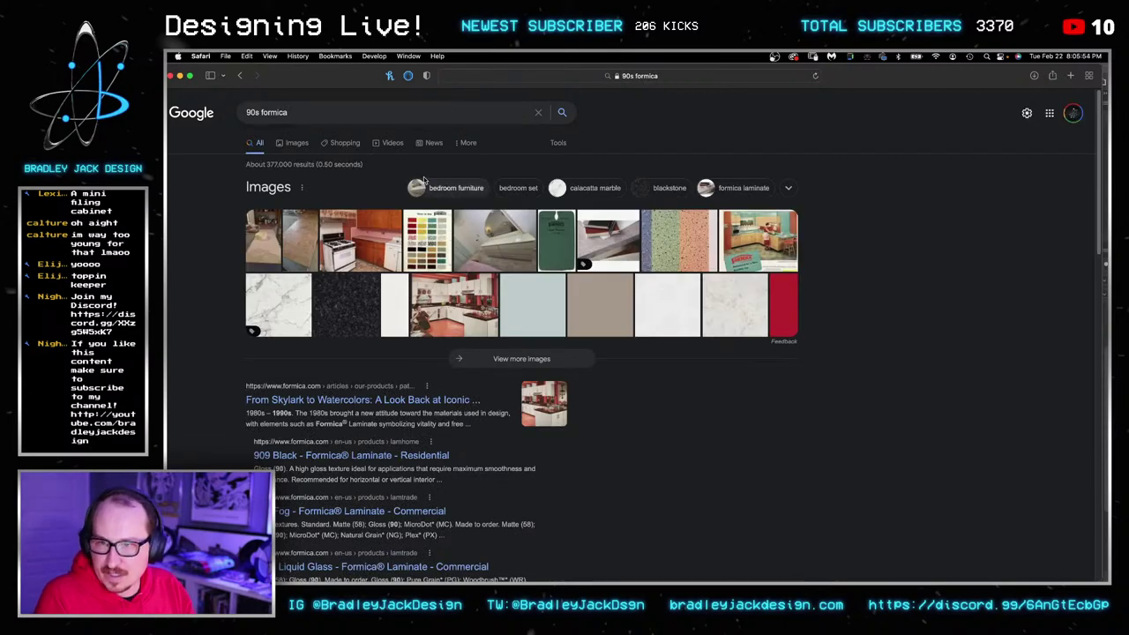
scroll(371, 182, down, 3)
scroll(370, 182, up, 3)
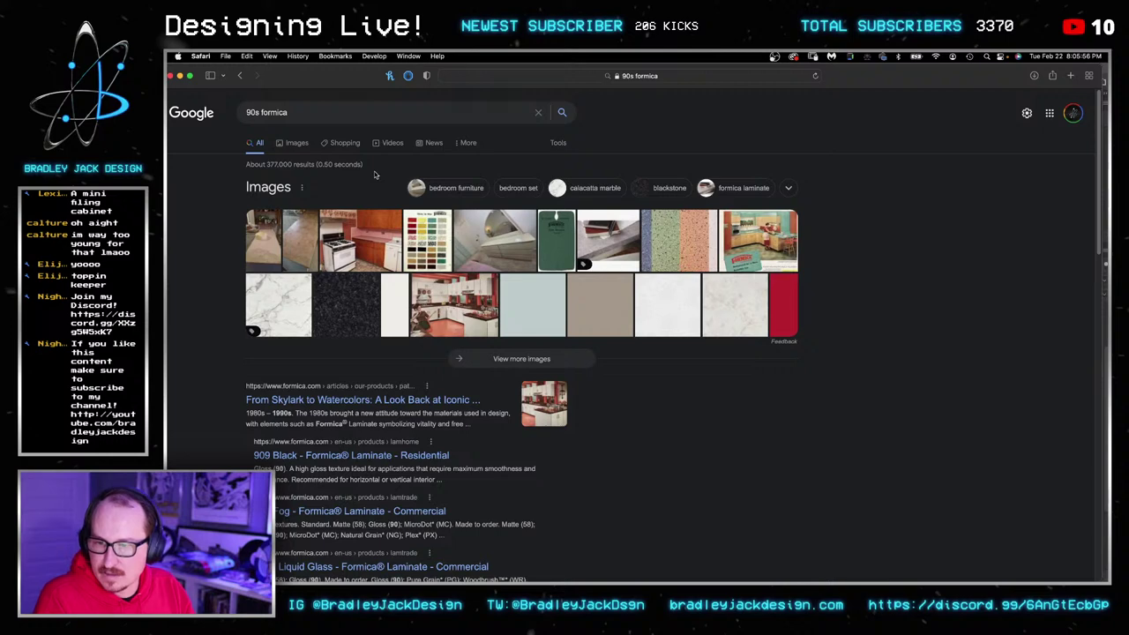
Refine the Google search to "90s formica pattern" and check the gray pattern image result.
click(311, 122)
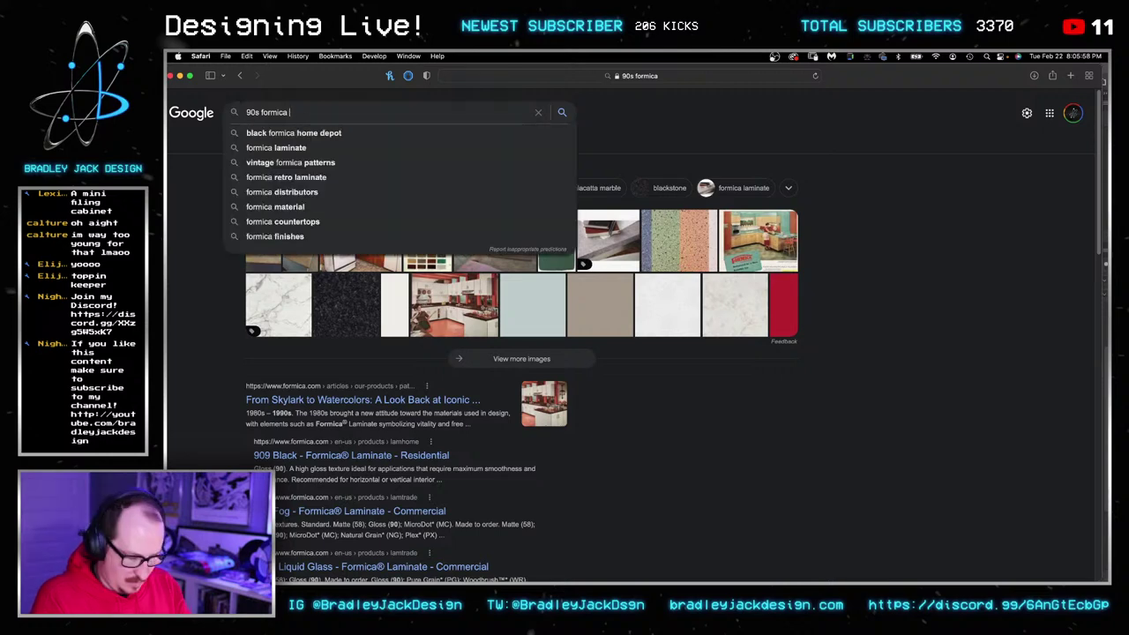
text(pattern)
key(Return)
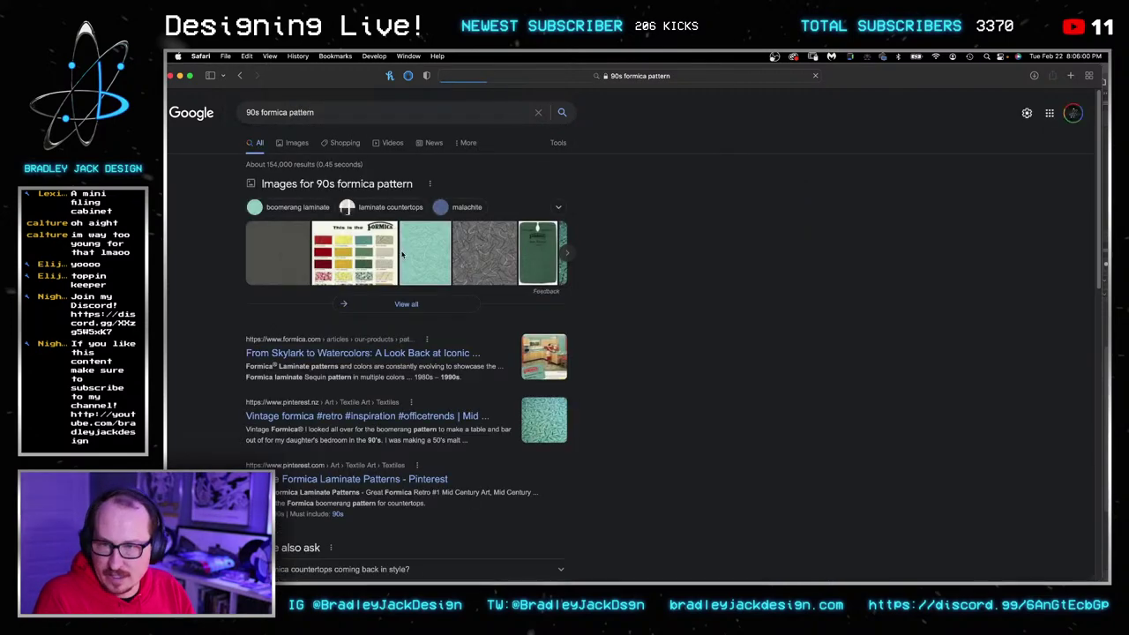
click(494, 255)
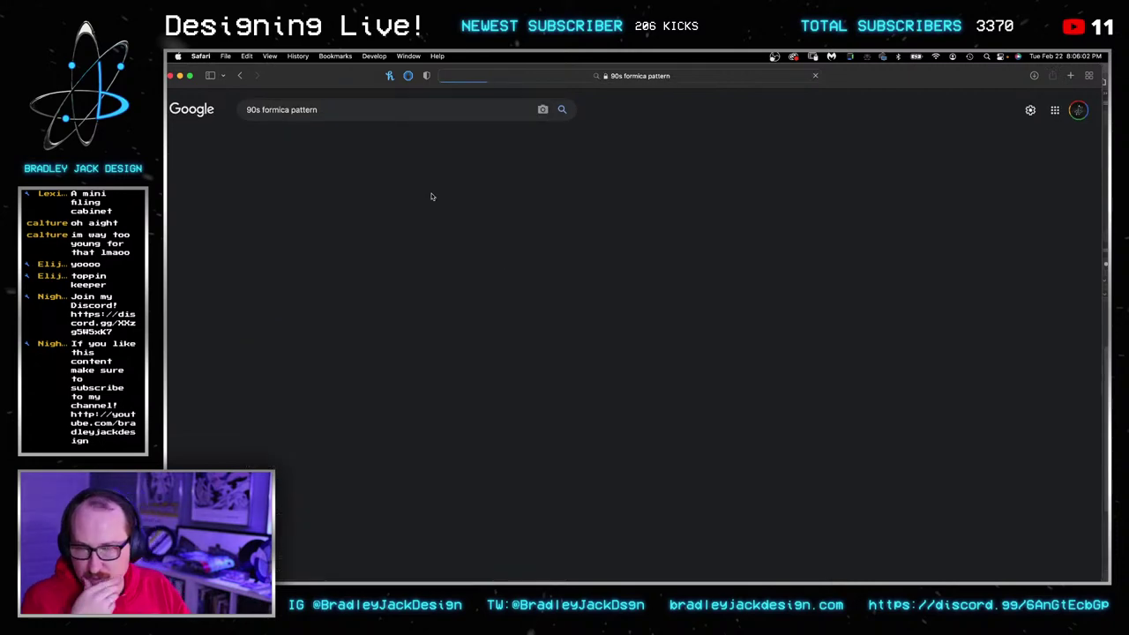
click(246, 75)
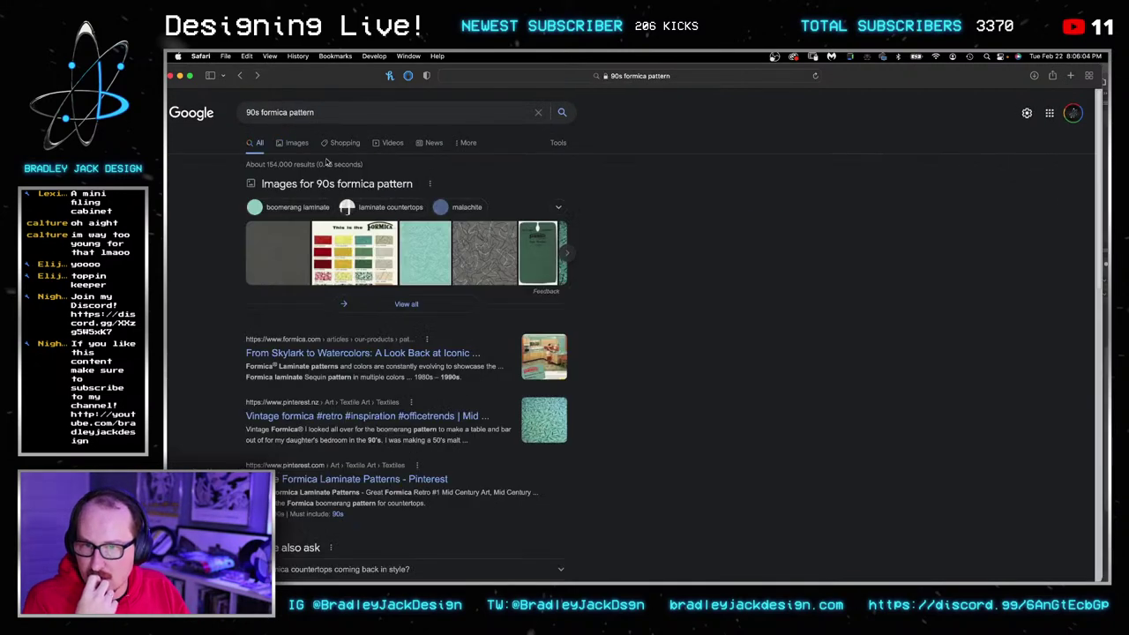
Open the Pinterest result for vintage formica and browse the similar patterns below it.
click(550, 435)
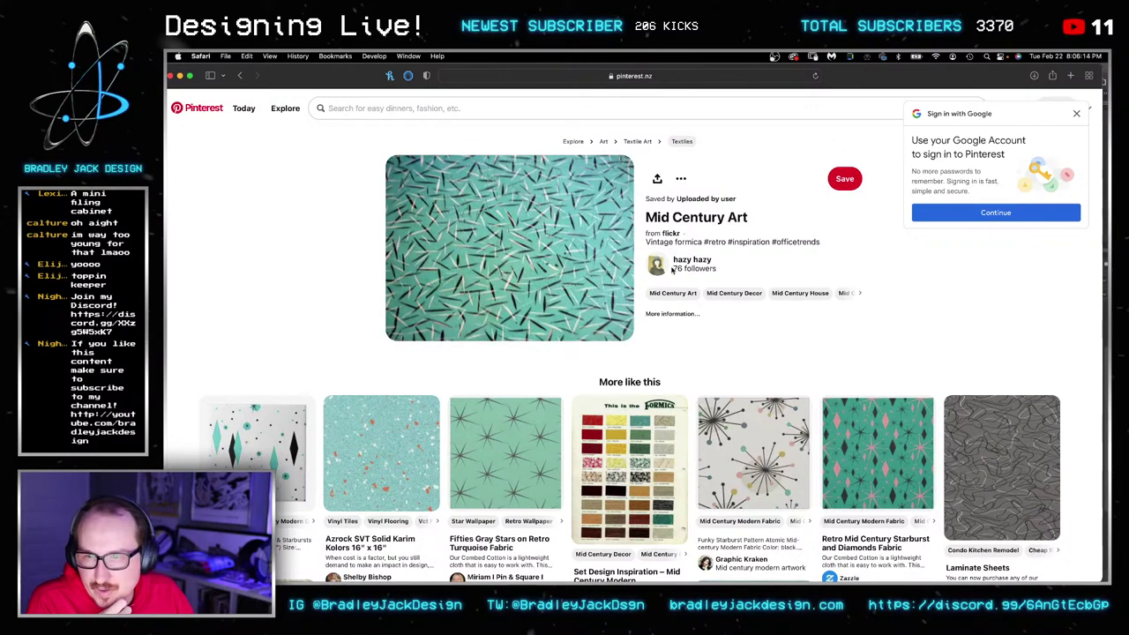
scroll(811, 267, down, 3)
scroll(545, 265, down, 2)
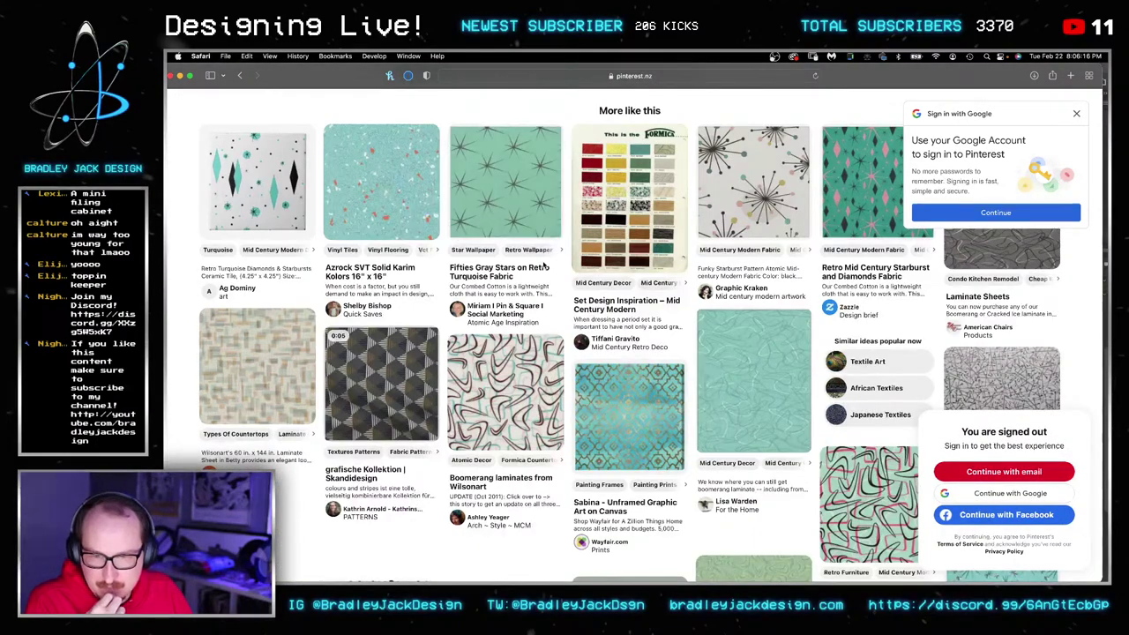
Browse the "More like this" pins below the vintage formica image for further retro patterns.
scroll(544, 264, down, 2)
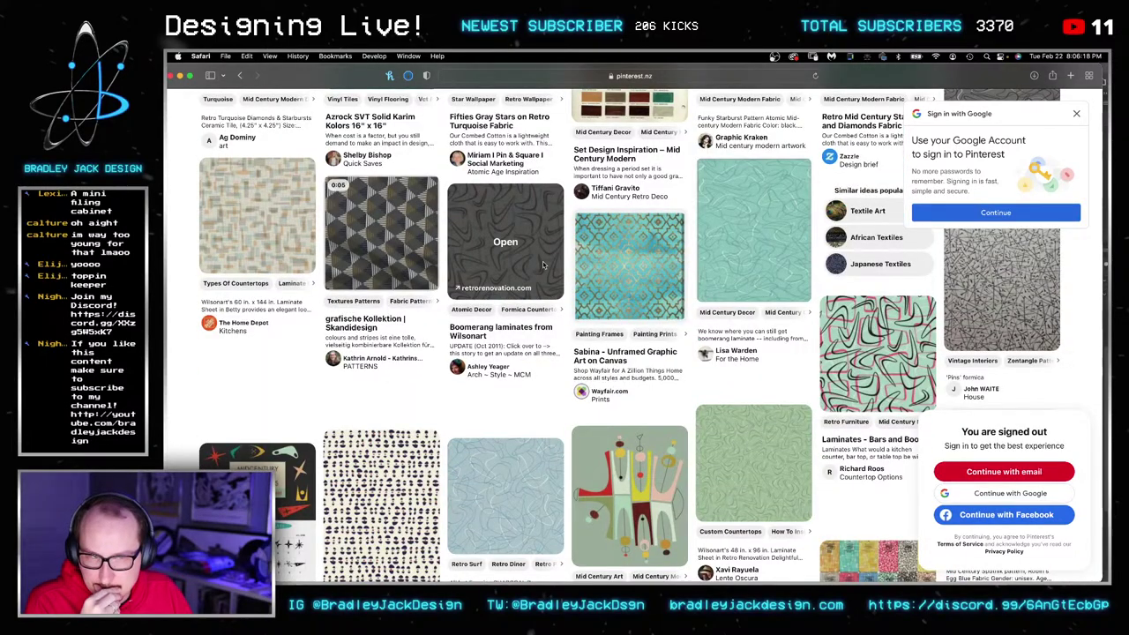
scroll(544, 265, down, 2)
scroll(539, 257, down, 2)
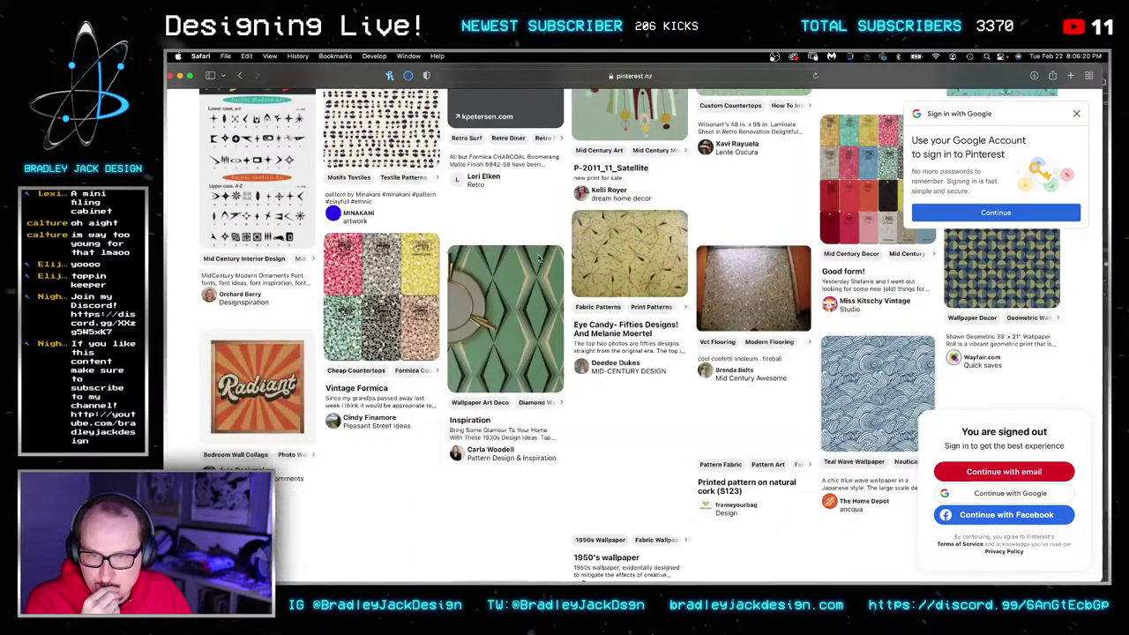
scroll(534, 252, down, 3)
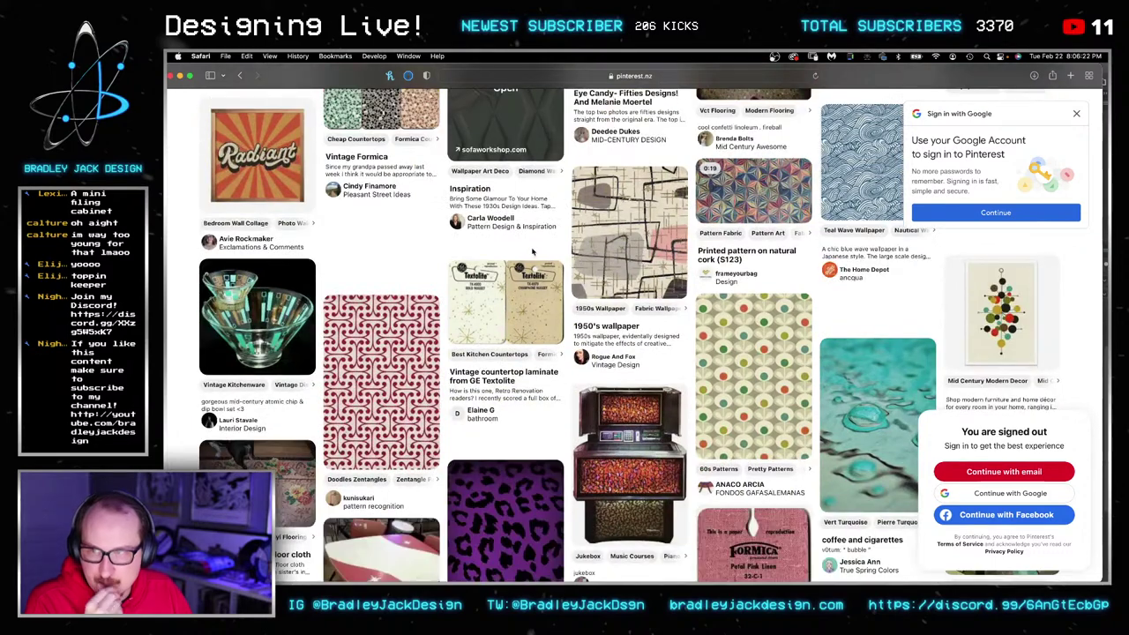
click(532, 251)
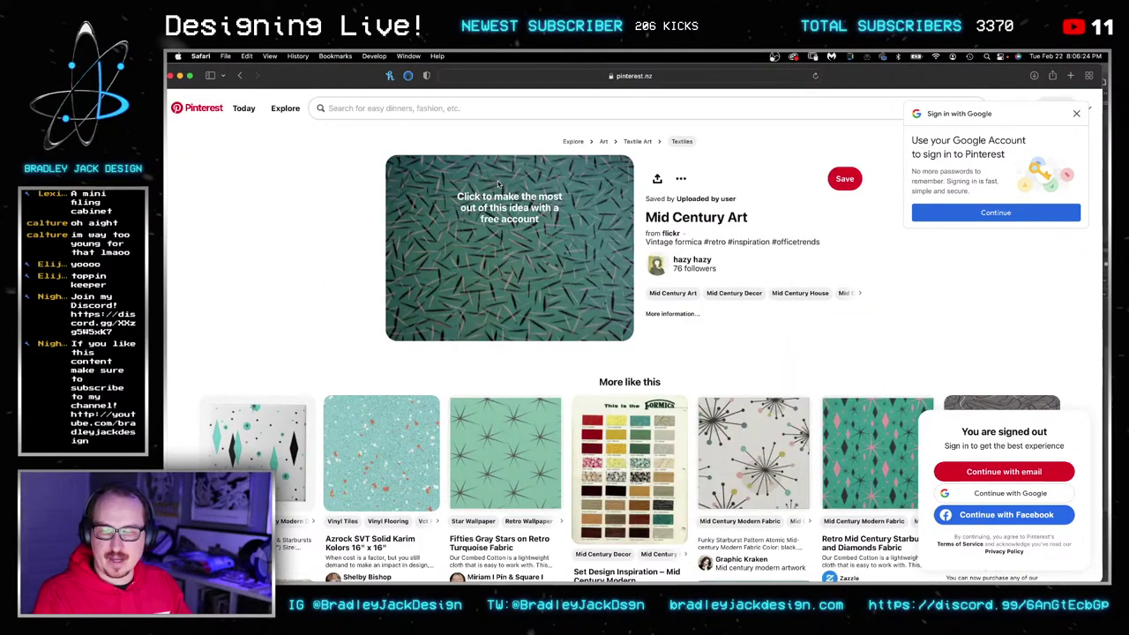
In a new tab, search Google for "1990s table pattern" and look through the image results.
key(super+t)
text(1990)
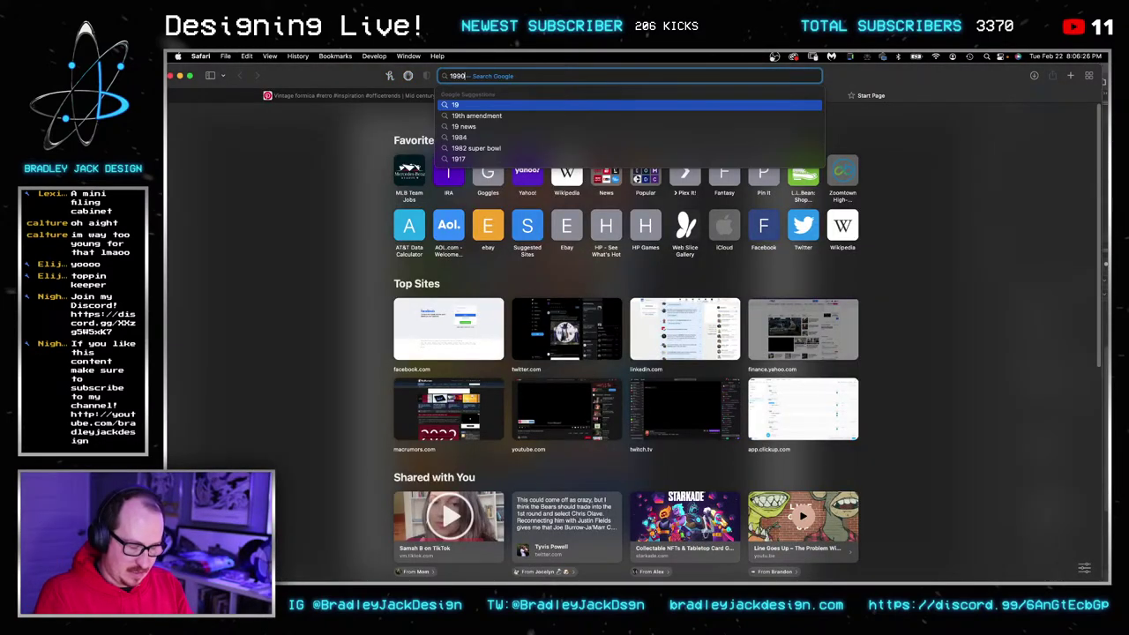
text(s table pattern)
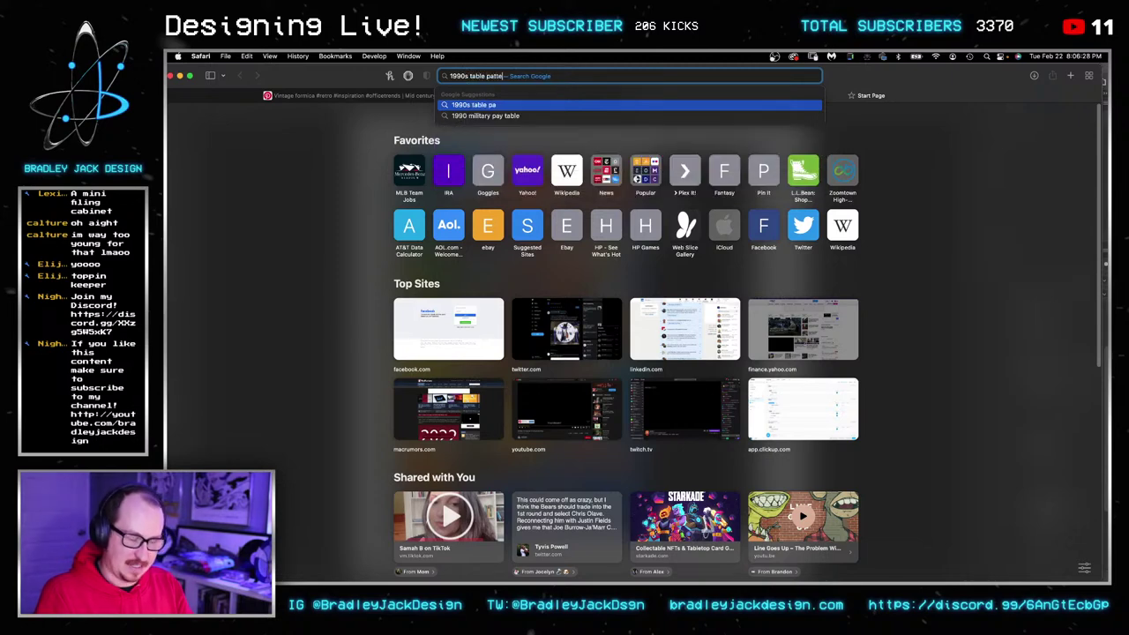
key(Return)
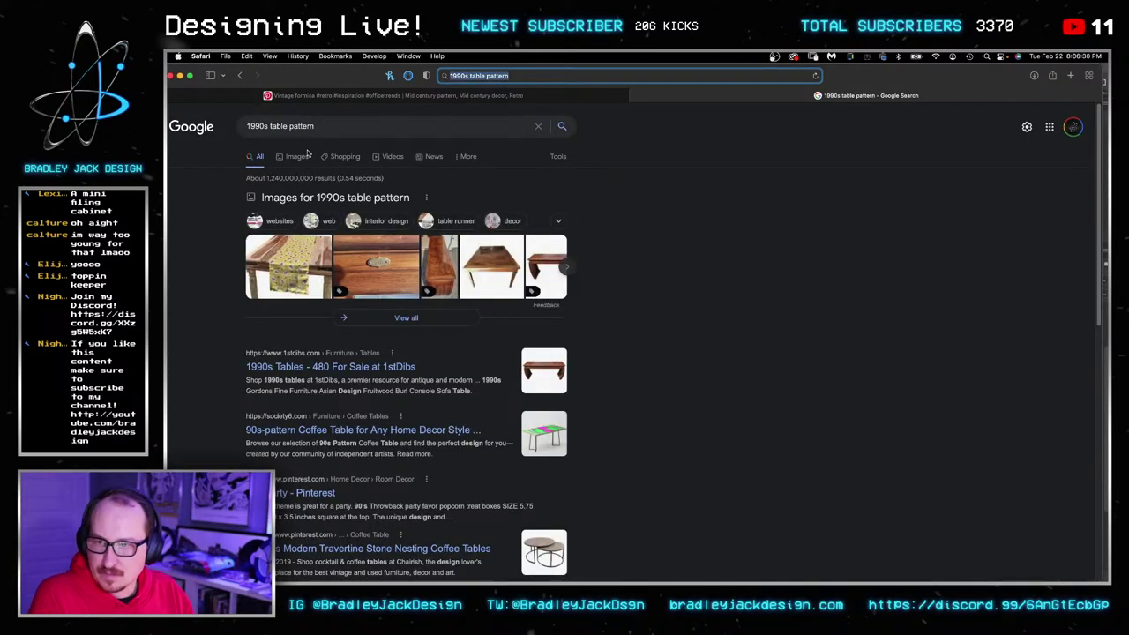
click(300, 156)
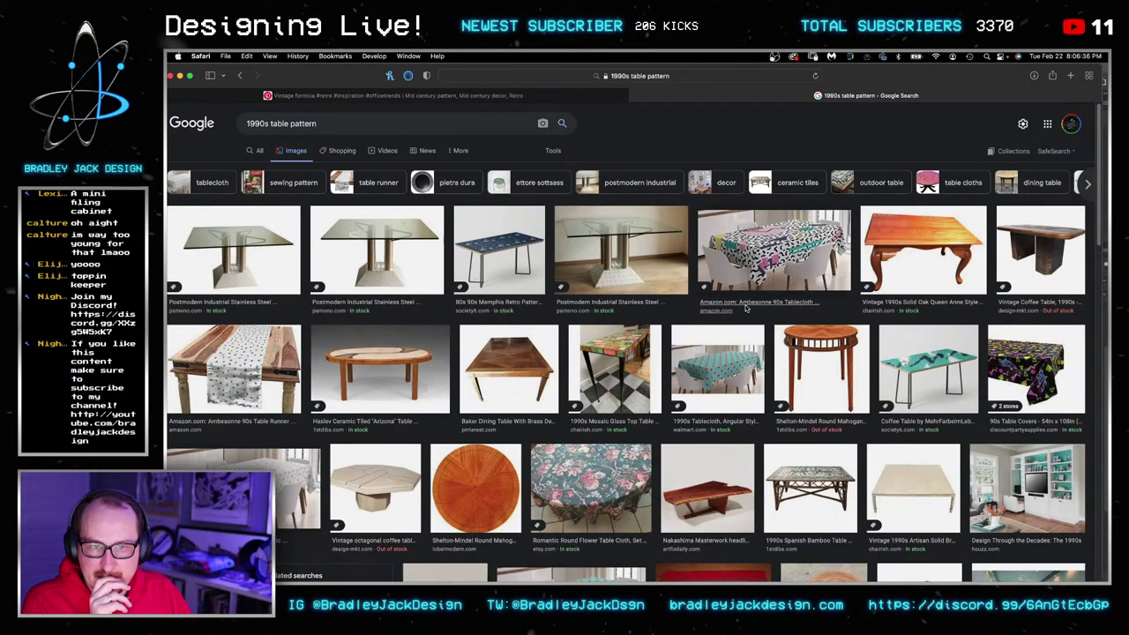
Search images for "ambesonne", then return to the "1990s table pattern" results and look further through them.
click(438, 124)
key(super+a)
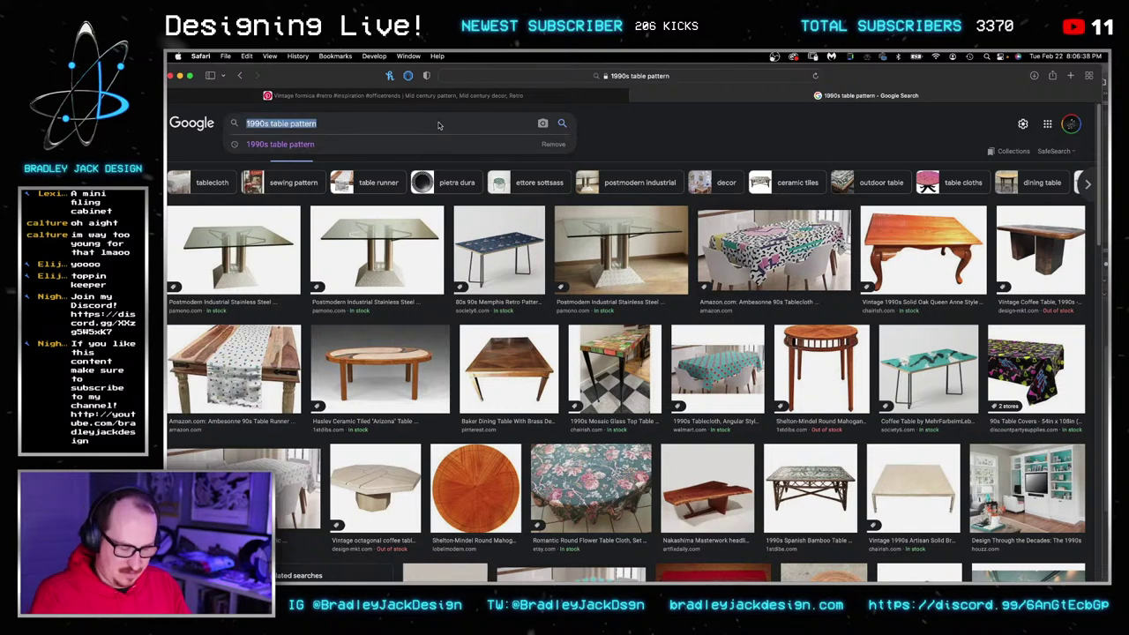
text(ambesonne)
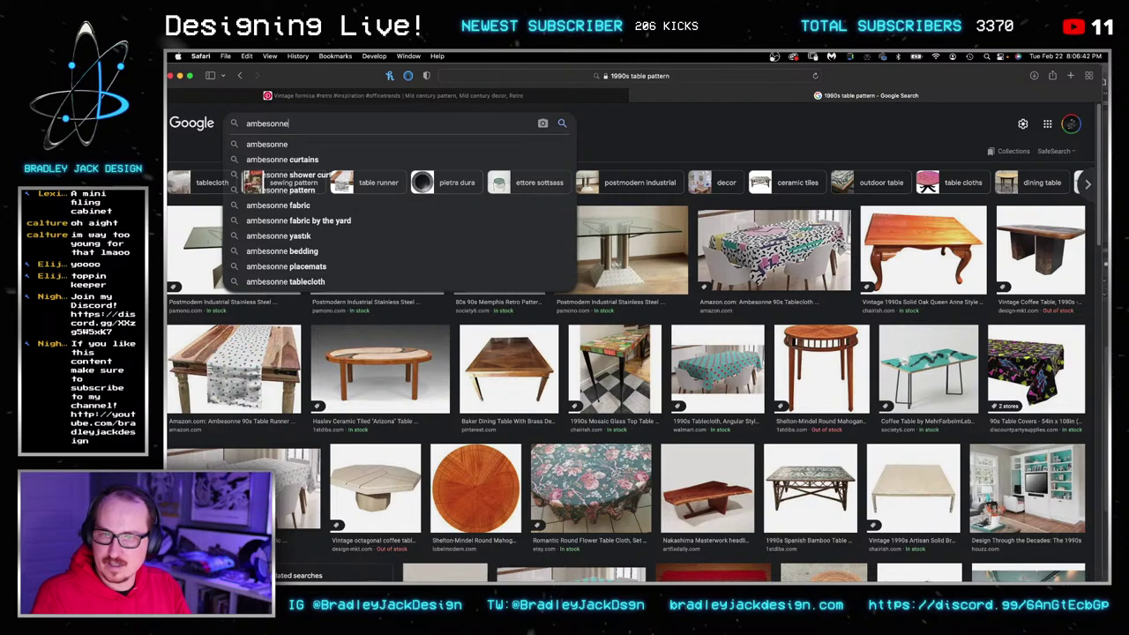
key(Return)
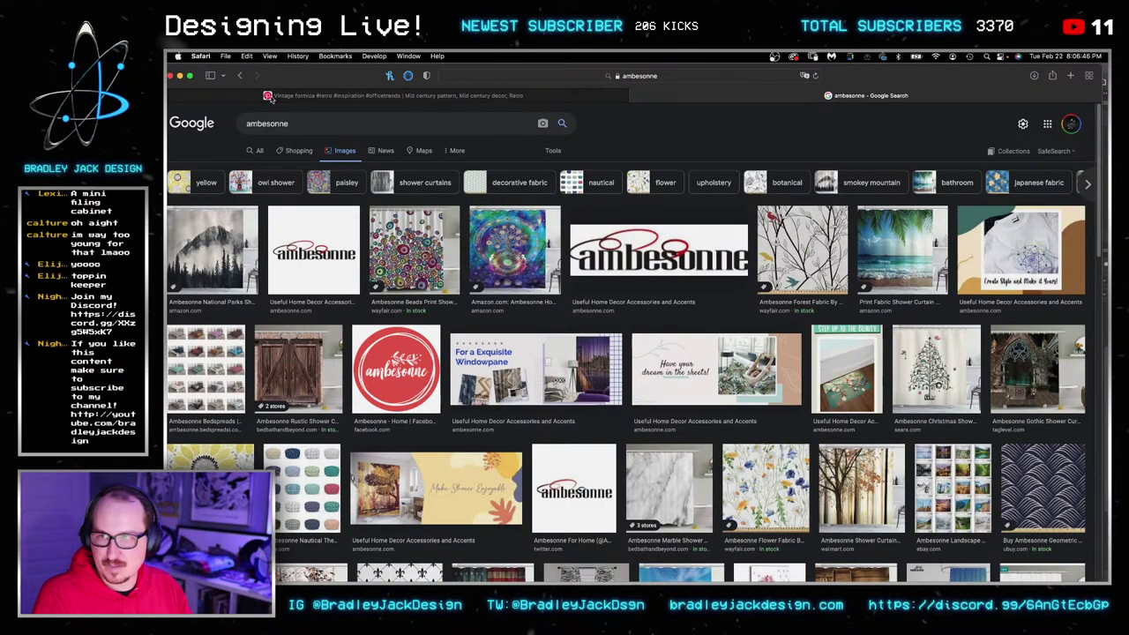
click(239, 75)
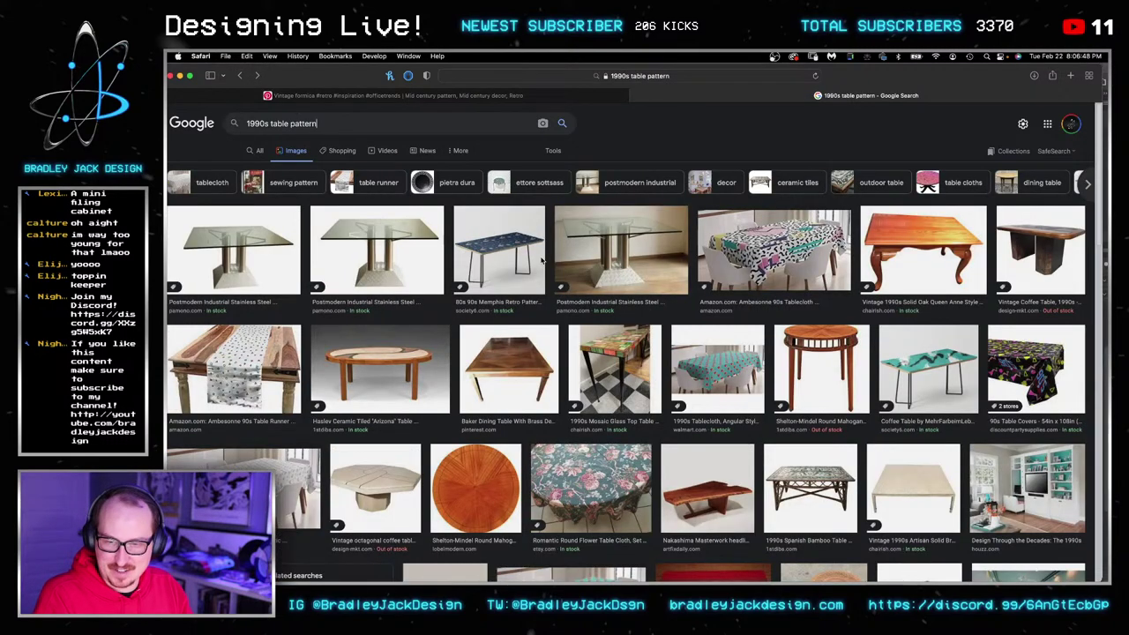
scroll(541, 260, down, 3)
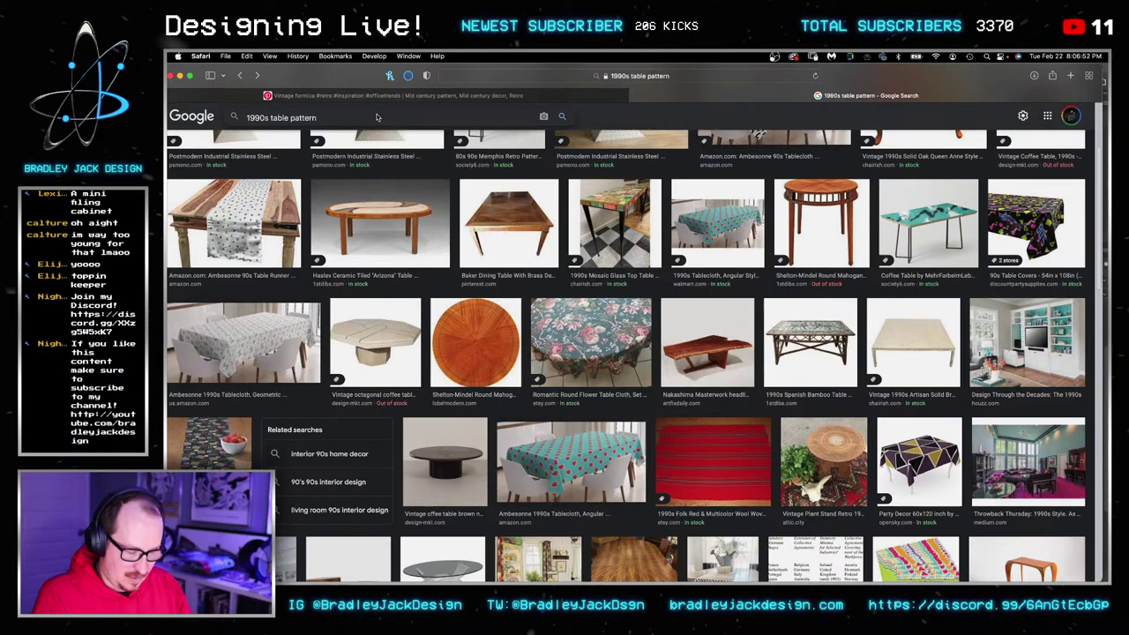
Search images for "90s formica pattern" and open the Lowe's page for the gray Charcoal Boomerang laminate.
key(super+a)
text(90s fo)
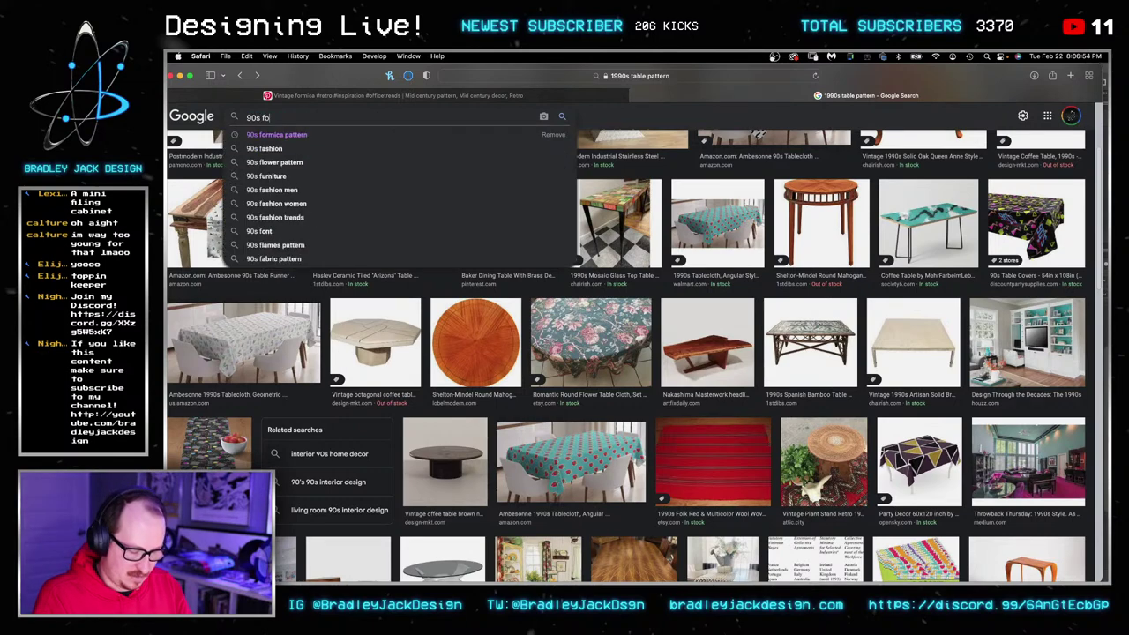
text(rmica pattern)
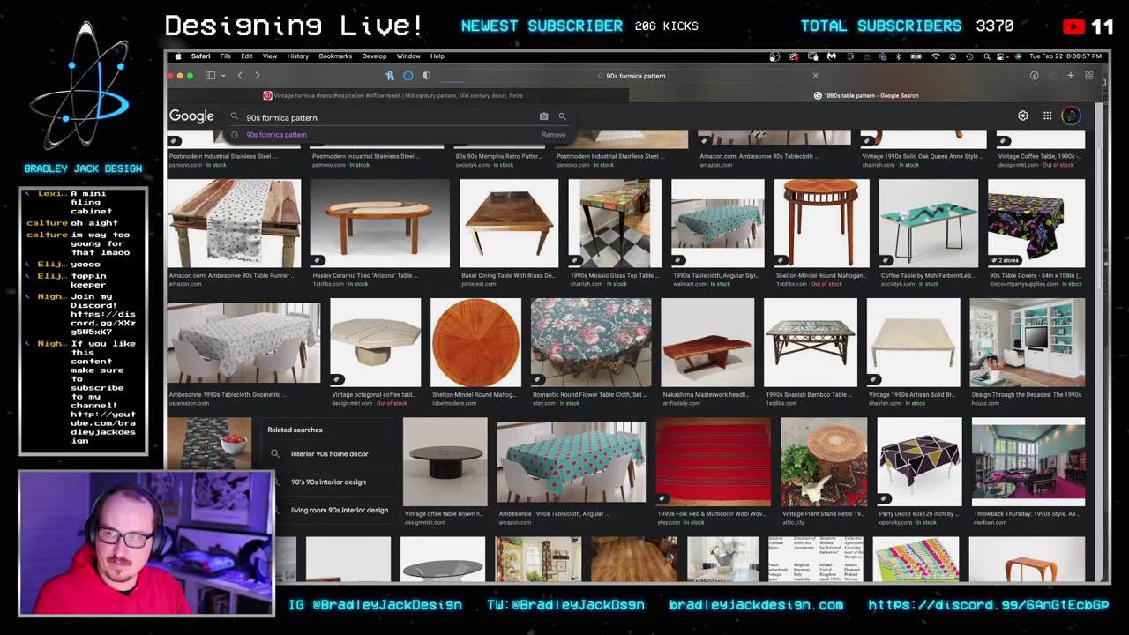
key(Return)
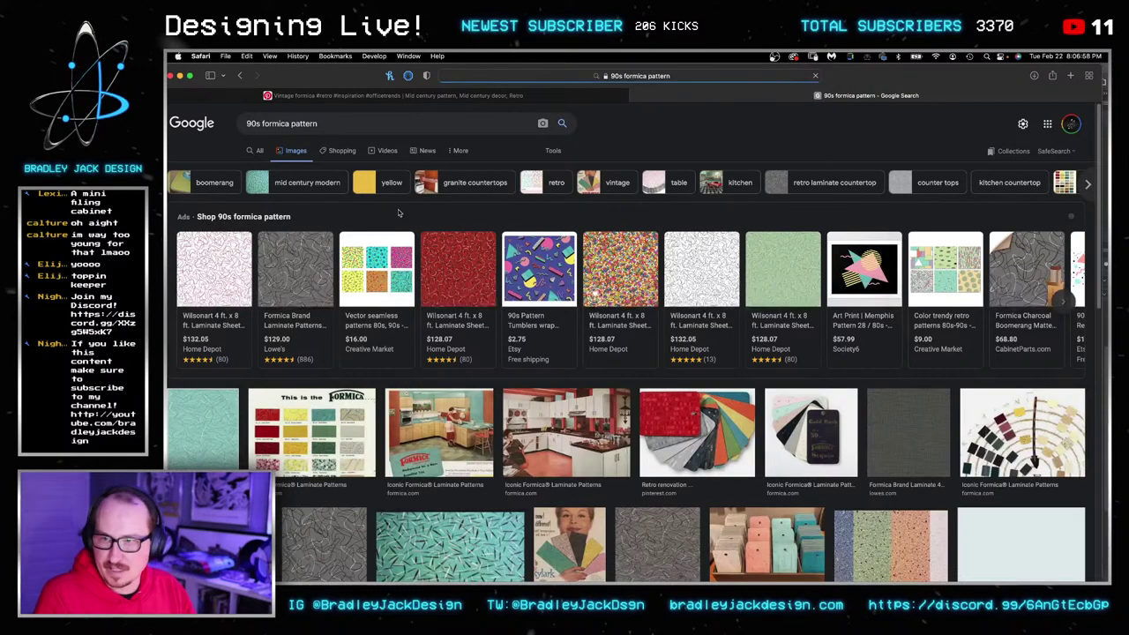
mouse_move(311, 282)
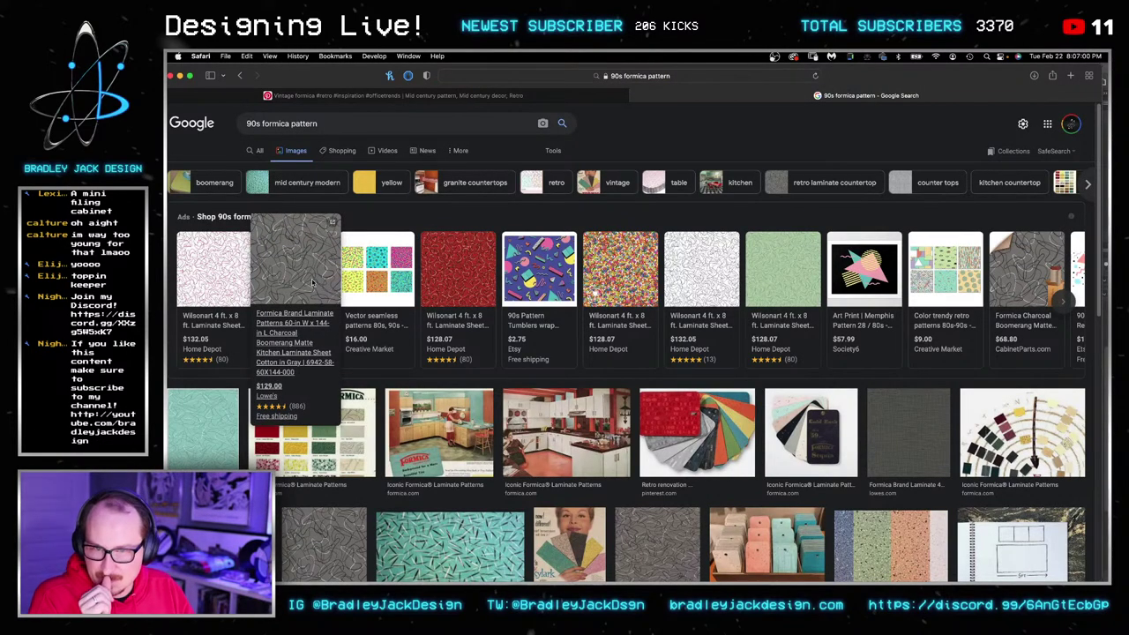
click(311, 283)
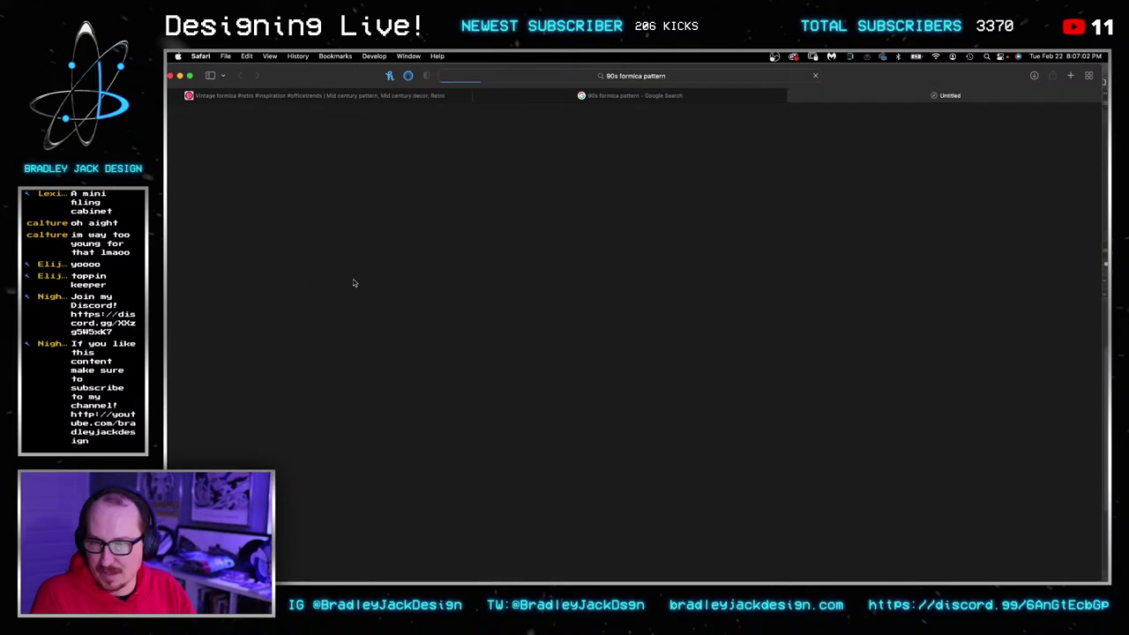
key(super+w)
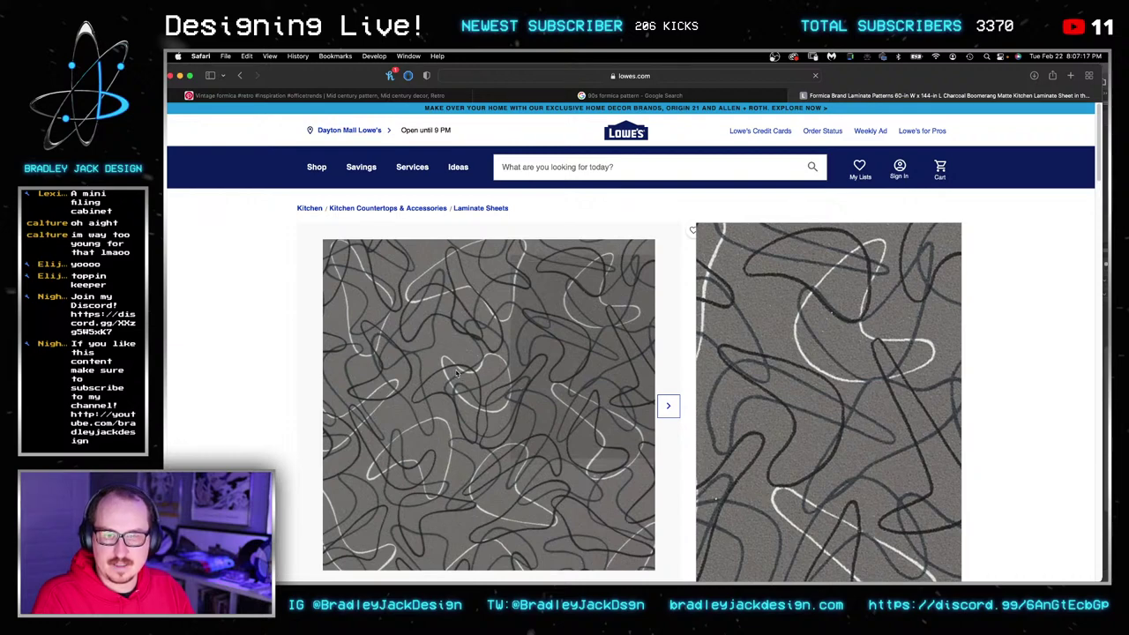
Open the boomerang laminate's enlarged picture in the product gallery and save the image to Downloads.
scroll(457, 374, down, 3)
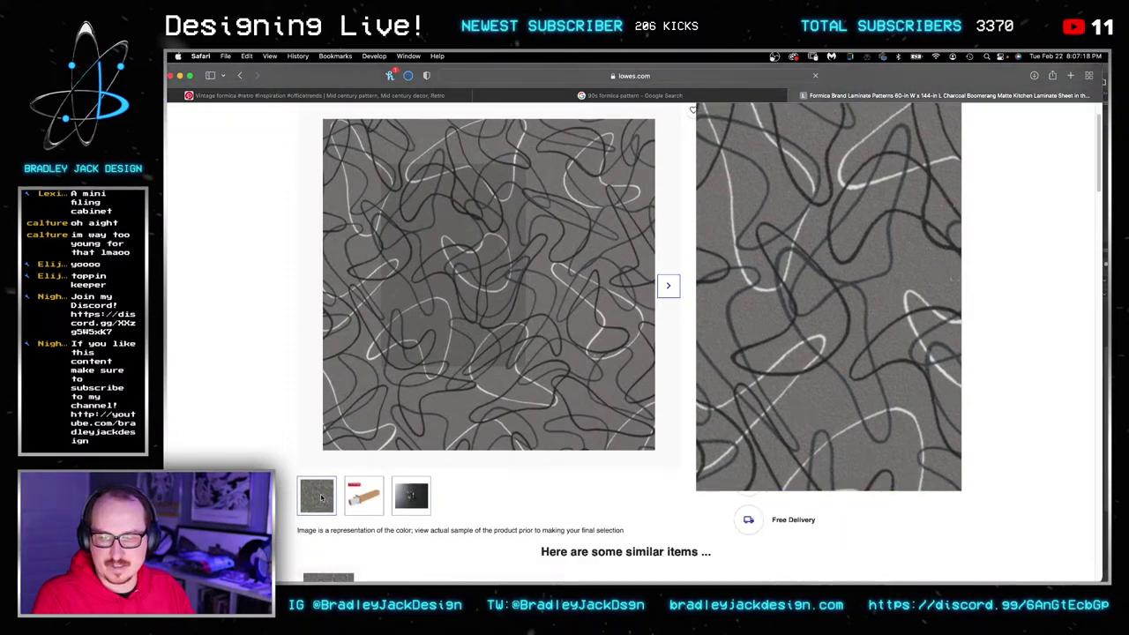
scroll(321, 498, down, 5)
scroll(470, 320, up, 4)
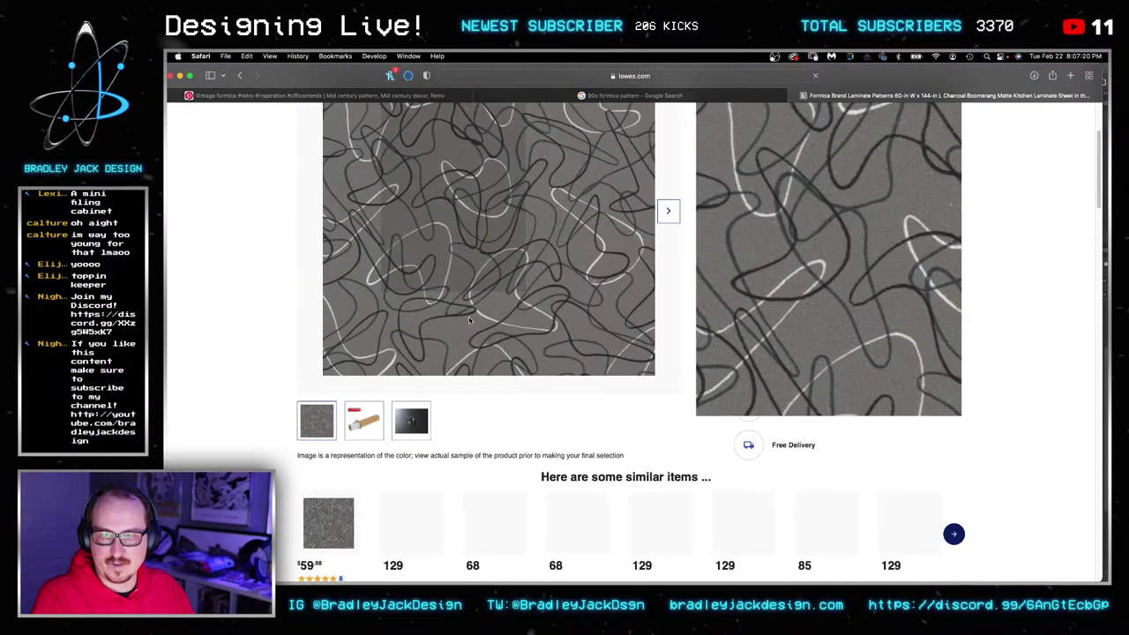
click(469, 320)
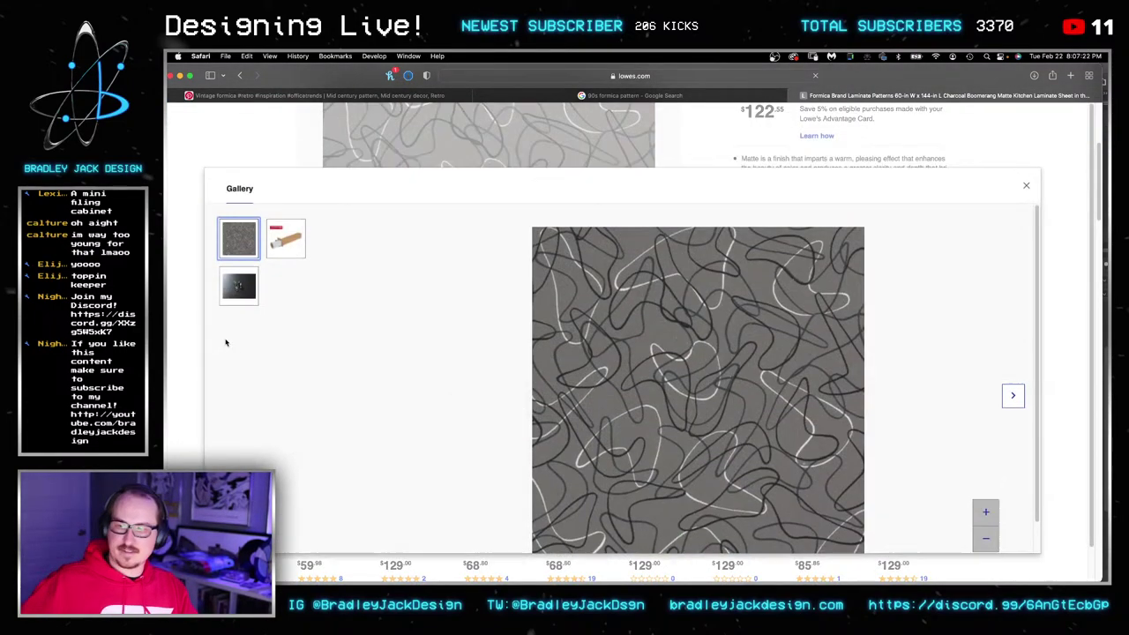
right_click(225, 342)
click(171, 317)
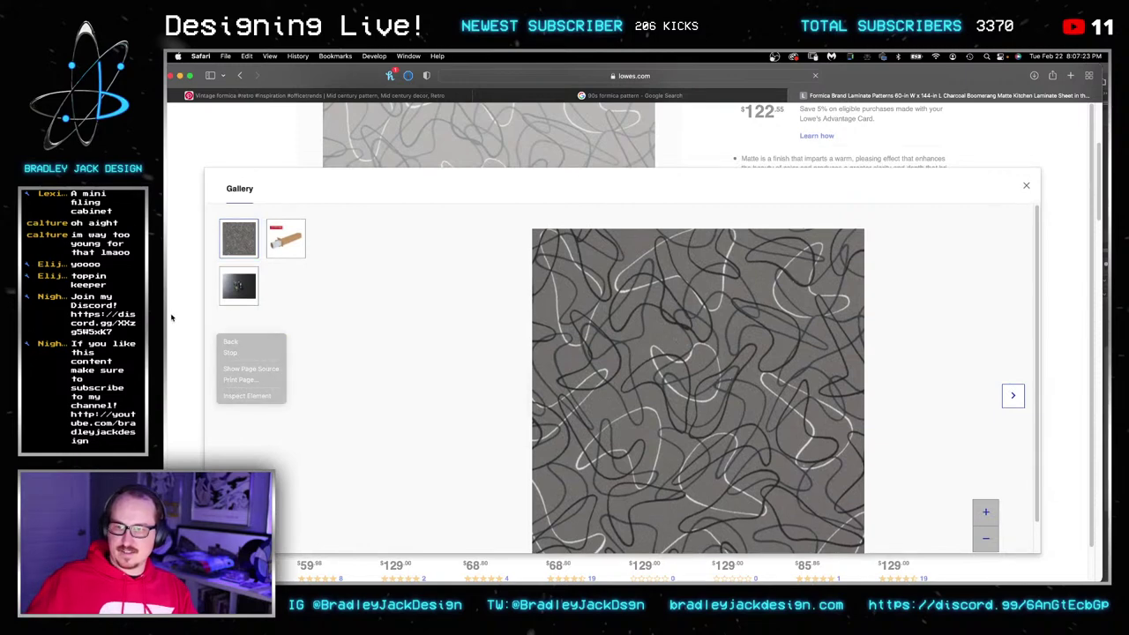
right_click(632, 319)
click(660, 348)
mouse_move(711, 572)
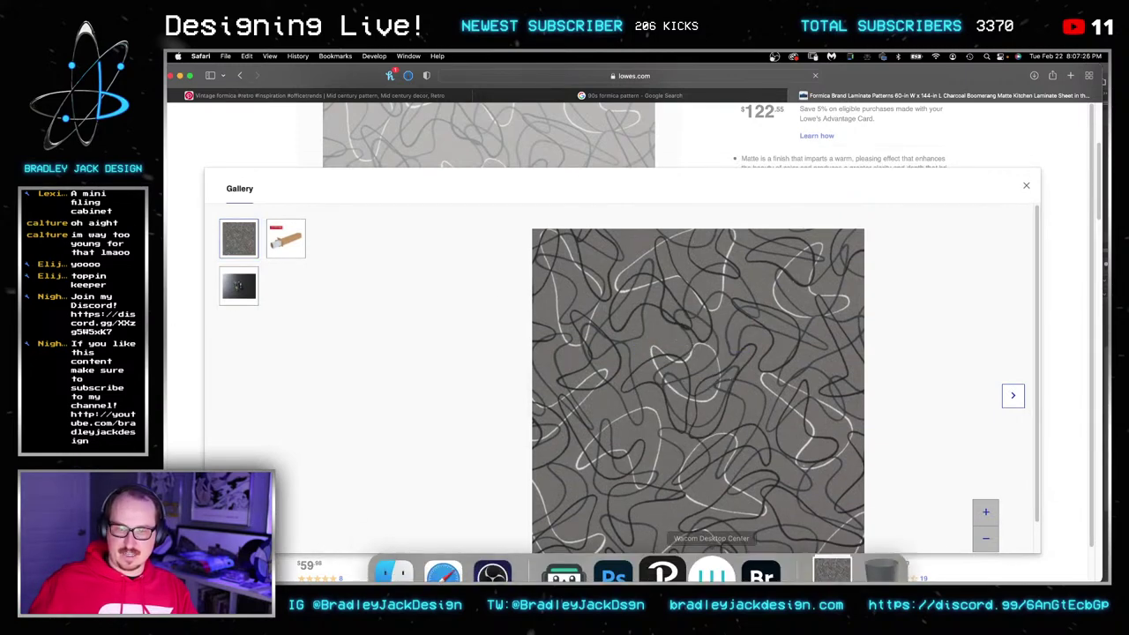
Switch to Photoshop and place the downloaded 00466007.jpg just above the background Layer 13 in the cover document.
click(629, 563)
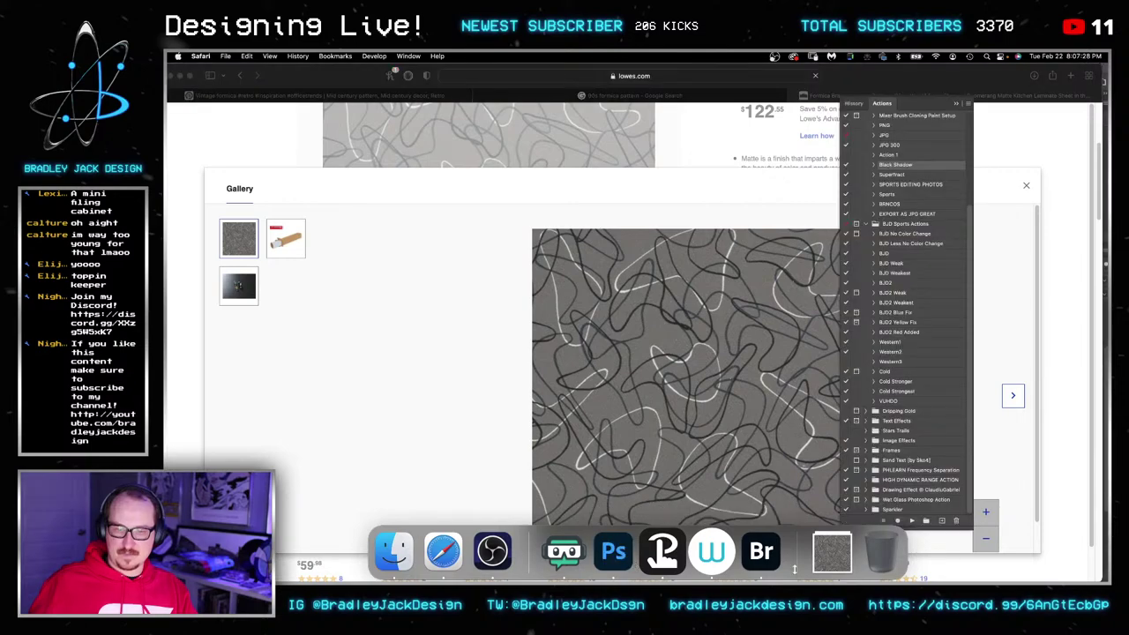
scroll(1048, 498, down, 3)
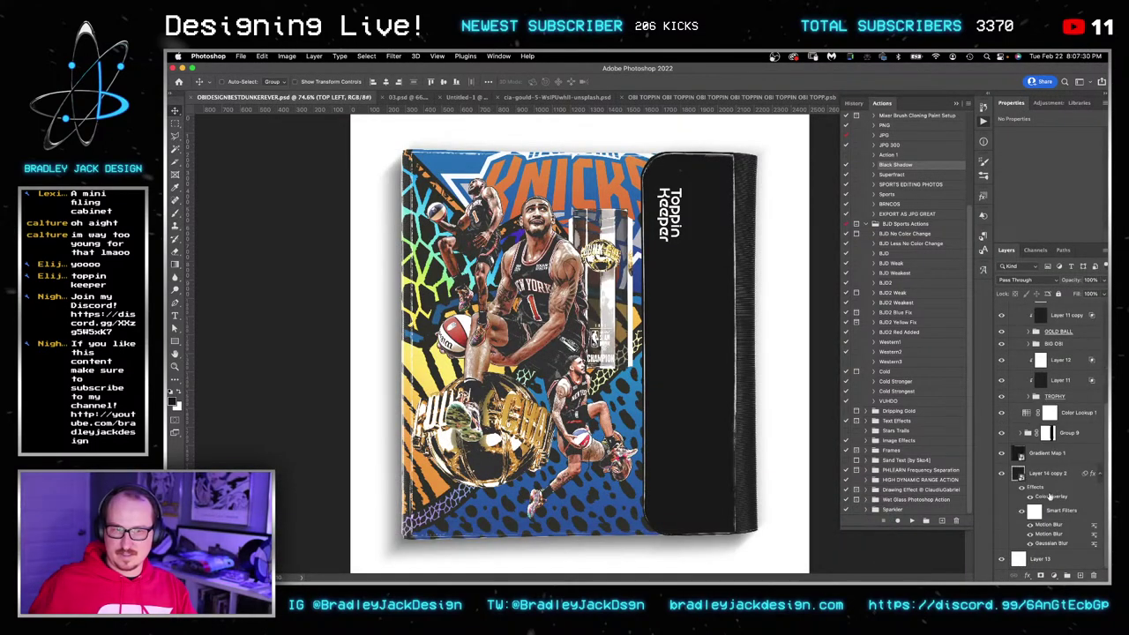
click(832, 551)
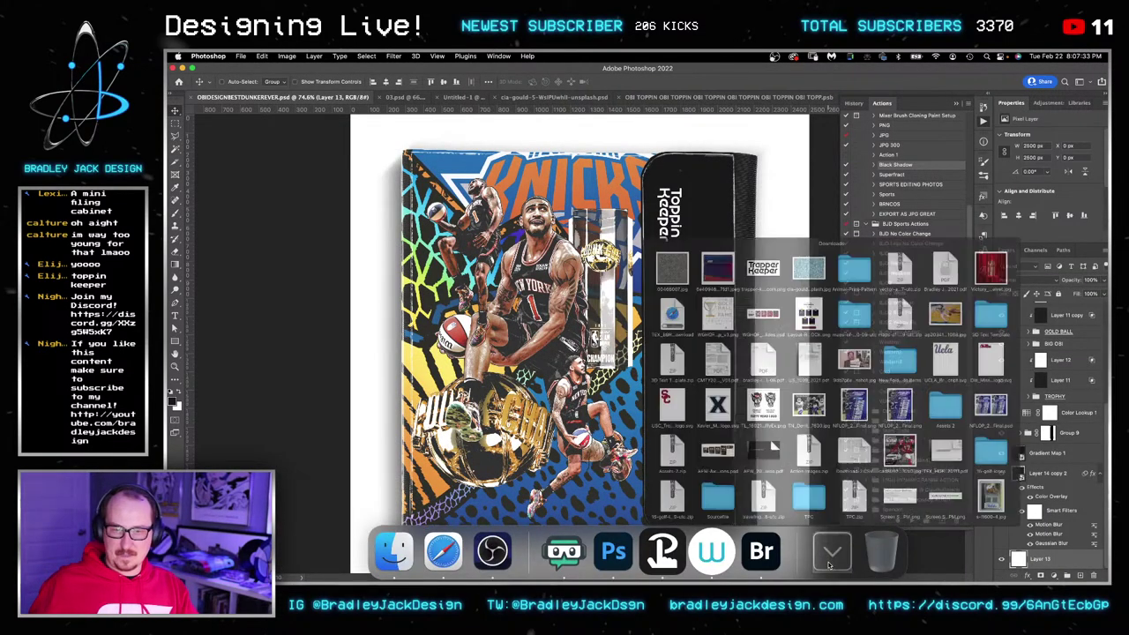
drag(610, 161, 534, 256)
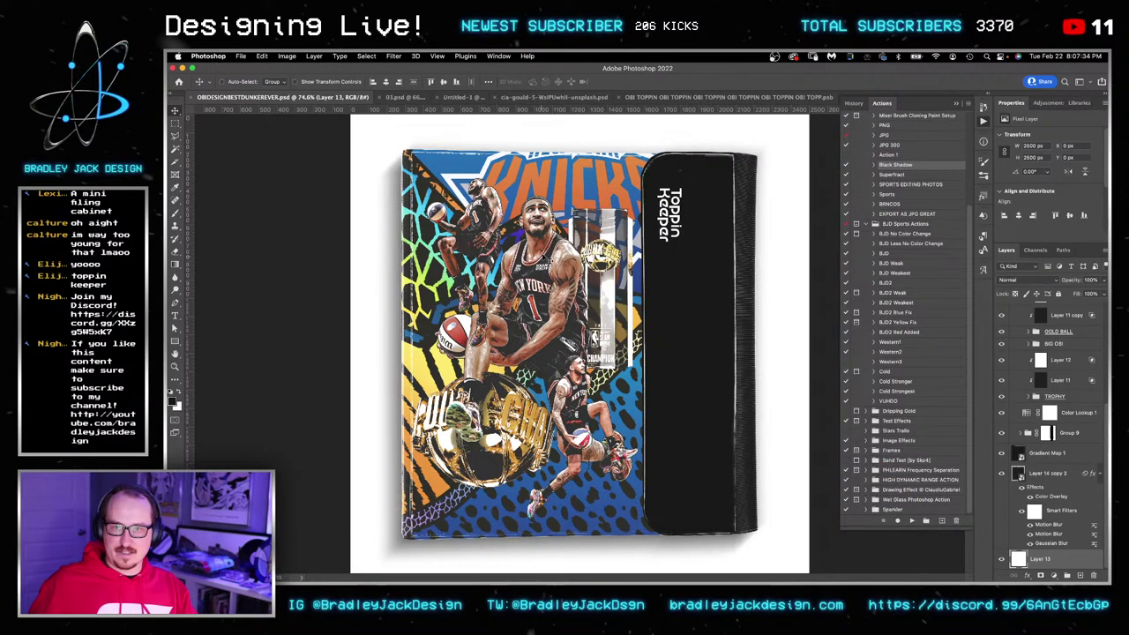
drag(593, 381, 448, 252)
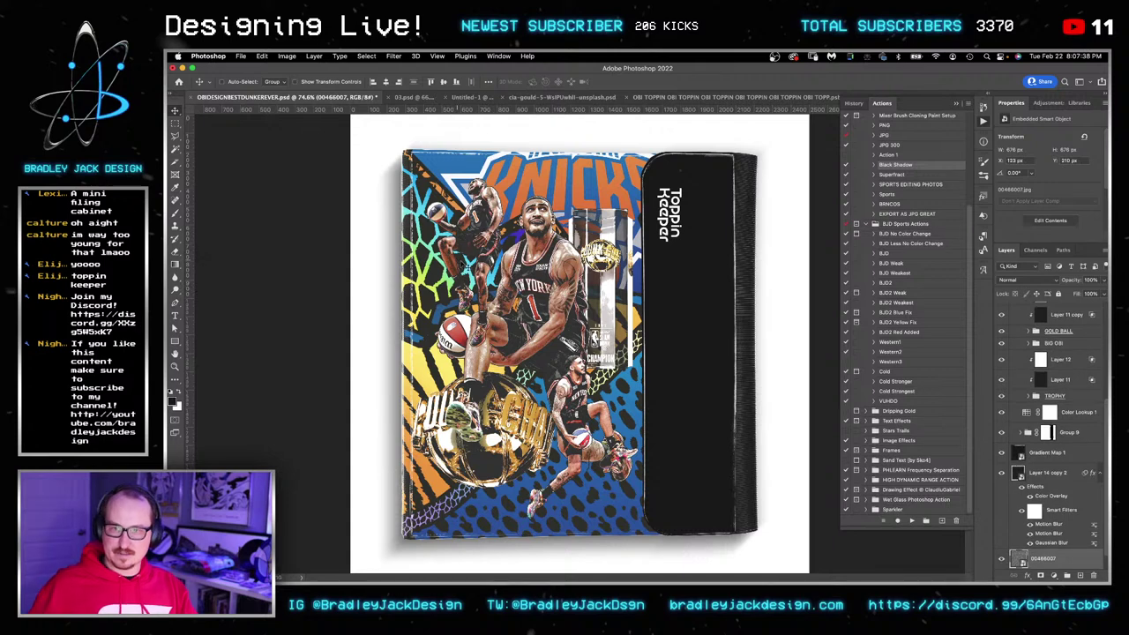
Hide Layer 14 copy 2, Gradient Map 1 and Group 9 to uncover the placed pattern.
click(1001, 472)
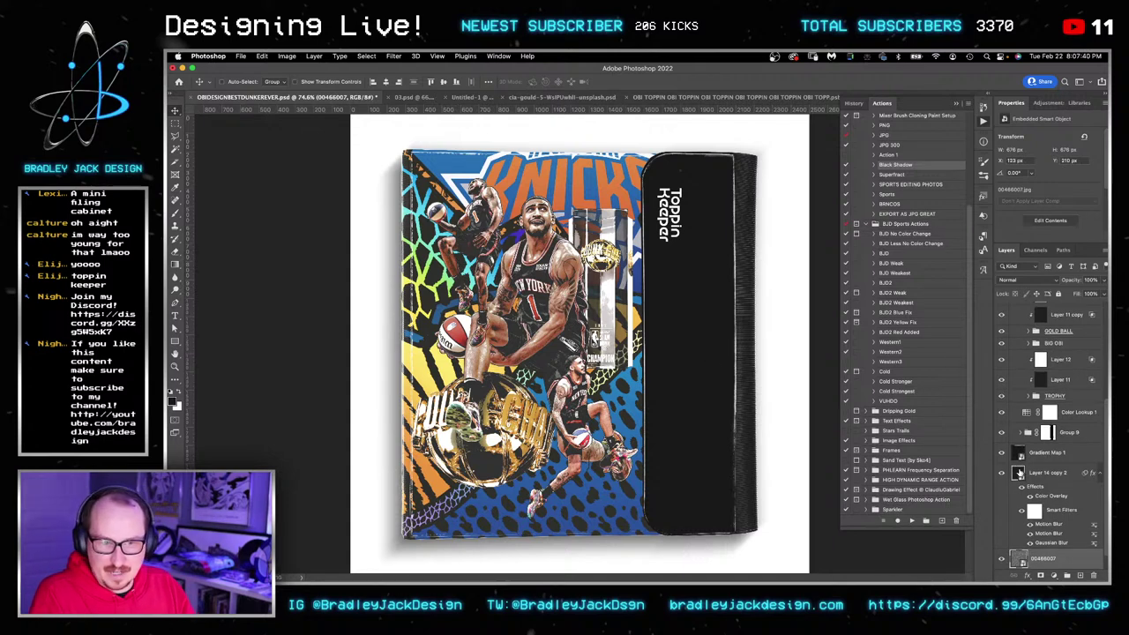
click(1001, 472)
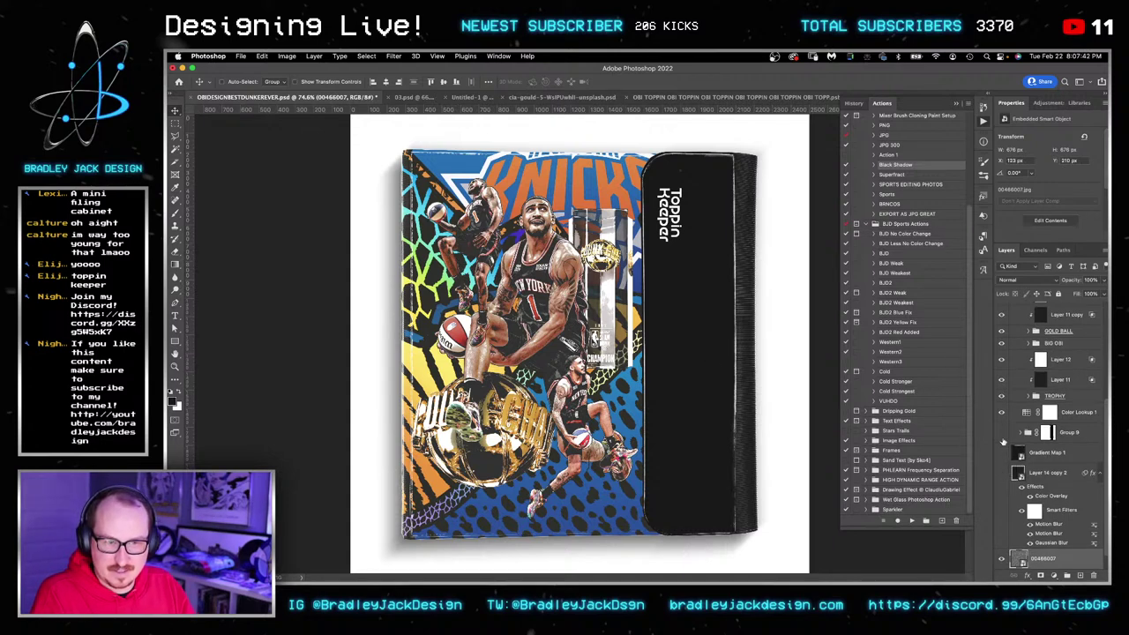
click(1002, 439)
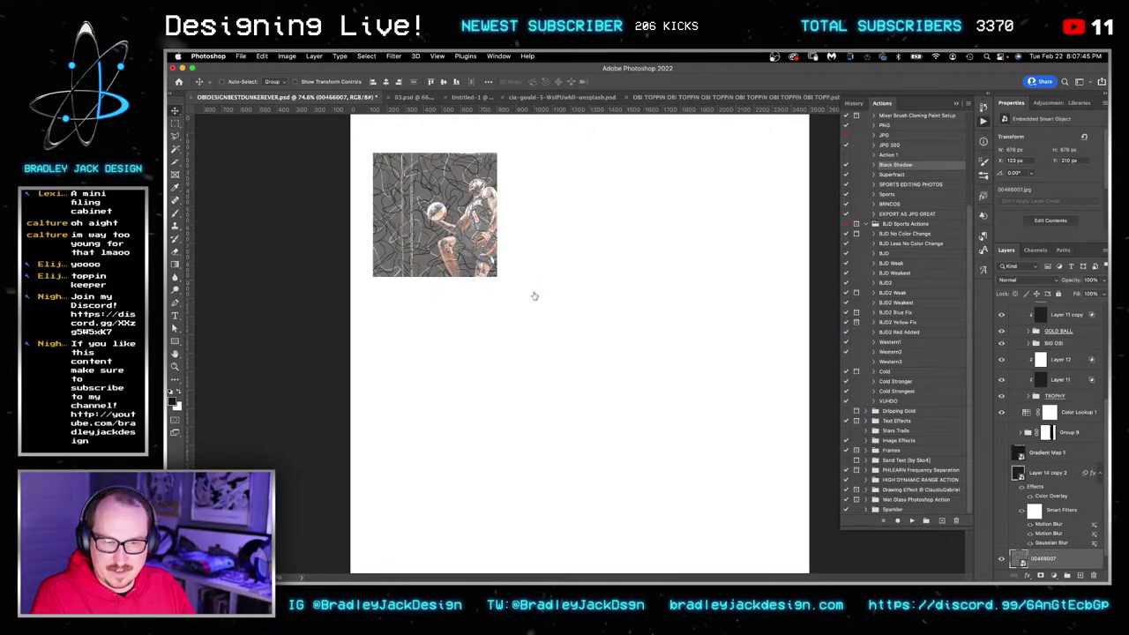
Move the boomerang pattern into the canvas's top-left corner and enlarge it proportionally to about 1334 px square.
drag(453, 233, 429, 193)
scroll(467, 231, down, 4)
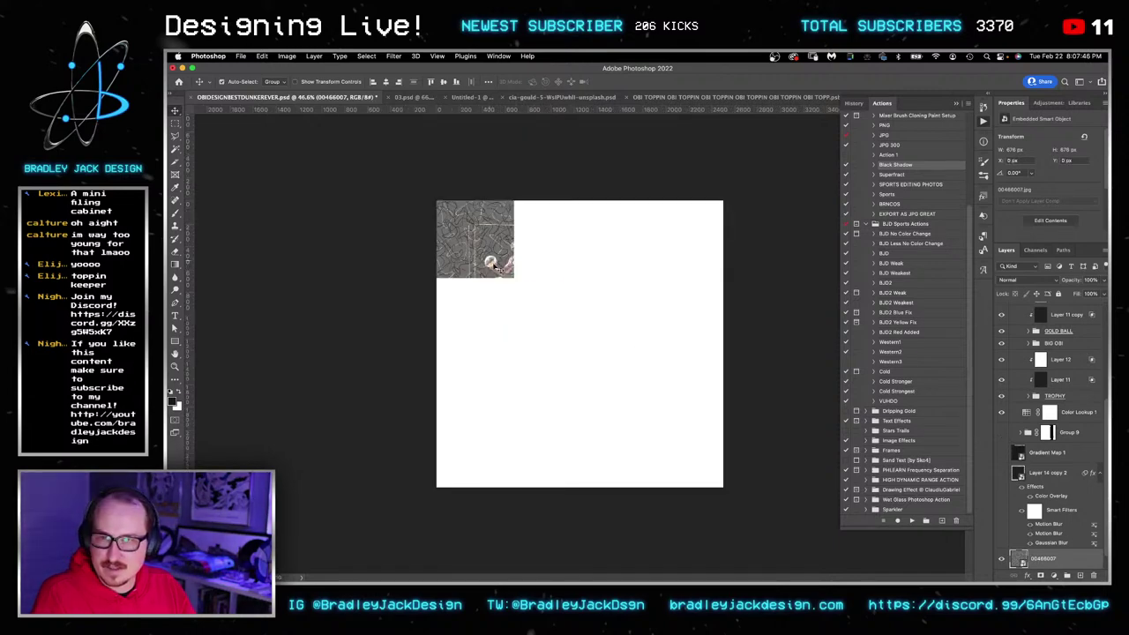
key(super+t)
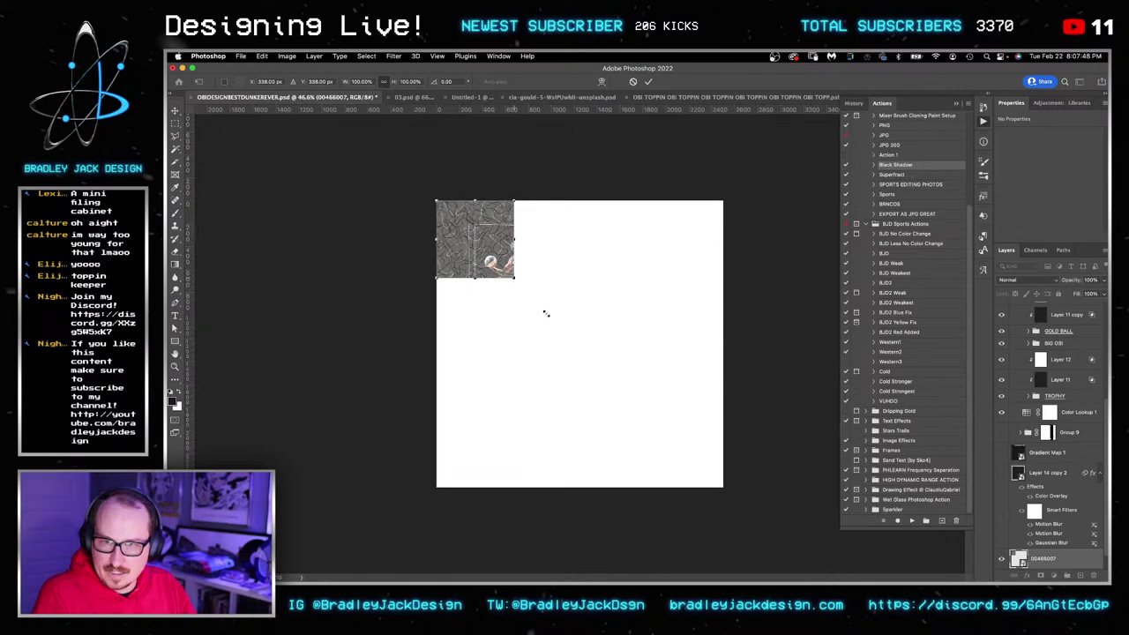
drag(515, 278, 591, 357)
key(Return)
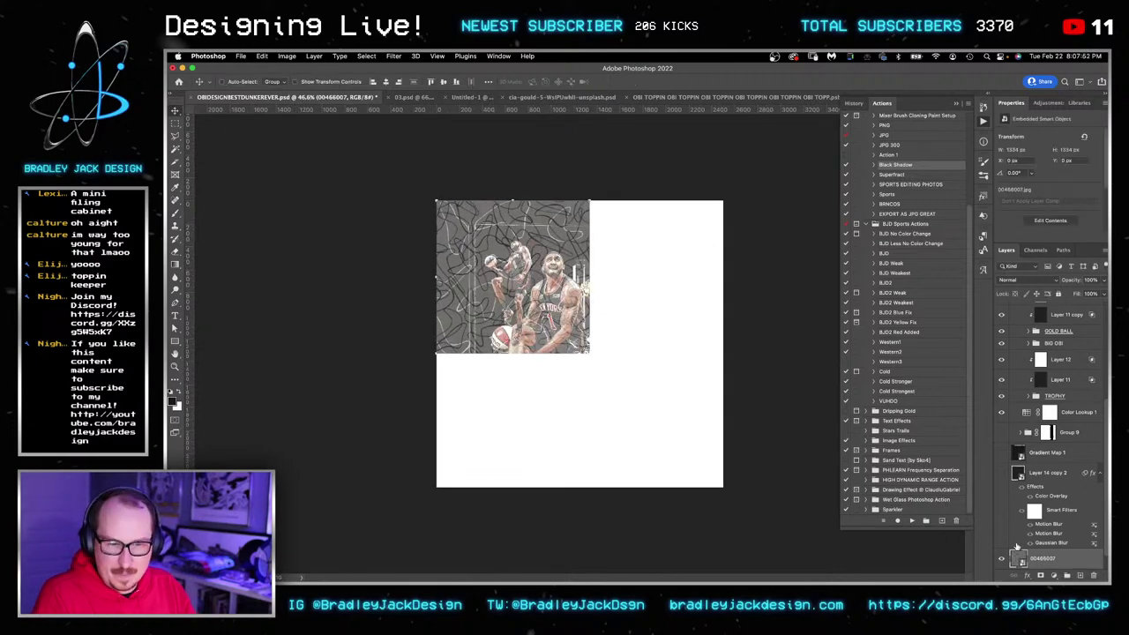
Group the cover artwork layers from Layer 14 copy 2 up to Gradient Map 1 copy and hide the group.
scroll(1025, 458, up, 1)
click(1047, 491)
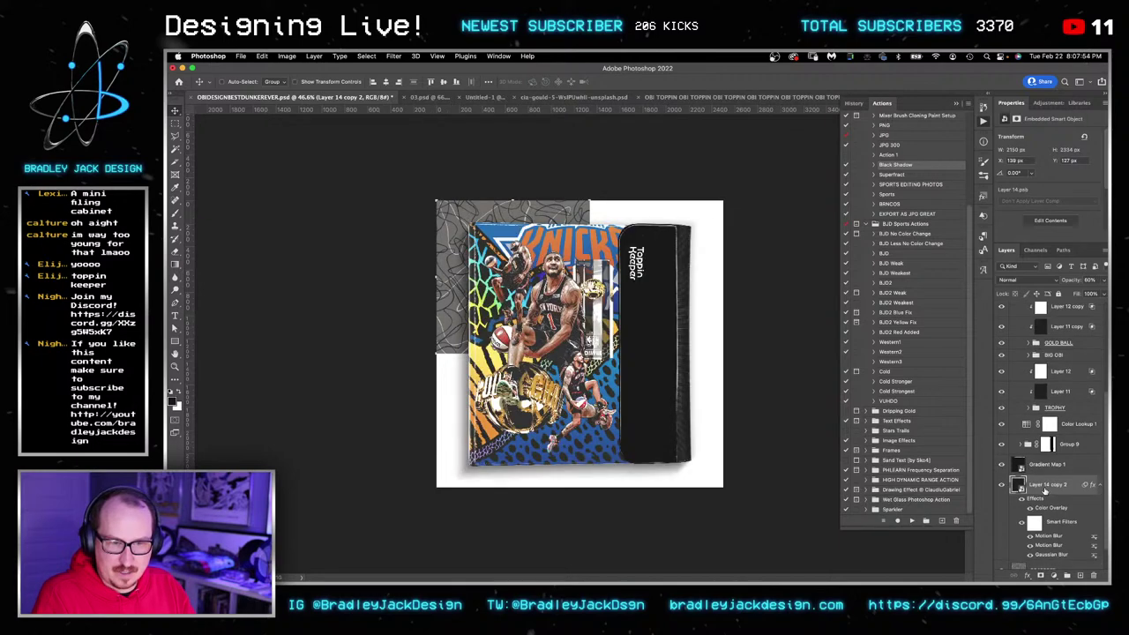
scroll(1043, 464, up, 8)
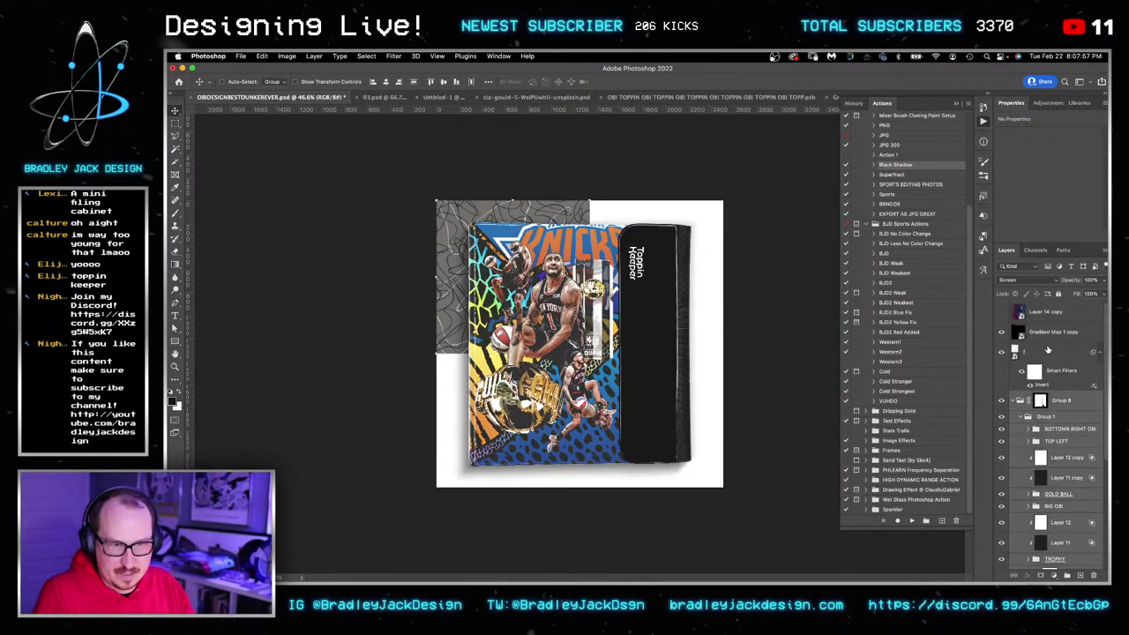
click(1045, 340)
key(super+g)
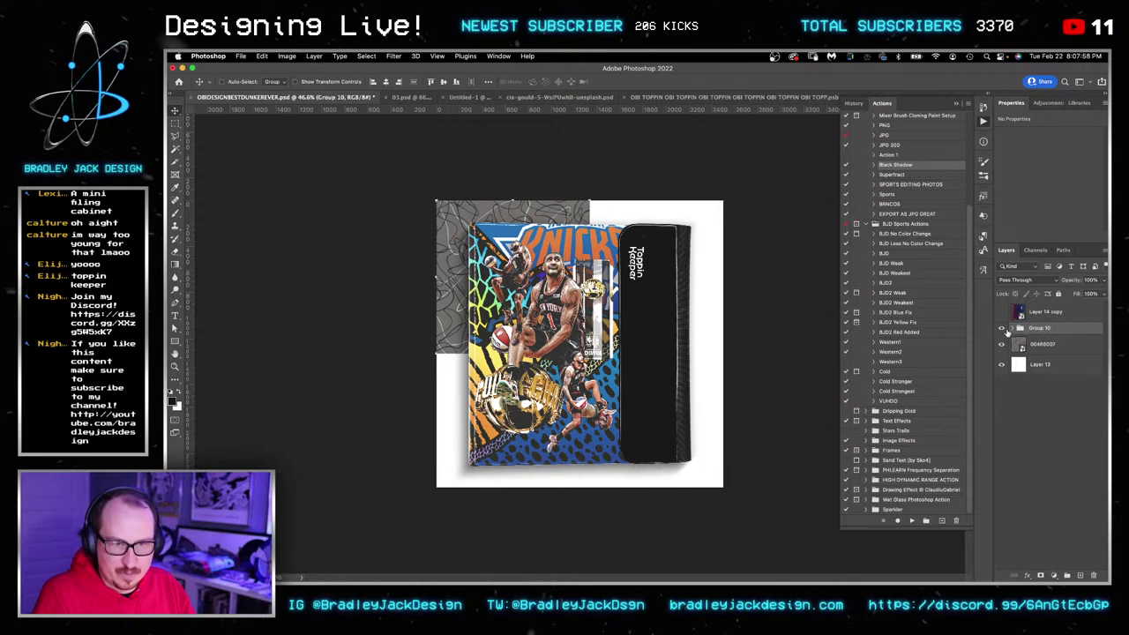
click(1000, 329)
Try to extend the boomerang pattern across the empty canvas by clone stamping onto a new layer above 00466007.
click(1016, 344)
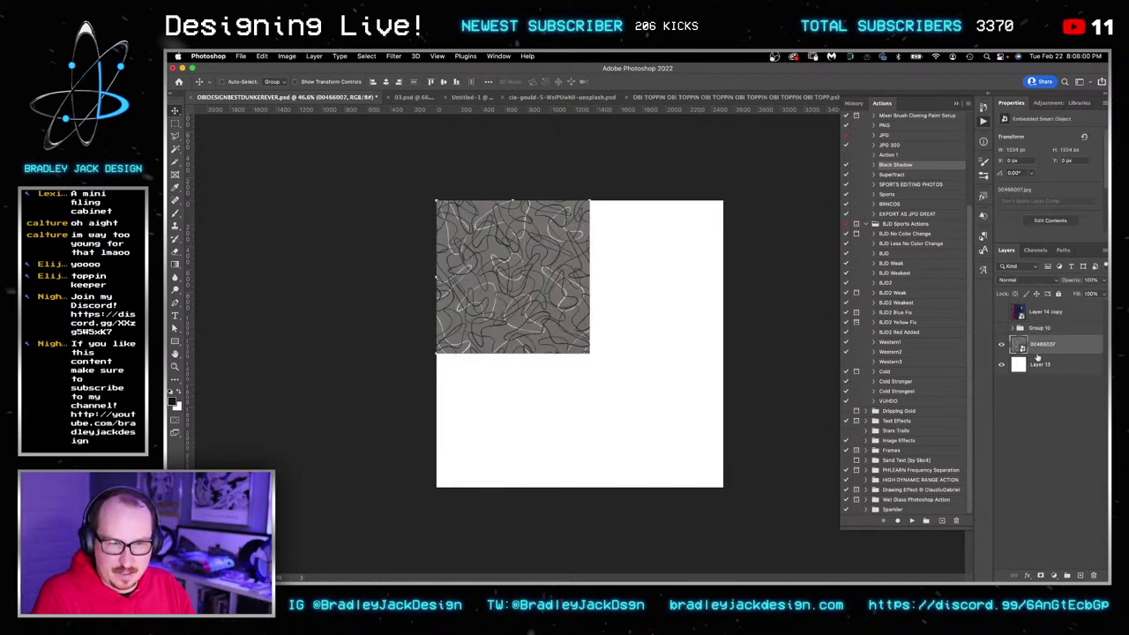
key(super+shift+alt+n)
key(s)
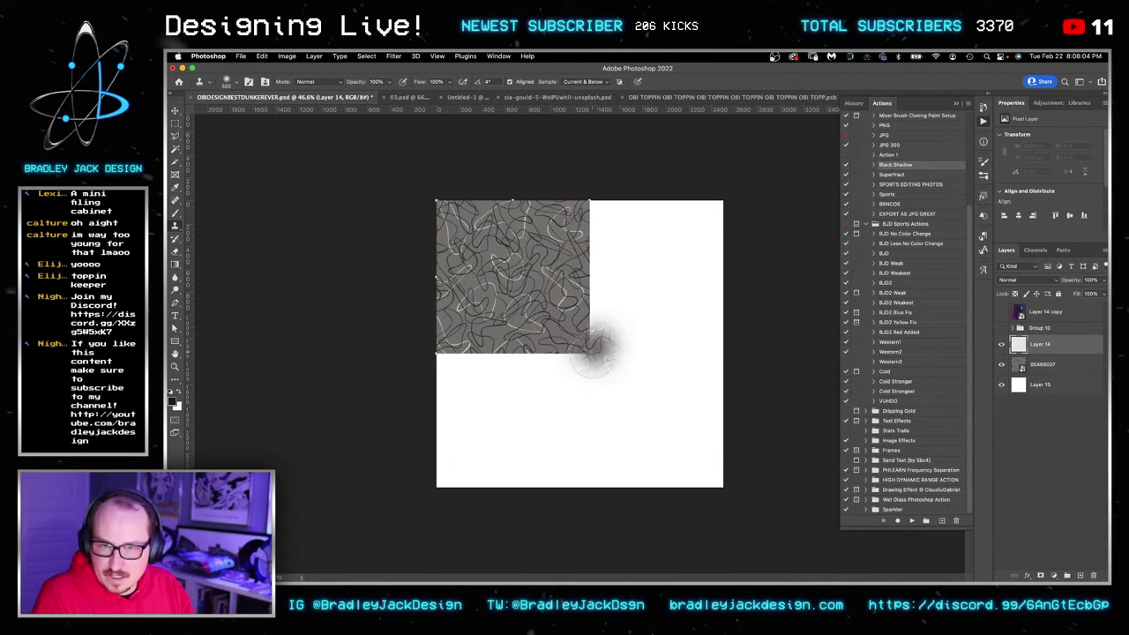
mouse_move(668, 355)
mouse_down()
mouse_move(697, 330)
mouse_move(586, 328)
mouse_move(585, 340)
mouse_move(621, 281)
mouse_up()
alt+click(511, 311)
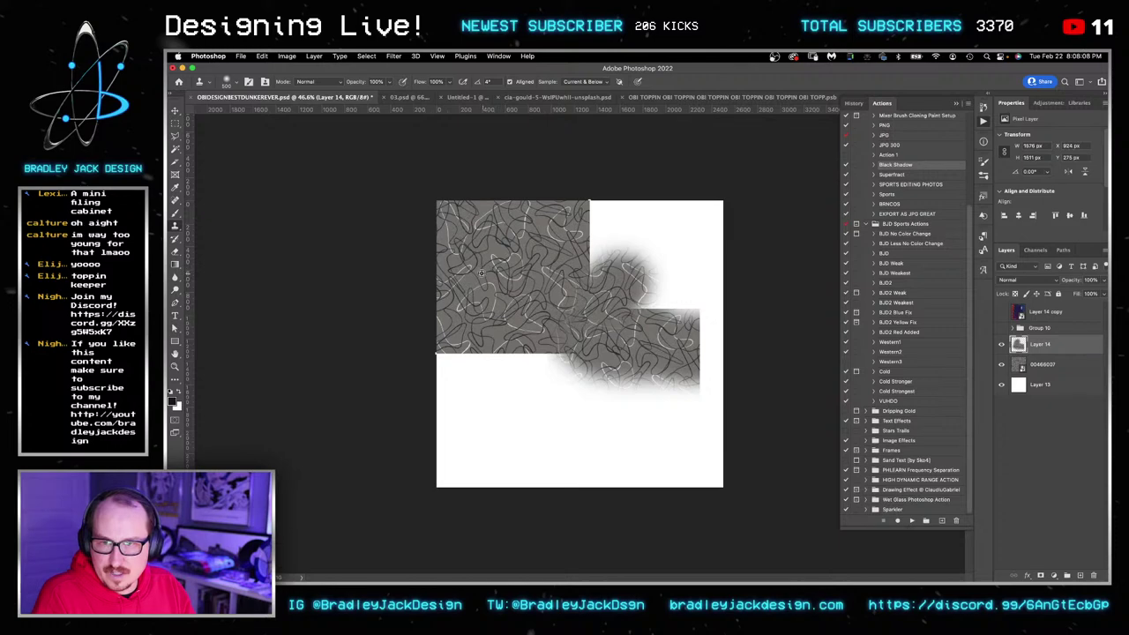
mouse_move(615, 235)
mouse_down()
mouse_move(634, 260)
mouse_move(590, 203)
mouse_move(709, 212)
mouse_move(674, 287)
mouse_move(696, 282)
mouse_move(682, 304)
mouse_move(705, 304)
mouse_move(656, 331)
mouse_move(718, 313)
mouse_move(691, 345)
mouse_up()
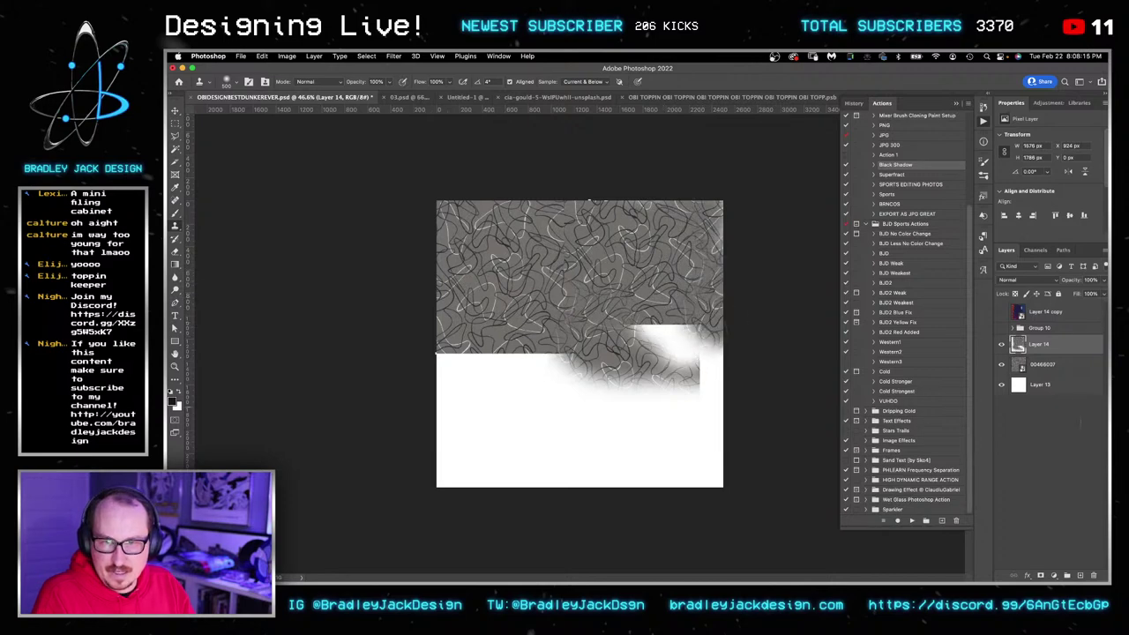
Undo the clone-stamped extension of the boomerang pattern.
click(1043, 365)
key(super+z)
key(super+z)
key(super+z)
key(super+z)
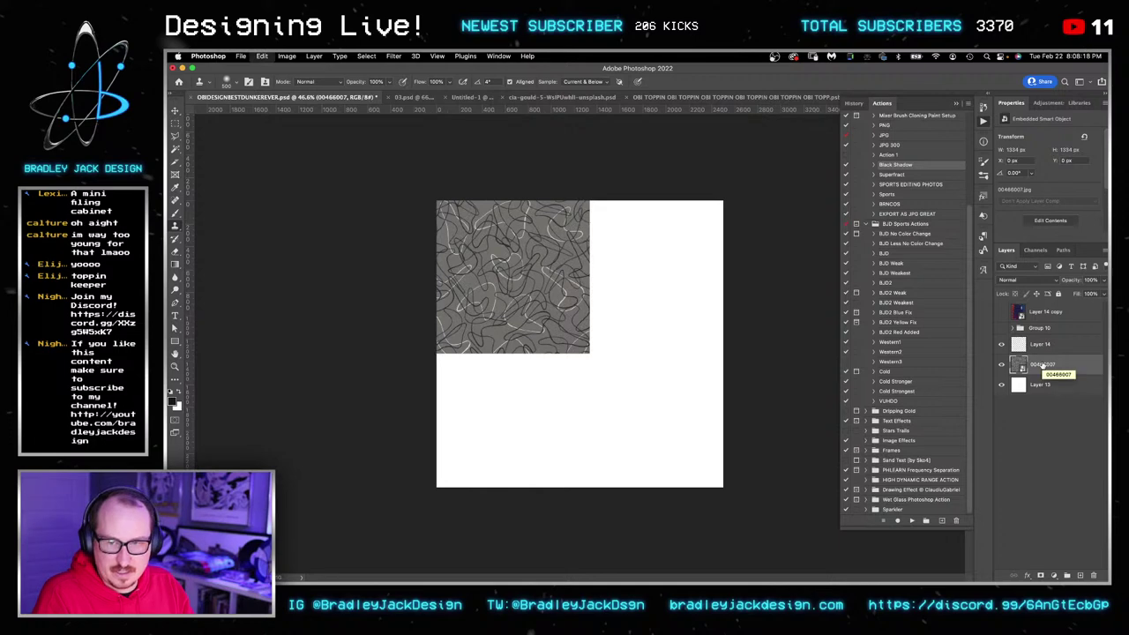
key(super+z)
key(super+shift+z)
click(1042, 365)
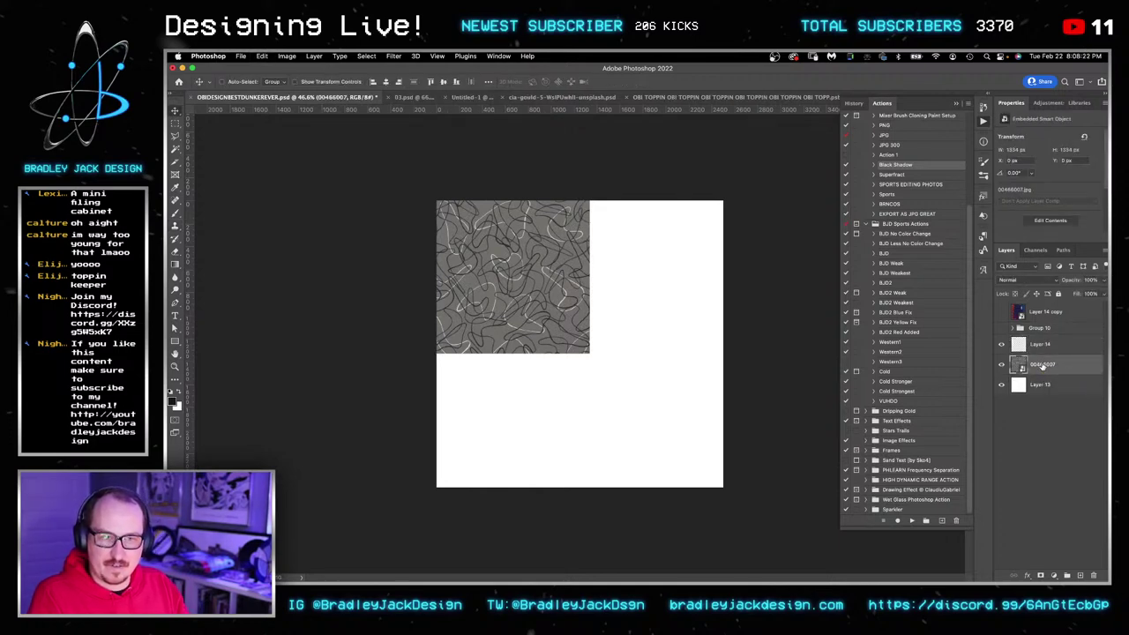
key(super+j)
key(super+t)
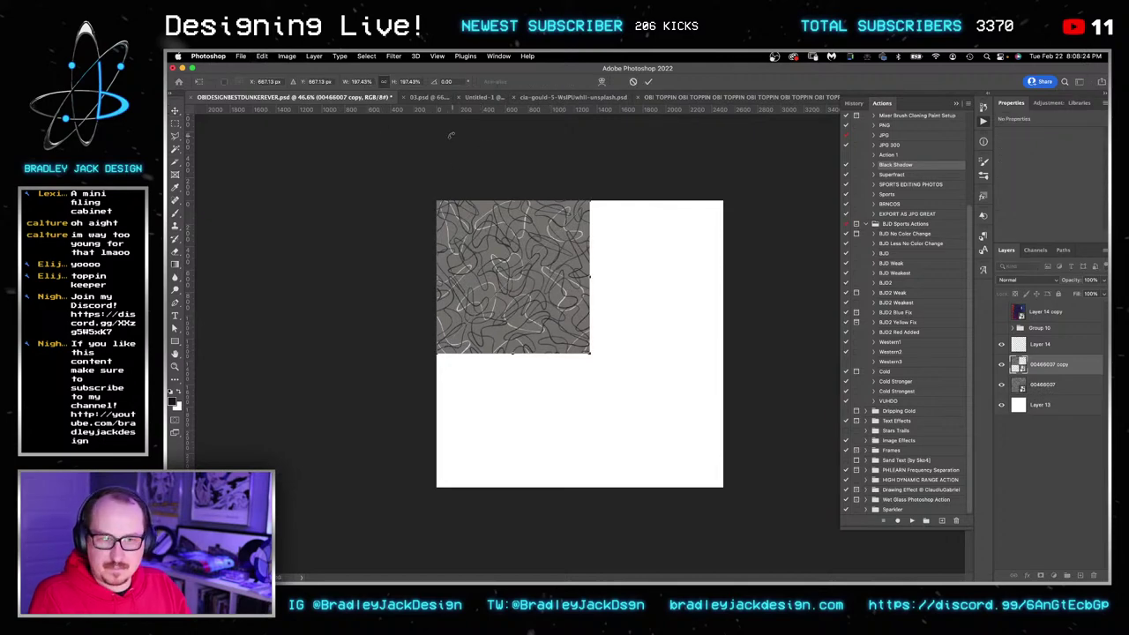
key(Return)
key(super+z)
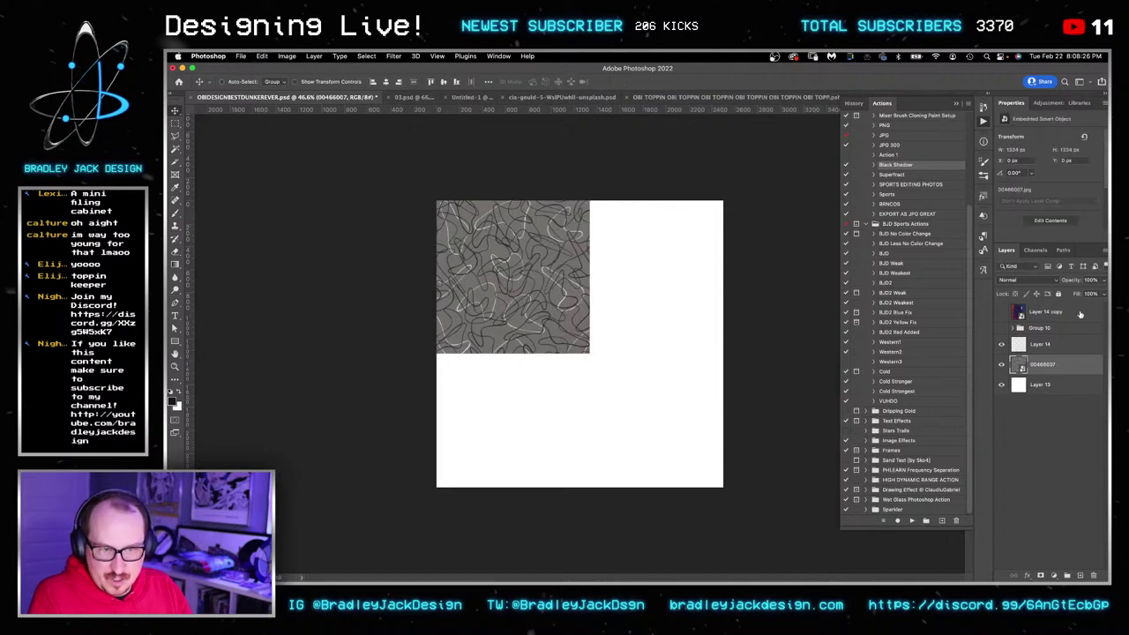
Duplicate the boomerang pattern layer, mirror the copy horizontally and place it against the original tile's right edge.
key(super+j)
key(super+t)
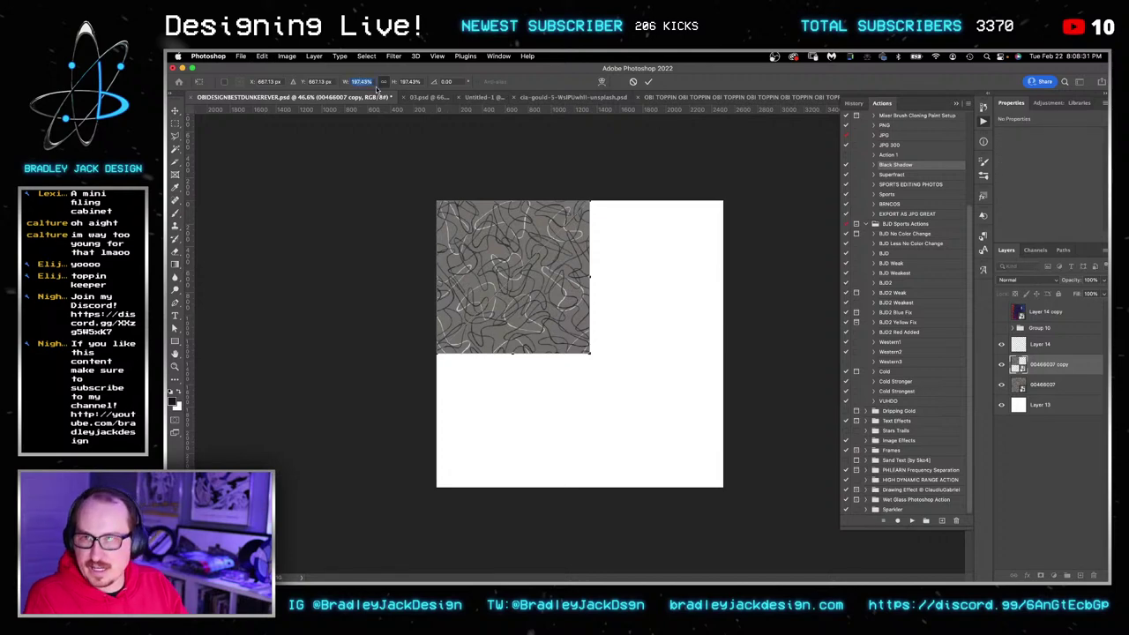
key(Left)
key(Return)
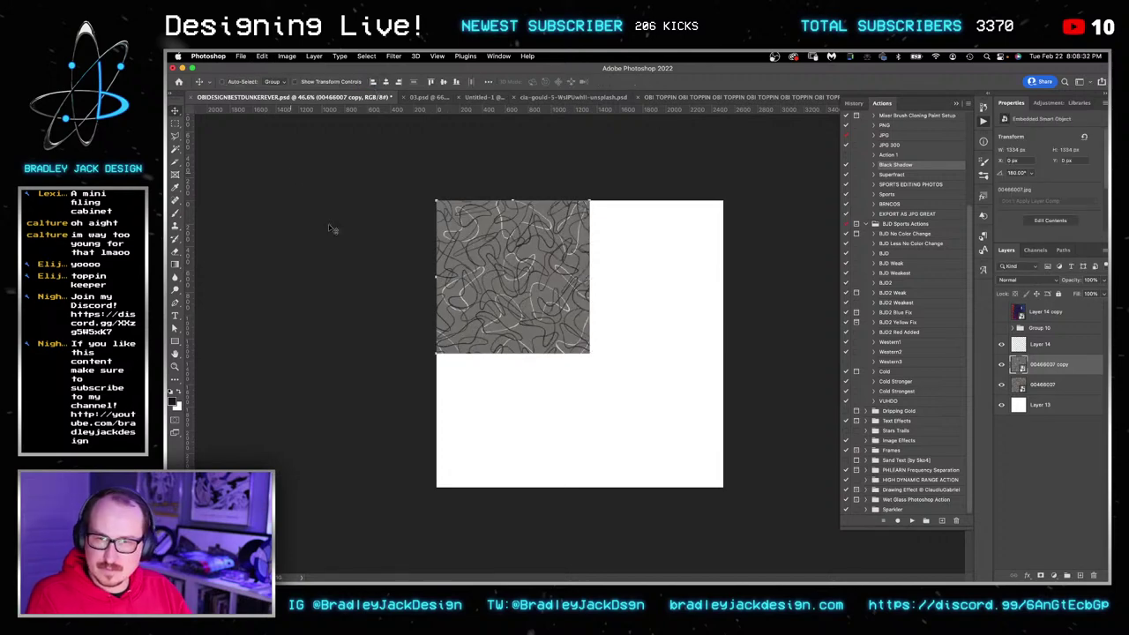
drag(520, 270, 672, 272)
Duplicate both pattern tiles, flip the copies vertically with a height of -100% and place them directly below the originals.
key(super+j)
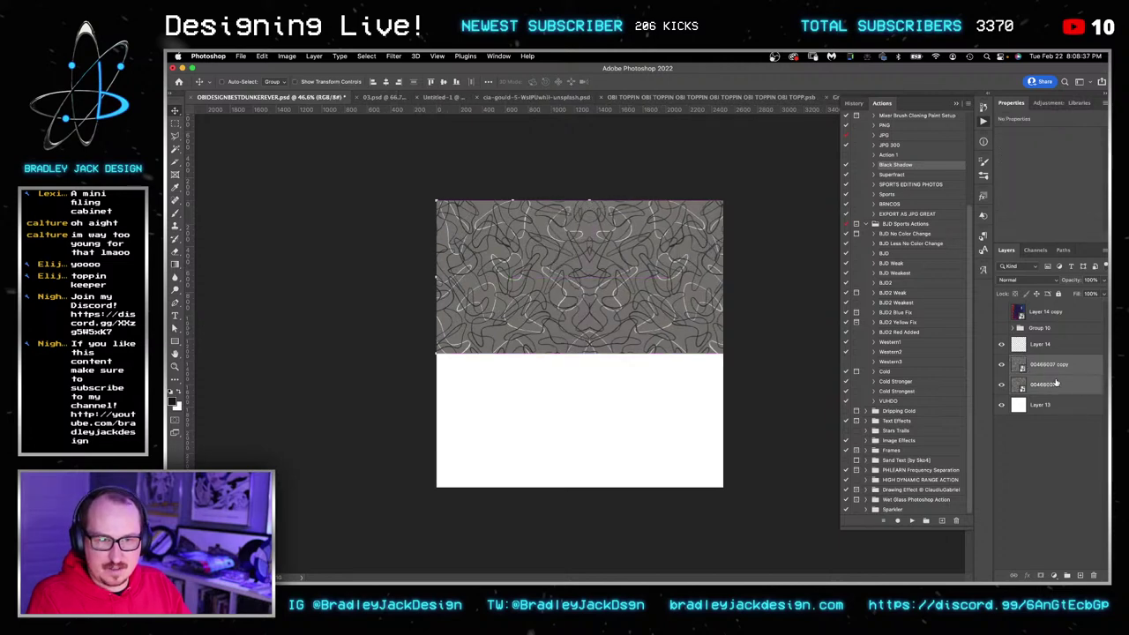
key(super+j)
key(super+t)
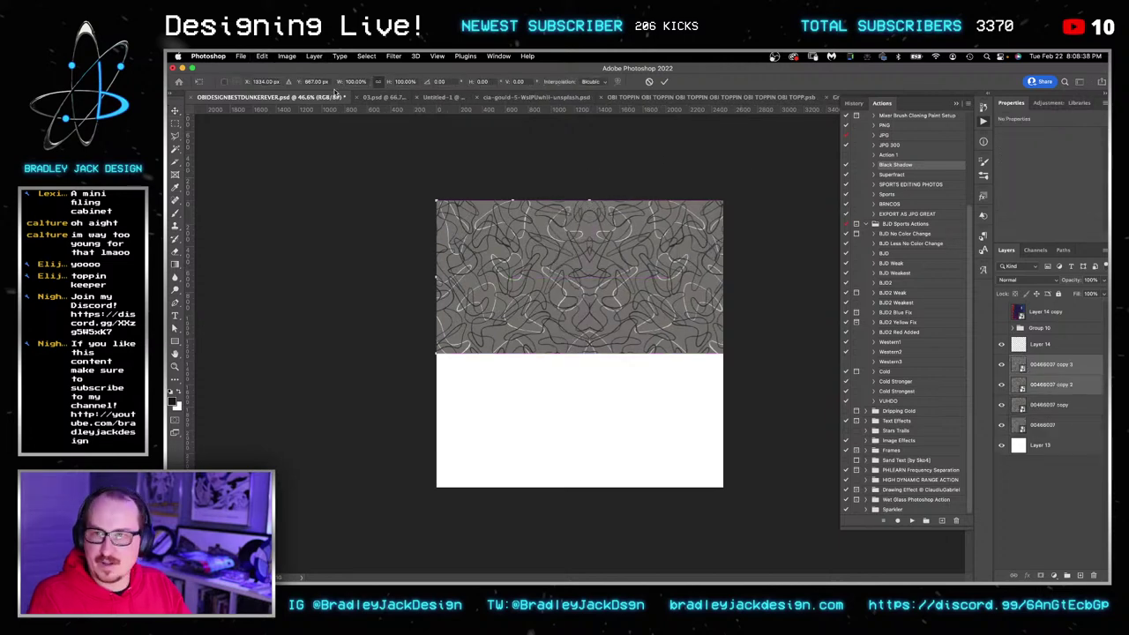
text(-100)
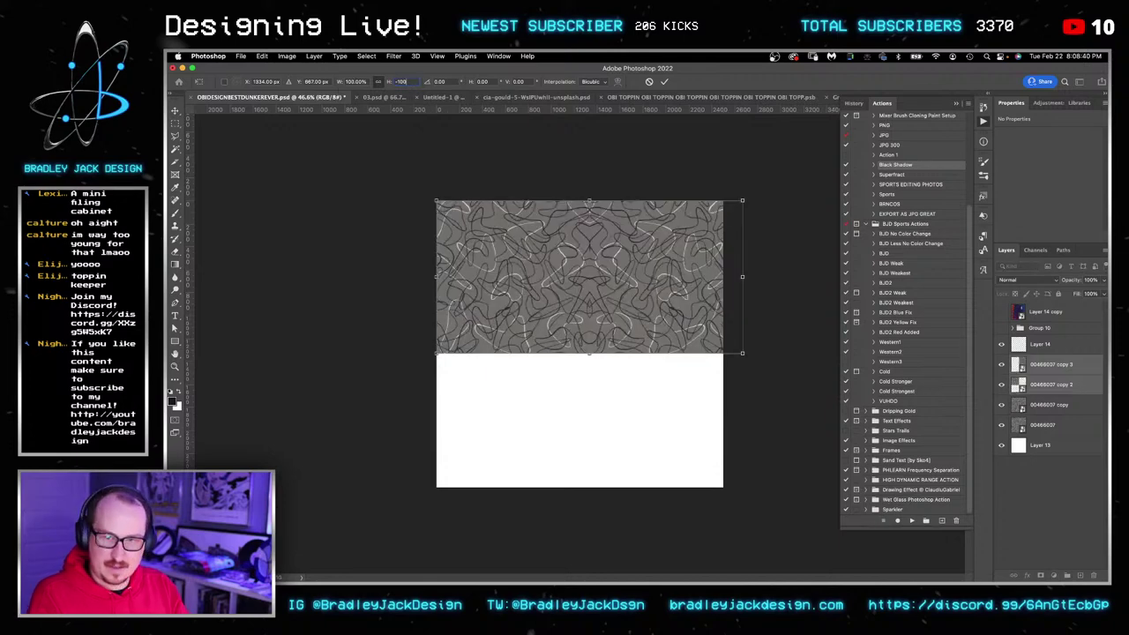
key(Return)
key(Return)
drag(527, 233, 535, 382)
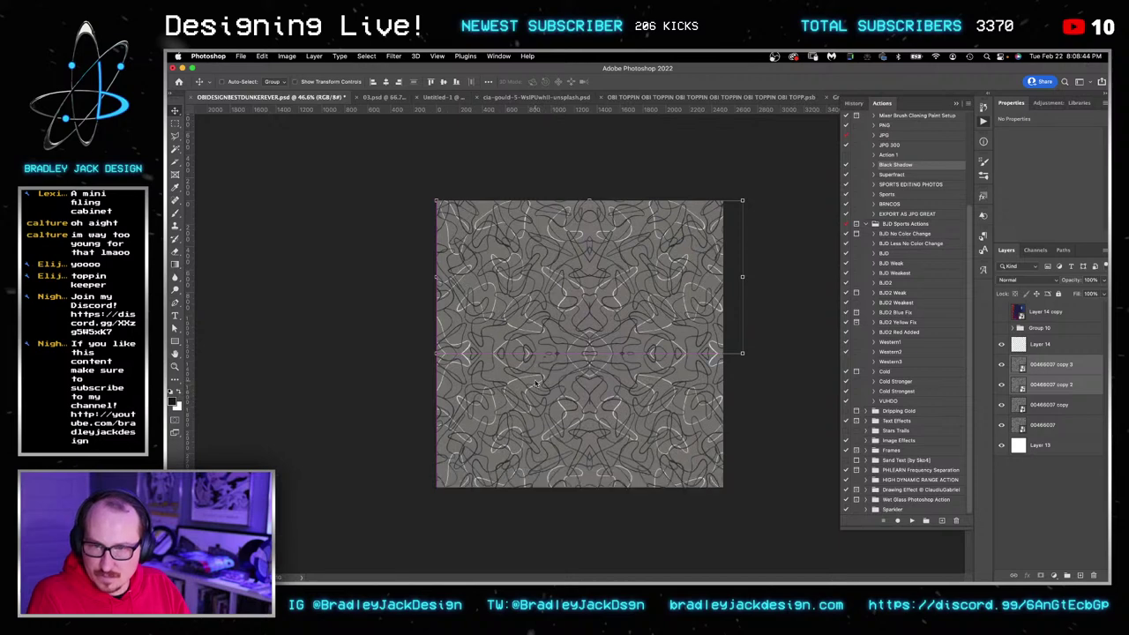
Combine all four boomerang pattern tiles into one group and convert it to a Smart Object.
click(1043, 429)
shift+click(1040, 371)
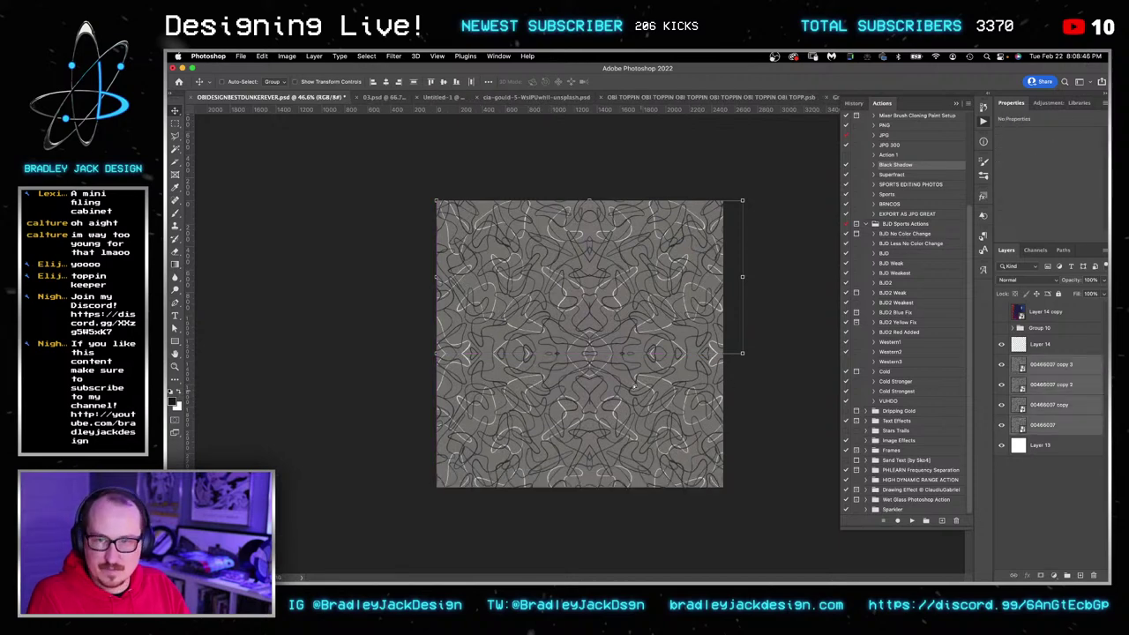
drag(635, 388, 767, 406)
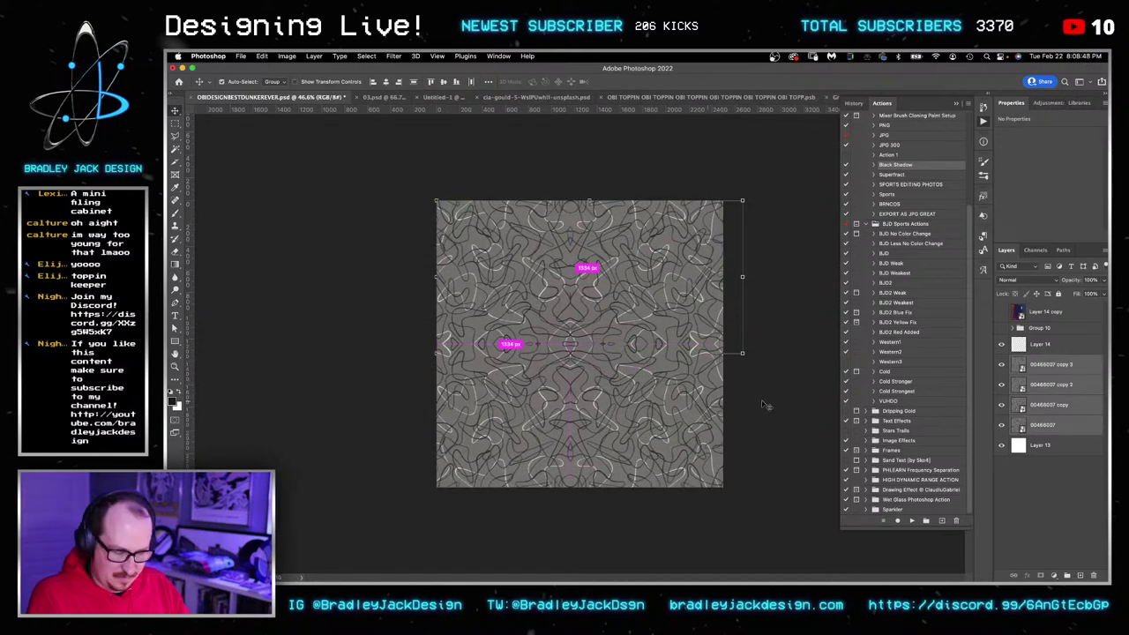
key(ctrl+g)
key(super+shift+o)
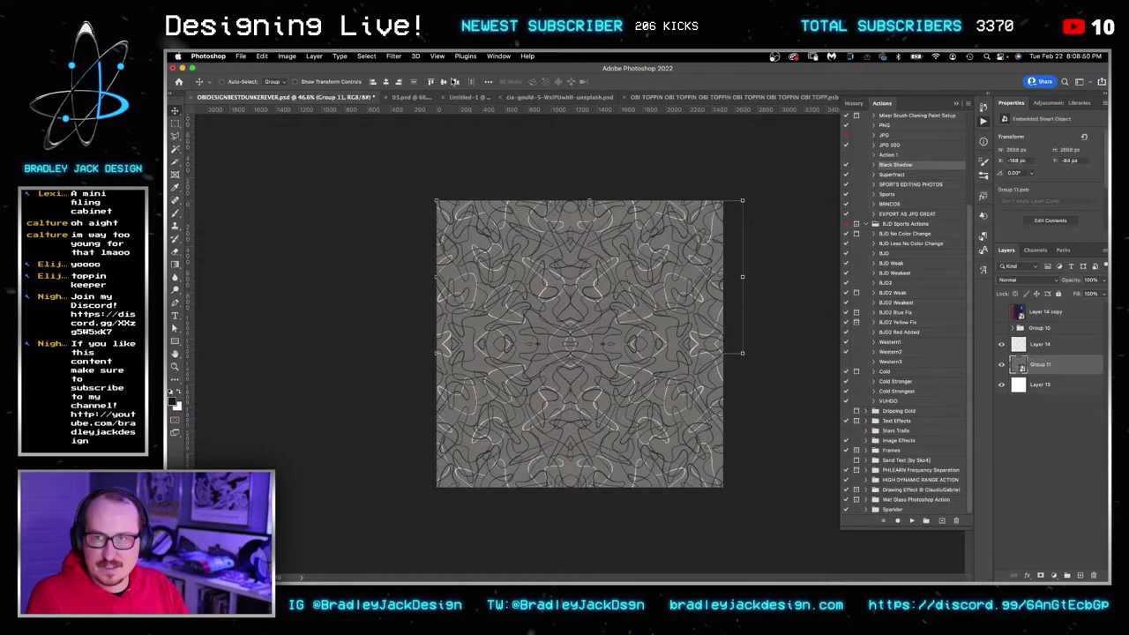
Centre the pattern Smart Object horizontally and vertically on the canvas and show Group 10 again.
click(386, 83)
click(444, 83)
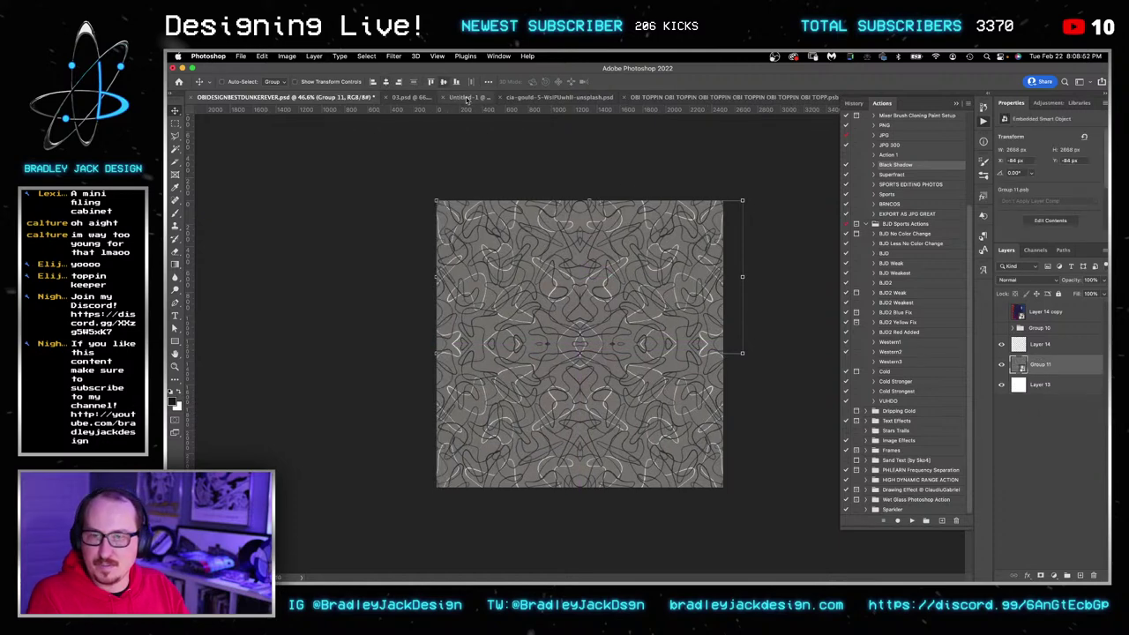
click(1033, 415)
click(1000, 328)
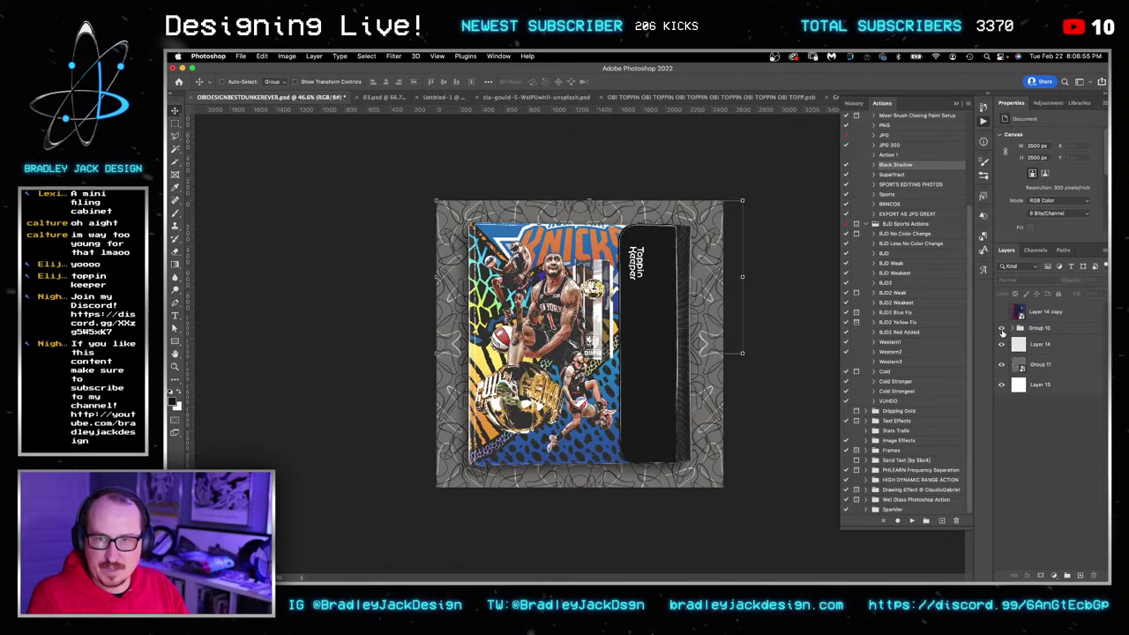
Add a Gradient Map adjustment layer directly above the Group 11 pattern.
click(1044, 364)
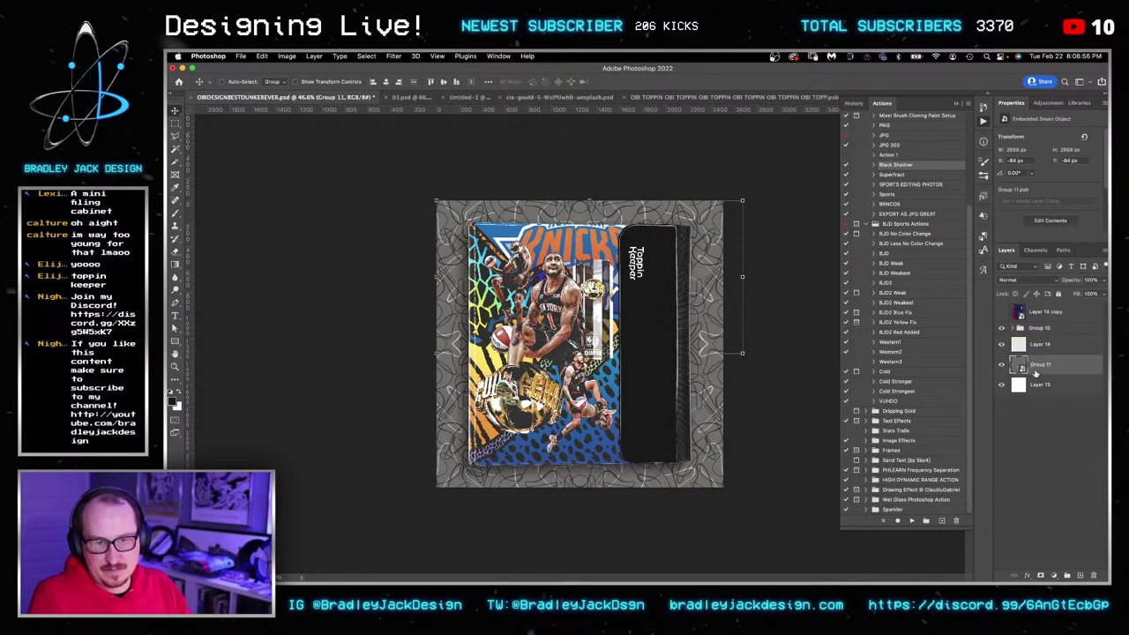
click(1042, 102)
click(1069, 153)
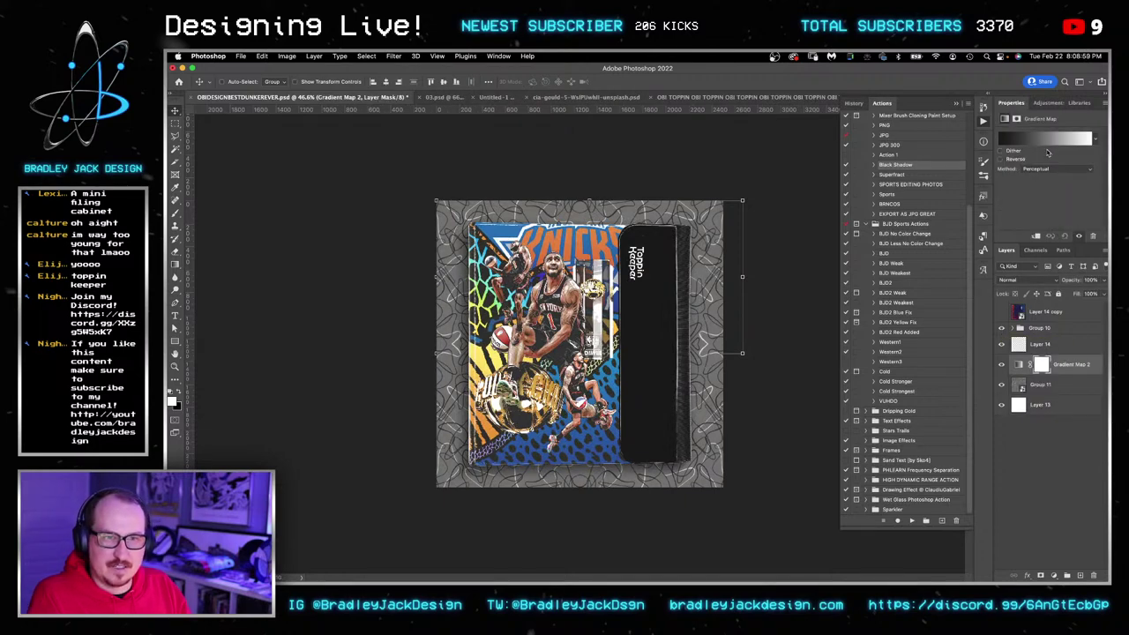
click(1026, 139)
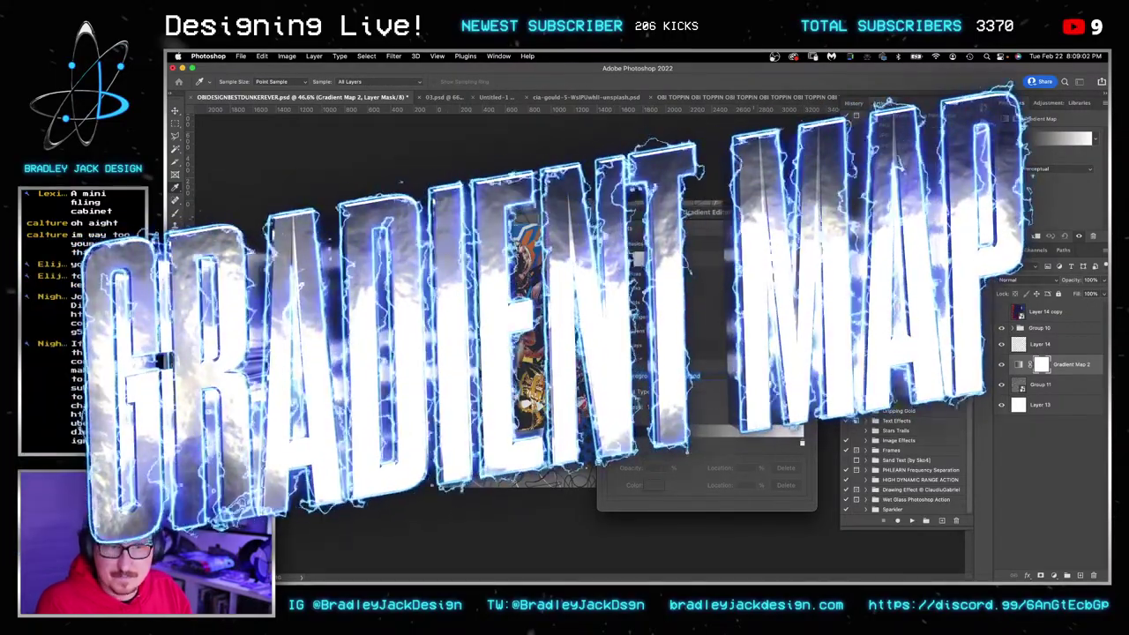
key(Return)
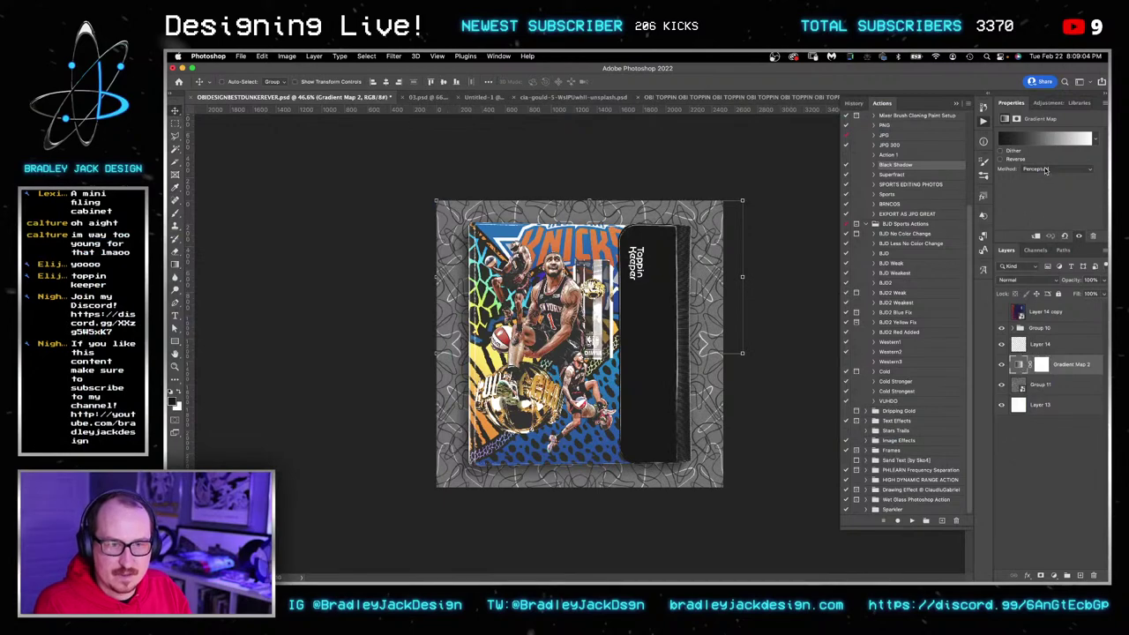
Change the gradient map's black stop to a blue sampled from the Knicks cover artwork.
click(1041, 138)
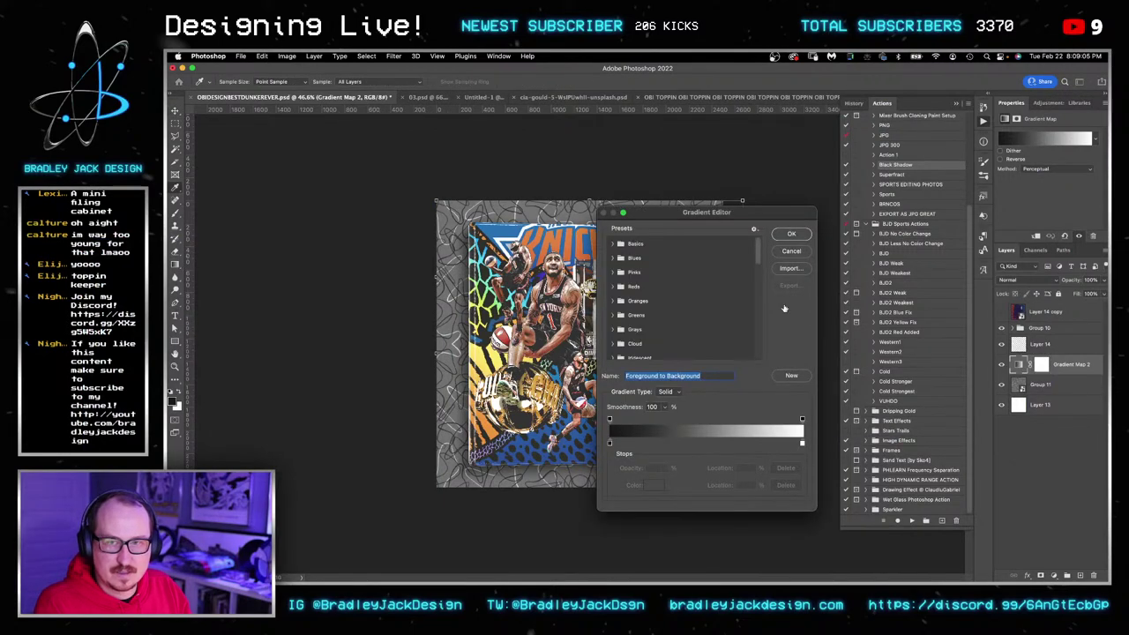
click(609, 443)
click(652, 484)
click(542, 238)
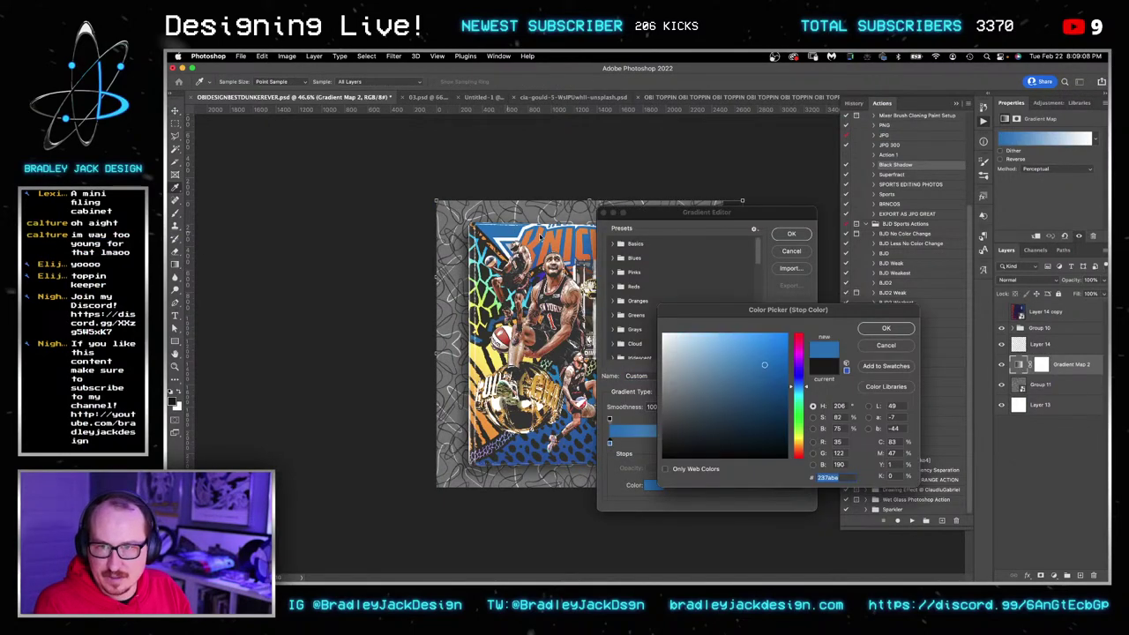
click(885, 328)
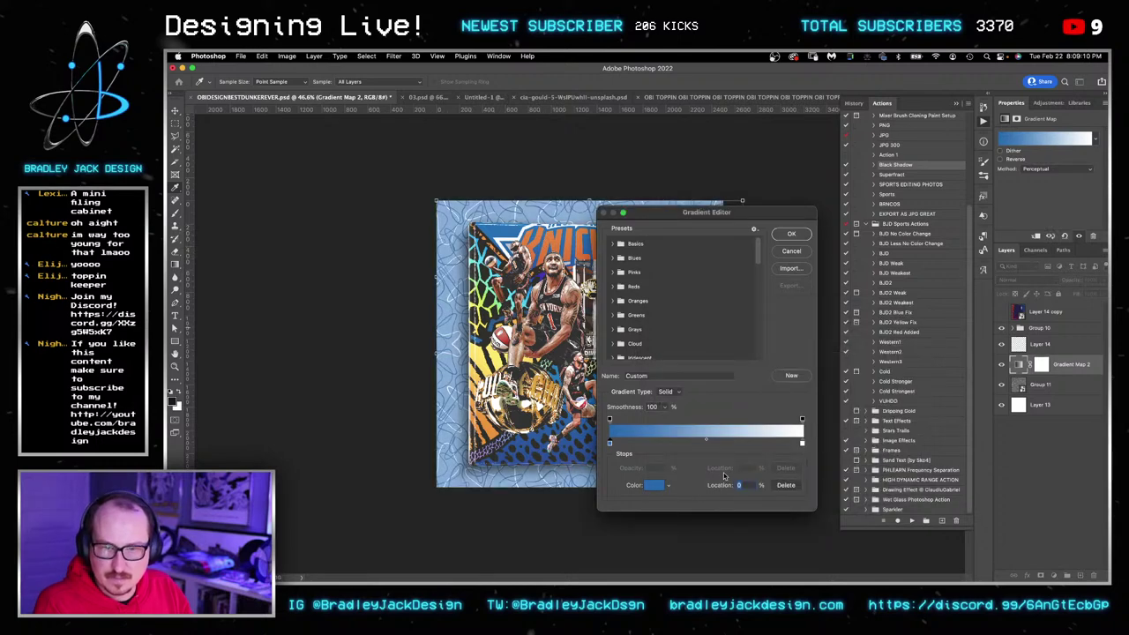
Add a gradient stop at 61% in orange #e8883d sampled from the Knicks lettering, keeping the artwork in view.
click(731, 445)
click(654, 487)
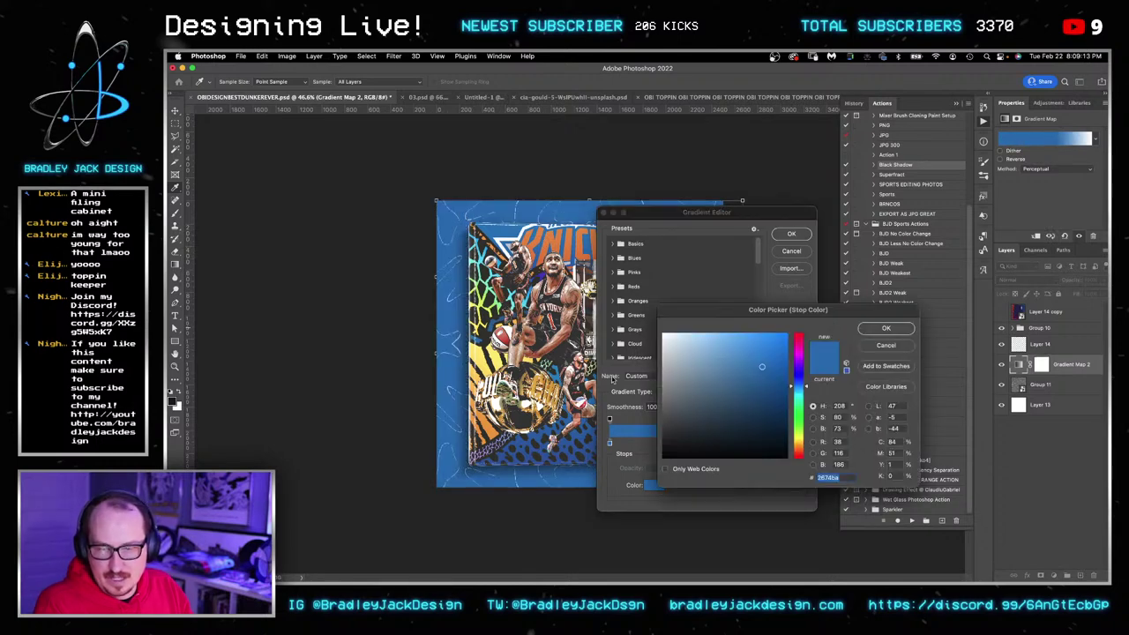
click(559, 244)
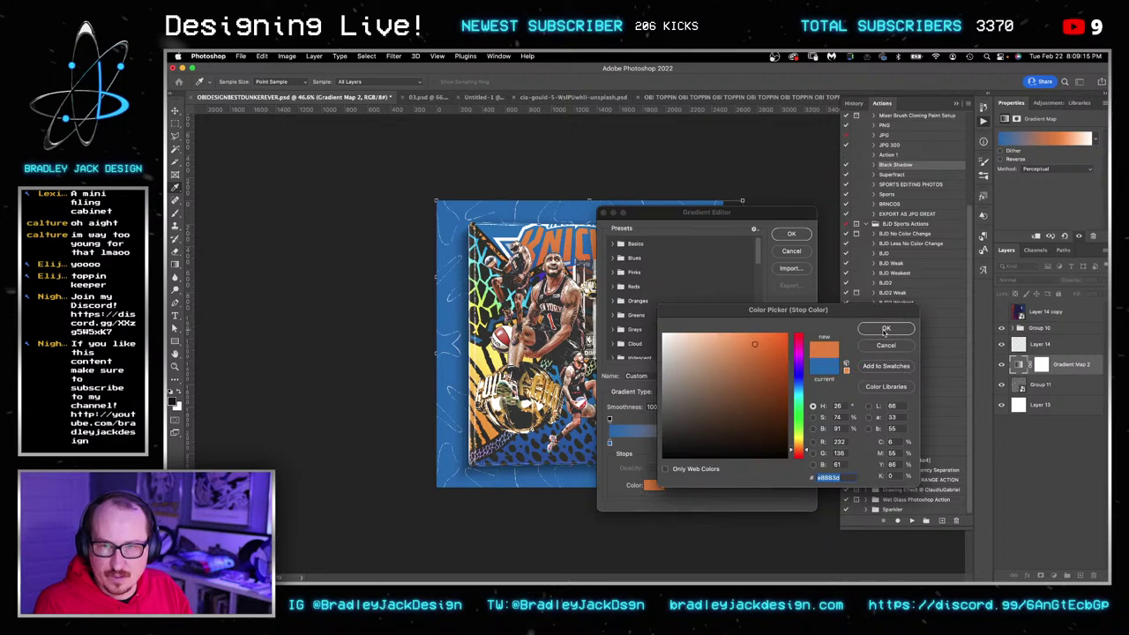
click(885, 329)
drag(700, 217, 832, 144)
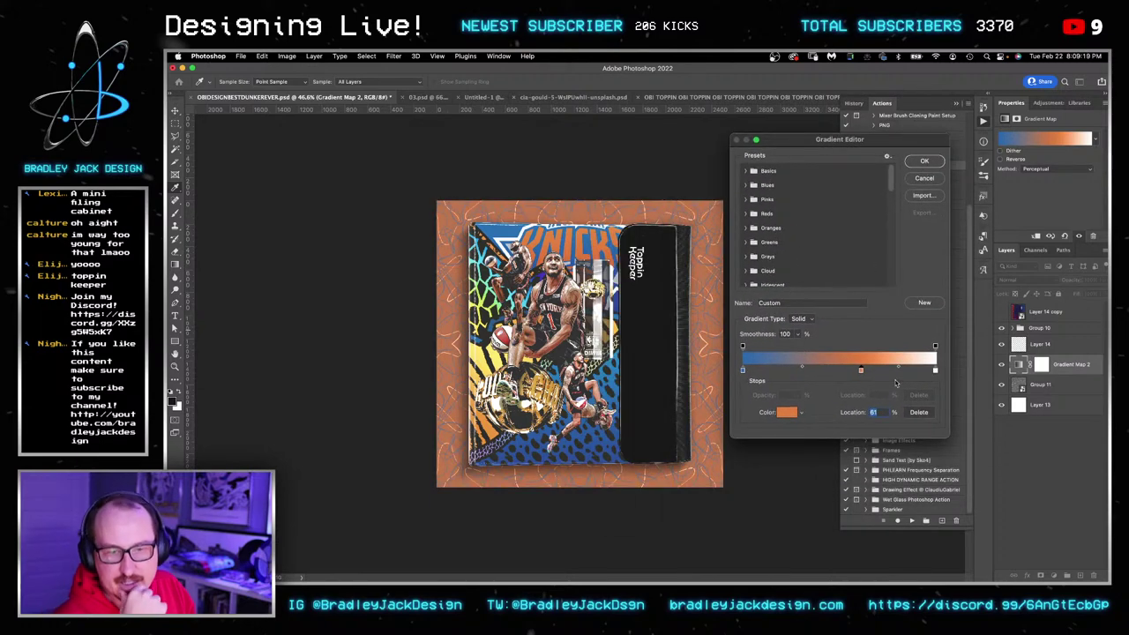
Move the gradient map's white stop inward and try orange at 18% as the darkest stop with blue at 47%.
drag(934, 370, 820, 371)
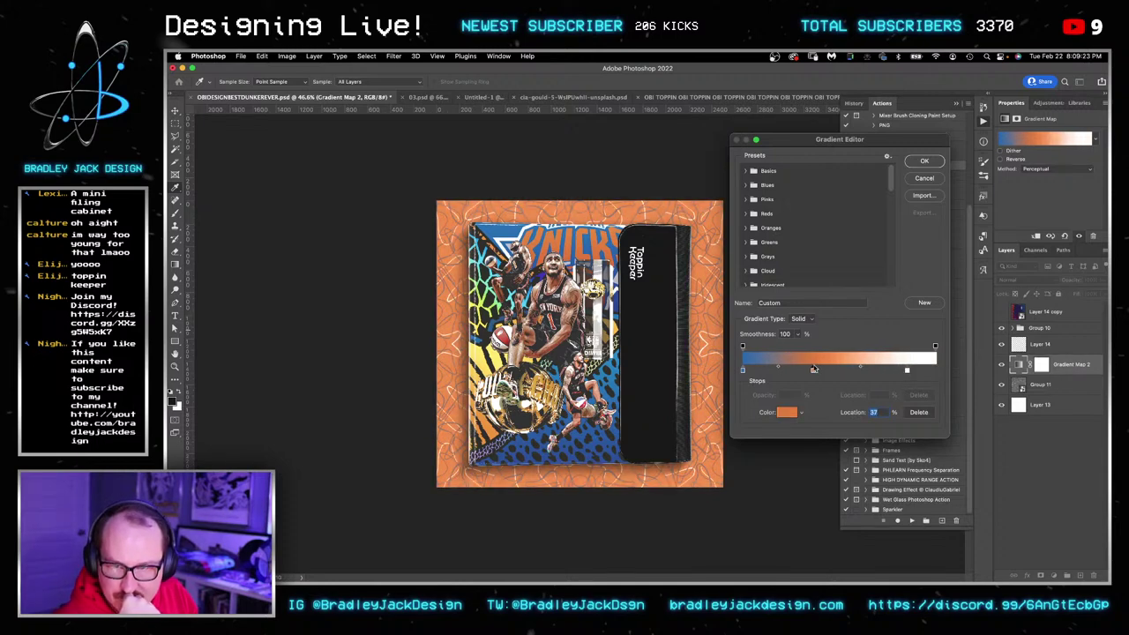
mouse_move(813, 370)
mouse_down()
mouse_move(774, 374)
mouse_move(828, 372)
mouse_up()
text(0)
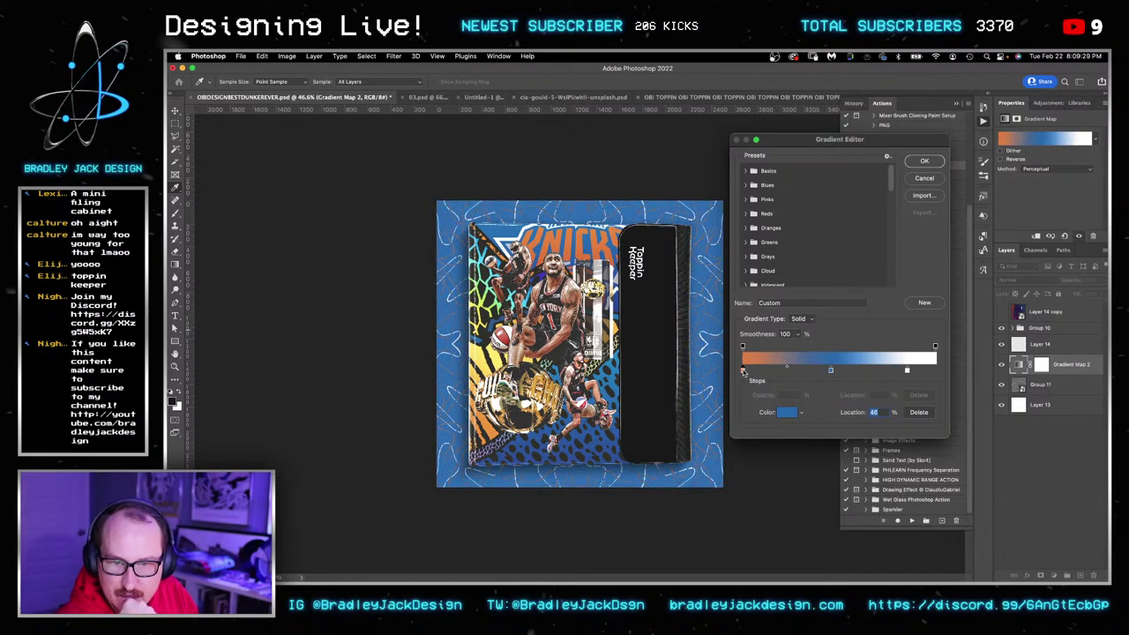
drag(744, 372, 756, 371)
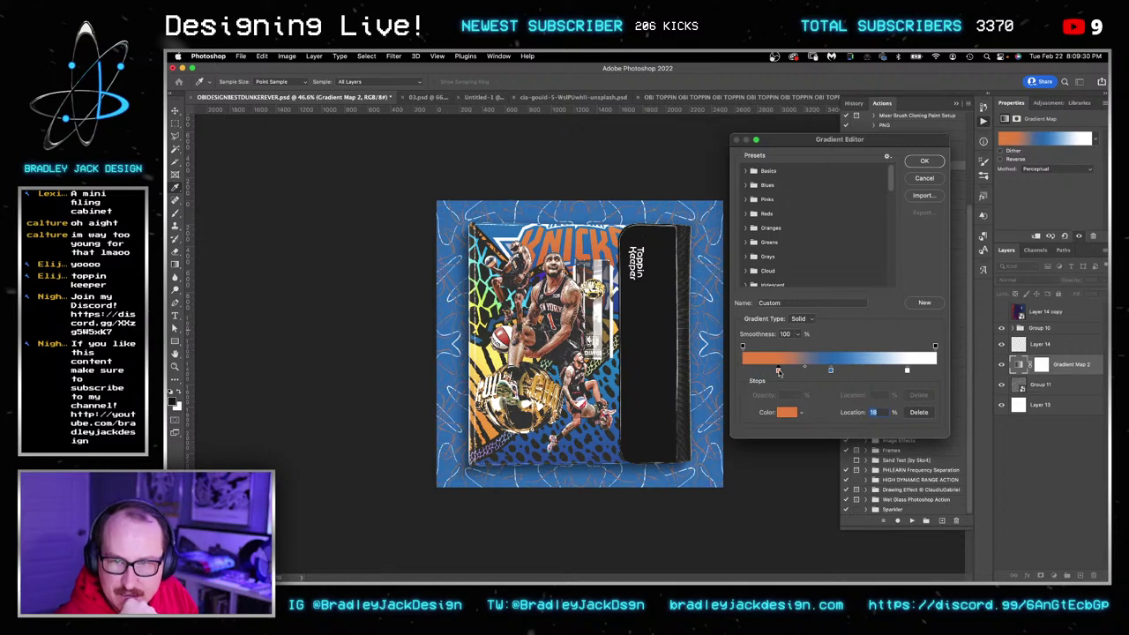
drag(831, 371, 825, 371)
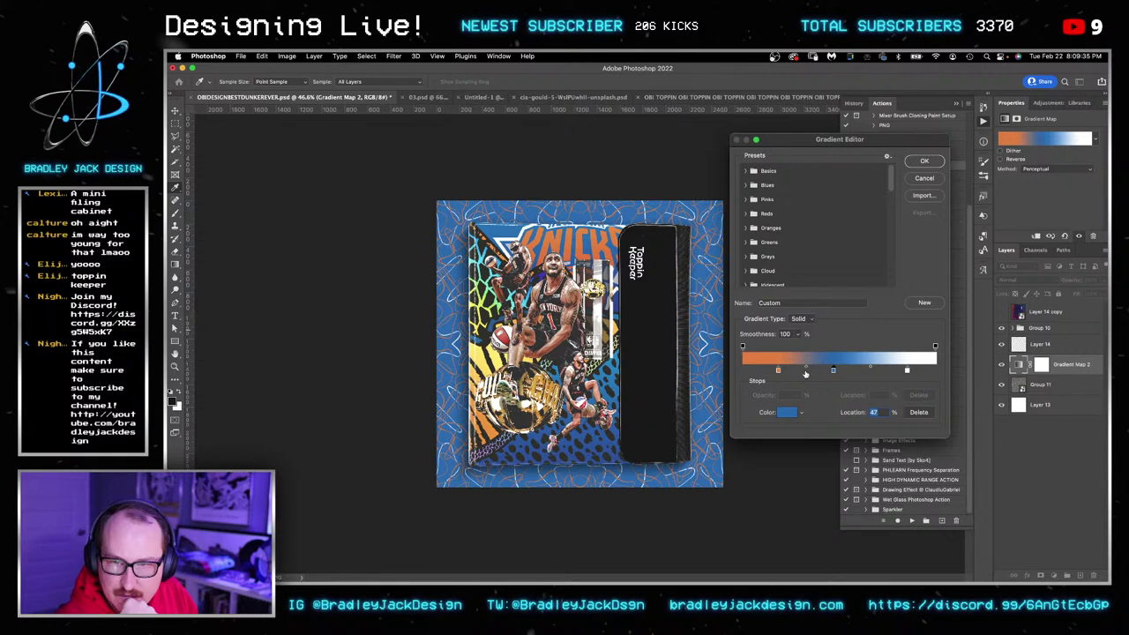
Make blue the darkest gradient stop at 16% with orange between blue and white, apply the gradient map and save the document.
drag(836, 371, 810, 371)
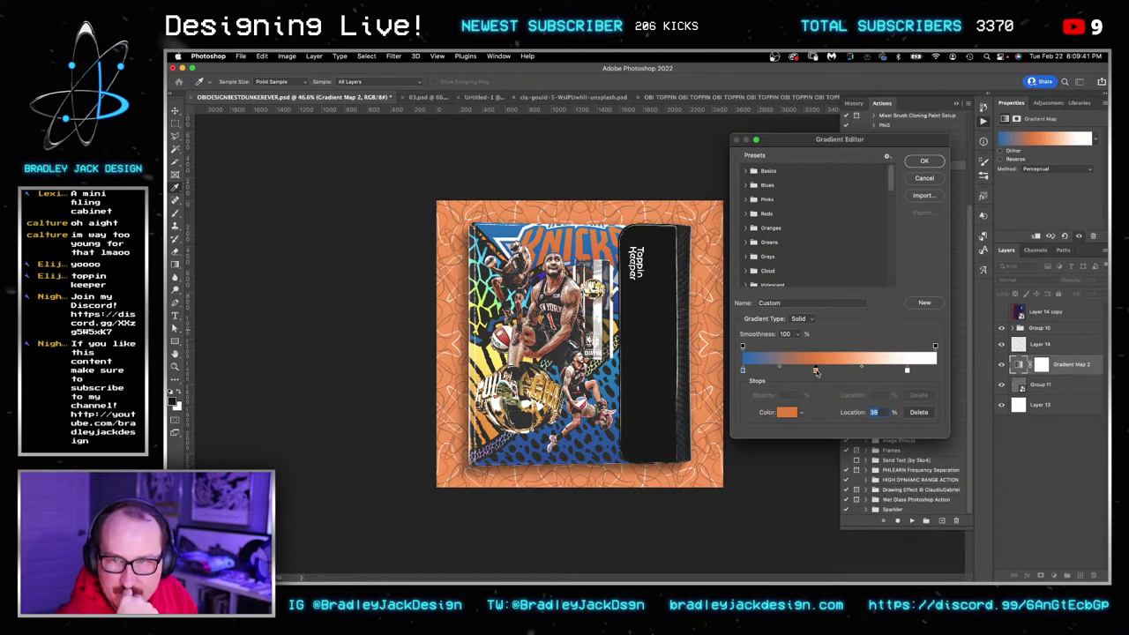
drag(743, 370, 760, 371)
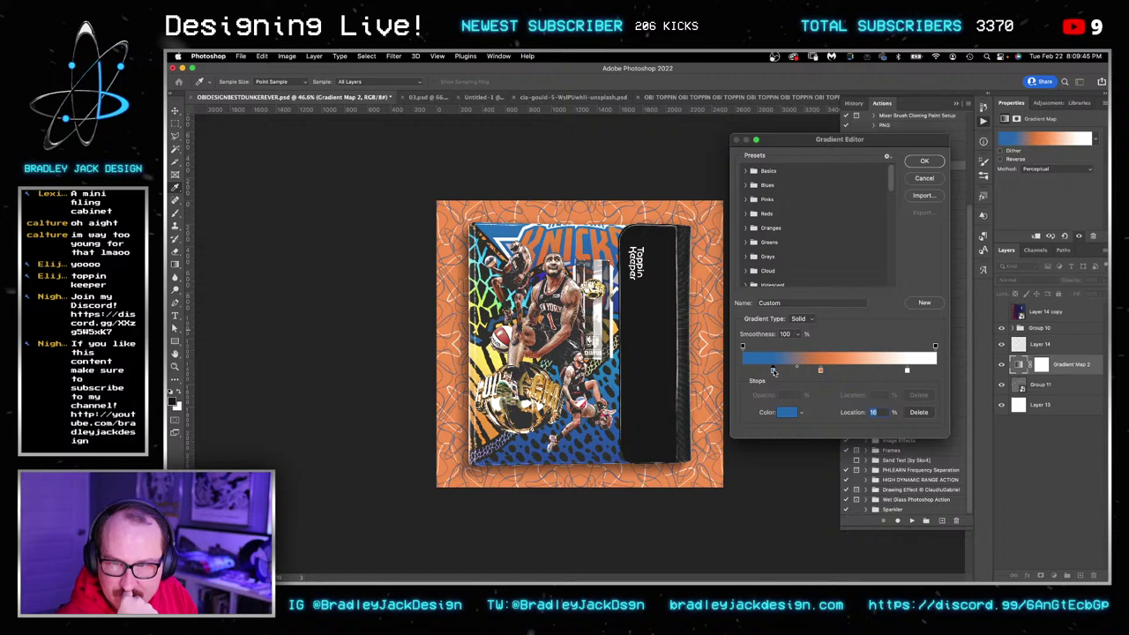
key(Return)
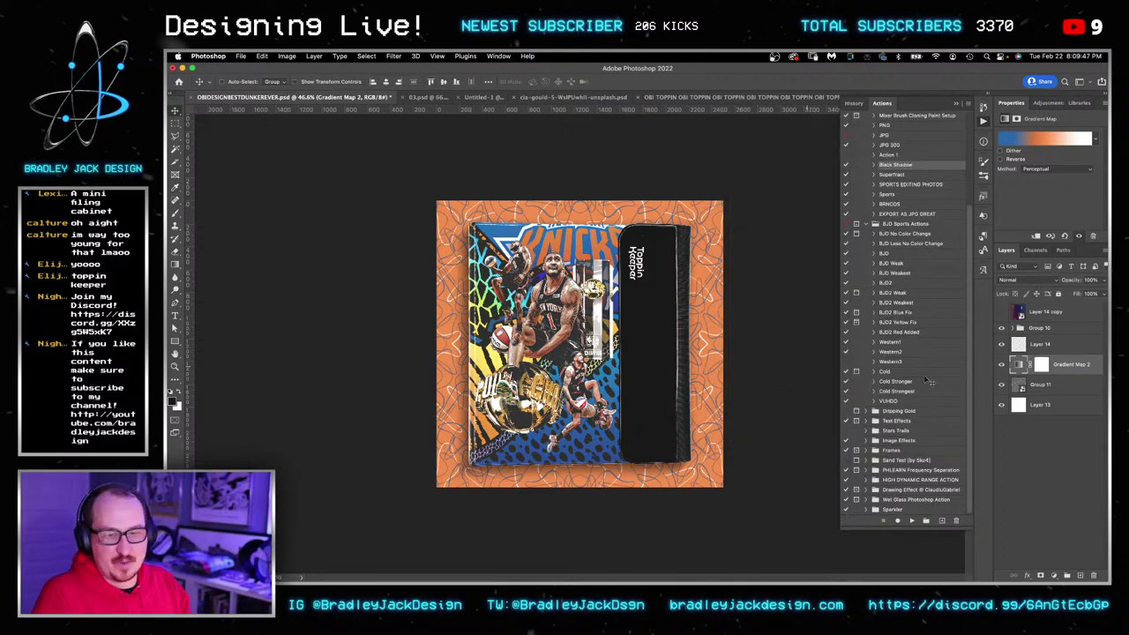
key(super+s)
key(z)
click(591, 335)
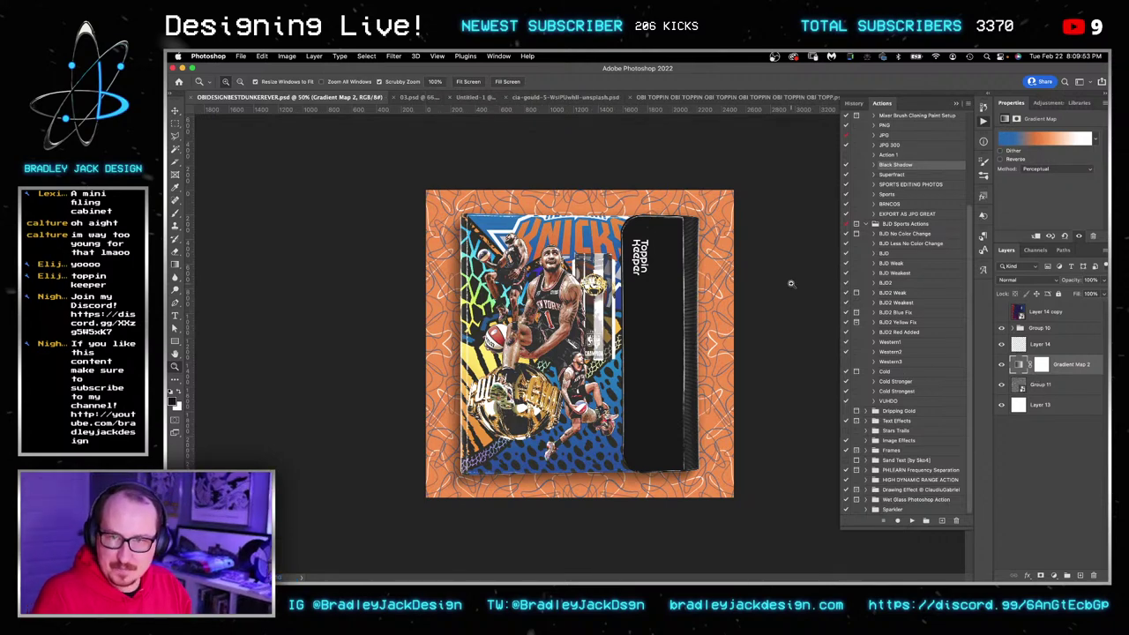
Switch to Safari, search Pinterest for "trapper keeper" to check reference covers, and return to Photoshop.
key(super+Tab)
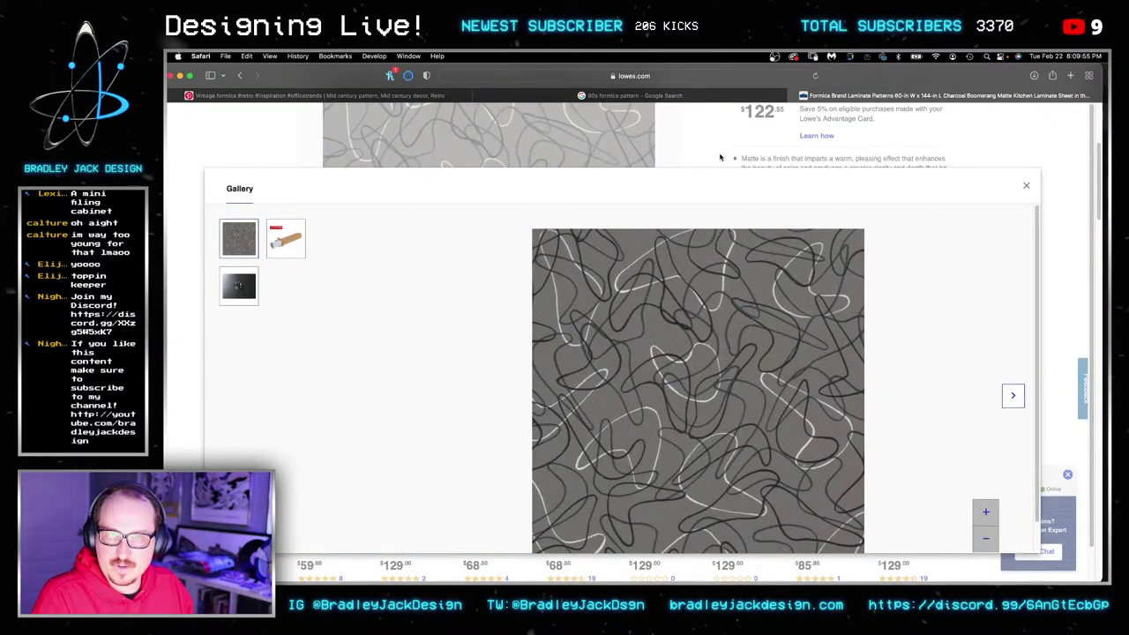
click(1026, 185)
click(414, 95)
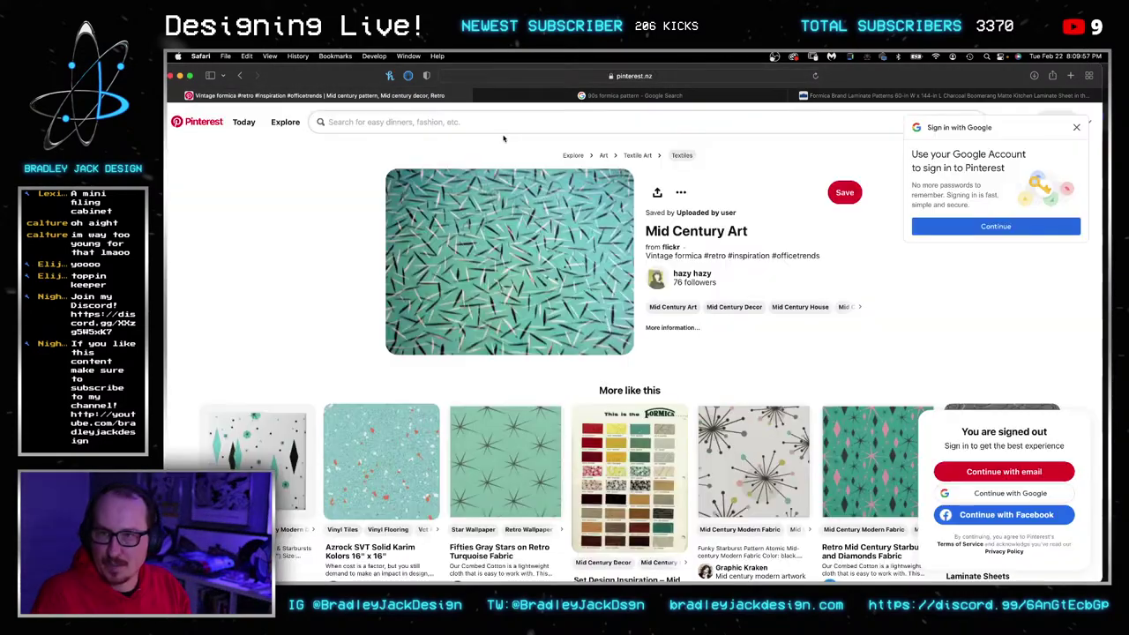
click(492, 123)
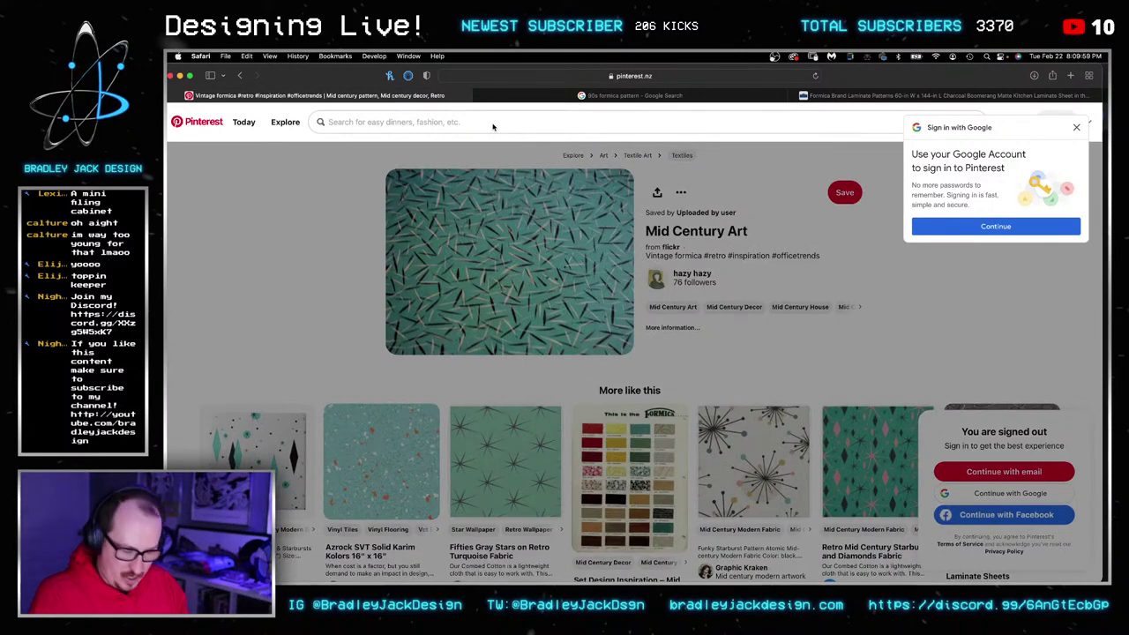
text(trapper keeper)
key(Return)
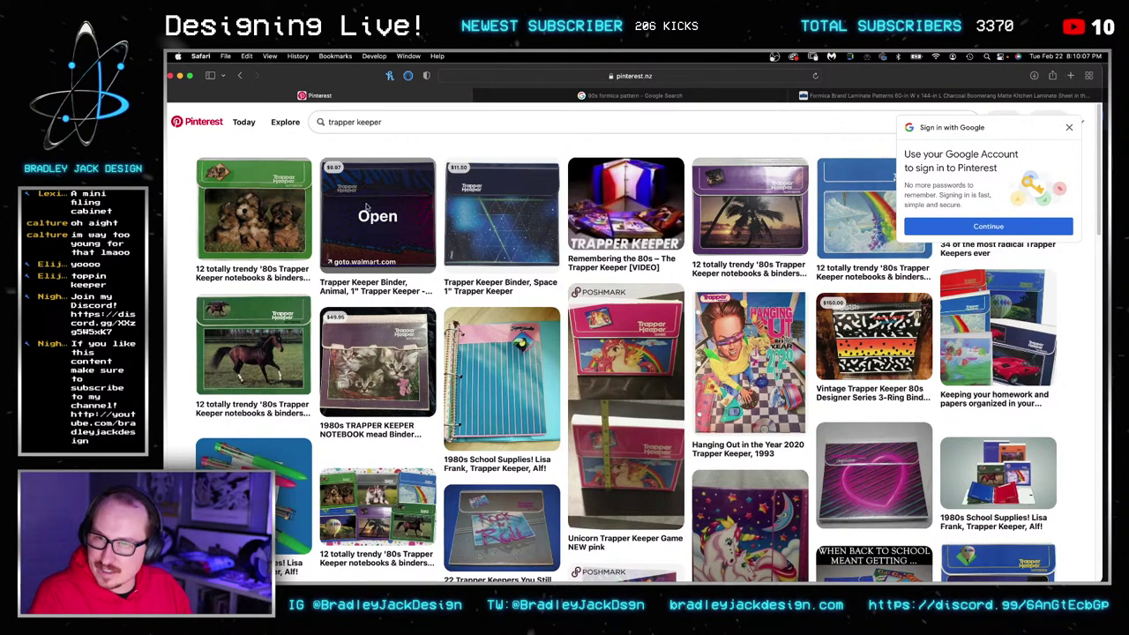
key(super+Tab)
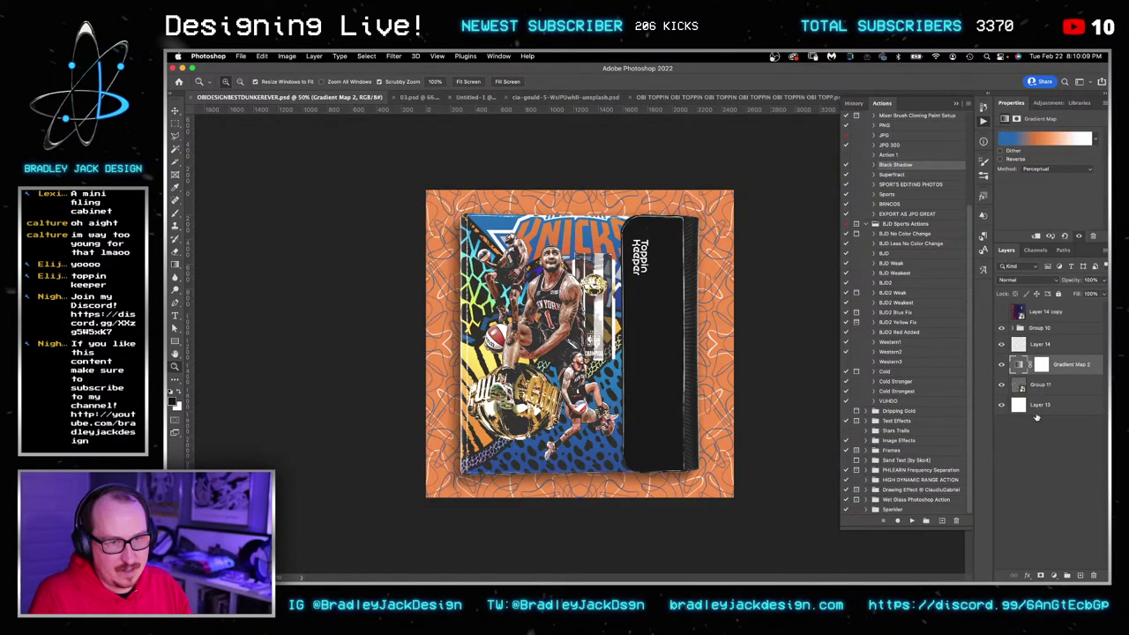
Expand Group 10 and try deleting the layer mask of Group 8.
click(1017, 328)
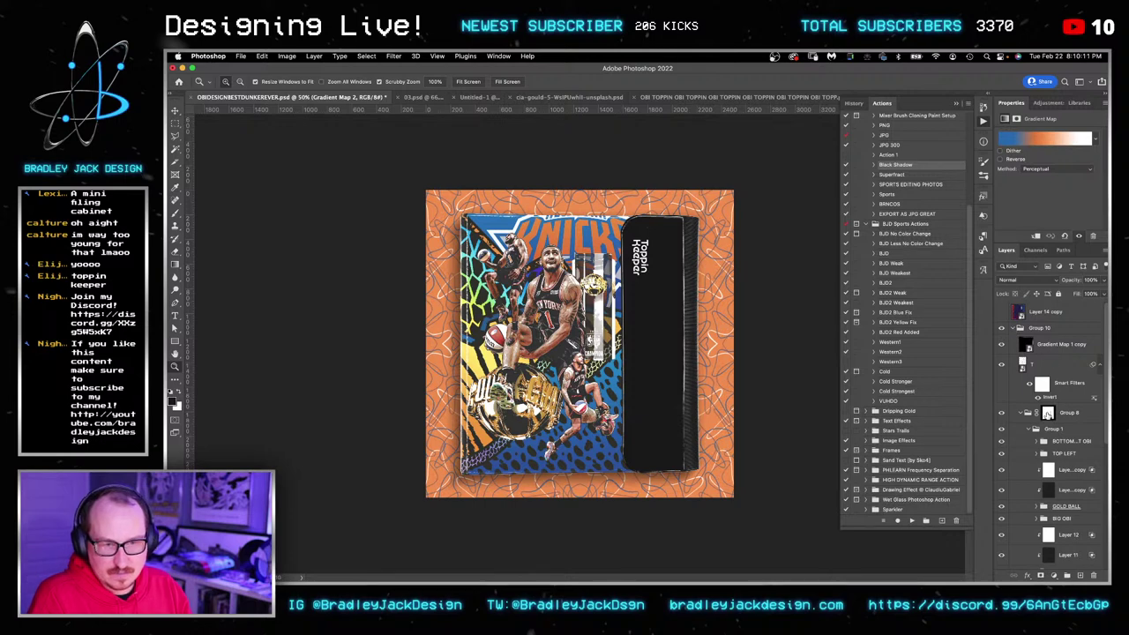
click(1047, 413)
right_click(1045, 413)
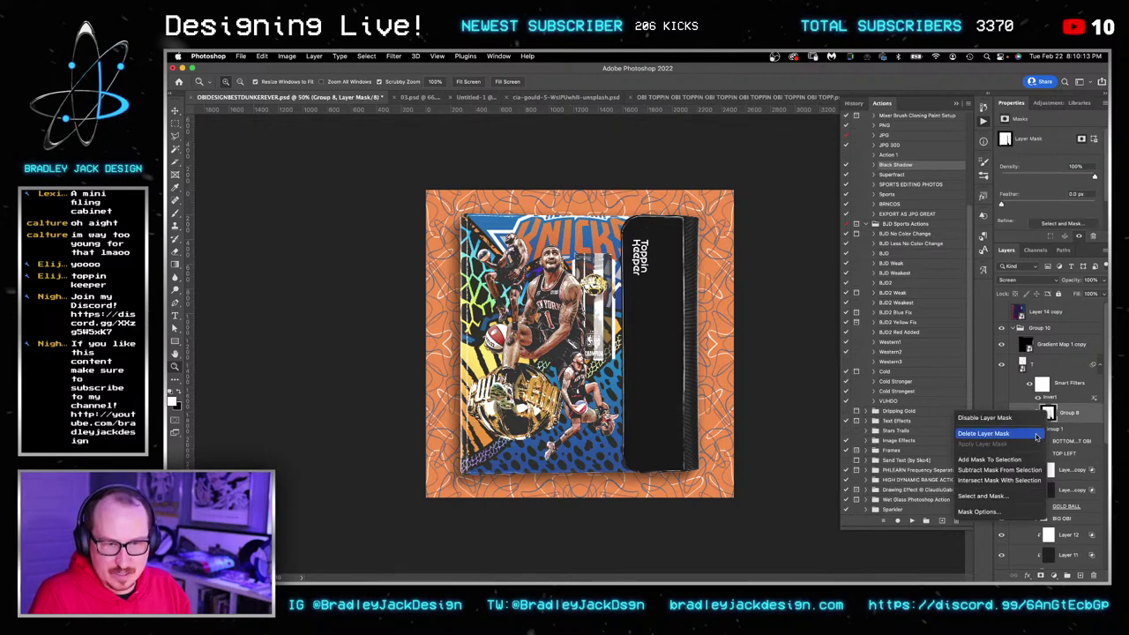
click(1087, 412)
right_click(1048, 416)
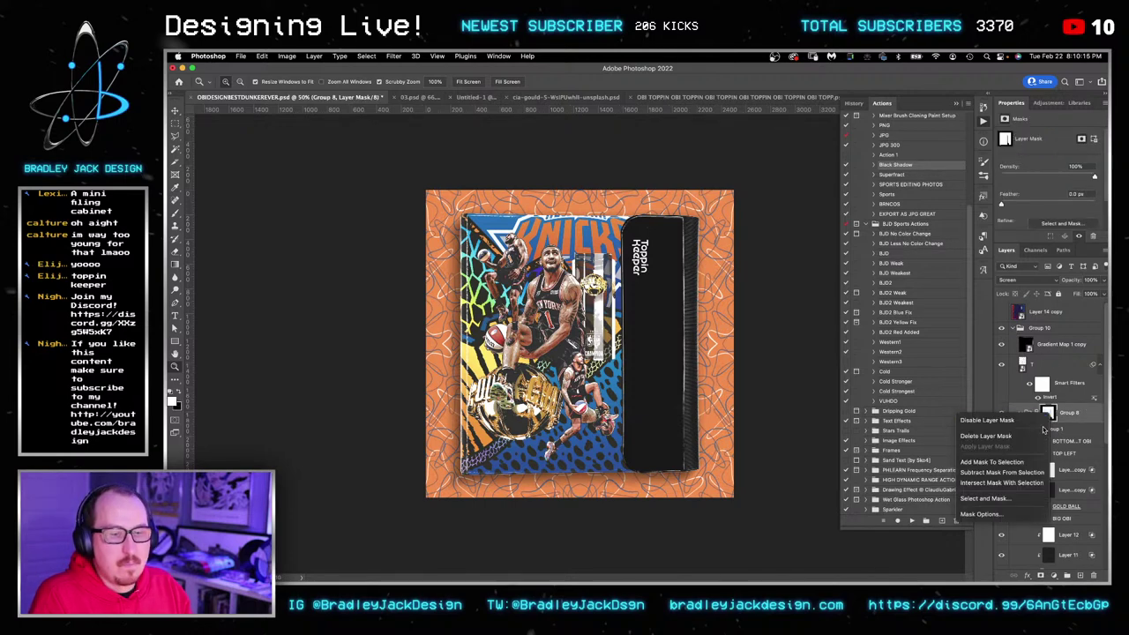
click(1040, 436)
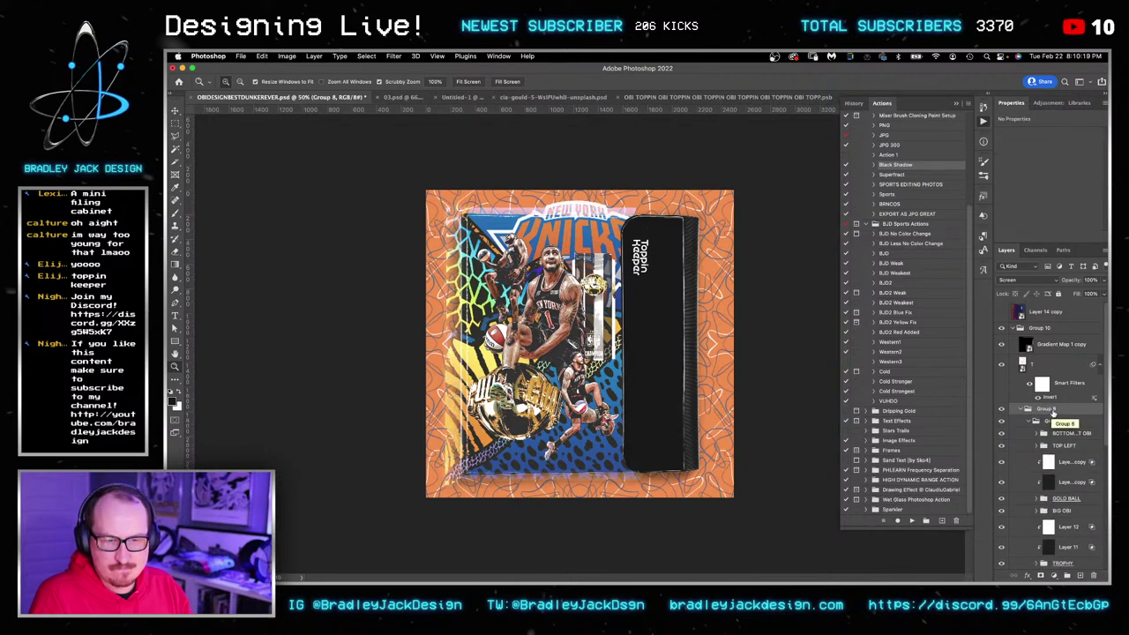
key(super+z)
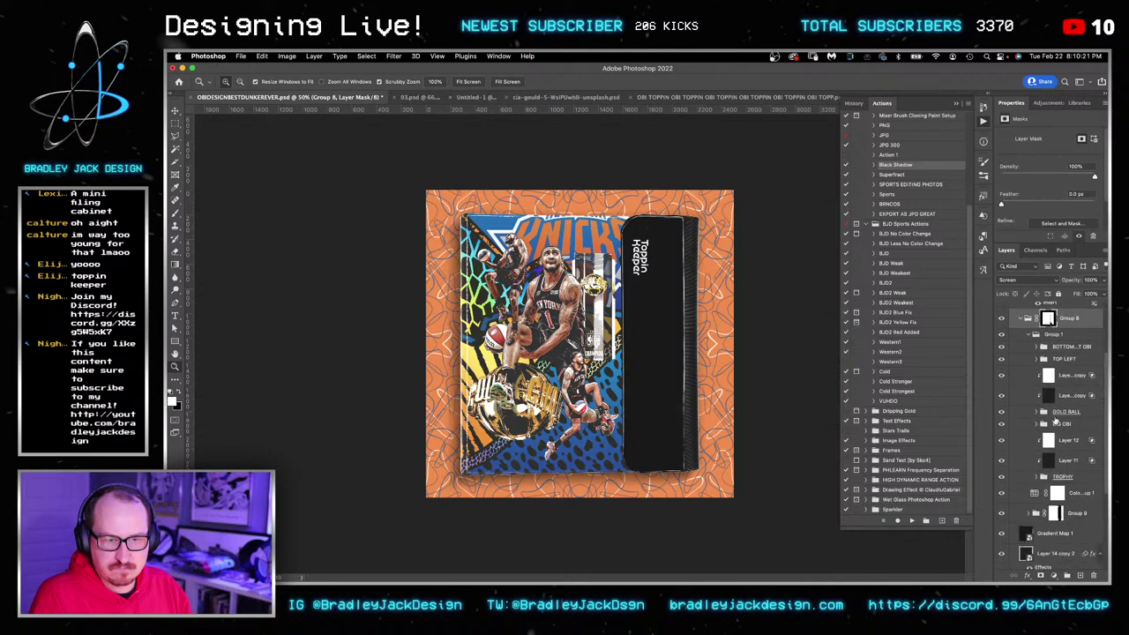
Delete Group 9's layer mask and replace Group 8's mask with one following the keeper's outline.
scroll(1054, 422, down, 1)
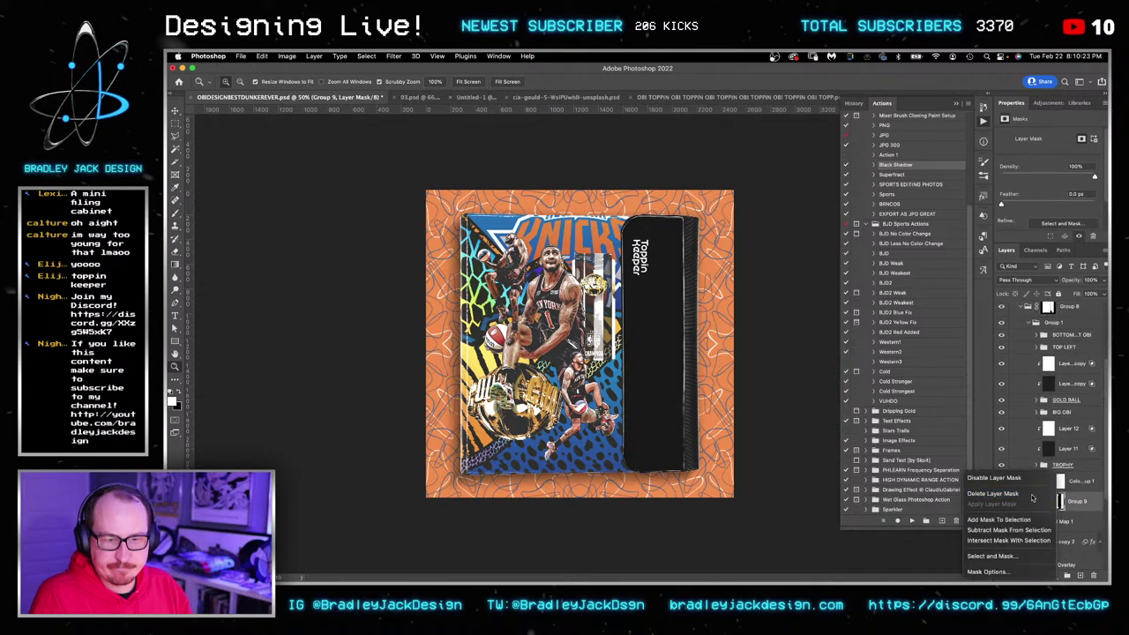
click(1041, 495)
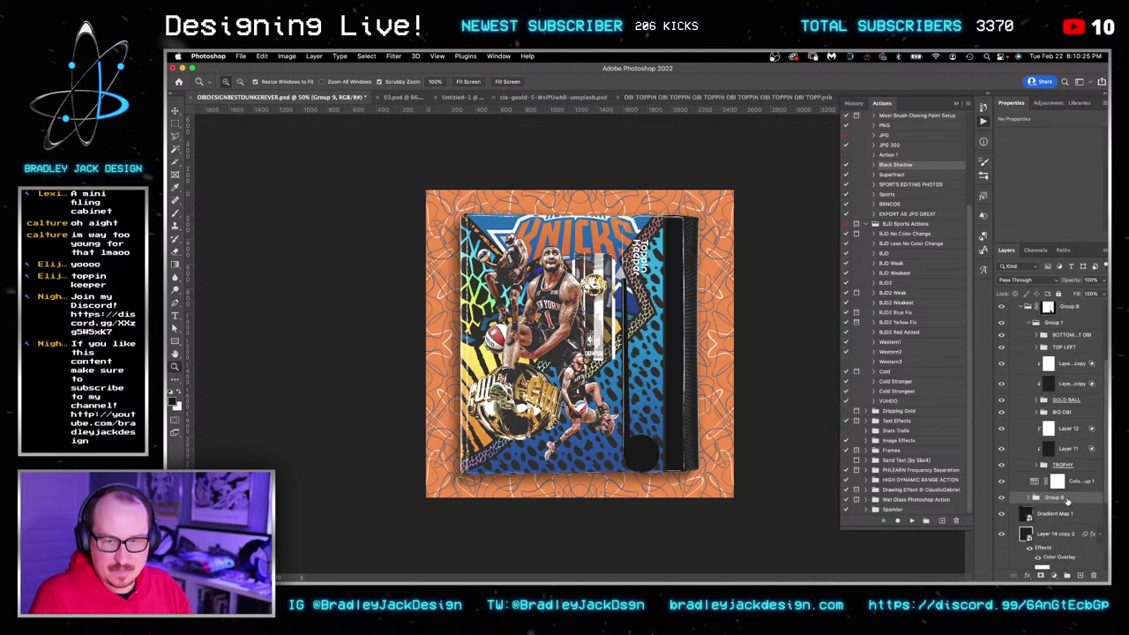
scroll(1067, 500, up, 2)
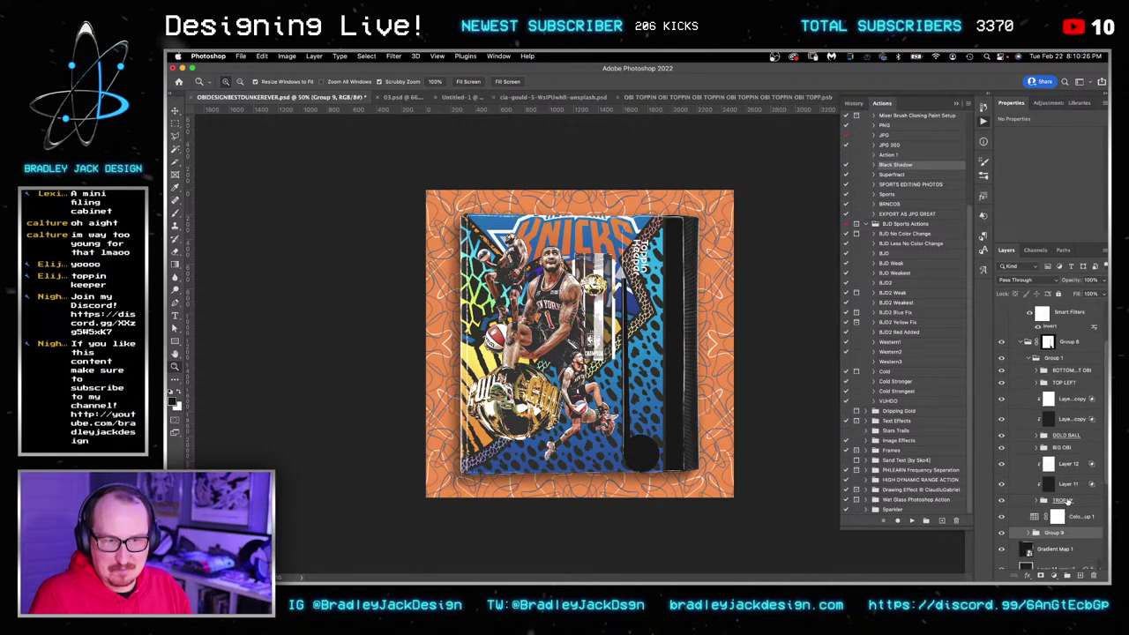
right_click(1046, 344)
click(1039, 361)
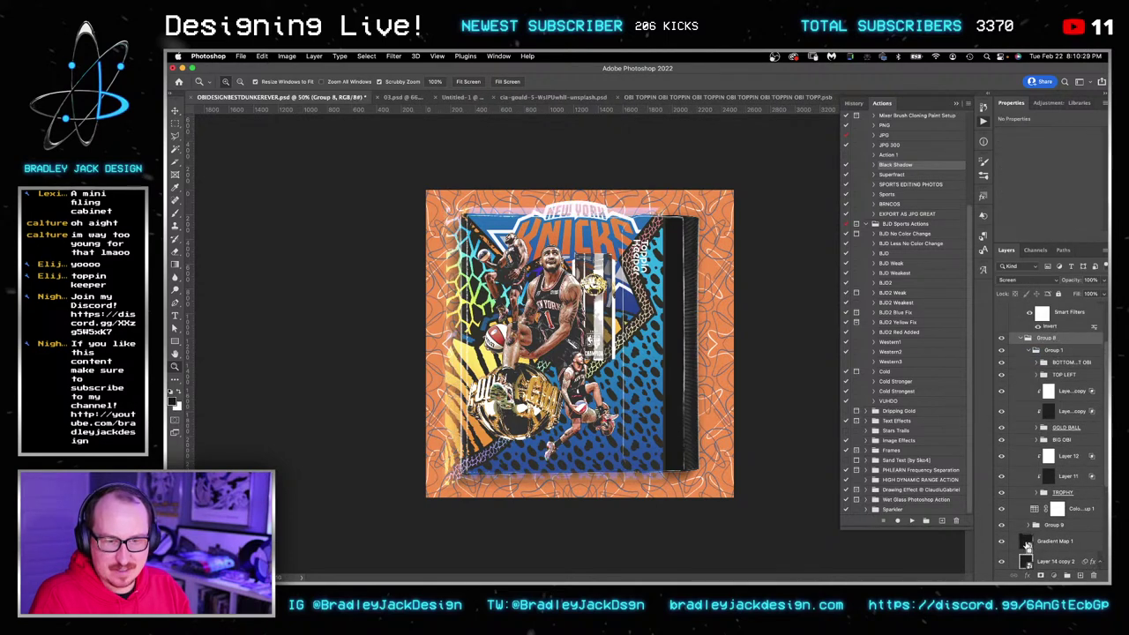
key(super+z)
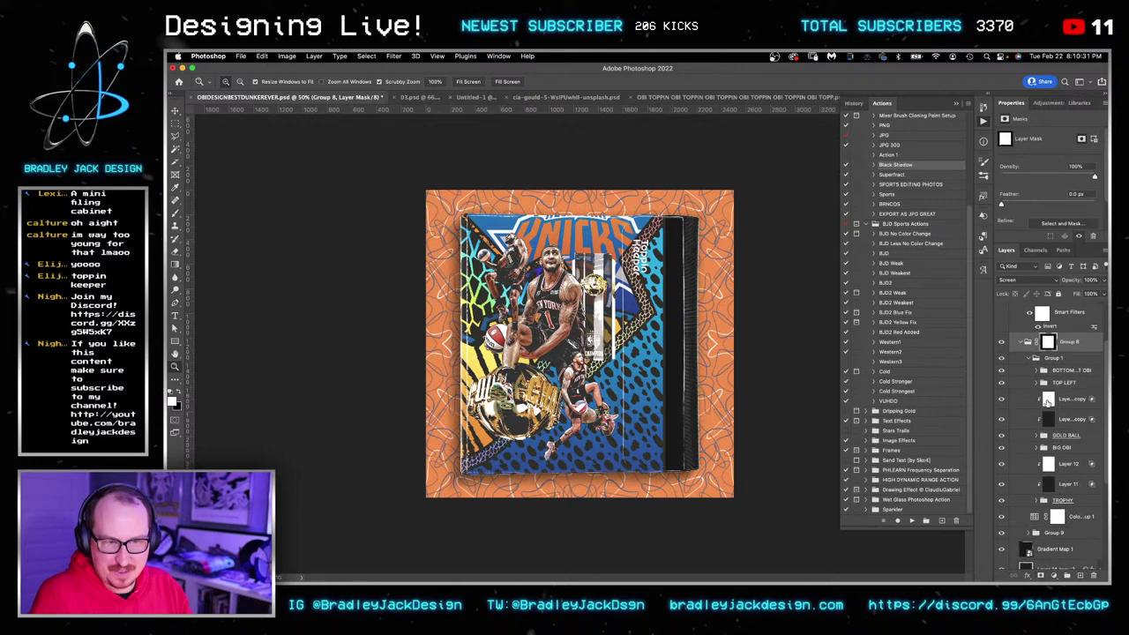
Shift Group 9's pattern artwork right and scale it to about 110% so it covers the whole keeper front, and save.
scroll(1049, 406, down, 3)
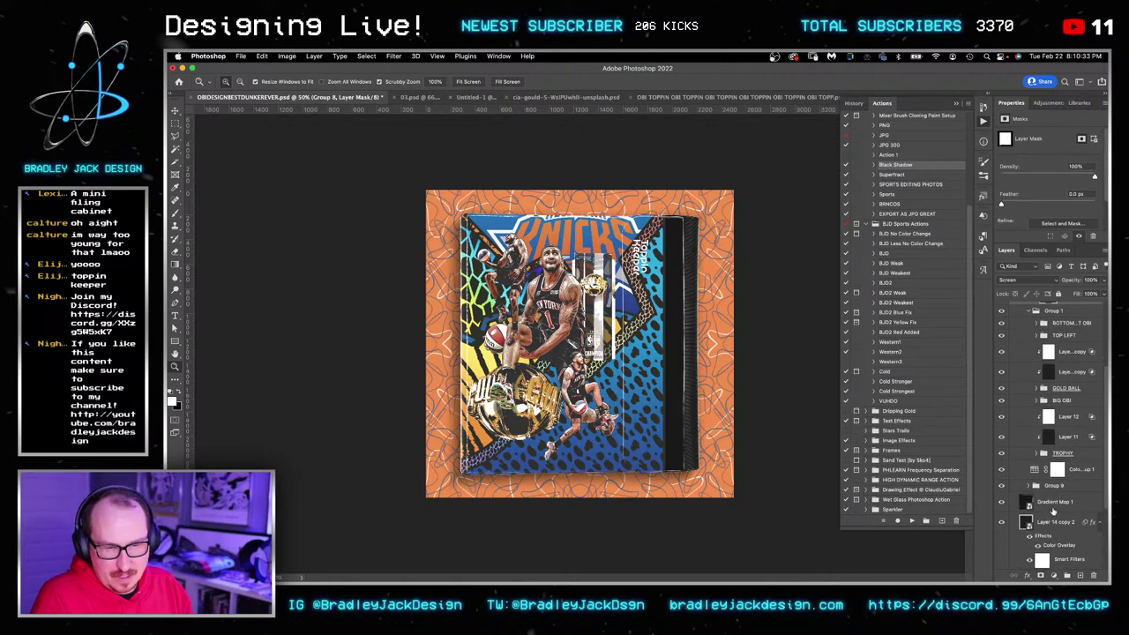
click(1051, 486)
key(super+t)
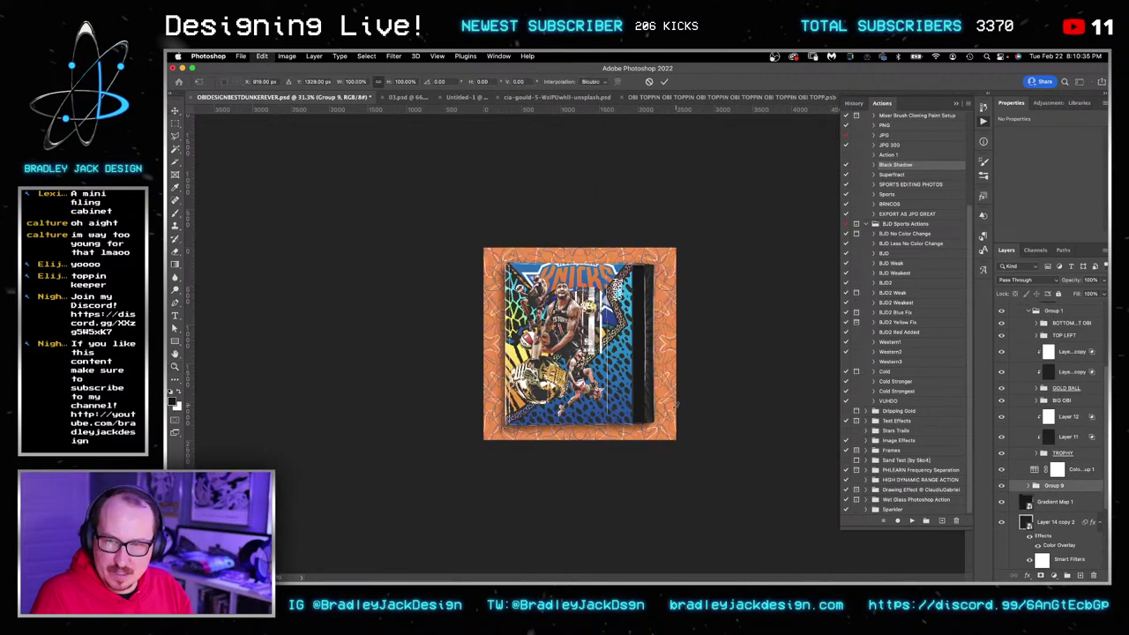
drag(633, 404, 612, 402)
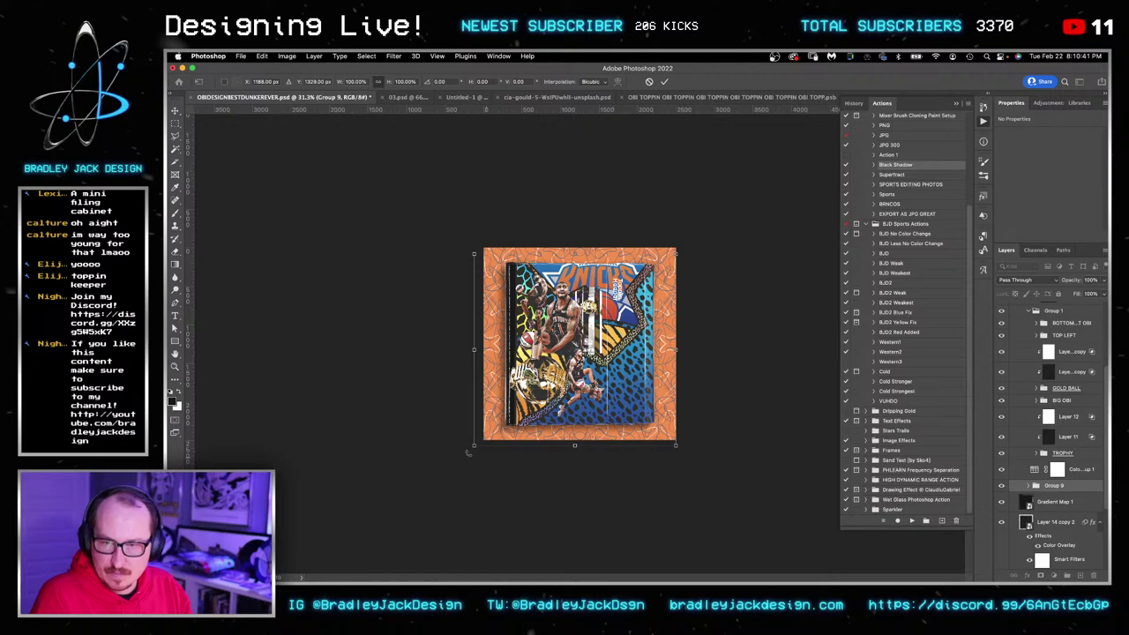
drag(473, 446, 459, 459)
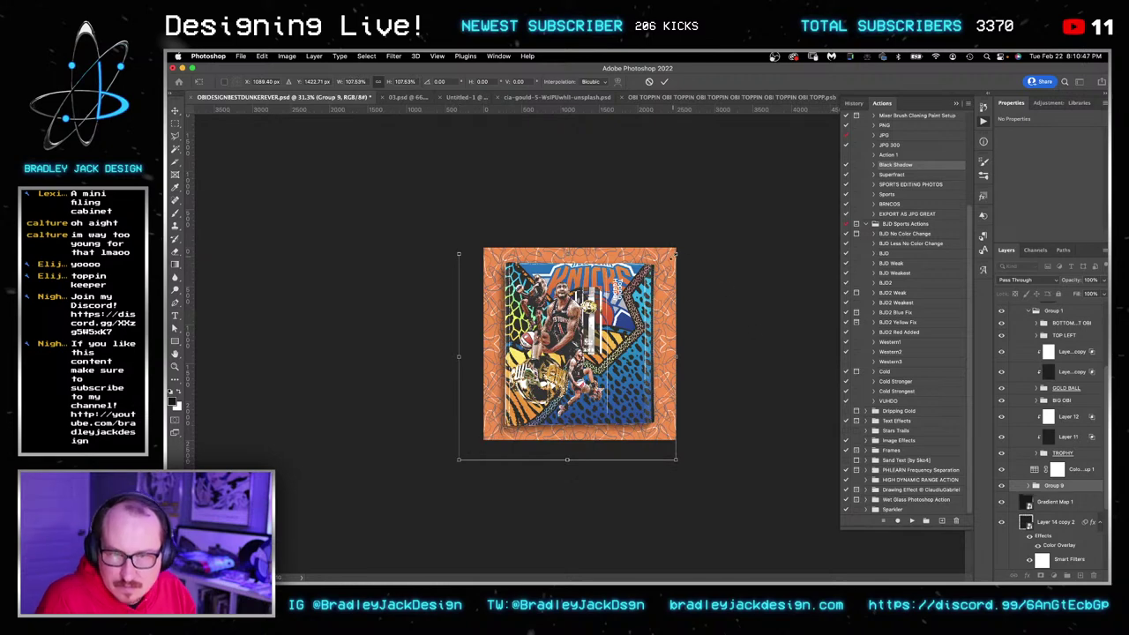
drag(675, 254, 679, 251)
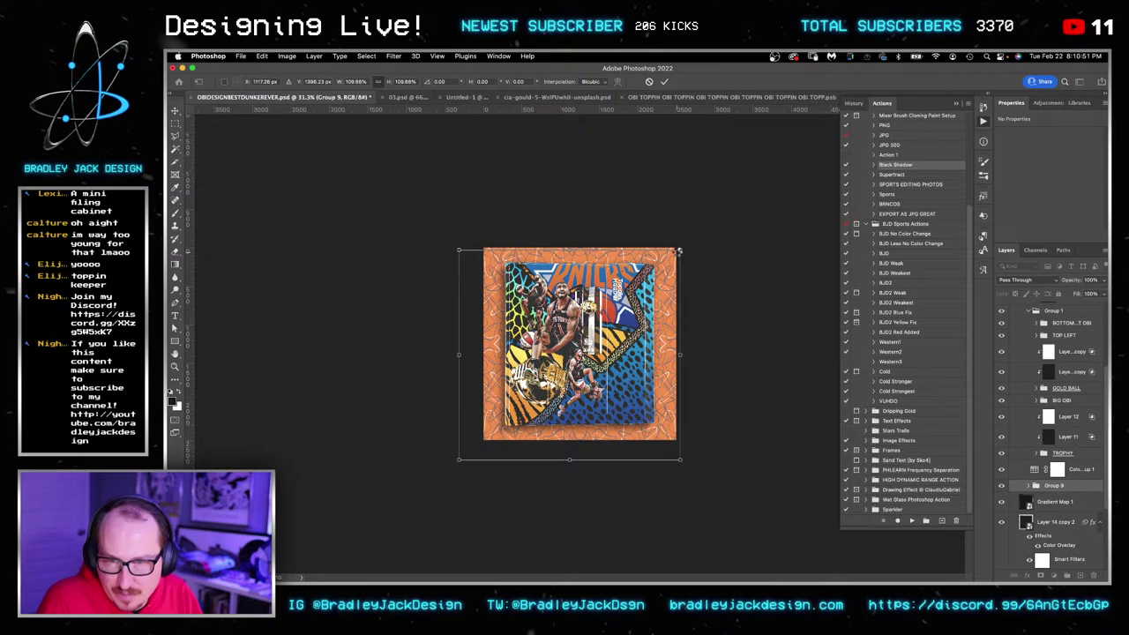
key(Return)
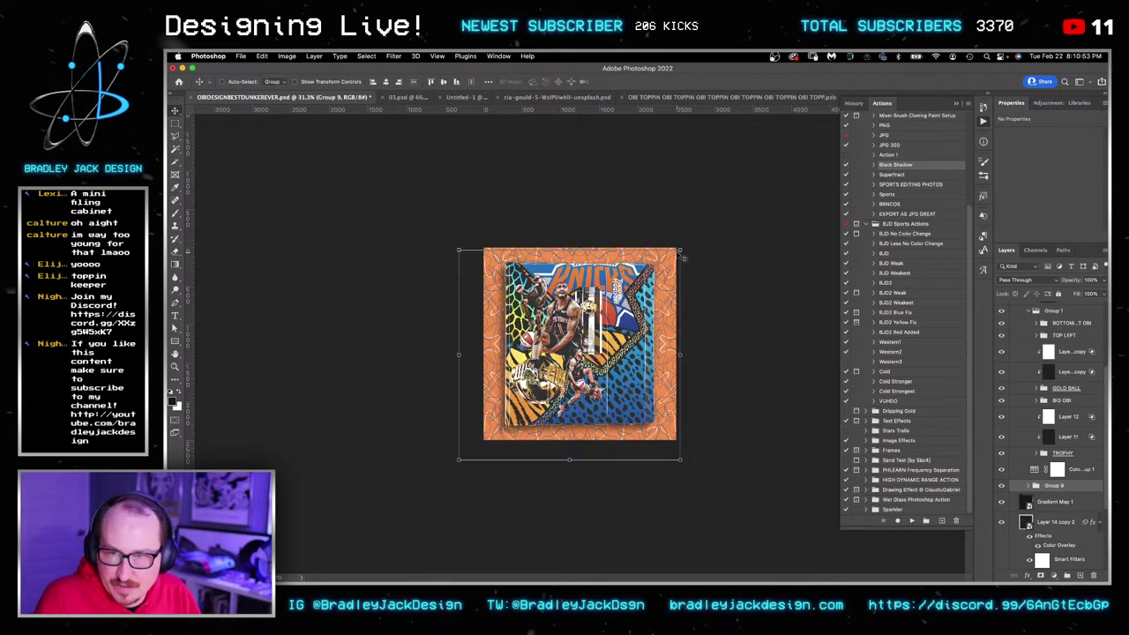
key(z)
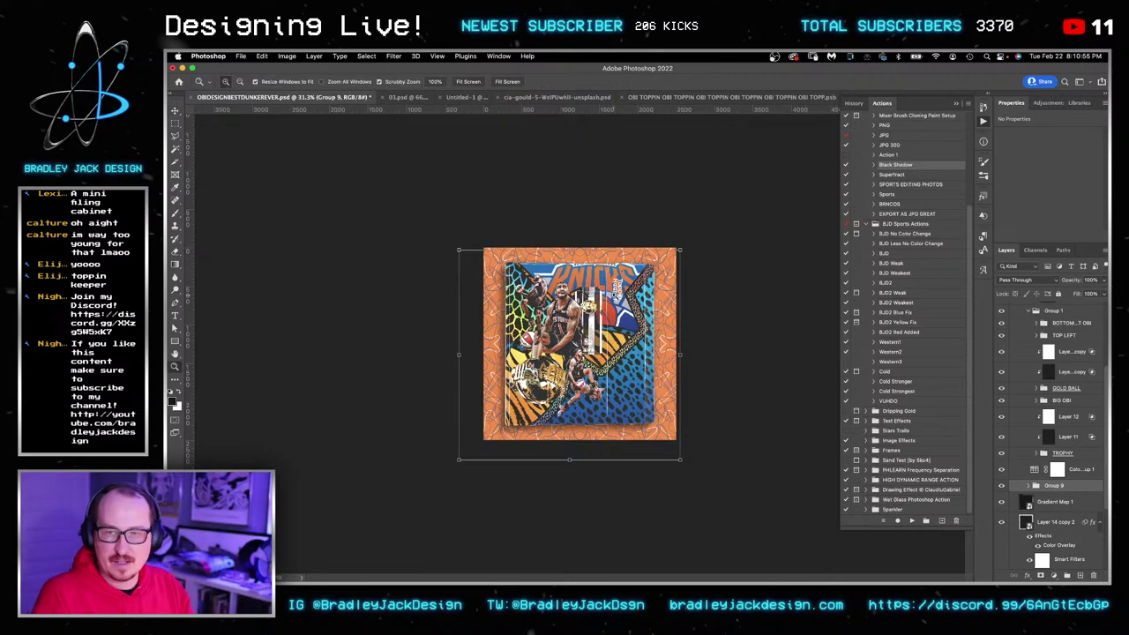
click(616, 295)
click(619, 296)
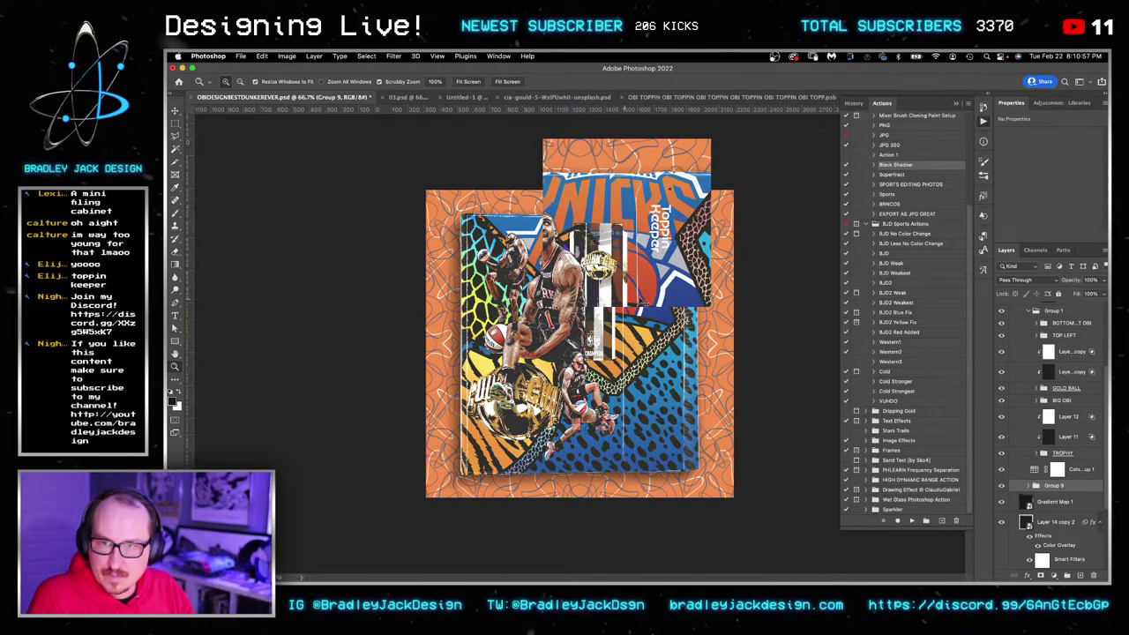
key(v)
key(super+s)
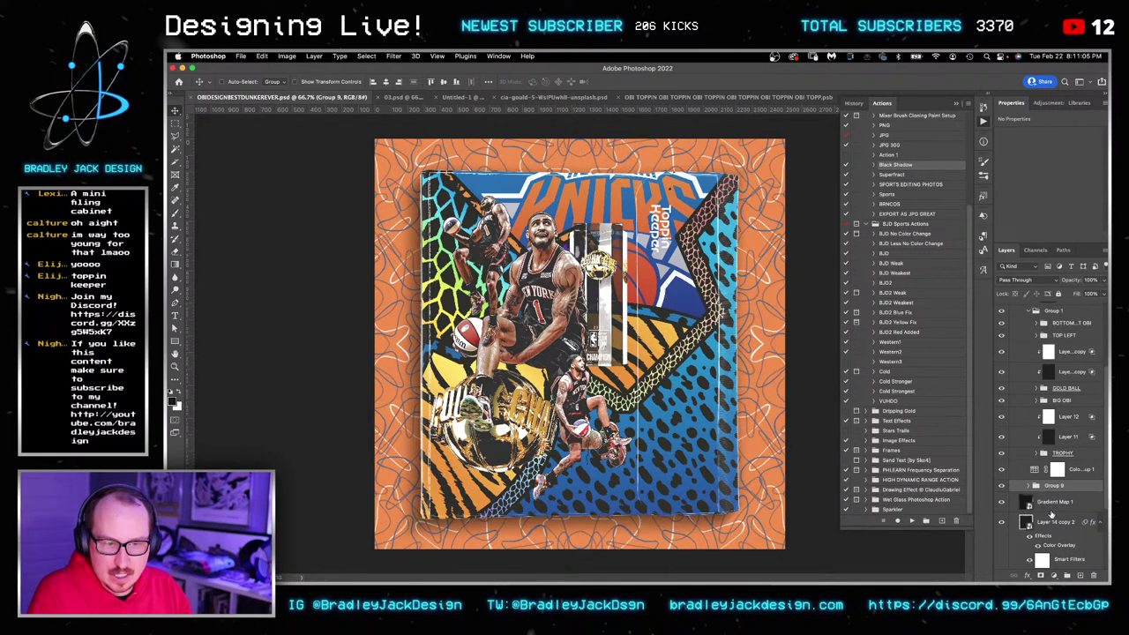
Add a new layer above the contents of Group 1 and draw a black-to-transparent gradient from the keeper's right side toward its middle.
scroll(1048, 500, up, 3)
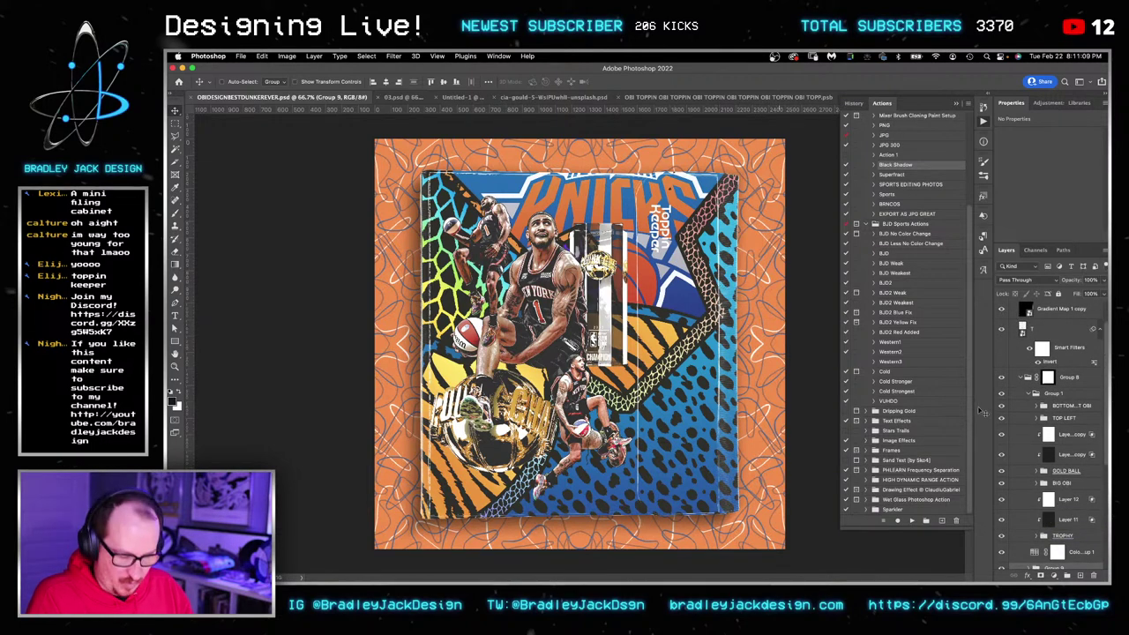
click(1058, 397)
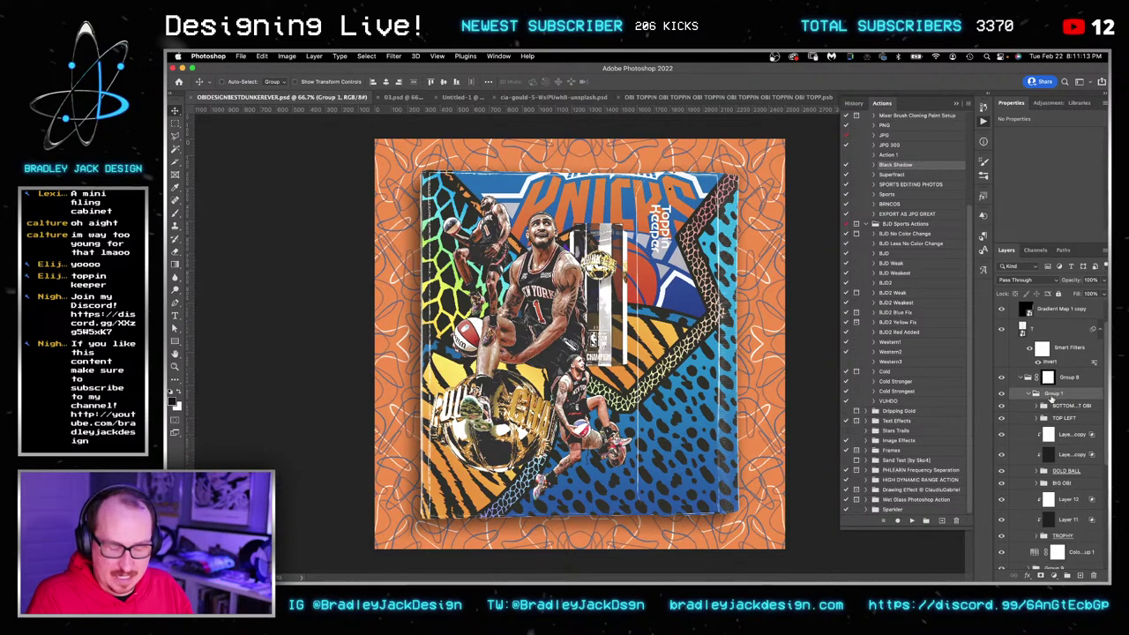
key(g)
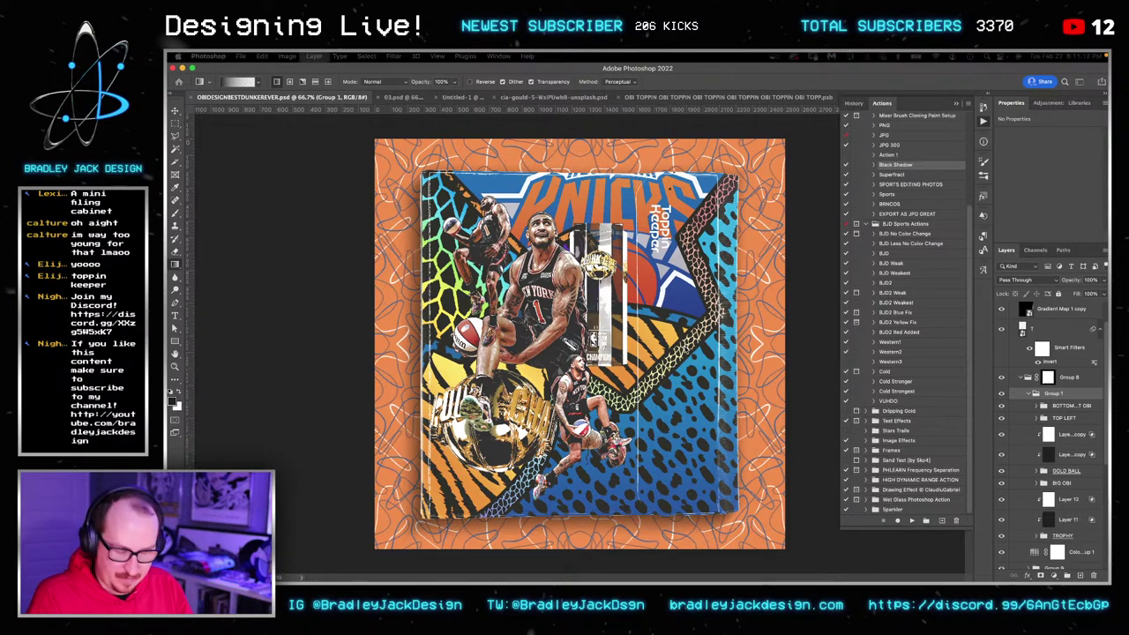
key(super+alt+shift+n)
drag(705, 343, 529, 343)
key(super+z)
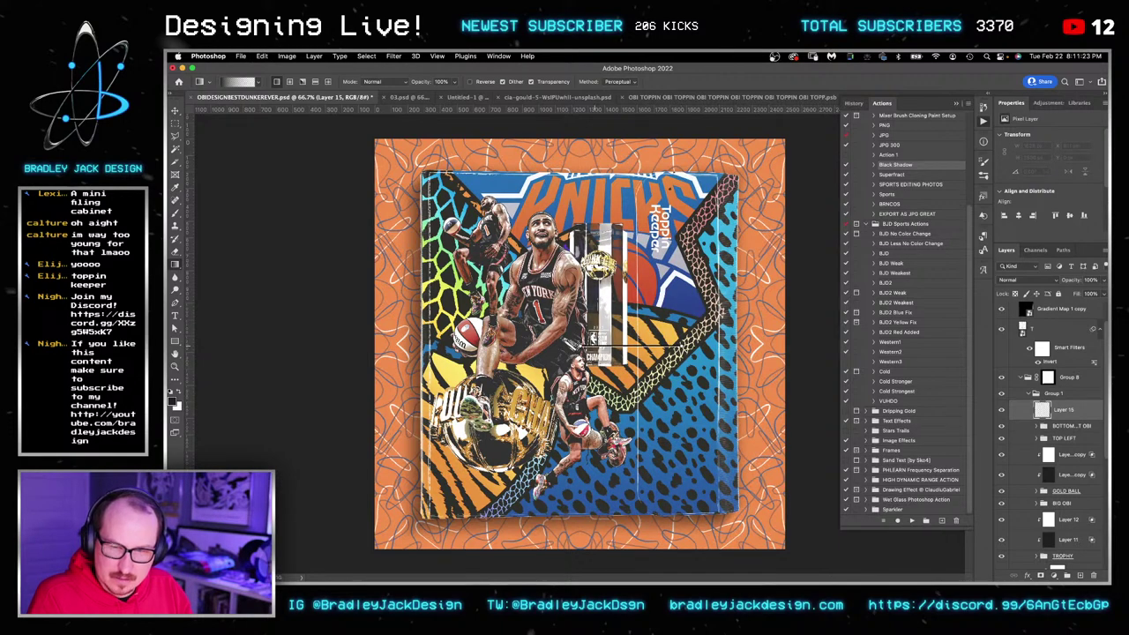
key(super+shift+z)
key(super+z)
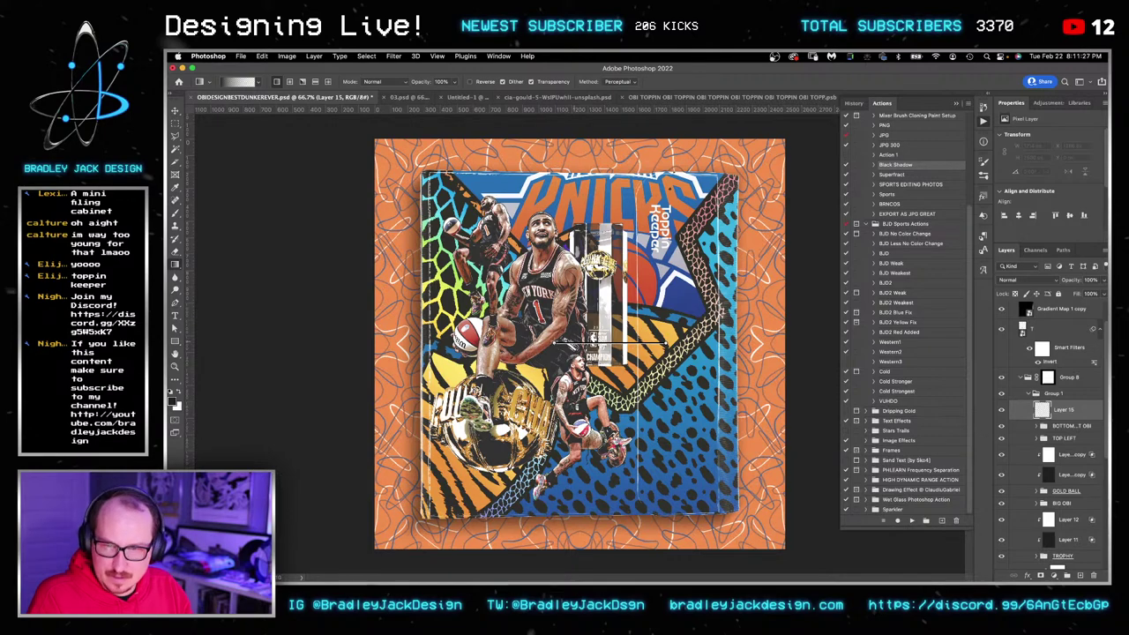
key(super+shift+z)
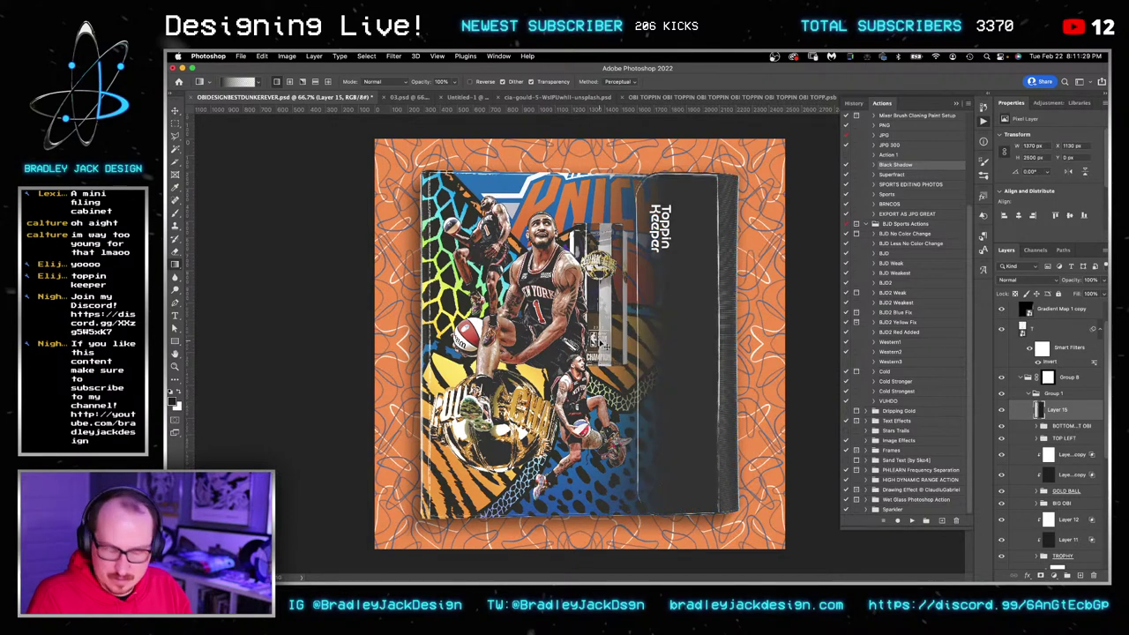
Set the gradient layer's blend mode to Multiply and convert the layer to a smart object.
key(v)
key(alt+shift+m)
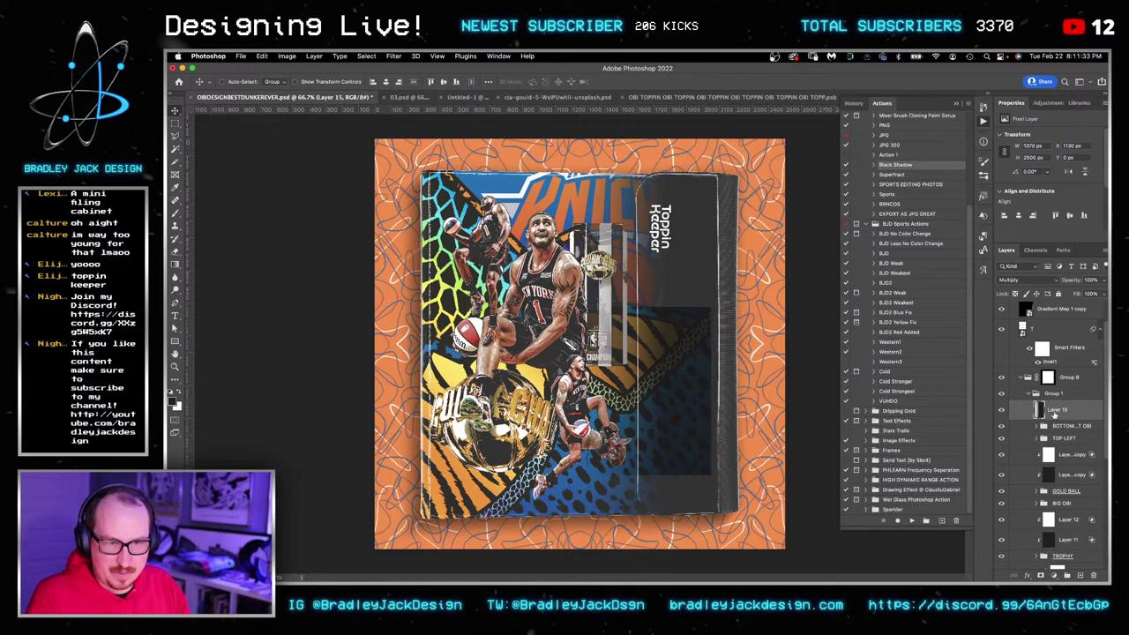
key(super+j)
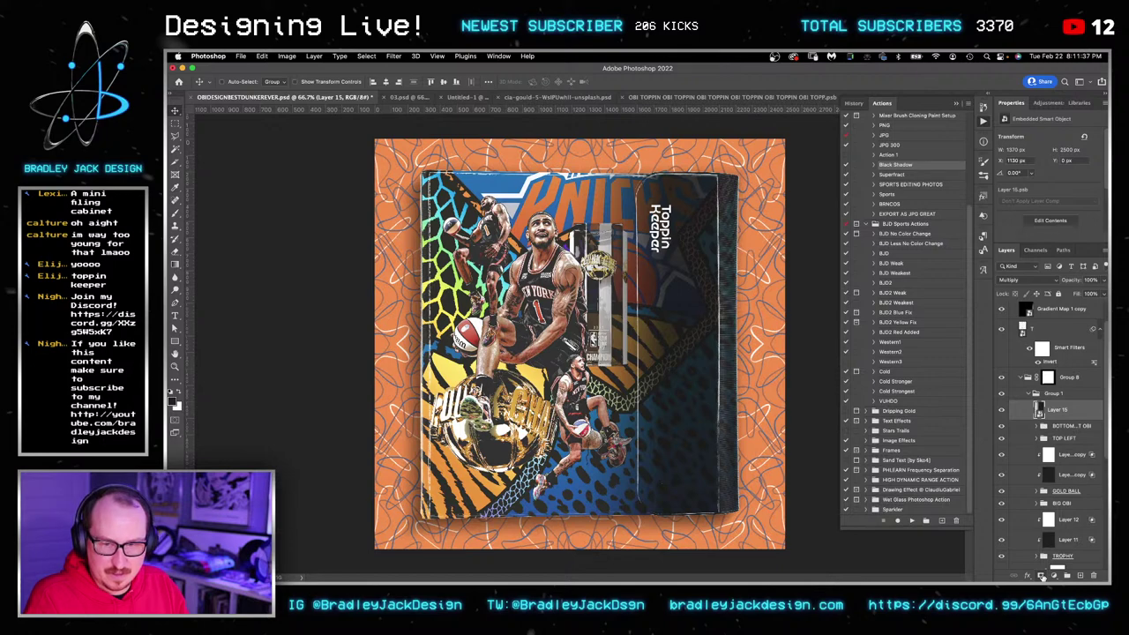
Add a layer mask to the gradient layer and paint black on it to hide the shadow along the keeper's right side.
key(alt+super+m)
key(b)
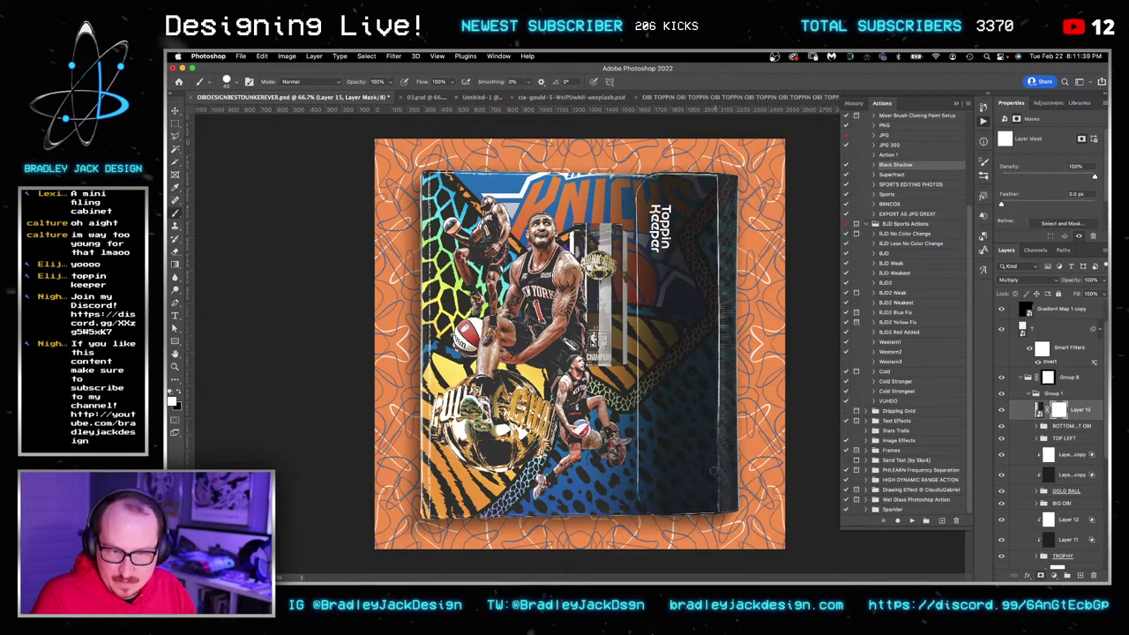
mouse_move(701, 461)
mouse_down()
mouse_move(728, 461)
mouse_move(716, 181)
mouse_move(739, 535)
mouse_up()
key(x)
scroll(677, 484, up, 5)
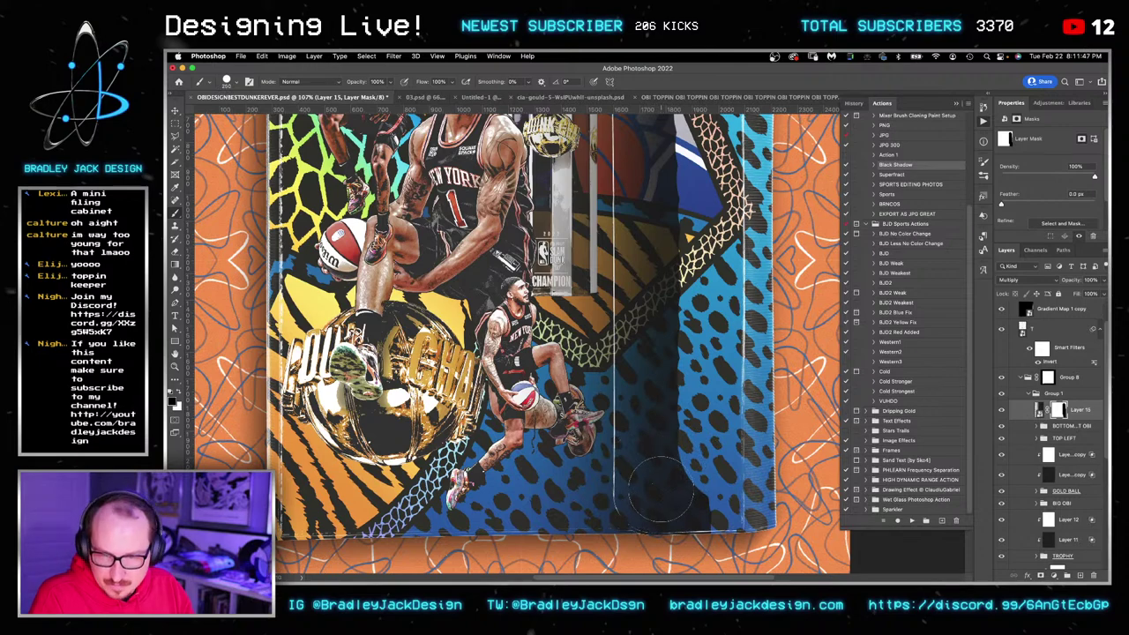
scroll(657, 476, up, 3)
scroll(655, 426, down, 3)
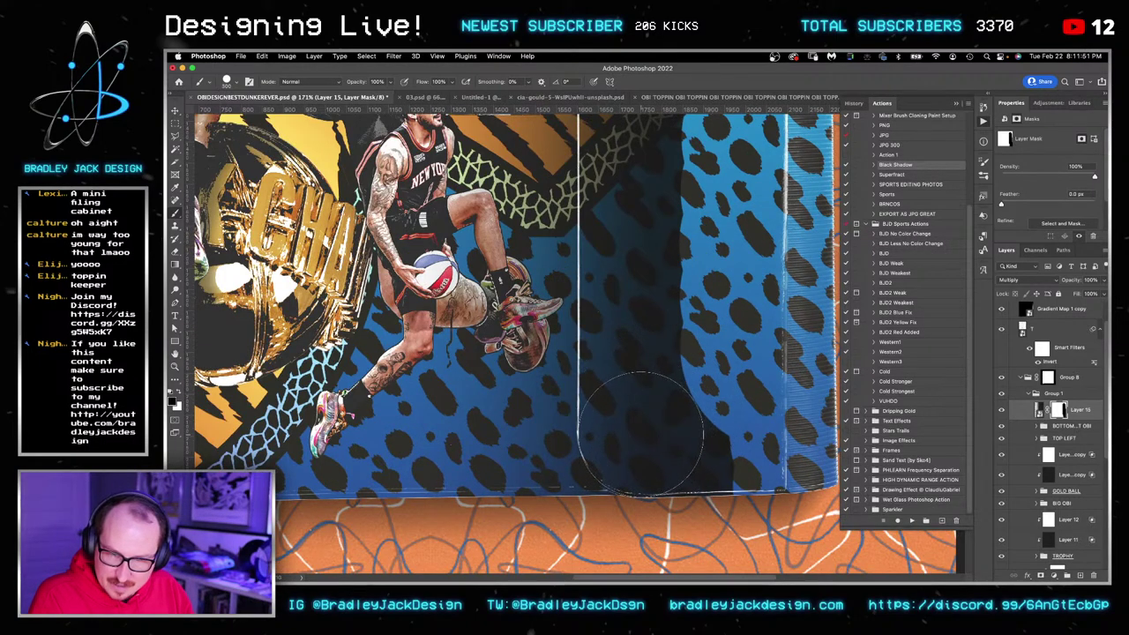
Paint the shadow away on the mask around the flap's rounded lower and upper corners and along its right part.
click(639, 433)
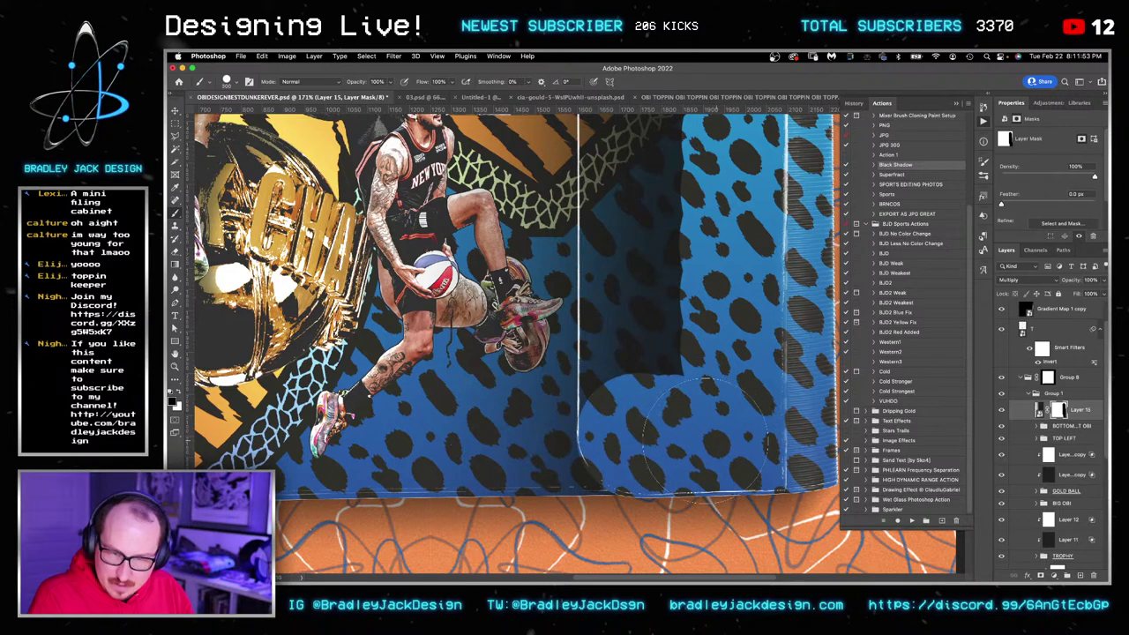
click(641, 427)
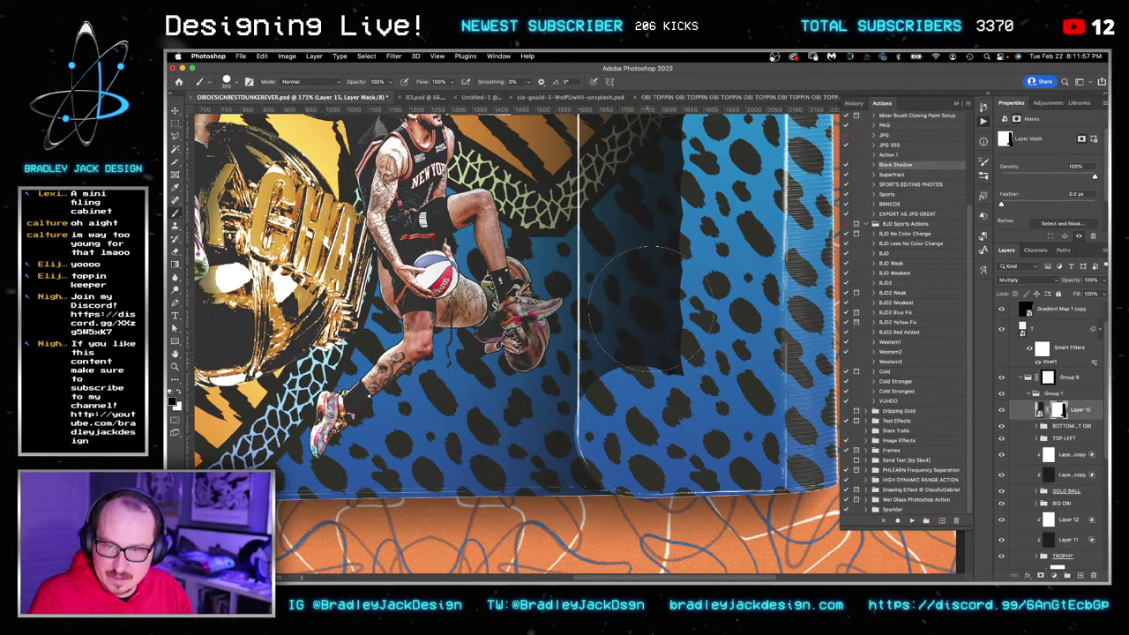
drag(652, 206, 669, 367)
drag(670, 257, 674, 456)
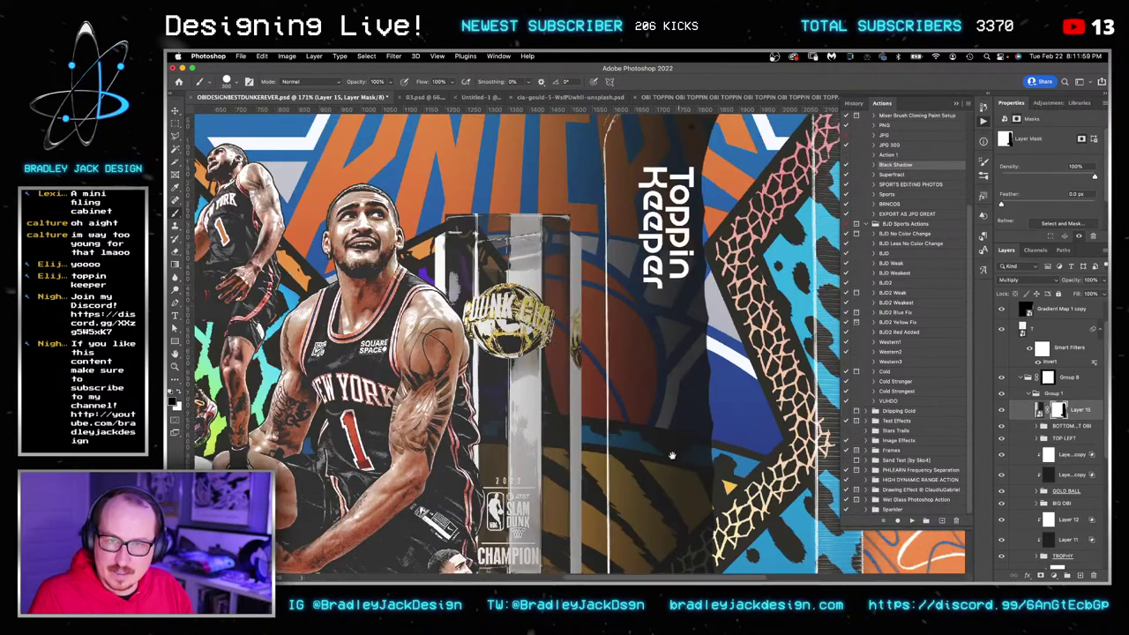
drag(674, 235, 678, 340)
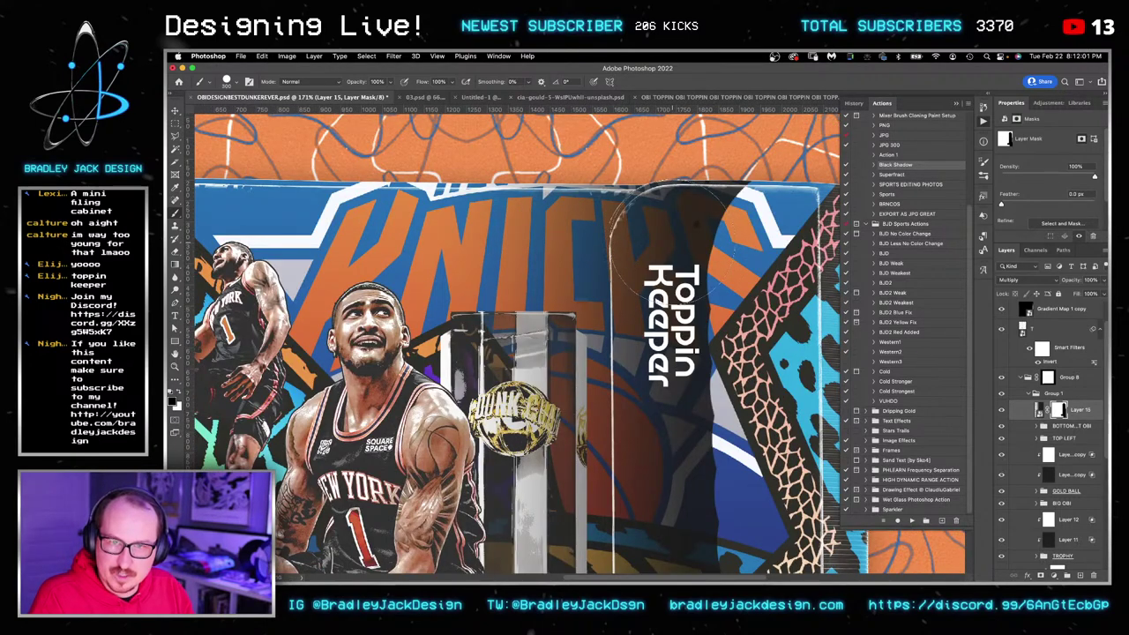
drag(672, 241, 712, 236)
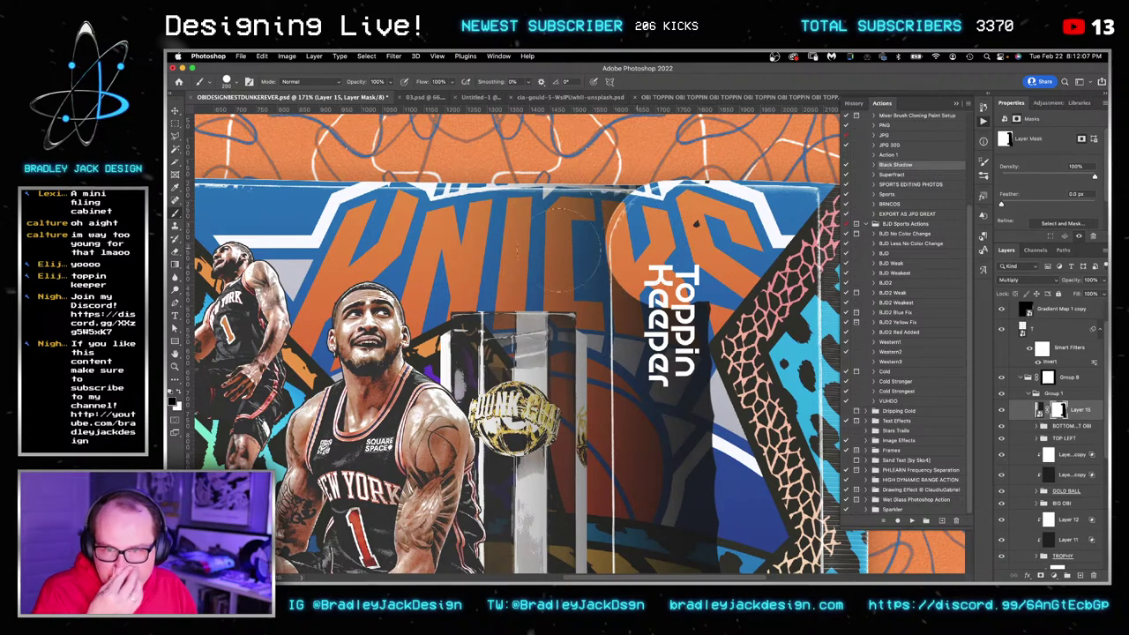
Outline the flap with the Polygonal Lasso, fill the selection with black on the gradient layer's mask, and save the document.
click(176, 135)
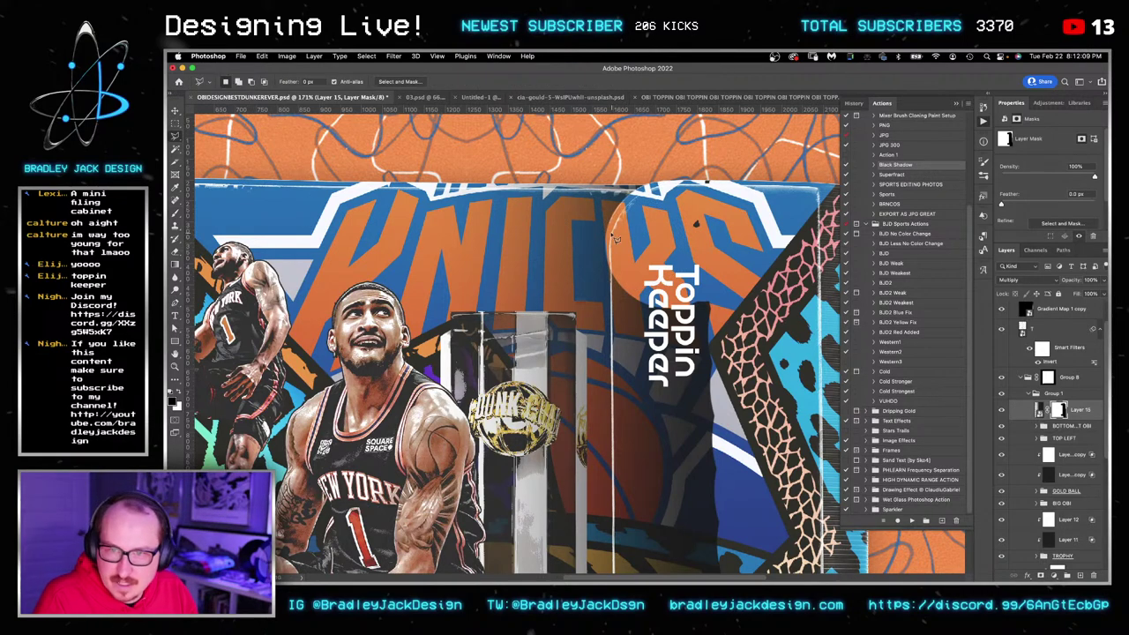
scroll(608, 238, up, 5)
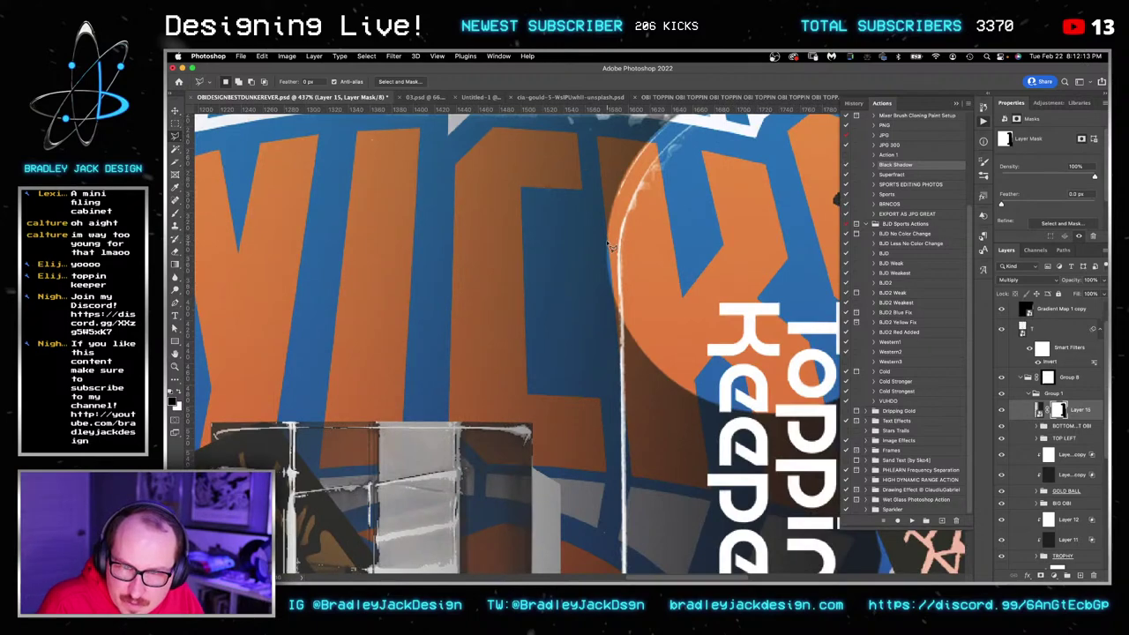
scroll(610, 247, down, 5)
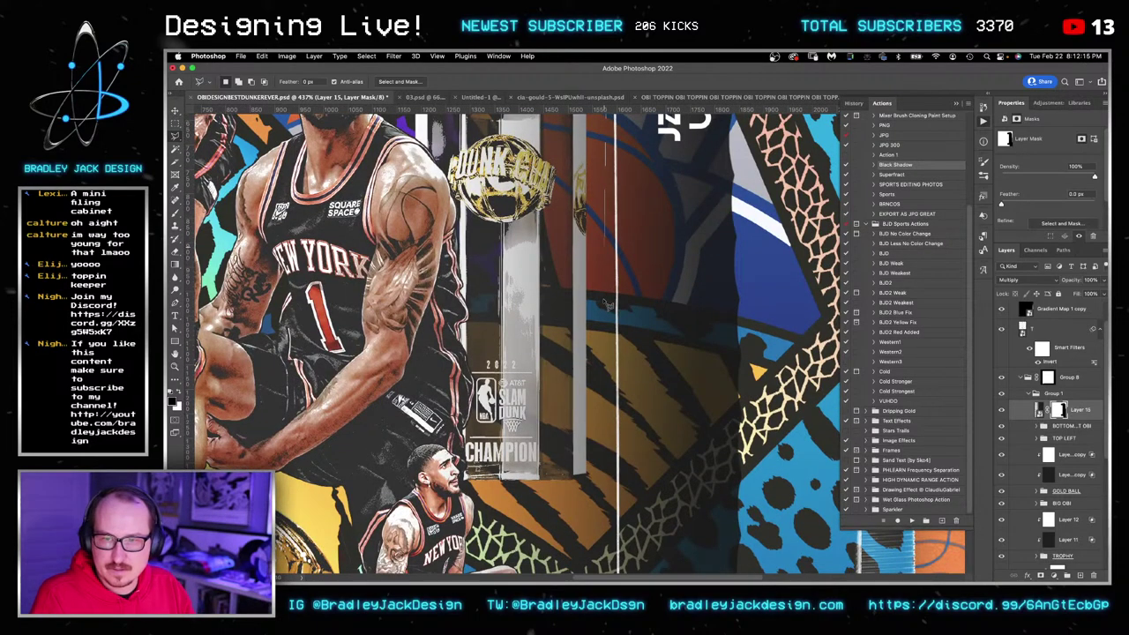
scroll(607, 304, down, 10)
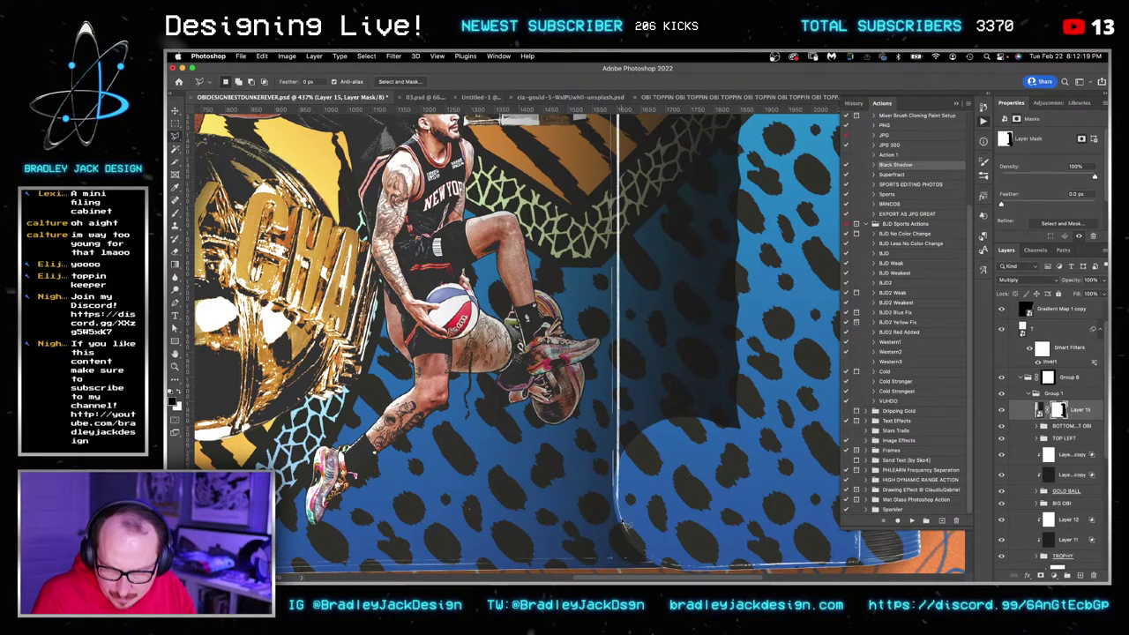
scroll(804, 430, down, 2)
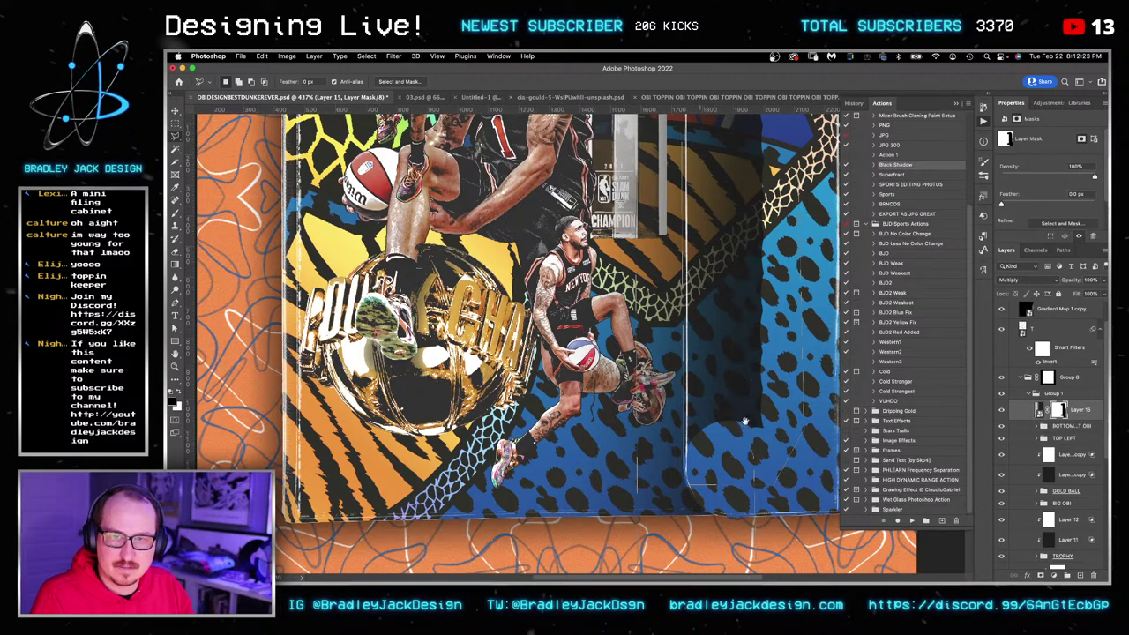
scroll(743, 432, up, 5)
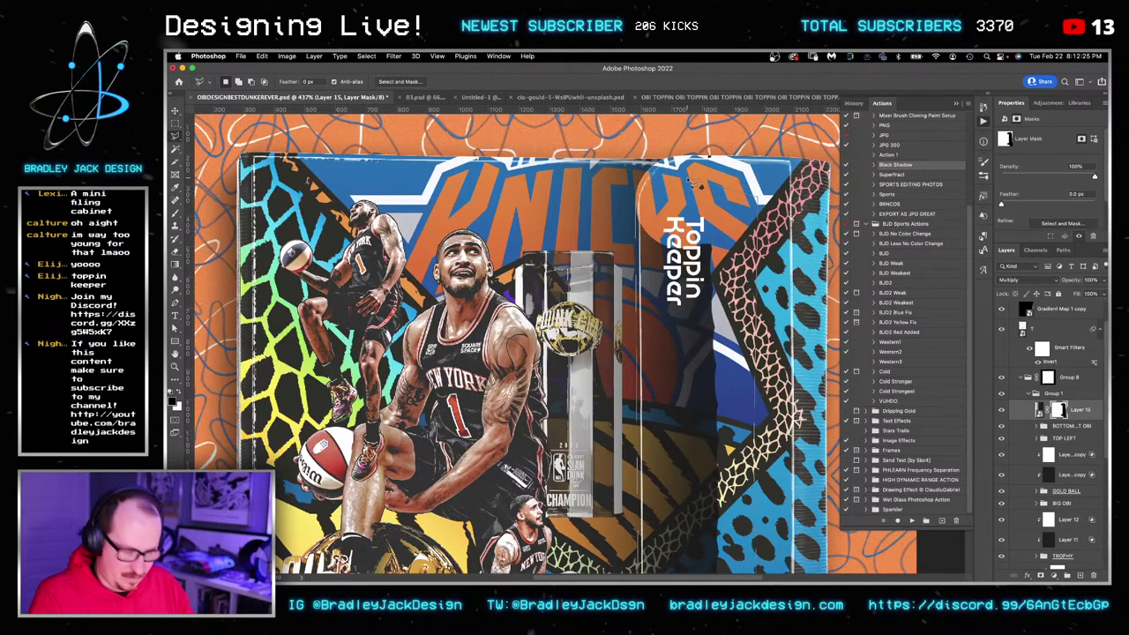
click(689, 181)
key(super+BackSpace)
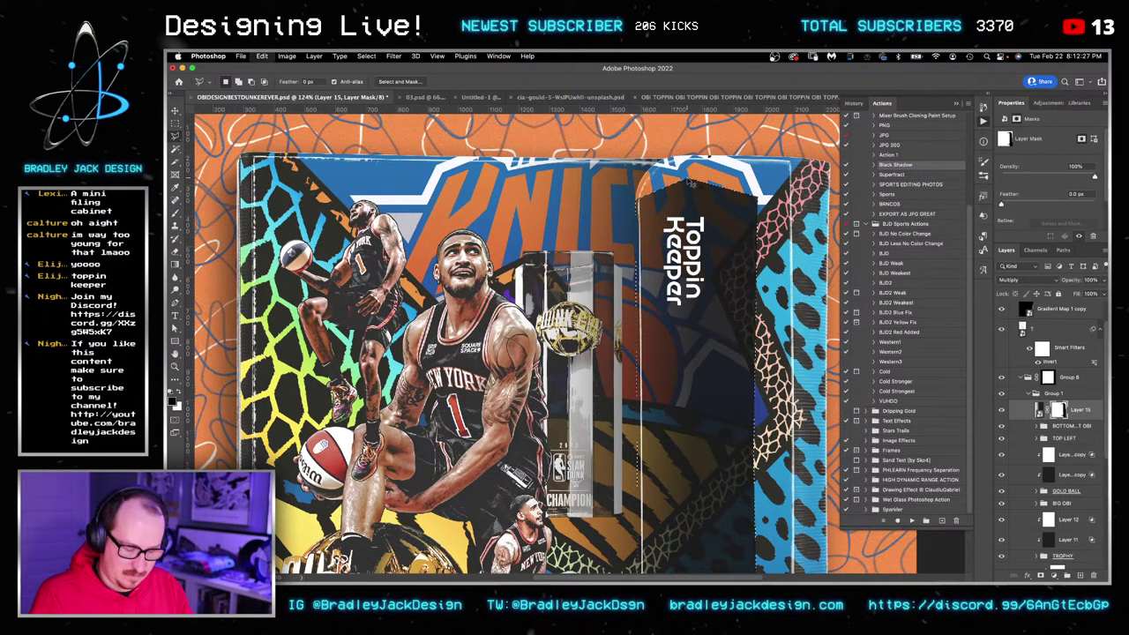
key(super+z)
key(x)
key(super+BackSpace)
key(super+s)
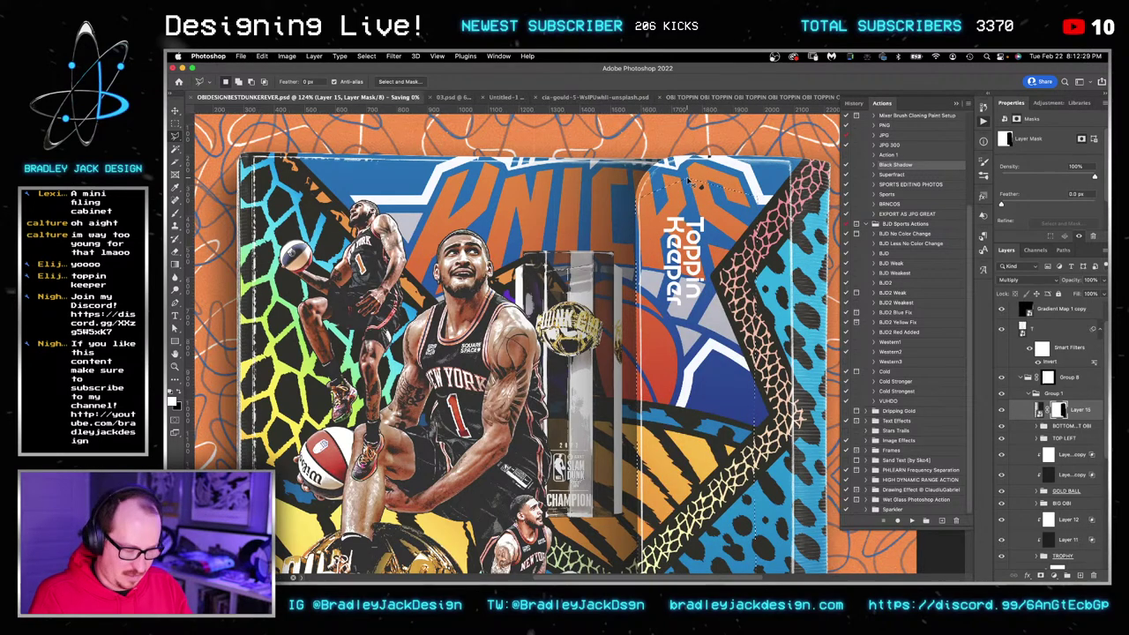
Add a Curves adjustment above Layer 15 and raise its black point to an output of about 58.
key(super+0)
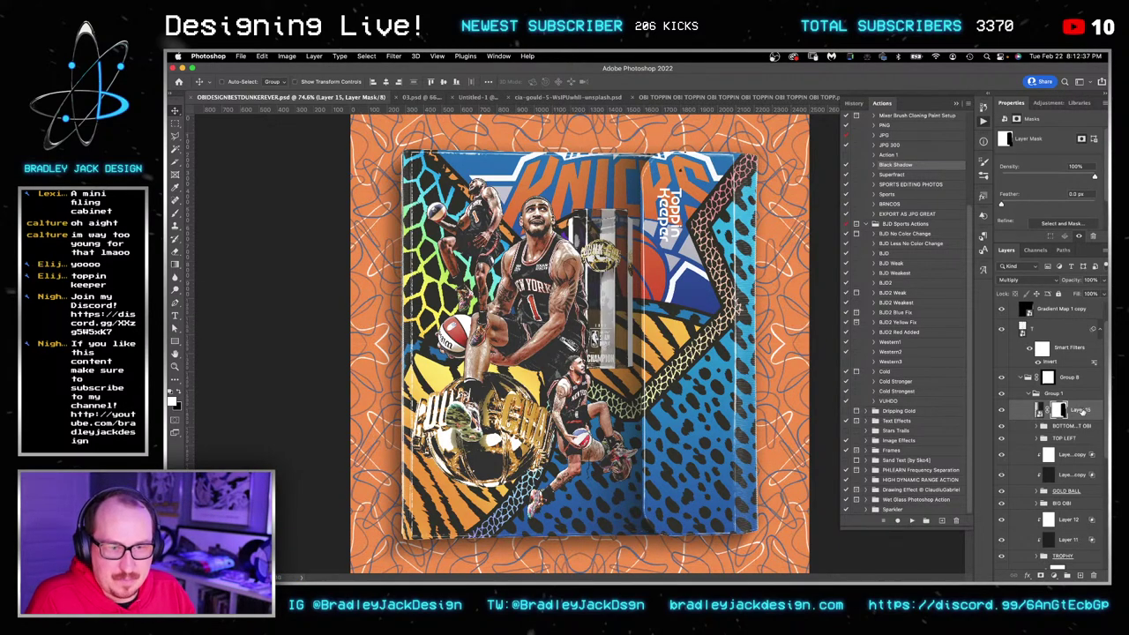
click(1043, 104)
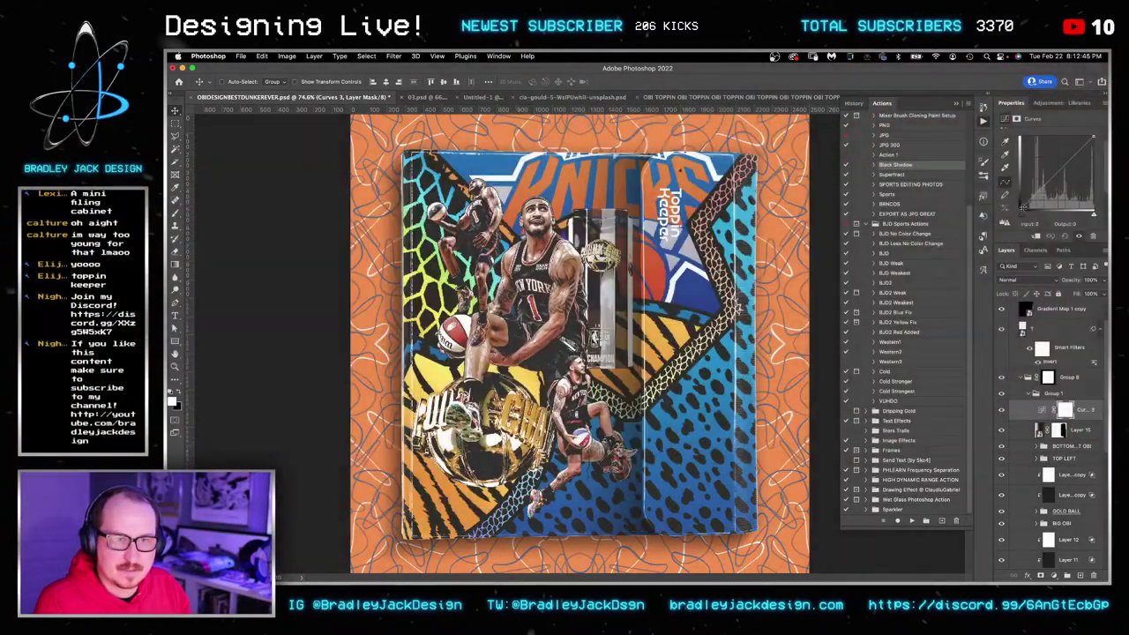
drag(1017, 191, 1019, 192)
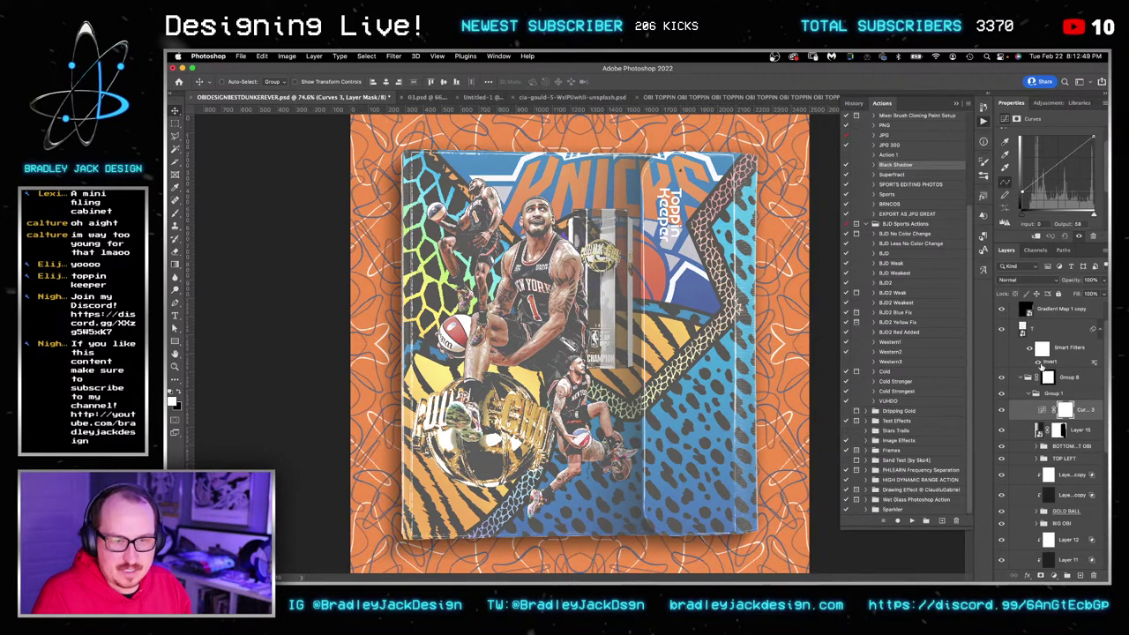
Replace the Curves mask with one based on Layer 15's mask and invert it so only the folder flap is affected.
click(1065, 410)
right_click(1066, 413)
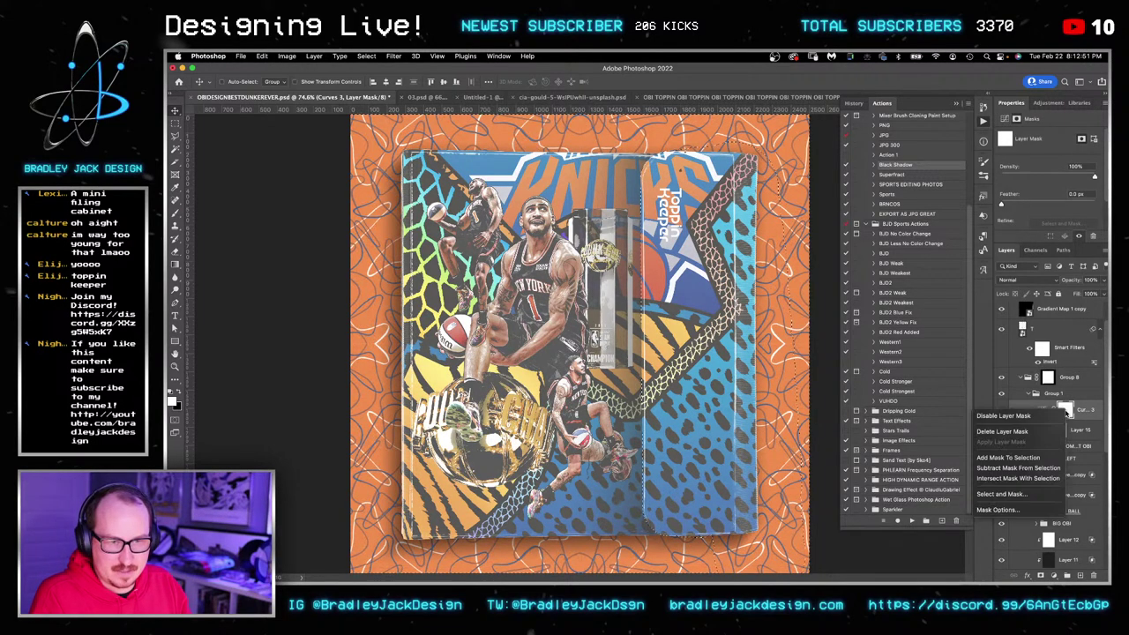
click(1048, 458)
key(Delete)
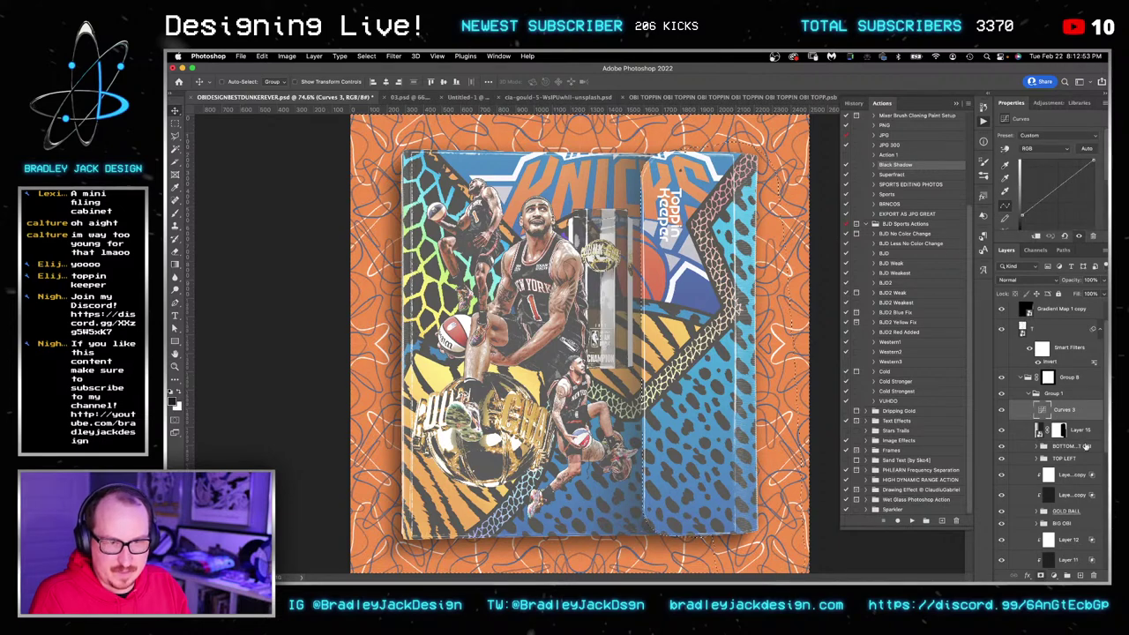
click(1040, 576)
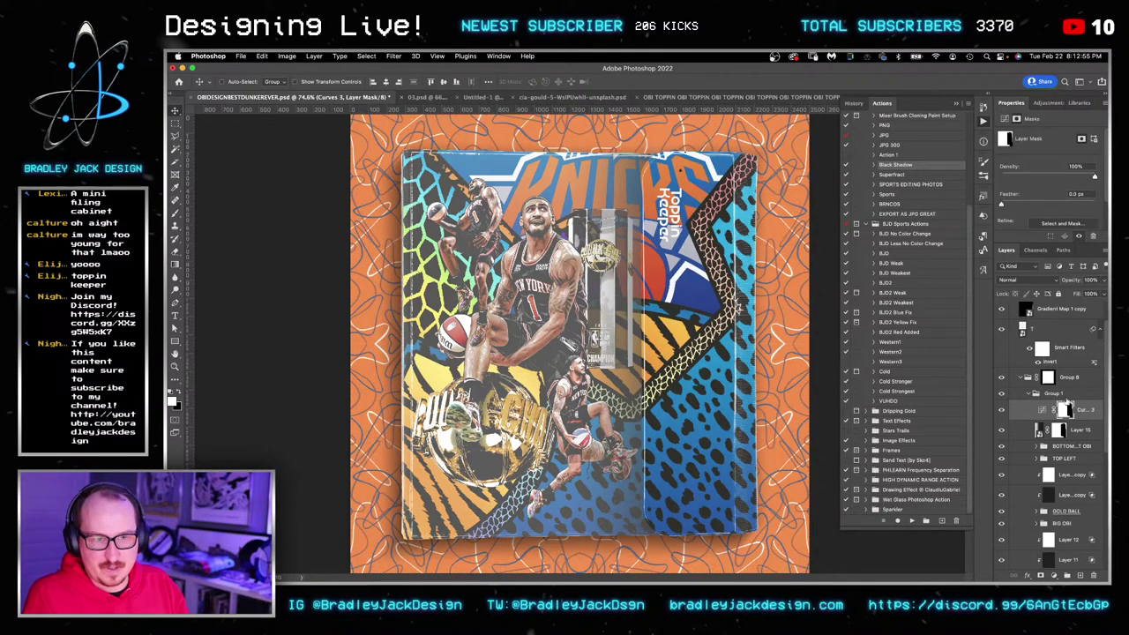
key(super+i)
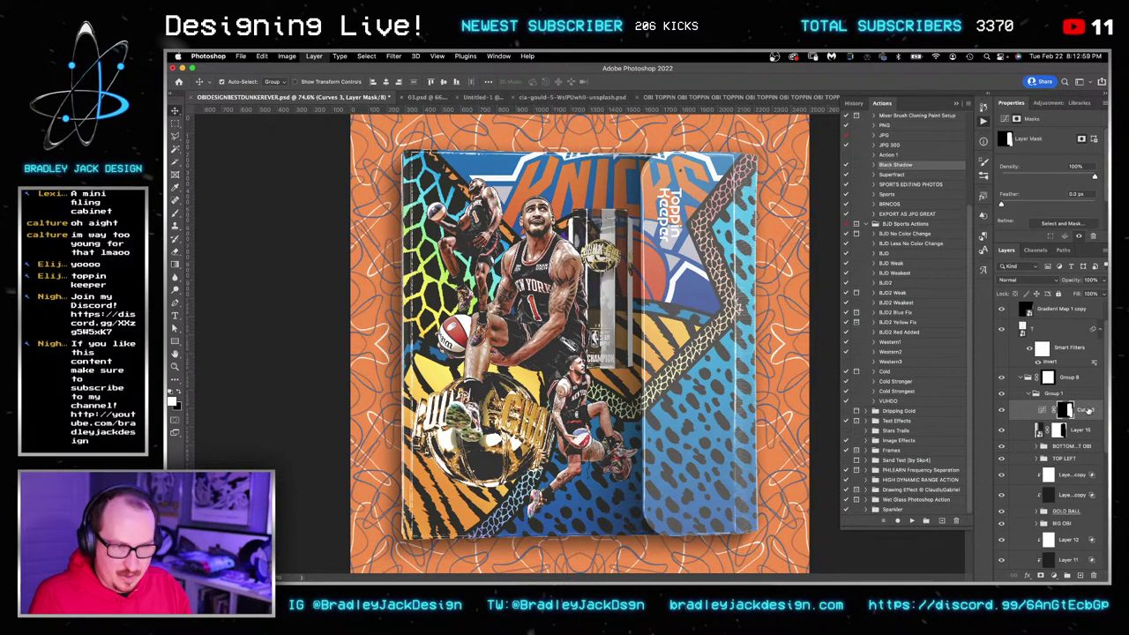
Group the Curves layer under a gradient mask fading across the flap, and lower its black-point output to about 35.
key(ctrl+g)
key(g)
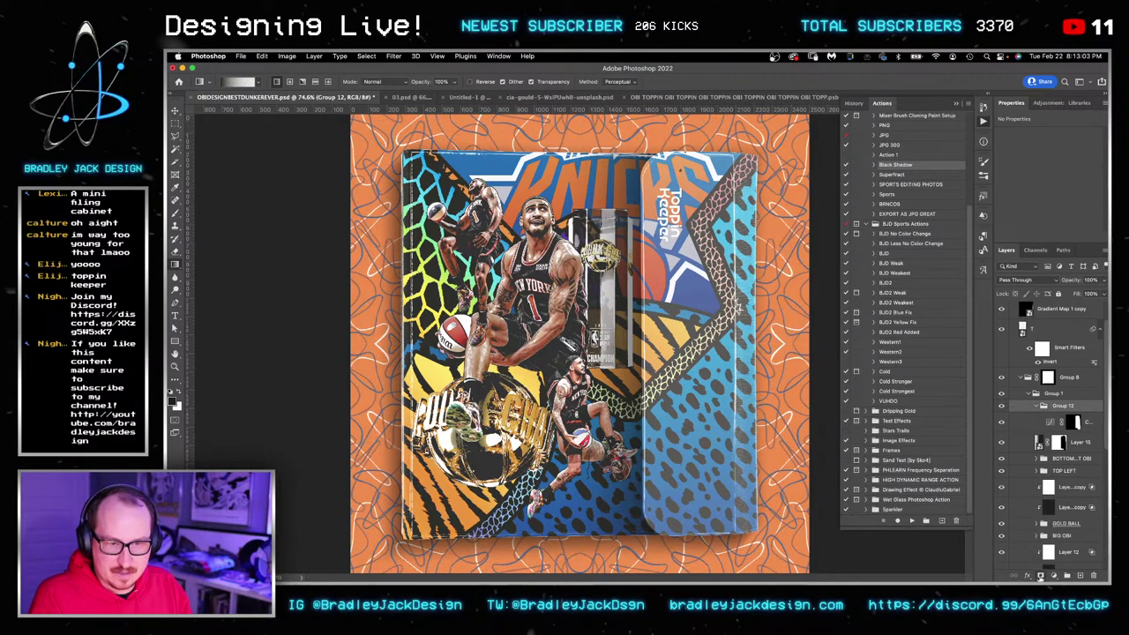
click(1054, 575)
key(x)
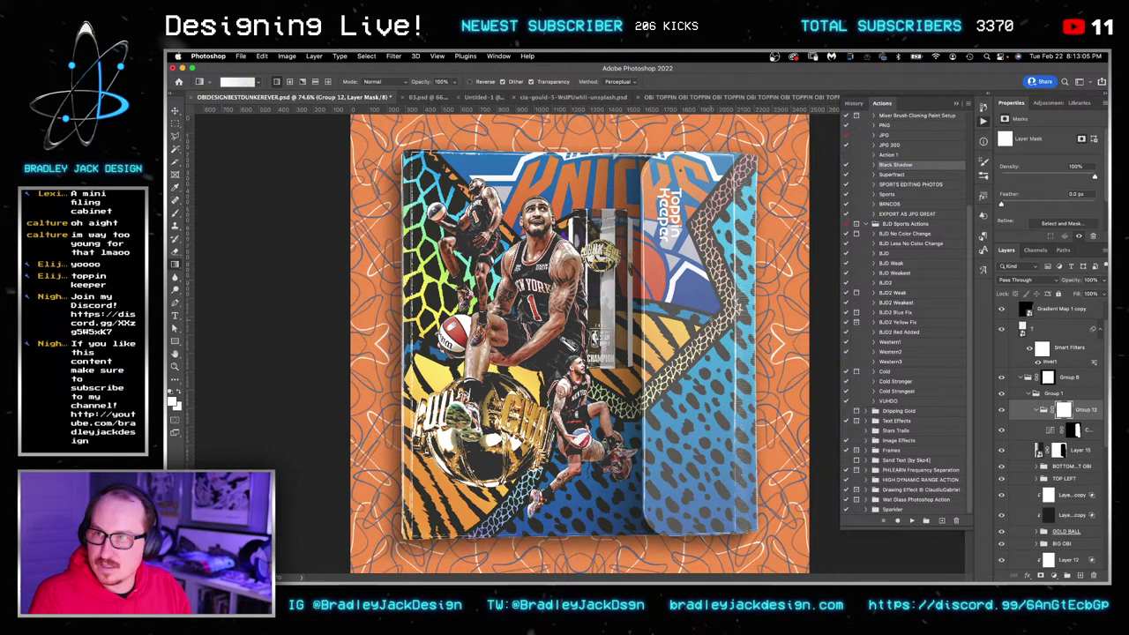
drag(733, 321, 608, 323)
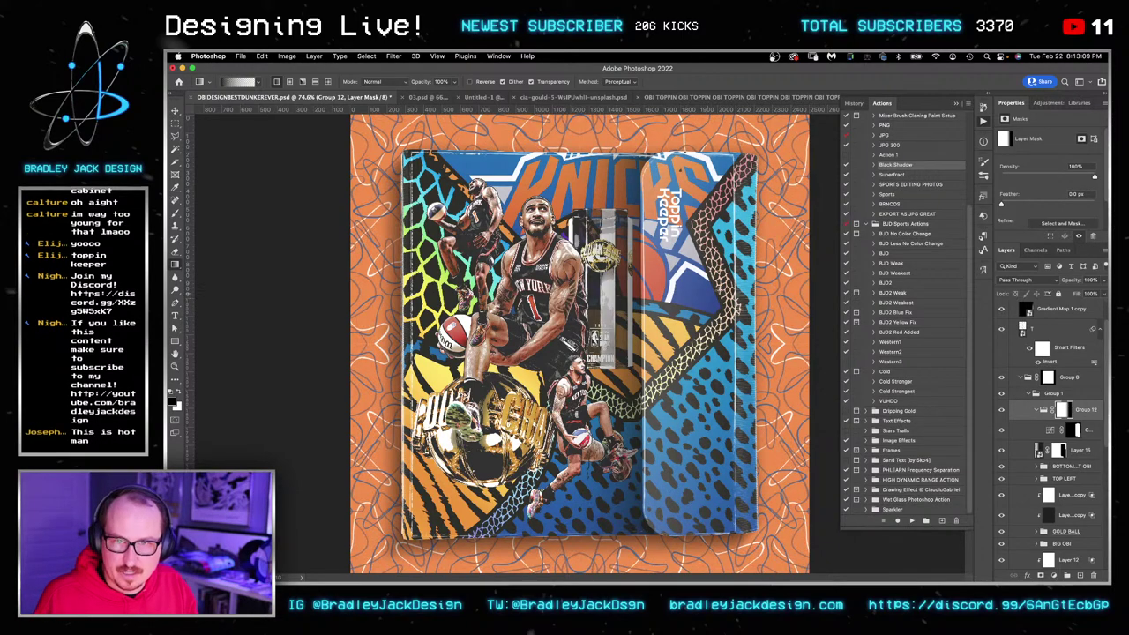
click(1052, 428)
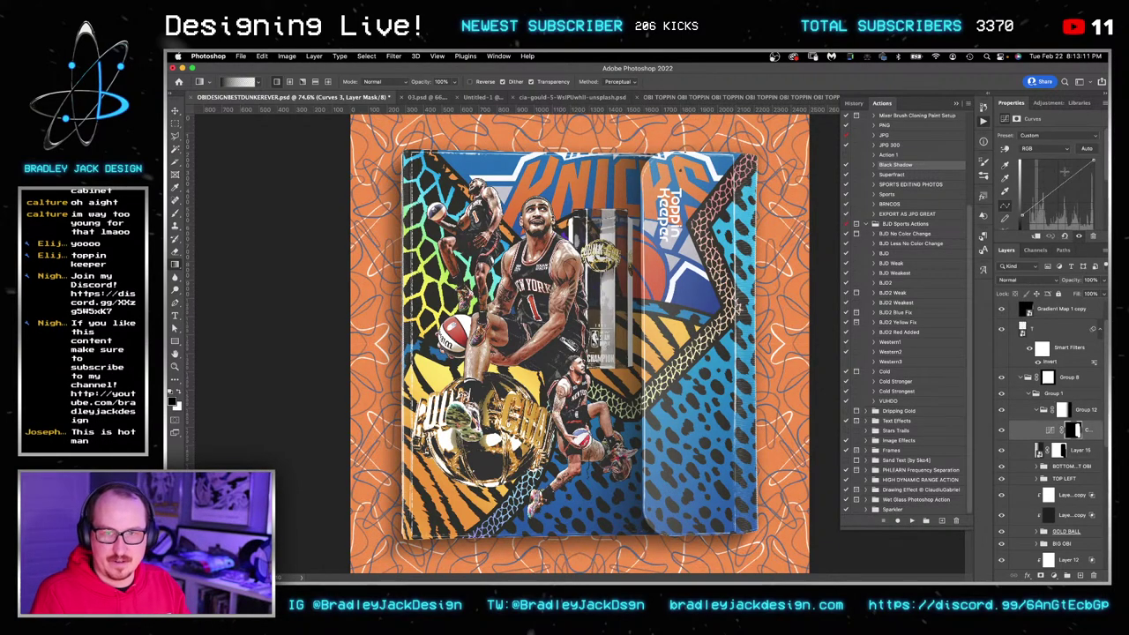
drag(1022, 202, 1016, 200)
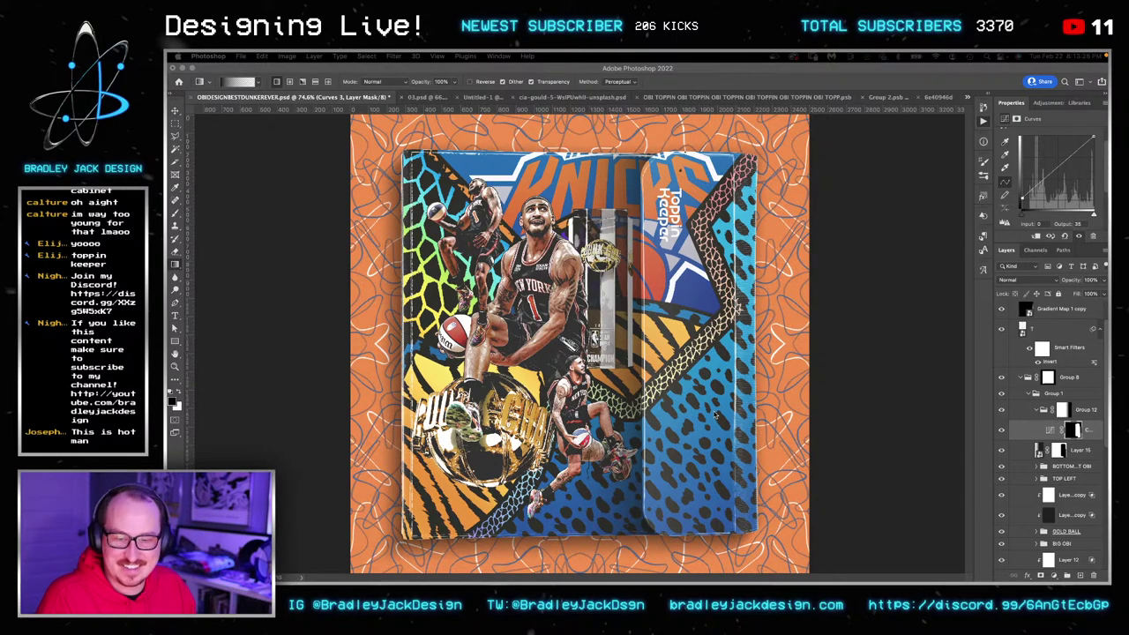
Add a Selective Color adjustment above Gradient Map 2 and set the Reds to Cyan -51 and Black +47.
scroll(1064, 519, down, 10)
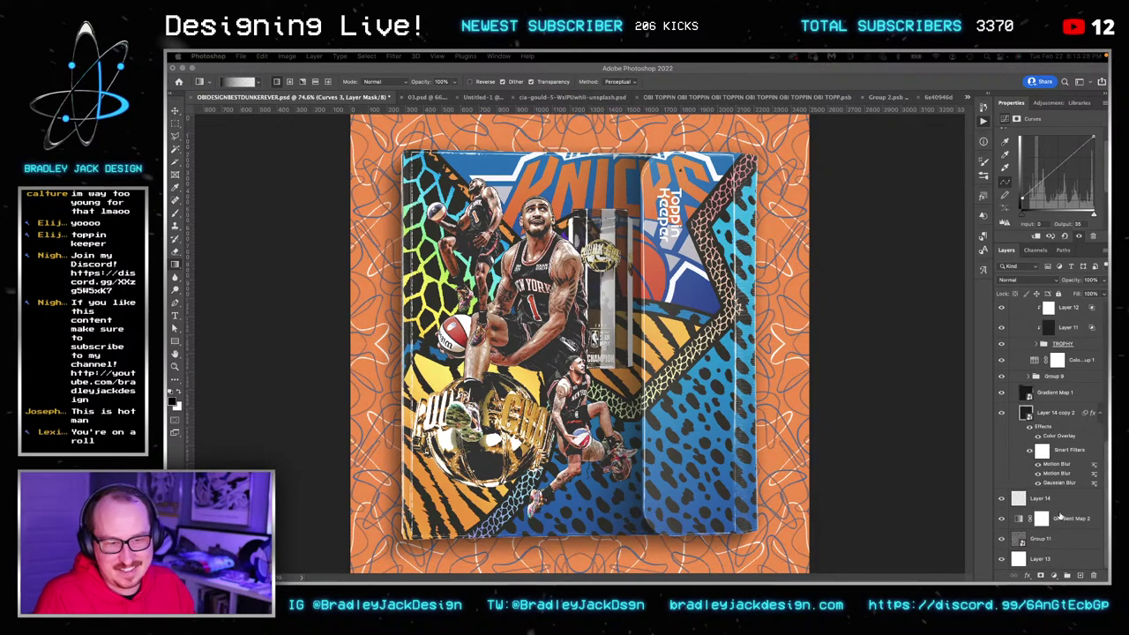
click(1063, 519)
click(1067, 519)
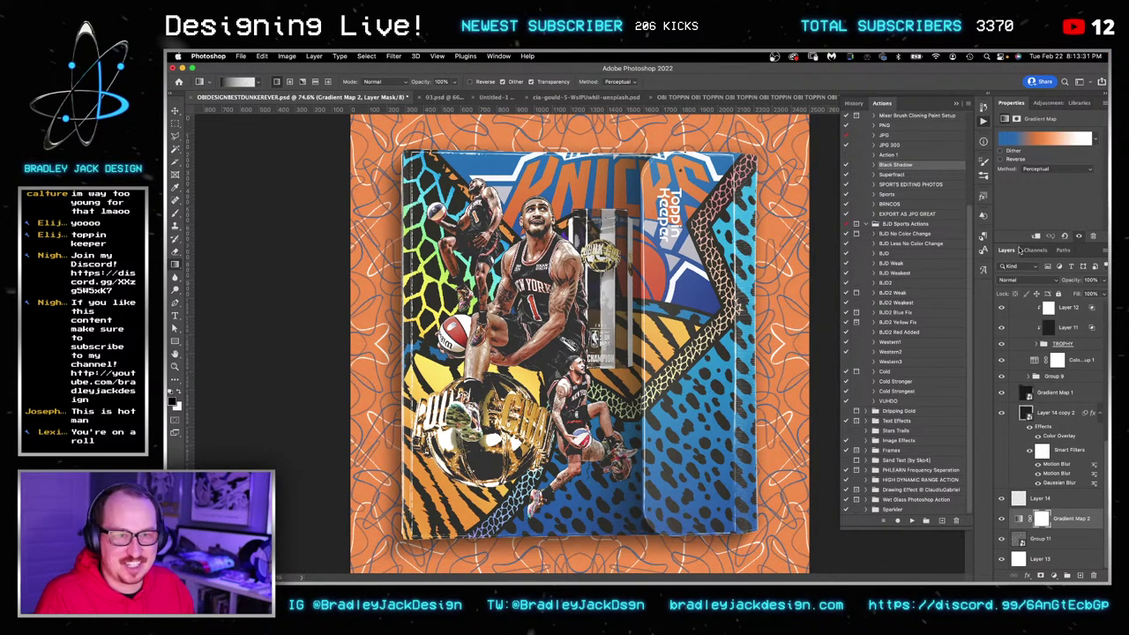
click(1042, 102)
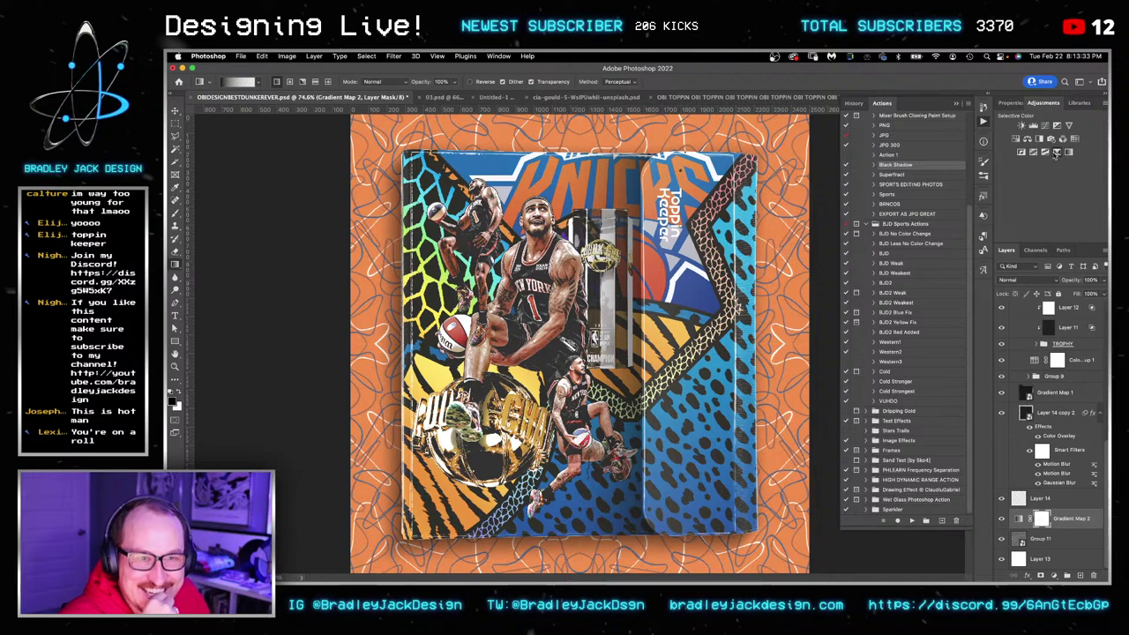
click(1054, 154)
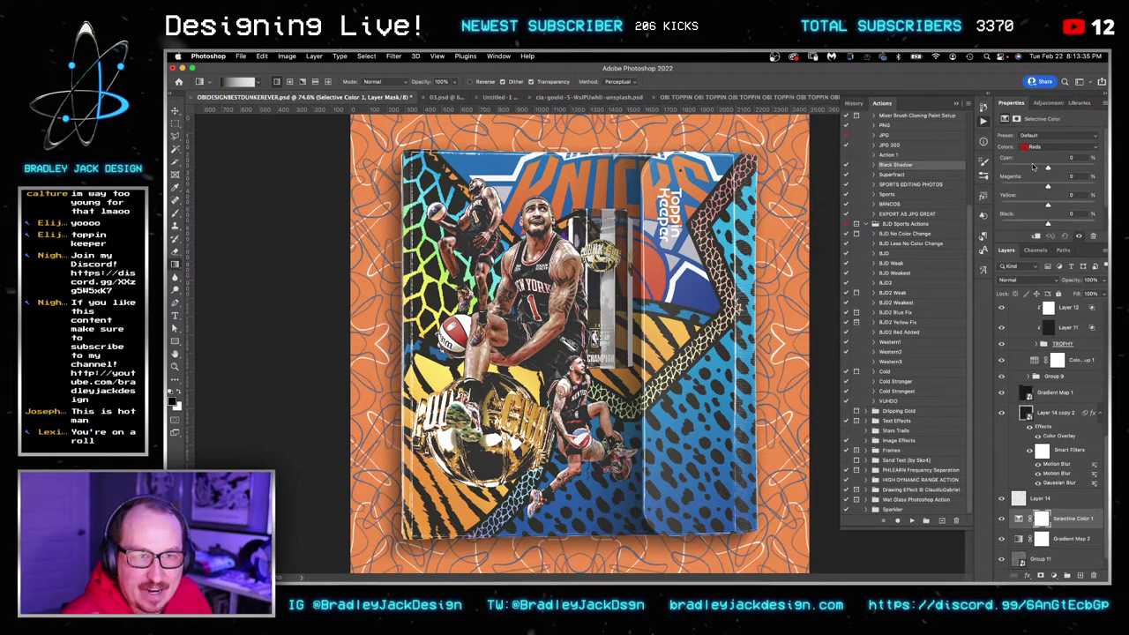
drag(1037, 168, 1033, 168)
scroll(1032, 169, down, 2)
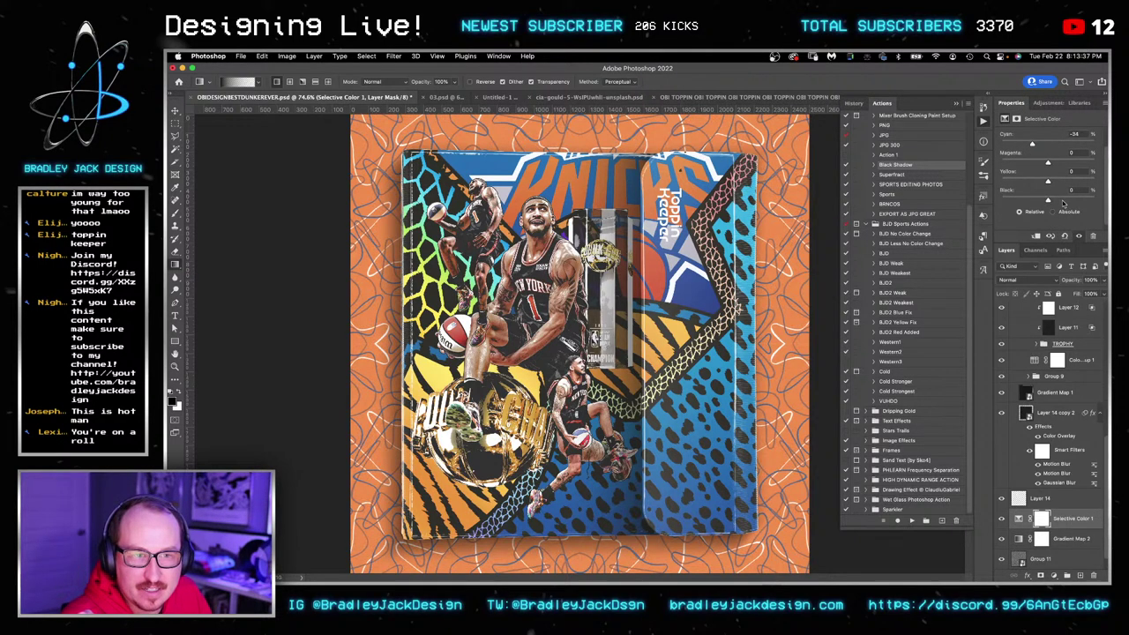
click(1062, 198)
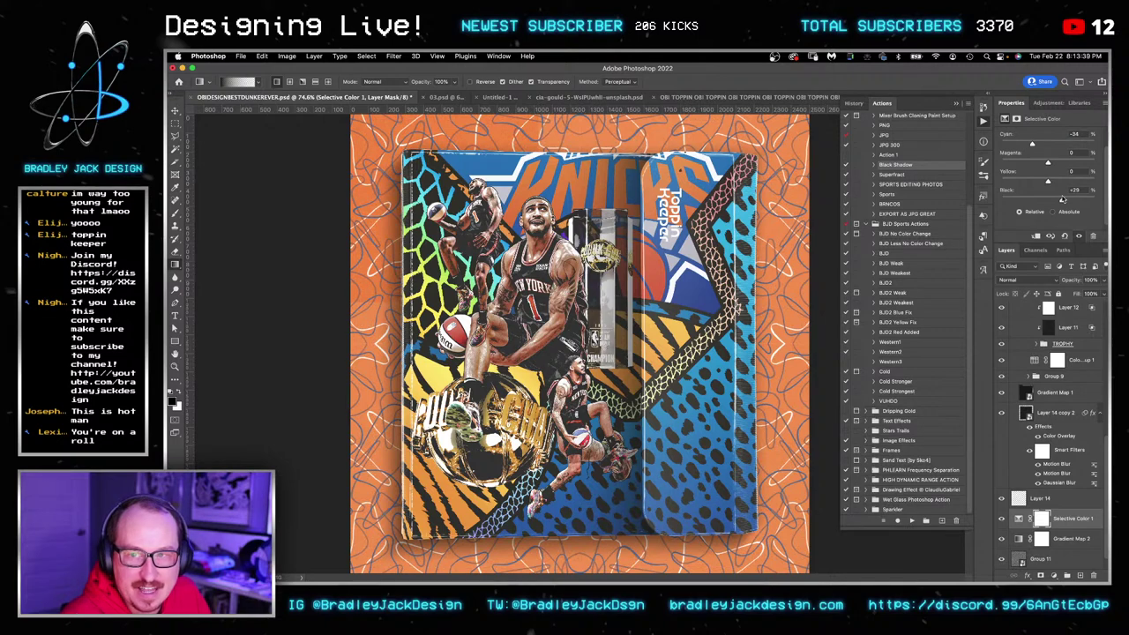
drag(1031, 144, 1023, 146)
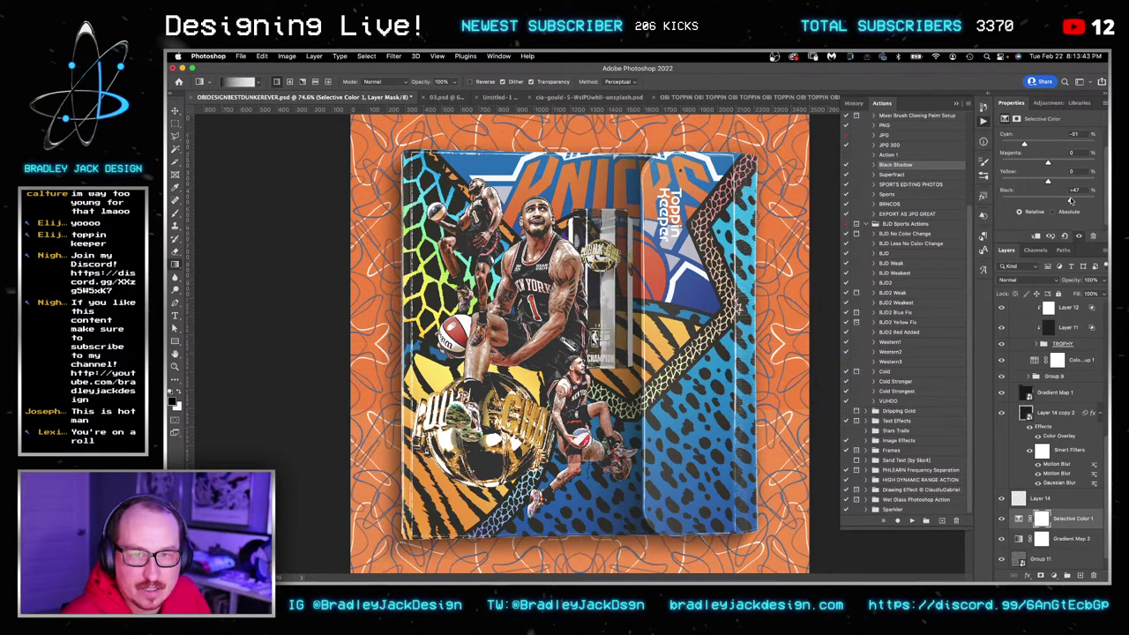
scroll(1038, 143, up, 1)
Set the Selective Color Yellows to Cyan -37 and Black +33.
click(1040, 135)
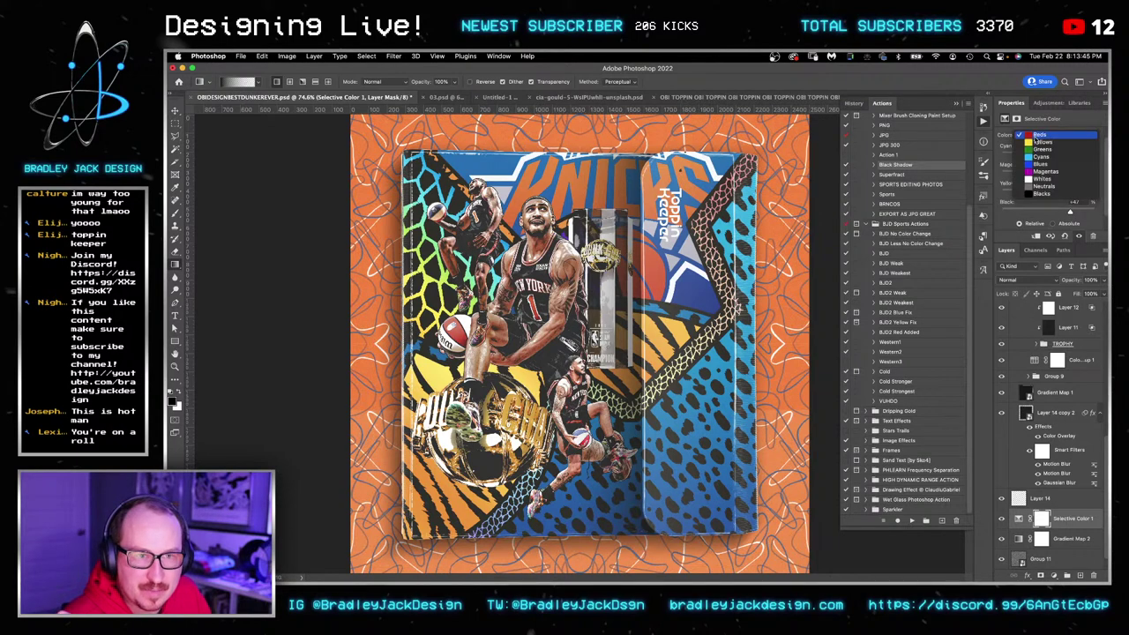
click(1038, 144)
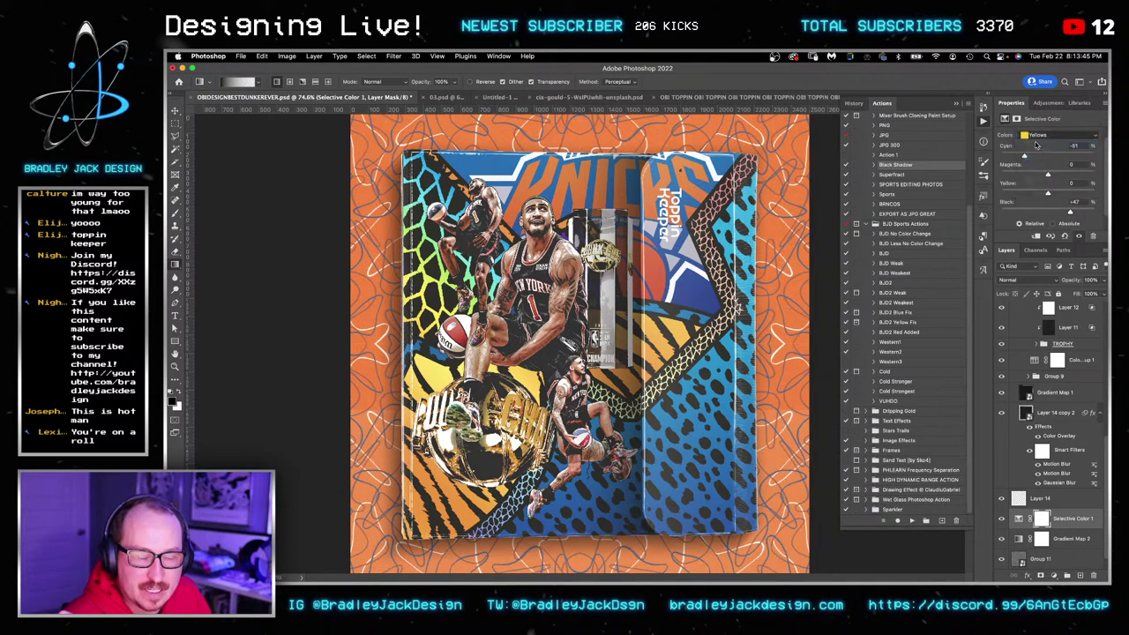
click(1062, 212)
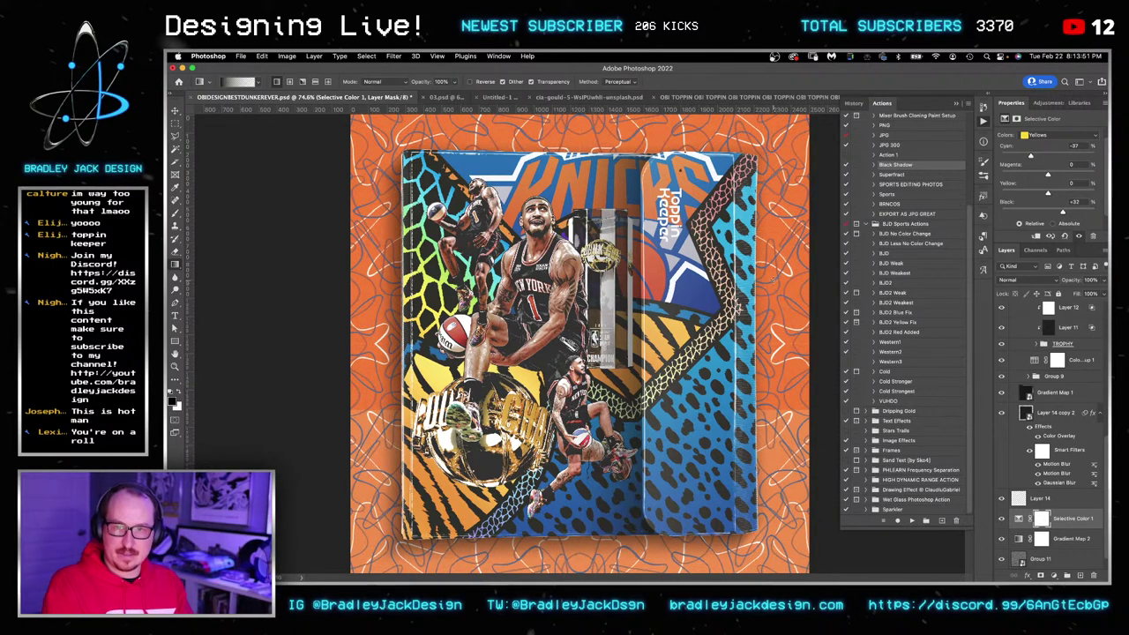
key(super+minus)
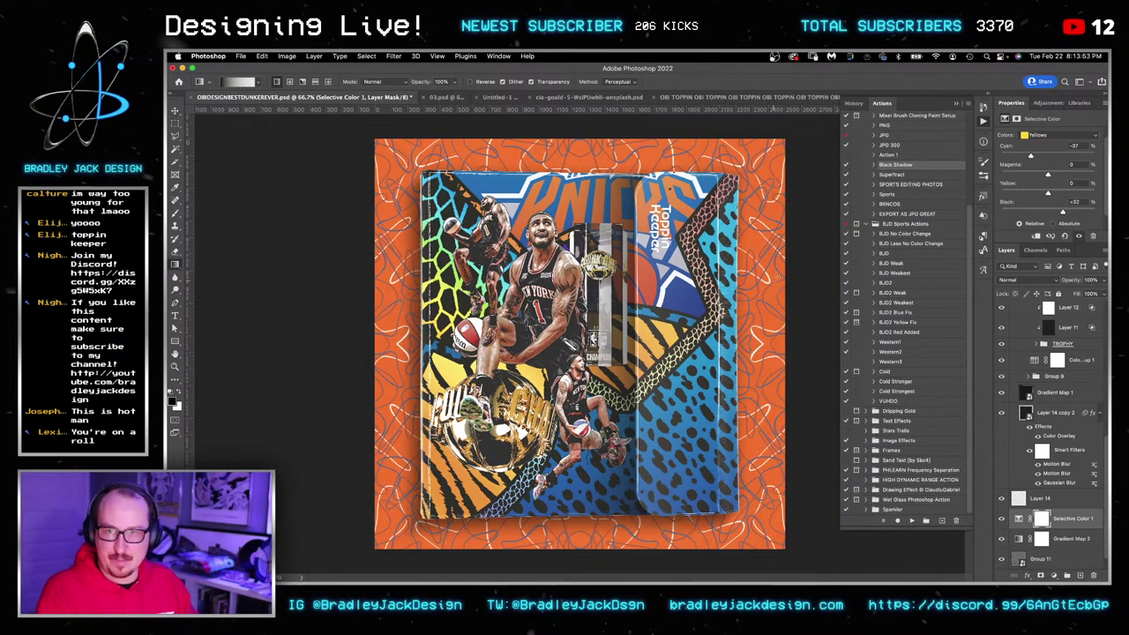
key(v)
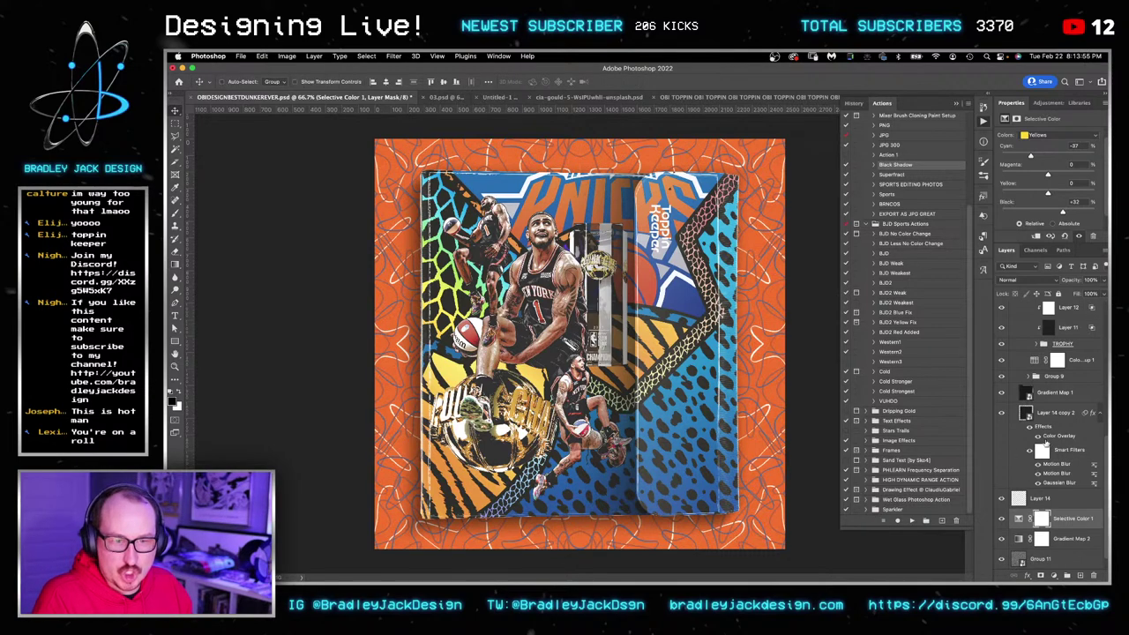
Open the contents of the Gradient Map 1 smart object below Group 9 for editing.
scroll(1047, 445, up, 3)
scroll(1046, 445, up, 5)
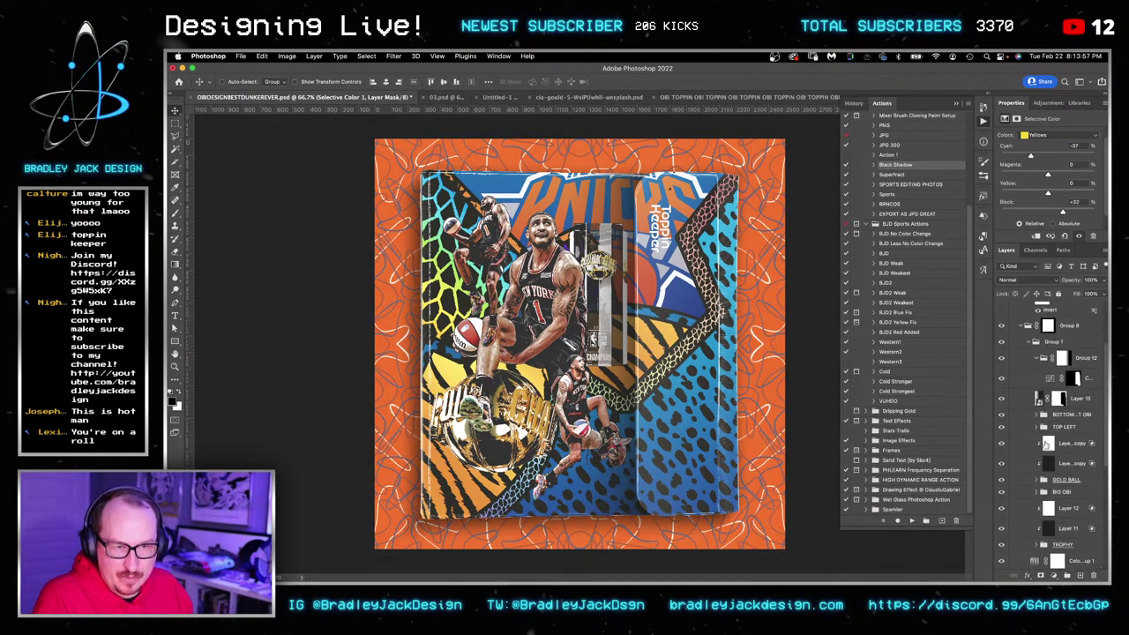
click(1070, 339)
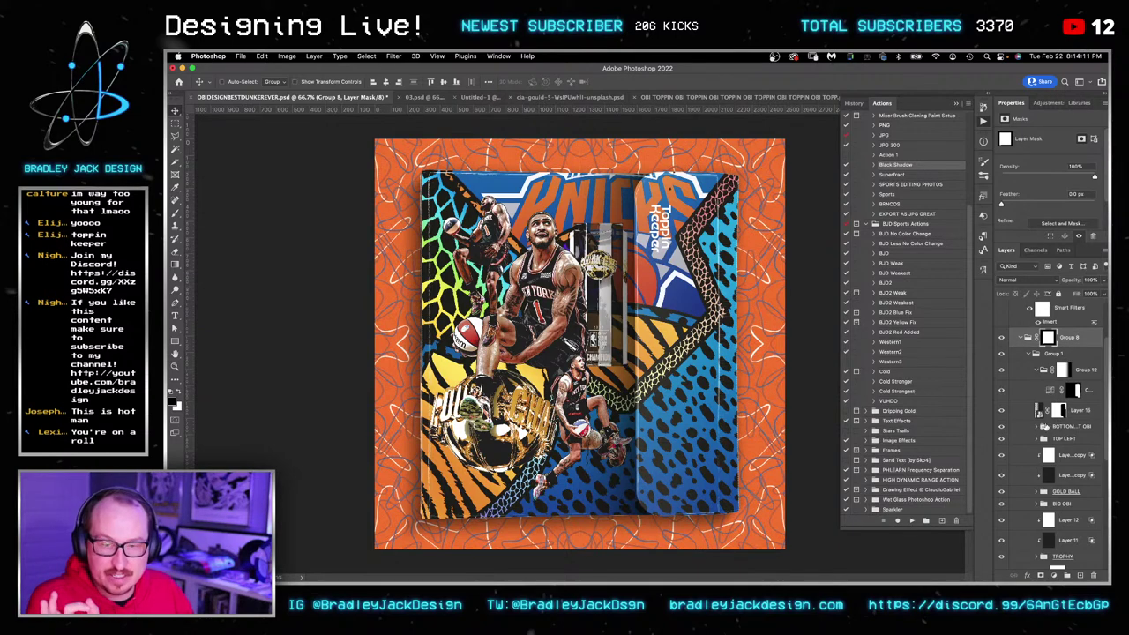
scroll(1041, 432, down, 5)
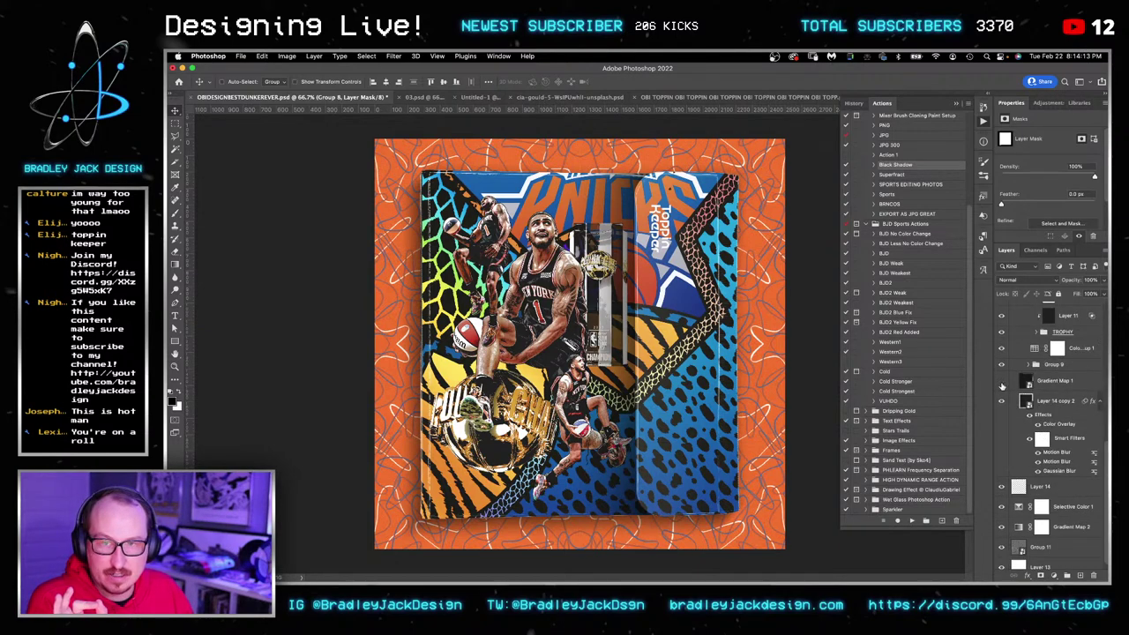
click(1046, 382)
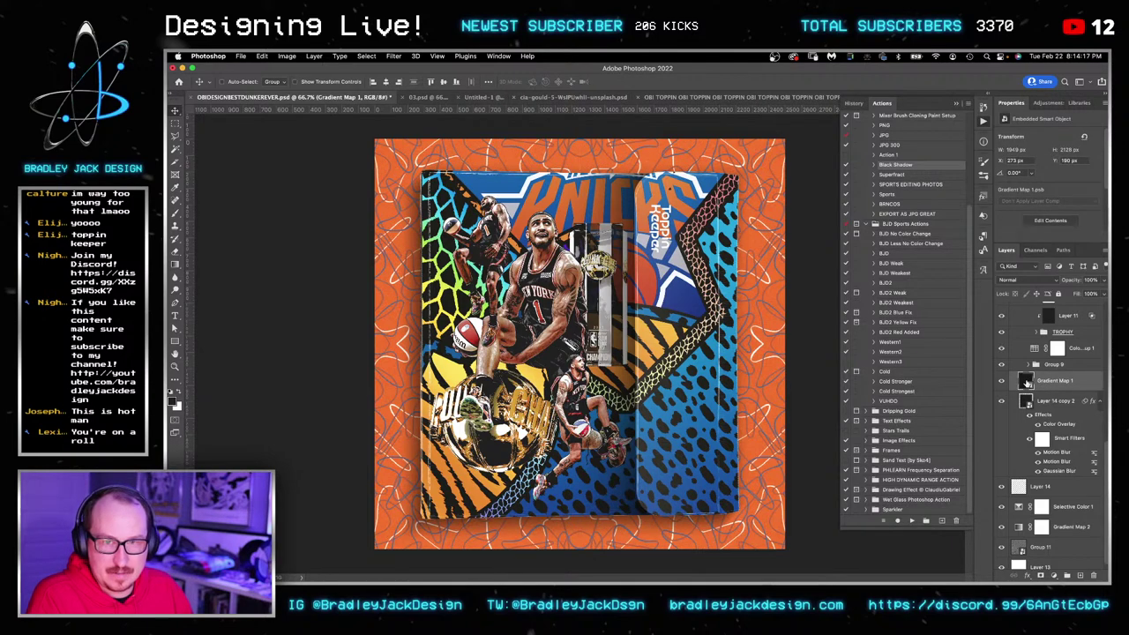
double_click(1026, 380)
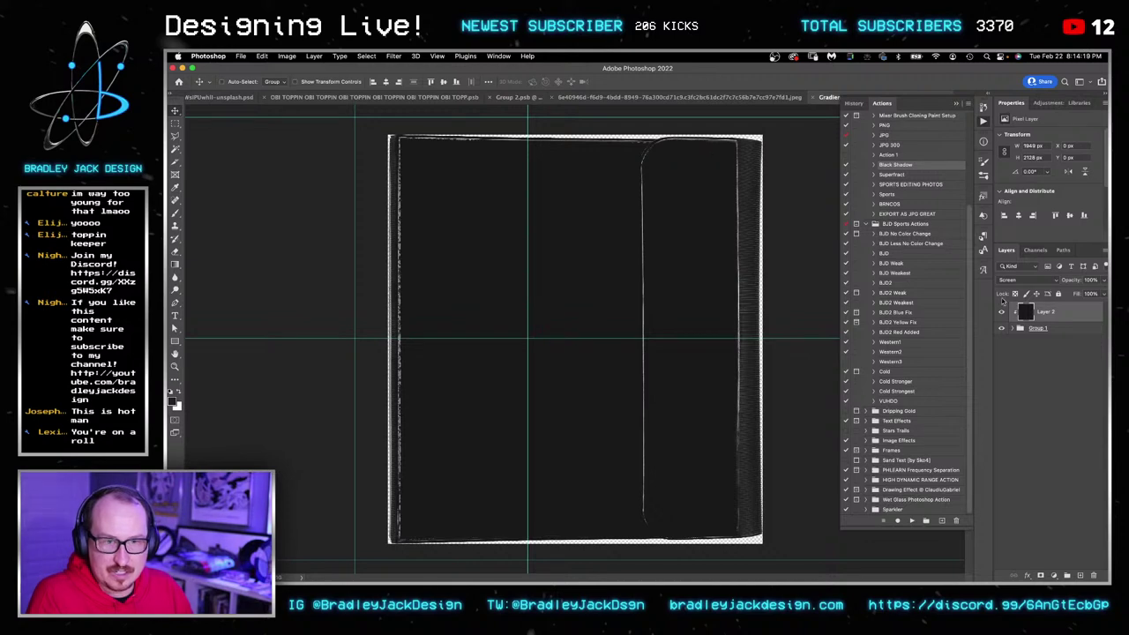
Fill Layer 2 with black using a gradient drawn outside the canvas, save the smart object and return to the main design.
key(g)
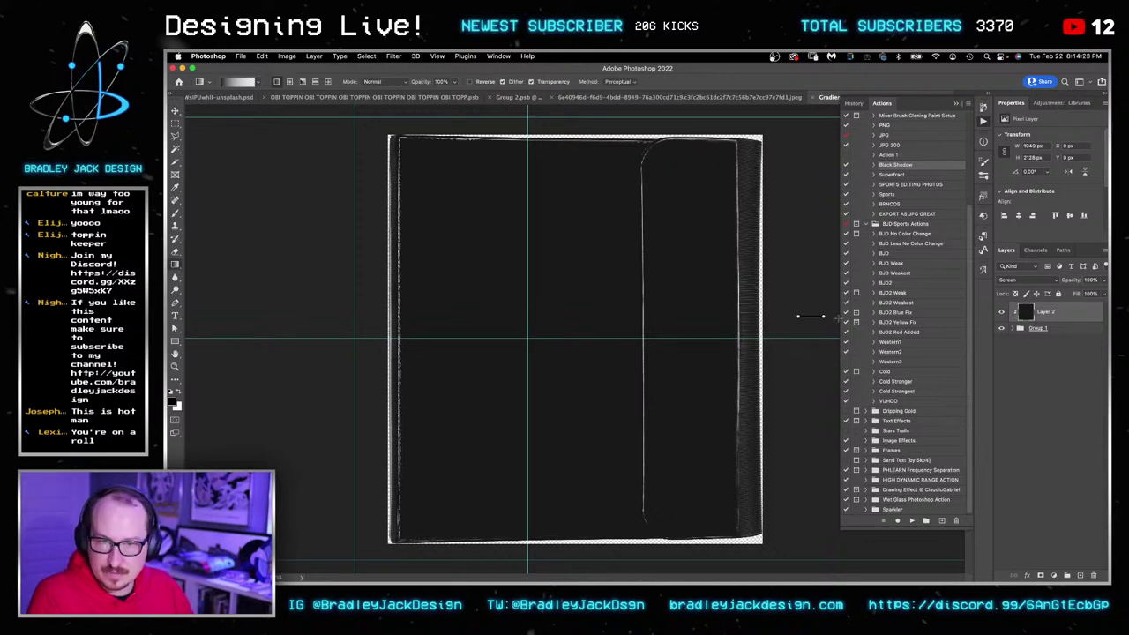
drag(823, 316, 844, 322)
key(super+s)
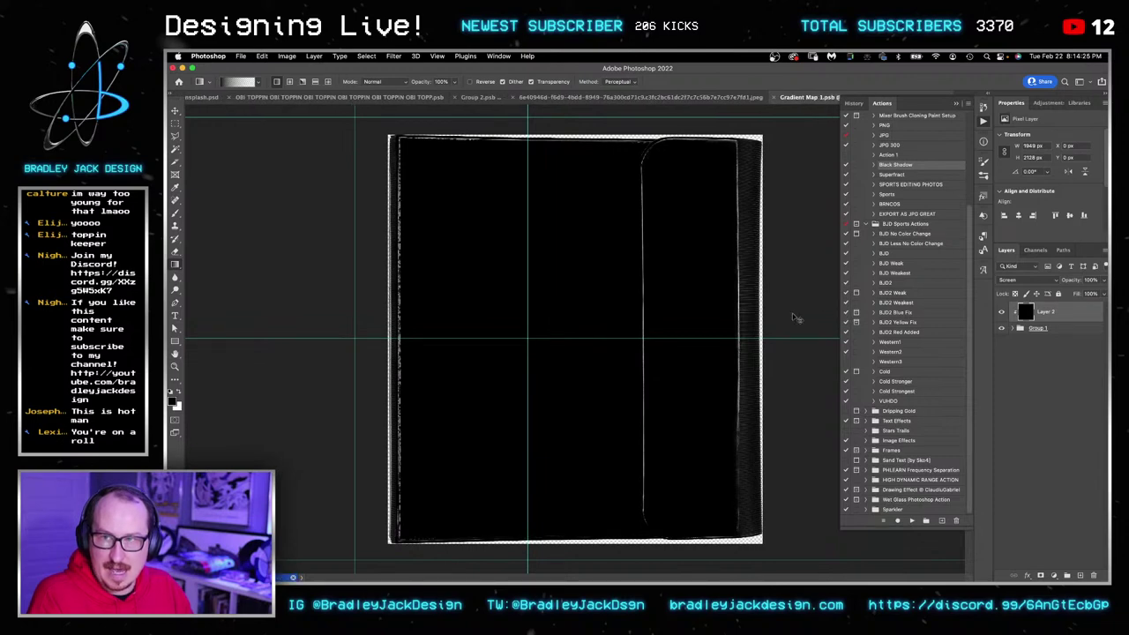
key(v)
key(ctrl+Tab)
key(ctrl+Tab)
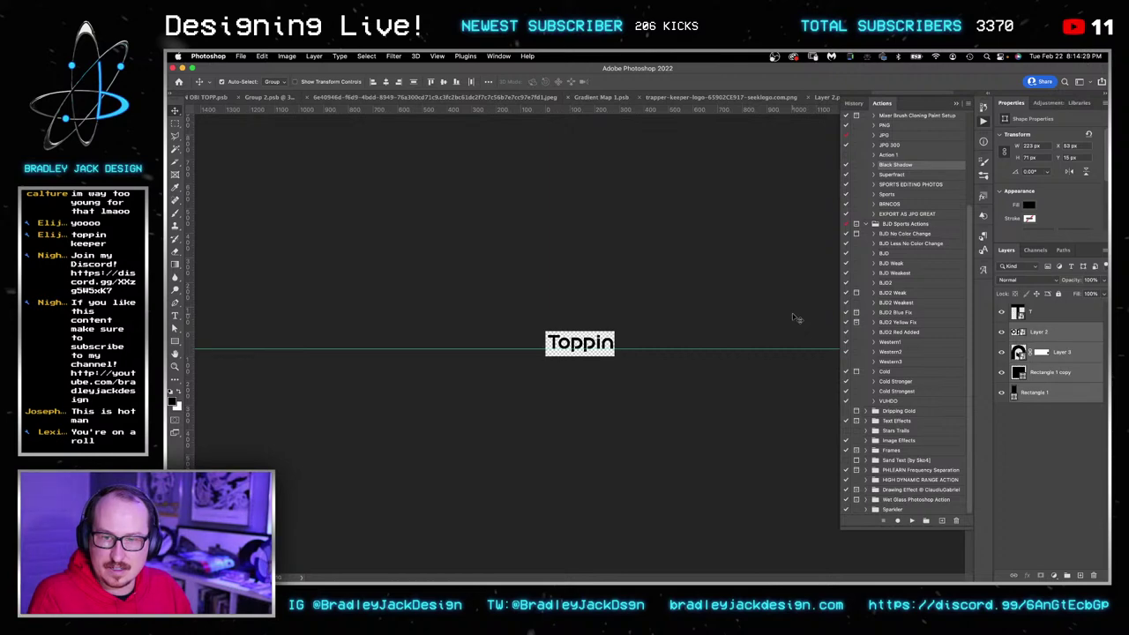
key(ctrl+Tab)
Set the blend mode of Group 8 to Screen.
scroll(1067, 440, up, 3)
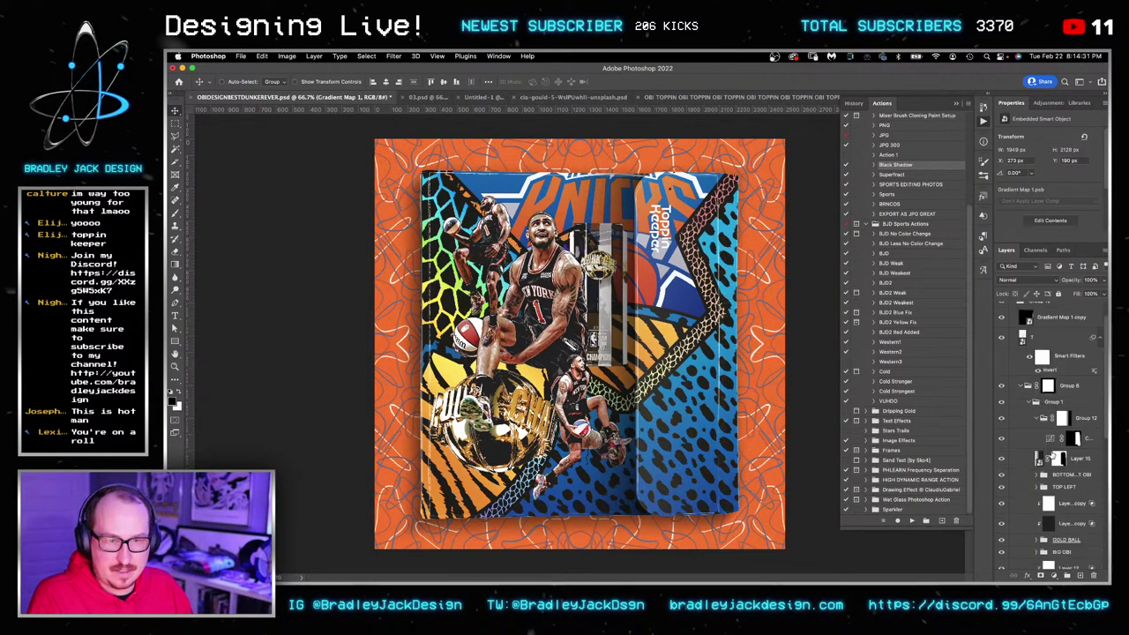
click(1062, 399)
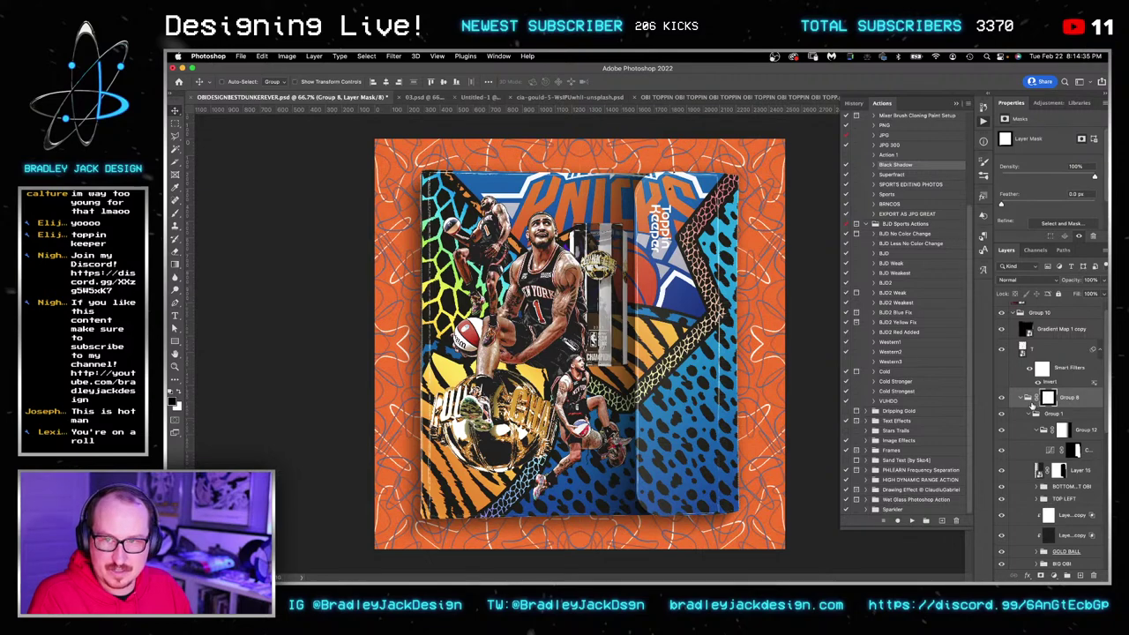
key(alt+shift+s)
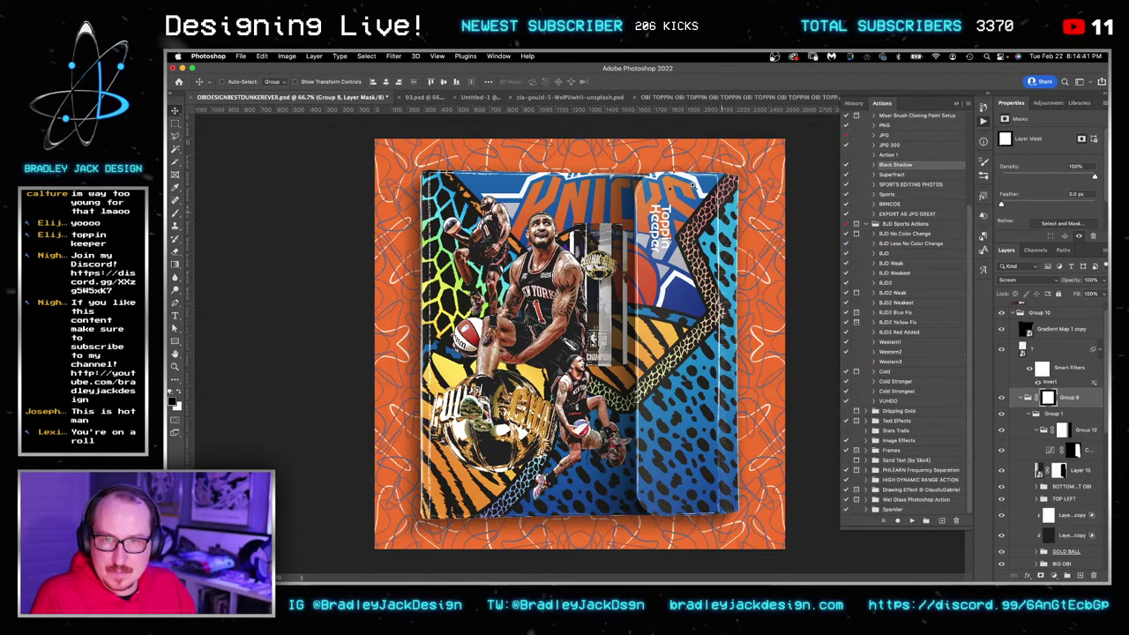
Examine the stray black mark on the KNICKS lettering over the flap and look through the other open documents.
key(z)
drag(668, 182, 732, 182)
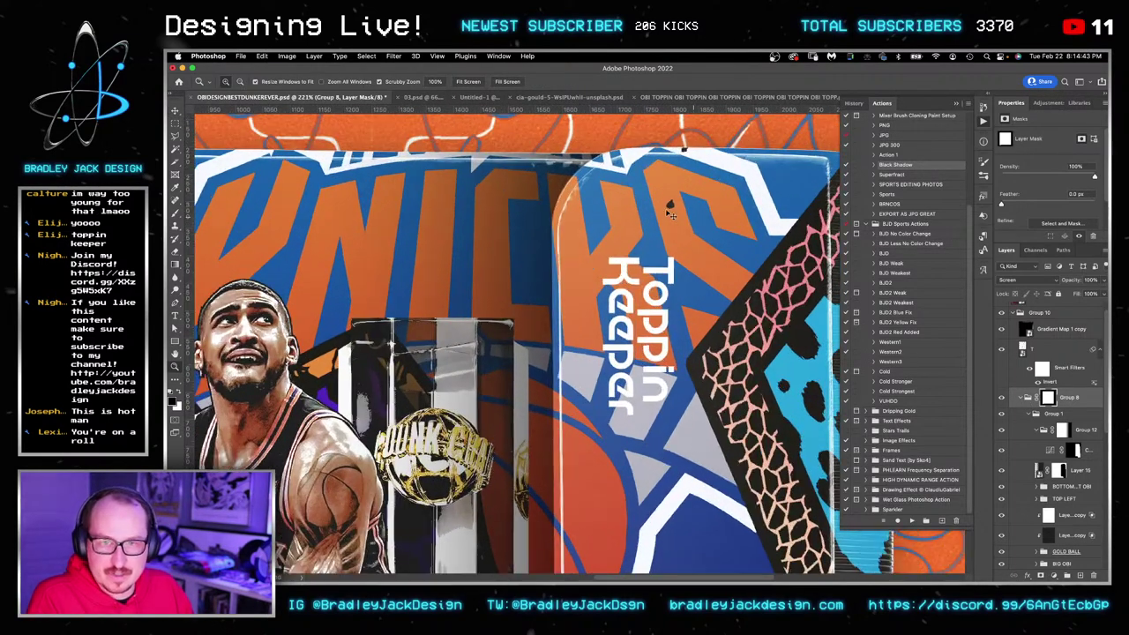
key(v)
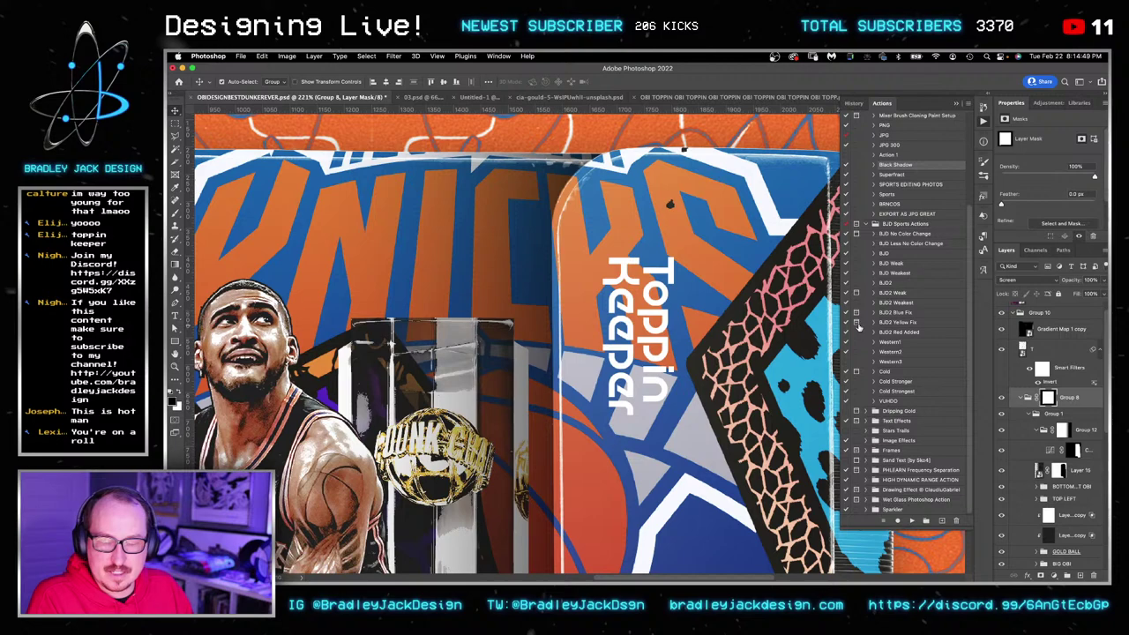
key(ctrl+shift+Tab)
key(ctrl+shift+Tab)
key(ctrl+shift+Tab)
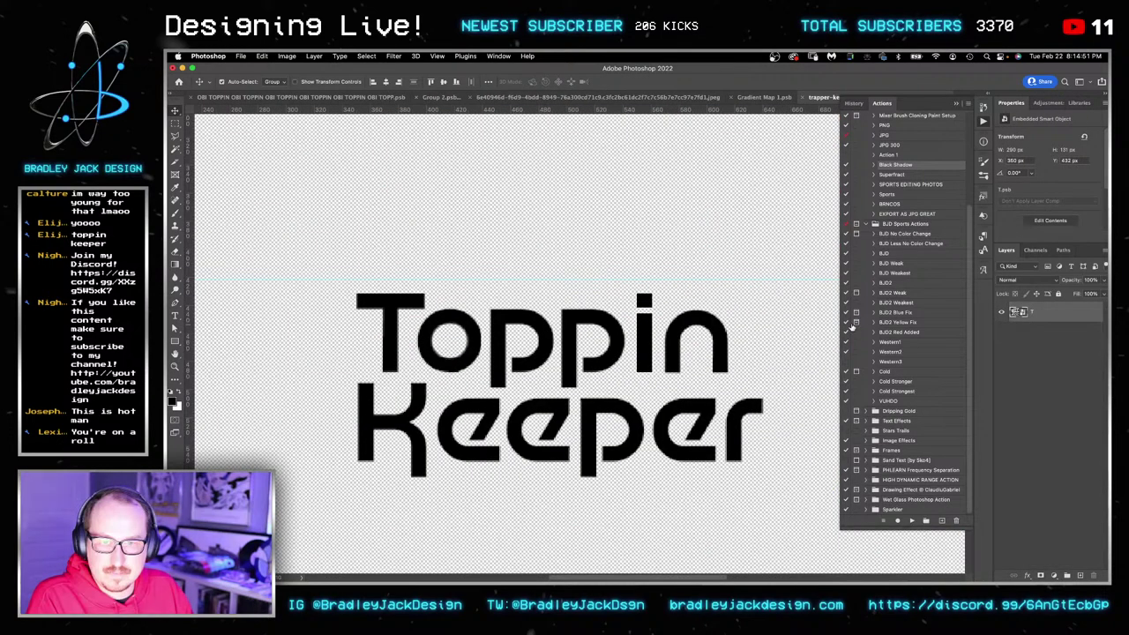
key(super+w)
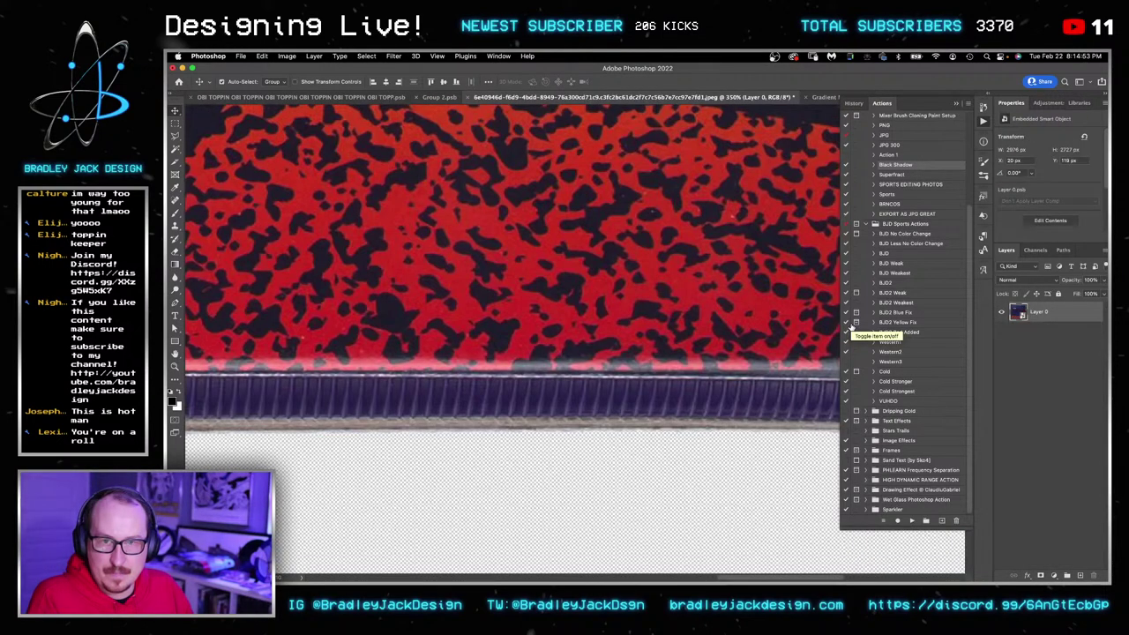
key(ctrl+shift+Tab)
key(ctrl+shift+Tab)
key(ctrl+shift+Tab)
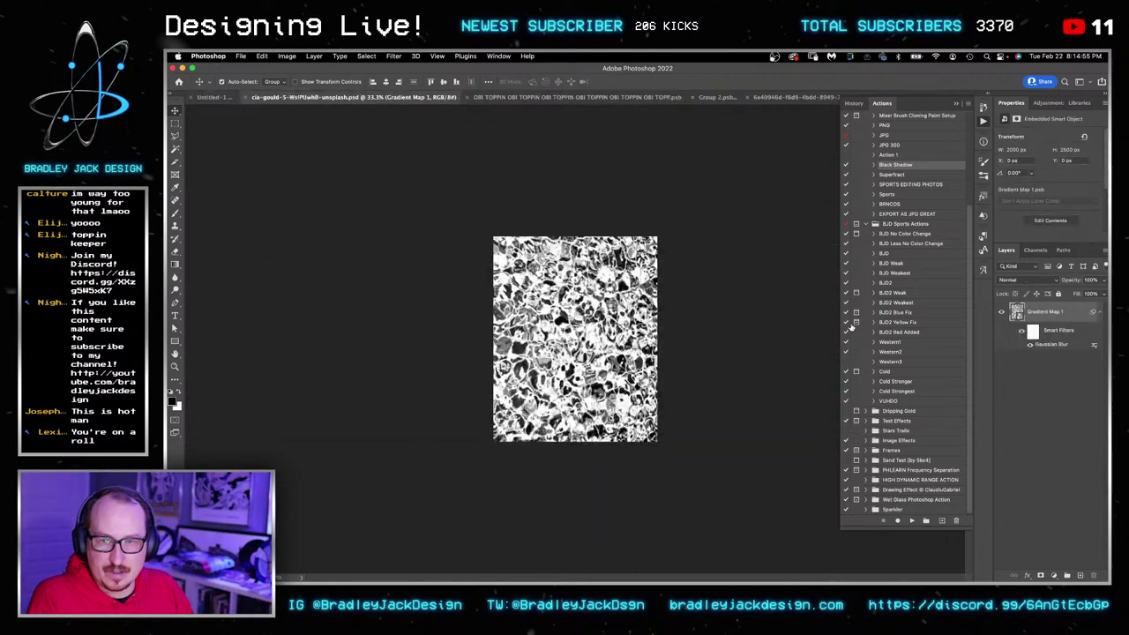
key(ctrl+shift+Tab)
key(ctrl+shift+Tab)
key(ctrl+shift+Tab)
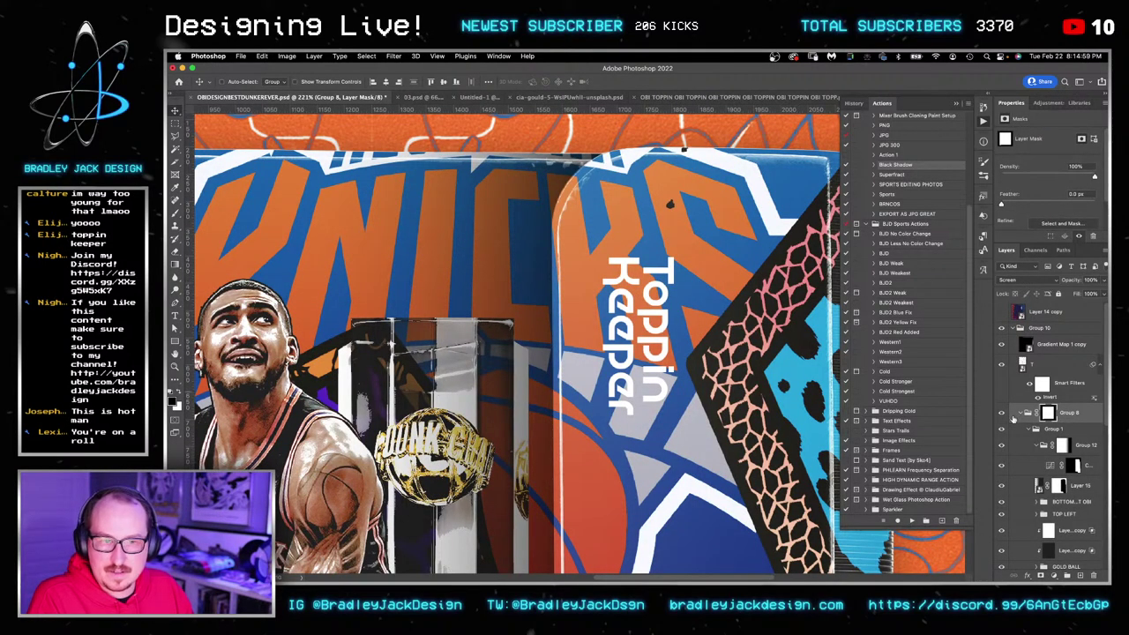
Check whether the Toppin Keeper logo, Gradient Map 1, Group 10 or Group 8 holds the stray mark by toggling their visibility.
click(1001, 364)
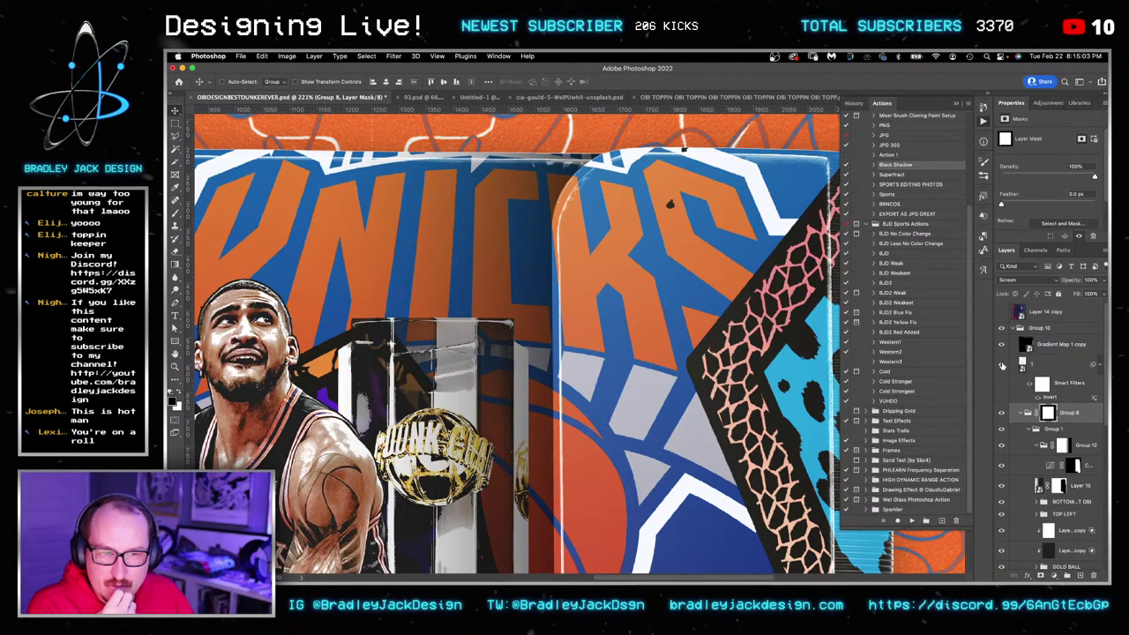
click(1001, 364)
scroll(1029, 347, down, 5)
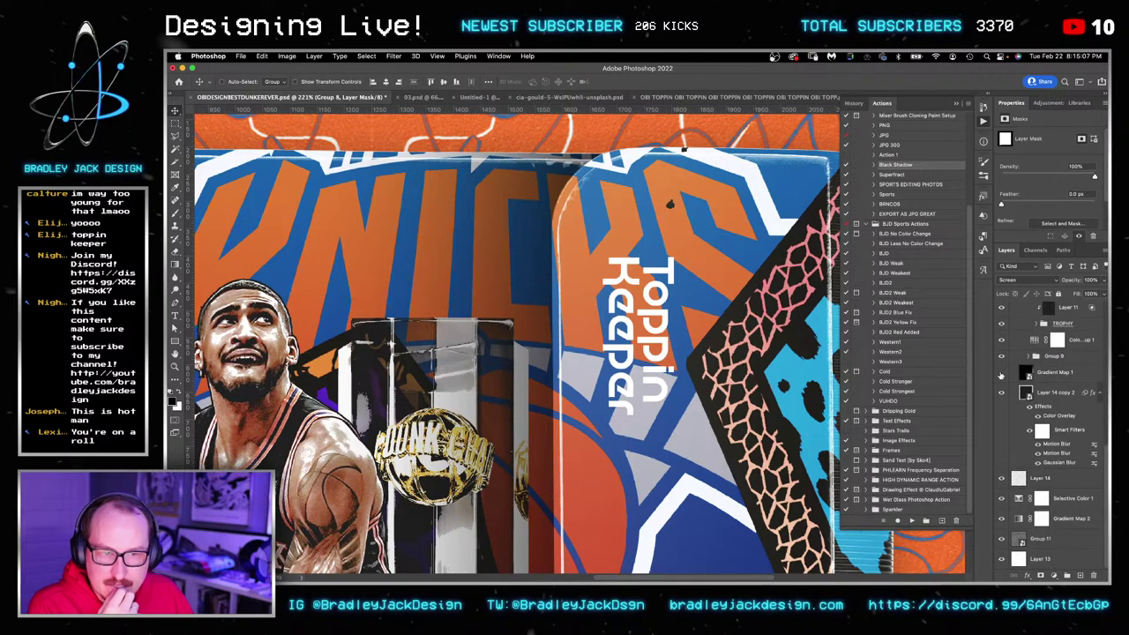
click(1001, 374)
click(1001, 374)
scroll(1030, 397, up, 5)
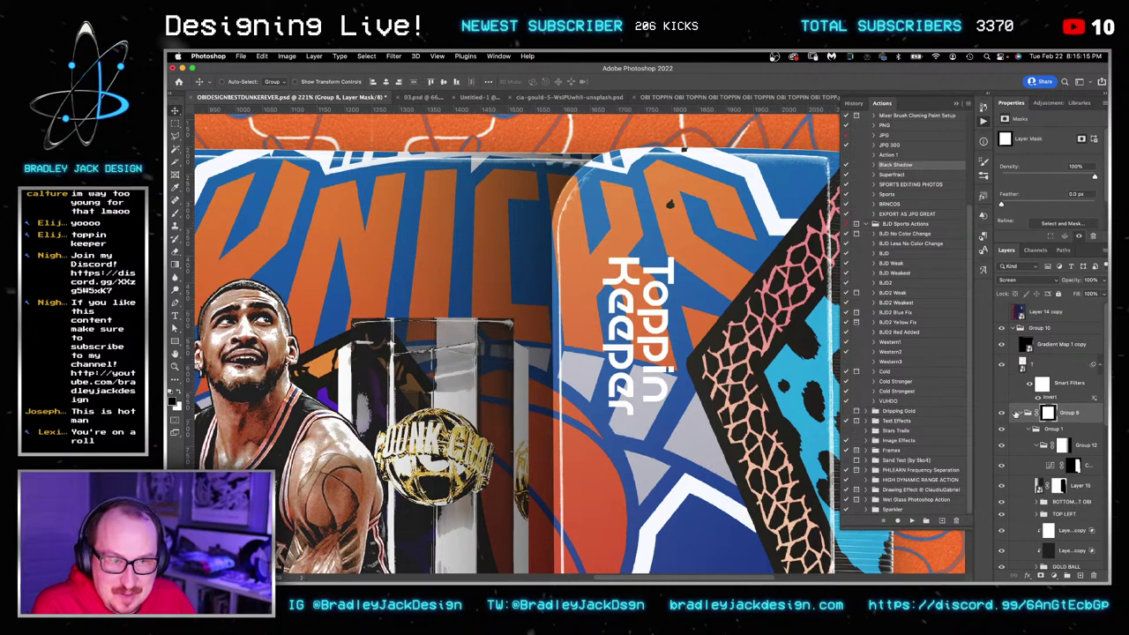
click(1000, 329)
click(1000, 331)
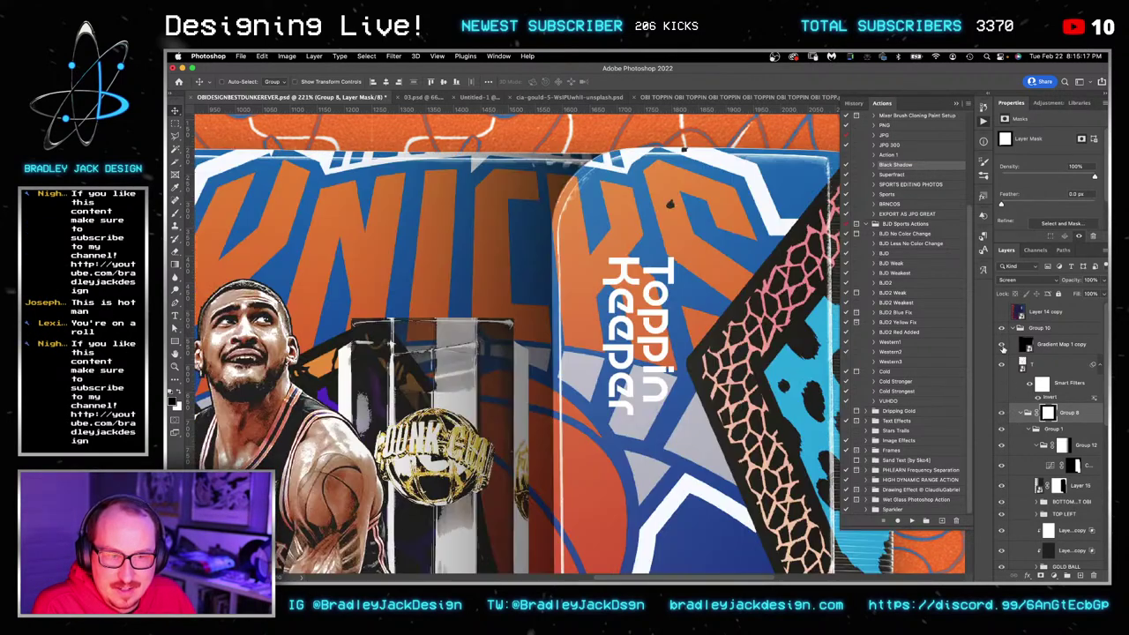
click(1000, 413)
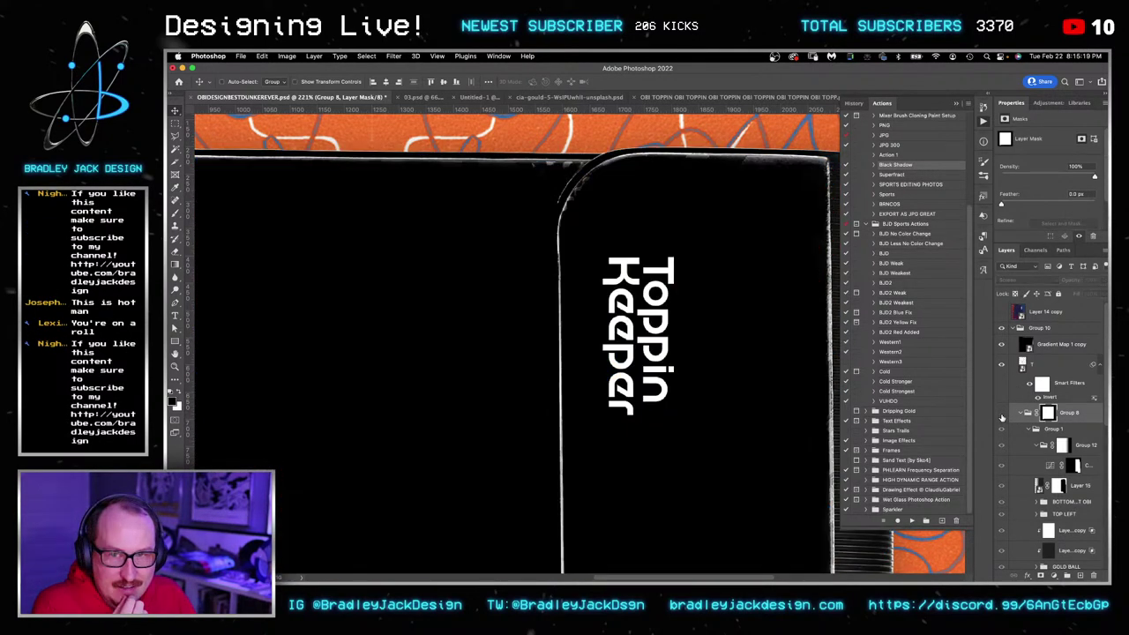
click(1001, 413)
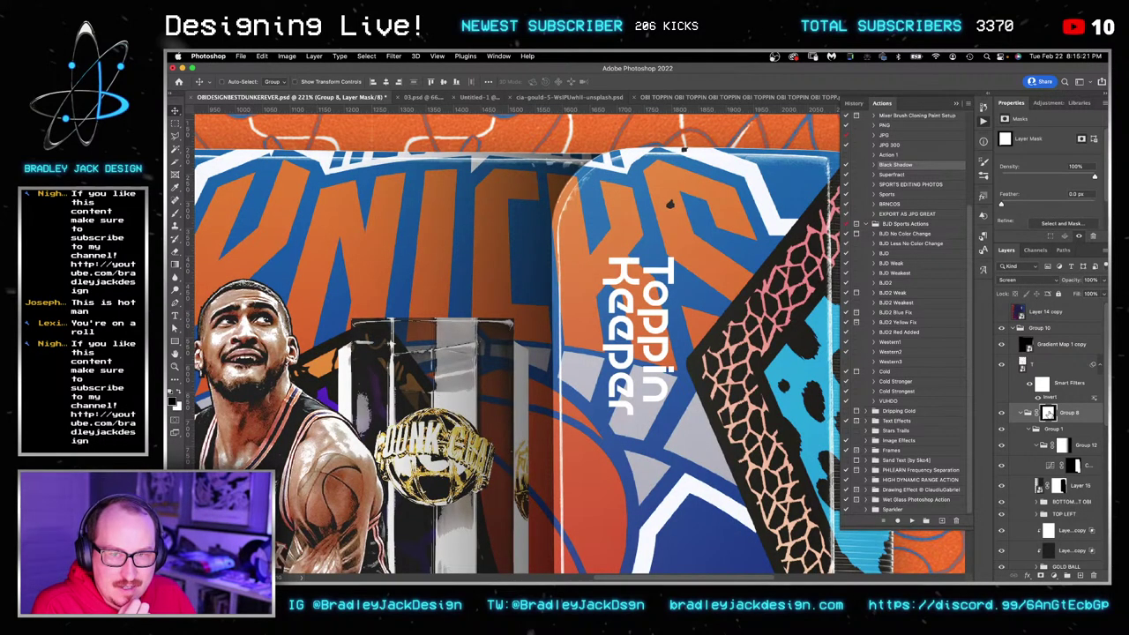
Try to brush away the stray black mark on the KNICKS lettering in Group 8's layer mask.
key(b)
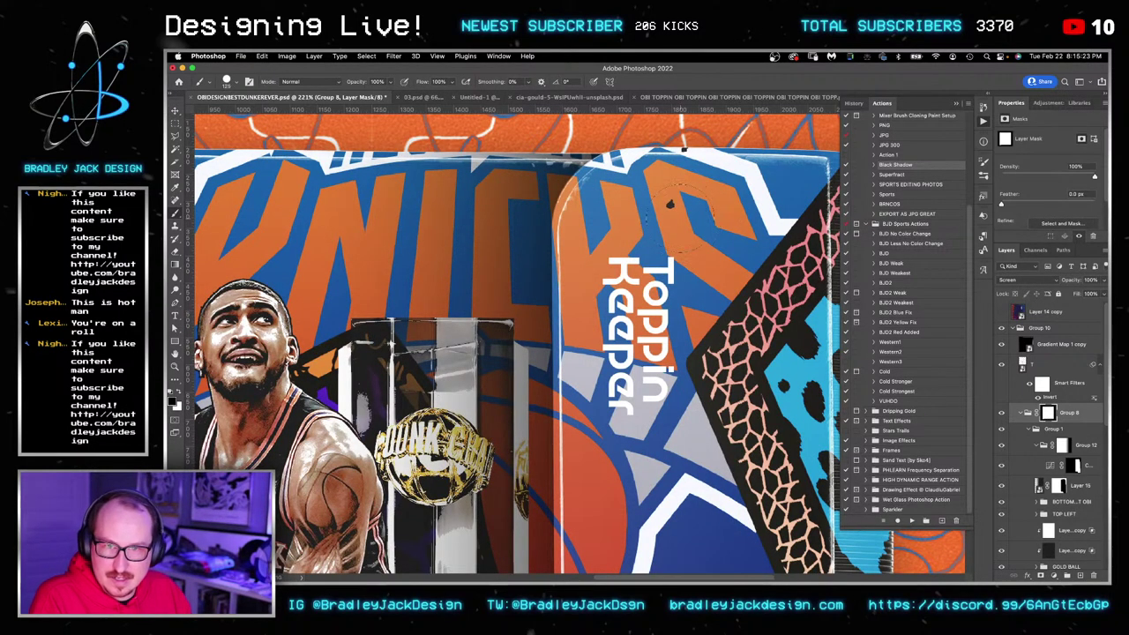
click(680, 216)
key(x)
click(681, 216)
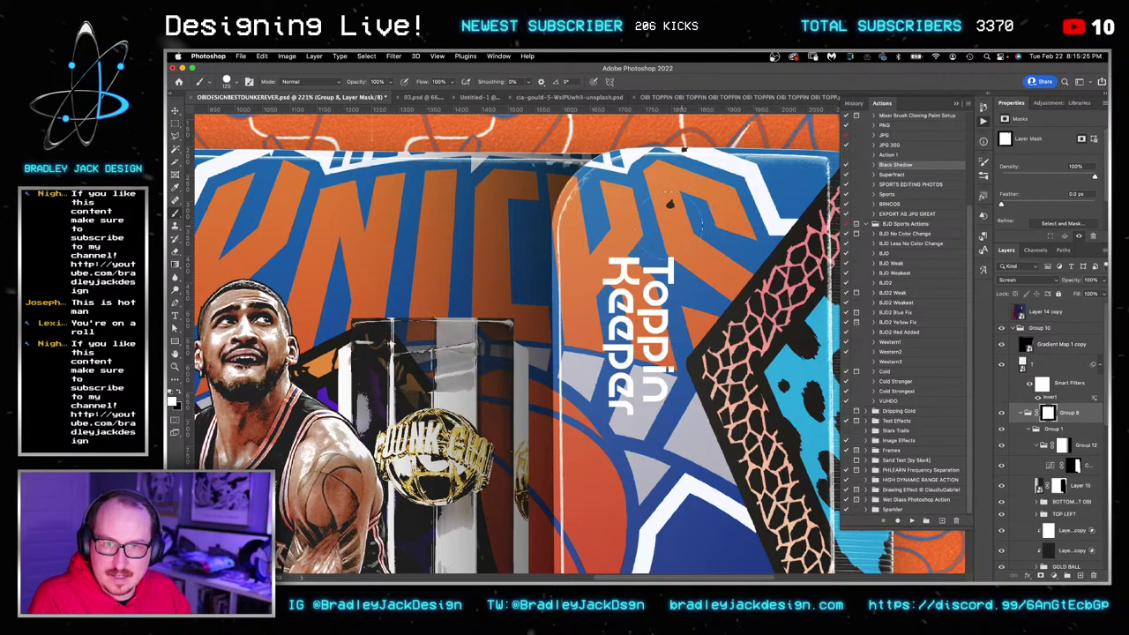
Inspect the layers inside Group 8 for the stray mark, toggling Group 12 and the large player layer in the BIG OBI group.
scroll(1059, 463, down, 1)
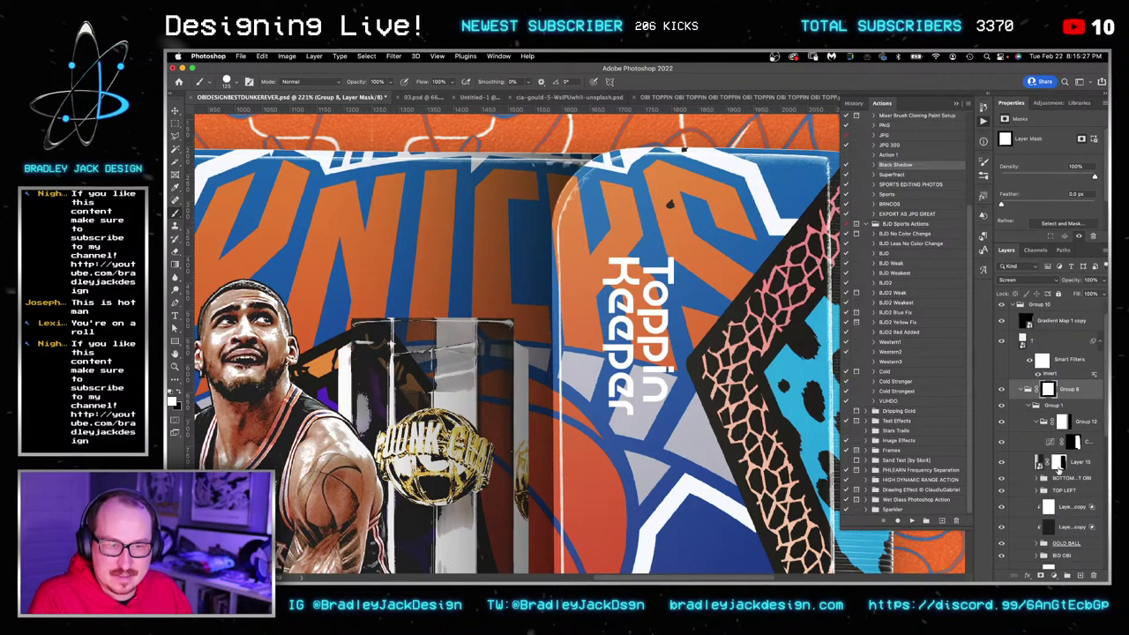
click(1002, 422)
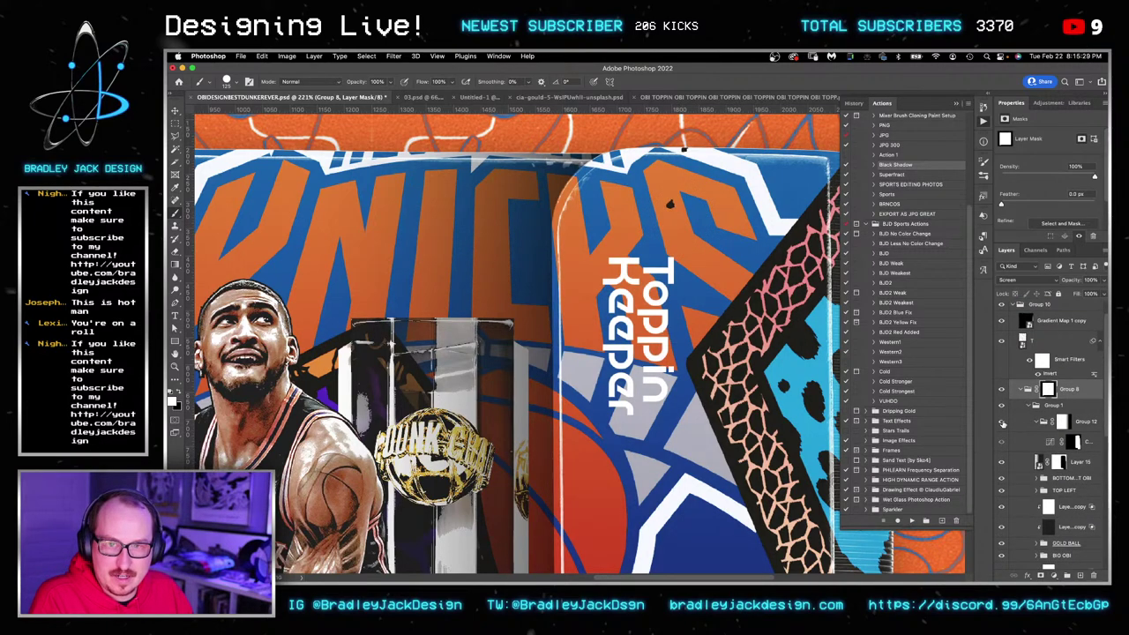
click(1002, 422)
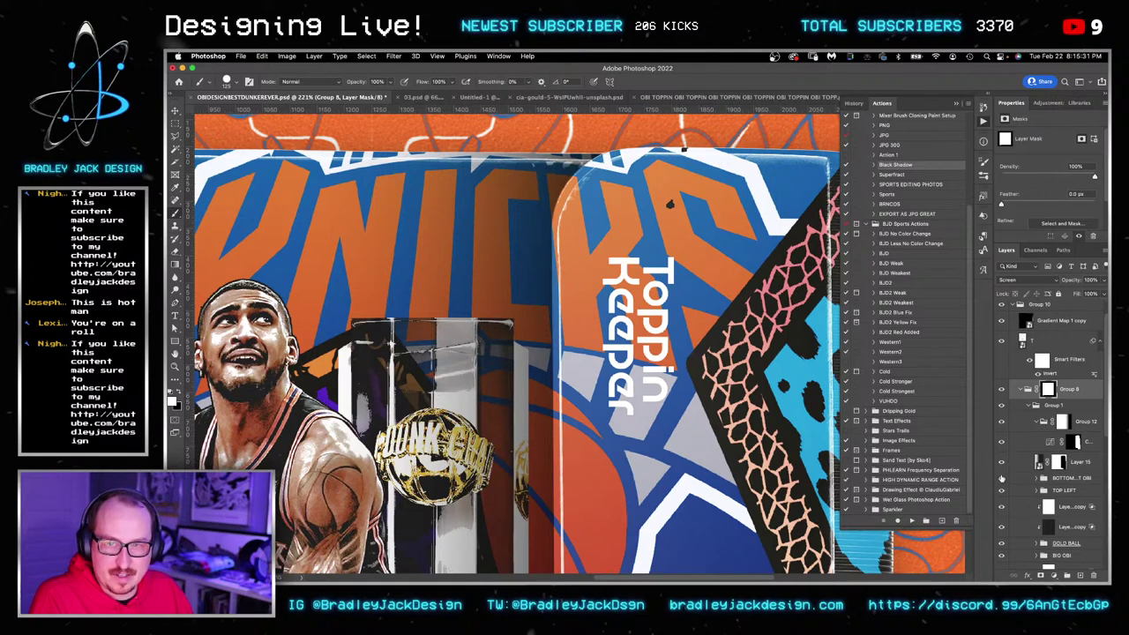
scroll(1001, 479, down, 1)
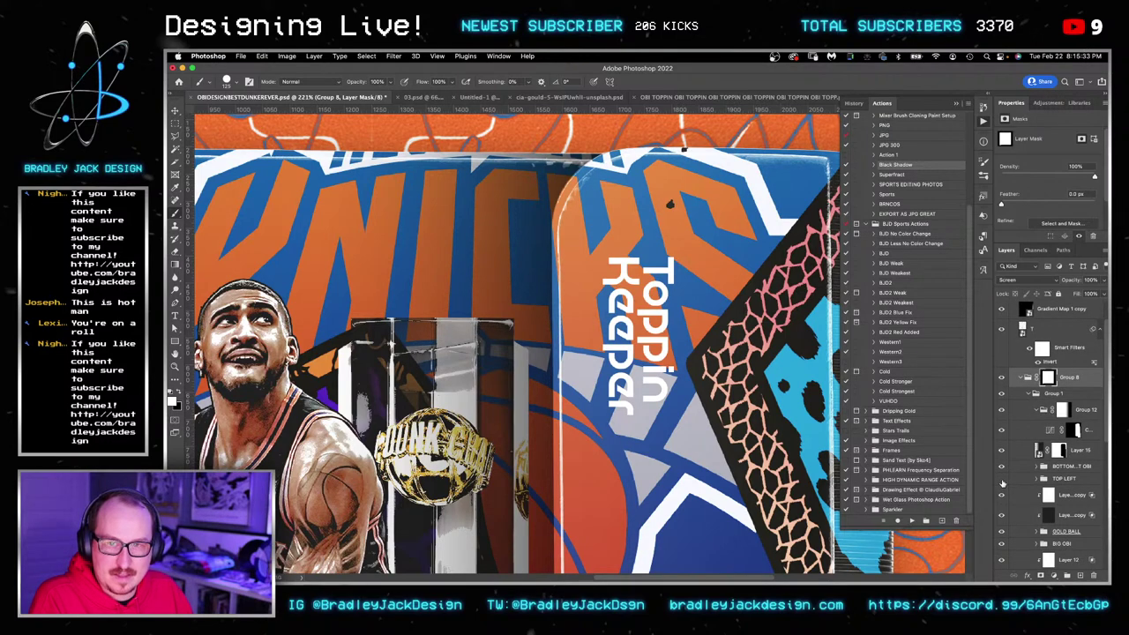
scroll(1002, 481, down, 2)
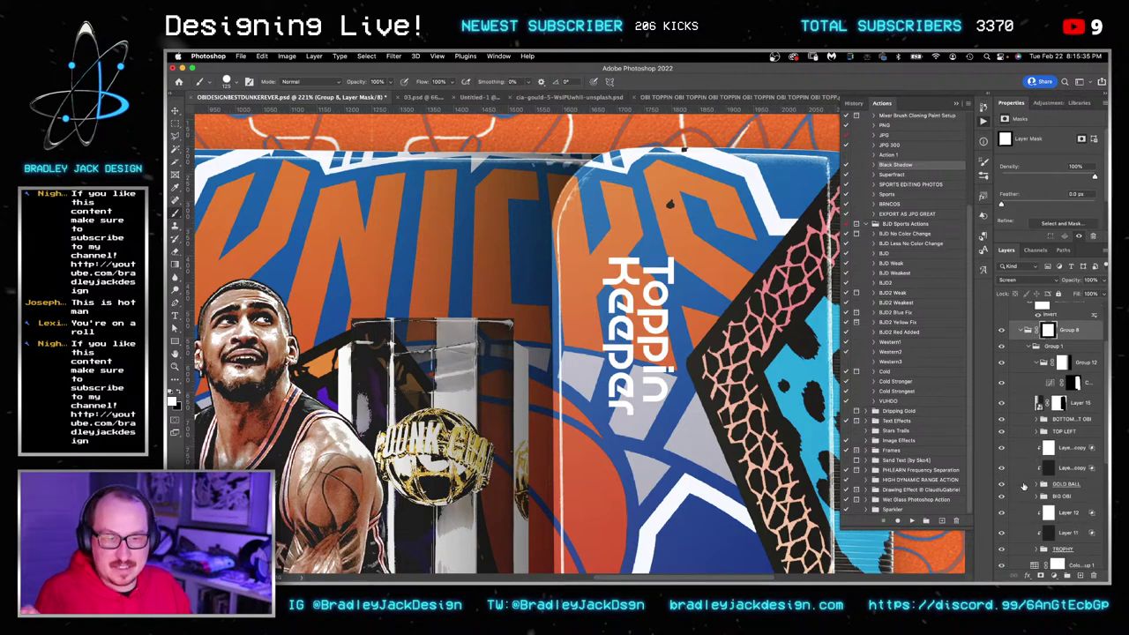
scroll(1035, 488, down, 2)
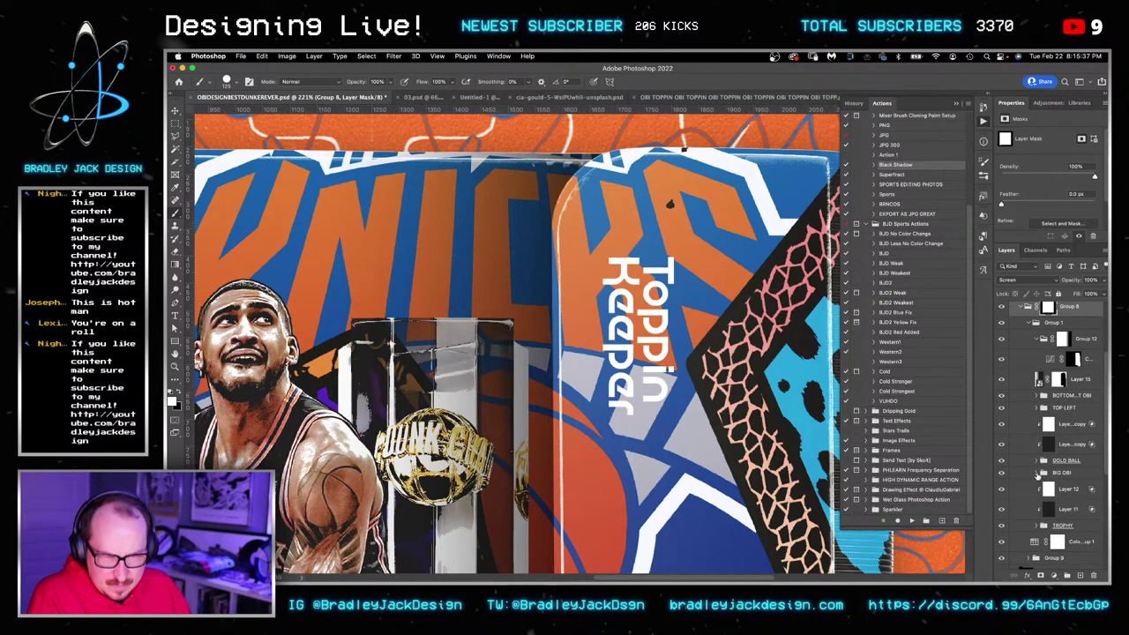
click(1037, 473)
click(1001, 530)
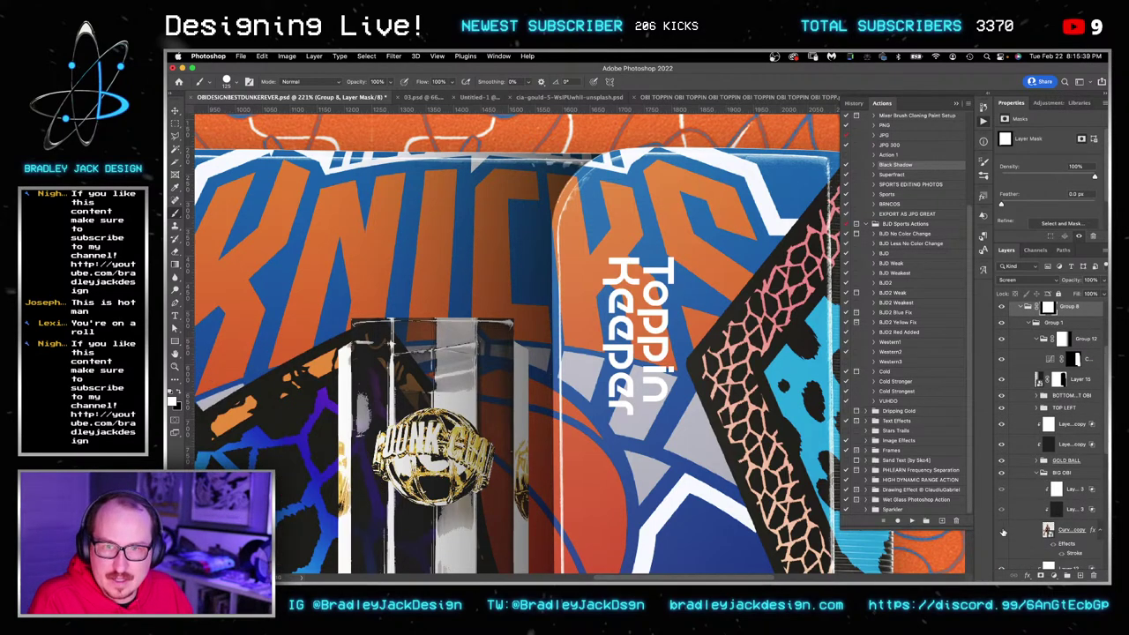
In the large player's Curves 1 copy smart object, add a layer mask to the cut-out and hide its empty upper-right area with black.
click(1049, 532)
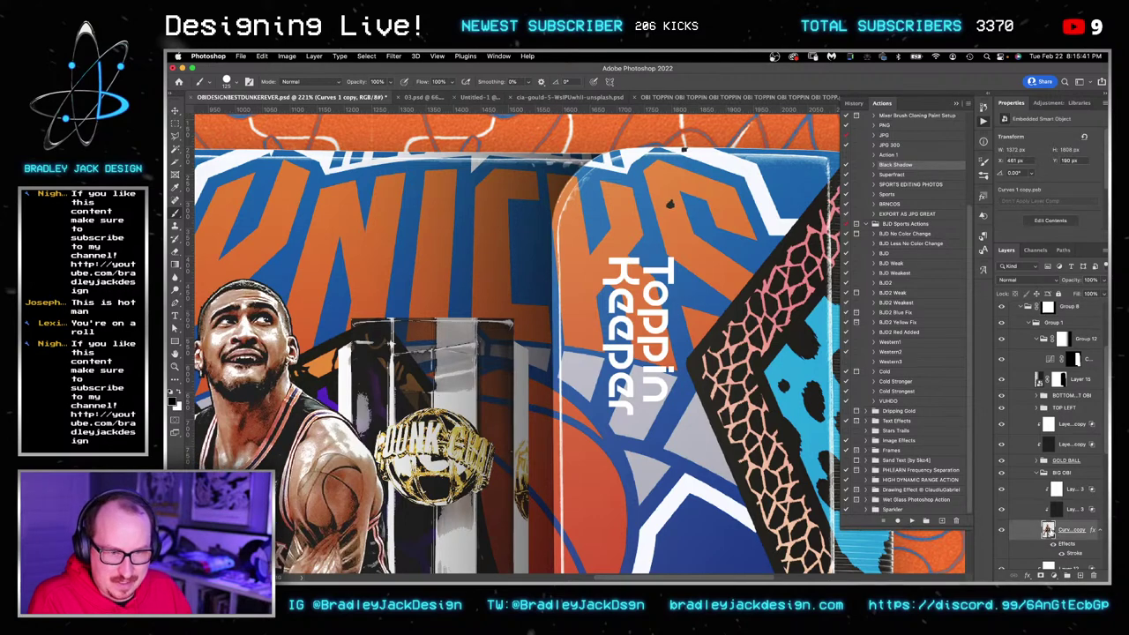
double_click(1049, 530)
click(1030, 384)
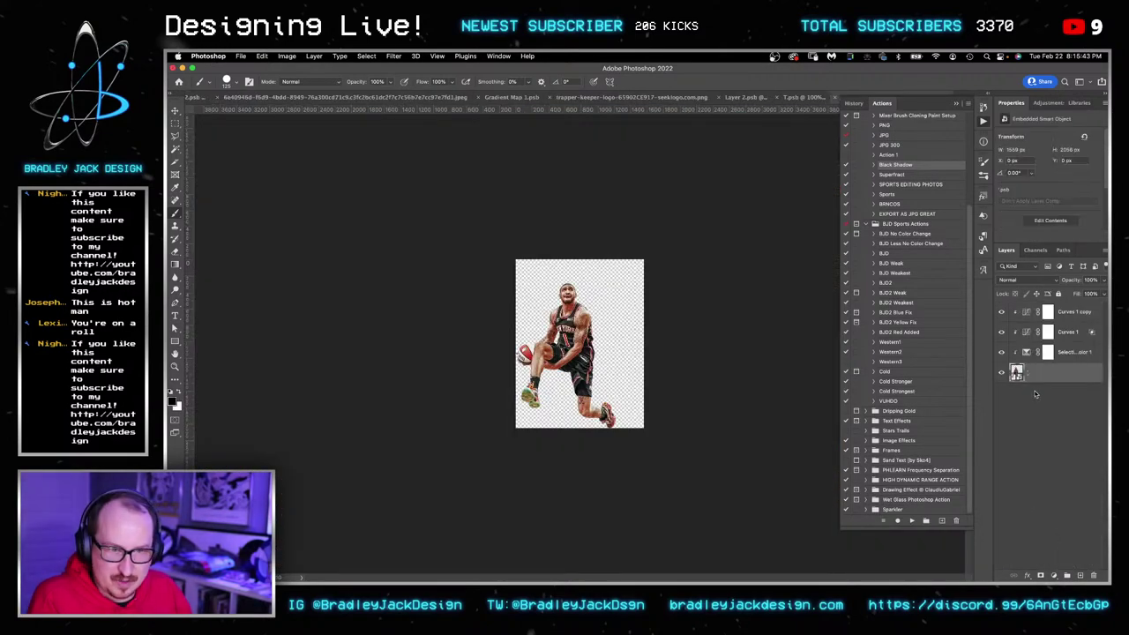
click(1041, 575)
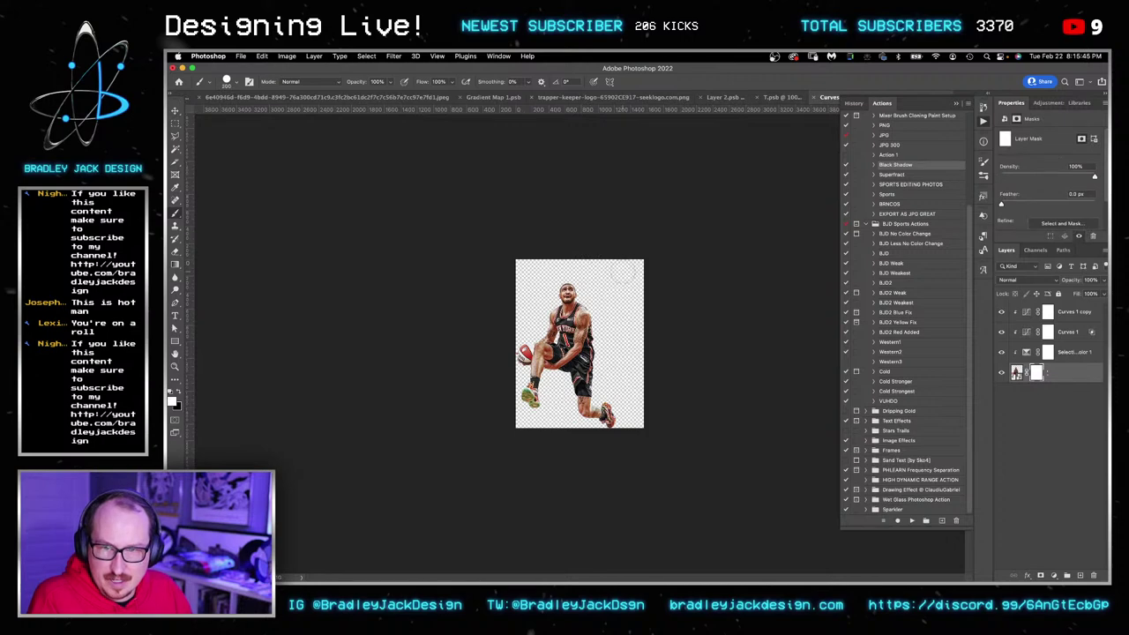
key(x)
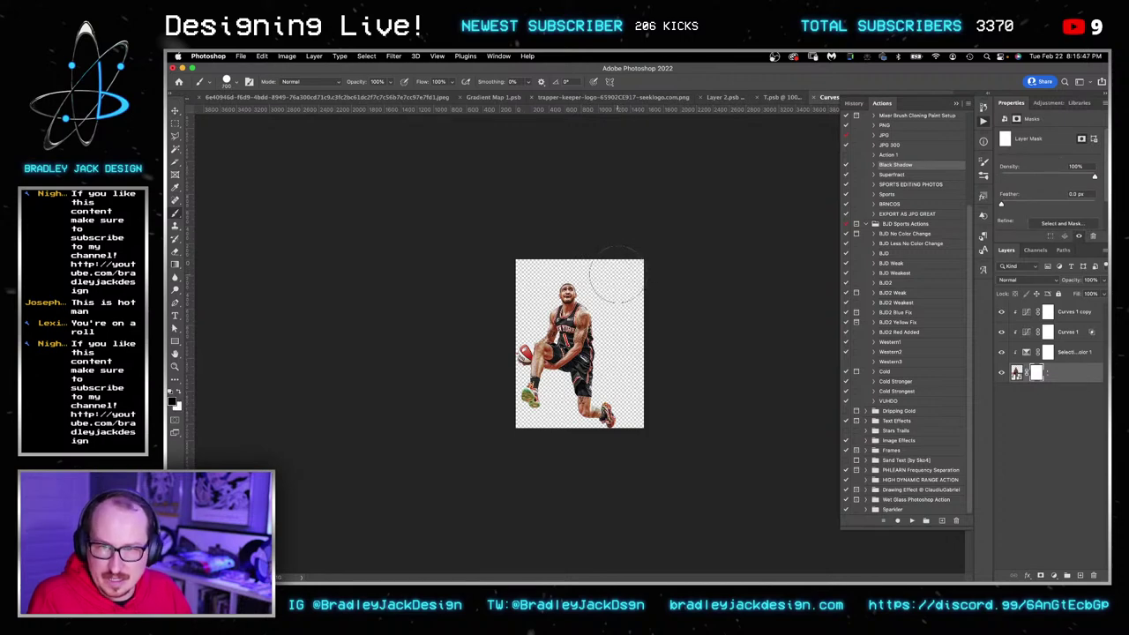
key(v)
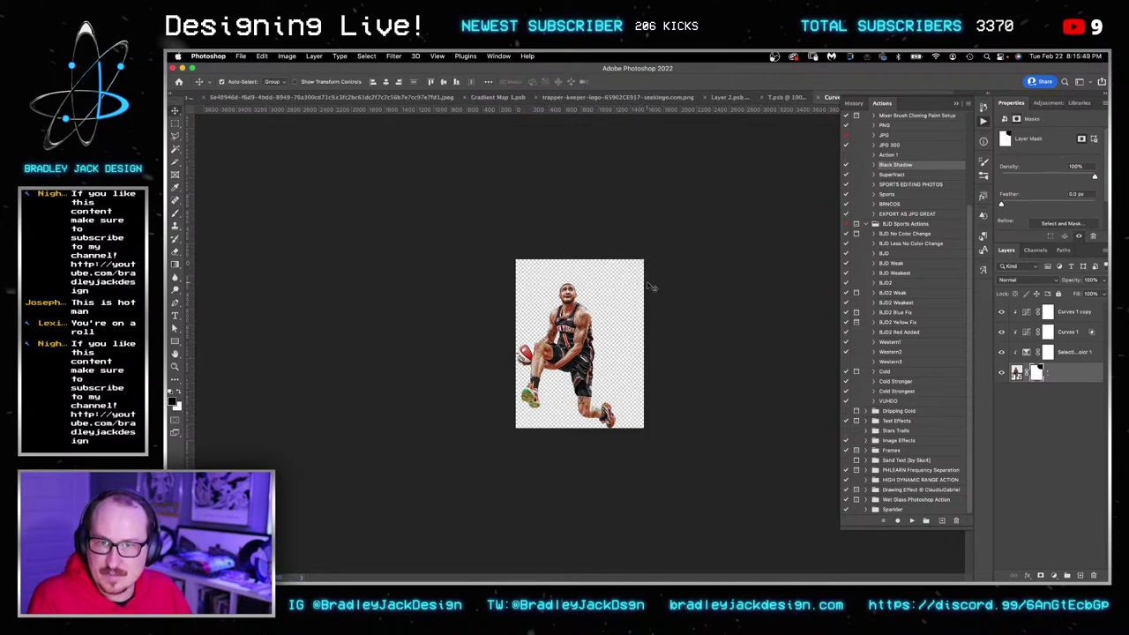
key(ctrl+Tab)
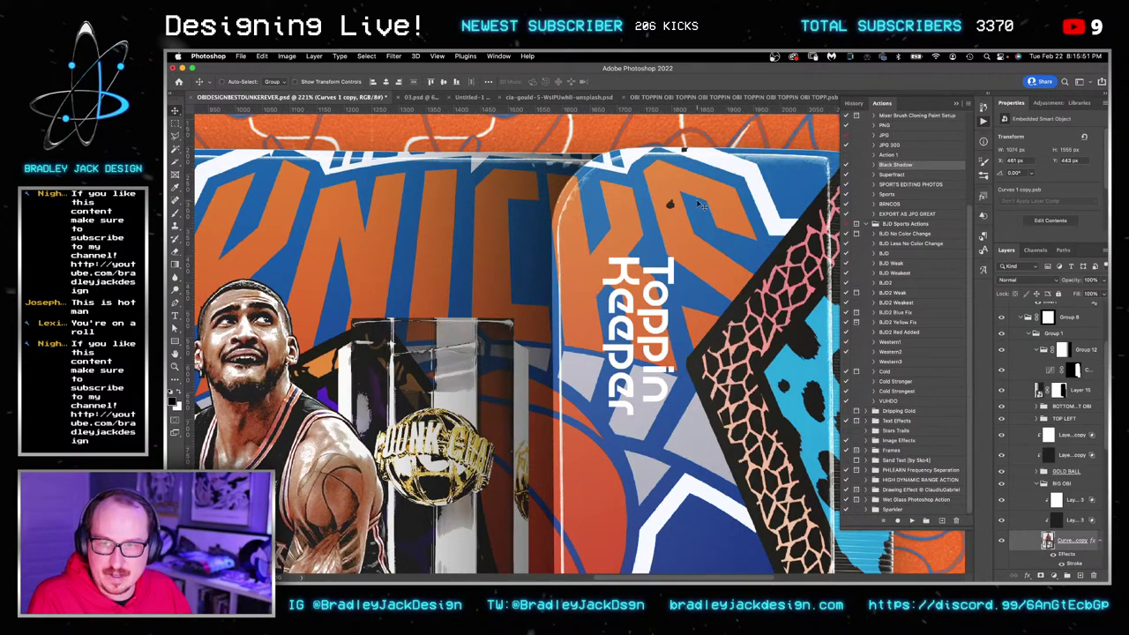
Paint more black over the upper-right area of the player cut-out's mask, then close the smart object to return to the main design.
key(ctrl+shift+Tab)
key(b)
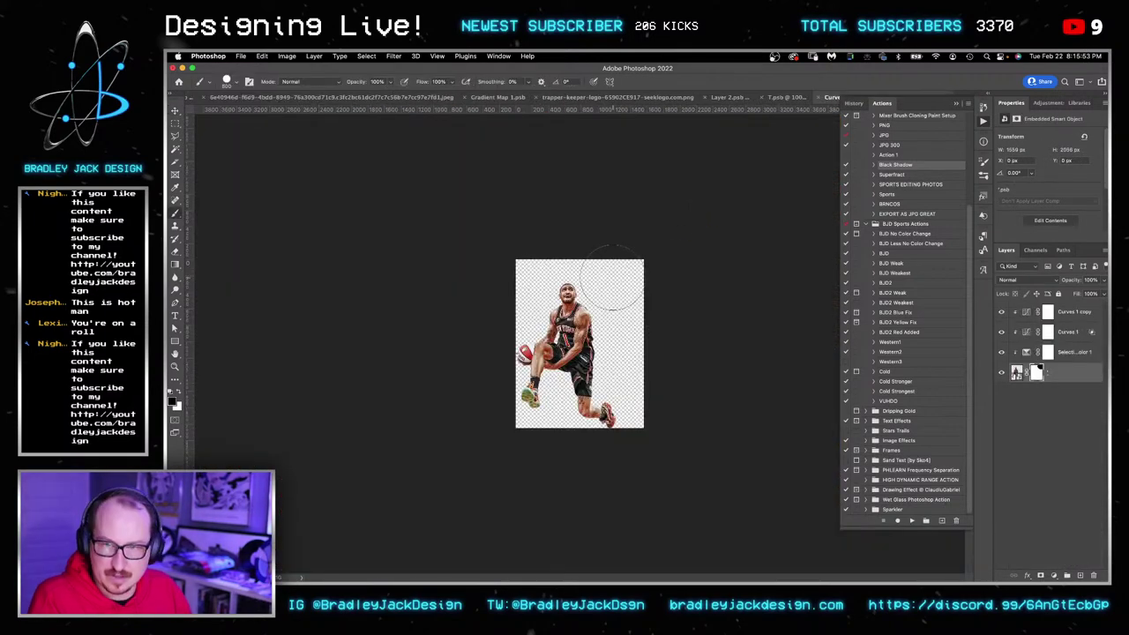
drag(612, 271, 615, 327)
click(613, 266)
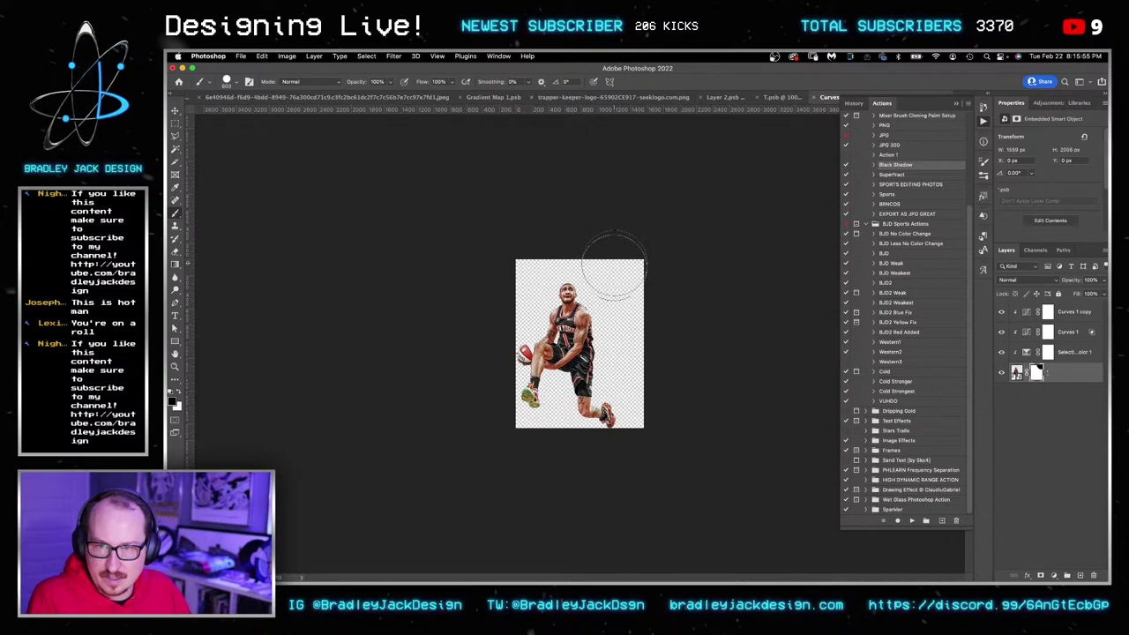
key(super+w)
key(v)
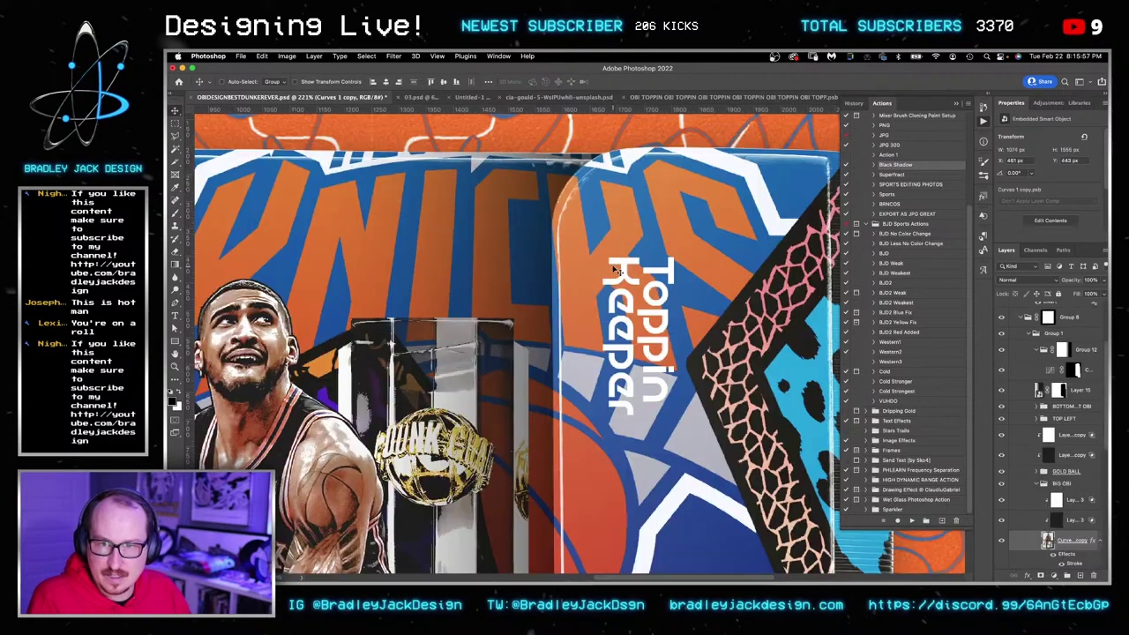
Modify the active selection around the folder artwork and accept the modification's settings.
scroll(679, 306, down, 3)
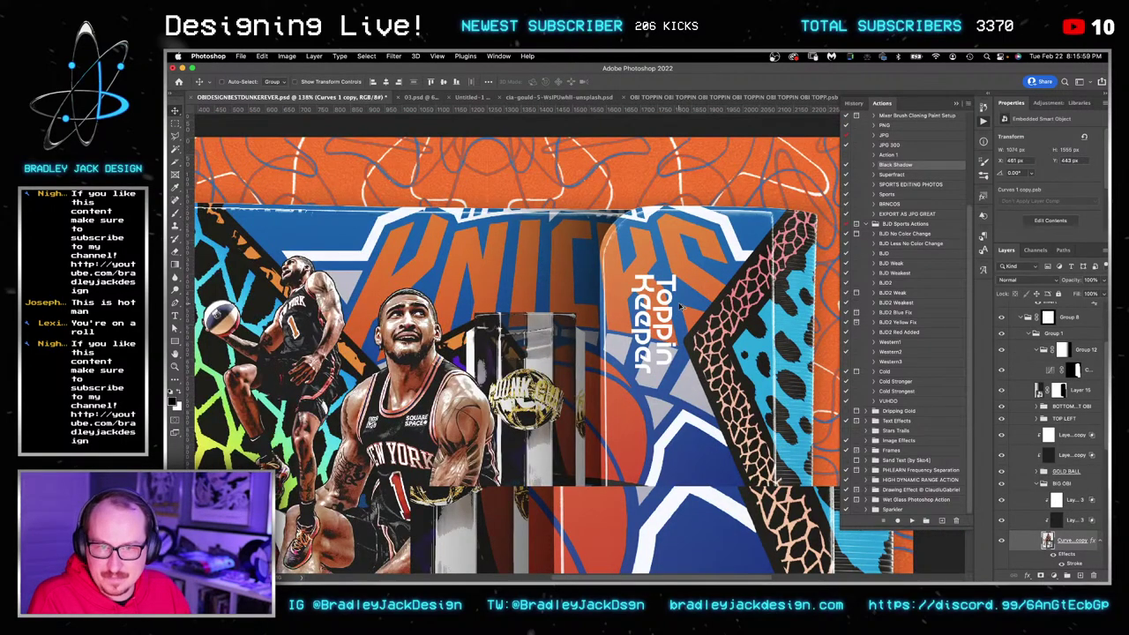
scroll(683, 308, down, 3)
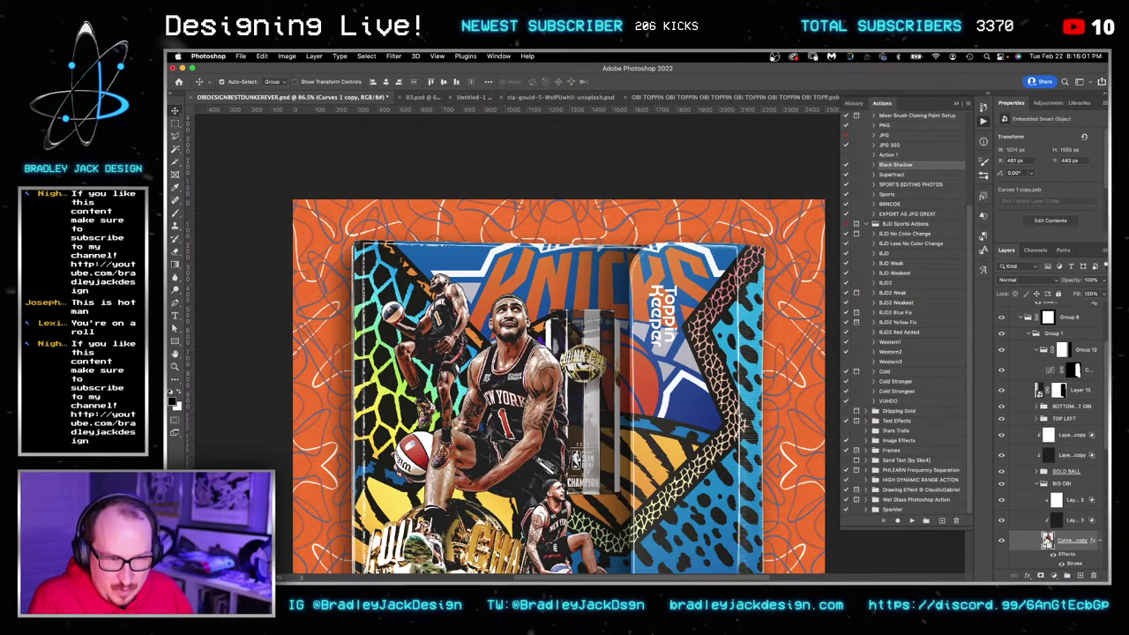
click(367, 56)
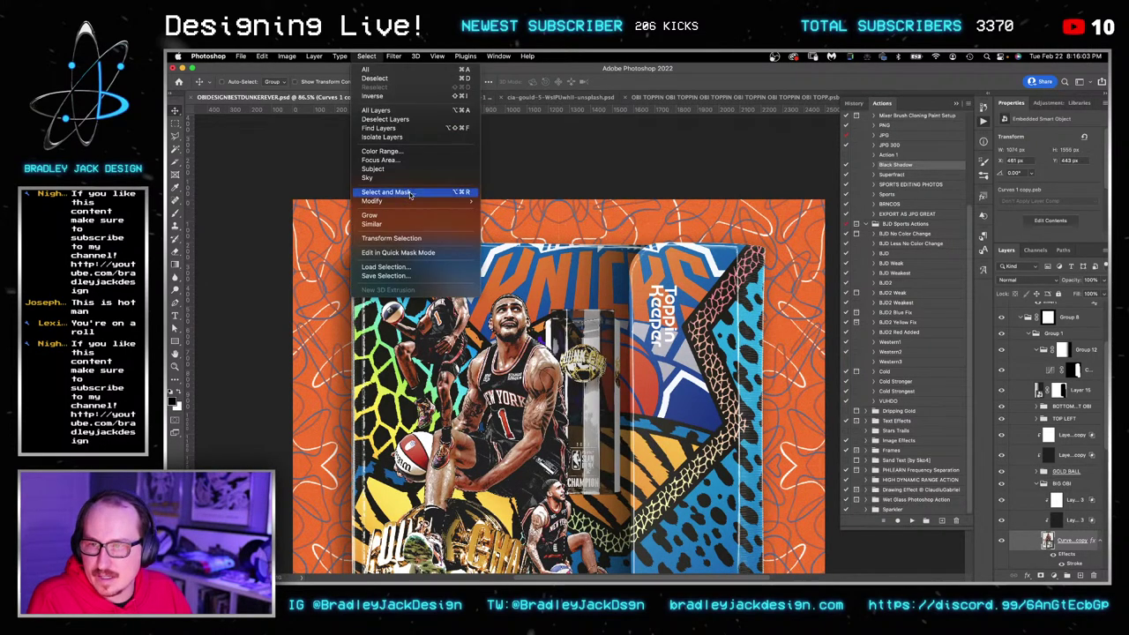
mouse_move(374, 201)
click(501, 210)
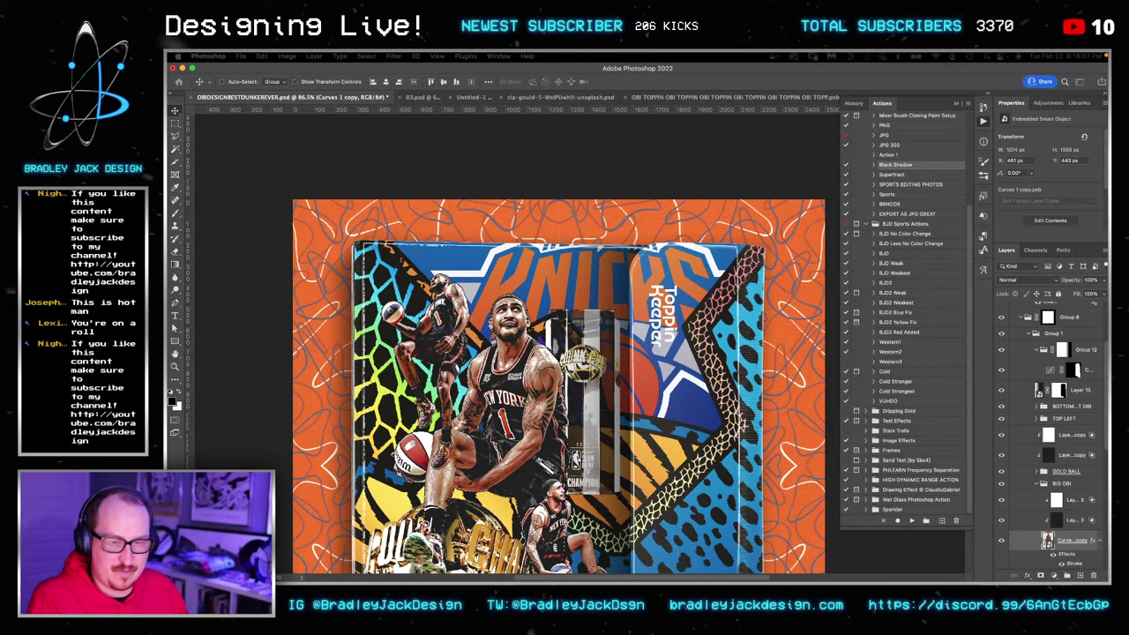
key(Return)
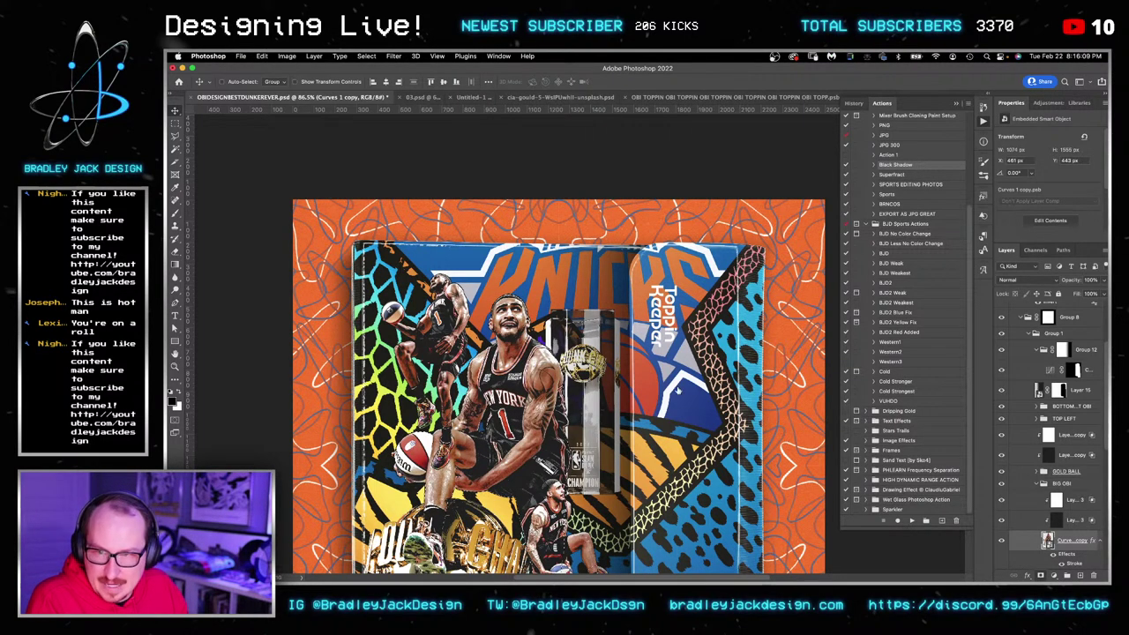
Mask the large player's Curves 1 copy layer to the active selection and check the artwork from the Knicks lettering down to the lower player.
key(z)
drag(491, 296, 547, 295)
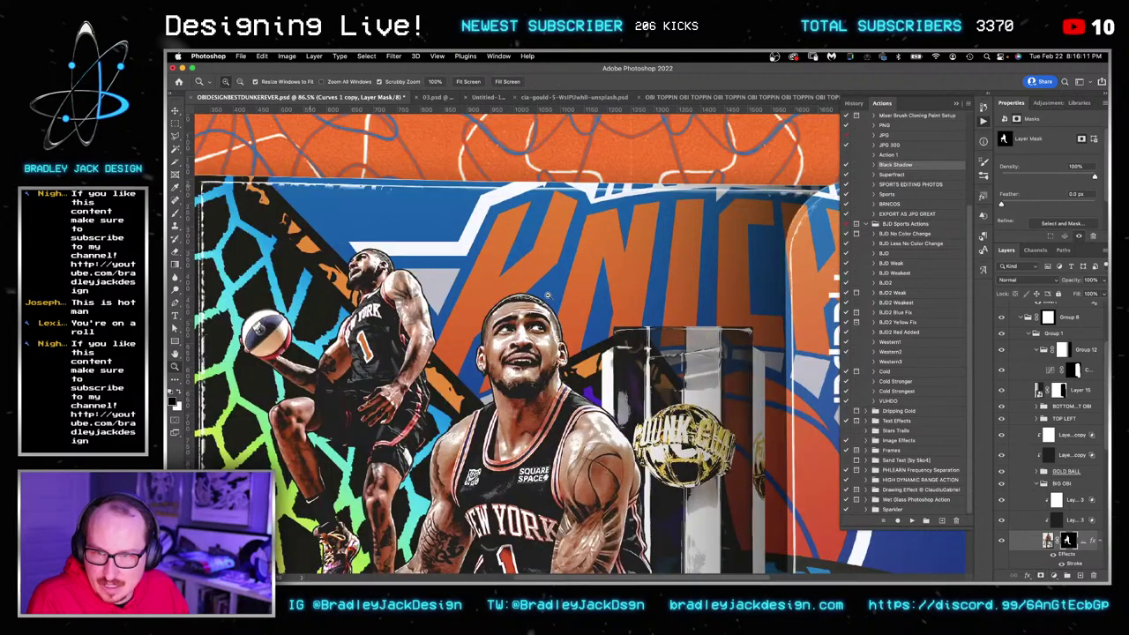
key(v)
drag(617, 403, 528, 238)
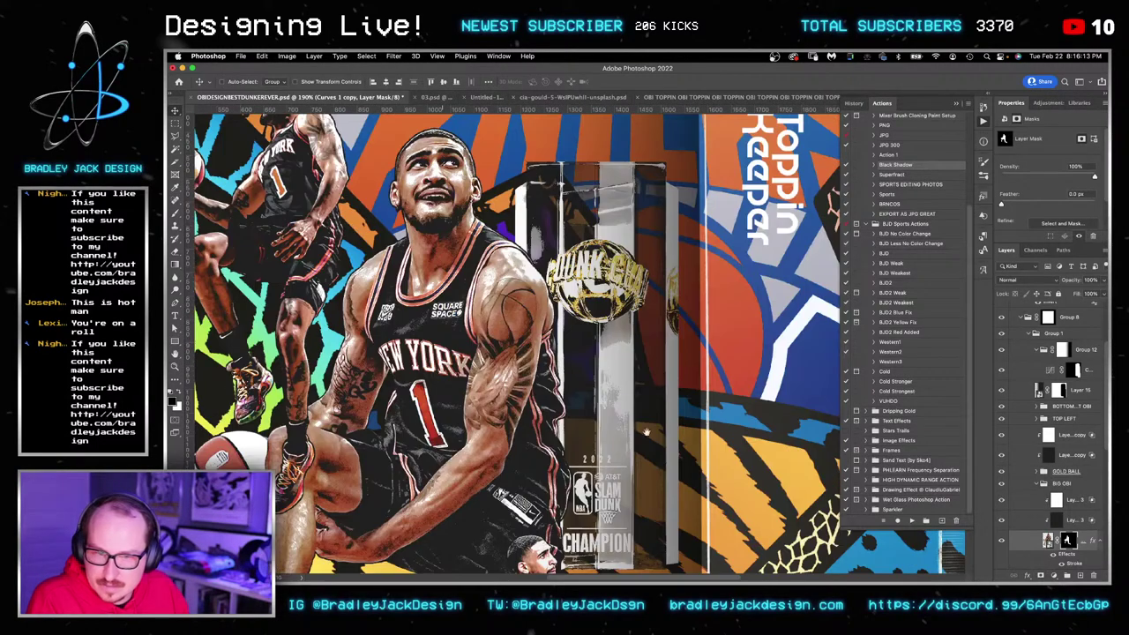
scroll(645, 432, down, 5)
scroll(645, 432, right, 2)
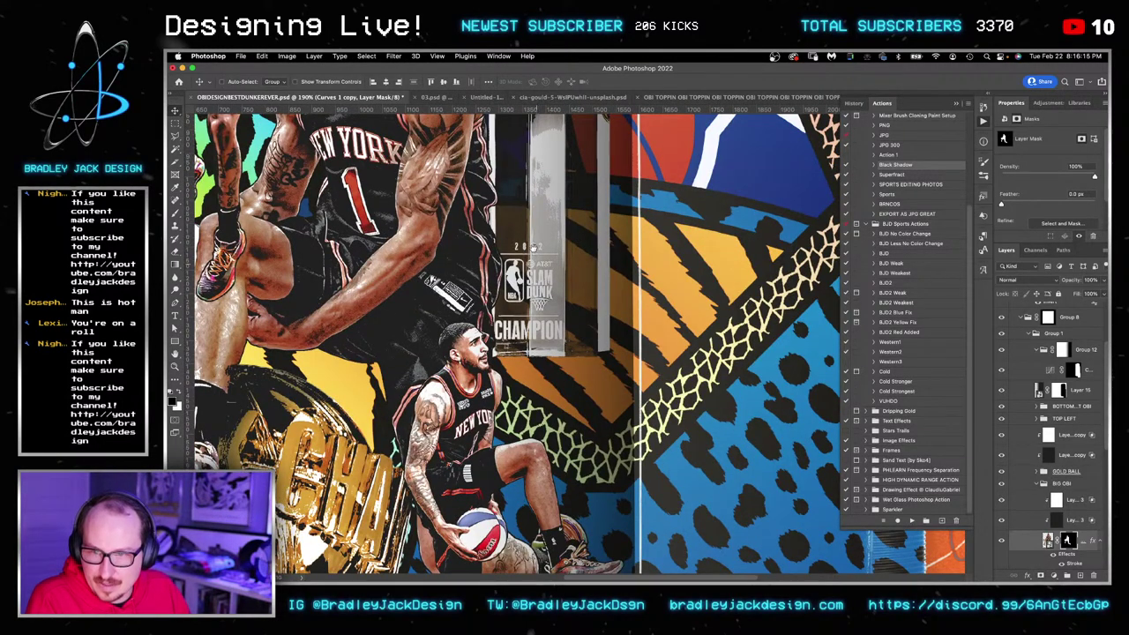
scroll(533, 248, down, 5)
scroll(533, 248, right, 1)
key(z)
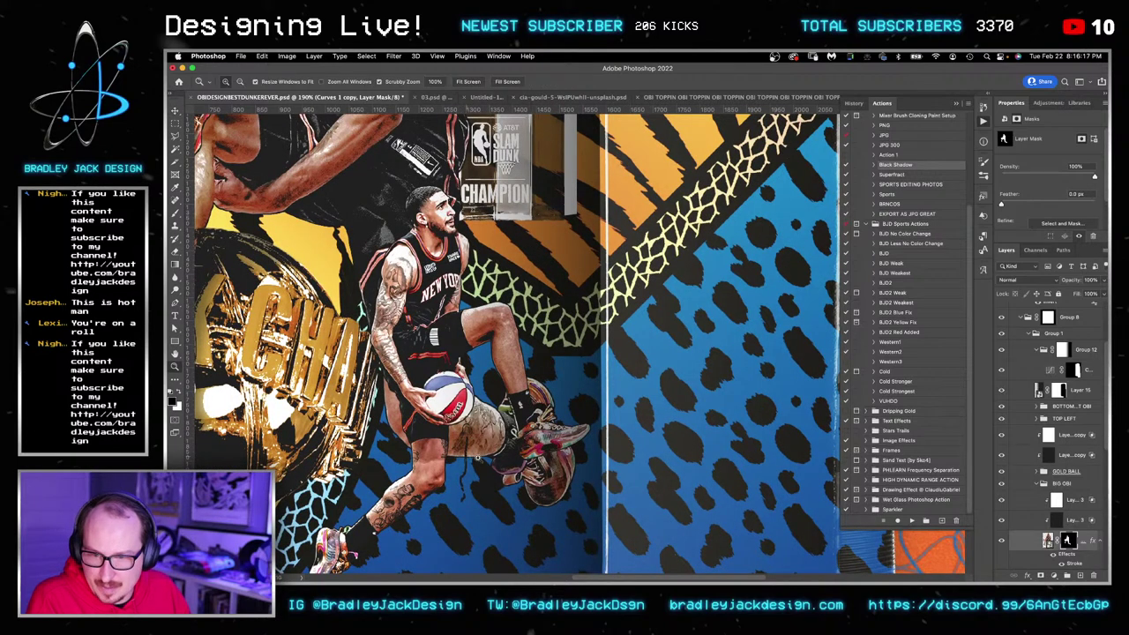
drag(477, 465, 483, 459)
key(v)
right_click(436, 472)
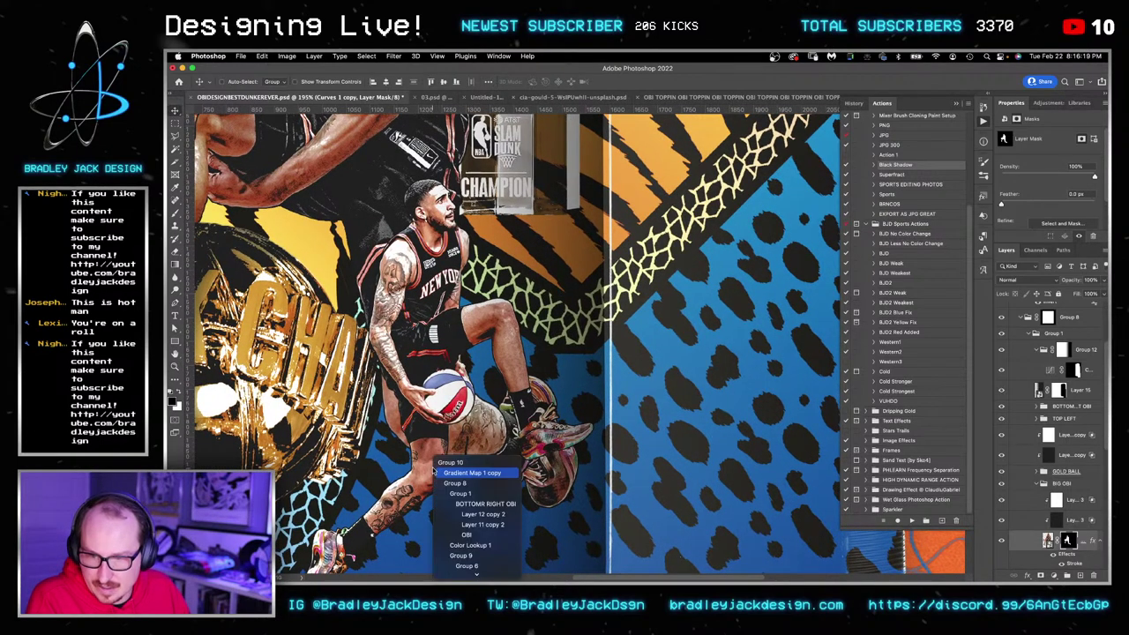
click(438, 474)
scroll(1034, 439, down, 5)
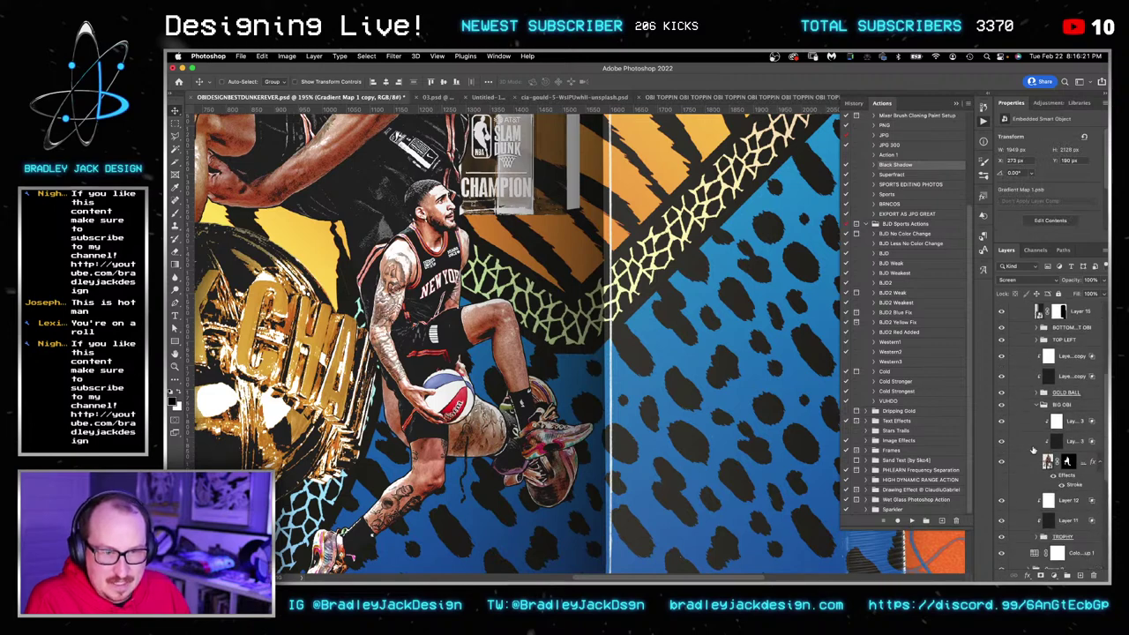
click(1049, 461)
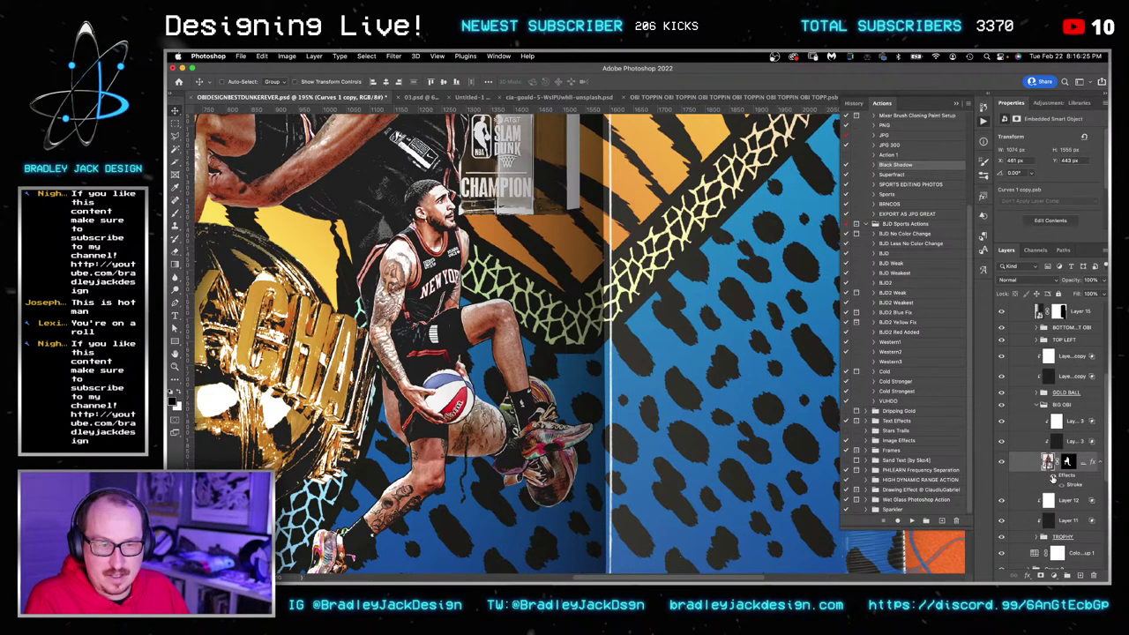
scroll(1052, 478, down, 3)
scroll(1048, 414, down, 2)
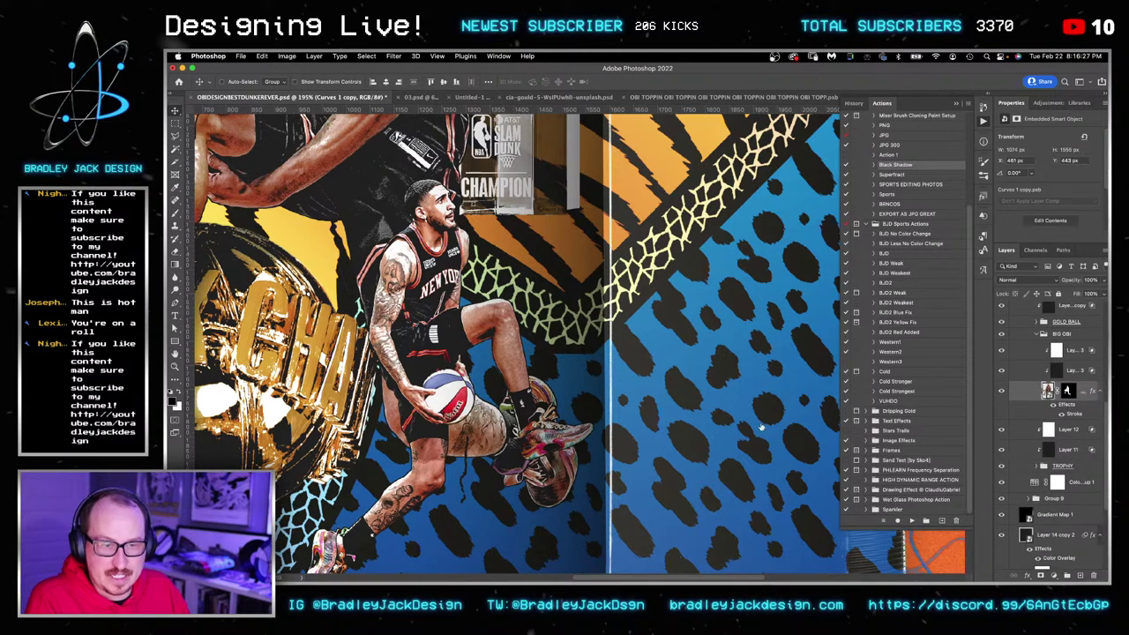
right_click(412, 342)
click(397, 335)
Find the OBI layer inside the BOTTOMR RIGHT OBI group and add a layer mask to it.
right_click(397, 336)
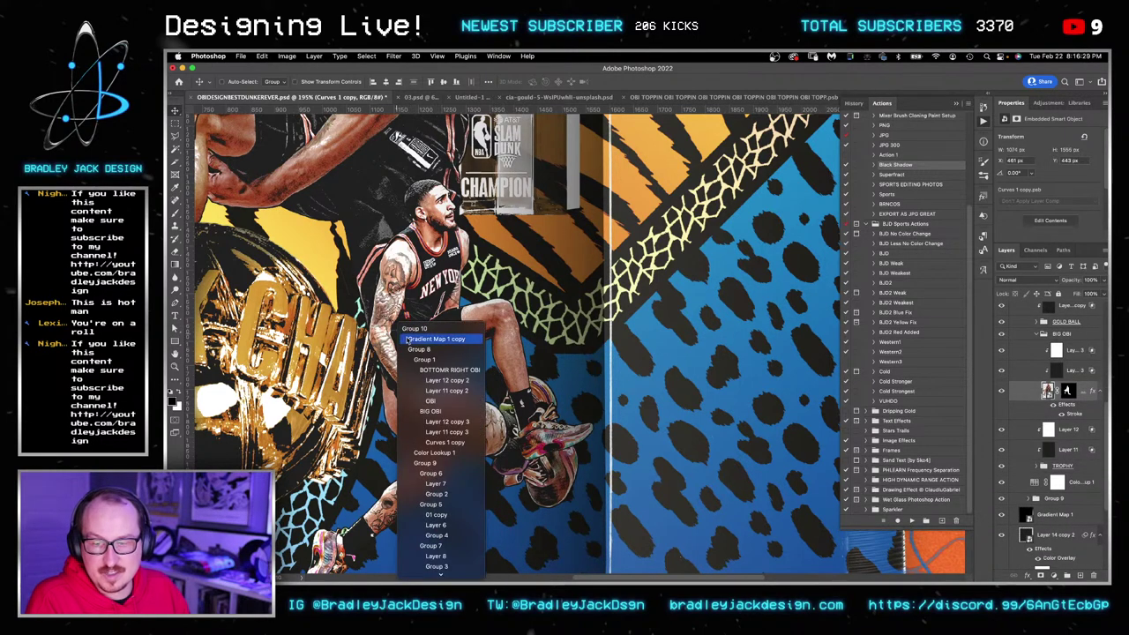
click(982, 561)
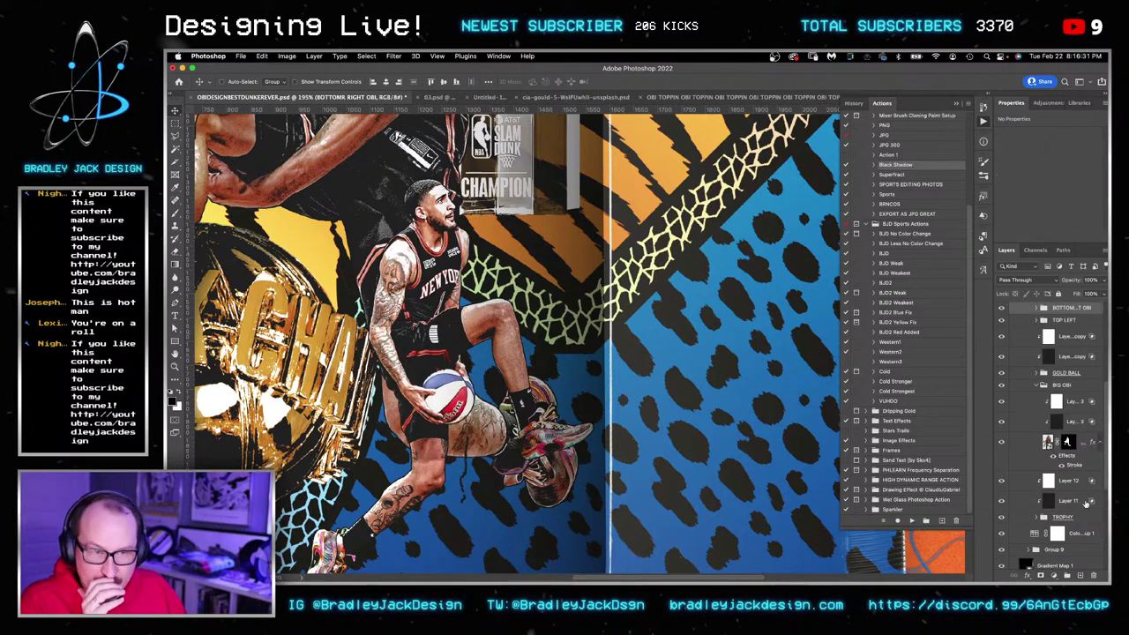
click(1037, 308)
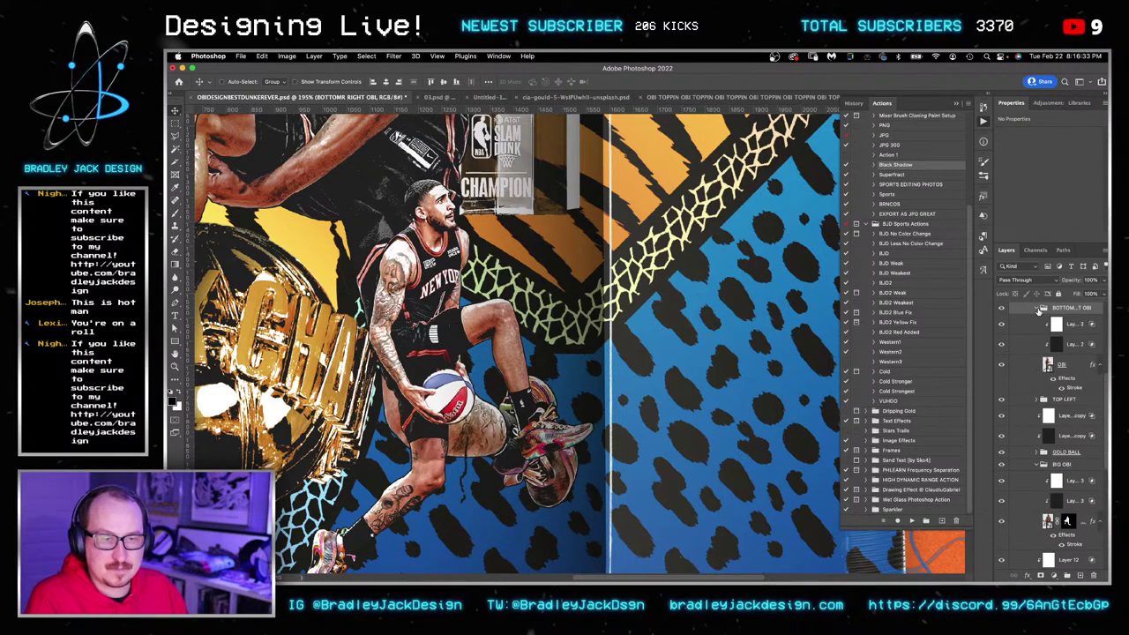
click(1075, 366)
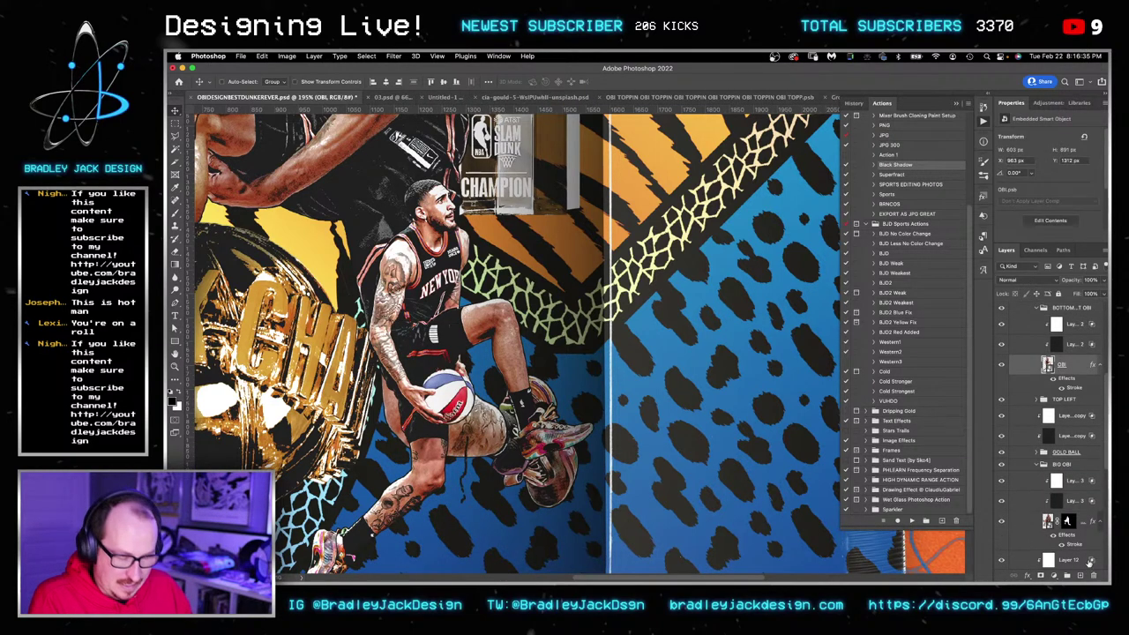
click(1040, 575)
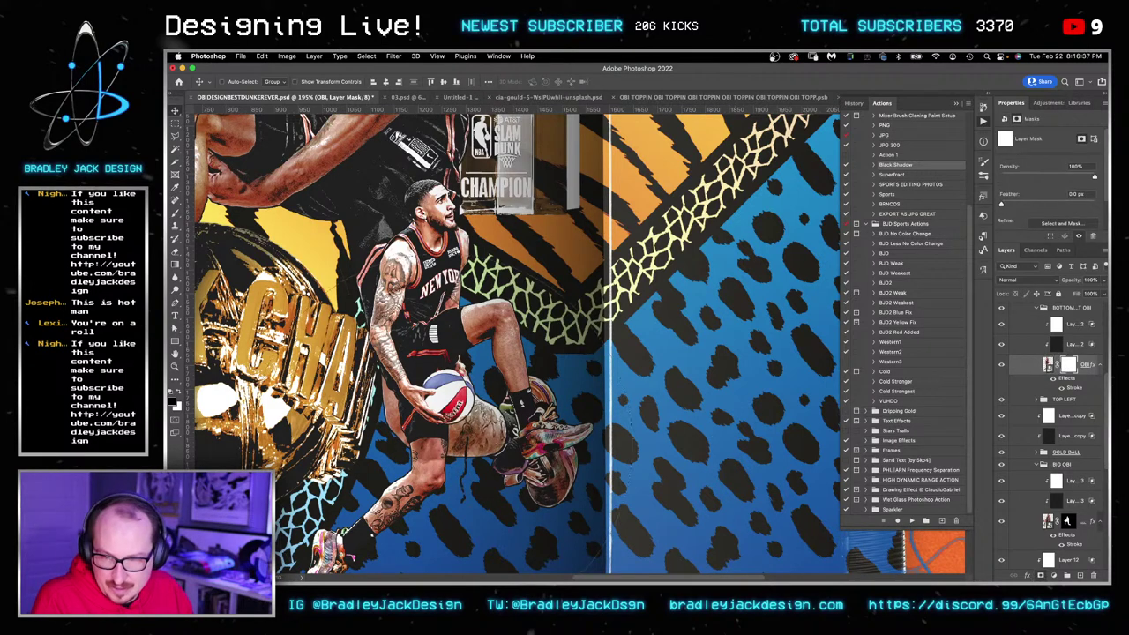
Paint black on the OBI mask to hide the stray dark strand below the lower player's legs, and save the design.
key(b)
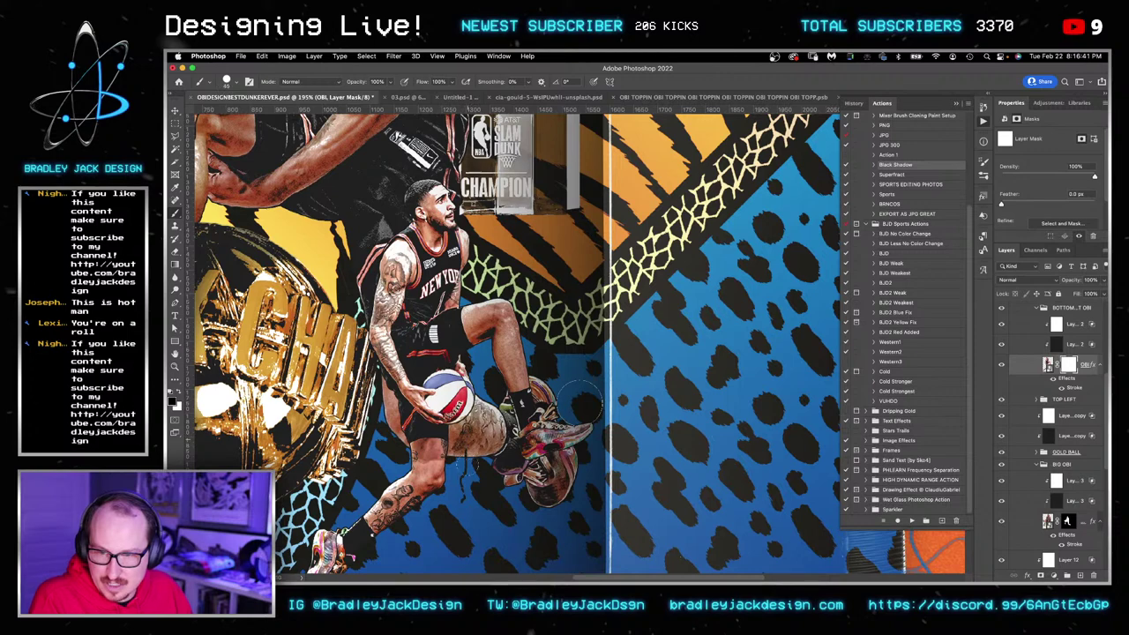
scroll(484, 485, down, 4)
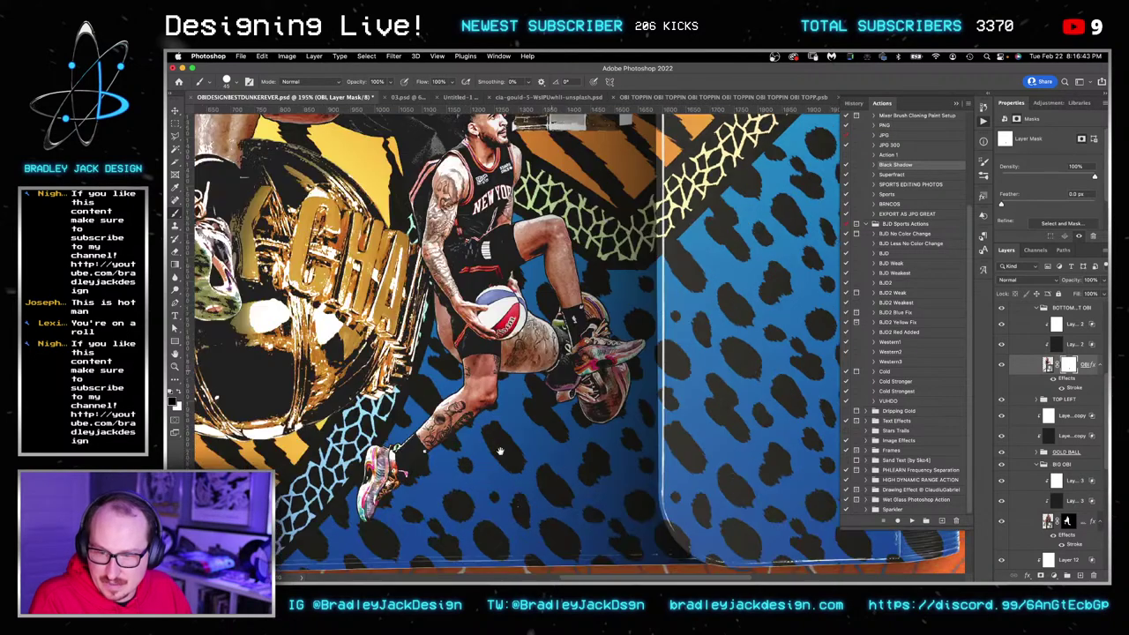
scroll(579, 344, down, 4)
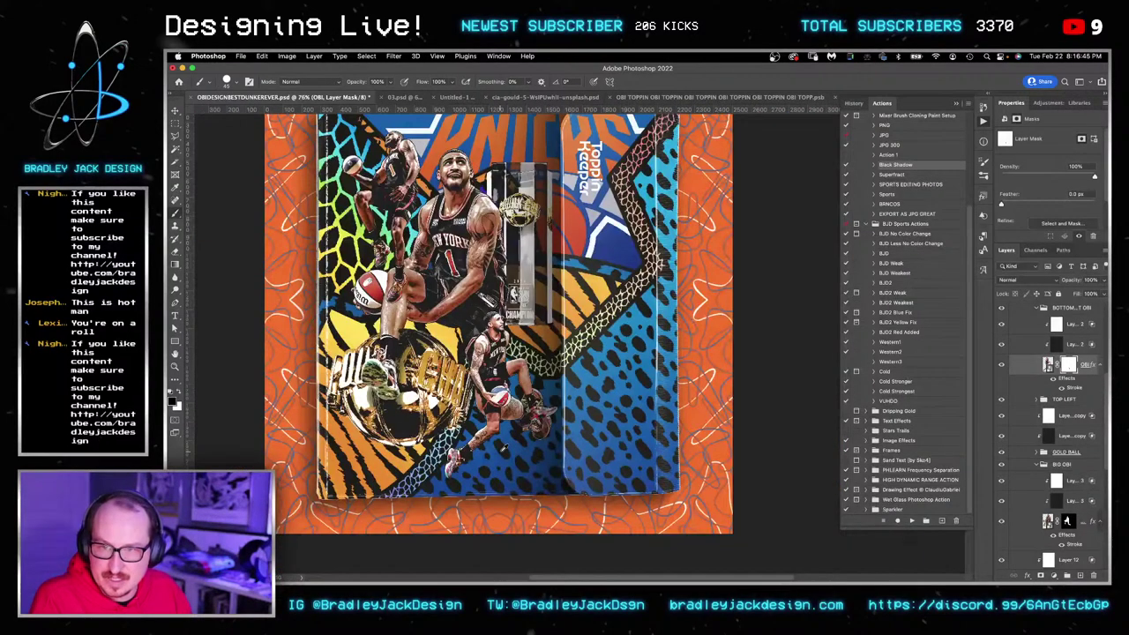
key(v)
key(ctrl+s)
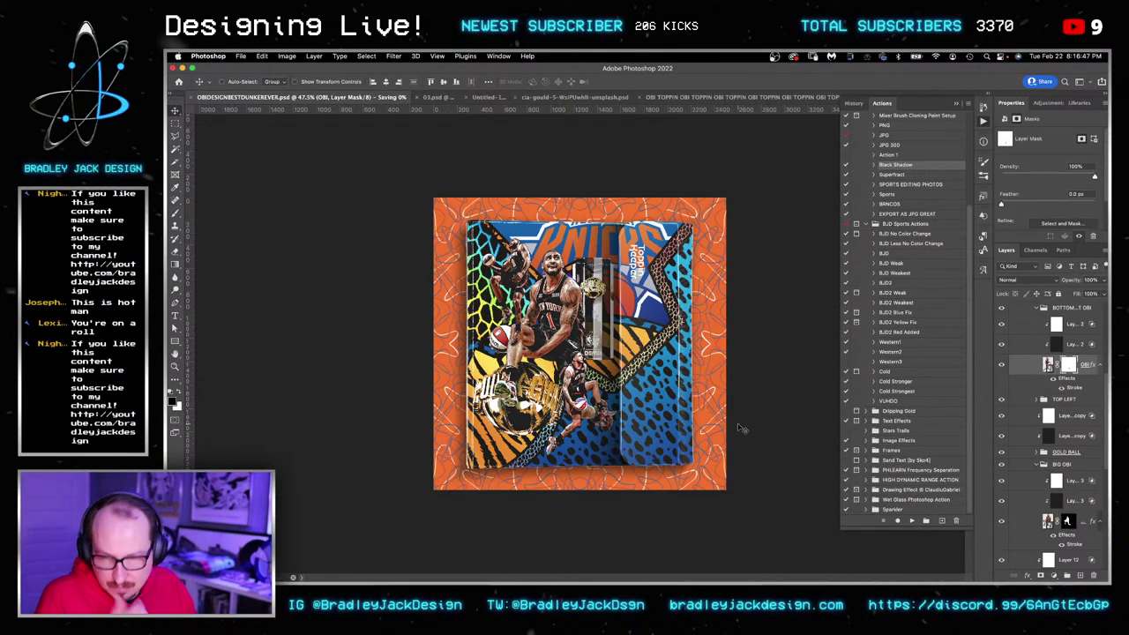
Collapse Group 10, check its contents by toggling its visibility, and rename it TRAPPER KEEPER.
scroll(1036, 361, up, 5)
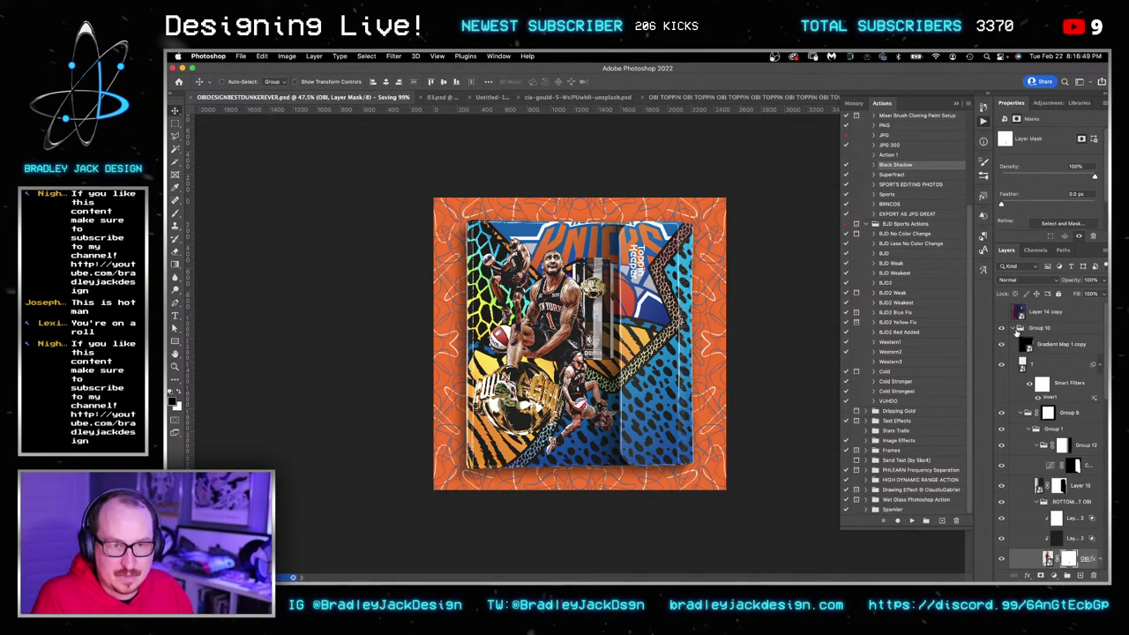
click(1014, 328)
click(1034, 329)
click(1001, 328)
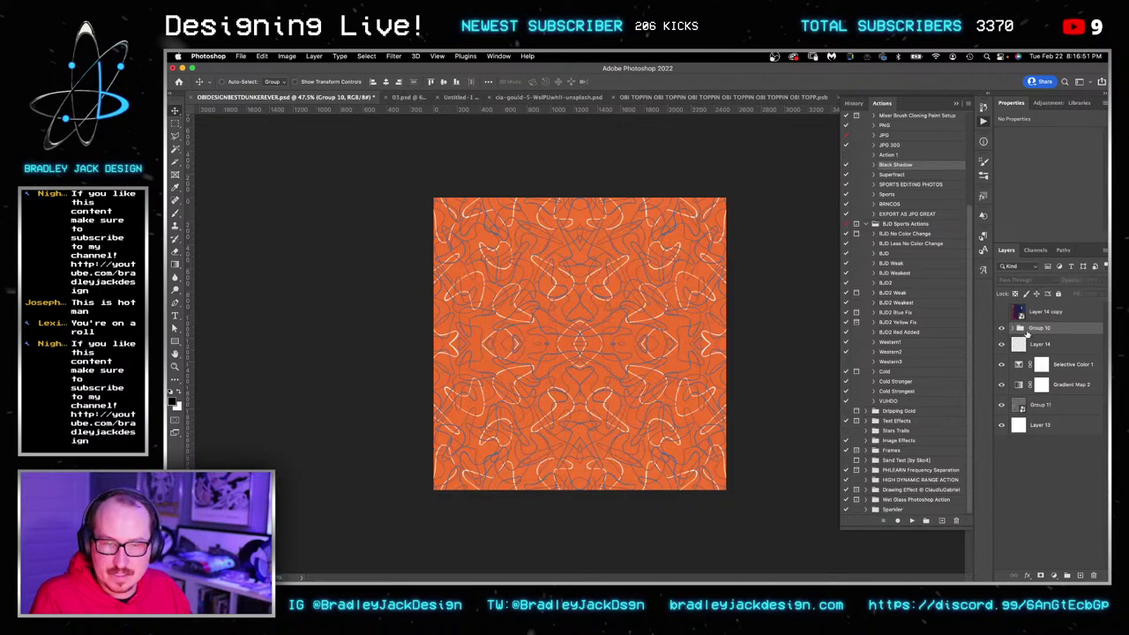
double_click(1044, 330)
text(TRAPPER KEEPER)
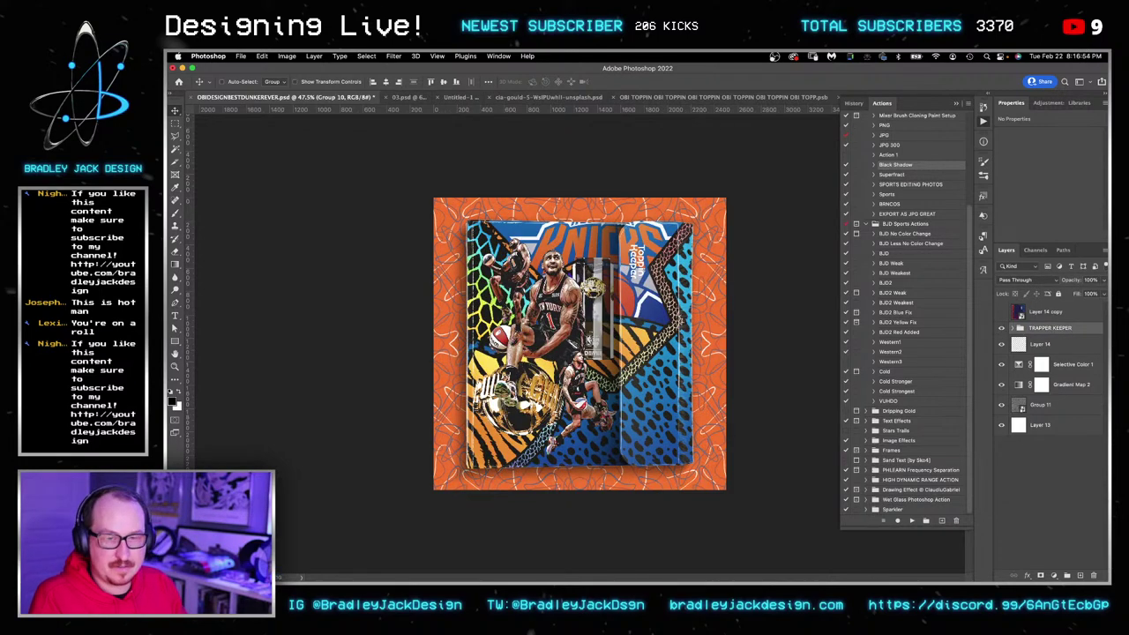
key(Return)
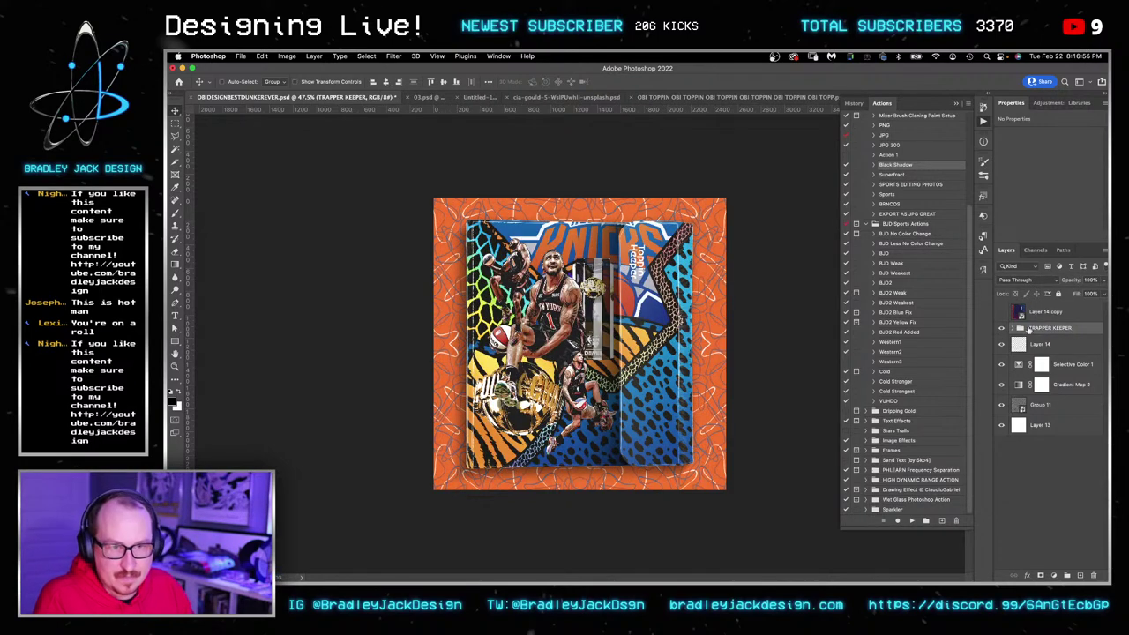
Group the T layer with Group 8 inside TRAPPER KEEPER and check the new group by toggling its visibility.
click(1012, 328)
click(1047, 354)
click(1047, 367)
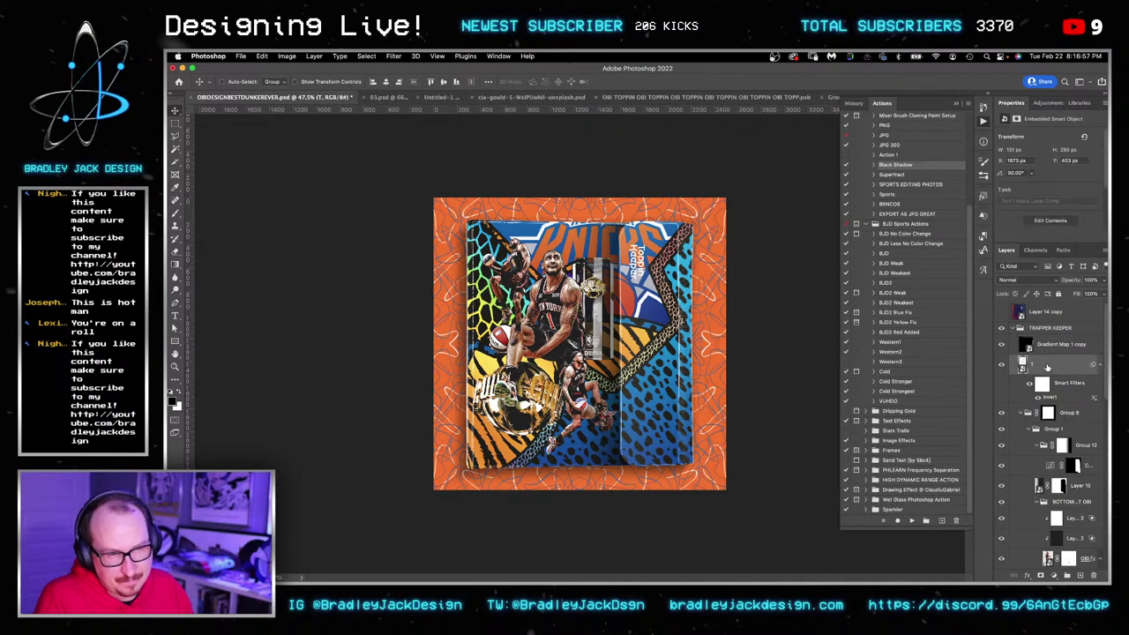
click(1023, 413)
shift+click(1068, 418)
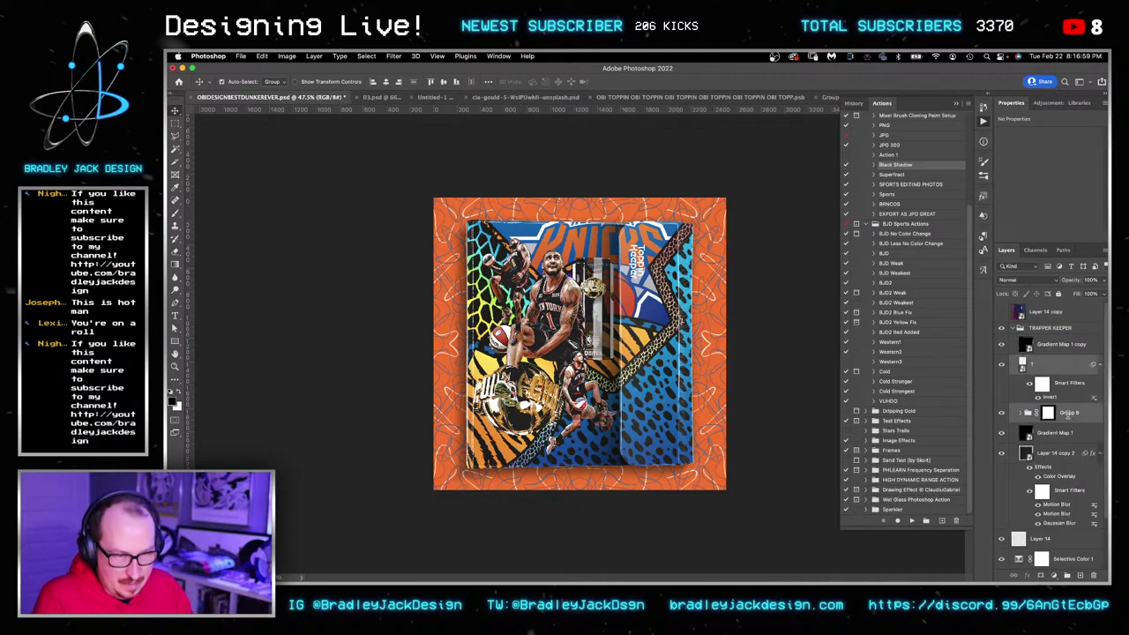
key(super+g)
click(1000, 360)
click(1000, 360)
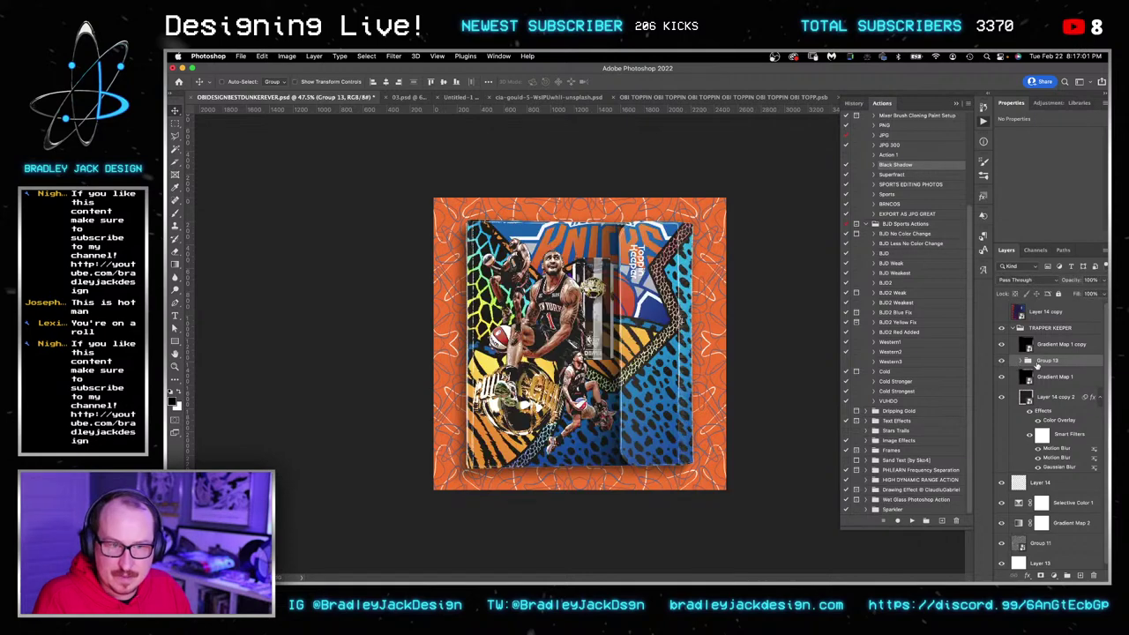
Rename the new group inside TRAPPER KEEPER as DESIGN!
double_click(1037, 364)
key(Return)
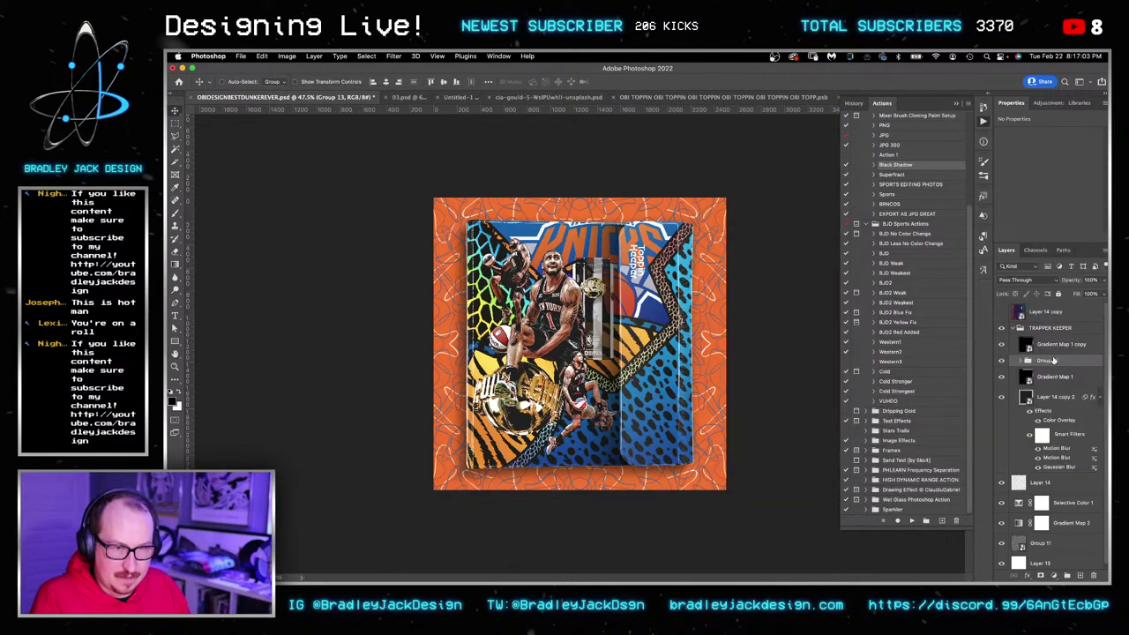
double_click(1052, 361)
text(DESIGN)
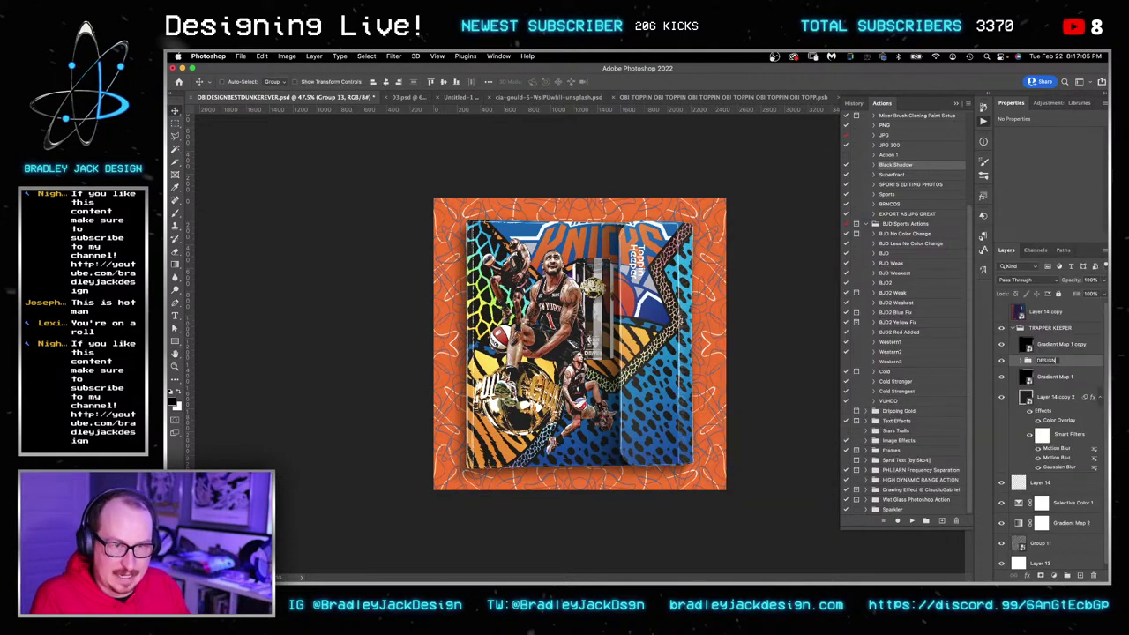
click(1037, 347)
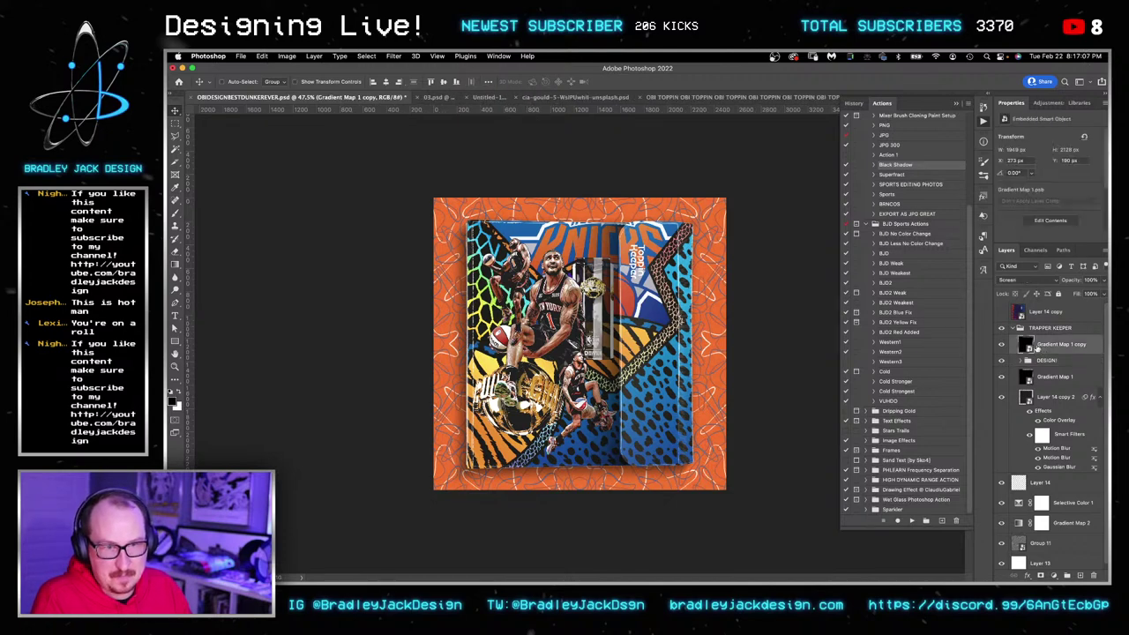
Open the Gradient Map 1 smart object, duplicate its Layer 2 and send the copy to the back of the layer stack.
click(1027, 377)
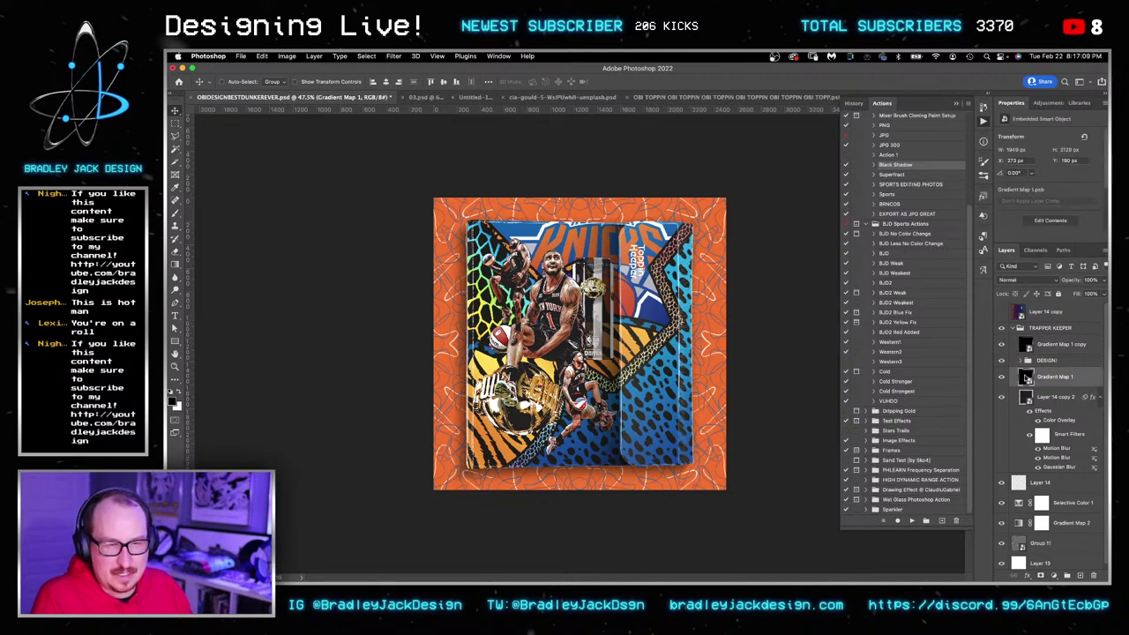
double_click(1027, 377)
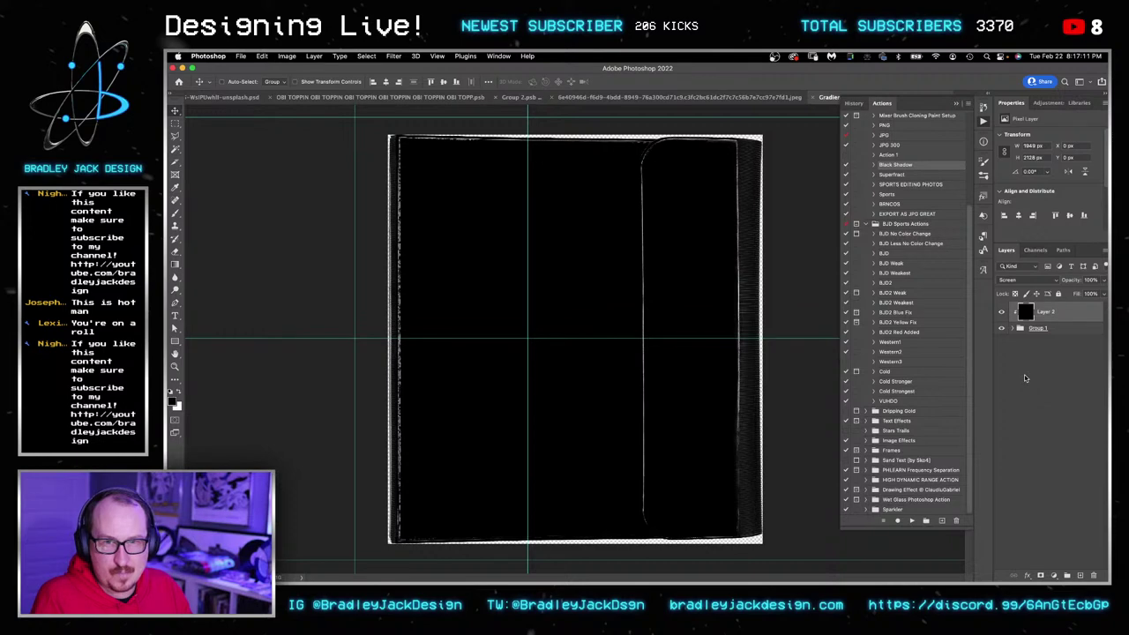
key(super+j)
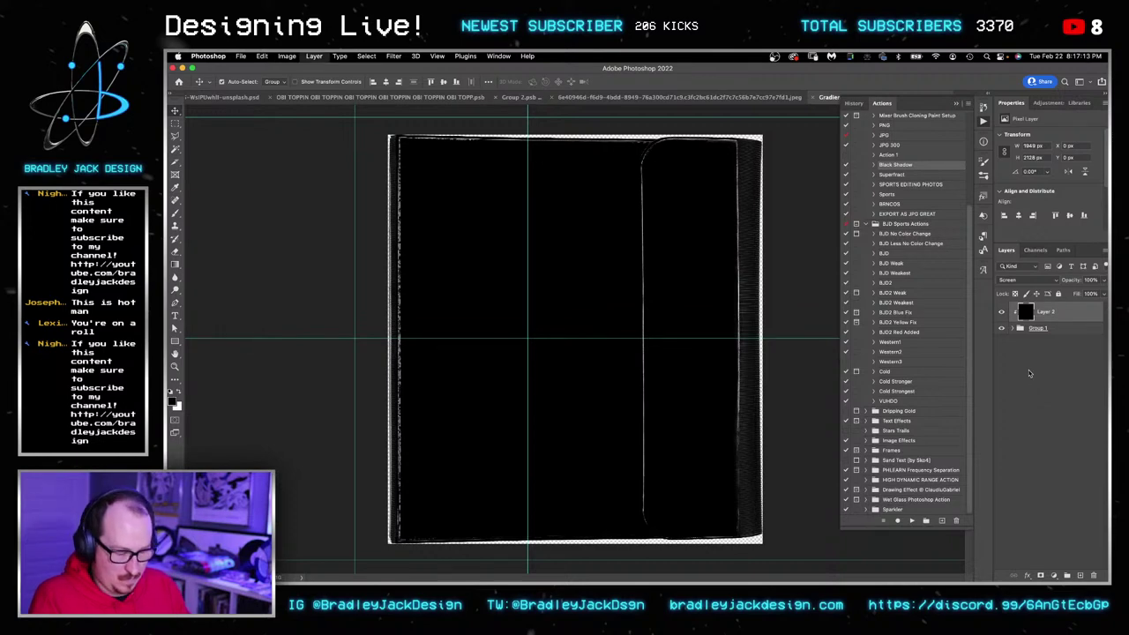
key(shift+super+bracketleft)
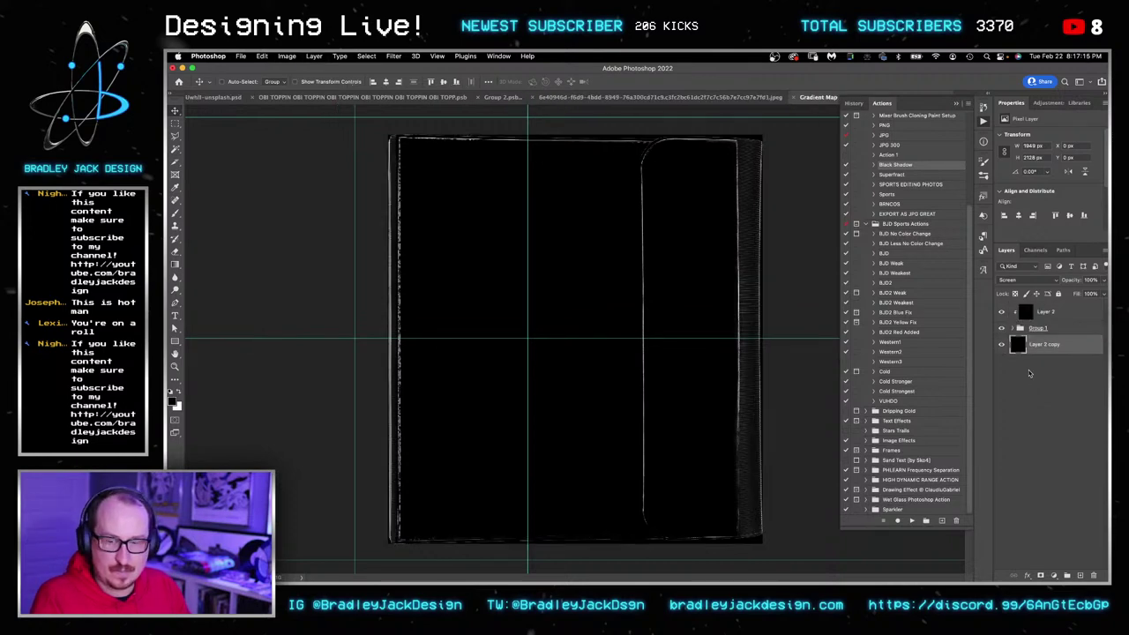
Enlarge the smart object's canvas to 2500 × 2500 px and fill Layer 2 copy with black across it.
key(super+l)
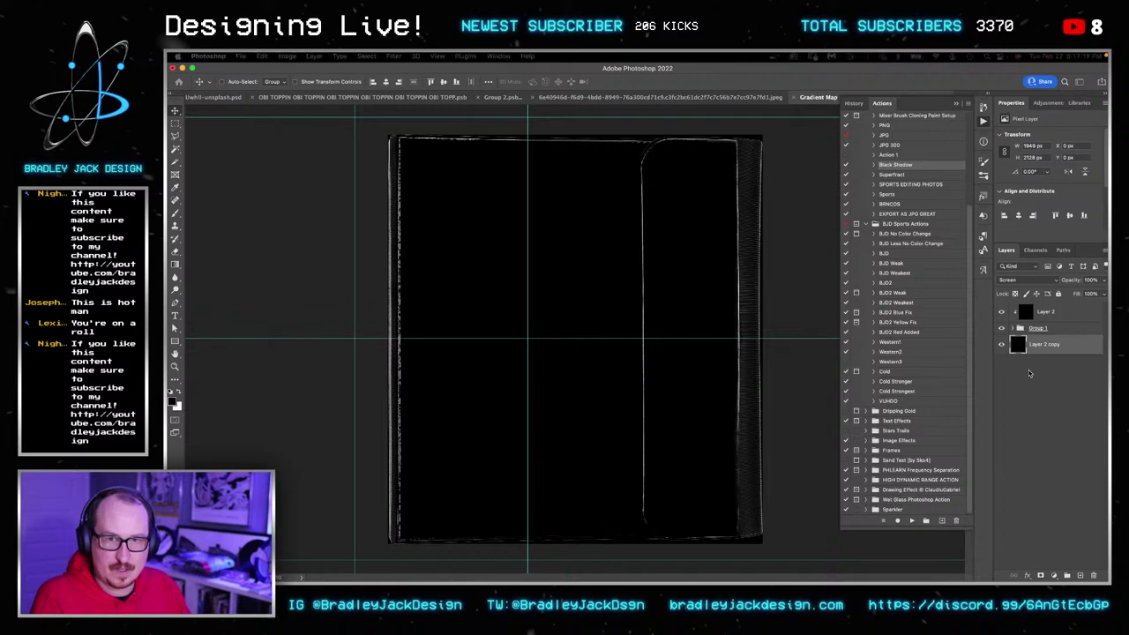
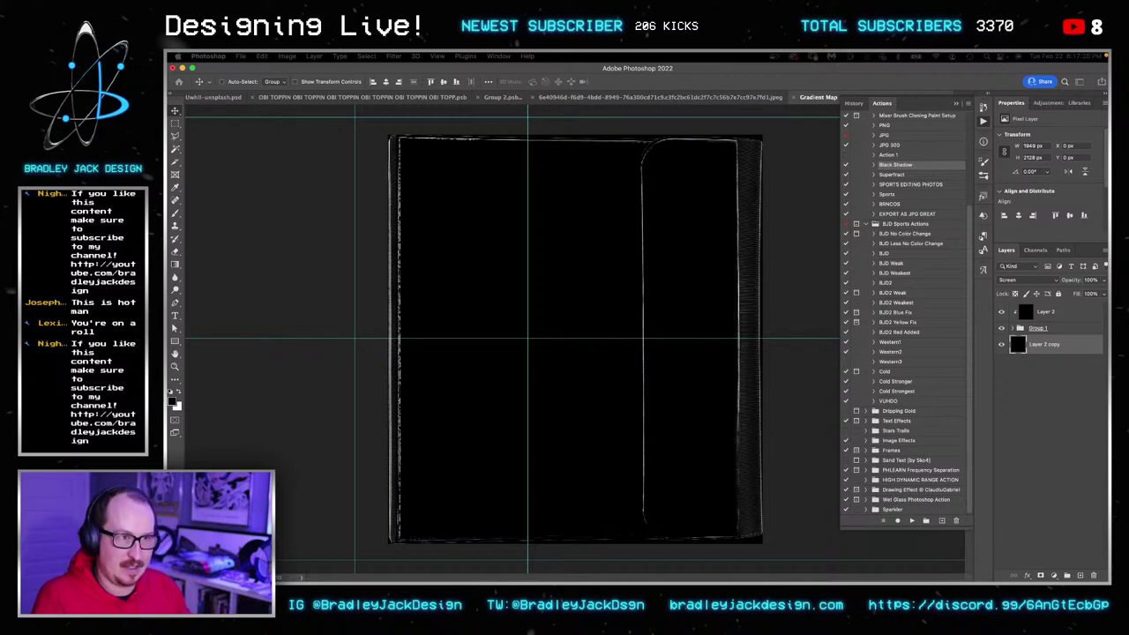
key(Return)
key(g)
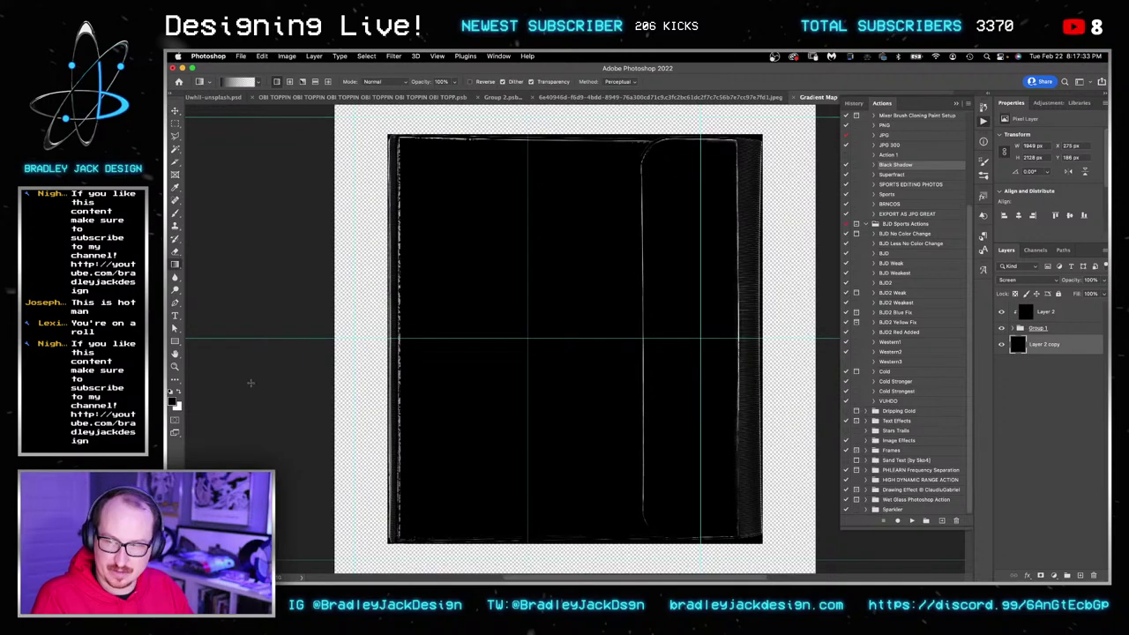
key(alt+BackSpace)
key(v)
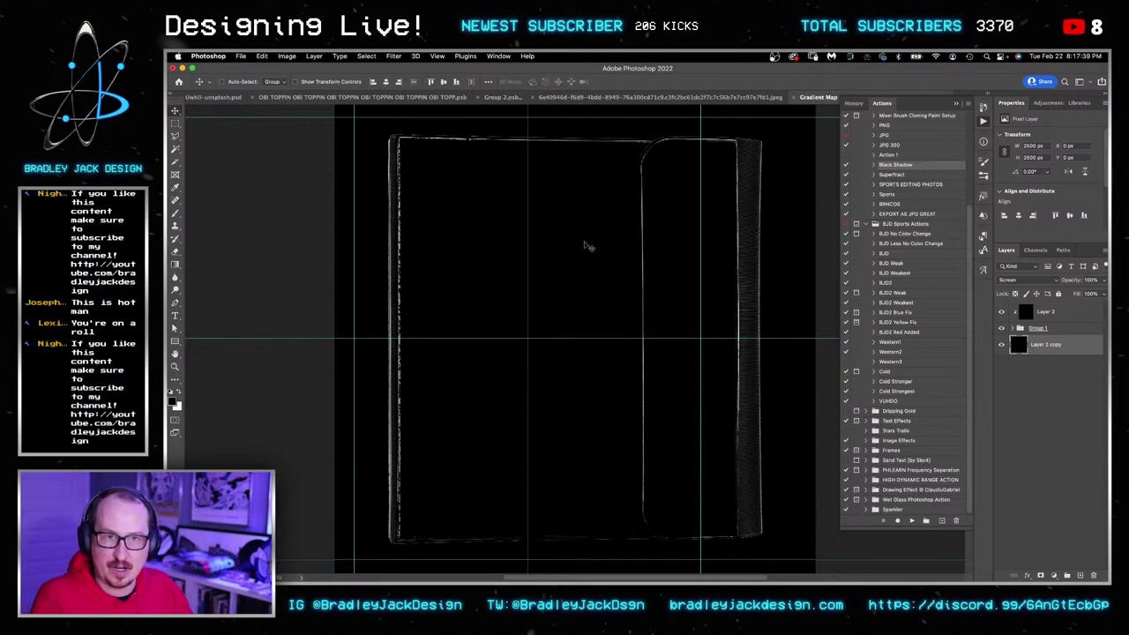
Save the Gradient Map 1 document to the Desktop in Photoshop (PSD) format.
key(super+shift+s)
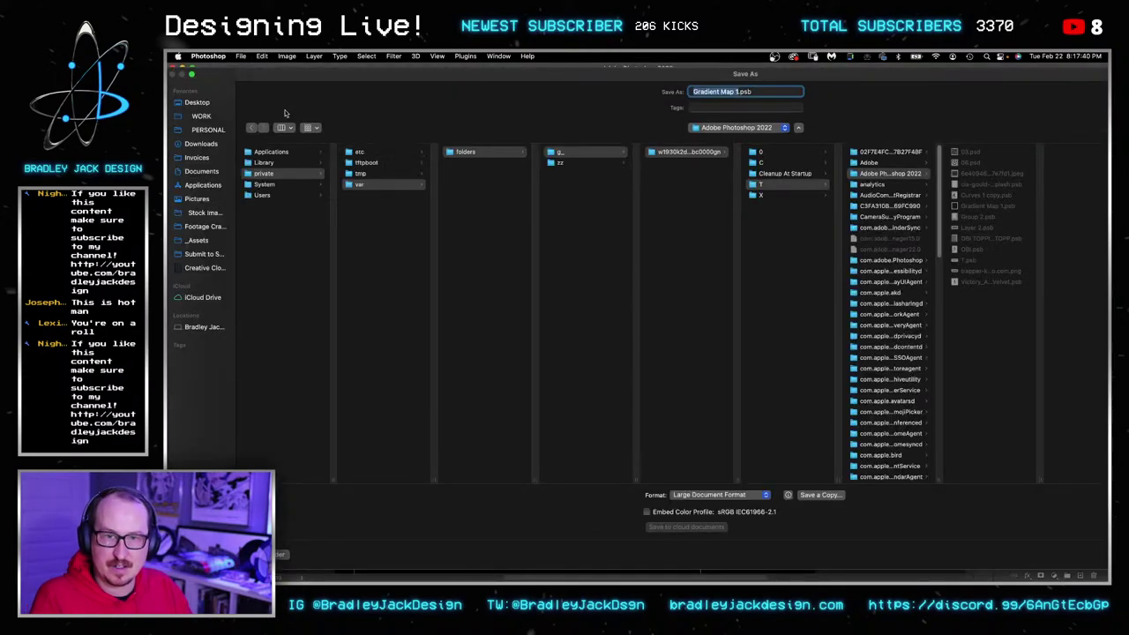
click(719, 495)
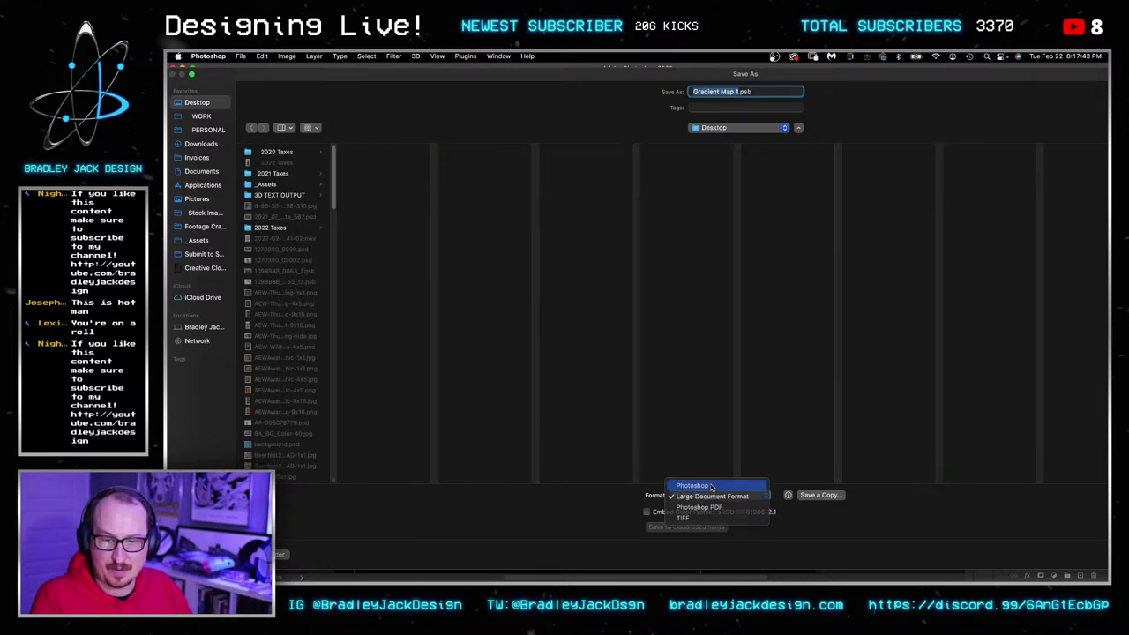
click(711, 486)
key(Return)
Return to the OBIDESIGNBESTDUNKEREVER poster document and convert its DESIGN! group to a smart object.
key(ctrl+Tab)
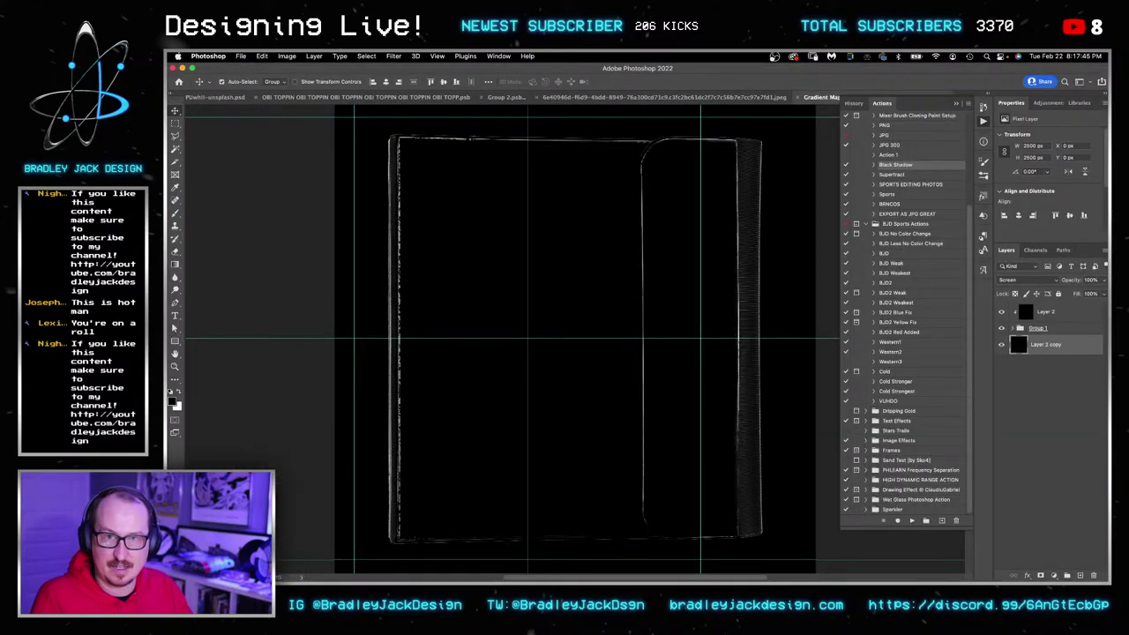
key(ctrl+Tab)
key(ctrl+Tab)
key(ctrl+Tab)
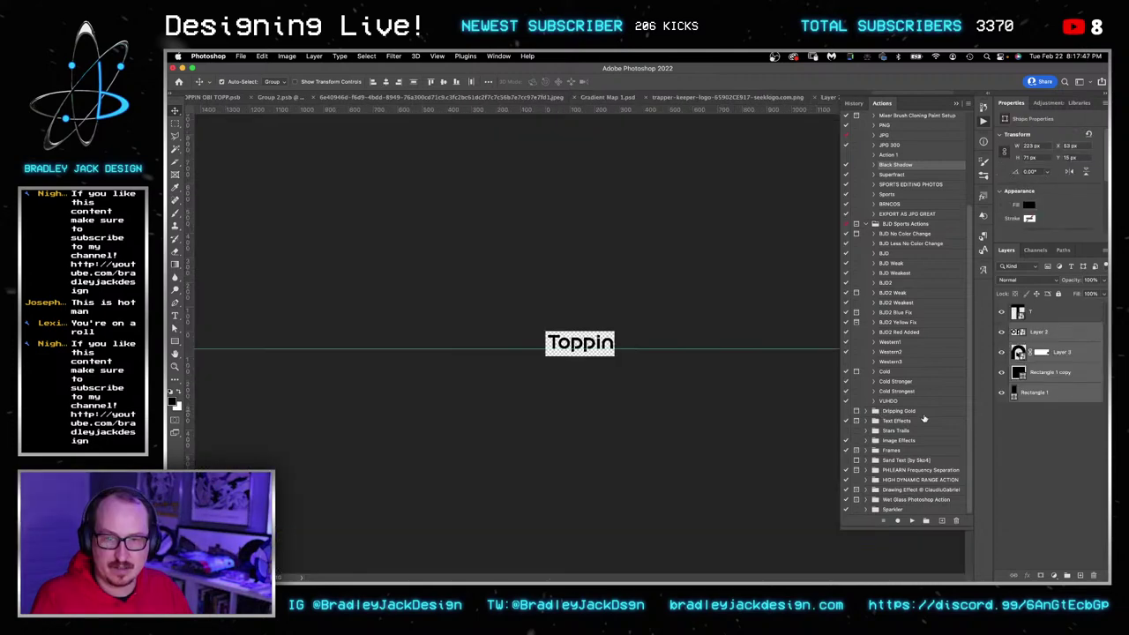
key(ctrl+Tab)
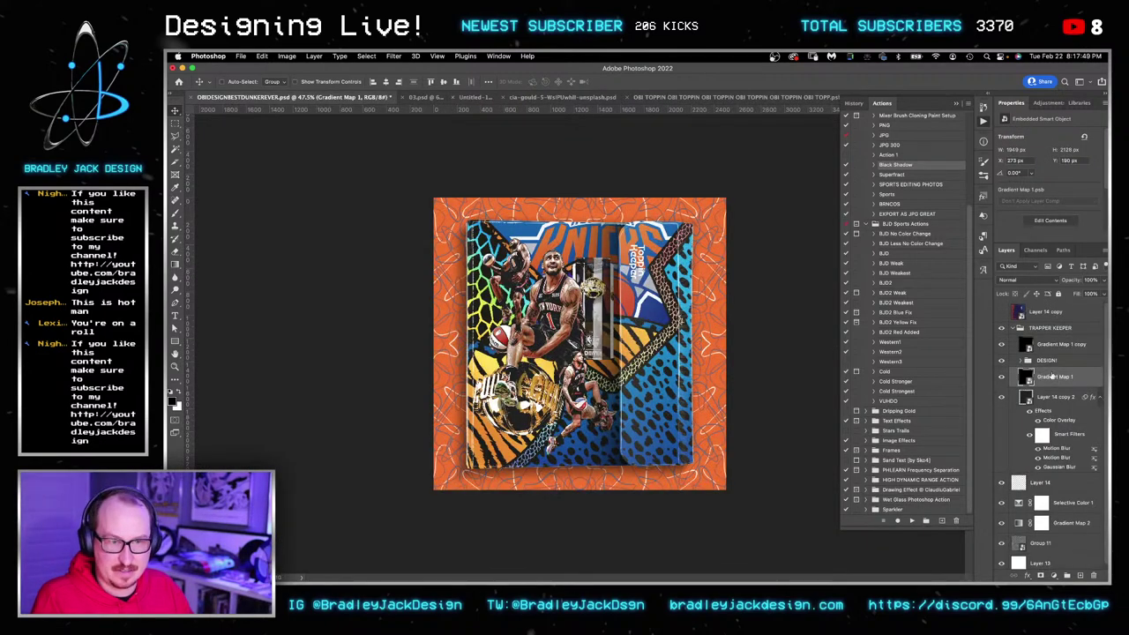
click(1049, 362)
key(super+j)
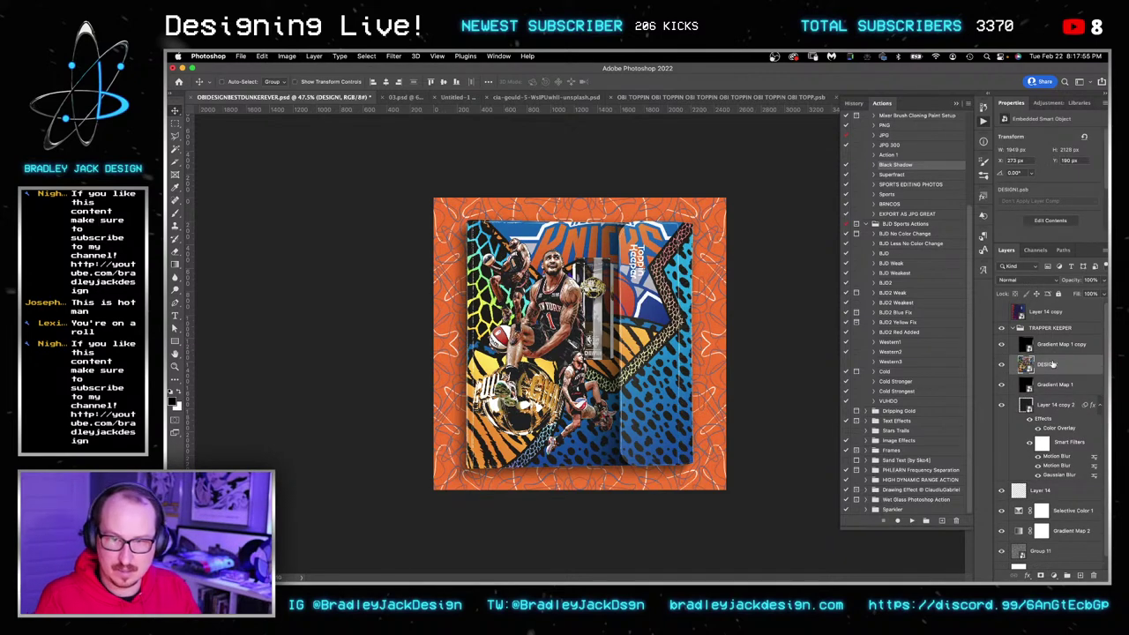
Apply a Displace filter to DESIGN! with horizontal scale 0 and vertical scale 5, using Gradient Map 1.psd as the displacement map.
click(389, 55)
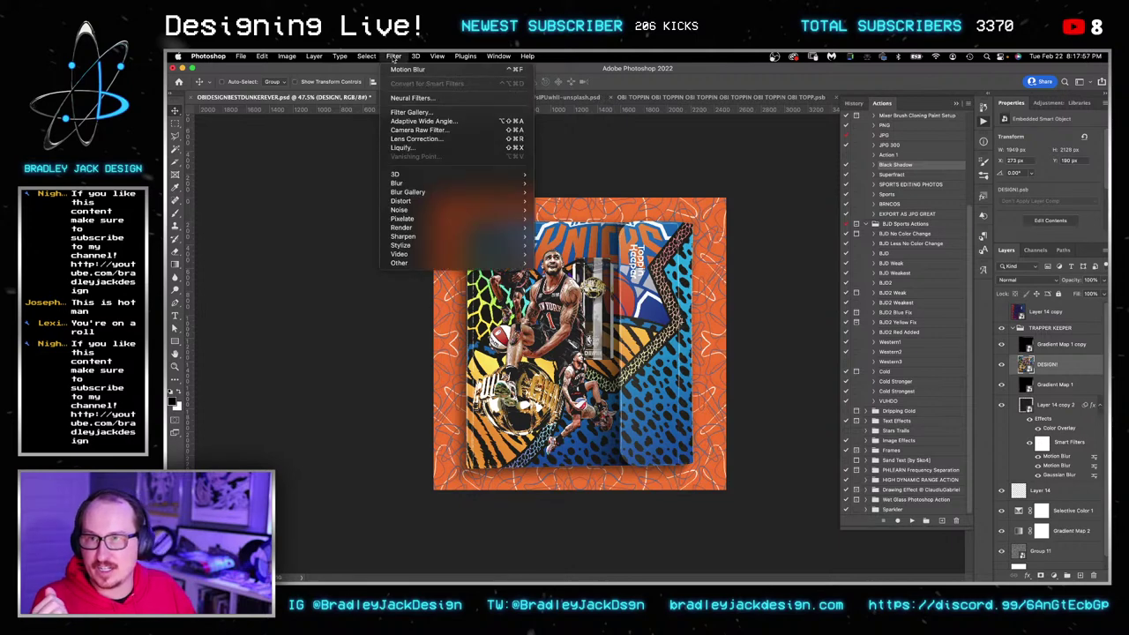
mouse_move(512, 201)
click(556, 202)
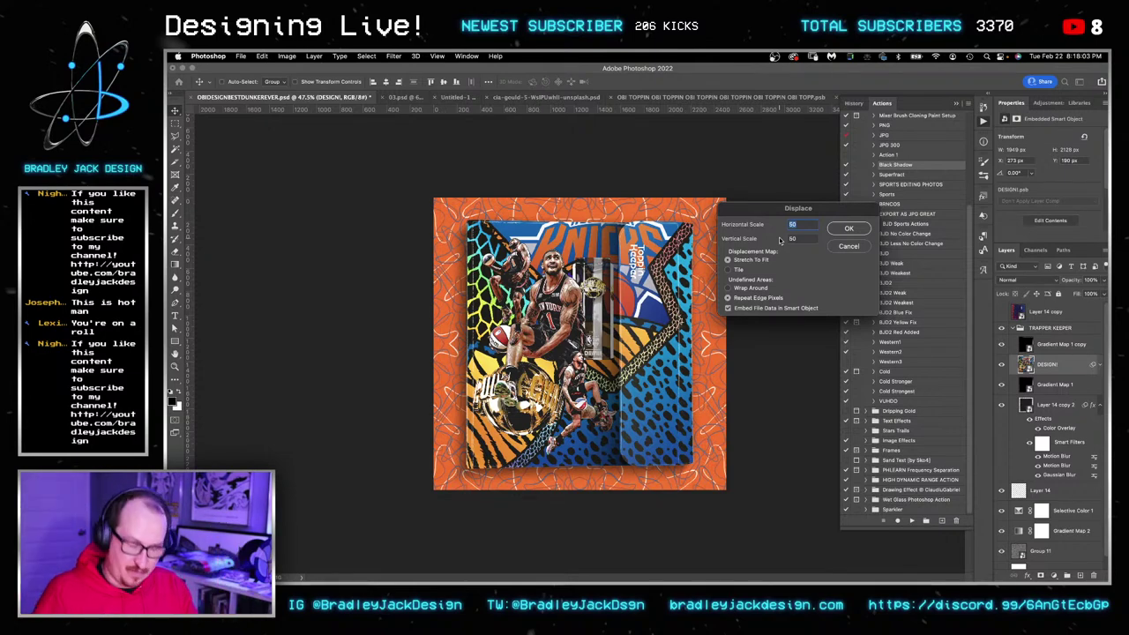
text(0)
key(Tab)
text(5)
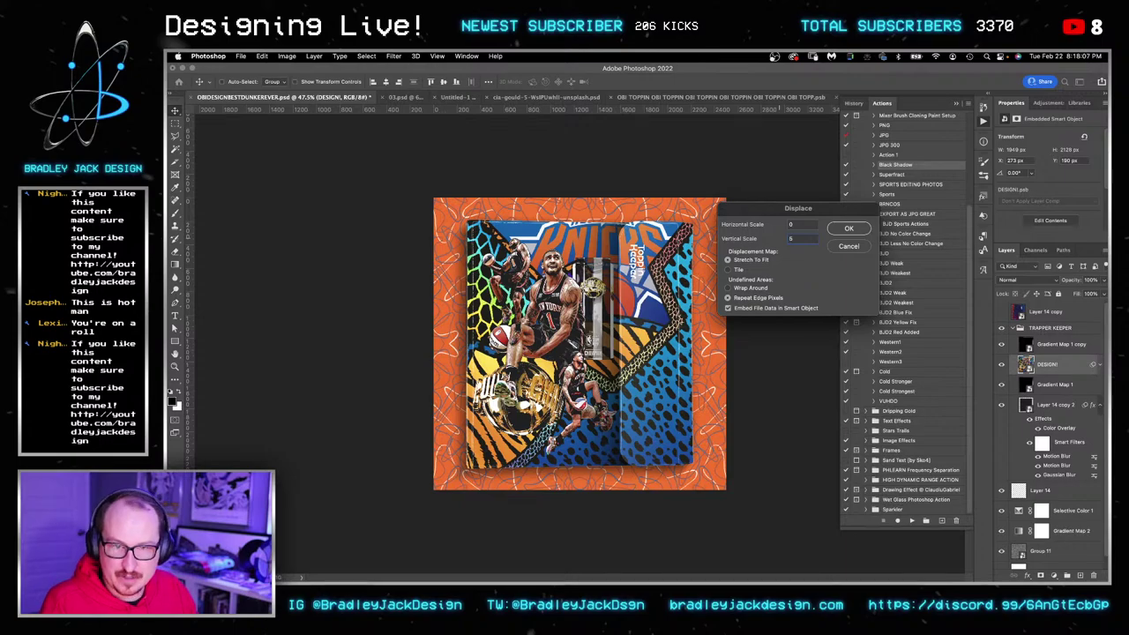
key(Return)
key(Return)
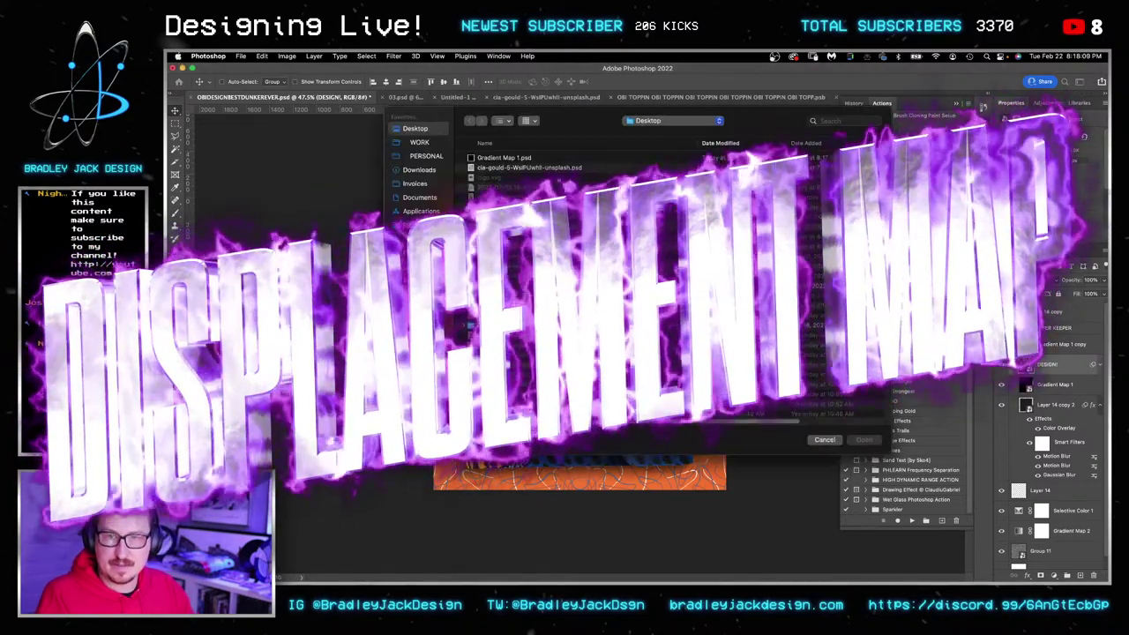
click(523, 160)
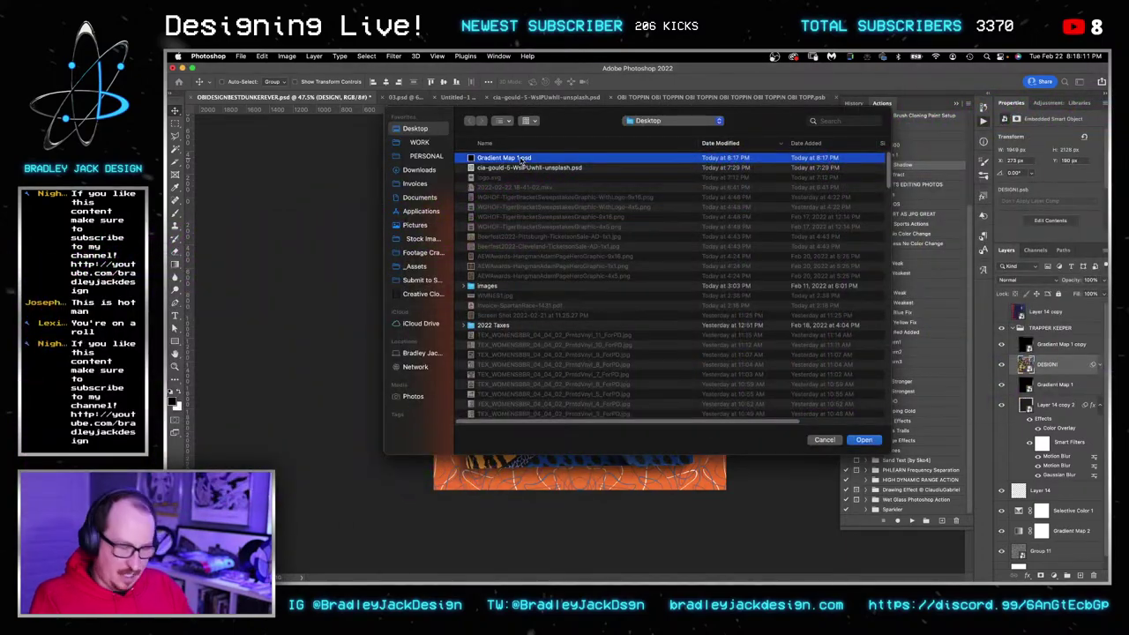
double_click(523, 158)
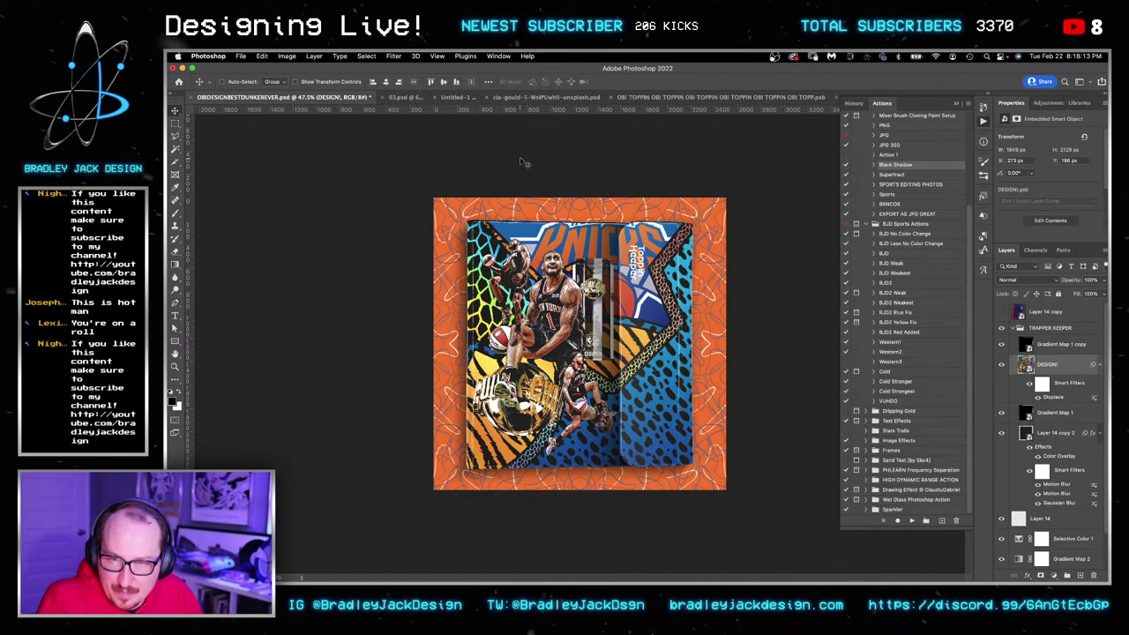
Try to move the displaced DESIGN! smart object up 10 px against the folder's upper edge.
key(z)
drag(481, 229, 571, 221)
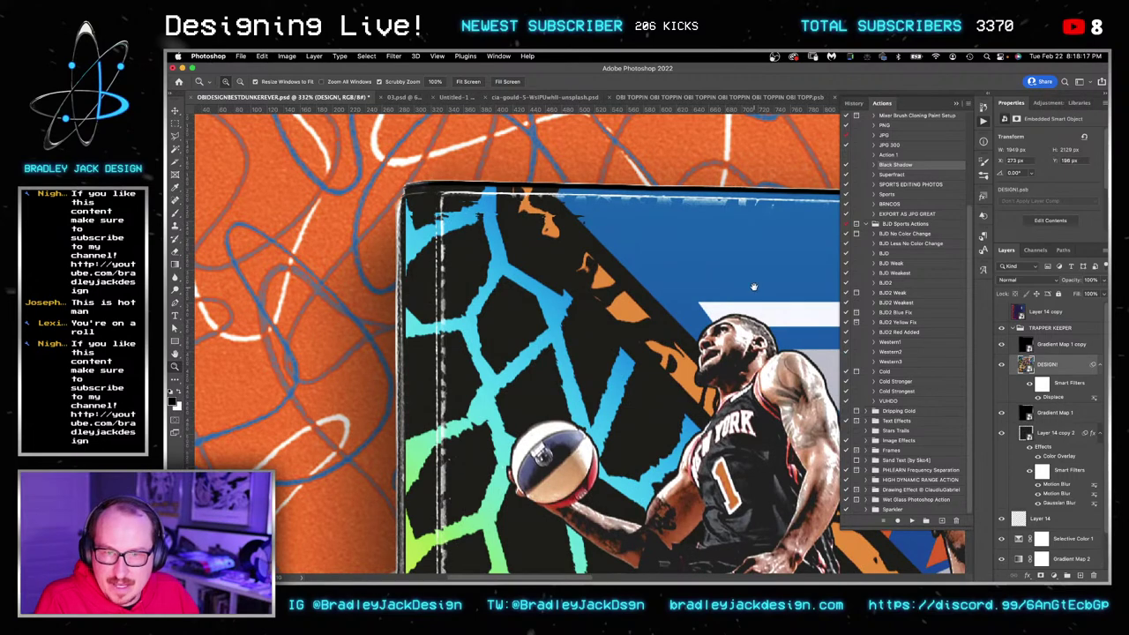
drag(754, 287, 376, 255)
drag(749, 242, 220, 231)
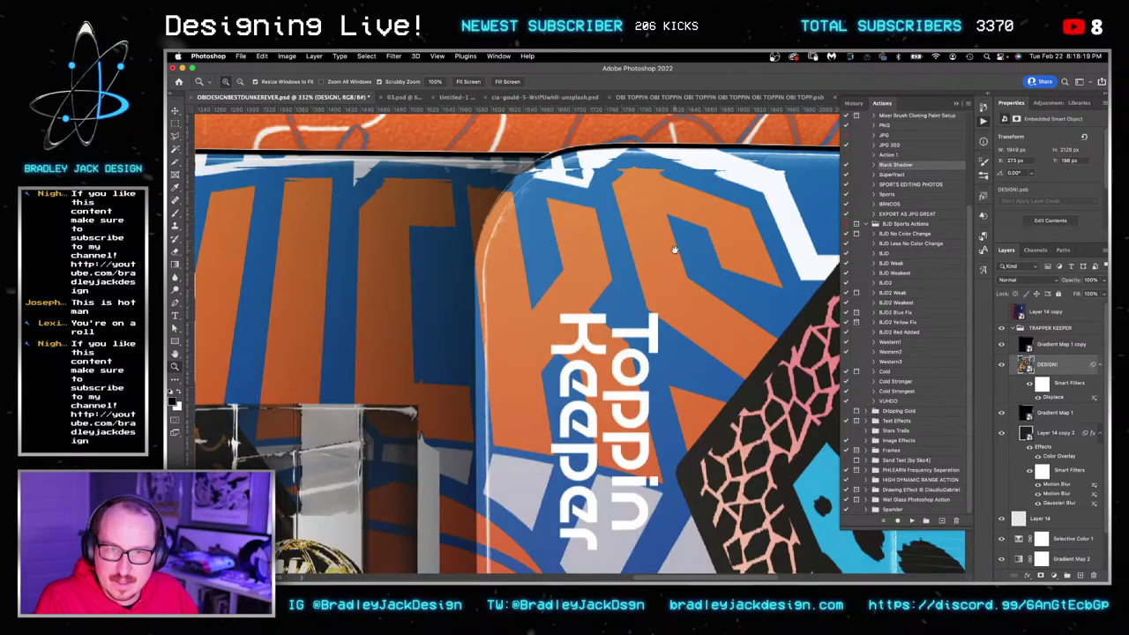
drag(675, 249, 496, 233)
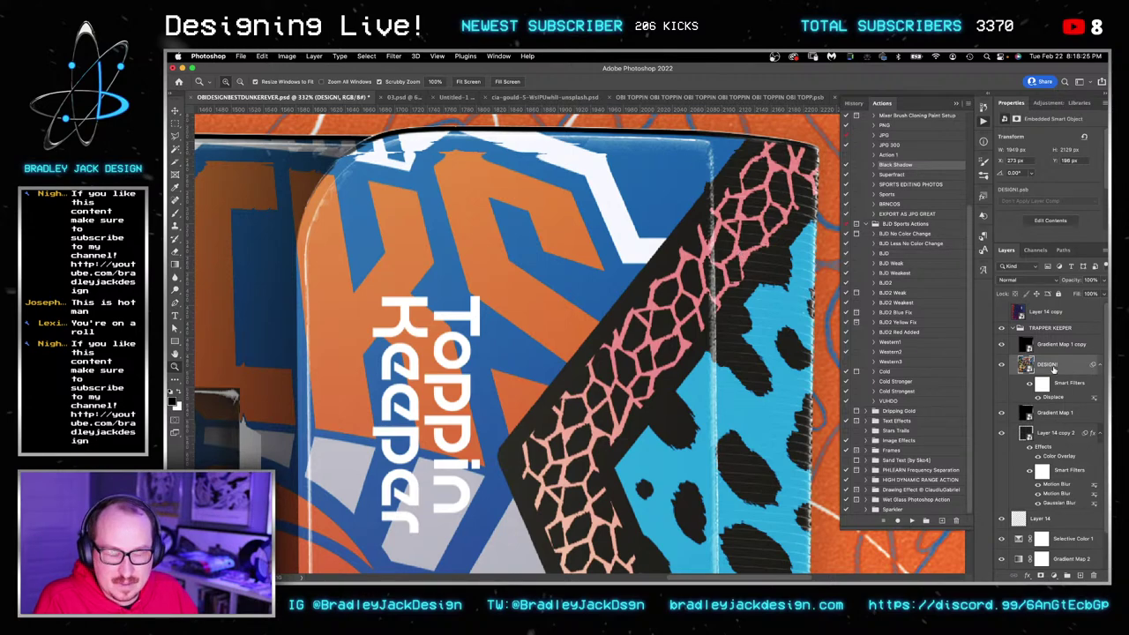
key(v)
key(shift+Up)
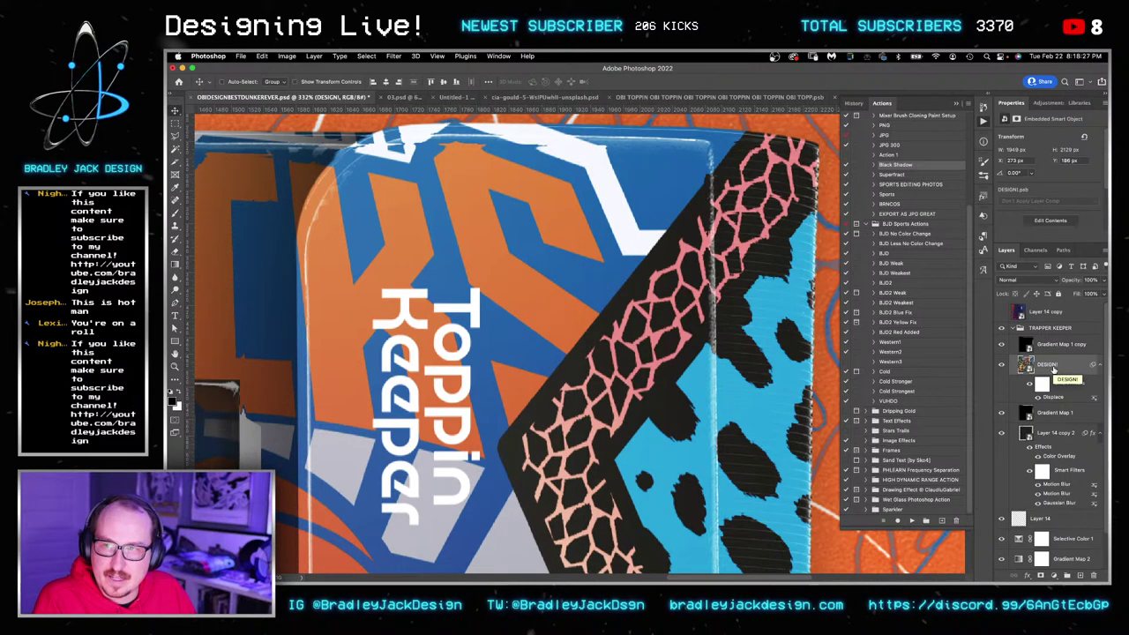
key(super+z)
Nudge the DESIGN! smart object up 6 px to line up with the folder outline.
key(Up)
key(Up)
key(Up)
key(Up)
key(Up)
key(Up)
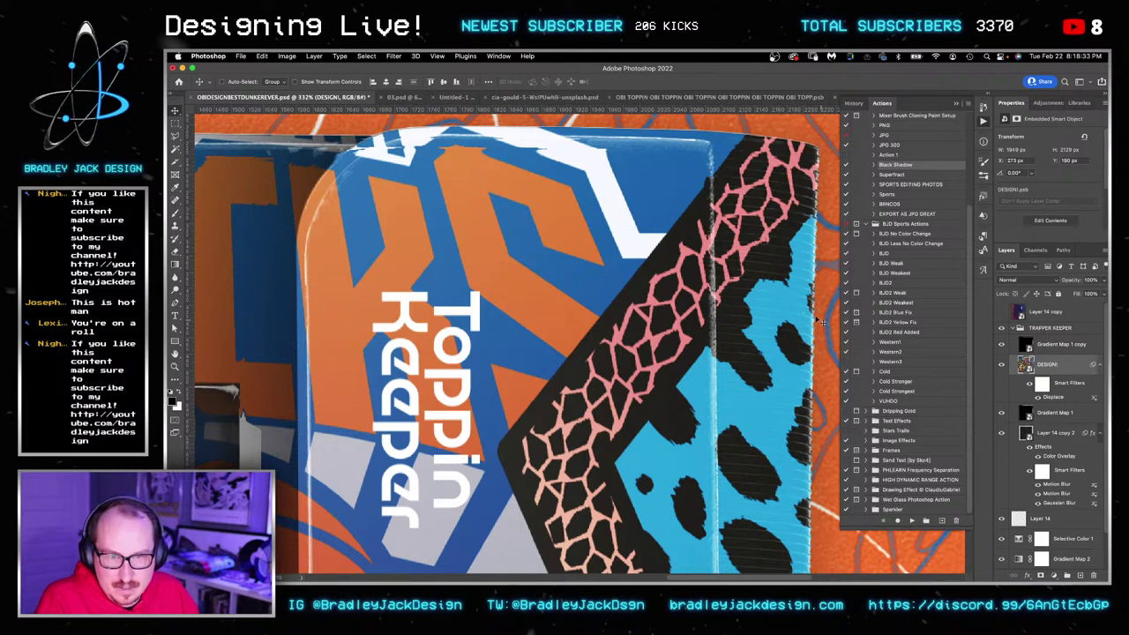
Edit the Displace filter on DESIGN! with Gradient Map 1 copy hidden, reapply Gradient Map 1.psd as its map, and show that layer again.
key(super+space)
drag(818, 319, 863, 315)
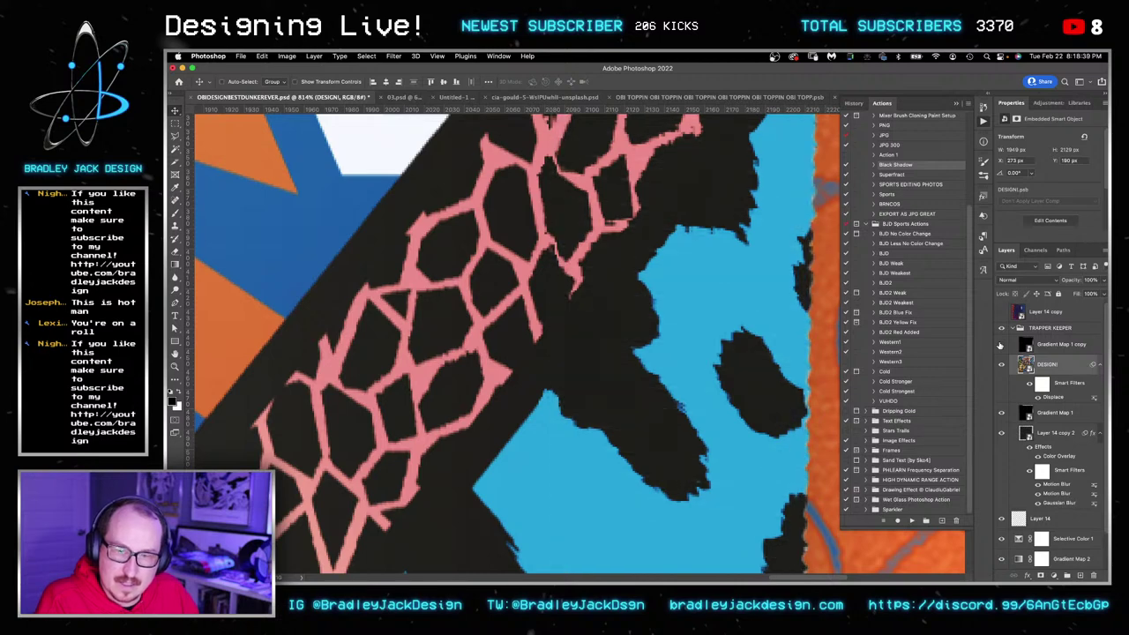
double_click(1054, 398)
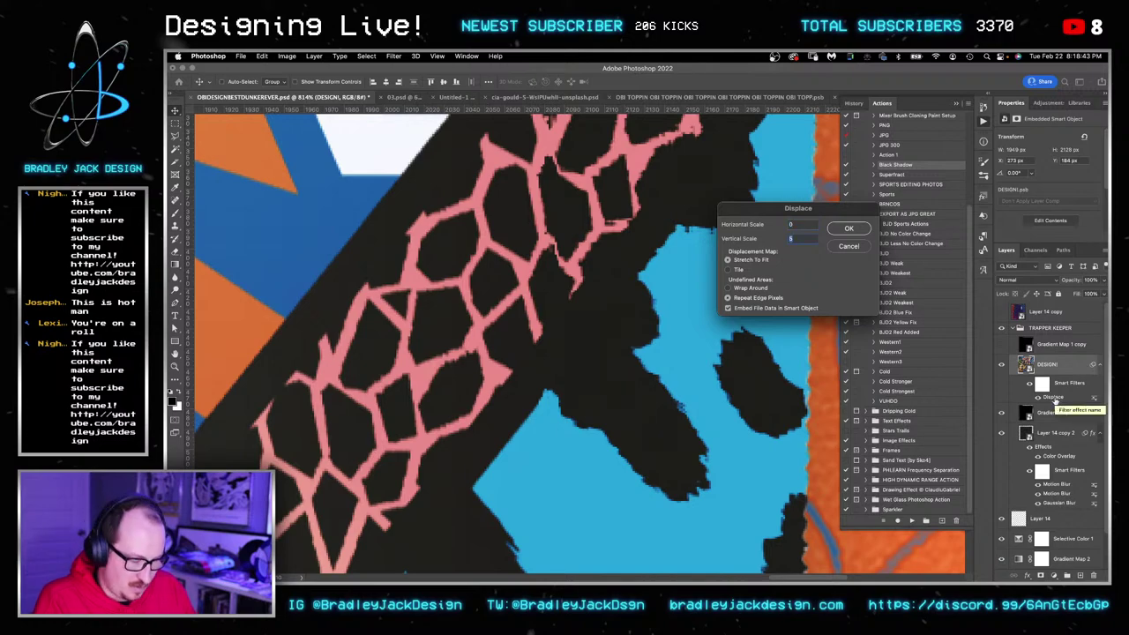
key(Return)
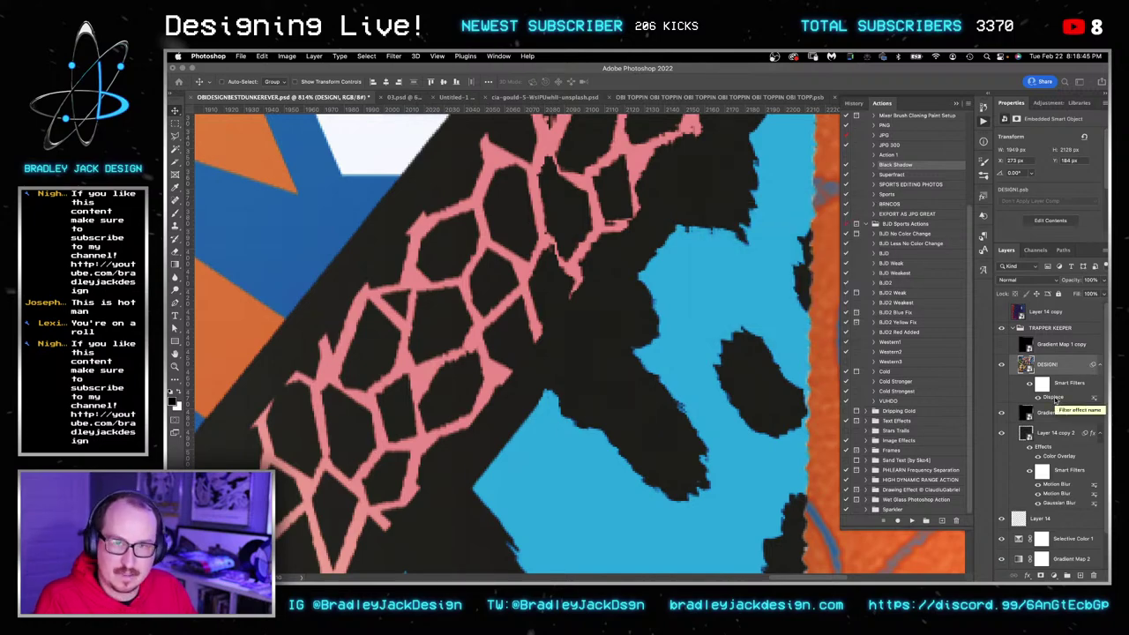
click(498, 158)
double_click(494, 164)
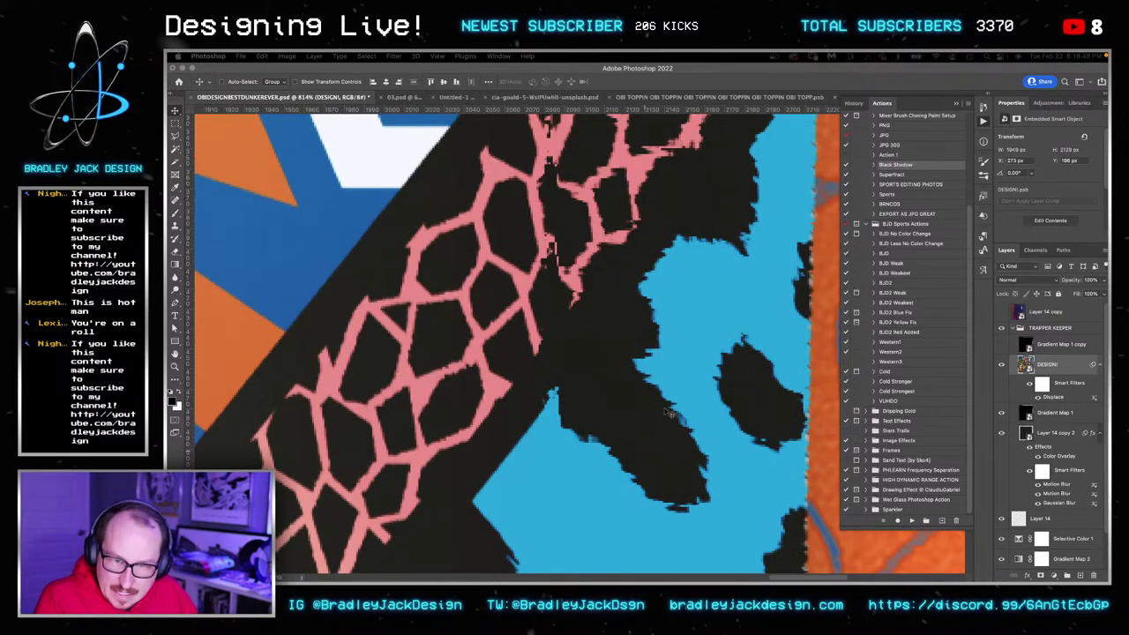
click(1000, 346)
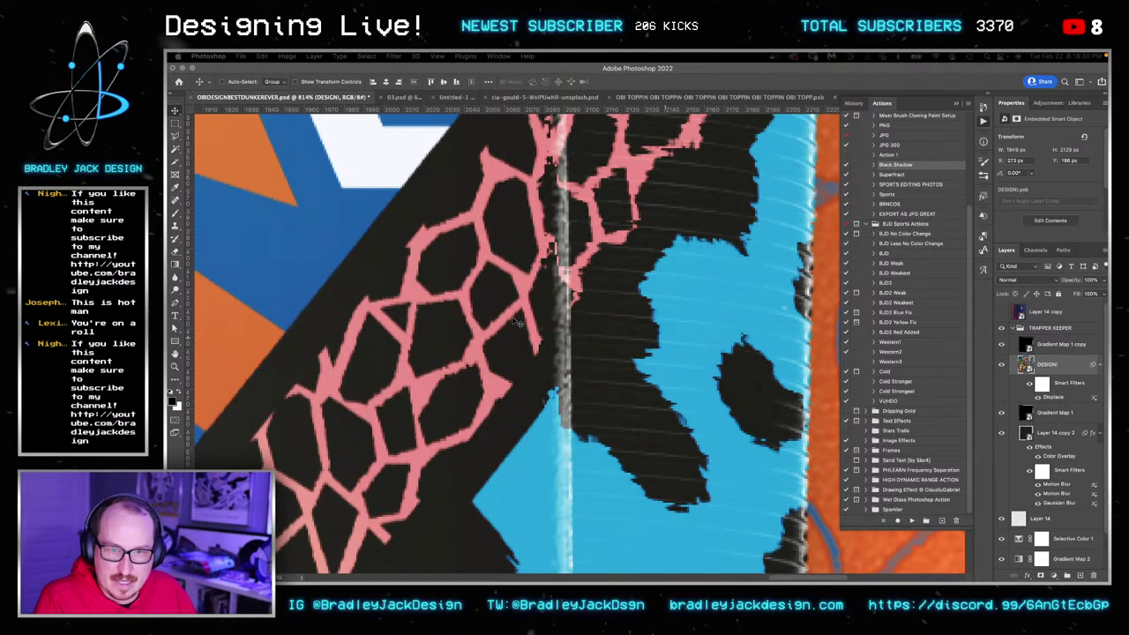
Check the displaced artwork along the folder's ribbed edge and across the whole cover, and save the poster.
scroll(515, 321, down, 5)
scroll(515, 320, down, 3)
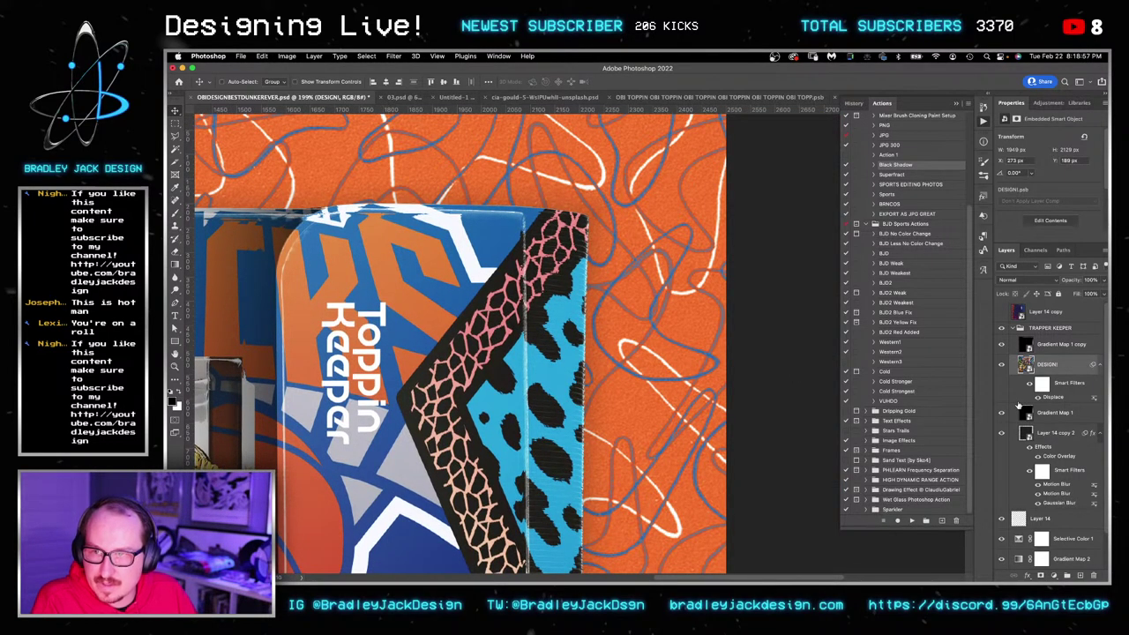
key(super+0)
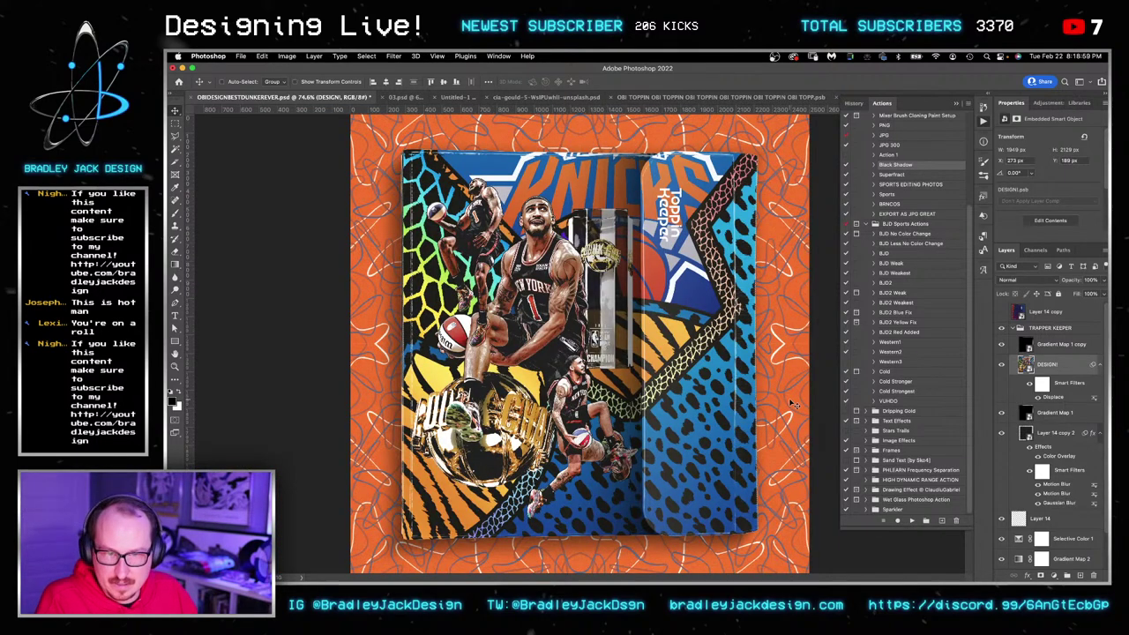
key(z)
drag(746, 391, 803, 390)
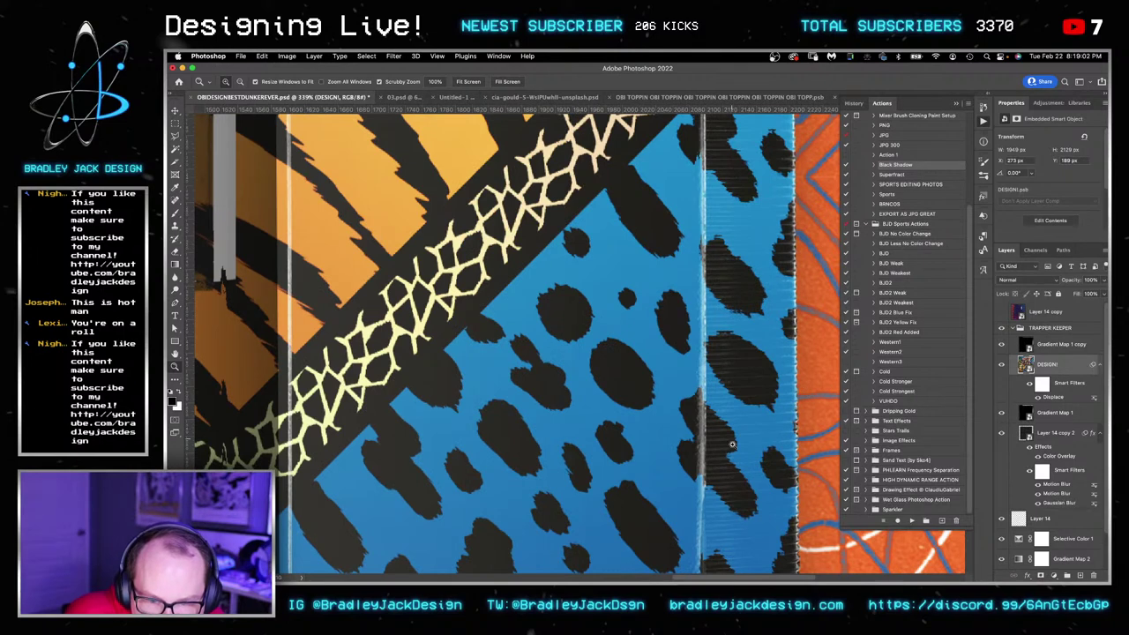
key(v)
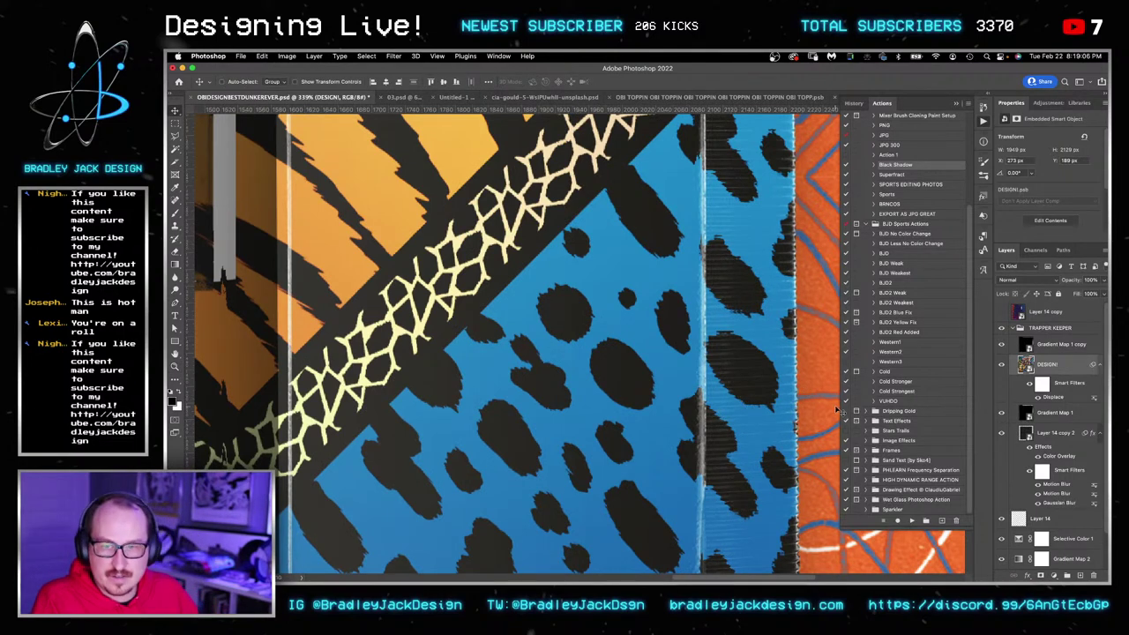
key(super+0)
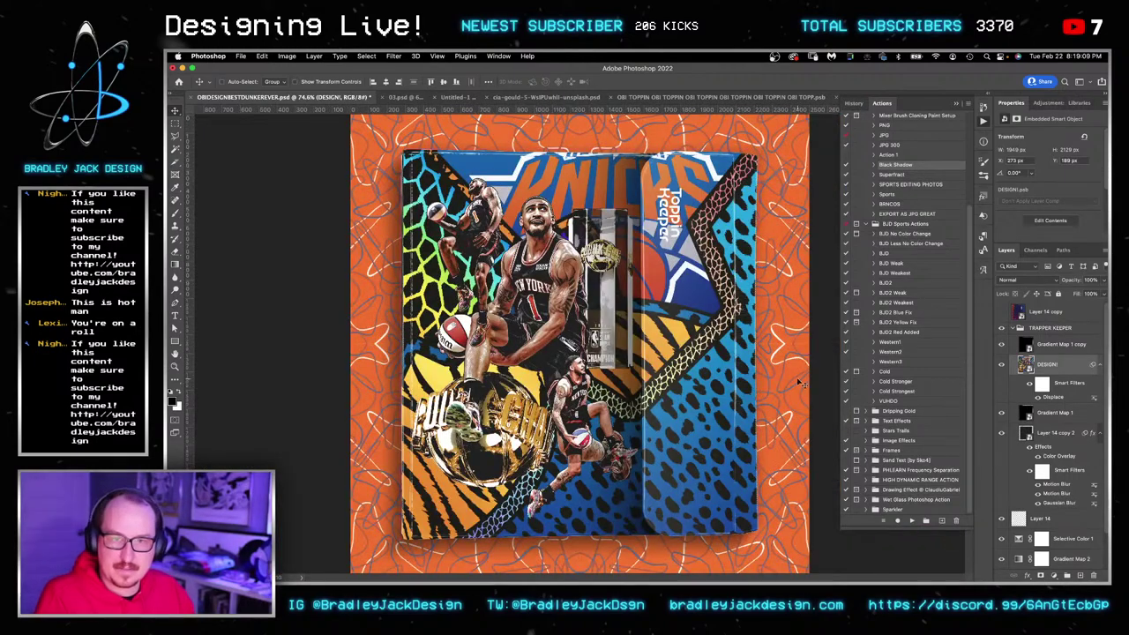
key(super+s)
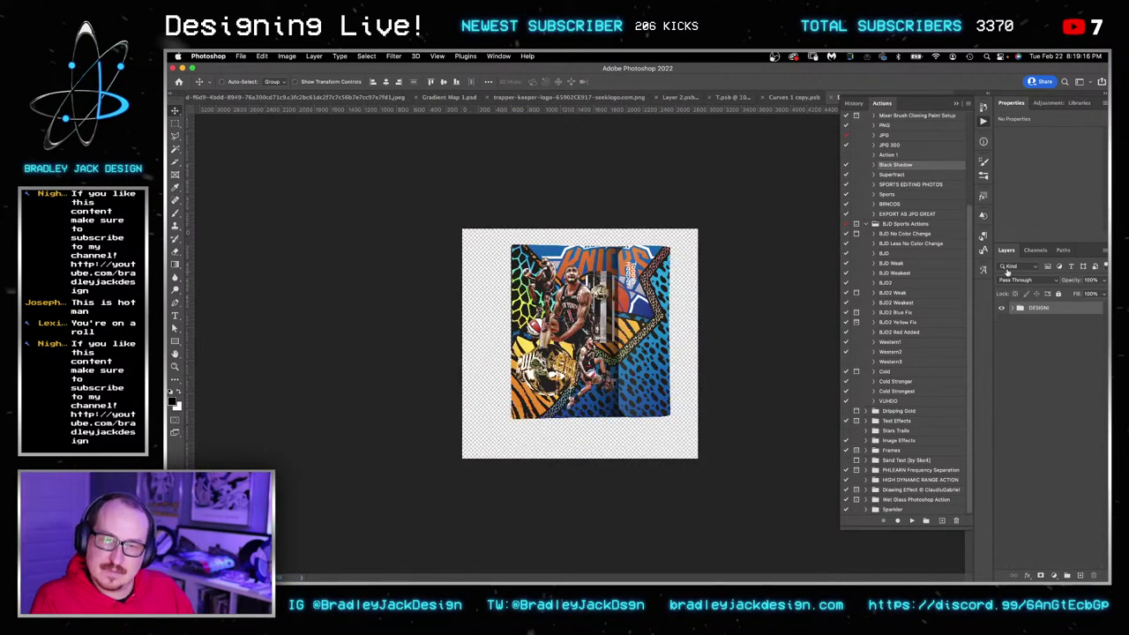
Inside the DESIGN! smart object, move the Toppin Keeper logo layer T straight down to the lower end of the folder flap.
click(1013, 308)
click(1033, 327)
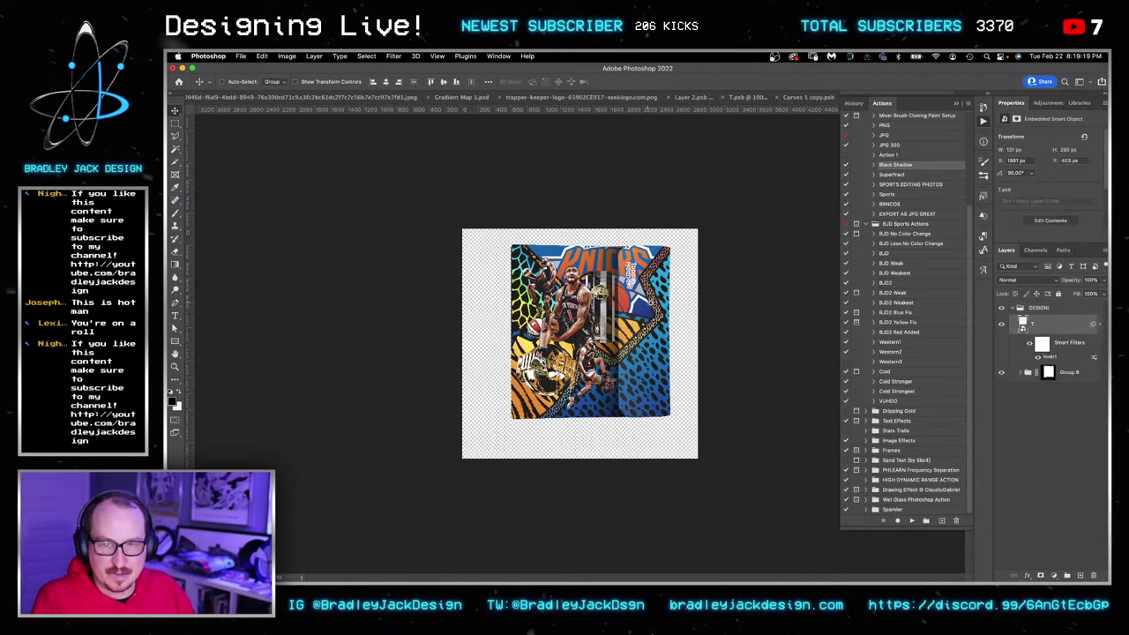
super+click(652, 306)
drag(659, 249, 679, 418)
key(shift+Down)
key(shift+Down)
key(shift+Down)
key(shift+Down)
key(shift+Down)
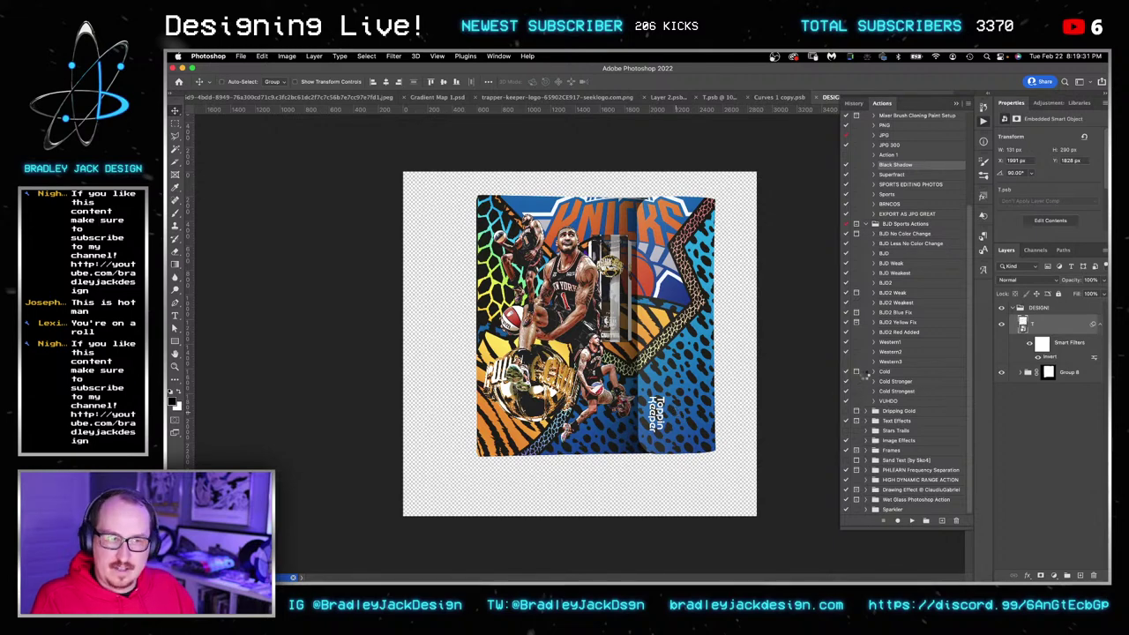
Save and close the DESIGN! smart object, and save the poster with Layer 14 copy selected.
key(super+s)
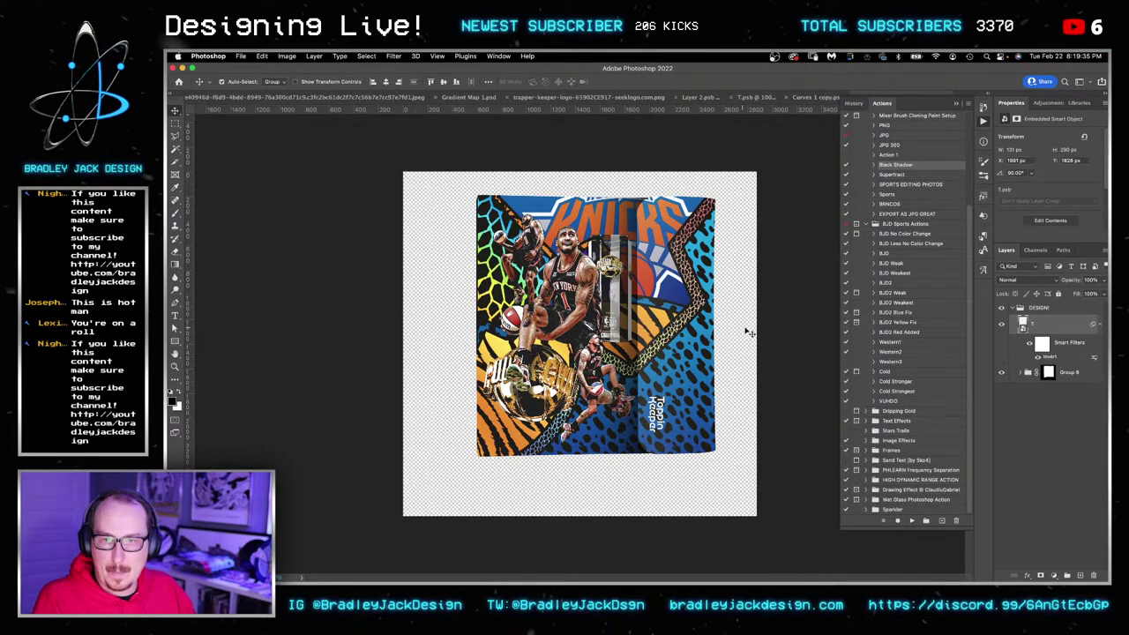
key(super+w)
key(super+minus)
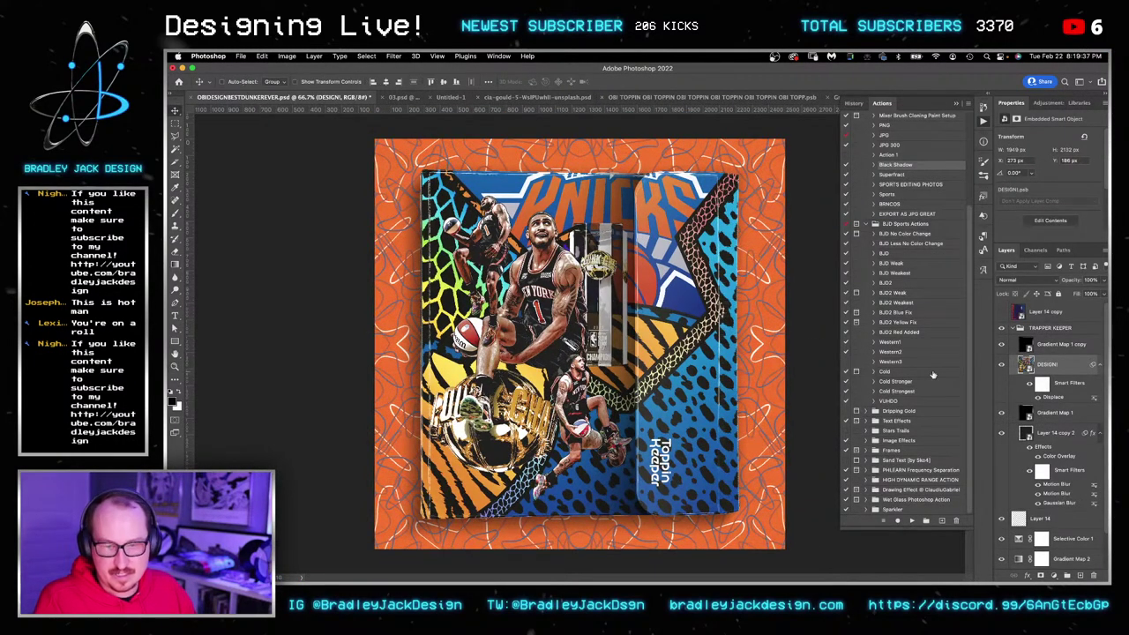
click(1045, 316)
key(super+s)
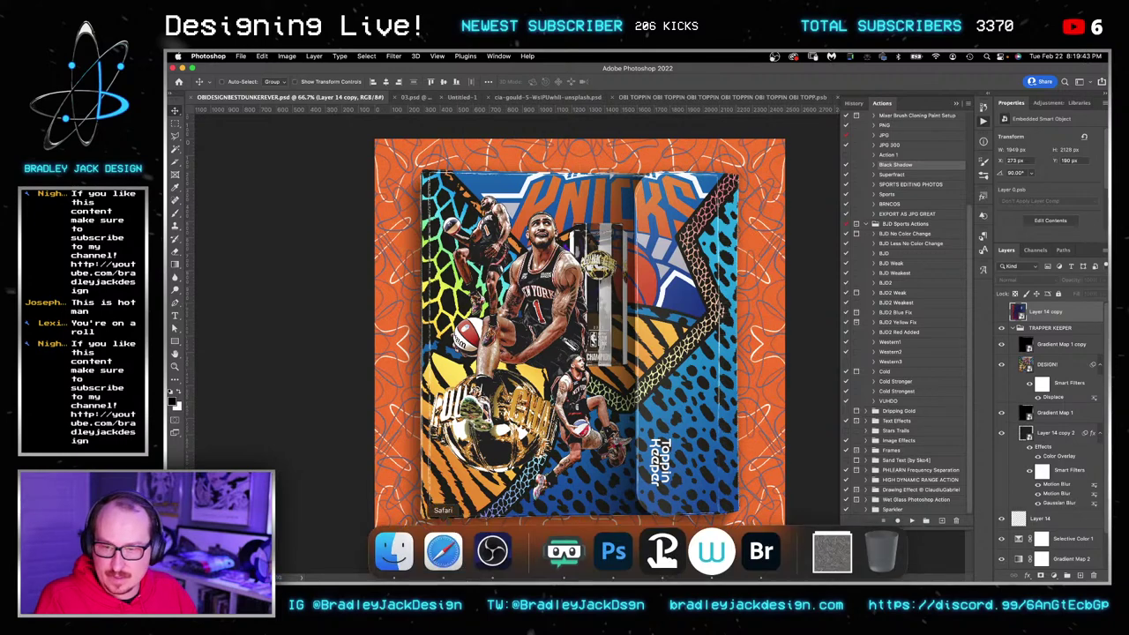
Switch to Safari, open envato.com in a new tab and search Envato Elements for "pencil".
click(441, 556)
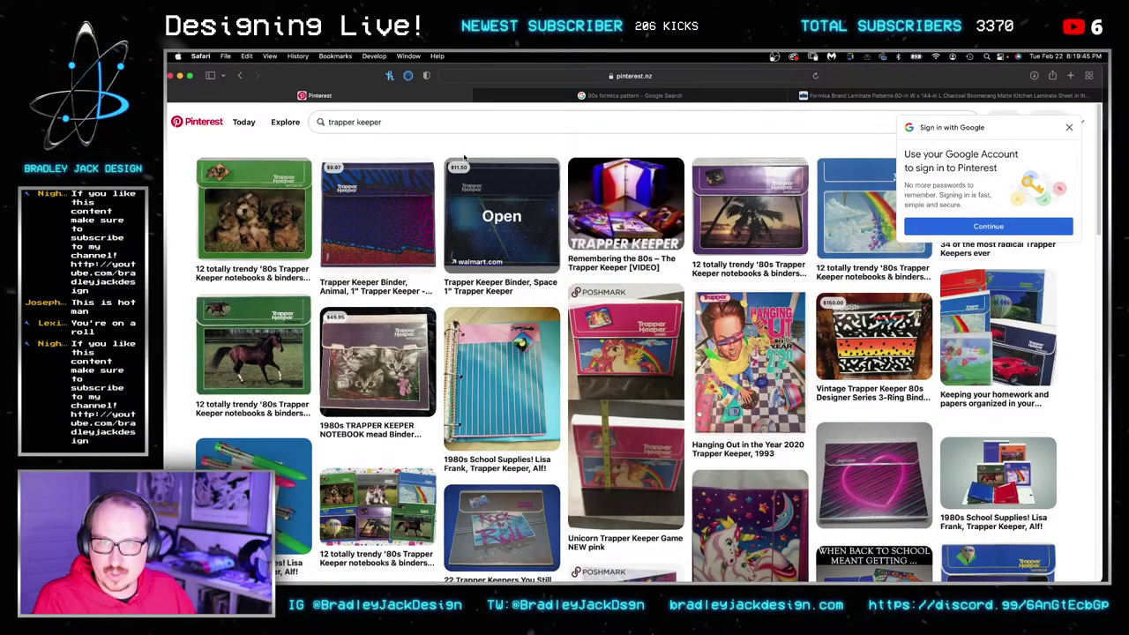
key(super+t)
text(envato.com)
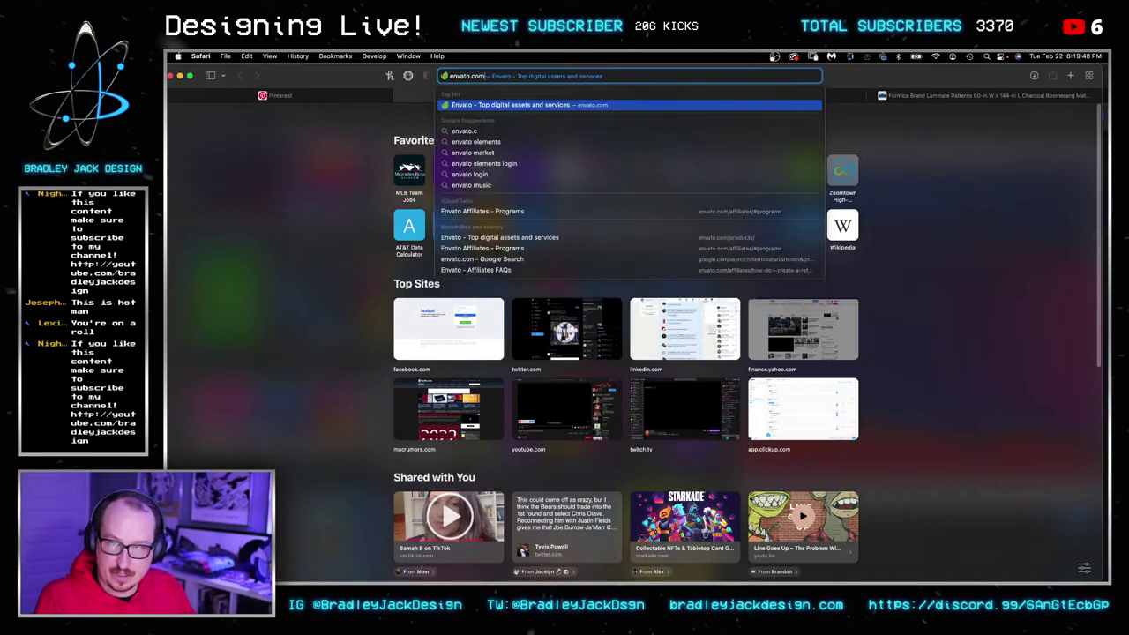
key(Return)
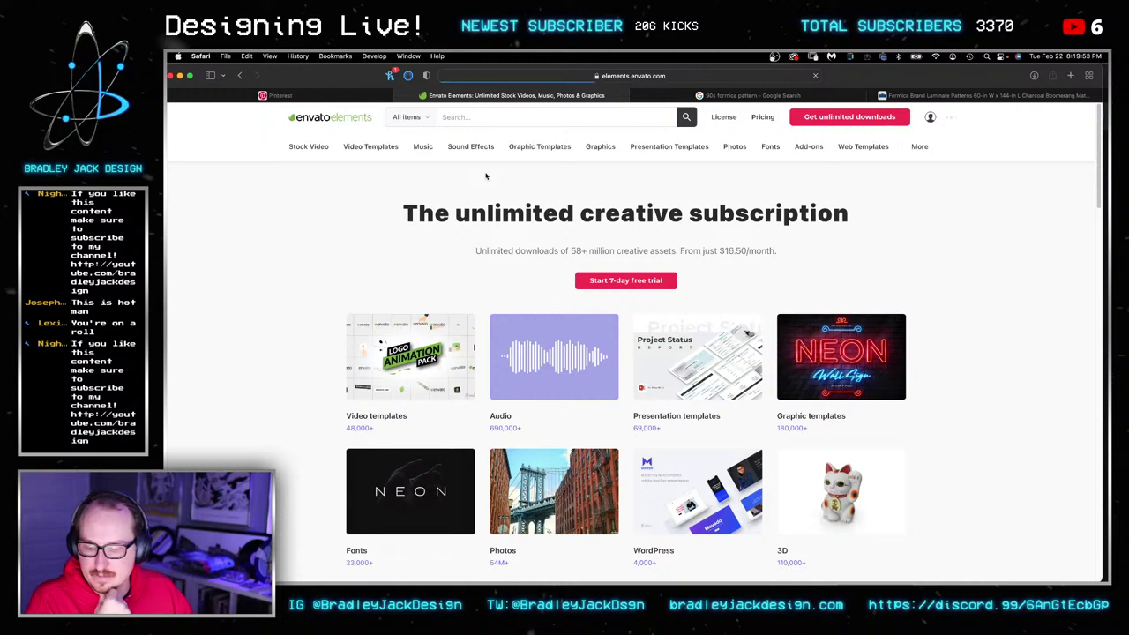
text(pencil)
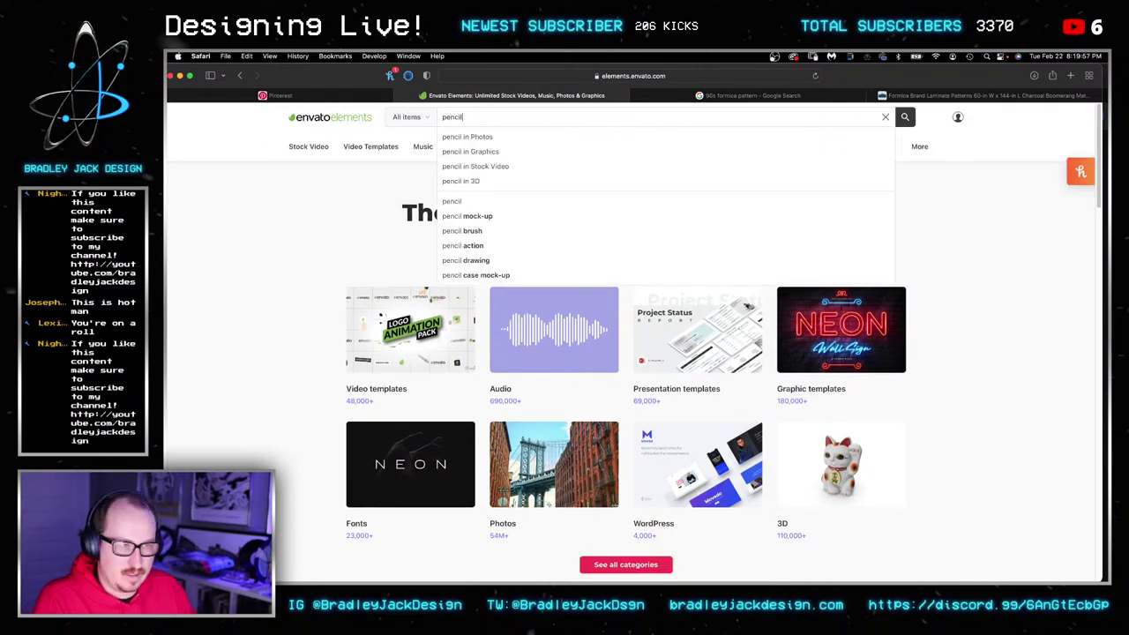
key(Return)
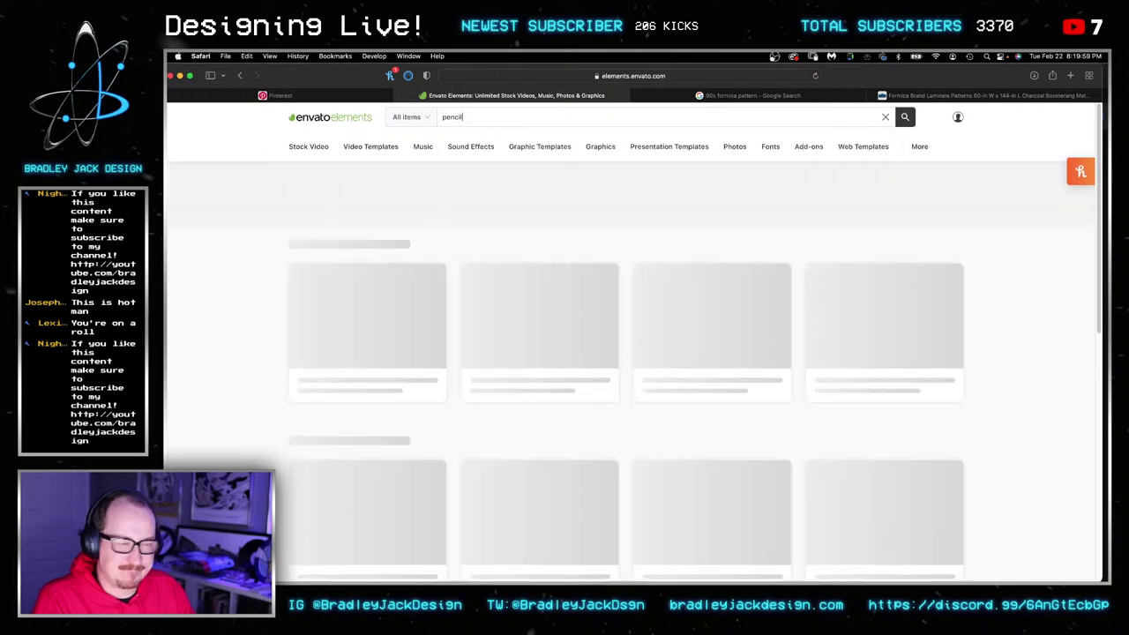
Limit the Envato search to 3D items, search for "pencil case" and look through the results.
click(407, 118)
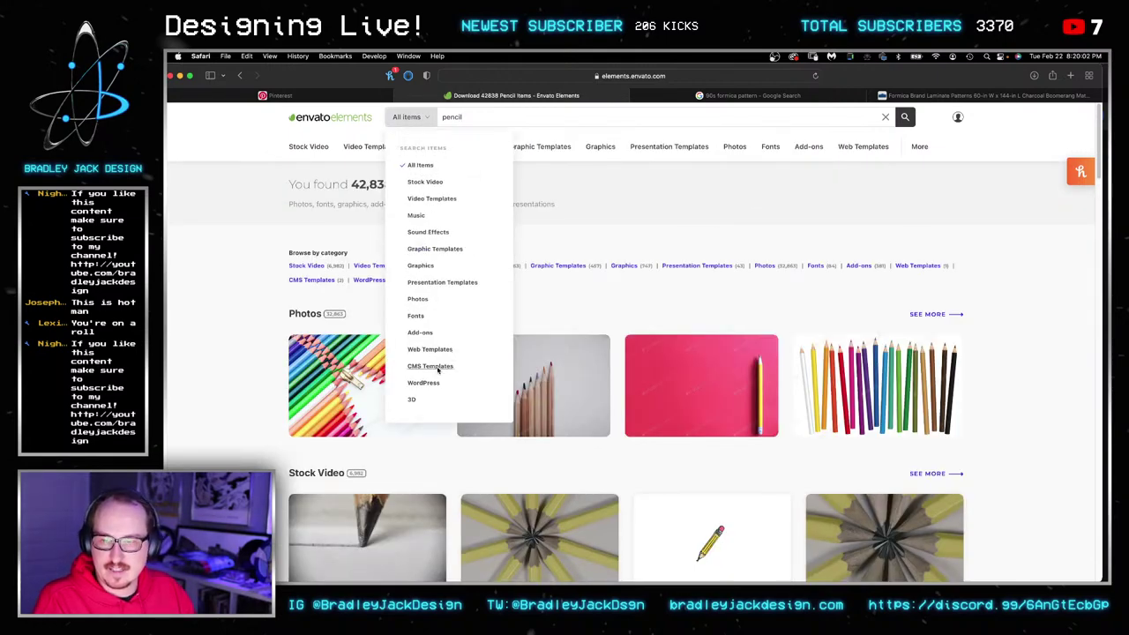
click(411, 400)
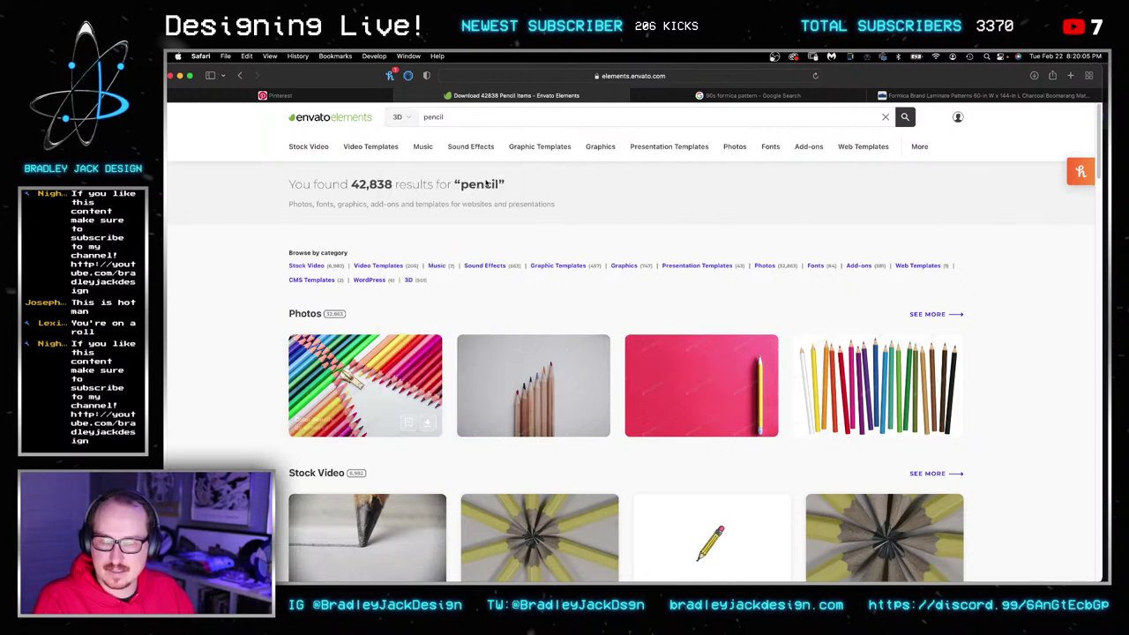
click(468, 122)
text(case)
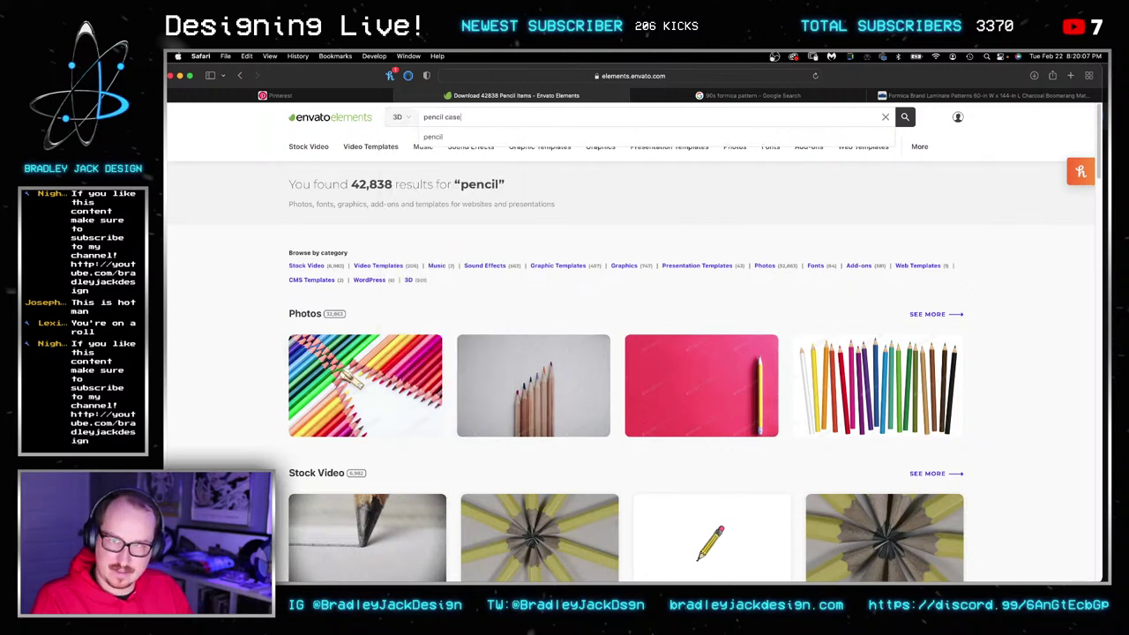
key(Return)
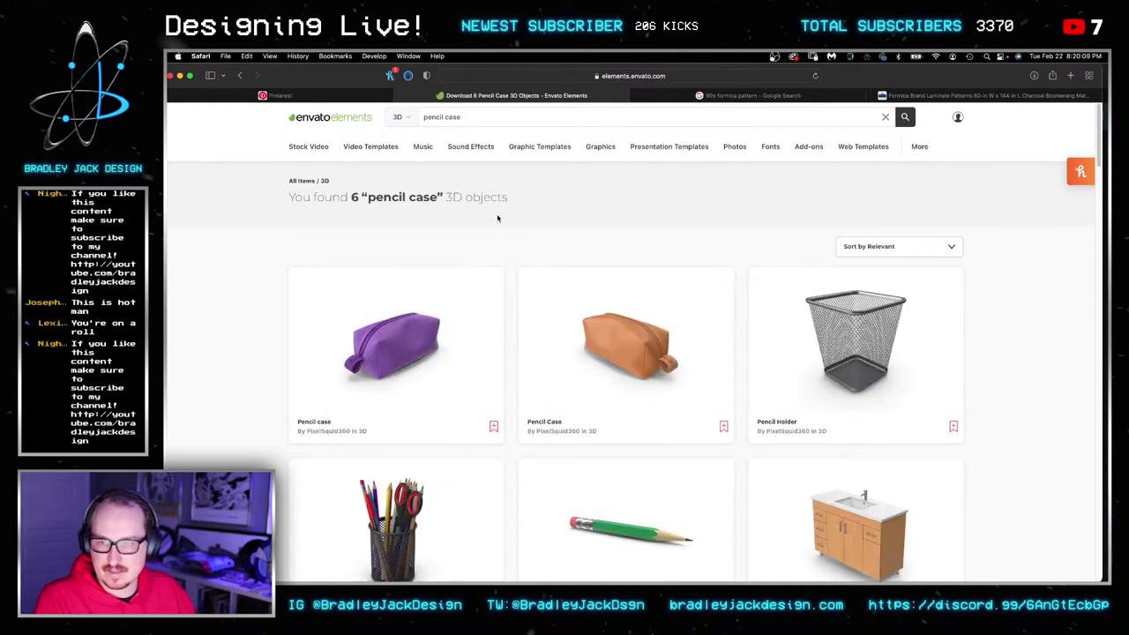
scroll(496, 217, down, 10)
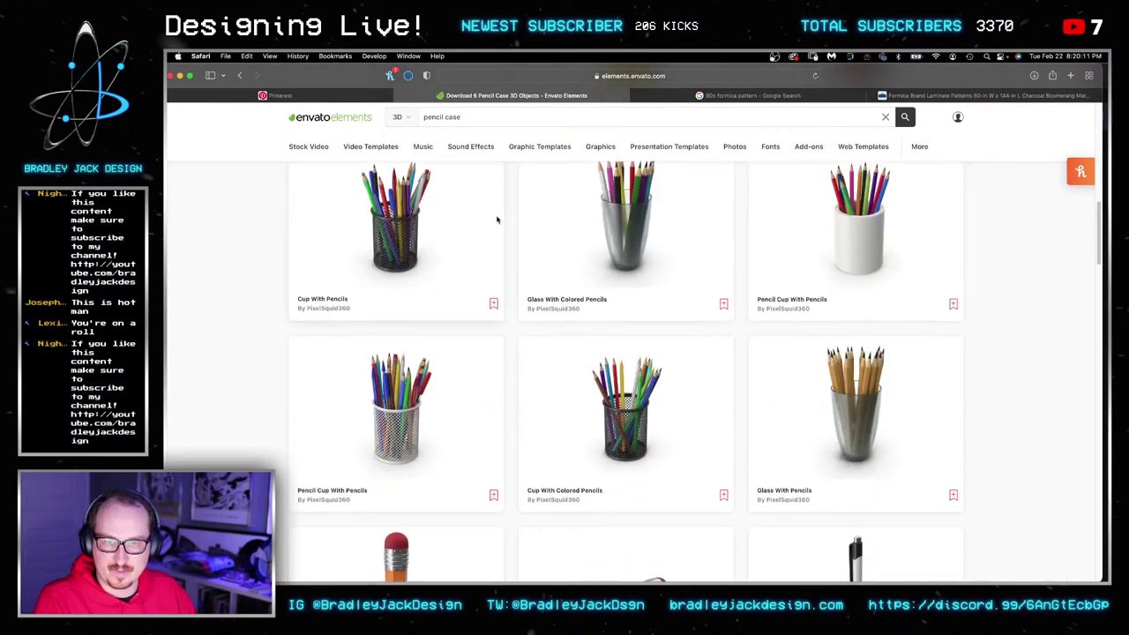
scroll(496, 220, down, 5)
scroll(496, 219, down, 3)
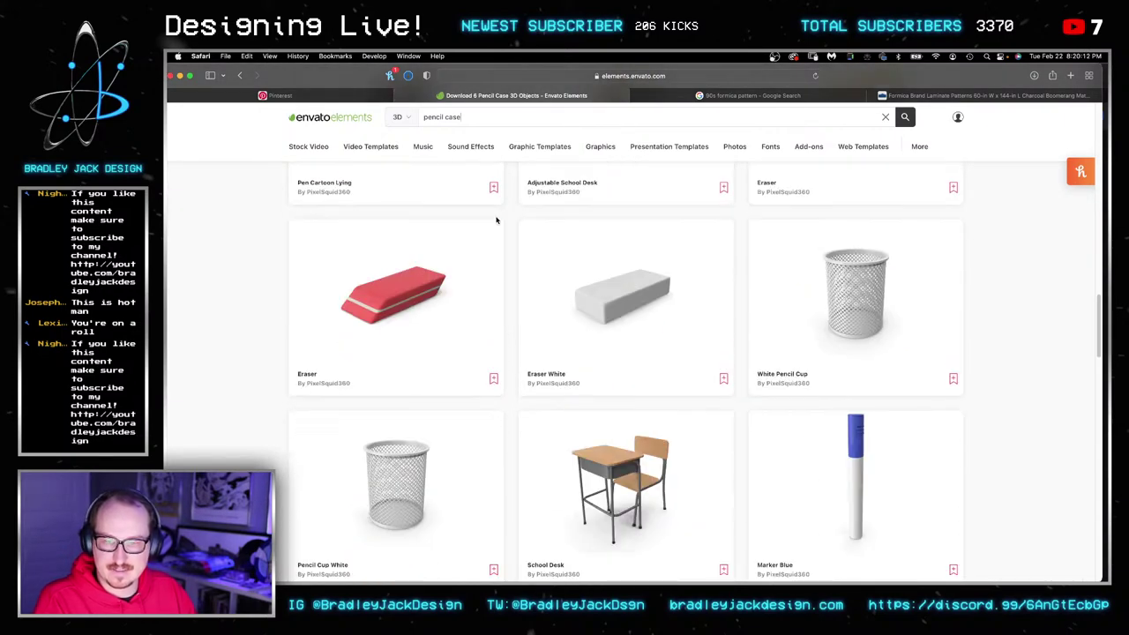
Search the 3D items for "pencil" and open the Pencil With Eraser item.
triple_click(475, 122)
text(pencil)
key(Return)
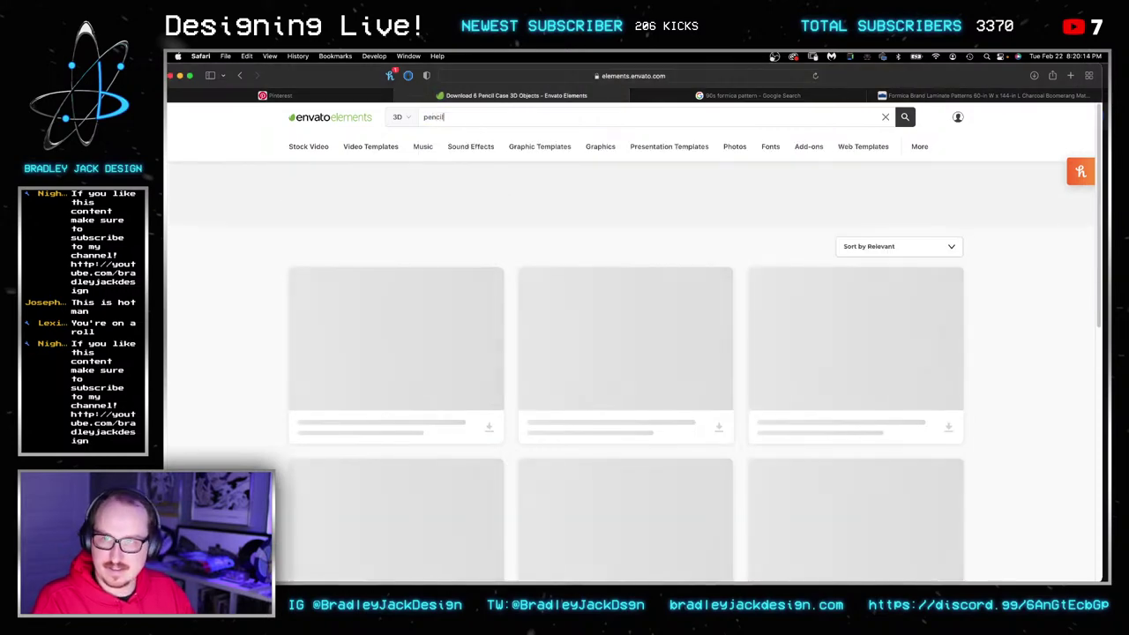
click(430, 341)
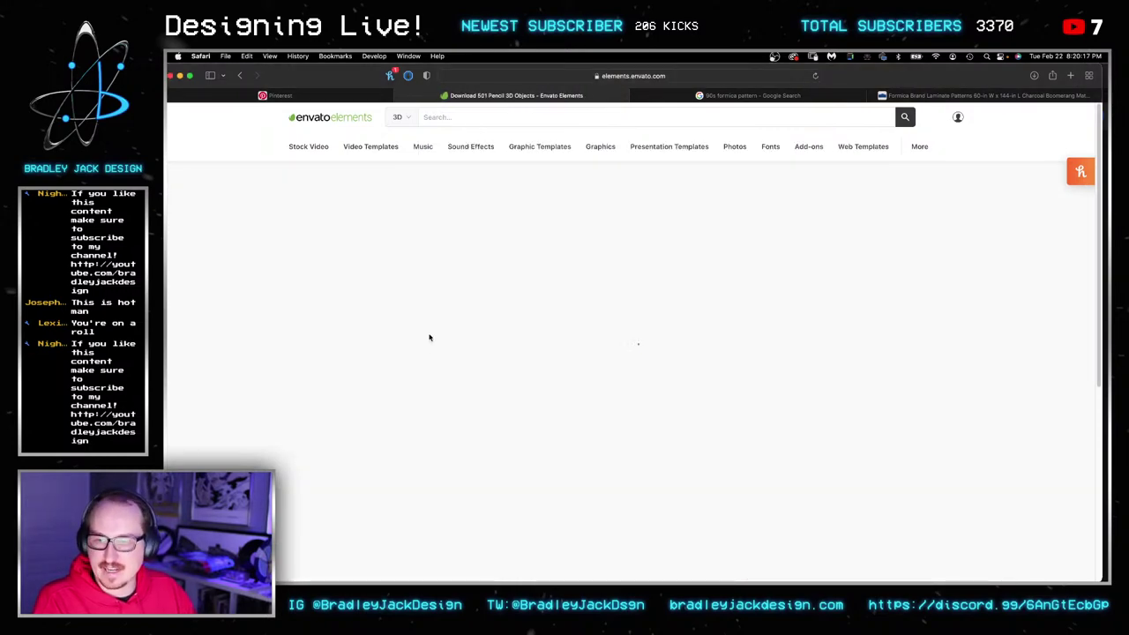
Rotate the Pencil With Eraser render upright with its tip up, and download this angle as a PSD without a license.
click(918, 454)
scroll(565, 397, down, 3)
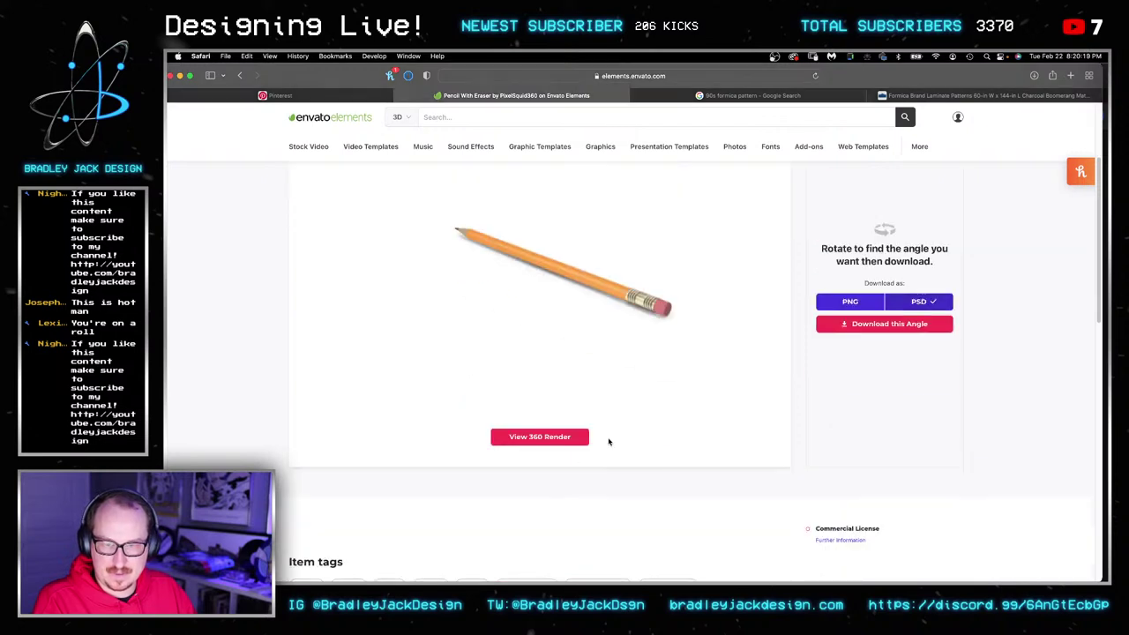
scroll(582, 312, up, 2)
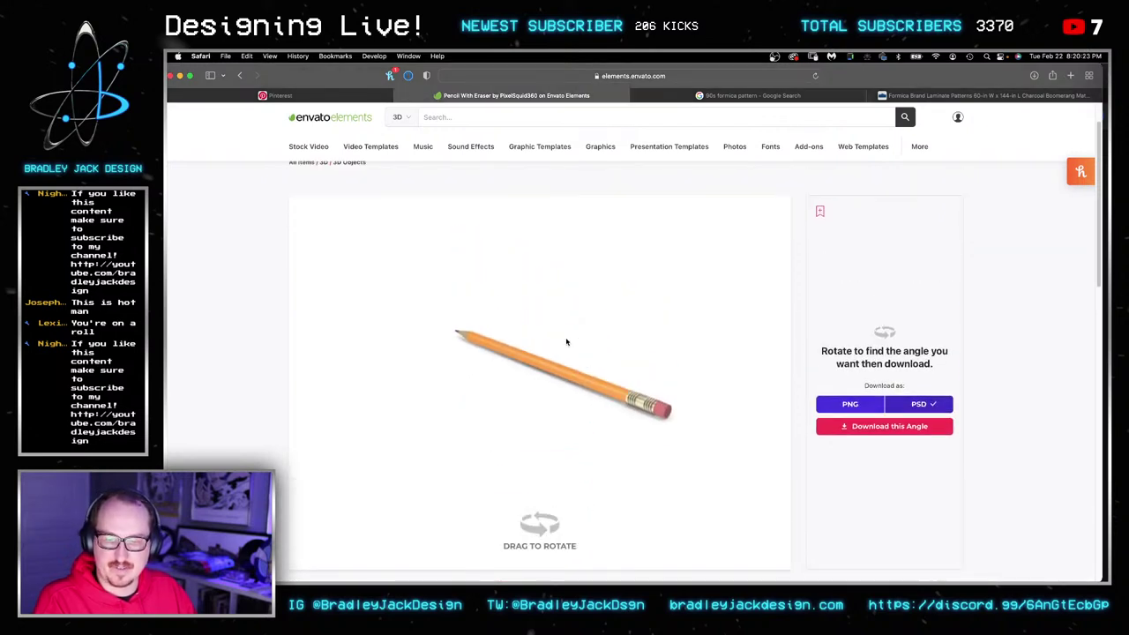
mouse_move(568, 342)
mouse_down()
mouse_move(573, 447)
mouse_move(608, 467)
mouse_move(602, 475)
mouse_up()
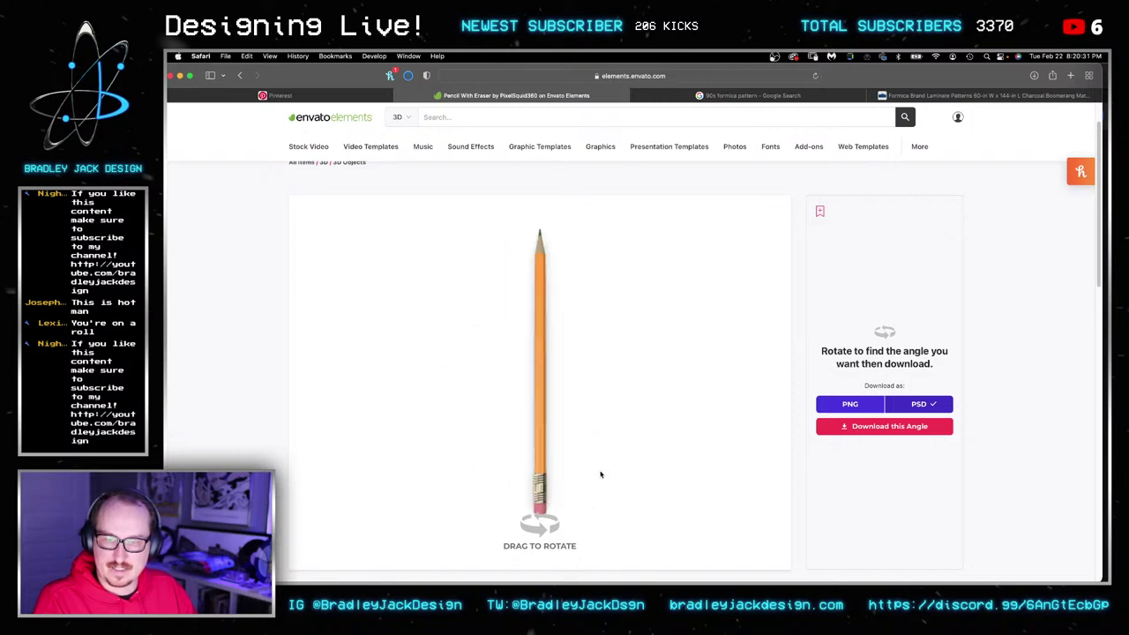
click(885, 427)
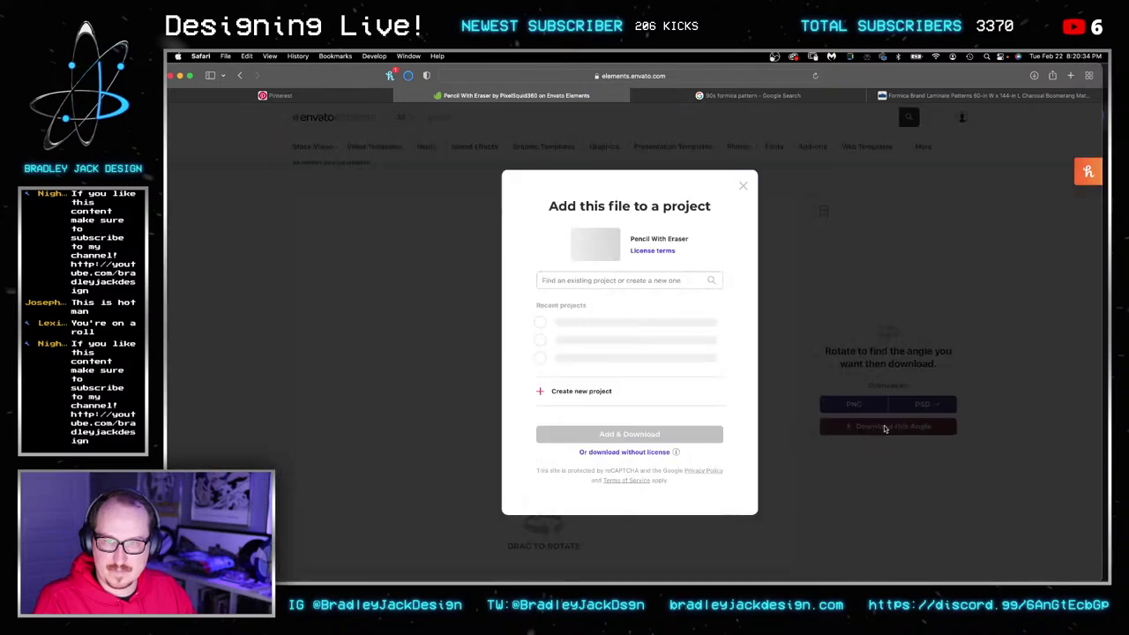
click(641, 452)
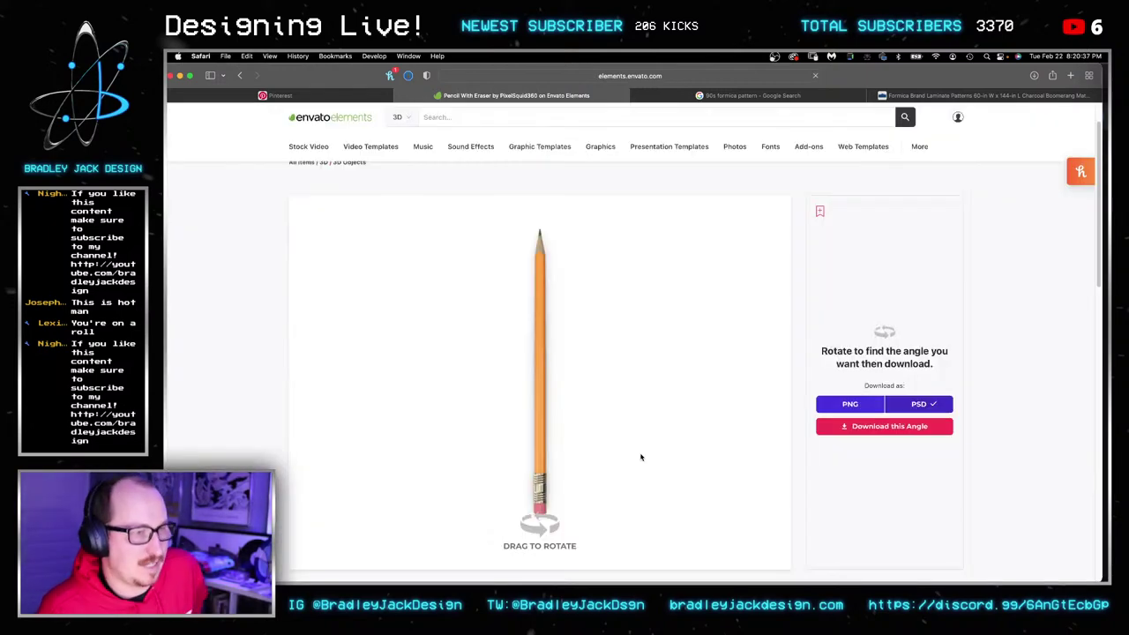
Switch to Photoshop and place the downloaded Pencil_with_Eraser file from the Downloads folder into the poster.
key(super+Tab)
key(super+Tab)
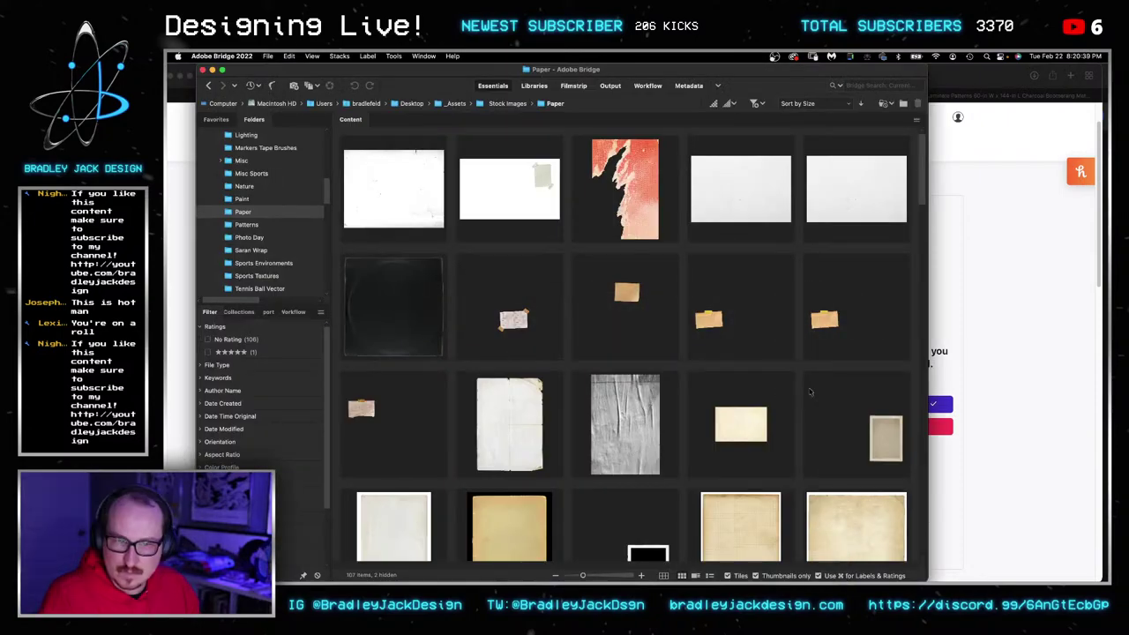
key(super+Tab)
key(super+Tab)
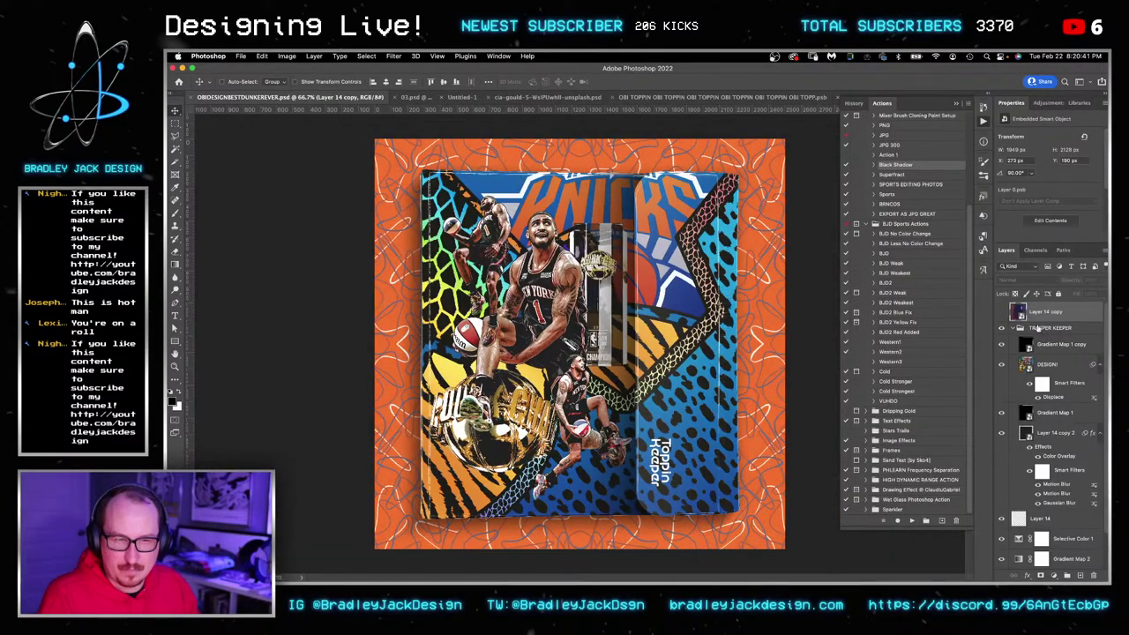
mouse_move(830, 572)
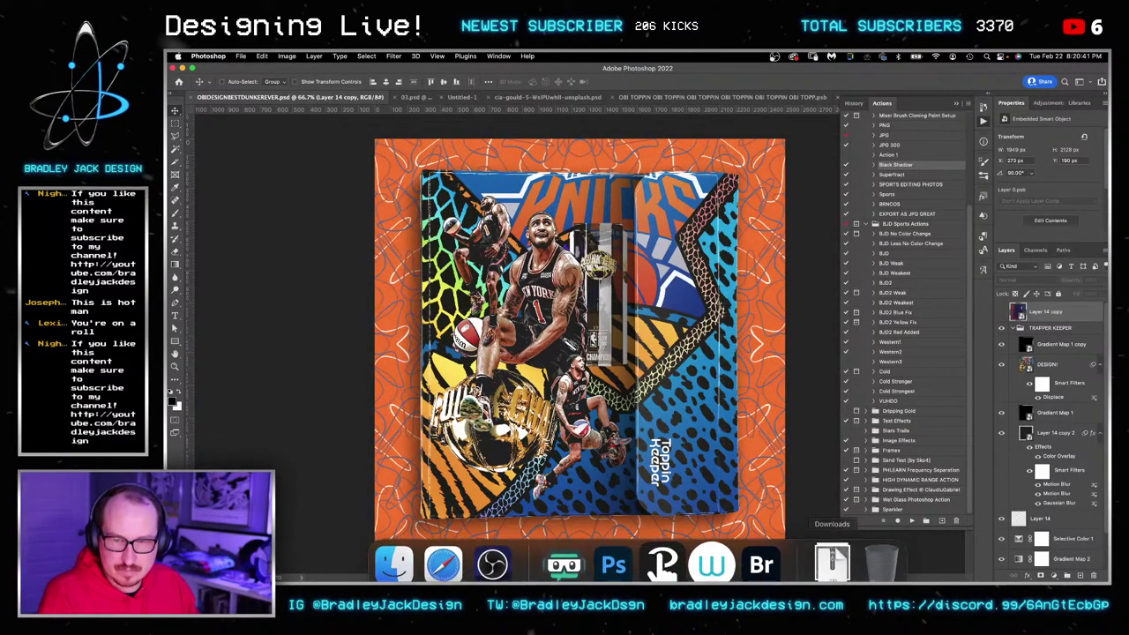
click(831, 566)
drag(808, 395, 791, 452)
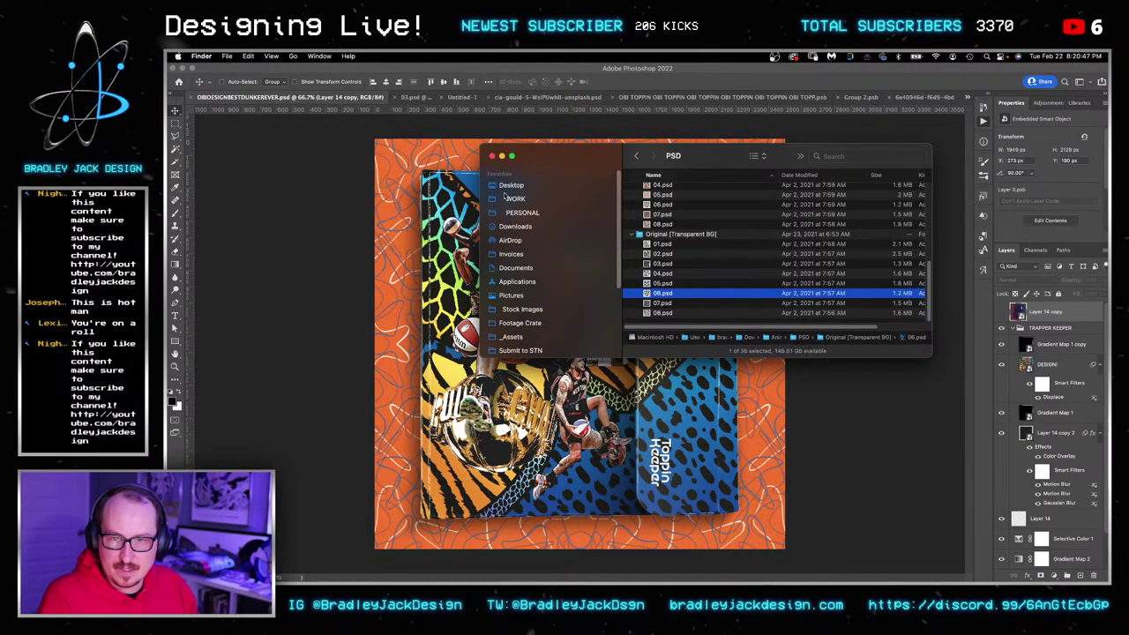
click(511, 185)
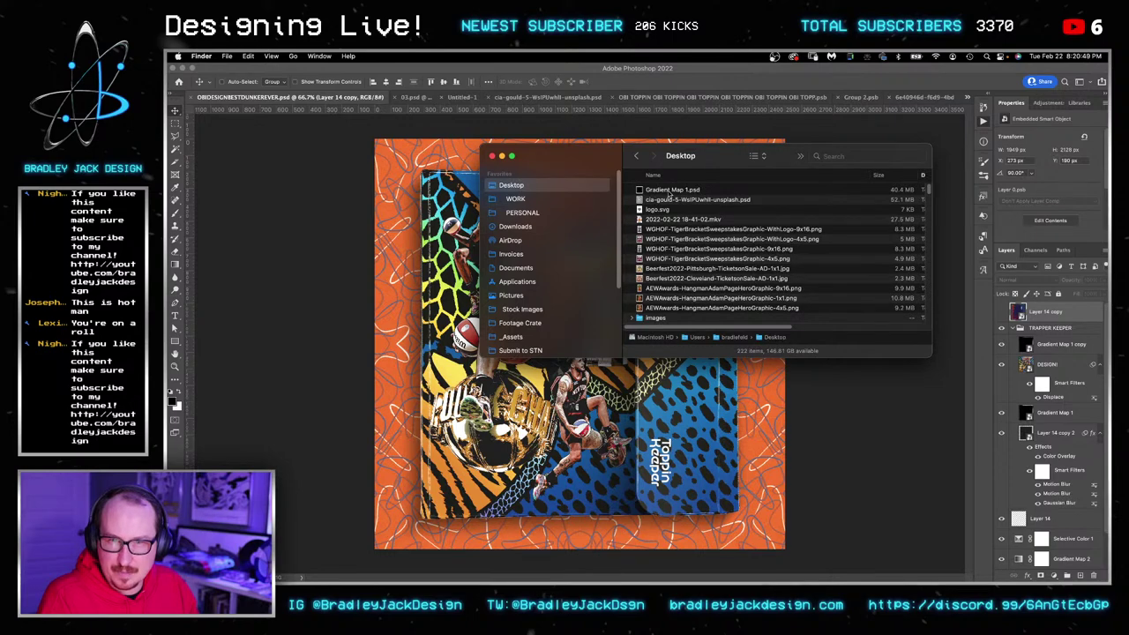
click(514, 226)
drag(696, 196, 406, 281)
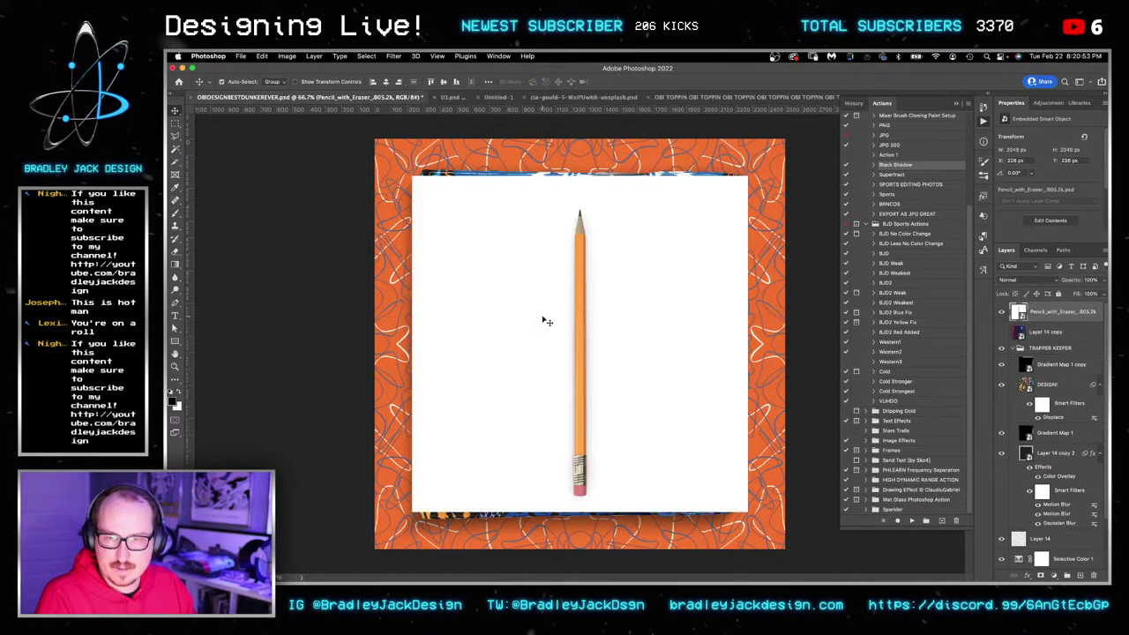
Switch to Safari, open the Trapper Keeper Binder, Animal pin on Pinterest and dismiss the login and sign-up prompts.
key(super+Tab)
key(super+Tab)
key(super+Tab)
key(super+Tab)
key(super+Tab)
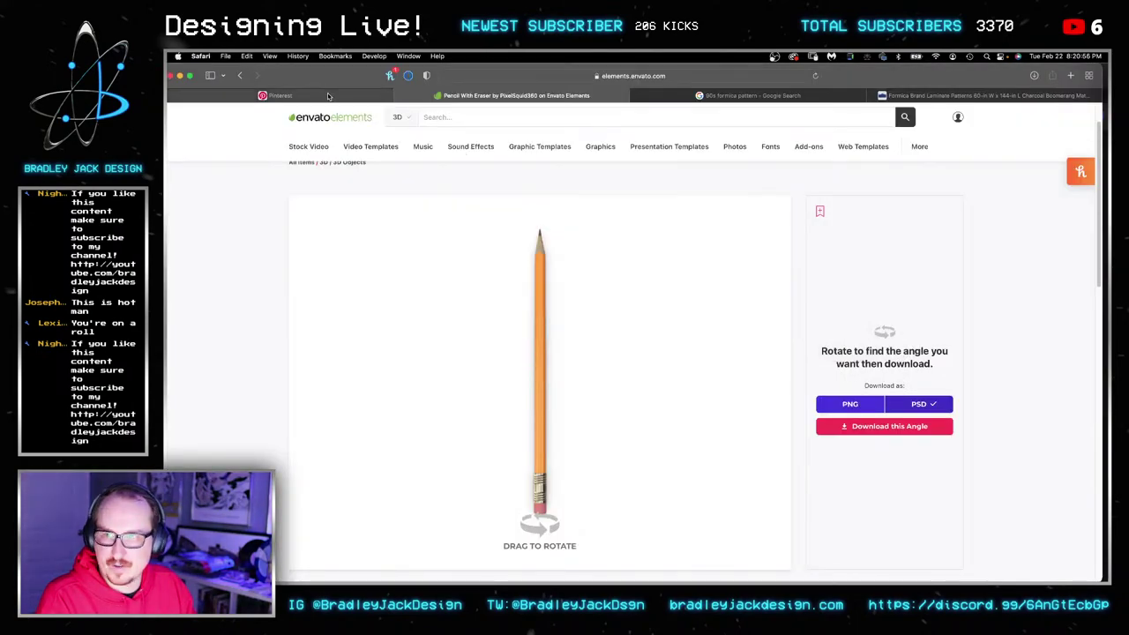
click(388, 96)
click(399, 238)
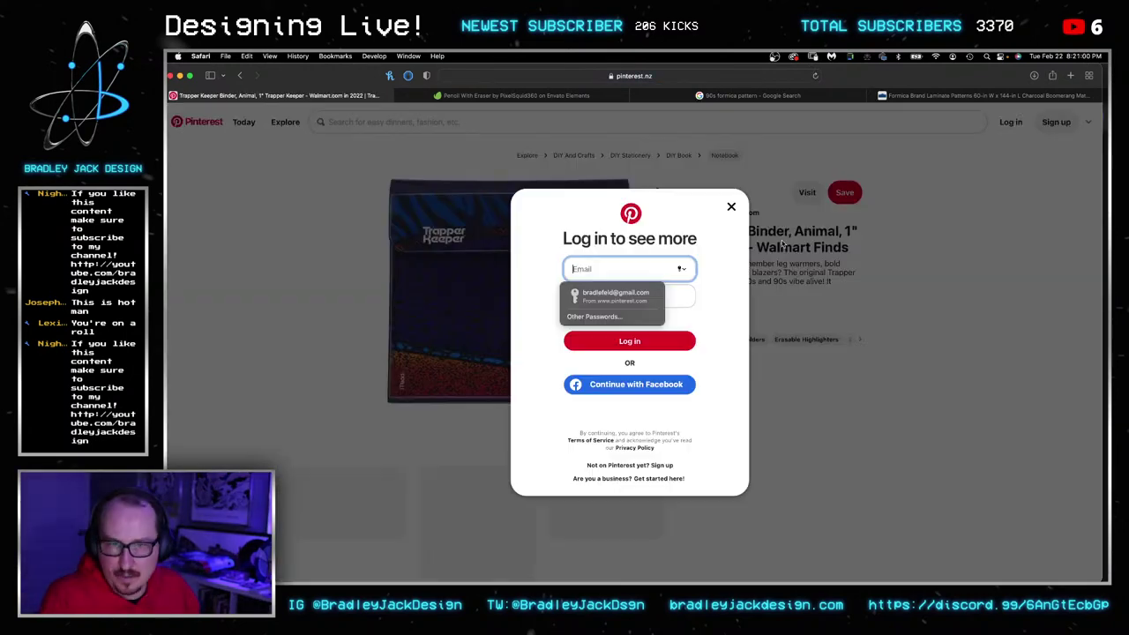
click(731, 207)
click(520, 240)
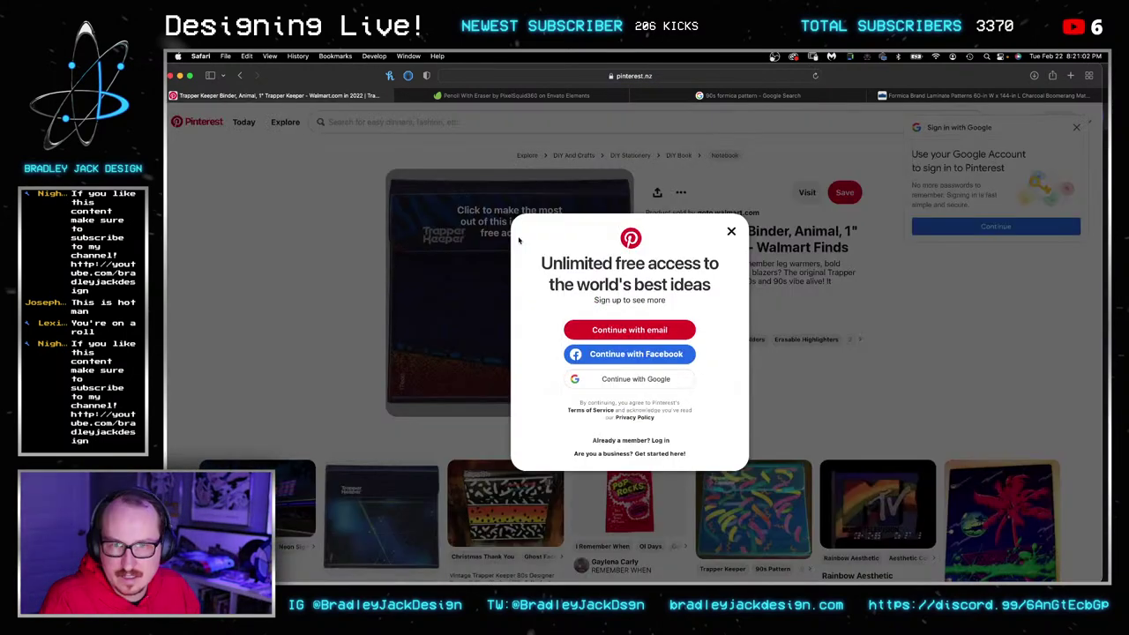
click(730, 232)
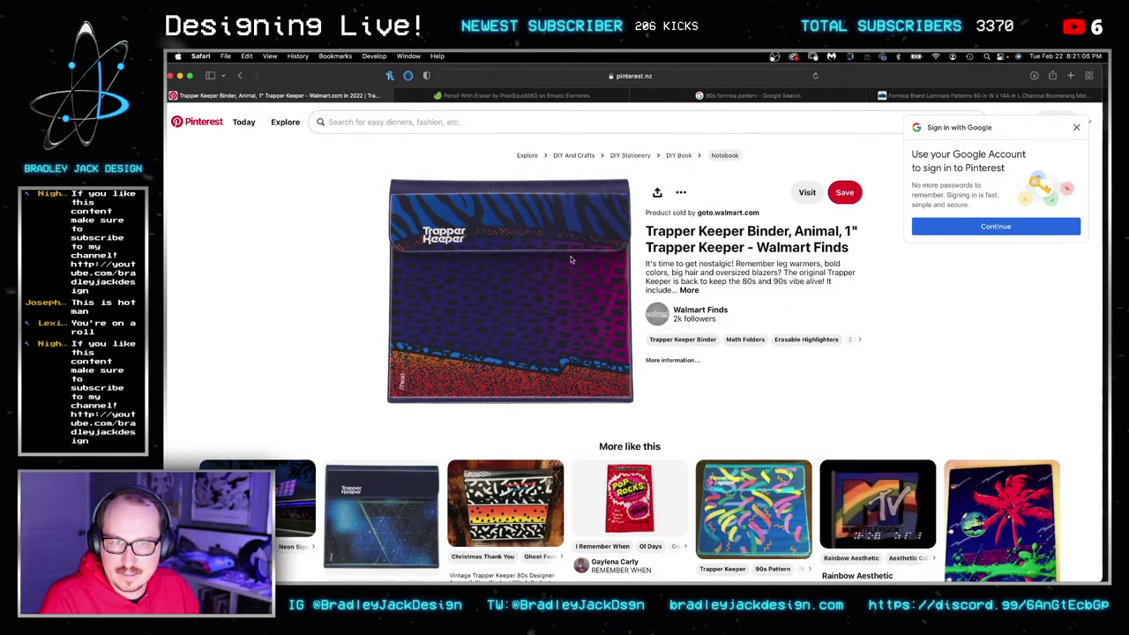
Open the Trapper Keeper Binder, Animal listing on Walmart and check the binder's measurements in the product details.
click(699, 310)
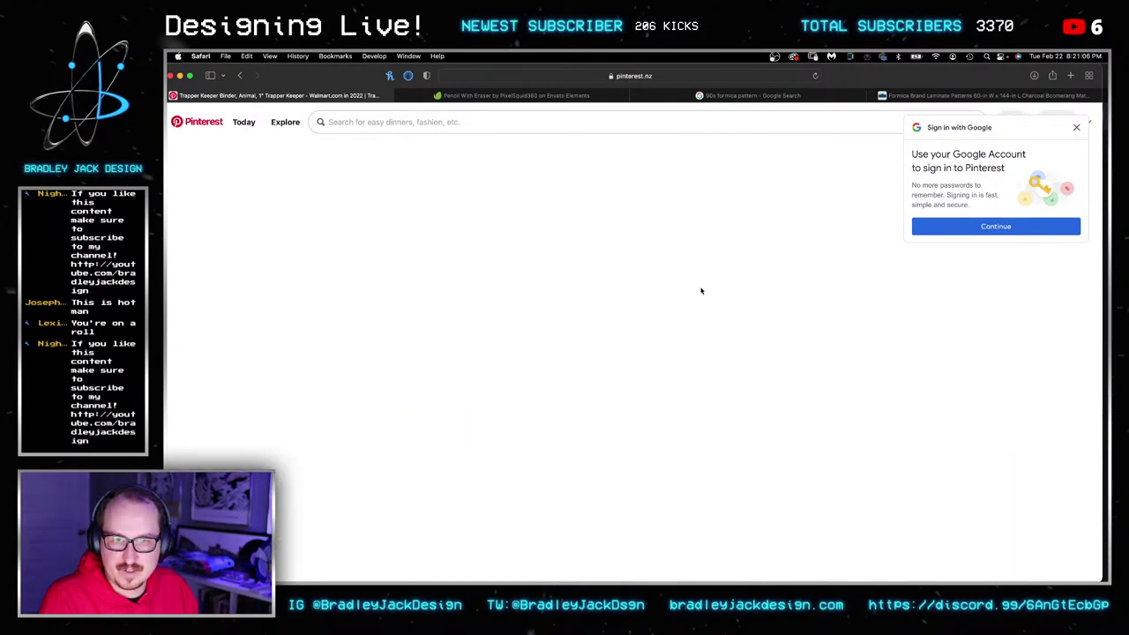
click(240, 76)
click(731, 212)
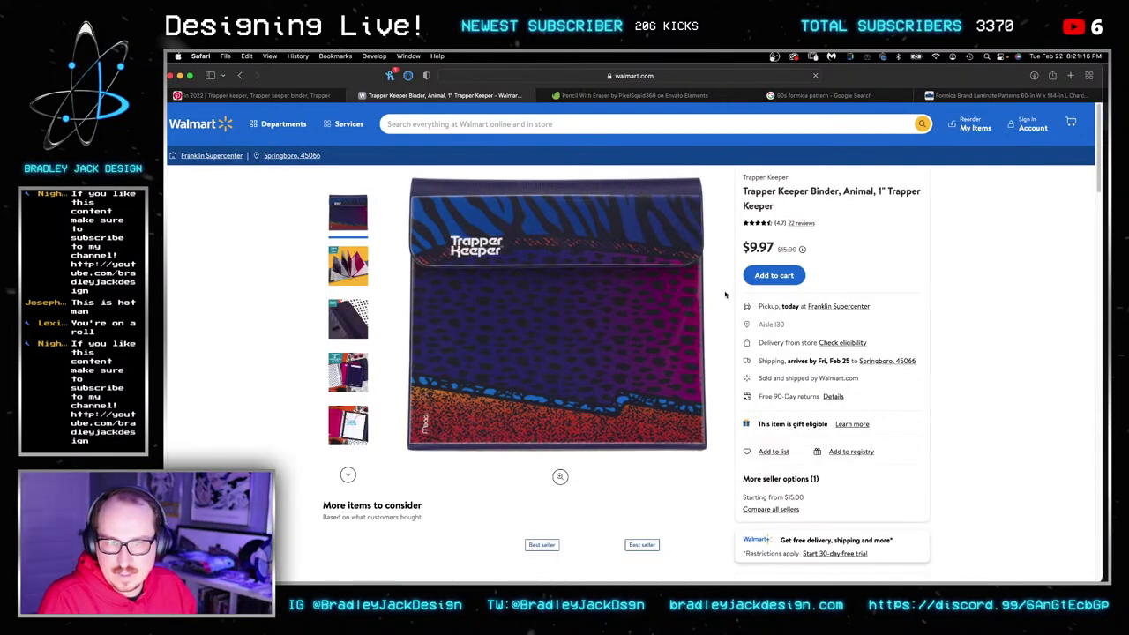
scroll(569, 403, down, 10)
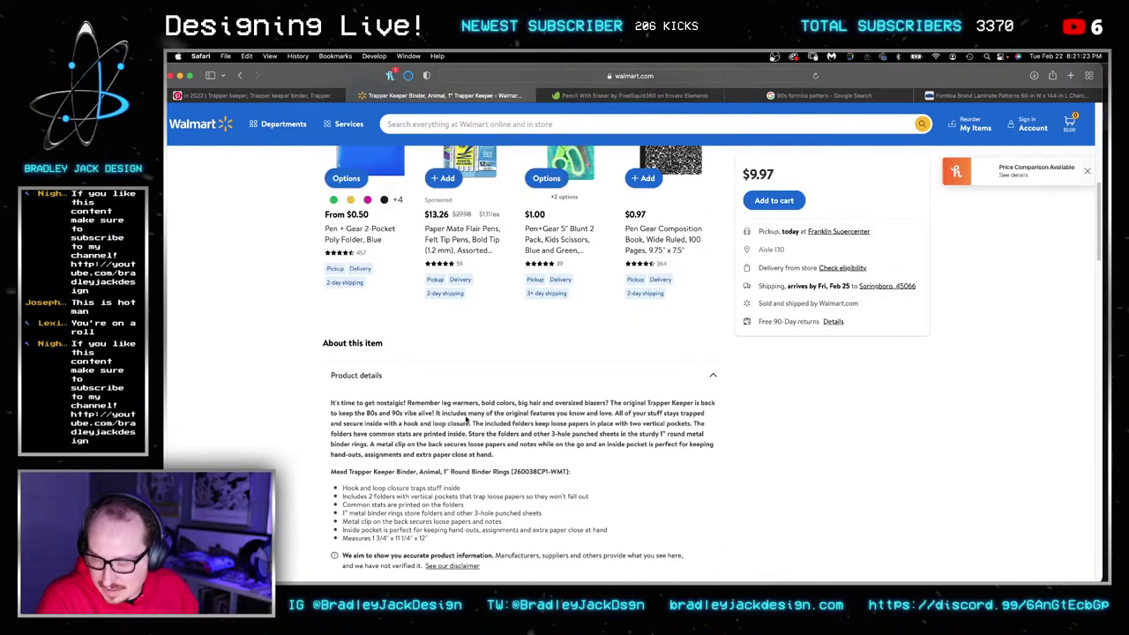
scroll(465, 420, up, 10)
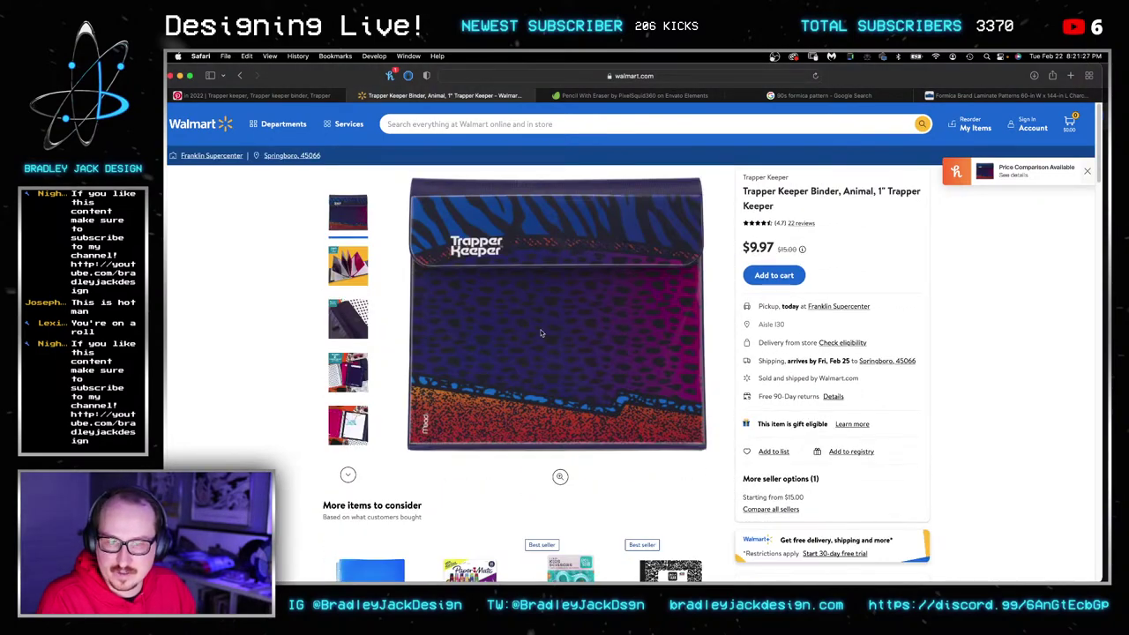
Search Google in a new tab for "regular pencil height" to look up a standard pencil's length.
key(super+t)
text(pec)
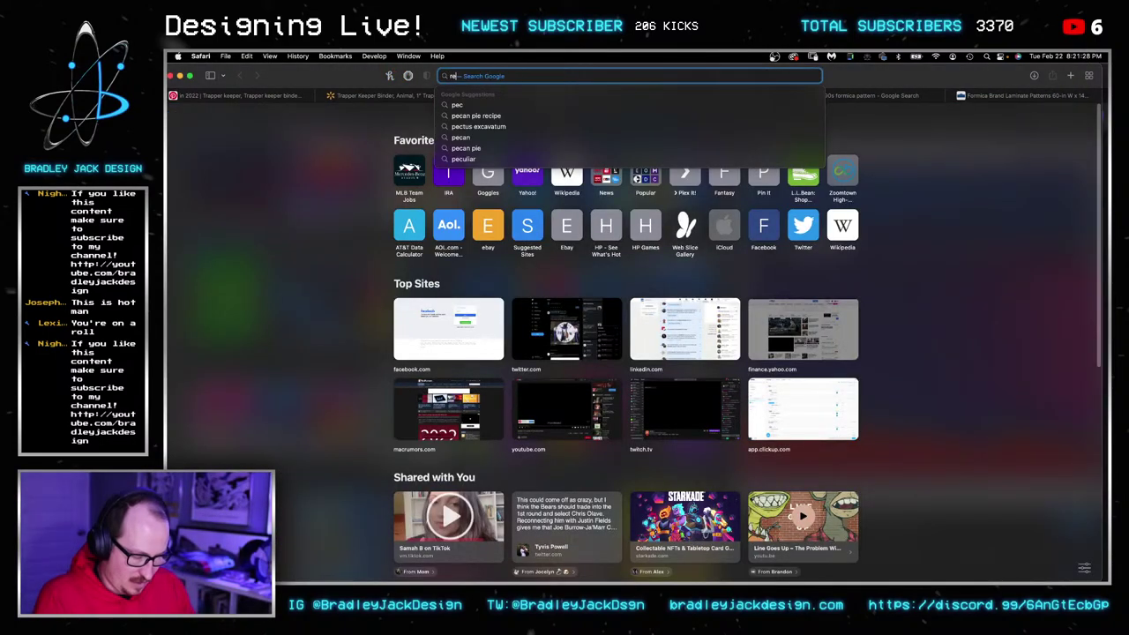
text(regular pencil height)
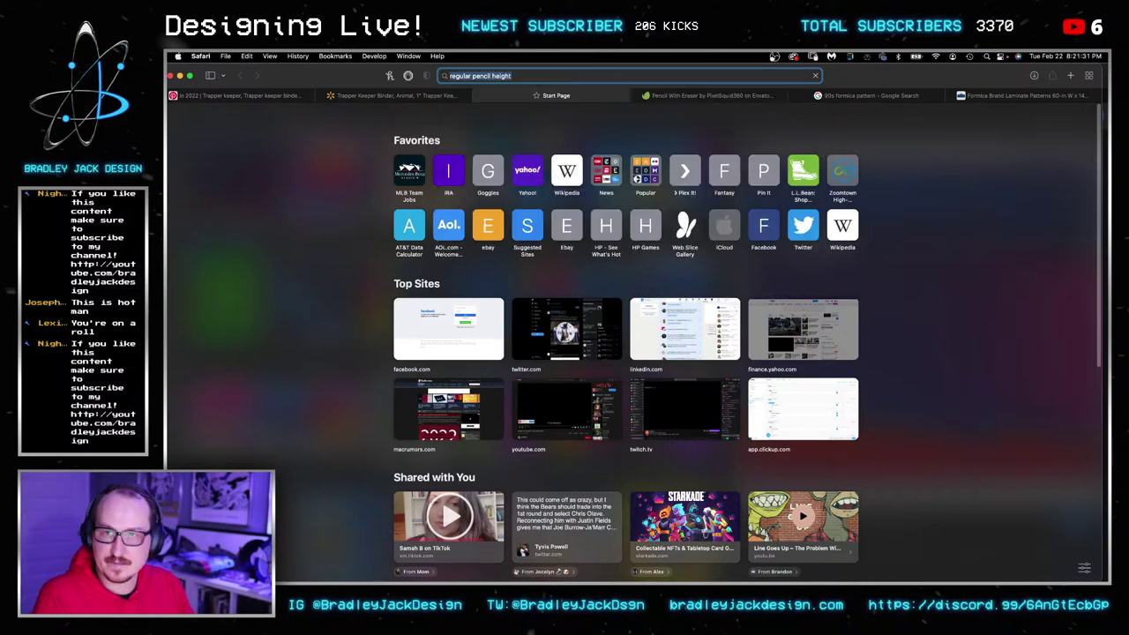
key(Return)
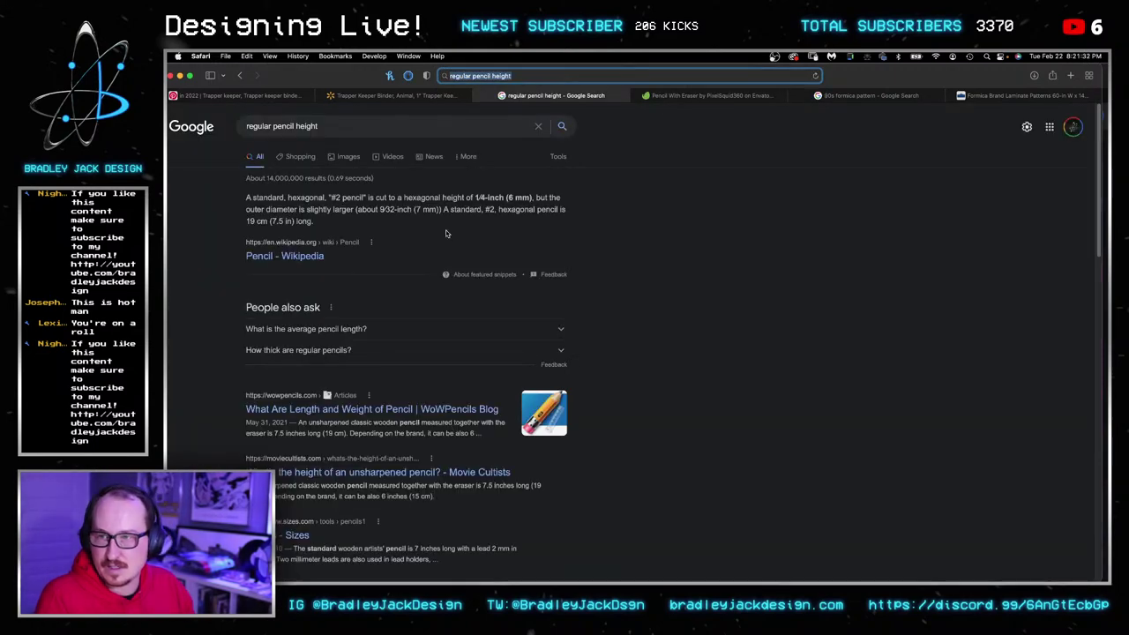
Refine the Google search to "regular pencil height inches".
click(378, 126)
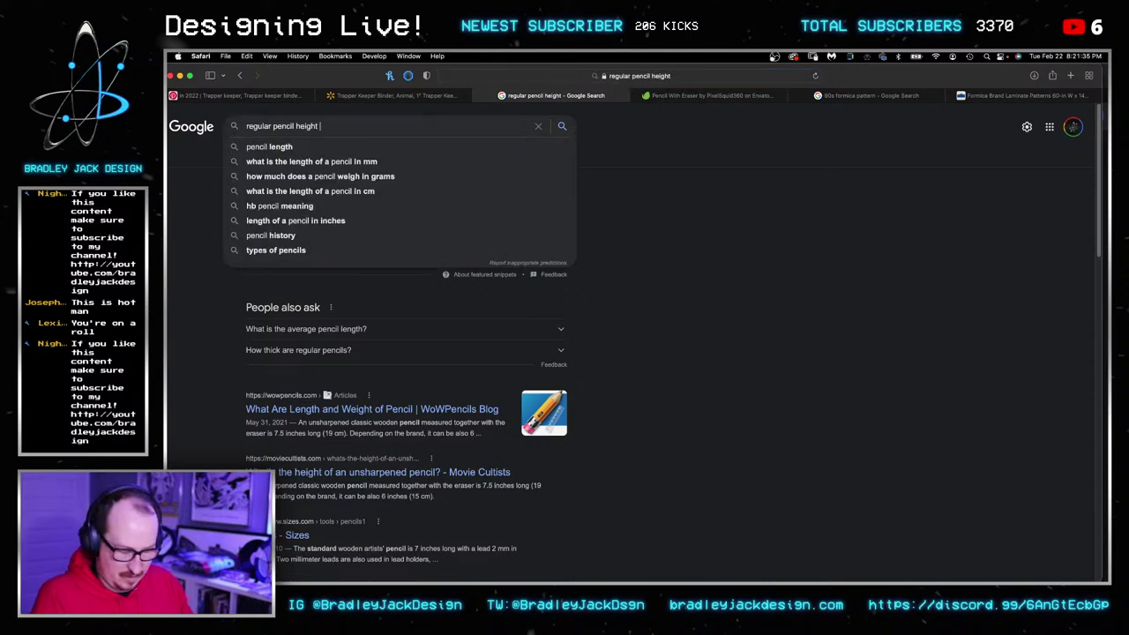
text(inches)
key(Return)
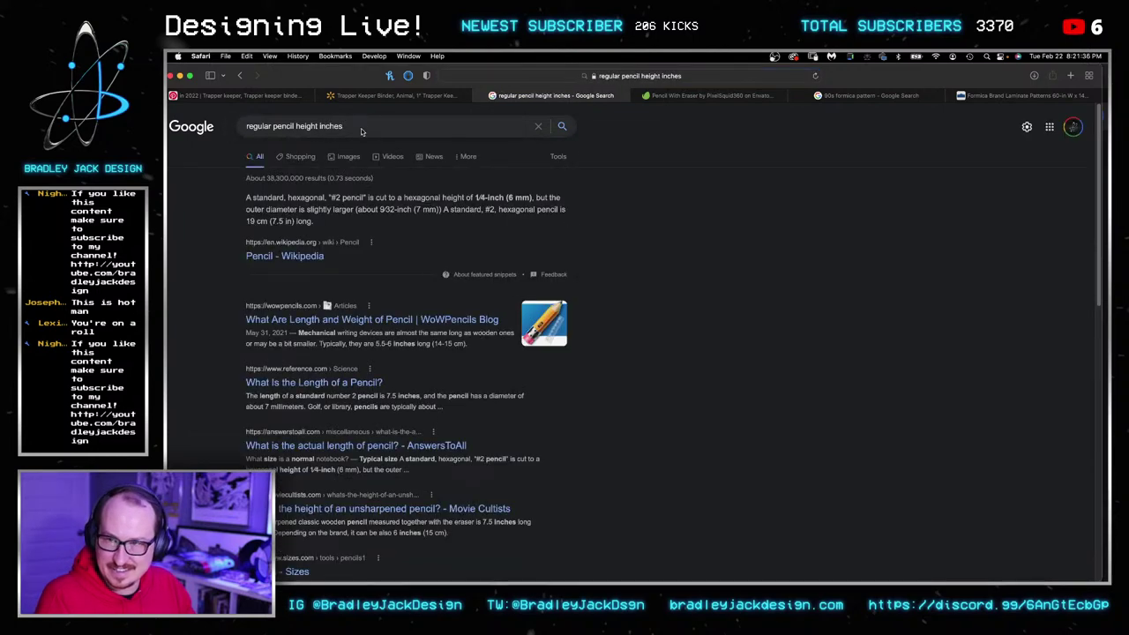
Switch to Photoshop, open the pencil smart object's contents, hide its white Background layer, then save and close it.
key(super+Tab)
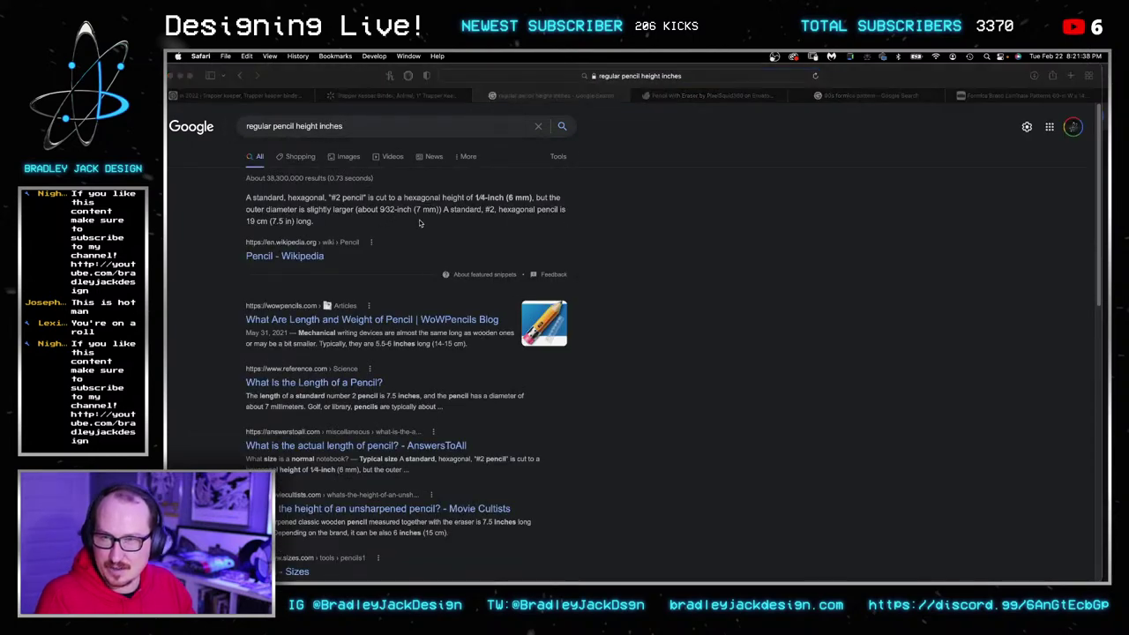
key(super+Tab)
key(super+Tab)
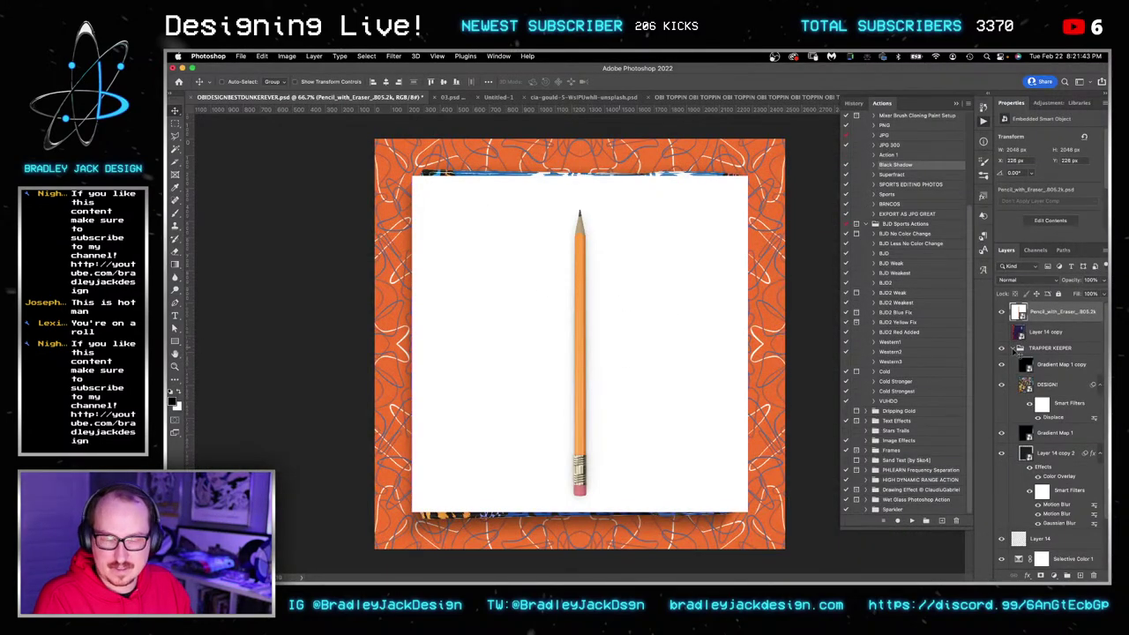
double_click(1019, 313)
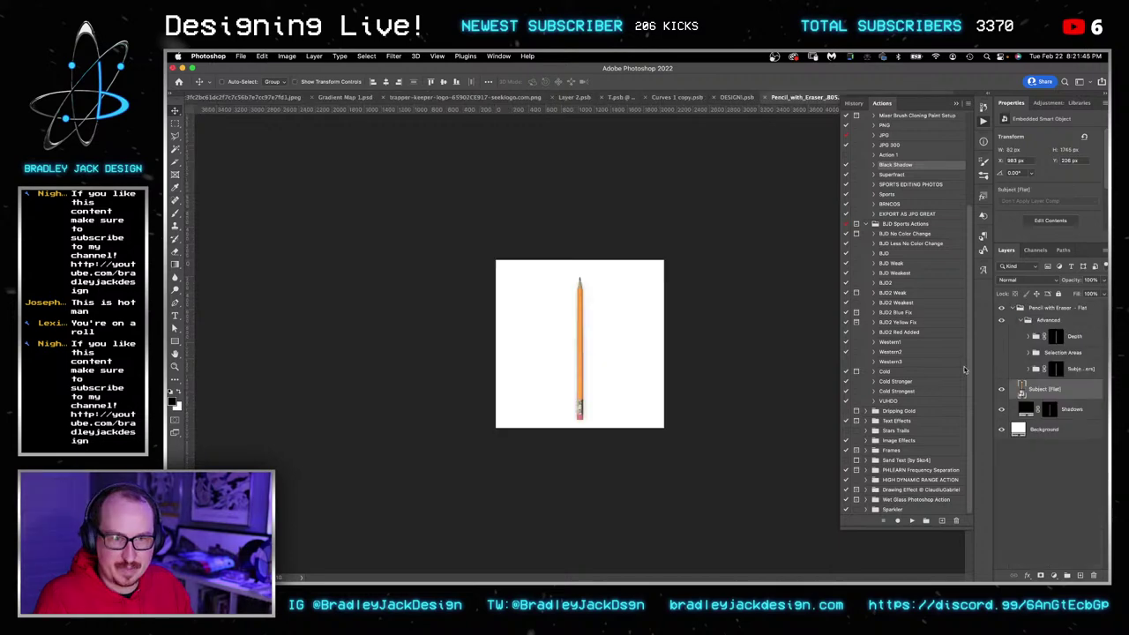
click(1000, 429)
key(super+s)
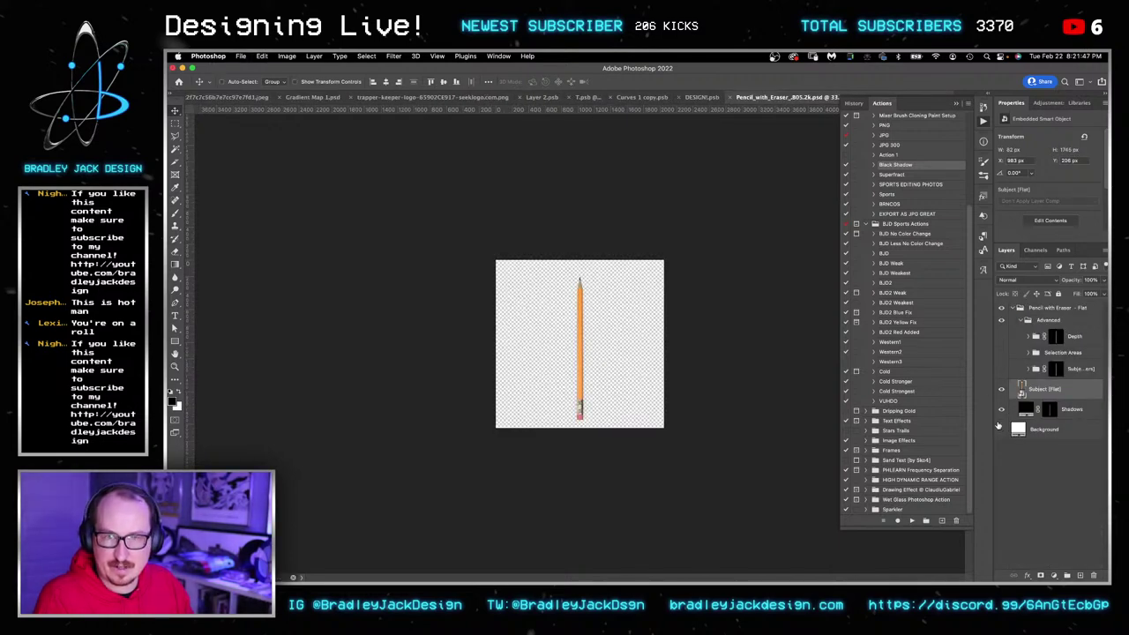
key(super+w)
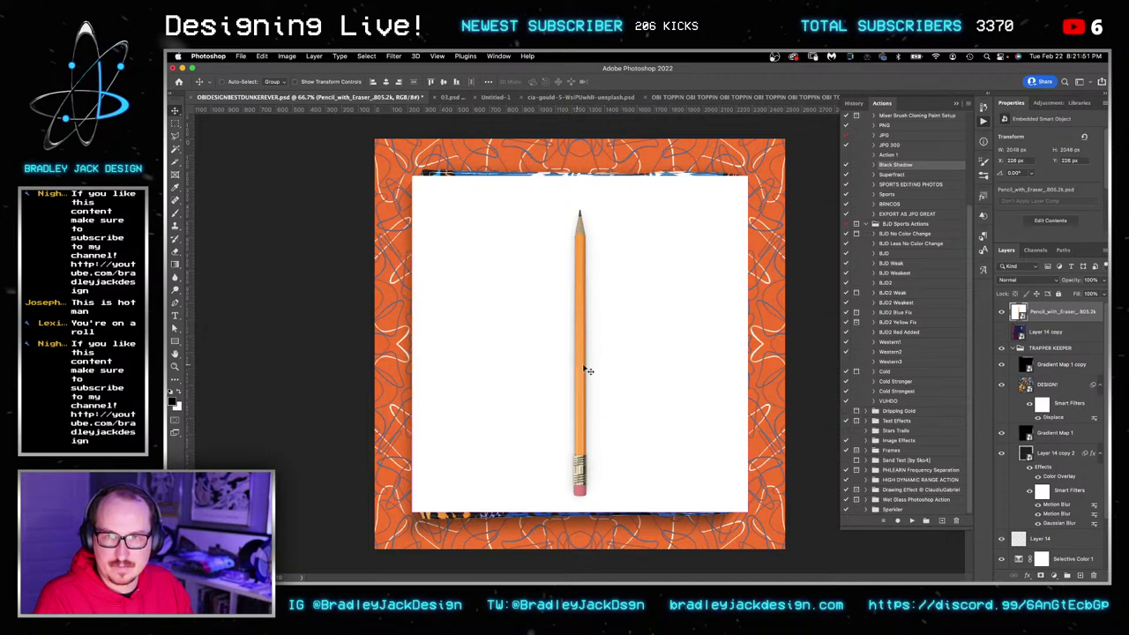
Move the pencil to the left side of the binder and scale it to 80%.
mouse_move(653, 345)
mouse_down()
mouse_move(648, 335)
mouse_move(672, 344)
mouse_move(460, 373)
mouse_up()
key(super+t)
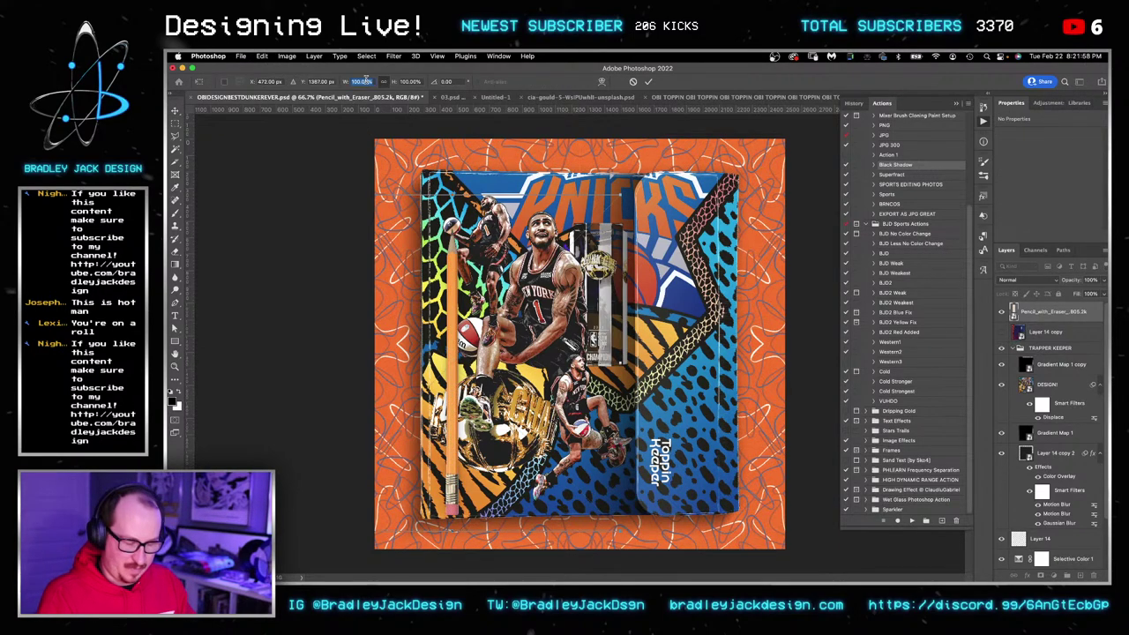
text(80)
key(Return)
key(Return)
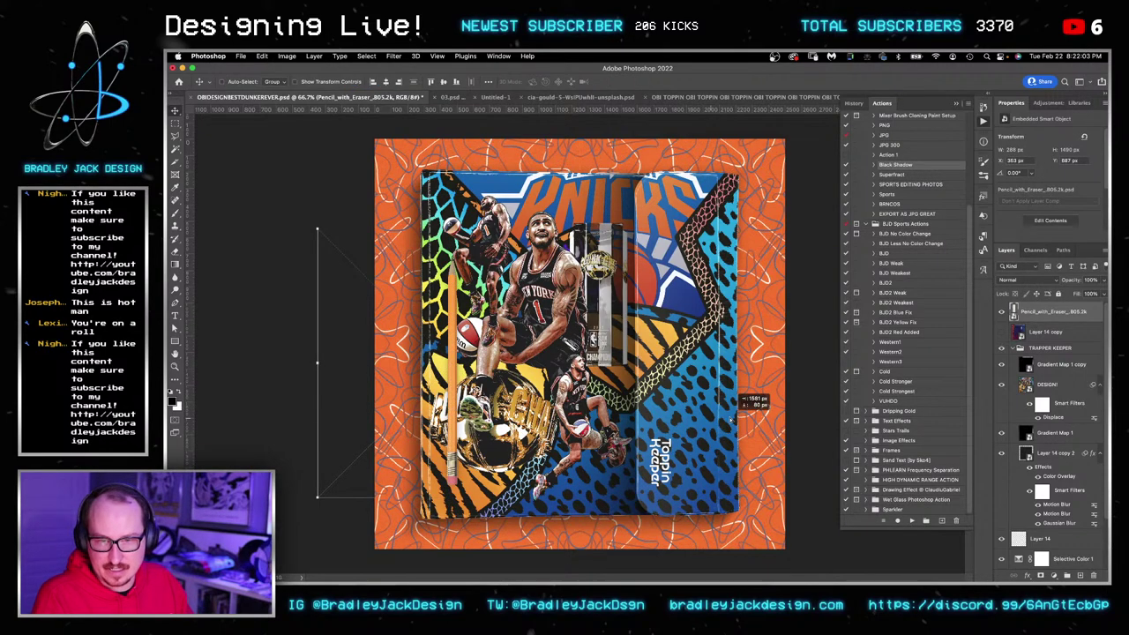
Move the pencil to the binder's right edge and apply a Camera Raw Filter to it.
key(super+minus)
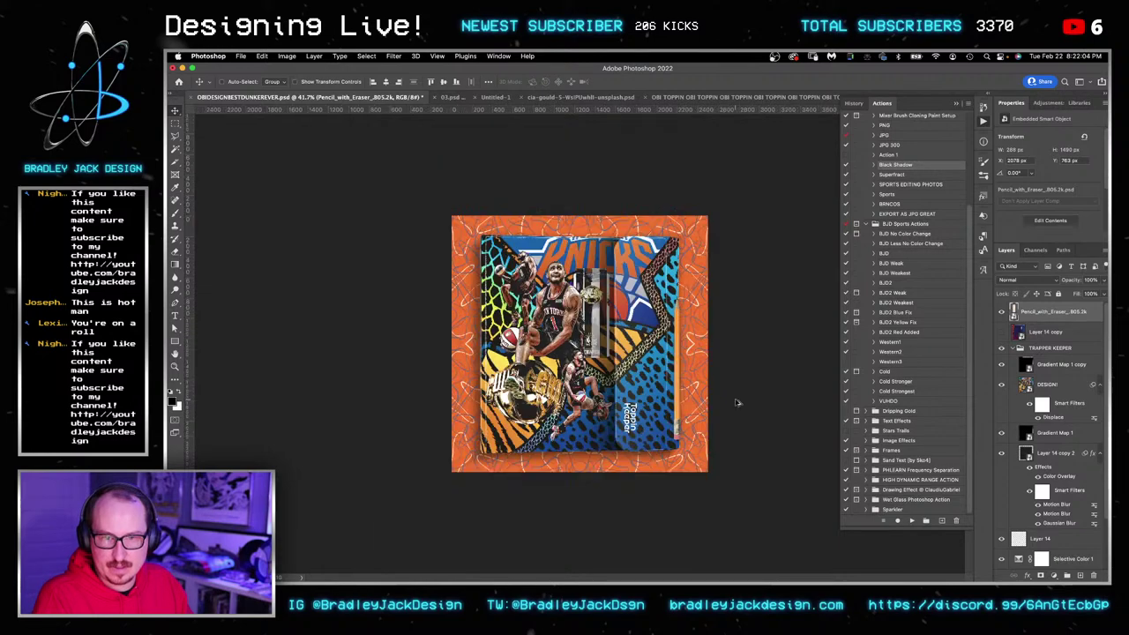
key(super+equal)
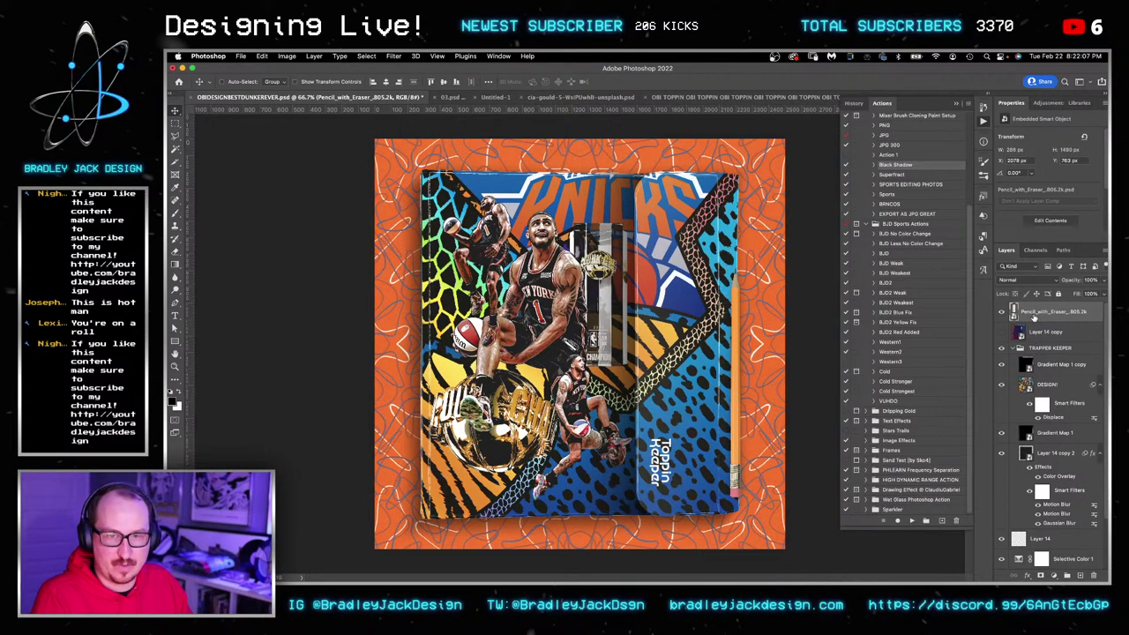
click(394, 56)
click(418, 130)
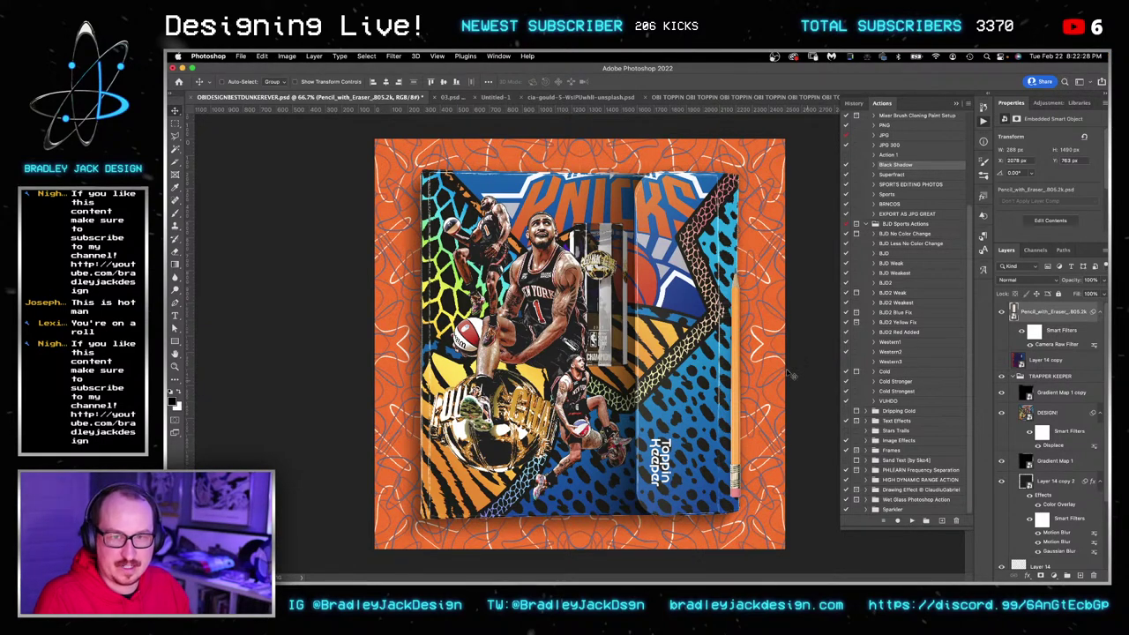
Add a darkening Curves adjustment clipped to the pencil and convert both layers into one smart object.
click(1041, 104)
click(1046, 129)
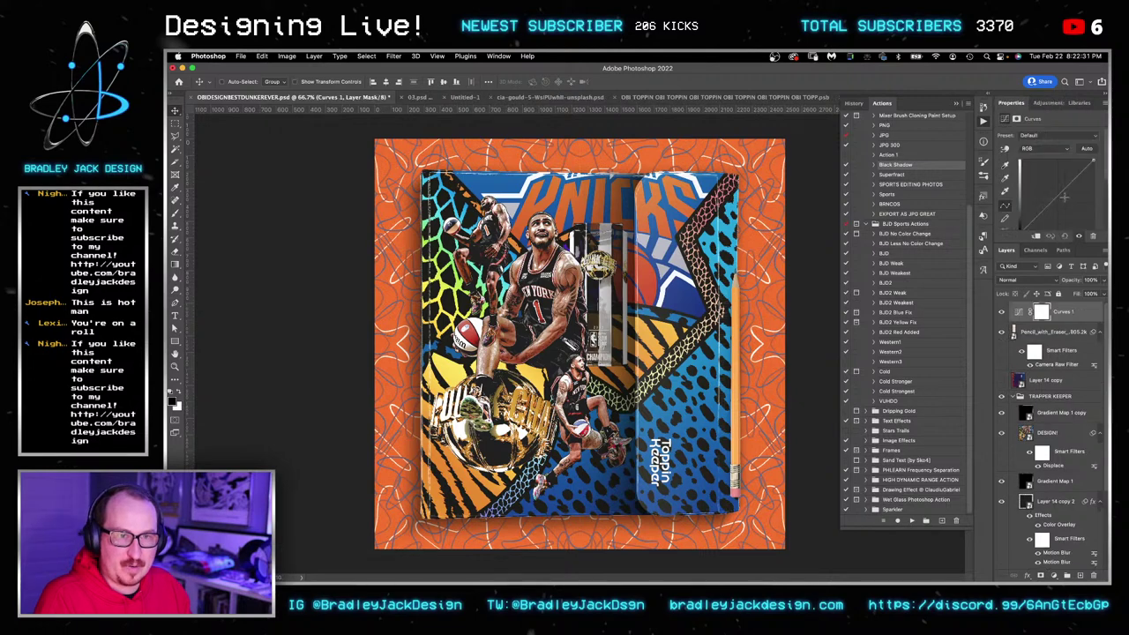
drag(1058, 196, 1058, 205)
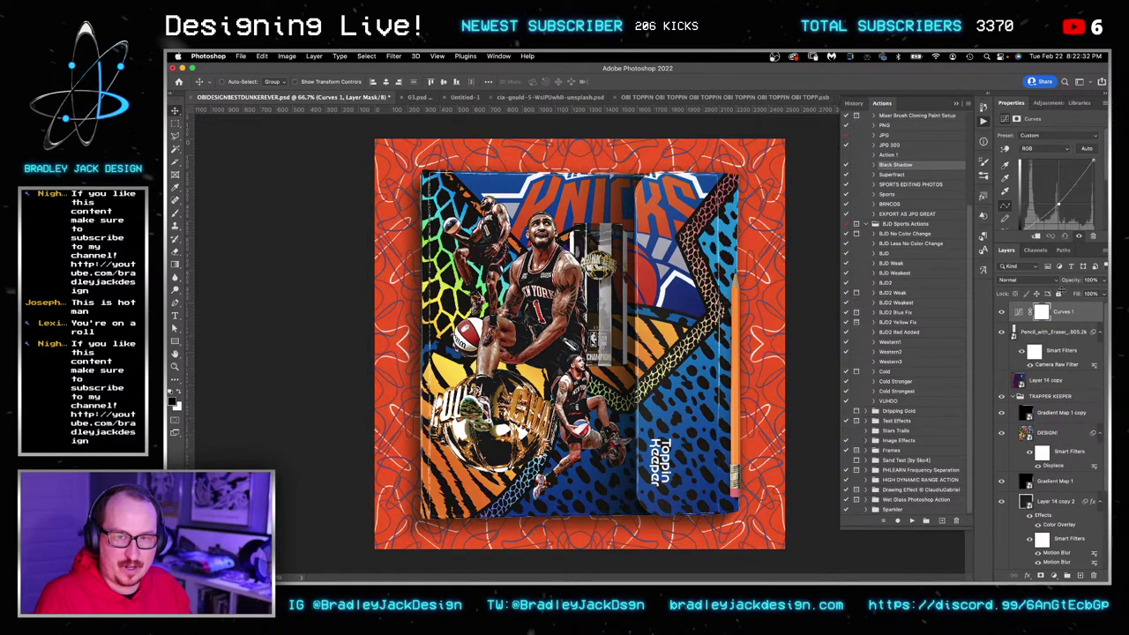
alt+click(1040, 321)
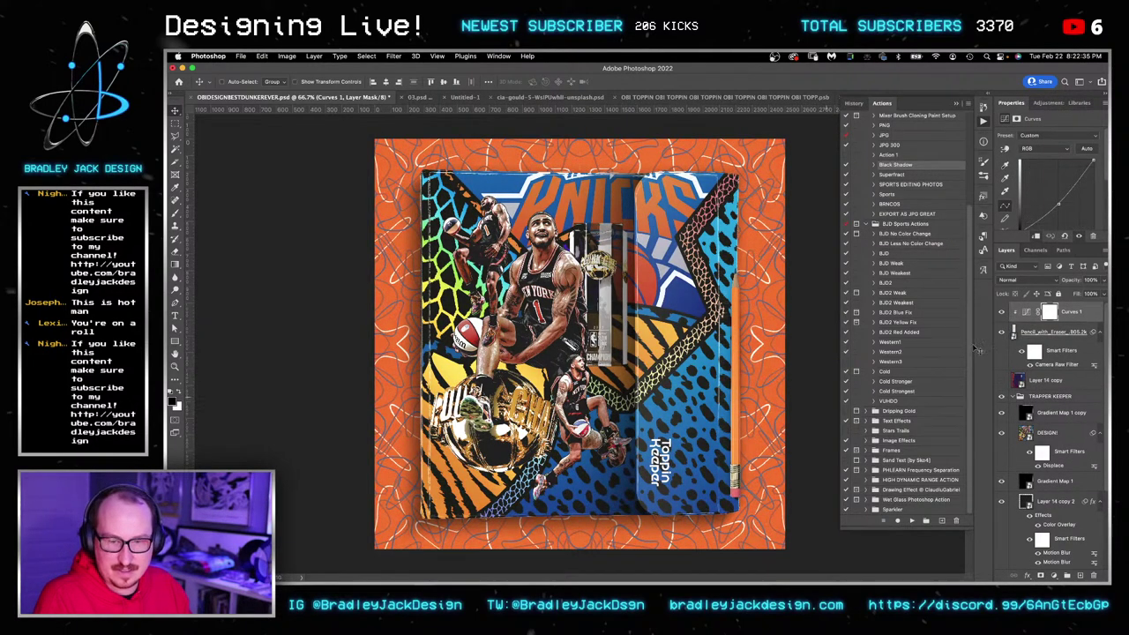
shift+click(1038, 335)
key(F2)
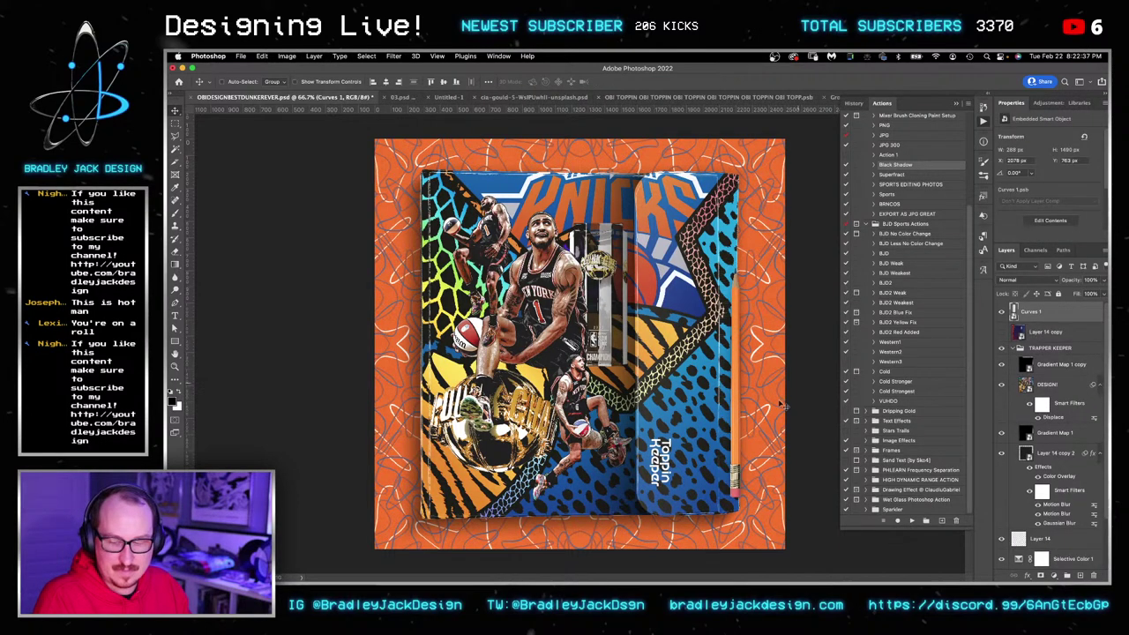
Rotate the pencil to about -13° and place it in the poster's upper-right corner, partly off the canvas.
key(super+t)
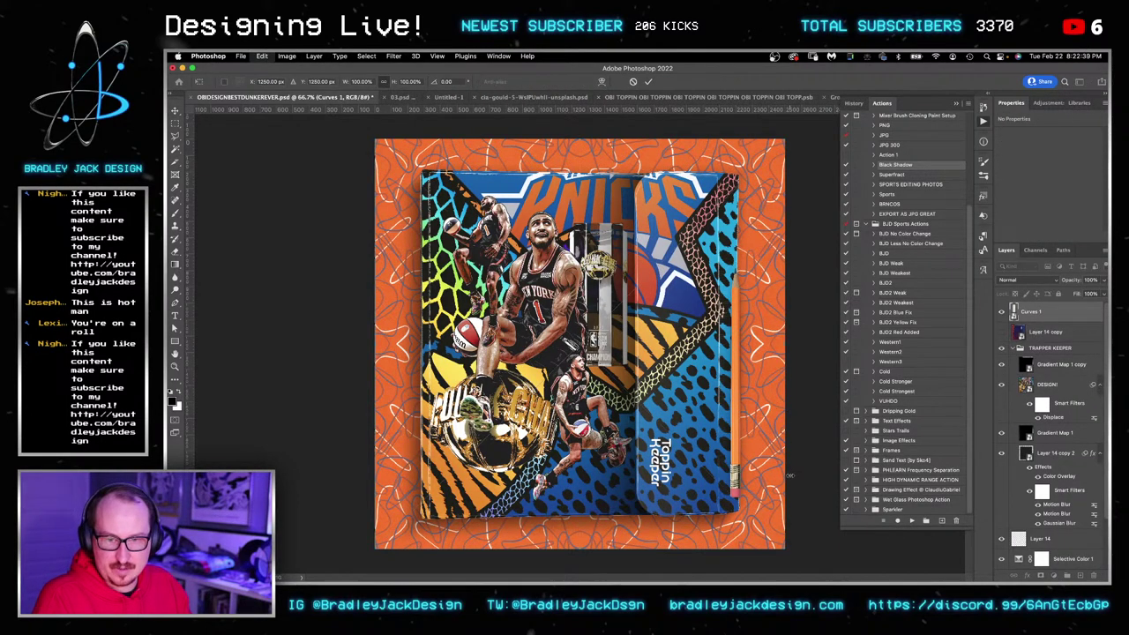
key(super+minus)
drag(750, 451, 716, 408)
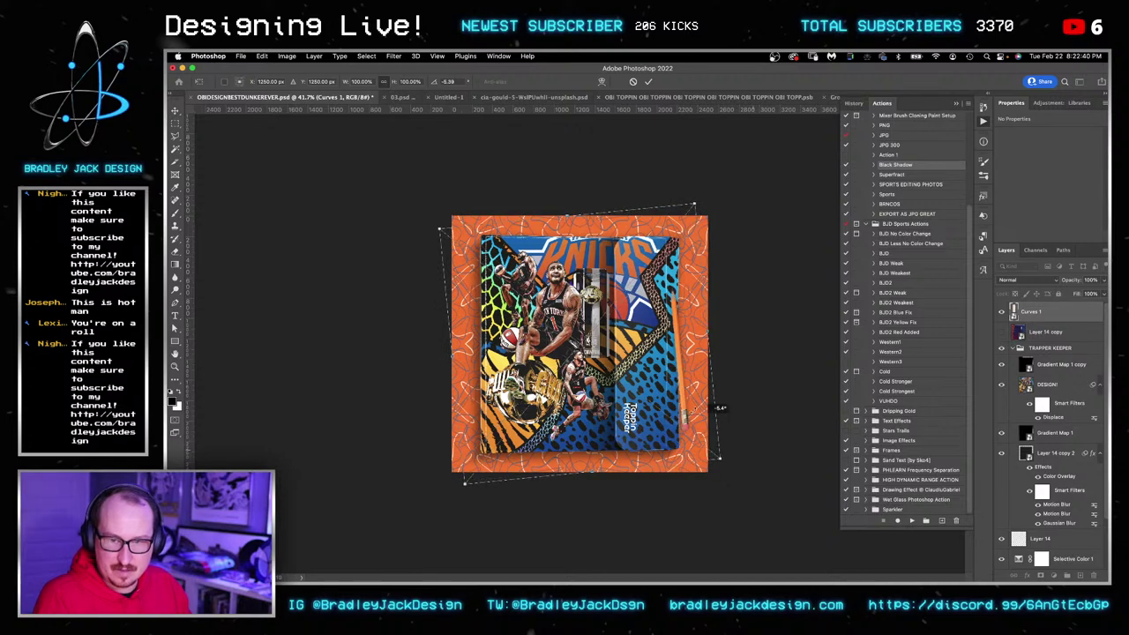
drag(722, 347, 725, 252)
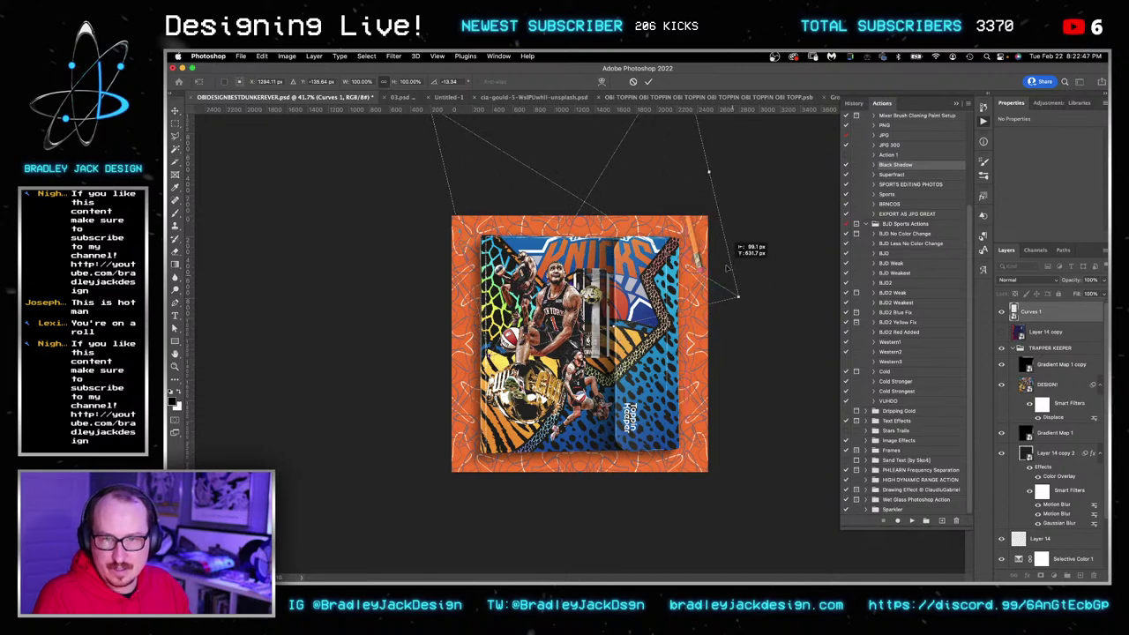
key(Return)
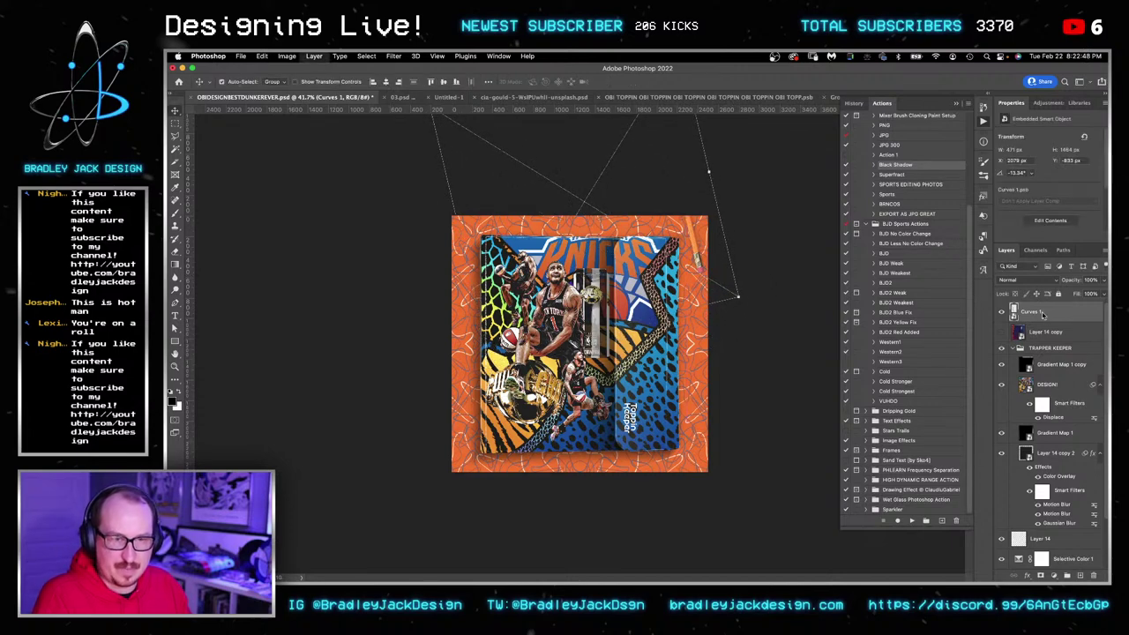
Duplicate the pencil layer, rotate the copy to 17° and place it over the poster's lower-left border.
key(super+j)
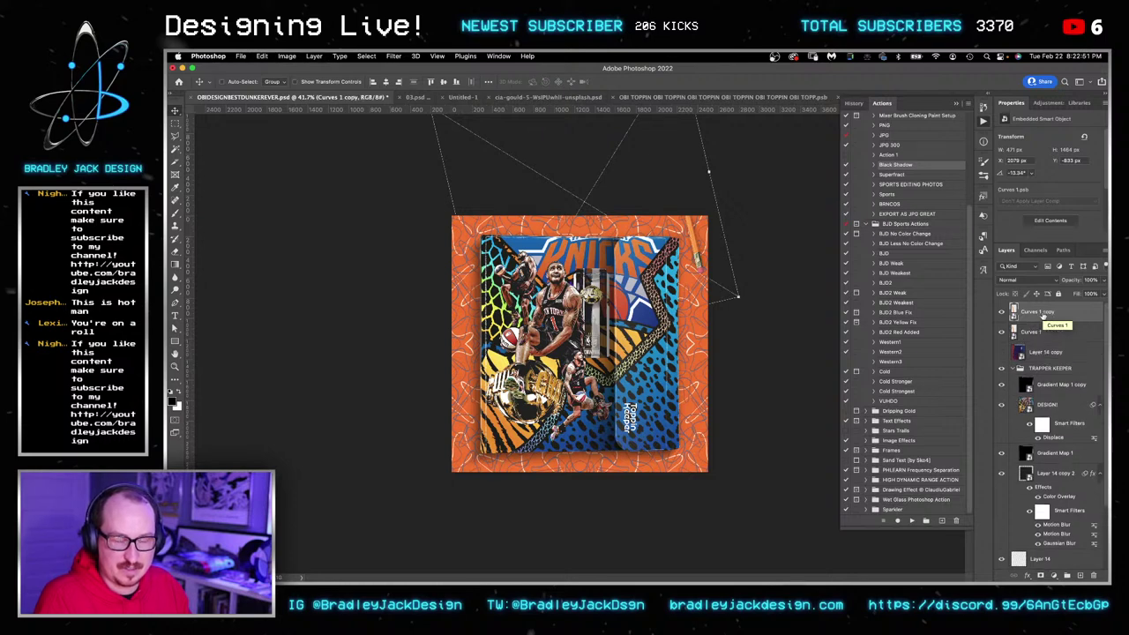
key(super+t)
drag(753, 313, 667, 363)
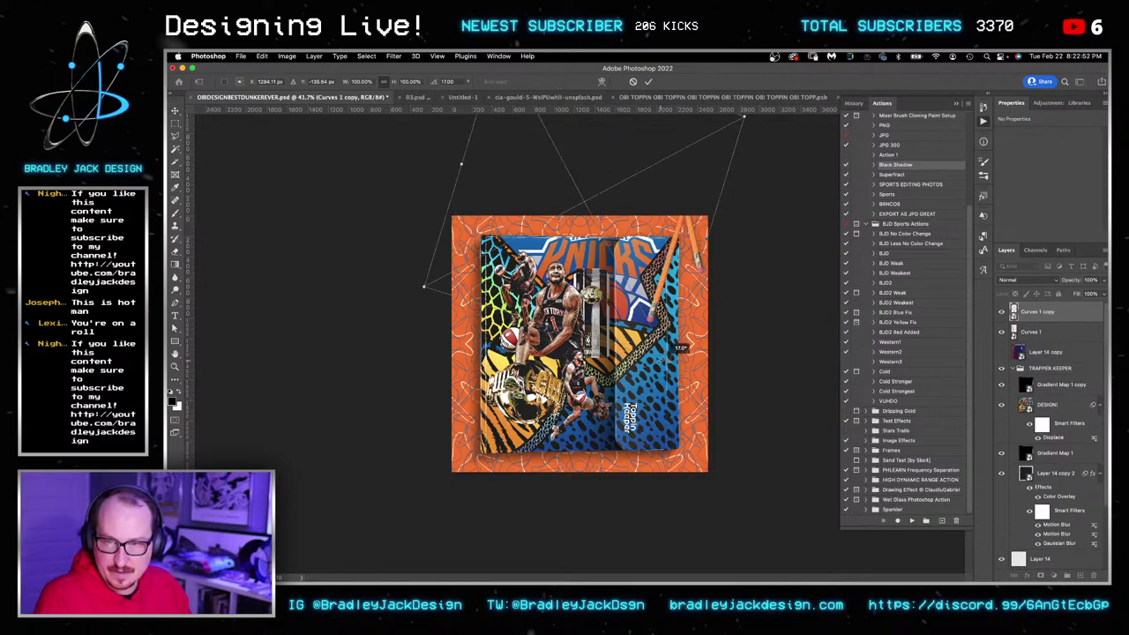
drag(682, 206, 468, 419)
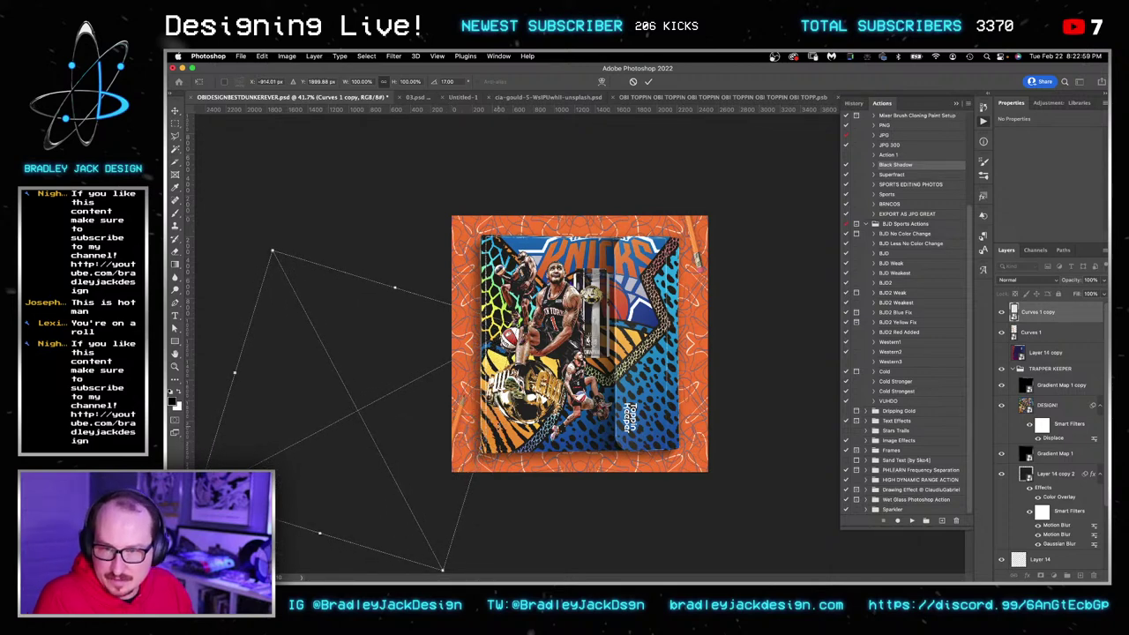
Nudge the copied pencil 30 px right and 60 px up.
key(shift+Right)
key(shift+Right)
key(shift+Right)
key(shift+Up)
key(shift+Up)
key(shift+Up)
key(shift+Up)
key(shift+Up)
key(shift+Up)
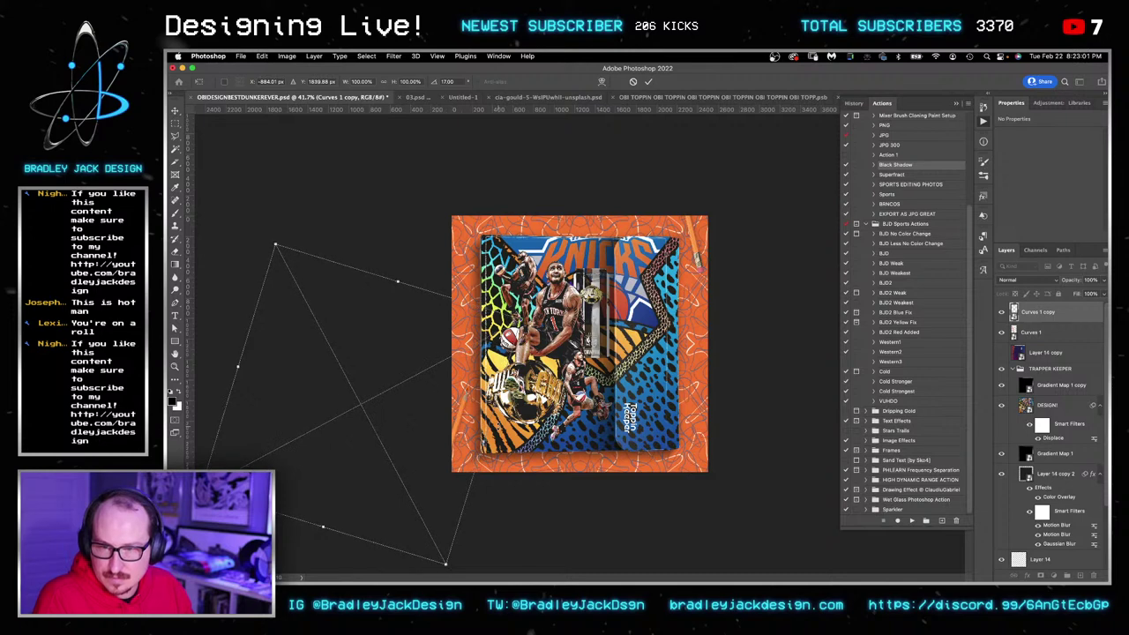
Switch to Safari and search the Envato Elements 3D objects for "eraser".
key(super+Tab)
key(super+Tab)
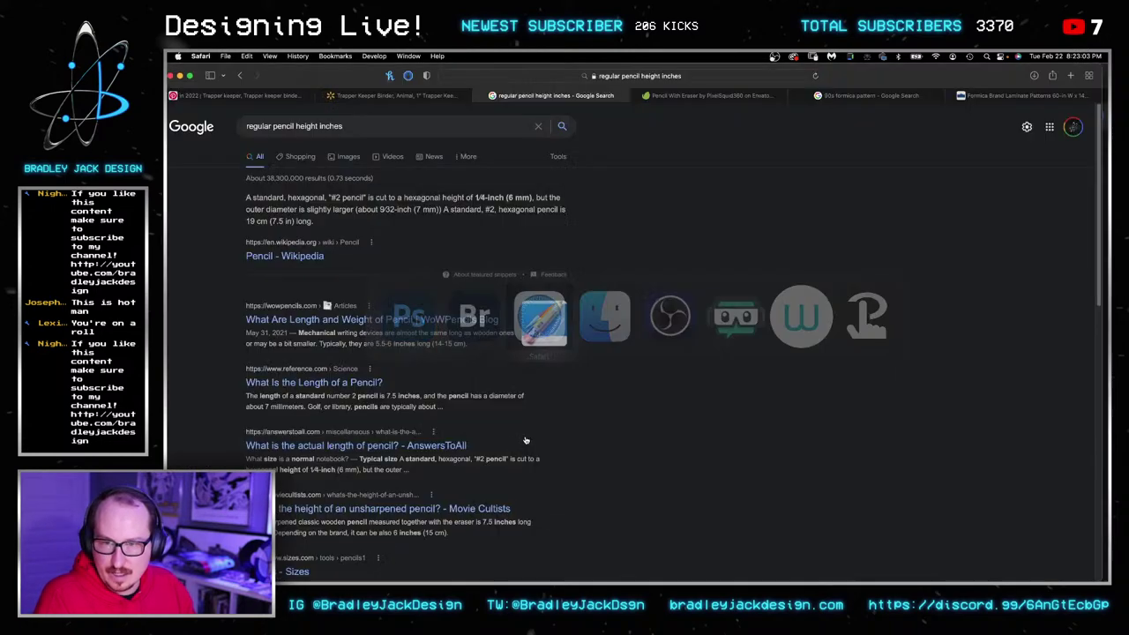
click(709, 95)
text(eras)
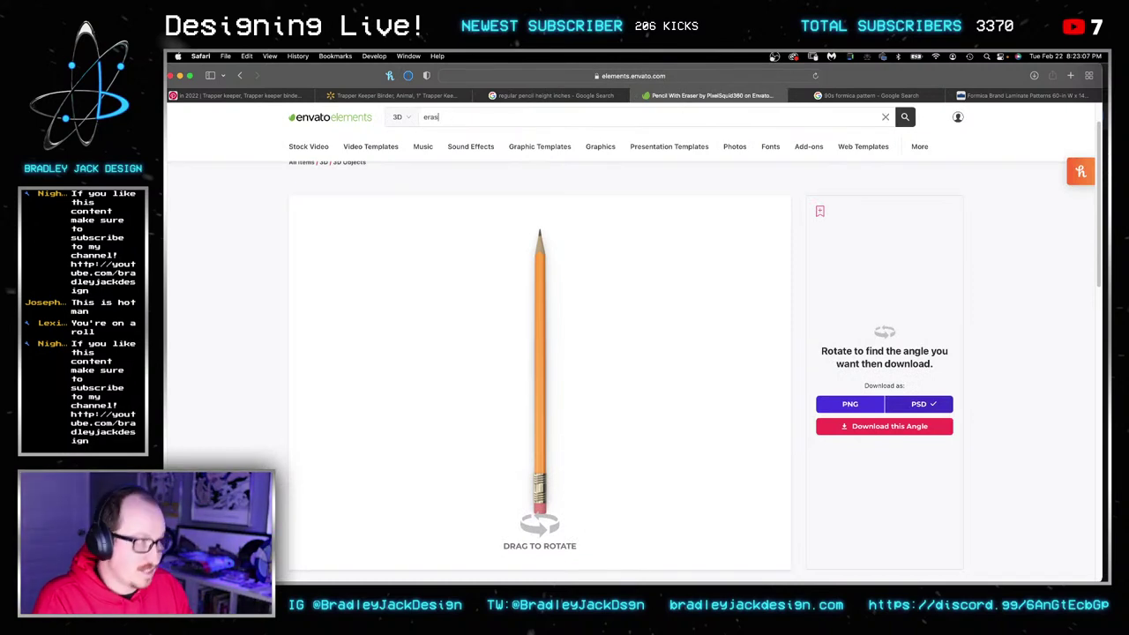
text(er)
key(Return)
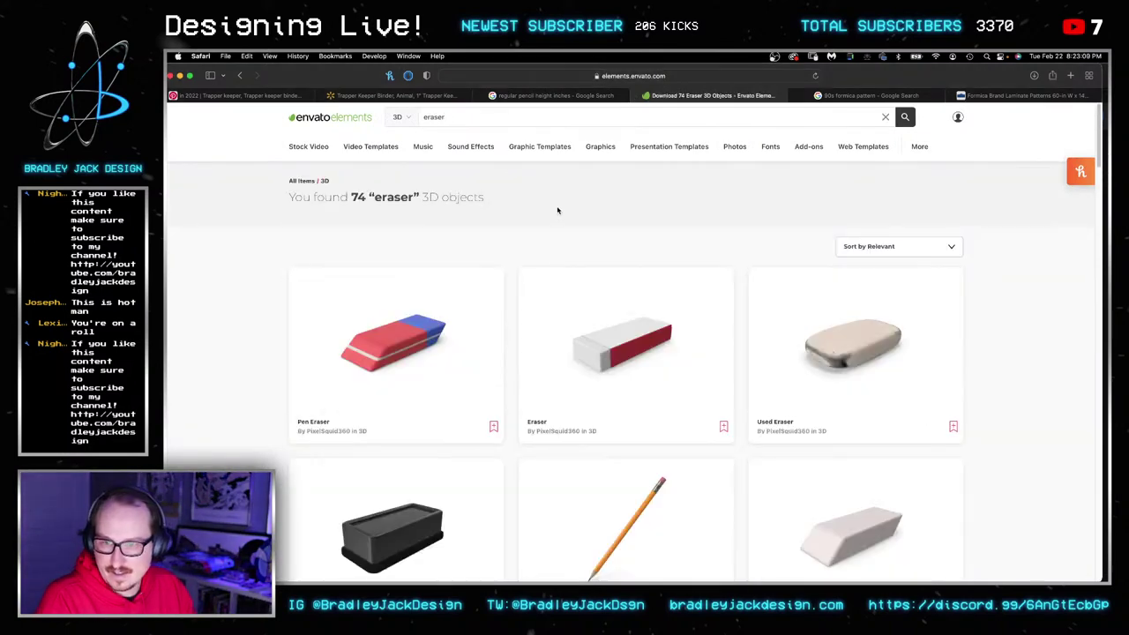
Open the Used Eraser object, rotate it to a flatter top-down angle and download it as a PSD without a license.
click(868, 368)
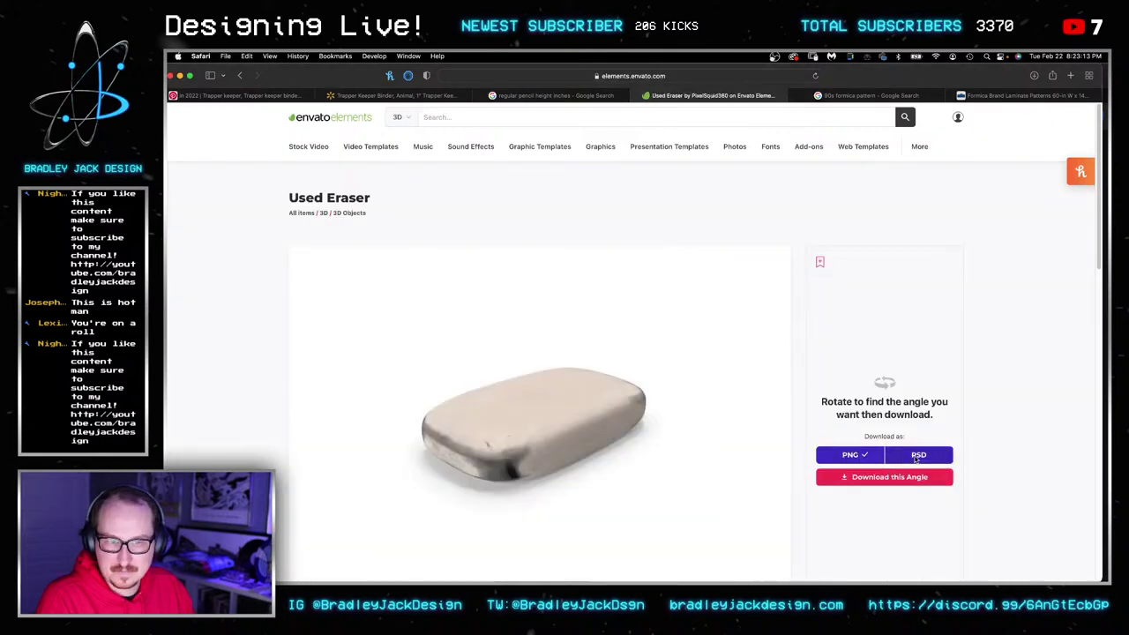
scroll(617, 432, down, 5)
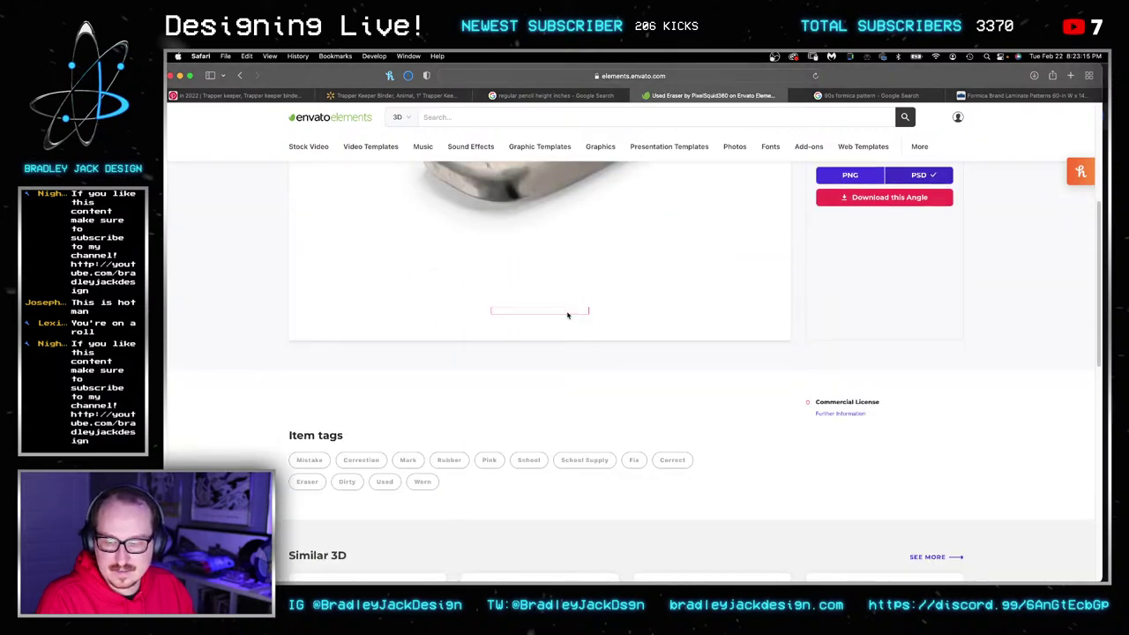
scroll(770, 373, up, 5)
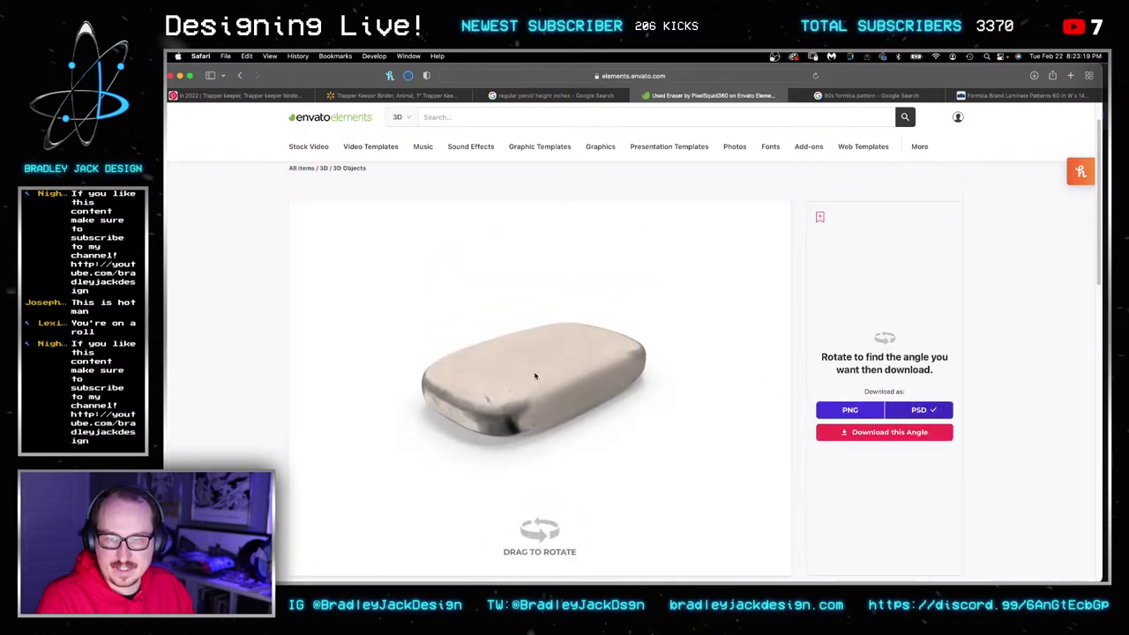
drag(529, 383, 536, 408)
click(857, 432)
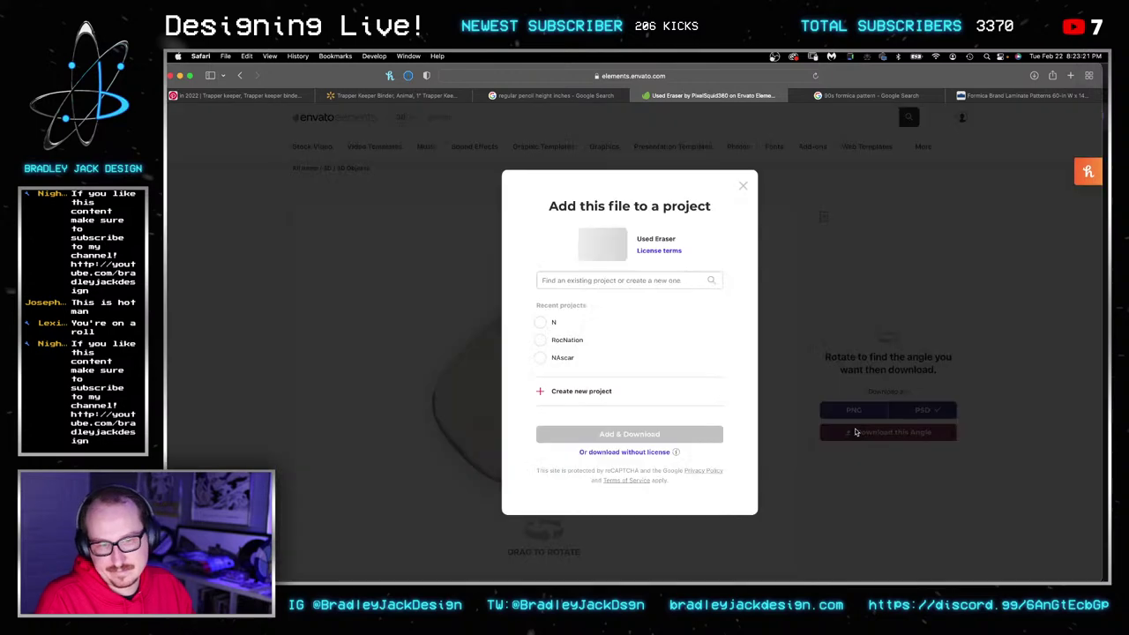
click(635, 452)
Switch to Photoshop and unzip the downloaded Used Eraser archive from the Downloads folder.
key(super+Tab)
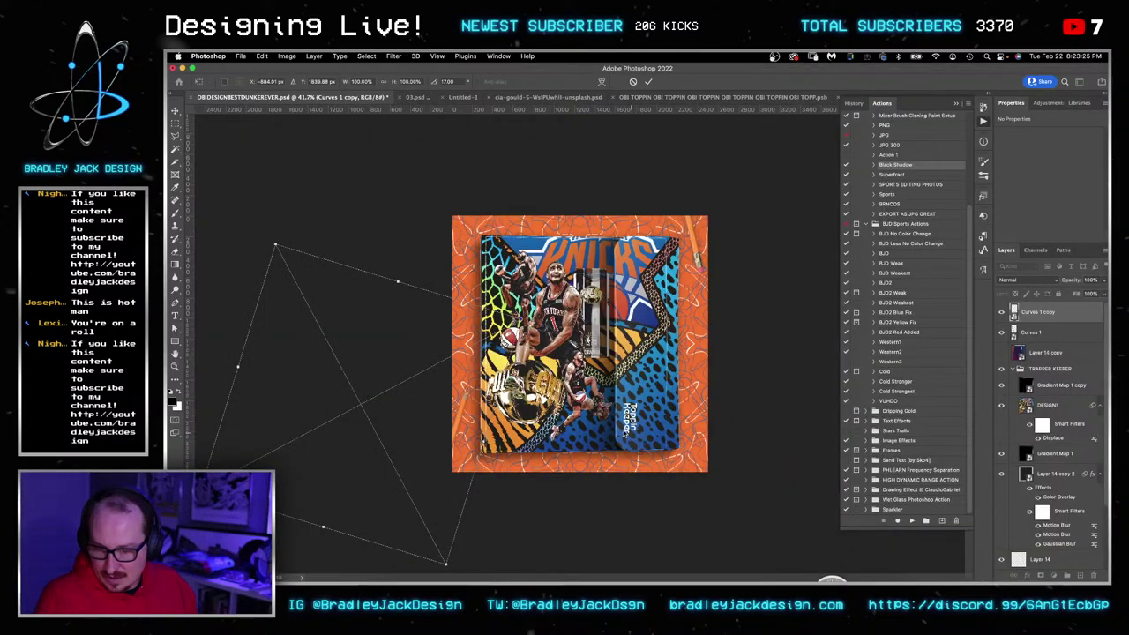
mouse_move(840, 561)
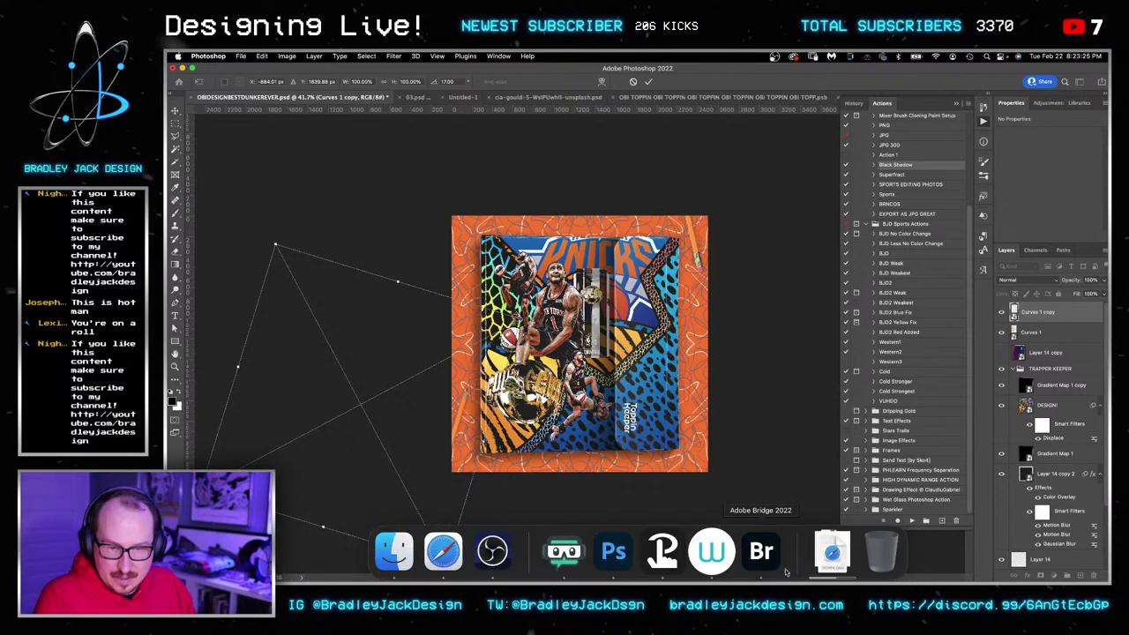
click(830, 552)
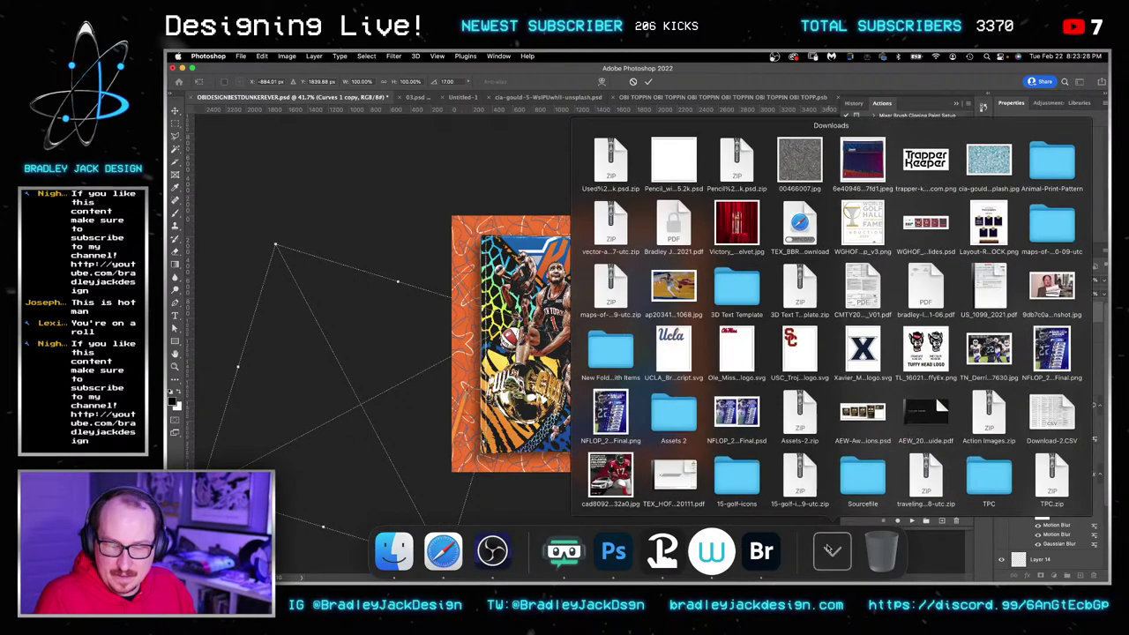
click(614, 159)
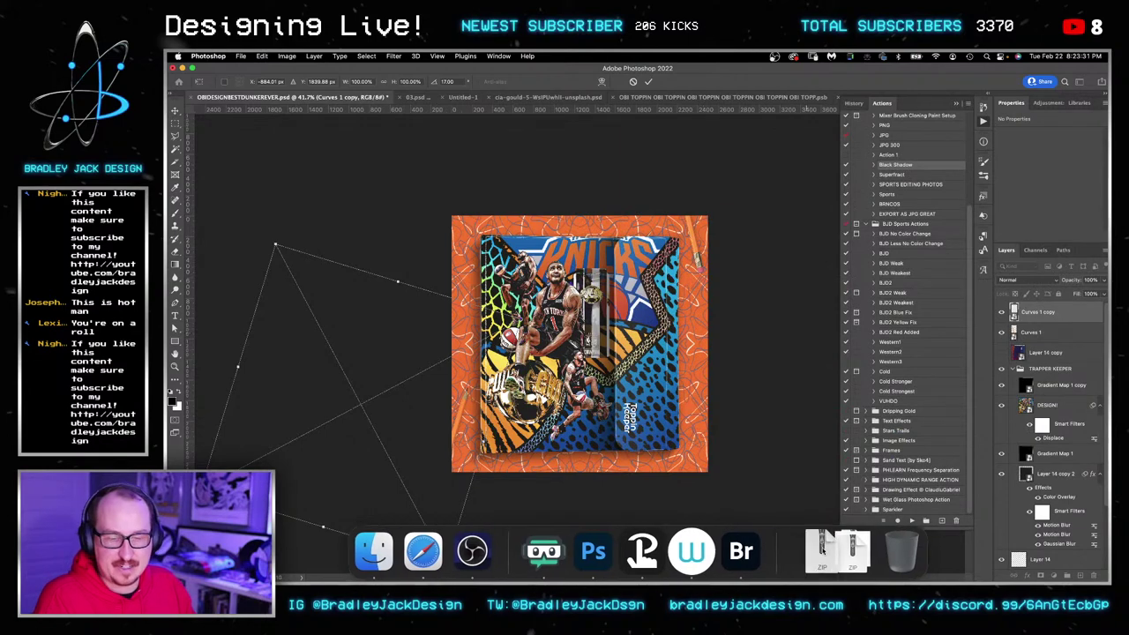
Apply the pending transform on the copied pencil and place the unzipped Used_Eraser PSD from the Downloads folder into the poster.
click(831, 551)
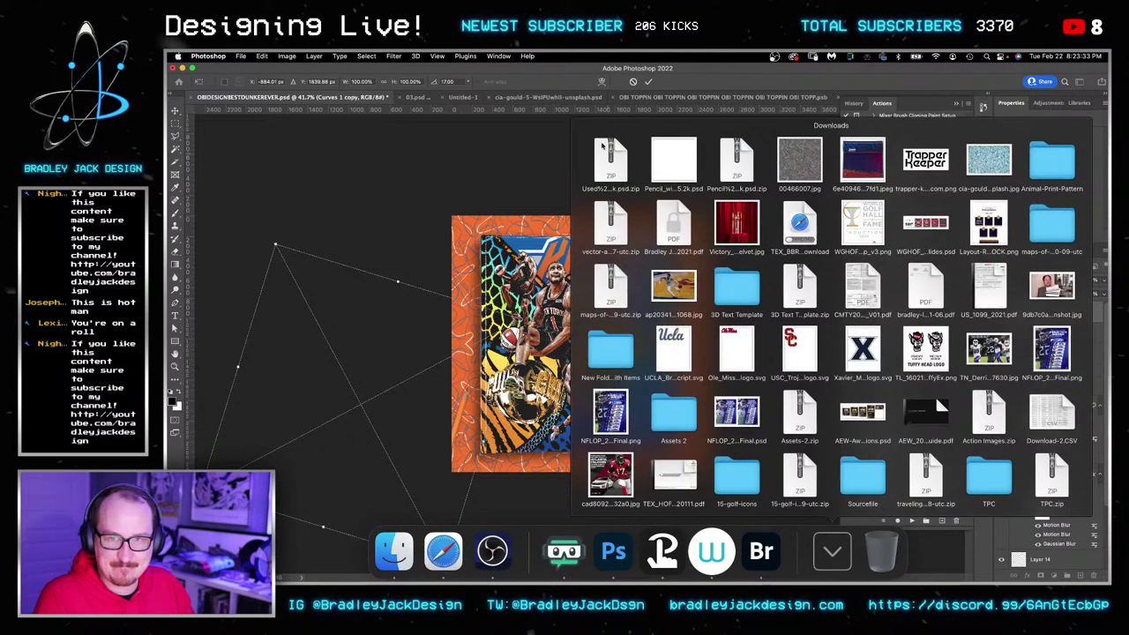
click(609, 157)
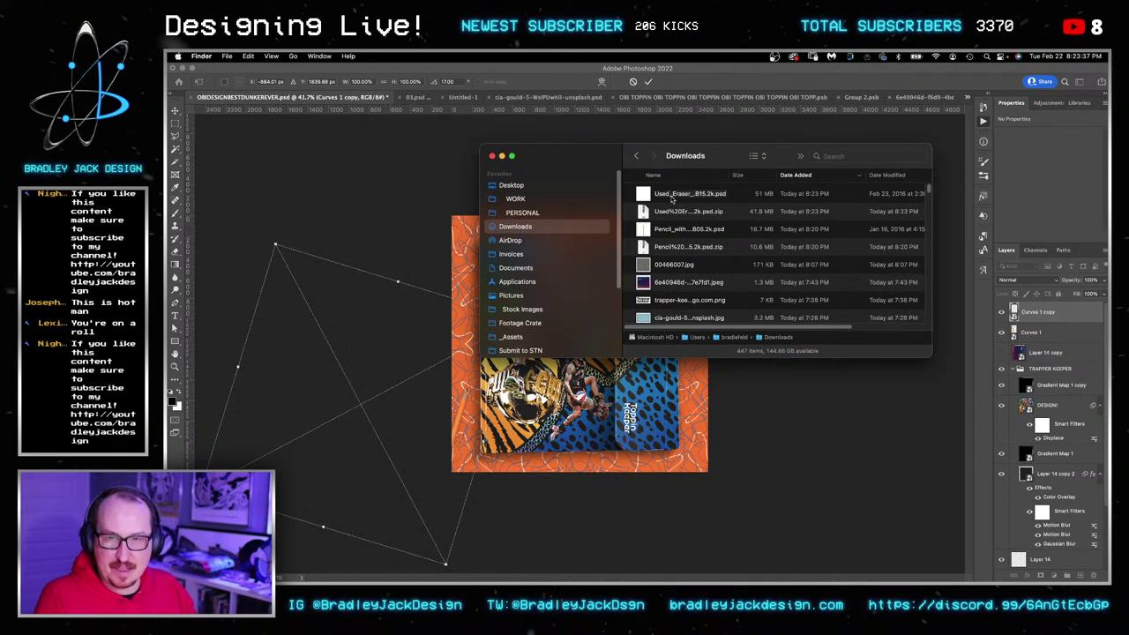
drag(671, 197, 411, 219)
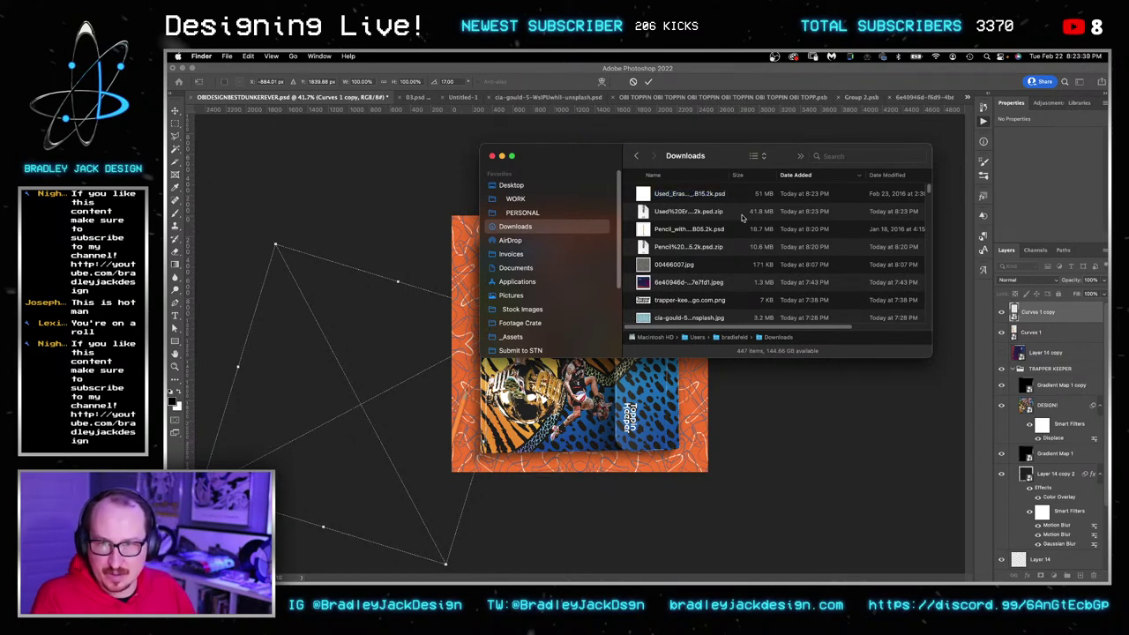
click(358, 212)
key(Return)
key(super+Tab)
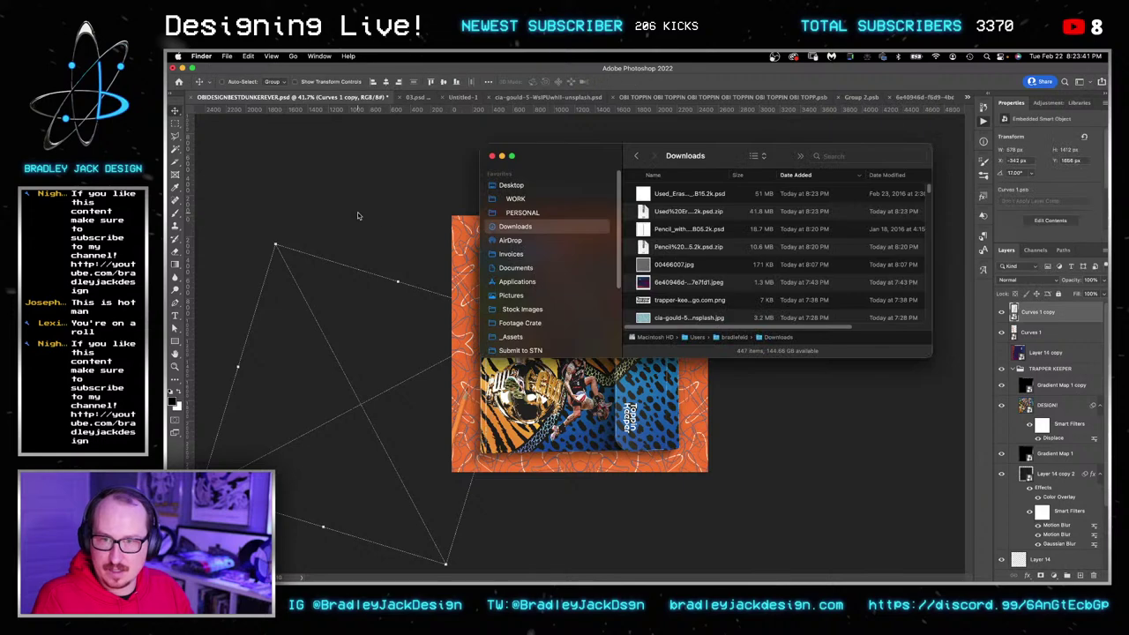
drag(700, 196, 440, 219)
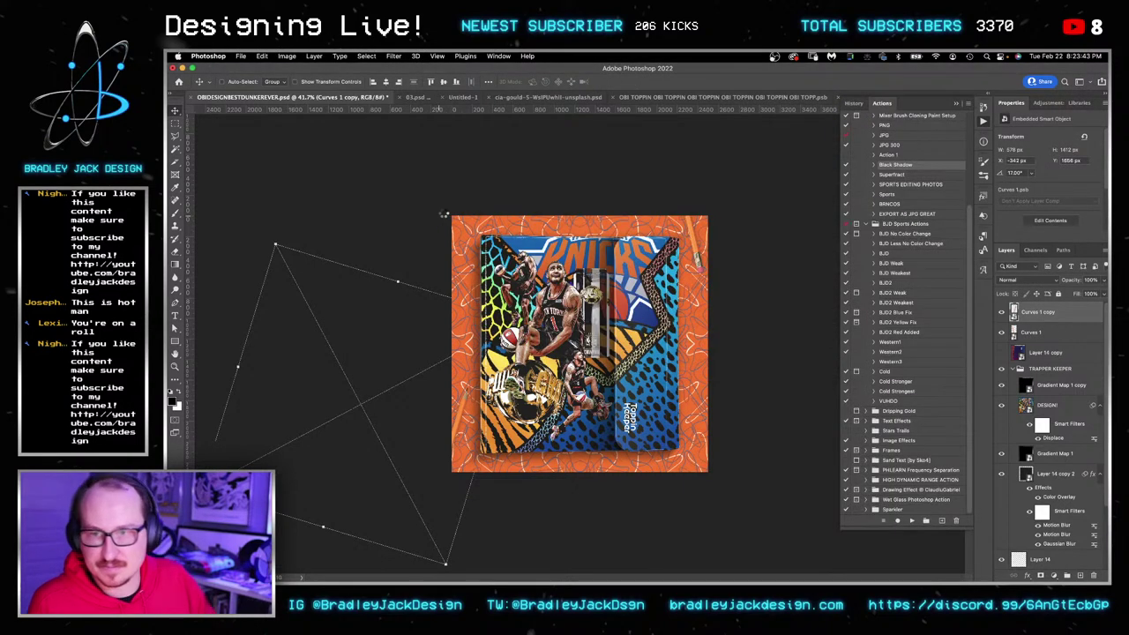
Scale the placed eraser to about 24% and position it over the poster's lower-right corner, partly beyond the canvas edge.
drag(608, 348, 687, 393)
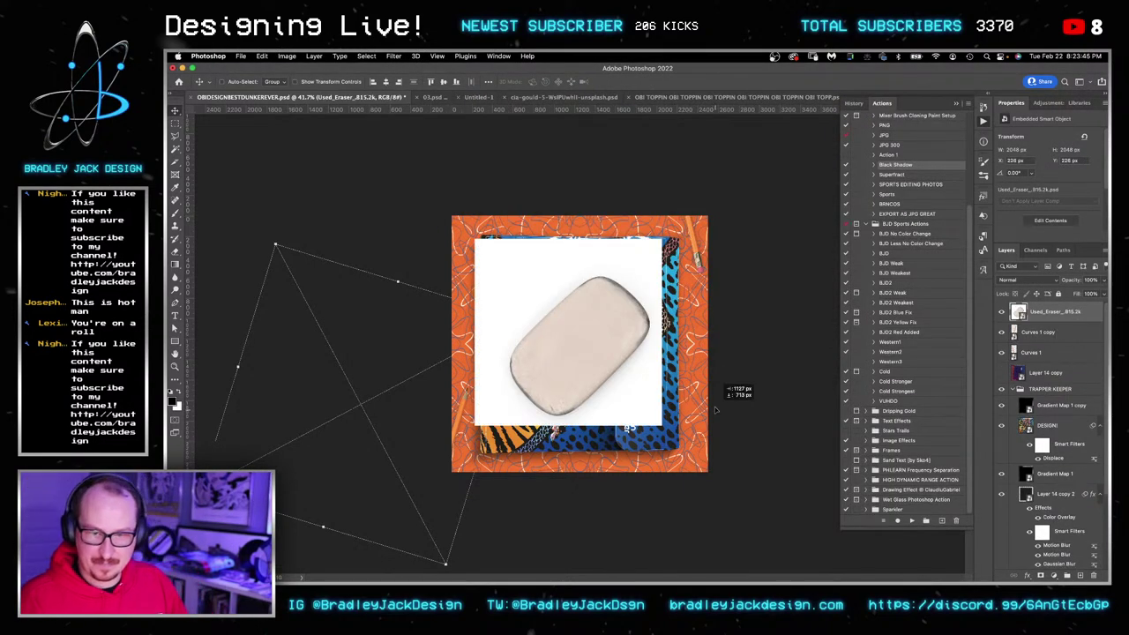
key(super+t)
scroll(686, 393, down, 4)
key(super+plus)
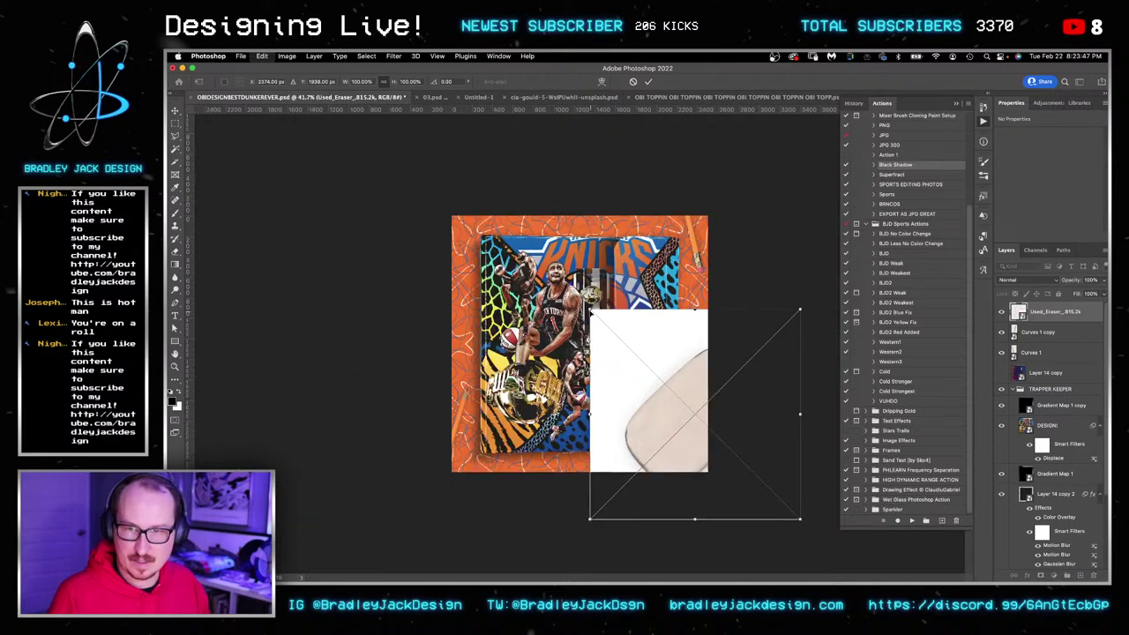
mouse_move(588, 305)
mouse_down()
mouse_move(668, 394)
mouse_move(702, 353)
mouse_move(695, 453)
mouse_up()
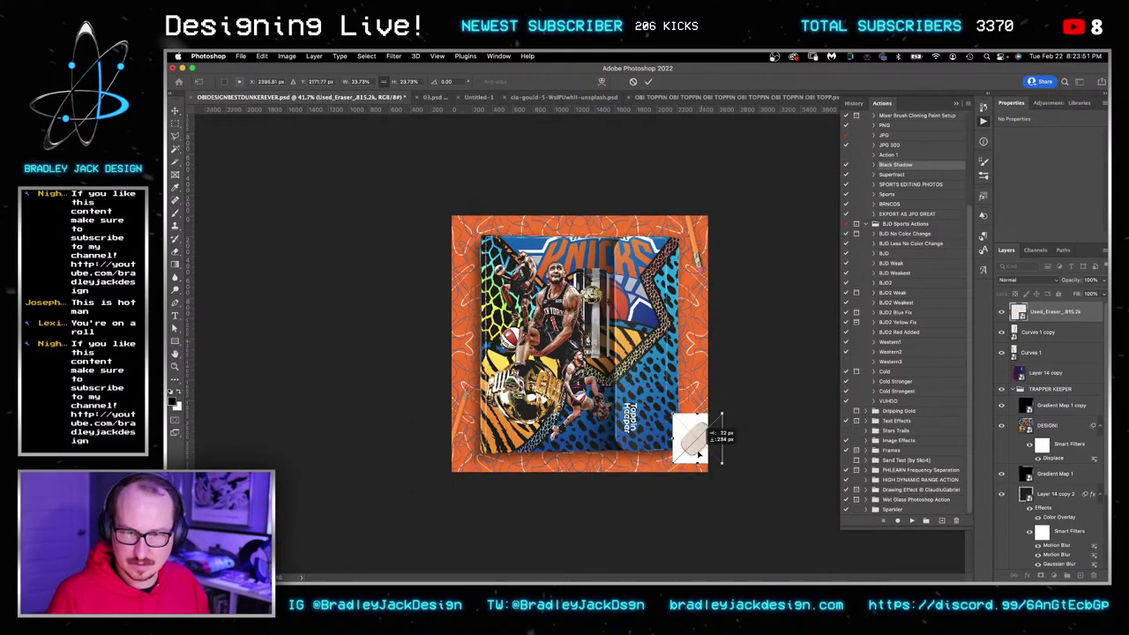
key(Return)
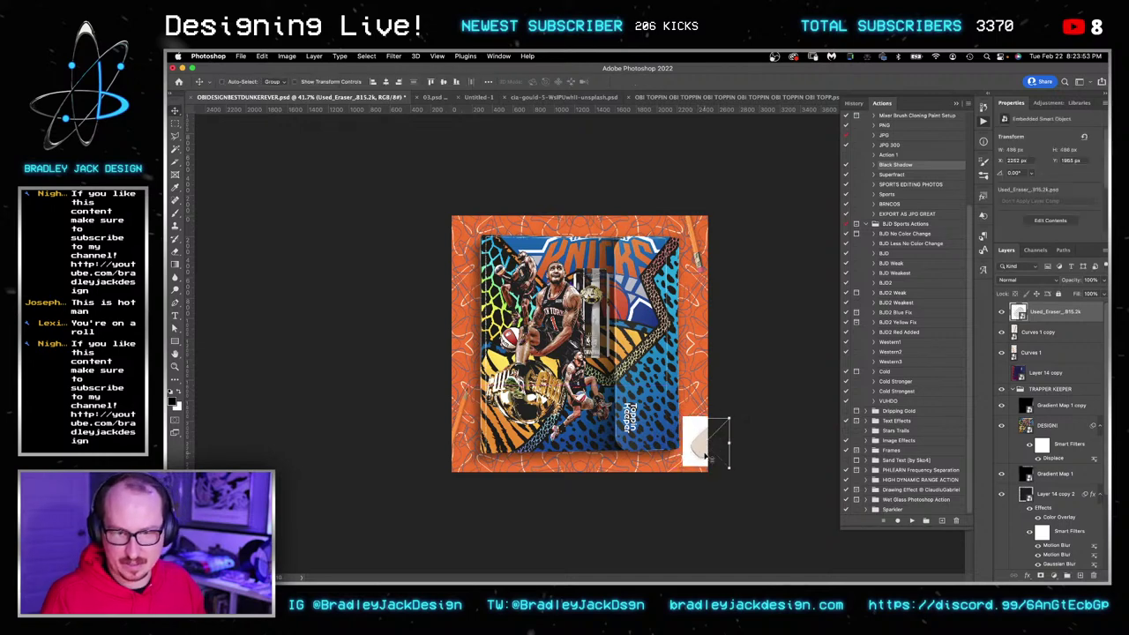
Hide the Background layer inside the eraser's smart object, save and close it, and hide the eraser layer in the poster.
double_click(1019, 311)
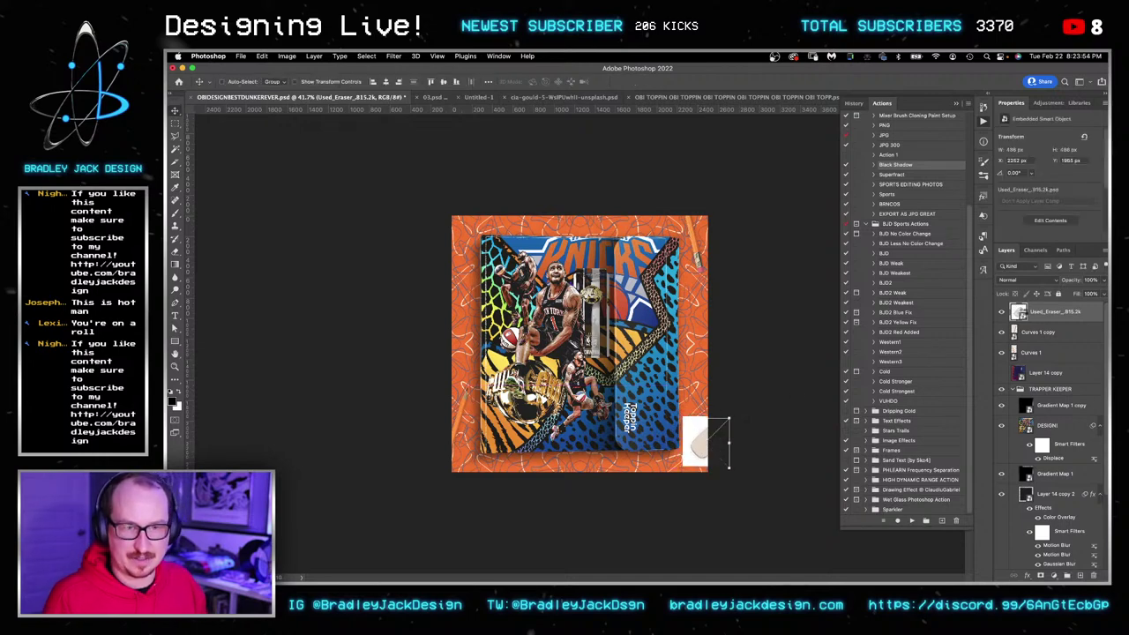
click(1001, 432)
key(super+s)
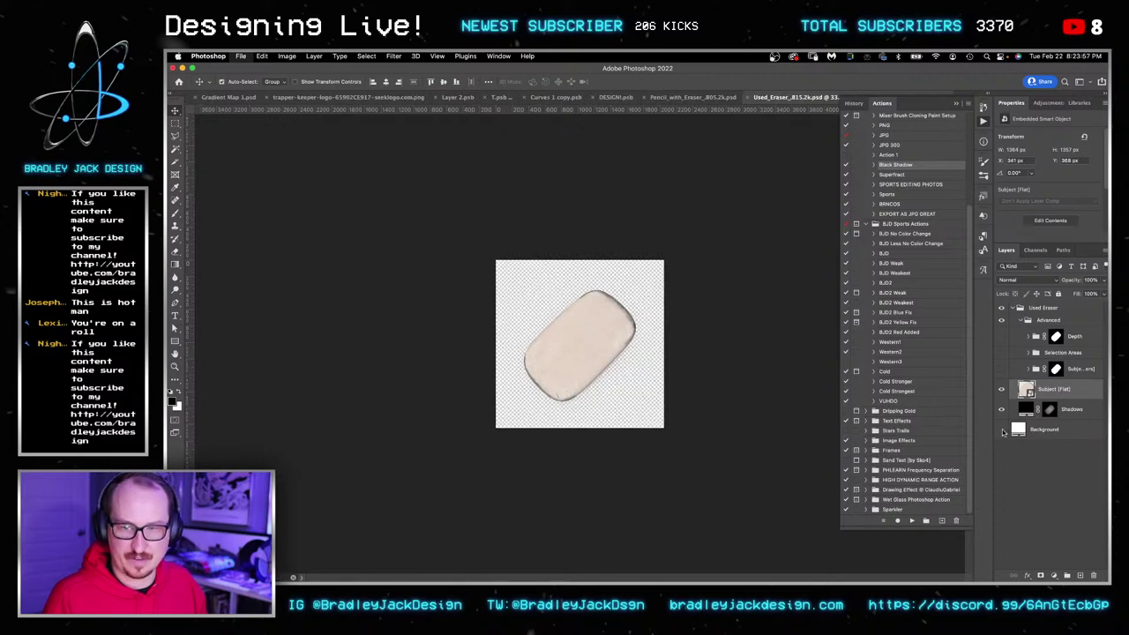
key(super+w)
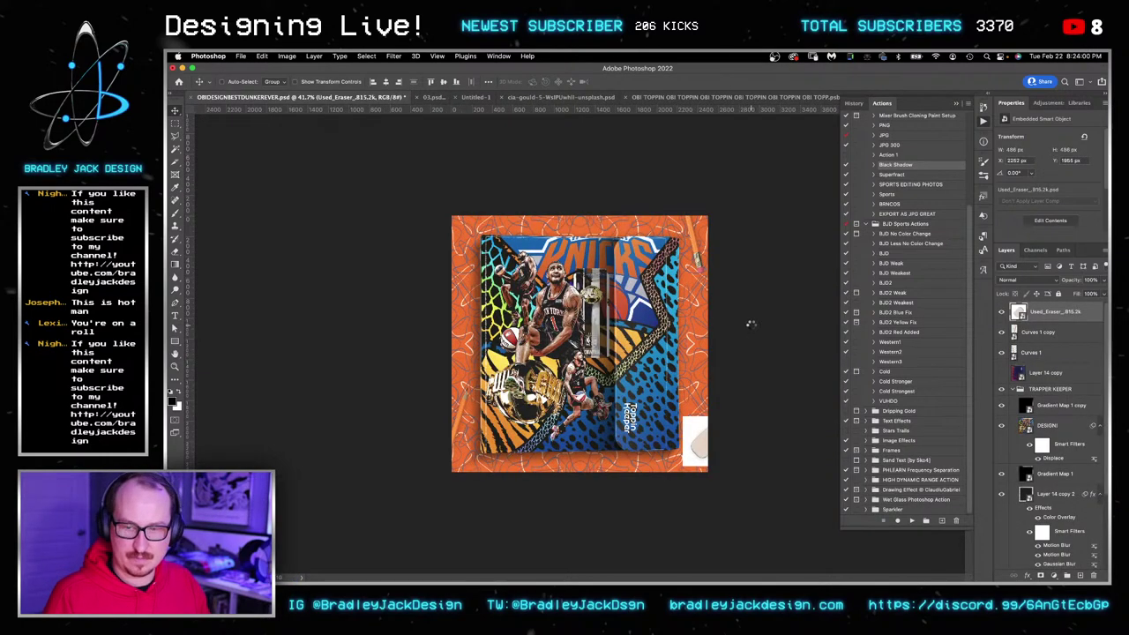
key(super+Tab)
click(765, 410)
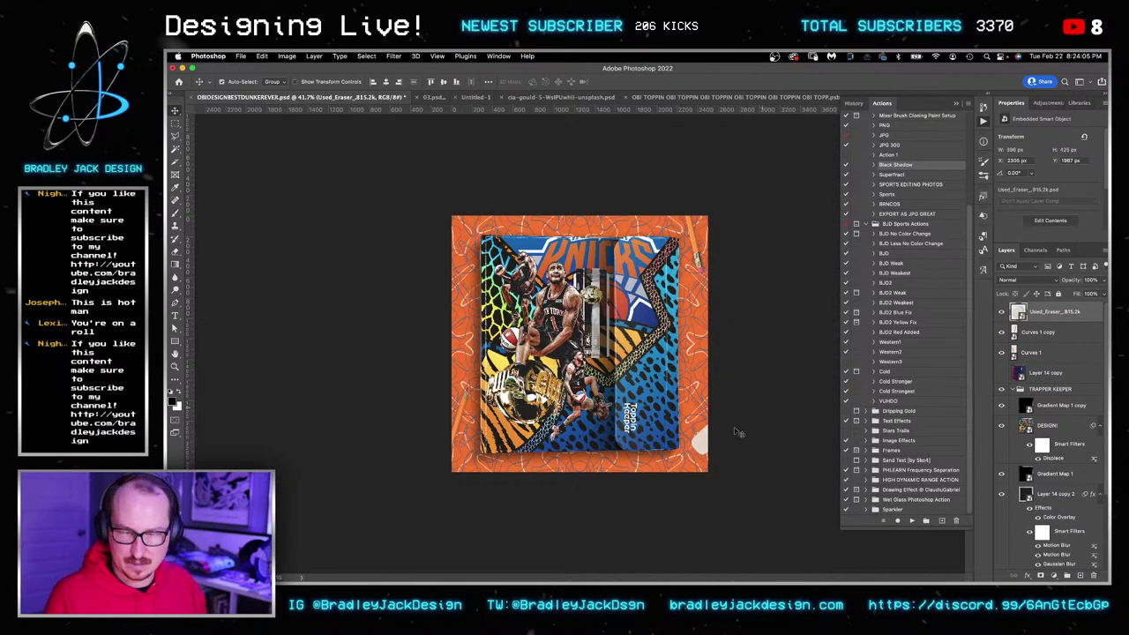
click(1001, 311)
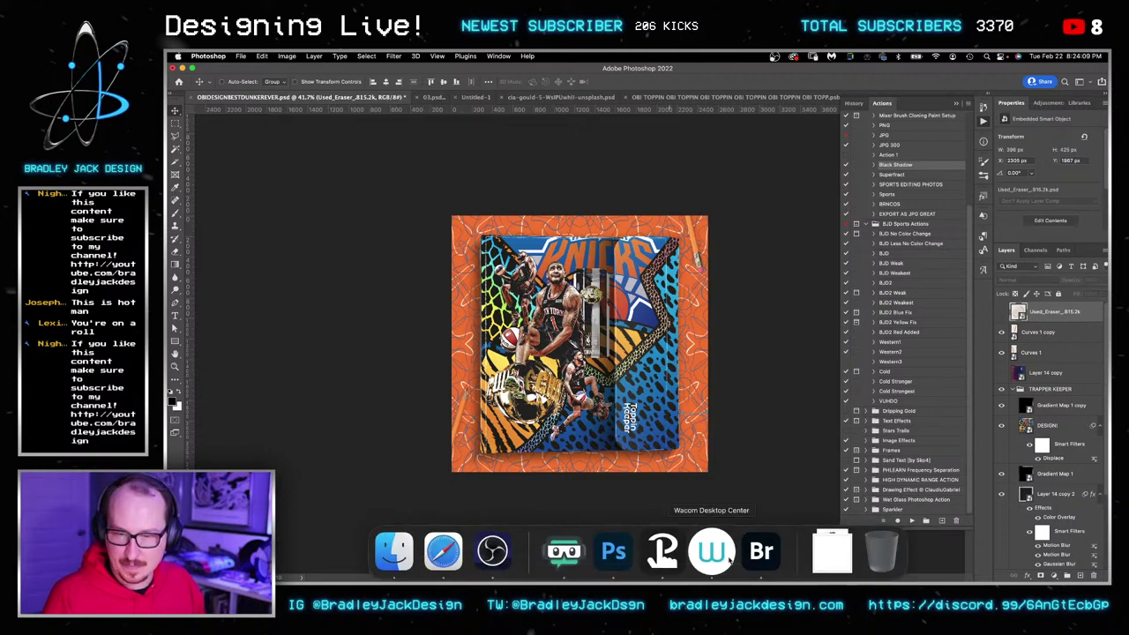
Switch to Adobe Bridge and look through the Stickers folder of the EJD Textures Pack, returning to Photoshop when finished.
click(762, 553)
scroll(276, 253, down, 4)
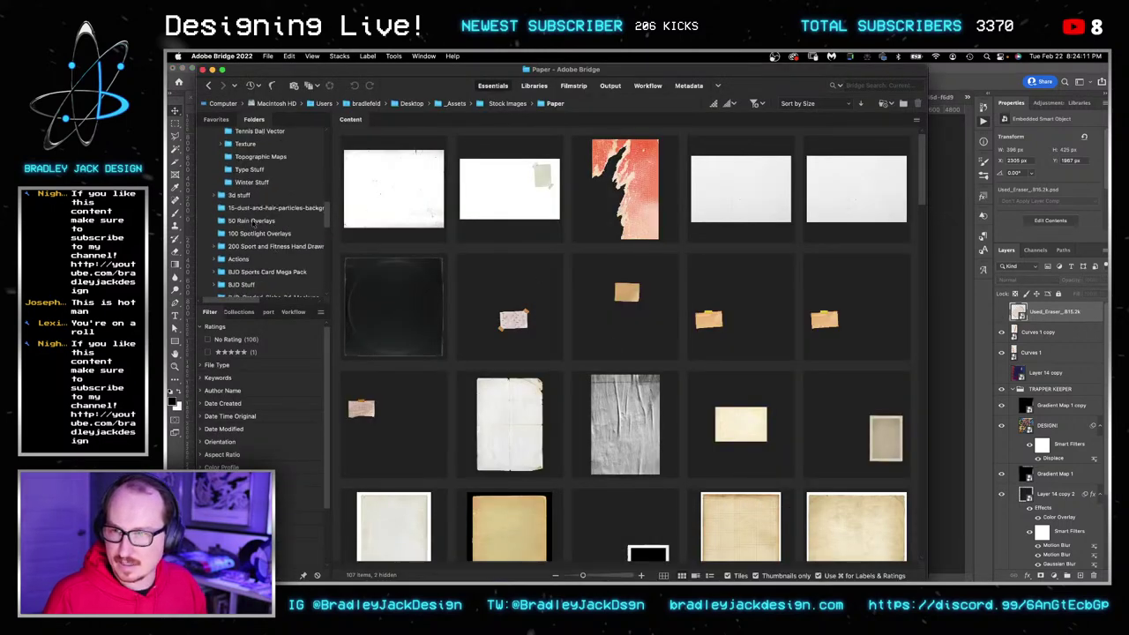
scroll(253, 223, down, 5)
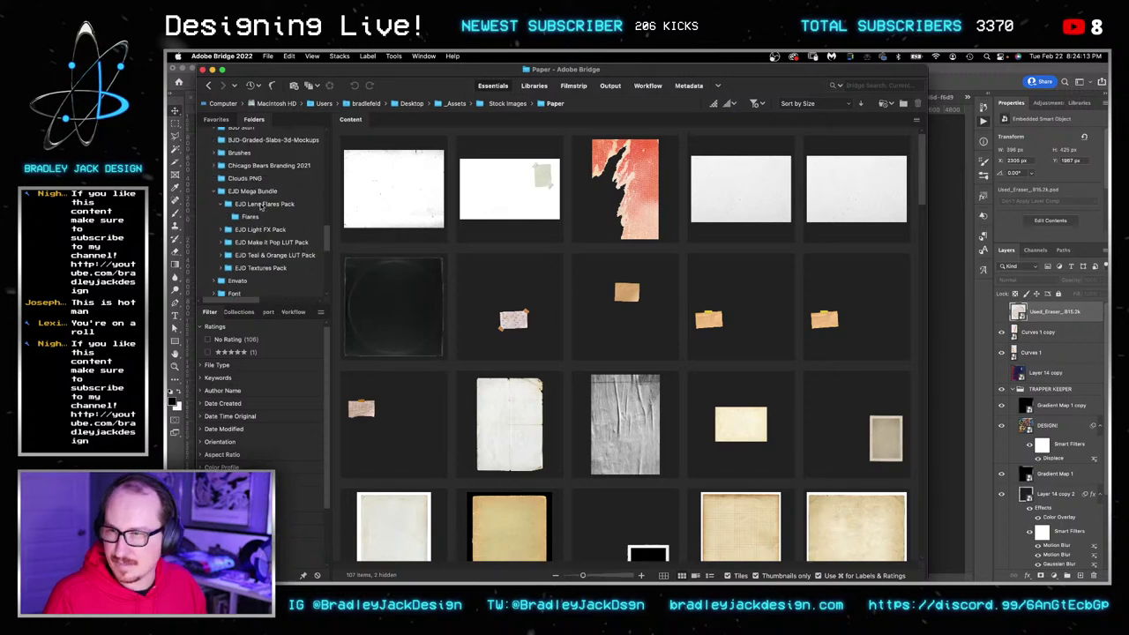
click(265, 268)
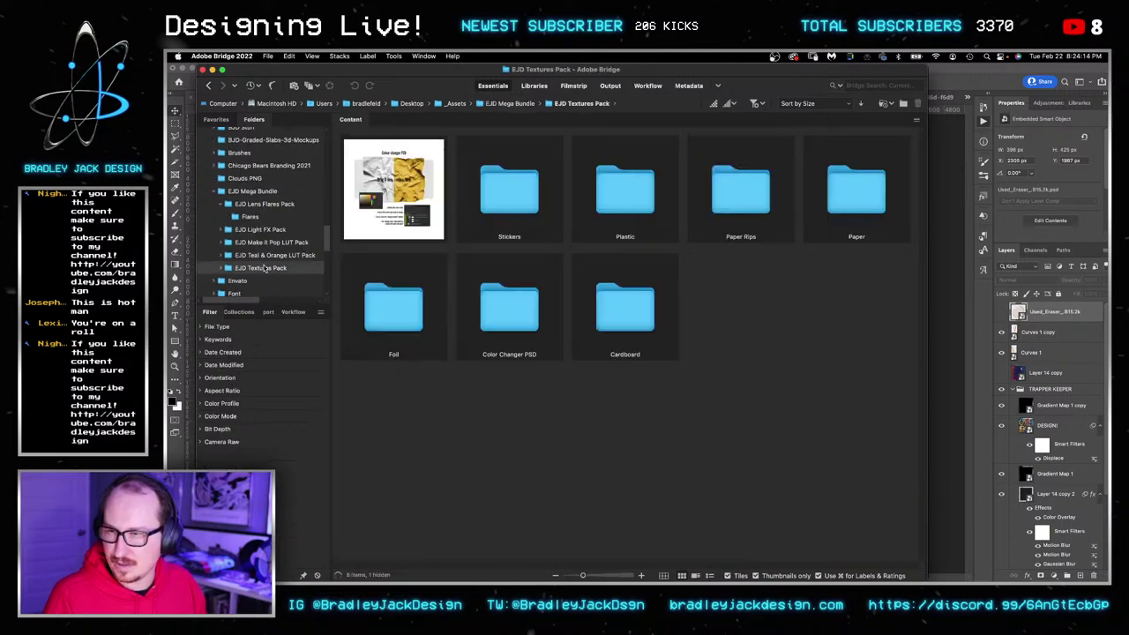
double_click(503, 198)
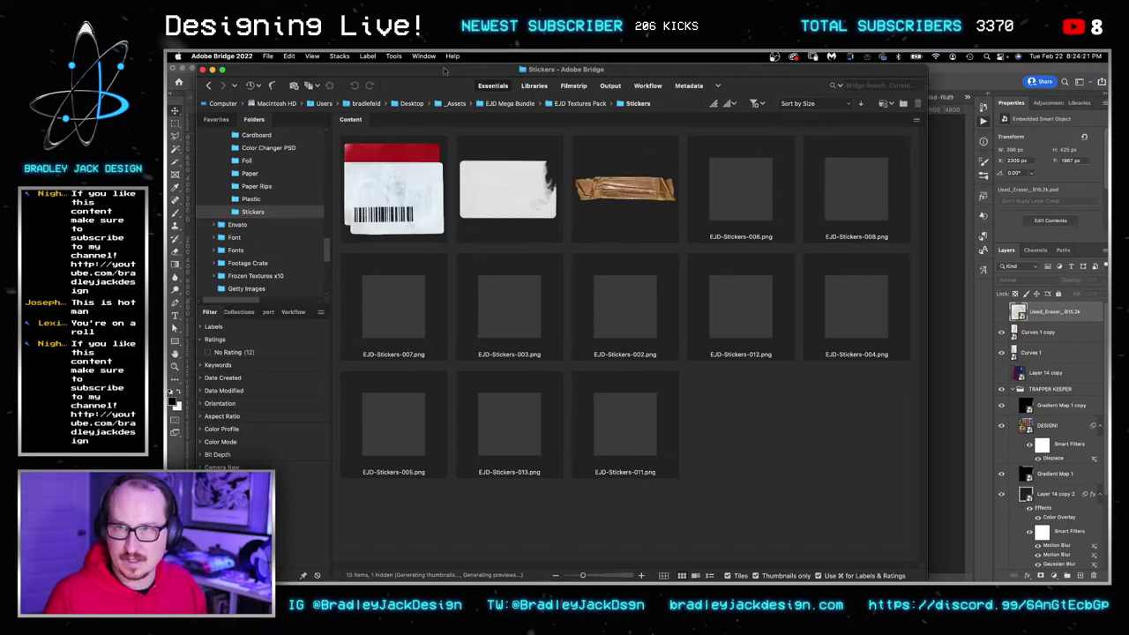
drag(445, 70, 579, 70)
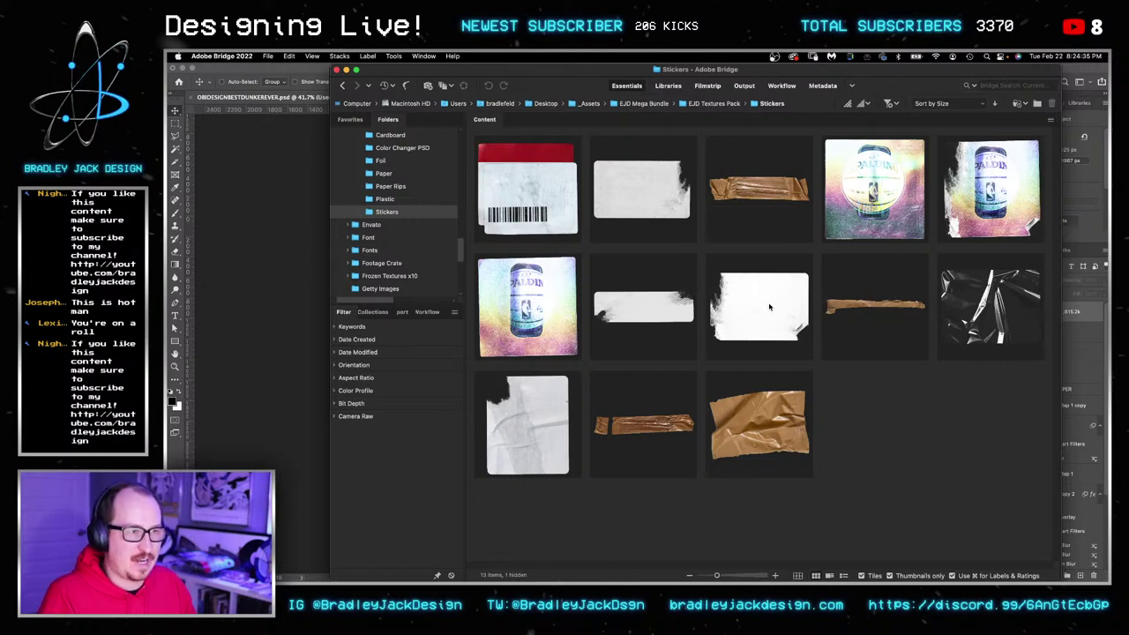
key(super+Tab)
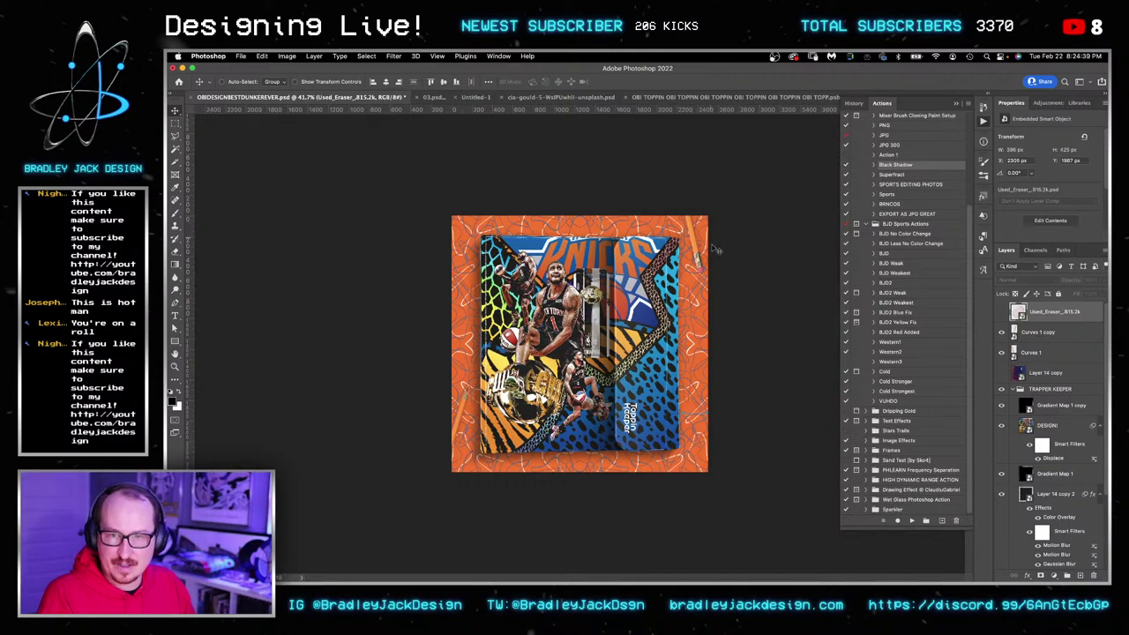
Add a Color Lookup adjustment above all layers using the Kodak 5218 Kodak 2395 (by Adobe).cube LUT at 25% opacity.
key(super+equal)
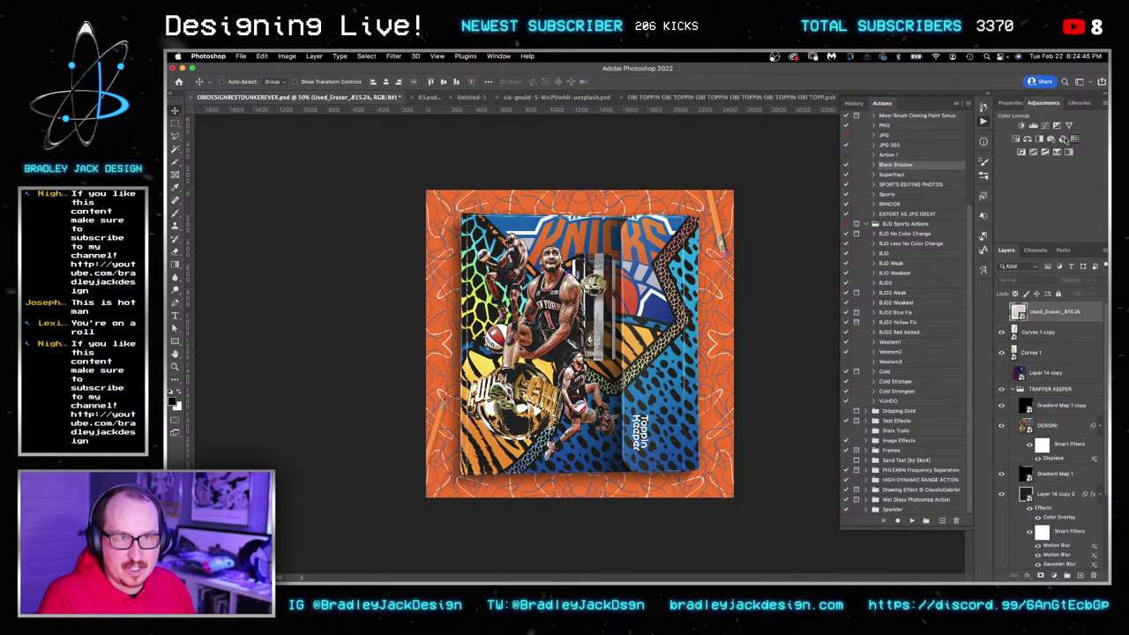
click(1064, 138)
scroll(1049, 353, down, 10)
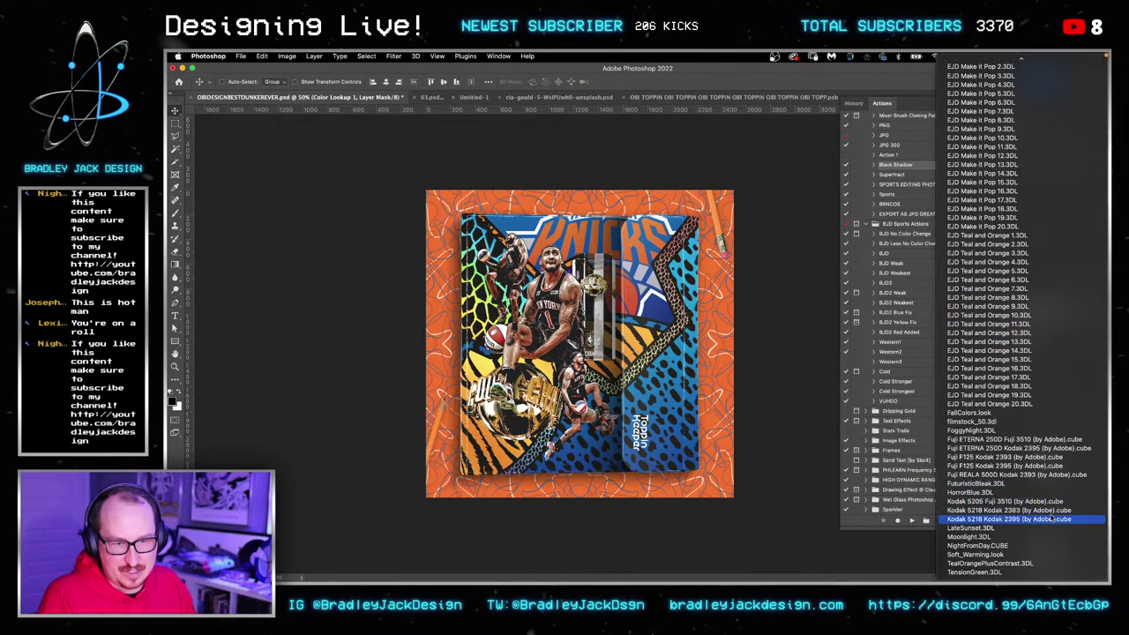
click(1049, 518)
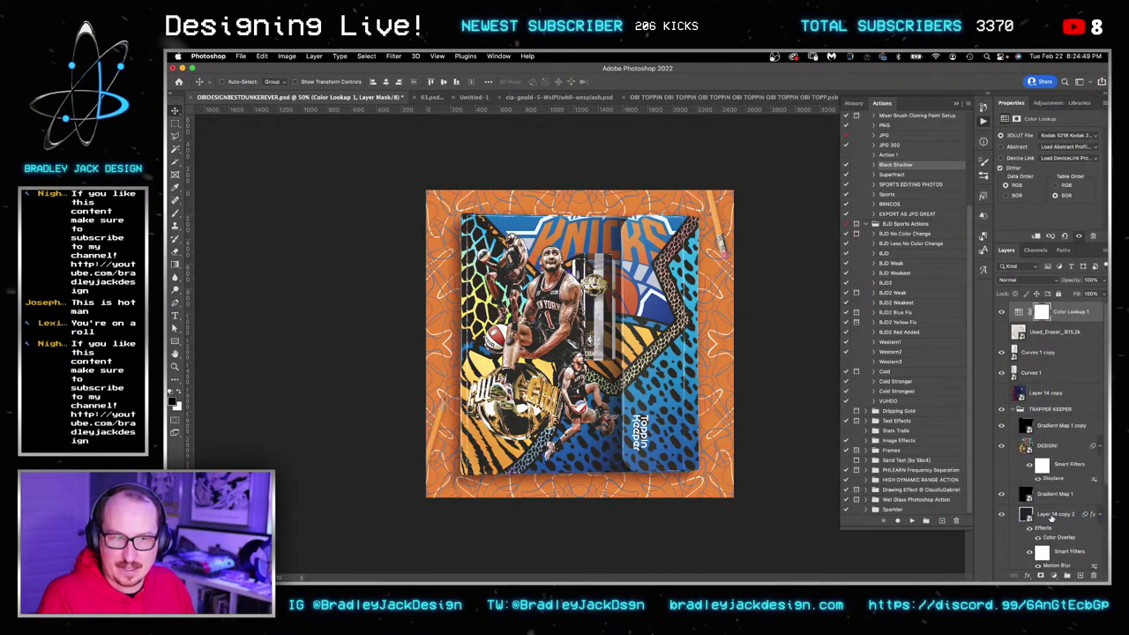
key(5)
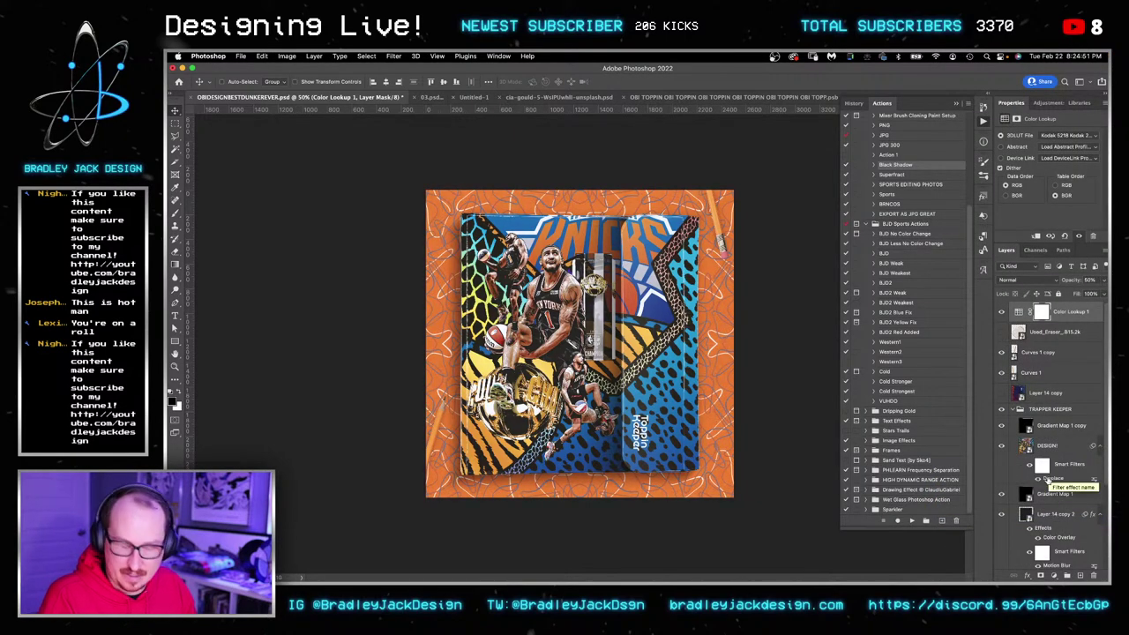
key(2)
key(5)
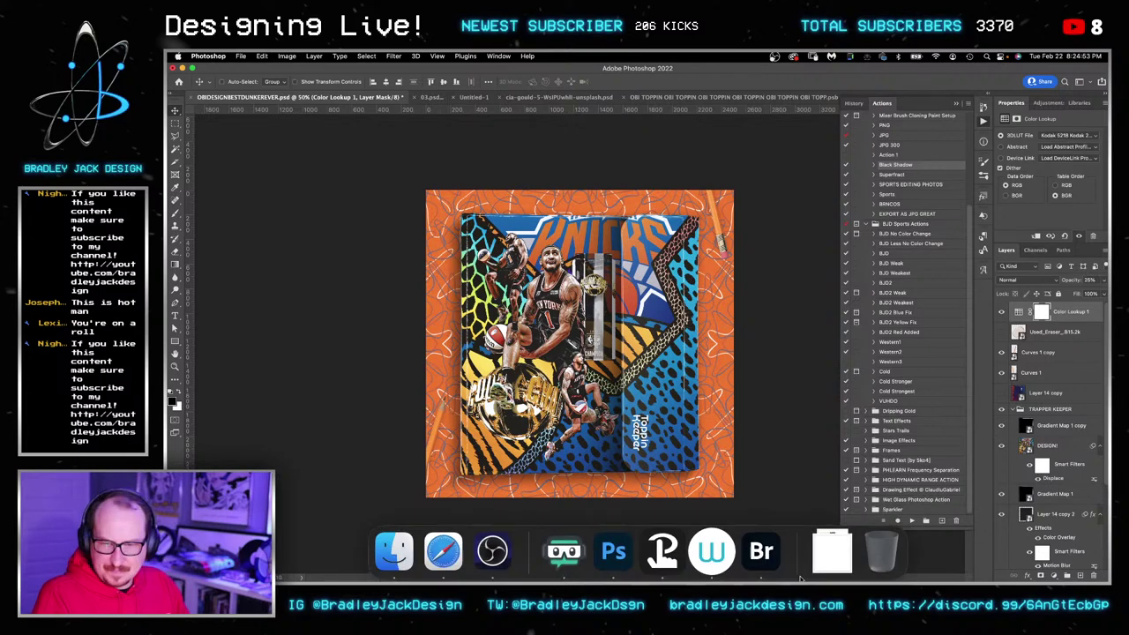
Switch to Adobe Bridge and place the PaperTexture image from the Stock Images Paper folder into the Photoshop poster.
click(762, 551)
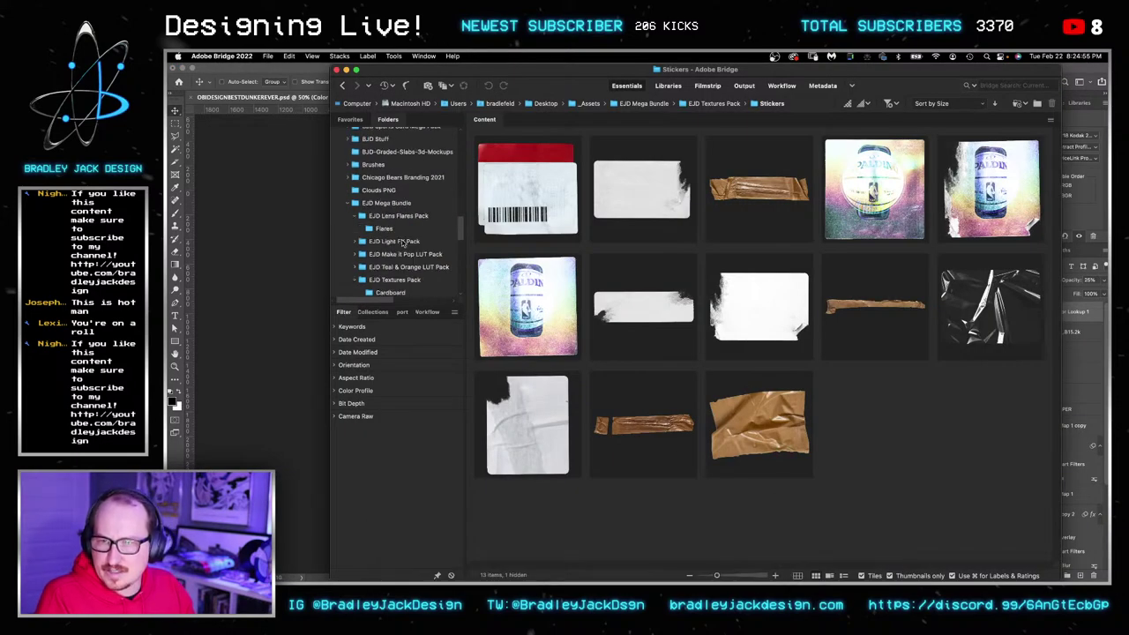
scroll(402, 241, down, 4)
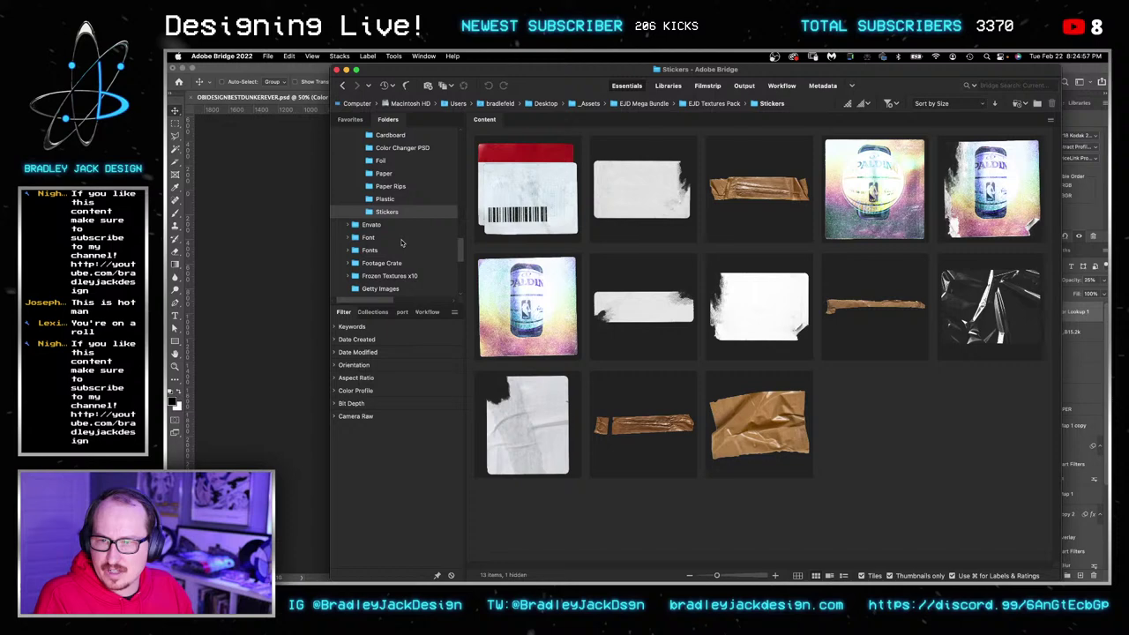
click(386, 252)
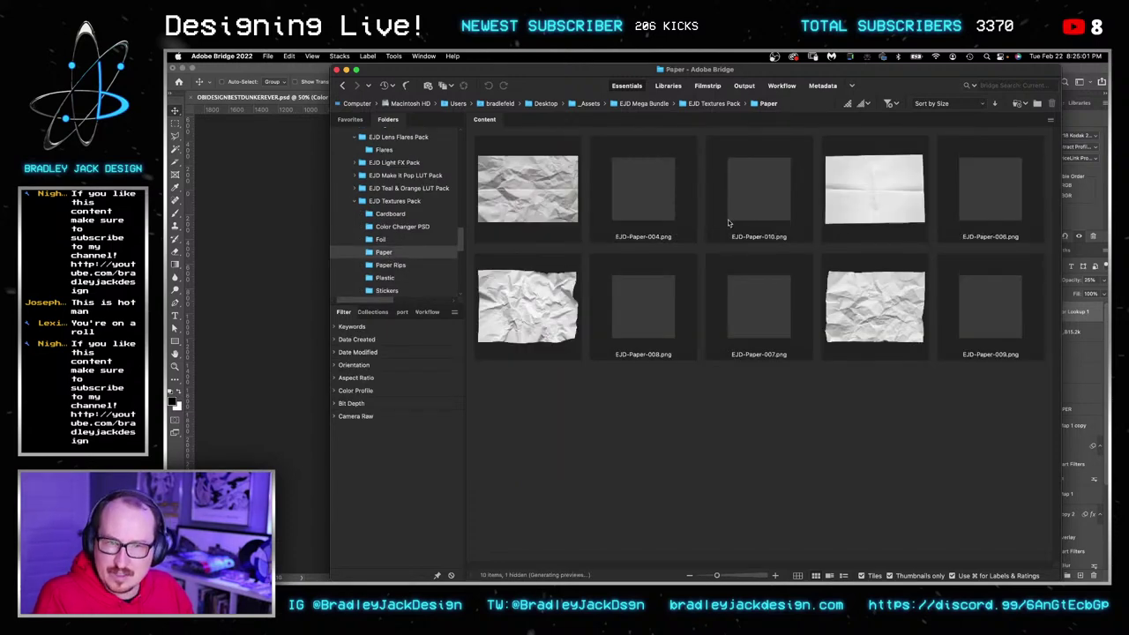
scroll(370, 210, down, 10)
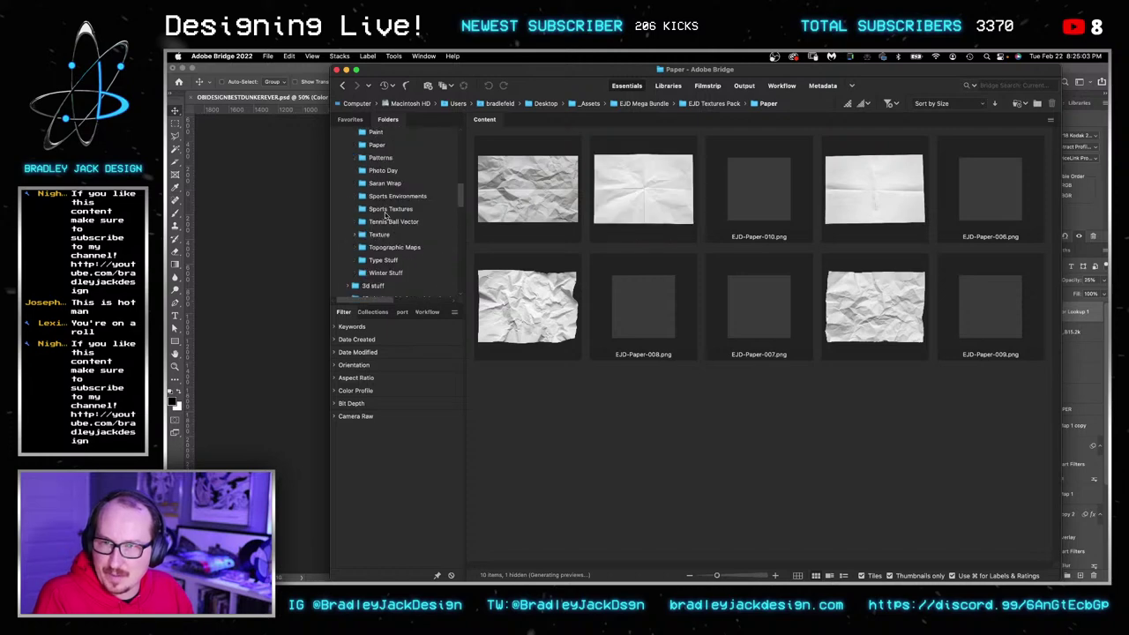
click(379, 224)
drag(543, 194, 553, 216)
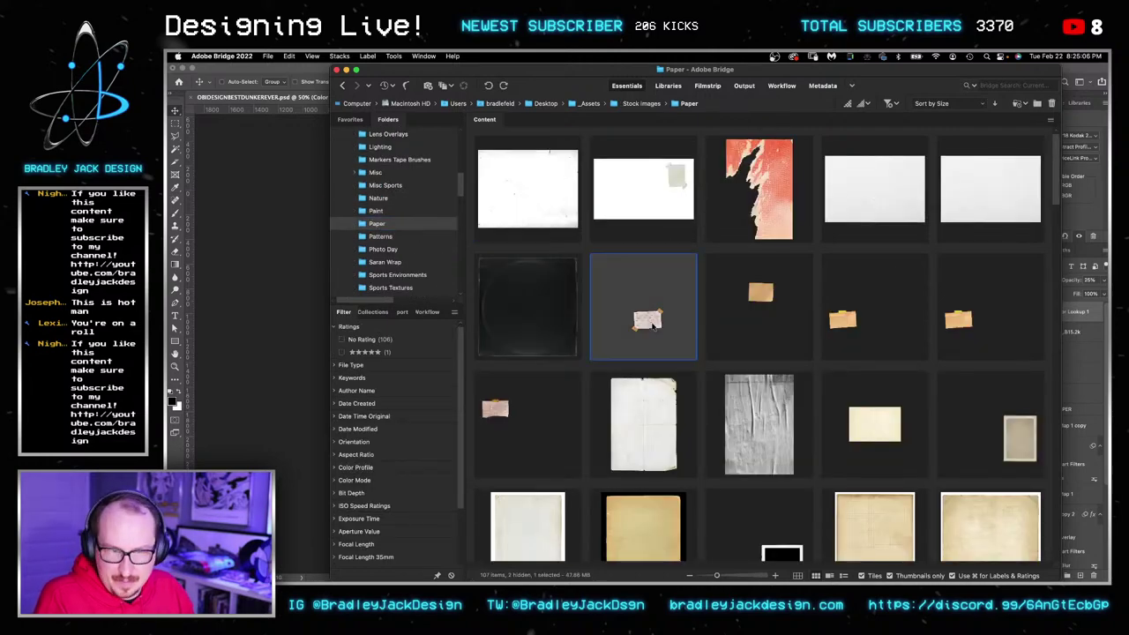
click(998, 193)
drag(999, 193, 286, 253)
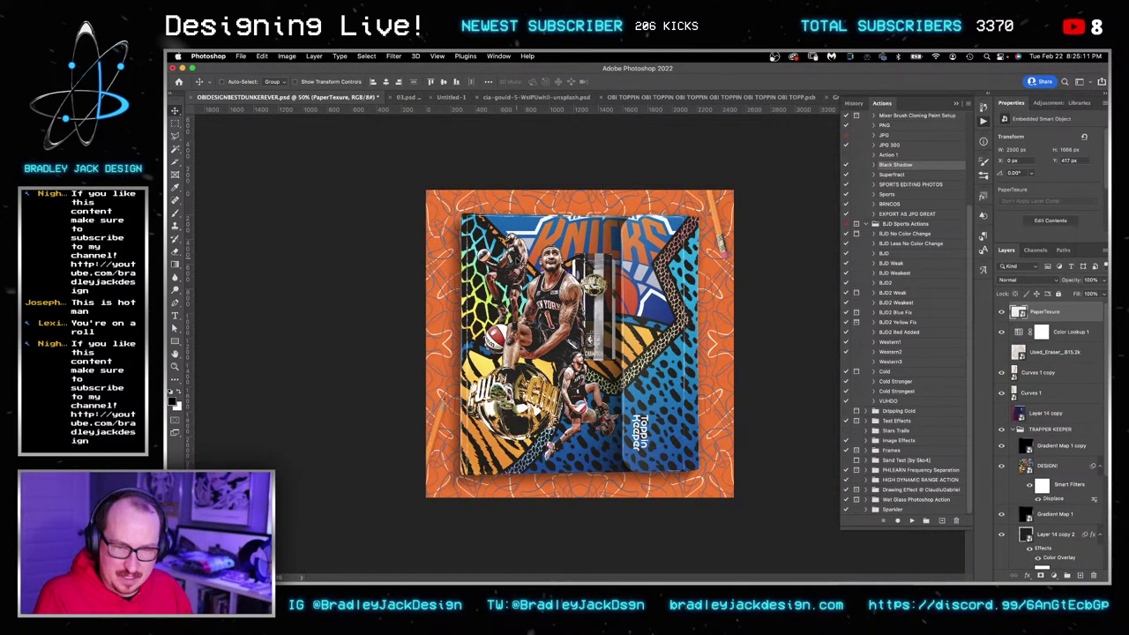
Set the PaperTexture layer to Screen blending and scale it to about 75% so it covers the whole canvas.
key(super+i)
key(alt+shift+s)
key(super+t)
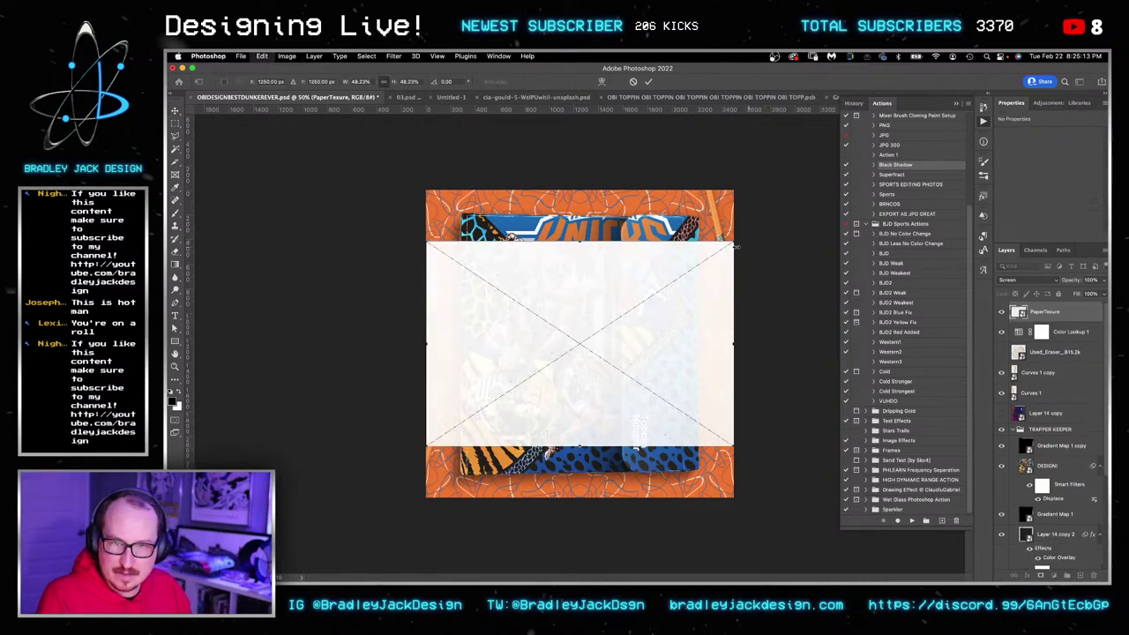
drag(733, 242, 817, 186)
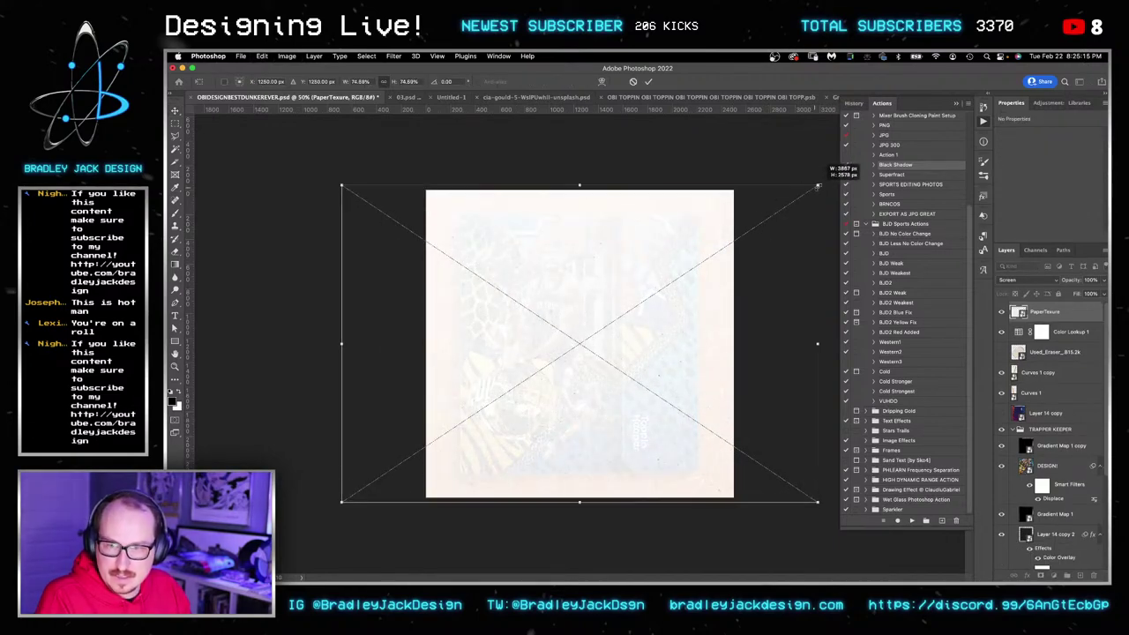
key(Return)
Invert the PaperTexture layer and set its opacity to 50%.
key(super+i)
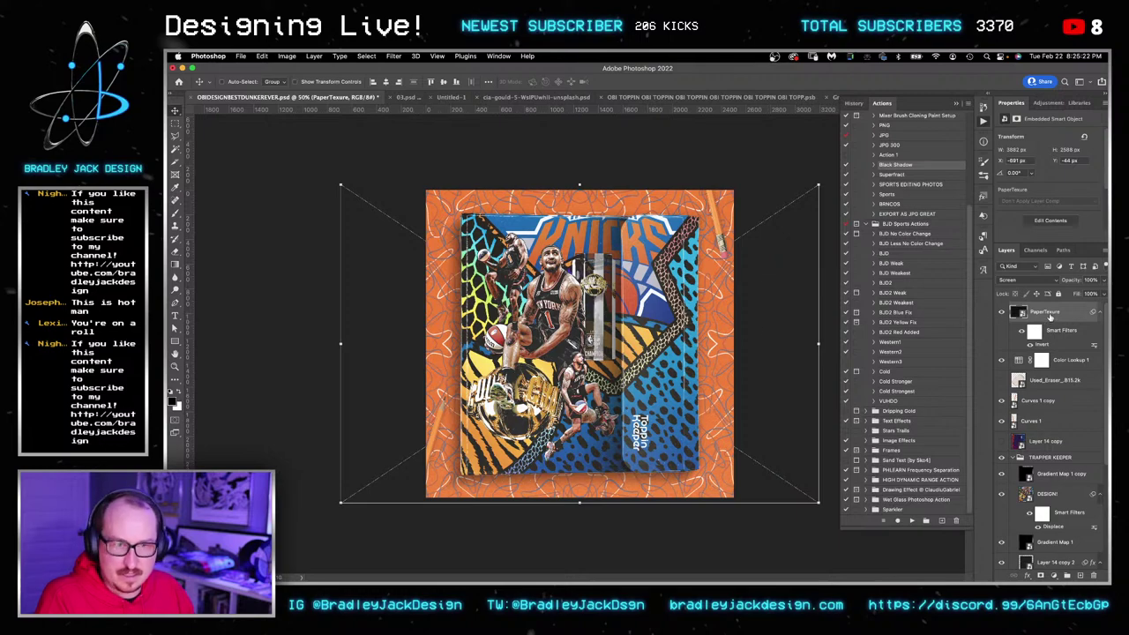
key(5)
key(z)
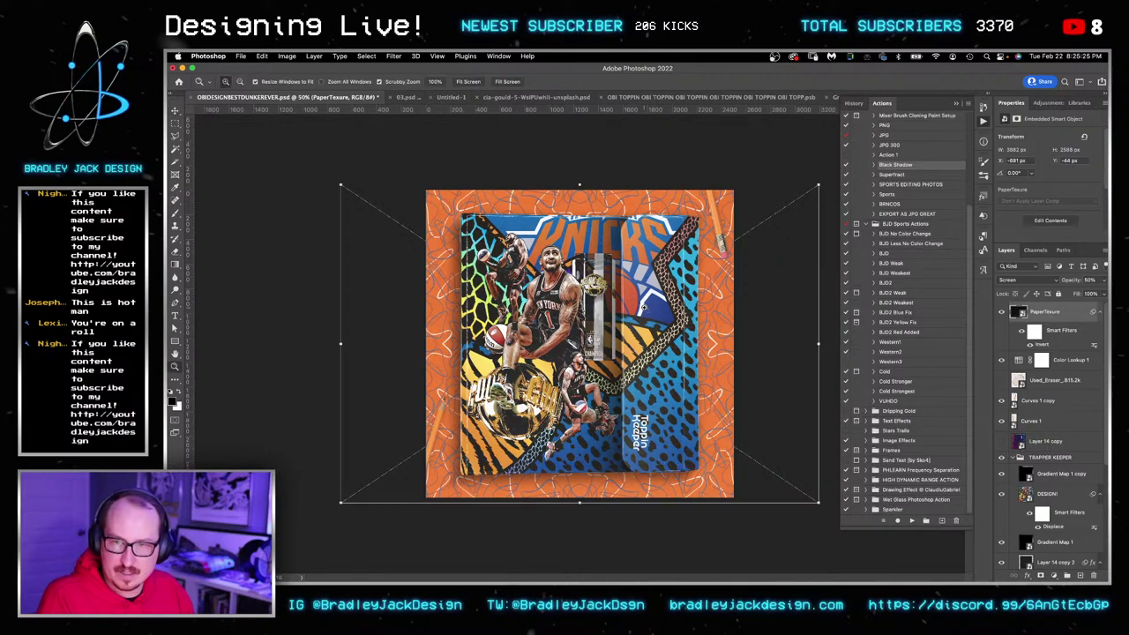
Add a white text layer reading "mead" over the upper left of the binder.
click(664, 310)
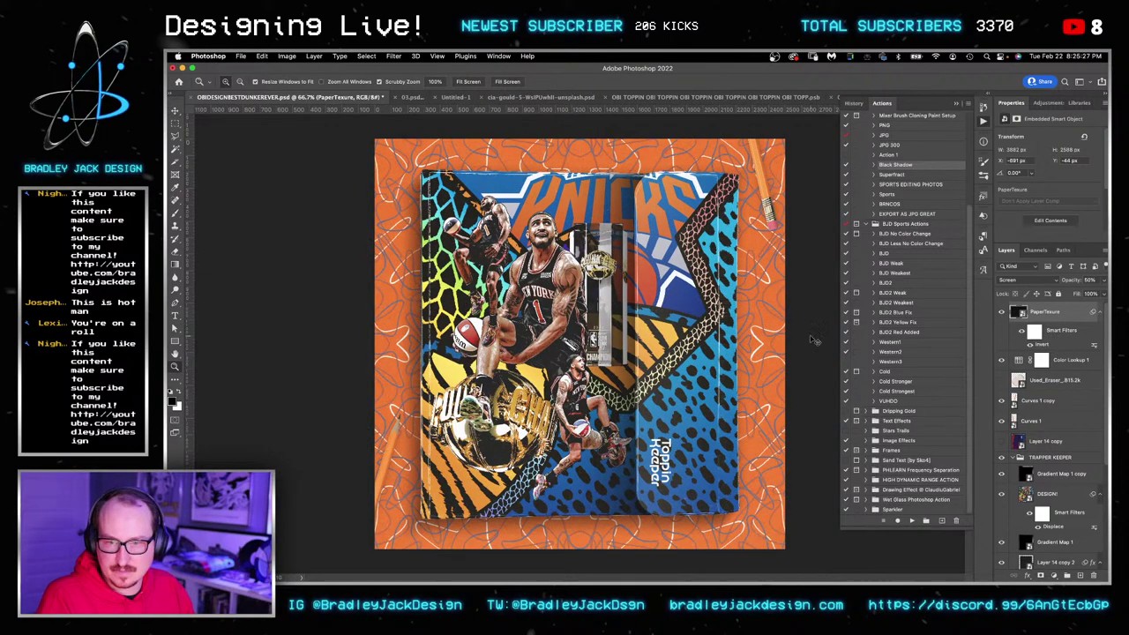
key(v)
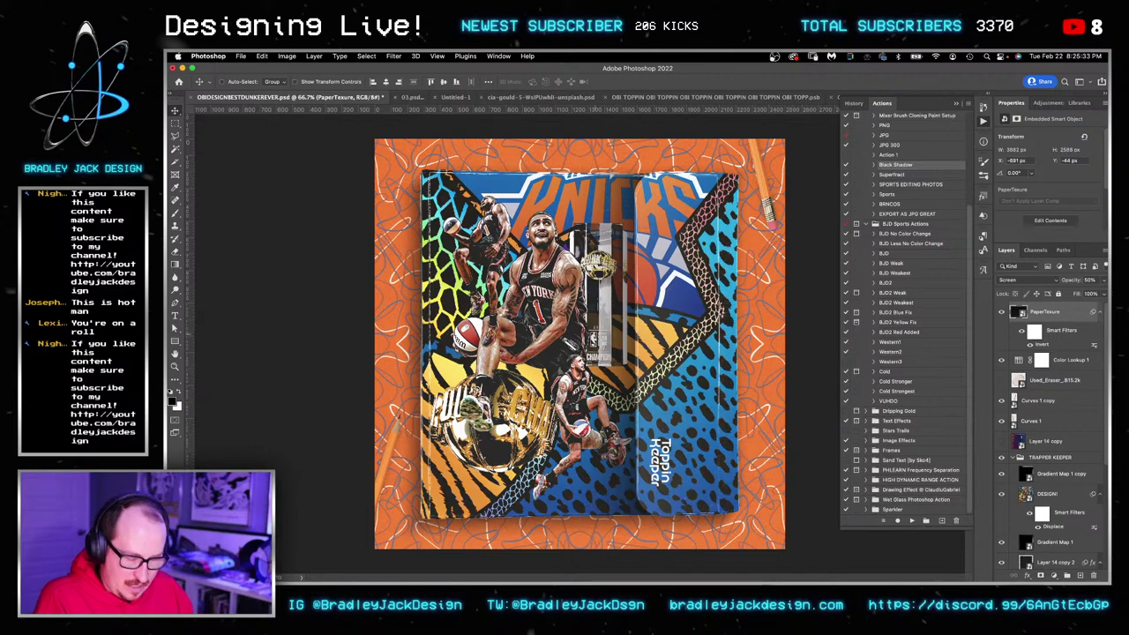
key(t)
drag(465, 179, 569, 232)
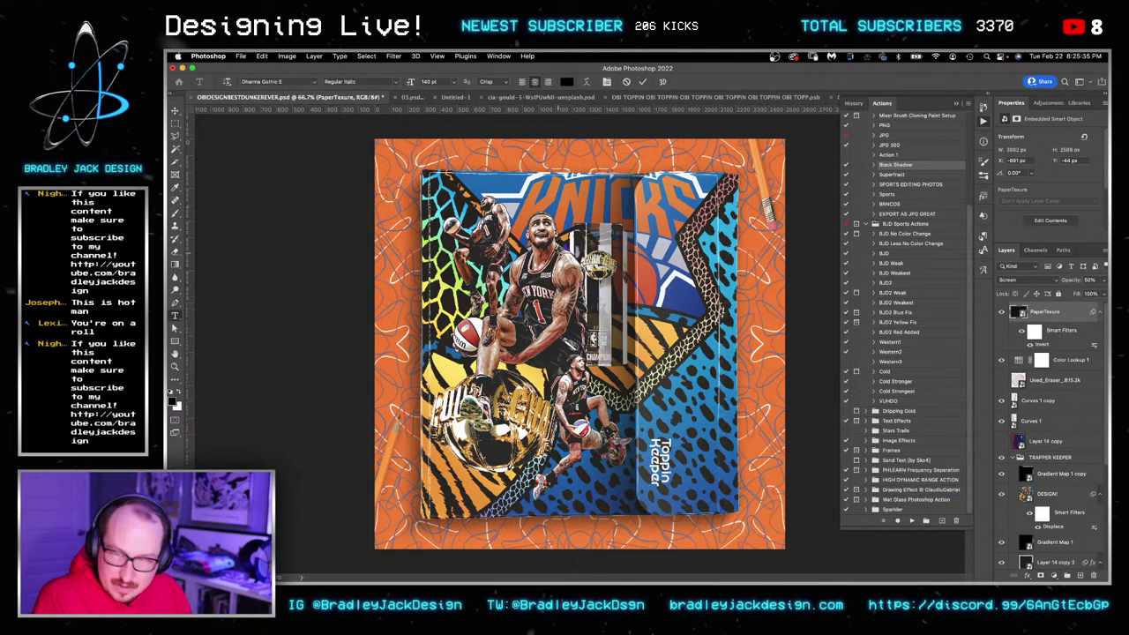
click(178, 392)
text(mead)
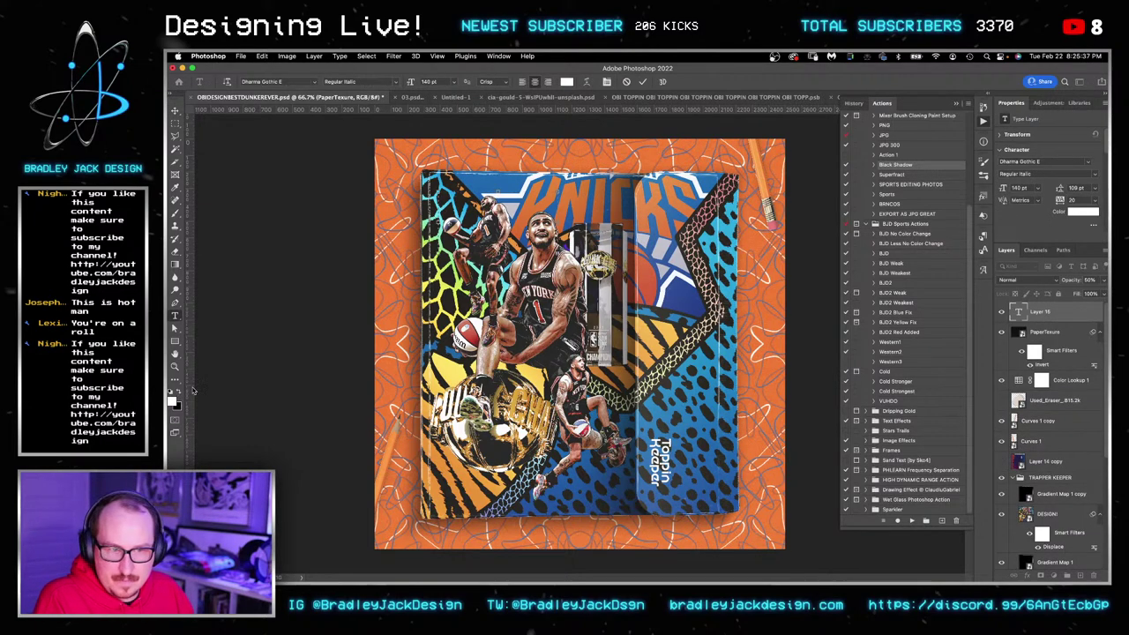
key(super+Return)
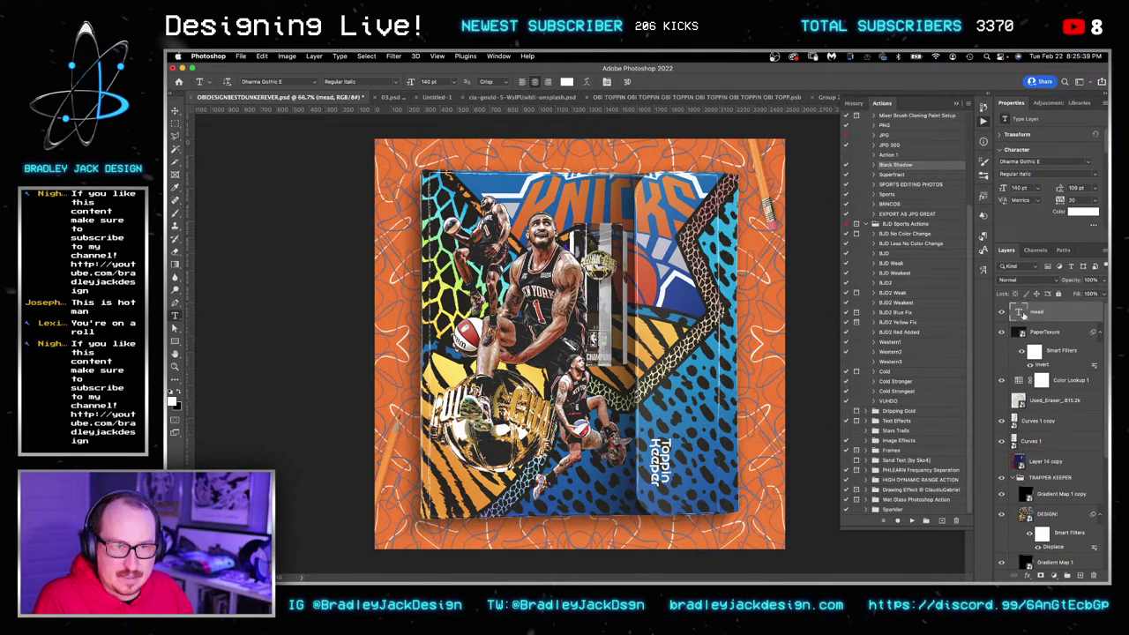
Set the mead text's size to 45 pt and move it into the binder's upper-left corner.
double_click(1018, 311)
click(1020, 187)
text(45)
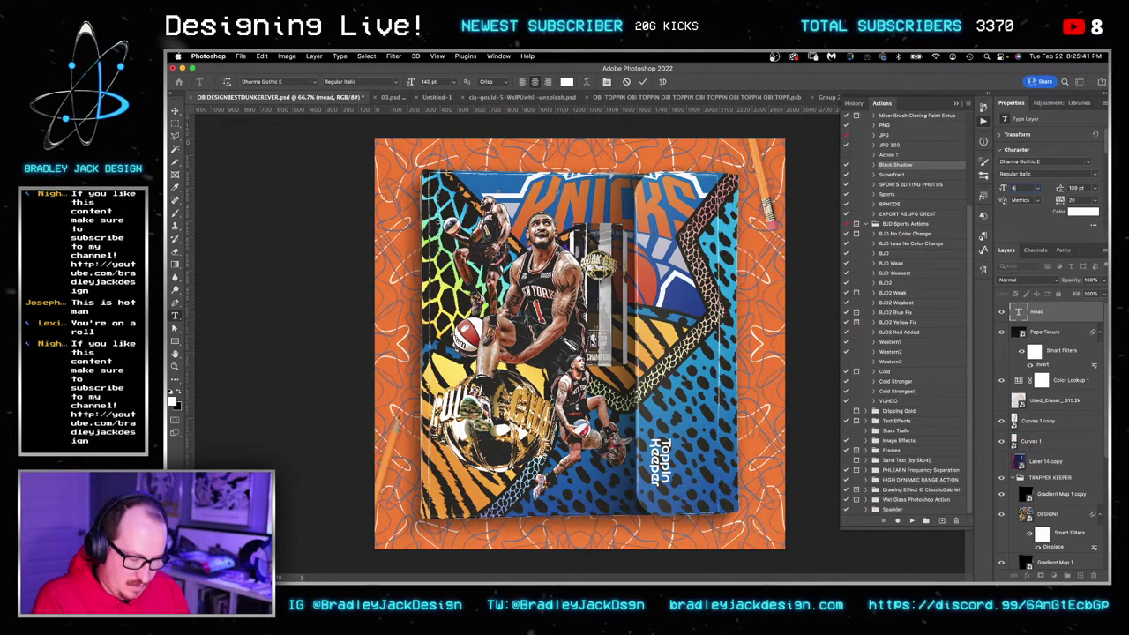
key(Tab)
key(super+Return)
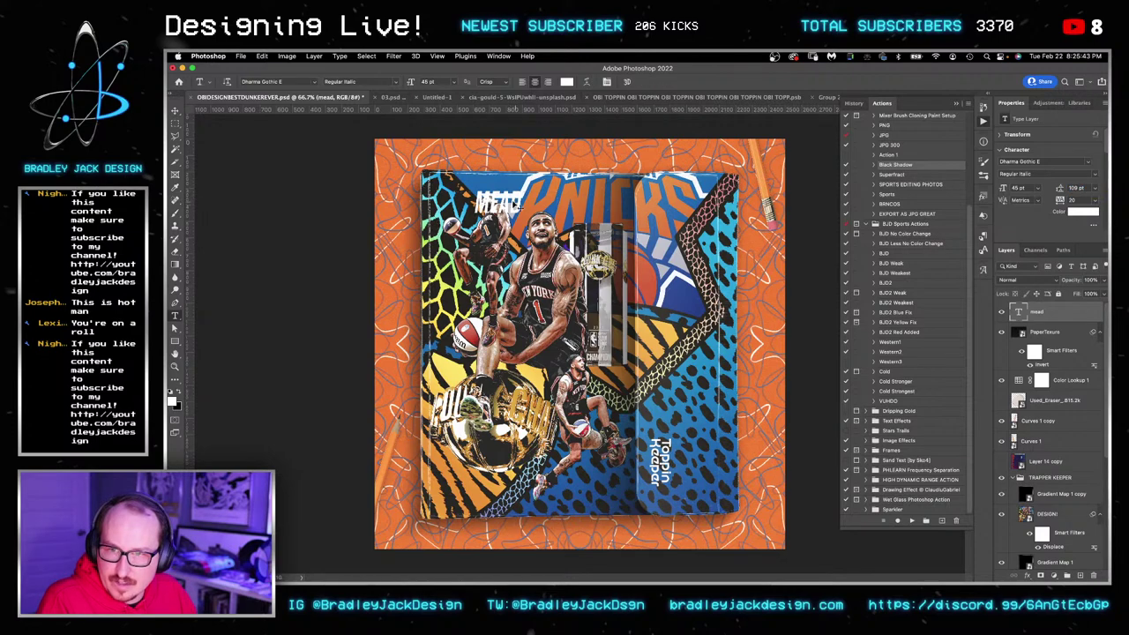
key(v)
drag(514, 202, 468, 199)
key(t)
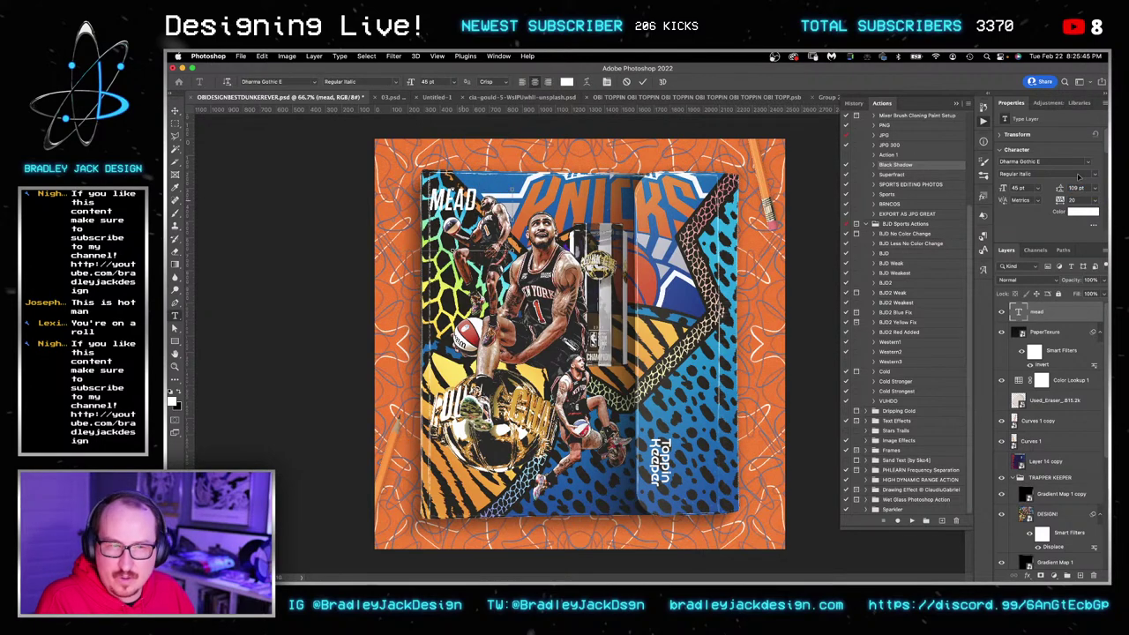
click(1088, 163)
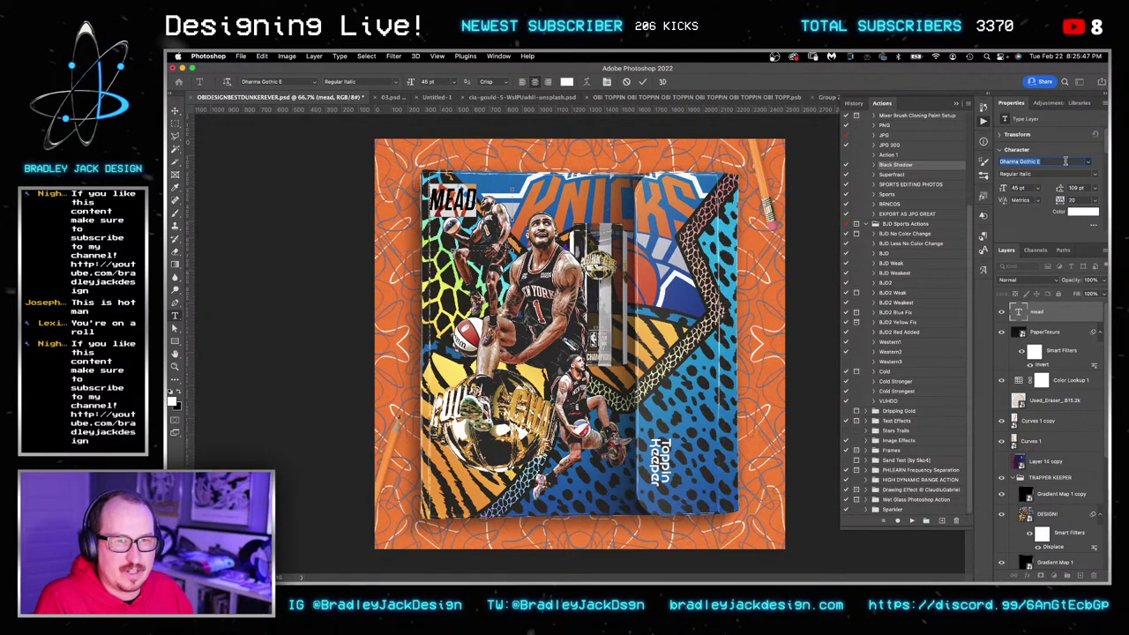
text(rob)
key(super+a)
key(BackSpace)
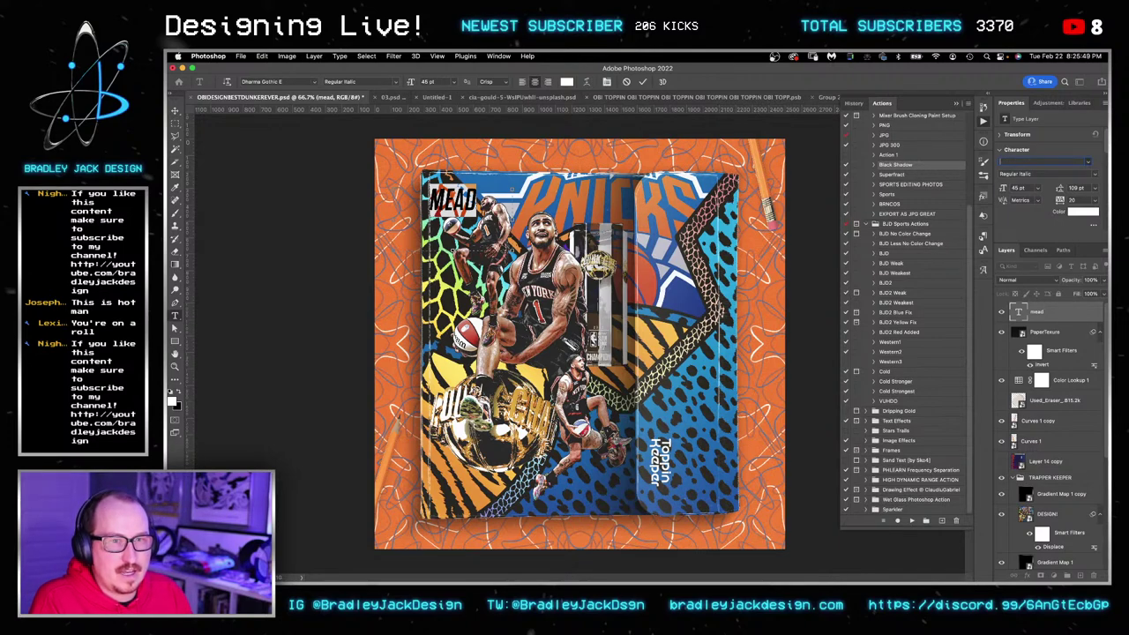
click(1046, 174)
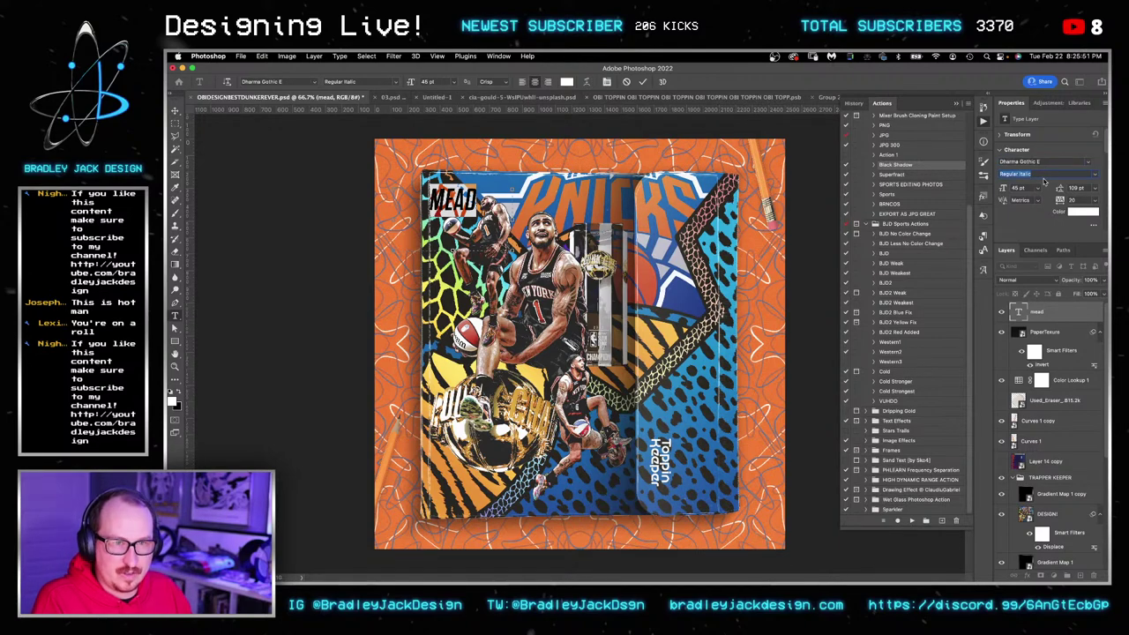
click(1070, 162)
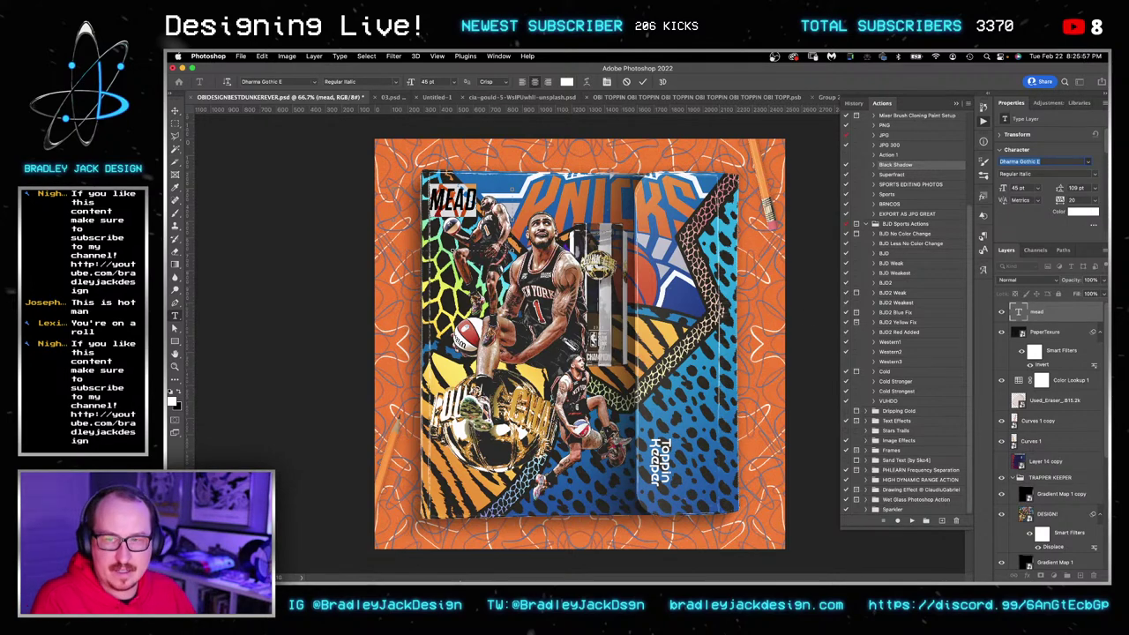
Switch to Safari and open fonts.adobe.com in a new tab.
click(455, 550)
key(super+t)
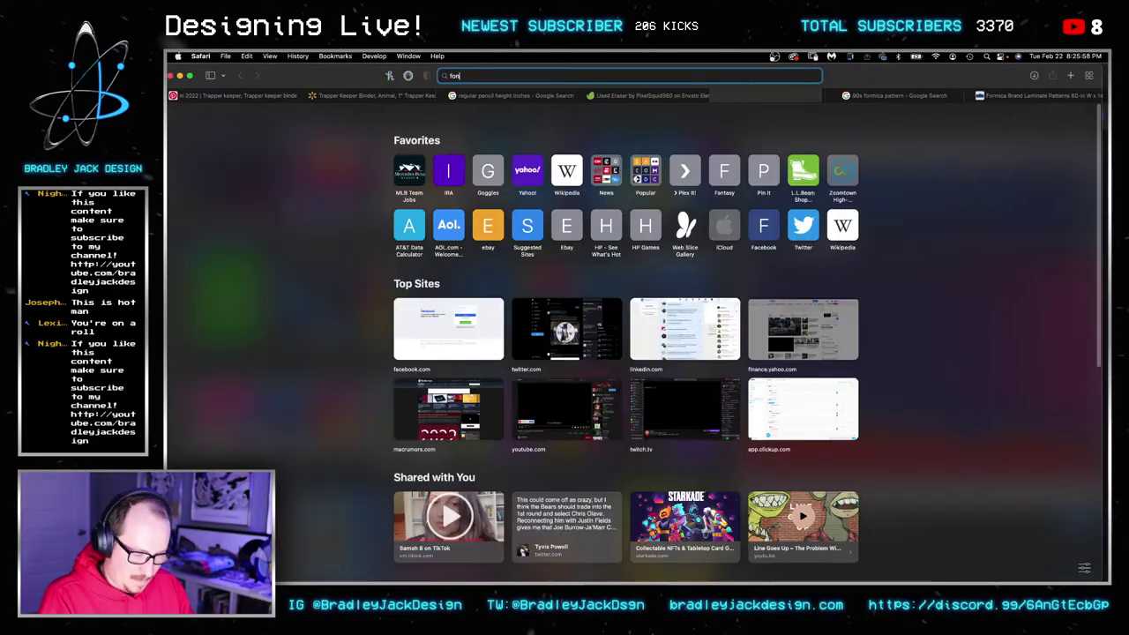
text(fonts.abobe.com)
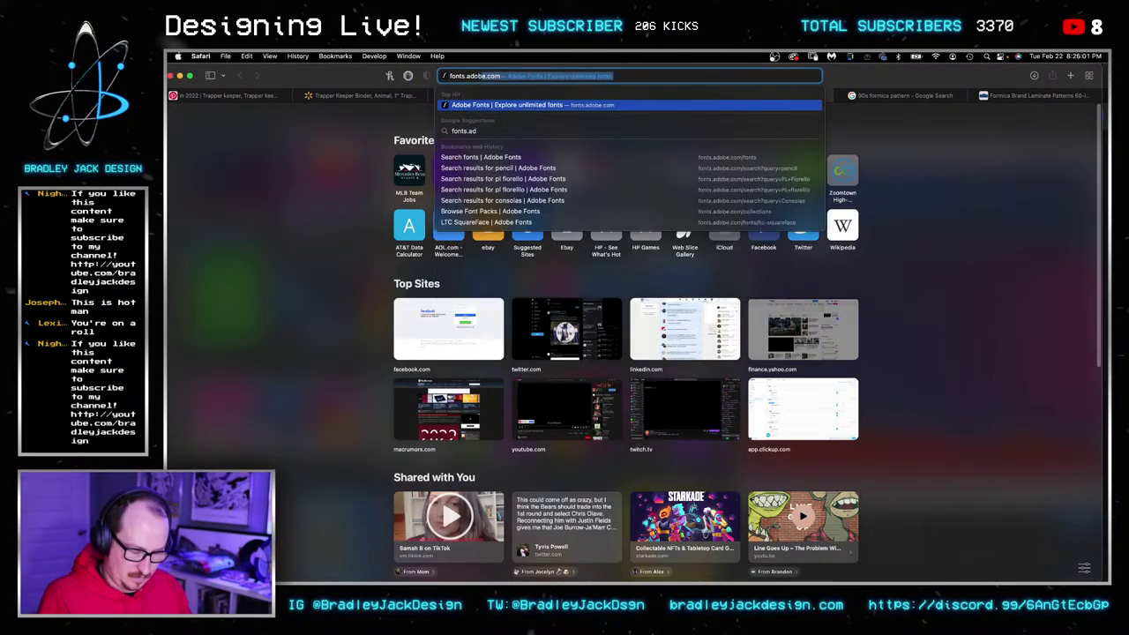
key(Return)
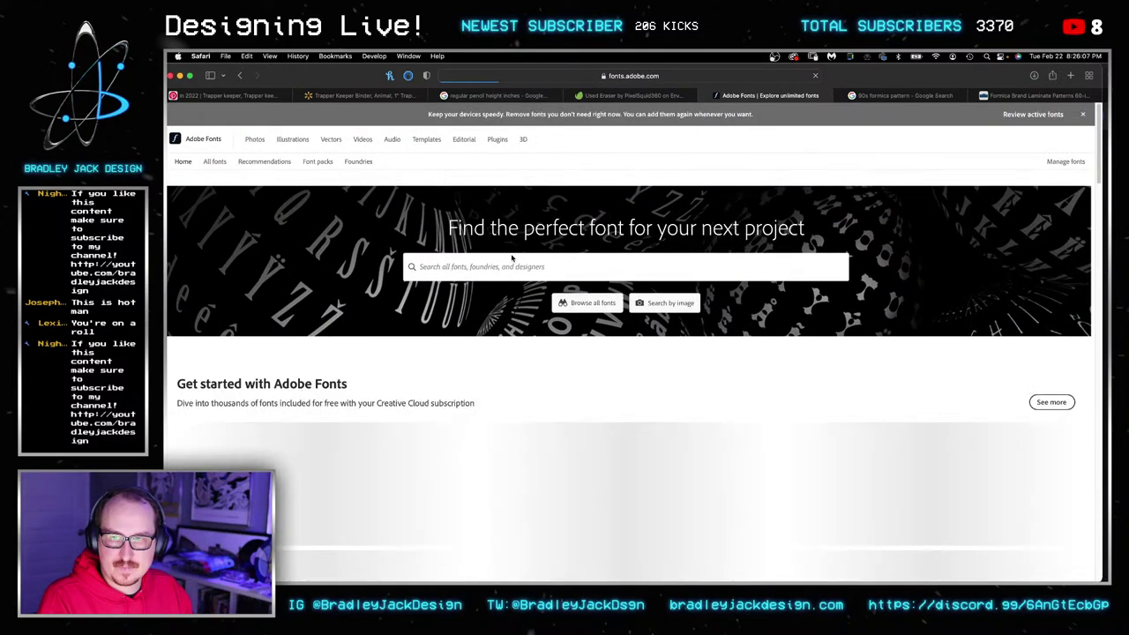
Search Adobe Fonts for "restro".
click(514, 256)
text(r)
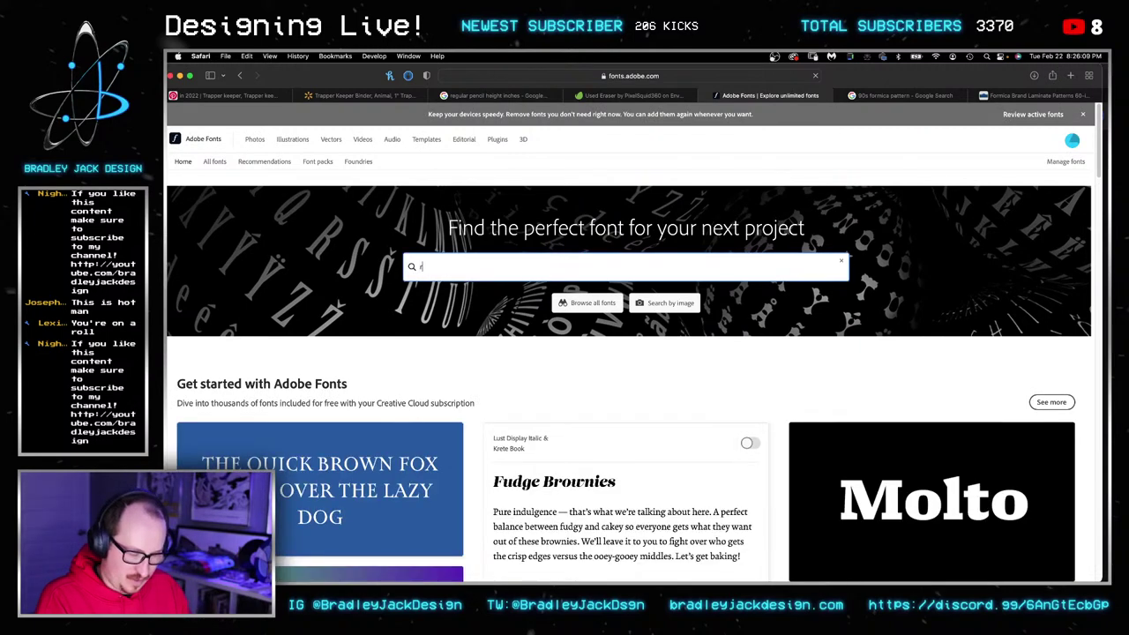
text(estro)
key(Return)
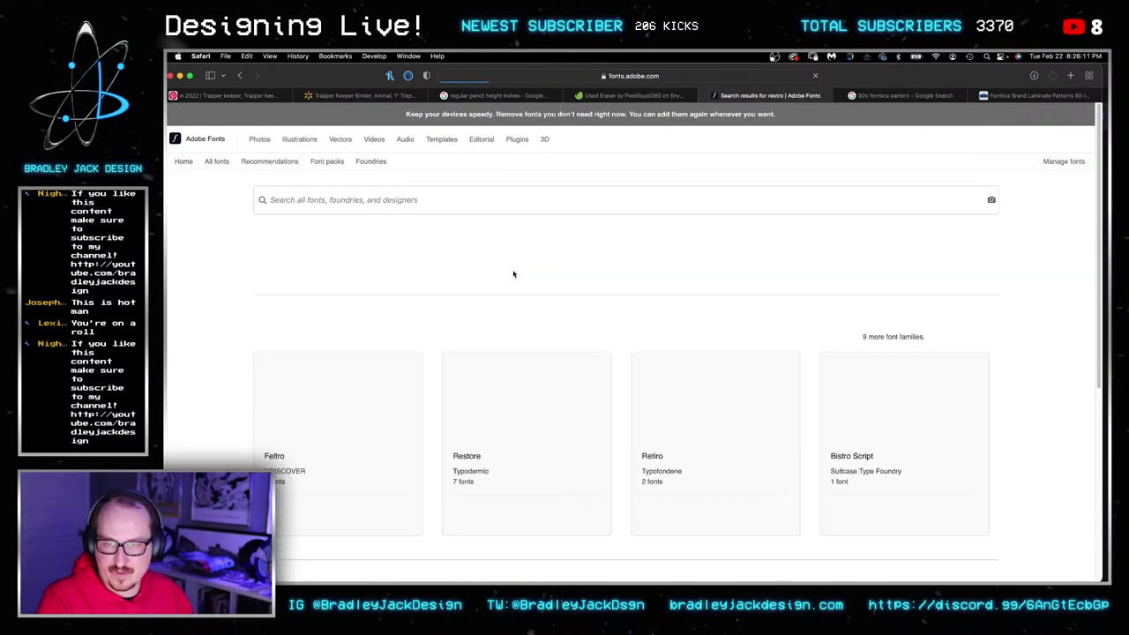
click(358, 201)
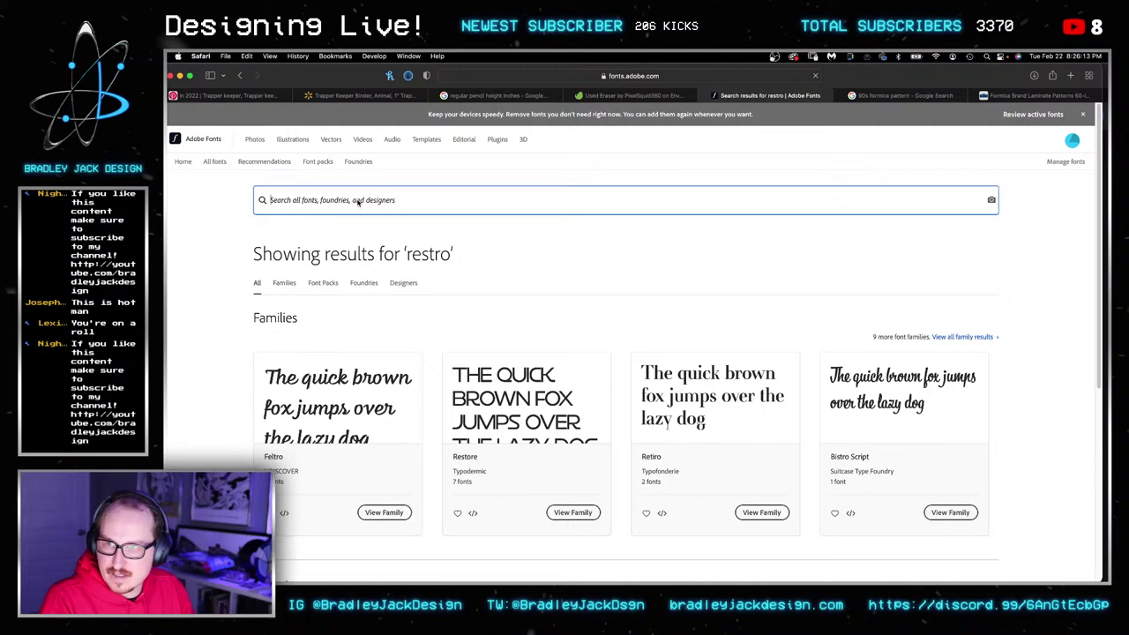
text(re)
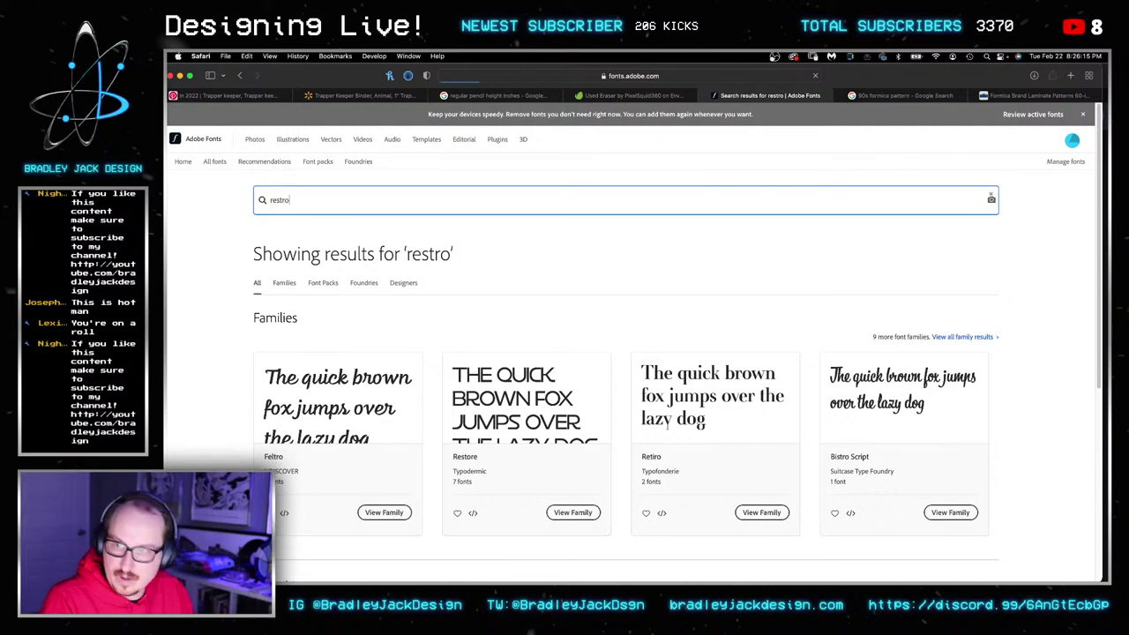
text(stro)
key(Return)
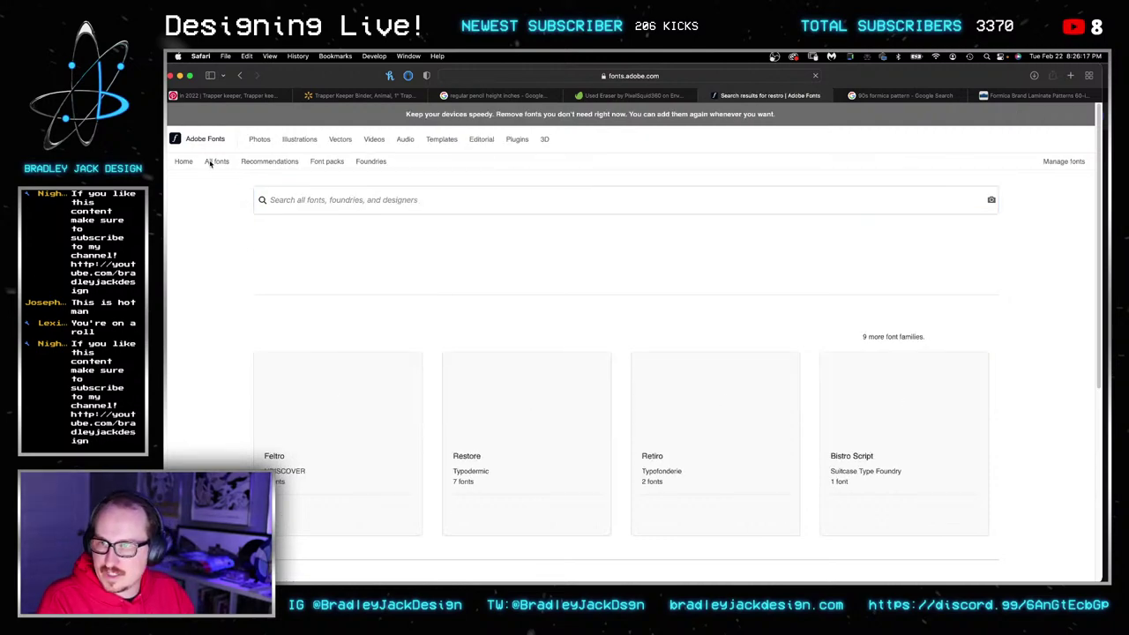
Filter all Adobe fonts by the Futuristic tag and set the sample text to "mead".
click(214, 161)
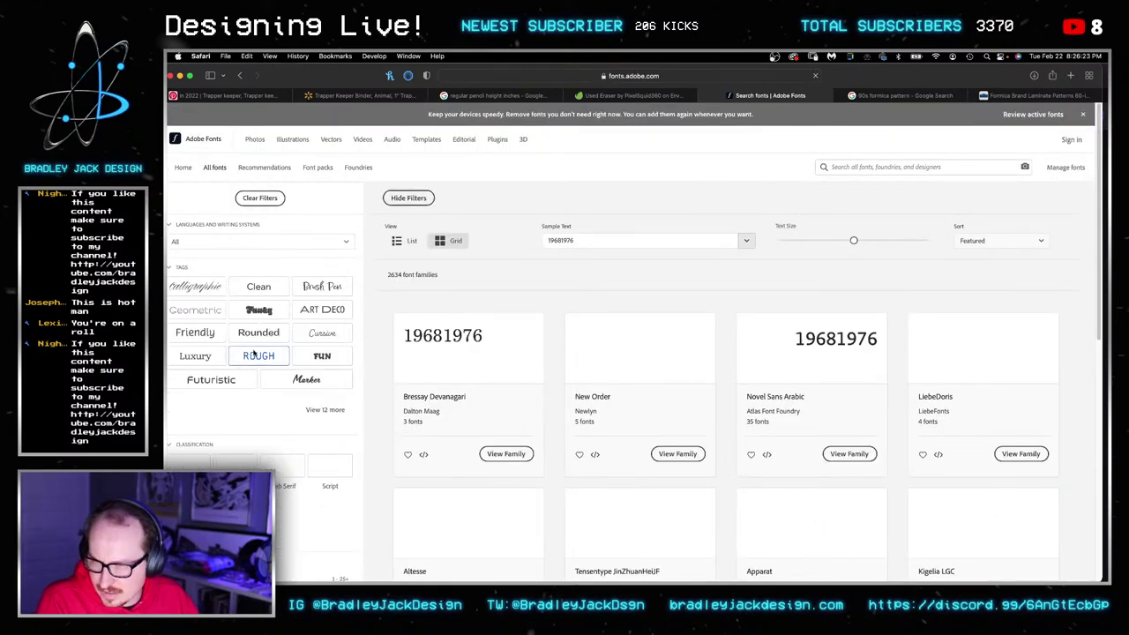
click(233, 381)
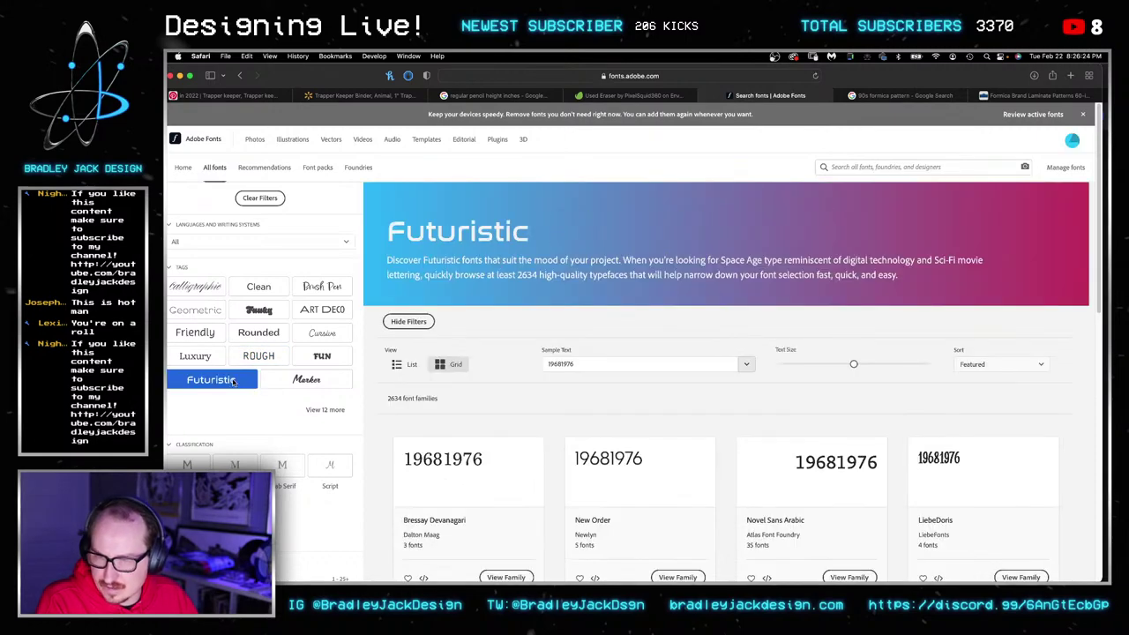
double_click(582, 364)
text(mead)
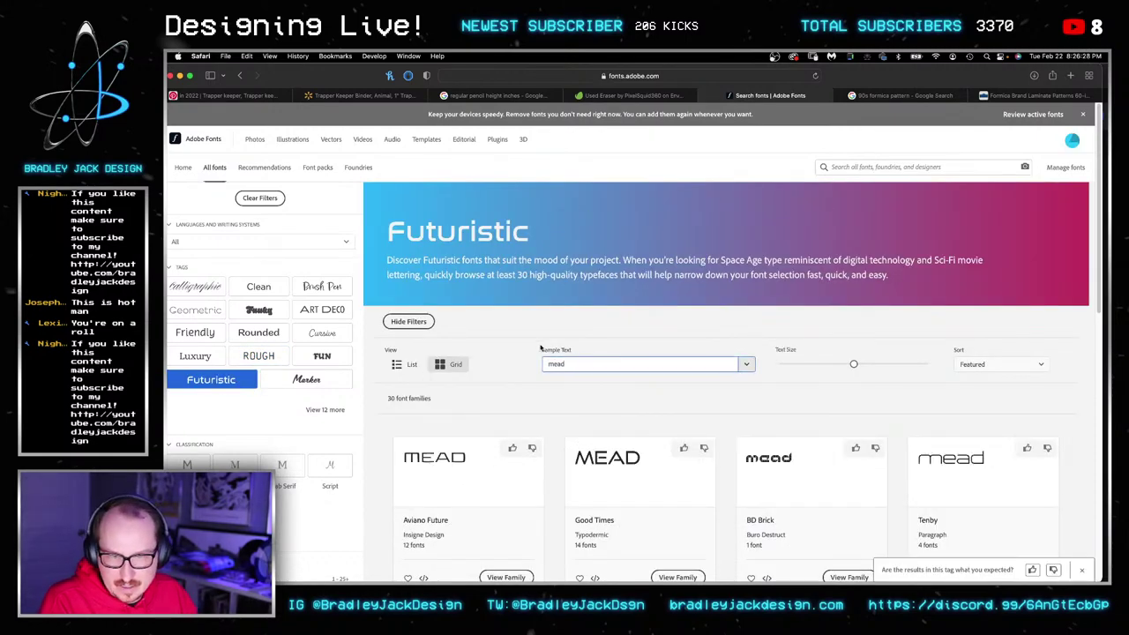
Open the Ethnocentric family from the Futuristic results and activate all 10 of its fonts.
scroll(538, 346, down, 5)
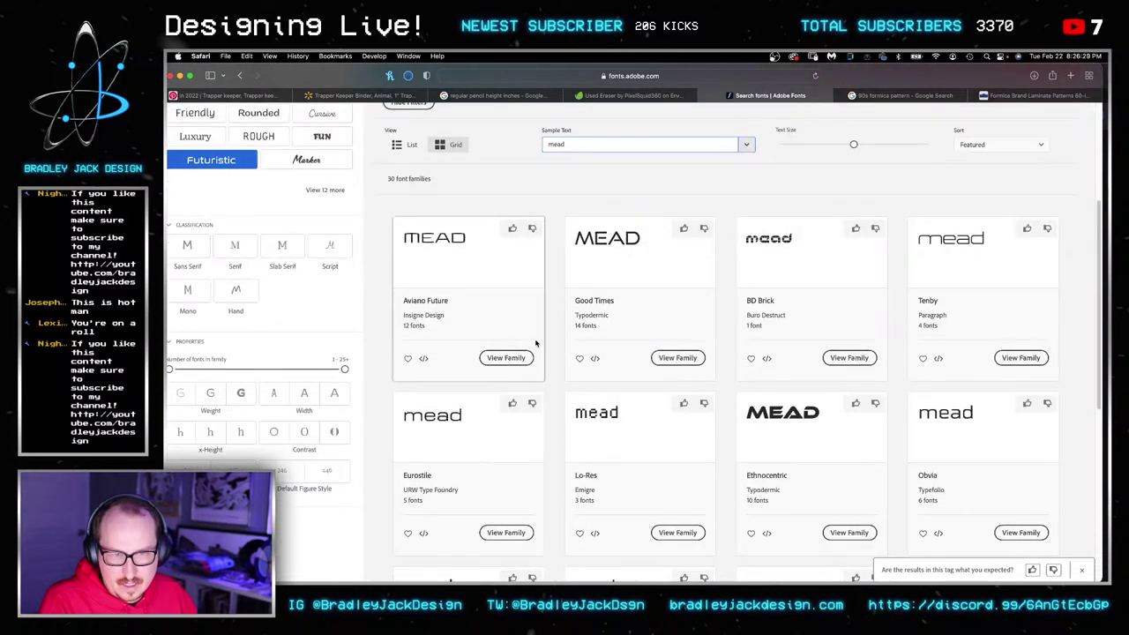
scroll(813, 407, down, 3)
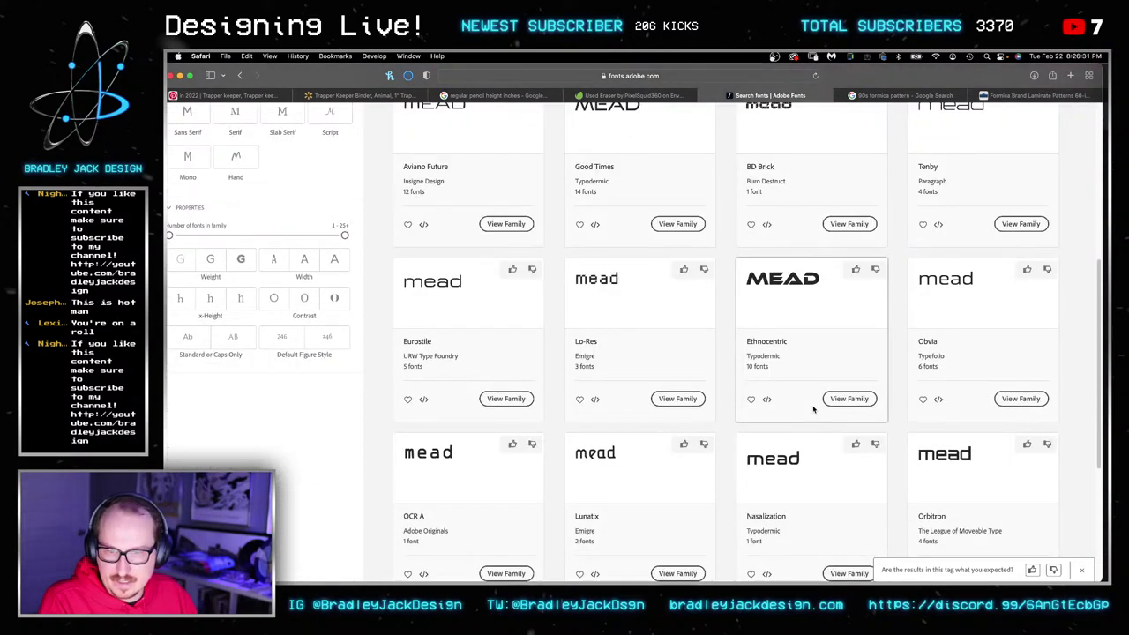
click(848, 401)
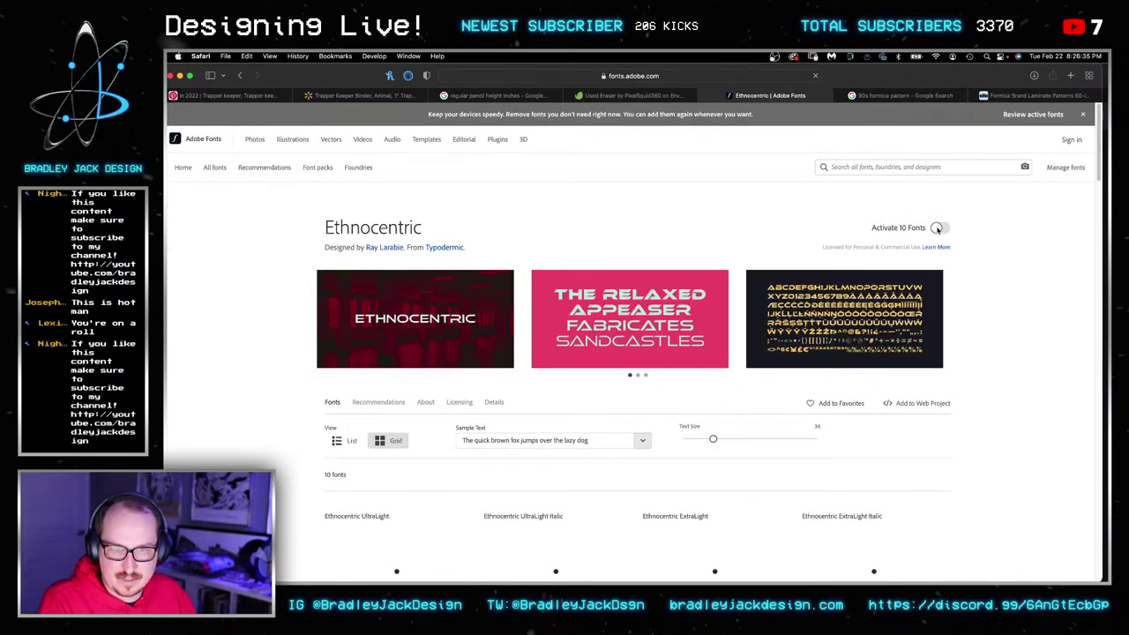
click(936, 227)
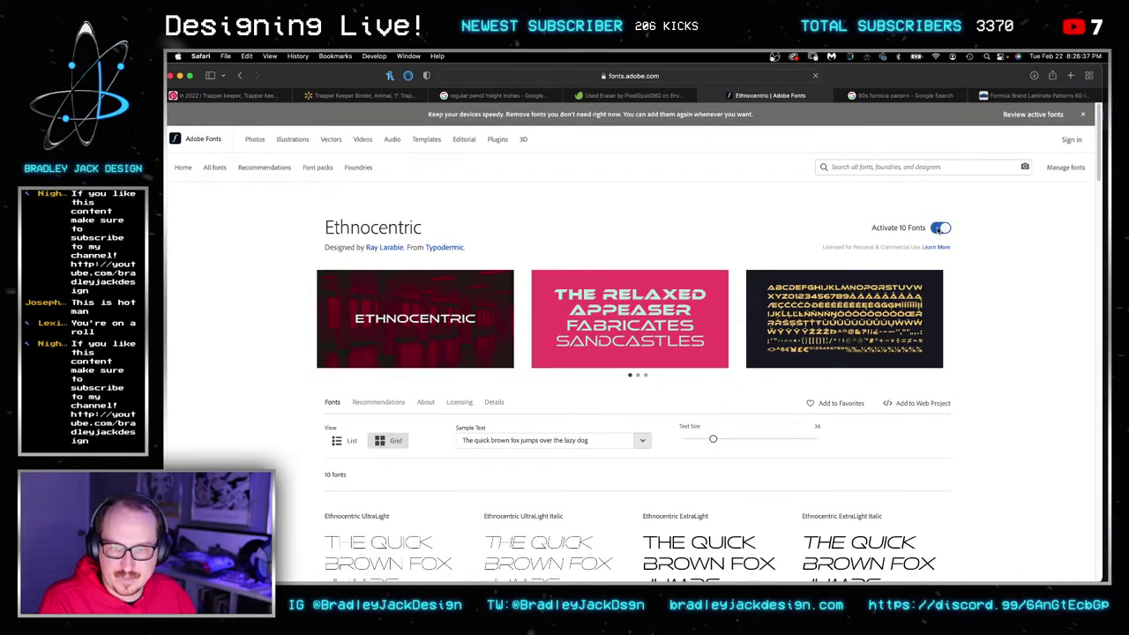
Switch back to Photoshop and try to change the mead text's font to Ethnocentric.
key(super+Tab)
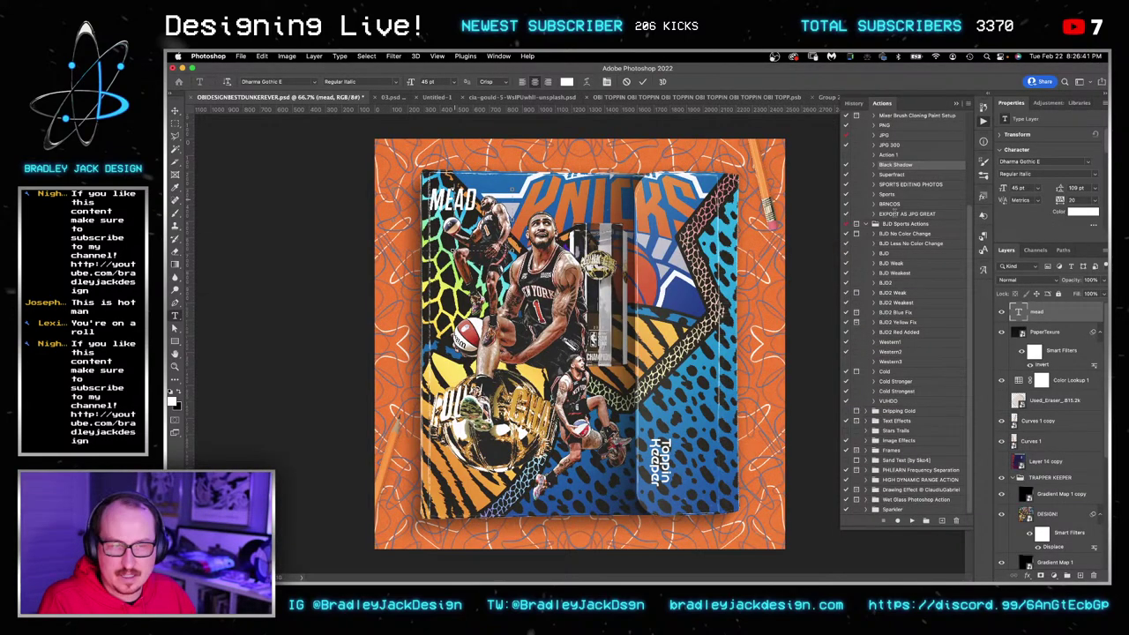
click(1050, 161)
text(sethno)
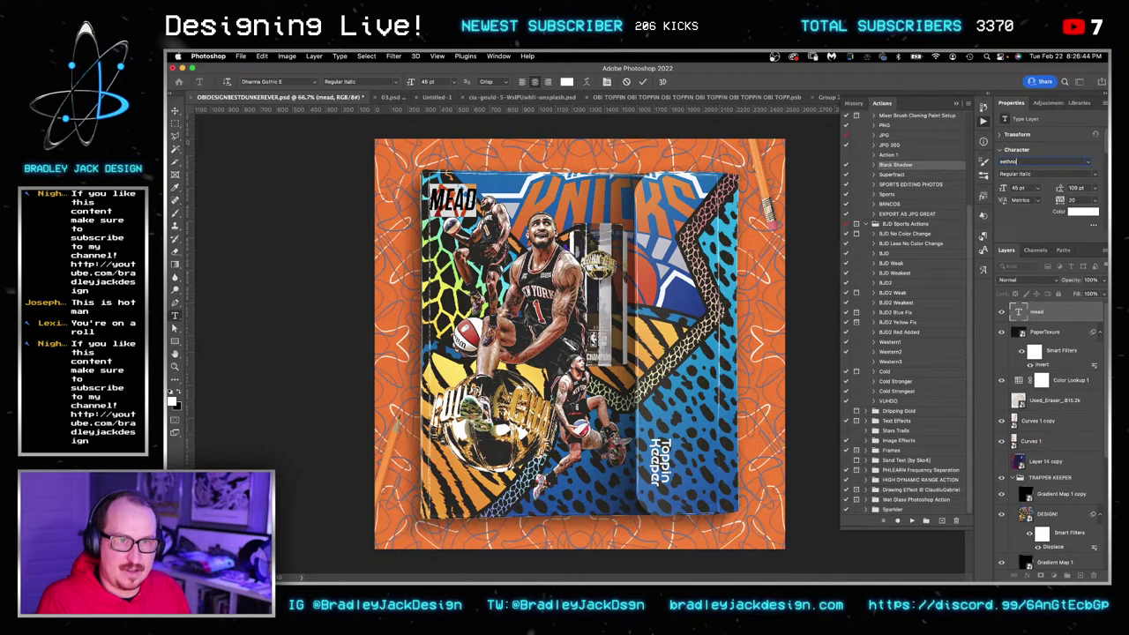
key(super+a)
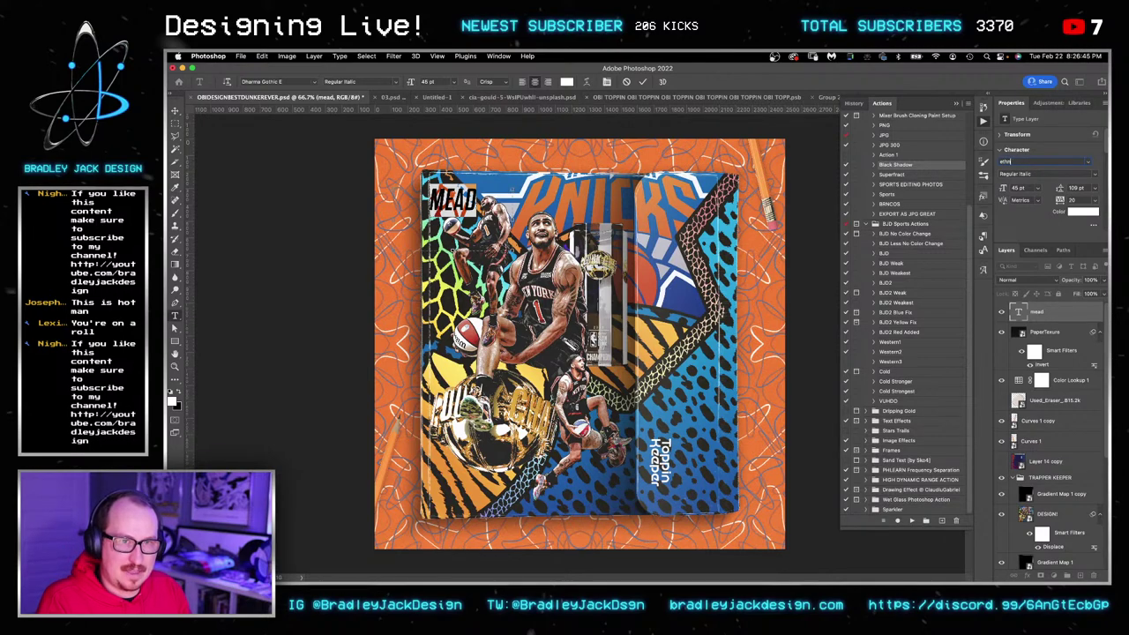
key(Return)
Check the Ethnocentric family's activation status in Safari and return to Photoshop.
key(super+Tab)
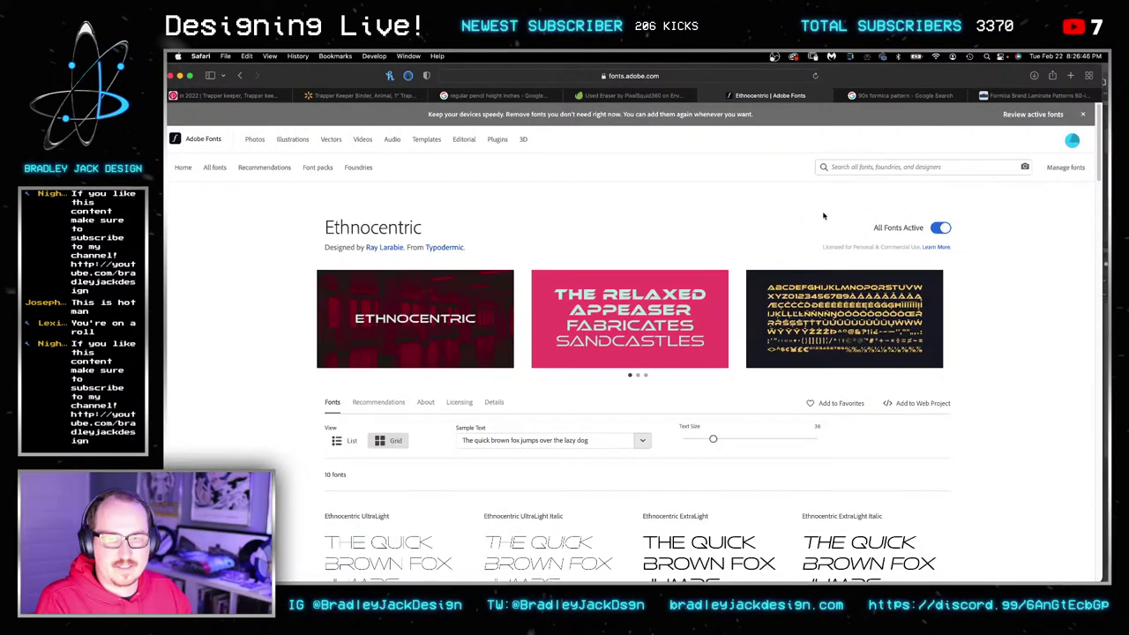
click(1072, 141)
key(super+Tab)
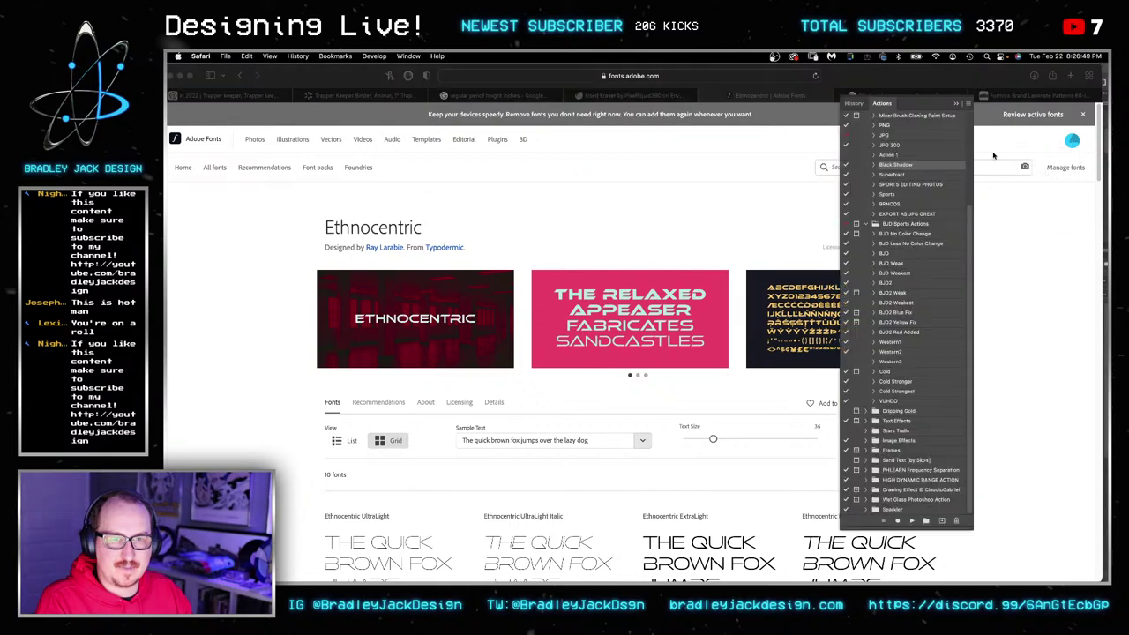
Try again to apply the Ethnocentric font to the mead text layer.
click(1023, 161)
text(ethno)
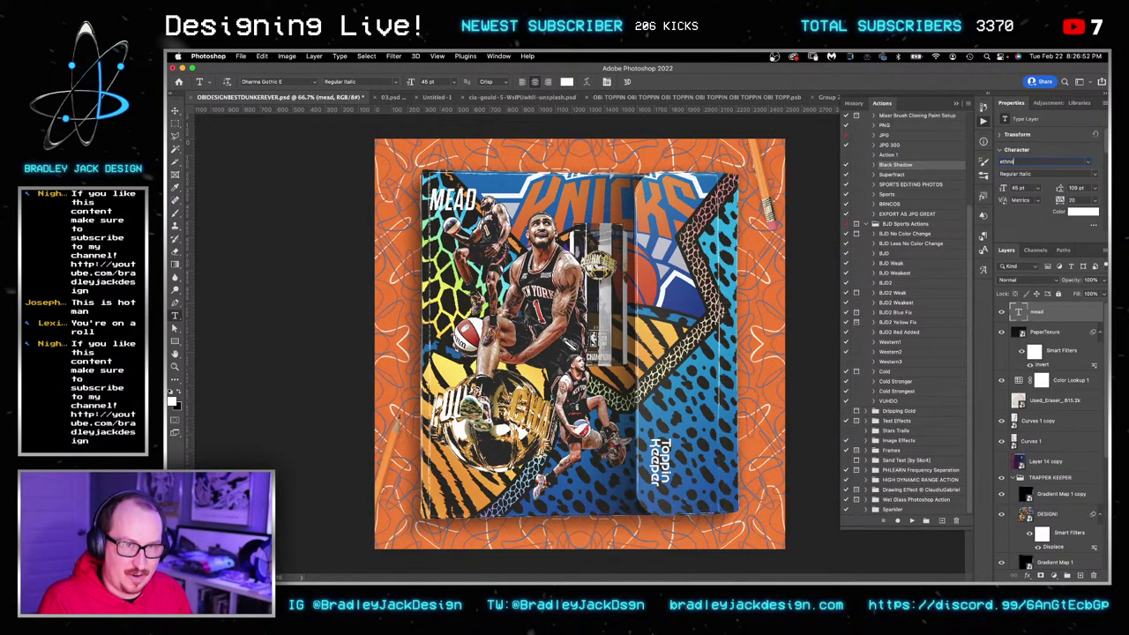
key(Return)
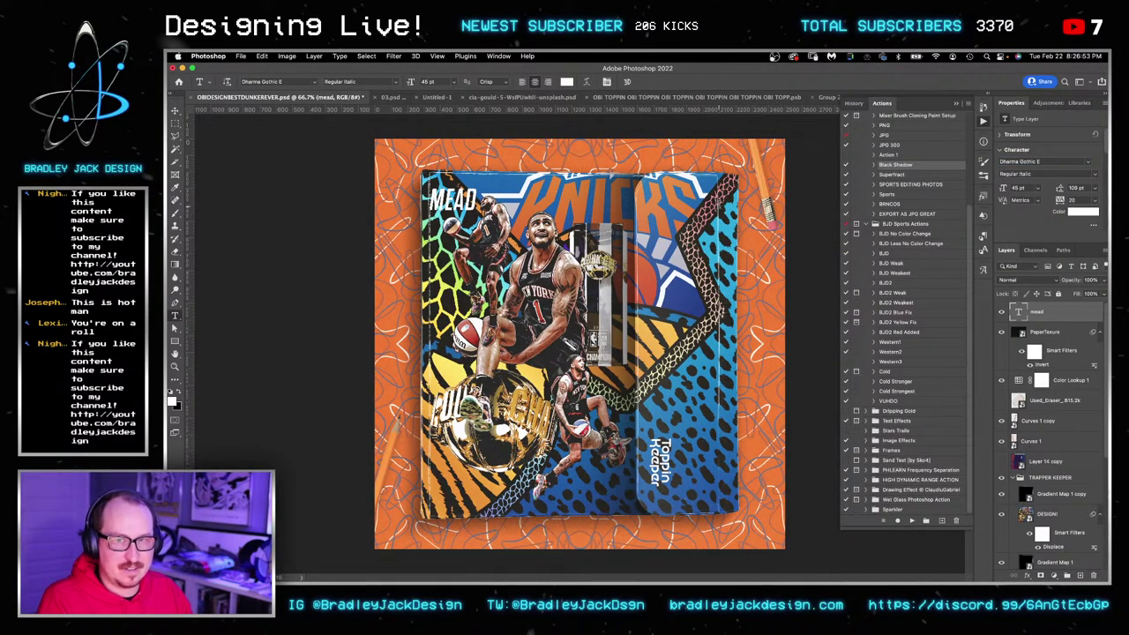
Add a text layer with the default Lorem Ipsum placeholder over the binder's upper-right corner.
double_click(719, 207)
key(super+Return)
key(v)
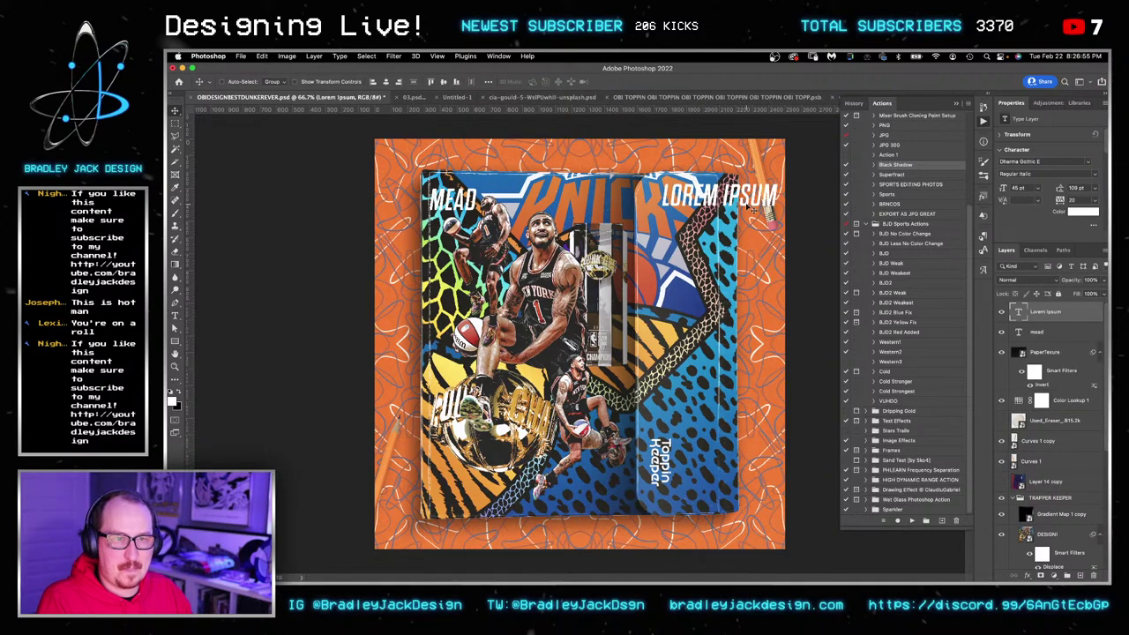
Delete the Lorem Ipsum text layer and try to set the mead text's font to Ethnocentric.
key(Delete)
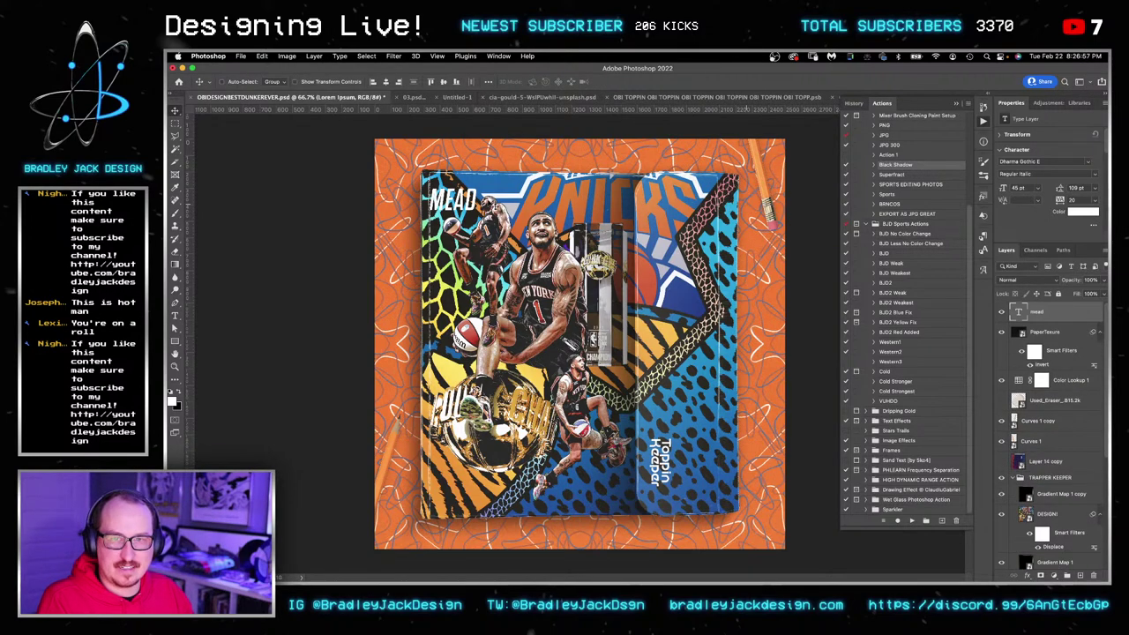
key(t)
click(1022, 163)
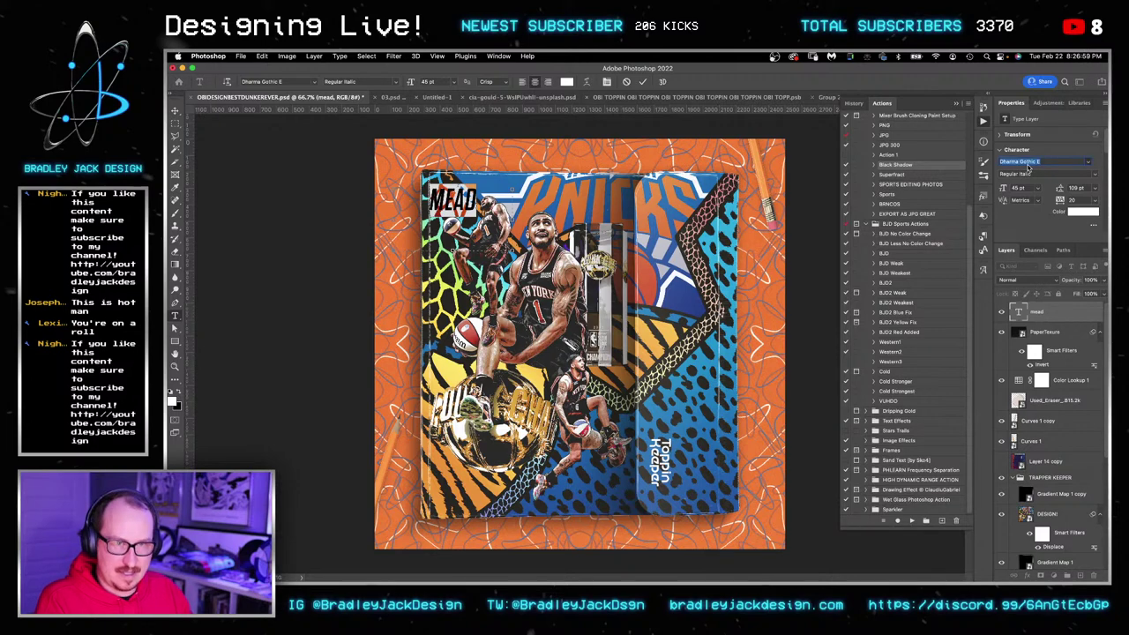
text(ethn)
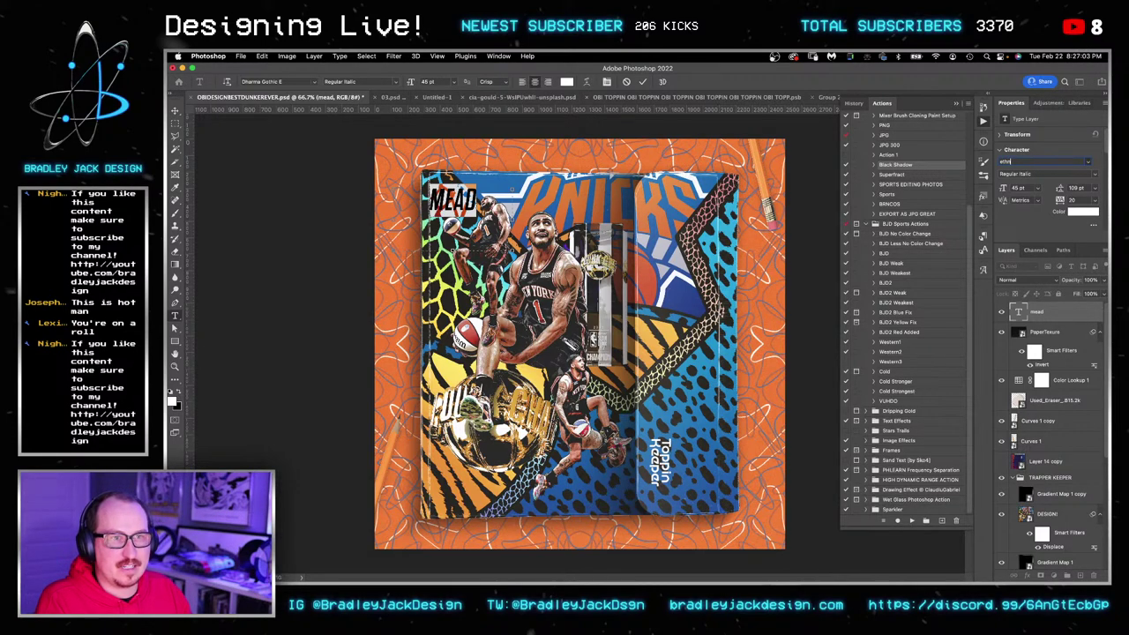
key(Escape)
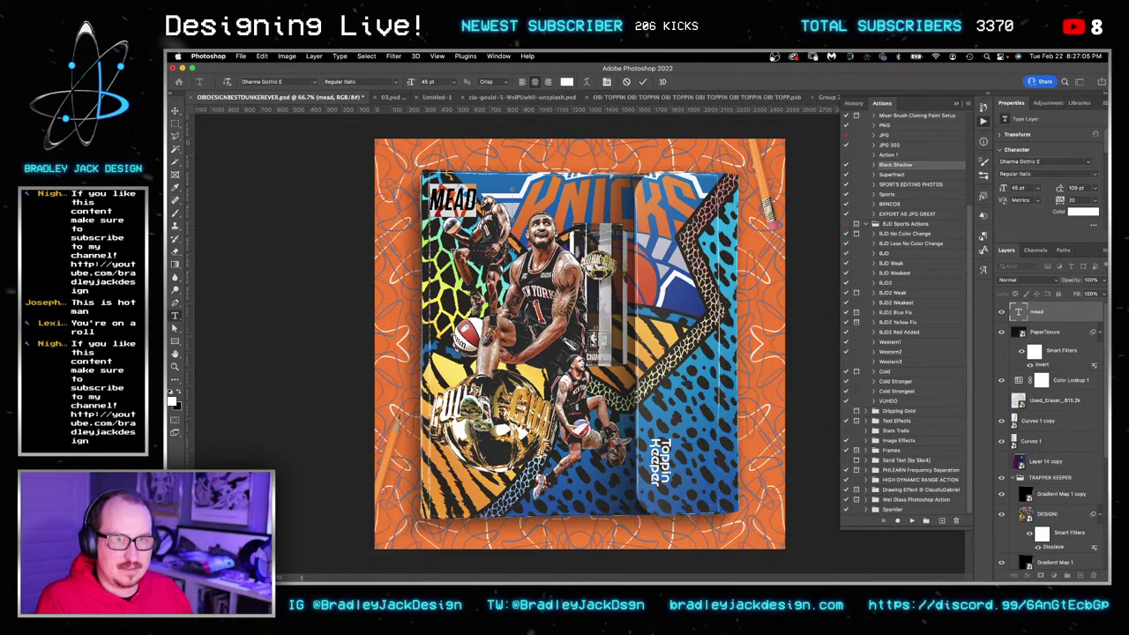
Open Creative Cloud, check the Ethnocentric family's activation on Adobe Fonts in Safari, dismiss the page banner and return to Photoshop.
click(793, 57)
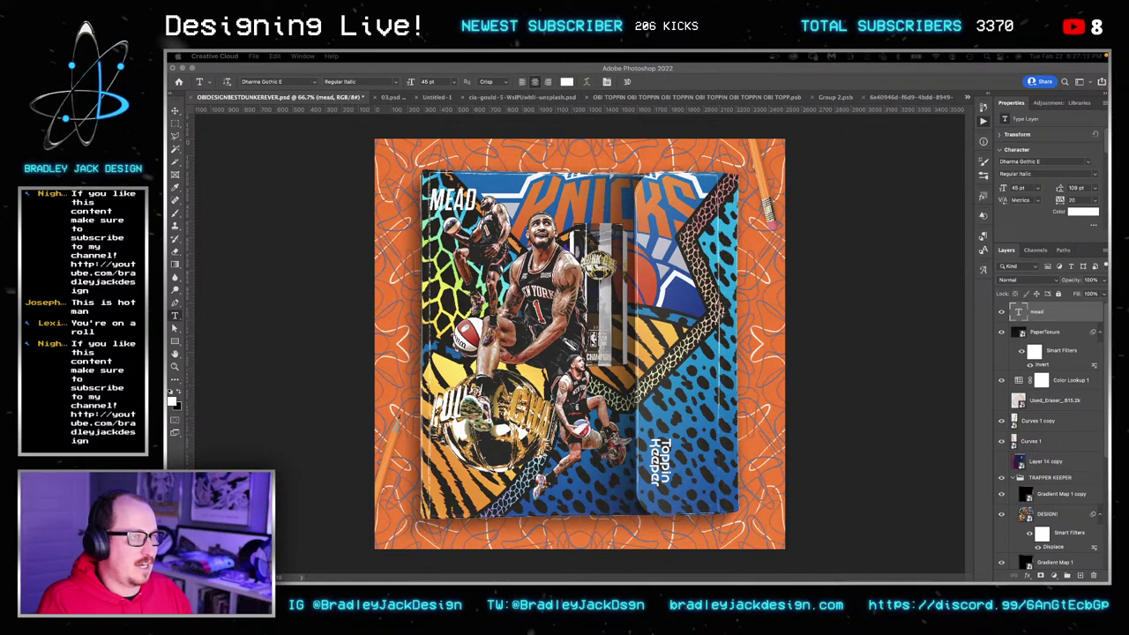
click(418, 564)
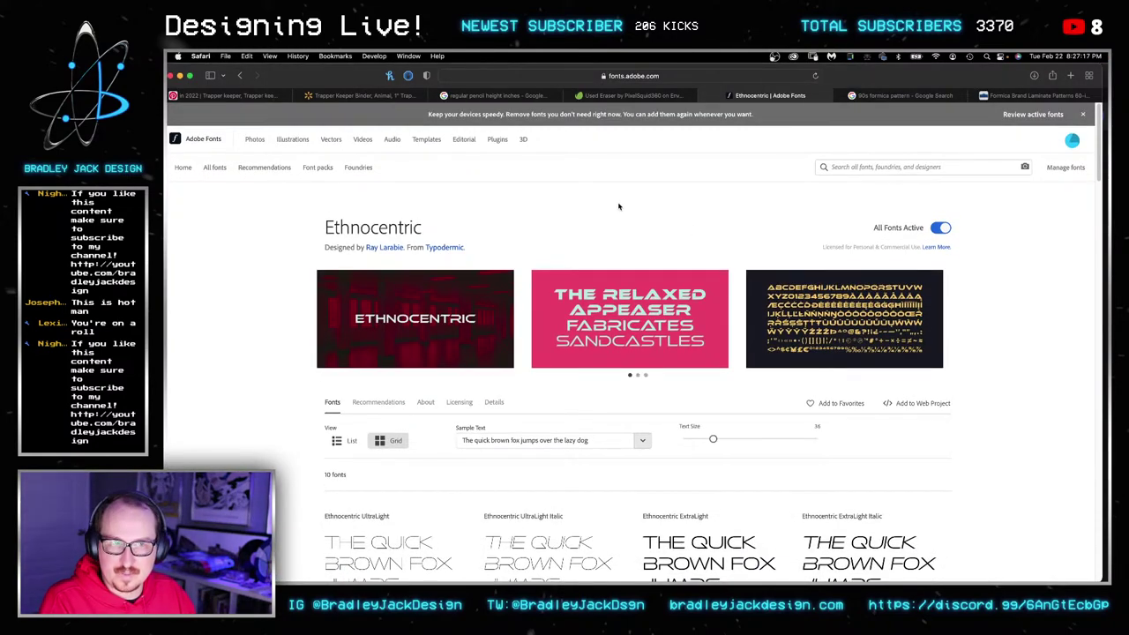
click(1083, 114)
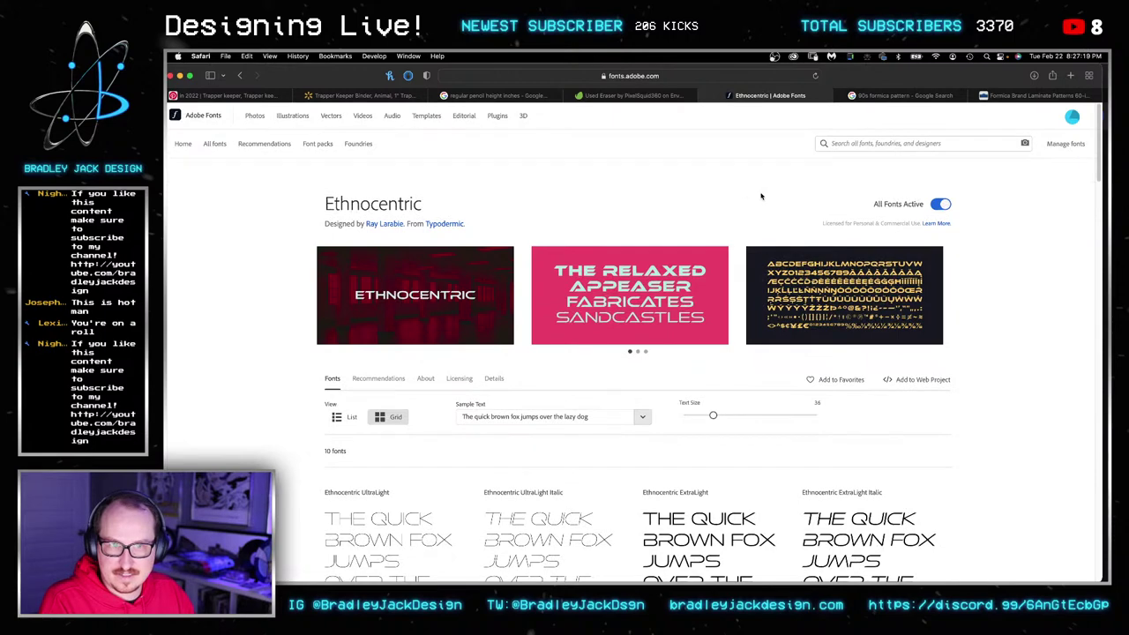
key(super+Tab)
key(super+Tab)
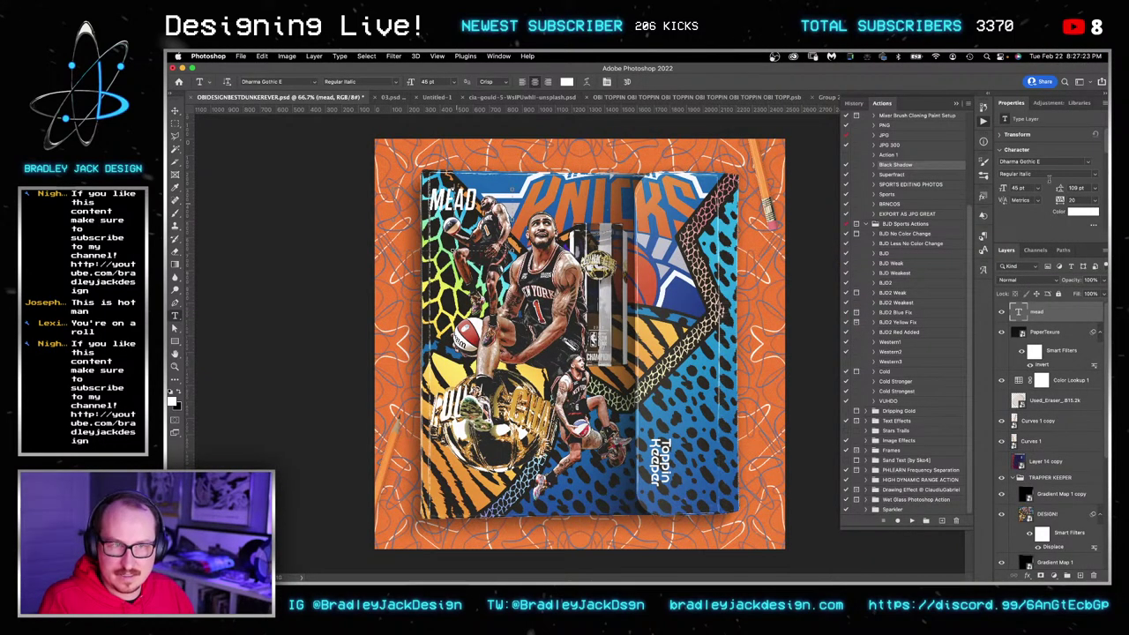
Retry applying the Ethnocentric font to the mead text and save the poster document.
click(1043, 162)
text(avant)
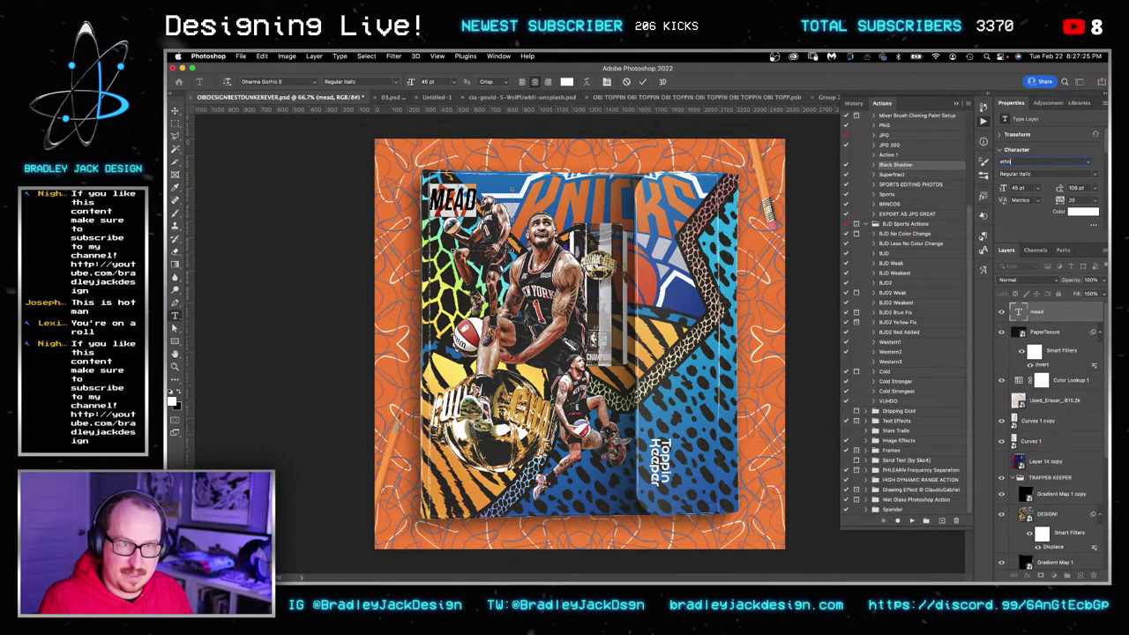
key(Return)
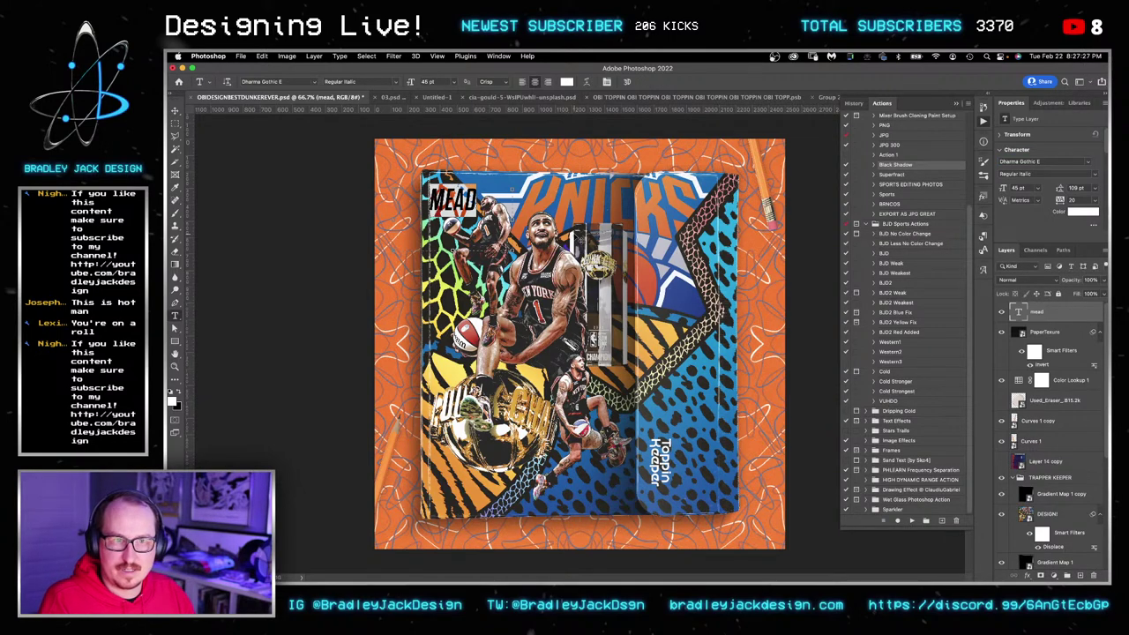
key(super+Return)
key(c)
key(super+s)
Switch to Safari and turn the whole Ethnocentric family off and on again on its Adobe Fonts page.
key(super+Tab)
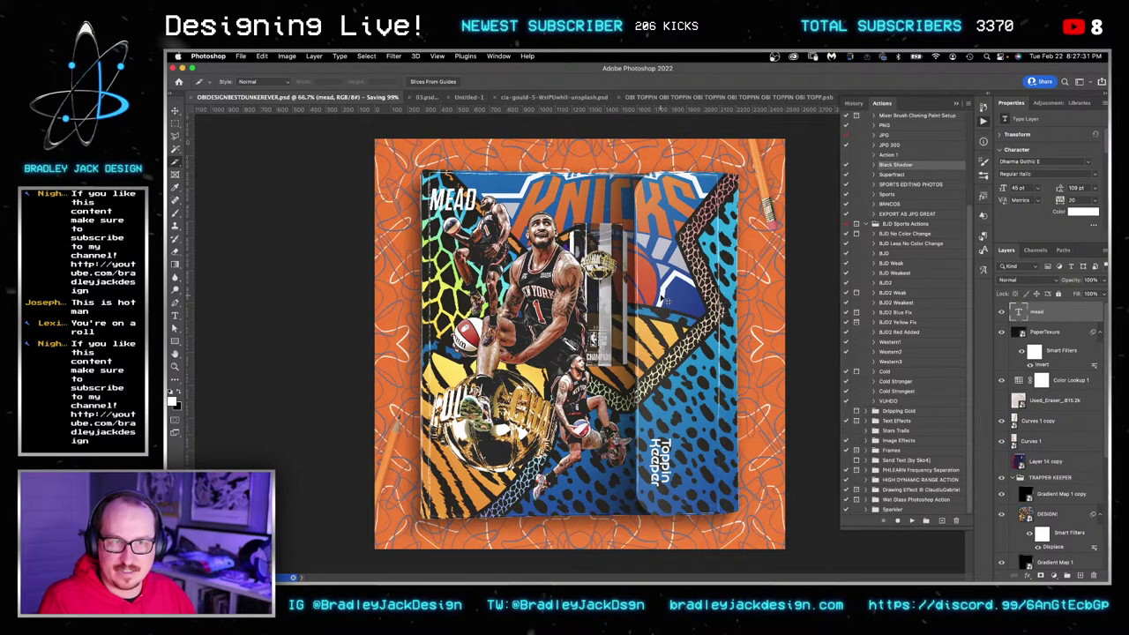
mouse_move(430, 578)
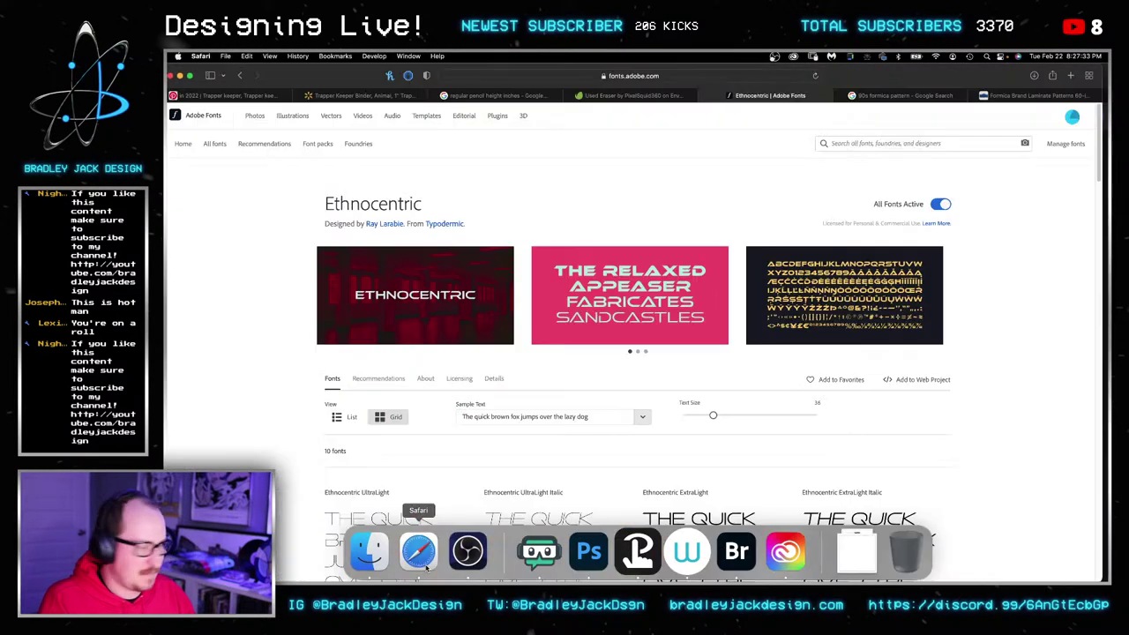
click(432, 557)
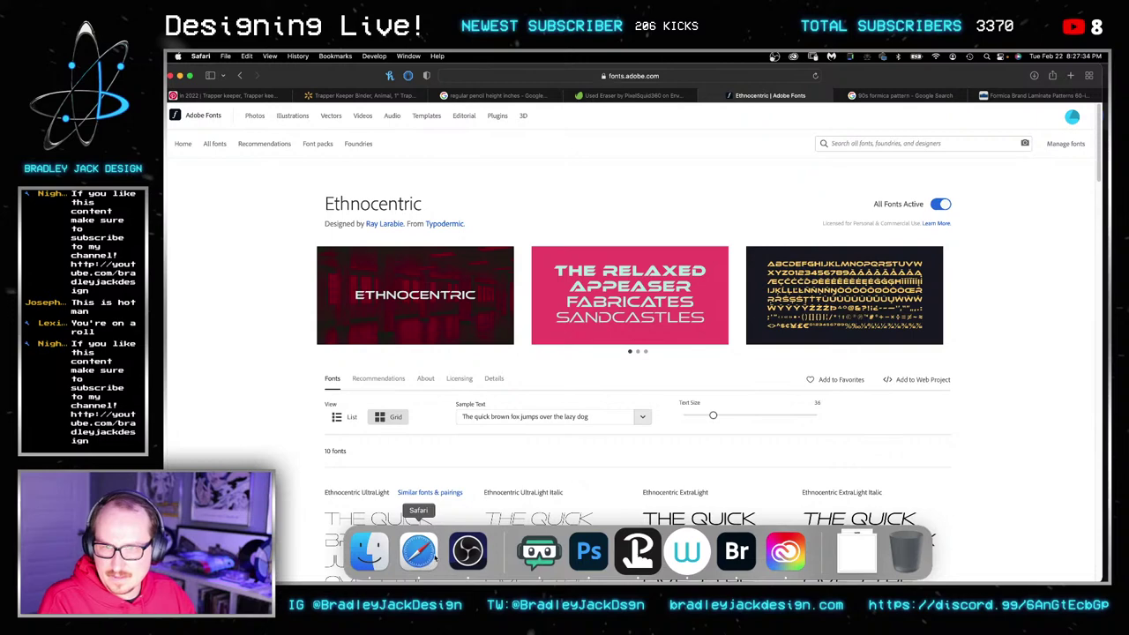
click(939, 204)
click(938, 203)
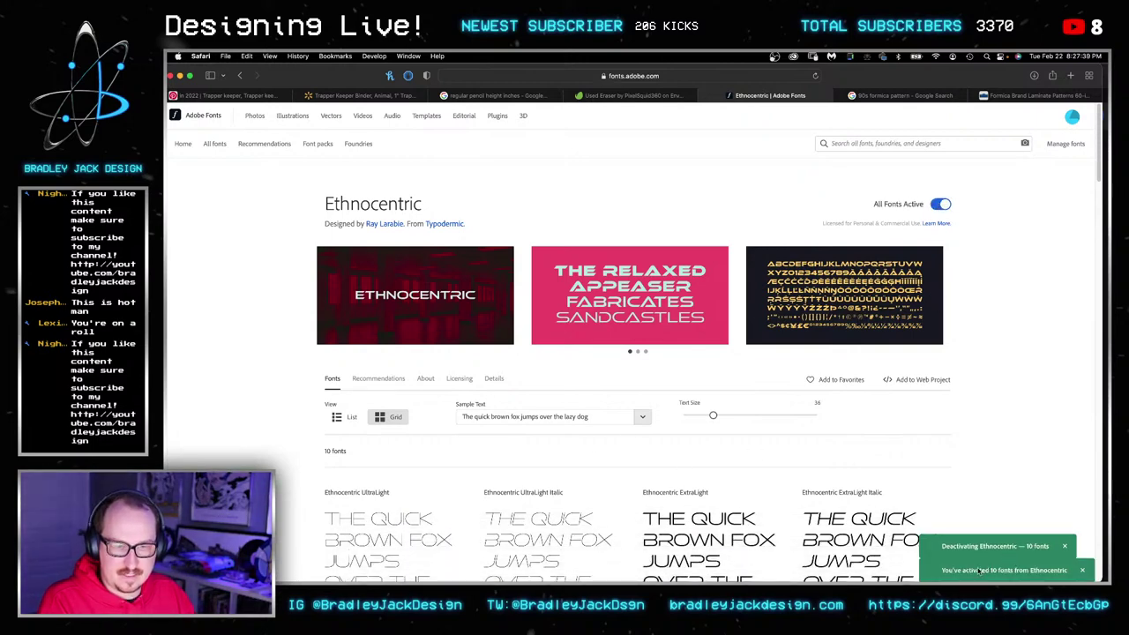
click(1064, 546)
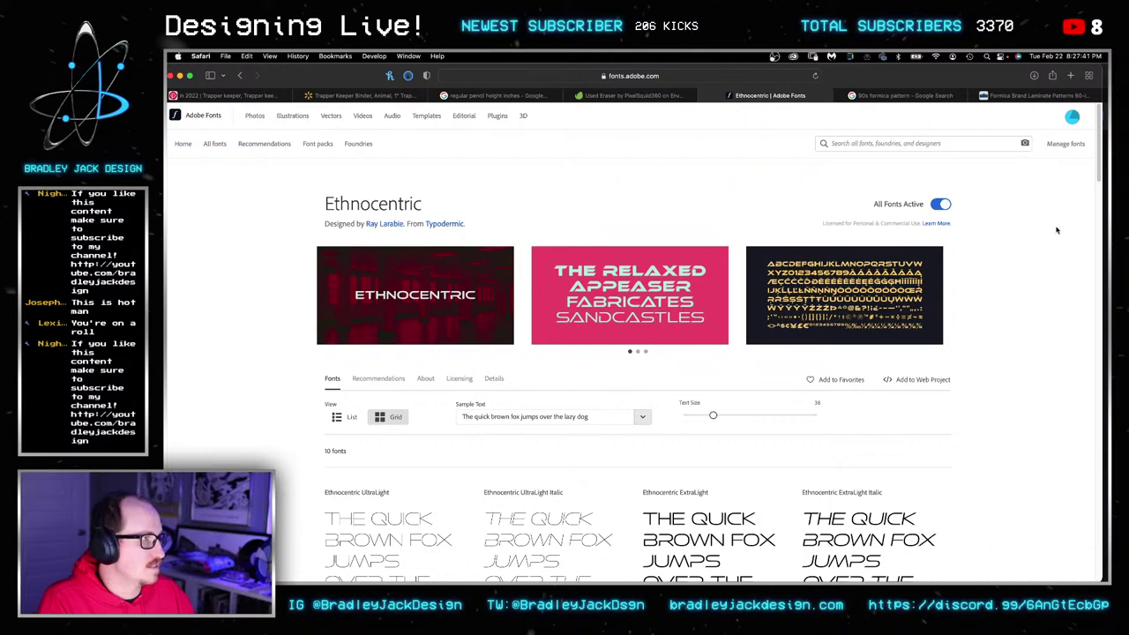
Switch back to Photoshop, preview other fonts on the mead text and set it to Eurostile Bold.
key(super+Tab)
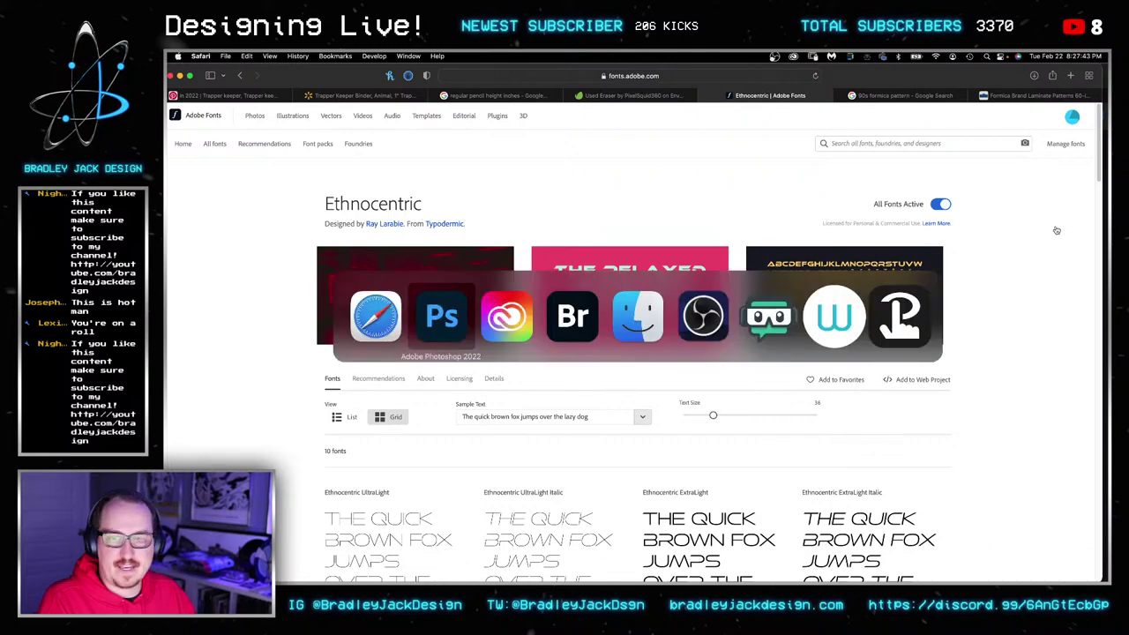
key(t)
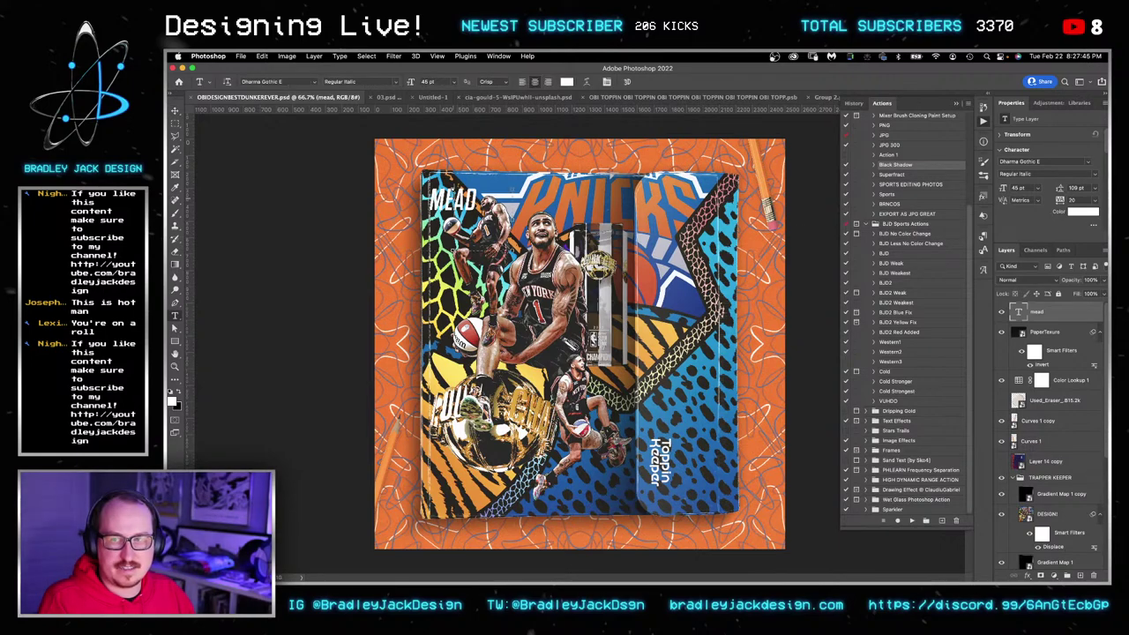
click(1073, 161)
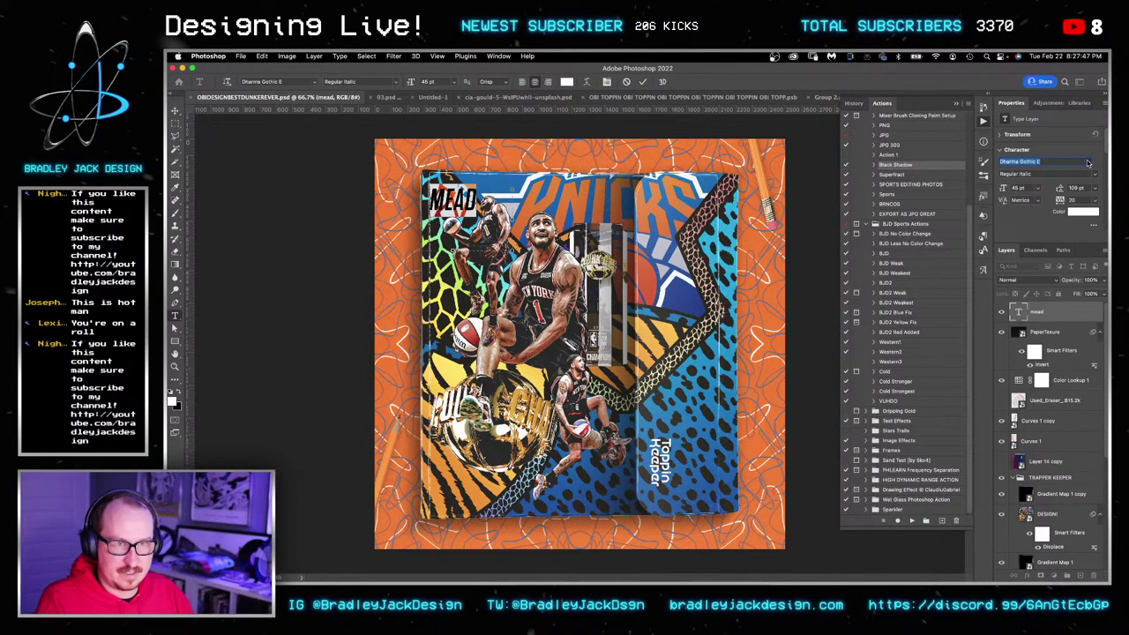
key(Down)
key(Down)
key(Down)
key(Down)
key(Down)
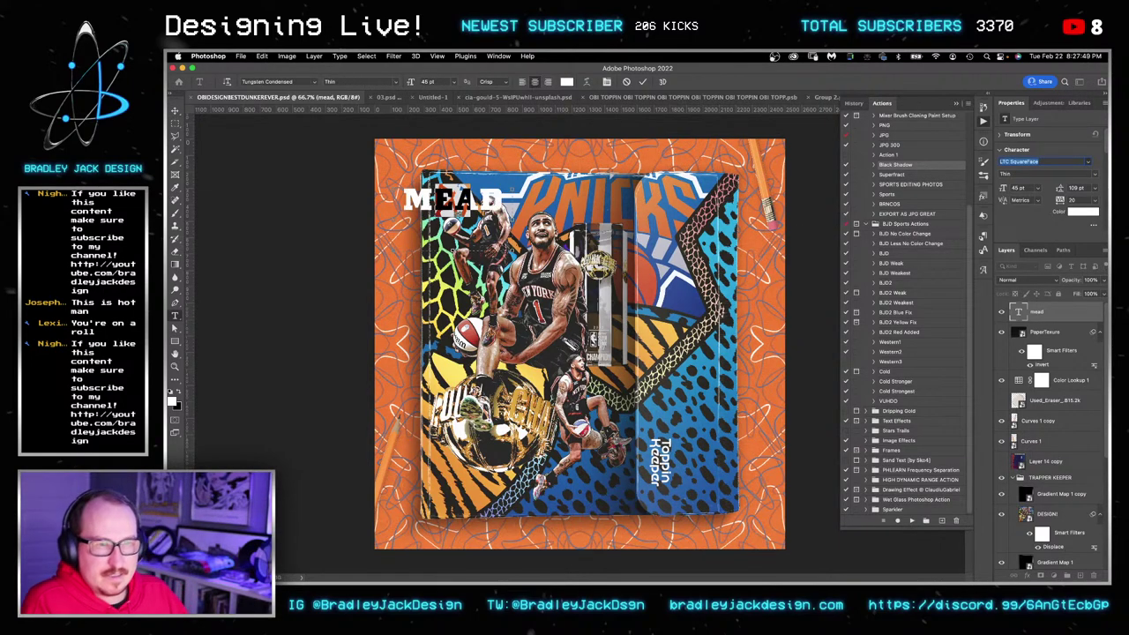
key(Down)
key(Down)
key(Down)
key(Down)
key(Down)
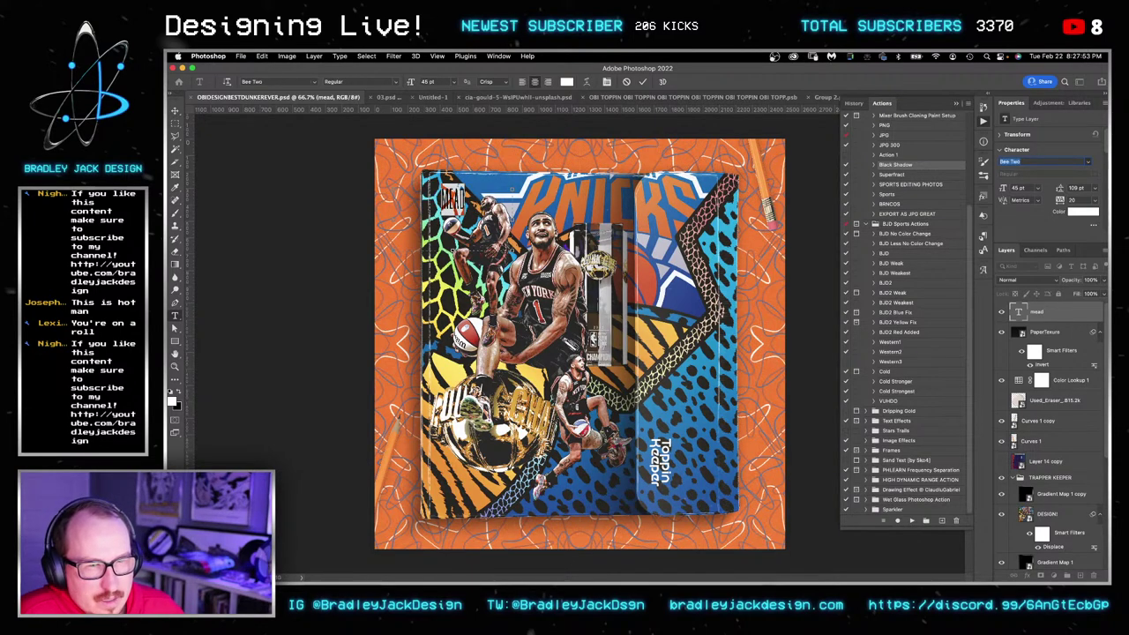
key(Down)
key(Down)
key(Down)
key(Down)
key(Return)
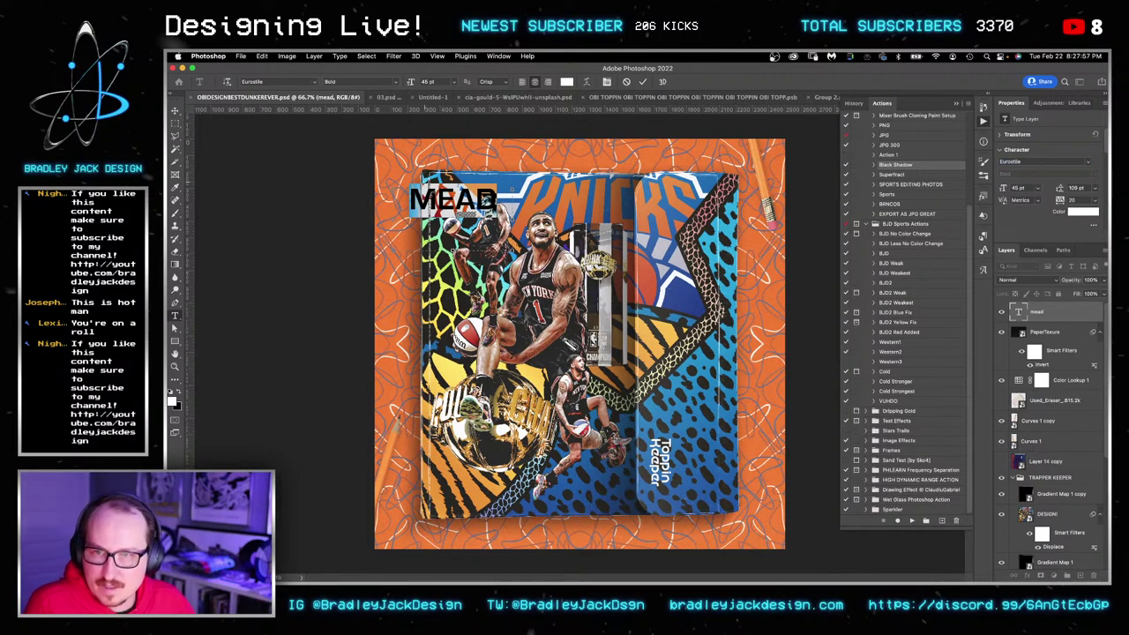
Replace the mead text with BJD and left-align it.
key(ctrl+a)
text(BJD)
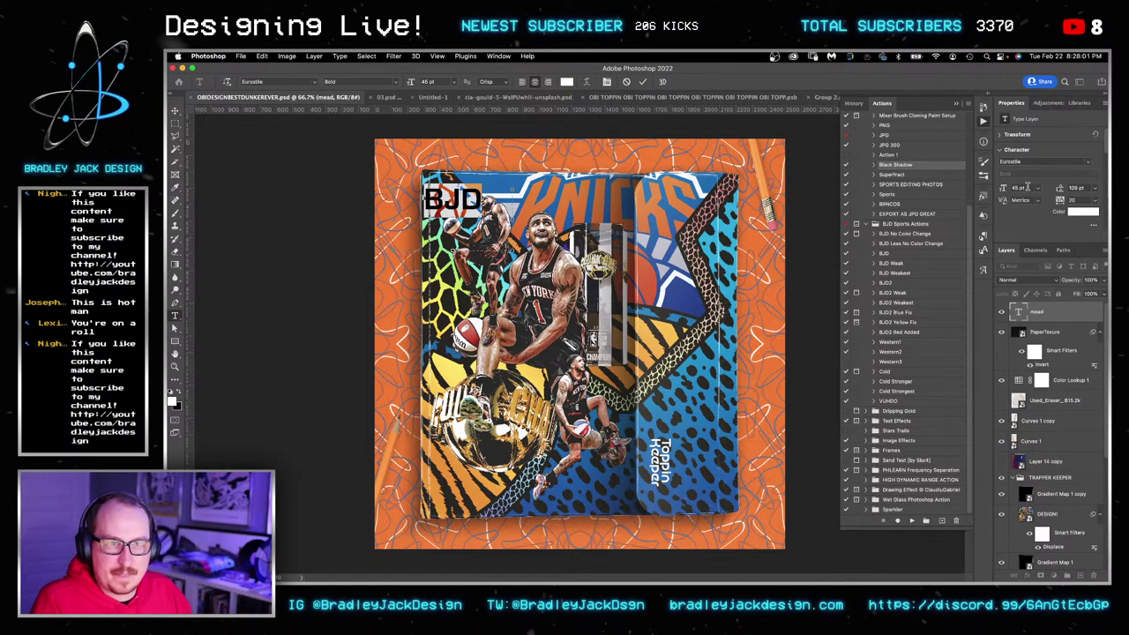
click(522, 81)
key(ctrl+Return)
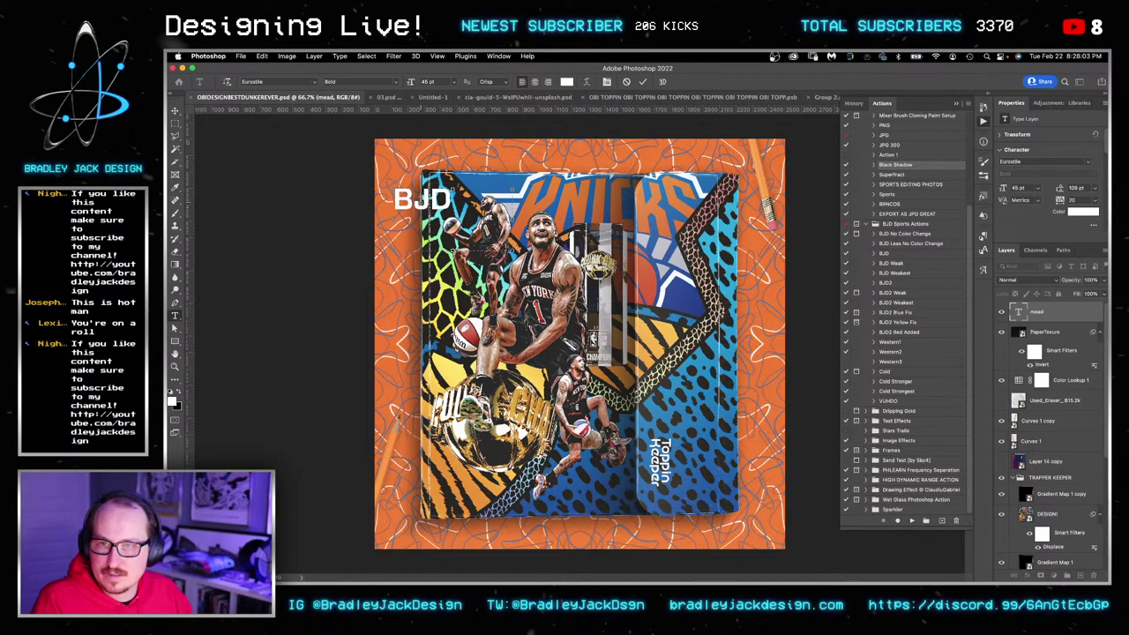
Move the BJD text onto the binder's upper-left corner and set its size to 25 pt.
key(v)
drag(438, 201, 482, 196)
double_click(483, 197)
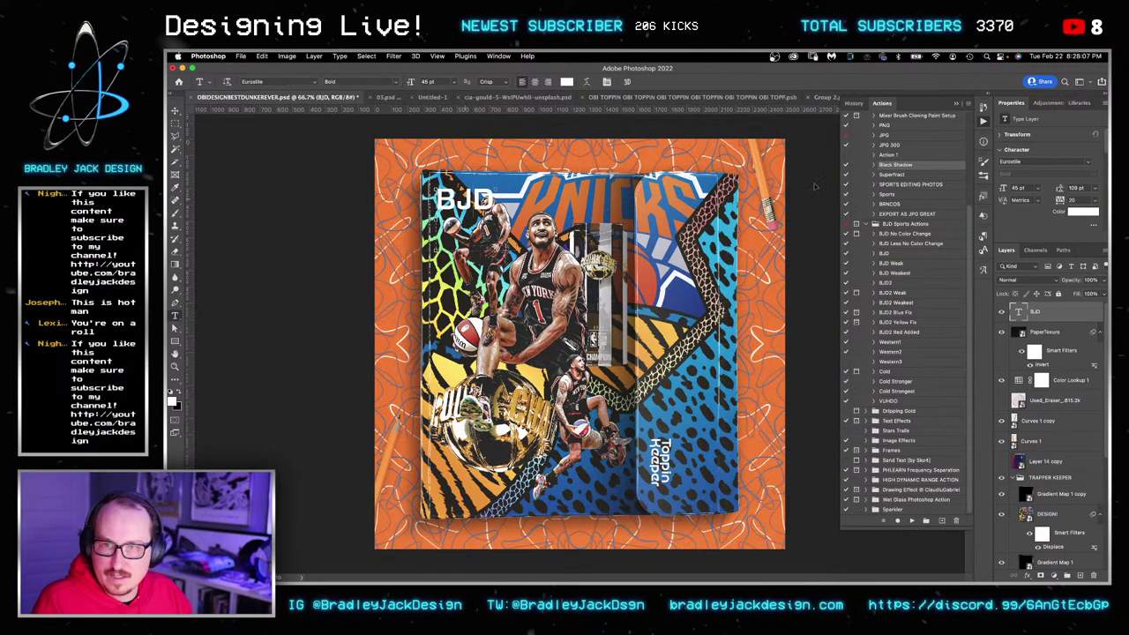
double_click(1021, 188)
text(25)
key(Return)
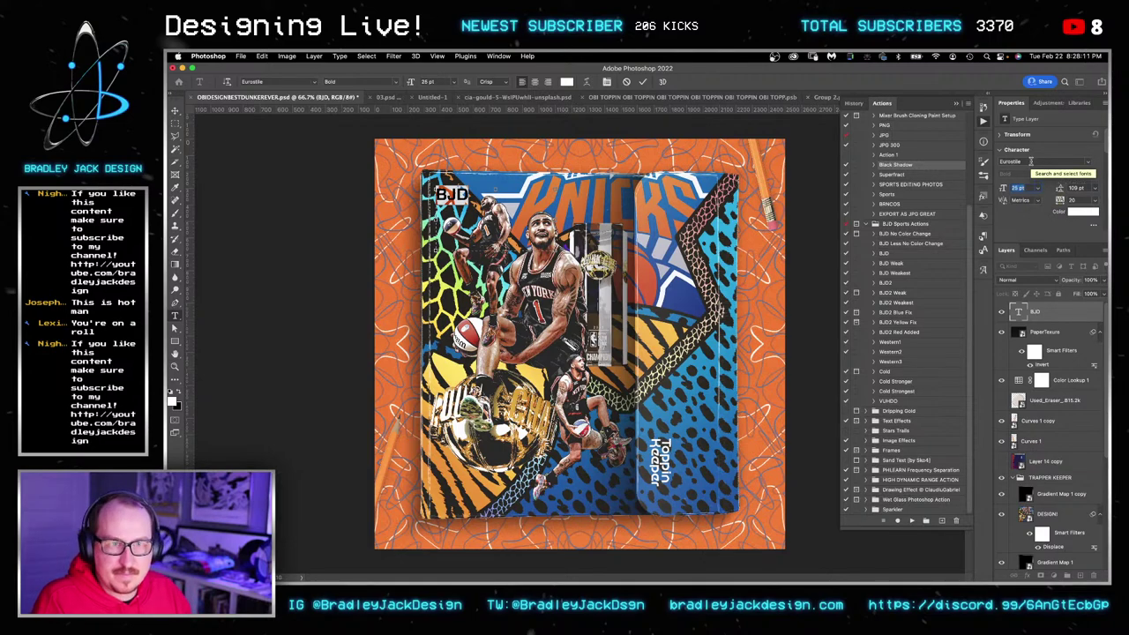
Try to change the BJD text's font to Myriad Pro and to Ethnocentric.
click(1085, 162)
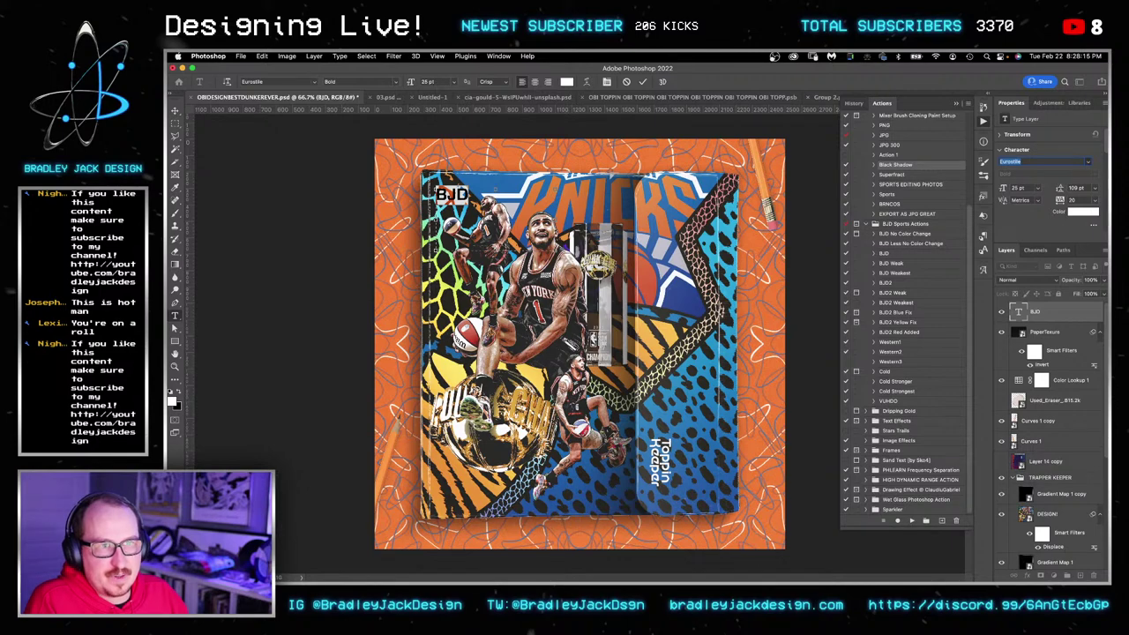
click(1067, 282)
click(1033, 162)
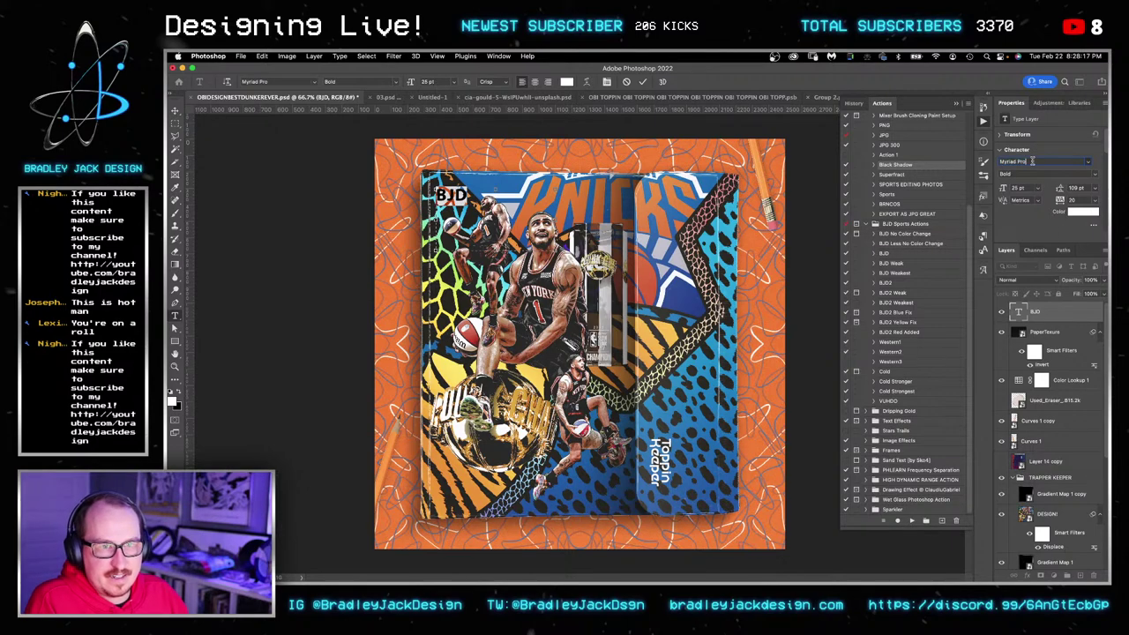
key(super+a)
text(ethno)
key(Return)
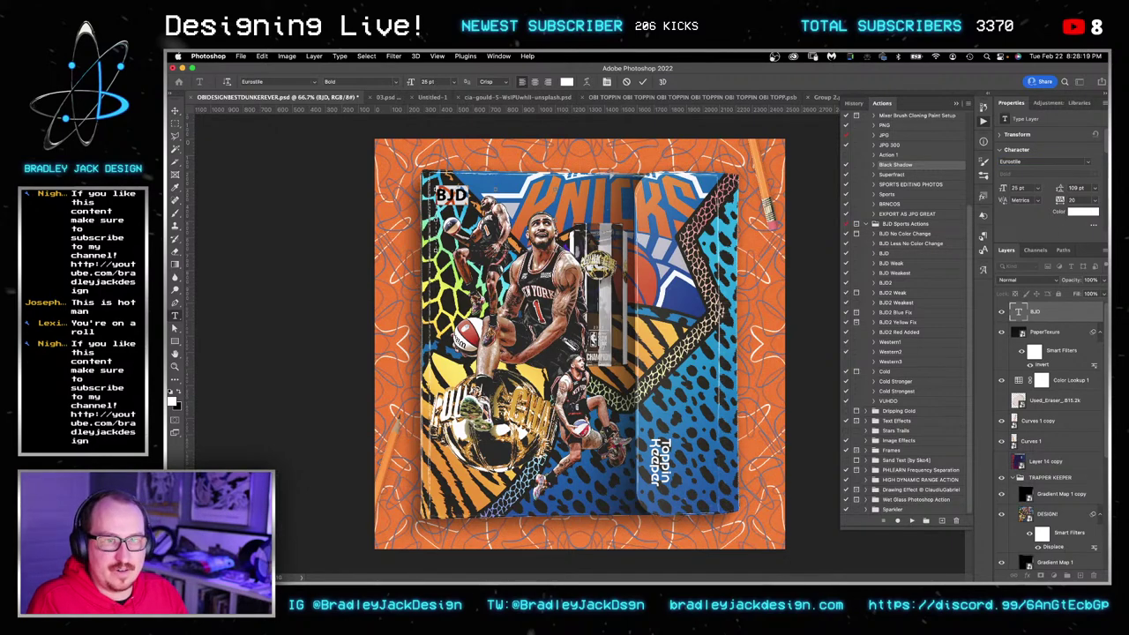
key(super+Return)
key(v)
Close the 03, Untitled-1, cia-gould, OBI TOPPIN and Group 2 documents, discarding unsaved changes.
key(ctrl+Tab)
key(super+w)
key(ctrl+Tab)
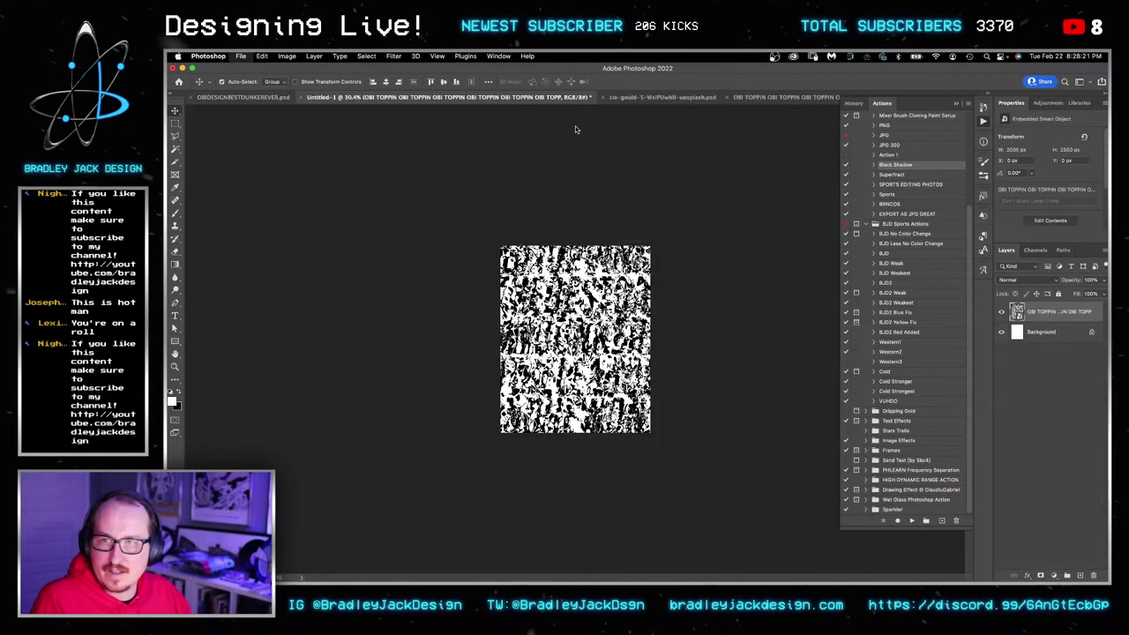
key(super+w)
key(super+d)
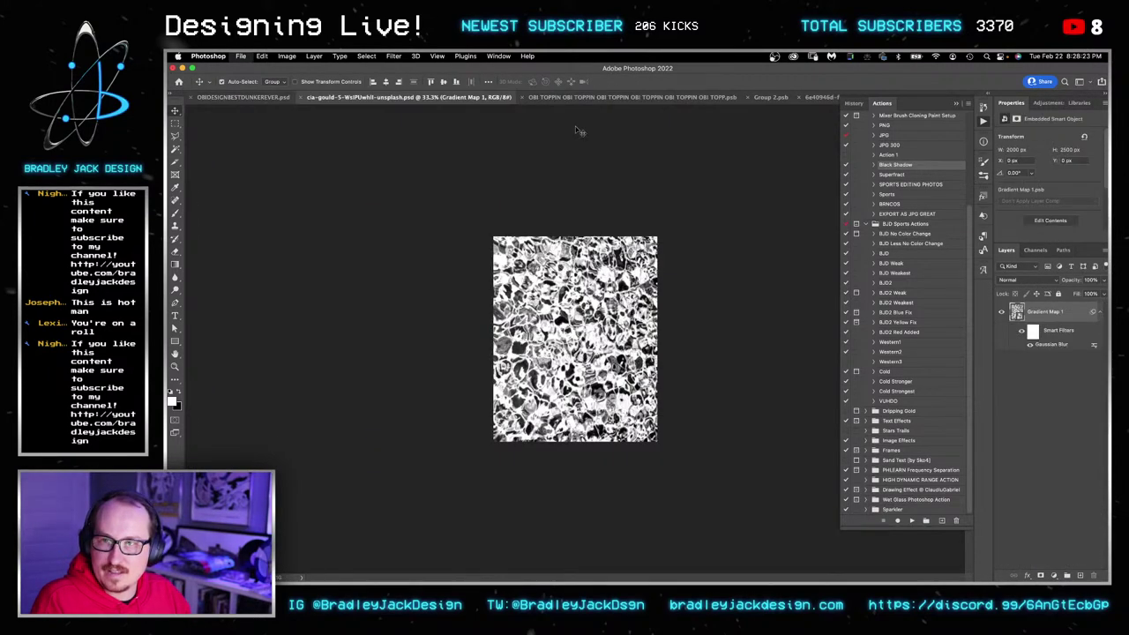
key(super+w)
key(super+w)
key(super+w)
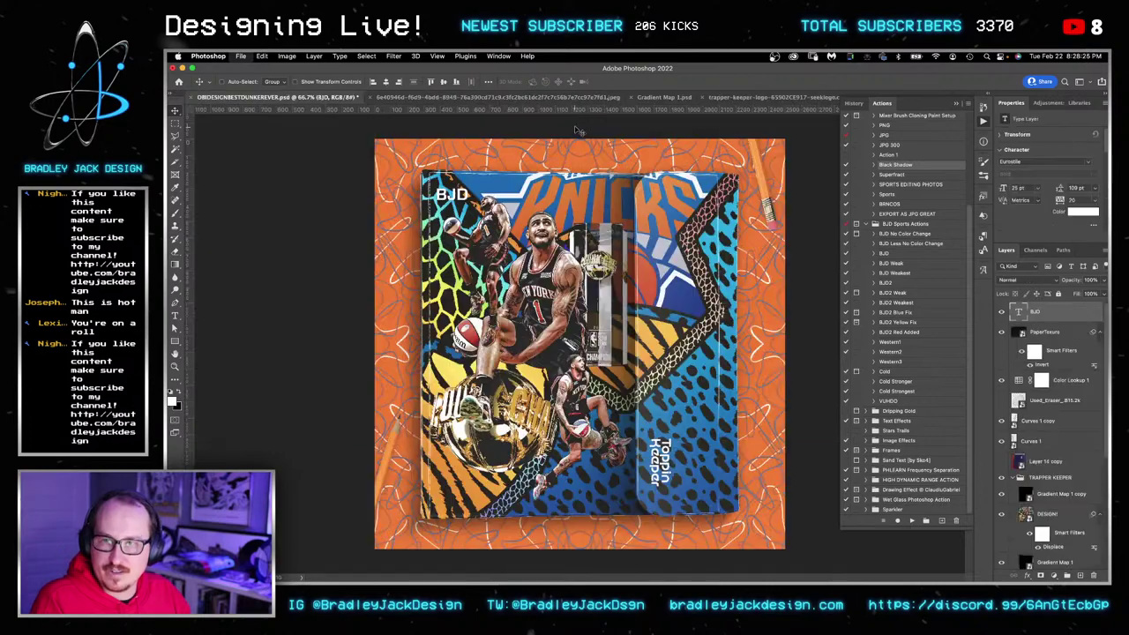
Close the imported JPEG, Gradient Map 1 and trapper-keeper-logo documents, discarding unsaved changes.
key(ctrl+Tab)
key(super+w)
key(super+d)
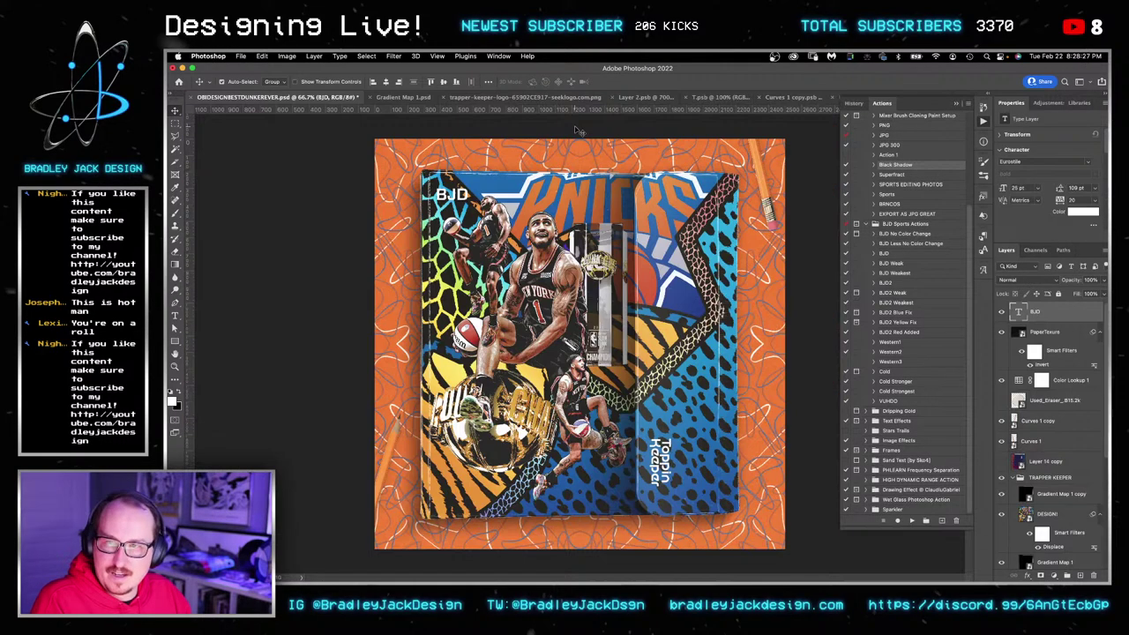
key(ctrl+Tab)
key(super+w)
key(ctrl+Tab)
key(super+w)
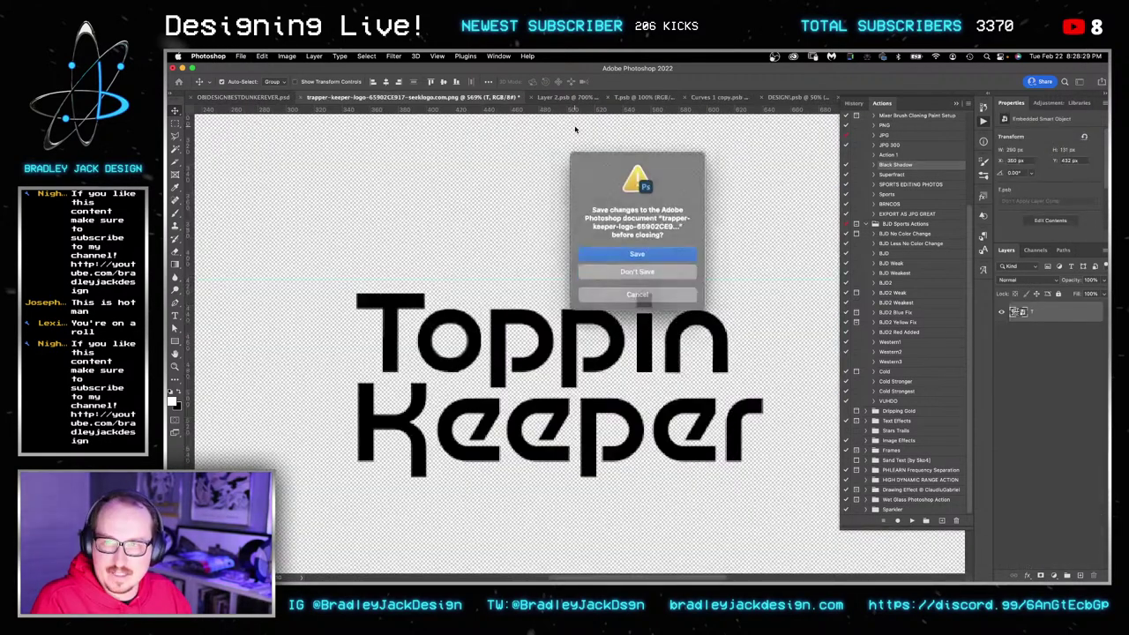
key(super+d)
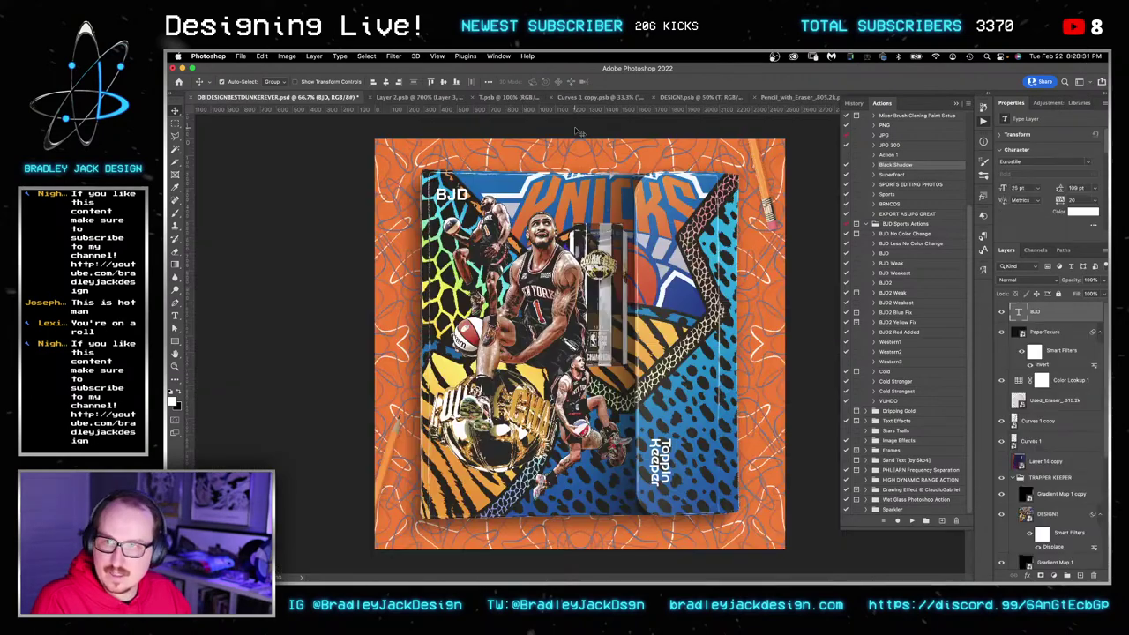
Close the Layer 2, T and Curves 1 copy smart object documents and return to the standard screen mode.
key(ctrl+Tab)
key(super+w)
key(f)
key(ctrl+Tab)
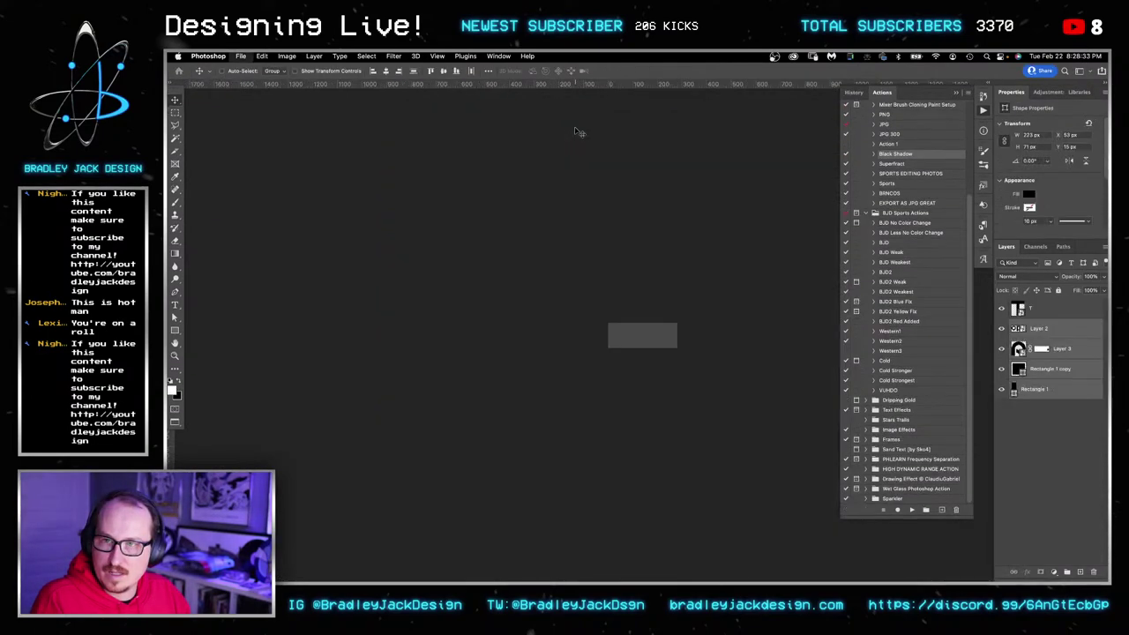
key(super+w)
key(ctrl+Tab)
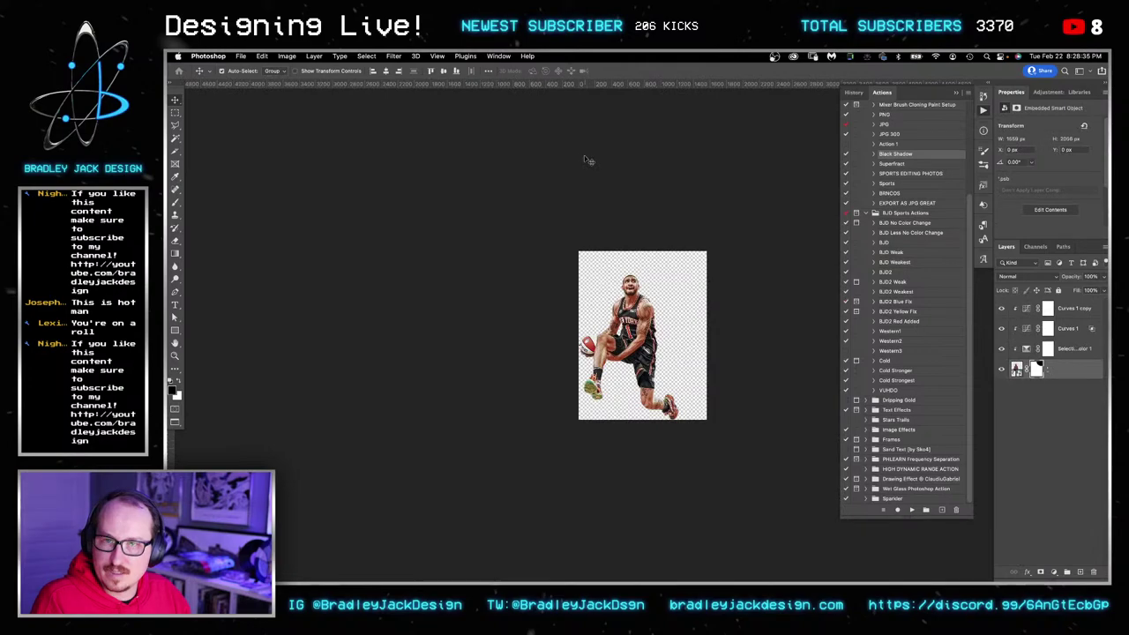
key(super+w)
key(f)
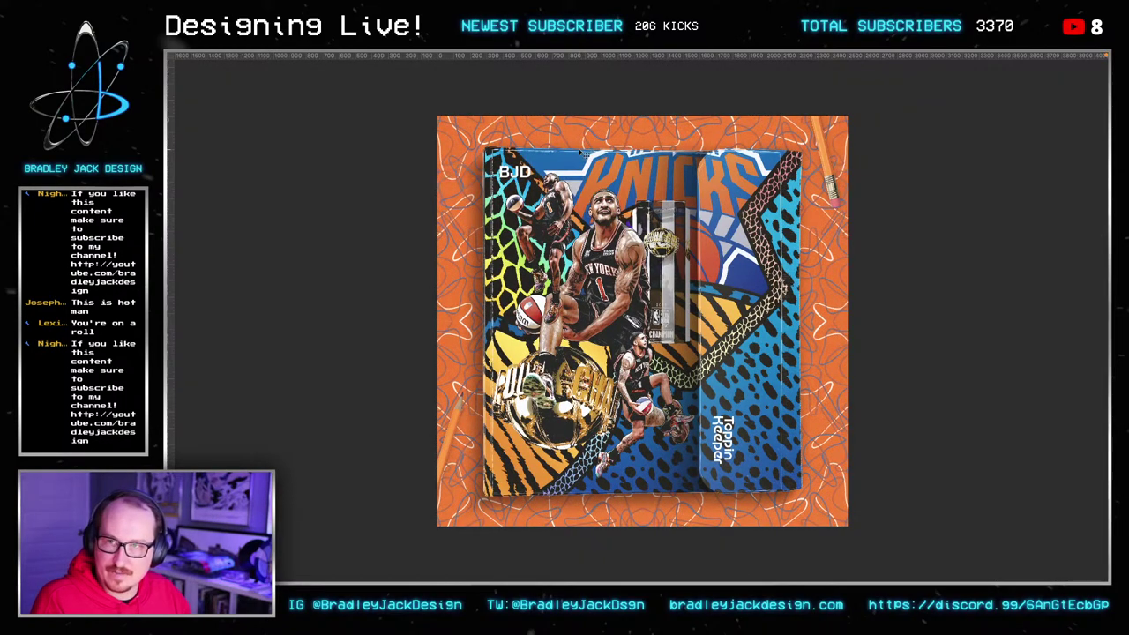
key(f)
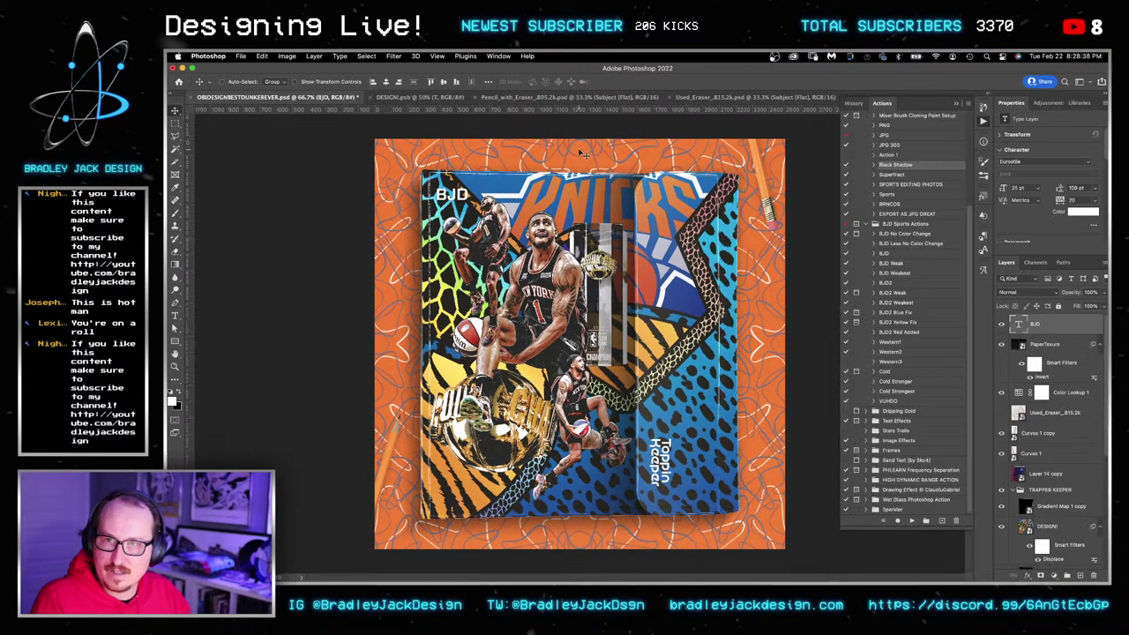
Close the DESIGN!, Pencil_with_Eraser and Used_Eraser documents and save the poster document.
click(407, 100)
key(super+w)
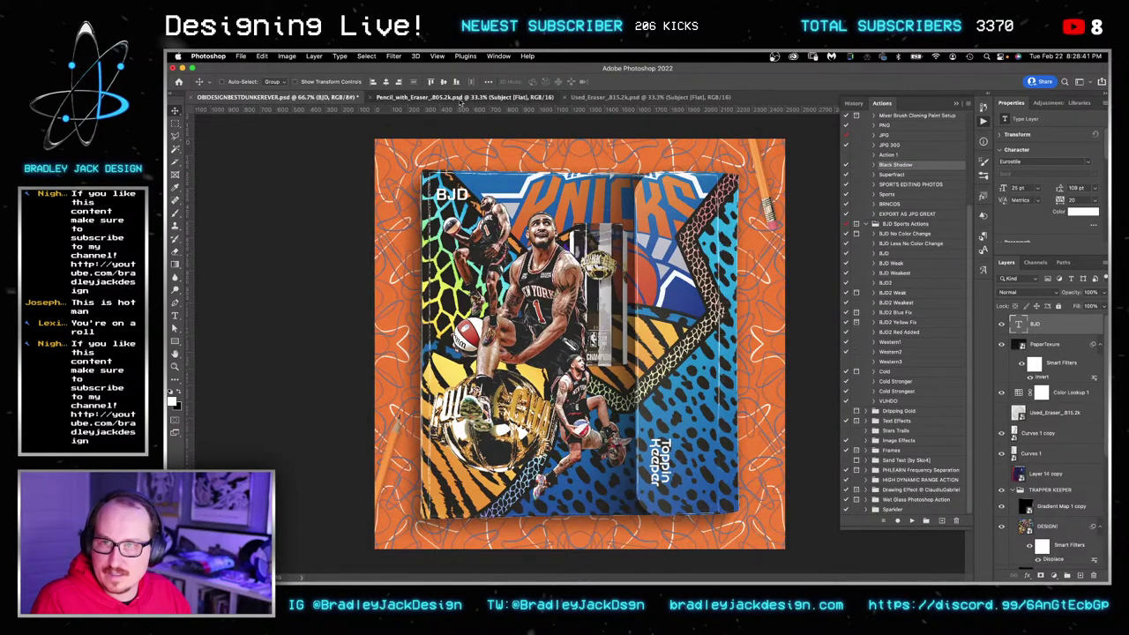
click(459, 101)
key(super+w)
click(460, 101)
key(super+w)
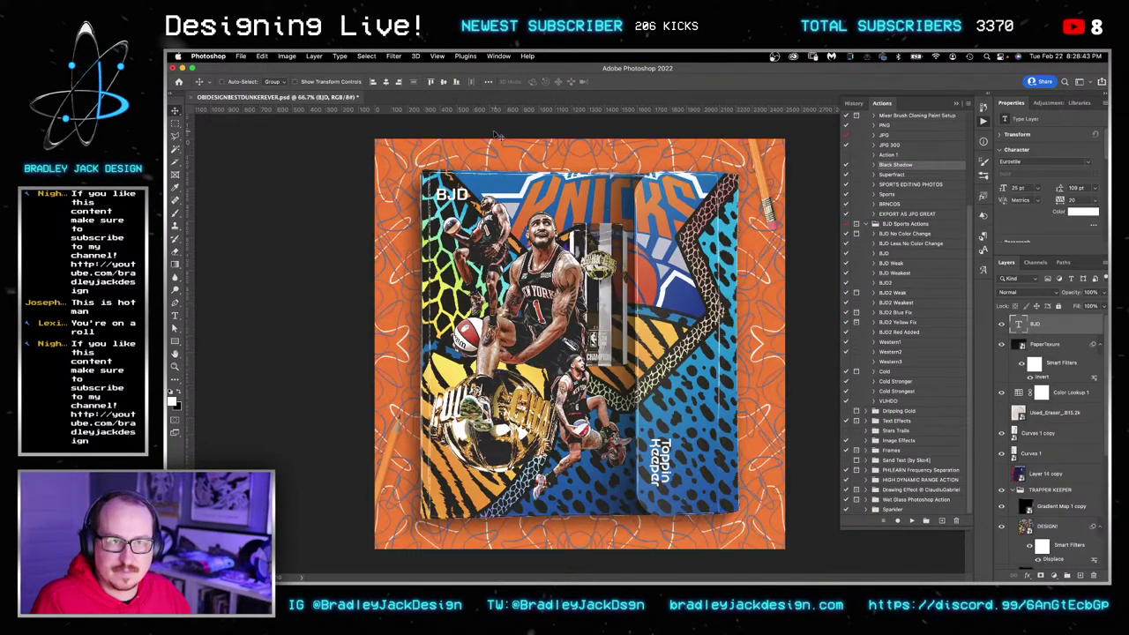
key(super+s)
click(983, 121)
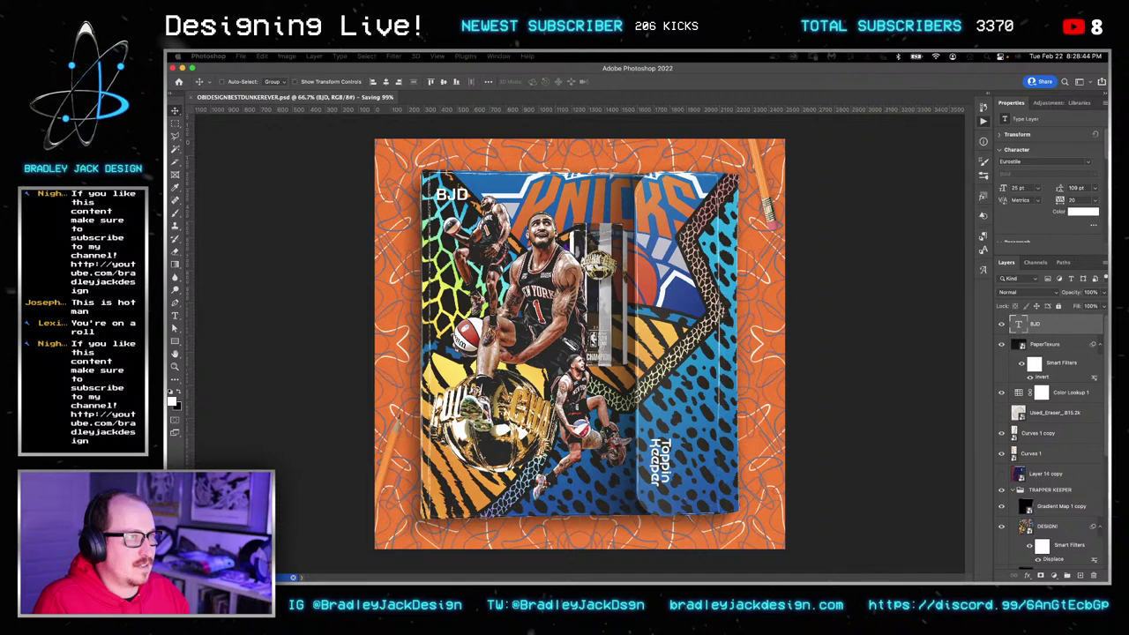
Try to set the BJD text's font to Ethnocentric by searching the fonts for eth.
click(1014, 161)
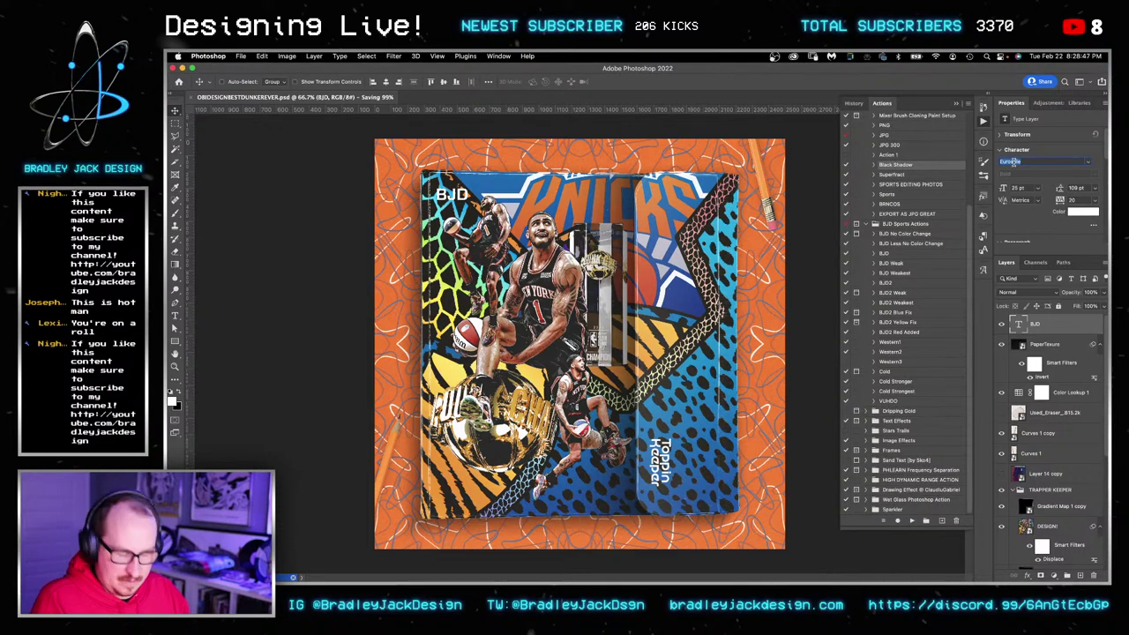
key(super+a)
text(eth)
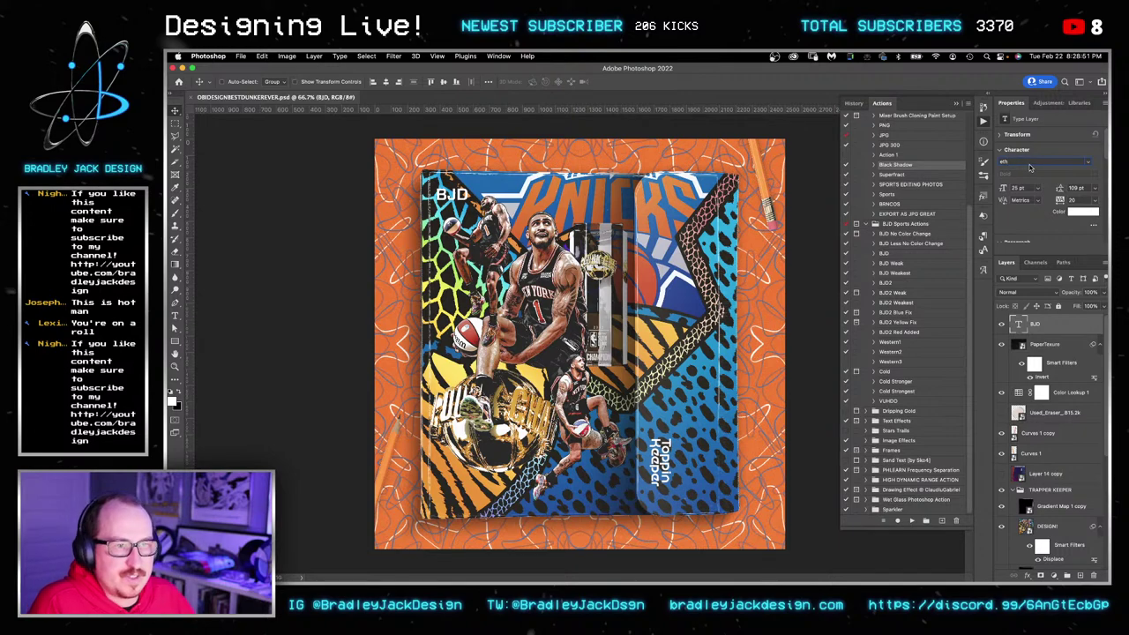
Switch to Safari, check Ethnocentric's activation and the signed-in account on Adobe Fonts, close that page and return to Photoshop.
key(super+Tab)
key(super+Tab)
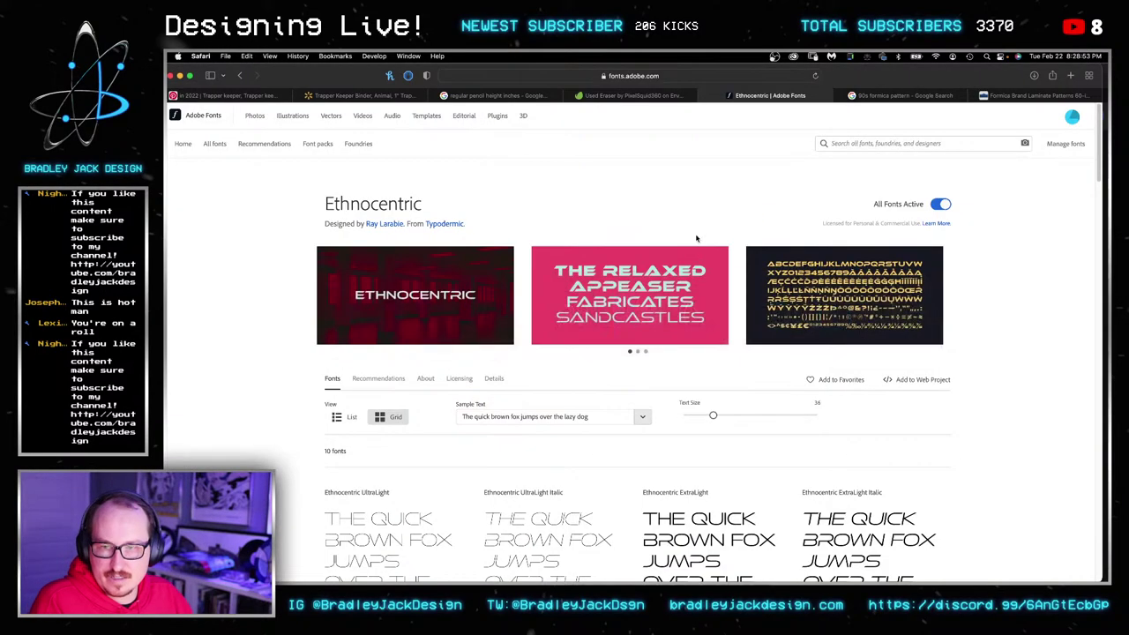
drag(433, 205, 371, 205)
click(1073, 117)
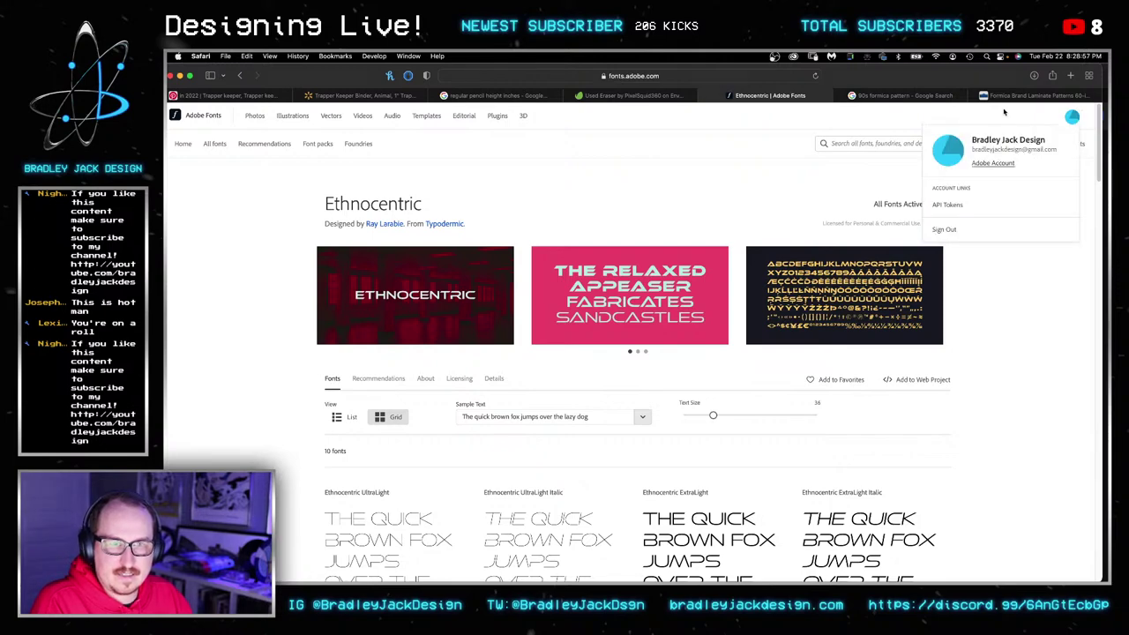
click(899, 95)
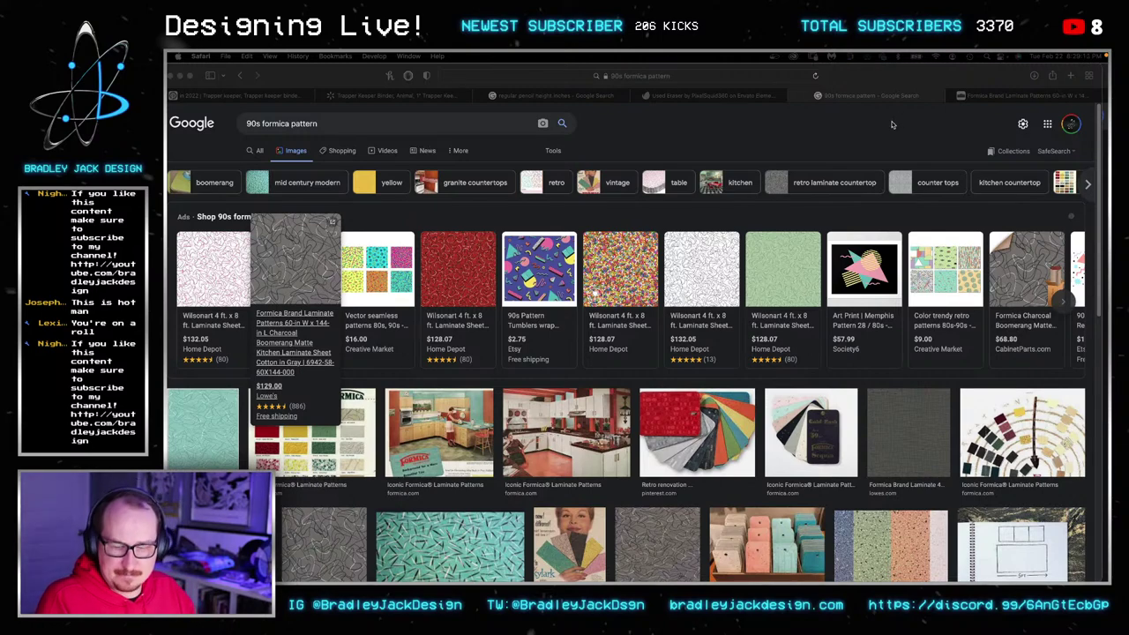
key(super+Tab)
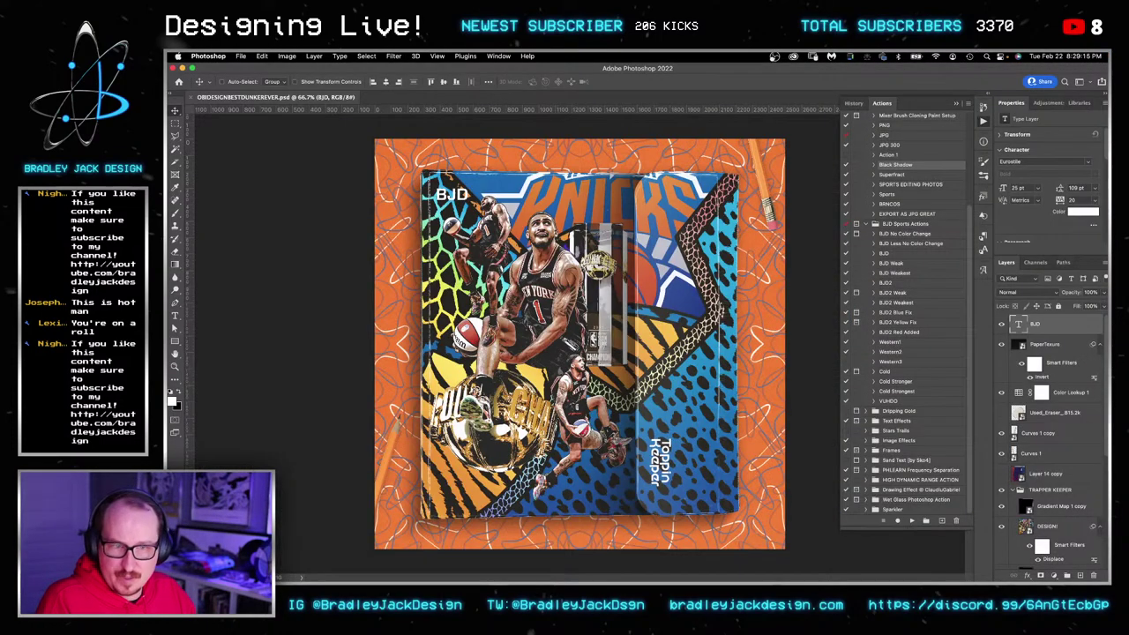
Try to change the BJD text's font by searching the fonts for good.
key(alt+F9)
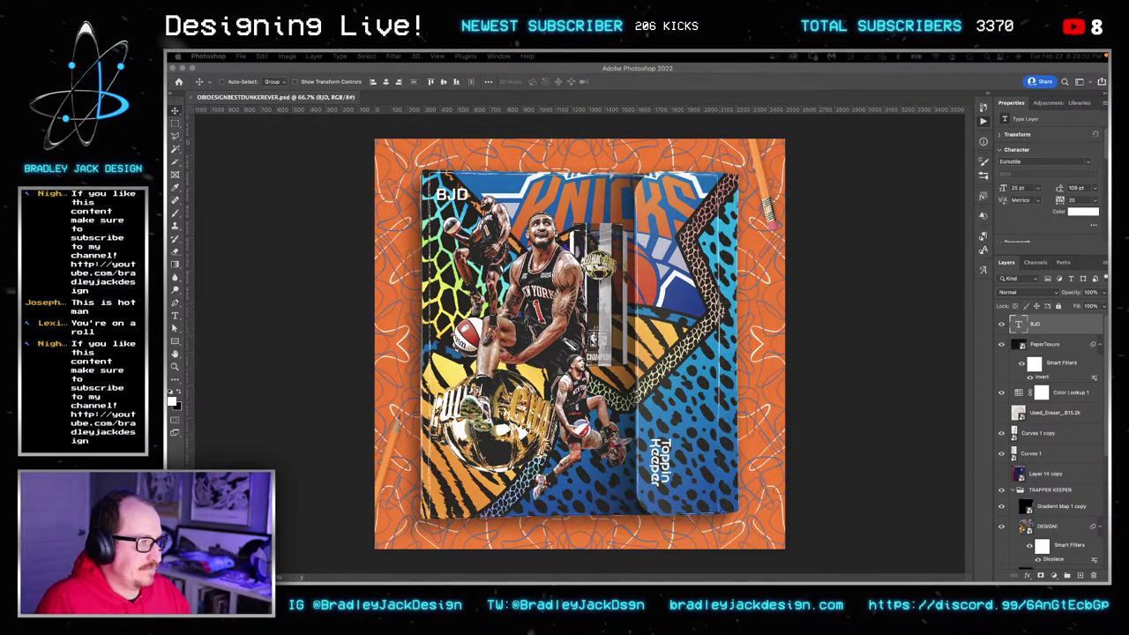
click(624, 340)
click(1041, 162)
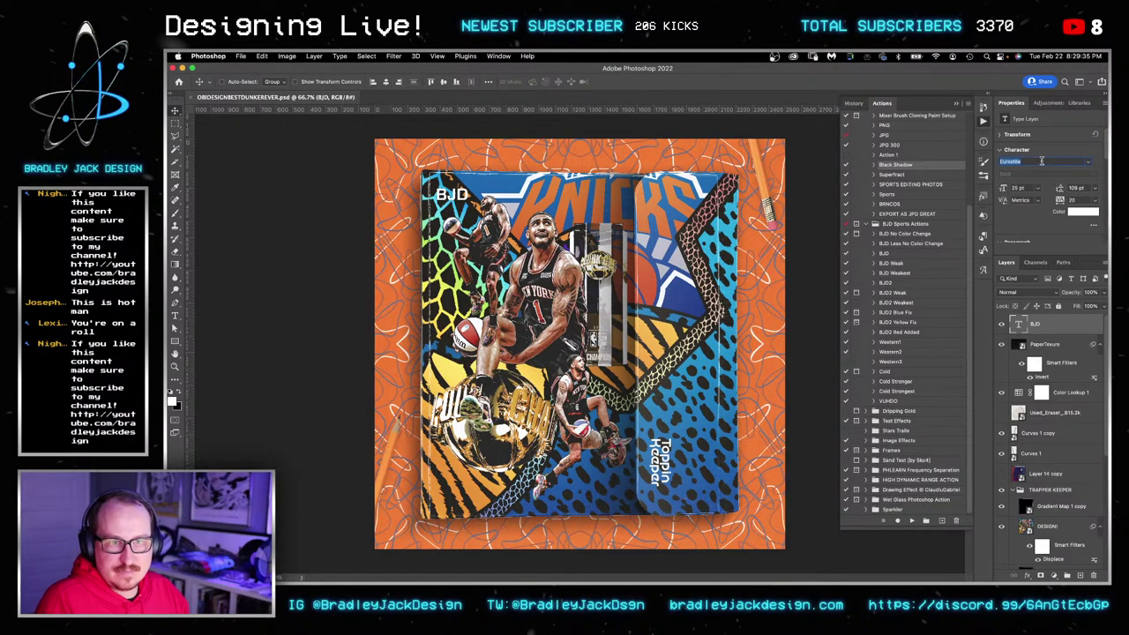
text(h)
text(good)
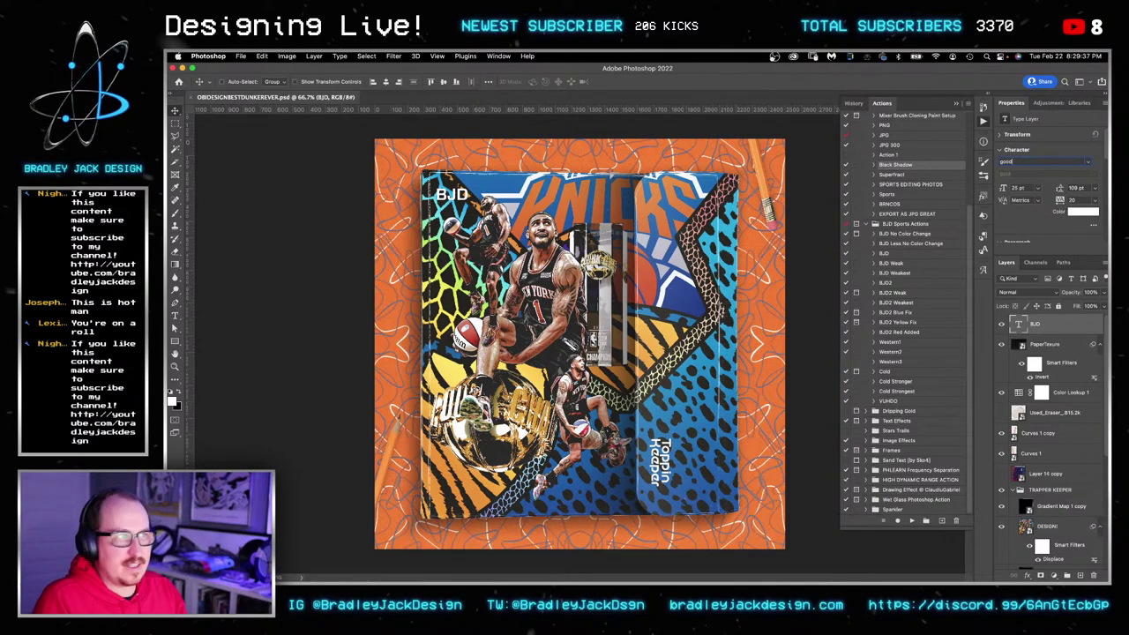
Switch to Safari, open the full font list on Adobe Fonts and filter it by the Futuristic tag.
key(super+Tab)
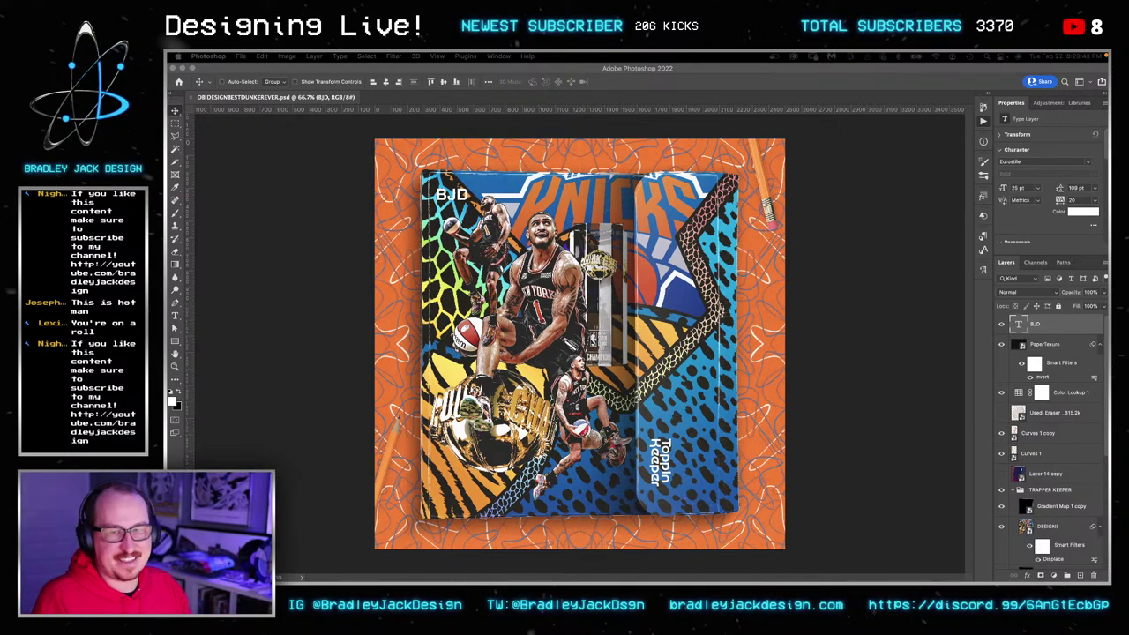
drag(1107, 102, 335, 81)
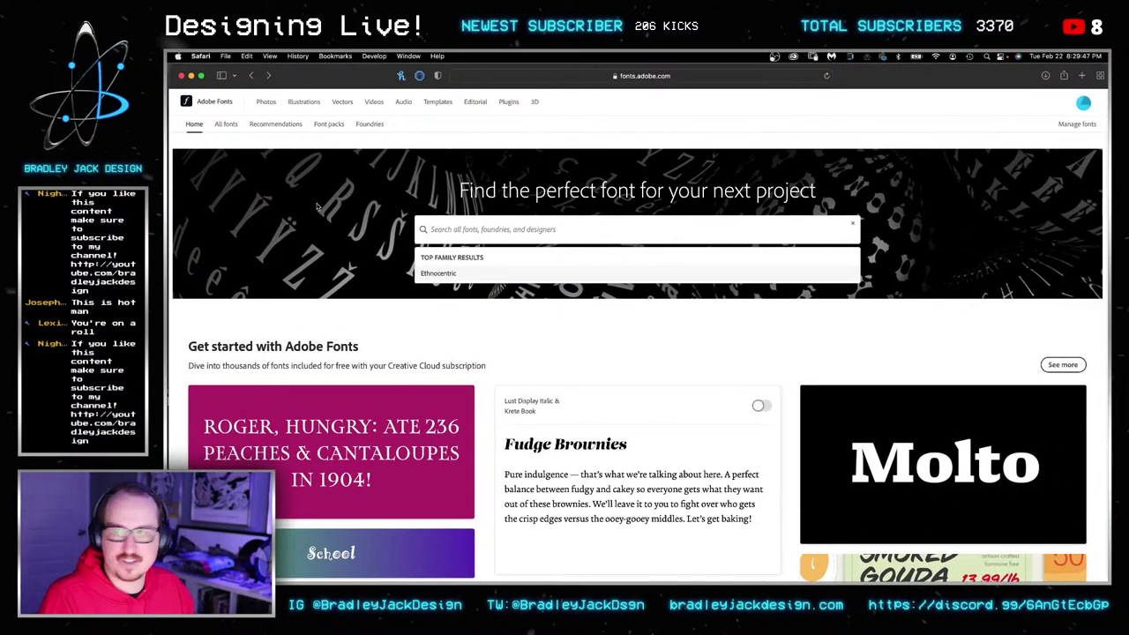
click(318, 124)
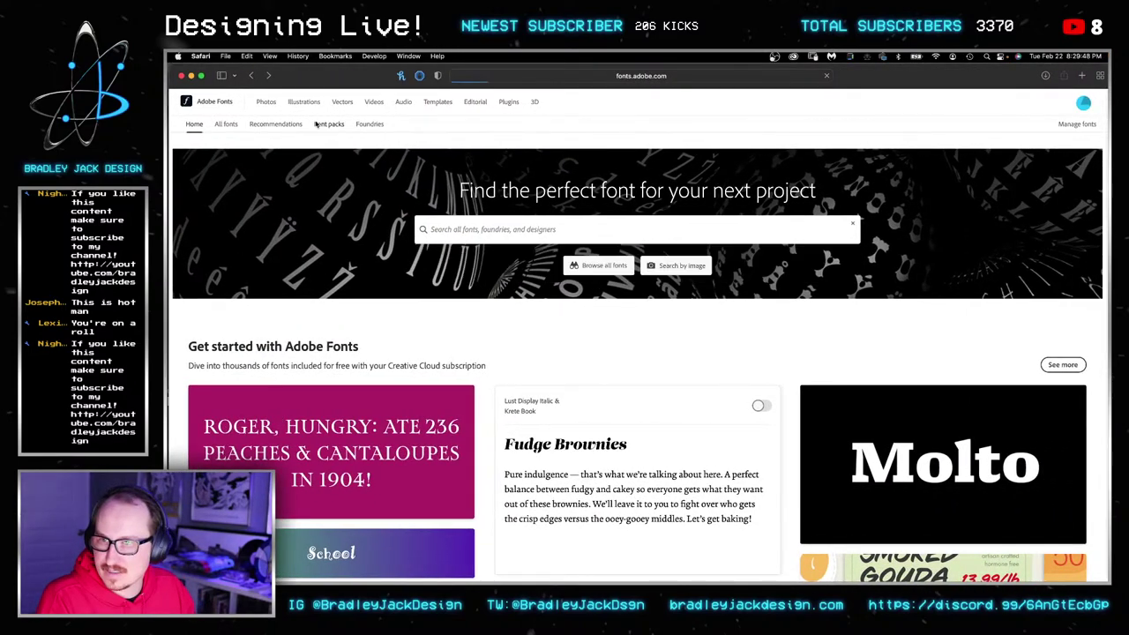
click(224, 124)
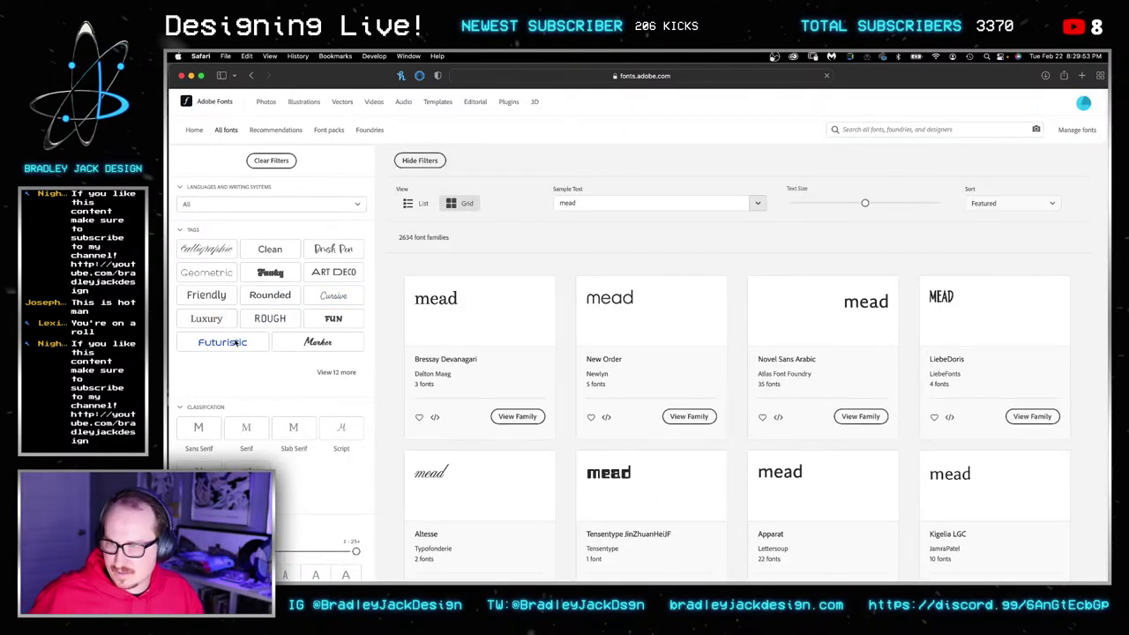
click(235, 343)
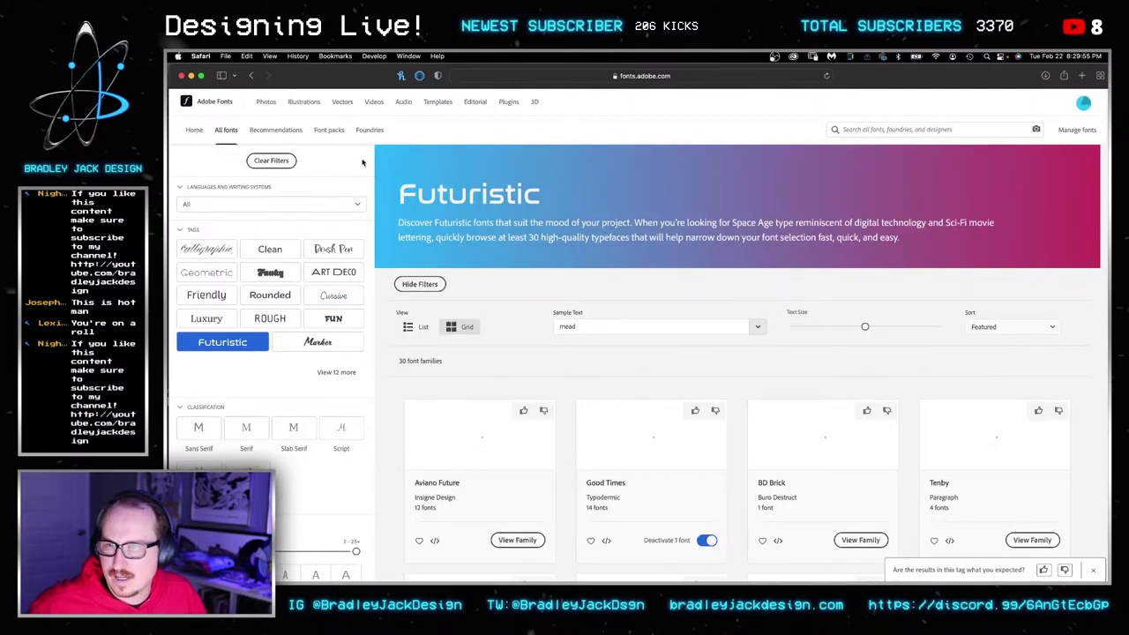
Browse the Futuristic font families and their activation states, and remove the Futuristic tag filter.
click(324, 206)
click(324, 205)
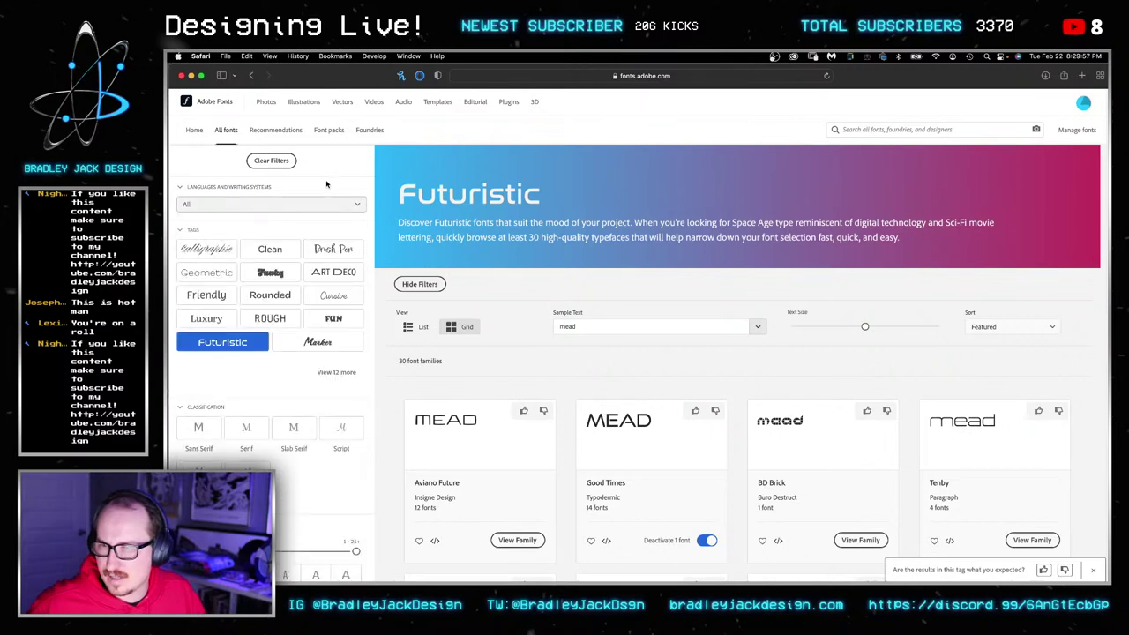
scroll(366, 186, down, 5)
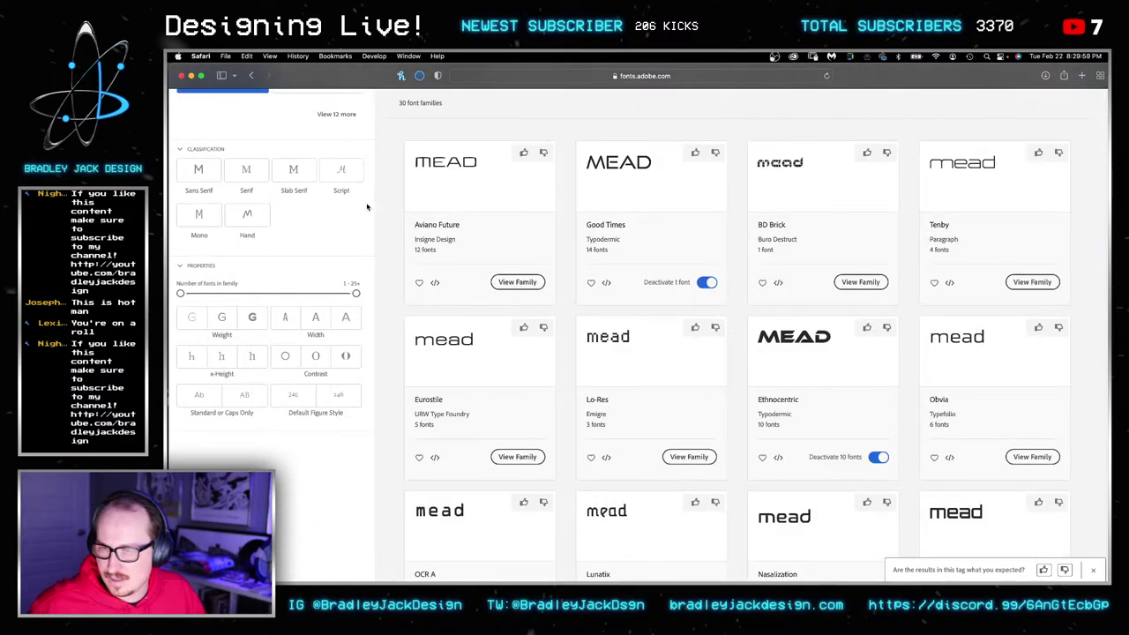
scroll(367, 205, up, 5)
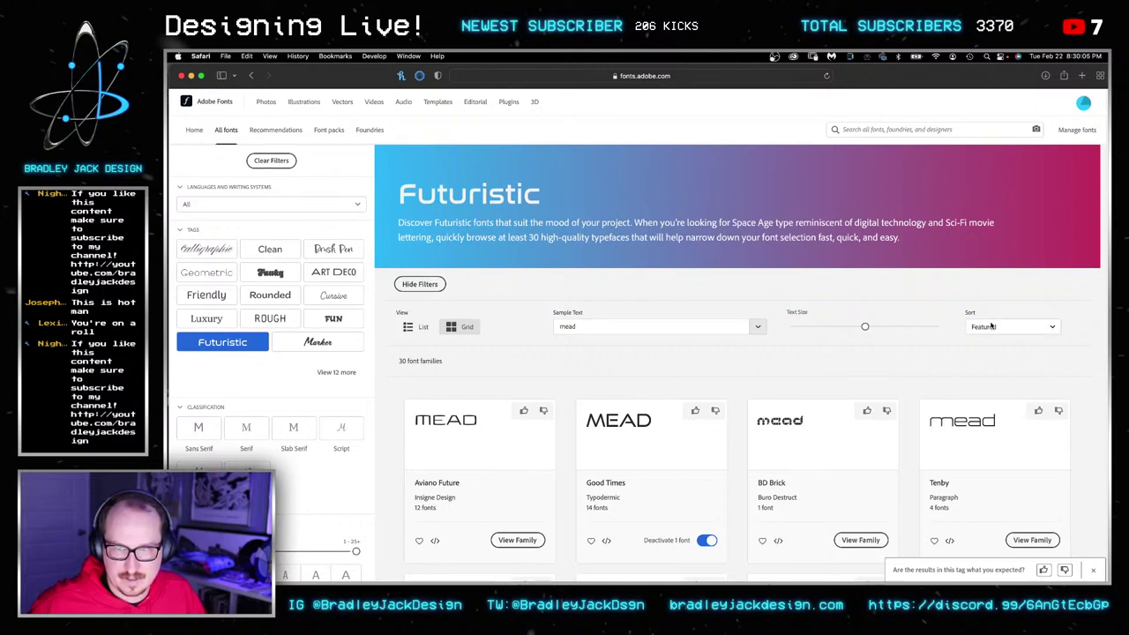
scroll(931, 291, down, 4)
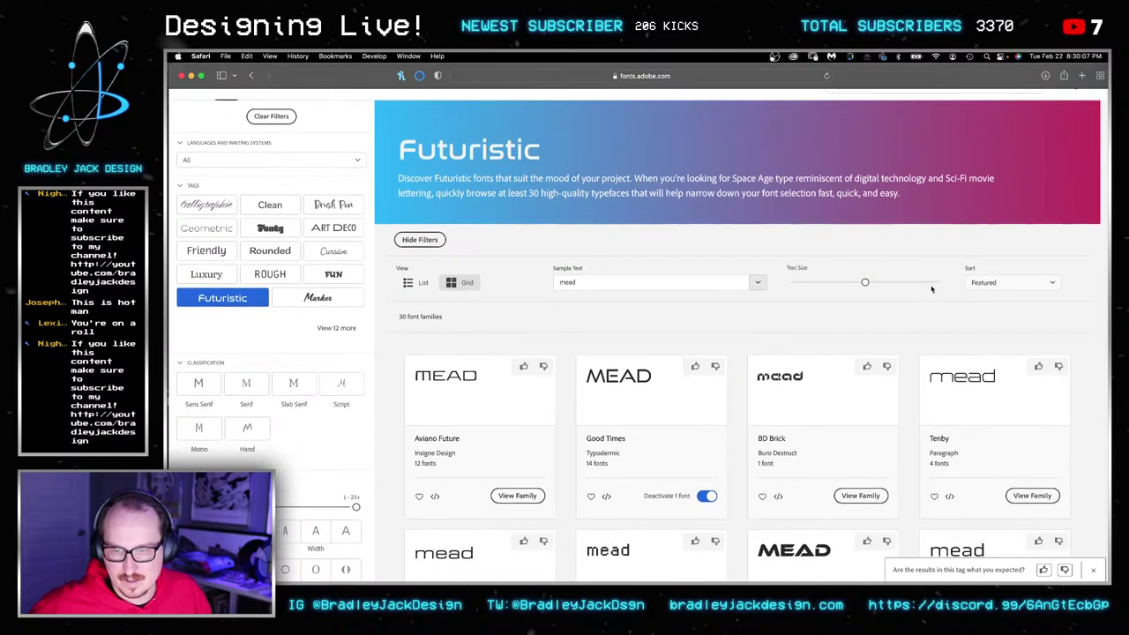
scroll(932, 283, down, 1)
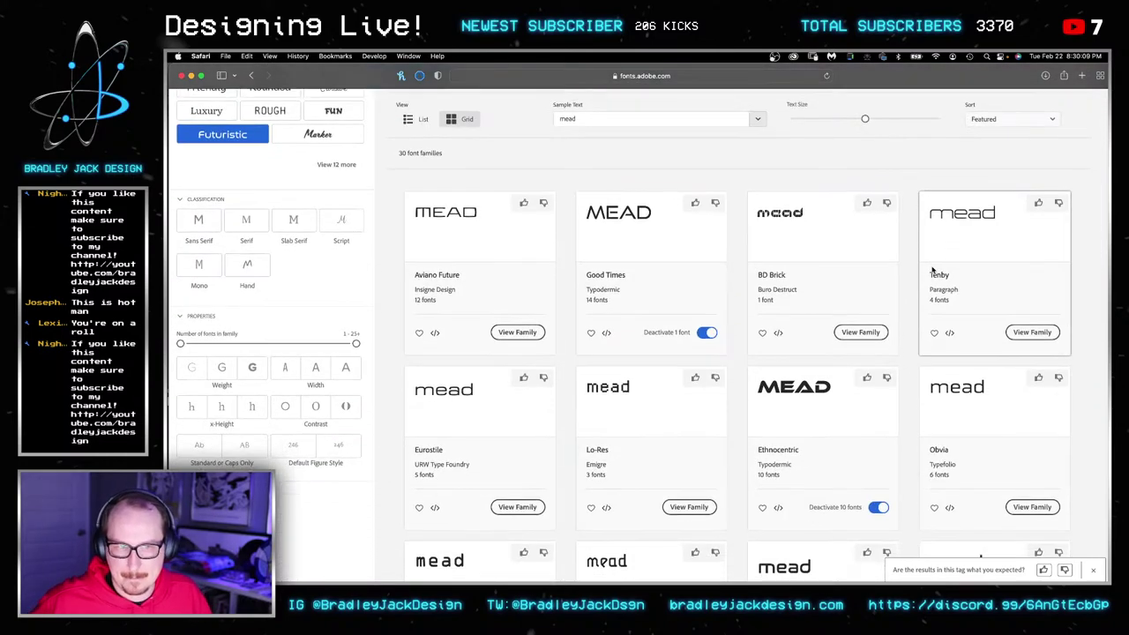
scroll(746, 280, up, 5)
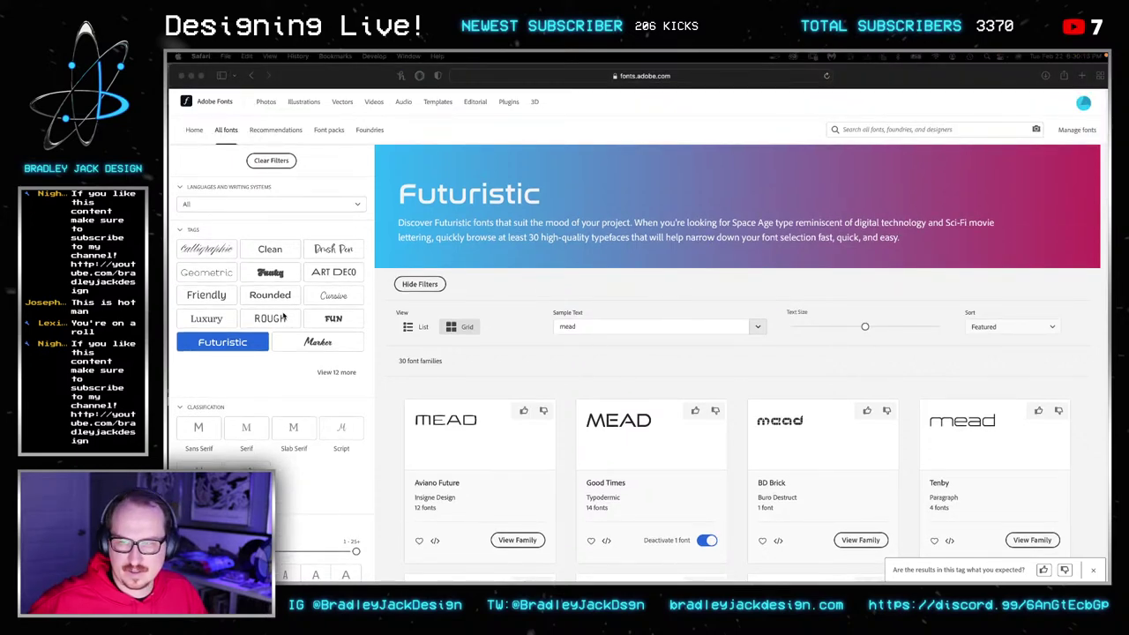
click(414, 284)
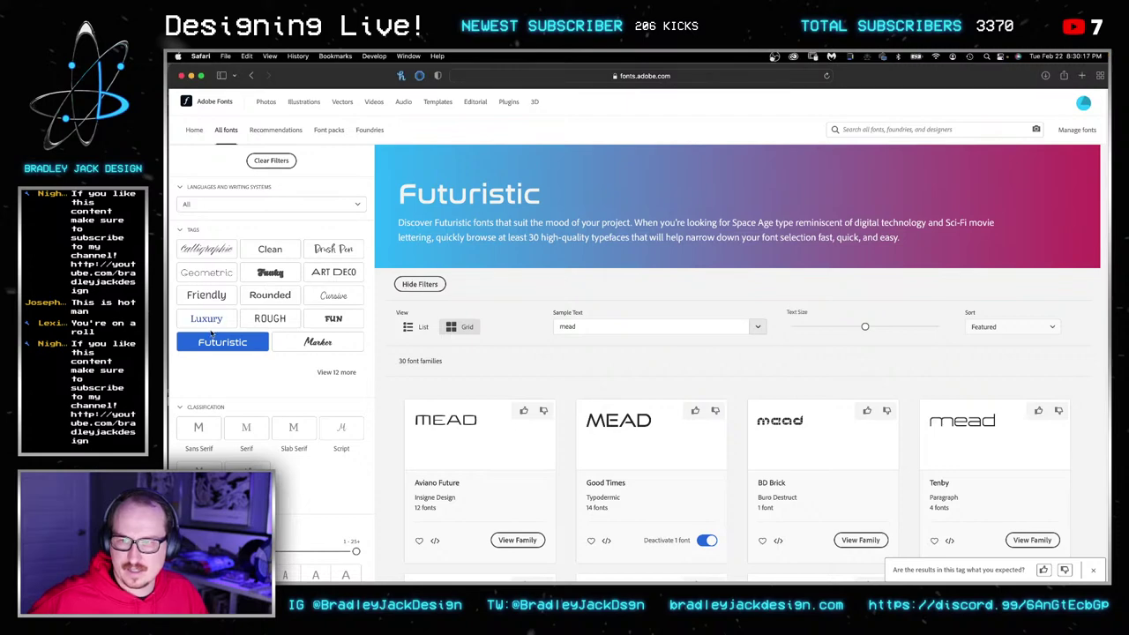
click(204, 343)
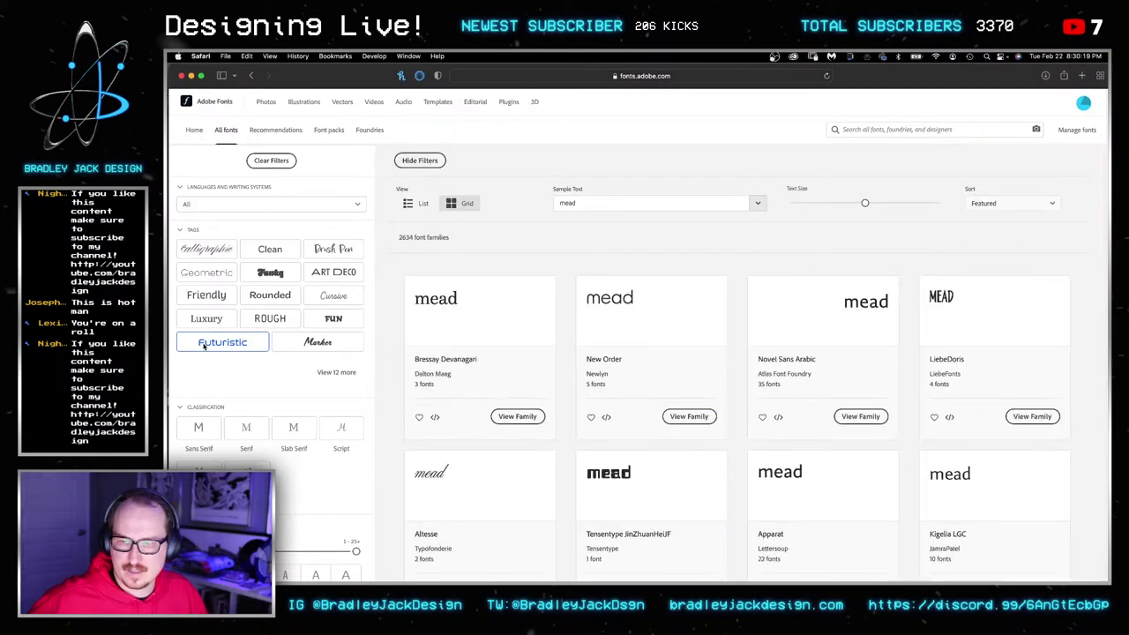
click(605, 420)
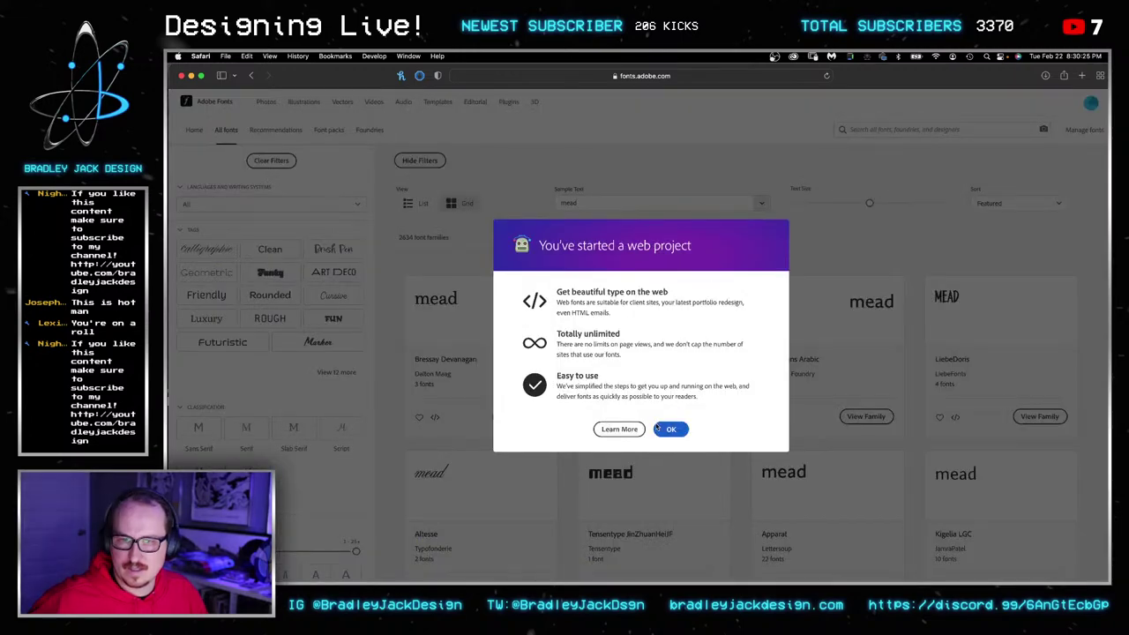
click(666, 430)
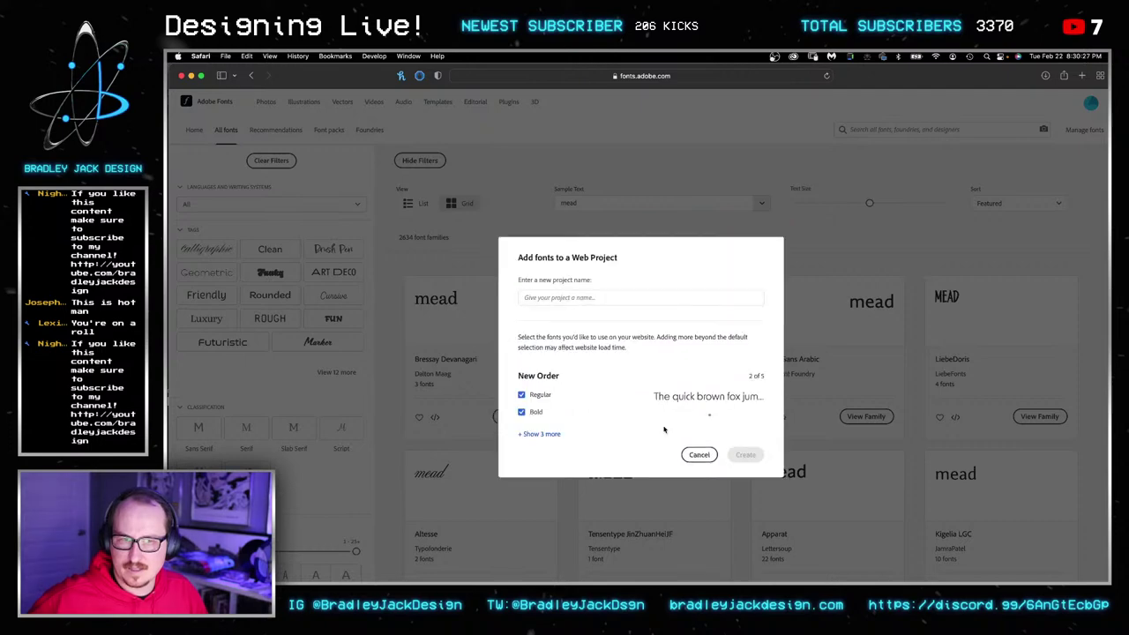
click(696, 455)
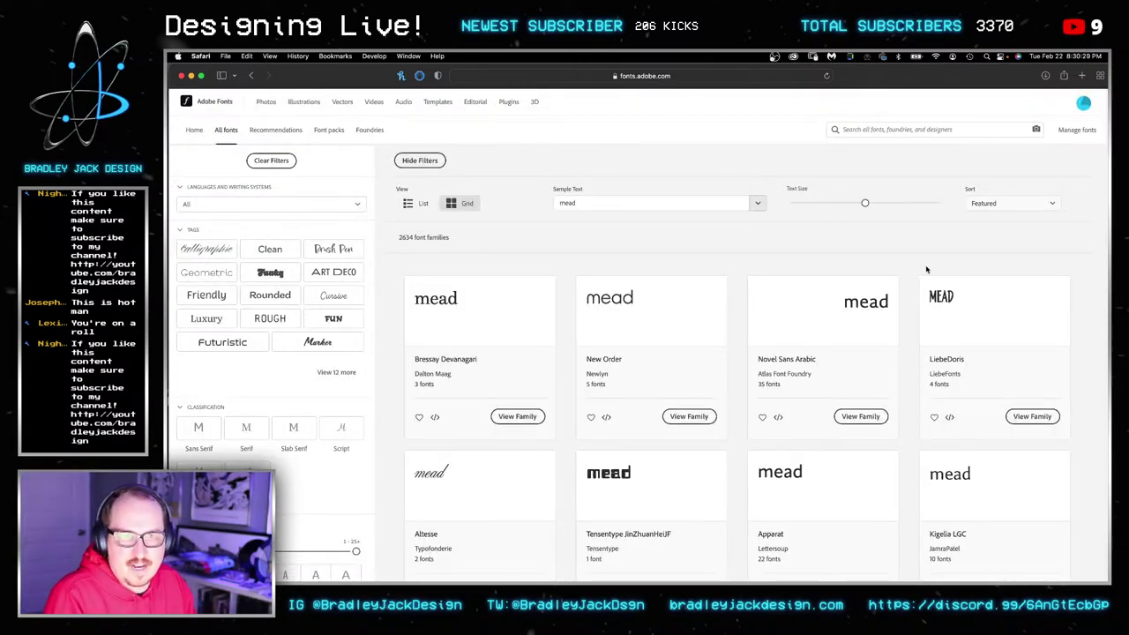
Close the Adobe Fonts page, minimize the browser window with the Lowe's laminate page and return to Photoshop.
key(super+w)
key(super+w)
key(super+grave)
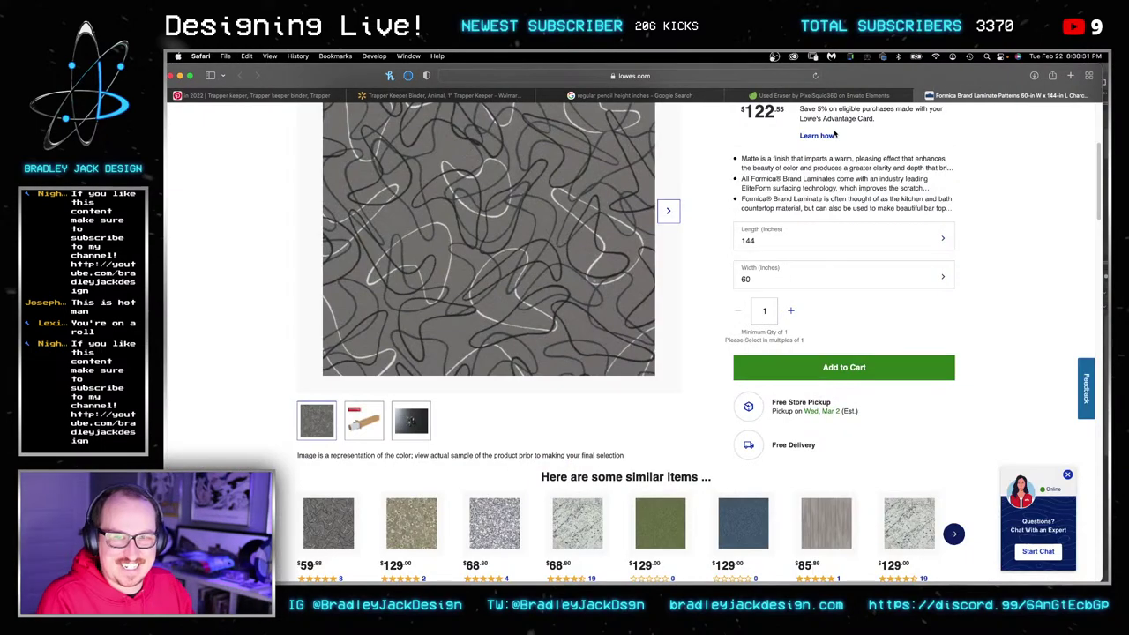
click(179, 77)
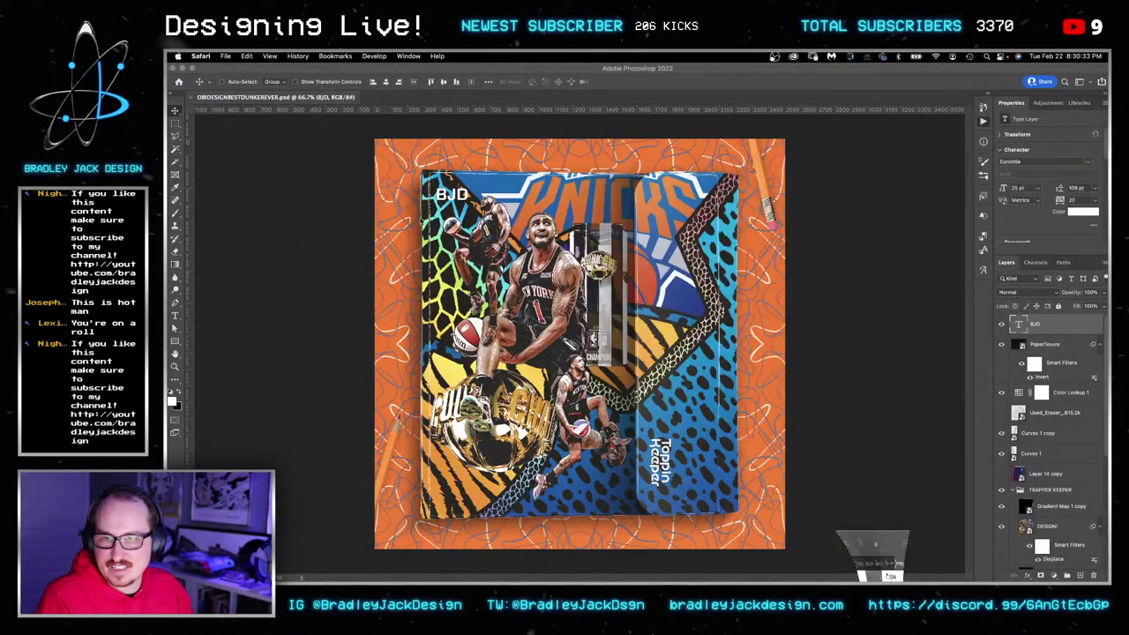
key(super+t)
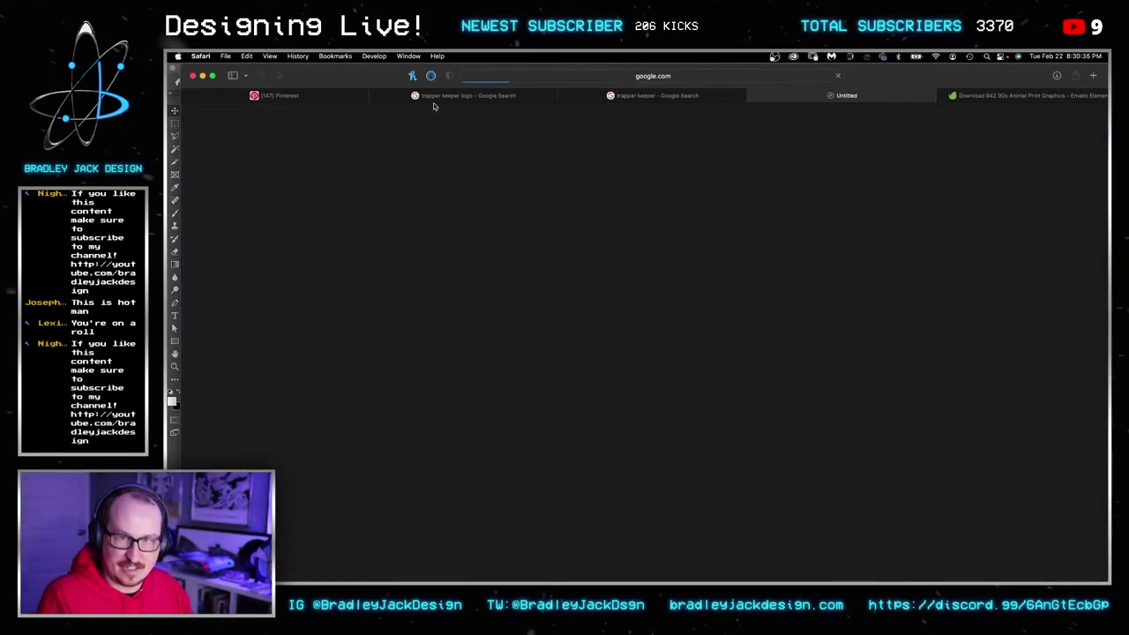
key(super+Tab)
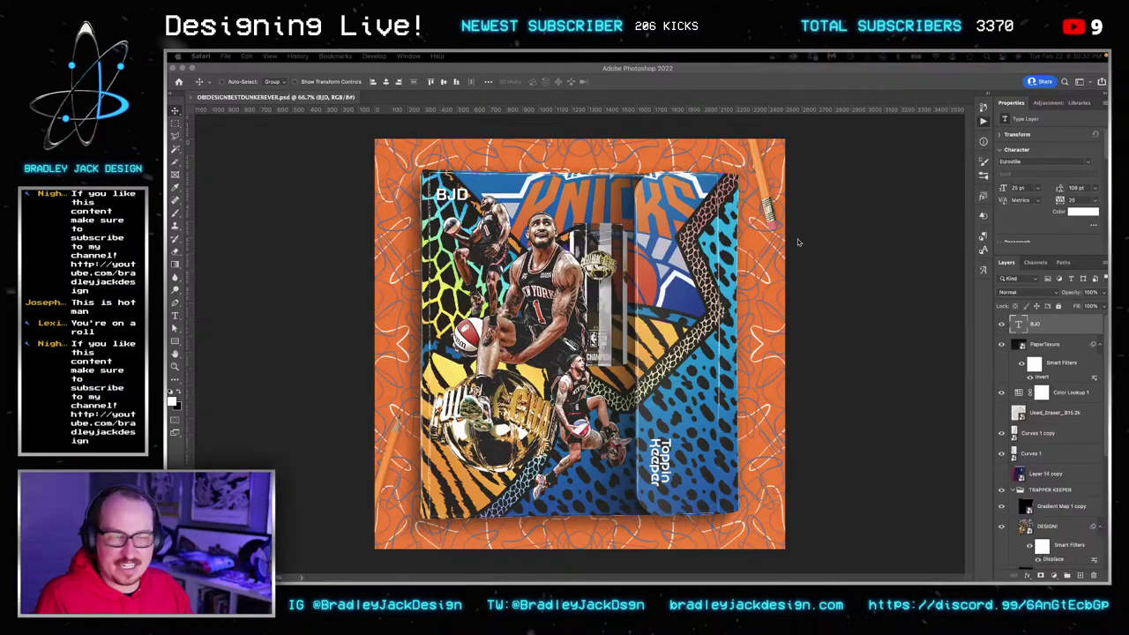
key(alt+F9)
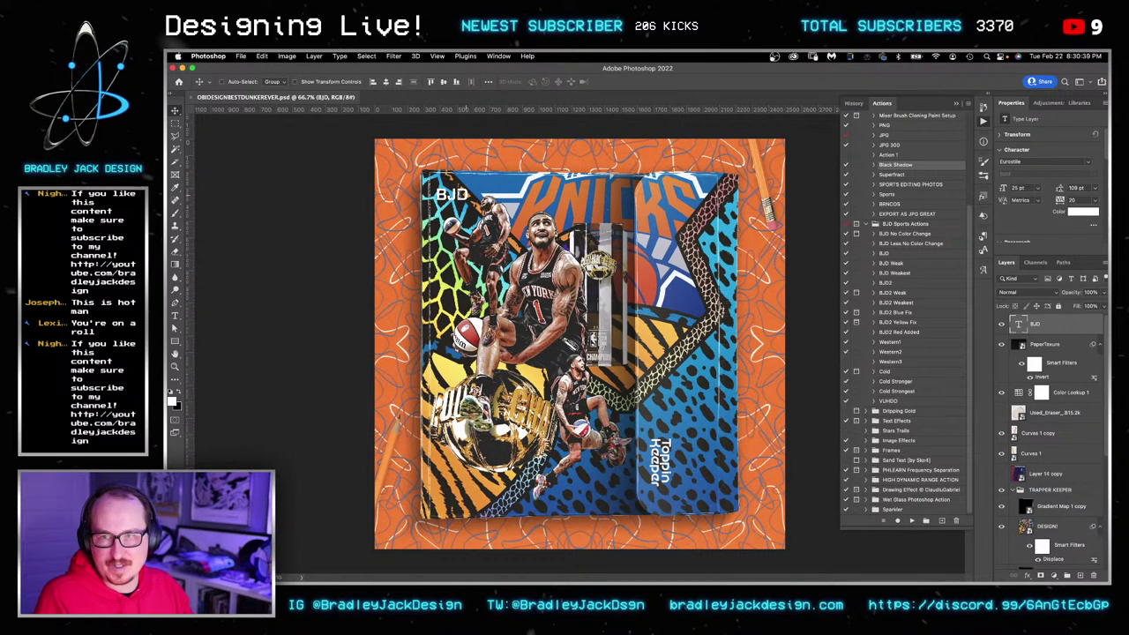
Try to change the BJD text's font to Ethnocentric by searching the fonts for ethn and centric.
key(t)
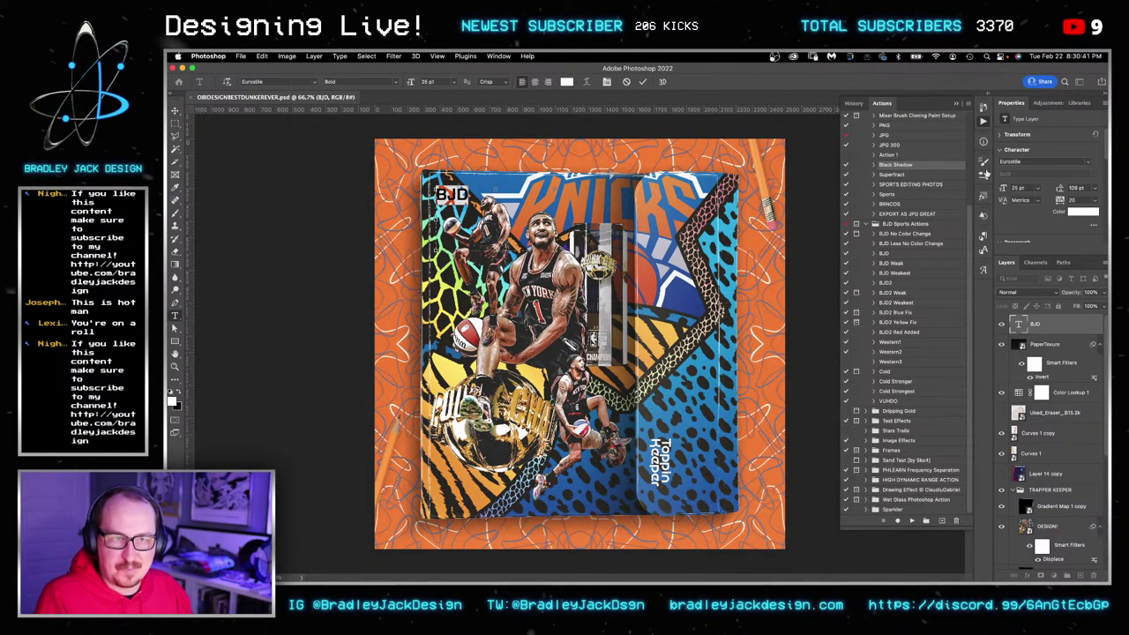
click(1029, 160)
text(ethn)
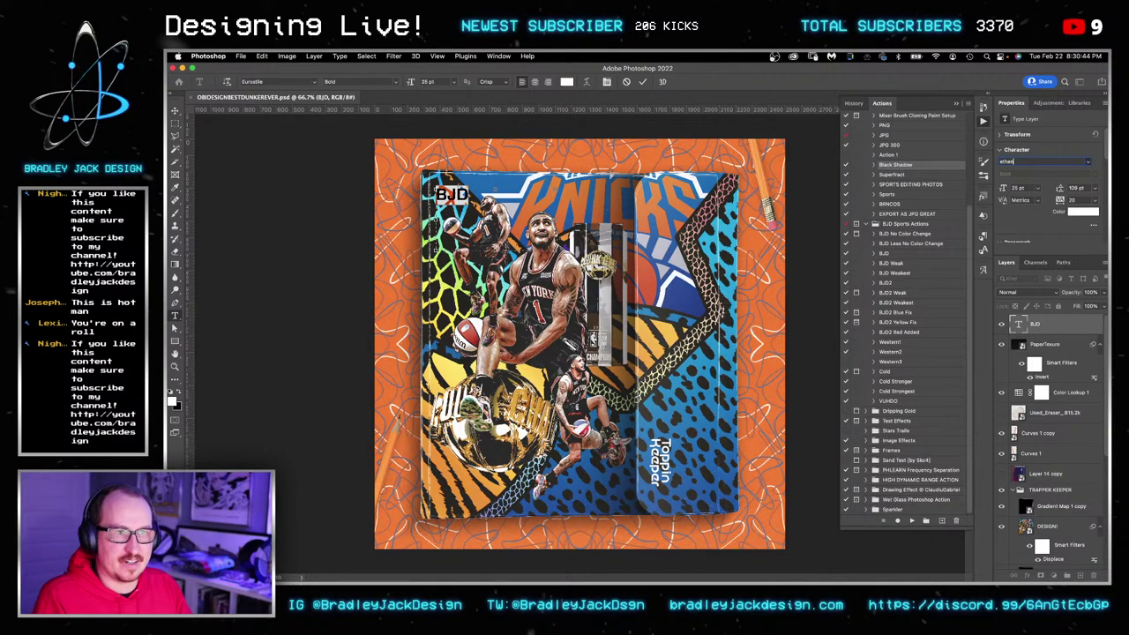
key(Return)
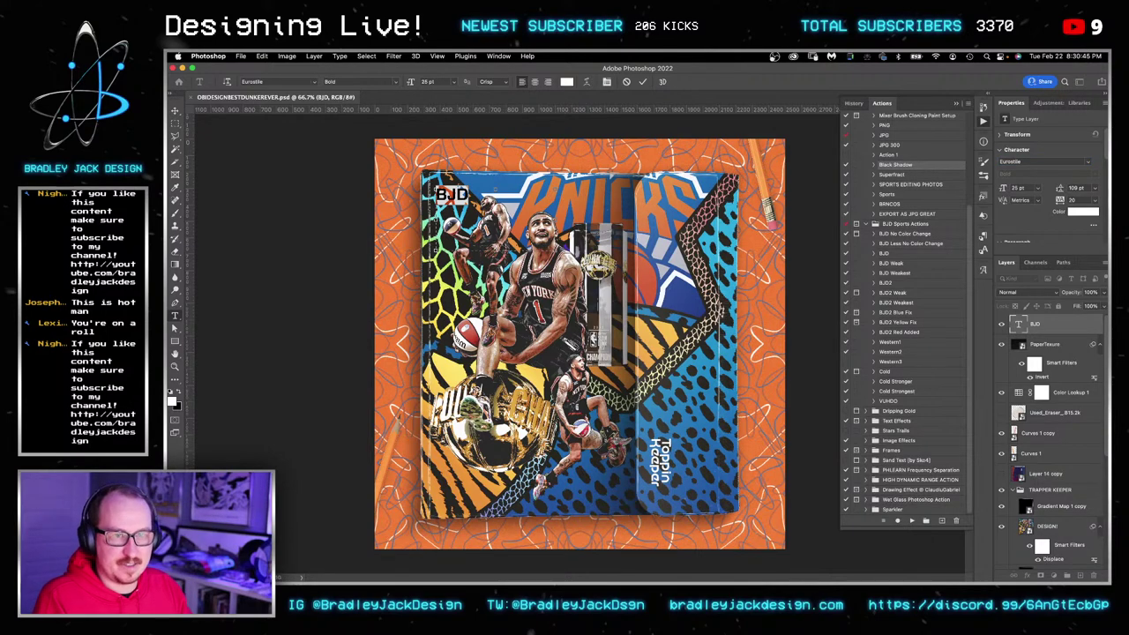
click(1025, 160)
text(ethn)
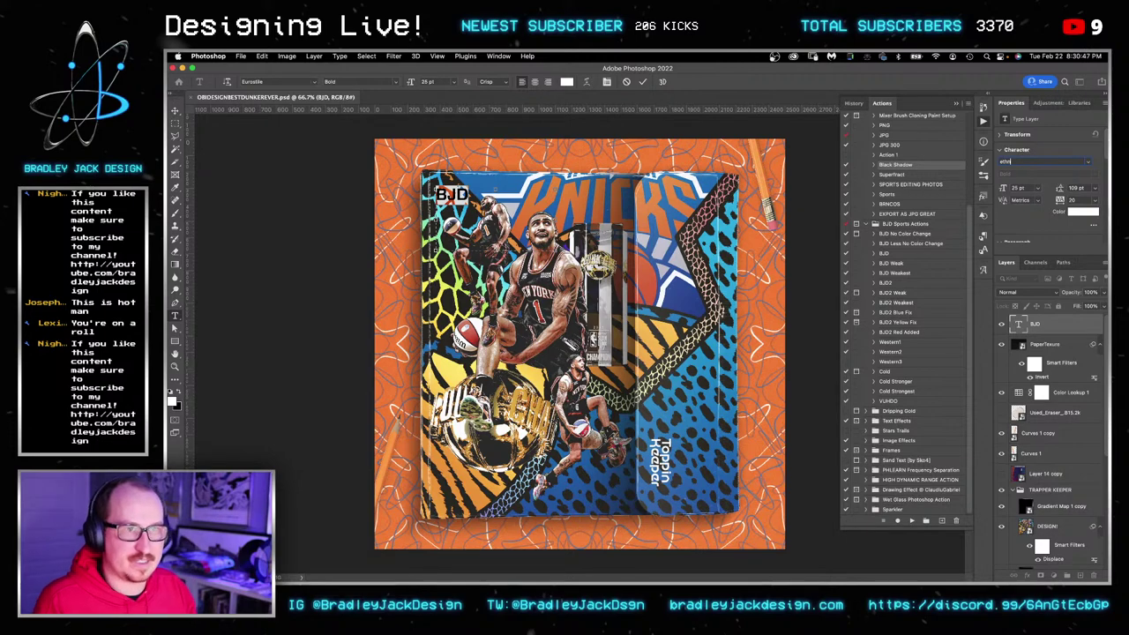
key(super+a)
text(centr)
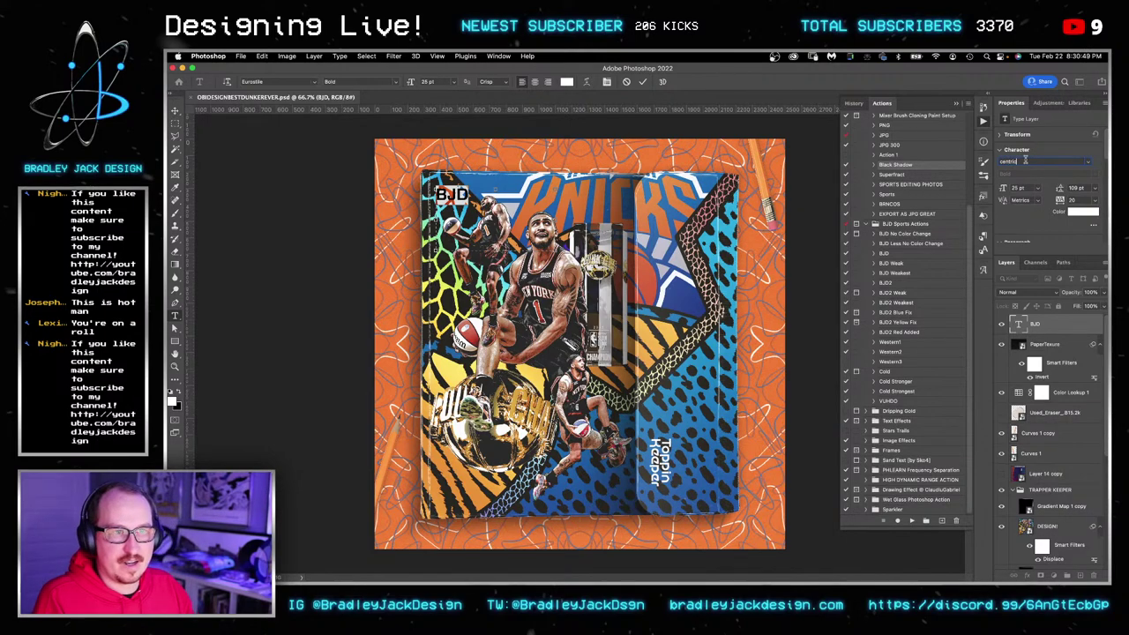
key(Return)
click(796, 199)
key(v)
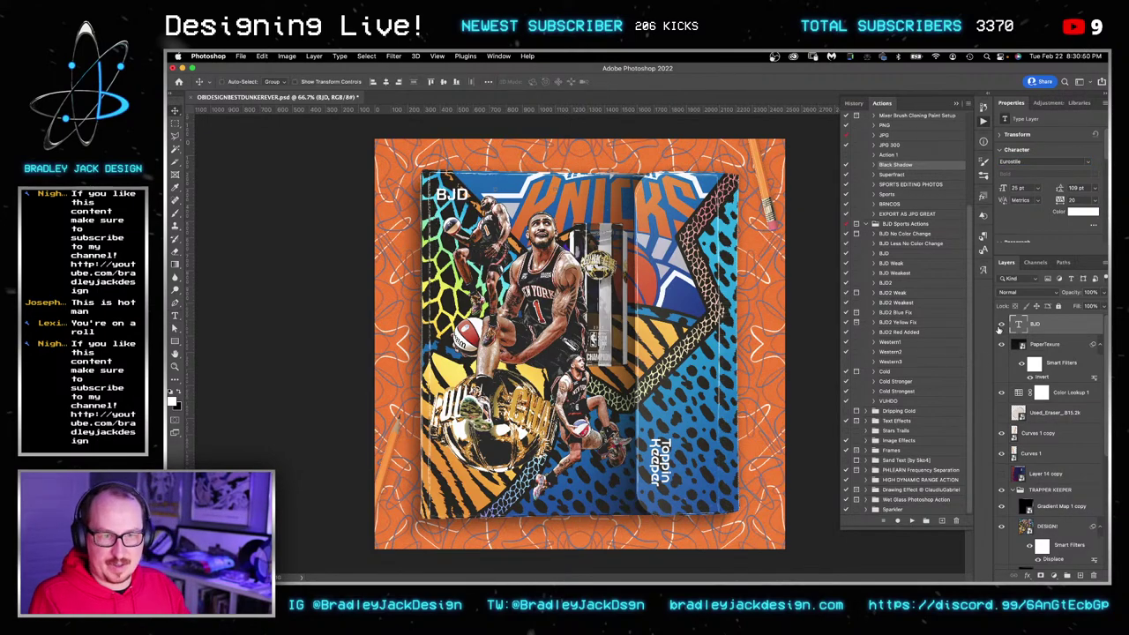
Hide the BJD text layer and save the poster document.
click(1000, 325)
key(super+s)
key(super+Tab)
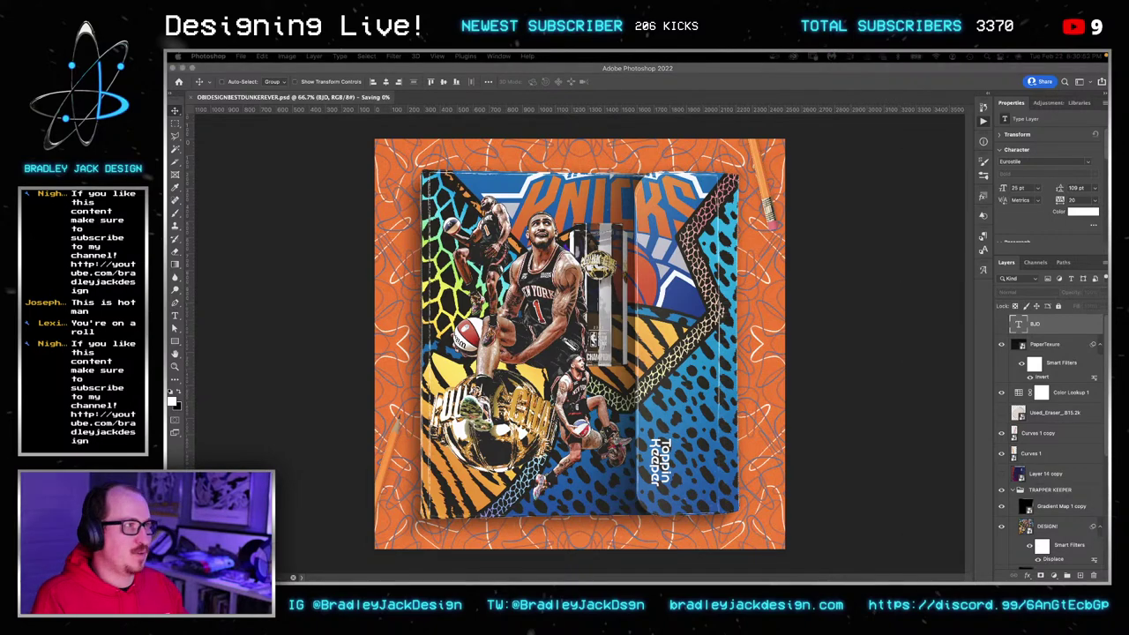